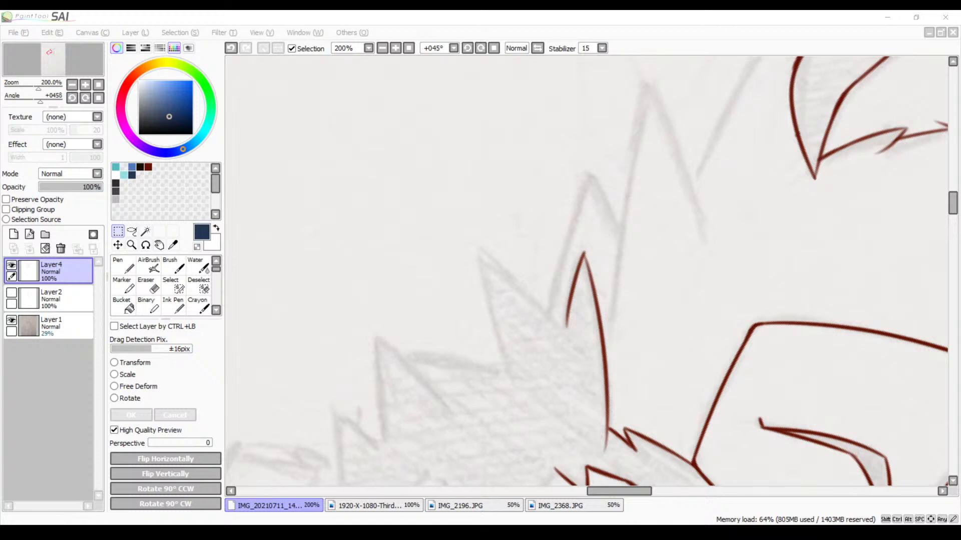
# Trace the outer side of the tallest sketched spike in dark red with the Brush at size 5
pyautogui.click(650, 103)
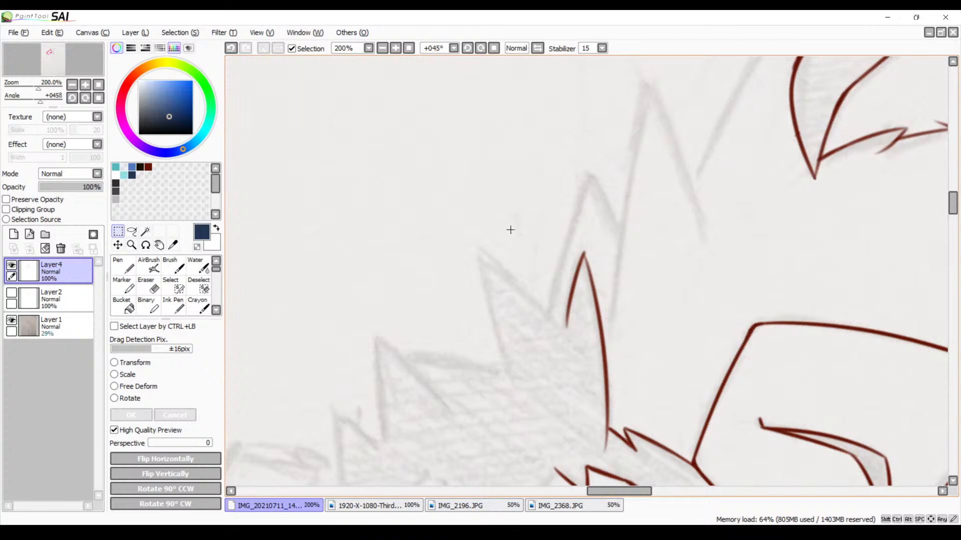
pyautogui.press('b')
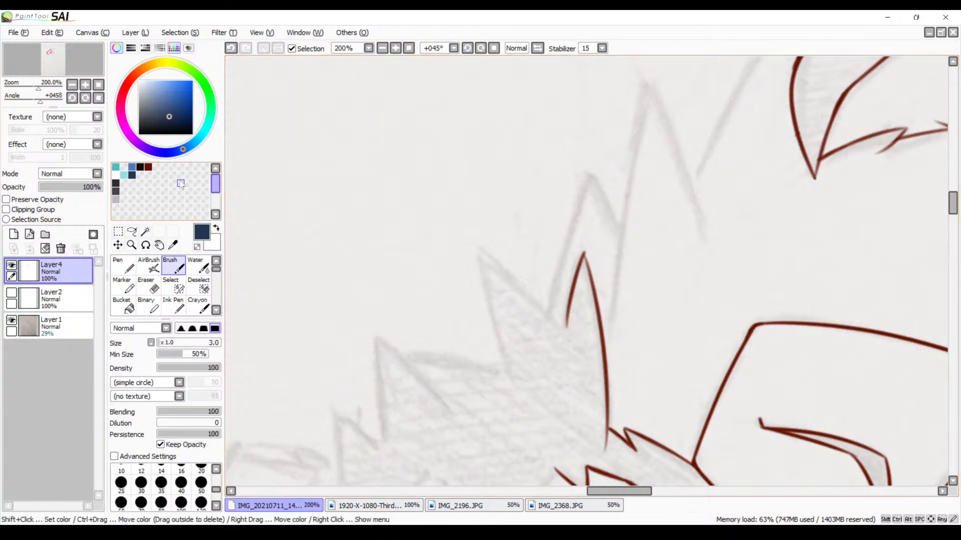
pyautogui.click(148, 167)
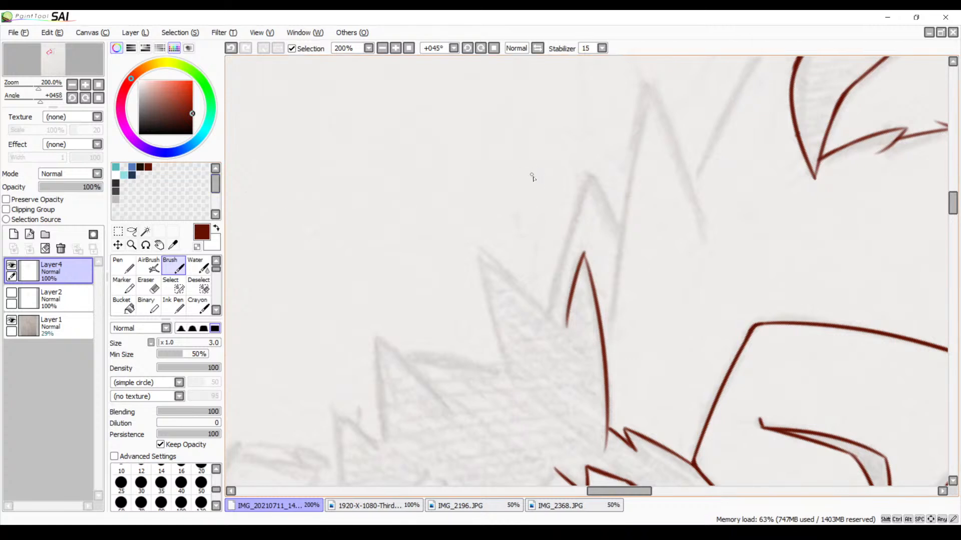
pyautogui.moveTo(592, 186); pyautogui.dragTo(419, 240)
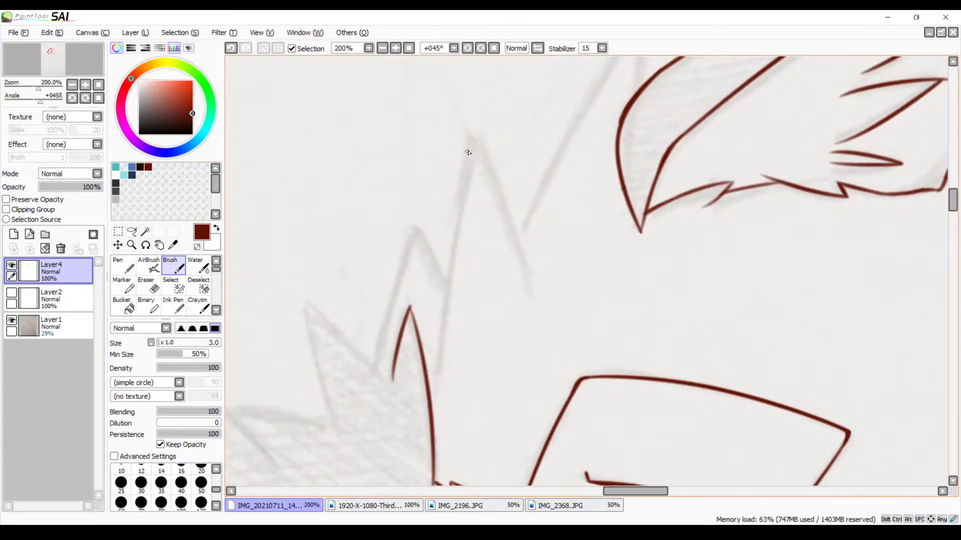
pyautogui.press(']')
pyautogui.press(']')
pyautogui.moveTo(474, 150); pyautogui.dragTo(424, 350)
pyautogui.hotkey('ctrl', 'z')
pyautogui.moveTo(473, 145); pyautogui.dragTo(437, 349)
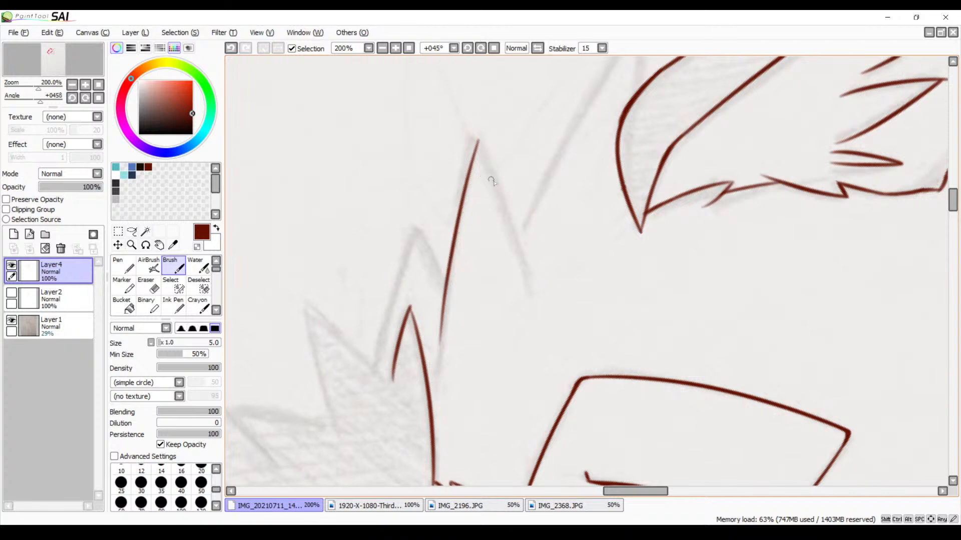
# Flip the canvas view horizontally around the tall spike's tip for tracing its inner side
pyautogui.moveTo(477, 140); pyautogui.dragTo(525, 292)
pyautogui.hotkey('ctrl', 'z')
pyautogui.click(537, 48)
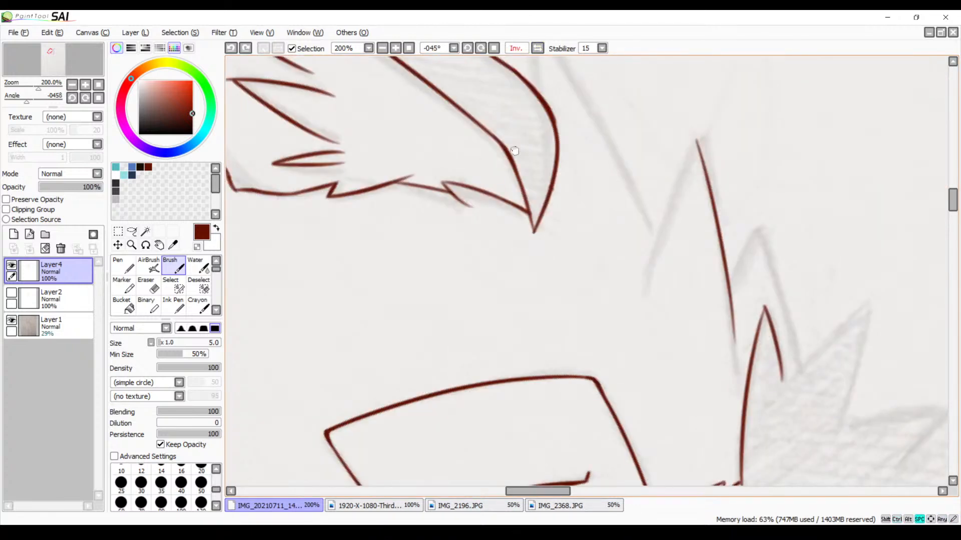
pyautogui.moveTo(513, 151); pyautogui.dragTo(475, 140)
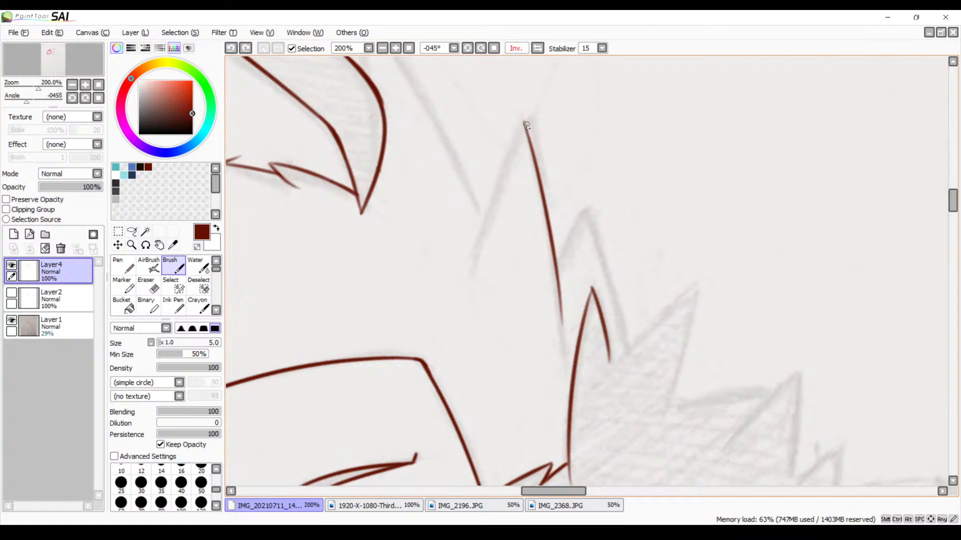
pyautogui.moveTo(525, 122); pyautogui.dragTo(484, 266)
pyautogui.hotkey('ctrl', 'z')
pyautogui.moveTo(527, 129); pyautogui.dragTo(447, 270)
pyautogui.hotkey('ctrl', 'z')
pyautogui.moveTo(530, 128); pyautogui.dragTo(534, 153)
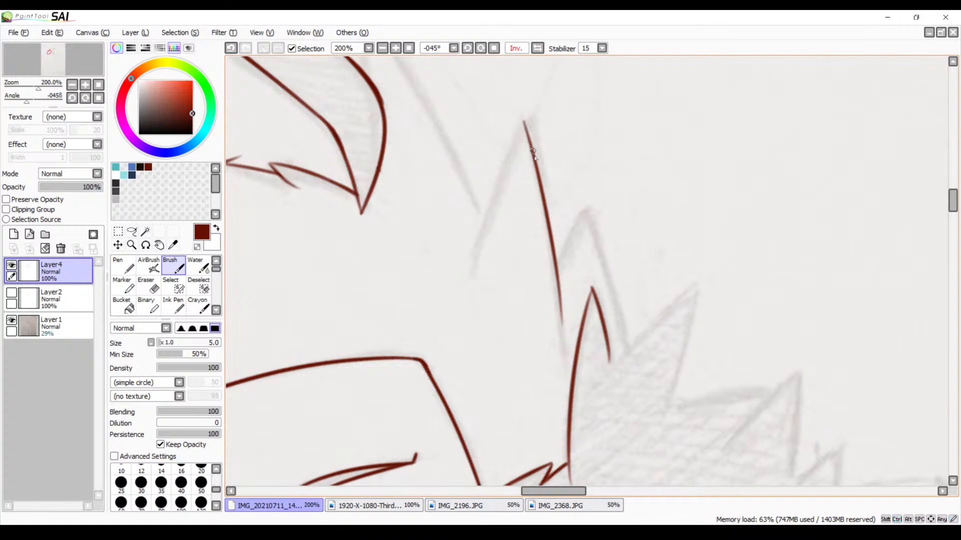
# Trace the inner side of the tall spike from its tip down along the sketch line
pyautogui.click(396, 50)
pyautogui.click(396, 50)
pyautogui.press('space')
pyautogui.moveTo(396, 157); pyautogui.dragTo(503, 285)
pyautogui.moveTo(450, 170); pyautogui.dragTo(433, 129)
pyautogui.click(382, 48)
pyautogui.click(382, 48)
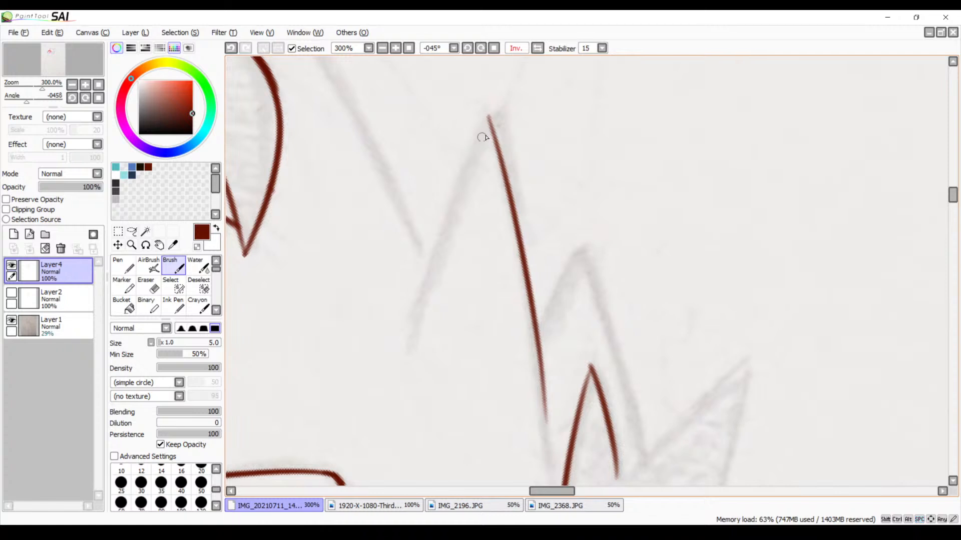
pyautogui.moveTo(490, 120); pyautogui.dragTo(427, 327)
pyautogui.hotkey('ctrl', 'z')
pyautogui.moveTo(489, 122); pyautogui.dragTo(408, 331)
pyautogui.hotkey('ctrl', 'z')
pyautogui.moveTo(492, 129)
pyautogui.mouseDown()
pyautogui.moveTo(452, 210)
pyautogui.moveTo(405, 349)
pyautogui.mouseUp()
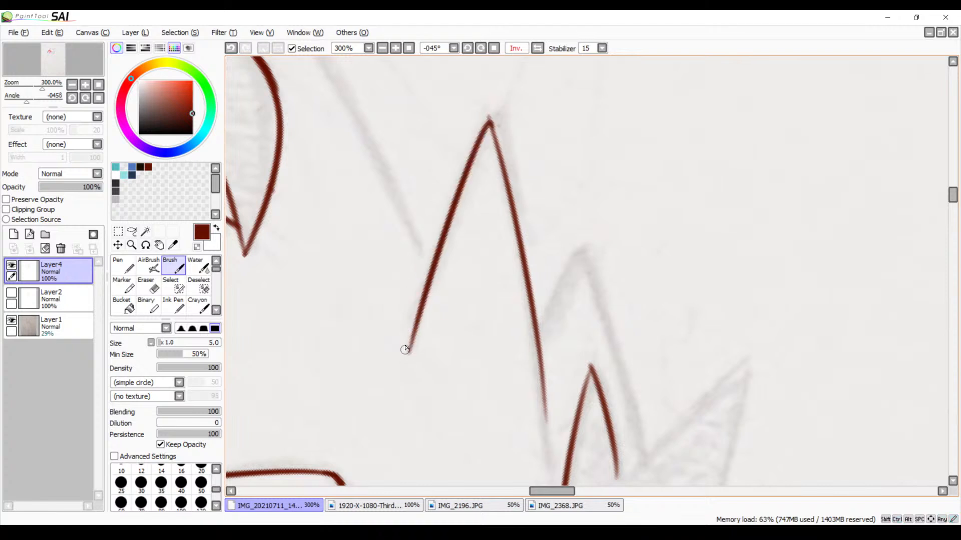
# Clean up the overshooting line at the tall spike's tip with the Eraser at size 9
pyautogui.scroll(3, 427, 59)
pyautogui.moveTo(405, 163); pyautogui.dragTo(509, 203)
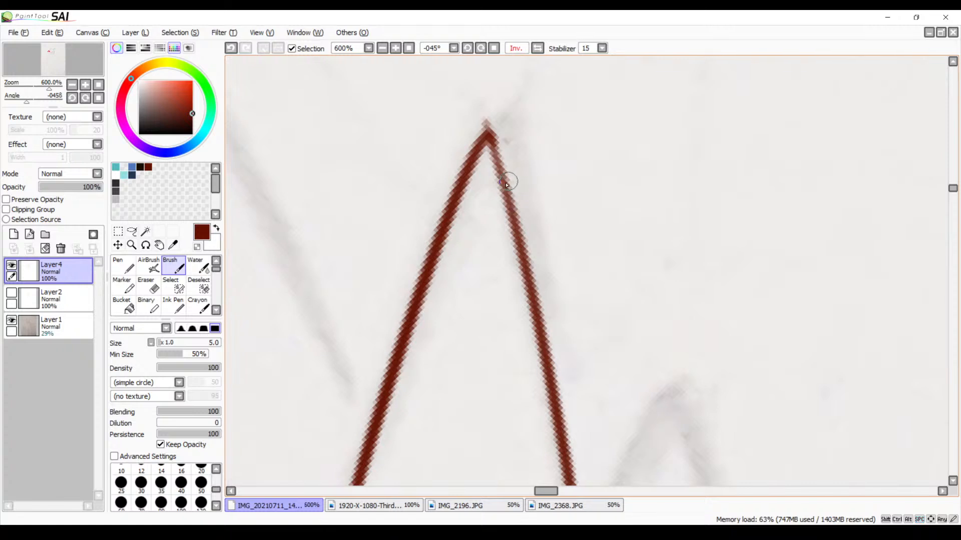
pyautogui.press('e')
pyautogui.moveTo(475, 116); pyautogui.dragTo(534, 131)
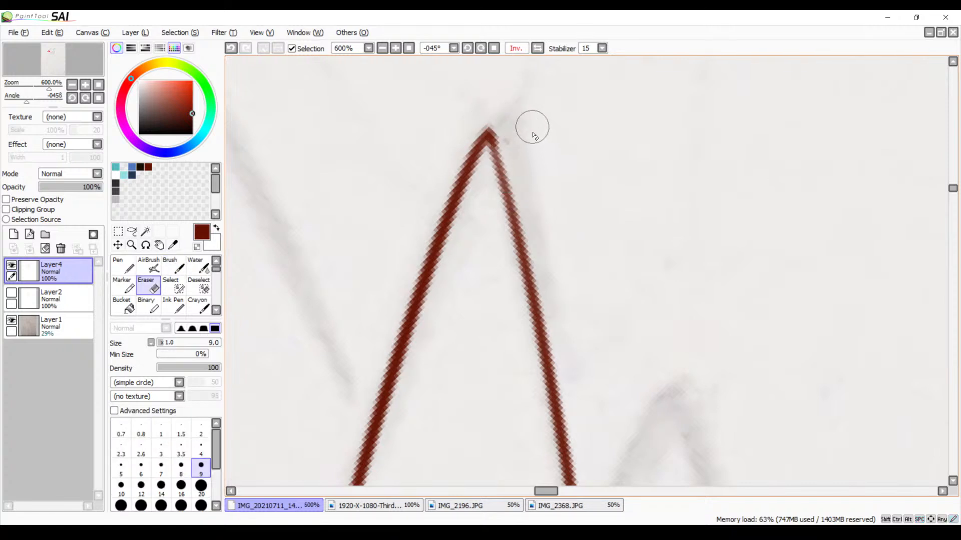
# Trace the inner side of the neighbouring smaller spike with the Brush, crossing the tall spike's line
pyautogui.moveTo(573, 284); pyautogui.dragTo(522, 217)
pyautogui.moveTo(537, 315)
pyautogui.mouseDown()
pyautogui.moveTo(547, 223)
pyautogui.moveTo(525, 156)
pyautogui.mouseUp()
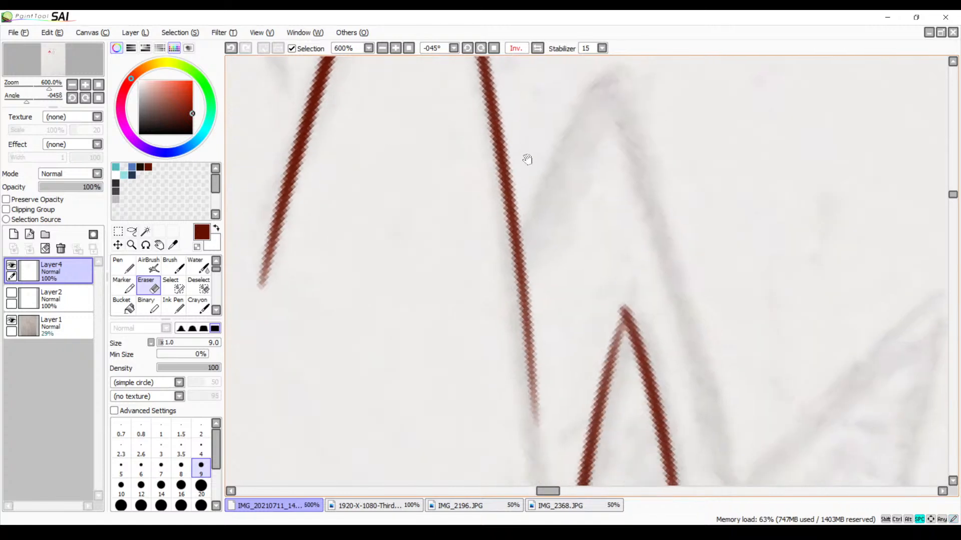
pyautogui.click(382, 48)
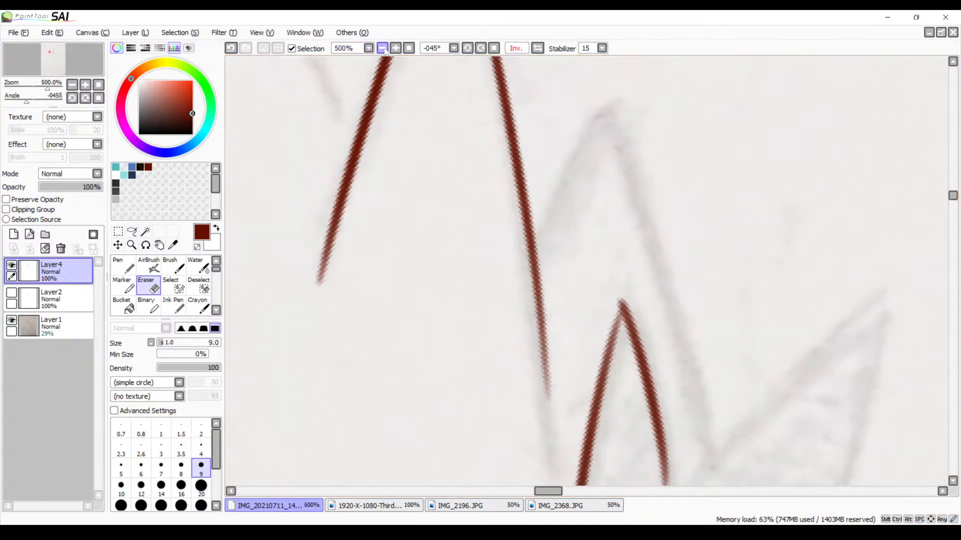
pyautogui.click(382, 49)
pyautogui.moveTo(484, 204)
pyautogui.mouseDown()
pyautogui.moveTo(420, 238)
pyautogui.moveTo(399, 211)
pyautogui.mouseUp()
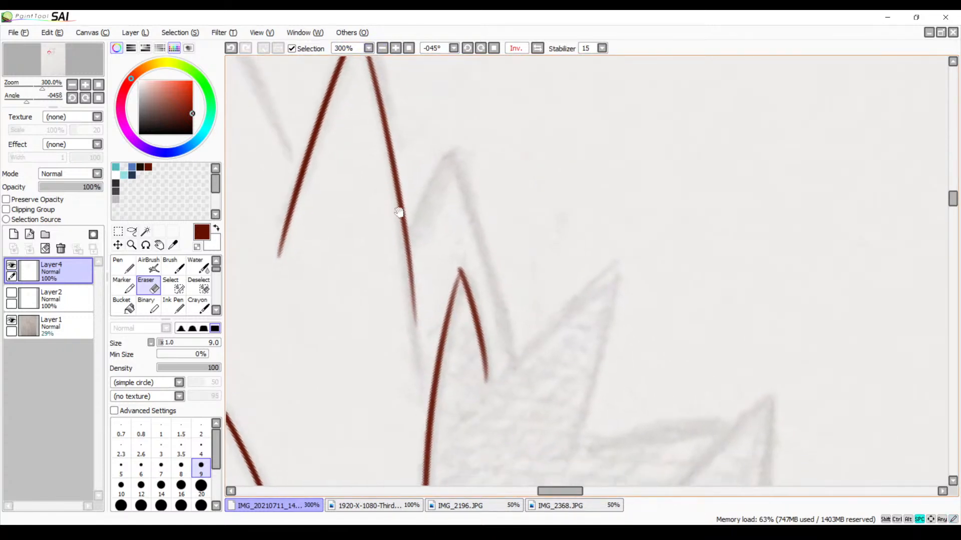
pyautogui.press('b')
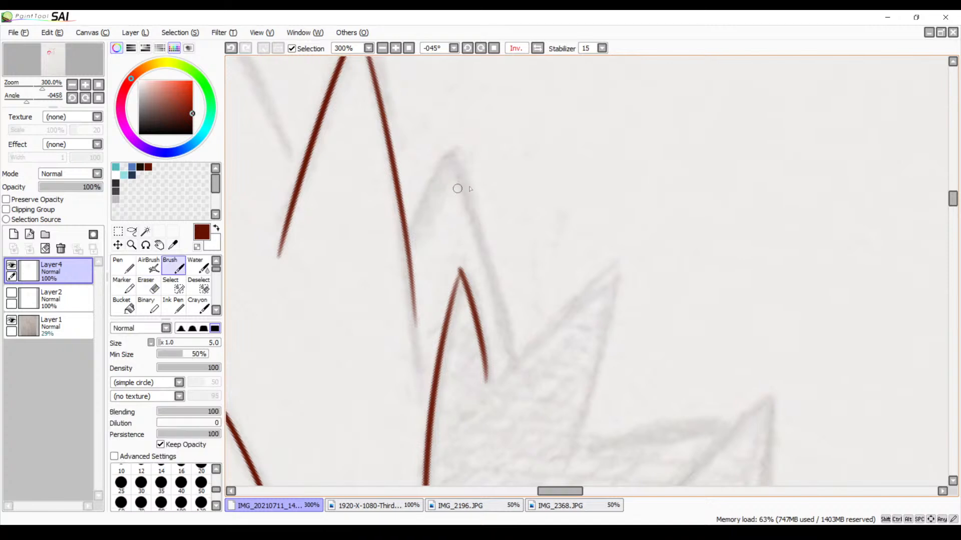
pyautogui.moveTo(446, 153); pyautogui.dragTo(393, 271)
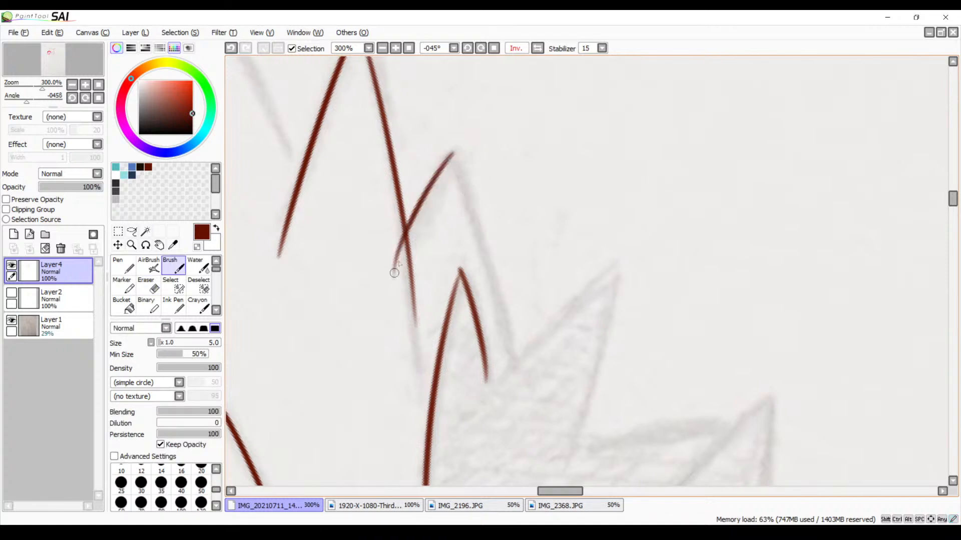
pyautogui.hotkey('ctrl', 'z')
pyautogui.moveTo(455, 154)
pyautogui.mouseDown()
pyautogui.moveTo(414, 225)
pyautogui.moveTo(393, 294)
pyautogui.mouseUp()
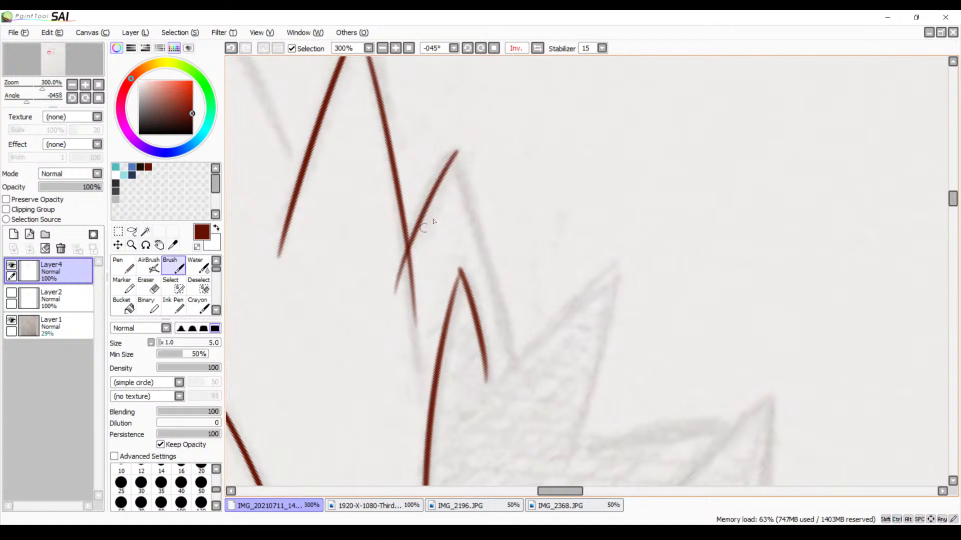
# Trace the outer side of the smaller spike as a curve from its tip down into the hatched area
pyautogui.moveTo(456, 153); pyautogui.dragTo(523, 362)
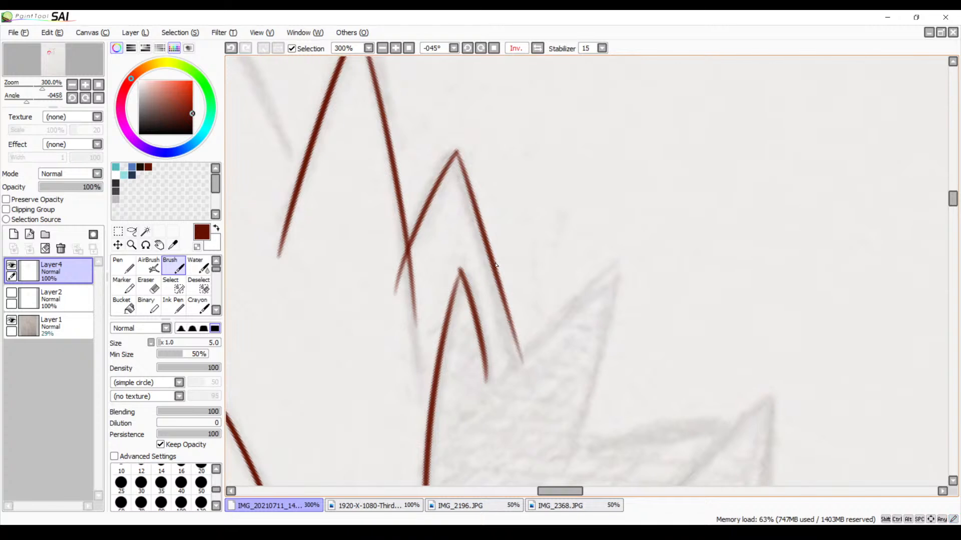
pyautogui.hotkey('ctrl', 'z')
pyautogui.moveTo(457, 154); pyautogui.dragTo(508, 405)
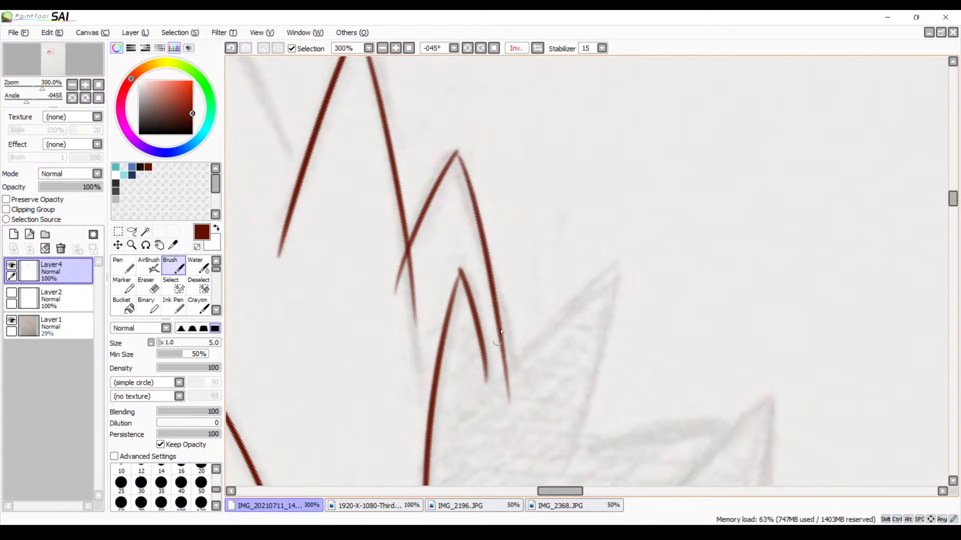
# Trace the upper edge of the next slanted spike from its tip back across the smaller spike's outer line
pyautogui.moveTo(549, 315)
pyautogui.mouseDown()
pyautogui.moveTo(496, 271)
pyautogui.moveTo(490, 214)
pyautogui.mouseUp()
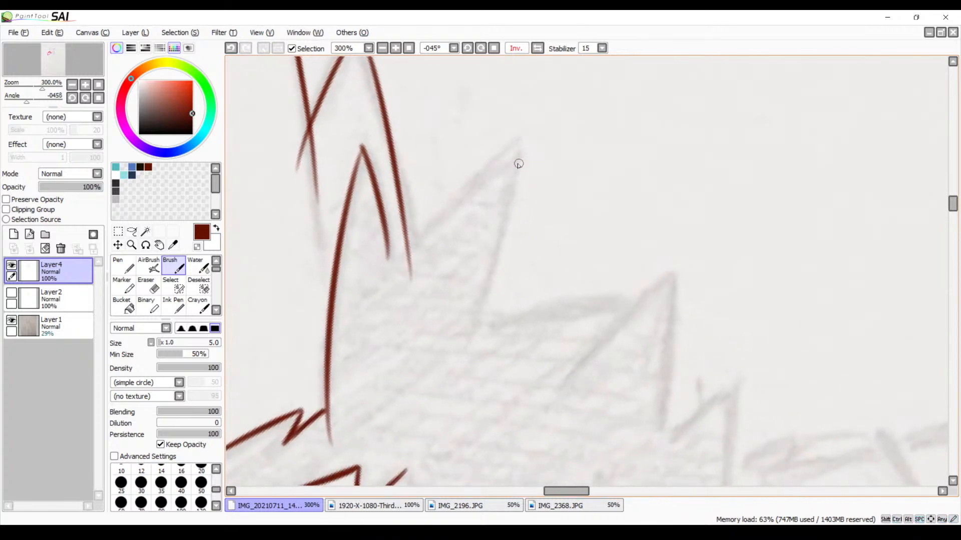
pyautogui.moveTo(521, 156); pyautogui.dragTo(376, 286)
pyautogui.hotkey('ctrl', 'z')
pyautogui.moveTo(521, 142)
pyautogui.mouseDown()
pyautogui.moveTo(406, 258)
pyautogui.moveTo(387, 292)
pyautogui.mouseUp()
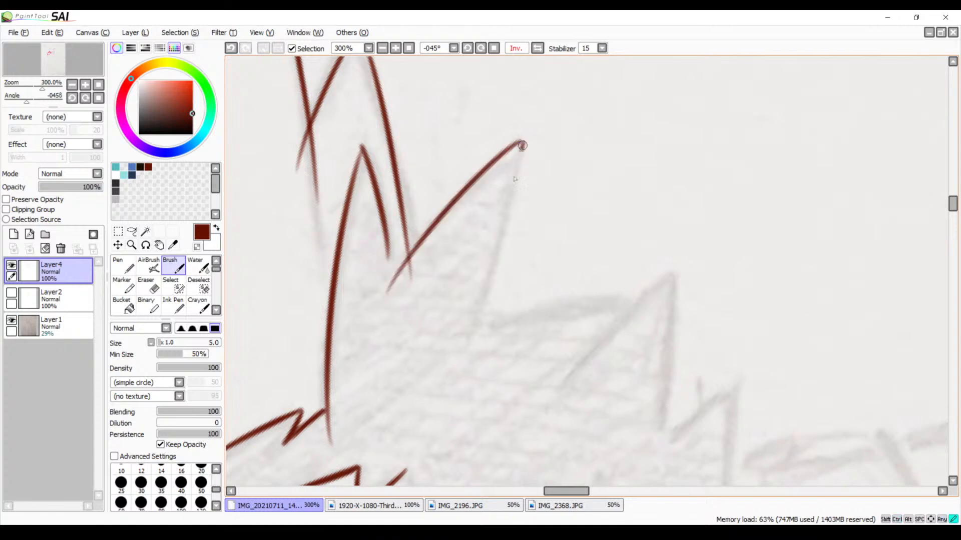
pyautogui.moveTo(520, 141); pyautogui.dragTo(411, 394)
pyautogui.hotkey('ctrl', 'z')
pyautogui.moveTo(521, 143); pyautogui.dragTo(460, 360)
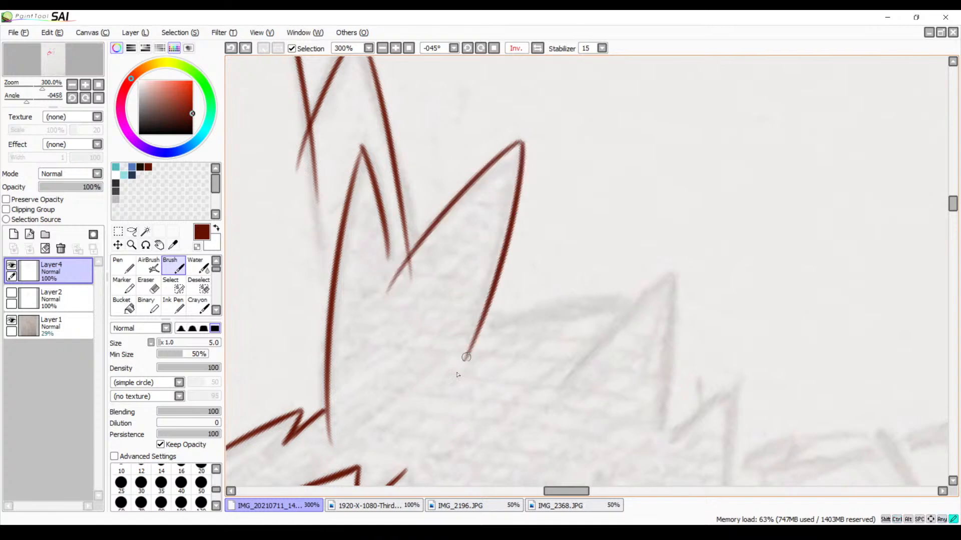
pyautogui.hotkey('ctrl', 'z')
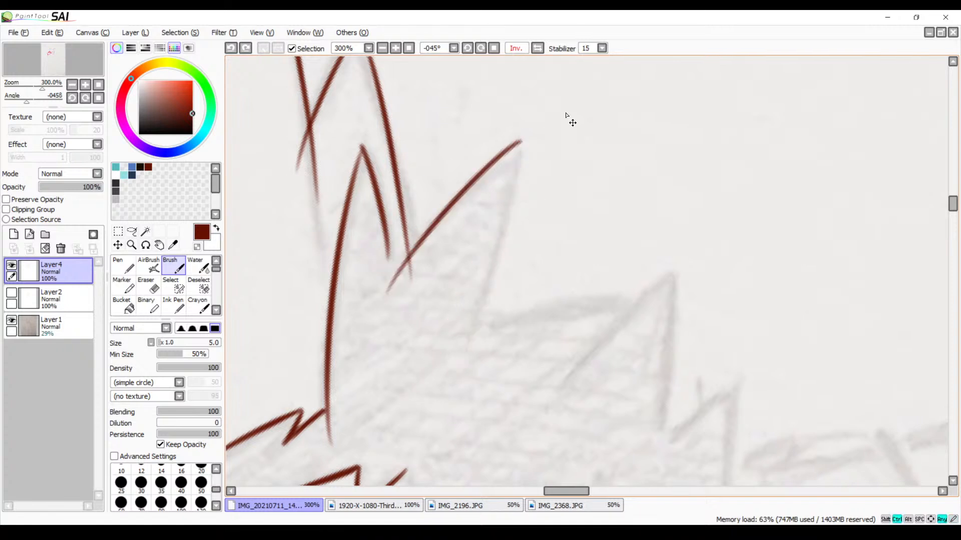
# Unflip the canvas view, rotate it to 90°, and trace the remaining side of the slanted spike
pyautogui.click(538, 48)
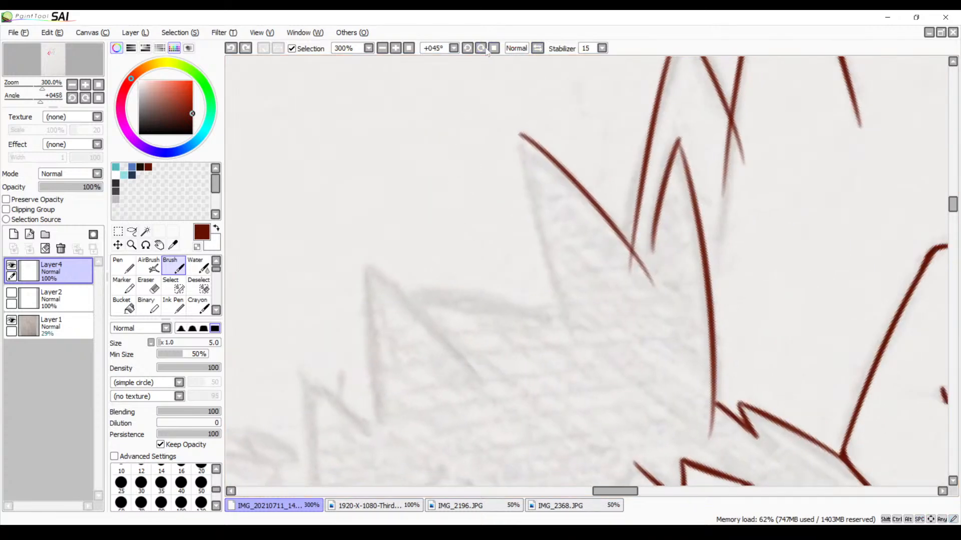
pyautogui.click(484, 49)
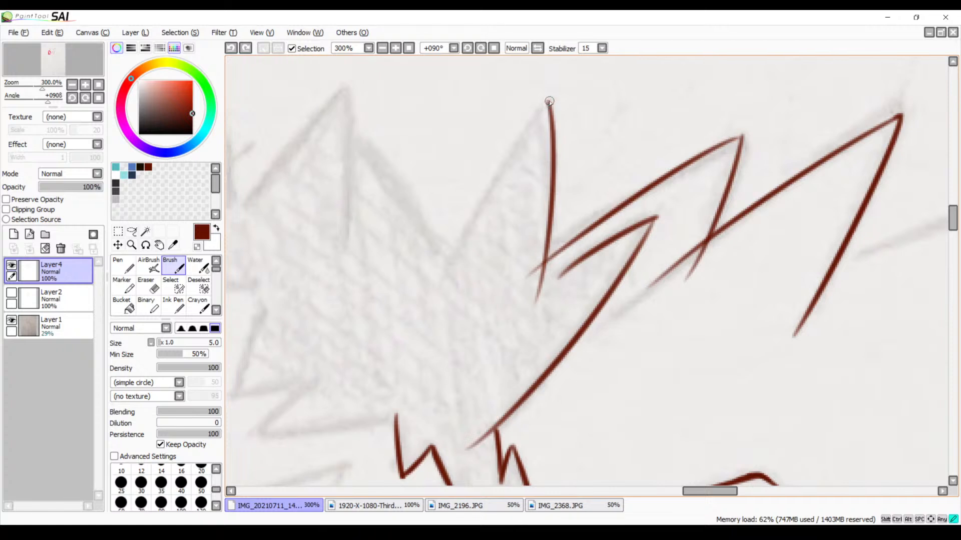
pyautogui.moveTo(549, 102); pyautogui.dragTo(420, 318)
pyautogui.hotkey('ctrl', 'z')
pyautogui.moveTo(551, 104); pyautogui.dragTo(433, 315)
# Trace both sides of the following sketched spike from its pointed tip into the hatched area
pyautogui.moveTo(550, 234)
pyautogui.mouseDown()
pyautogui.moveTo(500, 190)
pyautogui.moveTo(625, 219)
pyautogui.mouseUp()
pyautogui.moveTo(567, 211); pyautogui.dragTo(572, 251)
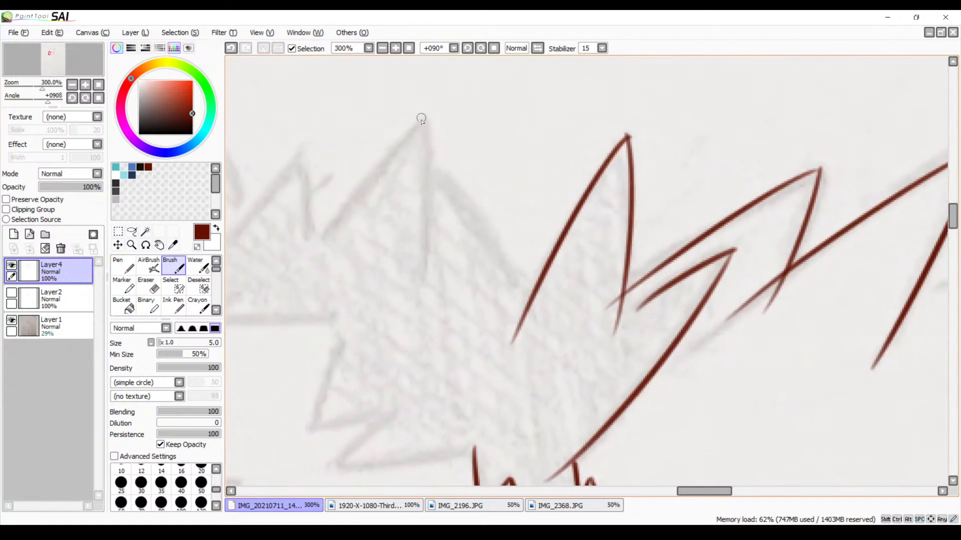
pyautogui.moveTo(430, 118); pyautogui.dragTo(314, 262)
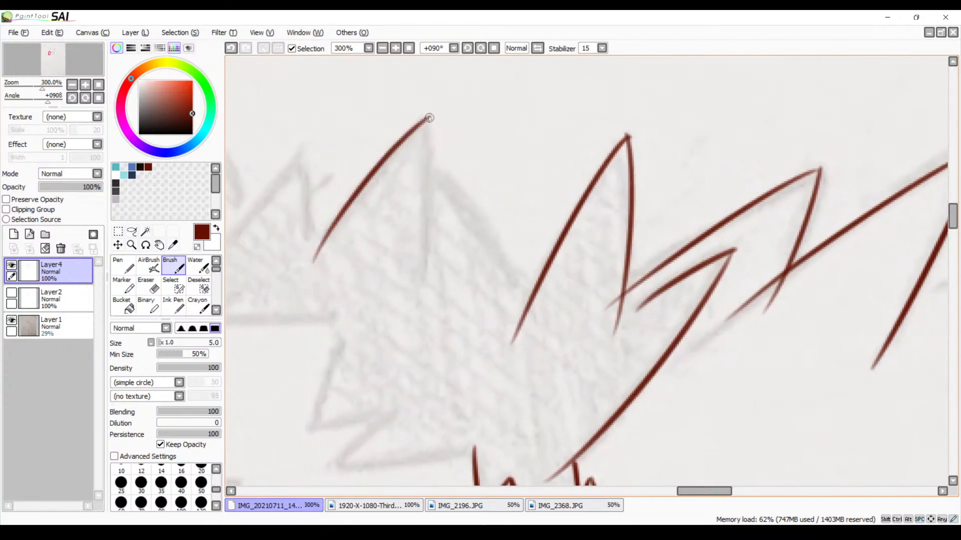
pyautogui.moveTo(430, 119)
pyautogui.mouseDown()
pyautogui.moveTo(433, 145)
pyautogui.moveTo(401, 307)
pyautogui.mouseUp()
pyautogui.hotkey('ctrl', 'z')
pyautogui.moveTo(426, 119)
pyautogui.mouseDown()
pyautogui.moveTo(430, 300)
pyautogui.moveTo(423, 332)
pyautogui.mouseUp()
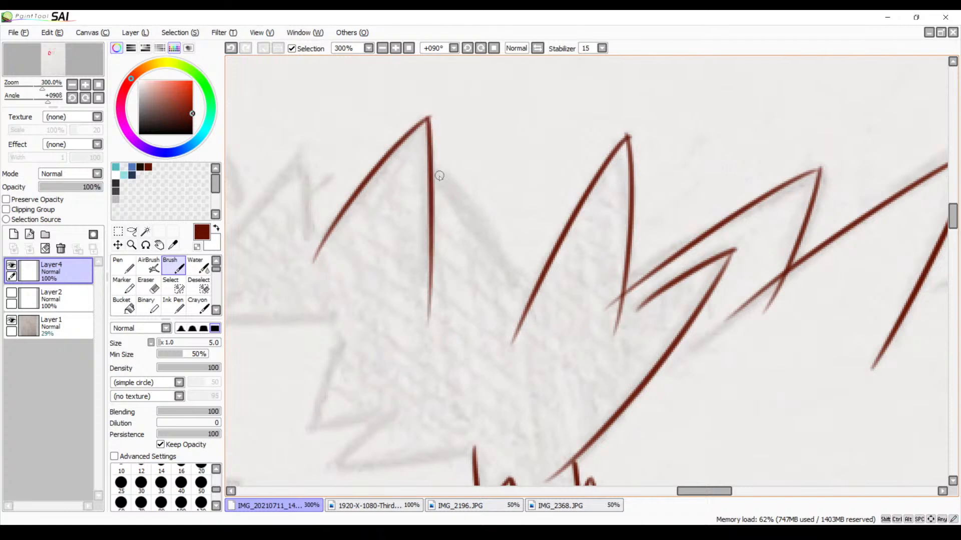
# Rotate the view to 56° and trace the long side of the spike beside the curved shape, crossing the tall spike's line
pyautogui.moveTo(434, 168)
pyautogui.mouseDown()
pyautogui.moveTo(492, 281)
pyautogui.moveTo(503, 270)
pyautogui.moveTo(465, 238)
pyautogui.moveTo(384, 217)
pyautogui.mouseUp()
pyautogui.press('space')
pyautogui.moveTo(448, 264)
pyautogui.mouseDown()
pyautogui.moveTo(399, 242)
pyautogui.moveTo(344, 263)
pyautogui.moveTo(390, 214)
pyautogui.mouseUp()
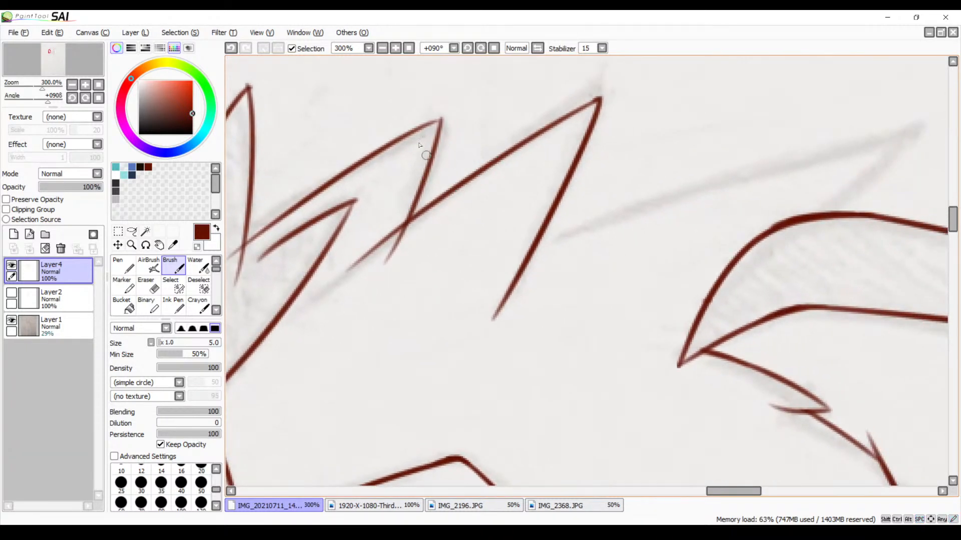
pyautogui.click(470, 49)
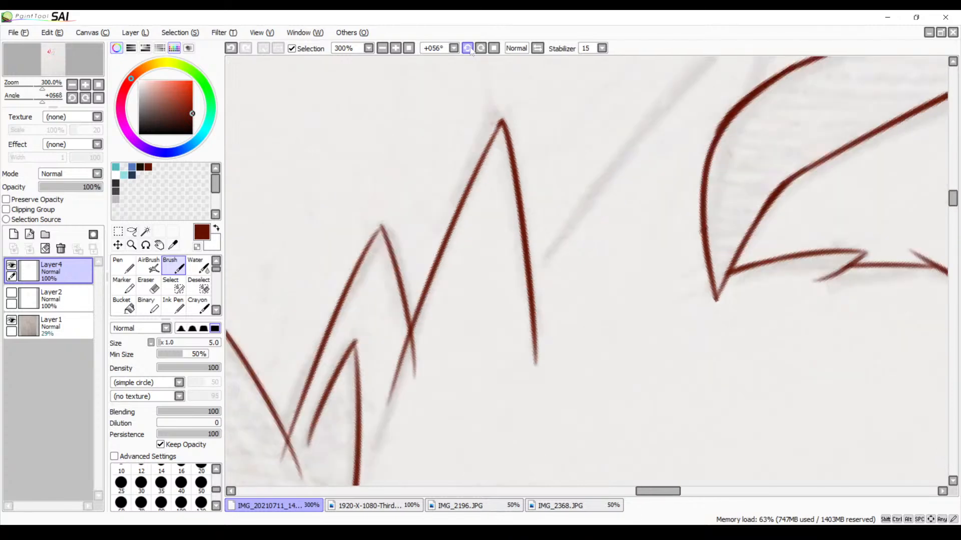
pyautogui.press('space')
pyautogui.moveTo(574, 154); pyautogui.dragTo(462, 242)
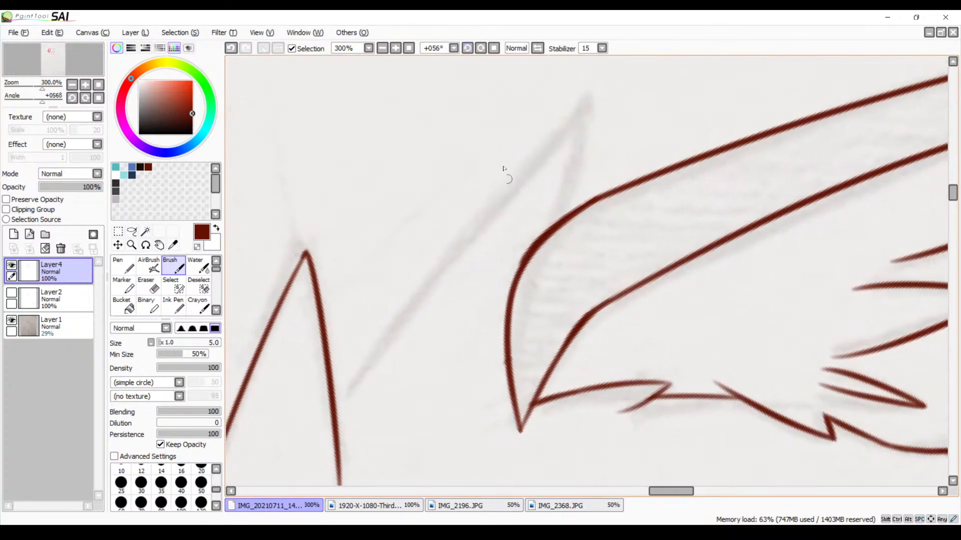
pyautogui.moveTo(592, 105)
pyautogui.mouseDown()
pyautogui.moveTo(387, 318)
pyautogui.moveTo(314, 420)
pyautogui.mouseUp()
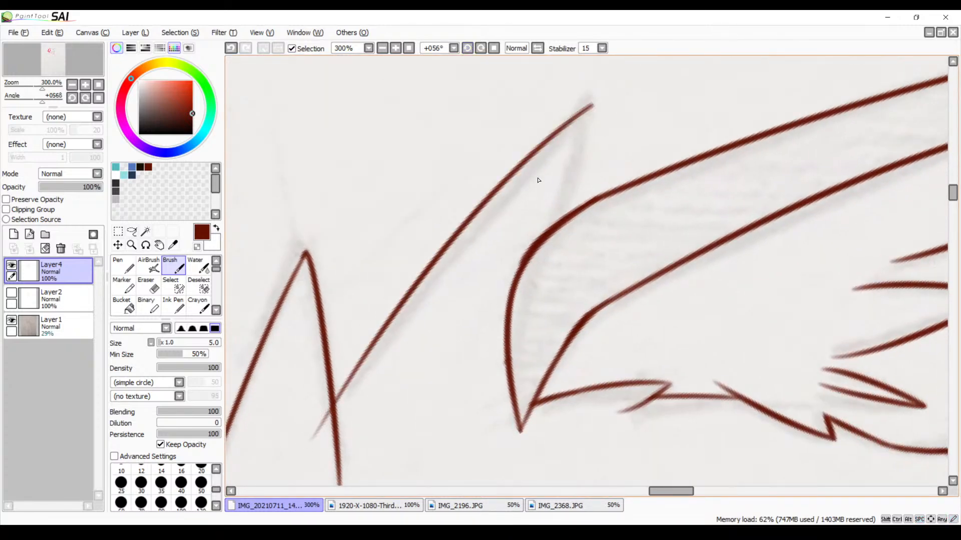
pyautogui.hotkey('ctrl', 'z')
pyautogui.moveTo(581, 107); pyautogui.dragTo(307, 401)
pyautogui.hotkey('ctrl', 'z')
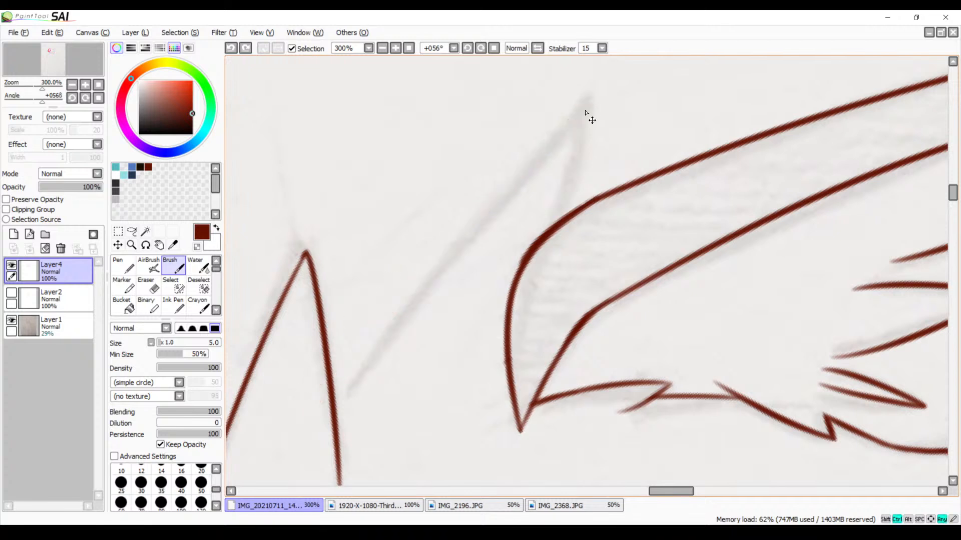
pyautogui.moveTo(585, 106)
pyautogui.mouseDown()
pyautogui.moveTo(350, 370)
pyautogui.moveTo(297, 460)
pyautogui.mouseUp()
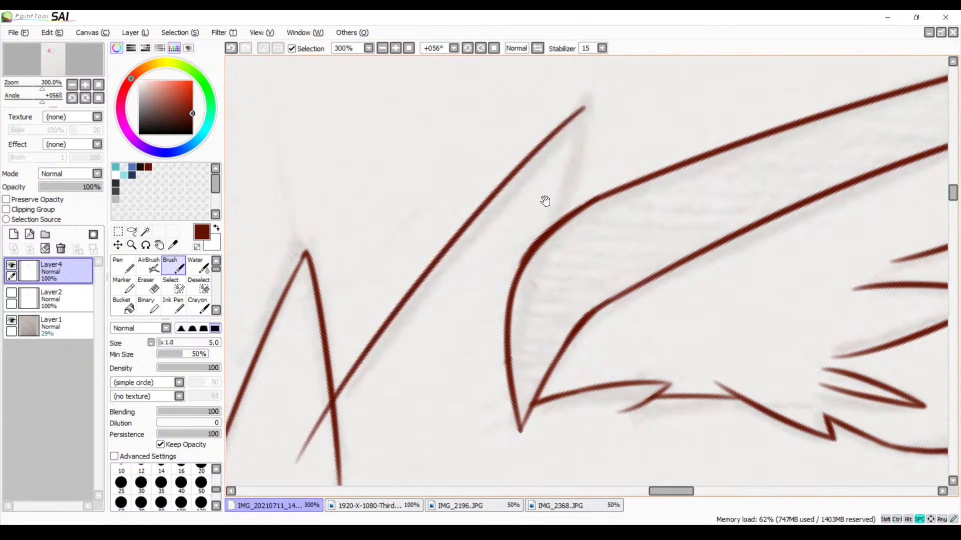
pyautogui.moveTo(545, 201); pyautogui.dragTo(497, 232)
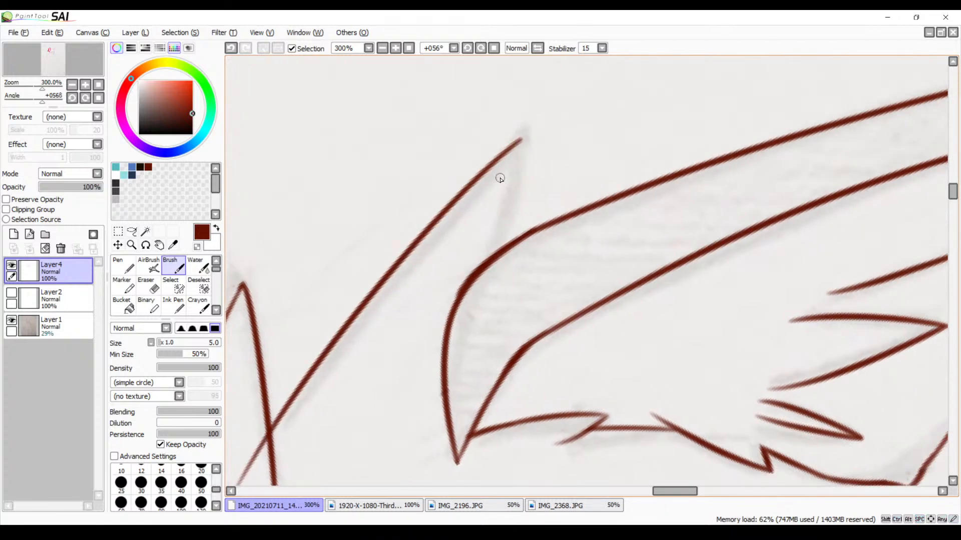
pyautogui.moveTo(519, 143); pyautogui.dragTo(473, 313)
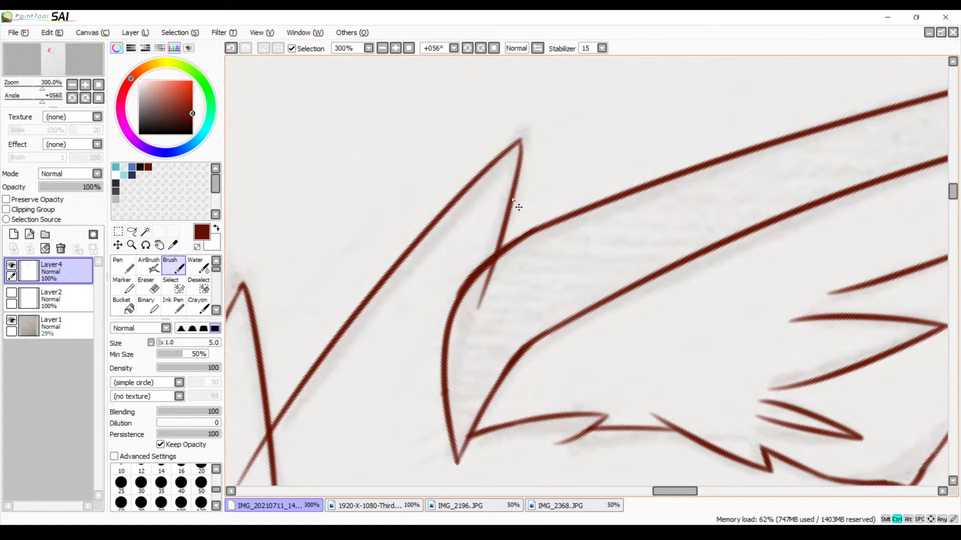
pyautogui.hotkey('ctrl', 'z')
pyautogui.moveTo(520, 142); pyautogui.dragTo(460, 296)
pyautogui.hotkey('ctrl', 'z')
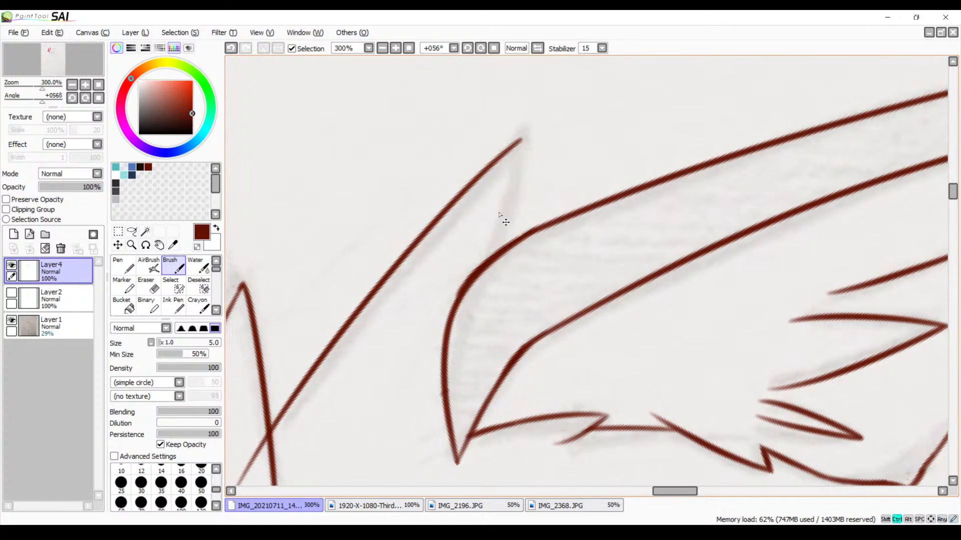
pyautogui.moveTo(522, 141); pyautogui.dragTo(474, 312)
pyautogui.hotkey('ctrl', 'z')
pyautogui.moveTo(520, 141); pyautogui.dragTo(496, 253)
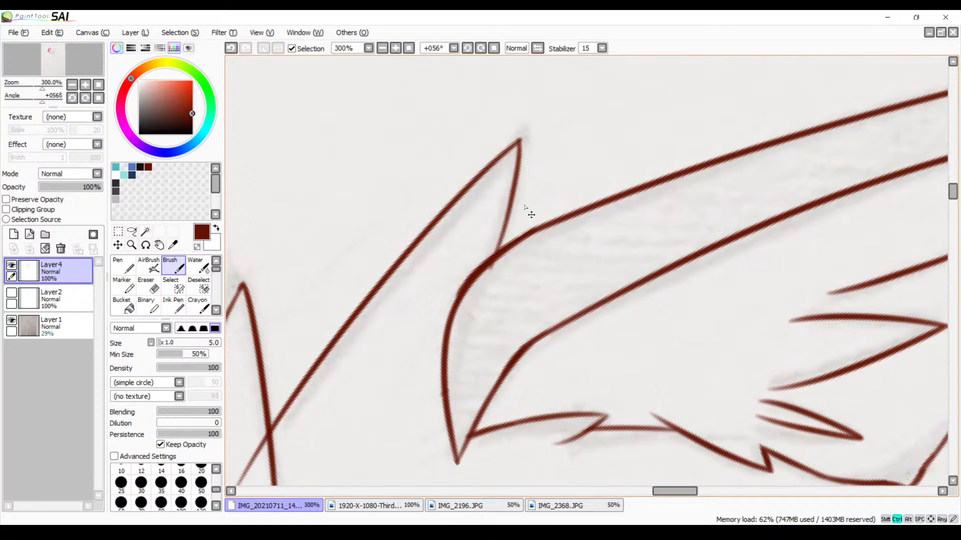
pyautogui.hotkey('ctrl', 'z')
# Trace the spike's short side from its tip across the curved shape's edge with the canvas view flipped, and unflip it
pyautogui.click(537, 48)
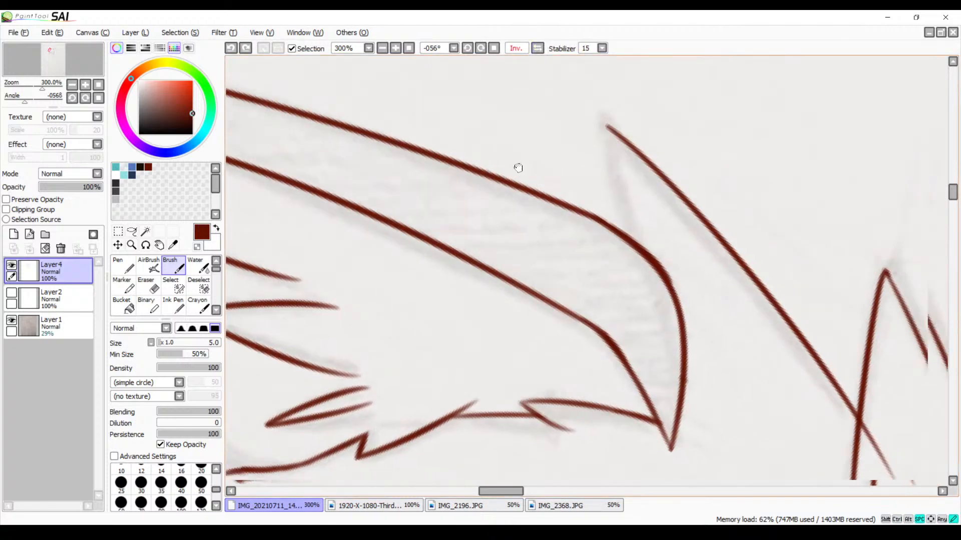
pyautogui.moveTo(503, 161); pyautogui.dragTo(525, 320)
pyautogui.click(537, 48)
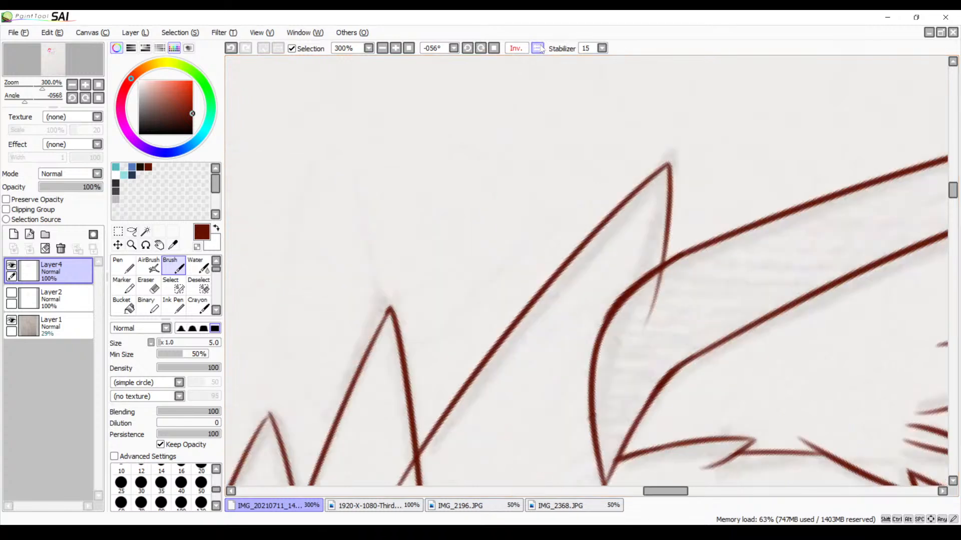
# Erase the overshoot of the spike's short side where it runs into the hatched curved shape
pyautogui.moveTo(461, 189); pyautogui.dragTo(430, 193)
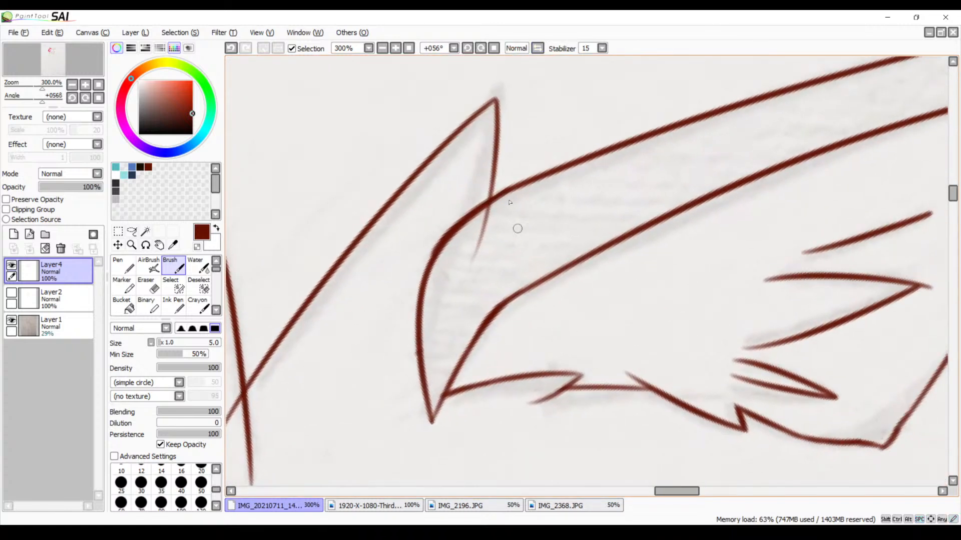
pyautogui.press('e')
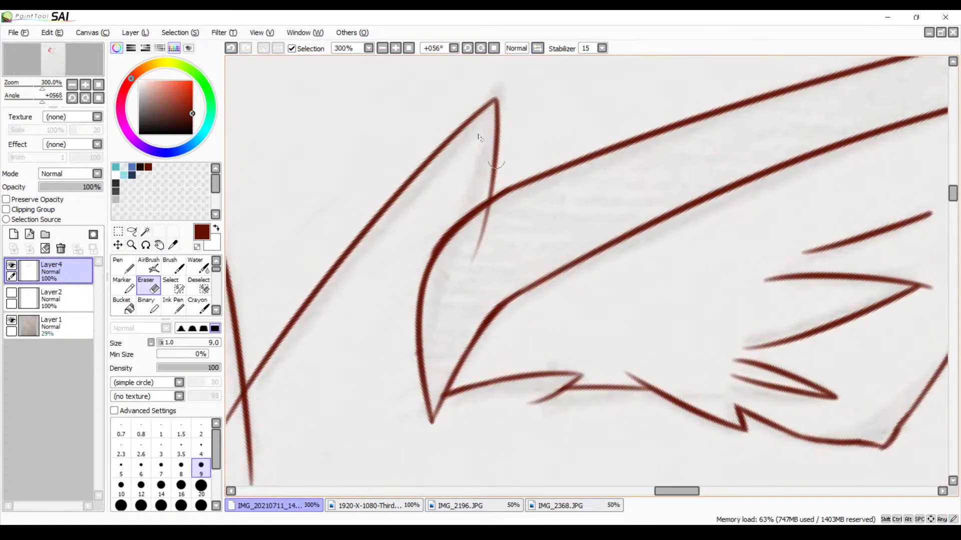
pyautogui.click(395, 50)
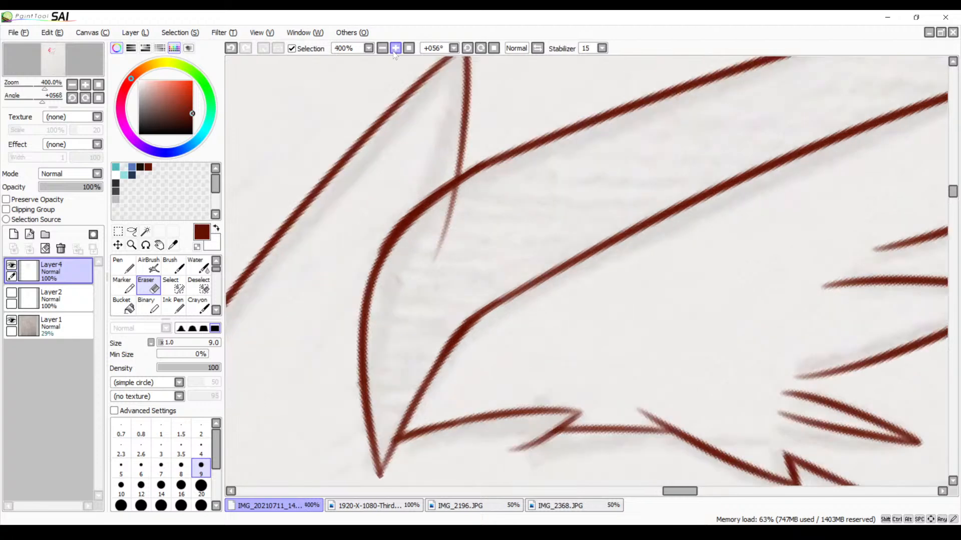
pyautogui.click(394, 49)
pyautogui.moveTo(358, 207); pyautogui.dragTo(424, 170)
pyautogui.moveTo(458, 121)
pyautogui.mouseDown()
pyautogui.moveTo(434, 150)
pyautogui.moveTo(416, 225)
pyautogui.moveTo(445, 175)
pyautogui.mouseUp()
# Erase the tail of the spike's long side where it passes beyond the tall spike's line
pyautogui.moveTo(457, 142)
pyautogui.mouseDown()
pyautogui.moveTo(401, 268)
pyautogui.moveTo(564, 146)
pyautogui.moveTo(486, 250)
pyautogui.moveTo(552, 320)
pyautogui.mouseUp()
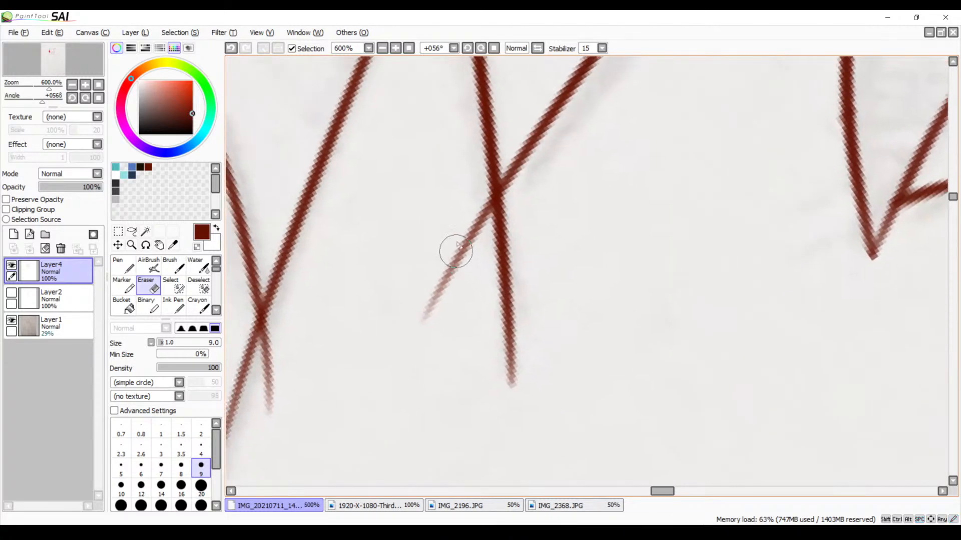
pyautogui.moveTo(461, 221)
pyautogui.mouseDown()
pyautogui.moveTo(476, 204)
pyautogui.moveTo(474, 221)
pyautogui.moveTo(478, 204)
pyautogui.moveTo(462, 250)
pyautogui.mouseUp()
pyautogui.moveTo(445, 265)
pyautogui.mouseDown()
pyautogui.moveTo(466, 250)
pyautogui.moveTo(416, 322)
pyautogui.mouseUp()
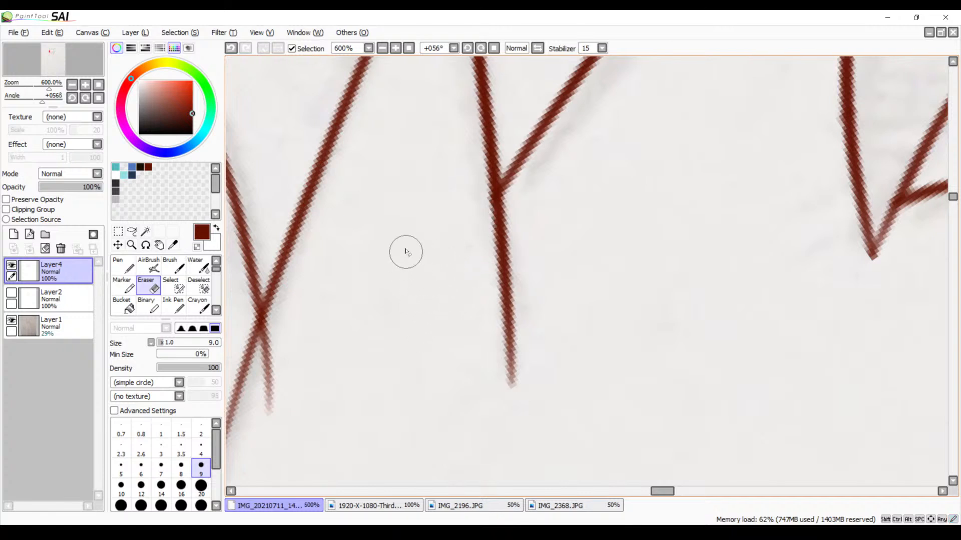
# Erase the short line end of the middle spike that sticks out past the tall spike's outer line
pyautogui.moveTo(386, 293); pyautogui.dragTo(586, 171)
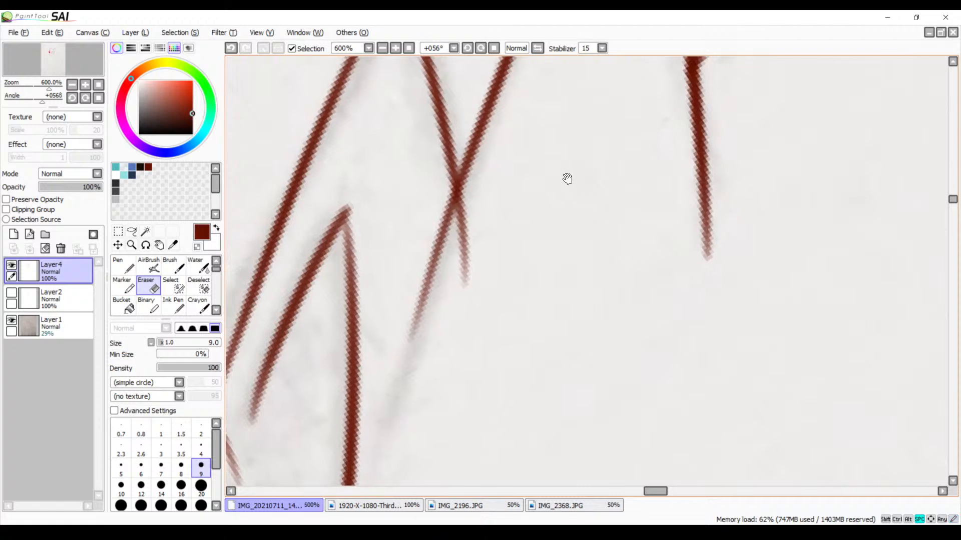
pyautogui.click(382, 48)
pyautogui.click(382, 48)
pyautogui.click(382, 48)
pyautogui.moveTo(408, 215); pyautogui.dragTo(354, 260)
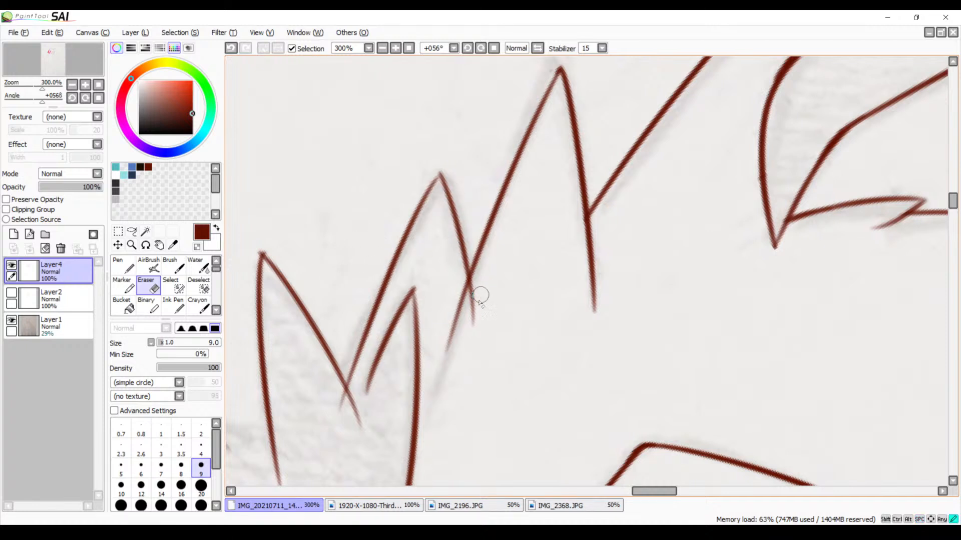
pyautogui.moveTo(473, 306)
pyautogui.mouseDown()
pyautogui.moveTo(470, 328)
pyautogui.moveTo(472, 290)
pyautogui.moveTo(468, 311)
pyautogui.mouseUp()
# Erase the overshooting line end at the crossing between the hatched spike and the middle spike
pyautogui.moveTo(453, 386); pyautogui.dragTo(474, 343)
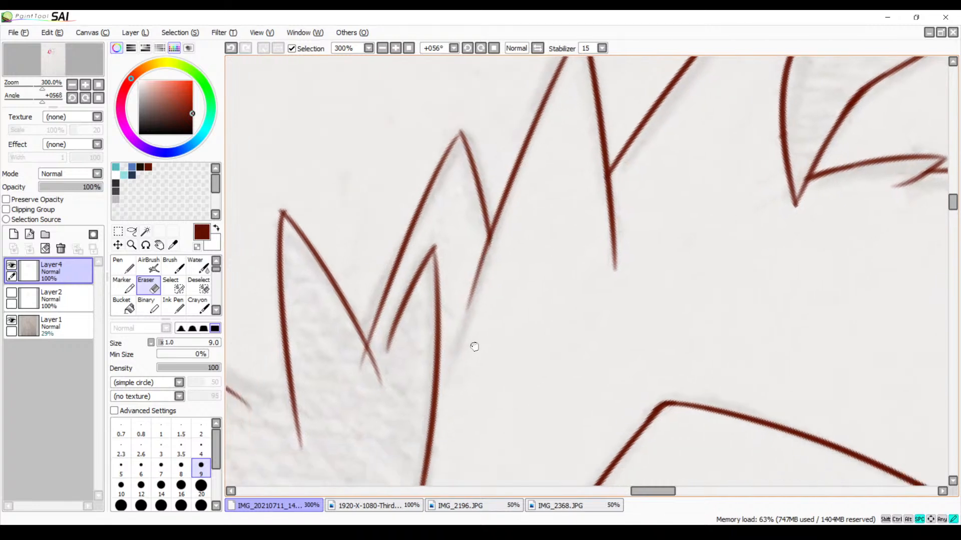
pyautogui.moveTo(388, 378)
pyautogui.mouseDown()
pyautogui.moveTo(425, 321)
pyautogui.moveTo(408, 311)
pyautogui.mouseUp()
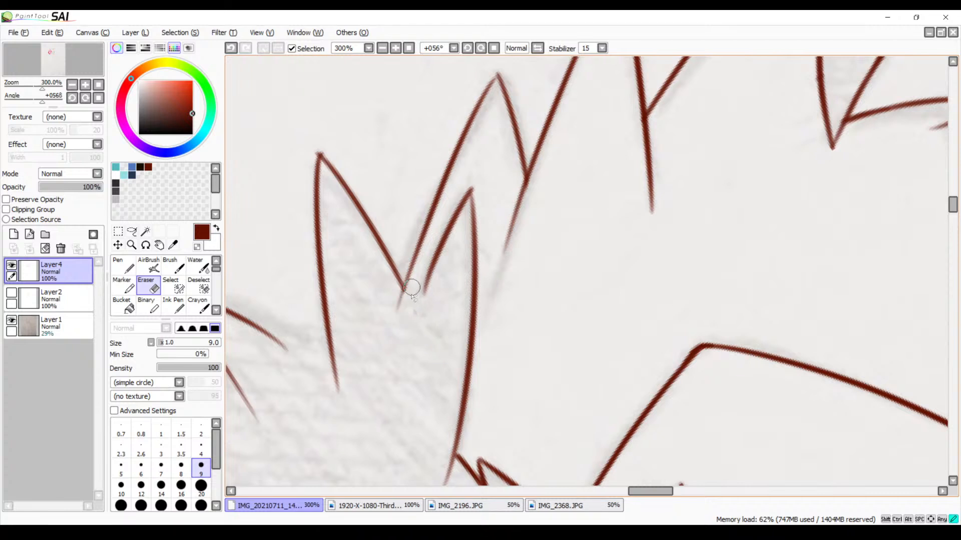
pyautogui.moveTo(399, 409)
pyautogui.mouseDown()
pyautogui.moveTo(554, 184)
pyautogui.moveTo(575, 309)
pyautogui.moveTo(567, 344)
pyautogui.moveTo(548, 337)
pyautogui.moveTo(547, 320)
pyautogui.moveTo(491, 361)
pyautogui.mouseUp()
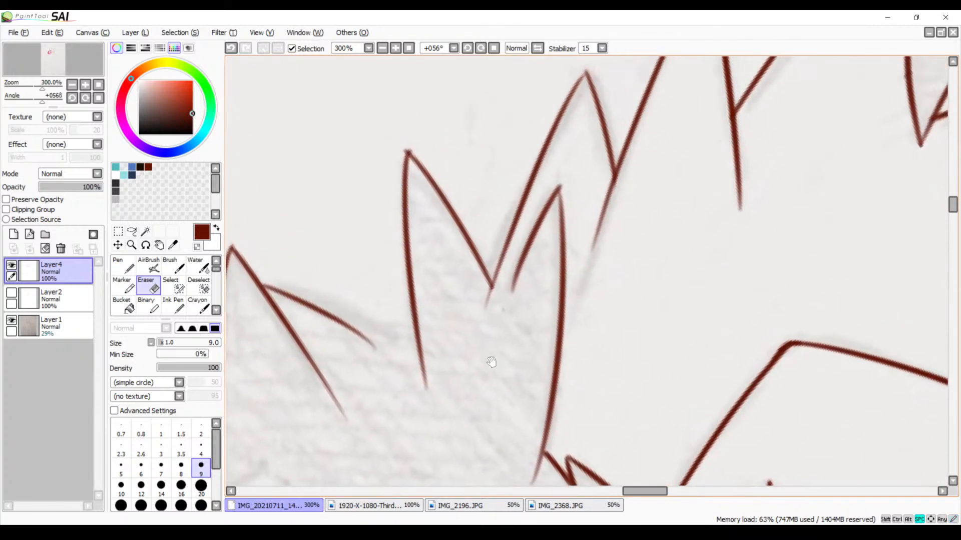
# Zoom in to 500% and redraw the line just below the small inner spike's tip with the brush to join its sides
pyautogui.moveTo(547, 315); pyautogui.dragTo(480, 351)
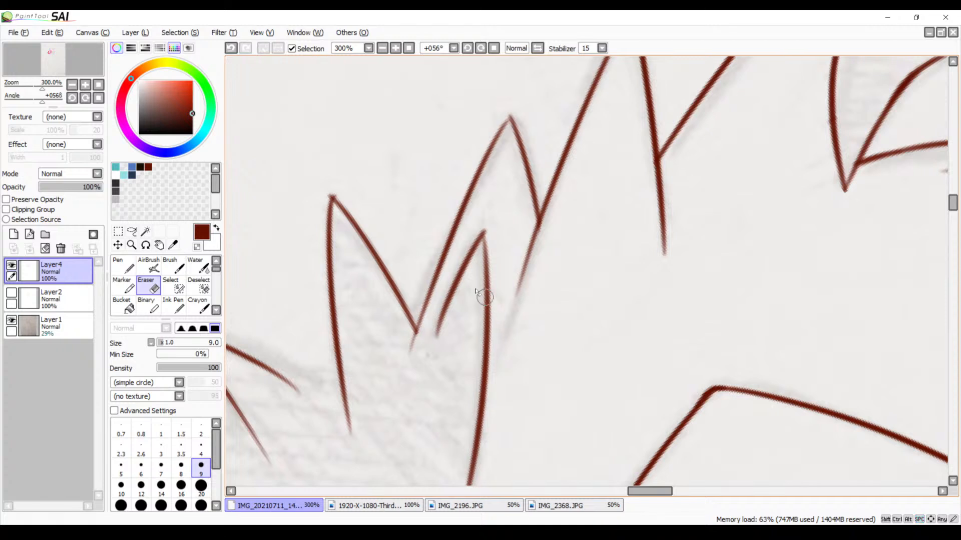
pyautogui.click(396, 48)
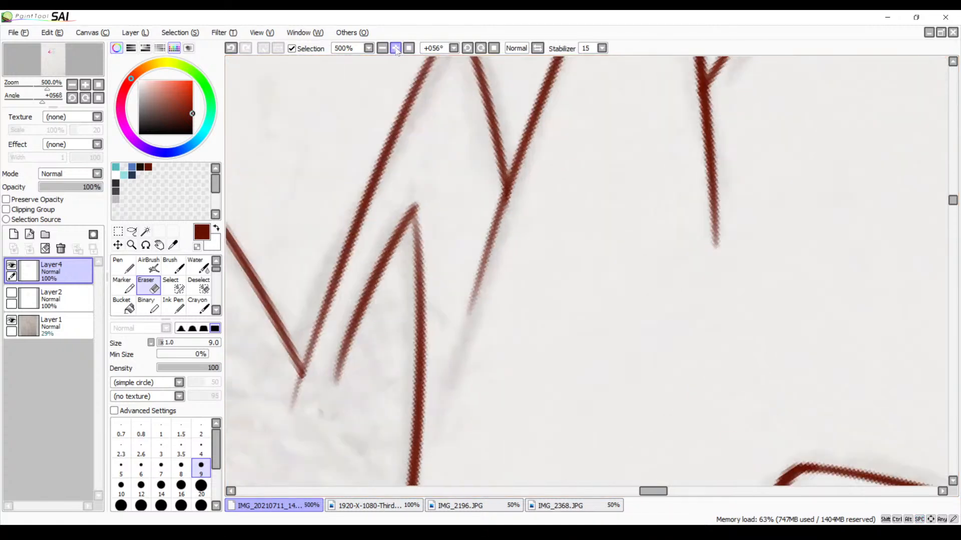
pyautogui.scroll(1, 407, 197)
pyautogui.press('b')
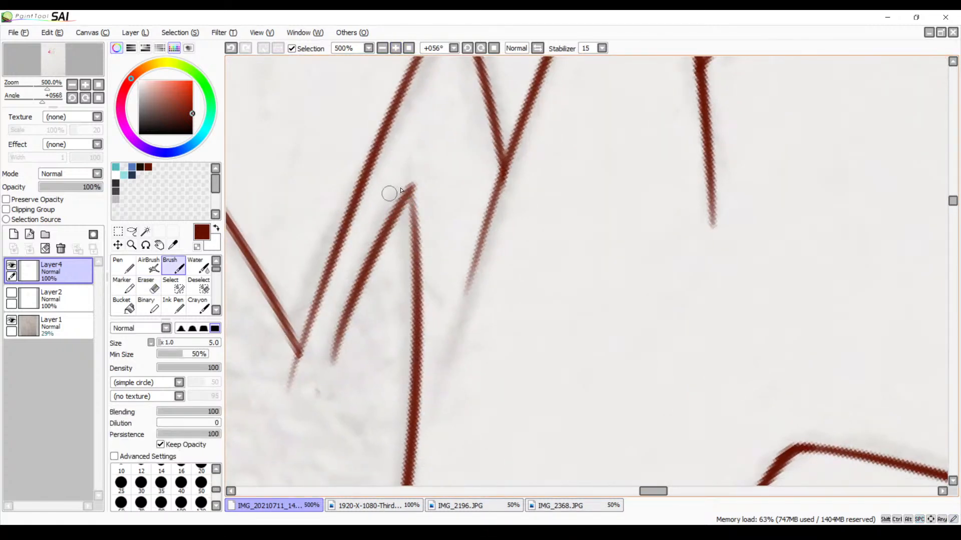
pyautogui.moveTo(411, 200); pyautogui.dragTo(413, 256)
pyautogui.hotkey('ctrl', 'z')
pyautogui.moveTo(411, 197); pyautogui.dragTo(413, 261)
pyautogui.hotkey('ctrl', 'z')
pyautogui.moveTo(414, 188); pyautogui.dragTo(414, 245)
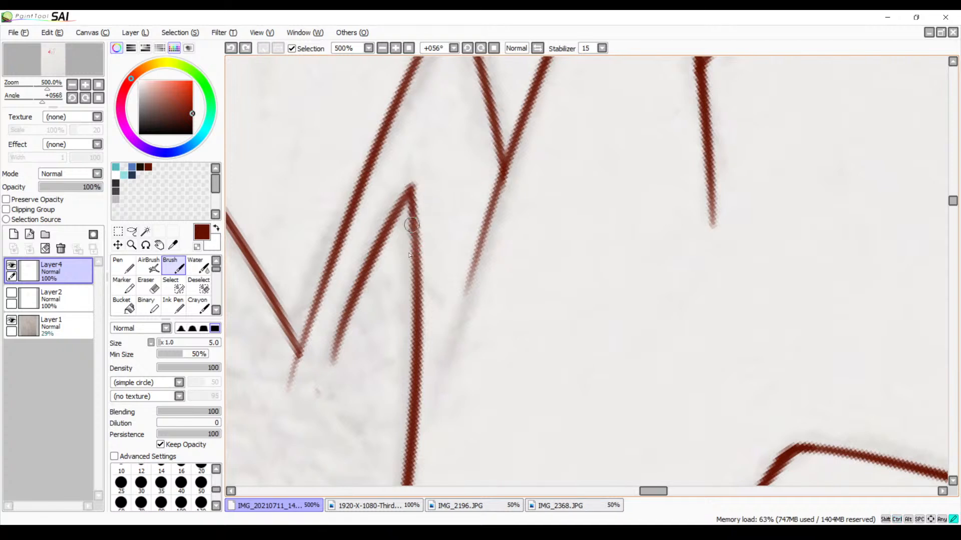
pyautogui.hotkey('ctrl', 'z')
pyautogui.moveTo(411, 192); pyautogui.dragTo(412, 260)
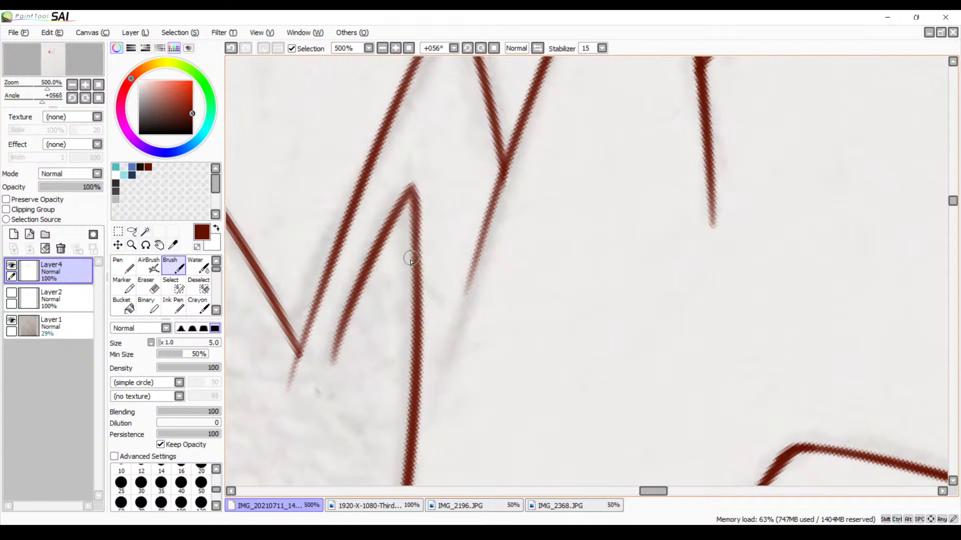
# Review the cleaned spike outline and locate the untraced jaw line around the mouth
pyautogui.moveTo(546, 184); pyautogui.dragTo(358, 310)
pyautogui.moveTo(587, 167); pyautogui.dragTo(395, 308)
pyautogui.moveTo(592, 188); pyautogui.dragTo(411, 299)
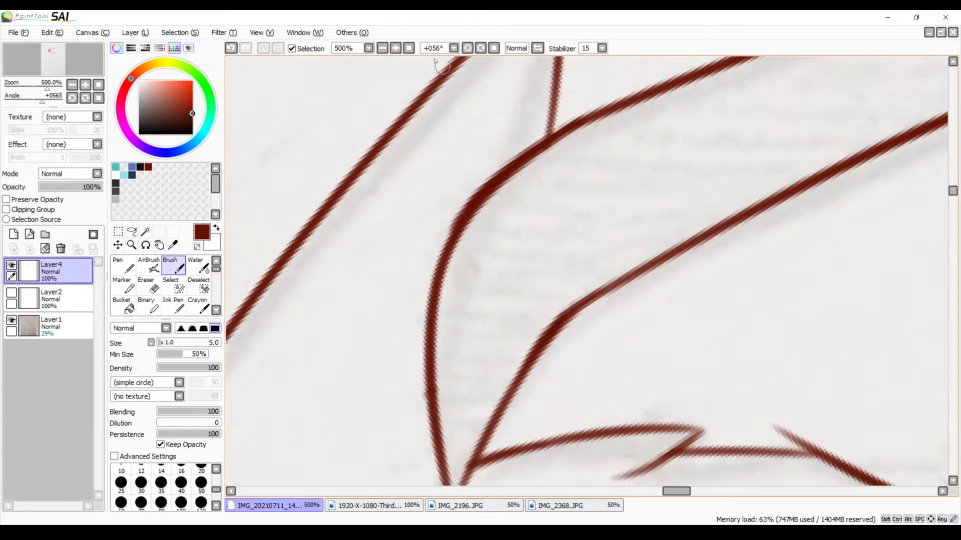
pyautogui.click(383, 48)
pyautogui.click(382, 48)
pyautogui.moveTo(547, 205); pyautogui.dragTo(468, 89)
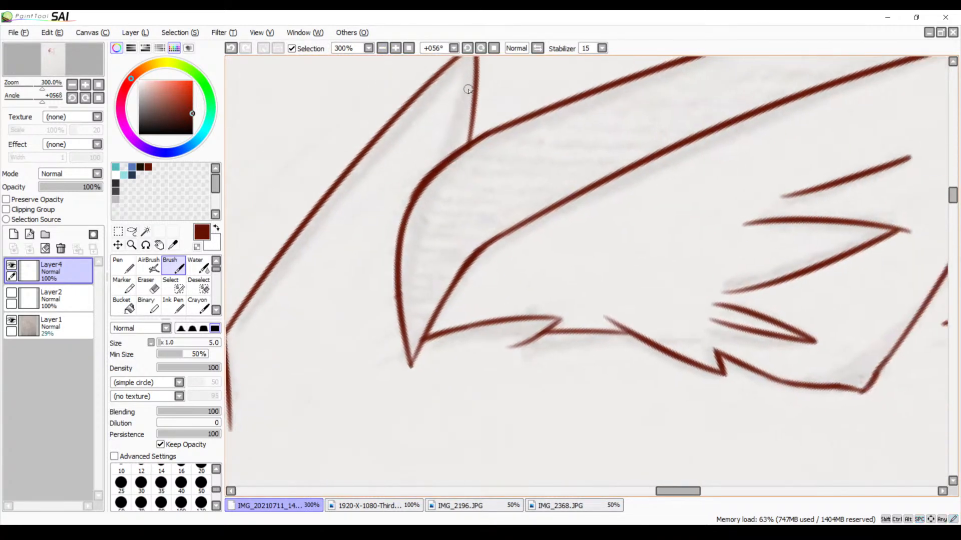
pyautogui.click(468, 49)
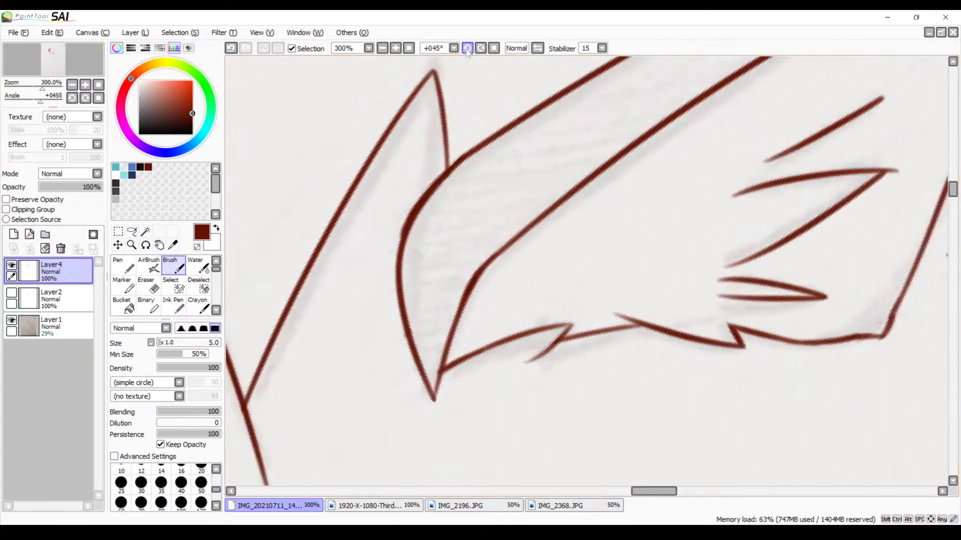
pyautogui.click(467, 48)
pyautogui.click(467, 48)
pyautogui.moveTo(438, 122); pyautogui.dragTo(438, 61)
pyautogui.moveTo(404, 312); pyautogui.dragTo(439, 100)
pyautogui.moveTo(468, 284); pyautogui.dragTo(531, 78)
pyautogui.moveTo(521, 318)
pyautogui.mouseDown()
pyautogui.moveTo(561, 172)
pyautogui.moveTo(549, 128)
pyautogui.mouseUp()
pyautogui.moveTo(564, 273)
pyautogui.mouseDown()
pyautogui.moveTo(578, 109)
pyautogui.moveTo(521, 51)
pyautogui.mouseUp()
pyautogui.moveTo(657, 233); pyautogui.dragTo(374, 141)
pyautogui.moveTo(439, 226)
pyautogui.mouseDown()
pyautogui.moveTo(390, 260)
pyautogui.moveTo(388, 283)
pyautogui.mouseUp()
pyautogui.click(383, 47)
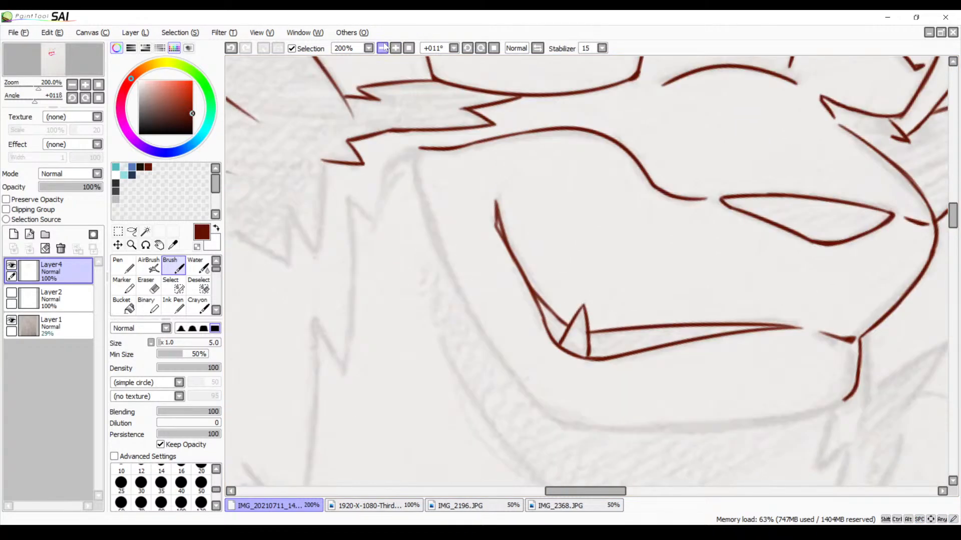
pyautogui.click(384, 47)
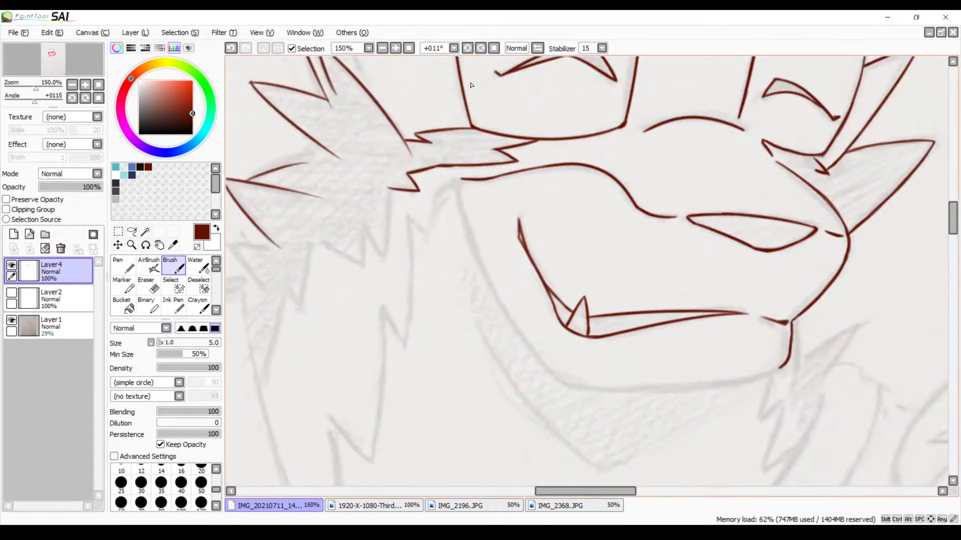
# Rotate the view to 45° at 200% zoom and trace the back of the jaw from the cheek down to its lower bend
pyautogui.click(481, 48)
pyautogui.click(481, 49)
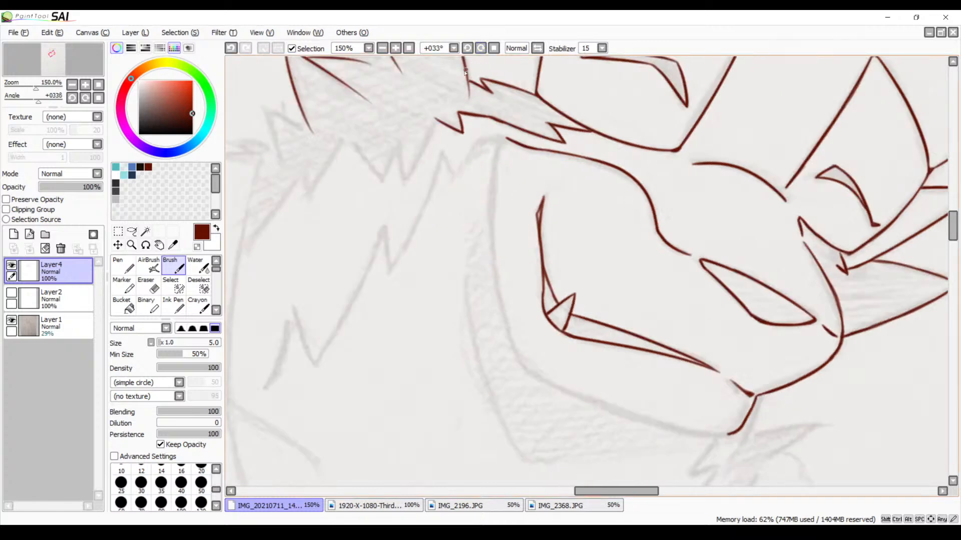
pyautogui.click(395, 48)
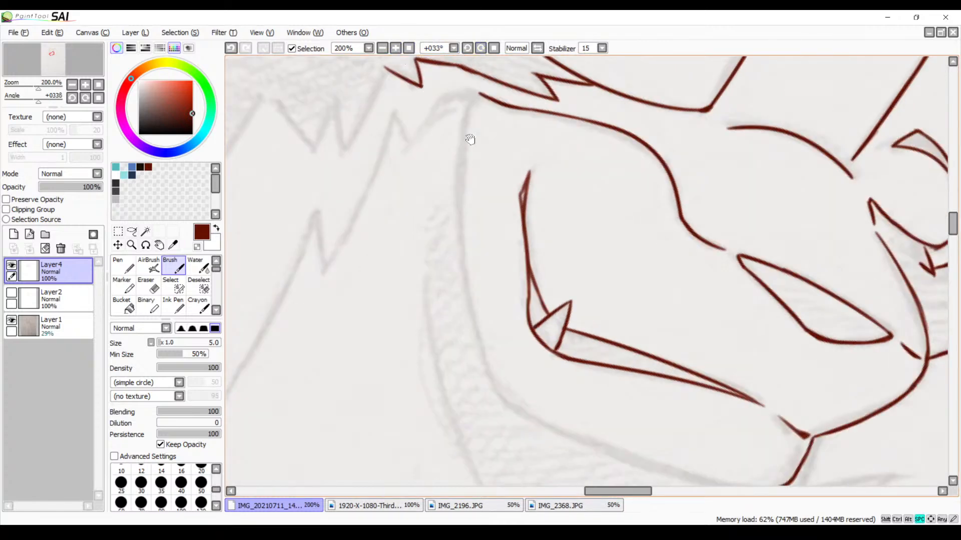
pyautogui.moveTo(470, 139); pyautogui.dragTo(353, 162)
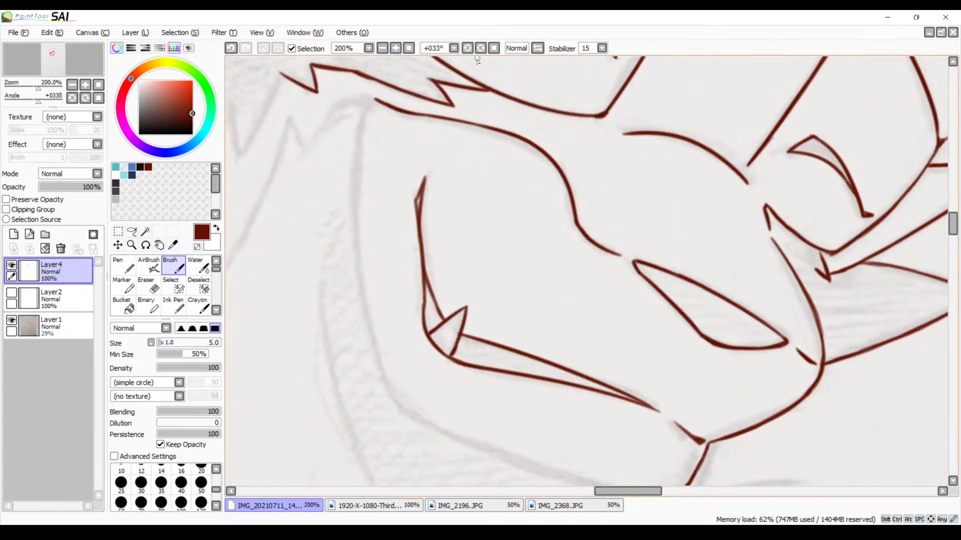
pyautogui.click(480, 48)
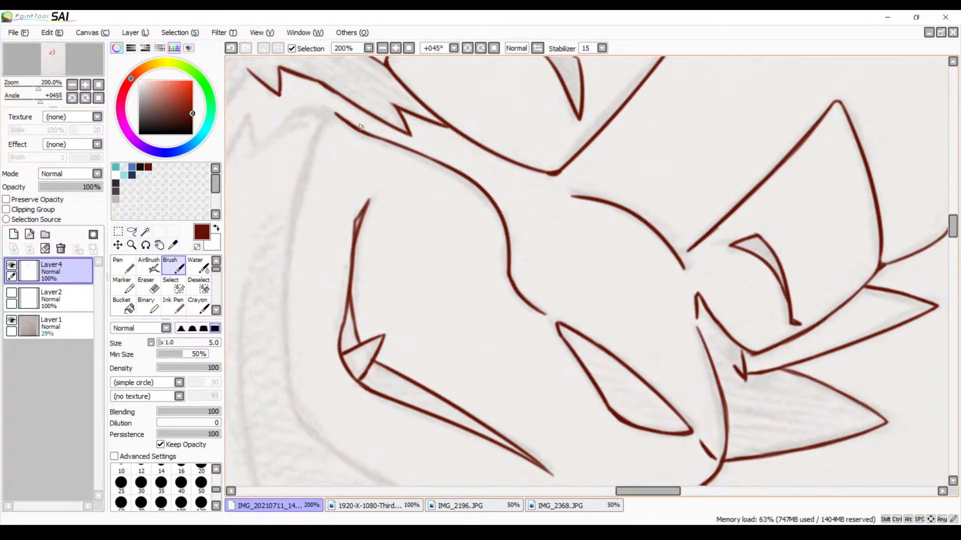
pyautogui.moveTo(315, 146); pyautogui.dragTo(304, 476)
pyautogui.hotkey('ctrl', 'z')
pyautogui.moveTo(323, 124)
pyautogui.mouseDown()
pyautogui.moveTo(298, 201)
pyautogui.moveTo(306, 451)
pyautogui.mouseUp()
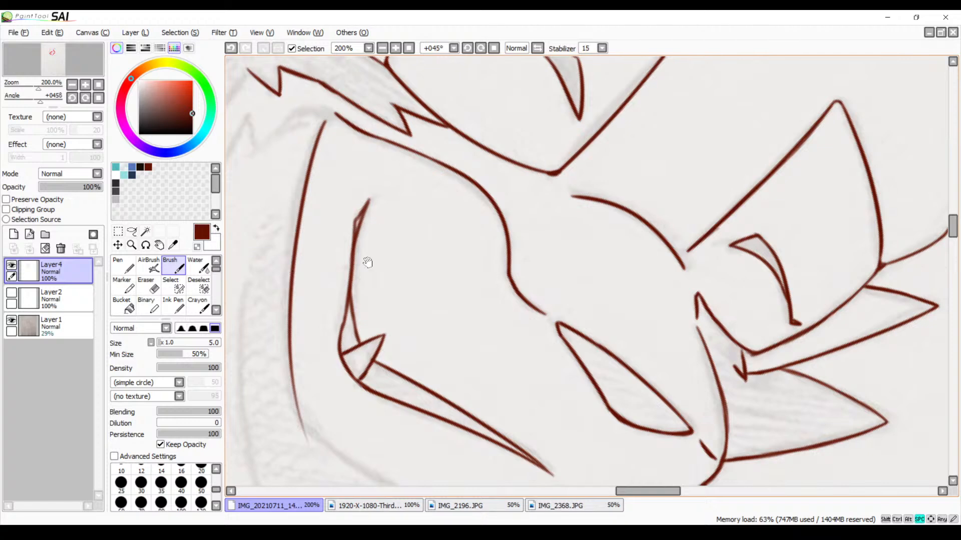
# Rotate the view to 180°, zoom to 400%, and trace the lower jaw edge from the bend to the chin line
pyautogui.moveTo(367, 262); pyautogui.dragTo(378, 166)
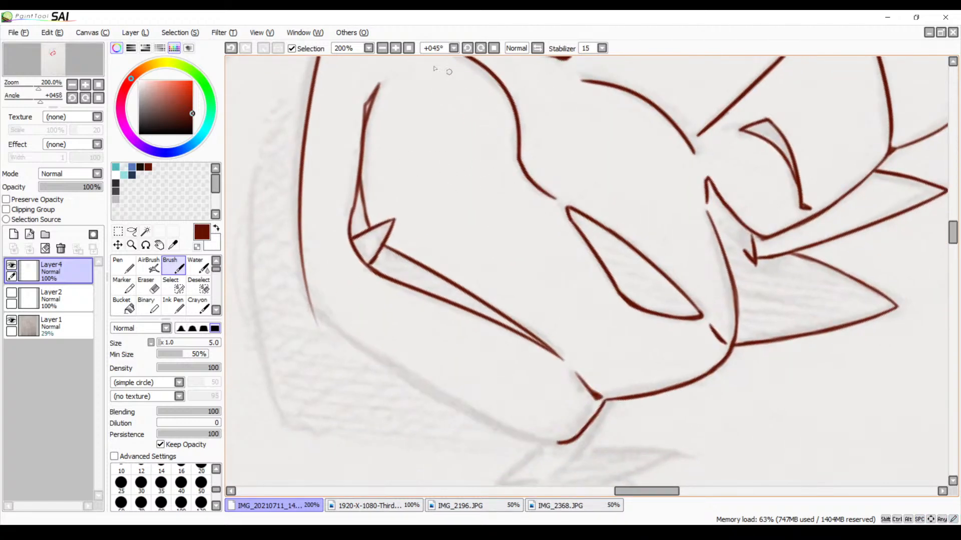
pyautogui.moveTo(466, 50); pyautogui.dragTo(466, 51)
pyautogui.moveTo(524, 179); pyautogui.dragTo(510, 278)
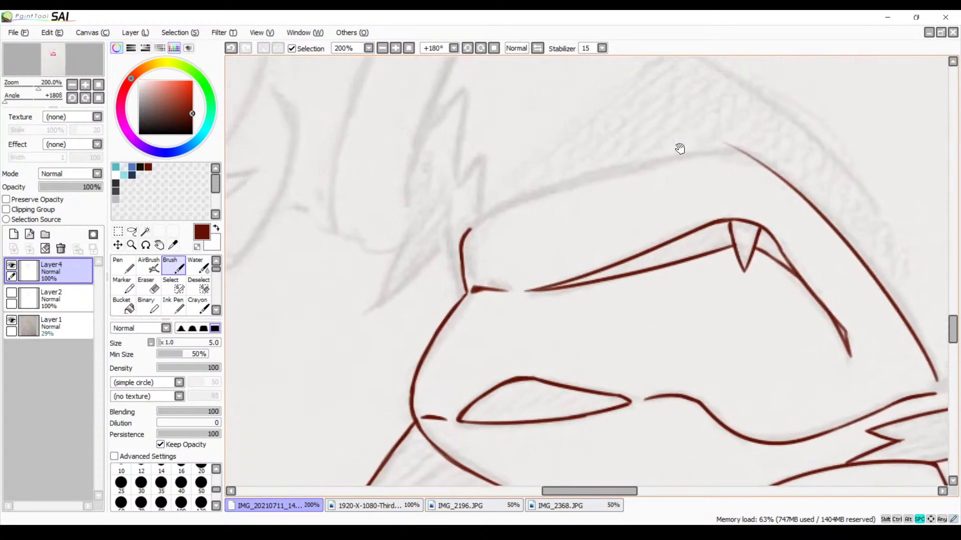
pyautogui.click(395, 48)
pyautogui.click(395, 49)
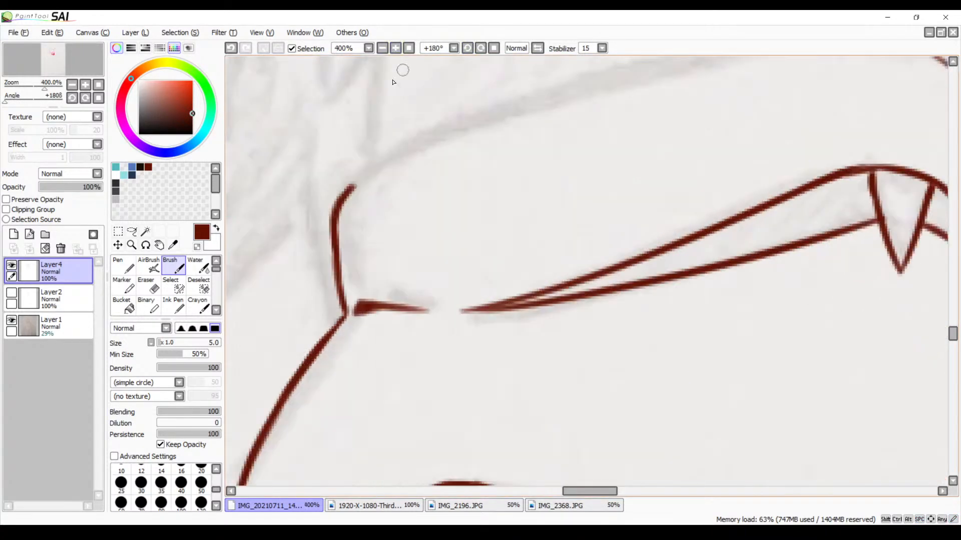
pyautogui.moveTo(482, 137); pyautogui.dragTo(456, 181)
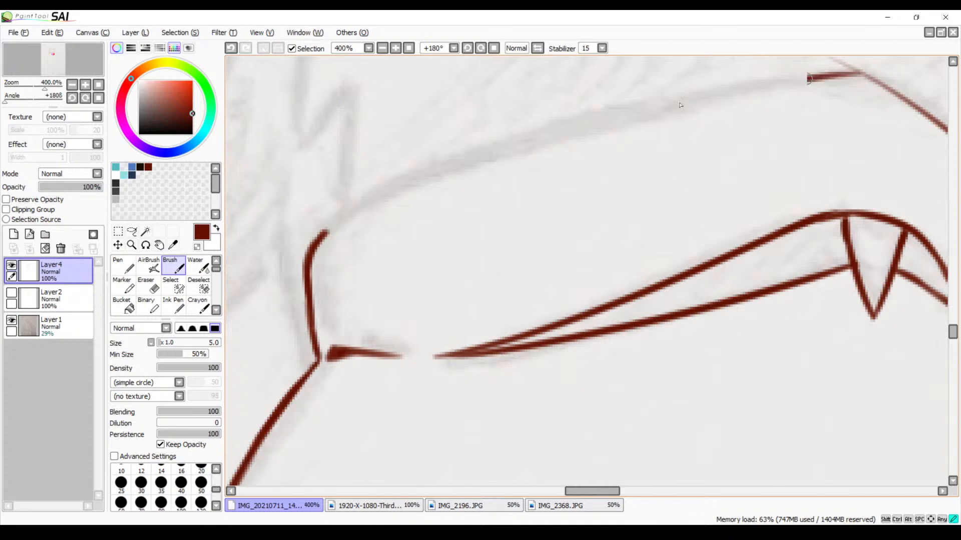
pyautogui.moveTo(816, 79); pyautogui.dragTo(263, 280)
pyautogui.hotkey('ctrl', 'z')
pyautogui.moveTo(858, 76)
pyautogui.mouseDown()
pyautogui.moveTo(431, 170)
pyautogui.moveTo(319, 229)
pyautogui.mouseUp()
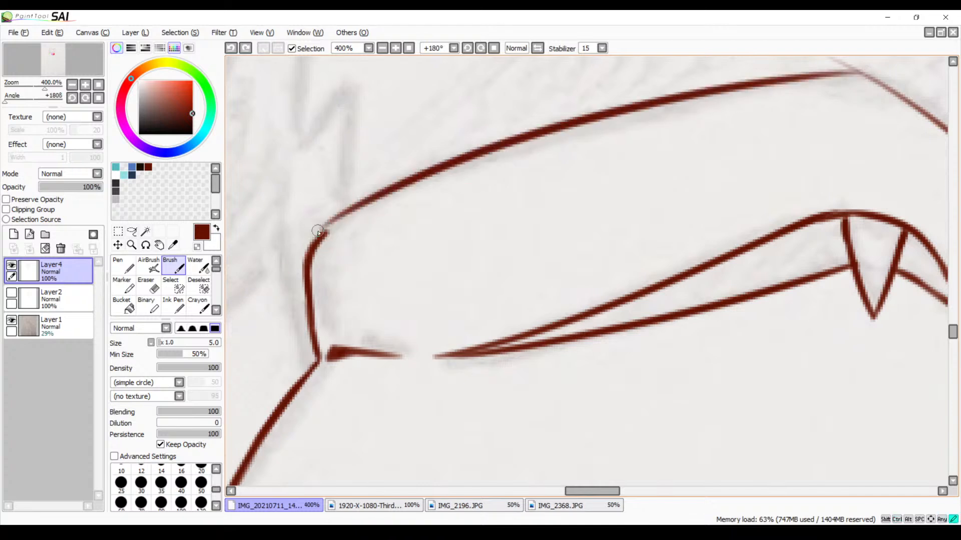
# Brush a smooth curve joining the long lower jaw line to the short chin line
pyautogui.moveTo(389, 188); pyautogui.dragTo(311, 232)
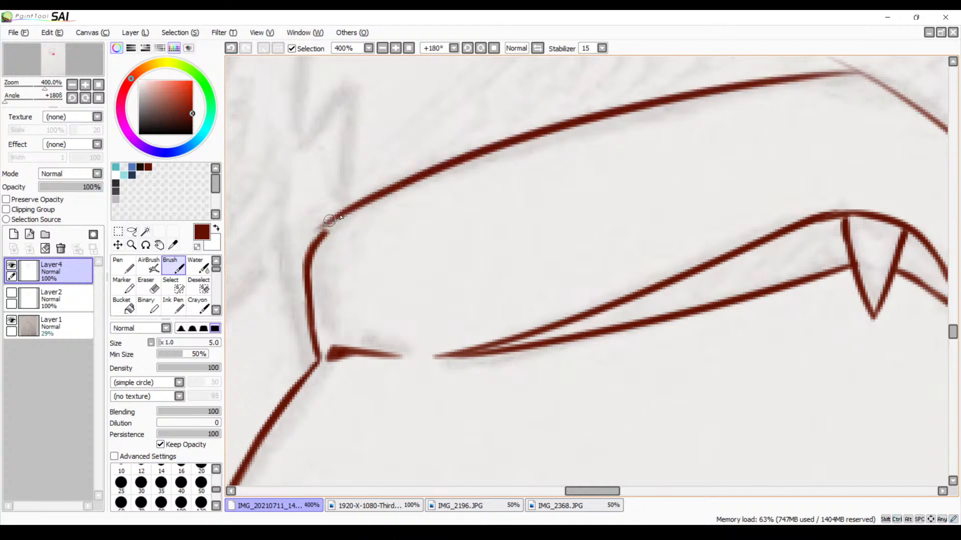
pyautogui.hotkey('ctrl', 'z')
pyautogui.moveTo(378, 195); pyautogui.dragTo(308, 249)
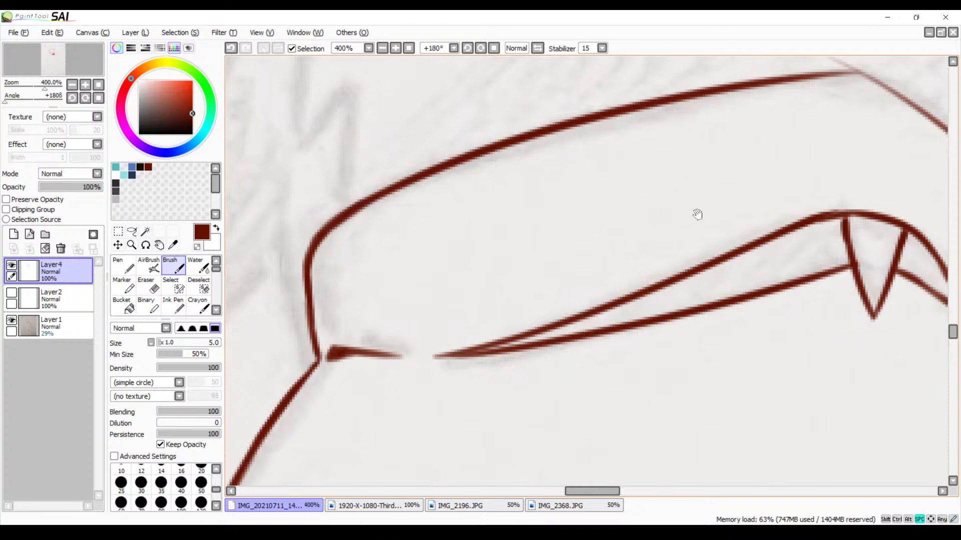
# Round off the bend of the lower jaw with the brush and erase the stray line end sticking out of it
pyautogui.moveTo(787, 202); pyautogui.dragTo(518, 239)
pyautogui.moveTo(624, 218); pyautogui.dragTo(586, 211)
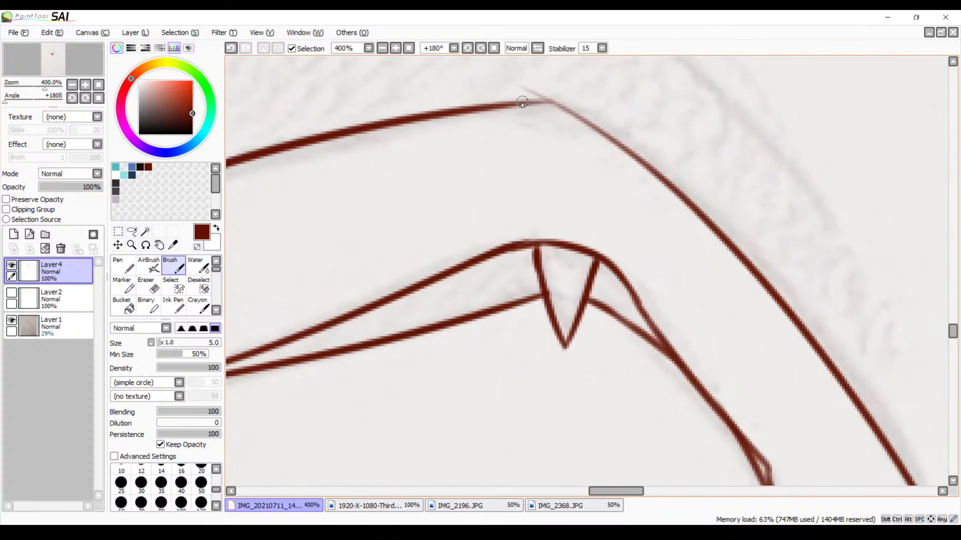
pyautogui.moveTo(522, 102)
pyautogui.mouseDown()
pyautogui.moveTo(618, 136)
pyautogui.moveTo(653, 170)
pyautogui.mouseUp()
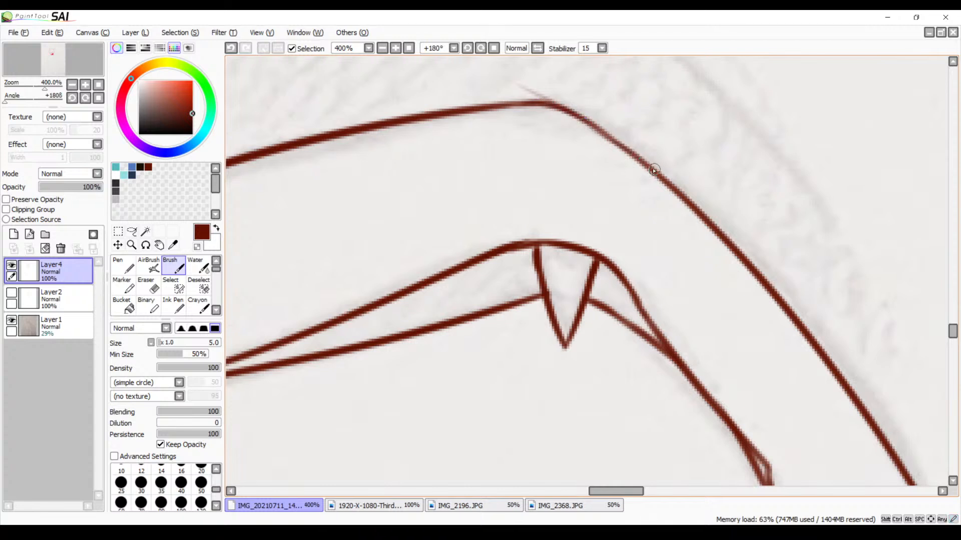
pyautogui.press('e')
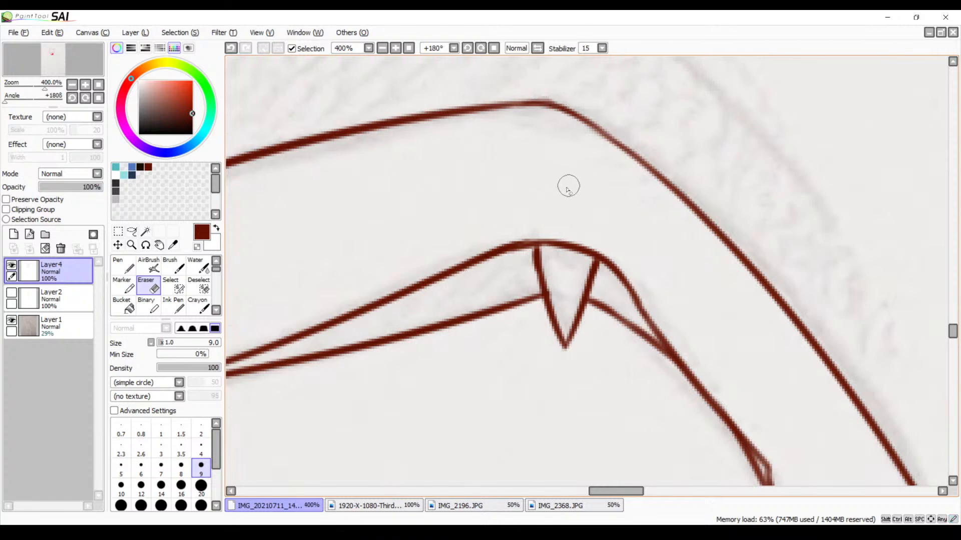
pyautogui.moveTo(532, 194)
pyautogui.mouseDown()
pyautogui.moveTo(532, 155)
pyautogui.moveTo(592, 206)
pyautogui.moveTo(654, 131)
pyautogui.moveTo(595, 320)
pyautogui.mouseUp()
# Reset the canvas rotation to 0° and draw a short stroke joining the top of the jaw's back edge to the cheek line
pyautogui.moveTo(618, 257); pyautogui.dragTo(433, 256)
pyautogui.moveTo(720, 241)
pyautogui.mouseDown()
pyautogui.moveTo(579, 248)
pyautogui.moveTo(506, 231)
pyautogui.mouseUp()
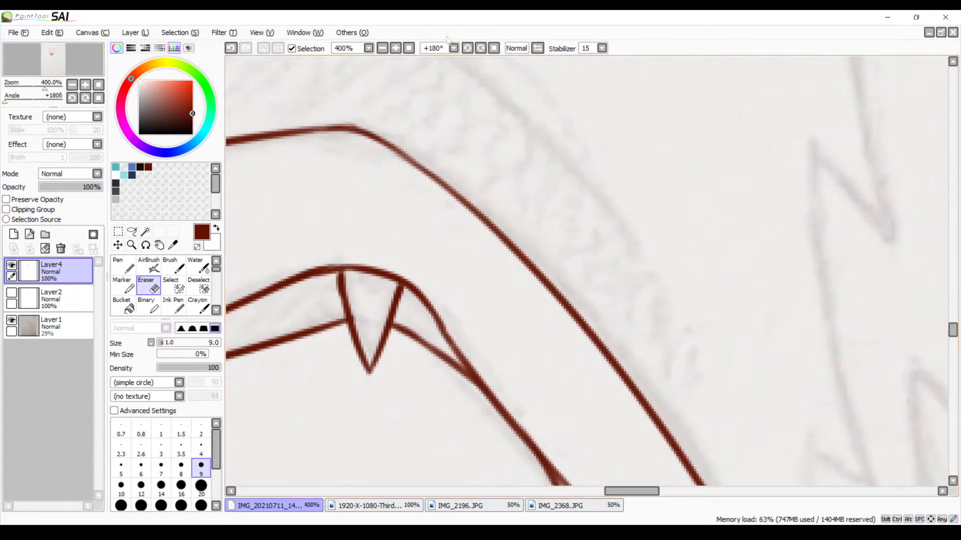
pyautogui.click(493, 49)
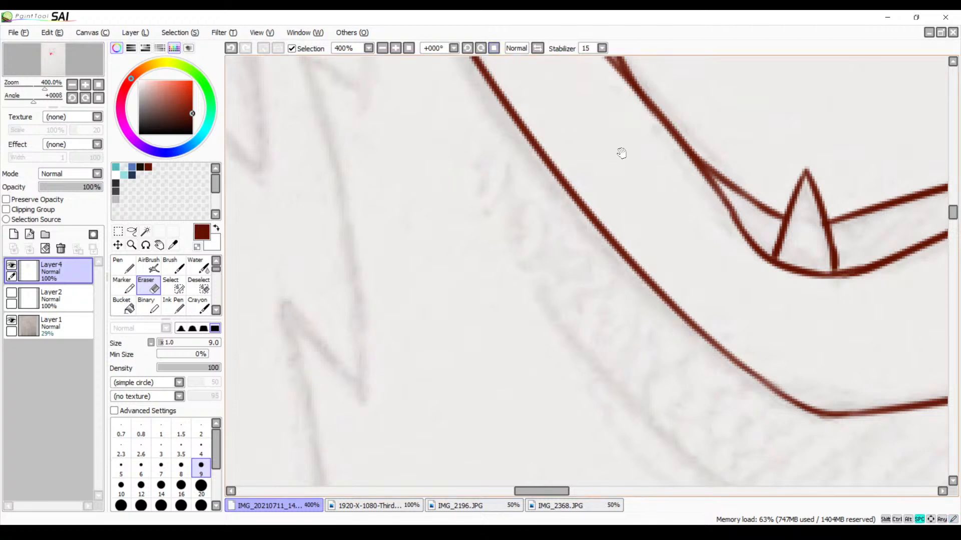
pyautogui.moveTo(618, 150)
pyautogui.mouseDown()
pyautogui.moveTo(559, 235)
pyautogui.moveTo(556, 270)
pyautogui.moveTo(583, 315)
pyautogui.mouseUp()
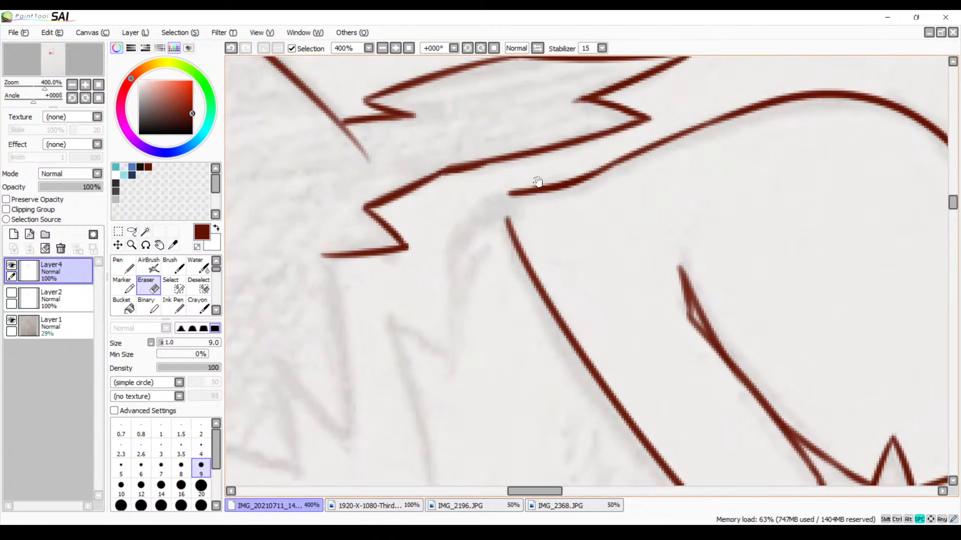
pyautogui.press('b')
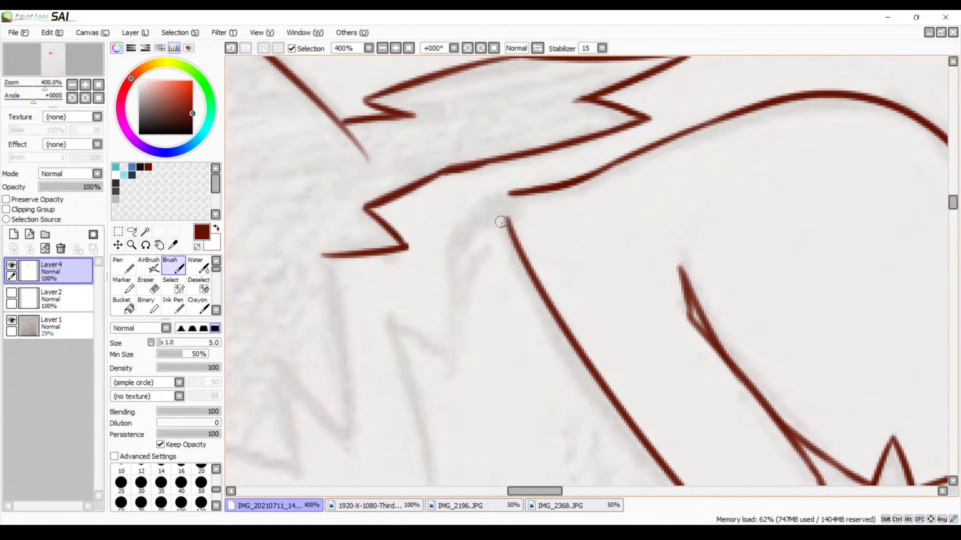
pyautogui.moveTo(503, 196); pyautogui.dragTo(506, 235)
pyautogui.hotkey('ctrl', 'z')
pyautogui.hotkey('ctrl', 'z')
pyautogui.hotkey('ctrl', 'z')
pyautogui.moveTo(504, 199); pyautogui.dragTo(511, 224)
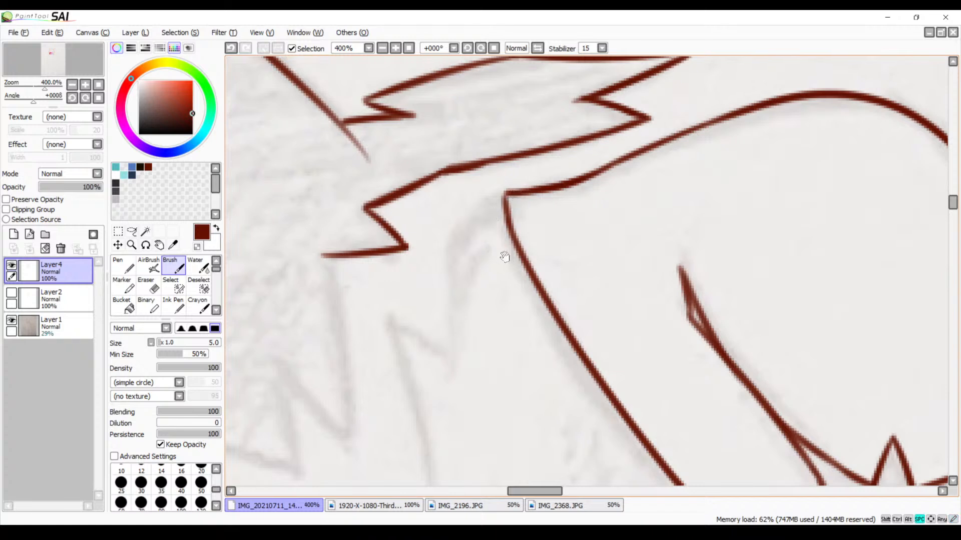
# Trace the neck fur line curving down from the jaw corner and the short returning edge of its first spike
pyautogui.moveTo(505, 256); pyautogui.dragTo(500, 237)
pyautogui.moveTo(498, 175); pyautogui.dragTo(398, 356)
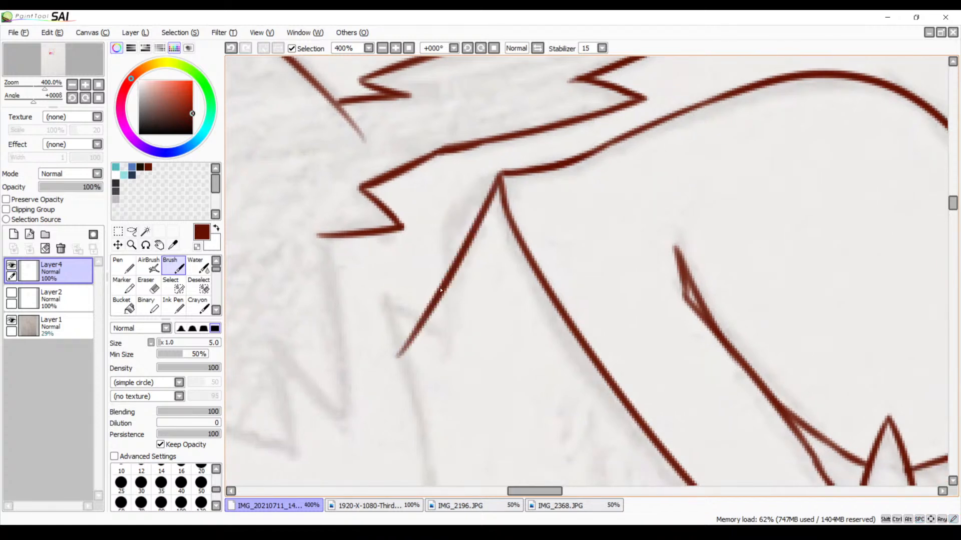
pyautogui.hotkey('ctrl', 'z')
pyautogui.moveTo(499, 175); pyautogui.dragTo(469, 295)
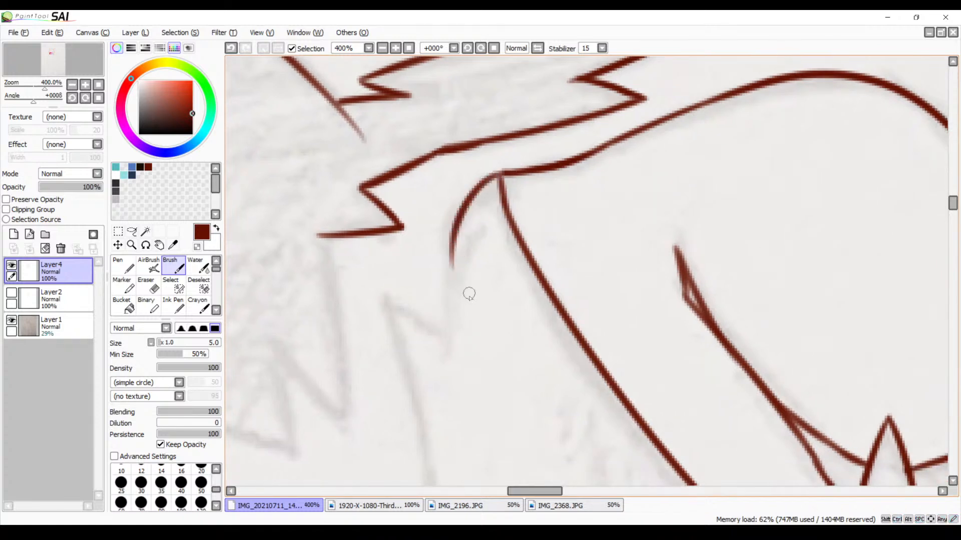
pyautogui.moveTo(449, 233); pyautogui.dragTo(445, 355)
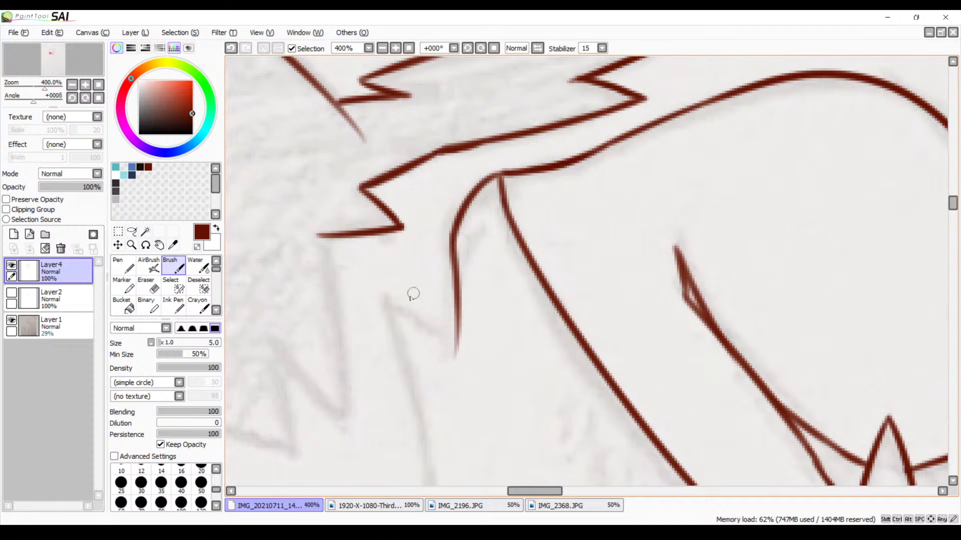
pyautogui.moveTo(382, 295); pyautogui.dragTo(455, 338)
# Trace the second neck fur spike with a long downward curve and a short edge crossing its lower end
pyautogui.moveTo(439, 369)
pyautogui.mouseDown()
pyautogui.moveTo(440, 242)
pyautogui.moveTo(467, 243)
pyautogui.mouseUp()
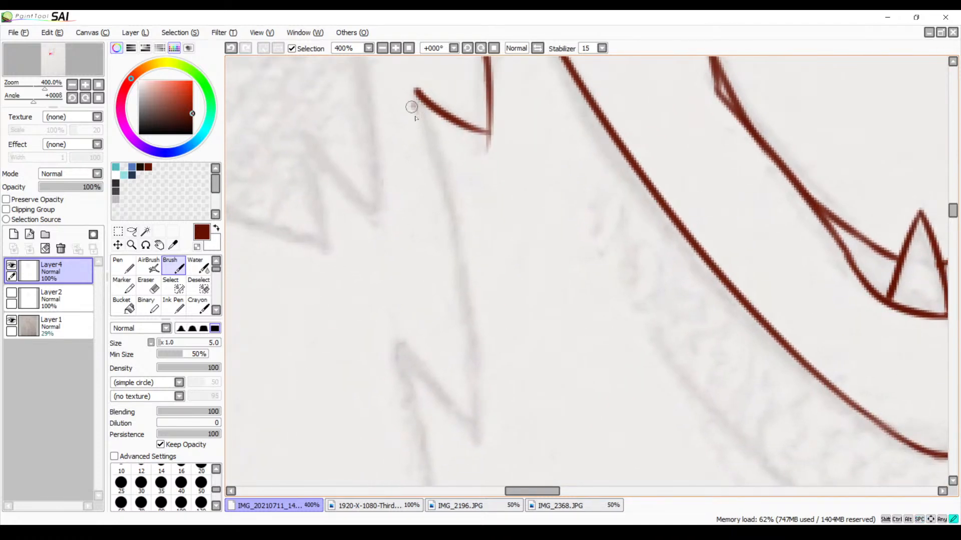
pyautogui.moveTo(416, 91)
pyautogui.mouseDown()
pyautogui.moveTo(474, 310)
pyautogui.moveTo(479, 445)
pyautogui.mouseUp()
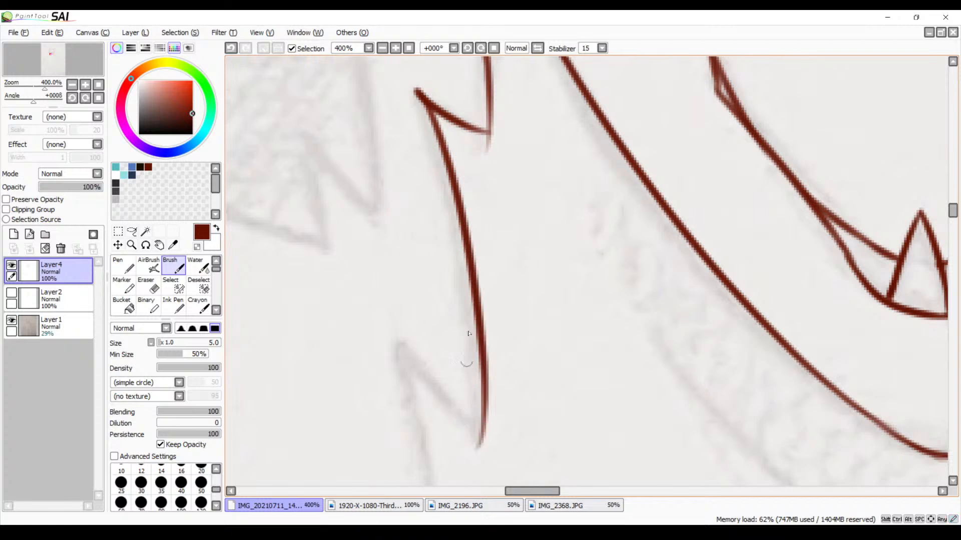
pyautogui.scroll(-3, 449, 266)
pyautogui.hscroll(2, 449, 267)
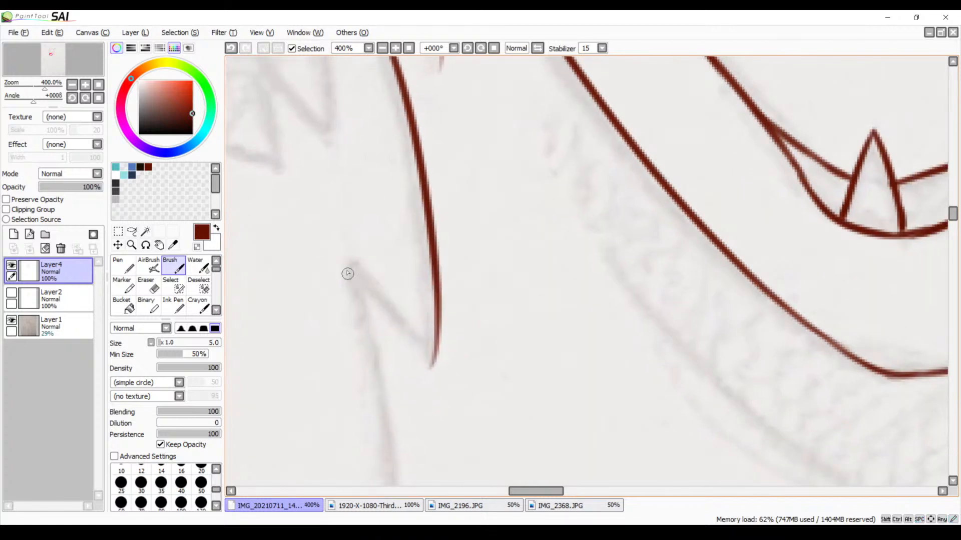
pyautogui.moveTo(348, 274); pyautogui.dragTo(460, 368)
pyautogui.scroll(-1, 482, 333)
pyautogui.hscroll(1, 482, 332)
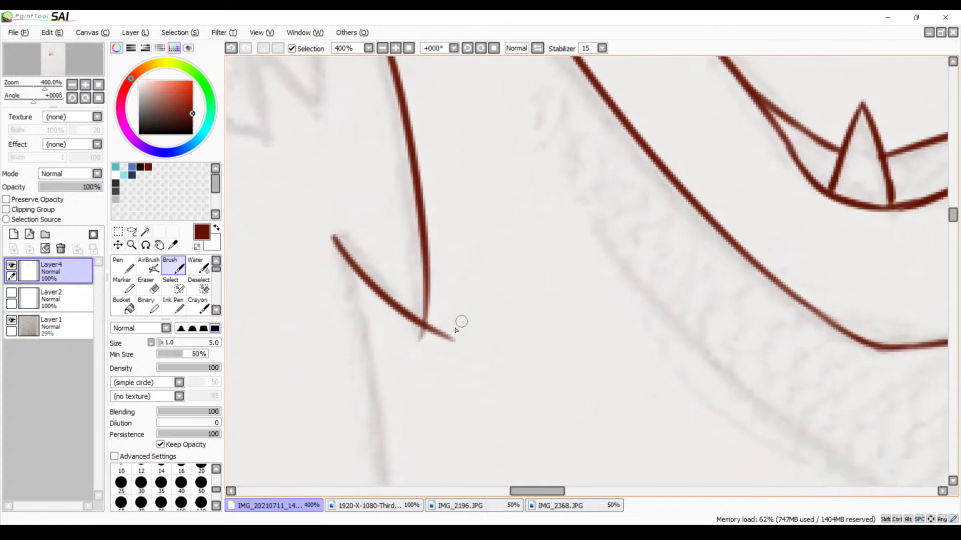
# Erase the overshooting line ends at the second neck spike's tip and thicken its long side there with the brush
pyautogui.press('e')
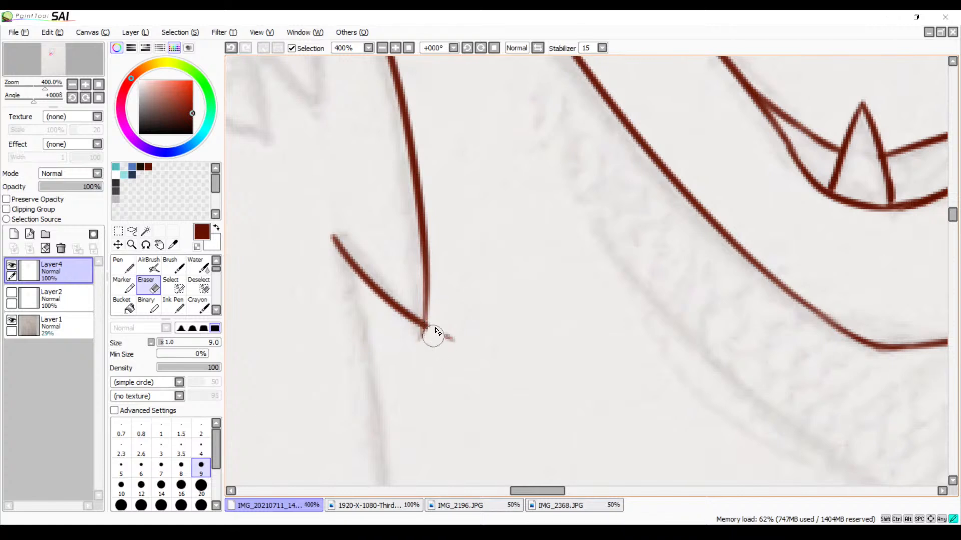
pyautogui.moveTo(434, 331)
pyautogui.mouseDown()
pyautogui.moveTo(418, 343)
pyautogui.moveTo(424, 332)
pyautogui.moveTo(437, 335)
pyautogui.mouseUp()
pyautogui.press('space')
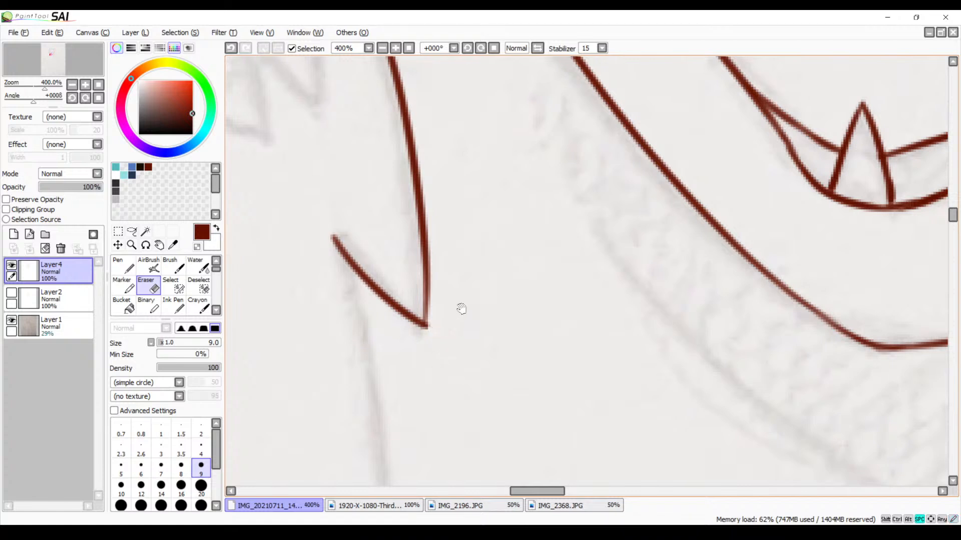
pyautogui.moveTo(479, 263)
pyautogui.mouseDown()
pyautogui.moveTo(500, 331)
pyautogui.moveTo(493, 270)
pyautogui.mouseUp()
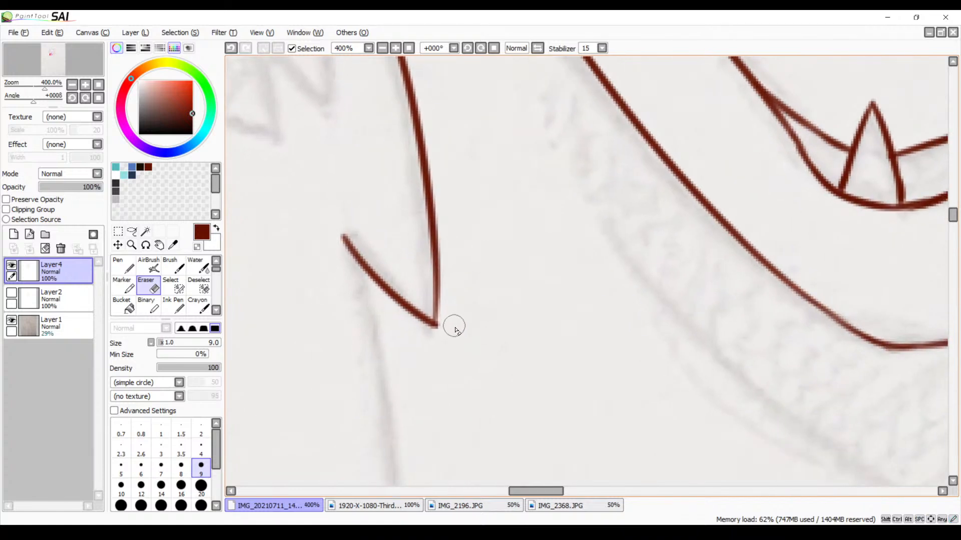
pyautogui.press('b')
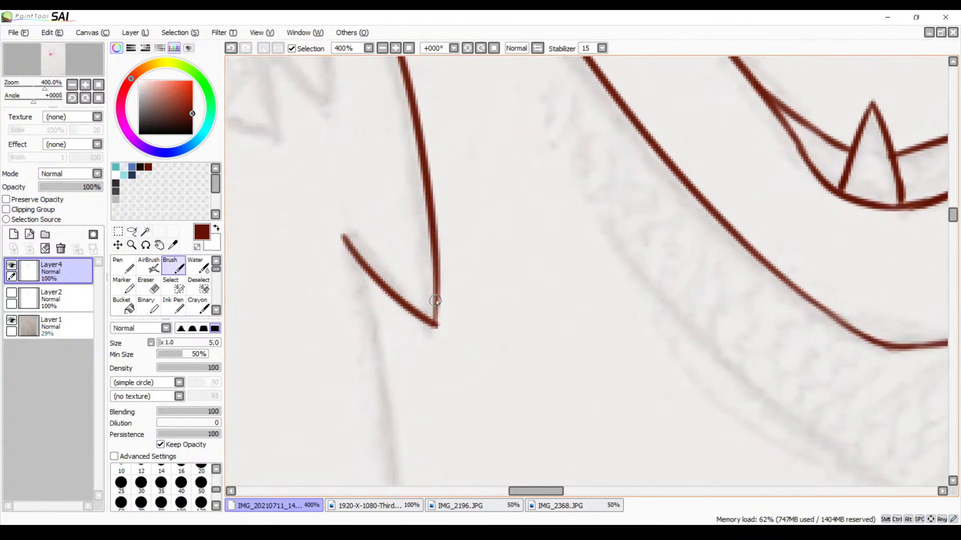
pyautogui.moveTo(437, 302); pyautogui.dragTo(436, 321)
# Thicken the line at the first neck spike's tip and erase the stray end below it
pyautogui.scroll(10, 431, 284)
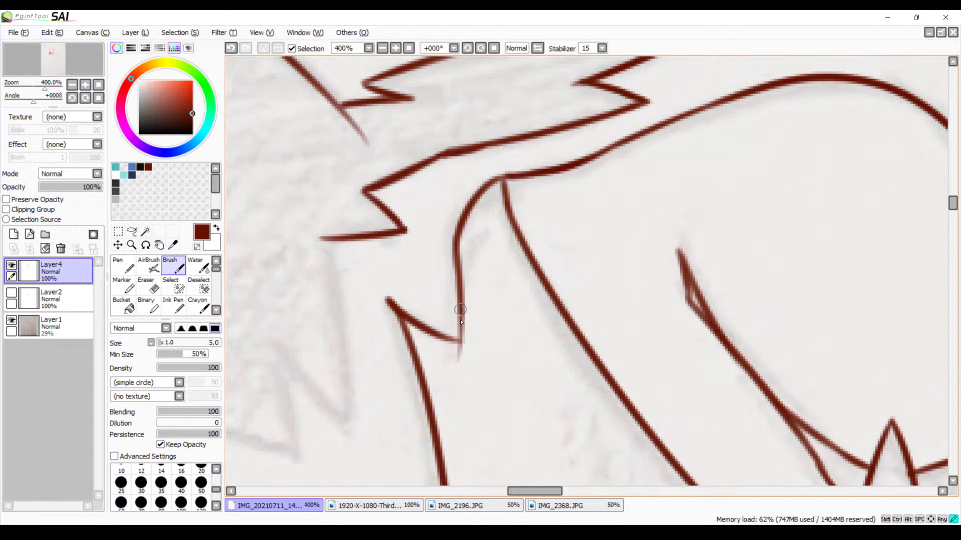
pyautogui.moveTo(460, 309); pyautogui.dragTo(454, 330)
pyautogui.press('e')
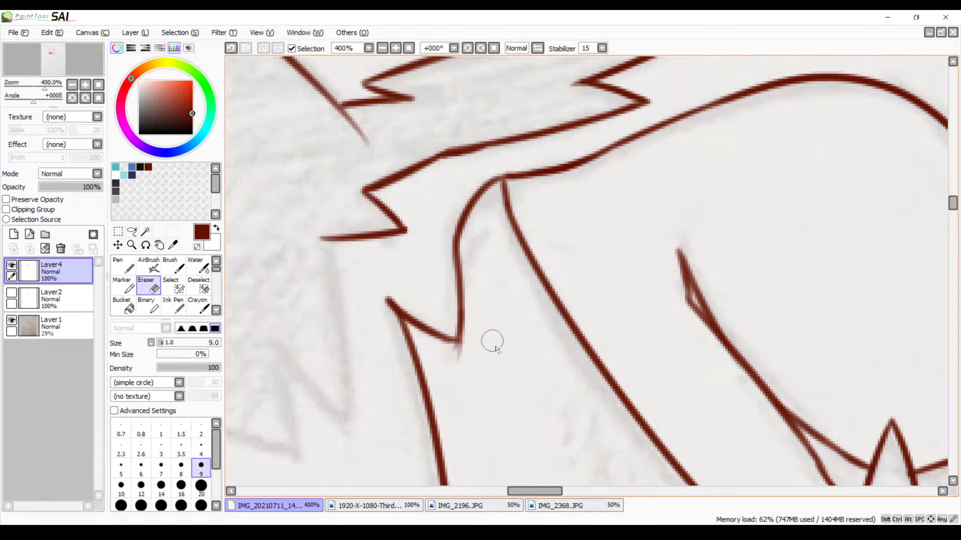
pyautogui.moveTo(472, 364)
pyautogui.mouseDown()
pyautogui.moveTo(456, 357)
pyautogui.moveTo(461, 343)
pyautogui.moveTo(450, 349)
pyautogui.mouseUp()
# Zoom to 800% on the cheek fur spike that ends in a blunt point and clean its tip with the eraser
pyautogui.moveTo(472, 408)
pyautogui.mouseDown()
pyautogui.moveTo(553, 257)
pyautogui.moveTo(592, 223)
pyautogui.moveTo(692, 294)
pyautogui.moveTo(607, 337)
pyautogui.moveTo(566, 386)
pyautogui.moveTo(647, 330)
pyautogui.moveTo(725, 392)
pyautogui.mouseUp()
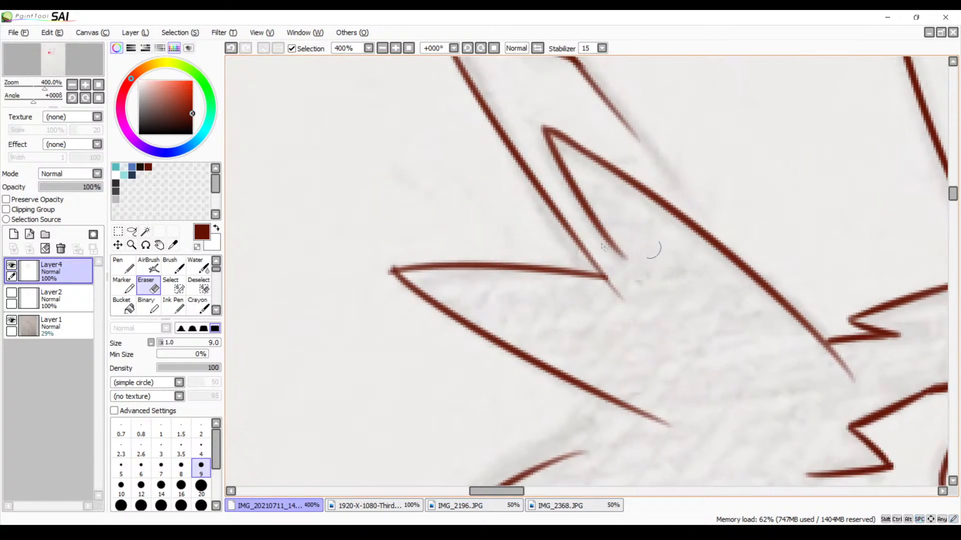
pyautogui.click(399, 48)
pyautogui.click(399, 48)
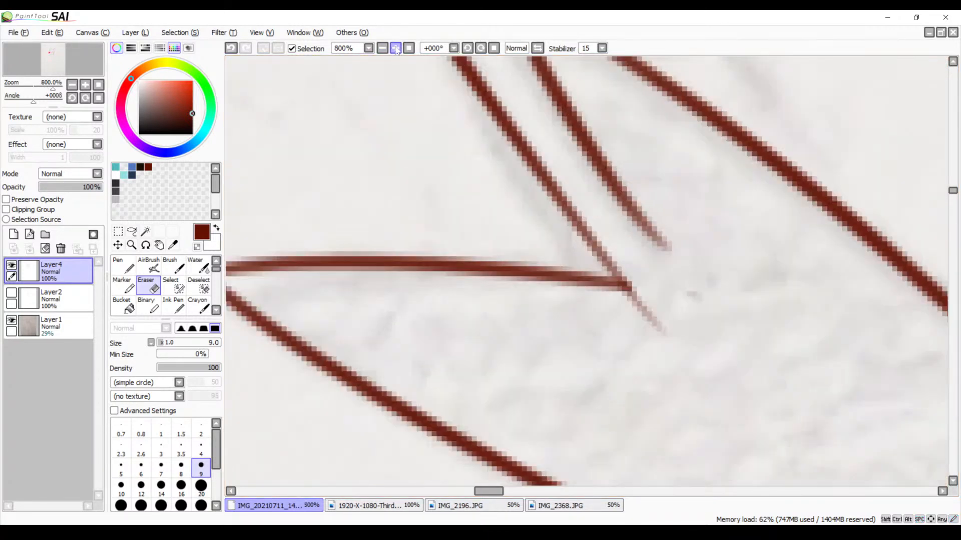
pyautogui.moveTo(321, 268)
pyautogui.mouseDown()
pyautogui.moveTo(363, 247)
pyautogui.moveTo(589, 224)
pyautogui.mouseUp()
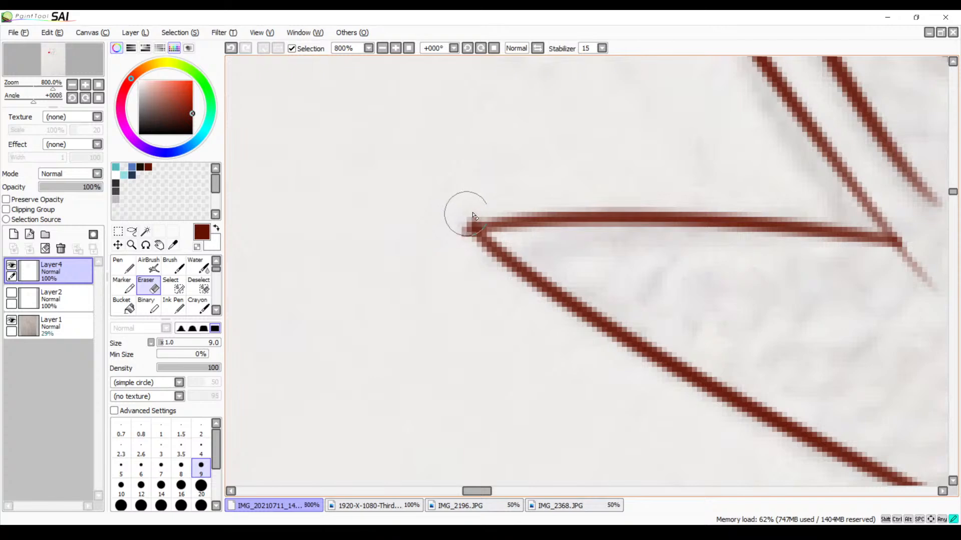
pyautogui.moveTo(459, 239); pyautogui.dragTo(459, 235)
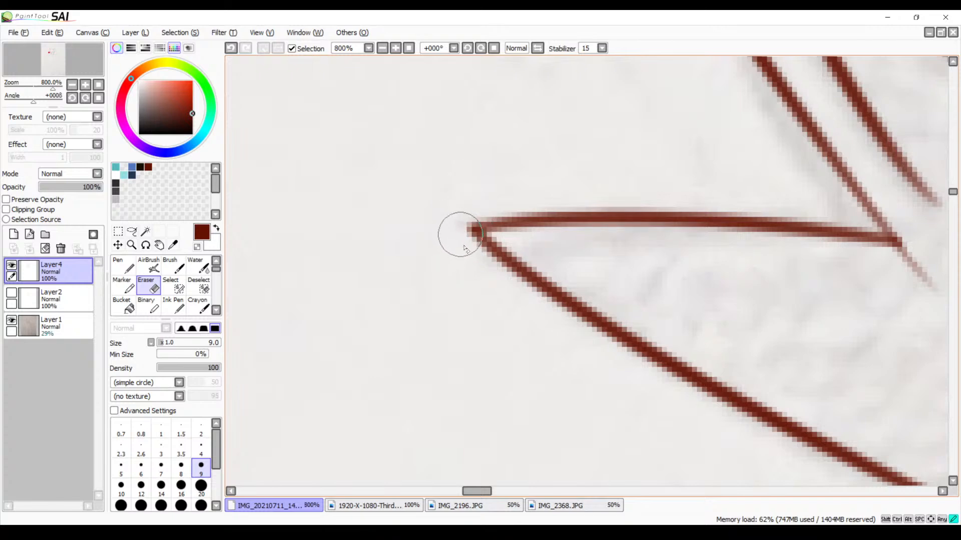
# Trace the long side of the third neck fur spike at 300% zoom, starting from the second spike's short edge
pyautogui.click(382, 48)
pyautogui.click(382, 48)
pyautogui.click(382, 48)
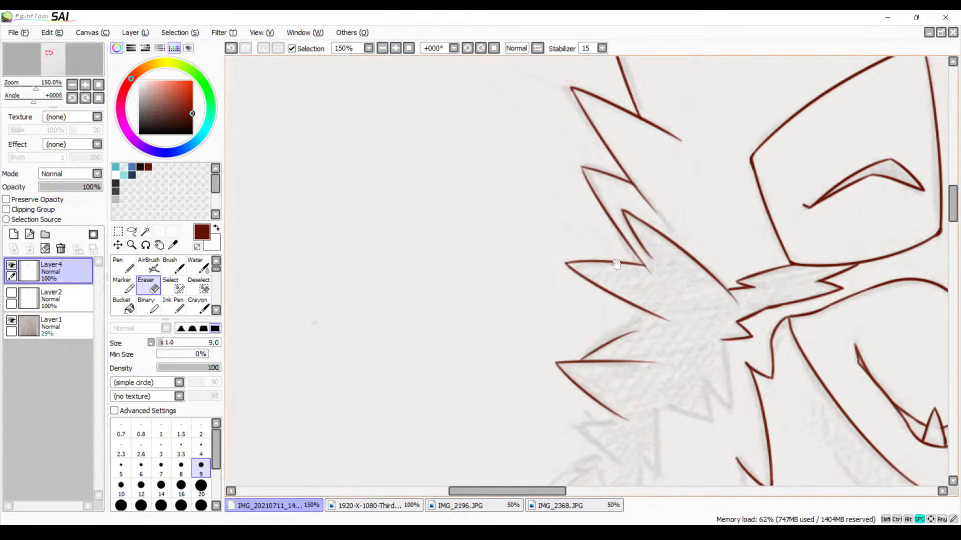
pyautogui.moveTo(715, 340); pyautogui.dragTo(520, 157)
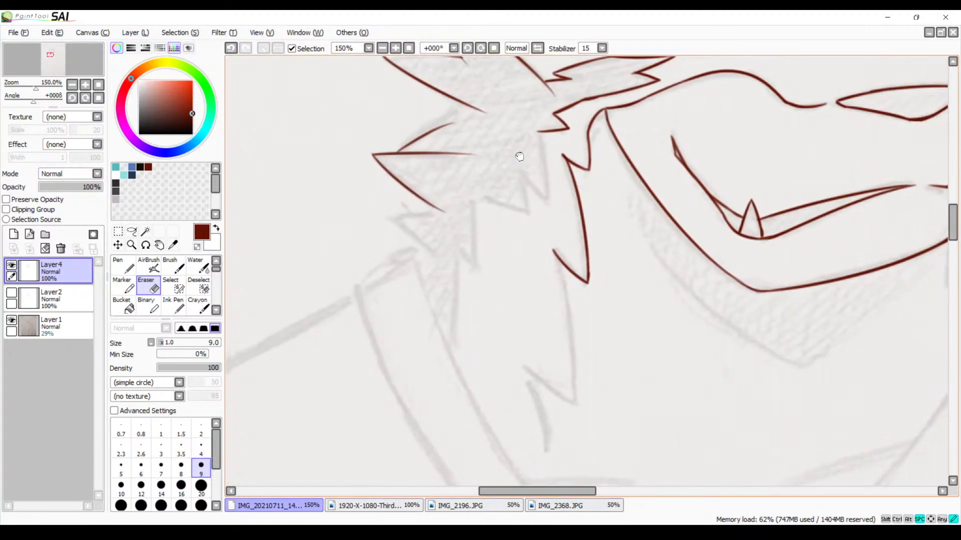
pyautogui.click(396, 49)
pyautogui.click(396, 49)
pyautogui.moveTo(414, 344); pyautogui.dragTo(416, 182)
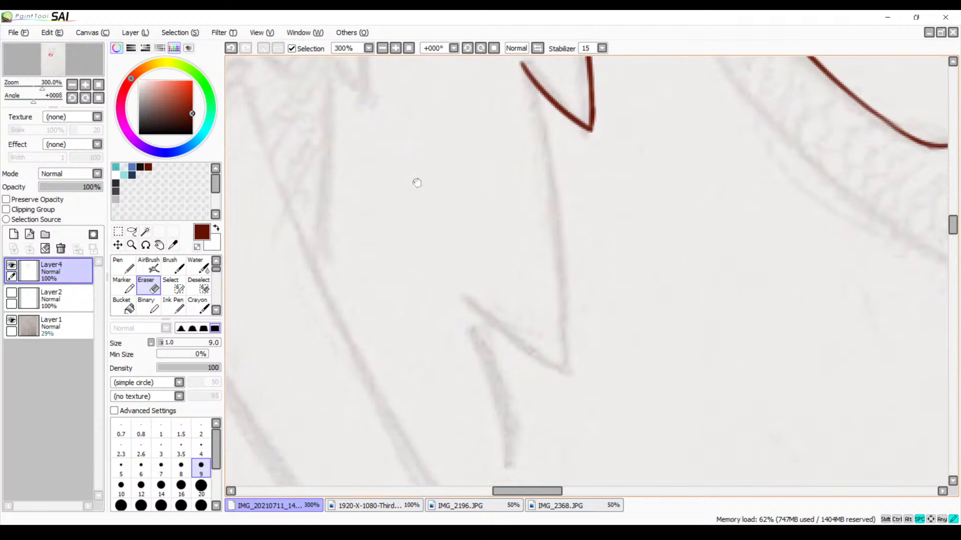
pyautogui.press('b')
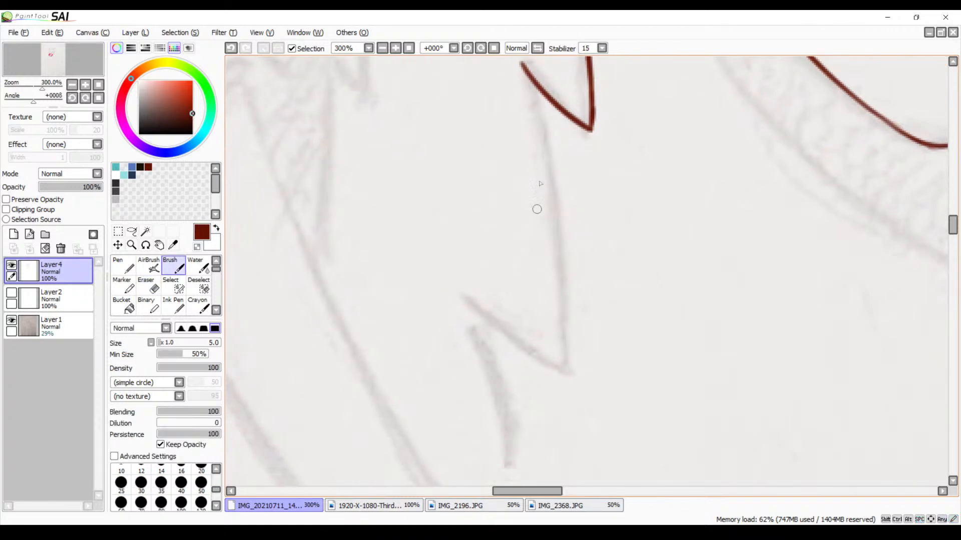
pyautogui.moveTo(529, 86); pyautogui.dragTo(562, 322)
pyautogui.hotkey('ctrl', 'z')
pyautogui.moveTo(538, 89)
pyautogui.mouseDown()
pyautogui.moveTo(566, 330)
pyautogui.moveTo(559, 418)
pyautogui.mouseUp()
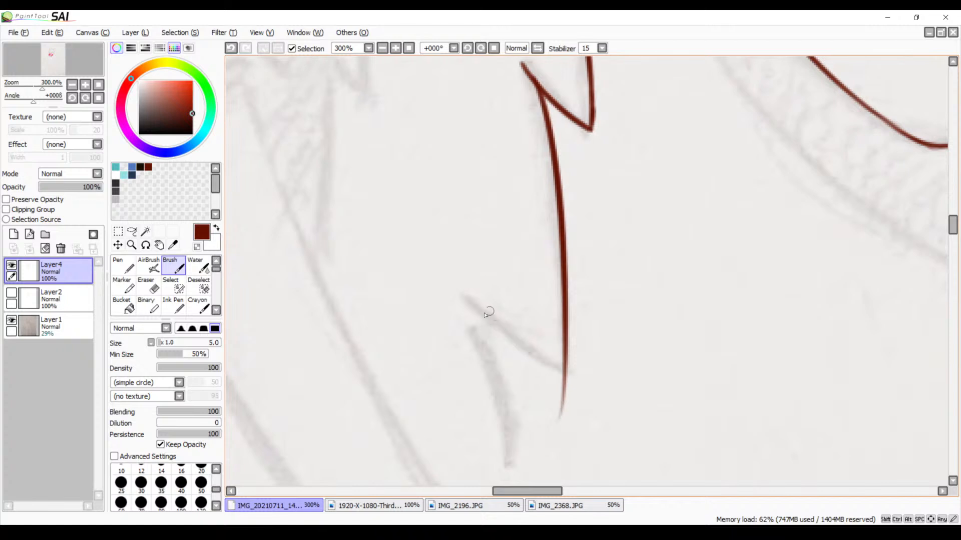
# Trace the third neck spike's short edge across its long side, and the last short fur line below it
pyautogui.moveTo(456, 278); pyautogui.dragTo(577, 372)
pyautogui.hotkey('ctrl', 'z')
pyautogui.moveTo(460, 283)
pyautogui.mouseDown()
pyautogui.moveTo(555, 365)
pyautogui.moveTo(605, 382)
pyautogui.moveTo(556, 269)
pyautogui.mouseUp()
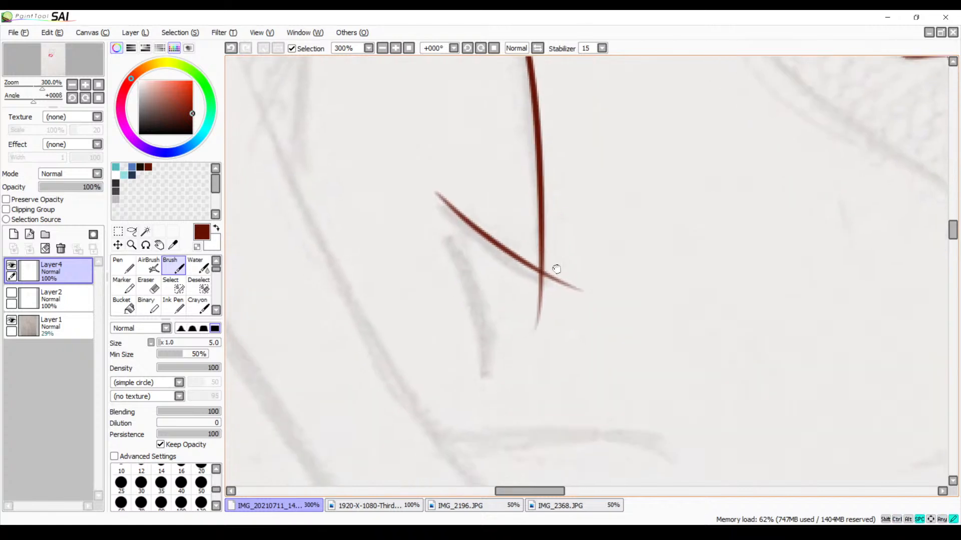
pyautogui.moveTo(453, 221); pyautogui.dragTo(476, 447)
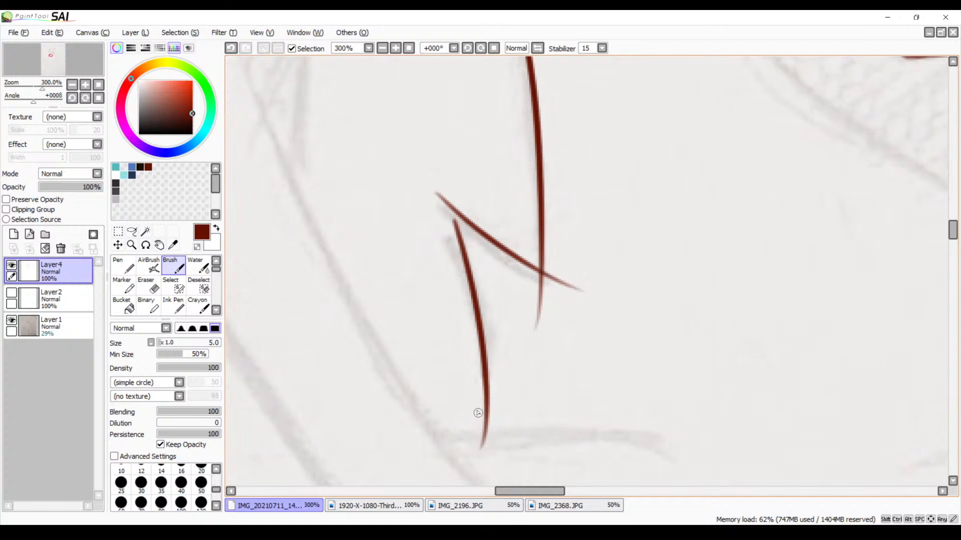
pyautogui.moveTo(578, 410)
pyautogui.mouseDown()
pyautogui.moveTo(557, 325)
pyautogui.moveTo(565, 265)
pyautogui.moveTo(614, 376)
pyautogui.mouseUp()
pyautogui.hotkey('ctrl', 'z')
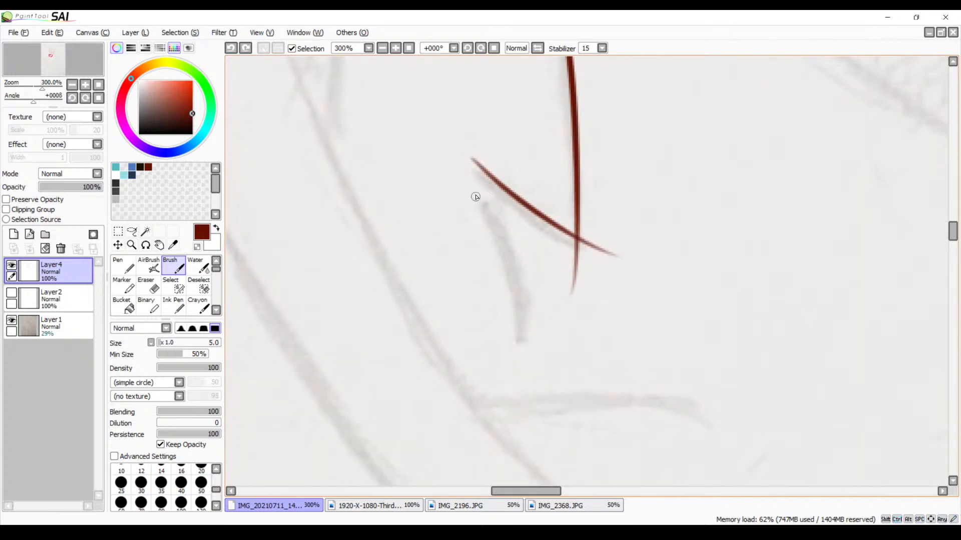
pyautogui.moveTo(477, 191); pyautogui.dragTo(521, 351)
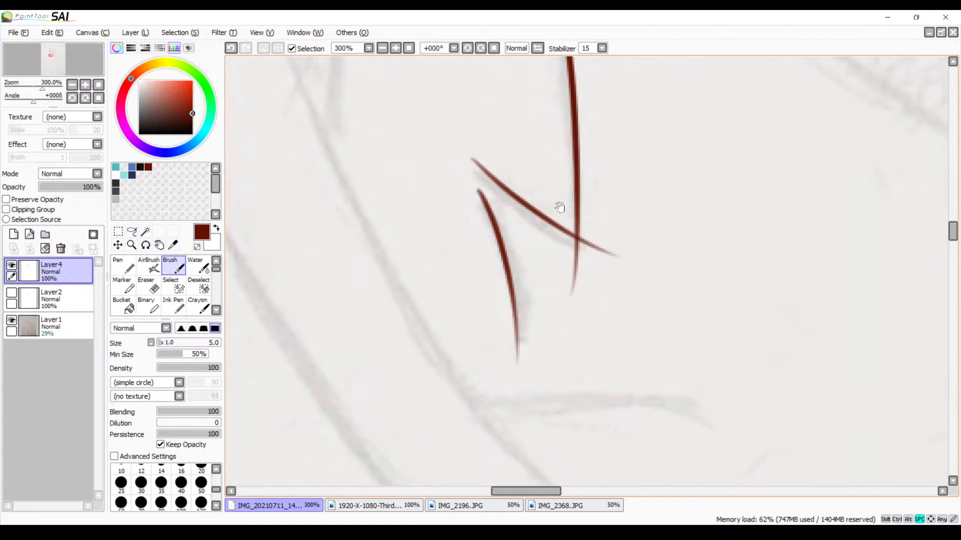
# Erase the line ends that cross past the tip of the third neck fur spike, working at 600% zoom
pyautogui.moveTo(524, 122); pyautogui.dragTo(428, 172)
pyautogui.click(395, 49)
pyautogui.click(395, 48)
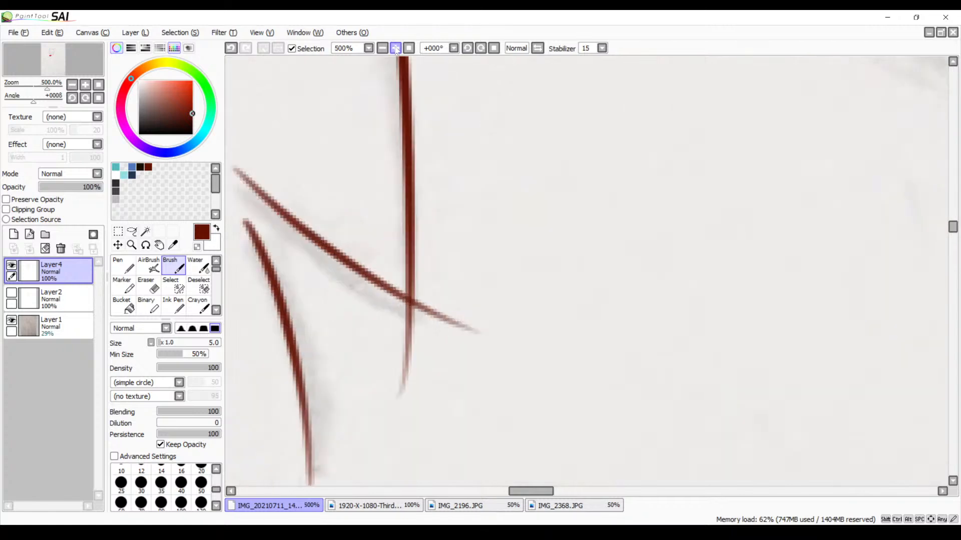
pyautogui.click(395, 49)
pyautogui.moveTo(389, 249); pyautogui.dragTo(447, 210)
pyautogui.press('e')
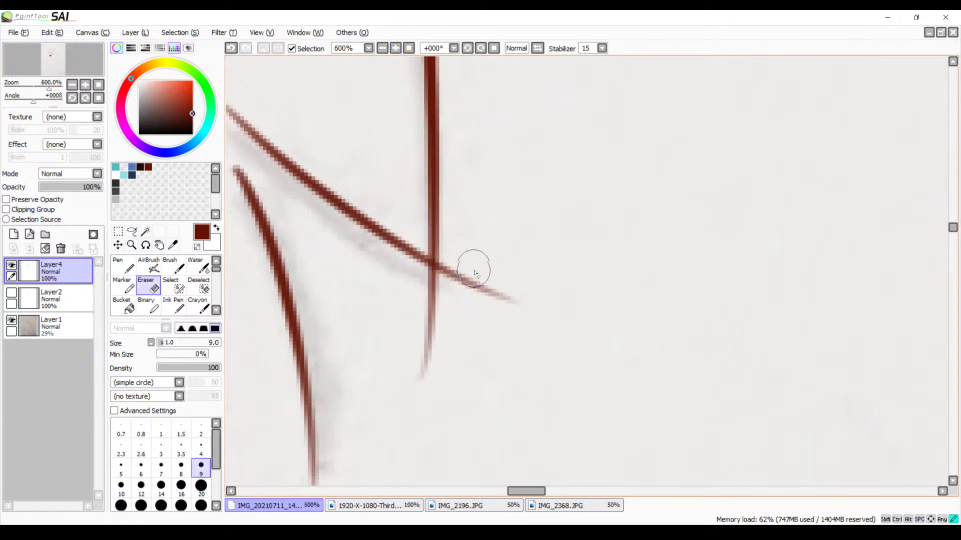
pyautogui.moveTo(472, 263)
pyautogui.mouseDown()
pyautogui.moveTo(447, 266)
pyautogui.moveTo(446, 296)
pyautogui.moveTo(414, 272)
pyautogui.moveTo(438, 276)
pyautogui.moveTo(450, 263)
pyautogui.moveTo(439, 274)
pyautogui.moveTo(455, 278)
pyautogui.moveTo(427, 315)
pyautogui.moveTo(423, 367)
pyautogui.moveTo(423, 299)
pyautogui.moveTo(442, 286)
pyautogui.moveTo(438, 300)
pyautogui.moveTo(496, 287)
pyautogui.moveTo(434, 302)
pyautogui.mouseUp()
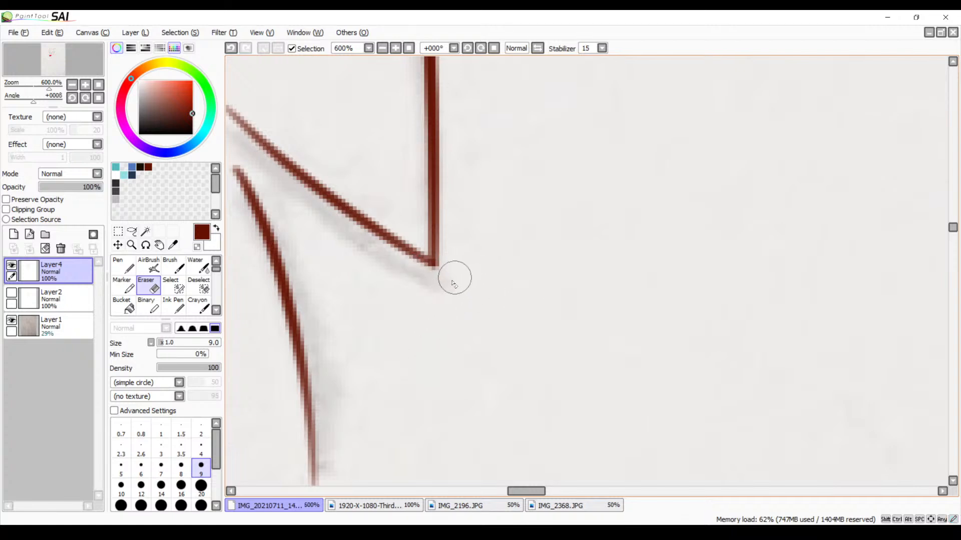
# Thicken the inner corner of the third neck spike's tip with the Brush and trim its point with the Eraser
pyautogui.press('b')
pyautogui.moveTo(401, 248)
pyautogui.mouseDown()
pyautogui.moveTo(426, 249)
pyautogui.moveTo(431, 222)
pyautogui.moveTo(431, 250)
pyautogui.mouseUp()
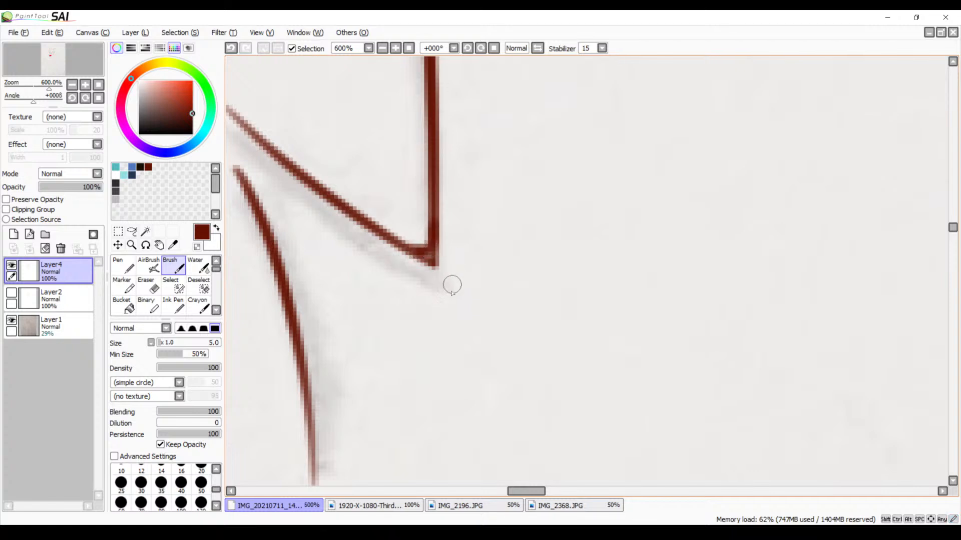
pyautogui.press('e')
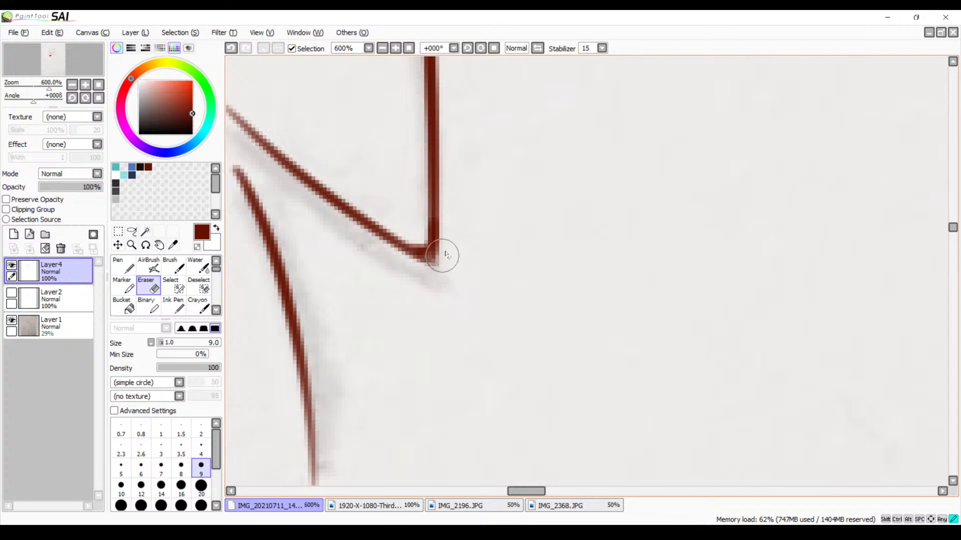
pyautogui.moveTo(419, 269)
pyautogui.mouseDown()
pyautogui.moveTo(408, 268)
pyautogui.moveTo(444, 257)
pyautogui.mouseUp()
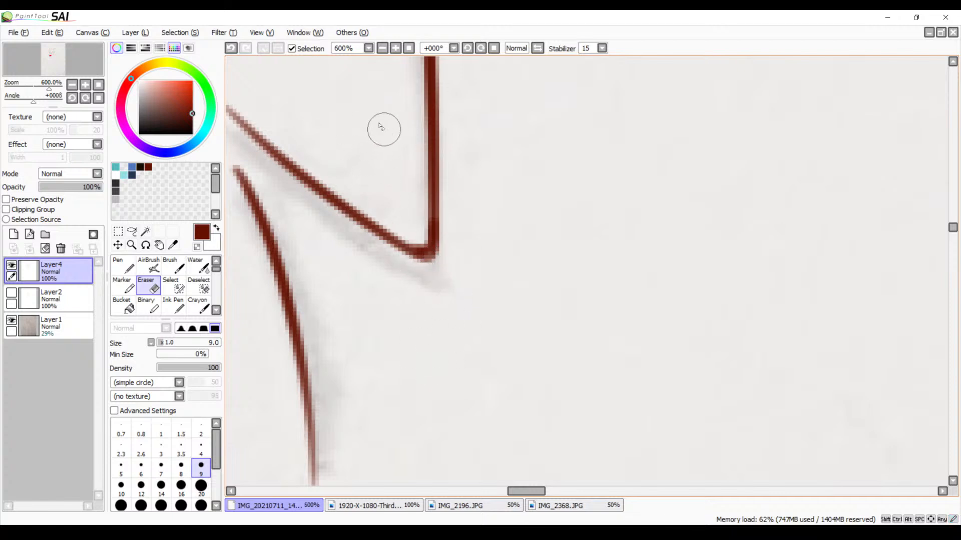
# Redraw the upper edge of the lowest cheek fur spike as a longer curve reaching the spike above, at 300% zoom
pyautogui.click(383, 49)
pyautogui.click(383, 49)
pyautogui.click(383, 48)
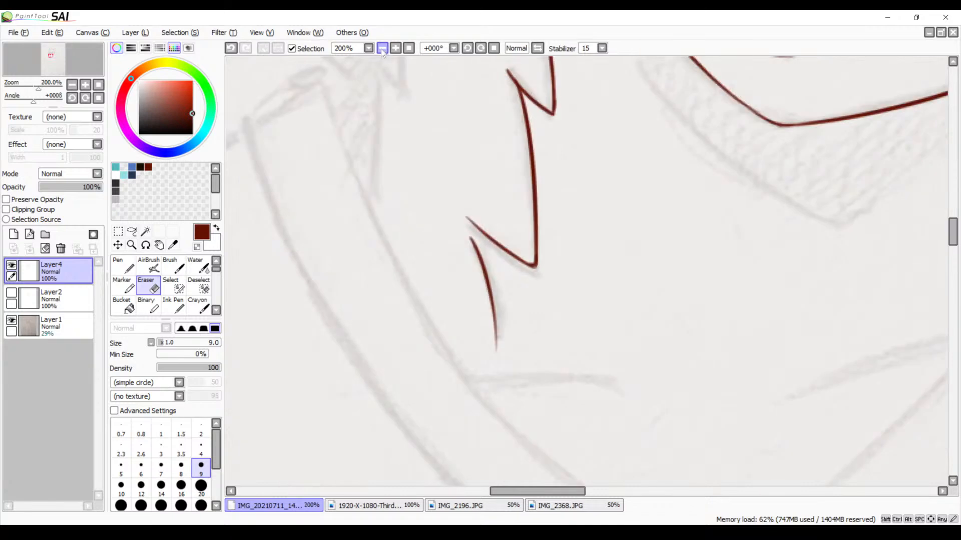
pyautogui.click(383, 48)
pyautogui.click(382, 48)
pyautogui.moveTo(634, 124)
pyautogui.mouseDown()
pyautogui.moveTo(458, 338)
pyautogui.moveTo(535, 358)
pyautogui.mouseUp()
pyautogui.moveTo(455, 311)
pyautogui.mouseDown()
pyautogui.moveTo(565, 311)
pyautogui.moveTo(535, 321)
pyautogui.mouseUp()
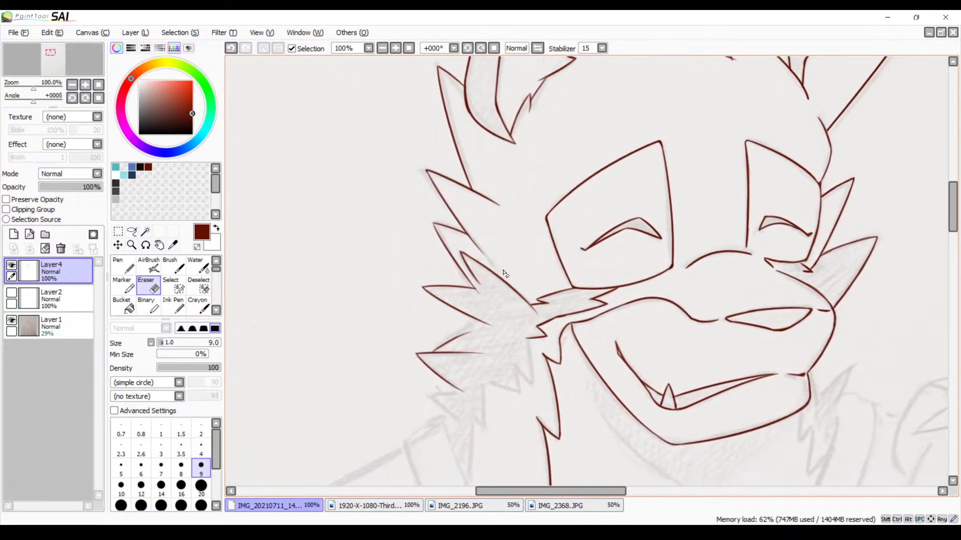
pyautogui.click(395, 48)
pyautogui.click(395, 48)
pyautogui.click(395, 48)
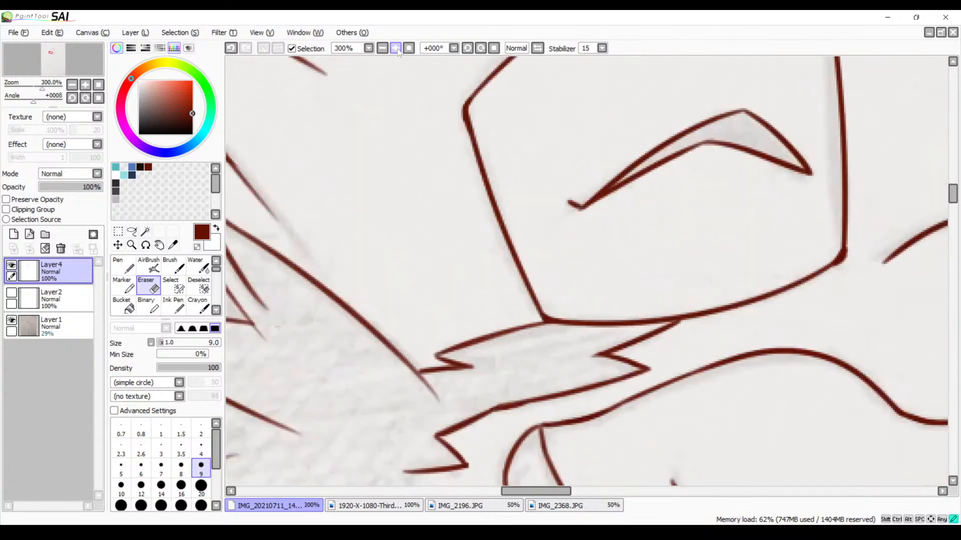
pyautogui.moveTo(336, 291)
pyautogui.mouseDown()
pyautogui.moveTo(460, 245)
pyautogui.moveTo(546, 181)
pyautogui.mouseUp()
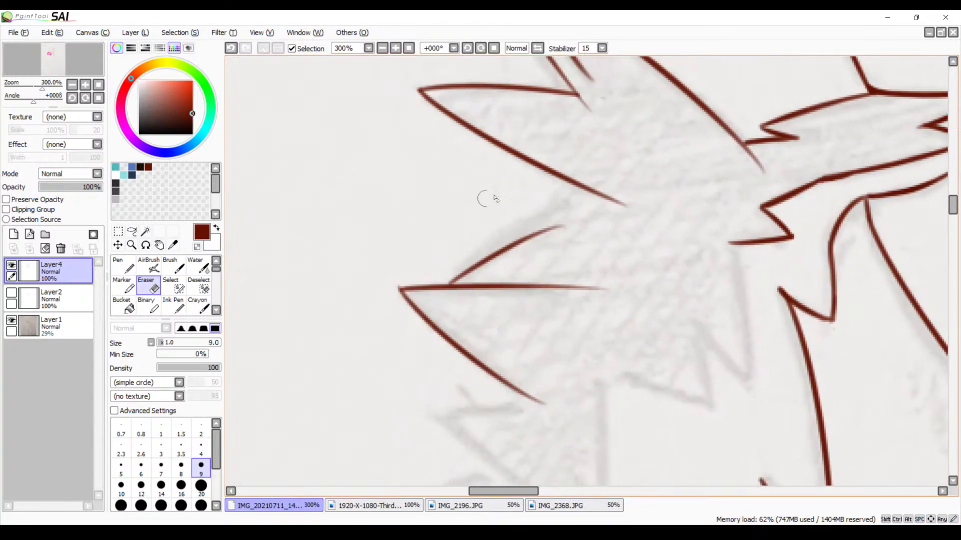
pyautogui.press('b')
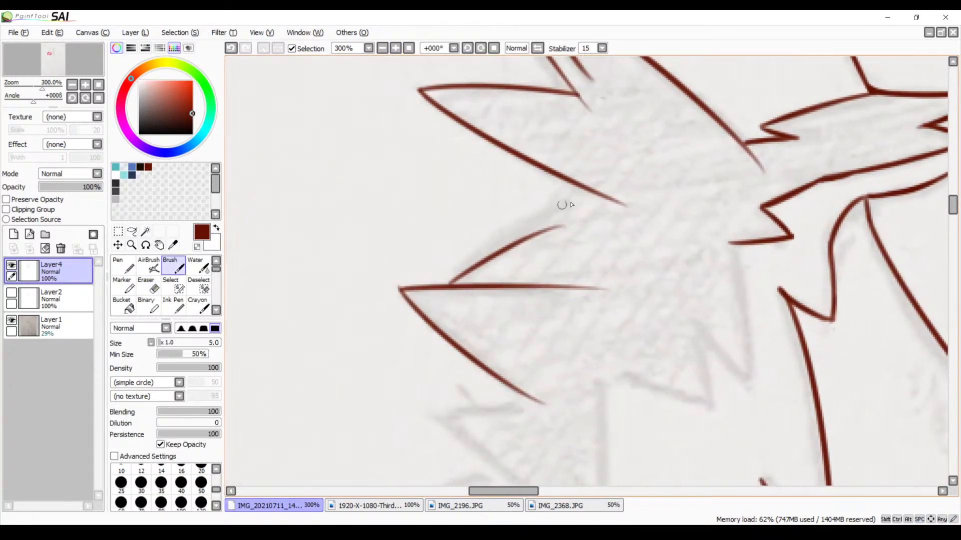
pyautogui.moveTo(598, 182); pyautogui.dragTo(449, 282)
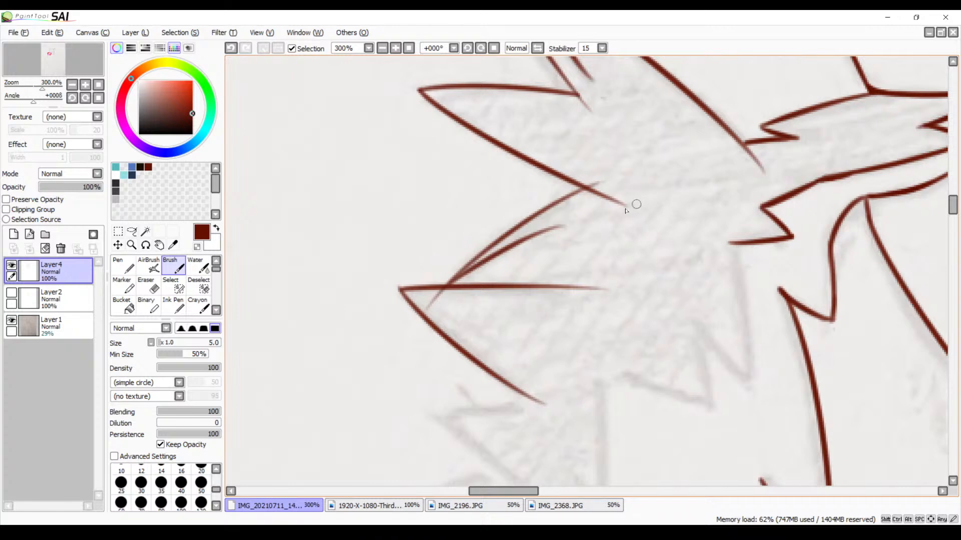
# Erase the old, shorter upper edge of the lowest cheek spike and the overshooting ends of its new curve
pyautogui.click(395, 48)
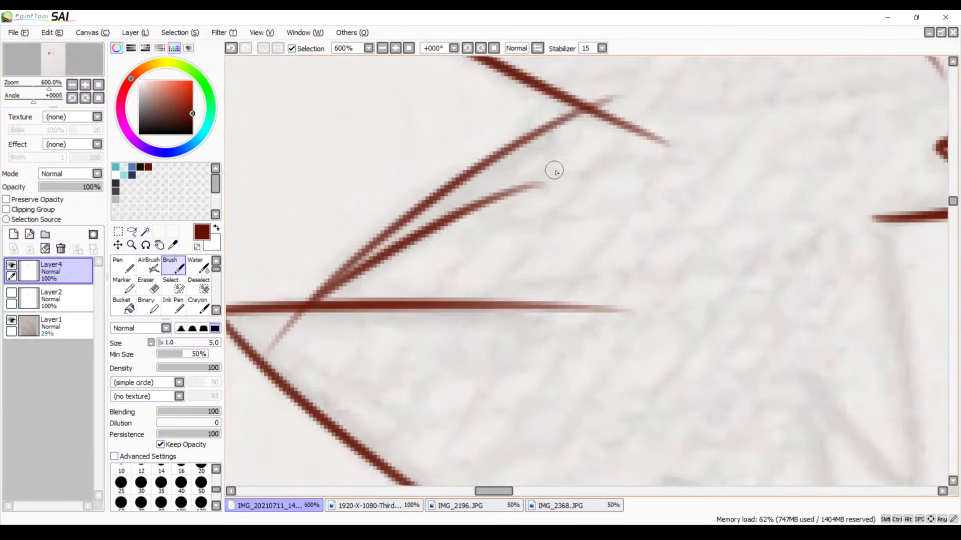
pyautogui.press('e')
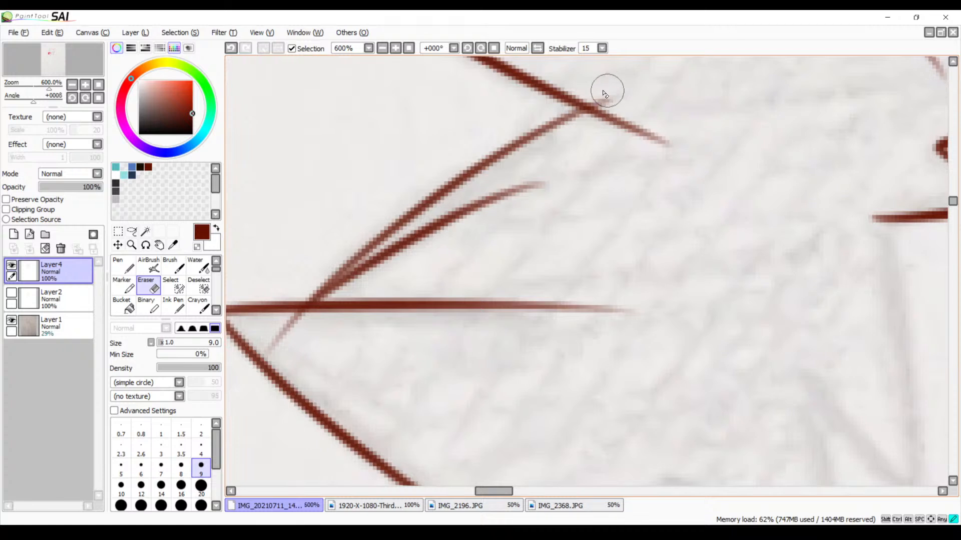
pyautogui.moveTo(544, 184)
pyautogui.mouseDown()
pyautogui.moveTo(521, 192)
pyautogui.moveTo(533, 180)
pyautogui.moveTo(463, 215)
pyautogui.moveTo(469, 200)
pyautogui.moveTo(335, 292)
pyautogui.mouseUp()
pyautogui.moveTo(418, 235); pyautogui.dragTo(435, 229)
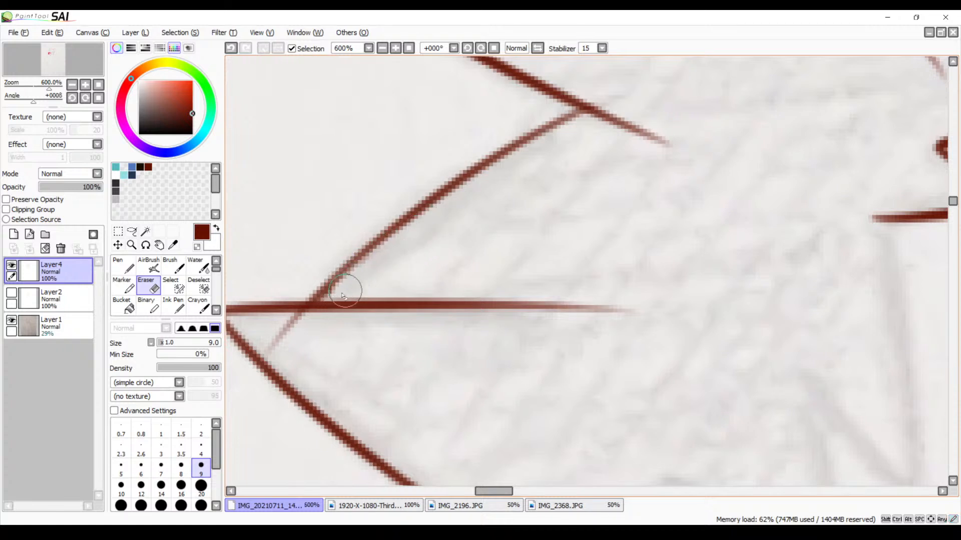
pyautogui.moveTo(343, 296)
pyautogui.mouseDown()
pyautogui.moveTo(335, 299)
pyautogui.moveTo(350, 285)
pyautogui.mouseUp()
pyautogui.moveTo(302, 324)
pyautogui.mouseDown()
pyautogui.moveTo(290, 322)
pyautogui.moveTo(296, 316)
pyautogui.moveTo(305, 328)
pyautogui.moveTo(276, 338)
pyautogui.moveTo(299, 326)
pyautogui.moveTo(290, 321)
pyautogui.moveTo(300, 322)
pyautogui.moveTo(275, 335)
pyautogui.mouseUp()
pyautogui.hotkey('ctrl', 'z')
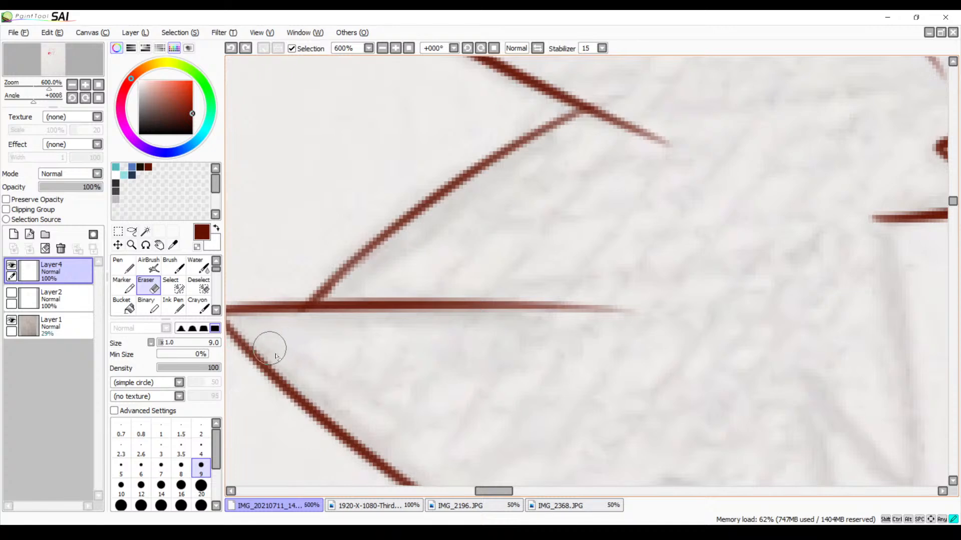
pyautogui.moveTo(498, 255)
pyautogui.mouseDown()
pyautogui.moveTo(430, 312)
pyautogui.moveTo(463, 249)
pyautogui.mouseUp()
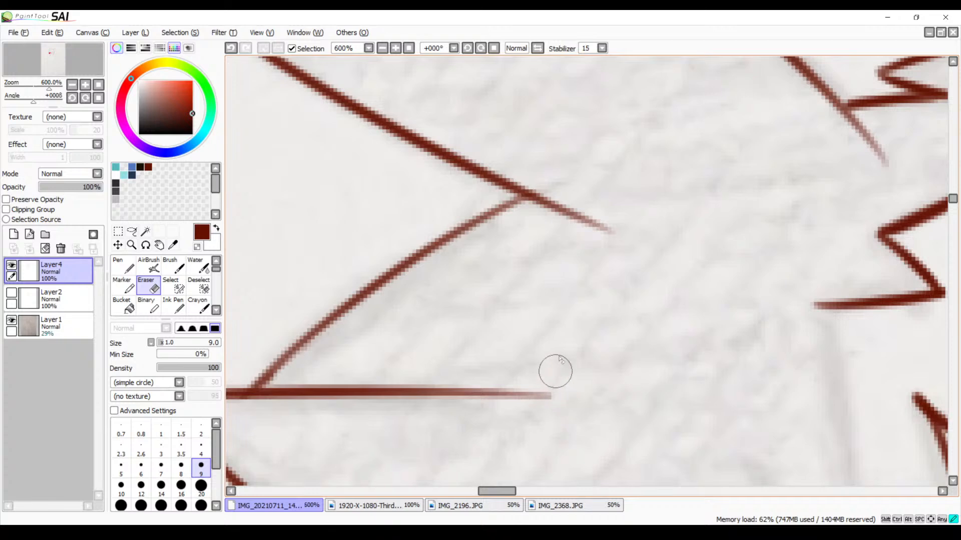
# Extend the start of the long top-of-head fur line toward the small tuft beside the tall ear, at 500% zoom
pyautogui.moveTo(595, 146)
pyautogui.mouseDown()
pyautogui.moveTo(625, 276)
pyautogui.moveTo(590, 328)
pyautogui.moveTo(579, 373)
pyautogui.moveTo(569, 313)
pyautogui.moveTo(533, 490)
pyautogui.moveTo(564, 290)
pyautogui.moveTo(515, 392)
pyautogui.moveTo(529, 360)
pyautogui.moveTo(497, 223)
pyautogui.mouseUp()
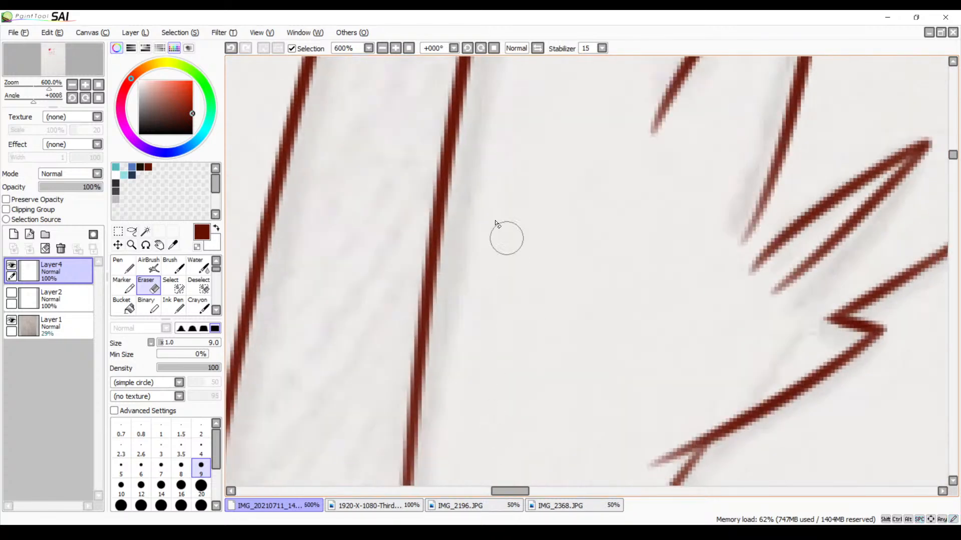
pyautogui.click(385, 47)
pyautogui.click(385, 47)
pyautogui.click(384, 47)
pyautogui.click(384, 47)
pyautogui.click(384, 47)
pyautogui.click(384, 47)
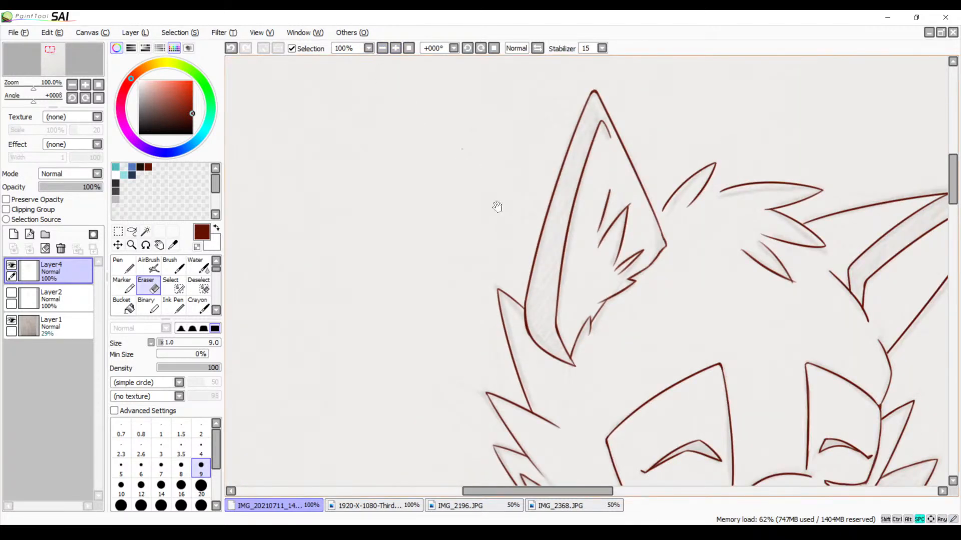
pyautogui.moveTo(498, 206); pyautogui.dragTo(512, 396)
pyautogui.moveTo(532, 249); pyautogui.dragTo(468, 389)
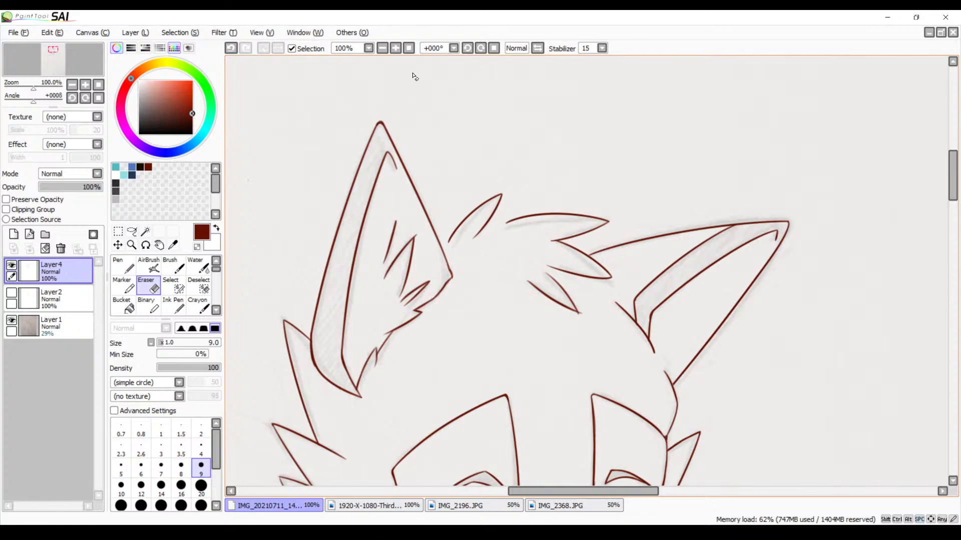
pyautogui.click(395, 51)
pyautogui.click(395, 51)
pyautogui.click(395, 51)
pyautogui.click(394, 50)
pyautogui.click(395, 51)
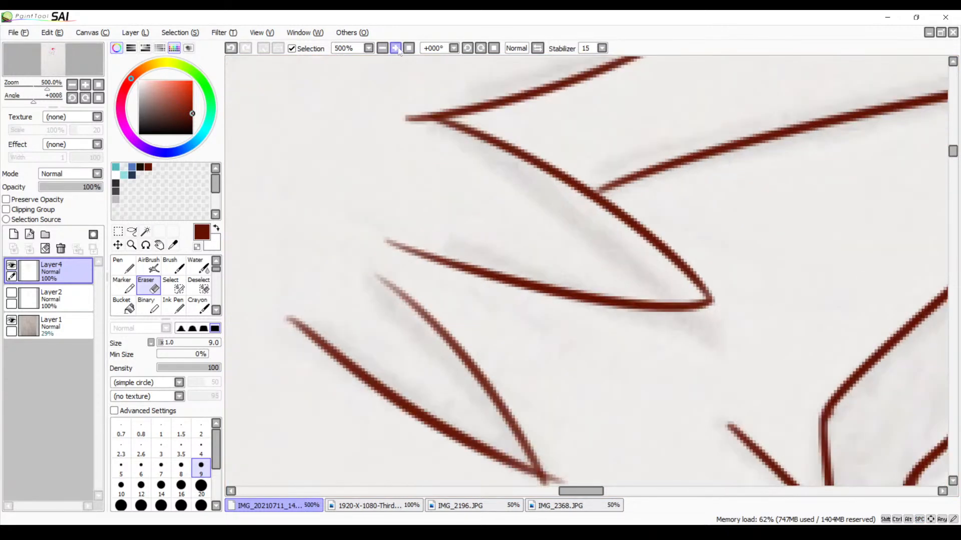
pyautogui.moveTo(337, 166); pyautogui.dragTo(639, 323)
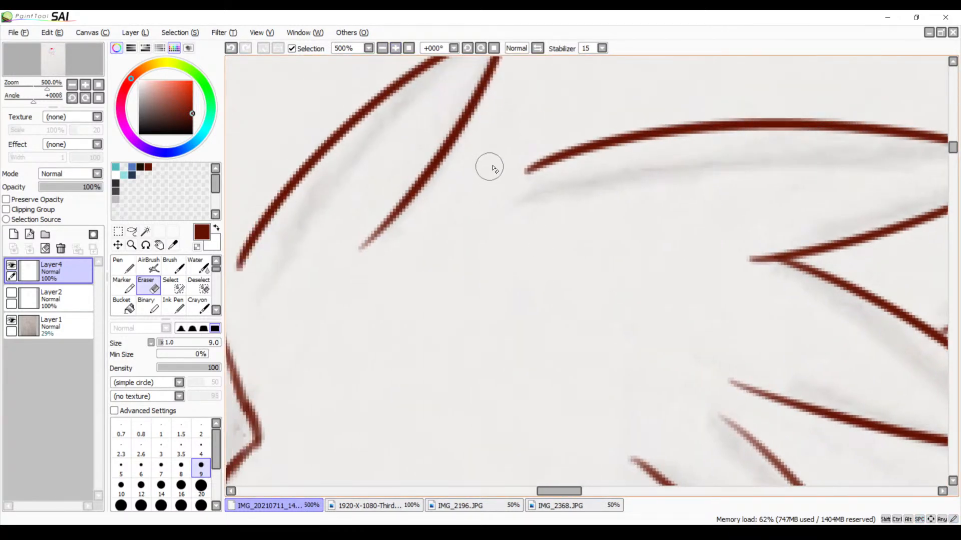
pyautogui.press('b')
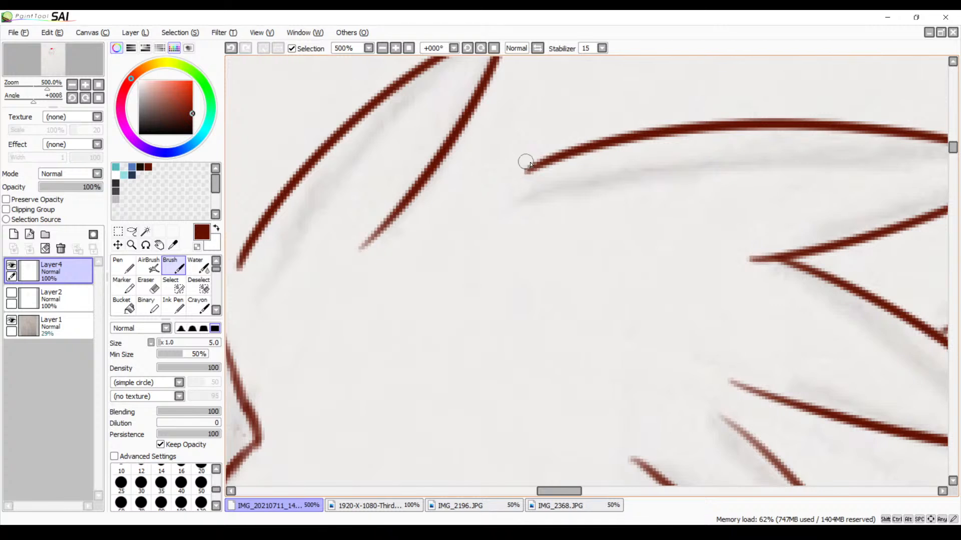
pyautogui.moveTo(535, 170); pyautogui.dragTo(442, 230)
pyautogui.hotkey('ctrl', 'z')
pyautogui.moveTo(547, 166); pyautogui.dragTo(474, 200)
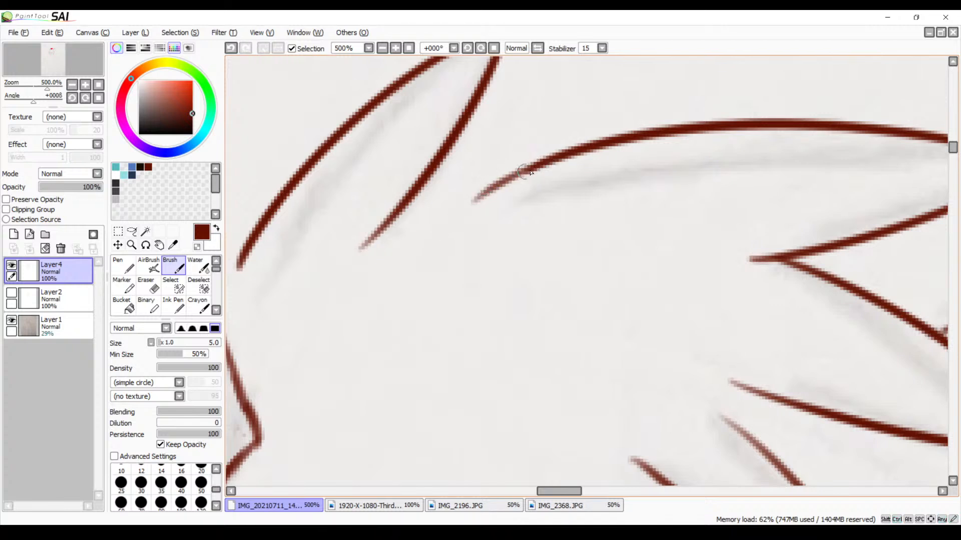
# Connect the top-of-head fur line to the small tuft with a short stroke, and extend the tuft's outer line to the ear's edge
pyautogui.moveTo(544, 163)
pyautogui.mouseDown()
pyautogui.moveTo(410, 217)
pyautogui.moveTo(375, 245)
pyautogui.mouseUp()
pyautogui.hotkey('ctrl', 'z')
pyautogui.moveTo(396, 210)
pyautogui.mouseDown()
pyautogui.moveTo(475, 201)
pyautogui.moveTo(396, 210)
pyautogui.mouseUp()
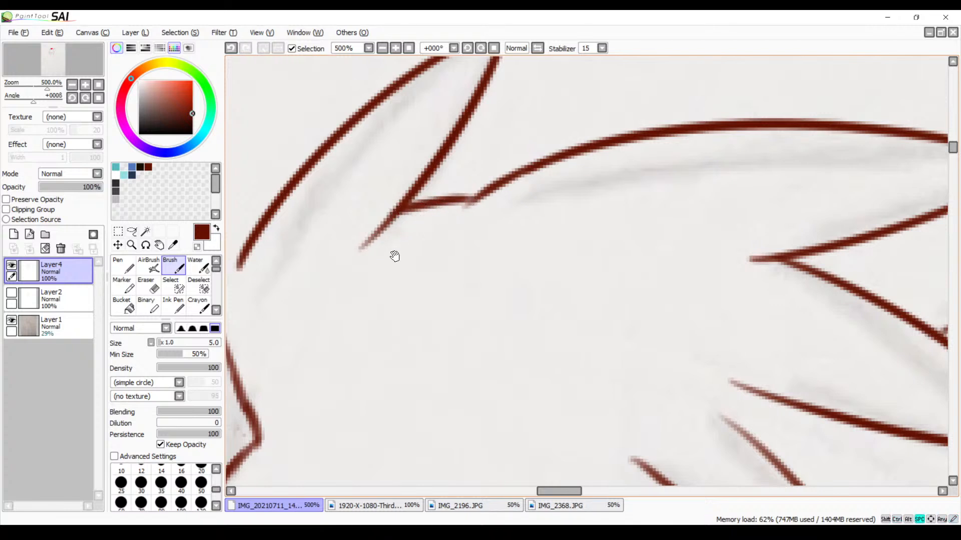
pyautogui.moveTo(395, 256); pyautogui.dragTo(620, 221)
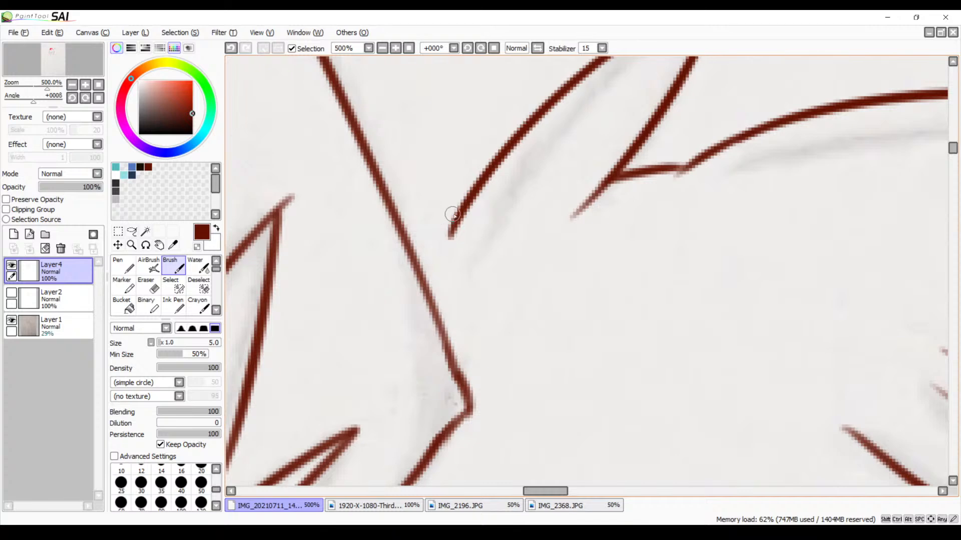
pyautogui.moveTo(453, 214)
pyautogui.mouseDown()
pyautogui.moveTo(409, 243)
pyautogui.moveTo(460, 212)
pyautogui.mouseUp()
# Trace both sides of the first downward cheek fur spike at 500% zoom, starting from the end of the zigzag cheek line
pyautogui.click(383, 50)
pyautogui.click(383, 51)
pyautogui.click(384, 51)
pyautogui.click(383, 51)
pyautogui.click(384, 50)
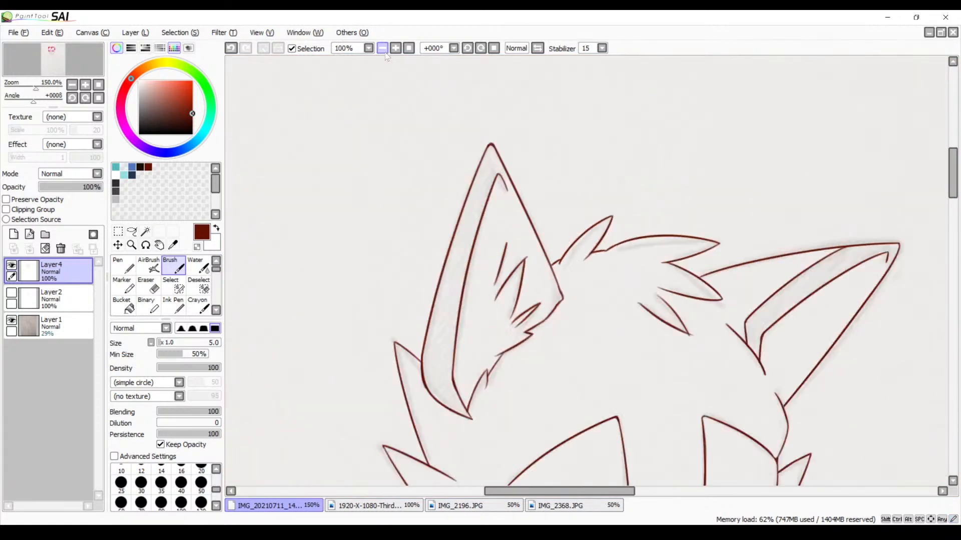
pyautogui.click(384, 51)
pyautogui.click(383, 50)
pyautogui.moveTo(528, 310); pyautogui.dragTo(490, 180)
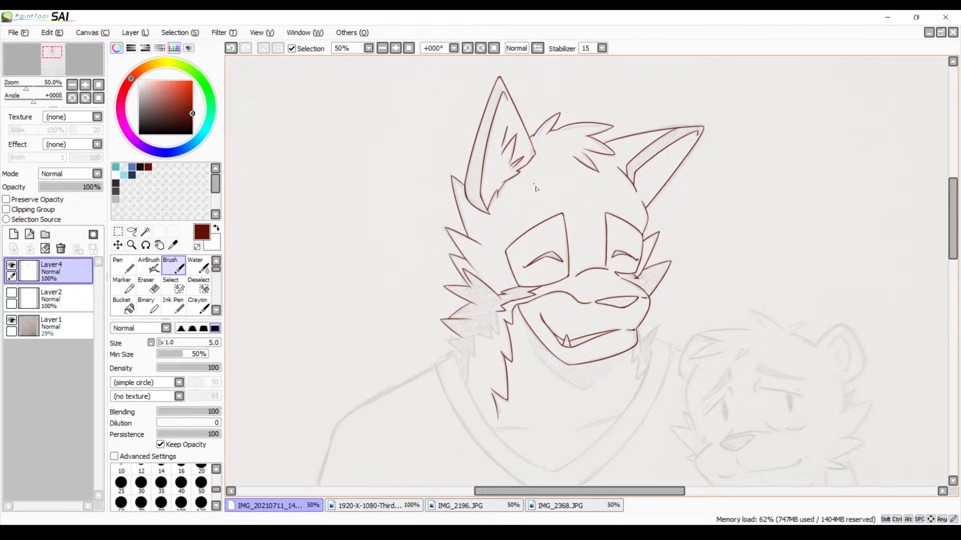
pyautogui.scroll(-4, 533, 290)
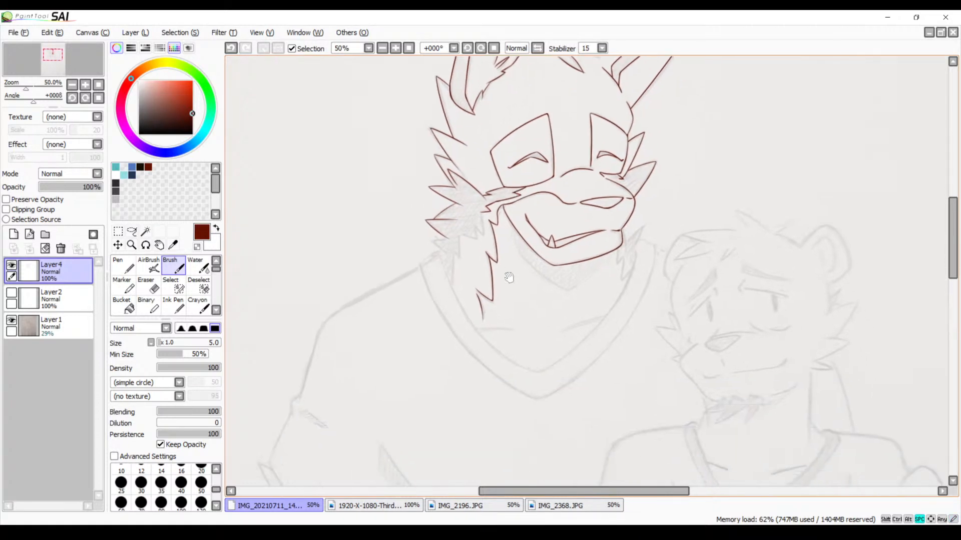
pyautogui.click(395, 51)
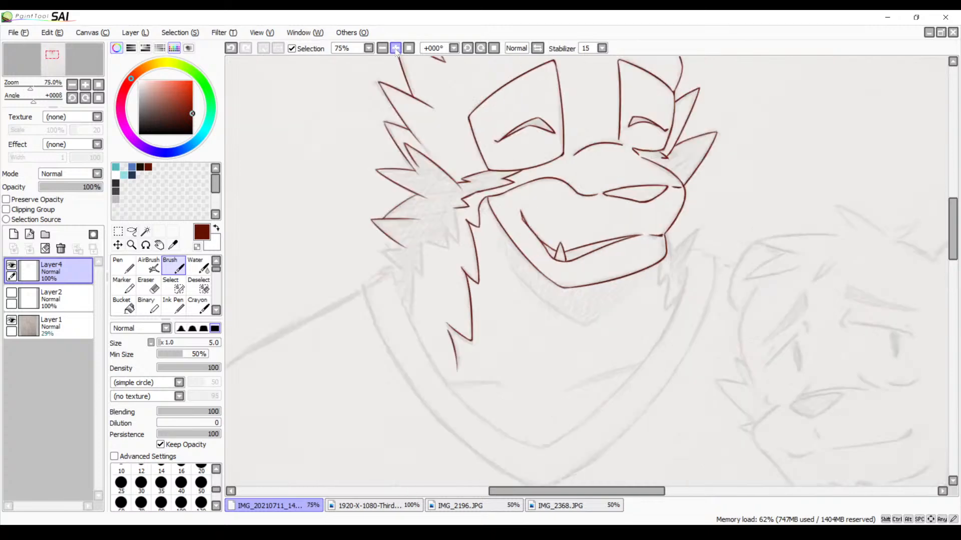
pyautogui.click(395, 50)
pyautogui.click(396, 51)
pyautogui.click(396, 50)
pyautogui.moveTo(374, 198)
pyautogui.mouseDown()
pyautogui.moveTo(585, 134)
pyautogui.moveTo(664, 268)
pyautogui.mouseUp()
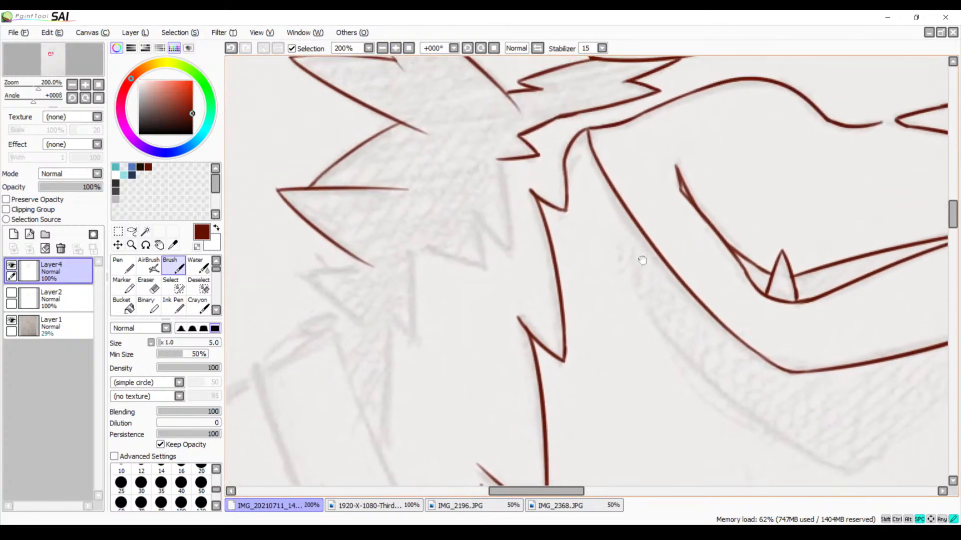
pyautogui.click(394, 51)
pyautogui.click(394, 51)
pyautogui.click(395, 50)
pyautogui.moveTo(388, 129); pyautogui.dragTo(507, 269)
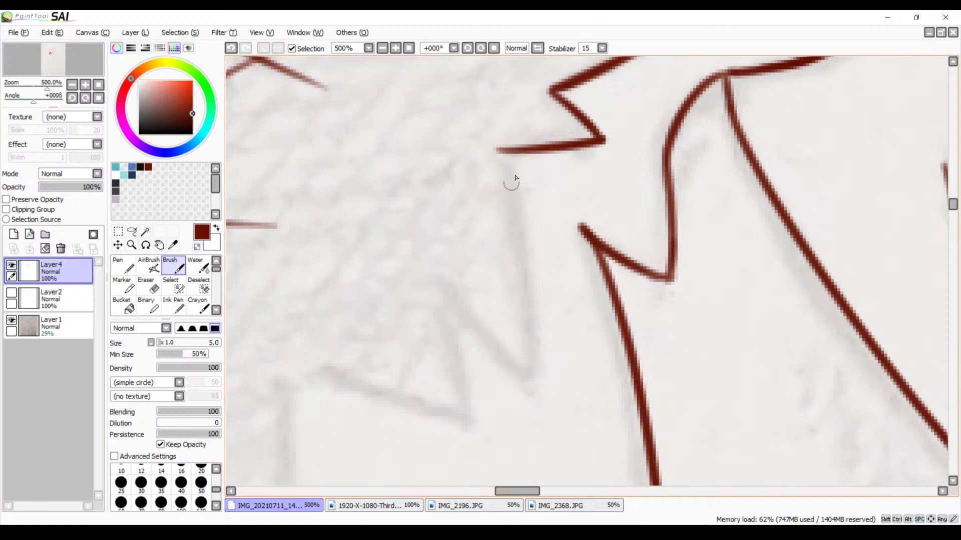
pyautogui.moveTo(502, 148); pyautogui.dragTo(510, 381)
pyautogui.hotkey('ctrl', 'z')
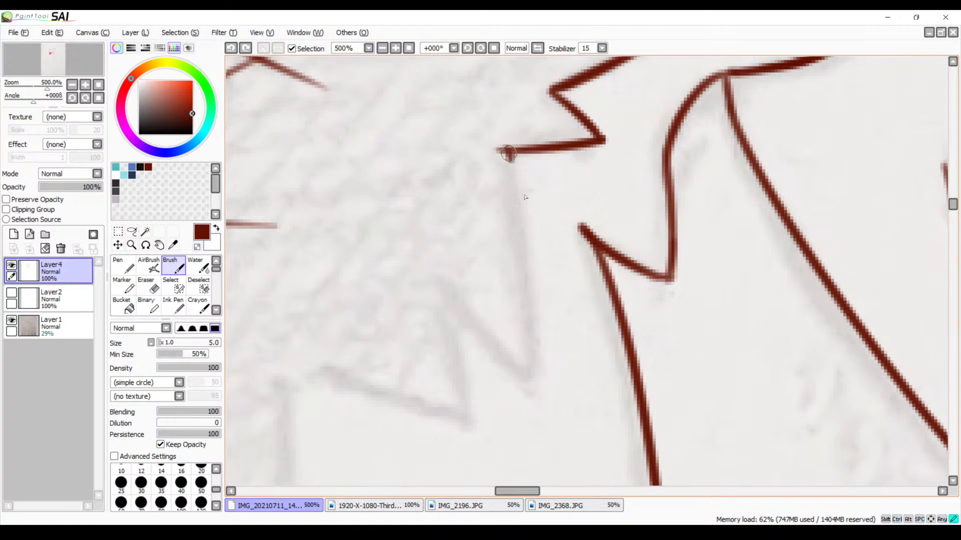
pyautogui.moveTo(508, 153); pyautogui.dragTo(529, 381)
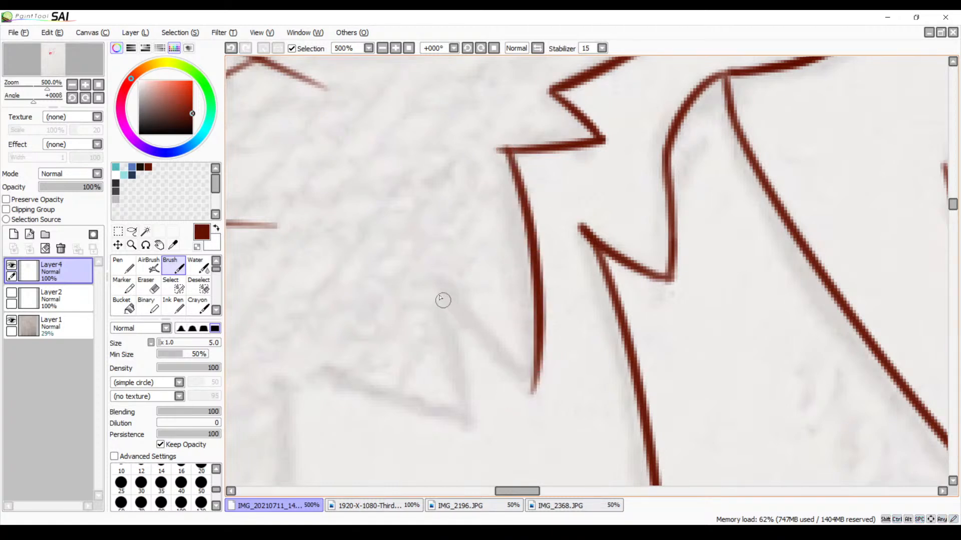
pyautogui.moveTo(435, 279)
pyautogui.mouseDown()
pyautogui.moveTo(504, 376)
pyautogui.moveTo(533, 390)
pyautogui.mouseUp()
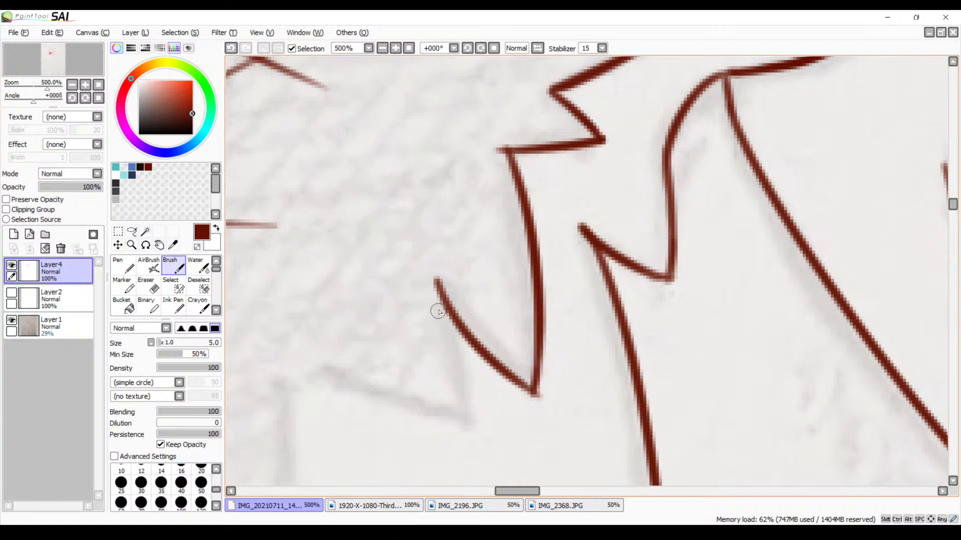
# Trace both sides of the second, shorter downward cheek fur spike, extending its lower edge out toward the neck fur
pyautogui.moveTo(438, 308); pyautogui.dragTo(456, 440)
pyautogui.hotkey('ctrl', 'z')
pyautogui.moveTo(438, 303); pyautogui.dragTo(473, 431)
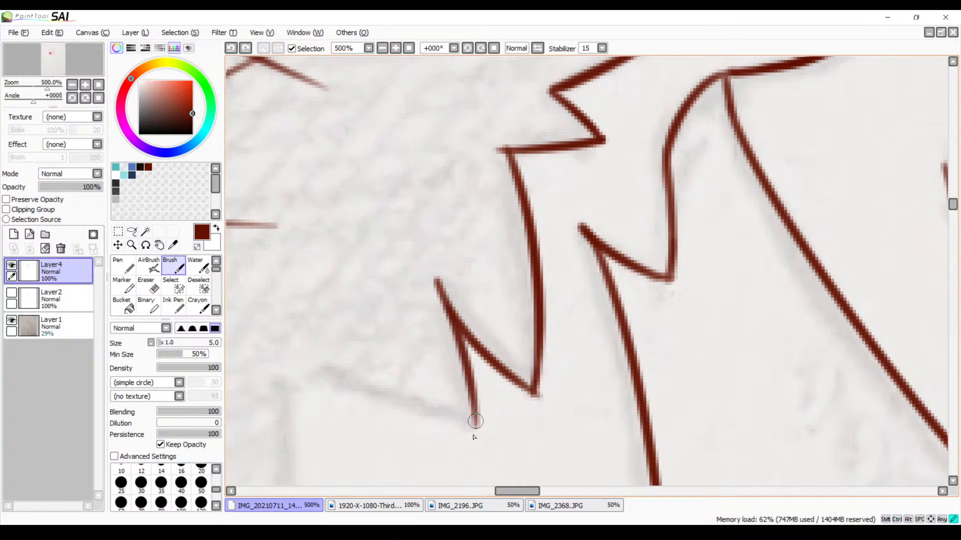
pyautogui.moveTo(281, 354)
pyautogui.mouseDown()
pyautogui.moveTo(484, 415)
pyautogui.moveTo(467, 429)
pyautogui.mouseUp()
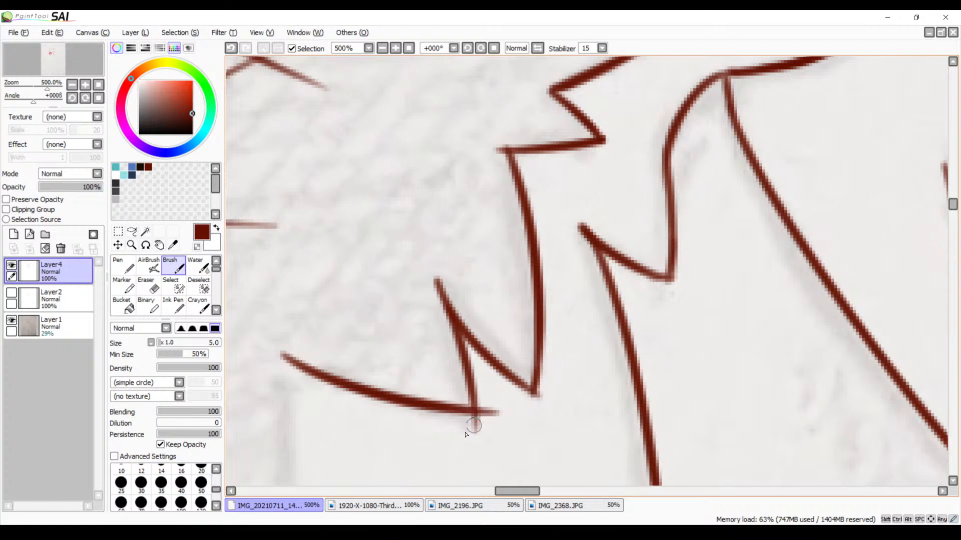
pyautogui.hotkey('ctrl', 'z')
pyautogui.moveTo(280, 354)
pyautogui.mouseDown()
pyautogui.moveTo(362, 395)
pyautogui.moveTo(491, 425)
pyautogui.moveTo(487, 321)
pyautogui.moveTo(461, 317)
pyautogui.mouseUp()
# Erase the overshooting stroke ends at the tips of the two downward cheek fur spikes
pyautogui.press('e')
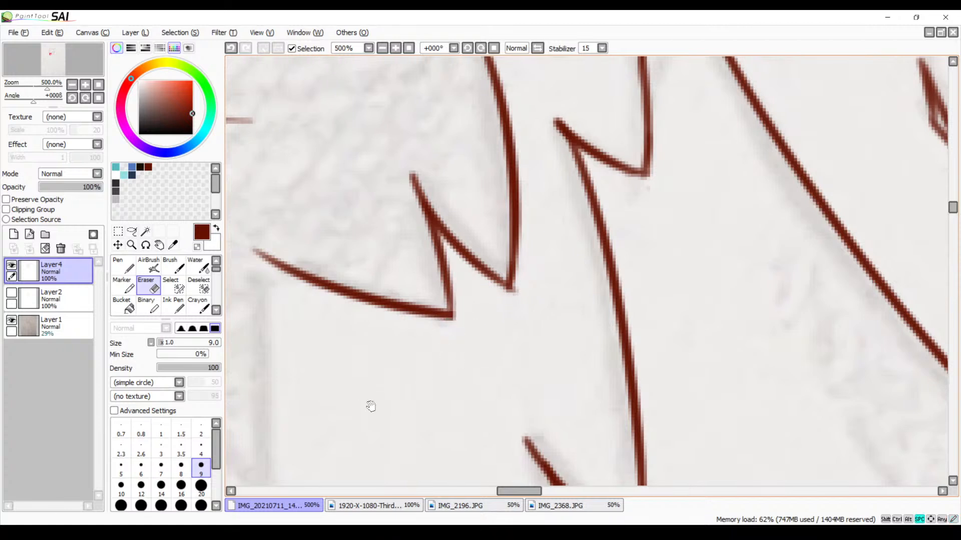
pyautogui.moveTo(369, 403)
pyautogui.mouseDown()
pyautogui.moveTo(654, 303)
pyautogui.moveTo(639, 302)
pyautogui.mouseUp()
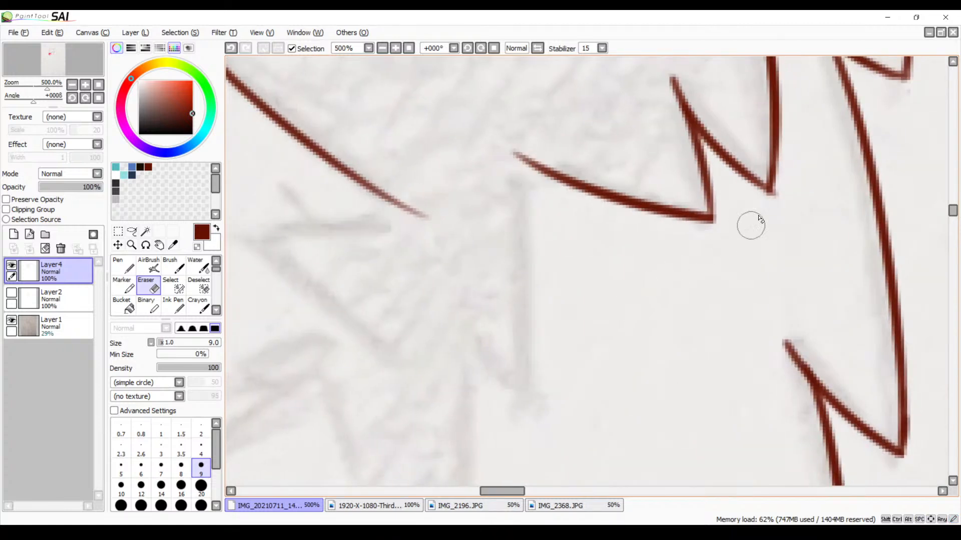
pyautogui.moveTo(781, 197); pyautogui.dragTo(766, 198)
pyautogui.moveTo(603, 341); pyautogui.dragTo(601, 297)
# Trace the next downward neck fur spike with its short return edge and the long curved fur line below it
pyautogui.press('b')
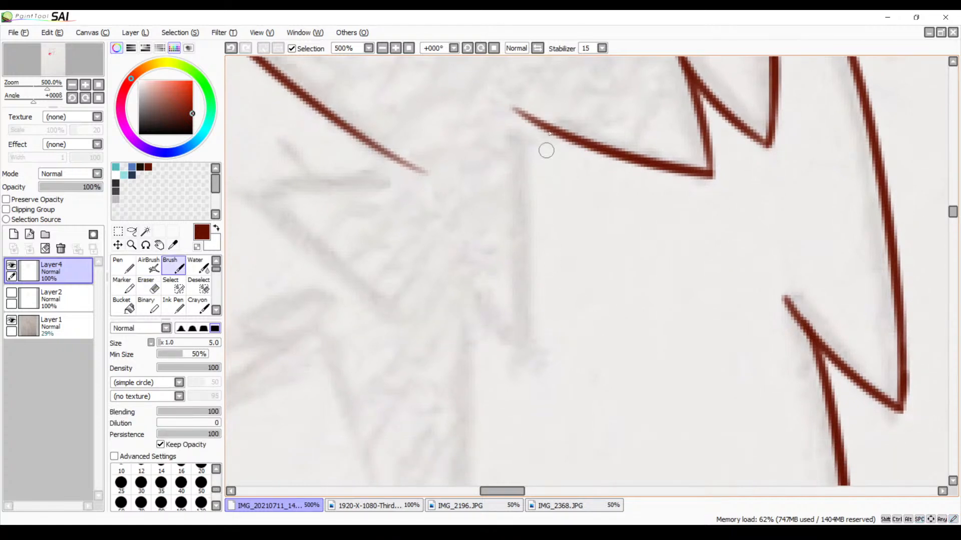
pyautogui.moveTo(525, 132)
pyautogui.mouseDown()
pyautogui.moveTo(536, 257)
pyautogui.moveTo(518, 368)
pyautogui.mouseUp()
pyautogui.hotkey('ctrl', 'z')
pyautogui.moveTo(521, 133); pyautogui.dragTo(506, 369)
pyautogui.hotkey('ctrl', 'z')
pyautogui.moveTo(519, 140); pyautogui.dragTo(531, 334)
pyautogui.moveTo(459, 286)
pyautogui.mouseDown()
pyautogui.moveTo(523, 357)
pyautogui.moveTo(533, 218)
pyautogui.mouseUp()
pyautogui.moveTo(515, 146); pyautogui.dragTo(477, 465)
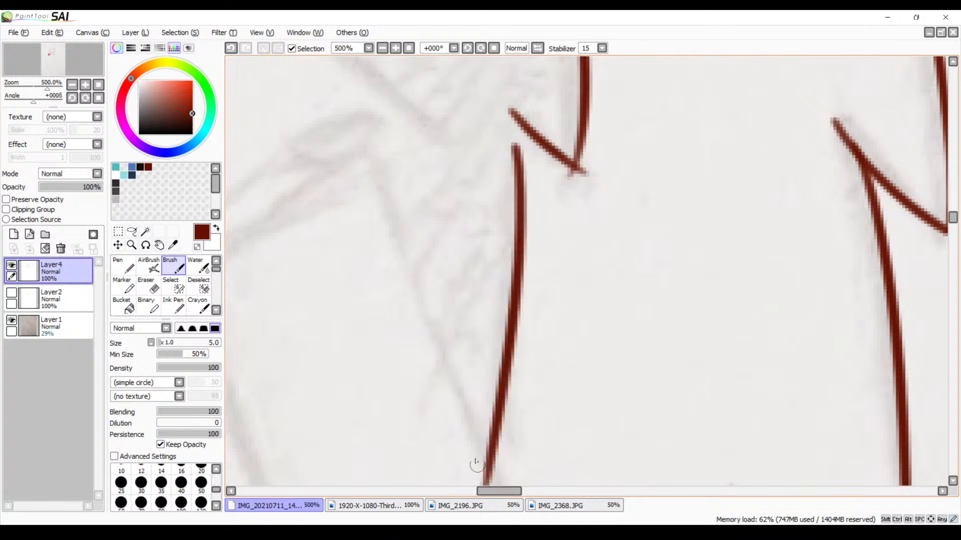
# Trace two outward-pointing neck fur spikes, one above the other, below the end of the large cheek spike
pyautogui.moveTo(495, 208)
pyautogui.mouseDown()
pyautogui.moveTo(542, 302)
pyautogui.moveTo(607, 233)
pyautogui.mouseUp()
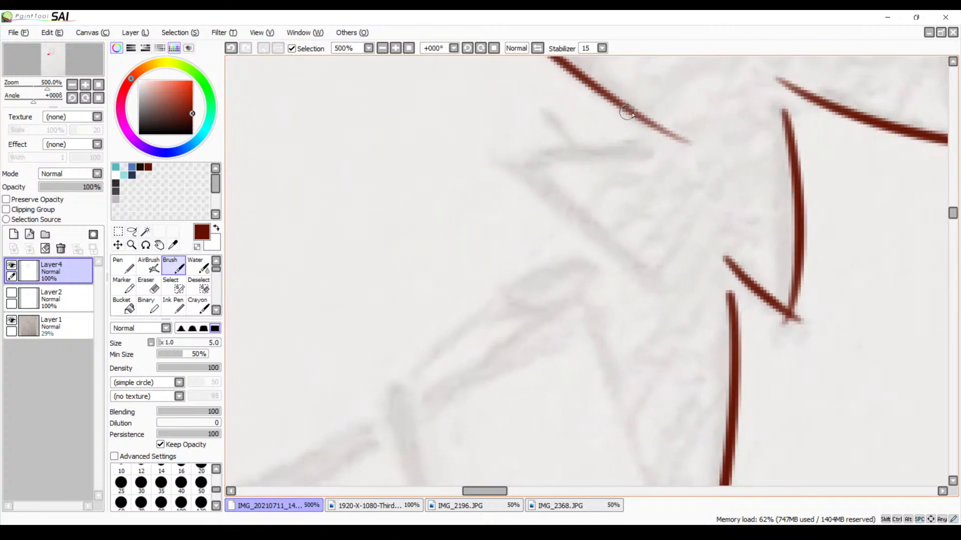
pyautogui.moveTo(651, 127)
pyautogui.mouseDown()
pyautogui.moveTo(451, 169)
pyautogui.moveTo(671, 259)
pyautogui.mouseUp()
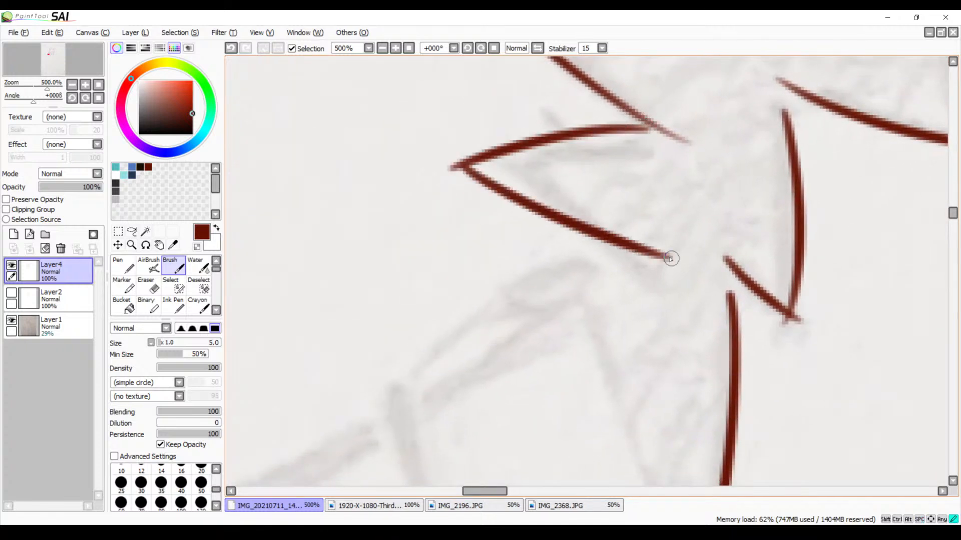
pyautogui.moveTo(572, 272)
pyautogui.mouseDown()
pyautogui.moveTo(511, 193)
pyautogui.moveTo(574, 199)
pyautogui.mouseUp()
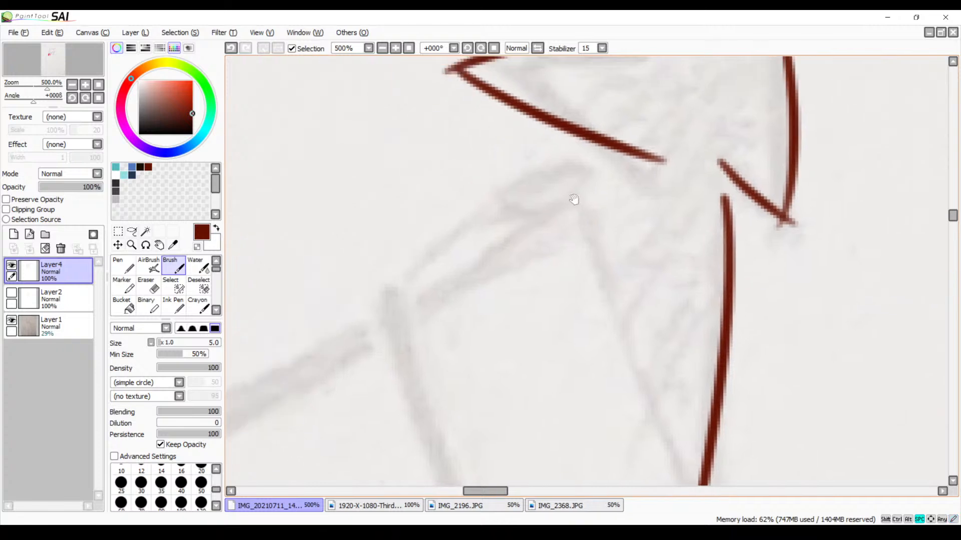
pyautogui.moveTo(598, 148); pyautogui.dragTo(453, 169)
pyautogui.hotkey('ctrl', 'z')
pyautogui.moveTo(593, 149)
pyautogui.mouseDown()
pyautogui.moveTo(608, 149)
pyautogui.moveTo(476, 175)
pyautogui.moveTo(619, 228)
pyautogui.mouseUp()
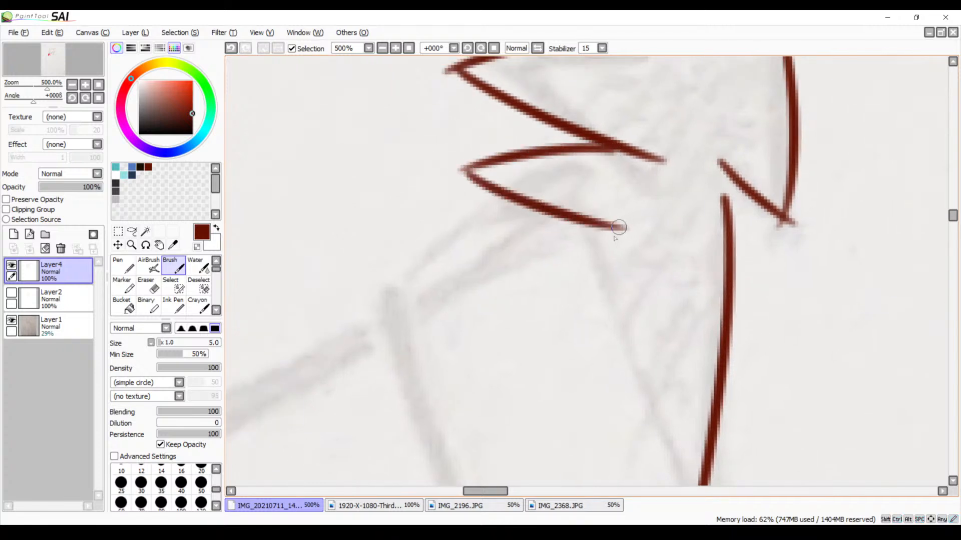
# Review the traced cheek and neck fur at 200% zoom, across to the untraced fur on the other side of the jaw
pyautogui.press('space')
pyautogui.moveTo(459, 315); pyautogui.dragTo(504, 251)
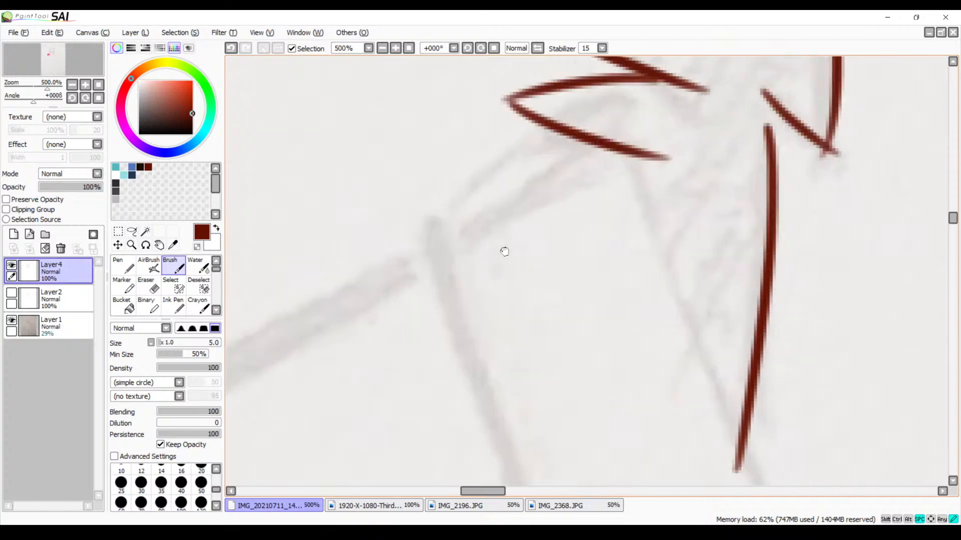
pyautogui.moveTo(518, 196); pyautogui.dragTo(503, 236)
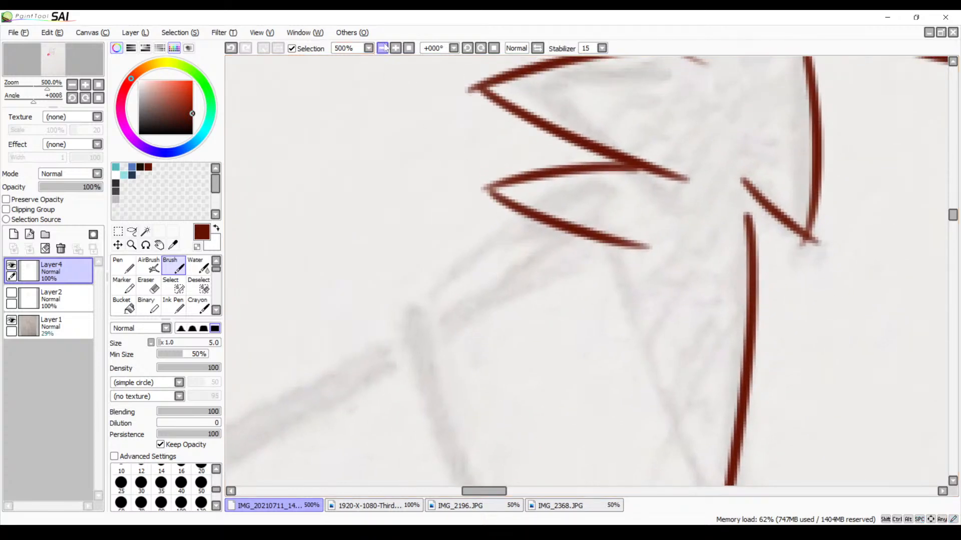
pyautogui.click(386, 48)
pyautogui.click(386, 48)
pyautogui.click(386, 48)
pyautogui.press('space')
pyautogui.moveTo(499, 193); pyautogui.dragTo(384, 124)
pyautogui.moveTo(490, 112); pyautogui.dragTo(424, 274)
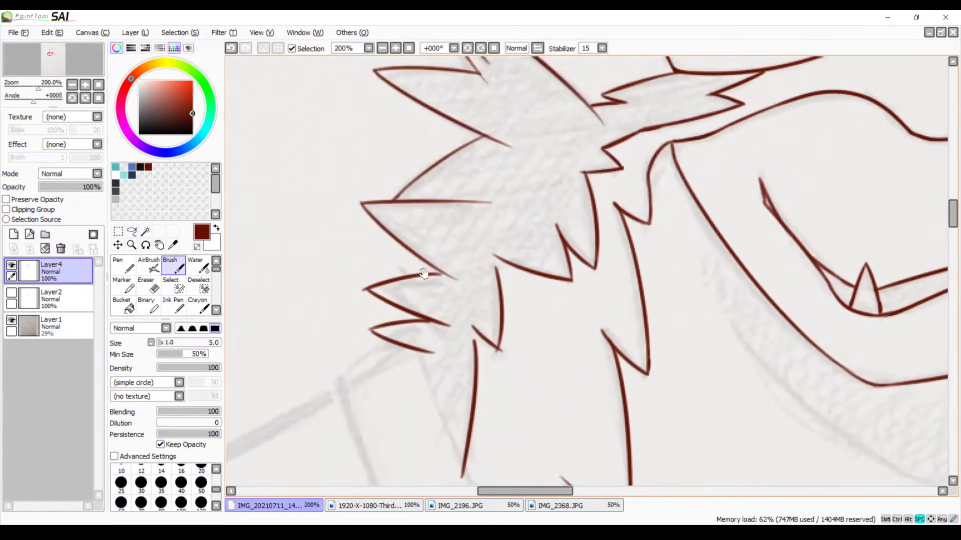
pyautogui.moveTo(489, 193); pyautogui.dragTo(437, 300)
pyautogui.moveTo(493, 264); pyautogui.dragTo(418, 313)
pyautogui.moveTo(620, 300)
pyautogui.mouseDown()
pyautogui.moveTo(352, 265)
pyautogui.moveTo(261, 217)
pyautogui.mouseUp()
pyautogui.moveTo(607, 338); pyautogui.dragTo(493, 215)
pyautogui.moveTo(609, 200); pyautogui.dragTo(574, 257)
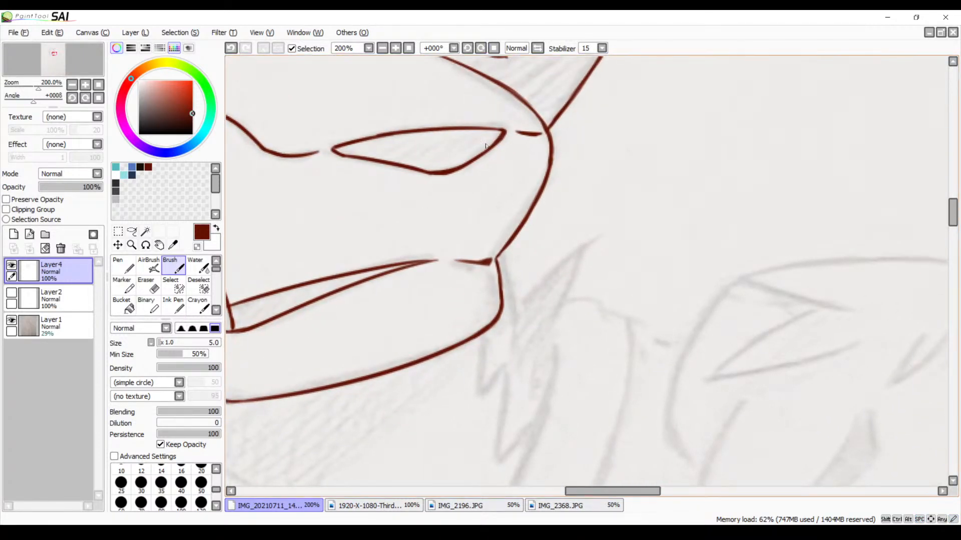
# Mirror the canvas view and trace a fur line running down from the far mouth corner at 300% zoom
pyautogui.click(538, 48)
pyautogui.moveTo(386, 253); pyautogui.dragTo(428, 125)
pyautogui.click(396, 48)
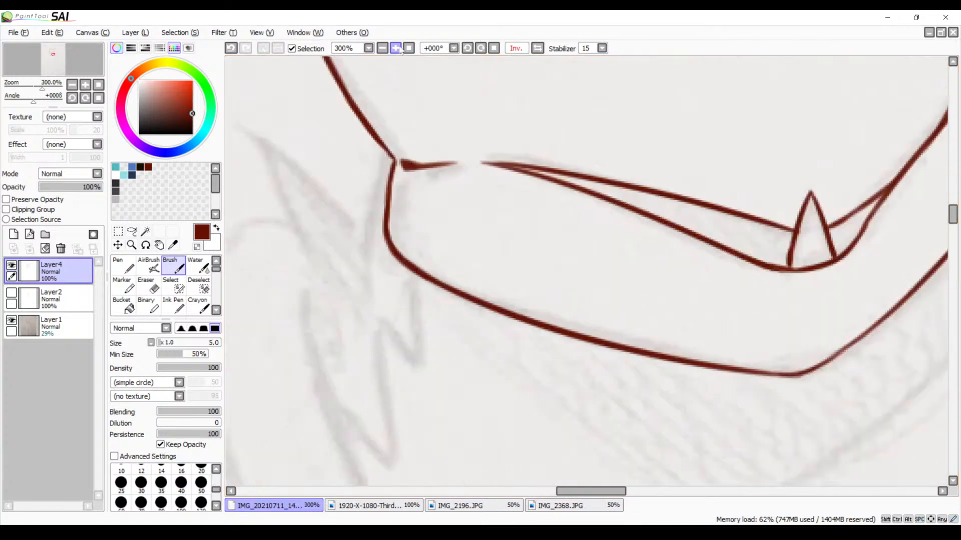
pyautogui.moveTo(407, 191)
pyautogui.mouseDown()
pyautogui.moveTo(451, 137)
pyautogui.moveTo(446, 168)
pyautogui.mouseUp()
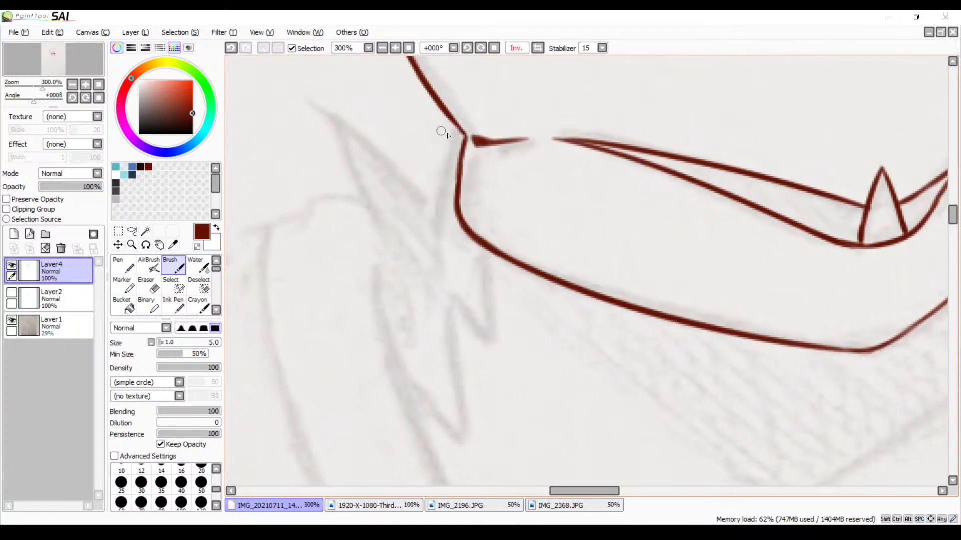
pyautogui.moveTo(456, 129); pyautogui.dragTo(423, 280)
pyautogui.moveTo(445, 198); pyautogui.dragTo(478, 224)
# Trace both sides of the upward-pointing fur spike beside the far mouth corner, joining its upper edge to the new fur line
pyautogui.moveTo(365, 141); pyautogui.dragTo(450, 280)
pyautogui.hotkey('ctrl', 'z')
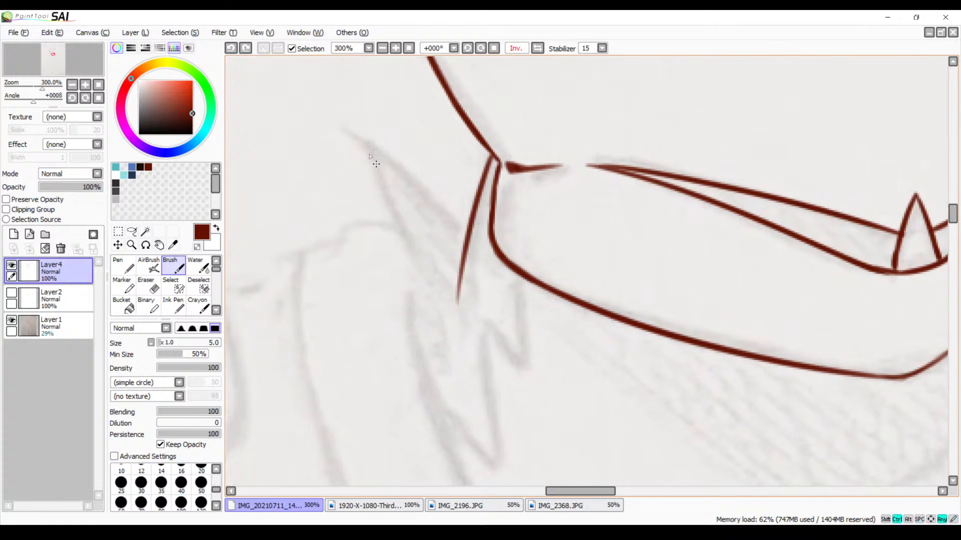
pyautogui.moveTo(361, 136); pyautogui.dragTo(408, 260)
pyautogui.hotkey('ctrl', 'z')
pyautogui.moveTo(370, 146); pyautogui.dragTo(452, 293)
pyautogui.hotkey('ctrl', 'z')
pyautogui.moveTo(370, 147); pyautogui.dragTo(442, 280)
pyautogui.moveTo(371, 147); pyautogui.dragTo(488, 259)
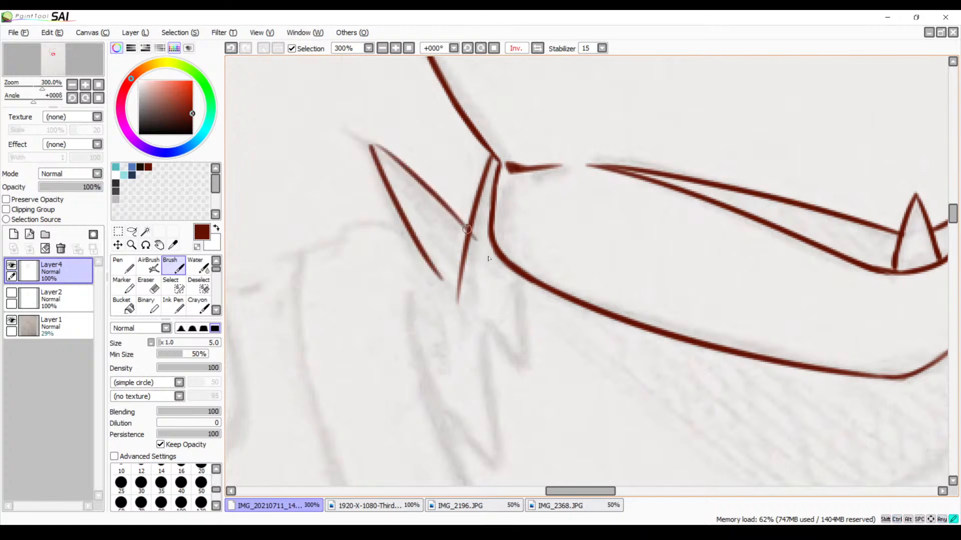
pyautogui.hotkey('ctrl', 'z')
pyautogui.click(369, 145)
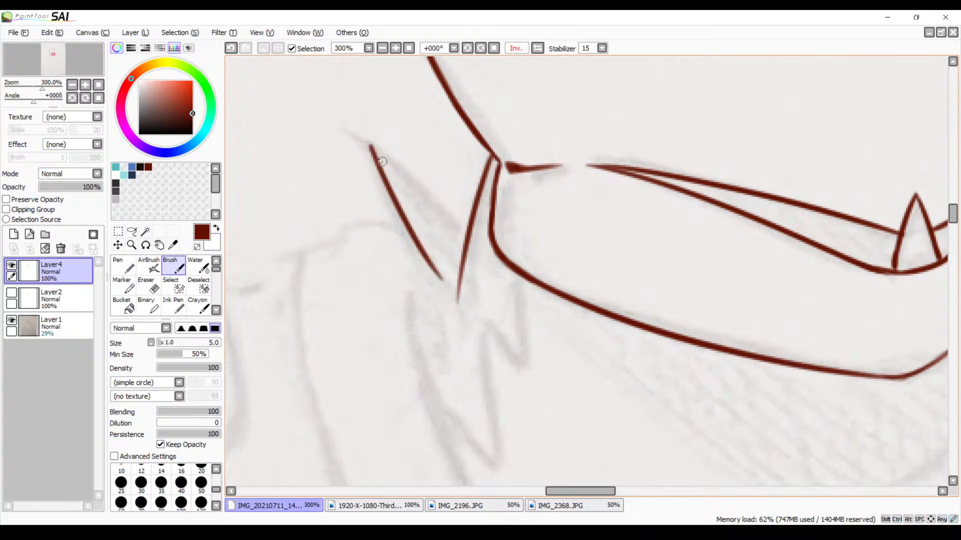
pyautogui.moveTo(371, 148); pyautogui.dragTo(468, 228)
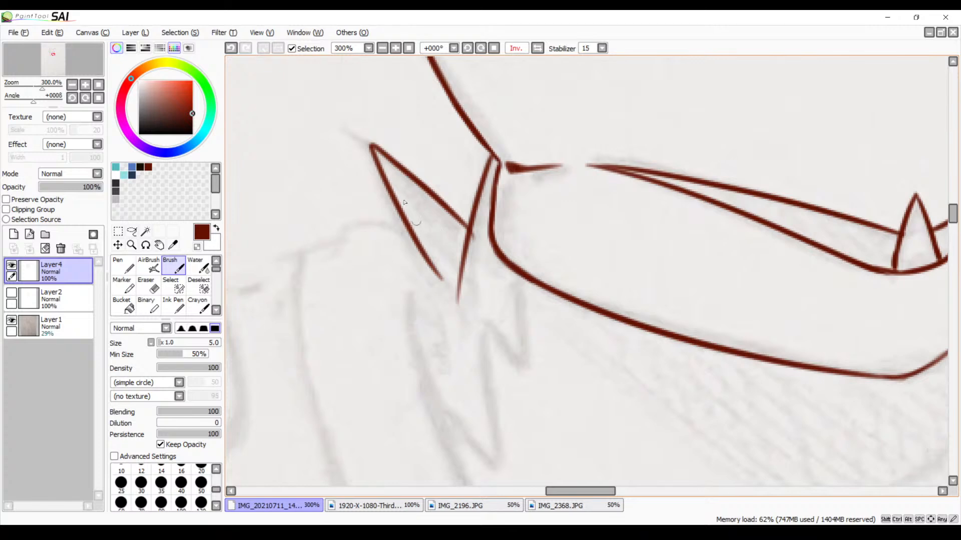
# Trace the zigzag of two downward fur spikes below the far end of the jaw
pyautogui.moveTo(488, 293)
pyautogui.mouseDown()
pyautogui.moveTo(467, 231)
pyautogui.moveTo(446, 223)
pyautogui.moveTo(435, 193)
pyautogui.moveTo(470, 243)
pyautogui.moveTo(287, 349)
pyautogui.mouseUp()
pyautogui.moveTo(628, 278)
pyautogui.mouseDown()
pyautogui.moveTo(474, 236)
pyautogui.moveTo(281, 240)
pyautogui.moveTo(807, 185)
pyautogui.moveTo(831, 231)
pyautogui.mouseUp()
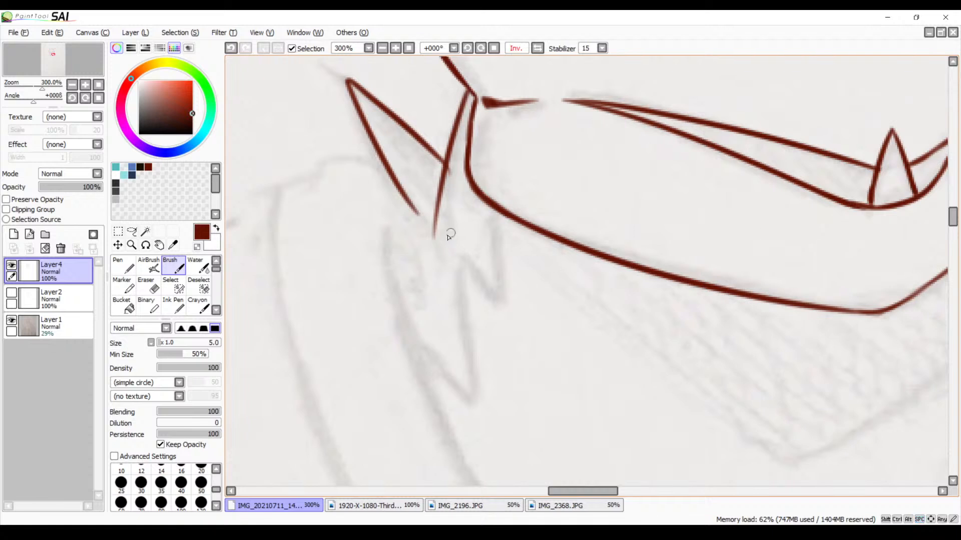
pyautogui.moveTo(490, 214); pyautogui.dragTo(489, 295)
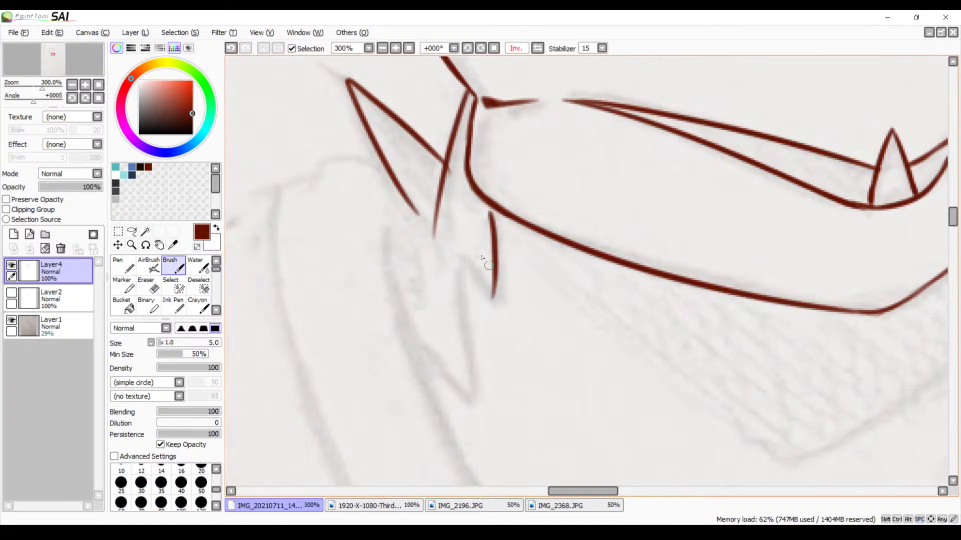
pyautogui.hotkey('ctrl', 'z')
pyautogui.moveTo(493, 213); pyautogui.dragTo(501, 299)
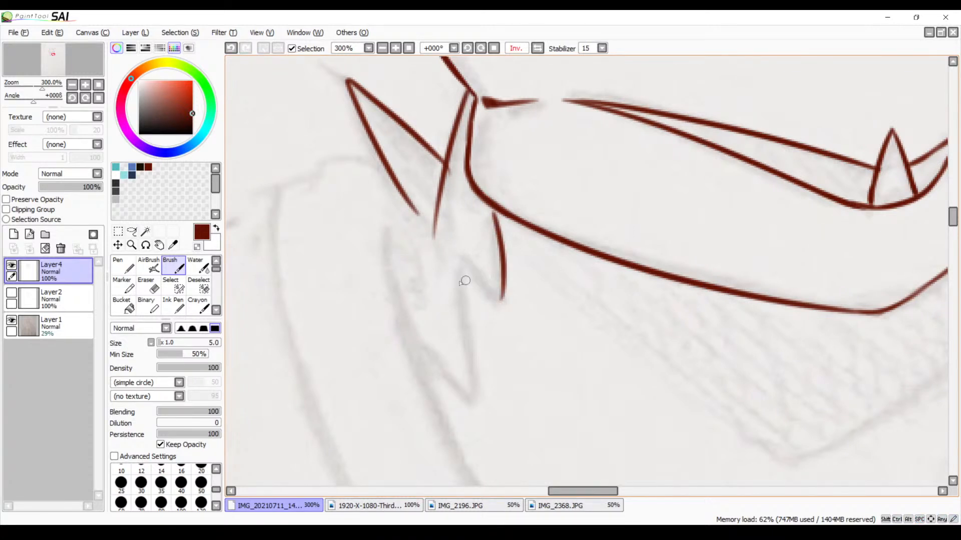
pyautogui.moveTo(460, 256); pyautogui.dragTo(502, 302)
pyautogui.moveTo(458, 266); pyautogui.dragTo(467, 411)
pyautogui.moveTo(404, 328); pyautogui.dragTo(486, 405)
# Trim the fur line beside the mouth corner and the adjoining spike's overshooting ends with the Eraser at 600% zoom
pyautogui.moveTo(547, 294)
pyautogui.mouseDown()
pyautogui.moveTo(495, 369)
pyautogui.moveTo(508, 422)
pyautogui.moveTo(535, 364)
pyautogui.moveTo(520, 406)
pyautogui.moveTo(530, 419)
pyautogui.moveTo(551, 365)
pyautogui.moveTo(539, 299)
pyautogui.mouseUp()
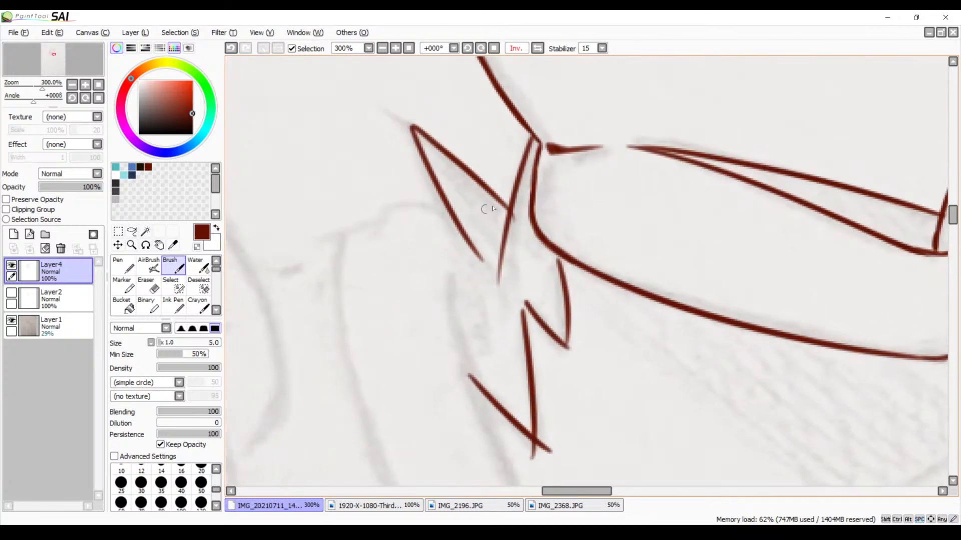
pyautogui.click(396, 48)
pyautogui.click(396, 48)
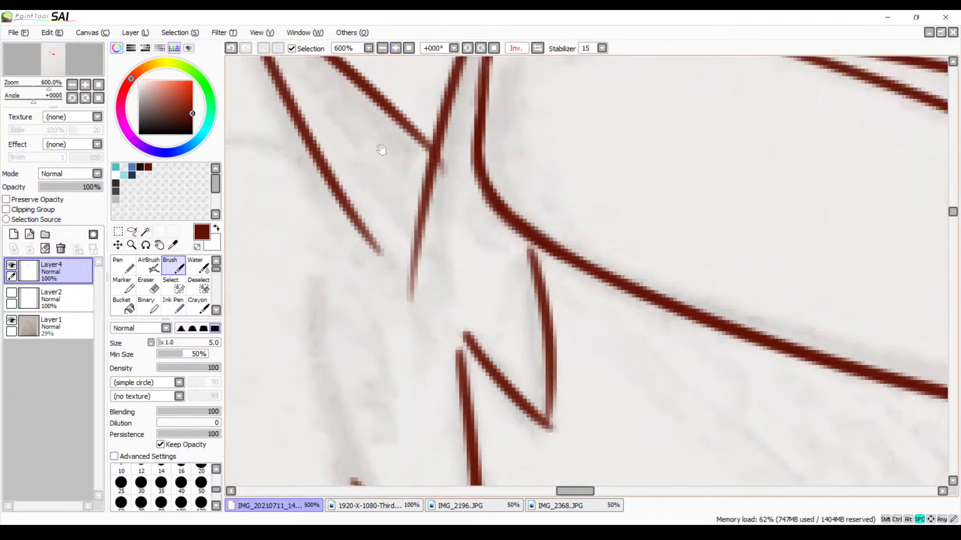
pyautogui.moveTo(394, 183); pyautogui.dragTo(404, 236)
pyautogui.press('e')
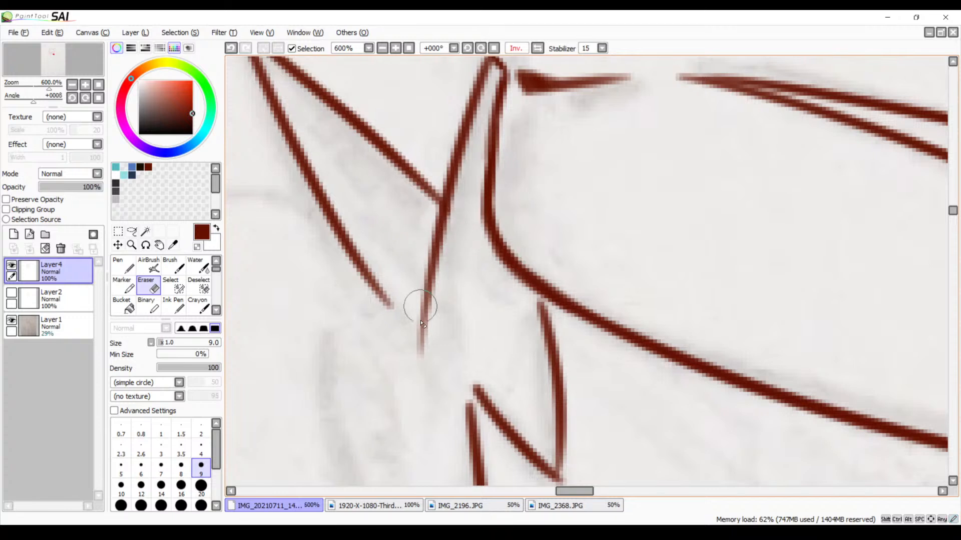
pyautogui.moveTo(404, 343)
pyautogui.mouseDown()
pyautogui.moveTo(428, 273)
pyautogui.moveTo(454, 222)
pyautogui.mouseUp()
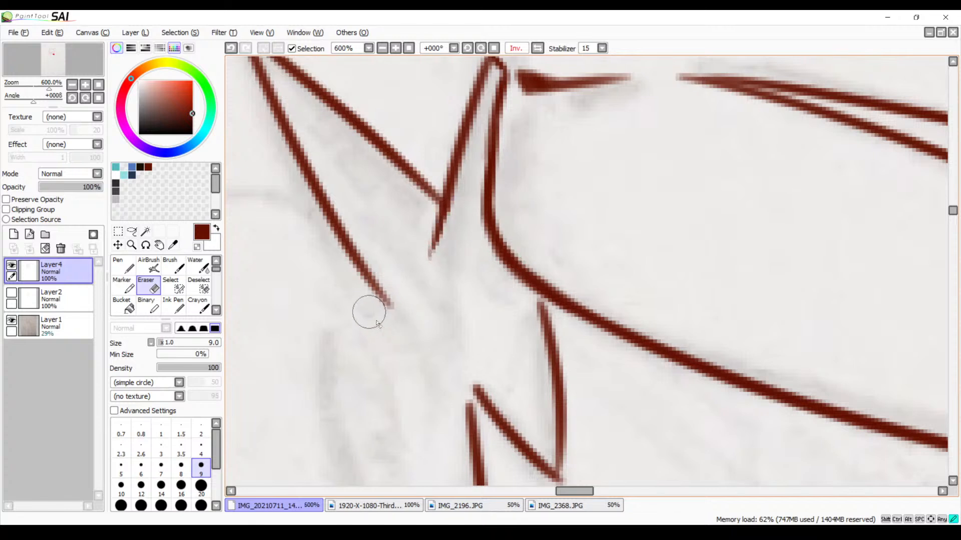
pyautogui.moveTo(369, 311); pyautogui.dragTo(394, 304)
# Erase the crossing stroke ends at the tip of the zigzag's lowest fur spike
pyautogui.moveTo(485, 371); pyautogui.dragTo(445, 168)
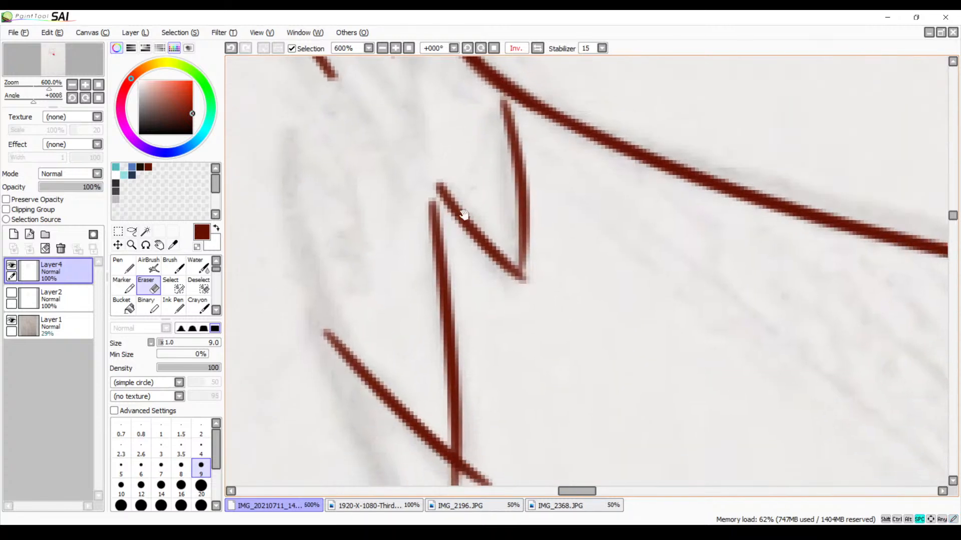
pyautogui.moveTo(485, 297); pyautogui.dragTo(485, 152)
pyautogui.moveTo(485, 329)
pyautogui.mouseDown()
pyautogui.moveTo(473, 320)
pyautogui.moveTo(485, 348)
pyautogui.moveTo(467, 335)
pyautogui.moveTo(474, 314)
pyautogui.moveTo(465, 311)
pyautogui.moveTo(476, 328)
pyautogui.moveTo(457, 360)
pyautogui.moveTo(452, 353)
pyautogui.moveTo(454, 362)
pyautogui.moveTo(452, 326)
pyautogui.moveTo(467, 335)
pyautogui.mouseUp()
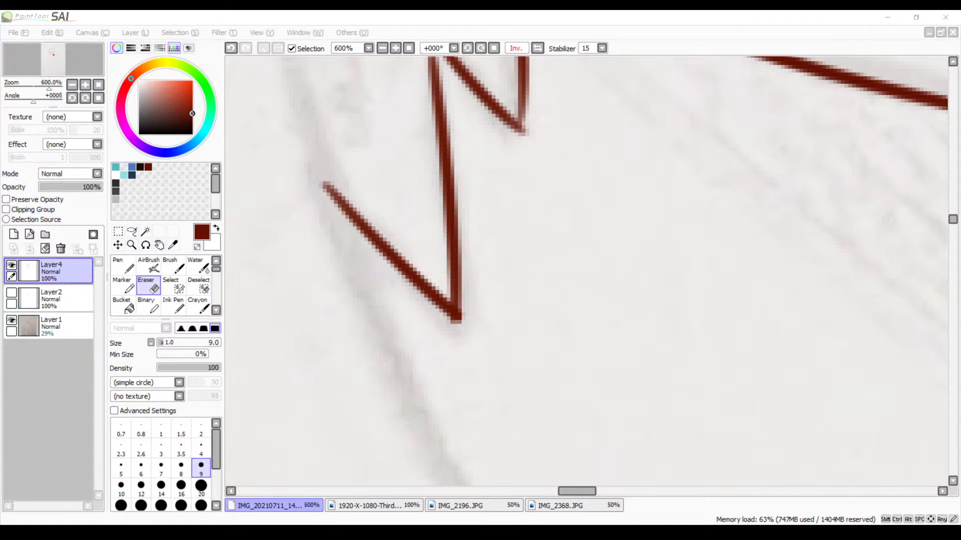
pyautogui.click(568, 155)
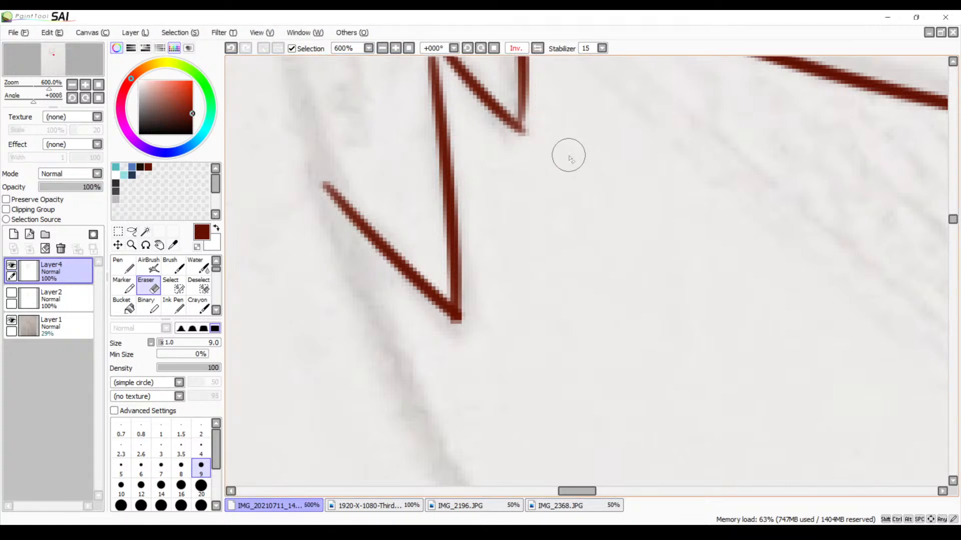
# Try to trace the far side of the shirt collar's inner edge with the Brush, from the fur beside the jaw to the V point
pyautogui.moveTo(516, 281)
pyautogui.mouseDown()
pyautogui.moveTo(414, 365)
pyautogui.moveTo(401, 393)
pyautogui.mouseUp()
pyautogui.moveTo(436, 282); pyautogui.dragTo(422, 350)
pyautogui.press('b')
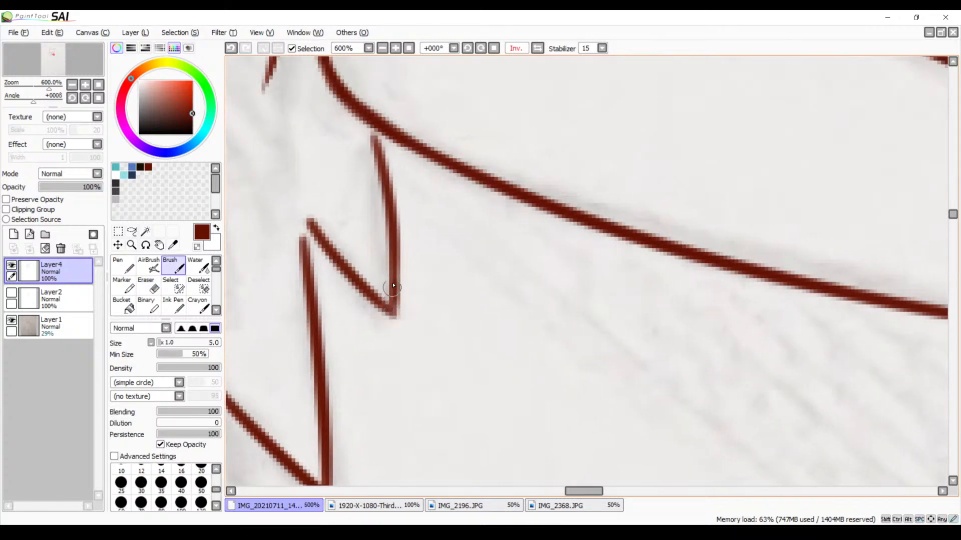
pyautogui.moveTo(435, 274)
pyautogui.mouseDown()
pyautogui.moveTo(494, 332)
pyautogui.moveTo(619, 424)
pyautogui.mouseUp()
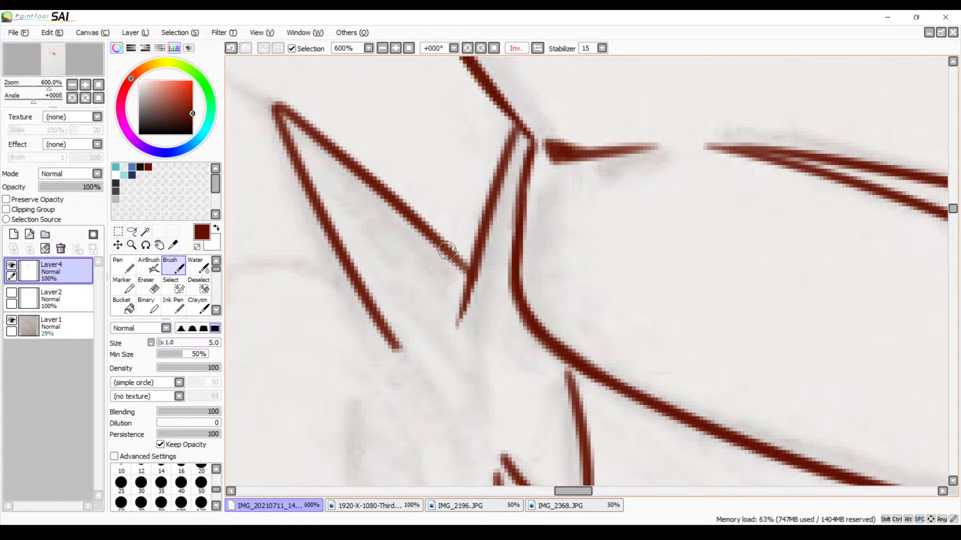
pyautogui.moveTo(370, 222); pyautogui.dragTo(606, 126)
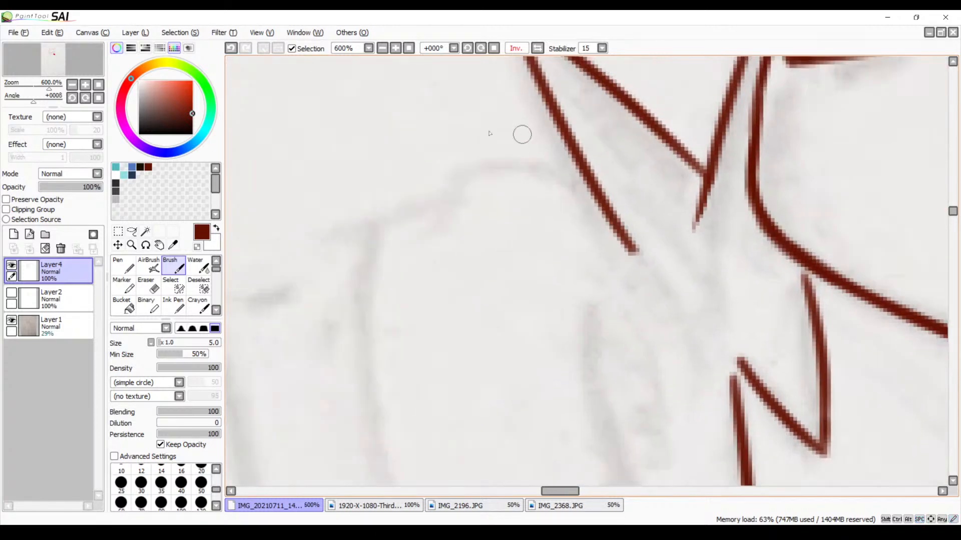
pyautogui.scroll(-5, 544, 283)
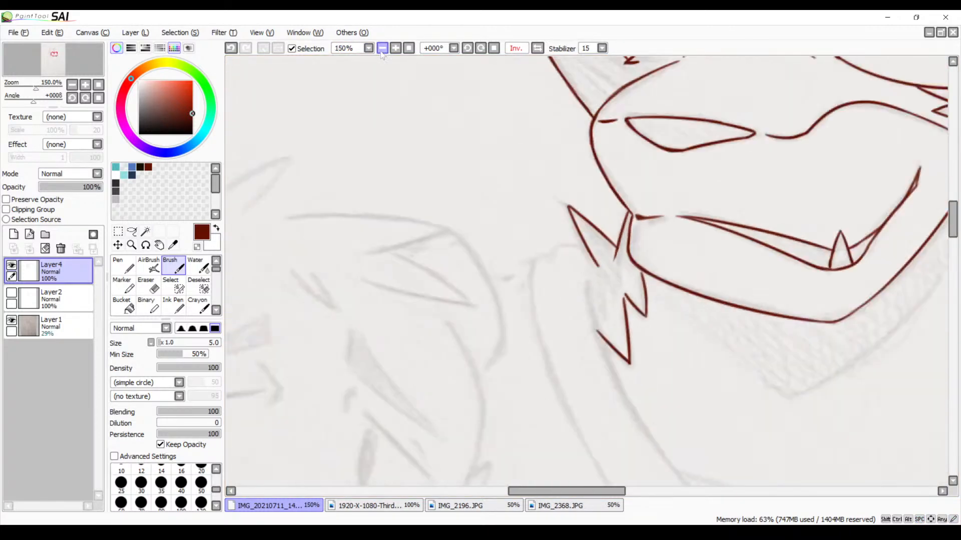
pyautogui.moveTo(544, 284); pyautogui.dragTo(376, 186)
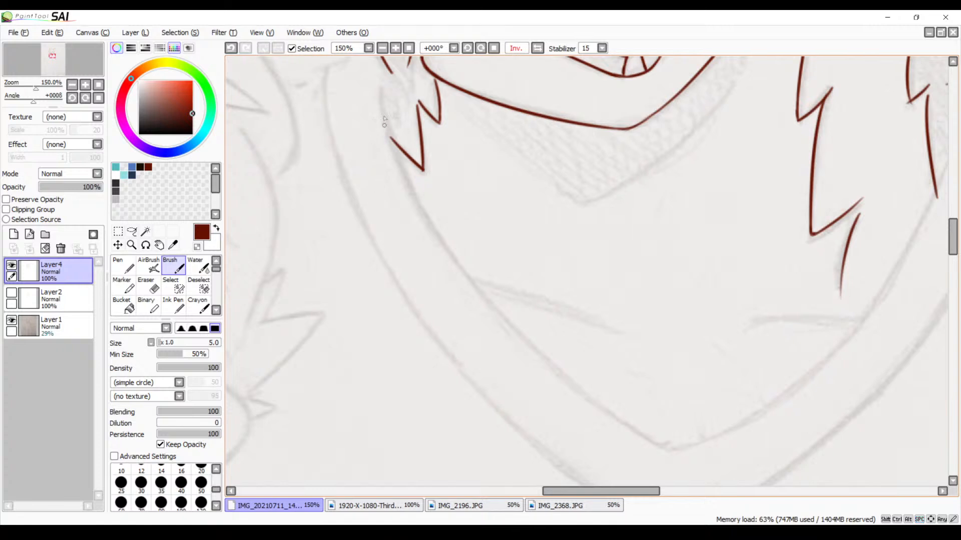
pyautogui.moveTo(381, 88)
pyautogui.mouseDown()
pyautogui.moveTo(529, 365)
pyautogui.moveTo(667, 433)
pyautogui.mouseUp()
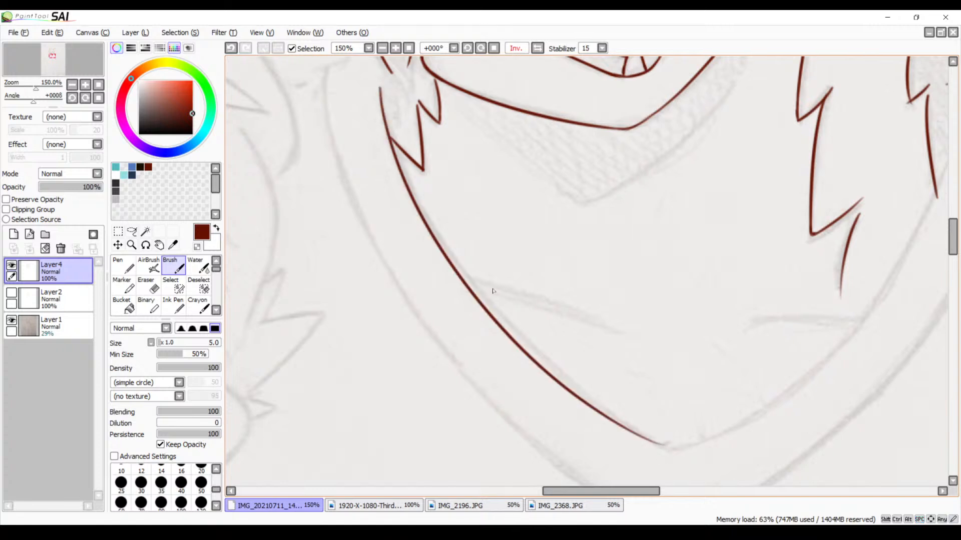
pyautogui.hotkey('ctrl', 'z')
pyautogui.moveTo(387, 81)
pyautogui.mouseDown()
pyautogui.moveTo(645, 427)
pyautogui.moveTo(710, 440)
pyautogui.mouseUp()
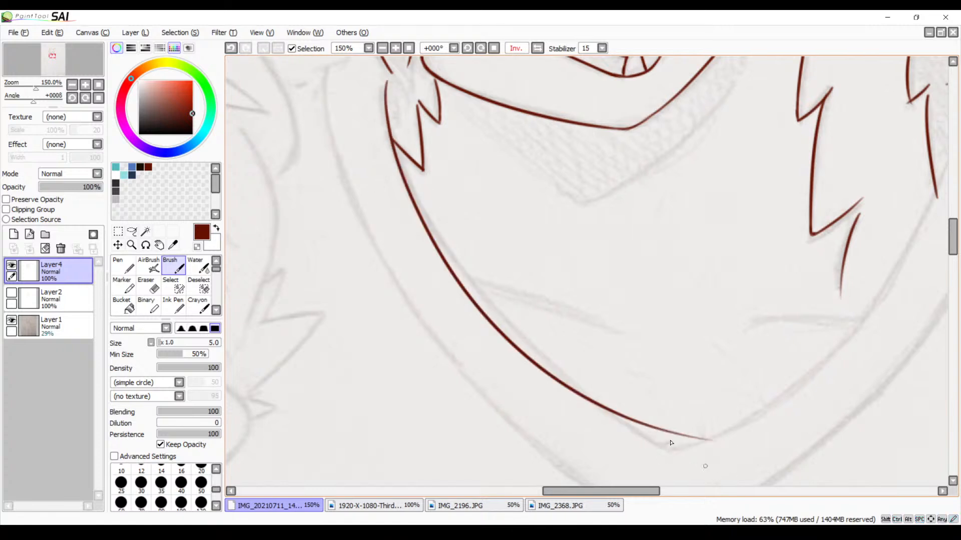
# Try to trace the near side of the collar's inner edge down to the V point, and undo both collar strokes
pyautogui.moveTo(620, 368)
pyautogui.mouseDown()
pyautogui.moveTo(420, 298)
pyautogui.moveTo(375, 296)
pyautogui.mouseUp()
pyautogui.moveTo(573, 247)
pyautogui.mouseDown()
pyautogui.moveTo(560, 272)
pyautogui.moveTo(553, 357)
pyautogui.mouseUp()
pyautogui.moveTo(701, 160)
pyautogui.mouseDown()
pyautogui.moveTo(531, 402)
pyautogui.moveTo(392, 462)
pyautogui.mouseUp()
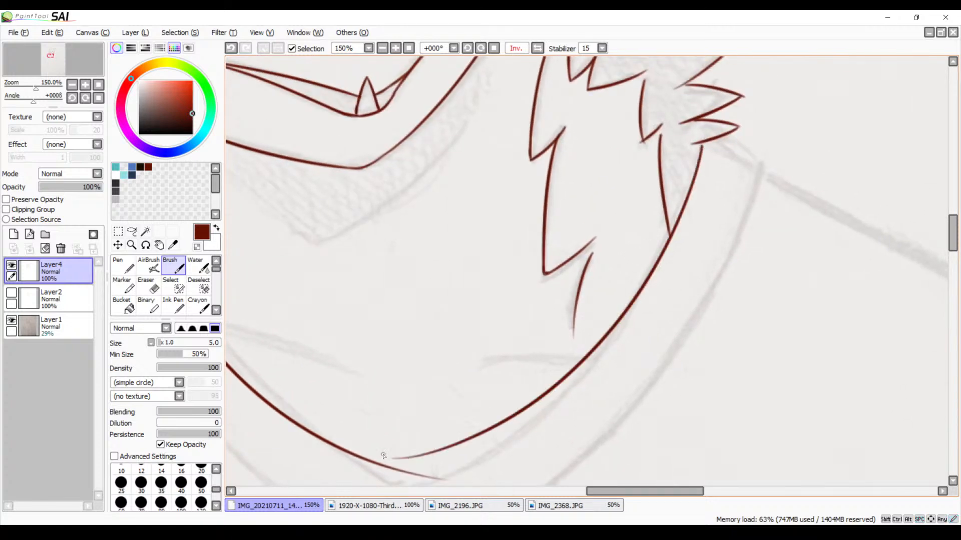
pyautogui.moveTo(625, 380); pyautogui.dragTo(641, 316)
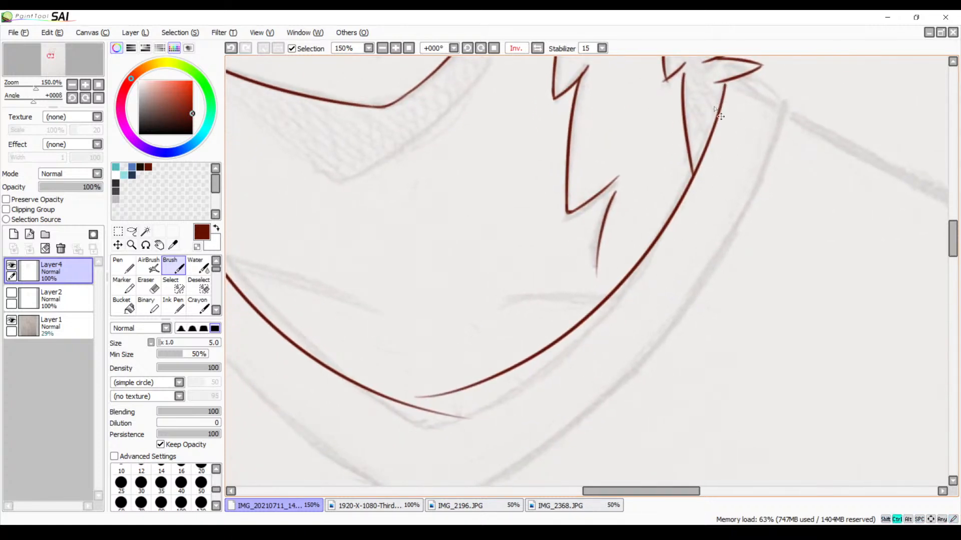
pyautogui.hotkey('ctrl', 'z')
pyautogui.hotkey('ctrl', 'y')
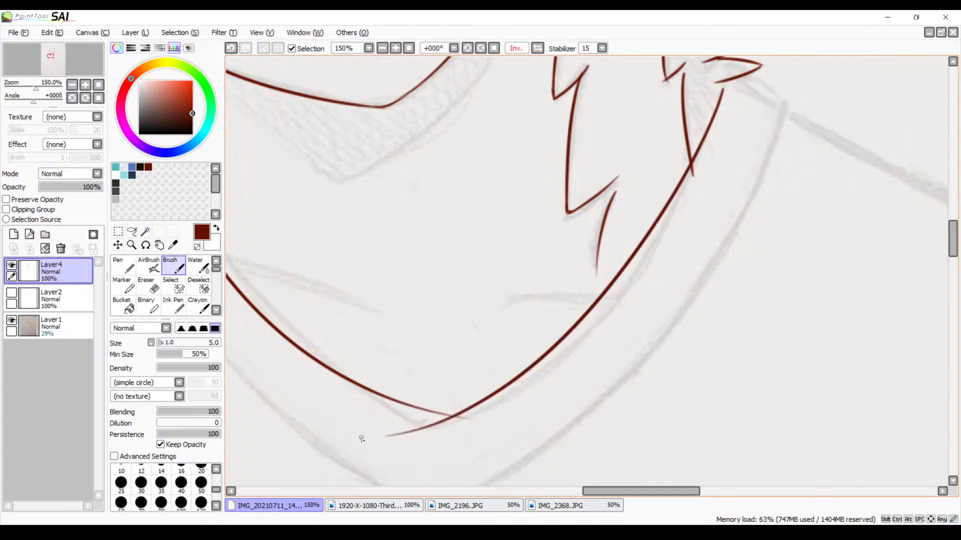
pyautogui.hotkey('ctrl', 'z')
pyautogui.moveTo(722, 93)
pyautogui.mouseDown()
pyautogui.moveTo(488, 383)
pyautogui.moveTo(324, 426)
pyautogui.mouseUp()
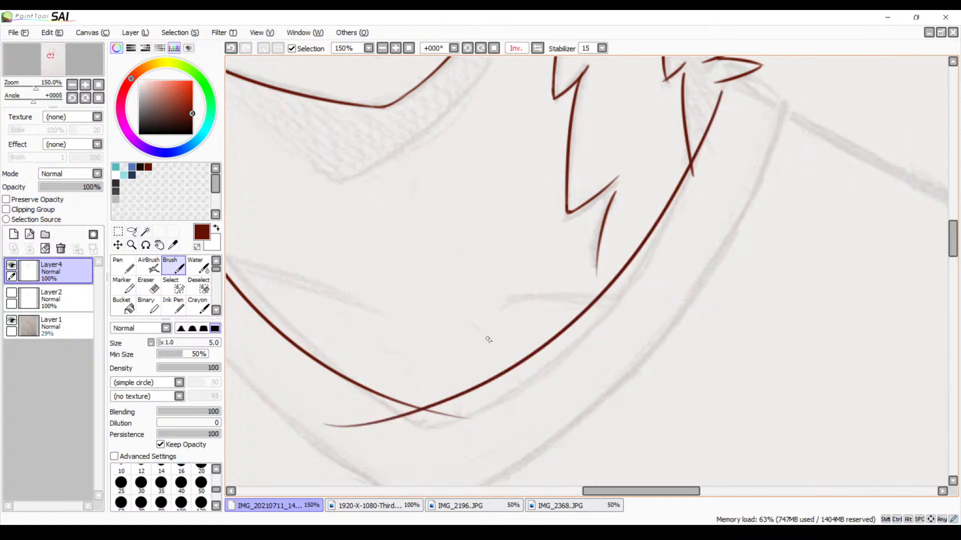
pyautogui.moveTo(535, 350)
pyautogui.mouseDown()
pyautogui.moveTo(618, 218)
pyautogui.moveTo(629, 224)
pyautogui.moveTo(641, 333)
pyautogui.mouseUp()
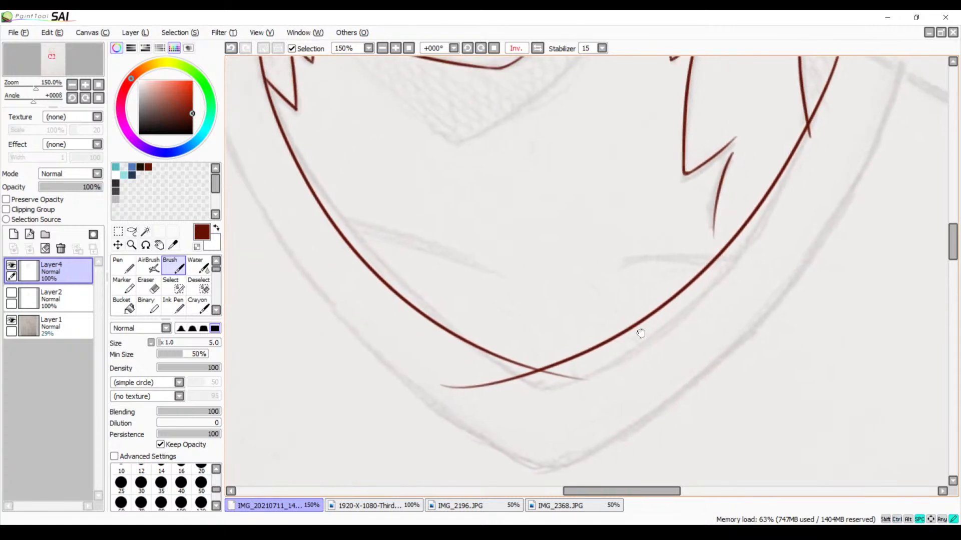
pyautogui.hotkey('ctrl', 'z')
pyautogui.hotkey('ctrl', 'z')
# Flip the canvas view horizontally
pyautogui.moveTo(475, 242); pyautogui.dragTo(570, 326)
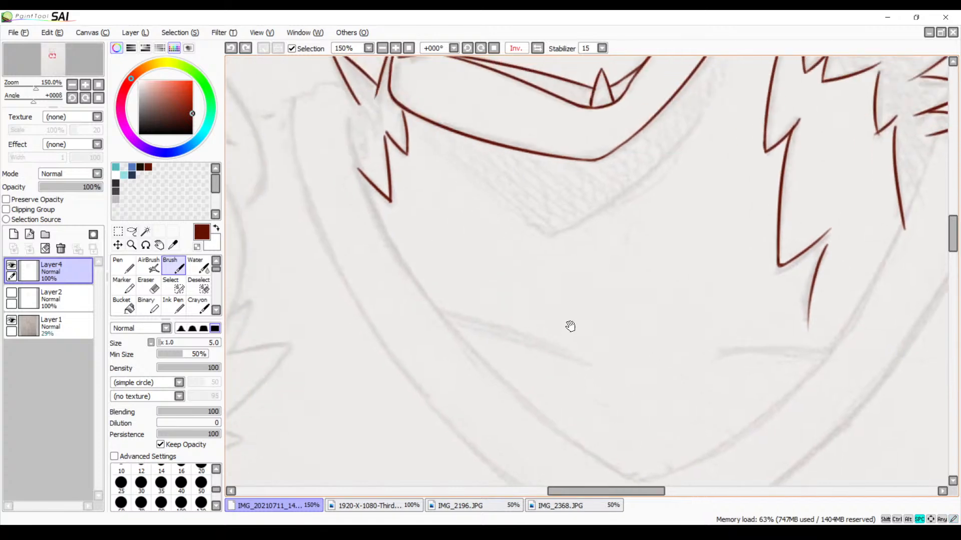
pyautogui.moveTo(477, 270); pyautogui.dragTo(488, 354)
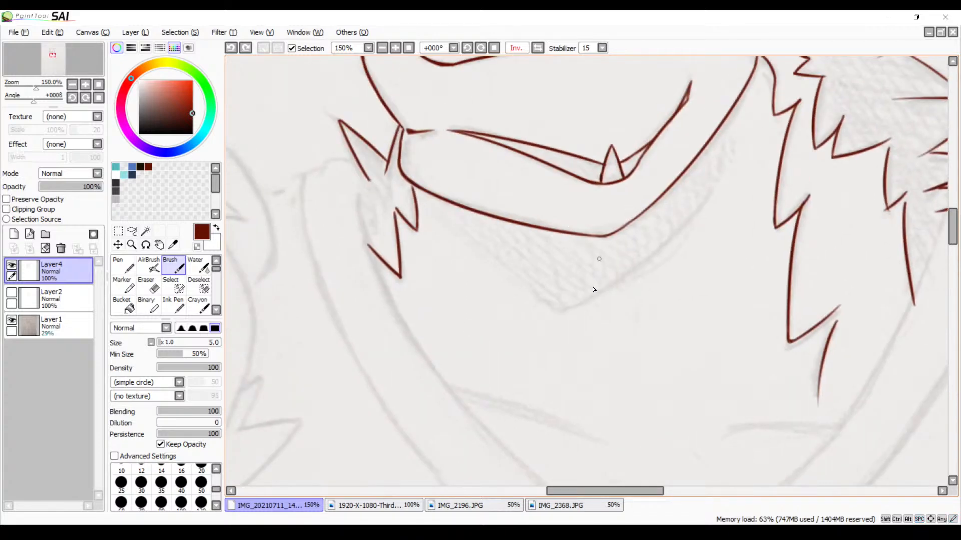
pyautogui.moveTo(593, 289); pyautogui.dragTo(587, 369)
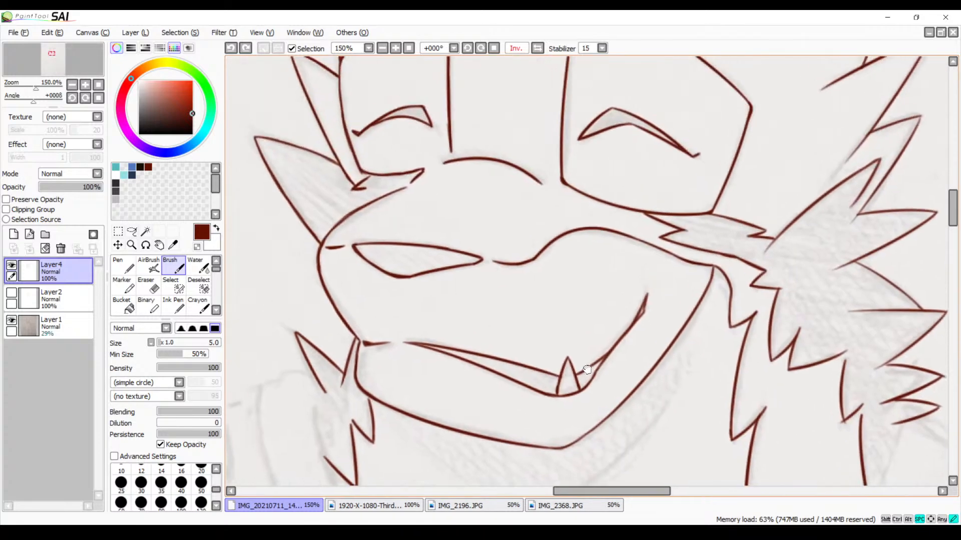
pyautogui.moveTo(538, 219); pyautogui.dragTo(550, 357)
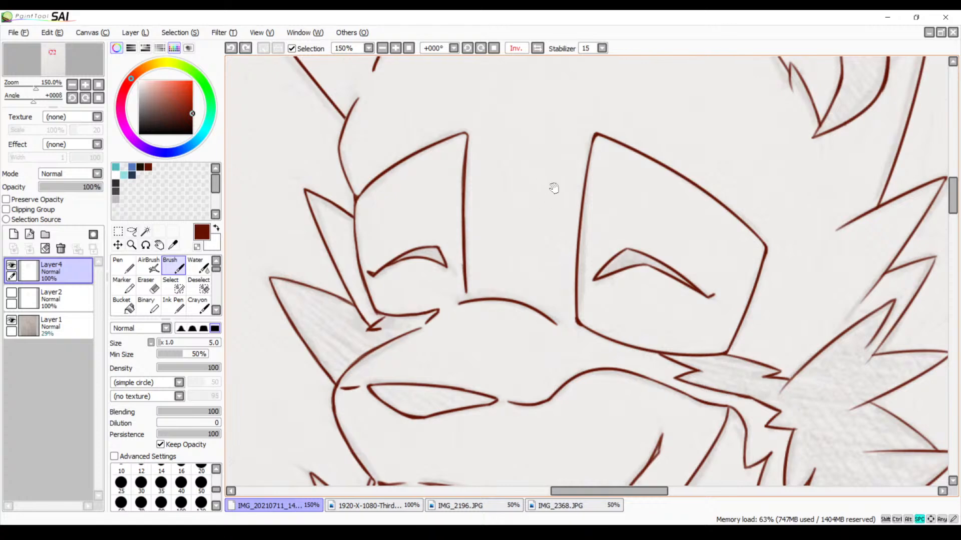
pyautogui.moveTo(554, 189); pyautogui.dragTo(574, 214)
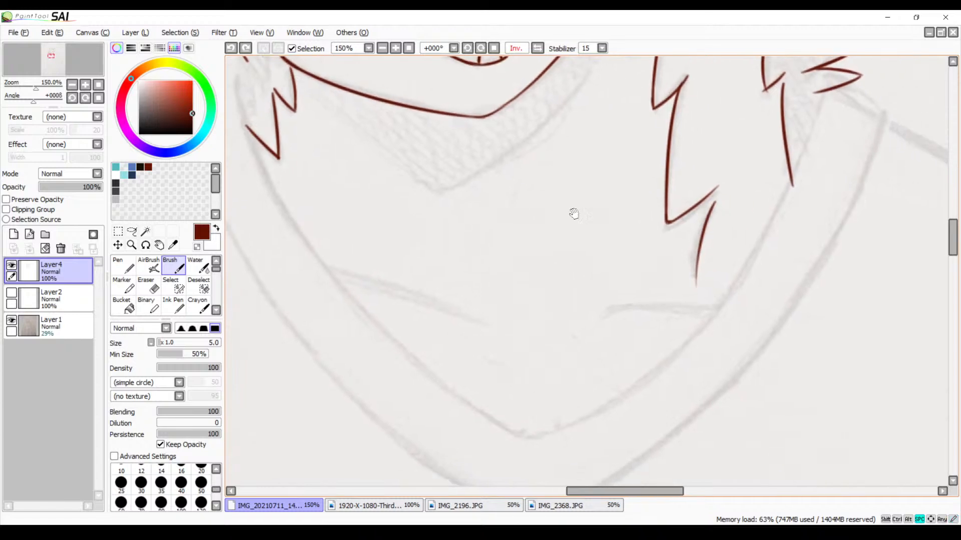
pyautogui.click(538, 48)
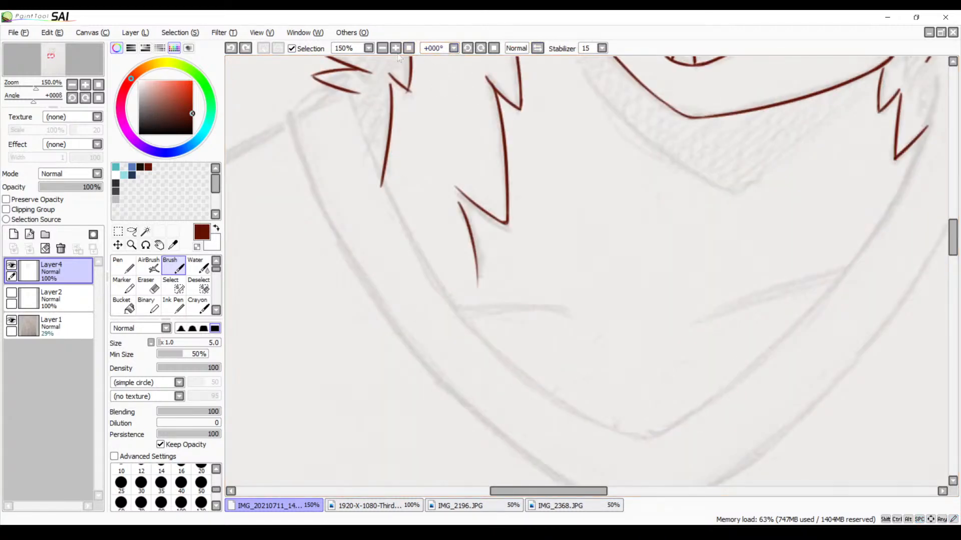
# Review the line art at 50% zoom with the sketch on Layer1 hidden, and show the sketch again
pyautogui.click(382, 48)
pyautogui.click(382, 48)
pyautogui.moveTo(443, 120); pyautogui.dragTo(412, 191)
pyautogui.moveTo(437, 228); pyautogui.dragTo(432, 215)
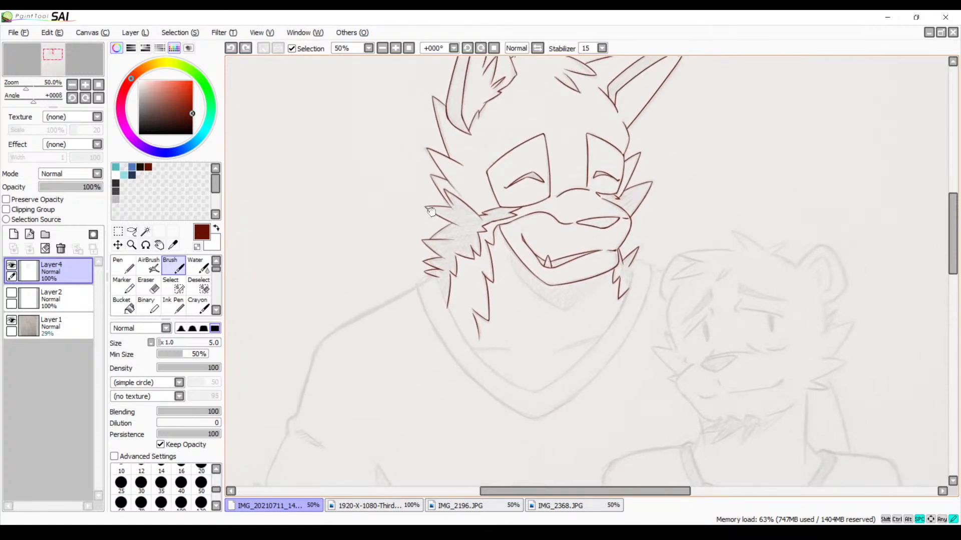
pyautogui.click(12, 321)
pyautogui.moveTo(421, 272); pyautogui.dragTo(412, 302)
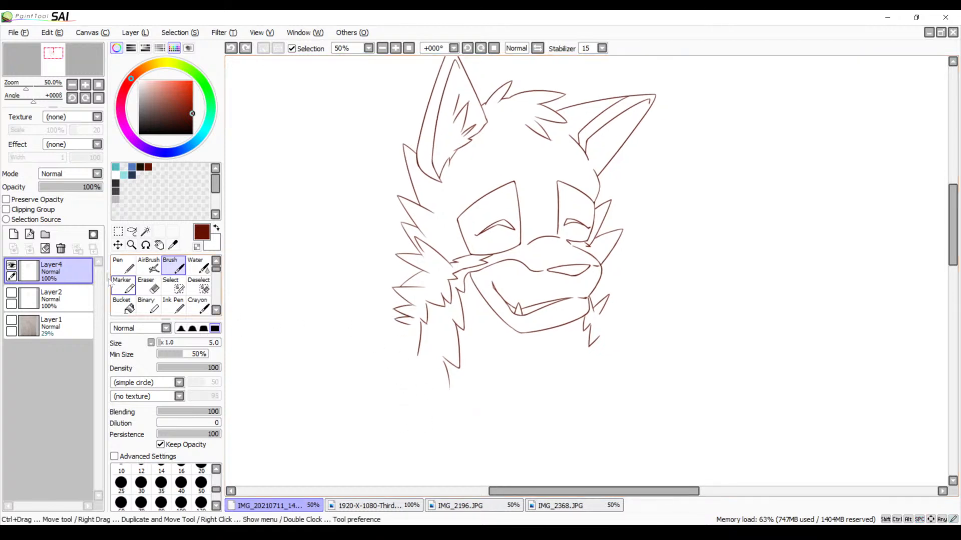
pyautogui.click(11, 321)
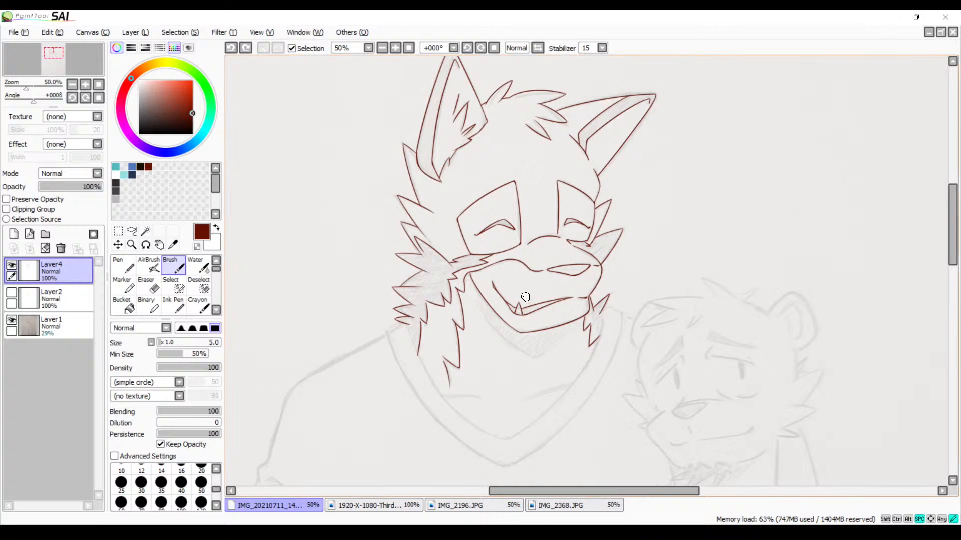
# Trace the far side of the collar's inner edge as one curve from the fur below the mouth corner past the V point
pyautogui.moveTo(525, 297); pyautogui.dragTo(470, 168)
pyautogui.click(395, 48)
pyautogui.click(394, 48)
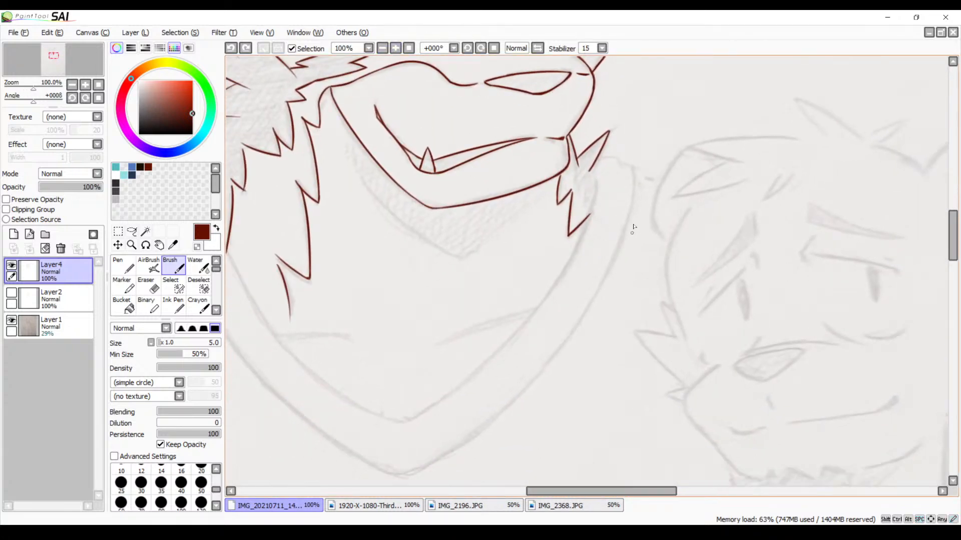
pyautogui.moveTo(596, 185); pyautogui.dragTo(418, 410)
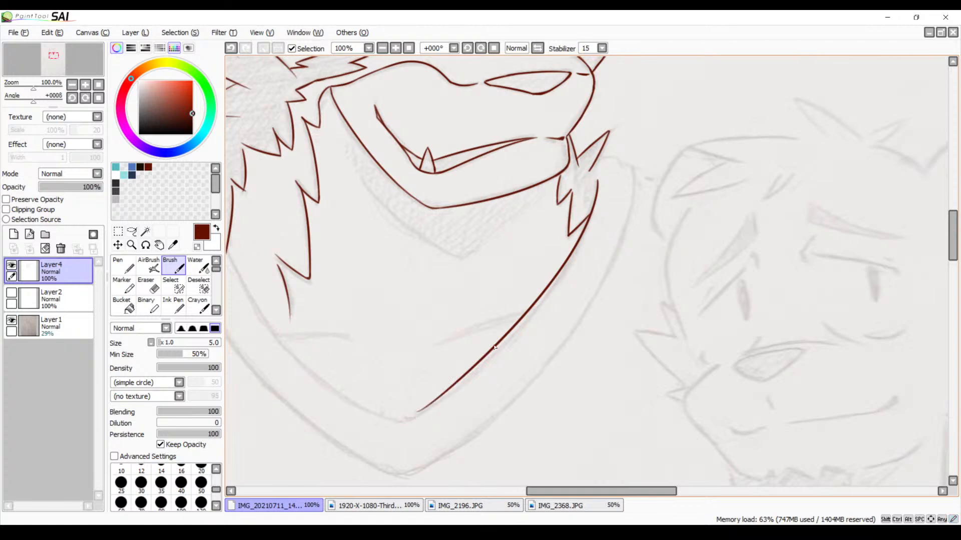
pyautogui.hotkey('ctrl', 'z')
pyautogui.moveTo(601, 173); pyautogui.dragTo(360, 425)
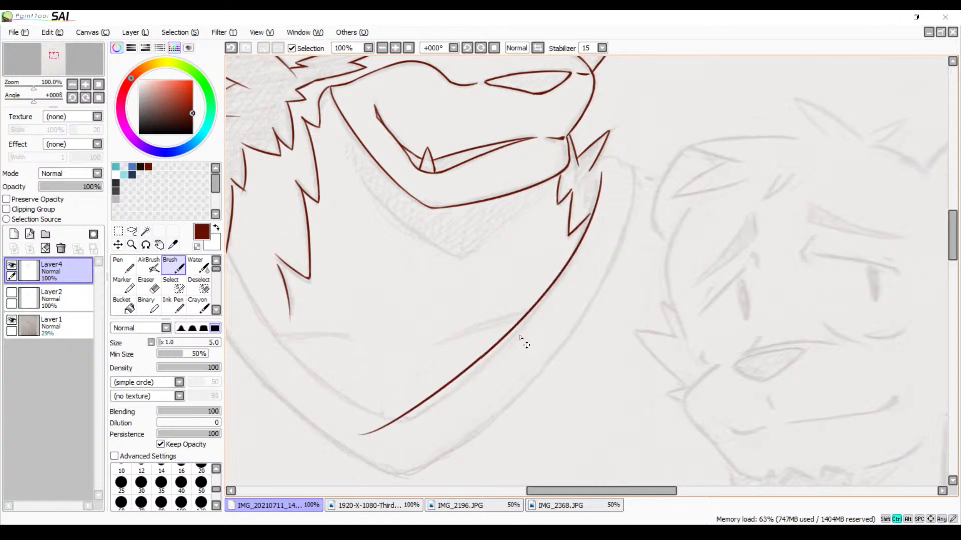
pyautogui.hotkey('ctrl', 'z')
pyautogui.moveTo(590, 221); pyautogui.dragTo(386, 457)
pyautogui.hotkey('ctrl', 'z')
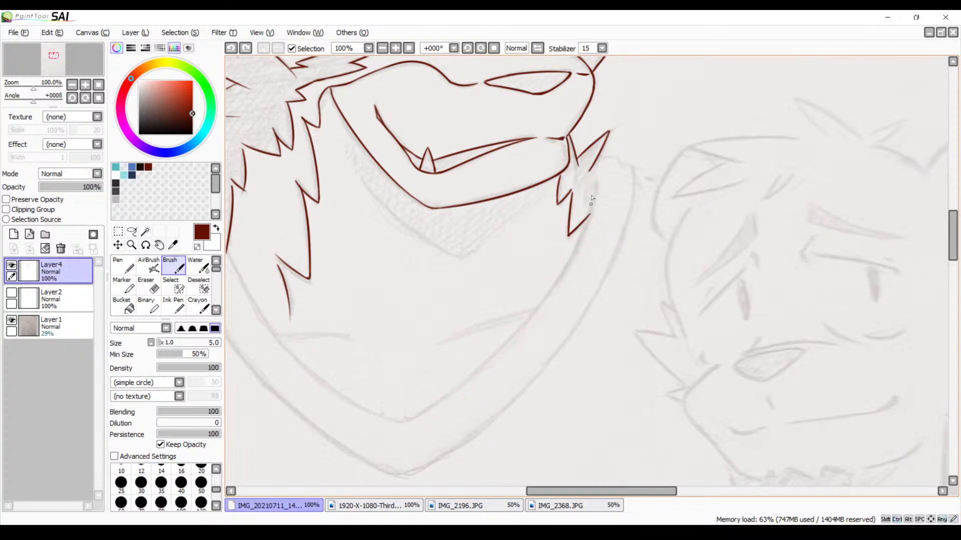
pyautogui.moveTo(603, 179); pyautogui.dragTo(390, 422)
pyautogui.hotkey('ctrl', 'z')
pyautogui.moveTo(604, 181)
pyautogui.mouseDown()
pyautogui.moveTo(563, 275)
pyautogui.moveTo(373, 434)
pyautogui.mouseUp()
# Trace the near side of the collar's inner edge from the neck fur down across the far-side line at the V point
pyautogui.moveTo(487, 352); pyautogui.dragTo(594, 306)
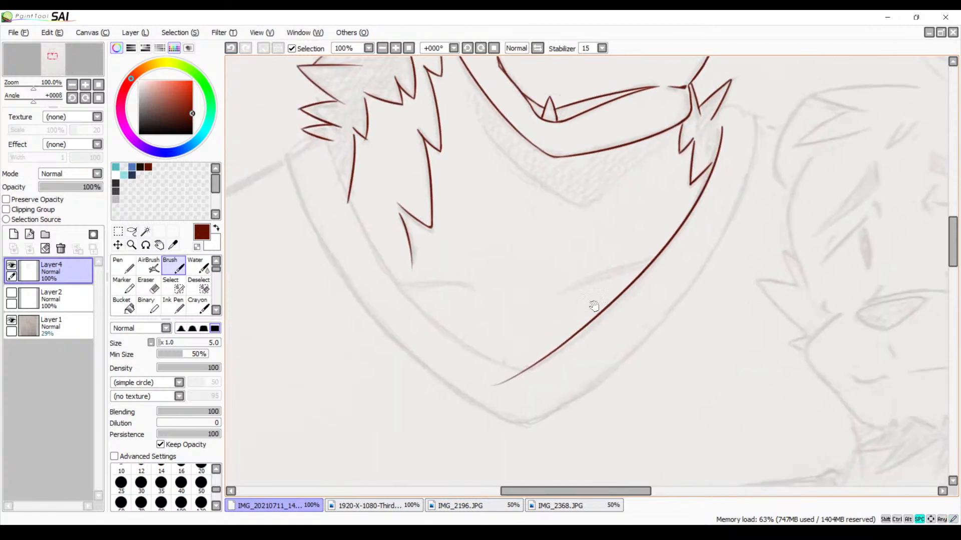
pyautogui.moveTo(330, 150); pyautogui.dragTo(576, 400)
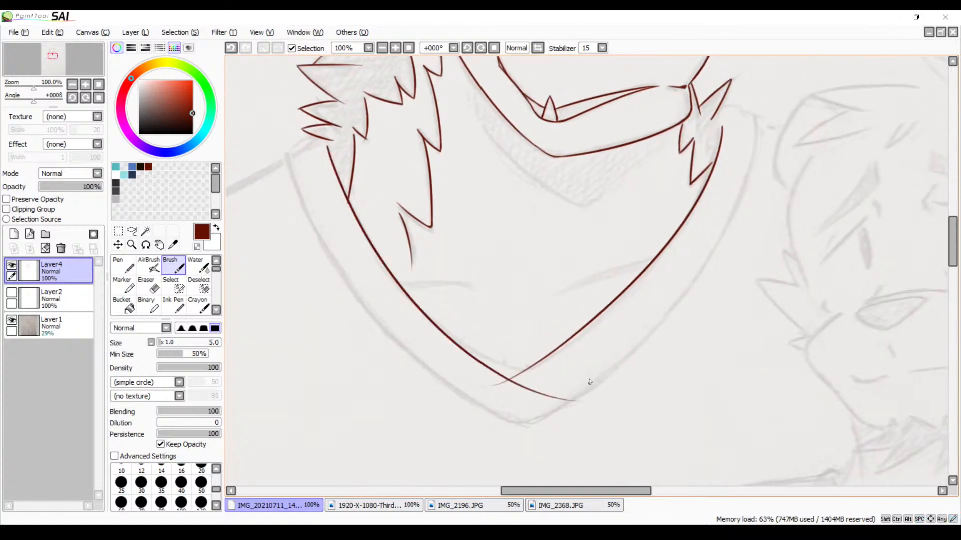
pyautogui.hotkey('ctrl', 'z')
pyautogui.moveTo(326, 149); pyautogui.dragTo(500, 388)
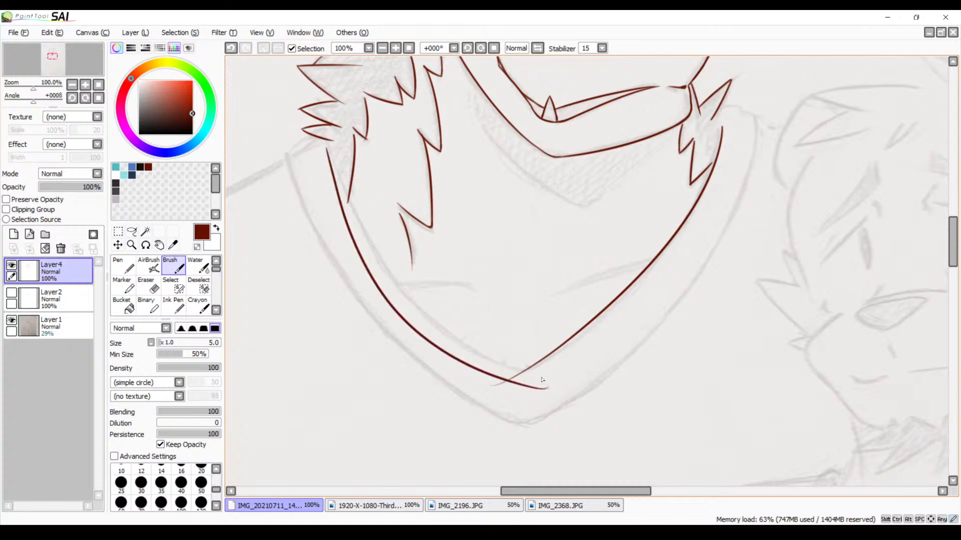
pyautogui.hotkey('ctrl', 'z')
pyautogui.moveTo(330, 150)
pyautogui.mouseDown()
pyautogui.moveTo(502, 365)
pyautogui.moveTo(601, 387)
pyautogui.moveTo(562, 424)
pyautogui.moveTo(522, 322)
pyautogui.mouseUp()
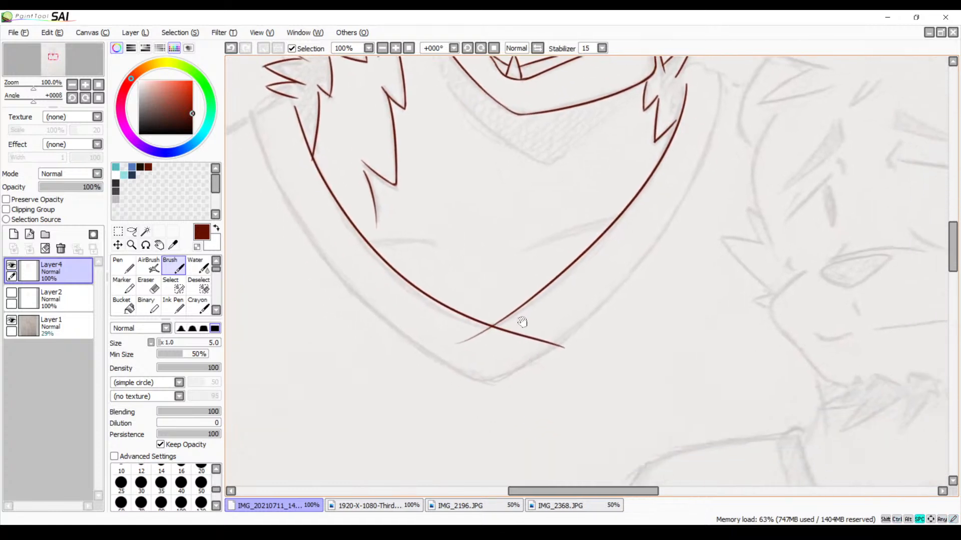
# Erase the overshooting stroke ends where the two inner collar lines cross at the V point, working at 500% zoom
pyautogui.click(393, 50)
pyautogui.click(392, 51)
pyautogui.click(393, 51)
pyautogui.moveTo(388, 242); pyautogui.dragTo(582, 129)
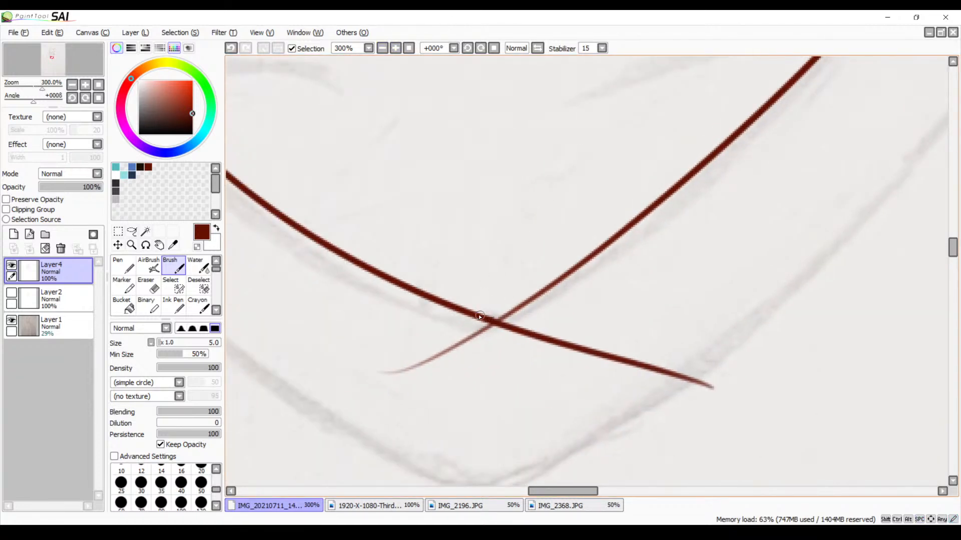
pyautogui.moveTo(480, 316); pyautogui.dragTo(511, 311)
pyautogui.hotkey('ctrl', 'z')
pyautogui.click(395, 48)
pyautogui.click(395, 48)
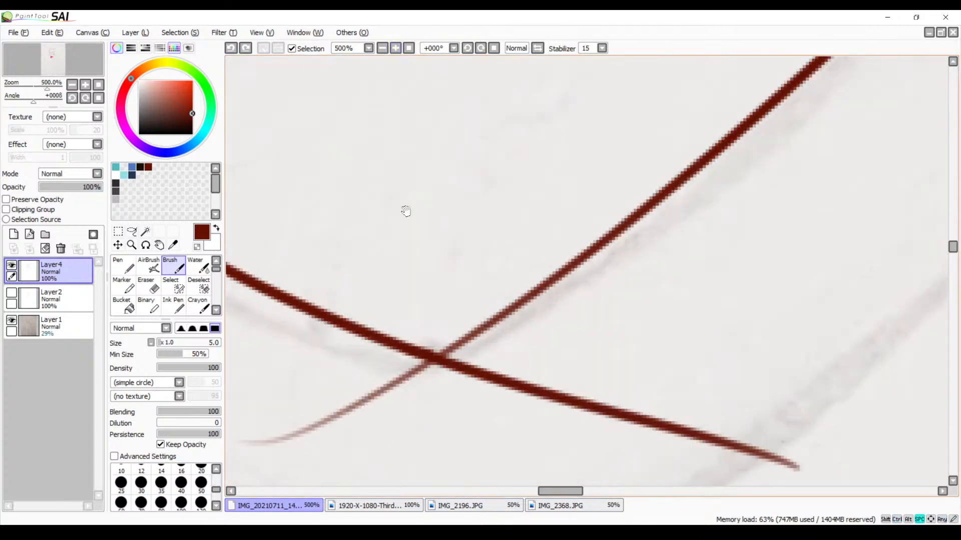
pyautogui.scroll(-2, 450, 280)
pyautogui.press('e')
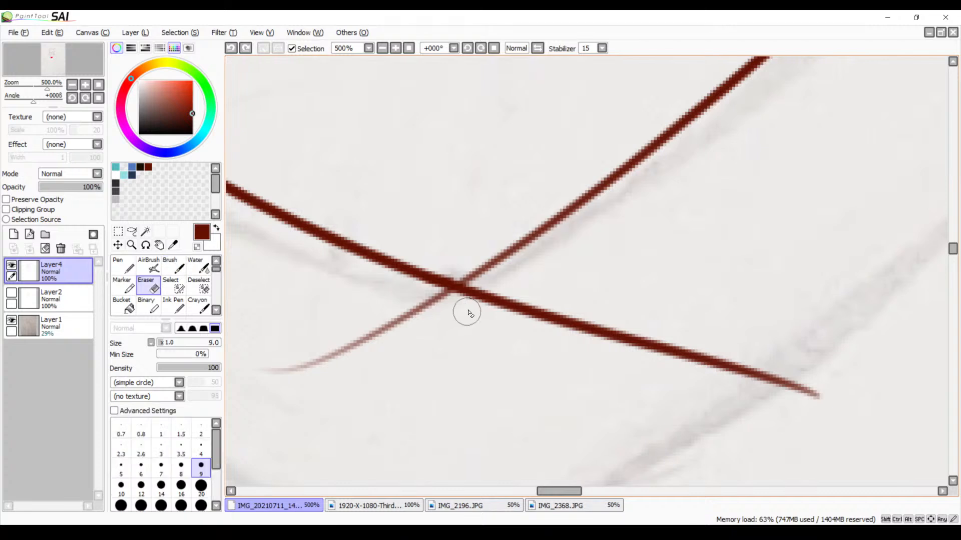
pyautogui.moveTo(506, 285)
pyautogui.mouseDown()
pyautogui.moveTo(483, 302)
pyautogui.moveTo(473, 292)
pyautogui.moveTo(432, 297)
pyautogui.moveTo(481, 307)
pyautogui.moveTo(547, 299)
pyautogui.moveTo(570, 320)
pyautogui.moveTo(616, 323)
pyautogui.moveTo(838, 405)
pyautogui.mouseUp()
pyautogui.moveTo(753, 373); pyautogui.dragTo(675, 344)
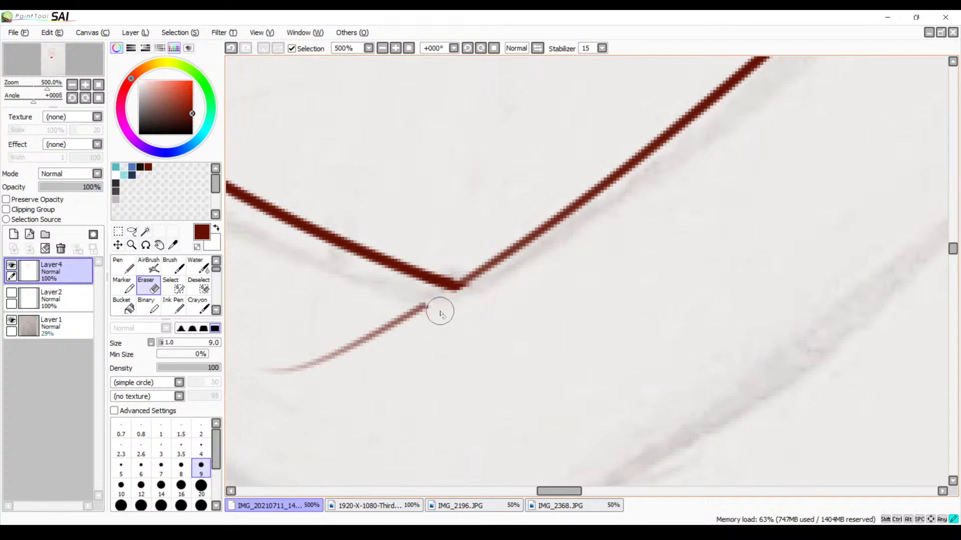
# Erase the leftover stroke tail below the collar's V point and thicken the thin line end there with the Brush
pyautogui.moveTo(425, 307); pyautogui.dragTo(275, 377)
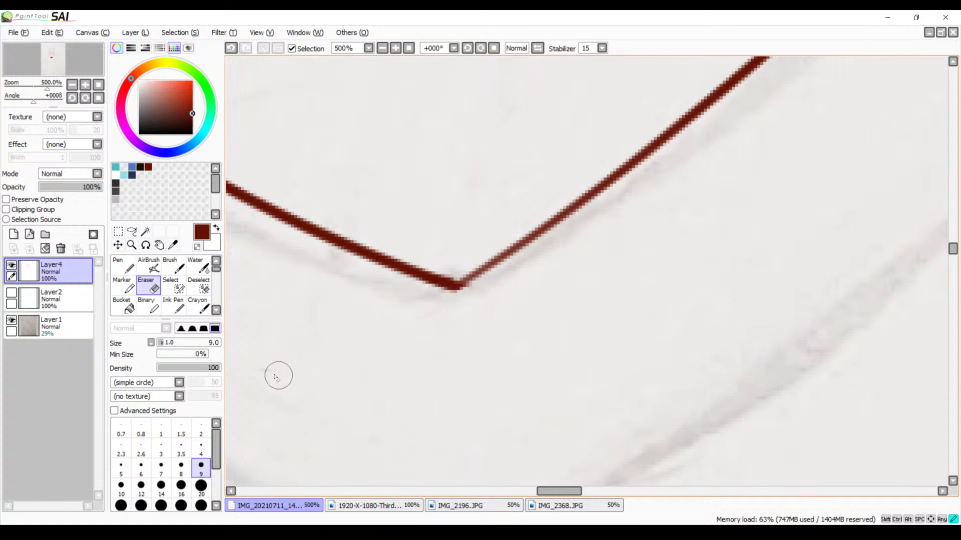
pyautogui.moveTo(420, 334); pyautogui.dragTo(428, 406)
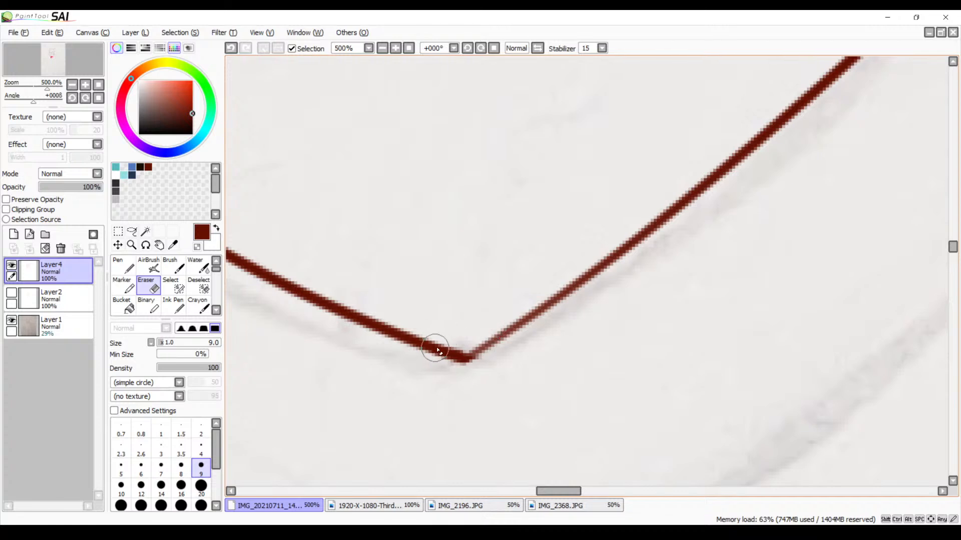
pyautogui.press('b')
pyautogui.moveTo(542, 314); pyautogui.dragTo(528, 299)
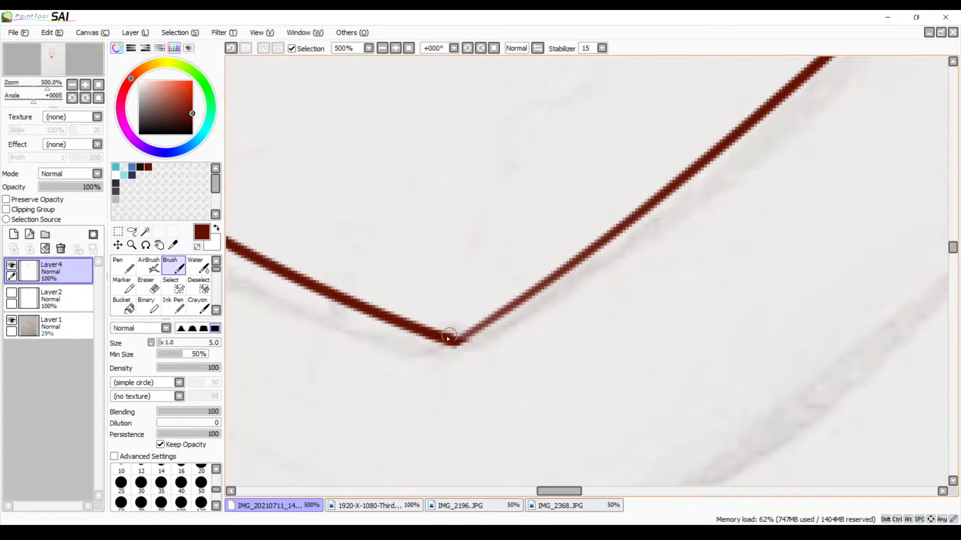
pyautogui.moveTo(449, 341); pyautogui.dragTo(520, 304)
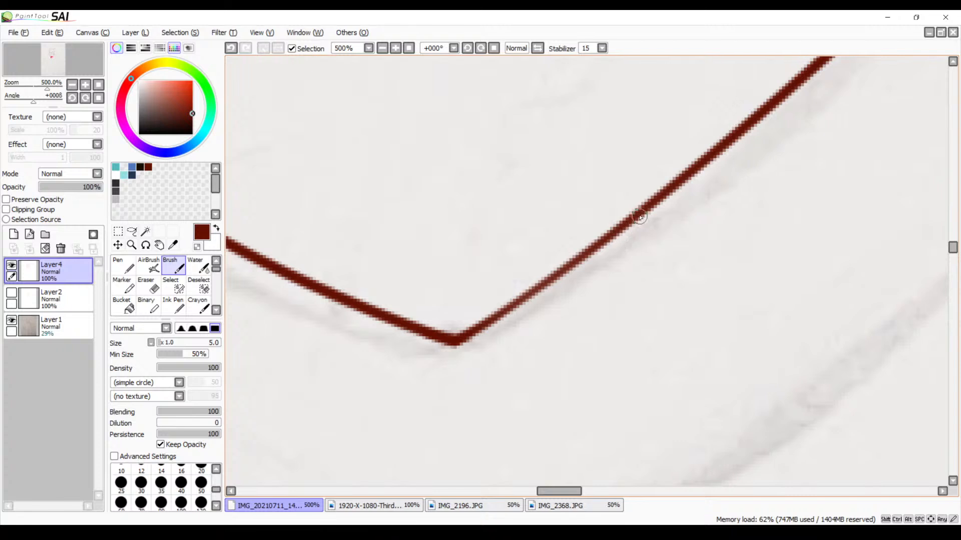
pyautogui.moveTo(626, 228); pyautogui.dragTo(449, 345)
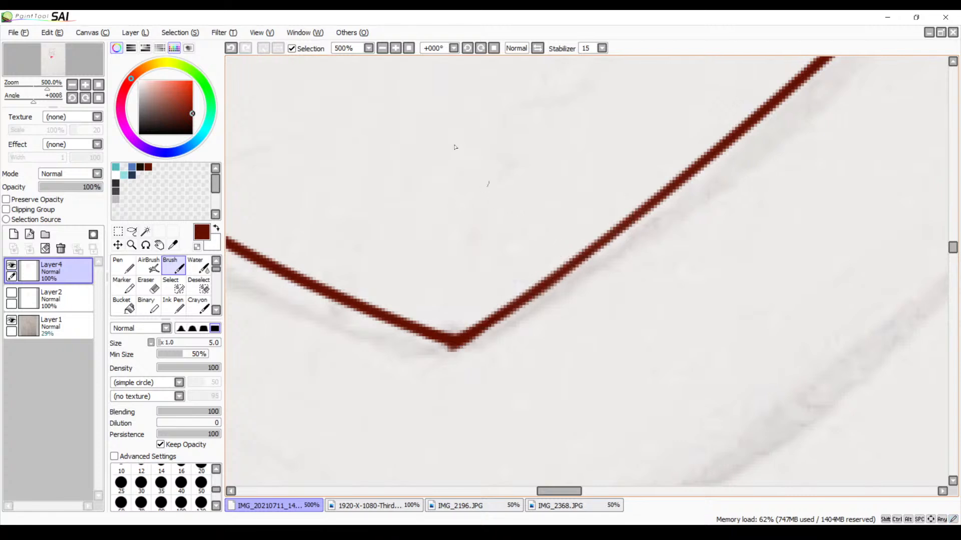
# Trace the collar's upper edge on the far side, outward from the neck fur spike, as two short overlapping curves
pyautogui.click(382, 50)
pyautogui.click(382, 50)
pyautogui.click(382, 49)
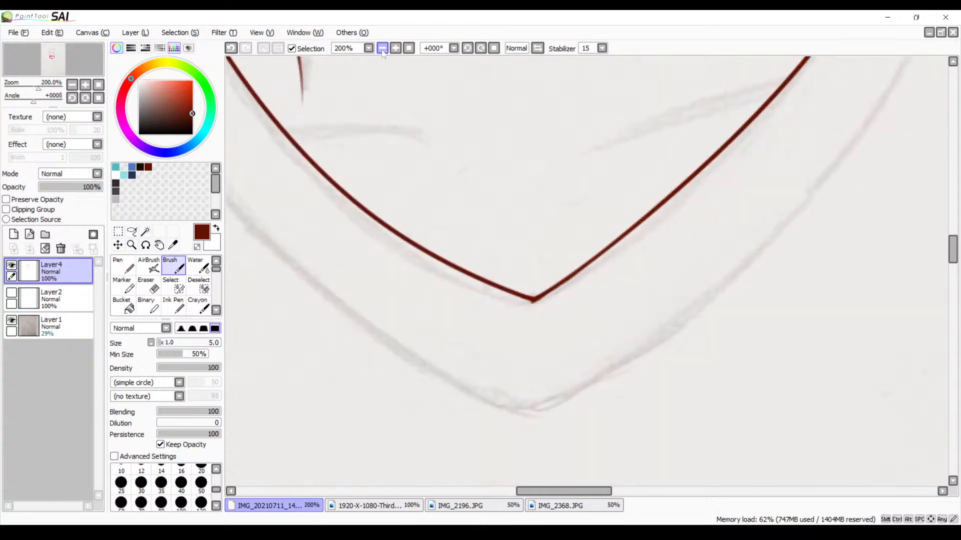
pyautogui.click(382, 50)
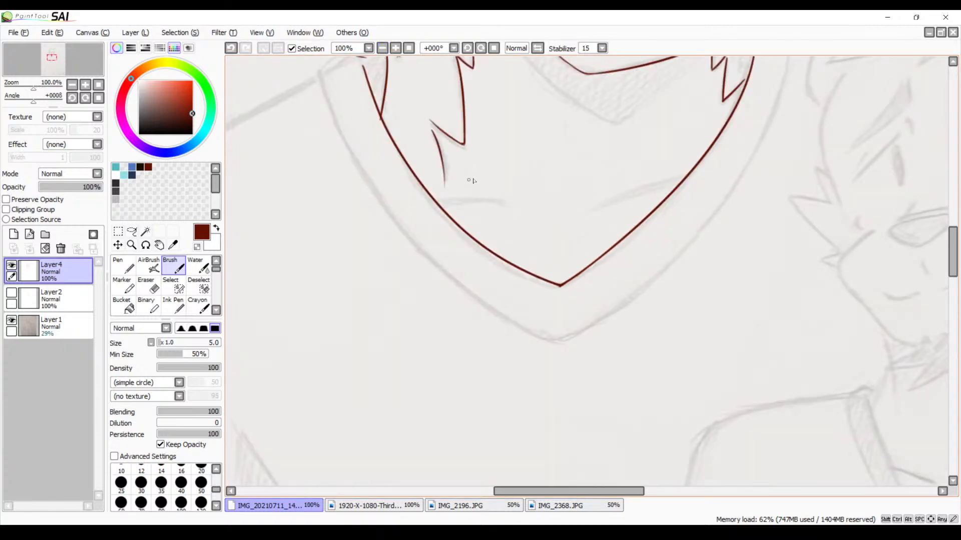
pyautogui.moveTo(490, 185); pyautogui.dragTo(517, 243)
pyautogui.moveTo(564, 194); pyautogui.dragTo(412, 314)
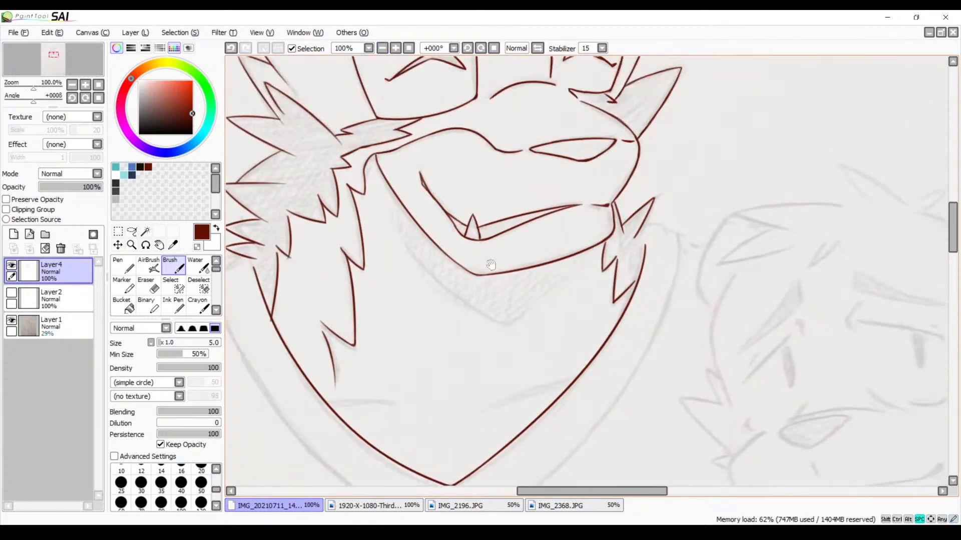
pyautogui.moveTo(490, 264); pyautogui.dragTo(404, 275)
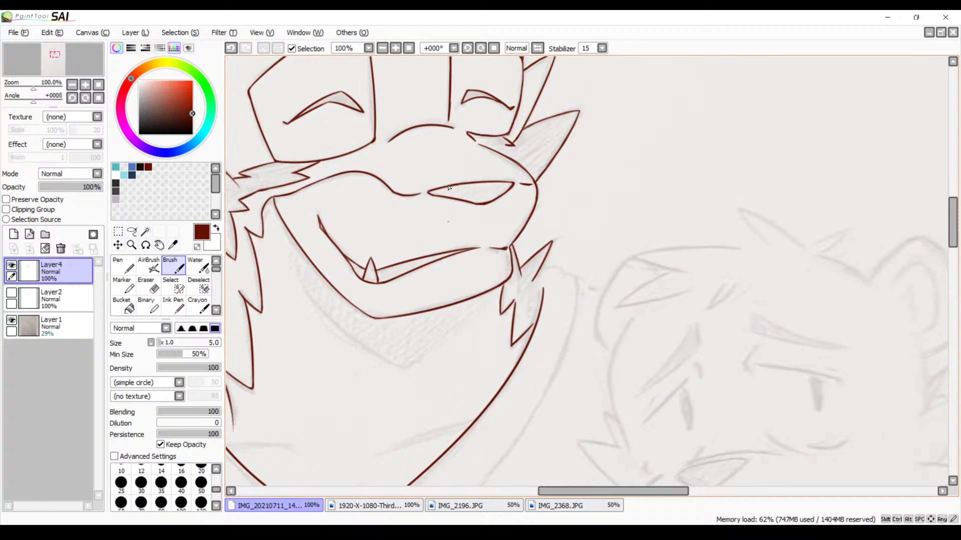
pyautogui.click(396, 48)
pyautogui.click(396, 48)
pyautogui.press('space')
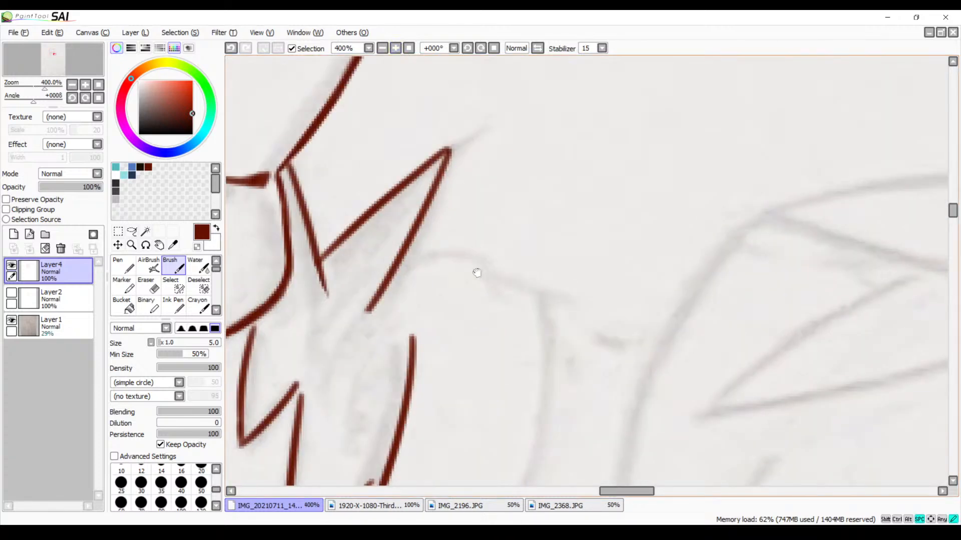
pyautogui.moveTo(477, 272); pyautogui.dragTo(497, 225)
pyautogui.moveTo(422, 221)
pyautogui.mouseDown()
pyautogui.moveTo(456, 204)
pyautogui.moveTo(532, 233)
pyautogui.mouseUp()
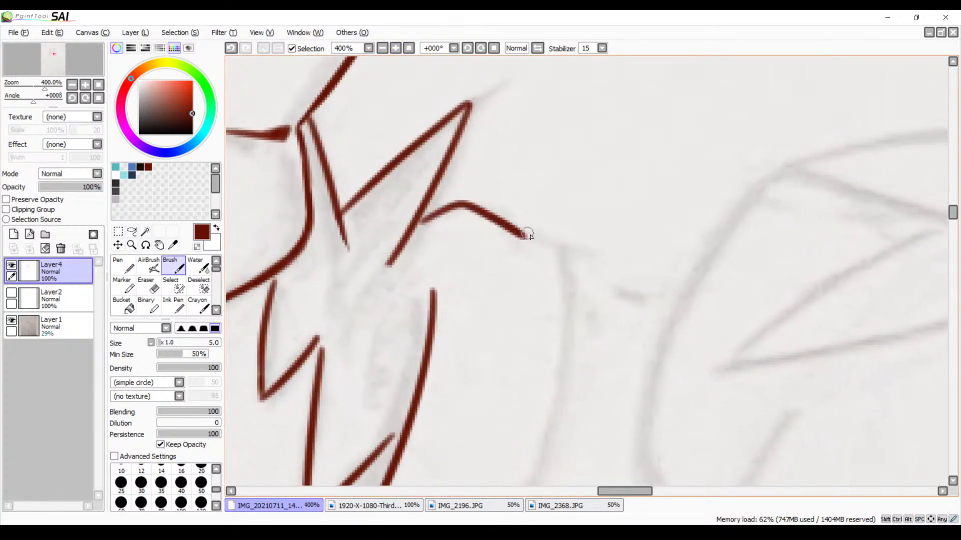
pyautogui.hotkey('ctrl', 'z')
pyautogui.moveTo(423, 221); pyautogui.dragTo(534, 261)
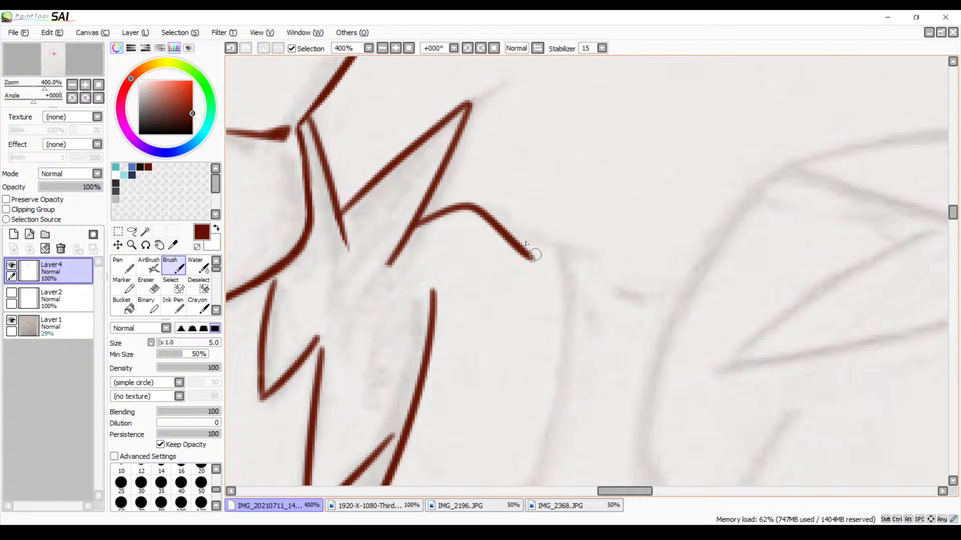
pyautogui.moveTo(500, 230); pyautogui.dragTo(563, 253)
# Extend the far inner collar line up with a small curve that bends in to meet the neck fur spike
pyautogui.press('space')
pyautogui.moveTo(519, 336); pyautogui.dragTo(570, 289)
pyautogui.moveTo(457, 196); pyautogui.dragTo(485, 243)
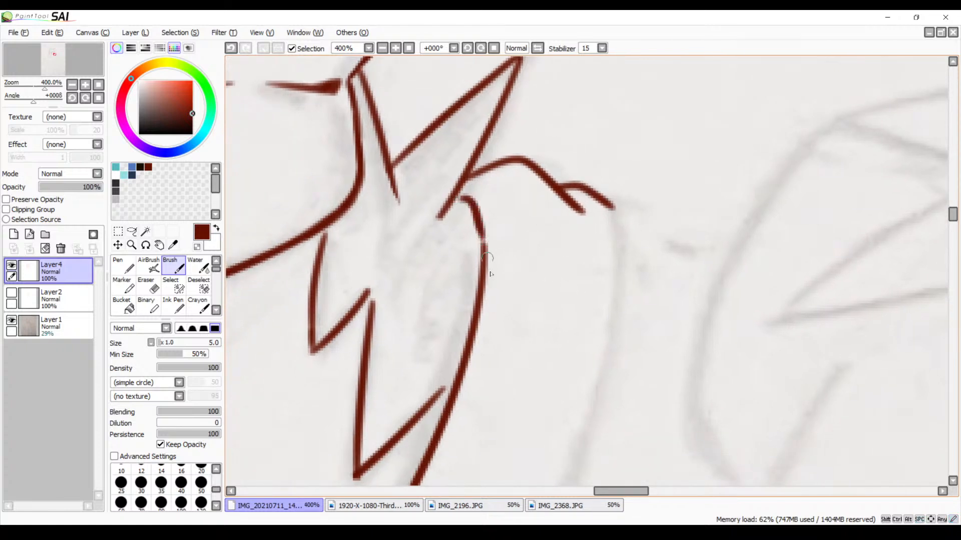
pyautogui.hotkey('ctrl', 'z')
pyautogui.moveTo(461, 197); pyautogui.dragTo(489, 270)
pyautogui.hotkey('ctrl', 'z')
pyautogui.moveTo(461, 197)
pyautogui.mouseDown()
pyautogui.moveTo(481, 213)
pyautogui.moveTo(481, 263)
pyautogui.mouseUp()
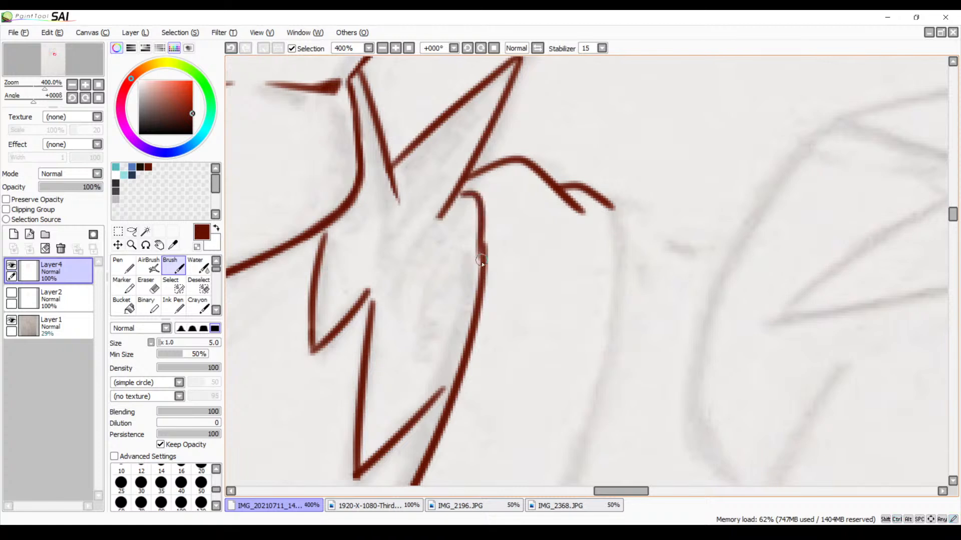
pyautogui.hotkey('ctrl', 'z')
pyautogui.moveTo(460, 191); pyautogui.dragTo(481, 246)
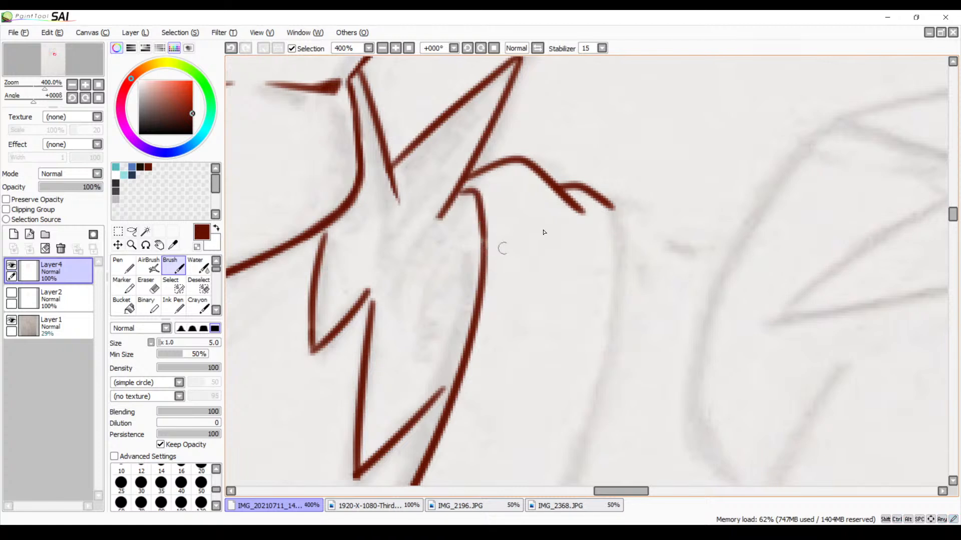
pyautogui.scroll(-3, 587, 208)
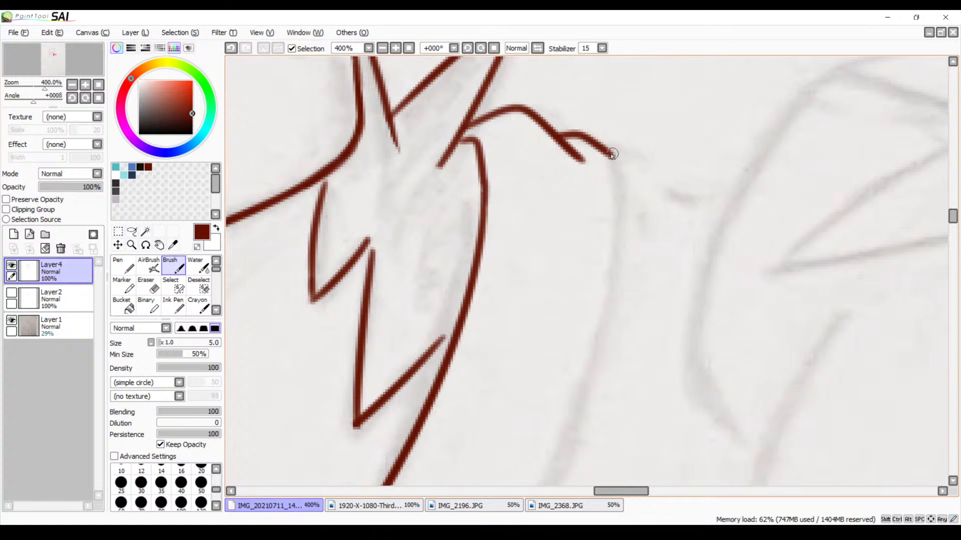
pyautogui.moveTo(613, 152); pyautogui.dragTo(584, 380)
pyautogui.hotkey('ctrl', 'z')
pyautogui.moveTo(613, 153)
pyautogui.mouseDown()
pyautogui.moveTo(615, 317)
pyautogui.moveTo(573, 428)
pyautogui.mouseUp()
pyautogui.hotkey('ctrl', 'z')
# Trace the collar's upper edge on the near side as short fold strokes from the lowest neck fur spike to the outer corner
pyautogui.click(382, 49)
pyautogui.click(382, 49)
pyautogui.click(382, 49)
pyautogui.press('space')
pyautogui.moveTo(452, 248); pyautogui.dragTo(705, 146)
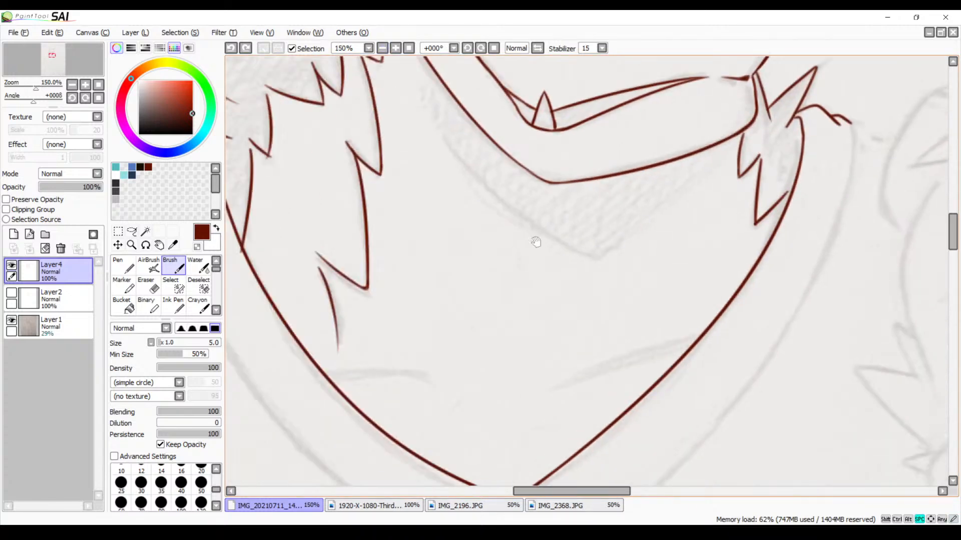
pyautogui.moveTo(580, 231); pyautogui.dragTo(758, 207)
pyautogui.moveTo(543, 235); pyautogui.dragTo(631, 281)
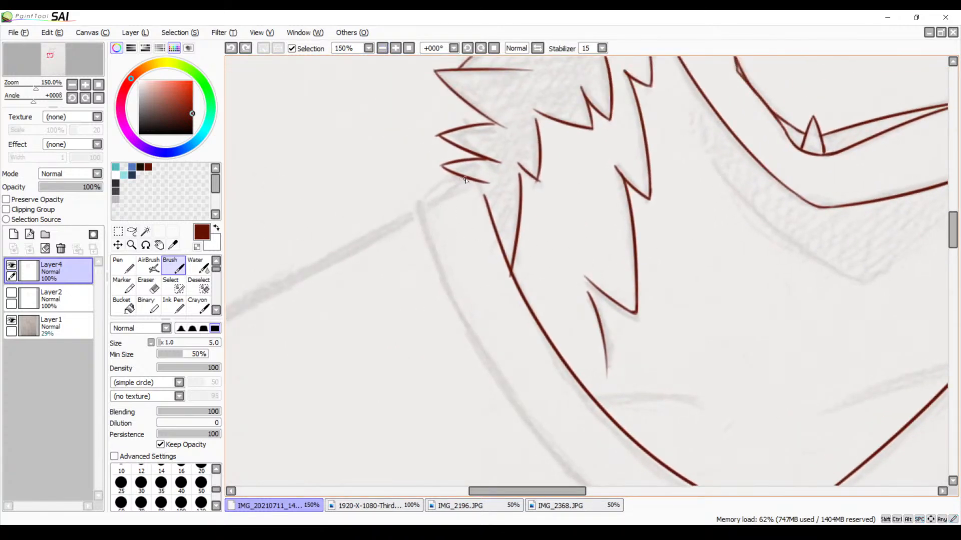
pyautogui.moveTo(466, 180)
pyautogui.mouseDown()
pyautogui.moveTo(417, 217)
pyautogui.moveTo(448, 192)
pyautogui.mouseUp()
pyautogui.hotkey('ctrl', 'z')
pyautogui.click(392, 49)
pyautogui.click(393, 49)
pyautogui.click(393, 49)
pyautogui.click(392, 49)
pyautogui.click(393, 49)
pyautogui.moveTo(320, 186)
pyautogui.mouseDown()
pyautogui.moveTo(510, 259)
pyautogui.moveTo(581, 330)
pyautogui.mouseUp()
pyautogui.moveTo(483, 164); pyautogui.dragTo(453, 176)
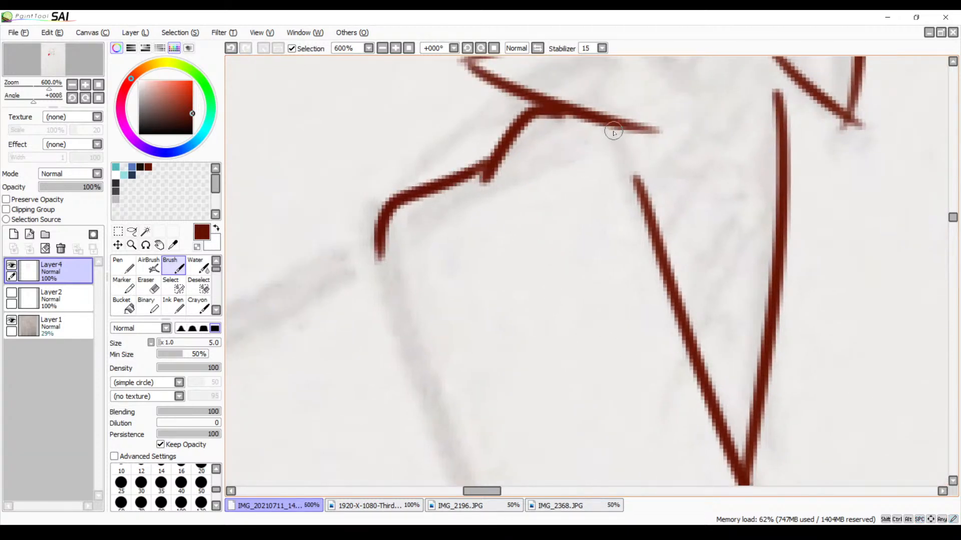
# Connect the top of the near inner collar line to the lowest neck fur spike with a short curved stroke
pyautogui.moveTo(611, 130); pyautogui.dragTo(633, 186)
pyautogui.hotkey('ctrl', 'z')
pyautogui.moveTo(616, 128)
pyautogui.mouseDown()
pyautogui.moveTo(603, 177)
pyautogui.moveTo(621, 208)
pyautogui.mouseUp()
pyautogui.hotkey('ctrl', 'z')
pyautogui.moveTo(611, 124)
pyautogui.mouseDown()
pyautogui.moveTo(604, 151)
pyautogui.moveTo(636, 197)
pyautogui.mouseUp()
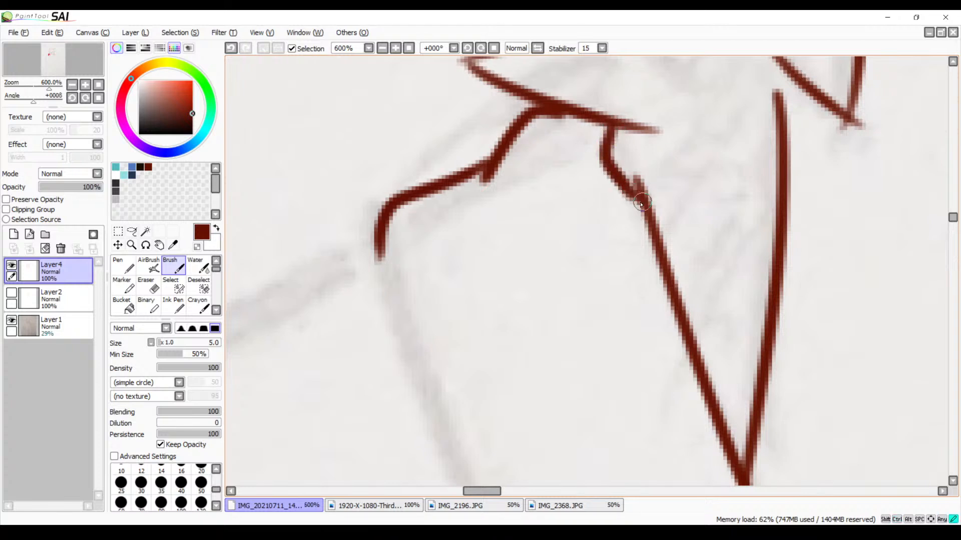
# Add a new layer above the Layer4 line art
pyautogui.moveTo(584, 269); pyautogui.dragTo(639, 223)
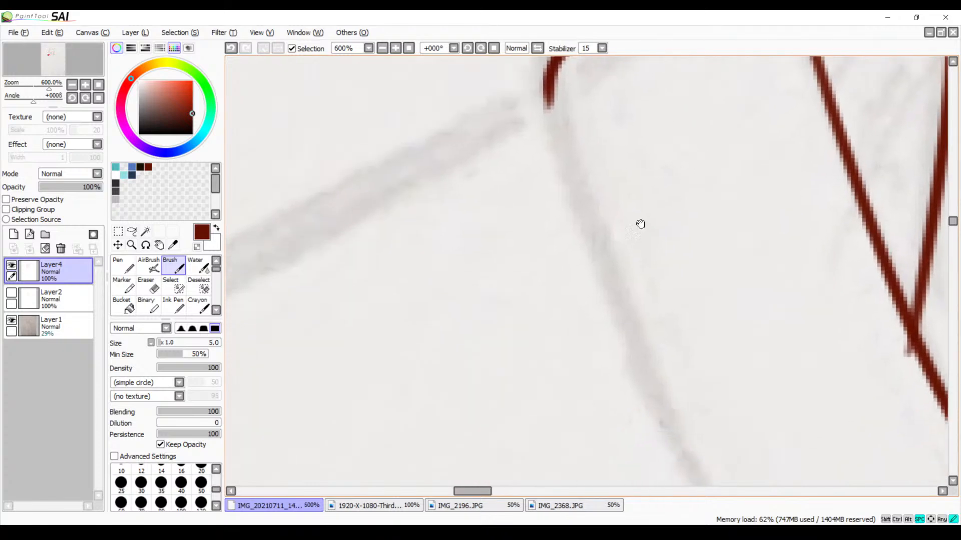
pyautogui.click(382, 49)
pyautogui.click(379, 51)
pyautogui.click(380, 51)
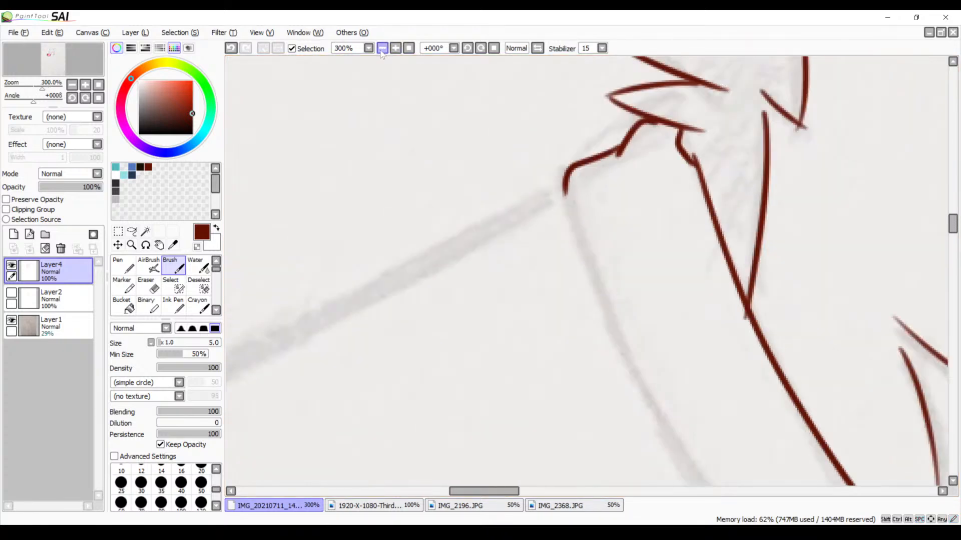
pyautogui.click(380, 51)
pyautogui.click(380, 51)
pyautogui.click(380, 52)
pyautogui.click(380, 51)
pyautogui.moveTo(662, 256)
pyautogui.mouseDown()
pyautogui.moveTo(591, 247)
pyautogui.moveTo(579, 276)
pyautogui.moveTo(553, 281)
pyautogui.moveTo(563, 297)
pyautogui.moveTo(566, 259)
pyautogui.mouseUp()
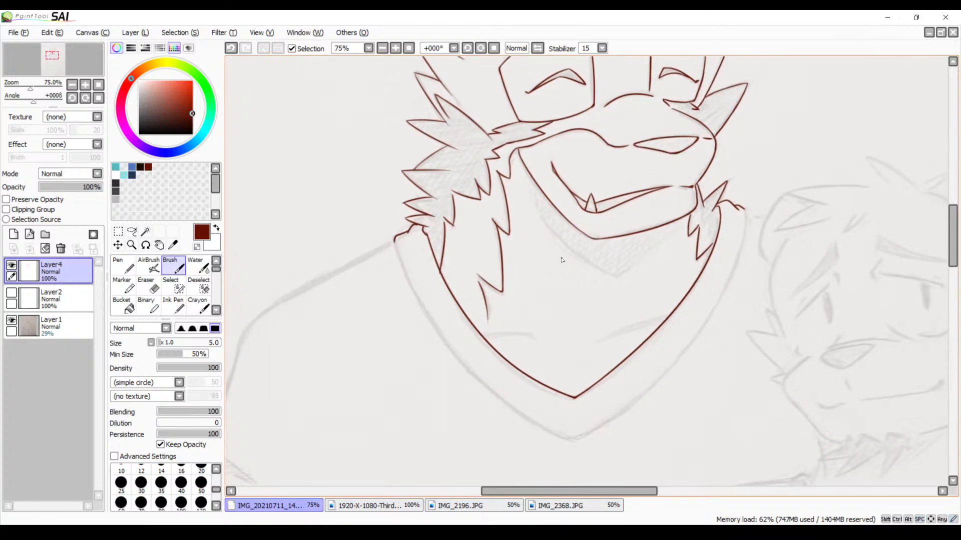
pyautogui.moveTo(332, 230); pyautogui.dragTo(377, 219)
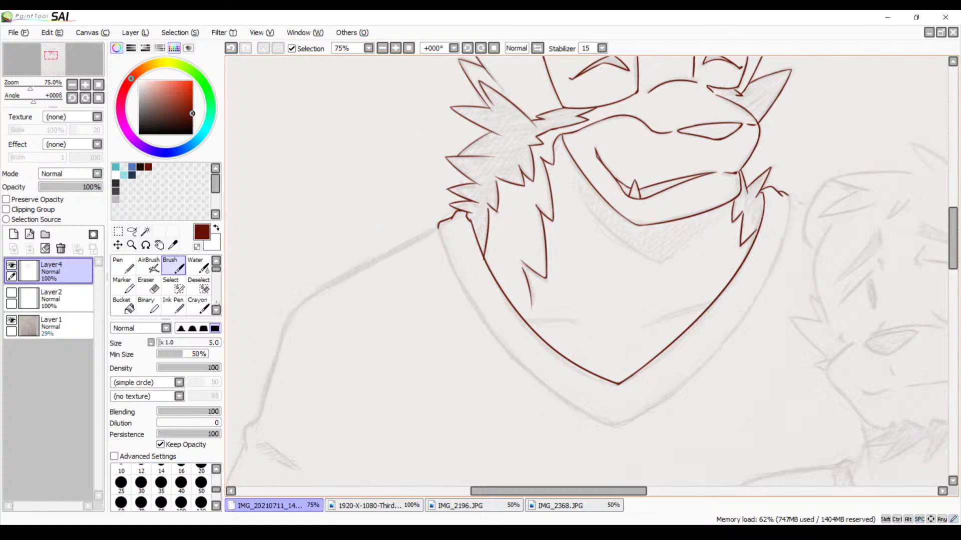
pyautogui.click(14, 233)
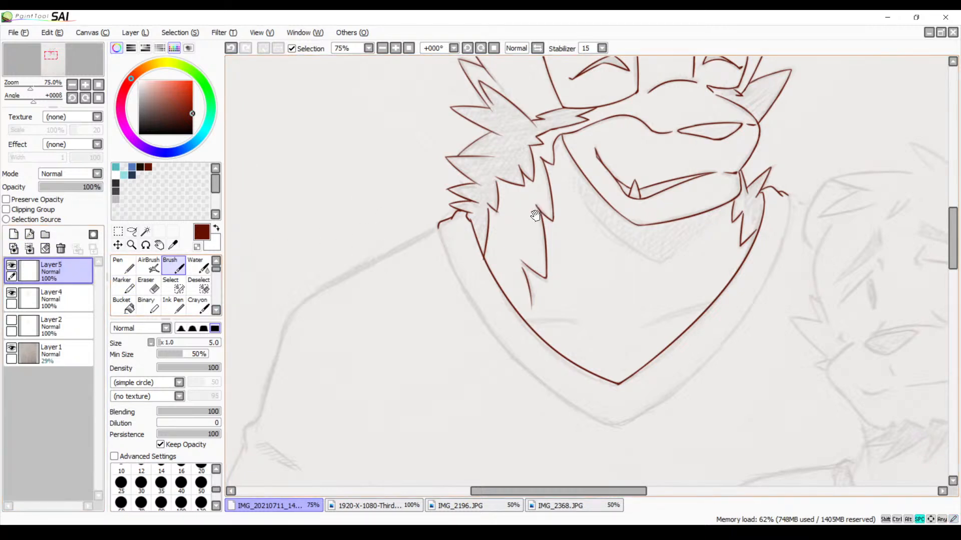
# Make Layer4 the working layer, try selecting the shaded cheek fur with the Magic Wand, and clear the selection
pyautogui.moveTo(625, 143); pyautogui.dragTo(459, 270)
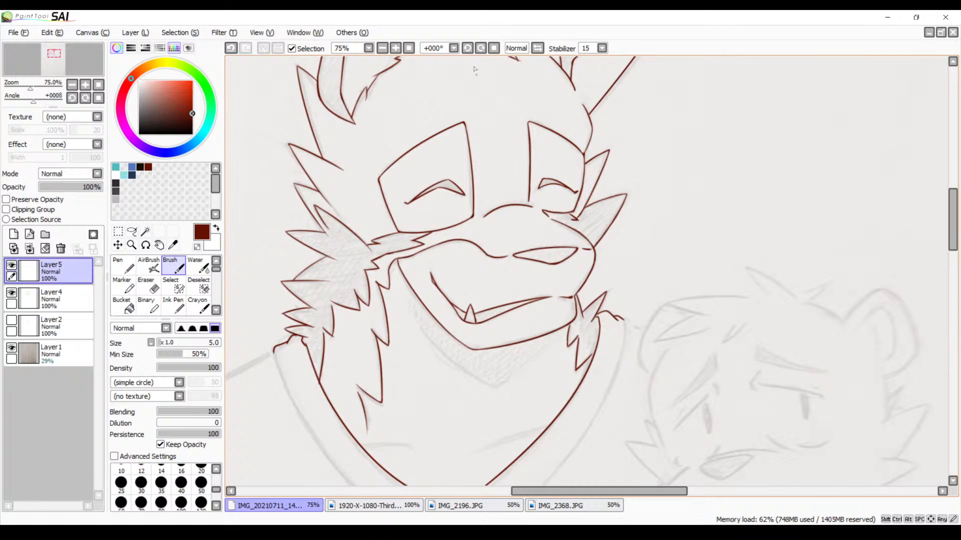
pyautogui.click(395, 48)
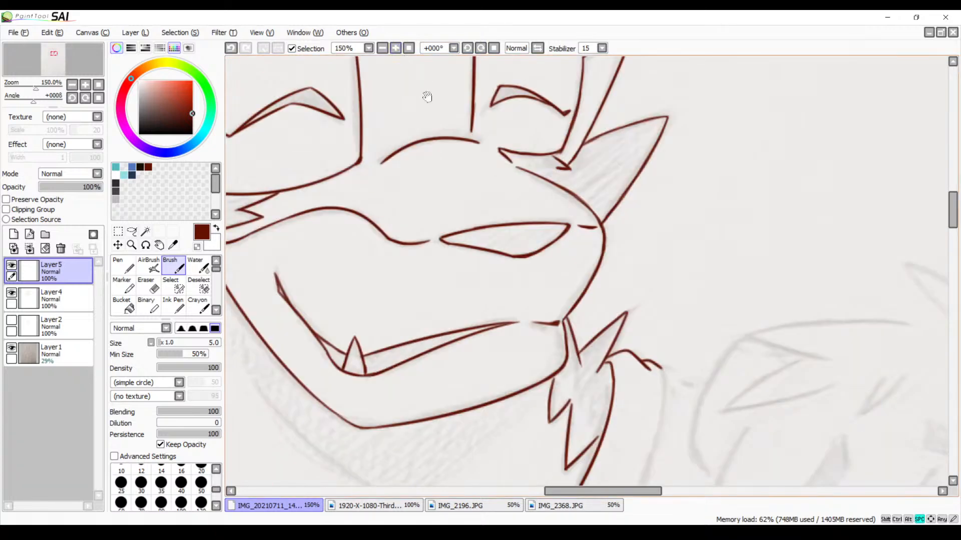
pyautogui.moveTo(419, 143); pyautogui.dragTo(599, 192)
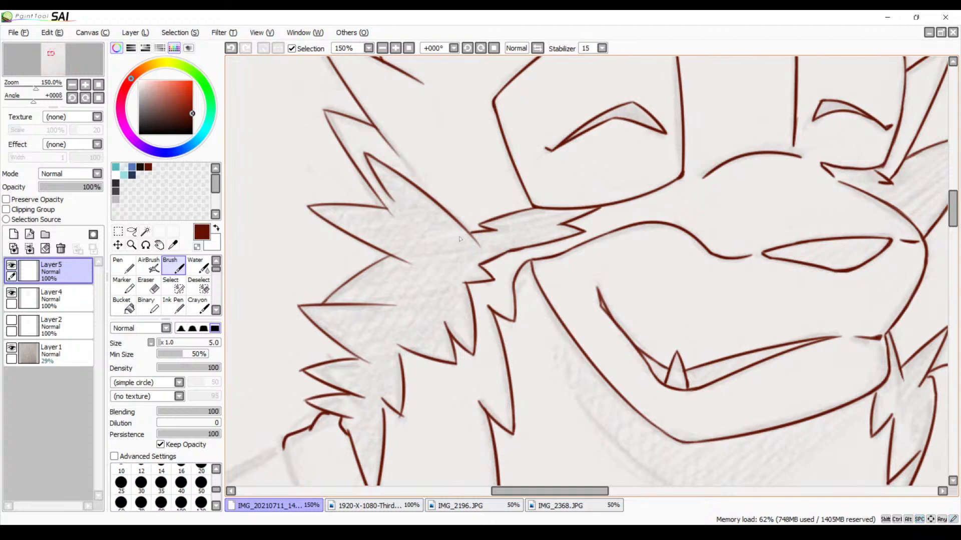
pyautogui.click(51, 301)
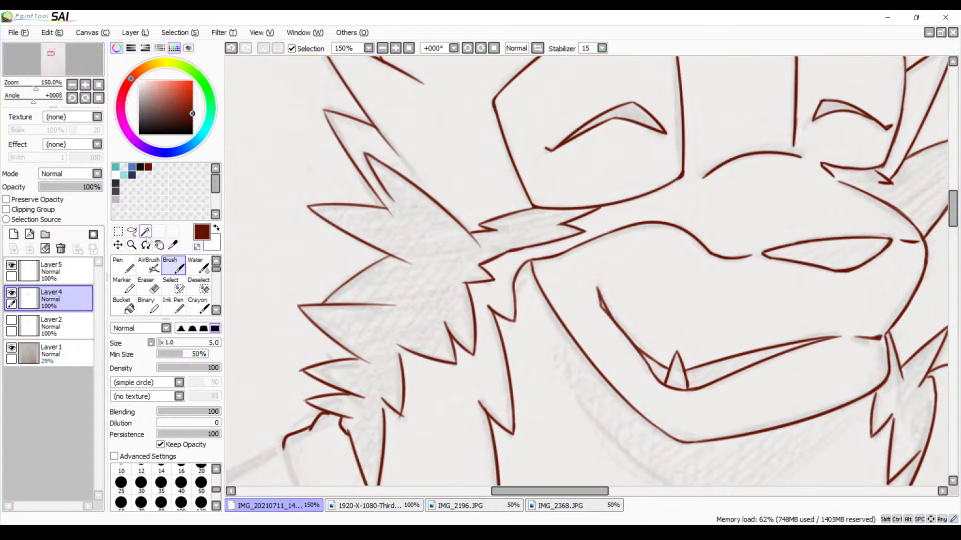
pyautogui.click(145, 231)
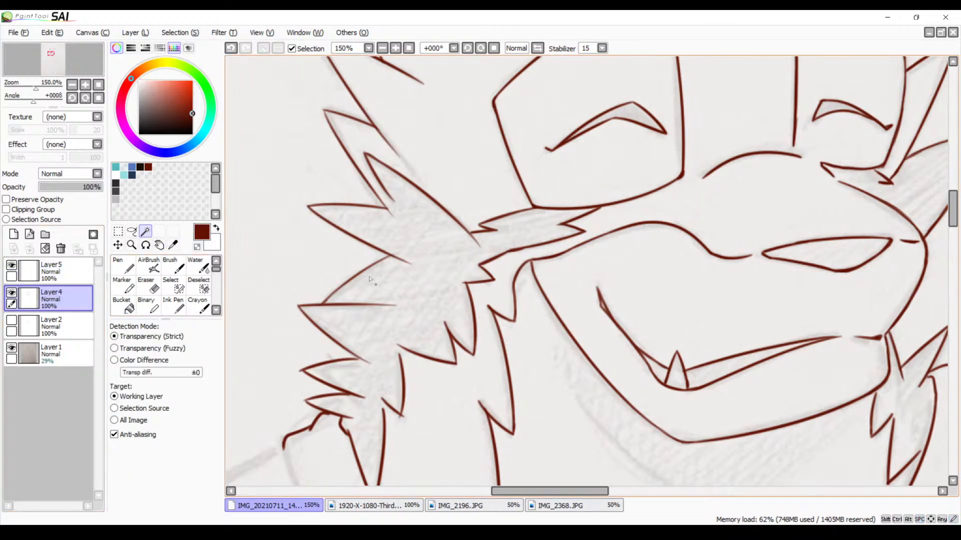
pyautogui.click(446, 267)
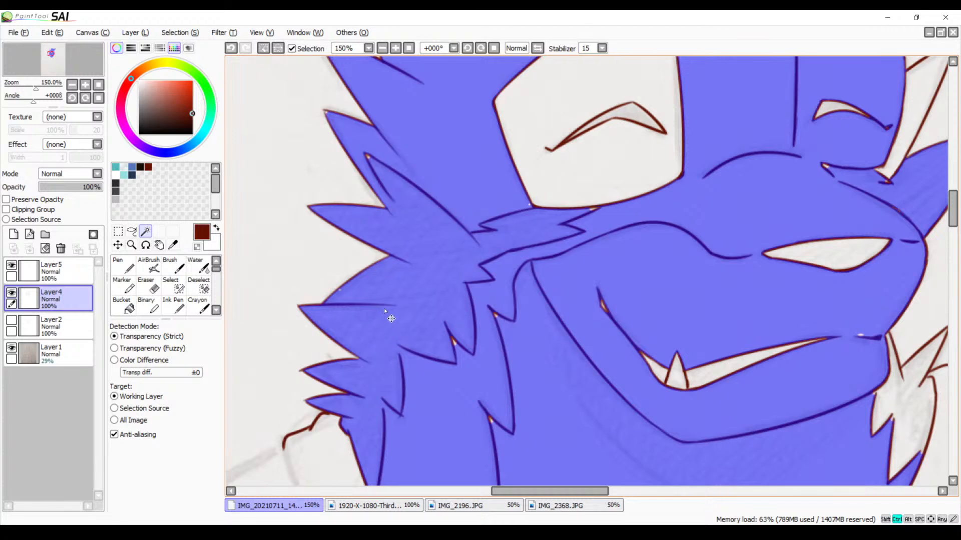
pyautogui.hotkey('ctrl', 'd')
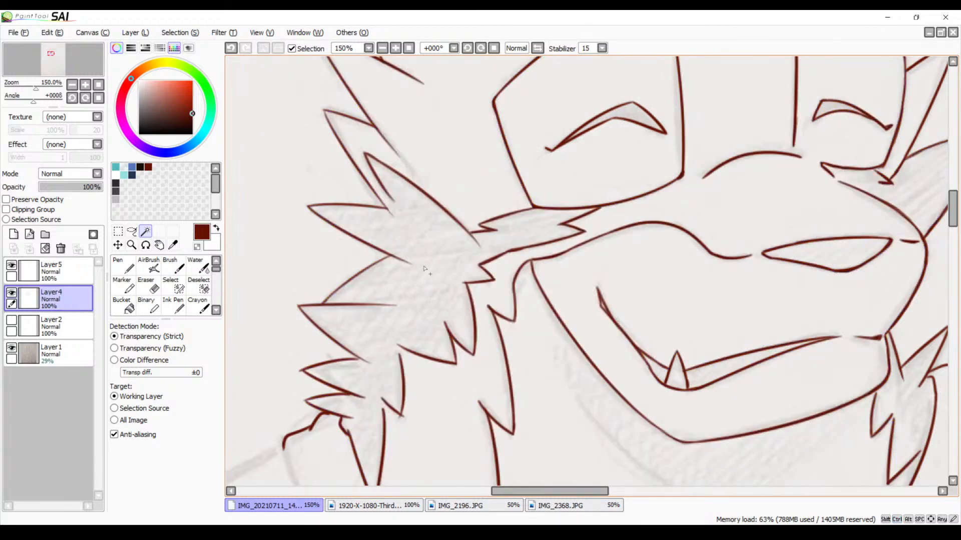
# Select the inside of the nose outline on Layer4 with the Magic Wand and activate the Brush
pyautogui.moveTo(459, 250); pyautogui.dragTo(353, 323)
pyautogui.moveTo(588, 304)
pyautogui.mouseDown()
pyautogui.moveTo(537, 328)
pyautogui.moveTo(493, 287)
pyautogui.mouseUp()
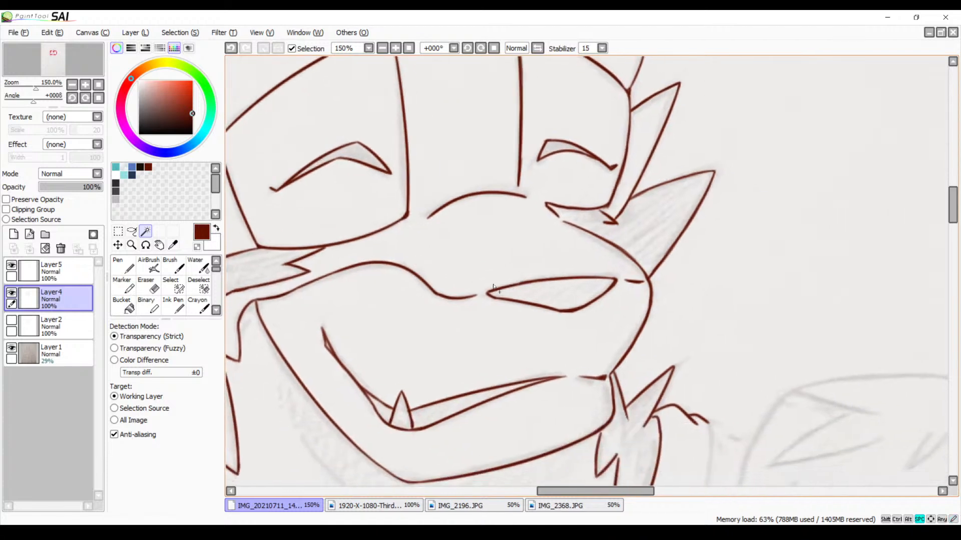
pyautogui.click(557, 300)
pyautogui.moveTo(595, 290); pyautogui.dragTo(509, 299)
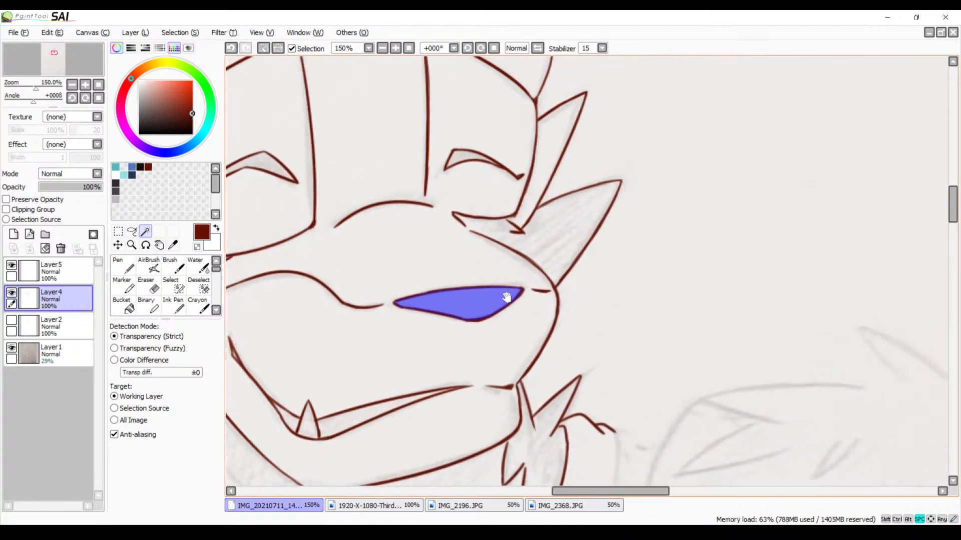
pyautogui.press('b')
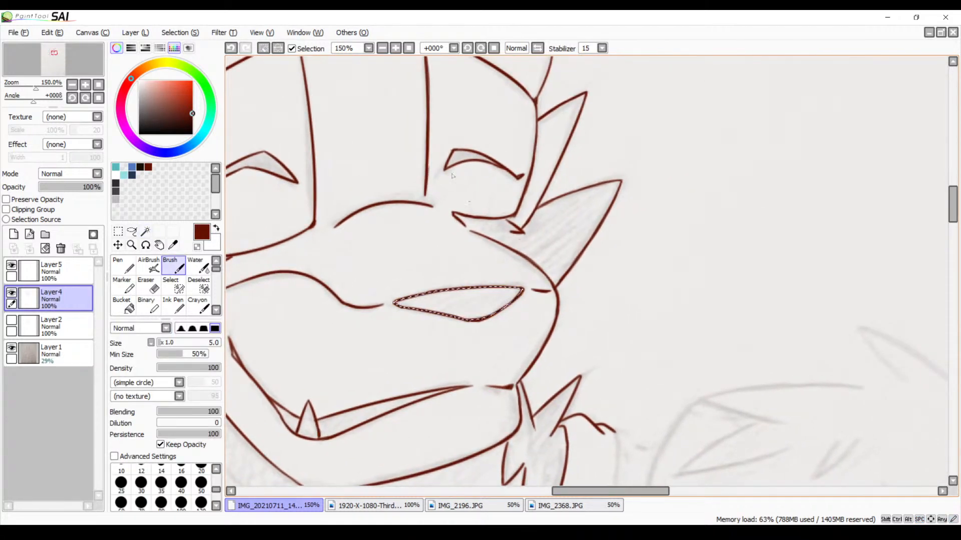
# Make Layer5 the working layer for filling the selected nose area with the Brush
pyautogui.click(396, 48)
pyautogui.click(396, 48)
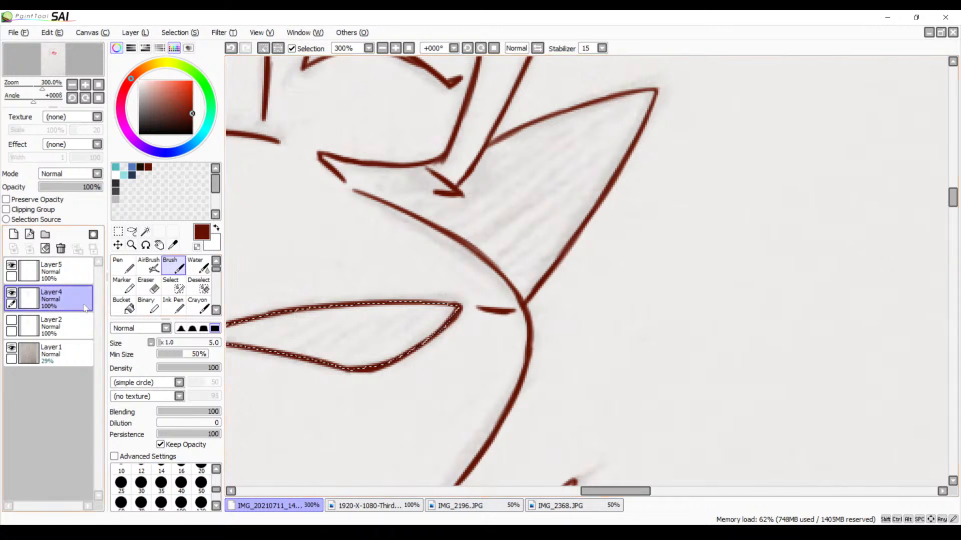
pyautogui.click(65, 274)
pyautogui.moveTo(273, 283); pyautogui.dragTo(395, 255)
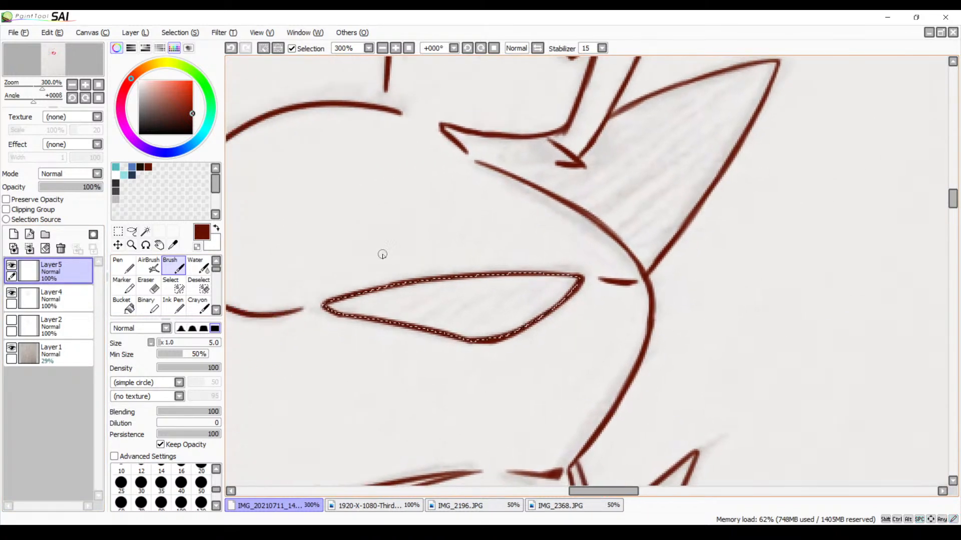
pyautogui.press('n')
pyautogui.press('b')
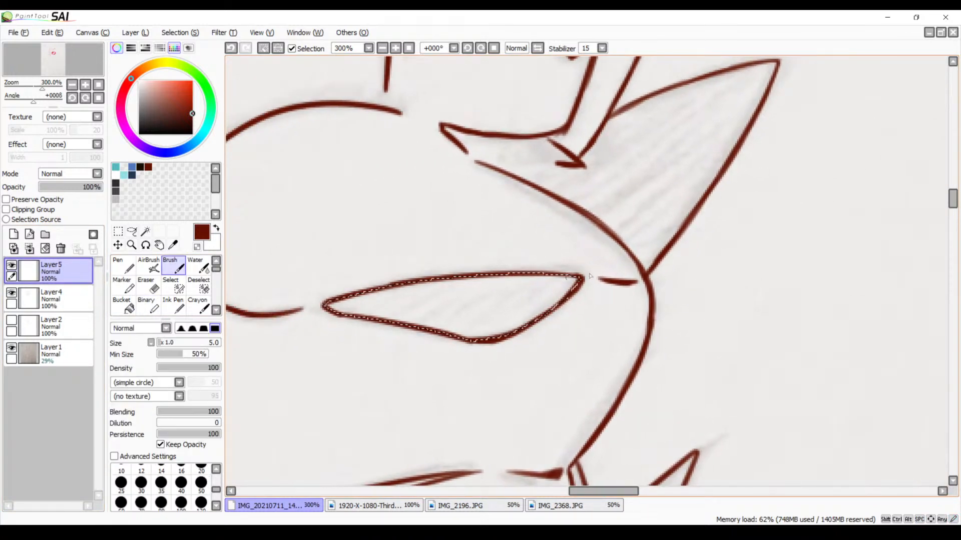
# Try shading the right end of the nose on Layer5 with a size 7 Brush and undo the strokes
pyautogui.press(']')
pyautogui.press(']')
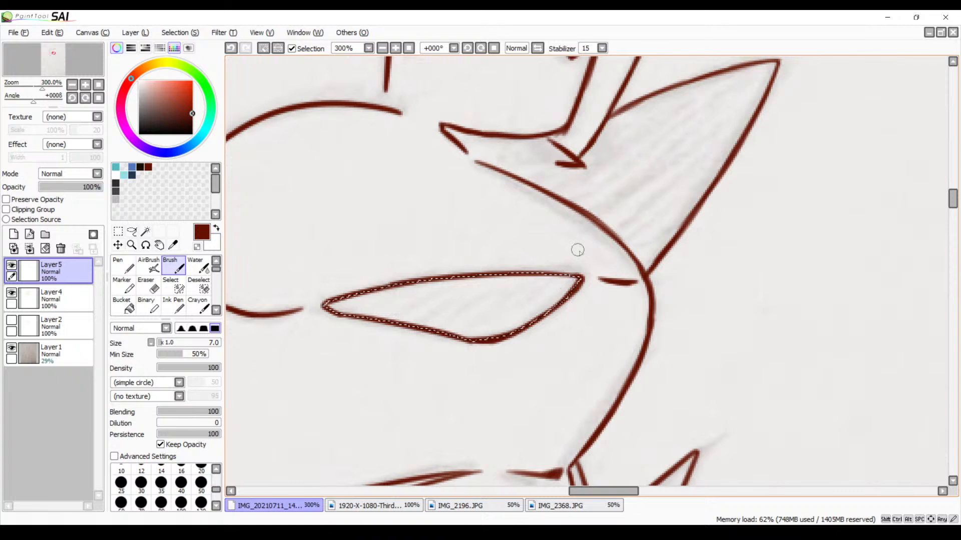
pyautogui.moveTo(575, 278)
pyautogui.mouseDown()
pyautogui.moveTo(553, 306)
pyautogui.moveTo(517, 325)
pyautogui.mouseUp()
pyautogui.hotkey('ctrl', 'z')
pyautogui.hotkey('ctrl', 'z')
pyautogui.hotkey('ctrl', 'z')
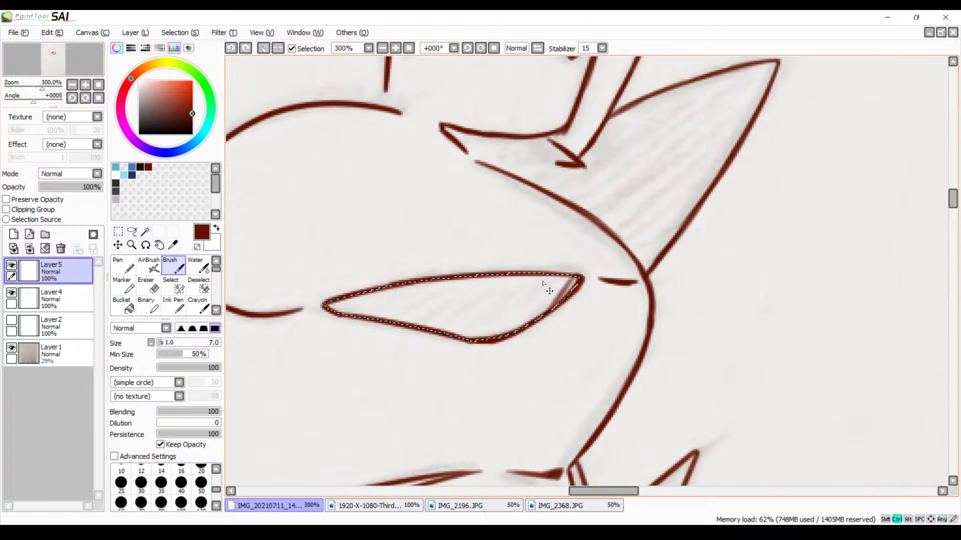
pyautogui.hotkey('ctrl', 'z')
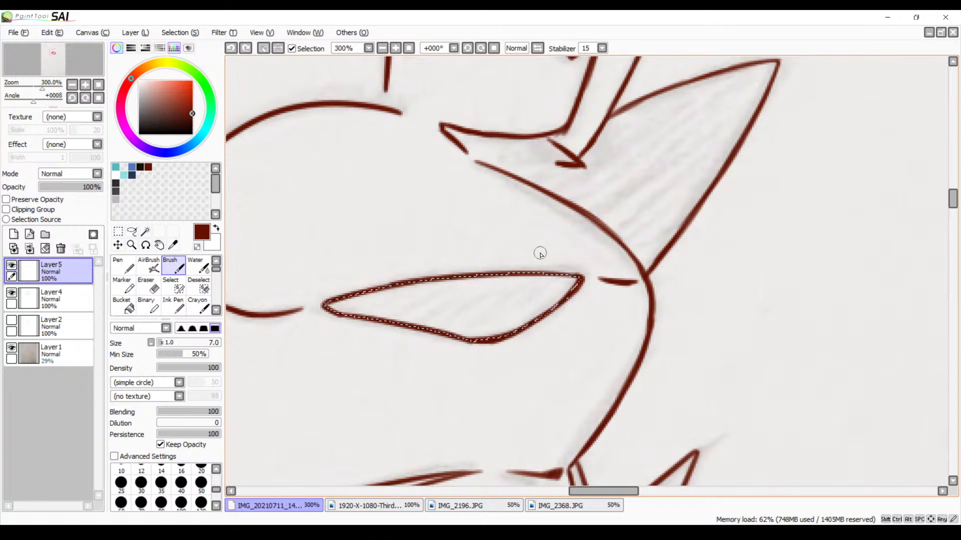
# Try hatching the left half of the nose with the Brush enlarged to size 16 and undo all the strokes
pyautogui.click(382, 48)
pyautogui.click(382, 48)
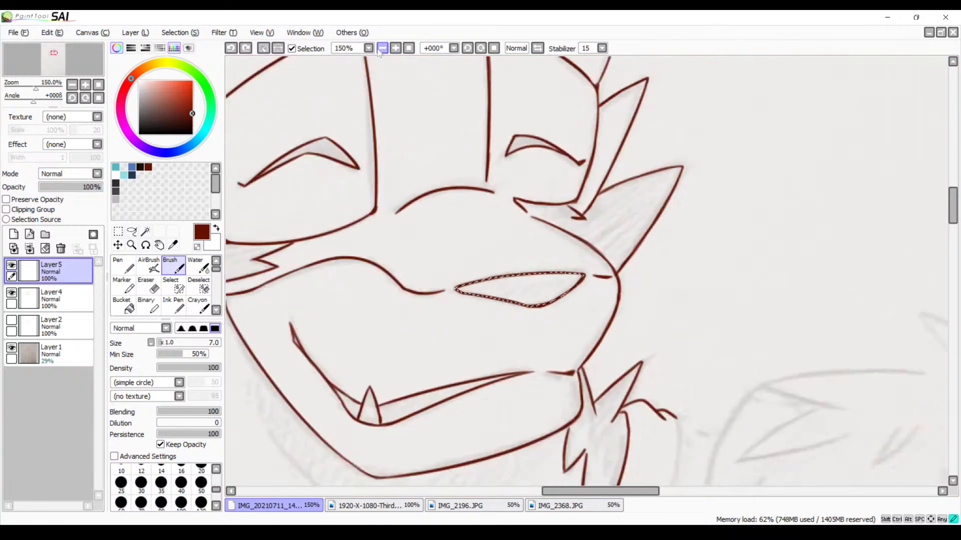
pyautogui.click(382, 49)
pyautogui.moveTo(525, 202); pyautogui.dragTo(493, 194)
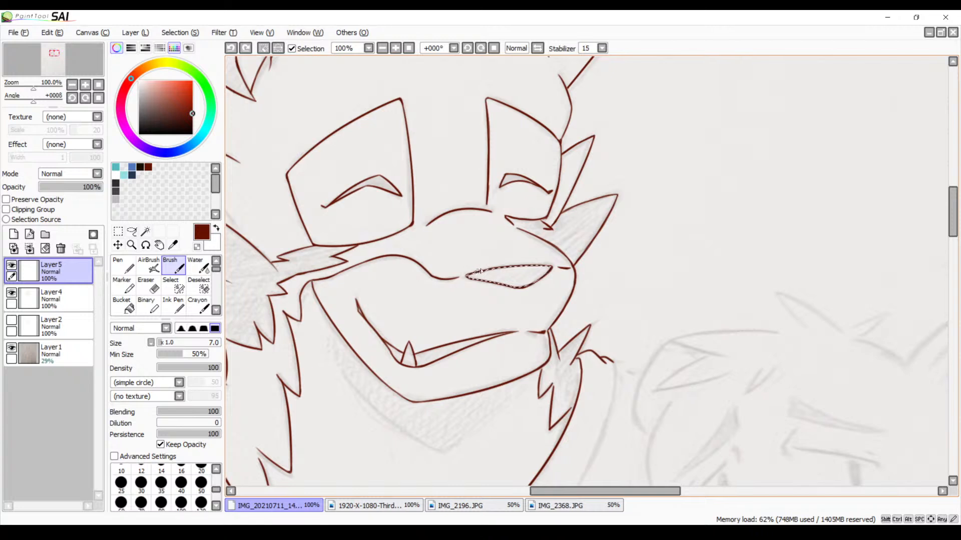
pyautogui.moveTo(486, 269); pyautogui.dragTo(475, 278)
pyautogui.hotkey('ctrl', 'z')
pyautogui.press(']')
pyautogui.press(']')
pyautogui.press(']')
pyautogui.press(']')
pyautogui.moveTo(477, 263); pyautogui.dragTo(456, 292)
pyautogui.moveTo(483, 268)
pyautogui.mouseDown()
pyautogui.moveTo(471, 283)
pyautogui.moveTo(508, 278)
pyautogui.mouseUp()
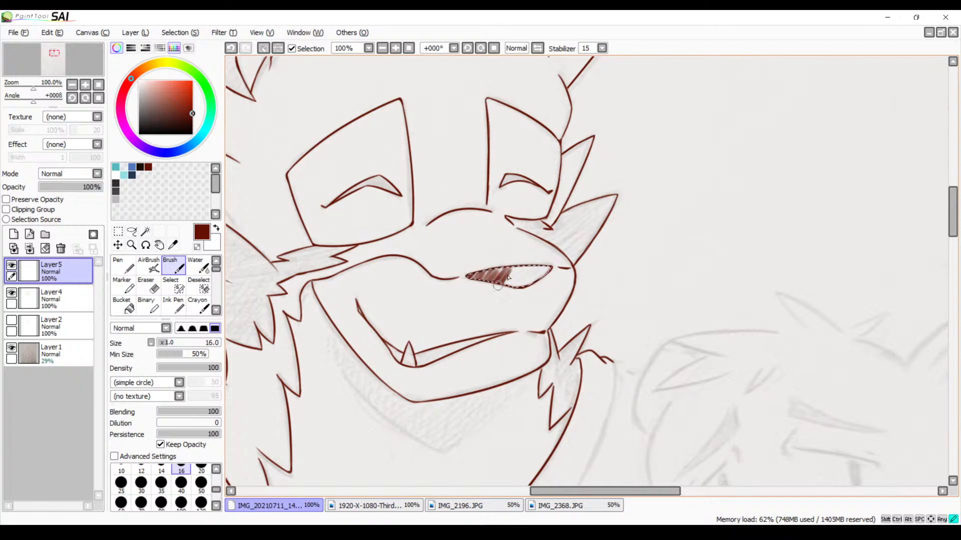
pyautogui.hotkey('ctrl', 'z')
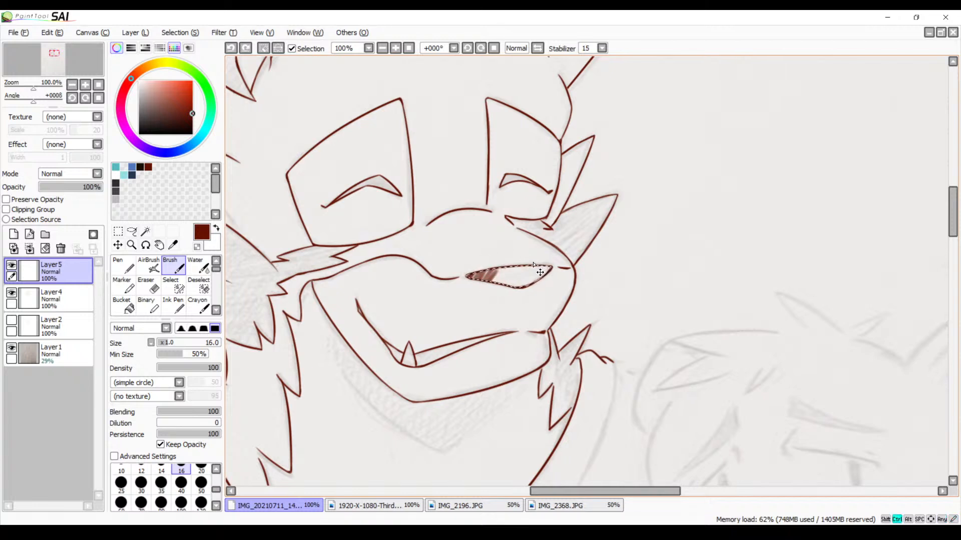
pyautogui.hotkey('ctrl', 'z')
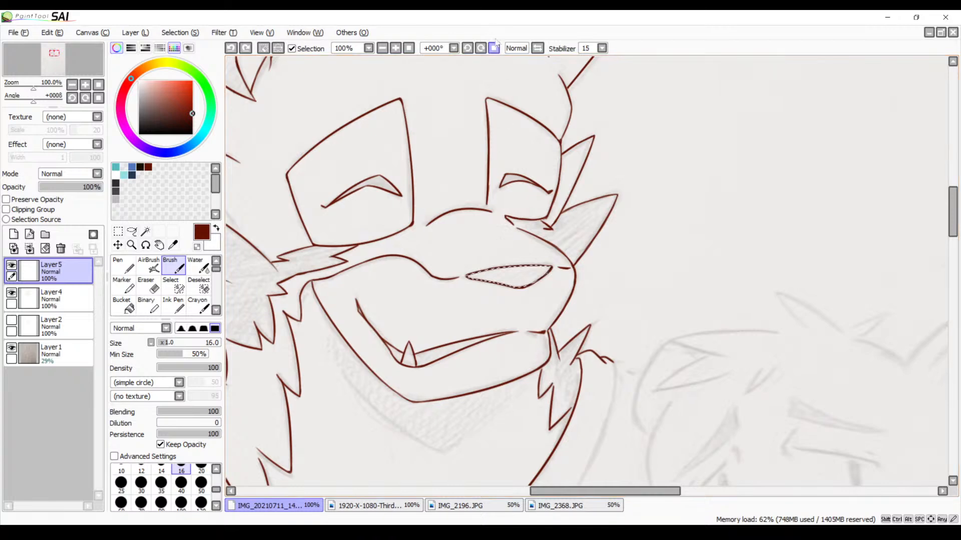
# Set the Brush size to 2.3 and hatch the left tip of the nose with fine diagonal strokes, undoing the last stroke
pyautogui.click(396, 48)
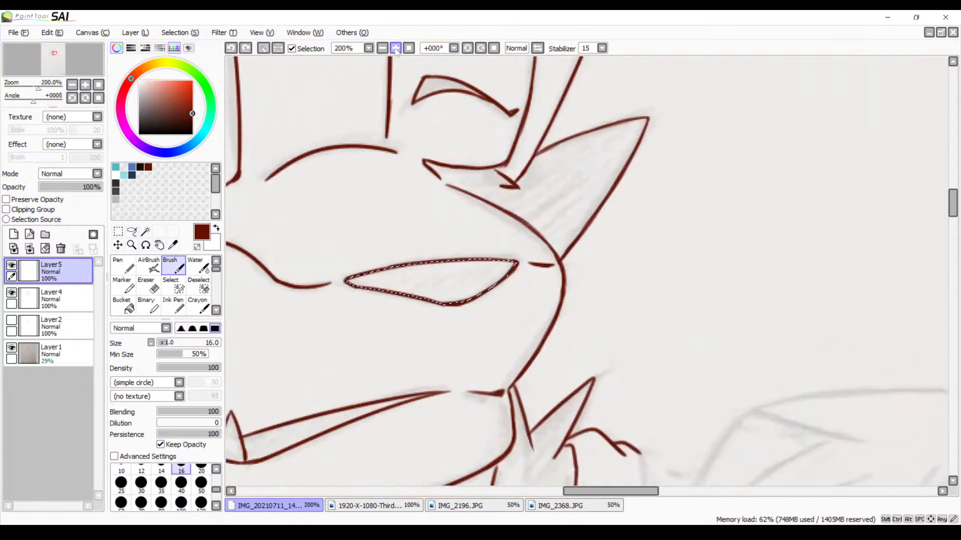
pyautogui.tripleClick(395, 49)
pyautogui.press('space')
pyautogui.moveTo(440, 266); pyautogui.dragTo(742, 233)
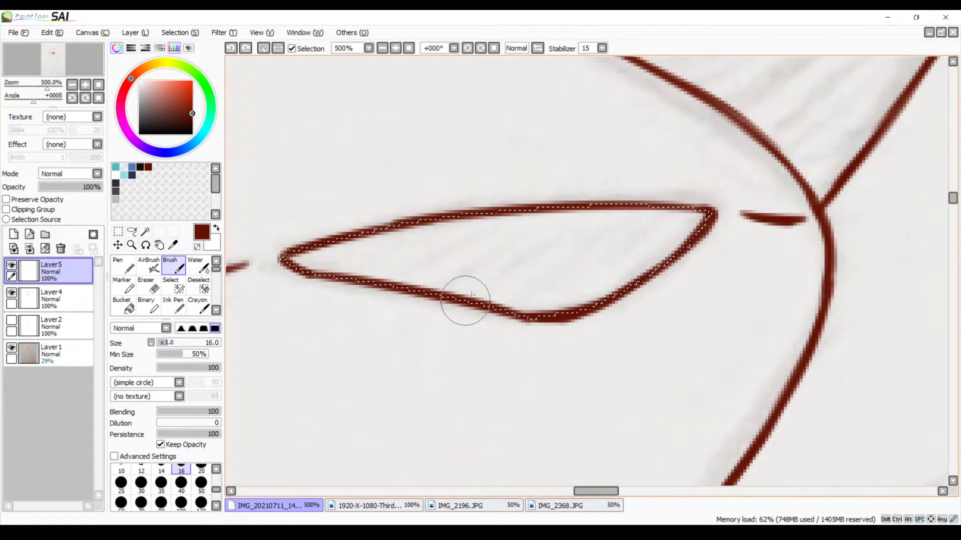
pyautogui.press('[')
pyautogui.press('[')
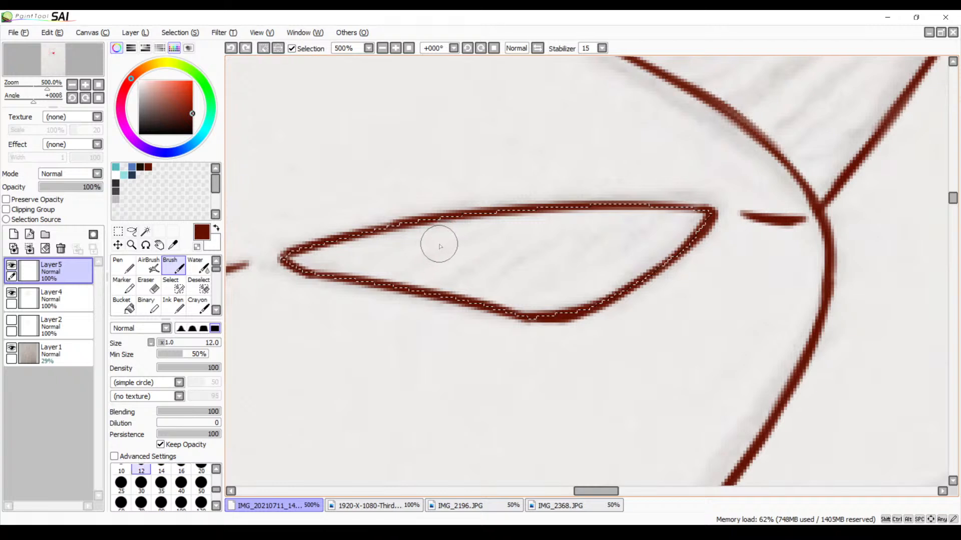
pyautogui.press('[')
pyautogui.press('[')
pyautogui.press('[')
pyautogui.press('[')
pyautogui.press('[')
pyautogui.press('[')
pyautogui.press('[')
pyautogui.press('[')
pyautogui.press('[')
pyautogui.press('[')
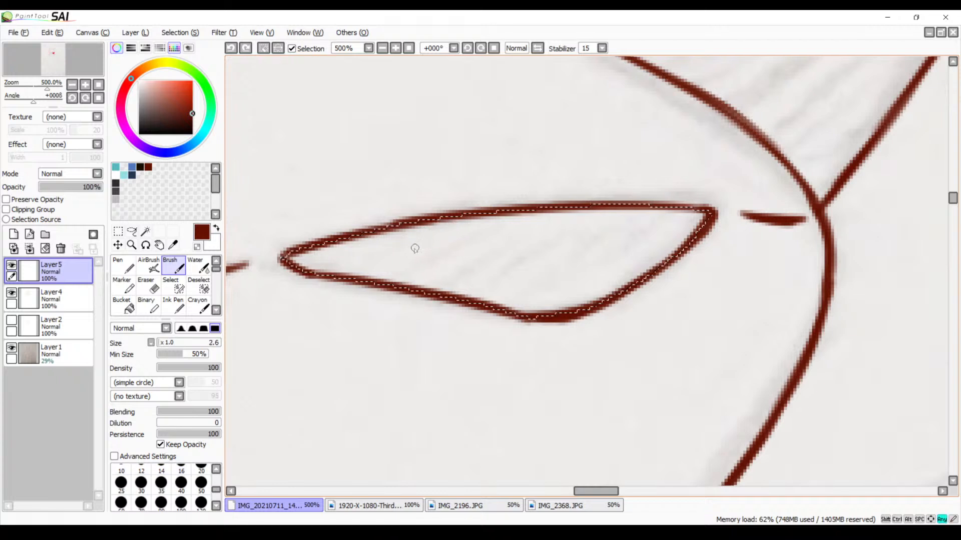
pyautogui.press('[')
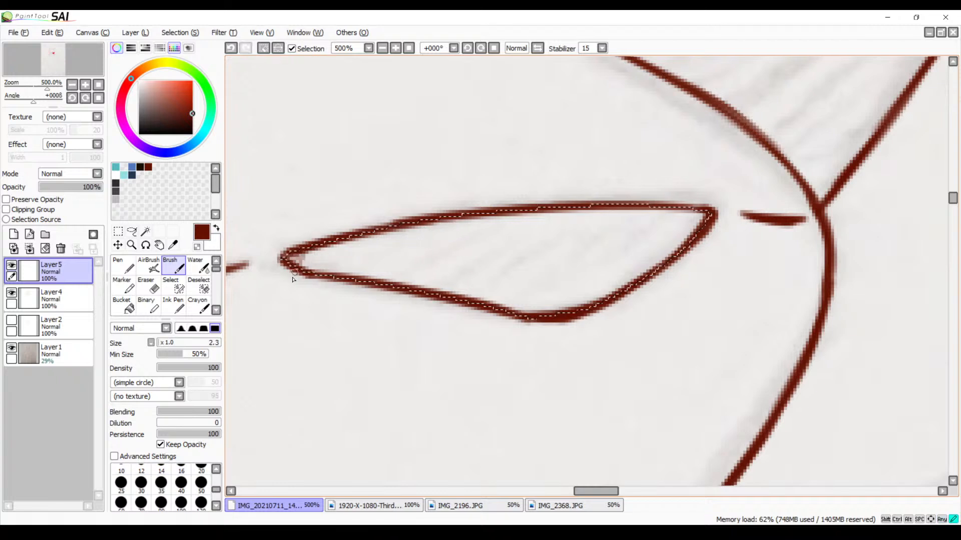
pyautogui.moveTo(293, 276)
pyautogui.mouseDown()
pyautogui.moveTo(318, 253)
pyautogui.moveTo(309, 273)
pyautogui.moveTo(335, 236)
pyautogui.moveTo(329, 256)
pyautogui.moveTo(332, 239)
pyautogui.moveTo(322, 238)
pyautogui.moveTo(307, 279)
pyautogui.moveTo(340, 240)
pyautogui.moveTo(325, 269)
pyautogui.moveTo(352, 234)
pyautogui.moveTo(342, 255)
pyautogui.mouseUp()
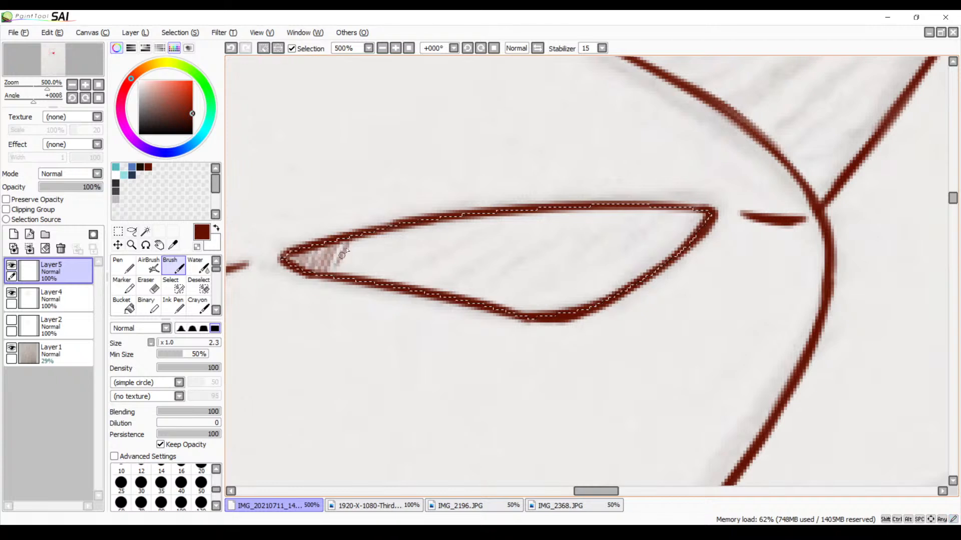
pyautogui.hotkey('ctrl', 'z')
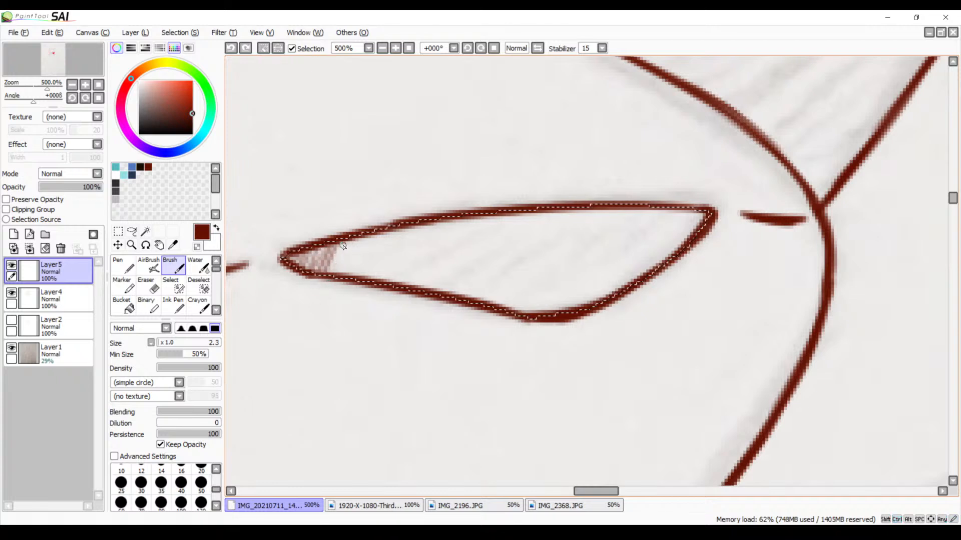
# Extend the fine diagonal hatching across the left third of the nose, undoing misplaced strokes
pyautogui.moveTo(334, 264); pyautogui.dragTo(354, 234)
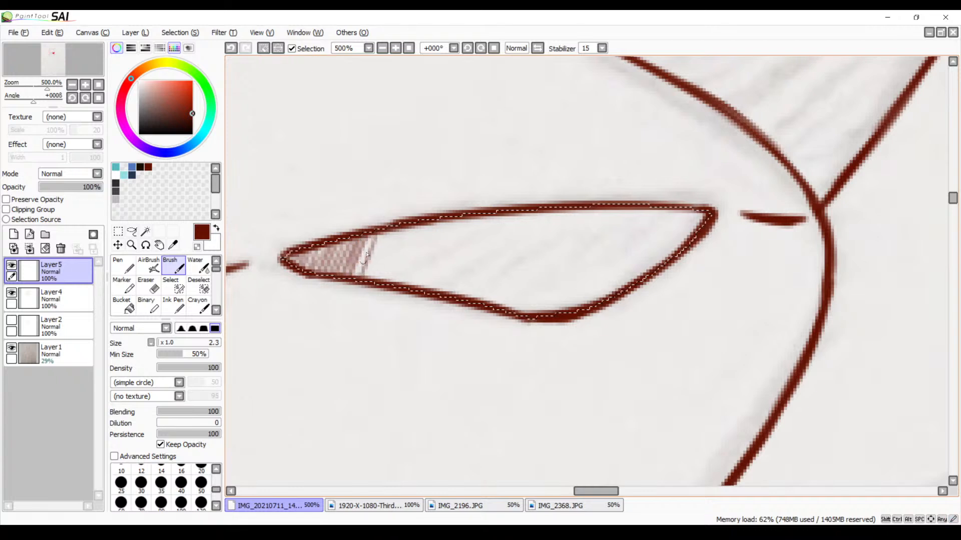
pyautogui.hotkey('ctrl', 'z')
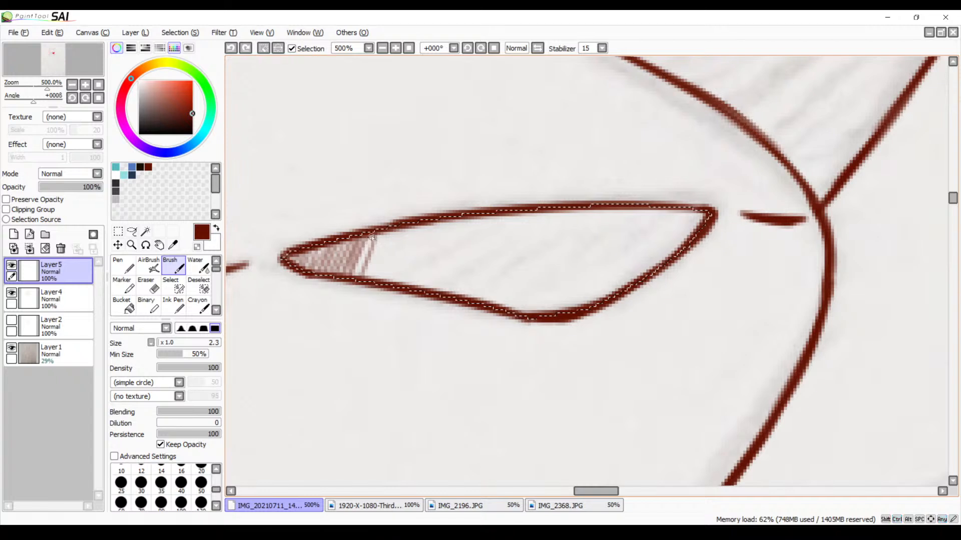
pyautogui.moveTo(380, 235); pyautogui.dragTo(360, 271)
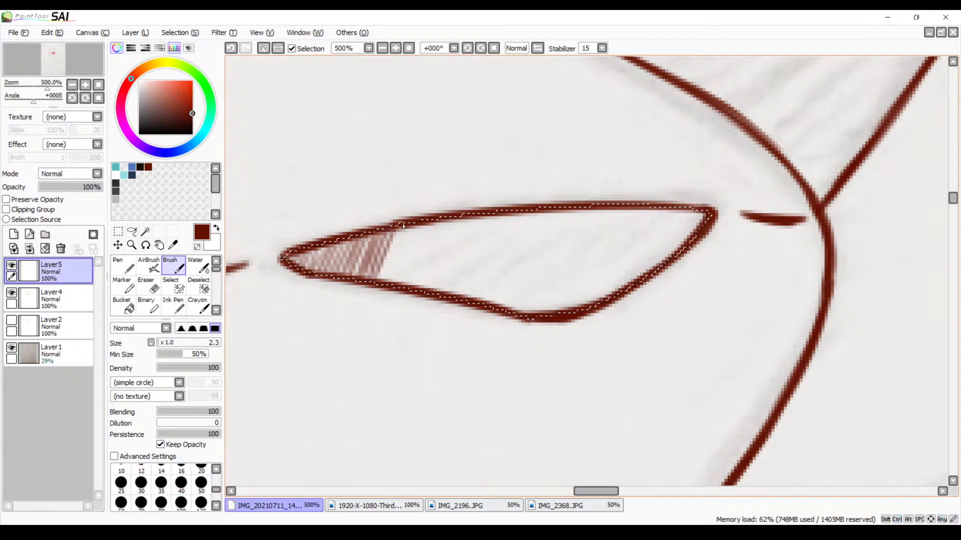
pyautogui.moveTo(406, 238); pyautogui.dragTo(401, 254)
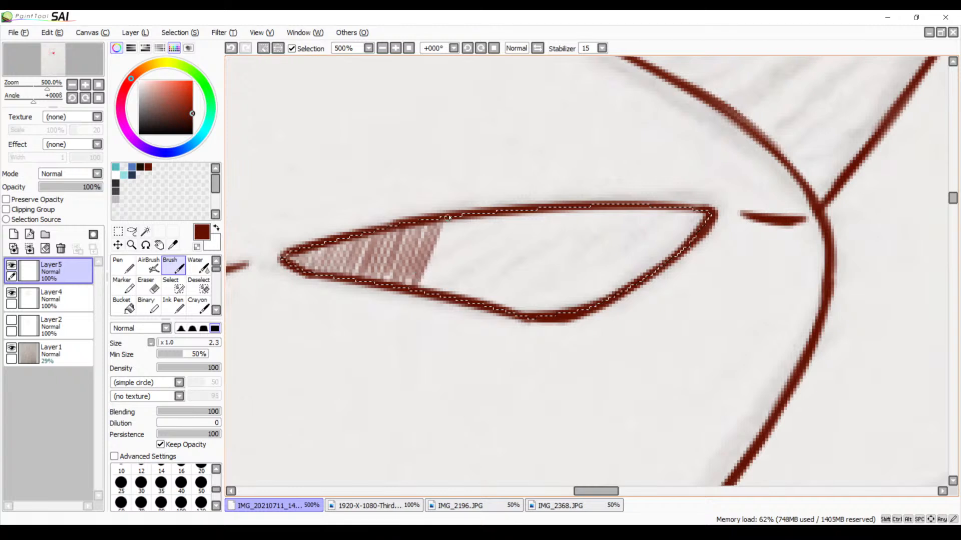
pyautogui.moveTo(447, 219); pyautogui.dragTo(426, 275)
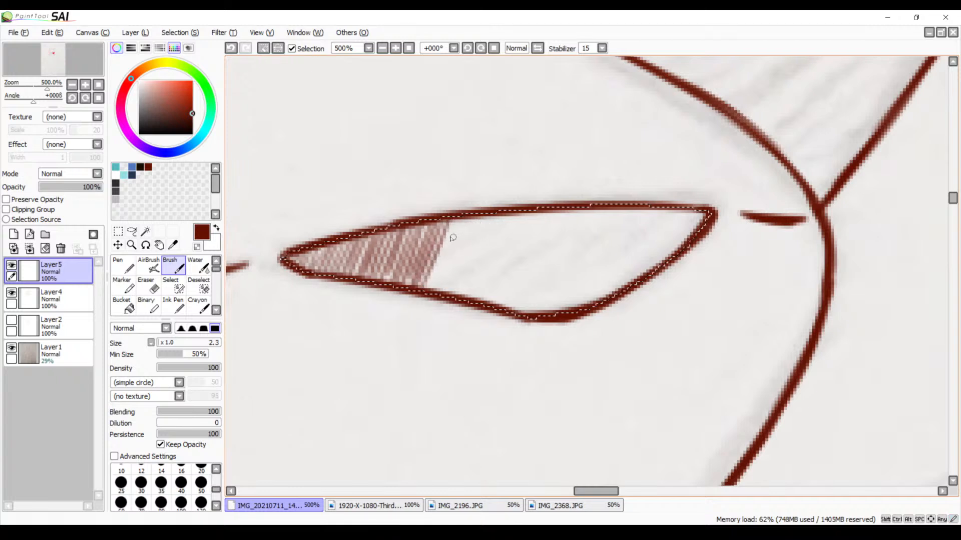
pyautogui.moveTo(453, 227); pyautogui.dragTo(428, 282)
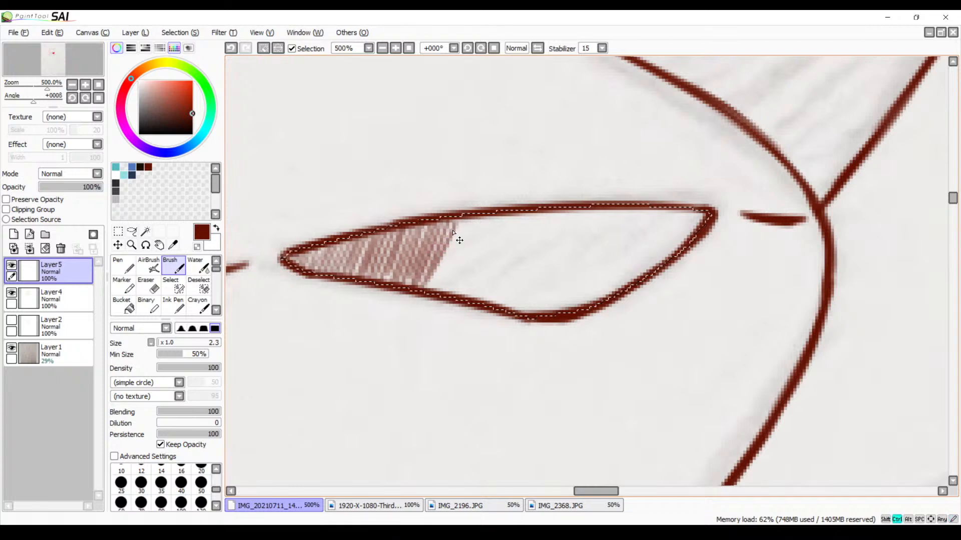
pyautogui.hotkey('ctrl', 'z')
# Rework the leading edge of the nose hatching, undoing uneven strokes and redrawing them as slanted lines between the upper and lower outlines
pyautogui.moveTo(442, 256); pyautogui.dragTo(449, 236)
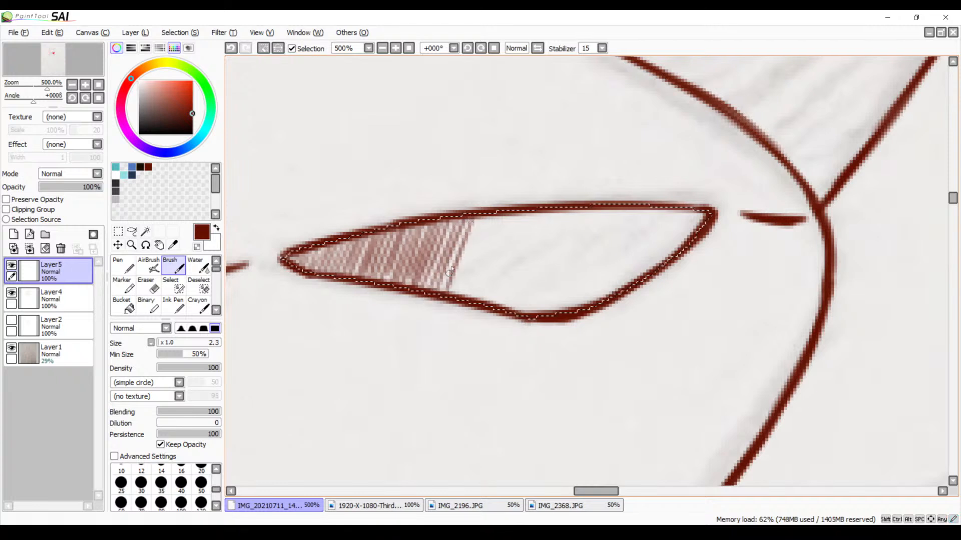
pyautogui.hotkey('ctrl', 'z')
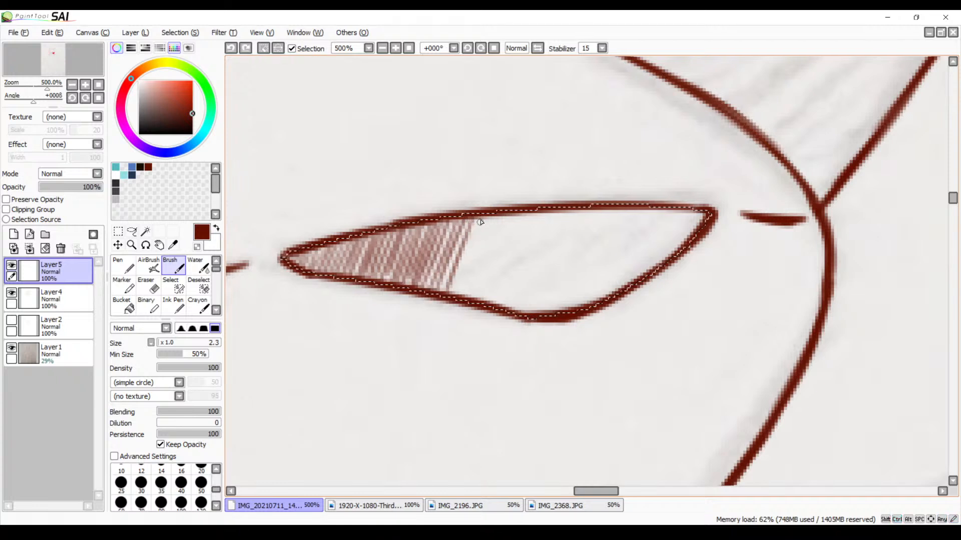
pyautogui.moveTo(481, 217); pyautogui.dragTo(450, 291)
pyautogui.moveTo(486, 222); pyautogui.dragTo(476, 251)
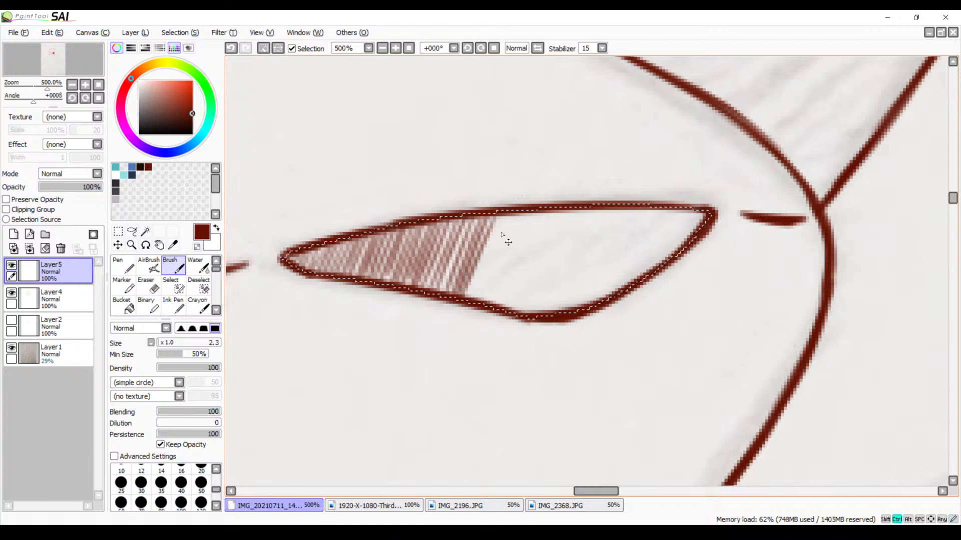
pyautogui.hotkey('ctrl', 'z')
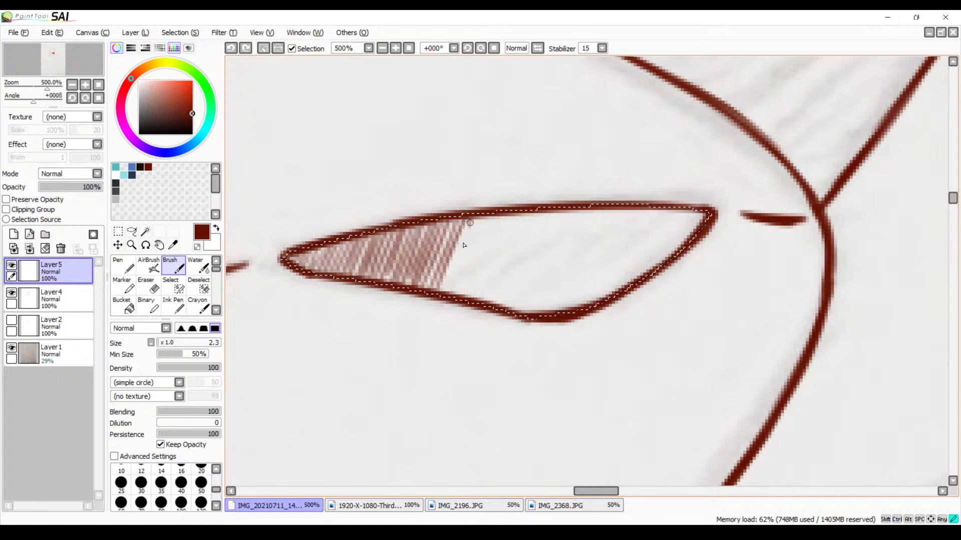
pyautogui.moveTo(470, 223); pyautogui.dragTo(446, 292)
pyautogui.hotkey('ctrl', 'z')
pyautogui.moveTo(472, 220); pyautogui.dragTo(446, 291)
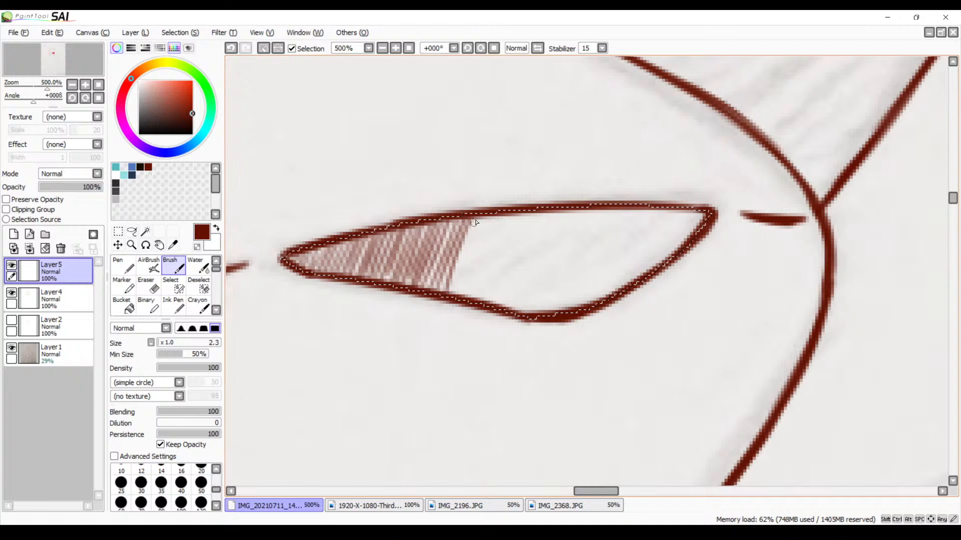
# Extend the slanted hatching from the left third toward the middle of the nose, undoing the last uneven strokes
pyautogui.moveTo(477, 220); pyautogui.dragTo(452, 298)
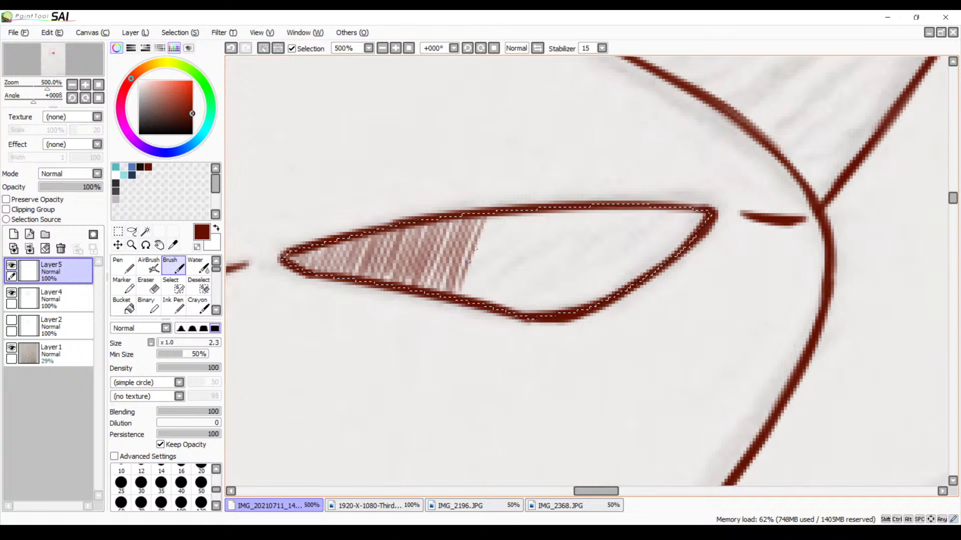
pyautogui.moveTo(497, 219); pyautogui.dragTo(470, 303)
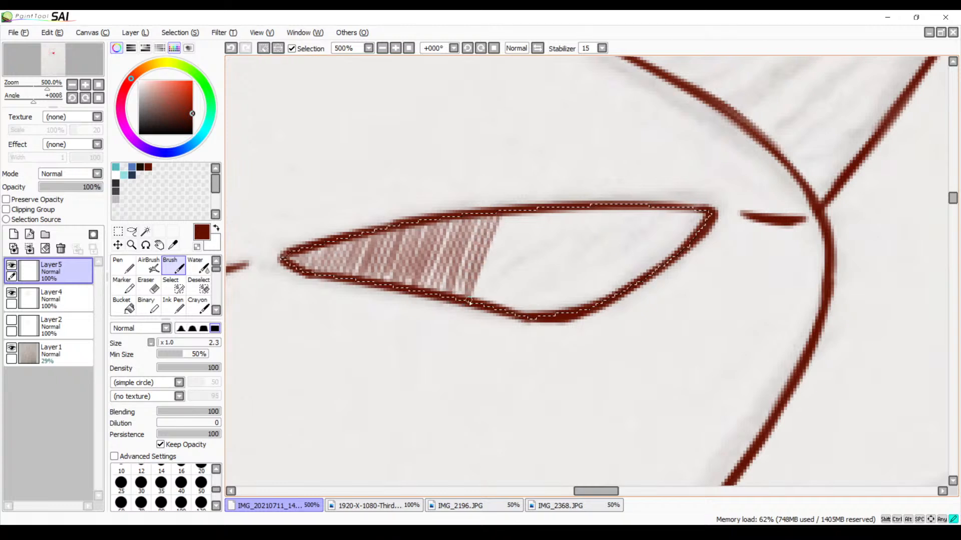
pyautogui.moveTo(510, 218); pyautogui.dragTo(492, 274)
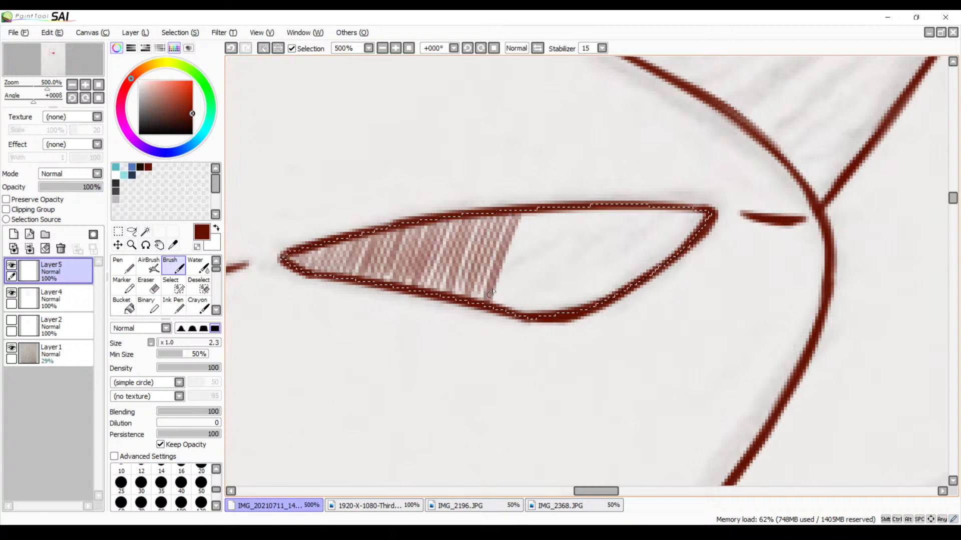
pyautogui.hotkey('ctrl', 'z')
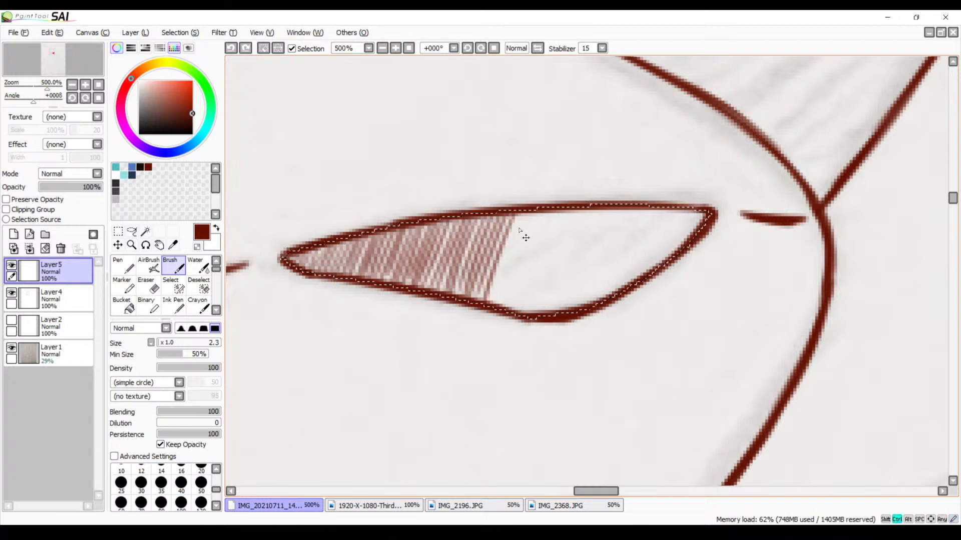
pyautogui.moveTo(499, 310); pyautogui.dragTo(497, 314)
pyautogui.hotkey('ctrl', 'z')
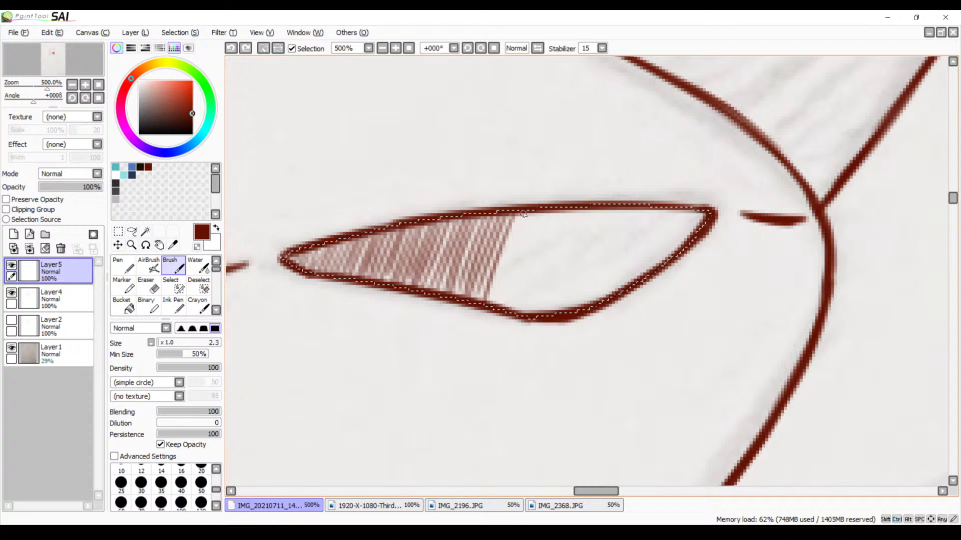
# Carry the slanted hatching on to the middle of the nose, above its lowest point, undoing misplaced strokes and redrawing them
pyautogui.moveTo(523, 215); pyautogui.dragTo(500, 304)
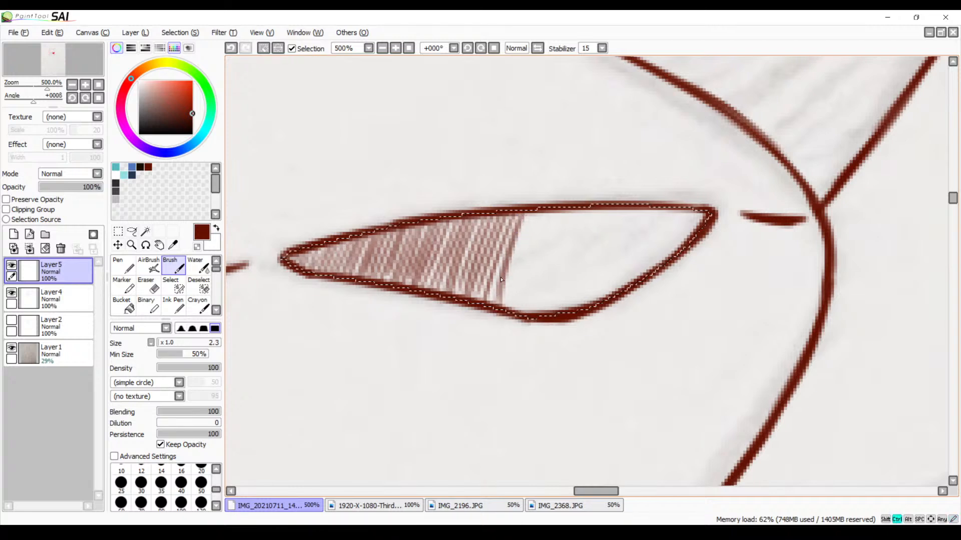
pyautogui.hotkey('ctrl', 'z')
pyautogui.moveTo(494, 316); pyautogui.dragTo(492, 320)
pyautogui.hotkey('ctrl', 'z')
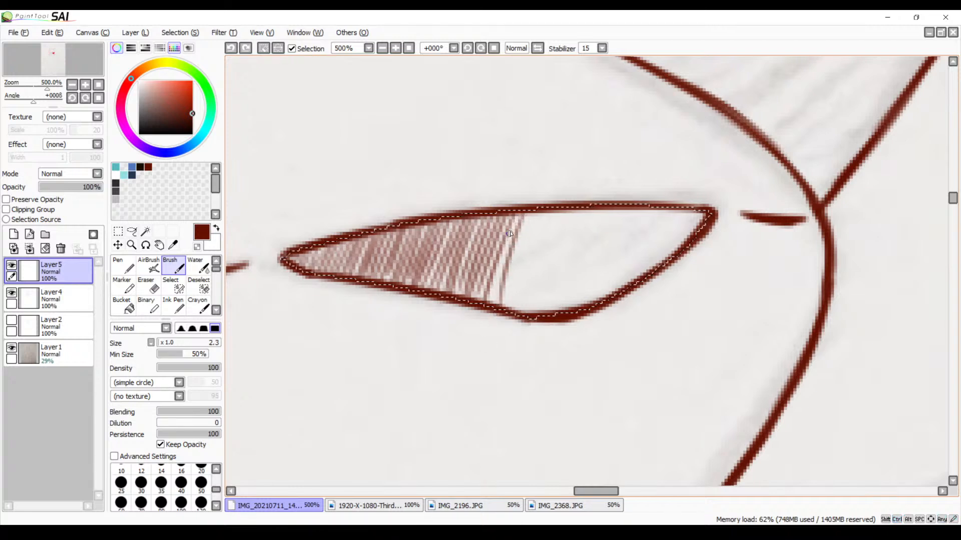
pyautogui.moveTo(510, 235); pyautogui.dragTo(491, 313)
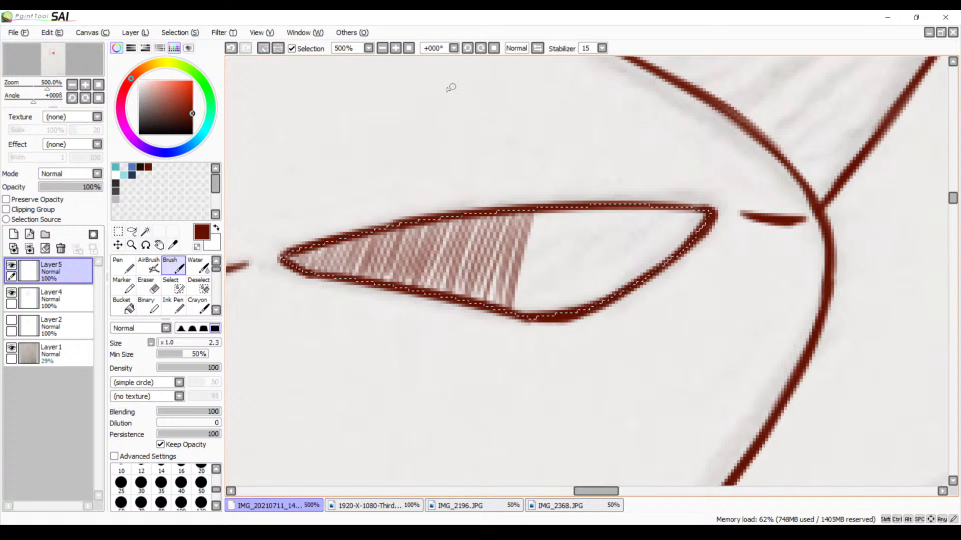
# Hatch the right tip of the nose with fine slanted strokes, working inward from the corner
pyautogui.moveTo(566, 232); pyautogui.dragTo(457, 215)
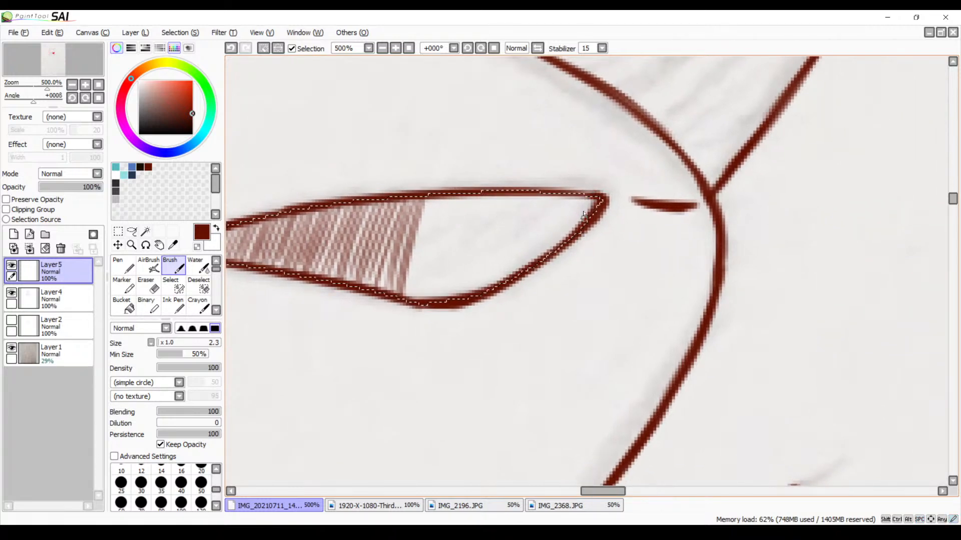
pyautogui.moveTo(581, 194)
pyautogui.mouseDown()
pyautogui.moveTo(575, 241)
pyautogui.moveTo(573, 196)
pyautogui.mouseUp()
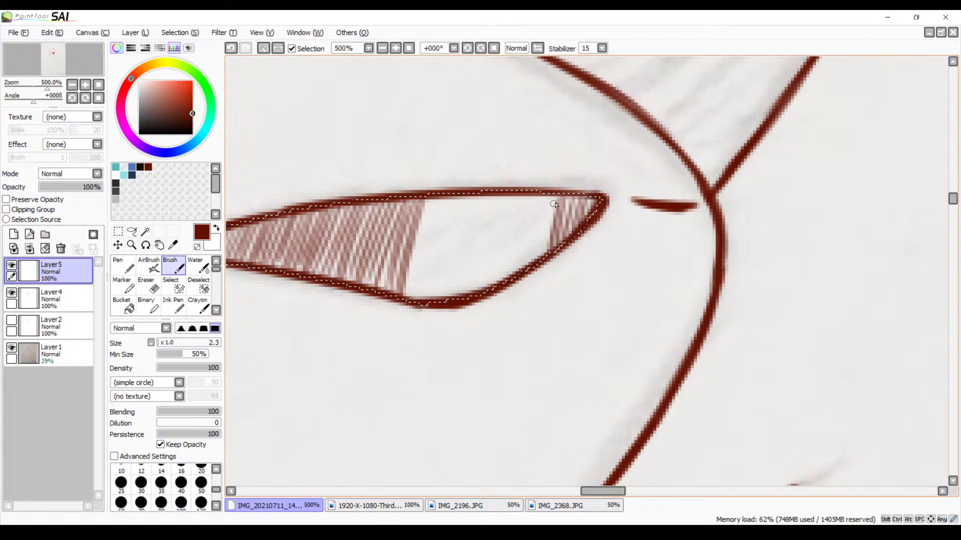
pyautogui.moveTo(548, 196); pyautogui.dragTo(537, 257)
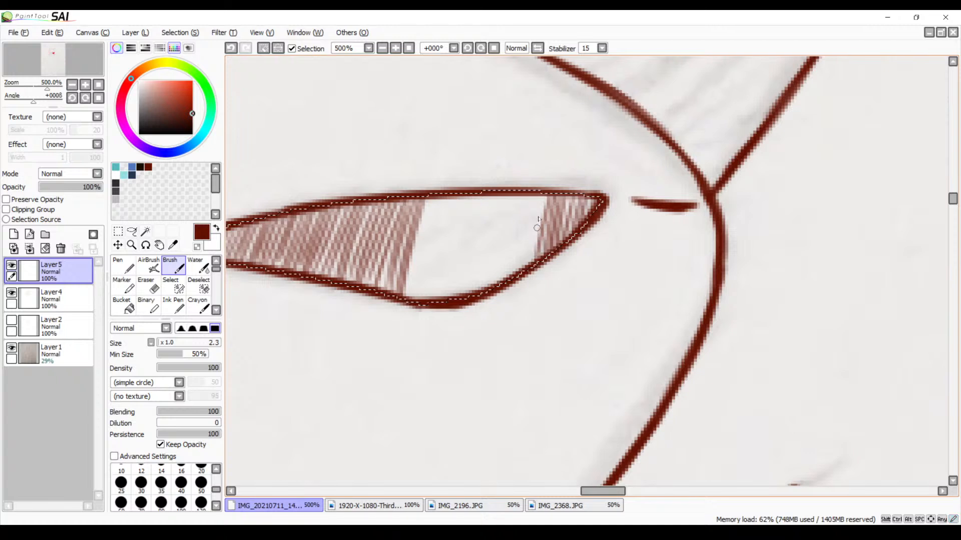
pyautogui.moveTo(546, 192); pyautogui.dragTo(530, 252)
pyautogui.moveTo(539, 197); pyautogui.dragTo(521, 266)
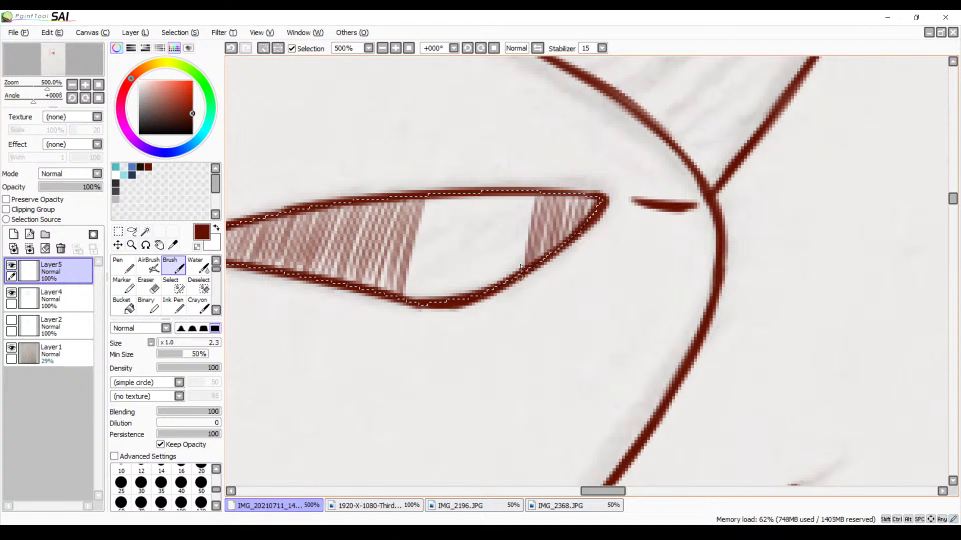
pyautogui.moveTo(533, 197); pyautogui.dragTo(510, 278)
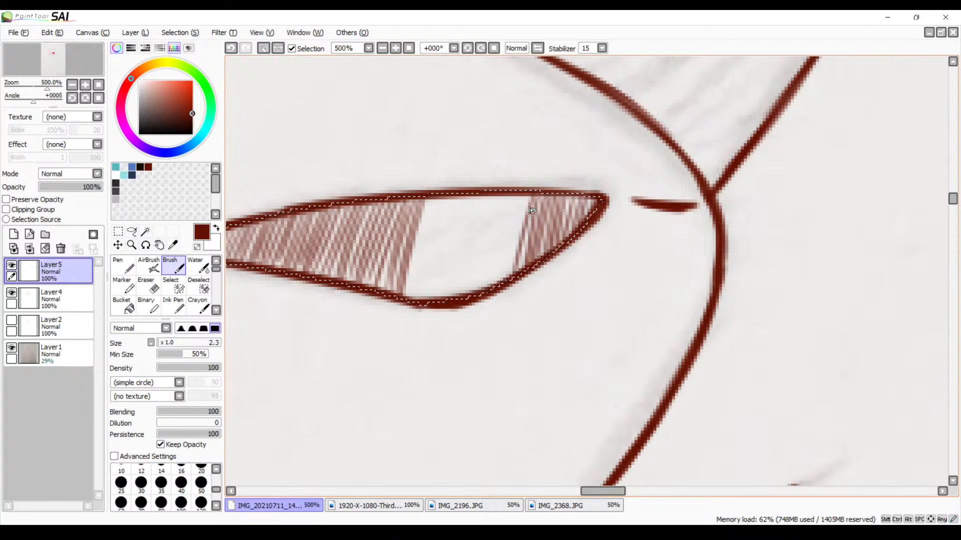
pyautogui.moveTo(522, 200); pyautogui.dragTo(508, 274)
pyautogui.moveTo(522, 189); pyautogui.dragTo(499, 290)
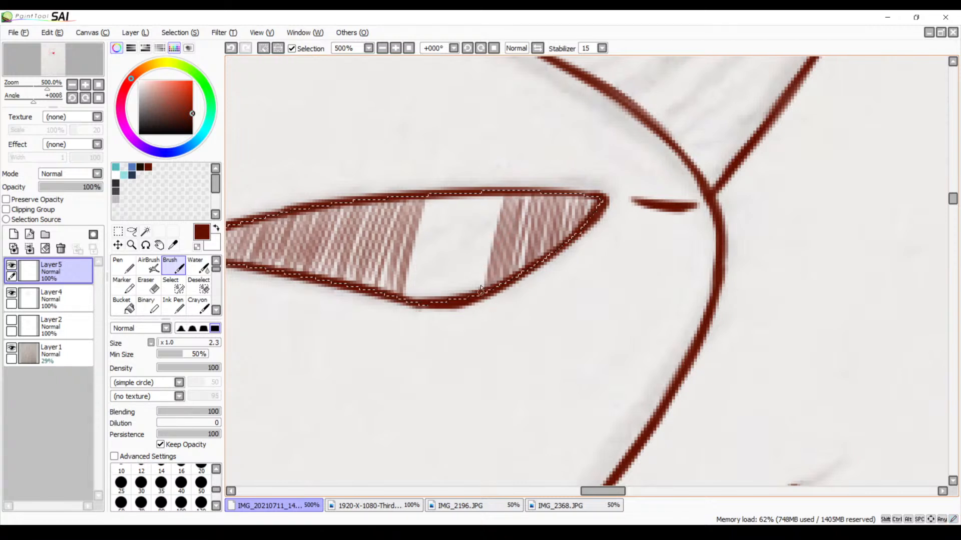
# Extend the right-hand hatching leftward toward the unshaded middle of the nose, undoing one misplaced stroke
pyautogui.moveTo(499, 198); pyautogui.dragTo(475, 305)
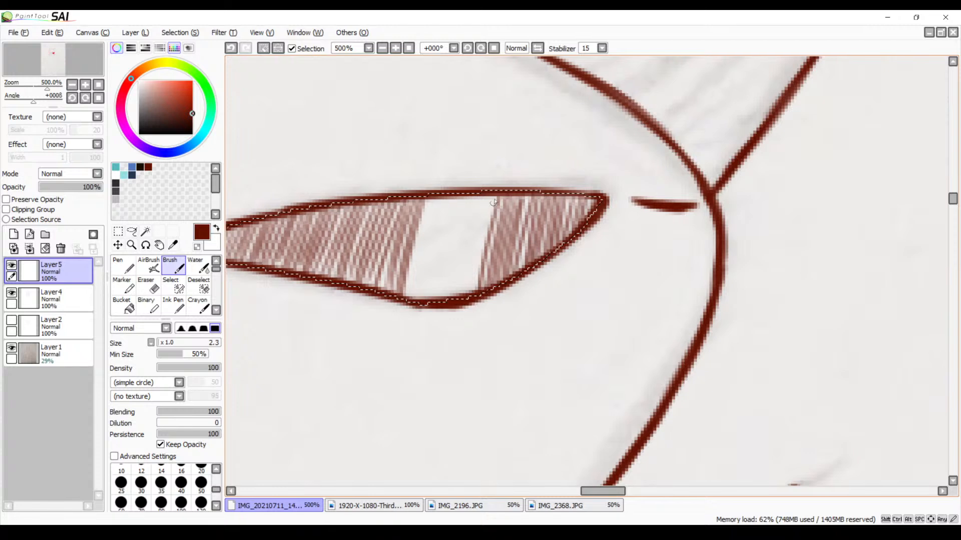
pyautogui.moveTo(495, 195); pyautogui.dragTo(478, 260)
pyautogui.moveTo(493, 192); pyautogui.dragTo(470, 276)
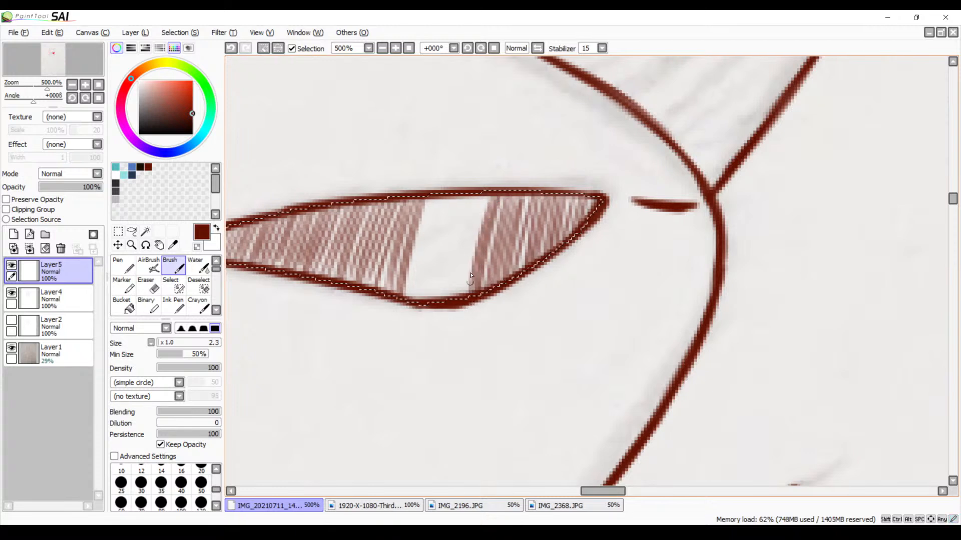
pyautogui.hotkey('ctrl', 'z')
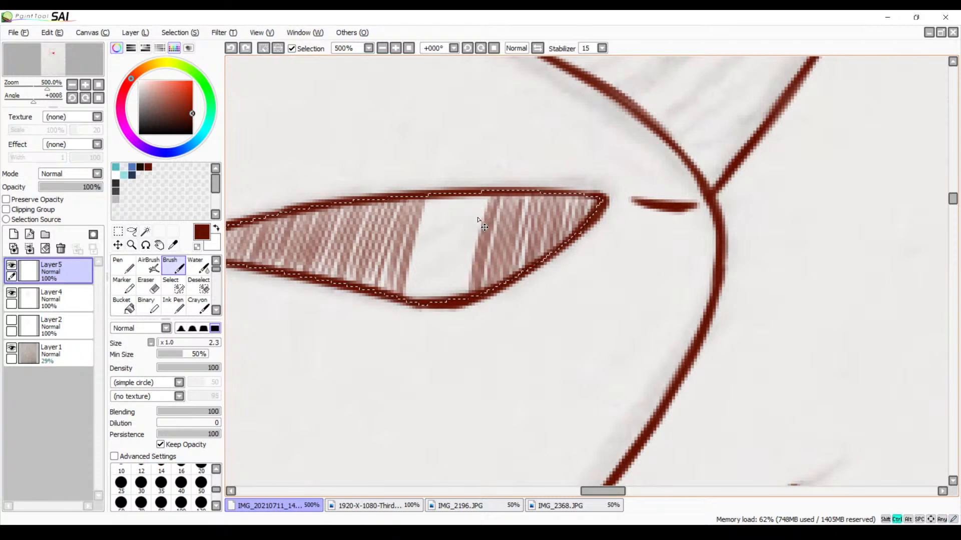
pyautogui.moveTo(485, 205); pyautogui.dragTo(467, 271)
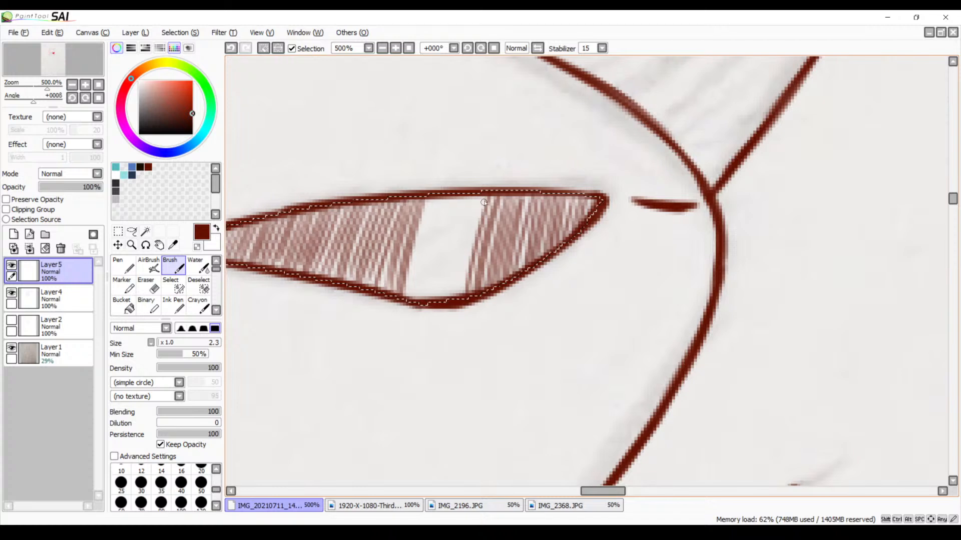
pyautogui.moveTo(483, 202); pyautogui.dragTo(462, 279)
pyautogui.moveTo(480, 194); pyautogui.dragTo(454, 300)
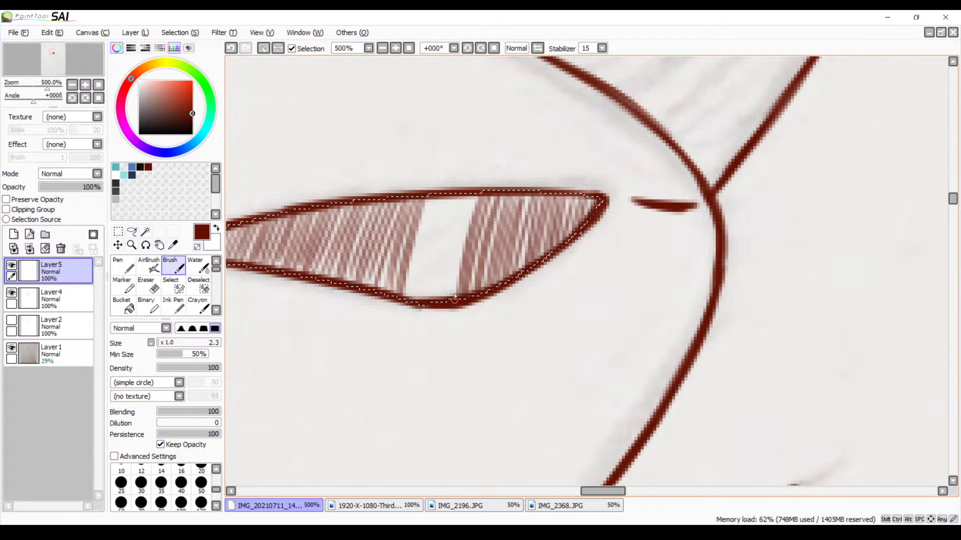
# Narrow the unshaded strip in the middle of the nose with more slanted strokes, undoing and redrawing the first one
pyautogui.moveTo(474, 200); pyautogui.dragTo(453, 272)
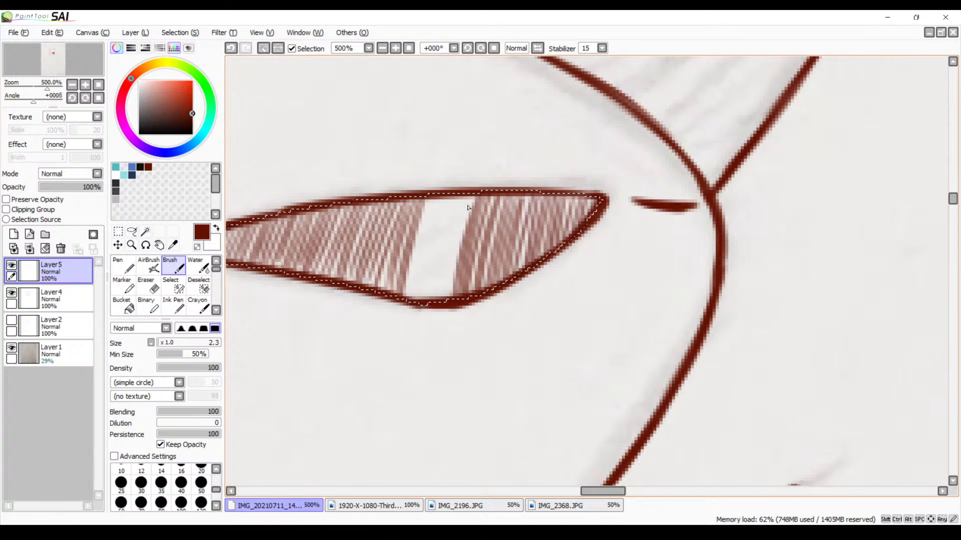
pyautogui.hotkey('ctrl', 'z')
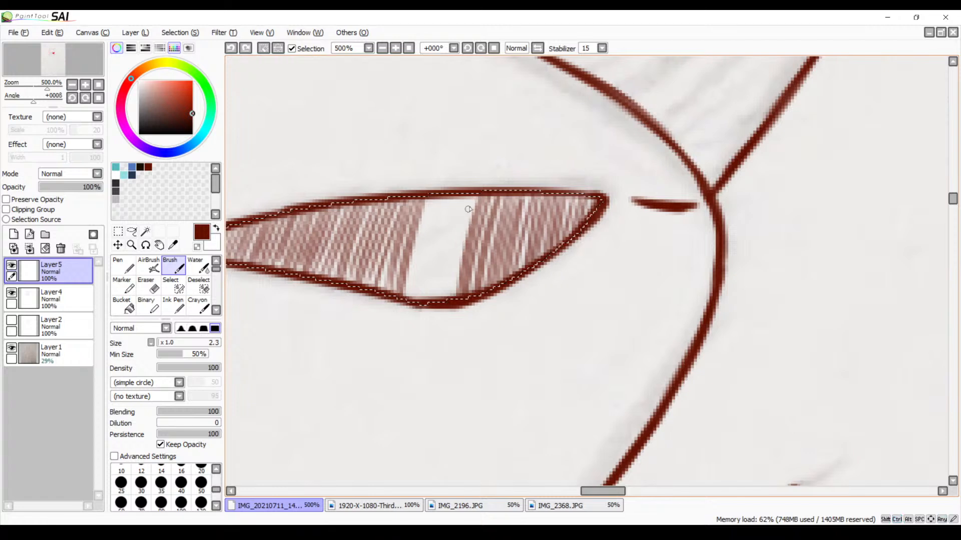
pyautogui.moveTo(476, 194); pyautogui.dragTo(451, 282)
pyautogui.moveTo(469, 194)
pyautogui.mouseDown()
pyautogui.moveTo(445, 316)
pyautogui.moveTo(432, 197)
pyautogui.moveTo(410, 280)
pyautogui.mouseUp()
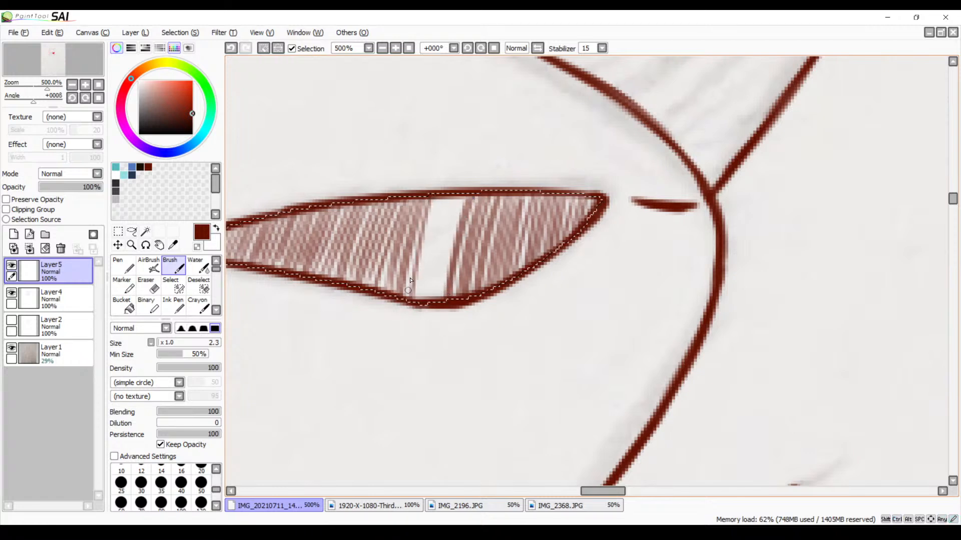
# Close the remaining gap in the middle of the nose with near-vertical hatching strokes that join both hatched sides
pyautogui.moveTo(434, 197); pyautogui.dragTo(422, 306)
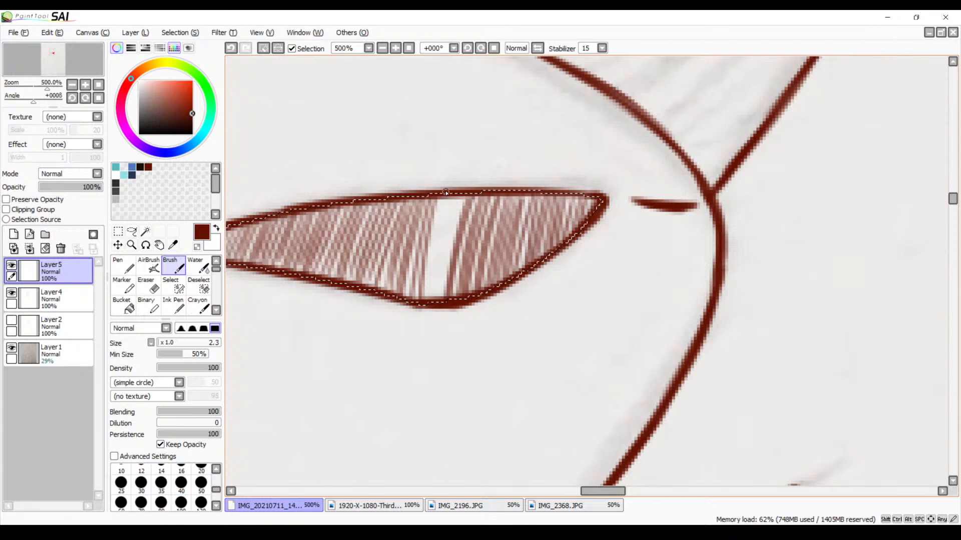
pyautogui.moveTo(444, 194); pyautogui.dragTo(434, 295)
pyautogui.moveTo(441, 200); pyautogui.dragTo(430, 294)
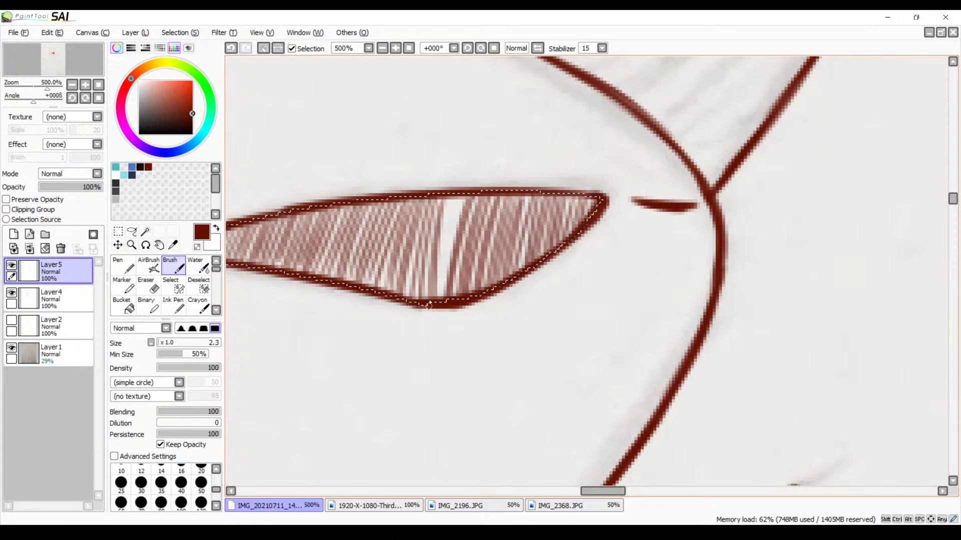
pyautogui.moveTo(453, 204); pyautogui.dragTo(439, 292)
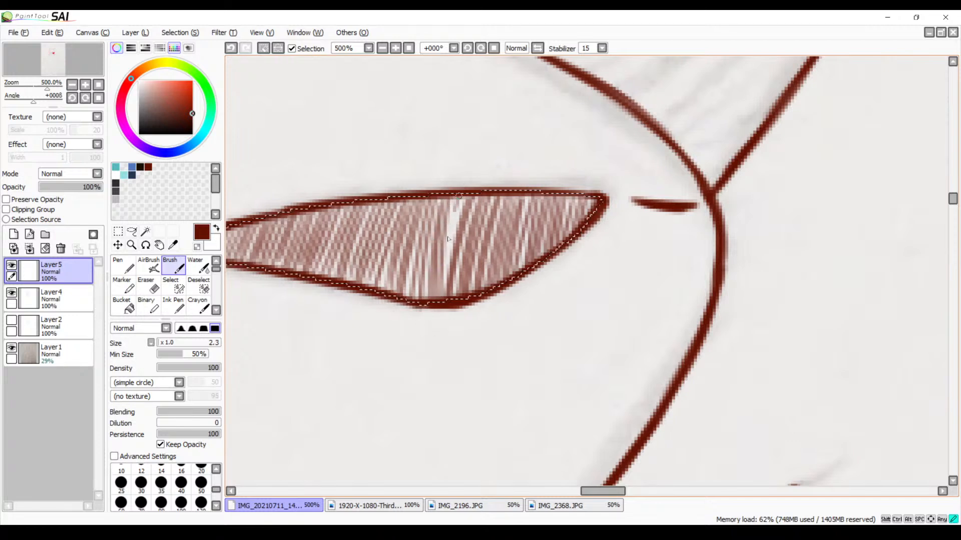
pyautogui.moveTo(453, 208); pyautogui.dragTo(444, 302)
# Clear the nose selection and, on Layer4, select the enclosed insides of the two arched shapes above the nose with the Magic Wand
pyautogui.moveTo(478, 232)
pyautogui.mouseDown()
pyautogui.moveTo(570, 252)
pyautogui.moveTo(559, 360)
pyautogui.mouseUp()
pyautogui.moveTo(558, 247); pyautogui.dragTo(570, 368)
pyautogui.moveTo(557, 290); pyautogui.dragTo(565, 378)
pyautogui.moveTo(543, 245); pyautogui.dragTo(543, 309)
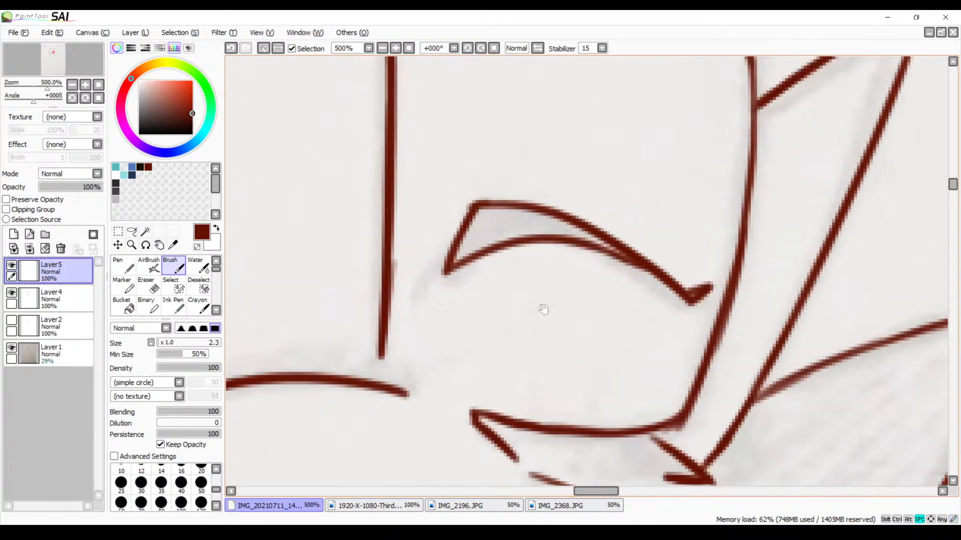
pyautogui.hotkey('ctrl', 'd')
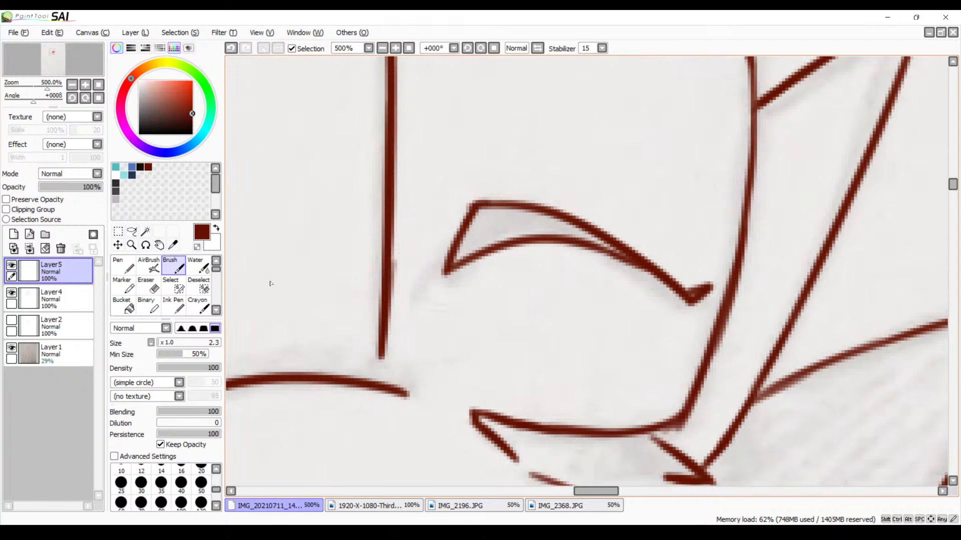
pyautogui.click(60, 298)
pyautogui.click(145, 231)
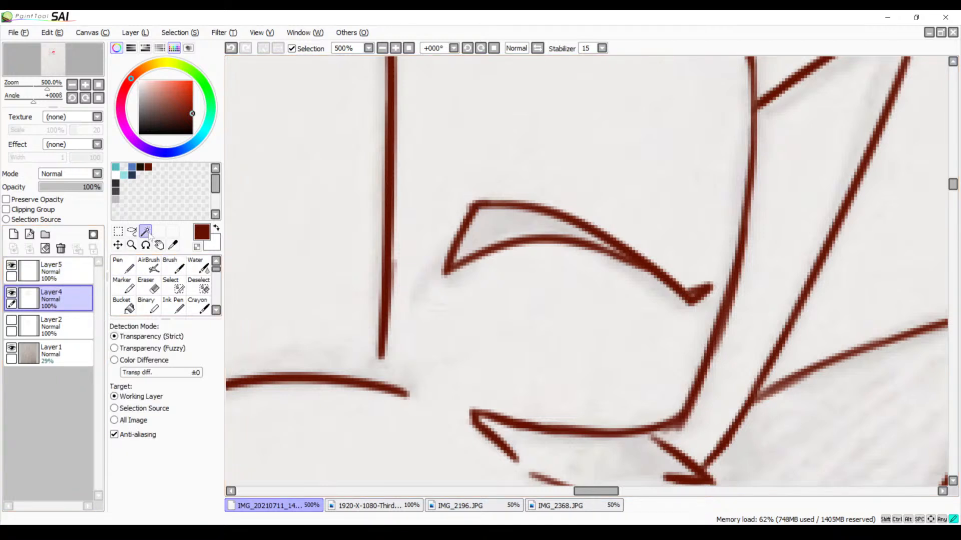
pyautogui.click(491, 233)
pyautogui.moveTo(491, 233)
pyautogui.mouseDown()
pyautogui.moveTo(482, 257)
pyautogui.moveTo(714, 250)
pyautogui.moveTo(520, 278)
pyautogui.moveTo(768, 269)
pyautogui.mouseUp()
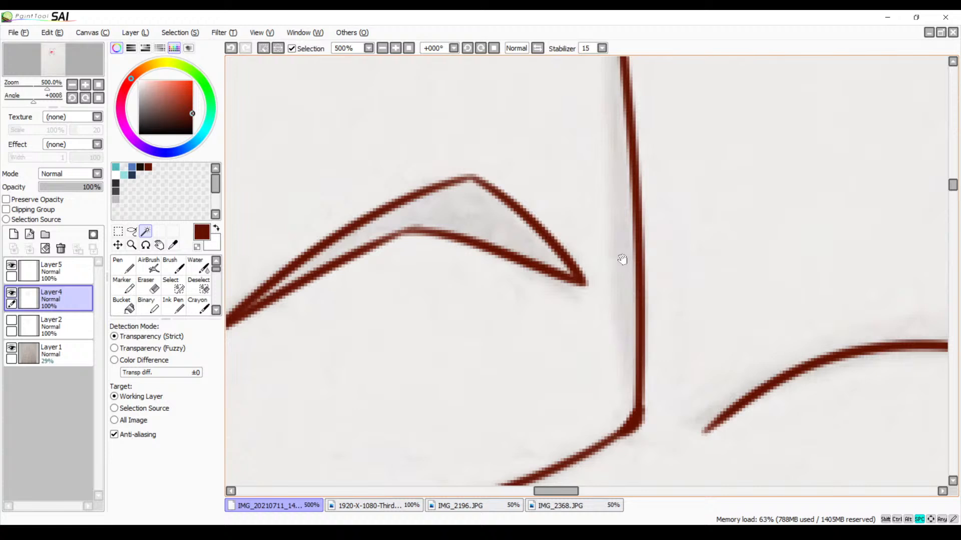
pyautogui.click(500, 220)
# On Layer5, hatch the pointed right end of the left arched shape with the Brush, undoing the last two strokes
pyautogui.click(55, 275)
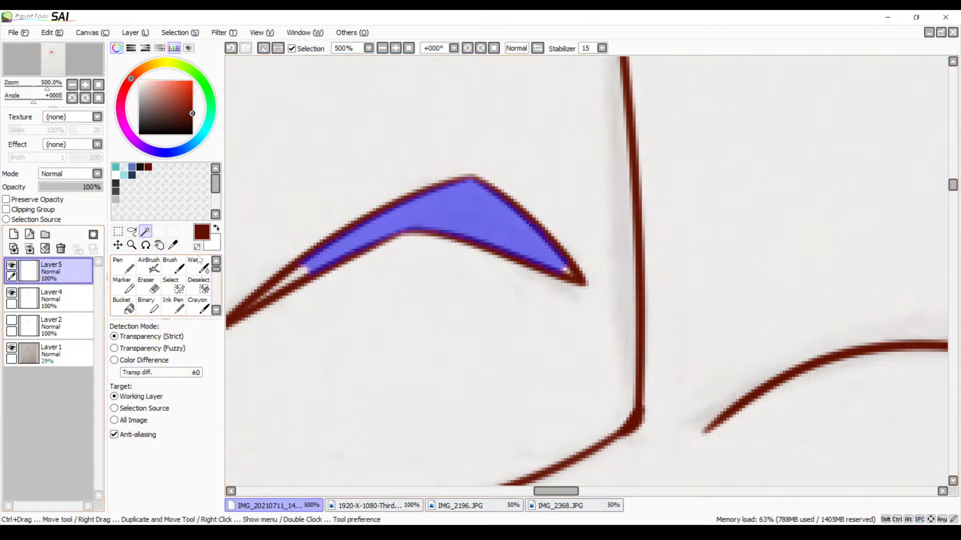
pyautogui.press('b')
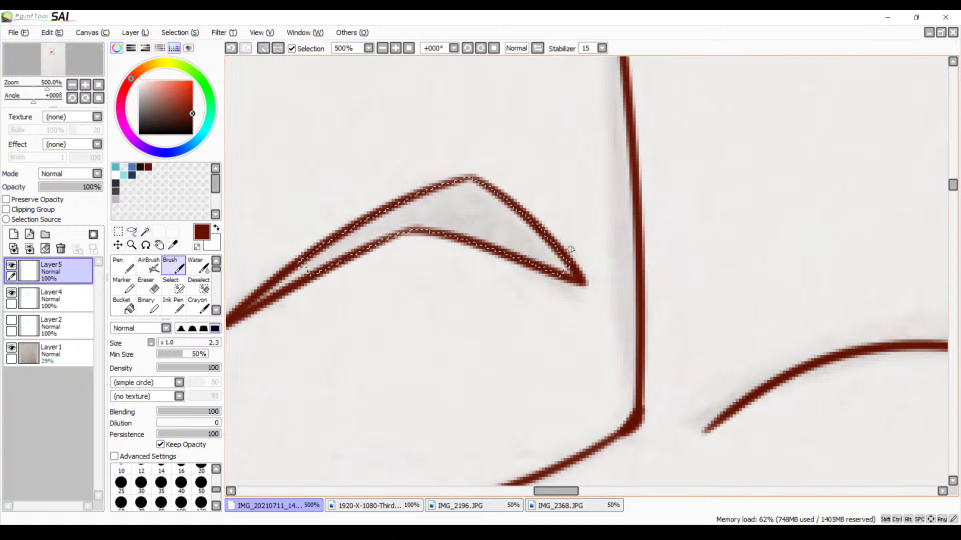
pyautogui.moveTo(566, 253); pyautogui.dragTo(531, 284)
pyautogui.moveTo(555, 238)
pyautogui.mouseDown()
pyautogui.moveTo(530, 276)
pyautogui.moveTo(535, 254)
pyautogui.moveTo(520, 271)
pyautogui.mouseUp()
pyautogui.moveTo(539, 222); pyautogui.dragTo(510, 277)
pyautogui.moveTo(533, 219); pyautogui.dragTo(505, 264)
pyautogui.hotkey('ctrl', 'z')
pyautogui.hotkey('ctrl', 'z')
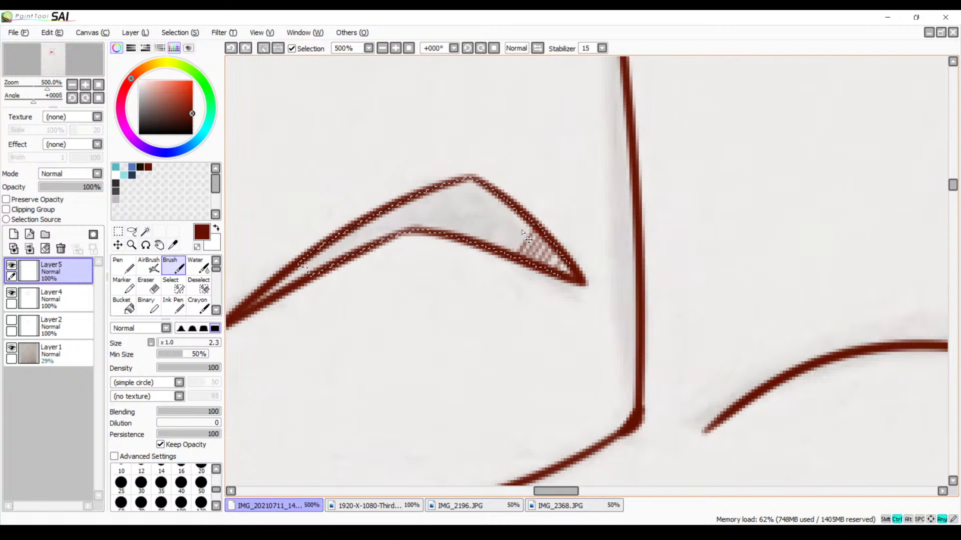
# Continue the slanted Brush hatching in the left arched shape from its pointed right end past the peak
pyautogui.moveTo(501, 264); pyautogui.dragTo(500, 266)
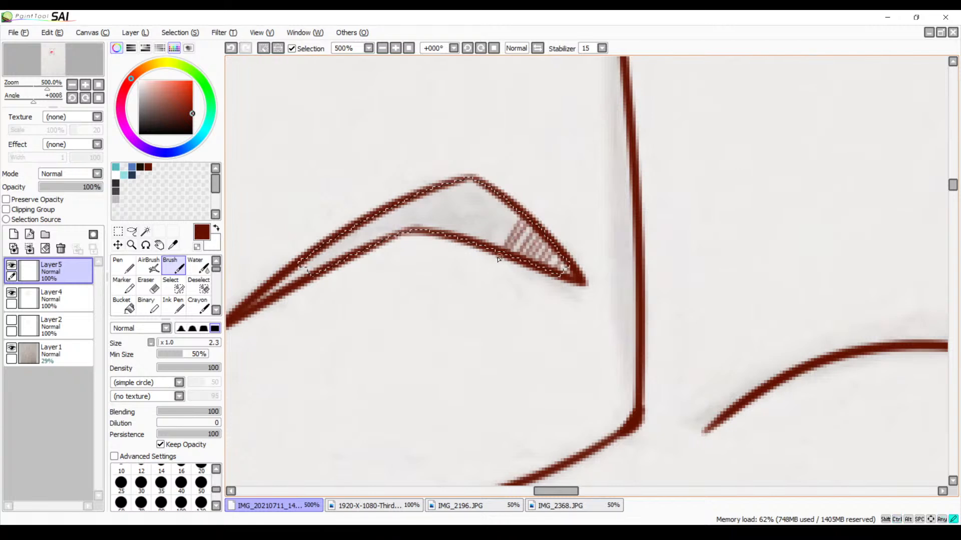
pyautogui.moveTo(516, 206); pyautogui.dragTo(485, 254)
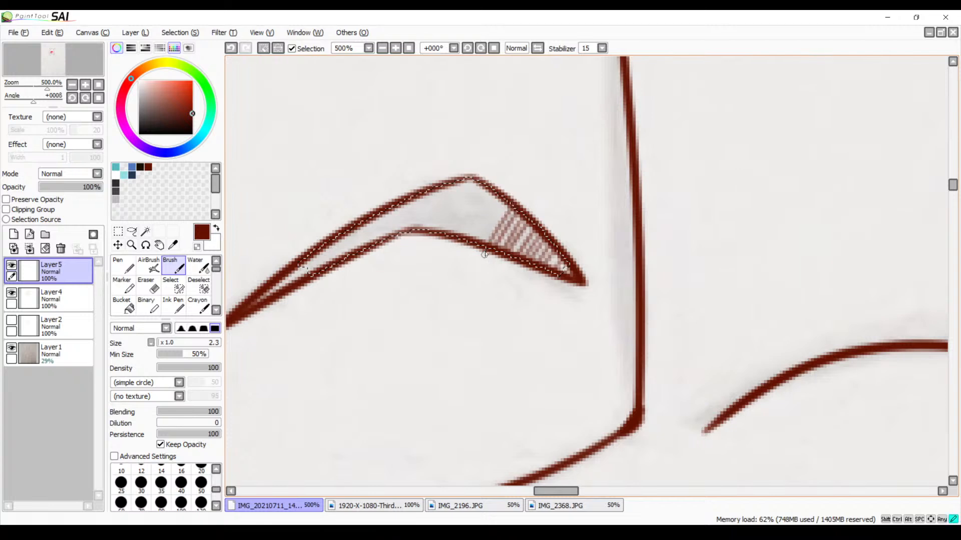
pyautogui.moveTo(504, 192); pyautogui.dragTo(465, 263)
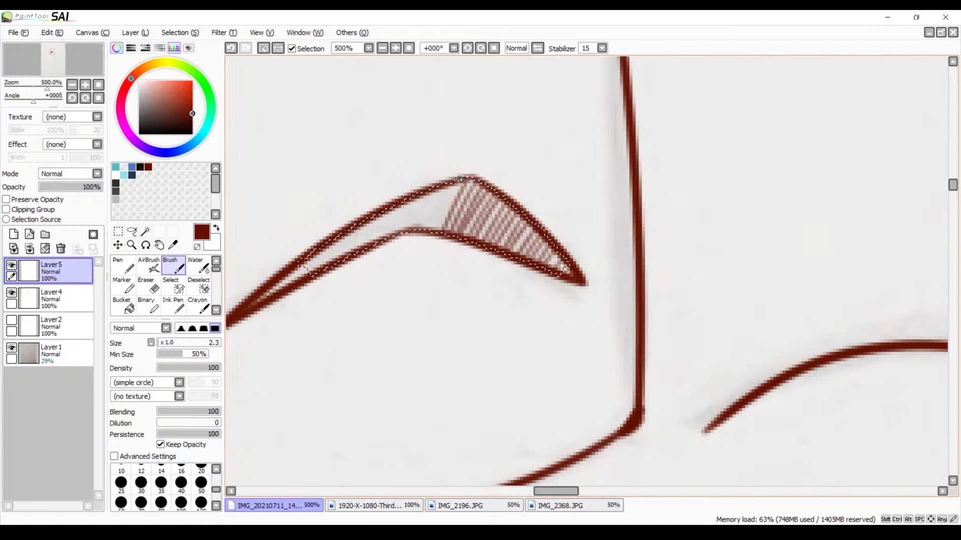
pyautogui.moveTo(448, 184); pyautogui.dragTo(431, 214)
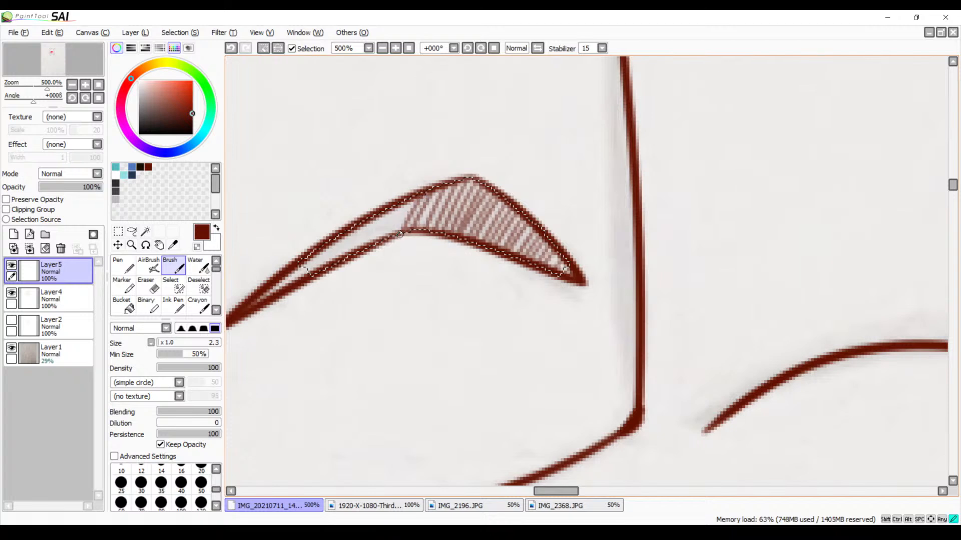
pyautogui.moveTo(405, 202)
pyautogui.mouseDown()
pyautogui.moveTo(392, 247)
pyautogui.moveTo(400, 203)
pyautogui.moveTo(382, 243)
pyautogui.mouseUp()
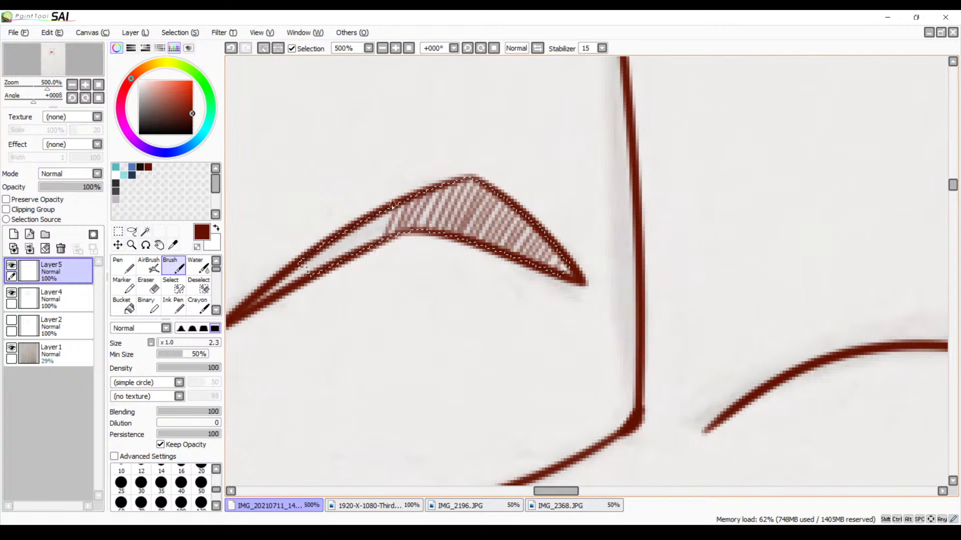
# Hatch the narrow left tail of the left arched shape, redoing the first stroke, and clear the selection before filling the tip
pyautogui.moveTo(393, 206)
pyautogui.mouseDown()
pyautogui.moveTo(372, 253)
pyautogui.moveTo(383, 209)
pyautogui.moveTo(358, 260)
pyautogui.moveTo(377, 219)
pyautogui.moveTo(363, 251)
pyautogui.moveTo(366, 214)
pyautogui.moveTo(356, 254)
pyautogui.moveTo(358, 225)
pyautogui.moveTo(342, 265)
pyautogui.mouseUp()
pyautogui.hotkey('ctrl', 'z')
pyautogui.moveTo(349, 232); pyautogui.dragTo(332, 267)
pyautogui.moveTo(339, 233)
pyautogui.mouseDown()
pyautogui.moveTo(325, 278)
pyautogui.moveTo(325, 247)
pyautogui.moveTo(310, 270)
pyautogui.moveTo(304, 261)
pyautogui.moveTo(320, 250)
pyautogui.moveTo(322, 271)
pyautogui.moveTo(275, 289)
pyautogui.mouseUp()
pyautogui.hotkey('ctrl', 'd')
pyautogui.moveTo(281, 281); pyautogui.dragTo(267, 299)
# Hatch the wide left end of the right arched shape freehand with slanted Brush strokes
pyautogui.moveTo(559, 219); pyautogui.dragTo(343, 223)
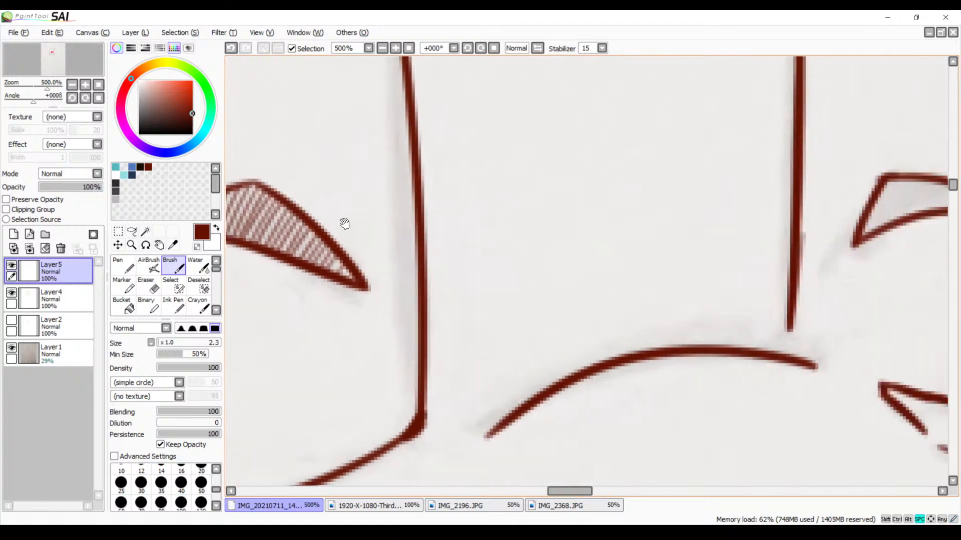
pyautogui.moveTo(572, 193); pyautogui.dragTo(311, 250)
pyautogui.moveTo(507, 225); pyautogui.dragTo(401, 216)
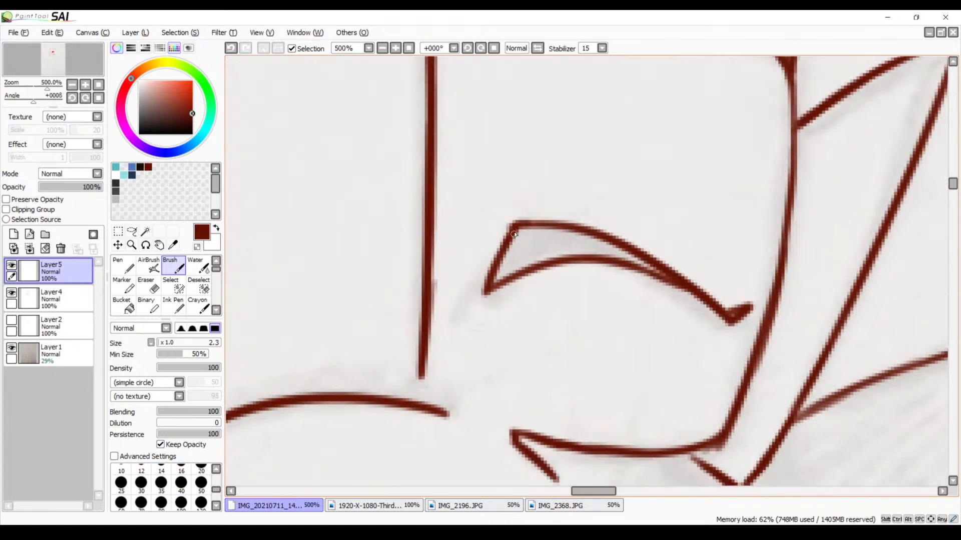
pyautogui.moveTo(514, 235); pyautogui.dragTo(490, 281)
pyautogui.moveTo(521, 230); pyautogui.dragTo(502, 275)
pyautogui.moveTo(529, 229)
pyautogui.mouseDown()
pyautogui.moveTo(509, 275)
pyautogui.moveTo(520, 270)
pyautogui.mouseUp()
pyautogui.moveTo(545, 229)
pyautogui.mouseDown()
pyautogui.moveTo(525, 269)
pyautogui.moveTo(539, 258)
pyautogui.mouseUp()
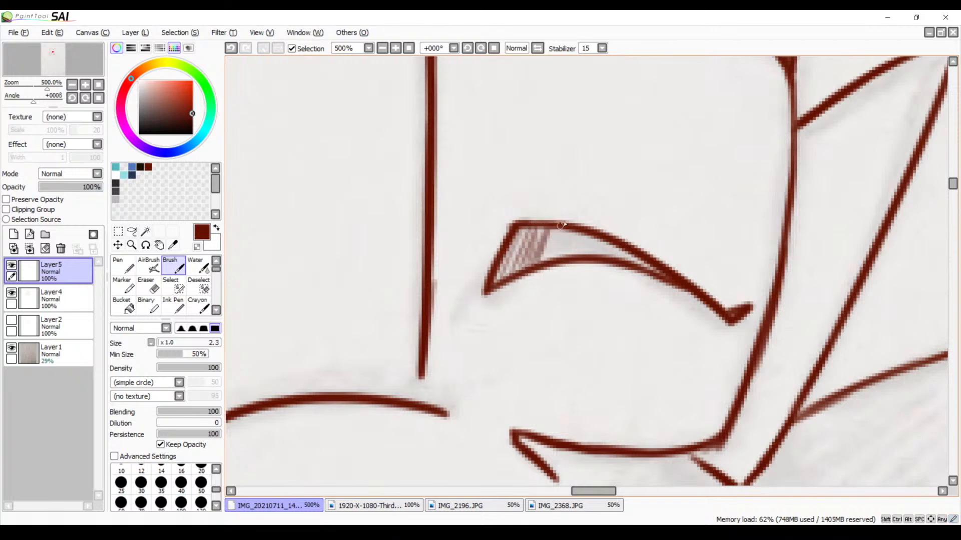
# Undo the last strokes in the right arched shape and redraw evenly slanted hatching through to its narrow right end
pyautogui.hotkey('ctrl', 'z')
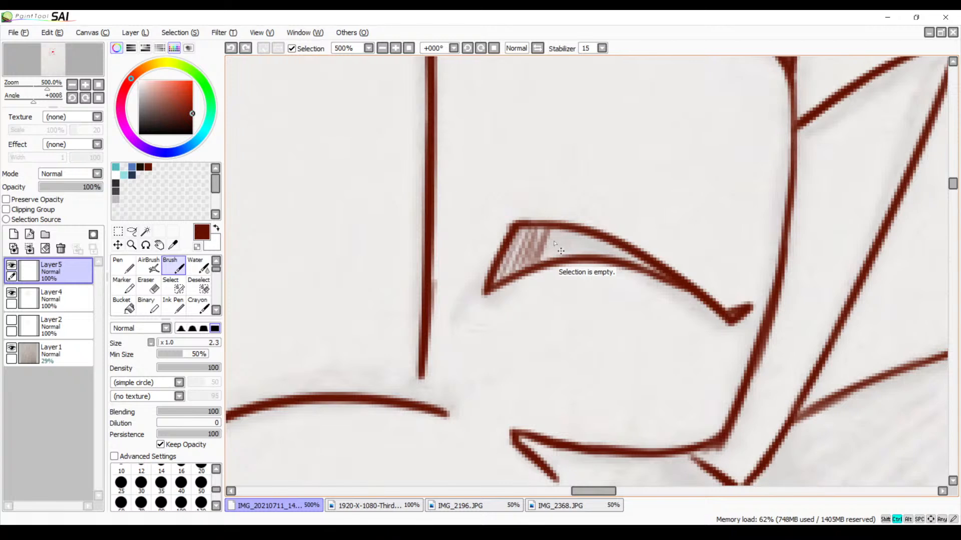
pyautogui.hotkey('ctrl', 'z')
pyautogui.hotkey('ctrl', 'z')
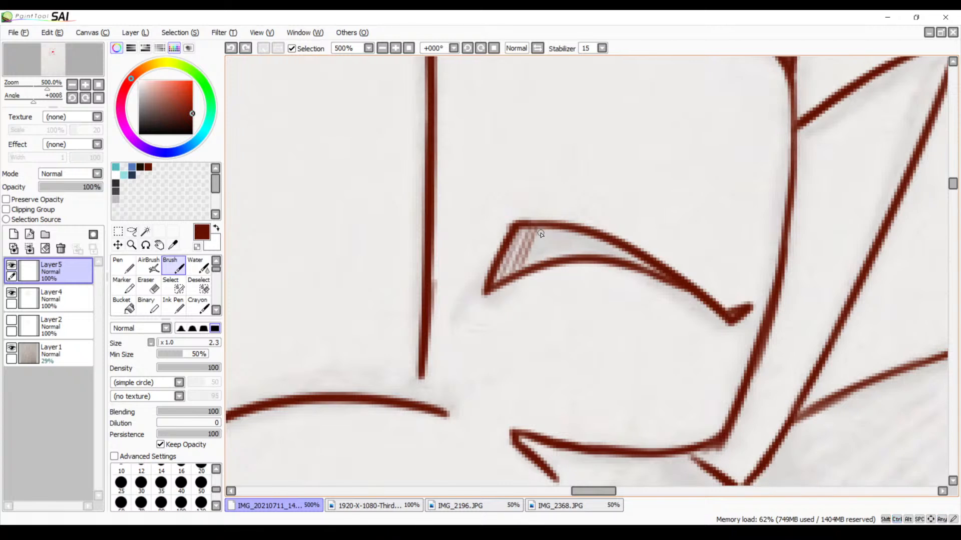
pyautogui.moveTo(541, 231); pyautogui.dragTo(522, 270)
pyautogui.moveTo(548, 229)
pyautogui.mouseDown()
pyautogui.moveTo(533, 267)
pyautogui.moveTo(577, 253)
pyautogui.moveTo(634, 262)
pyautogui.mouseUp()
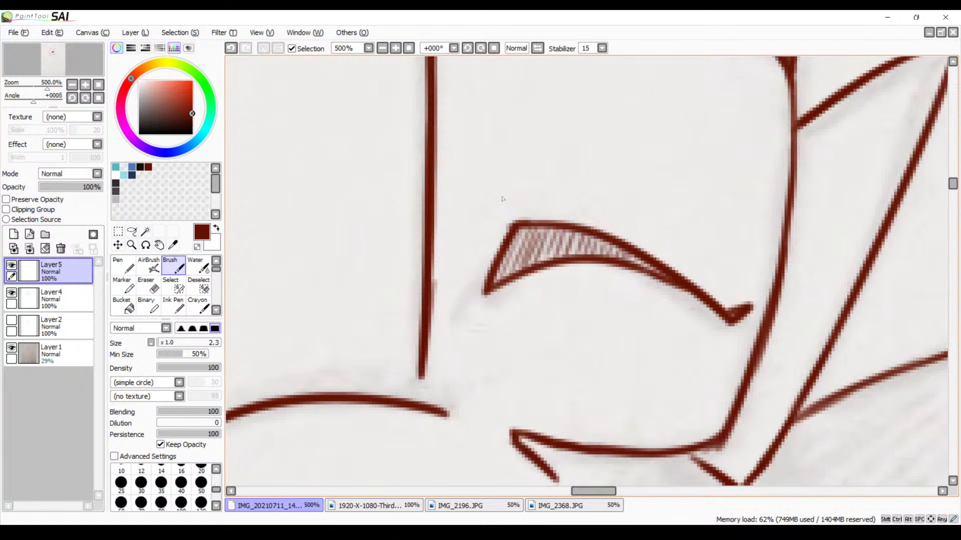
# On Layer4, select the enclosed mouth areas on both sides of the fang with the Magic Wand
pyautogui.click(384, 49)
pyautogui.click(384, 50)
pyautogui.click(385, 49)
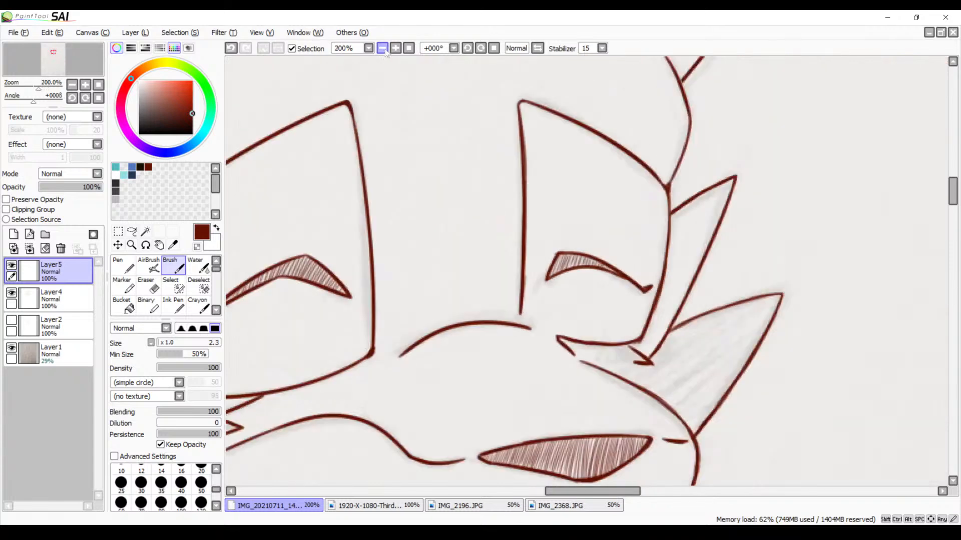
pyautogui.click(384, 49)
pyautogui.moveTo(378, 325); pyautogui.dragTo(472, 192)
pyautogui.moveTo(463, 253); pyautogui.dragTo(485, 170)
pyautogui.moveTo(466, 233); pyautogui.dragTo(347, 157)
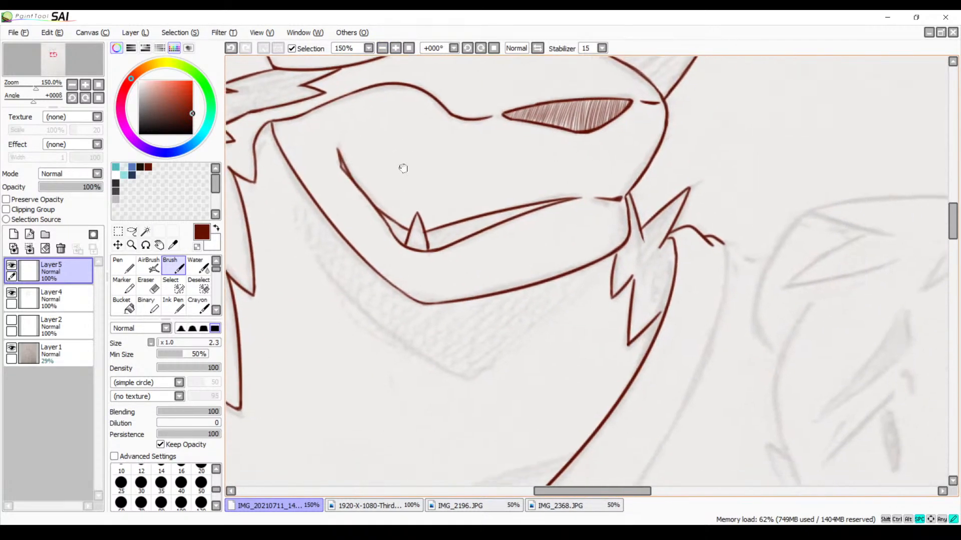
pyautogui.click(393, 50)
pyautogui.click(393, 50)
pyautogui.click(393, 50)
pyautogui.click(394, 50)
pyautogui.moveTo(392, 141); pyautogui.dragTo(455, 302)
pyautogui.moveTo(461, 246); pyautogui.dragTo(719, 190)
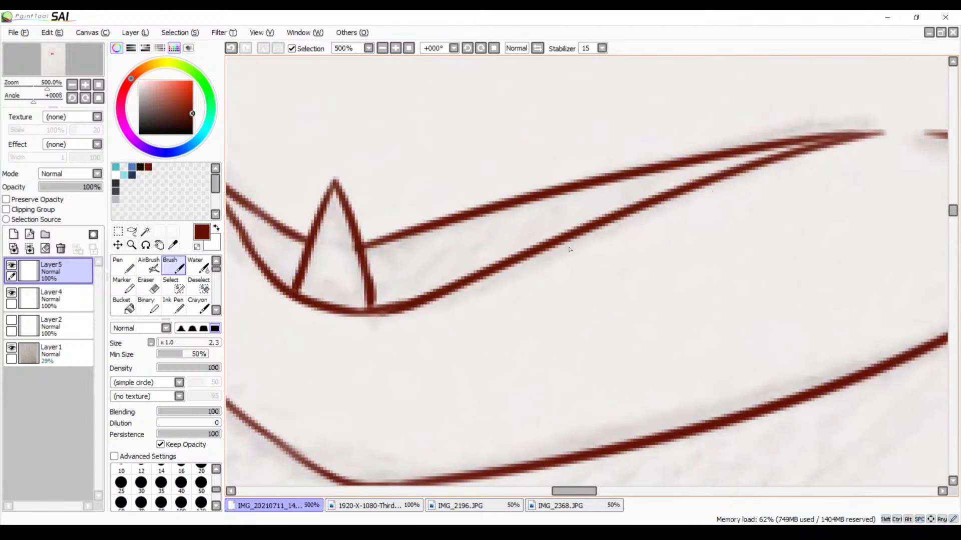
pyautogui.click(49, 300)
pyautogui.click(145, 231)
pyautogui.click(283, 257)
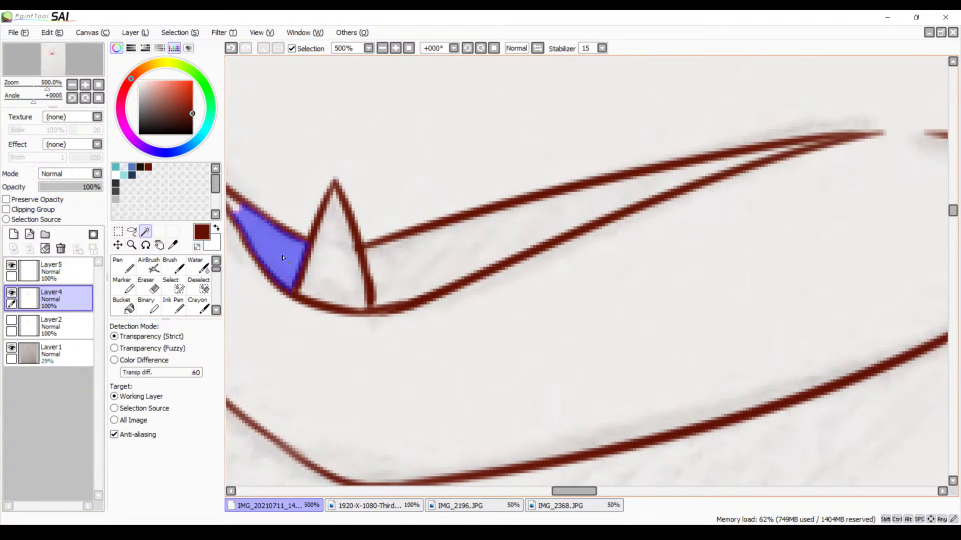
pyautogui.click(455, 272)
pyautogui.moveTo(495, 246); pyautogui.dragTo(557, 317)
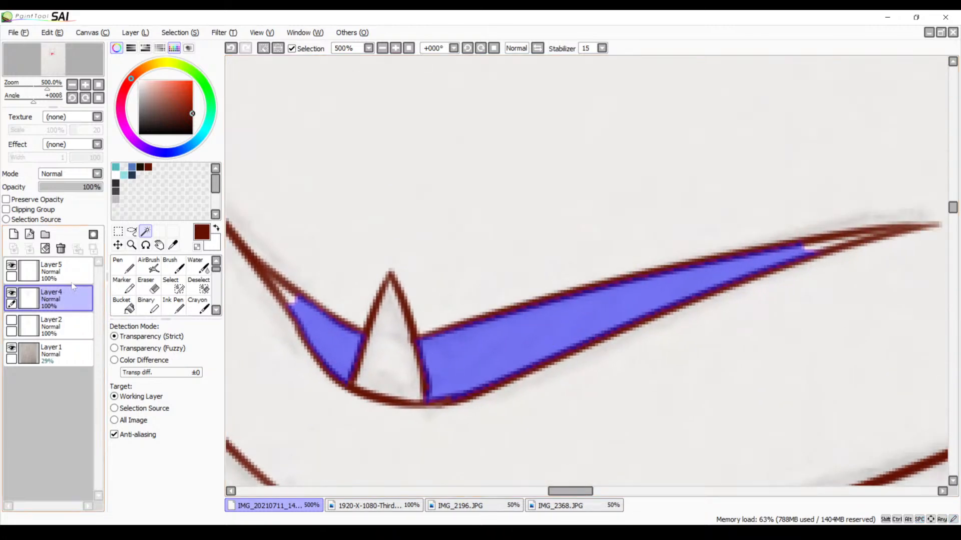
# On Layer5, hatch the narrow right end of the mouth with the Brush, undoing and redrawing the strokes that go wrong
pyautogui.click(70, 276)
pyautogui.press('b')
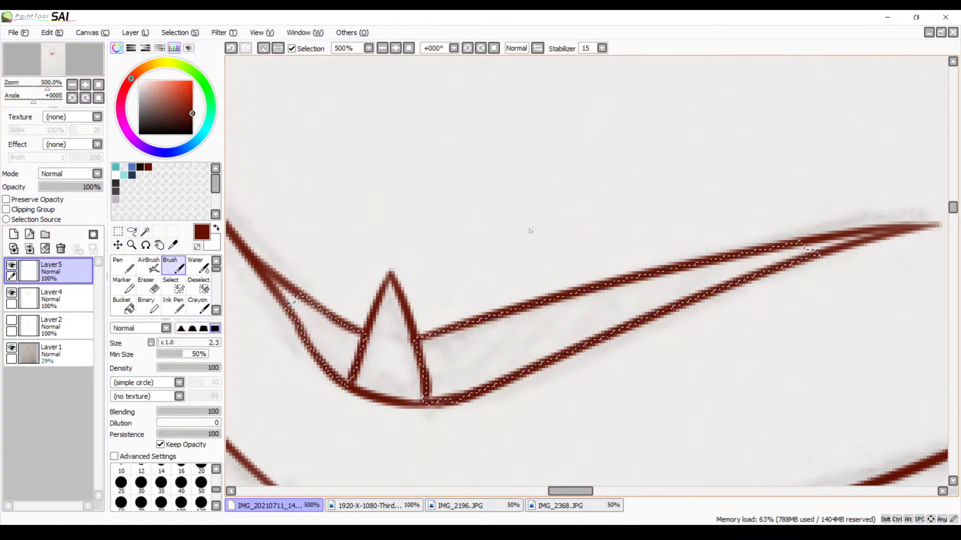
pyautogui.moveTo(595, 270); pyautogui.dragTo(428, 251)
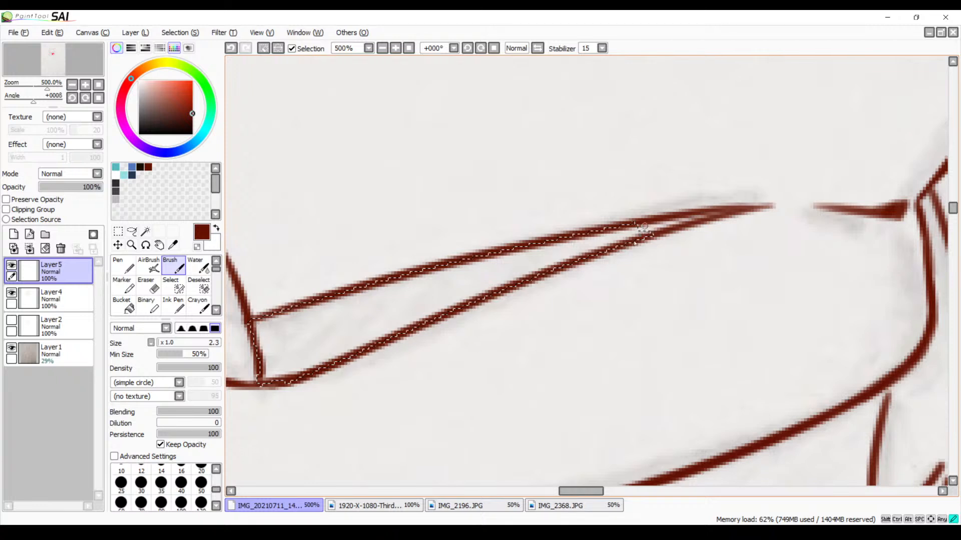
pyautogui.moveTo(613, 229)
pyautogui.mouseDown()
pyautogui.moveTo(599, 244)
pyautogui.moveTo(586, 241)
pyautogui.moveTo(607, 243)
pyautogui.moveTo(619, 229)
pyautogui.moveTo(604, 249)
pyautogui.moveTo(593, 239)
pyautogui.moveTo(574, 258)
pyautogui.moveTo(565, 239)
pyautogui.moveTo(555, 260)
pyautogui.moveTo(543, 252)
pyautogui.moveTo(537, 270)
pyautogui.moveTo(534, 250)
pyautogui.moveTo(523, 252)
pyautogui.mouseUp()
pyautogui.moveTo(522, 253); pyautogui.dragTo(515, 280)
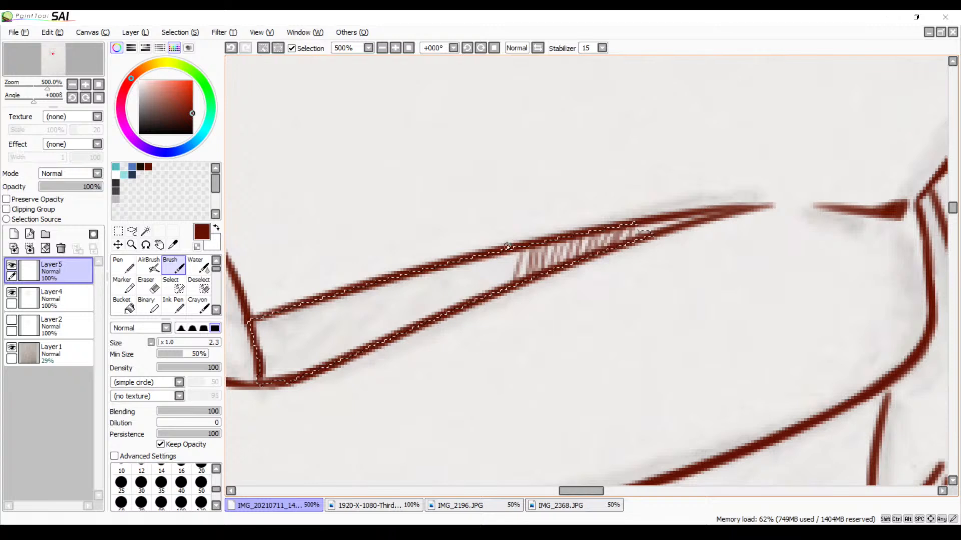
pyautogui.hotkey('ctrl', 'z')
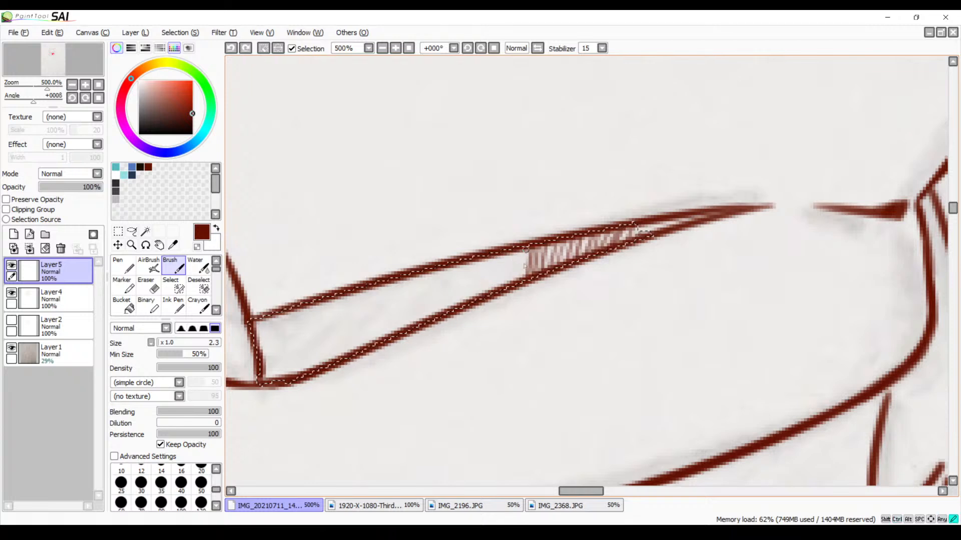
pyautogui.moveTo(525, 253); pyautogui.dragTo(522, 273)
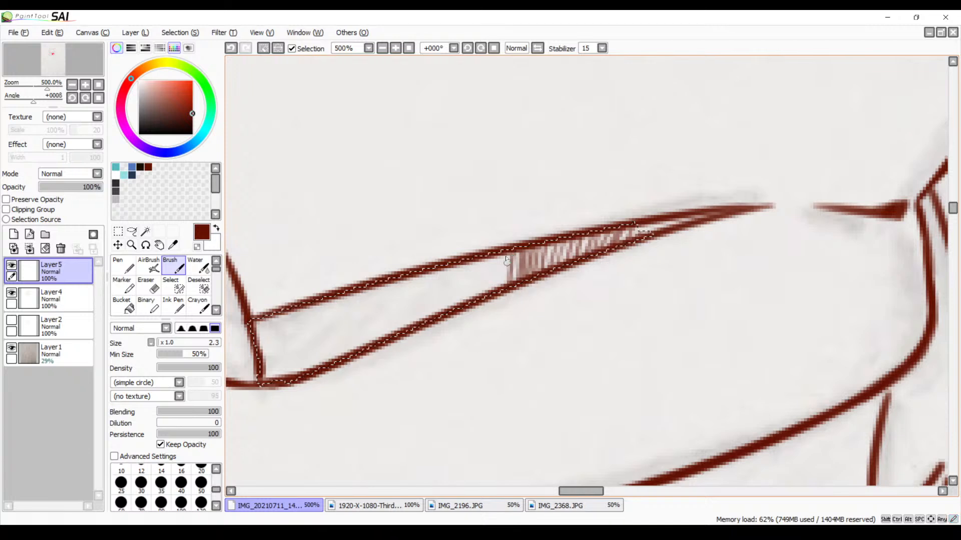
pyautogui.hotkey('ctrl', 'z')
pyautogui.moveTo(518, 256); pyautogui.dragTo(515, 283)
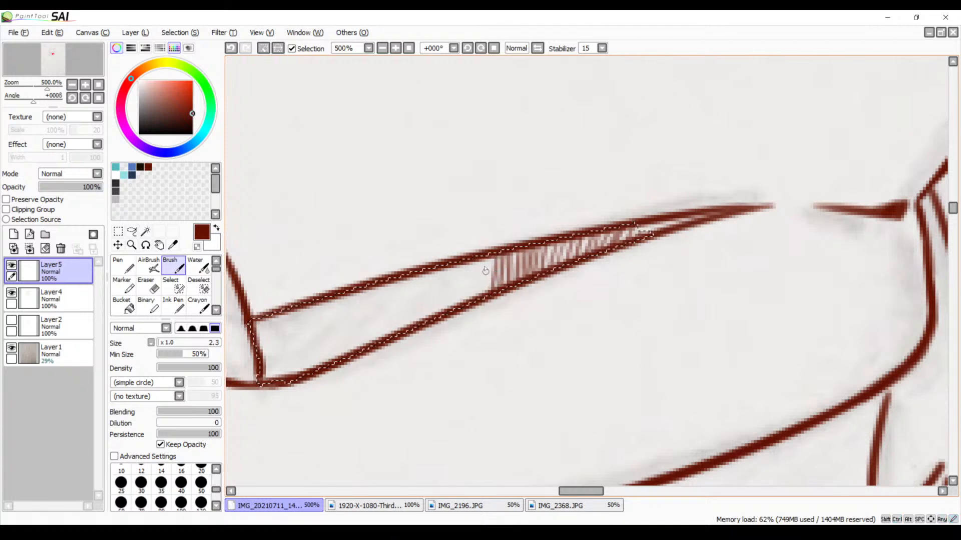
# Extend the mouth hatching leftward to the middle and start near-vertical strokes beside the fang's right edge
pyautogui.moveTo(486, 263); pyautogui.dragTo(473, 305)
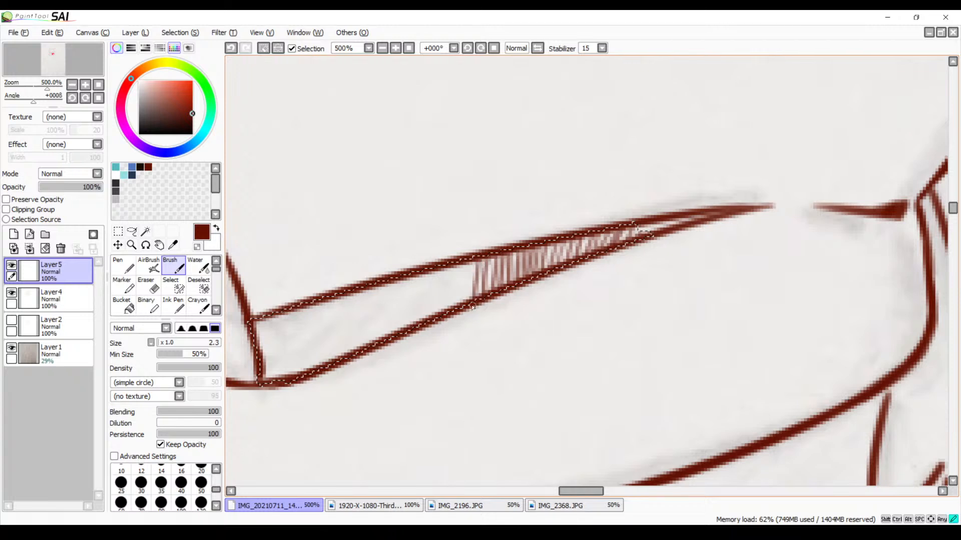
pyautogui.moveTo(471, 256); pyautogui.dragTo(469, 305)
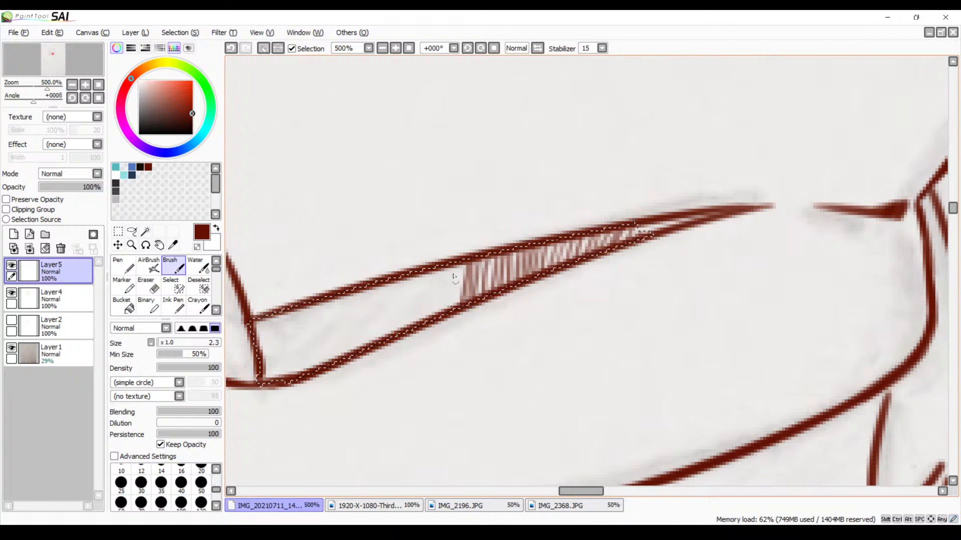
pyautogui.moveTo(463, 263)
pyautogui.mouseDown()
pyautogui.moveTo(452, 286)
pyautogui.moveTo(456, 261)
pyautogui.mouseUp()
pyautogui.moveTo(431, 269); pyautogui.dragTo(419, 321)
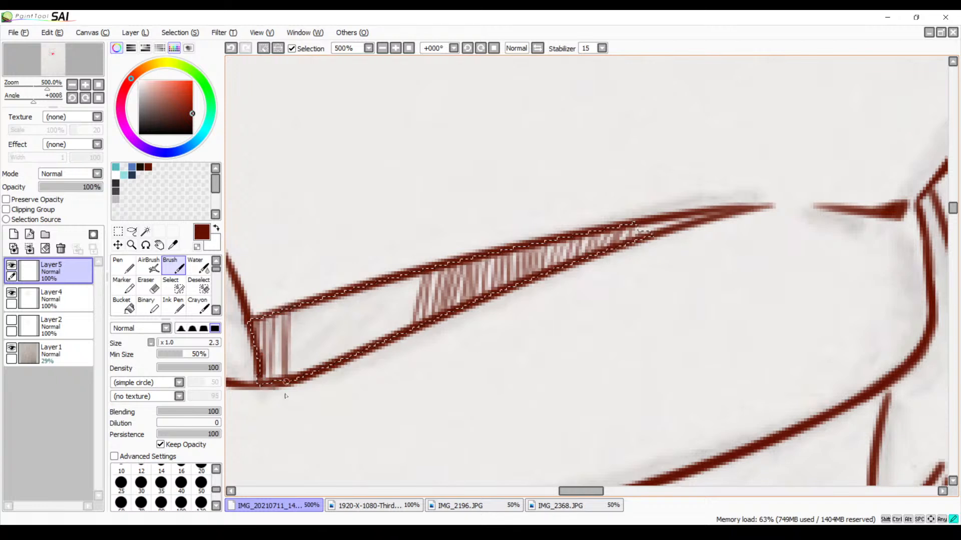
# Close the gap in the mouth's right section with hatching from the fang to the shaded part, redrawing one stroke
pyautogui.moveTo(298, 303); pyautogui.dragTo(294, 344)
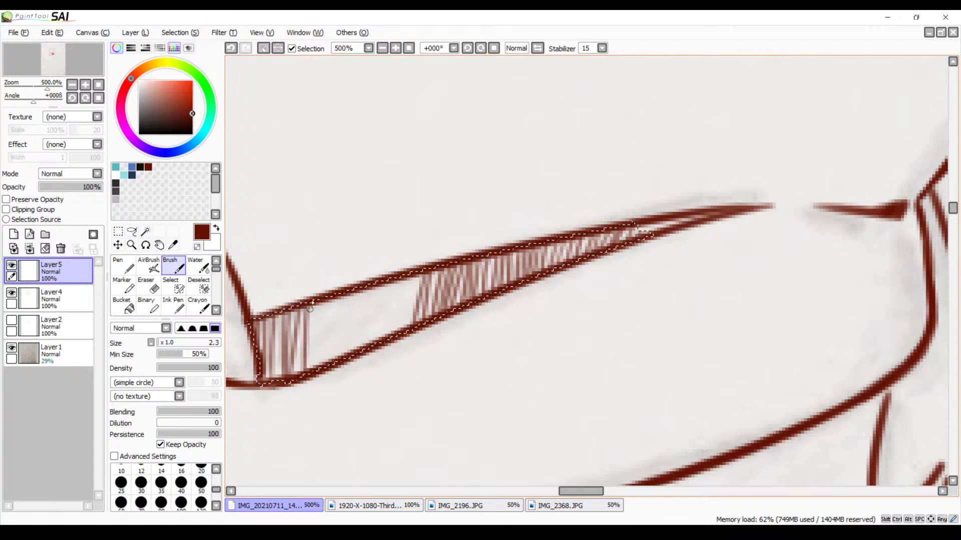
pyautogui.moveTo(329, 296); pyautogui.dragTo(325, 363)
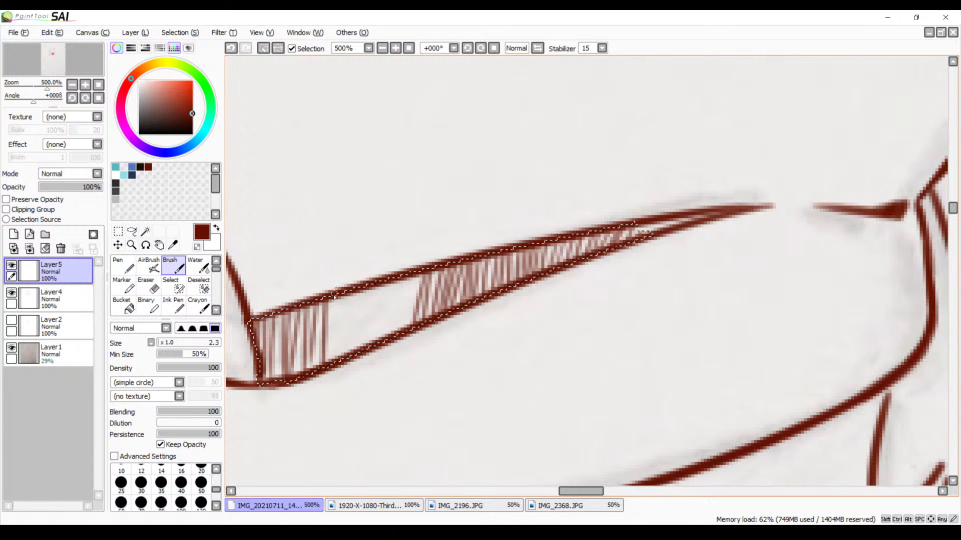
pyautogui.hotkey('ctrl', 'z')
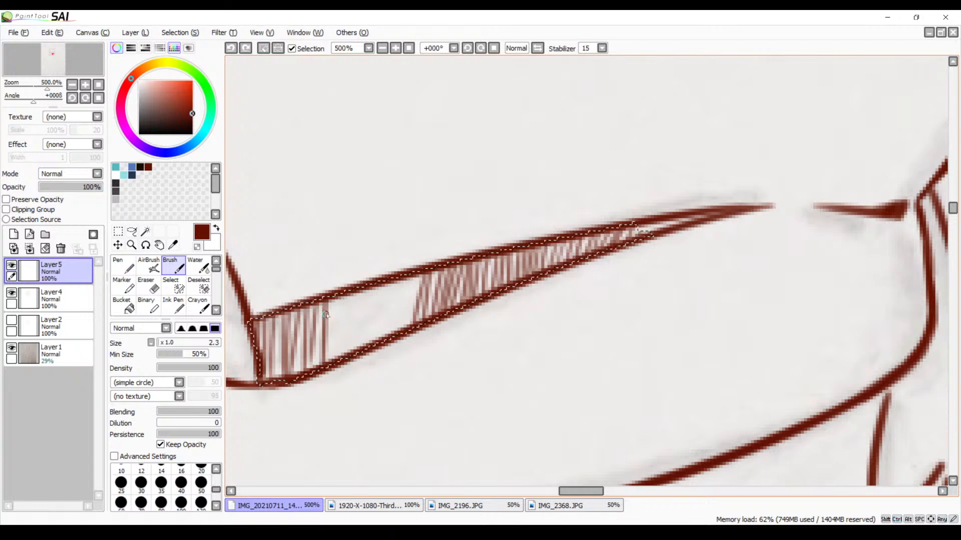
pyautogui.moveTo(326, 300)
pyautogui.mouseDown()
pyautogui.moveTo(321, 367)
pyautogui.moveTo(347, 301)
pyautogui.mouseUp()
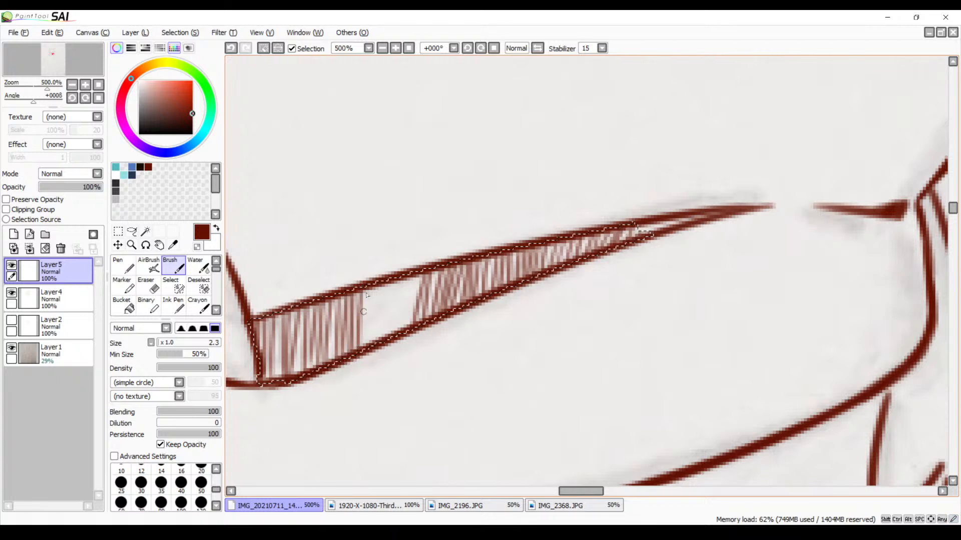
pyautogui.moveTo(379, 300); pyautogui.dragTo(401, 346)
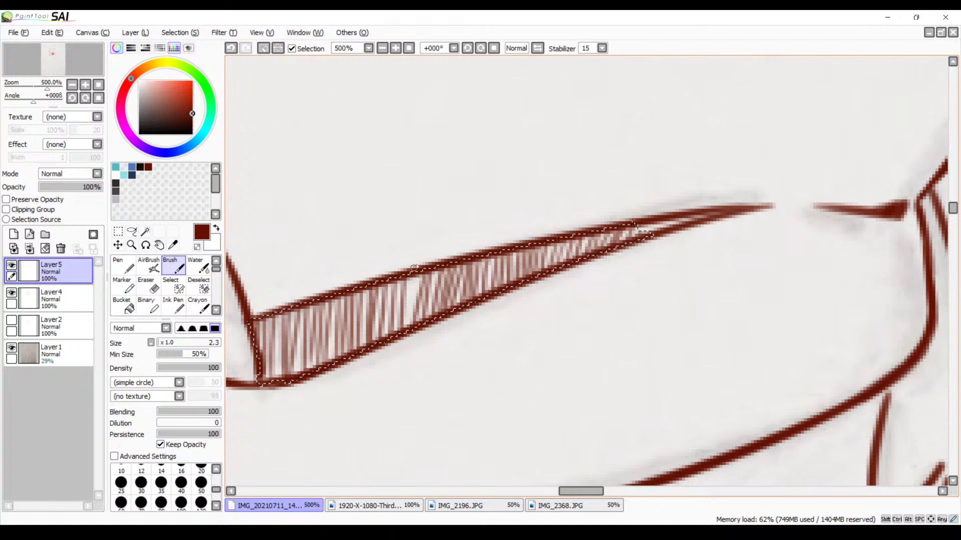
# Hatch the small mouth section left of the fang, clear the selection, and fill its narrow upper-left tip
pyautogui.moveTo(382, 295); pyautogui.dragTo(585, 322)
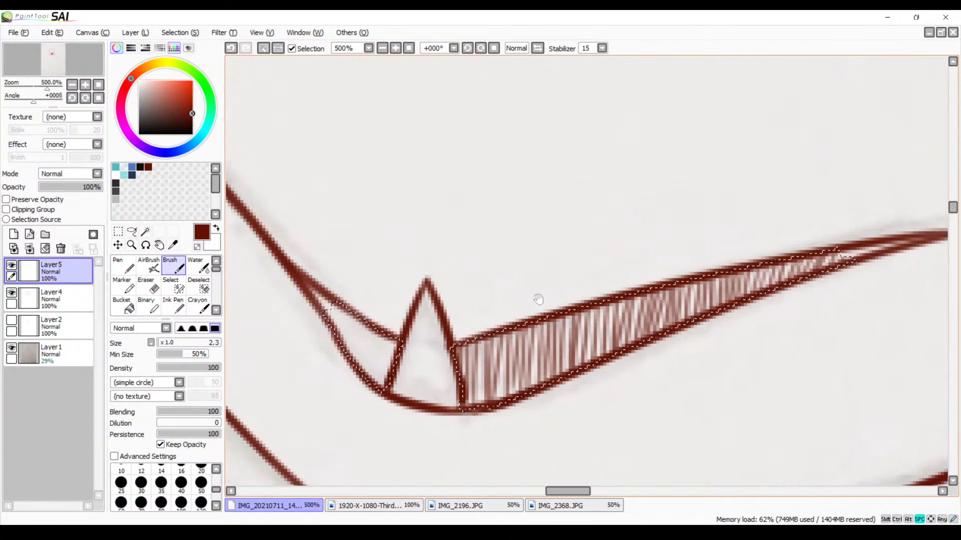
pyautogui.moveTo(556, 276); pyautogui.dragTo(457, 300)
pyautogui.moveTo(322, 340); pyautogui.dragTo(414, 308)
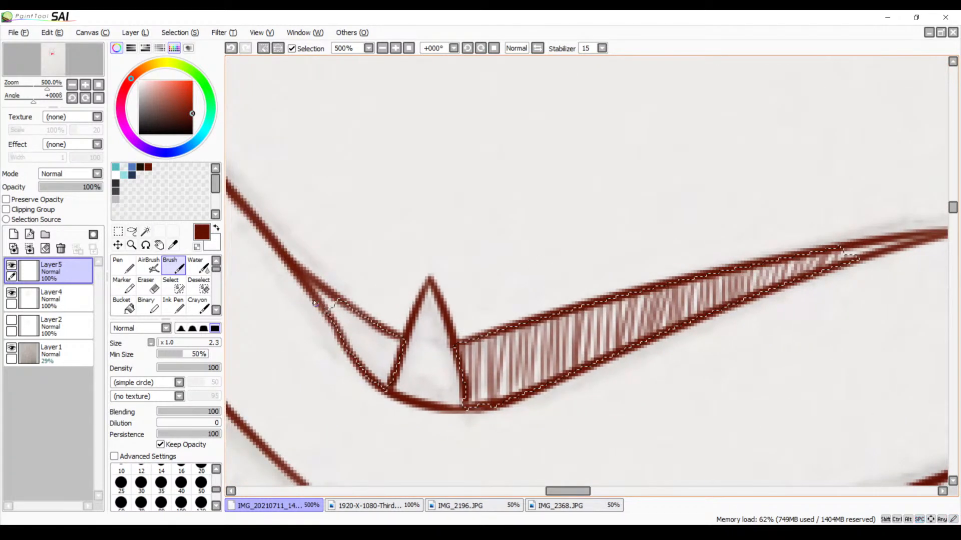
pyautogui.moveTo(347, 320)
pyautogui.mouseDown()
pyautogui.moveTo(350, 352)
pyautogui.moveTo(369, 376)
pyautogui.mouseUp()
pyautogui.moveTo(374, 328)
pyautogui.mouseDown()
pyautogui.moveTo(378, 375)
pyautogui.moveTo(391, 381)
pyautogui.mouseUp()
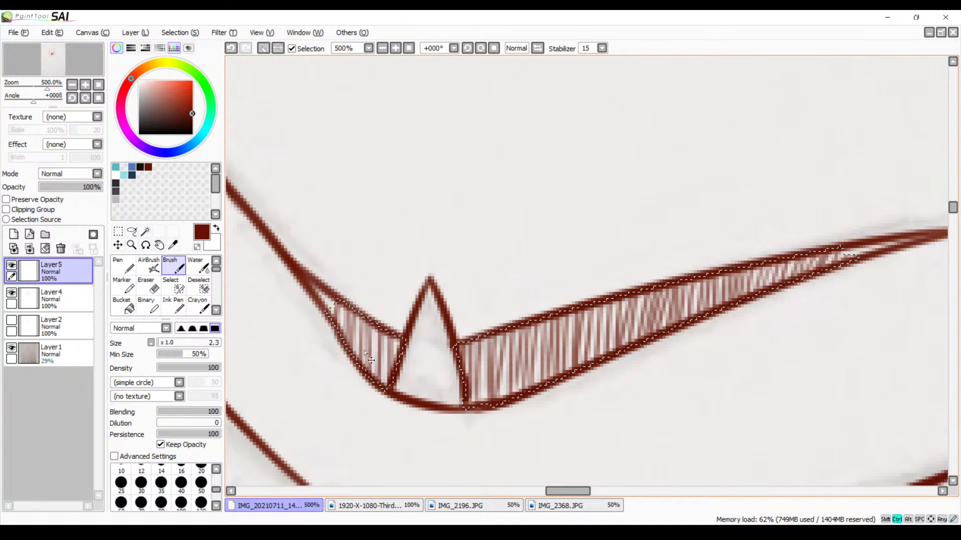
pyautogui.hotkey('ctrl', 'd')
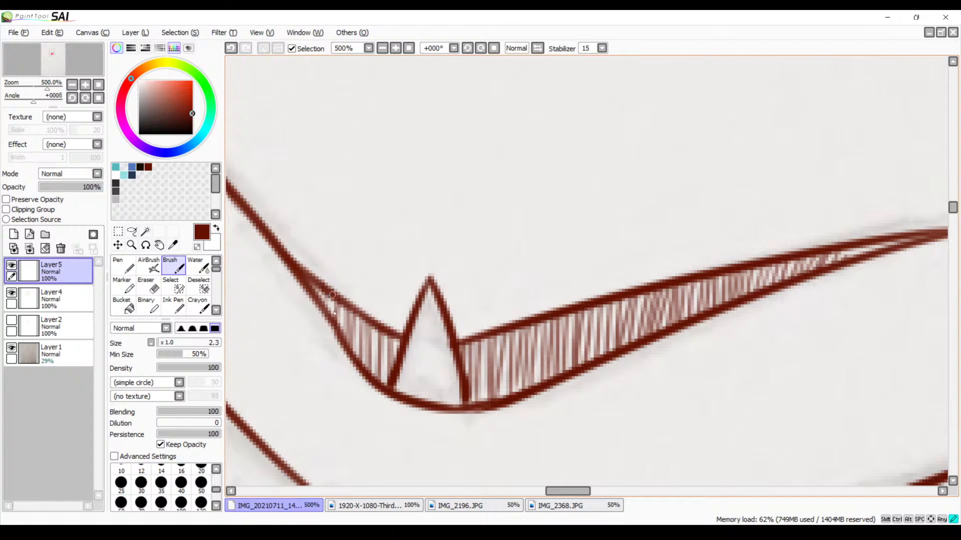
pyautogui.moveTo(332, 295); pyautogui.dragTo(328, 312)
pyautogui.moveTo(567, 320); pyautogui.dragTo(371, 335)
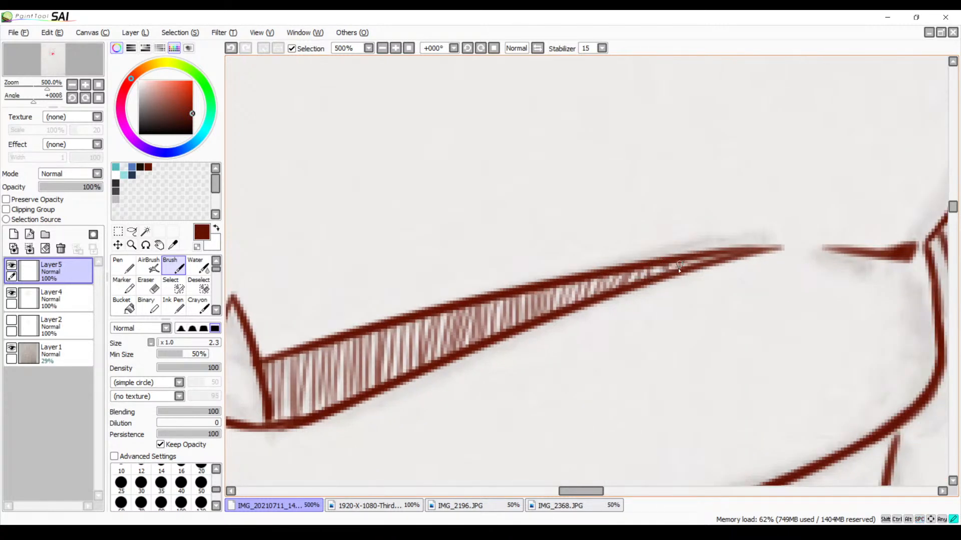
# Add a final hatching stroke at the mouth's narrow right end
pyautogui.moveTo(657, 264); pyautogui.dragTo(650, 279)
pyautogui.click(383, 48)
pyautogui.click(382, 48)
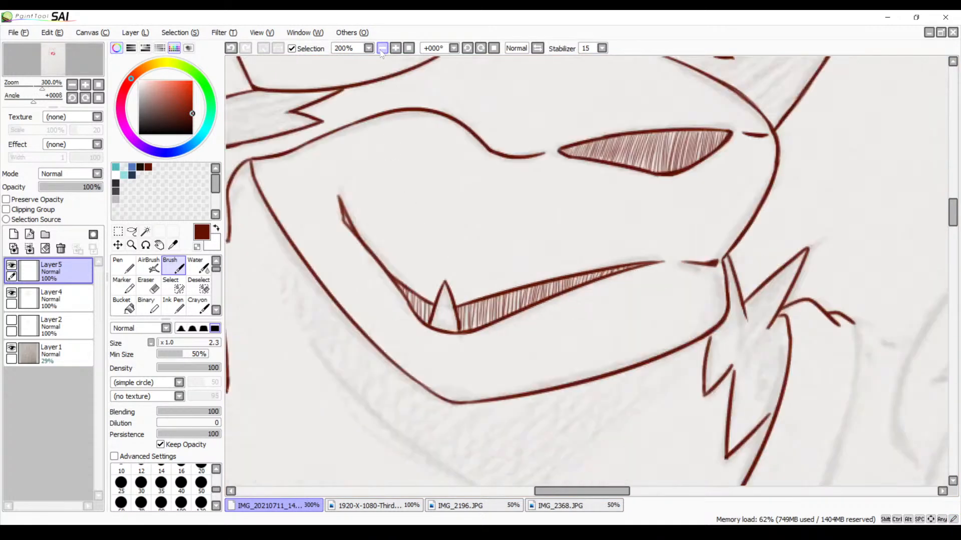
pyautogui.click(382, 48)
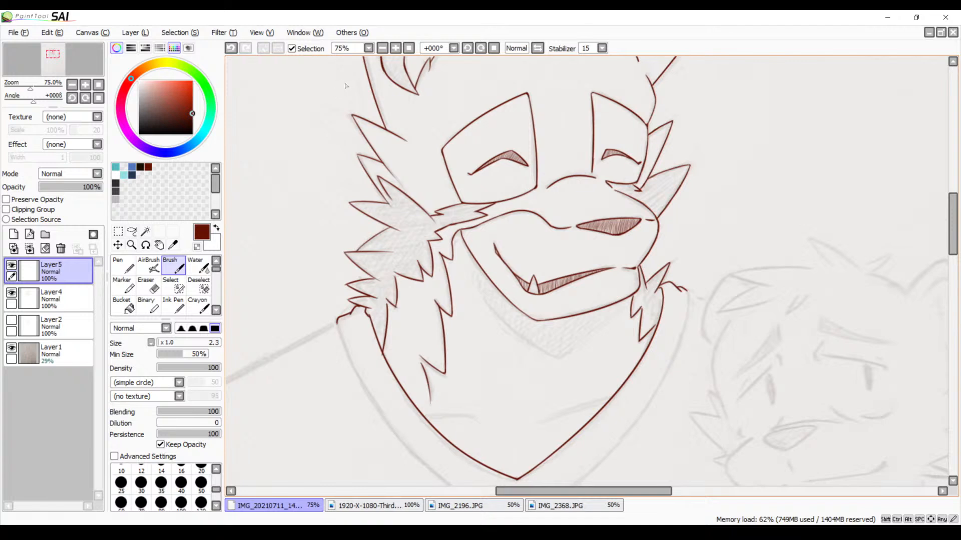
# Examine the mouth's upper-left corner and the outlines of the left cheek fur for gaps
pyautogui.click(396, 48)
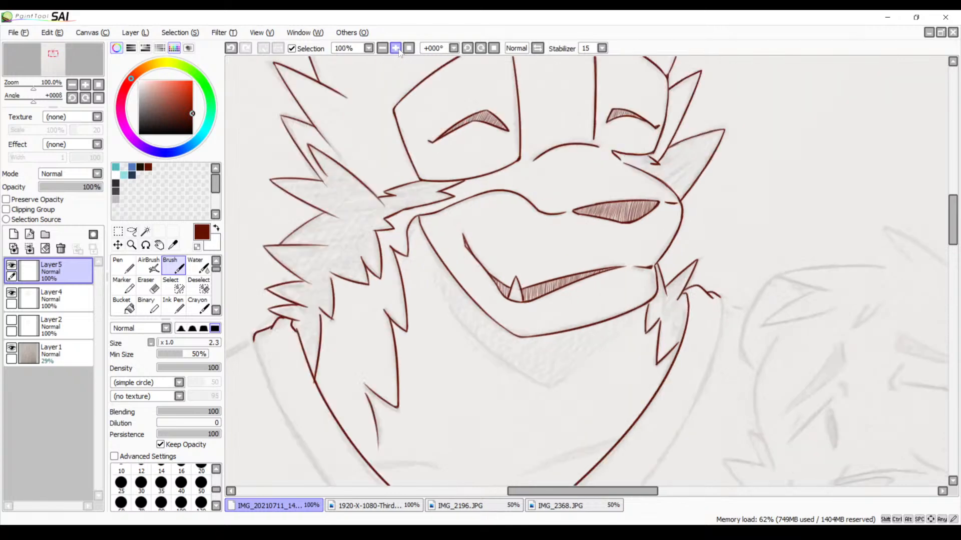
pyautogui.click(395, 48)
pyautogui.click(396, 48)
pyautogui.moveTo(307, 168); pyautogui.dragTo(480, 195)
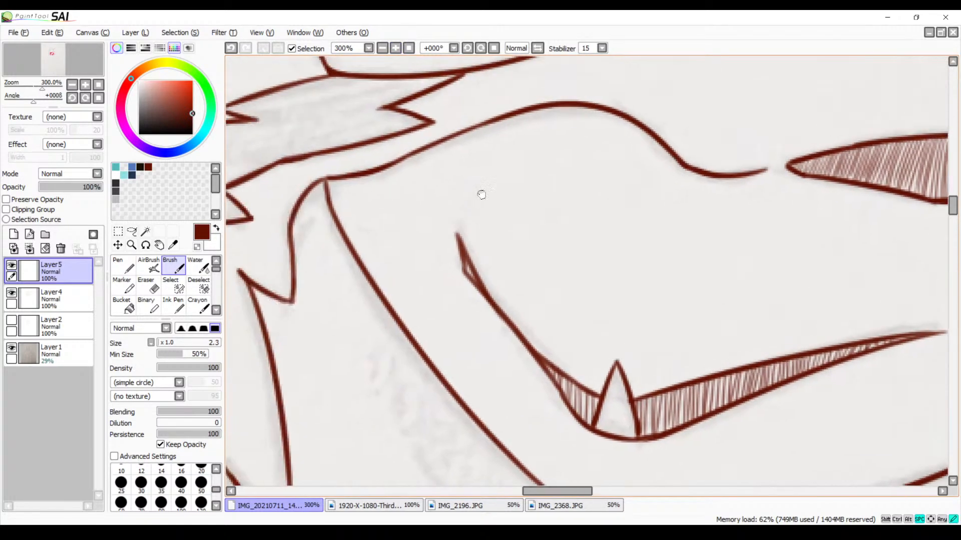
pyautogui.click(395, 48)
pyautogui.moveTo(330, 271)
pyautogui.mouseDown()
pyautogui.moveTo(404, 195)
pyautogui.moveTo(431, 205)
pyautogui.mouseUp()
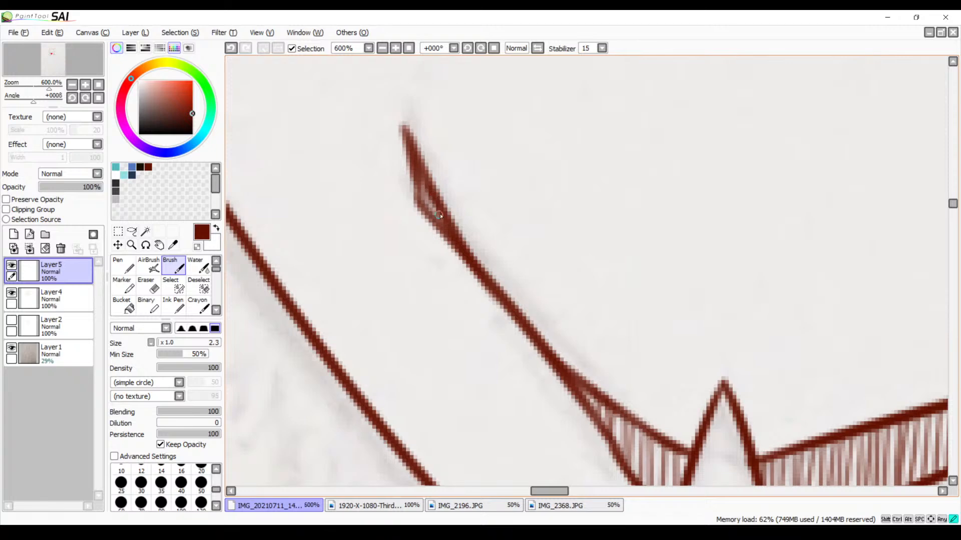
pyautogui.moveTo(355, 178)
pyautogui.mouseDown()
pyautogui.moveTo(467, 217)
pyautogui.moveTo(564, 296)
pyautogui.moveTo(630, 242)
pyautogui.moveTo(650, 268)
pyautogui.moveTo(681, 221)
pyautogui.moveTo(673, 228)
pyautogui.mouseUp()
pyautogui.moveTo(466, 236); pyautogui.dragTo(519, 245)
pyautogui.moveTo(589, 310)
pyautogui.mouseDown()
pyautogui.moveTo(538, 176)
pyautogui.moveTo(545, 269)
pyautogui.moveTo(467, 294)
pyautogui.moveTo(519, 182)
pyautogui.mouseUp()
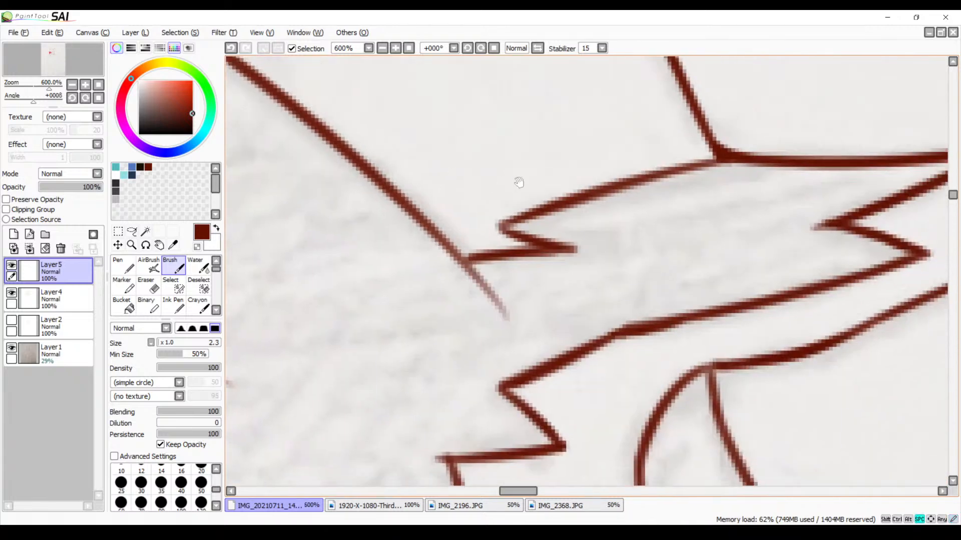
pyautogui.click(395, 48)
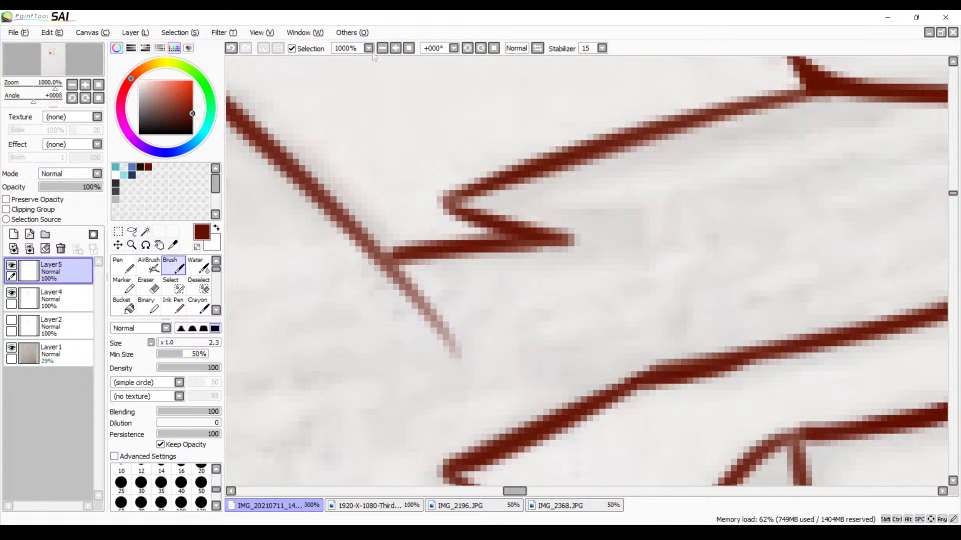
pyautogui.click(382, 49)
pyautogui.click(382, 48)
pyautogui.click(382, 48)
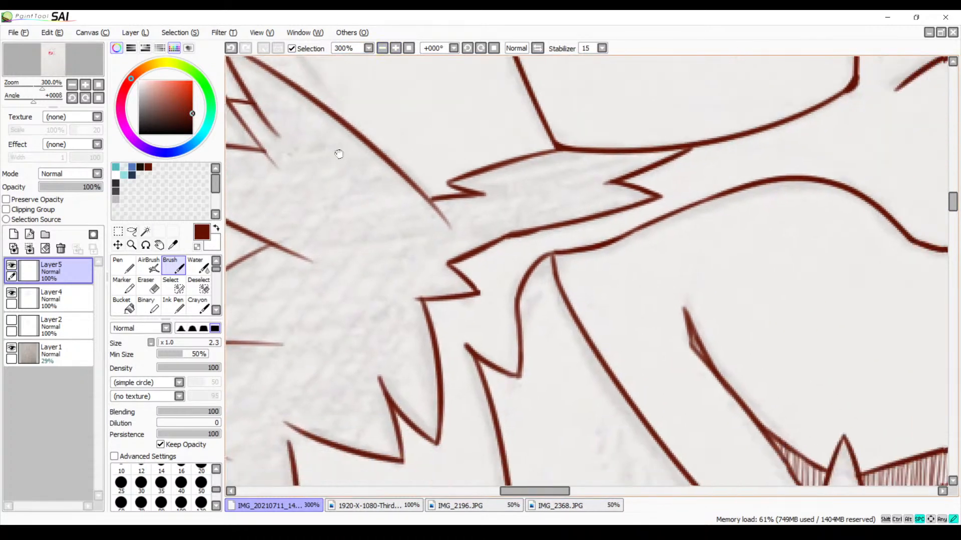
pyautogui.click(383, 48)
pyautogui.moveTo(377, 235); pyautogui.dragTo(634, 100)
pyautogui.moveTo(548, 219); pyautogui.dragTo(623, 57)
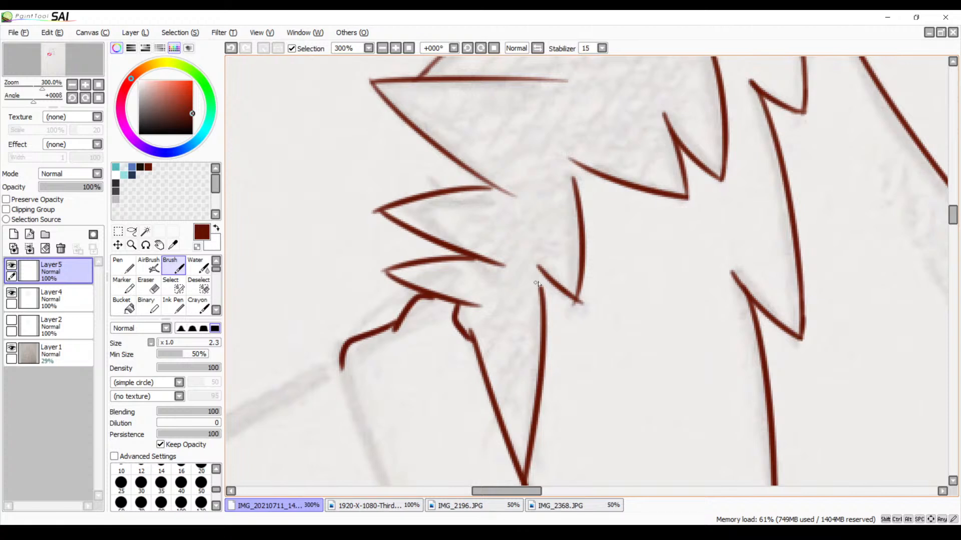
# Join the lowest long cheek fur line to the spike tip above it with a short Brush stroke, redrawing it as needed
pyautogui.moveTo(540, 276); pyautogui.dragTo(546, 316)
pyautogui.hotkey('ctrl', 'z')
pyautogui.moveTo(537, 269); pyautogui.dragTo(546, 300)
pyautogui.hotkey('ctrl', 'z')
pyautogui.moveTo(551, 230); pyautogui.dragTo(525, 301)
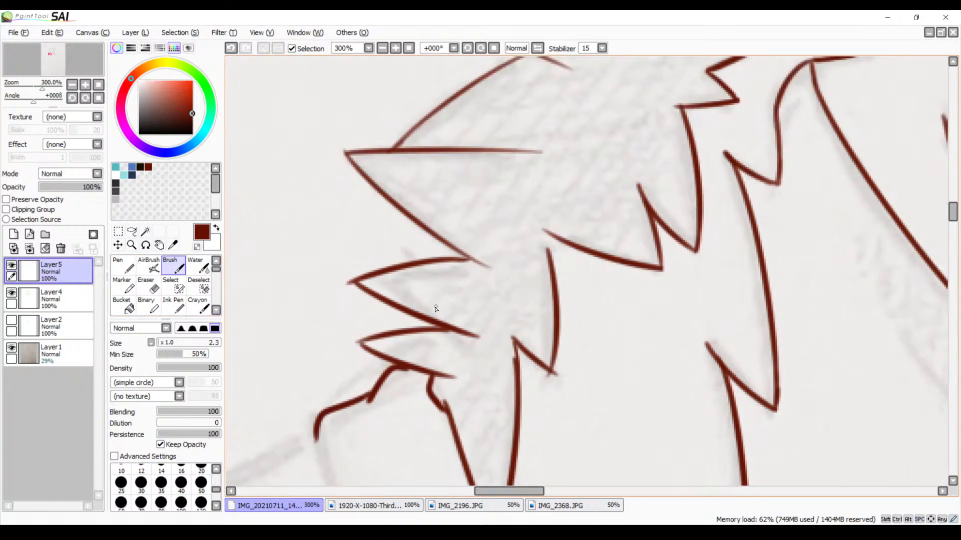
# Try to select the left cheek fur area on Layer5 with the Magic Wand, and clear the selection
pyautogui.click(145, 231)
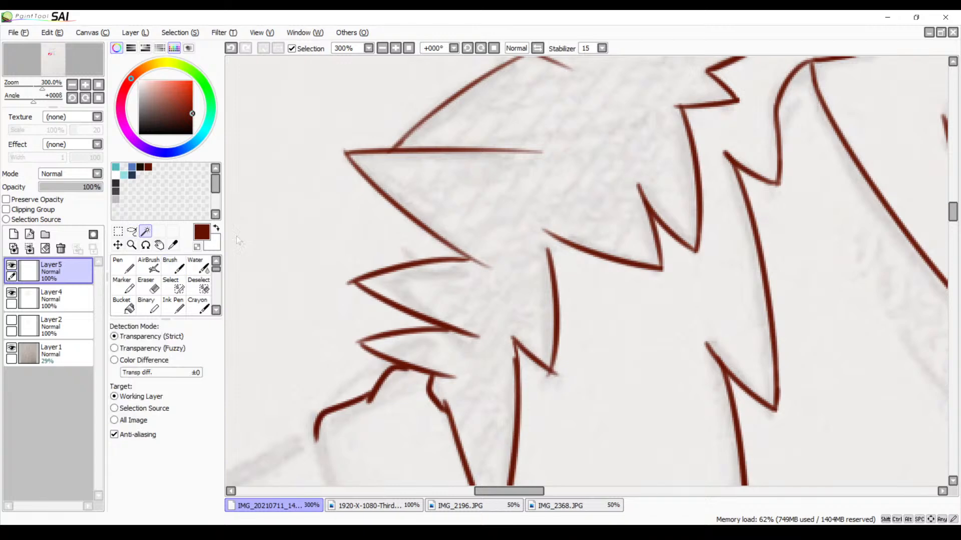
pyautogui.click(485, 218)
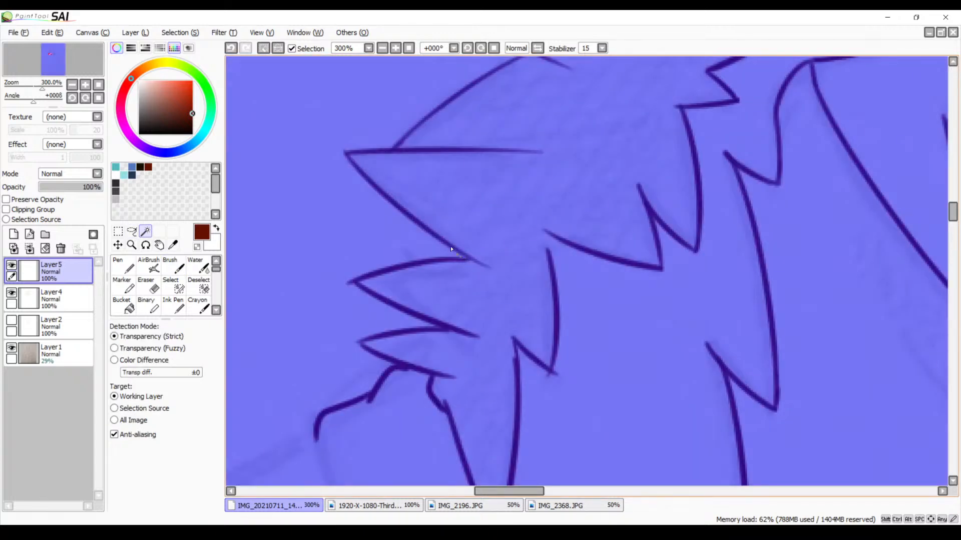
pyautogui.hotkey('ctrl', 'd')
pyautogui.moveTo(551, 260)
pyautogui.mouseDown()
pyautogui.moveTo(555, 185)
pyautogui.moveTo(508, 240)
pyautogui.moveTo(516, 236)
pyautogui.mouseUp()
# Set the Brush size to 3.5 and close the gap between the curved fur line and the spike tip above it
pyautogui.press('b')
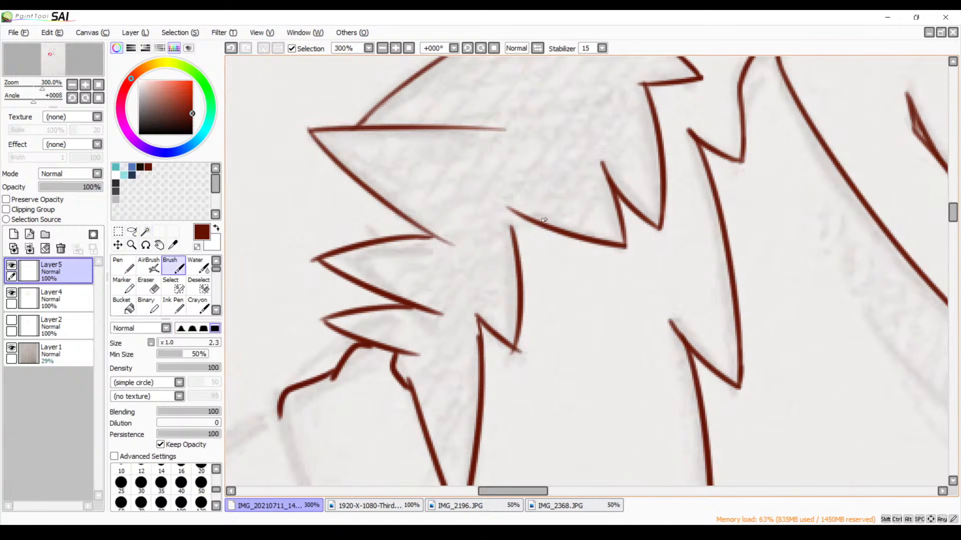
pyautogui.click(395, 49)
pyautogui.click(395, 49)
pyautogui.click(396, 48)
pyautogui.moveTo(424, 184); pyautogui.dragTo(453, 216)
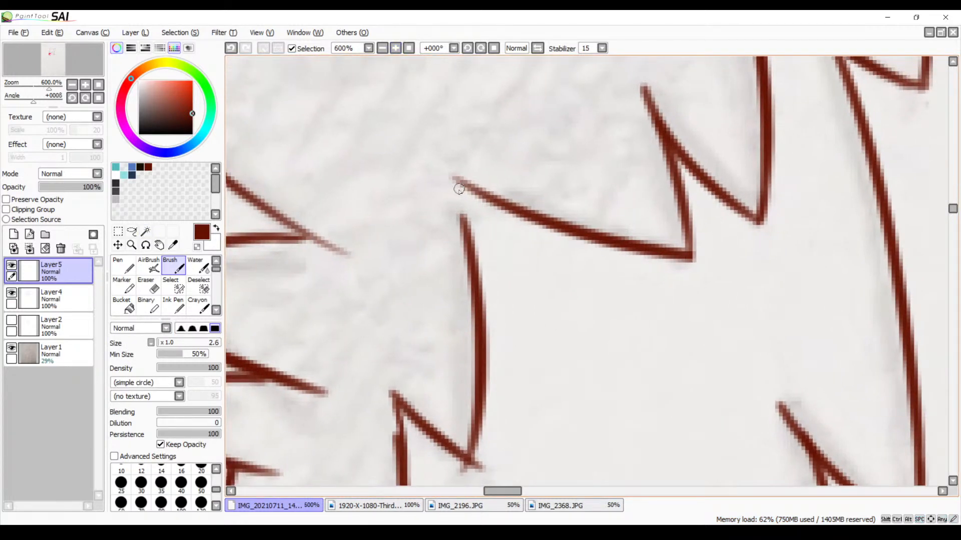
pyautogui.press(']')
pyautogui.press(']')
pyautogui.moveTo(456, 179); pyautogui.dragTo(467, 234)
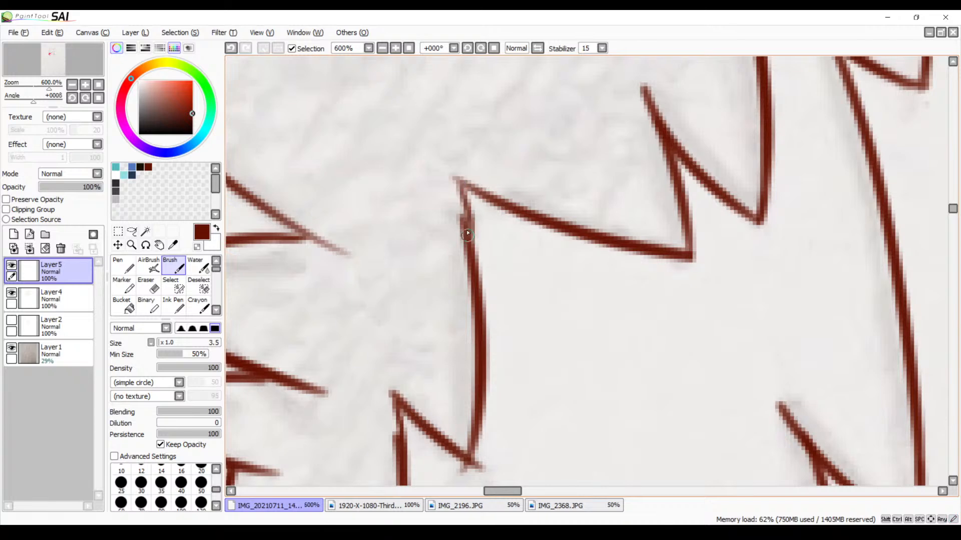
# Retry the Magic Wand on the upper part of the left cheek fur on Layer5, and clear the selection
pyautogui.moveTo(564, 129)
pyautogui.mouseDown()
pyautogui.moveTo(454, 295)
pyautogui.moveTo(514, 242)
pyautogui.moveTo(489, 344)
pyautogui.moveTo(421, 361)
pyautogui.moveTo(310, 357)
pyautogui.moveTo(664, 252)
pyautogui.mouseUp()
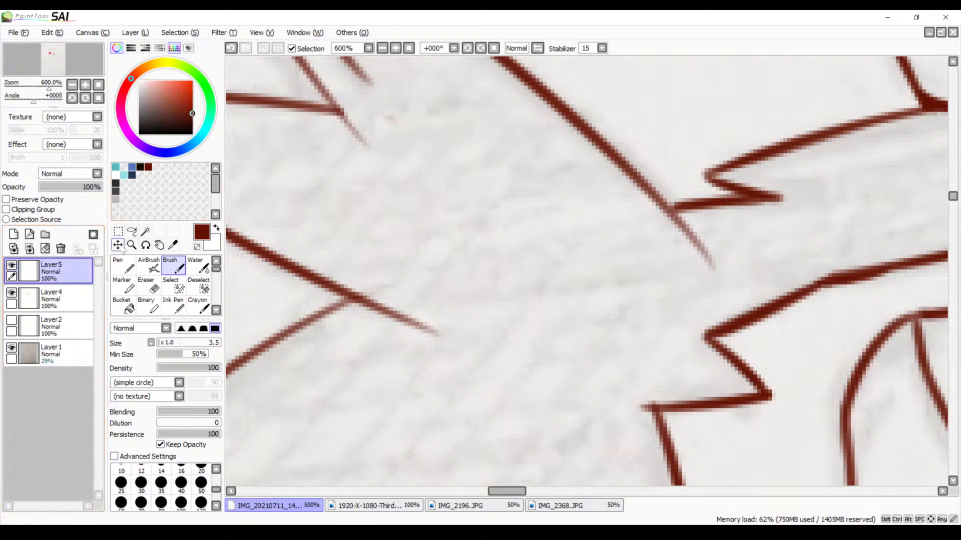
pyautogui.click(145, 232)
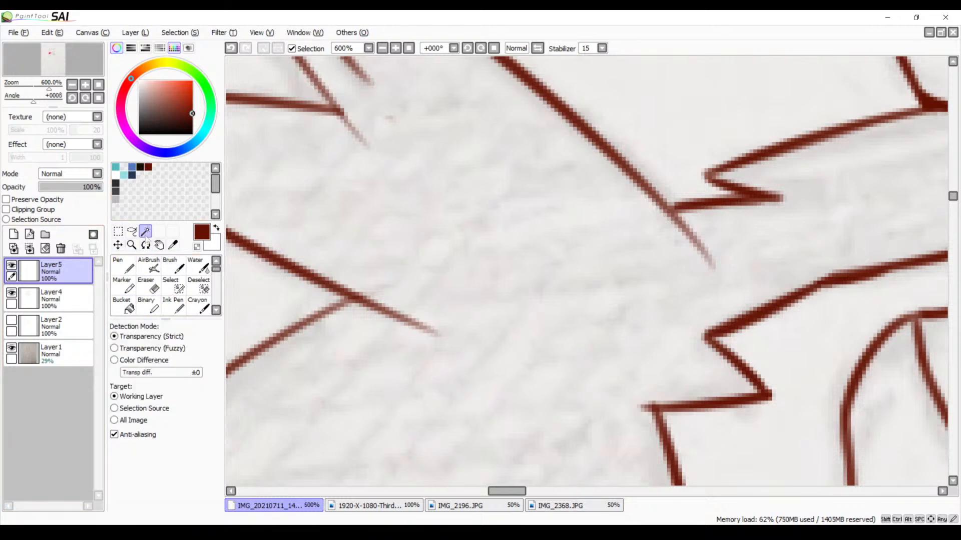
pyautogui.click(423, 246)
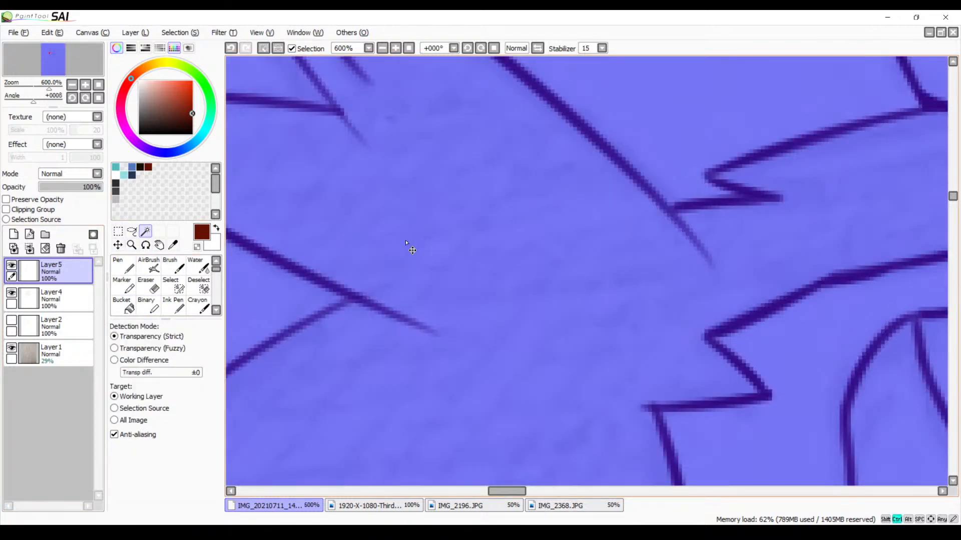
pyautogui.hotkey('ctrl', 'd')
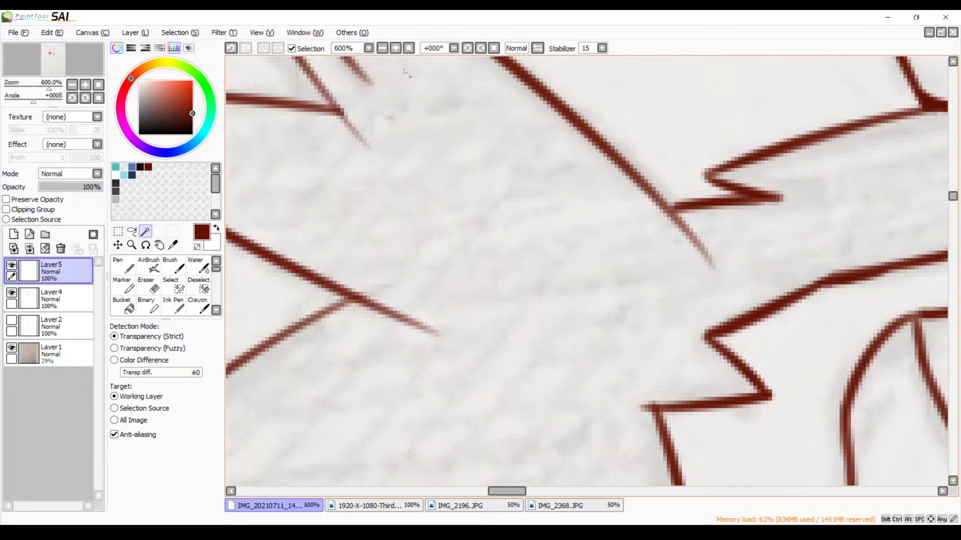
pyautogui.scroll(-5, 514, 254)
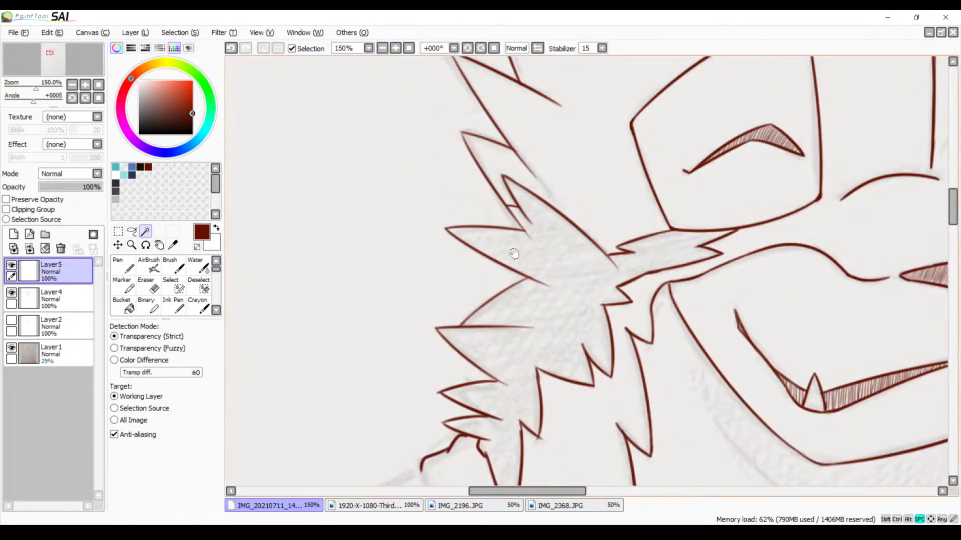
pyautogui.moveTo(513, 254); pyautogui.dragTo(489, 178)
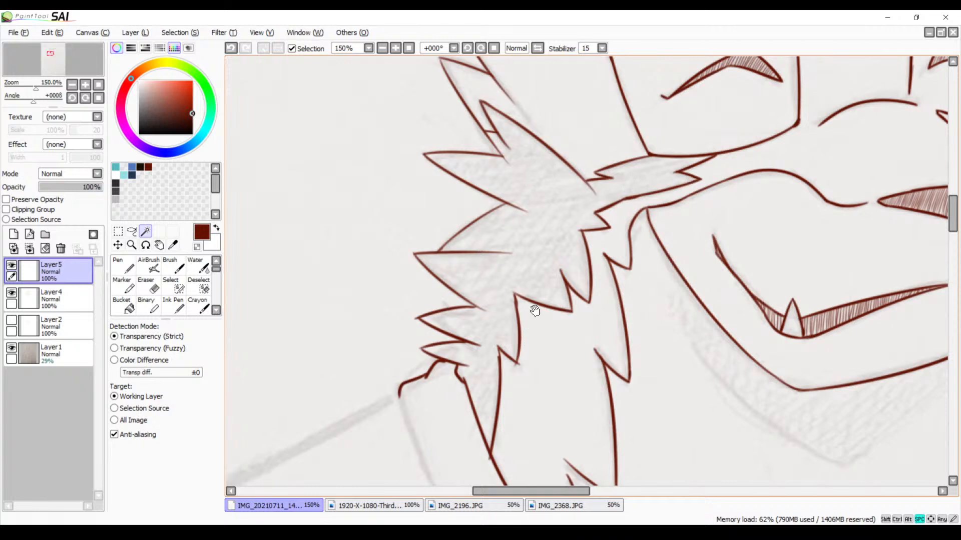
# Make Layer4 active, test a Magic Wand selection inside the left cheek fur, and clear it
pyautogui.moveTo(561, 291); pyautogui.dragTo(524, 292)
pyautogui.click(70, 299)
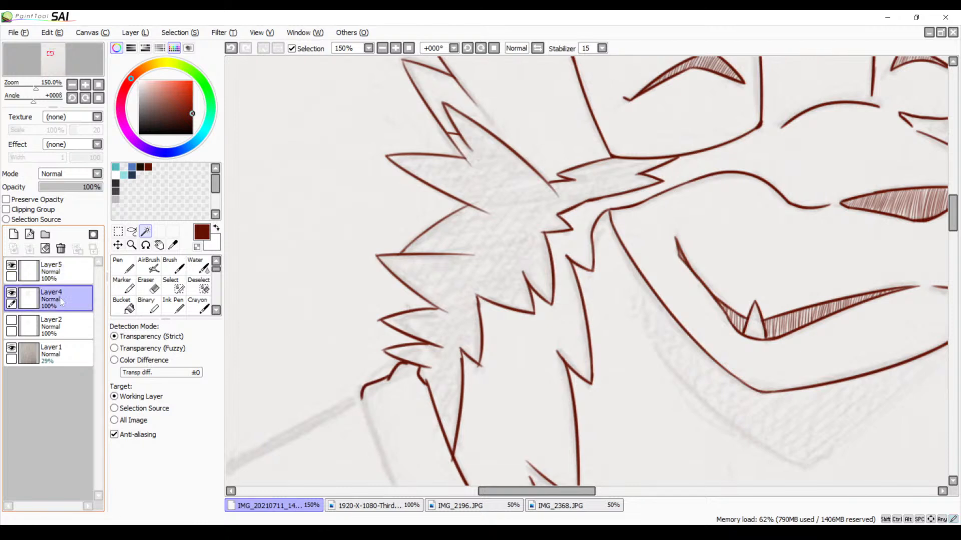
pyautogui.click(495, 254)
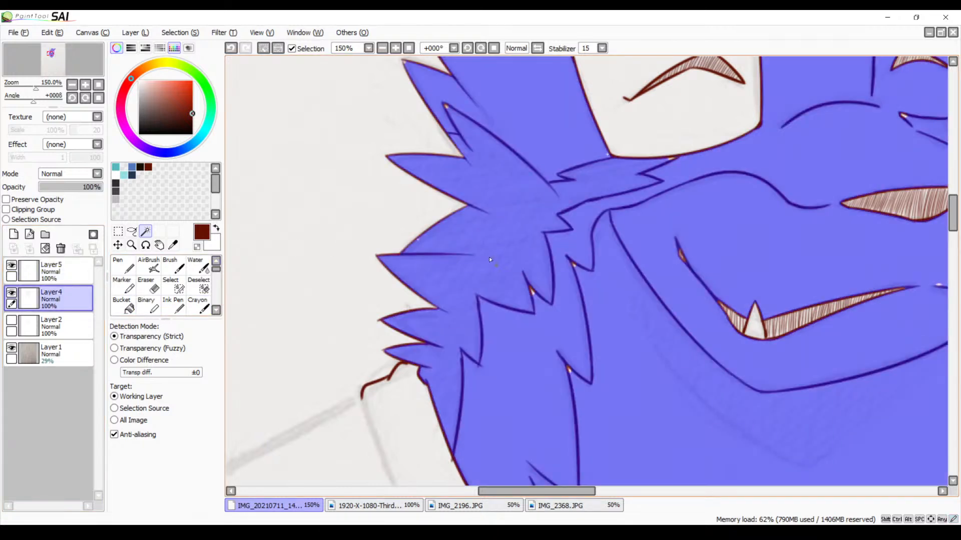
pyautogui.moveTo(488, 259)
pyautogui.mouseDown()
pyautogui.moveTo(457, 215)
pyautogui.moveTo(395, 283)
pyautogui.mouseUp()
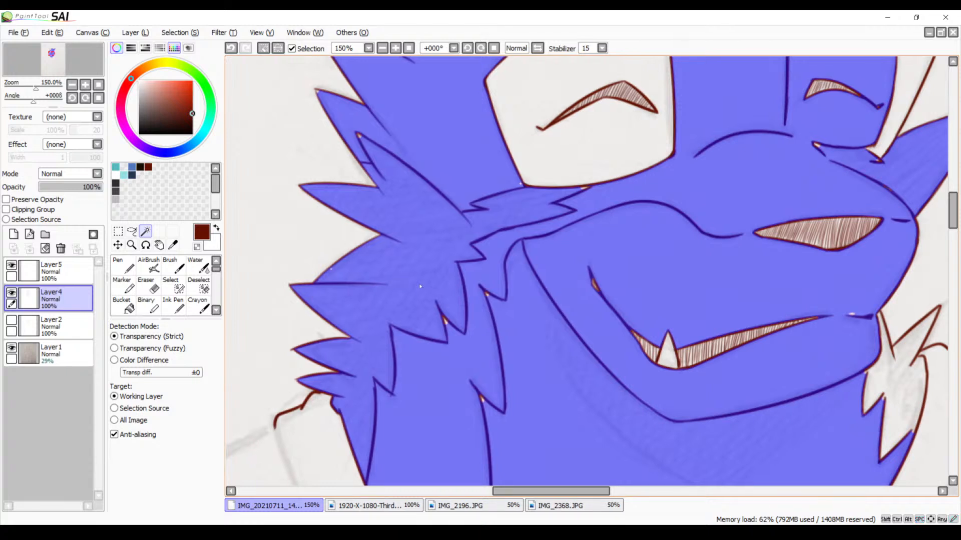
pyautogui.press('ctrl')
pyautogui.hotkey('ctrl', 'd')
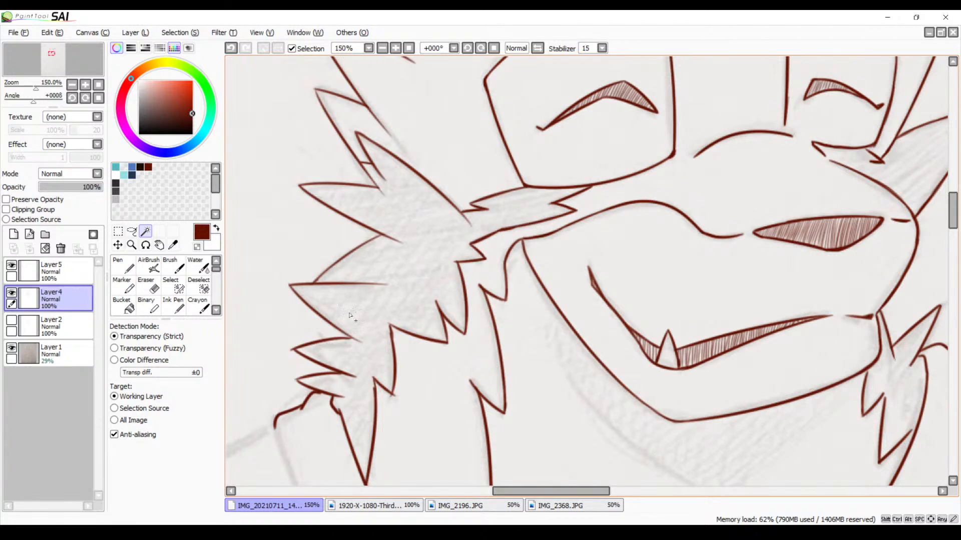
pyautogui.moveTo(370, 258); pyautogui.dragTo(350, 255)
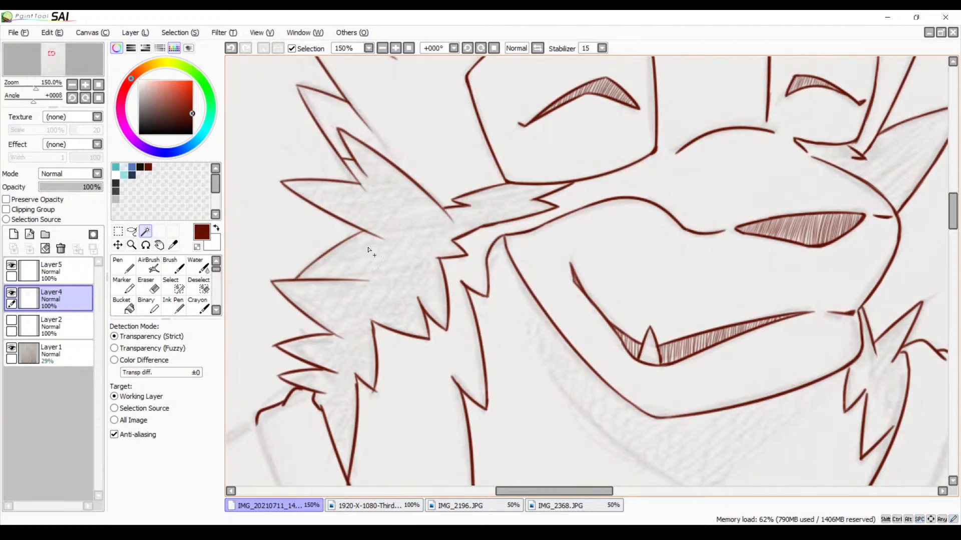
pyautogui.click(382, 48)
pyautogui.click(383, 48)
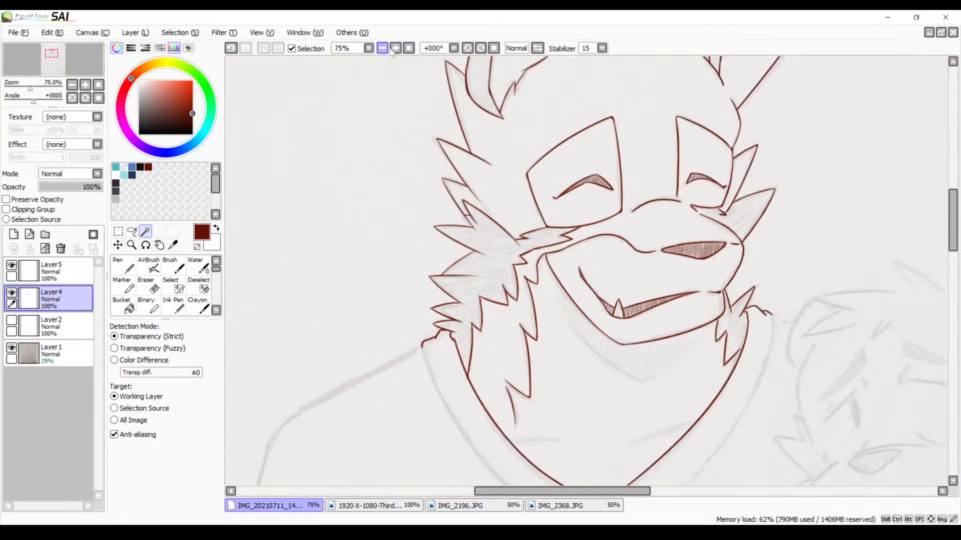
pyautogui.click(395, 49)
pyautogui.click(408, 49)
pyautogui.click(397, 49)
pyautogui.click(398, 49)
pyautogui.click(397, 50)
pyautogui.click(397, 50)
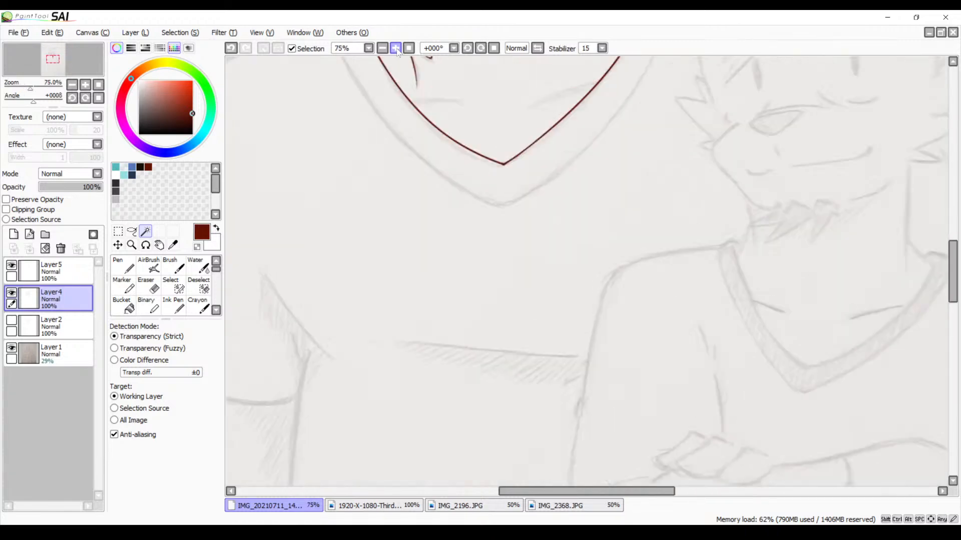
pyautogui.click(397, 50)
pyautogui.click(397, 49)
pyautogui.click(397, 50)
pyautogui.moveTo(376, 159)
pyautogui.mouseDown()
pyautogui.moveTo(435, 285)
pyautogui.moveTo(474, 317)
pyautogui.moveTo(483, 253)
pyautogui.moveTo(533, 210)
pyautogui.moveTo(512, 271)
pyautogui.moveTo(534, 314)
pyautogui.mouseUp()
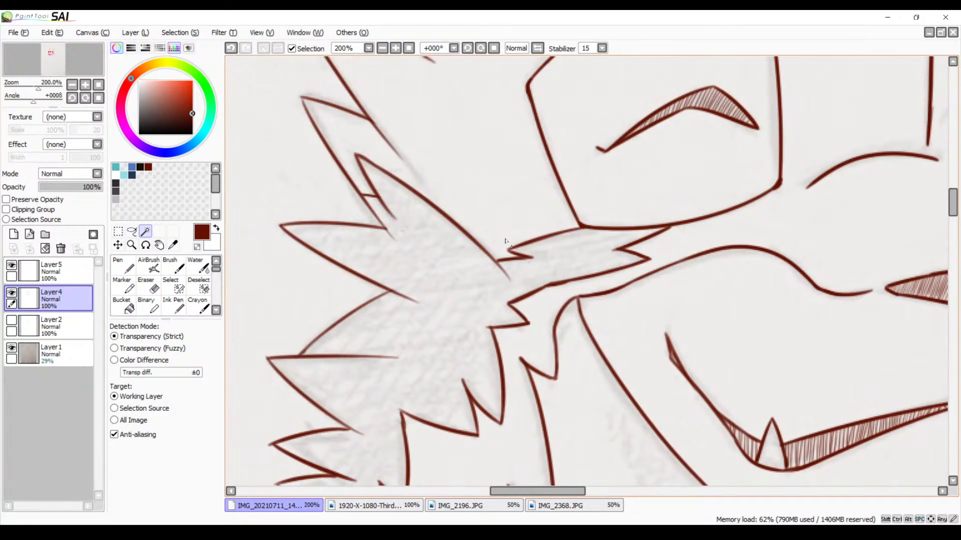
# Touch up the joined spike tip in the lower cheek fur with a short Brush stroke on Layer4
pyautogui.press('b')
pyautogui.moveTo(584, 279); pyautogui.dragTo(532, 245)
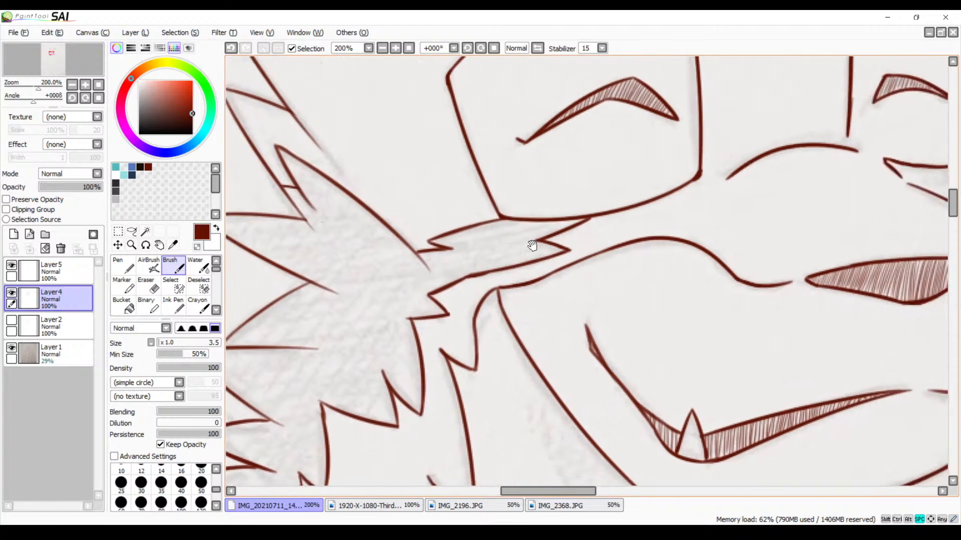
pyautogui.click(395, 48)
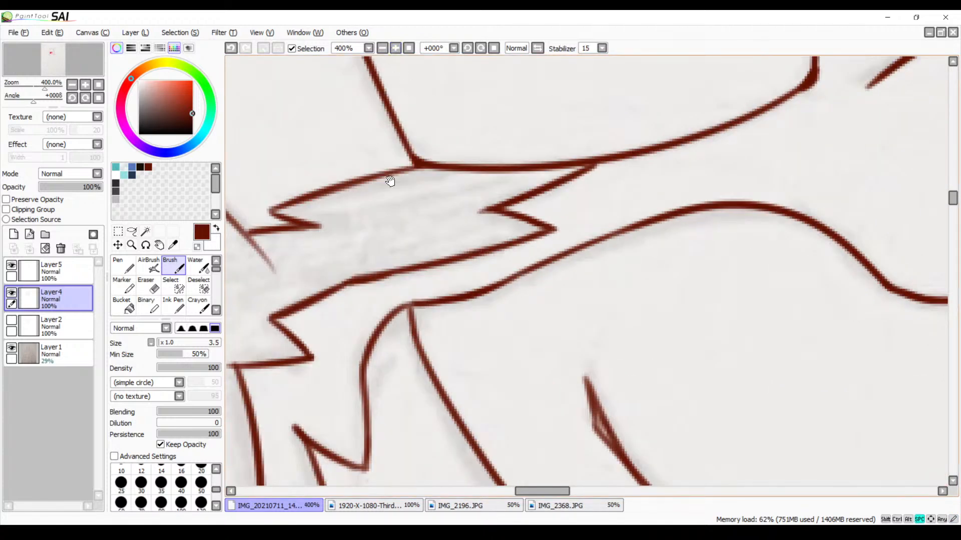
pyautogui.moveTo(388, 179)
pyautogui.mouseDown()
pyautogui.moveTo(551, 148)
pyautogui.moveTo(609, 167)
pyautogui.mouseUp()
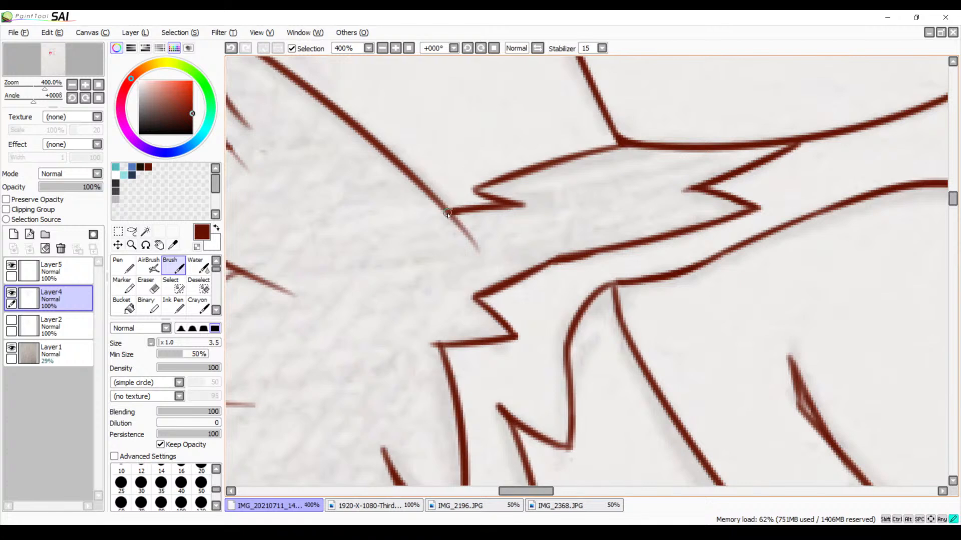
pyautogui.moveTo(539, 288); pyautogui.dragTo(626, 156)
pyautogui.moveTo(506, 381); pyautogui.dragTo(571, 170)
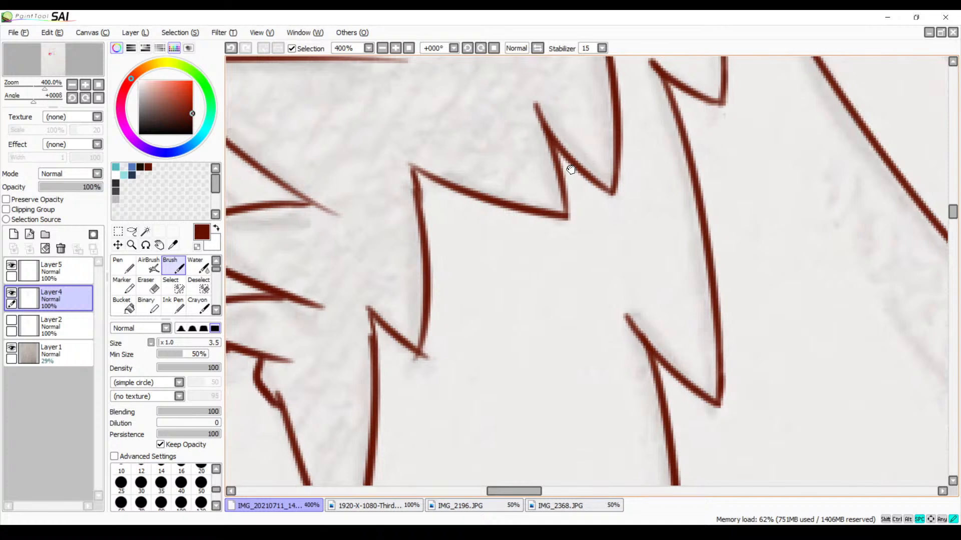
pyautogui.moveTo(418, 170)
pyautogui.mouseDown()
pyautogui.moveTo(410, 165)
pyautogui.moveTo(415, 181)
pyautogui.mouseUp()
# Retrace the pointed tip of the small fur tuft just above the collar with a short Brush stroke
pyautogui.moveTo(391, 292)
pyautogui.mouseDown()
pyautogui.moveTo(454, 208)
pyautogui.moveTo(431, 230)
pyautogui.moveTo(440, 269)
pyautogui.mouseUp()
pyautogui.moveTo(432, 222); pyautogui.dragTo(441, 258)
pyautogui.moveTo(426, 303)
pyautogui.mouseDown()
pyautogui.moveTo(480, 191)
pyautogui.moveTo(506, 190)
pyautogui.mouseUp()
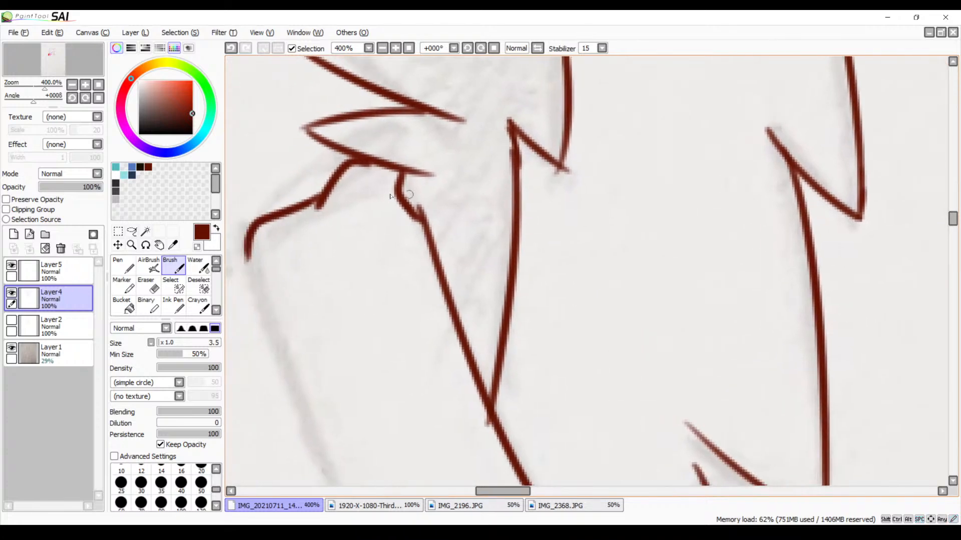
pyautogui.moveTo(307, 128); pyautogui.dragTo(331, 144)
pyautogui.moveTo(440, 141); pyautogui.dragTo(443, 283)
pyautogui.moveTo(497, 131)
pyautogui.mouseDown()
pyautogui.moveTo(440, 272)
pyautogui.moveTo(386, 365)
pyautogui.moveTo(394, 353)
pyautogui.moveTo(391, 402)
pyautogui.mouseUp()
pyautogui.moveTo(410, 329); pyautogui.dragTo(422, 395)
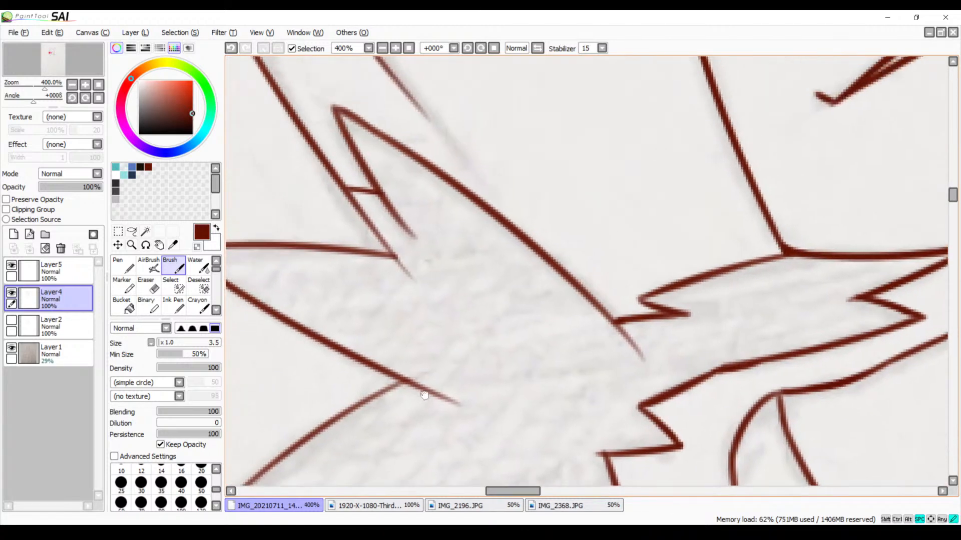
# Test Magic Wand selections on Layer4 inside the left eye patch and just below its lower corner, clearing each selection
pyautogui.moveTo(408, 351); pyautogui.dragTo(479, 346)
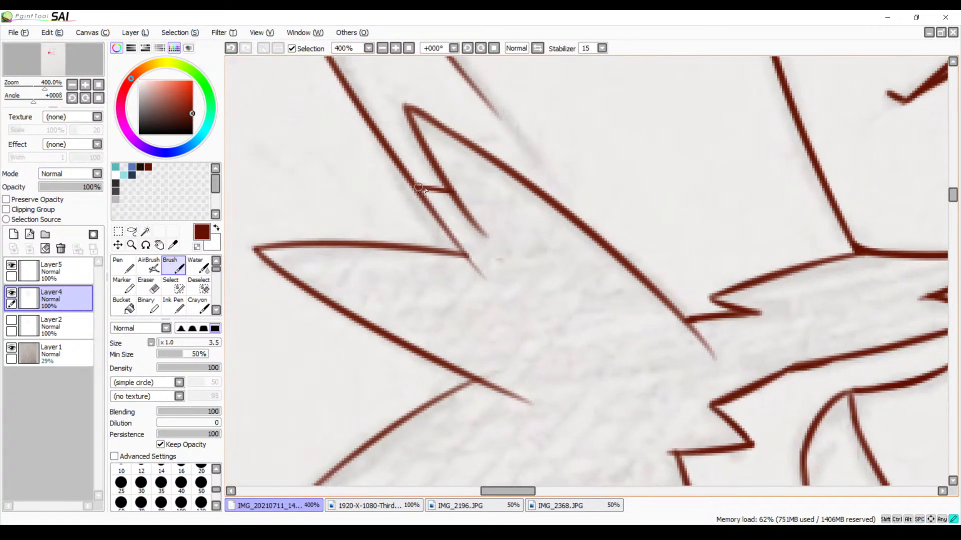
pyautogui.moveTo(631, 260); pyautogui.dragTo(471, 210)
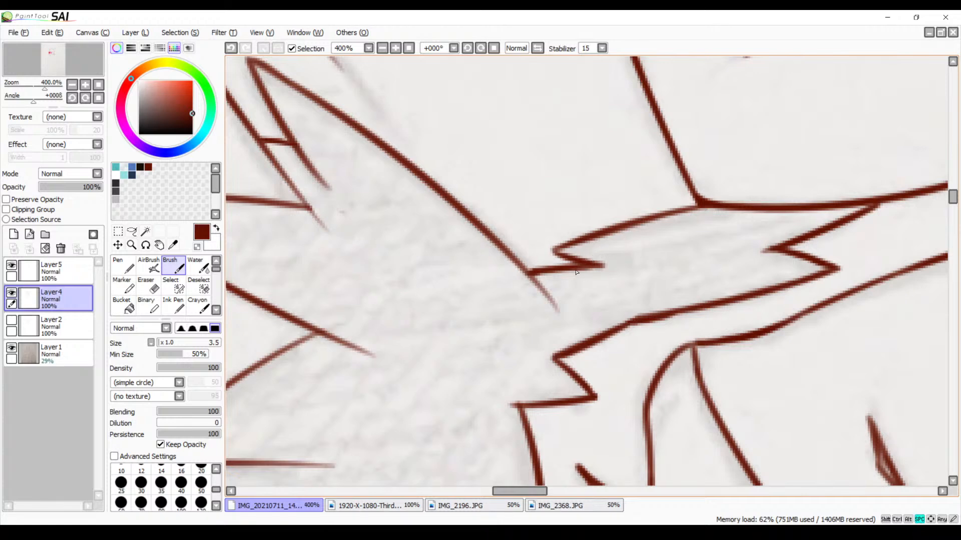
pyautogui.moveTo(547, 296); pyautogui.dragTo(708, 268)
pyautogui.moveTo(508, 210); pyautogui.dragTo(532, 260)
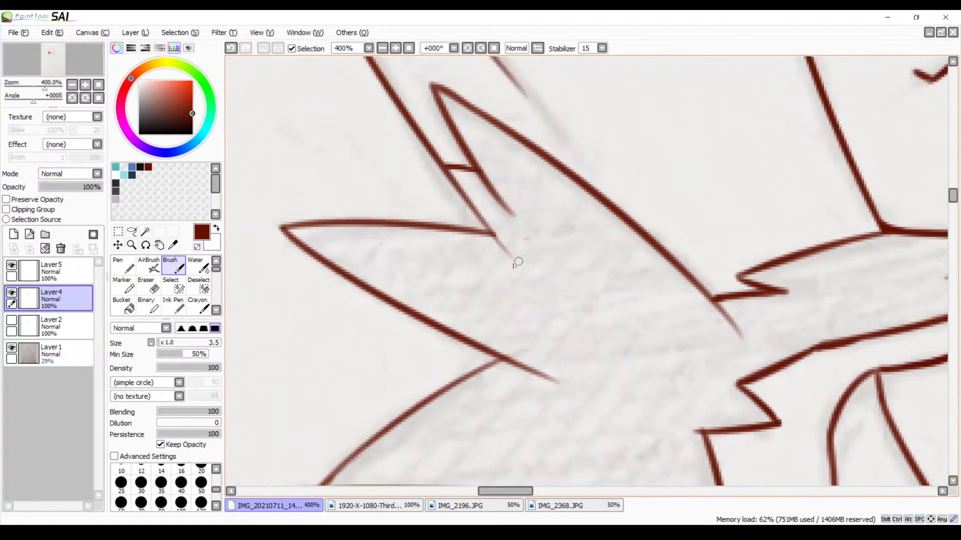
pyautogui.click(145, 231)
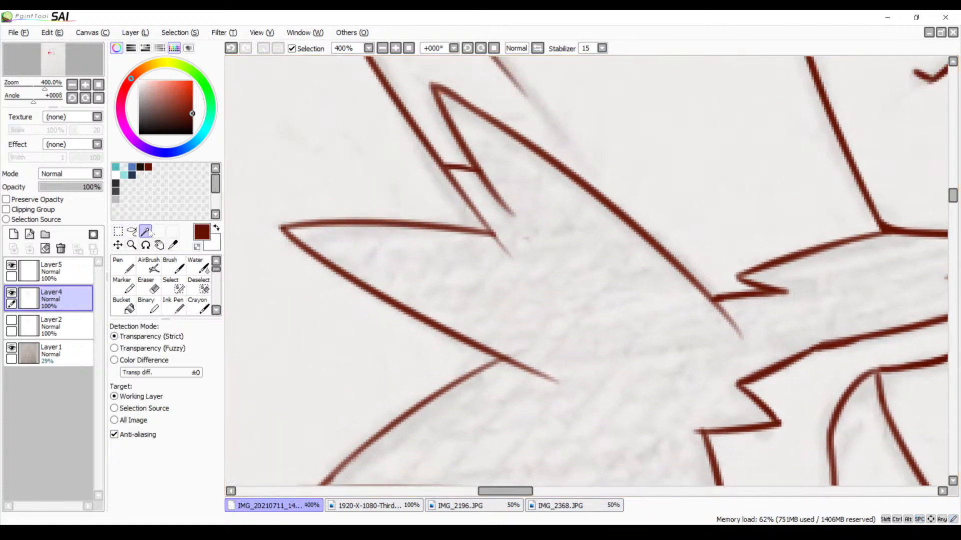
pyautogui.moveTo(646, 246); pyautogui.dragTo(427, 307)
pyautogui.click(660, 267)
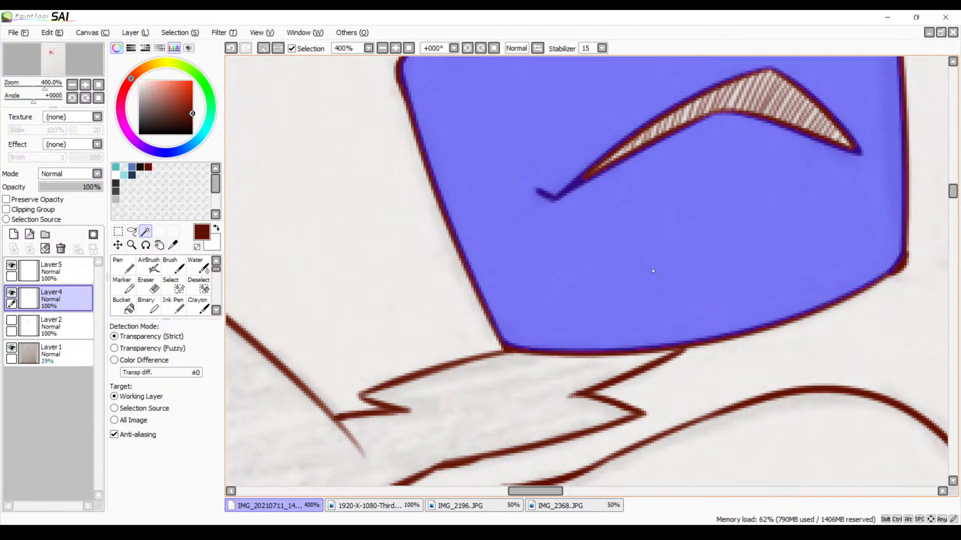
pyautogui.hotkey('ctrl', 'd')
pyautogui.click(518, 379)
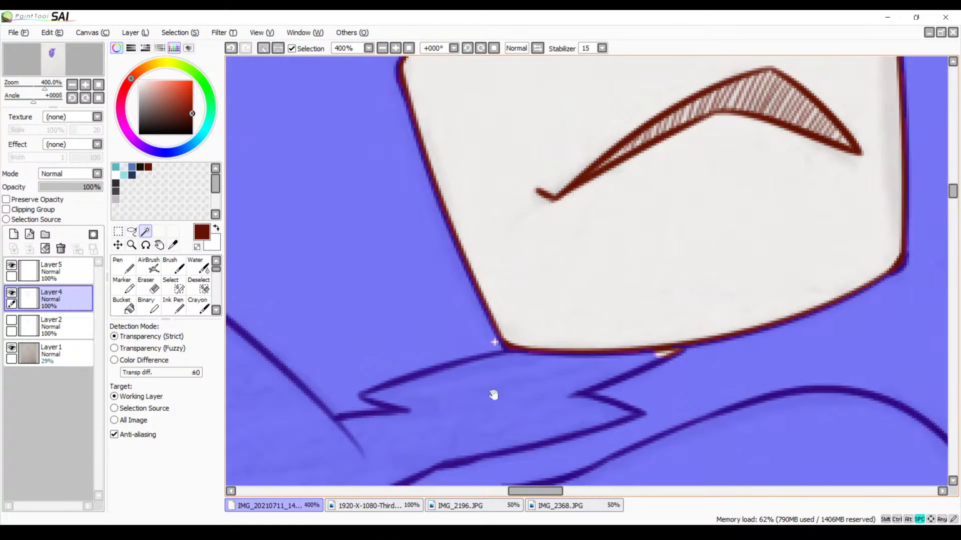
pyautogui.moveTo(493, 396); pyautogui.dragTo(708, 285)
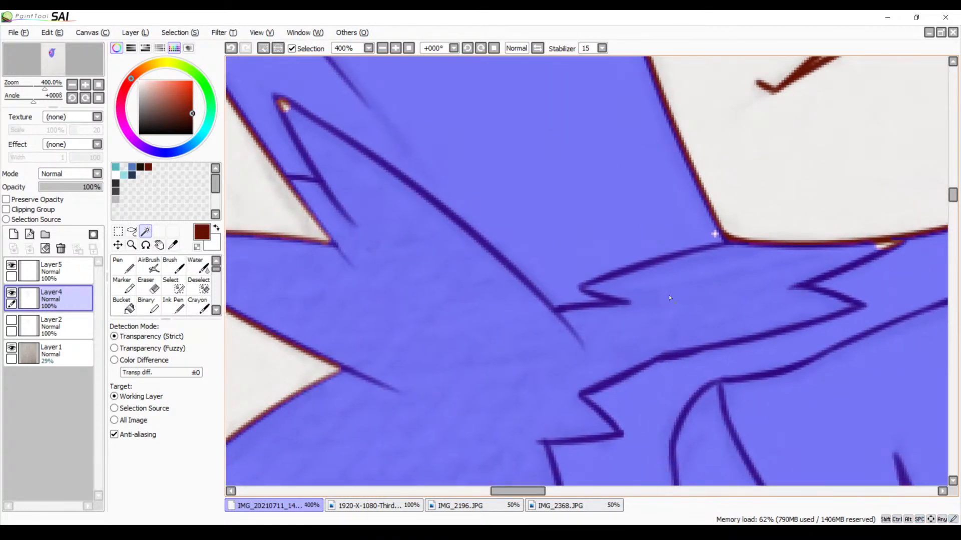
pyautogui.hotkey('ctrl', 'd')
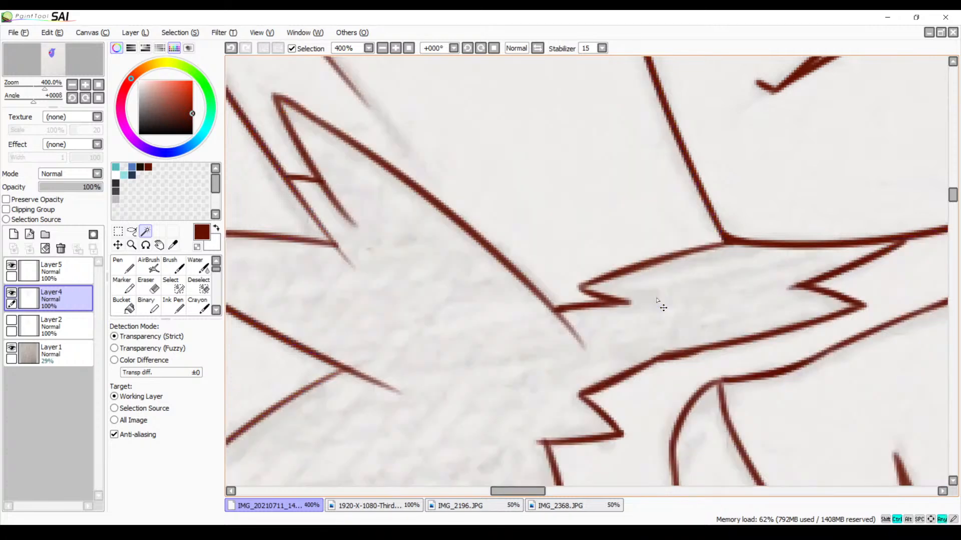
# Test a Magic Wand selection on the muzzle above the mouth corner, and clear it
pyautogui.moveTo(639, 320); pyautogui.dragTo(725, 113)
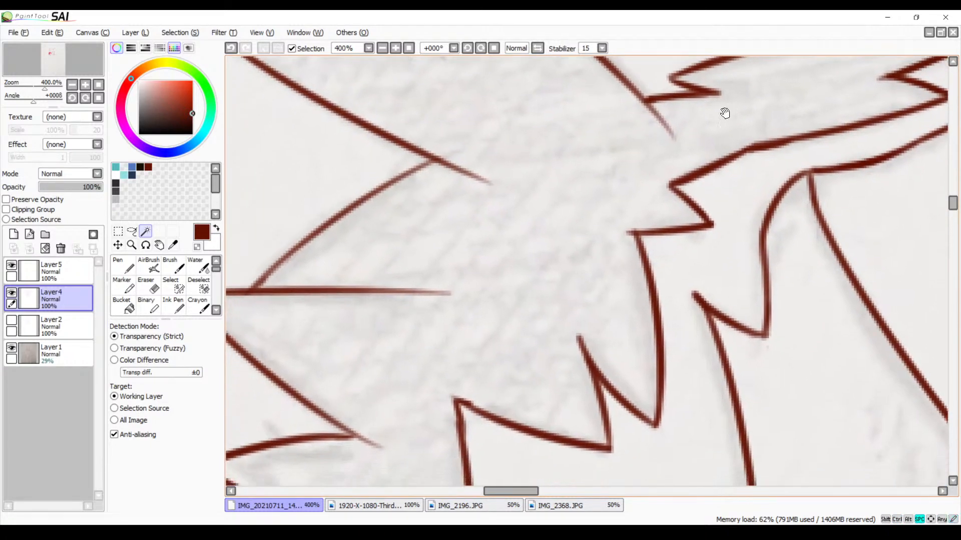
pyautogui.moveTo(648, 228)
pyautogui.mouseDown()
pyautogui.moveTo(665, 155)
pyautogui.moveTo(391, 211)
pyautogui.mouseUp()
pyautogui.moveTo(687, 209); pyautogui.dragTo(491, 225)
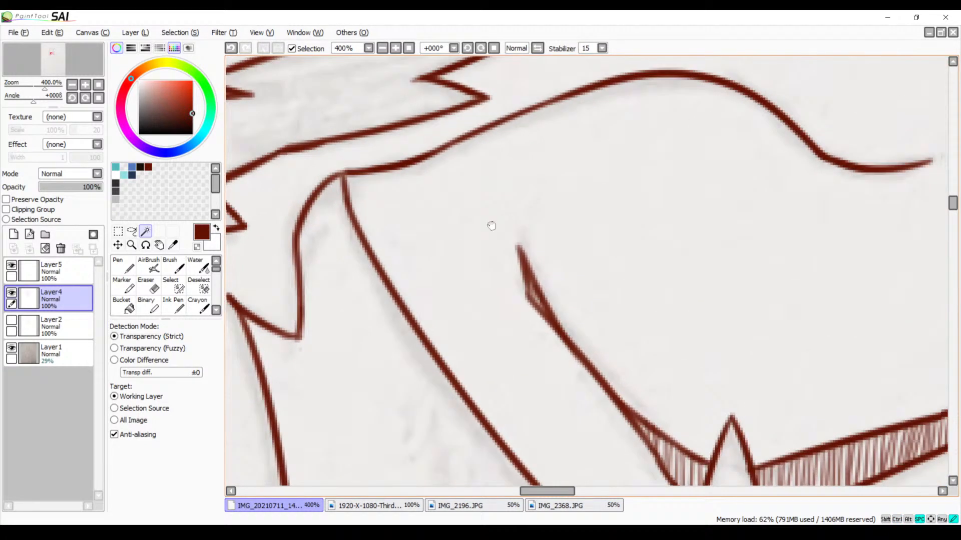
pyautogui.click(574, 202)
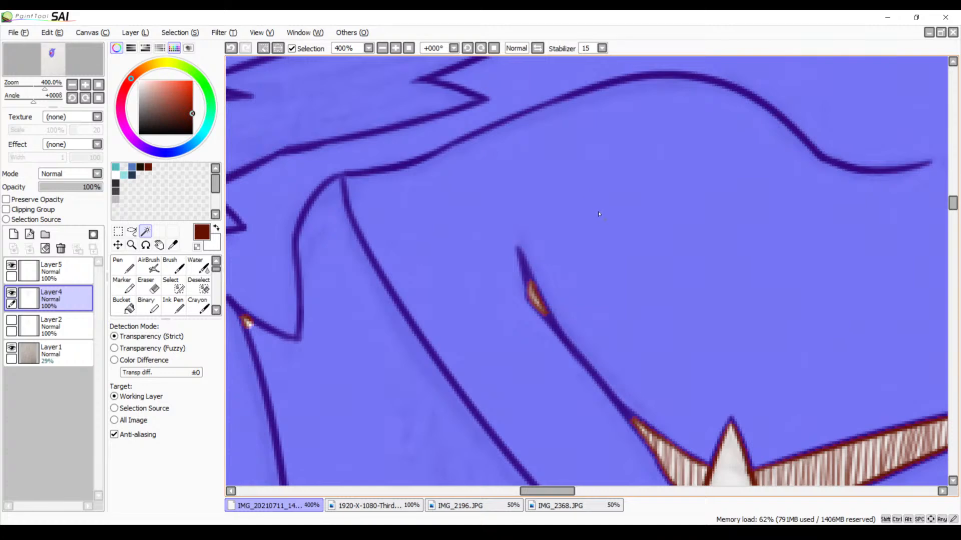
pyautogui.hotkey('ctrl', 'd')
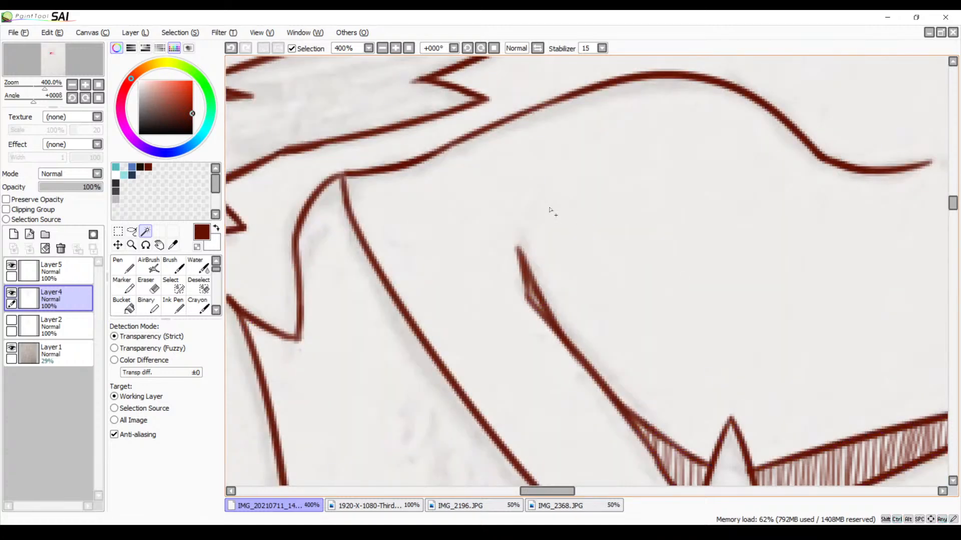
# Try outlining the whole left cheek fur with a freehand Lasso selection, and clear the selection
pyautogui.click(382, 48)
pyautogui.click(382, 48)
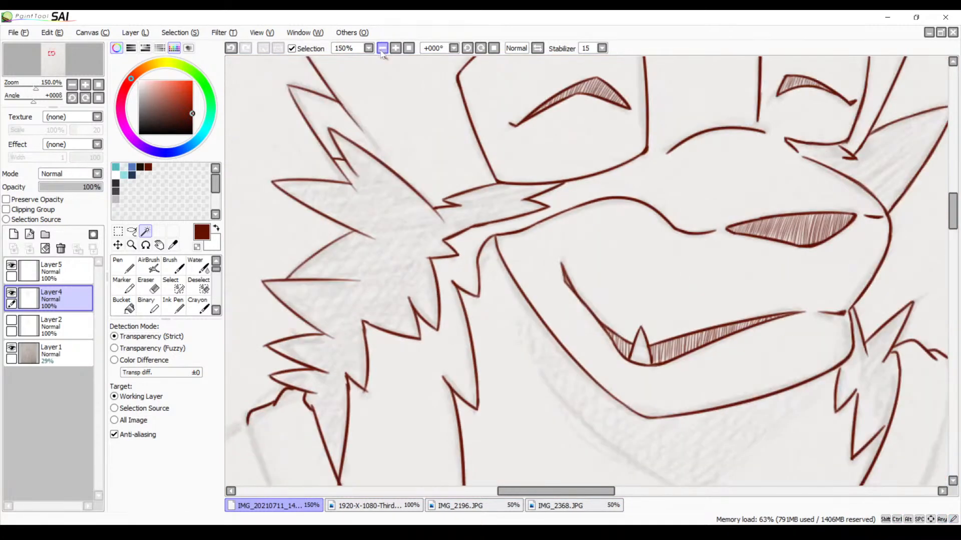
pyautogui.moveTo(439, 176); pyautogui.dragTo(471, 185)
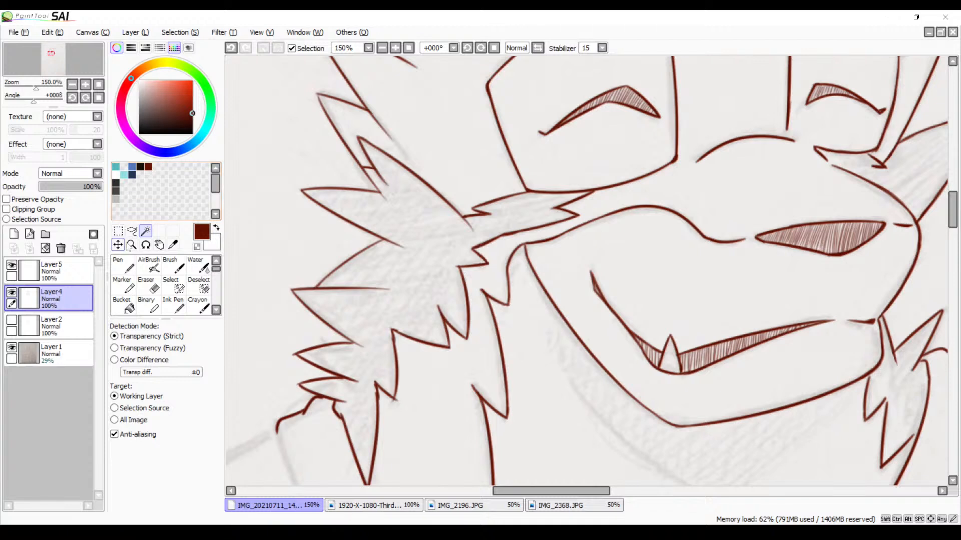
pyautogui.click(131, 231)
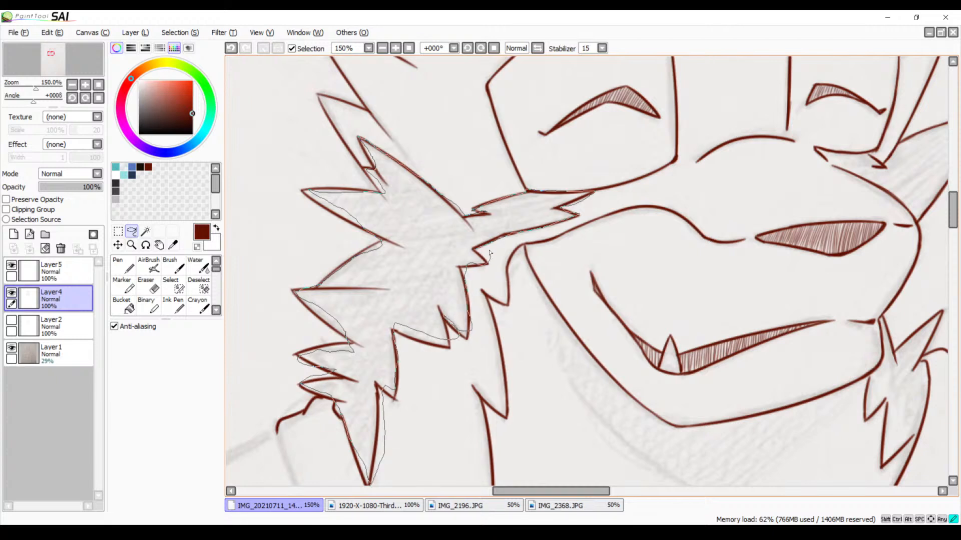
pyautogui.moveTo(490, 253); pyautogui.dragTo(488, 256)
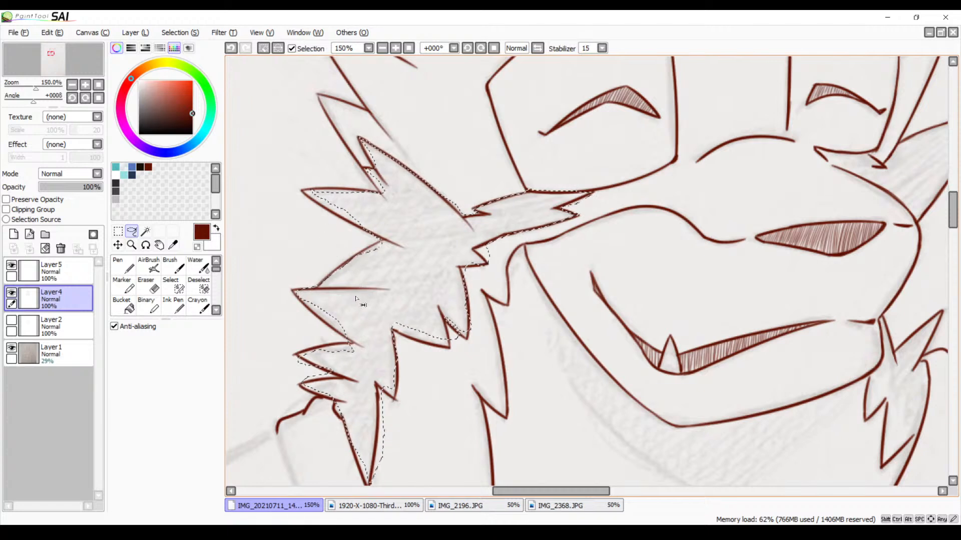
pyautogui.hotkey('ctrl', 'd')
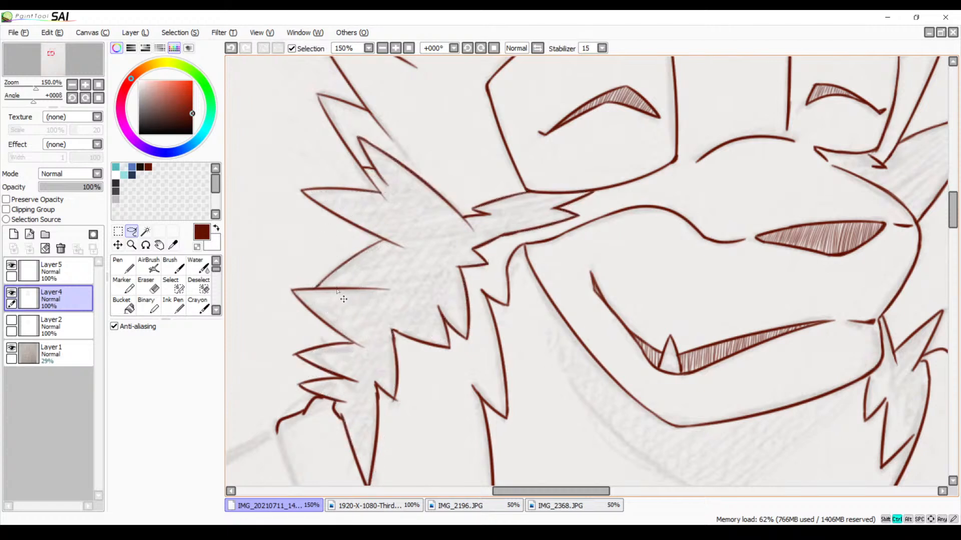
# Try hatching the lower inner point of the fur strip below the left eye patch with the Brush, and undo the strokes
pyautogui.click(395, 48)
pyautogui.click(395, 49)
pyautogui.click(395, 48)
pyautogui.moveTo(455, 190); pyautogui.dragTo(488, 265)
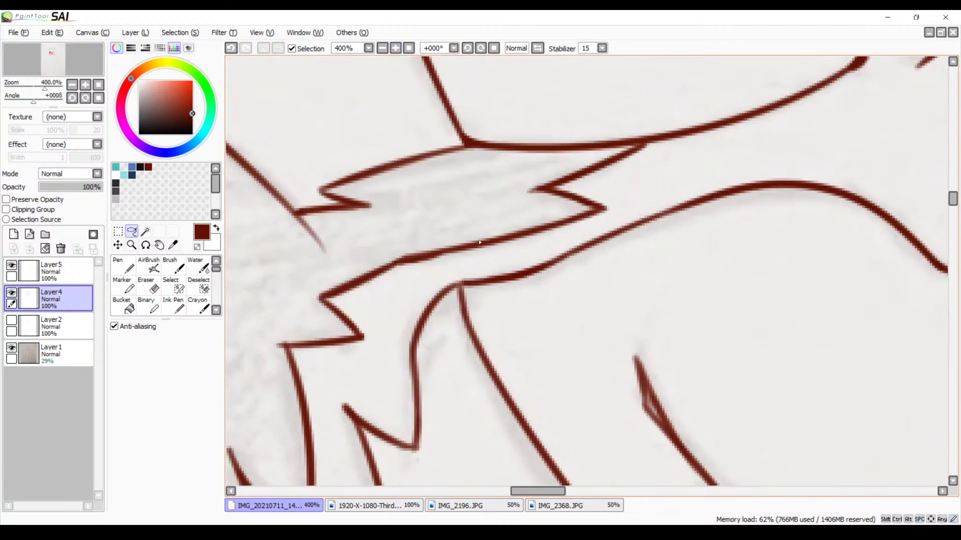
pyautogui.press('b')
pyautogui.moveTo(583, 205); pyautogui.dragTo(569, 217)
pyautogui.moveTo(577, 201); pyautogui.dragTo(576, 197)
pyautogui.hotkey('ctrl', 'z')
pyautogui.hotkey('ctrl', 'z')
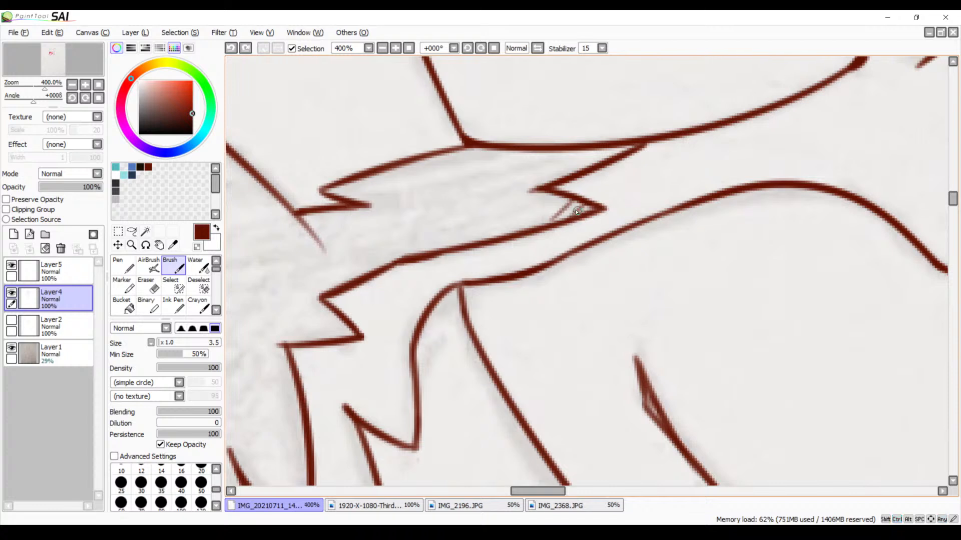
pyautogui.moveTo(563, 216)
pyautogui.mouseDown()
pyautogui.moveTo(569, 195)
pyautogui.moveTo(529, 234)
pyautogui.mouseUp()
pyautogui.moveTo(544, 200)
pyautogui.mouseDown()
pyautogui.moveTo(520, 231)
pyautogui.moveTo(495, 238)
pyautogui.mouseUp()
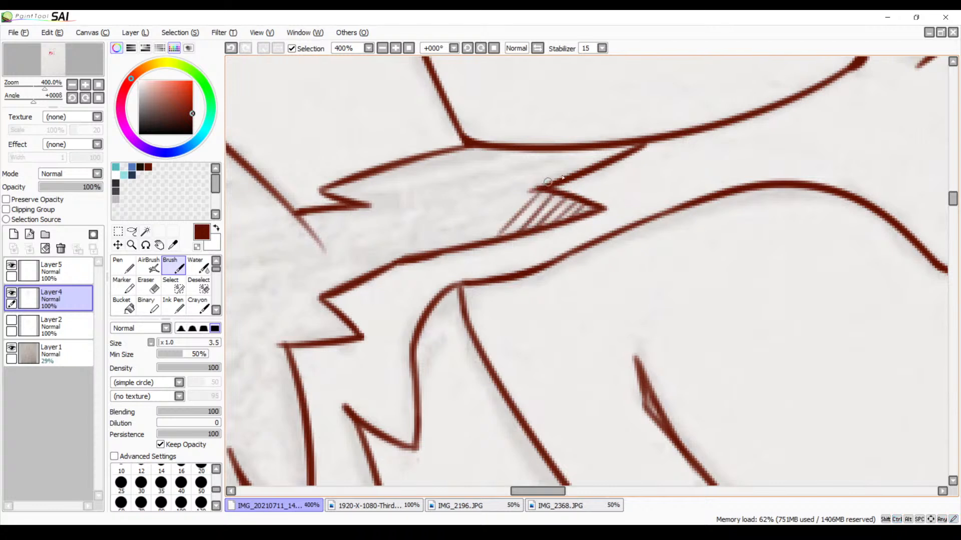
pyautogui.hotkey('ctrl', 'z')
pyautogui.hotkey('ctrl', 'z')
pyautogui.hotkey('ctrl', 'z')
pyautogui.hotkey('ctrl', 'z')
pyautogui.hotkey('ctrl', 'z')
pyautogui.hotkey('ctrl', 'z')
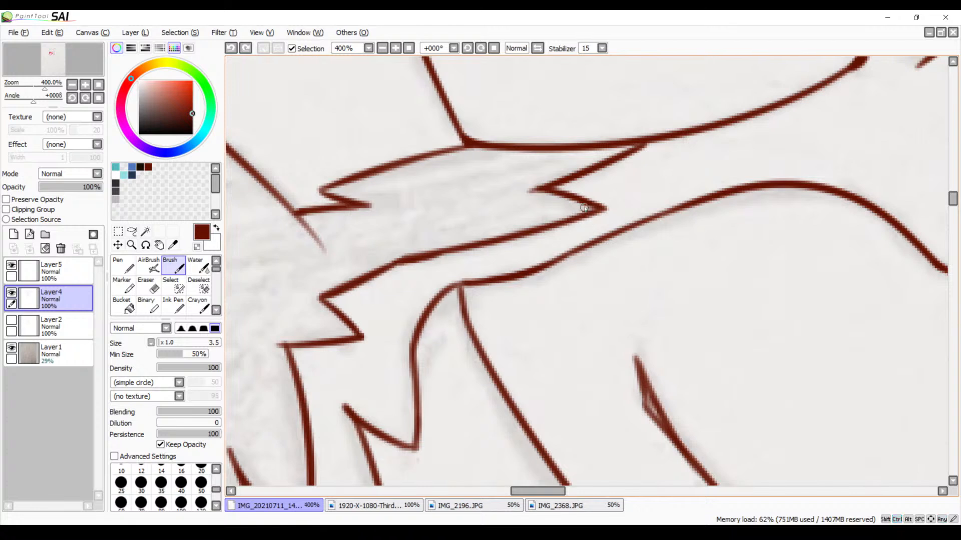
# Hatch both inner points of the fur strip below the left eye patch with closely spaced diagonal Brush strokes
pyautogui.moveTo(585, 206); pyautogui.dragTo(572, 219)
pyautogui.moveTo(581, 201)
pyautogui.mouseDown()
pyautogui.moveTo(575, 199)
pyautogui.moveTo(555, 220)
pyautogui.moveTo(568, 193)
pyautogui.moveTo(544, 227)
pyautogui.mouseUp()
pyautogui.moveTo(561, 194)
pyautogui.mouseDown()
pyautogui.moveTo(538, 222)
pyautogui.moveTo(549, 191)
pyautogui.moveTo(519, 224)
pyautogui.moveTo(543, 190)
pyautogui.moveTo(502, 239)
pyautogui.mouseUp()
pyautogui.moveTo(537, 190); pyautogui.dragTo(494, 230)
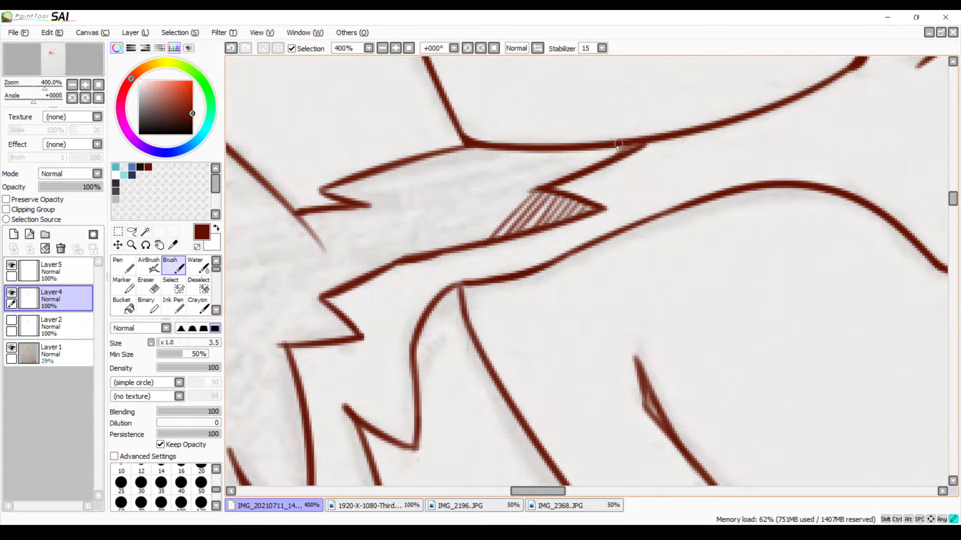
pyautogui.moveTo(619, 144)
pyautogui.mouseDown()
pyautogui.moveTo(569, 171)
pyautogui.moveTo(583, 150)
pyautogui.moveTo(562, 178)
pyautogui.mouseUp()
pyautogui.moveTo(588, 146); pyautogui.dragTo(542, 186)
pyautogui.moveTo(568, 152)
pyautogui.mouseDown()
pyautogui.moveTo(531, 187)
pyautogui.moveTo(550, 161)
pyautogui.moveTo(524, 168)
pyautogui.moveTo(536, 172)
pyautogui.moveTo(533, 182)
pyautogui.moveTo(483, 228)
pyautogui.mouseUp()
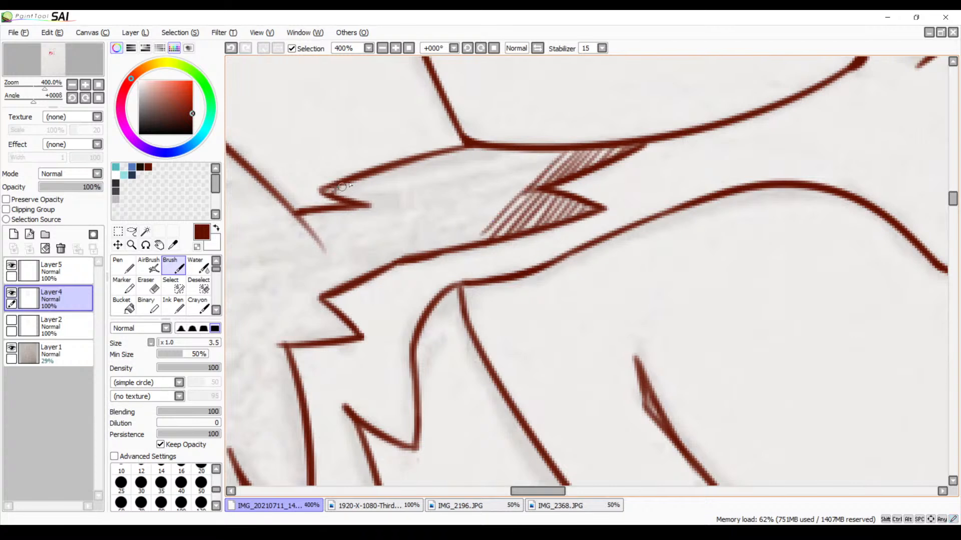
# Hatch the outer tip of the fur strip and its cheek-side half with long parallel diagonal strokes
pyautogui.moveTo(353, 181)
pyautogui.mouseDown()
pyautogui.moveTo(373, 176)
pyautogui.moveTo(358, 204)
pyautogui.mouseUp()
pyautogui.moveTo(395, 163)
pyautogui.mouseDown()
pyautogui.moveTo(361, 208)
pyautogui.moveTo(401, 164)
pyautogui.moveTo(357, 217)
pyautogui.mouseUp()
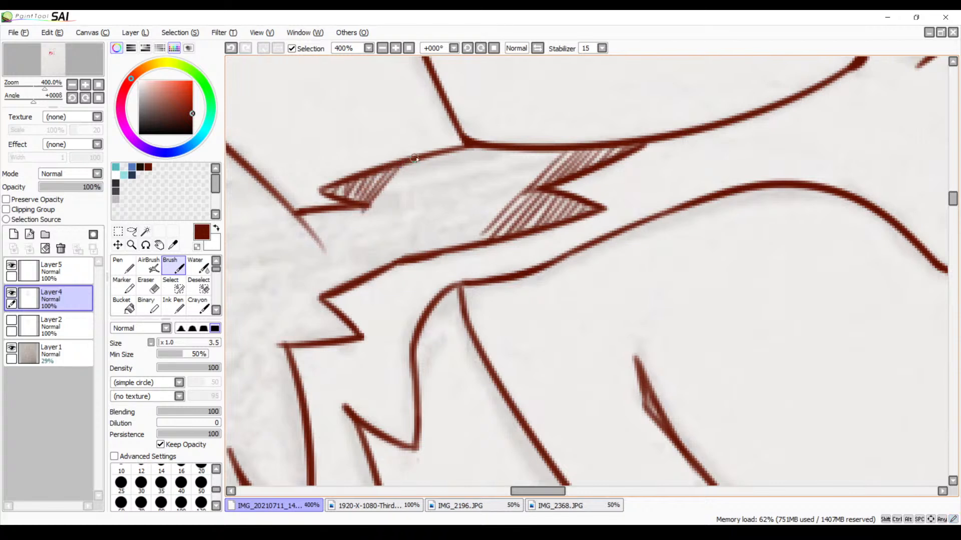
pyautogui.moveTo(419, 154); pyautogui.dragTo(347, 242)
pyautogui.moveTo(421, 163); pyautogui.dragTo(354, 258)
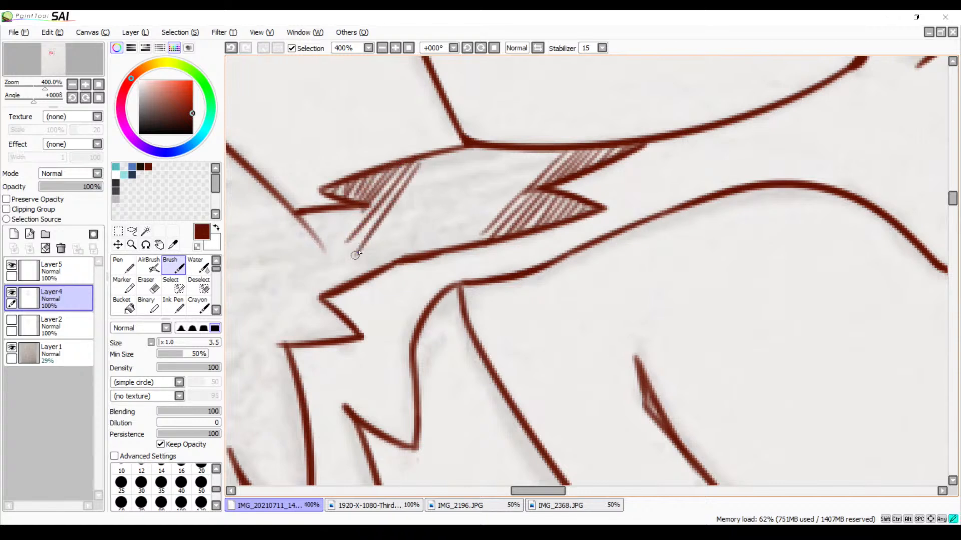
pyautogui.moveTo(436, 152); pyautogui.dragTo(362, 259)
pyautogui.moveTo(435, 156); pyautogui.dragTo(369, 263)
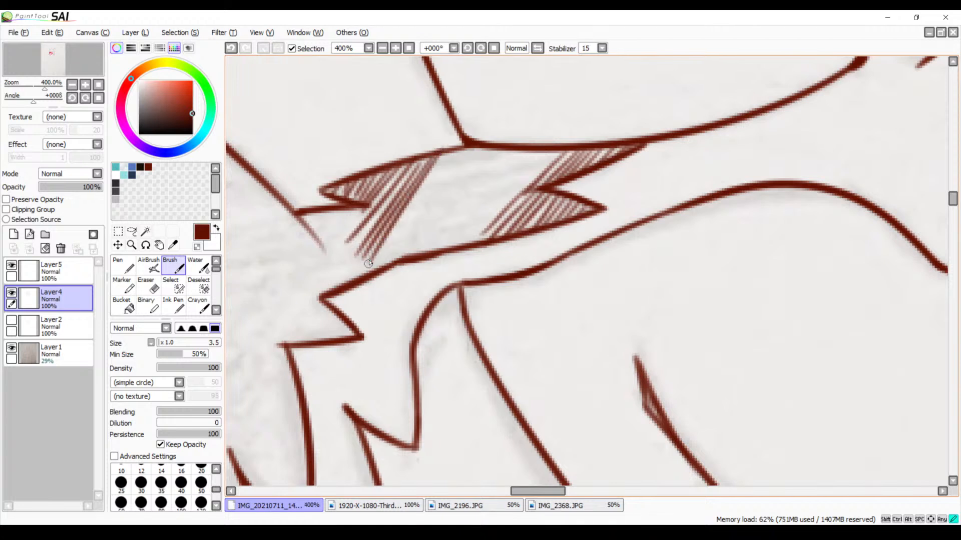
pyautogui.moveTo(450, 151); pyautogui.dragTo(373, 268)
pyautogui.moveTo(467, 148)
pyautogui.mouseDown()
pyautogui.moveTo(389, 258)
pyautogui.moveTo(434, 202)
pyautogui.moveTo(403, 257)
pyautogui.moveTo(422, 251)
pyautogui.mouseUp()
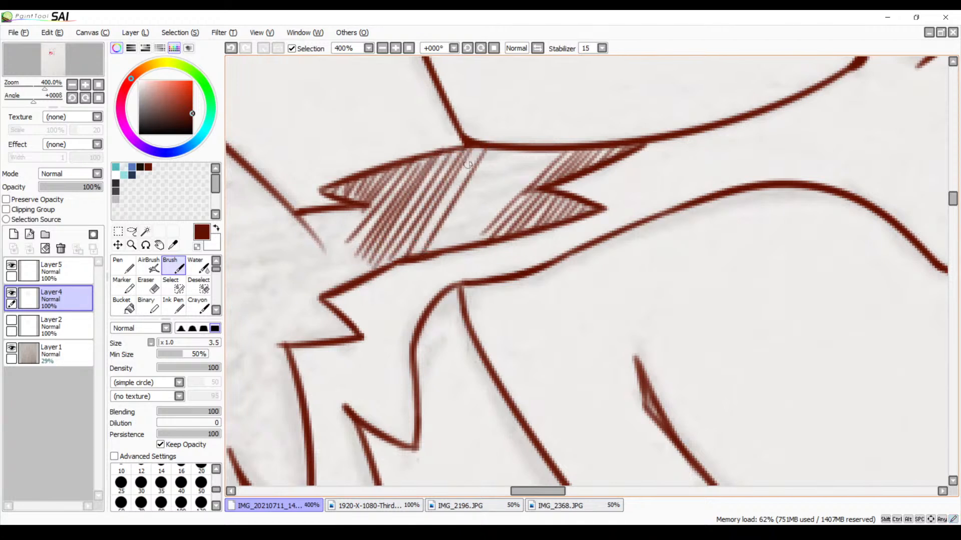
# Fill the remaining middle gap of the fur strip with diagonal hatching, redrawing the misplaced strokes
pyautogui.moveTo(478, 152); pyautogui.dragTo(404, 259)
pyautogui.hotkey('ctrl', 'z')
pyautogui.moveTo(475, 153); pyautogui.dragTo(405, 259)
pyautogui.hotkey('ctrl', 'z')
pyautogui.moveTo(475, 151); pyautogui.dragTo(408, 261)
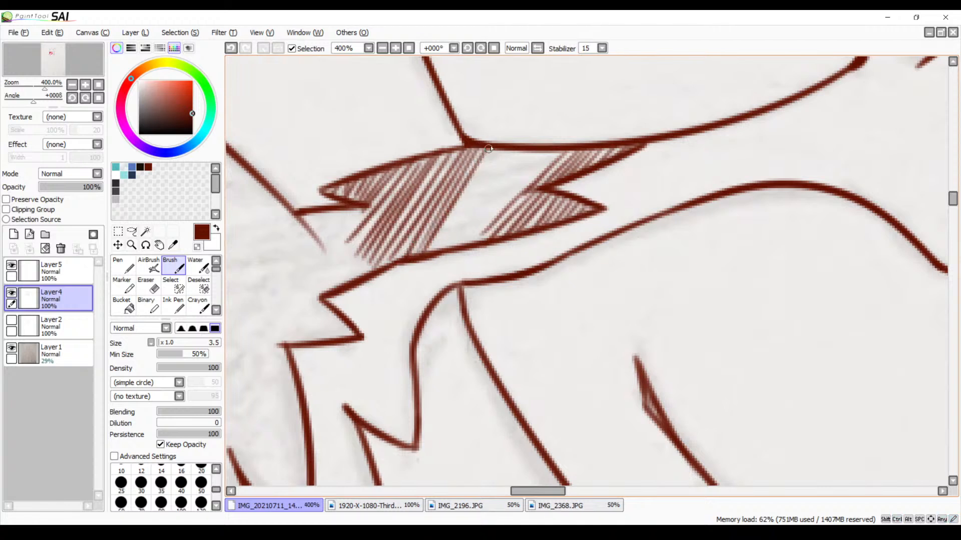
pyautogui.moveTo(488, 149); pyautogui.dragTo(428, 253)
pyautogui.moveTo(499, 153); pyautogui.dragTo(437, 253)
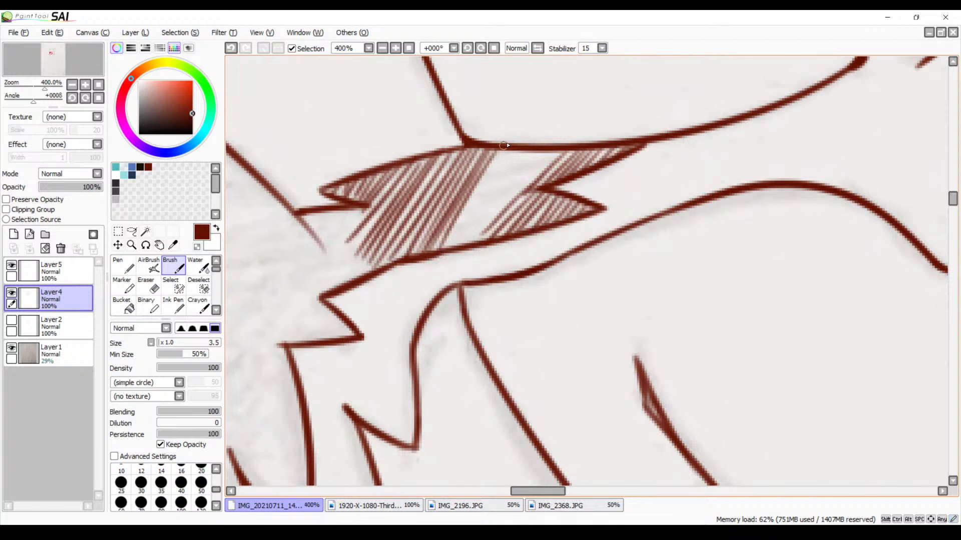
pyautogui.moveTo(504, 146)
pyautogui.mouseDown()
pyautogui.moveTo(467, 213)
pyautogui.moveTo(507, 155)
pyautogui.moveTo(465, 231)
pyautogui.moveTo(515, 158)
pyautogui.moveTo(469, 241)
pyautogui.mouseUp()
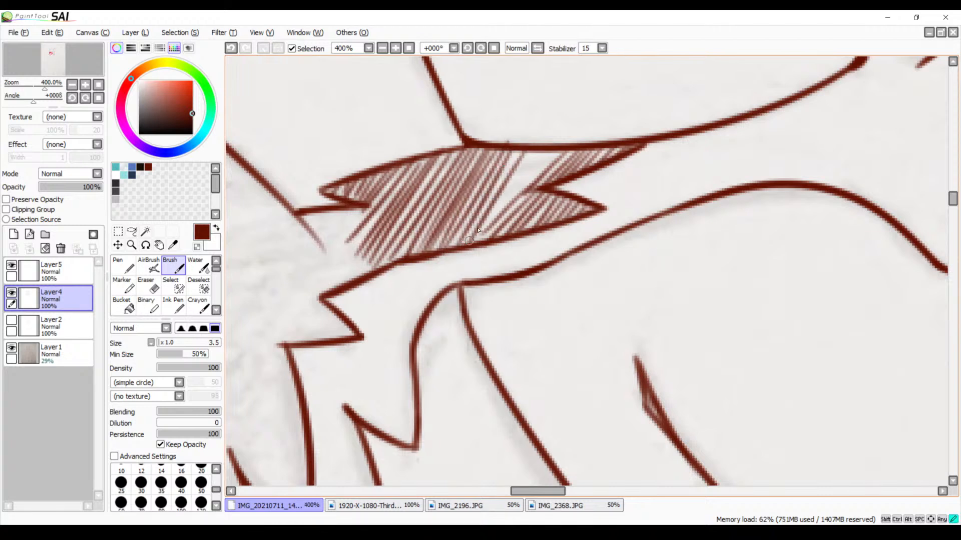
pyautogui.moveTo(531, 156)
pyautogui.mouseDown()
pyautogui.moveTo(548, 145)
pyautogui.moveTo(517, 195)
pyautogui.moveTo(553, 152)
pyautogui.moveTo(527, 185)
pyautogui.mouseUp()
pyautogui.moveTo(517, 149); pyautogui.dragTo(489, 193)
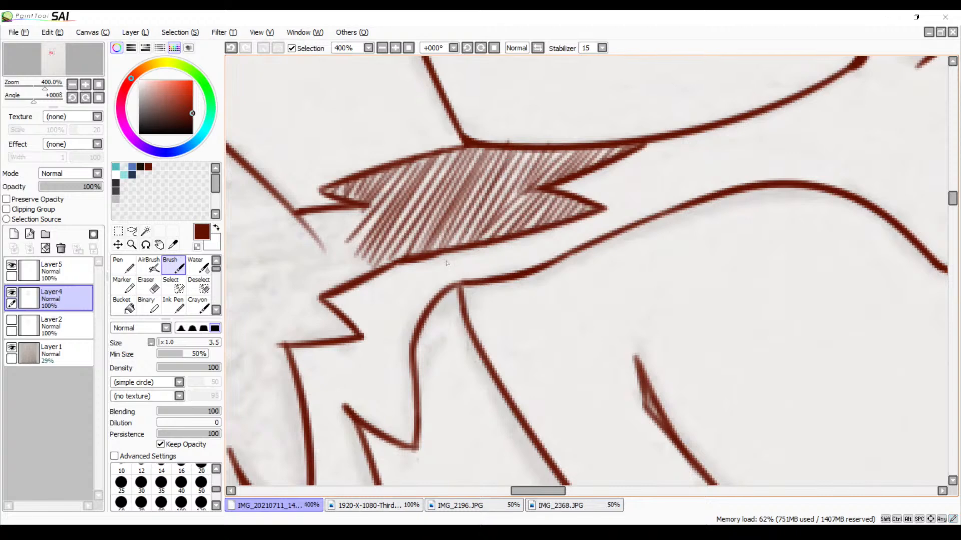
# Extend the fur strip's diagonal hatching from its cheek-side end down to the notch in the outline, redrawing the misplaced stroke
pyautogui.click(381, 48)
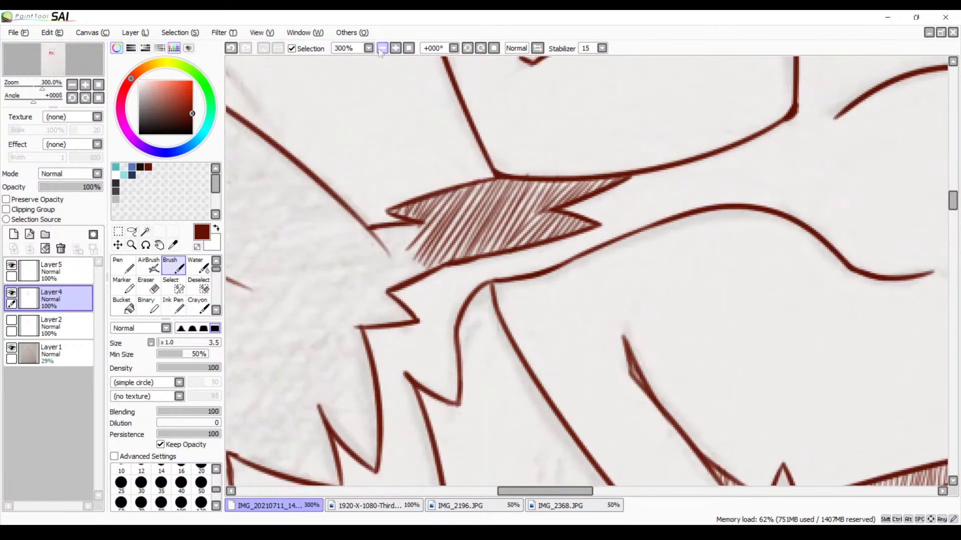
pyautogui.click(382, 48)
pyautogui.click(382, 48)
pyautogui.click(390, 52)
pyautogui.click(391, 52)
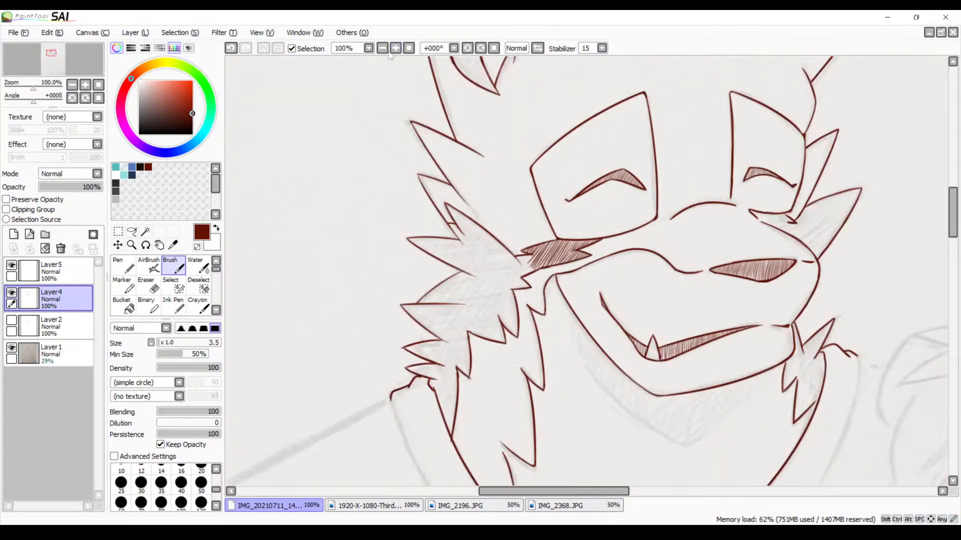
pyautogui.click(395, 52)
pyautogui.click(395, 51)
pyautogui.click(395, 52)
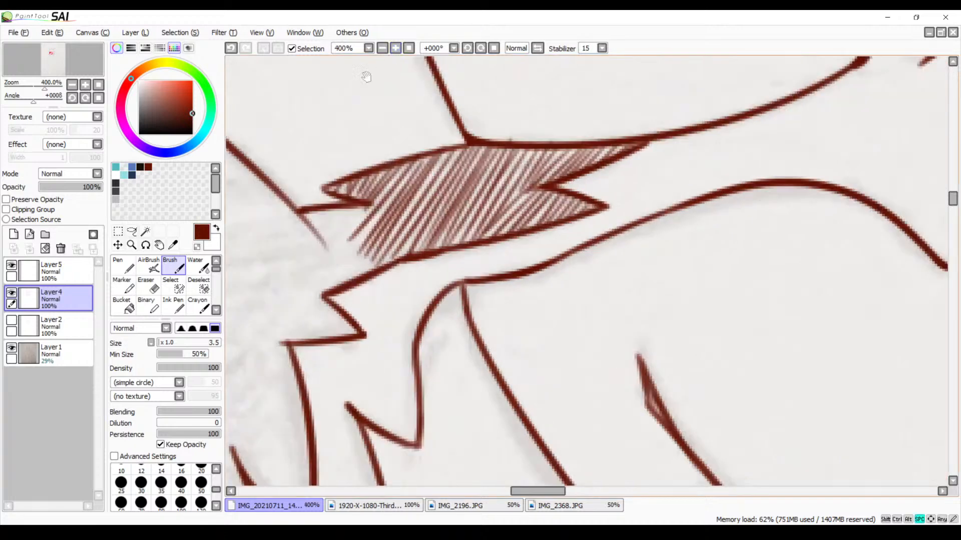
pyautogui.click(395, 52)
pyautogui.moveTo(435, 145); pyautogui.dragTo(357, 233)
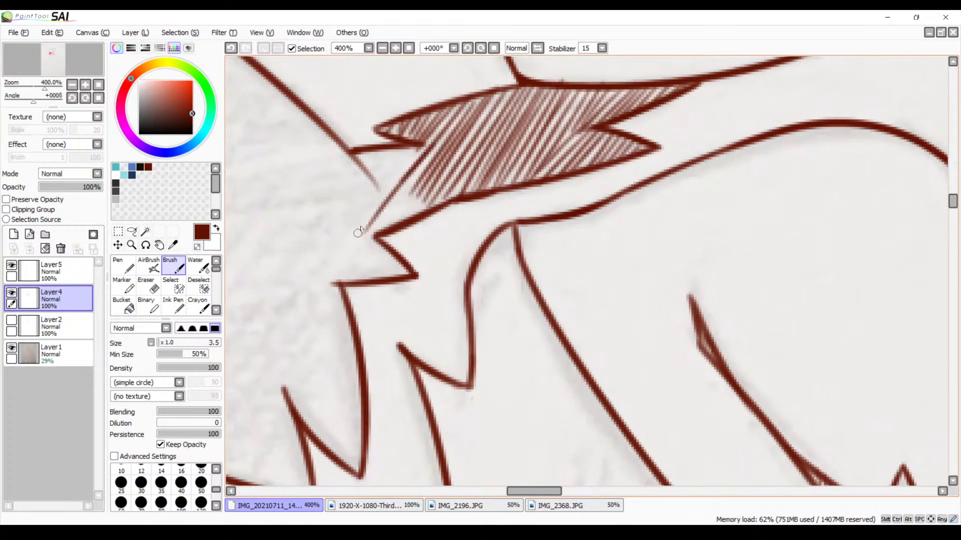
pyautogui.hotkey('ctrl', 'z')
pyautogui.moveTo(438, 142); pyautogui.dragTo(381, 214)
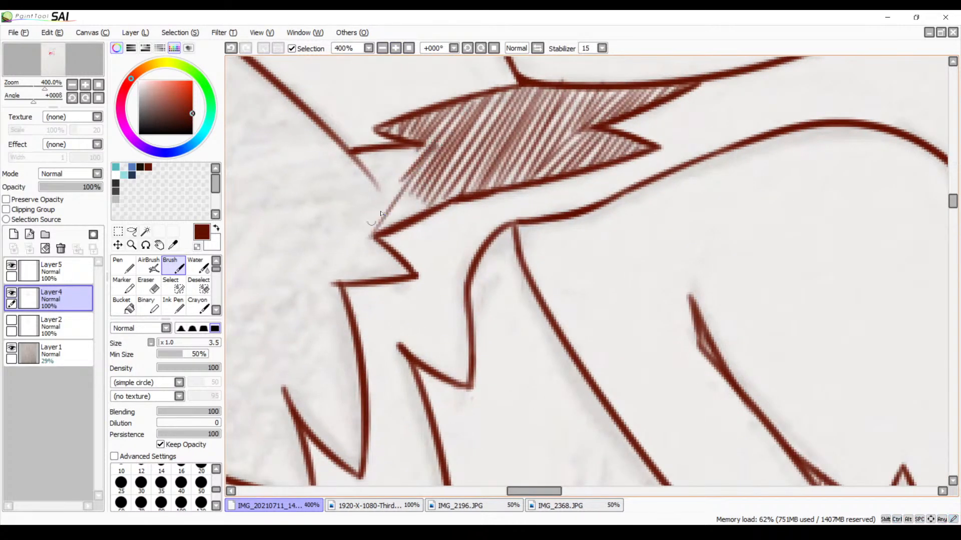
pyautogui.moveTo(417, 181)
pyautogui.mouseDown()
pyautogui.moveTo(386, 222)
pyautogui.moveTo(417, 191)
pyautogui.moveTo(393, 226)
pyautogui.moveTo(425, 195)
pyautogui.moveTo(408, 221)
pyautogui.moveTo(434, 198)
pyautogui.moveTo(392, 194)
pyautogui.moveTo(396, 169)
pyautogui.moveTo(384, 210)
pyautogui.moveTo(358, 250)
pyautogui.mouseUp()
pyautogui.moveTo(428, 143); pyautogui.dragTo(354, 228)
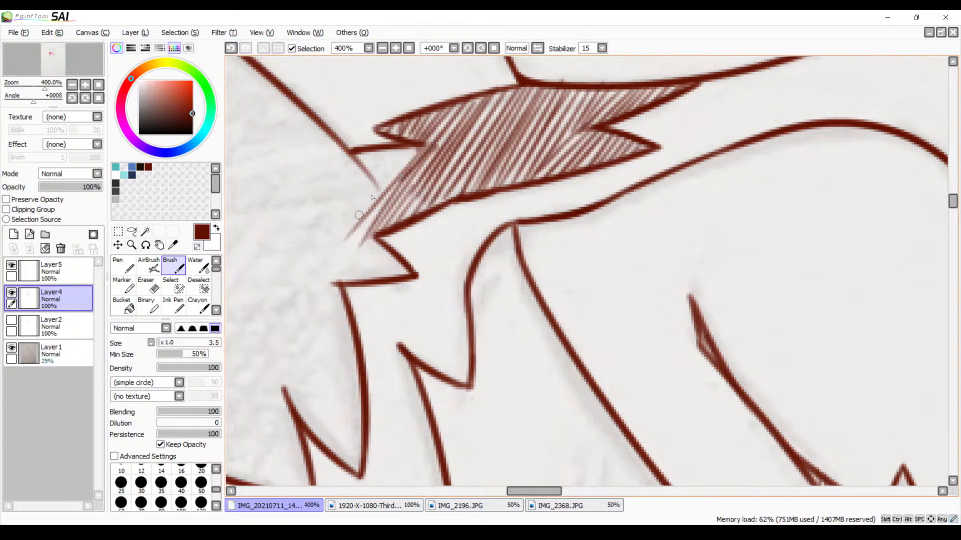
# Hatch the small fur spike just below the strip's cheek-side end with parallel diagonal strokes, undoing and redrawing misplaced ones
pyautogui.moveTo(419, 142)
pyautogui.mouseDown()
pyautogui.moveTo(339, 230)
pyautogui.moveTo(349, 215)
pyautogui.moveTo(368, 225)
pyautogui.moveTo(384, 205)
pyautogui.moveTo(321, 295)
pyautogui.mouseUp()
pyautogui.hotkey('ctrl', 'z')
pyautogui.hotkey('ctrl', 'z')
pyautogui.hotkey('ctrl', 'z')
pyautogui.hotkey('ctrl', 'z')
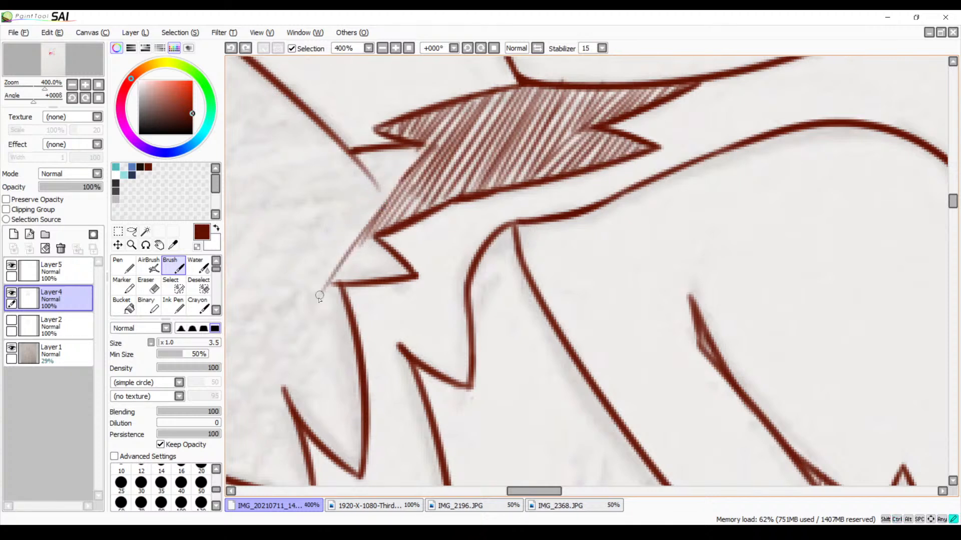
pyautogui.moveTo(358, 255); pyautogui.dragTo(340, 286)
pyautogui.moveTo(384, 231)
pyautogui.mouseDown()
pyautogui.moveTo(361, 266)
pyautogui.moveTo(389, 238)
pyautogui.moveTo(361, 280)
pyautogui.mouseUp()
pyautogui.hotkey('ctrl', 'z')
pyautogui.hotkey('ctrl', 'z')
pyautogui.hotkey('ctrl', 'z')
pyautogui.moveTo(369, 240)
pyautogui.mouseDown()
pyautogui.moveTo(337, 288)
pyautogui.moveTo(344, 287)
pyautogui.mouseUp()
pyautogui.moveTo(381, 243)
pyautogui.mouseDown()
pyautogui.moveTo(356, 282)
pyautogui.moveTo(386, 245)
pyautogui.moveTo(368, 277)
pyautogui.moveTo(394, 253)
pyautogui.moveTo(379, 276)
pyautogui.moveTo(400, 256)
pyautogui.moveTo(389, 277)
pyautogui.mouseUp()
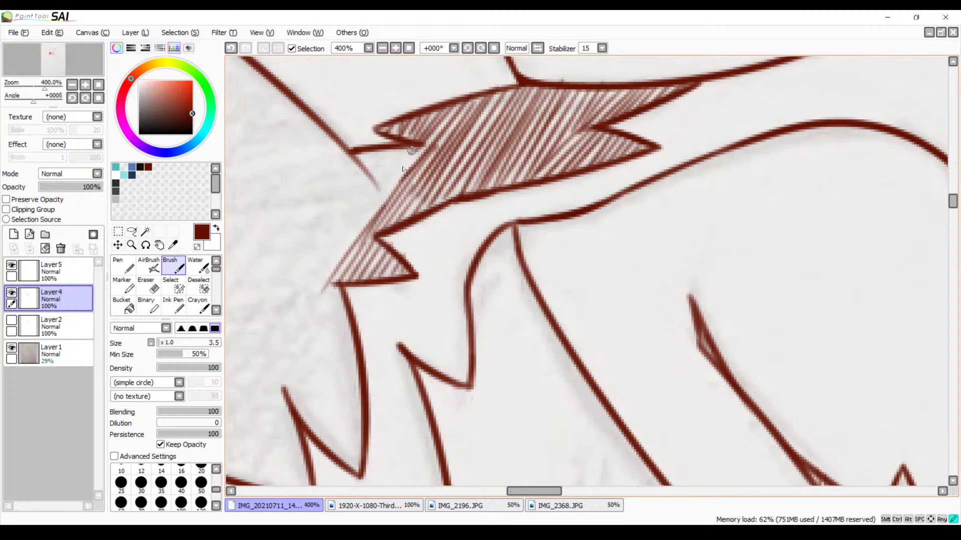
# Hatch beneath the short outline at the strip's cheek-side end, carrying the diagonal strokes past the cheek line into the open fur
pyautogui.moveTo(412, 150)
pyautogui.mouseDown()
pyautogui.moveTo(360, 222)
pyautogui.moveTo(405, 152)
pyautogui.moveTo(355, 211)
pyautogui.moveTo(401, 145)
pyautogui.moveTo(349, 219)
pyautogui.mouseUp()
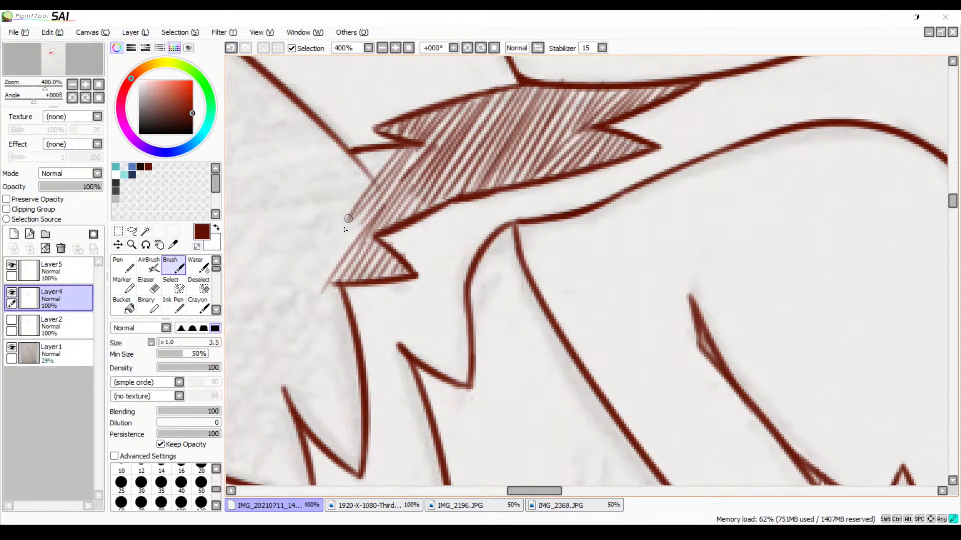
pyautogui.moveTo(388, 151); pyautogui.dragTo(340, 215)
pyautogui.moveTo(387, 147)
pyautogui.mouseDown()
pyautogui.moveTo(330, 219)
pyautogui.moveTo(342, 200)
pyautogui.moveTo(333, 216)
pyautogui.moveTo(328, 208)
pyautogui.mouseUp()
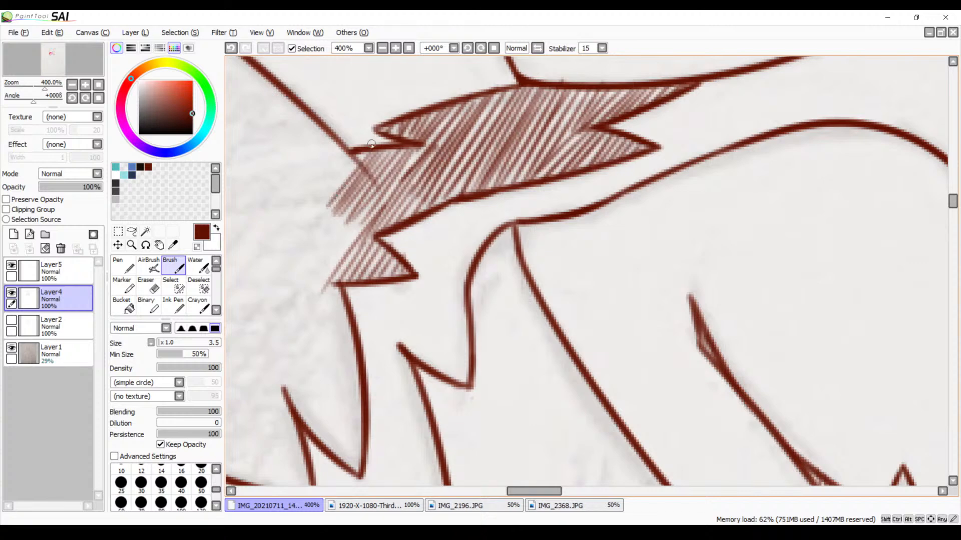
pyautogui.moveTo(369, 150)
pyautogui.mouseDown()
pyautogui.moveTo(327, 203)
pyautogui.moveTo(342, 174)
pyautogui.moveTo(329, 189)
pyautogui.mouseUp()
# Hatch the pointed tip of the narrow upper cheek tuft with short, closely spaced diagonal strokes, redrawing the misplaced ones
pyautogui.press('space')
pyautogui.moveTo(350, 277); pyautogui.dragTo(431, 160)
pyautogui.moveTo(381, 84); pyautogui.dragTo(457, 244)
pyautogui.moveTo(346, 151); pyautogui.dragTo(500, 298)
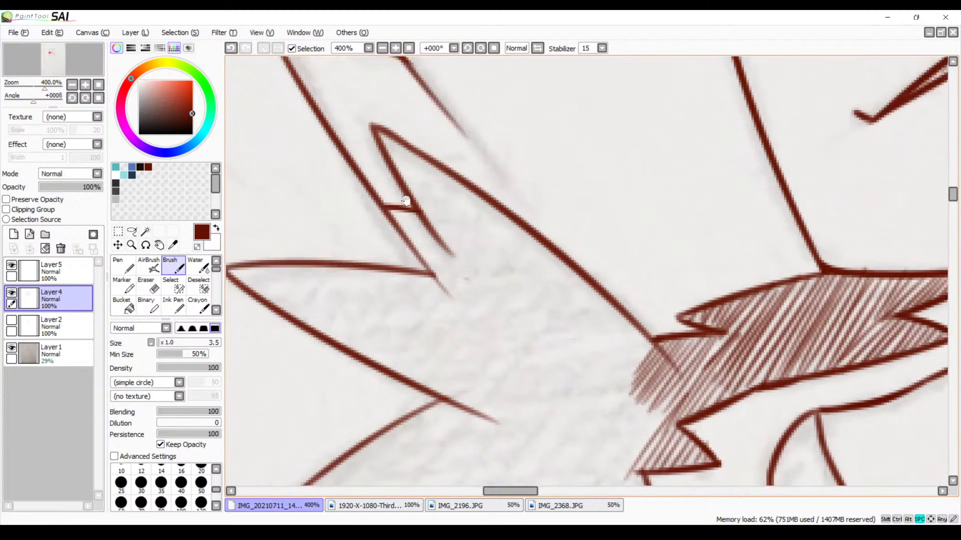
pyautogui.moveTo(378, 132)
pyautogui.mouseDown()
pyautogui.moveTo(383, 156)
pyautogui.moveTo(395, 138)
pyautogui.moveTo(388, 162)
pyautogui.moveTo(397, 145)
pyautogui.moveTo(398, 160)
pyautogui.moveTo(409, 149)
pyautogui.moveTo(406, 171)
pyautogui.moveTo(420, 149)
pyautogui.moveTo(413, 161)
pyautogui.moveTo(408, 149)
pyautogui.moveTo(396, 182)
pyautogui.mouseUp()
pyautogui.hotkey('ctrl', 'z')
pyautogui.hotkey('ctrl', 'z')
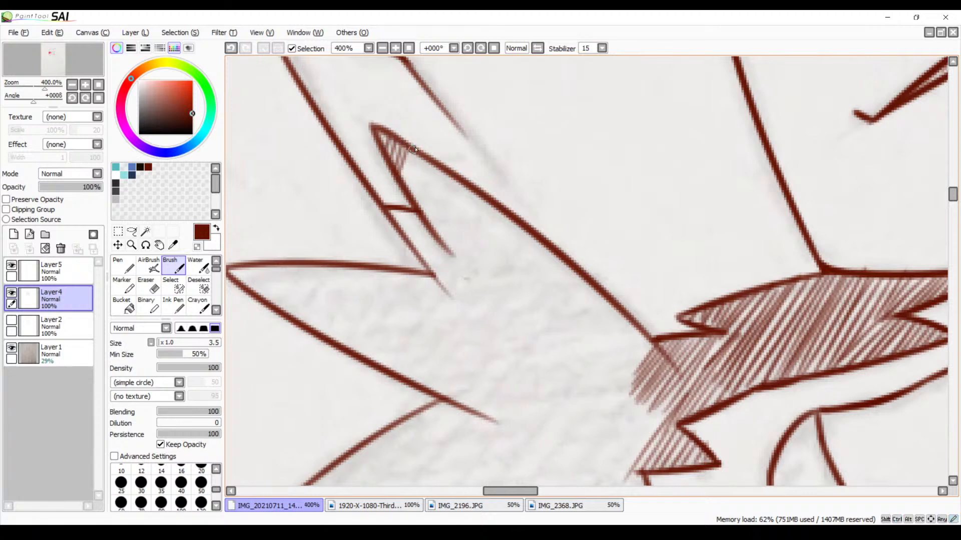
pyautogui.moveTo(415, 150); pyautogui.dragTo(409, 189)
pyautogui.moveTo(429, 155); pyautogui.dragTo(418, 195)
pyautogui.hotkey('ctrl', 'z')
pyautogui.moveTo(429, 161); pyautogui.dragTo(414, 205)
pyautogui.moveTo(440, 169); pyautogui.dragTo(421, 222)
pyautogui.moveTo(447, 175)
pyautogui.mouseDown()
pyautogui.moveTo(430, 221)
pyautogui.moveTo(445, 247)
pyautogui.mouseUp()
pyautogui.hotkey('ctrl', 'z')
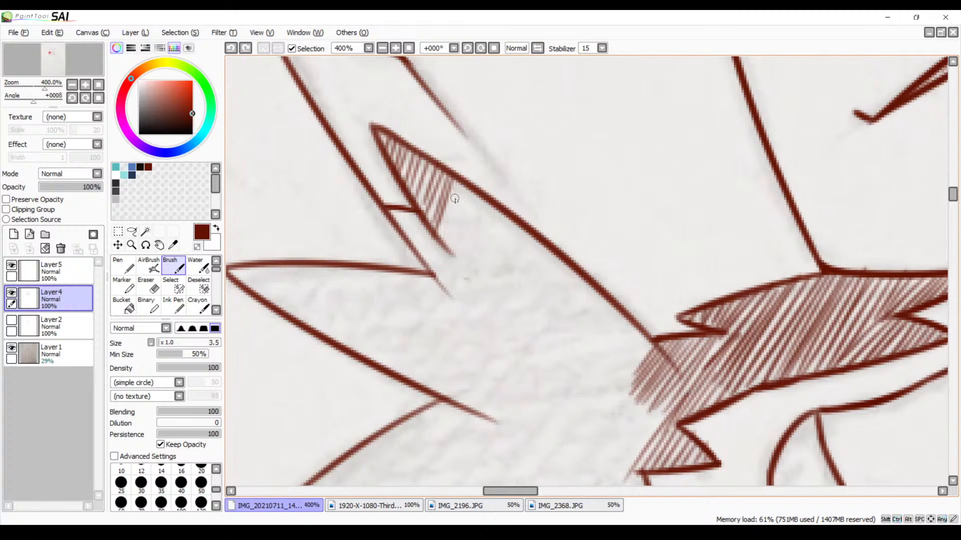
# Continue the upper cheek tuft's hatching to the end of its inner line and fill the small triangle beside it
pyautogui.moveTo(458, 182)
pyautogui.mouseDown()
pyautogui.moveTo(441, 246)
pyautogui.moveTo(450, 253)
pyautogui.moveTo(464, 203)
pyautogui.moveTo(436, 278)
pyautogui.mouseUp()
pyautogui.hotkey('ctrl', 'z')
pyautogui.hotkey('ctrl', 'z')
pyautogui.moveTo(464, 190); pyautogui.dragTo(429, 271)
pyautogui.moveTo(431, 233); pyautogui.dragTo(423, 263)
pyautogui.moveTo(426, 227); pyautogui.dragTo(416, 255)
pyautogui.moveTo(421, 222)
pyautogui.mouseDown()
pyautogui.moveTo(410, 251)
pyautogui.moveTo(391, 217)
pyautogui.mouseUp()
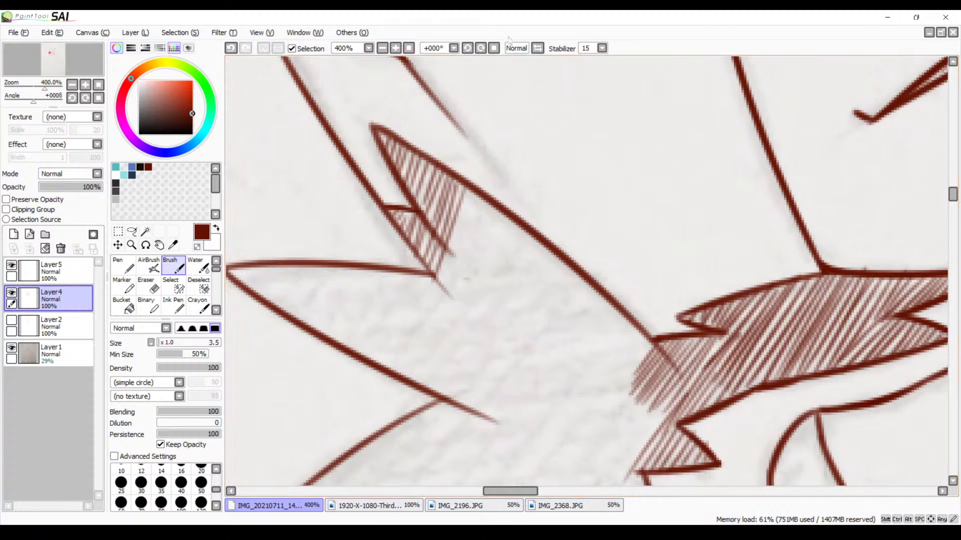
# Rotate the canvas to 22° and try extending the hatching below the upper cheek tuft, undoing the strokes
pyautogui.click(480, 48)
pyautogui.click(480, 48)
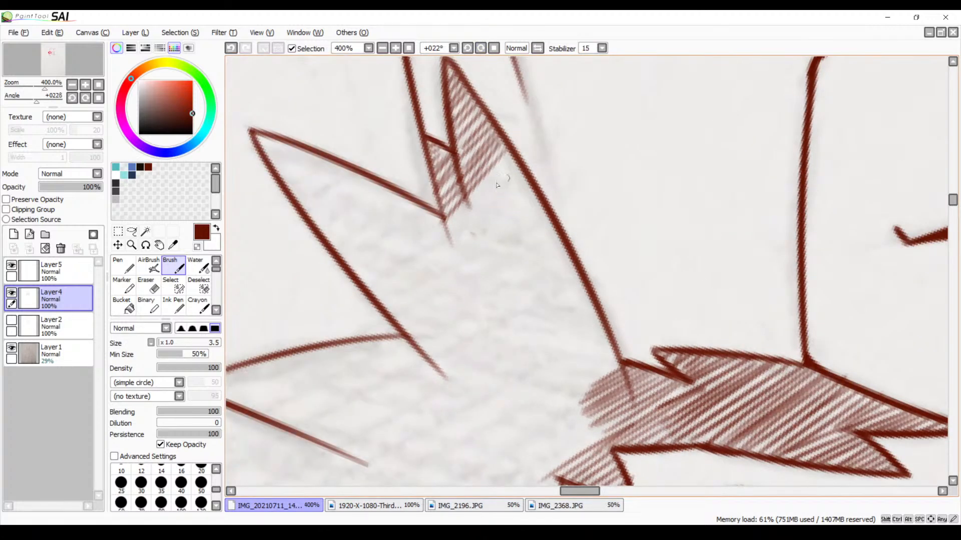
pyautogui.moveTo(467, 226); pyautogui.dragTo(415, 238)
pyautogui.moveTo(457, 168); pyautogui.dragTo(332, 303)
pyautogui.hotkey('ctrl', 'z')
pyautogui.moveTo(461, 166); pyautogui.dragTo(400, 227)
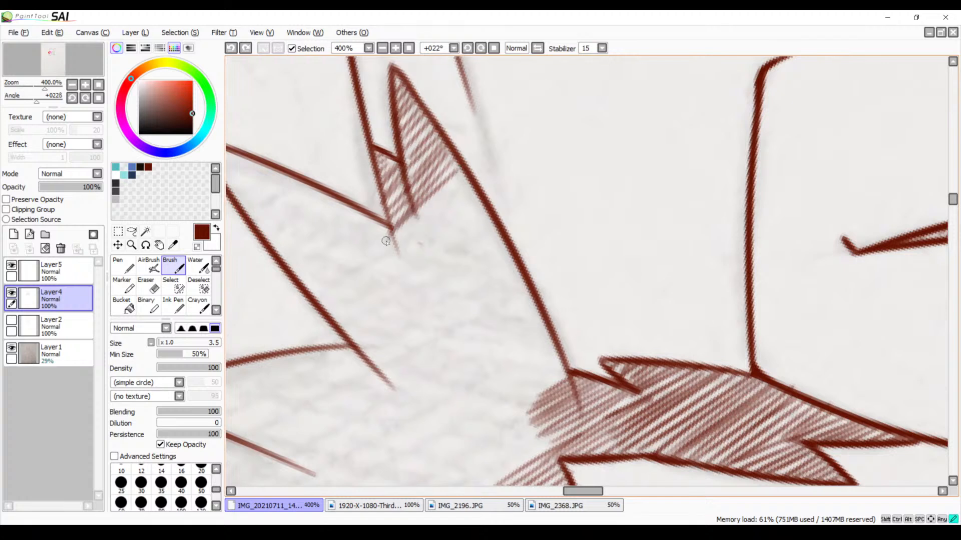
pyautogui.hotkey('ctrl', 'z')
pyautogui.moveTo(457, 169); pyautogui.dragTo(398, 232)
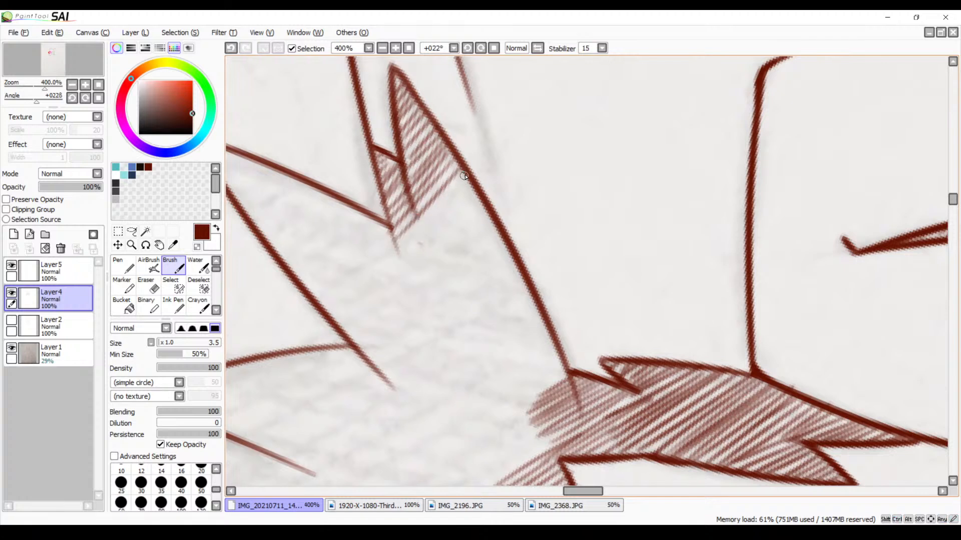
pyautogui.moveTo(465, 177)
pyautogui.mouseDown()
pyautogui.moveTo(392, 250)
pyautogui.moveTo(406, 254)
pyautogui.mouseUp()
pyautogui.hotkey('ctrl', 'z')
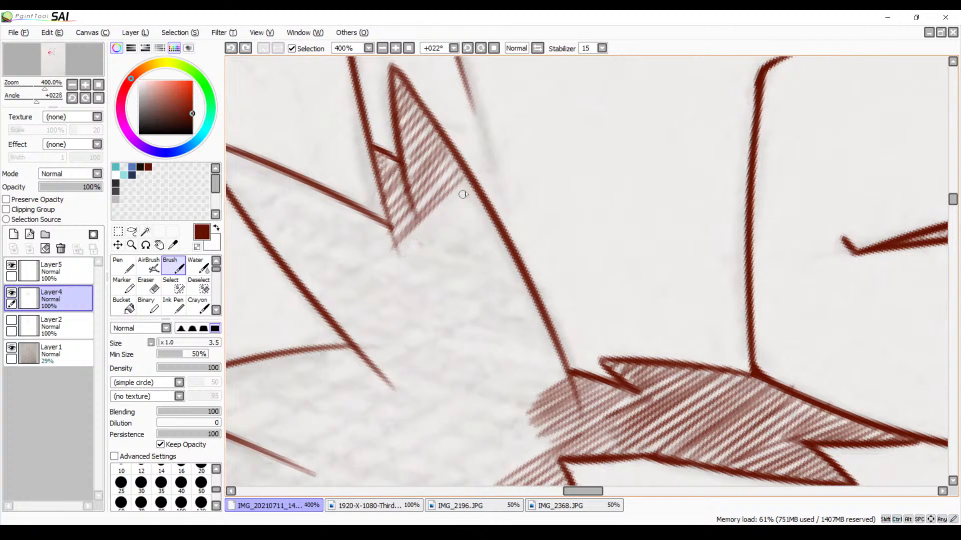
pyautogui.moveTo(464, 194); pyautogui.dragTo(393, 261)
pyautogui.hotkey('ctrl', 'z')
pyautogui.hotkey('ctrl', 'z')
pyautogui.hotkey('ctrl', 'z')
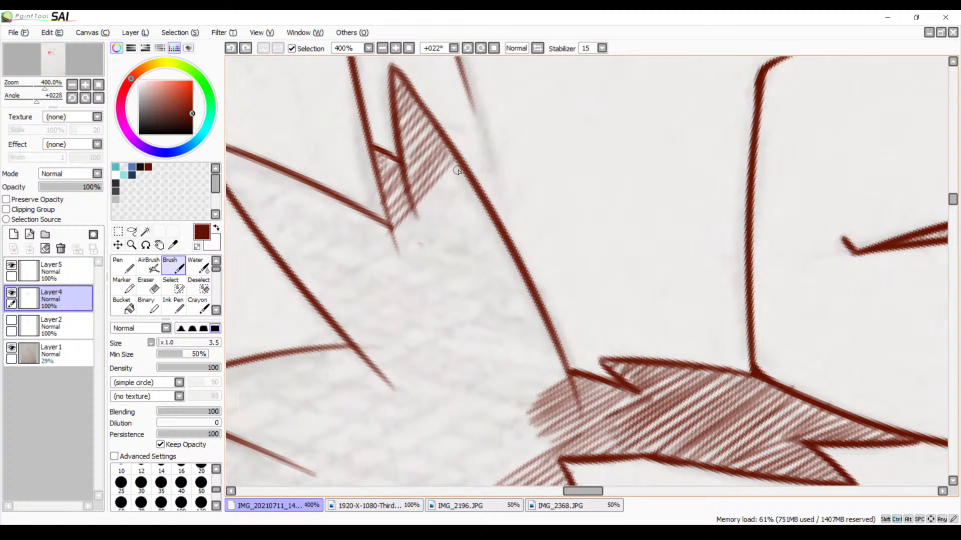
# Draw longer diagonal hatching strokes from the upper tuft's outer line down into the cheek fur
pyautogui.moveTo(459, 171); pyautogui.dragTo(388, 253)
pyautogui.moveTo(466, 170); pyautogui.dragTo(388, 258)
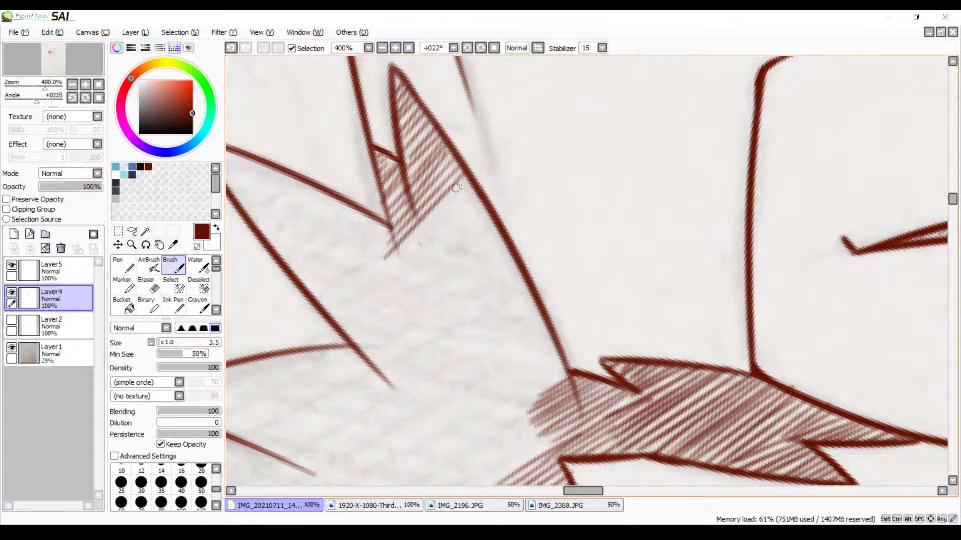
pyautogui.moveTo(461, 193); pyautogui.dragTo(388, 265)
pyautogui.moveTo(468, 203)
pyautogui.mouseDown()
pyautogui.moveTo(381, 275)
pyautogui.moveTo(415, 265)
pyautogui.mouseUp()
# Merge Layer5 down into Layer4, undoing and repeating the merge once
pyautogui.click(57, 268)
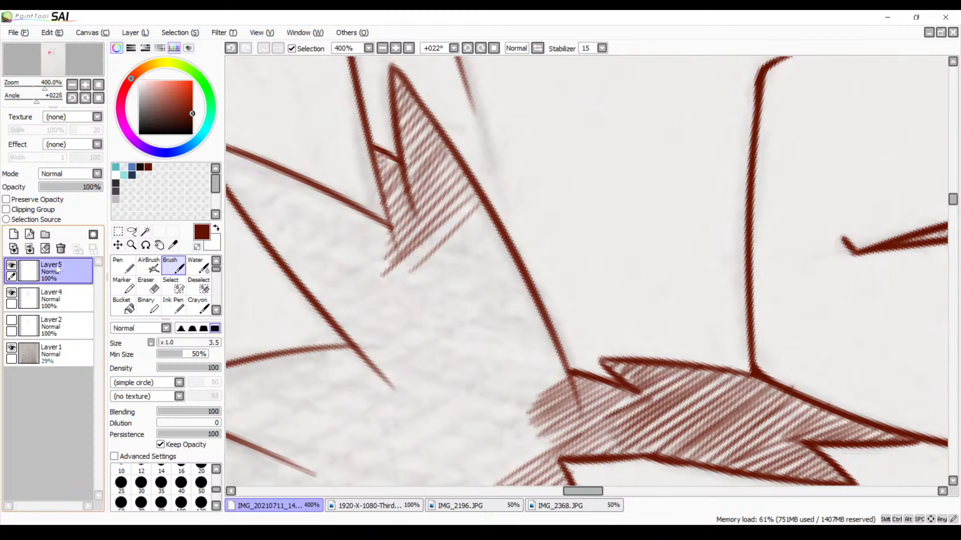
pyautogui.click(30, 250)
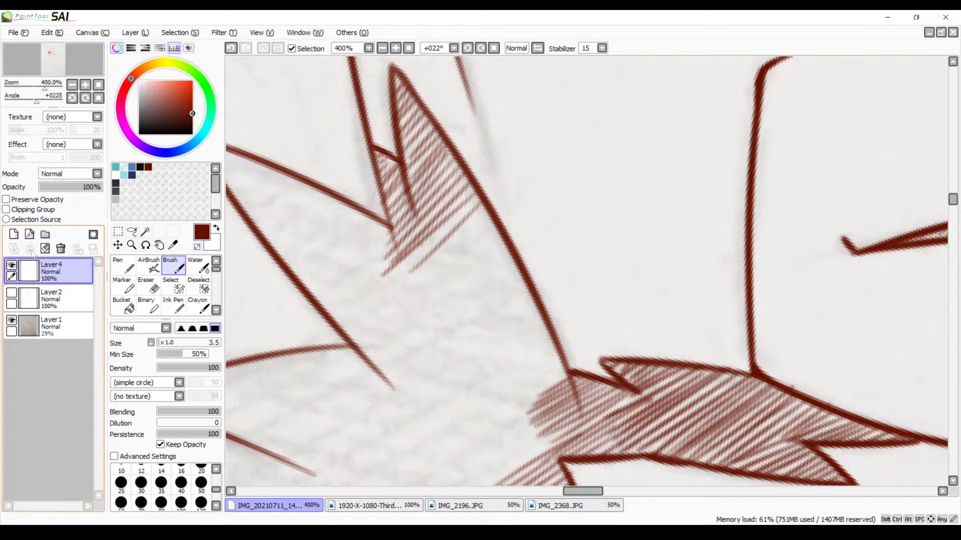
pyautogui.hotkey('ctrl', 'z')
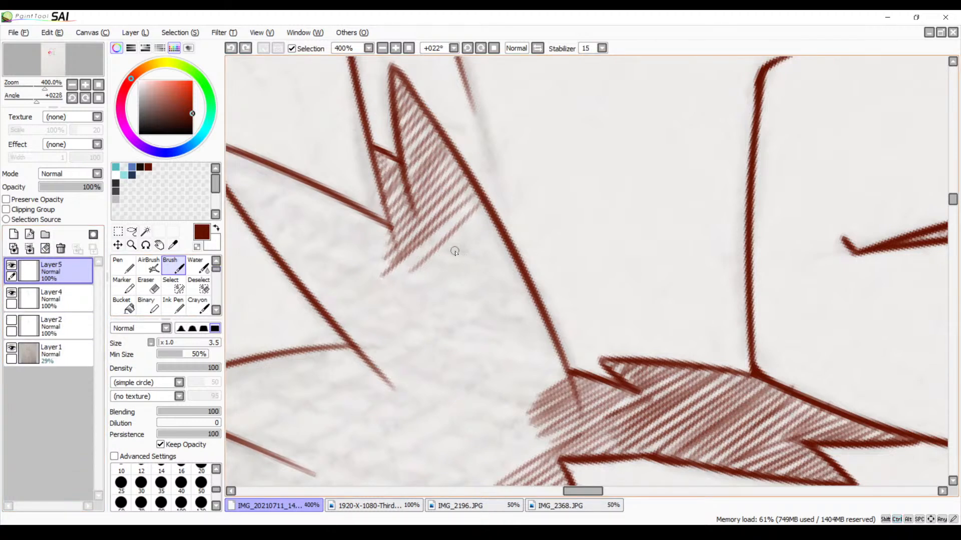
pyautogui.click(30, 250)
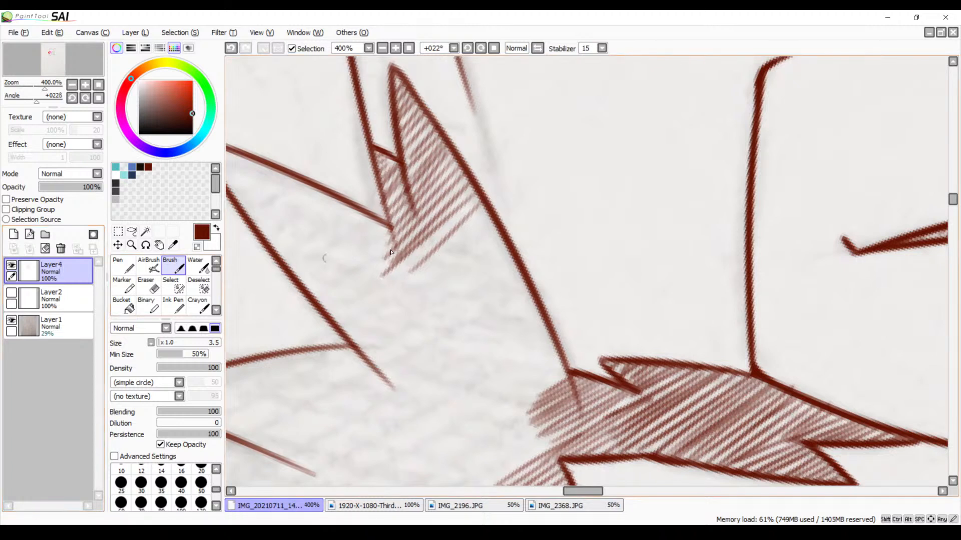
# Try long diagonal hatching strokes from the upper tuft's outer line across the open cheek fur, and undo them
pyautogui.moveTo(471, 207); pyautogui.dragTo(359, 302)
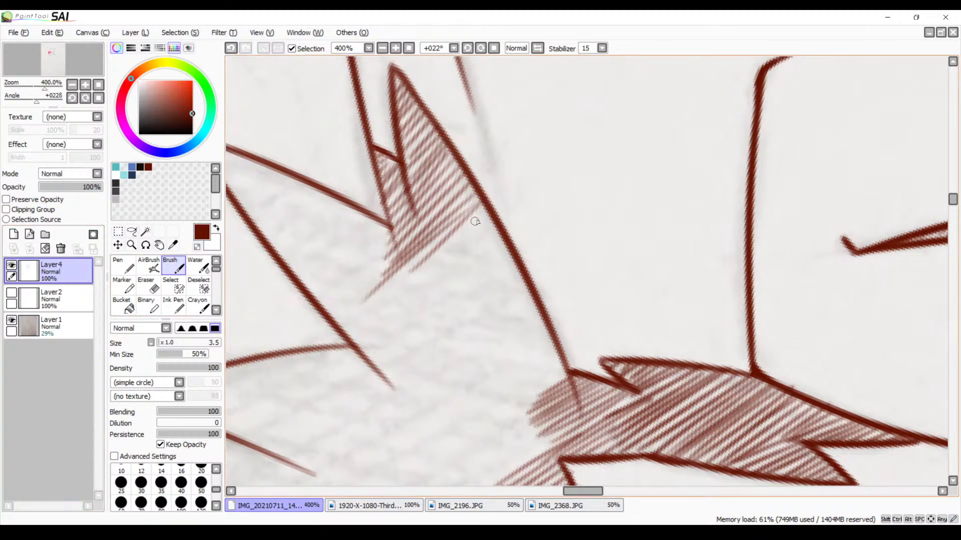
pyautogui.moveTo(482, 210)
pyautogui.mouseDown()
pyautogui.moveTo(354, 328)
pyautogui.moveTo(415, 293)
pyautogui.moveTo(352, 345)
pyautogui.mouseUp()
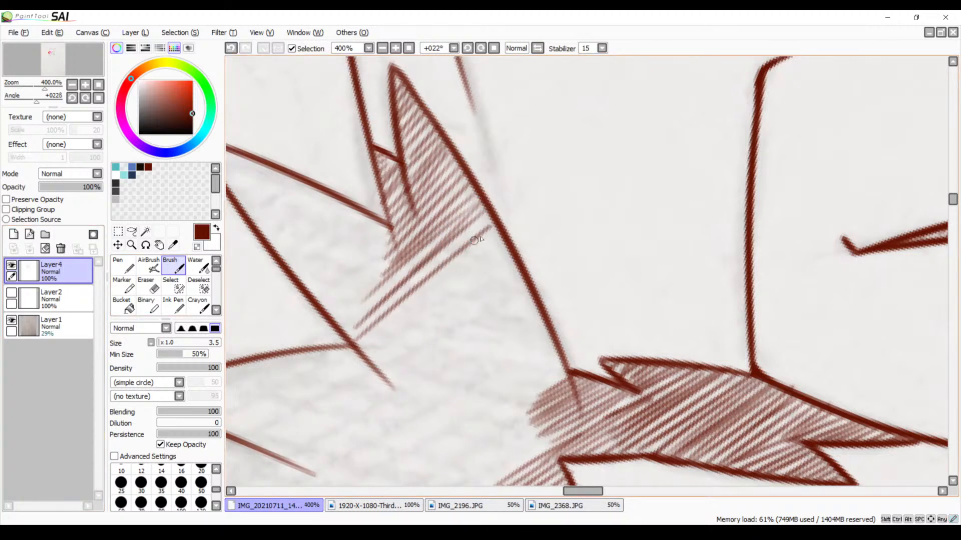
pyautogui.hotkey('ctrl', 'z')
pyautogui.hotkey('ctrl', 'z')
pyautogui.hotkey('ctrl', 'z')
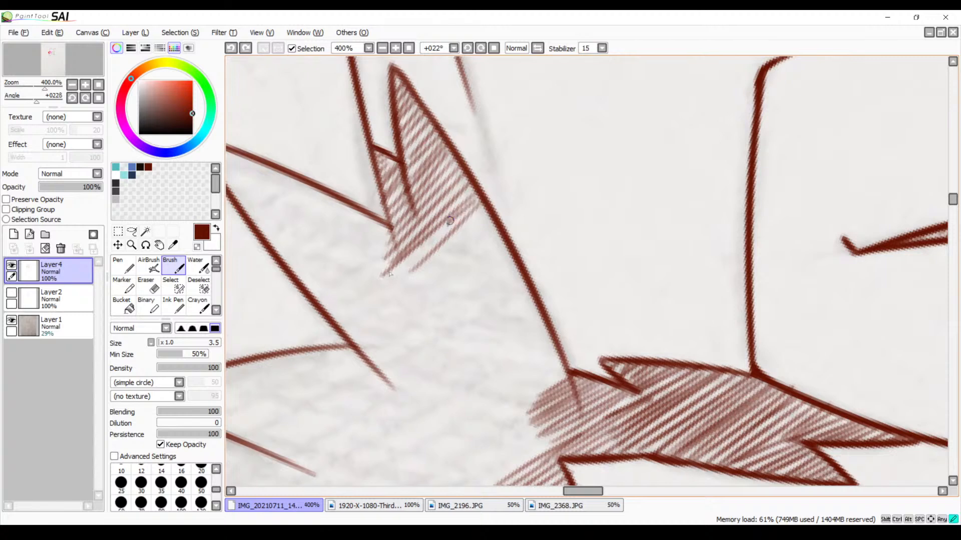
pyautogui.moveTo(450, 220); pyautogui.dragTo(335, 316)
pyautogui.hotkey('ctrl', 'z')
pyautogui.moveTo(480, 204); pyautogui.dragTo(349, 321)
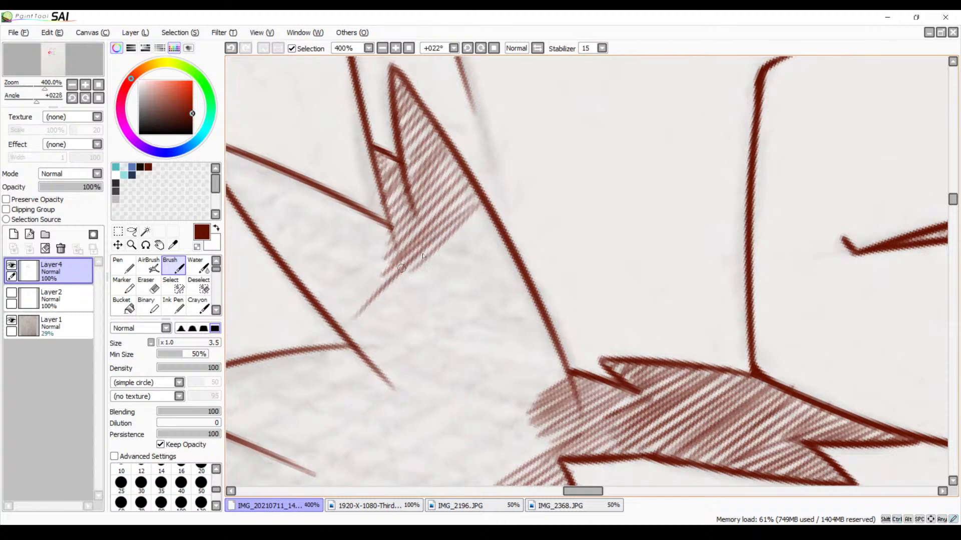
pyautogui.moveTo(487, 212); pyautogui.dragTo(361, 321)
pyautogui.hotkey('ctrl', 'z')
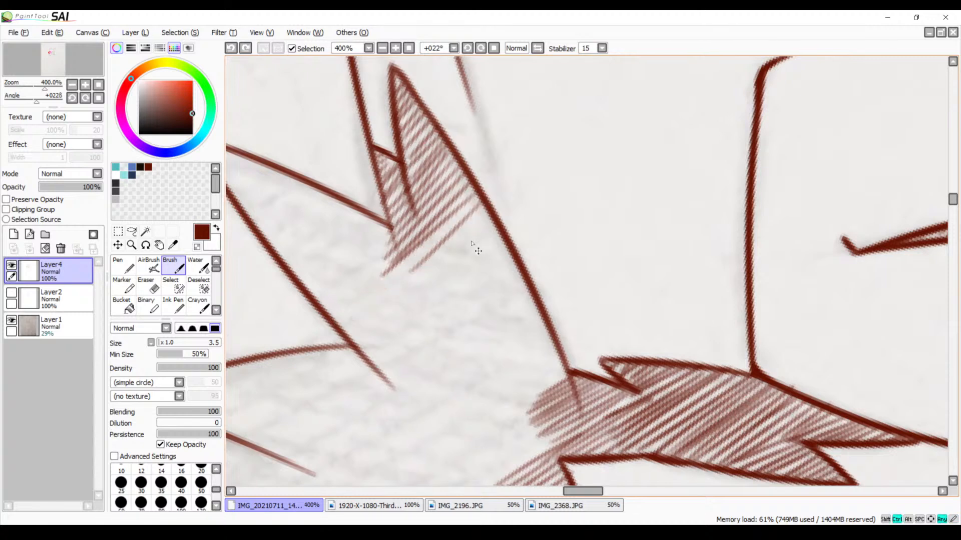
# Undo the layer merge and the long hatching strokes below the upper tuft, and merge Layer5 down into Layer4 again
pyautogui.moveTo(465, 297)
pyautogui.mouseDown()
pyautogui.moveTo(611, 293)
pyautogui.moveTo(607, 313)
pyautogui.mouseUp()
pyautogui.hotkey('ctrl', 'shift', 'n')
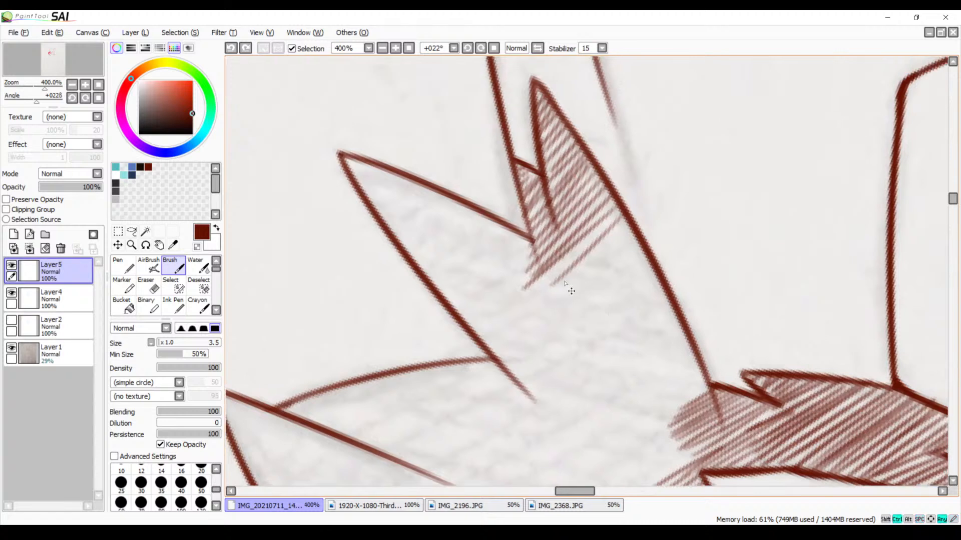
pyautogui.hotkey('ctrl', 'z')
pyautogui.hotkey('ctrl', 'z')
pyautogui.hotkey('ctrl', 'z')
pyautogui.hotkey('ctrl', 'z')
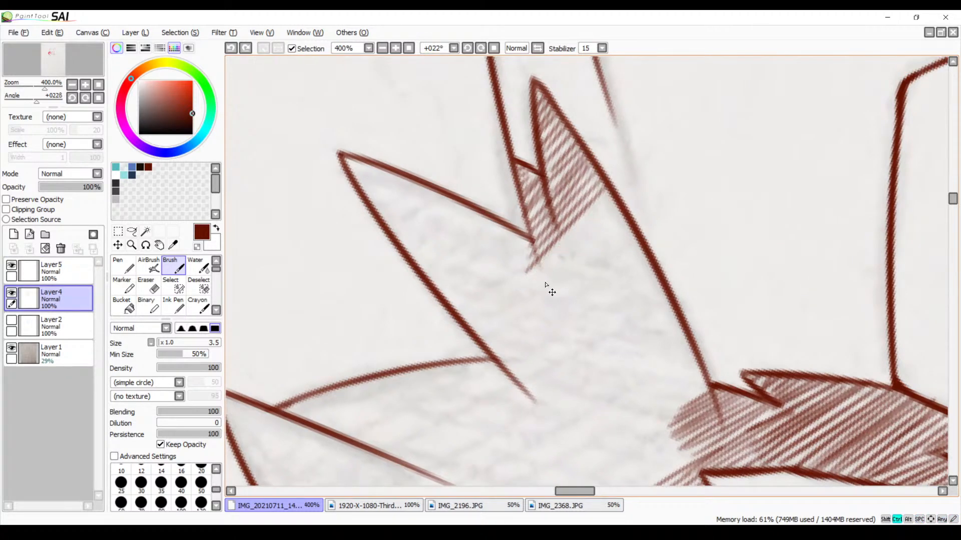
pyautogui.click(49, 267)
pyautogui.click(30, 250)
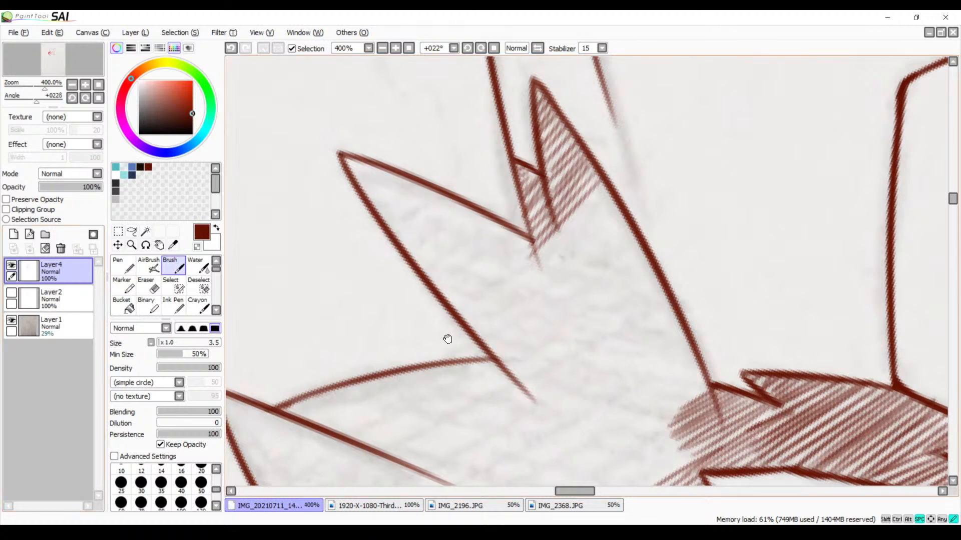
# Extend the diagonal hatching from the lower end of the dark cheek marking into the open cheek fur
pyautogui.moveTo(477, 379)
pyautogui.mouseDown()
pyautogui.moveTo(506, 218)
pyautogui.moveTo(414, 240)
pyautogui.moveTo(455, 214)
pyautogui.mouseUp()
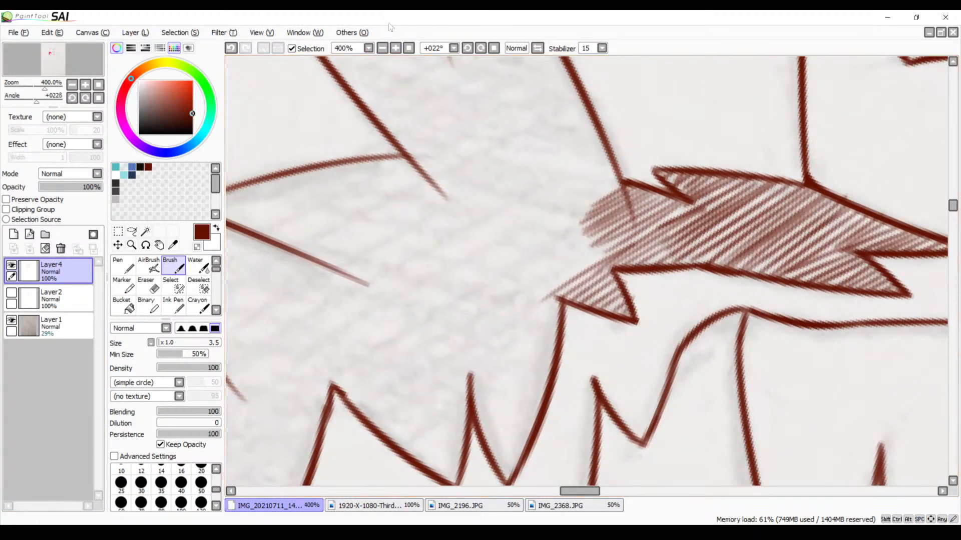
pyautogui.click(468, 48)
pyautogui.click(468, 49)
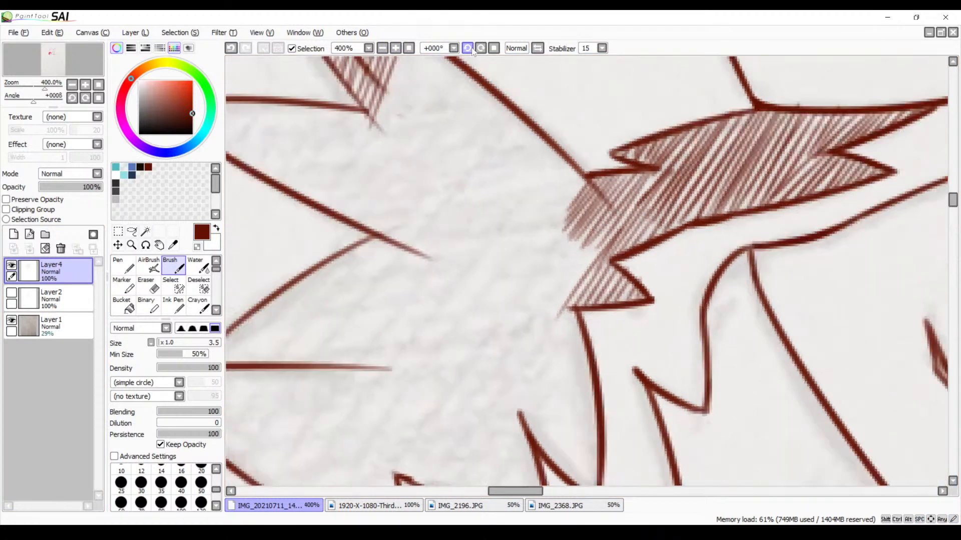
pyautogui.click(468, 49)
pyautogui.moveTo(440, 261)
pyautogui.mouseDown()
pyautogui.moveTo(457, 161)
pyautogui.moveTo(333, 230)
pyautogui.mouseUp()
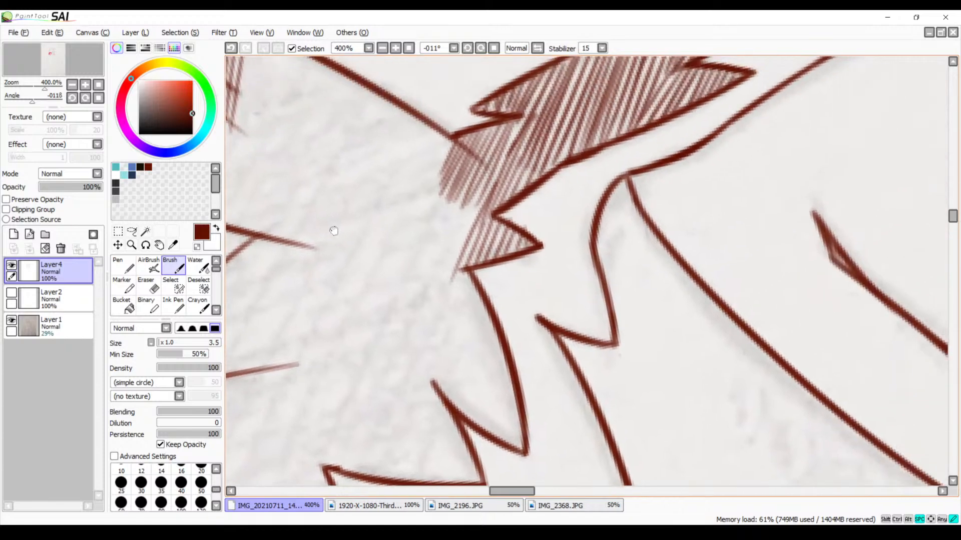
pyautogui.click(399, 47)
pyautogui.click(399, 46)
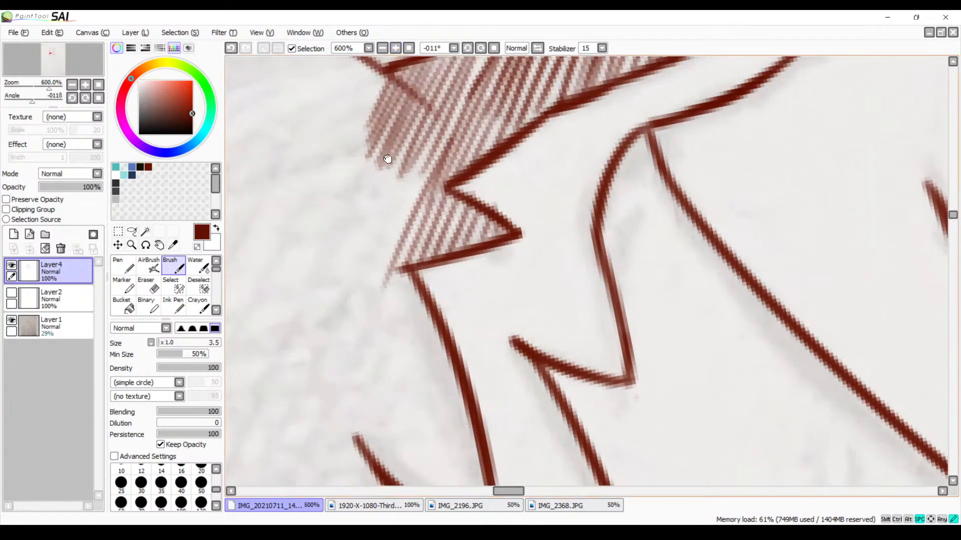
pyautogui.moveTo(386, 159)
pyautogui.mouseDown()
pyautogui.moveTo(444, 143)
pyautogui.moveTo(423, 267)
pyautogui.mouseUp()
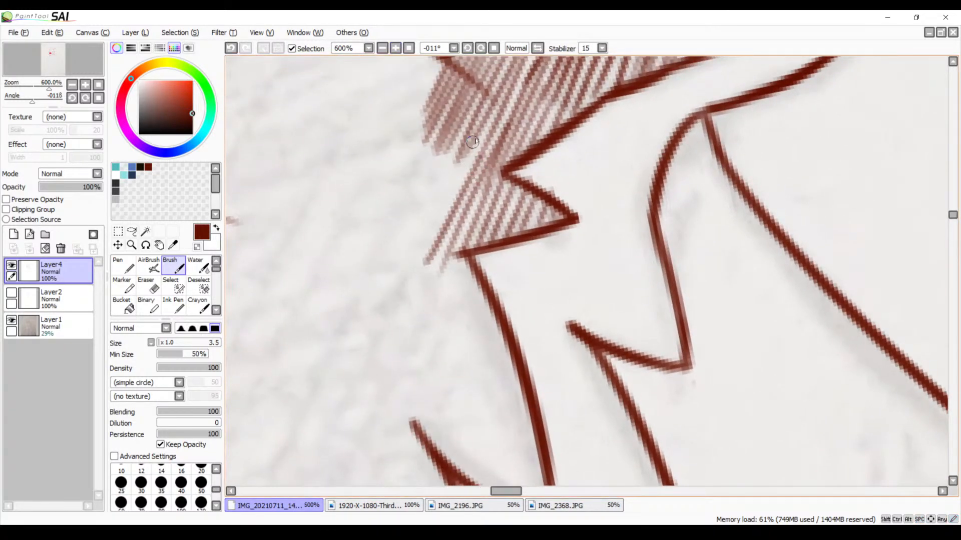
pyautogui.moveTo(465, 145); pyautogui.dragTo(390, 279)
pyautogui.hotkey('ctrl', 'z')
pyautogui.moveTo(463, 150); pyautogui.dragTo(403, 273)
pyautogui.moveTo(453, 152); pyautogui.dragTo(391, 270)
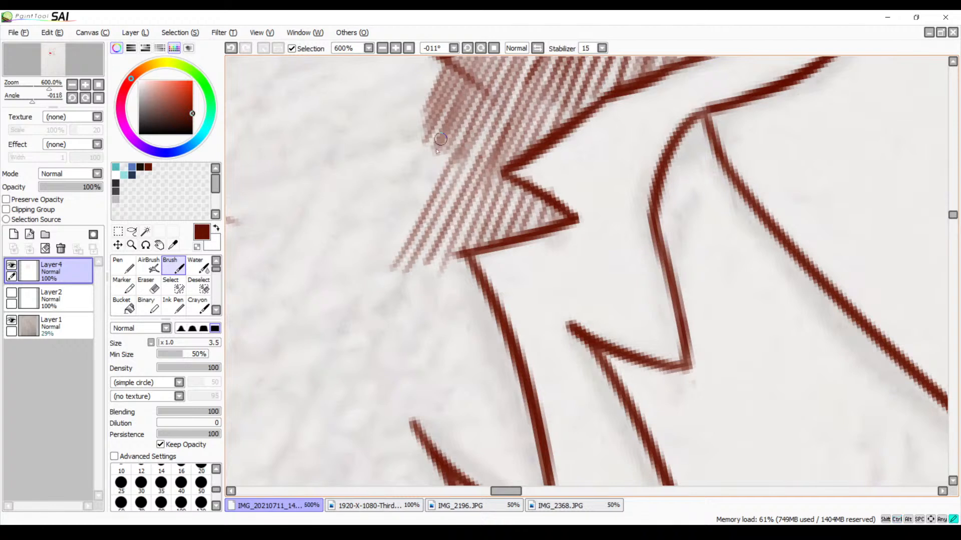
pyautogui.moveTo(445, 135)
pyautogui.mouseDown()
pyautogui.moveTo(370, 261)
pyautogui.moveTo(385, 259)
pyautogui.mouseUp()
pyautogui.moveTo(426, 133); pyautogui.dragTo(375, 243)
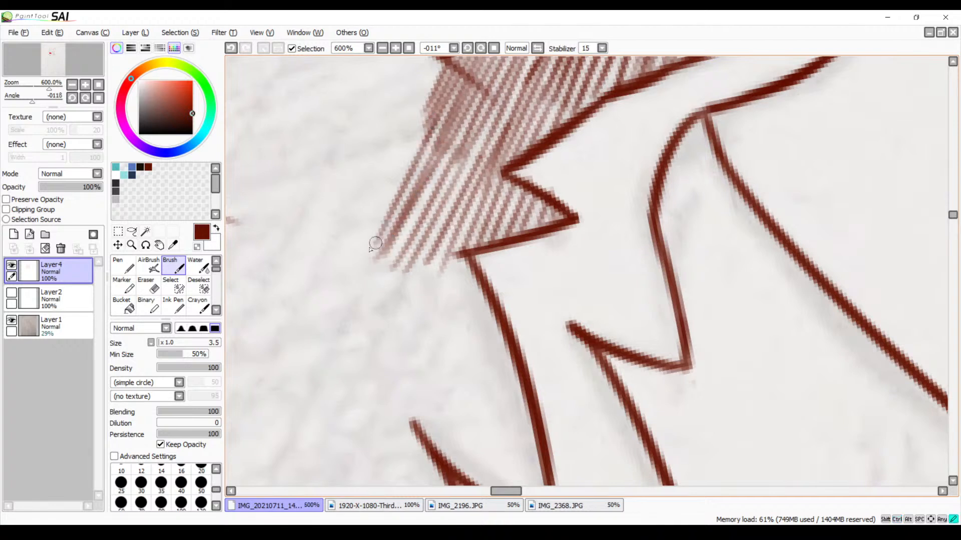
pyautogui.moveTo(420, 122); pyautogui.dragTo(333, 271)
# Hatch the fur spike directly below the dark cheek marking with parallel diagonal strokes up to its outline
pyautogui.scroll(-3, 418, 237)
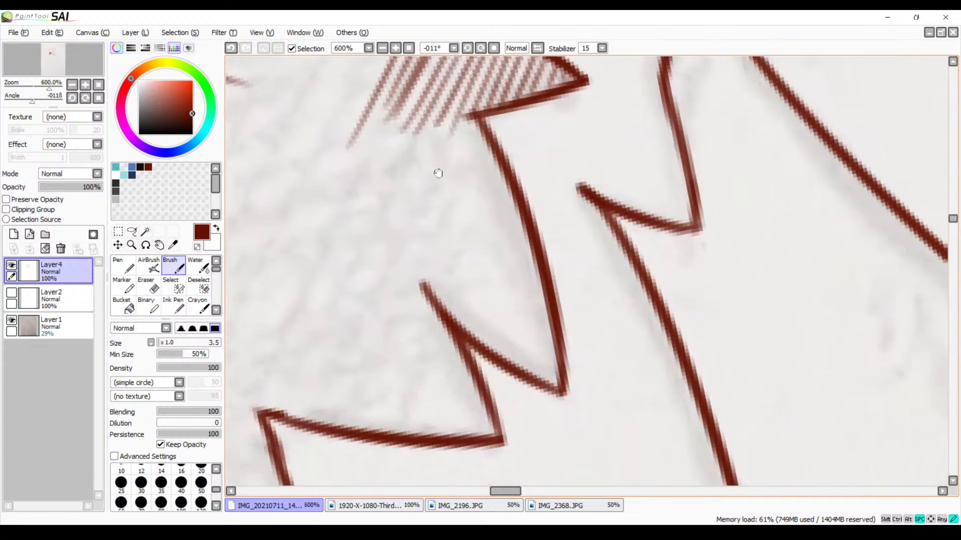
pyautogui.moveTo(457, 122)
pyautogui.mouseDown()
pyautogui.moveTo(379, 296)
pyautogui.moveTo(455, 145)
pyautogui.moveTo(394, 298)
pyautogui.moveTo(459, 161)
pyautogui.moveTo(399, 305)
pyautogui.mouseUp()
pyautogui.moveTo(494, 134); pyautogui.dragTo(408, 302)
pyautogui.moveTo(503, 151); pyautogui.dragTo(418, 318)
pyautogui.moveTo(501, 176)
pyautogui.mouseDown()
pyautogui.moveTo(429, 324)
pyautogui.moveTo(444, 314)
pyautogui.moveTo(439, 332)
pyautogui.mouseUp()
pyautogui.moveTo(513, 199)
pyautogui.mouseDown()
pyautogui.moveTo(468, 285)
pyautogui.moveTo(512, 214)
pyautogui.moveTo(498, 257)
pyautogui.moveTo(456, 334)
pyautogui.mouseUp()
pyautogui.moveTo(528, 221); pyautogui.dragTo(481, 325)
pyautogui.moveTo(533, 249); pyautogui.dragTo(476, 364)
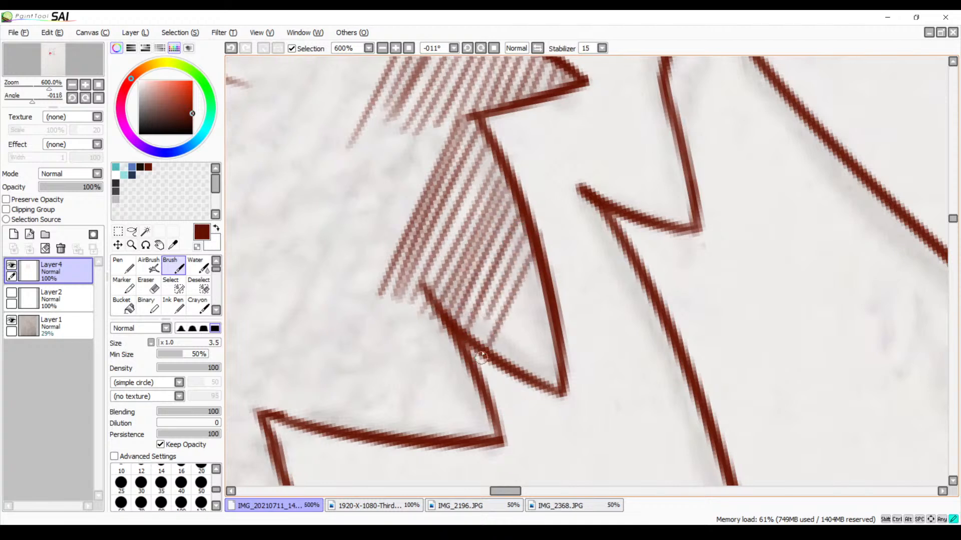
pyautogui.moveTo(534, 270)
pyautogui.mouseDown()
pyautogui.moveTo(488, 356)
pyautogui.moveTo(503, 357)
pyautogui.mouseUp()
pyautogui.moveTo(548, 302)
pyautogui.mouseDown()
pyautogui.moveTo(516, 364)
pyautogui.moveTo(523, 374)
pyautogui.mouseUp()
pyautogui.moveTo(553, 330); pyautogui.dragTo(533, 377)
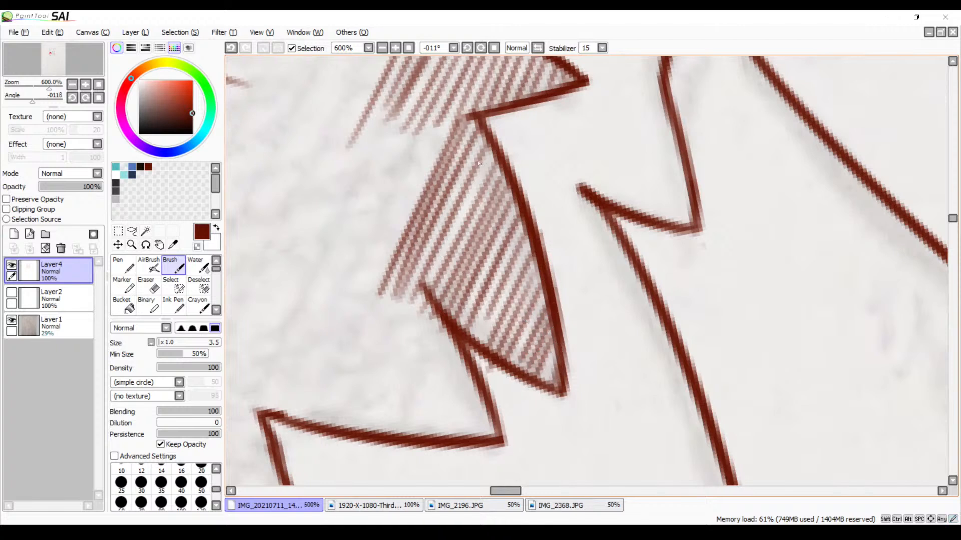
pyautogui.moveTo(490, 152); pyautogui.dragTo(419, 294)
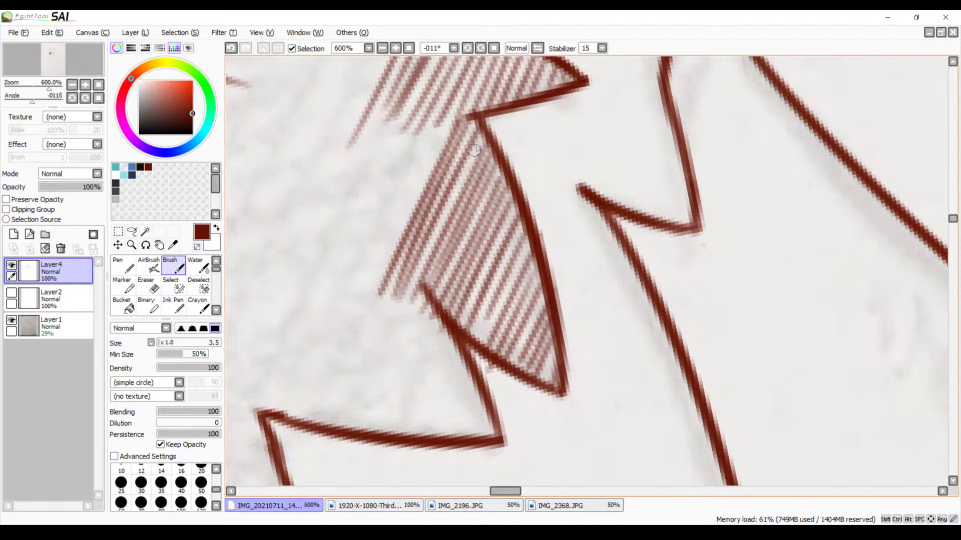
pyautogui.moveTo(480, 136); pyautogui.dragTo(406, 293)
# Bridge the gap between the cheek marking's hatching and the hatched spike with longer diagonal strokes
pyautogui.scroll(3, 430, 240)
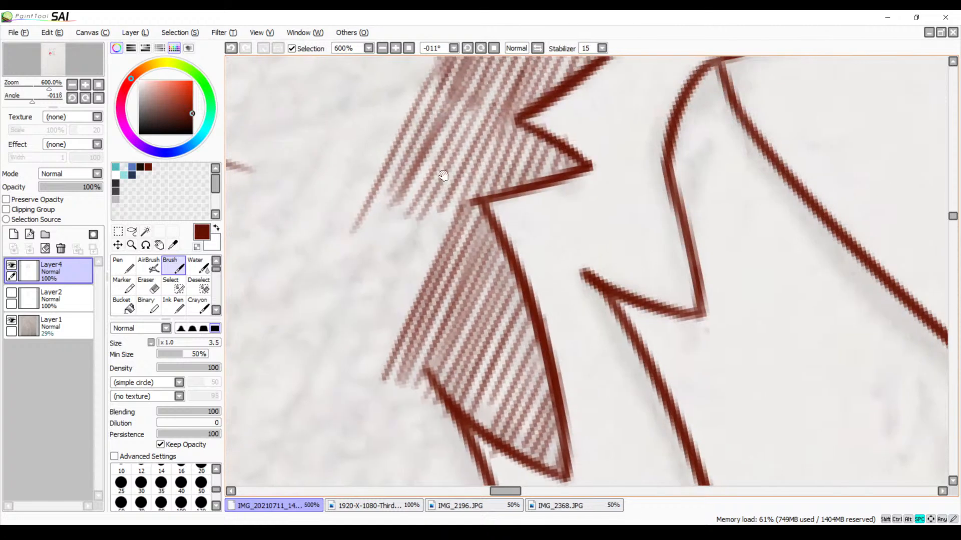
pyautogui.moveTo(477, 156); pyautogui.dragTo(371, 355)
pyautogui.hotkey('ctrl', 'z')
pyautogui.moveTo(469, 169); pyautogui.dragTo(376, 350)
pyautogui.moveTo(450, 186)
pyautogui.mouseDown()
pyautogui.moveTo(358, 351)
pyautogui.moveTo(433, 187)
pyautogui.moveTo(345, 360)
pyautogui.mouseUp()
pyautogui.moveTo(423, 177); pyautogui.dragTo(341, 332)
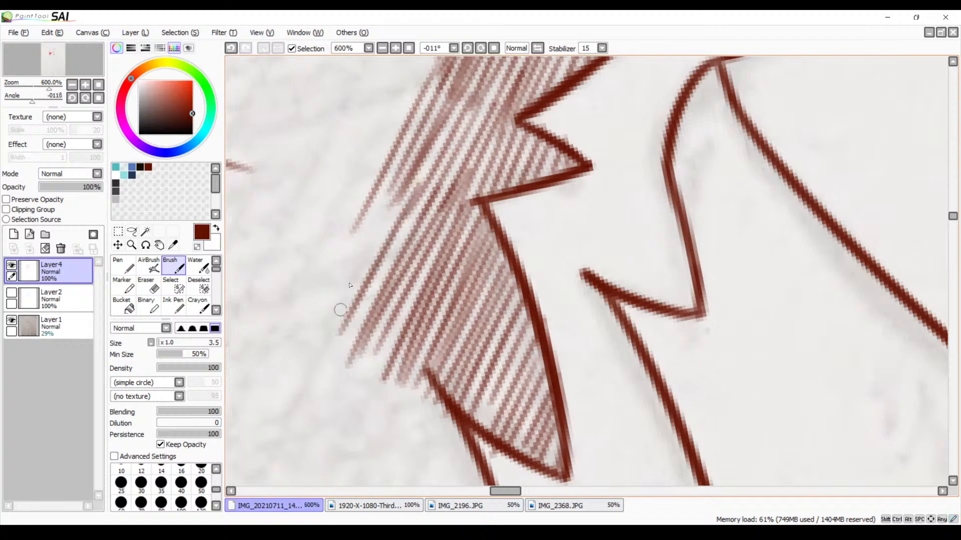
pyautogui.moveTo(404, 178); pyautogui.dragTo(320, 333)
pyautogui.moveTo(395, 170); pyautogui.dragTo(327, 305)
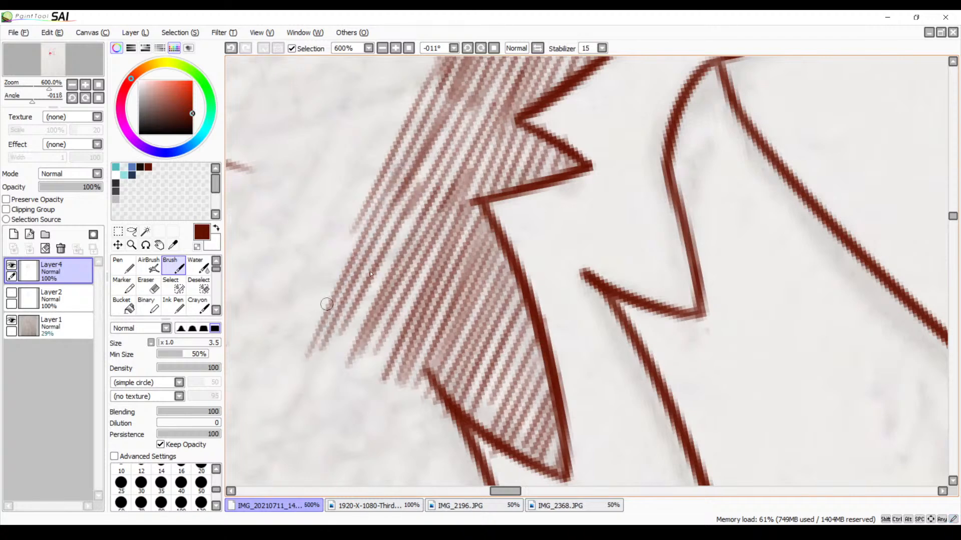
# Draw long diagonal strokes along the outer edge of the hatching down to the next lower fur spike's corner
pyautogui.moveTo(432, 318)
pyautogui.mouseDown()
pyautogui.moveTo(495, 147)
pyautogui.moveTo(486, 144)
pyautogui.mouseUp()
pyautogui.moveTo(376, 160); pyautogui.dragTo(300, 299)
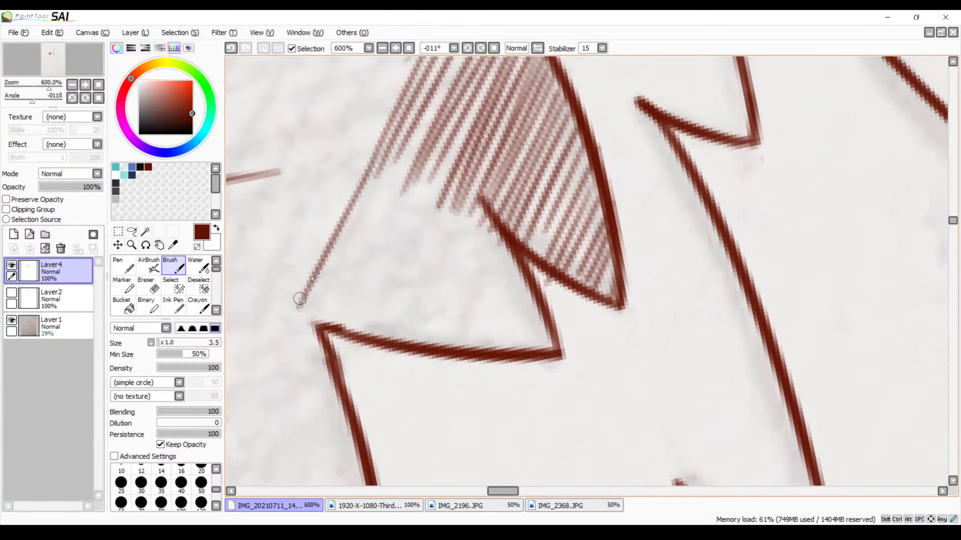
pyautogui.moveTo(393, 159); pyautogui.dragTo(304, 338)
pyautogui.moveTo(423, 128); pyautogui.dragTo(321, 320)
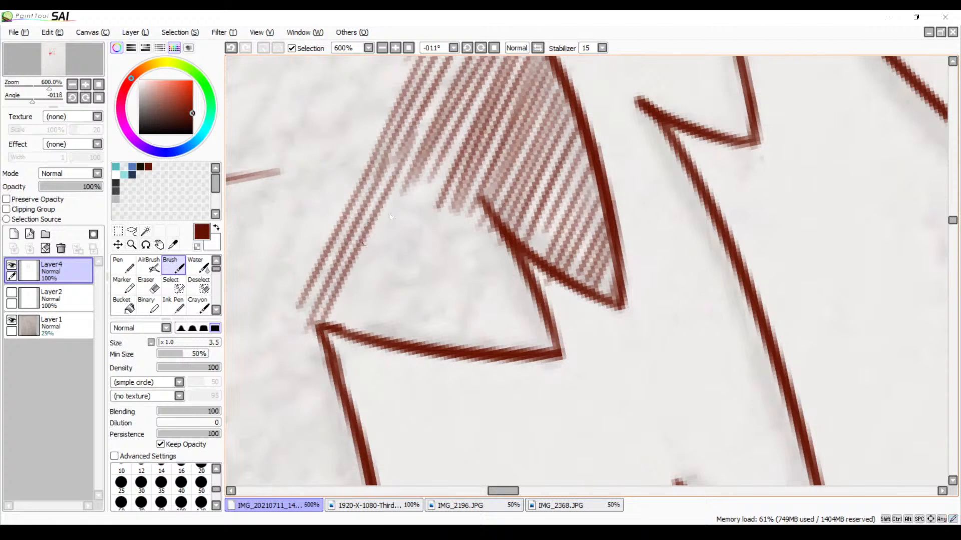
pyautogui.moveTo(421, 156)
pyautogui.mouseDown()
pyautogui.moveTo(332, 325)
pyautogui.moveTo(434, 157)
pyautogui.moveTo(351, 320)
pyautogui.mouseUp()
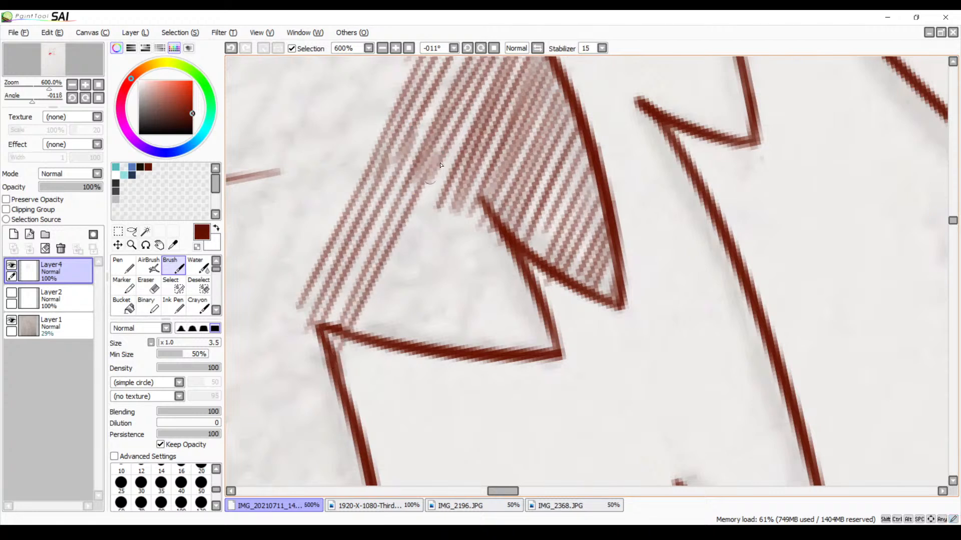
# Fill the lower fur spike with diagonal hatching down to its bottom outline and darken the strokes near its outer corner
pyautogui.moveTo(451, 151); pyautogui.dragTo(367, 338)
pyautogui.hotkey('ctrl', 'z')
pyautogui.moveTo(453, 149); pyautogui.dragTo(365, 336)
pyautogui.hotkey('ctrl', 'z')
pyautogui.moveTo(445, 159); pyautogui.dragTo(356, 333)
pyautogui.moveTo(453, 170); pyautogui.dragTo(367, 350)
pyautogui.moveTo(456, 188); pyautogui.dragTo(383, 354)
pyautogui.moveTo(462, 207)
pyautogui.mouseDown()
pyautogui.moveTo(438, 259)
pyautogui.moveTo(472, 208)
pyautogui.moveTo(403, 357)
pyautogui.mouseUp()
pyautogui.moveTo(486, 220); pyautogui.dragTo(422, 356)
pyautogui.moveTo(496, 224); pyautogui.dragTo(441, 360)
pyautogui.moveTo(495, 244)
pyautogui.mouseDown()
pyautogui.moveTo(450, 350)
pyautogui.moveTo(461, 363)
pyautogui.mouseUp()
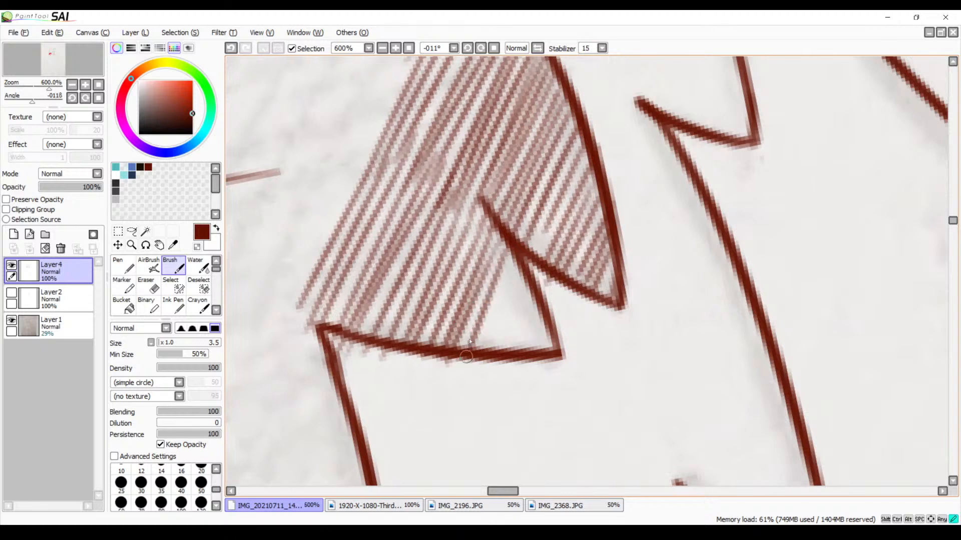
pyautogui.moveTo(512, 283)
pyautogui.mouseDown()
pyautogui.moveTo(479, 342)
pyautogui.moveTo(507, 350)
pyautogui.mouseUp()
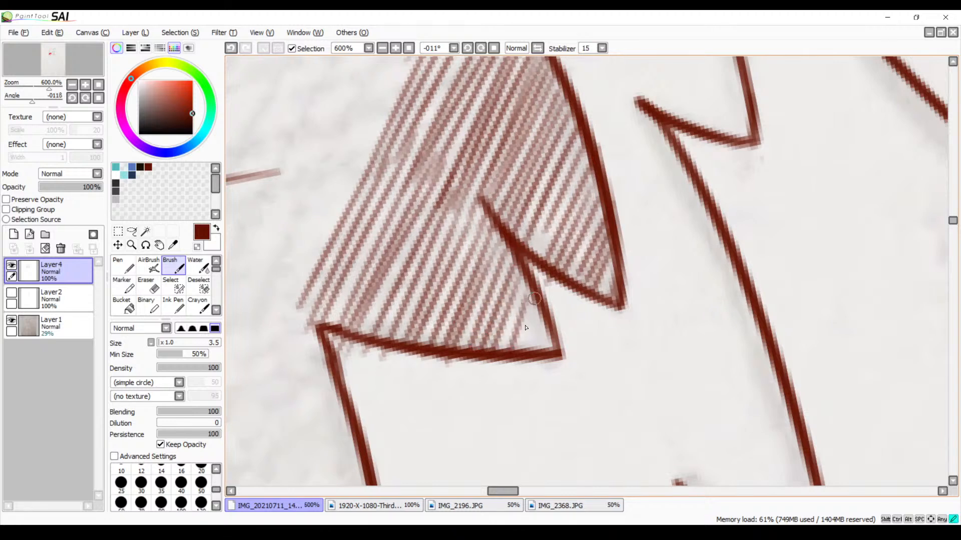
pyautogui.moveTo(540, 292); pyautogui.dragTo(514, 344)
pyautogui.moveTo(548, 314); pyautogui.dragTo(543, 341)
pyautogui.moveTo(518, 277); pyautogui.dragTo(499, 337)
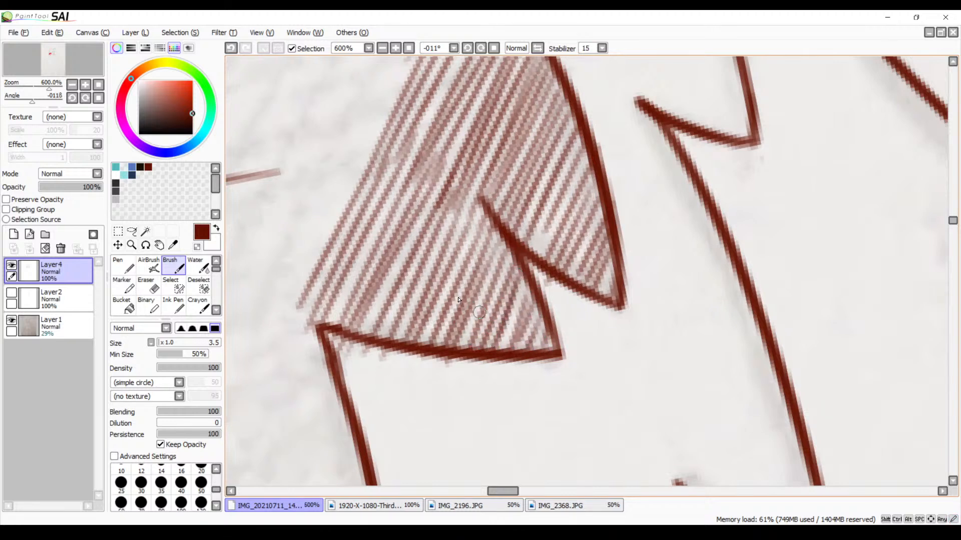
pyautogui.moveTo(422, 199); pyautogui.dragTo(346, 364)
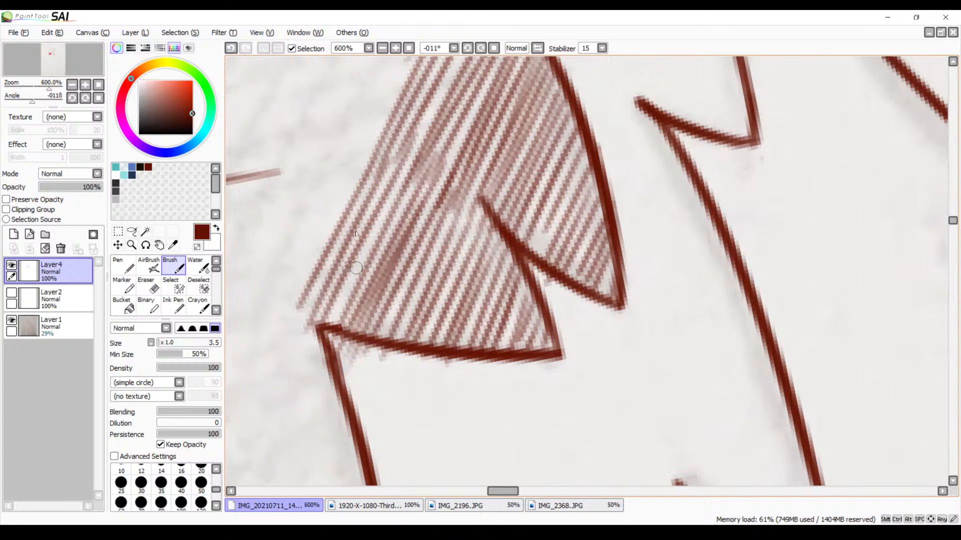
pyautogui.moveTo(390, 198); pyautogui.dragTo(323, 328)
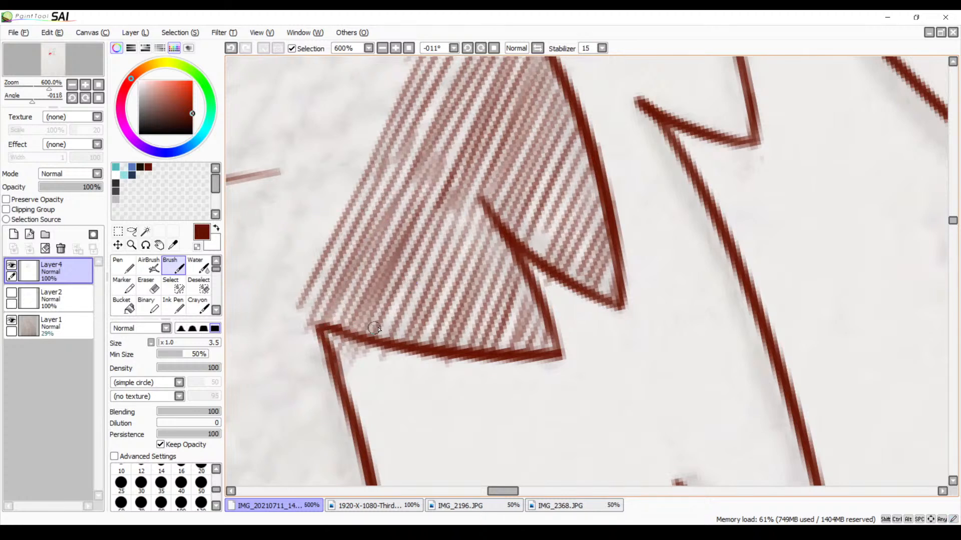
# Erase the hatching ends that overshoot the lower fur spike's bottom outline
pyautogui.press('e')
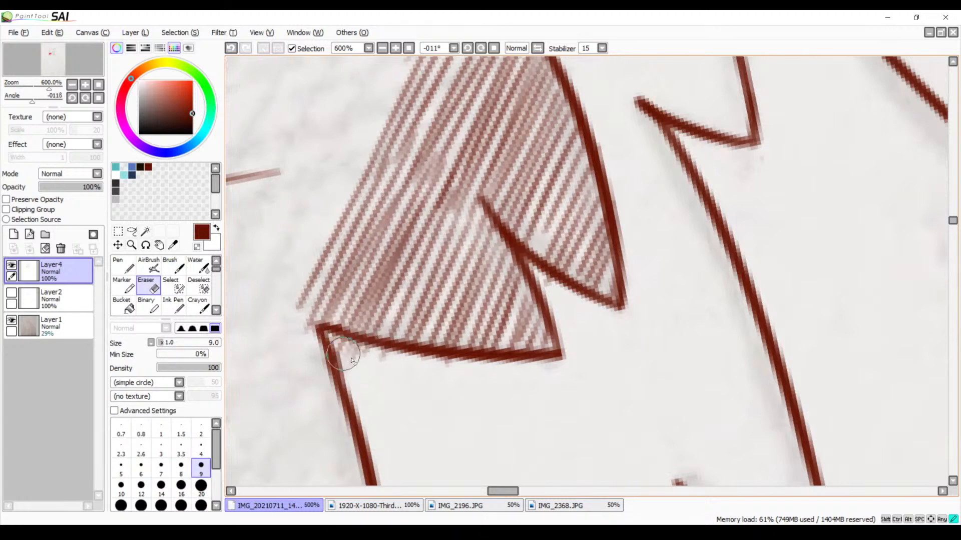
pyautogui.moveTo(346, 347); pyautogui.dragTo(369, 356)
pyautogui.moveTo(427, 368); pyautogui.dragTo(357, 366)
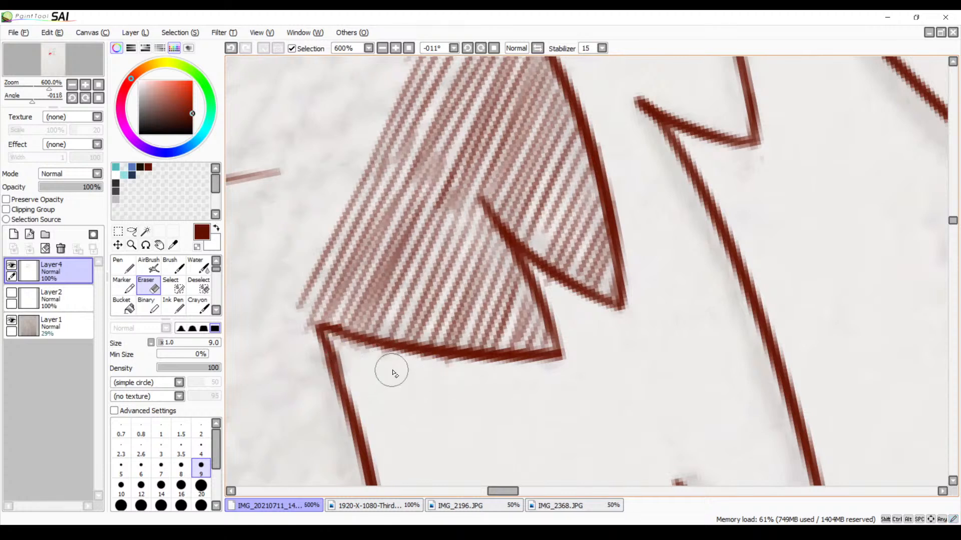
# Examine the hatched cheek fur against the whole face at several zoom levels and with the canvas rotation reset
pyautogui.click(382, 48)
pyautogui.click(383, 48)
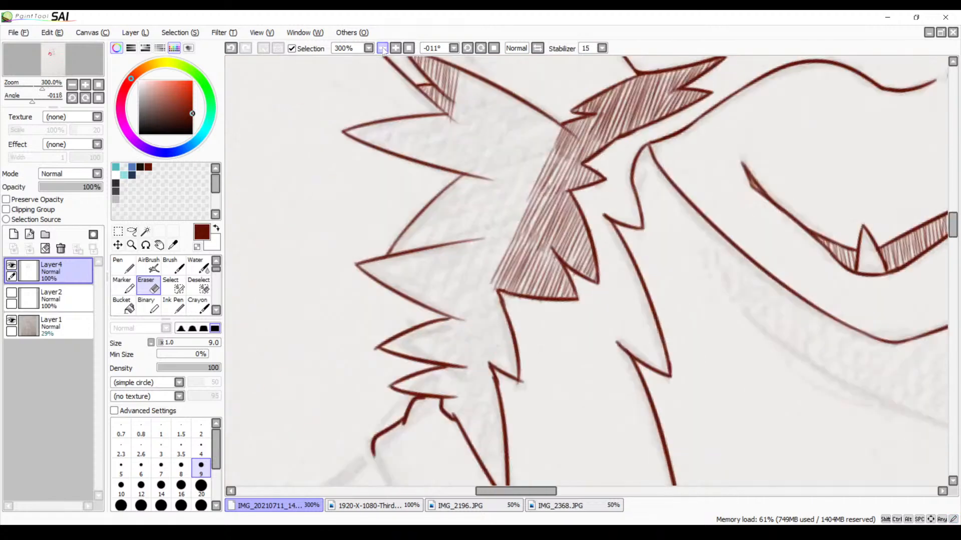
pyautogui.click(382, 48)
pyautogui.click(383, 49)
pyautogui.click(391, 49)
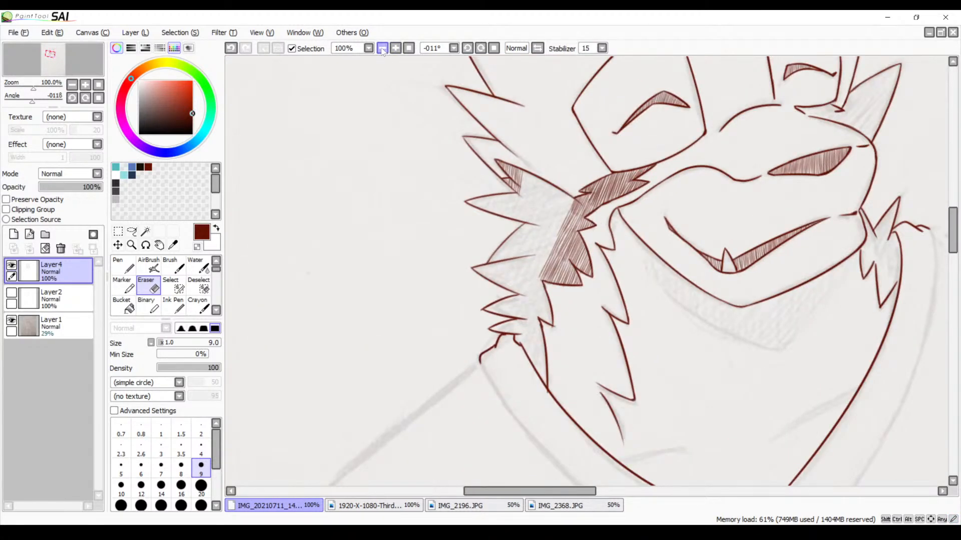
pyautogui.moveTo(438, 239)
pyautogui.mouseDown()
pyautogui.moveTo(361, 175)
pyautogui.moveTo(339, 189)
pyautogui.mouseUp()
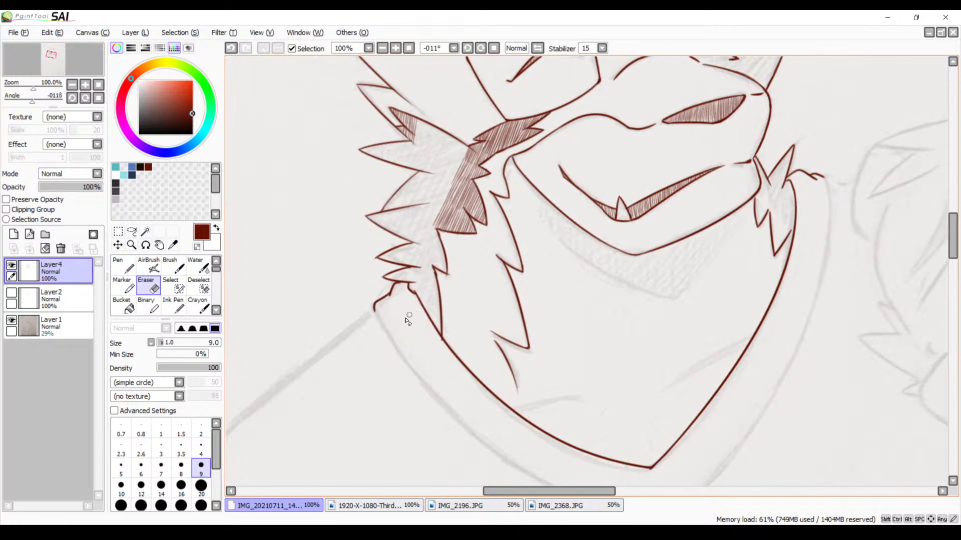
pyautogui.moveTo(468, 255); pyautogui.dragTo(408, 345)
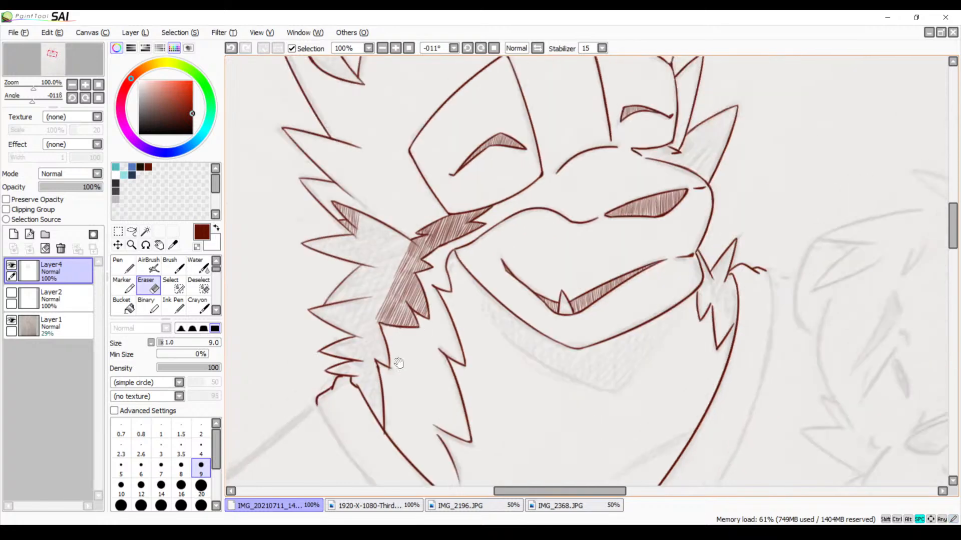
pyautogui.moveTo(420, 301); pyautogui.dragTo(513, 296)
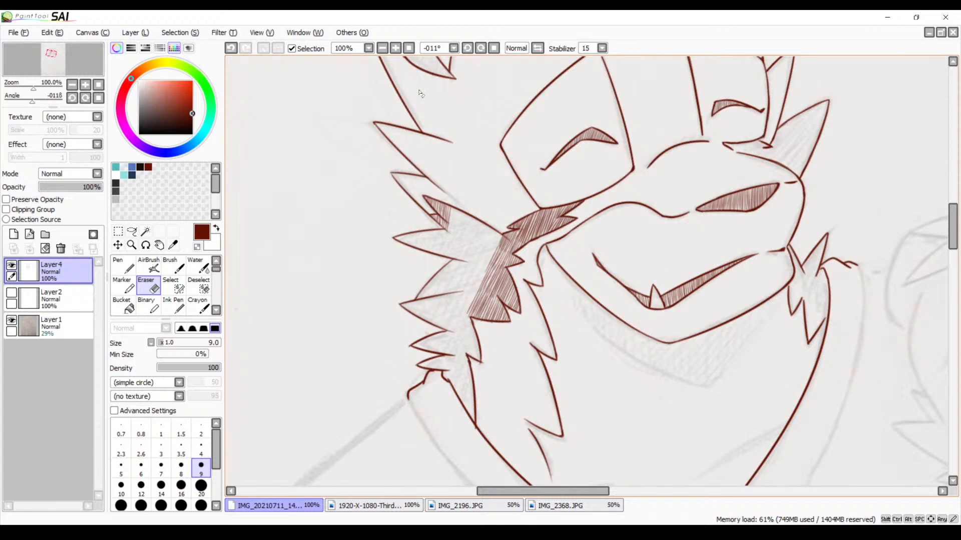
pyautogui.click(398, 51)
pyautogui.click(398, 51)
pyautogui.click(398, 51)
pyautogui.moveTo(407, 206); pyautogui.dragTo(595, 205)
pyautogui.click(493, 49)
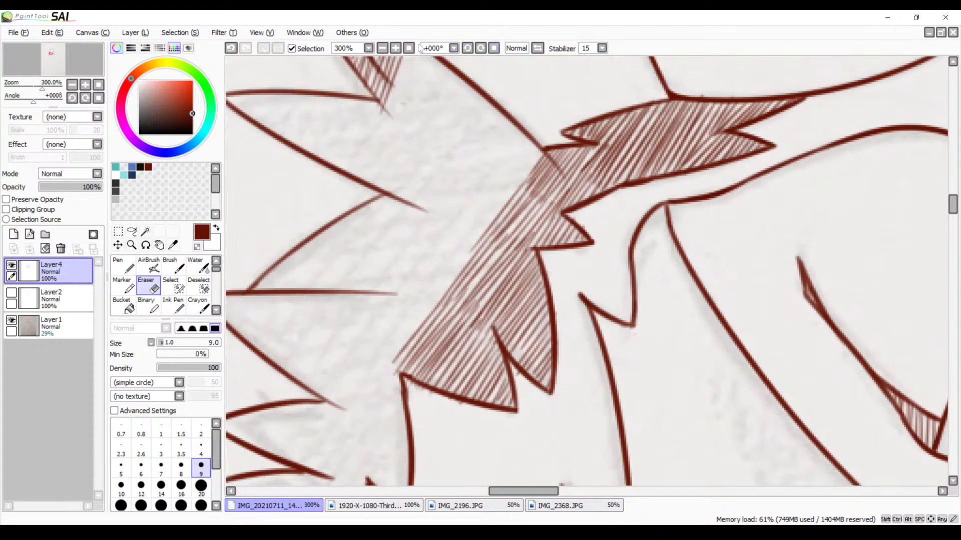
pyautogui.click(382, 48)
pyautogui.click(382, 48)
pyautogui.click(382, 48)
pyautogui.click(382, 48)
pyautogui.click(383, 48)
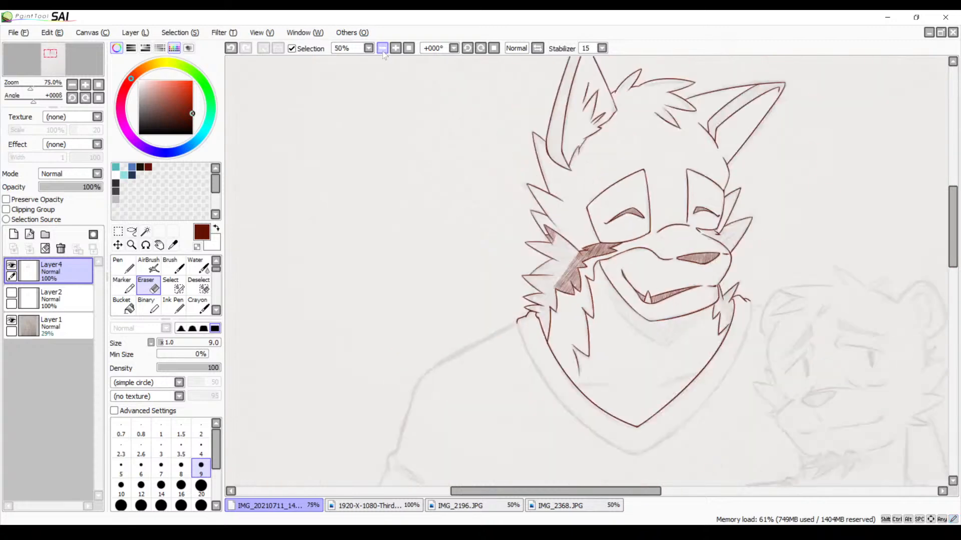
# Hide the scanned sketch on Layer1 and inspect the line art and cheek hatching on their own
pyautogui.click(10, 323)
pyautogui.moveTo(544, 312); pyautogui.dragTo(389, 297)
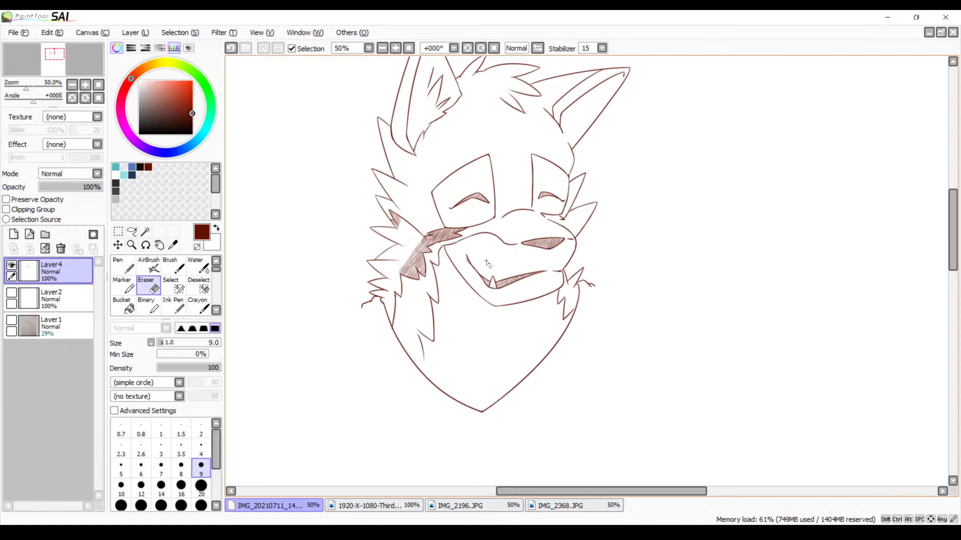
pyautogui.click(396, 48)
pyautogui.click(395, 48)
pyautogui.moveTo(362, 153); pyautogui.dragTo(536, 194)
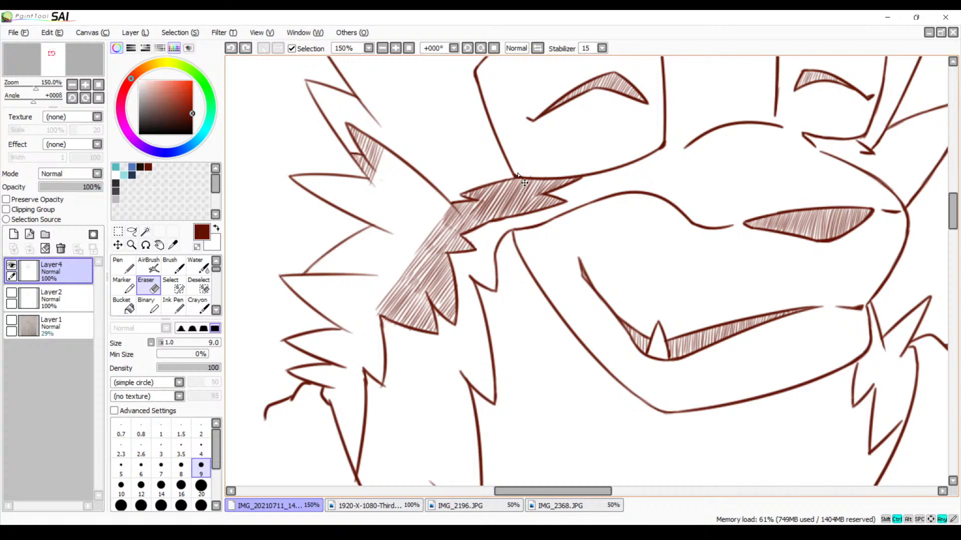
# Undo the cheek fur and upper tuft hatching and the merge of Layer5 into Layer4
pyautogui.hotkey('ctrl', 'z')
pyautogui.hotkey('ctrl', 'z')
pyautogui.hotkey('ctrl', 'z')
pyautogui.hotkey('ctrl', 'z')
pyautogui.hotkey('ctrl', 'z')
pyautogui.hotkey('ctrl', 'z')
pyautogui.hotkey('ctrl', 'z')
pyautogui.hotkey('ctrl', 'z')
pyautogui.hotkey('ctrl', 'z')
pyautogui.hotkey('ctrl', 'z')
pyautogui.hotkey('ctrl', 'z')
pyautogui.hotkey('ctrl', 'z')
pyautogui.hotkey('ctrl', 'z')
pyautogui.hotkey('ctrl', 'z')
pyautogui.hotkey('ctrl', 'z')
pyautogui.hotkey('ctrl', 'z')
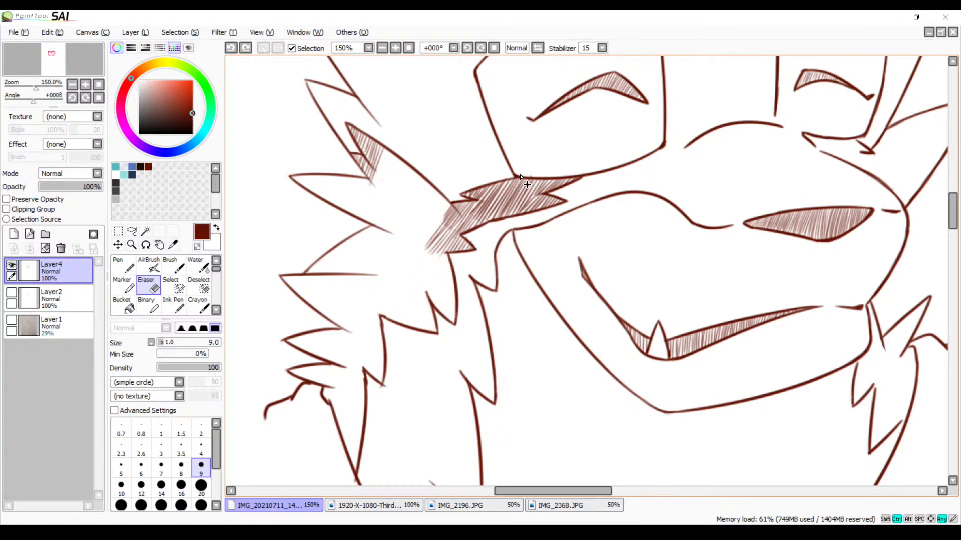
pyautogui.hotkey('ctrl', 'z')
pyautogui.hotkey('ctrl', 'z')
pyautogui.hotkey('ctrl', 'z')
pyautogui.hotkey('ctrl', 'z')
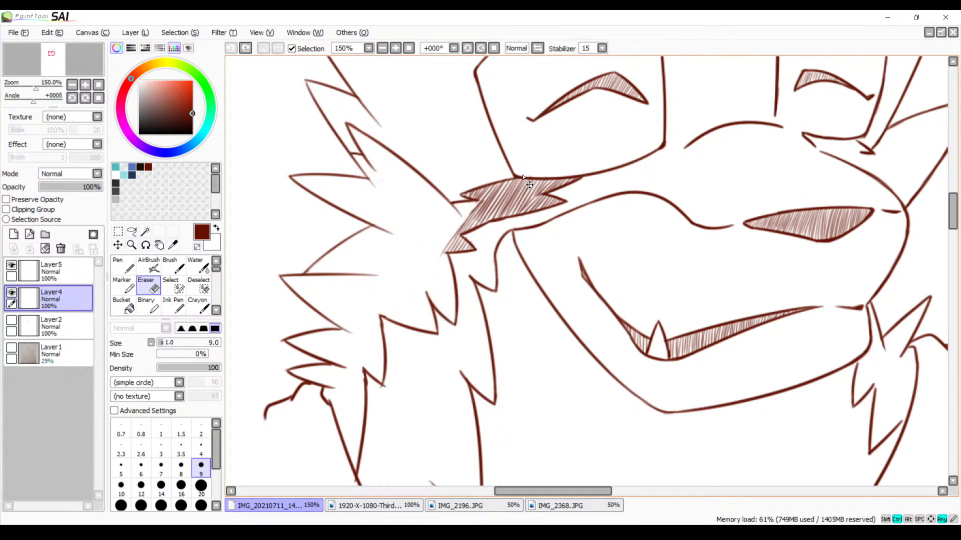
# Try to select the empty fur area between the outer tufts and the cheek hatching on Layer4 with the Magic Wand
pyautogui.moveTo(514, 133); pyautogui.dragTo(542, 197)
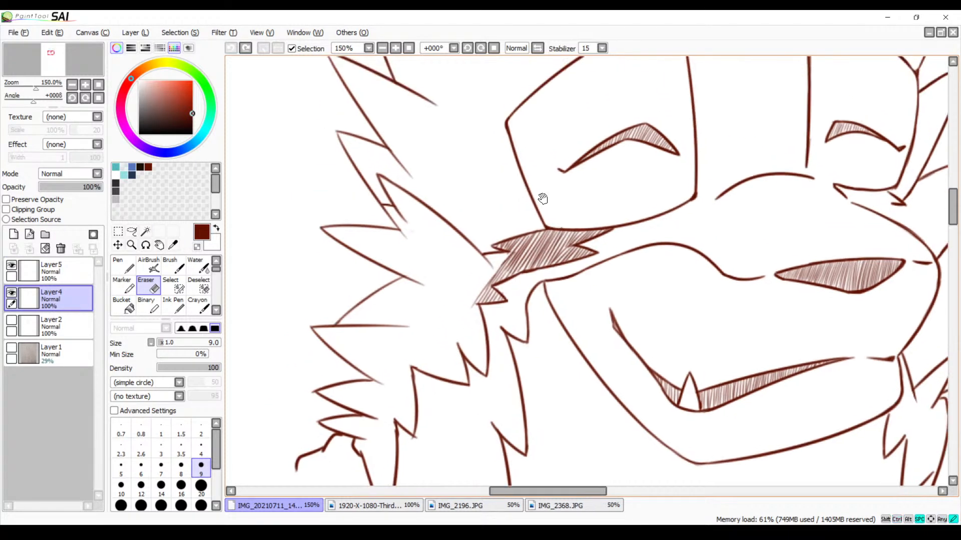
pyautogui.click(396, 46)
pyautogui.click(395, 46)
pyautogui.click(396, 46)
pyautogui.click(395, 46)
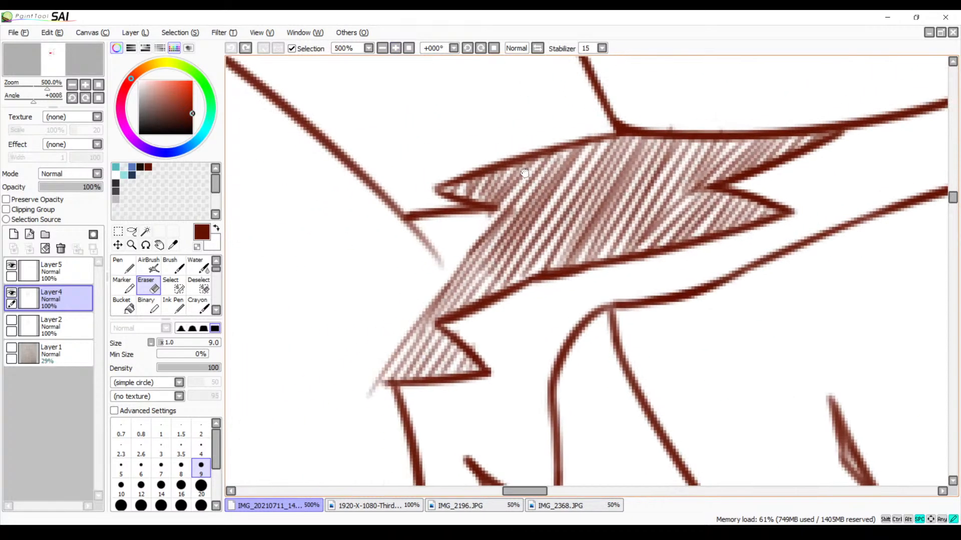
pyautogui.moveTo(524, 174)
pyautogui.mouseDown()
pyautogui.moveTo(658, 211)
pyautogui.moveTo(760, 306)
pyautogui.moveTo(820, 291)
pyautogui.mouseUp()
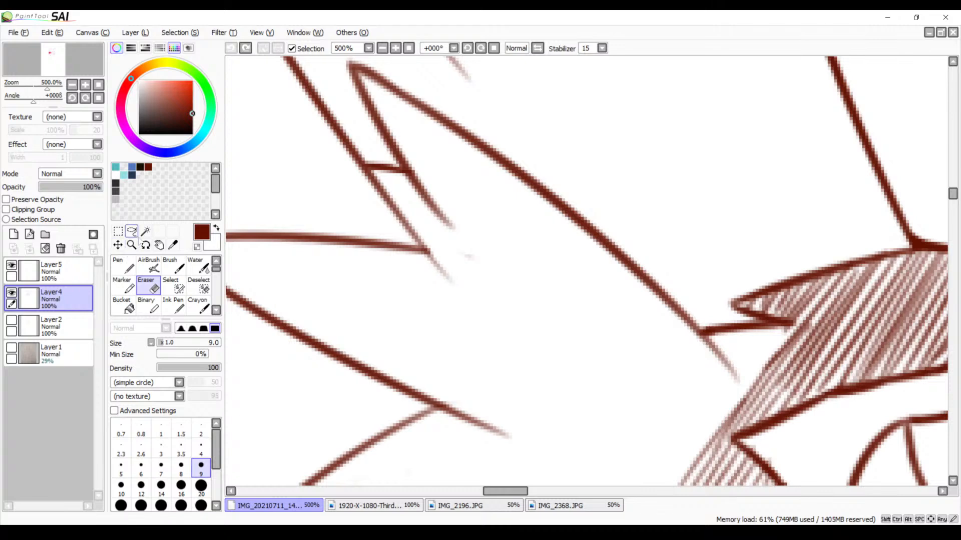
pyautogui.click(145, 231)
pyautogui.click(501, 299)
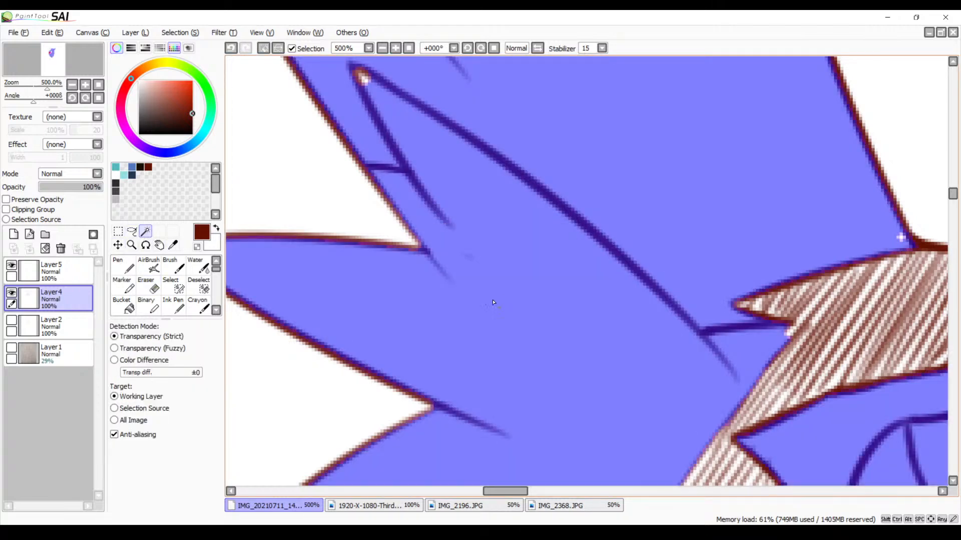
pyautogui.moveTo(486, 262)
pyautogui.mouseDown()
pyautogui.moveTo(567, 413)
pyautogui.moveTo(480, 227)
pyautogui.moveTo(536, 259)
pyautogui.moveTo(539, 281)
pyautogui.mouseUp()
pyautogui.hotkey('ctrl', 'd')
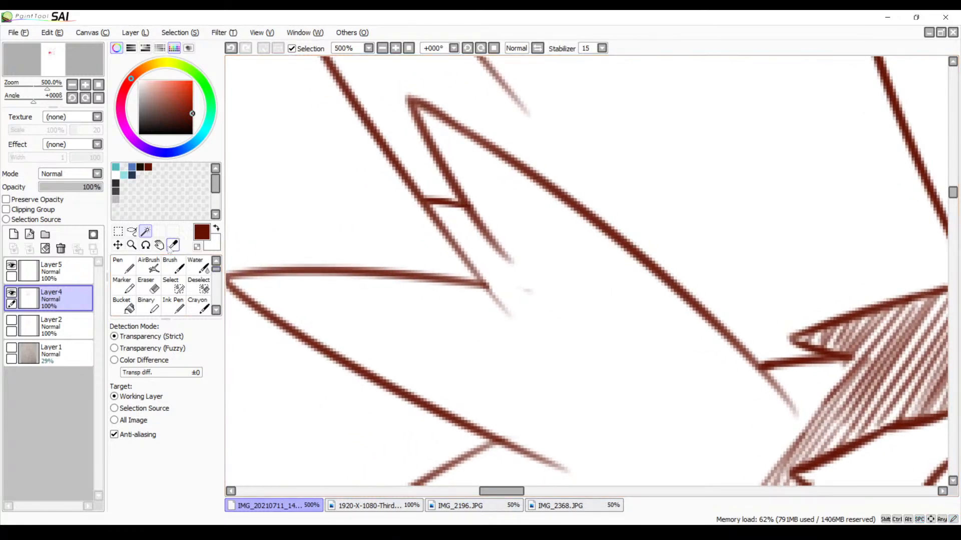
# Switch to the Lasso selection tool for the fur area beside the cheek hatching
pyautogui.click(131, 232)
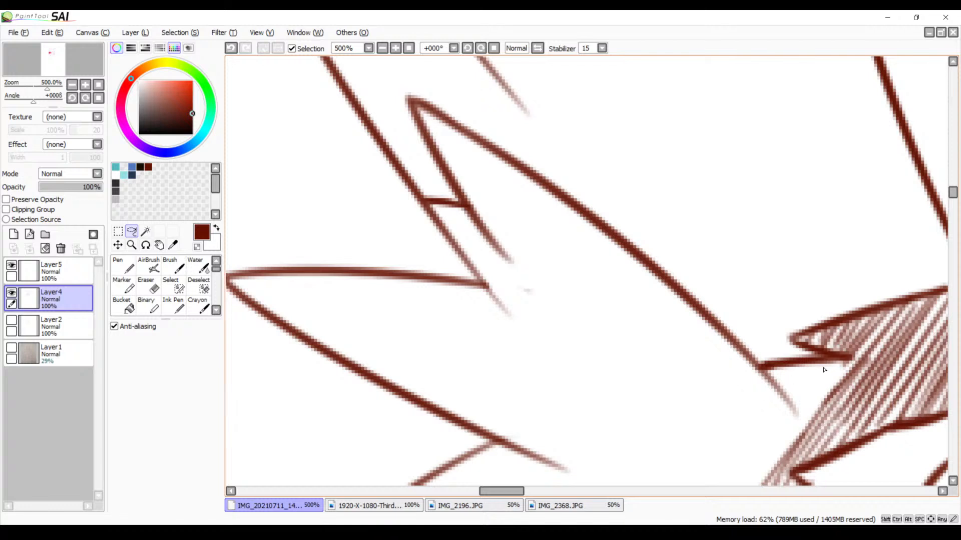
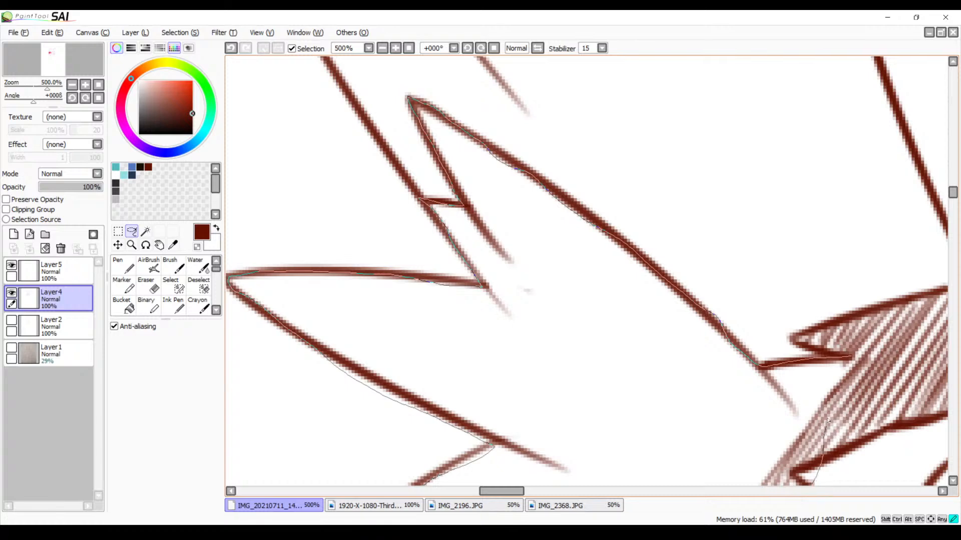
# Close a freehand lasso selection around the empty fur area between the outer tufts and the cheek hatching
pyautogui.moveTo(855, 365); pyautogui.dragTo(852, 359)
pyautogui.press('space')
pyautogui.moveTo(728, 409)
pyautogui.mouseDown()
pyautogui.moveTo(756, 302)
pyautogui.moveTo(759, 238)
pyautogui.moveTo(721, 349)
pyautogui.mouseUp()
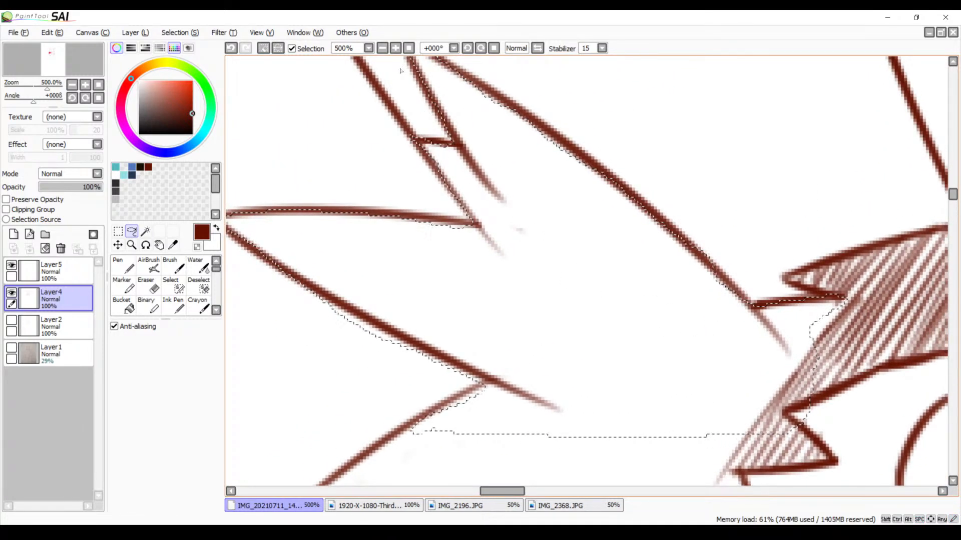
pyautogui.click(382, 49)
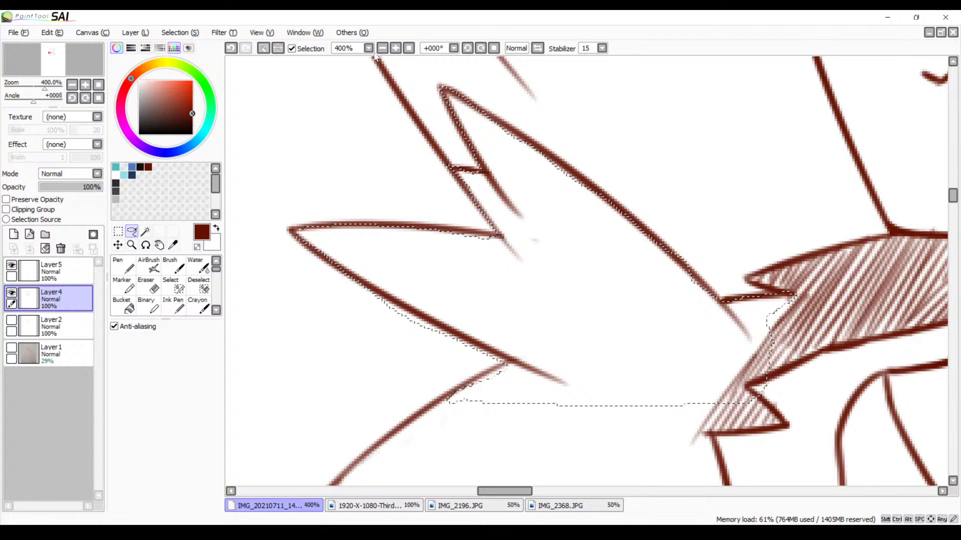
pyautogui.click(383, 49)
pyautogui.press('space')
pyautogui.moveTo(585, 290); pyautogui.dragTo(452, 288)
# Brush a few diagonal hatching strokes on Layer5 inside the selection beside the cheek fur, undoing the excess ones
pyautogui.click(56, 271)
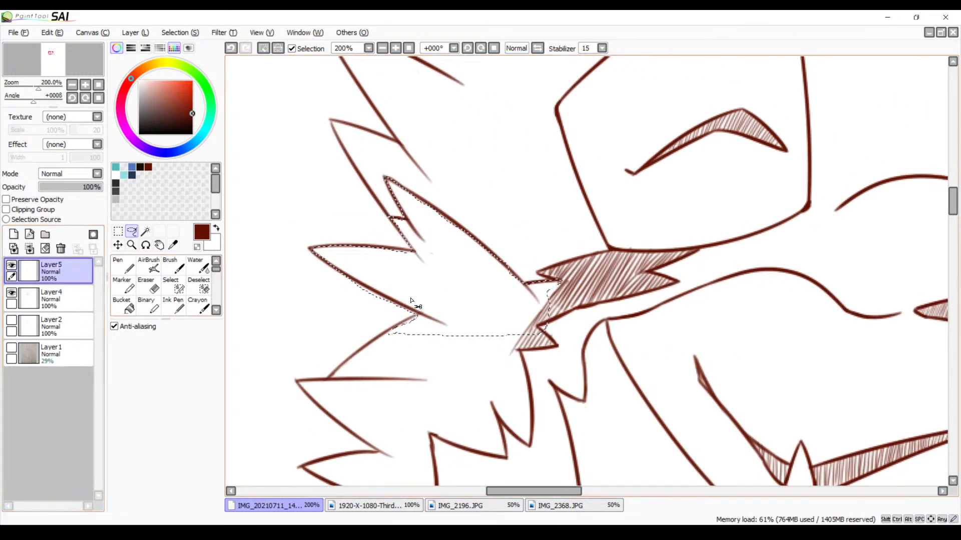
pyautogui.press('v')
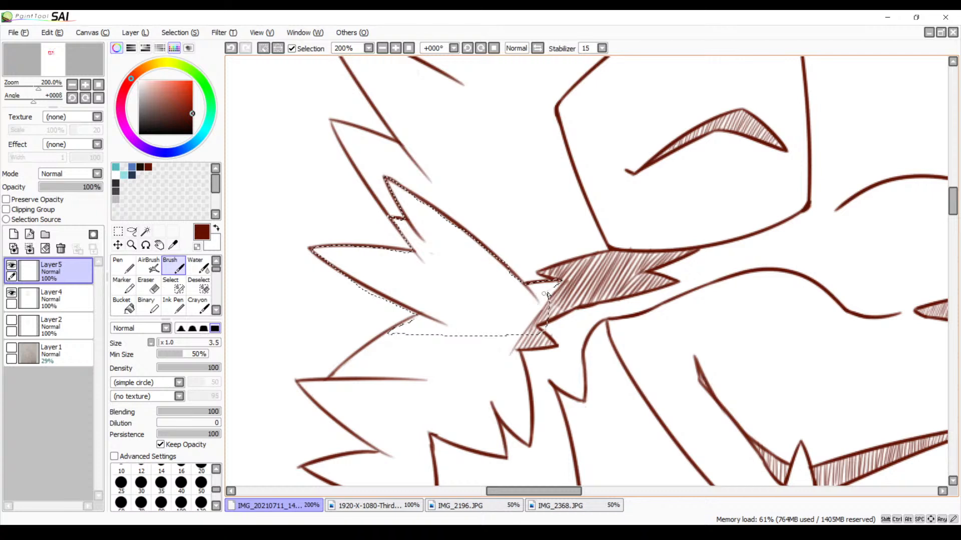
pyautogui.moveTo(535, 314)
pyautogui.mouseDown()
pyautogui.moveTo(515, 330)
pyautogui.moveTo(550, 285)
pyautogui.moveTo(535, 303)
pyautogui.mouseUp()
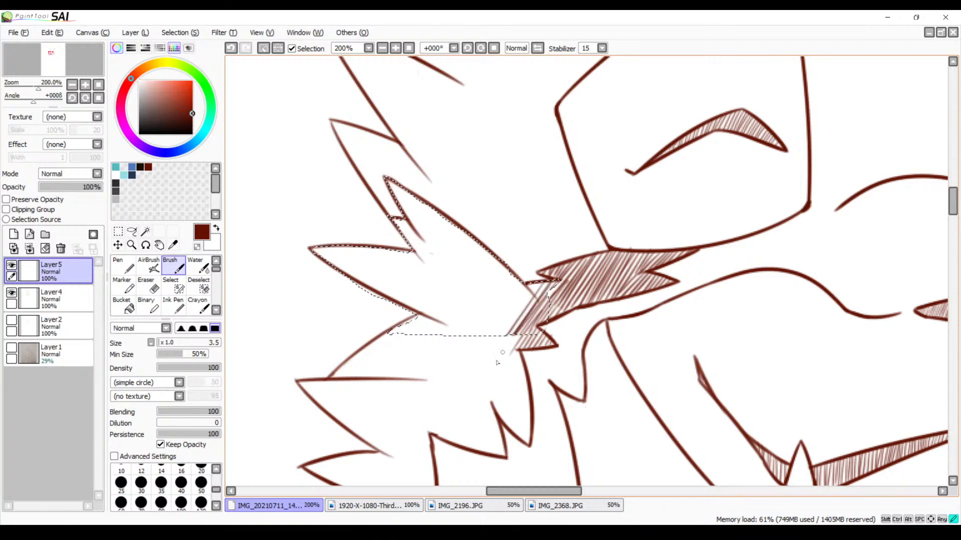
pyautogui.hotkey('ctrl', 'z')
pyautogui.hotkey('ctrl', 'z')
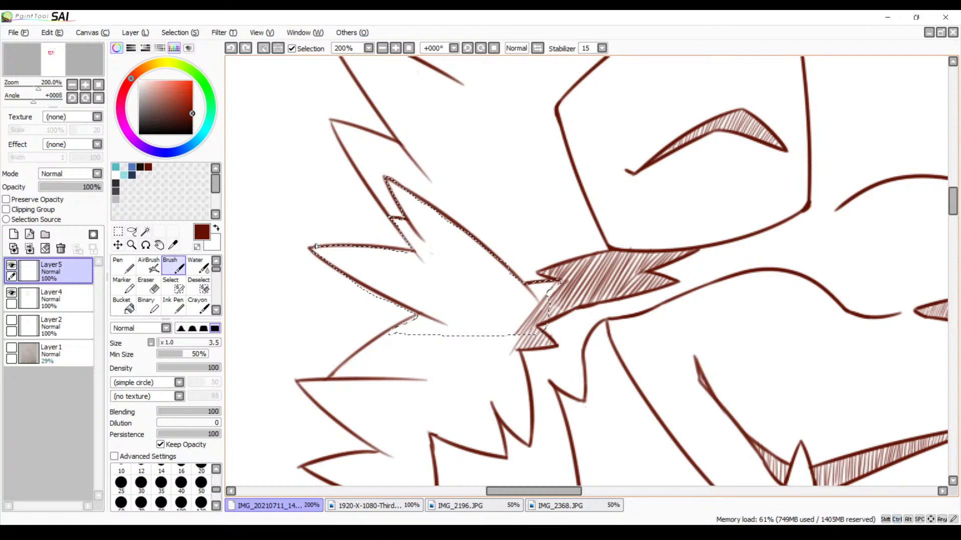
# Hatch the pointed tip of the lower outer tuft with short, closely spaced diagonal strokes
pyautogui.moveTo(324, 247)
pyautogui.mouseDown()
pyautogui.moveTo(318, 258)
pyautogui.moveTo(332, 261)
pyautogui.mouseUp()
pyautogui.click(382, 48)
pyautogui.click(395, 49)
pyautogui.click(395, 49)
pyautogui.click(395, 49)
pyautogui.click(395, 49)
pyautogui.press('space')
pyautogui.moveTo(360, 272); pyautogui.dragTo(692, 268)
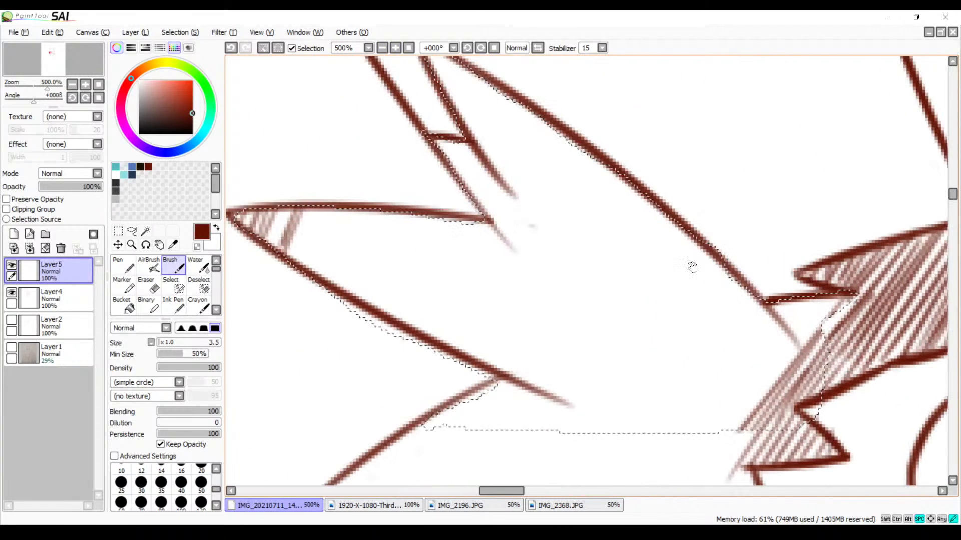
pyautogui.moveTo(476, 250); pyautogui.dragTo(558, 265)
pyautogui.hotkey('ctrl', 'z')
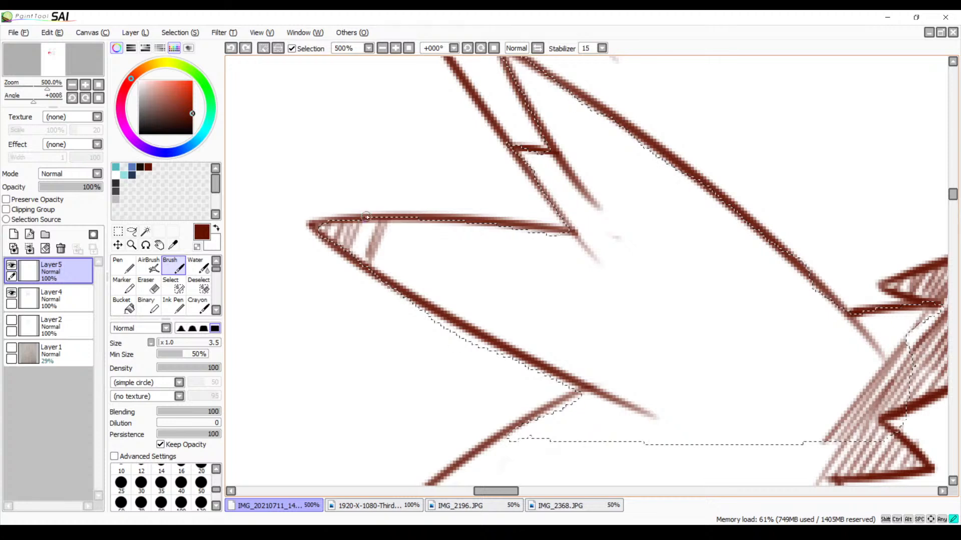
pyautogui.moveTo(366, 219)
pyautogui.mouseDown()
pyautogui.moveTo(355, 251)
pyautogui.moveTo(361, 262)
pyautogui.mouseUp()
pyautogui.moveTo(401, 216)
pyautogui.mouseDown()
pyautogui.moveTo(374, 284)
pyautogui.moveTo(395, 273)
pyautogui.moveTo(391, 285)
pyautogui.mouseUp()
pyautogui.moveTo(422, 217)
pyautogui.mouseDown()
pyautogui.moveTo(395, 286)
pyautogui.moveTo(410, 310)
pyautogui.mouseUp()
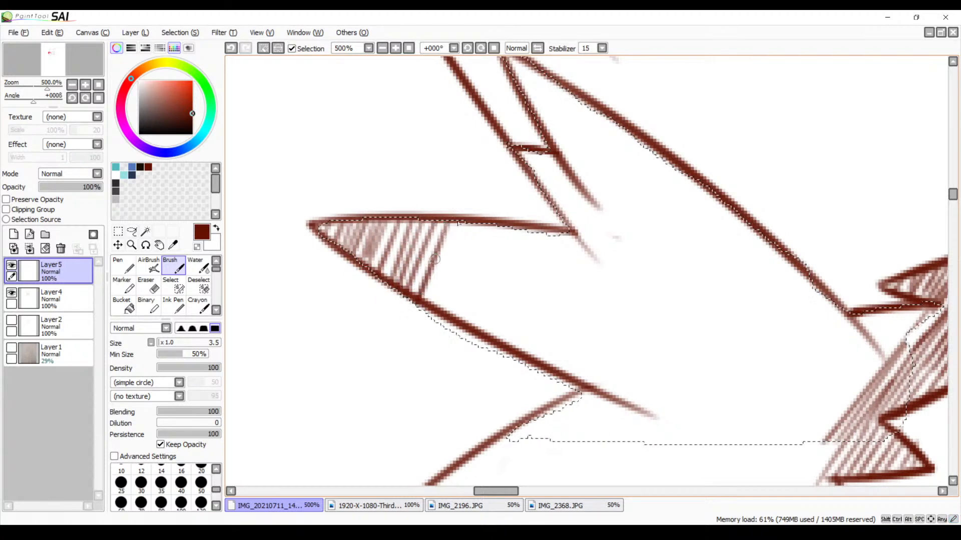
# Extend the diagonal hatching across the middle of the lower outer tuft, spanning both of its outlines
pyautogui.moveTo(456, 224)
pyautogui.mouseDown()
pyautogui.moveTo(425, 310)
pyautogui.moveTo(437, 312)
pyautogui.mouseUp()
pyautogui.moveTo(492, 227); pyautogui.dragTo(453, 320)
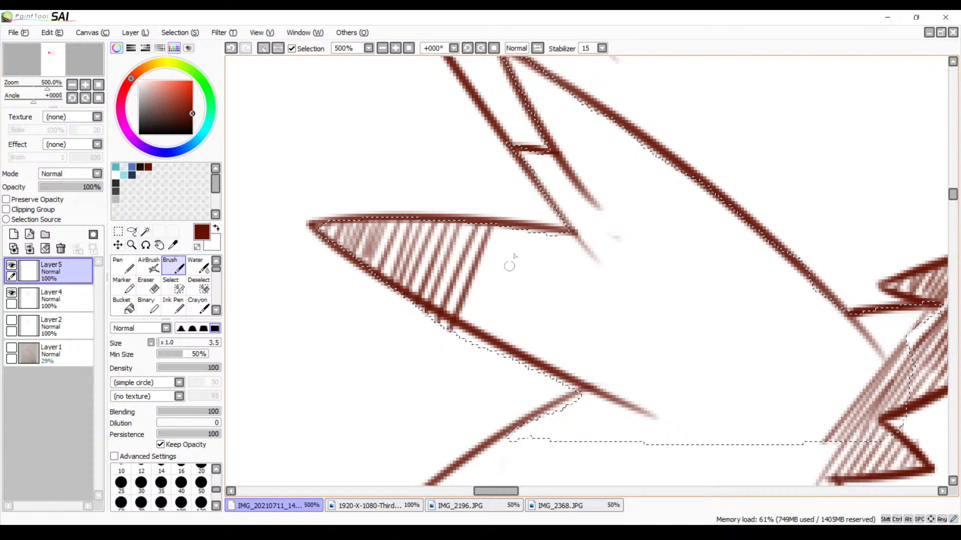
pyautogui.moveTo(506, 228); pyautogui.dragTo(463, 328)
pyautogui.moveTo(518, 230)
pyautogui.mouseDown()
pyautogui.moveTo(481, 312)
pyautogui.moveTo(500, 323)
pyautogui.mouseUp()
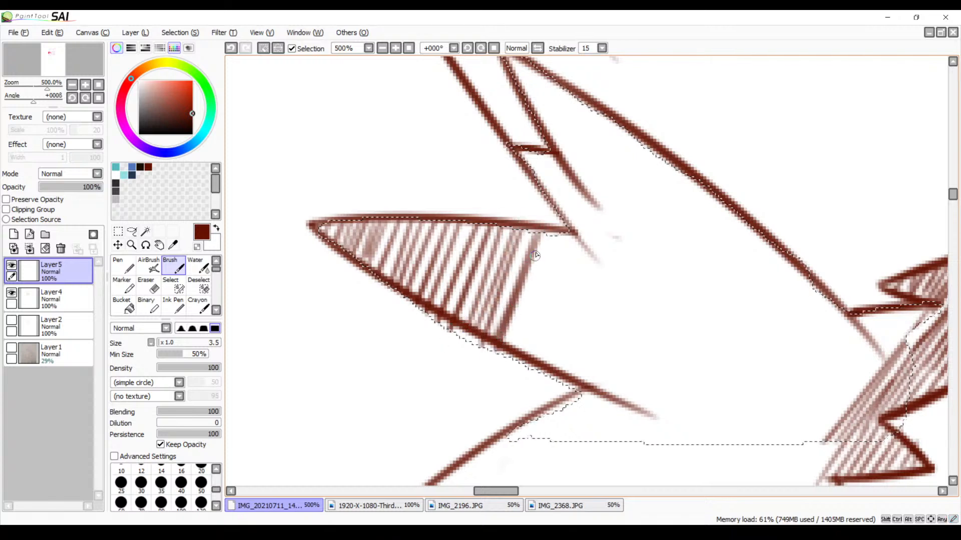
pyautogui.moveTo(536, 234); pyautogui.dragTo(492, 329)
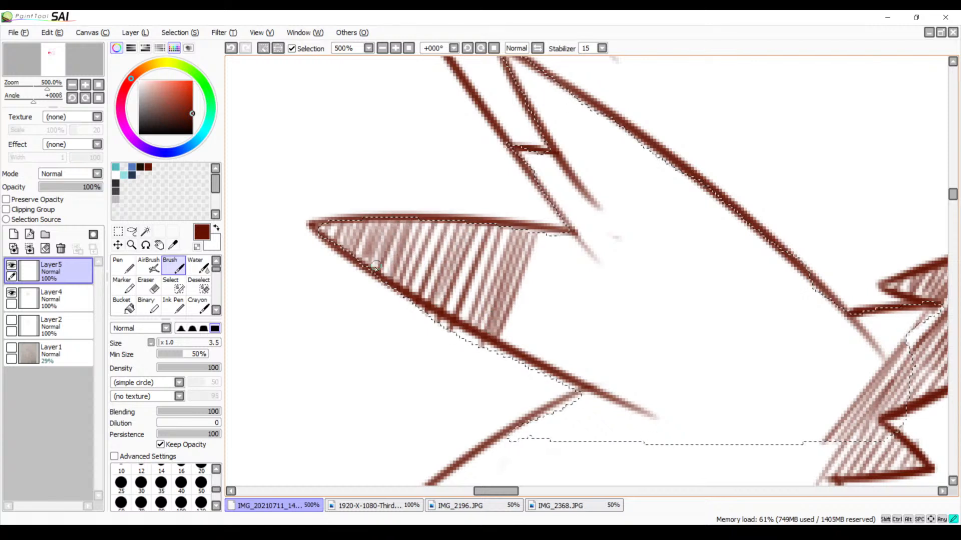
# Fill the light gaps in the lower outer tuft's hatching with additional diagonal strokes, redrawing any misplaced ones
pyautogui.moveTo(484, 228); pyautogui.dragTo(444, 324)
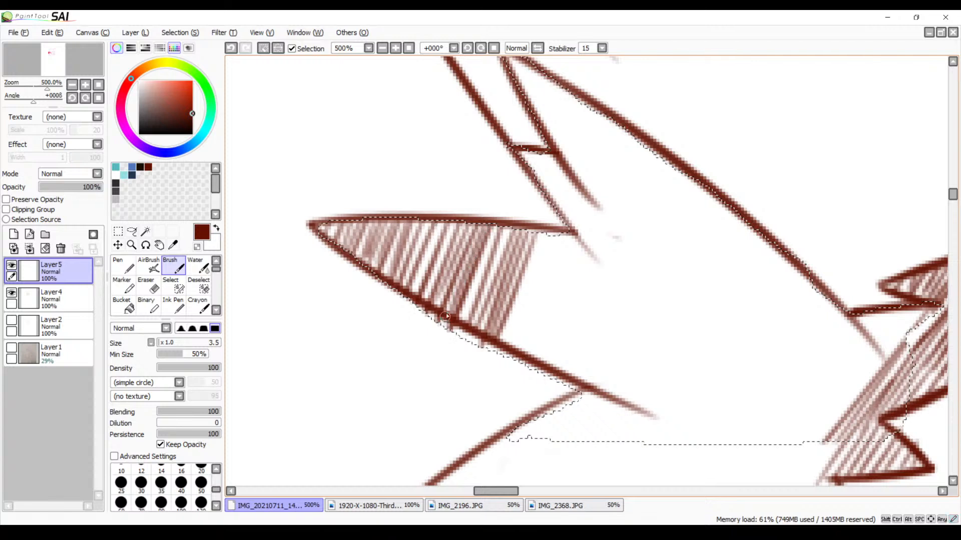
pyautogui.moveTo(496, 230); pyautogui.dragTo(460, 328)
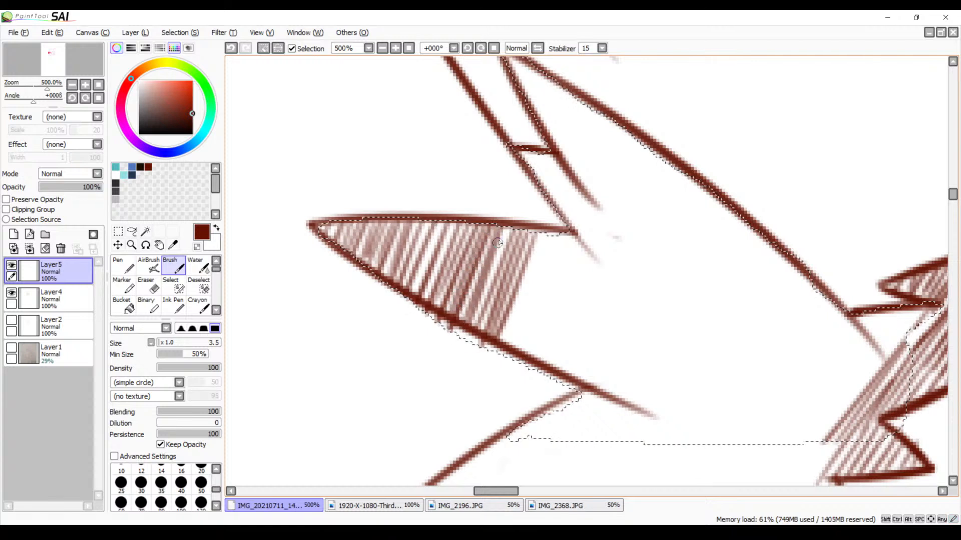
pyautogui.moveTo(436, 222); pyautogui.dragTo(413, 295)
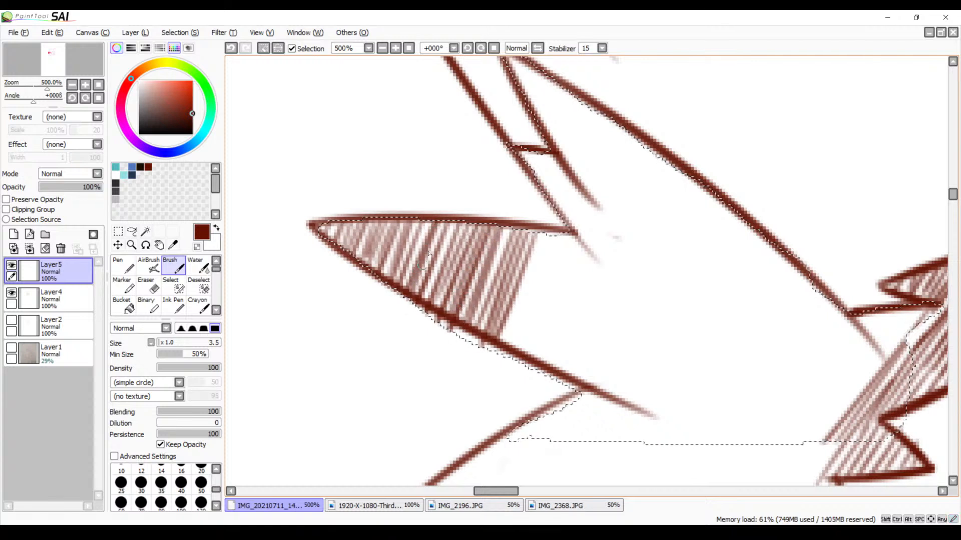
pyautogui.hotkey('ctrl', 'z')
pyautogui.moveTo(441, 224); pyautogui.dragTo(414, 296)
pyautogui.hotkey('ctrl', 'z')
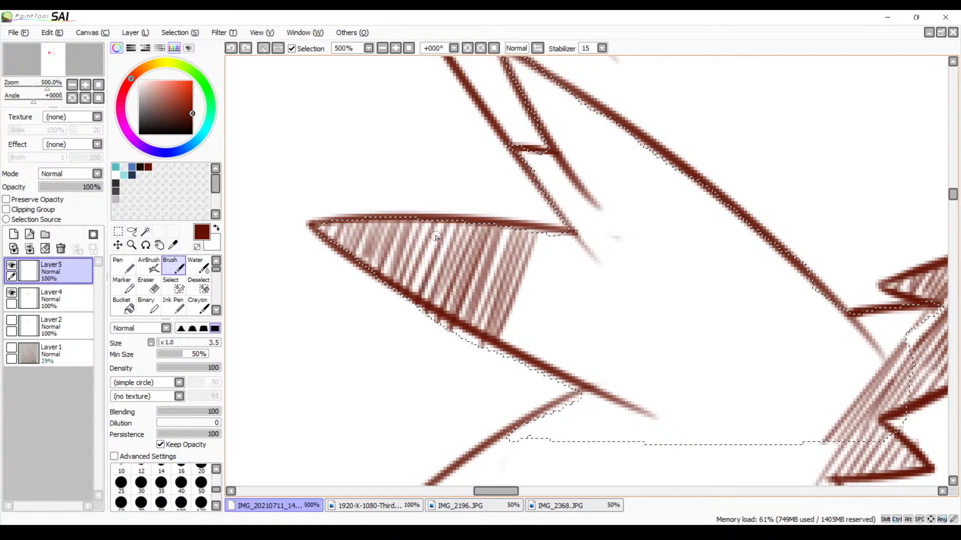
pyautogui.moveTo(440, 223); pyautogui.dragTo(411, 296)
# Continue the diagonal hatching to the base of the lower outer tuft, redrawing strokes that miss the spacing
pyautogui.press('space')
pyautogui.moveTo(587, 309); pyautogui.dragTo(516, 293)
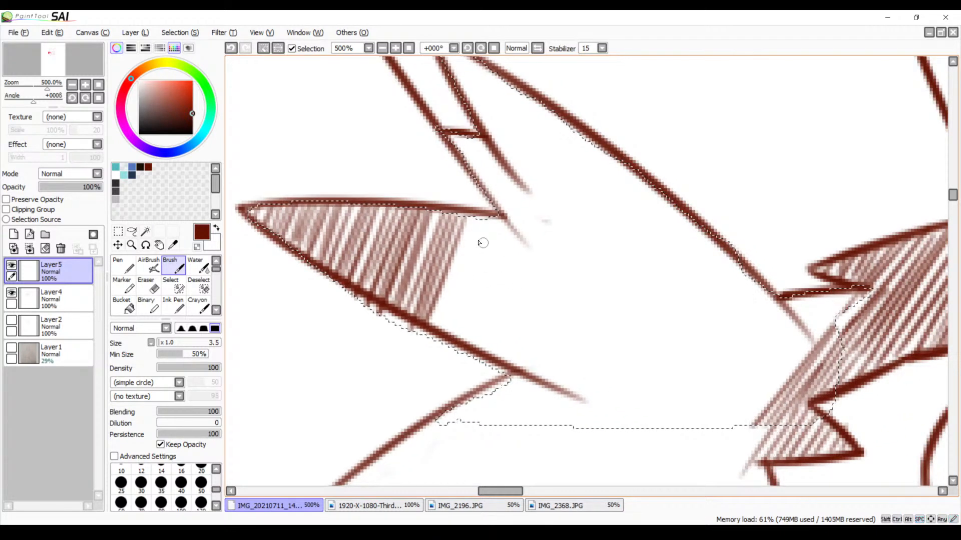
pyautogui.moveTo(472, 221); pyautogui.dragTo(439, 326)
pyautogui.moveTo(483, 217)
pyautogui.mouseDown()
pyautogui.moveTo(443, 344)
pyautogui.moveTo(490, 216)
pyautogui.moveTo(455, 341)
pyautogui.mouseUp()
pyautogui.hotkey('ctrl', 'z')
pyautogui.moveTo(487, 226); pyautogui.dragTo(450, 340)
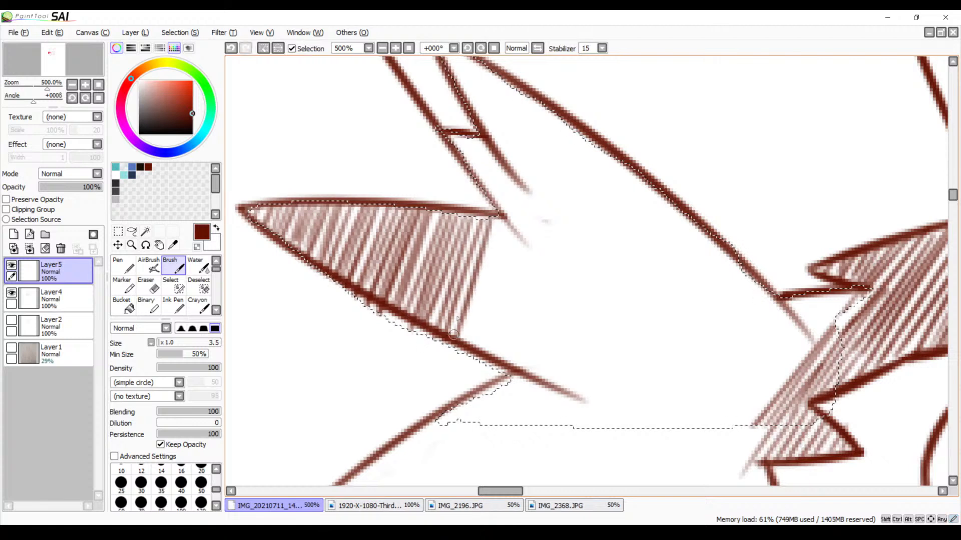
pyautogui.moveTo(500, 218); pyautogui.dragTo(461, 336)
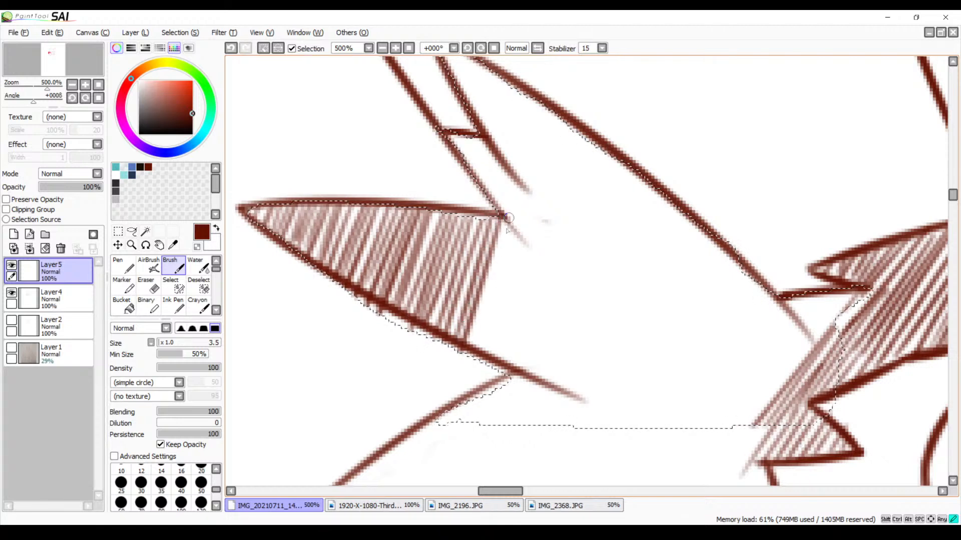
pyautogui.moveTo(504, 218); pyautogui.dragTo(472, 359)
pyautogui.hotkey('ctrl', 'z')
pyautogui.moveTo(507, 220); pyautogui.dragTo(470, 357)
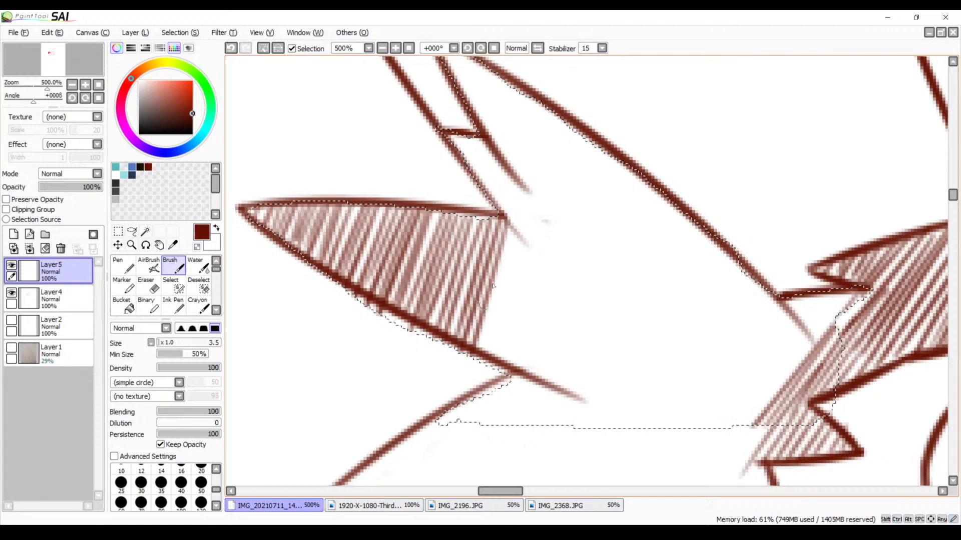
pyautogui.moveTo(515, 223); pyautogui.dragTo(484, 365)
pyautogui.hotkey('ctrl', 'z')
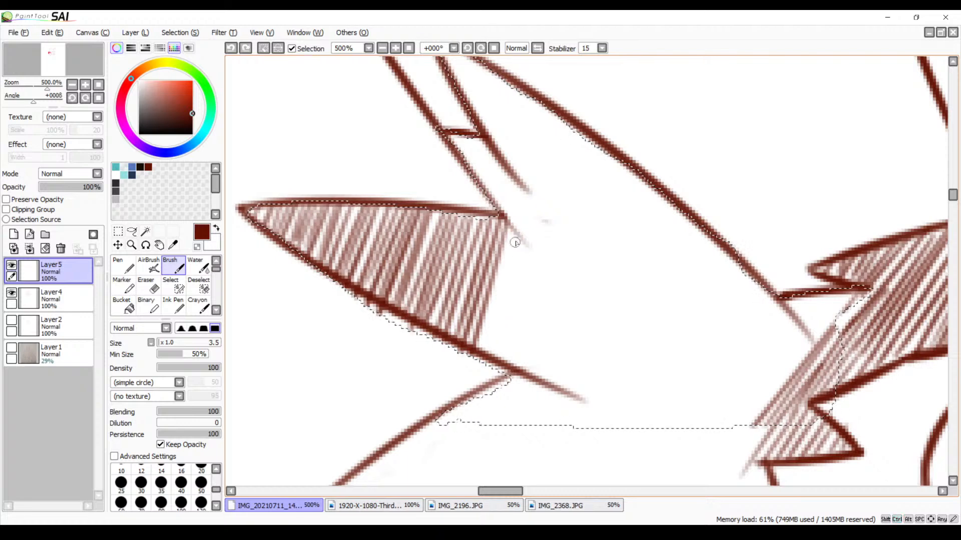
pyautogui.moveTo(516, 225); pyautogui.dragTo(477, 363)
# Hatch the narrow wedge of fur between the lower outer tuft and the pointed tuft above it
pyautogui.moveTo(525, 183); pyautogui.dragTo(482, 298)
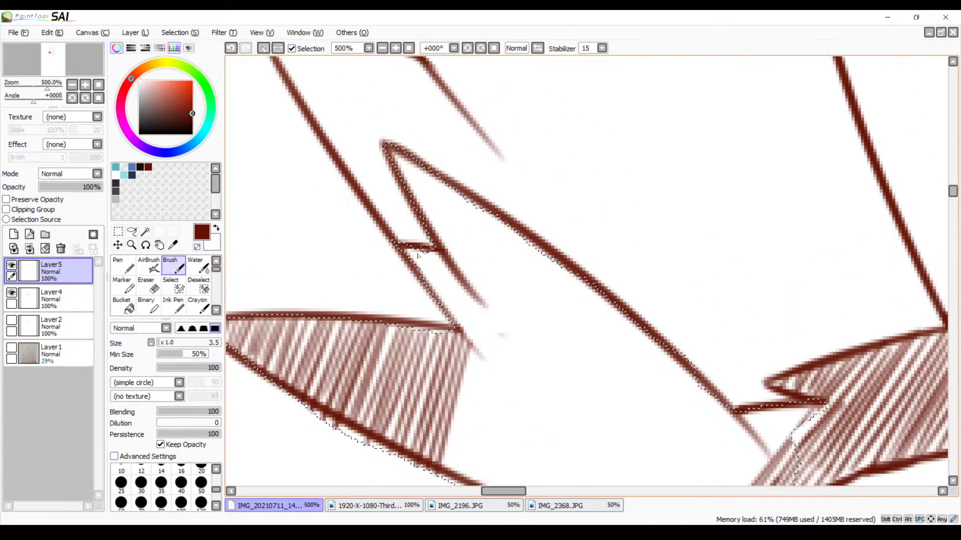
pyautogui.moveTo(413, 248)
pyautogui.mouseDown()
pyautogui.moveTo(440, 310)
pyautogui.moveTo(453, 307)
pyautogui.mouseUp()
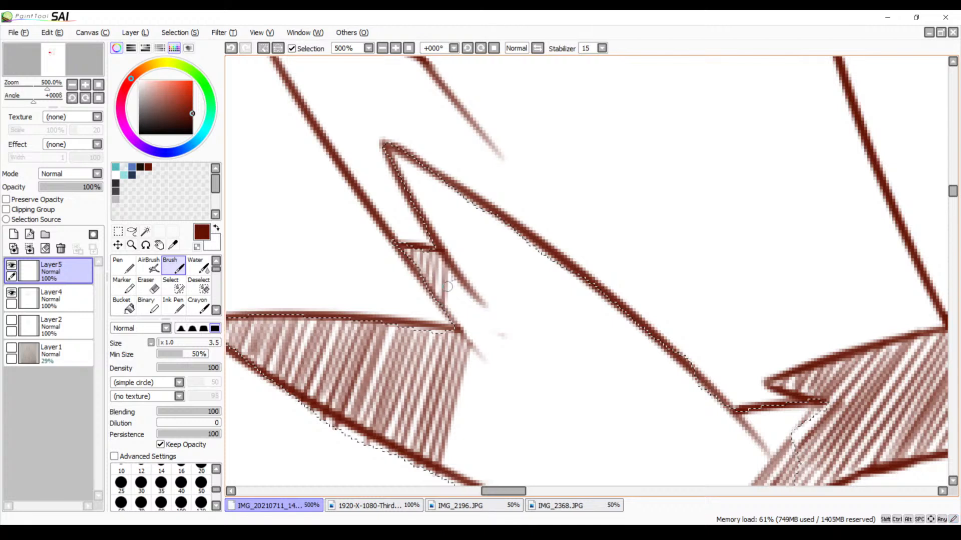
pyautogui.moveTo(443, 274); pyautogui.dragTo(466, 333)
pyautogui.moveTo(469, 290); pyautogui.dragTo(485, 347)
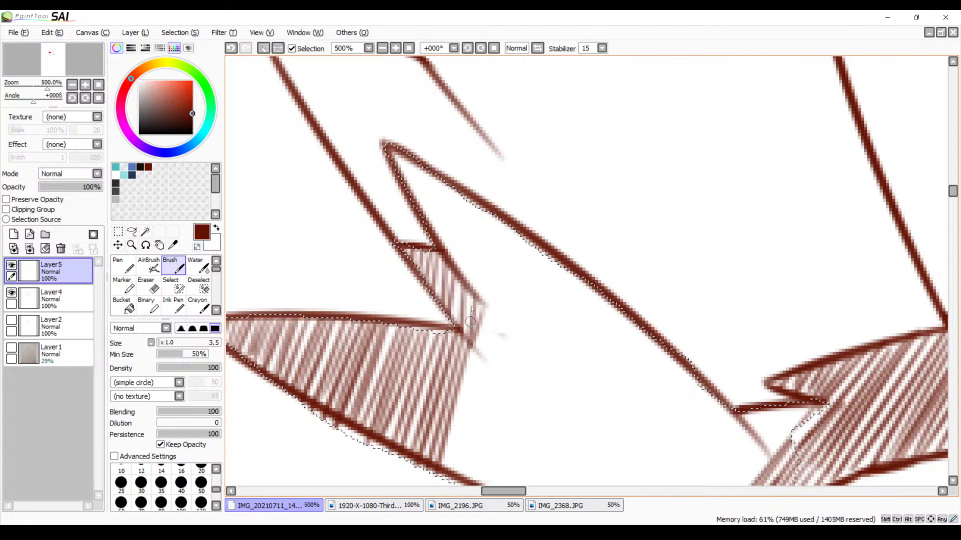
# Hatch the upper pointed tuft from its tip down to the inner fur line with steep diagonal strokes
pyautogui.moveTo(398, 148)
pyautogui.mouseDown()
pyautogui.moveTo(407, 187)
pyautogui.moveTo(419, 159)
pyautogui.moveTo(422, 203)
pyautogui.mouseUp()
pyautogui.moveTo(421, 167)
pyautogui.mouseDown()
pyautogui.moveTo(428, 221)
pyautogui.moveTo(439, 195)
pyautogui.moveTo(432, 239)
pyautogui.mouseUp()
pyautogui.moveTo(447, 186)
pyautogui.mouseDown()
pyautogui.moveTo(438, 238)
pyautogui.moveTo(447, 197)
pyautogui.moveTo(441, 263)
pyautogui.mouseUp()
pyautogui.moveTo(465, 198)
pyautogui.mouseDown()
pyautogui.moveTo(459, 270)
pyautogui.moveTo(482, 207)
pyautogui.moveTo(471, 294)
pyautogui.mouseUp()
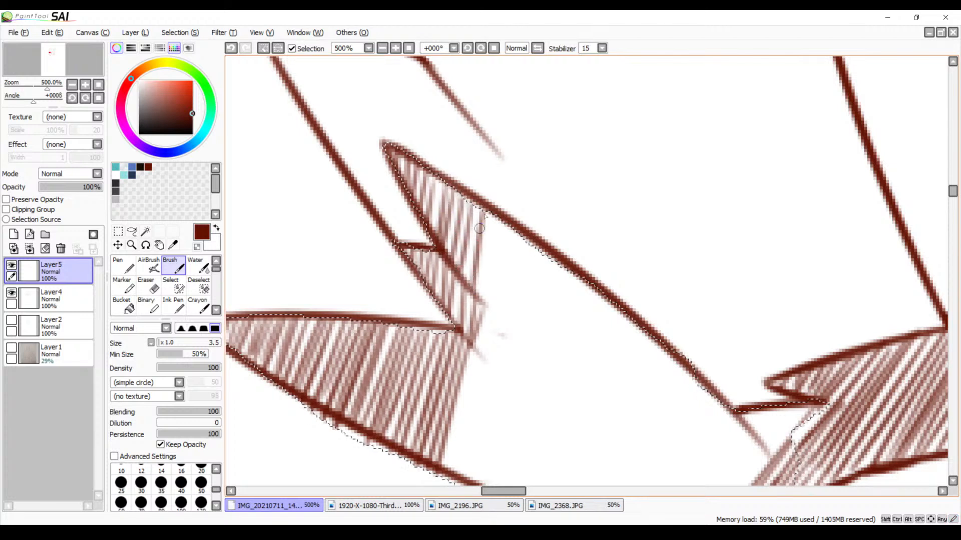
pyautogui.moveTo(486, 213); pyautogui.dragTo(475, 282)
pyautogui.moveTo(478, 204)
pyautogui.mouseDown()
pyautogui.moveTo(511, 303)
pyautogui.moveTo(456, 220)
pyautogui.mouseUp()
# Join the upper and lower tuft hatching with long diagonal strokes down to the lower outline, redrawing uneven ones
pyautogui.moveTo(434, 131)
pyautogui.mouseDown()
pyautogui.moveTo(424, 199)
pyautogui.moveTo(441, 149)
pyautogui.moveTo(441, 177)
pyautogui.moveTo(404, 423)
pyautogui.mouseUp()
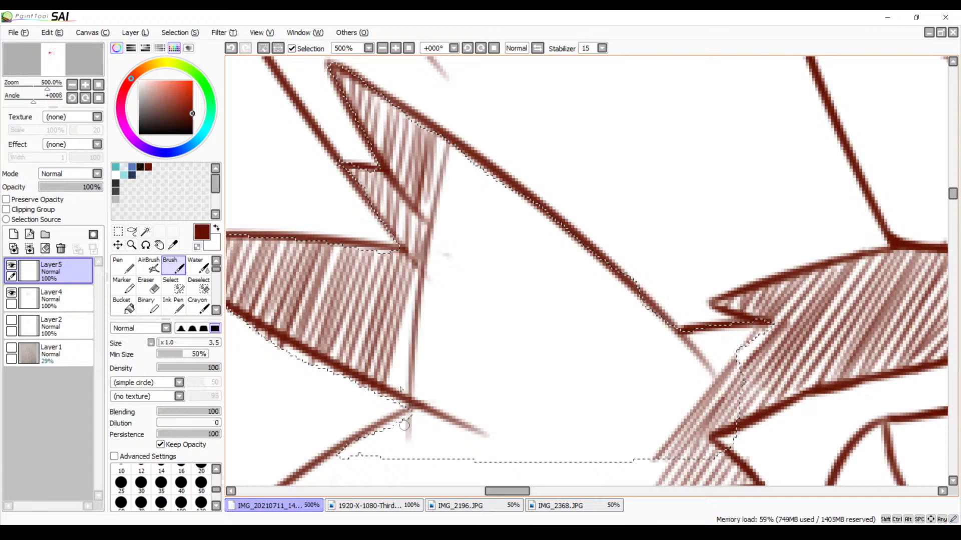
pyautogui.hotkey('ctrl', 'z')
pyautogui.moveTo(445, 142)
pyautogui.mouseDown()
pyautogui.moveTo(424, 235)
pyautogui.moveTo(437, 220)
pyautogui.moveTo(432, 240)
pyautogui.mouseUp()
pyautogui.moveTo(456, 159); pyautogui.dragTo(410, 397)
pyautogui.hotkey('ctrl', 'z')
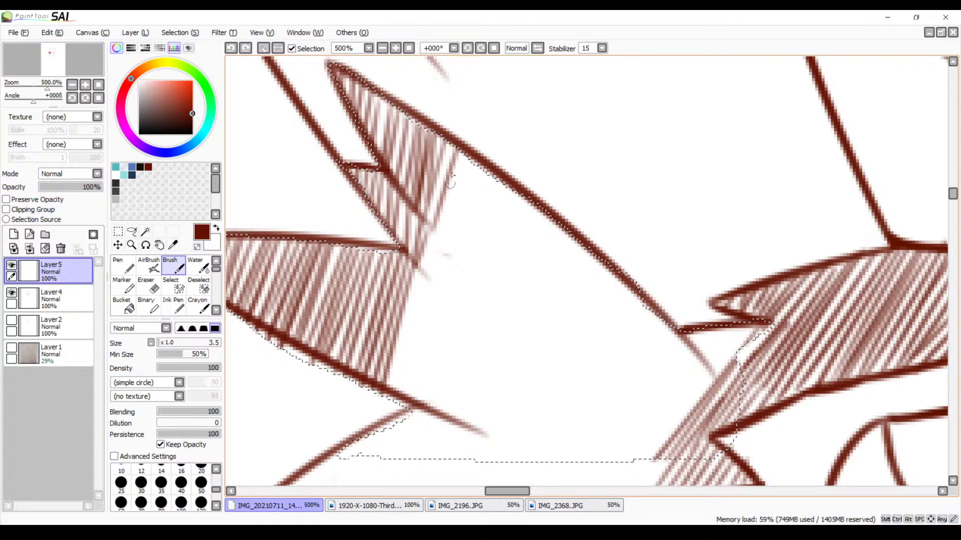
pyautogui.moveTo(456, 150); pyautogui.dragTo(408, 360)
pyautogui.moveTo(452, 153); pyautogui.dragTo(399, 403)
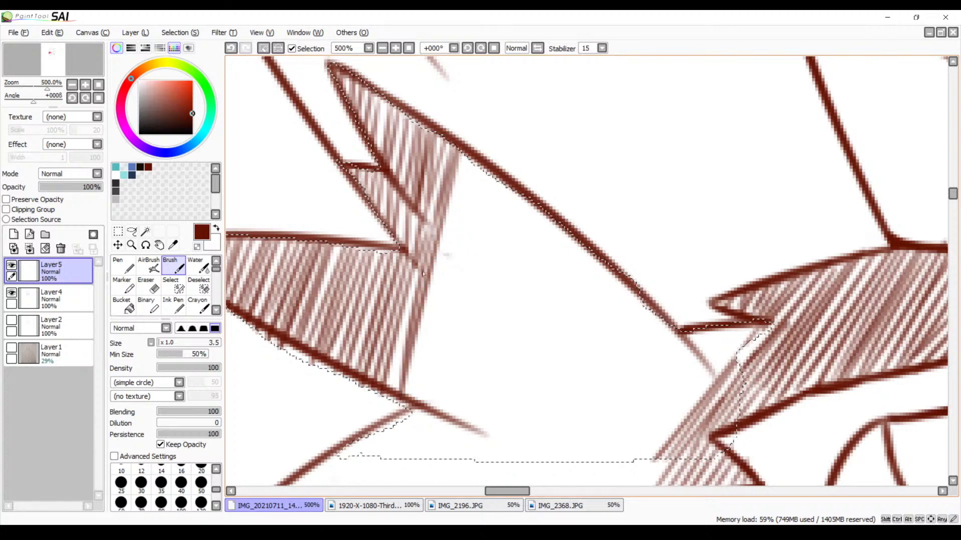
pyautogui.hotkey('ctrl', 'z')
pyautogui.moveTo(436, 230); pyautogui.dragTo(396, 382)
pyautogui.hotkey('ctrl', 'z')
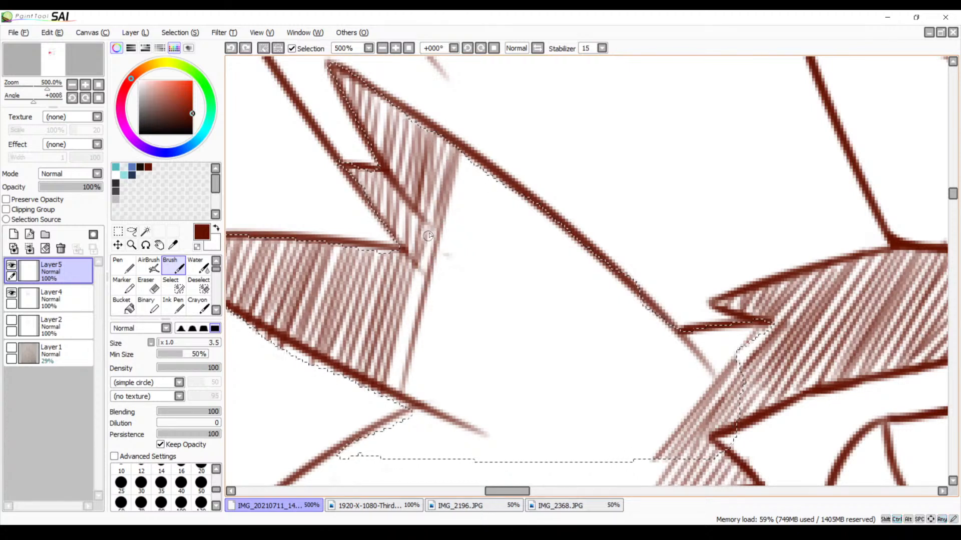
pyautogui.hotkey('ctrl', 'y')
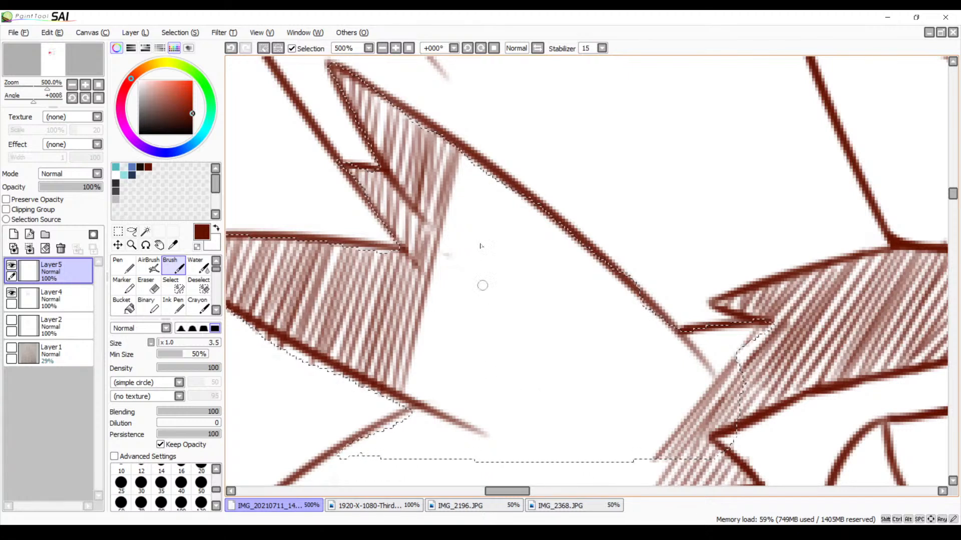
pyautogui.press('space')
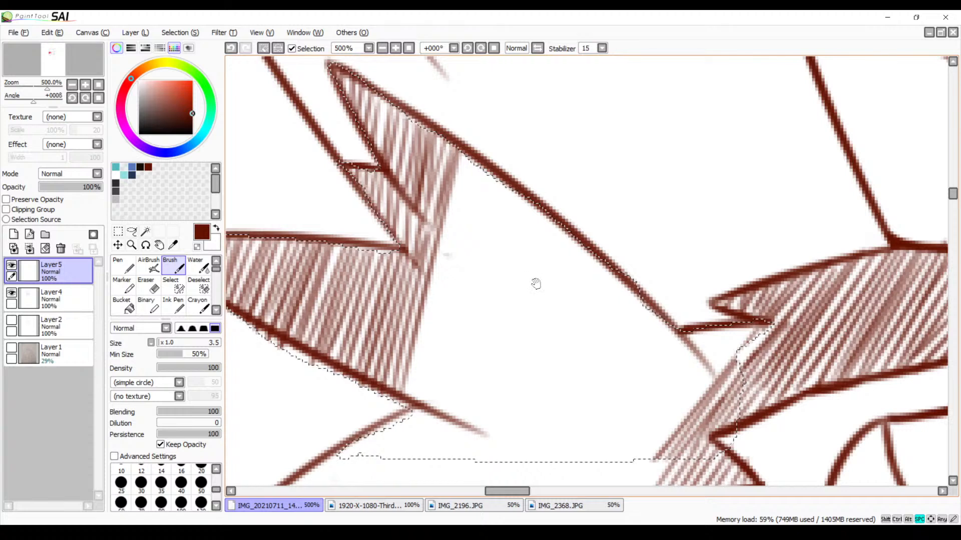
pyautogui.moveTo(536, 283); pyautogui.dragTo(491, 242)
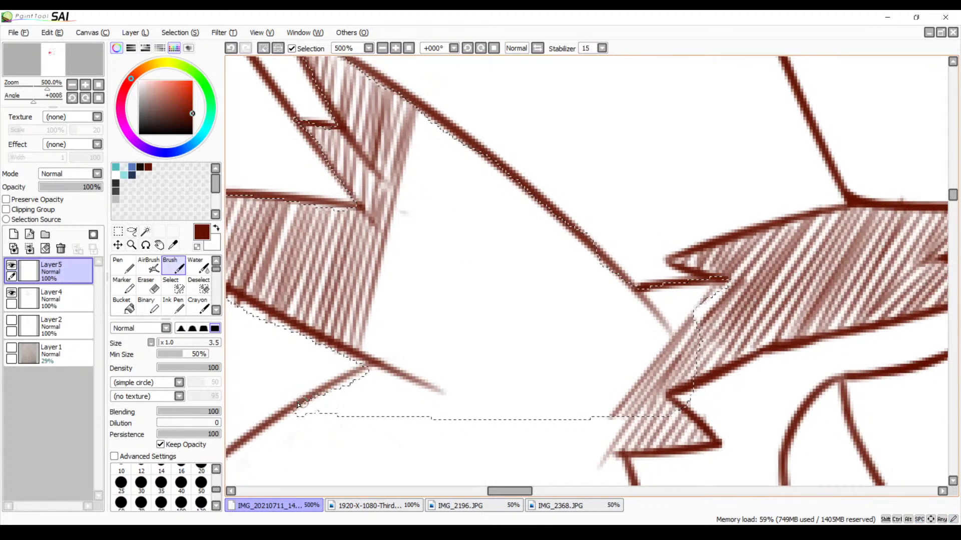
pyautogui.moveTo(303, 403); pyautogui.dragTo(301, 422)
pyautogui.moveTo(324, 390)
pyautogui.mouseDown()
pyautogui.moveTo(315, 420)
pyautogui.moveTo(327, 419)
pyautogui.mouseUp()
pyautogui.moveTo(345, 386); pyautogui.dragTo(336, 420)
pyautogui.moveTo(353, 386)
pyautogui.mouseDown()
pyautogui.moveTo(348, 406)
pyautogui.moveTo(361, 397)
pyautogui.moveTo(314, 413)
pyautogui.moveTo(309, 399)
pyautogui.moveTo(299, 422)
pyautogui.mouseUp()
pyautogui.hotkey('ctrl', 'z')
pyautogui.hotkey('ctrl', 'z')
pyautogui.hotkey('ctrl', 'z')
pyautogui.hotkey('ctrl', 'z')
pyautogui.hotkey('ctrl', 'z')
# Hatch the small triangle of fur beneath the lower tuft's outline with short near-vertical strokes down to the selection edge
pyautogui.moveTo(318, 395); pyautogui.dragTo(310, 422)
pyautogui.moveTo(327, 388)
pyautogui.mouseDown()
pyautogui.moveTo(320, 413)
pyautogui.moveTo(334, 381)
pyautogui.moveTo(329, 415)
pyautogui.moveTo(344, 380)
pyautogui.moveTo(338, 423)
pyautogui.mouseUp()
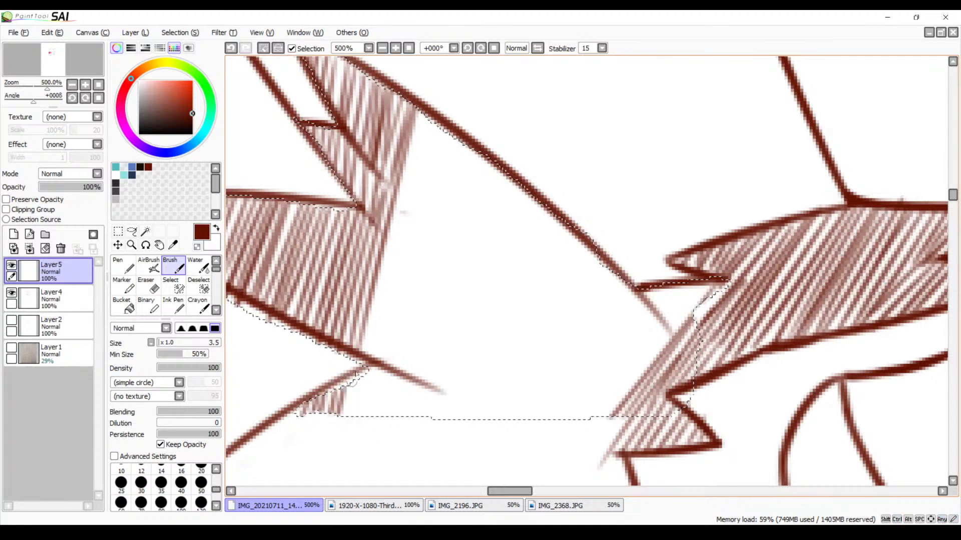
pyautogui.moveTo(354, 375)
pyautogui.mouseDown()
pyautogui.moveTo(350, 416)
pyautogui.moveTo(358, 417)
pyautogui.mouseUp()
pyautogui.moveTo(374, 359); pyautogui.dragTo(368, 418)
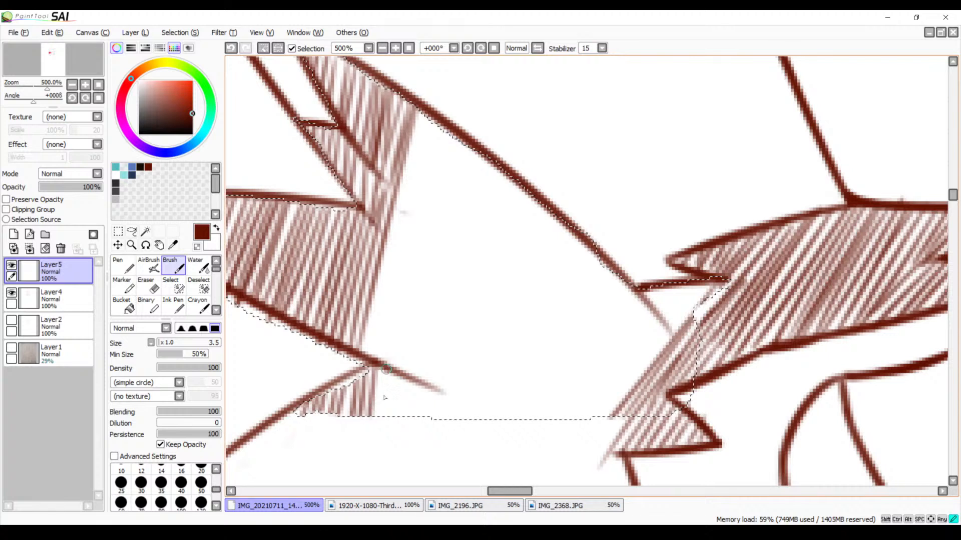
pyautogui.moveTo(386, 369)
pyautogui.mouseDown()
pyautogui.moveTo(381, 423)
pyautogui.moveTo(395, 373)
pyautogui.moveTo(395, 410)
pyautogui.moveTo(398, 392)
pyautogui.moveTo(404, 417)
pyautogui.mouseUp()
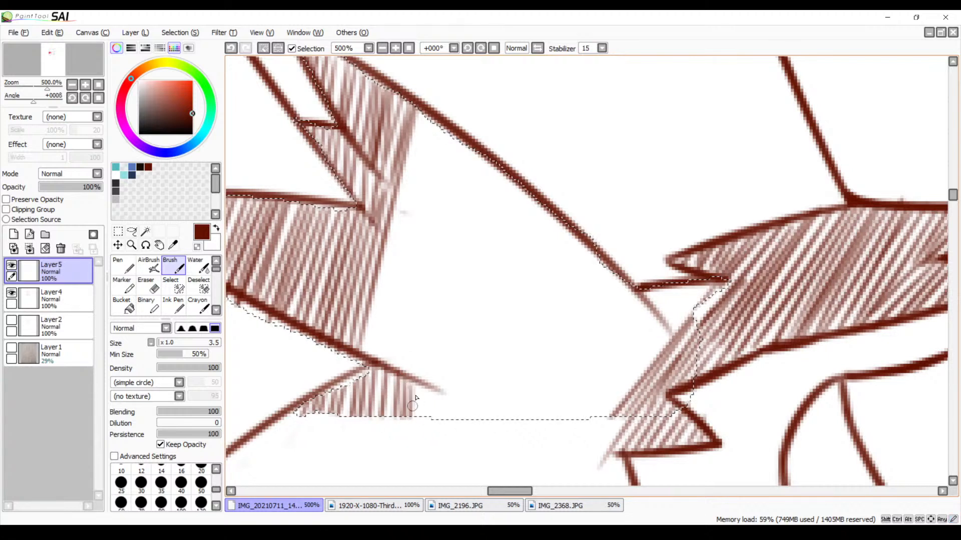
pyautogui.moveTo(422, 383)
pyautogui.mouseDown()
pyautogui.moveTo(420, 418)
pyautogui.moveTo(430, 390)
pyautogui.moveTo(440, 426)
pyautogui.mouseUp()
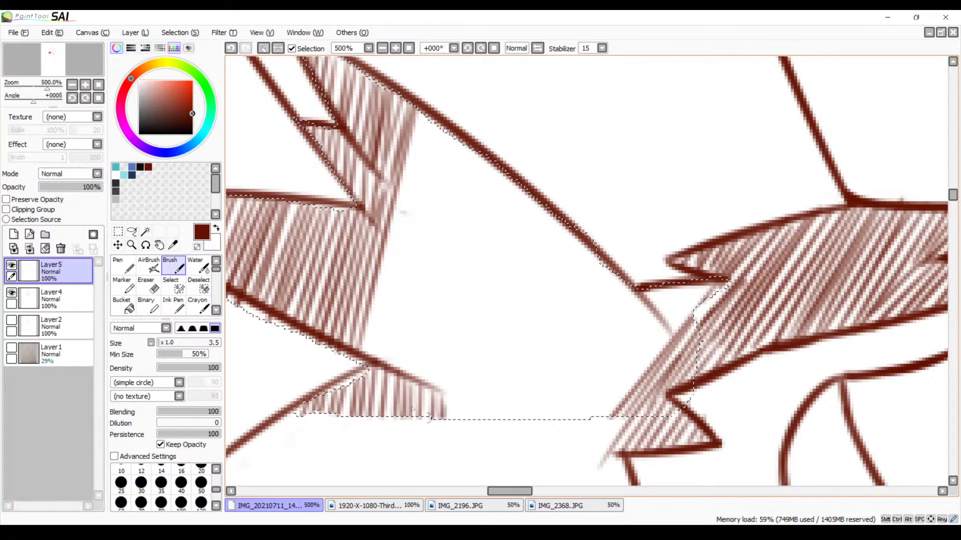
# Extend the joined tuft hatching inward with long steep strokes from the upper outline to the lower tuft line, redrawing a misplaced one
pyautogui.moveTo(453, 330); pyautogui.dragTo(439, 371)
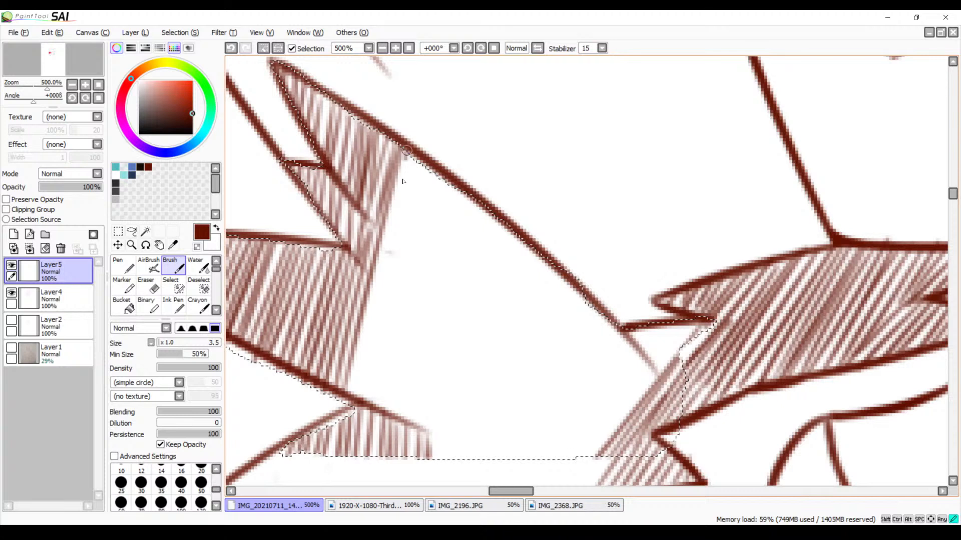
pyautogui.moveTo(408, 160); pyautogui.dragTo(375, 308)
pyautogui.hotkey('ctrl', 'z')
pyautogui.moveTo(415, 151); pyautogui.dragTo(366, 297)
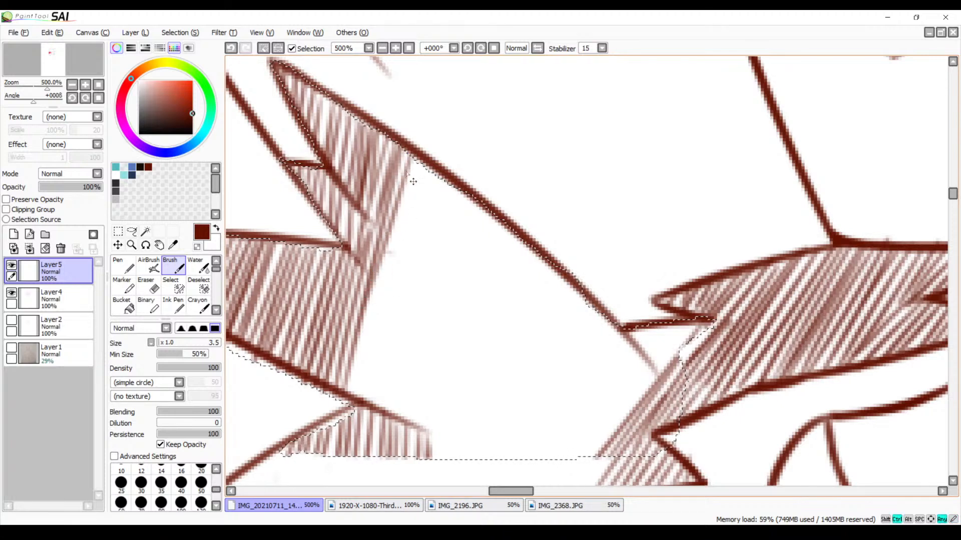
pyautogui.moveTo(414, 159)
pyautogui.mouseDown()
pyautogui.moveTo(369, 368)
pyautogui.moveTo(356, 384)
pyautogui.mouseUp()
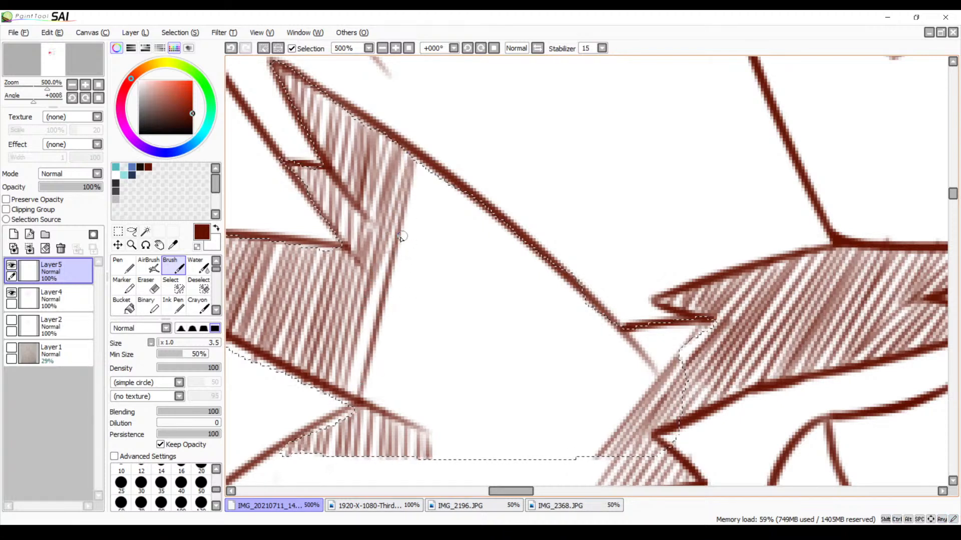
pyautogui.moveTo(394, 253); pyautogui.dragTo(357, 401)
pyautogui.moveTo(532, 319); pyautogui.dragTo(473, 216)
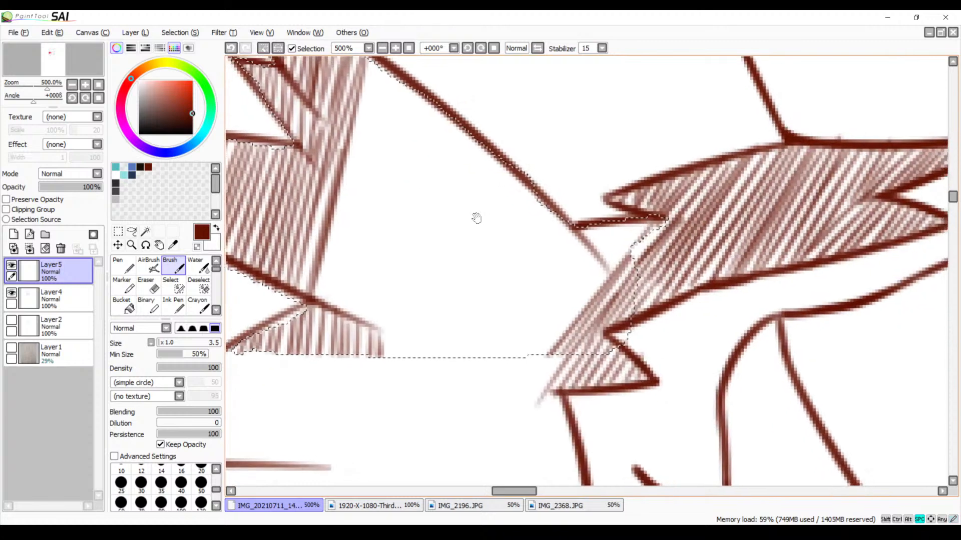
pyautogui.moveTo(335, 146); pyautogui.dragTo(306, 300)
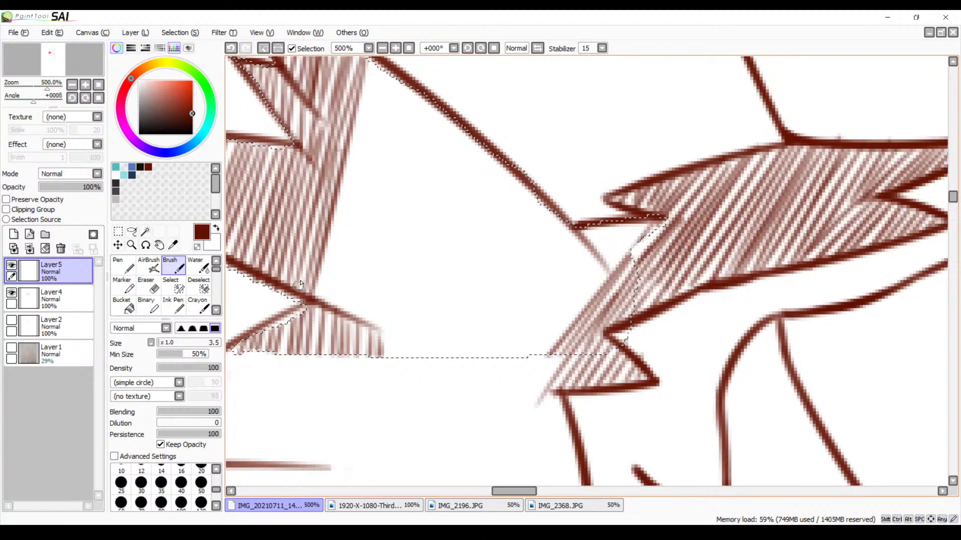
# Extend the cheek fur hatching outward below the short notch line with diagonal strokes, redrawing the ones that miss the spacing
pyautogui.moveTo(632, 222); pyautogui.dragTo(541, 358)
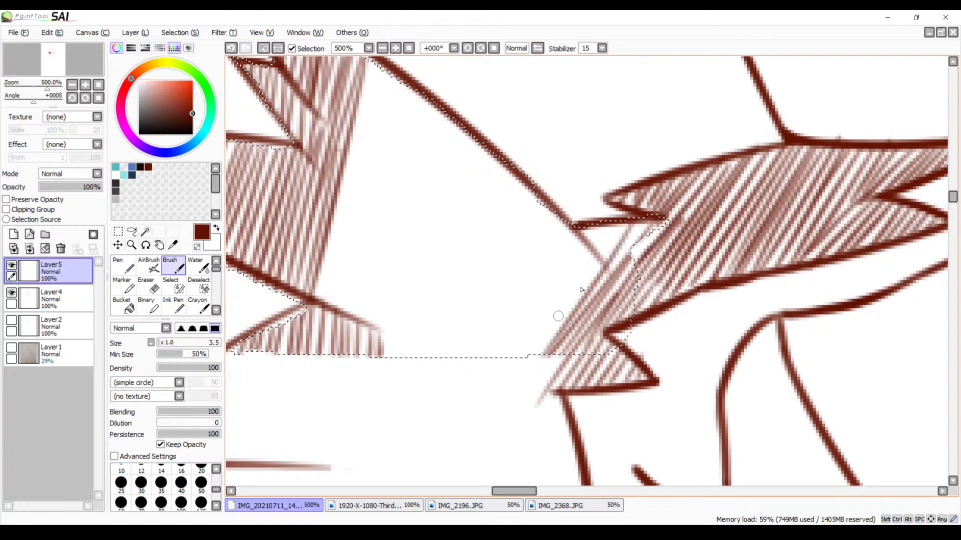
pyautogui.moveTo(648, 224)
pyautogui.mouseDown()
pyautogui.moveTo(602, 292)
pyautogui.moveTo(568, 300)
pyautogui.moveTo(530, 356)
pyautogui.mouseUp()
pyautogui.moveTo(585, 266); pyautogui.dragTo(535, 335)
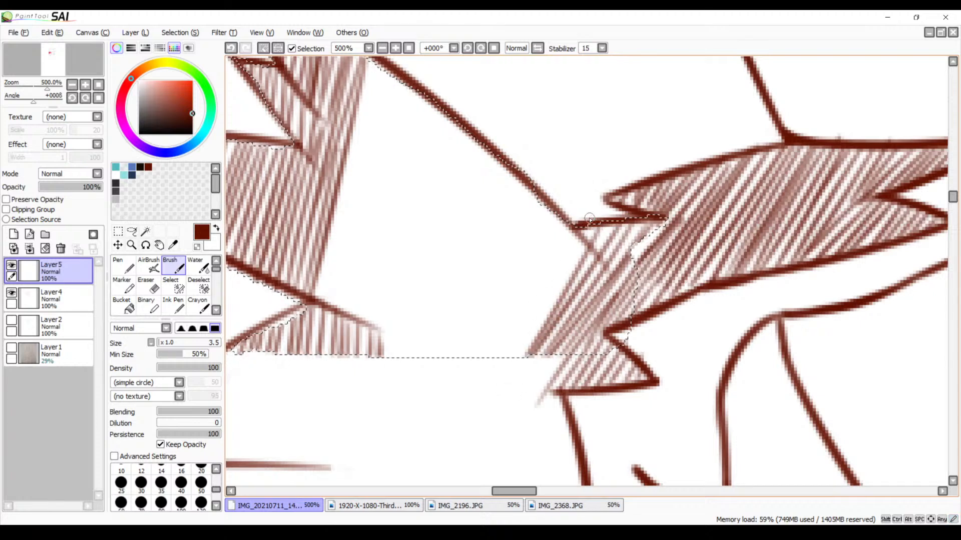
pyautogui.moveTo(571, 262); pyautogui.dragTo(501, 372)
pyautogui.hotkey('ctrl', 'z')
pyautogui.hotkey('ctrl', 'z')
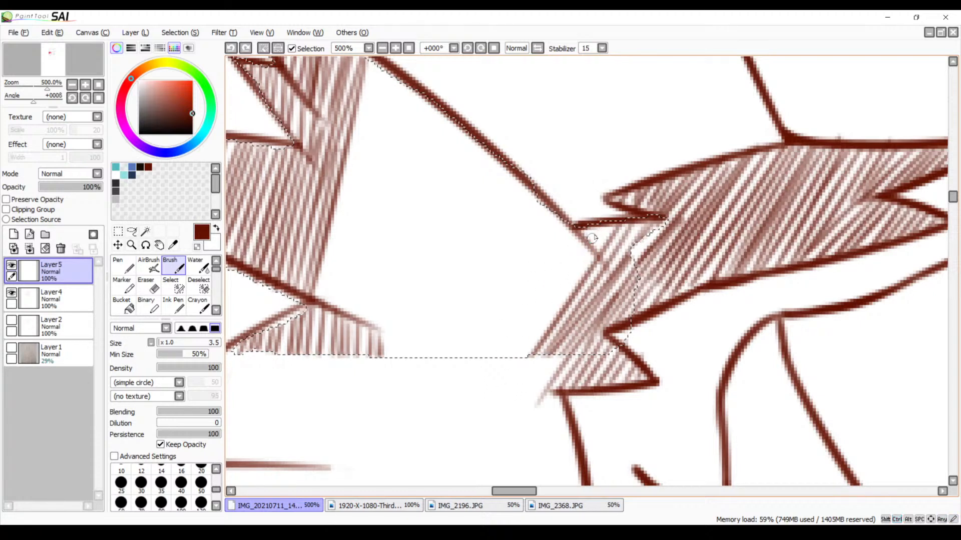
pyautogui.moveTo(585, 263); pyautogui.dragTo(528, 362)
pyautogui.hotkey('ctrl', 'z')
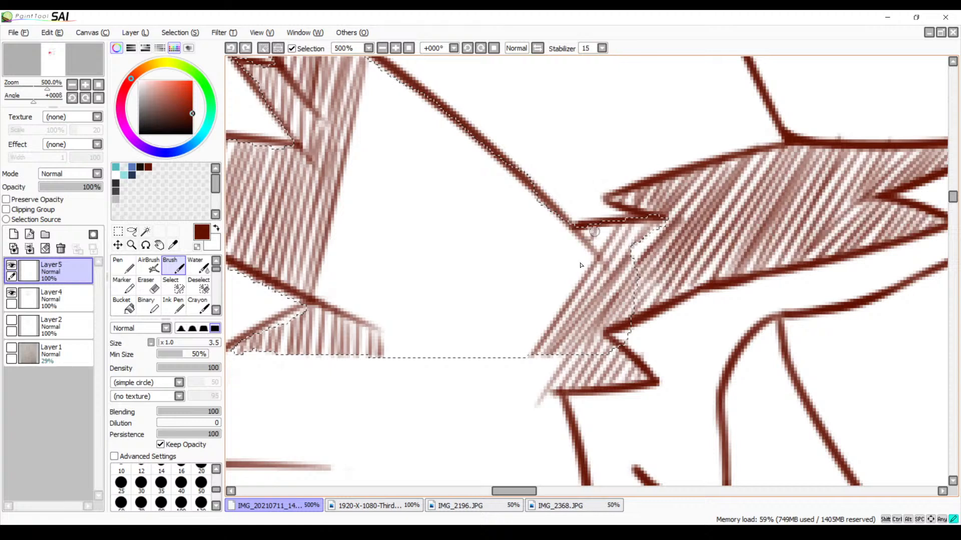
pyautogui.moveTo(581, 266); pyautogui.dragTo(527, 356)
pyautogui.moveTo(539, 320)
pyautogui.mouseDown()
pyautogui.moveTo(557, 260)
pyautogui.moveTo(511, 357)
pyautogui.mouseUp()
# Hatch from the corner of the long upper outline and the notch down to the selection edge, redrawing uneven strokes
pyautogui.moveTo(560, 228); pyautogui.dragTo(501, 357)
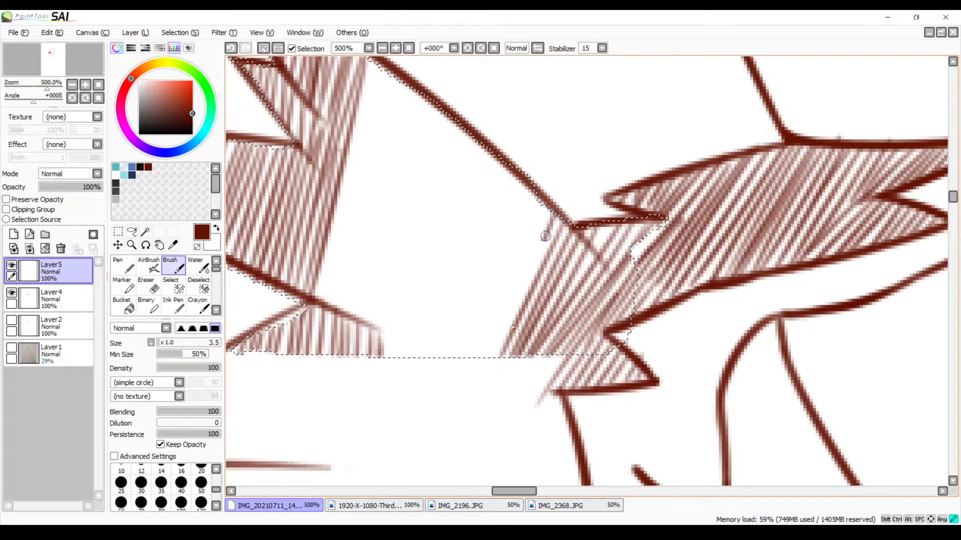
pyautogui.moveTo(545, 236); pyautogui.dragTo(503, 356)
pyautogui.moveTo(552, 213); pyautogui.dragTo(486, 356)
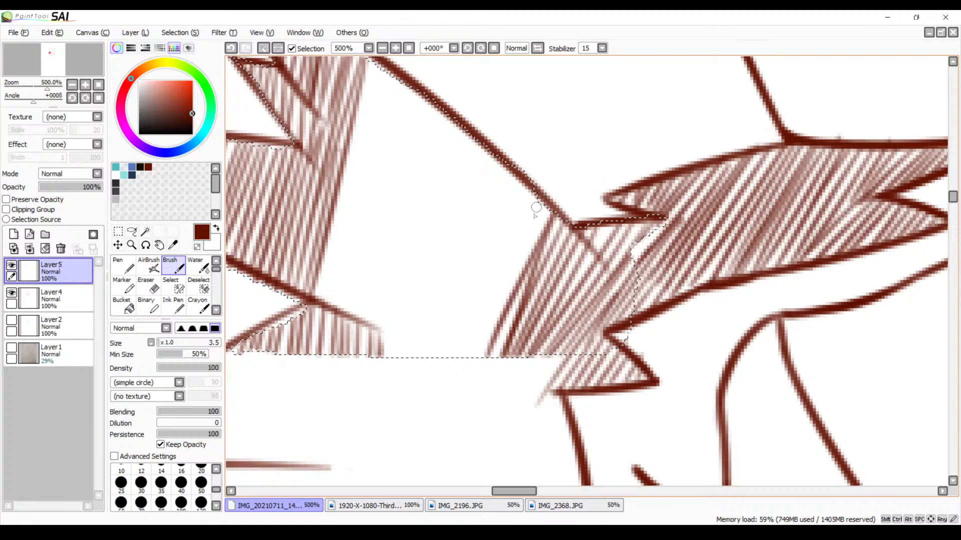
pyautogui.hotkey('ctrl', 'z')
pyautogui.hotkey('ctrl', 'z')
pyautogui.moveTo(558, 221); pyautogui.dragTo(490, 357)
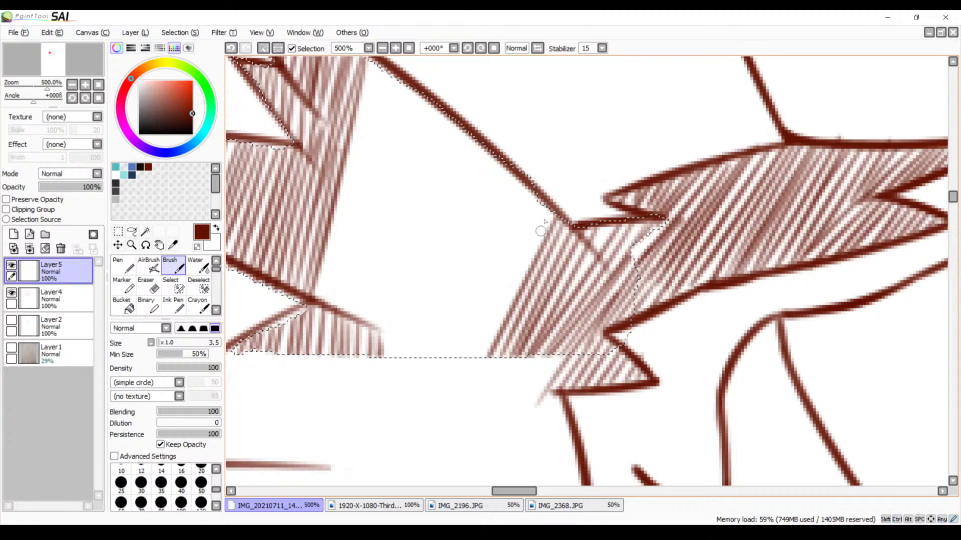
# Continue the cheek-side hatching along the long upper outline with parallel diagonal strokes toward the outer tufts
pyautogui.moveTo(541, 217); pyautogui.dragTo(480, 356)
pyautogui.moveTo(541, 191); pyautogui.dragTo(458, 353)
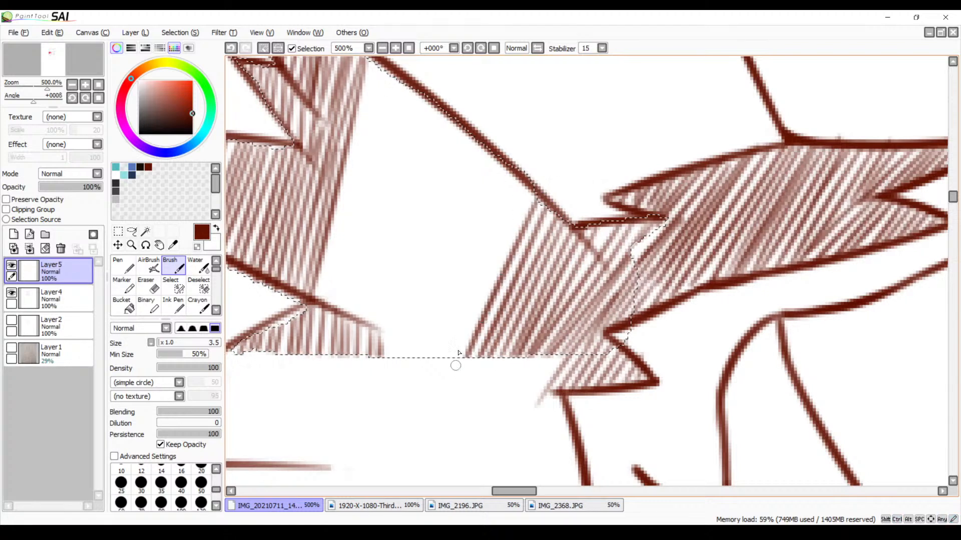
pyautogui.moveTo(533, 183); pyautogui.dragTo(457, 357)
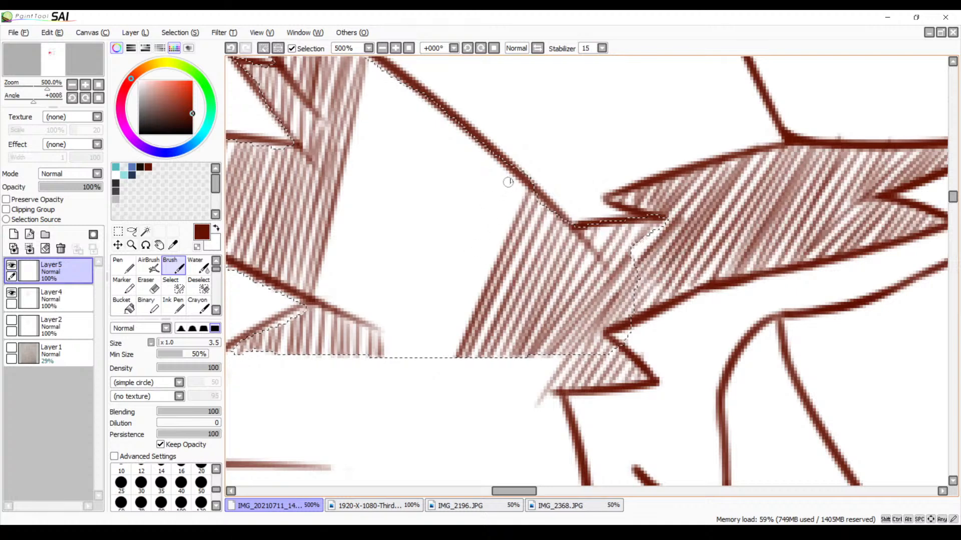
pyautogui.moveTo(508, 214); pyautogui.dragTo(449, 355)
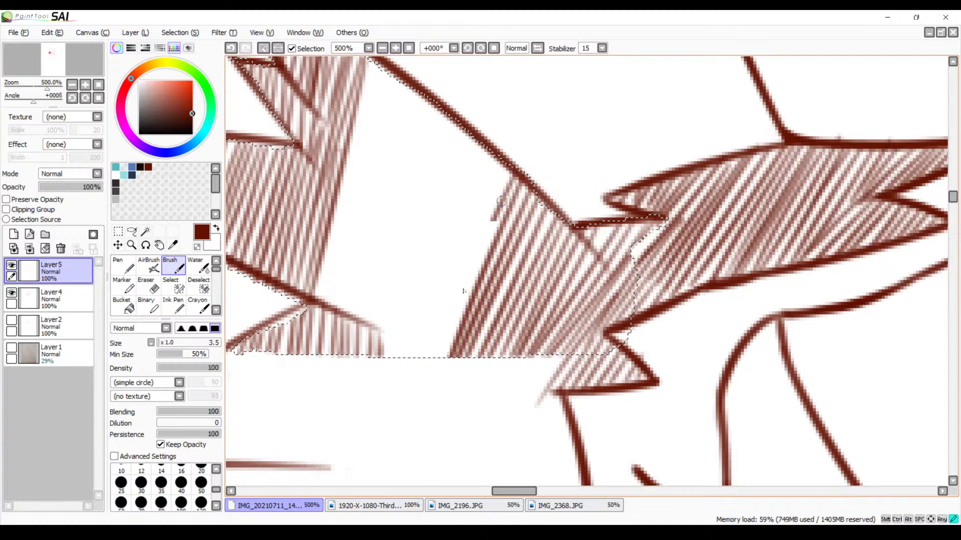
pyautogui.moveTo(502, 201); pyautogui.dragTo(438, 357)
pyautogui.moveTo(494, 182); pyautogui.dragTo(429, 367)
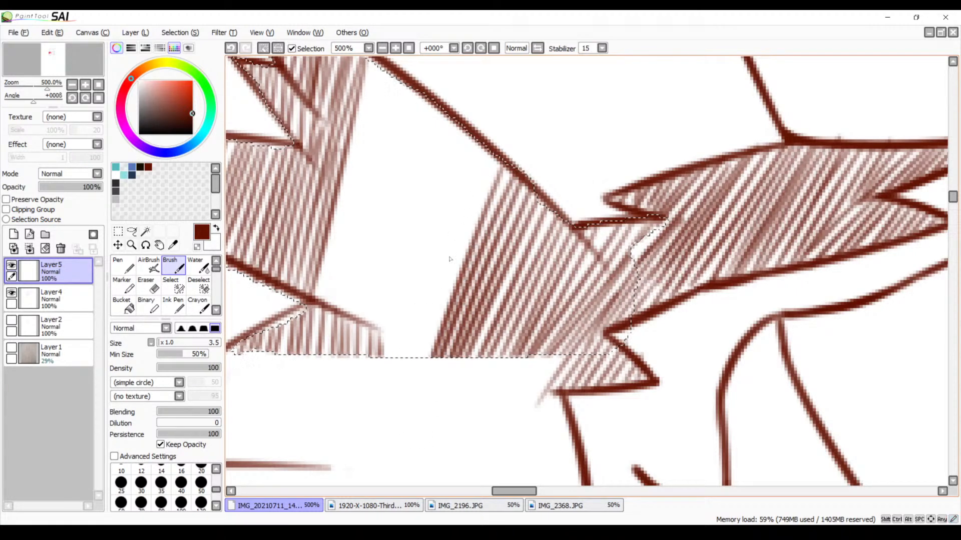
# Add long steep strokes on the tuft side, running from the upper outline past the end of the lower tuft line
pyautogui.moveTo(373, 61); pyautogui.dragTo(303, 314)
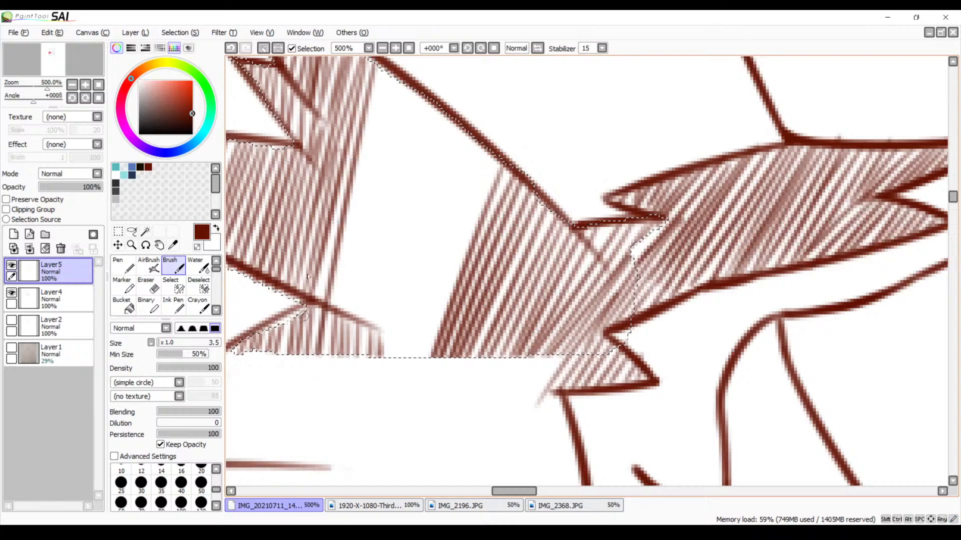
pyautogui.moveTo(380, 70); pyautogui.dragTo(333, 378)
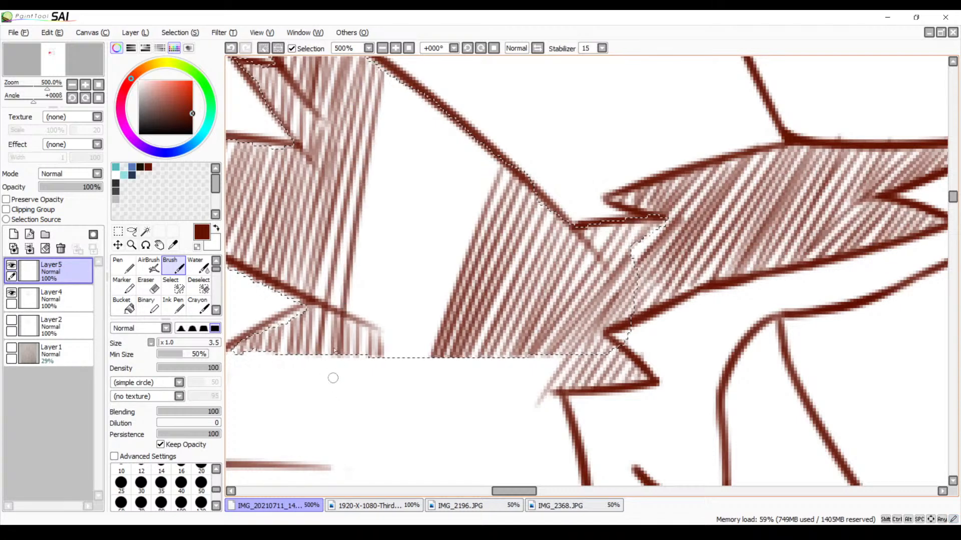
pyautogui.moveTo(390, 74); pyautogui.dragTo(359, 328)
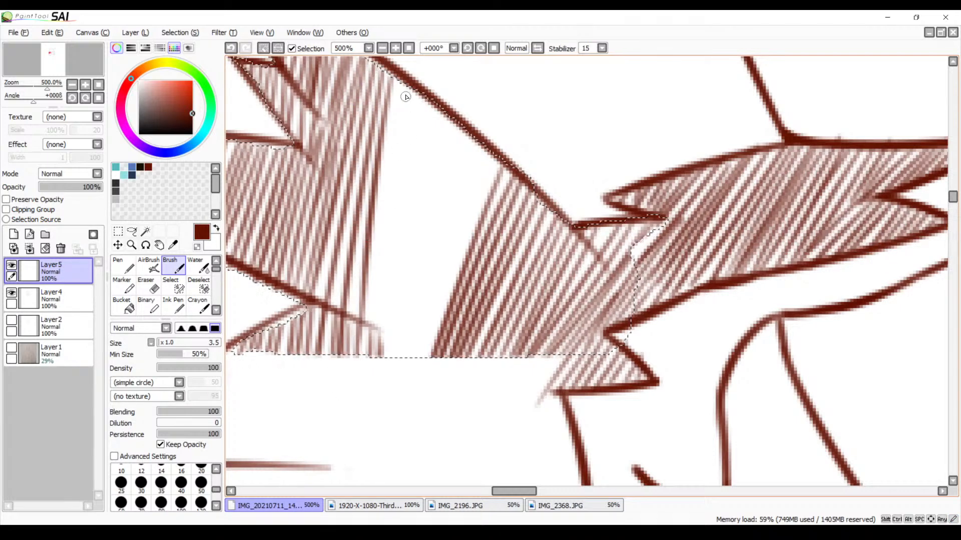
pyautogui.moveTo(401, 82); pyautogui.dragTo(361, 334)
pyautogui.moveTo(408, 109); pyautogui.dragTo(371, 334)
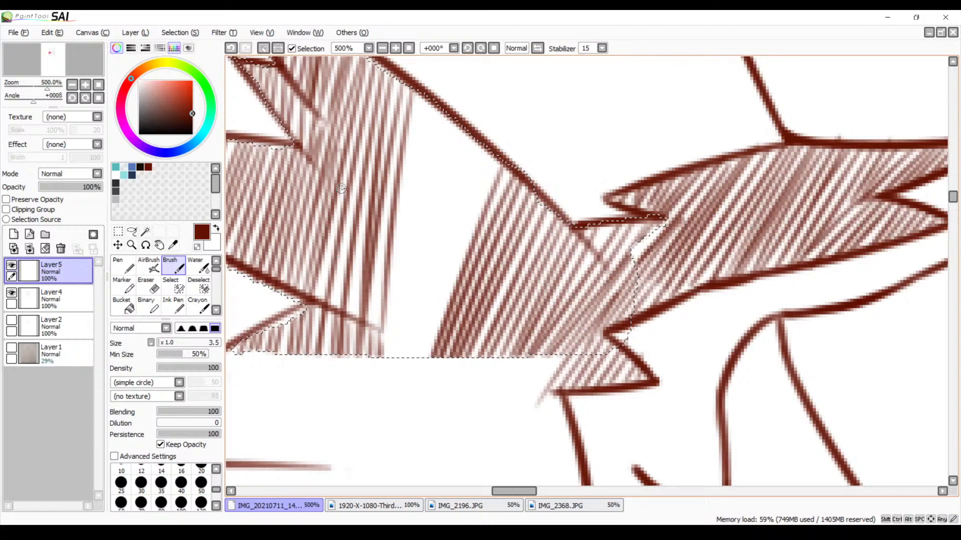
# Fill the thin spots in the tuft-side hatching above the lower tuft line and add steep strokes along its inner edge
pyautogui.moveTo(341, 189); pyautogui.dragTo(323, 304)
pyautogui.moveTo(353, 223); pyautogui.dragTo(332, 330)
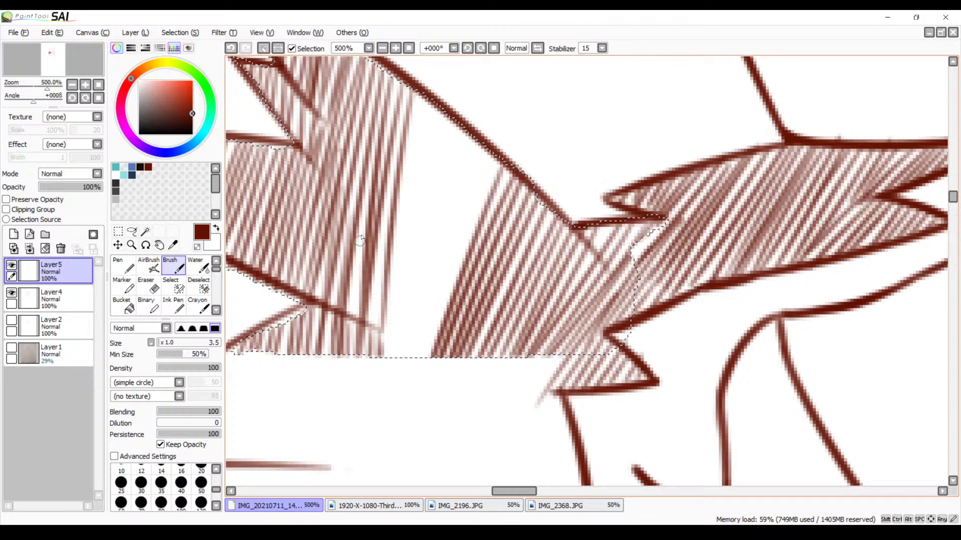
pyautogui.moveTo(366, 221); pyautogui.dragTo(348, 308)
pyautogui.moveTo(385, 201); pyautogui.dragTo(368, 353)
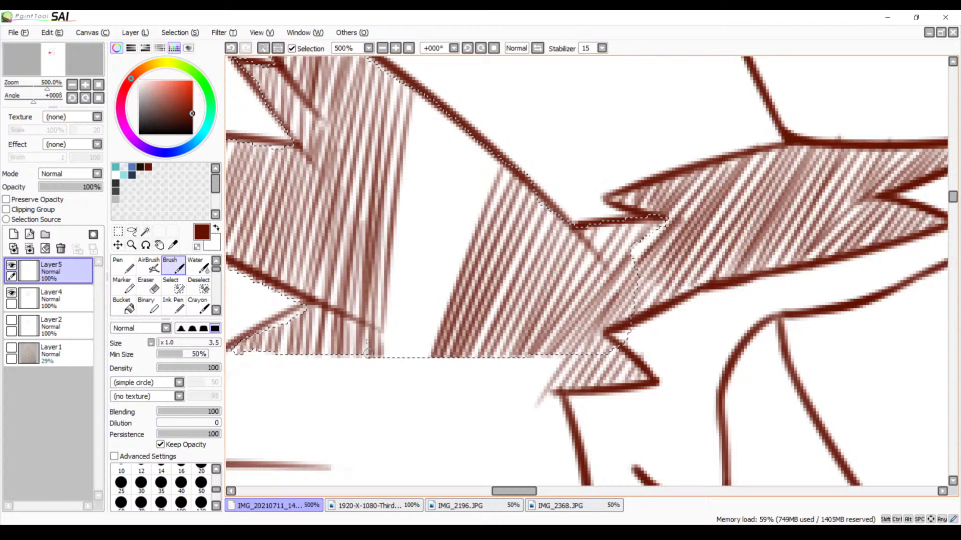
pyautogui.moveTo(416, 121); pyautogui.dragTo(395, 356)
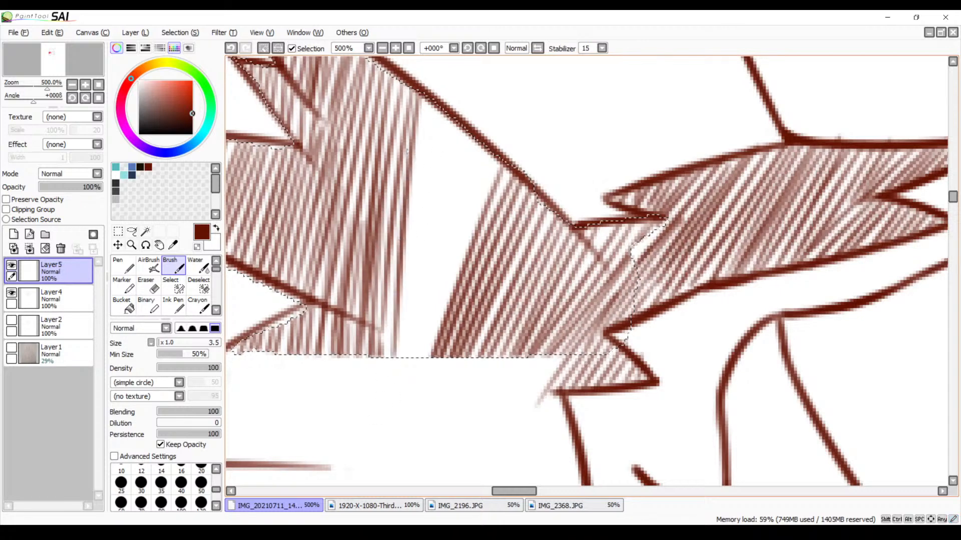
pyautogui.moveTo(421, 96); pyautogui.dragTo(394, 331)
# Close the unshaded gap between the tuft and cheek hatching with converging strokes from the upper outline, redrawing misaligned ones
pyautogui.moveTo(440, 114); pyautogui.dragTo(423, 357)
pyautogui.hotkey('ctrl', 'z')
pyautogui.moveTo(438, 111); pyautogui.dragTo(426, 353)
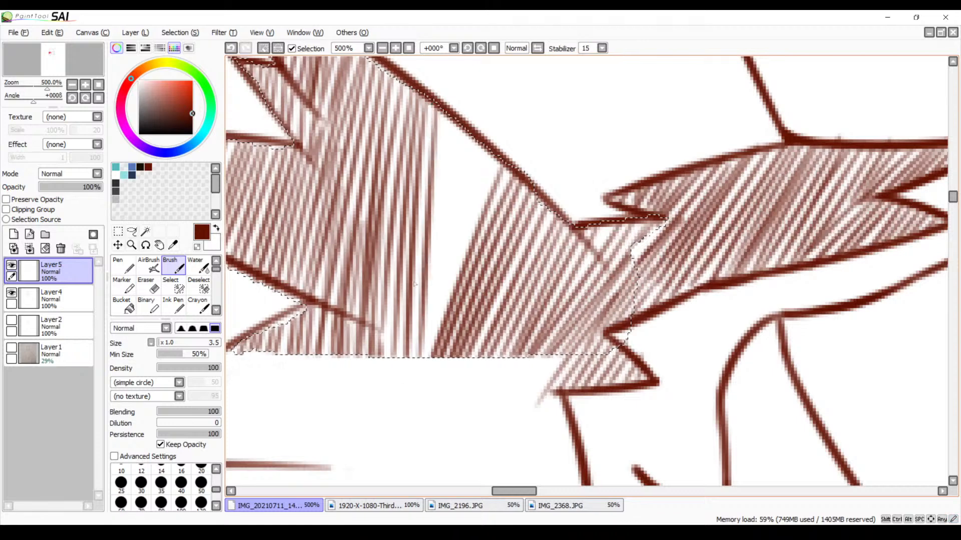
pyautogui.moveTo(478, 170); pyautogui.dragTo(428, 353)
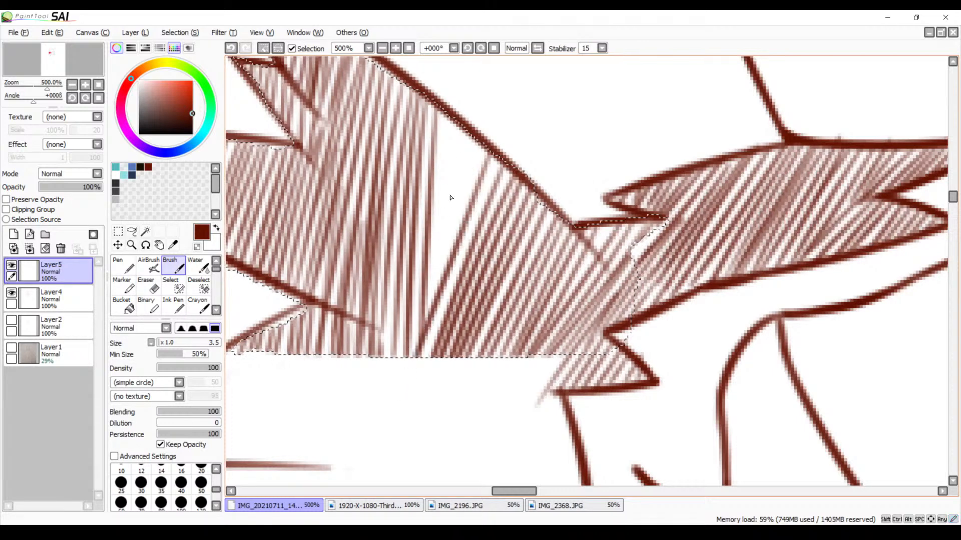
pyautogui.hotkey('ctrl', 'z')
pyautogui.moveTo(491, 158); pyautogui.dragTo(428, 364)
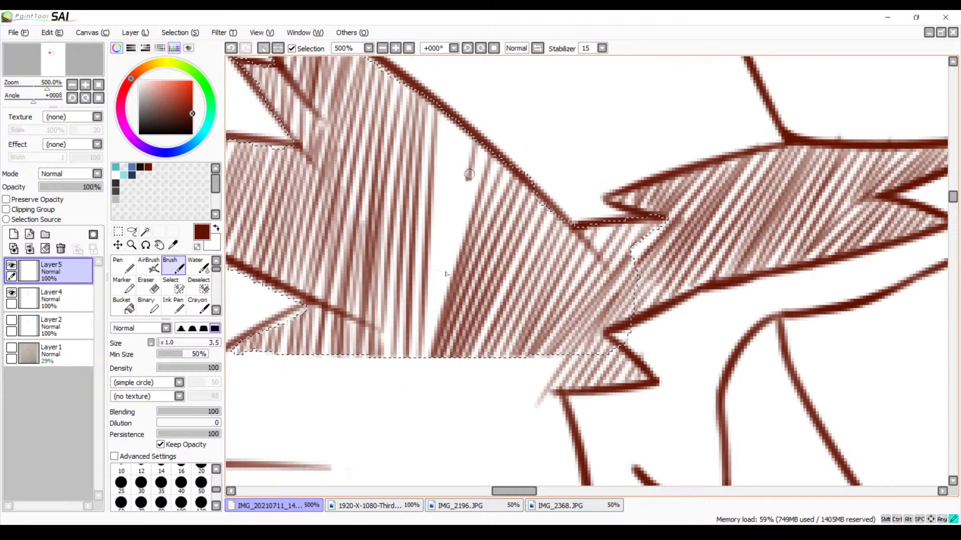
pyautogui.moveTo(469, 174); pyautogui.dragTo(429, 356)
pyautogui.moveTo(455, 131); pyautogui.dragTo(427, 356)
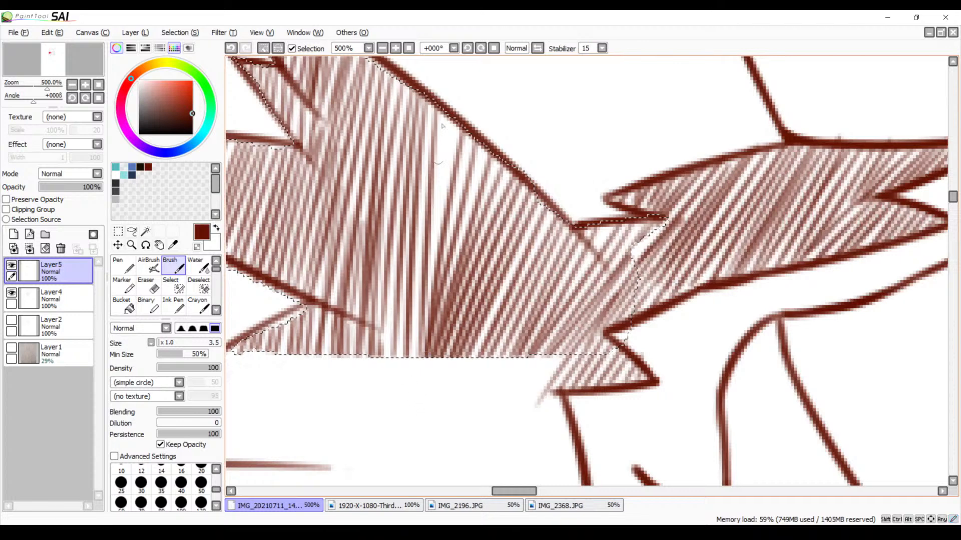
pyautogui.moveTo(454, 92); pyautogui.dragTo(431, 280)
pyautogui.moveTo(477, 144)
pyautogui.mouseDown()
pyautogui.moveTo(452, 252)
pyautogui.moveTo(410, 295)
pyautogui.moveTo(411, 356)
pyautogui.mouseUp()
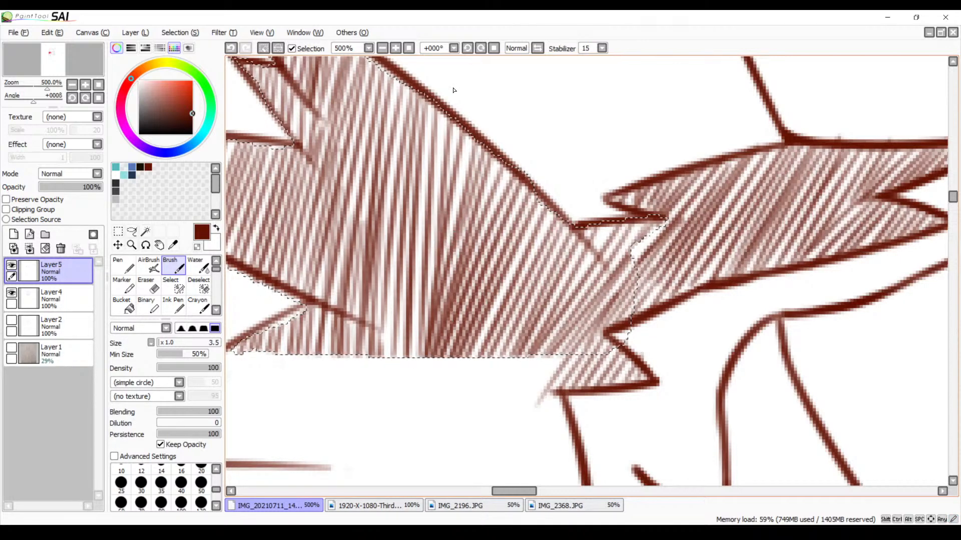
# Clear the selection around the hatched tufts and bring the unshaded fur below them into view at 200% zoom
pyautogui.click(383, 48)
pyautogui.click(383, 49)
pyautogui.click(382, 48)
pyautogui.press('space')
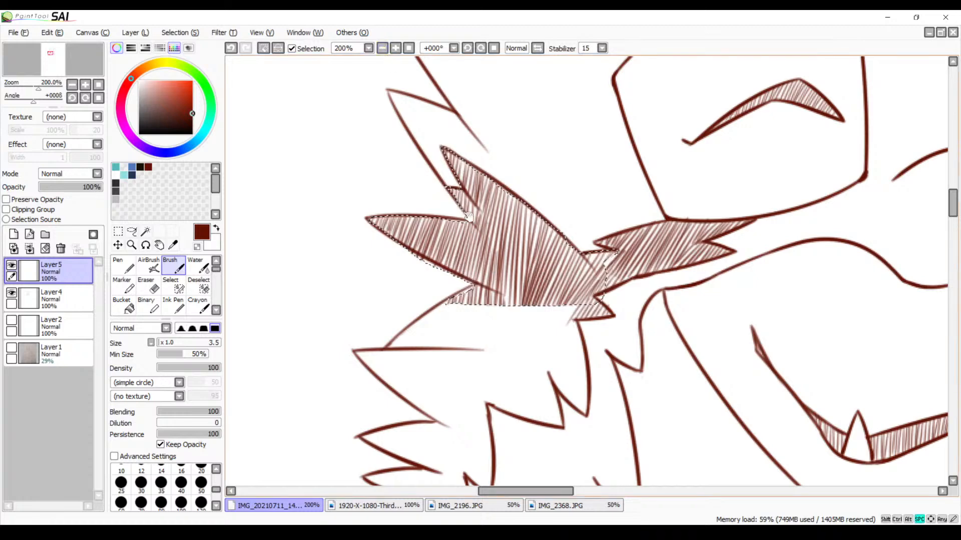
pyautogui.moveTo(469, 216); pyautogui.dragTo(412, 173)
pyautogui.hotkey('ctrl', 'd')
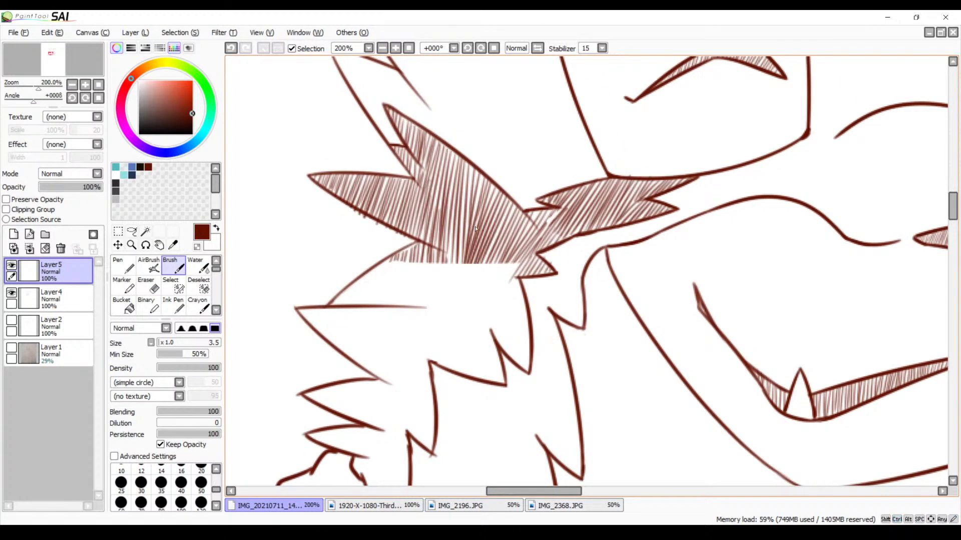
pyautogui.press('space')
pyautogui.moveTo(493, 312); pyautogui.dragTo(489, 274)
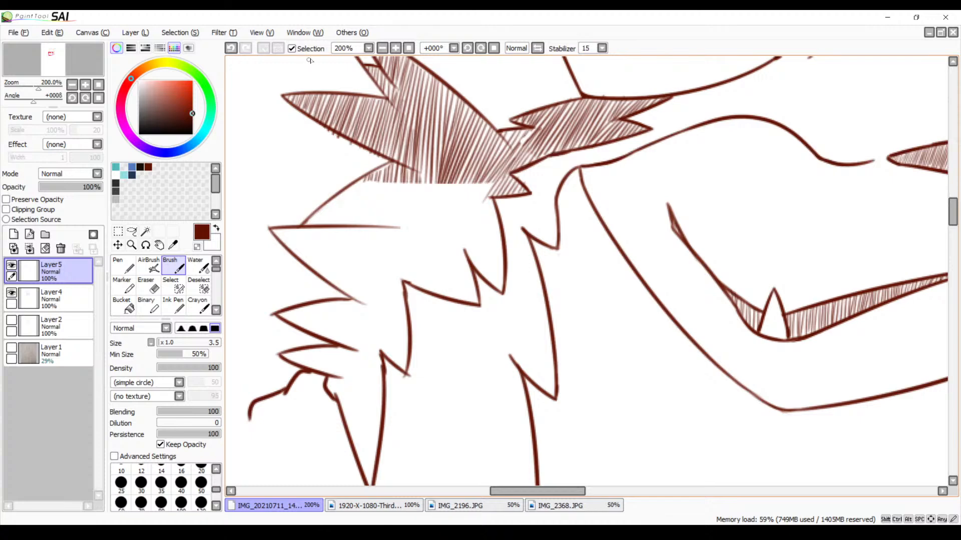
# Start steep hatching in the outer corner of the unshaded fur tuft, between its slanted upper outline and the horizontal line below
pyautogui.click(397, 49)
pyautogui.click(398, 49)
pyautogui.click(397, 49)
pyautogui.press('space')
pyautogui.moveTo(354, 164); pyautogui.dragTo(496, 296)
pyautogui.moveTo(424, 242); pyautogui.dragTo(534, 260)
pyautogui.moveTo(326, 215); pyautogui.dragTo(410, 173)
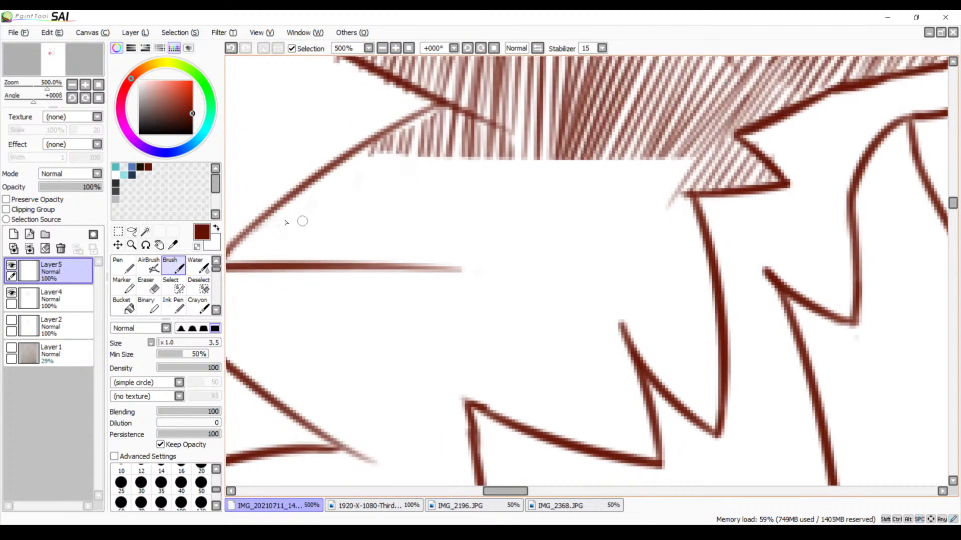
pyautogui.press('space')
pyautogui.moveTo(302, 237); pyautogui.dragTo(353, 225)
pyautogui.moveTo(291, 226)
pyautogui.mouseDown()
pyautogui.moveTo(282, 246)
pyautogui.moveTo(299, 245)
pyautogui.mouseUp()
pyautogui.moveTo(319, 201)
pyautogui.mouseDown()
pyautogui.moveTo(306, 247)
pyautogui.moveTo(319, 260)
pyautogui.mouseUp()
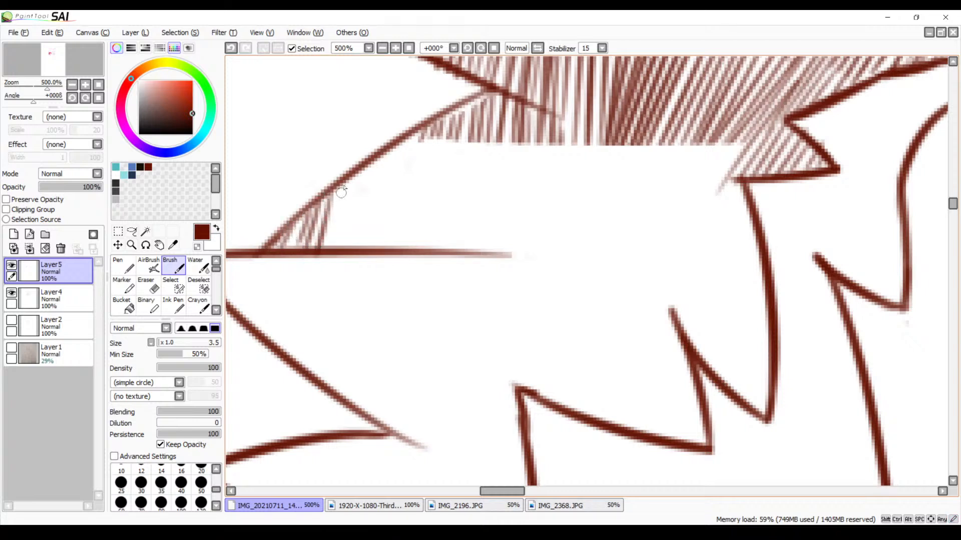
pyautogui.moveTo(347, 184); pyautogui.dragTo(329, 259)
pyautogui.moveTo(359, 176)
pyautogui.mouseDown()
pyautogui.moveTo(346, 248)
pyautogui.moveTo(356, 257)
pyautogui.mouseUp()
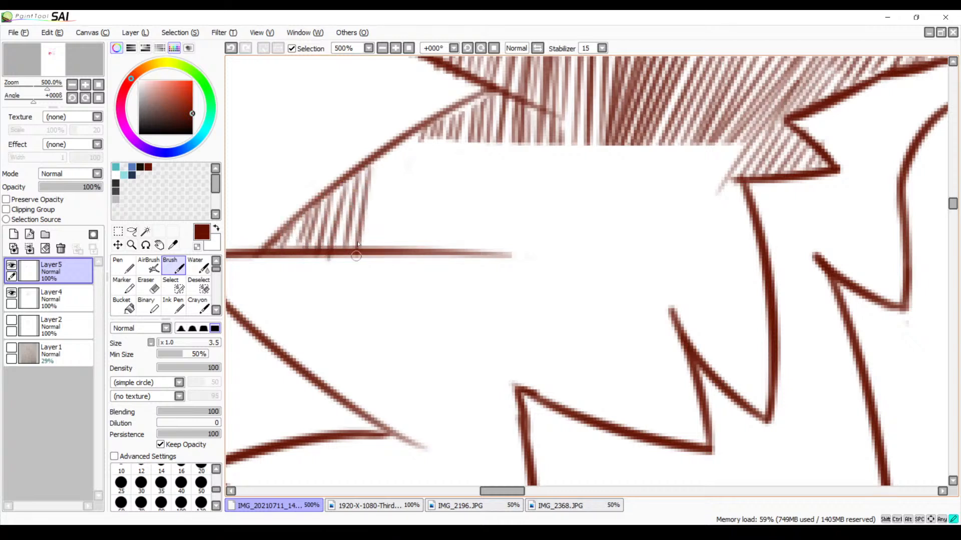
pyautogui.moveTo(382, 164); pyautogui.dragTo(364, 259)
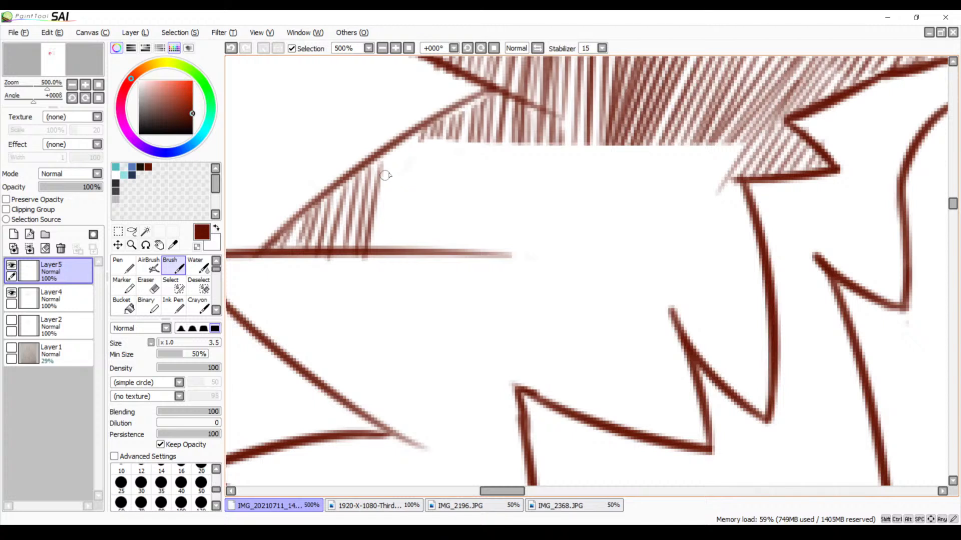
pyautogui.moveTo(393, 153)
pyautogui.mouseDown()
pyautogui.moveTo(379, 262)
pyautogui.moveTo(400, 190)
pyautogui.moveTo(391, 249)
pyautogui.mouseUp()
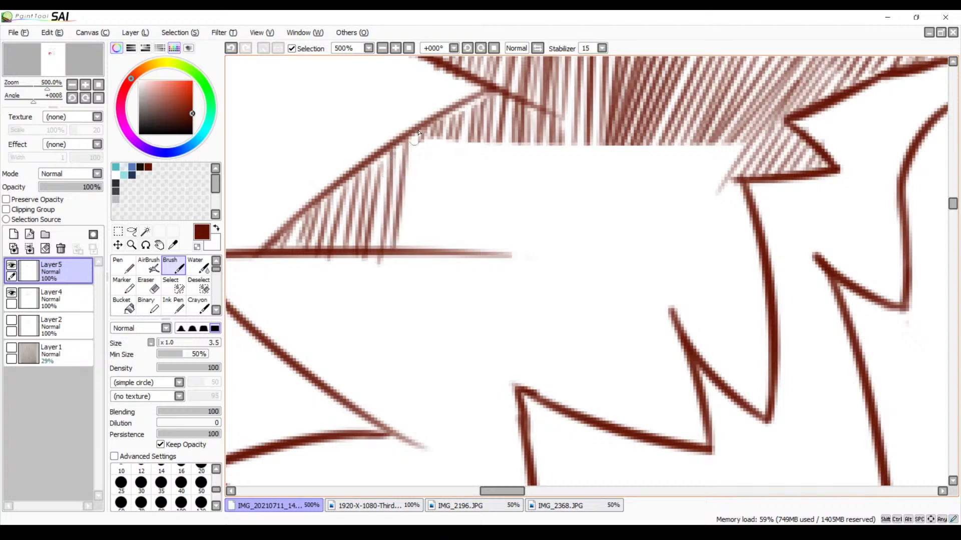
pyautogui.moveTo(423, 123); pyautogui.dragTo(402, 251)
pyautogui.hotkey('ctrl', 'z')
pyautogui.hotkey('ctrl', 'z')
pyautogui.hotkey('ctrl', 'z')
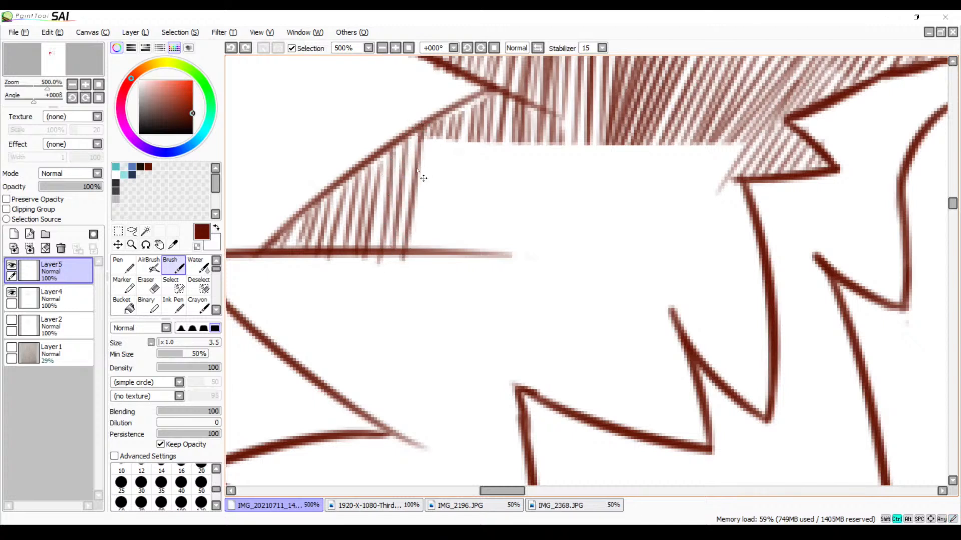
# Hatch the middle of the tuft with closely spaced steep strokes down to the horizontal line, redrawing a misaligned one
pyautogui.moveTo(395, 146); pyautogui.dragTo(369, 248)
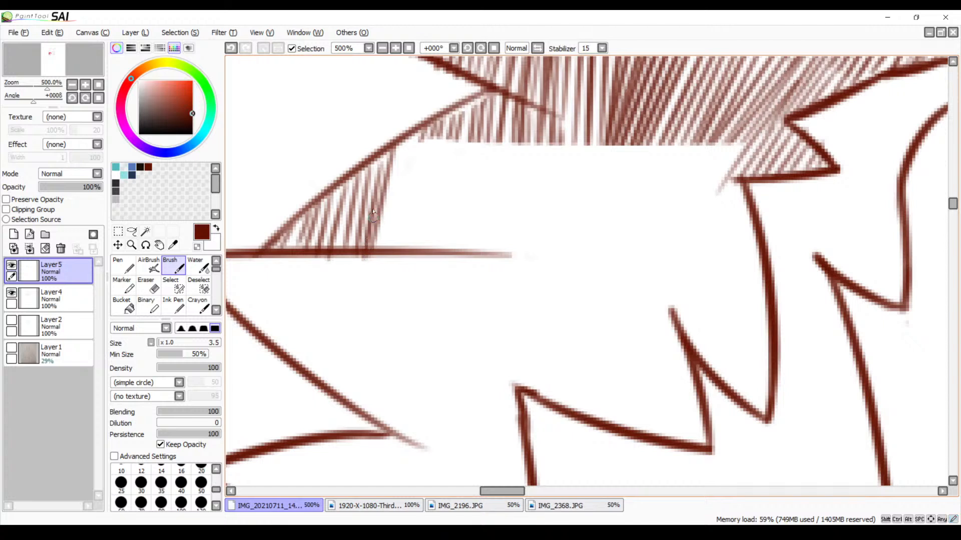
pyautogui.moveTo(403, 150); pyautogui.dragTo(380, 261)
pyautogui.moveTo(414, 139); pyautogui.dragTo(394, 239)
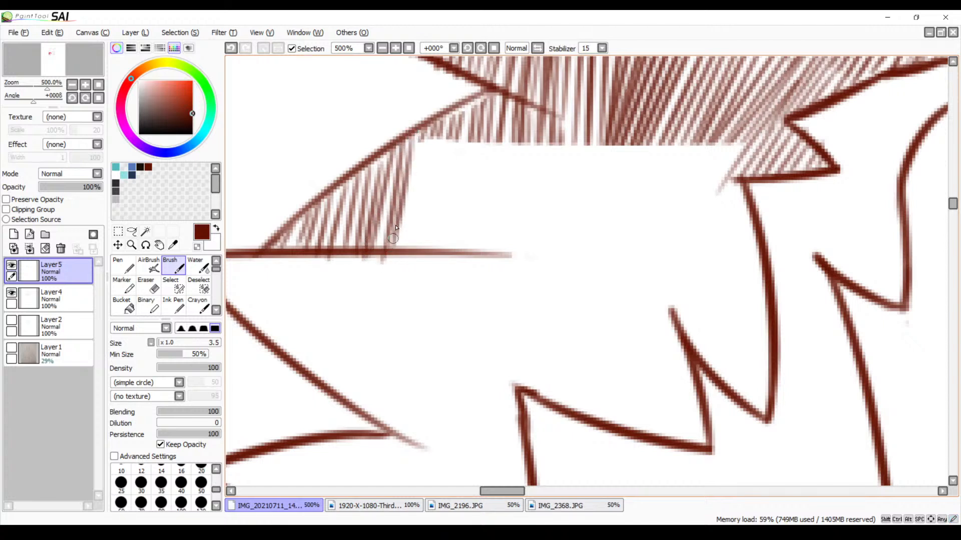
pyautogui.moveTo(426, 131); pyautogui.dragTo(408, 257)
pyautogui.moveTo(424, 137); pyautogui.dragTo(409, 241)
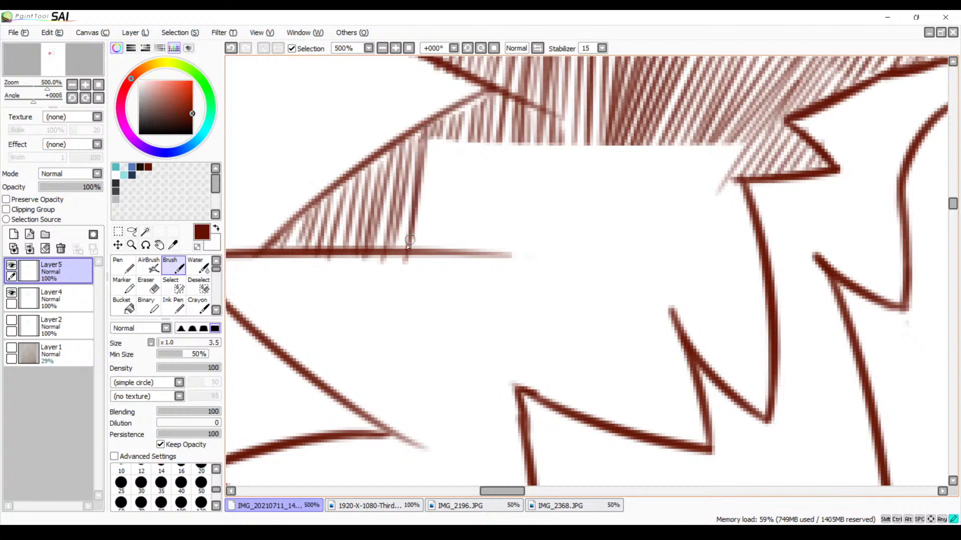
pyautogui.hotkey('ctrl', 'z')
pyautogui.moveTo(420, 137); pyautogui.dragTo(402, 246)
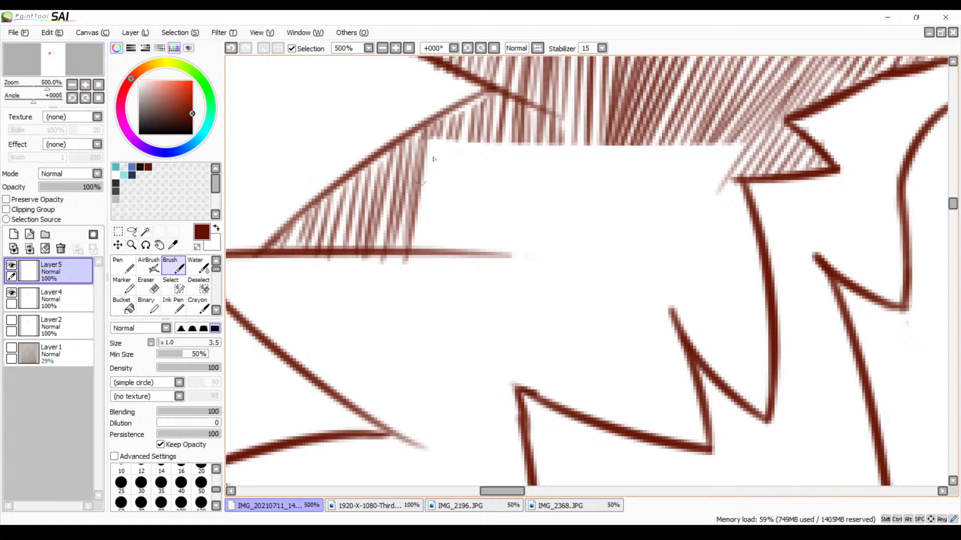
pyautogui.moveTo(433, 137); pyautogui.dragTo(412, 259)
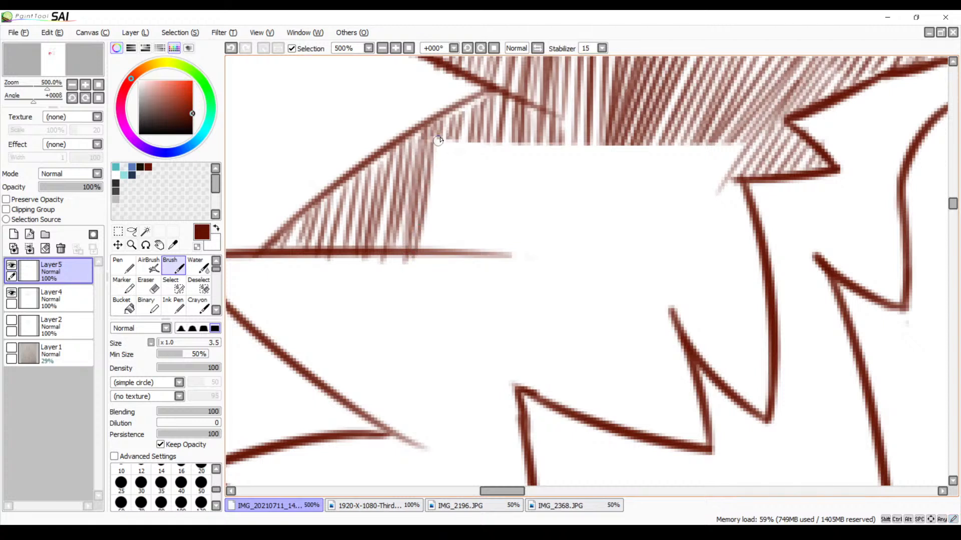
# Extend the steep hatching from the lower edge of the existing shading down to the tapering part of the horizontal line
pyautogui.moveTo(438, 141); pyautogui.dragTo(423, 256)
pyautogui.moveTo(449, 140); pyautogui.dragTo(450, 246)
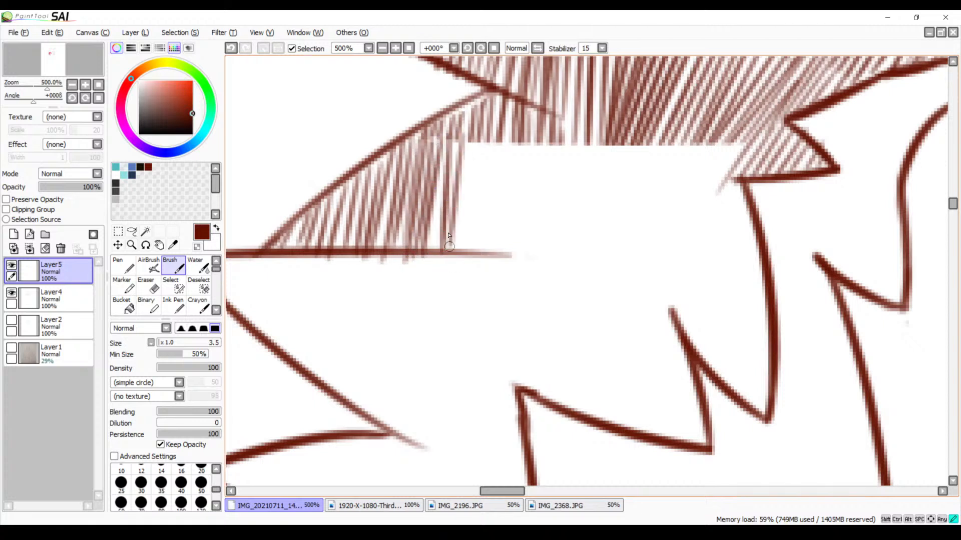
pyautogui.moveTo(473, 141); pyautogui.dragTo(451, 248)
pyautogui.moveTo(488, 125); pyautogui.dragTo(460, 251)
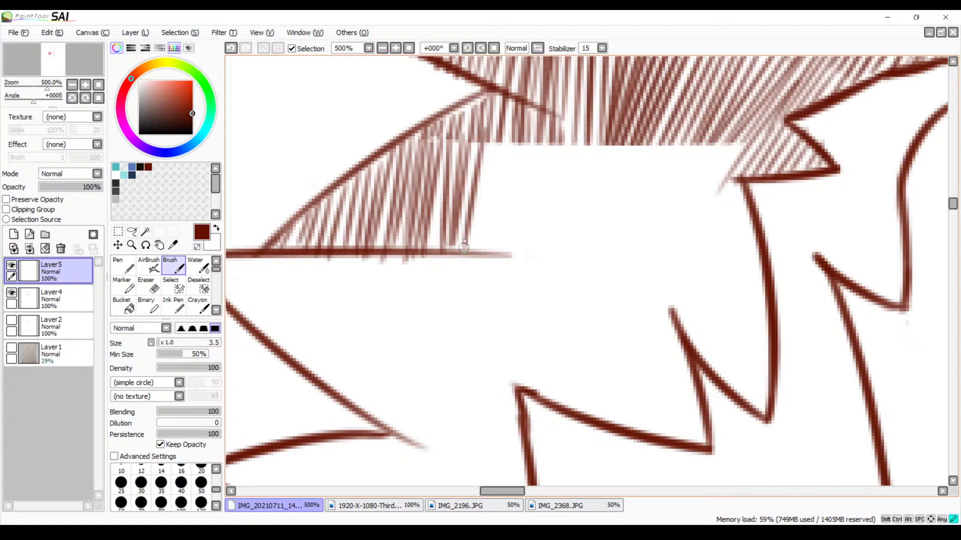
pyautogui.moveTo(494, 135); pyautogui.dragTo(465, 253)
pyautogui.moveTo(493, 155); pyautogui.dragTo(468, 261)
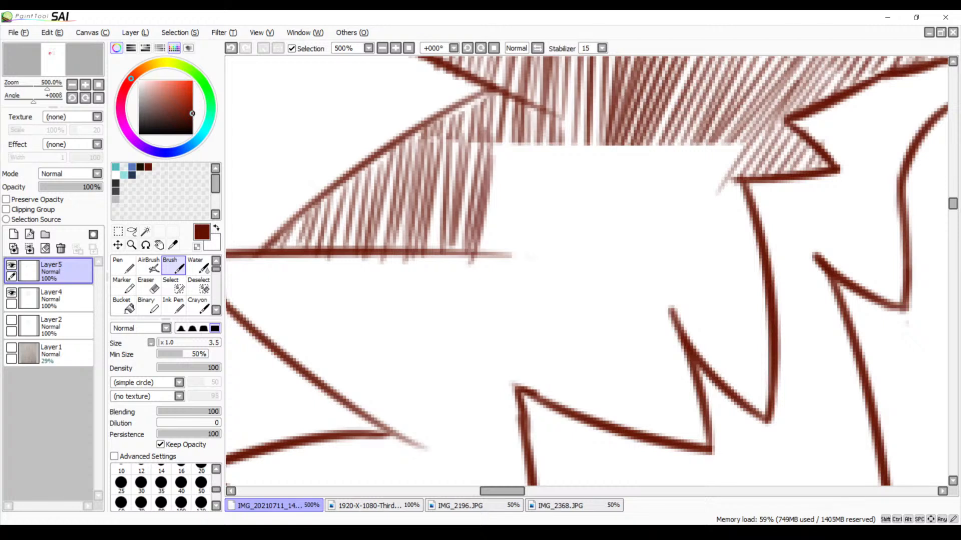
pyautogui.hotkey('alt', 'Tab')
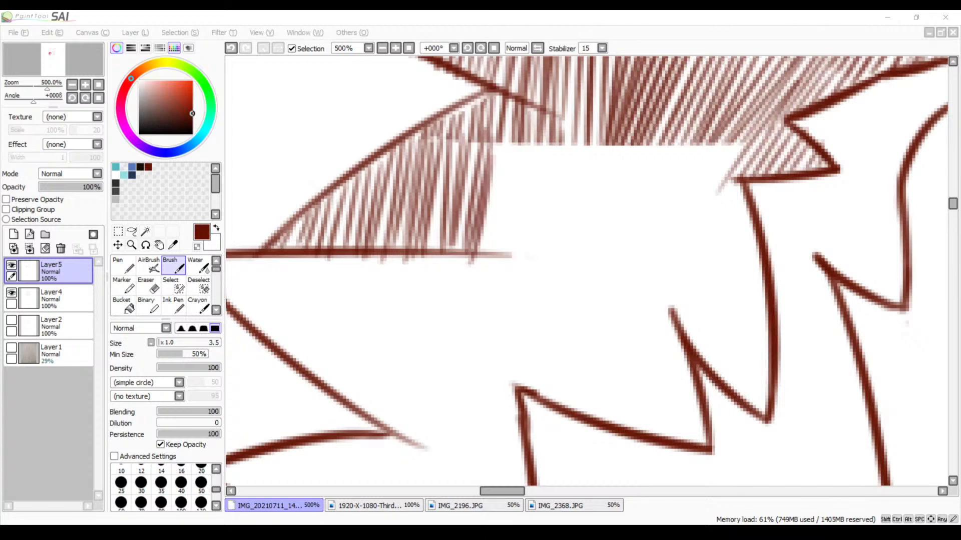
pyautogui.moveTo(593, 304); pyautogui.dragTo(447, 321)
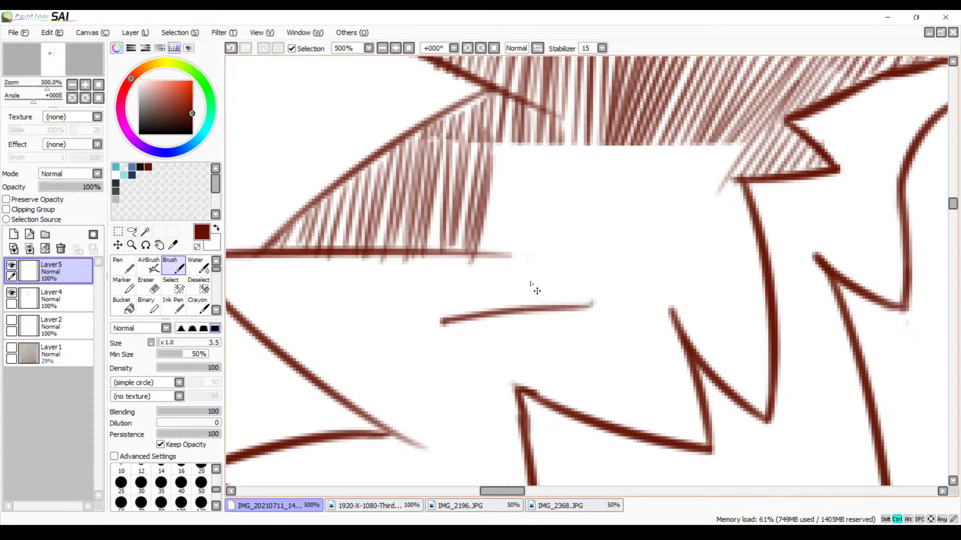
pyautogui.hotkey('ctrl', 'z')
# Add steep hatch strokes from the existing shading down to the tip of the horizontal tuft line
pyautogui.moveTo(550, 243); pyautogui.dragTo(442, 324)
pyautogui.moveTo(559, 371)
pyautogui.mouseDown()
pyautogui.moveTo(578, 279)
pyautogui.moveTo(587, 290)
pyautogui.mouseUp()
pyautogui.moveTo(417, 142); pyautogui.dragTo(411, 250)
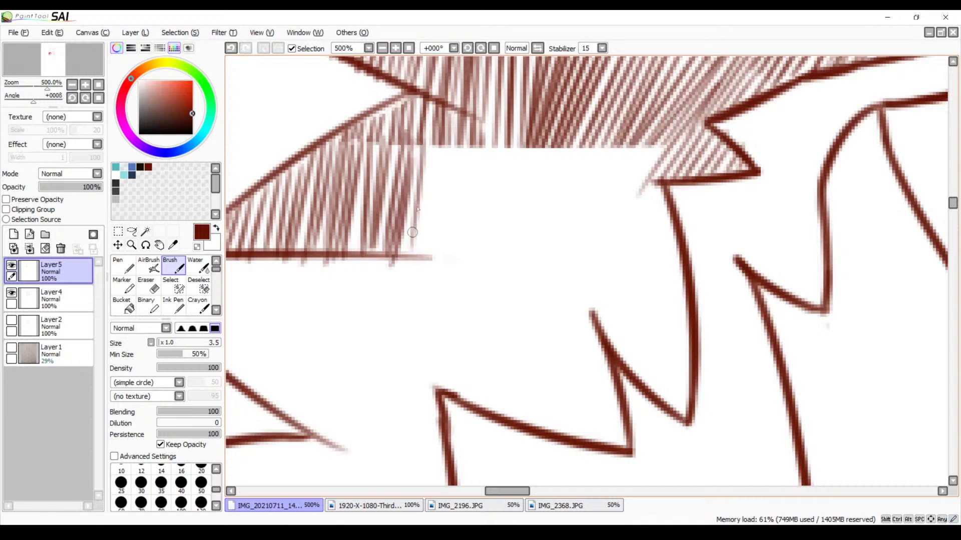
pyautogui.moveTo(438, 133); pyautogui.dragTo(421, 270)
pyautogui.moveTo(453, 138); pyautogui.dragTo(434, 260)
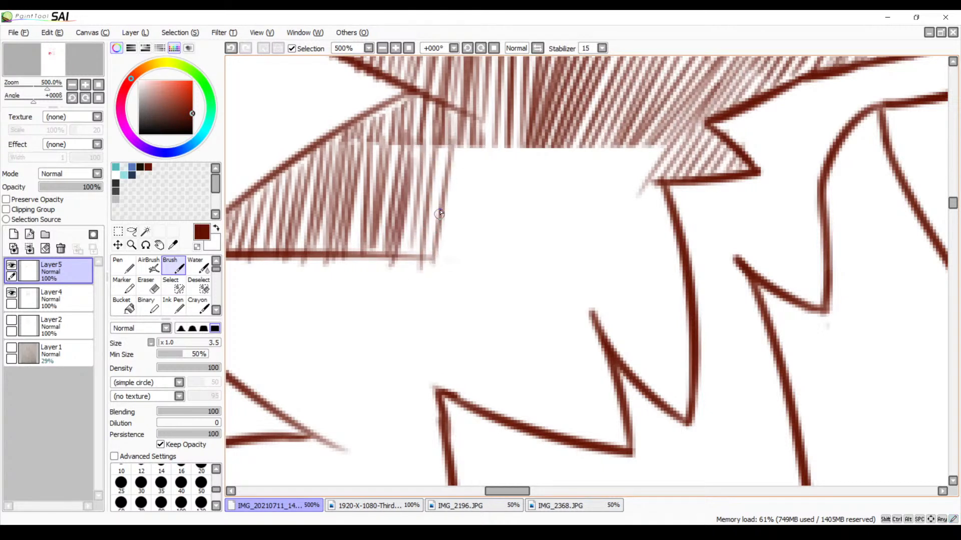
pyautogui.press('e')
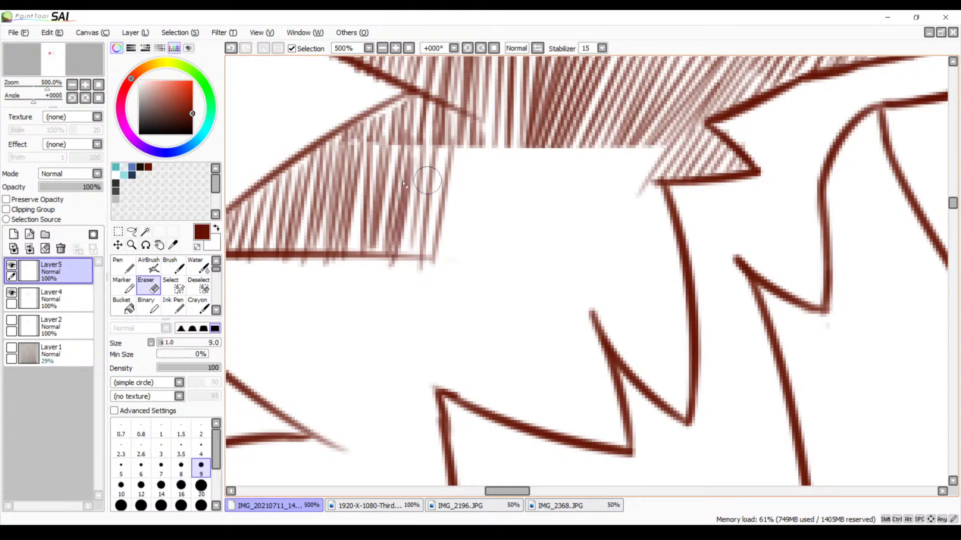
pyautogui.moveTo(365, 145); pyautogui.dragTo(493, 150)
pyautogui.hotkey('ctrl', 'z')
pyautogui.click(216, 312)
pyautogui.click(216, 311)
pyautogui.click(215, 262)
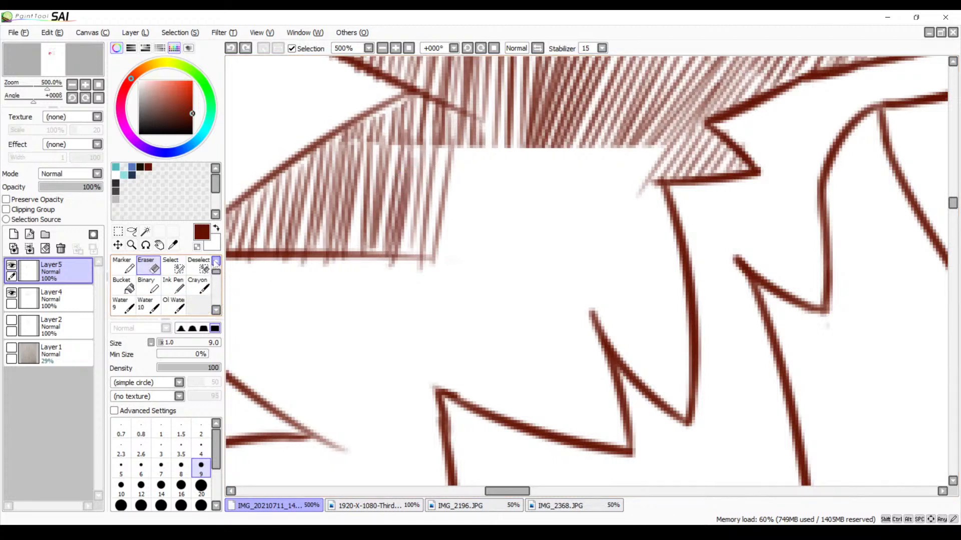
pyautogui.click(216, 262)
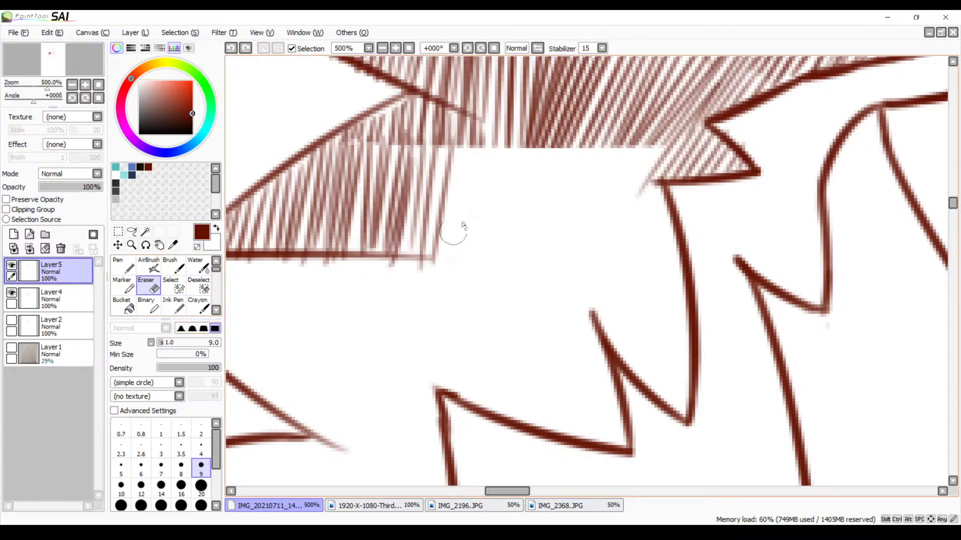
pyautogui.press('b')
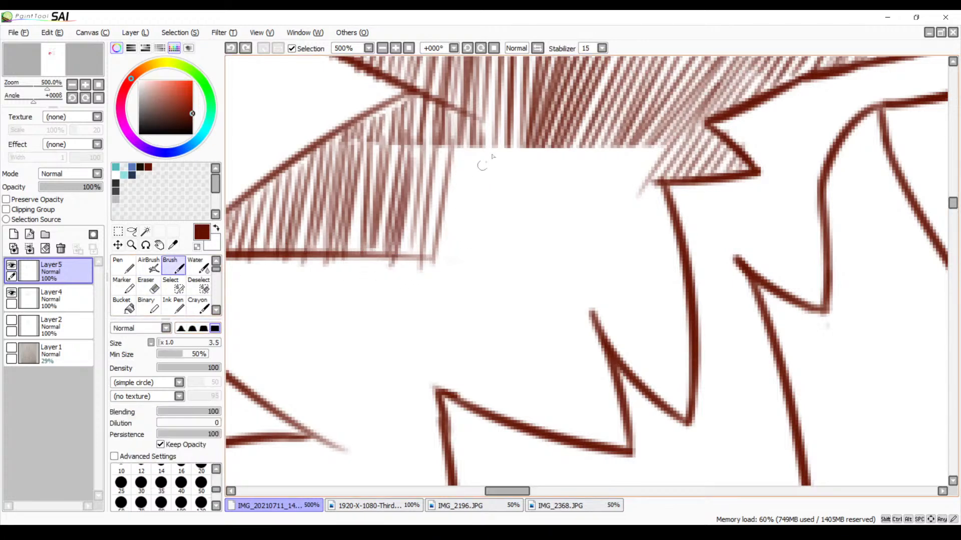
# Hide Layer5 with the tuft hatching, make Layer4 the active layer and show the scanned sketch on Layer1
pyautogui.moveTo(542, 156)
pyautogui.mouseDown()
pyautogui.moveTo(503, 208)
pyautogui.moveTo(521, 290)
pyautogui.mouseUp()
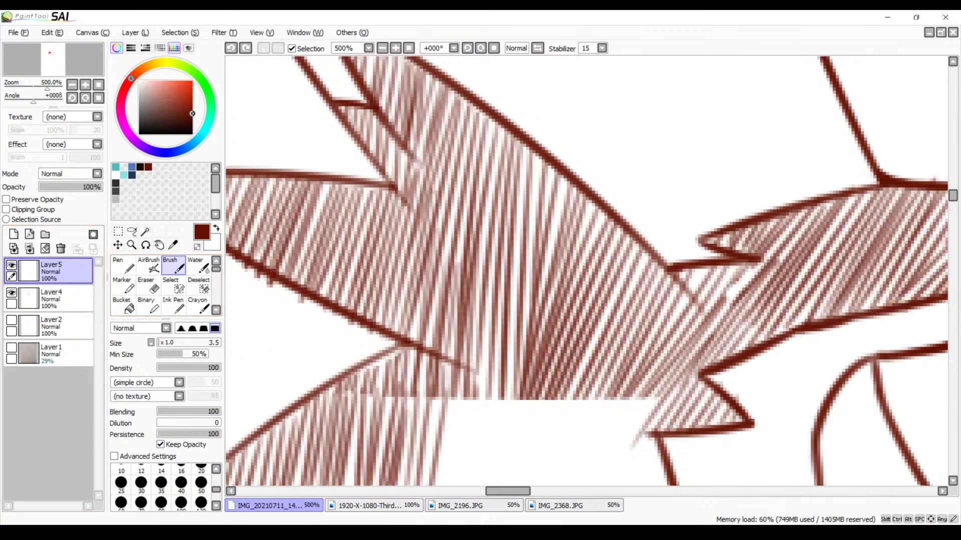
pyautogui.click(11, 265)
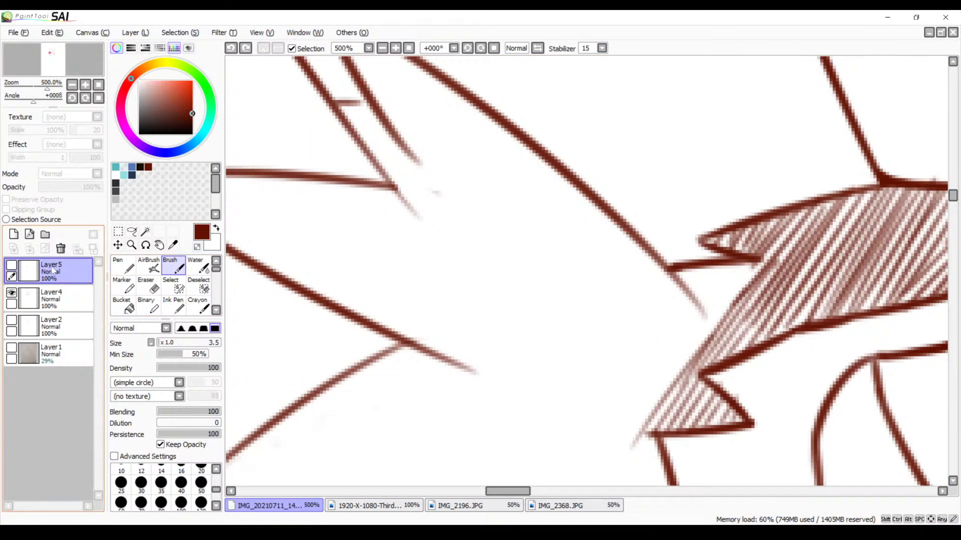
pyautogui.scroll(-3, 436, 150)
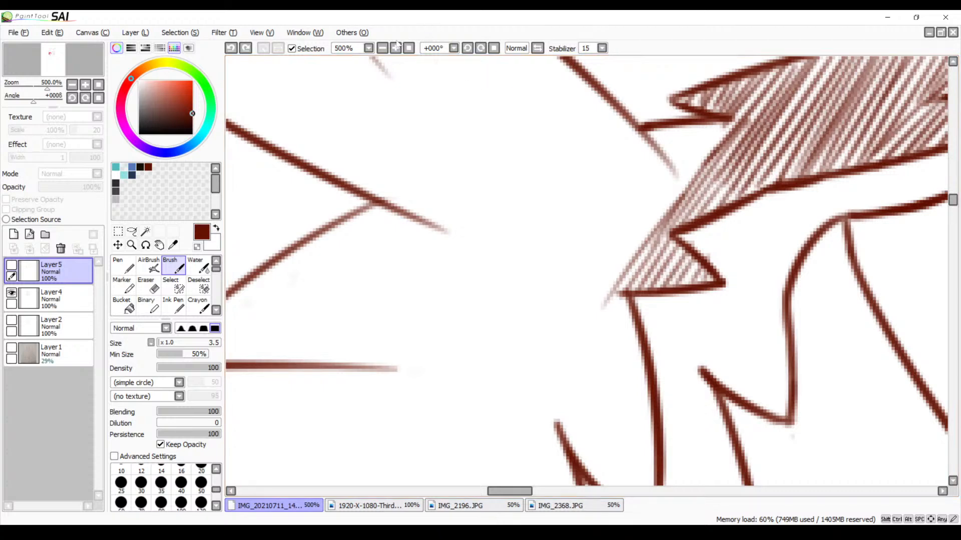
pyautogui.click(382, 48)
pyautogui.click(382, 49)
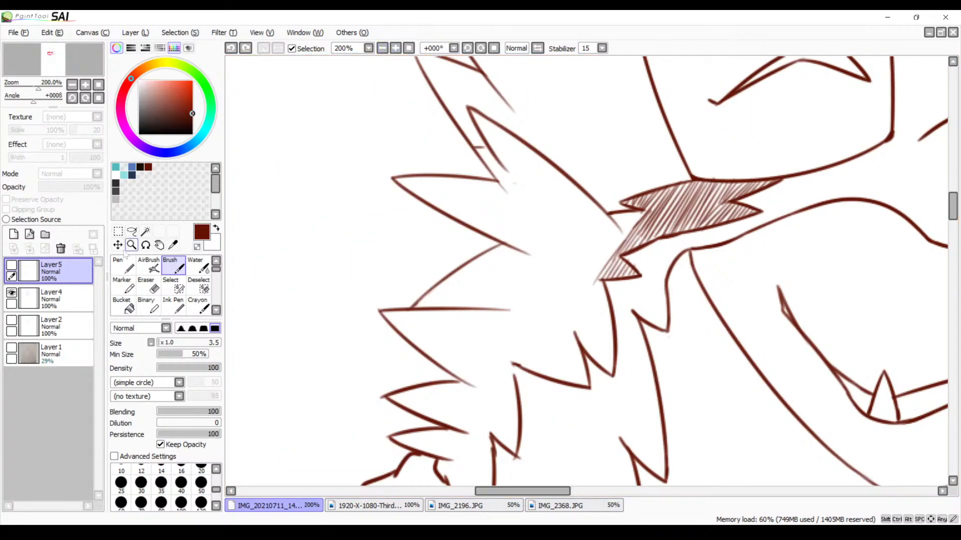
pyautogui.click(55, 300)
pyautogui.moveTo(404, 337); pyautogui.dragTo(341, 201)
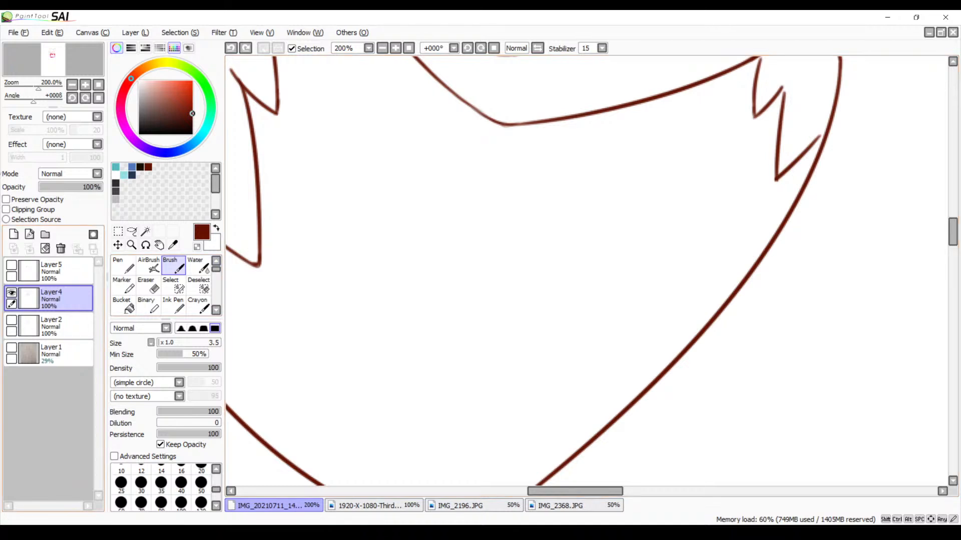
pyautogui.click(11, 348)
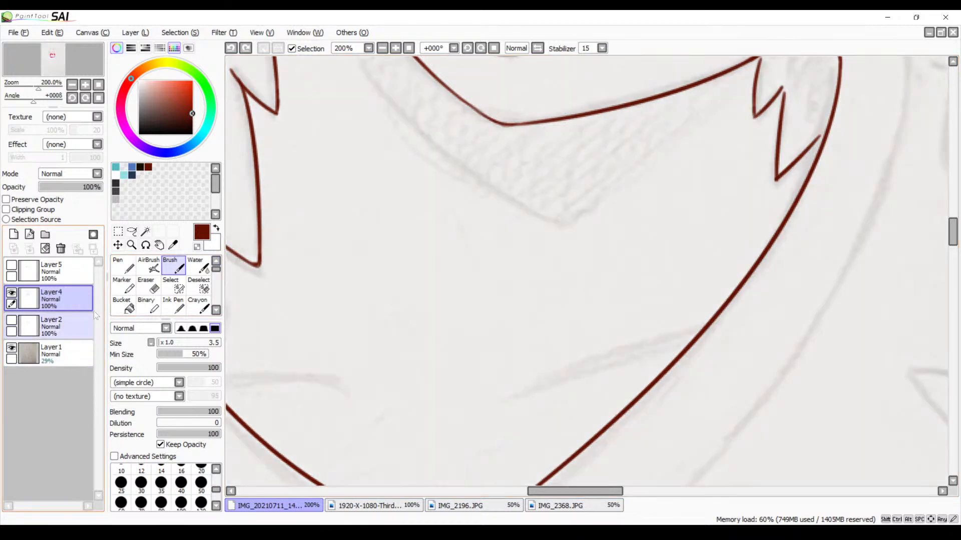
# Trace the two collarbone lines inside the V-shaped neckline with the dark red brush
pyautogui.moveTo(672, 291); pyautogui.dragTo(652, 243)
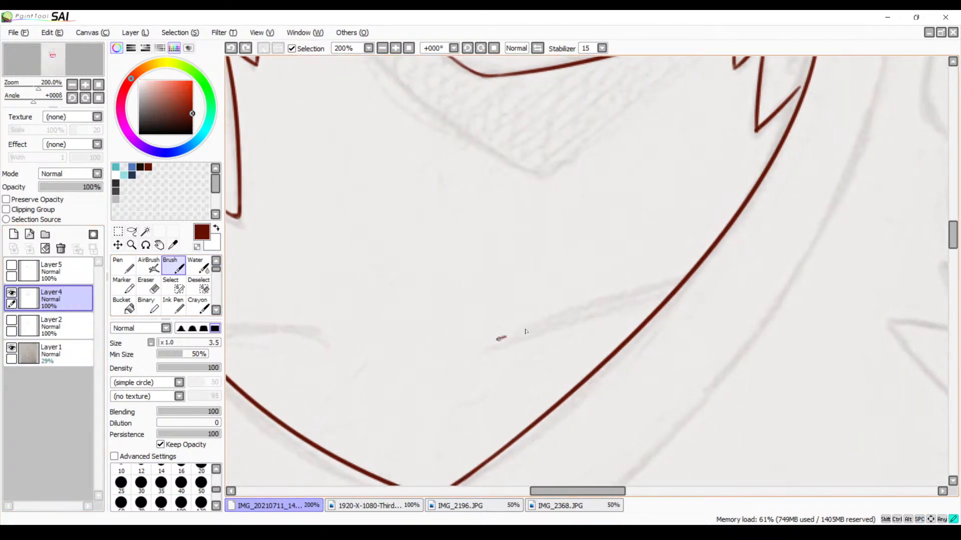
pyautogui.moveTo(525, 331); pyautogui.dragTo(664, 294)
pyautogui.moveTo(502, 303); pyautogui.dragTo(836, 296)
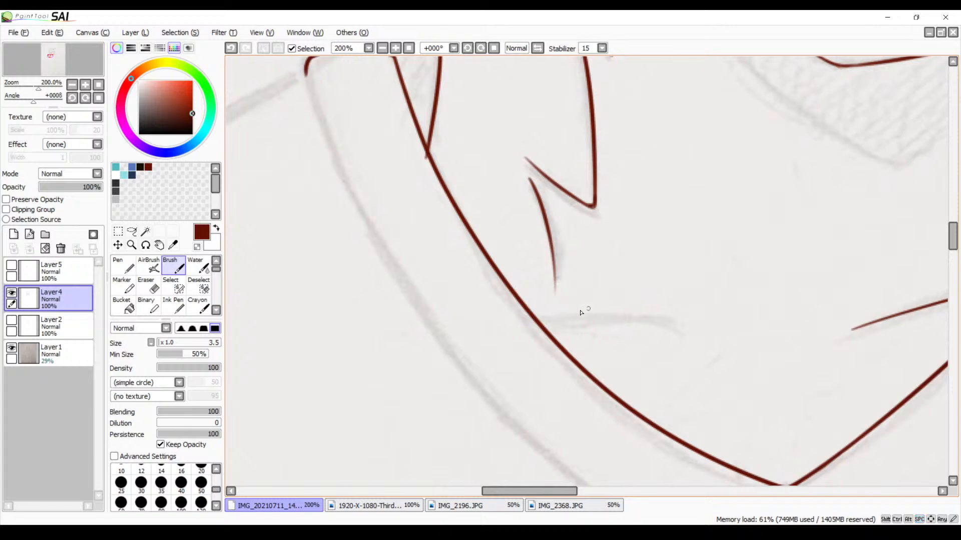
pyautogui.moveTo(556, 308); pyautogui.dragTo(755, 339)
pyautogui.moveTo(805, 321)
pyautogui.mouseDown()
pyautogui.moveTo(611, 290)
pyautogui.moveTo(554, 297)
pyautogui.mouseUp()
# Bring the second character's untraced face sketch into view and enlarge it to 300% around the nose
pyautogui.click(383, 48)
pyautogui.click(383, 48)
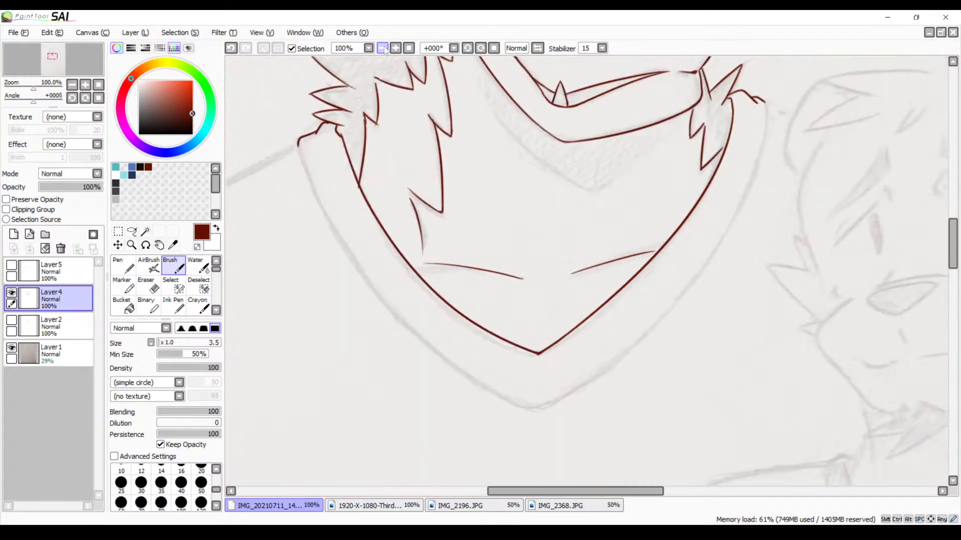
pyautogui.click(383, 48)
pyautogui.click(383, 48)
pyautogui.moveTo(526, 216); pyautogui.dragTo(400, 214)
pyautogui.moveTo(475, 232); pyautogui.dragTo(403, 226)
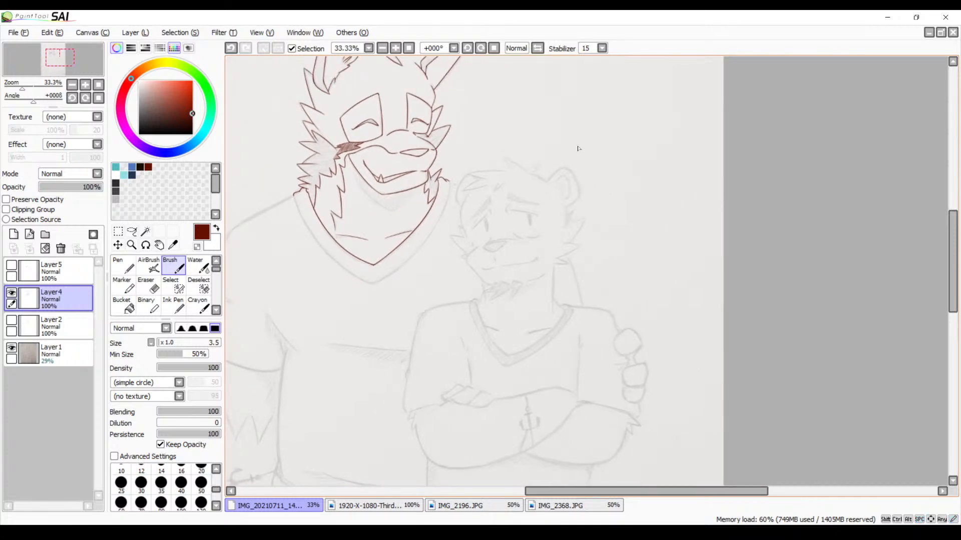
pyautogui.click(395, 48)
pyautogui.click(395, 48)
pyautogui.click(395, 48)
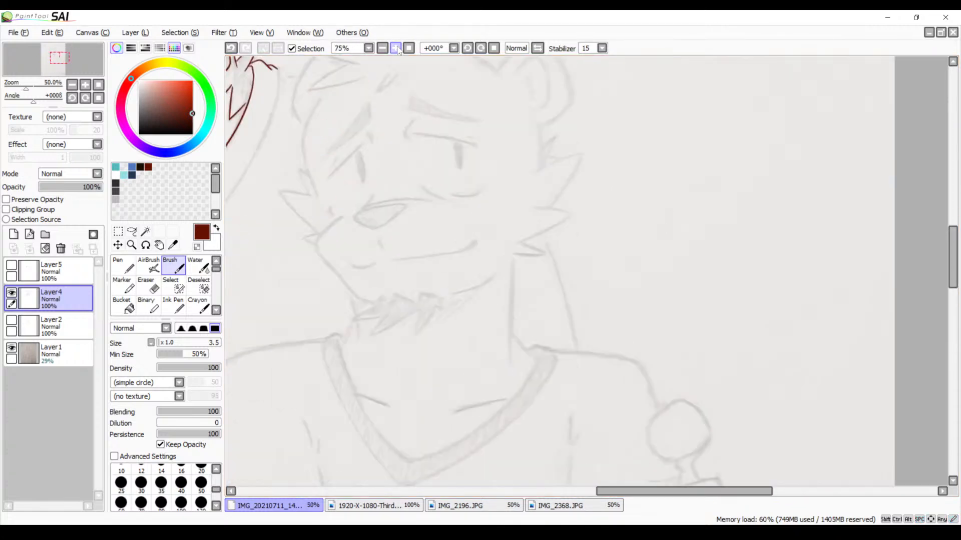
pyautogui.click(395, 48)
pyautogui.moveTo(360, 145); pyautogui.dragTo(594, 203)
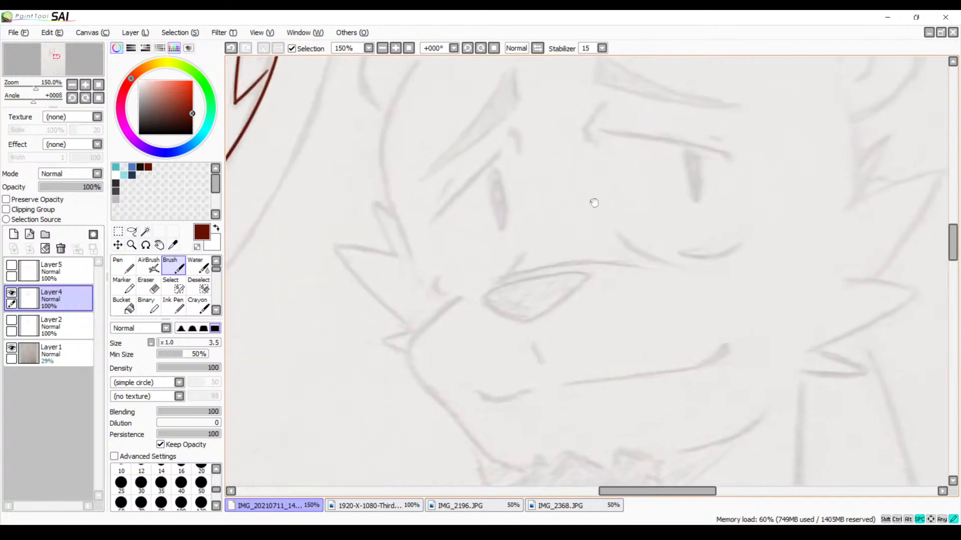
pyautogui.click(395, 48)
pyautogui.click(395, 48)
pyautogui.moveTo(405, 114); pyautogui.dragTo(589, 148)
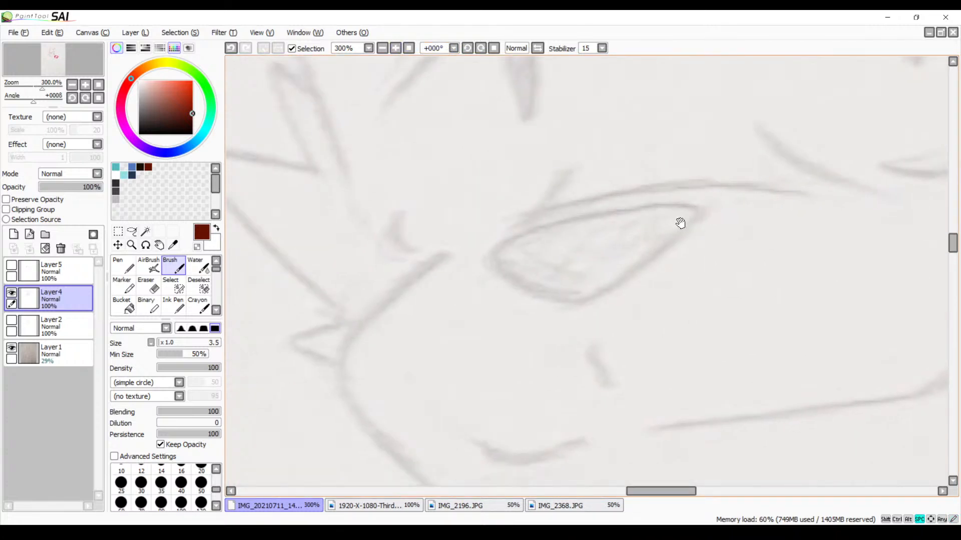
# Trace the upper edge of the second character's nose with the dark red brush at size 3.5
pyautogui.moveTo(680, 223)
pyautogui.mouseDown()
pyautogui.moveTo(677, 193)
pyautogui.moveTo(632, 176)
pyautogui.mouseUp()
pyautogui.hotkey('ctrl', 'z')
pyautogui.moveTo(692, 177); pyautogui.dragTo(580, 184)
pyautogui.moveTo(651, 177); pyautogui.dragTo(531, 204)
pyautogui.hotkey('ctrl', 'z')
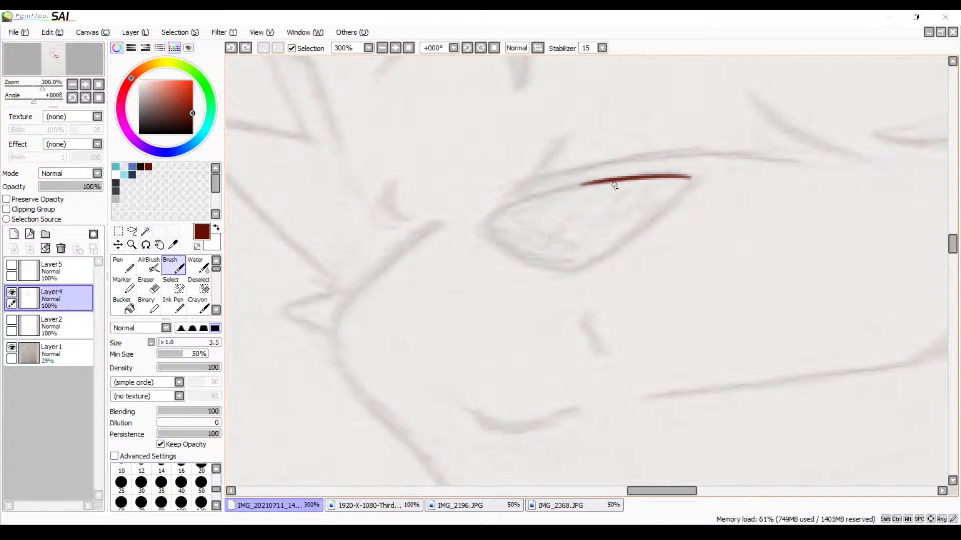
pyautogui.moveTo(623, 181); pyautogui.dragTo(498, 210)
pyautogui.hotkey('ctrl', 'z')
pyautogui.moveTo(613, 180); pyautogui.dragTo(498, 212)
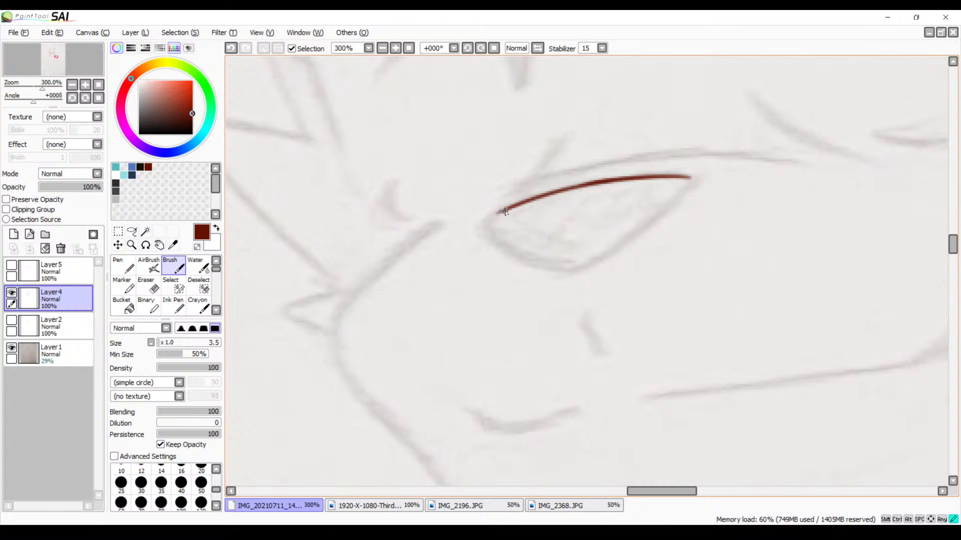
# Trace the nose's rounded front end and its lower edge down to the bottom point
pyautogui.moveTo(488, 225); pyautogui.dragTo(552, 255)
pyautogui.hotkey('ctrl', 'z')
pyautogui.moveTo(488, 219)
pyautogui.mouseDown()
pyautogui.moveTo(506, 245)
pyautogui.moveTo(536, 252)
pyautogui.mouseUp()
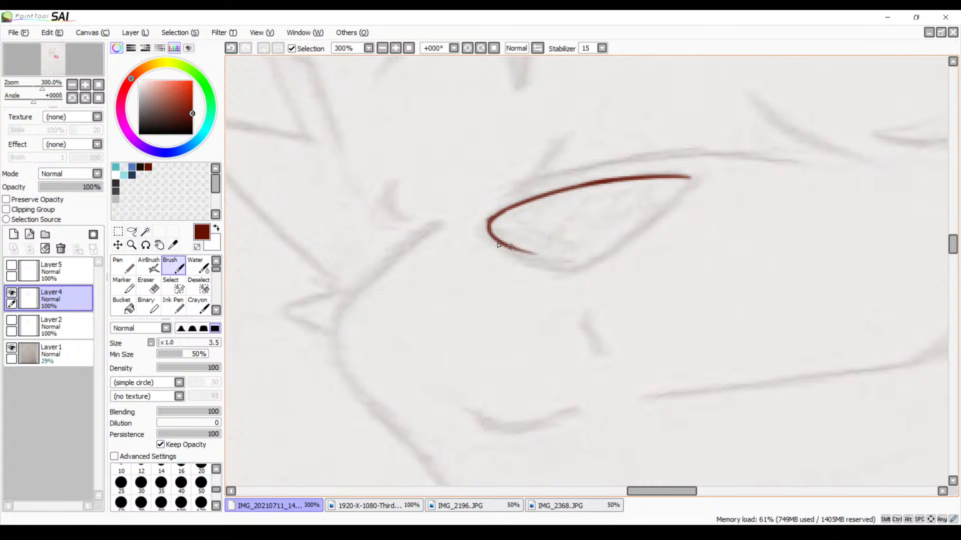
pyautogui.moveTo(478, 230); pyautogui.dragTo(553, 258)
pyautogui.hotkey('ctrl', 'z')
pyautogui.moveTo(488, 232); pyautogui.dragTo(570, 259)
# Close the nose outline with a slanted line from the rear corner to the bottom point
pyautogui.moveTo(596, 210); pyautogui.dragTo(540, 243)
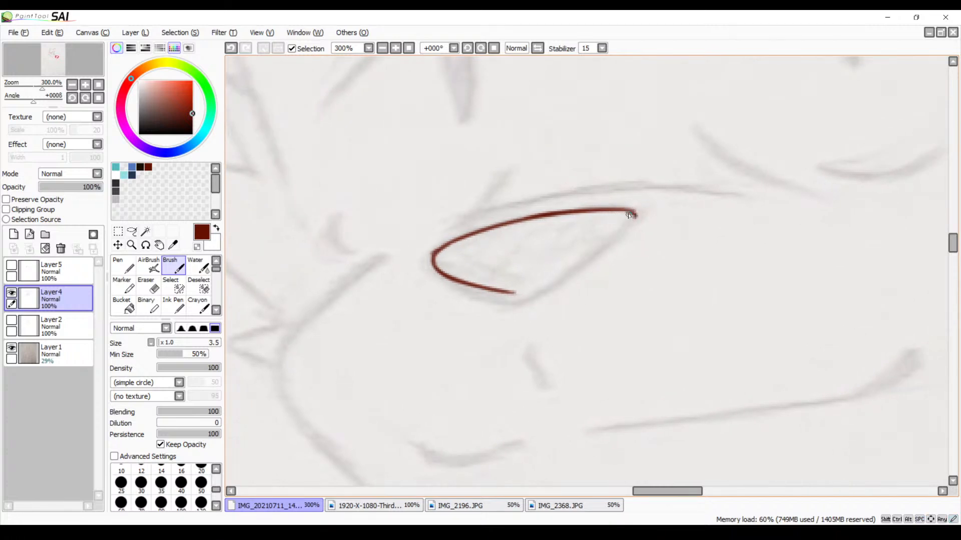
pyautogui.moveTo(632, 215); pyautogui.dragTo(553, 263)
pyautogui.hotkey('ctrl', 'z')
pyautogui.moveTo(635, 215)
pyautogui.mouseDown()
pyautogui.moveTo(624, 236)
pyautogui.moveTo(509, 291)
pyautogui.mouseUp()
pyautogui.scroll(2, 516, 253)
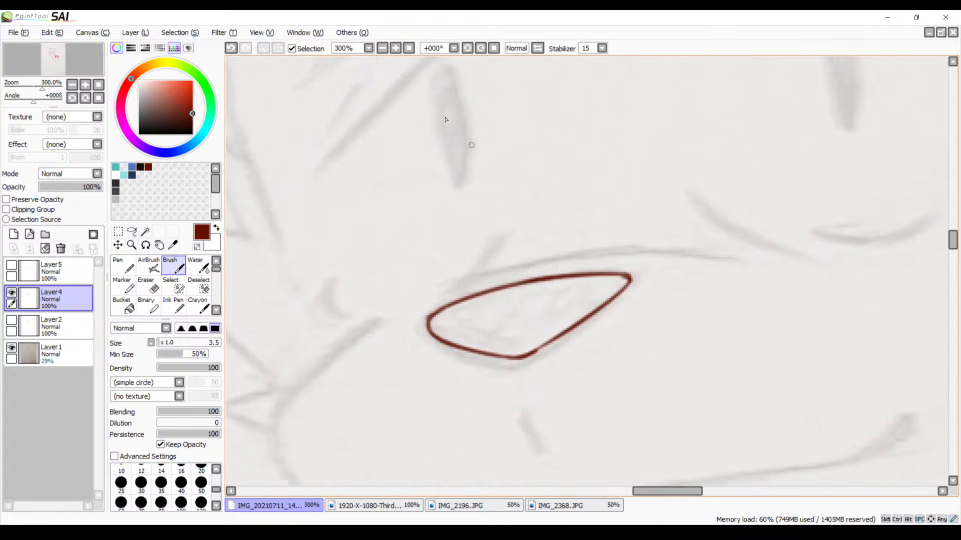
pyautogui.click(382, 48)
pyautogui.click(383, 48)
pyautogui.moveTo(386, 281); pyautogui.dragTo(464, 148)
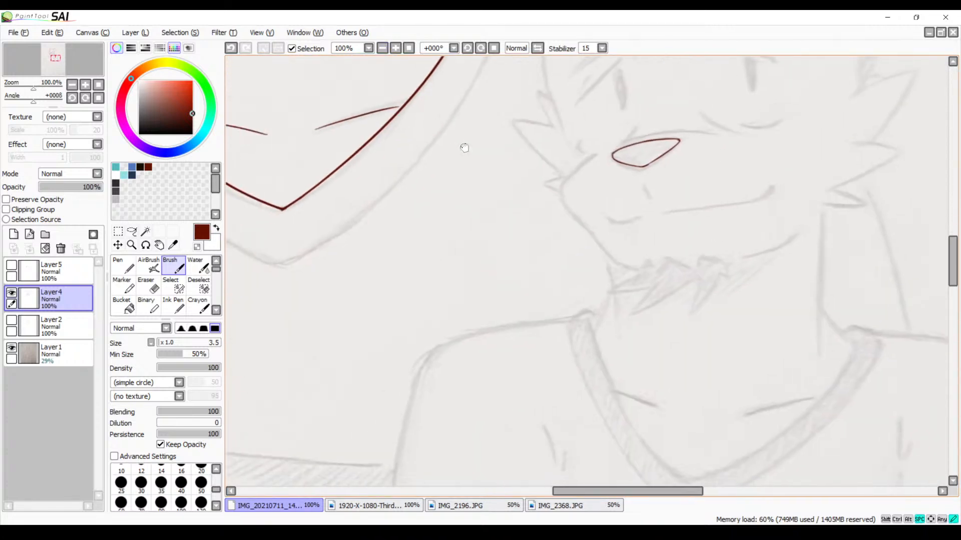
pyautogui.click(395, 49)
pyautogui.click(395, 49)
pyautogui.click(395, 49)
pyautogui.moveTo(551, 150); pyautogui.dragTo(428, 318)
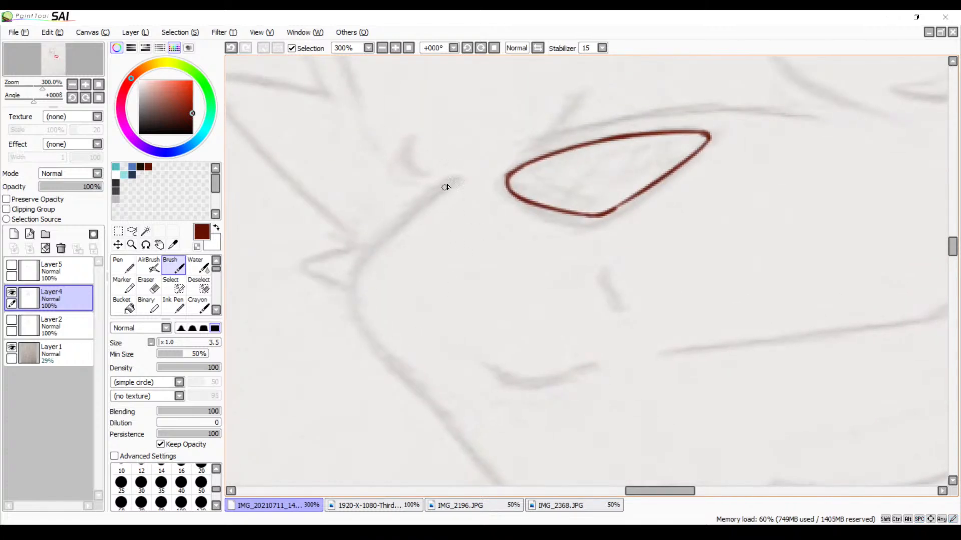
pyautogui.moveTo(464, 177)
pyautogui.mouseDown()
pyautogui.moveTo(370, 250)
pyautogui.moveTo(413, 216)
pyautogui.moveTo(367, 257)
pyautogui.moveTo(381, 245)
pyautogui.moveTo(358, 294)
pyautogui.mouseUp()
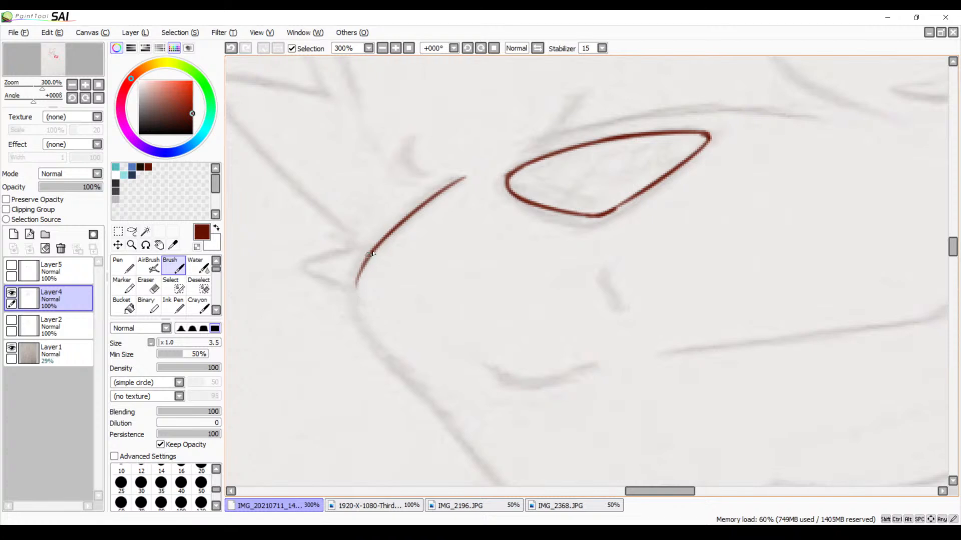
pyautogui.moveTo(372, 254); pyautogui.dragTo(354, 324)
pyautogui.hotkey('ctrl', 'z')
pyautogui.hotkey('ctrl', 'z')
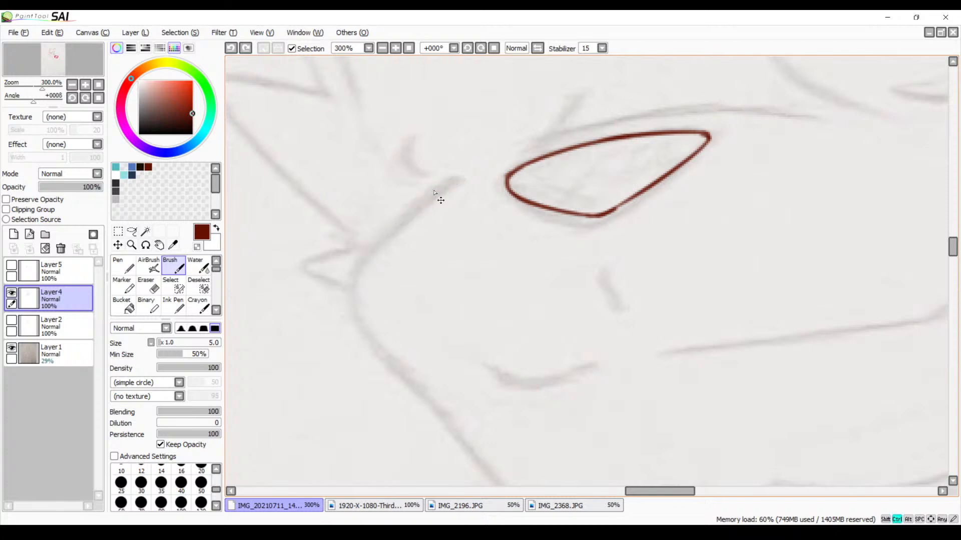
# Trace the upper front curve of the second character's muzzle with the brush at size 5
pyautogui.moveTo(461, 178); pyautogui.dragTo(363, 254)
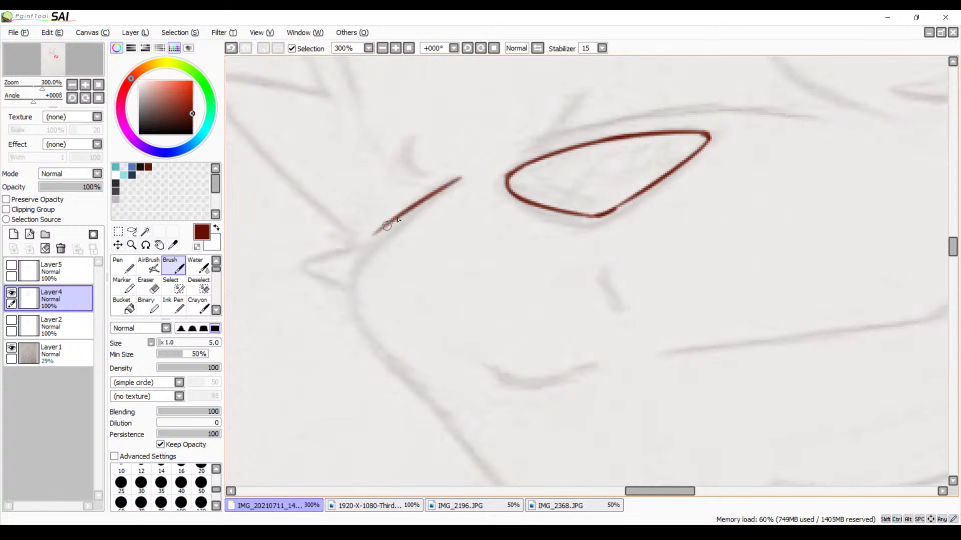
pyautogui.hotkey('ctrl', 'z')
pyautogui.moveTo(466, 176); pyautogui.dragTo(359, 255)
pyautogui.hotkey('ctrl', 'z')
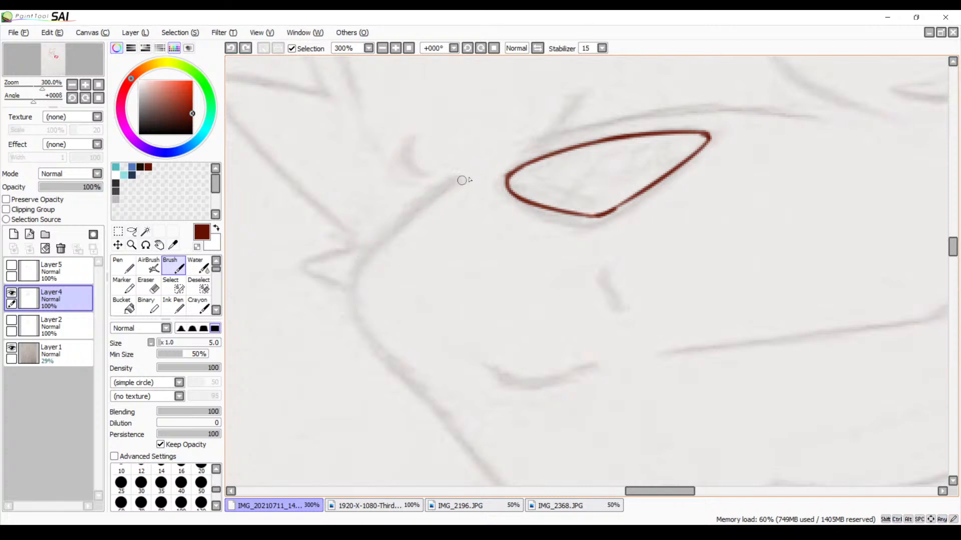
pyautogui.moveTo(473, 174)
pyautogui.mouseDown()
pyautogui.moveTo(358, 277)
pyautogui.moveTo(386, 236)
pyautogui.moveTo(364, 258)
pyautogui.moveTo(352, 305)
pyautogui.mouseUp()
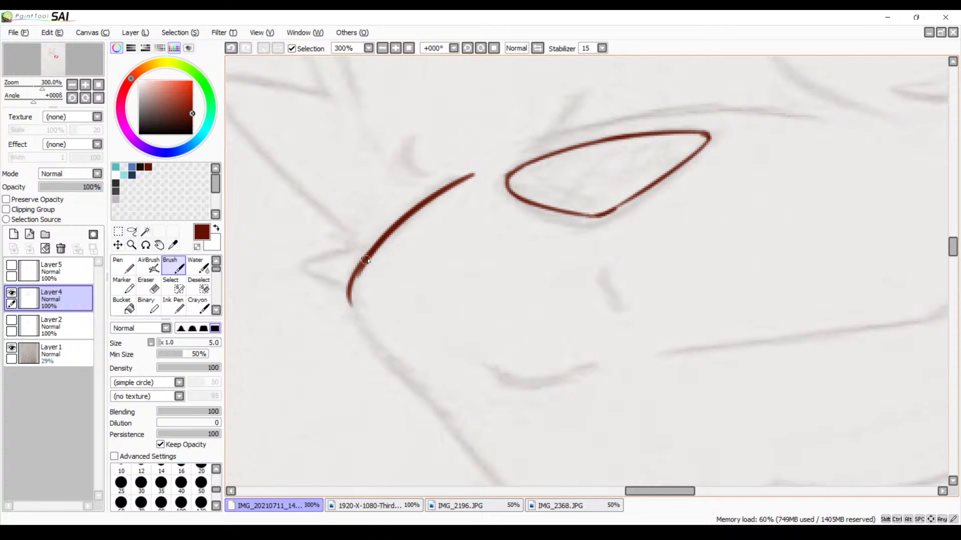
# Continue the muzzle outline around its foremost bend and down towards the chin
pyautogui.moveTo(366, 260)
pyautogui.mouseDown()
pyautogui.moveTo(350, 312)
pyautogui.moveTo(377, 349)
pyautogui.mouseUp()
pyautogui.moveTo(444, 359); pyautogui.dragTo(476, 271)
pyautogui.hotkey('ctrl', 'z')
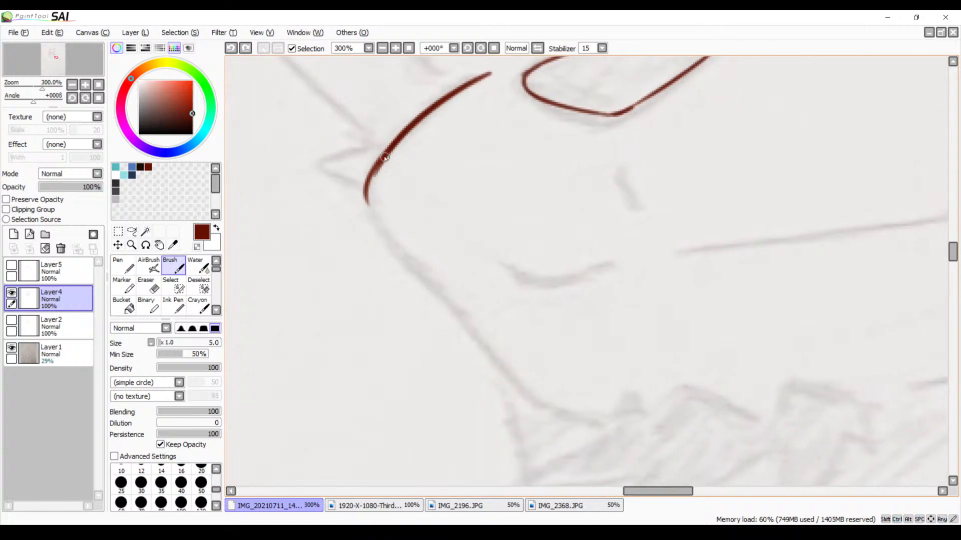
pyautogui.moveTo(367, 202); pyautogui.dragTo(440, 313)
pyautogui.hotkey('ctrl', 'z')
pyautogui.moveTo(374, 167)
pyautogui.mouseDown()
pyautogui.moveTo(388, 238)
pyautogui.moveTo(454, 314)
pyautogui.mouseUp()
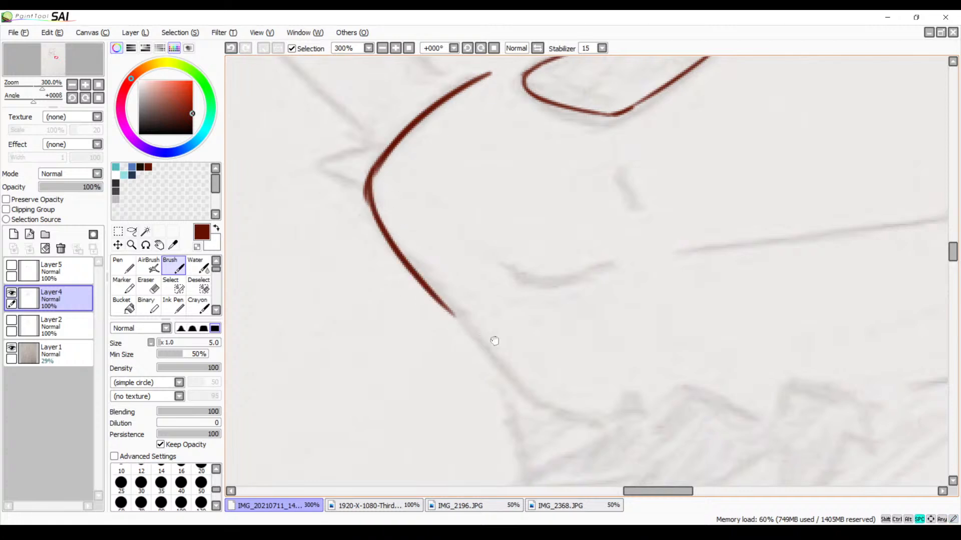
# Trace the chin curve from just below the muzzle line to the start of the chin fur
pyautogui.moveTo(494, 339); pyautogui.dragTo(463, 260)
pyautogui.moveTo(434, 229)
pyautogui.mouseDown()
pyautogui.moveTo(455, 269)
pyautogui.moveTo(511, 325)
pyautogui.mouseUp()
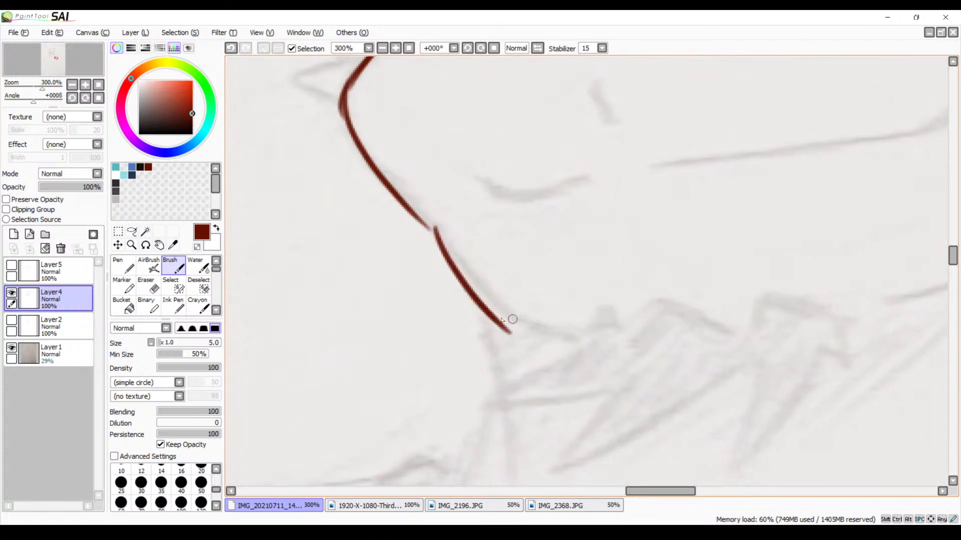
pyautogui.hotkey('ctrl', 'z')
pyautogui.moveTo(440, 234)
pyautogui.mouseDown()
pyautogui.moveTo(453, 256)
pyautogui.moveTo(554, 326)
pyautogui.mouseUp()
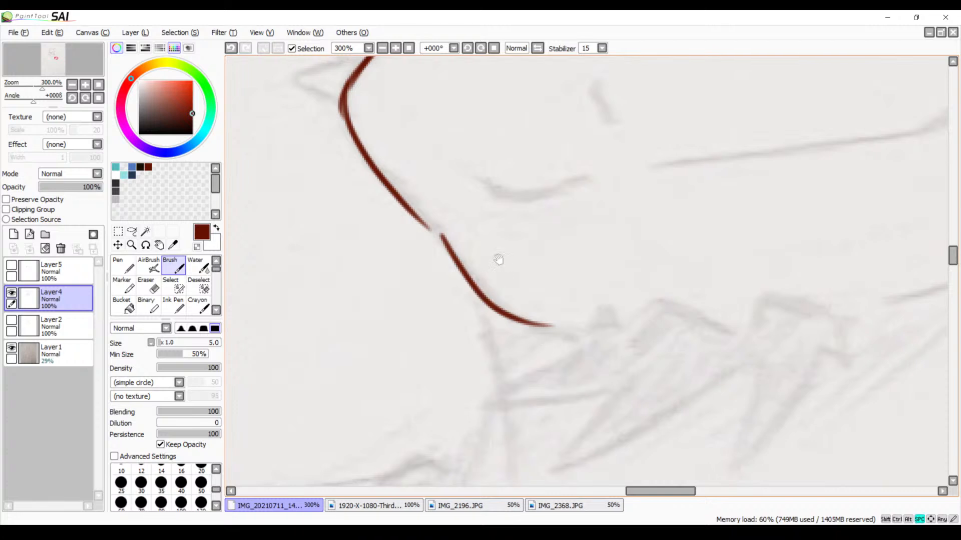
# Bridge the gap between the muzzle line and the chin curve with a short stroke
pyautogui.moveTo(499, 259); pyautogui.dragTo(531, 340)
pyautogui.click(396, 48)
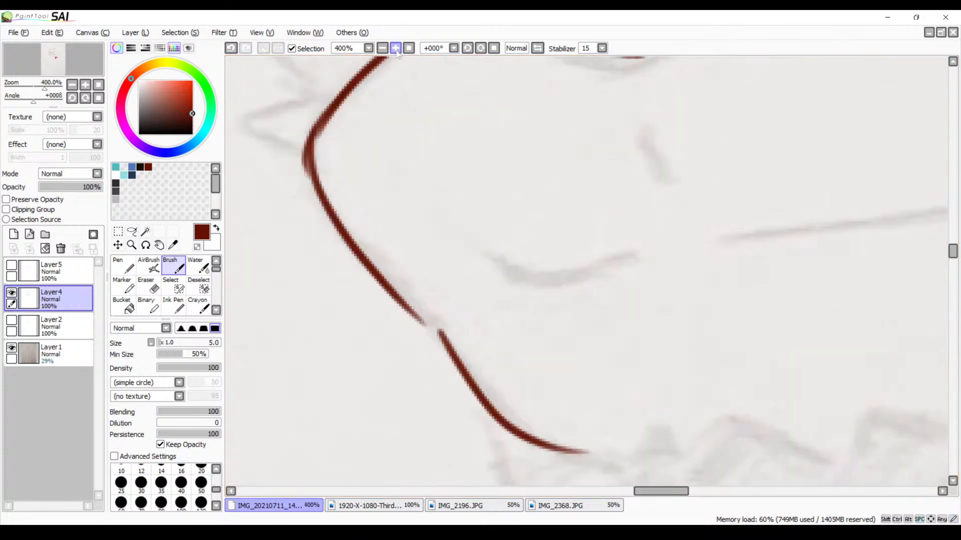
pyautogui.click(395, 48)
pyautogui.moveTo(368, 237); pyautogui.dragTo(485, 151)
pyautogui.moveTo(471, 230); pyautogui.dragTo(517, 264)
# Thin the thickened overlap at the muzzle's foremost bend along both edges with the size 9 Eraser
pyautogui.moveTo(513, 116); pyautogui.dragTo(555, 315)
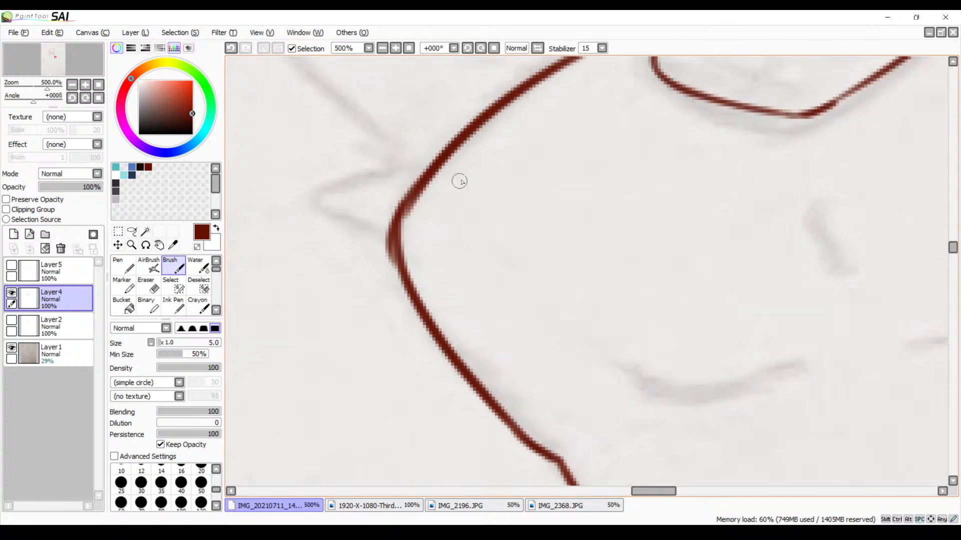
pyautogui.press('e')
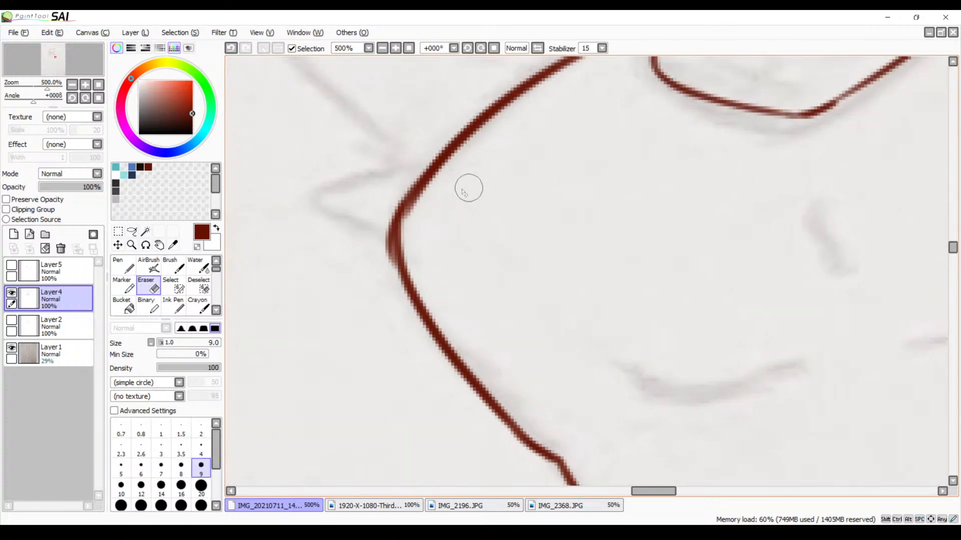
pyautogui.moveTo(433, 189); pyautogui.dragTo(410, 217)
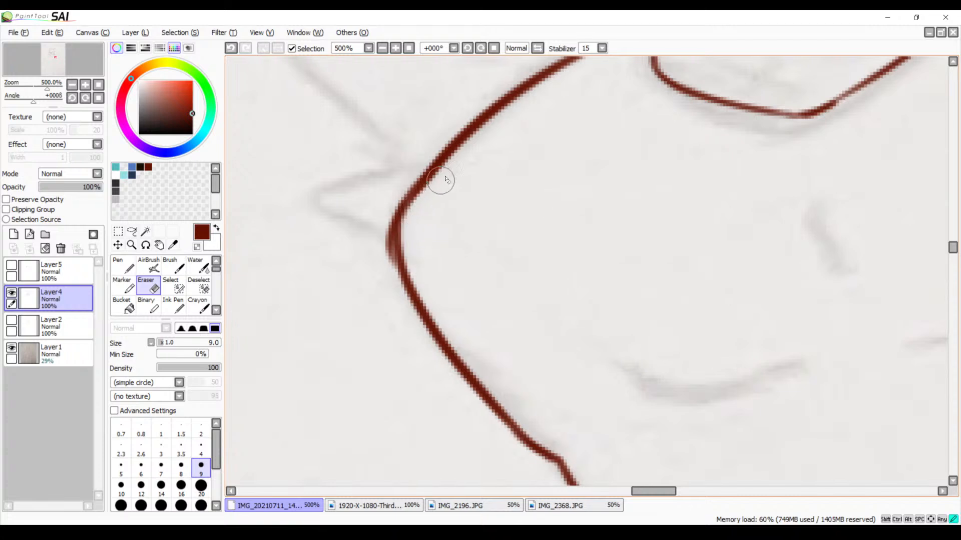
pyautogui.moveTo(451, 173)
pyautogui.mouseDown()
pyautogui.moveTo(416, 210)
pyautogui.moveTo(387, 208)
pyautogui.moveTo(382, 272)
pyautogui.mouseUp()
pyautogui.moveTo(378, 216); pyautogui.dragTo(384, 273)
pyautogui.moveTo(386, 219); pyautogui.dragTo(387, 287)
# Extend the end of the chin line towards the chin fur with the size 5 Brush
pyautogui.moveTo(506, 303)
pyautogui.mouseDown()
pyautogui.moveTo(465, 245)
pyautogui.moveTo(460, 143)
pyautogui.moveTo(389, 199)
pyautogui.mouseUp()
pyautogui.moveTo(524, 289)
pyautogui.mouseDown()
pyautogui.moveTo(457, 271)
pyautogui.moveTo(493, 269)
pyautogui.mouseUp()
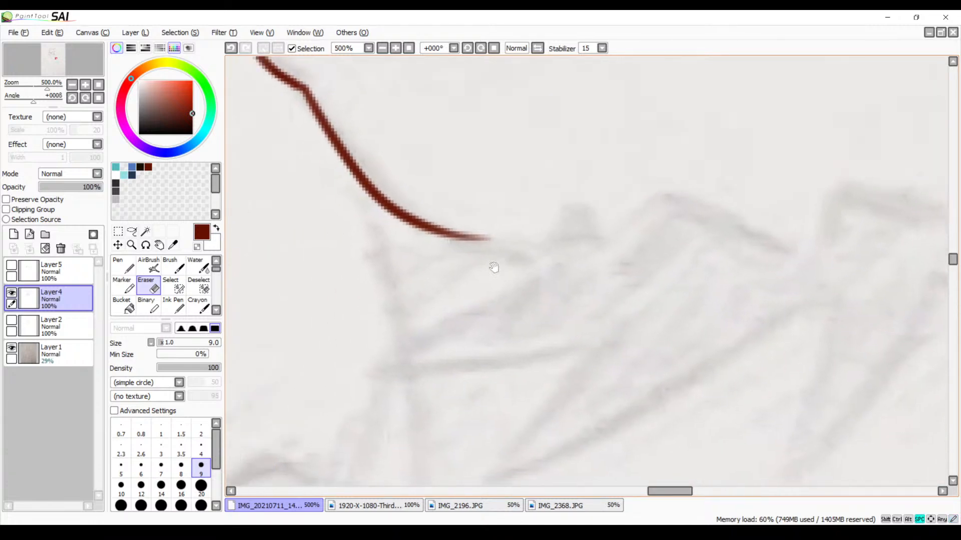
pyautogui.press('b')
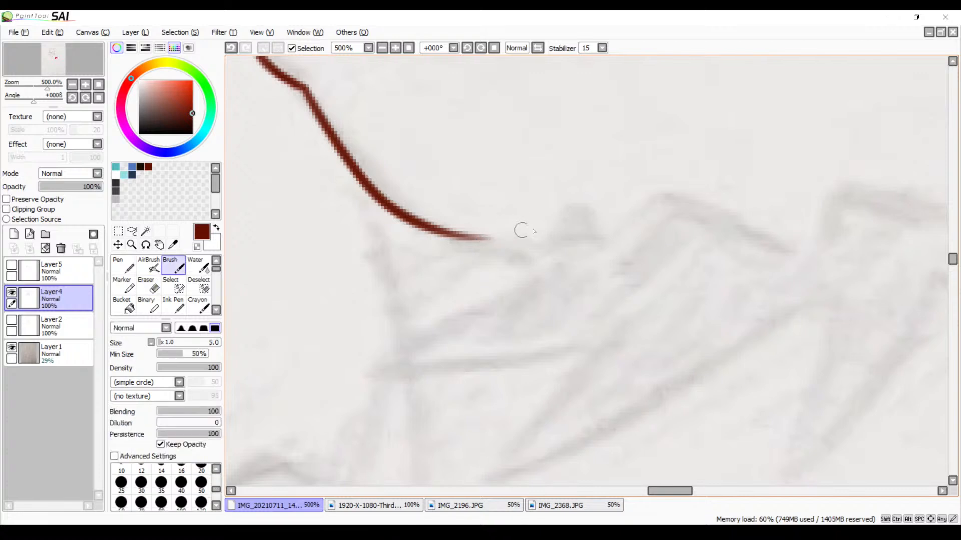
pyautogui.moveTo(504, 268); pyautogui.dragTo(458, 209)
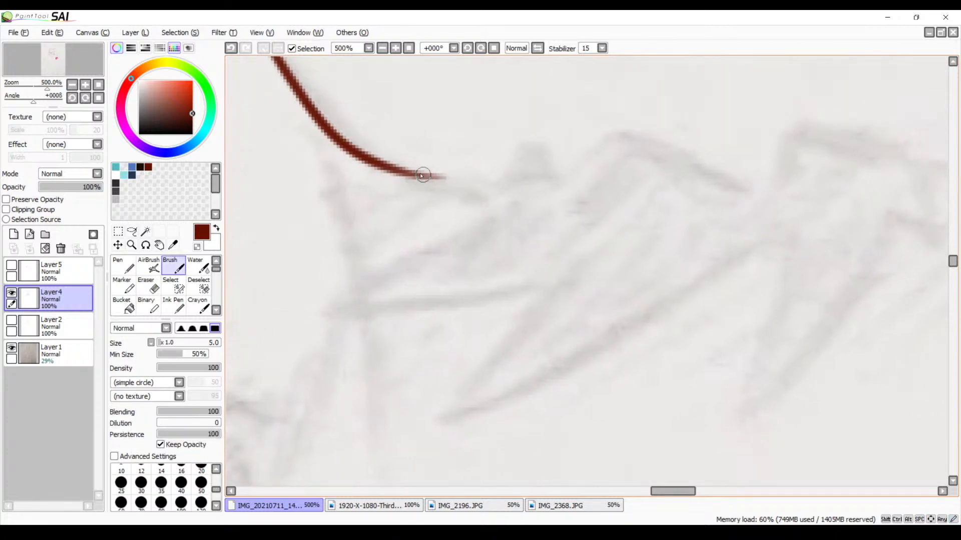
pyautogui.moveTo(422, 173); pyautogui.dragTo(510, 178)
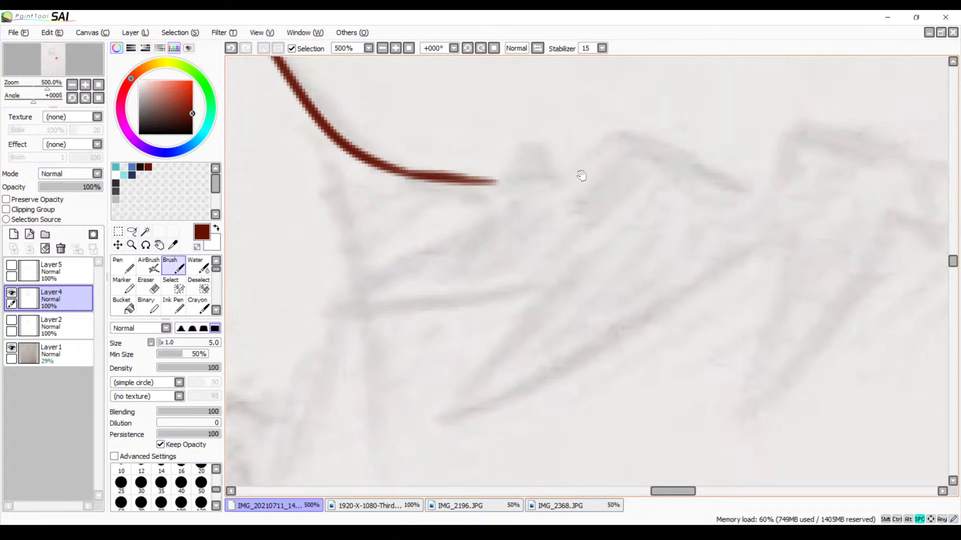
# Examine the traced nose and muzzle within the whole drawing, toggling the Layer1 sketch and the view flip, with Layer4 active again
pyautogui.moveTo(579, 176)
pyautogui.mouseDown()
pyautogui.moveTo(592, 225)
pyautogui.moveTo(501, 273)
pyautogui.moveTo(495, 331)
pyautogui.mouseUp()
pyautogui.moveTo(499, 133); pyautogui.dragTo(601, 324)
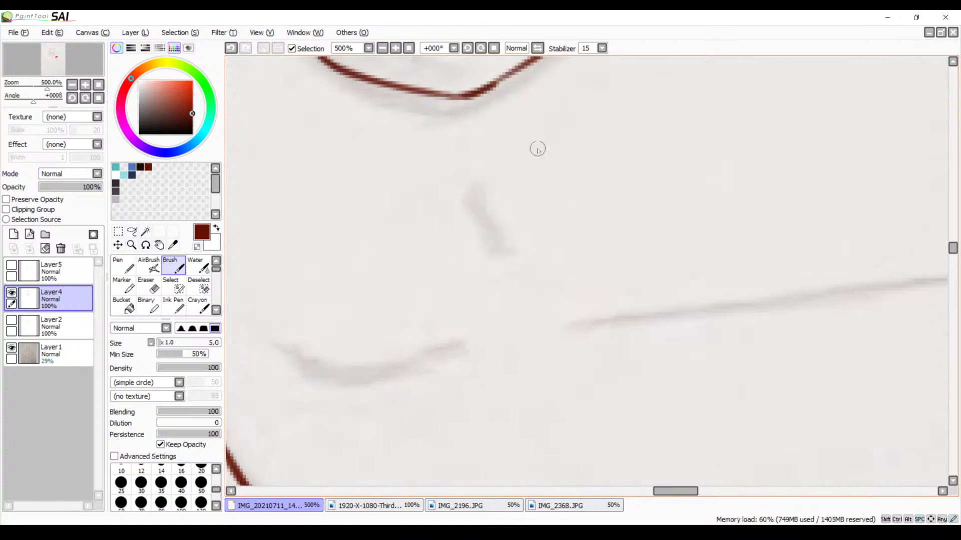
pyautogui.click(383, 49)
pyautogui.click(382, 49)
pyautogui.click(382, 49)
pyautogui.click(383, 49)
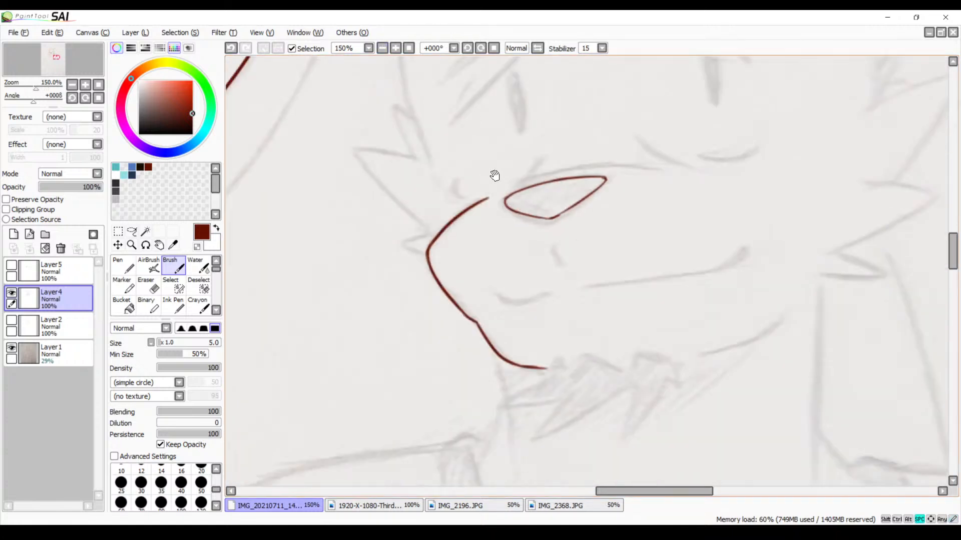
pyautogui.moveTo(494, 176); pyautogui.dragTo(470, 198)
pyautogui.moveTo(566, 175); pyautogui.dragTo(563, 217)
pyautogui.moveTo(523, 131); pyautogui.dragTo(508, 205)
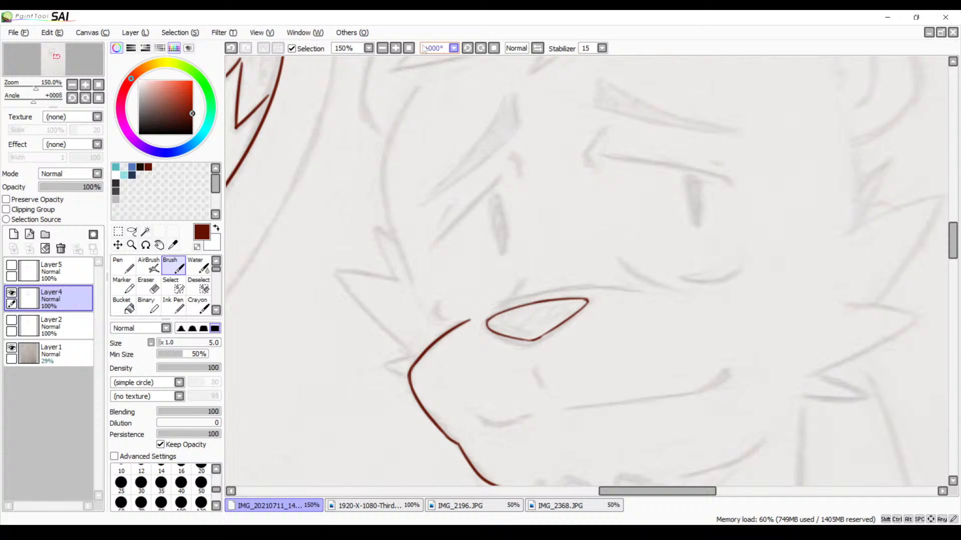
pyautogui.click(382, 49)
pyautogui.click(383, 49)
pyautogui.click(382, 49)
pyautogui.click(382, 49)
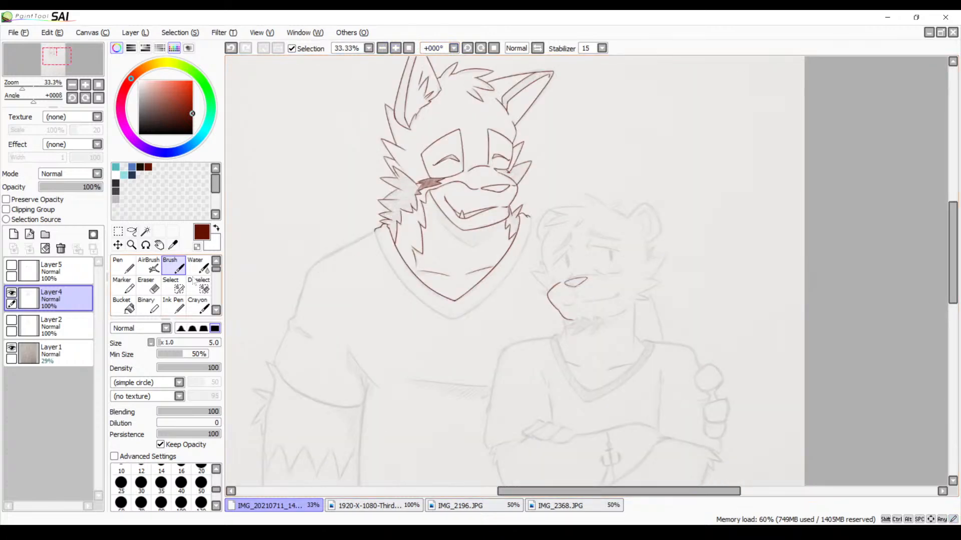
pyautogui.click(10, 355)
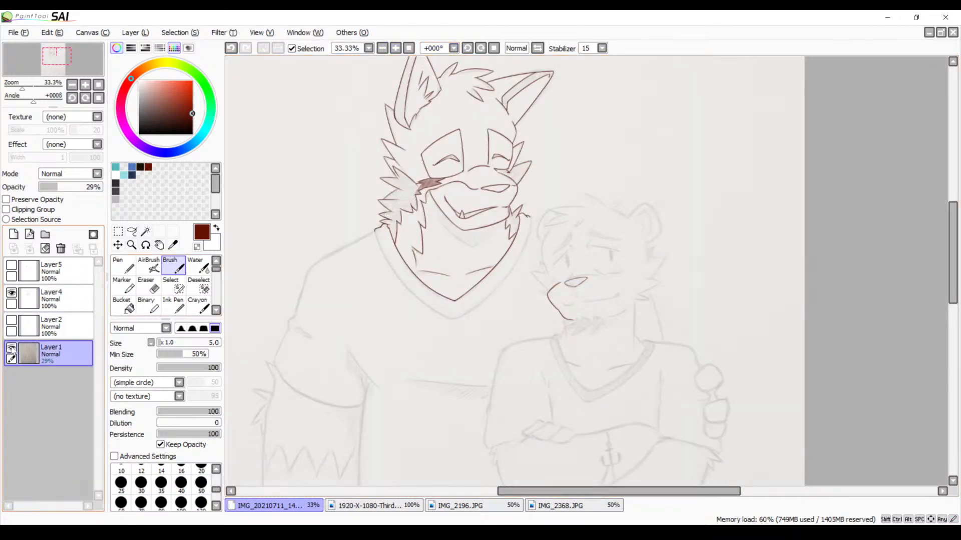
pyautogui.click(12, 349)
pyautogui.click(11, 349)
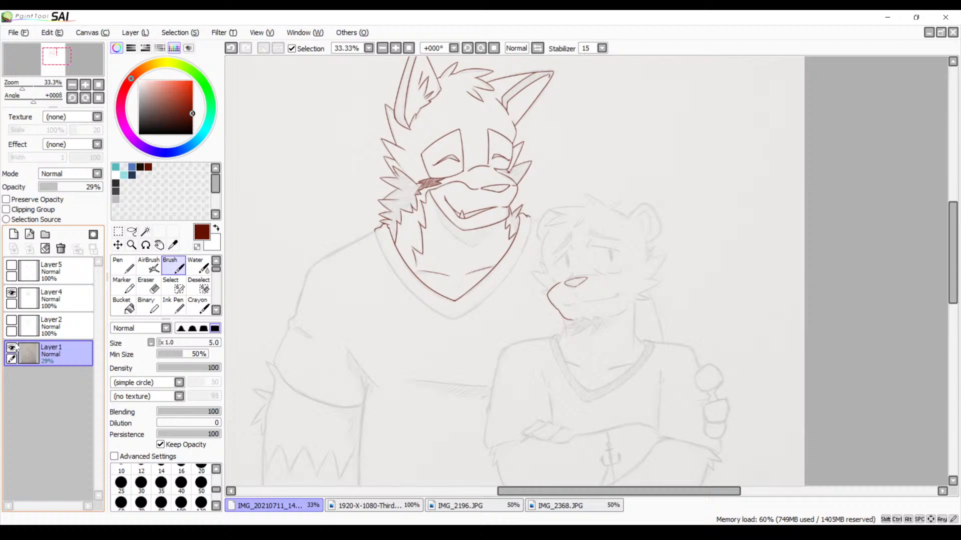
pyautogui.click(65, 307)
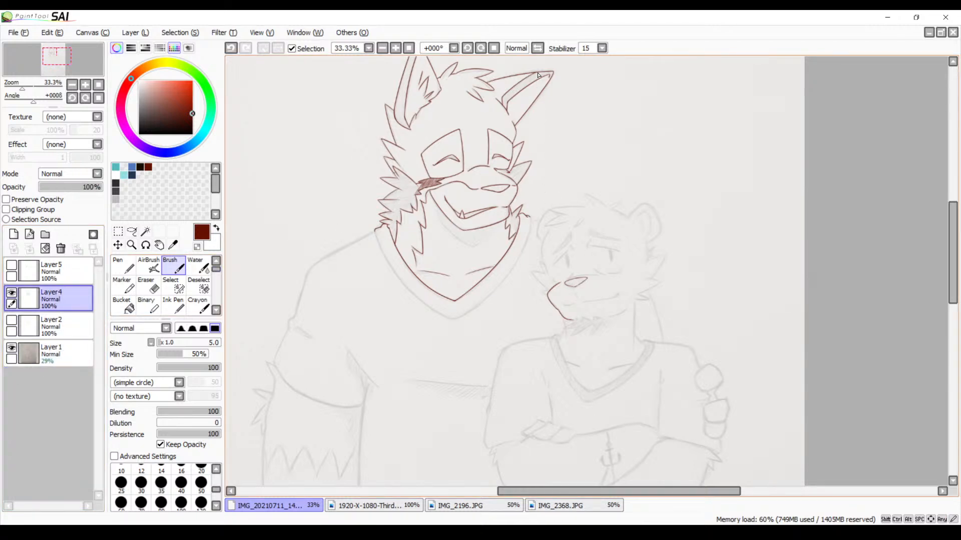
pyautogui.click(537, 48)
pyautogui.click(540, 48)
# Trace the long curved line of the muzzle's bridge just above the nose
pyautogui.click(396, 48)
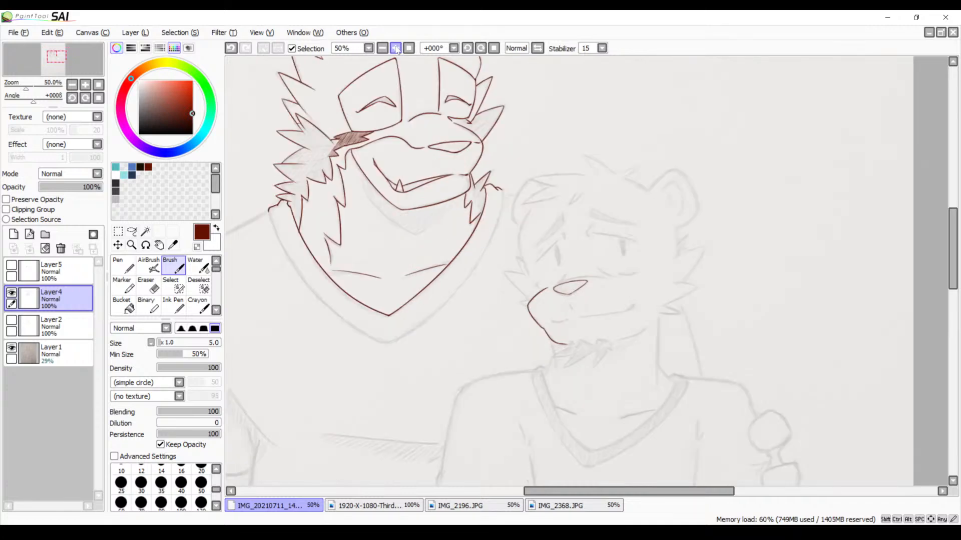
pyautogui.click(395, 48)
pyautogui.click(396, 48)
pyautogui.moveTo(596, 151); pyautogui.dragTo(704, 116)
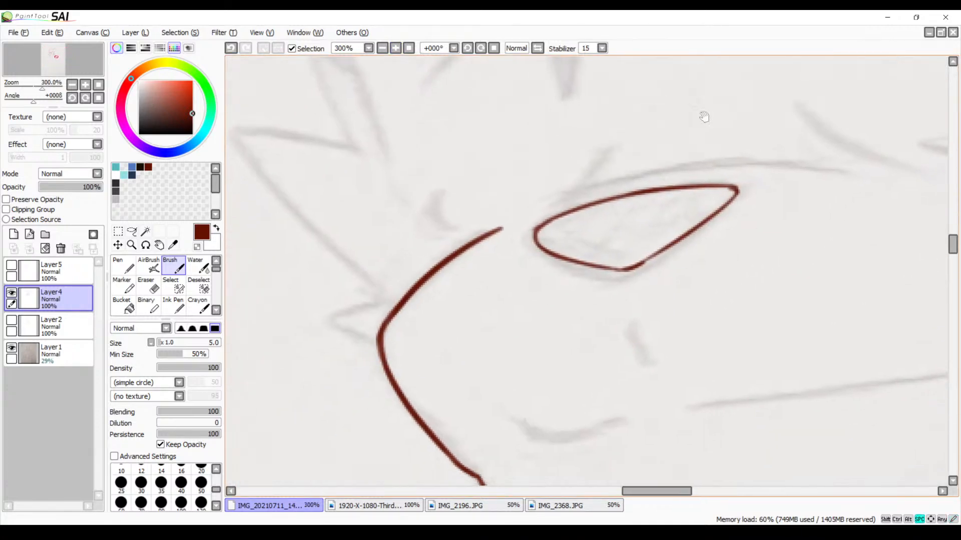
pyautogui.moveTo(557, 194); pyautogui.dragTo(824, 168)
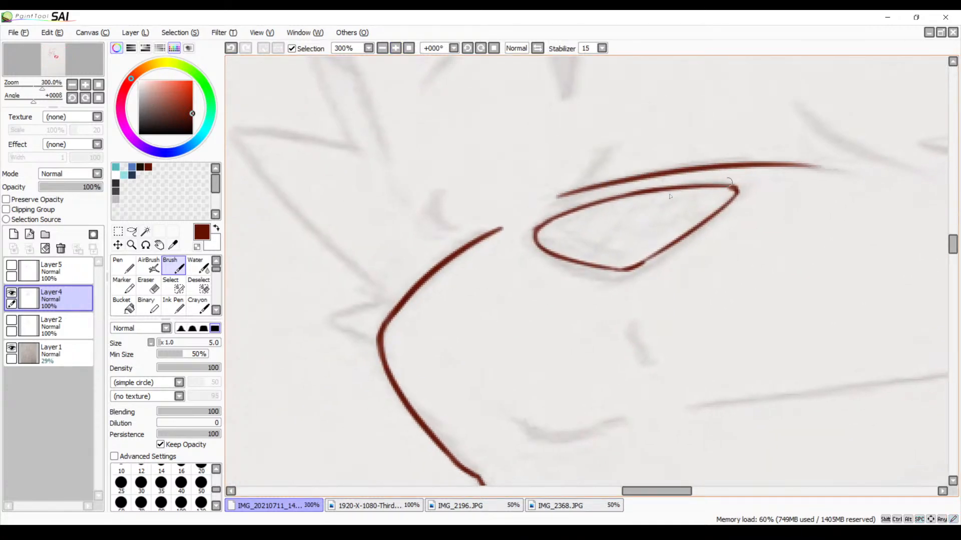
pyautogui.moveTo(670, 196); pyautogui.dragTo(509, 259)
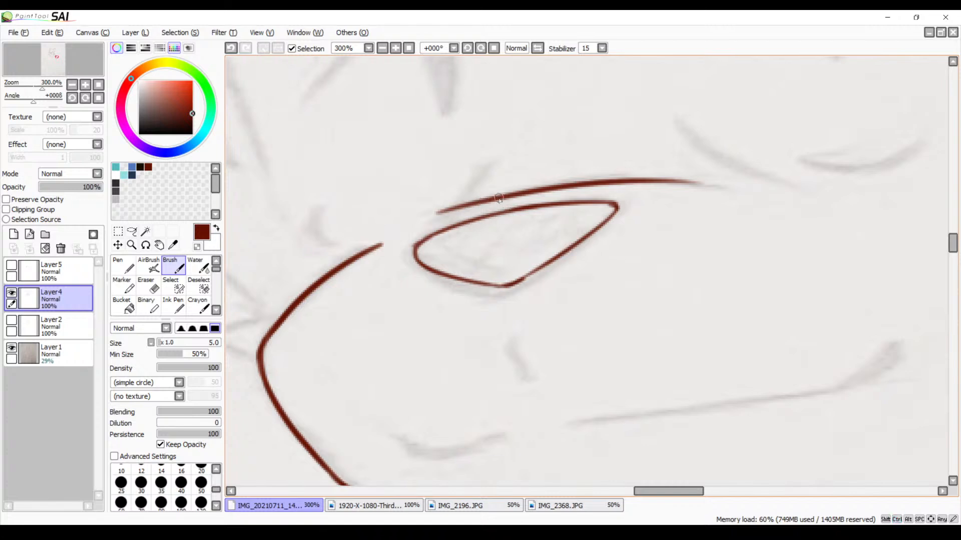
# Redraw the muzzle's bridge line above the nose as a thinner curved stroke starting slightly farther back
pyautogui.hotkey('ctrl', 'z')
pyautogui.moveTo(456, 211); pyautogui.dragTo(714, 178)
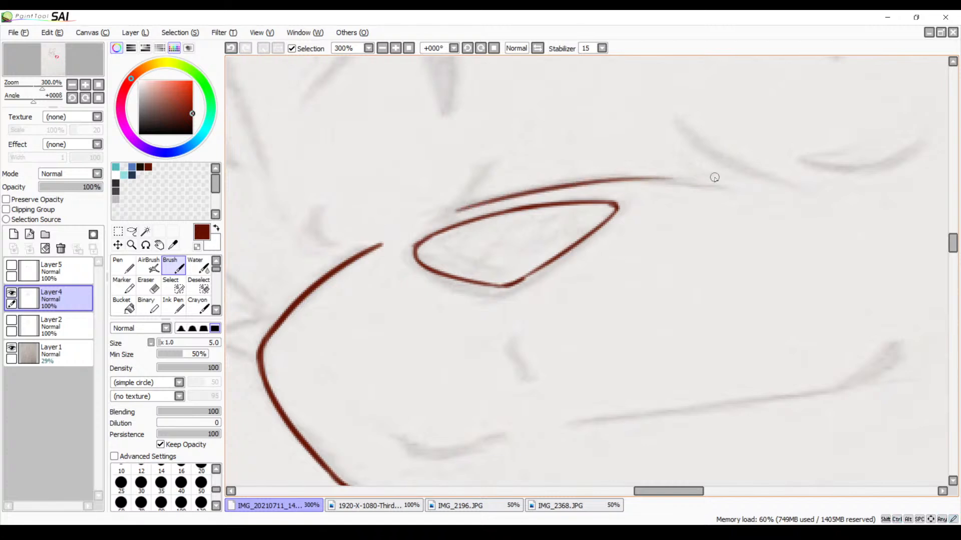
# Trace the curved rear jaw line sweeping down towards the chin fur with the size 5 Brush
pyautogui.moveTo(581, 295); pyautogui.dragTo(573, 170)
pyautogui.moveTo(601, 318); pyautogui.dragTo(522, 176)
pyautogui.moveTo(678, 233); pyautogui.dragTo(469, 328)
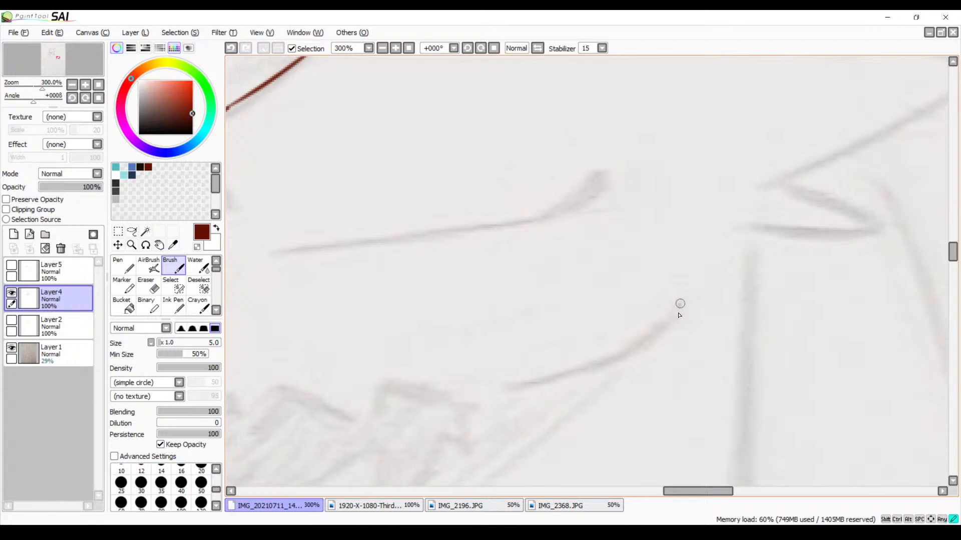
pyautogui.moveTo(680, 305); pyautogui.dragTo(533, 384)
pyautogui.hotkey('ctrl', 'z')
pyautogui.moveTo(685, 298); pyautogui.dragTo(491, 394)
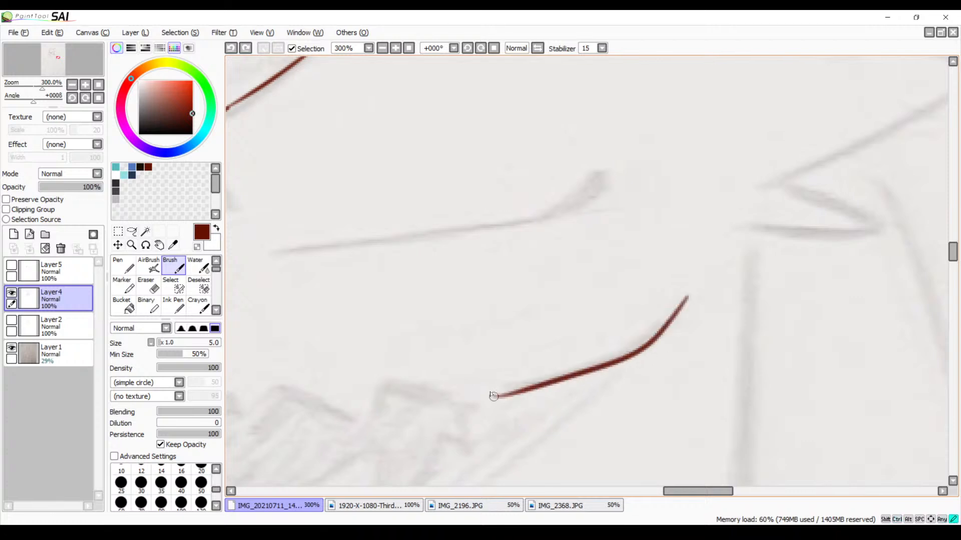
pyautogui.hotkey('ctrl', 'z')
pyautogui.moveTo(682, 295)
pyautogui.mouseDown()
pyautogui.moveTo(622, 356)
pyautogui.moveTo(540, 385)
pyautogui.mouseUp()
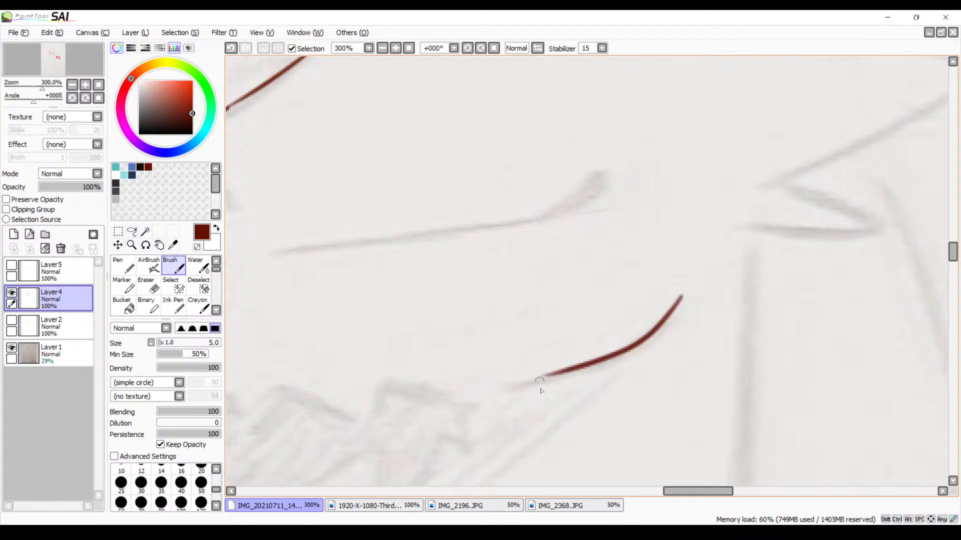
pyautogui.hotkey('ctrl', 'z')
pyautogui.moveTo(686, 299); pyautogui.dragTo(510, 396)
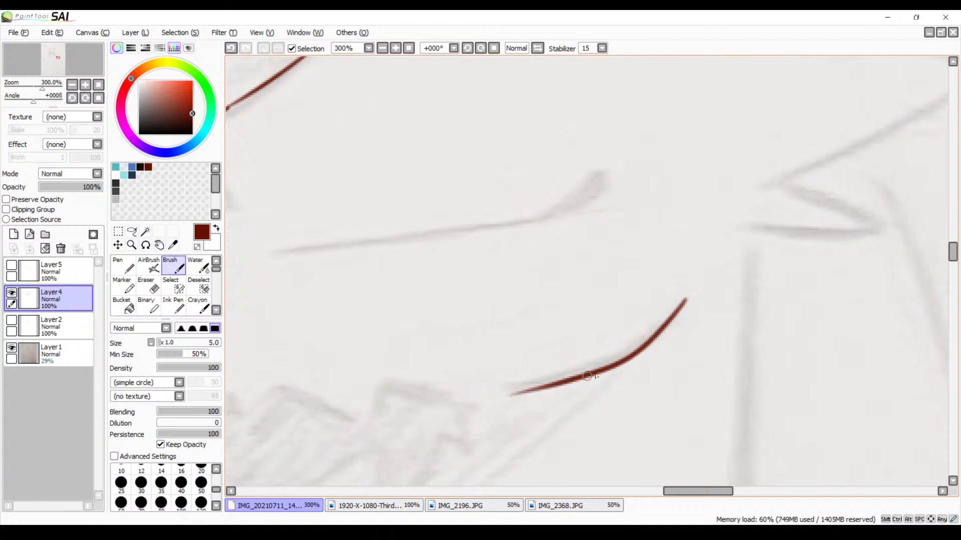
# Trace the upper edge of the chin fur as a row of short peaked strokes between the chin and jaw lines
pyautogui.moveTo(613, 362)
pyautogui.mouseDown()
pyautogui.moveTo(654, 339)
pyautogui.moveTo(622, 397)
pyautogui.moveTo(673, 372)
pyautogui.moveTo(685, 342)
pyautogui.mouseUp()
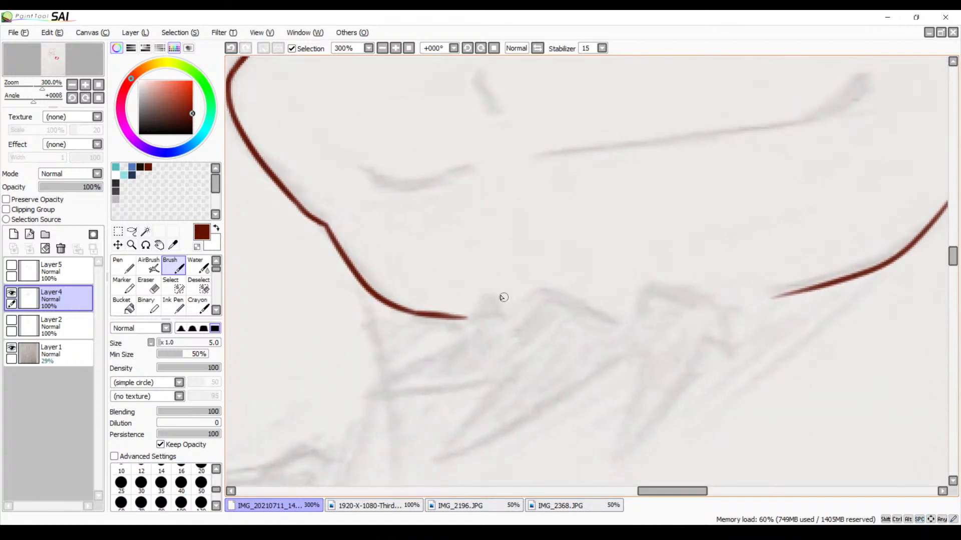
pyautogui.moveTo(523, 288)
pyautogui.mouseDown()
pyautogui.moveTo(511, 317)
pyautogui.moveTo(542, 285)
pyautogui.moveTo(633, 310)
pyautogui.moveTo(645, 296)
pyautogui.moveTo(644, 307)
pyautogui.moveTo(705, 299)
pyautogui.moveTo(745, 315)
pyautogui.mouseUp()
pyautogui.moveTo(497, 334); pyautogui.dragTo(564, 313)
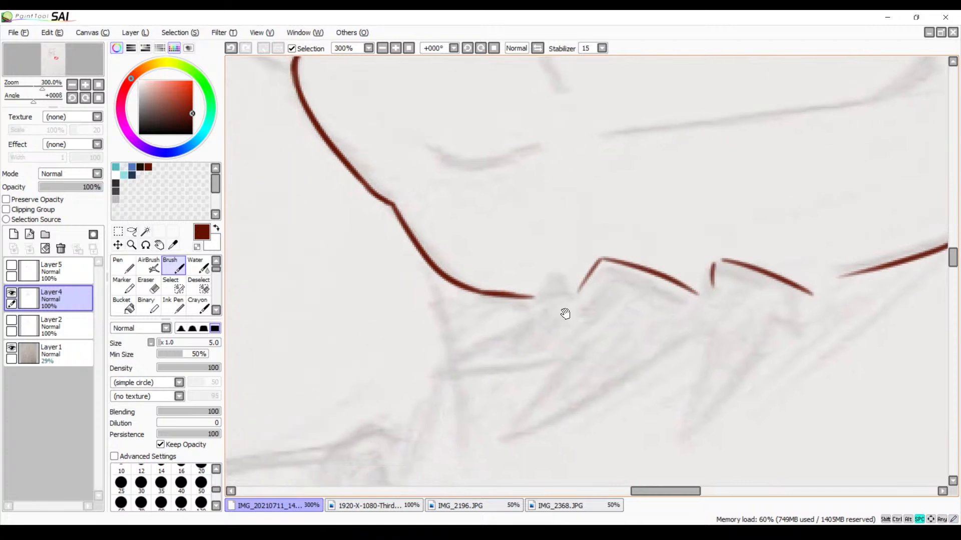
pyautogui.moveTo(561, 273)
pyautogui.mouseDown()
pyautogui.moveTo(539, 301)
pyautogui.moveTo(571, 293)
pyautogui.mouseUp()
# Trace the front pointed tufts of the chin fur, redrawing the lower edge of the large one as a longer curve
pyautogui.moveTo(530, 317)
pyautogui.mouseDown()
pyautogui.moveTo(549, 307)
pyautogui.moveTo(503, 303)
pyautogui.moveTo(550, 302)
pyautogui.moveTo(445, 369)
pyautogui.moveTo(579, 347)
pyautogui.moveTo(532, 411)
pyautogui.moveTo(681, 334)
pyautogui.mouseUp()
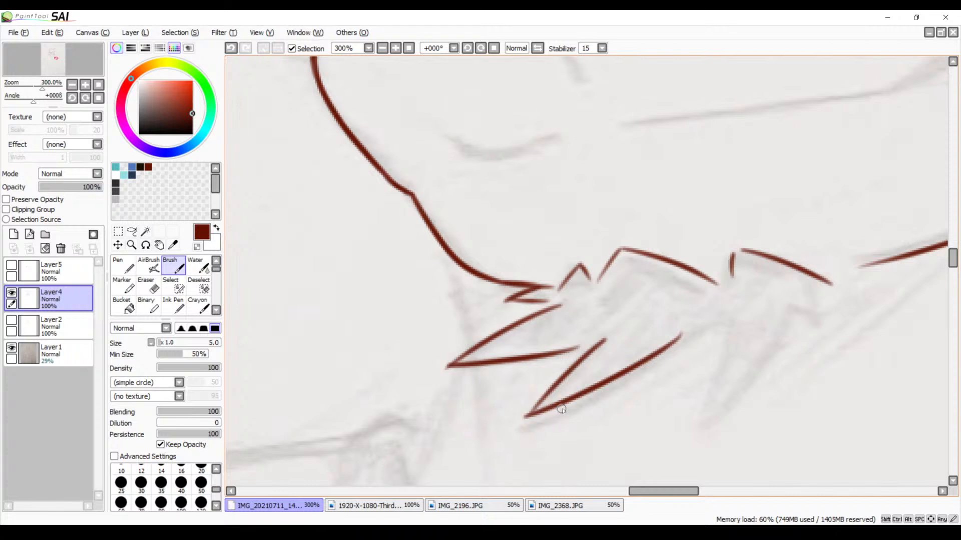
pyautogui.hotkey('ctrl', 'z')
pyautogui.moveTo(529, 418)
pyautogui.mouseDown()
pyautogui.moveTo(695, 334)
pyautogui.moveTo(514, 421)
pyautogui.mouseUp()
pyautogui.hotkey('ctrl', 'z')
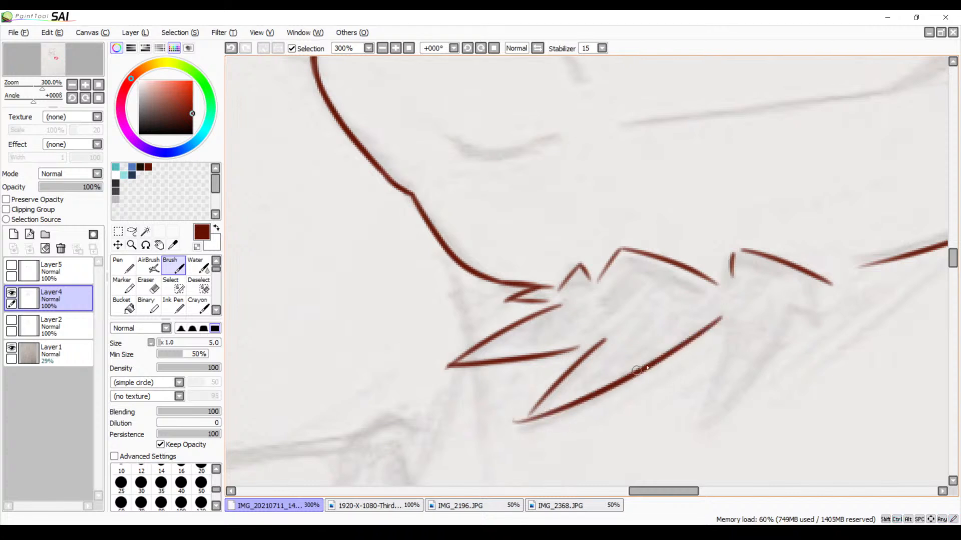
# Trace the next downward-pointing tuft of the chin fur with two long strokes meeting at its tip
pyautogui.moveTo(677, 359); pyautogui.dragTo(614, 376)
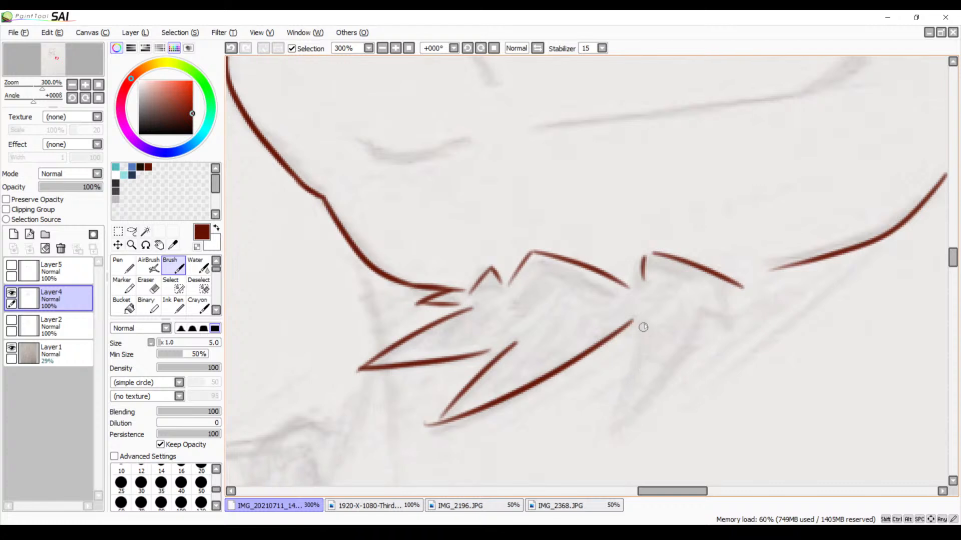
pyautogui.moveTo(645, 318); pyautogui.dragTo(627, 417)
pyautogui.hotkey('ctrl', 'z')
pyautogui.moveTo(620, 339); pyautogui.dragTo(604, 418)
pyautogui.moveTo(695, 314); pyautogui.dragTo(600, 420)
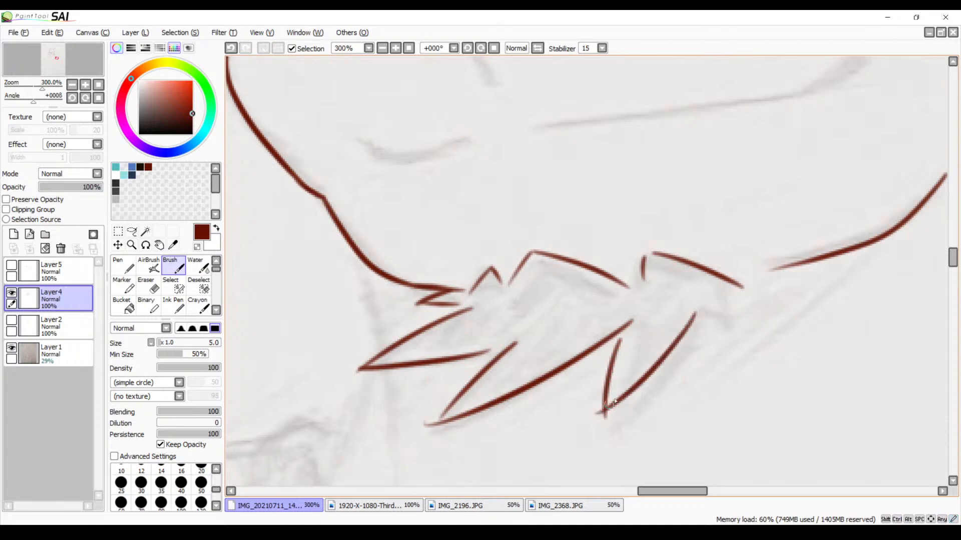
pyautogui.hotkey('ctrl', 'z')
pyautogui.moveTo(686, 314); pyautogui.dragTo(602, 429)
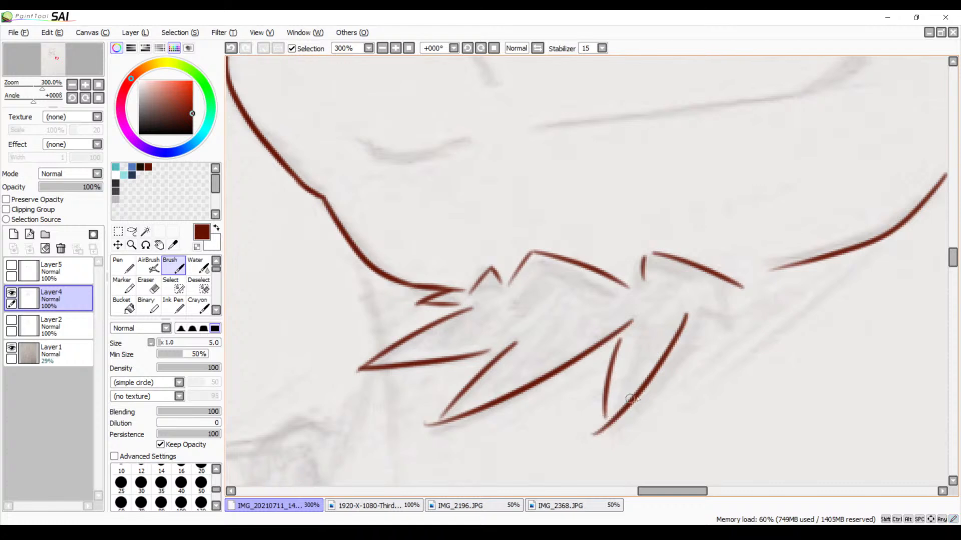
pyautogui.hotkey('ctrl', 'z')
pyautogui.hotkey('ctrl', 'z')
pyautogui.moveTo(623, 341); pyautogui.dragTo(608, 428)
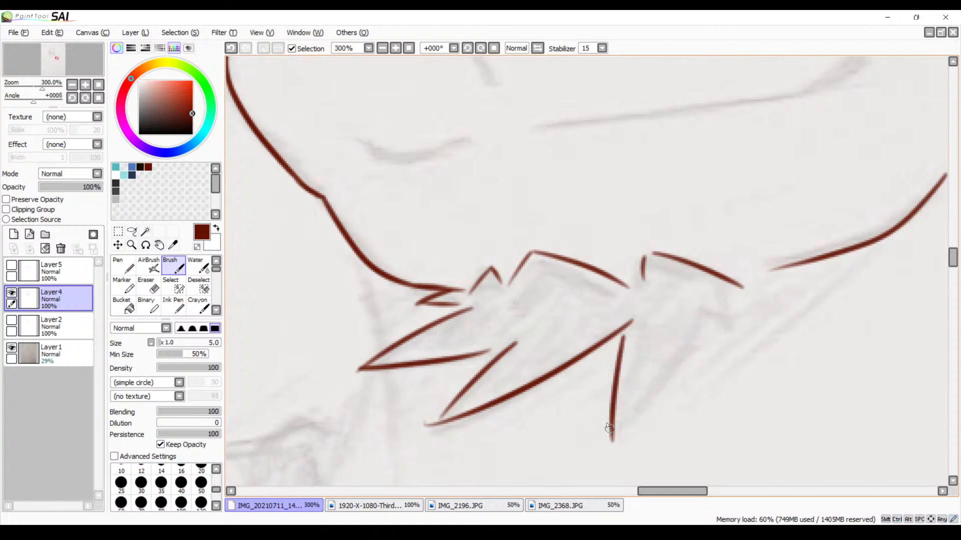
pyautogui.moveTo(706, 310); pyautogui.dragTo(595, 430)
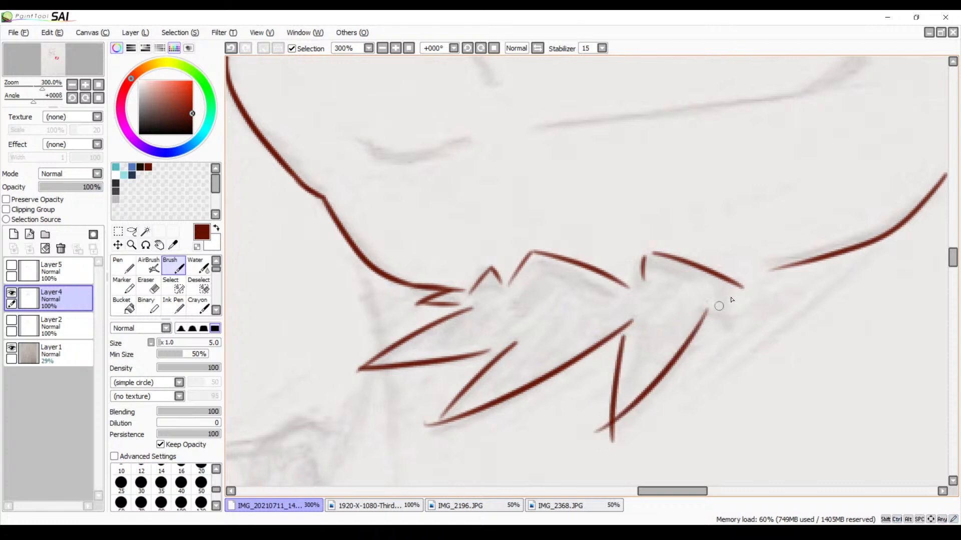
# Trace the small tuft that closes the rear end of the chin fur
pyautogui.moveTo(724, 283); pyautogui.dragTo(732, 328)
pyautogui.hotkey('ctrl', 'z')
pyautogui.moveTo(730, 283); pyautogui.dragTo(746, 322)
# Trace the neck line running down from the underside of the chin past the front fur tufts
pyautogui.moveTo(658, 317)
pyautogui.mouseDown()
pyautogui.moveTo(671, 336)
pyautogui.moveTo(725, 356)
pyautogui.moveTo(691, 205)
pyautogui.moveTo(745, 184)
pyautogui.mouseUp()
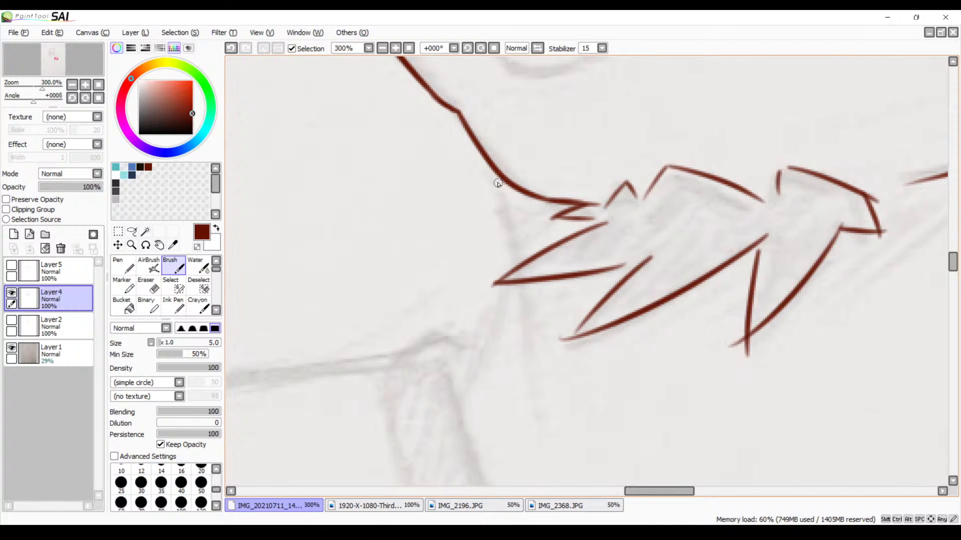
pyautogui.moveTo(495, 181)
pyautogui.mouseDown()
pyautogui.moveTo(513, 300)
pyautogui.moveTo(505, 352)
pyautogui.mouseUp()
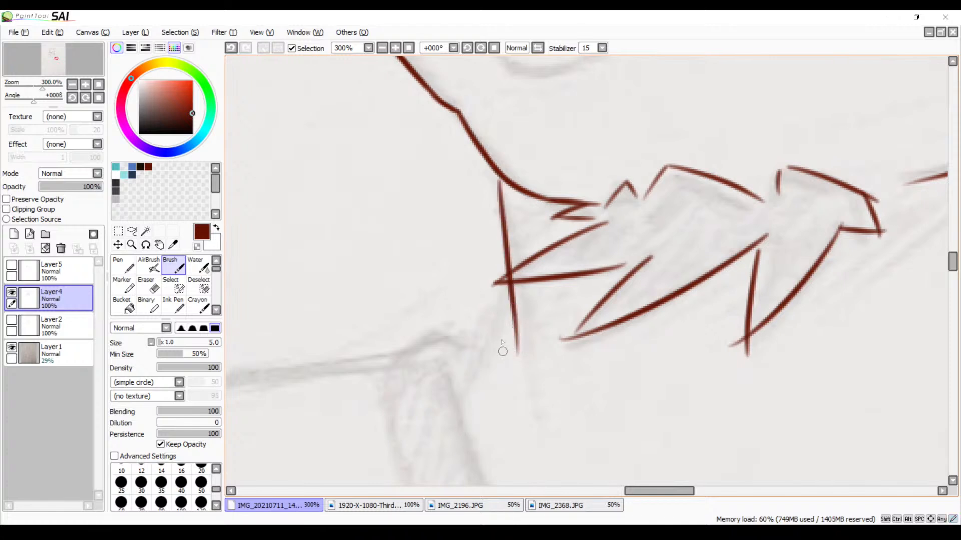
pyautogui.hotkey('ctrl', 'z')
pyautogui.moveTo(500, 183); pyautogui.dragTo(515, 260)
pyautogui.hotkey('ctrl', 'z')
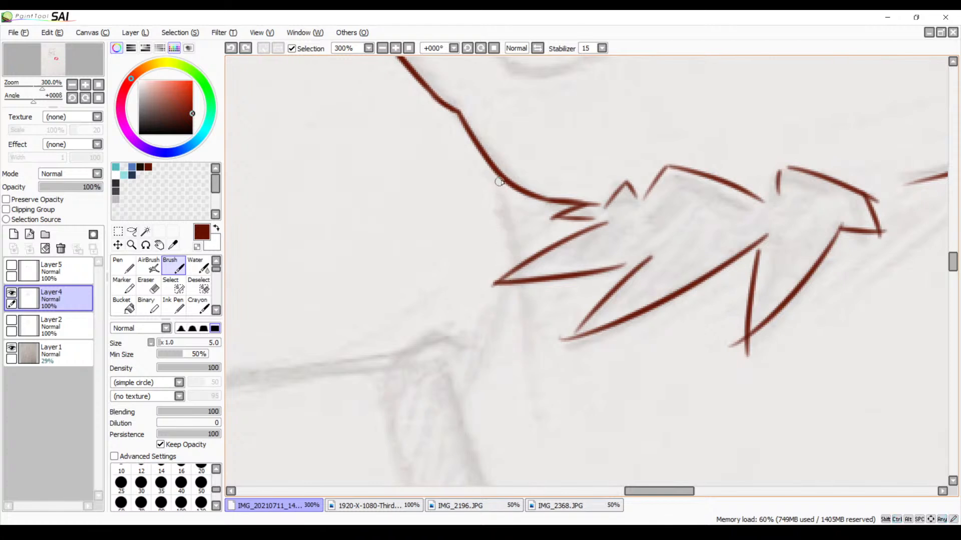
pyautogui.moveTo(498, 179)
pyautogui.mouseDown()
pyautogui.moveTo(511, 247)
pyautogui.moveTo(465, 388)
pyautogui.mouseUp()
# Trace the small angled crease above the inner corner of the near eye
pyautogui.moveTo(549, 271)
pyautogui.mouseDown()
pyautogui.moveTo(476, 315)
pyautogui.moveTo(514, 330)
pyautogui.moveTo(494, 375)
pyautogui.moveTo(434, 400)
pyautogui.moveTo(523, 344)
pyautogui.moveTo(510, 381)
pyautogui.mouseUp()
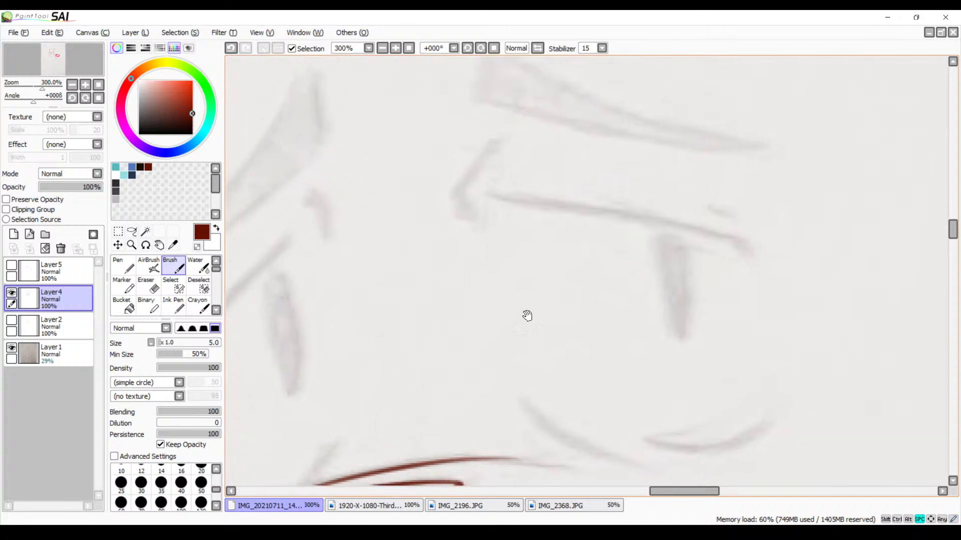
pyautogui.moveTo(491, 143)
pyautogui.mouseDown()
pyautogui.moveTo(453, 192)
pyautogui.moveTo(465, 223)
pyautogui.mouseUp()
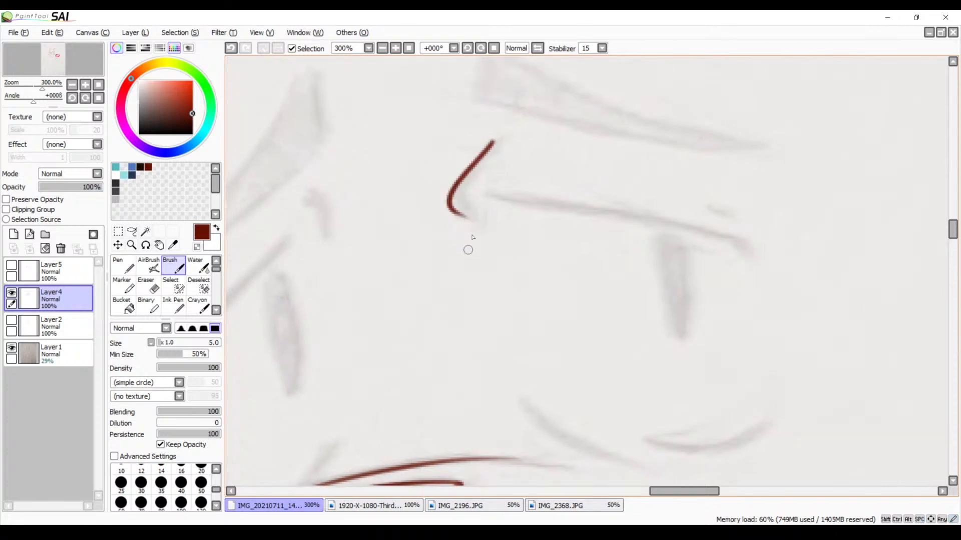
pyautogui.hotkey('ctrl', 'z')
pyautogui.moveTo(496, 140)
pyautogui.mouseDown()
pyautogui.moveTo(467, 174)
pyautogui.moveTo(466, 219)
pyautogui.moveTo(522, 200)
pyautogui.moveTo(718, 227)
pyautogui.mouseUp()
# Trace the long upper eyelid line of the near eye and thicken its outer end
pyautogui.hotkey('ctrl', 'z')
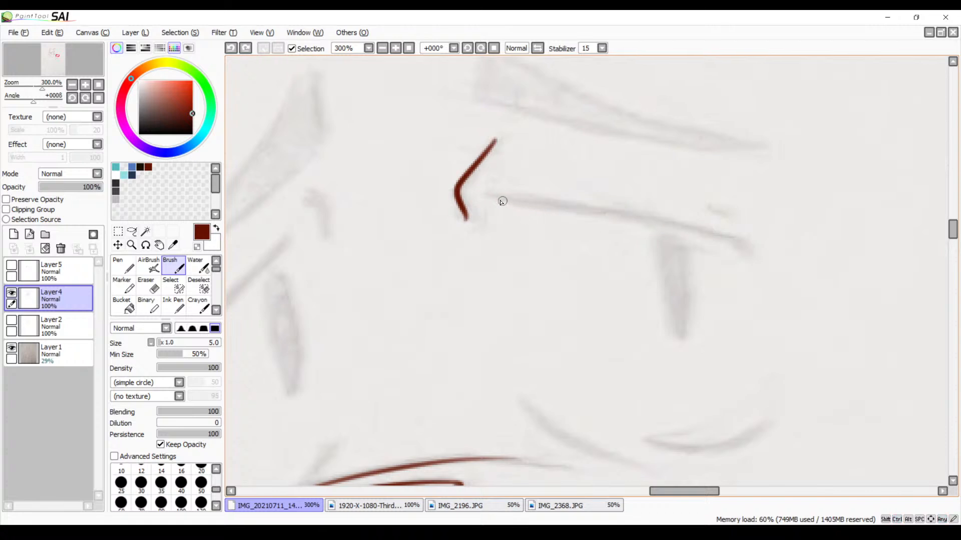
pyautogui.moveTo(488, 198); pyautogui.dragTo(770, 239)
pyautogui.hotkey('ctrl', 'z')
pyautogui.moveTo(498, 205)
pyautogui.mouseDown()
pyautogui.moveTo(760, 241)
pyautogui.moveTo(748, 251)
pyautogui.moveTo(763, 263)
pyautogui.moveTo(727, 241)
pyautogui.moveTo(747, 256)
pyautogui.mouseUp()
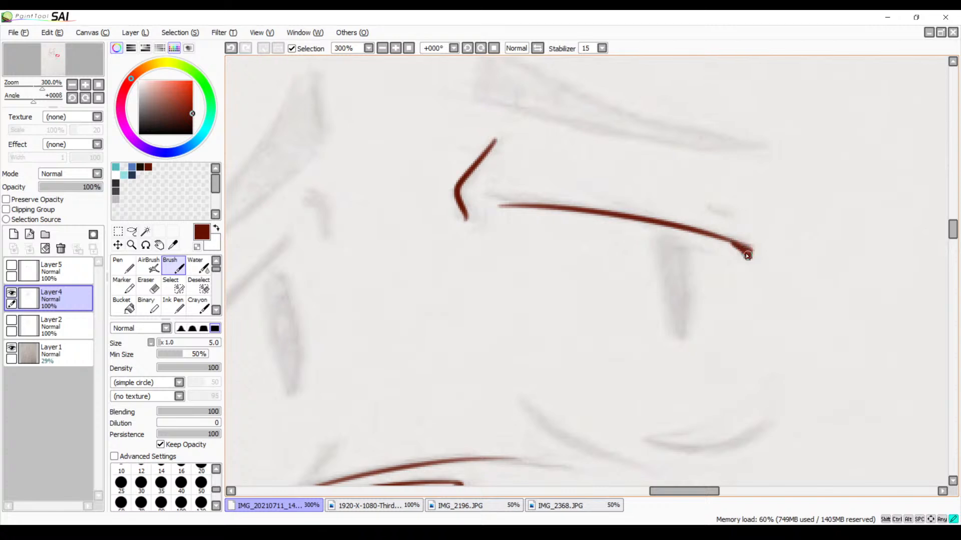
# Trace the short slanted line beside the muzzle bridge and the curved lower eyelid of the near eye
pyautogui.scroll(-3, 690, 310)
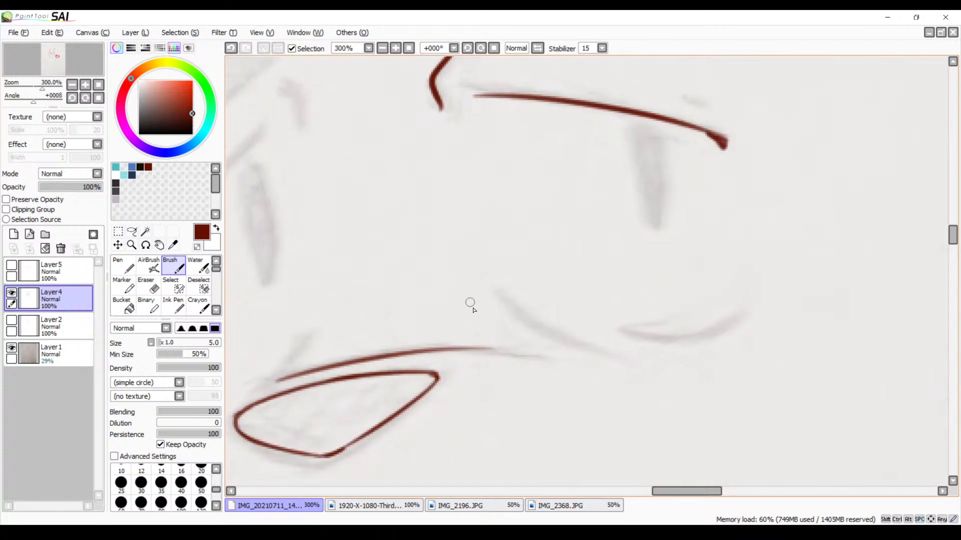
pyautogui.moveTo(500, 299); pyautogui.dragTo(611, 369)
pyautogui.hotkey('ctrl', 'z')
pyautogui.moveTo(505, 301); pyautogui.dragTo(605, 356)
pyautogui.moveTo(752, 305)
pyautogui.mouseDown()
pyautogui.moveTo(695, 337)
pyautogui.moveTo(605, 322)
pyautogui.moveTo(738, 315)
pyautogui.mouseUp()
pyautogui.hotkey('ctrl', 'z')
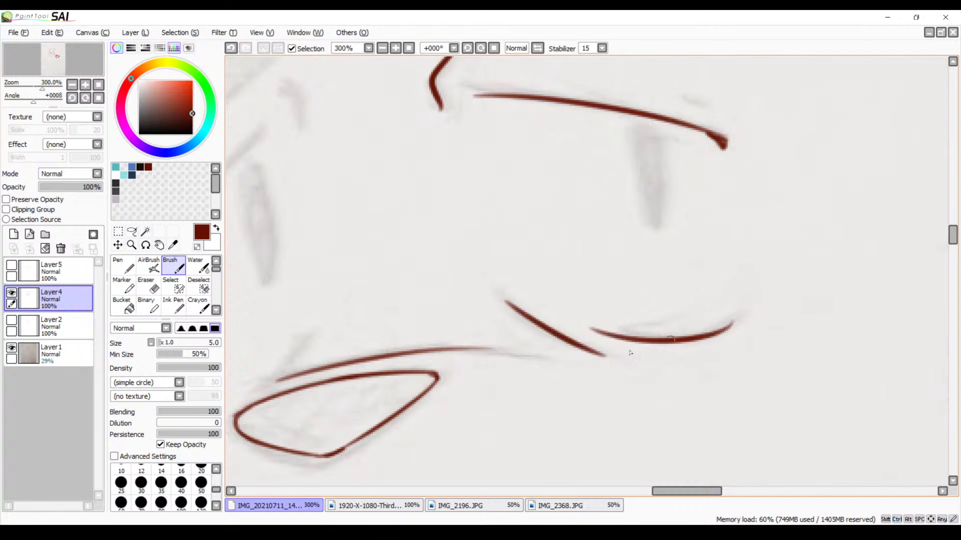
# Trace the short slanted line above the nose's front end and the small hooked lower-lid curve of the far eye
pyautogui.moveTo(574, 348); pyautogui.dragTo(797, 289)
pyautogui.moveTo(527, 285); pyautogui.dragTo(466, 334)
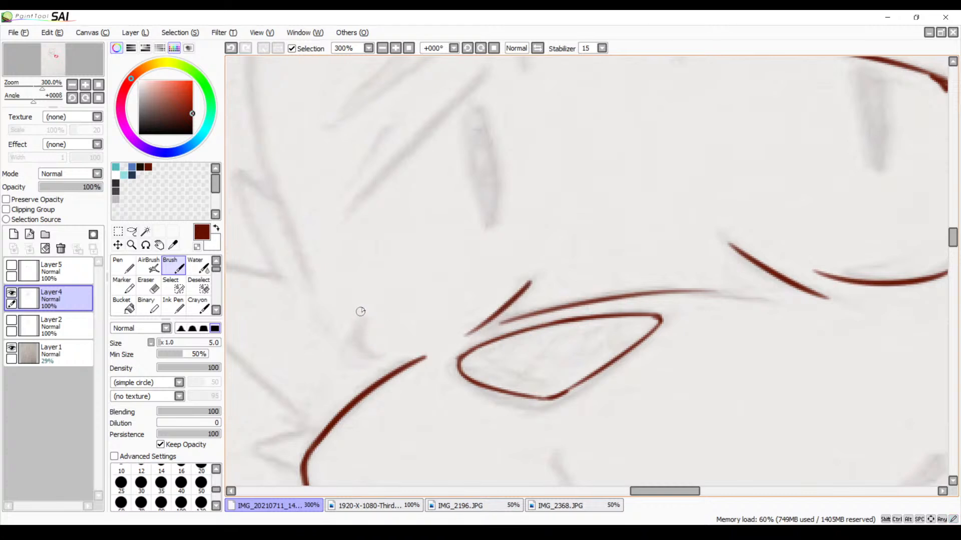
pyautogui.moveTo(363, 306); pyautogui.dragTo(388, 357)
# Trace the slanted upper eyelid line of the far eye and thicken its outer end with short strokes
pyautogui.moveTo(499, 266); pyautogui.dragTo(445, 379)
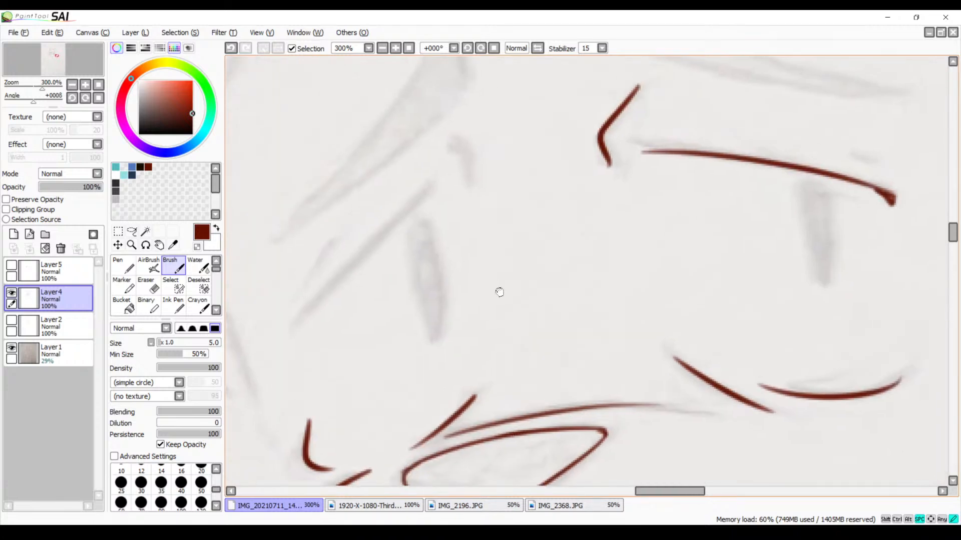
pyautogui.moveTo(500, 293); pyautogui.dragTo(554, 285)
pyautogui.moveTo(488, 180); pyautogui.dragTo(353, 317)
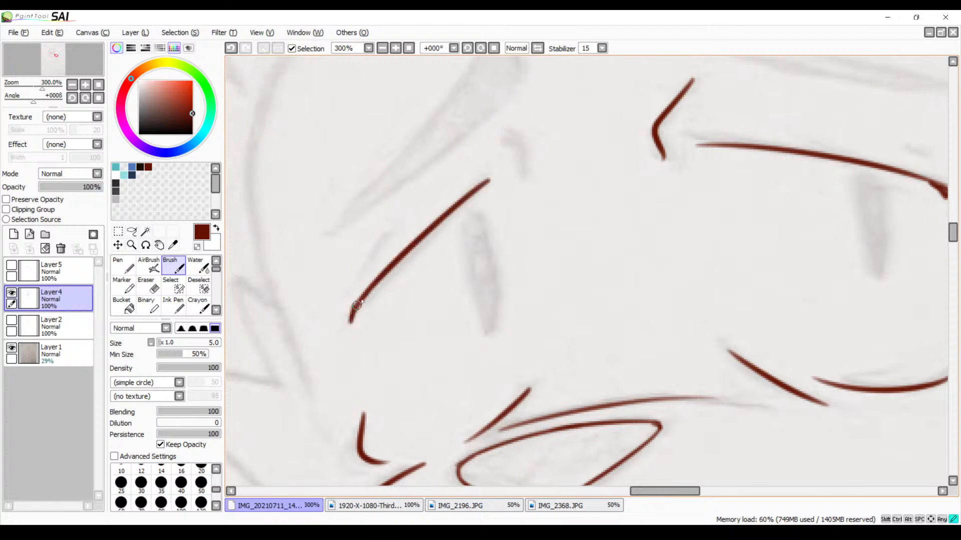
pyautogui.moveTo(362, 301)
pyautogui.mouseDown()
pyautogui.moveTo(352, 330)
pyautogui.moveTo(356, 310)
pyautogui.mouseUp()
pyautogui.moveTo(361, 301); pyautogui.dragTo(355, 323)
# Trim the outer edge of the far eyelid's thickened end with the size 9 Eraser
pyautogui.click(397, 47)
pyautogui.click(396, 48)
pyautogui.click(396, 47)
pyautogui.click(396, 47)
pyautogui.moveTo(302, 214); pyautogui.dragTo(504, 164)
pyautogui.moveTo(338, 245); pyautogui.dragTo(608, 167)
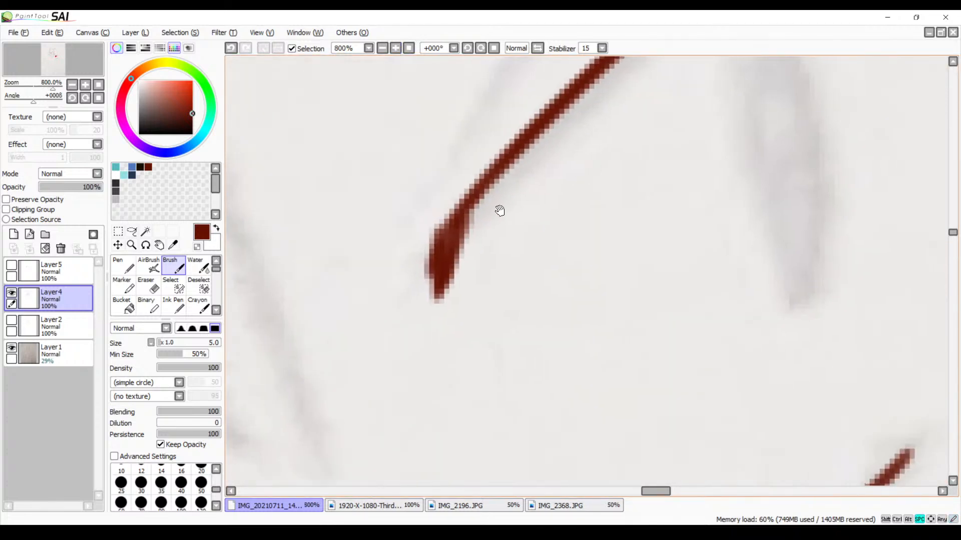
pyautogui.press('e')
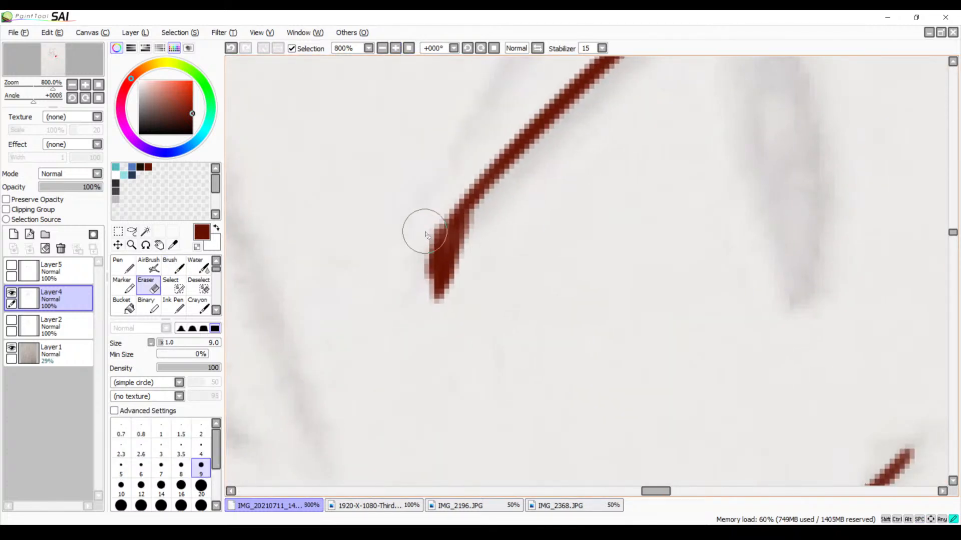
pyautogui.moveTo(426, 234)
pyautogui.mouseDown()
pyautogui.moveTo(422, 275)
pyautogui.moveTo(414, 229)
pyautogui.moveTo(412, 271)
pyautogui.mouseUp()
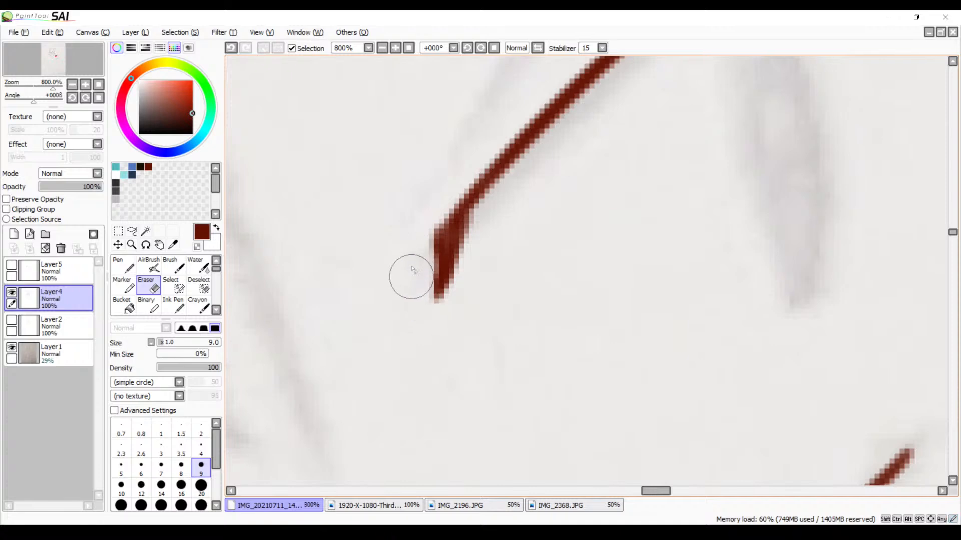
# Trace the small curved crease above the inner corner of the far eye with the size 5 Brush
pyautogui.click(382, 48)
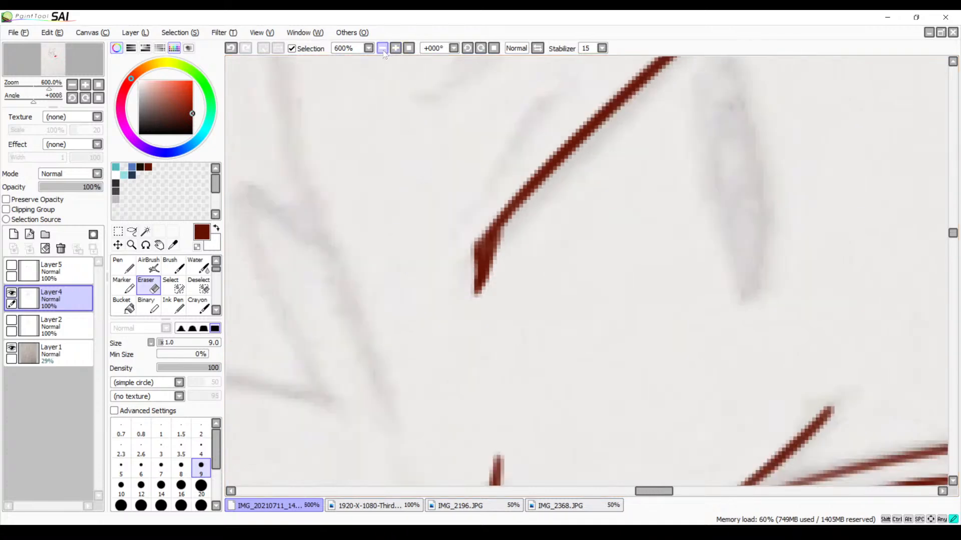
pyautogui.click(382, 48)
pyautogui.click(382, 48)
pyautogui.click(383, 48)
pyautogui.moveTo(563, 232)
pyautogui.mouseDown()
pyautogui.moveTo(430, 175)
pyautogui.moveTo(435, 217)
pyautogui.mouseUp()
pyautogui.press('b')
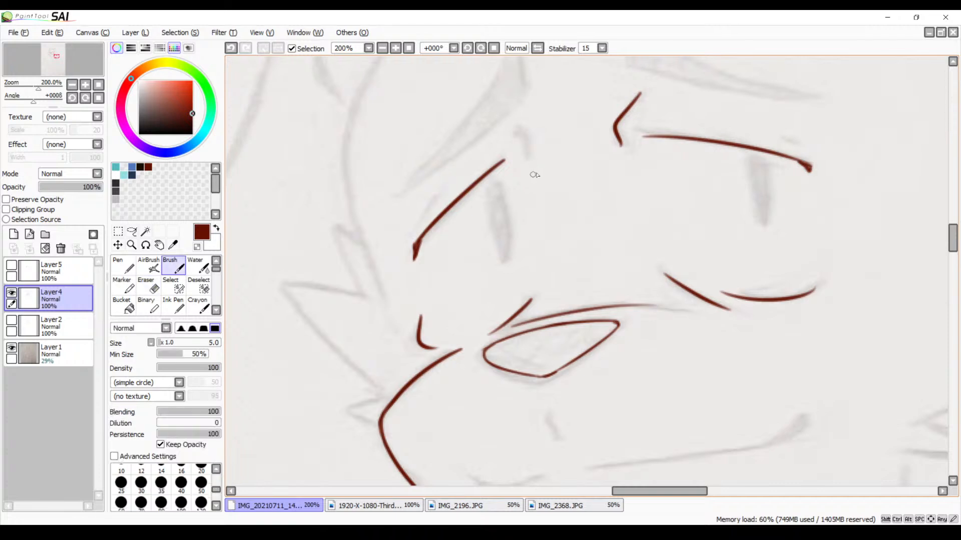
pyautogui.moveTo(509, 126); pyautogui.dragTo(529, 158)
pyautogui.moveTo(593, 278); pyautogui.dragTo(545, 152)
pyautogui.moveTo(546, 253); pyautogui.dragTo(466, 309)
pyautogui.moveTo(581, 168); pyautogui.dragTo(538, 359)
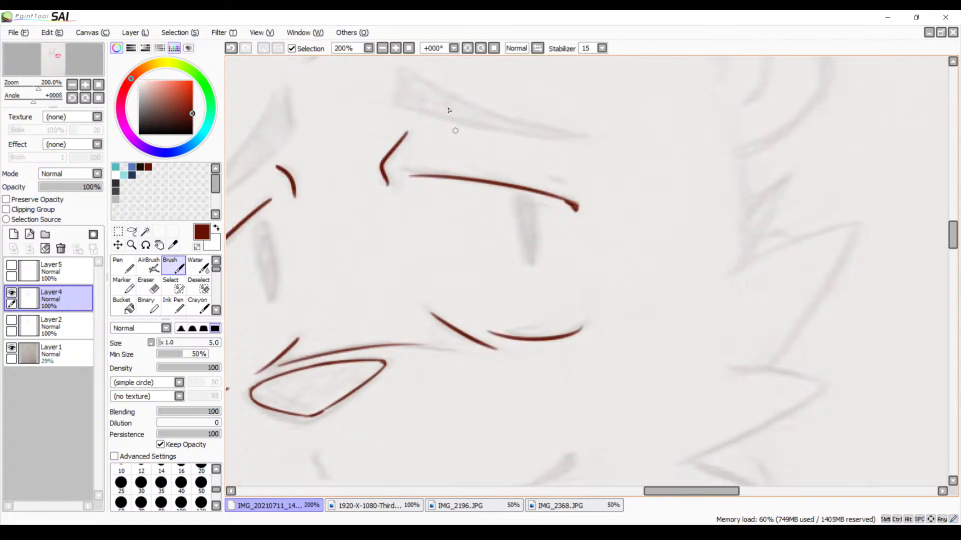
pyautogui.click(481, 48)
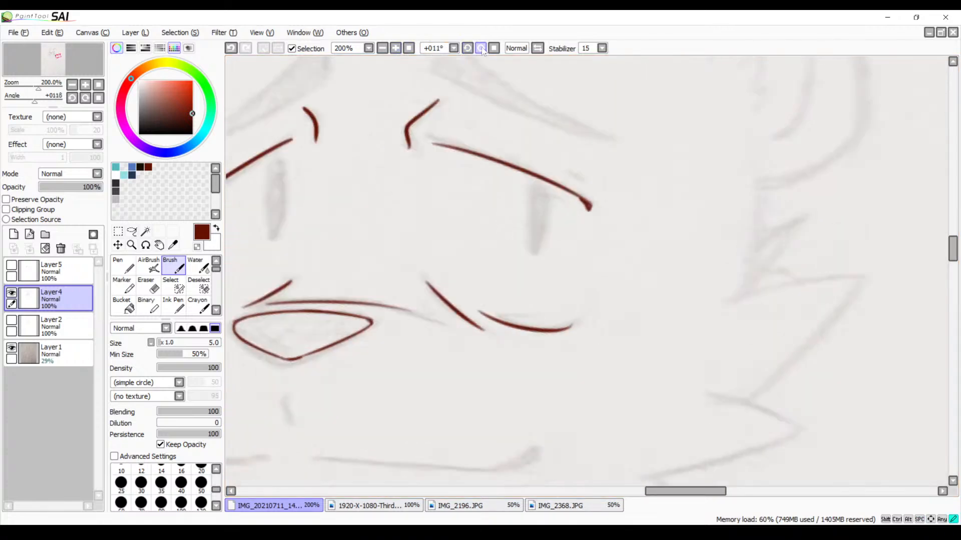
pyautogui.click(481, 48)
pyautogui.click(395, 48)
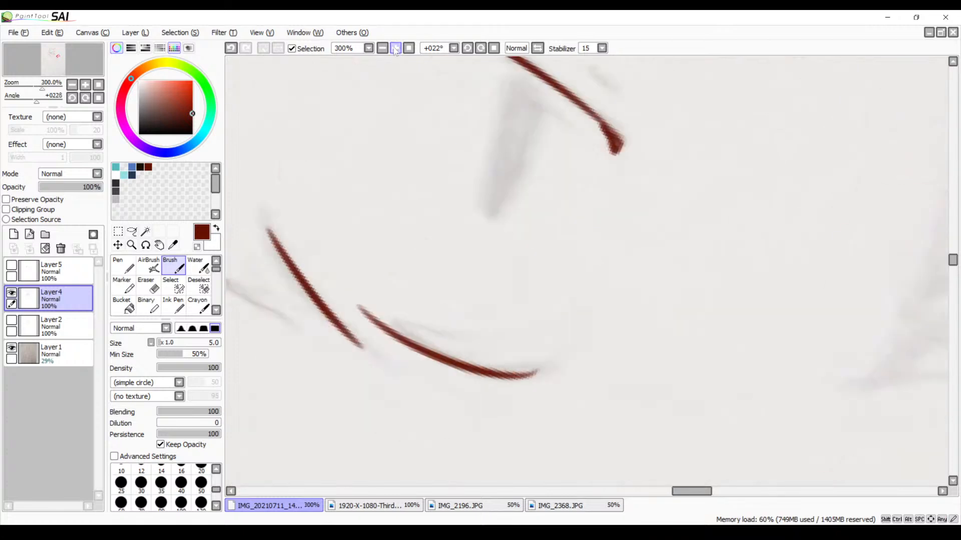
pyautogui.click(395, 48)
pyautogui.moveTo(486, 156)
pyautogui.mouseDown()
pyautogui.moveTo(455, 220)
pyautogui.moveTo(447, 306)
pyautogui.mouseUp()
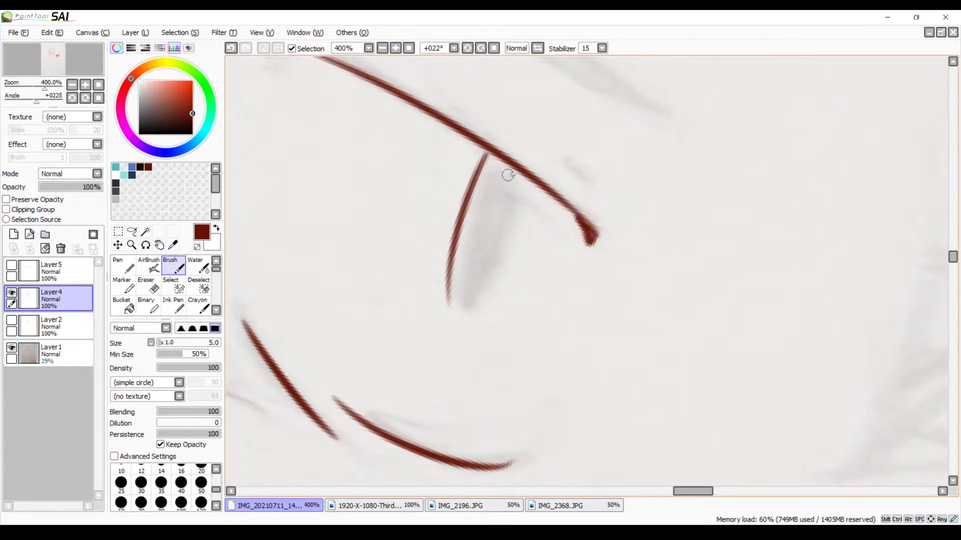
pyautogui.moveTo(510, 176); pyautogui.dragTo(432, 334)
pyautogui.hotkey('ctrl', 'z')
pyautogui.hotkey('ctrl', 'z')
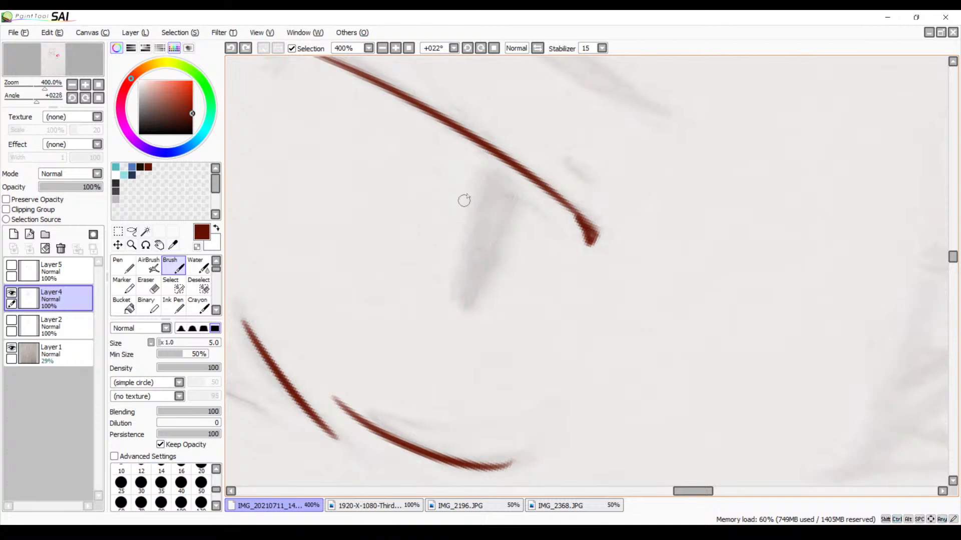
pyautogui.moveTo(488, 156)
pyautogui.mouseDown()
pyautogui.moveTo(460, 222)
pyautogui.moveTo(448, 342)
pyautogui.mouseUp()
pyautogui.hotkey('ctrl', 'z')
pyautogui.moveTo(488, 162); pyautogui.dragTo(465, 299)
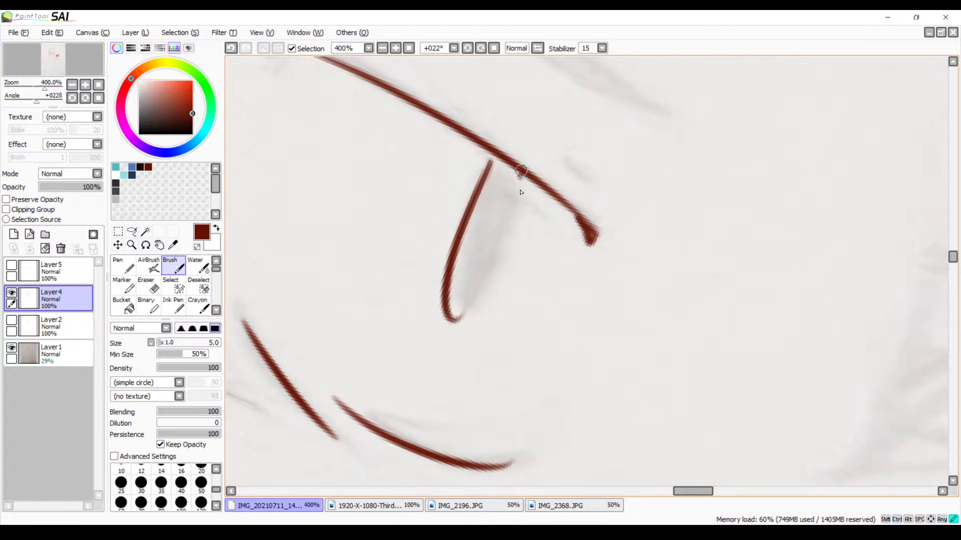
pyautogui.moveTo(521, 172)
pyautogui.mouseDown()
pyautogui.moveTo(454, 297)
pyautogui.moveTo(485, 270)
pyautogui.mouseUp()
pyautogui.hotkey('ctrl', 'z')
pyautogui.hotkey('ctrl', 'z')
pyautogui.moveTo(517, 183); pyautogui.dragTo(454, 312)
pyautogui.hotkey('ctrl', 'z')
pyautogui.moveTo(520, 178); pyautogui.dragTo(468, 284)
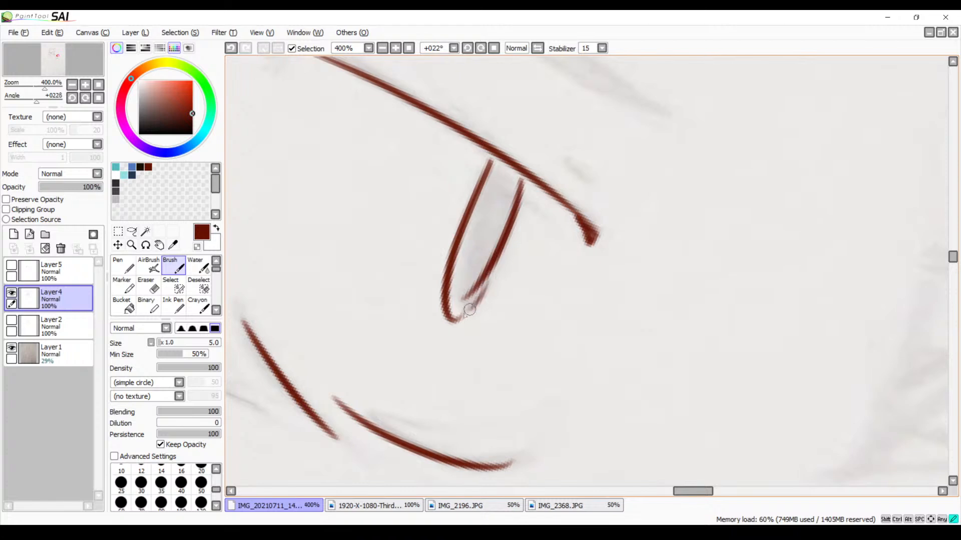
pyautogui.hotkey('ctrl', 'z')
pyautogui.moveTo(515, 186); pyautogui.dragTo(463, 296)
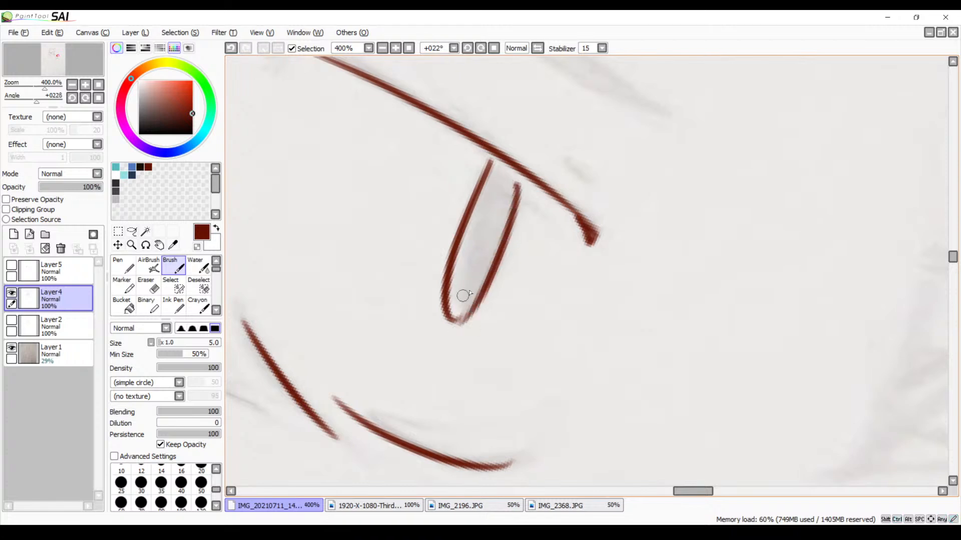
pyautogui.hotkey('ctrl', 'z')
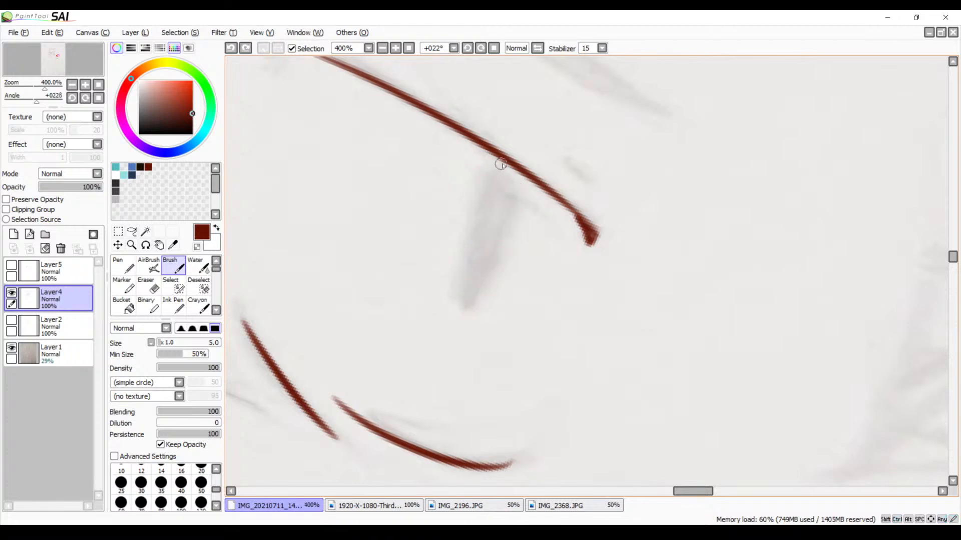
# Trace the curved inner edge of the near eye's pupil, from the upper eyelid down to a small hook
pyautogui.moveTo(500, 163); pyautogui.dragTo(462, 293)
pyautogui.moveTo(529, 180); pyautogui.dragTo(468, 284)
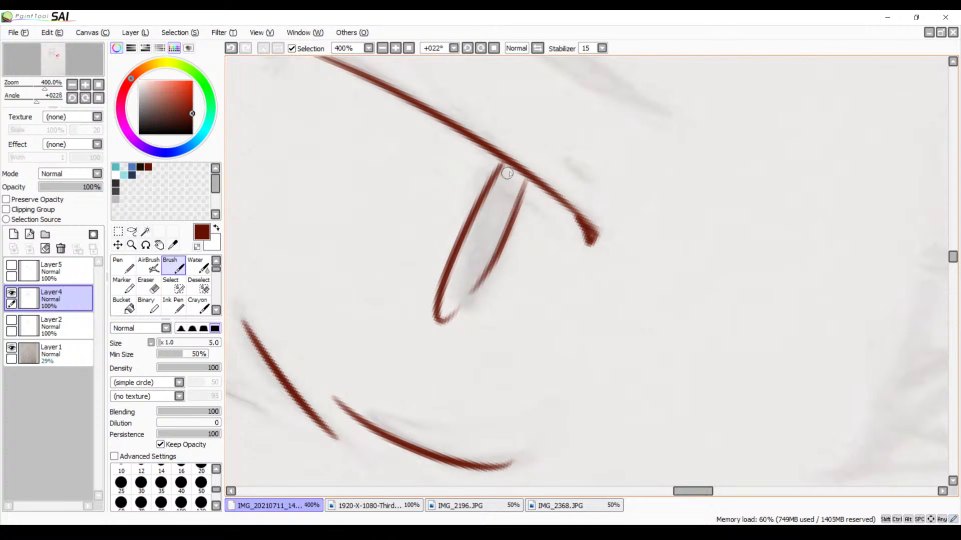
pyautogui.hotkey('ctrl', 'z')
# Fill the near eye's pupil from the eyelid down to its lower tip with short parallel slanted hatching strokes
pyautogui.moveTo(520, 171); pyautogui.dragTo(489, 192)
pyautogui.moveTo(526, 178); pyautogui.dragTo(488, 213)
pyautogui.moveTo(520, 198); pyautogui.dragTo(477, 232)
pyautogui.moveTo(511, 217); pyautogui.dragTo(468, 253)
pyautogui.moveTo(498, 237); pyautogui.dragTo(453, 272)
pyautogui.moveTo(483, 261); pyautogui.dragTo(440, 292)
pyautogui.moveTo(478, 276); pyautogui.dragTo(435, 311)
pyautogui.moveTo(471, 293); pyautogui.dragTo(434, 323)
pyautogui.moveTo(453, 313); pyautogui.dragTo(436, 326)
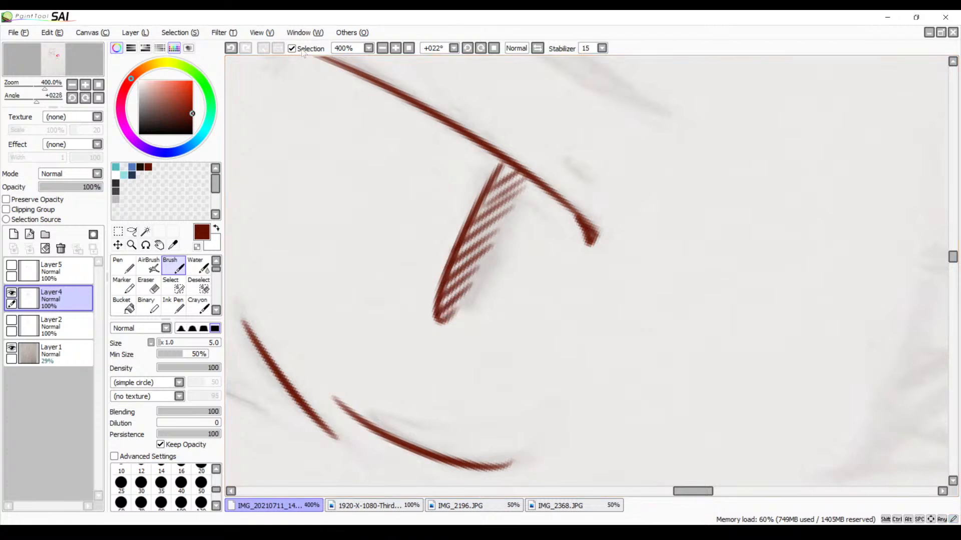
# Trace the far eye's pupil edge as a long curve hooked at its lower end and trim the overshoot with the size 9 Eraser
pyautogui.click(382, 49)
pyautogui.click(382, 48)
pyautogui.click(383, 49)
pyautogui.click(382, 48)
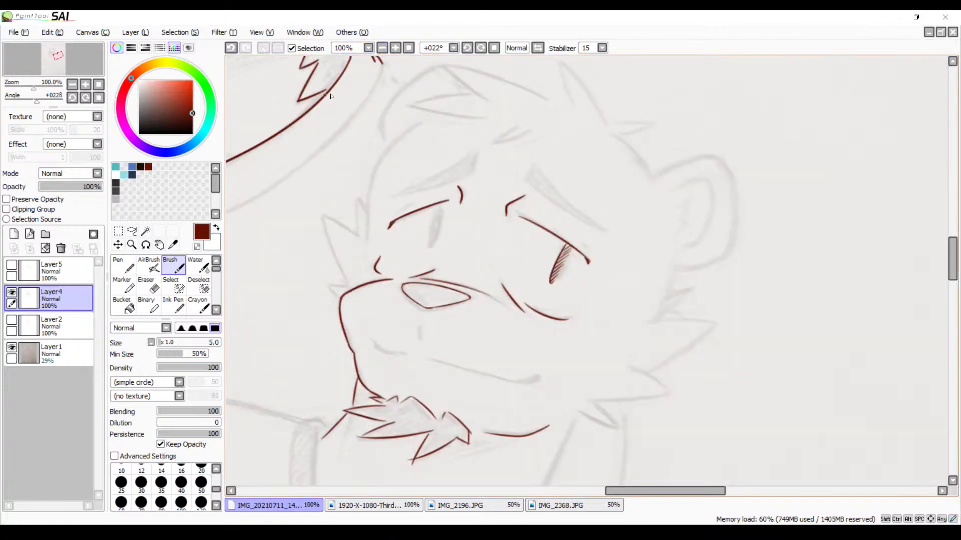
pyautogui.click(492, 50)
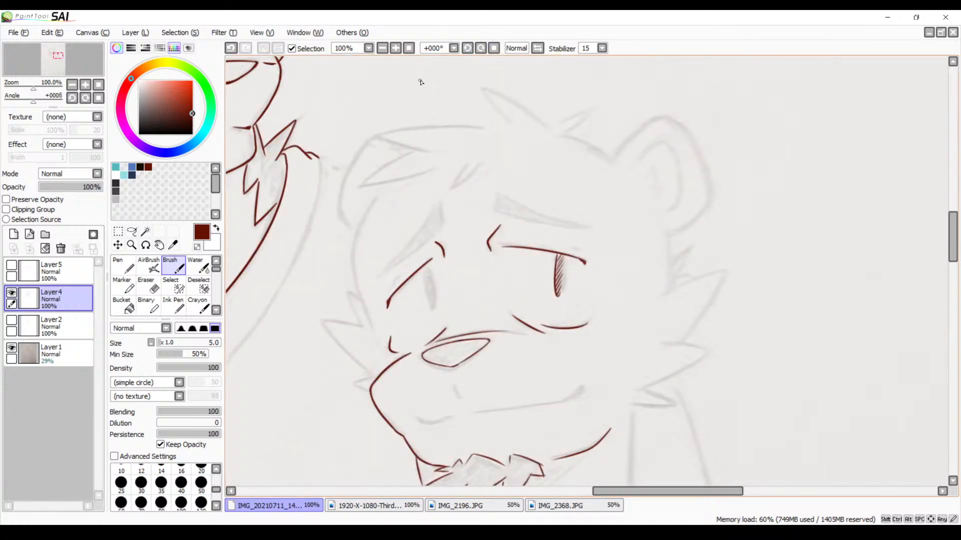
pyautogui.click(395, 48)
pyautogui.click(395, 48)
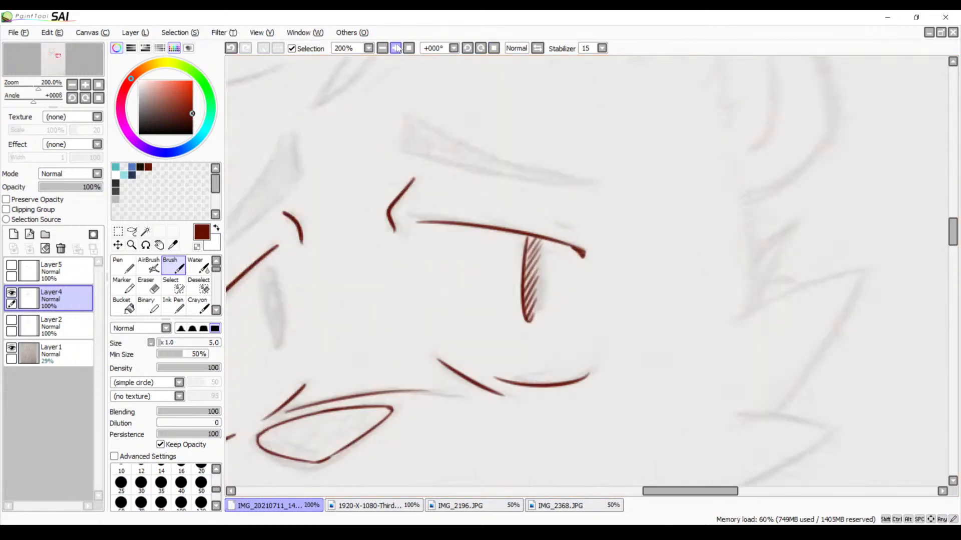
pyautogui.click(395, 48)
pyautogui.click(395, 48)
pyautogui.moveTo(364, 154); pyautogui.dragTo(605, 144)
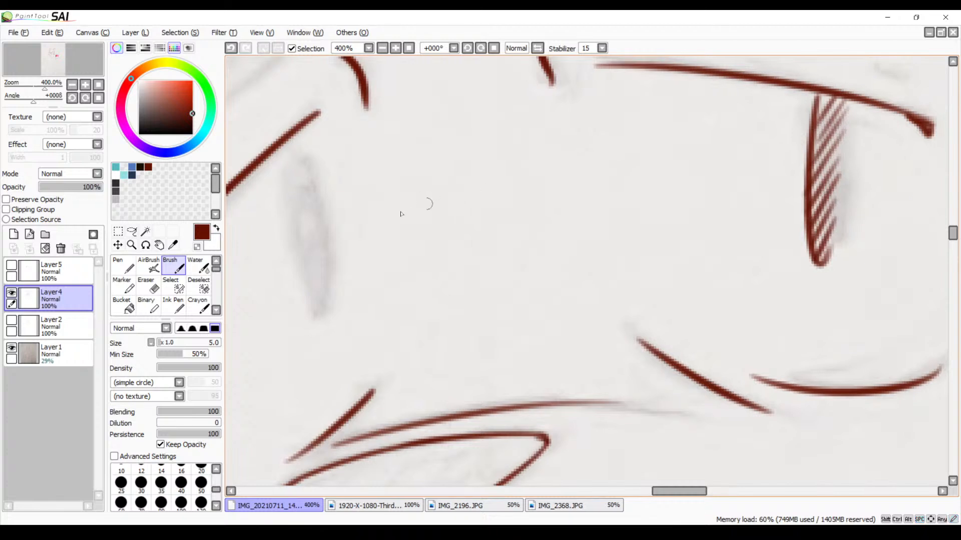
pyautogui.moveTo(292, 149)
pyautogui.mouseDown()
pyautogui.moveTo(286, 222)
pyautogui.moveTo(309, 326)
pyautogui.moveTo(323, 281)
pyautogui.mouseUp()
pyautogui.hotkey('ctrl', 'z')
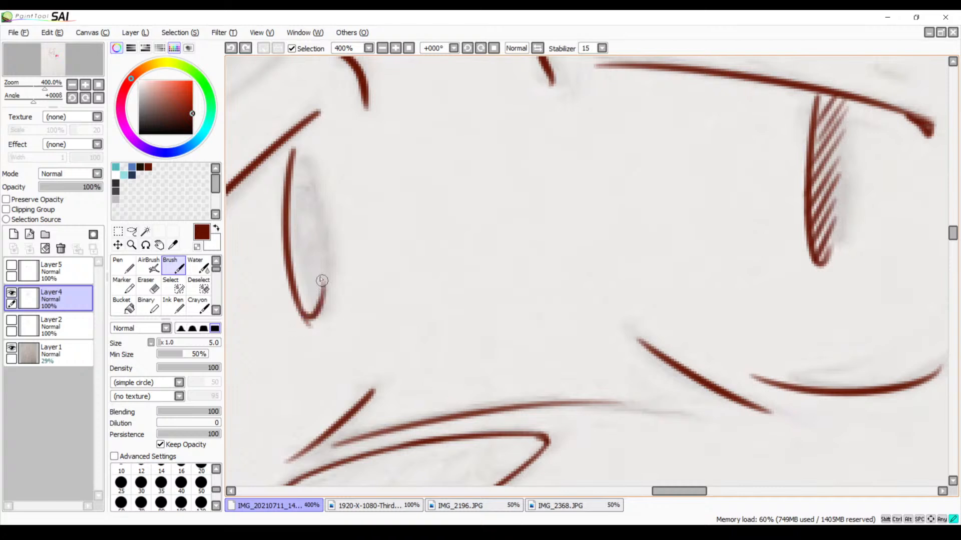
pyautogui.press('e')
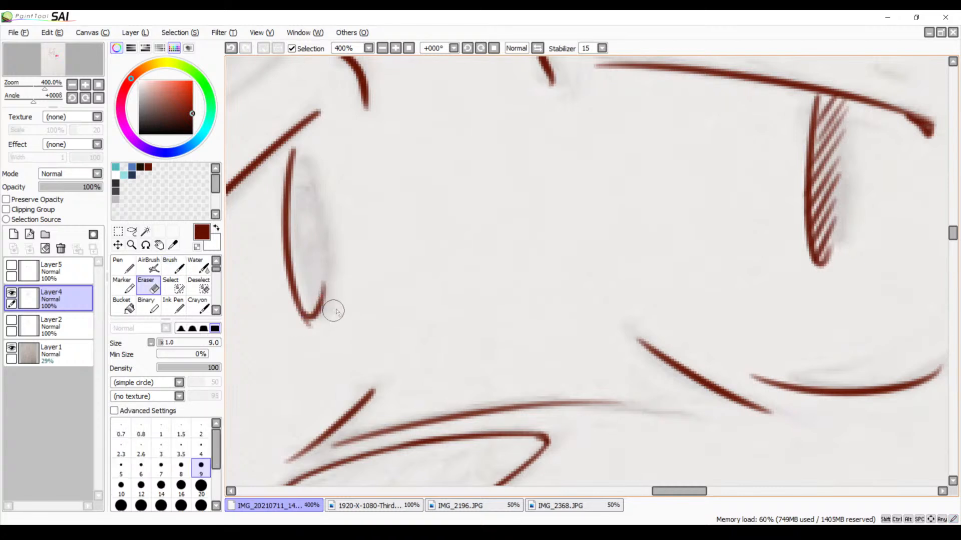
pyautogui.moveTo(305, 326); pyautogui.dragTo(312, 321)
# Fill the far eye's pupil with parallel slanted hatching strokes down to its lower tip, using the size 5 Brush
pyautogui.press('b')
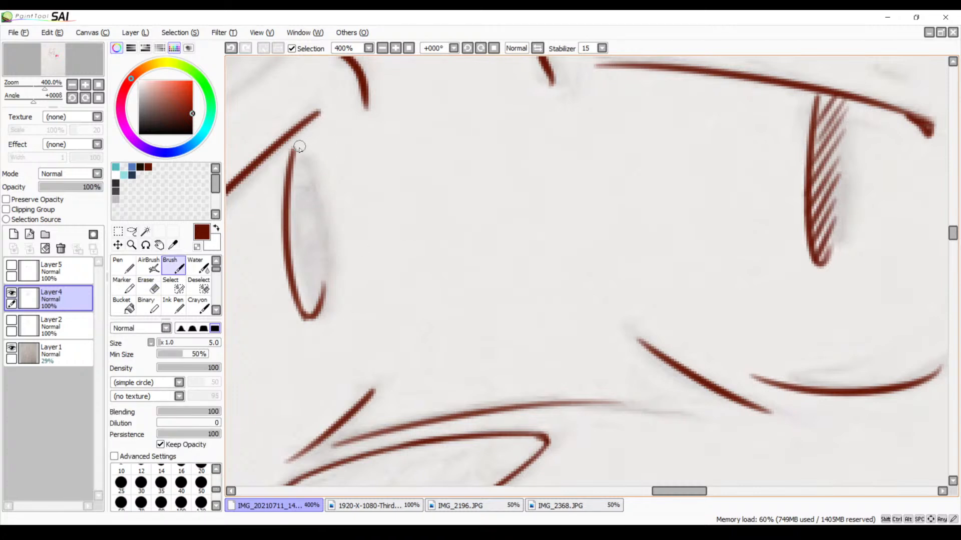
pyautogui.moveTo(304, 144); pyautogui.dragTo(287, 216)
pyautogui.moveTo(326, 174); pyautogui.dragTo(285, 230)
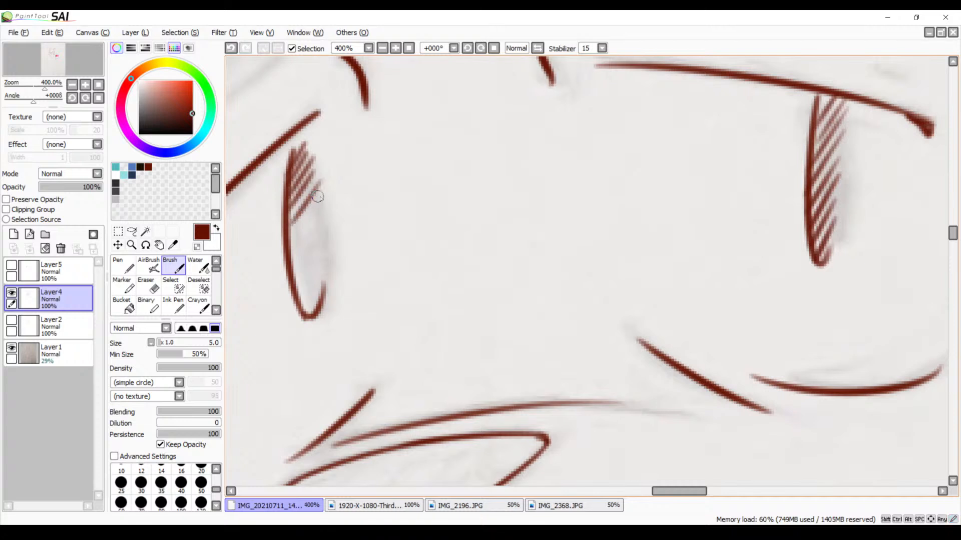
pyautogui.moveTo(325, 190)
pyautogui.mouseDown()
pyautogui.moveTo(281, 250)
pyautogui.moveTo(284, 263)
pyautogui.mouseUp()
pyautogui.moveTo(328, 217); pyautogui.dragTo(296, 283)
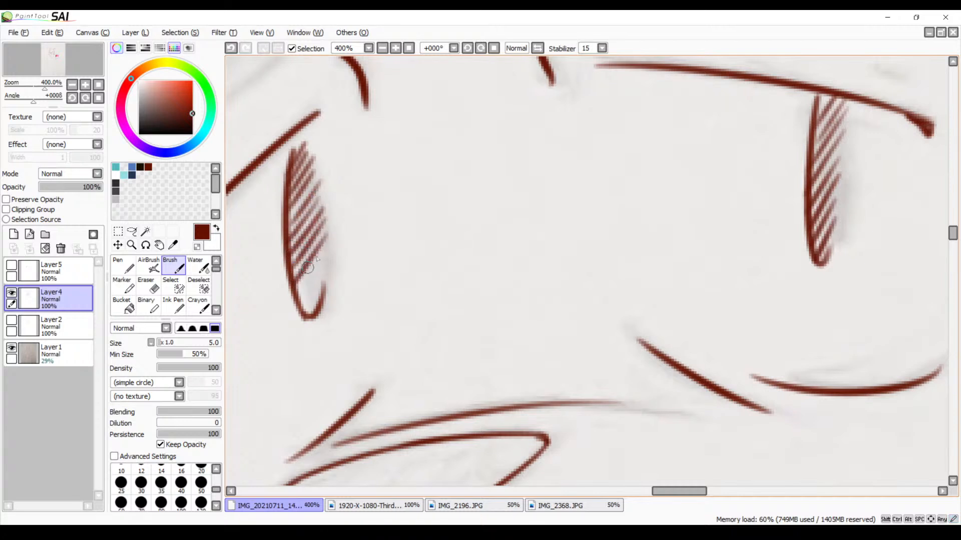
pyautogui.moveTo(326, 249)
pyautogui.mouseDown()
pyautogui.moveTo(294, 299)
pyautogui.moveTo(316, 293)
pyautogui.moveTo(309, 297)
pyautogui.mouseUp()
pyautogui.moveTo(330, 272); pyautogui.dragTo(305, 309)
pyautogui.hotkey('ctrl', 'z')
pyautogui.hotkey('ctrl', 'z')
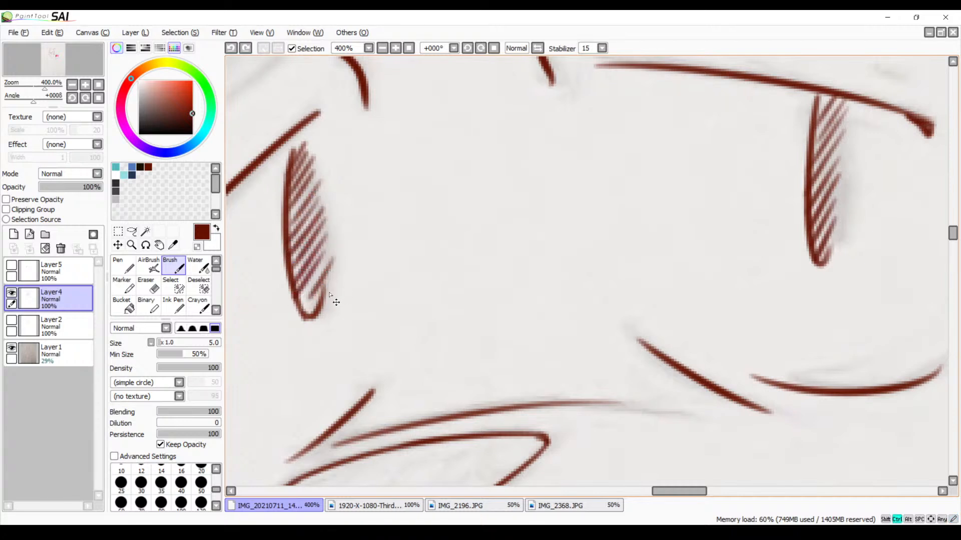
pyautogui.moveTo(330, 255); pyautogui.dragTo(298, 311)
pyautogui.moveTo(328, 277); pyautogui.dragTo(302, 319)
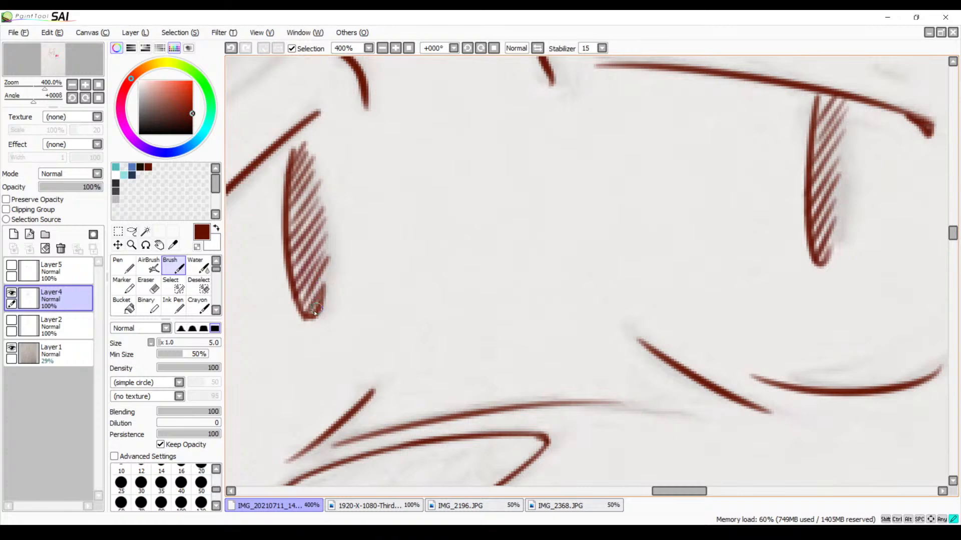
# Examine both hatched eyes against the whole face, hiding and reshowing the scanned sketch on Layer1
pyautogui.moveTo(395, 148)
pyautogui.mouseDown()
pyautogui.moveTo(446, 210)
pyautogui.moveTo(571, 129)
pyautogui.mouseUp()
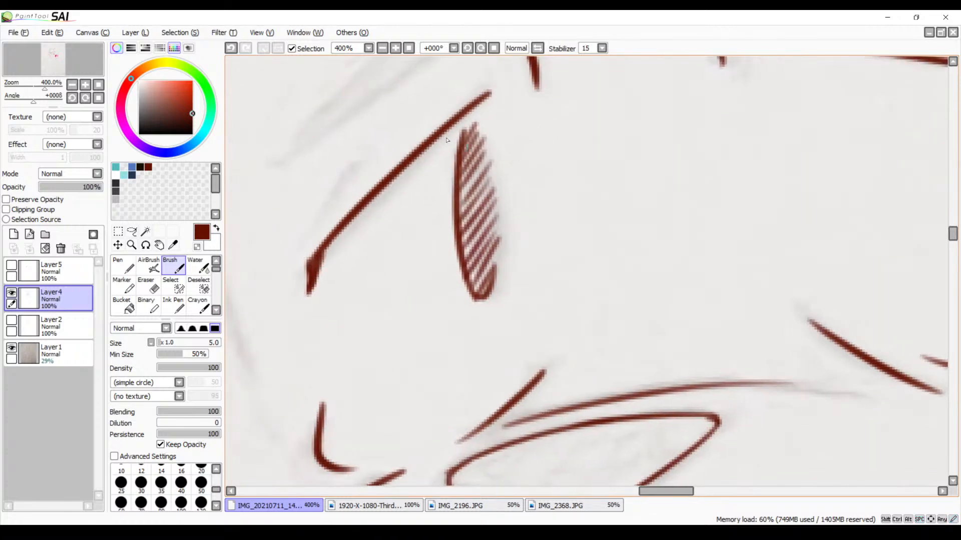
pyautogui.click(382, 49)
pyautogui.click(383, 49)
pyautogui.moveTo(496, 156); pyautogui.dragTo(425, 103)
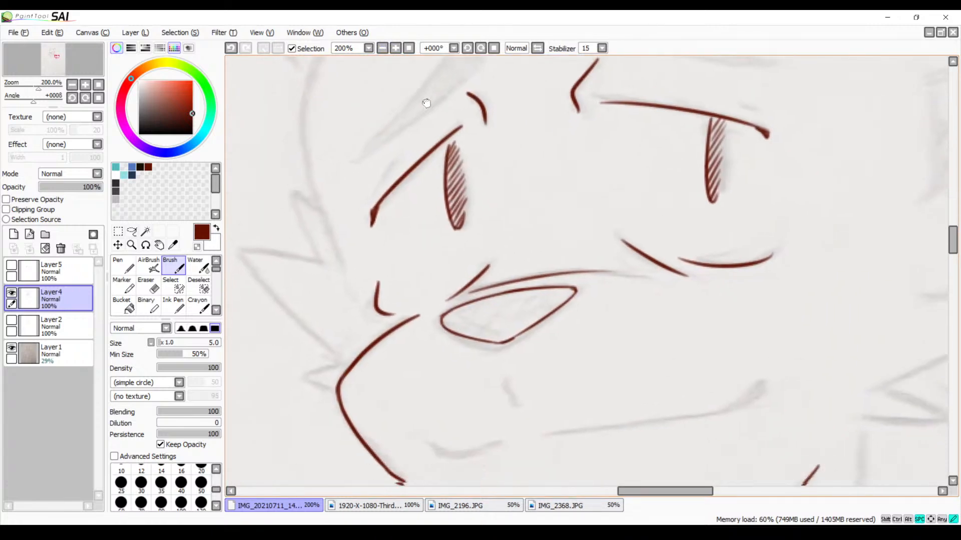
pyautogui.moveTo(427, 153)
pyautogui.mouseDown()
pyautogui.moveTo(483, 93)
pyautogui.moveTo(464, 111)
pyautogui.moveTo(455, 164)
pyautogui.mouseUp()
pyautogui.click(382, 49)
pyautogui.click(382, 49)
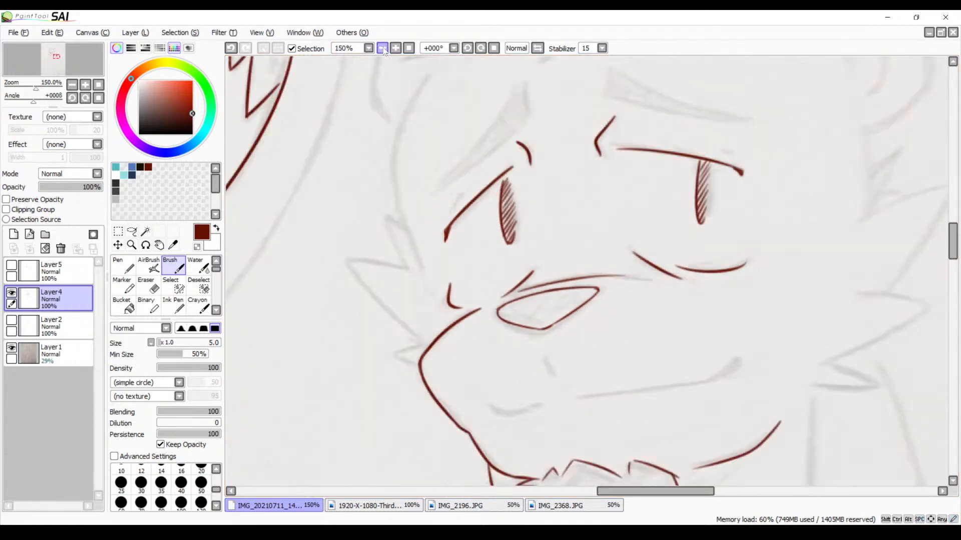
pyautogui.click(382, 49)
pyautogui.moveTo(432, 118)
pyautogui.mouseDown()
pyautogui.moveTo(430, 143)
pyautogui.moveTo(431, 127)
pyautogui.mouseUp()
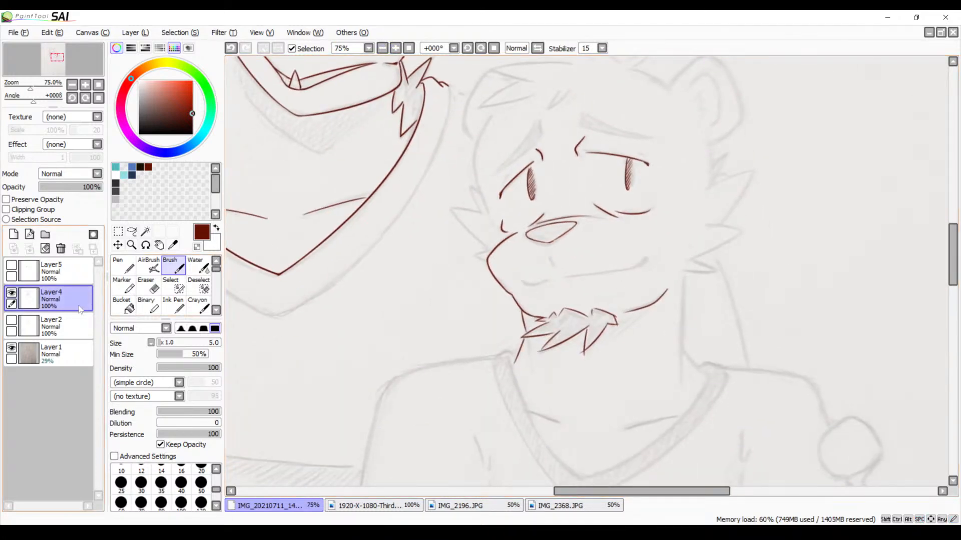
pyautogui.click(15, 349)
pyautogui.click(16, 348)
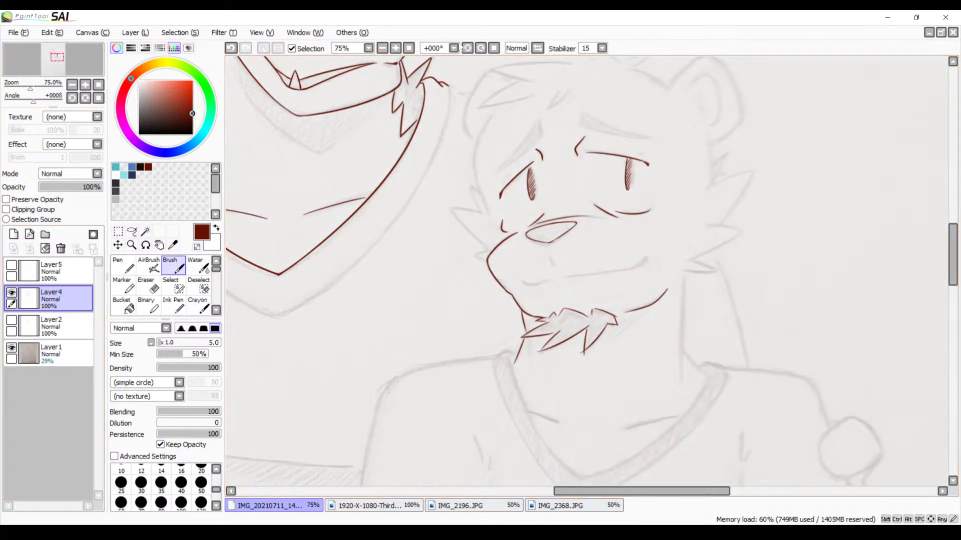
# Trace the short curved mouth line at the muzzle's front and the long, slightly rising mouth line along the cheek
pyautogui.click(395, 48)
pyautogui.click(395, 48)
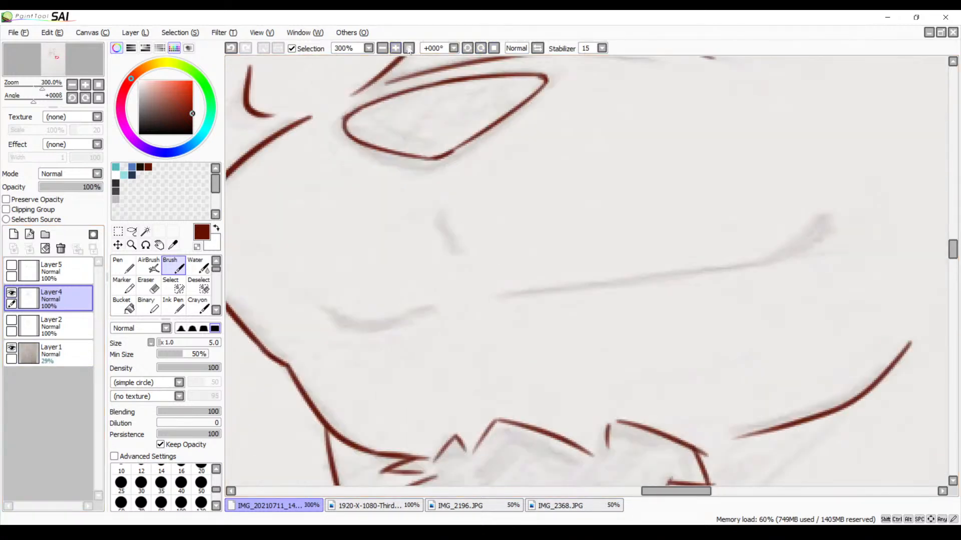
pyautogui.scroll(-2, 493, 161)
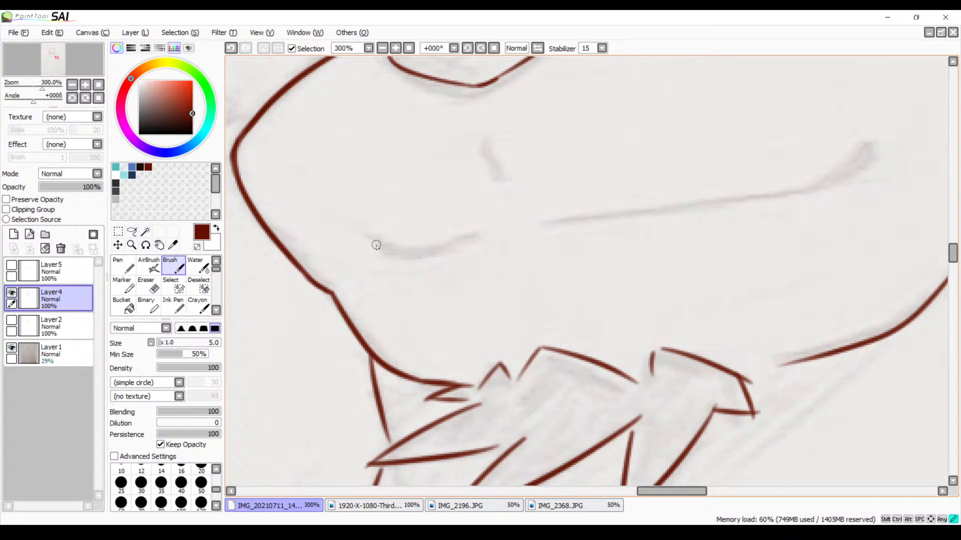
pyautogui.moveTo(382, 247); pyautogui.dragTo(473, 232)
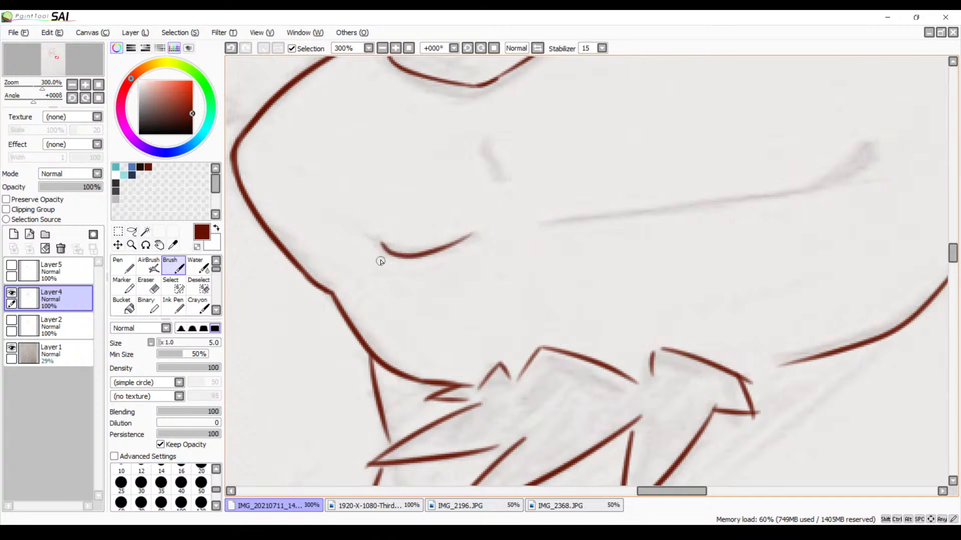
pyautogui.moveTo(383, 251); pyautogui.dragTo(423, 261)
pyautogui.hotkey('ctrl', 'z')
pyautogui.moveTo(721, 221); pyautogui.dragTo(605, 236)
pyautogui.moveTo(432, 237); pyautogui.dragTo(733, 205)
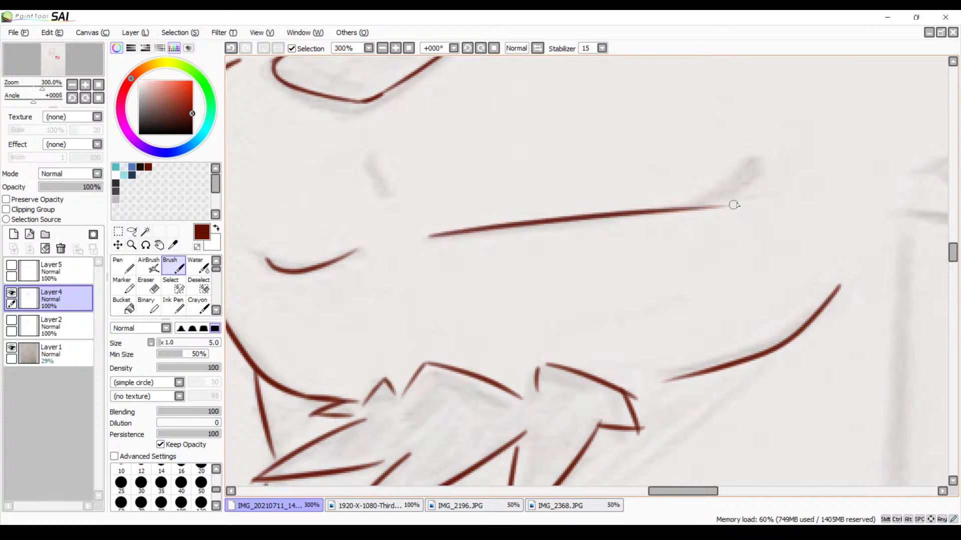
# Outline the narrow wedge-shaped mouth corner rising from the cheek end of the long mouth line
pyautogui.click(393, 51)
pyautogui.click(393, 51)
pyautogui.moveTo(676, 148); pyautogui.dragTo(410, 226)
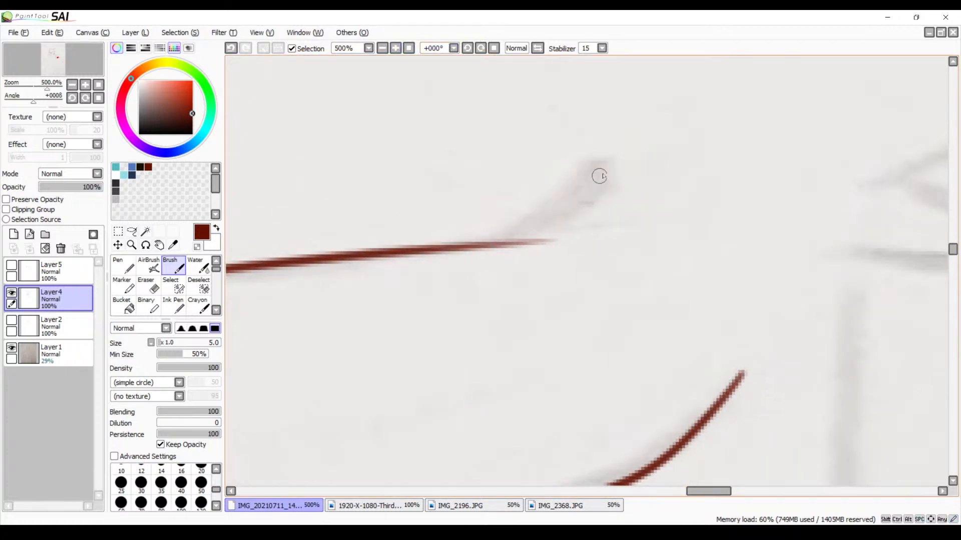
pyautogui.moveTo(604, 168); pyautogui.dragTo(604, 209)
pyautogui.moveTo(606, 166)
pyautogui.mouseDown()
pyautogui.moveTo(555, 216)
pyautogui.moveTo(497, 242)
pyautogui.moveTo(544, 218)
pyautogui.moveTo(562, 228)
pyautogui.moveTo(510, 242)
pyautogui.moveTo(613, 193)
pyautogui.moveTo(580, 211)
pyautogui.mouseUp()
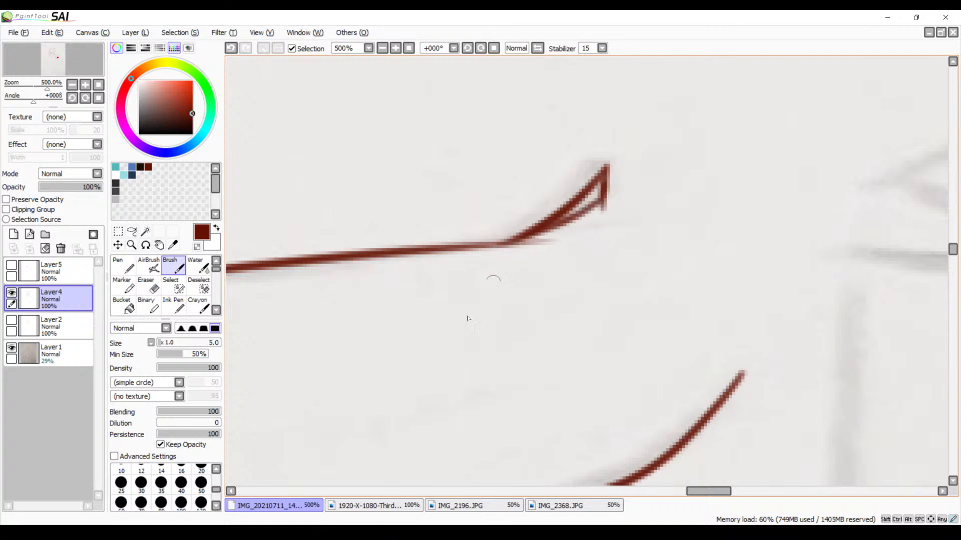
# Erase the stray line ends below the mouth corner's tip and at its base with the size 9 Eraser
pyautogui.press('e')
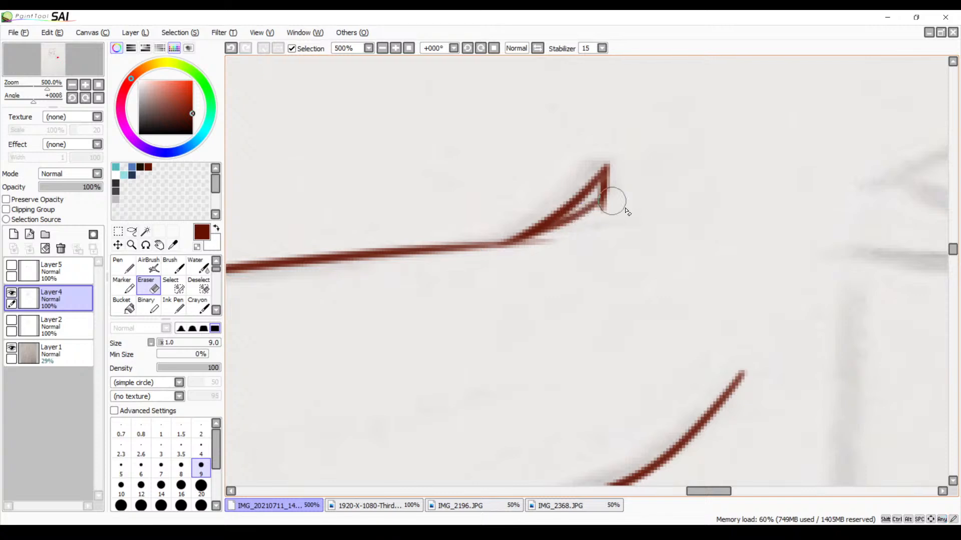
pyautogui.moveTo(611, 212); pyautogui.dragTo(591, 221)
pyautogui.moveTo(512, 255); pyautogui.dragTo(562, 238)
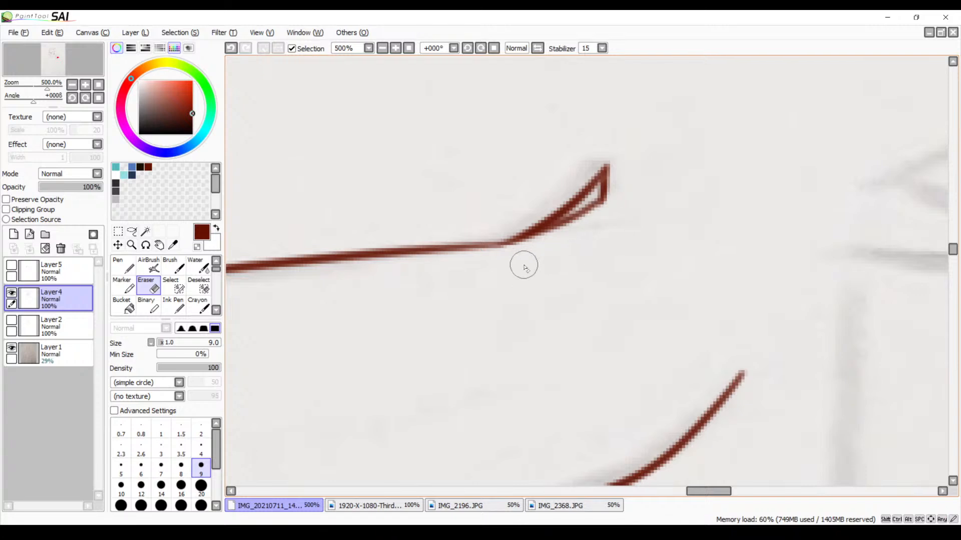
# Fill the wedge-shaped mouth corner solid dark red with the size 5 Brush
pyautogui.press('b')
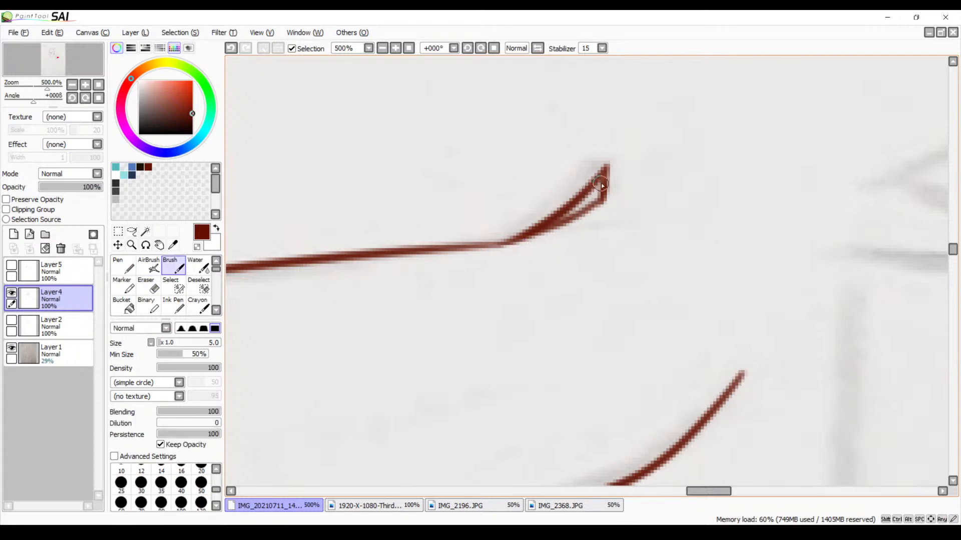
pyautogui.moveTo(588, 208); pyautogui.dragTo(552, 216)
pyautogui.click(382, 48)
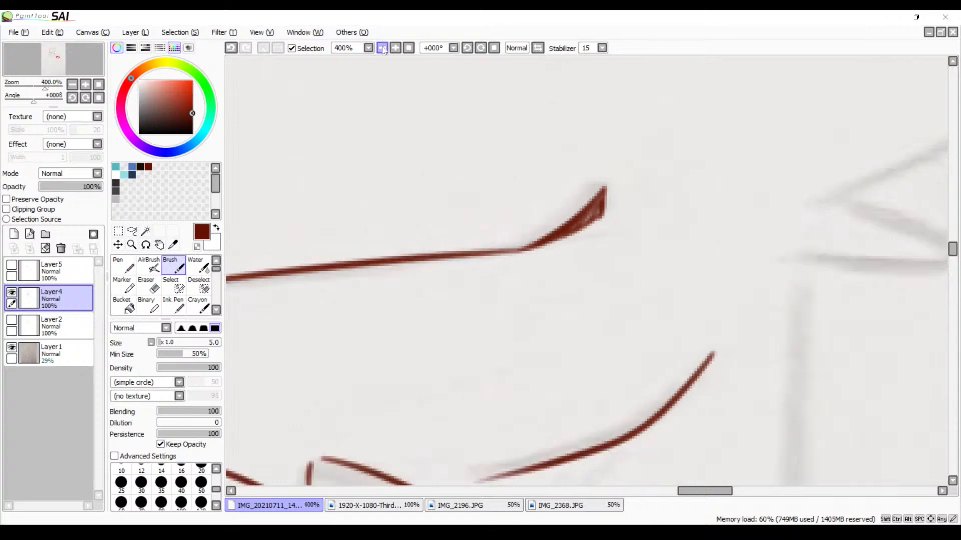
pyautogui.click(382, 48)
pyautogui.click(382, 48)
pyautogui.moveTo(452, 238)
pyautogui.mouseDown()
pyautogui.moveTo(570, 210)
pyautogui.moveTo(591, 226)
pyautogui.mouseUp()
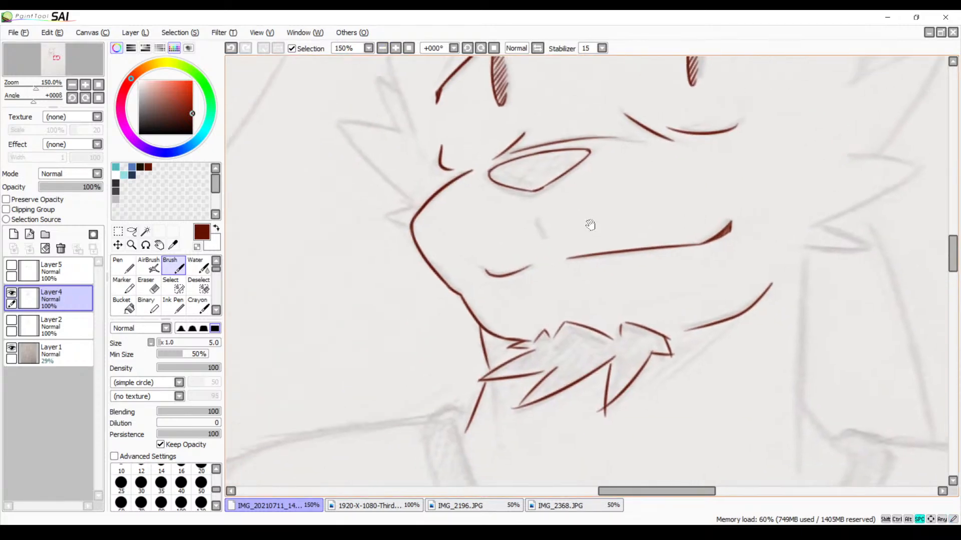
# Thicken the front end of the short curved mouth line at the muzzle into a small tapered corner
pyautogui.click(395, 49)
pyautogui.click(396, 48)
pyautogui.click(395, 48)
pyautogui.click(396, 48)
pyautogui.click(395, 48)
pyautogui.moveTo(236, 272)
pyautogui.mouseDown()
pyautogui.moveTo(523, 211)
pyautogui.moveTo(533, 236)
pyautogui.moveTo(504, 265)
pyautogui.mouseUp()
pyautogui.moveTo(483, 235)
pyautogui.mouseDown()
pyautogui.moveTo(504, 260)
pyautogui.moveTo(535, 259)
pyautogui.moveTo(504, 263)
pyautogui.moveTo(540, 257)
pyautogui.moveTo(504, 256)
pyautogui.moveTo(532, 253)
pyautogui.mouseUp()
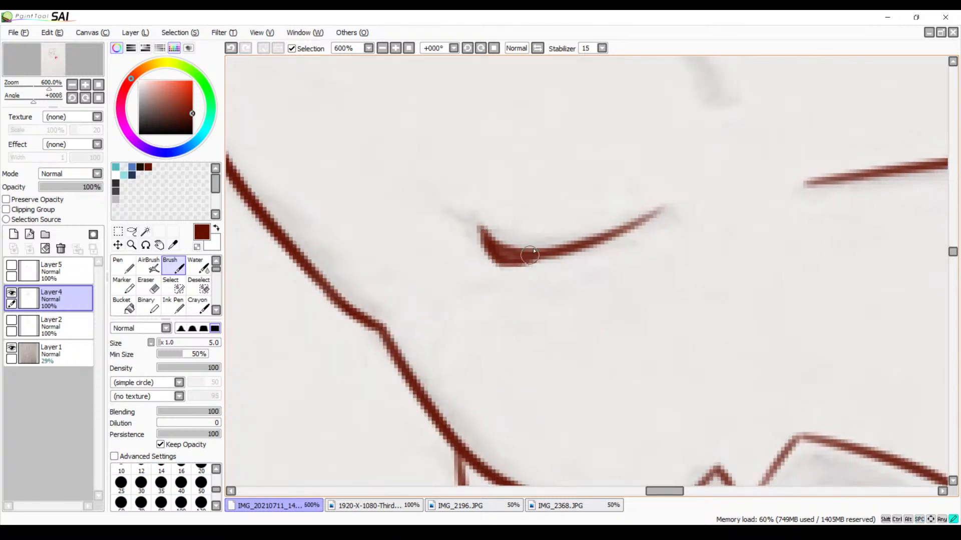
# Trace the short, slightly slanted mark on the muzzle between the nose and the mouth lines
pyautogui.click(382, 48)
pyautogui.click(382, 48)
pyautogui.moveTo(536, 197)
pyautogui.mouseDown()
pyautogui.moveTo(405, 222)
pyautogui.moveTo(420, 273)
pyautogui.mouseUp()
pyautogui.moveTo(443, 231)
pyautogui.mouseDown()
pyautogui.moveTo(455, 283)
pyautogui.moveTo(542, 176)
pyautogui.mouseUp()
pyautogui.moveTo(539, 301); pyautogui.dragTo(553, 167)
pyautogui.moveTo(529, 336)
pyautogui.mouseDown()
pyautogui.moveTo(574, 223)
pyautogui.moveTo(517, 389)
pyautogui.mouseUp()
# Trace the small narrow V-shaped fur mark on the forehead above the brows
pyautogui.moveTo(527, 311); pyautogui.dragTo(535, 440)
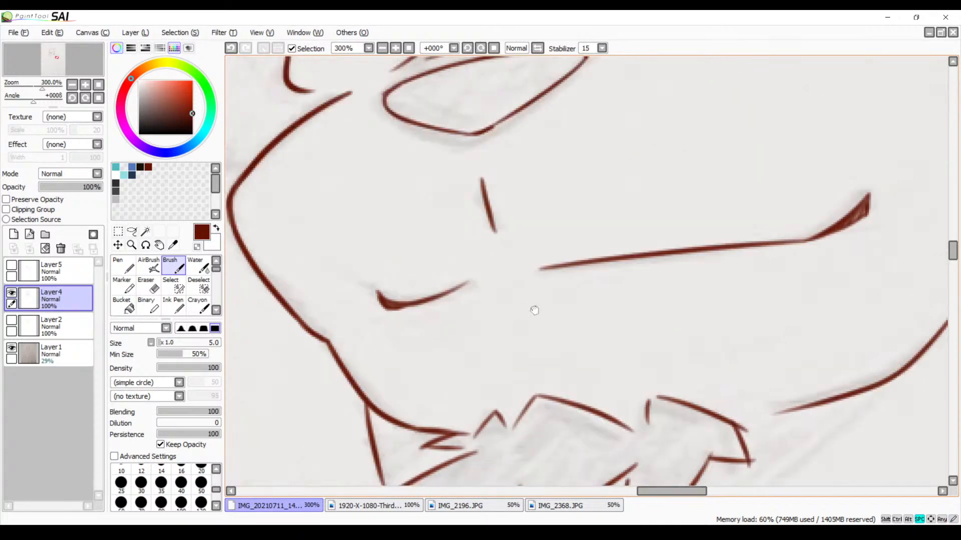
pyautogui.moveTo(548, 237); pyautogui.dragTo(523, 455)
pyautogui.moveTo(540, 263); pyautogui.dragTo(546, 341)
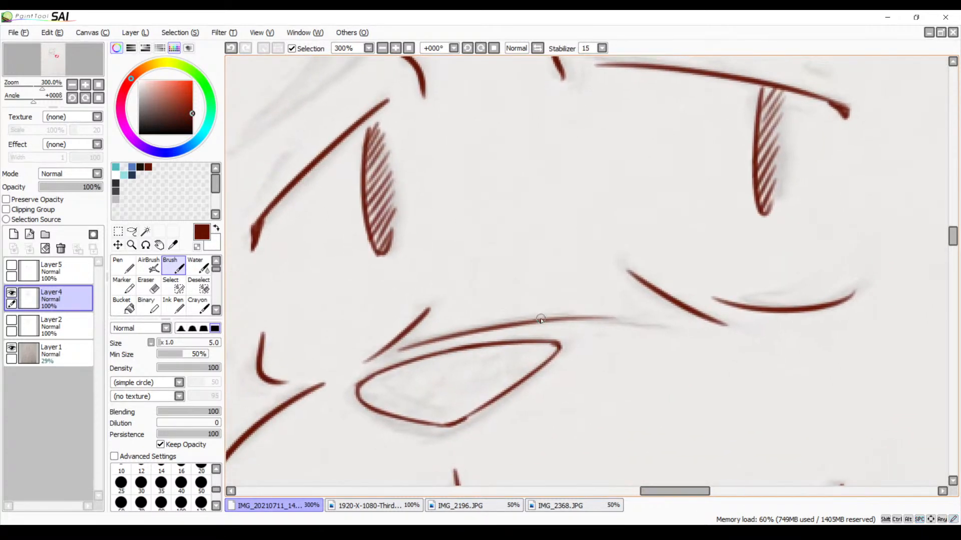
pyautogui.moveTo(499, 266); pyautogui.dragTo(501, 383)
pyautogui.moveTo(514, 284); pyautogui.dragTo(566, 401)
pyautogui.moveTo(528, 305); pyautogui.dragTo(526, 376)
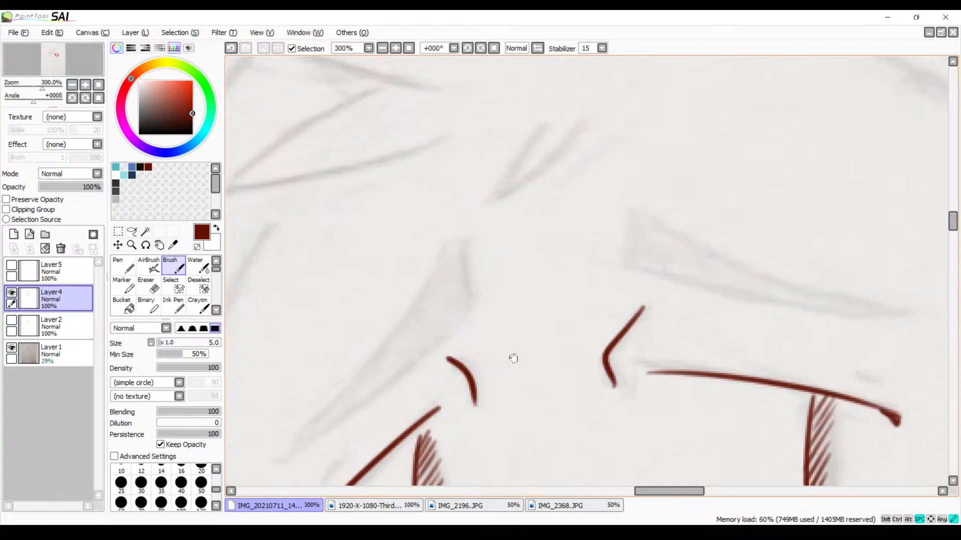
pyautogui.moveTo(505, 245); pyautogui.dragTo(495, 317)
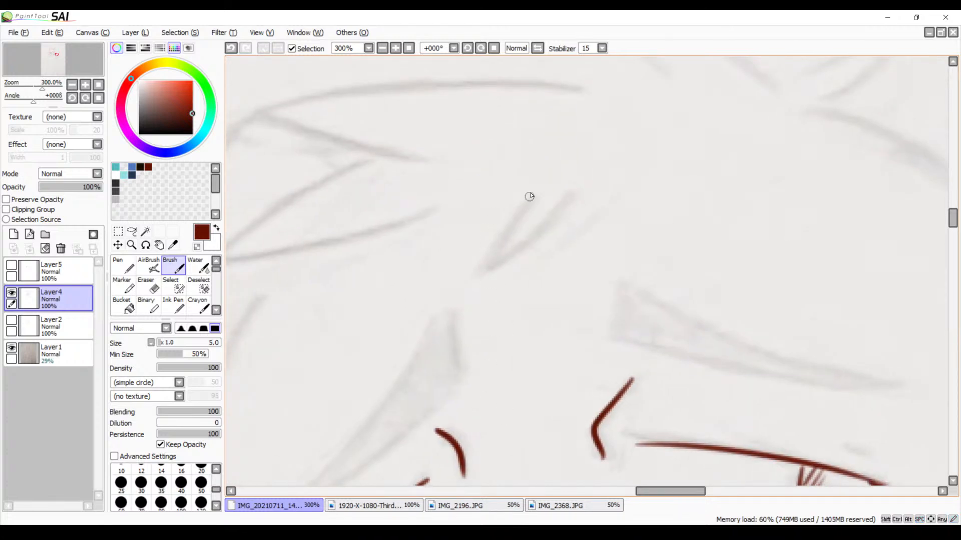
pyautogui.moveTo(537, 188)
pyautogui.mouseDown()
pyautogui.moveTo(478, 261)
pyautogui.moveTo(506, 250)
pyautogui.moveTo(578, 190)
pyautogui.mouseUp()
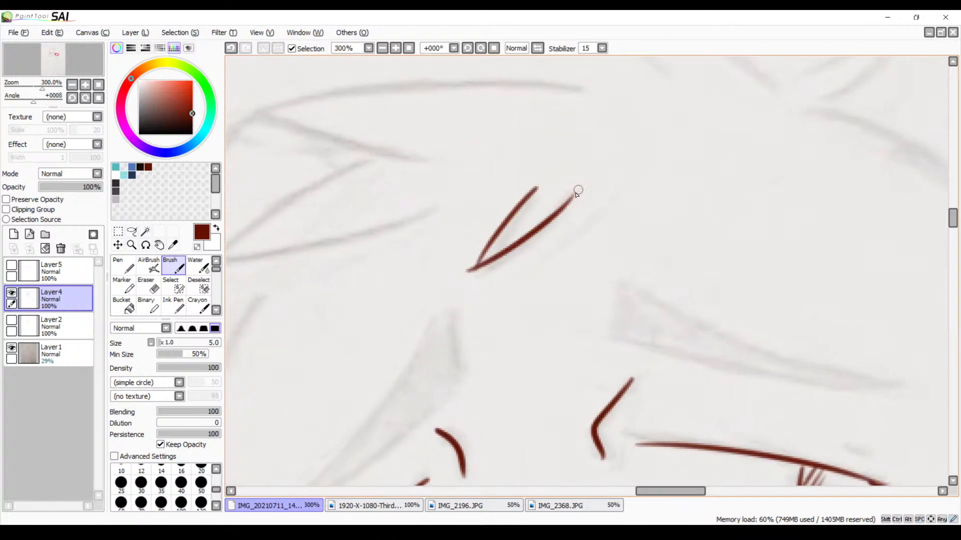
# Trace the two long curved edges of the larger V-shaped fur strand beside the small forehead mark
pyautogui.moveTo(497, 242); pyautogui.dragTo(716, 215)
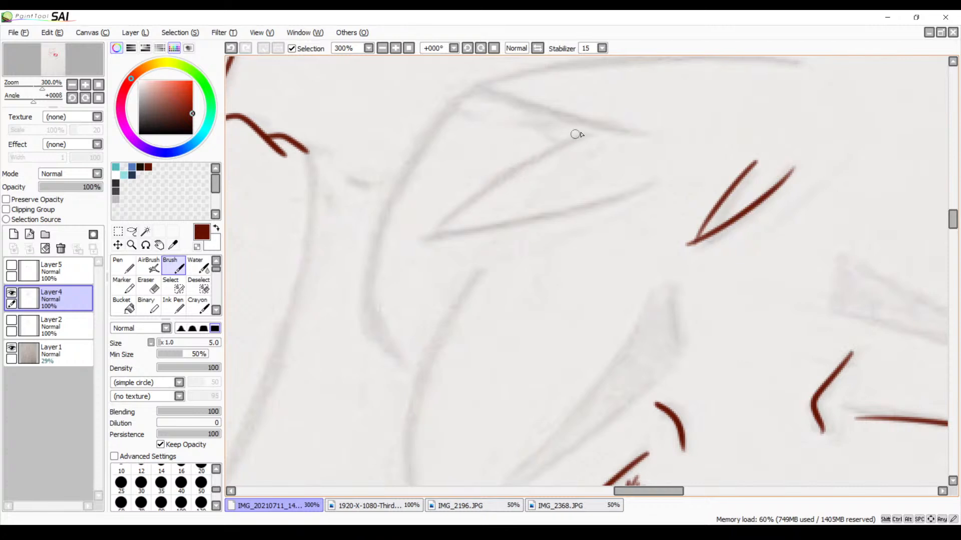
pyautogui.moveTo(601, 124); pyautogui.dragTo(422, 228)
pyautogui.hotkey('ctrl', 'z')
pyautogui.moveTo(609, 129)
pyautogui.mouseDown()
pyautogui.moveTo(530, 166)
pyautogui.moveTo(414, 243)
pyautogui.moveTo(703, 172)
pyautogui.mouseUp()
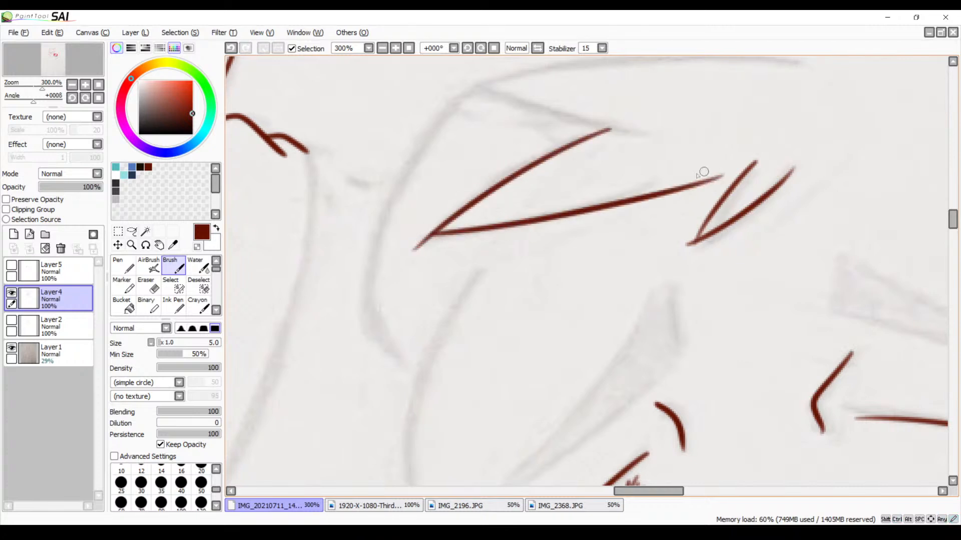
pyautogui.hotkey('ctrl', 'z')
pyautogui.moveTo(424, 234); pyautogui.dragTo(670, 167)
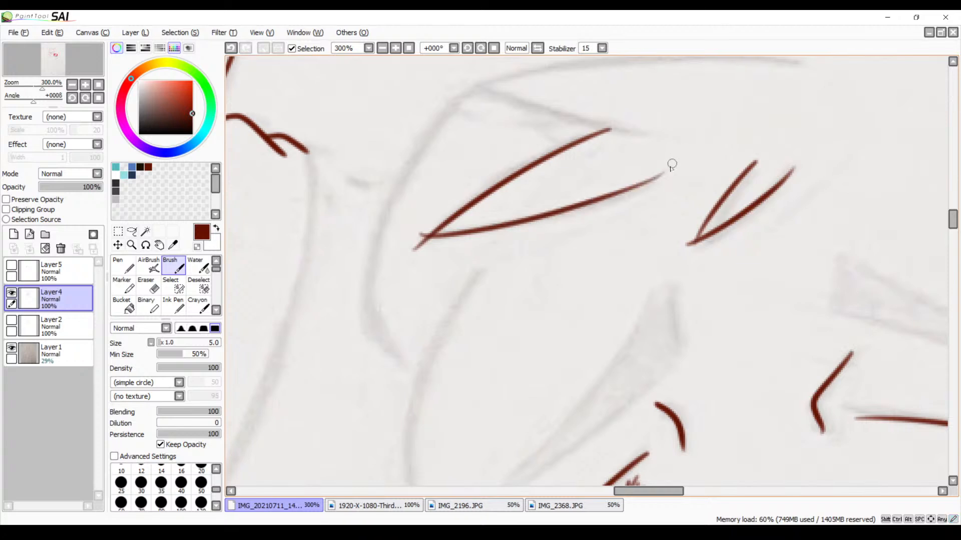
# Erase the stray line ends at the tips of the two V-shaped fur marks with the size 9 Eraser
pyautogui.click(396, 48)
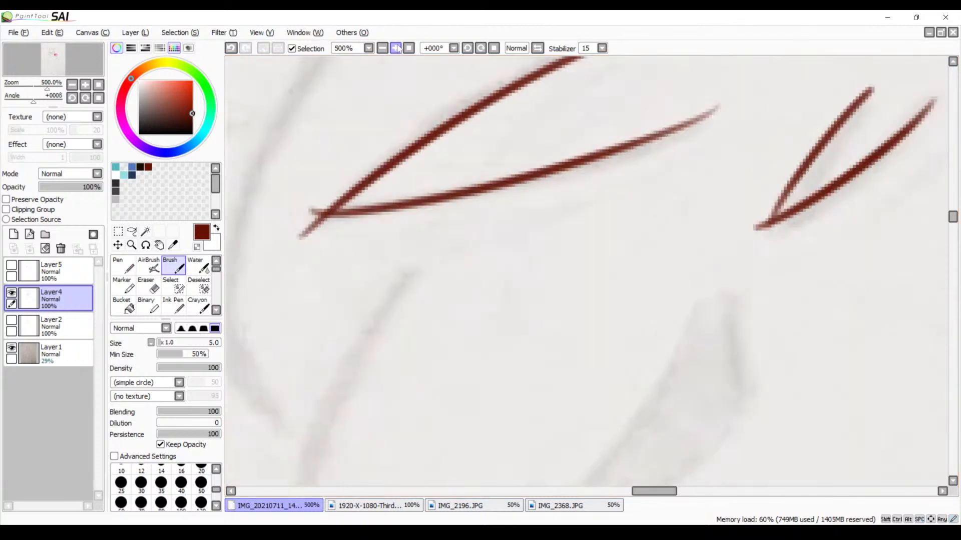
pyautogui.press('e')
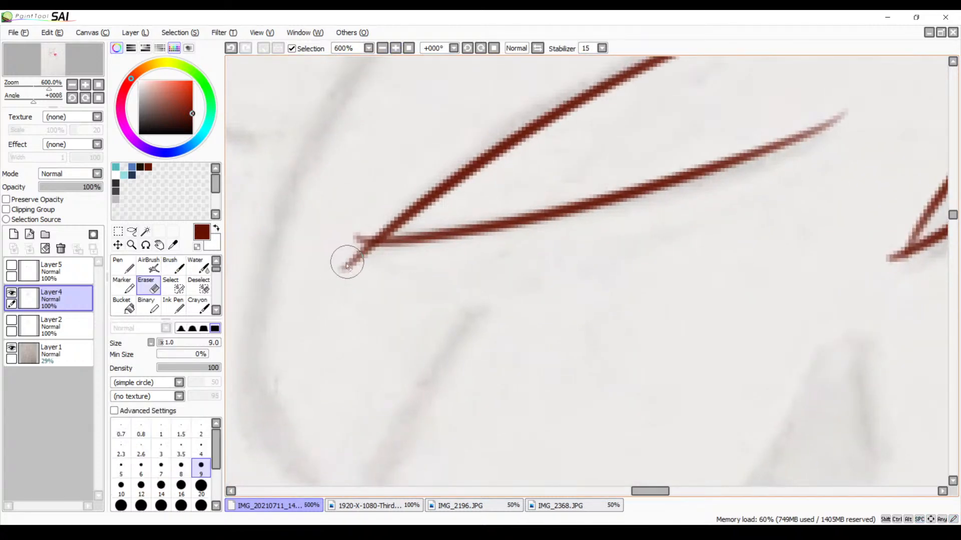
pyautogui.moveTo(350, 239)
pyautogui.mouseDown()
pyautogui.moveTo(378, 254)
pyautogui.moveTo(361, 238)
pyautogui.moveTo(364, 252)
pyautogui.moveTo(322, 272)
pyautogui.mouseUp()
pyautogui.moveTo(649, 221); pyautogui.dragTo(435, 260)
pyautogui.moveTo(541, 295); pyautogui.dragTo(436, 282)
pyautogui.moveTo(517, 303)
pyautogui.mouseDown()
pyautogui.moveTo(578, 278)
pyautogui.moveTo(585, 292)
pyautogui.moveTo(584, 281)
pyautogui.mouseUp()
pyautogui.moveTo(438, 117)
pyautogui.mouseDown()
pyautogui.moveTo(494, 249)
pyautogui.moveTo(596, 366)
pyautogui.mouseUp()
pyautogui.moveTo(574, 300); pyautogui.dragTo(654, 322)
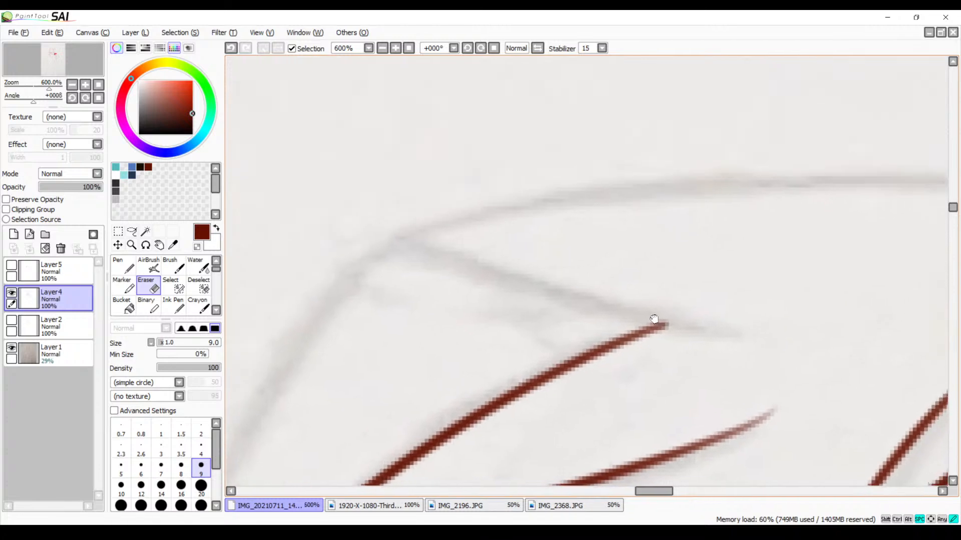
# Trace the long, gently arched fur line above the larger V-shaped strand with the size 5 Brush
pyautogui.press('b')
pyautogui.moveTo(570, 200)
pyautogui.mouseDown()
pyautogui.moveTo(568, 210)
pyautogui.moveTo(488, 210)
pyautogui.mouseUp()
pyautogui.moveTo(261, 227)
pyautogui.mouseDown()
pyautogui.moveTo(782, 182)
pyautogui.moveTo(861, 188)
pyautogui.mouseUp()
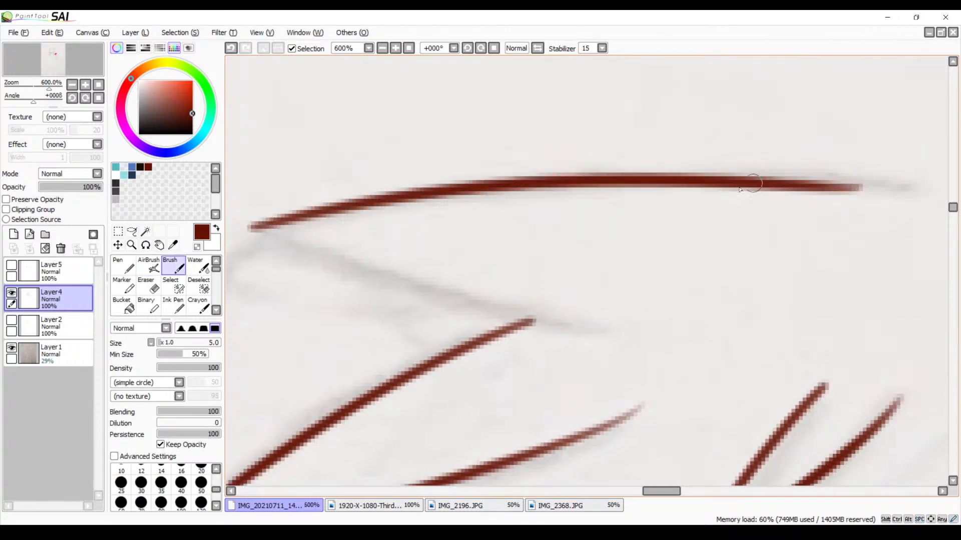
# Trace the descending strand edge from the start of the arched line to the upper end of the larger V-shaped strand
pyautogui.moveTo(535, 258); pyautogui.dragTo(506, 319)
pyautogui.moveTo(489, 276); pyautogui.dragTo(657, 250)
pyautogui.moveTo(403, 258)
pyautogui.mouseDown()
pyautogui.moveTo(670, 345)
pyautogui.moveTo(719, 340)
pyautogui.mouseUp()
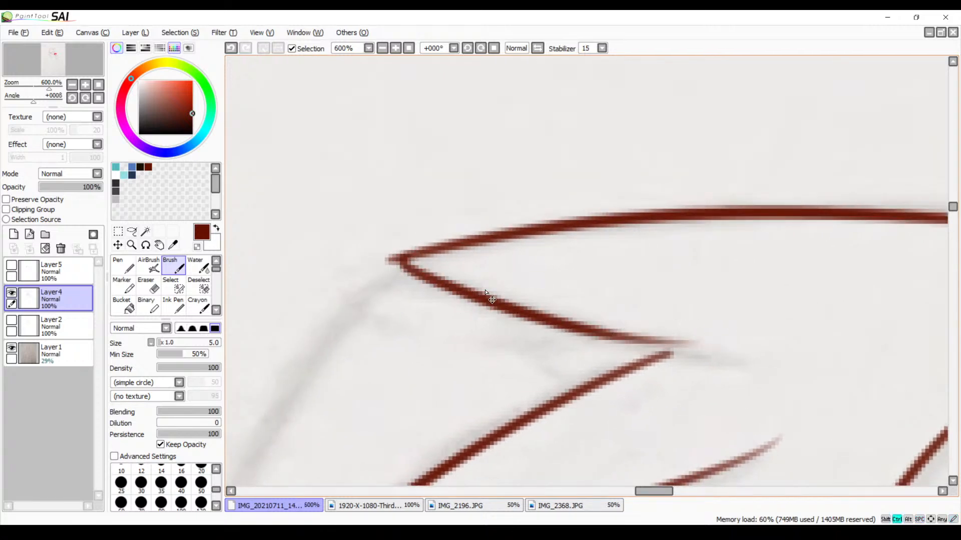
pyautogui.hotkey('ctrl', 'z')
pyautogui.moveTo(395, 260)
pyautogui.mouseDown()
pyautogui.moveTo(521, 311)
pyautogui.moveTo(745, 344)
pyautogui.mouseUp()
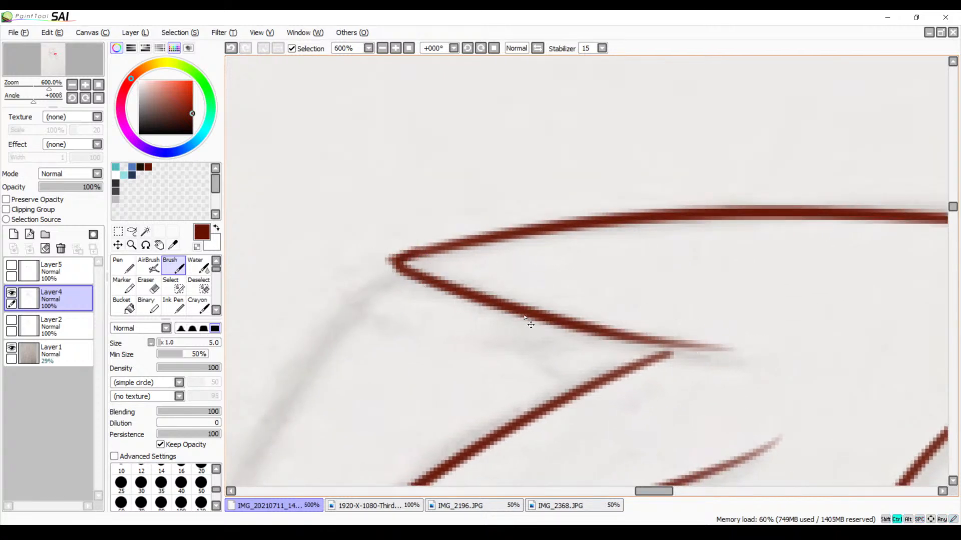
pyautogui.hotkey('ctrl', 'z')
pyautogui.moveTo(384, 264)
pyautogui.mouseDown()
pyautogui.moveTo(667, 356)
pyautogui.moveTo(729, 365)
pyautogui.mouseUp()
pyautogui.hotkey('ctrl', 'z')
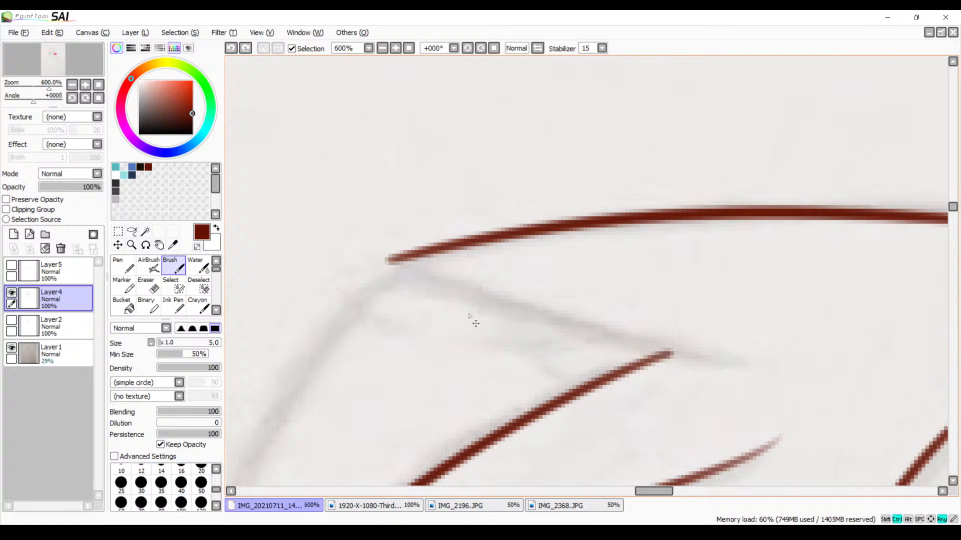
pyautogui.moveTo(392, 255)
pyautogui.mouseDown()
pyautogui.moveTo(440, 284)
pyautogui.moveTo(730, 367)
pyautogui.mouseUp()
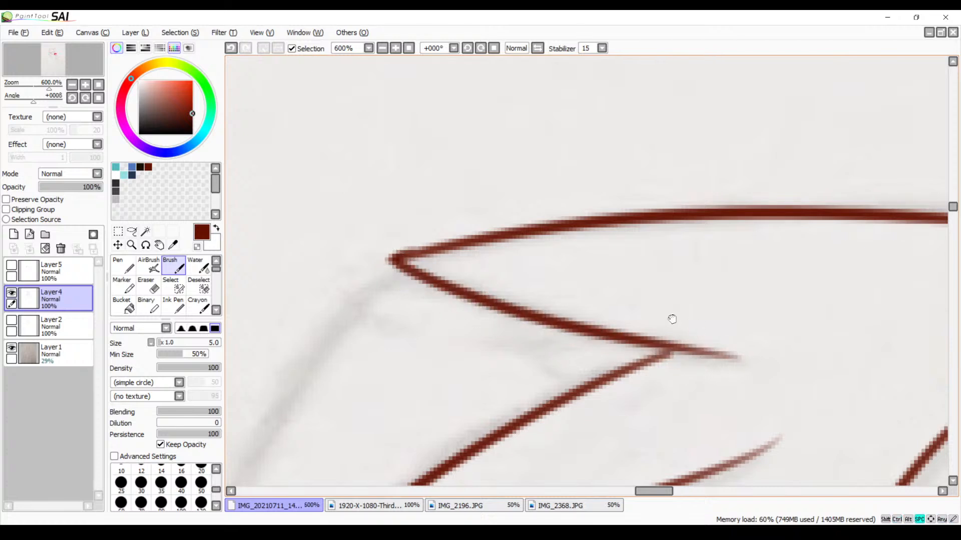
# Trace the short curved edge of the pointed fur tuft just beyond the far end of the arched line
pyautogui.moveTo(671, 320)
pyautogui.mouseDown()
pyautogui.moveTo(553, 321)
pyautogui.moveTo(558, 402)
pyautogui.mouseUp()
pyautogui.moveTo(689, 179); pyautogui.dragTo(396, 136)
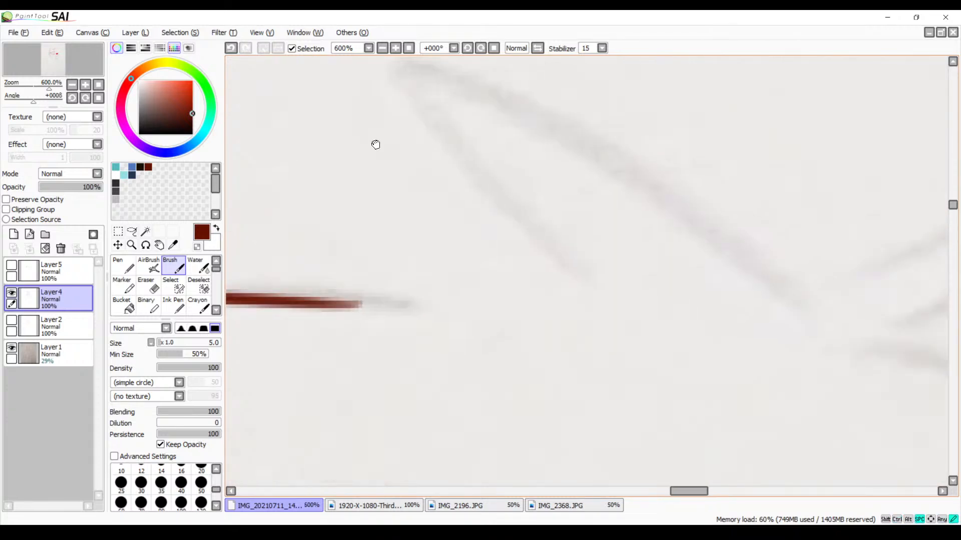
pyautogui.moveTo(402, 71); pyautogui.dragTo(583, 317)
pyautogui.hotkey('ctrl', 'z')
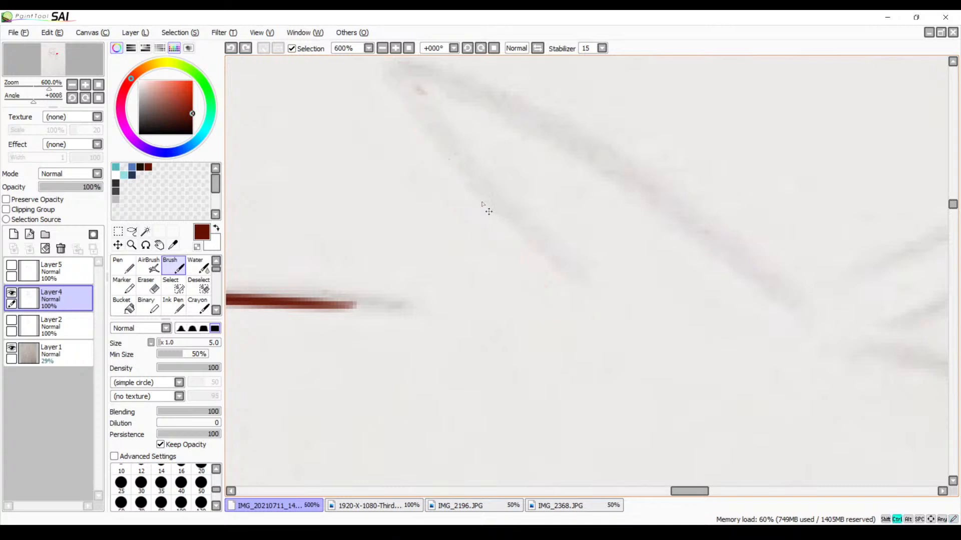
pyautogui.moveTo(459, 165); pyautogui.dragTo(488, 212)
pyautogui.moveTo(435, 109); pyautogui.dragTo(633, 373)
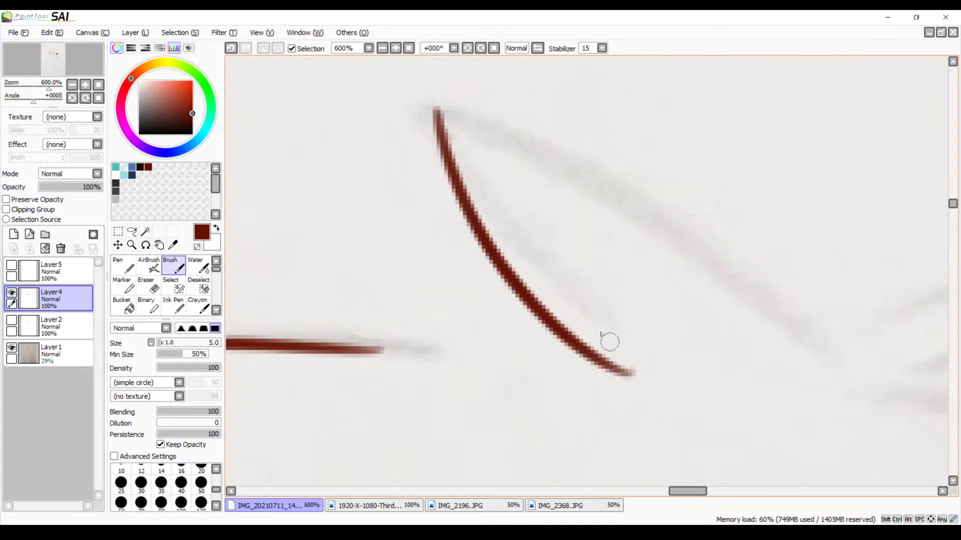
pyautogui.moveTo(439, 117); pyautogui.dragTo(869, 397)
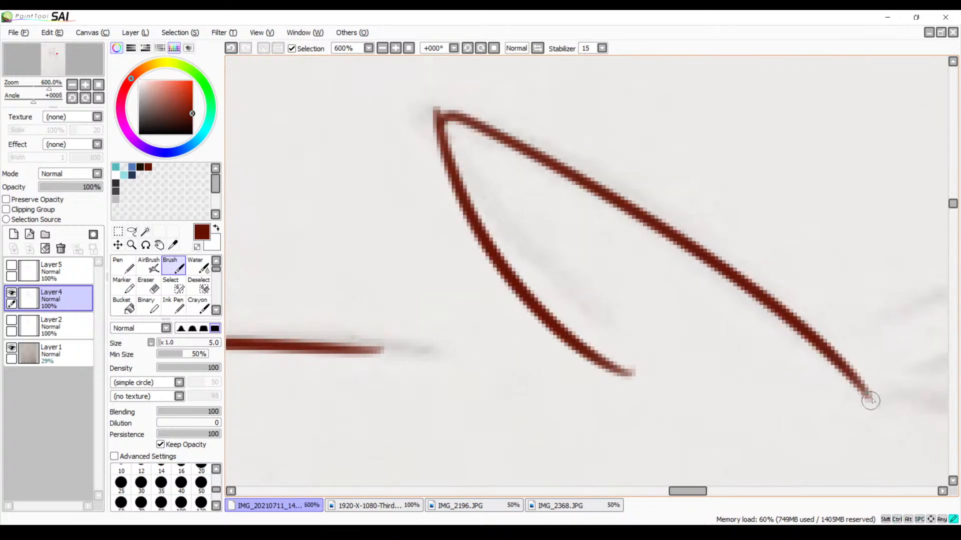
pyautogui.hotkey('ctrl', 'z')
pyautogui.moveTo(439, 107); pyautogui.dragTo(910, 381)
pyautogui.moveTo(842, 369)
pyautogui.mouseDown()
pyautogui.moveTo(594, 330)
pyautogui.moveTo(640, 346)
pyautogui.mouseUp()
pyautogui.hotkey('ctrl', 'z')
pyautogui.hotkey('ctrl', 'z')
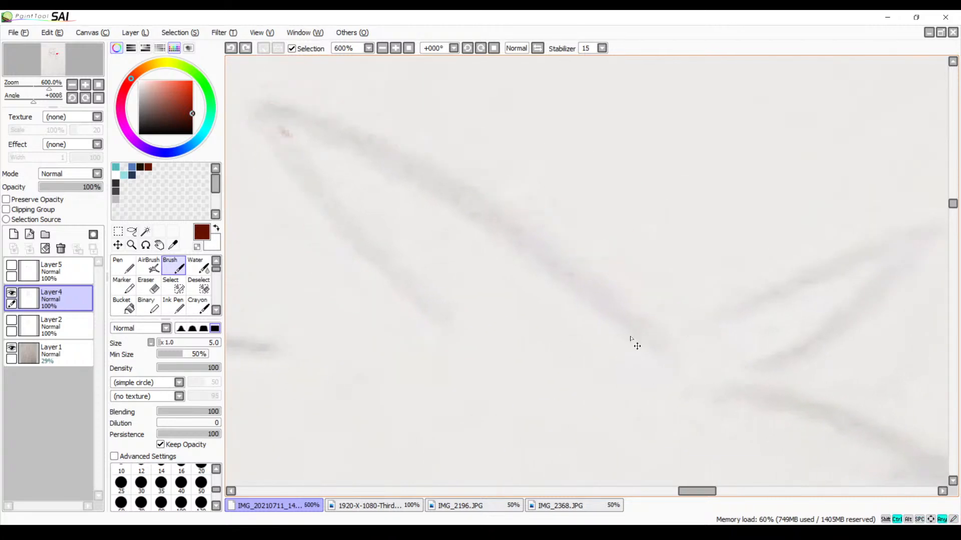
pyautogui.moveTo(266, 109)
pyautogui.mouseDown()
pyautogui.moveTo(295, 171)
pyautogui.moveTo(428, 341)
pyautogui.mouseUp()
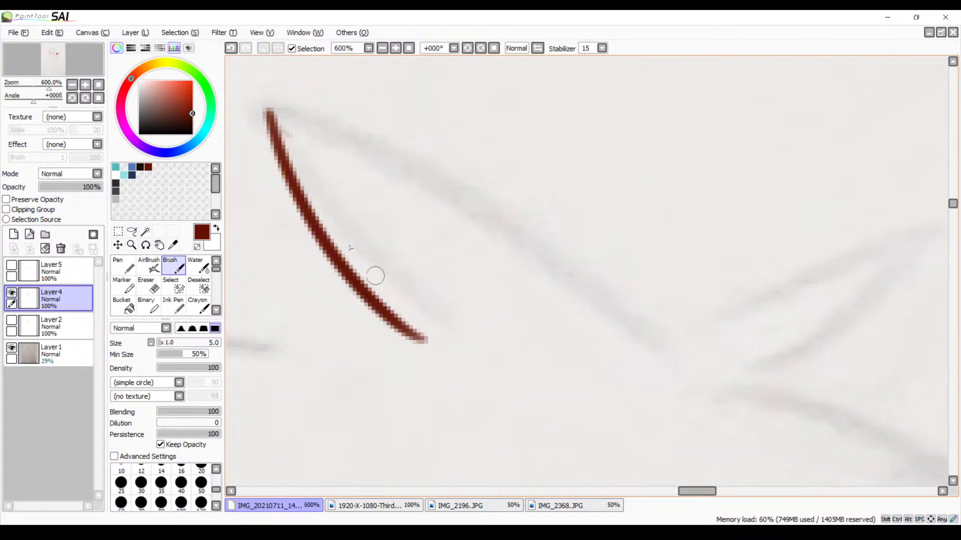
pyautogui.moveTo(267, 110)
pyautogui.mouseDown()
pyautogui.moveTo(505, 221)
pyautogui.moveTo(701, 363)
pyautogui.mouseUp()
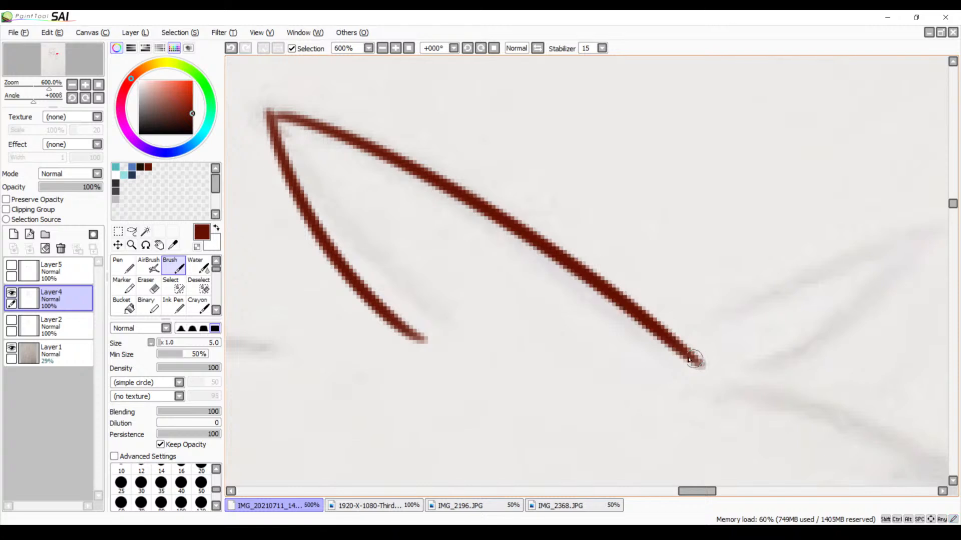
pyautogui.hotkey('ctrl', 'z')
pyautogui.moveTo(270, 120); pyautogui.dragTo(765, 366)
pyautogui.hotkey('ctrl', 'z')
pyautogui.moveTo(268, 110); pyautogui.dragTo(669, 399)
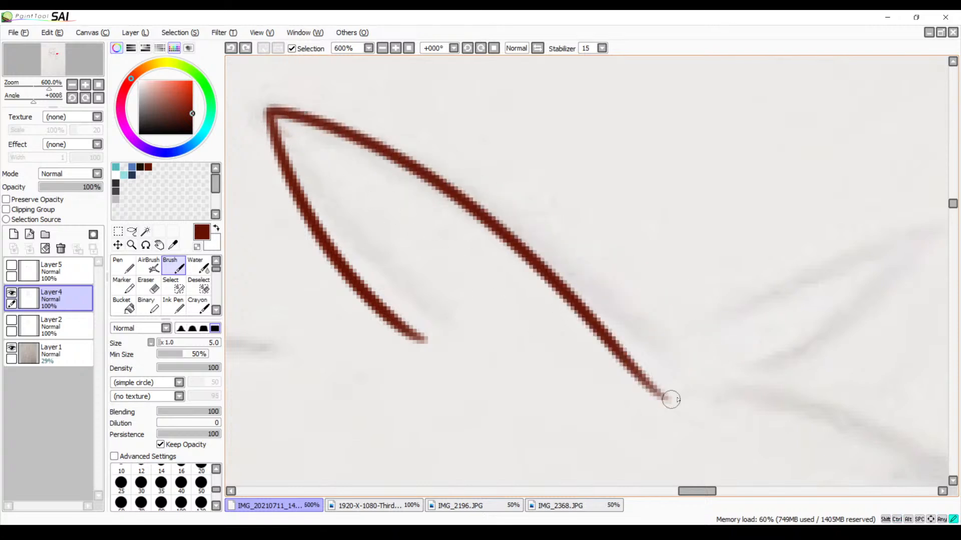
pyautogui.hotkey('ctrl', 'z')
pyautogui.moveTo(274, 125); pyautogui.dragTo(646, 341)
pyautogui.hotkey('ctrl', 'z')
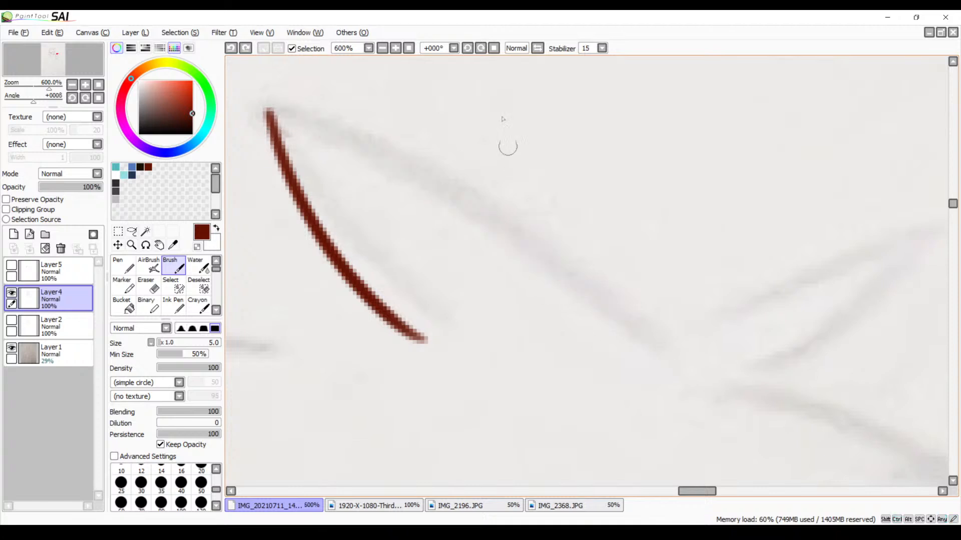
# Flip the canvas view horizontally and trace the pointed tuft's long curved outer edge down from its tip
pyautogui.click(383, 49)
pyautogui.click(538, 48)
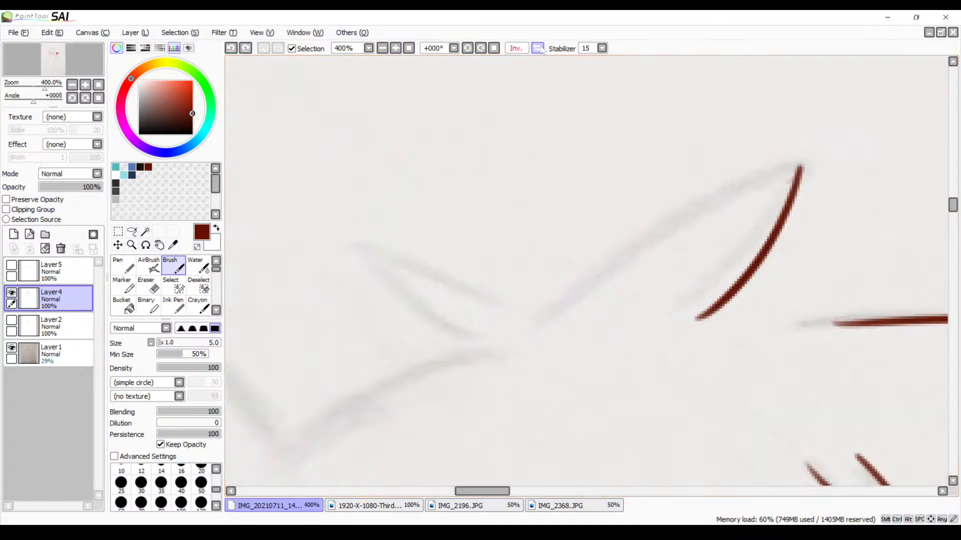
pyautogui.moveTo(470, 220); pyautogui.dragTo(317, 198)
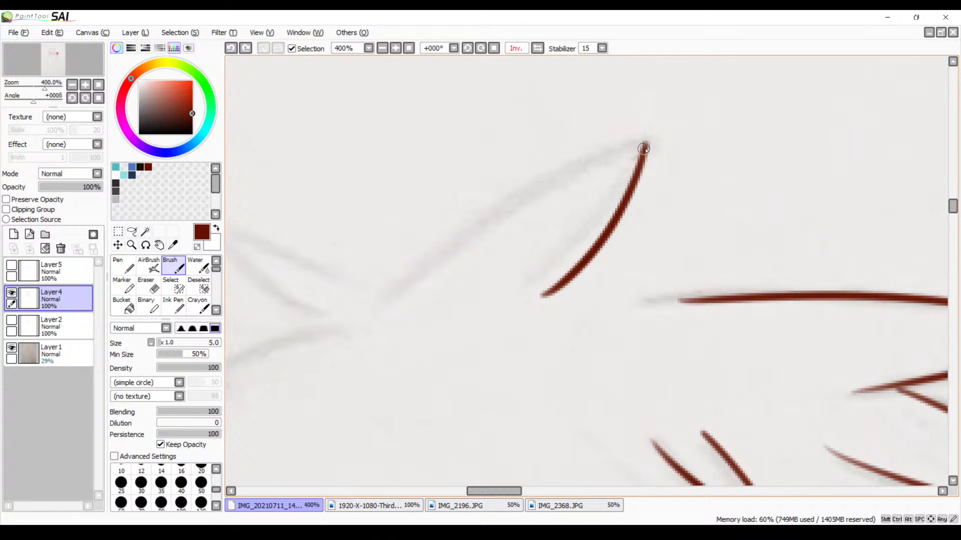
pyautogui.moveTo(644, 148); pyautogui.dragTo(353, 333)
pyautogui.hotkey('ctrl', 'z')
pyautogui.moveTo(645, 146)
pyautogui.mouseDown()
pyautogui.moveTo(403, 331)
pyautogui.moveTo(393, 353)
pyautogui.mouseUp()
pyautogui.hotkey('ctrl', 'z')
pyautogui.moveTo(643, 141); pyautogui.dragTo(359, 302)
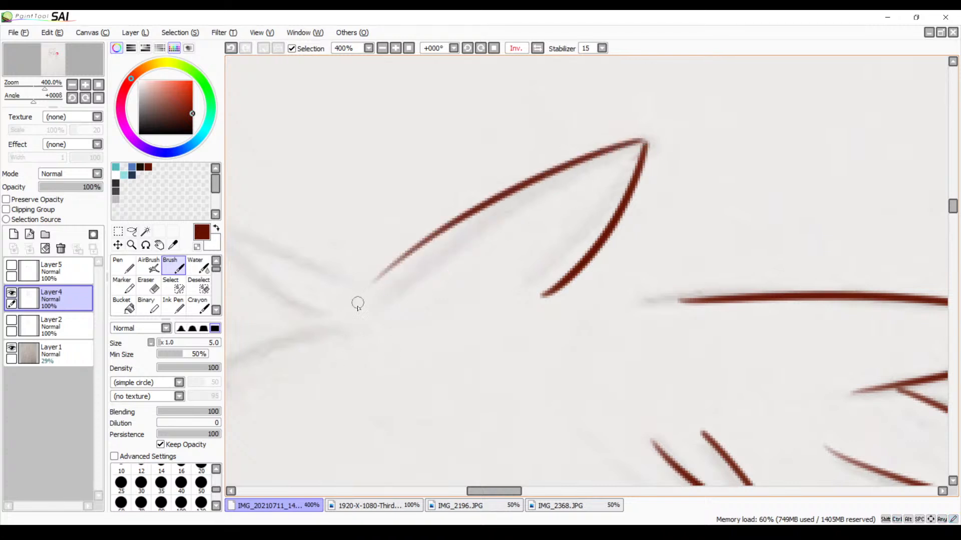
pyautogui.hotkey('ctrl', 'z')
pyautogui.moveTo(644, 144); pyautogui.dragTo(356, 364)
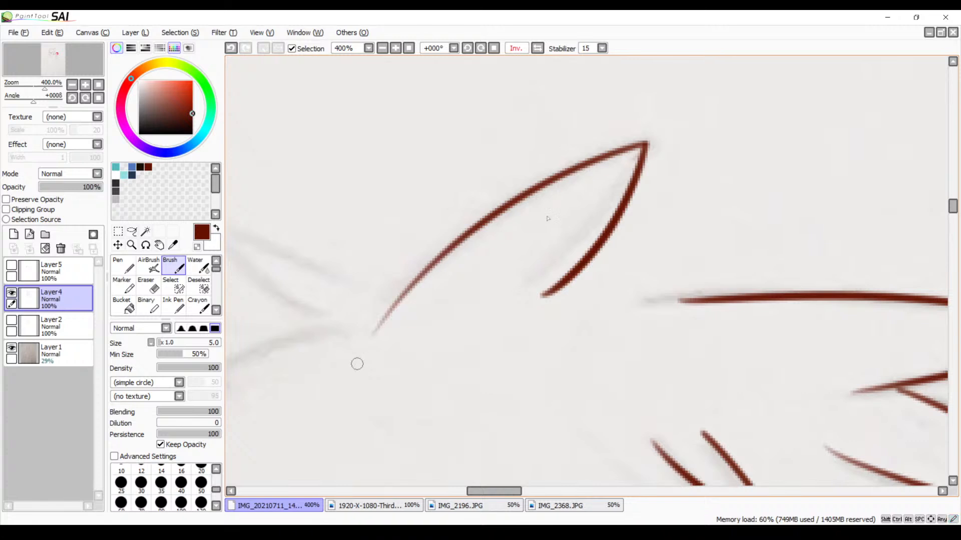
# Trace the lower curved edge of the small pointed tuft beside the larger one, from its tip to its base
pyautogui.moveTo(520, 293); pyautogui.dragTo(671, 218)
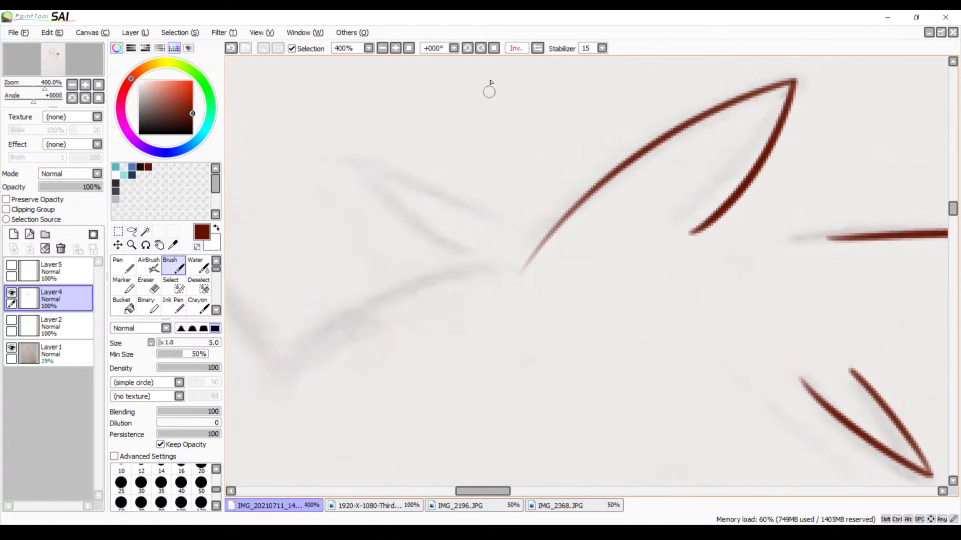
pyautogui.click(481, 48)
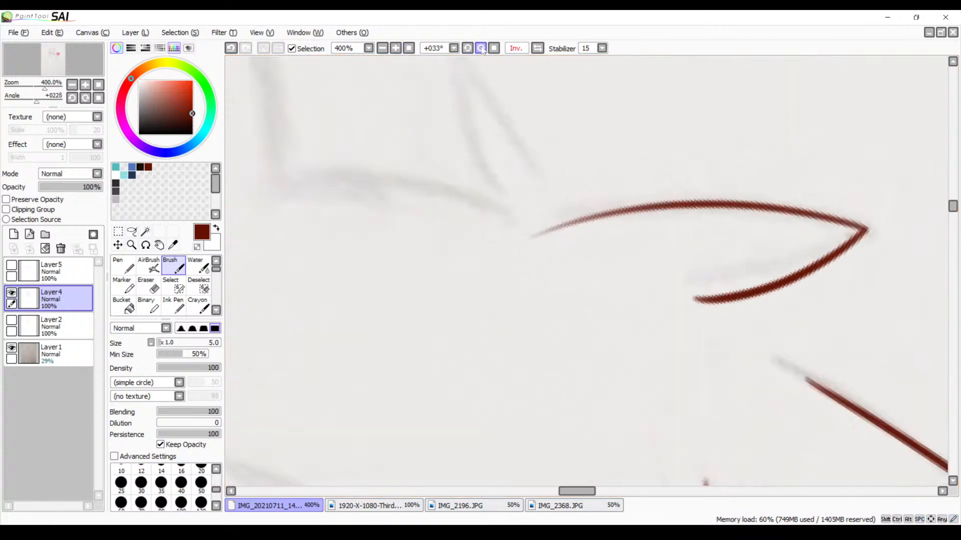
pyautogui.moveTo(569, 162)
pyautogui.mouseDown()
pyautogui.moveTo(448, 282)
pyautogui.moveTo(452, 299)
pyautogui.mouseUp()
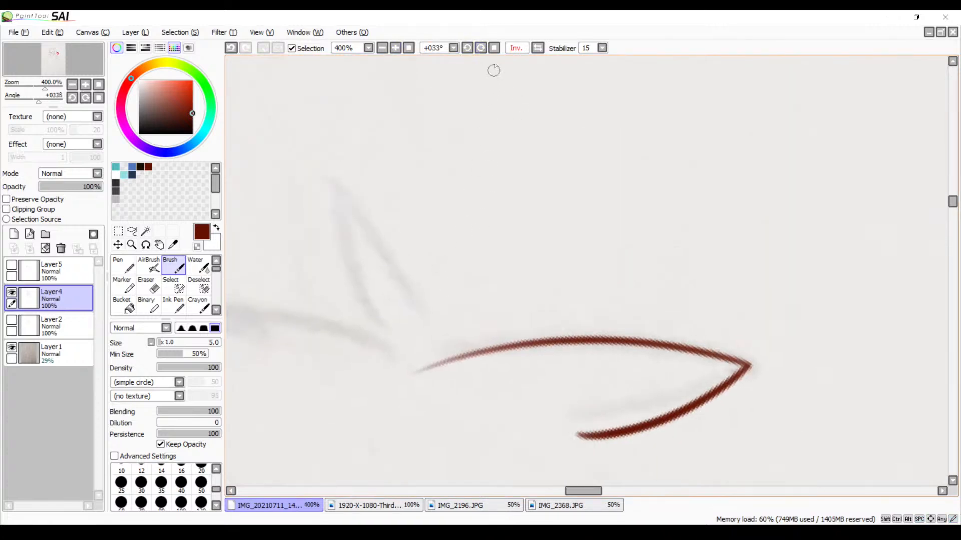
pyautogui.click(481, 49)
pyautogui.click(481, 48)
pyautogui.click(481, 49)
pyautogui.moveTo(455, 151); pyautogui.dragTo(496, 258)
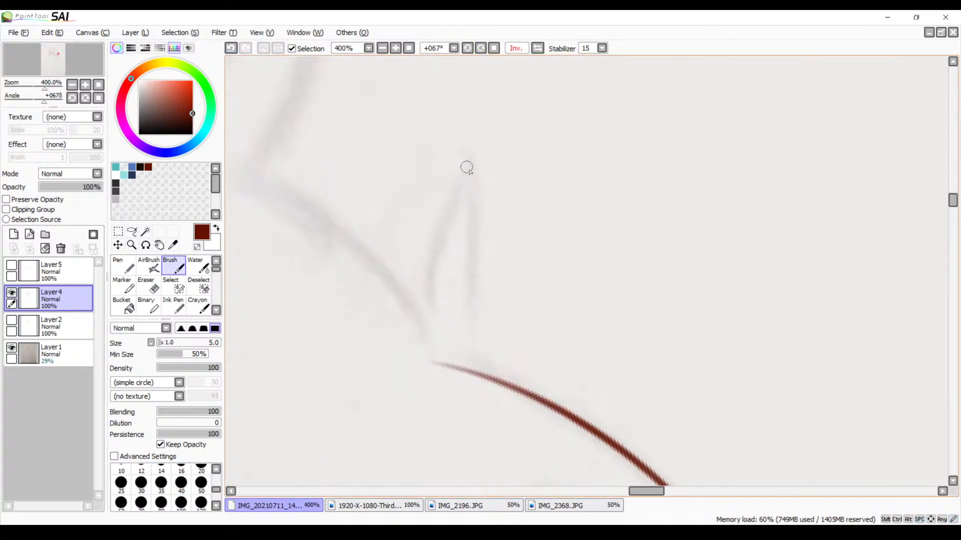
pyautogui.moveTo(467, 168); pyautogui.dragTo(411, 326)
pyautogui.moveTo(477, 172); pyautogui.dragTo(434, 375)
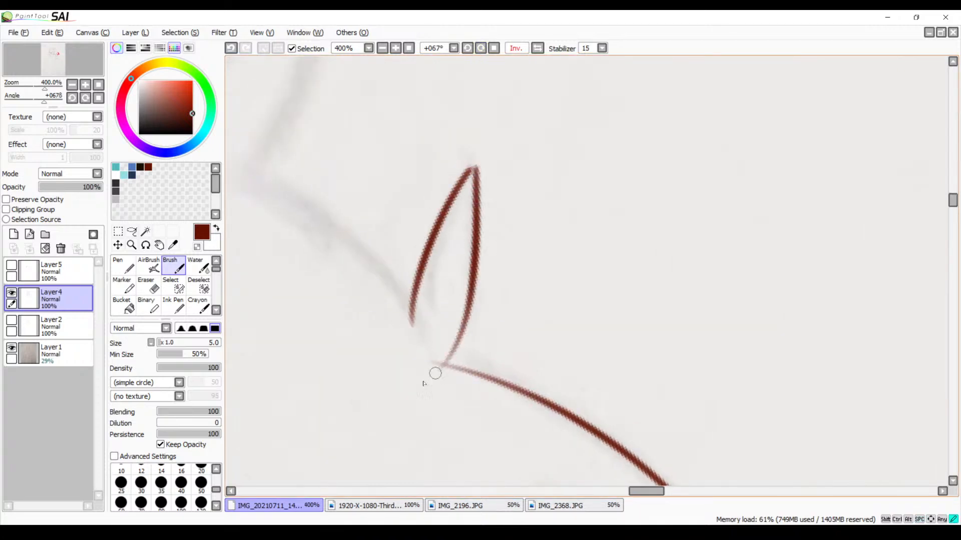
pyautogui.hotkey('ctrl', 'z')
pyautogui.moveTo(467, 167); pyautogui.dragTo(427, 370)
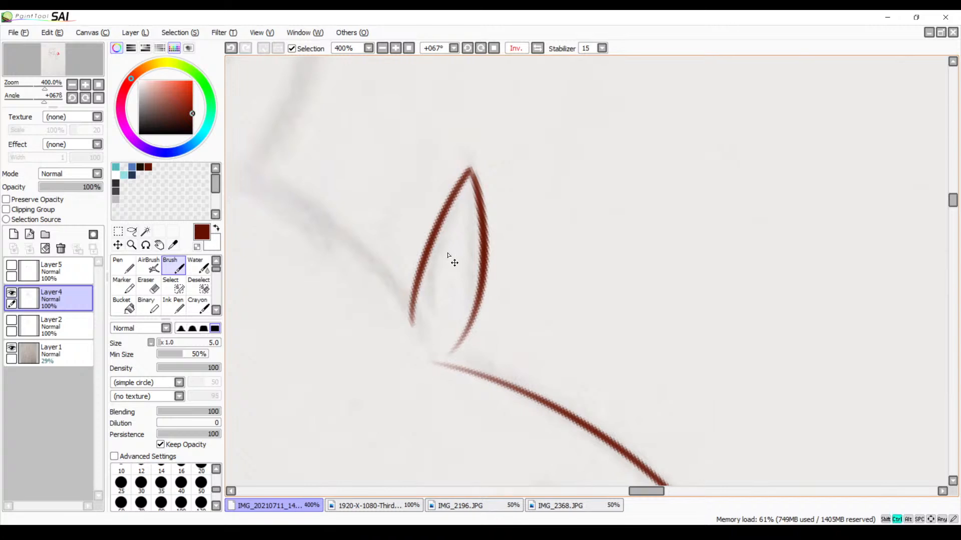
pyautogui.hotkey('ctrl', 'z')
# Trace the small tuft's upper edge from its tip, stopping short of the larger tuft's outer line, and reset the canvas rotation
pyautogui.moveTo(470, 178); pyautogui.dragTo(449, 335)
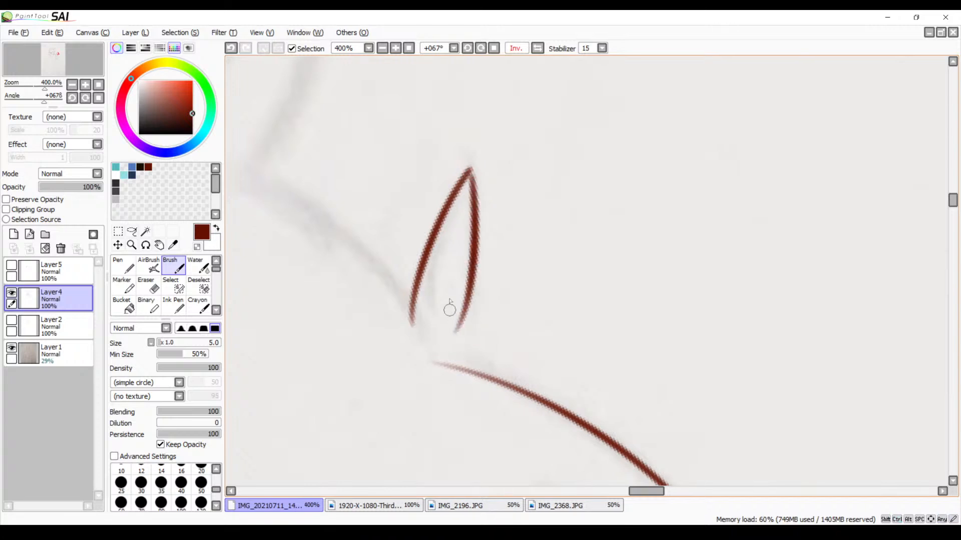
pyautogui.click(494, 48)
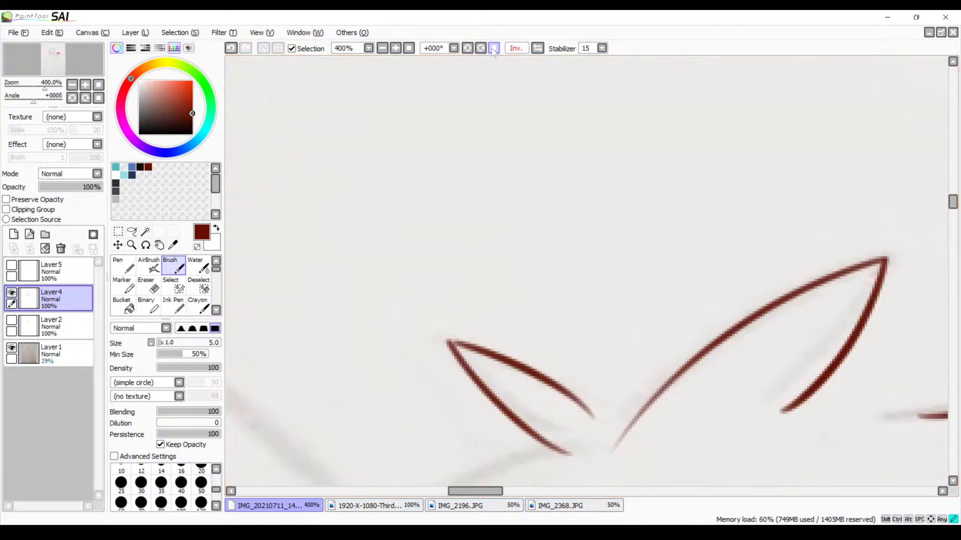
# Unflip the canvas view and extend the long arched fur line's far end toward the larger tuft with overlapping tapered strokes
pyautogui.click(537, 49)
pyautogui.moveTo(568, 296)
pyautogui.mouseDown()
pyautogui.moveTo(628, 266)
pyautogui.moveTo(667, 202)
pyautogui.moveTo(810, 163)
pyautogui.moveTo(895, 314)
pyautogui.mouseUp()
pyautogui.moveTo(733, 223); pyautogui.dragTo(729, 224)
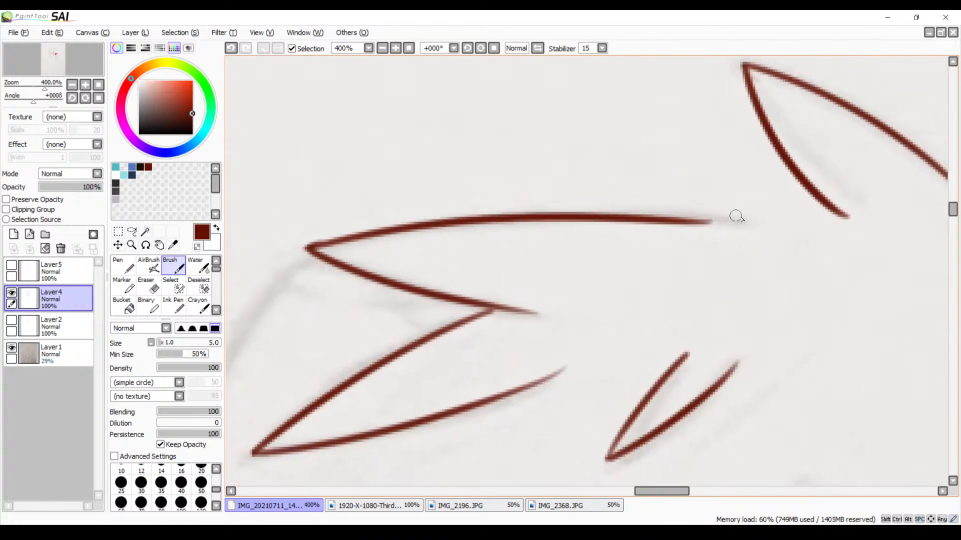
pyautogui.moveTo(790, 228); pyautogui.dragTo(702, 220)
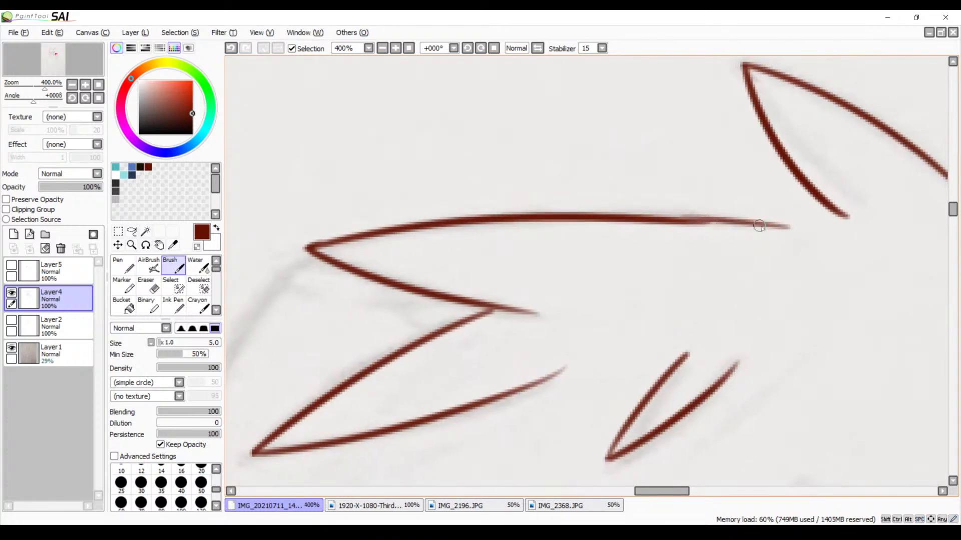
pyautogui.moveTo(759, 226); pyautogui.dragTo(675, 221)
# Trace the curved head contour from the base of the small tuft's lower edge to the start of the rounded ear
pyautogui.moveTo(396, 306); pyautogui.dragTo(668, 228)
pyautogui.moveTo(628, 328); pyautogui.dragTo(696, 224)
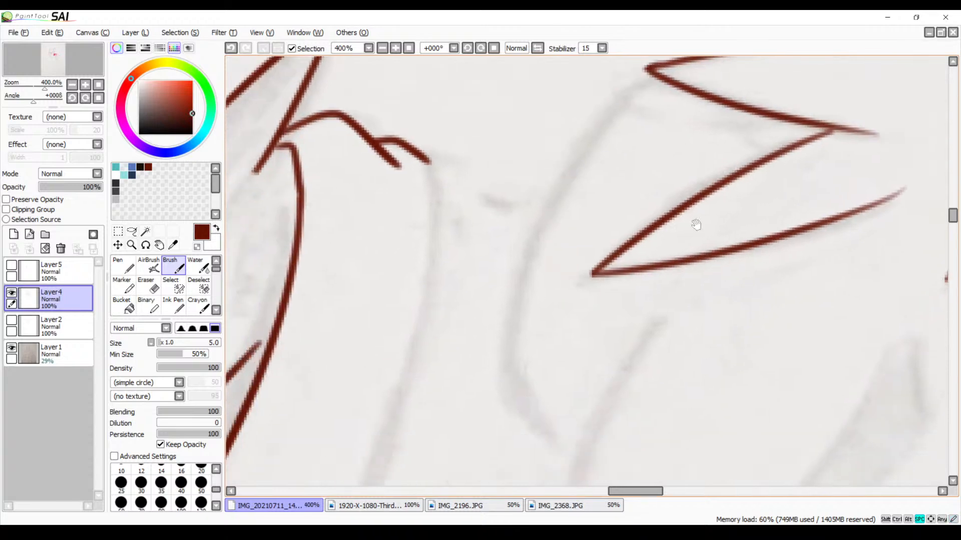
pyautogui.moveTo(686, 335)
pyautogui.mouseDown()
pyautogui.moveTo(496, 193)
pyautogui.moveTo(433, 197)
pyautogui.mouseUp()
pyautogui.moveTo(761, 333)
pyautogui.mouseDown()
pyautogui.moveTo(631, 262)
pyautogui.moveTo(550, 264)
pyautogui.moveTo(640, 268)
pyautogui.moveTo(590, 340)
pyautogui.moveTo(572, 391)
pyautogui.mouseUp()
pyautogui.moveTo(566, 282); pyautogui.dragTo(579, 316)
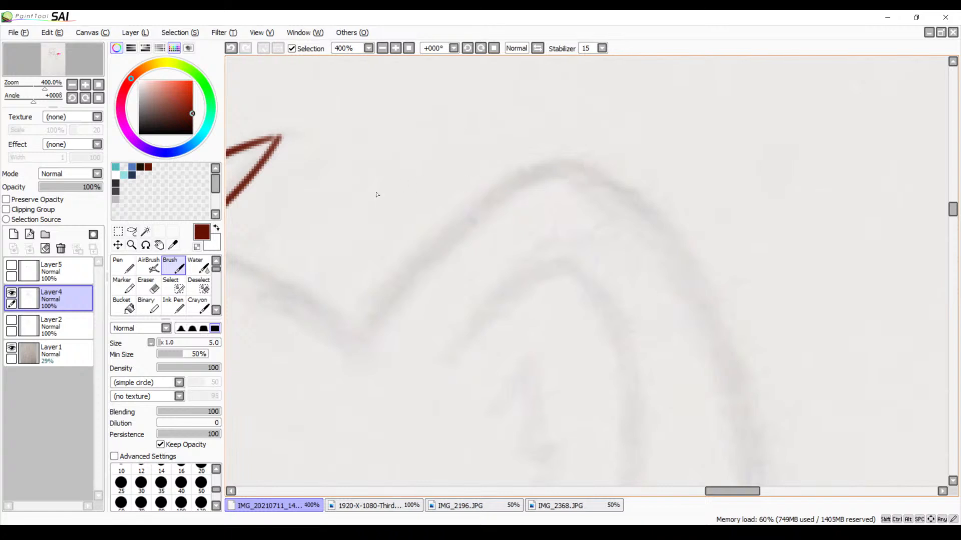
pyautogui.moveTo(377, 195); pyautogui.dragTo(592, 145)
pyautogui.moveTo(380, 196); pyautogui.dragTo(559, 275)
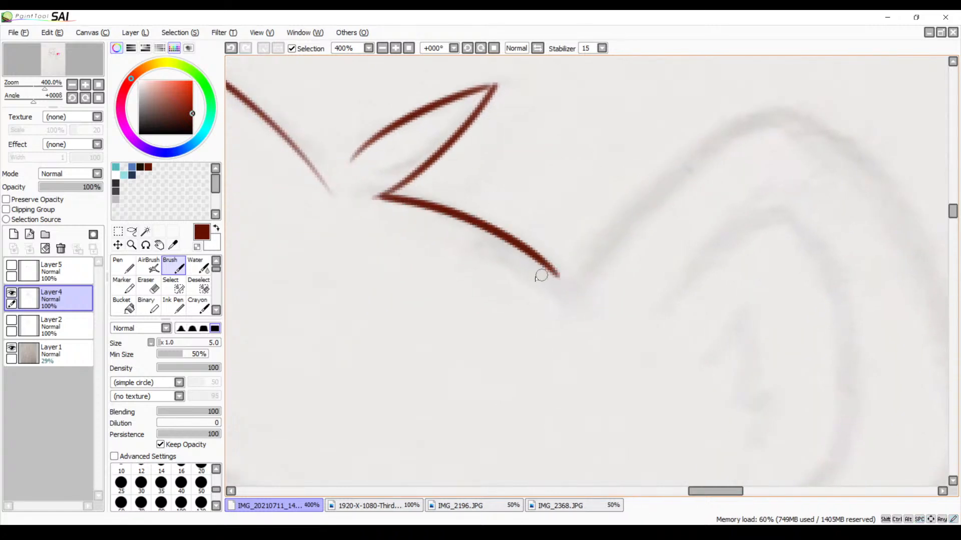
pyautogui.moveTo(710, 251); pyautogui.dragTo(614, 240)
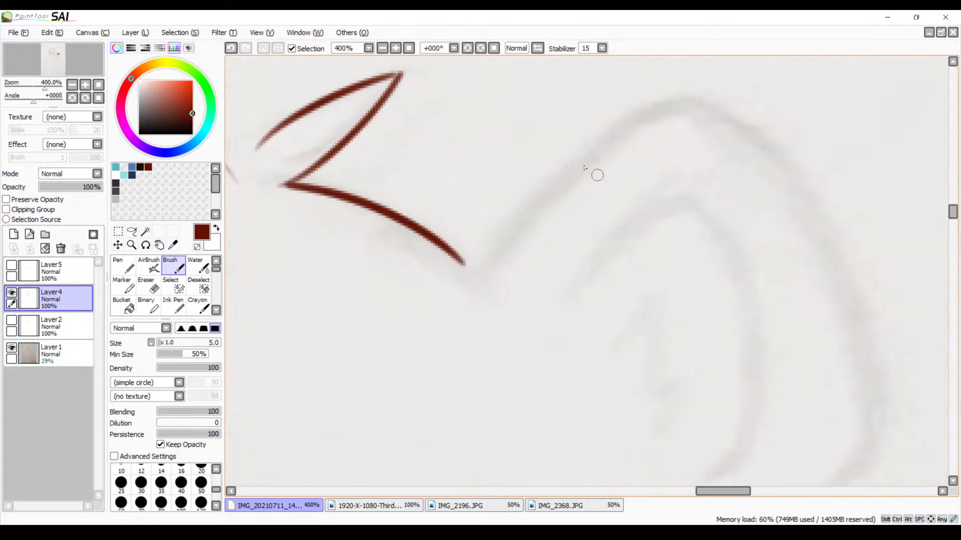
pyautogui.click(382, 48)
pyautogui.click(383, 48)
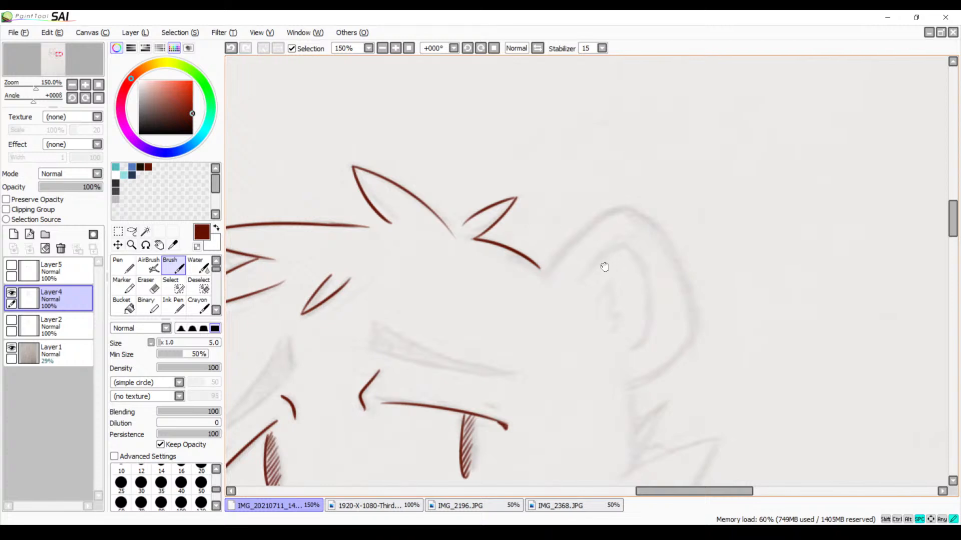
# Zoom to 300% and trace the rounded ear's near edge between its base at the head contour and just past its peak
pyautogui.moveTo(629, 239); pyautogui.dragTo(524, 212)
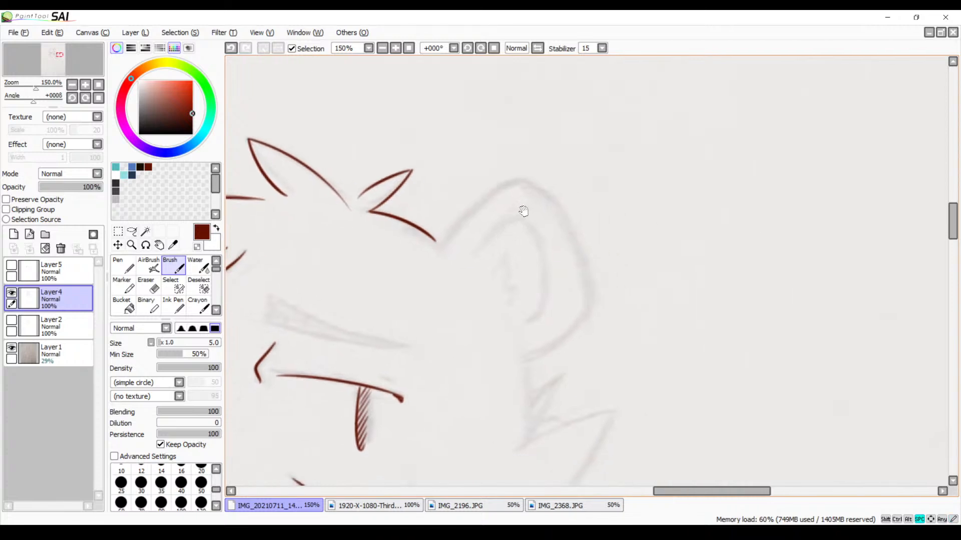
pyautogui.click(396, 48)
pyautogui.moveTo(409, 138); pyautogui.dragTo(429, 119)
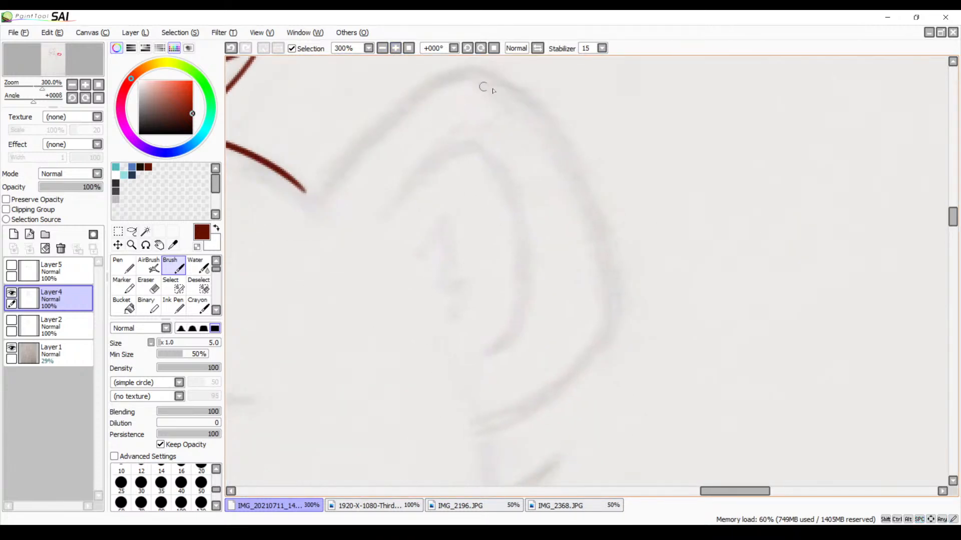
pyautogui.moveTo(519, 93); pyautogui.dragTo(339, 205)
pyautogui.hotkey('ctrl', 'z')
pyautogui.moveTo(531, 98)
pyautogui.mouseDown()
pyautogui.moveTo(382, 125)
pyautogui.moveTo(307, 220)
pyautogui.mouseUp()
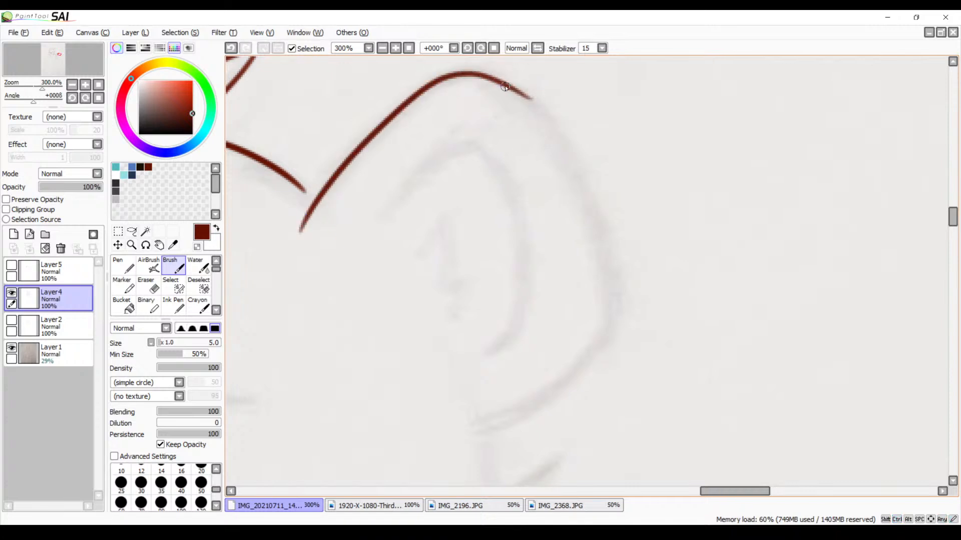
# Trace the ear's outer edge from its peak down the long curved side, redoing the stroke until it joins smoothly
pyautogui.moveTo(504, 87); pyautogui.dragTo(576, 346)
pyautogui.hotkey('ctrl', 'z')
pyautogui.moveTo(508, 88); pyautogui.dragTo(614, 369)
pyautogui.hotkey('ctrl', 'z')
pyautogui.moveTo(515, 88); pyautogui.dragTo(580, 338)
pyautogui.hotkey('ctrl', 'z')
pyautogui.moveTo(484, 79)
pyautogui.mouseDown()
pyautogui.moveTo(568, 142)
pyautogui.moveTo(596, 346)
pyautogui.mouseUp()
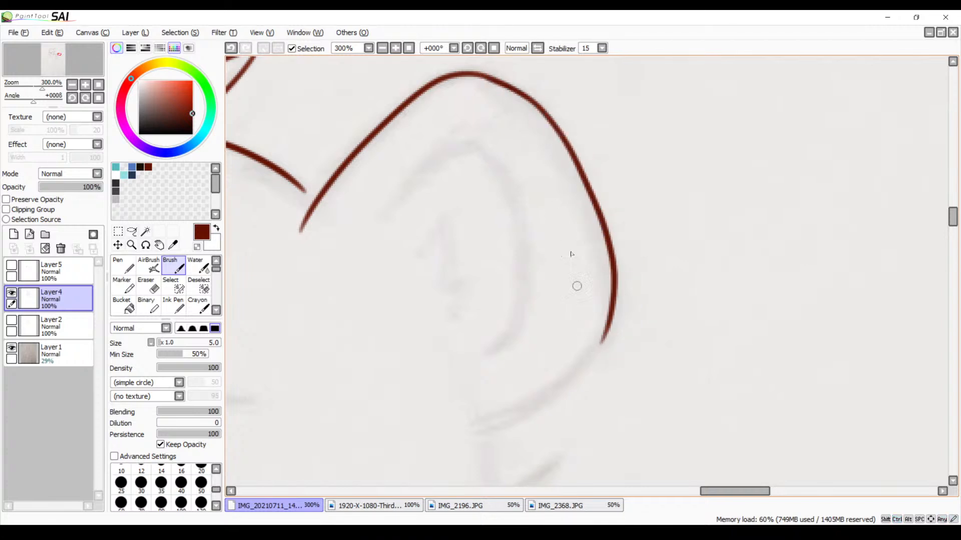
pyautogui.hotkey('ctrl', 'z')
pyautogui.moveTo(506, 86)
pyautogui.mouseDown()
pyautogui.moveTo(615, 299)
pyautogui.moveTo(608, 340)
pyautogui.moveTo(605, 252)
pyautogui.mouseUp()
# Trace the ear's lower curve from the end of the outer edge around the bend to its base
pyautogui.moveTo(619, 226)
pyautogui.mouseDown()
pyautogui.moveTo(505, 325)
pyautogui.moveTo(430, 323)
pyautogui.mouseUp()
pyautogui.hotkey('ctrl', 'z')
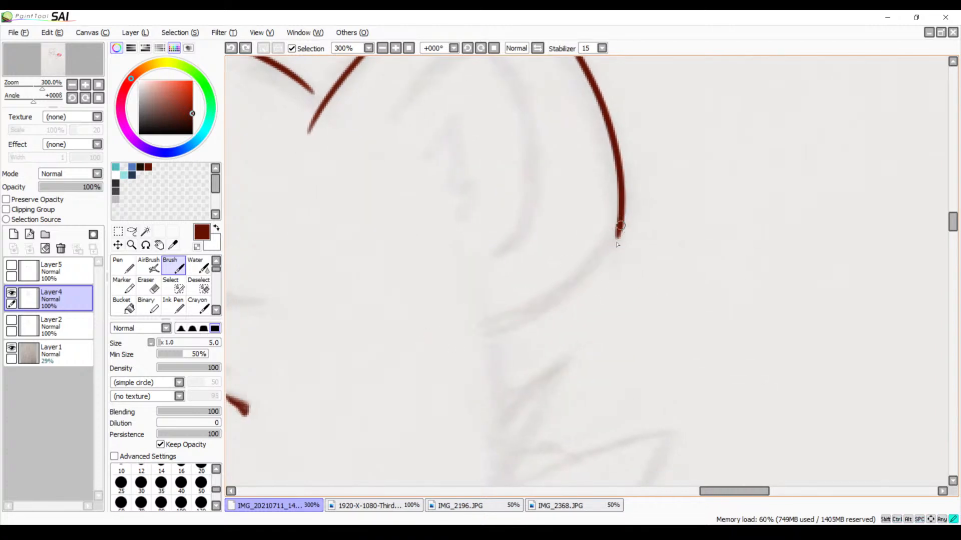
pyautogui.moveTo(620, 226)
pyautogui.mouseDown()
pyautogui.moveTo(537, 301)
pyautogui.moveTo(479, 314)
pyautogui.mouseUp()
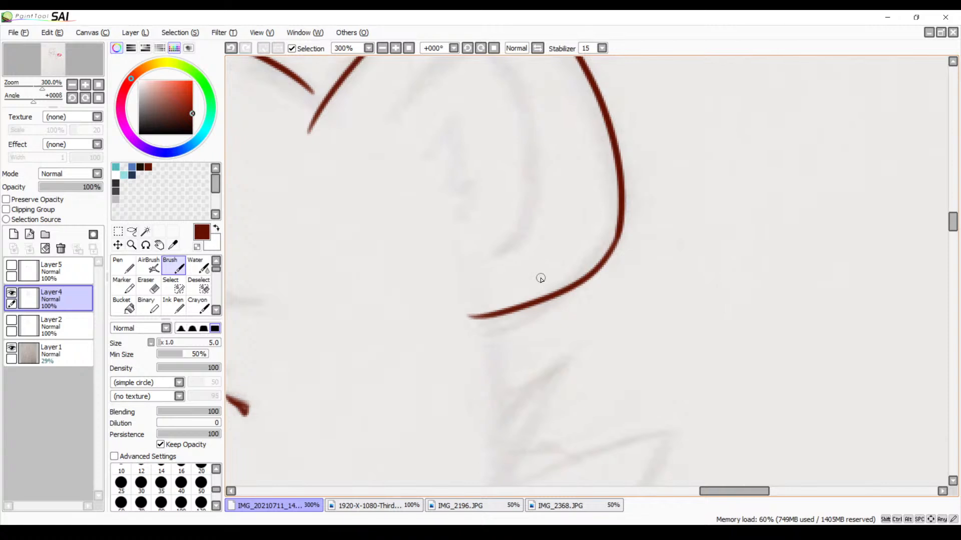
# Trace the inner ear contour parallel to the outer edge and add the short curved fur lines inside it
pyautogui.moveTo(459, 86); pyautogui.dragTo(437, 164)
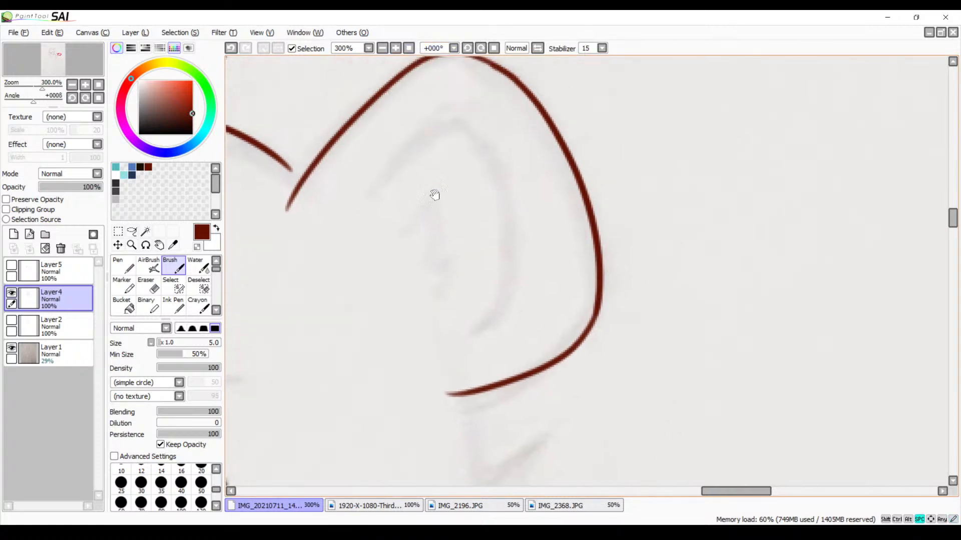
pyautogui.moveTo(383, 188)
pyautogui.mouseDown()
pyautogui.moveTo(517, 223)
pyautogui.moveTo(518, 286)
pyautogui.moveTo(480, 326)
pyautogui.mouseUp()
pyautogui.moveTo(432, 202)
pyautogui.mouseDown()
pyautogui.moveTo(439, 244)
pyautogui.moveTo(426, 283)
pyautogui.mouseUp()
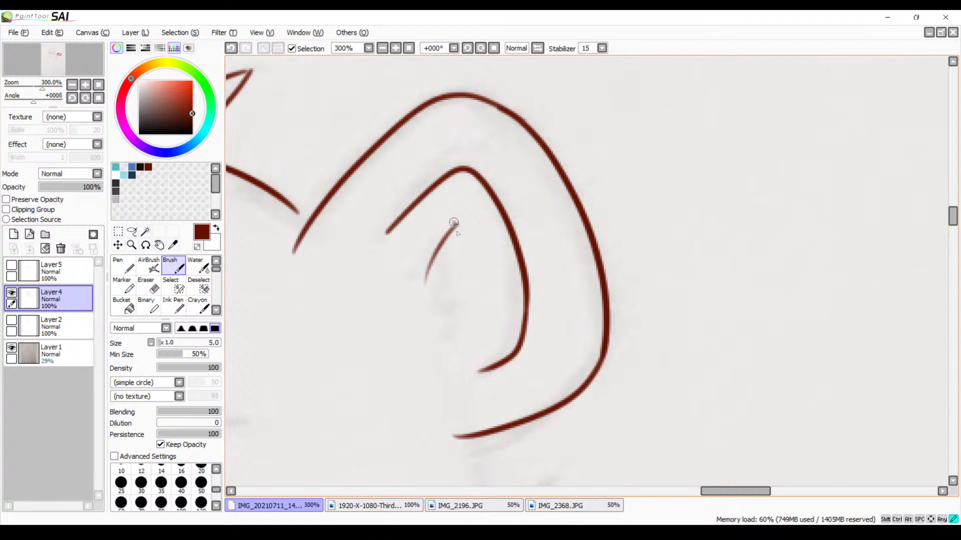
pyautogui.moveTo(454, 223)
pyautogui.mouseDown()
pyautogui.moveTo(435, 312)
pyautogui.moveTo(482, 291)
pyautogui.moveTo(448, 333)
pyautogui.mouseUp()
# Trace the short curved head line running down from beneath the base of the ear
pyautogui.press('space')
pyautogui.moveTo(450, 295); pyautogui.dragTo(596, 201)
pyautogui.moveTo(528, 276); pyautogui.dragTo(641, 200)
pyautogui.moveTo(479, 300); pyautogui.dragTo(643, 198)
pyautogui.moveTo(499, 303); pyautogui.dragTo(619, 259)
pyautogui.moveTo(746, 281); pyautogui.dragTo(577, 246)
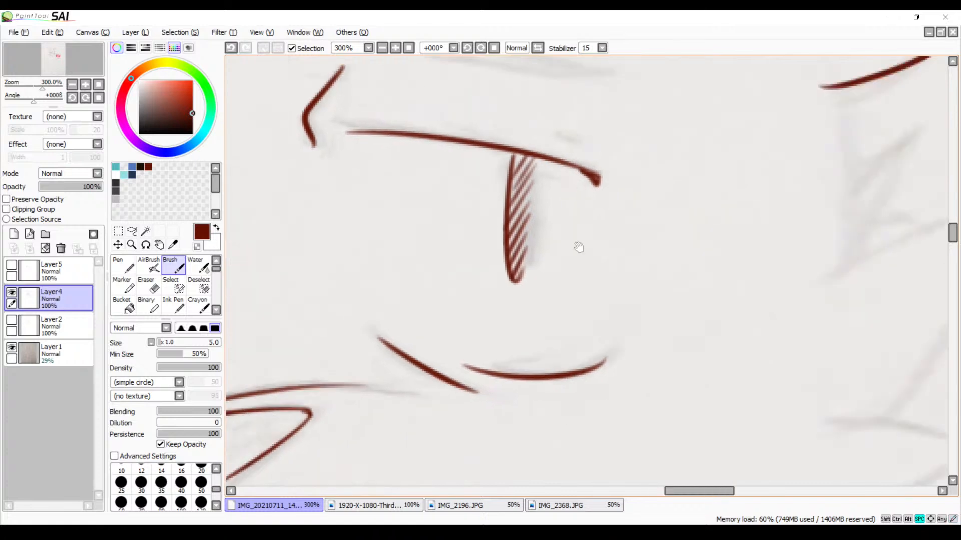
pyautogui.moveTo(746, 205); pyautogui.dragTo(517, 255)
pyautogui.moveTo(576, 218); pyautogui.dragTo(522, 269)
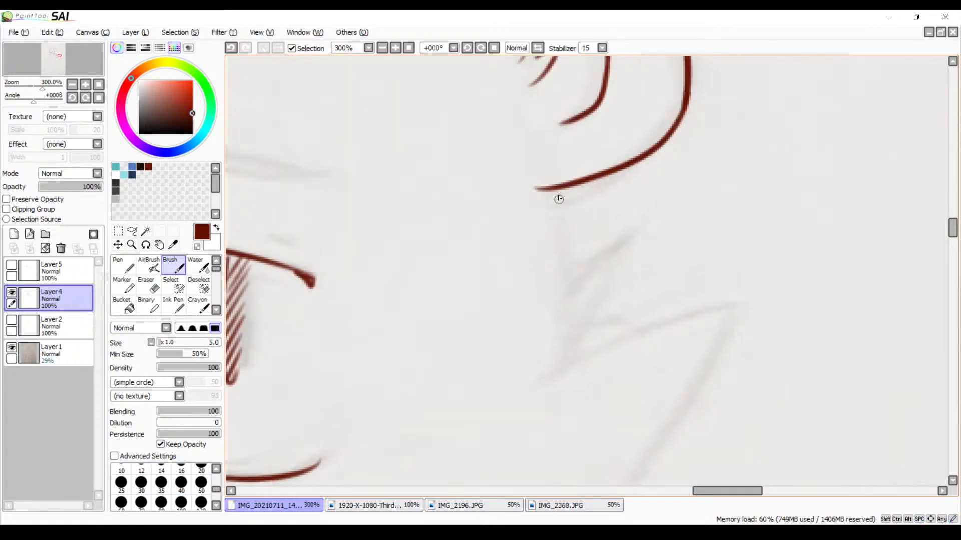
pyautogui.moveTo(556, 195); pyautogui.dragTo(566, 289)
# Trace both edges of the narrow pointed cheek tuft below the ear and the tiny tuft beside it
pyautogui.moveTo(635, 233); pyautogui.dragTo(559, 333)
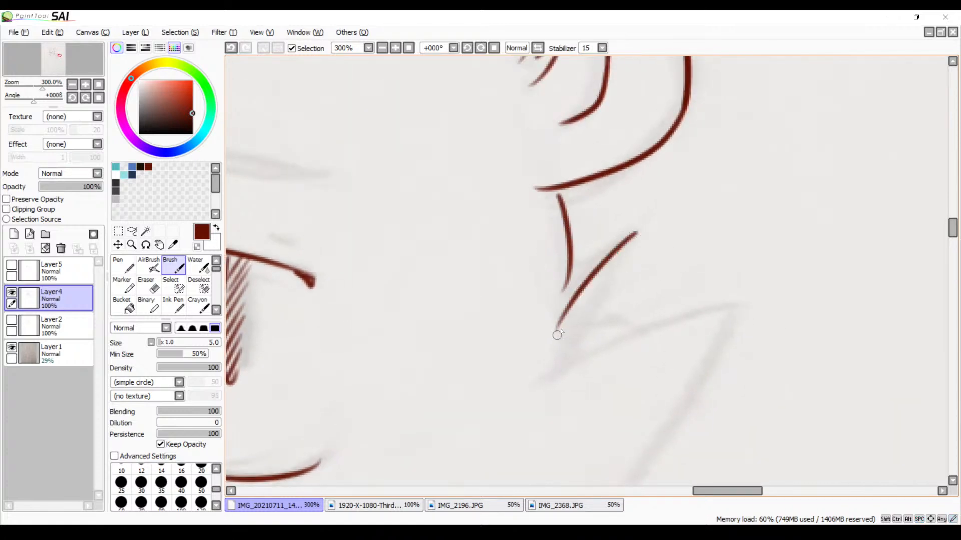
pyautogui.moveTo(636, 233)
pyautogui.mouseDown()
pyautogui.moveTo(580, 333)
pyautogui.moveTo(547, 365)
pyautogui.mouseUp()
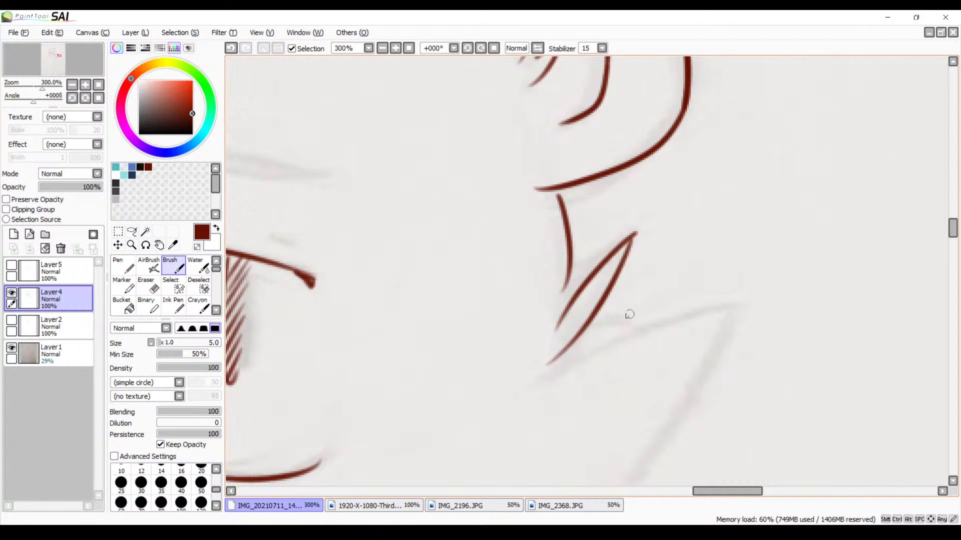
pyautogui.moveTo(594, 326)
pyautogui.mouseDown()
pyautogui.moveTo(621, 320)
pyautogui.moveTo(612, 338)
pyautogui.mouseUp()
# Trace the large pointed cheek tuft below the narrow one, with its long upper edge and its slanted outer edge
pyautogui.moveTo(607, 388); pyautogui.dragTo(577, 309)
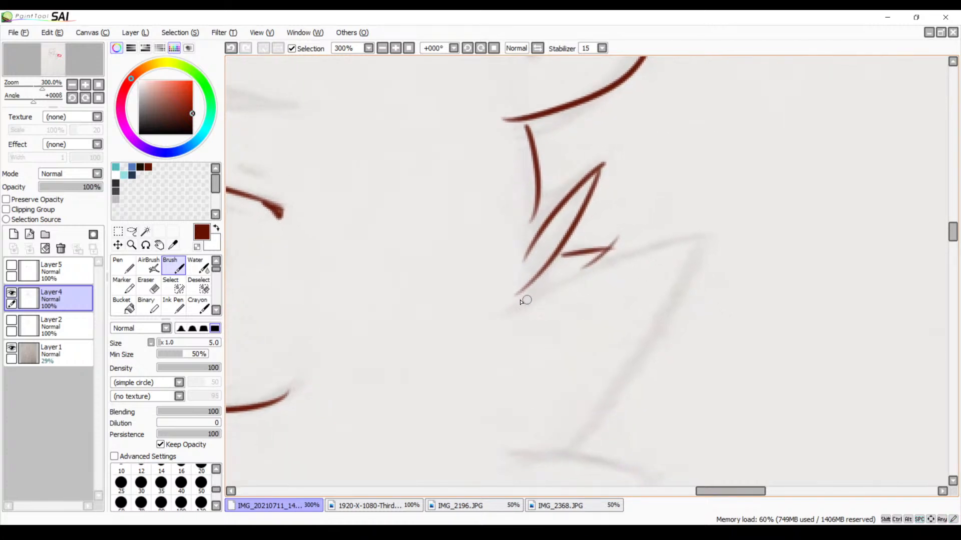
pyautogui.moveTo(498, 311); pyautogui.dragTo(683, 234)
pyautogui.hotkey('ctrl', 'z')
pyautogui.moveTo(500, 311)
pyautogui.mouseDown()
pyautogui.moveTo(706, 239)
pyautogui.moveTo(507, 514)
pyautogui.mouseUp()
pyautogui.moveTo(644, 384); pyautogui.dragTo(637, 326)
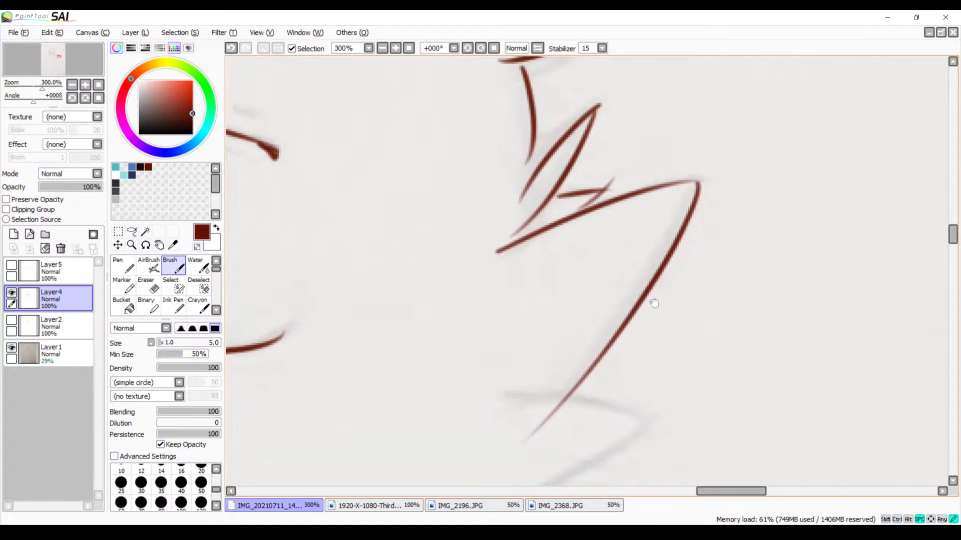
pyautogui.hotkey('ctrl', 'z')
pyautogui.hotkey('ctrl', 'z')
pyautogui.moveTo(503, 245); pyautogui.dragTo(671, 189)
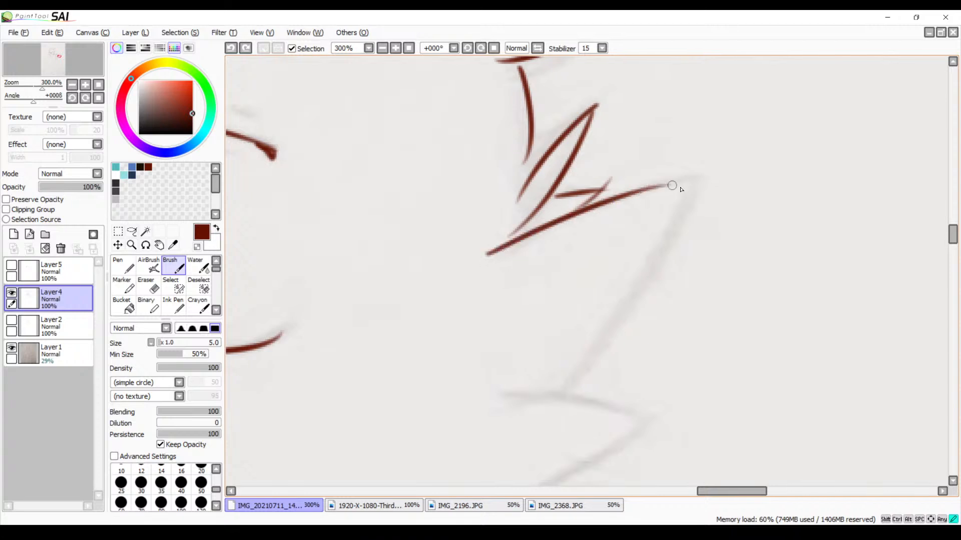
pyautogui.hotkey('ctrl', 'z')
pyautogui.moveTo(493, 263)
pyautogui.mouseDown()
pyautogui.moveTo(704, 174)
pyautogui.moveTo(544, 403)
pyautogui.mouseUp()
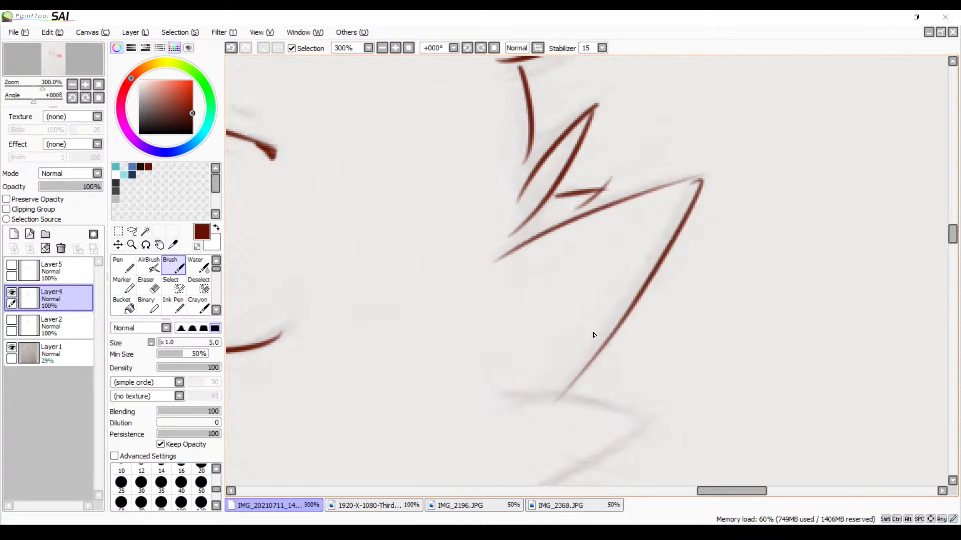
pyautogui.hotkey('ctrl', 'z')
pyautogui.moveTo(704, 176)
pyautogui.mouseDown()
pyautogui.moveTo(532, 404)
pyautogui.moveTo(654, 287)
pyautogui.moveTo(698, 213)
pyautogui.mouseUp()
# Trace the pointed tuft under the large cheek tuft and the smaller tuft beneath it
pyautogui.moveTo(629, 219)
pyautogui.mouseDown()
pyautogui.moveTo(787, 239)
pyautogui.moveTo(716, 286)
pyautogui.moveTo(556, 355)
pyautogui.mouseUp()
pyautogui.moveTo(613, 375); pyautogui.dragTo(634, 272)
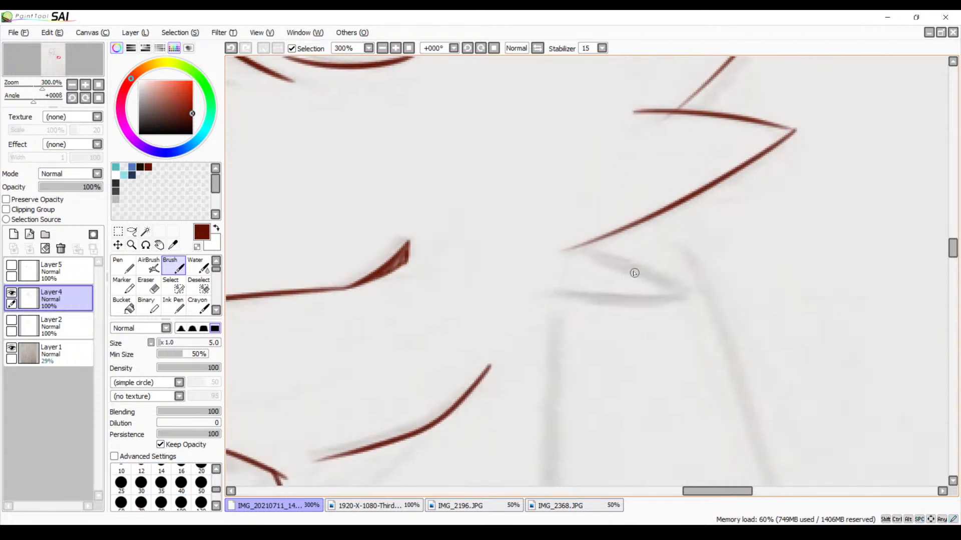
pyautogui.moveTo(588, 249); pyautogui.dragTo(686, 287)
pyautogui.moveTo(532, 289); pyautogui.dragTo(685, 286)
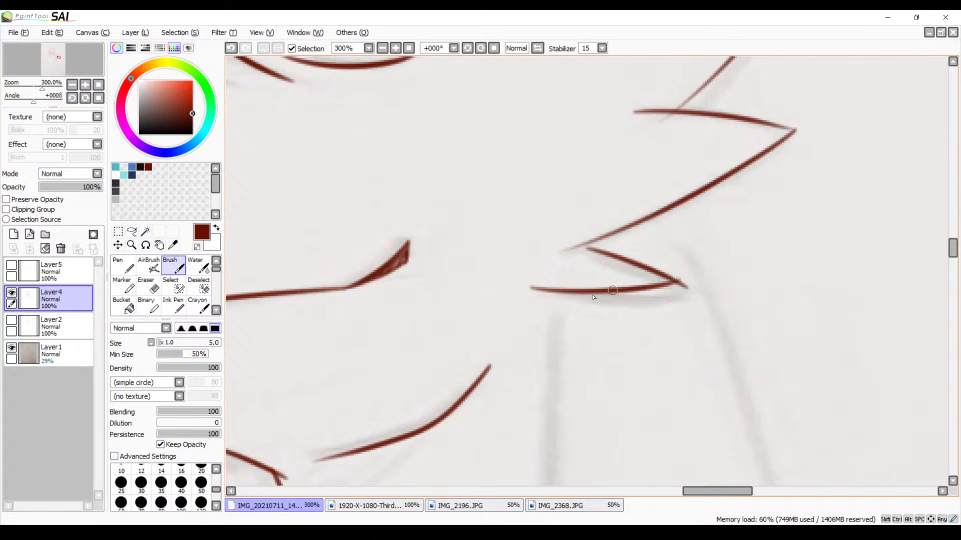
# Trace the long curved face contour on the opposite side of the head, from the forehead down to the cheek tufts
pyautogui.moveTo(510, 314)
pyautogui.mouseDown()
pyautogui.moveTo(755, 260)
pyautogui.moveTo(666, 296)
pyautogui.moveTo(677, 279)
pyautogui.moveTo(597, 283)
pyautogui.moveTo(626, 307)
pyautogui.moveTo(585, 318)
pyautogui.moveTo(512, 369)
pyautogui.mouseUp()
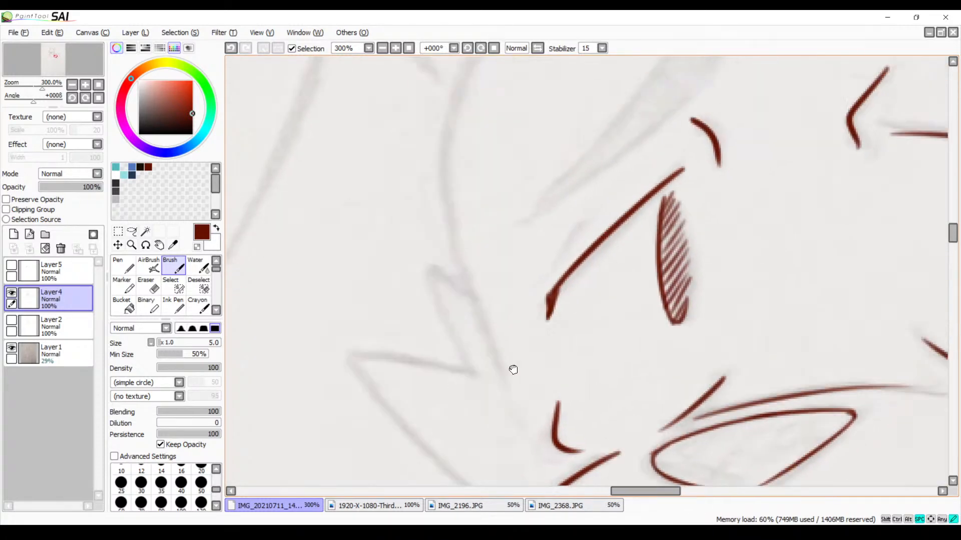
pyautogui.moveTo(462, 201); pyautogui.dragTo(455, 285)
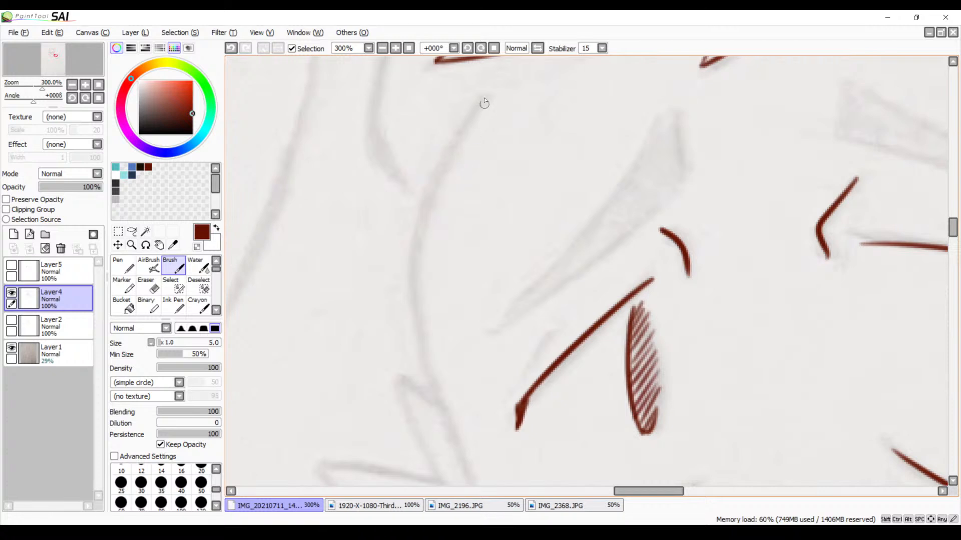
pyautogui.moveTo(484, 103)
pyautogui.mouseDown()
pyautogui.moveTo(412, 232)
pyautogui.moveTo(436, 423)
pyautogui.mouseUp()
pyautogui.hotkey('ctrl', 'z')
pyautogui.click(477, 88)
pyautogui.hotkey('ctrl', 'z')
pyautogui.moveTo(483, 95); pyautogui.dragTo(451, 440)
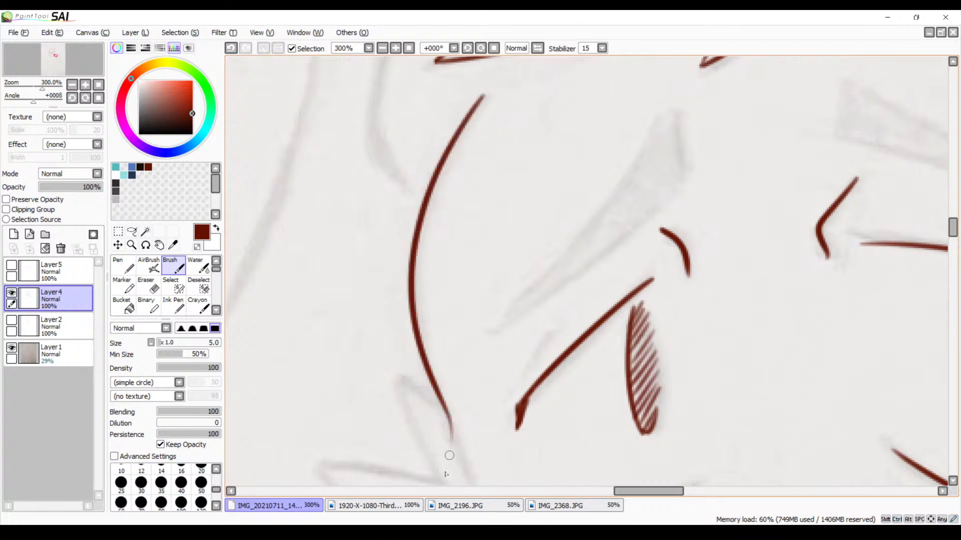
pyautogui.hotkey('ctrl', 'z')
pyautogui.moveTo(479, 100); pyautogui.dragTo(453, 445)
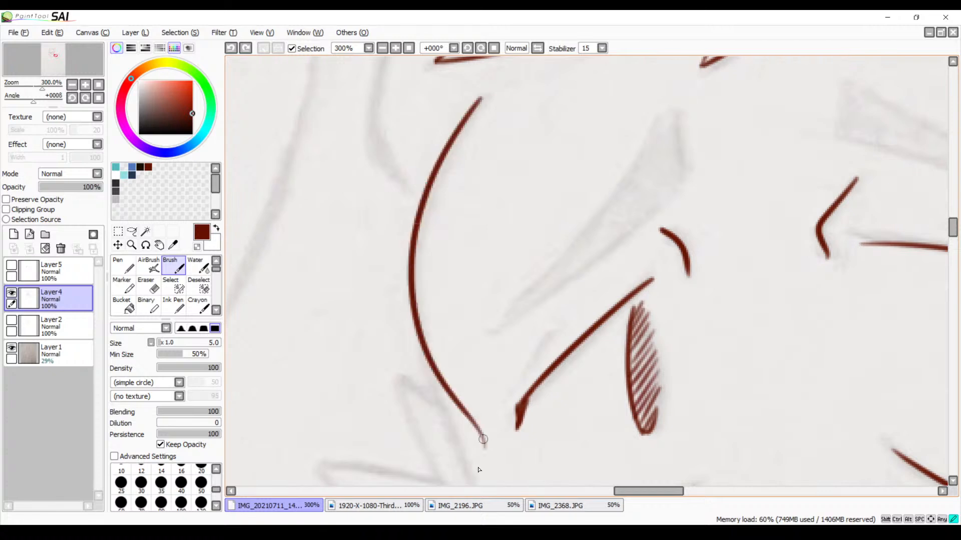
pyautogui.hotkey('ctrl', 'z')
pyautogui.moveTo(483, 97)
pyautogui.mouseDown()
pyautogui.moveTo(421, 379)
pyautogui.moveTo(437, 481)
pyautogui.mouseUp()
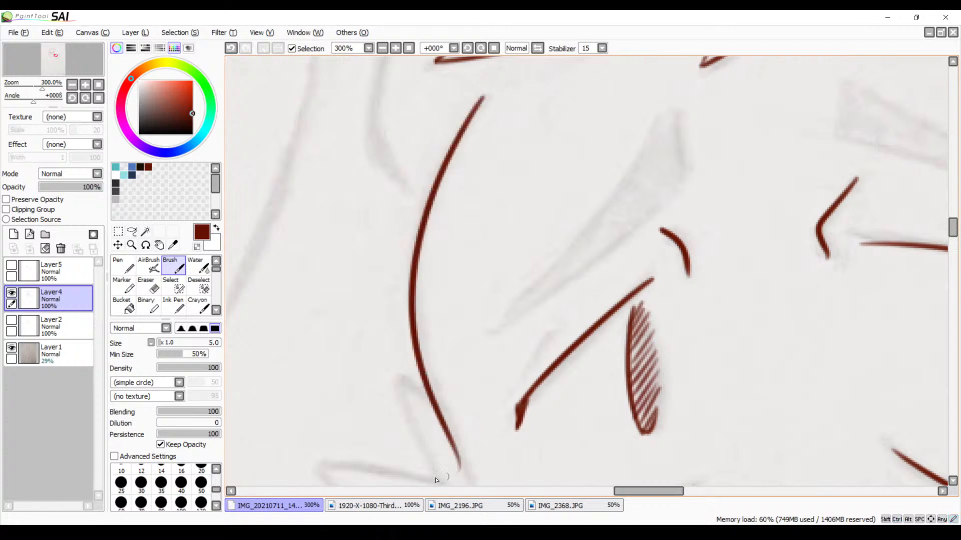
# Trim the lower tip of the long face contour with the Eraser and return to the Brush
pyautogui.scroll(-3, 433, 393)
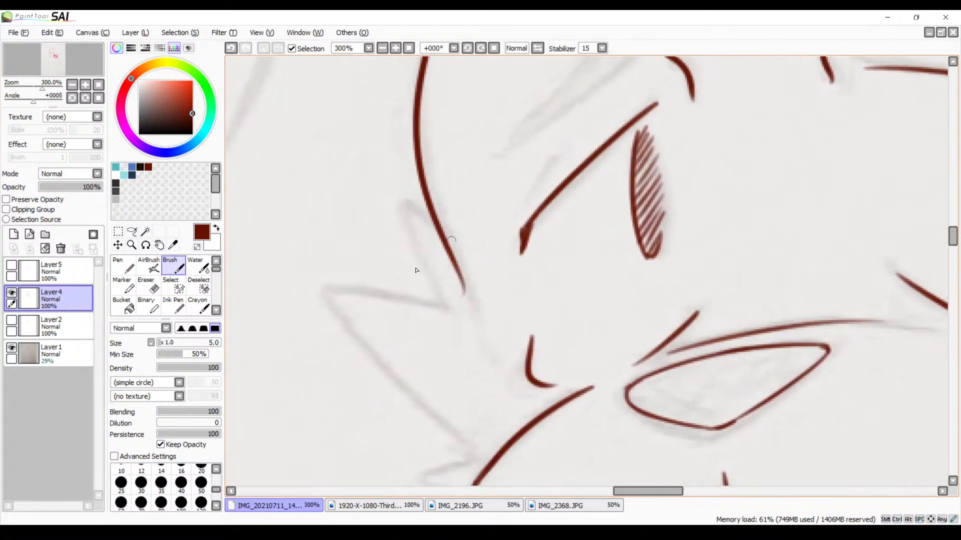
pyautogui.press('e')
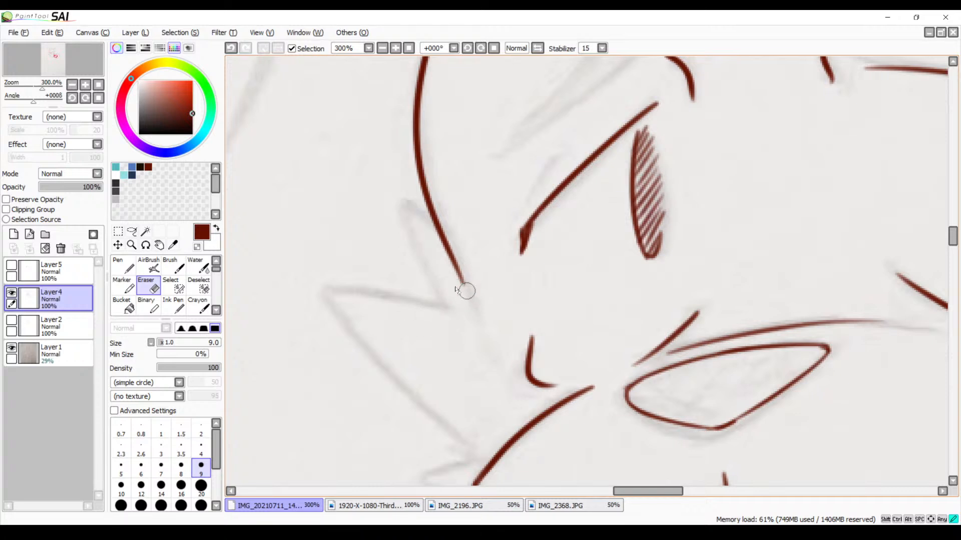
pyautogui.moveTo(466, 290); pyautogui.dragTo(474, 292)
pyautogui.press('b')
# Trace both edges of the narrow pointed tuft at the lower end of the long face contour
pyautogui.moveTo(458, 300); pyautogui.dragTo(449, 266)
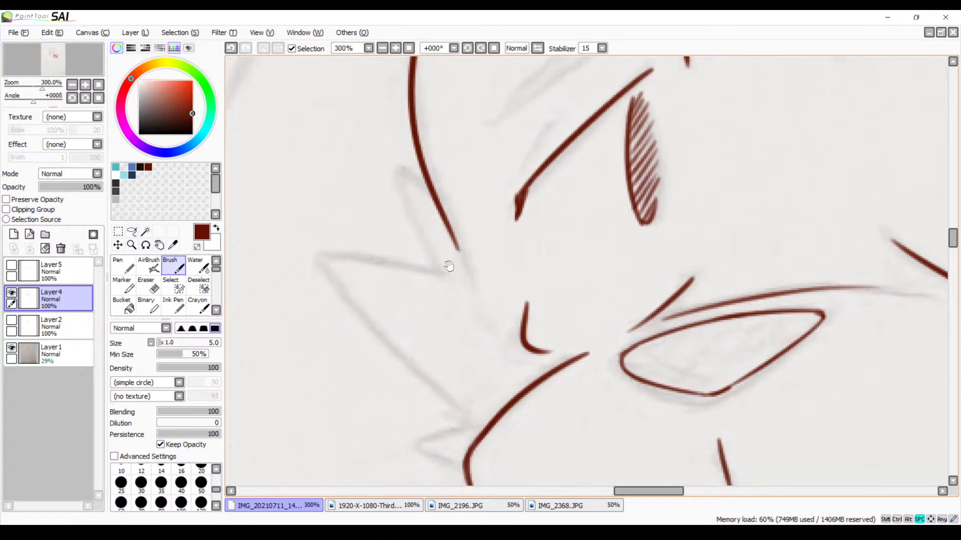
pyautogui.moveTo(392, 165)
pyautogui.mouseDown()
pyautogui.moveTo(419, 243)
pyautogui.moveTo(452, 293)
pyautogui.mouseUp()
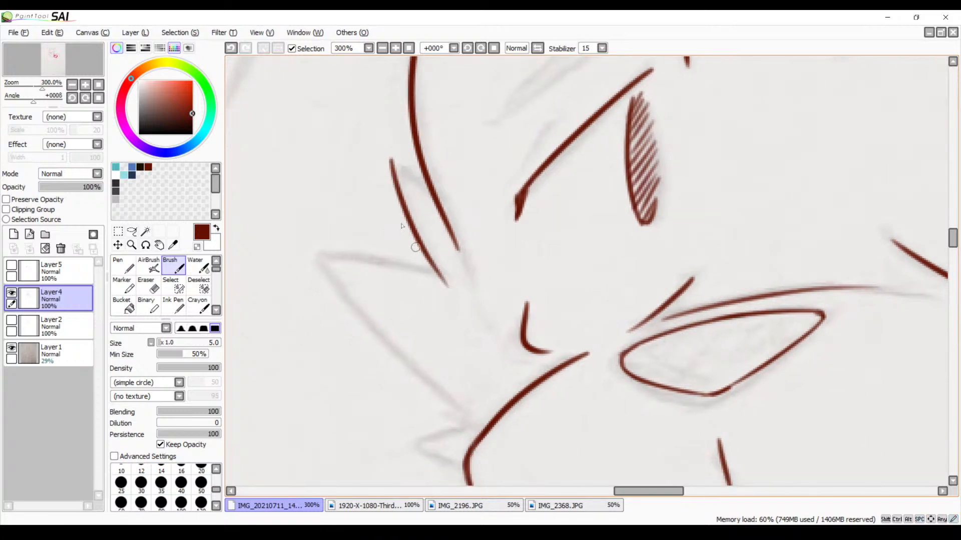
pyautogui.hotkey('ctrl', 'z')
pyautogui.moveTo(392, 163); pyautogui.dragTo(478, 293)
pyautogui.hotkey('ctrl', 'z')
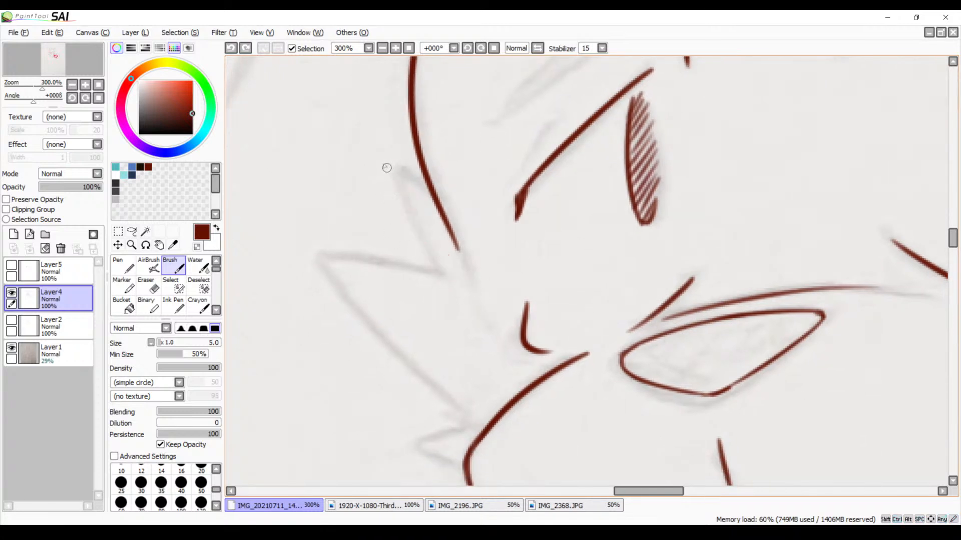
pyautogui.moveTo(384, 155); pyautogui.dragTo(472, 288)
pyautogui.moveTo(383, 154); pyautogui.dragTo(464, 223)
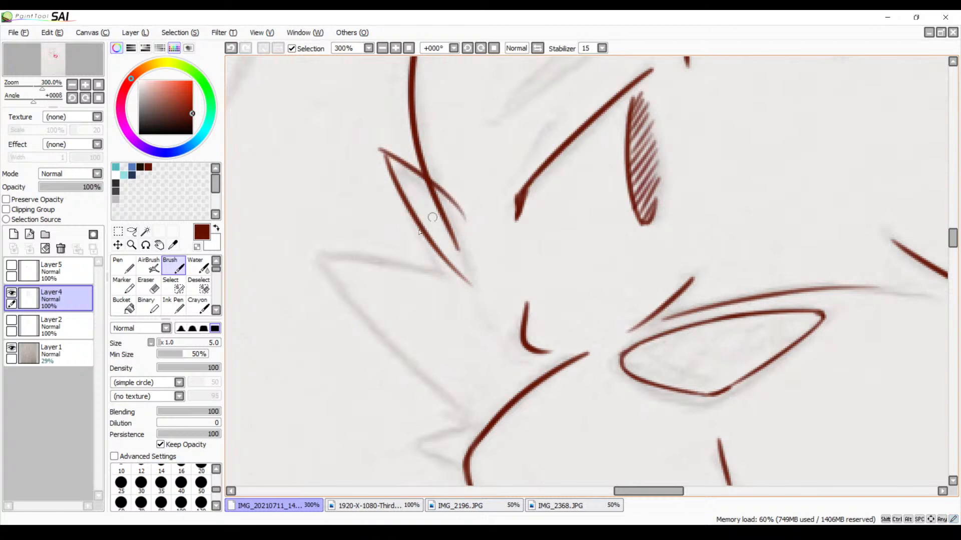
pyautogui.moveTo(430, 298); pyautogui.dragTo(463, 271)
pyautogui.hotkey('ctrl', 'z')
# Trace the large pointed cheek tuft below the narrow one and the small tuft beneath it meeting the jaw line
pyautogui.moveTo(406, 125)
pyautogui.mouseDown()
pyautogui.moveTo(453, 150)
pyautogui.moveTo(498, 211)
pyautogui.mouseUp()
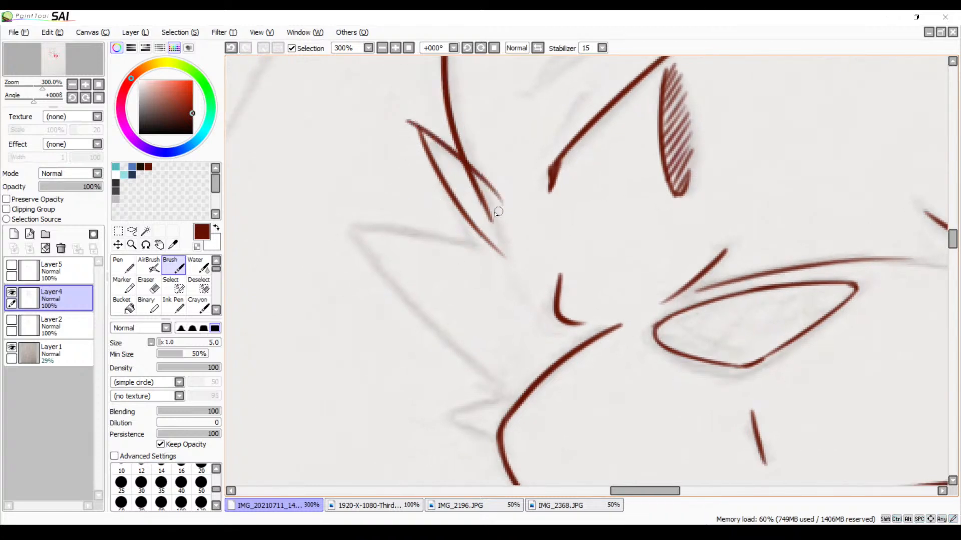
pyautogui.moveTo(332, 223); pyautogui.dragTo(497, 254)
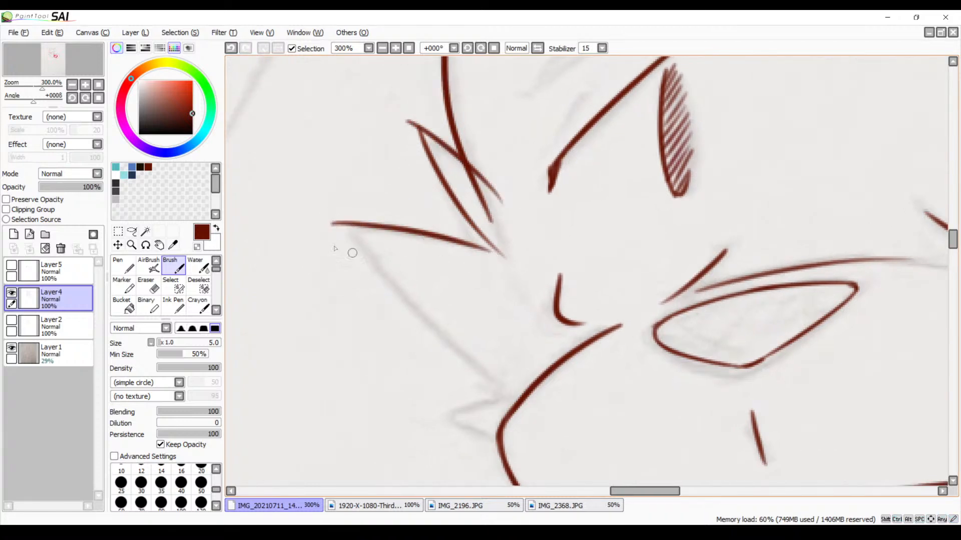
pyautogui.moveTo(346, 213)
pyautogui.mouseDown()
pyautogui.moveTo(378, 279)
pyautogui.moveTo(516, 411)
pyautogui.mouseUp()
pyautogui.hotkey('ctrl', 'z')
pyautogui.moveTo(347, 214)
pyautogui.mouseDown()
pyautogui.moveTo(435, 326)
pyautogui.moveTo(542, 410)
pyautogui.moveTo(502, 412)
pyautogui.moveTo(537, 265)
pyautogui.moveTo(457, 292)
pyautogui.mouseUp()
pyautogui.moveTo(523, 295); pyautogui.dragTo(562, 309)
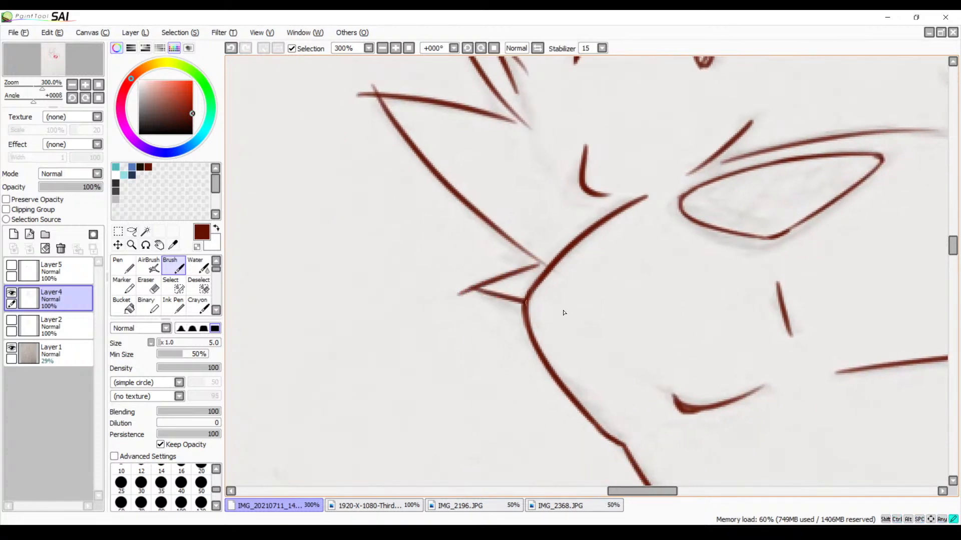
pyautogui.moveTo(574, 353); pyautogui.dragTo(436, 233)
pyautogui.moveTo(525, 418); pyautogui.dragTo(458, 217)
pyautogui.moveTo(526, 402)
pyautogui.mouseDown()
pyautogui.moveTo(557, 328)
pyautogui.moveTo(646, 260)
pyautogui.moveTo(676, 255)
pyautogui.mouseUp()
pyautogui.moveTo(554, 257); pyautogui.dragTo(557, 230)
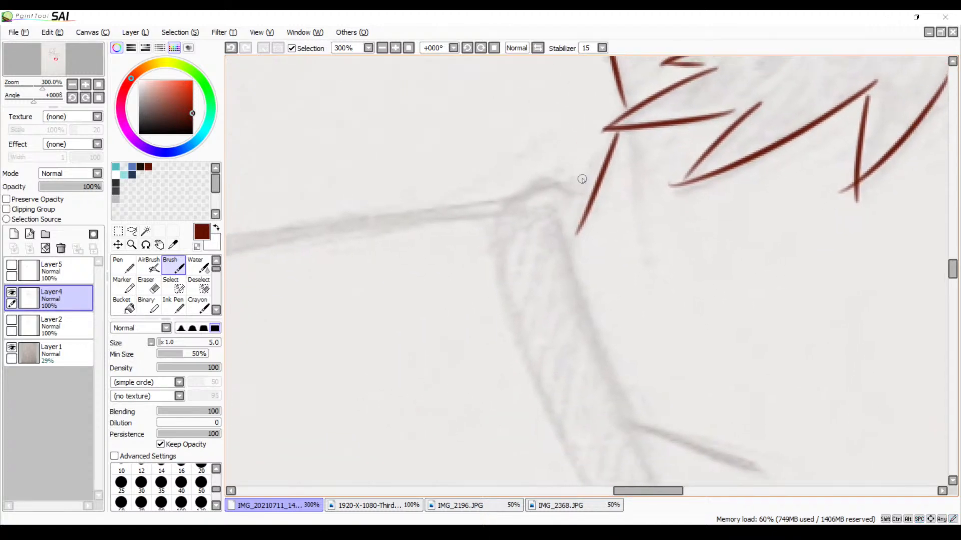
pyautogui.moveTo(580, 196)
pyautogui.mouseDown()
pyautogui.moveTo(561, 190)
pyautogui.moveTo(473, 215)
pyautogui.mouseUp()
pyautogui.hotkey('ctrl', 'z')
pyautogui.moveTo(559, 210); pyautogui.dragTo(568, 259)
pyautogui.moveTo(592, 193); pyautogui.dragTo(498, 199)
pyautogui.hotkey('ctrl', 'z')
pyautogui.moveTo(565, 195)
pyautogui.mouseDown()
pyautogui.moveTo(543, 186)
pyautogui.moveTo(491, 215)
pyautogui.moveTo(451, 343)
pyautogui.moveTo(479, 451)
pyautogui.mouseUp()
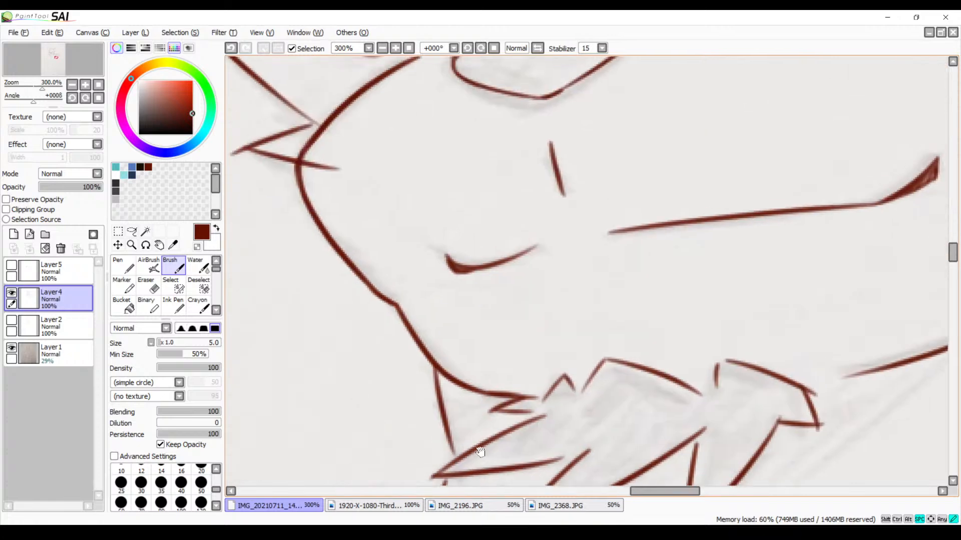
pyautogui.moveTo(498, 355); pyautogui.dragTo(546, 425)
pyautogui.moveTo(483, 294); pyautogui.dragTo(612, 391)
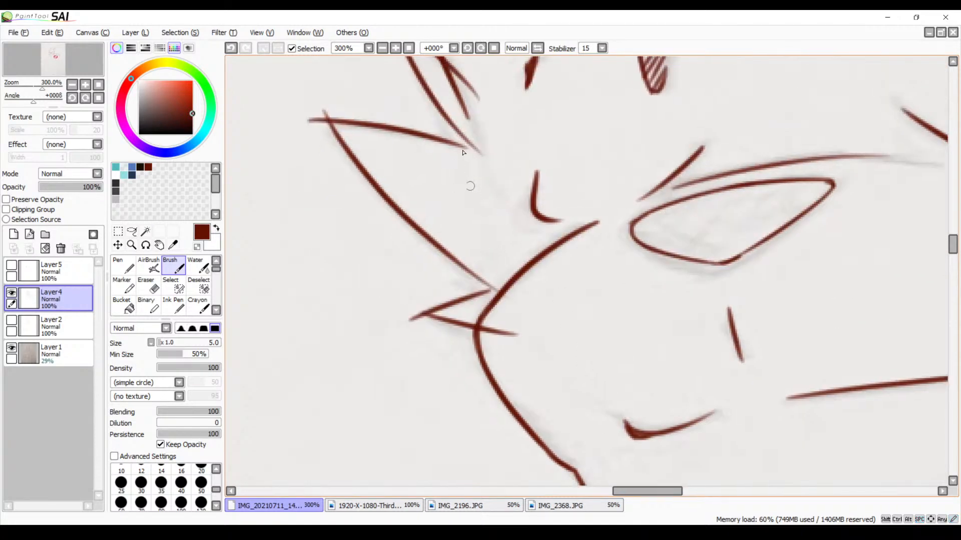
# Erase the overshooting line ends around the small pointed tuft beside the curved face contour with the Eraser
pyautogui.click(400, 49)
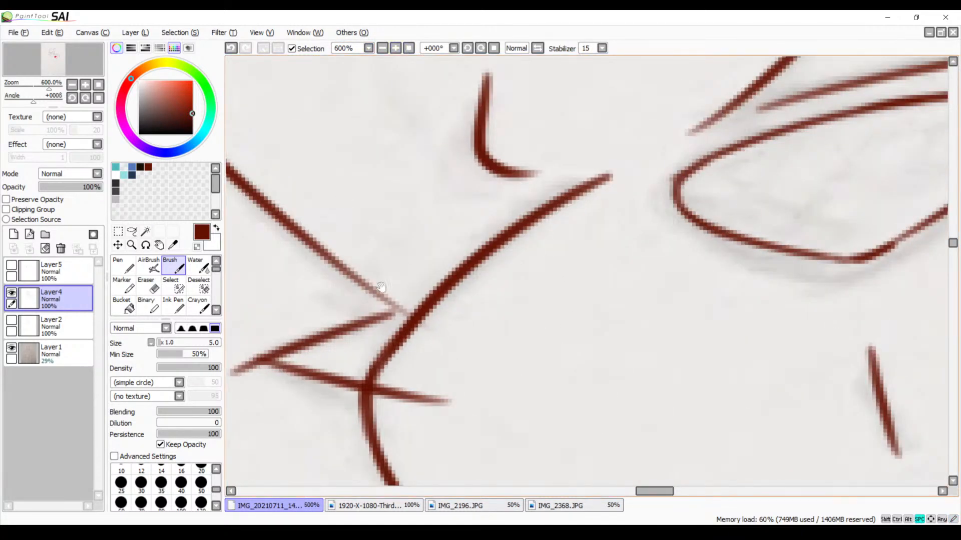
pyautogui.moveTo(381, 287); pyautogui.dragTo(439, 203)
pyautogui.press('e')
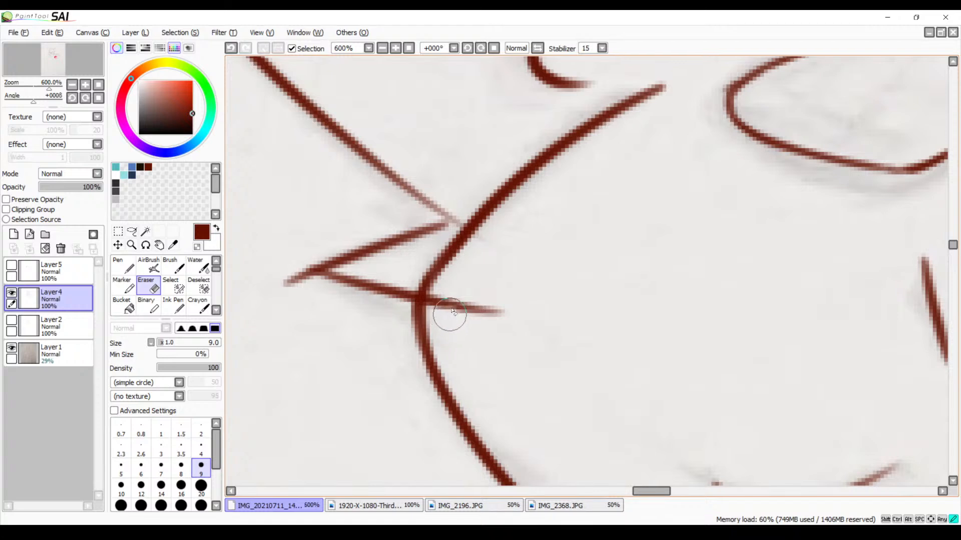
pyautogui.moveTo(453, 312)
pyautogui.mouseDown()
pyautogui.moveTo(434, 300)
pyautogui.moveTo(508, 313)
pyautogui.moveTo(482, 313)
pyautogui.mouseUp()
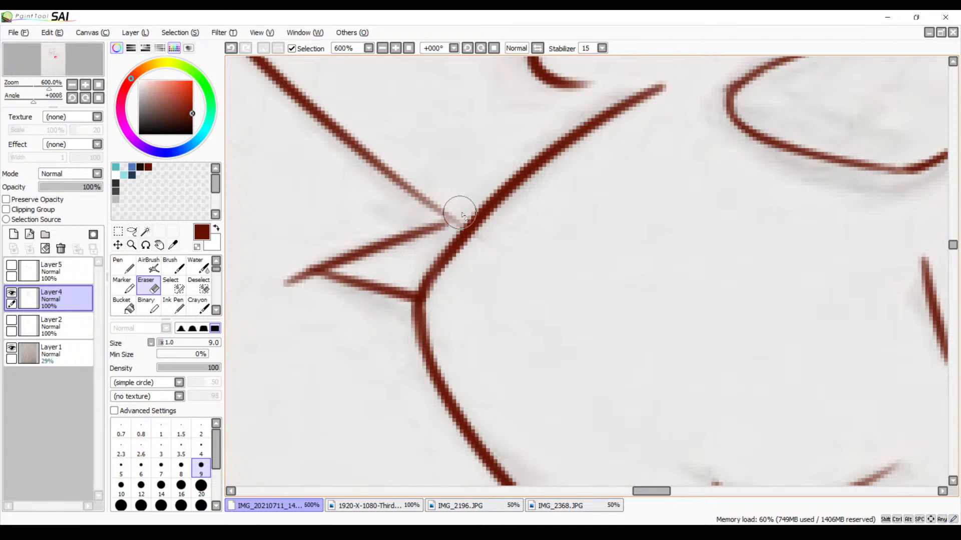
pyautogui.moveTo(460, 216); pyautogui.dragTo(455, 217)
pyautogui.moveTo(281, 285)
pyautogui.mouseDown()
pyautogui.moveTo(306, 281)
pyautogui.moveTo(311, 290)
pyautogui.moveTo(299, 272)
pyautogui.moveTo(311, 262)
pyautogui.moveTo(303, 275)
pyautogui.moveTo(318, 289)
pyautogui.mouseUp()
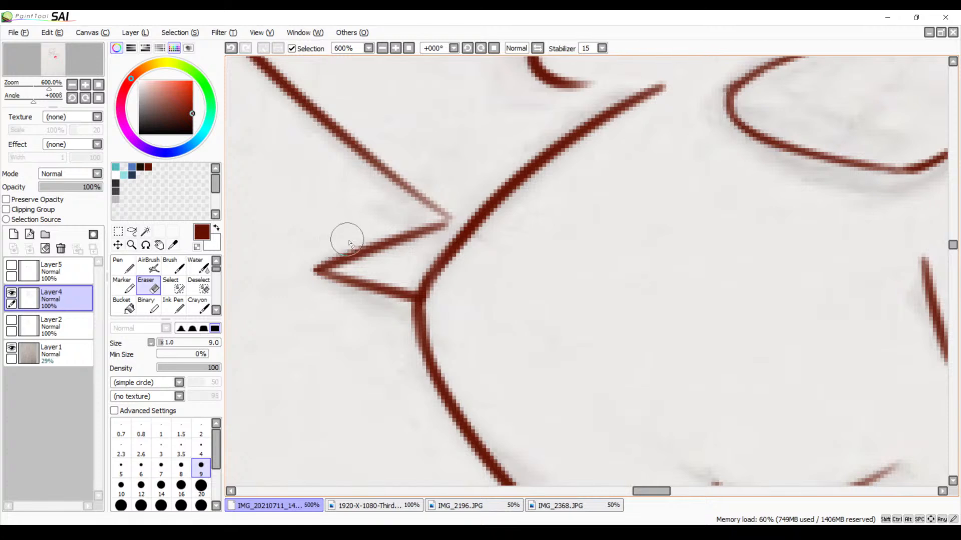
# Darken the faded lower end of the long line with the Brush so it meets the small tuft's upper edge
pyautogui.moveTo(369, 248); pyautogui.dragTo(442, 311)
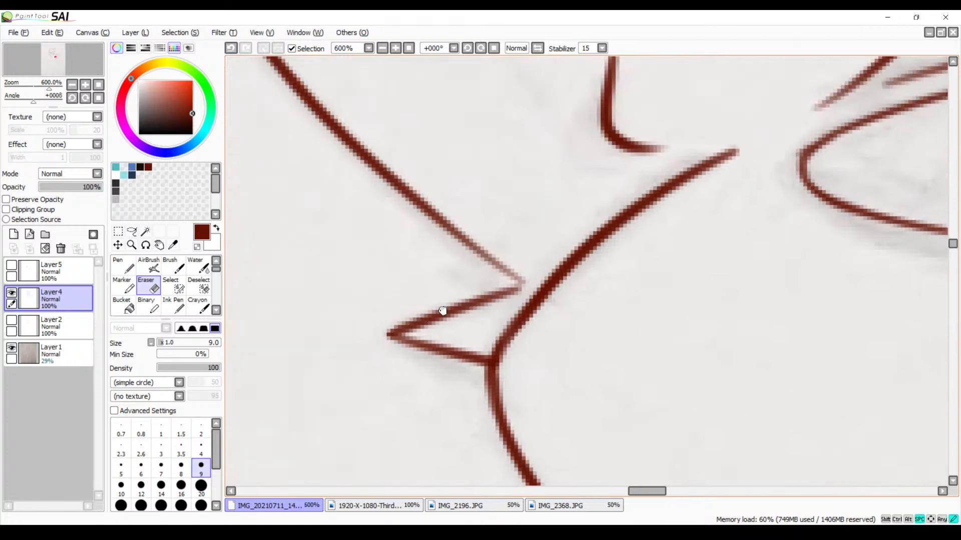
pyautogui.press('b')
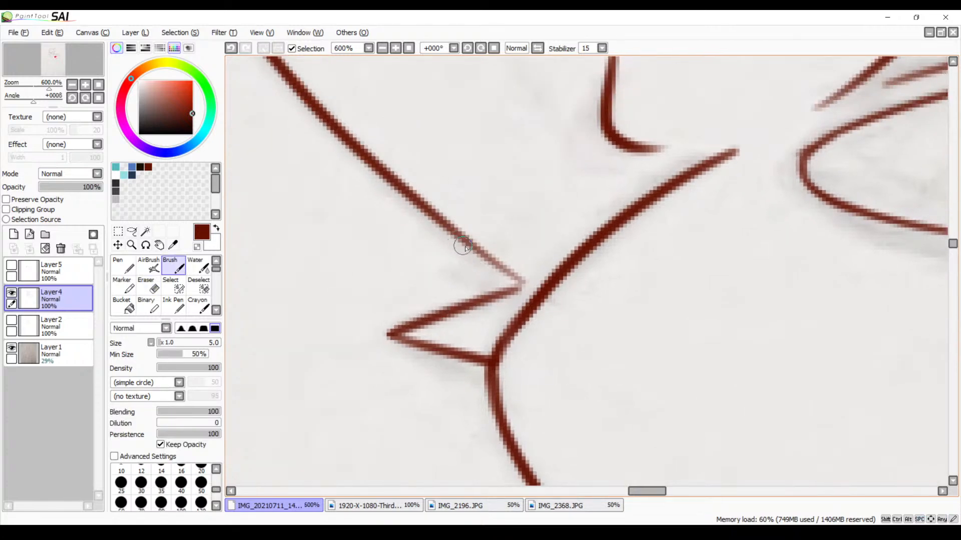
pyautogui.moveTo(473, 251); pyautogui.dragTo(525, 285)
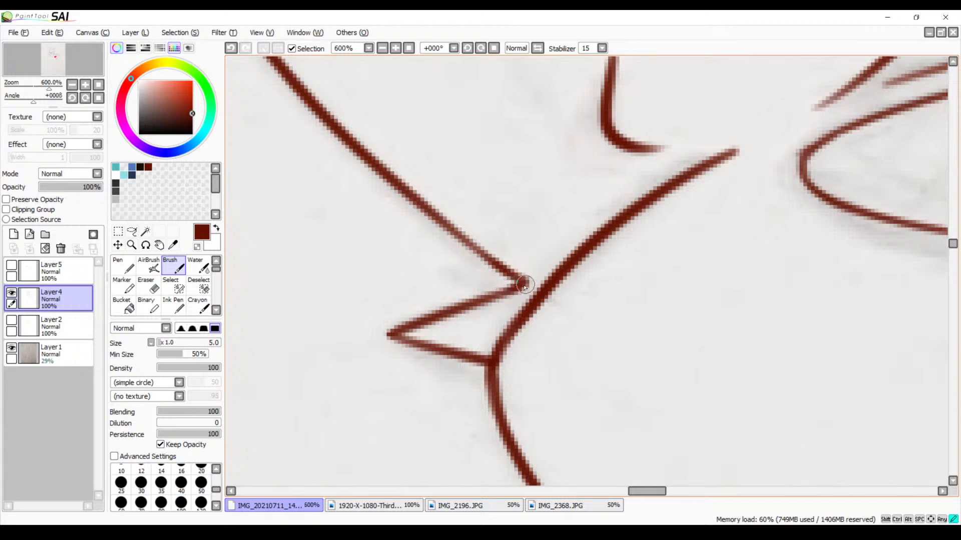
# Join the short zigzag tuft below the jaw to the upper edge of the long pointed tuft under it
pyautogui.press('space')
pyautogui.moveTo(560, 429); pyautogui.dragTo(542, 270)
pyautogui.moveTo(551, 314); pyautogui.dragTo(475, 176)
pyautogui.moveTo(558, 386)
pyautogui.mouseDown()
pyautogui.moveTo(513, 231)
pyautogui.moveTo(513, 181)
pyautogui.mouseUp()
pyautogui.moveTo(637, 360)
pyautogui.mouseDown()
pyautogui.moveTo(472, 255)
pyautogui.moveTo(436, 205)
pyautogui.mouseUp()
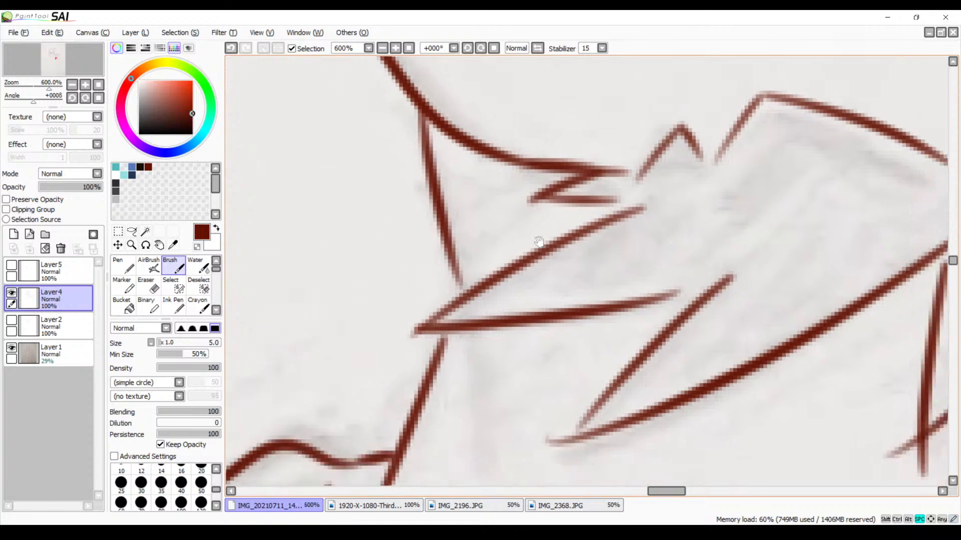
pyautogui.moveTo(545, 196)
pyautogui.mouseDown()
pyautogui.moveTo(640, 205)
pyautogui.moveTo(620, 211)
pyautogui.mouseUp()
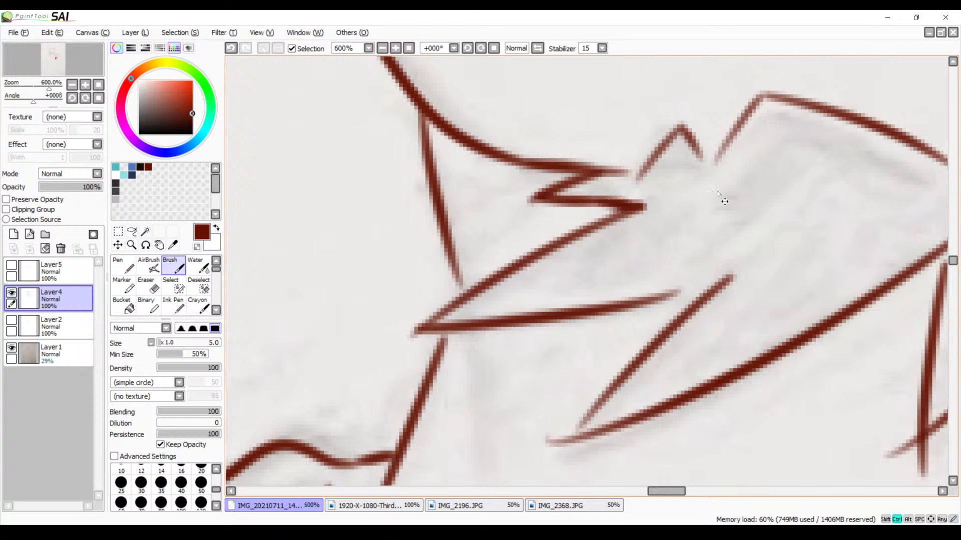
pyautogui.hotkey('ctrl', 'z')
pyautogui.hotkey('ctrl', 'z')
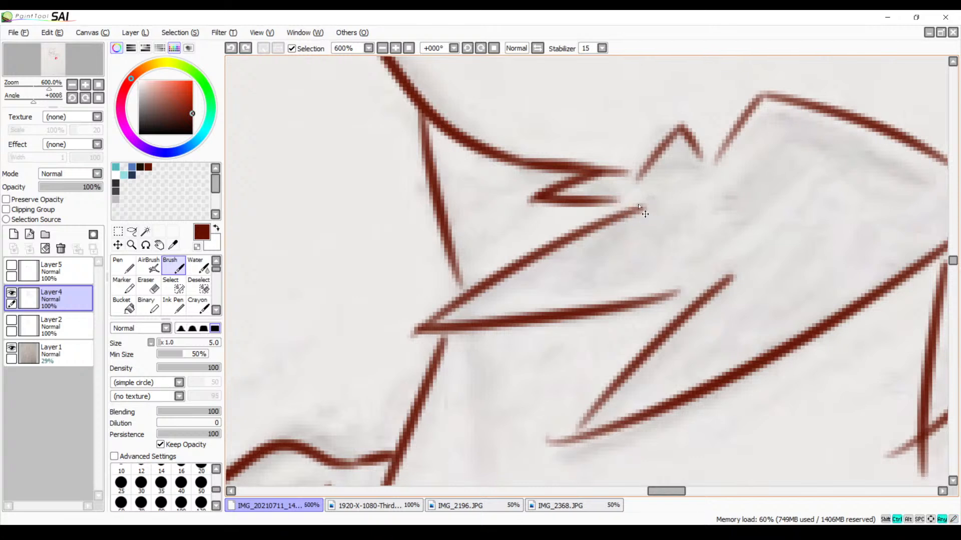
pyautogui.moveTo(596, 202)
pyautogui.mouseDown()
pyautogui.moveTo(658, 200)
pyautogui.moveTo(599, 221)
pyautogui.moveTo(645, 202)
pyautogui.moveTo(626, 205)
pyautogui.mouseUp()
pyautogui.hotkey('ctrl', 'z')
pyautogui.moveTo(626, 205)
pyautogui.mouseDown()
pyautogui.moveTo(648, 199)
pyautogui.moveTo(580, 228)
pyautogui.mouseUp()
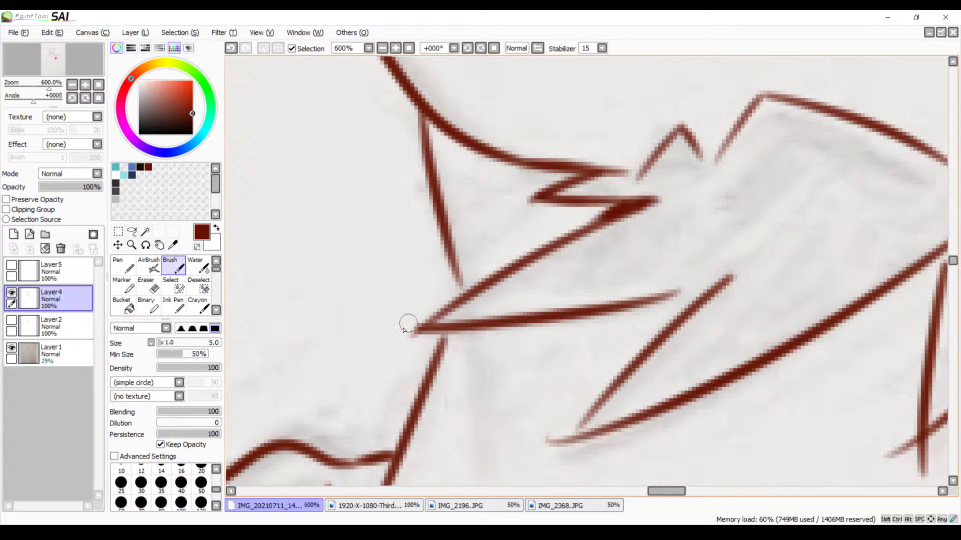
# Strengthen the outer tip of the long pointed tuft and erase the excess line beyond it
pyautogui.moveTo(423, 329); pyautogui.dragTo(506, 276)
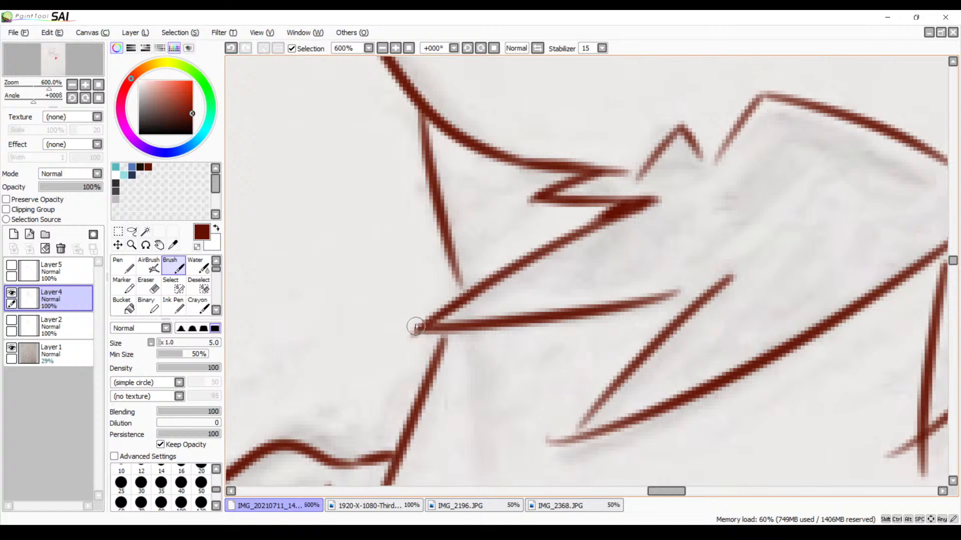
pyautogui.press('e')
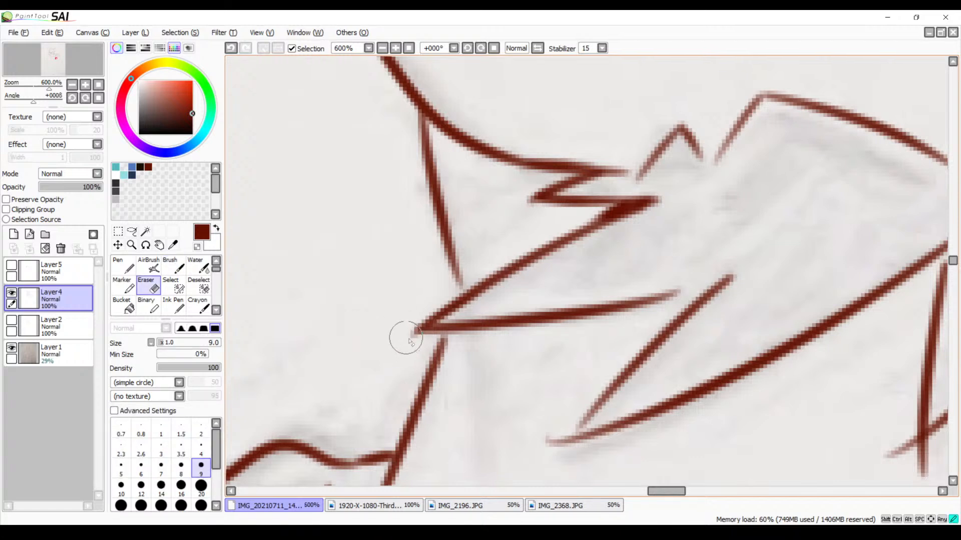
pyautogui.moveTo(410, 333); pyautogui.dragTo(417, 338)
# Extend the long tuft's lower edge with the Brush to meet the short edge of the next tuft
pyautogui.moveTo(572, 414)
pyautogui.mouseDown()
pyautogui.moveTo(445, 318)
pyautogui.moveTo(375, 314)
pyautogui.mouseUp()
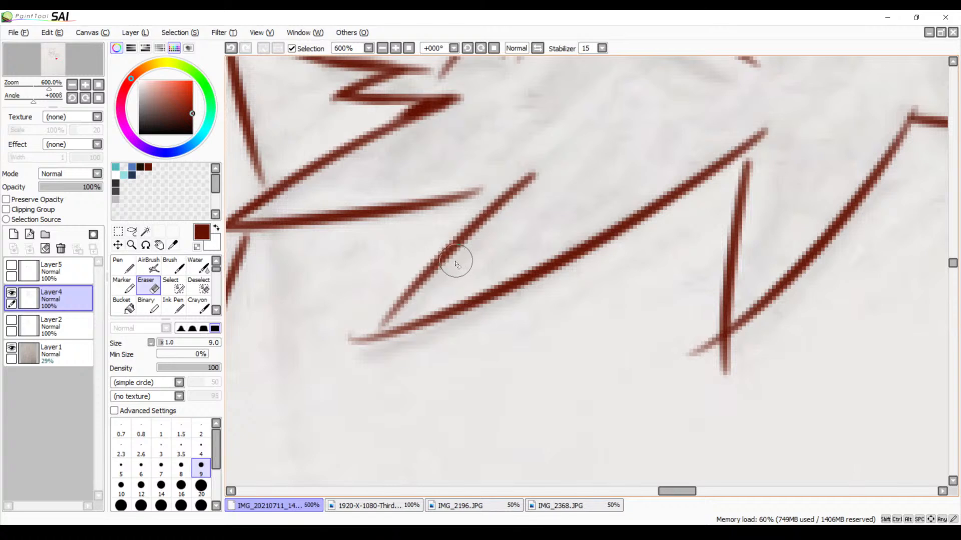
pyautogui.press('b')
pyautogui.moveTo(513, 185); pyautogui.dragTo(440, 208)
pyautogui.hotkey('ctrl', 'z')
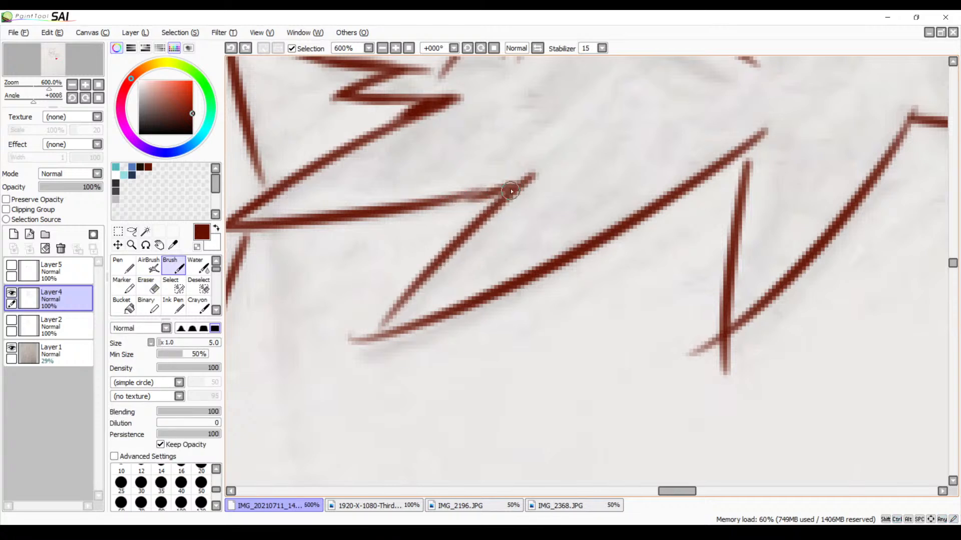
pyautogui.moveTo(511, 191); pyautogui.dragTo(435, 208)
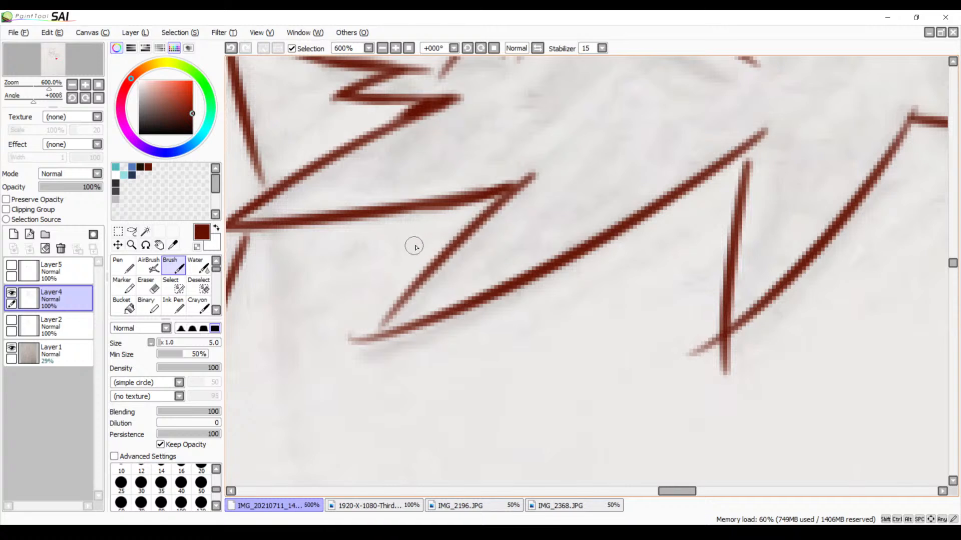
# Darken the next tuft's short edge down to its tip and erase the overshoot beyond the tip
pyautogui.scroll(-2, 470, 250)
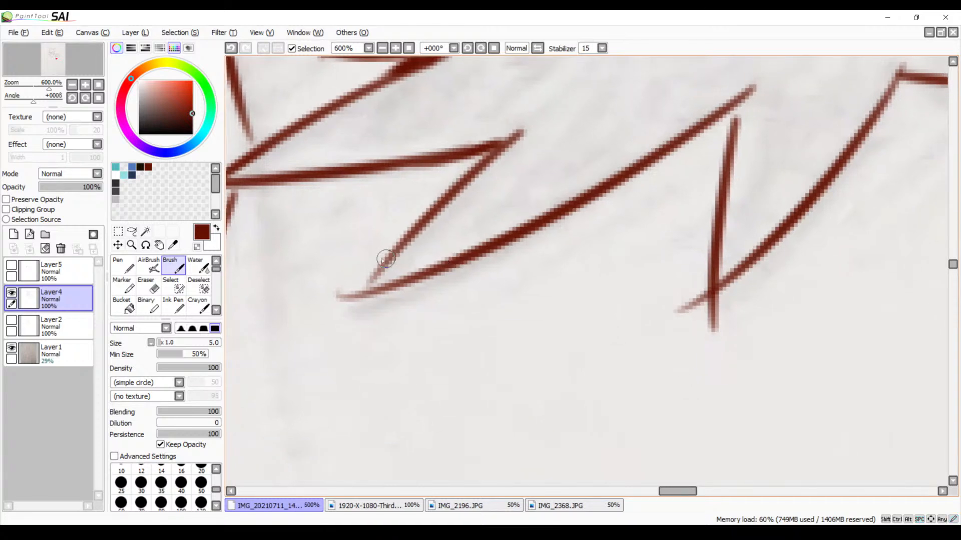
pyautogui.moveTo(377, 271); pyautogui.dragTo(371, 280)
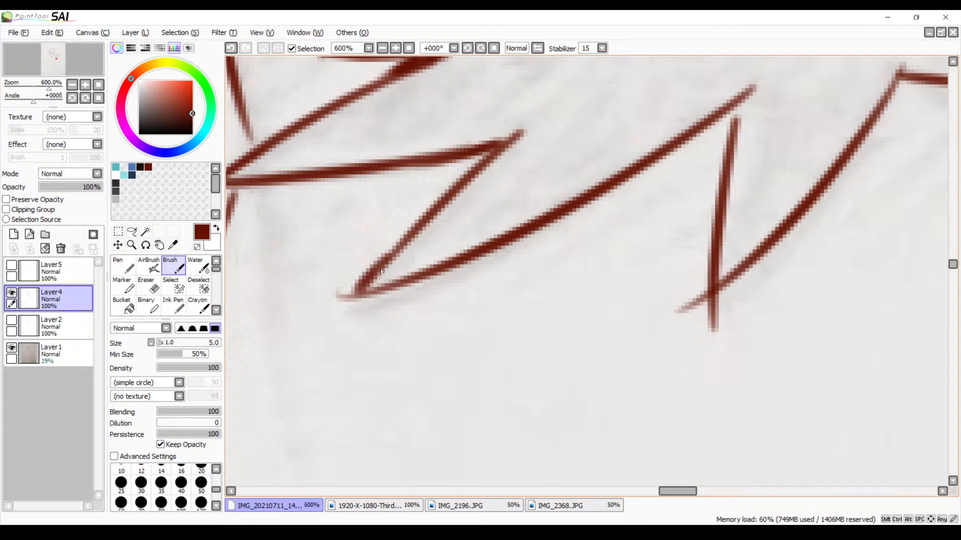
pyautogui.hotkey('ctrl', 'z')
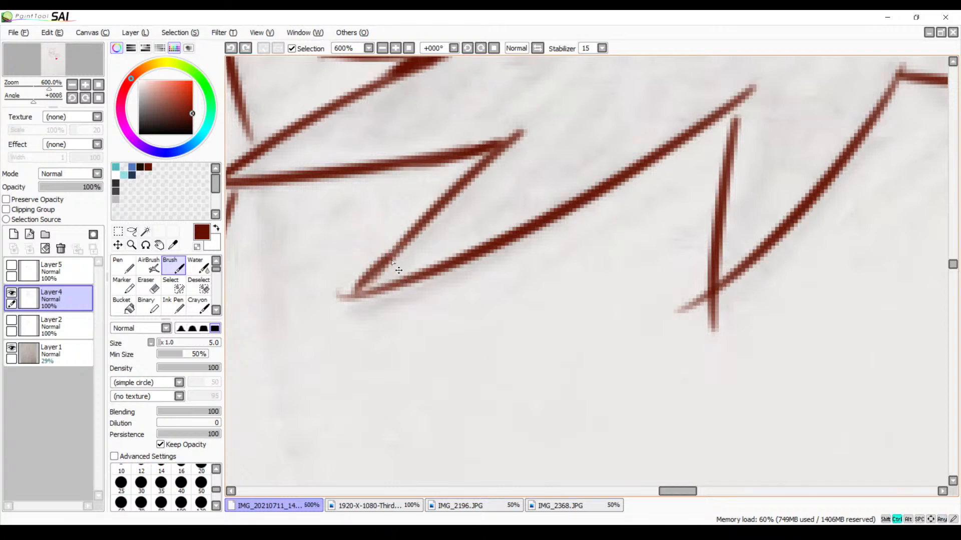
pyautogui.moveTo(406, 239); pyautogui.dragTo(362, 296)
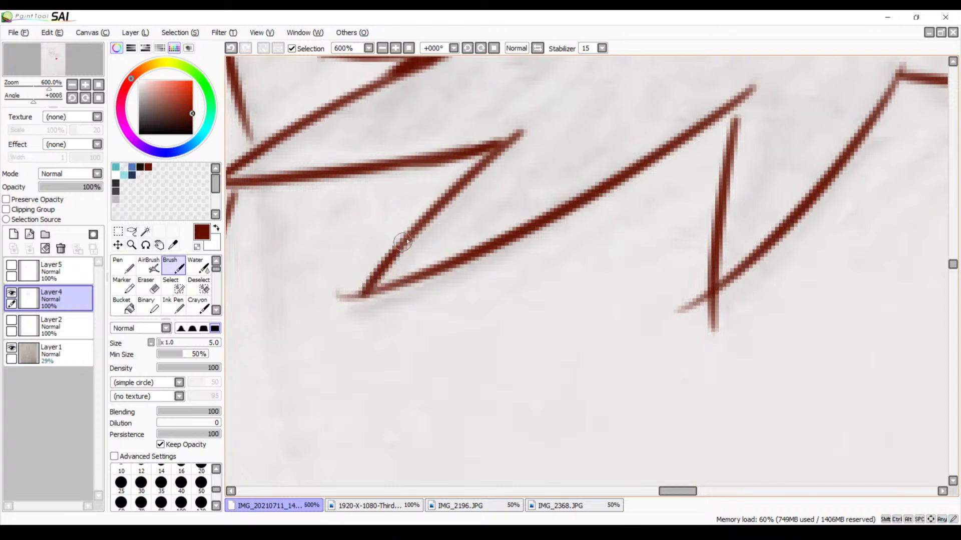
pyautogui.moveTo(415, 231); pyautogui.dragTo(387, 260)
pyautogui.press('e')
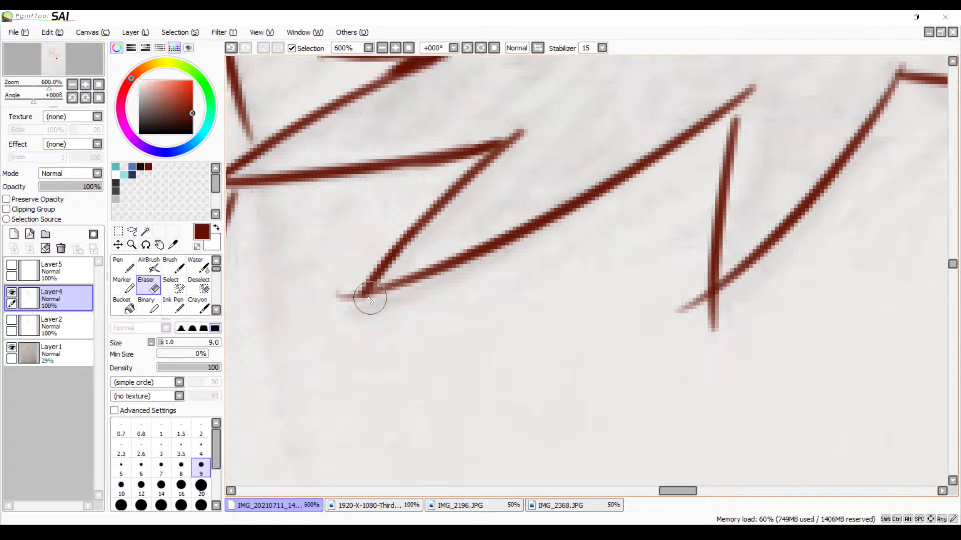
pyautogui.moveTo(356, 289); pyautogui.dragTo(358, 302)
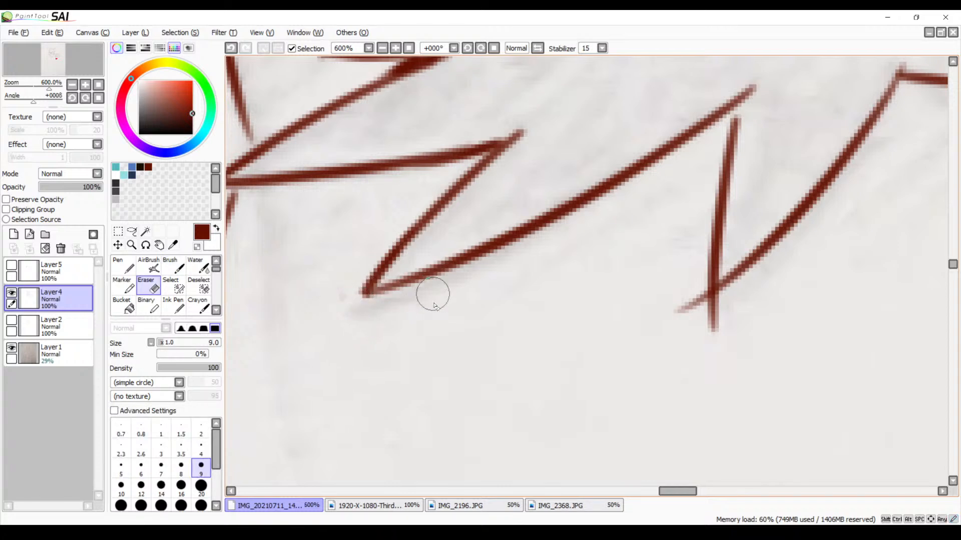
# Thicken the inner corner between the long tuft and the next one with the Brush
pyautogui.press('b')
pyautogui.moveTo(367, 291)
pyautogui.mouseDown()
pyautogui.moveTo(471, 255)
pyautogui.moveTo(401, 324)
pyautogui.mouseUp()
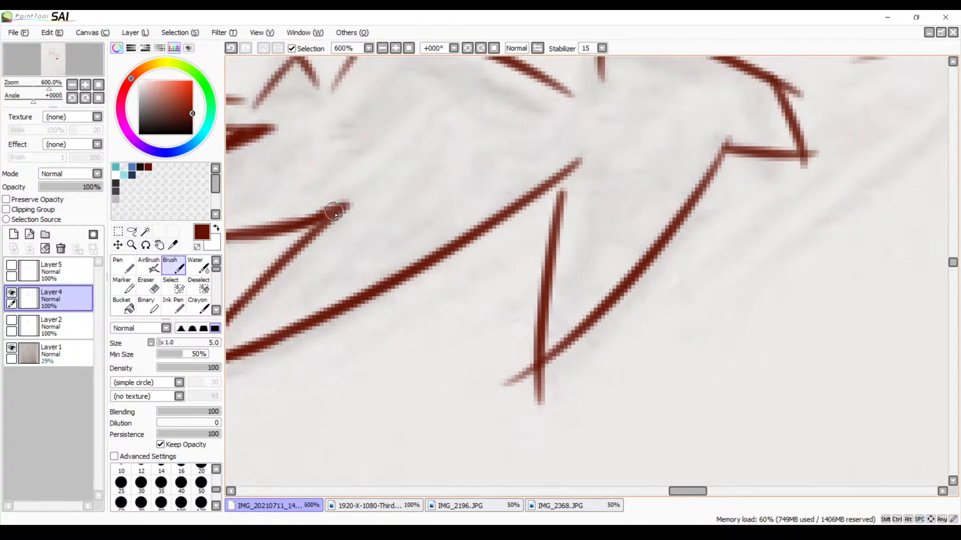
pyautogui.moveTo(334, 212); pyautogui.dragTo(310, 233)
pyautogui.moveTo(322, 218); pyautogui.dragTo(318, 222)
# Join the steep edge of the lowest pointed tuft to the upper end of the long curved edge beside it
pyautogui.moveTo(530, 250); pyautogui.dragTo(419, 278)
pyautogui.moveTo(456, 209); pyautogui.dragTo(447, 245)
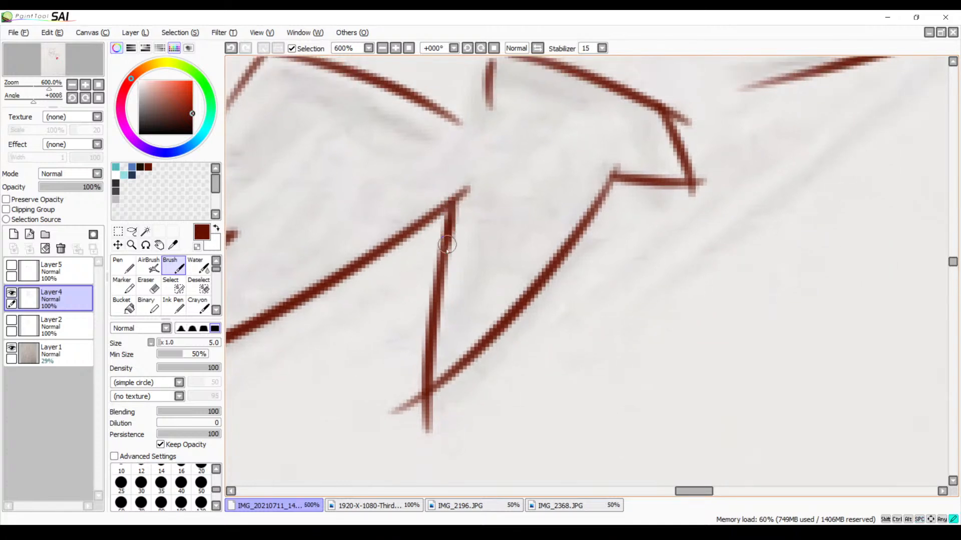
pyautogui.hotkey('ctrl', 'z')
pyautogui.moveTo(454, 204); pyautogui.dragTo(441, 248)
pyautogui.hotkey('ctrl', 'z')
pyautogui.moveTo(457, 199); pyautogui.dragTo(429, 268)
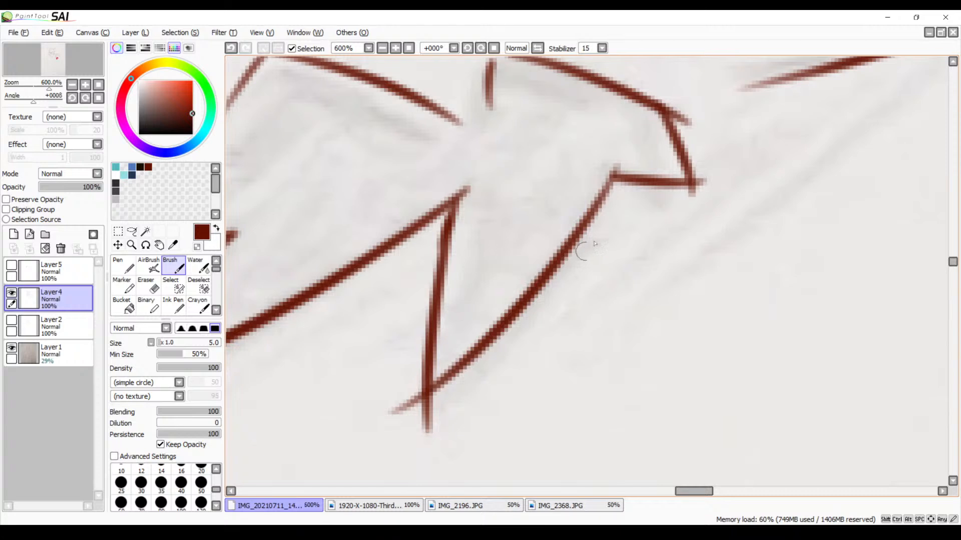
# Erase the crossing line ends below the tip of the lowest pointed tuft
pyautogui.moveTo(491, 345); pyautogui.dragTo(531, 285)
pyautogui.press('e')
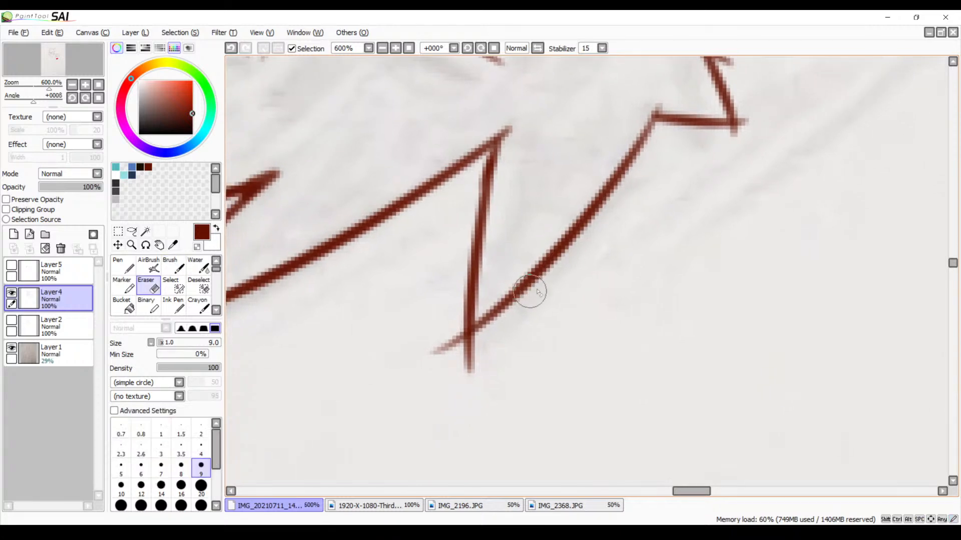
pyautogui.moveTo(482, 347)
pyautogui.mouseDown()
pyautogui.moveTo(463, 353)
pyautogui.moveTo(470, 344)
pyautogui.moveTo(446, 360)
pyautogui.moveTo(430, 339)
pyautogui.moveTo(487, 371)
pyautogui.mouseUp()
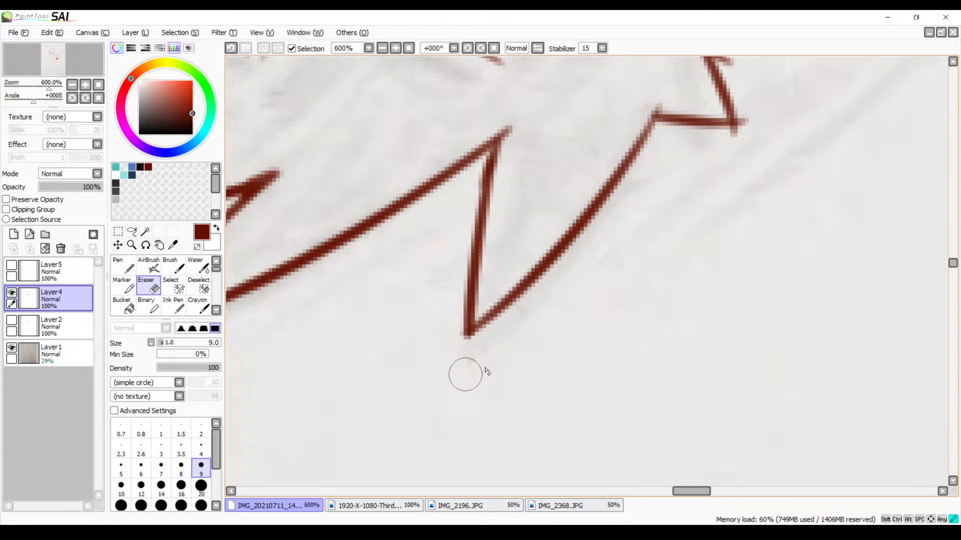
# Redraw the short vertical edge with the Brush so it closes the upper corner of the end tuft
pyautogui.moveTo(625, 281); pyautogui.dragTo(481, 466)
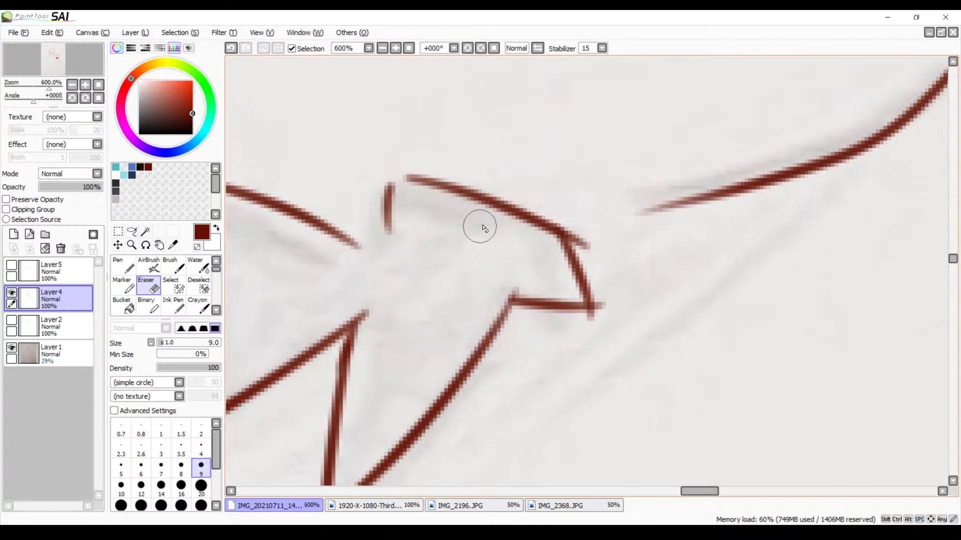
pyautogui.moveTo(439, 242); pyautogui.dragTo(513, 275)
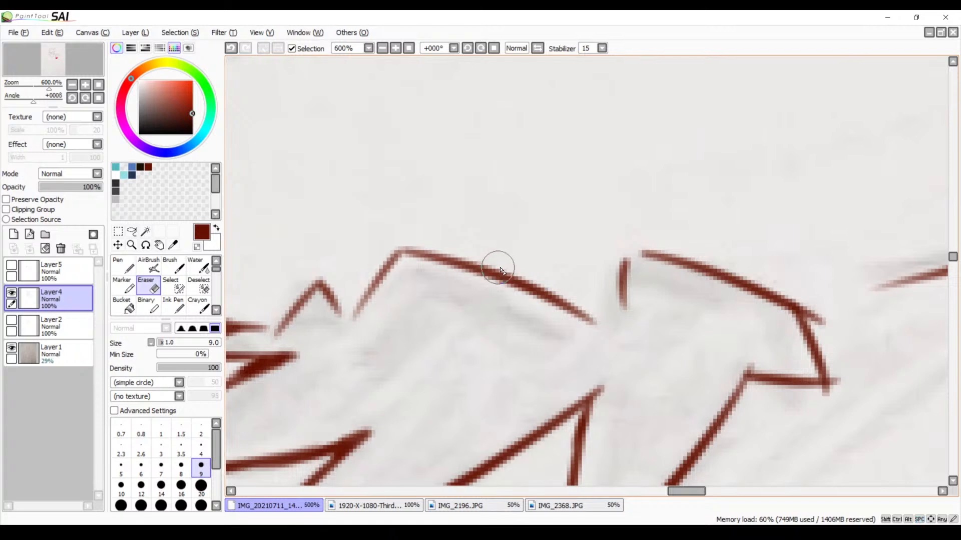
pyautogui.press('b')
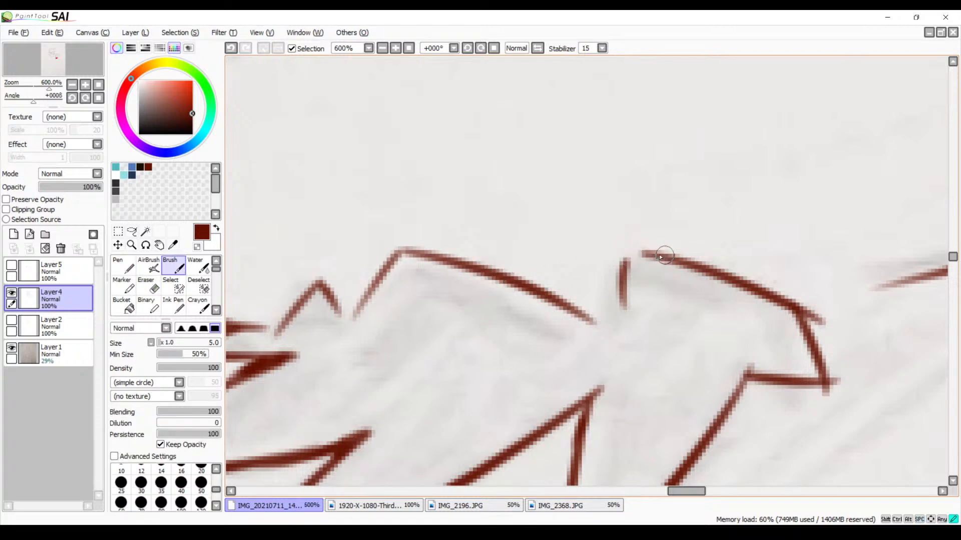
pyautogui.moveTo(622, 250)
pyautogui.mouseDown()
pyautogui.moveTo(661, 258)
pyautogui.moveTo(614, 251)
pyautogui.moveTo(638, 253)
pyautogui.moveTo(616, 260)
pyautogui.moveTo(615, 301)
pyautogui.mouseUp()
pyautogui.hotkey('ctrl', 'z')
pyautogui.hotkey('ctrl', 'z')
pyautogui.hotkey('ctrl', 'z')
pyautogui.moveTo(623, 249); pyautogui.dragTo(624, 308)
# Darken the upper corner of the wide middle tuft and the slope of the small peak beside it
pyautogui.moveTo(524, 290); pyautogui.dragTo(649, 273)
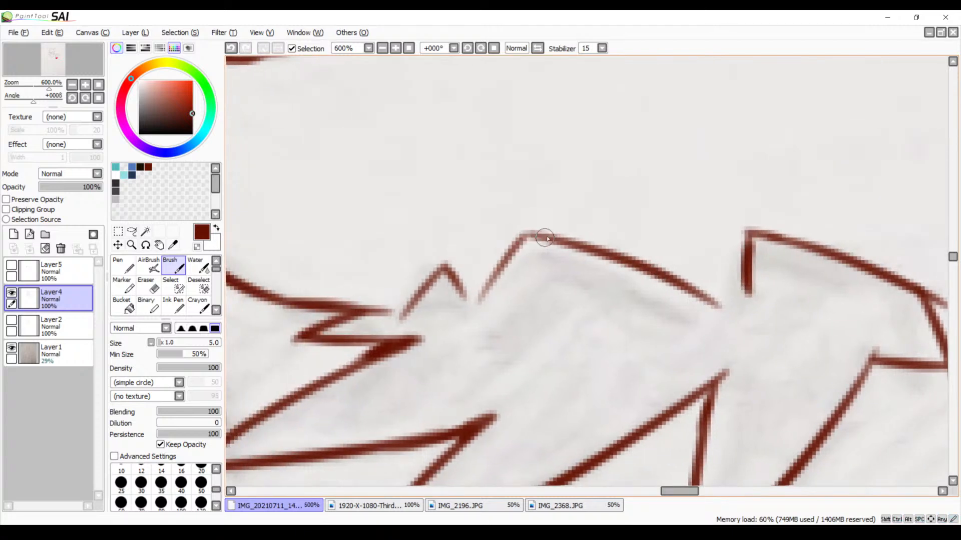
pyautogui.moveTo(545, 238)
pyautogui.mouseDown()
pyautogui.moveTo(495, 261)
pyautogui.moveTo(479, 288)
pyautogui.mouseUp()
pyautogui.hotkey('ctrl', 'z')
pyautogui.moveTo(547, 238)
pyautogui.mouseDown()
pyautogui.moveTo(518, 238)
pyautogui.moveTo(493, 271)
pyautogui.moveTo(451, 296)
pyautogui.moveTo(446, 273)
pyautogui.moveTo(465, 303)
pyautogui.mouseUp()
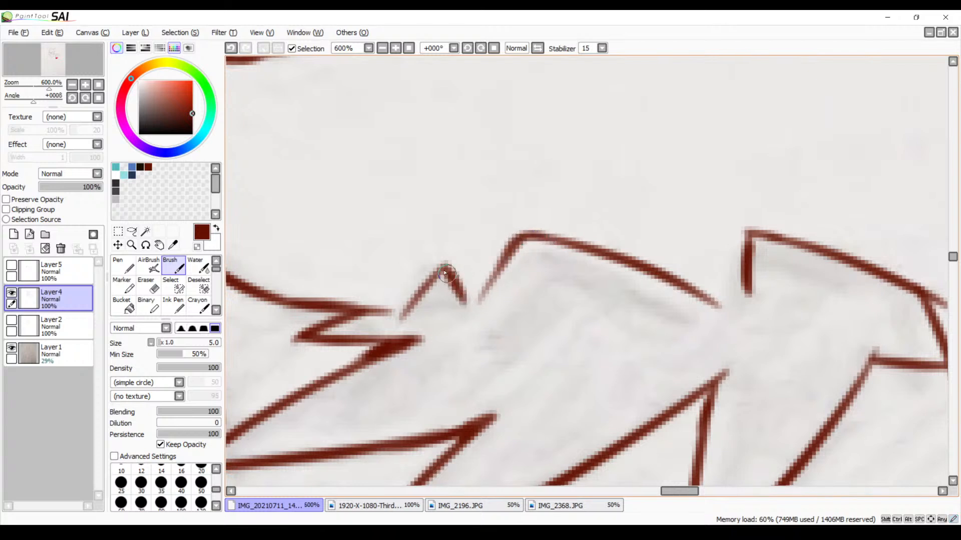
pyautogui.moveTo(444, 265); pyautogui.dragTo(398, 316)
# Close the gaps at both ends of the wide tuft, joining it to the small peak and the short vertical edge
pyautogui.moveTo(508, 261); pyautogui.dragTo(465, 302)
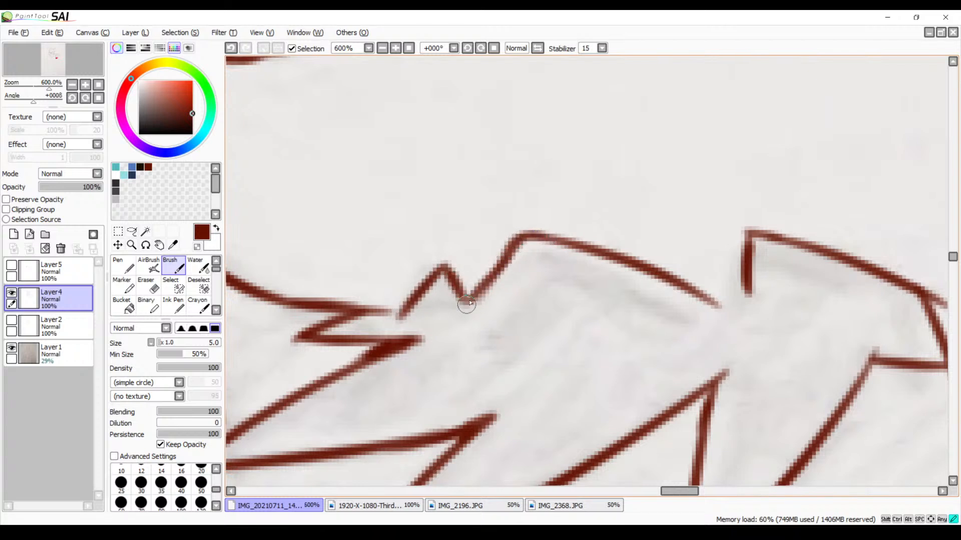
pyautogui.hotkey('ctrl', 'z')
pyautogui.moveTo(507, 250)
pyautogui.mouseDown()
pyautogui.moveTo(476, 305)
pyautogui.moveTo(461, 293)
pyautogui.moveTo(483, 300)
pyautogui.mouseUp()
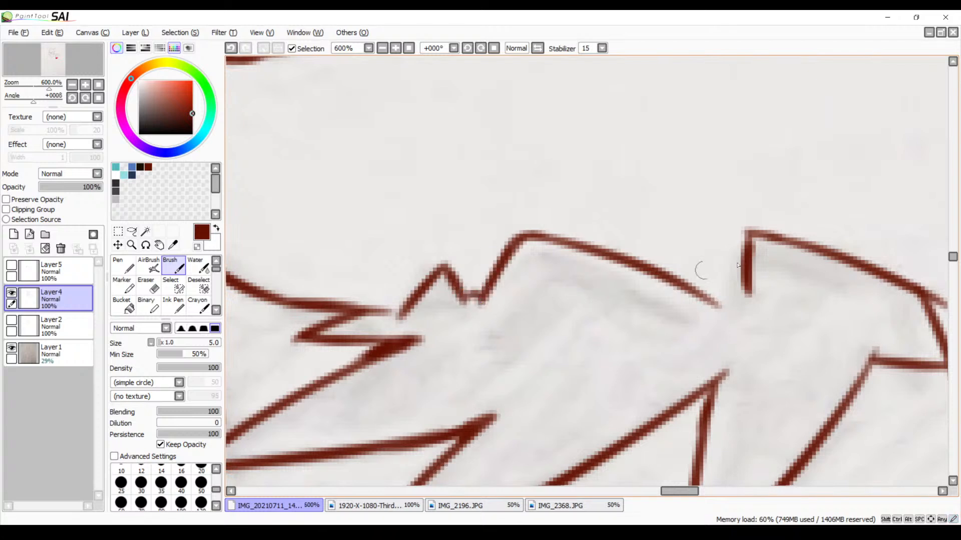
pyautogui.moveTo(717, 297)
pyautogui.mouseDown()
pyautogui.moveTo(735, 285)
pyautogui.moveTo(749, 293)
pyautogui.moveTo(708, 302)
pyautogui.mouseUp()
pyautogui.moveTo(714, 297); pyautogui.dragTo(736, 287)
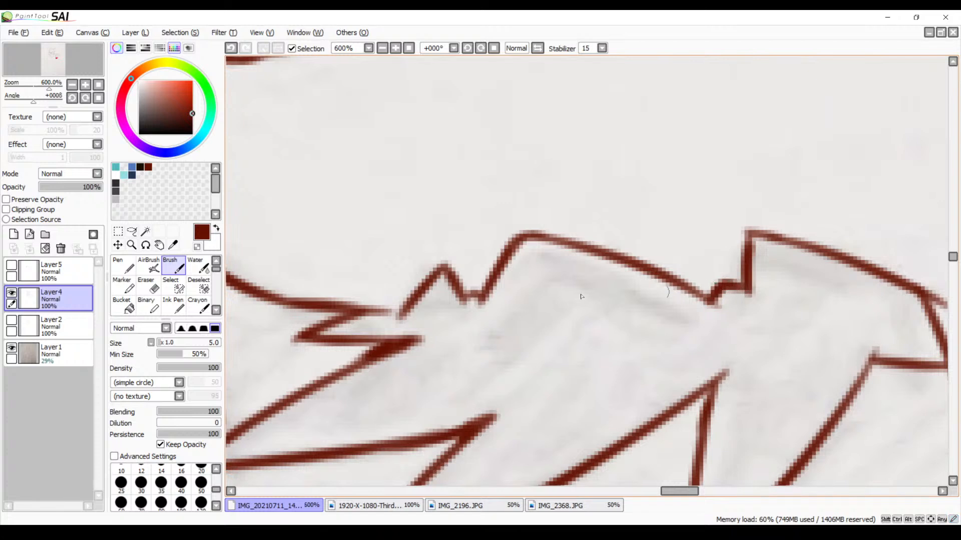
# Darken the wide tuft's top edge and erase the line ends overshooting the outer corners of the end tuft
pyautogui.moveTo(534, 238); pyautogui.dragTo(671, 284)
pyautogui.moveTo(751, 349); pyautogui.dragTo(503, 267)
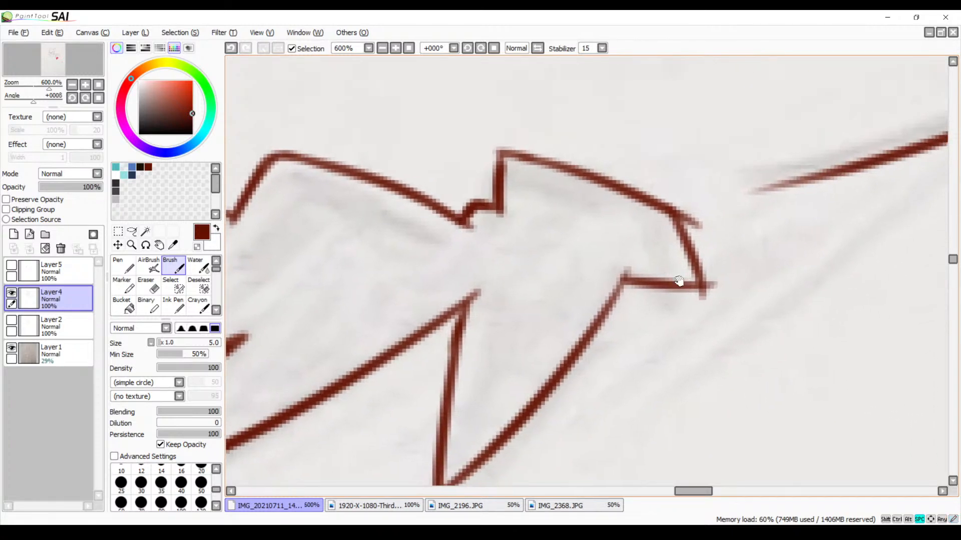
pyautogui.moveTo(679, 281); pyautogui.dragTo(620, 249)
pyautogui.press('e')
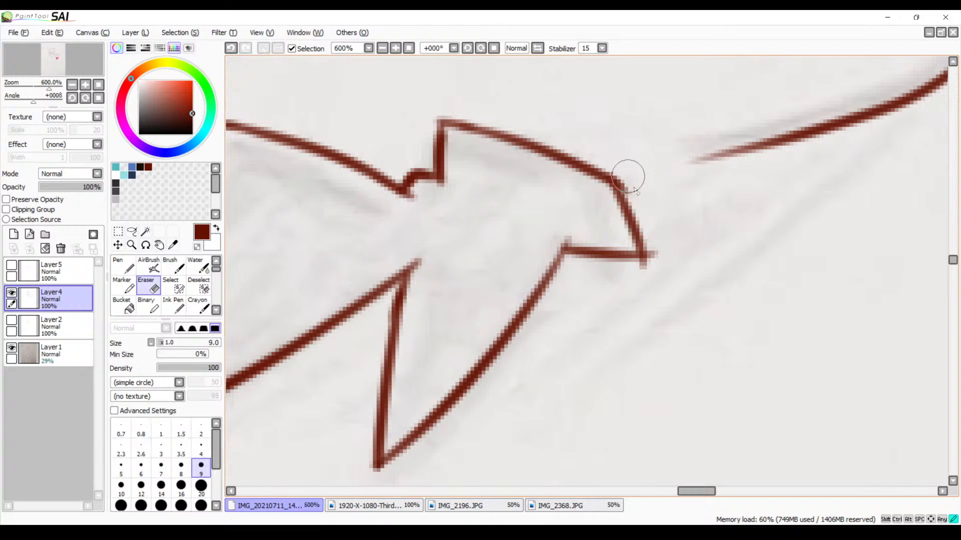
pyautogui.moveTo(633, 180); pyautogui.dragTo(636, 190)
pyautogui.moveTo(660, 251); pyautogui.dragTo(661, 256)
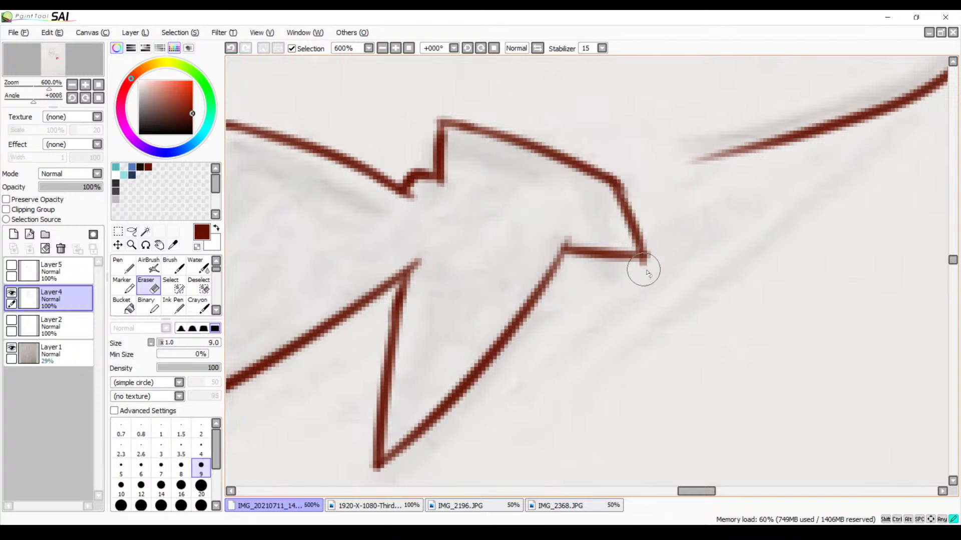
# Close the gap between the end of the cheek line and the first small peak with the Brush
pyautogui.moveTo(518, 332)
pyautogui.mouseDown()
pyautogui.moveTo(699, 219)
pyautogui.moveTo(918, 319)
pyautogui.mouseUp()
pyautogui.press('b')
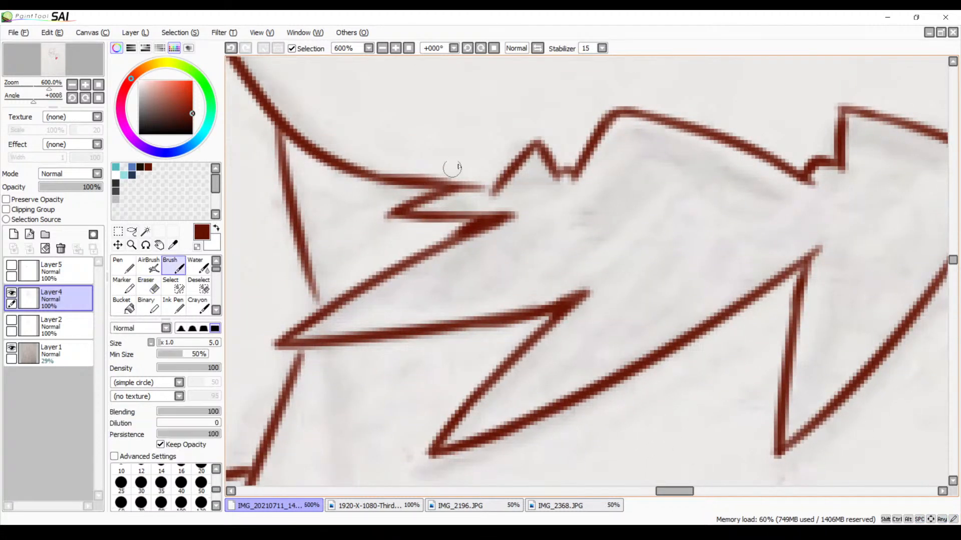
pyautogui.moveTo(469, 184); pyautogui.dragTo(493, 192)
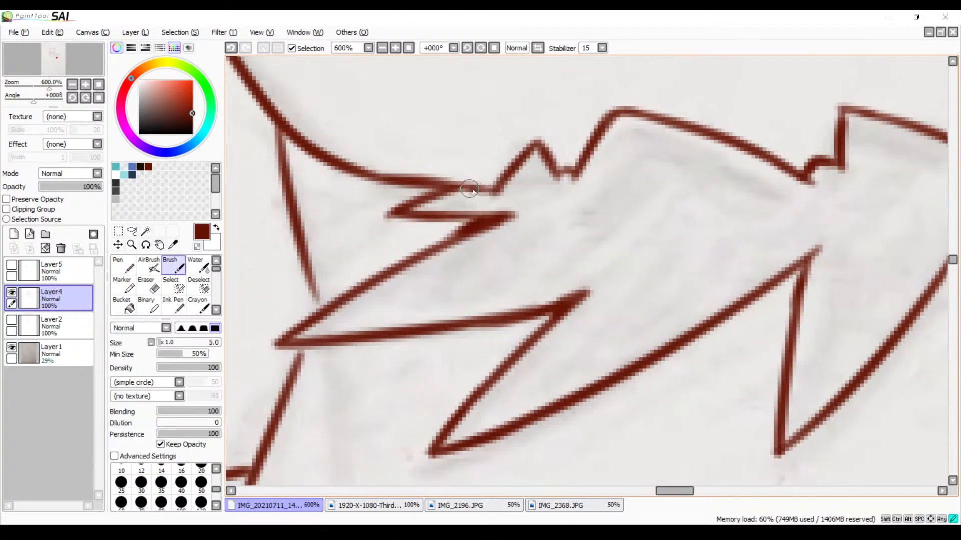
# Select the inside of the closed fur outline with the Magic Wand, rotate the canvas to 22°, and make Layer5 active and visible
pyautogui.click(145, 231)
pyautogui.click(606, 253)
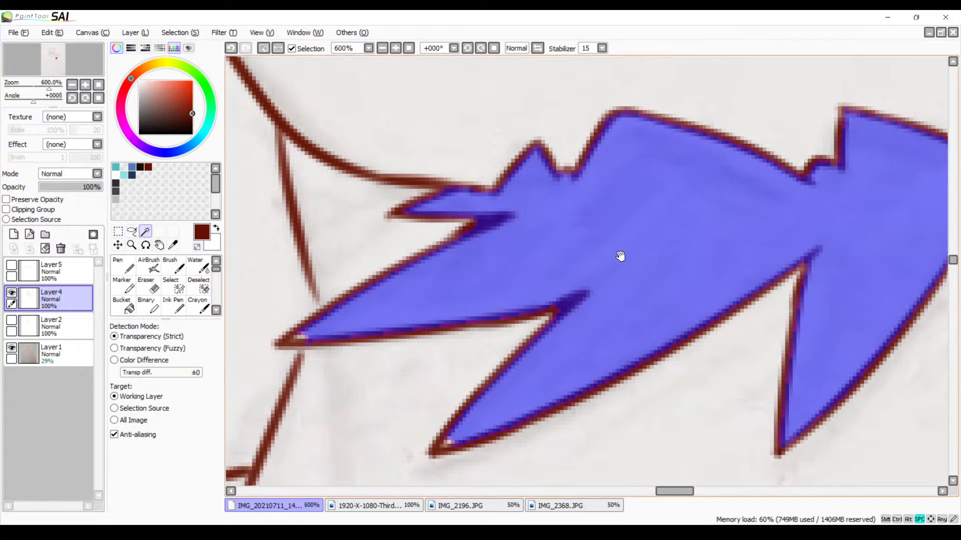
pyautogui.moveTo(620, 256); pyautogui.dragTo(468, 296)
pyautogui.click(381, 48)
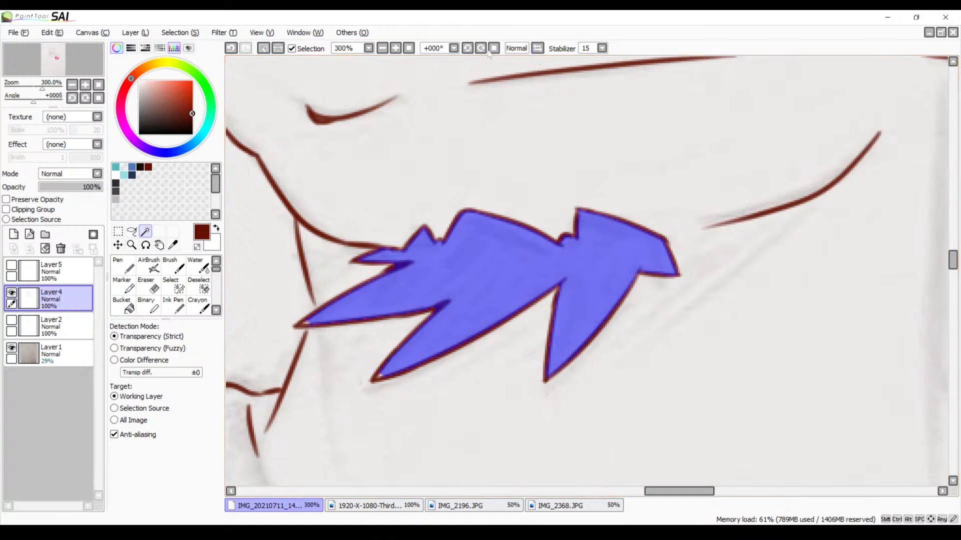
pyautogui.click(480, 49)
pyautogui.click(480, 49)
pyautogui.moveTo(492, 136); pyautogui.dragTo(485, 166)
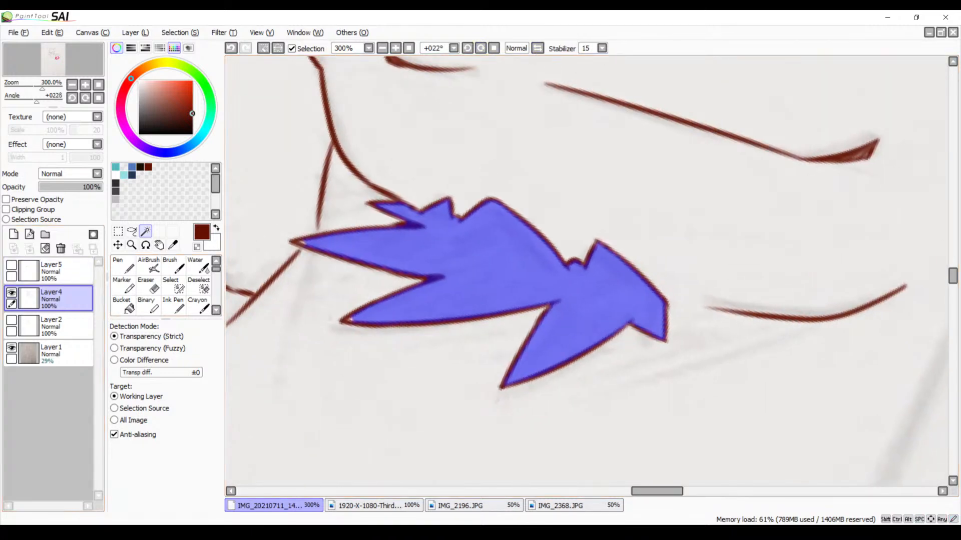
pyautogui.click(51, 268)
pyautogui.click(12, 265)
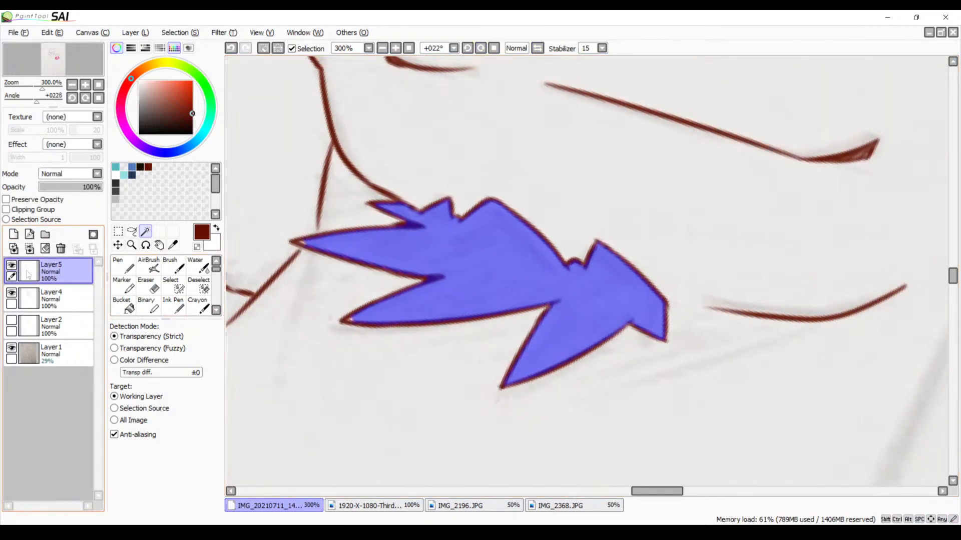
# Hatch the end tuft and the lower side of the lowest pointed tuft with dark red diagonal Brush strokes
pyautogui.press('b')
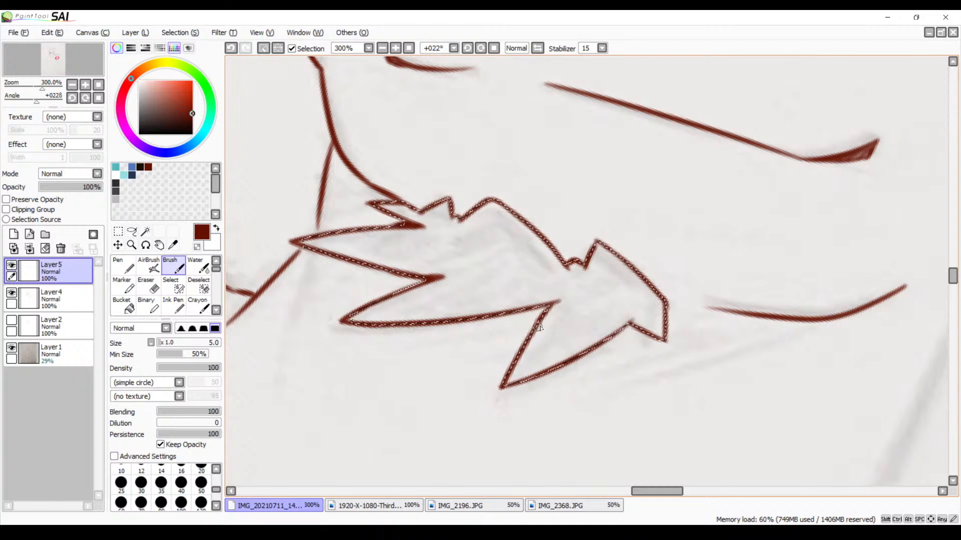
pyautogui.press('space')
pyautogui.moveTo(637, 324); pyautogui.dragTo(567, 306)
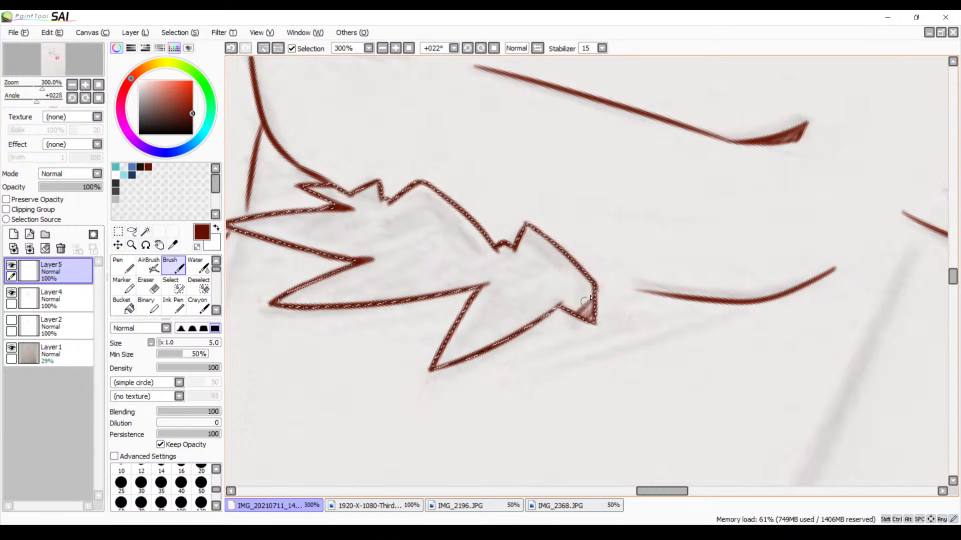
pyautogui.moveTo(573, 308)
pyautogui.mouseDown()
pyautogui.moveTo(596, 279)
pyautogui.moveTo(537, 317)
pyautogui.moveTo(591, 271)
pyautogui.moveTo(485, 350)
pyautogui.mouseUp()
pyautogui.moveTo(583, 258); pyautogui.dragTo(479, 350)
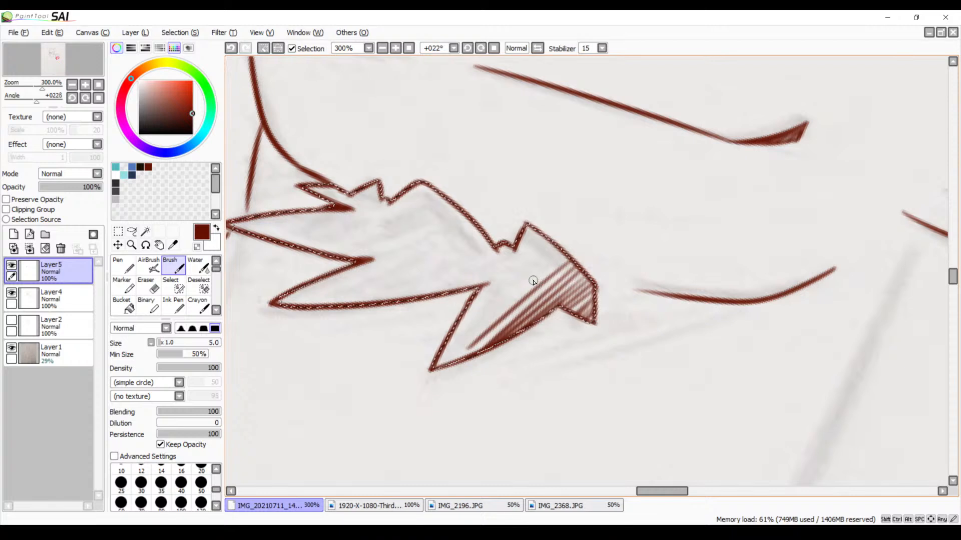
pyautogui.hotkey('ctrl', 'z')
pyautogui.moveTo(572, 261); pyautogui.dragTo(492, 331)
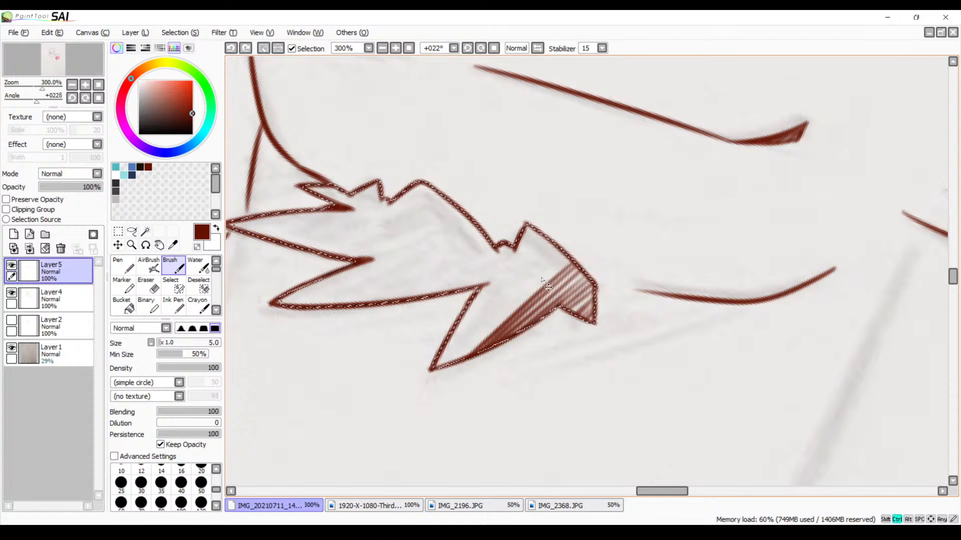
# Extend the diagonal hatching across the rest of the lowest pointed tuft, up to the notch beside the wide tuft
pyautogui.moveTo(465, 354); pyautogui.dragTo(531, 295)
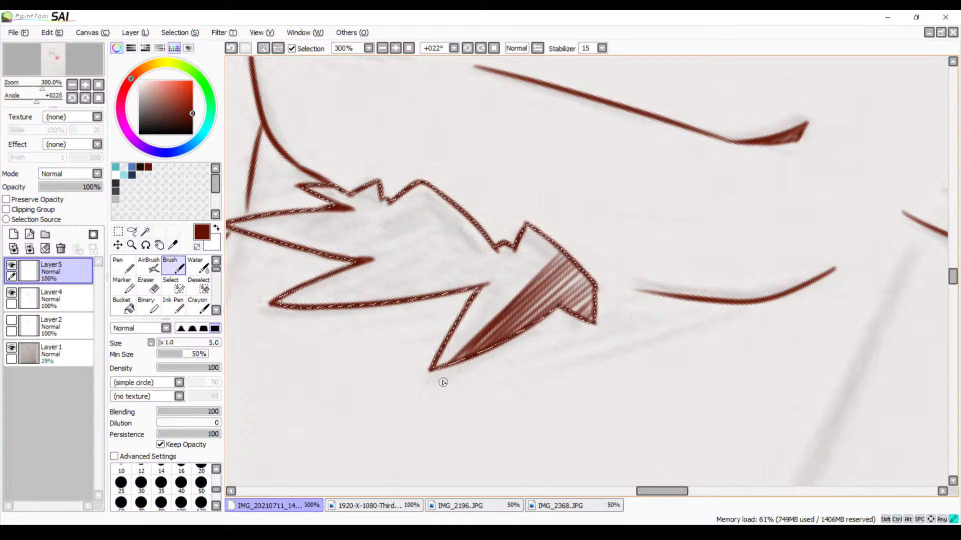
pyautogui.moveTo(440, 363); pyautogui.dragTo(545, 259)
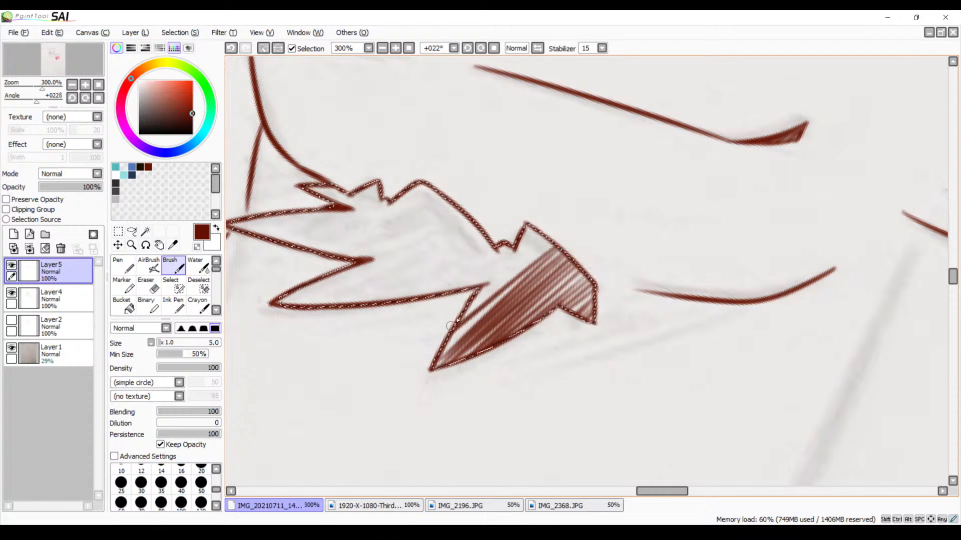
pyautogui.moveTo(445, 343); pyautogui.dragTo(543, 248)
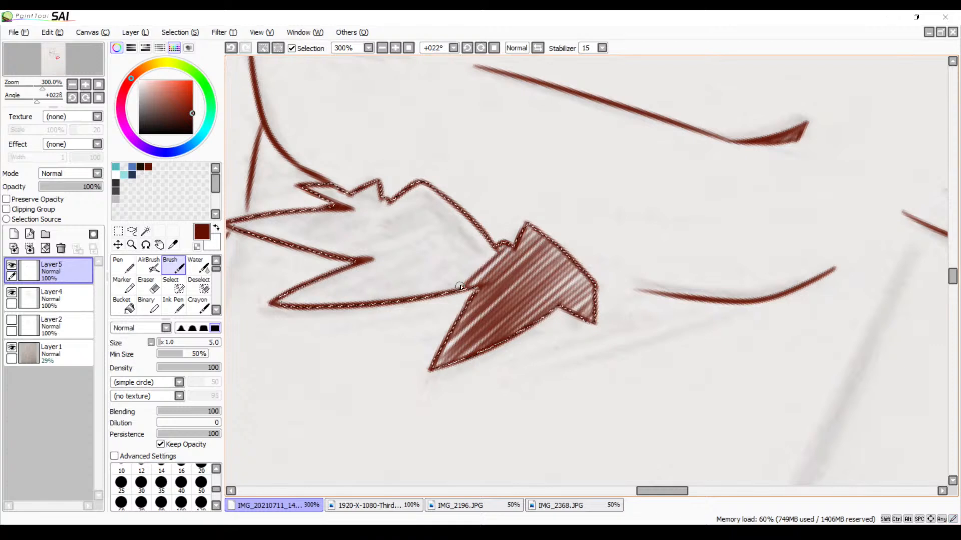
# Hatch the lower part of the wide tuft diagonally, running down toward the middle pointed tuft
pyautogui.hotkey('ctrl', 'z')
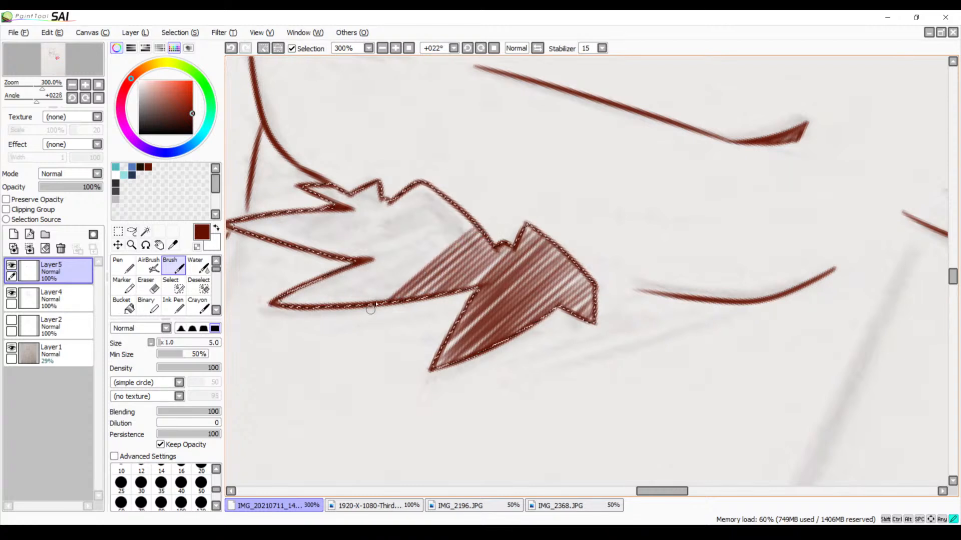
pyautogui.hotkey('ctrl', 'z')
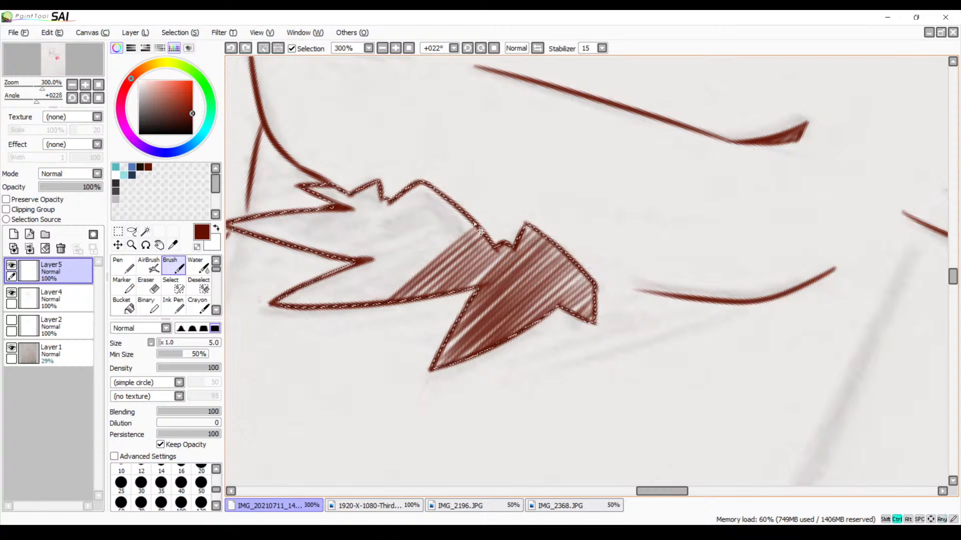
pyautogui.moveTo(381, 301); pyautogui.dragTo(449, 233)
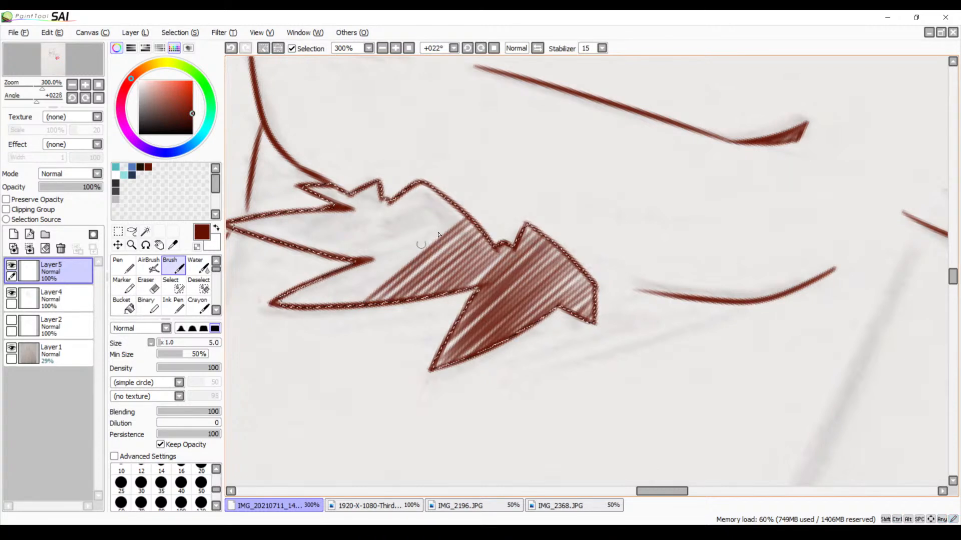
pyautogui.moveTo(459, 212); pyautogui.dragTo(333, 303)
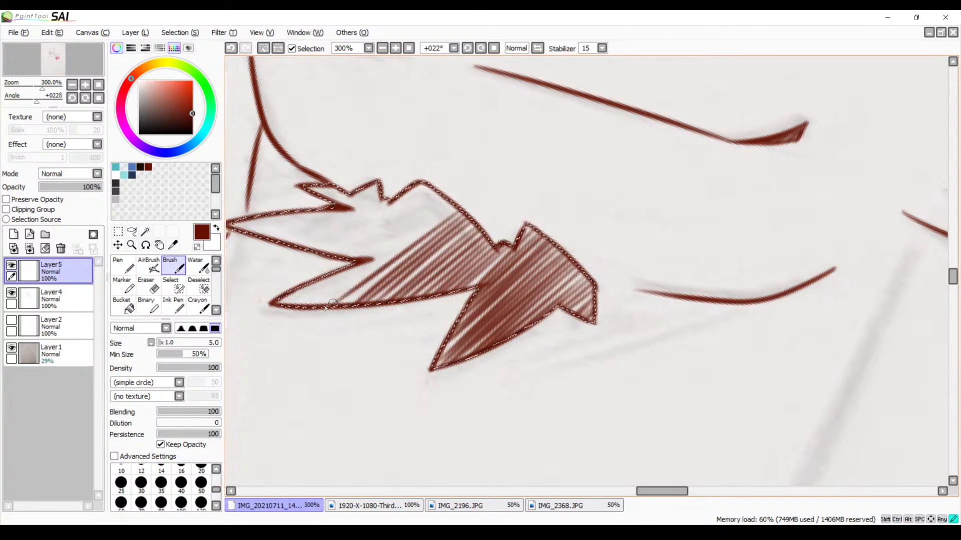
pyautogui.moveTo(428, 229); pyautogui.dragTo(379, 279)
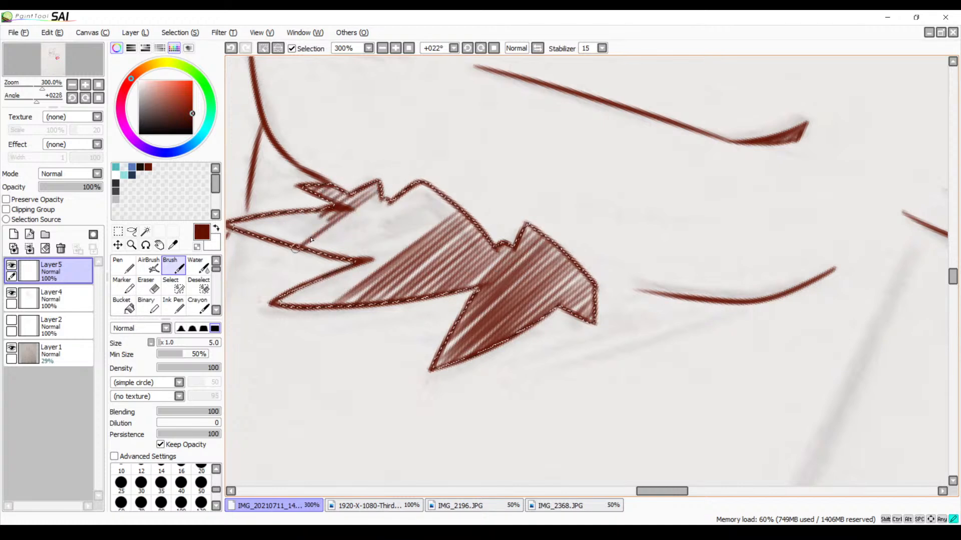
# Hatch the long pointed tuft nearest the cheek diagonally out to its tip
pyautogui.moveTo(310, 239); pyautogui.dragTo(294, 249)
pyautogui.moveTo(345, 209); pyautogui.dragTo(284, 245)
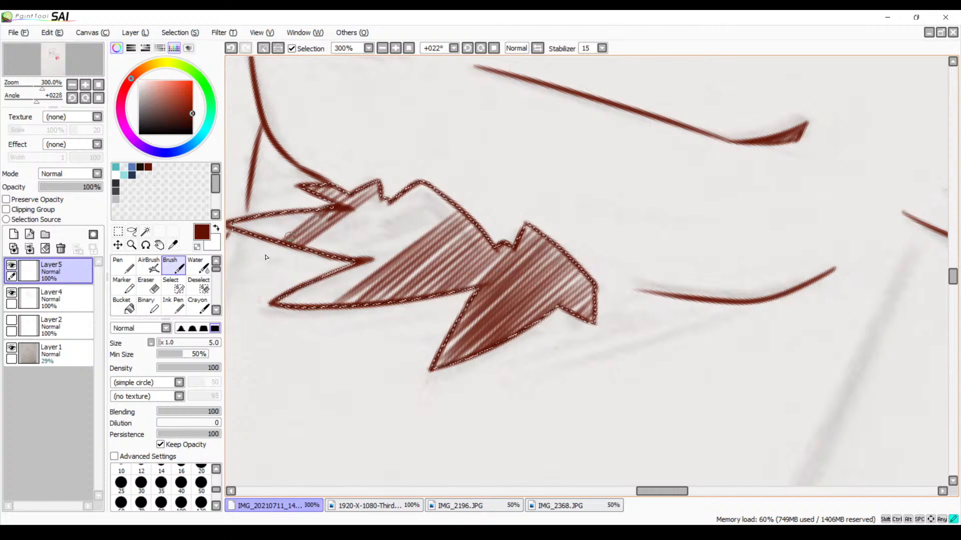
pyautogui.moveTo(340, 205)
pyautogui.mouseDown()
pyautogui.moveTo(288, 237)
pyautogui.moveTo(273, 226)
pyautogui.moveTo(247, 230)
pyautogui.mouseUp()
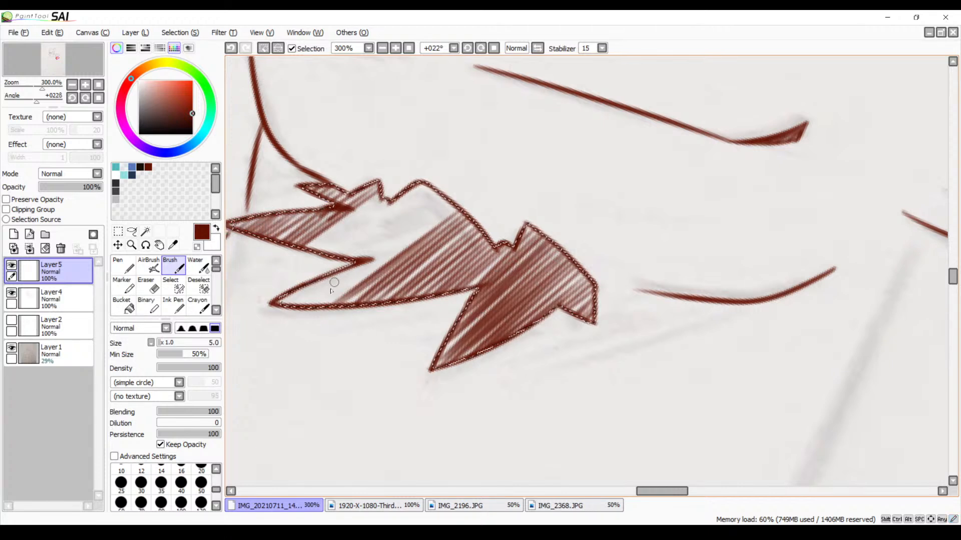
# Fill the tip of the middle pointed tuft with diagonal hatching, joining it to the wide tuft's strokes
pyautogui.moveTo(335, 270); pyautogui.dragTo(301, 310)
pyautogui.moveTo(357, 261)
pyautogui.mouseDown()
pyautogui.moveTo(308, 311)
pyautogui.moveTo(318, 313)
pyautogui.mouseUp()
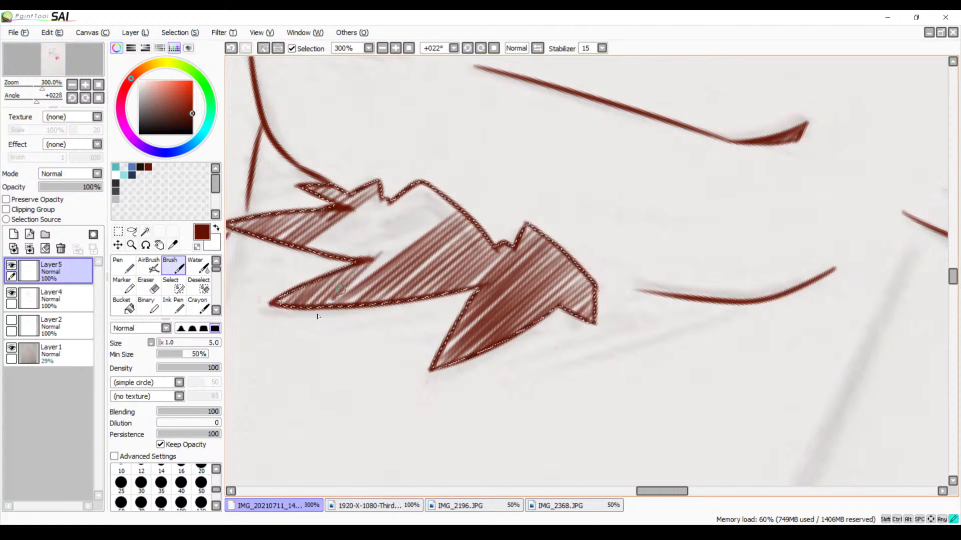
pyautogui.hotkey('ctrl', 'z')
pyautogui.moveTo(382, 251); pyautogui.dragTo(321, 310)
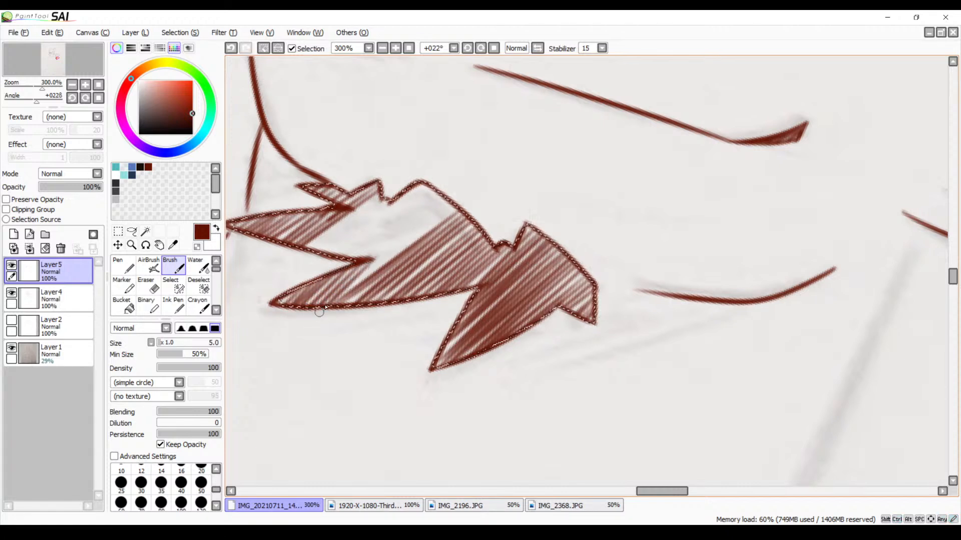
# Continue the diagonal hatching up the wide tuft's slope toward its peak, redoing uneven strokes
pyautogui.moveTo(448, 202); pyautogui.dragTo(334, 301)
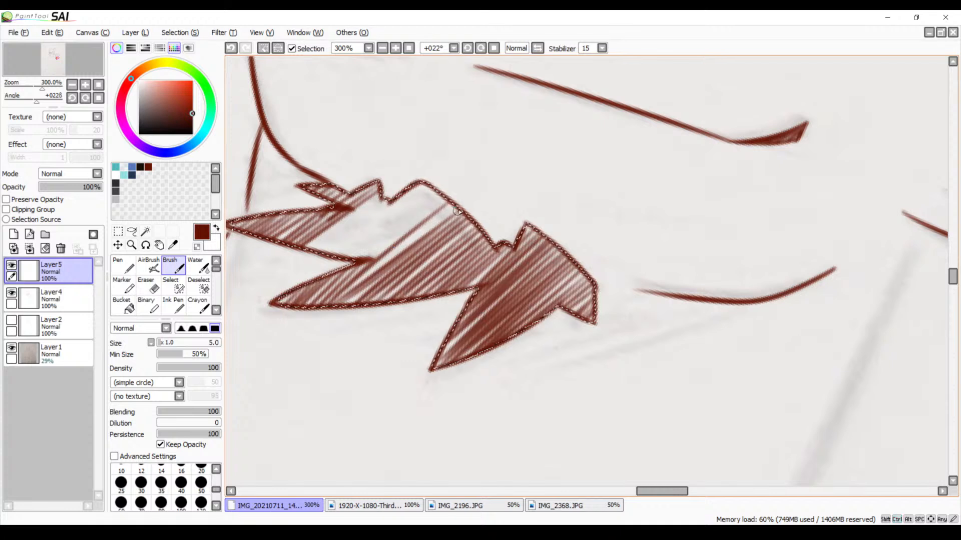
pyautogui.moveTo(433, 218); pyautogui.dragTo(346, 289)
pyautogui.hotkey('ctrl', 'z')
pyautogui.moveTo(448, 214); pyautogui.dragTo(346, 290)
pyautogui.moveTo(438, 198); pyautogui.dragTo(351, 278)
pyautogui.hotkey('ctrl', 'z')
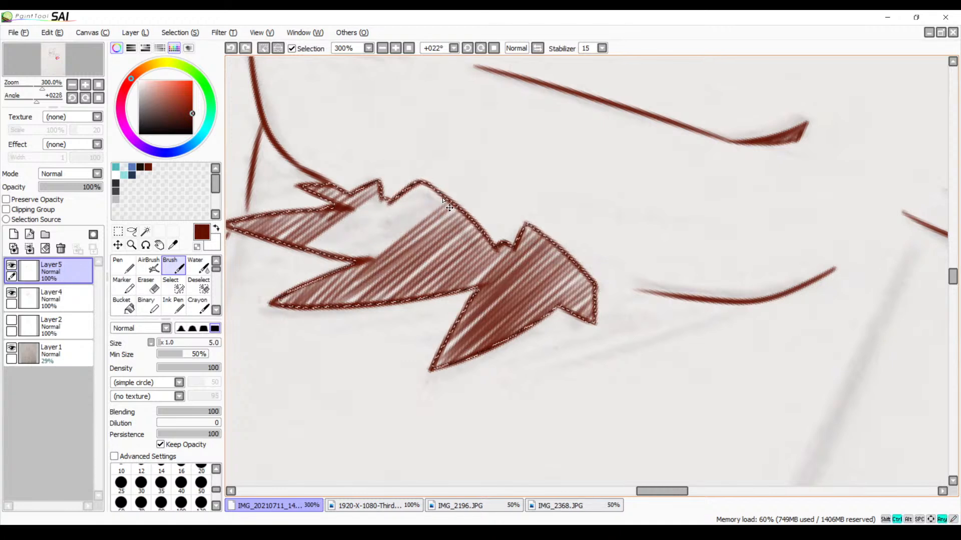
pyautogui.moveTo(439, 199); pyautogui.dragTo(347, 270)
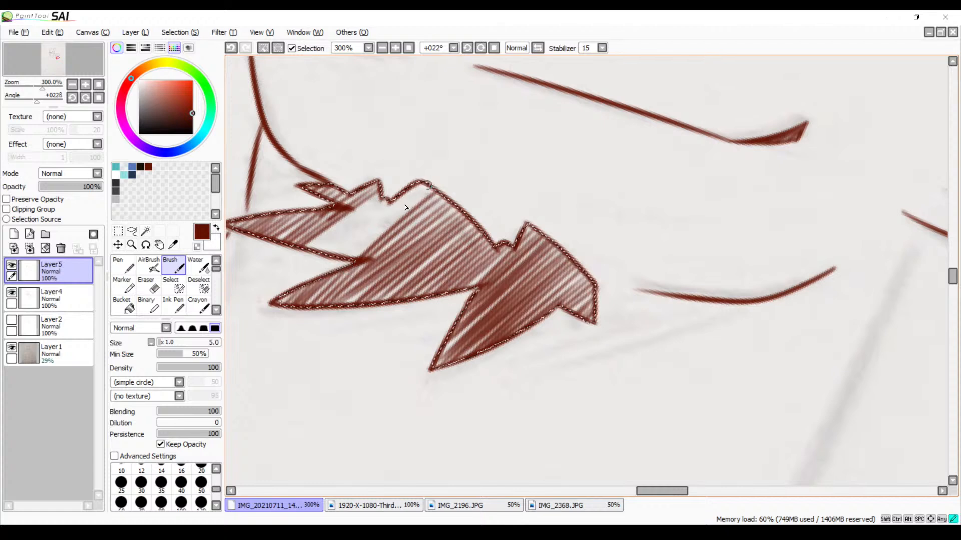
pyautogui.moveTo(422, 188)
pyautogui.mouseDown()
pyautogui.moveTo(348, 260)
pyautogui.moveTo(370, 220)
pyautogui.moveTo(333, 255)
pyautogui.mouseUp()
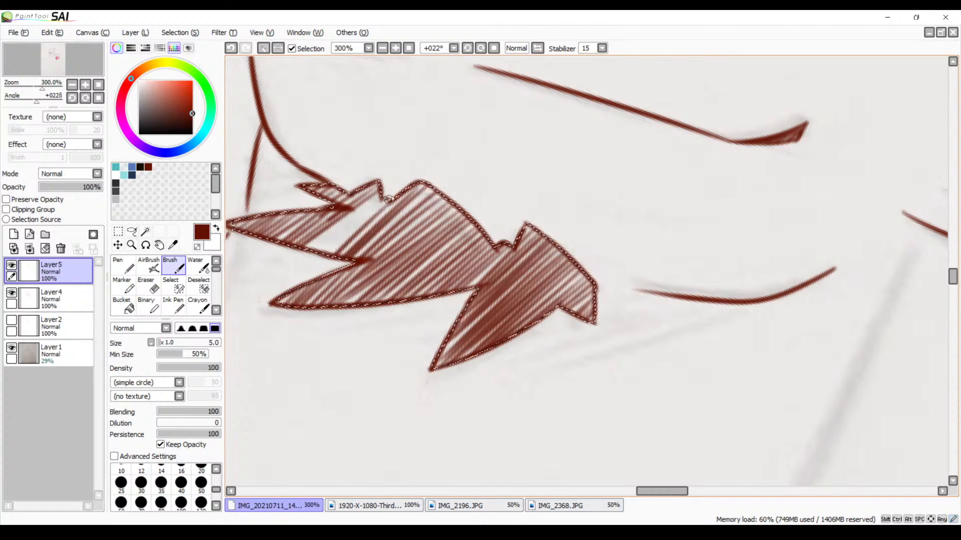
pyautogui.moveTo(395, 198); pyautogui.dragTo(316, 254)
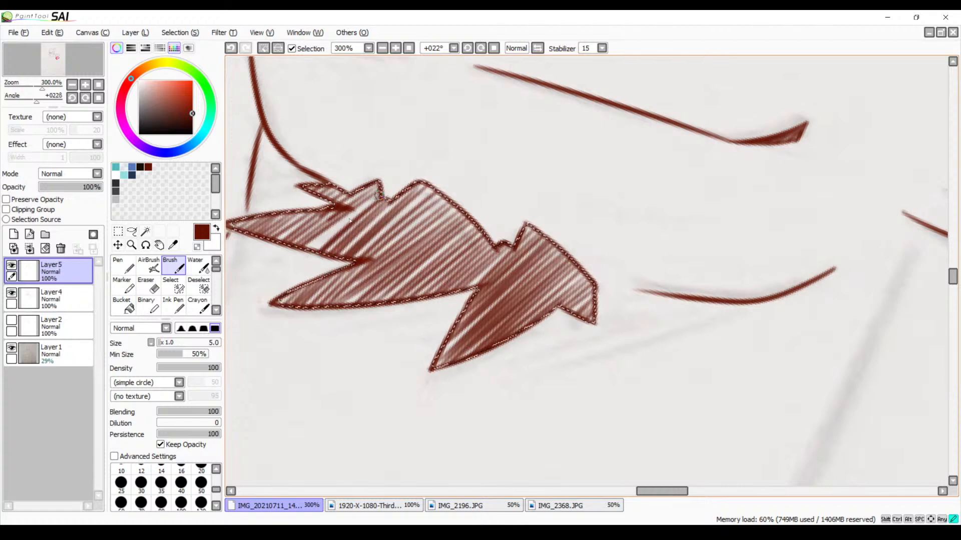
pyautogui.moveTo(382, 197); pyautogui.dragTo(303, 260)
pyautogui.hotkey('ctrl', 'z')
pyautogui.hotkey('ctrl', 'z')
pyautogui.hotkey('ctrl', 'z')
pyautogui.hotkey('ctrl', 'z')
pyautogui.hotkey('ctrl', 'z')
pyautogui.hotkey('ctrl', 'z')
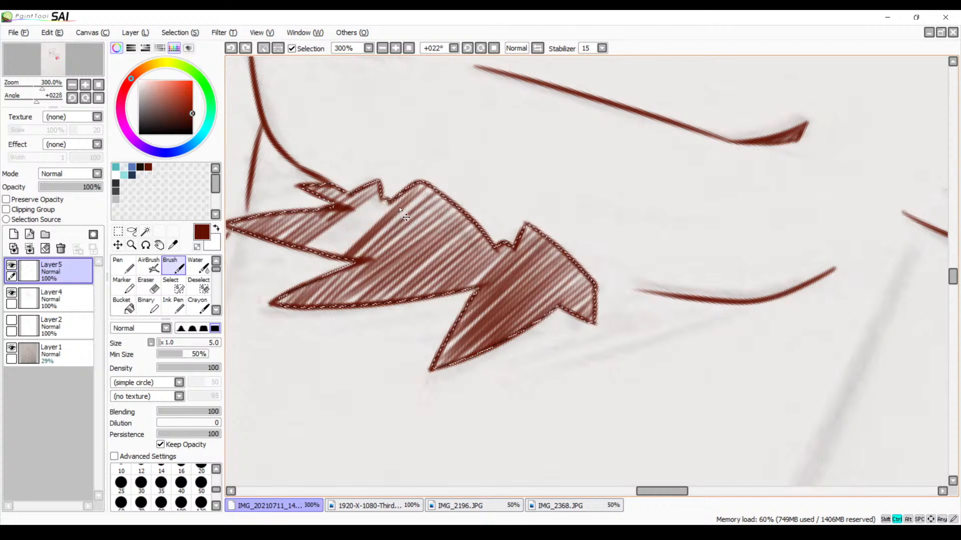
pyautogui.moveTo(342, 273); pyautogui.dragTo(334, 281)
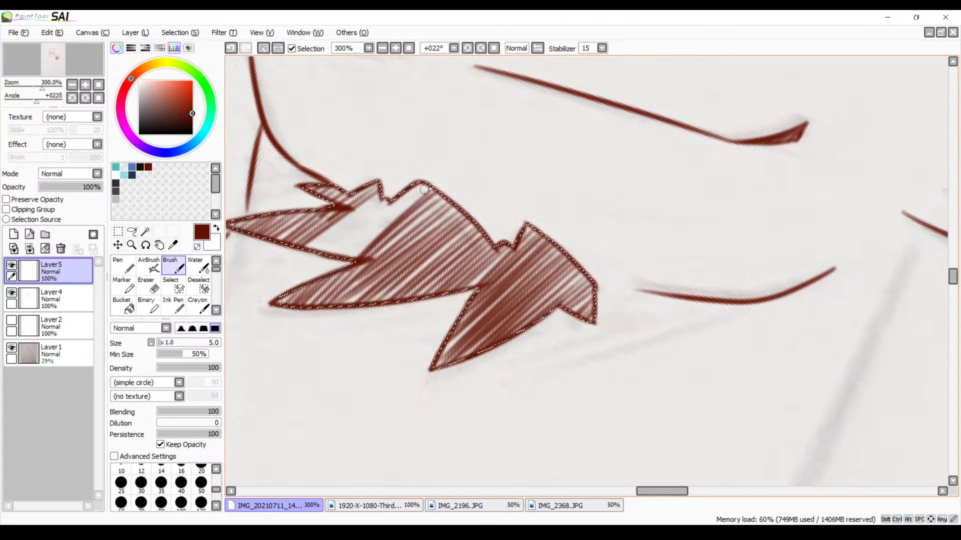
pyautogui.hotkey('ctrl', 'z')
# Hatch the remaining gap from the wide tuft's peak to the small peak, connecting with the long pointed tuft's strokes
pyautogui.moveTo(428, 187); pyautogui.dragTo(343, 270)
pyautogui.moveTo(412, 192); pyautogui.dragTo(339, 263)
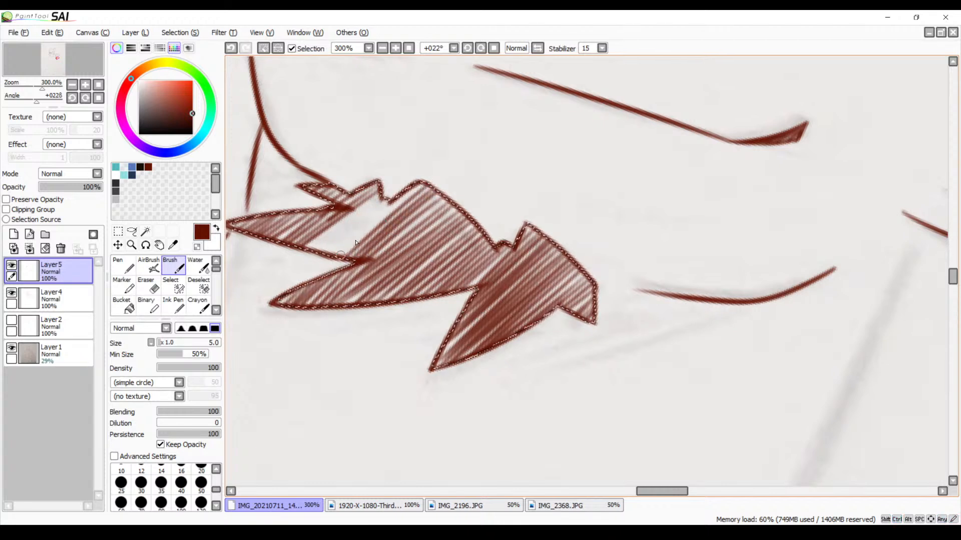
pyautogui.moveTo(402, 196); pyautogui.dragTo(325, 272)
pyautogui.moveTo(403, 194); pyautogui.dragTo(321, 269)
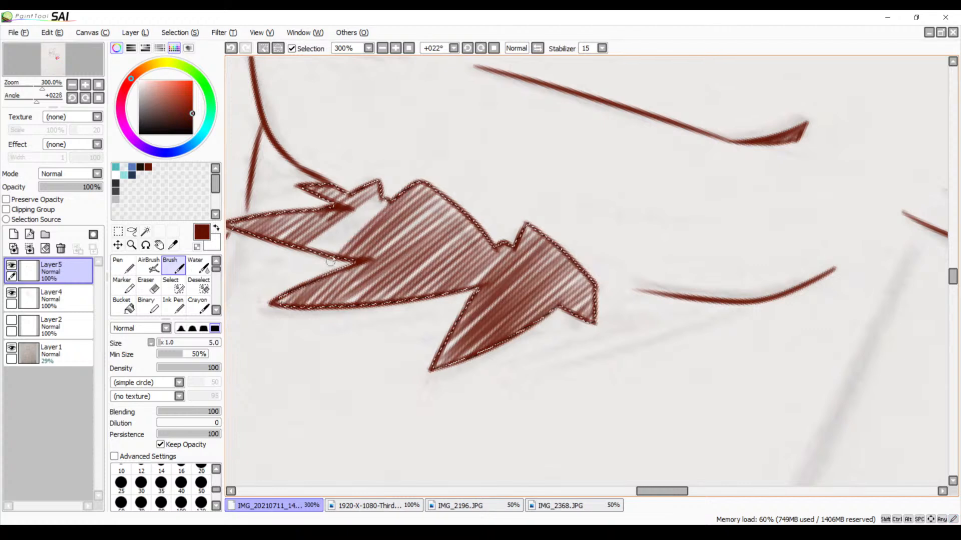
pyautogui.moveTo(394, 195); pyautogui.dragTo(322, 268)
pyautogui.moveTo(390, 195); pyautogui.dragTo(318, 246)
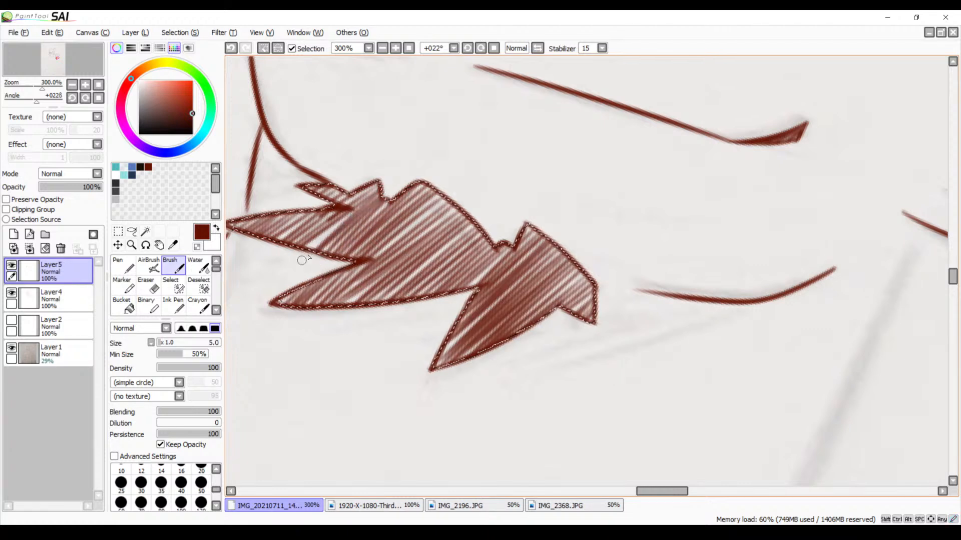
# Clear the selection around the second character's hatched cheek fur shape
pyautogui.click(382, 48)
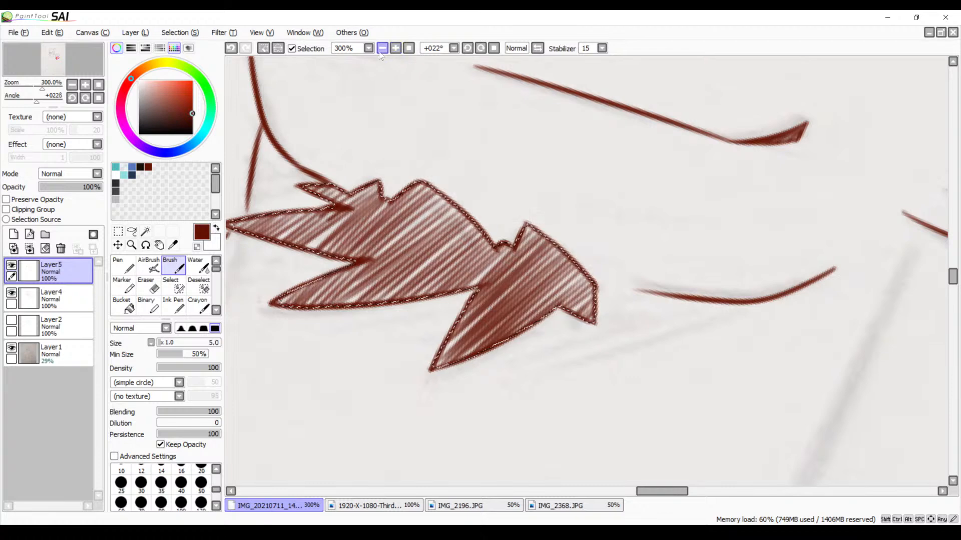
pyautogui.click(382, 48)
pyautogui.click(382, 48)
pyautogui.click(382, 48)
pyautogui.click(382, 48)
pyautogui.click(382, 48)
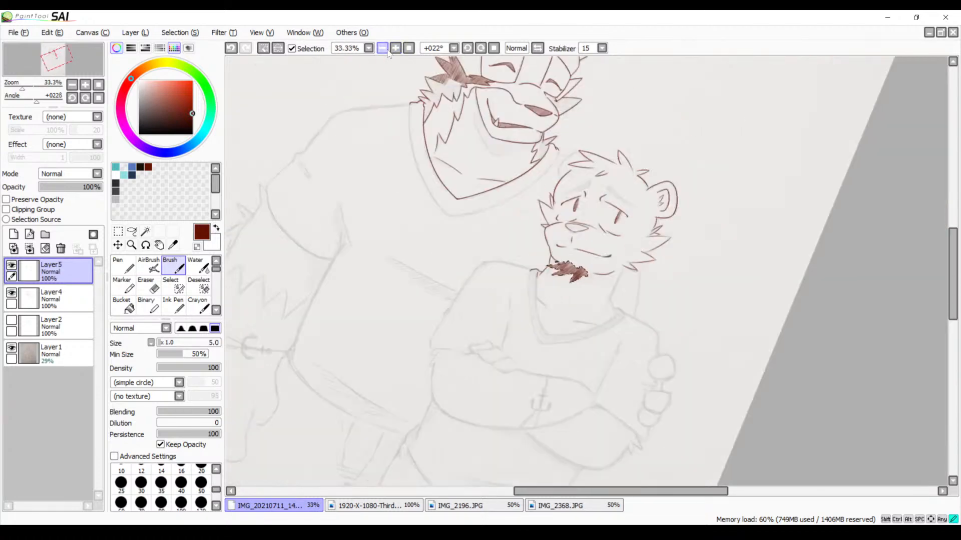
pyautogui.click(382, 48)
pyautogui.hotkey('ctrl', 'd')
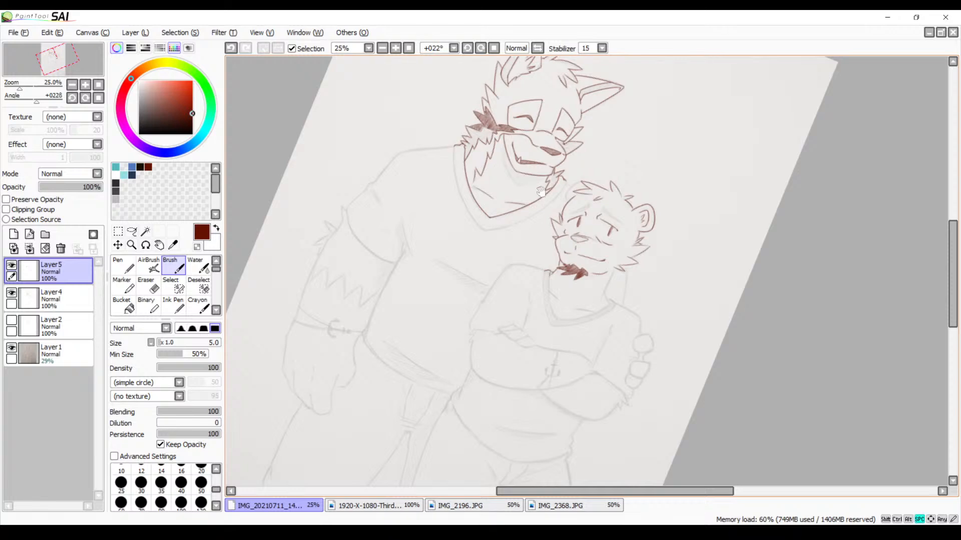
# Select the inside of the second character's nose outline on Layer4, and ready the Brush on Layer5
pyautogui.moveTo(540, 192); pyautogui.dragTo(532, 207)
pyautogui.scroll(7, 329, 233)
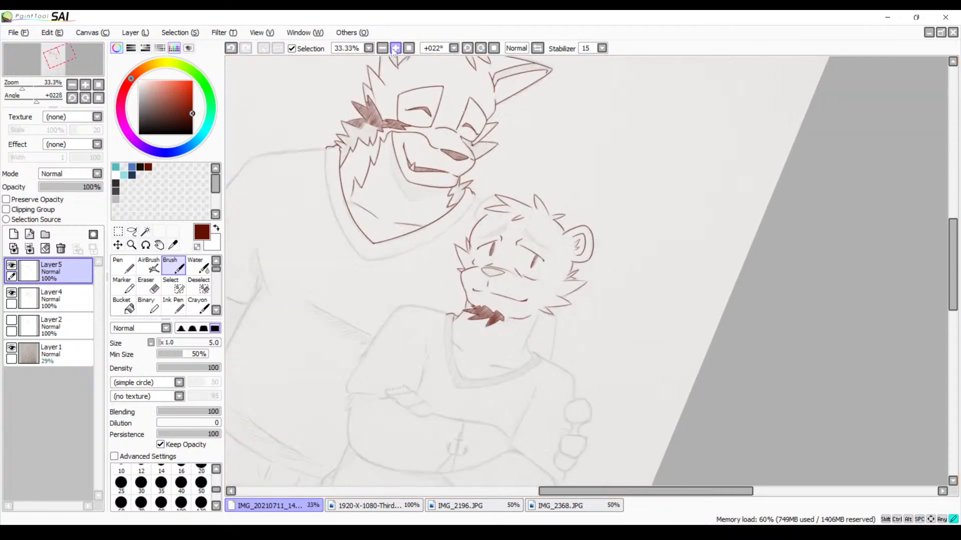
pyautogui.moveTo(330, 234); pyautogui.dragTo(474, 294)
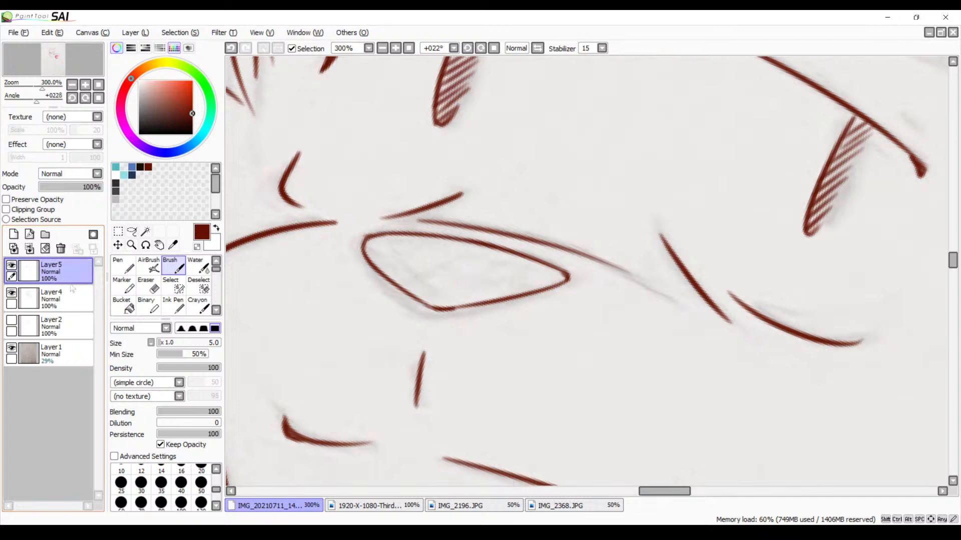
pyautogui.click(50, 297)
pyautogui.click(145, 231)
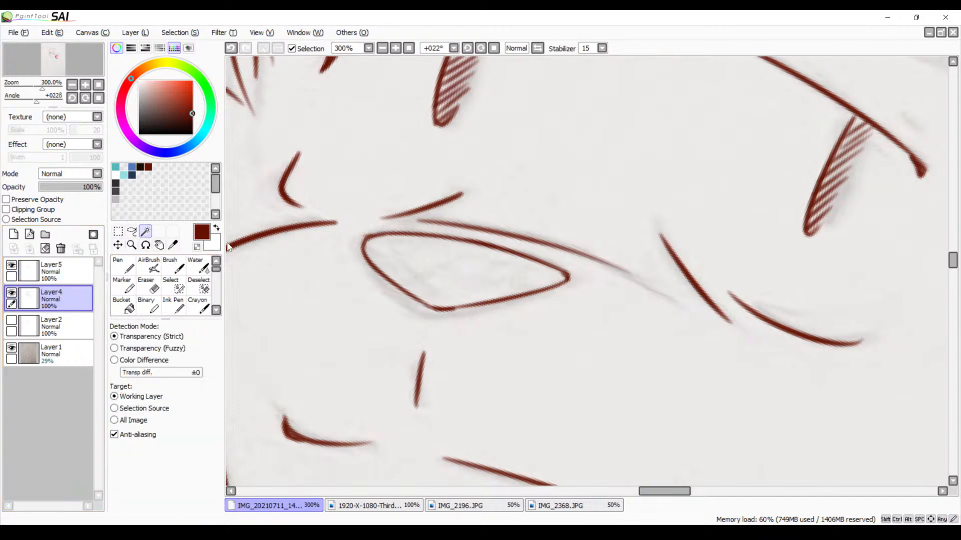
pyautogui.click(470, 289)
pyautogui.click(50, 270)
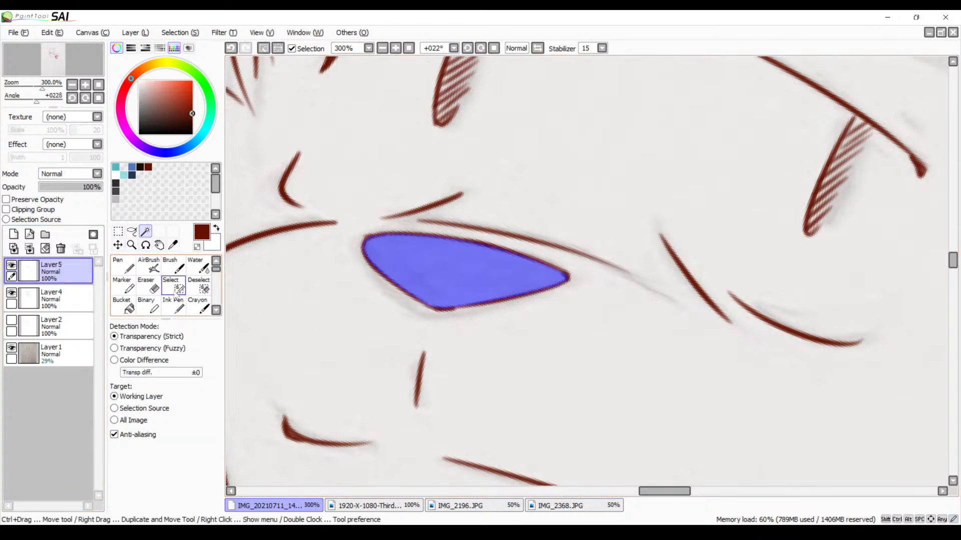
pyautogui.click(173, 267)
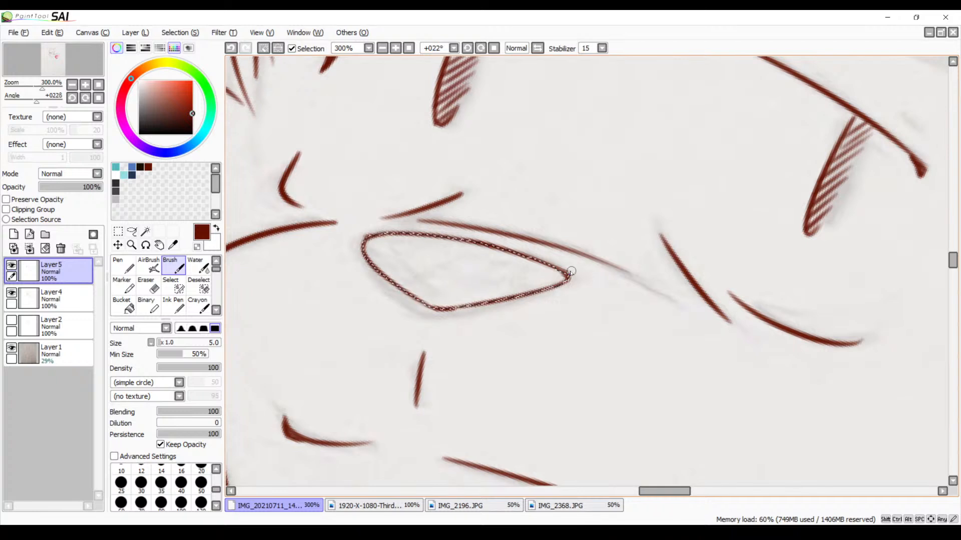
# Hatch the second character's nose diagonally from its pointed end to its rounded end, redoing uneven strokes, and clear the selection
pyautogui.moveTo(571, 271)
pyautogui.mouseDown()
pyautogui.moveTo(530, 279)
pyautogui.moveTo(503, 300)
pyautogui.moveTo(529, 253)
pyautogui.moveTo(536, 266)
pyautogui.mouseUp()
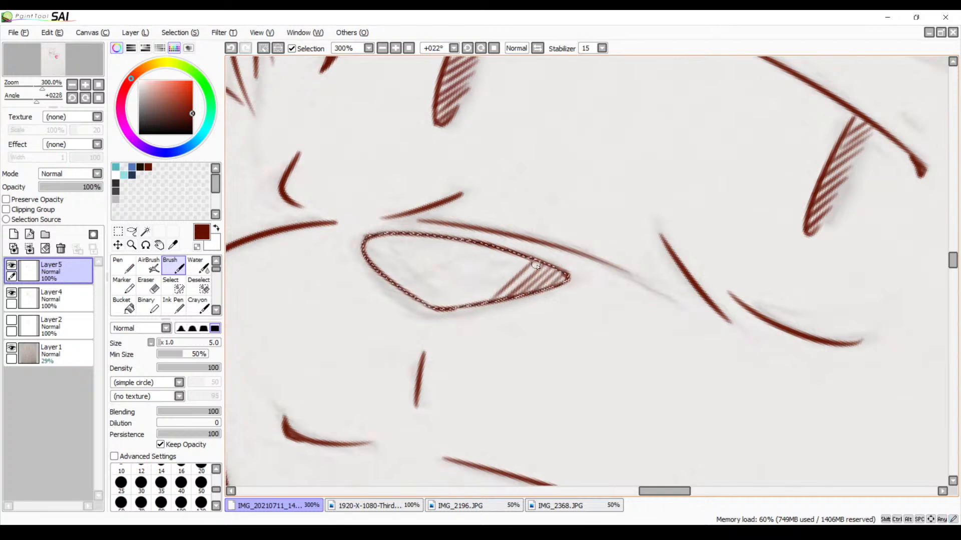
pyautogui.hotkey('ctrl', 'z')
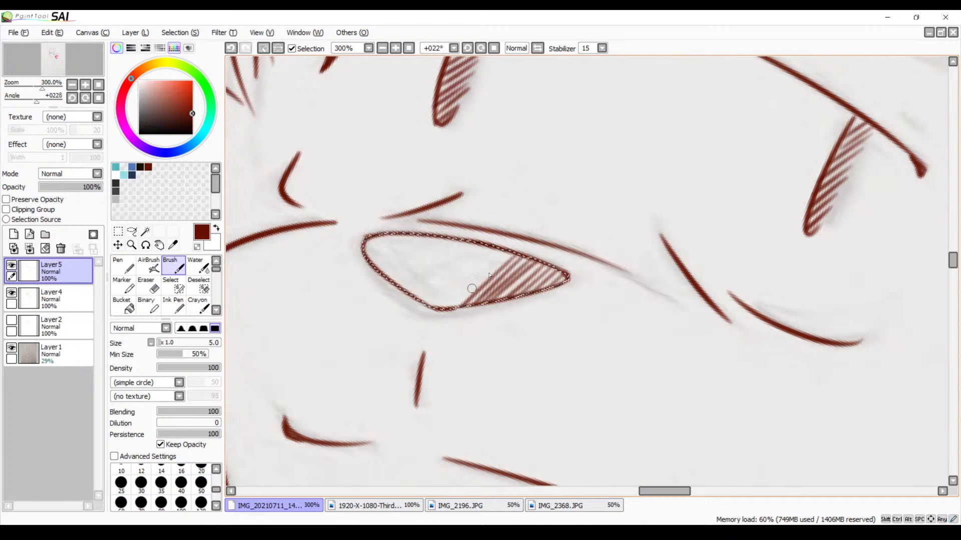
pyautogui.moveTo(498, 264); pyautogui.dragTo(466, 290)
pyautogui.moveTo(504, 244)
pyautogui.mouseDown()
pyautogui.moveTo(436, 315)
pyautogui.moveTo(492, 245)
pyautogui.moveTo(432, 306)
pyautogui.moveTo(479, 248)
pyautogui.moveTo(423, 303)
pyautogui.moveTo(471, 247)
pyautogui.moveTo(423, 297)
pyautogui.mouseUp()
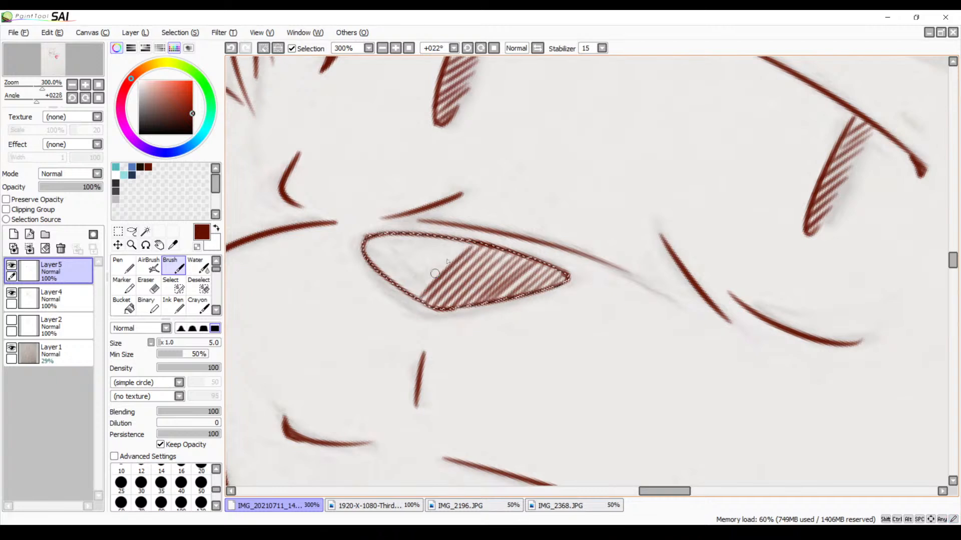
pyautogui.moveTo(465, 239)
pyautogui.mouseDown()
pyautogui.moveTo(409, 295)
pyautogui.moveTo(455, 238)
pyautogui.moveTo(412, 282)
pyautogui.moveTo(450, 231)
pyautogui.moveTo(402, 285)
pyautogui.mouseUp()
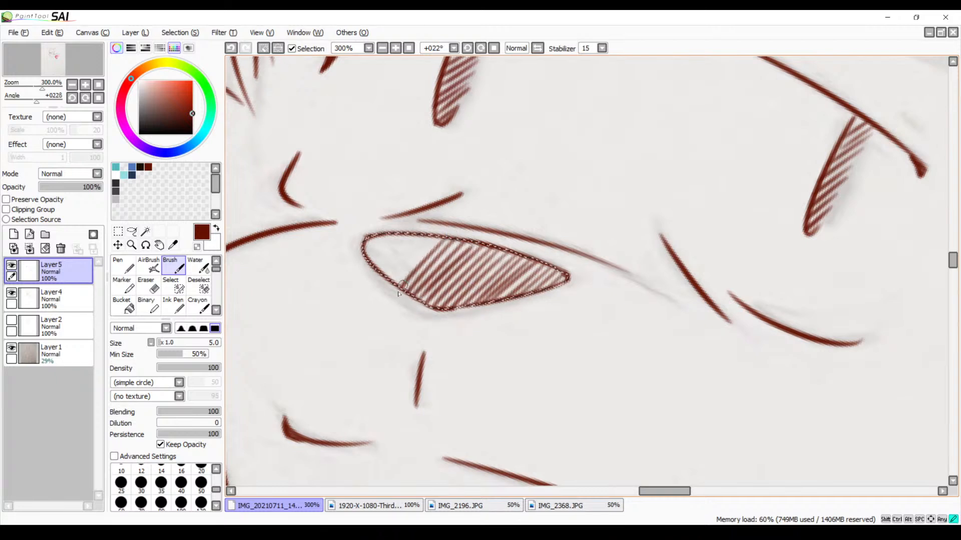
pyautogui.moveTo(441, 241)
pyautogui.mouseDown()
pyautogui.moveTo(392, 286)
pyautogui.moveTo(378, 283)
pyautogui.moveTo(395, 259)
pyautogui.moveTo(376, 280)
pyautogui.mouseUp()
pyautogui.moveTo(411, 235)
pyautogui.mouseDown()
pyautogui.moveTo(372, 272)
pyautogui.moveTo(395, 231)
pyautogui.moveTo(360, 268)
pyautogui.moveTo(382, 229)
pyautogui.moveTo(357, 259)
pyautogui.mouseUp()
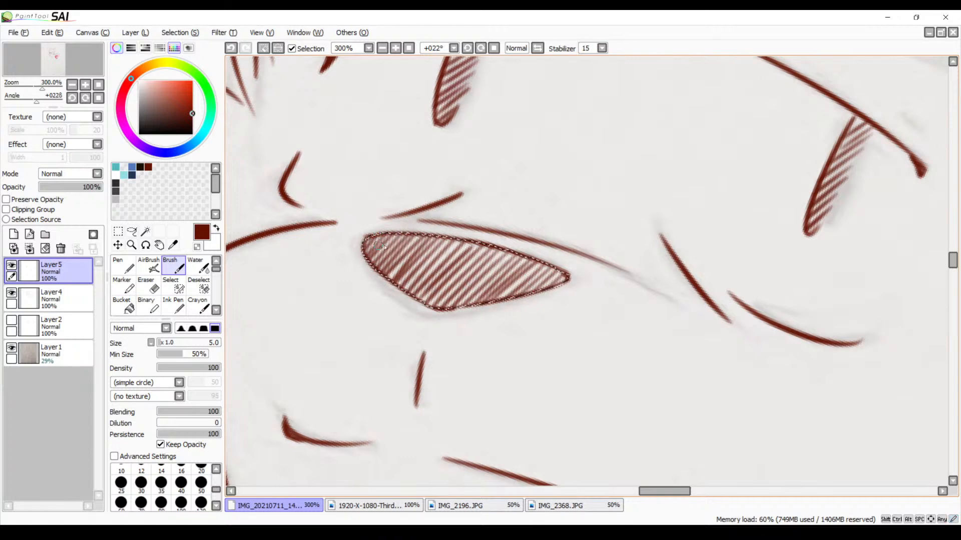
pyautogui.click(381, 49)
pyautogui.click(382, 50)
pyautogui.click(382, 50)
pyautogui.click(382, 50)
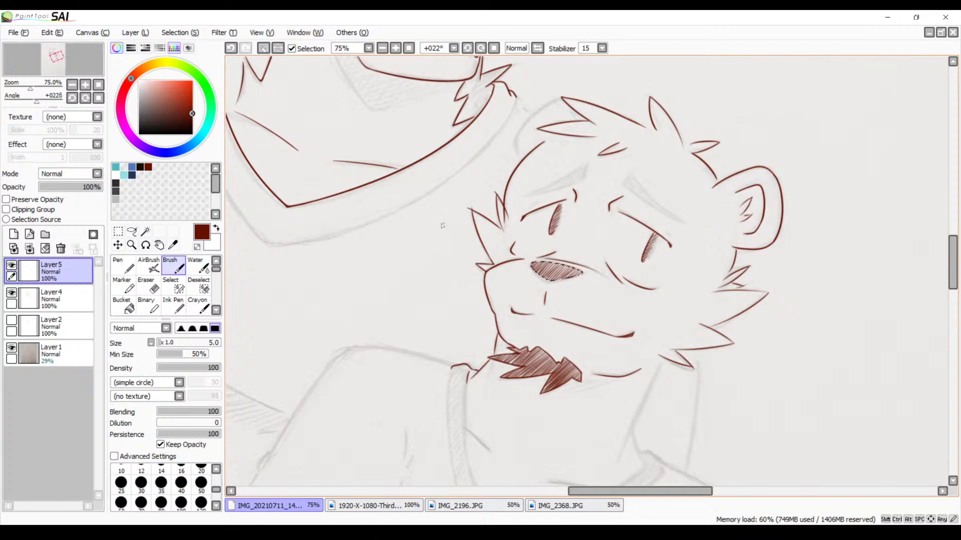
pyautogui.hotkey('ctrl', 'd')
# Erase the small cheek tuft's overshooting line ends on Layer4, both past the face outline and at the tuft's tip
pyautogui.moveTo(555, 243); pyautogui.dragTo(493, 220)
pyautogui.click(395, 48)
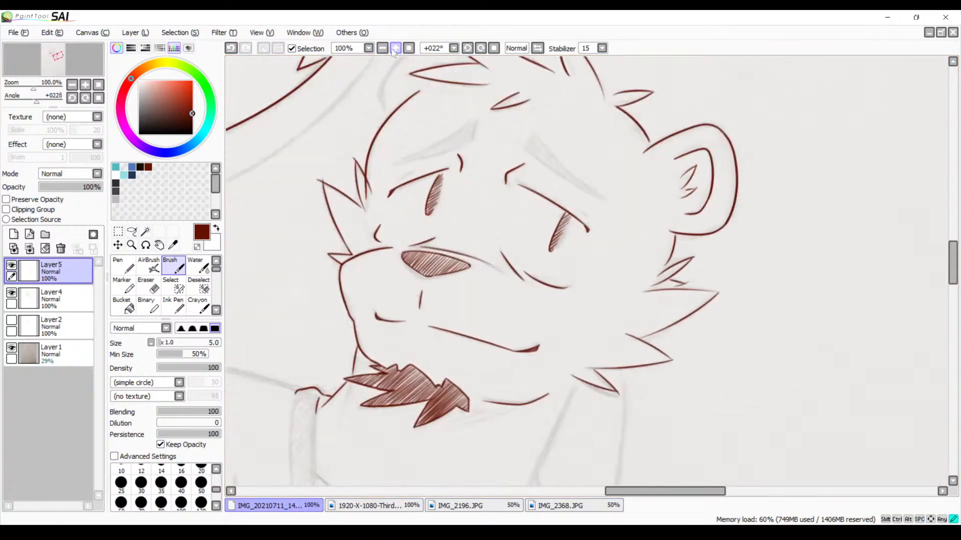
pyautogui.click(396, 48)
pyautogui.click(395, 48)
pyautogui.moveTo(383, 100)
pyautogui.mouseDown()
pyautogui.moveTo(431, 238)
pyautogui.moveTo(524, 245)
pyautogui.moveTo(534, 268)
pyautogui.moveTo(527, 332)
pyautogui.mouseUp()
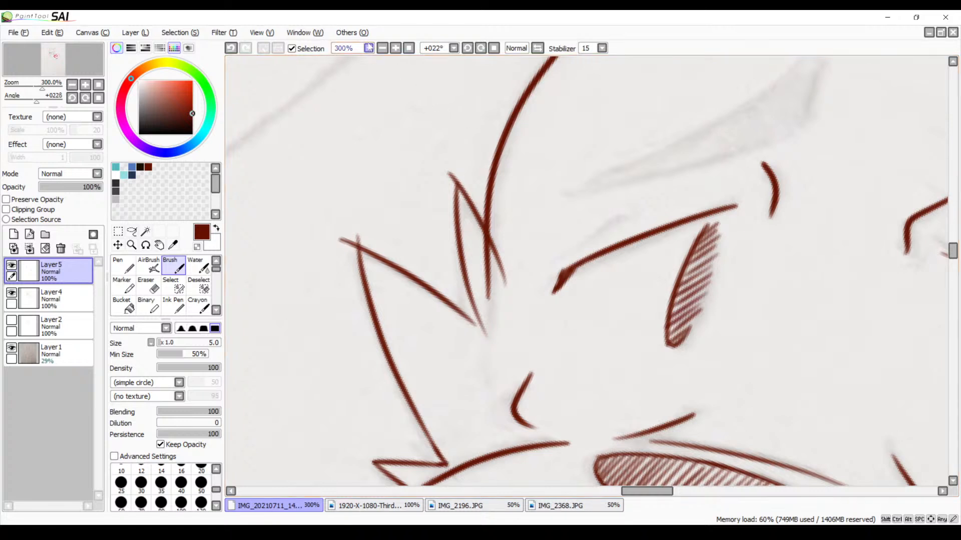
pyautogui.click(395, 48)
pyautogui.click(395, 49)
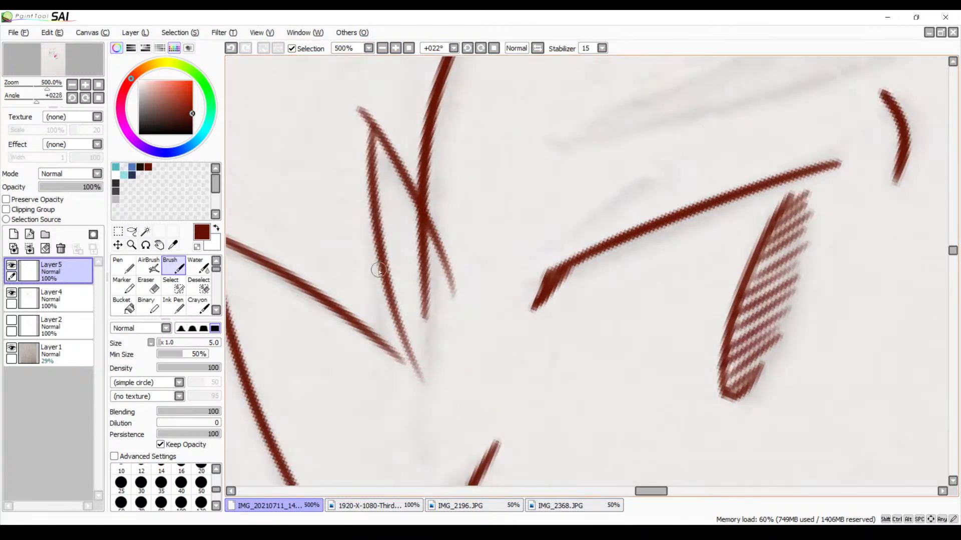
pyautogui.press('e')
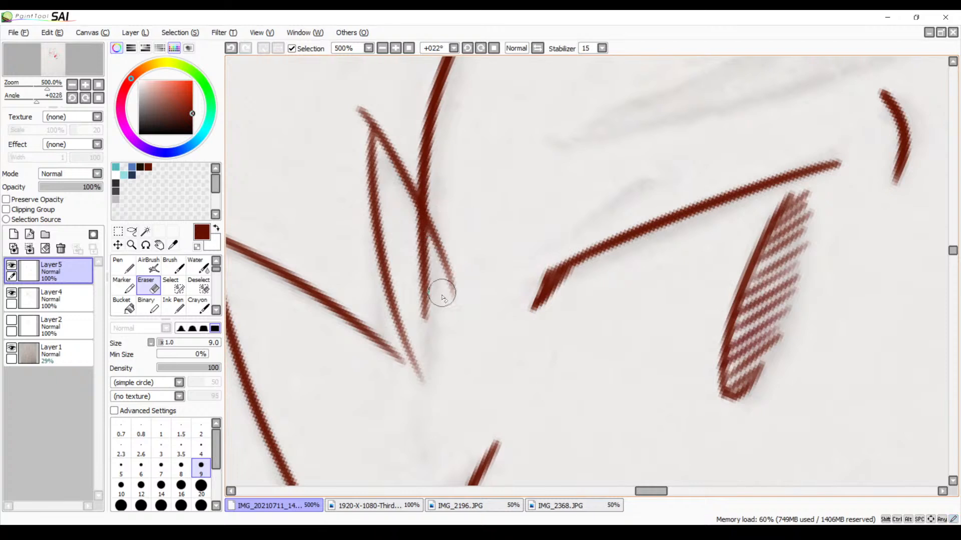
pyautogui.click(71, 295)
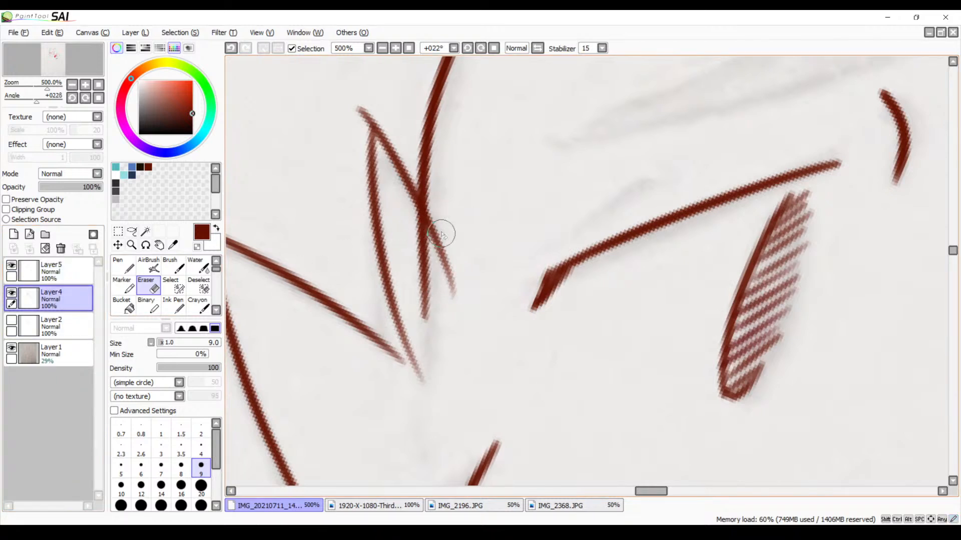
pyautogui.moveTo(439, 219)
pyautogui.mouseDown()
pyautogui.moveTo(434, 254)
pyautogui.moveTo(434, 217)
pyautogui.moveTo(438, 267)
pyautogui.moveTo(441, 277)
pyautogui.moveTo(452, 250)
pyautogui.moveTo(443, 303)
pyautogui.mouseUp()
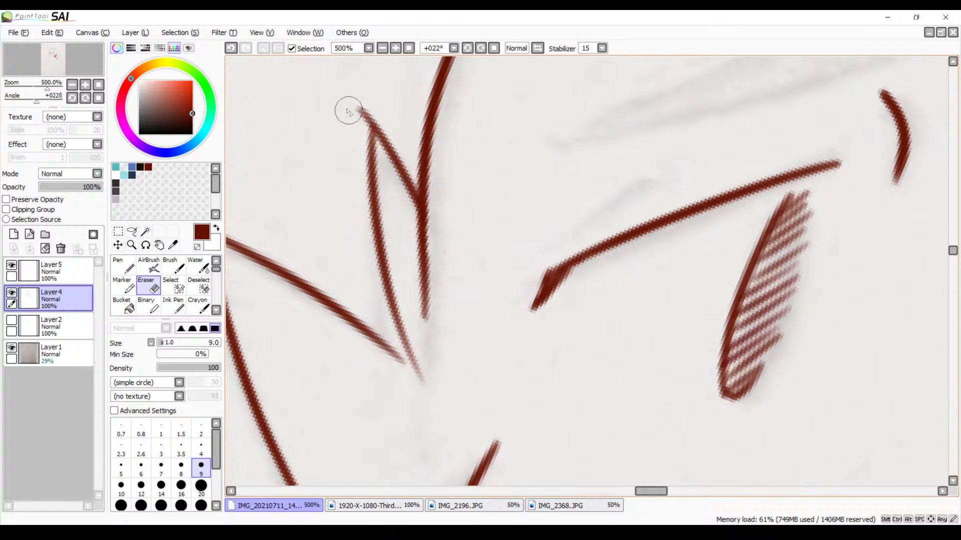
pyautogui.moveTo(352, 104)
pyautogui.mouseDown()
pyautogui.moveTo(363, 122)
pyautogui.moveTo(376, 114)
pyautogui.mouseUp()
# Extend the larger cheek tuft's upper line with the Brush so it meets the small tuft's long stroke
pyautogui.scroll(-3, 395, 280)
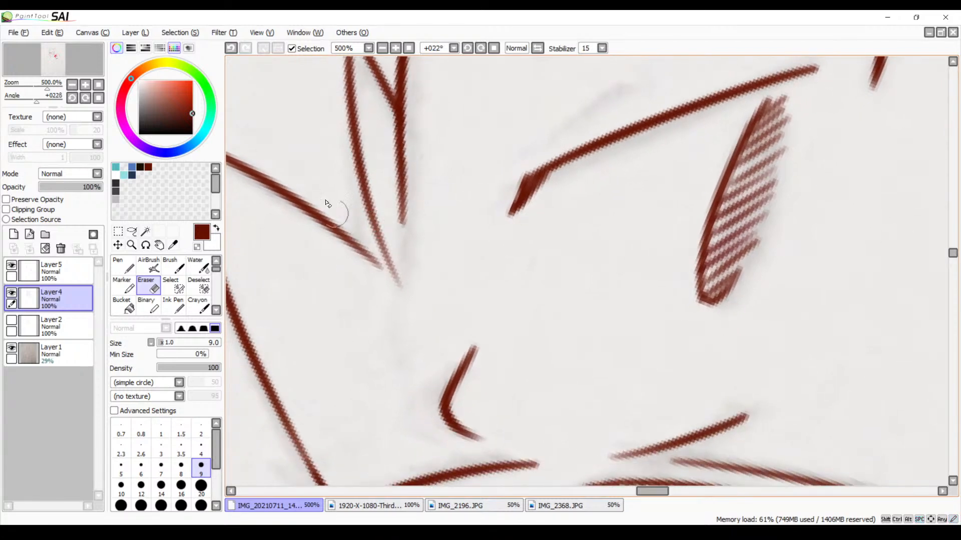
pyautogui.press('b')
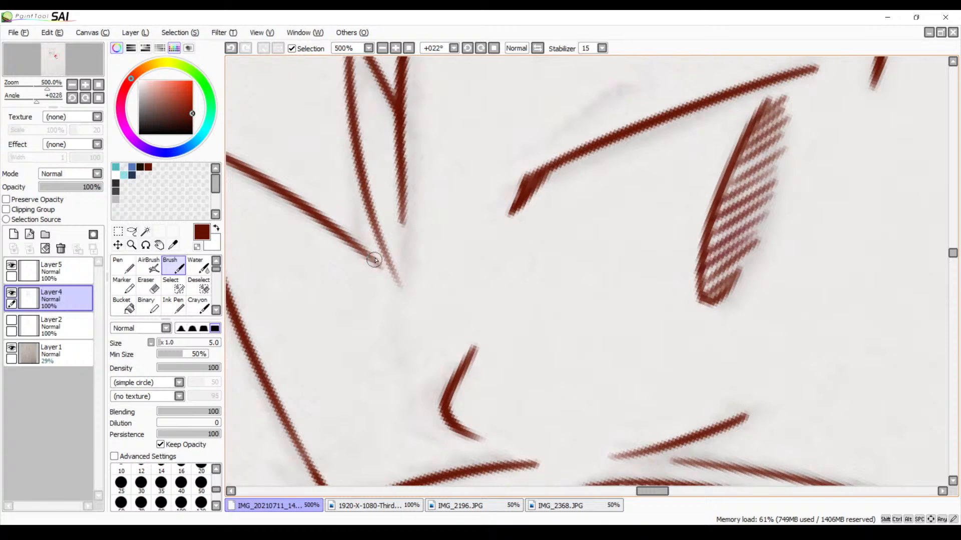
pyautogui.moveTo(398, 268)
pyautogui.mouseDown()
pyautogui.moveTo(370, 258)
pyautogui.moveTo(394, 271)
pyautogui.mouseUp()
pyautogui.hotkey('ctrl', 'z')
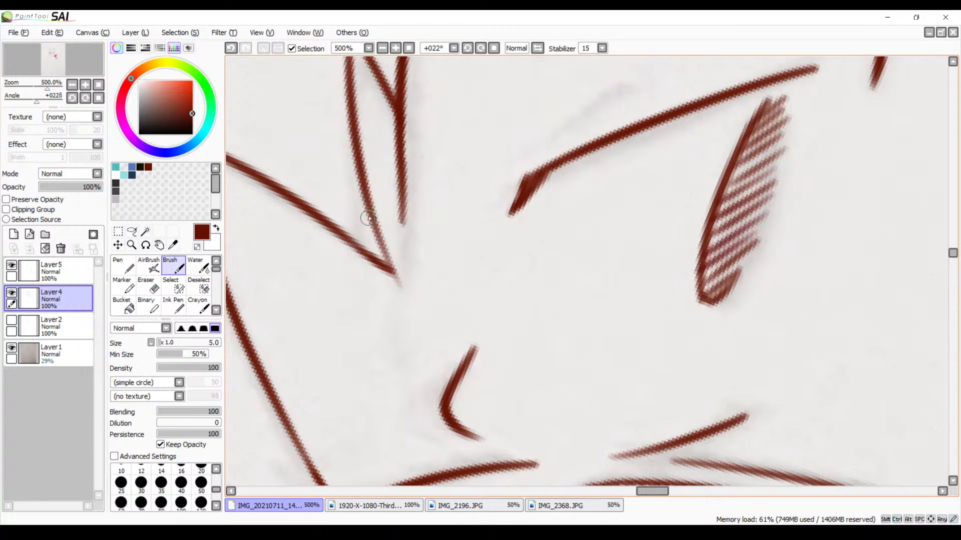
# Inspect the second character's eye area, reset the canvas rotation to 0°, and review both characters at 25% zoom
pyautogui.moveTo(369, 218)
pyautogui.mouseDown()
pyautogui.moveTo(398, 280)
pyautogui.moveTo(452, 159)
pyautogui.moveTo(547, 88)
pyautogui.mouseUp()
pyautogui.moveTo(532, 216); pyautogui.dragTo(392, 375)
pyautogui.moveTo(497, 279)
pyautogui.mouseDown()
pyautogui.moveTo(515, 300)
pyautogui.moveTo(523, 272)
pyautogui.moveTo(459, 272)
pyautogui.moveTo(549, 229)
pyautogui.mouseUp()
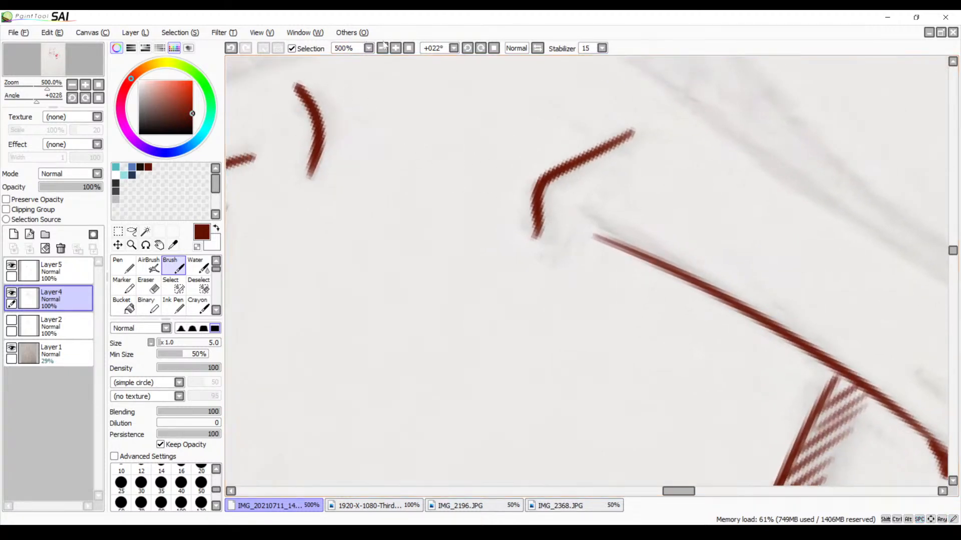
pyautogui.click(493, 48)
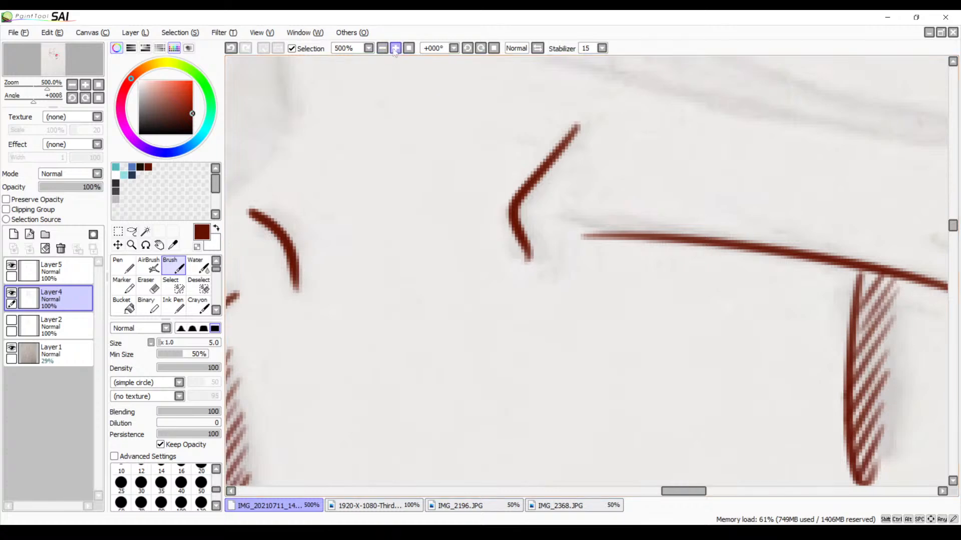
pyautogui.click(384, 49)
pyautogui.click(383, 49)
pyautogui.click(383, 49)
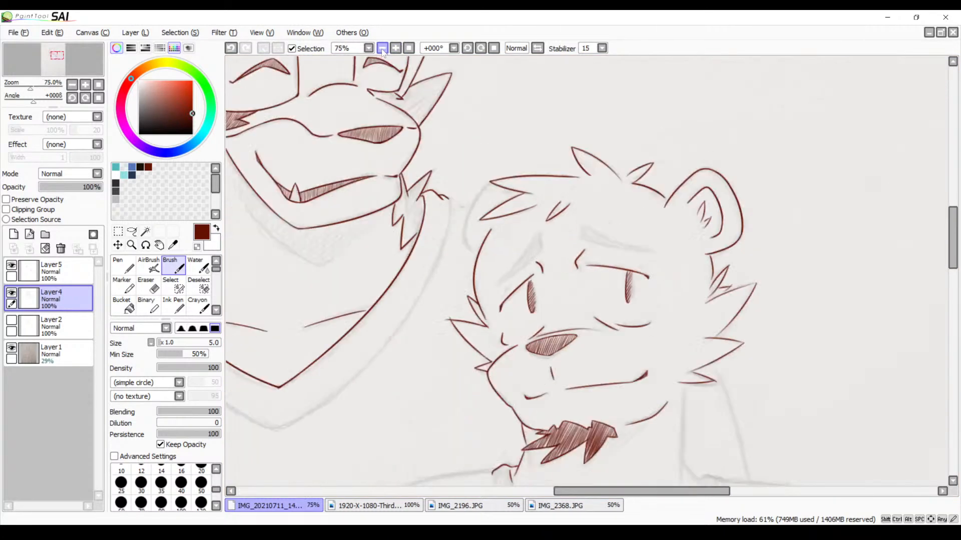
pyautogui.click(383, 49)
pyautogui.click(384, 49)
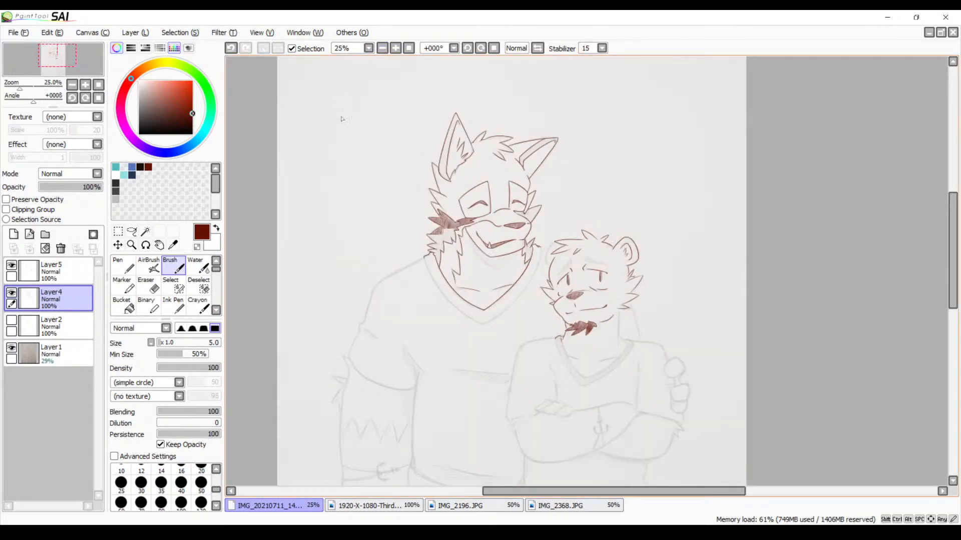
# Toggle the Layer1 sketch's visibility to compare the line art with and without it, leaving the sketch shown
pyautogui.click(11, 350)
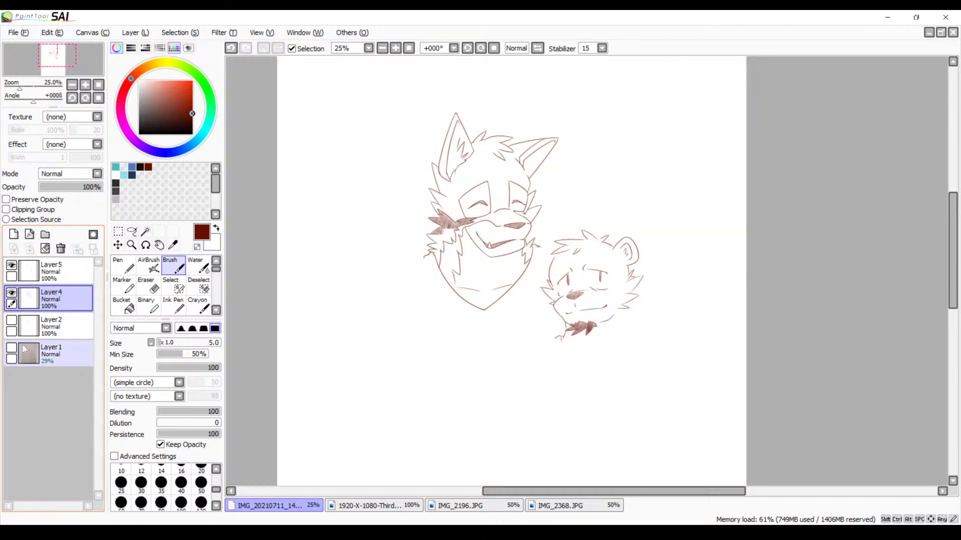
pyautogui.click(25, 349)
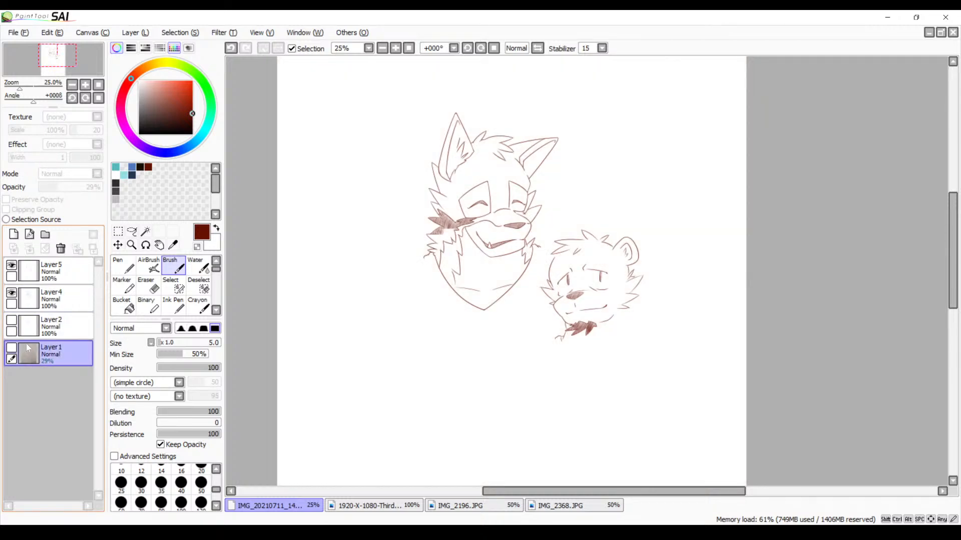
pyautogui.click(11, 348)
pyautogui.click(11, 348)
pyautogui.click(11, 349)
pyautogui.click(11, 349)
pyautogui.click(12, 349)
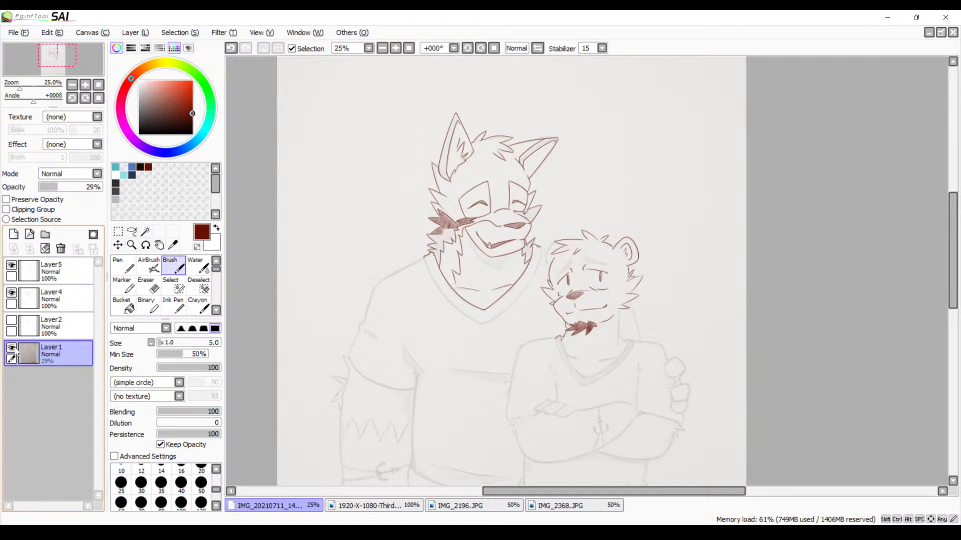
# Toggle Layer5's visibility to compare the drawing with and without the hatching, leaving the layer shown
pyautogui.click(12, 265)
pyautogui.click(11, 265)
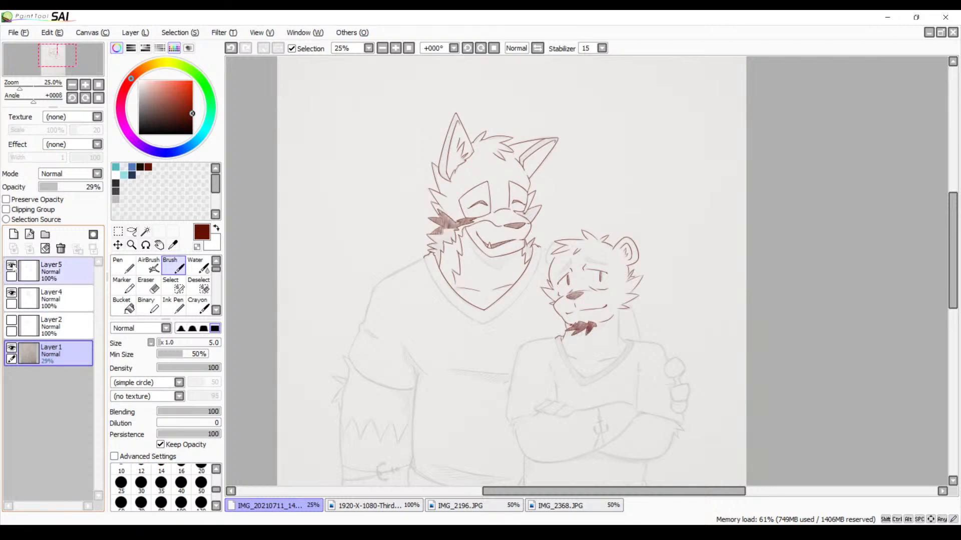
pyautogui.click(12, 265)
pyautogui.click(11, 265)
pyautogui.click(11, 265)
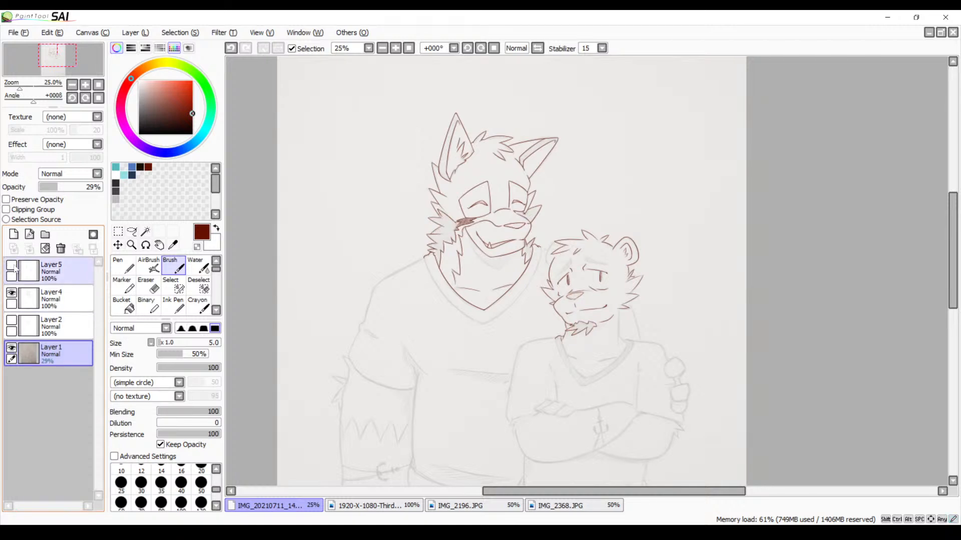
pyautogui.click(11, 265)
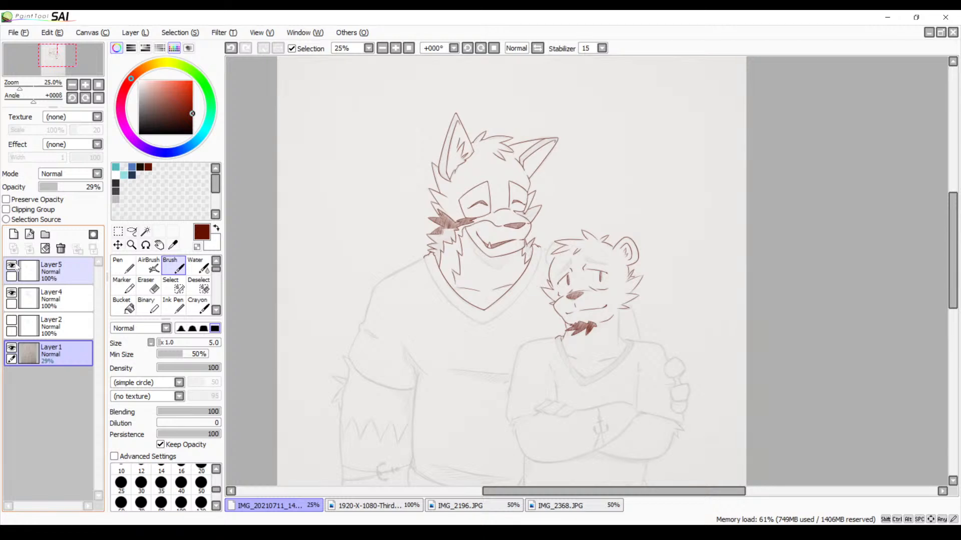
pyautogui.click(12, 266)
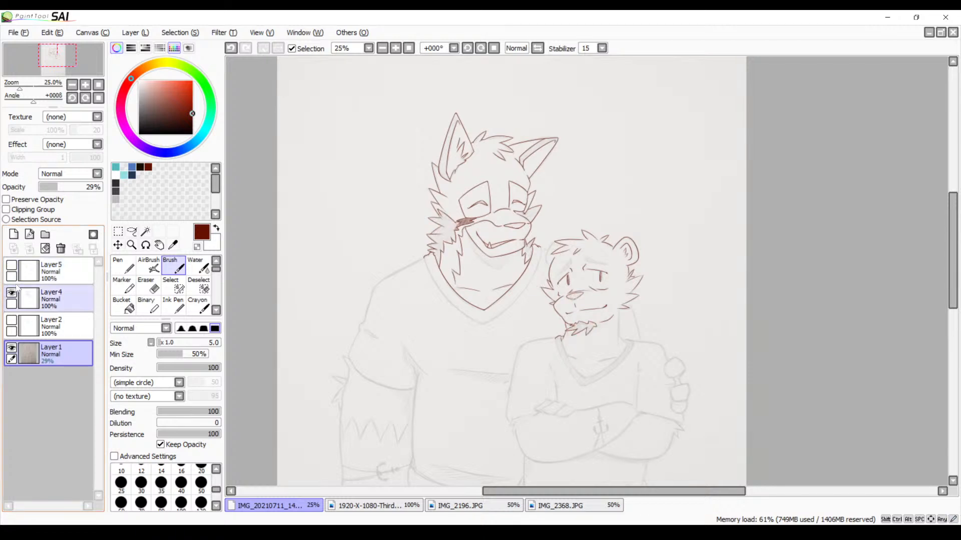
pyautogui.click(11, 266)
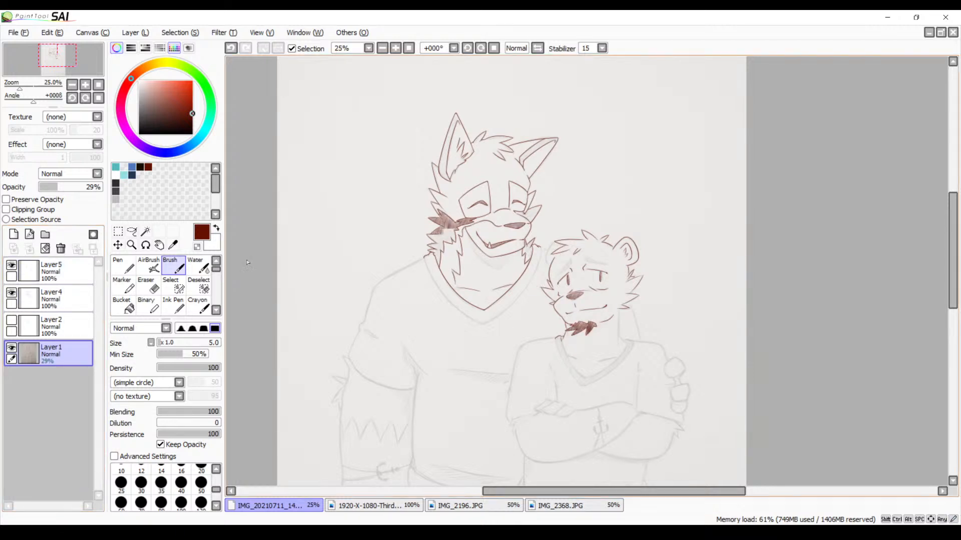
# On Layer4, outline the second character's right-hand eyebrow with the Brush, drawing its short inner end and long upper and lower edges
pyautogui.click(51, 299)
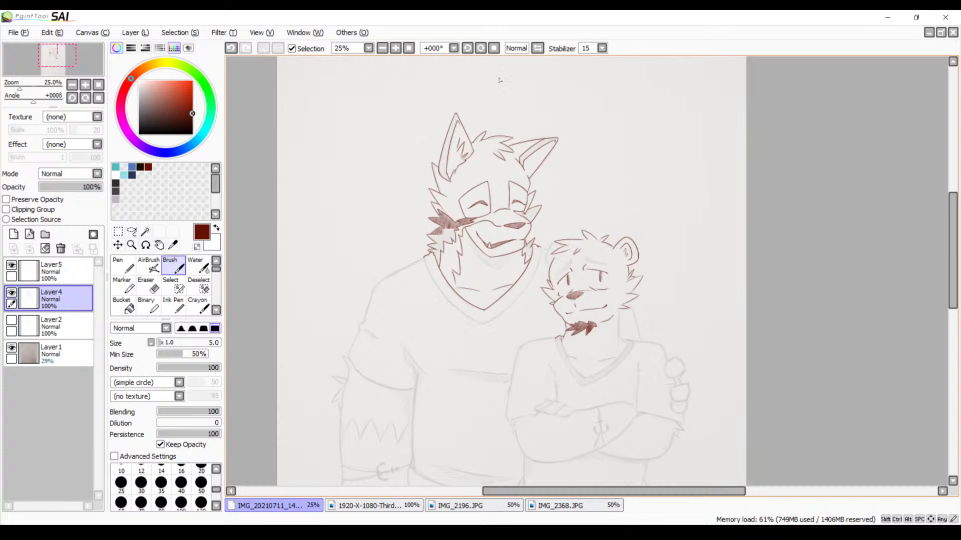
pyautogui.click(395, 49)
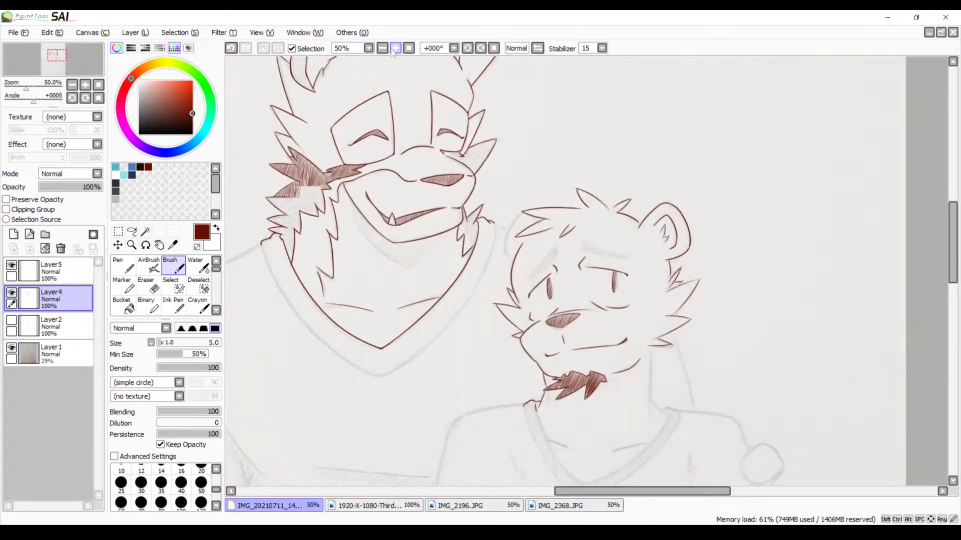
pyautogui.click(396, 48)
pyautogui.click(395, 48)
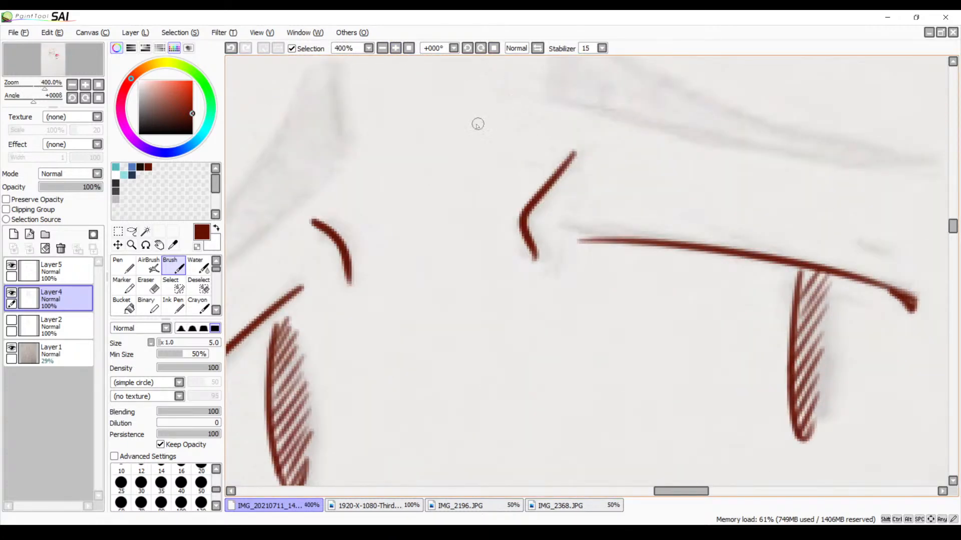
pyautogui.moveTo(501, 160); pyautogui.dragTo(404, 210)
pyautogui.moveTo(435, 140); pyautogui.dragTo(450, 223)
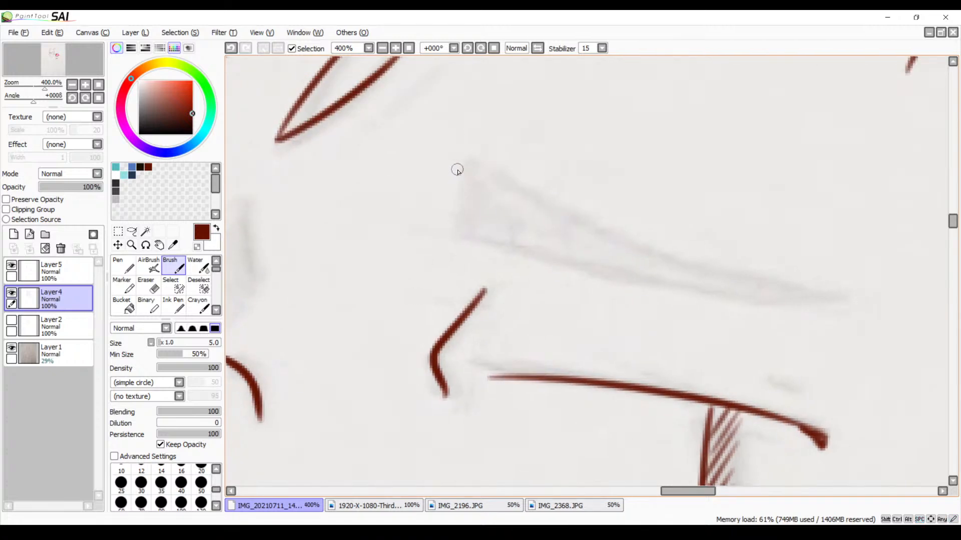
pyautogui.moveTo(468, 160); pyautogui.dragTo(448, 225)
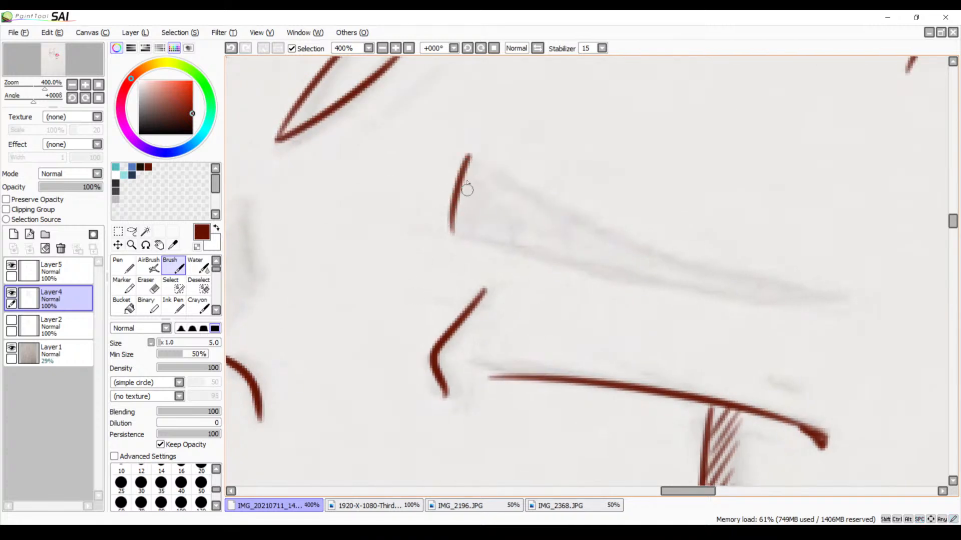
pyautogui.moveTo(478, 164)
pyautogui.mouseDown()
pyautogui.moveTo(601, 246)
pyautogui.moveTo(810, 288)
pyautogui.mouseUp()
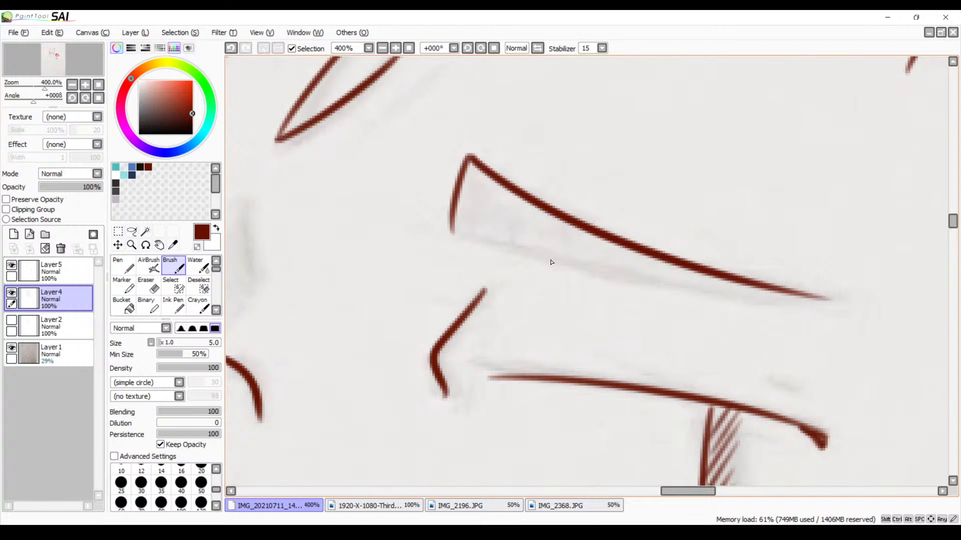
pyautogui.moveTo(453, 233)
pyautogui.mouseDown()
pyautogui.moveTo(793, 315)
pyautogui.moveTo(891, 328)
pyautogui.mouseUp()
pyautogui.hotkey('ctrl', 'z')
pyautogui.moveTo(446, 229)
pyautogui.mouseDown()
pyautogui.moveTo(792, 303)
pyautogui.moveTo(889, 308)
pyautogui.mouseUp()
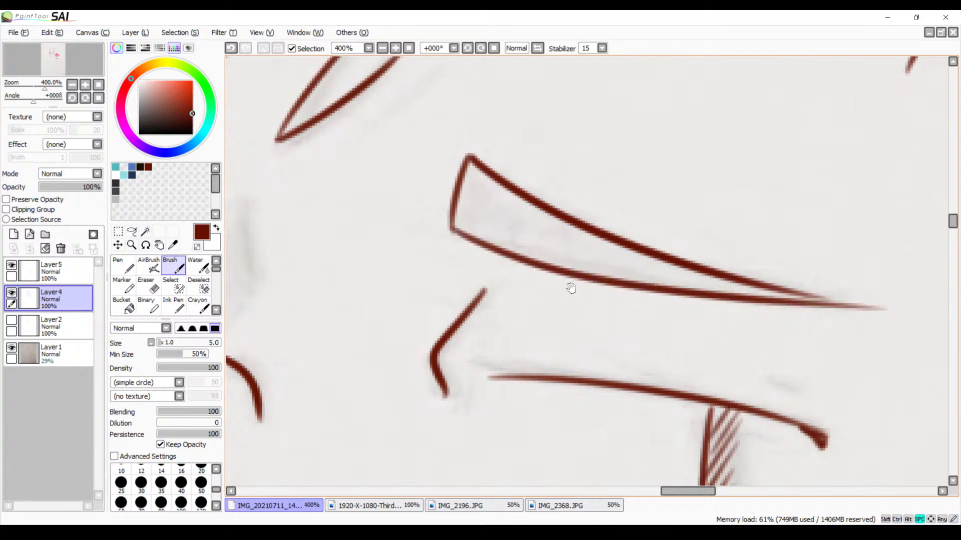
# Draw the short inner end of the second character's left-hand eyebrow with the Brush, redoing the stroke until it follows the sketch
pyautogui.moveTo(441, 273); pyautogui.dragTo(731, 258)
pyautogui.moveTo(496, 247); pyautogui.dragTo(682, 242)
pyautogui.moveTo(722, 180); pyautogui.dragTo(719, 288)
pyautogui.hotkey('ctrl', 'z')
pyautogui.moveTo(722, 179); pyautogui.dragTo(719, 288)
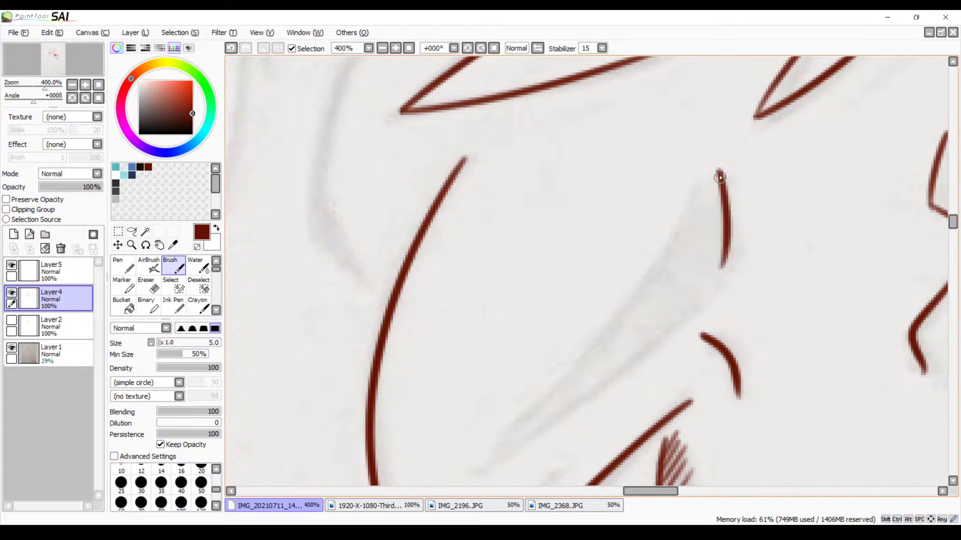
pyautogui.hotkey('ctrl', 'z')
pyautogui.moveTo(722, 169); pyautogui.dragTo(718, 280)
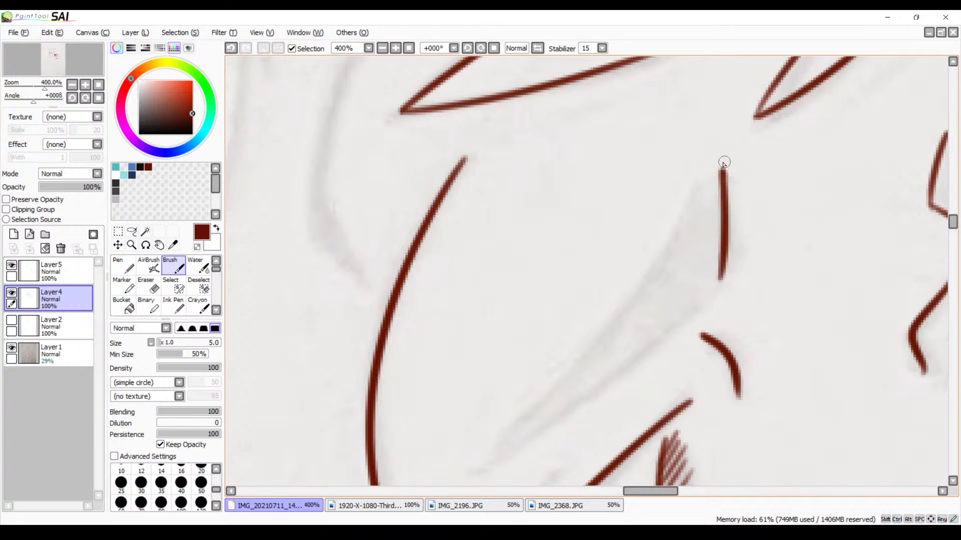
pyautogui.moveTo(724, 165); pyautogui.dragTo(399, 415)
pyautogui.hotkey('ctrl', 'z')
pyautogui.moveTo(717, 173); pyautogui.dragTo(451, 422)
pyautogui.moveTo(668, 314); pyautogui.dragTo(728, 237)
pyautogui.hotkey('ctrl', 'z')
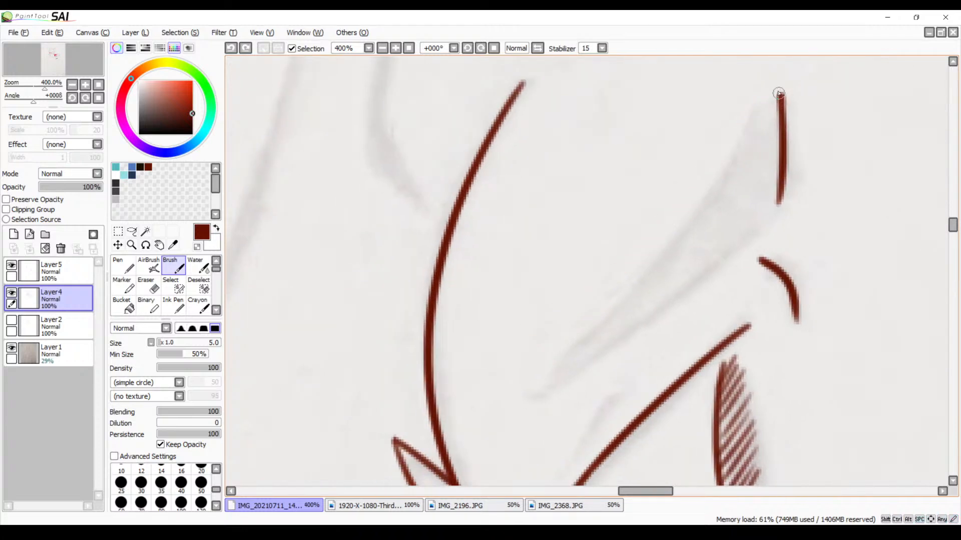
pyautogui.moveTo(779, 93)
pyautogui.mouseDown()
pyautogui.moveTo(668, 220)
pyautogui.moveTo(483, 373)
pyautogui.mouseUp()
pyautogui.hotkey('ctrl', 'z')
pyautogui.moveTo(781, 95); pyautogui.dragTo(501, 364)
pyautogui.hotkey('ctrl', 'z')
pyautogui.hotkey('ctrl', 'z')
pyautogui.moveTo(508, 403)
pyautogui.mouseDown()
pyautogui.moveTo(774, 97)
pyautogui.moveTo(471, 372)
pyautogui.mouseUp()
pyautogui.hotkey('ctrl', 'z')
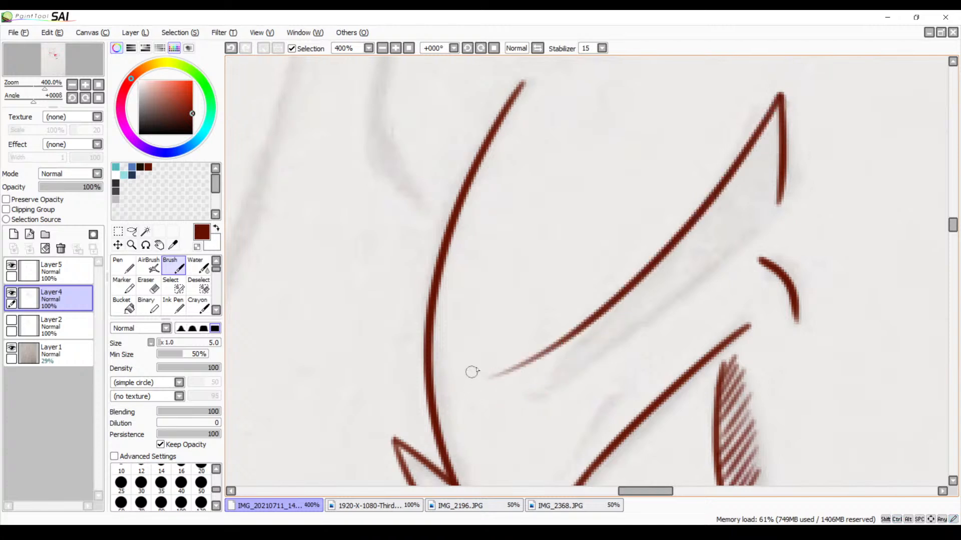
pyautogui.hotkey('ctrl', 'z')
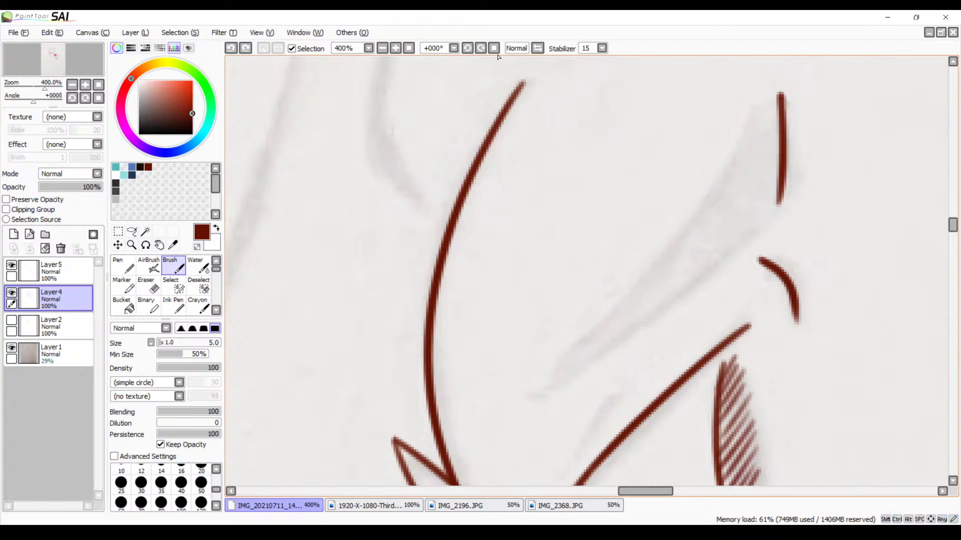
pyautogui.click(481, 49)
pyautogui.click(481, 49)
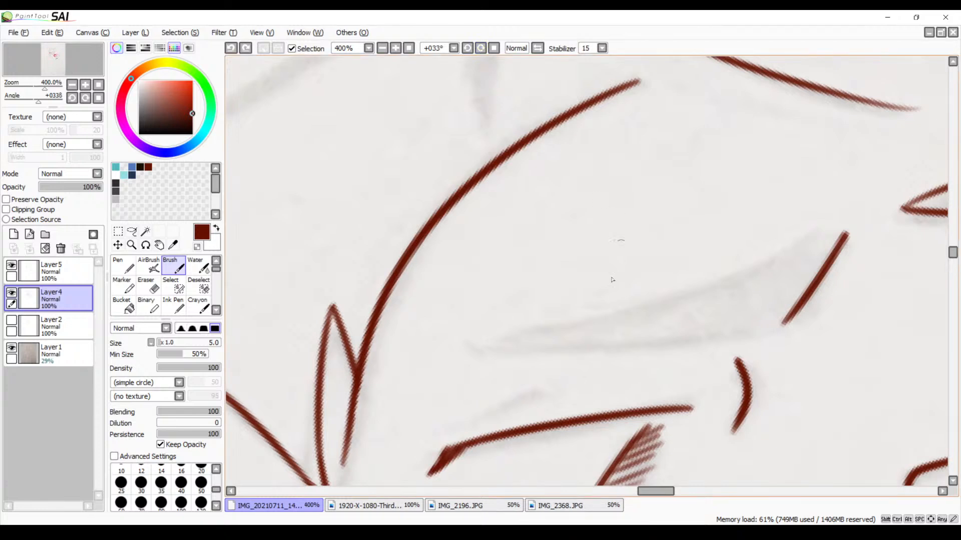
pyautogui.moveTo(500, 341)
pyautogui.mouseDown()
pyautogui.moveTo(665, 318)
pyautogui.moveTo(903, 241)
pyautogui.mouseUp()
pyautogui.hotkey('ctrl', 'z')
# Mirror the canvas view, rotate it to 90°, and draw the unfinished eyebrow's long upper edge over the sketch
pyautogui.click(537, 48)
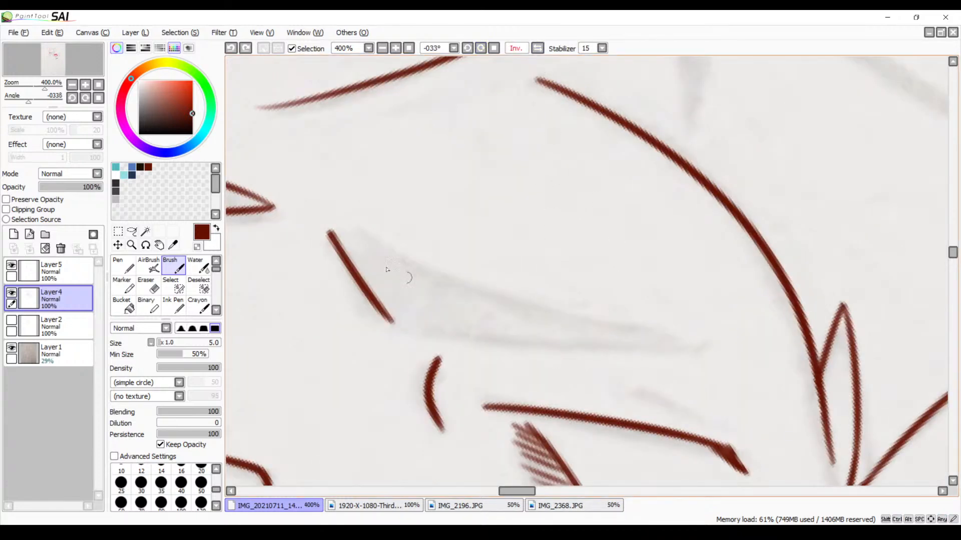
pyautogui.moveTo(345, 226)
pyautogui.mouseDown()
pyautogui.moveTo(496, 328)
pyautogui.moveTo(670, 377)
pyautogui.mouseUp()
pyautogui.hotkey('ctrl', 'z')
pyautogui.moveTo(483, 51); pyautogui.dragTo(485, 50)
pyautogui.moveTo(576, 204); pyautogui.dragTo(490, 250)
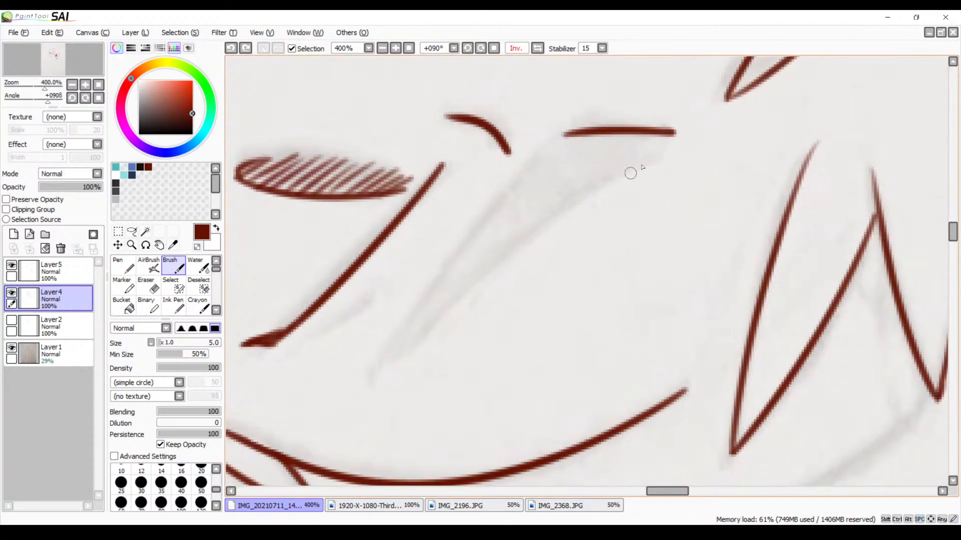
pyautogui.moveTo(675, 138); pyautogui.dragTo(392, 356)
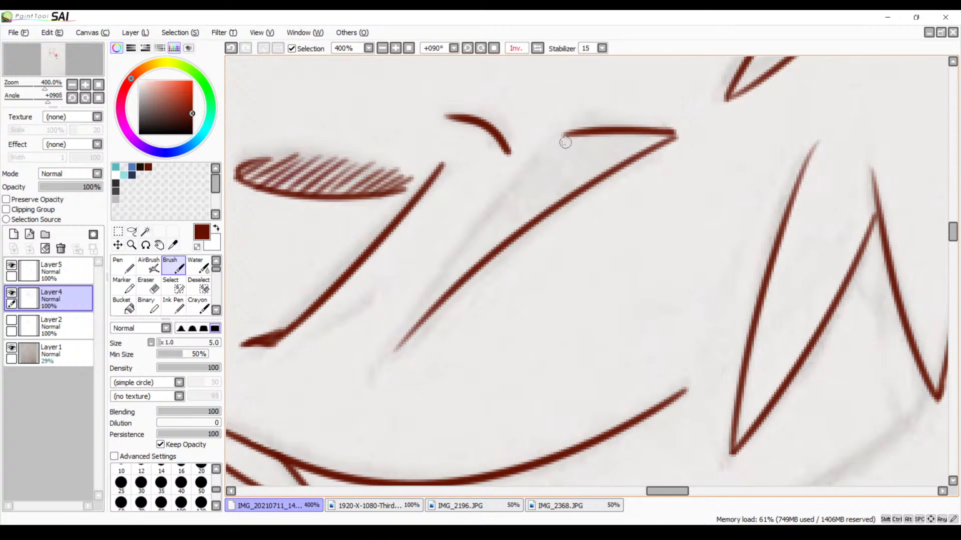
# Draw the same eyebrow's lower edge from its inner end and extend the upper edge so both meet at the outer tip
pyautogui.moveTo(559, 134); pyautogui.dragTo(413, 341)
pyautogui.hotkey('ctrl', 'z')
pyautogui.moveTo(563, 135); pyautogui.dragTo(399, 321)
pyautogui.hotkey('ctrl', 'z')
pyautogui.moveTo(574, 131)
pyautogui.mouseDown()
pyautogui.moveTo(446, 272)
pyautogui.moveTo(403, 351)
pyautogui.moveTo(555, 143)
pyautogui.moveTo(489, 206)
pyautogui.moveTo(364, 377)
pyautogui.mouseUp()
pyautogui.hotkey('ctrl', 'z')
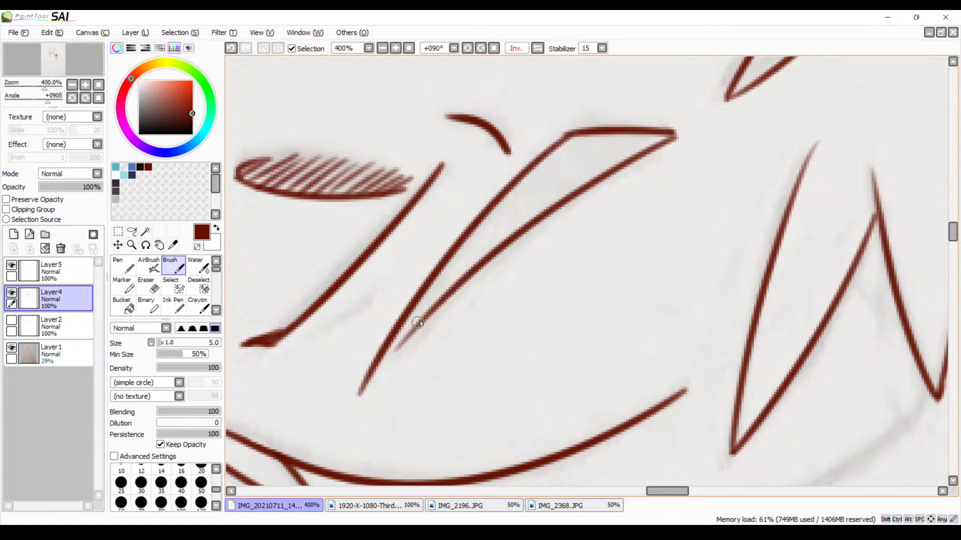
pyautogui.moveTo(419, 323); pyautogui.dragTo(359, 383)
pyautogui.hotkey('ctrl', 'z')
pyautogui.moveTo(418, 328); pyautogui.dragTo(376, 370)
pyautogui.press('space')
pyautogui.moveTo(506, 294); pyautogui.dragTo(643, 180)
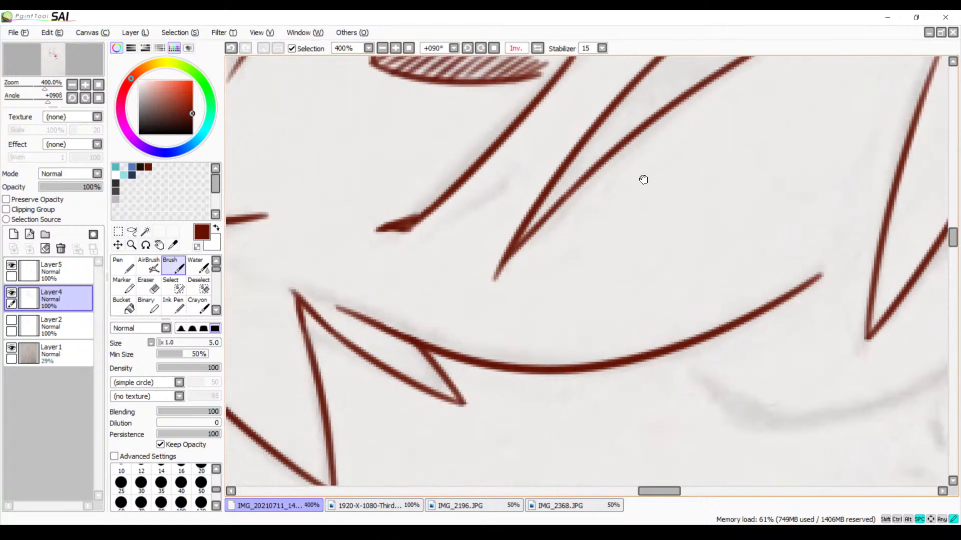
# Join the first eyebrow's edges at its outer tip, trim the excess with the Eraser, and reset the canvas rotation to 0°
pyautogui.moveTo(725, 104); pyautogui.dragTo(579, 238)
pyautogui.moveTo(685, 153); pyautogui.dragTo(382, 448)
pyautogui.moveTo(465, 360); pyautogui.dragTo(652, 467)
pyautogui.moveTo(605, 302)
pyautogui.mouseDown()
pyautogui.moveTo(605, 347)
pyautogui.moveTo(482, 284)
pyautogui.mouseUp()
pyautogui.moveTo(484, 169); pyautogui.dragTo(488, 214)
pyautogui.moveTo(487, 177); pyautogui.dragTo(497, 241)
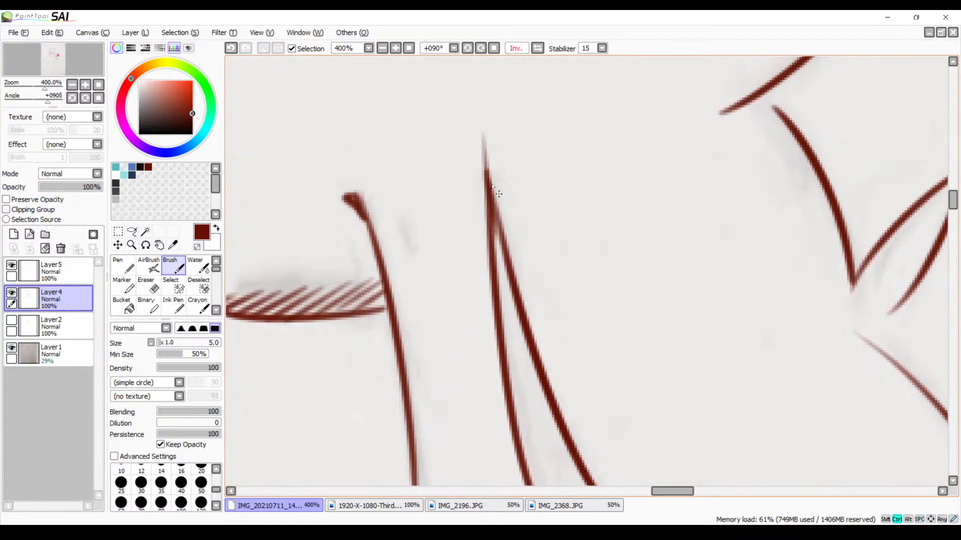
pyautogui.hotkey('ctrl', 'z')
pyautogui.moveTo(489, 177); pyautogui.dragTo(497, 243)
pyautogui.press('e')
pyautogui.moveTo(487, 143)
pyautogui.mouseDown()
pyautogui.moveTo(487, 163)
pyautogui.moveTo(474, 161)
pyautogui.moveTo(489, 155)
pyautogui.mouseUp()
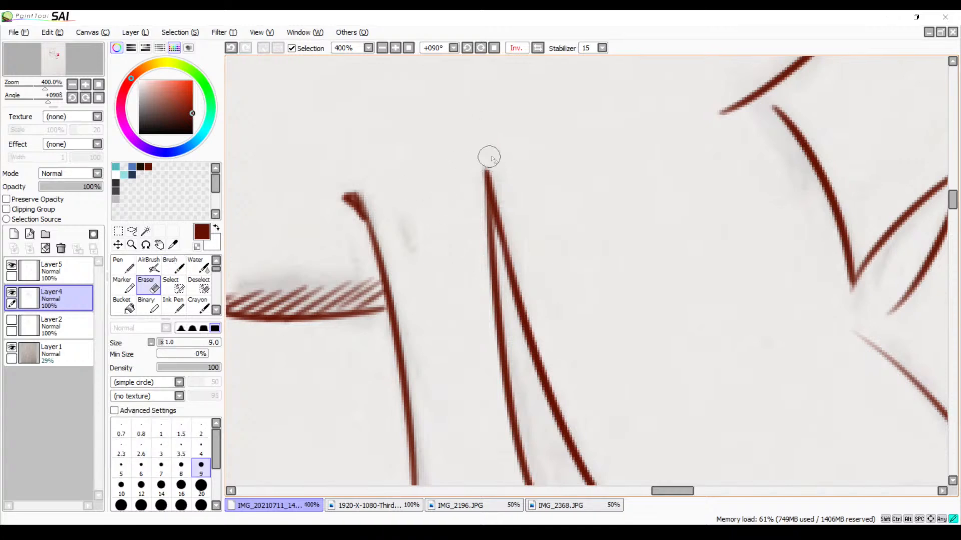
pyautogui.click(492, 50)
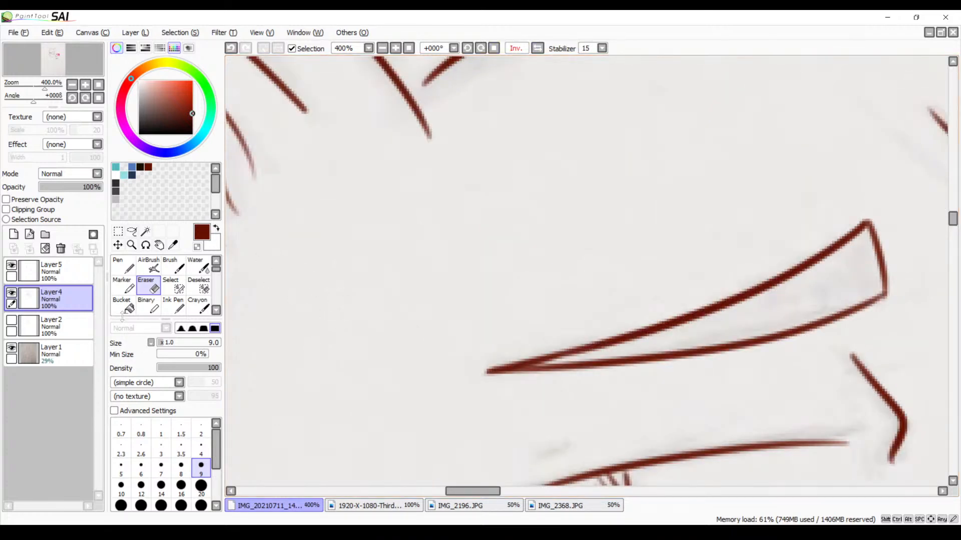
# Select the interiors of both eyebrows from Layer4 with the Magic Wand, and make Layer5 active for drawing with the Brush
pyautogui.click(55, 273)
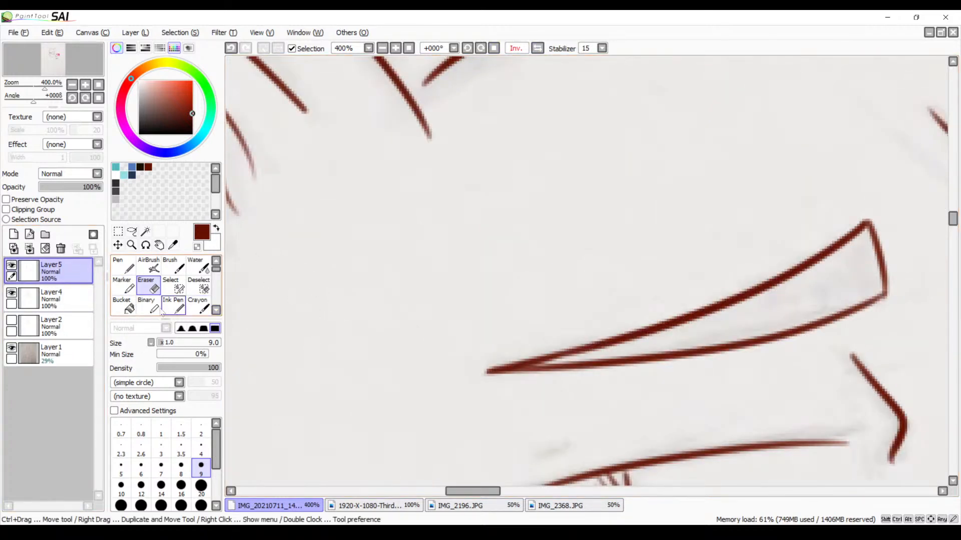
pyautogui.click(173, 266)
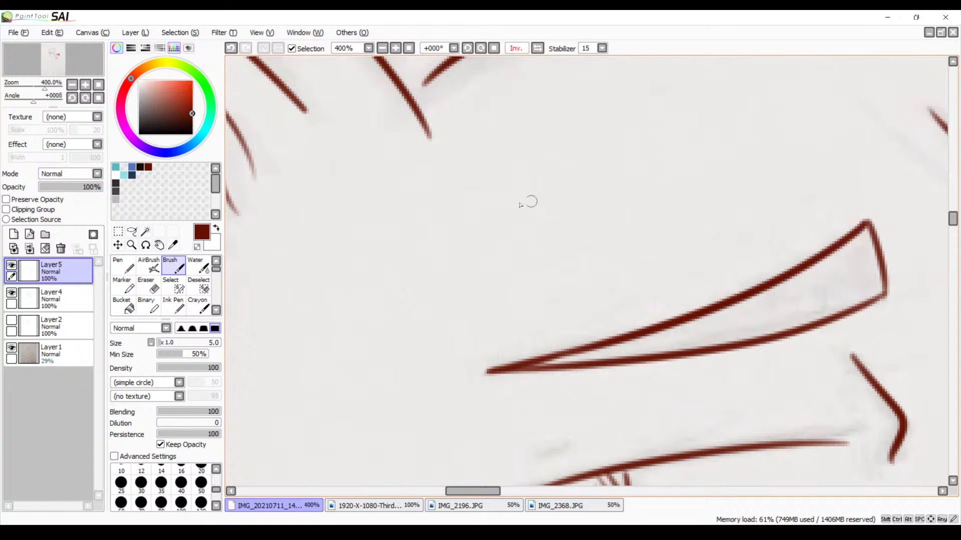
pyautogui.moveTo(597, 242)
pyautogui.mouseDown()
pyautogui.moveTo(489, 251)
pyautogui.moveTo(336, 230)
pyautogui.moveTo(418, 210)
pyautogui.mouseUp()
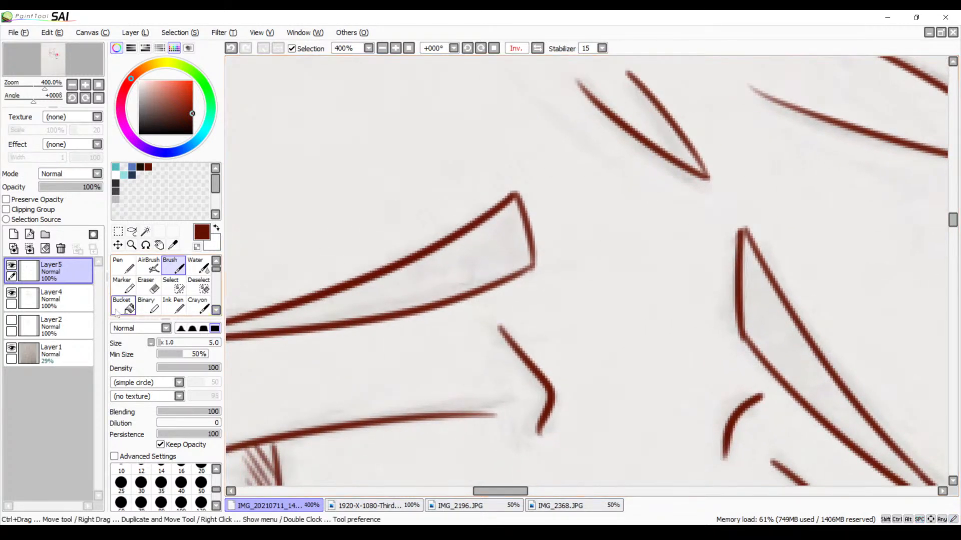
pyautogui.click(55, 299)
pyautogui.click(145, 231)
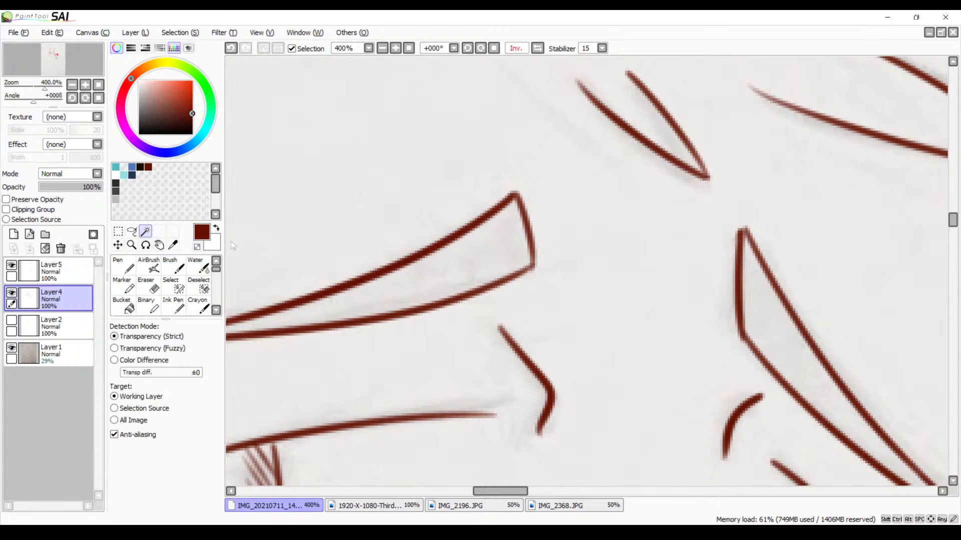
pyautogui.click(469, 264)
pyautogui.click(779, 328)
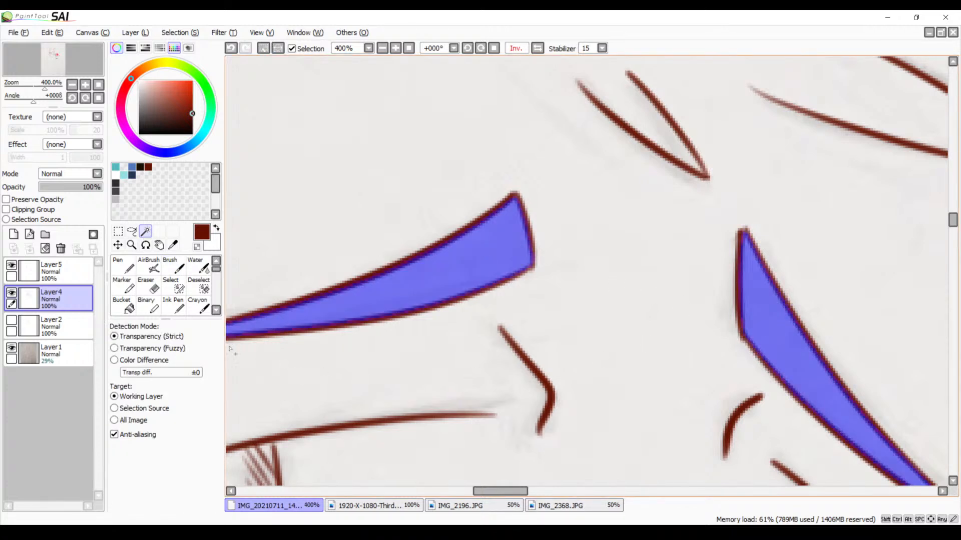
pyautogui.click(55, 271)
pyautogui.click(173, 267)
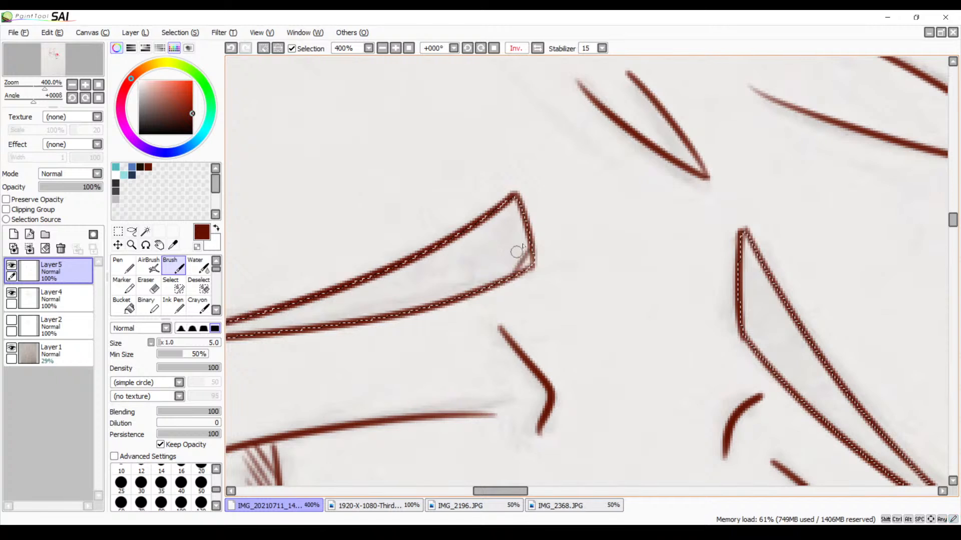
# Try to hatch the first eyebrow's inner end on Layer5 with slanted Brush strokes inside the selection
pyautogui.moveTo(527, 232); pyautogui.dragTo(501, 278)
pyautogui.moveTo(520, 221); pyautogui.dragTo(470, 300)
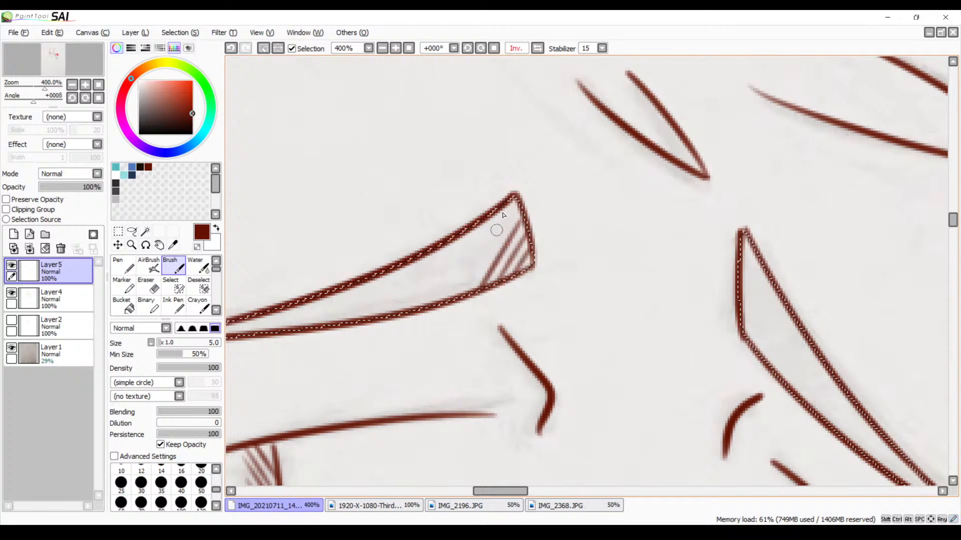
pyautogui.moveTo(521, 196)
pyautogui.mouseDown()
pyautogui.moveTo(456, 305)
pyautogui.moveTo(516, 211)
pyautogui.moveTo(471, 293)
pyautogui.mouseUp()
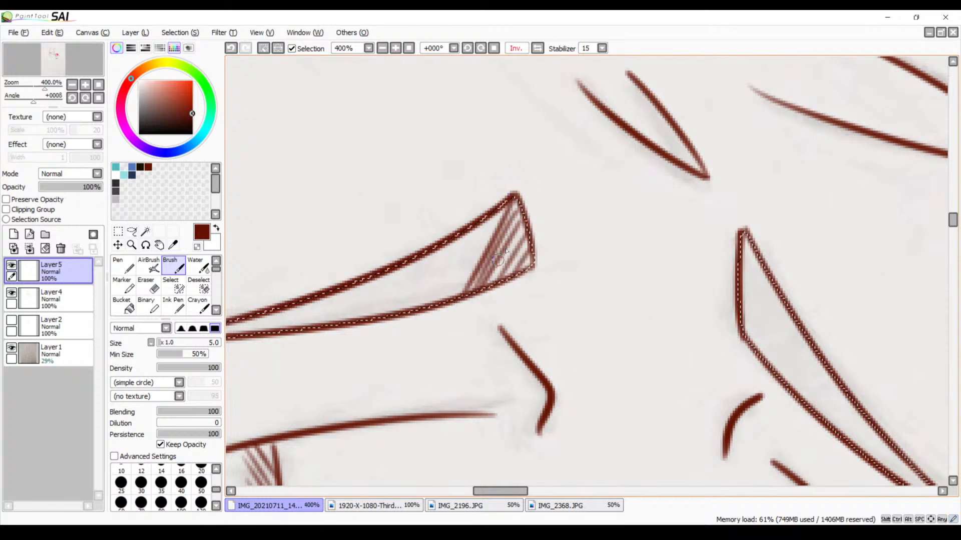
pyautogui.moveTo(526, 220); pyautogui.dragTo(495, 281)
pyautogui.moveTo(489, 217); pyautogui.dragTo(446, 301)
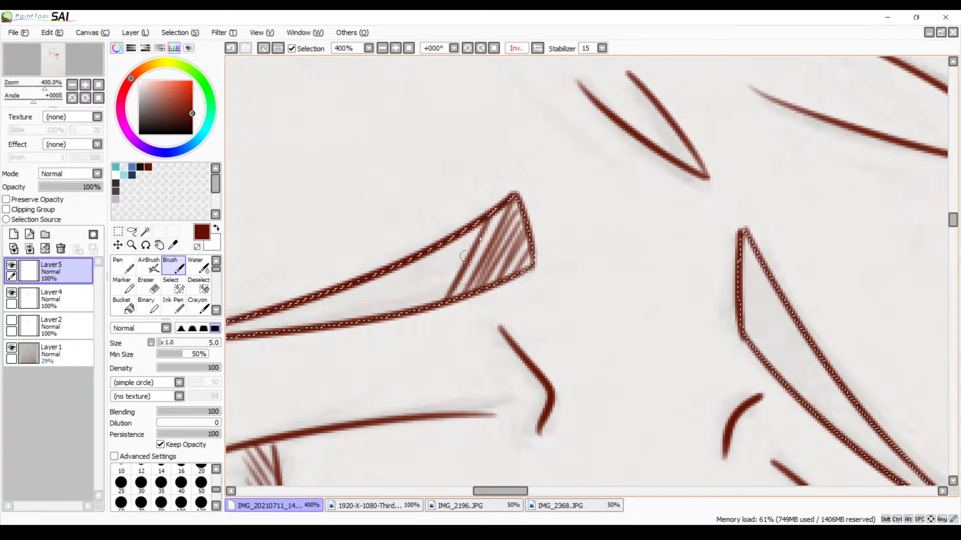
pyautogui.moveTo(463, 256); pyautogui.dragTo(573, 154)
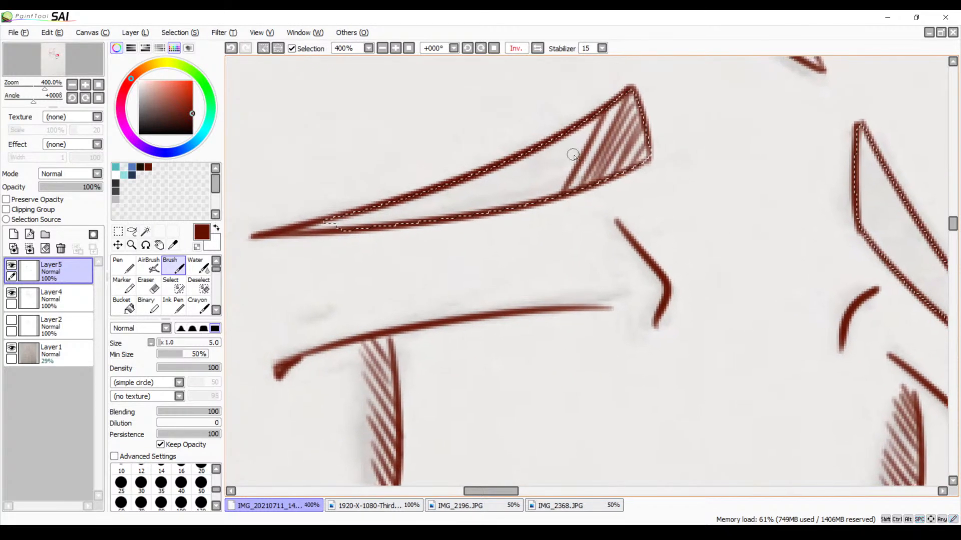
# Return the canvas to its unmirrored view and undo the hatching strokes in the eyebrow
pyautogui.click(516, 48)
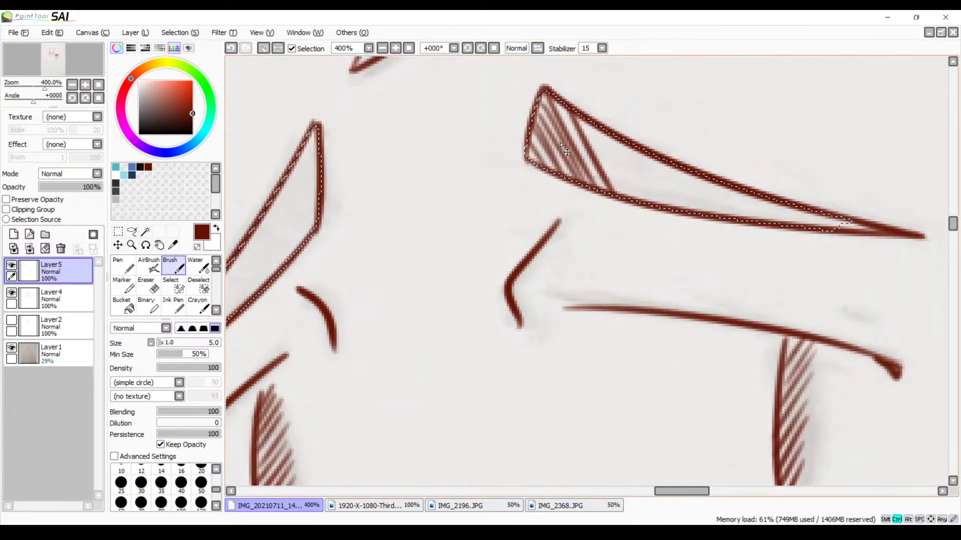
pyautogui.hotkey('ctrl', 'z')
pyautogui.hotkey('ctrl', 'z')
pyautogui.hotkey('ctrl', 'z')
pyautogui.hotkey('ctrl', 'z')
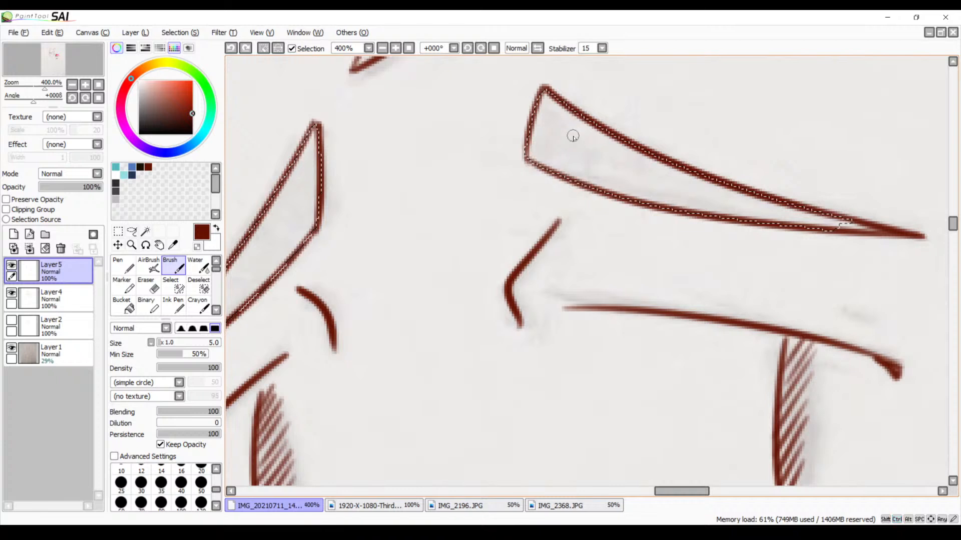
# Hatch the flatter eyebrow from its outer tip toward the inner end with slanted Brush strokes inside the selection, undoing the stray strokes
pyautogui.moveTo(657, 236)
pyautogui.mouseDown()
pyautogui.moveTo(615, 195)
pyautogui.moveTo(593, 199)
pyautogui.mouseUp()
pyautogui.moveTo(785, 177)
pyautogui.mouseDown()
pyautogui.moveTo(749, 194)
pyautogui.moveTo(765, 173)
pyautogui.moveTo(740, 185)
pyautogui.moveTo(759, 165)
pyautogui.moveTo(720, 188)
pyautogui.moveTo(744, 160)
pyautogui.moveTo(698, 179)
pyautogui.moveTo(711, 163)
pyautogui.moveTo(684, 185)
pyautogui.moveTo(694, 164)
pyautogui.moveTo(674, 185)
pyautogui.moveTo(695, 161)
pyautogui.moveTo(665, 180)
pyautogui.moveTo(689, 156)
pyautogui.moveTo(649, 185)
pyautogui.moveTo(677, 157)
pyautogui.moveTo(651, 176)
pyautogui.moveTo(624, 171)
pyautogui.moveTo(668, 159)
pyautogui.moveTo(668, 147)
pyautogui.moveTo(632, 181)
pyautogui.moveTo(655, 145)
pyautogui.moveTo(622, 174)
pyautogui.moveTo(650, 135)
pyautogui.moveTo(615, 175)
pyautogui.moveTo(645, 137)
pyautogui.moveTo(600, 177)
pyautogui.moveTo(640, 133)
pyautogui.moveTo(591, 176)
pyautogui.moveTo(631, 131)
pyautogui.moveTo(584, 173)
pyautogui.moveTo(623, 129)
pyautogui.moveTo(612, 136)
pyautogui.moveTo(580, 170)
pyautogui.moveTo(631, 136)
pyautogui.moveTo(606, 135)
pyautogui.moveTo(610, 127)
pyautogui.moveTo(571, 159)
pyautogui.moveTo(606, 116)
pyautogui.moveTo(550, 161)
pyautogui.moveTo(581, 115)
pyautogui.moveTo(544, 157)
pyautogui.moveTo(571, 116)
pyautogui.moveTo(540, 142)
pyautogui.moveTo(558, 114)
pyautogui.moveTo(543, 136)
pyautogui.moveTo(565, 111)
pyautogui.moveTo(589, 164)
pyautogui.moveTo(554, 190)
pyautogui.moveTo(583, 159)
pyautogui.moveTo(566, 184)
pyautogui.moveTo(576, 139)
pyautogui.moveTo(534, 168)
pyautogui.mouseUp()
pyautogui.press('space')
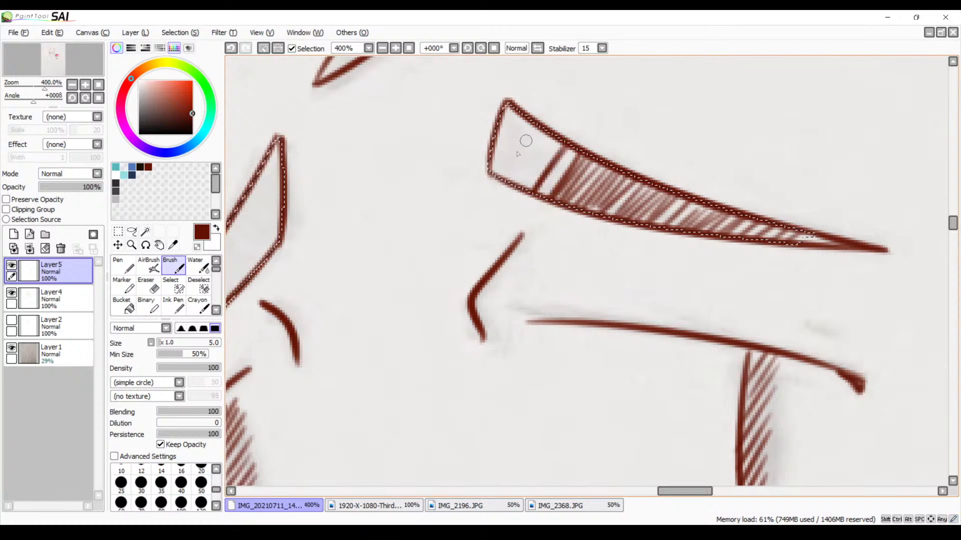
pyautogui.scroll(-2, 525, 141)
pyautogui.scroll(6, 526, 141)
pyautogui.moveTo(517, 152); pyautogui.dragTo(513, 172)
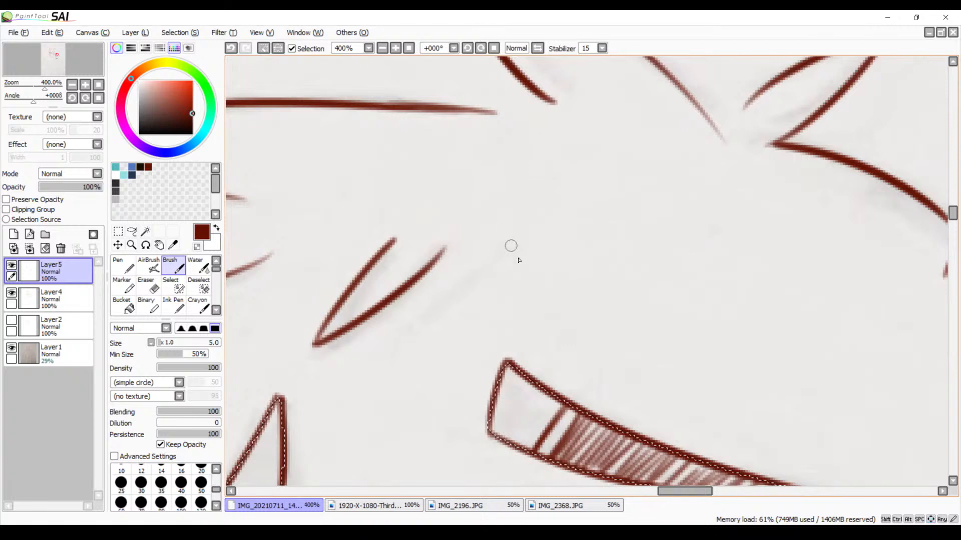
pyautogui.moveTo(517, 281); pyautogui.dragTo(598, 187)
pyautogui.hotkey('ctrl', 'z')
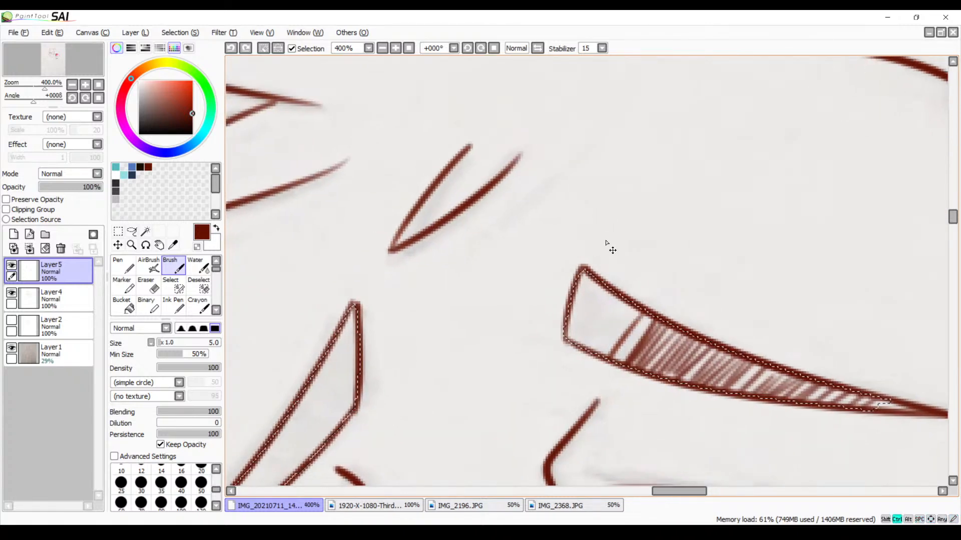
pyautogui.hotkey('ctrl', 'z')
# Complete the flatter eyebrow's hatching by filling its blunt inner end with evenly spaced slanted strokes
pyautogui.moveTo(614, 311)
pyautogui.mouseDown()
pyautogui.moveTo(600, 238)
pyautogui.moveTo(594, 258)
pyautogui.mouseUp()
pyautogui.moveTo(618, 205)
pyautogui.mouseDown()
pyautogui.moveTo(581, 261)
pyautogui.moveTo(609, 203)
pyautogui.moveTo(570, 257)
pyautogui.mouseUp()
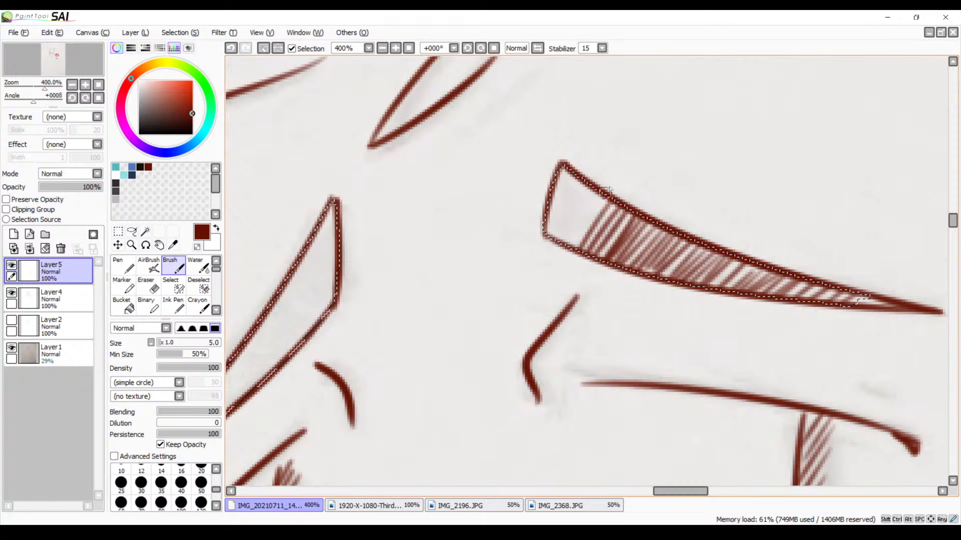
pyautogui.moveTo(611, 188)
pyautogui.mouseDown()
pyautogui.moveTo(560, 259)
pyautogui.moveTo(592, 192)
pyautogui.moveTo(583, 187)
pyautogui.moveTo(554, 240)
pyautogui.mouseUp()
pyautogui.moveTo(594, 175)
pyautogui.mouseDown()
pyautogui.moveTo(547, 244)
pyautogui.moveTo(575, 185)
pyautogui.moveTo(543, 249)
pyautogui.mouseUp()
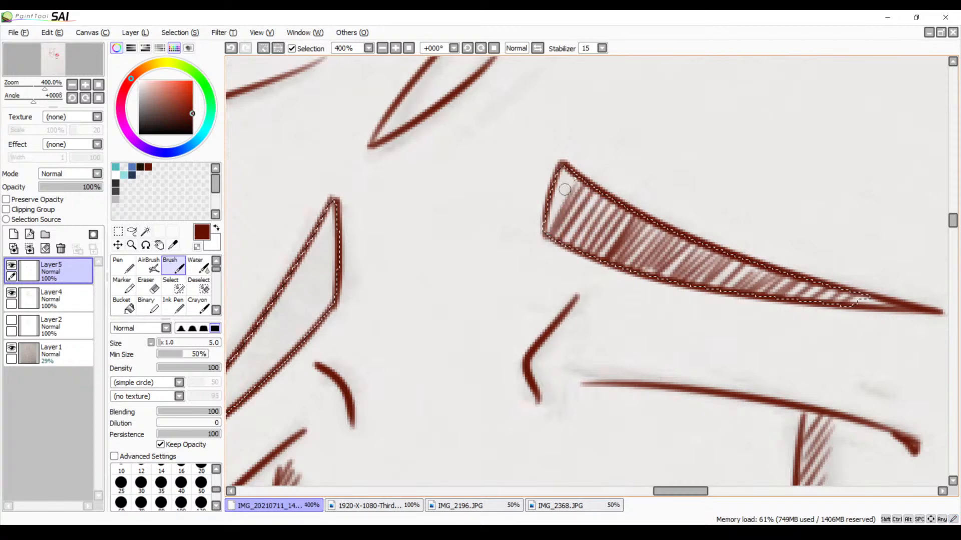
pyautogui.moveTo(565, 190)
pyautogui.mouseDown()
pyautogui.moveTo(544, 224)
pyautogui.moveTo(546, 210)
pyautogui.mouseUp()
# Hatch the upper half of the steep eyebrow with near-vertical Brush strokes, undoing the badly placed ones
pyautogui.moveTo(439, 302)
pyautogui.mouseDown()
pyautogui.moveTo(508, 248)
pyautogui.moveTo(534, 210)
pyautogui.mouseUp()
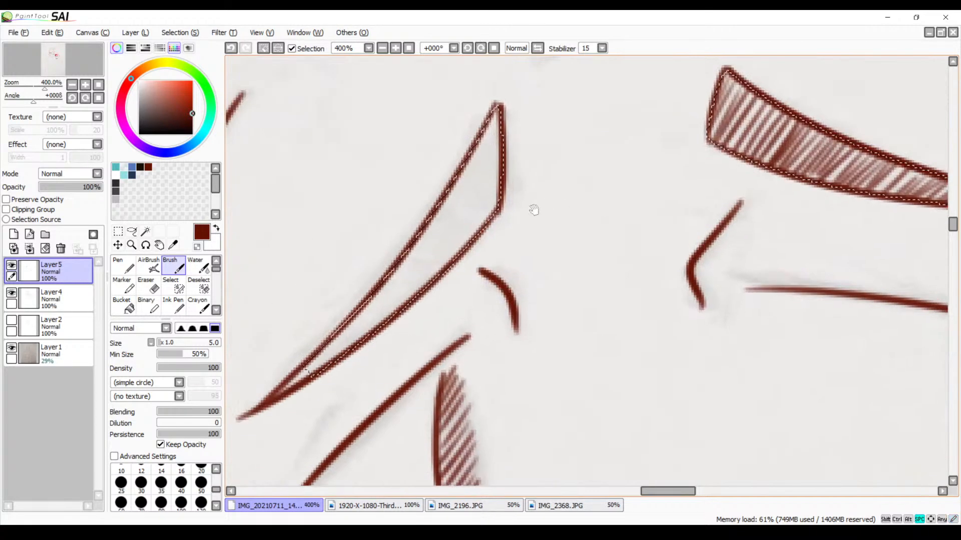
pyautogui.moveTo(495, 111)
pyautogui.mouseDown()
pyautogui.moveTo(479, 231)
pyautogui.moveTo(481, 200)
pyautogui.moveTo(469, 237)
pyautogui.mouseUp()
pyautogui.hotkey('ctrl', 'z')
pyautogui.moveTo(496, 116); pyautogui.dragTo(485, 224)
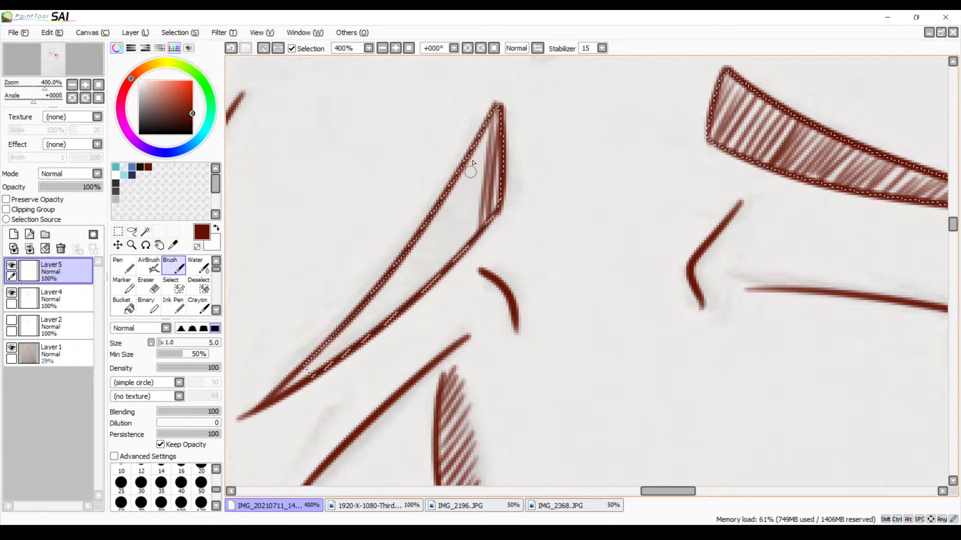
pyautogui.moveTo(483, 124); pyautogui.dragTo(471, 243)
pyautogui.moveTo(469, 151); pyautogui.dragTo(458, 252)
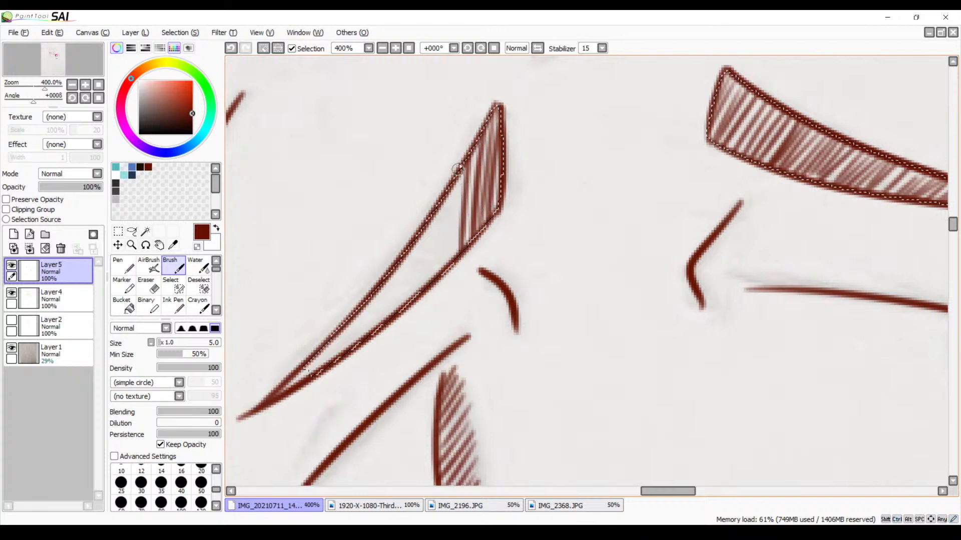
pyautogui.moveTo(459, 168); pyautogui.dragTo(445, 265)
pyautogui.moveTo(446, 190)
pyautogui.mouseDown()
pyautogui.moveTo(435, 253)
pyautogui.moveTo(435, 205)
pyautogui.moveTo(424, 283)
pyautogui.mouseUp()
pyautogui.moveTo(436, 208); pyautogui.dragTo(426, 281)
pyautogui.moveTo(440, 213); pyautogui.dragTo(433, 282)
pyautogui.hotkey('ctrl', 'z')
pyautogui.hotkey('ctrl', 'z')
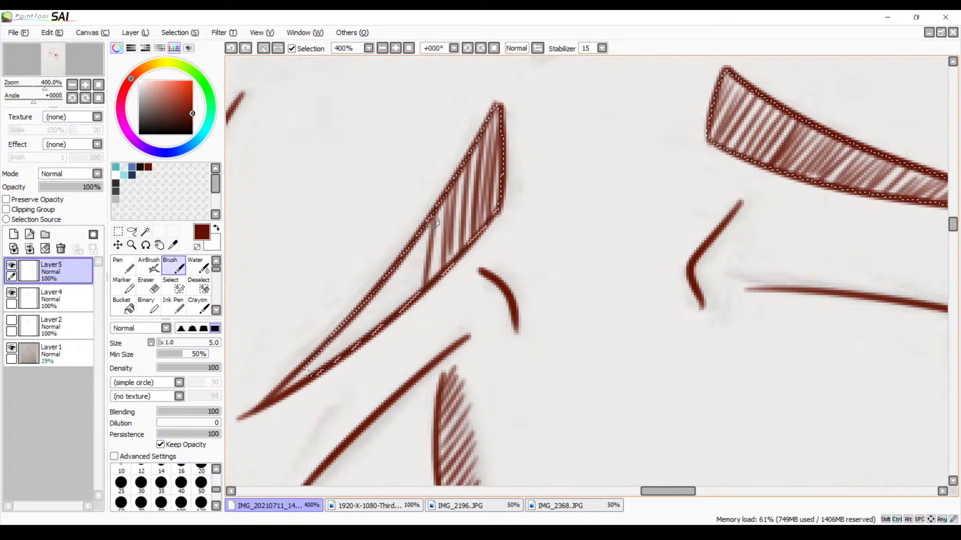
# Continue the steep eyebrow's hatching down to its thin outer tip, and clear the selection
pyautogui.moveTo(440, 211); pyautogui.dragTo(430, 296)
pyautogui.moveTo(423, 233); pyautogui.dragTo(403, 306)
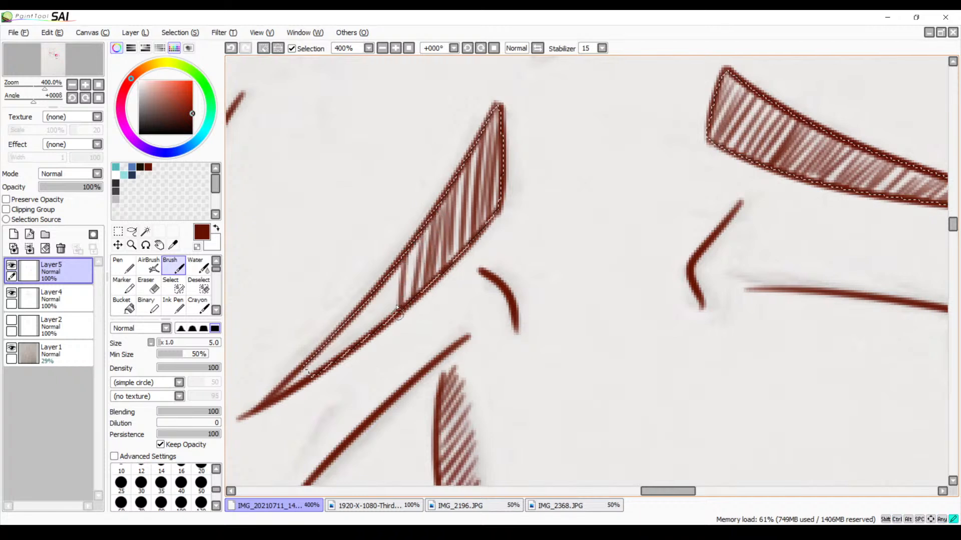
pyautogui.moveTo(407, 249)
pyautogui.mouseDown()
pyautogui.moveTo(394, 315)
pyautogui.moveTo(383, 324)
pyautogui.mouseUp()
pyautogui.moveTo(389, 275); pyautogui.dragTo(374, 330)
pyautogui.moveTo(371, 292); pyautogui.dragTo(364, 335)
pyautogui.moveTo(365, 306)
pyautogui.mouseDown()
pyautogui.moveTo(357, 352)
pyautogui.moveTo(347, 327)
pyautogui.moveTo(344, 357)
pyautogui.mouseUp()
pyautogui.moveTo(342, 326); pyautogui.dragTo(333, 362)
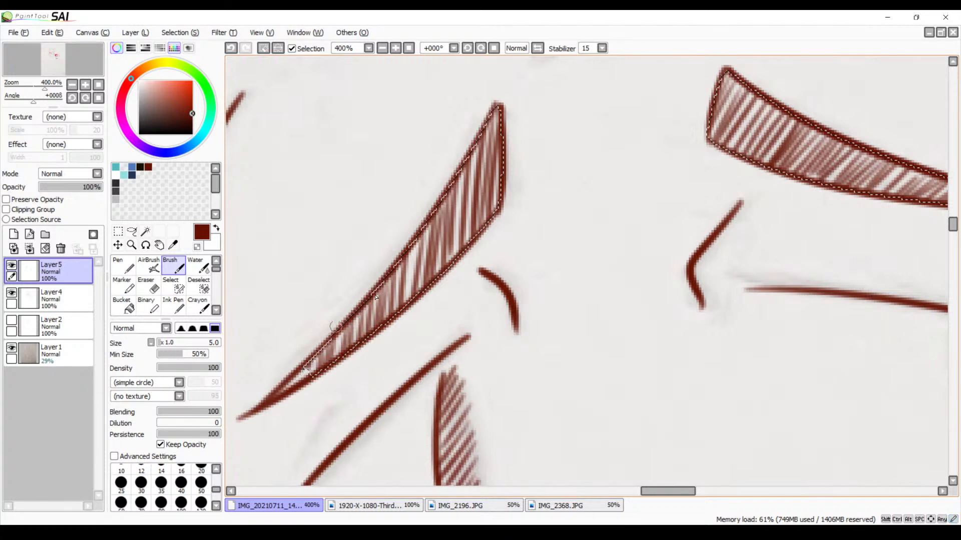
pyautogui.moveTo(415, 241)
pyautogui.mouseDown()
pyautogui.moveTo(404, 303)
pyautogui.moveTo(449, 260)
pyautogui.mouseUp()
pyautogui.press('space')
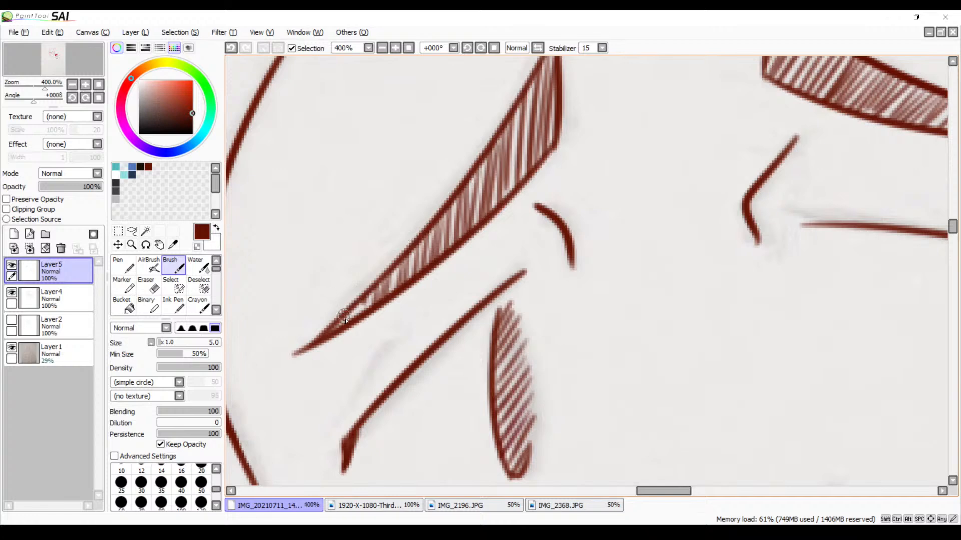
pyautogui.moveTo(366, 300); pyautogui.dragTo(355, 309)
pyautogui.moveTo(492, 226); pyautogui.dragTo(483, 167)
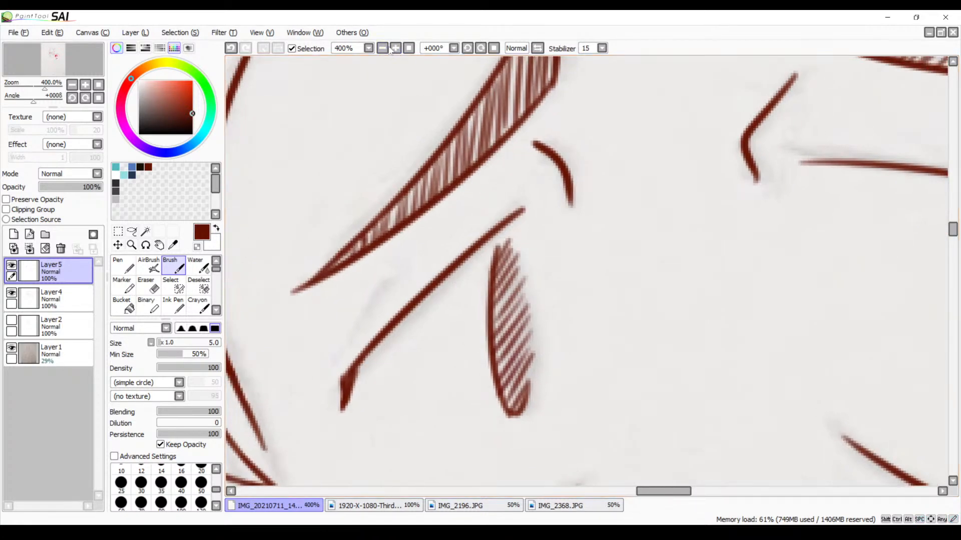
# Check the line art at reduced zoom by toggling the visibility of Layer5 and the Layer1 sketch off and on
pyautogui.click(384, 49)
pyautogui.click(384, 48)
pyautogui.click(384, 49)
pyautogui.click(384, 48)
pyautogui.moveTo(473, 241); pyautogui.dragTo(493, 149)
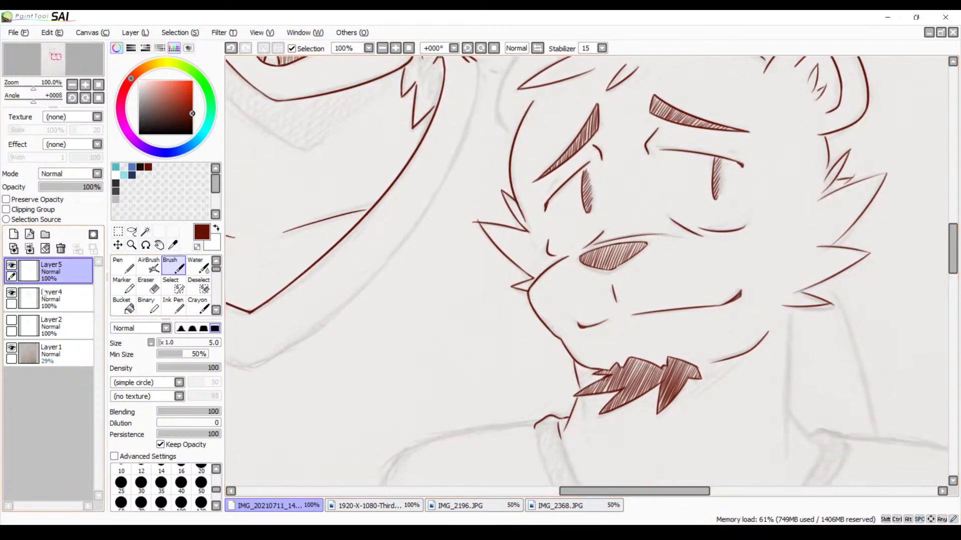
pyautogui.click(11, 265)
pyautogui.click(11, 265)
pyautogui.click(382, 48)
pyautogui.click(383, 48)
pyautogui.click(383, 49)
pyautogui.click(383, 49)
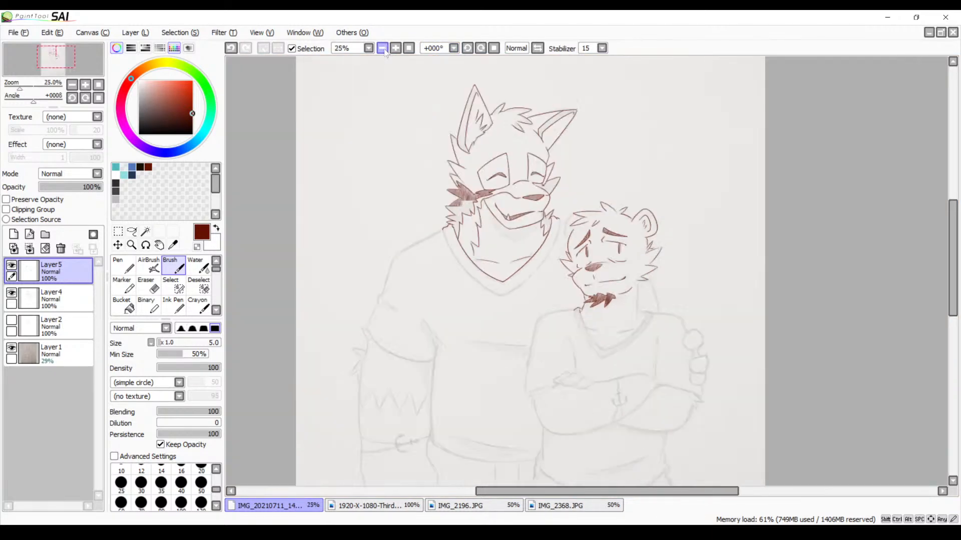
pyautogui.click(383, 48)
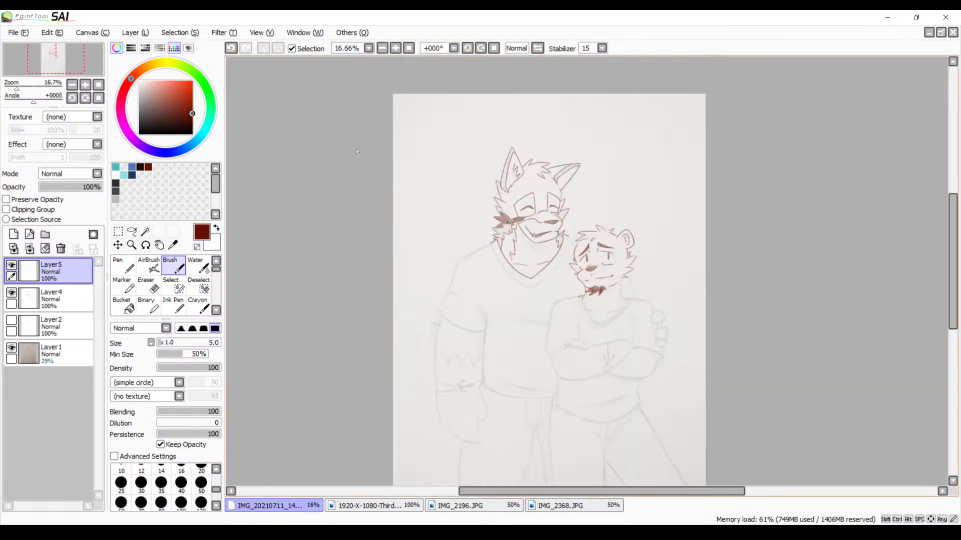
pyautogui.click(11, 348)
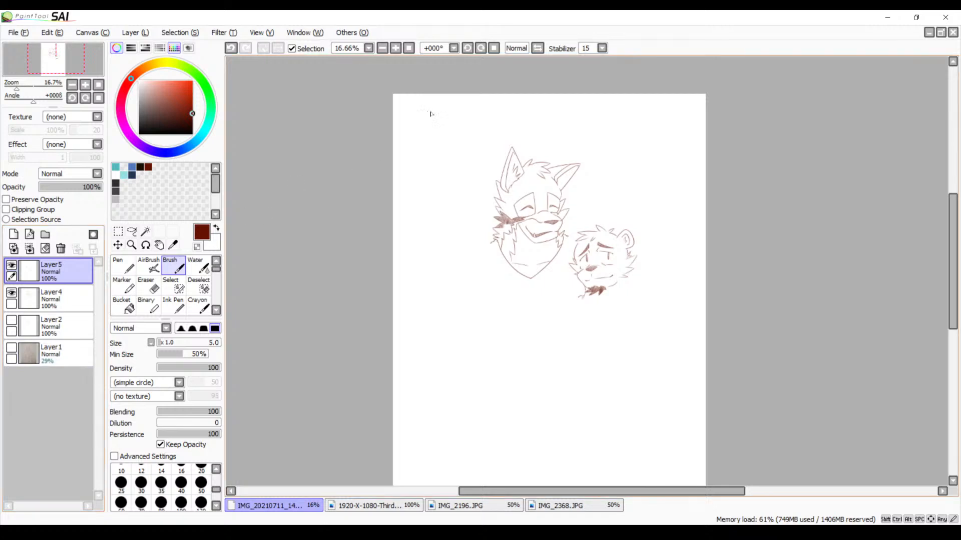
pyautogui.click(395, 48)
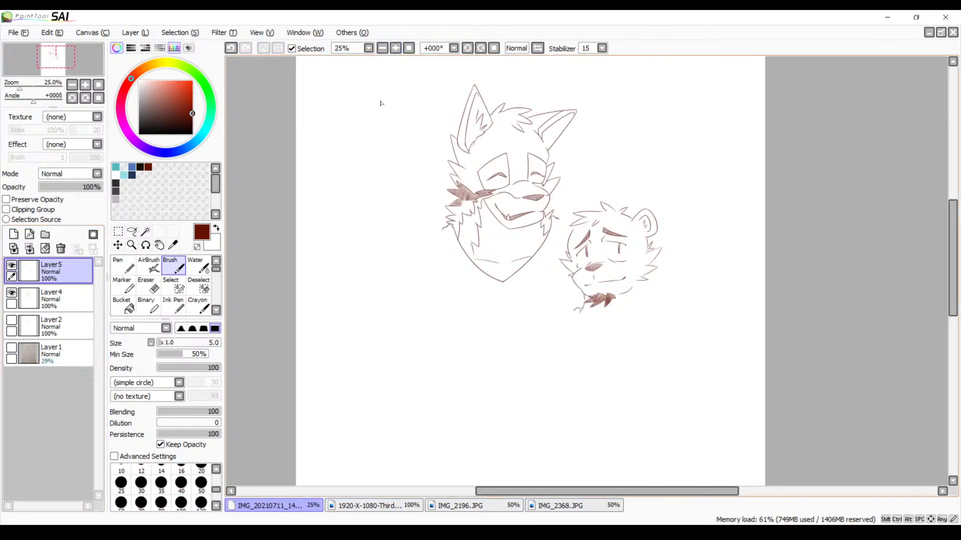
pyautogui.click(11, 350)
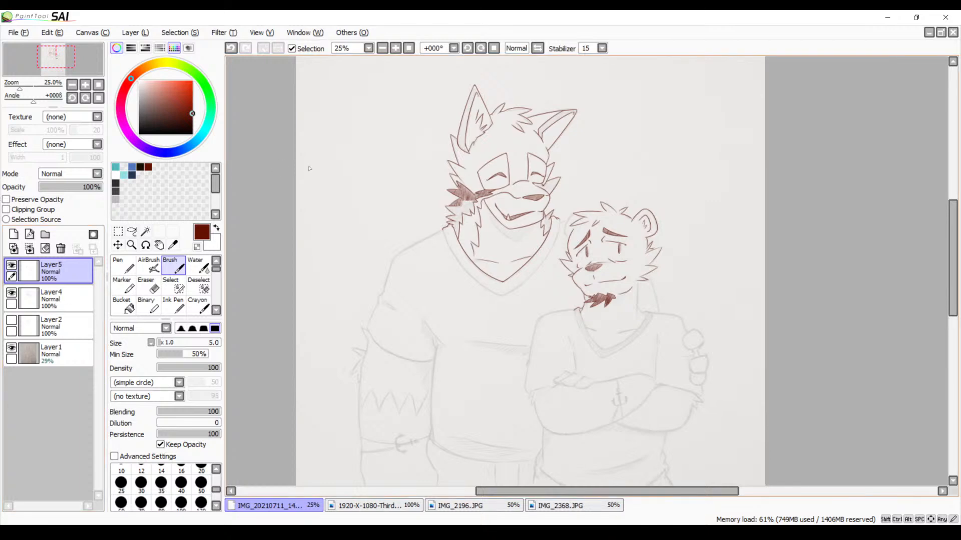
pyautogui.moveTo(452, 288)
pyautogui.mouseDown()
pyautogui.moveTo(429, 180)
pyautogui.moveTo(440, 287)
pyautogui.mouseUp()
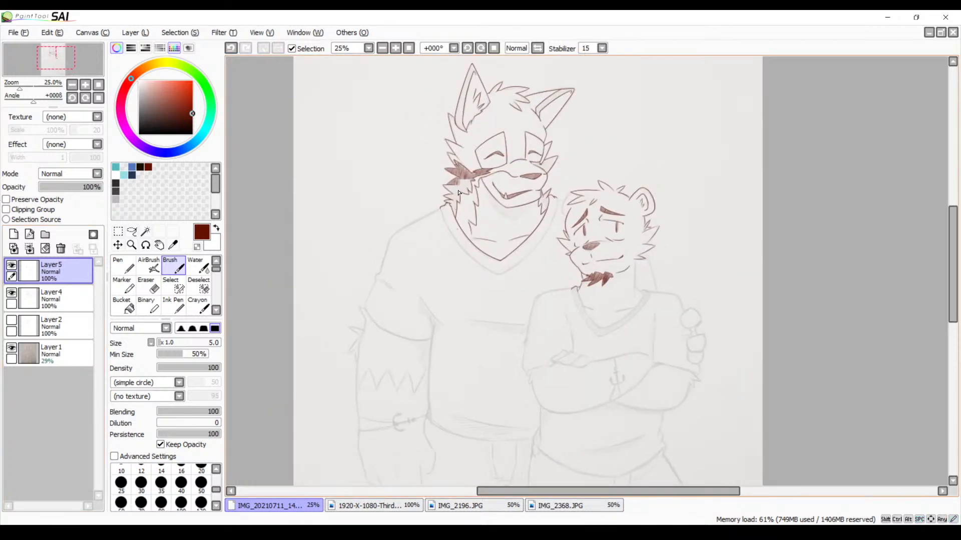
# Trace the left outer edge of the taller character's V-neck collar from the shoulder to the V's point, redrawing unsatisfactory strokes
pyautogui.click(395, 48)
pyautogui.click(395, 48)
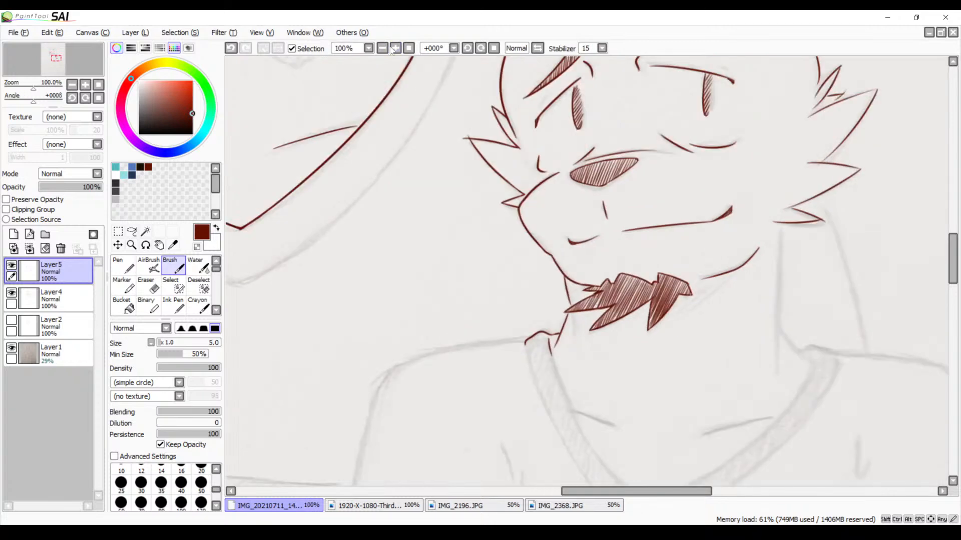
pyautogui.moveTo(344, 160)
pyautogui.mouseDown()
pyautogui.moveTo(443, 285)
pyautogui.moveTo(484, 290)
pyautogui.moveTo(497, 317)
pyautogui.moveTo(637, 281)
pyautogui.moveTo(582, 292)
pyautogui.mouseUp()
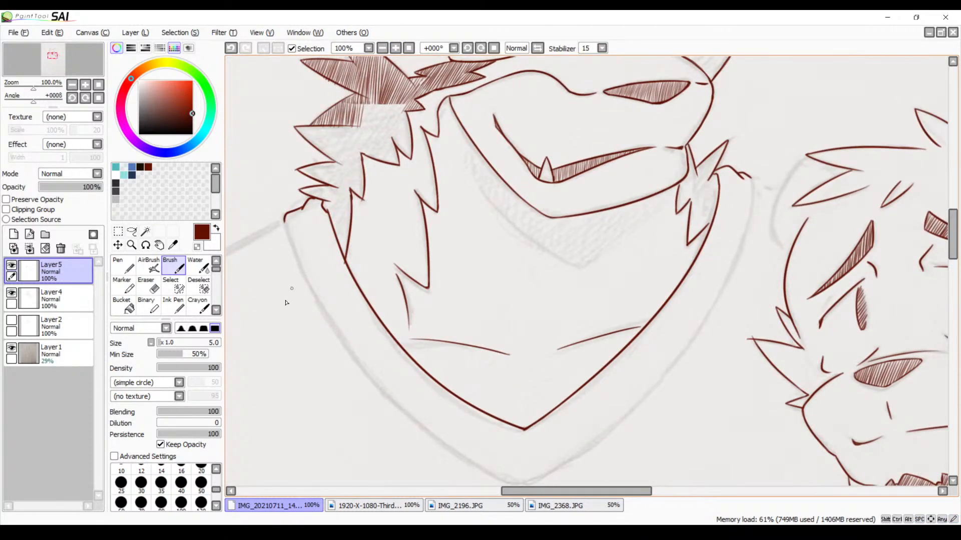
pyautogui.moveTo(284, 220); pyautogui.dragTo(461, 469)
pyautogui.moveTo(471, 400); pyautogui.dragTo(460, 362)
pyautogui.hotkey('ctrl', 'z')
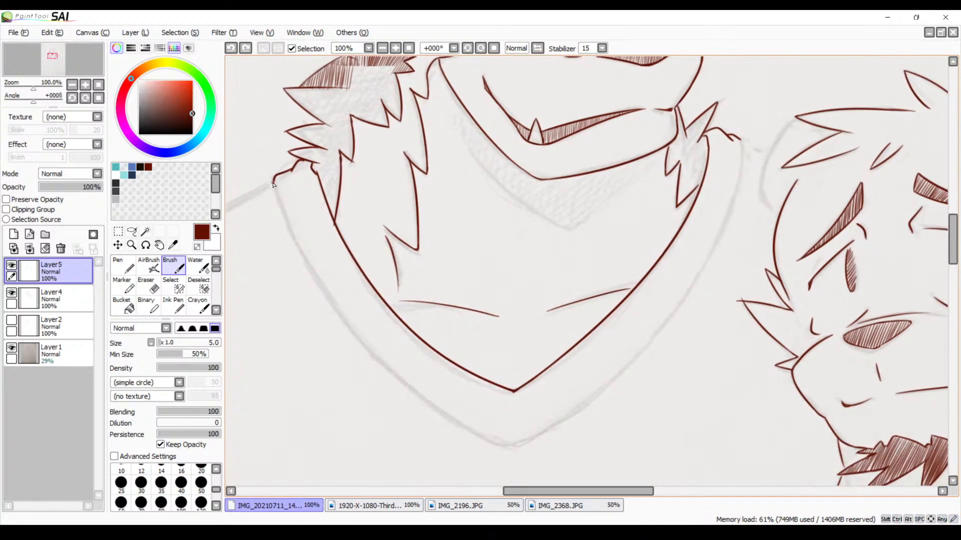
pyautogui.moveTo(273, 185)
pyautogui.mouseDown()
pyautogui.moveTo(399, 376)
pyautogui.moveTo(516, 437)
pyautogui.mouseUp()
pyautogui.hotkey('ctrl', 'z')
pyautogui.moveTo(273, 185)
pyautogui.mouseDown()
pyautogui.moveTo(370, 350)
pyautogui.moveTo(540, 453)
pyautogui.moveTo(514, 397)
pyautogui.mouseUp()
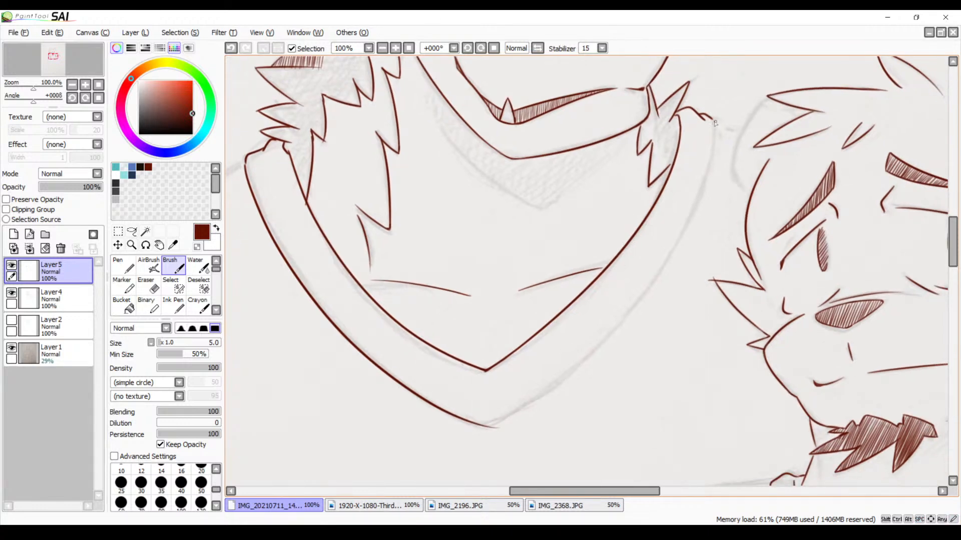
# Trace the right outer edge of the V-neck collar from the shoulder down past the V's point, redoing the stroke until it fits
pyautogui.moveTo(716, 122)
pyautogui.mouseDown()
pyautogui.moveTo(578, 374)
pyautogui.moveTo(478, 453)
pyautogui.mouseUp()
pyautogui.hotkey('ctrl', 'z')
pyautogui.moveTo(711, 120)
pyautogui.mouseDown()
pyautogui.moveTo(607, 331)
pyautogui.moveTo(439, 438)
pyautogui.mouseUp()
pyautogui.hotkey('ctrl', 'z')
pyautogui.moveTo(715, 154); pyautogui.dragTo(429, 440)
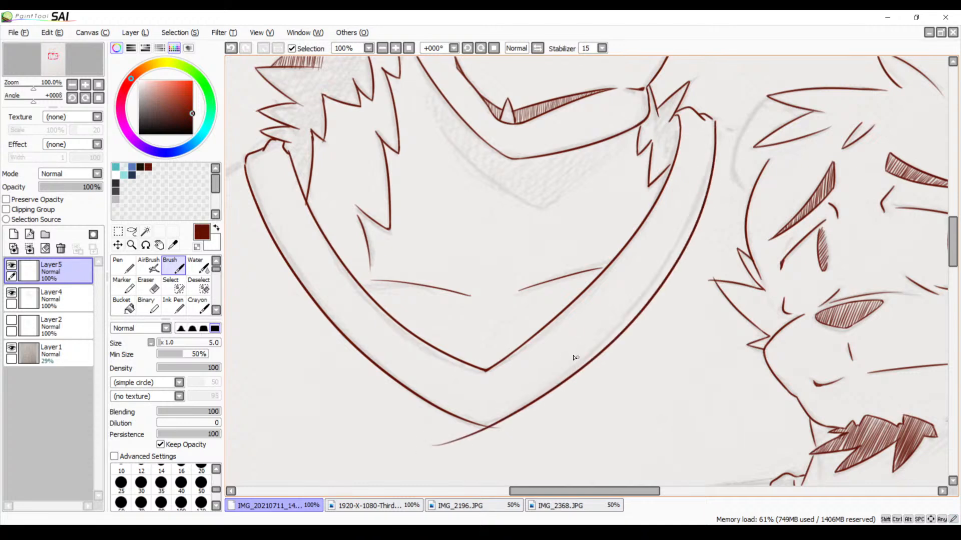
# Trim the overshooting line ends at the point of the outer V-neck with the Eraser at size 9
pyautogui.moveTo(543, 371)
pyautogui.mouseDown()
pyautogui.moveTo(602, 290)
pyautogui.moveTo(591, 361)
pyautogui.mouseUp()
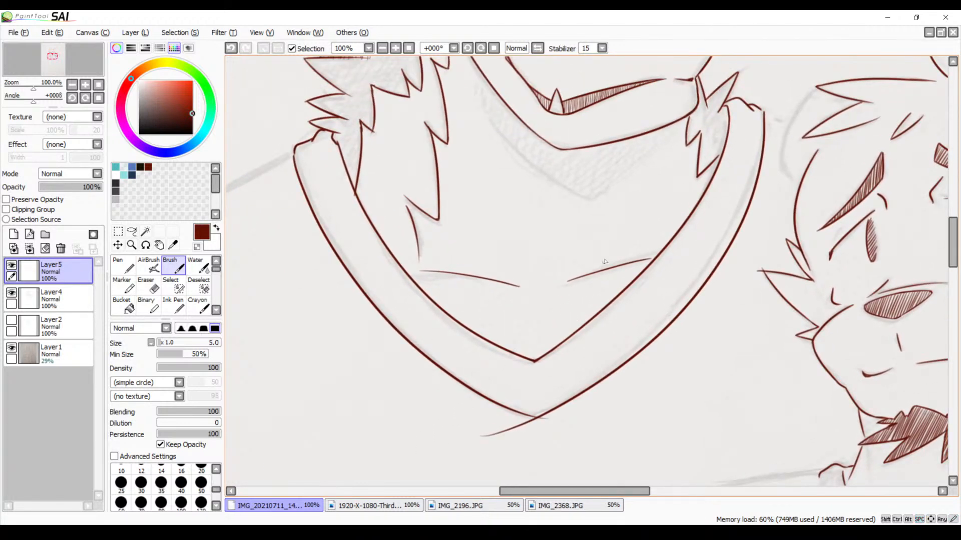
pyautogui.click(395, 49)
pyautogui.click(395, 49)
pyautogui.click(395, 49)
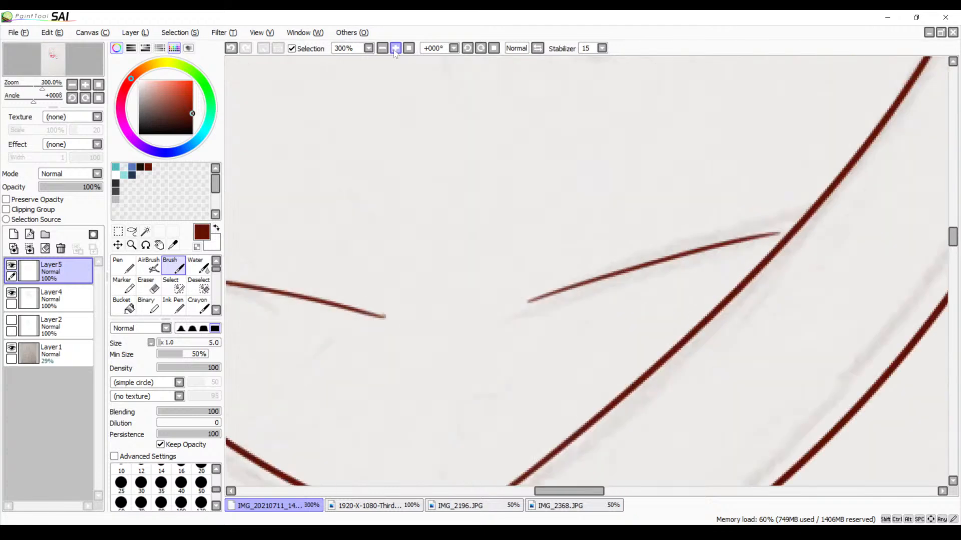
pyautogui.moveTo(474, 336); pyautogui.dragTo(487, 190)
pyautogui.moveTo(473, 399); pyautogui.dragTo(538, 227)
pyautogui.moveTo(496, 305); pyautogui.dragTo(548, 229)
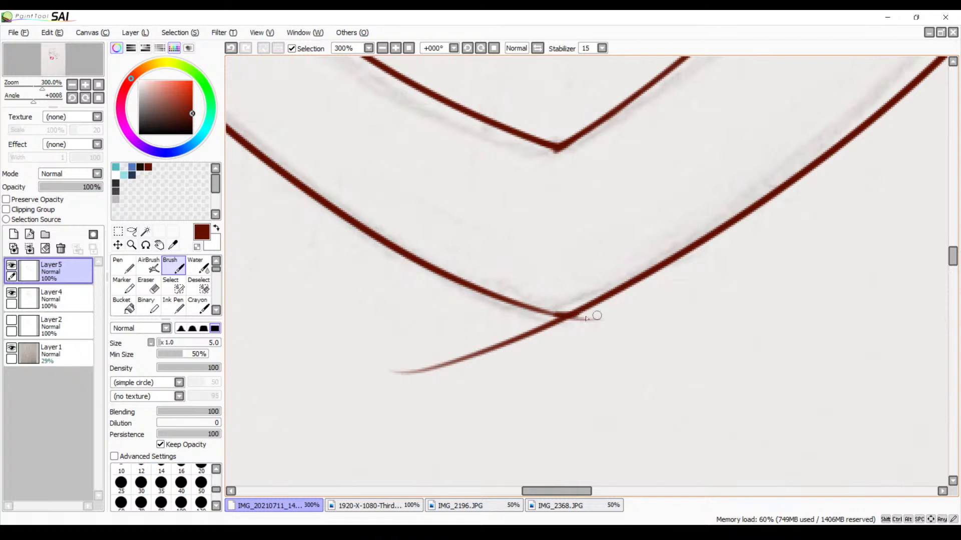
pyautogui.press('e')
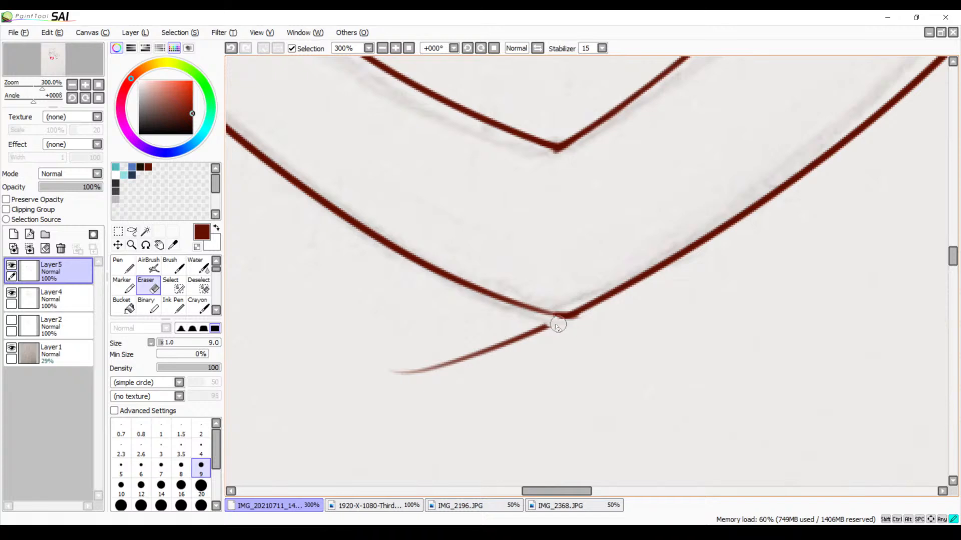
pyautogui.moveTo(558, 325)
pyautogui.mouseDown()
pyautogui.moveTo(408, 370)
pyautogui.moveTo(481, 353)
pyautogui.moveTo(464, 355)
pyautogui.mouseUp()
pyautogui.press('space')
# Merge Layer5 down into Layer4
pyautogui.moveTo(671, 208); pyautogui.dragTo(510, 328)
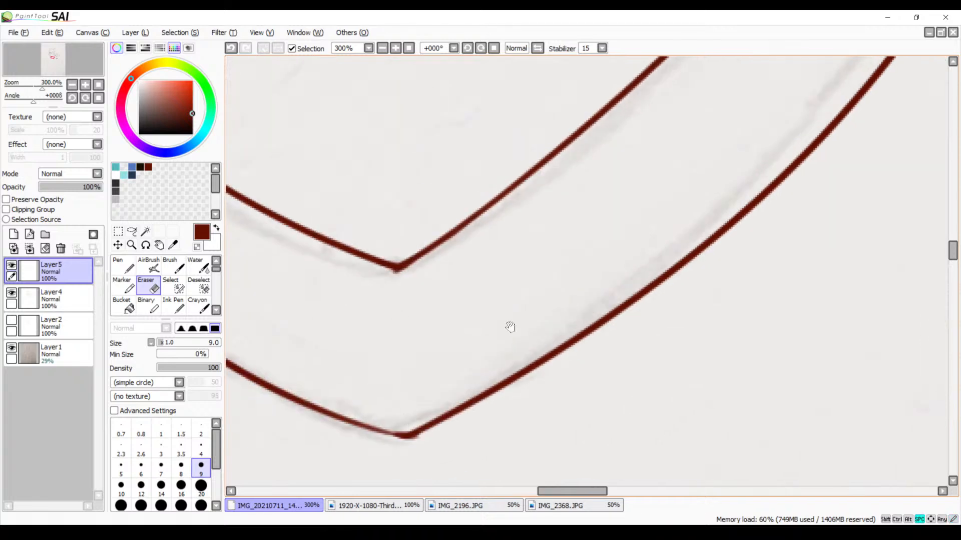
pyautogui.moveTo(710, 160); pyautogui.dragTo(531, 308)
pyautogui.moveTo(696, 125); pyautogui.dragTo(474, 367)
pyautogui.moveTo(521, 287); pyautogui.dragTo(425, 467)
pyautogui.moveTo(476, 197); pyautogui.dragTo(466, 347)
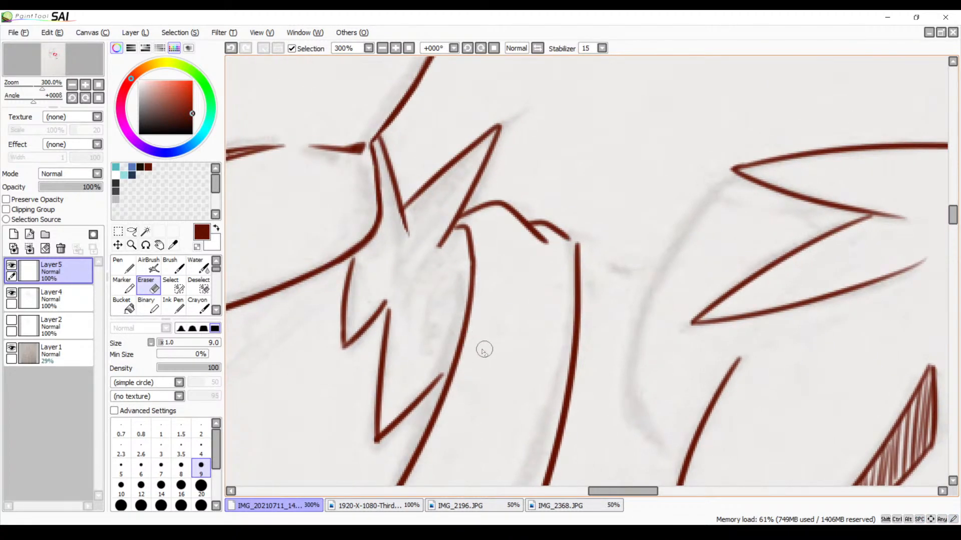
pyautogui.click(85, 298)
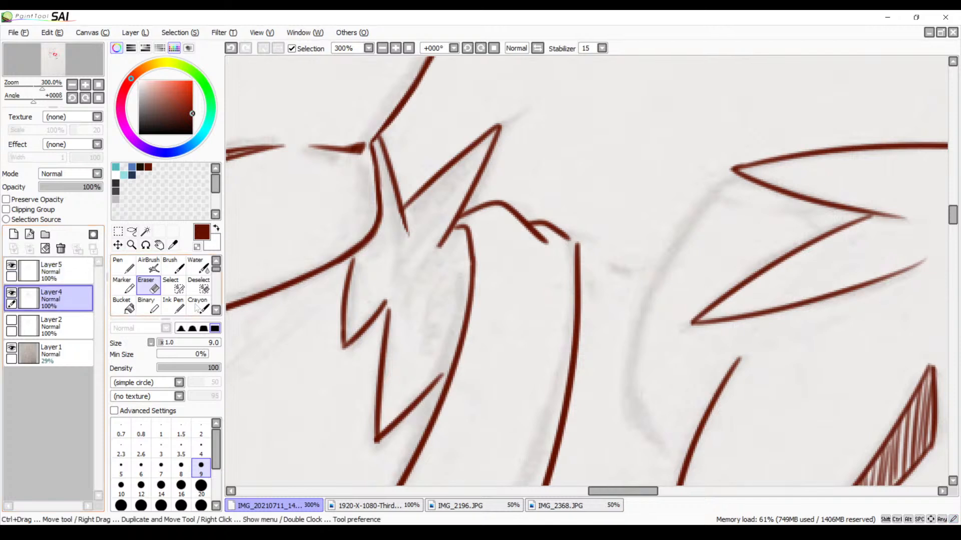
pyautogui.click(69, 273)
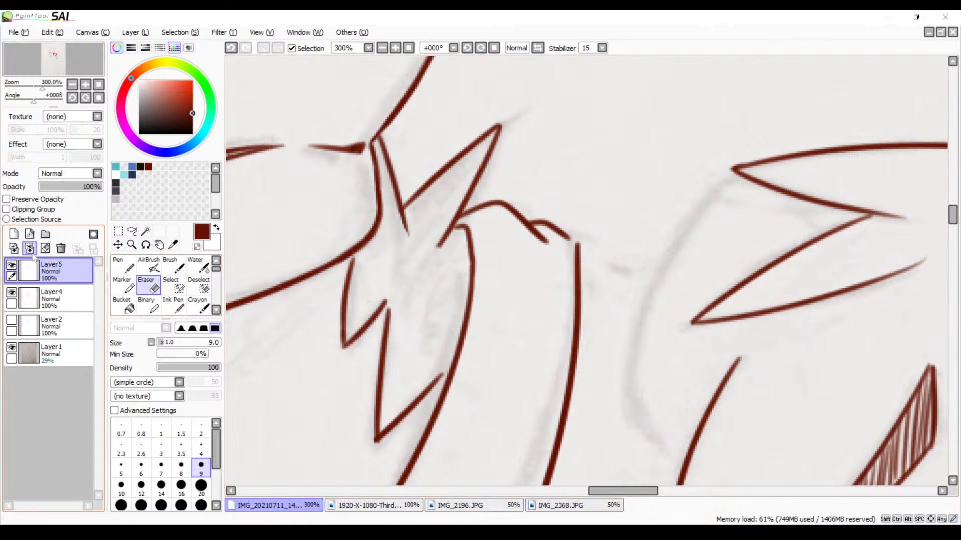
pyautogui.click(30, 249)
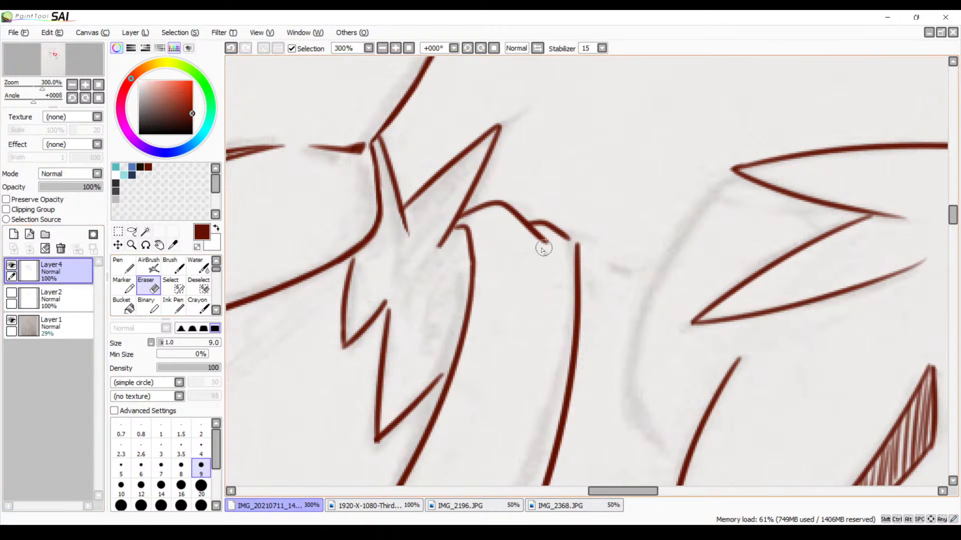
# Close the gap at the taller character's collar corner on the shoulder with the Brush at size 5
pyautogui.press('b')
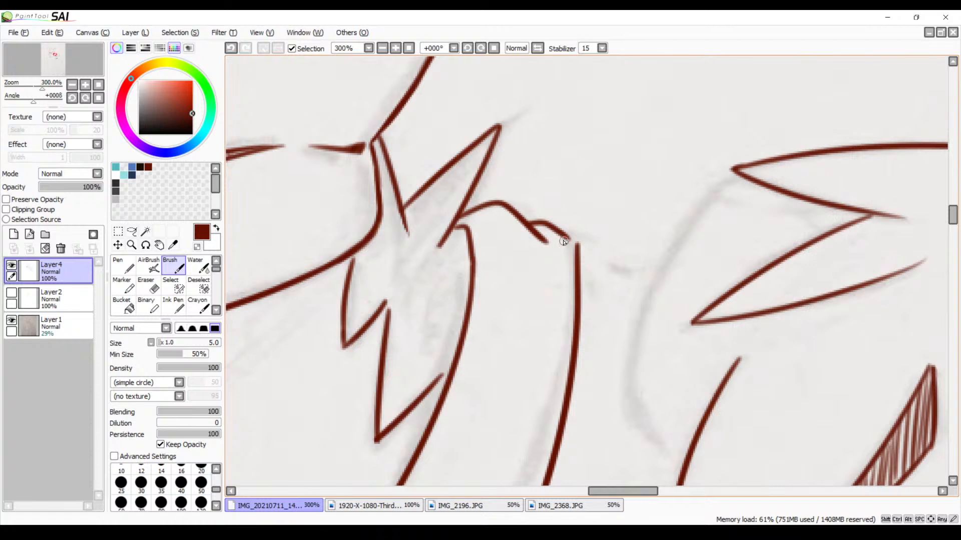
pyautogui.moveTo(563, 242)
pyautogui.mouseDown()
pyautogui.moveTo(580, 251)
pyautogui.moveTo(535, 238)
pyautogui.mouseUp()
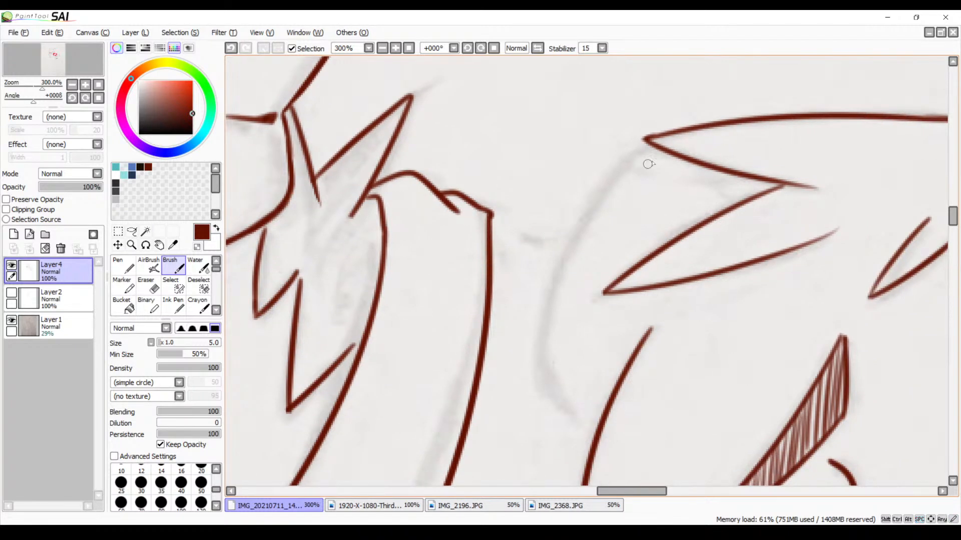
# Trace the curved outline from beneath the upper hair tuft's tip down toward the side of the face, redrawing the stroke until it fits
pyautogui.moveTo(663, 150)
pyautogui.mouseDown()
pyautogui.moveTo(631, 153)
pyautogui.moveTo(553, 298)
pyautogui.mouseUp()
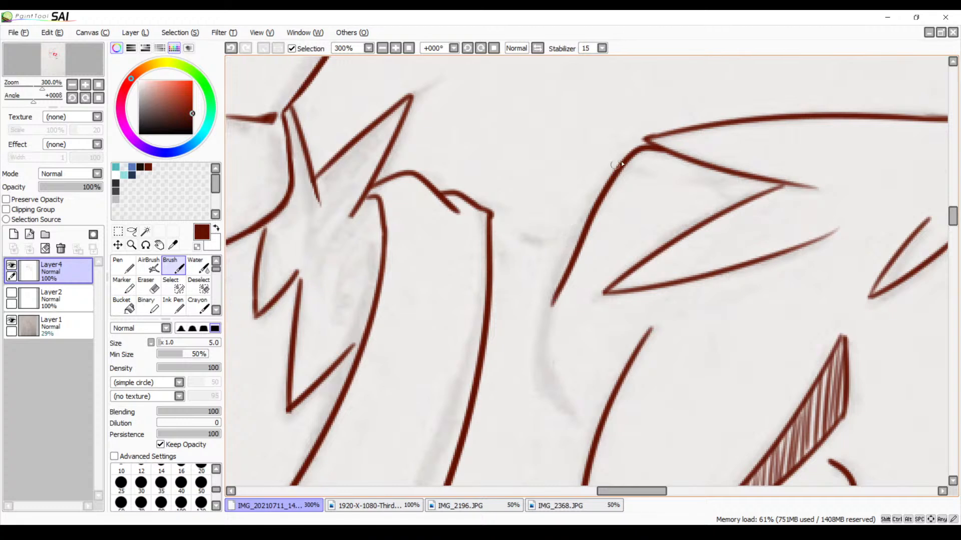
pyautogui.hotkey('ctrl', 'z')
pyautogui.moveTo(661, 150)
pyautogui.mouseDown()
pyautogui.moveTo(593, 203)
pyautogui.moveTo(515, 400)
pyautogui.mouseUp()
pyautogui.hotkey('ctrl', 'z')
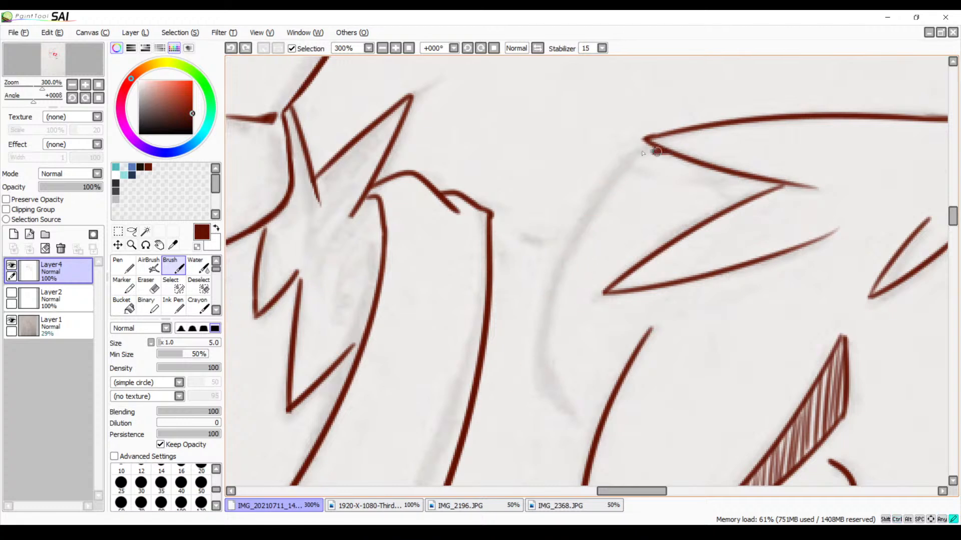
pyautogui.moveTo(657, 152)
pyautogui.mouseDown()
pyautogui.moveTo(521, 431)
pyautogui.moveTo(564, 478)
pyautogui.mouseUp()
pyautogui.moveTo(618, 347); pyautogui.dragTo(637, 241)
pyautogui.hotkey('ctrl', 'z')
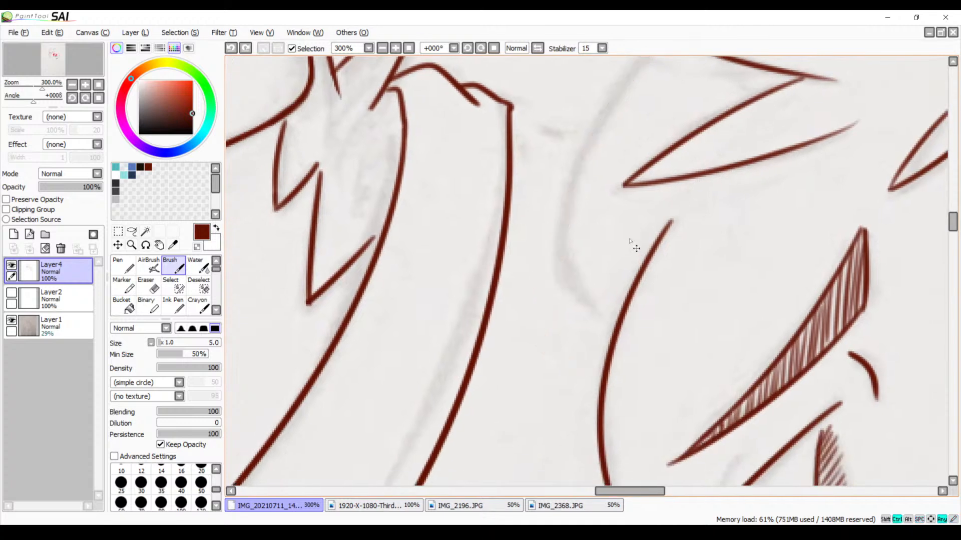
pyautogui.moveTo(632, 67)
pyautogui.mouseDown()
pyautogui.moveTo(534, 240)
pyautogui.moveTo(575, 344)
pyautogui.mouseUp()
pyautogui.hotkey('ctrl', 'z')
pyautogui.moveTo(647, 60)
pyautogui.mouseDown()
pyautogui.moveTo(553, 220)
pyautogui.moveTo(593, 324)
pyautogui.mouseUp()
pyautogui.moveTo(653, 253); pyautogui.dragTo(655, 368)
pyautogui.hotkey('ctrl', 'z')
pyautogui.moveTo(669, 171)
pyautogui.mouseDown()
pyautogui.moveTo(577, 336)
pyautogui.moveTo(638, 430)
pyautogui.mouseUp()
pyautogui.hotkey('ctrl', 'z')
pyautogui.moveTo(658, 164)
pyautogui.mouseDown()
pyautogui.moveTo(608, 218)
pyautogui.moveTo(521, 448)
pyautogui.mouseUp()
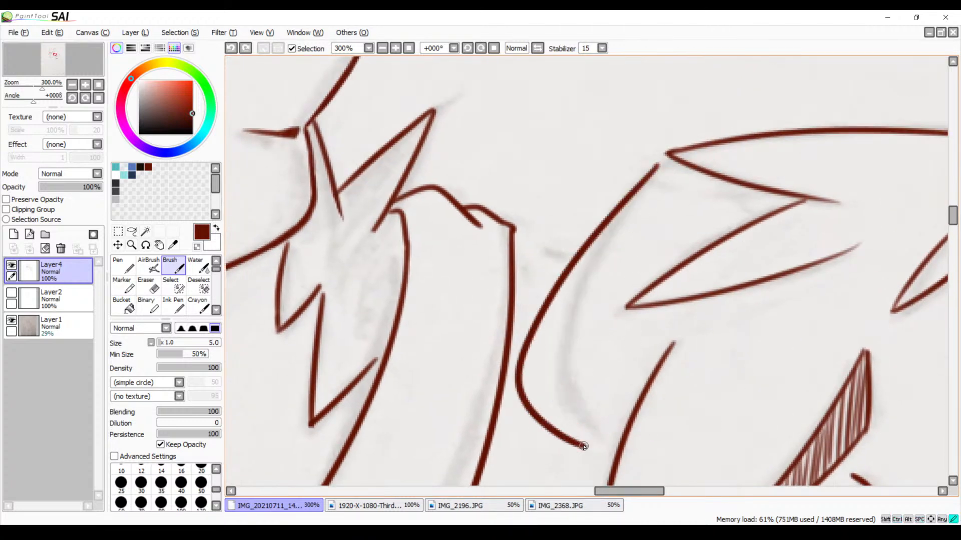
pyautogui.hotkey('ctrl', 'z')
pyautogui.moveTo(668, 155)
pyautogui.mouseDown()
pyautogui.moveTo(634, 196)
pyautogui.moveTo(570, 368)
pyautogui.mouseUp()
pyautogui.hotkey('ctrl', 'z')
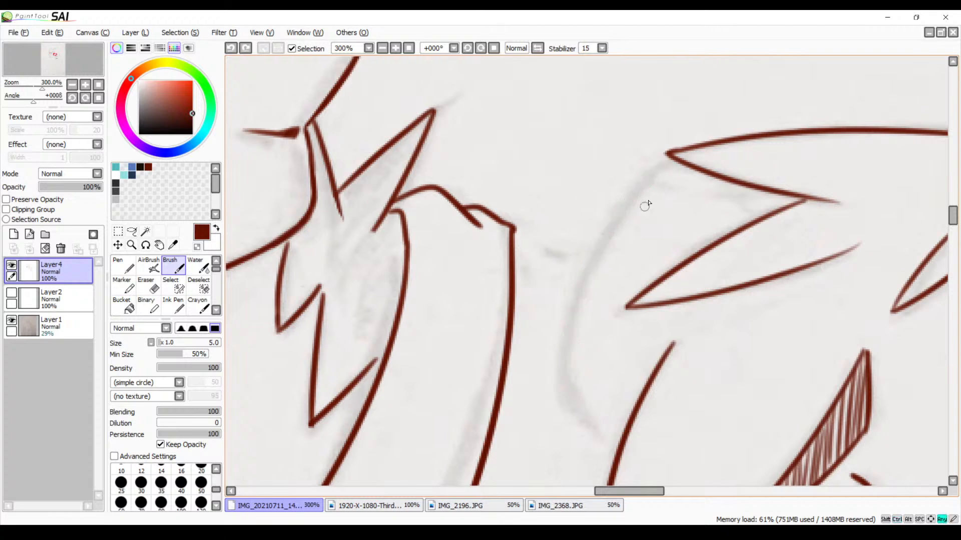
pyautogui.moveTo(676, 169)
pyautogui.mouseDown()
pyautogui.moveTo(558, 280)
pyautogui.moveTo(595, 434)
pyautogui.mouseUp()
pyautogui.hotkey('ctrl', 'z')
pyautogui.moveTo(673, 165)
pyautogui.mouseDown()
pyautogui.moveTo(599, 418)
pyautogui.moveTo(618, 423)
pyautogui.mouseUp()
pyautogui.hotkey('ctrl', 'z')
pyautogui.moveTo(665, 172)
pyautogui.mouseDown()
pyautogui.moveTo(620, 221)
pyautogui.moveTo(607, 417)
pyautogui.mouseUp()
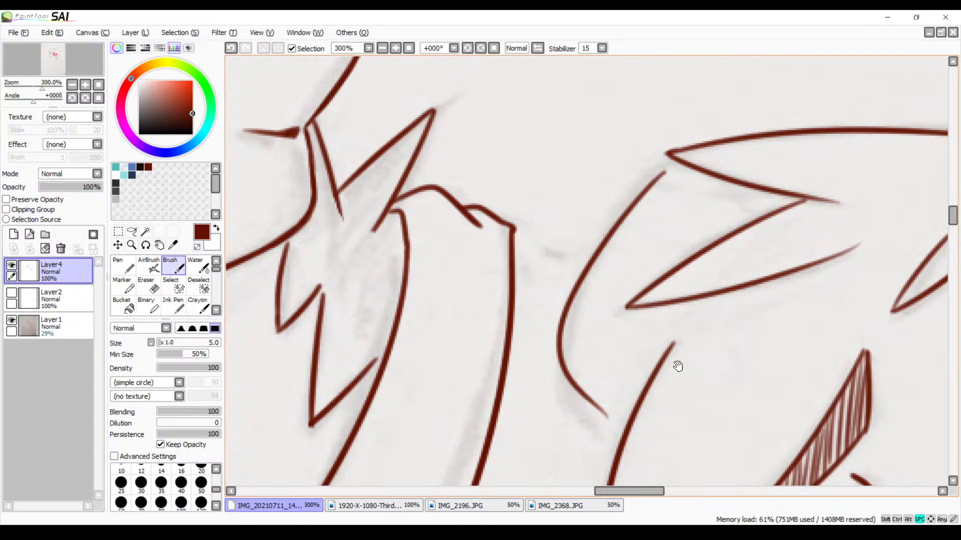
# Extend both ends of the curved outline so it joins the hair tuft above and the face line below
pyautogui.moveTo(678, 366)
pyautogui.mouseDown()
pyautogui.moveTo(645, 169)
pyautogui.moveTo(637, 338)
pyautogui.mouseUp()
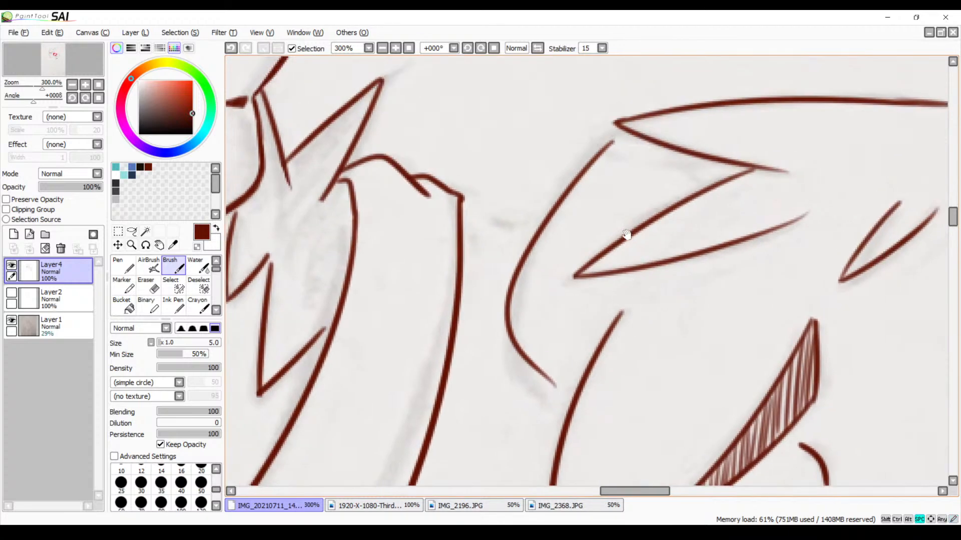
pyautogui.click(396, 49)
pyautogui.click(396, 48)
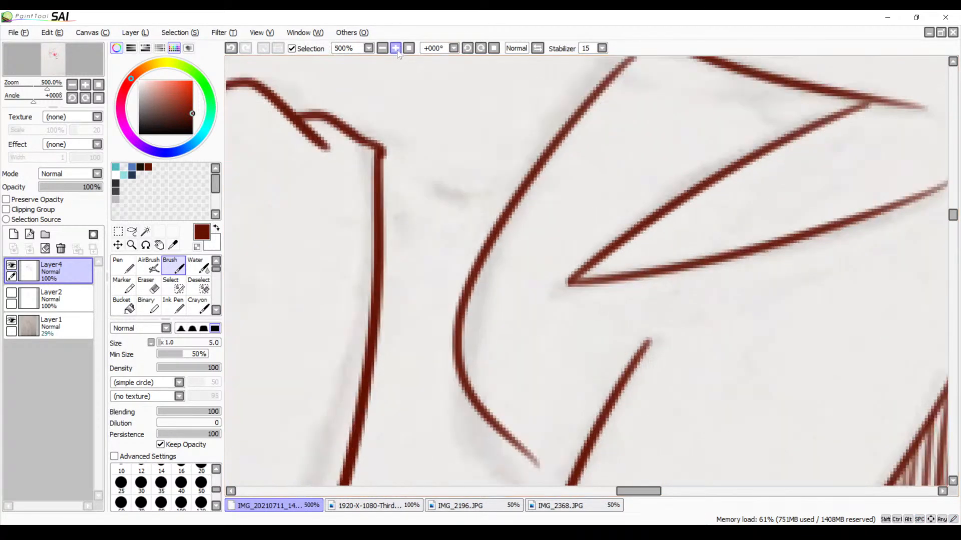
pyautogui.click(395, 49)
pyautogui.moveTo(617, 120); pyautogui.dragTo(491, 208)
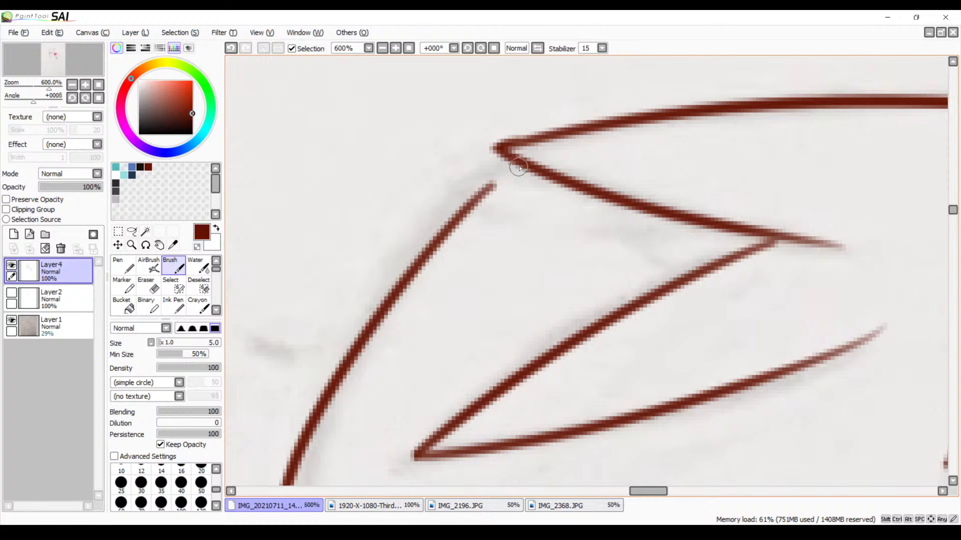
pyautogui.moveTo(519, 166); pyautogui.dragTo(453, 224)
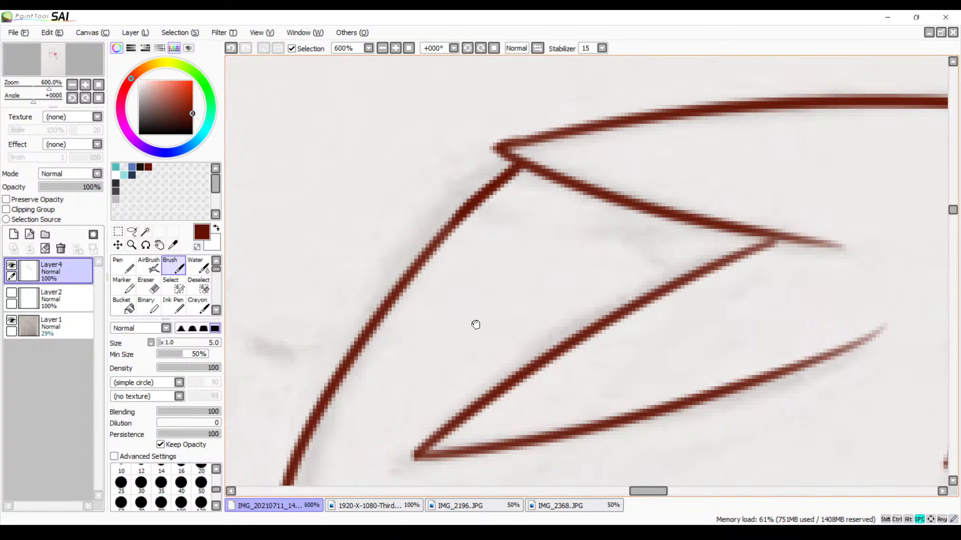
pyautogui.moveTo(420, 373); pyautogui.dragTo(560, 177)
pyautogui.moveTo(512, 431)
pyautogui.mouseDown()
pyautogui.moveTo(563, 250)
pyautogui.moveTo(571, 301)
pyautogui.moveTo(591, 314)
pyautogui.mouseUp()
pyautogui.hotkey('ctrl', 'z')
pyautogui.moveTo(550, 281); pyautogui.dragTo(602, 323)
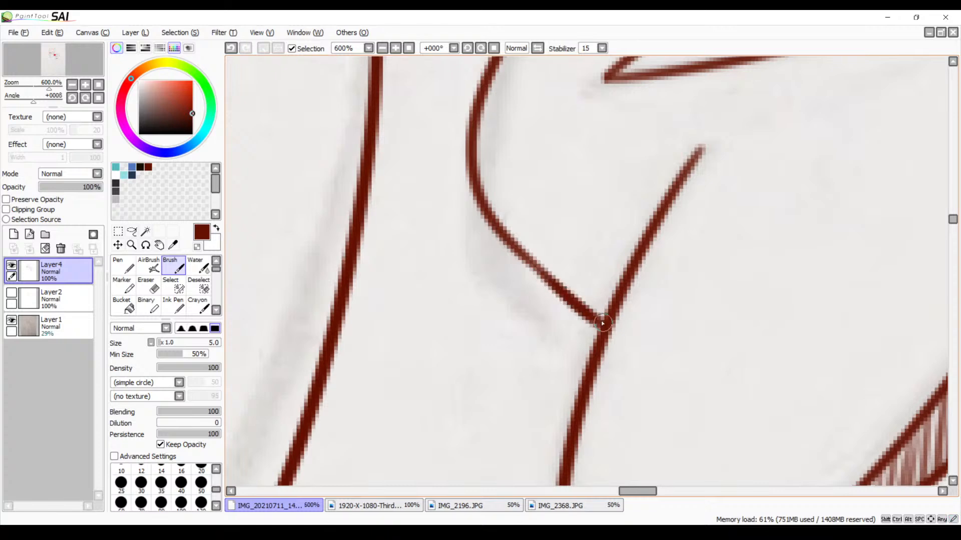
# Try to trace the long neck line from the cheek fur down to the shoulder on the unmirrored canvas
pyautogui.click(382, 48)
pyautogui.click(382, 48)
pyautogui.click(382, 48)
pyautogui.moveTo(586, 295); pyautogui.dragTo(532, 183)
pyautogui.moveTo(541, 245); pyautogui.dragTo(415, 215)
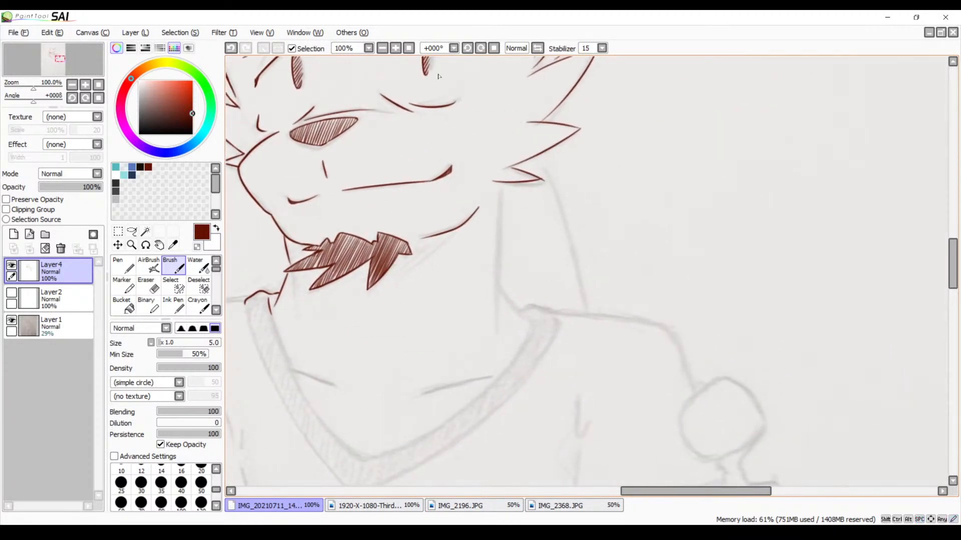
pyautogui.click(396, 48)
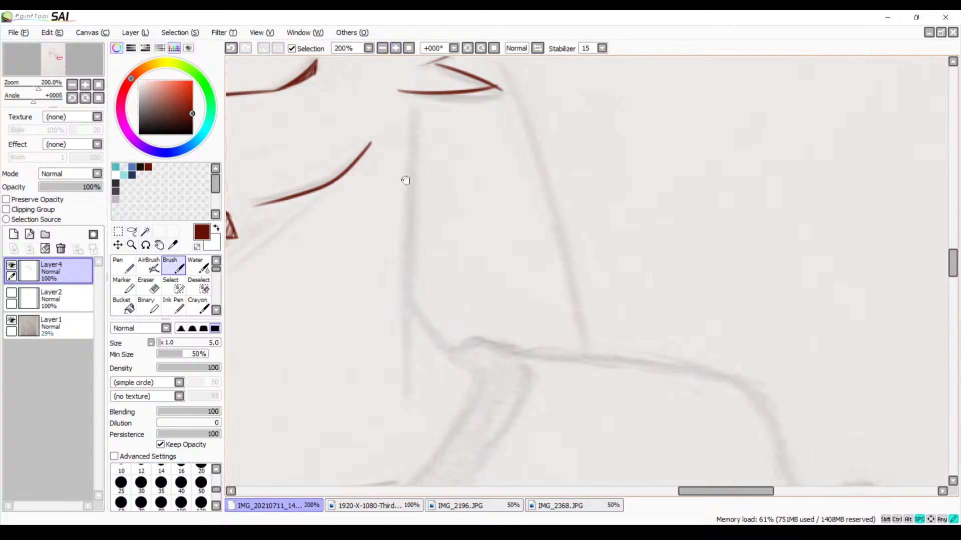
pyautogui.scroll(-1, 431, 89)
pyautogui.moveTo(433, 64); pyautogui.dragTo(419, 372)
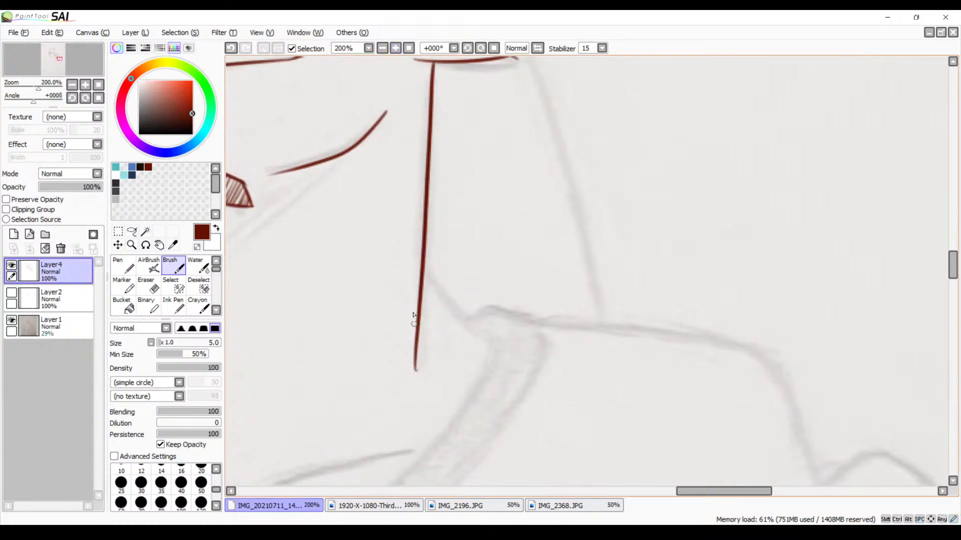
pyautogui.hotkey('ctrl', 'z')
pyautogui.moveTo(439, 65); pyautogui.dragTo(418, 345)
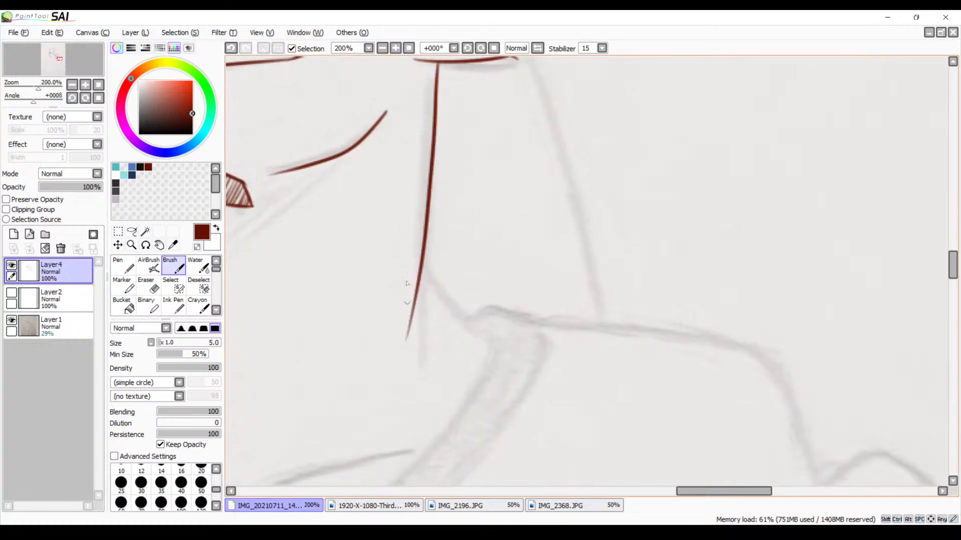
pyautogui.hotkey('ctrl', 'z')
pyautogui.moveTo(439, 111); pyautogui.dragTo(493, 192)
pyautogui.moveTo(500, 148)
pyautogui.mouseDown()
pyautogui.moveTo(496, 305)
pyautogui.moveTo(485, 422)
pyautogui.mouseUp()
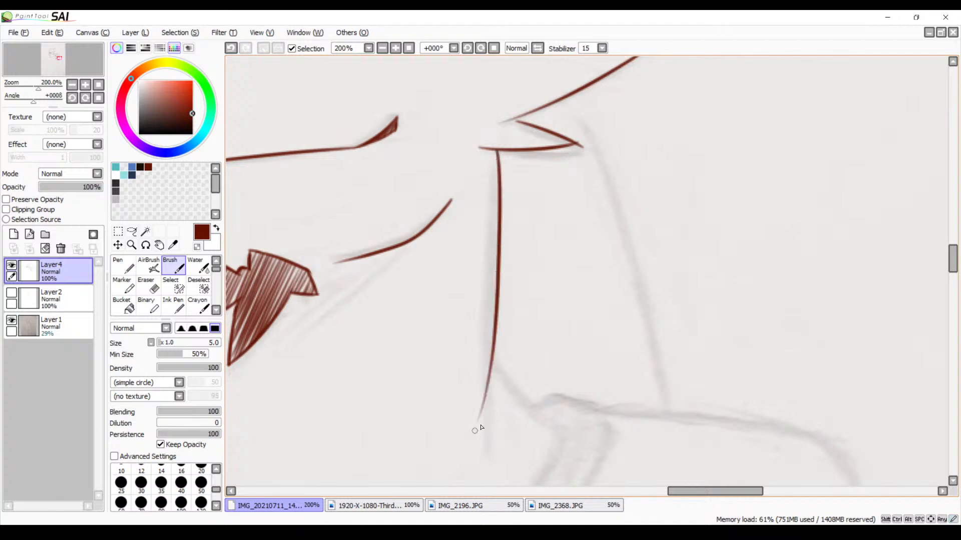
pyautogui.hotkey('ctrl', 'z')
pyautogui.moveTo(499, 140); pyautogui.dragTo(486, 420)
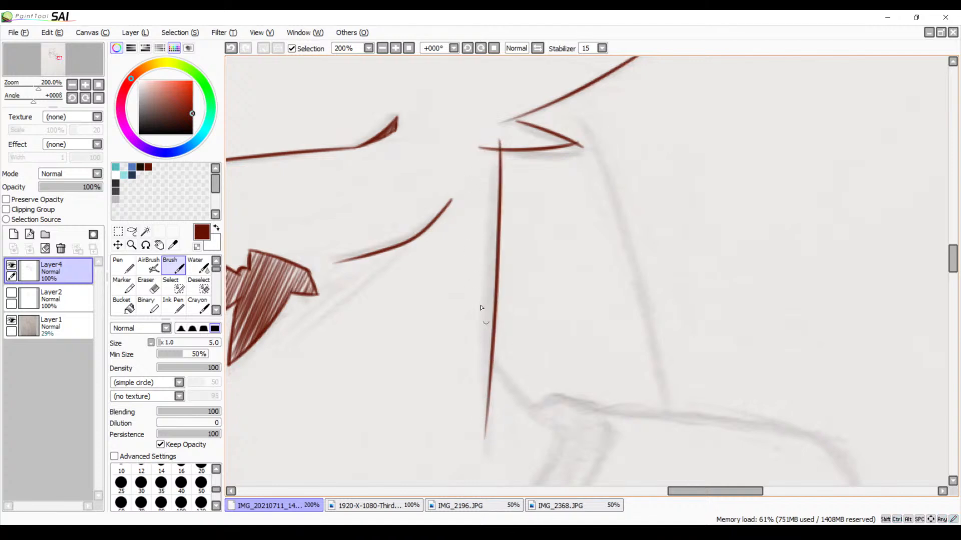
pyautogui.hotkey('ctrl', 'z')
pyautogui.moveTo(506, 145)
pyautogui.mouseDown()
pyautogui.moveTo(485, 380)
pyautogui.moveTo(470, 425)
pyautogui.mouseUp()
pyautogui.hotkey('ctrl', 'z')
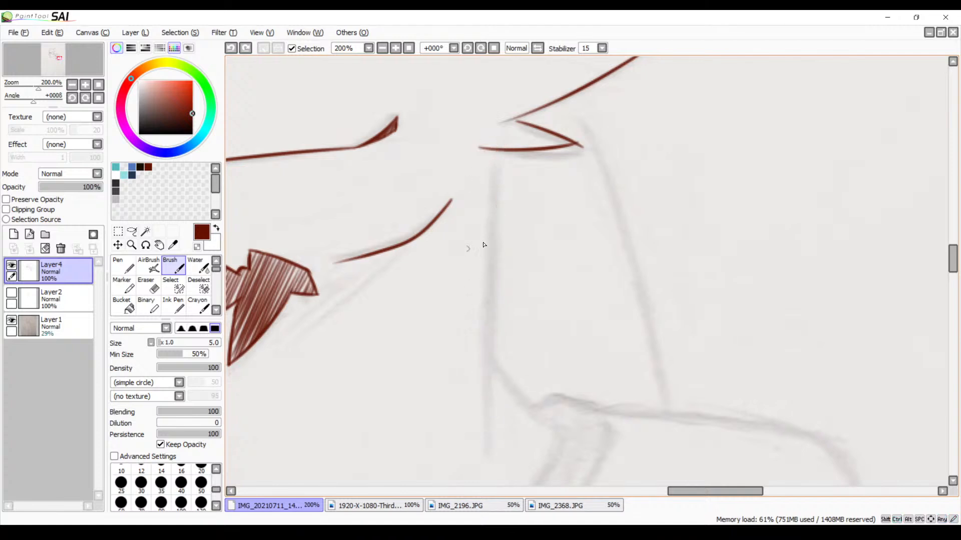
# Mirror the canvas, rotate it to 56° and trace the neck line from the cheek fur down past the shoulder, redoing unsatisfactory strokes
pyautogui.click(539, 49)
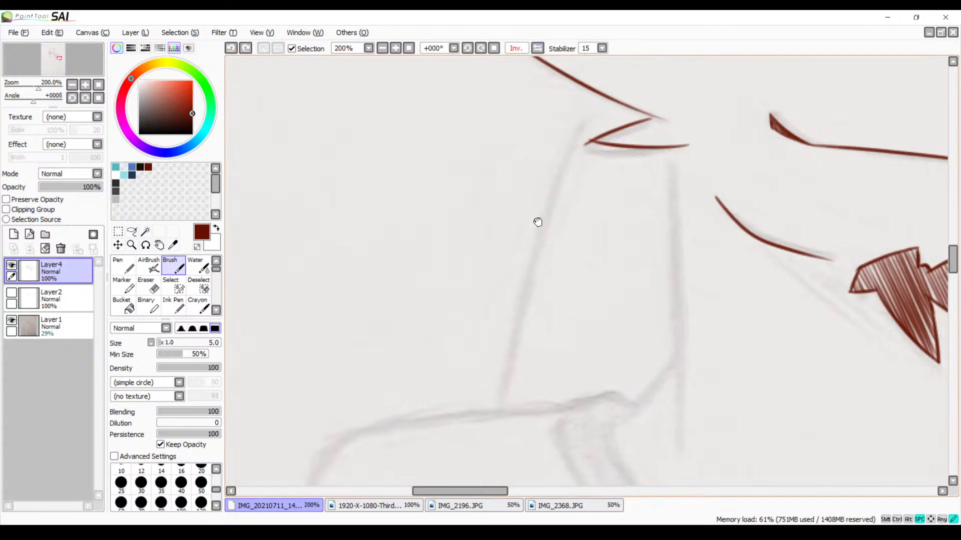
pyautogui.click(480, 48)
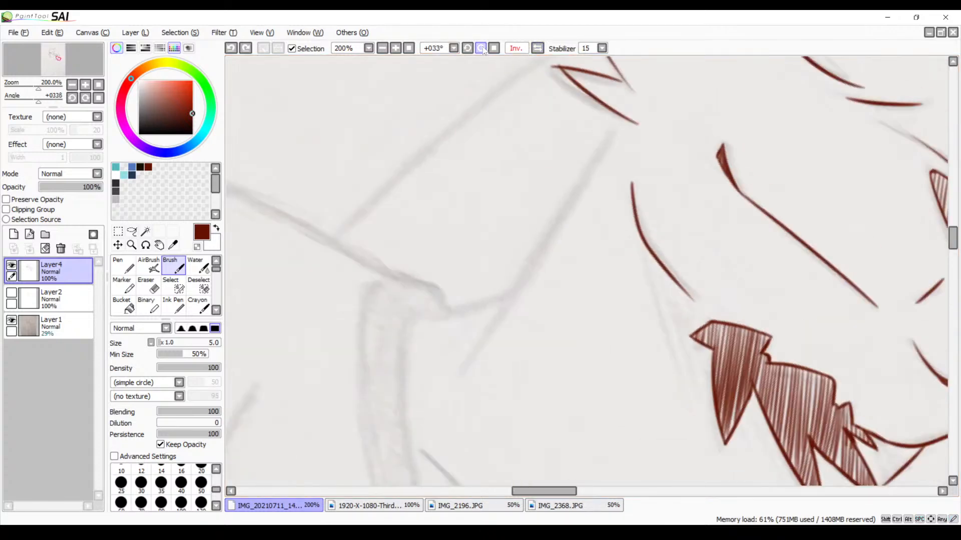
pyautogui.moveTo(564, 237); pyautogui.dragTo(543, 233)
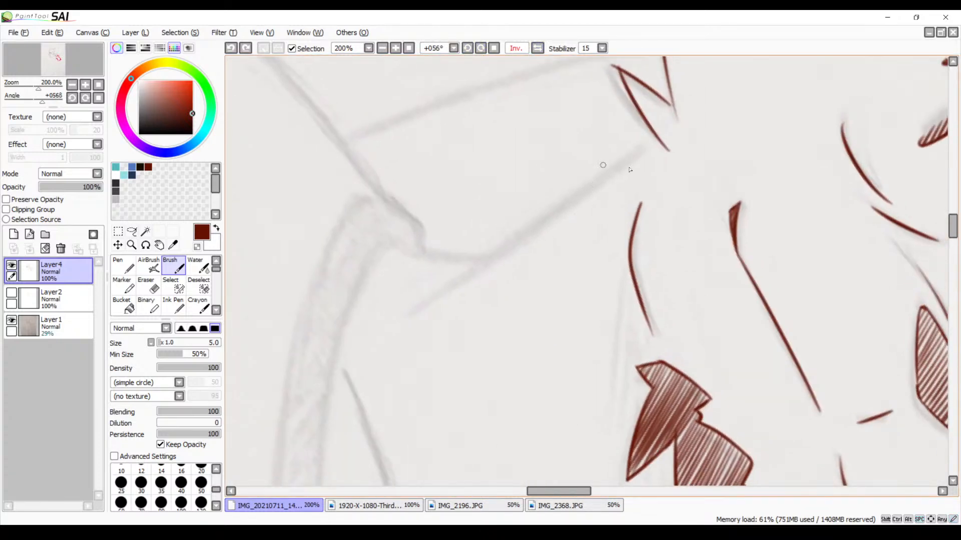
pyautogui.moveTo(660, 136); pyautogui.dragTo(447, 285)
pyautogui.hotkey('ctrl', 'z')
pyautogui.moveTo(666, 135)
pyautogui.mouseDown()
pyautogui.moveTo(560, 193)
pyautogui.moveTo(442, 277)
pyautogui.mouseUp()
pyautogui.hotkey('ctrl', 'z')
pyautogui.moveTo(665, 135); pyautogui.dragTo(448, 281)
pyautogui.hotkey('ctrl', 'z')
pyautogui.moveTo(668, 135)
pyautogui.mouseDown()
pyautogui.moveTo(435, 291)
pyautogui.moveTo(674, 188)
pyautogui.moveTo(542, 212)
pyautogui.mouseUp()
pyautogui.hotkey('ctrl', 'z')
# Draw a short line from the neck line across to the collar and restore the canvas to its unmirrored, unrotated orientation
pyautogui.moveTo(679, 190); pyautogui.dragTo(542, 213)
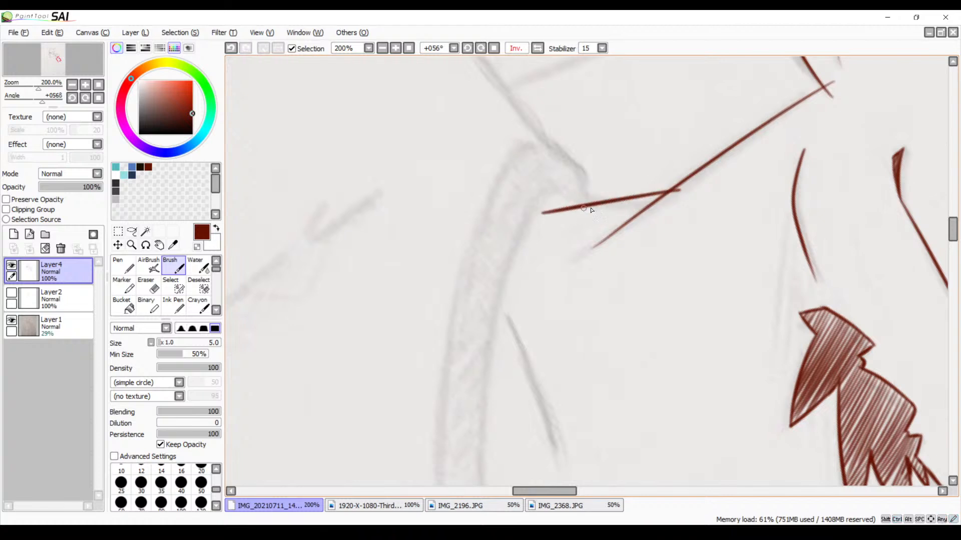
pyautogui.click(541, 50)
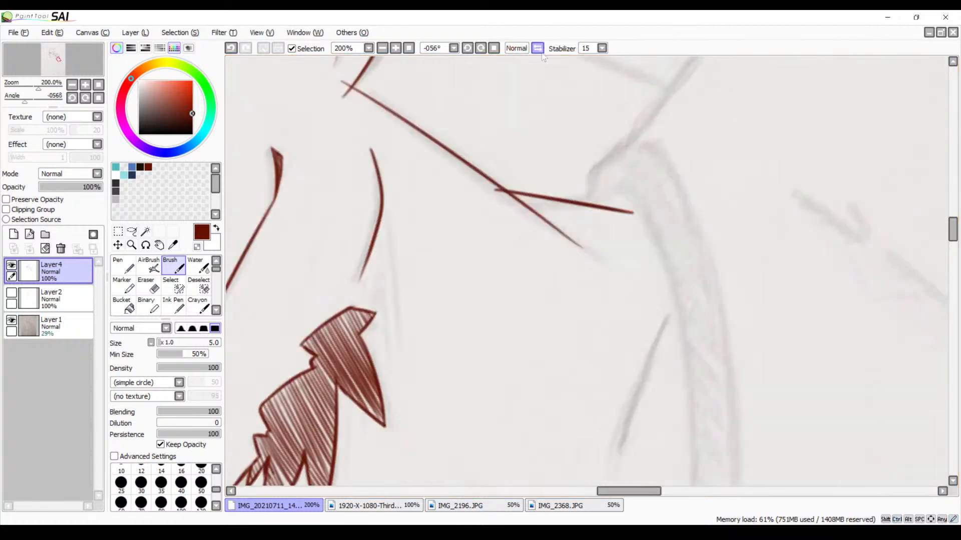
pyautogui.moveTo(534, 77); pyautogui.dragTo(588, 88)
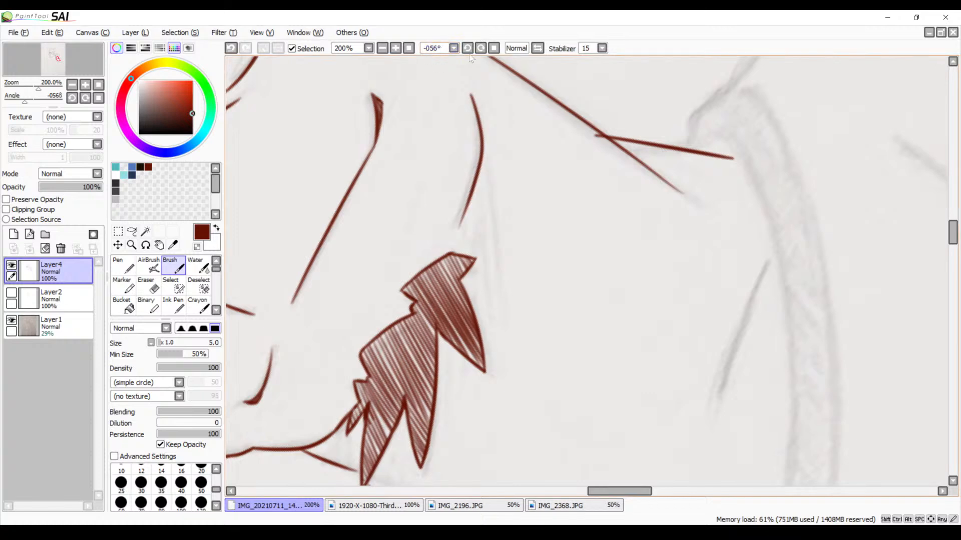
pyautogui.click(494, 48)
# Examine the traced hair, ear, eyebrows and V-neck collar for gaps and untidy line ends
pyautogui.moveTo(456, 100)
pyautogui.mouseDown()
pyautogui.moveTo(510, 106)
pyautogui.moveTo(527, 157)
pyautogui.moveTo(510, 253)
pyautogui.mouseUp()
pyautogui.scroll(5, 527, 156)
pyautogui.moveTo(523, 168); pyautogui.dragTo(478, 268)
pyautogui.moveTo(501, 169); pyautogui.dragTo(453, 273)
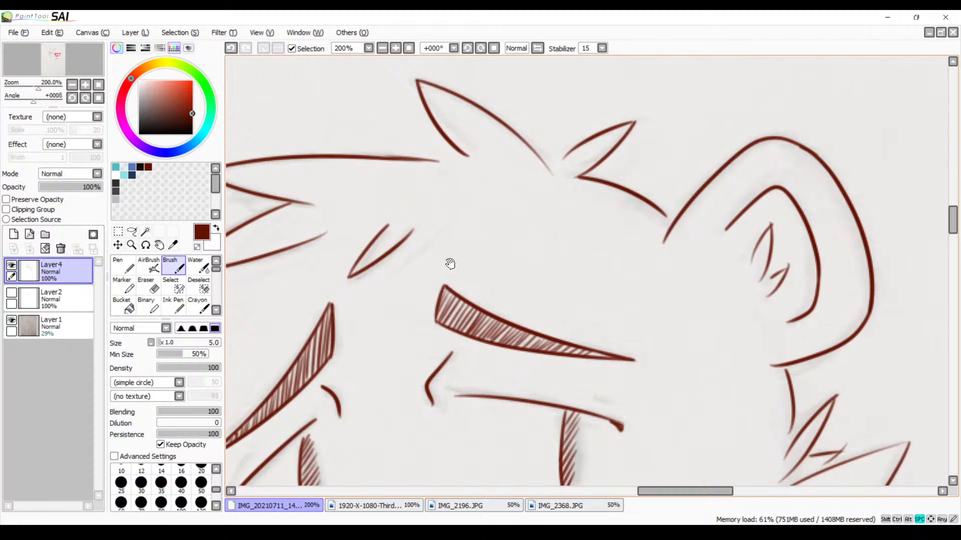
pyautogui.moveTo(424, 242); pyautogui.dragTo(609, 181)
pyautogui.moveTo(511, 203)
pyautogui.mouseDown()
pyautogui.moveTo(492, 238)
pyautogui.moveTo(524, 253)
pyautogui.moveTo(557, 215)
pyautogui.moveTo(597, 233)
pyautogui.mouseUp()
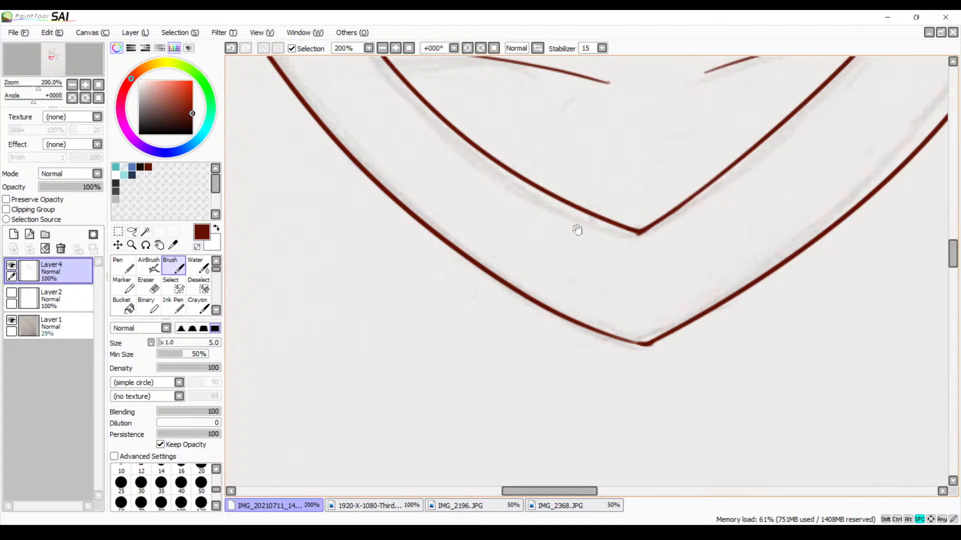
pyautogui.moveTo(523, 222); pyautogui.dragTo(613, 291)
pyautogui.moveTo(499, 198); pyautogui.dragTo(616, 330)
pyautogui.moveTo(518, 169); pyautogui.dragTo(543, 315)
pyautogui.moveTo(510, 186); pyautogui.dragTo(514, 277)
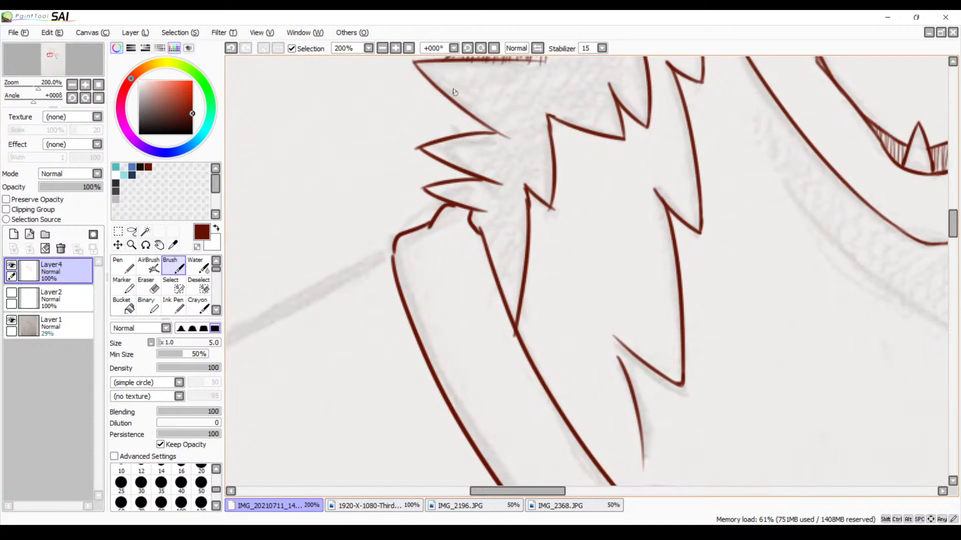
# Close the gap at the collar's outer shoulder corner and tidy the junction where the fur line meets the collar's inner edge
pyautogui.scroll(5, 409, 58)
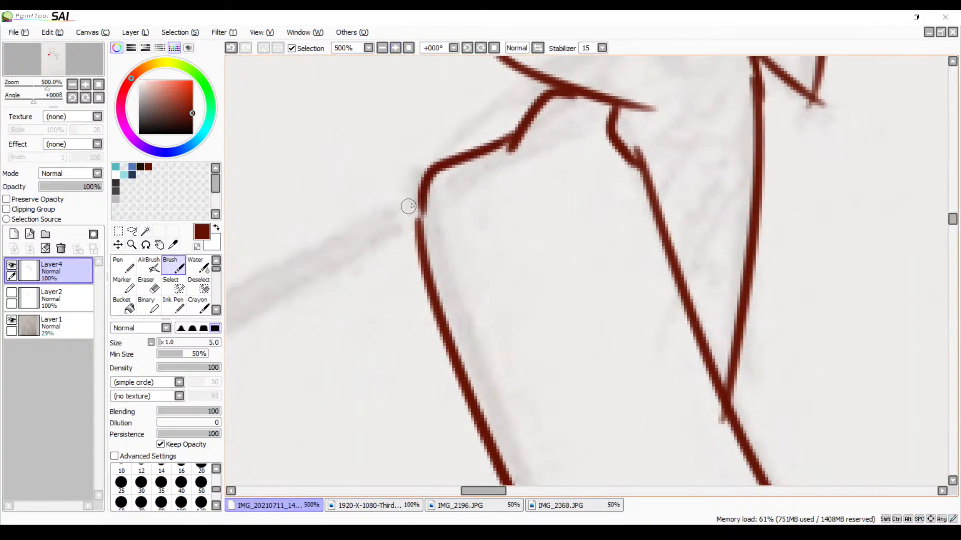
pyautogui.moveTo(420, 198); pyautogui.dragTo(417, 248)
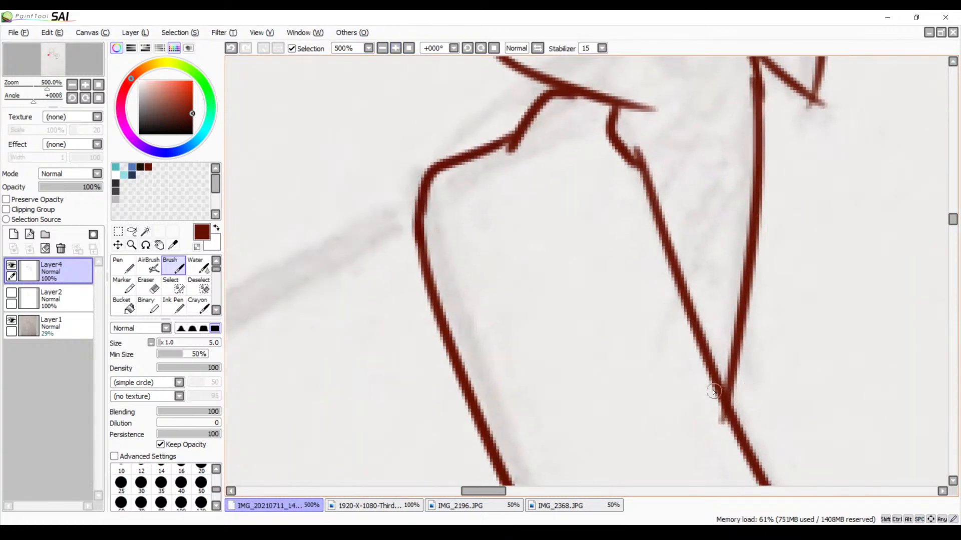
pyautogui.press('e')
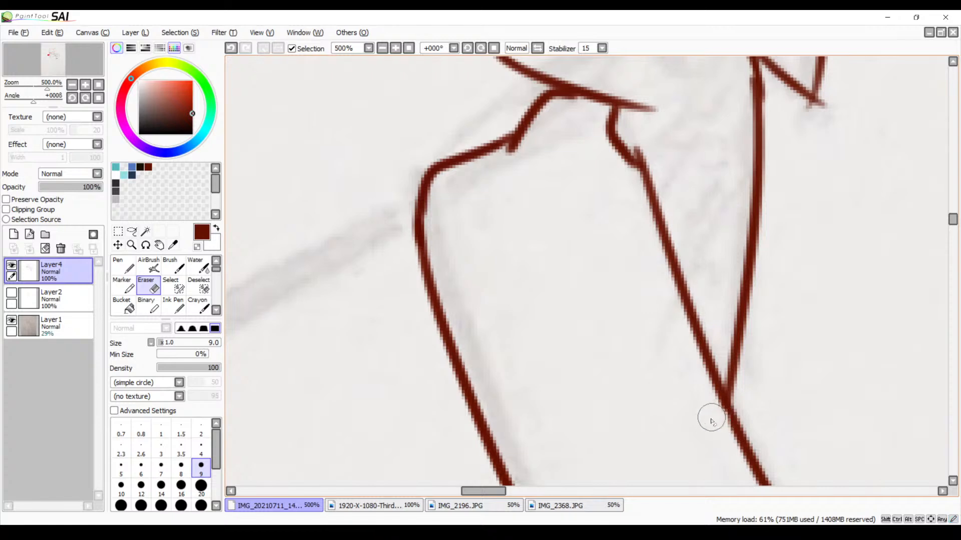
pyautogui.press('b')
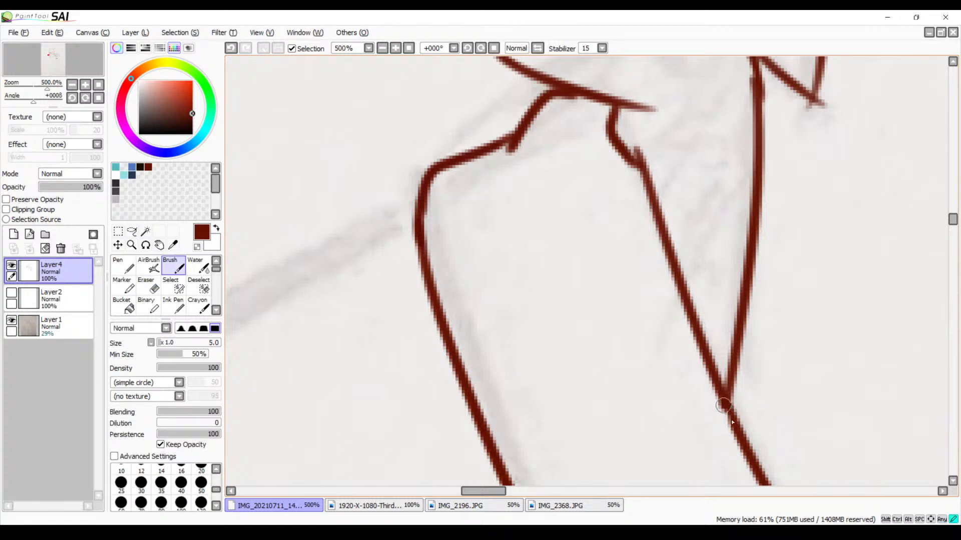
pyautogui.moveTo(723, 405); pyautogui.dragTo(734, 423)
# Select the unhatched area inside the cheek fur outline down to the collar with the Magic Wand on the line art layer
pyautogui.scroll(-5, 406, 171)
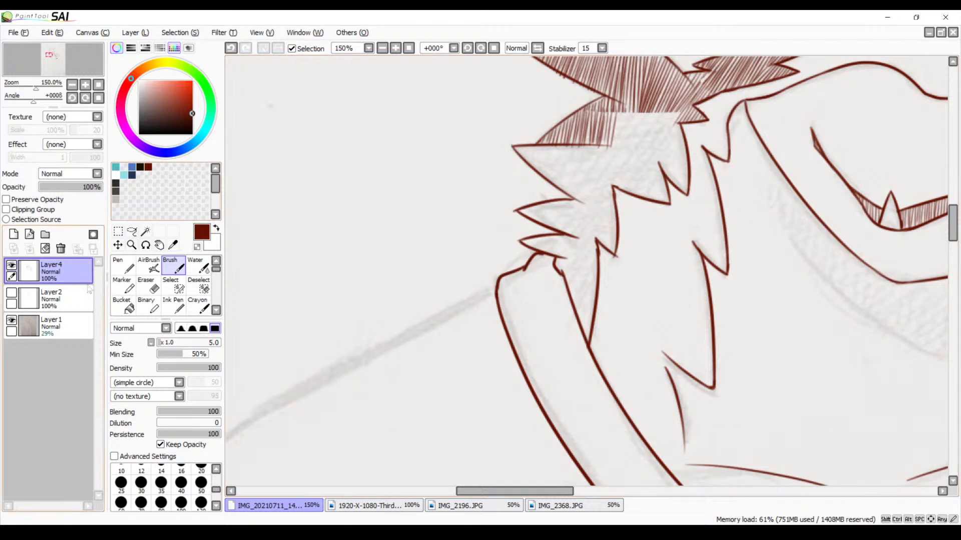
pyautogui.click(146, 232)
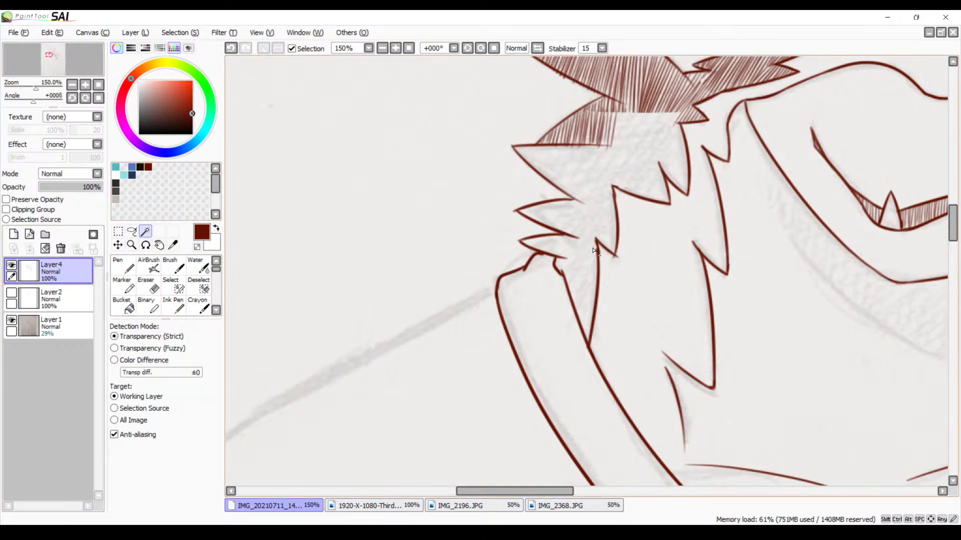
pyautogui.click(598, 224)
pyautogui.moveTo(592, 244)
pyautogui.mouseDown()
pyautogui.moveTo(525, 285)
pyautogui.moveTo(455, 291)
pyautogui.mouseUp()
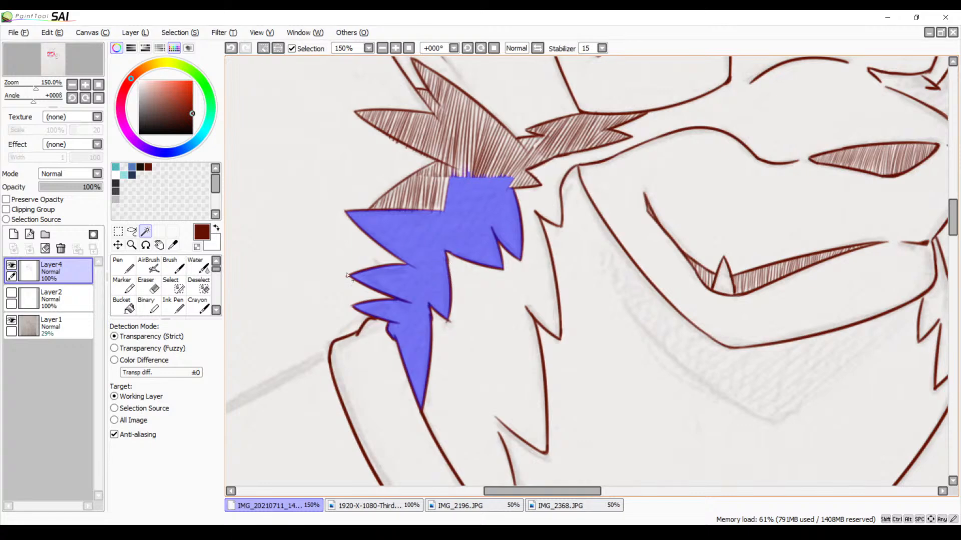
# Rotate the canvas to 11° and brush diagonal dark red hatching into the lower inner tip of the selected cheek fur, redoing an unsatisfactory stroke
pyautogui.press('b')
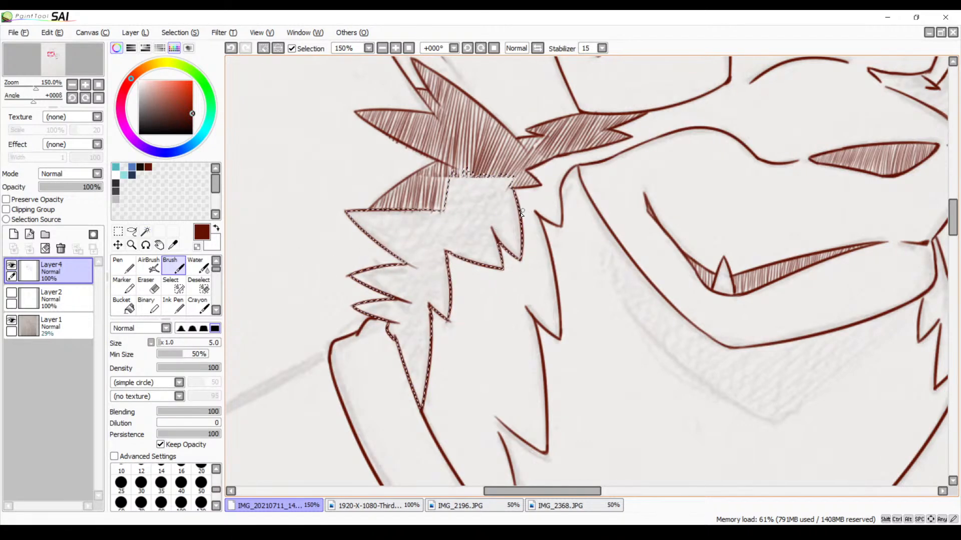
pyautogui.click(467, 48)
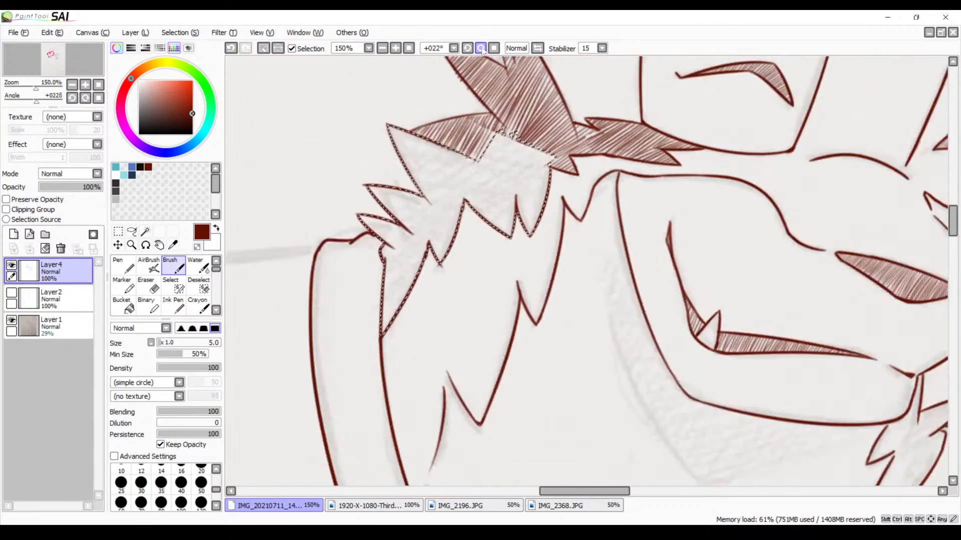
pyautogui.scroll(3, 502, 272)
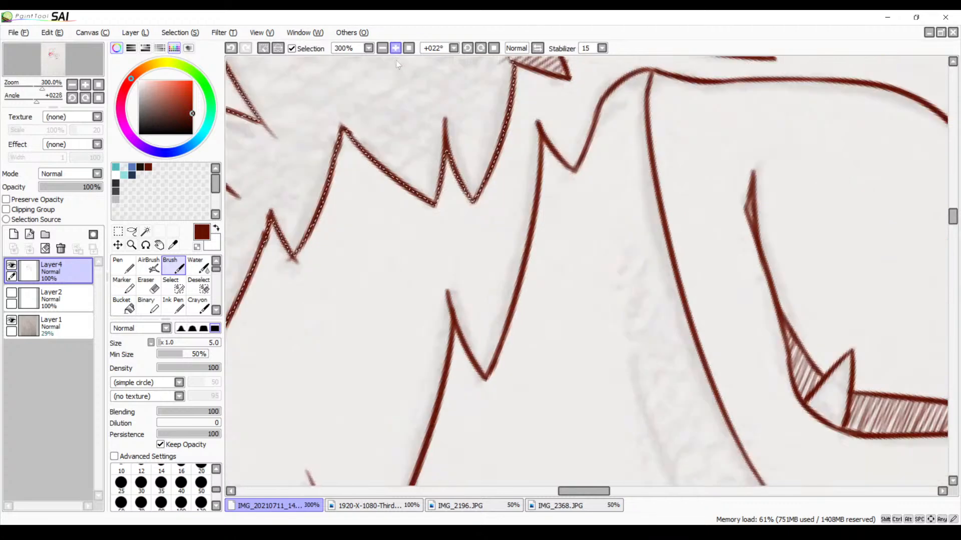
pyautogui.moveTo(502, 272); pyautogui.dragTo(521, 292)
pyautogui.click(467, 48)
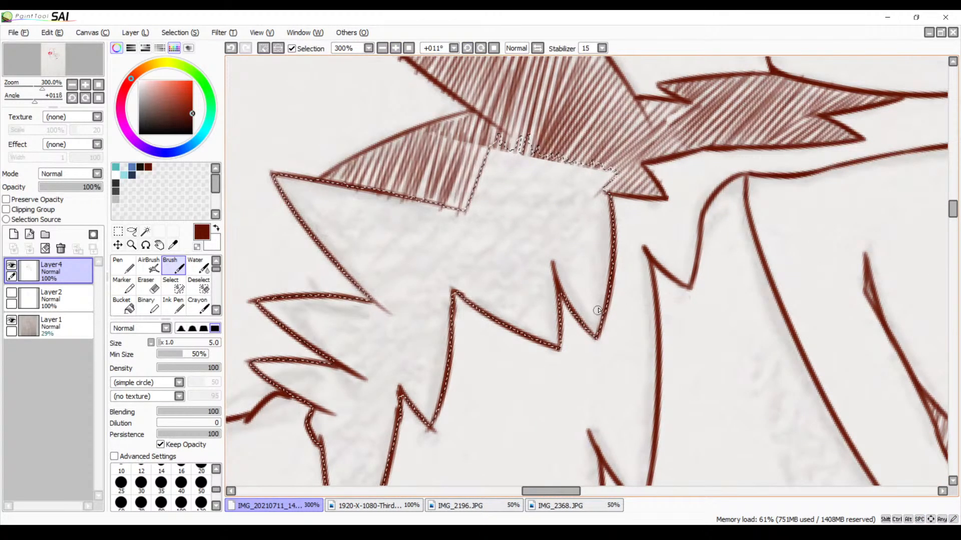
pyautogui.moveTo(618, 287)
pyautogui.mouseDown()
pyautogui.moveTo(577, 347)
pyautogui.moveTo(613, 276)
pyautogui.moveTo(576, 339)
pyautogui.mouseUp()
pyautogui.moveTo(614, 259); pyautogui.dragTo(586, 300)
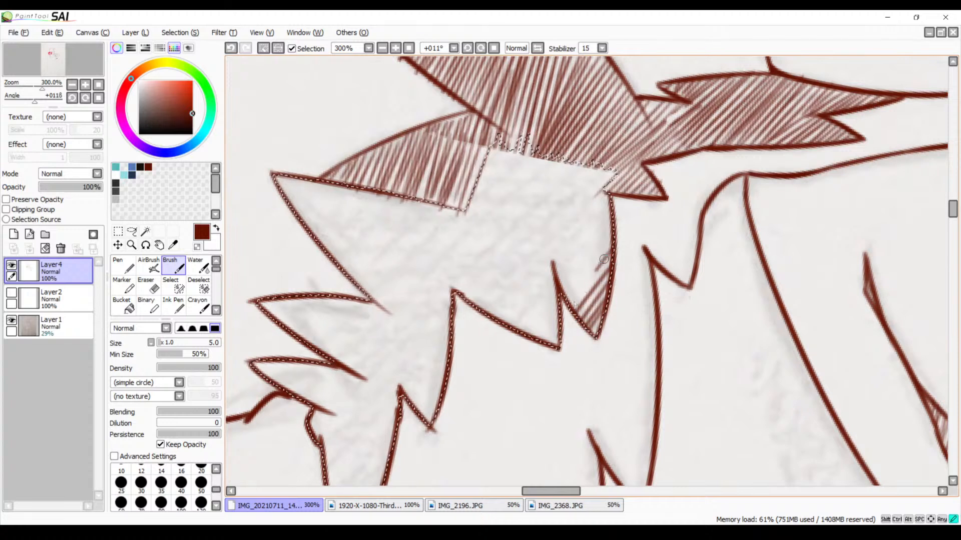
pyautogui.hotkey('ctrl', 'z')
pyautogui.moveTo(619, 253); pyautogui.dragTo(567, 304)
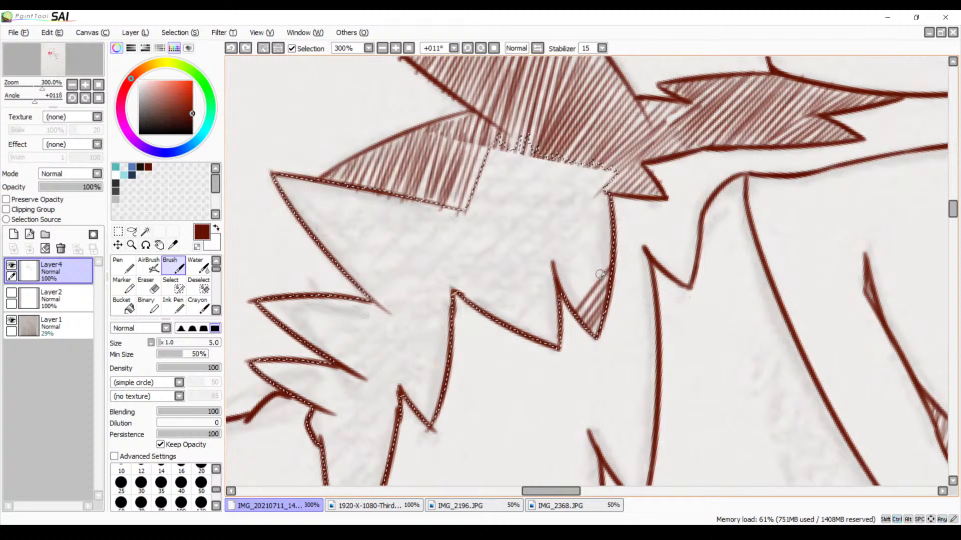
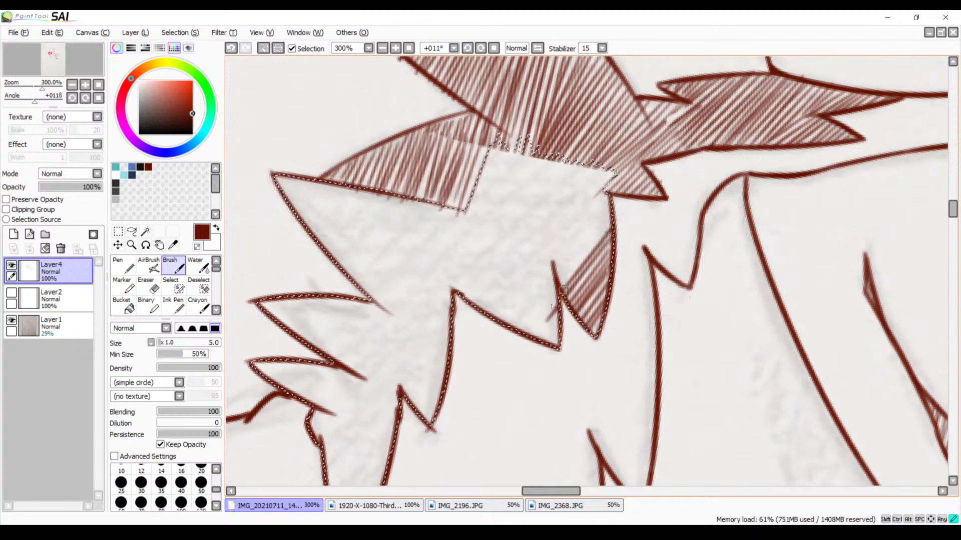
# Hatch the right spike and edge of the selected cheek-fur area with parallel diagonal dark red brush strokes
pyautogui.moveTo(606, 209); pyautogui.dragTo(552, 284)
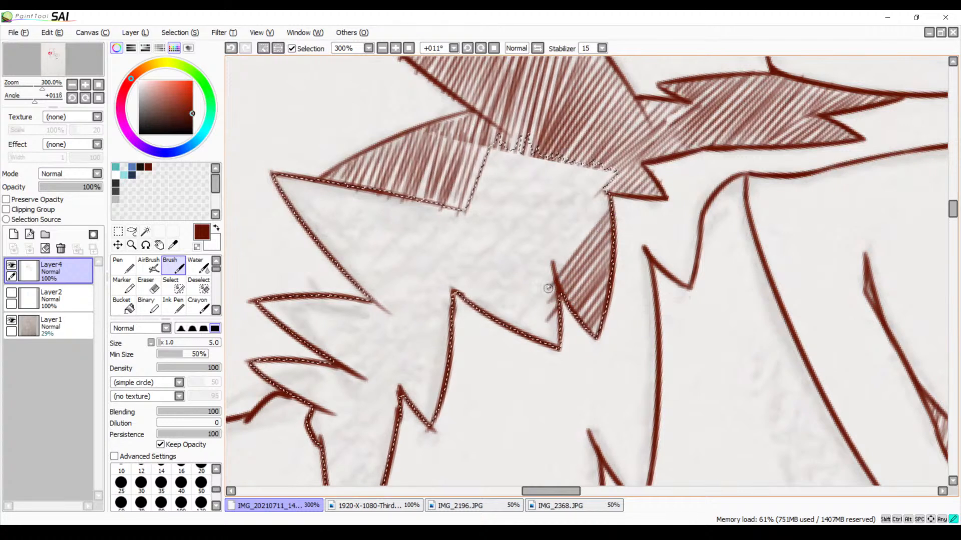
pyautogui.moveTo(606, 197); pyautogui.dragTo(544, 289)
pyautogui.moveTo(605, 191); pyautogui.dragTo(540, 284)
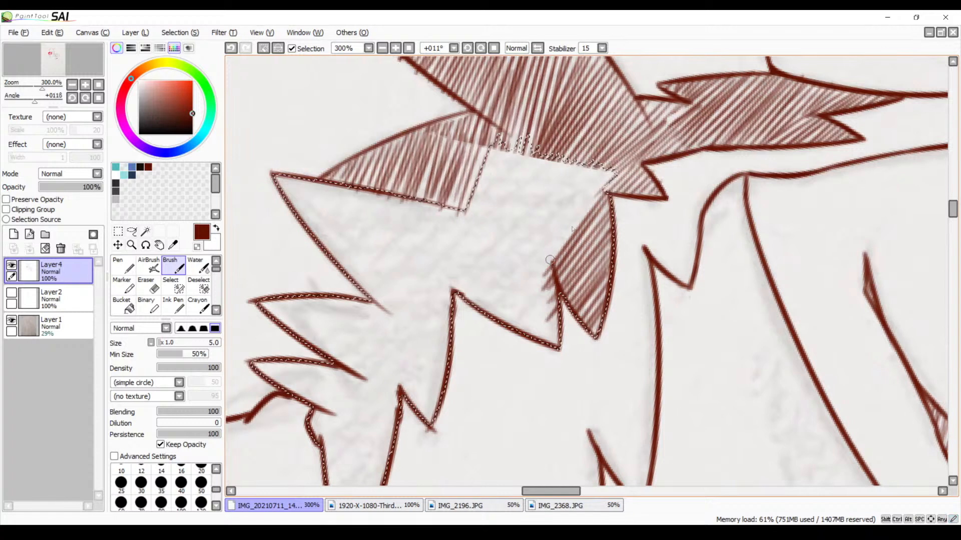
pyautogui.moveTo(603, 187); pyautogui.dragTo(535, 286)
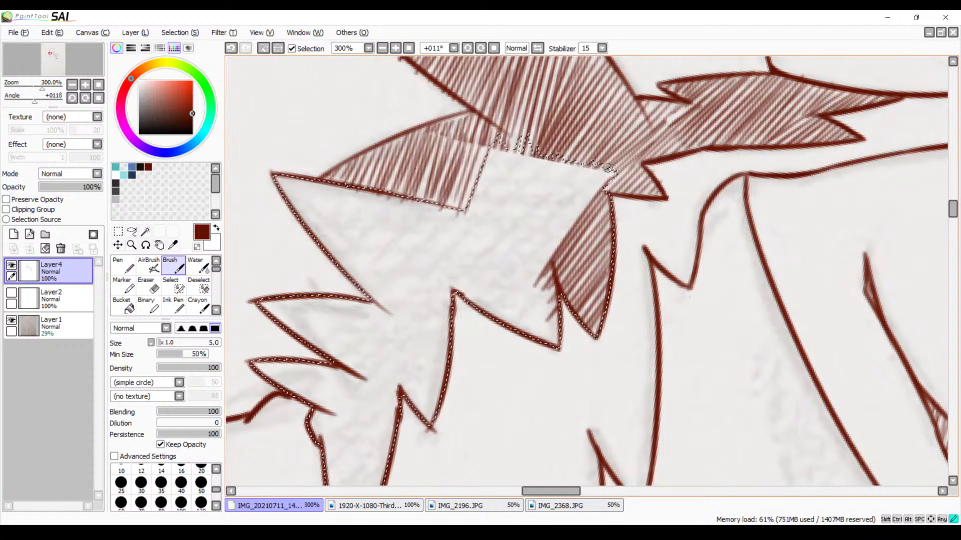
pyautogui.moveTo(608, 166); pyautogui.dragTo(554, 226)
pyautogui.moveTo(610, 167); pyautogui.dragTo(547, 227)
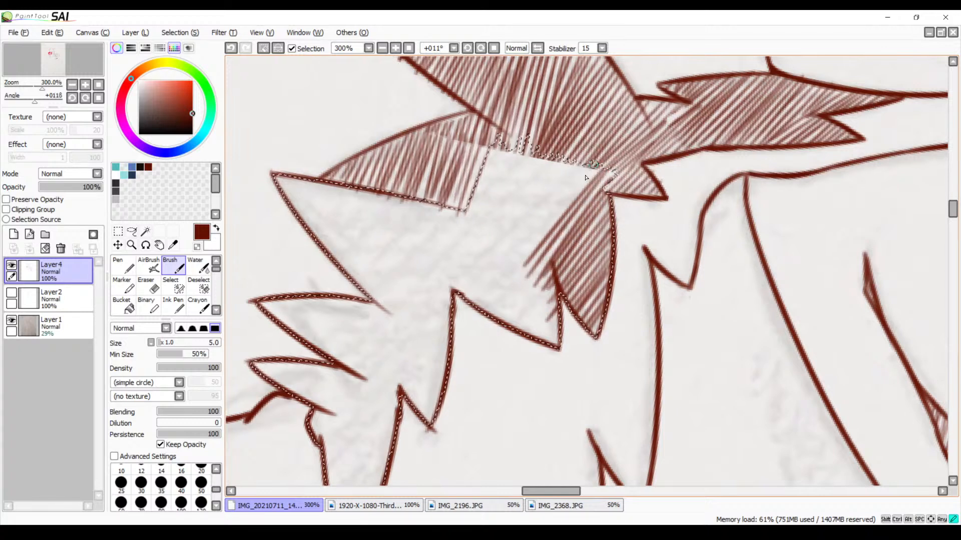
pyautogui.moveTo(593, 164); pyautogui.dragTo(510, 273)
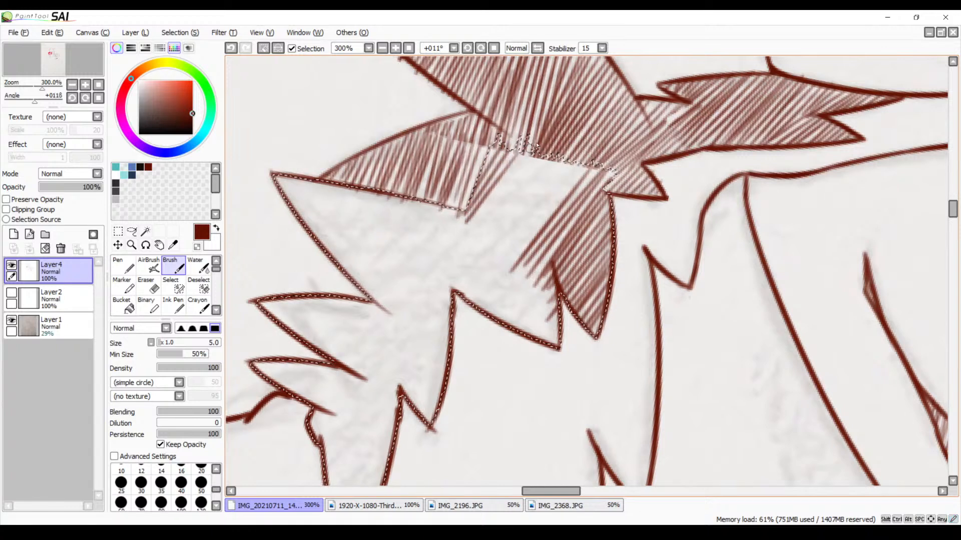
# Fill the unhatched gap below the upper fur tuft with diagonal strokes, undoing and redrawing the uneven ones
pyautogui.moveTo(531, 148)
pyautogui.mouseDown()
pyautogui.moveTo(469, 226)
pyautogui.moveTo(475, 250)
pyautogui.moveTo(541, 175)
pyautogui.moveTo(483, 253)
pyautogui.mouseUp()
pyautogui.moveTo(561, 160)
pyautogui.mouseDown()
pyautogui.moveTo(491, 249)
pyautogui.moveTo(549, 174)
pyautogui.moveTo(522, 205)
pyautogui.moveTo(570, 165)
pyautogui.moveTo(492, 247)
pyautogui.moveTo(565, 169)
pyautogui.moveTo(520, 235)
pyautogui.moveTo(584, 163)
pyautogui.moveTo(507, 258)
pyautogui.mouseUp()
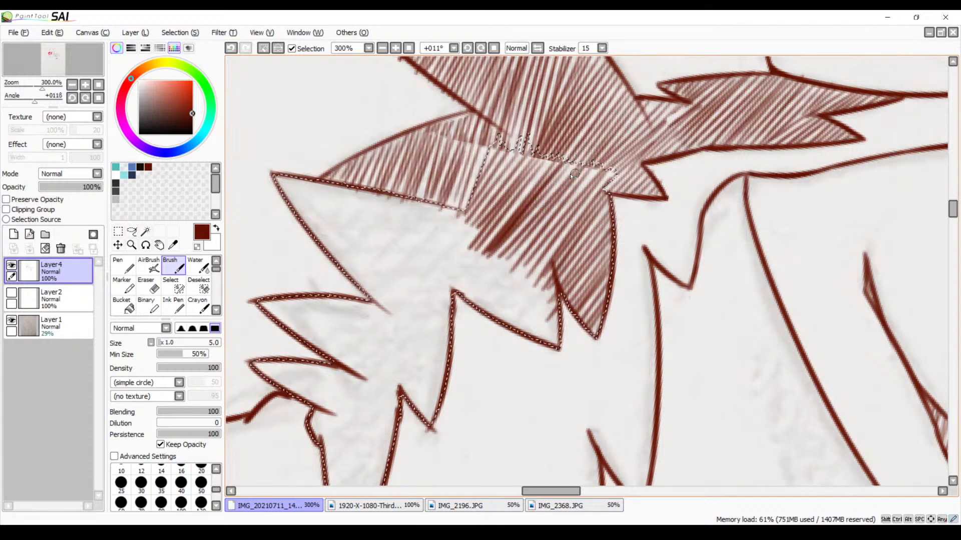
pyautogui.hotkey('ctrl', 'z')
pyautogui.hotkey('ctrl', 'z')
pyautogui.hotkey('ctrl', 'z')
pyautogui.hotkey('ctrl', 'z')
pyautogui.hotkey('ctrl', 'z')
pyautogui.hotkey('ctrl', 'z')
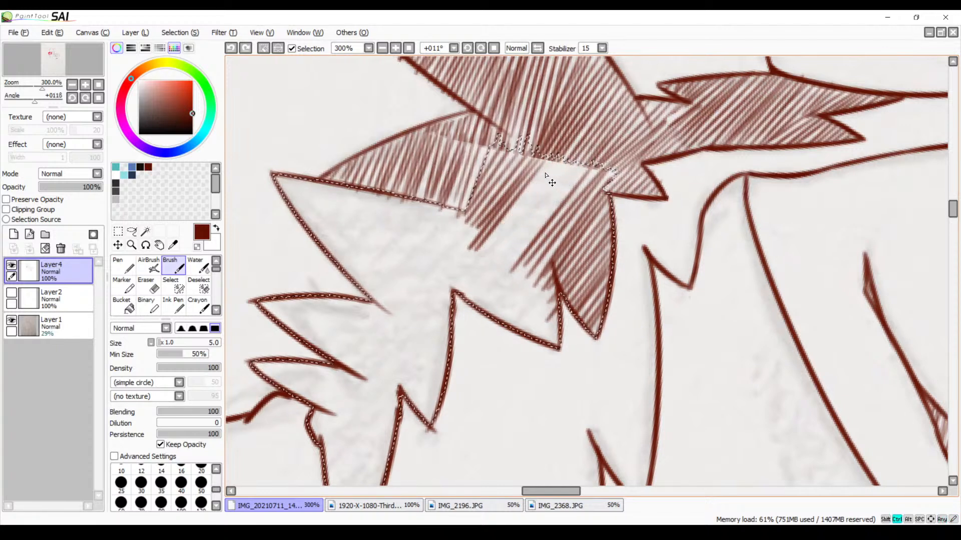
pyautogui.moveTo(549, 159)
pyautogui.mouseDown()
pyautogui.moveTo(480, 252)
pyautogui.moveTo(533, 199)
pyautogui.moveTo(483, 258)
pyautogui.moveTo(501, 248)
pyautogui.mouseUp()
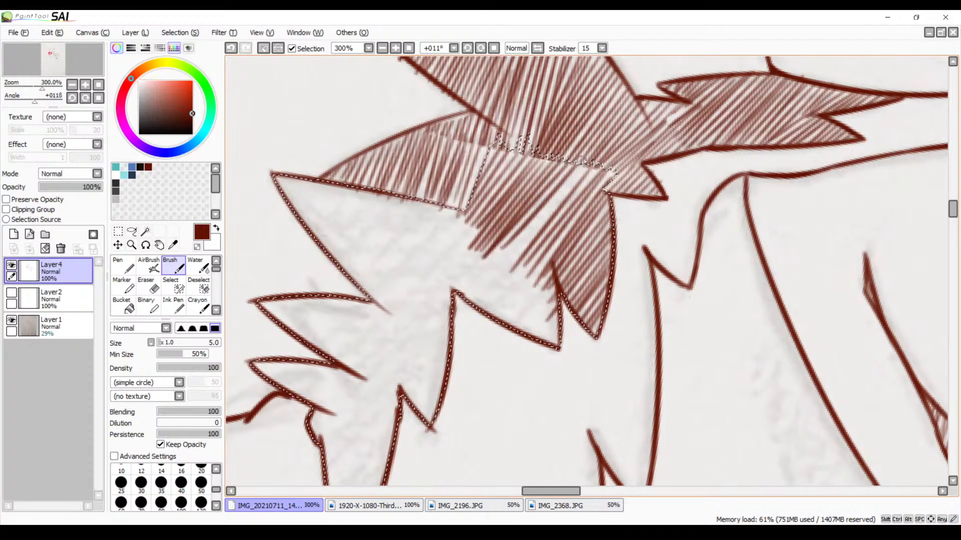
pyautogui.moveTo(584, 157); pyautogui.dragTo(495, 263)
pyautogui.moveTo(597, 157)
pyautogui.mouseDown()
pyautogui.moveTo(498, 271)
pyautogui.moveTo(516, 249)
pyautogui.mouseUp()
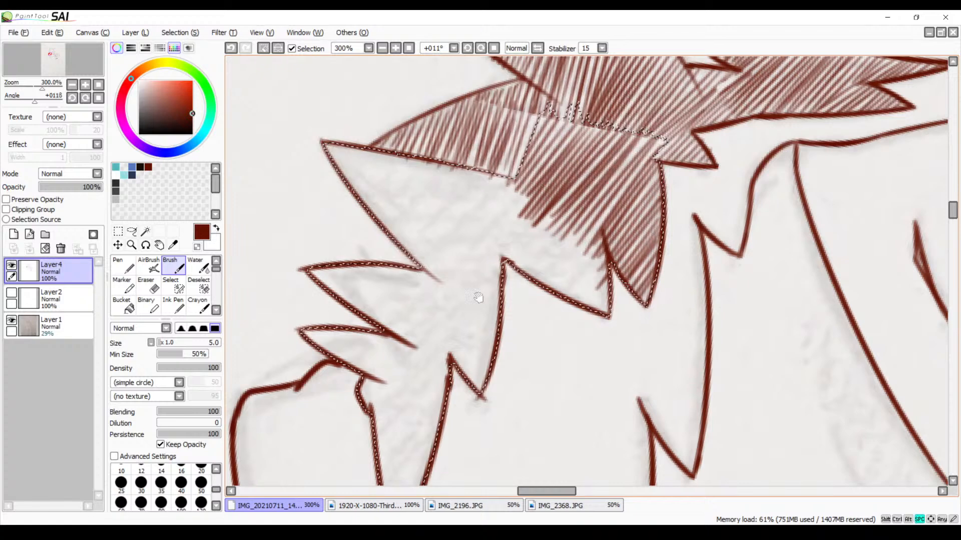
# Hatch the pointed left tip of the selected cheek fur with diagonal strokes, replacing the unsatisfactory first ones
pyautogui.moveTo(478, 297); pyautogui.dragTo(451, 276)
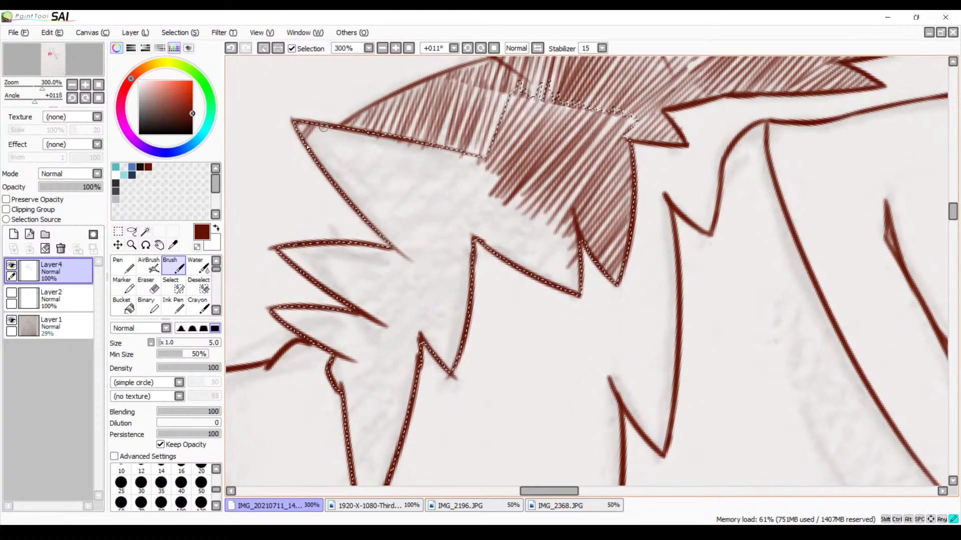
pyautogui.hotkey('ctrl', 'z')
pyautogui.hotkey('ctrl', 'z')
pyautogui.hotkey('ctrl', 'z')
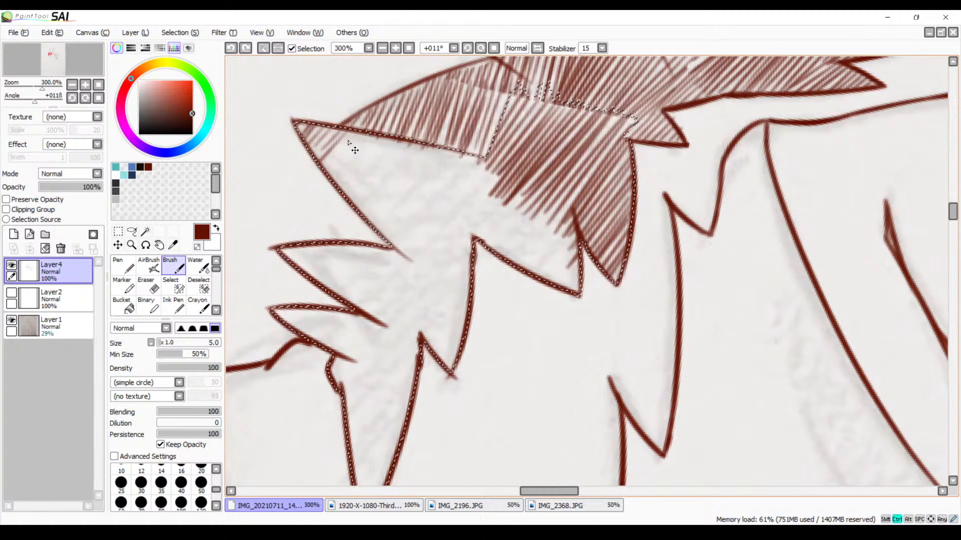
pyautogui.hotkey('ctrl', 'z')
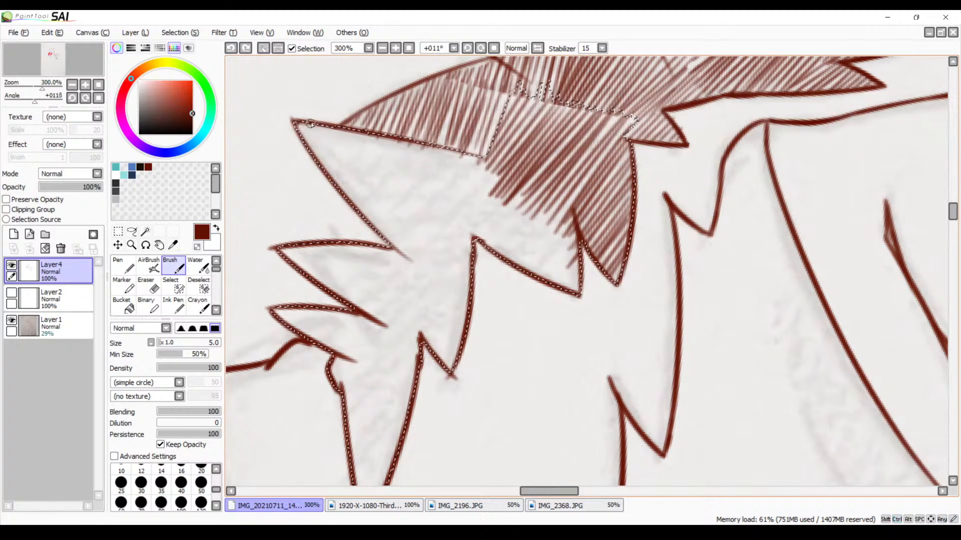
pyautogui.moveTo(311, 125)
pyautogui.mouseDown()
pyautogui.moveTo(301, 136)
pyautogui.moveTo(323, 172)
pyautogui.mouseUp()
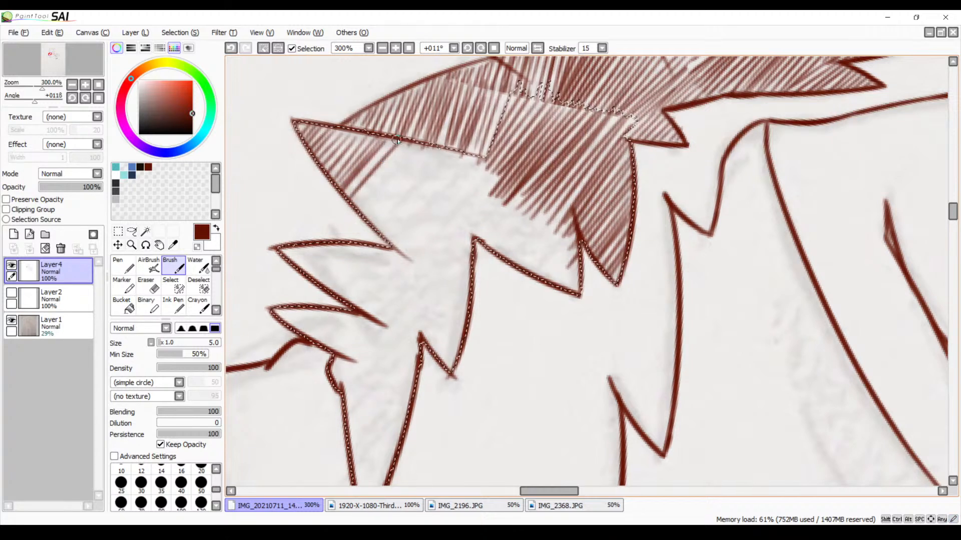
# Extend the diagonal hatching from the left tip to the notch below it, undoing and redrawing the uneven strokes
pyautogui.hotkey('ctrl', 'z')
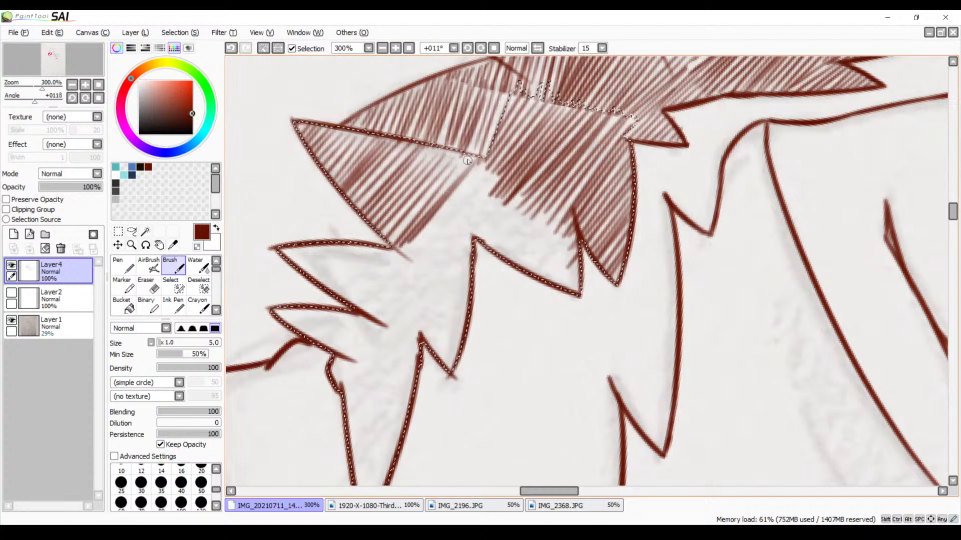
pyautogui.hotkey('ctrl', 'z')
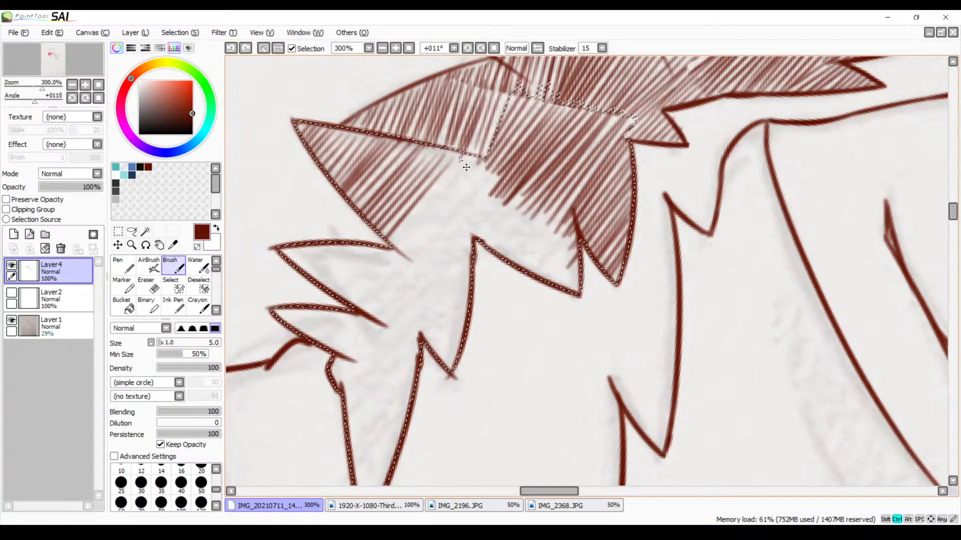
pyautogui.hotkey('ctrl', 'z')
pyautogui.hotkey('ctrl', 'z')
pyautogui.hotkey('ctrl', 'z')
pyautogui.hotkey('ctrl', 'z')
pyautogui.moveTo(434, 154)
pyautogui.mouseDown()
pyautogui.moveTo(367, 215)
pyautogui.moveTo(417, 172)
pyautogui.moveTo(374, 219)
pyautogui.moveTo(388, 240)
pyautogui.mouseUp()
pyautogui.moveTo(466, 164)
pyautogui.mouseDown()
pyautogui.moveTo(400, 240)
pyautogui.moveTo(410, 252)
pyautogui.mouseUp()
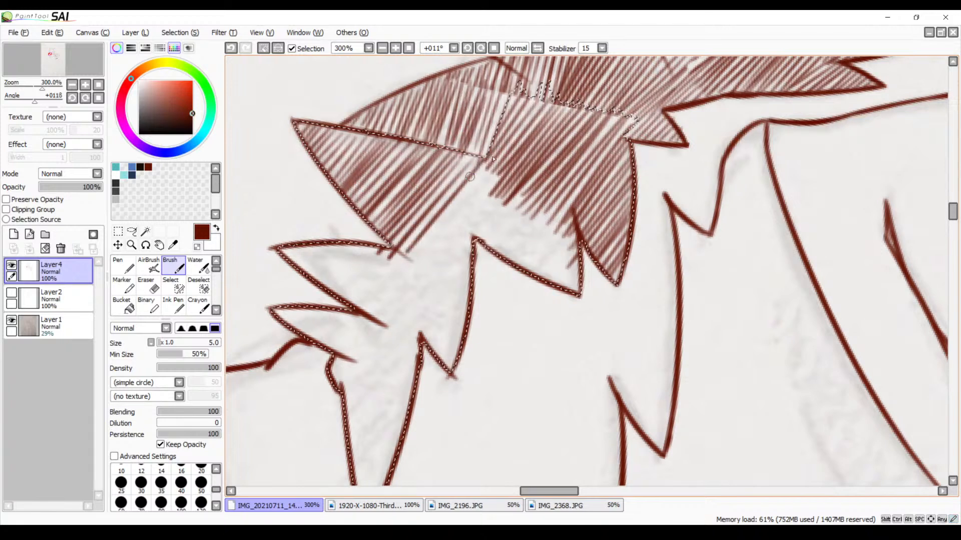
pyautogui.moveTo(467, 163); pyautogui.dragTo(399, 242)
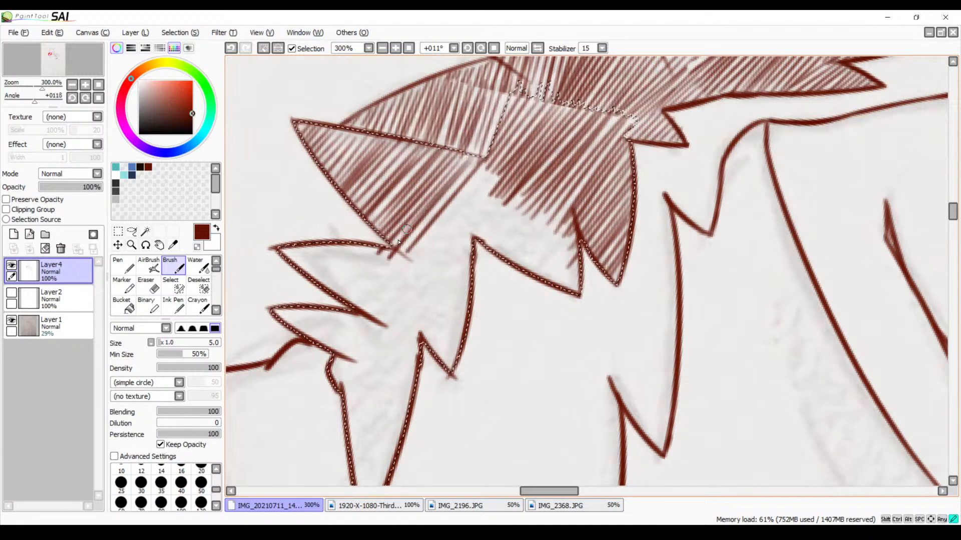
# Continue the diagonal hatching across the middle of the cheek fur, joining the left tuft to the lower central spike
pyautogui.moveTo(481, 168)
pyautogui.mouseDown()
pyautogui.moveTo(446, 197)
pyautogui.moveTo(413, 249)
pyautogui.moveTo(461, 199)
pyautogui.moveTo(409, 260)
pyautogui.moveTo(419, 265)
pyautogui.mouseUp()
pyautogui.moveTo(501, 180); pyautogui.dragTo(419, 272)
pyautogui.moveTo(499, 191); pyautogui.dragTo(417, 283)
pyautogui.moveTo(509, 195)
pyautogui.mouseDown()
pyautogui.moveTo(433, 283)
pyautogui.moveTo(453, 281)
pyautogui.mouseUp()
pyautogui.moveTo(535, 205)
pyautogui.mouseDown()
pyautogui.moveTo(491, 254)
pyautogui.moveTo(499, 256)
pyautogui.mouseUp()
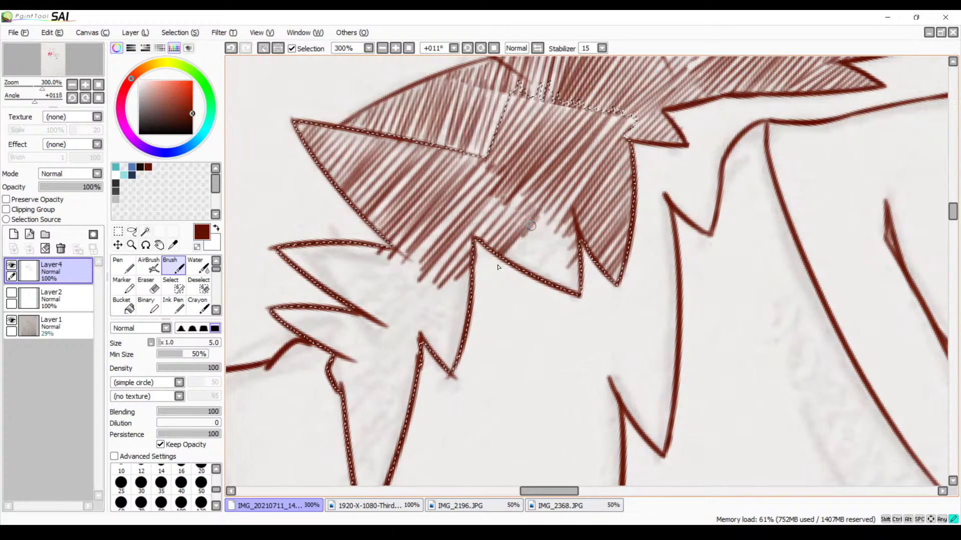
# Hatch the lower central fur spike and add denser diagonal strokes over the light gaps in the middle
pyautogui.moveTo(544, 222)
pyautogui.mouseDown()
pyautogui.moveTo(503, 257)
pyautogui.moveTo(511, 269)
pyautogui.mouseUp()
pyautogui.moveTo(568, 235)
pyautogui.mouseDown()
pyautogui.moveTo(525, 273)
pyautogui.moveTo(547, 284)
pyautogui.mouseUp()
pyautogui.moveTo(583, 257)
pyautogui.mouseDown()
pyautogui.moveTo(556, 287)
pyautogui.moveTo(565, 290)
pyautogui.mouseUp()
pyautogui.moveTo(569, 198); pyautogui.dragTo(514, 270)
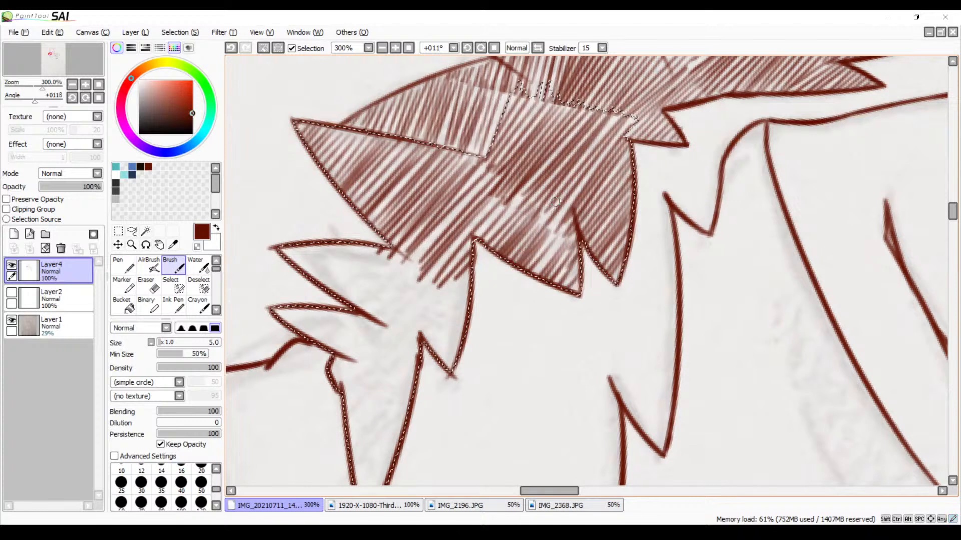
pyautogui.moveTo(556, 202); pyautogui.dragTo(516, 266)
pyautogui.moveTo(502, 188); pyautogui.dragTo(443, 255)
pyautogui.moveTo(489, 160); pyautogui.dragTo(409, 274)
pyautogui.moveTo(485, 181); pyautogui.dragTo(419, 262)
pyautogui.press('space')
pyautogui.moveTo(508, 231); pyautogui.dragTo(447, 317)
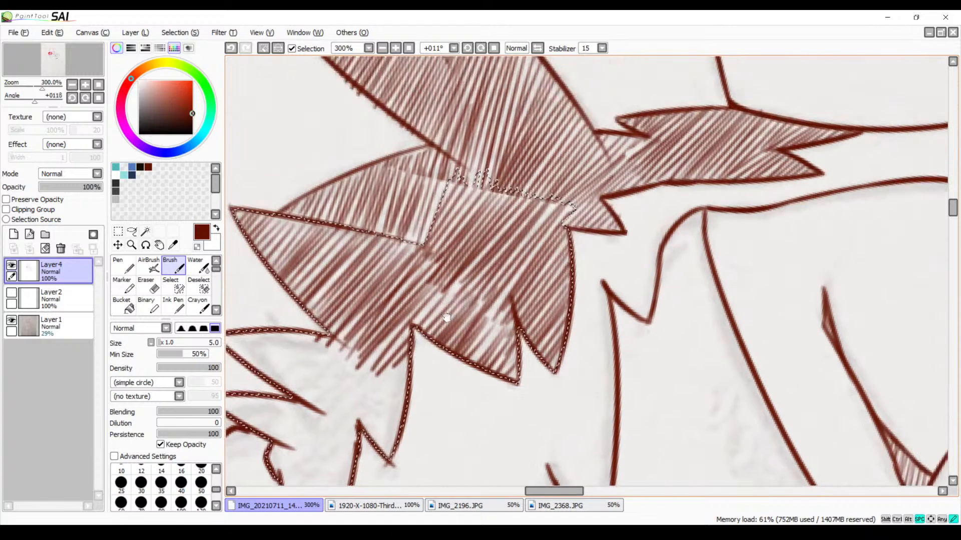
pyautogui.hotkey('ctrl', 'd')
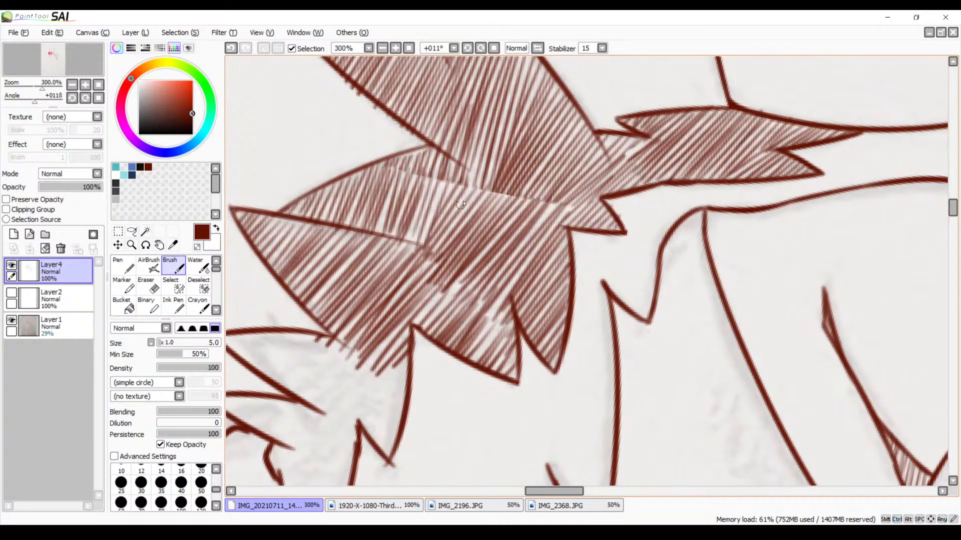
pyautogui.click(383, 47)
pyautogui.click(382, 48)
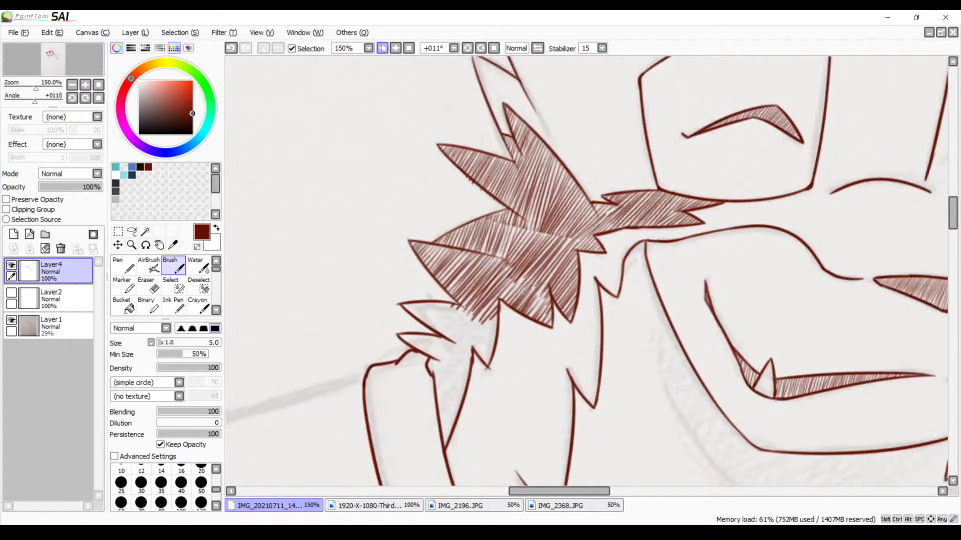
pyautogui.click(383, 48)
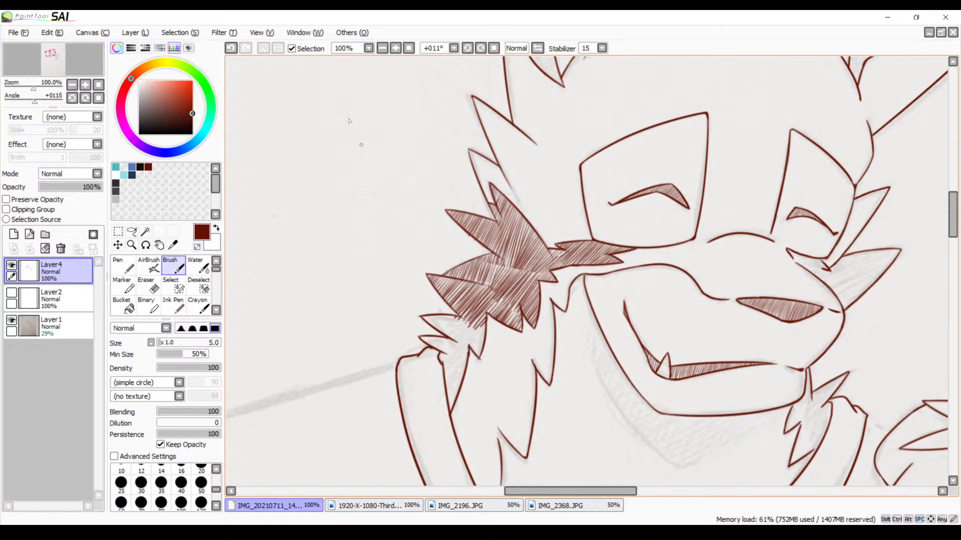
pyautogui.click(398, 51)
pyautogui.click(398, 50)
pyautogui.click(397, 51)
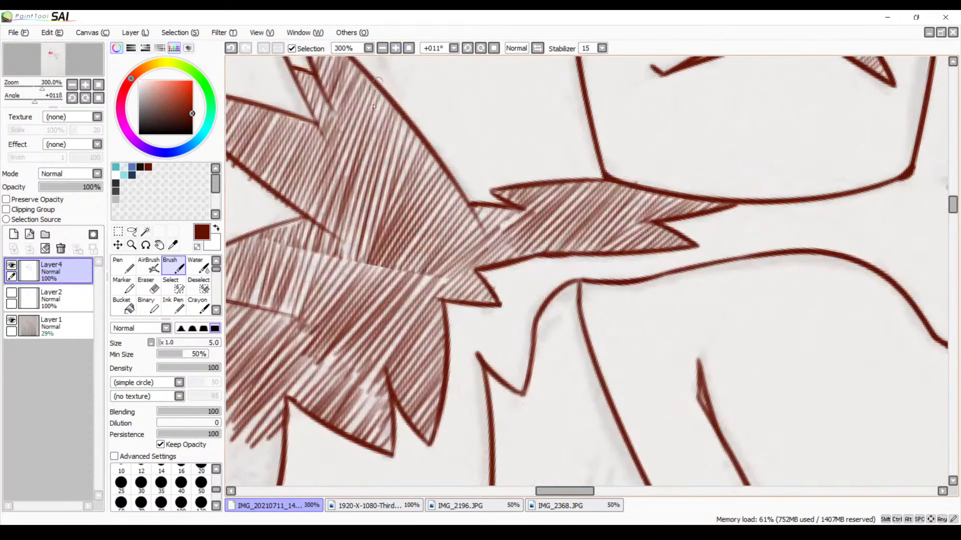
pyautogui.moveTo(411, 260); pyautogui.dragTo(490, 161)
pyautogui.moveTo(351, 302); pyautogui.dragTo(511, 180)
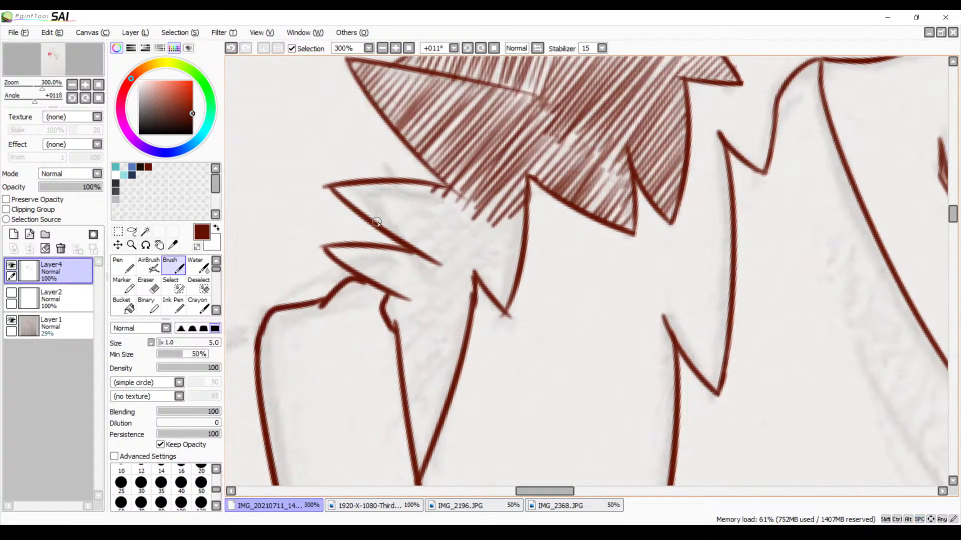
pyautogui.hotkey('ctrl', 'z')
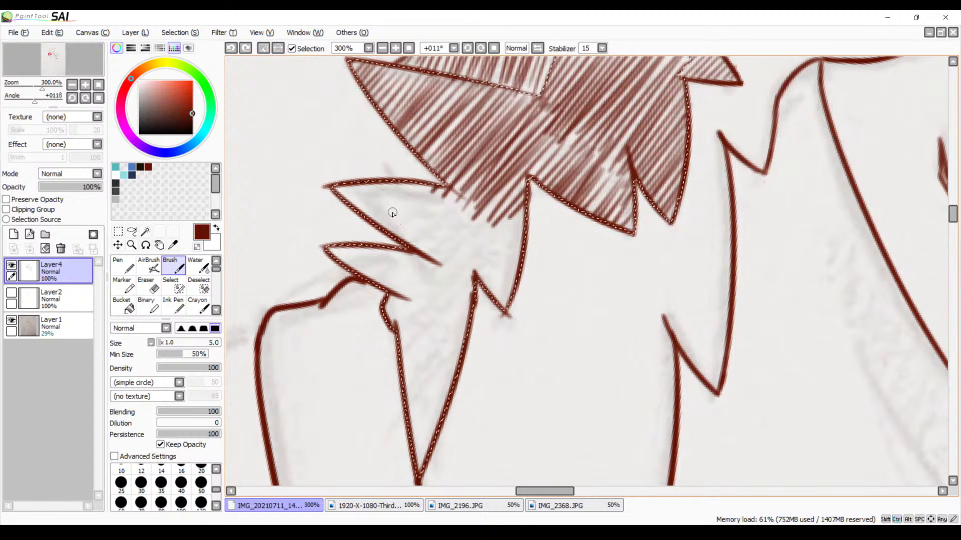
# Hatch the upper of the two small left fur spikes and the area across to the small spike opposite
pyautogui.moveTo(340, 189)
pyautogui.mouseDown()
pyautogui.moveTo(439, 207)
pyautogui.moveTo(420, 252)
pyautogui.moveTo(468, 210)
pyautogui.moveTo(442, 248)
pyautogui.moveTo(468, 206)
pyautogui.moveTo(440, 240)
pyautogui.moveTo(480, 206)
pyautogui.moveTo(440, 265)
pyautogui.moveTo(520, 194)
pyautogui.moveTo(445, 287)
pyautogui.mouseUp()
pyautogui.hotkey('ctrl', 'z')
pyautogui.hotkey('ctrl', 'z')
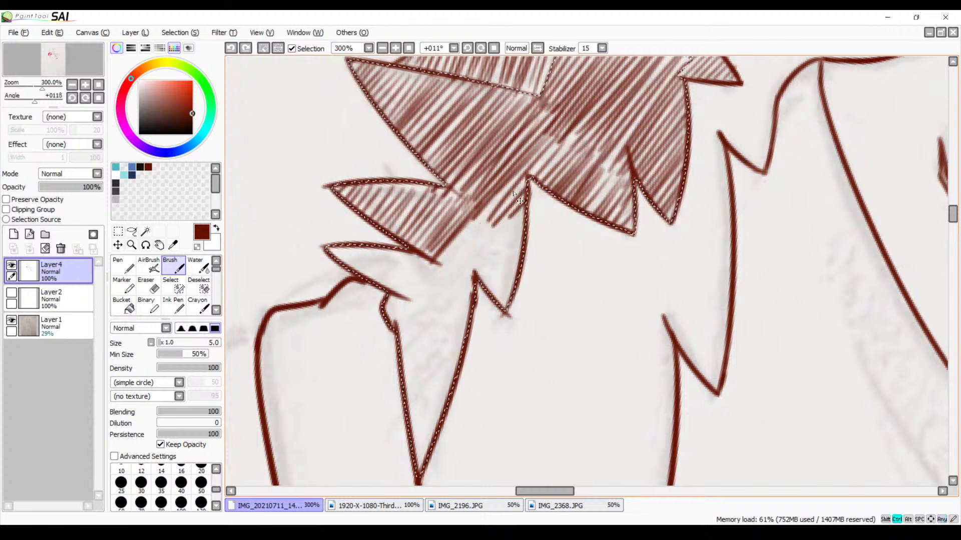
pyautogui.moveTo(519, 181); pyautogui.dragTo(434, 272)
pyautogui.moveTo(524, 188); pyautogui.dragTo(447, 271)
pyautogui.moveTo(523, 198)
pyautogui.mouseDown()
pyautogui.moveTo(440, 289)
pyautogui.moveTo(521, 210)
pyautogui.moveTo(445, 305)
pyautogui.moveTo(510, 240)
pyautogui.moveTo(528, 252)
pyautogui.moveTo(504, 295)
pyautogui.mouseUp()
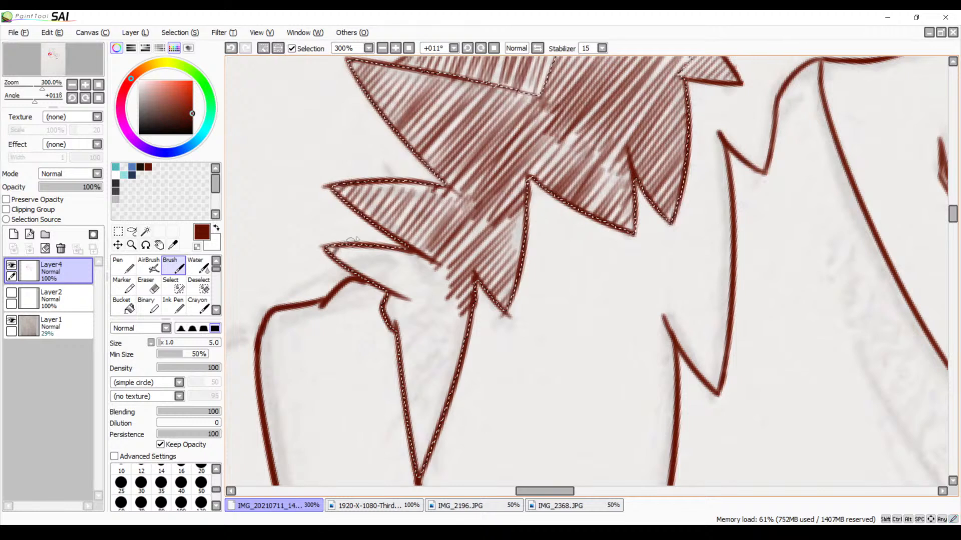
# Hatch the lowest left spike and the narrow fur point running down beside the collar, and clear the selection
pyautogui.moveTo(371, 239)
pyautogui.mouseDown()
pyautogui.moveTo(411, 248)
pyautogui.moveTo(412, 265)
pyautogui.moveTo(384, 326)
pyautogui.moveTo(449, 292)
pyautogui.moveTo(453, 310)
pyautogui.moveTo(471, 305)
pyautogui.moveTo(401, 390)
pyautogui.moveTo(455, 335)
pyautogui.moveTo(408, 439)
pyautogui.moveTo(430, 461)
pyautogui.mouseUp()
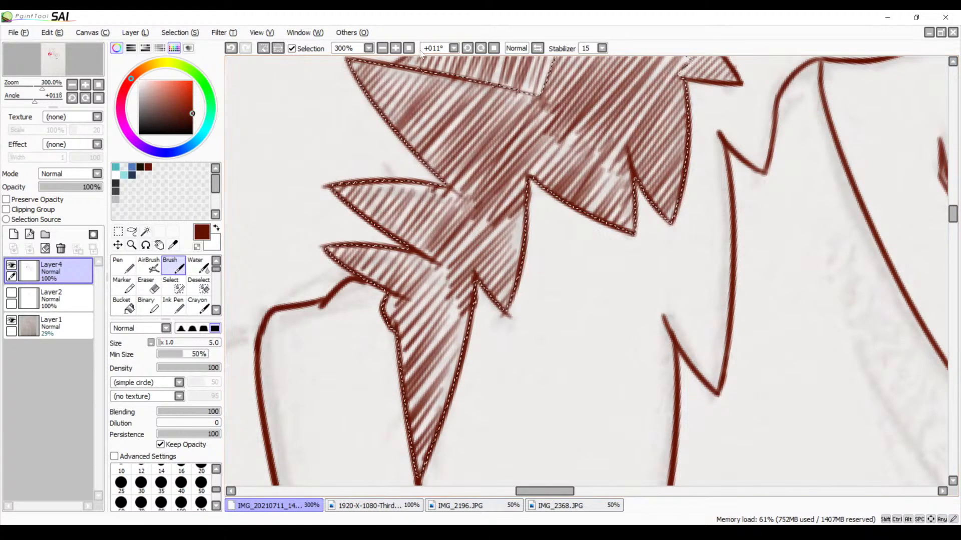
pyautogui.click(382, 47)
pyautogui.click(382, 48)
pyautogui.click(382, 47)
pyautogui.click(382, 48)
pyautogui.click(382, 48)
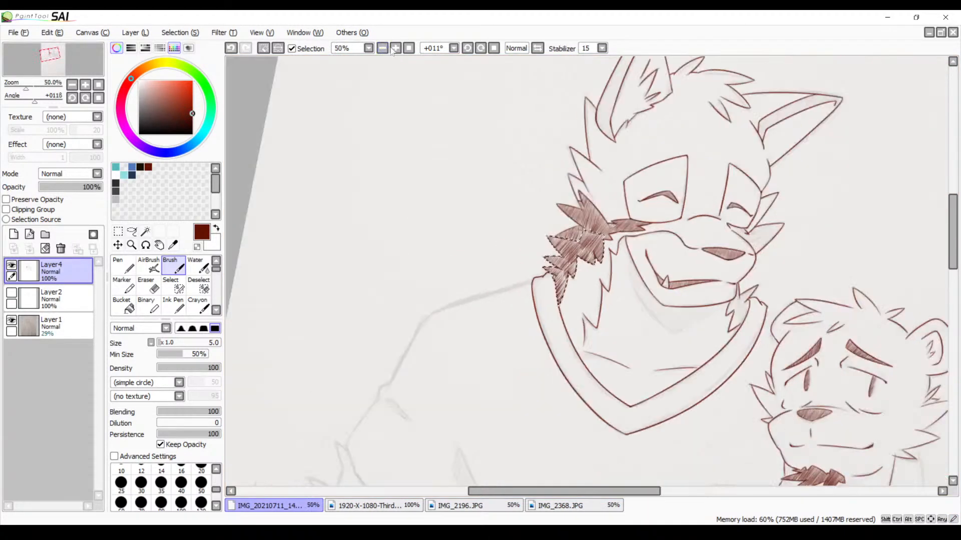
pyautogui.hotkey('ctrl', 'd')
# Hatch the tip of the smaller, sideways-pointing ear with short diagonal strokes between the inner line's hooked end and the outer edge
pyautogui.click(494, 48)
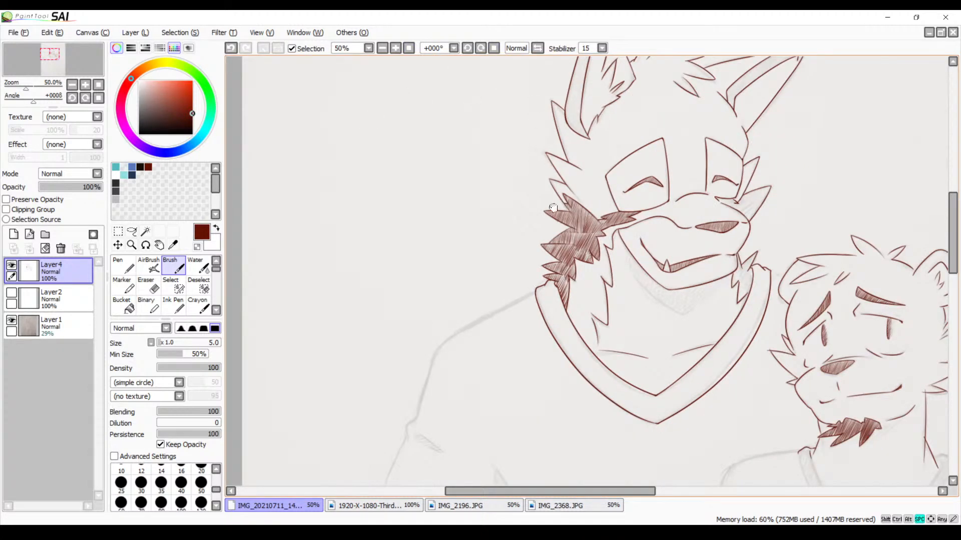
pyautogui.moveTo(553, 207); pyautogui.dragTo(395, 230)
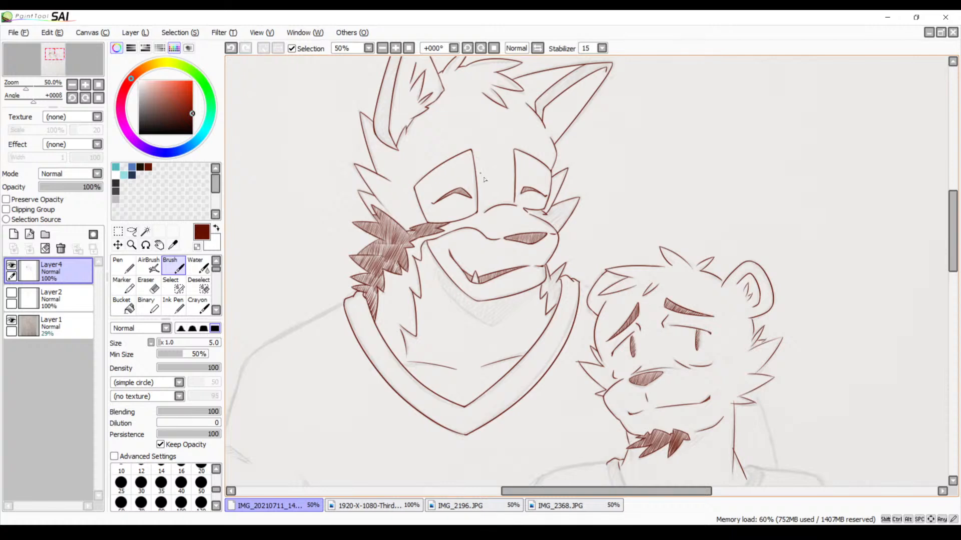
pyautogui.moveTo(500, 260); pyautogui.dragTo(374, 232)
pyautogui.moveTo(393, 175); pyautogui.dragTo(419, 316)
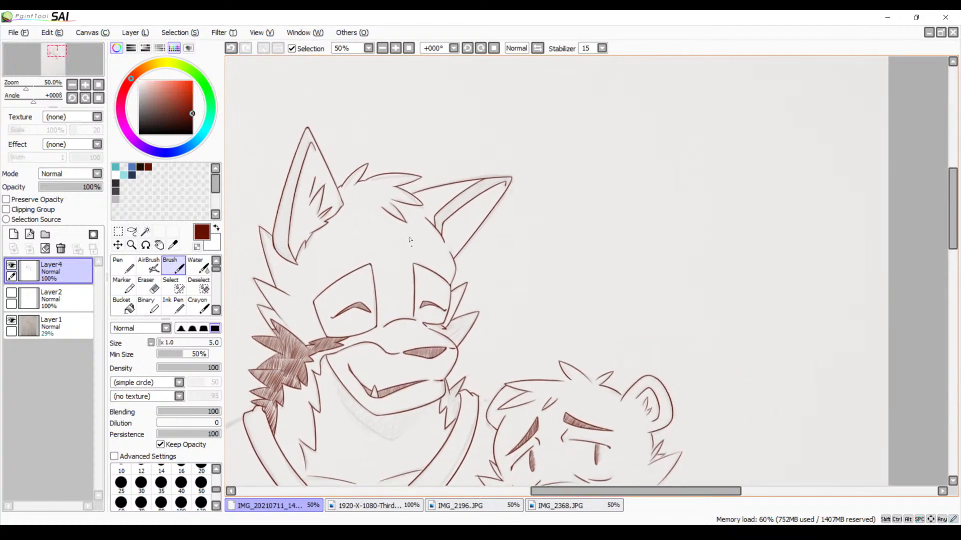
pyautogui.click(396, 49)
pyautogui.click(395, 49)
pyautogui.click(396, 49)
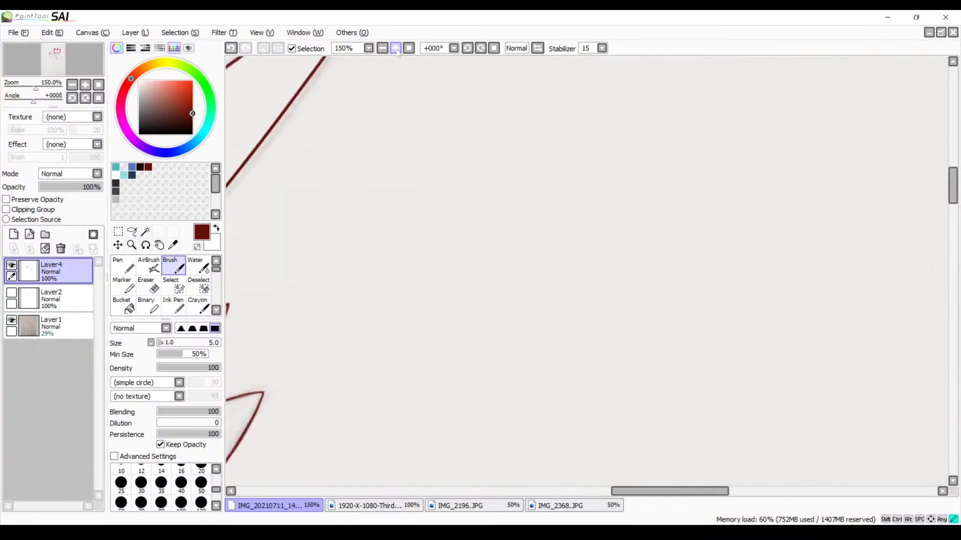
pyautogui.click(395, 48)
pyautogui.moveTo(275, 162); pyautogui.dragTo(364, 322)
pyautogui.moveTo(321, 167); pyautogui.dragTo(497, 194)
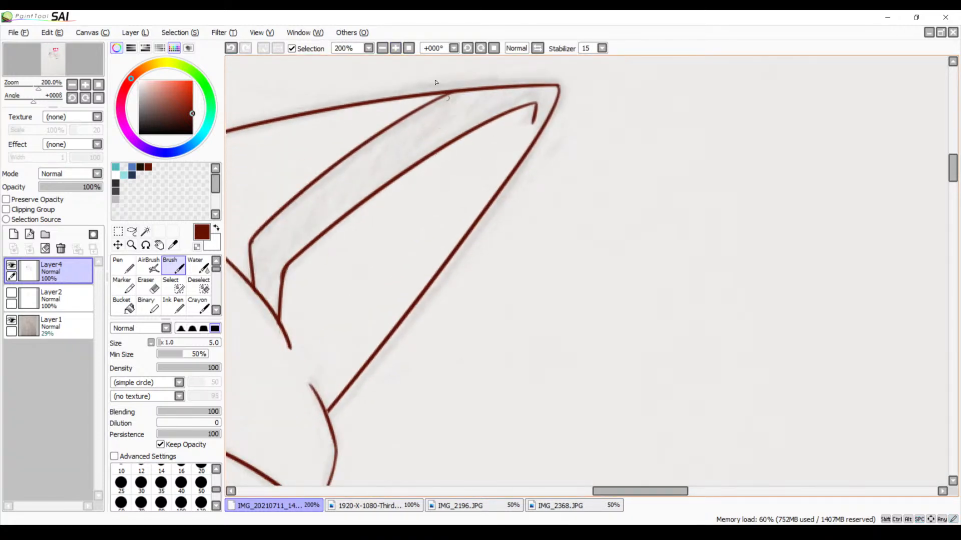
pyautogui.click(484, 50)
pyautogui.moveTo(459, 61); pyautogui.dragTo(401, 176)
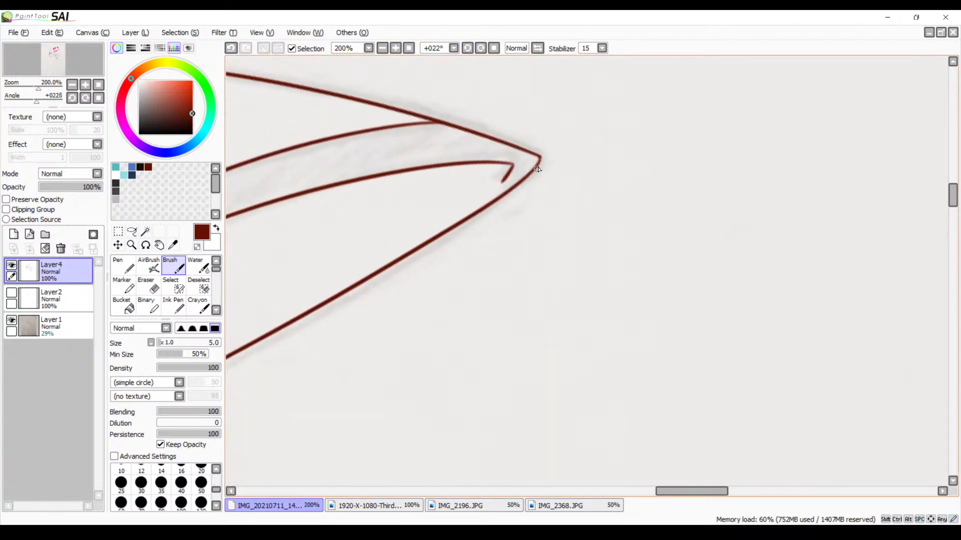
pyautogui.moveTo(536, 157); pyautogui.dragTo(501, 191)
pyautogui.moveTo(490, 214); pyautogui.dragTo(615, 239)
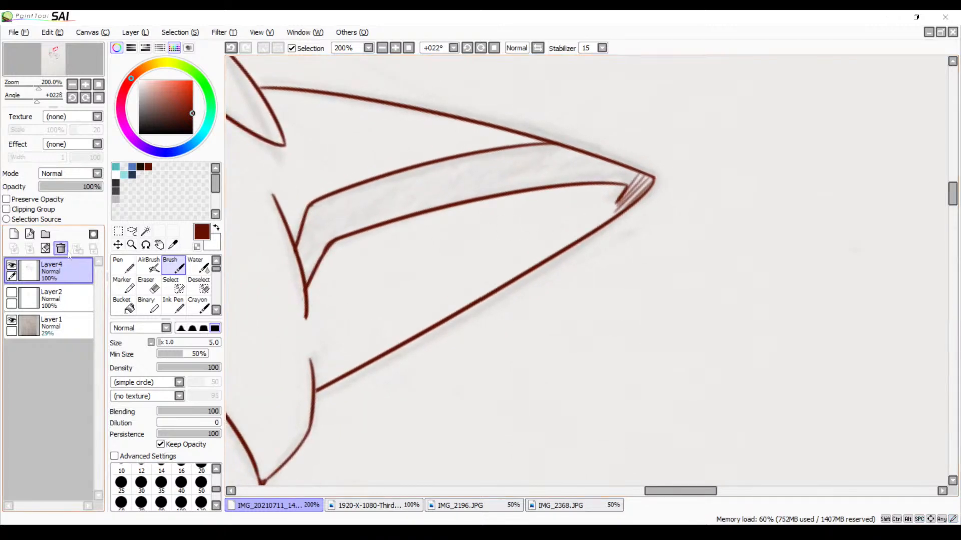
# Select the closed band inside the sideways ear with the Magic Wand and hatch its tip end with diagonal brush strokes
pyautogui.click(145, 232)
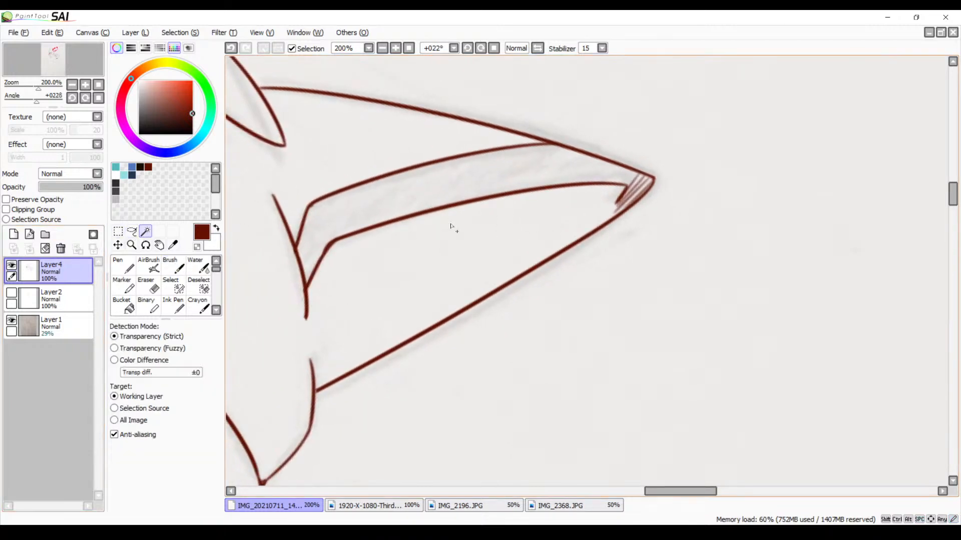
pyautogui.click(479, 190)
pyautogui.press('b')
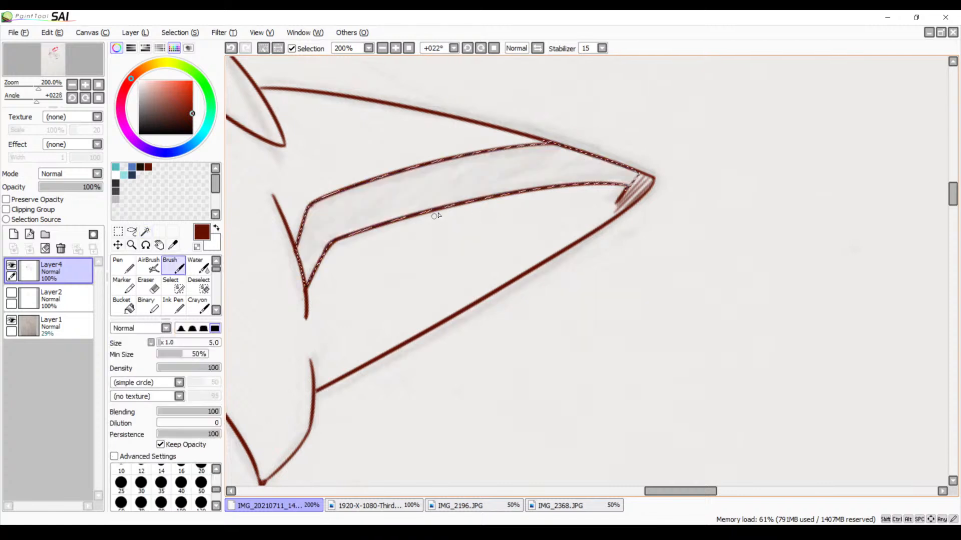
pyautogui.moveTo(575, 217); pyautogui.dragTo(529, 217)
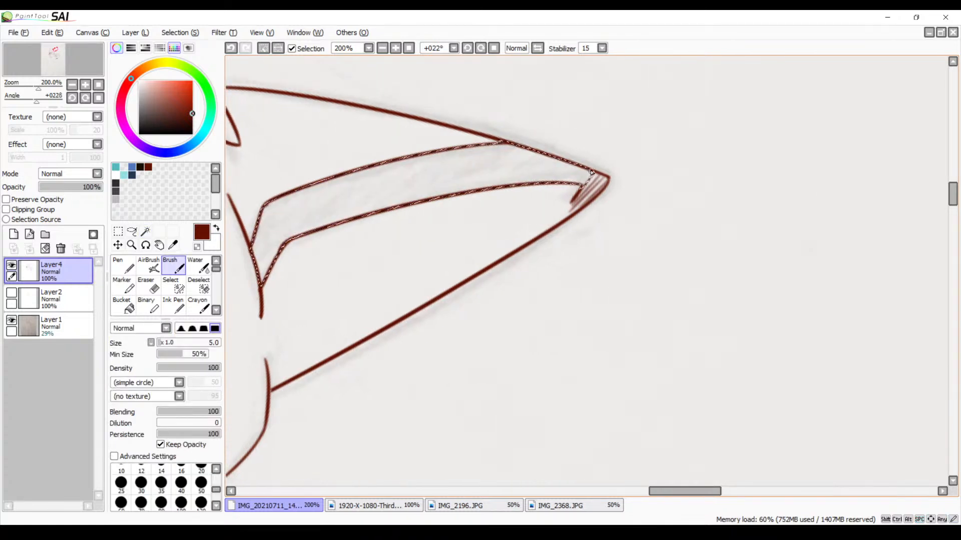
pyautogui.moveTo(592, 172)
pyautogui.mouseDown()
pyautogui.moveTo(565, 189)
pyautogui.moveTo(579, 171)
pyautogui.moveTo(558, 187)
pyautogui.moveTo(571, 164)
pyautogui.moveTo(557, 180)
pyautogui.moveTo(557, 167)
pyautogui.moveTo(580, 164)
pyautogui.moveTo(555, 188)
pyautogui.moveTo(570, 176)
pyautogui.moveTo(535, 172)
pyautogui.moveTo(538, 163)
pyautogui.moveTo(554, 160)
pyautogui.moveTo(530, 189)
pyautogui.moveTo(556, 159)
pyautogui.moveTo(535, 191)
pyautogui.moveTo(550, 161)
pyautogui.moveTo(553, 182)
pyautogui.moveTo(546, 157)
pyautogui.moveTo(533, 183)
pyautogui.moveTo(545, 160)
pyautogui.mouseUp()
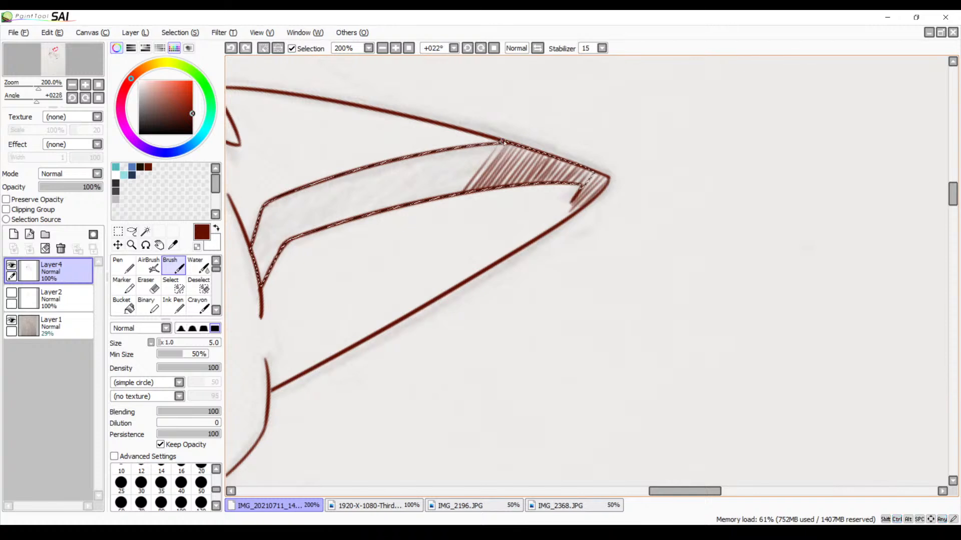
pyautogui.hotkey('ctrl', 'z')
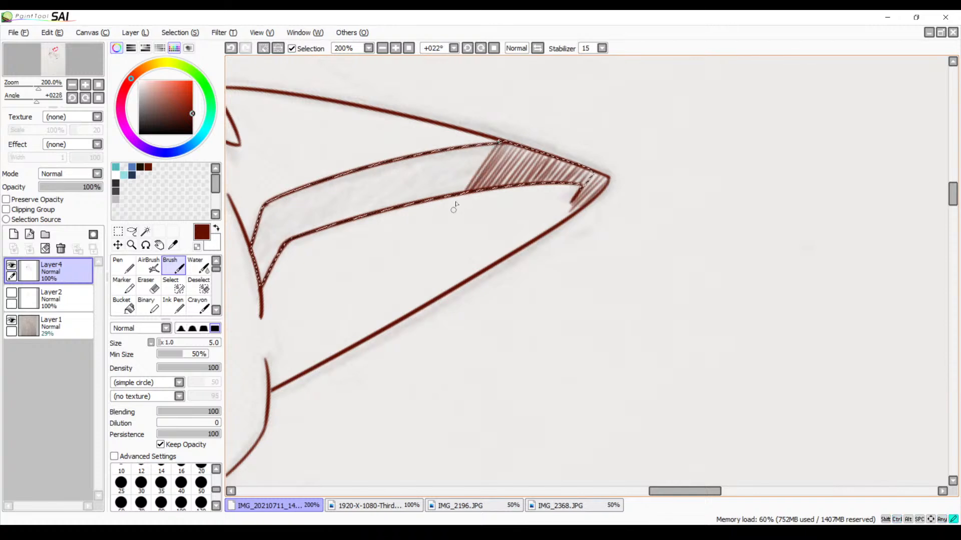
pyautogui.moveTo(484, 146); pyautogui.dragTo(443, 203)
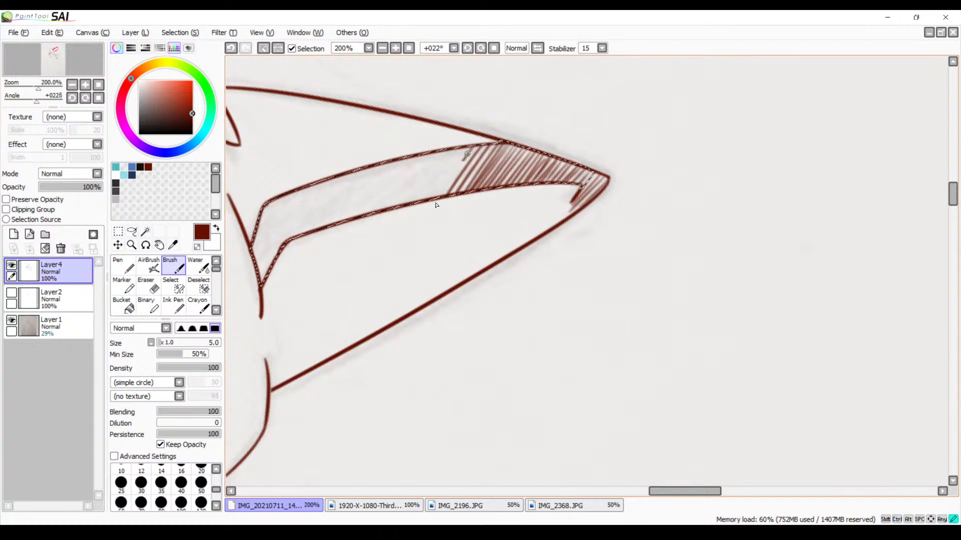
pyautogui.hotkey('ctrl', 'z')
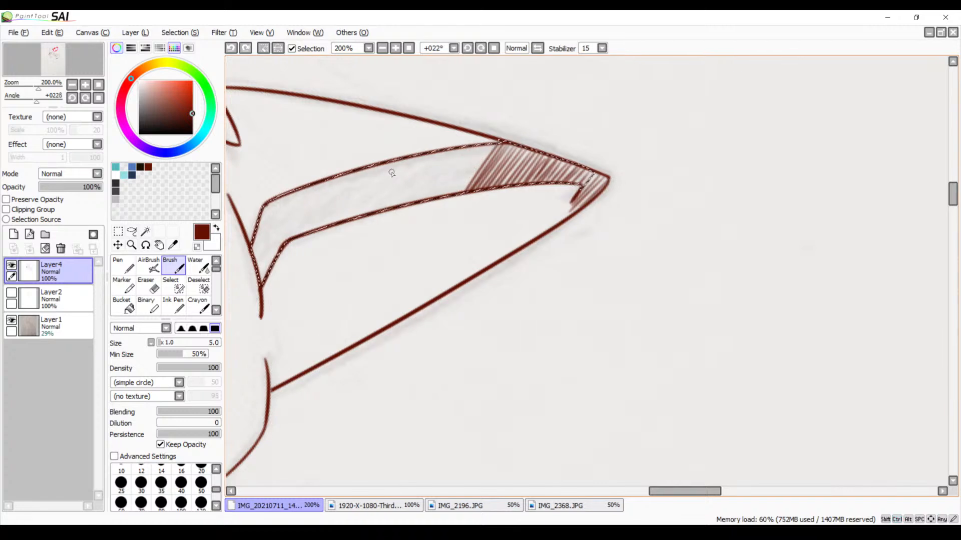
# Extend the diagonal hatching from the ear tip toward the middle of the selected band
pyautogui.click(395, 48)
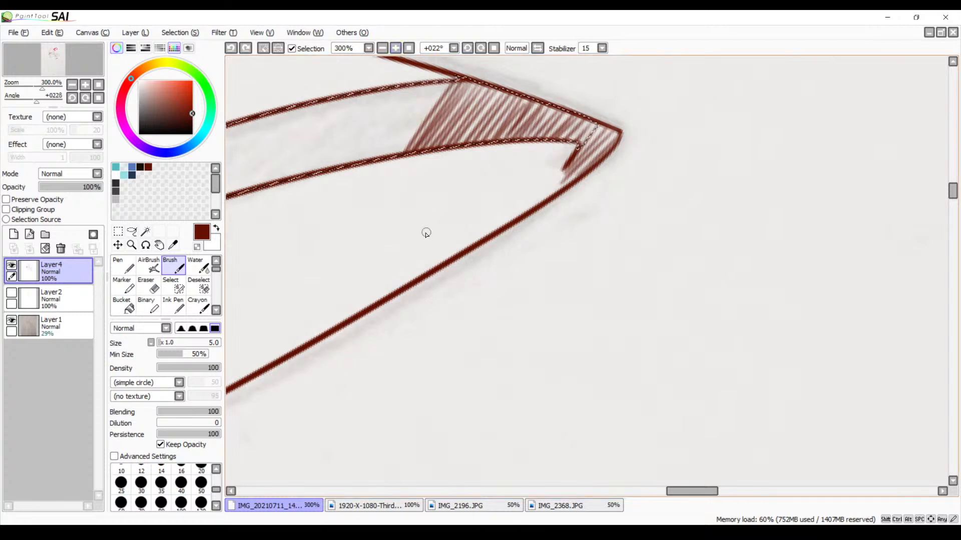
pyautogui.moveTo(450, 232)
pyautogui.mouseDown()
pyautogui.moveTo(422, 227)
pyautogui.moveTo(503, 247)
pyautogui.moveTo(465, 264)
pyautogui.mouseUp()
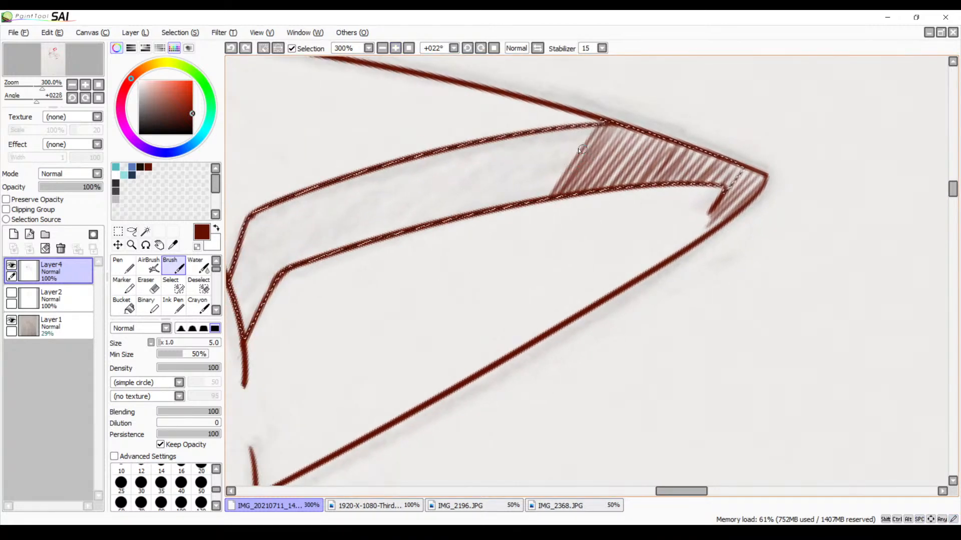
pyautogui.moveTo(536, 197); pyautogui.dragTo(533, 202)
pyautogui.hotkey('ctrl', 'z')
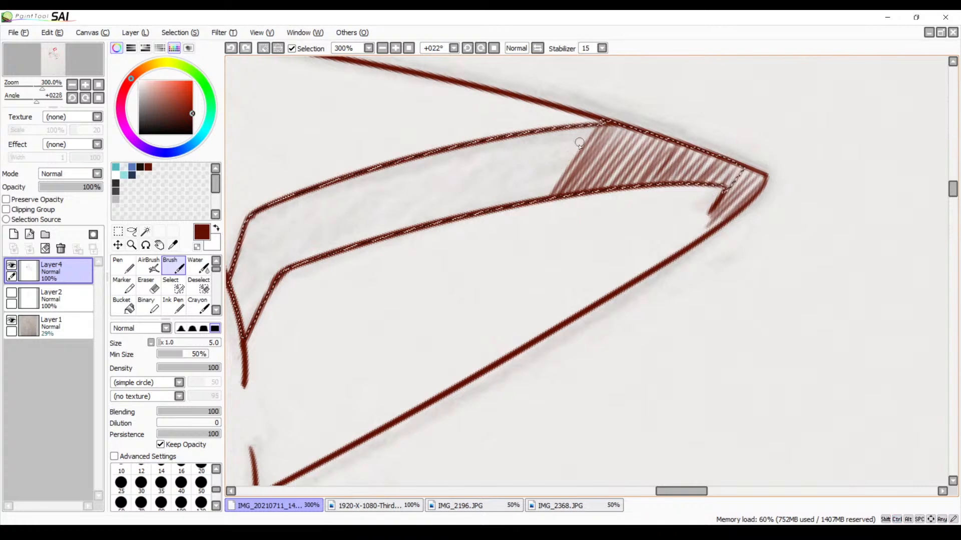
pyautogui.moveTo(586, 126); pyautogui.dragTo(518, 211)
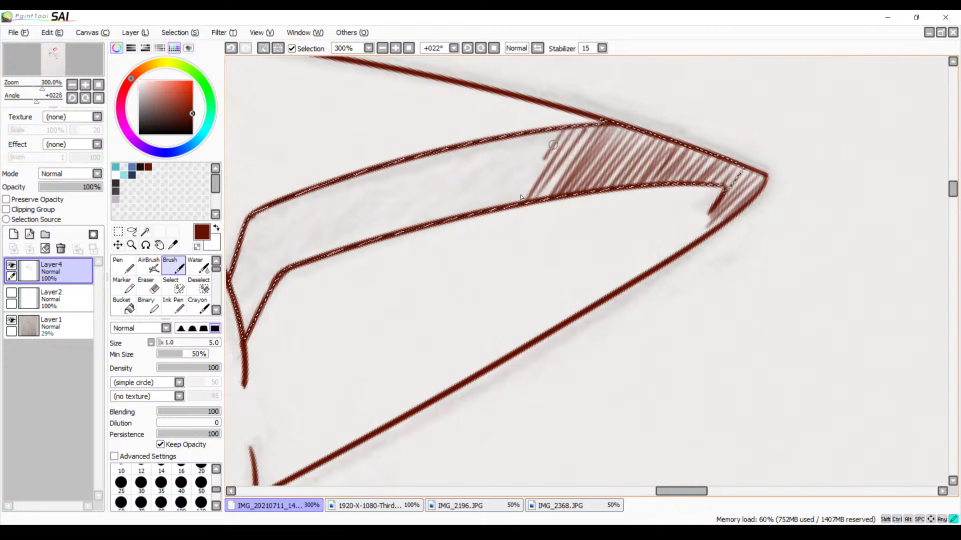
pyautogui.moveTo(556, 134)
pyautogui.mouseDown()
pyautogui.moveTo(515, 205)
pyautogui.moveTo(493, 207)
pyautogui.mouseUp()
pyautogui.moveTo(523, 133); pyautogui.dragTo(481, 215)
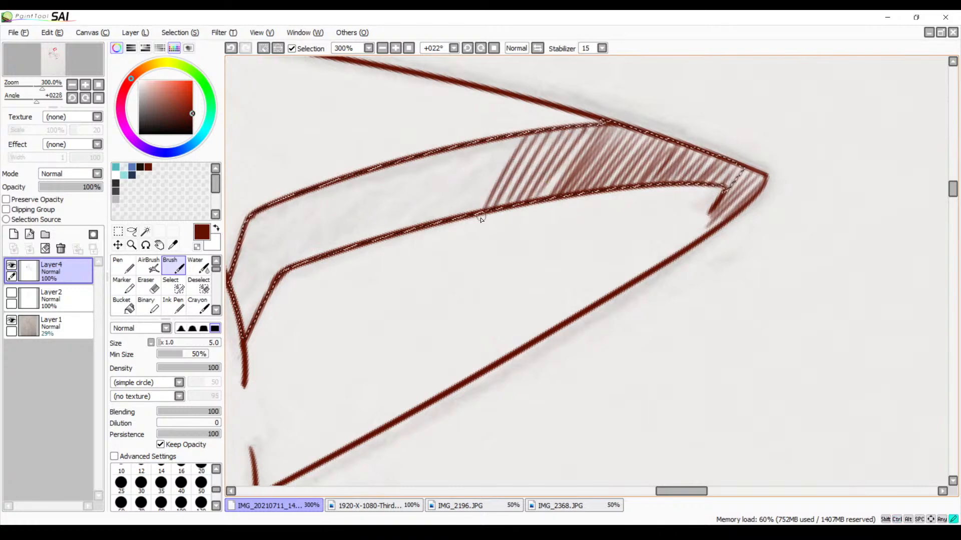
pyautogui.moveTo(515, 133); pyautogui.dragTo(463, 215)
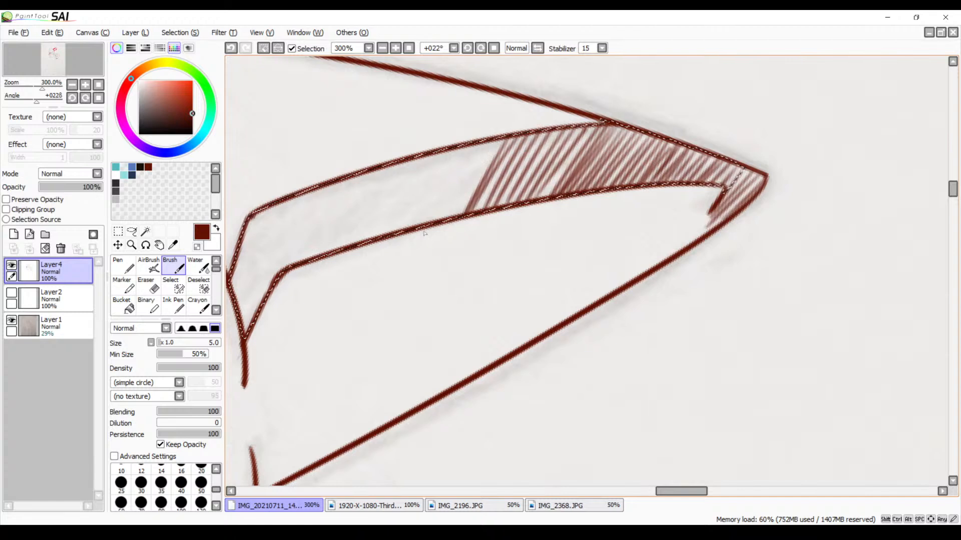
# Hatch the base end of the selected ear band with steep strokes, starting at its narrow lower point
pyautogui.moveTo(244, 236)
pyautogui.mouseDown()
pyautogui.moveTo(231, 294)
pyautogui.moveTo(238, 325)
pyautogui.mouseUp()
pyautogui.moveTo(261, 212)
pyautogui.mouseDown()
pyautogui.moveTo(250, 326)
pyautogui.moveTo(267, 216)
pyautogui.moveTo(250, 330)
pyautogui.moveTo(272, 212)
pyautogui.moveTo(267, 289)
pyautogui.mouseUp()
pyautogui.moveTo(293, 202)
pyautogui.mouseDown()
pyautogui.moveTo(291, 271)
pyautogui.moveTo(304, 197)
pyautogui.moveTo(295, 266)
pyautogui.mouseUp()
pyautogui.moveTo(321, 187)
pyautogui.mouseDown()
pyautogui.moveTo(307, 262)
pyautogui.moveTo(326, 202)
pyautogui.moveTo(317, 254)
pyautogui.mouseUp()
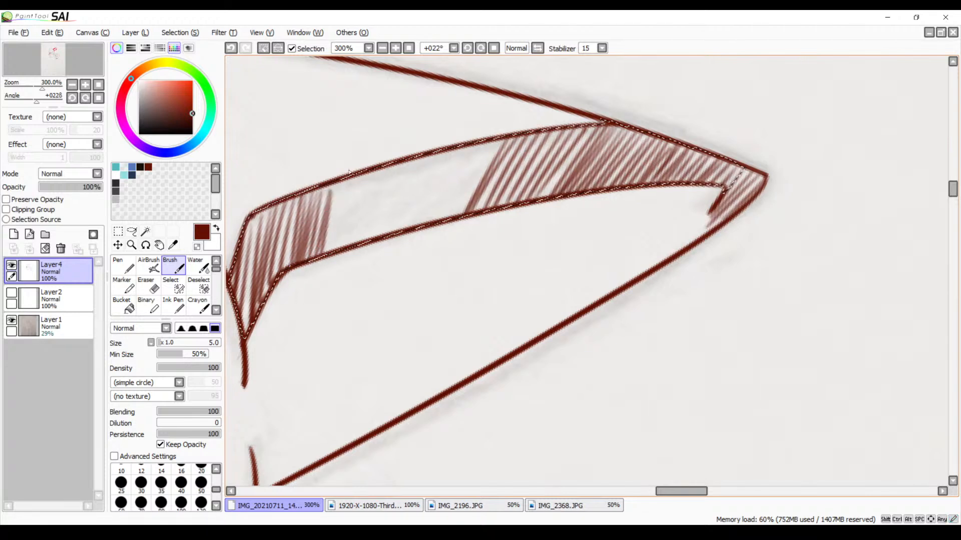
pyautogui.moveTo(347, 179)
pyautogui.mouseDown()
pyautogui.moveTo(331, 251)
pyautogui.moveTo(344, 244)
pyautogui.mouseUp()
pyautogui.hotkey('ctrl', 'z')
pyautogui.hotkey('ctrl', 'z')
pyautogui.hotkey('ctrl', 'z')
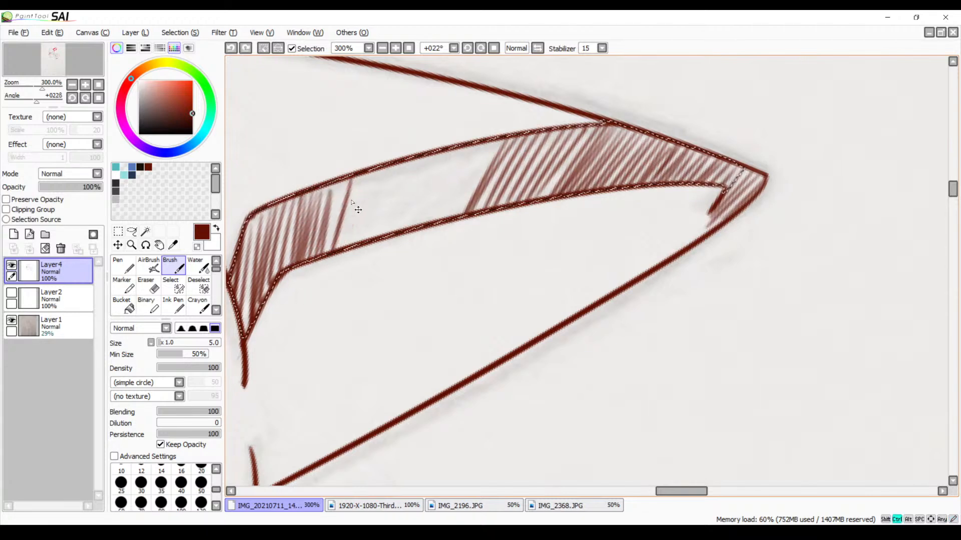
# Hatch the remaining gap in the middle of the ear band, joining both shaded ends, and clear the selection
pyautogui.moveTo(341, 179)
pyautogui.mouseDown()
pyautogui.moveTo(327, 250)
pyautogui.moveTo(344, 190)
pyautogui.moveTo(343, 204)
pyautogui.moveTo(356, 188)
pyautogui.moveTo(350, 248)
pyautogui.mouseUp()
pyautogui.moveTo(371, 175)
pyautogui.mouseDown()
pyautogui.moveTo(359, 243)
pyautogui.moveTo(371, 241)
pyautogui.mouseUp()
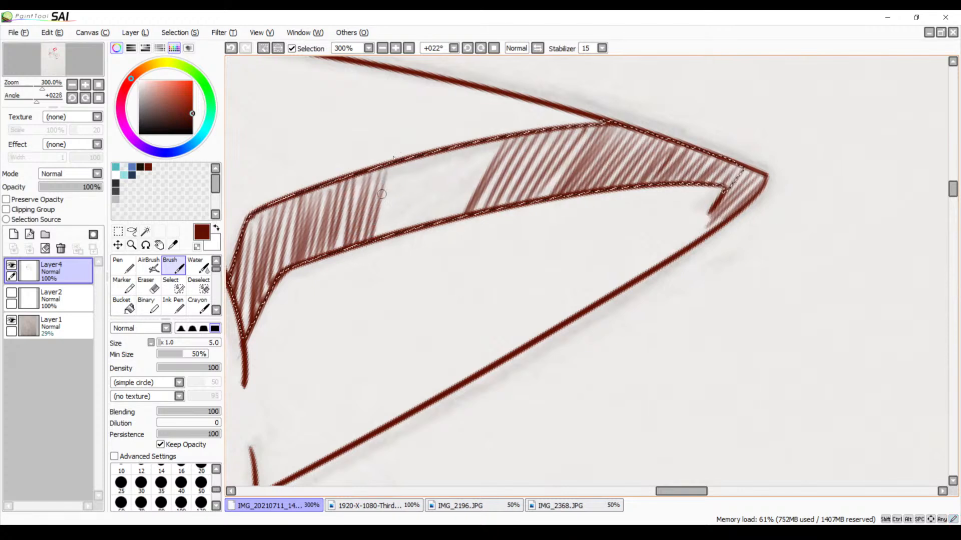
pyautogui.moveTo(399, 165)
pyautogui.mouseDown()
pyautogui.moveTo(382, 233)
pyautogui.moveTo(393, 212)
pyautogui.moveTo(400, 220)
pyautogui.mouseUp()
pyautogui.moveTo(425, 157)
pyautogui.mouseDown()
pyautogui.moveTo(405, 236)
pyautogui.moveTo(436, 149)
pyautogui.moveTo(429, 223)
pyautogui.mouseUp()
pyautogui.moveTo(456, 146)
pyautogui.mouseDown()
pyautogui.moveTo(439, 208)
pyautogui.moveTo(451, 222)
pyautogui.mouseUp()
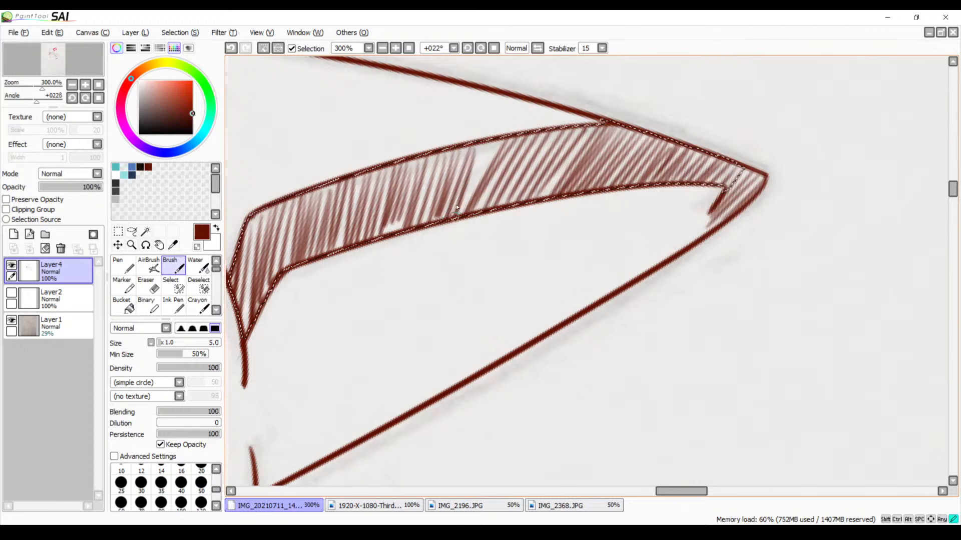
pyautogui.moveTo(486, 146)
pyautogui.mouseDown()
pyautogui.moveTo(458, 220)
pyautogui.moveTo(470, 220)
pyautogui.moveTo(458, 220)
pyautogui.mouseUp()
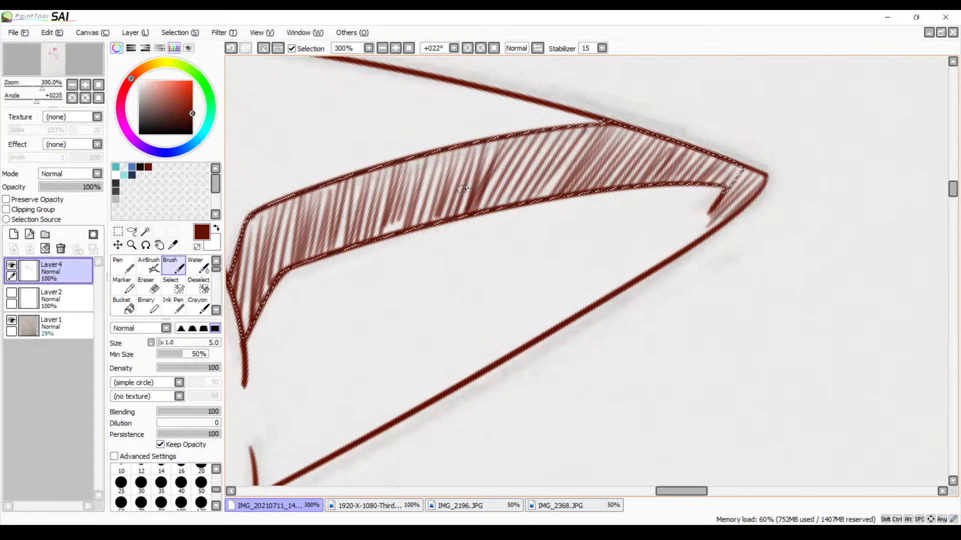
pyautogui.press('space')
pyautogui.moveTo(396, 217)
pyautogui.mouseDown()
pyautogui.moveTo(491, 195)
pyautogui.moveTo(765, 95)
pyautogui.mouseUp()
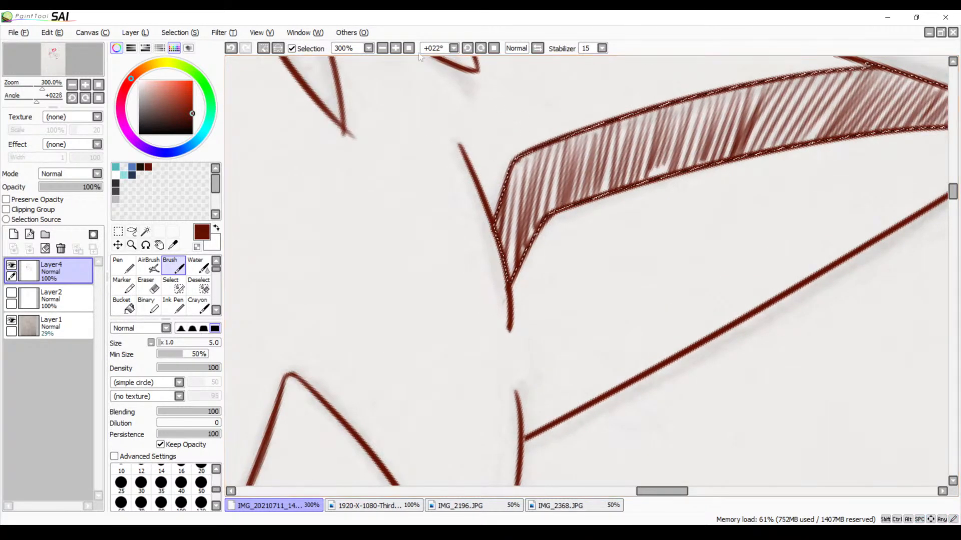
pyautogui.click(382, 48)
pyautogui.click(382, 50)
pyautogui.click(382, 50)
pyautogui.click(381, 50)
pyautogui.click(382, 49)
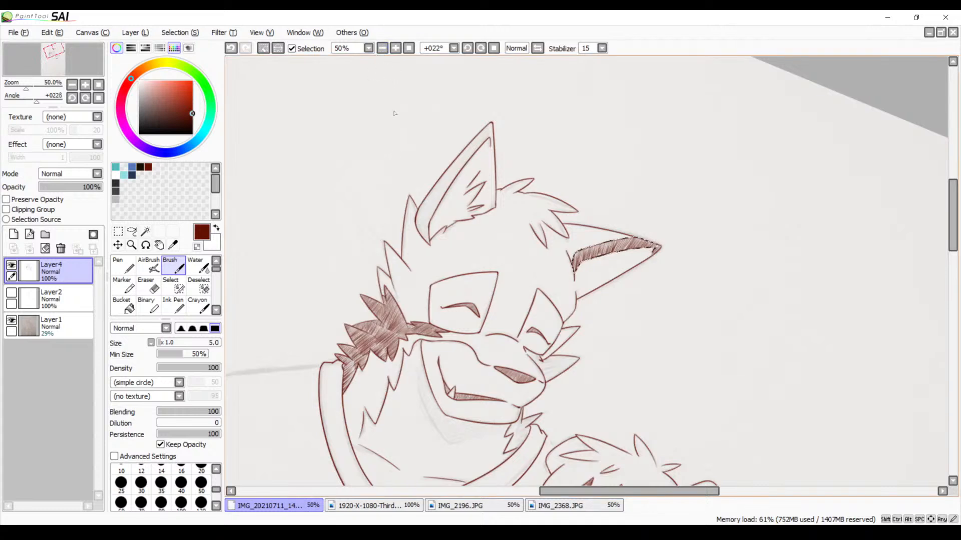
pyautogui.press('space')
pyautogui.moveTo(437, 225); pyautogui.dragTo(408, 183)
pyautogui.hotkey('ctrl', 'd')
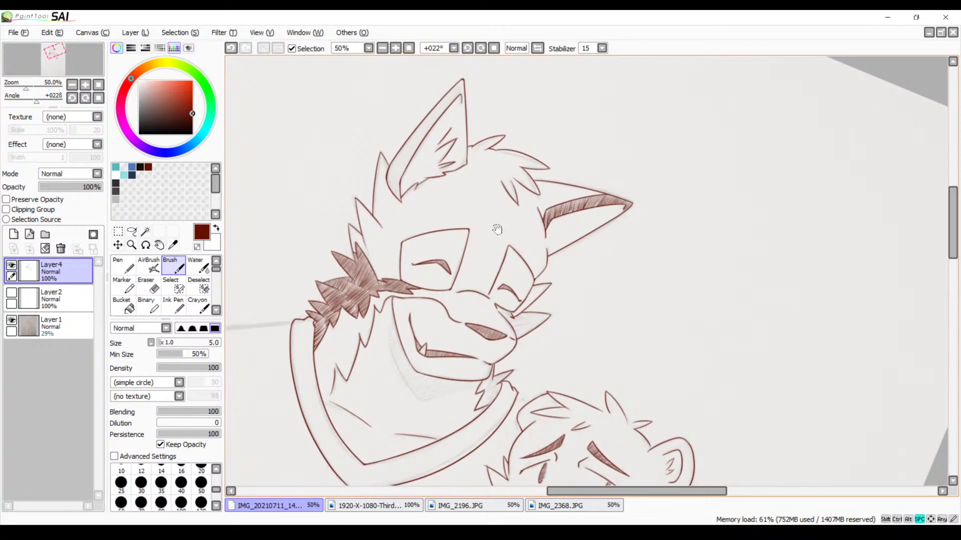
# Hatch the narrow gap near the tip of the tall upright ear, between the inner line's hooked end and the outer edge
pyautogui.moveTo(497, 230); pyautogui.dragTo(462, 253)
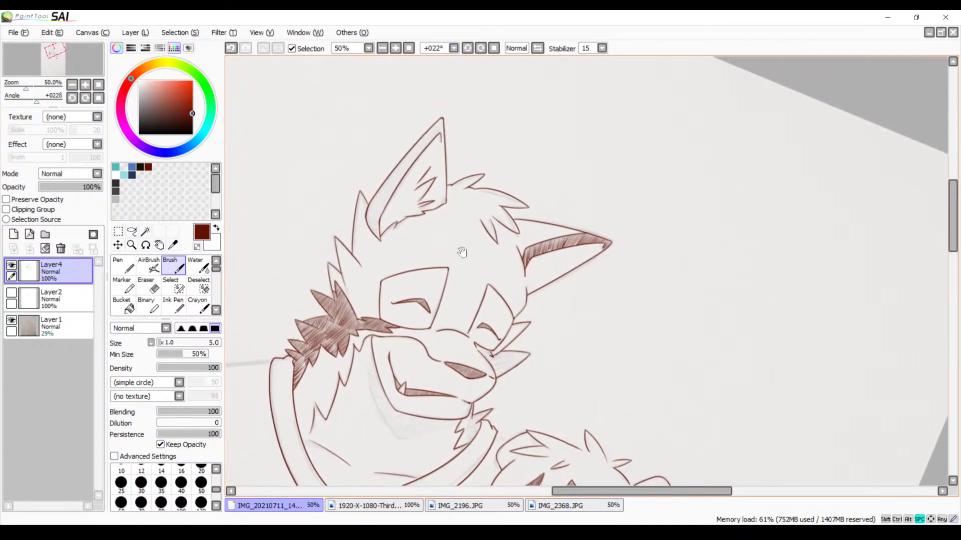
pyautogui.click(396, 49)
pyautogui.click(397, 49)
pyautogui.click(397, 49)
pyautogui.click(396, 48)
pyautogui.click(397, 48)
pyautogui.click(396, 48)
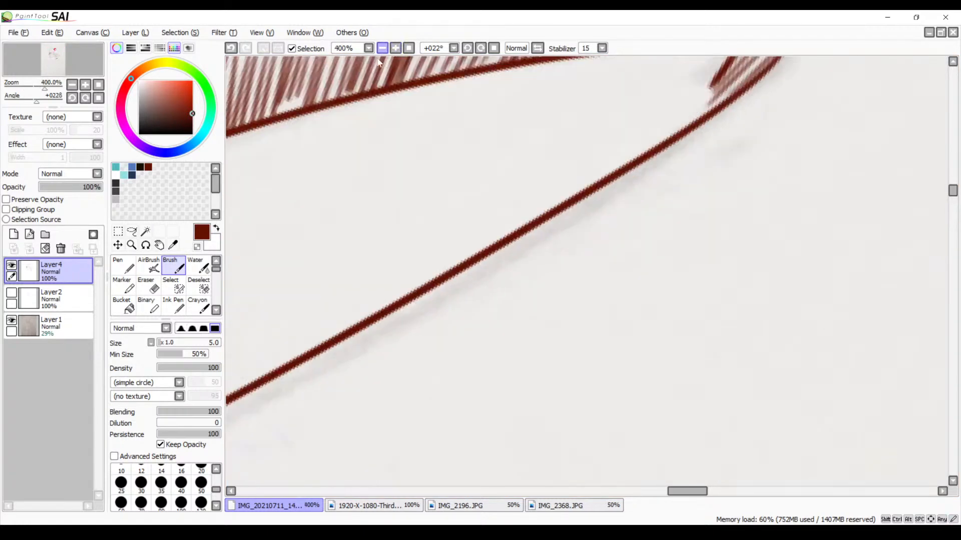
pyautogui.moveTo(322, 146); pyautogui.dragTo(527, 337)
pyautogui.moveTo(362, 177); pyautogui.dragTo(581, 328)
pyautogui.moveTo(345, 106); pyautogui.dragTo(550, 258)
pyautogui.moveTo(392, 122)
pyautogui.mouseDown()
pyautogui.moveTo(504, 232)
pyautogui.moveTo(586, 280)
pyautogui.mouseUp()
pyautogui.moveTo(383, 128); pyautogui.dragTo(626, 291)
pyautogui.moveTo(508, 194); pyautogui.dragTo(602, 291)
pyautogui.moveTo(573, 169); pyautogui.dragTo(543, 279)
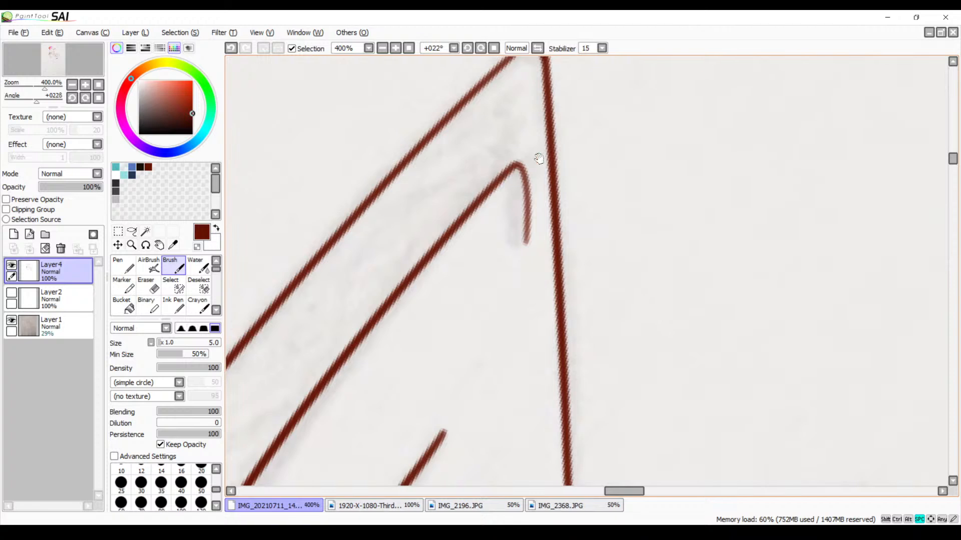
pyautogui.moveTo(550, 187); pyautogui.dragTo(522, 238)
pyautogui.moveTo(556, 164)
pyautogui.mouseDown()
pyautogui.moveTo(528, 218)
pyautogui.moveTo(527, 205)
pyautogui.mouseUp()
pyautogui.moveTo(548, 144); pyautogui.dragTo(526, 190)
pyautogui.moveTo(544, 127); pyautogui.dragTo(522, 173)
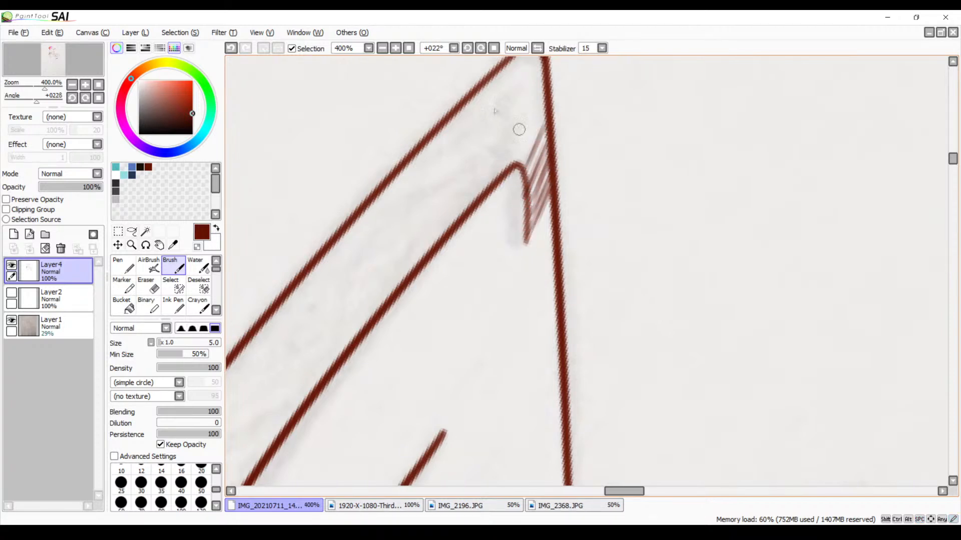
# Select the empty band along the tall upright ear's long outer edge with the Magic Wand, then return to the Brush
pyautogui.doubleClick(384, 50)
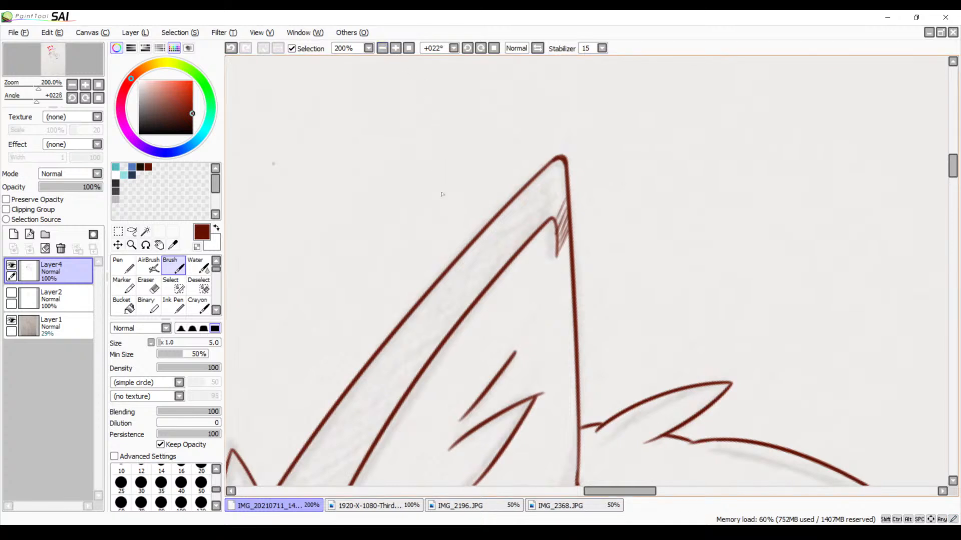
pyautogui.moveTo(385, 292); pyautogui.dragTo(463, 172)
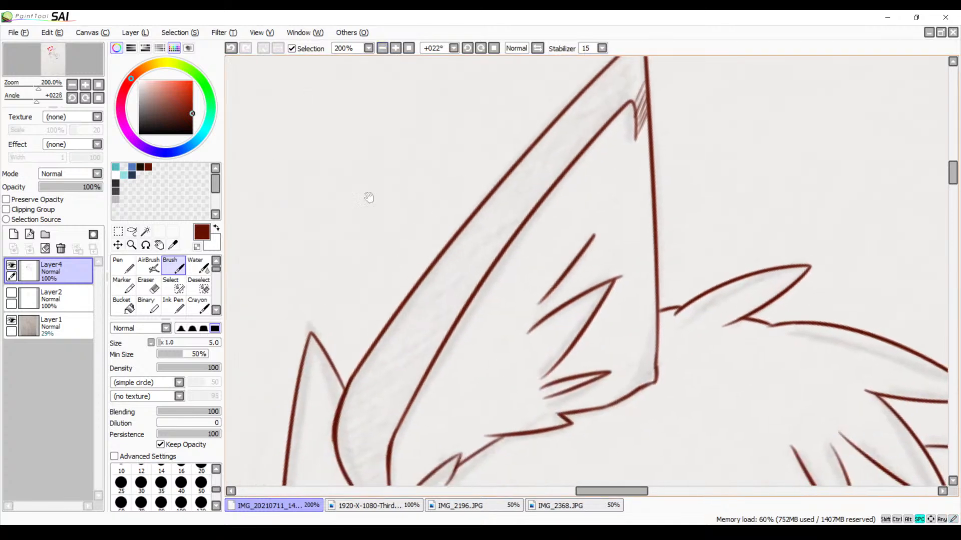
pyautogui.click(145, 231)
pyautogui.click(519, 197)
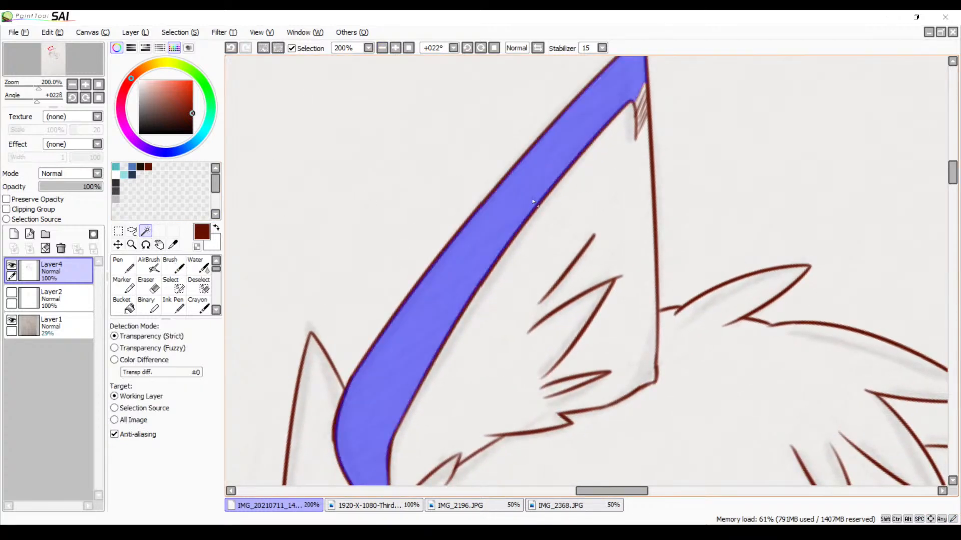
pyautogui.press('b')
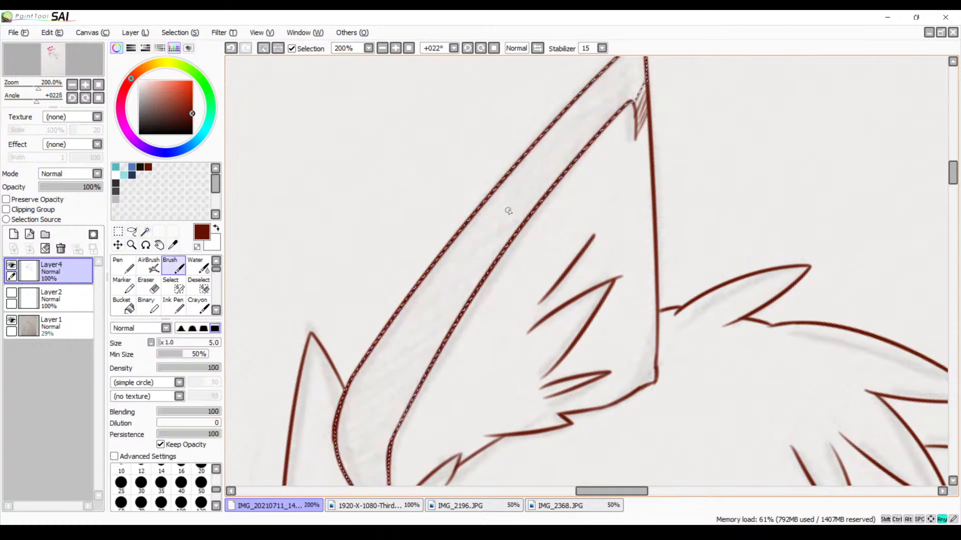
# Hatch the tip end of the selected ear band with close slanted dark red strokes between both outlines
pyautogui.click(395, 48)
pyautogui.click(467, 48)
pyautogui.click(481, 48)
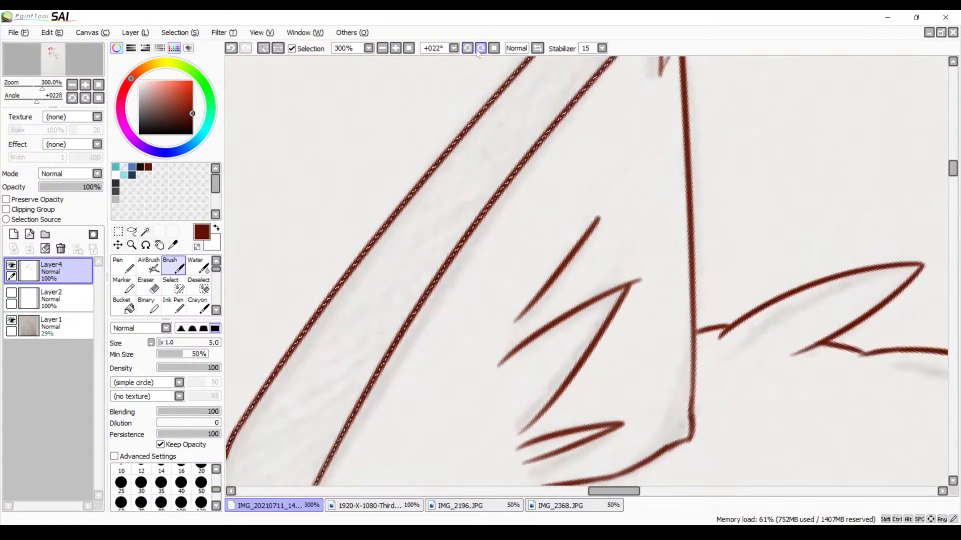
pyautogui.click(481, 48)
pyautogui.click(481, 48)
pyautogui.press('space')
pyautogui.moveTo(549, 194); pyautogui.dragTo(415, 298)
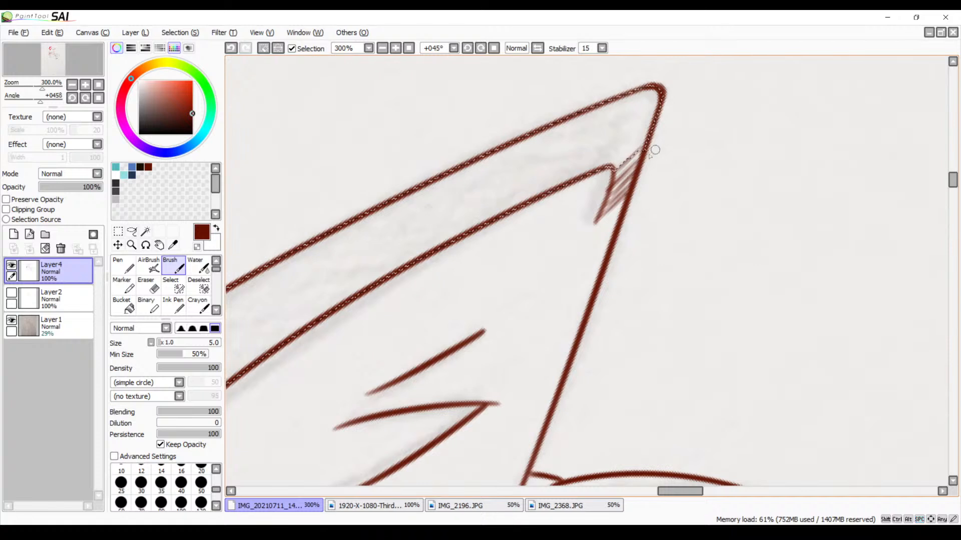
pyautogui.click(478, 50)
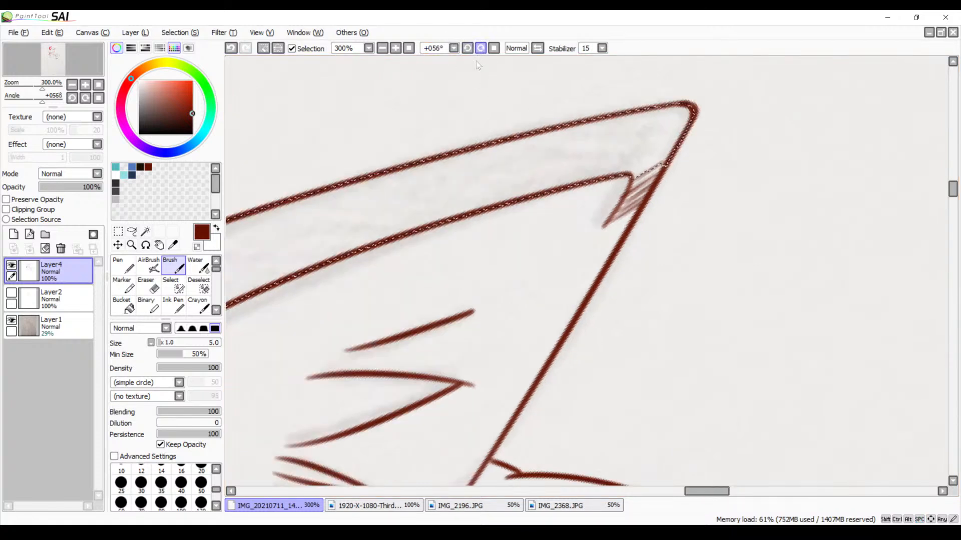
pyautogui.moveTo(673, 152); pyautogui.dragTo(624, 174)
pyautogui.moveTo(684, 134); pyautogui.dragTo(620, 173)
pyautogui.moveTo(685, 117)
pyautogui.mouseDown()
pyautogui.moveTo(601, 183)
pyautogui.moveTo(568, 191)
pyautogui.mouseUp()
pyautogui.moveTo(688, 113)
pyautogui.mouseDown()
pyautogui.moveTo(562, 190)
pyautogui.moveTo(570, 186)
pyautogui.mouseUp()
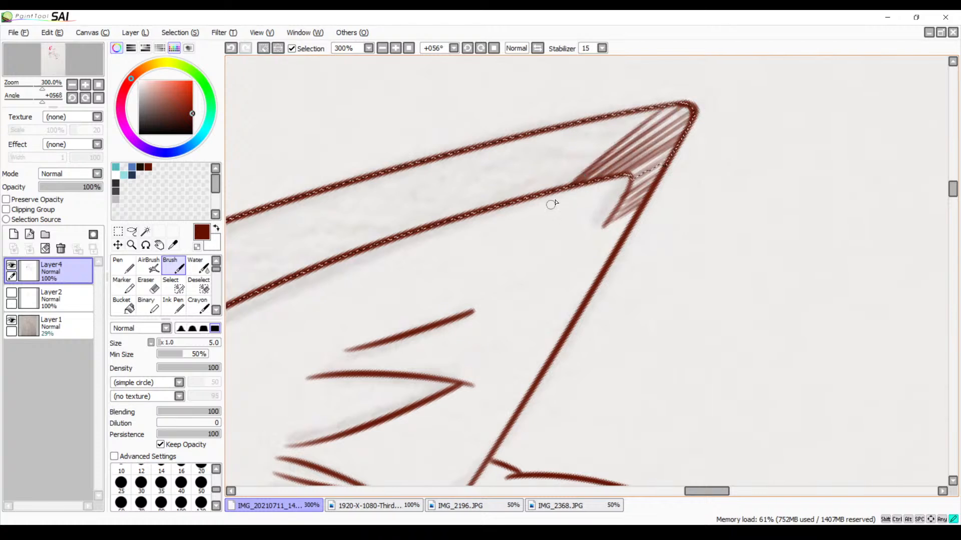
pyautogui.moveTo(693, 110)
pyautogui.mouseDown()
pyautogui.moveTo(541, 197)
pyautogui.moveTo(547, 183)
pyautogui.mouseUp()
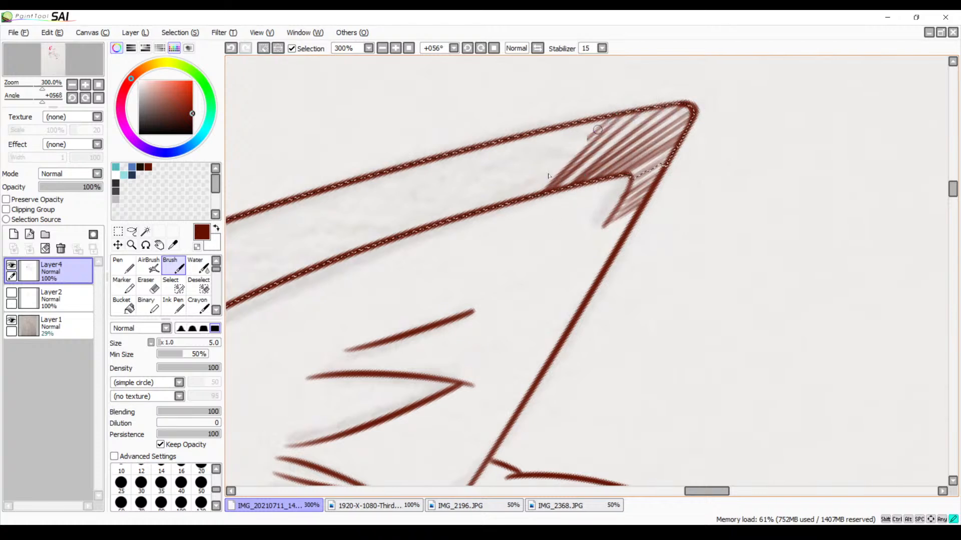
# Extend the slanted hatching from the shaded ear tip down through the upper part of the selected band
pyautogui.moveTo(598, 130)
pyautogui.mouseDown()
pyautogui.moveTo(532, 193)
pyautogui.moveTo(519, 193)
pyautogui.mouseUp()
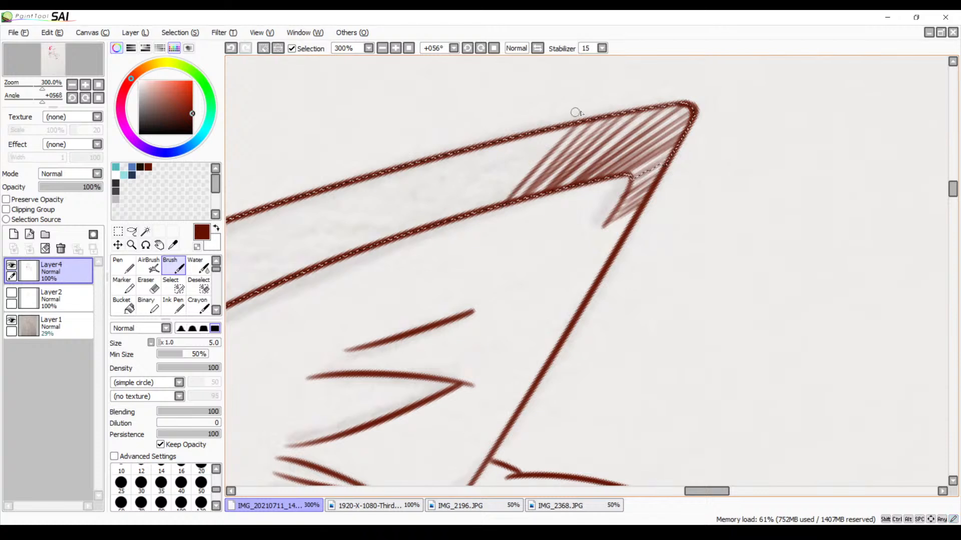
pyautogui.moveTo(569, 120); pyautogui.dragTo(480, 208)
pyautogui.moveTo(538, 130); pyautogui.dragTo(469, 205)
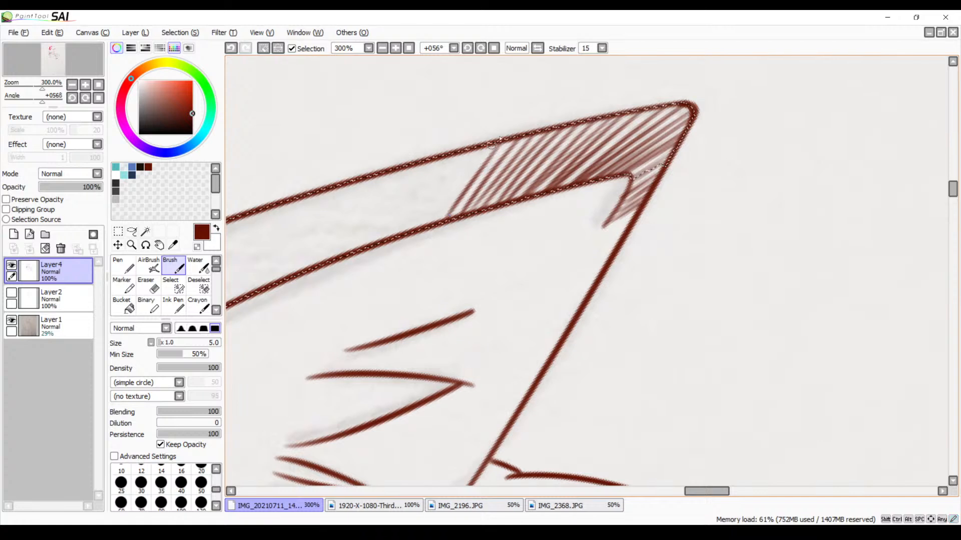
pyautogui.moveTo(408, 242); pyautogui.dragTo(406, 244)
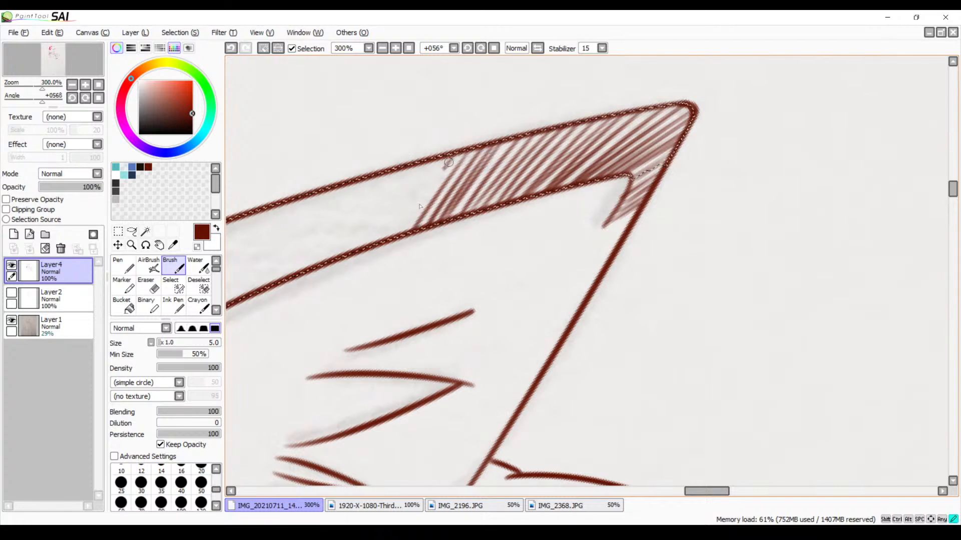
pyautogui.moveTo(447, 161)
pyautogui.mouseDown()
pyautogui.moveTo(398, 237)
pyautogui.moveTo(446, 157)
pyautogui.moveTo(385, 234)
pyautogui.moveTo(412, 183)
pyautogui.moveTo(376, 249)
pyautogui.mouseUp()
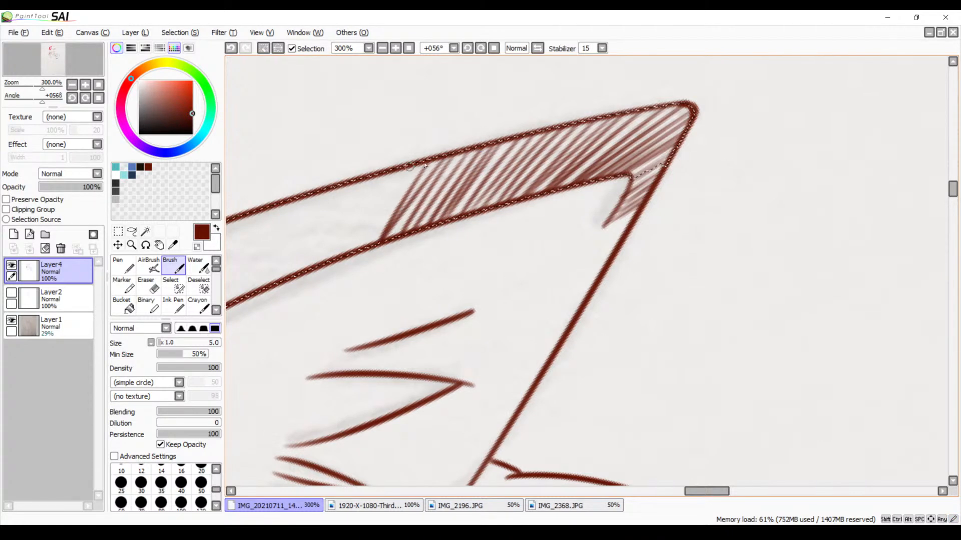
pyautogui.moveTo(401, 192)
pyautogui.mouseDown()
pyautogui.moveTo(491, 154)
pyautogui.moveTo(453, 205)
pyautogui.mouseUp()
pyautogui.moveTo(486, 134)
pyautogui.mouseDown()
pyautogui.moveTo(441, 203)
pyautogui.moveTo(471, 135)
pyautogui.moveTo(423, 225)
pyautogui.mouseUp()
pyautogui.moveTo(454, 142)
pyautogui.mouseDown()
pyautogui.moveTo(417, 211)
pyautogui.moveTo(435, 164)
pyautogui.moveTo(434, 175)
pyautogui.moveTo(458, 141)
pyautogui.moveTo(416, 224)
pyautogui.mouseUp()
# Continue the hatching across the middle of the selected ear band, redoing one misplaced stroke
pyautogui.moveTo(601, 101)
pyautogui.mouseDown()
pyautogui.moveTo(536, 193)
pyautogui.moveTo(592, 159)
pyautogui.mouseUp()
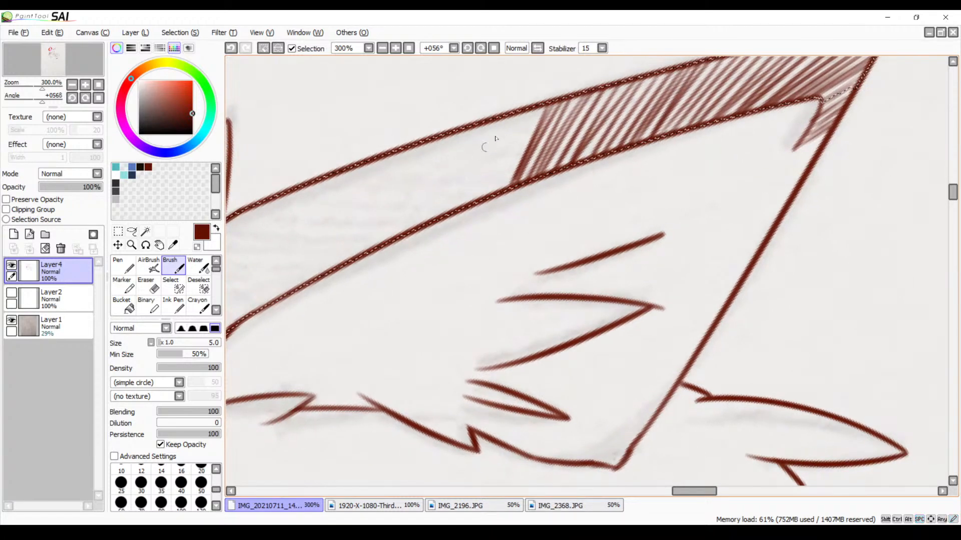
pyautogui.moveTo(537, 107); pyautogui.dragTo(495, 192)
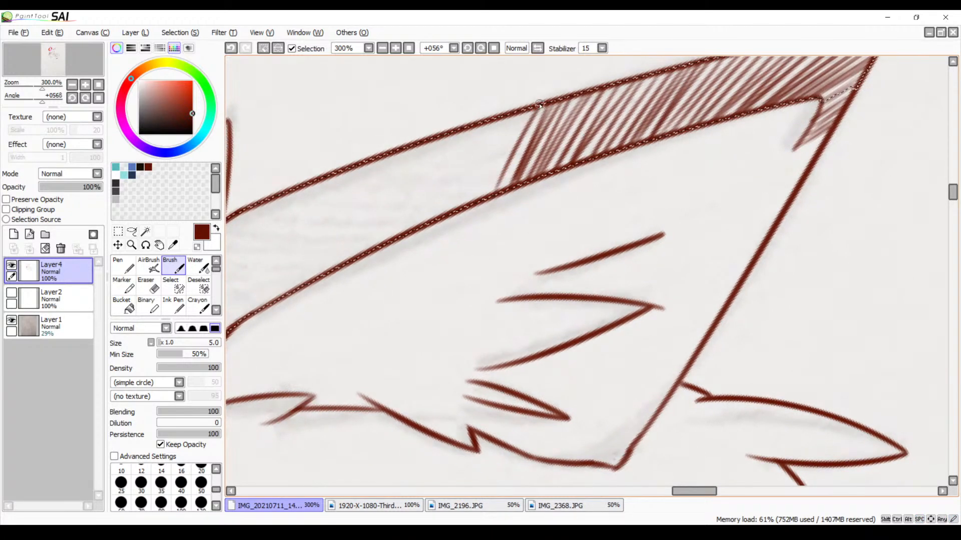
pyautogui.moveTo(539, 105); pyautogui.dragTo(498, 199)
pyautogui.hotkey('ctrl', 'z')
pyautogui.moveTo(536, 109); pyautogui.dragTo(499, 193)
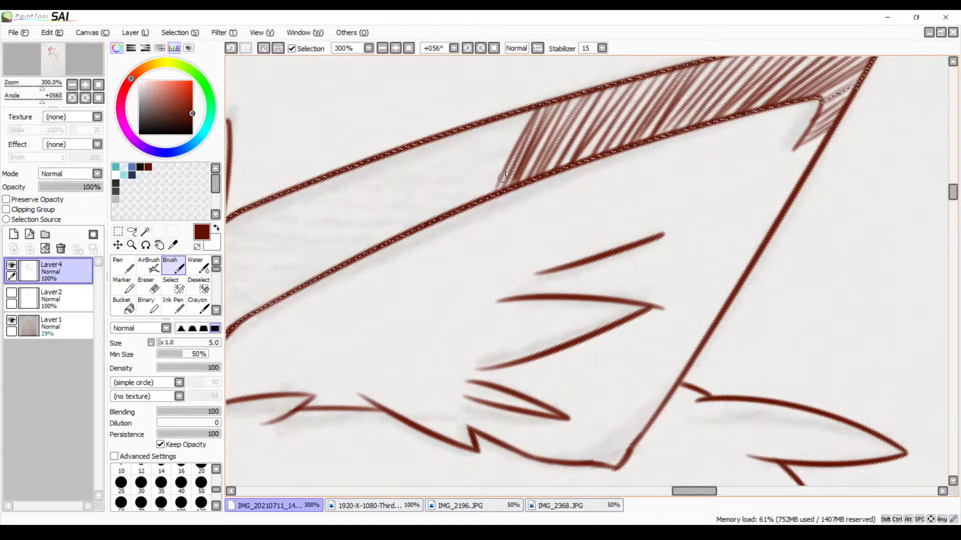
pyautogui.moveTo(524, 110)
pyautogui.mouseDown()
pyautogui.moveTo(499, 169)
pyautogui.moveTo(515, 113)
pyautogui.moveTo(473, 217)
pyautogui.moveTo(500, 126)
pyautogui.moveTo(460, 221)
pyautogui.mouseUp()
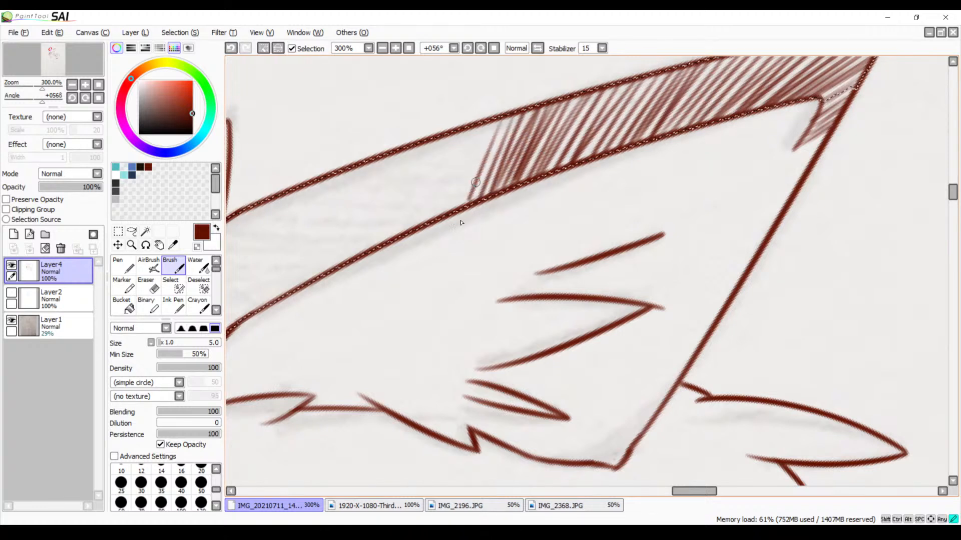
pyautogui.moveTo(490, 122)
pyautogui.mouseDown()
pyautogui.moveTo(456, 214)
pyautogui.moveTo(442, 213)
pyautogui.mouseUp()
pyautogui.moveTo(465, 131)
pyautogui.mouseDown()
pyautogui.moveTo(433, 222)
pyautogui.moveTo(415, 227)
pyautogui.mouseUp()
pyautogui.moveTo(432, 144)
pyautogui.mouseDown()
pyautogui.moveTo(402, 224)
pyautogui.moveTo(410, 167)
pyautogui.moveTo(392, 244)
pyautogui.moveTo(409, 158)
pyautogui.moveTo(376, 244)
pyautogui.mouseUp()
pyautogui.moveTo(400, 152); pyautogui.dragTo(360, 251)
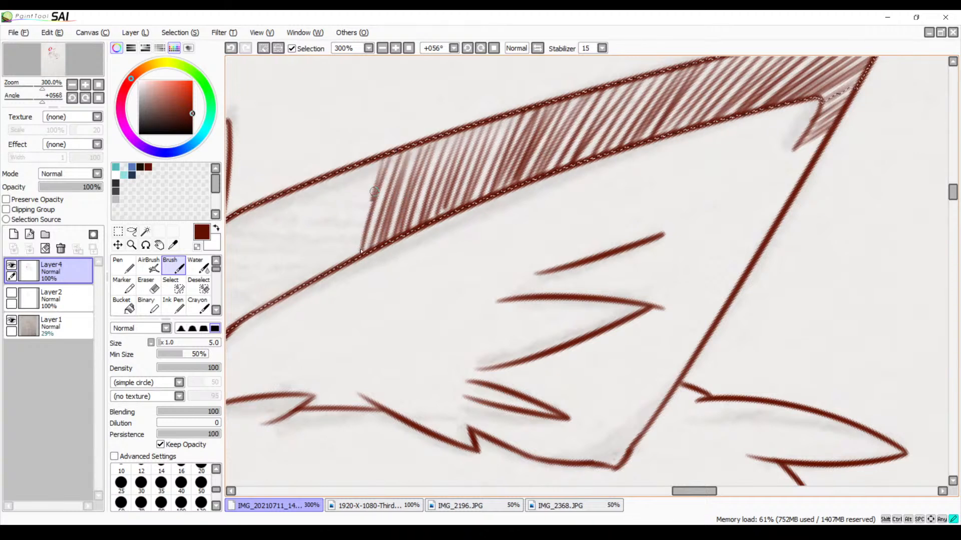
# Carry the hatching into the lower half of the ear band with steeper strokes, replacing the first two
pyautogui.moveTo(412, 216); pyautogui.dragTo(467, 172)
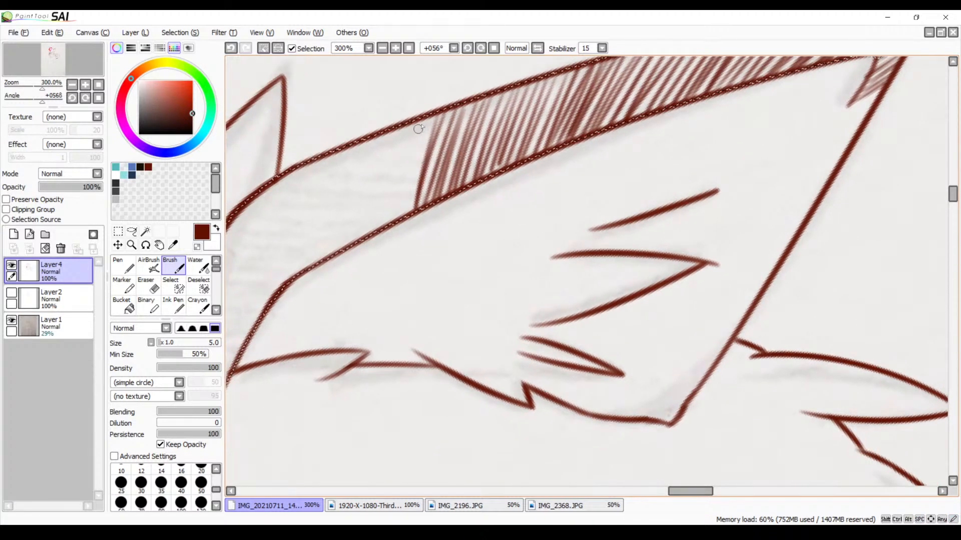
pyautogui.moveTo(425, 118)
pyautogui.mouseDown()
pyautogui.moveTo(412, 181)
pyautogui.moveTo(394, 210)
pyautogui.moveTo(397, 163)
pyautogui.moveTo(377, 219)
pyautogui.mouseUp()
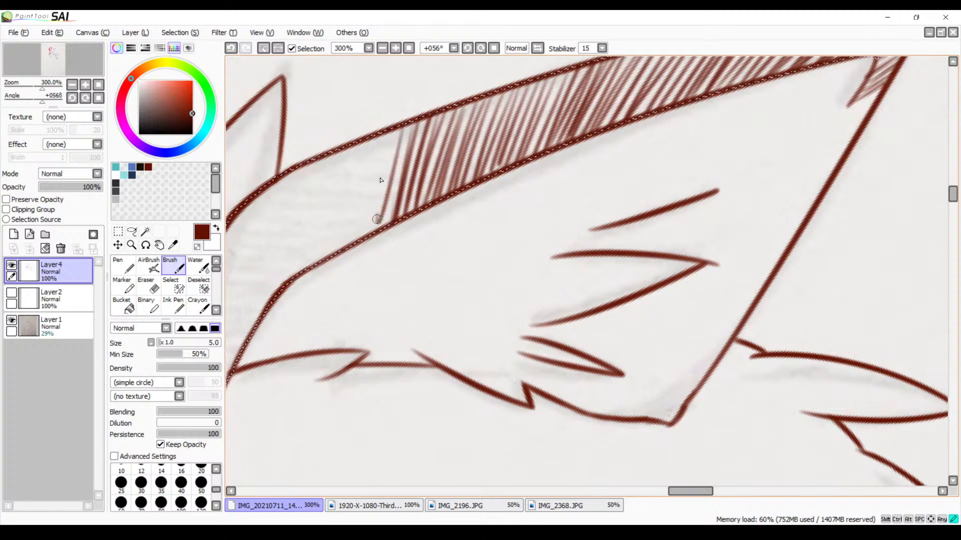
pyautogui.moveTo(400, 129); pyautogui.dragTo(375, 227)
pyautogui.hotkey('ctrl', 'z')
pyautogui.hotkey('ctrl', 'z')
pyautogui.moveTo(408, 123)
pyautogui.mouseDown()
pyautogui.moveTo(385, 246)
pyautogui.moveTo(394, 143)
pyautogui.moveTo(377, 222)
pyautogui.mouseUp()
pyautogui.moveTo(392, 136); pyautogui.dragTo(377, 231)
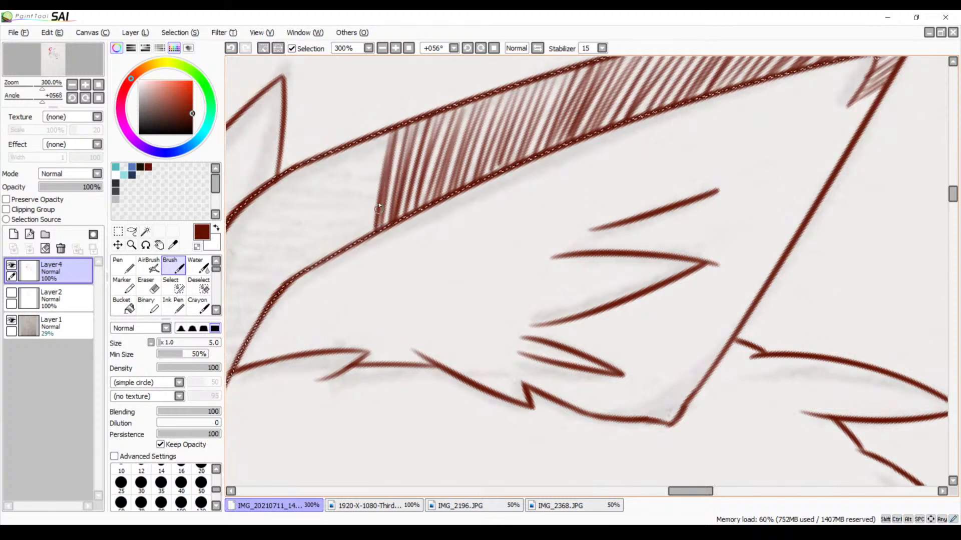
# Hatch the widening lower section of the ear band up to the bend with nearly upright strokes
pyautogui.moveTo(374, 141)
pyautogui.mouseDown()
pyautogui.moveTo(362, 224)
pyautogui.moveTo(369, 148)
pyautogui.moveTo(355, 236)
pyautogui.moveTo(368, 151)
pyautogui.moveTo(352, 237)
pyautogui.moveTo(360, 143)
pyautogui.moveTo(346, 236)
pyautogui.moveTo(347, 157)
pyautogui.moveTo(340, 244)
pyautogui.mouseUp()
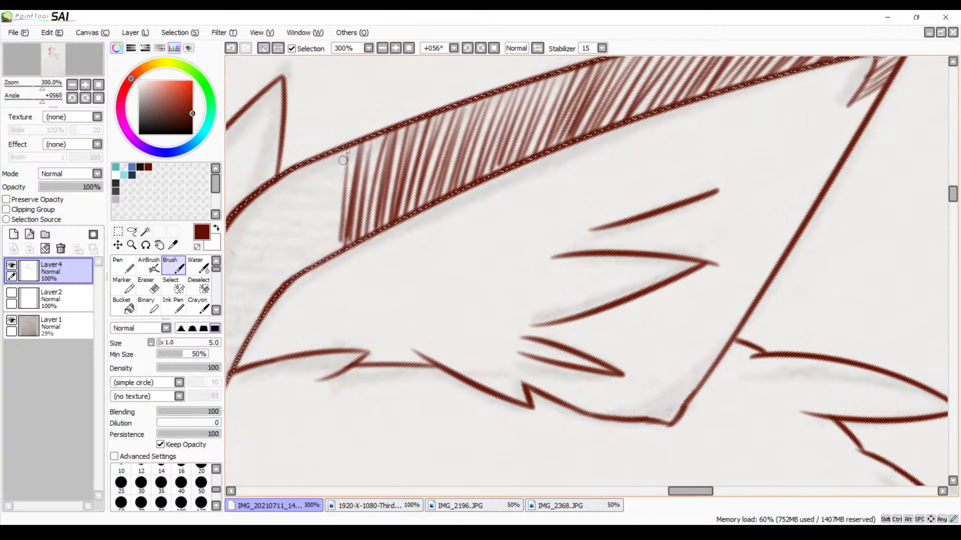
pyautogui.moveTo(344, 149)
pyautogui.mouseDown()
pyautogui.moveTo(334, 240)
pyautogui.moveTo(332, 165)
pyautogui.moveTo(319, 261)
pyautogui.moveTo(332, 152)
pyautogui.moveTo(306, 267)
pyautogui.mouseUp()
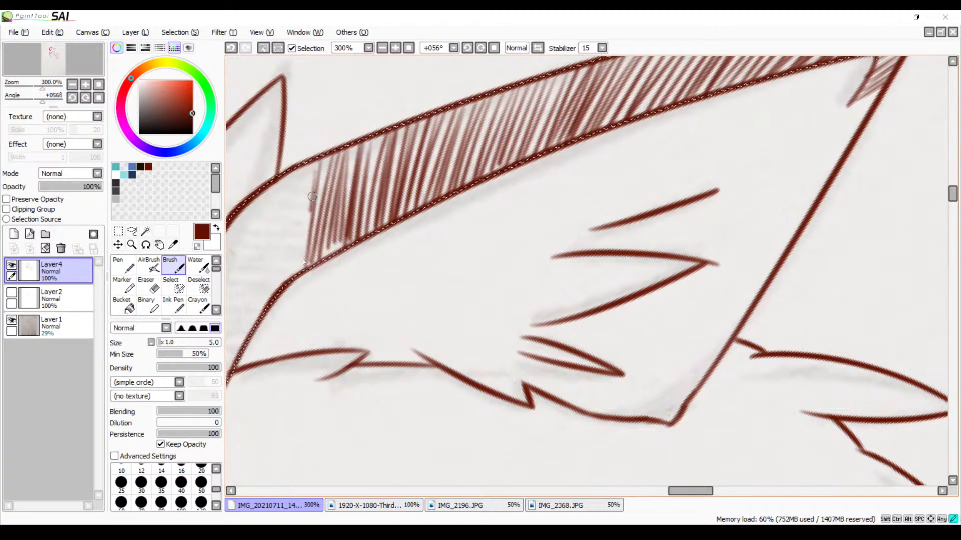
pyautogui.moveTo(314, 165)
pyautogui.mouseDown()
pyautogui.moveTo(292, 276)
pyautogui.moveTo(281, 285)
pyautogui.mouseUp()
pyautogui.moveTo(294, 179); pyautogui.dragTo(270, 288)
pyautogui.moveTo(281, 188); pyautogui.dragTo(265, 288)
pyautogui.moveTo(273, 186); pyautogui.dragTo(257, 320)
pyautogui.moveTo(255, 200)
pyautogui.mouseDown()
pyautogui.moveTo(244, 325)
pyautogui.moveTo(230, 313)
pyautogui.mouseUp()
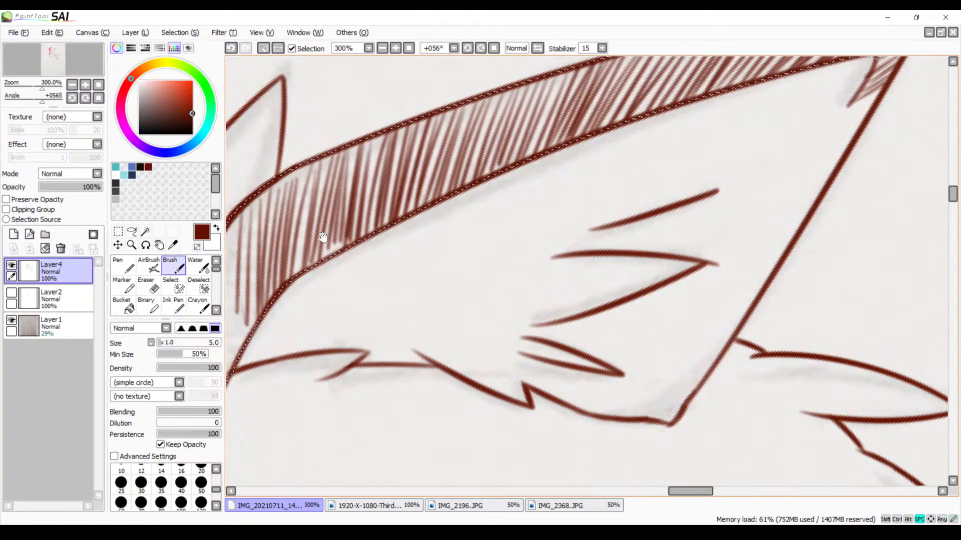
# Hatch the curved base of the ear band down to its pointed end, fill the remaining gaps, and clear the selection
pyautogui.moveTo(339, 243); pyautogui.dragTo(409, 202)
pyautogui.moveTo(275, 231); pyautogui.dragTo(284, 339)
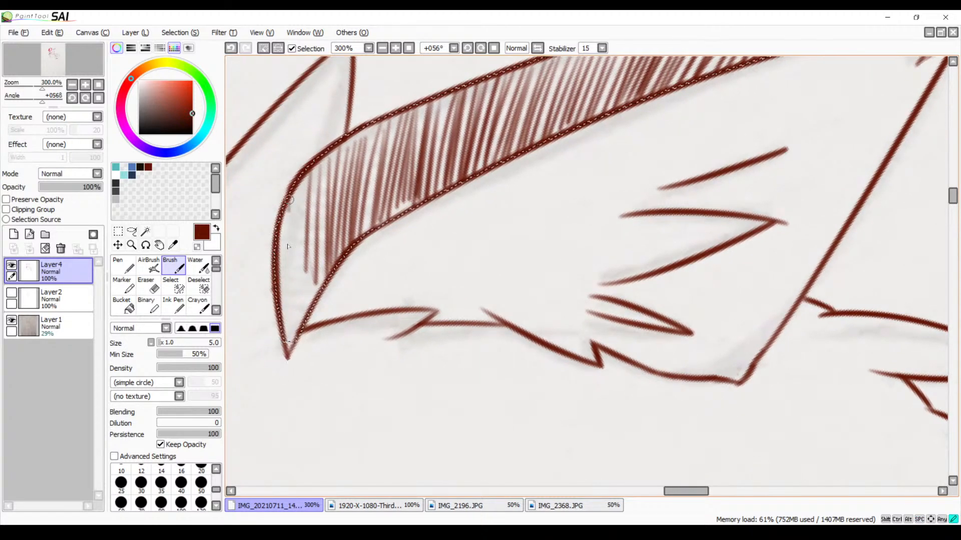
pyautogui.moveTo(289, 203); pyautogui.dragTo(288, 342)
pyautogui.moveTo(301, 191); pyautogui.dragTo(296, 334)
pyautogui.moveTo(304, 179)
pyautogui.mouseDown()
pyautogui.moveTo(298, 325)
pyautogui.moveTo(305, 315)
pyautogui.mouseUp()
pyautogui.moveTo(320, 179); pyautogui.dragTo(313, 283)
pyautogui.moveTo(329, 166); pyautogui.dragTo(325, 244)
pyautogui.moveTo(339, 144); pyautogui.dragTo(330, 251)
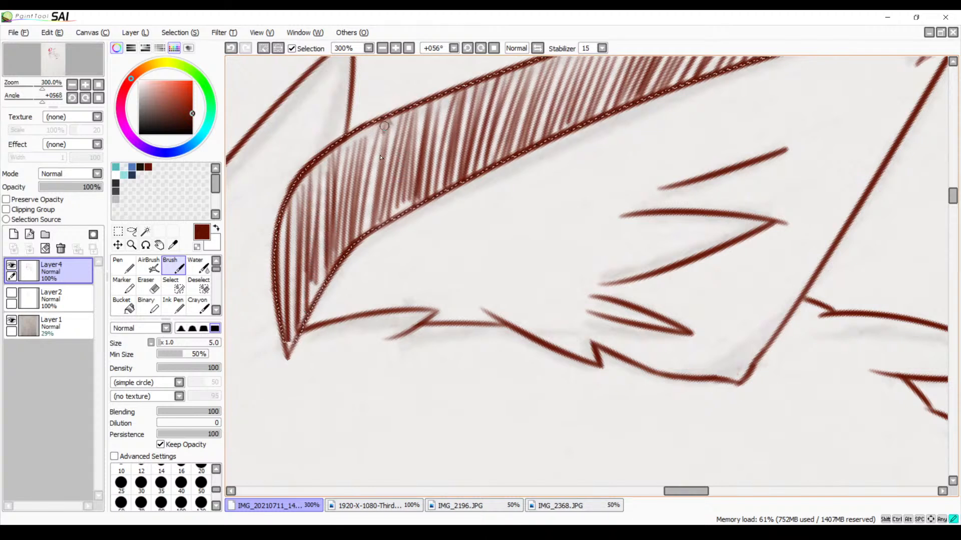
pyautogui.moveTo(384, 131); pyautogui.dragTo(371, 225)
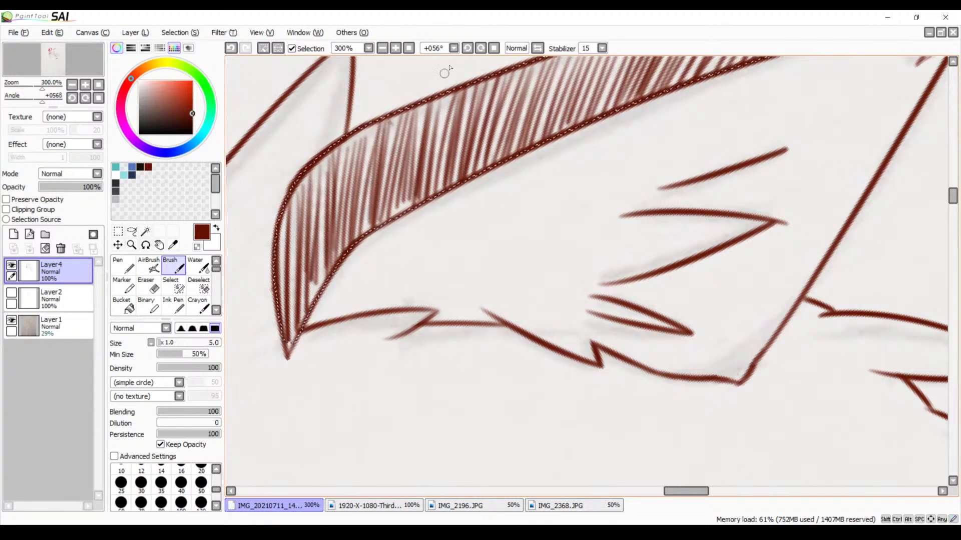
pyautogui.click(494, 48)
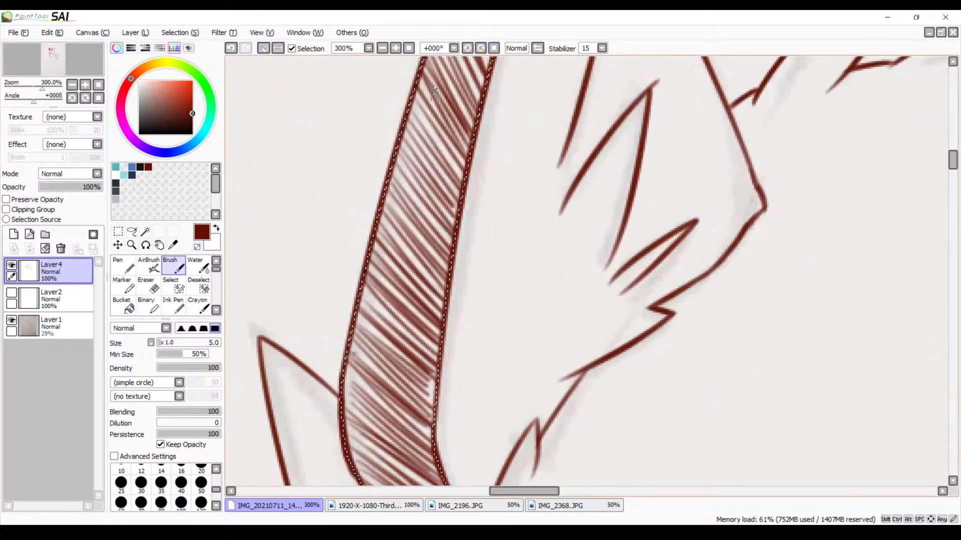
pyautogui.hotkey('ctrl', 'd')
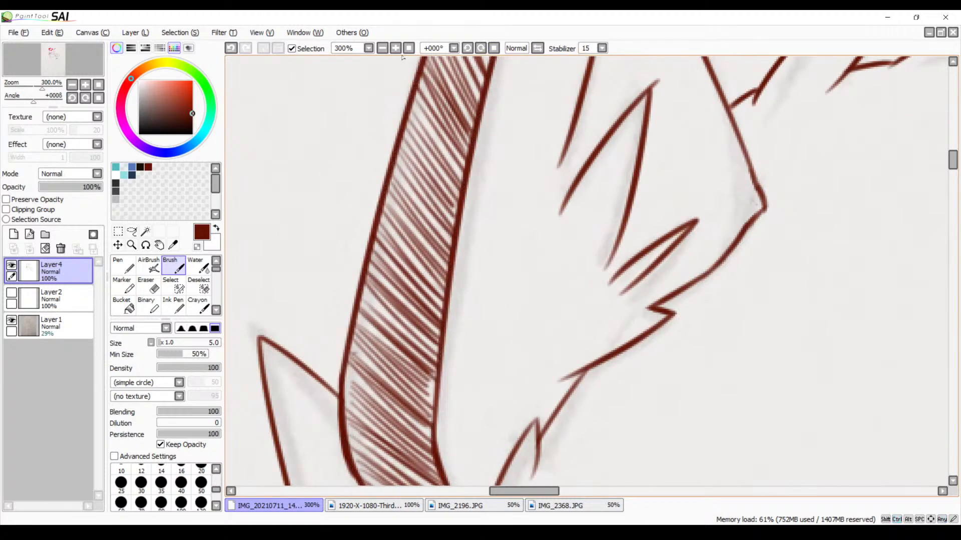
# Look over the shaded ears and both characters, ending at the larger character's uninked shoulder beside the collar
pyautogui.click(383, 48)
pyautogui.click(383, 49)
pyautogui.click(383, 49)
pyautogui.click(383, 49)
pyautogui.click(383, 49)
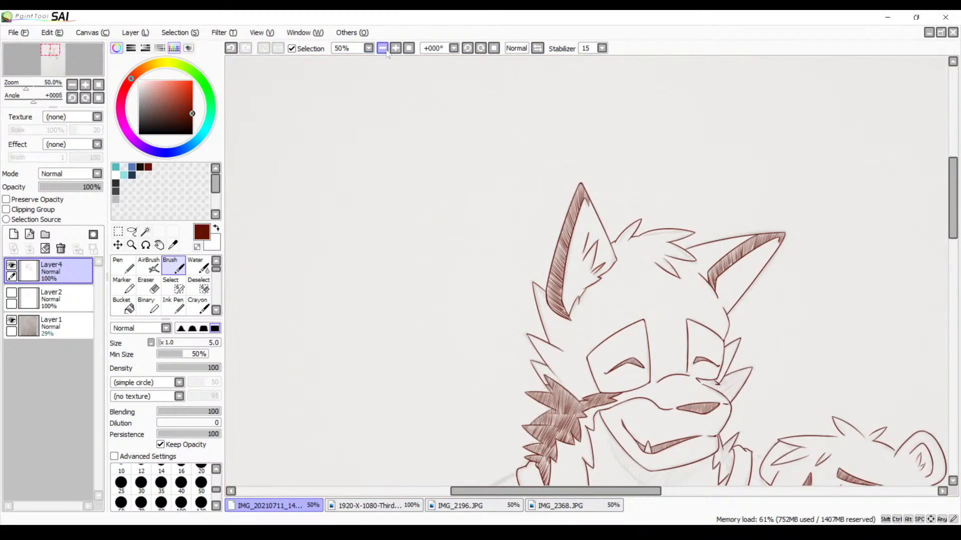
pyautogui.moveTo(552, 290); pyautogui.dragTo(459, 207)
pyautogui.moveTo(486, 244); pyautogui.dragTo(446, 210)
pyautogui.moveTo(507, 299); pyautogui.dragTo(624, 214)
pyautogui.moveTo(530, 270); pyautogui.dragTo(531, 335)
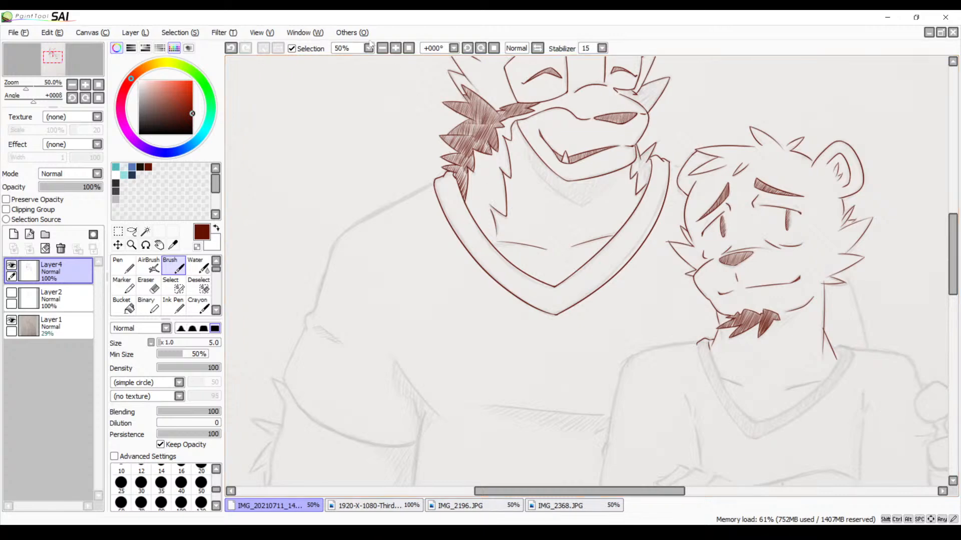
pyautogui.click(395, 48)
pyautogui.click(396, 48)
pyautogui.moveTo(475, 215); pyautogui.dragTo(733, 333)
pyautogui.moveTo(592, 207); pyautogui.dragTo(729, 224)
pyautogui.moveTo(529, 226)
pyautogui.mouseDown()
pyautogui.moveTo(554, 215)
pyautogui.moveTo(649, 211)
pyautogui.mouseUp()
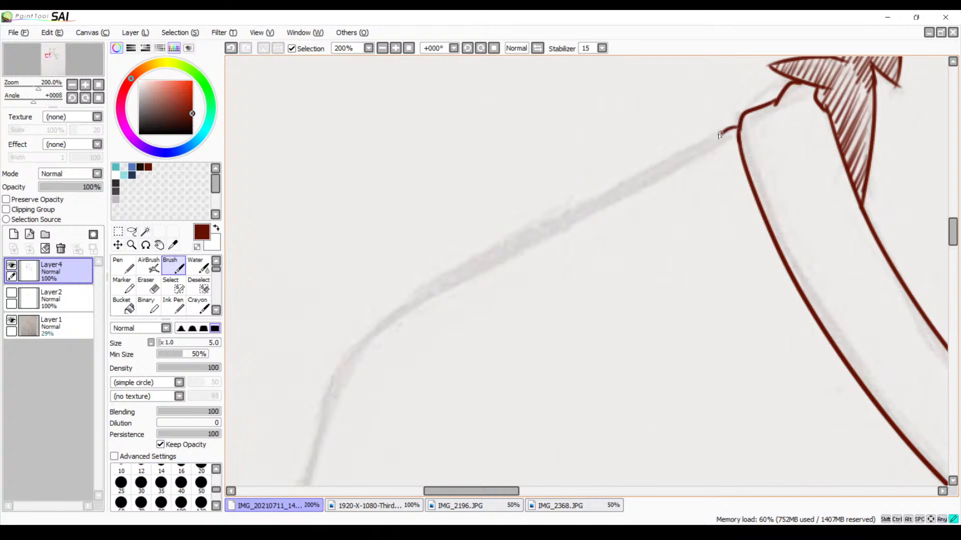
# Ink the larger character's shoulder line from the collar to the shoulder bend, redoing the stroke until it follows the sketch
pyautogui.moveTo(724, 136); pyautogui.dragTo(457, 264)
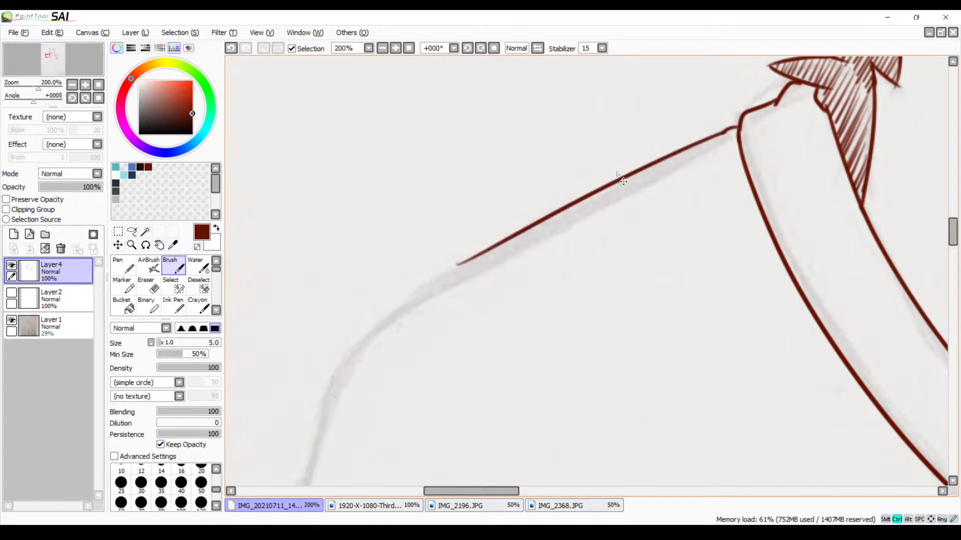
pyautogui.hotkey('ctrl', 'z')
pyautogui.moveTo(725, 135)
pyautogui.mouseDown()
pyautogui.moveTo(397, 284)
pyautogui.moveTo(320, 319)
pyautogui.mouseUp()
pyautogui.hotkey('ctrl', 'z')
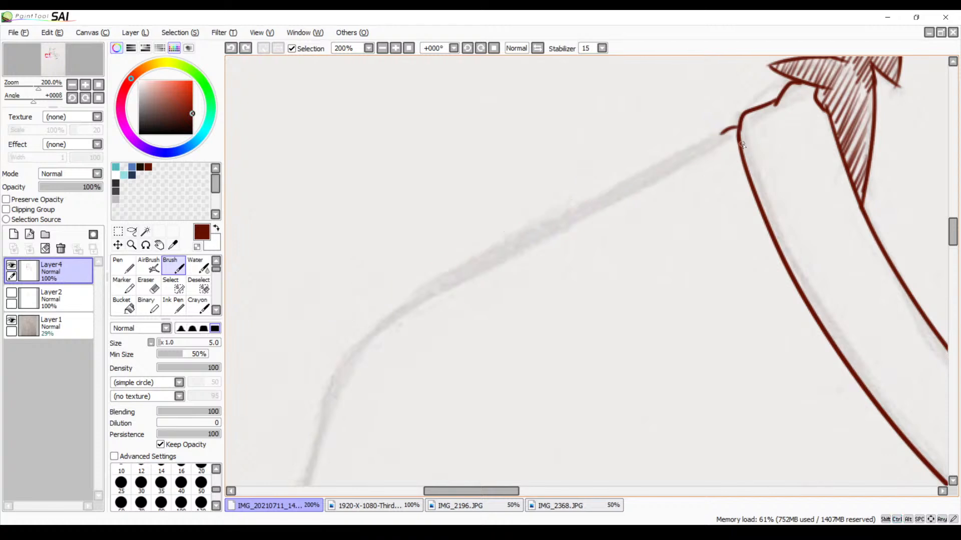
pyautogui.moveTo(722, 138); pyautogui.dragTo(382, 339)
pyautogui.hotkey('ctrl', 'z')
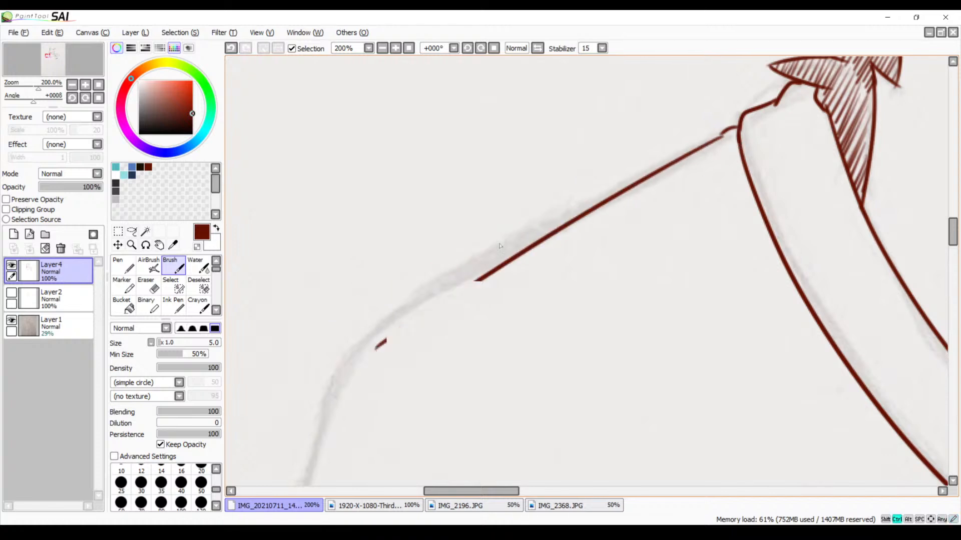
pyautogui.moveTo(728, 133)
pyautogui.mouseDown()
pyautogui.moveTo(505, 232)
pyautogui.moveTo(330, 337)
pyautogui.mouseUp()
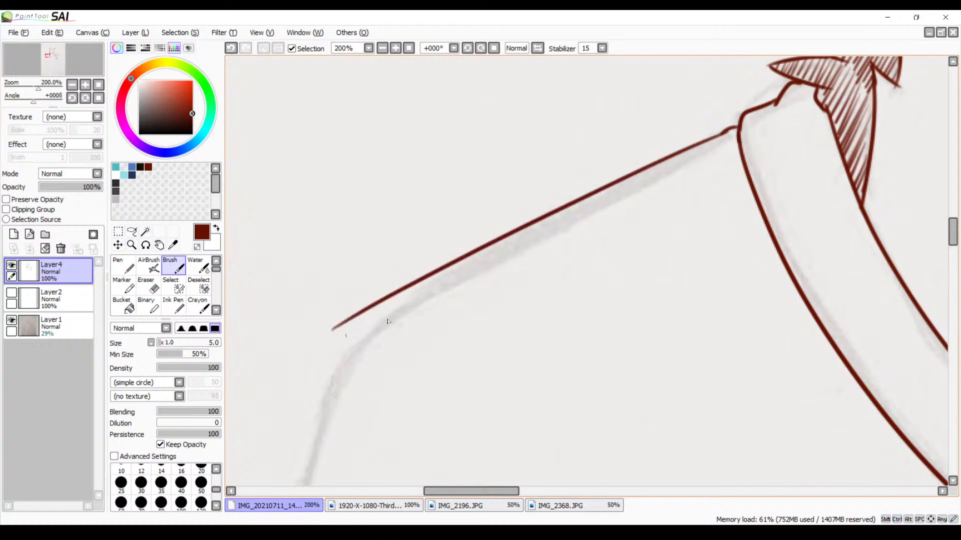
pyautogui.hotkey('ctrl', 'z')
pyautogui.moveTo(720, 144)
pyautogui.mouseDown()
pyautogui.moveTo(509, 248)
pyautogui.moveTo(351, 351)
pyautogui.mouseUp()
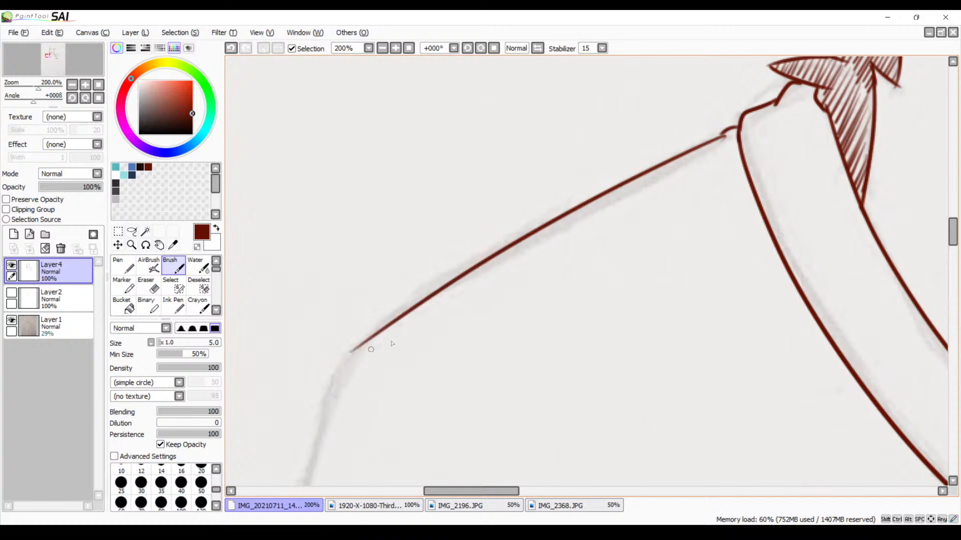
pyautogui.moveTo(431, 329)
pyautogui.mouseDown()
pyautogui.moveTo(540, 192)
pyautogui.moveTo(408, 337)
pyautogui.mouseUp()
pyautogui.hotkey('ctrl', 'z')
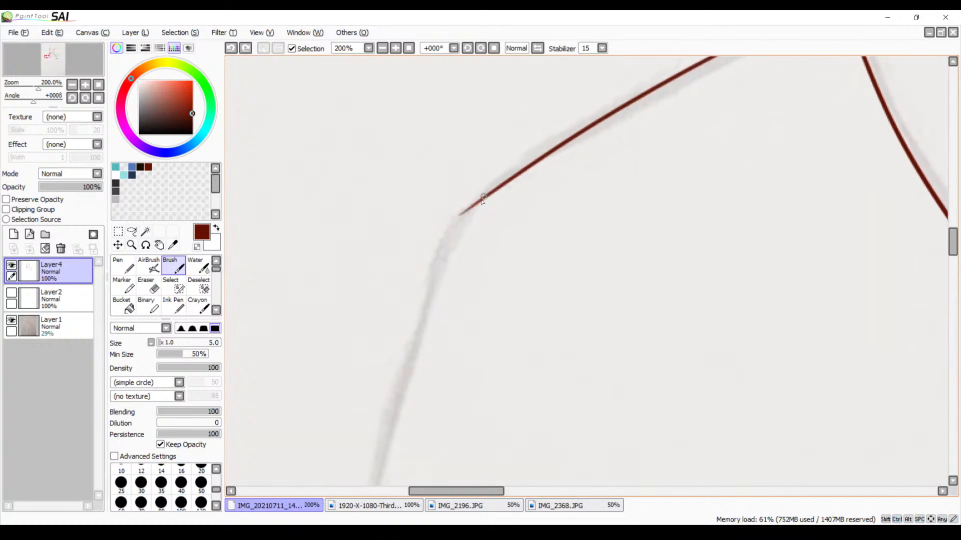
# Continue the shoulder outline around the bend and down the sleeve to the small fold, retrying the curve several times
pyautogui.moveTo(488, 198)
pyautogui.mouseDown()
pyautogui.moveTo(454, 227)
pyautogui.moveTo(418, 303)
pyautogui.mouseUp()
pyautogui.hotkey('ctrl', 'z')
pyautogui.moveTo(495, 190)
pyautogui.mouseDown()
pyautogui.moveTo(444, 261)
pyautogui.moveTo(419, 337)
pyautogui.moveTo(487, 237)
pyautogui.moveTo(467, 261)
pyautogui.mouseUp()
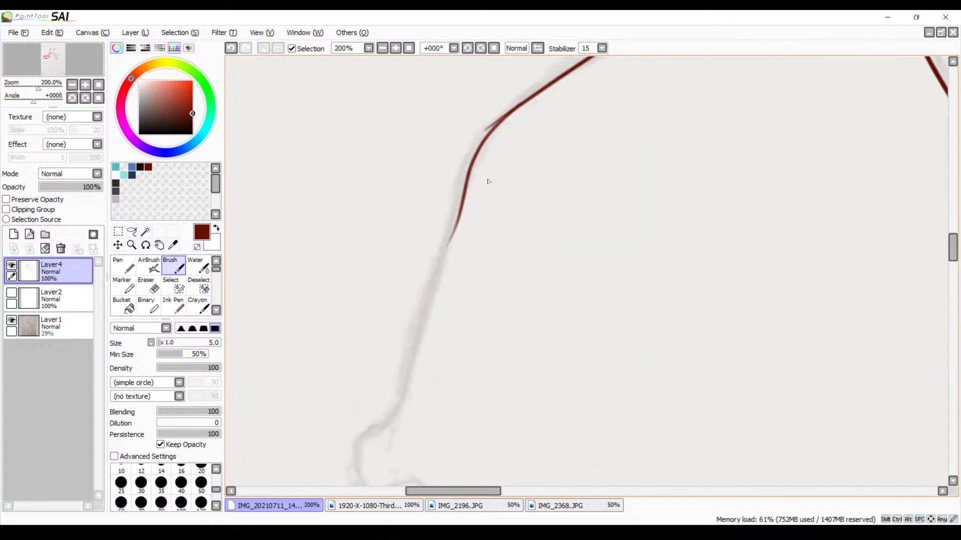
pyautogui.hotkey('ctrl', 'z')
pyautogui.moveTo(506, 116); pyautogui.dragTo(397, 475)
pyautogui.hotkey('ctrl', 'z')
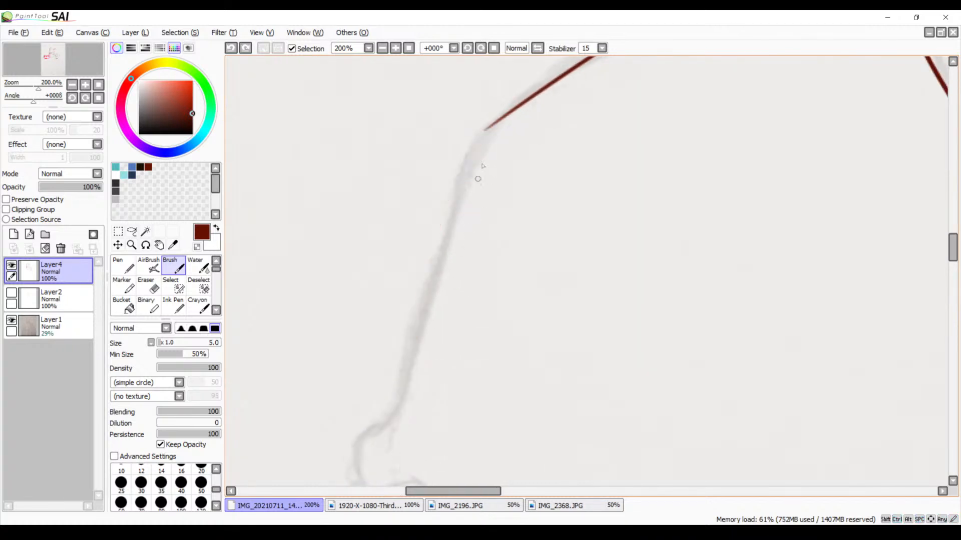
pyautogui.moveTo(500, 122)
pyautogui.mouseDown()
pyautogui.moveTo(446, 199)
pyautogui.moveTo(386, 429)
pyautogui.mouseUp()
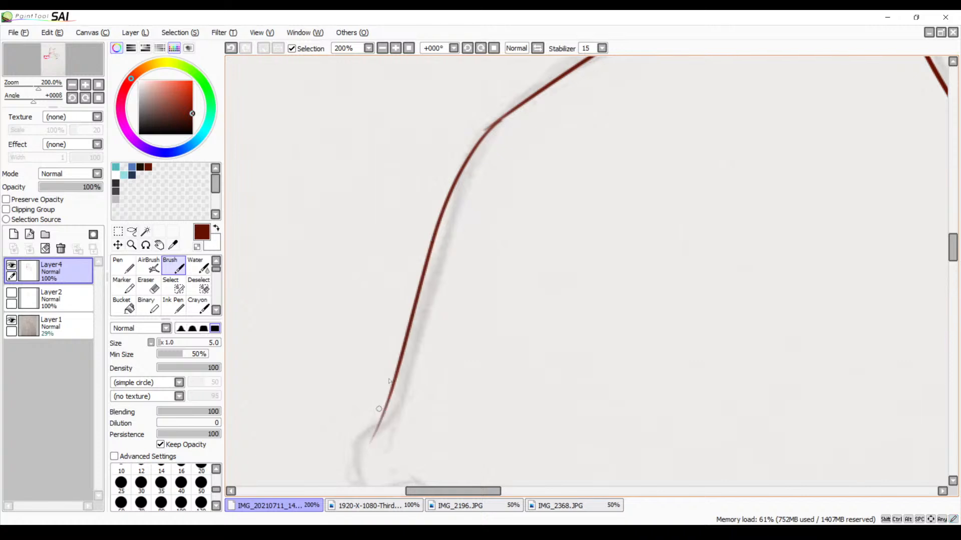
pyautogui.hotkey('ctrl', 'z')
pyautogui.moveTo(497, 121)
pyautogui.mouseDown()
pyautogui.moveTo(443, 221)
pyautogui.moveTo(397, 476)
pyautogui.mouseUp()
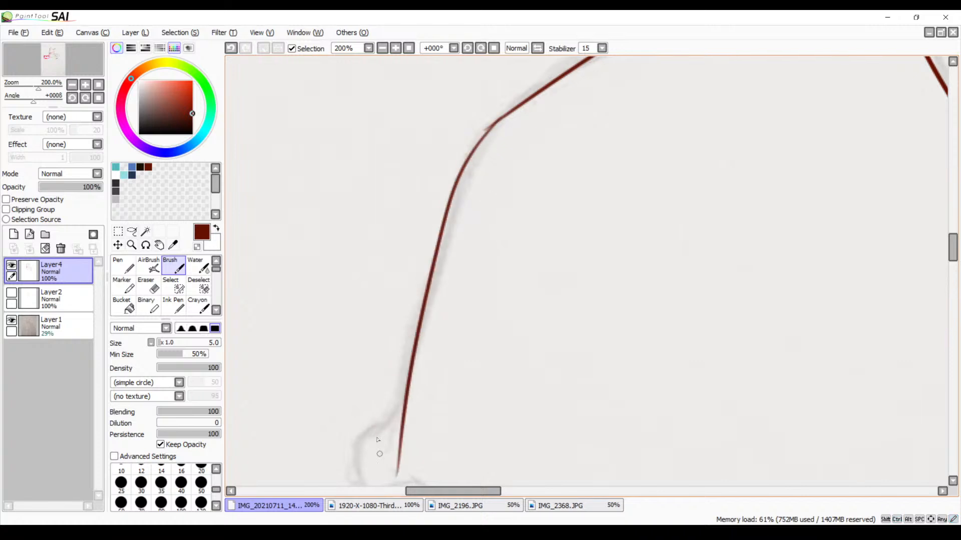
# Ink the small bulging fold on the sleeve's outer edge and the sleeve edge below it toward the hem
pyautogui.moveTo(454, 301)
pyautogui.mouseDown()
pyautogui.moveTo(489, 182)
pyautogui.moveTo(538, 106)
pyautogui.mouseUp()
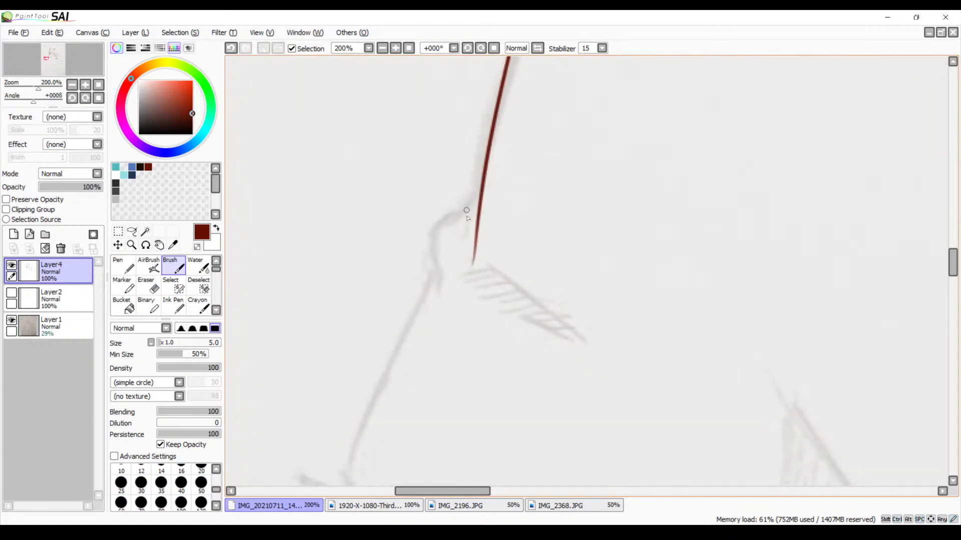
pyautogui.moveTo(475, 196)
pyautogui.mouseDown()
pyautogui.moveTo(426, 277)
pyautogui.moveTo(430, 290)
pyautogui.mouseUp()
pyautogui.hotkey('ctrl', 'z')
pyautogui.moveTo(474, 196)
pyautogui.mouseDown()
pyautogui.moveTo(437, 231)
pyautogui.moveTo(429, 290)
pyautogui.mouseUp()
pyautogui.hotkey('ctrl', 'z')
pyautogui.moveTo(460, 210)
pyautogui.mouseDown()
pyautogui.moveTo(438, 292)
pyautogui.moveTo(531, 204)
pyautogui.moveTo(457, 279)
pyautogui.moveTo(429, 396)
pyautogui.mouseUp()
# Ink the curved sleeve hem from the outer sleeve edge across the arm and past the torso line
pyautogui.moveTo(488, 400); pyautogui.dragTo(458, 225)
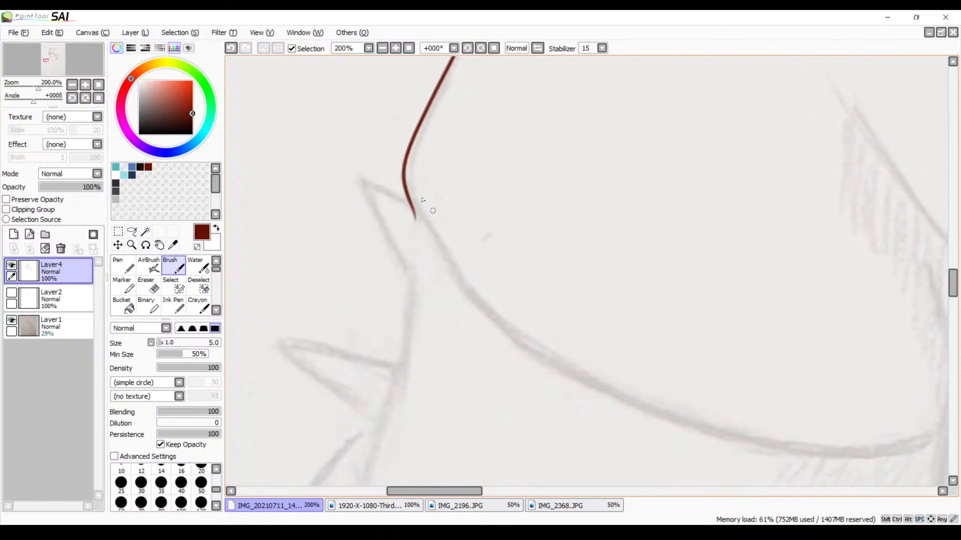
pyautogui.moveTo(408, 187)
pyautogui.mouseDown()
pyautogui.moveTo(461, 292)
pyautogui.moveTo(750, 461)
pyautogui.mouseUp()
pyautogui.moveTo(645, 459)
pyautogui.mouseDown()
pyautogui.moveTo(622, 389)
pyautogui.moveTo(483, 316)
pyautogui.mouseUp()
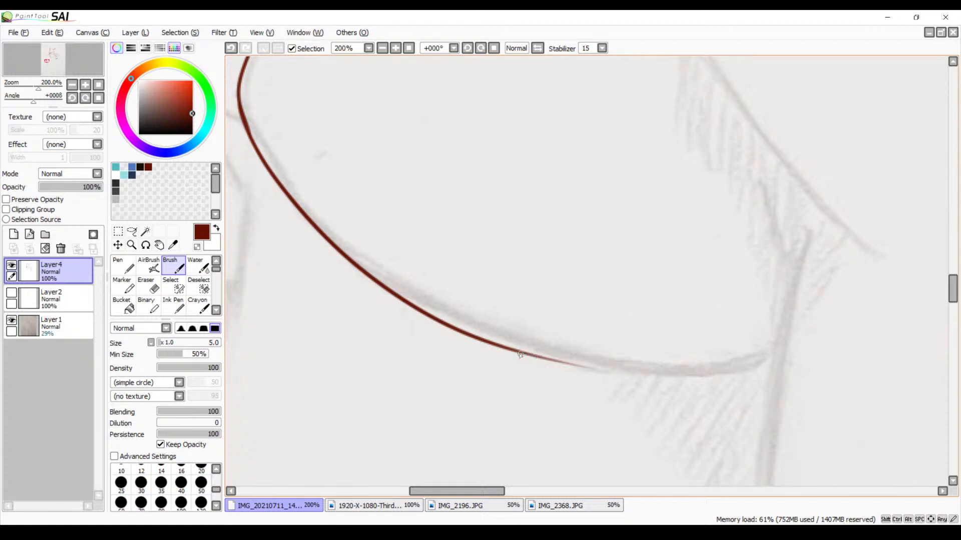
pyautogui.moveTo(519, 354)
pyautogui.mouseDown()
pyautogui.moveTo(746, 367)
pyautogui.moveTo(908, 340)
pyautogui.mouseUp()
# Close the gap between the sleeve's small fold and the upper sleeve outline with a short stroke
pyautogui.moveTo(751, 378)
pyautogui.mouseDown()
pyautogui.moveTo(678, 371)
pyautogui.moveTo(469, 384)
pyautogui.moveTo(737, 395)
pyautogui.mouseUp()
pyautogui.moveTo(540, 325); pyautogui.dragTo(731, 407)
pyautogui.moveTo(609, 345); pyautogui.dragTo(635, 425)
pyautogui.moveTo(581, 355); pyautogui.dragTo(566, 373)
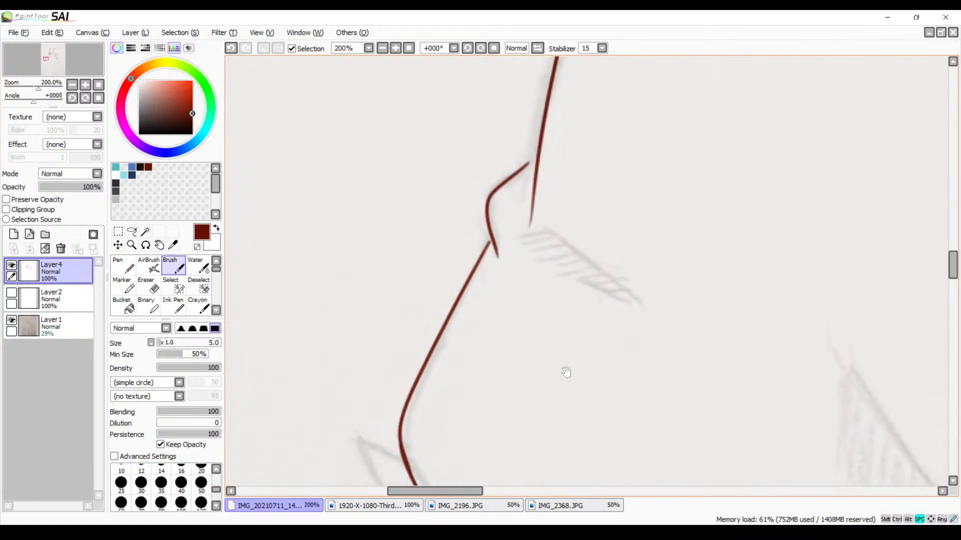
pyautogui.moveTo(577, 191); pyautogui.dragTo(565, 286)
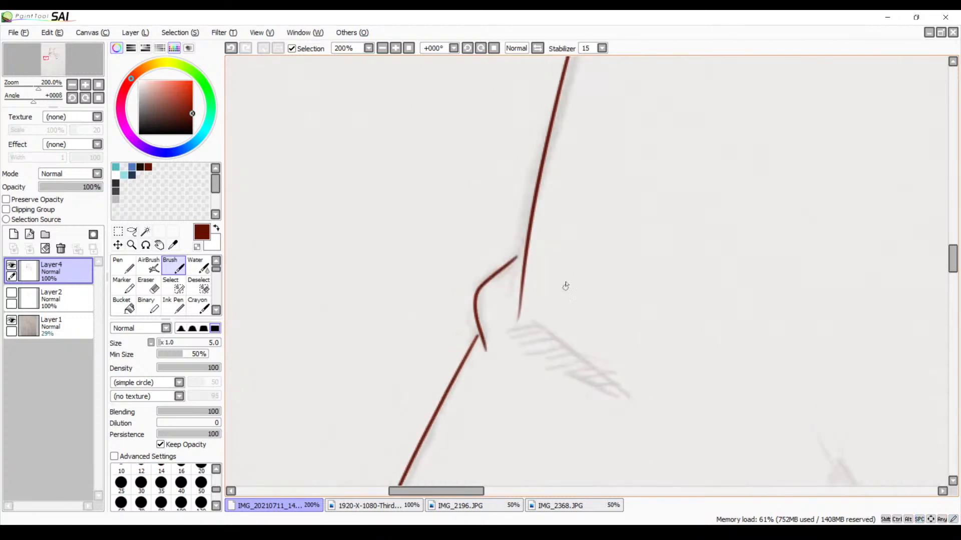
pyautogui.click(397, 51)
pyautogui.click(396, 51)
pyautogui.click(396, 52)
pyautogui.click(397, 52)
pyautogui.moveTo(371, 242); pyautogui.dragTo(458, 206)
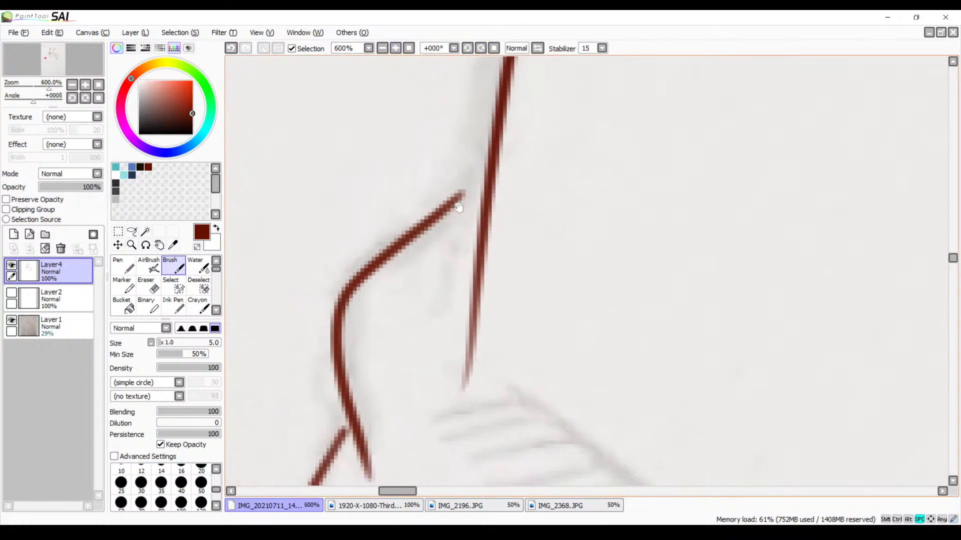
pyautogui.moveTo(489, 175); pyautogui.dragTo(456, 198)
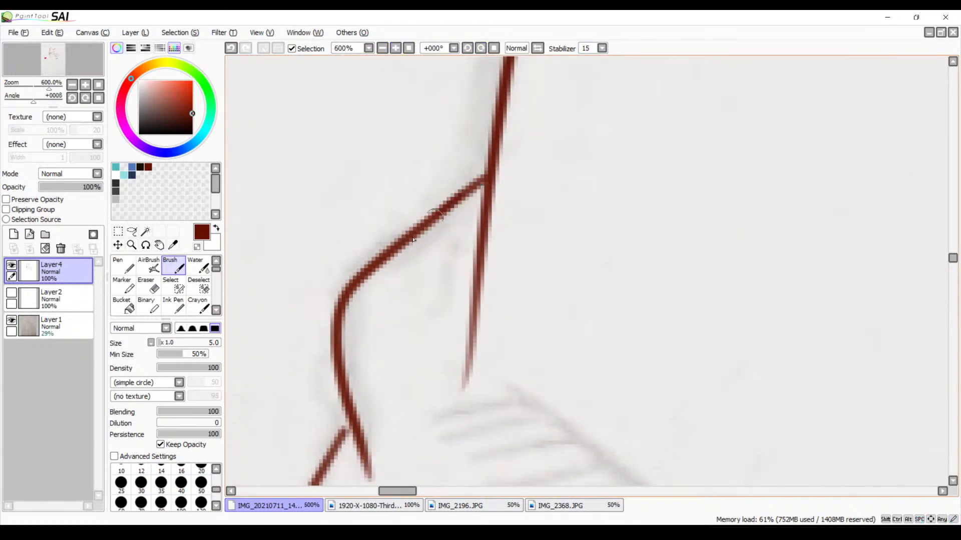
# Ink the diagonal crease line inside the sleeve beside the small fold
pyautogui.moveTo(346, 376); pyautogui.dragTo(471, 228)
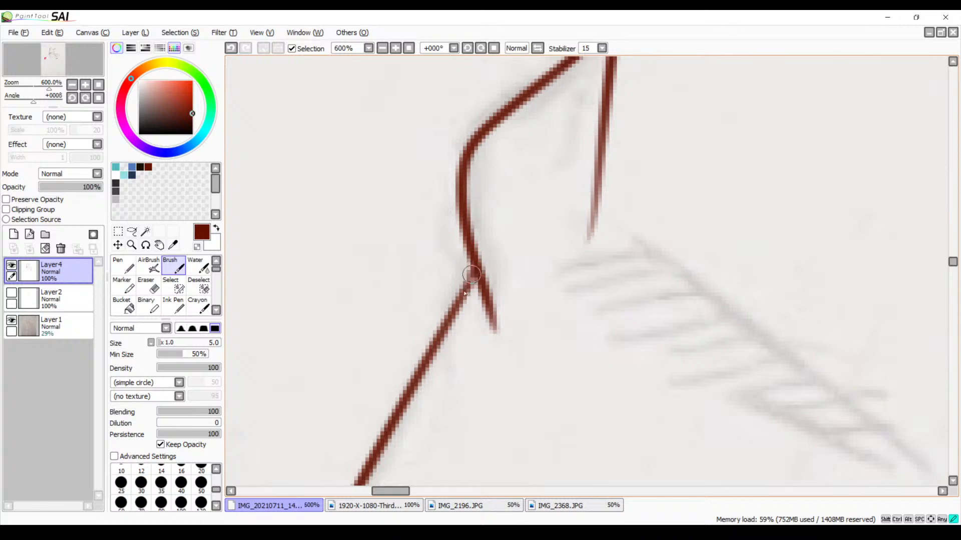
pyautogui.moveTo(703, 325); pyautogui.dragTo(480, 200)
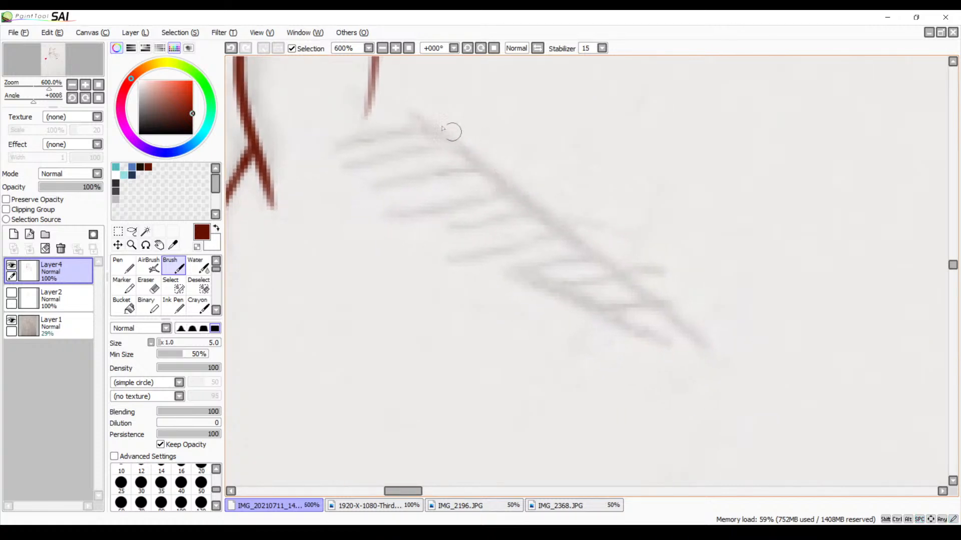
pyautogui.moveTo(413, 123)
pyautogui.mouseDown()
pyautogui.moveTo(737, 324)
pyautogui.moveTo(648, 333)
pyautogui.mouseUp()
pyautogui.hotkey('ctrl', 'z')
# Hatch the underside of the sleeve crease with short parallel strokes from its lower tip up to its upper end
pyautogui.moveTo(730, 322); pyautogui.dragTo(654, 329)
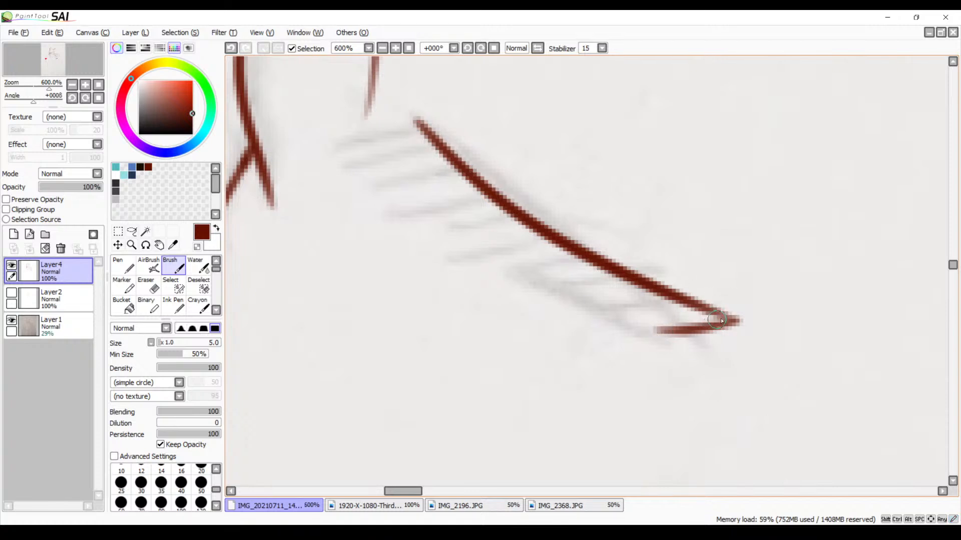
pyautogui.moveTo(716, 321)
pyautogui.mouseDown()
pyautogui.moveTo(628, 323)
pyautogui.moveTo(645, 307)
pyautogui.moveTo(598, 311)
pyautogui.mouseUp()
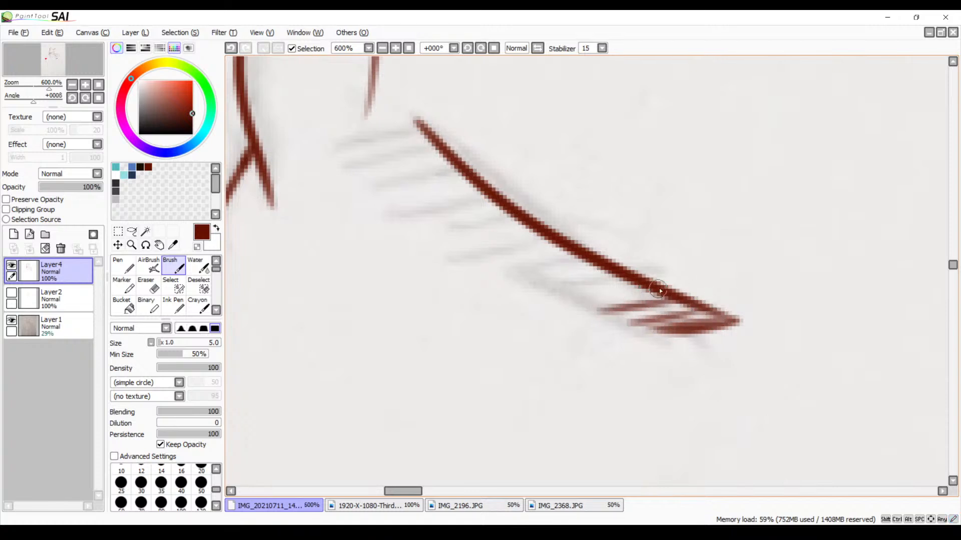
pyautogui.moveTo(661, 292); pyautogui.dragTo(569, 302)
pyautogui.moveTo(632, 276); pyautogui.dragTo(538, 287)
pyautogui.moveTo(609, 258); pyautogui.dragTo(509, 269)
pyautogui.moveTo(582, 245); pyautogui.dragTo(484, 255)
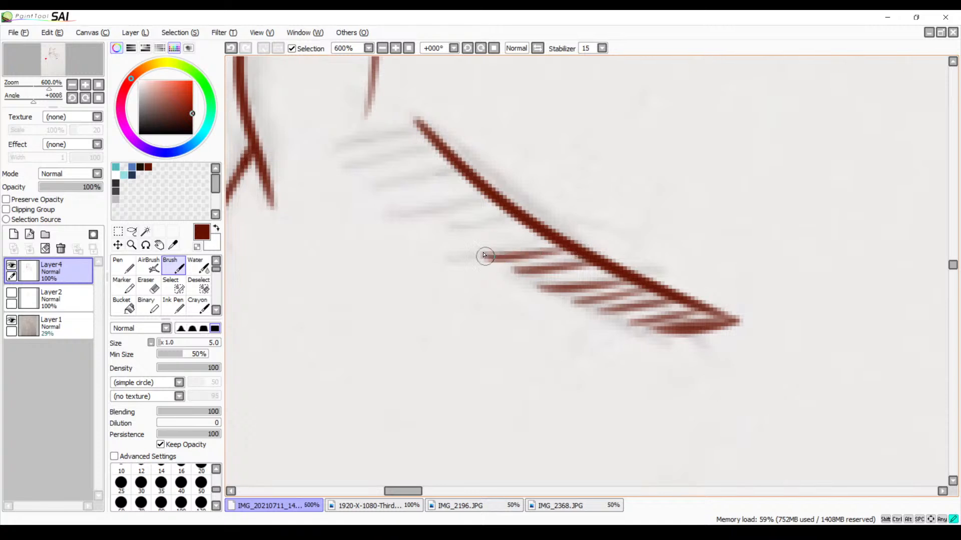
pyautogui.moveTo(552, 237); pyautogui.dragTo(457, 240)
pyautogui.moveTo(528, 221); pyautogui.dragTo(439, 224)
pyautogui.moveTo(500, 205); pyautogui.dragTo(437, 208)
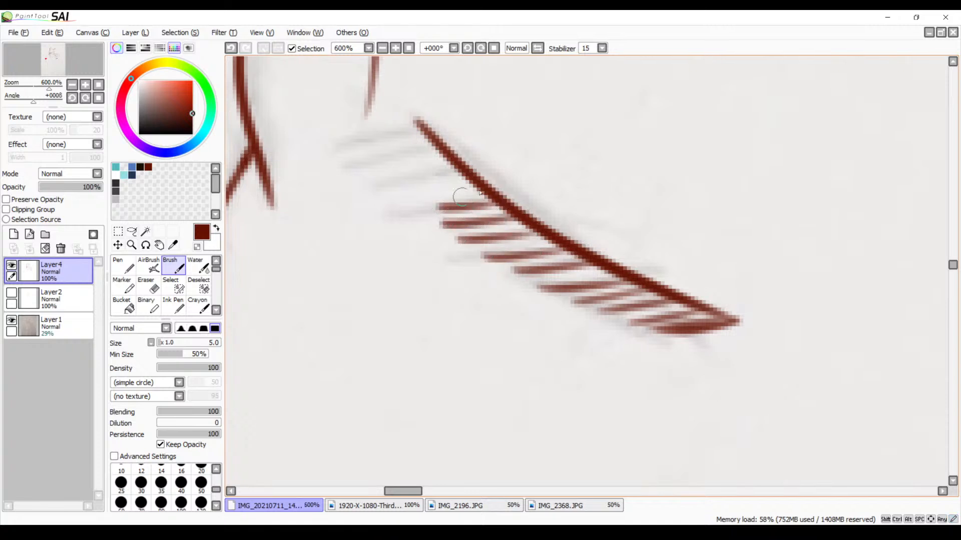
pyautogui.moveTo(488, 188); pyautogui.dragTo(416, 190)
pyautogui.moveTo(467, 172); pyautogui.dragTo(396, 174)
pyautogui.moveTo(448, 159); pyautogui.dragTo(357, 161)
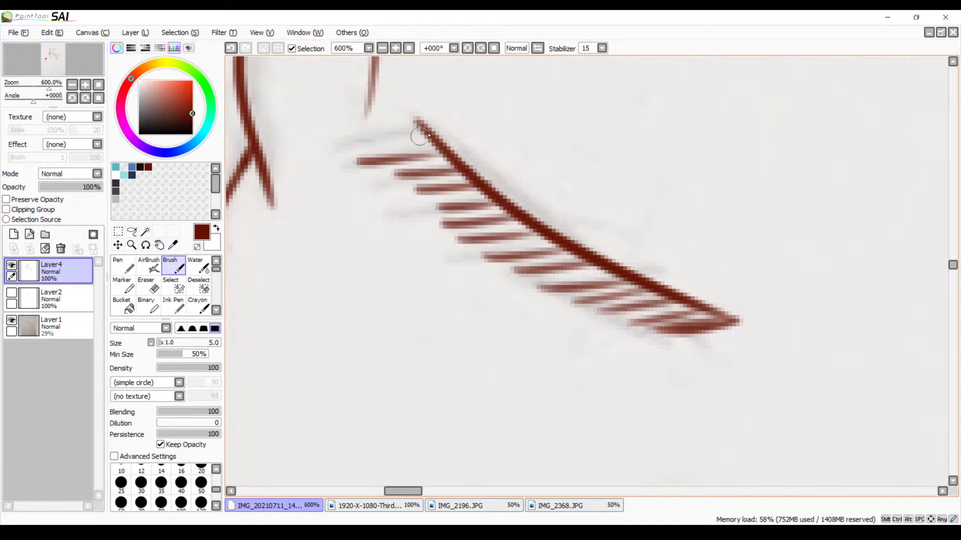
# Hatch the triangular shadow between the small sleeve fold and the tapering end of the sleeve outline
pyautogui.moveTo(461, 133); pyautogui.dragTo(515, 382)
pyautogui.moveTo(511, 263); pyautogui.dragTo(502, 307)
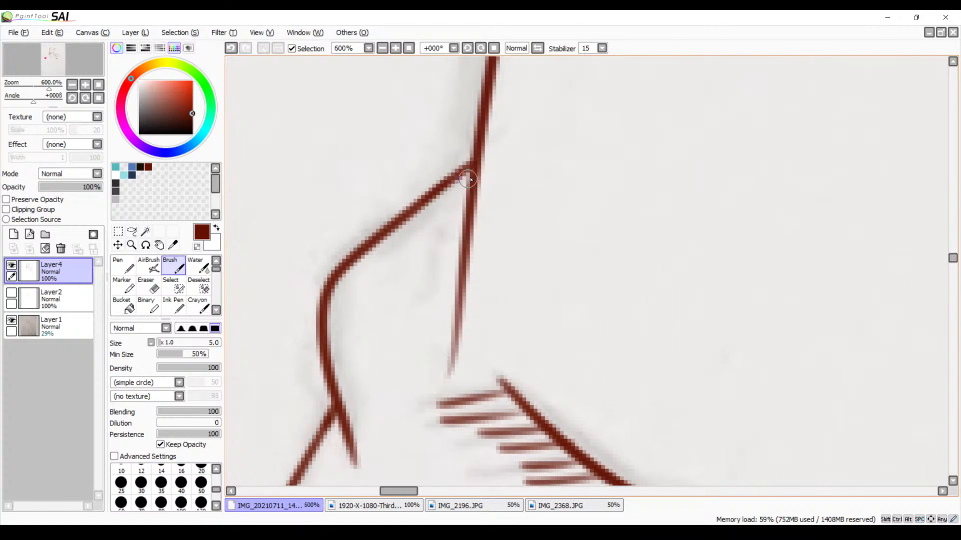
pyautogui.moveTo(468, 179)
pyautogui.mouseDown()
pyautogui.moveTo(375, 245)
pyautogui.moveTo(389, 252)
pyautogui.mouseUp()
pyautogui.moveTo(463, 206)
pyautogui.mouseDown()
pyautogui.moveTo(397, 271)
pyautogui.moveTo(407, 290)
pyautogui.mouseUp()
pyautogui.moveTo(472, 233); pyautogui.dragTo(415, 309)
pyautogui.moveTo(470, 260); pyautogui.dragTo(428, 331)
pyautogui.moveTo(466, 295); pyautogui.dragTo(449, 362)
pyautogui.click(382, 48)
pyautogui.click(382, 48)
pyautogui.click(383, 48)
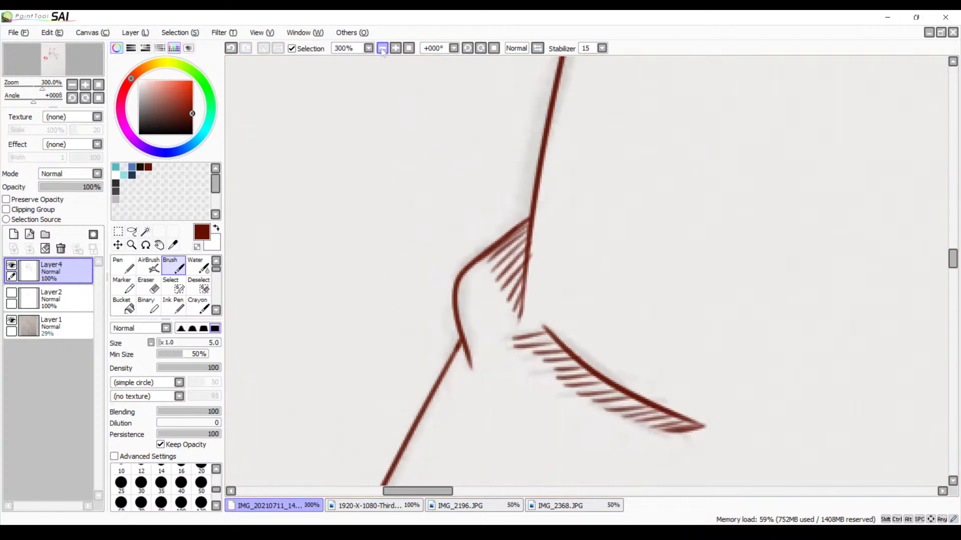
pyautogui.click(382, 48)
pyautogui.click(382, 48)
pyautogui.click(383, 48)
pyautogui.press('space')
pyautogui.moveTo(445, 236); pyautogui.dragTo(263, 161)
pyautogui.moveTo(354, 246); pyautogui.dragTo(424, 153)
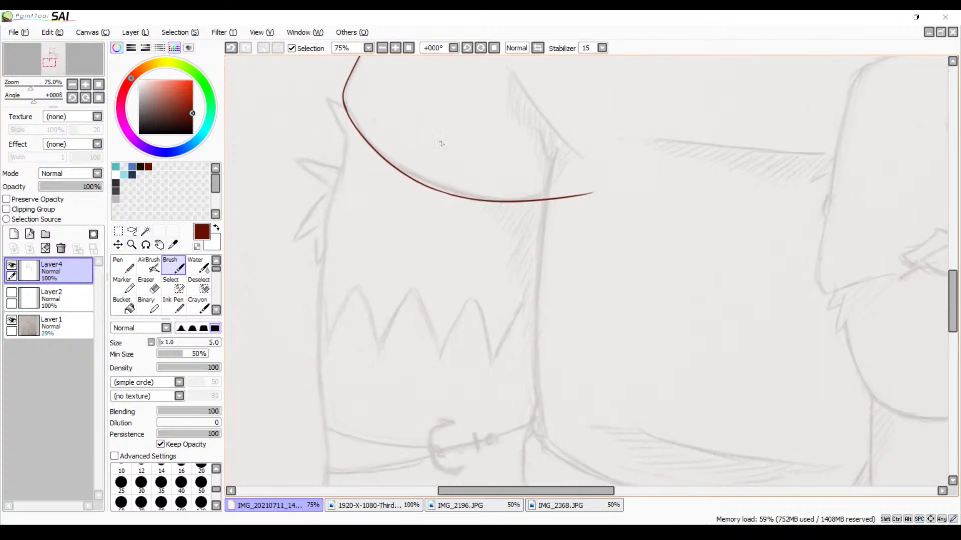
pyautogui.press('space')
pyautogui.moveTo(460, 78); pyautogui.dragTo(460, 150)
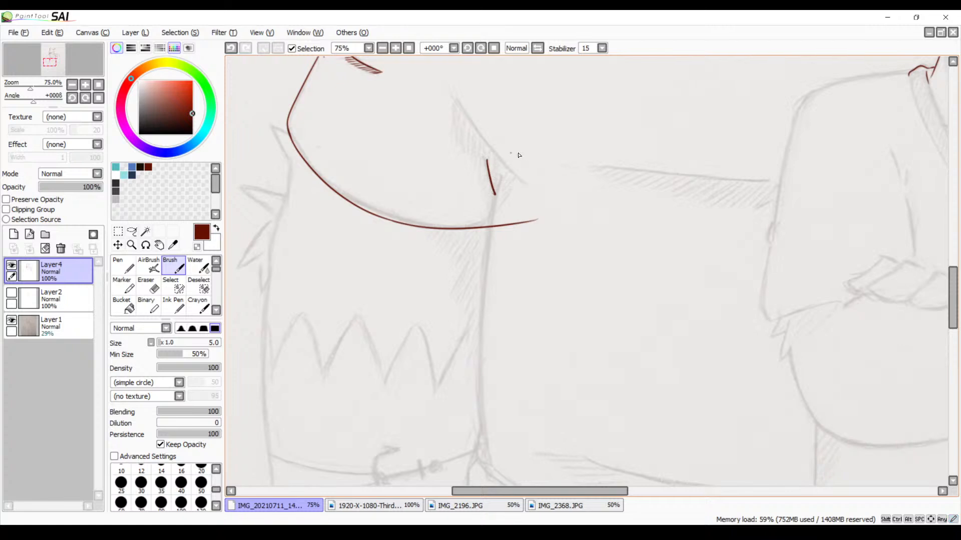
pyautogui.hotkey('ctrl', 'z')
pyautogui.hotkey('ctrl', 'z')
# Ink the short slanted crease at the armpit above the sleeve hem, replacing the first stroke
pyautogui.click(482, 49)
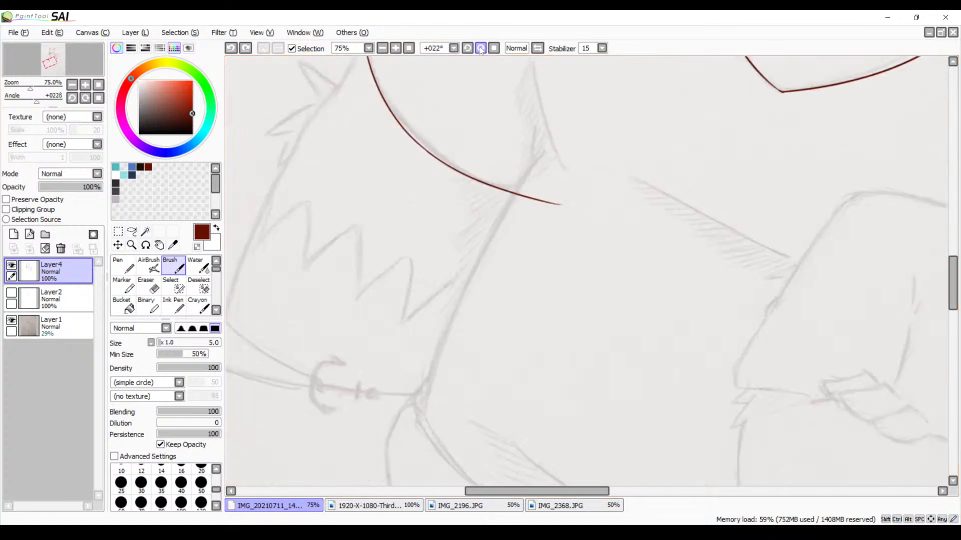
pyautogui.click(382, 48)
pyautogui.click(396, 48)
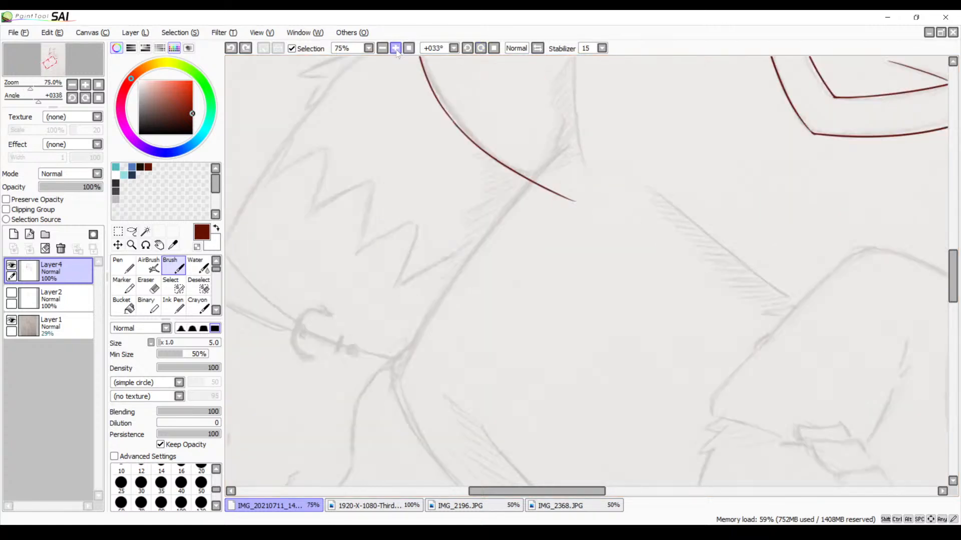
pyautogui.click(396, 48)
pyautogui.click(396, 48)
pyautogui.moveTo(405, 170)
pyautogui.mouseDown()
pyautogui.moveTo(461, 224)
pyautogui.moveTo(429, 294)
pyautogui.moveTo(362, 331)
pyautogui.mouseUp()
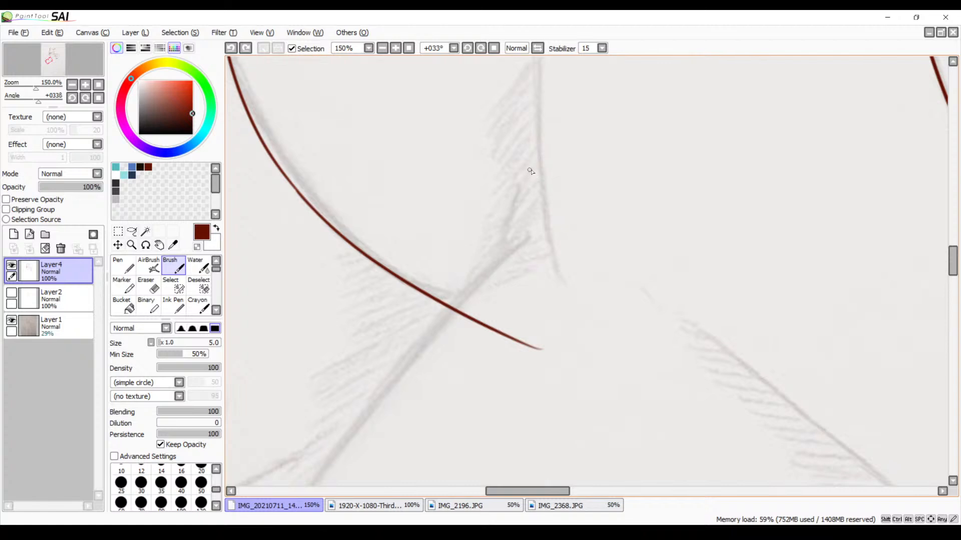
pyautogui.moveTo(531, 171); pyautogui.dragTo(493, 256)
pyautogui.hotkey('ctrl', 'z')
pyautogui.moveTo(535, 173); pyautogui.dragTo(493, 265)
# Ink the long line between arm and torso from the armpit crease down past the buckled band, redoing it until smooth
pyautogui.moveTo(527, 316)
pyautogui.mouseDown()
pyautogui.moveTo(654, 158)
pyautogui.moveTo(660, 165)
pyautogui.mouseUp()
pyautogui.click(382, 48)
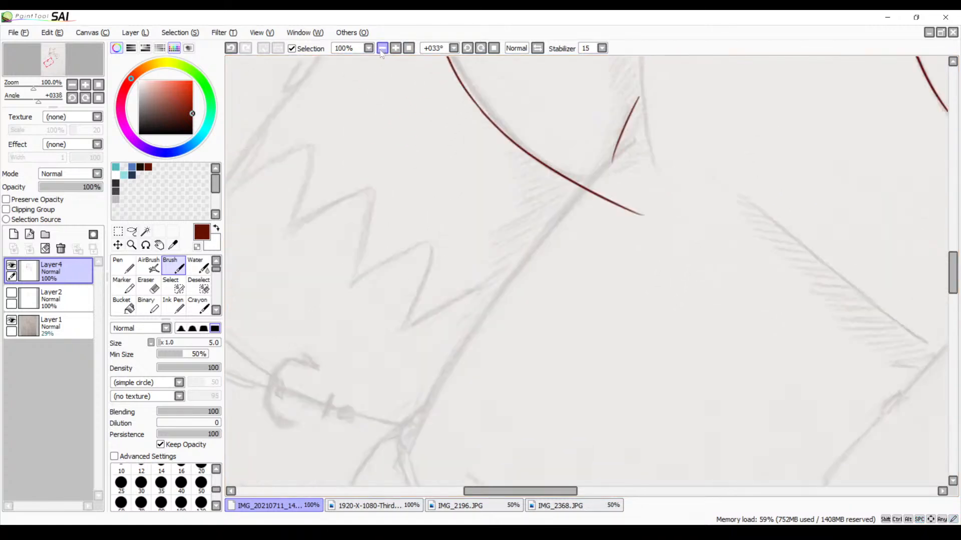
pyautogui.scroll(-1, 463, 233)
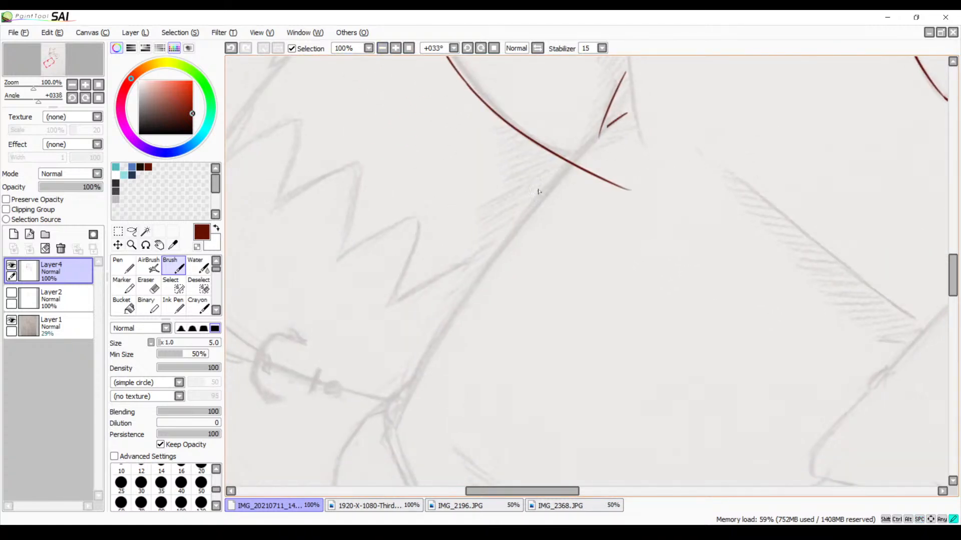
pyautogui.moveTo(441, 385)
pyautogui.mouseDown()
pyautogui.moveTo(627, 114)
pyautogui.moveTo(338, 467)
pyautogui.mouseUp()
pyautogui.hotkey('ctrl', 'z')
pyautogui.hotkey('ctrl', 'z')
pyautogui.moveTo(627, 115); pyautogui.dragTo(365, 445)
pyautogui.hotkey('ctrl', 'z')
pyautogui.moveTo(633, 112); pyautogui.dragTo(376, 447)
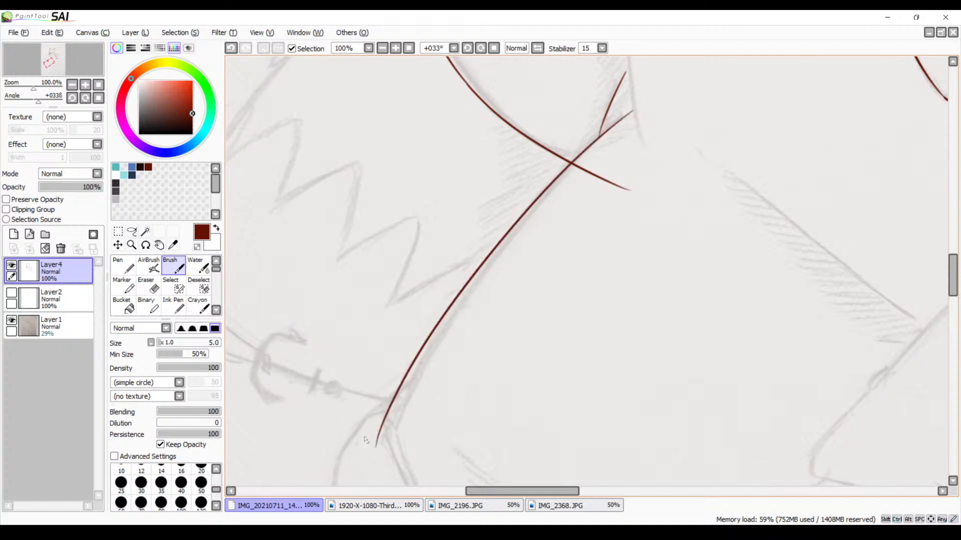
pyautogui.hotkey('ctrl', 'z')
pyautogui.moveTo(625, 120); pyautogui.dragTo(364, 461)
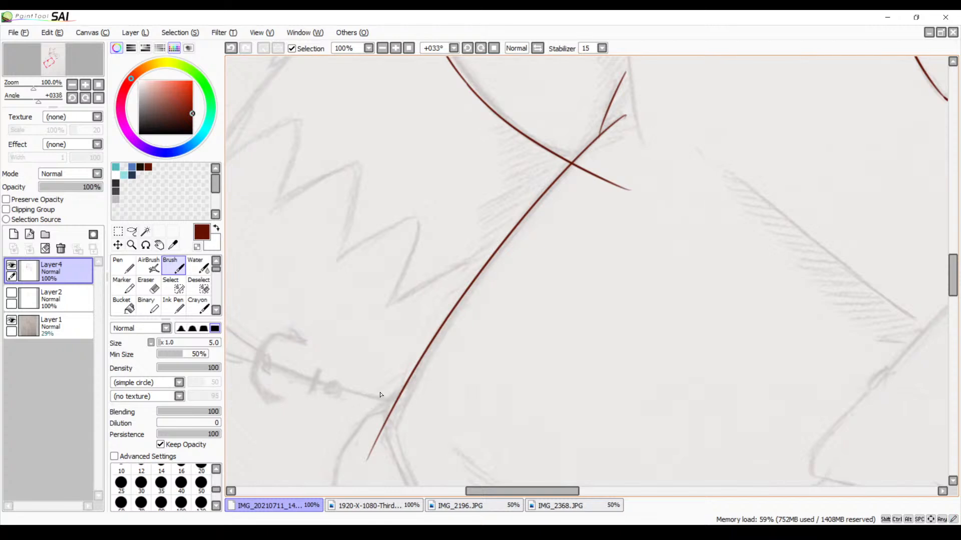
# Erase the part of the sleeve hem line that overshoots the long arm line at the armpit
pyautogui.press('space')
pyautogui.moveTo(609, 194); pyautogui.dragTo(504, 346)
pyautogui.moveTo(540, 259); pyautogui.dragTo(530, 324)
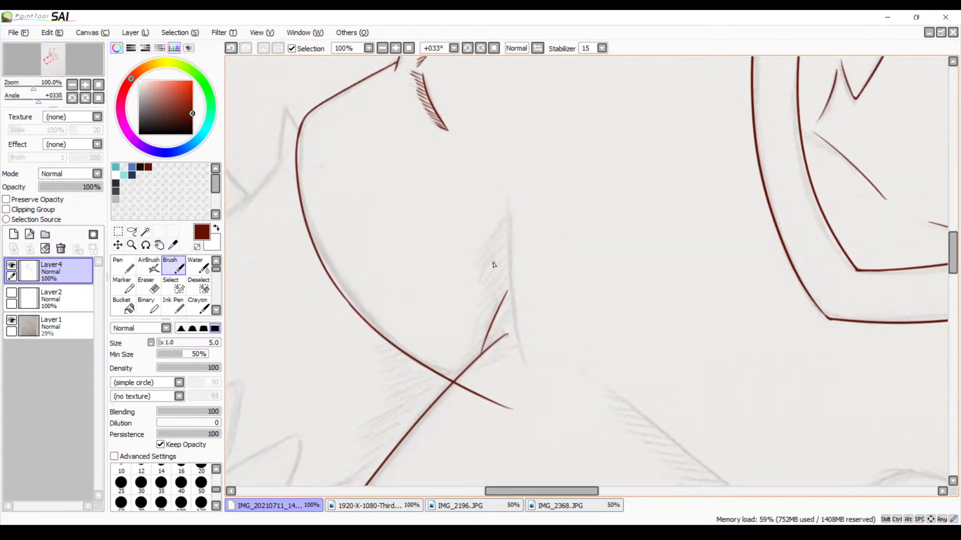
pyautogui.click(395, 48)
pyautogui.click(396, 48)
pyautogui.moveTo(369, 325)
pyautogui.mouseDown()
pyautogui.moveTo(456, 325)
pyautogui.moveTo(583, 181)
pyautogui.mouseUp()
pyautogui.press('e')
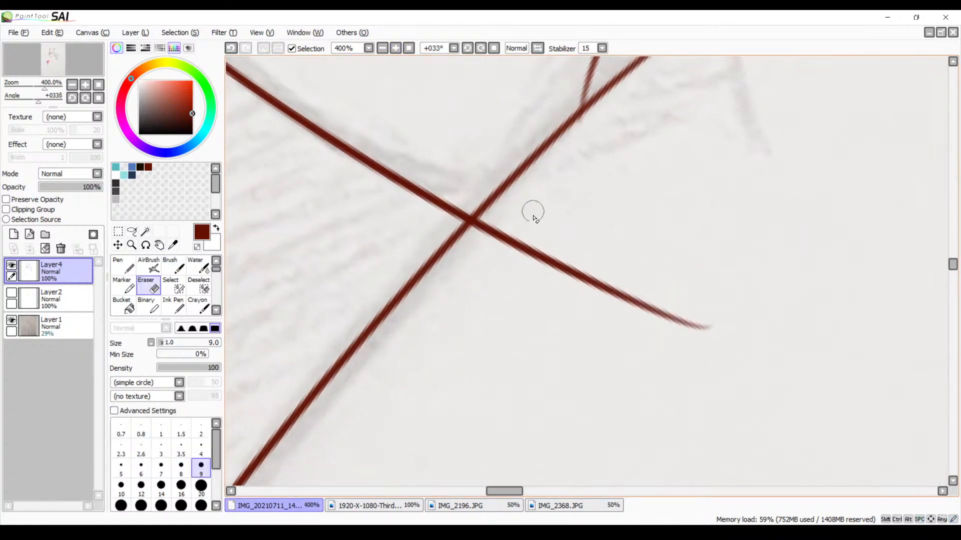
pyautogui.moveTo(489, 227)
pyautogui.mouseDown()
pyautogui.moveTo(479, 239)
pyautogui.moveTo(484, 223)
pyautogui.moveTo(517, 220)
pyautogui.moveTo(501, 258)
pyautogui.moveTo(561, 255)
pyautogui.moveTo(615, 302)
pyautogui.moveTo(723, 323)
pyautogui.moveTo(581, 279)
pyautogui.moveTo(670, 325)
pyautogui.moveTo(722, 332)
pyautogui.moveTo(660, 321)
pyautogui.mouseUp()
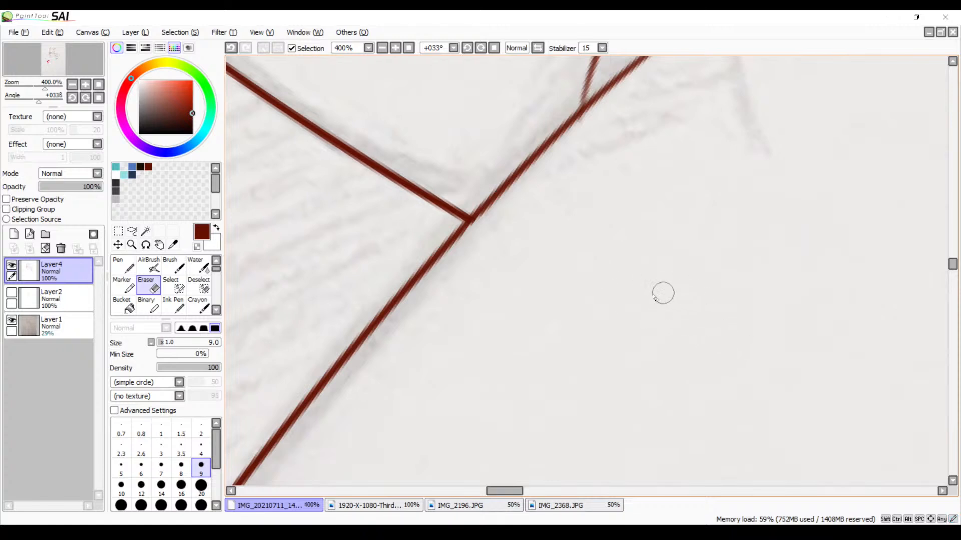
# Erase the rough upper end of the long arm line beside the slanted armpit crease
pyautogui.moveTo(609, 269)
pyautogui.mouseDown()
pyautogui.moveTo(593, 280)
pyautogui.moveTo(600, 332)
pyautogui.mouseUp()
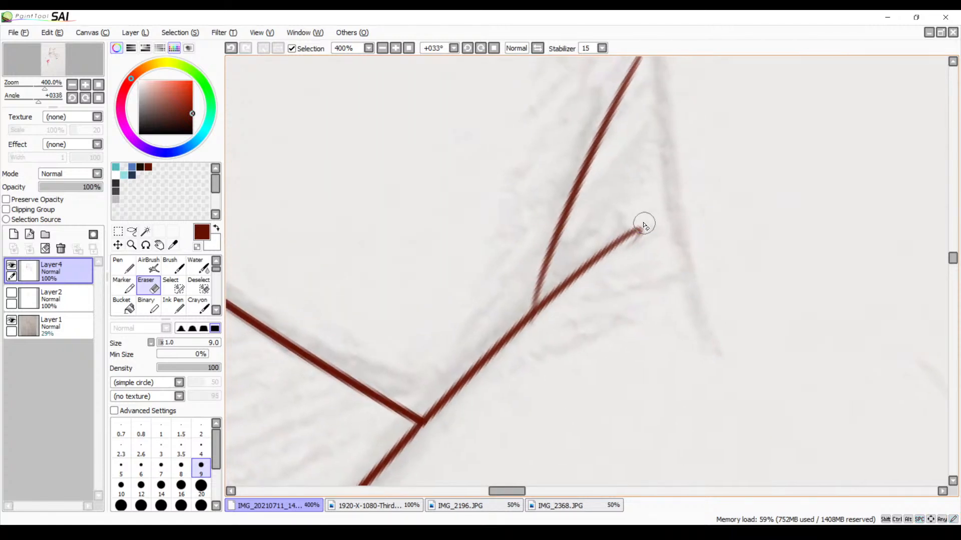
pyautogui.moveTo(643, 223); pyautogui.dragTo(646, 237)
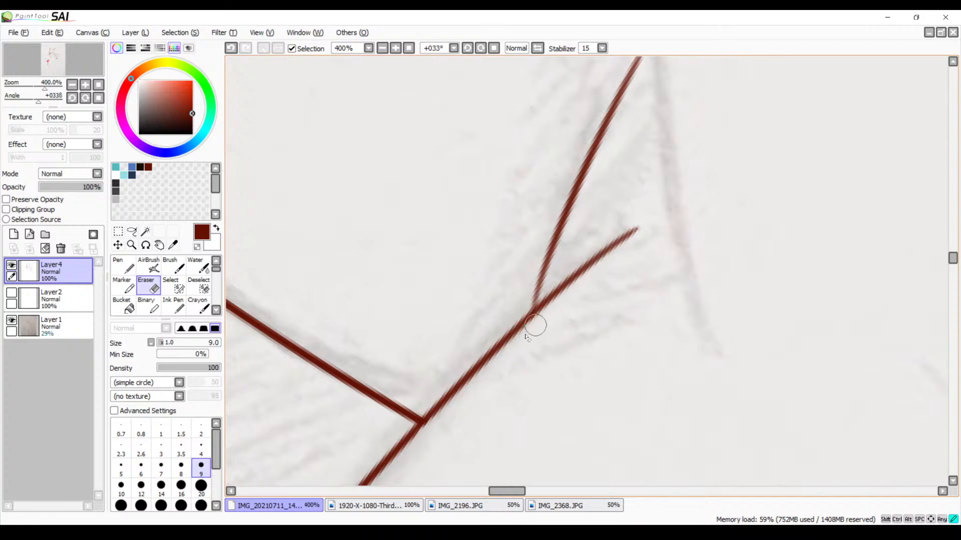
pyautogui.click(383, 48)
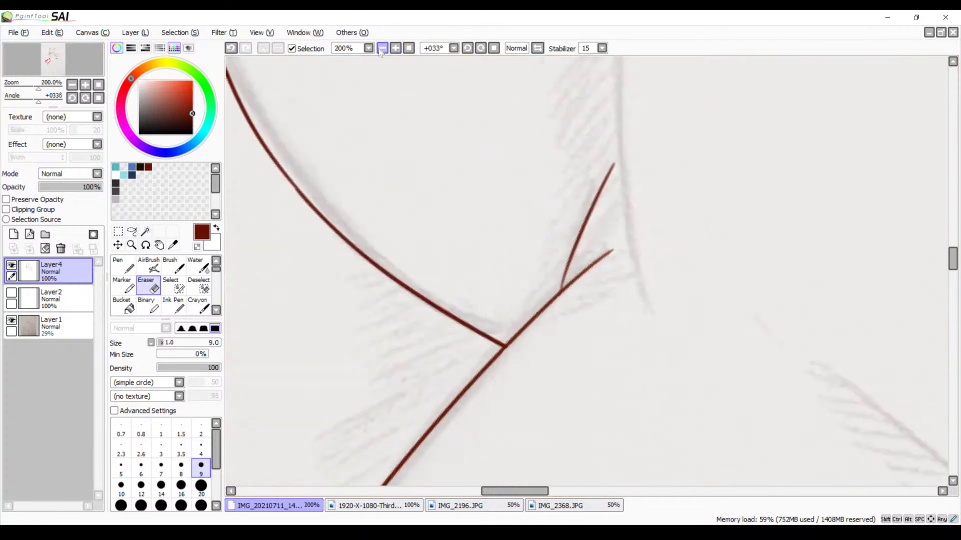
pyautogui.click(383, 48)
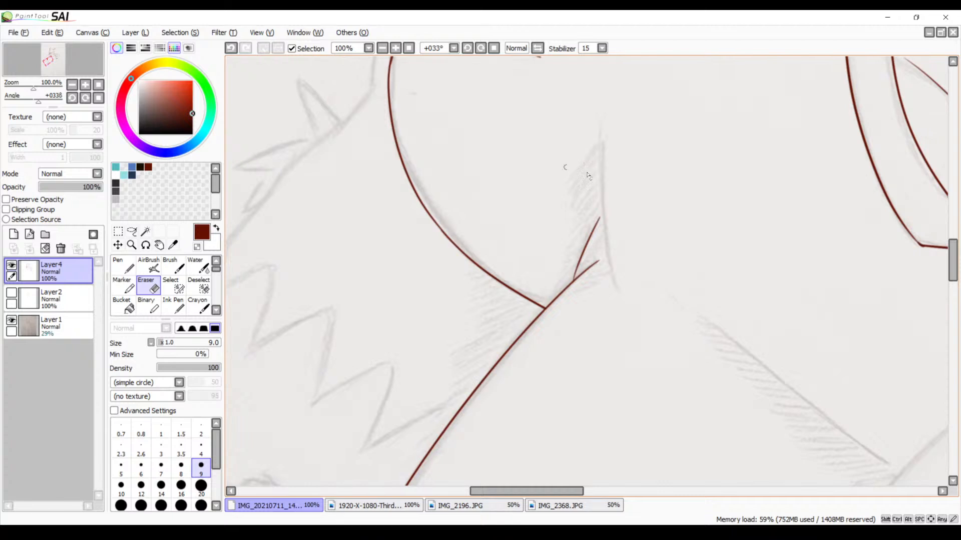
# Ink the long fold line running beside the armpit creases over the sketch, redoing it until it fits
pyautogui.press('b')
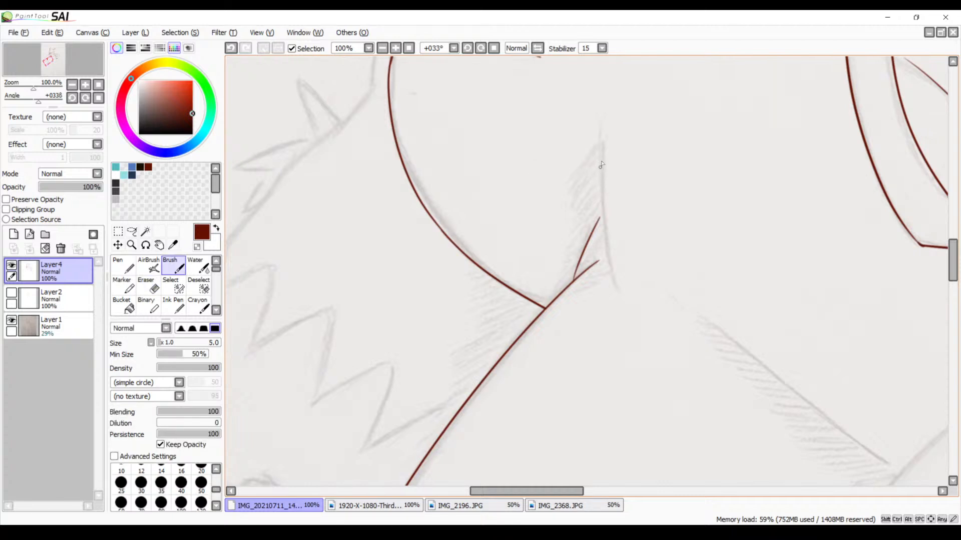
pyautogui.moveTo(607, 140)
pyautogui.mouseDown()
pyautogui.moveTo(590, 280)
pyautogui.moveTo(584, 267)
pyautogui.moveTo(596, 259)
pyautogui.moveTo(608, 286)
pyautogui.mouseUp()
pyautogui.hotkey('ctrl', 'z')
pyautogui.hotkey('ctrl', 'z')
pyautogui.moveTo(609, 125); pyautogui.dragTo(605, 281)
# Ink both sides of the pointed fur tuft emerging beside the bend of the sleeve hem, redoing each side once
pyautogui.click(493, 49)
pyautogui.moveTo(575, 231)
pyautogui.mouseDown()
pyautogui.moveTo(454, 315)
pyautogui.moveTo(661, 210)
pyautogui.moveTo(759, 131)
pyautogui.moveTo(650, 279)
pyautogui.moveTo(585, 280)
pyautogui.moveTo(568, 210)
pyautogui.moveTo(491, 170)
pyautogui.mouseUp()
pyautogui.moveTo(505, 223)
pyautogui.mouseDown()
pyautogui.moveTo(584, 261)
pyautogui.moveTo(621, 405)
pyautogui.moveTo(605, 382)
pyautogui.mouseUp()
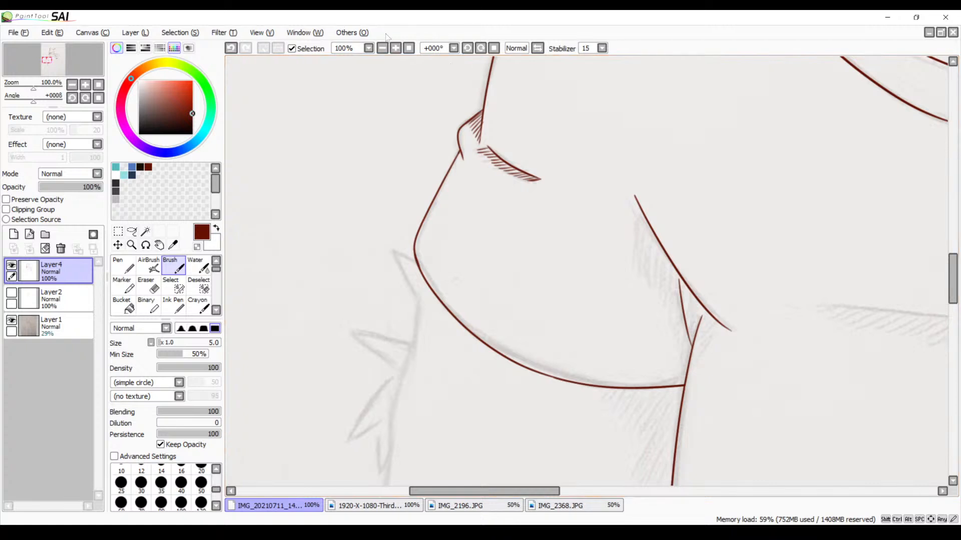
pyautogui.click(395, 48)
pyautogui.click(395, 48)
pyautogui.moveTo(369, 85); pyautogui.dragTo(534, 202)
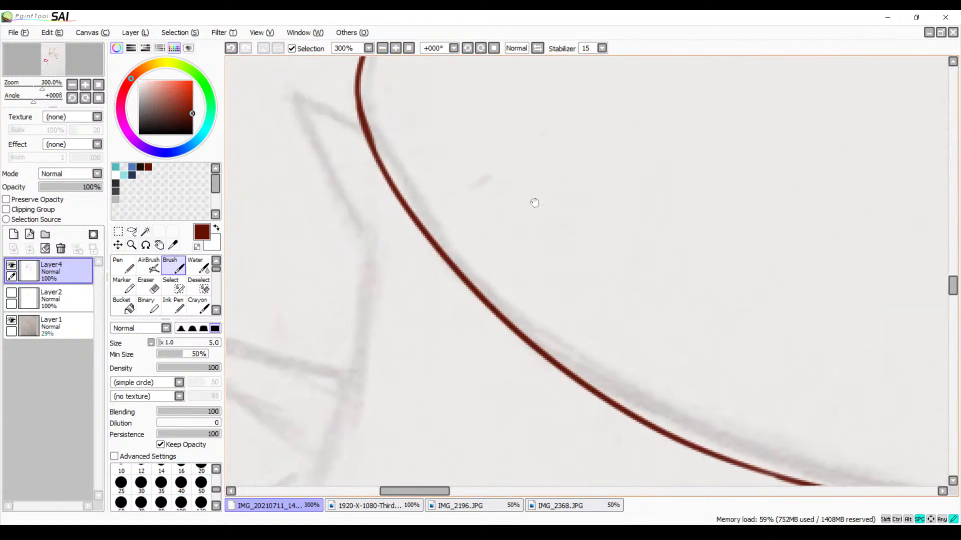
pyautogui.click(482, 48)
pyautogui.moveTo(469, 214); pyautogui.dragTo(450, 370)
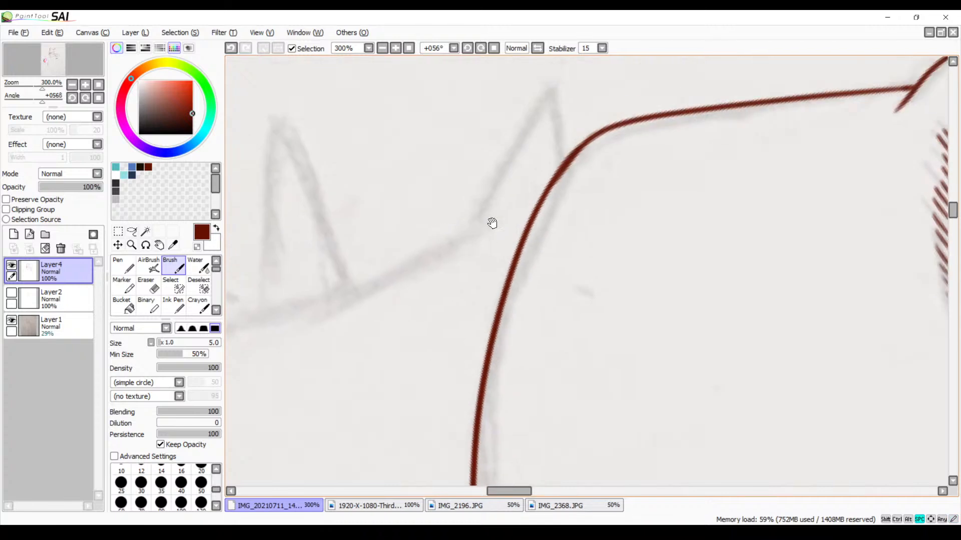
pyautogui.moveTo(560, 89)
pyautogui.mouseDown()
pyautogui.moveTo(453, 248)
pyautogui.moveTo(451, 270)
pyautogui.mouseUp()
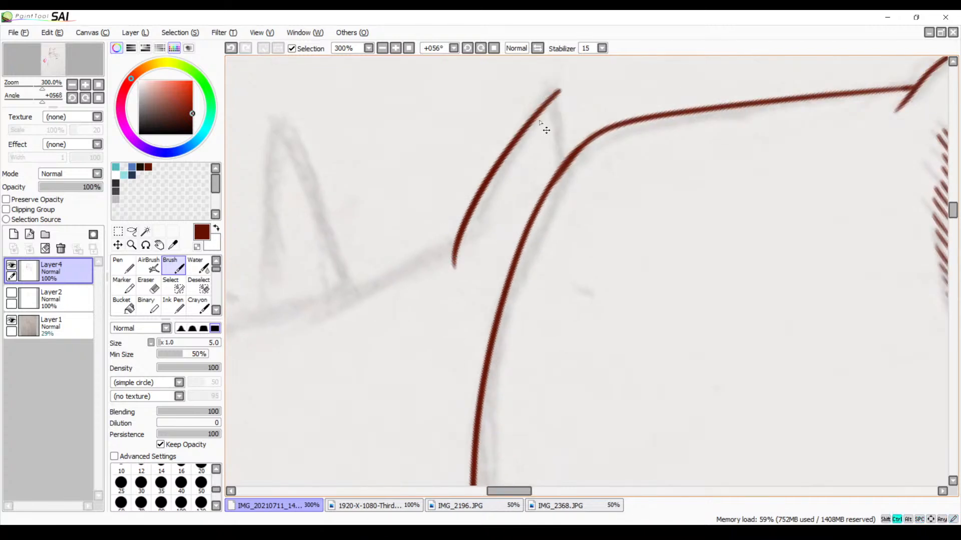
pyautogui.hotkey('ctrl', 'z')
pyautogui.moveTo(560, 84); pyautogui.dragTo(469, 254)
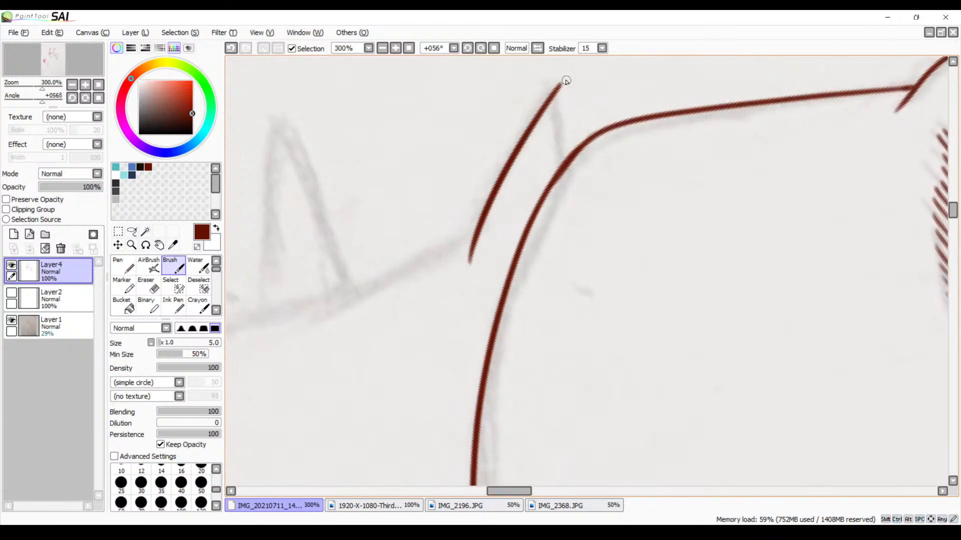
pyautogui.moveTo(565, 82); pyautogui.dragTo(551, 189)
pyautogui.hotkey('ctrl', 'z')
pyautogui.moveTo(561, 85)
pyautogui.mouseDown()
pyautogui.moveTo(564, 148)
pyautogui.moveTo(547, 178)
pyautogui.mouseUp()
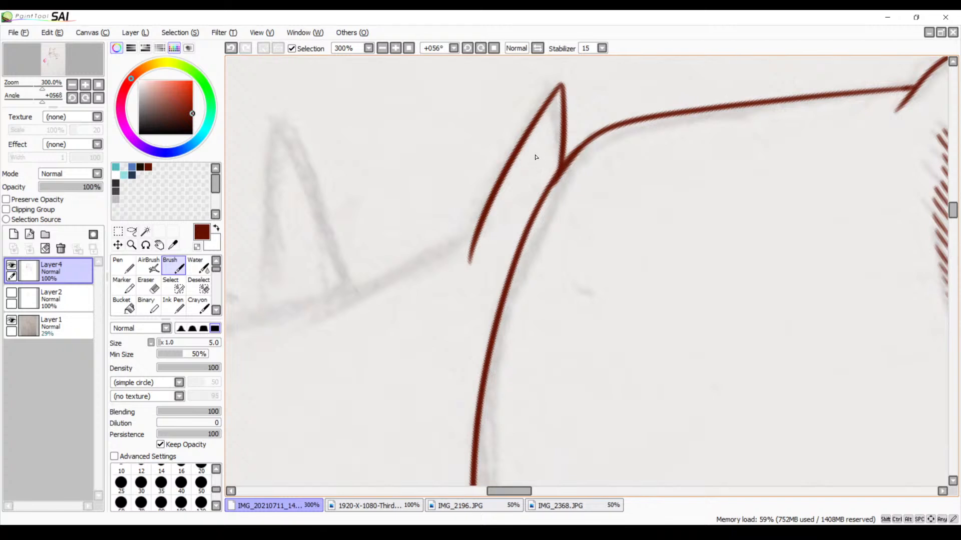
# Ink the two sides of the next tall fur spike on the arm, replacing the first stroke
pyautogui.moveTo(503, 271)
pyautogui.mouseDown()
pyautogui.moveTo(725, 149)
pyautogui.moveTo(692, 260)
pyautogui.mouseUp()
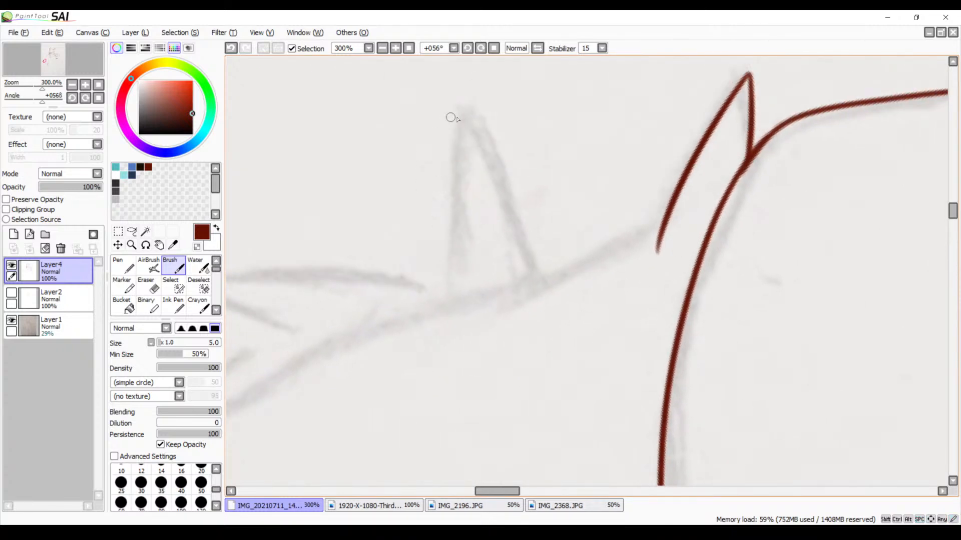
pyautogui.moveTo(470, 106); pyautogui.dragTo(439, 285)
pyautogui.hotkey('ctrl', 'z')
pyautogui.moveTo(469, 107)
pyautogui.mouseDown()
pyautogui.moveTo(445, 186)
pyautogui.moveTo(437, 339)
pyautogui.mouseUp()
pyautogui.moveTo(468, 110); pyautogui.dragTo(526, 309)
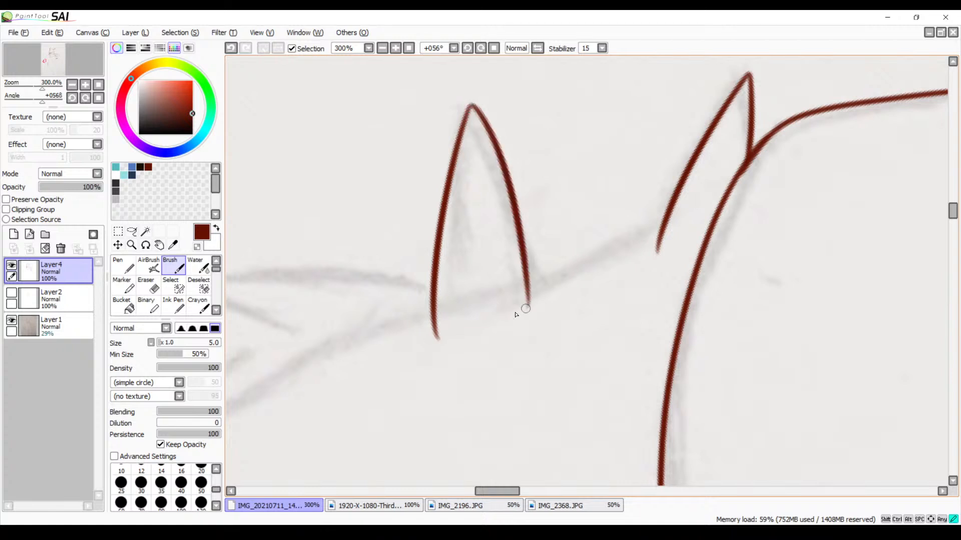
# Ink the arm contour connecting the two fur spikes and erase its overshoot inside the tall spike
pyautogui.moveTo(660, 223); pyautogui.dragTo(525, 299)
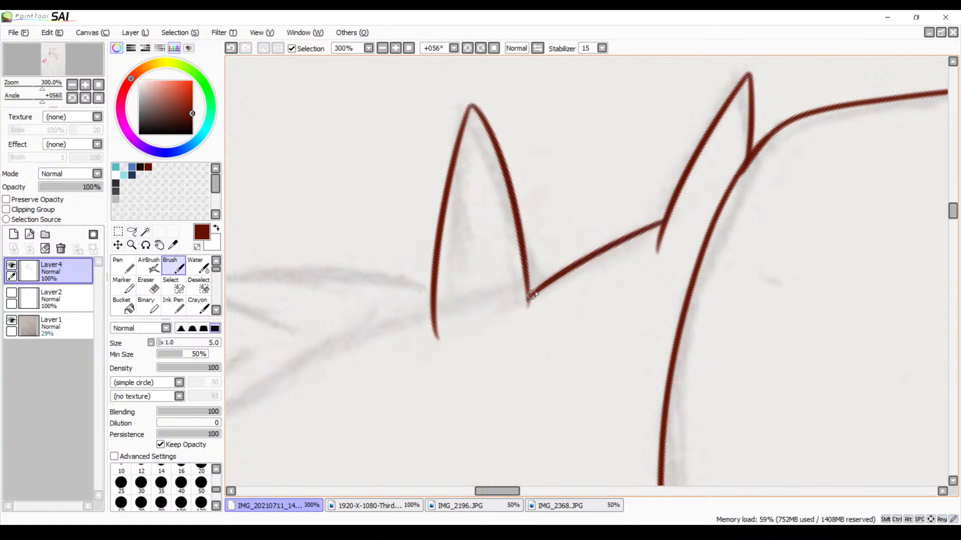
pyautogui.hotkey('ctrl', 'z')
pyautogui.moveTo(661, 220)
pyautogui.mouseDown()
pyautogui.moveTo(516, 293)
pyautogui.moveTo(601, 268)
pyautogui.mouseUp()
pyautogui.press('e')
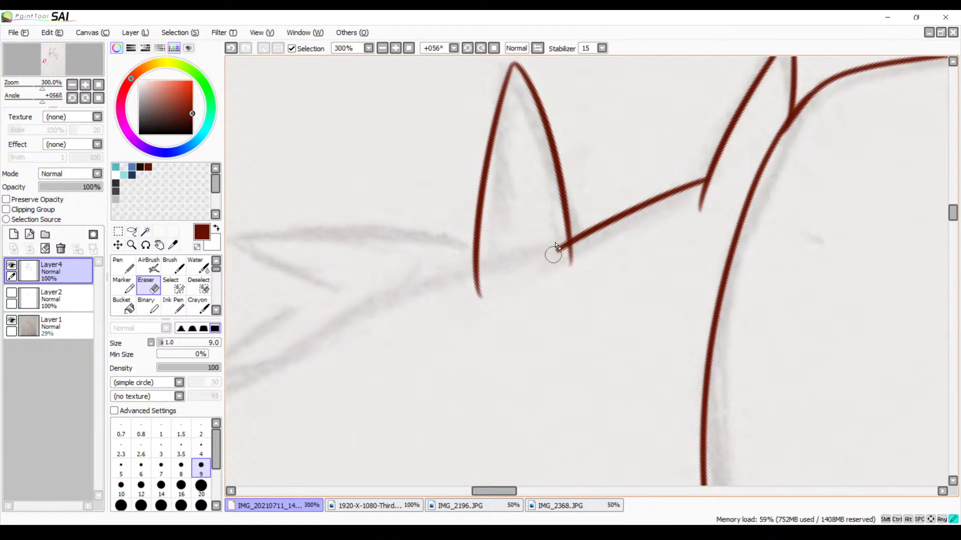
pyautogui.moveTo(556, 246)
pyautogui.mouseDown()
pyautogui.moveTo(561, 258)
pyautogui.moveTo(567, 246)
pyautogui.mouseUp()
pyautogui.hotkey('ctrl', 'z')
pyautogui.moveTo(558, 245); pyautogui.dragTo(562, 242)
# Ink the two slanted fur spikes further along the arm and clean up the overshoot at the lower spike's tip
pyautogui.moveTo(504, 298); pyautogui.dragTo(711, 247)
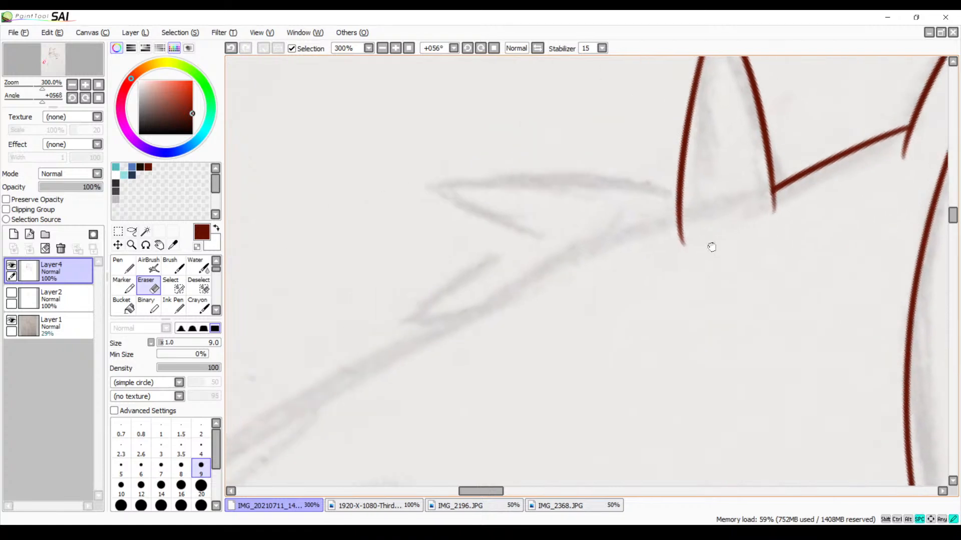
pyautogui.press('b')
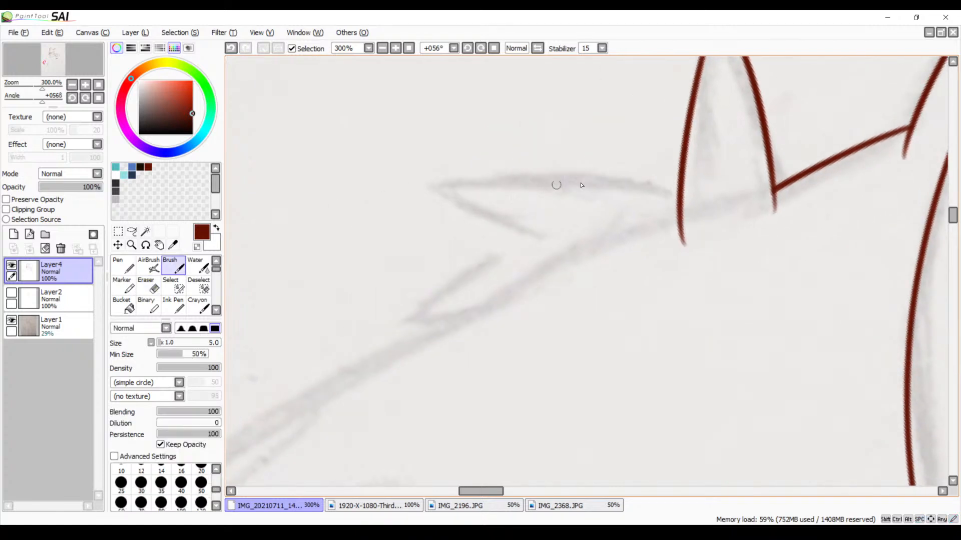
pyautogui.moveTo(668, 187)
pyautogui.mouseDown()
pyautogui.moveTo(439, 194)
pyautogui.moveTo(455, 191)
pyautogui.moveTo(553, 242)
pyautogui.moveTo(430, 290)
pyautogui.moveTo(393, 322)
pyautogui.moveTo(502, 307)
pyautogui.mouseUp()
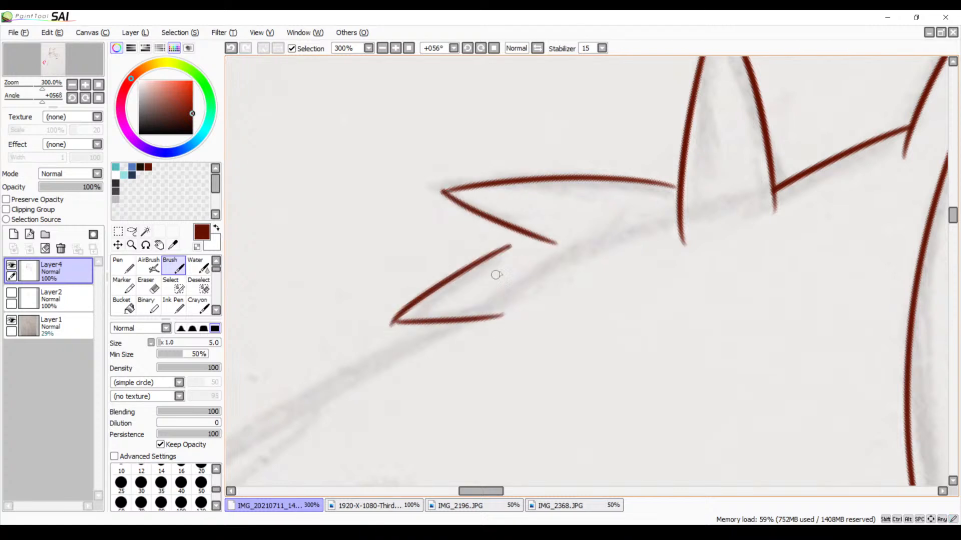
pyautogui.hotkey('ctrl', 'z')
pyautogui.moveTo(393, 323); pyautogui.dragTo(485, 315)
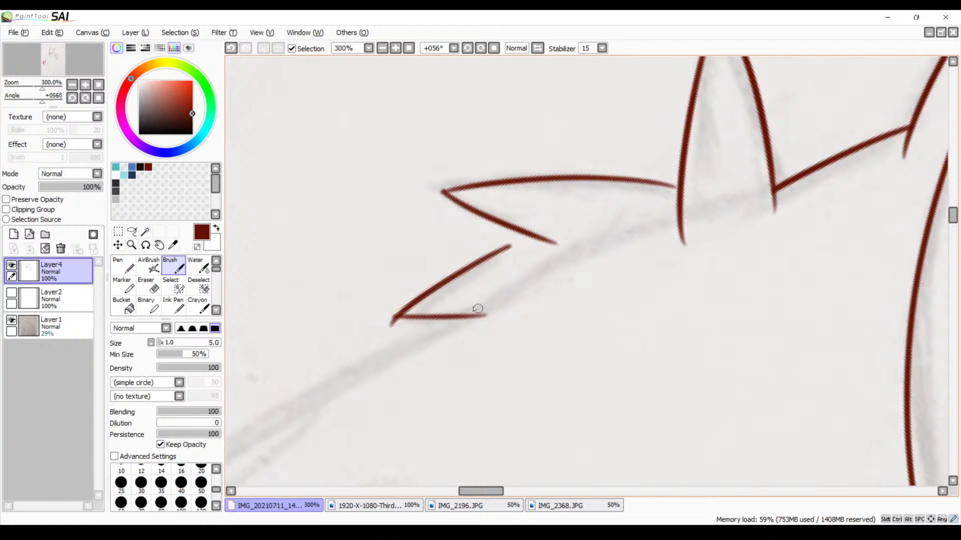
pyautogui.press('e')
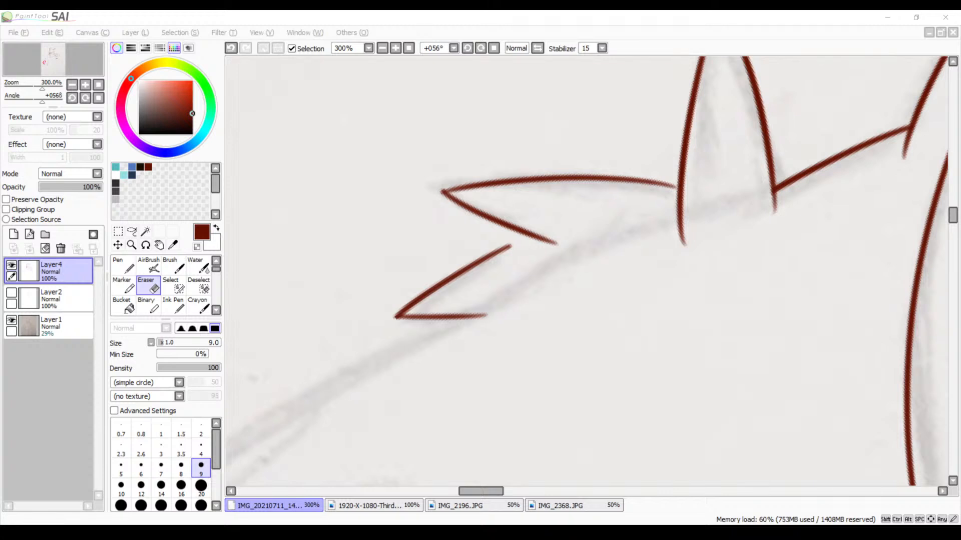
pyautogui.click(451, 295)
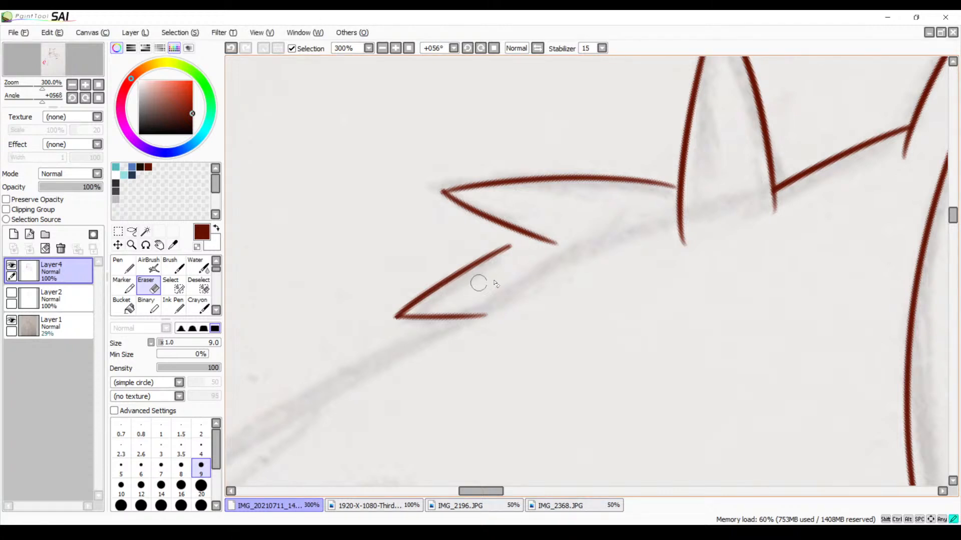
pyautogui.click(514, 228)
pyautogui.hotkey('ctrl', 'z')
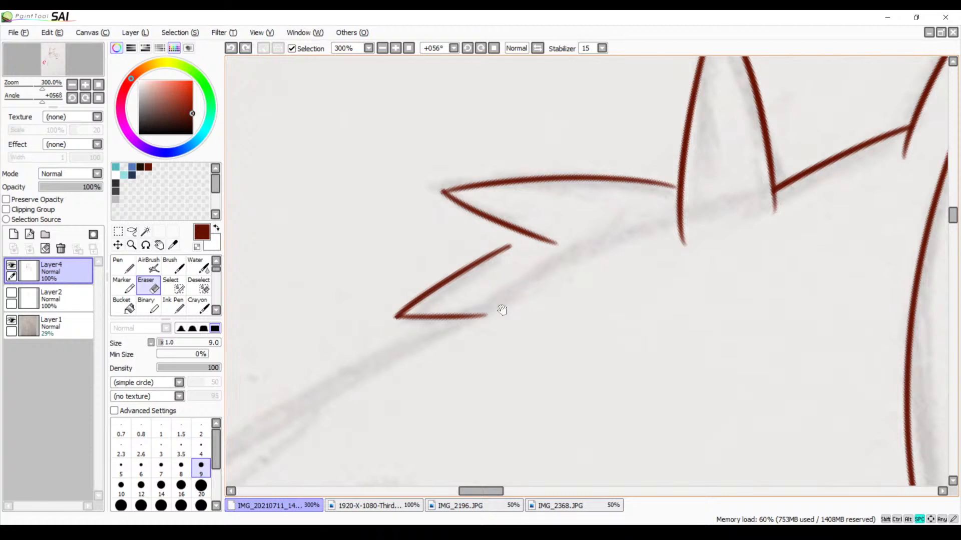
# Ink the arm's outer contour from the last fur spike down to the sketched band's edge, redoing it until smooth
pyautogui.moveTo(463, 354); pyautogui.dragTo(580, 228)
pyautogui.moveTo(533, 302); pyautogui.dragTo(595, 262)
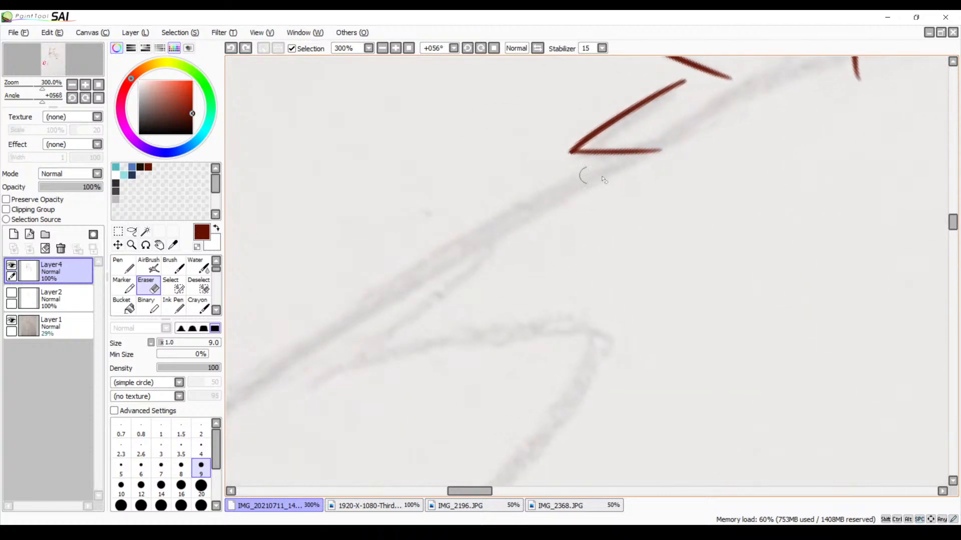
pyautogui.moveTo(635, 159); pyautogui.dragTo(240, 396)
pyautogui.hotkey('ctrl', 'z')
pyautogui.press('b')
pyautogui.moveTo(540, 238)
pyautogui.mouseDown()
pyautogui.moveTo(630, 205)
pyautogui.moveTo(667, 180)
pyautogui.mouseUp()
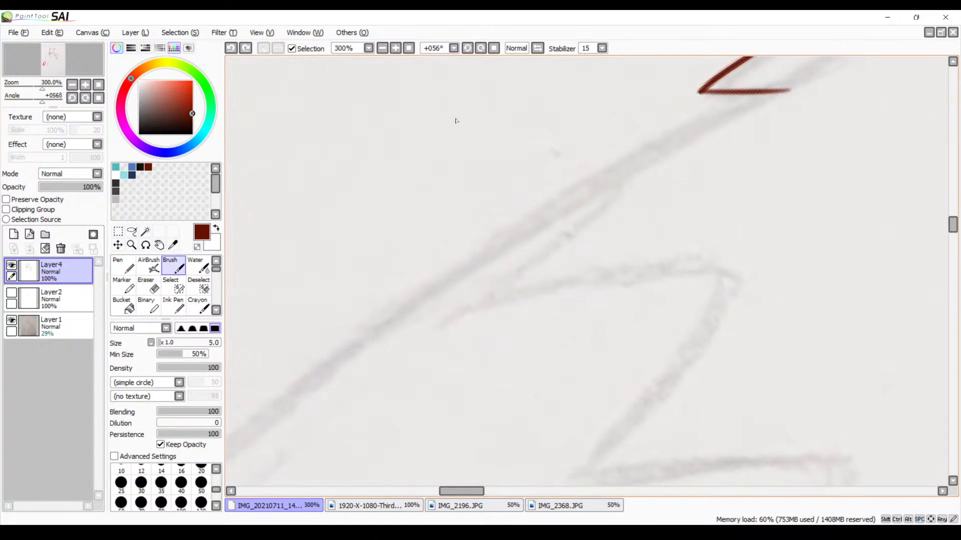
pyautogui.click(382, 48)
pyautogui.click(382, 48)
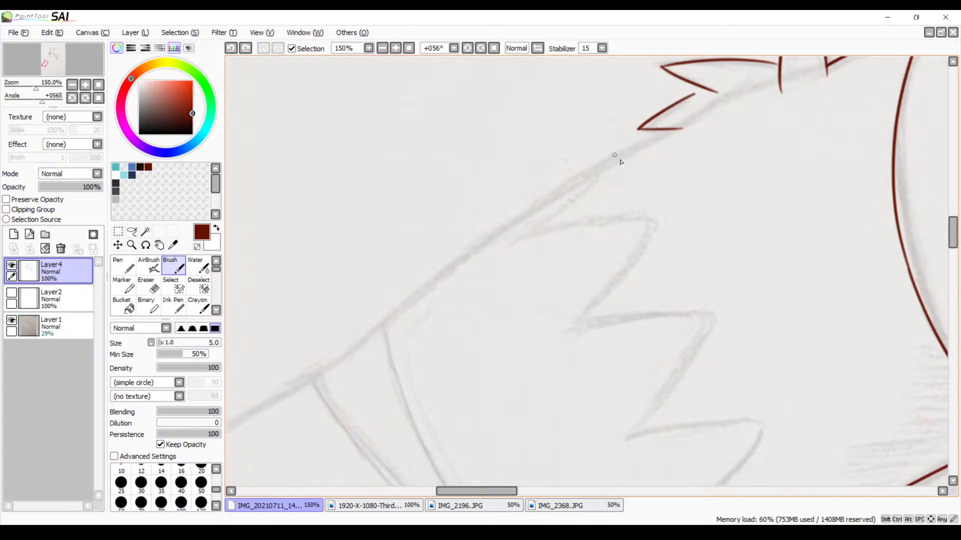
pyautogui.moveTo(662, 137)
pyautogui.mouseDown()
pyautogui.moveTo(517, 208)
pyautogui.moveTo(351, 357)
pyautogui.mouseUp()
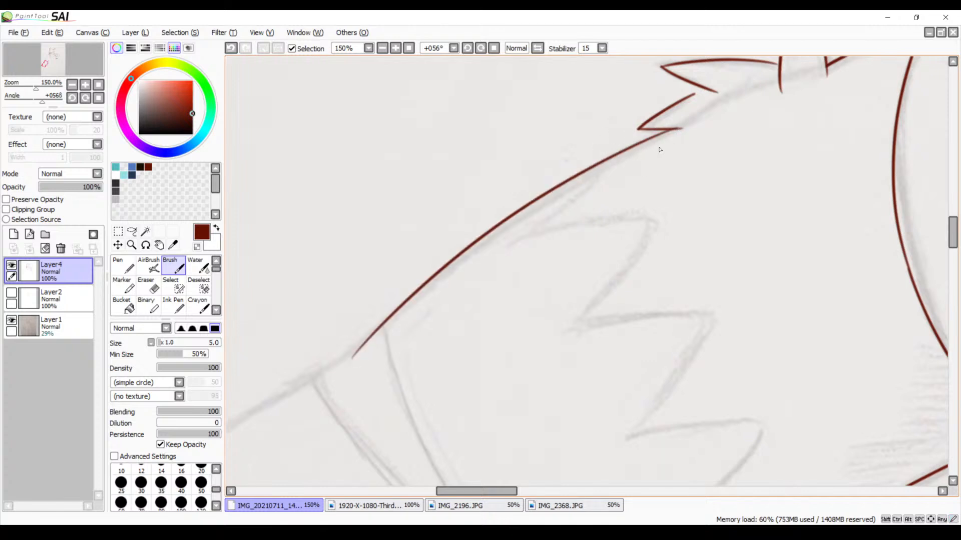
pyautogui.hotkey('ctrl', 'z')
pyautogui.moveTo(668, 134); pyautogui.dragTo(313, 374)
pyautogui.hotkey('ctrl', 'z')
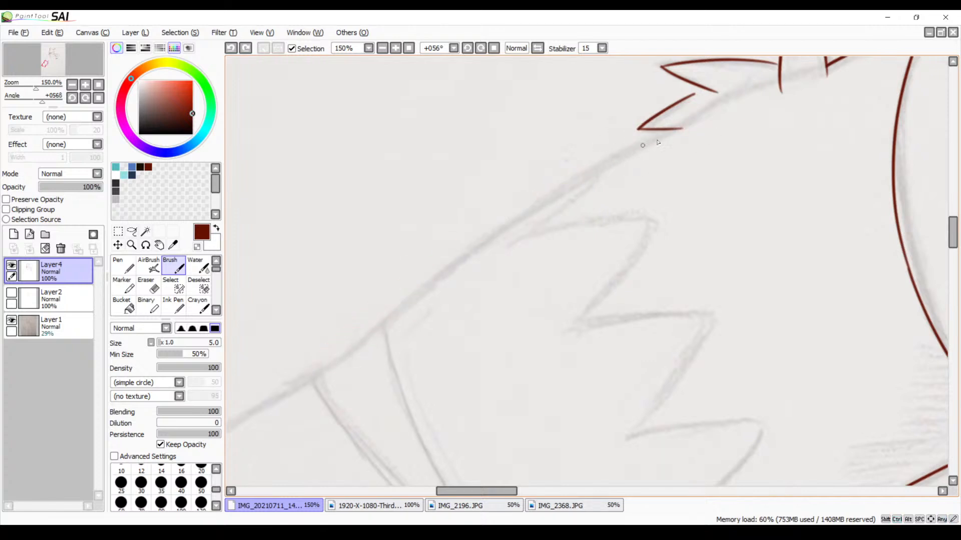
pyautogui.moveTo(686, 126); pyautogui.dragTo(365, 388)
pyautogui.hotkey('ctrl', 'z')
pyautogui.moveTo(690, 128)
pyautogui.mouseDown()
pyautogui.moveTo(604, 165)
pyautogui.moveTo(333, 387)
pyautogui.mouseUp()
pyautogui.hotkey('ctrl', 'z')
pyautogui.moveTo(692, 125); pyautogui.dragTo(350, 382)
pyautogui.moveTo(452, 311)
pyautogui.mouseDown()
pyautogui.moveTo(641, 204)
pyautogui.moveTo(491, 278)
pyautogui.mouseUp()
pyautogui.hotkey('ctrl', 'z')
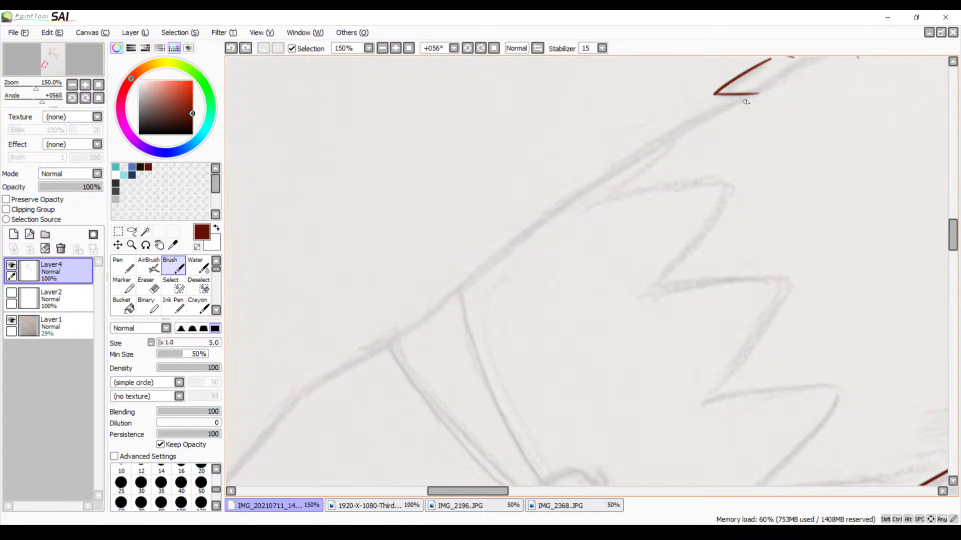
pyautogui.moveTo(761, 91); pyautogui.dragTo(395, 332)
pyautogui.hotkey('ctrl', 'z')
pyautogui.moveTo(762, 91)
pyautogui.mouseDown()
pyautogui.moveTo(461, 271)
pyautogui.moveTo(398, 342)
pyautogui.mouseUp()
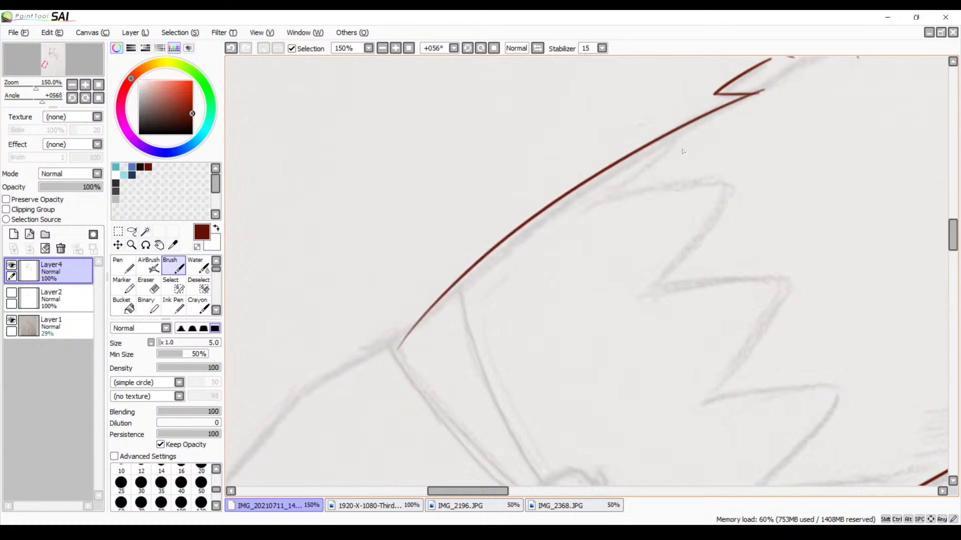
# Ink the hand's outer contour from the sketched band past the first bend, redoing the stroke until it follows the sketch
pyautogui.moveTo(601, 246); pyautogui.dragTo(628, 159)
pyautogui.moveTo(517, 257)
pyautogui.mouseDown()
pyautogui.moveTo(594, 219)
pyautogui.moveTo(682, 136)
pyautogui.mouseUp()
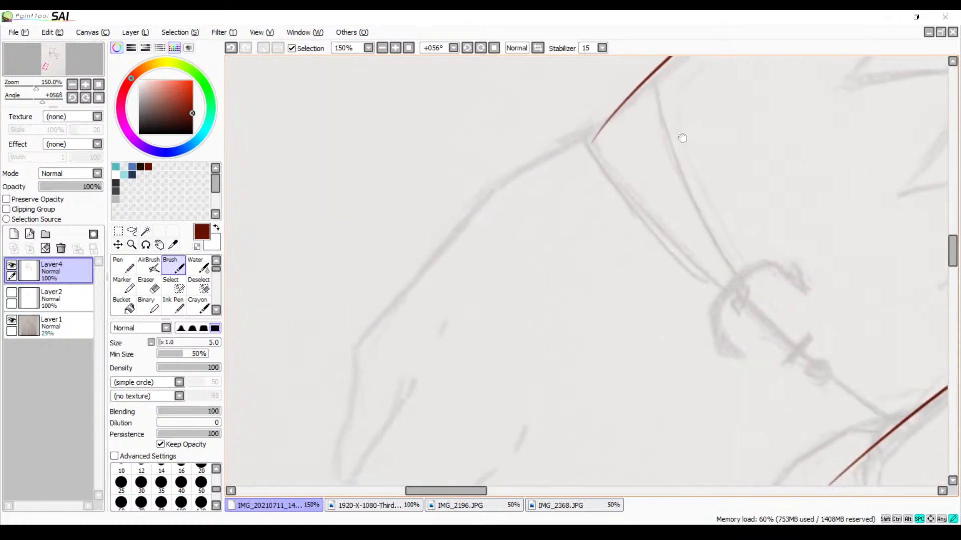
pyautogui.moveTo(596, 132)
pyautogui.mouseDown()
pyautogui.moveTo(530, 170)
pyautogui.moveTo(449, 267)
pyautogui.mouseUp()
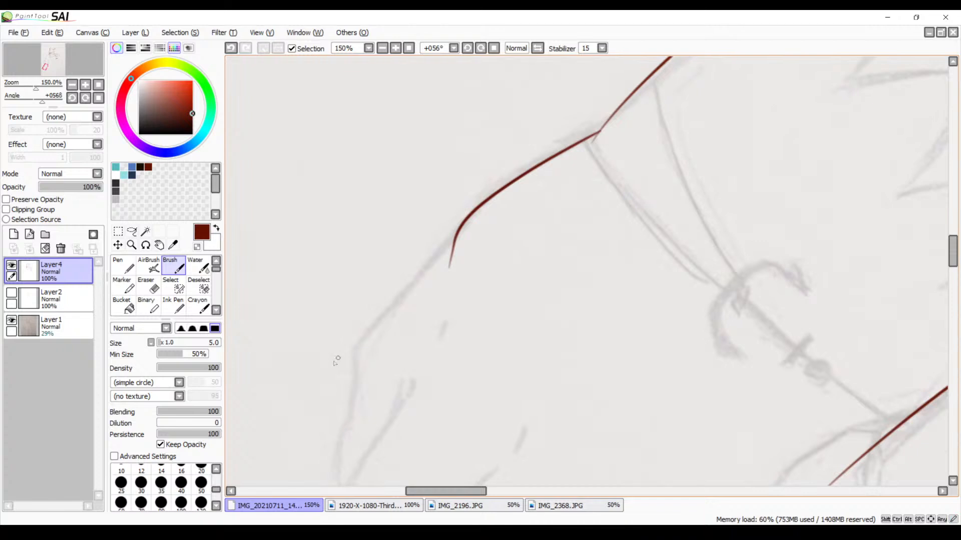
pyautogui.hotkey('ctrl', 'z')
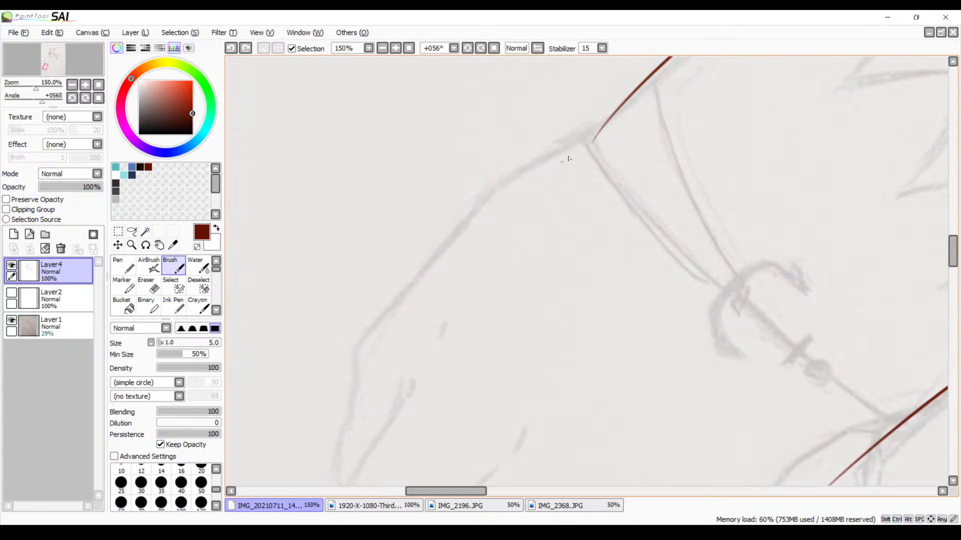
pyautogui.moveTo(596, 132); pyautogui.dragTo(379, 320)
pyautogui.hotkey('ctrl', 'z')
pyautogui.moveTo(596, 133)
pyautogui.mouseDown()
pyautogui.moveTo(436, 260)
pyautogui.moveTo(354, 355)
pyautogui.mouseUp()
pyautogui.hotkey('ctrl', 'z')
pyautogui.moveTo(591, 138)
pyautogui.mouseDown()
pyautogui.moveTo(526, 176)
pyautogui.moveTo(345, 400)
pyautogui.mouseUp()
pyautogui.hotkey('ctrl', 'z')
pyautogui.moveTo(603, 132)
pyautogui.mouseDown()
pyautogui.moveTo(488, 191)
pyautogui.moveTo(376, 339)
pyautogui.mouseUp()
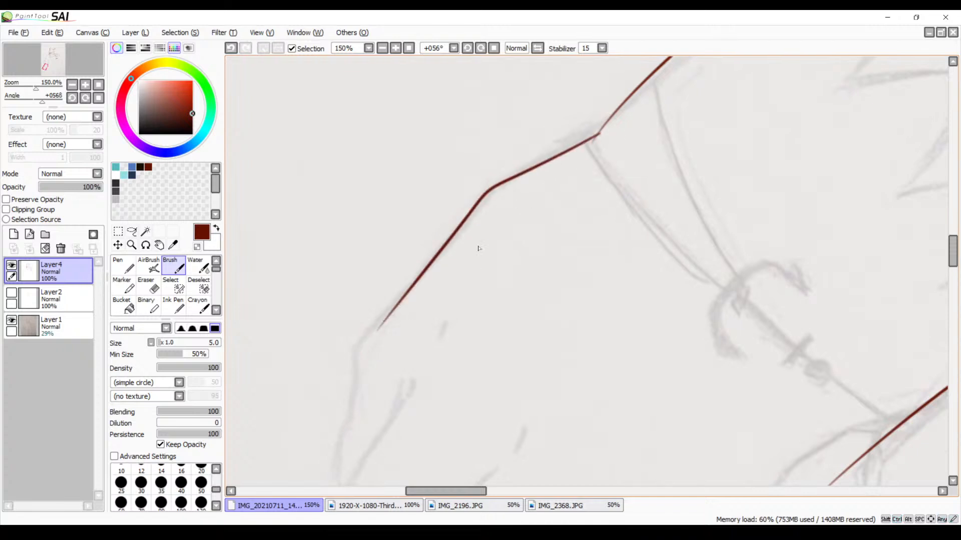
# Thicken the corner where the arm and hand contours meet at the band and erase the overshoot below it
pyautogui.moveTo(504, 318); pyautogui.dragTo(451, 217)
pyautogui.moveTo(583, 152); pyautogui.dragTo(527, 333)
pyautogui.click(397, 50)
pyautogui.click(397, 50)
pyautogui.click(396, 50)
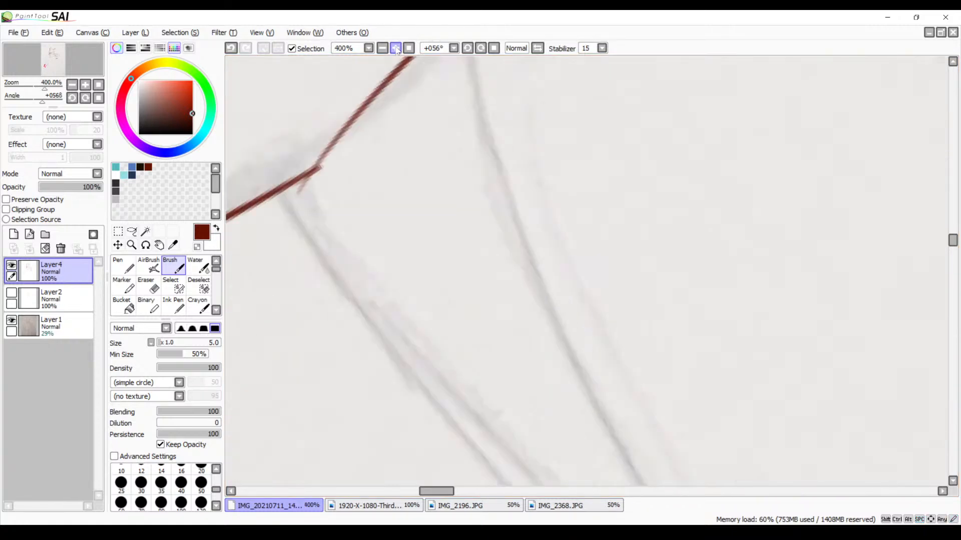
pyautogui.click(397, 50)
pyautogui.moveTo(336, 219); pyautogui.dragTo(469, 330)
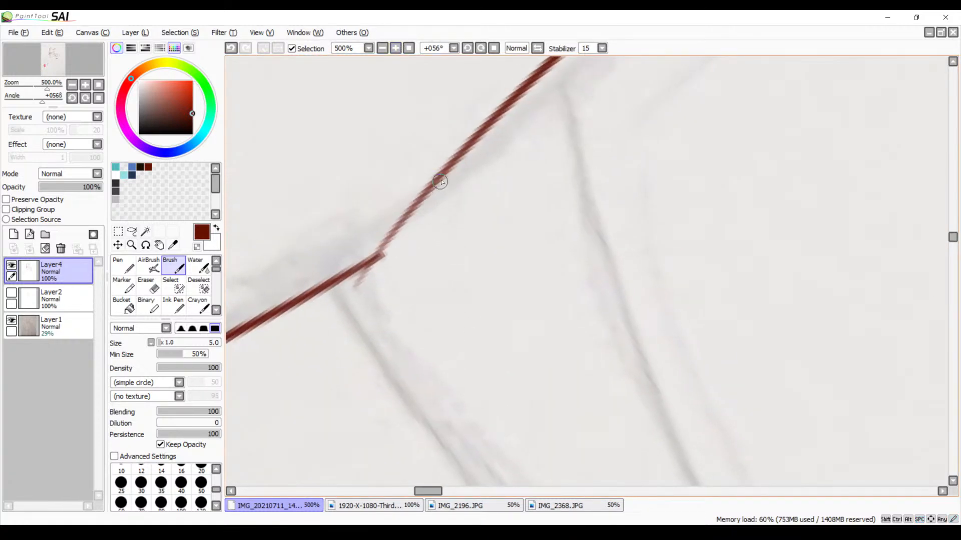
pyautogui.moveTo(434, 184); pyautogui.dragTo(361, 268)
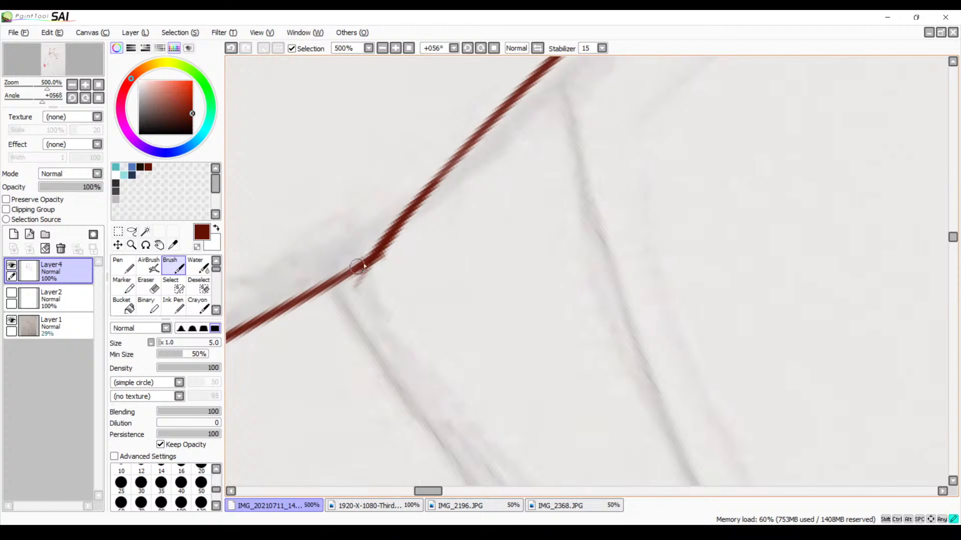
pyautogui.press('e')
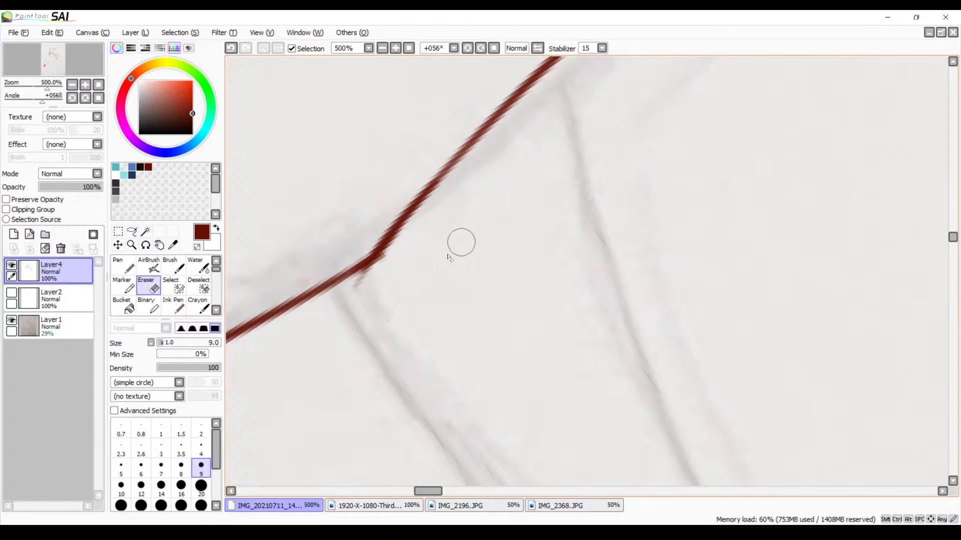
pyautogui.moveTo(390, 263)
pyautogui.mouseDown()
pyautogui.moveTo(369, 276)
pyautogui.moveTo(374, 266)
pyautogui.mouseUp()
# Thicken the contour at the base of the lowest arm fur spike and extend its upper side to meet the spike above
pyautogui.moveTo(545, 210)
pyautogui.mouseDown()
pyautogui.moveTo(418, 356)
pyautogui.moveTo(474, 281)
pyautogui.moveTo(421, 305)
pyautogui.moveTo(540, 234)
pyautogui.moveTo(309, 351)
pyautogui.mouseUp()
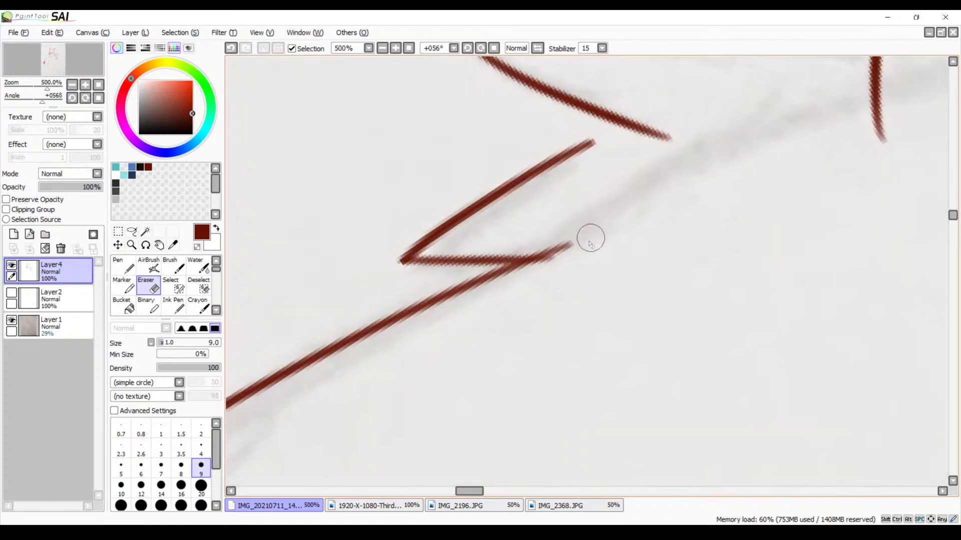
pyautogui.press('b')
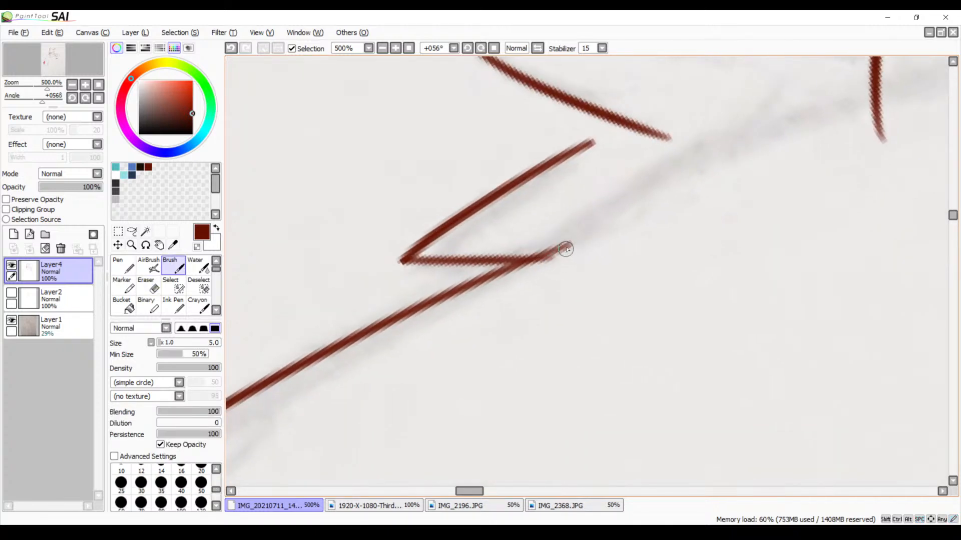
pyautogui.moveTo(568, 246); pyautogui.dragTo(469, 287)
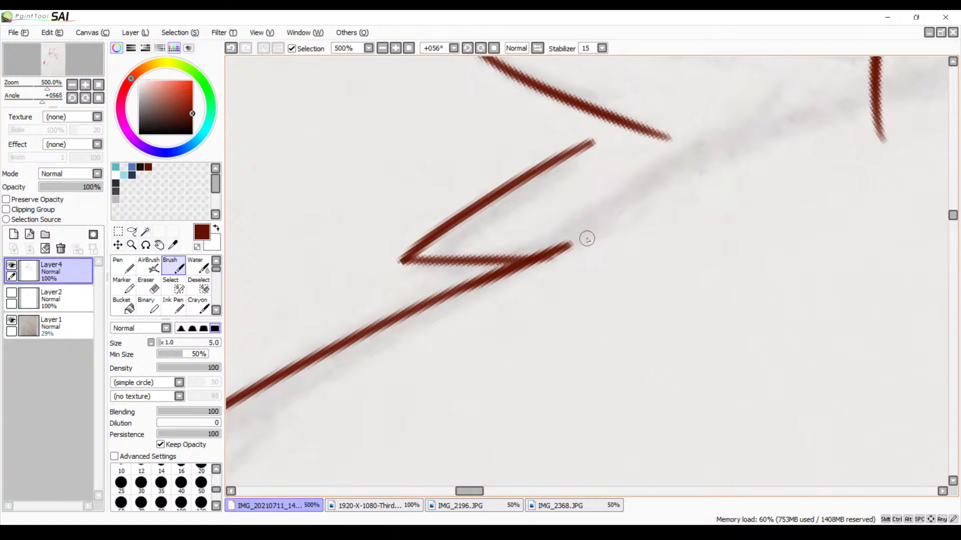
pyautogui.press('e')
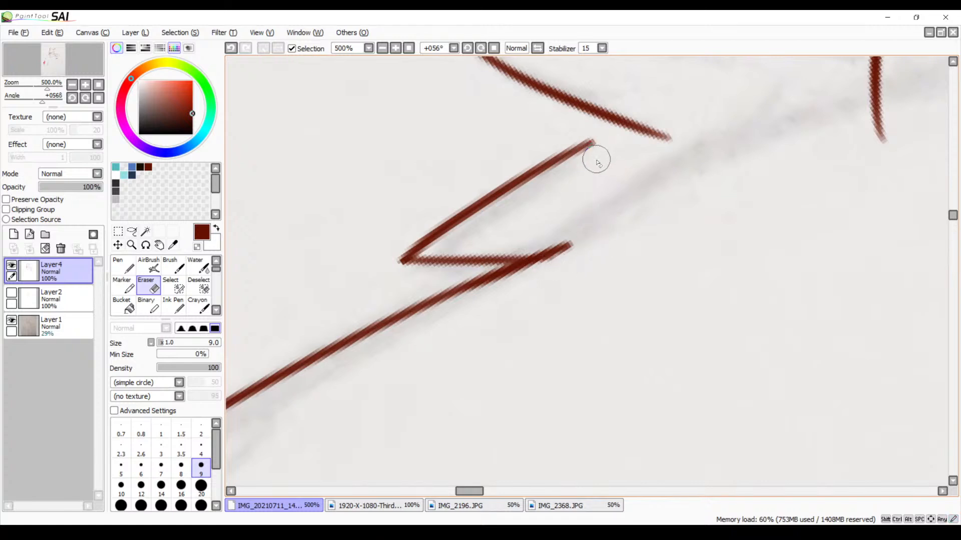
pyautogui.press('b')
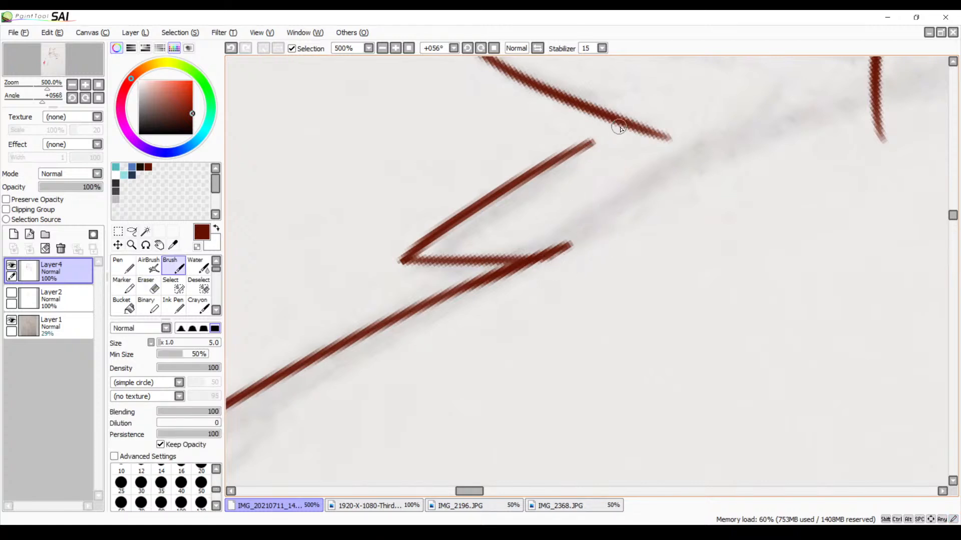
pyautogui.moveTo(619, 127)
pyautogui.mouseDown()
pyautogui.moveTo(562, 146)
pyautogui.moveTo(601, 136)
pyautogui.mouseUp()
pyautogui.moveTo(623, 128); pyautogui.dragTo(565, 155)
pyautogui.moveTo(615, 130); pyautogui.dragTo(549, 163)
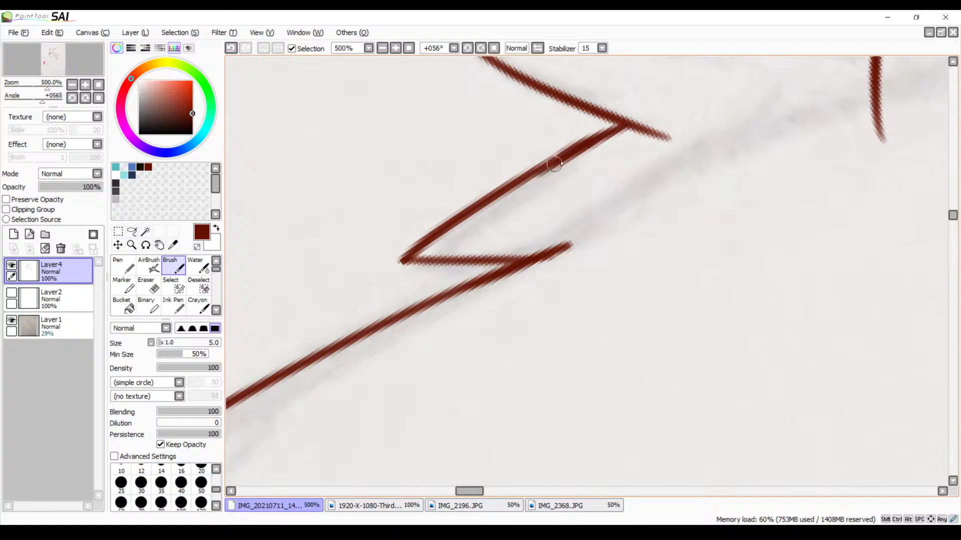
pyautogui.moveTo(605, 194); pyautogui.dragTo(598, 159)
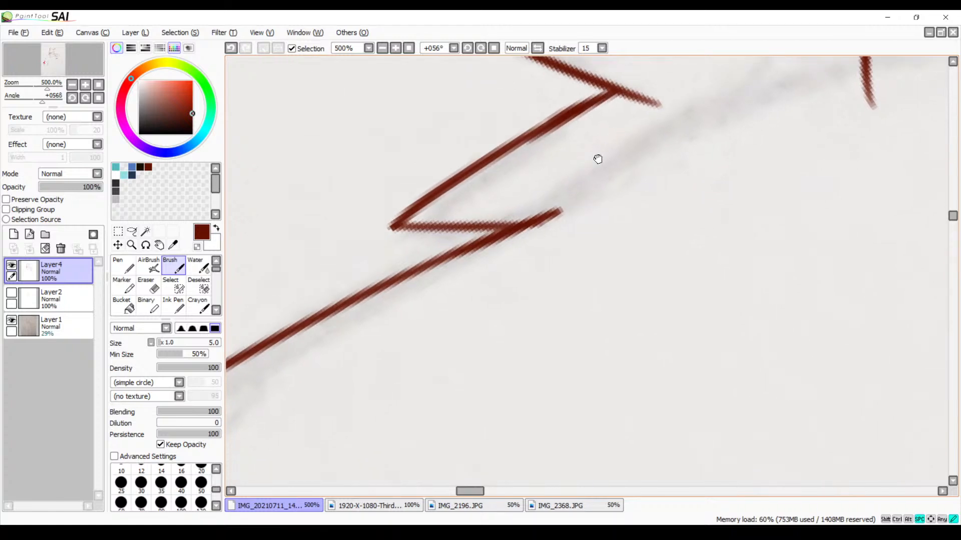
pyautogui.click(382, 49)
pyautogui.click(381, 49)
pyautogui.click(382, 49)
pyautogui.click(382, 49)
pyautogui.moveTo(493, 215)
pyautogui.mouseDown()
pyautogui.moveTo(499, 156)
pyautogui.moveTo(531, 200)
pyautogui.moveTo(575, 167)
pyautogui.moveTo(650, 145)
pyautogui.moveTo(557, 122)
pyautogui.moveTo(562, 164)
pyautogui.moveTo(528, 265)
pyautogui.moveTo(521, 186)
pyautogui.moveTo(529, 210)
pyautogui.moveTo(553, 200)
pyautogui.moveTo(539, 206)
pyautogui.mouseUp()
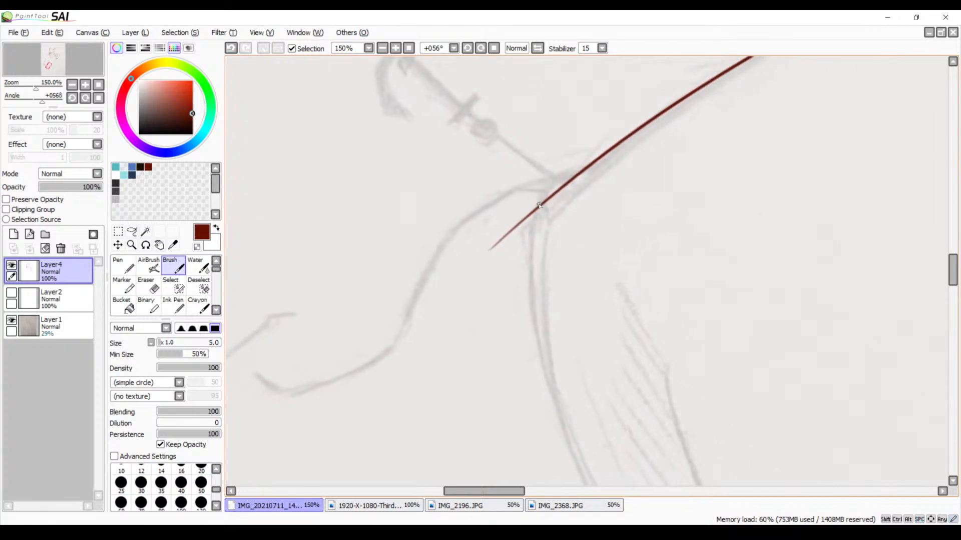
pyautogui.moveTo(571, 176); pyautogui.dragTo(501, 199)
pyautogui.hotkey('ctrl', 'z')
pyautogui.moveTo(585, 165); pyautogui.dragTo(488, 212)
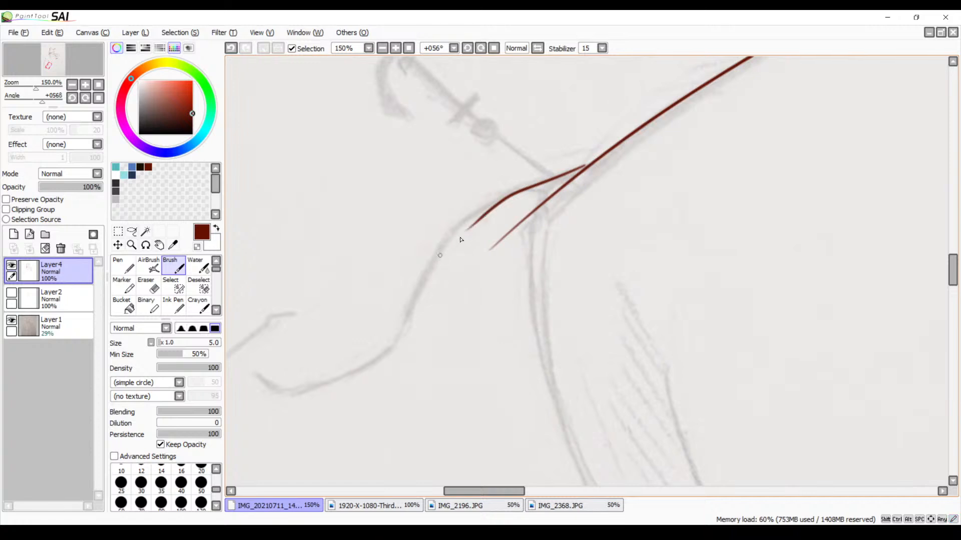
pyautogui.hotkey('ctrl', 'z')
pyautogui.moveTo(579, 171); pyautogui.dragTo(451, 239)
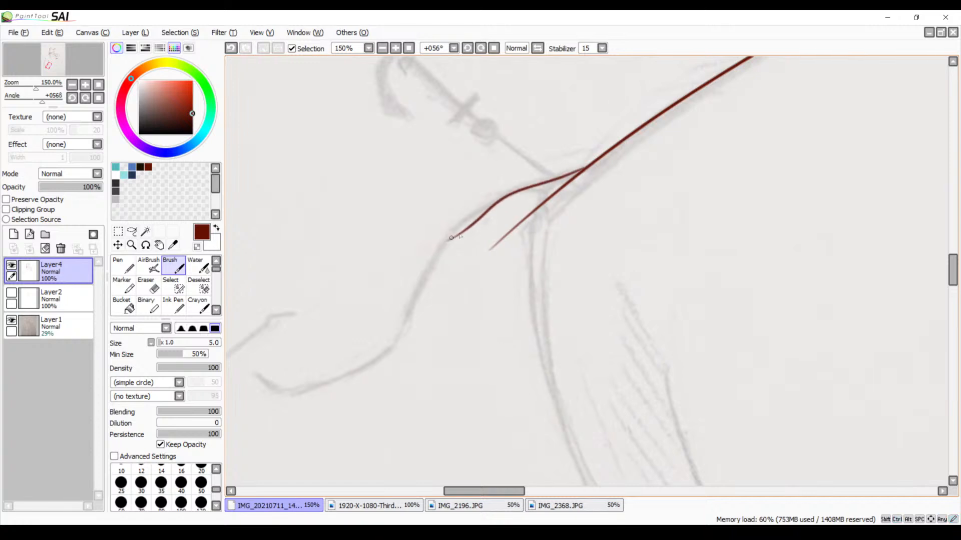
pyautogui.hotkey('ctrl', 'z')
# Continue inking the hand's outer contour around the second bend and down to the rounded tip of the sketched finger
pyautogui.moveTo(493, 208)
pyautogui.mouseDown()
pyautogui.moveTo(643, 310)
pyautogui.moveTo(601, 273)
pyautogui.moveTo(574, 291)
pyautogui.mouseUp()
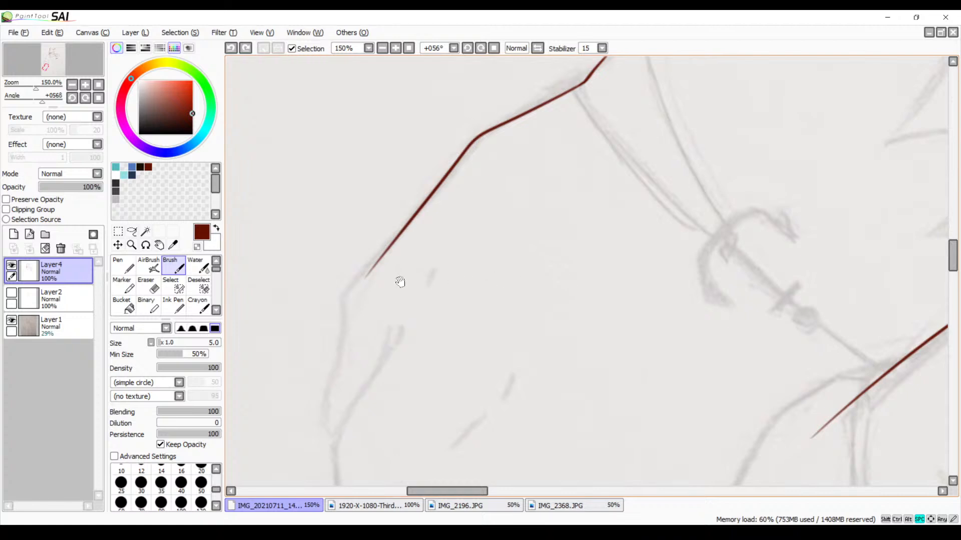
pyautogui.click(395, 48)
pyautogui.click(396, 49)
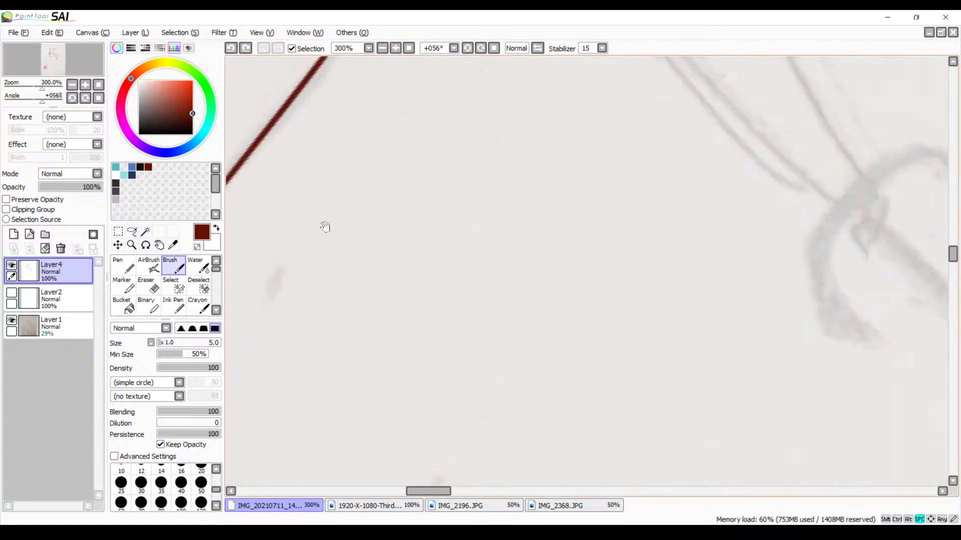
pyautogui.moveTo(324, 228); pyautogui.dragTo(586, 132)
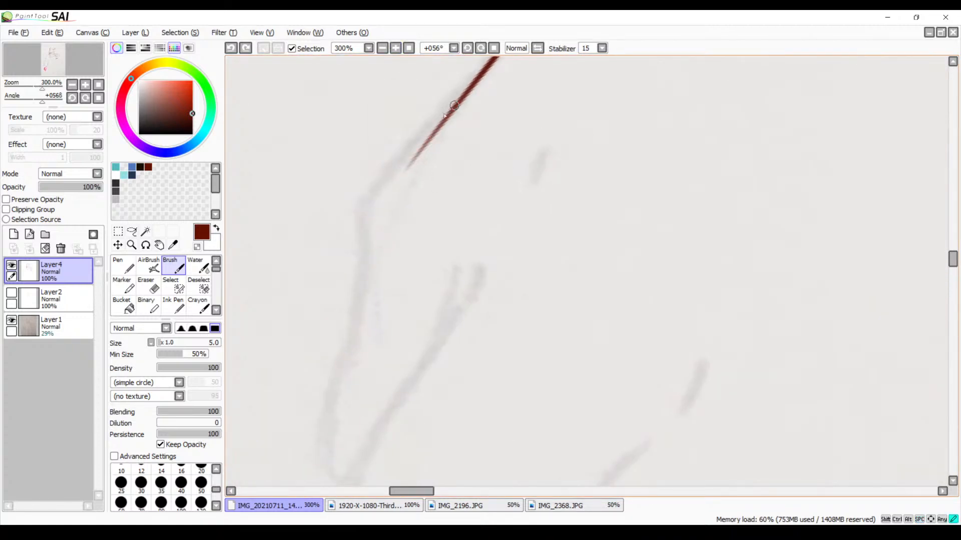
pyautogui.moveTo(453, 105); pyautogui.dragTo(350, 227)
pyautogui.hotkey('ctrl', 'z')
pyautogui.moveTo(454, 106)
pyautogui.mouseDown()
pyautogui.moveTo(357, 222)
pyautogui.moveTo(375, 199)
pyautogui.moveTo(345, 351)
pyautogui.mouseUp()
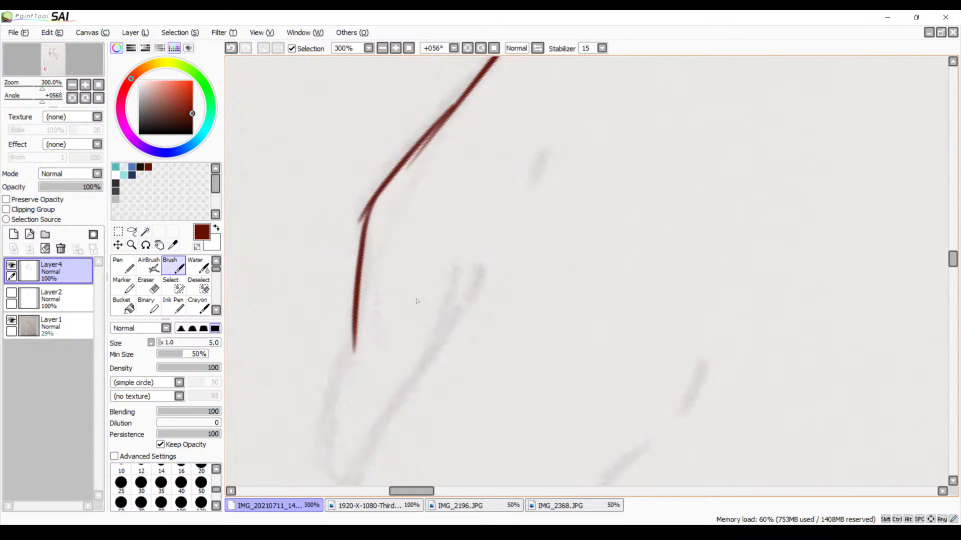
pyautogui.moveTo(425, 309); pyautogui.dragTo(493, 174)
pyautogui.moveTo(438, 151); pyautogui.dragTo(438, 220)
pyautogui.moveTo(402, 258)
pyautogui.mouseDown()
pyautogui.moveTo(374, 386)
pyautogui.moveTo(406, 419)
pyautogui.mouseUp()
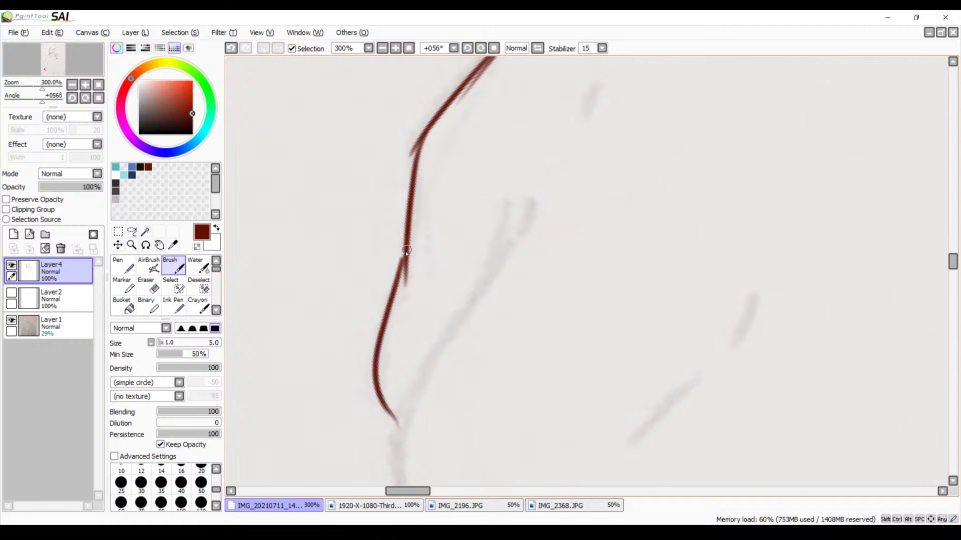
pyautogui.moveTo(407, 250); pyautogui.dragTo(398, 274)
pyautogui.moveTo(468, 252)
pyautogui.mouseDown()
pyautogui.moveTo(465, 331)
pyautogui.moveTo(440, 317)
pyautogui.moveTo(421, 283)
pyautogui.mouseUp()
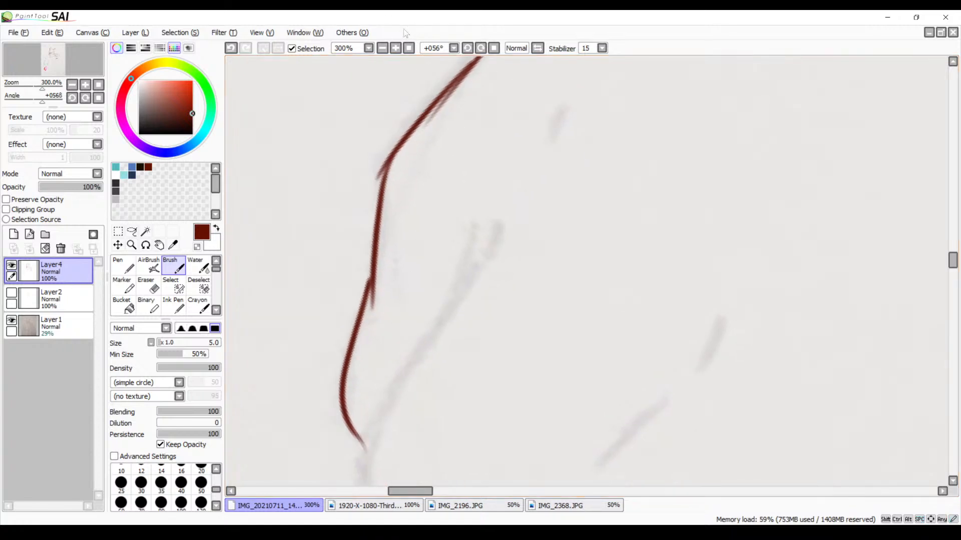
# Erase the overlapping stroke ends around the hand contour's second bend and reinforce the thinned line there
pyautogui.click(395, 49)
pyautogui.click(395, 49)
pyautogui.click(395, 49)
pyautogui.moveTo(271, 122); pyautogui.dragTo(418, 309)
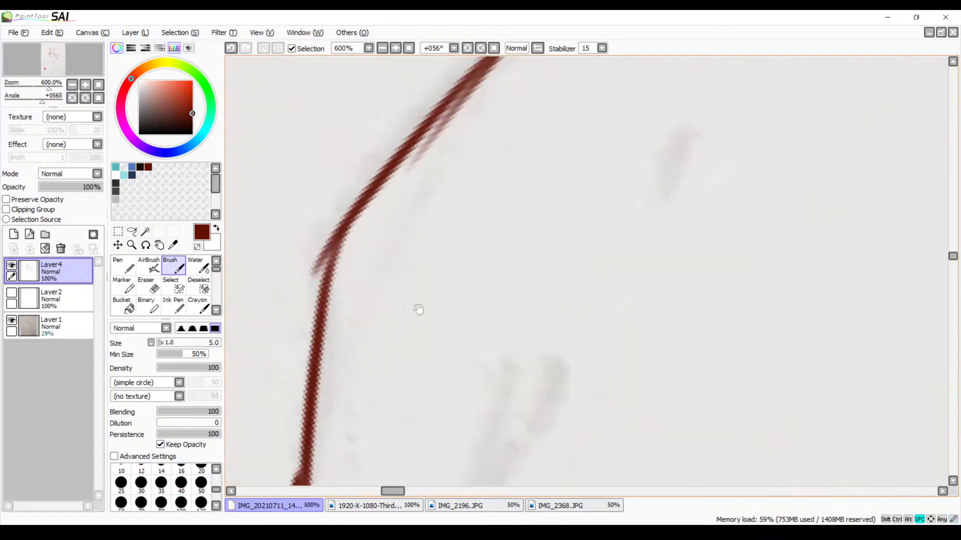
pyautogui.moveTo(421, 210); pyautogui.dragTo(450, 295)
pyautogui.press('e')
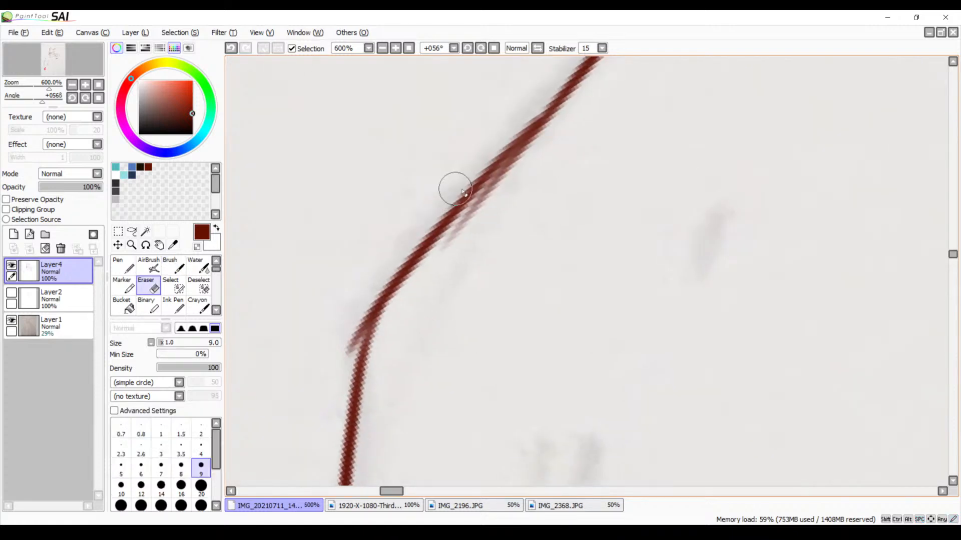
pyautogui.moveTo(536, 168)
pyautogui.mouseDown()
pyautogui.moveTo(459, 245)
pyautogui.moveTo(520, 177)
pyautogui.moveTo(459, 243)
pyautogui.moveTo(512, 178)
pyautogui.moveTo(451, 247)
pyautogui.mouseUp()
pyautogui.moveTo(492, 191)
pyautogui.mouseDown()
pyautogui.moveTo(447, 257)
pyautogui.moveTo(534, 155)
pyautogui.moveTo(495, 188)
pyautogui.moveTo(558, 133)
pyautogui.moveTo(480, 216)
pyautogui.moveTo(487, 211)
pyautogui.mouseUp()
pyautogui.moveTo(382, 267)
pyautogui.mouseDown()
pyautogui.moveTo(351, 308)
pyautogui.moveTo(359, 296)
pyautogui.moveTo(340, 358)
pyautogui.moveTo(359, 305)
pyautogui.moveTo(344, 358)
pyautogui.mouseUp()
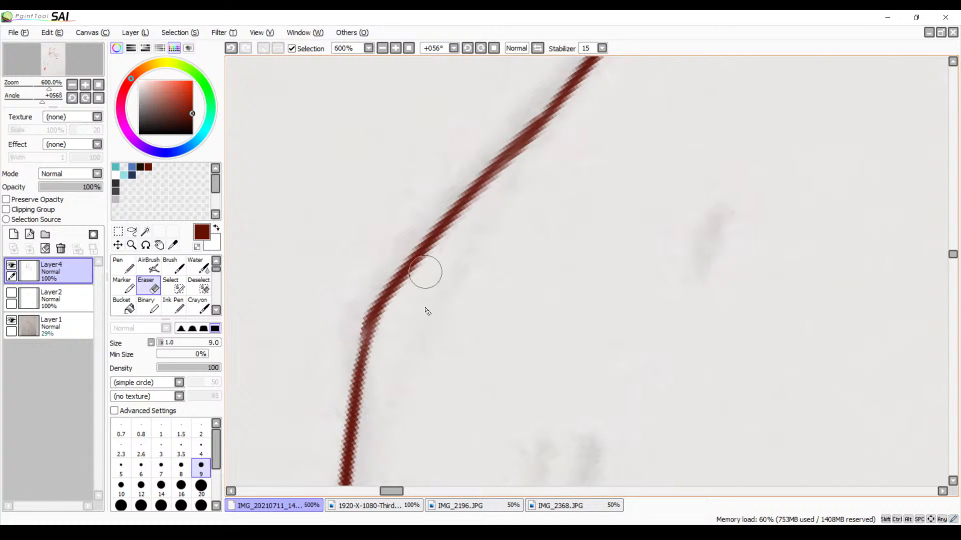
pyautogui.press('b')
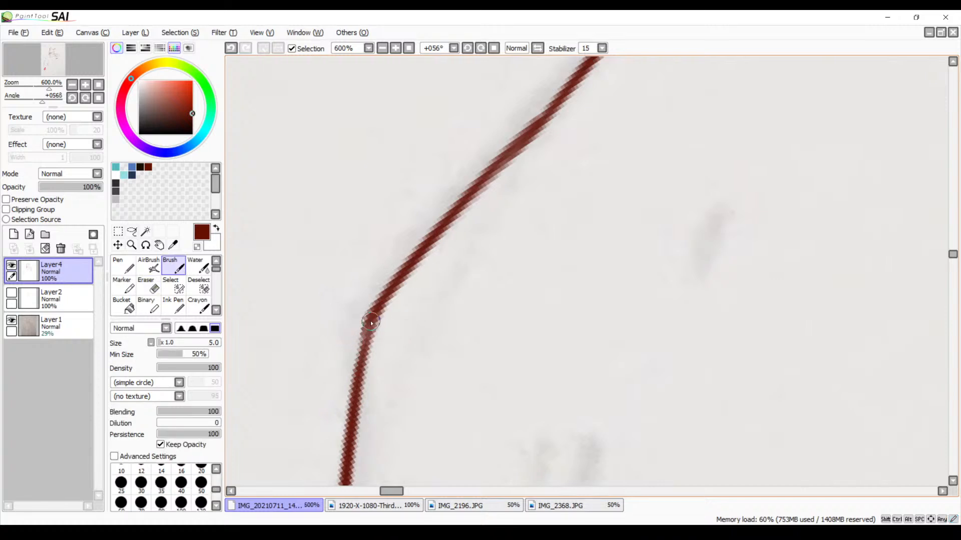
pyautogui.moveTo(370, 319); pyautogui.dragTo(355, 376)
# Erase the overshoot where the two lower hand contour strokes join and smooth the joint with a short brush stroke
pyautogui.moveTo(438, 460); pyautogui.dragTo(516, 187)
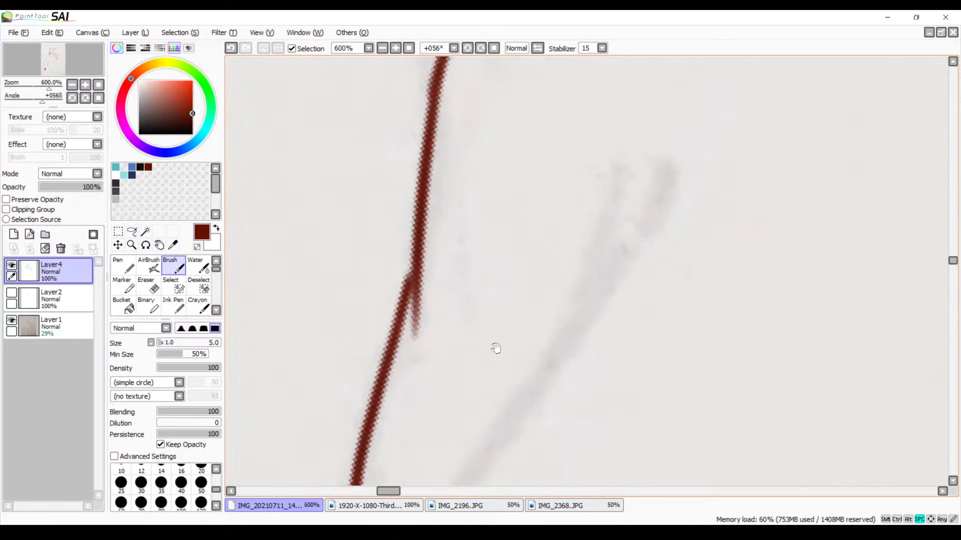
pyautogui.moveTo(496, 349)
pyautogui.mouseDown()
pyautogui.moveTo(521, 160)
pyautogui.moveTo(510, 338)
pyautogui.mouseUp()
pyautogui.press('e')
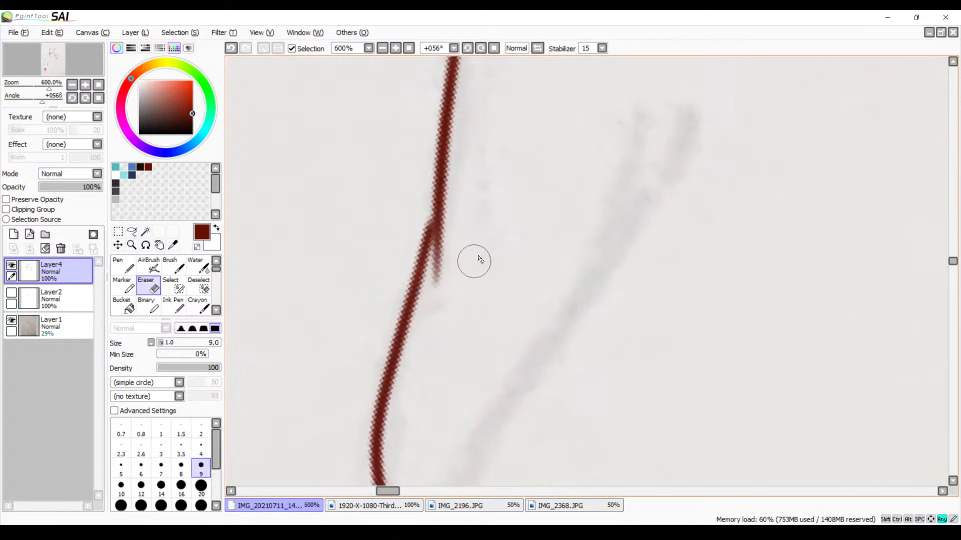
pyautogui.moveTo(493, 243)
pyautogui.mouseDown()
pyautogui.moveTo(452, 252)
pyautogui.moveTo(454, 242)
pyautogui.moveTo(471, 237)
pyautogui.moveTo(459, 274)
pyautogui.moveTo(430, 290)
pyautogui.moveTo(438, 258)
pyautogui.moveTo(424, 320)
pyautogui.mouseUp()
pyautogui.moveTo(433, 257); pyautogui.dragTo(429, 303)
pyautogui.moveTo(433, 257); pyautogui.dragTo(421, 339)
pyautogui.press('b')
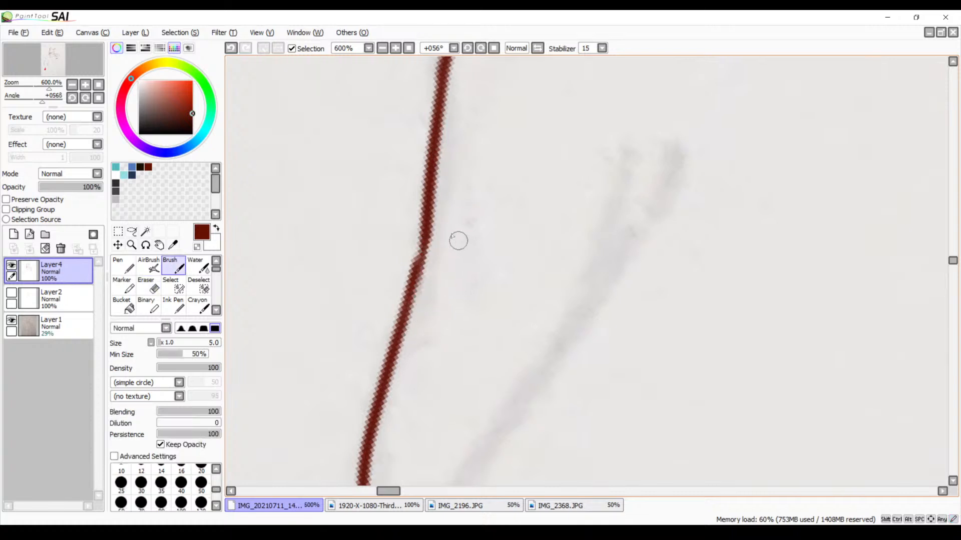
pyautogui.moveTo(425, 230); pyautogui.dragTo(412, 289)
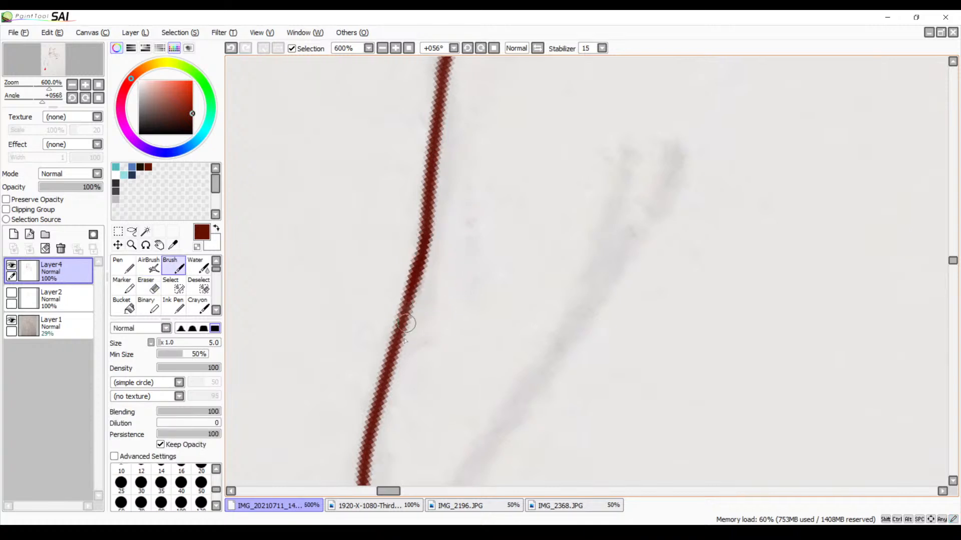
# Ink the two short knuckle marks inside the hand, next to the outer contour
pyautogui.moveTo(486, 409); pyautogui.dragTo(558, 160)
pyautogui.moveTo(444, 318); pyautogui.dragTo(494, 373)
pyautogui.moveTo(612, 140); pyautogui.dragTo(475, 395)
pyautogui.moveTo(555, 175)
pyautogui.mouseDown()
pyautogui.moveTo(482, 355)
pyautogui.moveTo(417, 459)
pyautogui.mouseUp()
pyautogui.moveTo(585, 244); pyautogui.dragTo(542, 322)
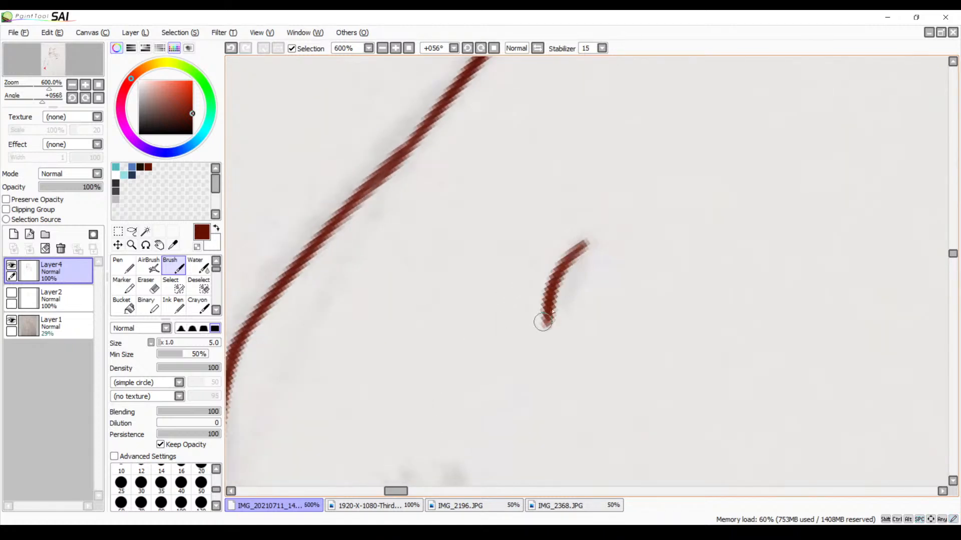
pyautogui.moveTo(580, 246); pyautogui.dragTo(544, 326)
pyautogui.moveTo(524, 387)
pyautogui.mouseDown()
pyautogui.moveTo(542, 302)
pyautogui.moveTo(634, 162)
pyautogui.mouseUp()
pyautogui.moveTo(561, 239); pyautogui.dragTo(528, 322)
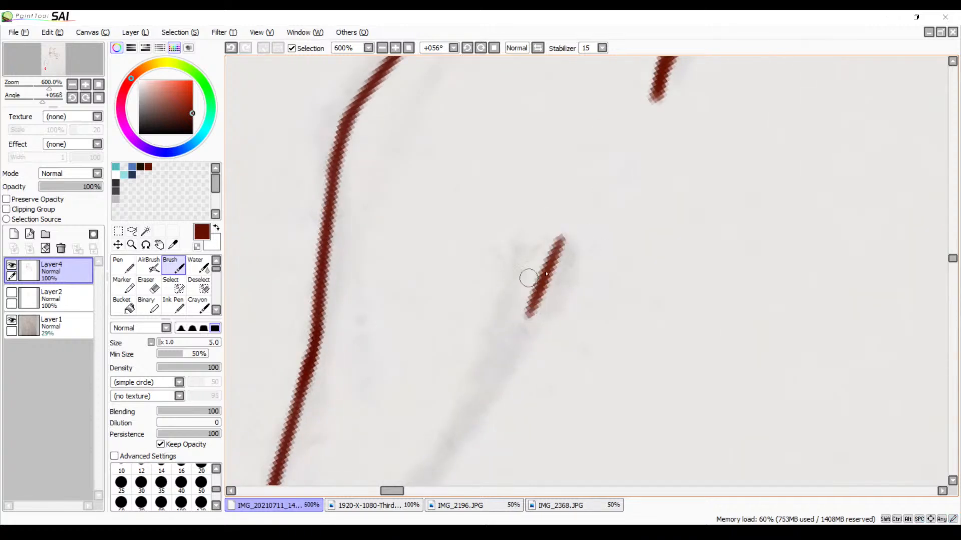
pyautogui.click(382, 49)
pyautogui.click(382, 49)
pyautogui.click(382, 48)
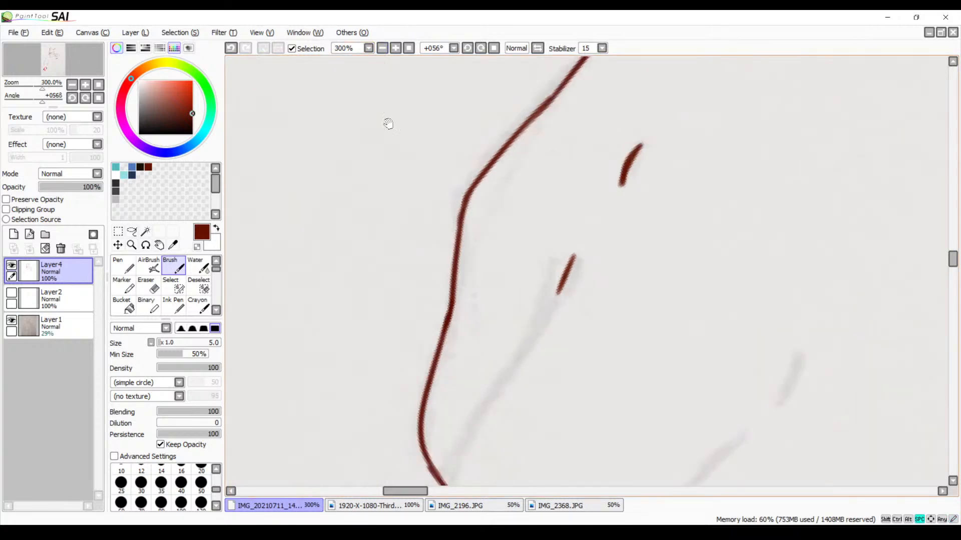
# Ink the finger dividing line from below the lower knuckle mark down past the first fingertip, redrawing the stroke once
pyautogui.moveTo(508, 271)
pyautogui.mouseDown()
pyautogui.moveTo(484, 116)
pyautogui.moveTo(487, 89)
pyautogui.moveTo(518, 49)
pyautogui.mouseUp()
pyautogui.moveTo(518, 195)
pyautogui.mouseDown()
pyautogui.moveTo(465, 133)
pyautogui.moveTo(462, 172)
pyautogui.moveTo(480, 242)
pyautogui.mouseUp()
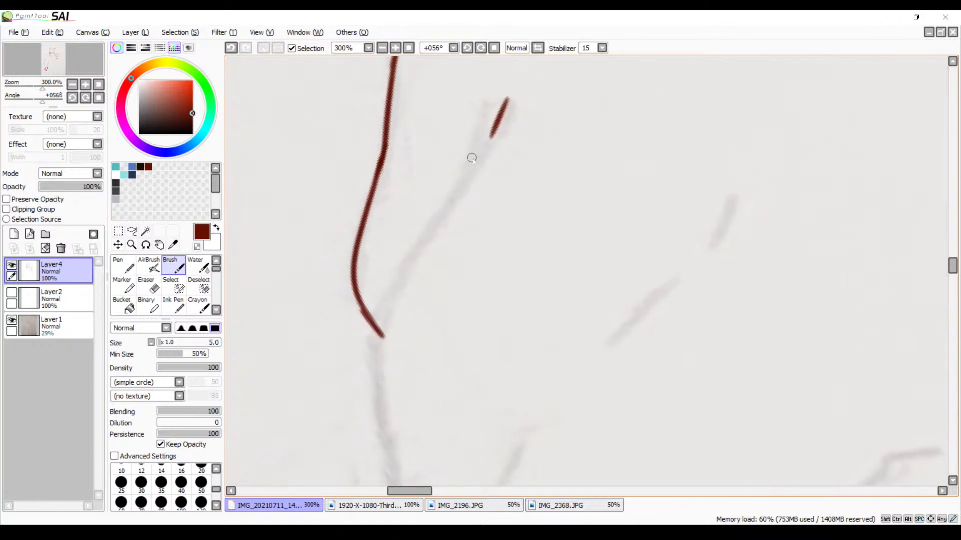
pyautogui.moveTo(473, 159); pyautogui.dragTo(368, 336)
pyautogui.moveTo(495, 197); pyautogui.dragTo(506, 157)
pyautogui.hotkey('ctrl', 'd')
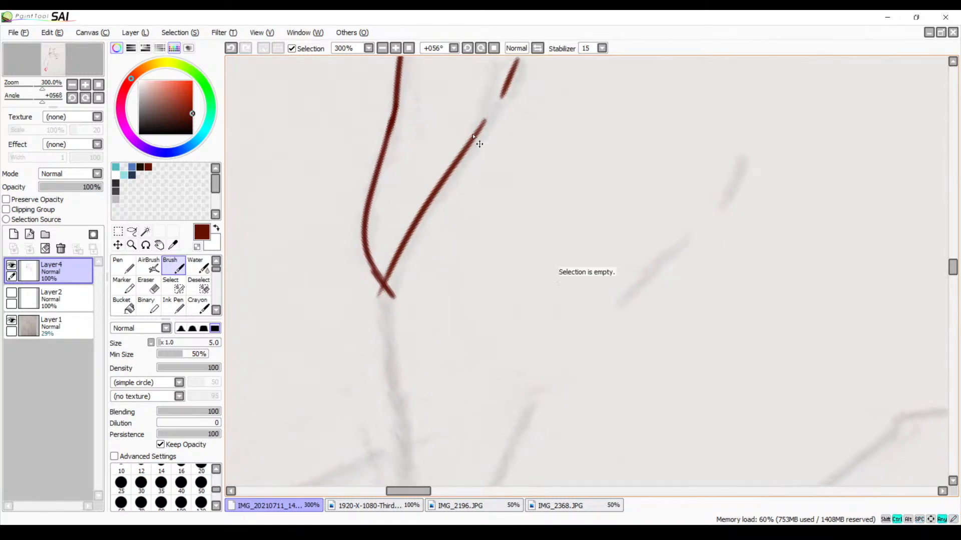
pyautogui.hotkey('ctrl', 'z')
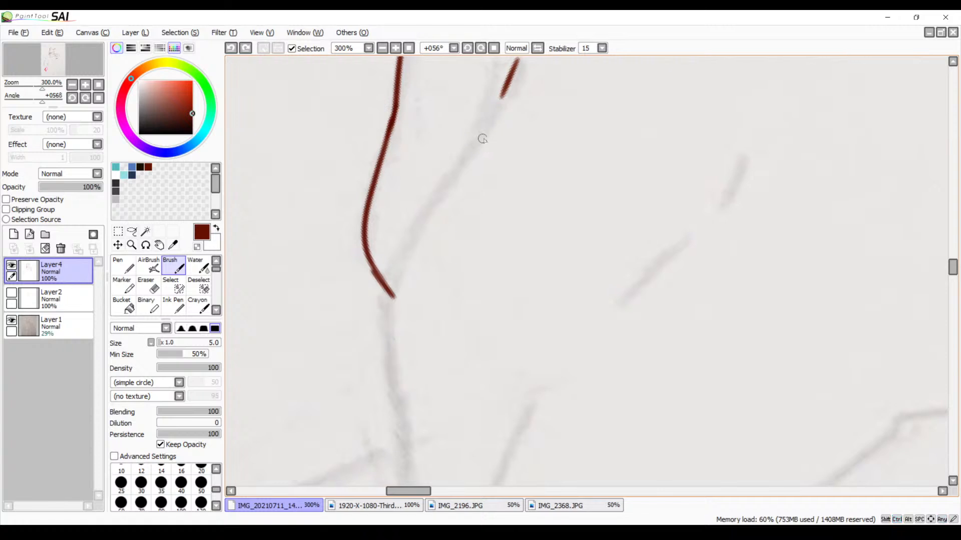
pyautogui.moveTo(483, 126)
pyautogui.mouseDown()
pyautogui.moveTo(400, 283)
pyautogui.moveTo(394, 382)
pyautogui.mouseUp()
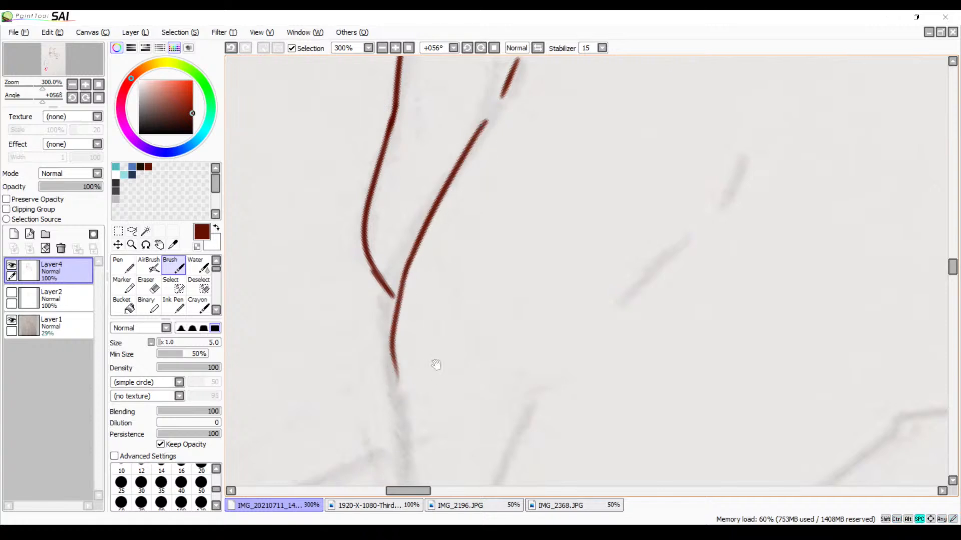
# Continue the second finger's outer contour downward and curve it inward toward the next finger
pyautogui.scroll(-3, 435, 364)
pyautogui.hotkey('ctrl', 'z')
pyautogui.moveTo(425, 157)
pyautogui.mouseDown()
pyautogui.moveTo(406, 197)
pyautogui.moveTo(421, 348)
pyautogui.moveTo(414, 421)
pyautogui.moveTo(444, 433)
pyautogui.moveTo(431, 415)
pyautogui.moveTo(473, 465)
pyautogui.mouseUp()
pyautogui.hotkey('ctrl', 'z')
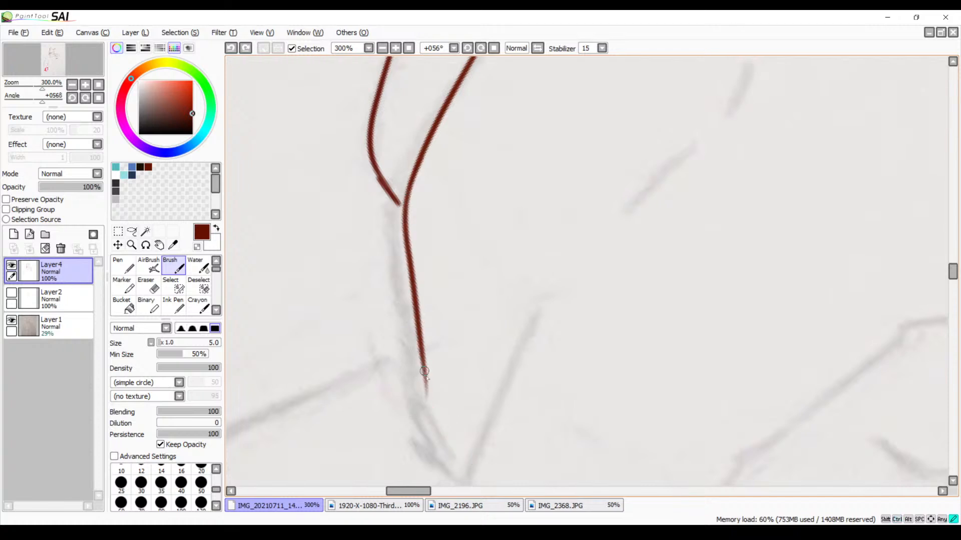
pyautogui.moveTo(424, 371); pyautogui.dragTo(460, 461)
# Ink the short crease mark by the thumb and the front finger's inner contour, bending it down toward the fingertip
pyautogui.press('space')
pyautogui.moveTo(530, 440)
pyautogui.mouseDown()
pyautogui.moveTo(442, 249)
pyautogui.moveTo(353, 309)
pyautogui.mouseUp()
pyautogui.moveTo(465, 313); pyautogui.dragTo(387, 309)
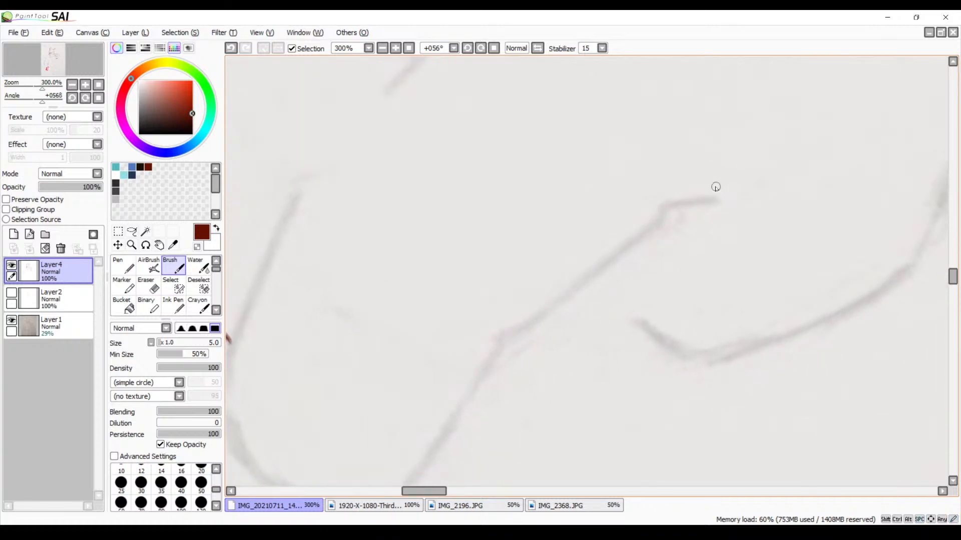
pyautogui.moveTo(716, 186)
pyautogui.mouseDown()
pyautogui.moveTo(662, 200)
pyautogui.moveTo(505, 347)
pyautogui.mouseUp()
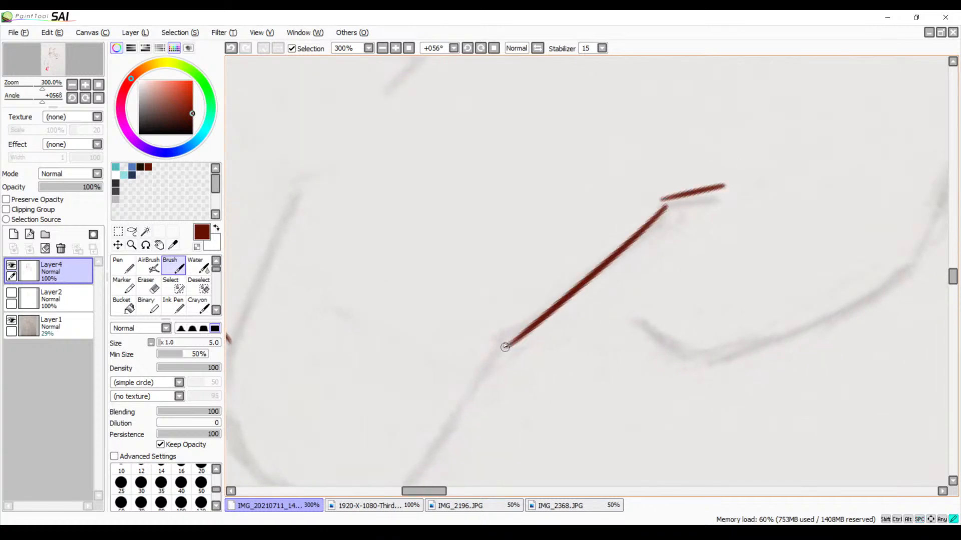
pyautogui.hotkey('ctrl', 'z')
pyautogui.moveTo(672, 207)
pyautogui.mouseDown()
pyautogui.moveTo(498, 329)
pyautogui.moveTo(547, 258)
pyautogui.moveTo(533, 229)
pyautogui.moveTo(404, 423)
pyautogui.mouseUp()
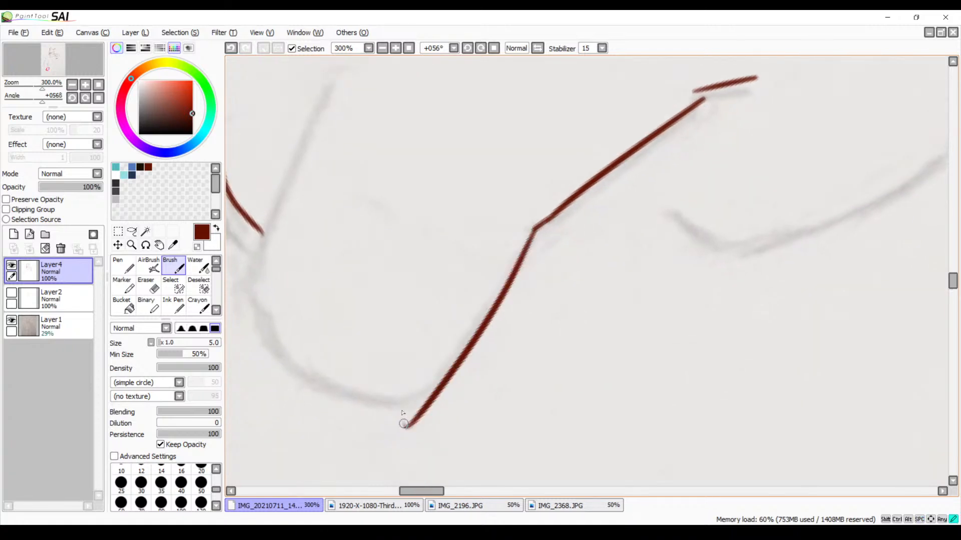
pyautogui.hotkey('ctrl', 'z')
pyautogui.moveTo(533, 232); pyautogui.dragTo(436, 366)
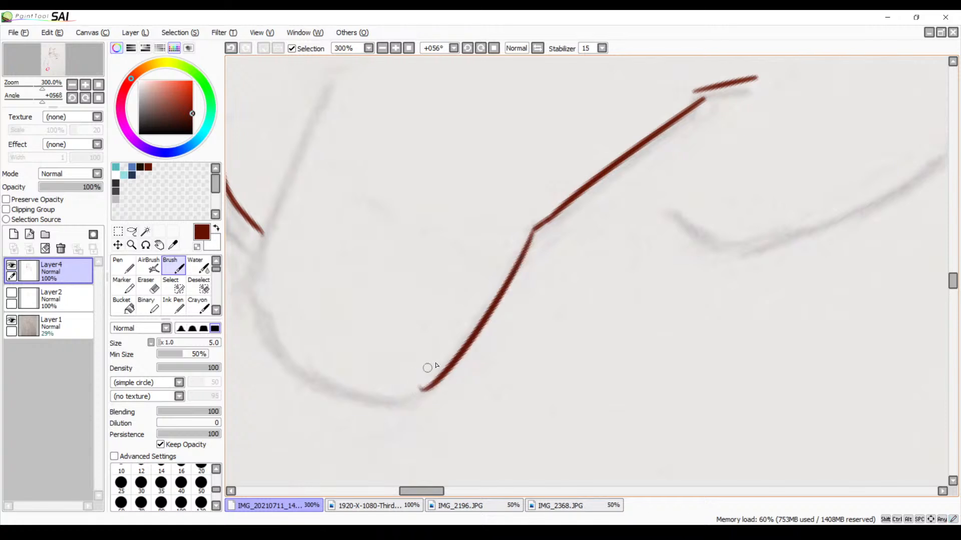
# Ink the two remaining knuckle marks in the middle of the hand over the sketch
pyautogui.scroll(10, 483, 247)
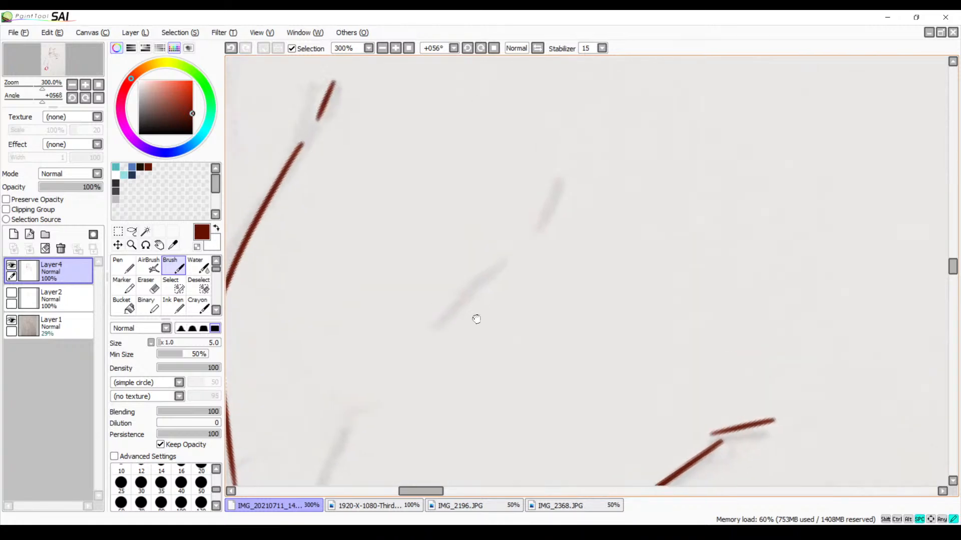
pyautogui.moveTo(566, 190); pyautogui.dragTo(548, 229)
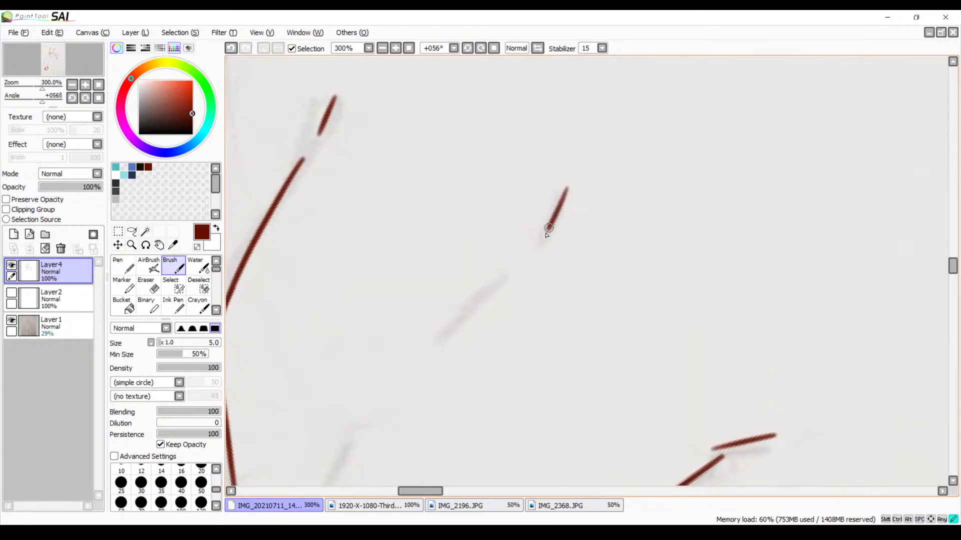
pyautogui.moveTo(567, 187); pyautogui.dragTo(537, 245)
pyautogui.hotkey('ctrl', 'z')
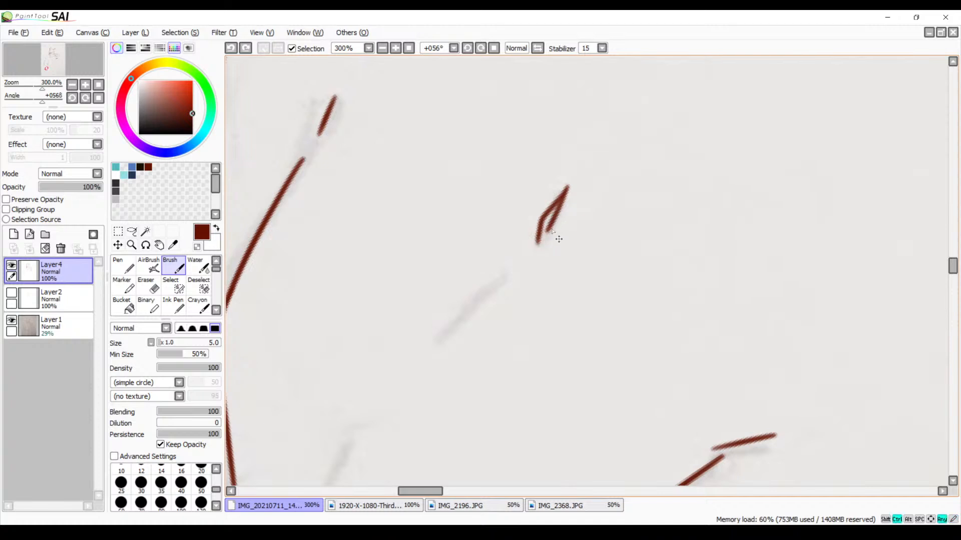
pyautogui.moveTo(515, 272); pyautogui.dragTo(548, 198)
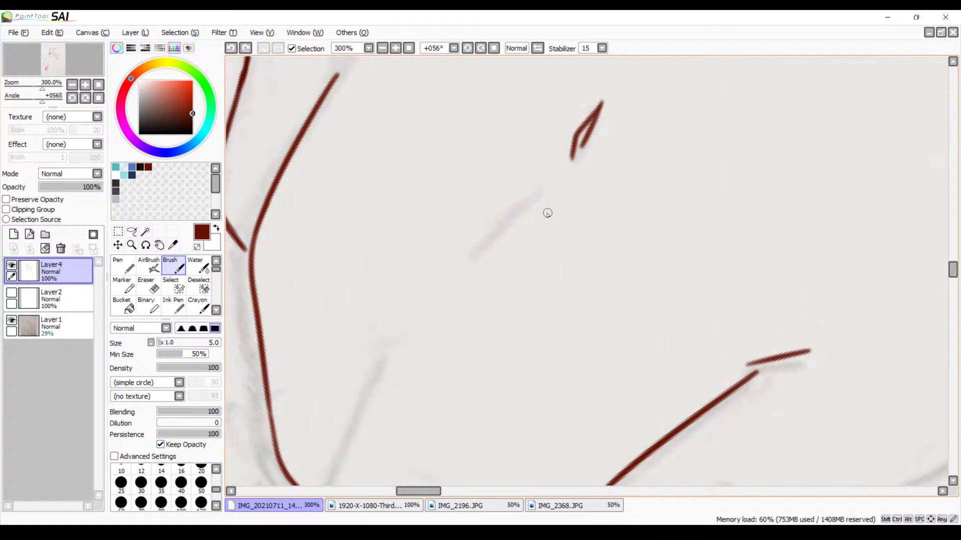
pyautogui.moveTo(512, 212)
pyautogui.mouseDown()
pyautogui.moveTo(520, 170)
pyautogui.moveTo(450, 246)
pyautogui.mouseUp()
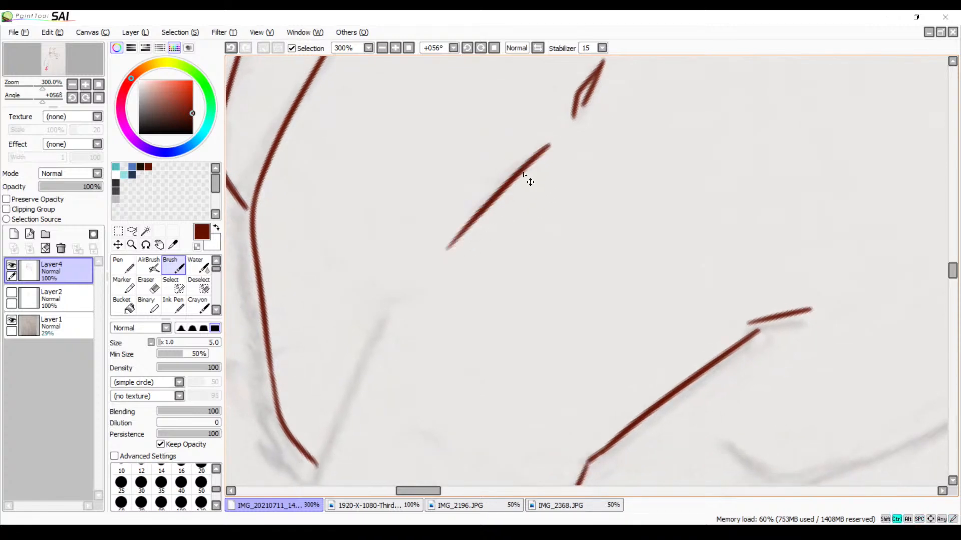
pyautogui.hotkey('ctrl', 'z')
pyautogui.moveTo(542, 144)
pyautogui.mouseDown()
pyautogui.moveTo(448, 236)
pyautogui.moveTo(491, 225)
pyautogui.moveTo(482, 205)
pyautogui.mouseUp()
# Ink the front finger's outer side line down past the end of the second finger, redrawing it once
pyautogui.moveTo(463, 146); pyautogui.dragTo(395, 368)
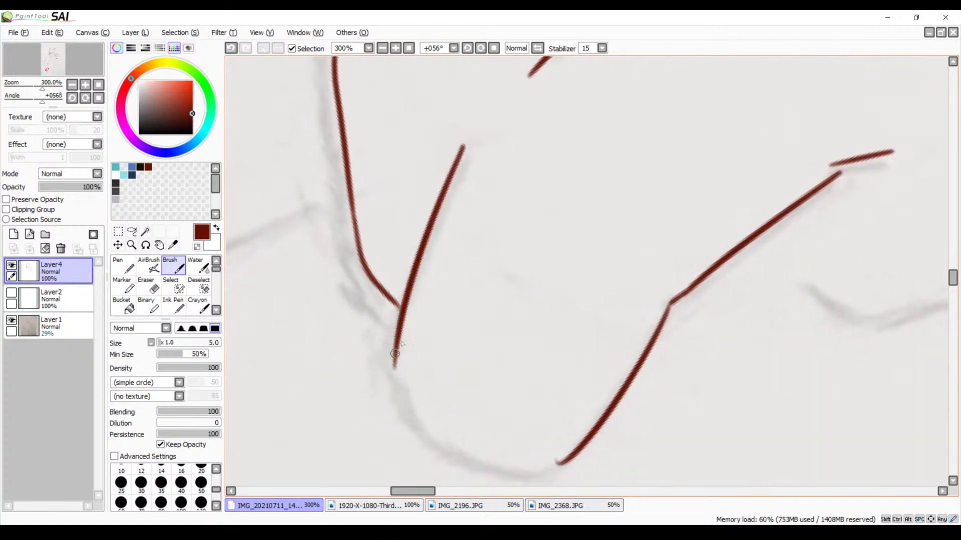
pyautogui.hotkey('ctrl', 'z')
pyautogui.moveTo(474, 145); pyautogui.dragTo(376, 393)
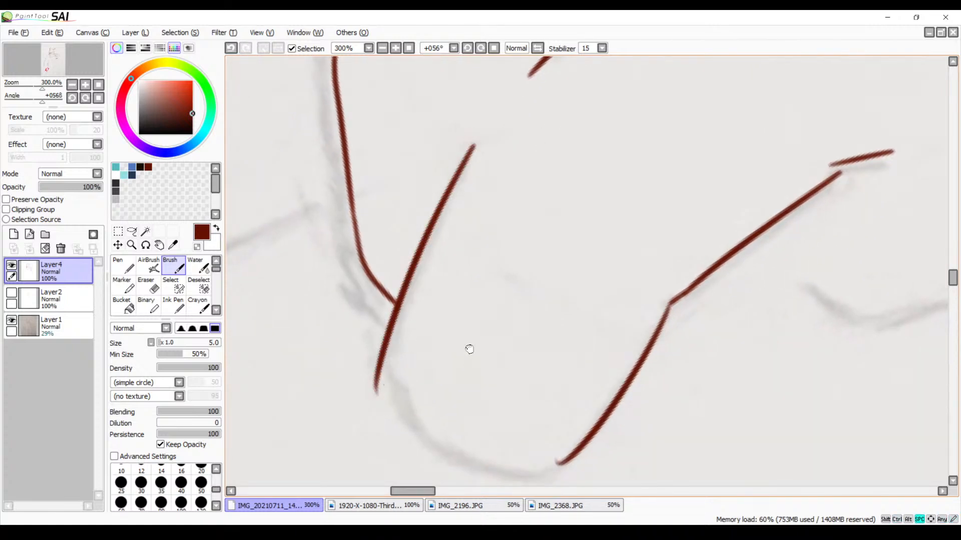
# Ink the front finger's rounded tip, joining its outer side line to the inner contour
pyautogui.moveTo(470, 349)
pyautogui.mouseDown()
pyautogui.moveTo(405, 233)
pyautogui.moveTo(426, 340)
pyautogui.mouseUp()
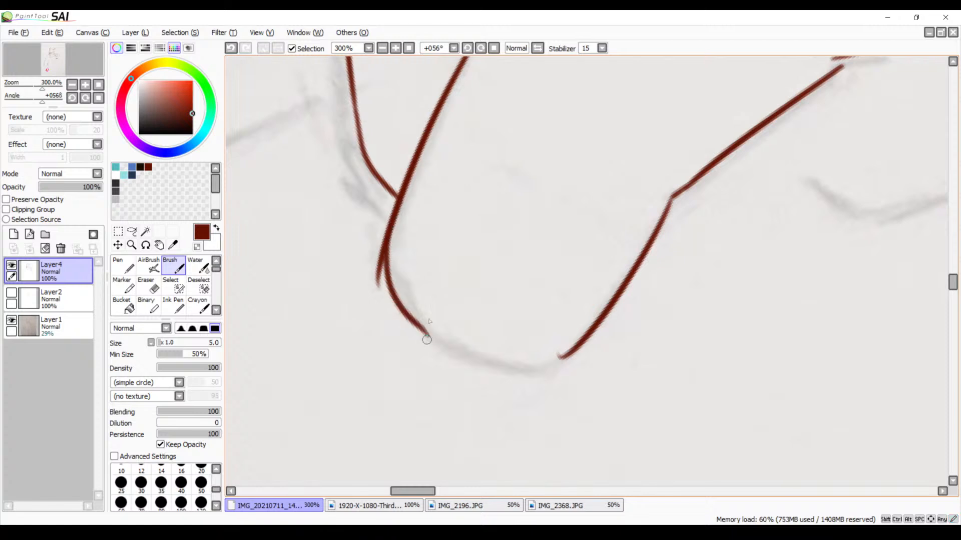
pyautogui.hotkey('ctrl', 'z')
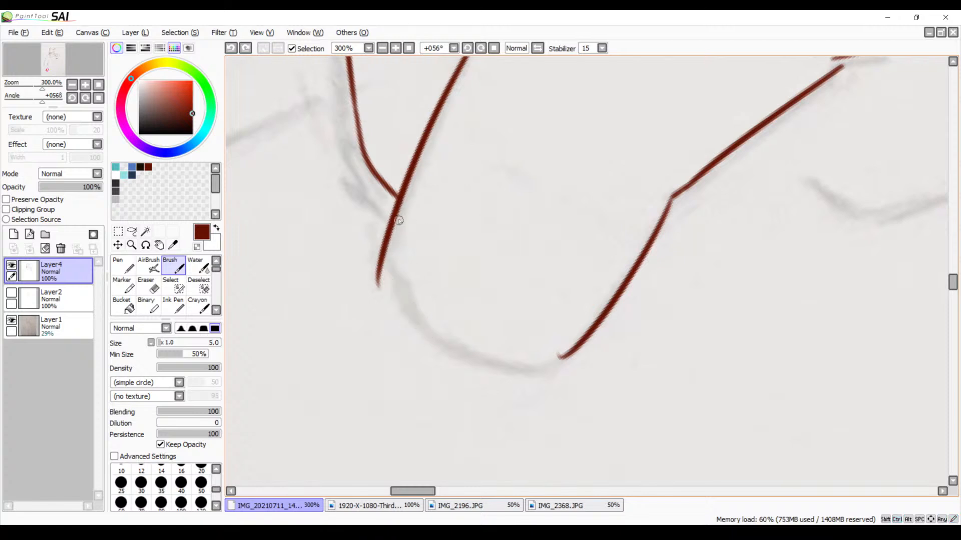
pyautogui.moveTo(401, 207)
pyautogui.mouseDown()
pyautogui.moveTo(469, 353)
pyautogui.moveTo(556, 351)
pyautogui.moveTo(550, 345)
pyautogui.mouseUp()
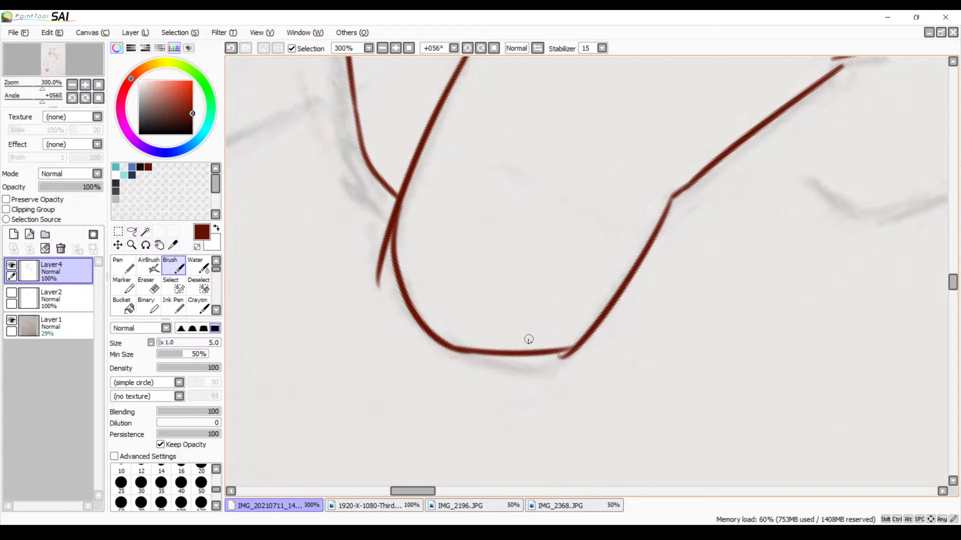
pyautogui.hotkey('ctrl', 'z')
pyautogui.moveTo(453, 350); pyautogui.dragTo(564, 351)
pyautogui.hotkey('ctrl', 'z')
pyautogui.moveTo(451, 350)
pyautogui.mouseDown()
pyautogui.moveTo(505, 358)
pyautogui.moveTo(582, 340)
pyautogui.mouseUp()
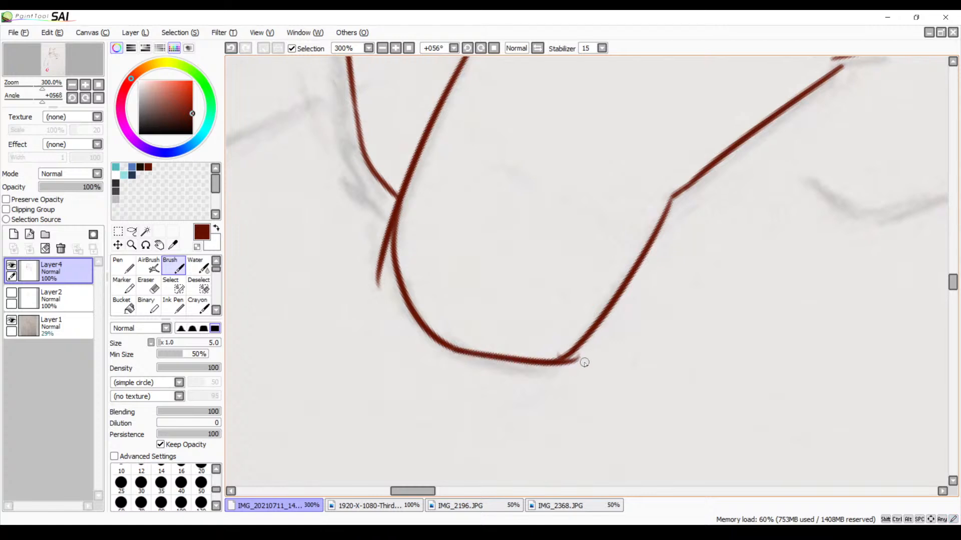
# Erase the overshooting stroke ends at the front fingertip's corner and along its outer side
pyautogui.press('e')
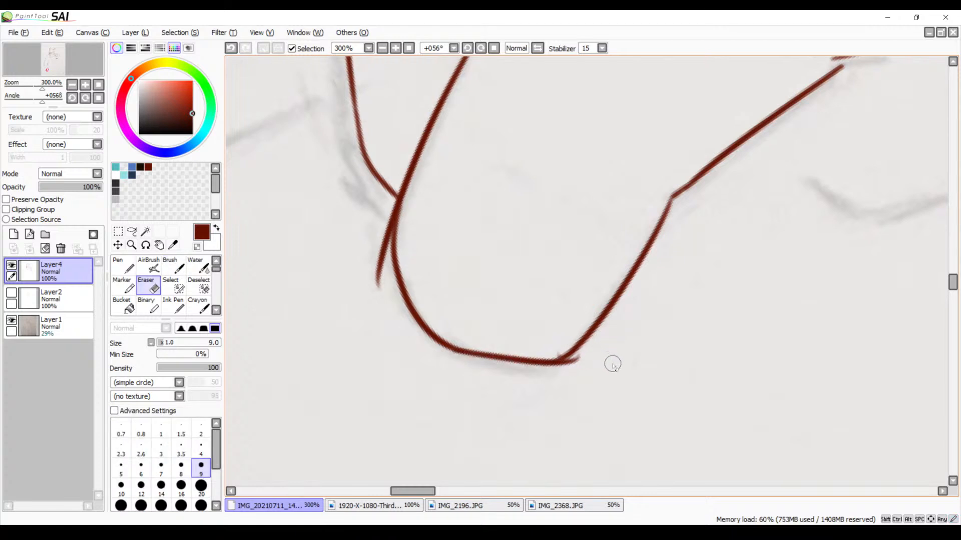
pyautogui.moveTo(584, 369)
pyautogui.mouseDown()
pyautogui.moveTo(582, 359)
pyautogui.moveTo(568, 368)
pyautogui.moveTo(565, 346)
pyautogui.moveTo(552, 353)
pyautogui.mouseUp()
pyautogui.moveTo(382, 199)
pyautogui.mouseDown()
pyautogui.moveTo(383, 247)
pyautogui.moveTo(392, 205)
pyautogui.moveTo(380, 280)
pyautogui.mouseUp()
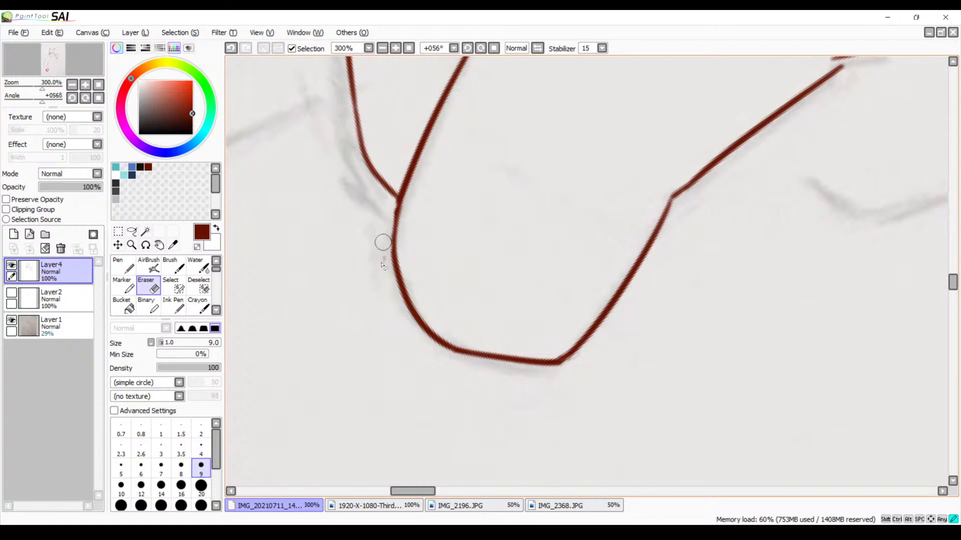
# Ink the thumb's outer contour from the wrist around the first bend and down to the lower bend
pyautogui.moveTo(517, 273); pyautogui.dragTo(408, 403)
pyautogui.moveTo(480, 281); pyautogui.dragTo(367, 369)
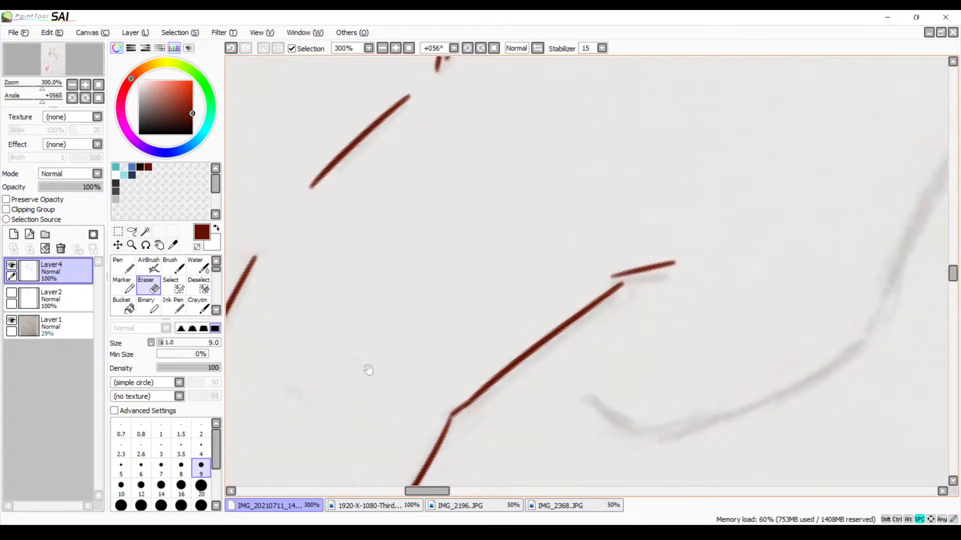
pyautogui.moveTo(436, 352); pyautogui.dragTo(409, 255)
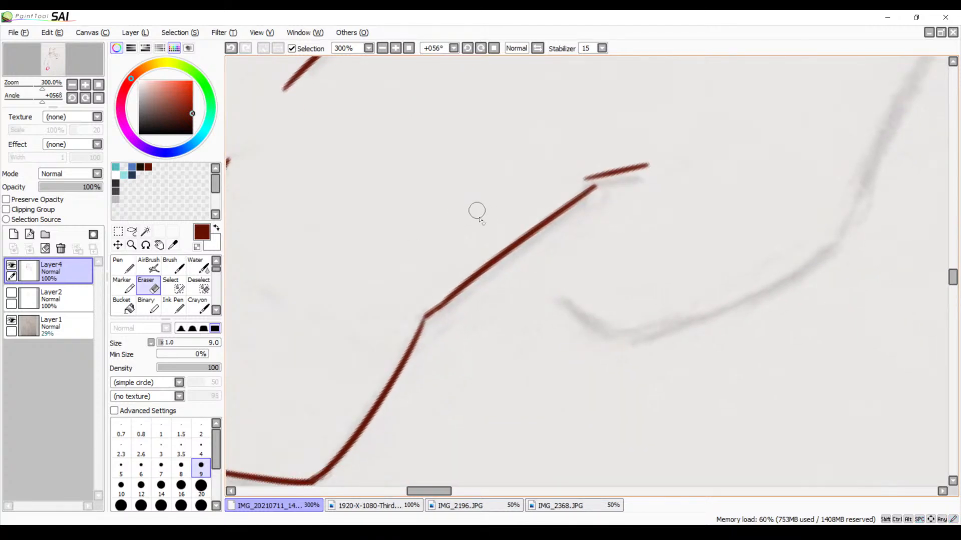
pyautogui.press('b')
pyautogui.moveTo(658, 259)
pyautogui.mouseDown()
pyautogui.moveTo(558, 302)
pyautogui.moveTo(497, 361)
pyautogui.mouseUp()
pyautogui.moveTo(778, 190); pyautogui.dragTo(547, 347)
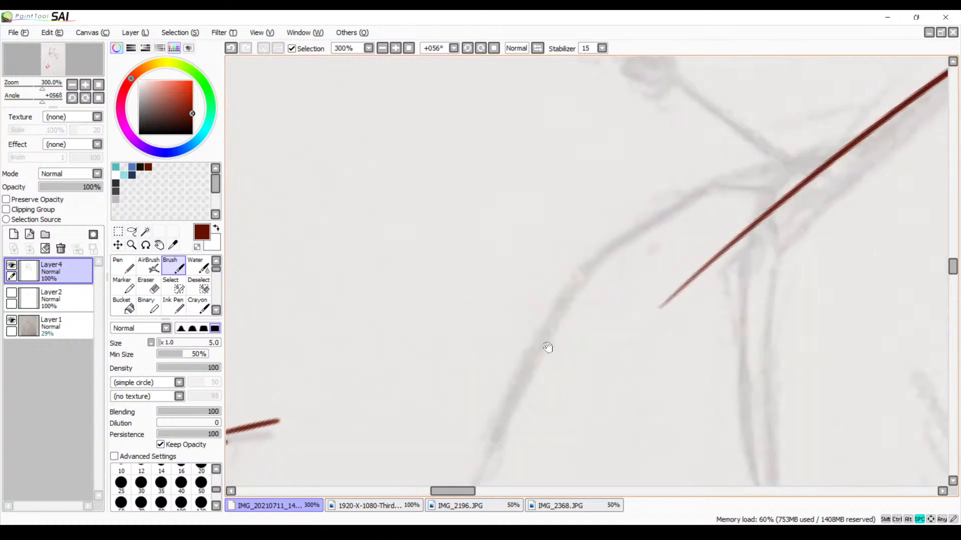
pyautogui.moveTo(833, 146)
pyautogui.mouseDown()
pyautogui.moveTo(711, 183)
pyautogui.moveTo(596, 267)
pyautogui.moveTo(622, 245)
pyautogui.moveTo(625, 214)
pyautogui.mouseUp()
pyautogui.moveTo(677, 134); pyautogui.dragTo(522, 391)
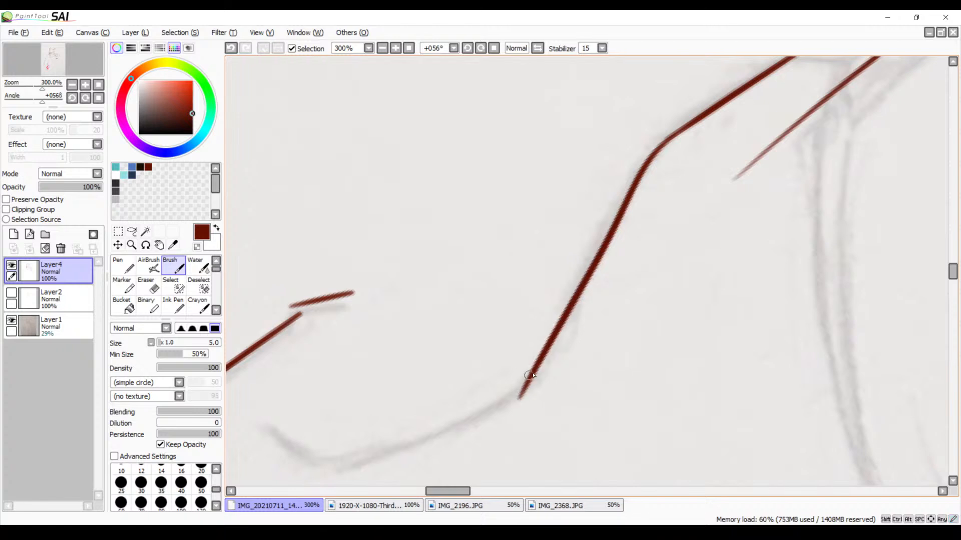
pyautogui.hotkey('ctrl', 'z')
pyautogui.moveTo(673, 137)
pyautogui.mouseDown()
pyautogui.moveTo(544, 357)
pyautogui.moveTo(625, 300)
pyautogui.moveTo(643, 275)
pyautogui.moveTo(410, 357)
pyautogui.mouseUp()
pyautogui.hotkey('ctrl', 'z')
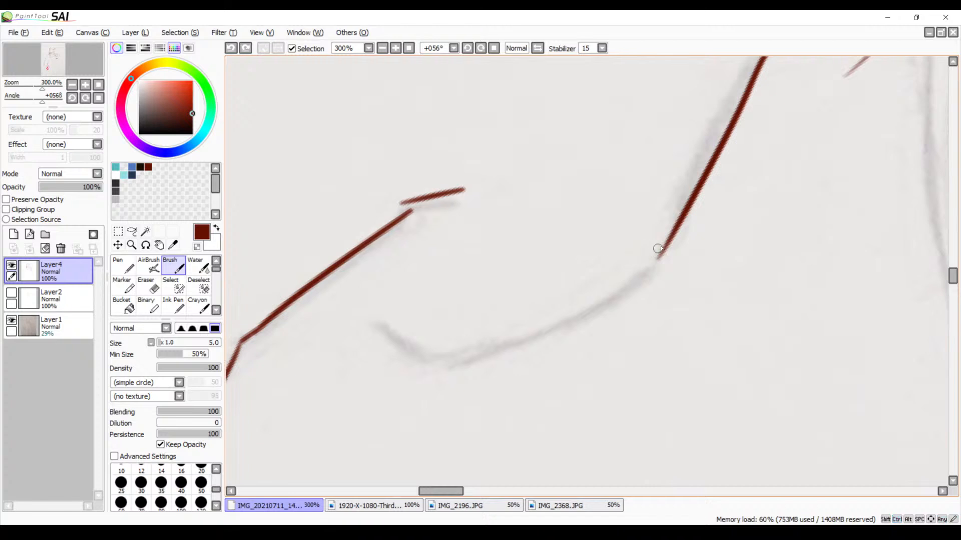
# Ink the thumb's lower edge and curved tip, and erase the overshoot where the two strokes meet
pyautogui.moveTo(673, 240); pyautogui.dragTo(395, 358)
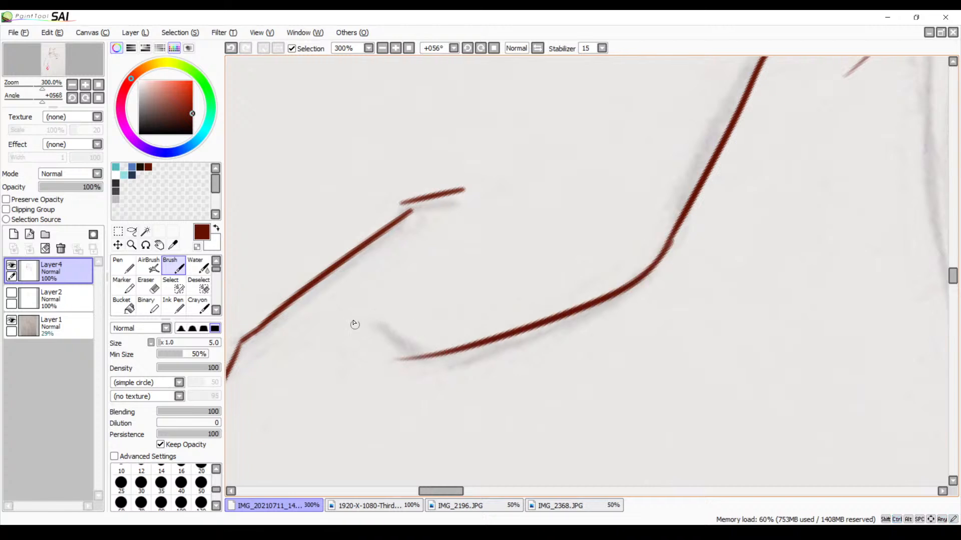
pyautogui.moveTo(344, 292)
pyautogui.mouseDown()
pyautogui.moveTo(425, 355)
pyautogui.moveTo(473, 345)
pyautogui.mouseUp()
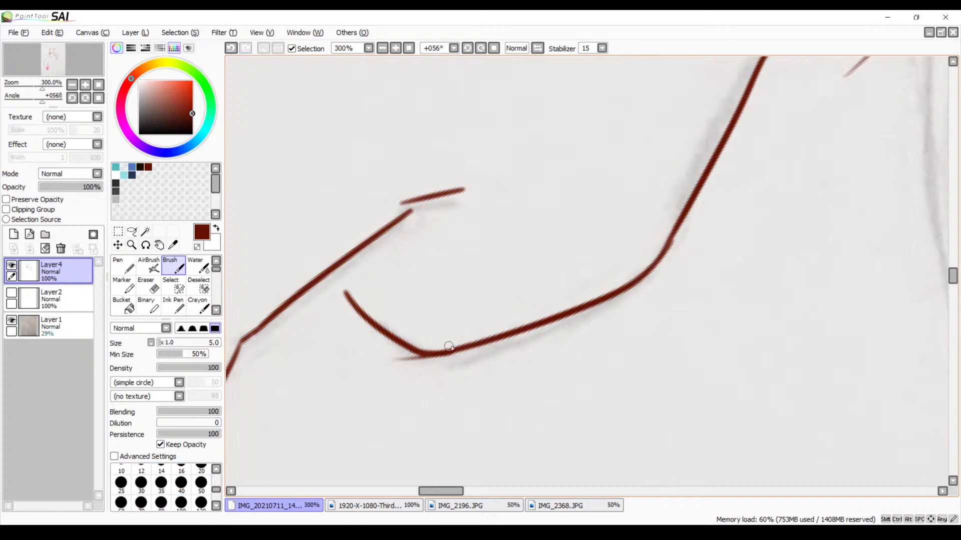
pyautogui.press('e')
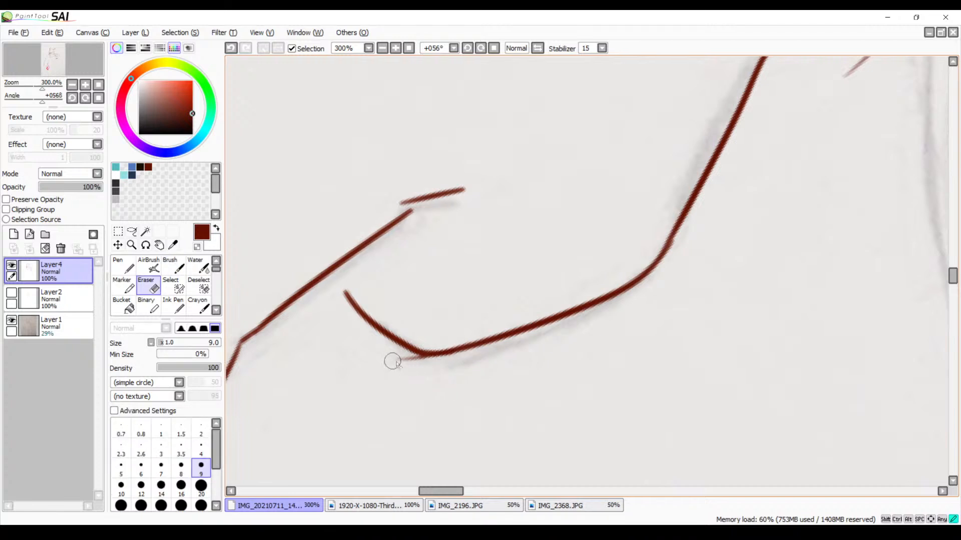
pyautogui.moveTo(392, 361); pyautogui.dragTo(438, 367)
# Zoom out to 75% and examine the inked hand, the sketched wristband and the arm's fur outline
pyautogui.moveTo(505, 296); pyautogui.dragTo(438, 389)
pyautogui.moveTo(470, 308); pyautogui.dragTo(440, 435)
pyautogui.moveTo(548, 210)
pyautogui.mouseDown()
pyautogui.moveTo(467, 352)
pyautogui.moveTo(407, 431)
pyautogui.mouseUp()
pyautogui.moveTo(487, 362)
pyautogui.mouseDown()
pyautogui.moveTo(386, 455)
pyautogui.moveTo(383, 469)
pyautogui.mouseUp()
pyautogui.moveTo(508, 310)
pyautogui.mouseDown()
pyautogui.moveTo(461, 376)
pyautogui.moveTo(383, 426)
pyautogui.mouseUp()
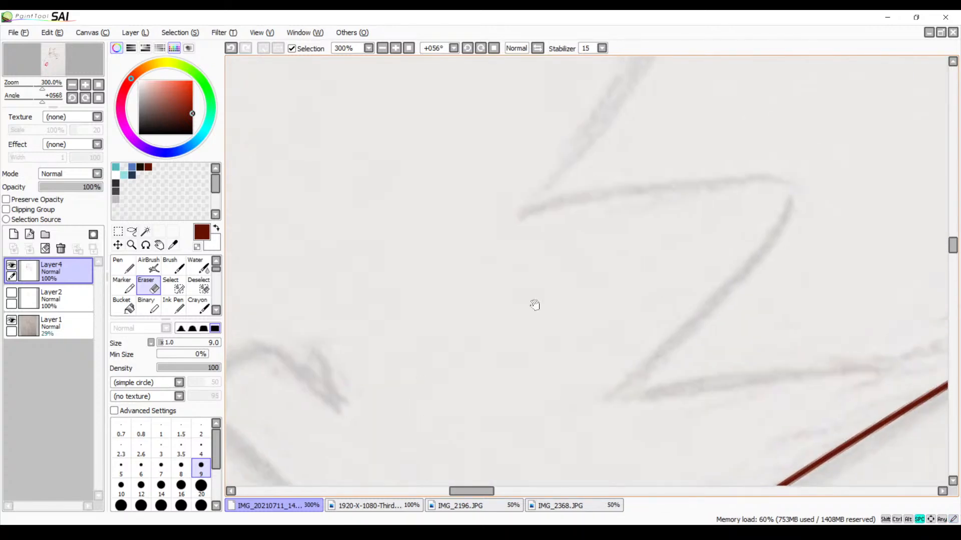
pyautogui.click(382, 48)
pyautogui.click(382, 48)
pyautogui.click(382, 48)
pyautogui.click(383, 48)
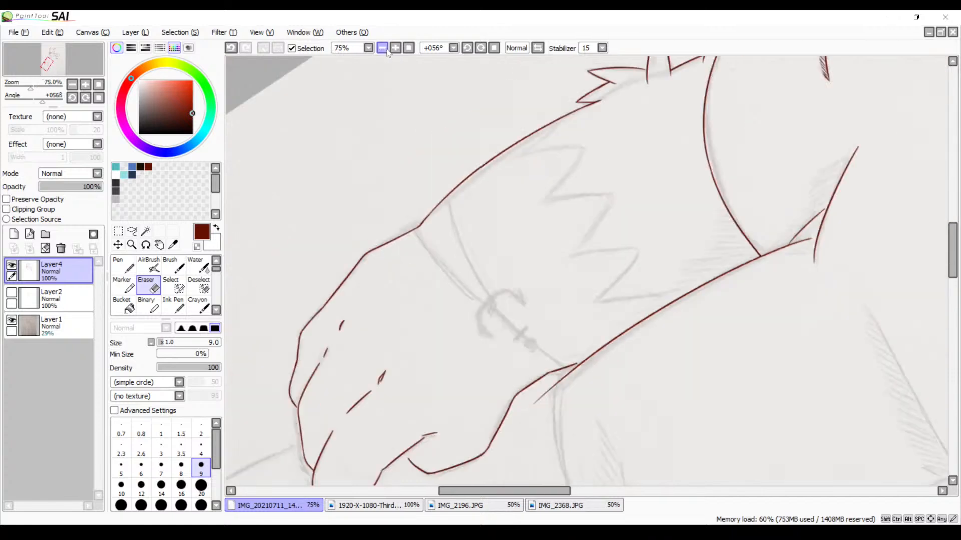
pyautogui.moveTo(494, 296); pyautogui.dragTo(493, 196)
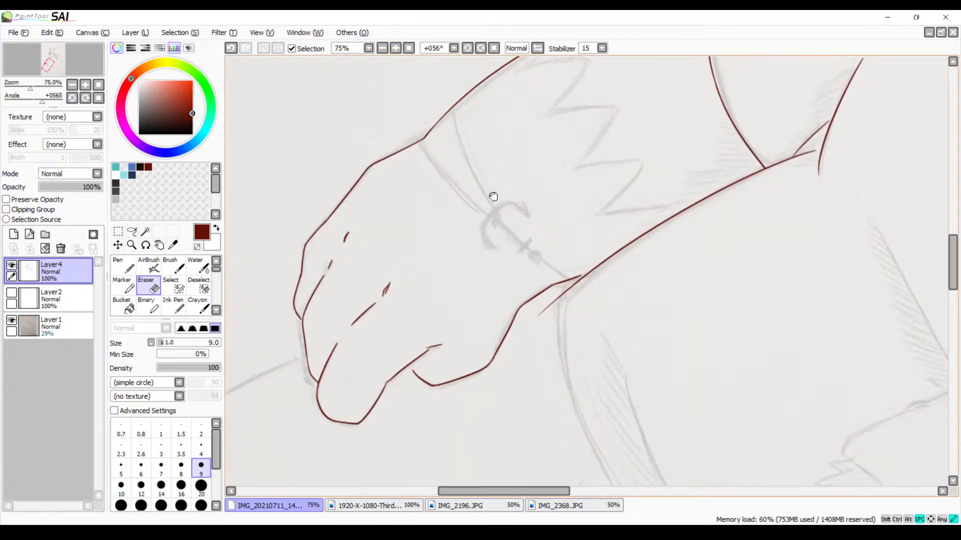
pyautogui.moveTo(493, 197); pyautogui.dragTo(436, 304)
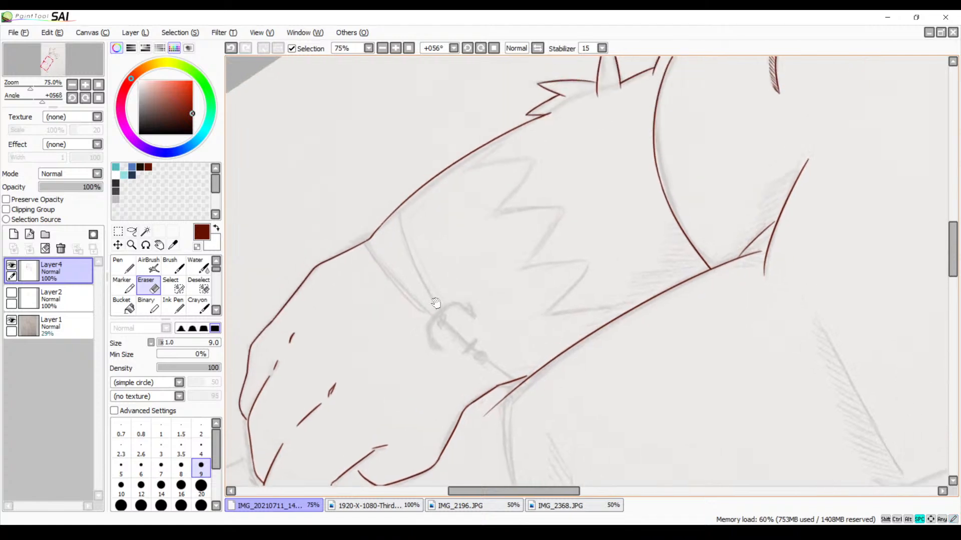
pyautogui.moveTo(462, 262)
pyautogui.mouseDown()
pyautogui.moveTo(419, 286)
pyautogui.moveTo(476, 269)
pyautogui.mouseUp()
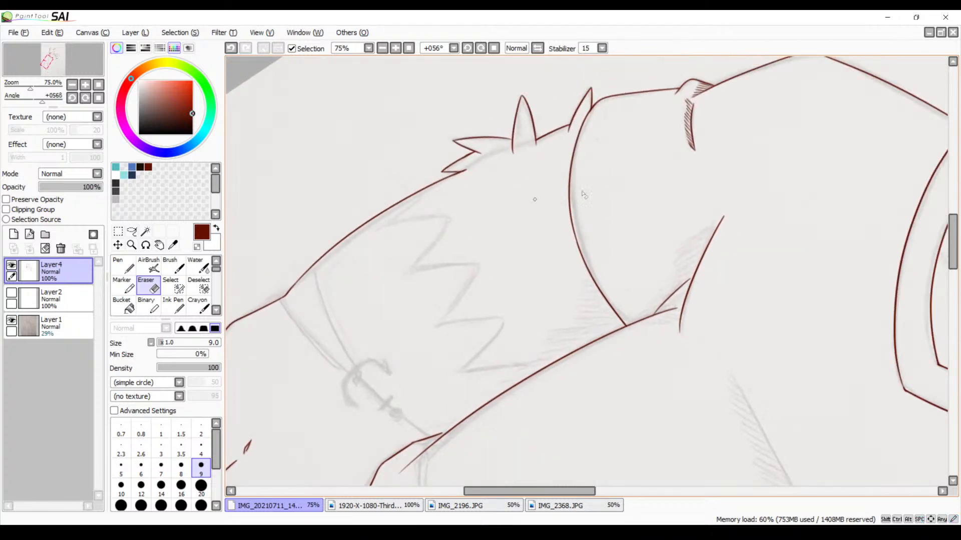
# Examine the inked sleeve edge and armpit creases up close at up to 400%, with the Brush selected in place of the Eraser
pyautogui.click(395, 48)
pyautogui.click(395, 48)
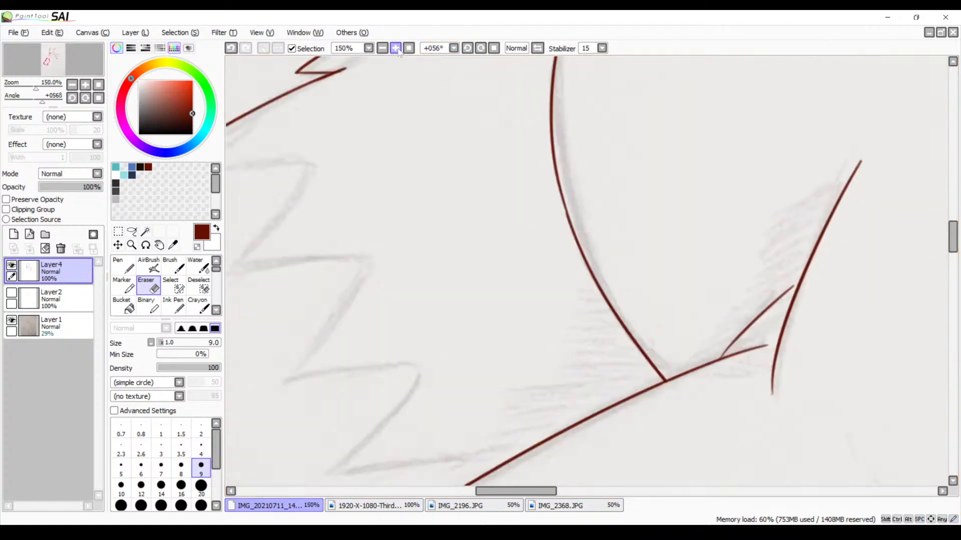
pyautogui.moveTo(590, 193); pyautogui.dragTo(398, 294)
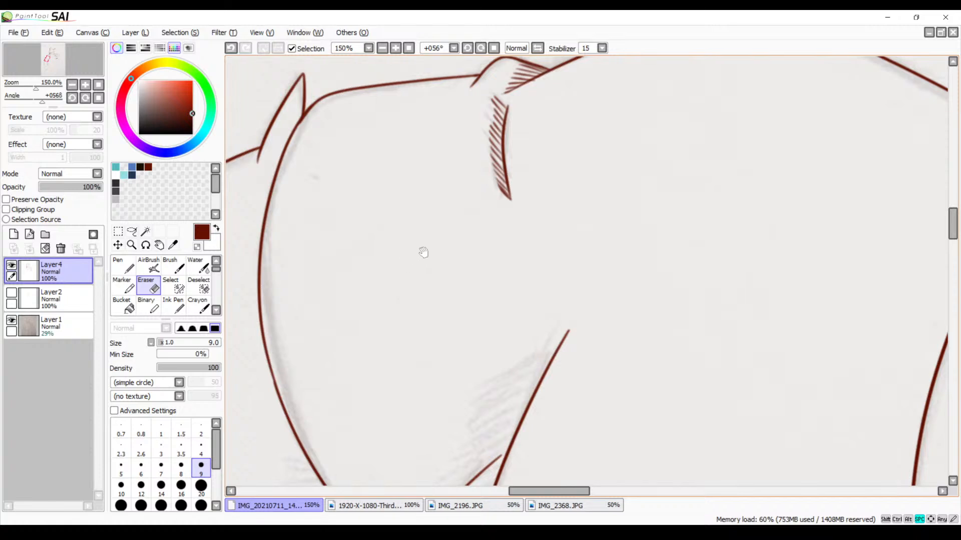
pyautogui.moveTo(502, 298); pyautogui.dragTo(492, 116)
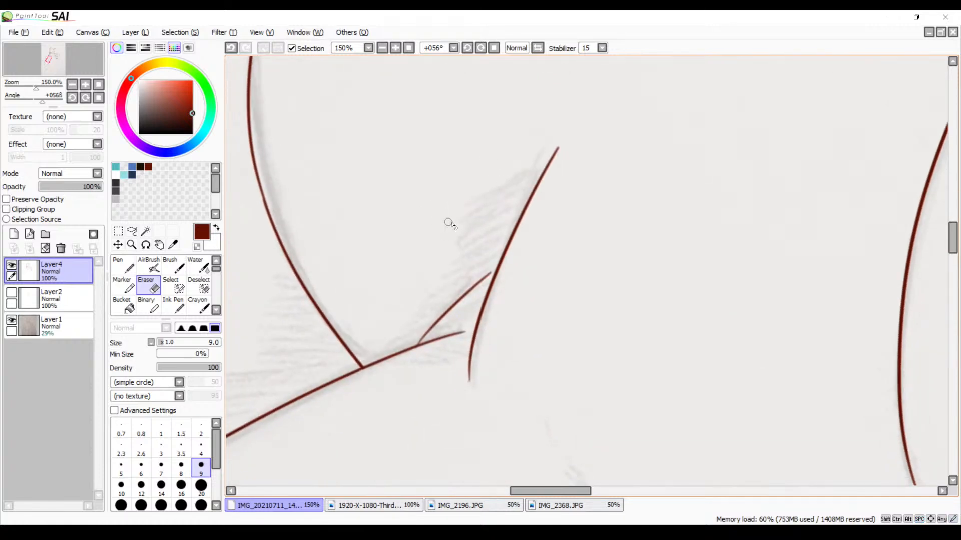
pyautogui.press('b')
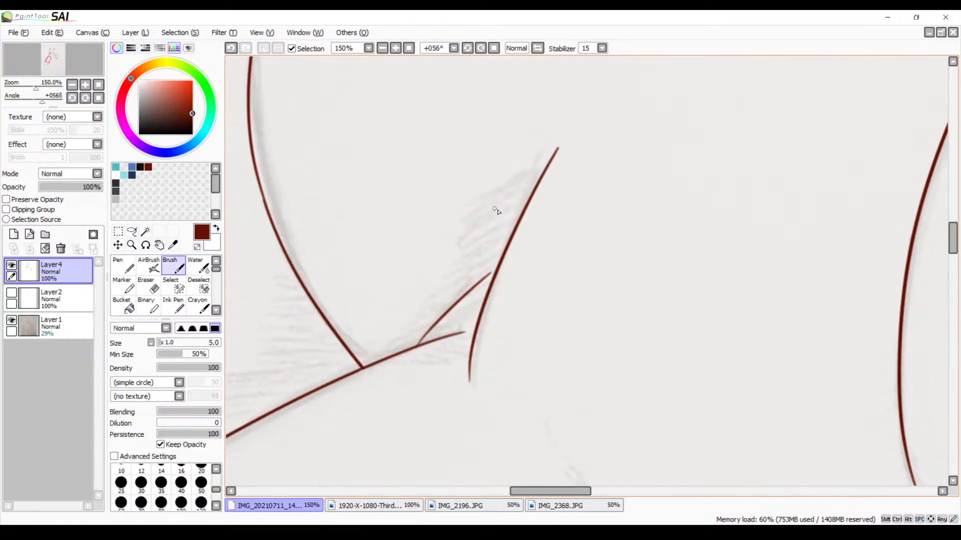
pyautogui.click(394, 49)
pyautogui.click(395, 49)
pyautogui.click(394, 49)
pyautogui.moveTo(407, 154); pyautogui.dragTo(472, 198)
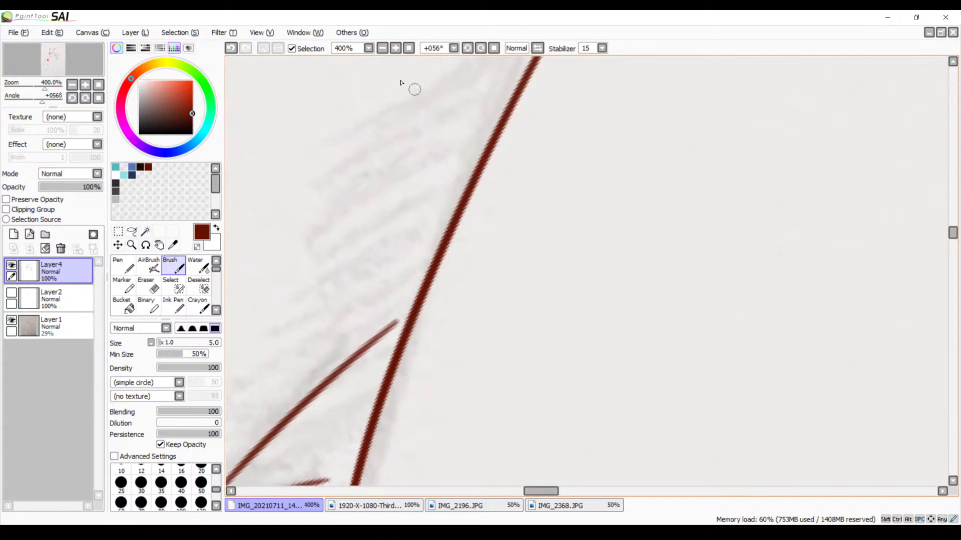
pyautogui.click(381, 48)
pyautogui.click(382, 48)
pyautogui.click(382, 48)
pyautogui.click(381, 48)
pyautogui.click(382, 48)
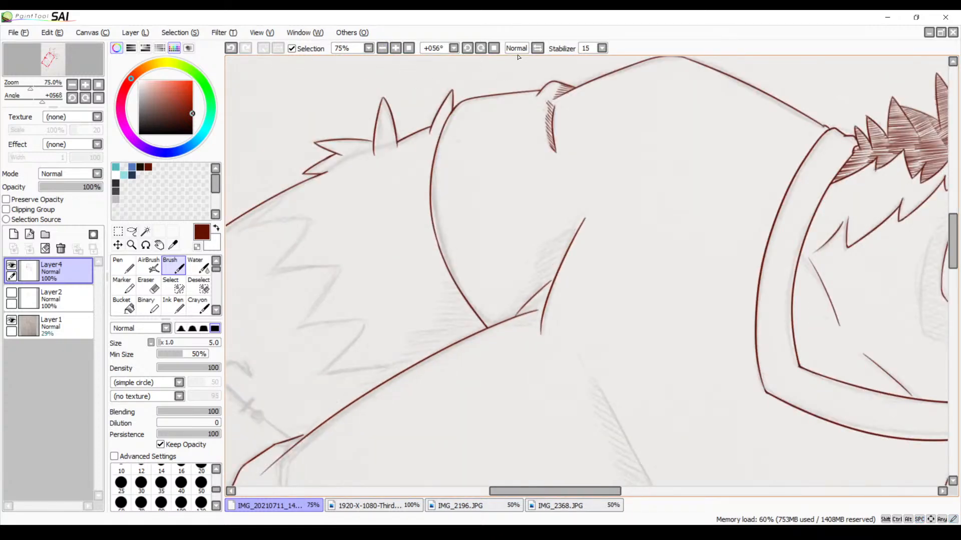
# Reset the canvas rotation to 0° and look over the larger character's face and collar and the smaller character's sketched torso and arms
pyautogui.click(494, 48)
pyautogui.moveTo(644, 176); pyautogui.dragTo(515, 193)
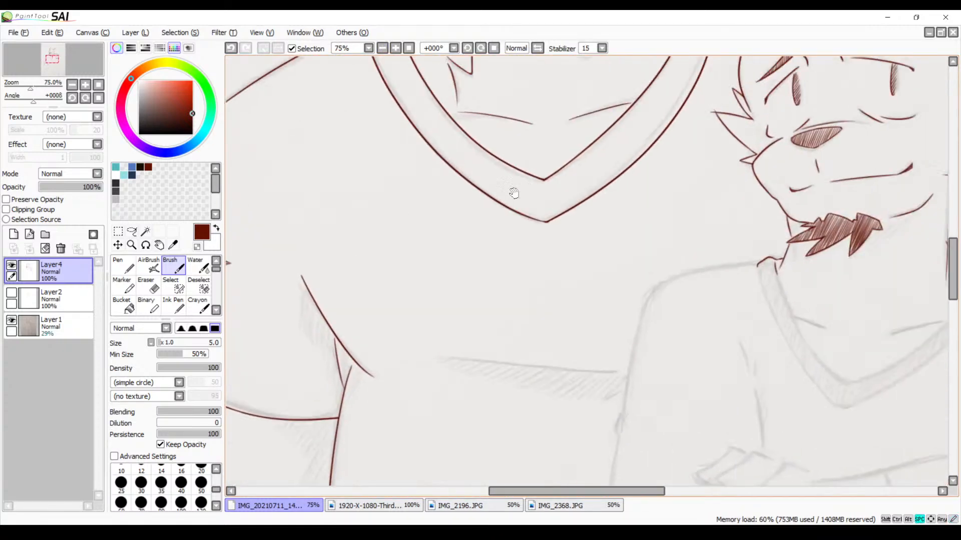
pyautogui.scroll(5, 487, 204)
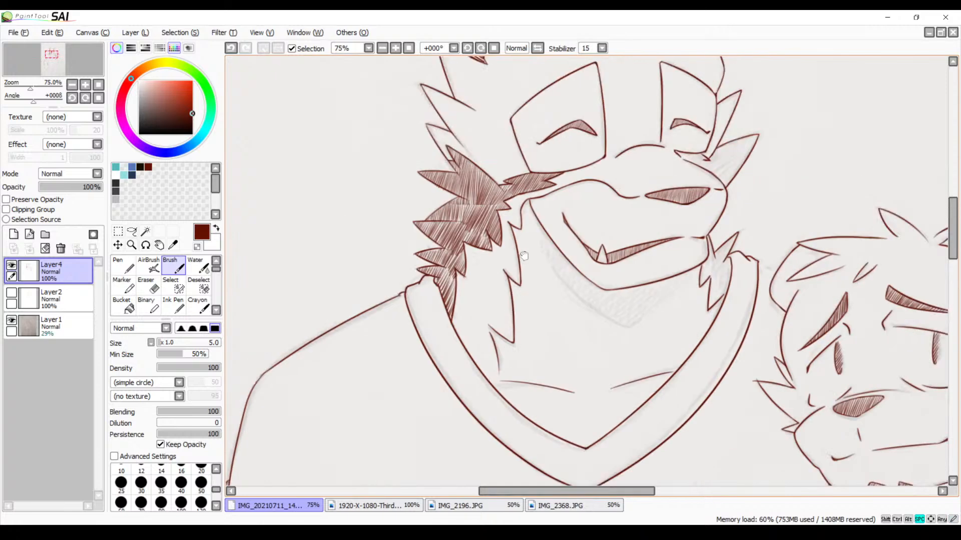
pyautogui.scroll(-8, 527, 334)
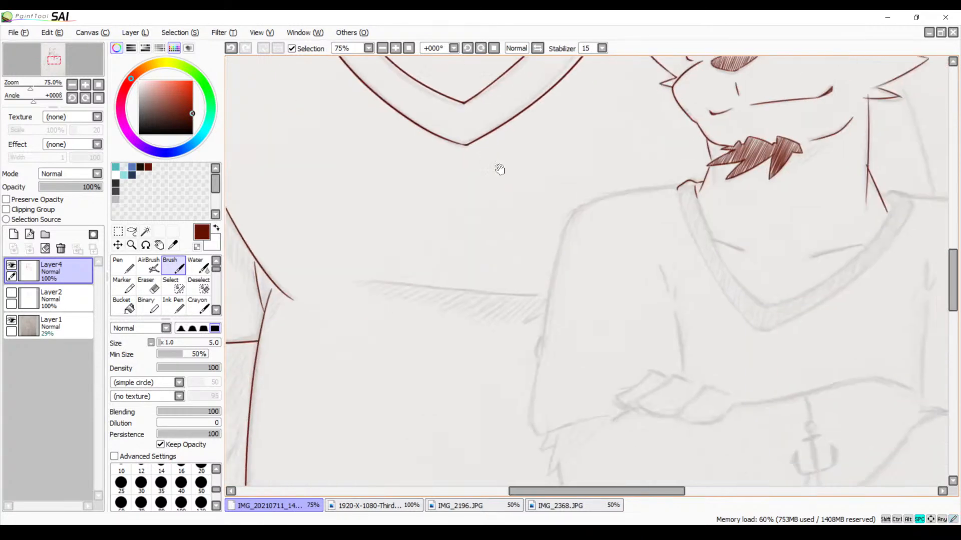
pyautogui.hscroll(4, 574, 223)
pyautogui.scroll(-1, 589, 236)
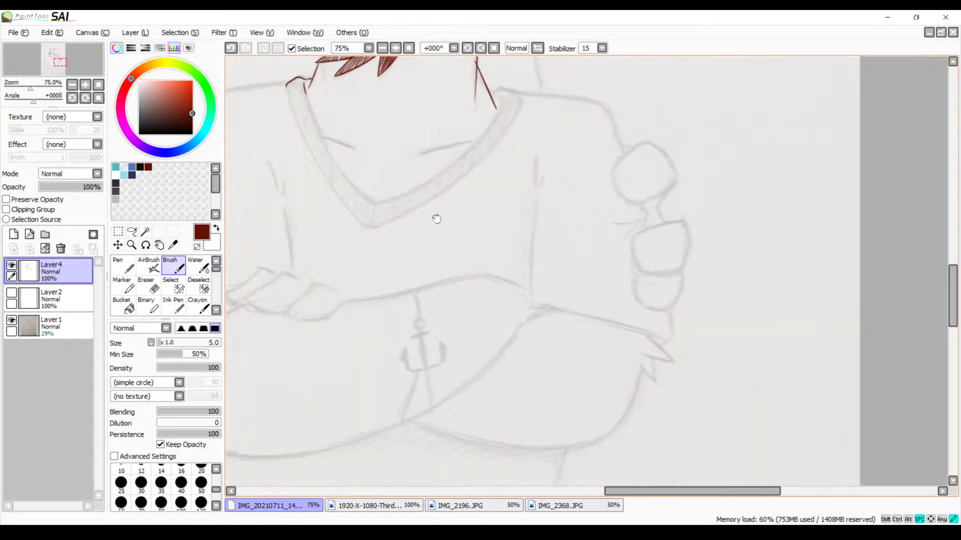
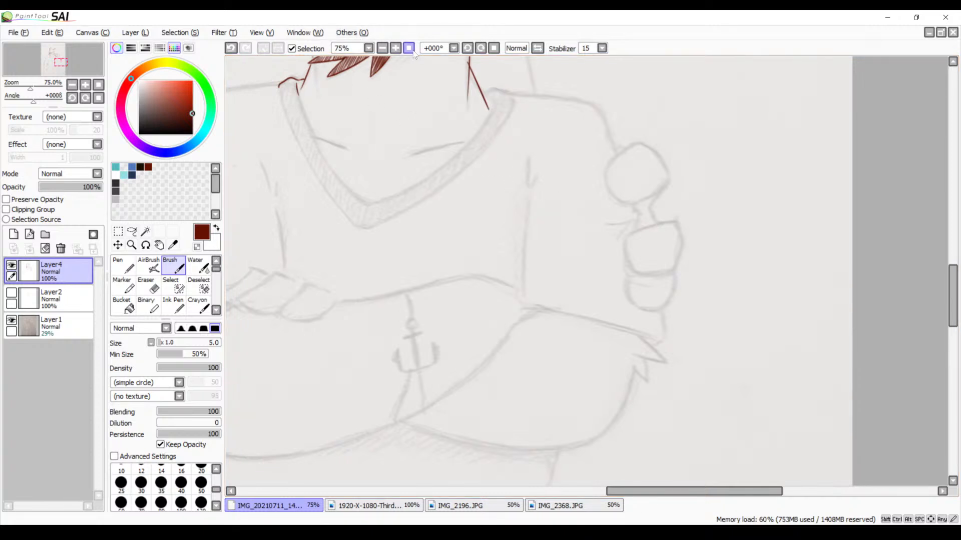
# Examine both characters' inked faces and collars and the smaller character's sketched torso and crossed arms
pyautogui.click(382, 49)
pyautogui.click(382, 49)
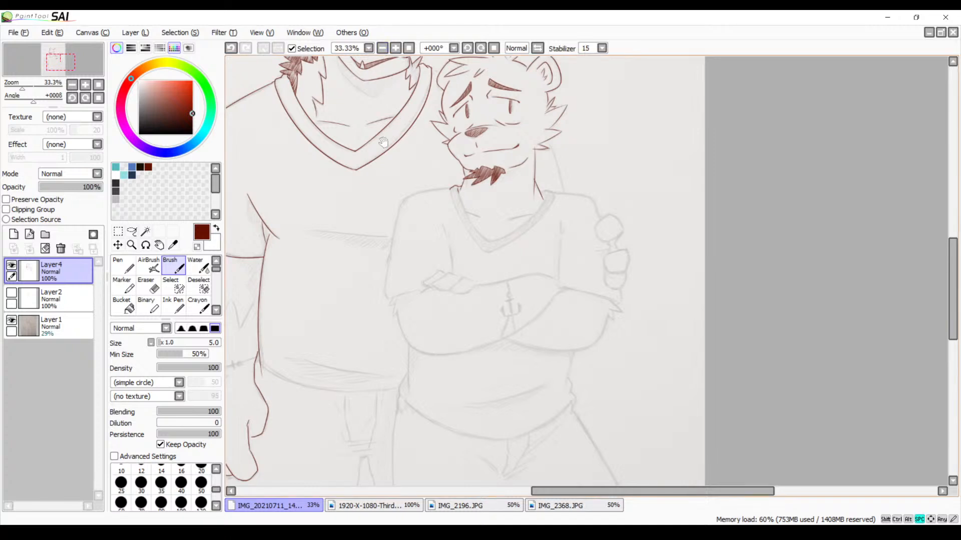
pyautogui.moveTo(383, 143); pyautogui.dragTo(513, 295)
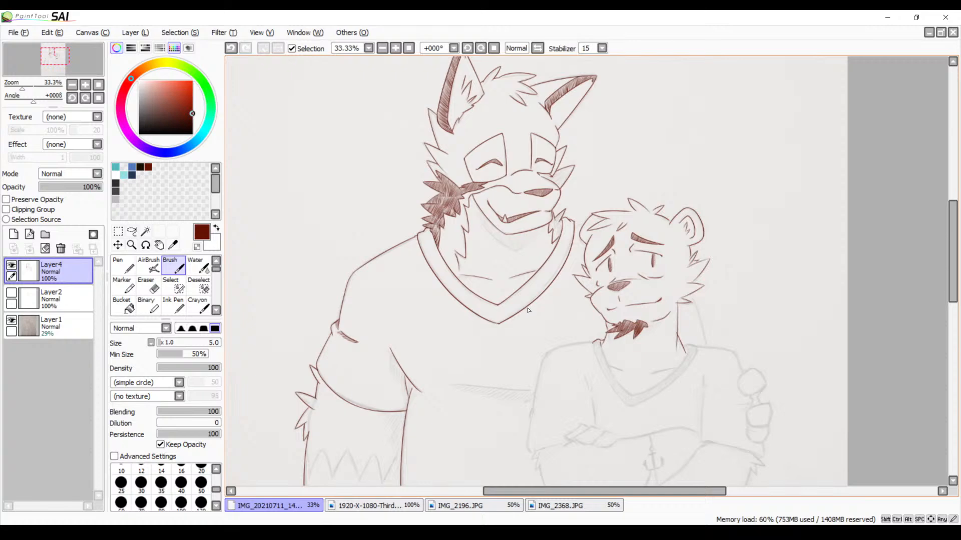
pyautogui.moveTo(532, 326); pyautogui.dragTo(492, 287)
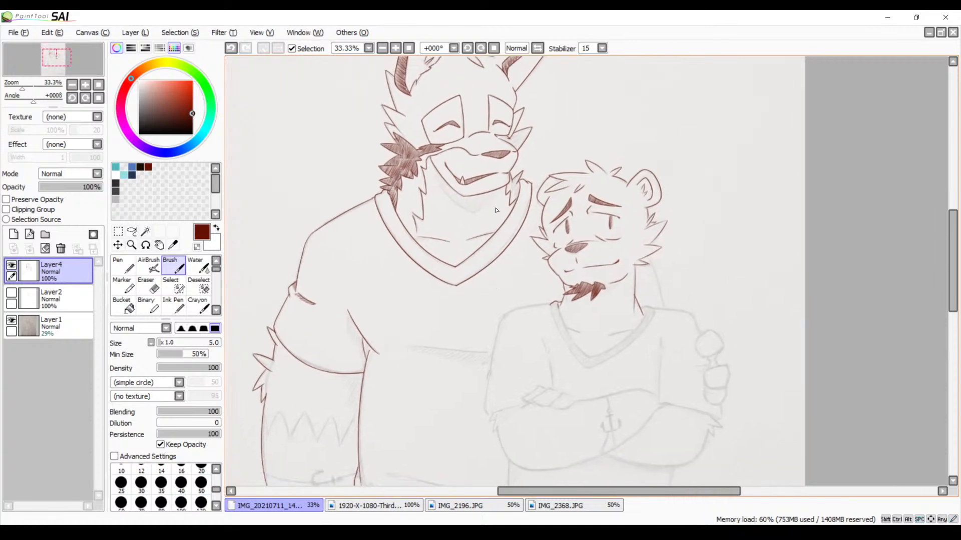
pyautogui.click(396, 48)
pyautogui.click(395, 48)
pyautogui.click(395, 48)
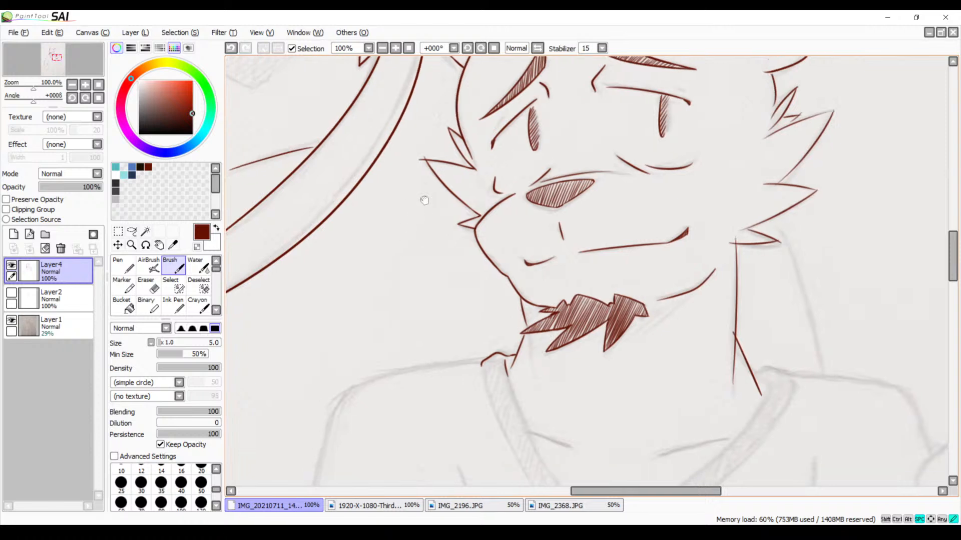
pyautogui.moveTo(425, 200); pyautogui.dragTo(542, 90)
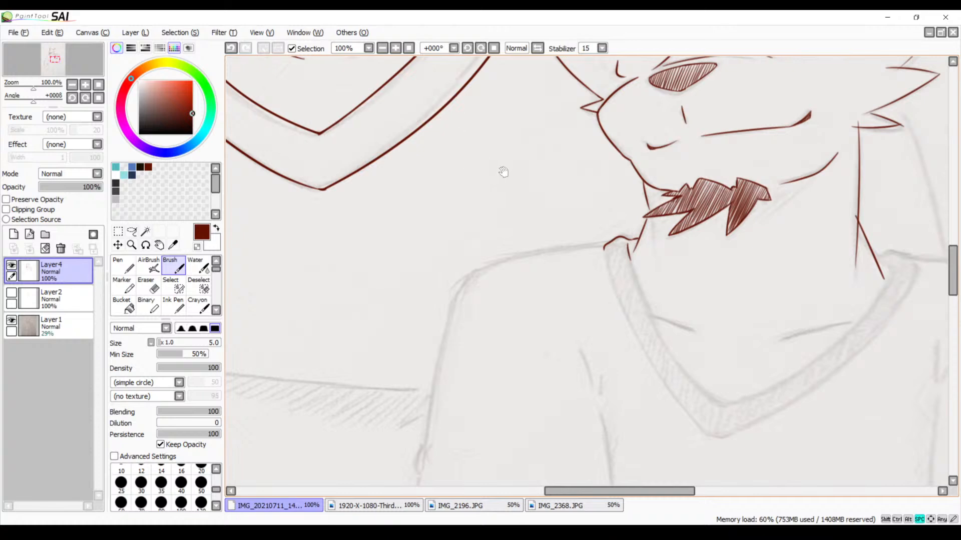
pyautogui.moveTo(500, 167); pyautogui.dragTo(572, 252)
pyautogui.click(382, 48)
pyautogui.click(382, 48)
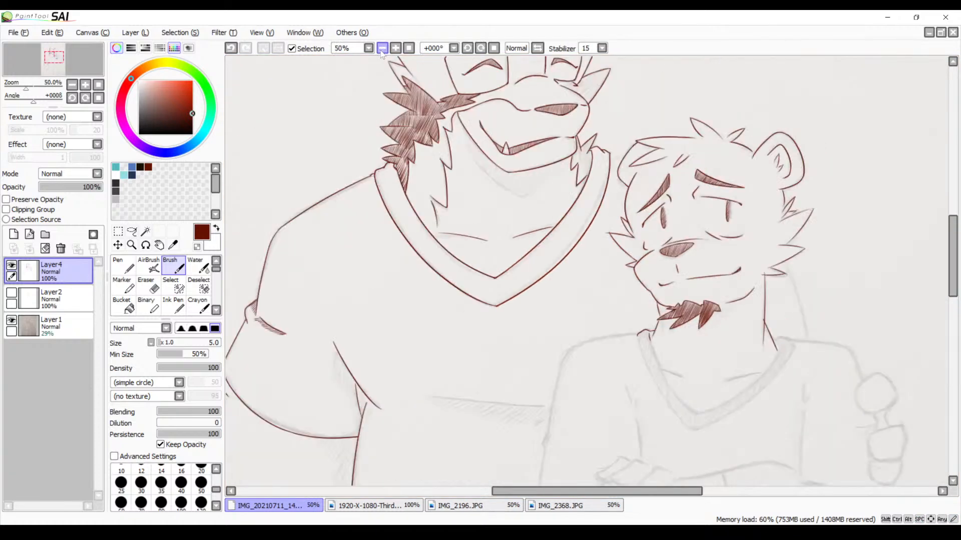
pyautogui.click(382, 48)
pyautogui.click(382, 48)
pyautogui.click(395, 48)
pyautogui.click(395, 48)
pyautogui.click(395, 48)
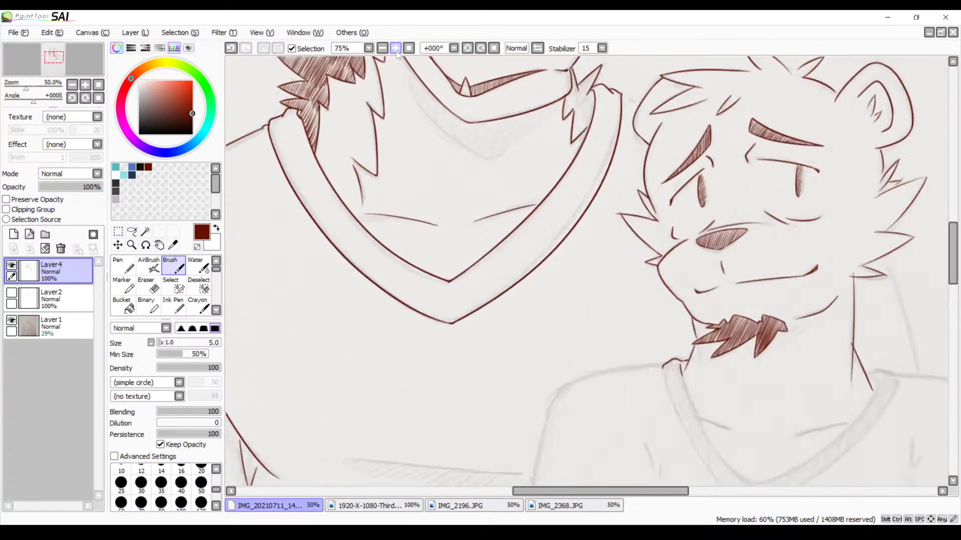
pyautogui.click(395, 48)
# Ink the smaller character's shoulder line from the shirt collar out toward the sleeve on the larger character's side
pyautogui.moveTo(580, 244); pyautogui.dragTo(495, 138)
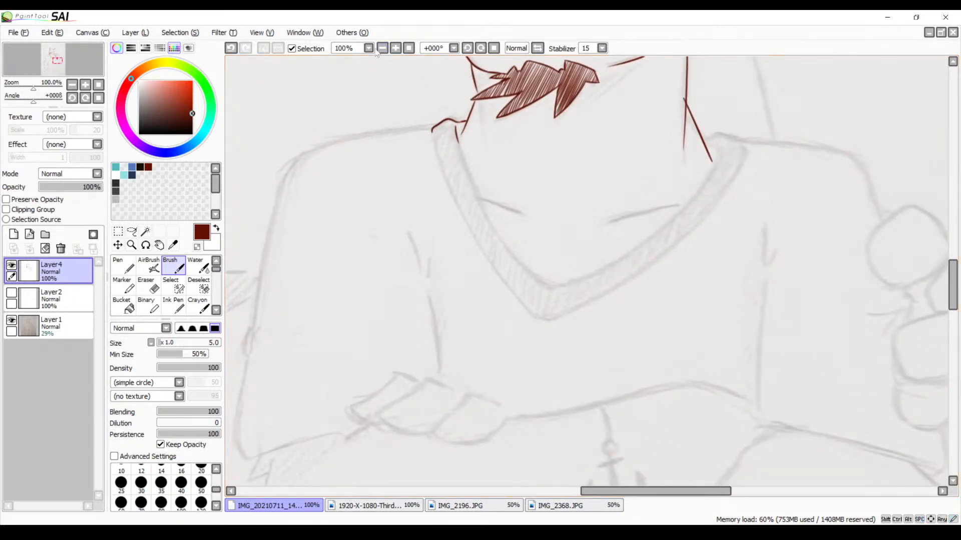
pyautogui.click(395, 48)
pyautogui.moveTo(349, 118); pyautogui.dragTo(680, 227)
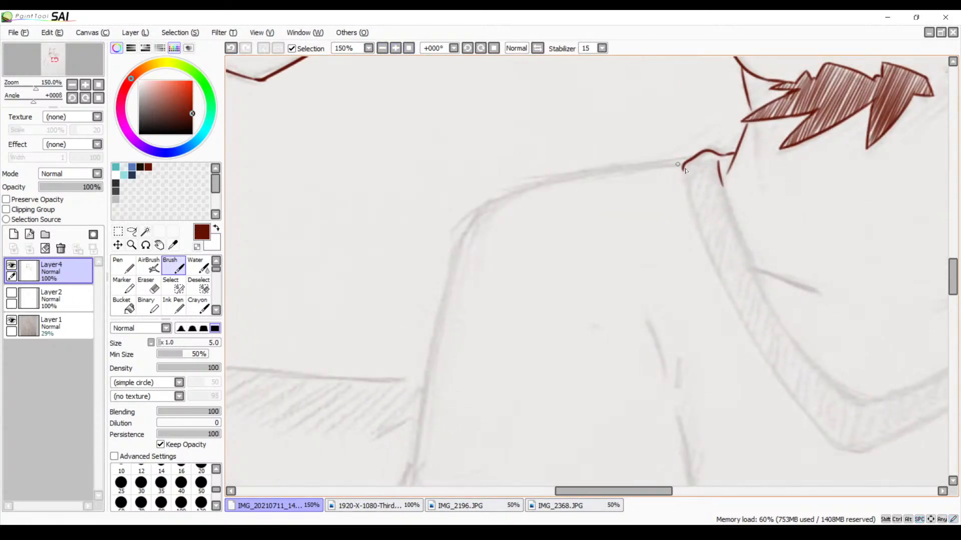
pyautogui.moveTo(681, 166); pyautogui.dragTo(502, 203)
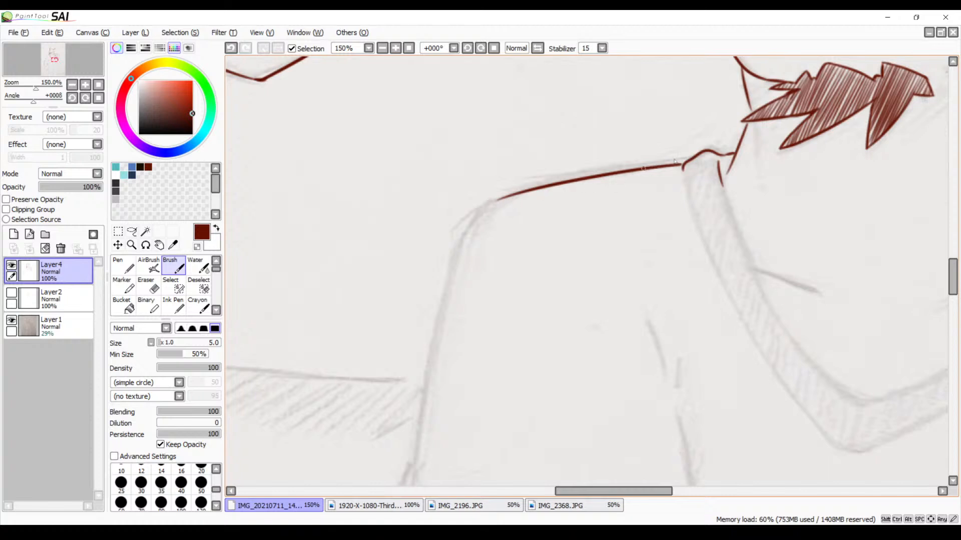
pyautogui.hotkey('ctrl', 'z')
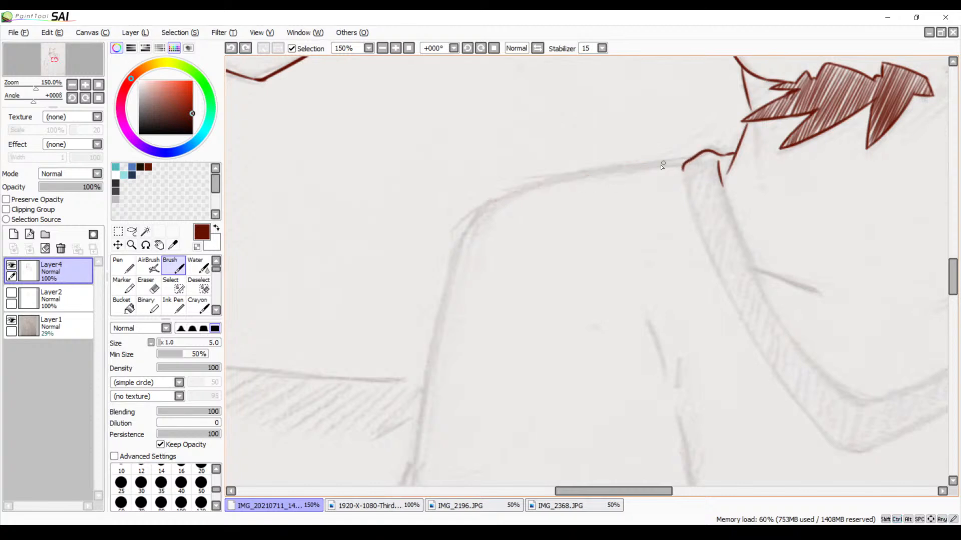
pyautogui.moveTo(675, 161)
pyautogui.mouseDown()
pyautogui.moveTo(513, 194)
pyautogui.moveTo(526, 204)
pyautogui.moveTo(535, 186)
pyautogui.moveTo(477, 210)
pyautogui.moveTo(461, 243)
pyautogui.mouseUp()
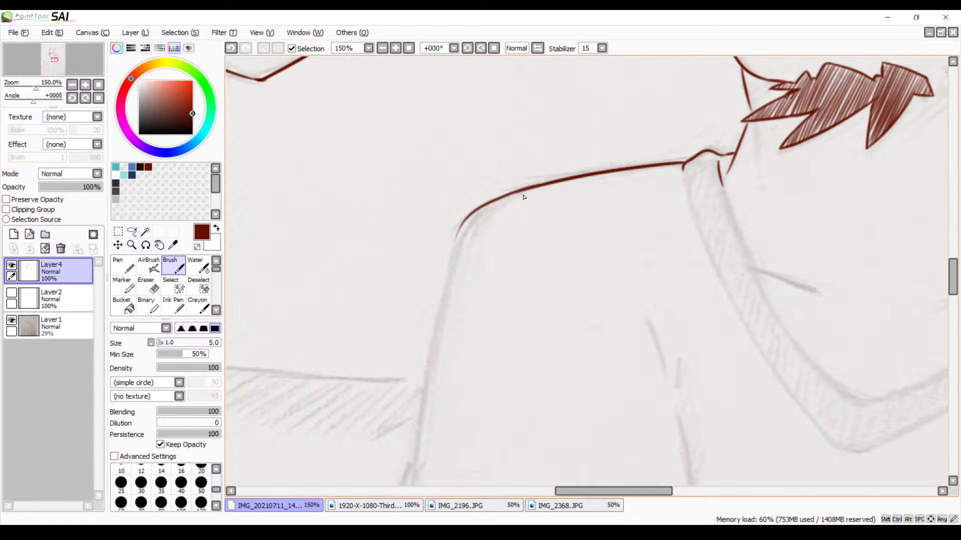
pyautogui.hotkey('ctrl', 'z')
pyautogui.click(396, 49)
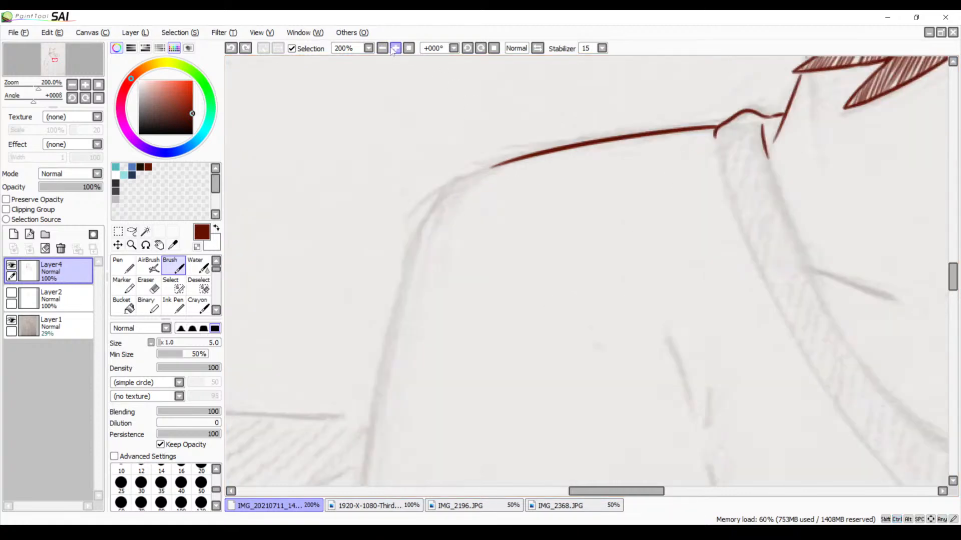
pyautogui.moveTo(477, 165)
pyautogui.mouseDown()
pyautogui.moveTo(527, 140)
pyautogui.moveTo(438, 218)
pyautogui.mouseUp()
pyautogui.hotkey('ctrl', 'z')
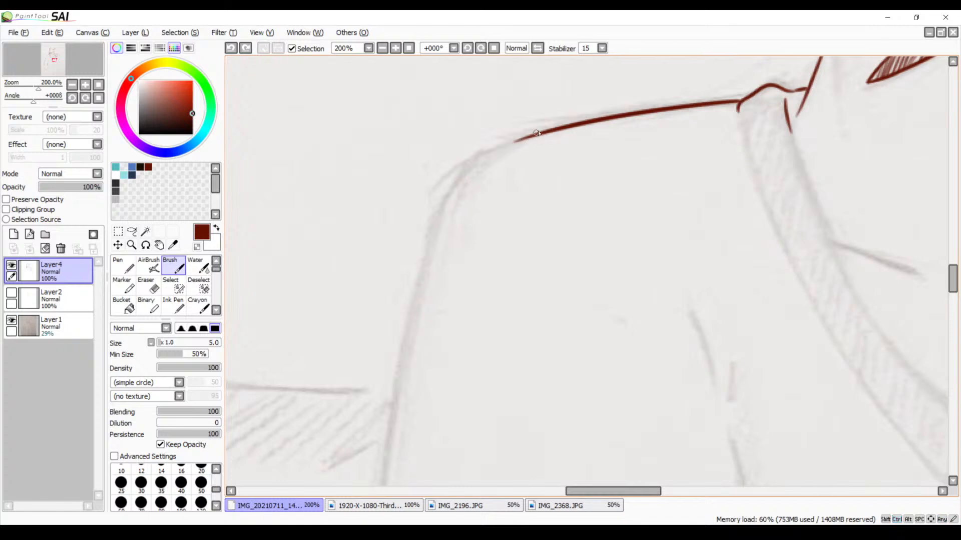
pyautogui.moveTo(546, 129)
pyautogui.mouseDown()
pyautogui.moveTo(450, 180)
pyautogui.moveTo(415, 307)
pyautogui.mouseUp()
pyautogui.hotkey('ctrl', 'z')
pyautogui.moveTo(515, 142); pyautogui.dragTo(392, 296)
pyautogui.hotkey('ctrl', 'z')
# Rotate the canvas to 33° and ink the rounded shoulder, continuing into the upper outer edge of the sleeve
pyautogui.click(481, 48)
pyautogui.click(481, 48)
pyautogui.click(481, 48)
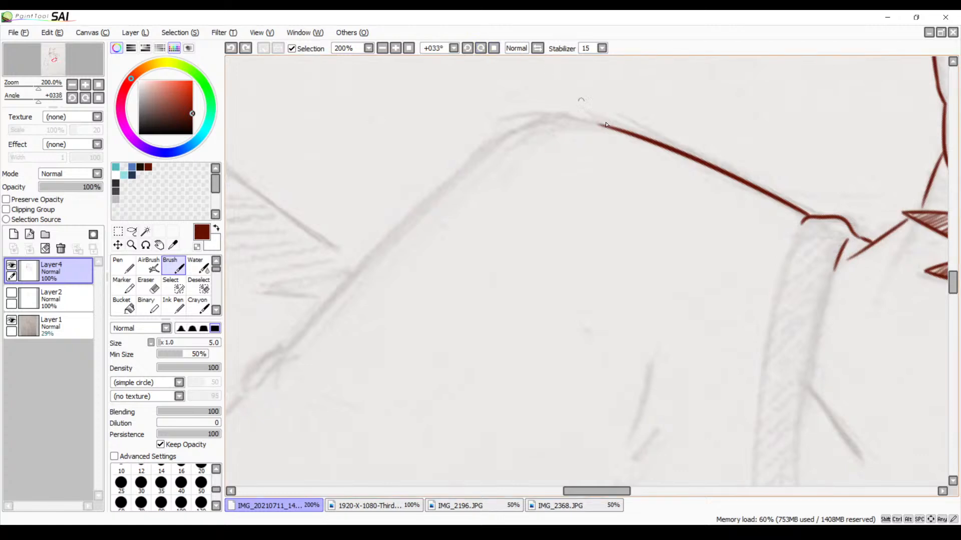
pyautogui.moveTo(619, 133)
pyautogui.mouseDown()
pyautogui.moveTo(554, 121)
pyautogui.moveTo(440, 191)
pyautogui.moveTo(401, 235)
pyautogui.mouseUp()
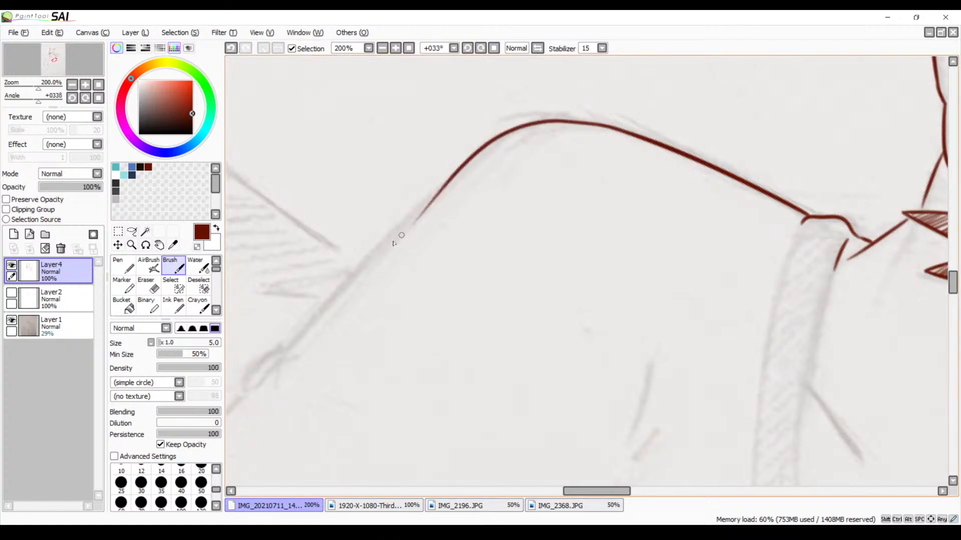
pyautogui.moveTo(526, 225)
pyautogui.mouseDown()
pyautogui.moveTo(487, 235)
pyautogui.moveTo(548, 187)
pyautogui.mouseUp()
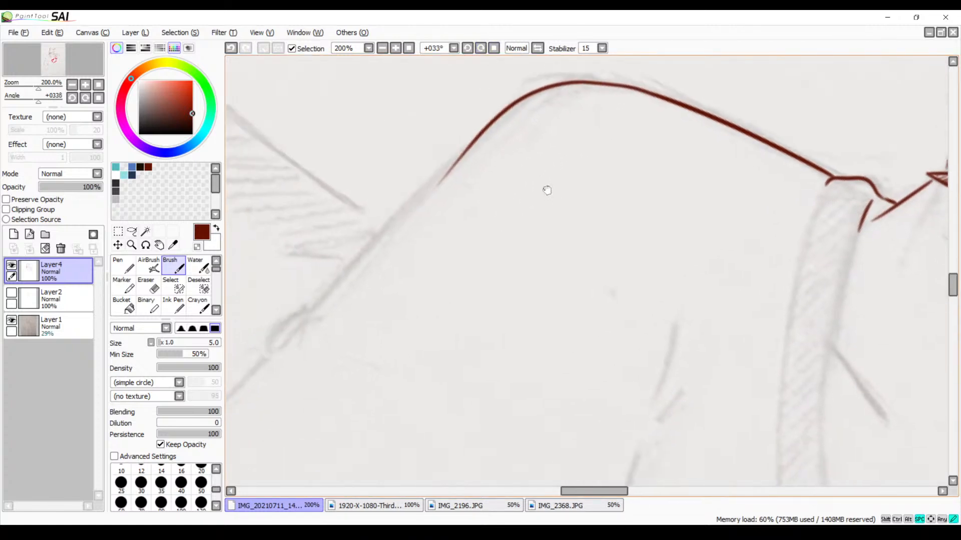
pyautogui.moveTo(484, 129); pyautogui.dragTo(395, 240)
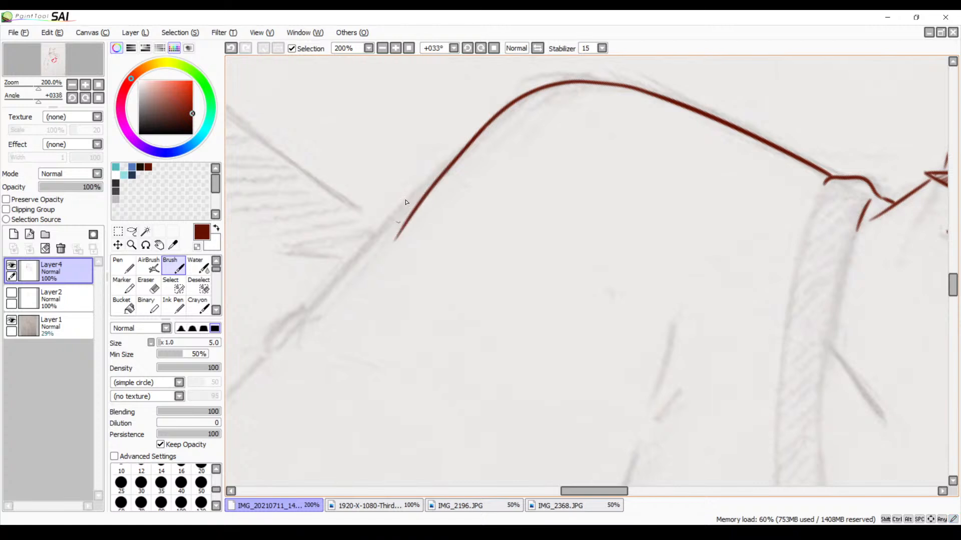
pyautogui.moveTo(465, 242); pyautogui.dragTo(459, 231)
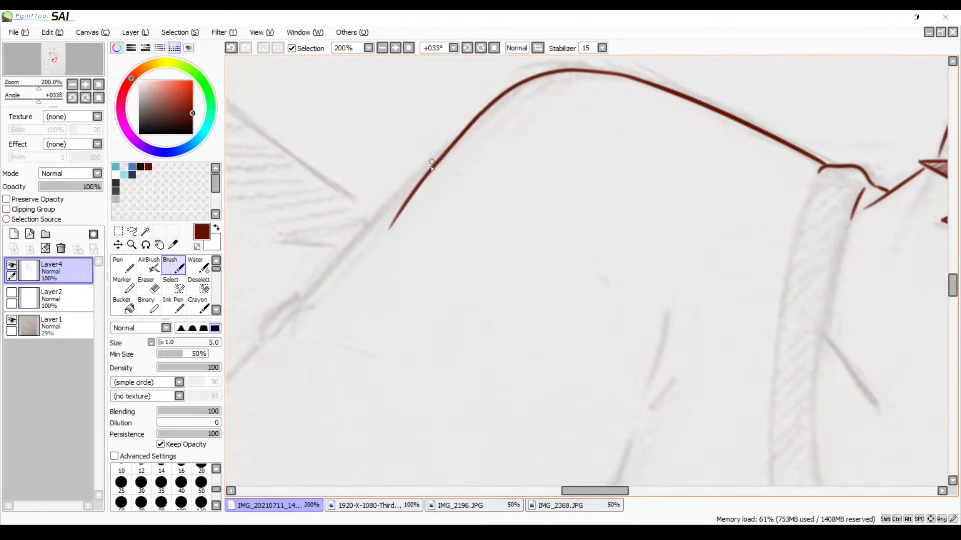
# Extend the sleeve's outer edge down to the small sketched fold, overlapping the end of the shoulder stroke
pyautogui.moveTo(438, 159); pyautogui.dragTo(227, 386)
pyautogui.hotkey('ctrl', 'z')
pyautogui.moveTo(446, 147); pyautogui.dragTo(321, 299)
pyautogui.moveTo(398, 200); pyautogui.dragTo(300, 327)
pyautogui.moveTo(411, 240); pyautogui.dragTo(423, 283)
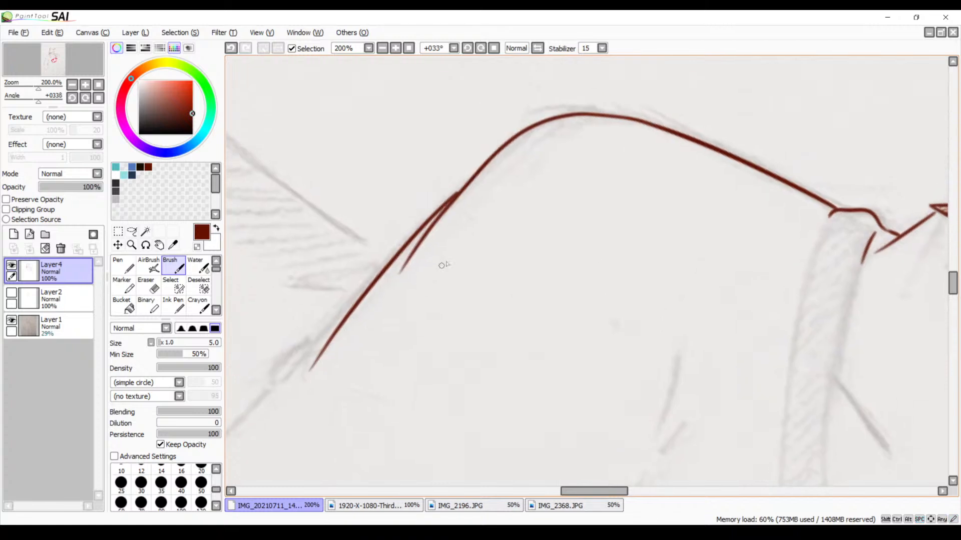
pyautogui.hotkey('ctrl', 'z')
pyautogui.moveTo(449, 197)
pyautogui.mouseDown()
pyautogui.moveTo(333, 313)
pyautogui.moveTo(271, 400)
pyautogui.mouseUp()
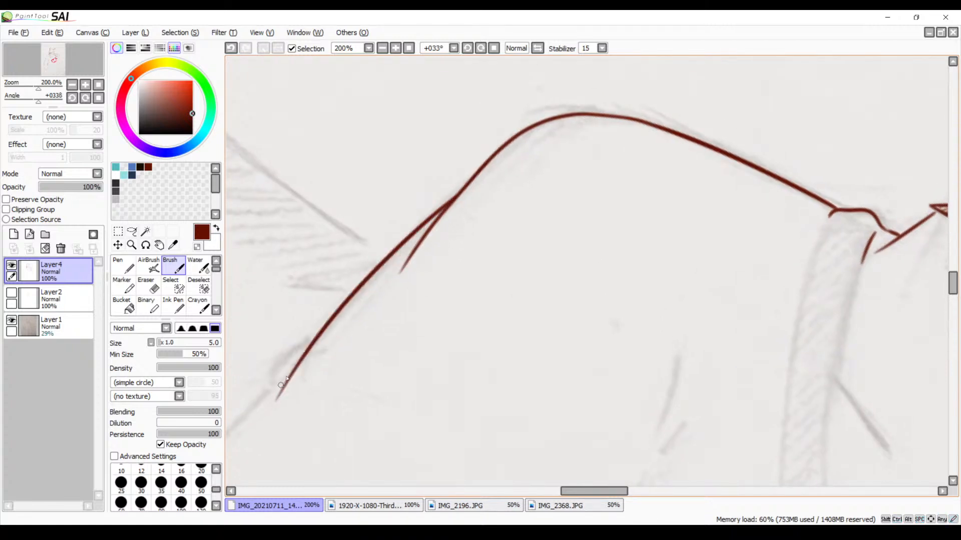
# Ink the two short creases and the long crease along the sleeve's inner side, above the sketched fingers
pyautogui.moveTo(414, 332); pyautogui.dragTo(544, 221)
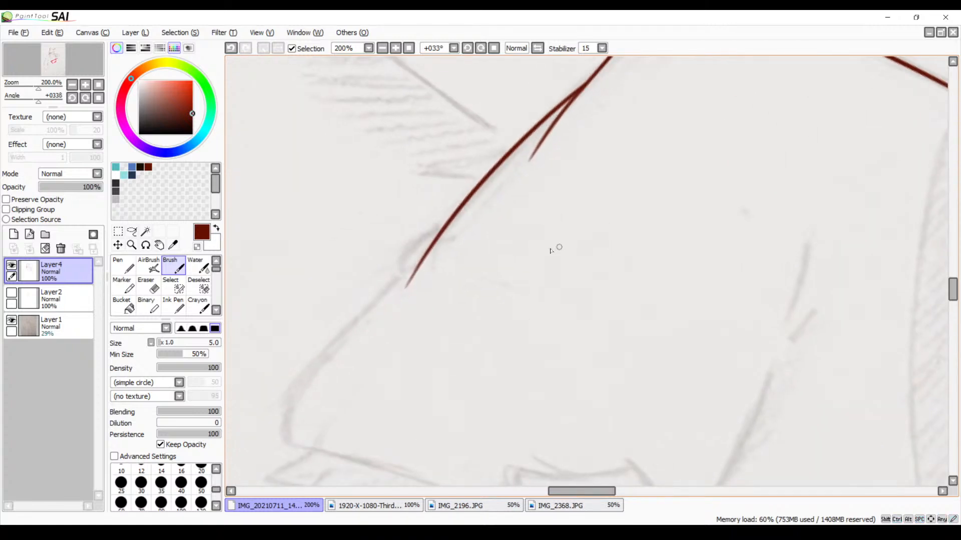
pyautogui.moveTo(573, 315); pyautogui.dragTo(392, 208)
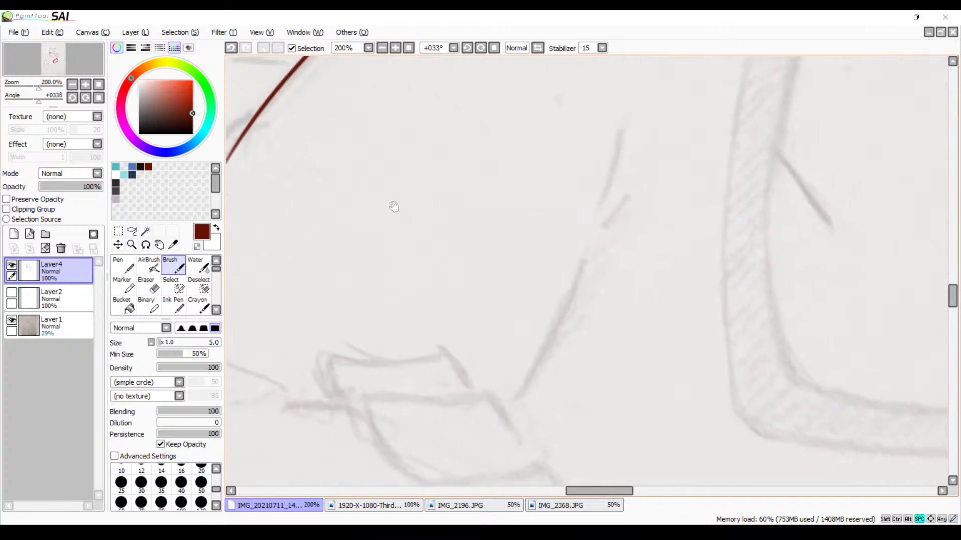
pyautogui.moveTo(621, 134); pyautogui.dragTo(586, 216)
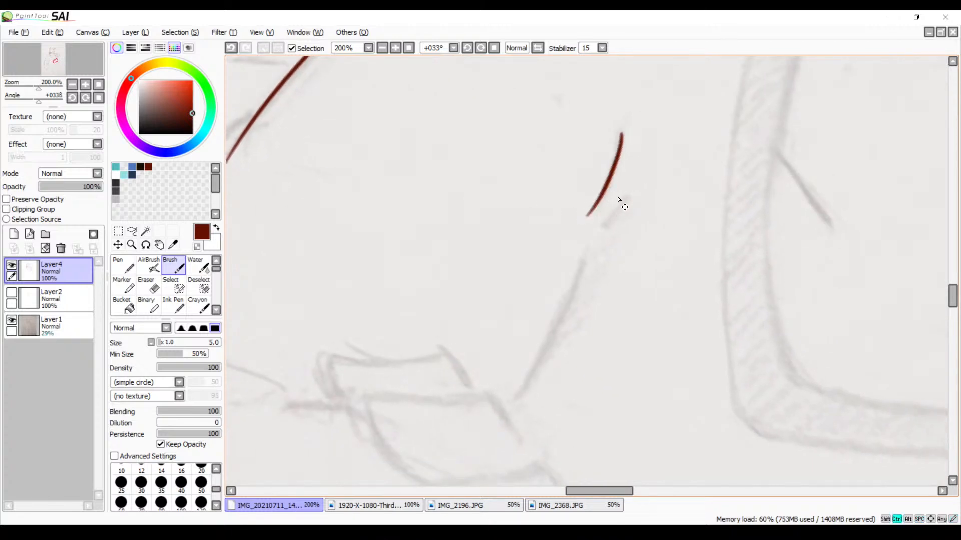
pyautogui.hotkey('ctrl', 'z')
pyautogui.moveTo(627, 134)
pyautogui.mouseDown()
pyautogui.moveTo(591, 219)
pyautogui.moveTo(600, 229)
pyautogui.mouseUp()
pyautogui.moveTo(572, 270); pyautogui.dragTo(493, 413)
pyautogui.hotkey('ctrl', 'z')
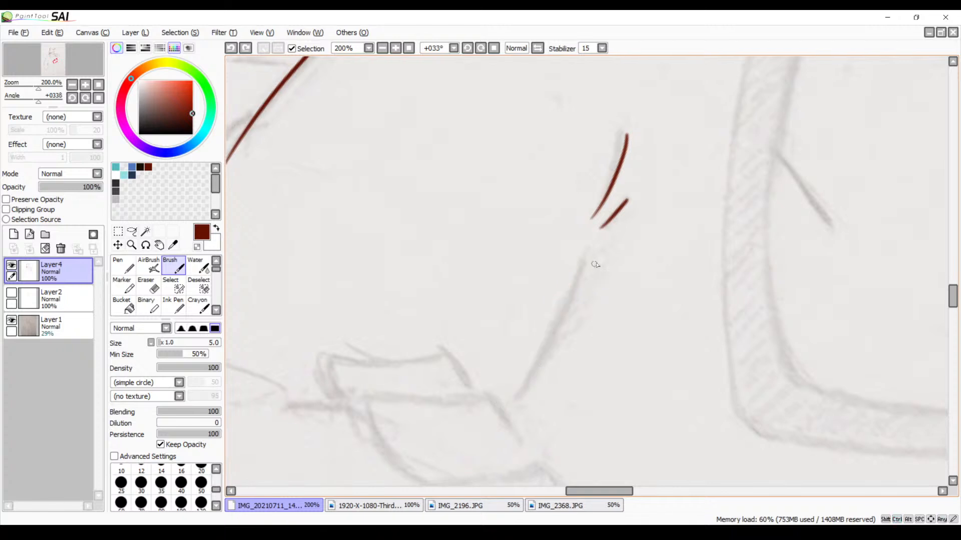
pyautogui.moveTo(587, 261); pyautogui.dragTo(514, 390)
pyautogui.moveTo(324, 328)
pyautogui.mouseDown()
pyautogui.moveTo(573, 269)
pyautogui.moveTo(583, 288)
pyautogui.mouseUp()
pyautogui.moveTo(467, 124); pyautogui.dragTo(338, 297)
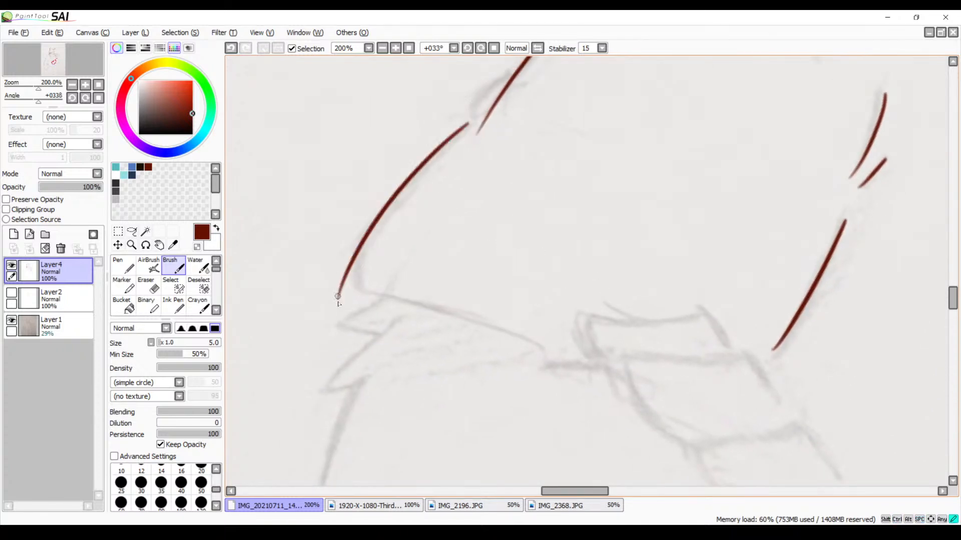
pyautogui.hotkey('ctrl', 'z')
pyautogui.moveTo(485, 116); pyautogui.dragTo(370, 286)
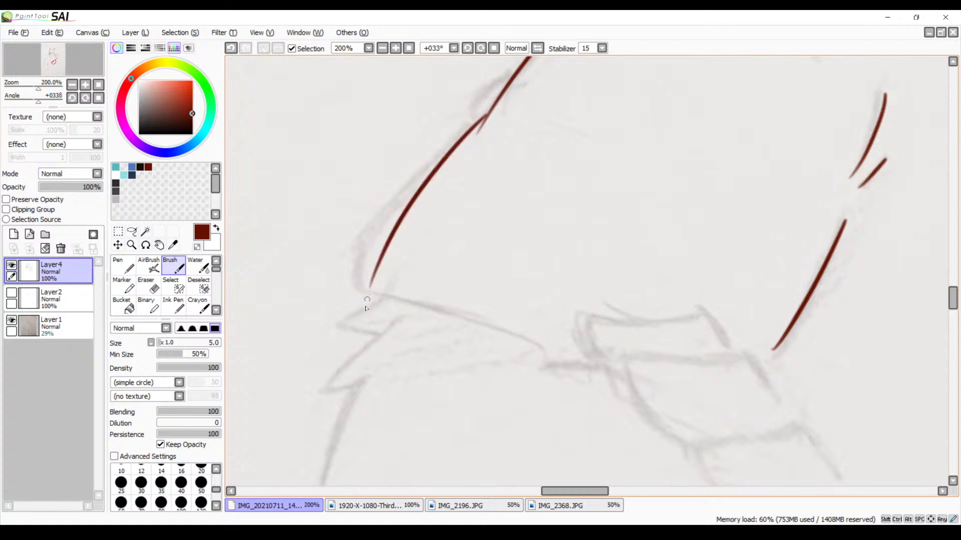
pyautogui.hotkey('ctrl', 'z')
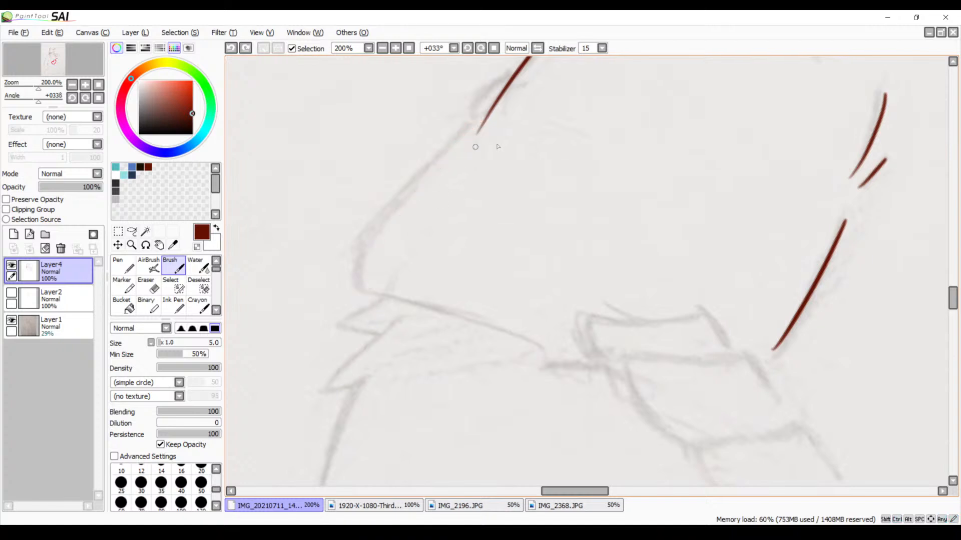
# Reset the canvas rotation to 0° and ink the small fold bump on the sleeve's outer edge
pyautogui.click(494, 48)
pyautogui.moveTo(553, 265); pyautogui.dragTo(536, 202)
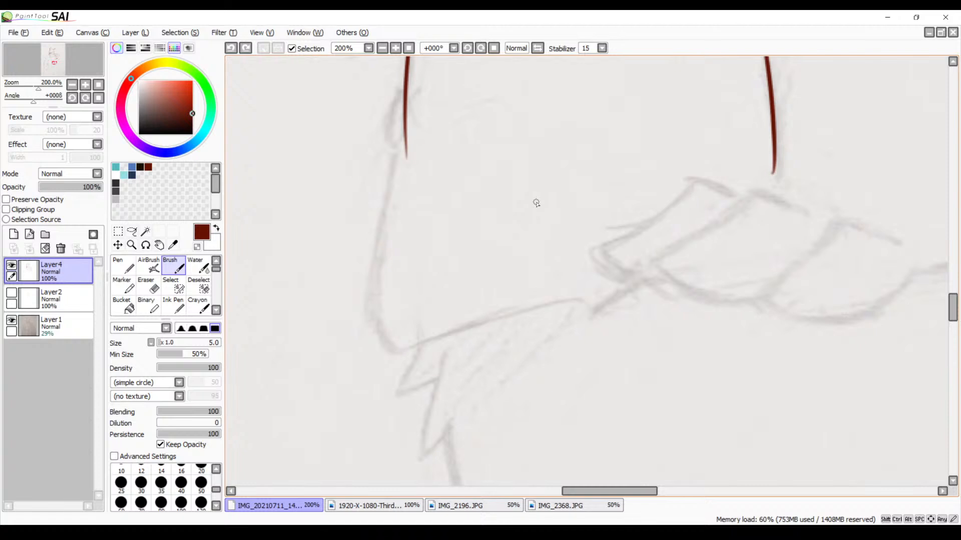
pyautogui.moveTo(436, 166)
pyautogui.mouseDown()
pyautogui.moveTo(422, 226)
pyautogui.moveTo(343, 279)
pyautogui.moveTo(378, 381)
pyautogui.mouseUp()
pyautogui.moveTo(363, 325); pyautogui.dragTo(542, 217)
pyautogui.moveTo(417, 324); pyautogui.dragTo(573, 182)
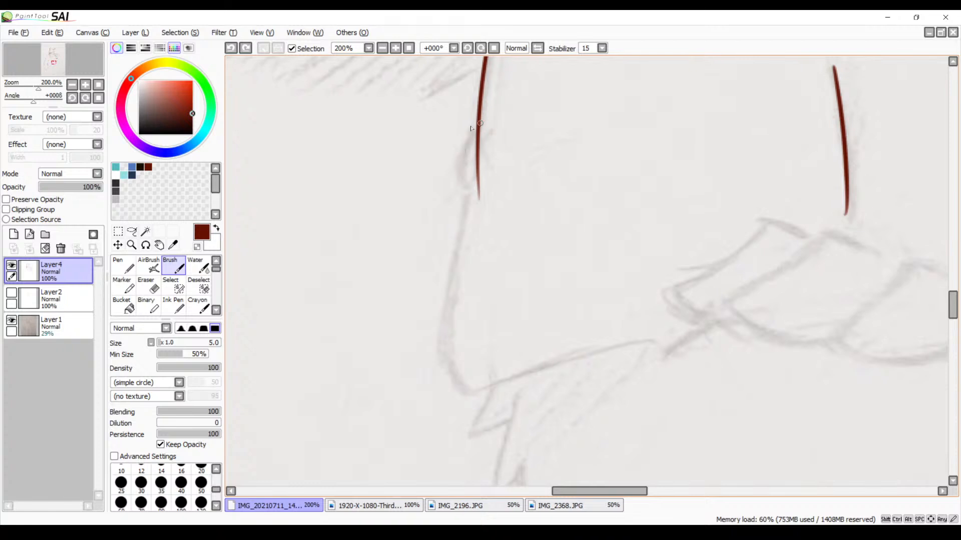
pyautogui.moveTo(472, 152)
pyautogui.mouseDown()
pyautogui.moveTo(454, 187)
pyautogui.moveTo(463, 208)
pyautogui.moveTo(440, 389)
pyautogui.mouseUp()
pyautogui.hotkey('ctrl', 'z')
pyautogui.hotkey('ctrl', 'z')
pyautogui.moveTo(473, 164)
pyautogui.mouseDown()
pyautogui.moveTo(456, 204)
pyautogui.moveTo(429, 363)
pyautogui.mouseUp()
pyautogui.hscroll(3, 490, 323)
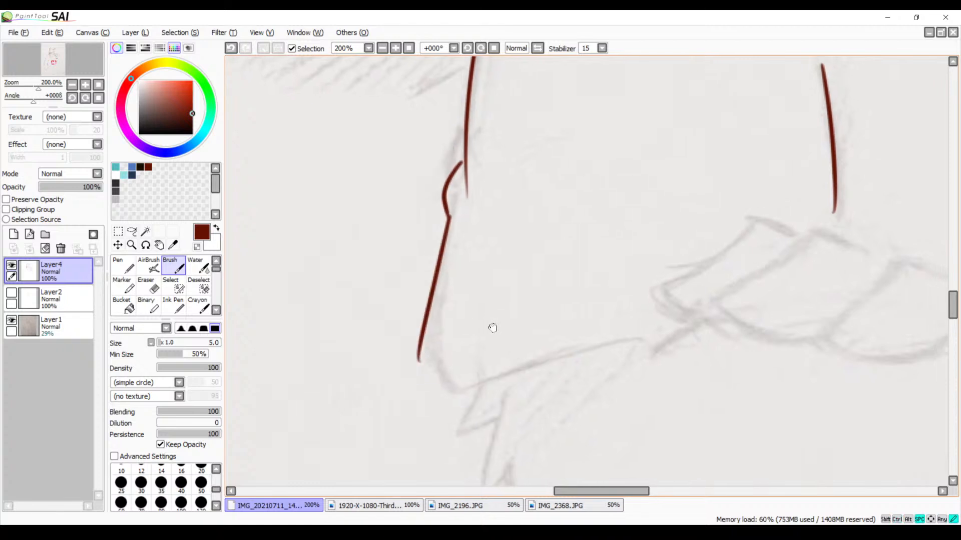
# Redraw the sleeve's lower outer edge from the fold bump, curving it around to the hem corner
pyautogui.hotkey('ctrl', 'z')
pyautogui.moveTo(389, 216)
pyautogui.mouseDown()
pyautogui.moveTo(367, 356)
pyautogui.moveTo(425, 393)
pyautogui.mouseUp()
pyautogui.moveTo(518, 345); pyautogui.dragTo(490, 274)
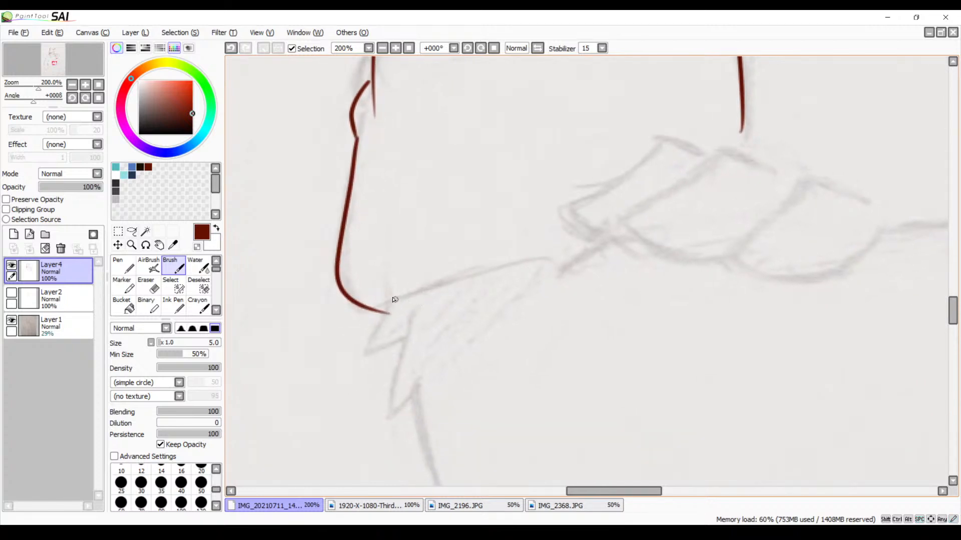
pyautogui.moveTo(367, 292); pyautogui.dragTo(570, 240)
pyautogui.hotkey('ctrl', 'z')
pyautogui.moveTo(368, 288); pyautogui.dragTo(557, 247)
pyautogui.hotkey('ctrl', 'z')
pyautogui.moveTo(372, 290); pyautogui.dragTo(594, 242)
pyautogui.hotkey('ctrl', 'z')
# Ink the sleeve's hem in one slightly arched stroke from its outer corner toward the sketched hand
pyautogui.moveTo(366, 296); pyautogui.dragTo(565, 259)
pyautogui.moveTo(521, 315); pyautogui.dragTo(457, 233)
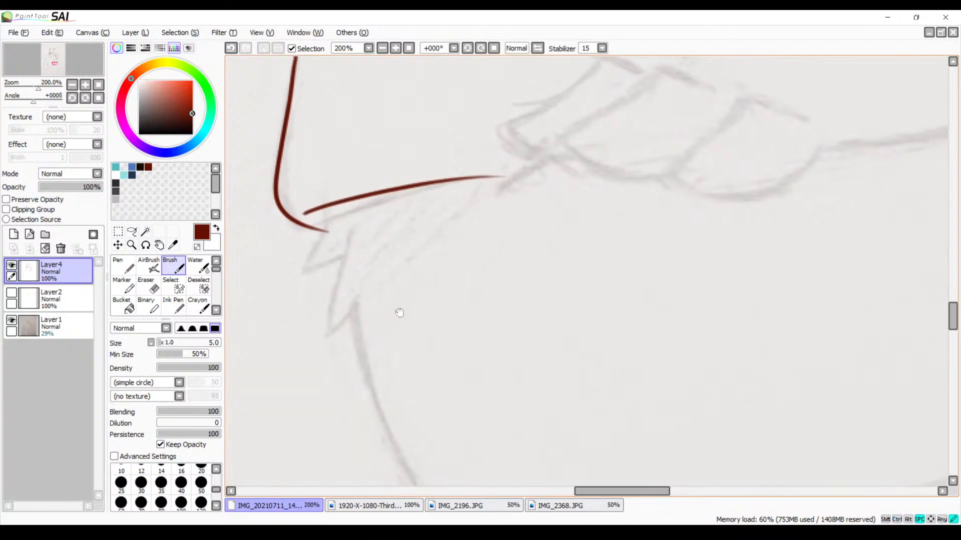
pyautogui.moveTo(399, 313); pyautogui.dragTo(468, 289)
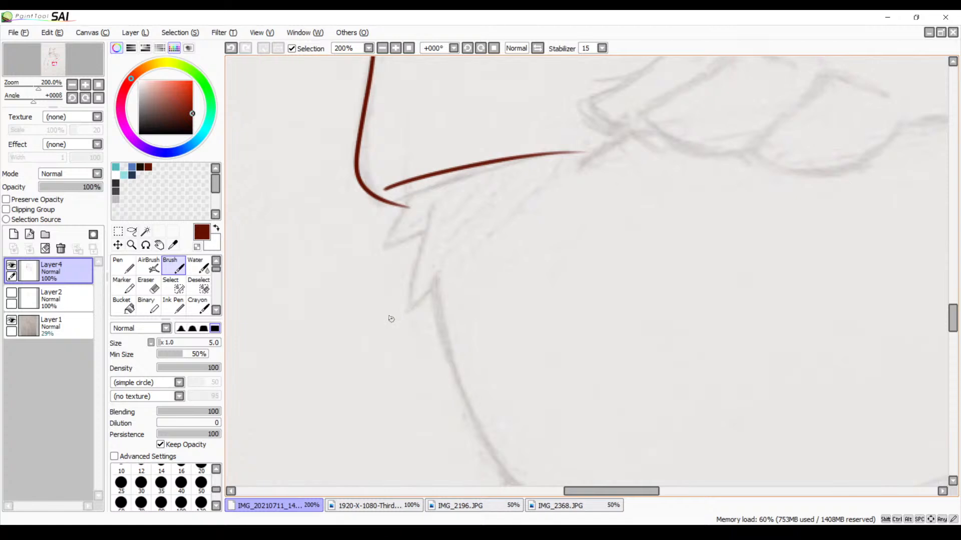
pyautogui.click(396, 48)
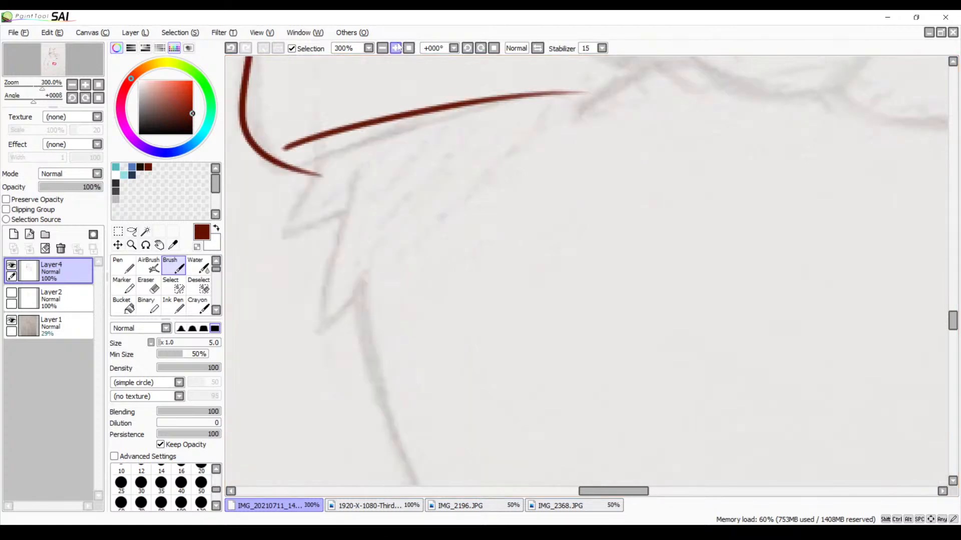
# Ink the first pointed fur tuft below the sleeve's hem corner as a sharp zigzag over the sketch
pyautogui.click(396, 48)
pyautogui.moveTo(245, 119)
pyautogui.mouseDown()
pyautogui.moveTo(441, 159)
pyautogui.moveTo(379, 273)
pyautogui.mouseUp()
pyautogui.hotkey('ctrl', 'z')
pyautogui.moveTo(448, 129)
pyautogui.mouseDown()
pyautogui.moveTo(365, 269)
pyautogui.moveTo(474, 225)
pyautogui.mouseUp()
pyautogui.moveTo(489, 269); pyautogui.dragTo(426, 230)
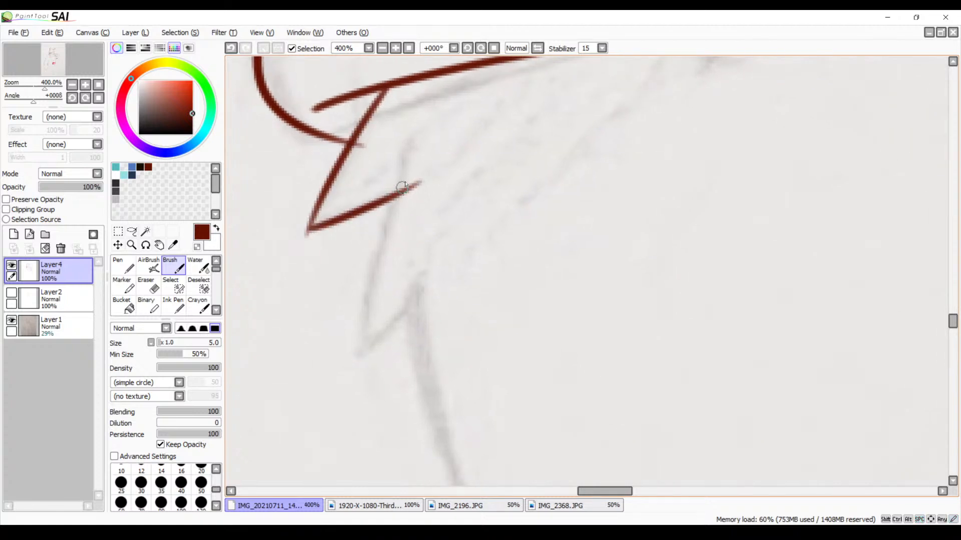
# Ink the second, longer fur tuft beneath the first one, with a short return stroke toward the arm
pyautogui.moveTo(403, 159); pyautogui.dragTo(357, 336)
pyautogui.hotkey('ctrl', 'z')
pyautogui.moveTo(403, 159); pyautogui.dragTo(358, 382)
pyautogui.hotkey('ctrl', 'z')
pyautogui.moveTo(409, 143)
pyautogui.mouseDown()
pyautogui.moveTo(392, 187)
pyautogui.moveTo(369, 351)
pyautogui.mouseUp()
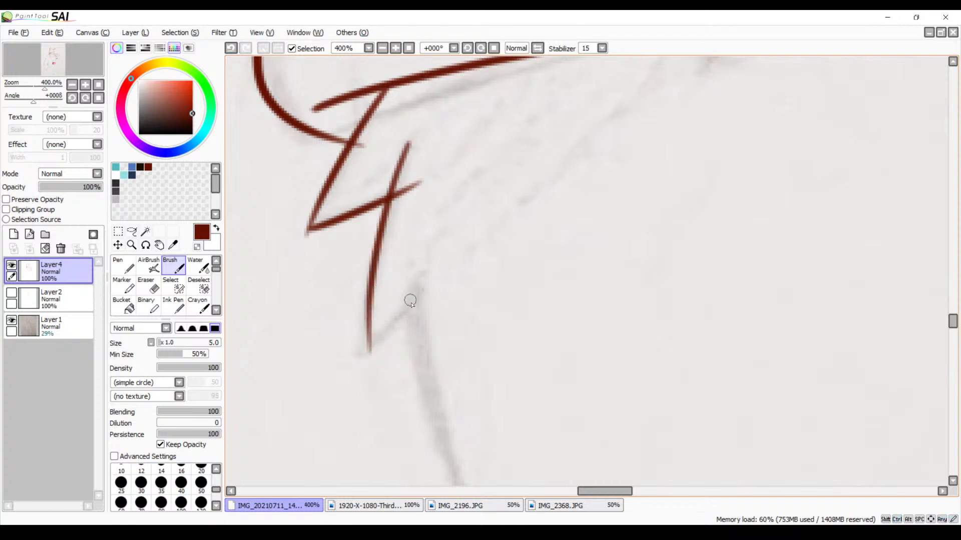
pyautogui.moveTo(420, 291); pyautogui.dragTo(360, 342)
pyautogui.moveTo(387, 287); pyautogui.dragTo(425, 294)
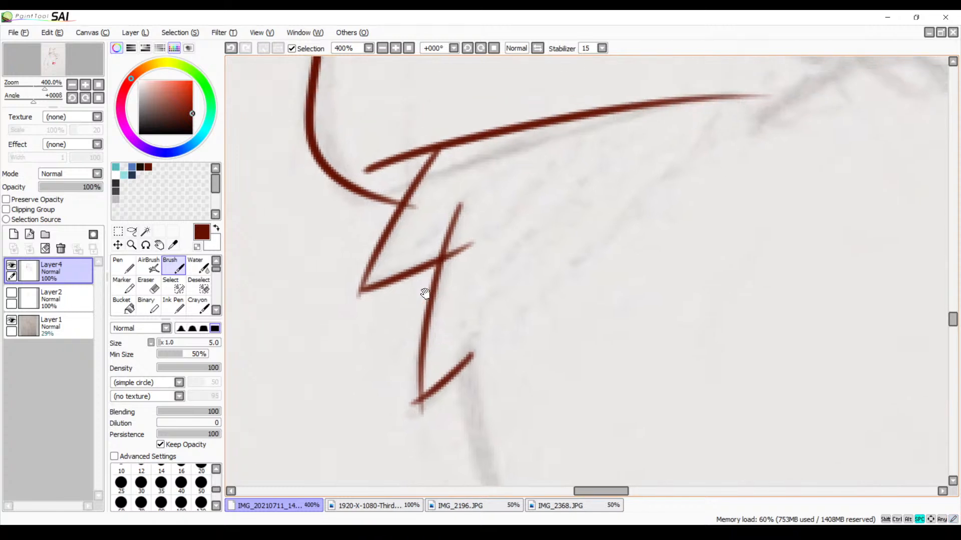
# Erase the overshooting line ends at the sleeve's hem corner and around the two fur tufts
pyautogui.press('e')
pyautogui.moveTo(423, 193)
pyautogui.mouseDown()
pyautogui.moveTo(414, 217)
pyautogui.moveTo(424, 206)
pyautogui.mouseUp()
pyautogui.moveTo(494, 232)
pyautogui.mouseDown()
pyautogui.moveTo(476, 256)
pyautogui.moveTo(472, 239)
pyautogui.moveTo(460, 250)
pyautogui.mouseUp()
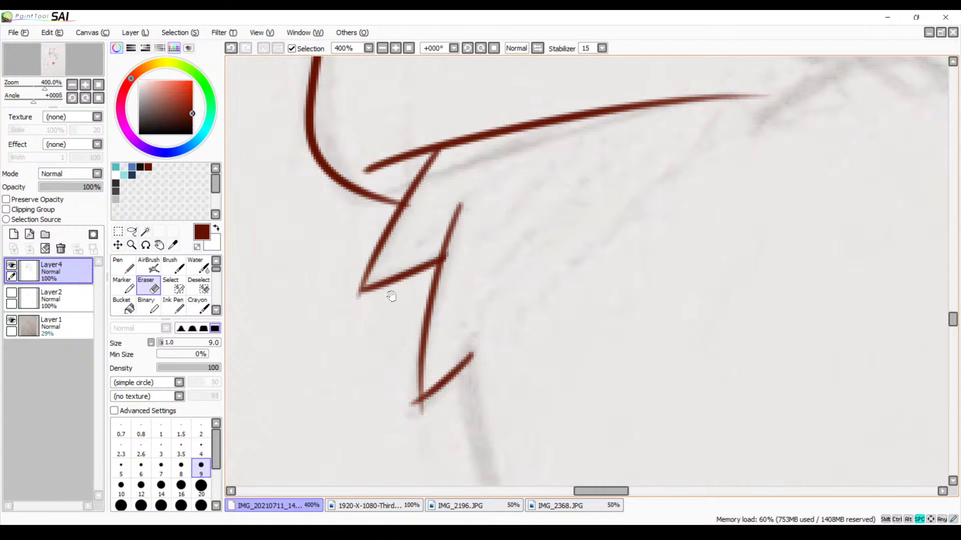
pyautogui.moveTo(386, 283)
pyautogui.mouseDown()
pyautogui.moveTo(422, 228)
pyautogui.moveTo(388, 249)
pyautogui.mouseUp()
pyautogui.moveTo(449, 366)
pyautogui.mouseDown()
pyautogui.moveTo(414, 275)
pyautogui.moveTo(431, 286)
pyautogui.mouseUp()
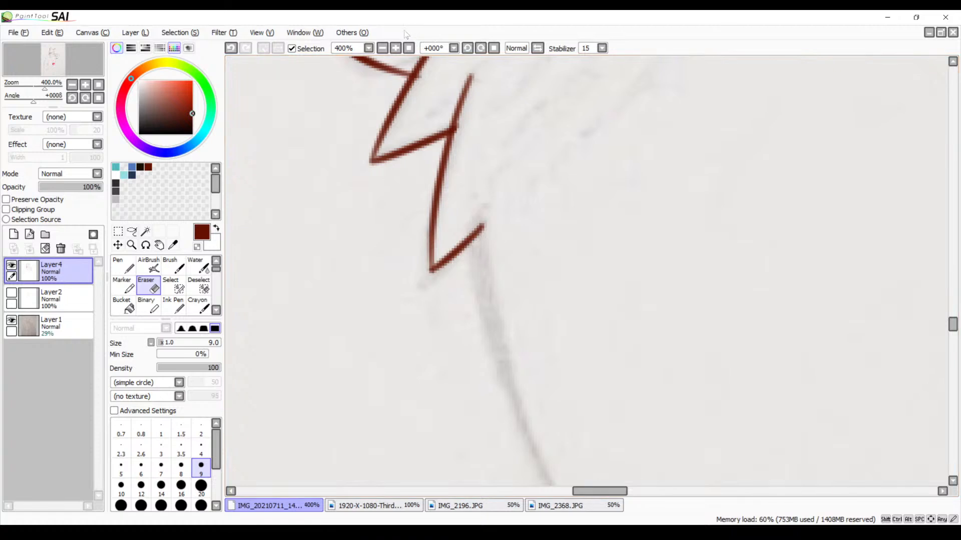
# Ink the outline of the finger nearest the wrist with the Brush, following the sketched hand on the crossed arms
pyautogui.click(382, 50)
pyautogui.click(382, 50)
pyautogui.click(383, 51)
pyautogui.click(382, 50)
pyautogui.click(382, 51)
pyautogui.moveTo(466, 113); pyautogui.dragTo(316, 120)
pyautogui.moveTo(420, 122); pyautogui.dragTo(370, 243)
pyautogui.moveTo(363, 204); pyautogui.dragTo(464, 211)
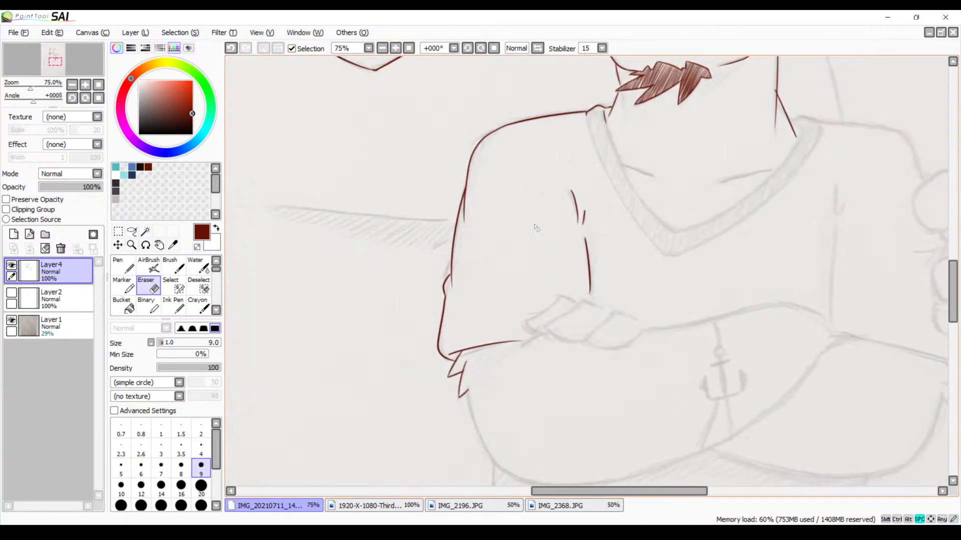
pyautogui.moveTo(583, 240)
pyautogui.mouseDown()
pyautogui.moveTo(484, 221)
pyautogui.moveTo(472, 197)
pyautogui.mouseUp()
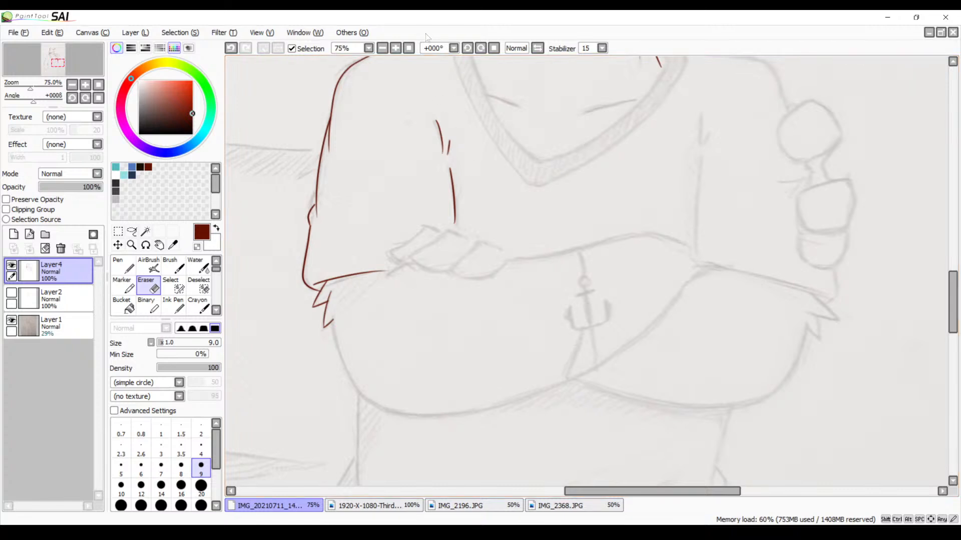
pyautogui.click(395, 48)
pyautogui.click(395, 48)
pyautogui.moveTo(336, 175); pyautogui.dragTo(511, 156)
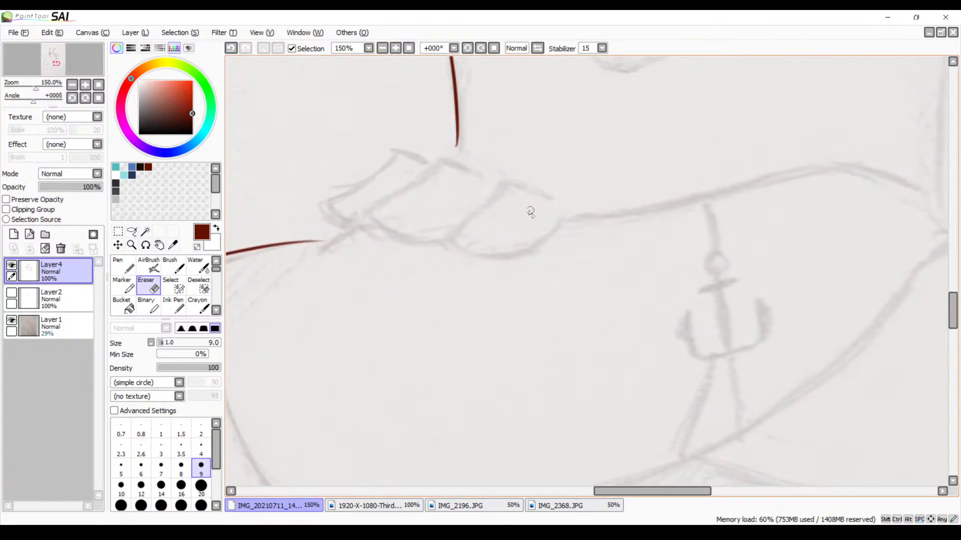
pyautogui.press('b')
pyautogui.moveTo(574, 209)
pyautogui.mouseDown()
pyautogui.moveTo(527, 186)
pyautogui.moveTo(472, 199)
pyautogui.moveTo(452, 221)
pyautogui.mouseUp()
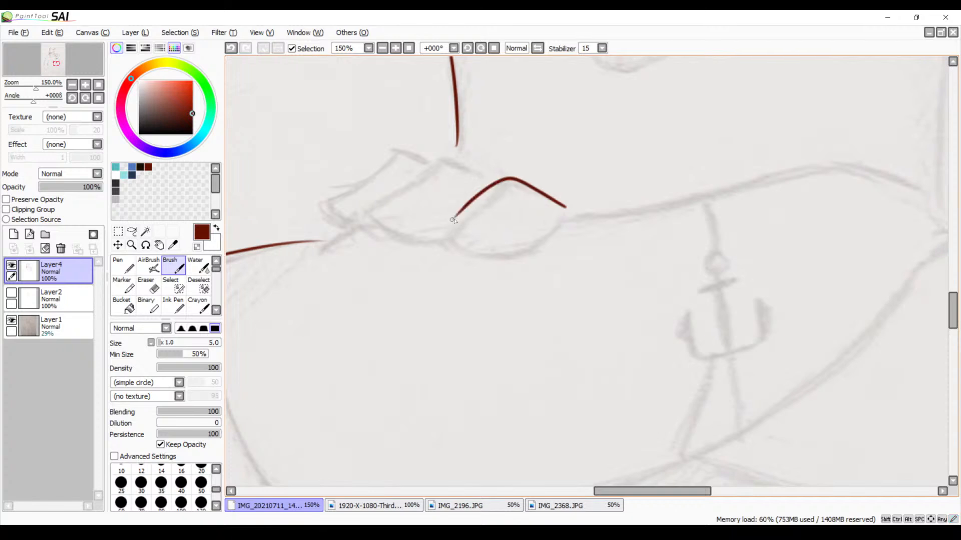
pyautogui.hotkey('ctrl', 'z')
pyautogui.moveTo(566, 205)
pyautogui.mouseDown()
pyautogui.moveTo(431, 237)
pyautogui.moveTo(545, 243)
pyautogui.mouseUp()
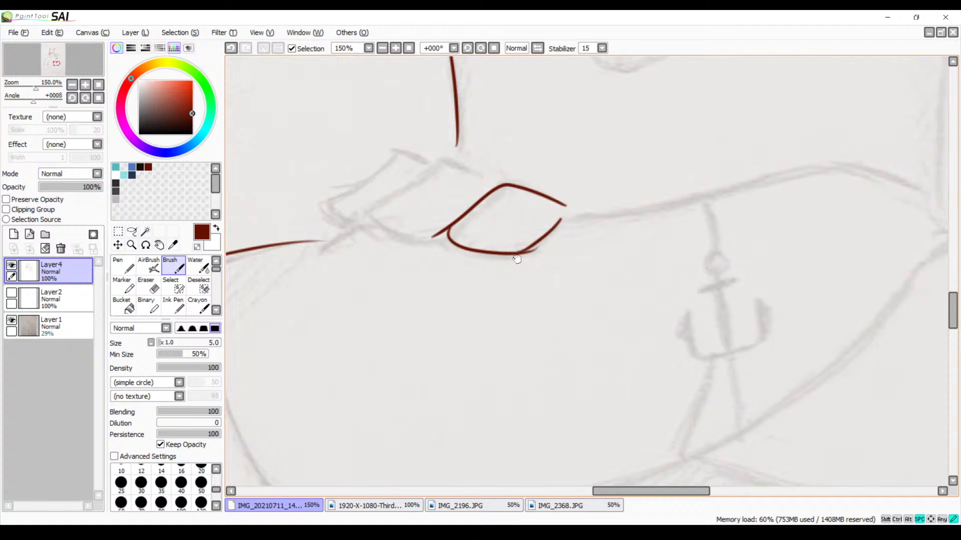
# Extend the inked finger's upper edge with a short curved bump down to the sketched forearm line
pyautogui.moveTo(474, 188); pyautogui.dragTo(508, 173)
pyautogui.click(396, 49)
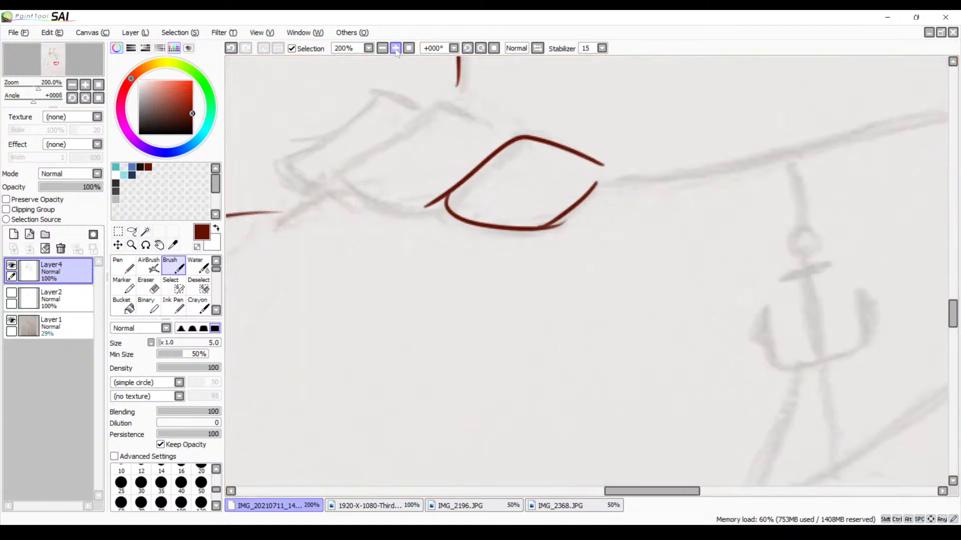
pyautogui.click(395, 49)
pyautogui.moveTo(575, 196); pyautogui.dragTo(487, 199)
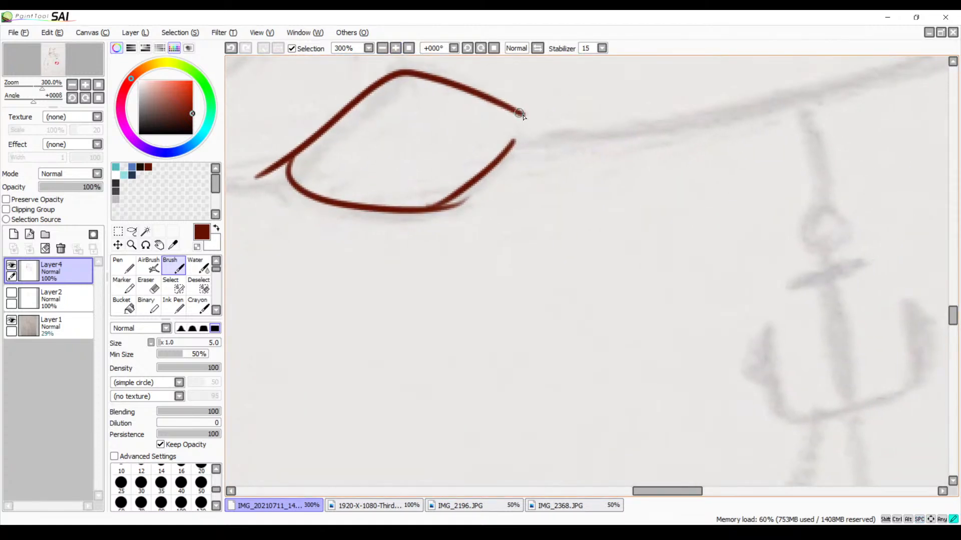
pyautogui.moveTo(519, 114); pyautogui.dragTo(575, 132)
pyautogui.moveTo(464, 216); pyautogui.dragTo(583, 218)
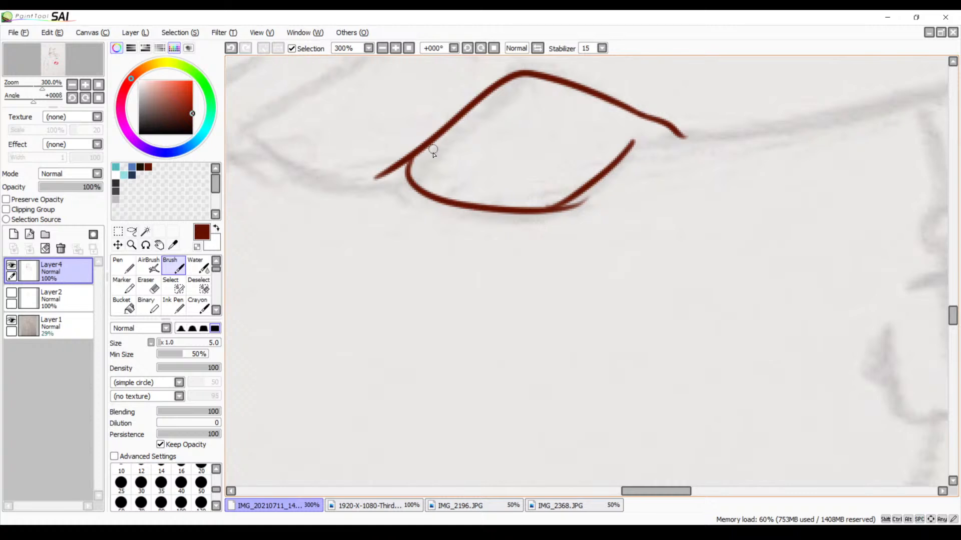
# Erase the stray line ends at the finger outline's tip and lower corner, and switch back to the Brush
pyautogui.press('e')
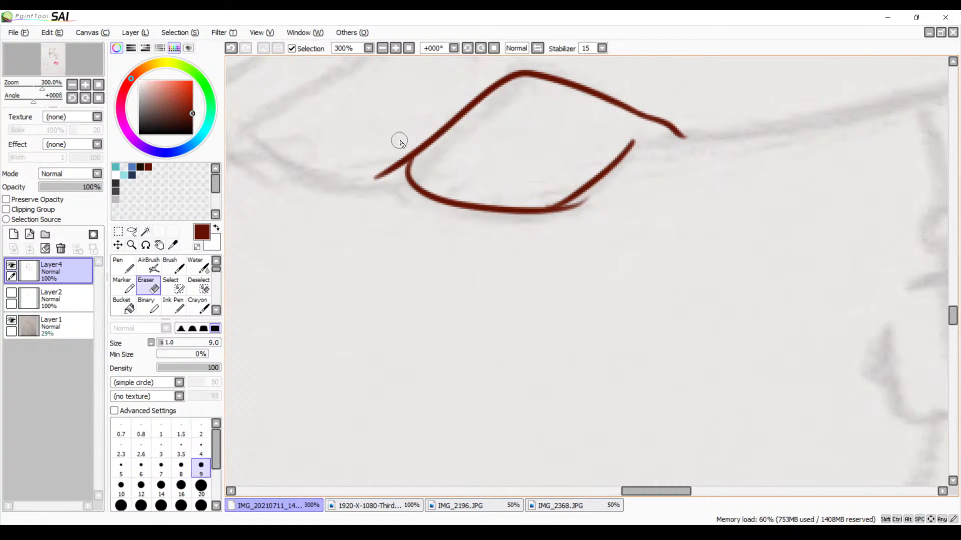
pyautogui.click(390, 171)
pyautogui.moveTo(394, 158)
pyautogui.mouseDown()
pyautogui.moveTo(389, 167)
pyautogui.moveTo(407, 145)
pyautogui.moveTo(378, 184)
pyautogui.moveTo(356, 184)
pyautogui.mouseUp()
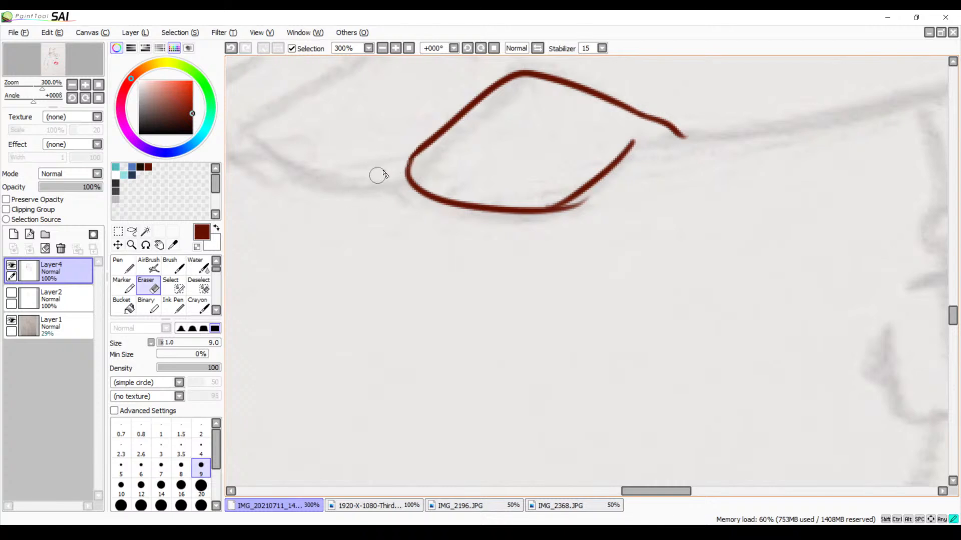
pyautogui.moveTo(536, 229); pyautogui.dragTo(431, 216)
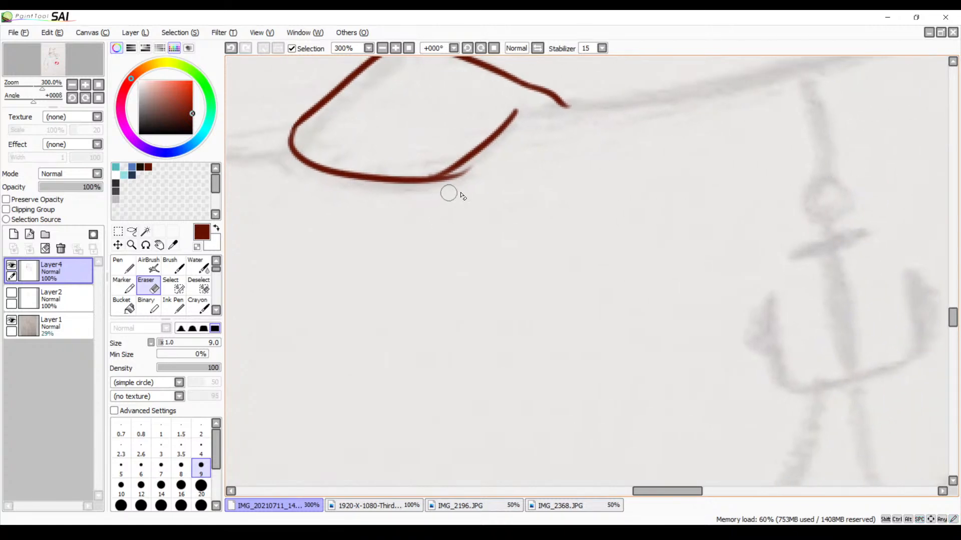
pyautogui.moveTo(482, 172)
pyautogui.mouseDown()
pyautogui.moveTo(446, 184)
pyautogui.moveTo(445, 163)
pyautogui.moveTo(430, 167)
pyautogui.mouseUp()
pyautogui.moveTo(371, 223); pyautogui.dragTo(538, 305)
pyautogui.moveTo(417, 235); pyautogui.dragTo(538, 319)
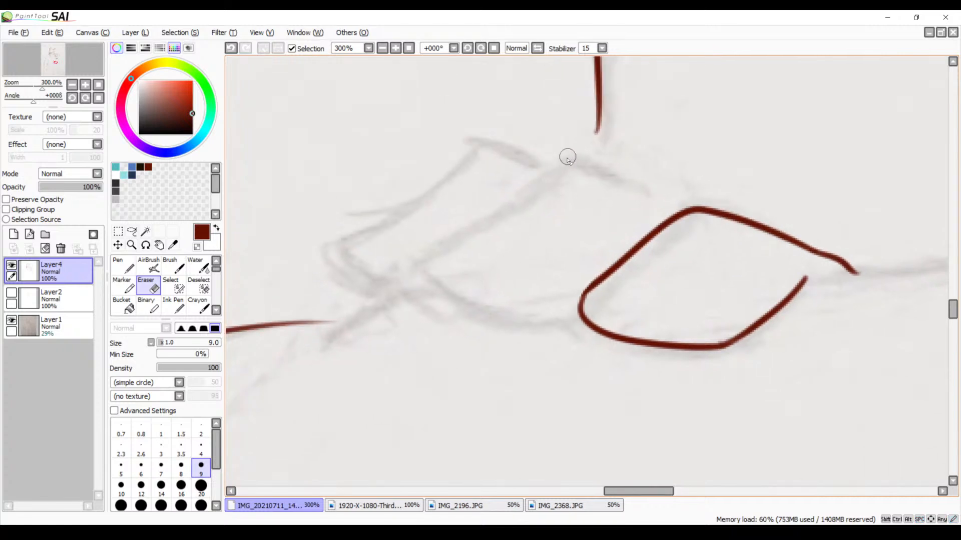
pyautogui.press('b')
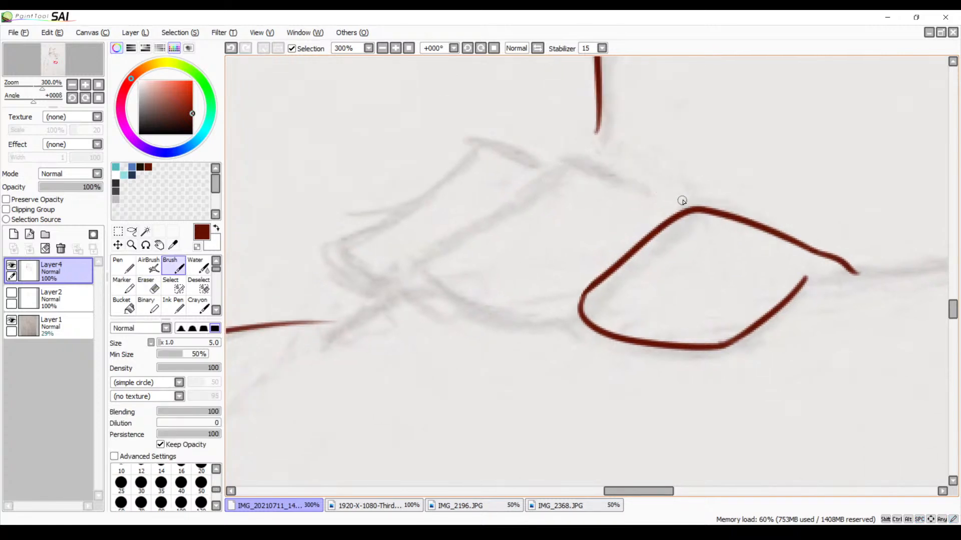
pyautogui.moveTo(678, 204); pyautogui.dragTo(569, 152)
pyautogui.hotkey('ctrl', 'z')
pyautogui.moveTo(670, 207)
pyautogui.mouseDown()
pyautogui.moveTo(587, 156)
pyautogui.moveTo(435, 230)
pyautogui.moveTo(403, 264)
pyautogui.mouseUp()
pyautogui.hotkey('ctrl', 'z')
pyautogui.moveTo(677, 199)
pyautogui.mouseDown()
pyautogui.moveTo(623, 179)
pyautogui.moveTo(417, 258)
pyautogui.moveTo(429, 294)
pyautogui.moveTo(499, 299)
pyautogui.mouseUp()
pyautogui.hotkey('ctrl', 'z')
pyautogui.moveTo(423, 253)
pyautogui.mouseDown()
pyautogui.moveTo(426, 275)
pyautogui.moveTo(454, 297)
pyautogui.mouseUp()
pyautogui.hotkey('ctrl', 'z')
pyautogui.hotkey('ctrl', 'z')
pyautogui.moveTo(692, 199)
pyautogui.mouseDown()
pyautogui.moveTo(465, 220)
pyautogui.moveTo(498, 296)
pyautogui.mouseUp()
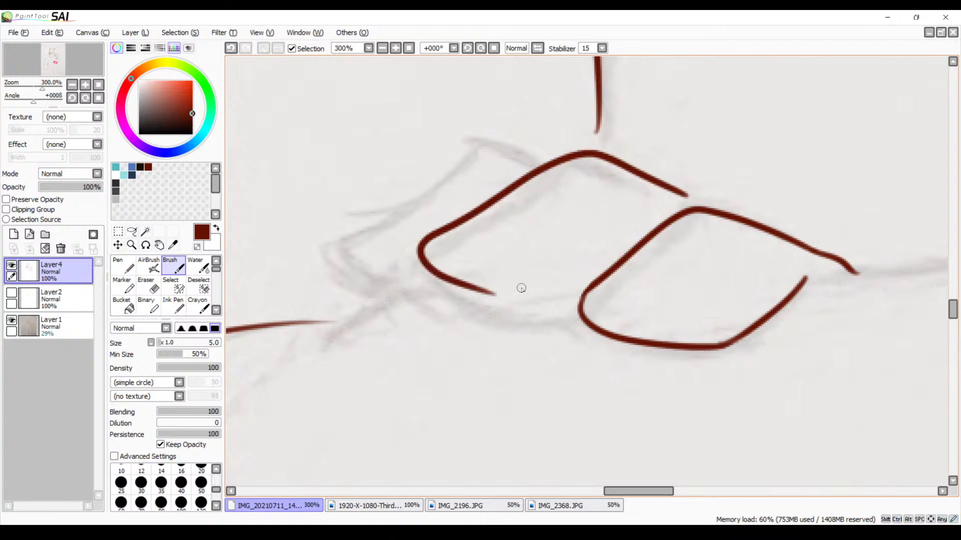
pyautogui.hotkey('ctrl', 'z')
pyautogui.moveTo(690, 190)
pyautogui.mouseDown()
pyautogui.moveTo(590, 154)
pyautogui.moveTo(464, 216)
pyautogui.moveTo(447, 283)
pyautogui.moveTo(526, 299)
pyautogui.moveTo(505, 306)
pyautogui.mouseUp()
pyautogui.hotkey('ctrl', 'z')
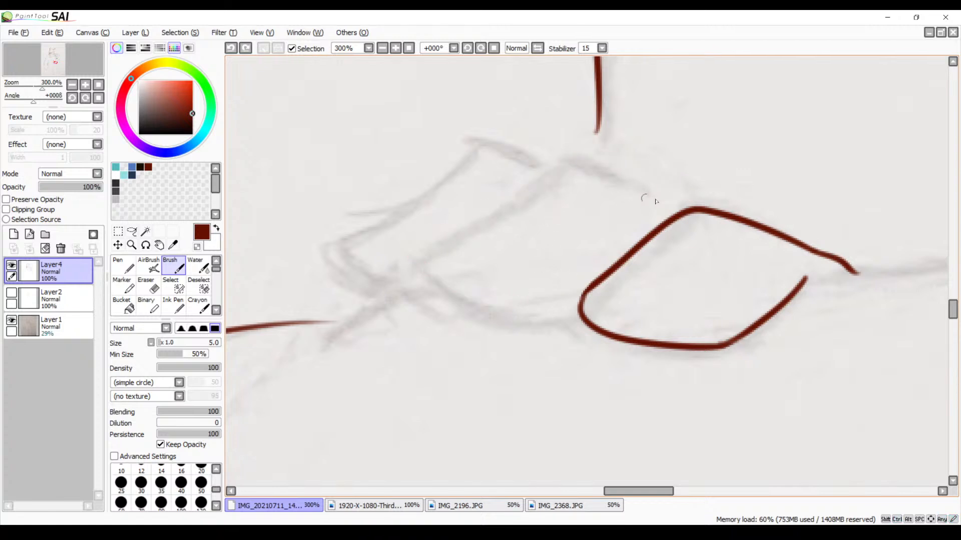
pyautogui.moveTo(668, 200)
pyautogui.mouseDown()
pyautogui.moveTo(568, 167)
pyautogui.moveTo(445, 268)
pyautogui.moveTo(548, 311)
pyautogui.moveTo(604, 294)
pyautogui.mouseUp()
pyautogui.hotkey('ctrl', 'z')
# Ink the middle finger's upper edge, then curve its rounded tip and underside back toward the first finger
pyautogui.moveTo(657, 189)
pyautogui.mouseDown()
pyautogui.moveTo(559, 169)
pyautogui.moveTo(413, 241)
pyautogui.moveTo(444, 306)
pyautogui.moveTo(548, 323)
pyautogui.mouseUp()
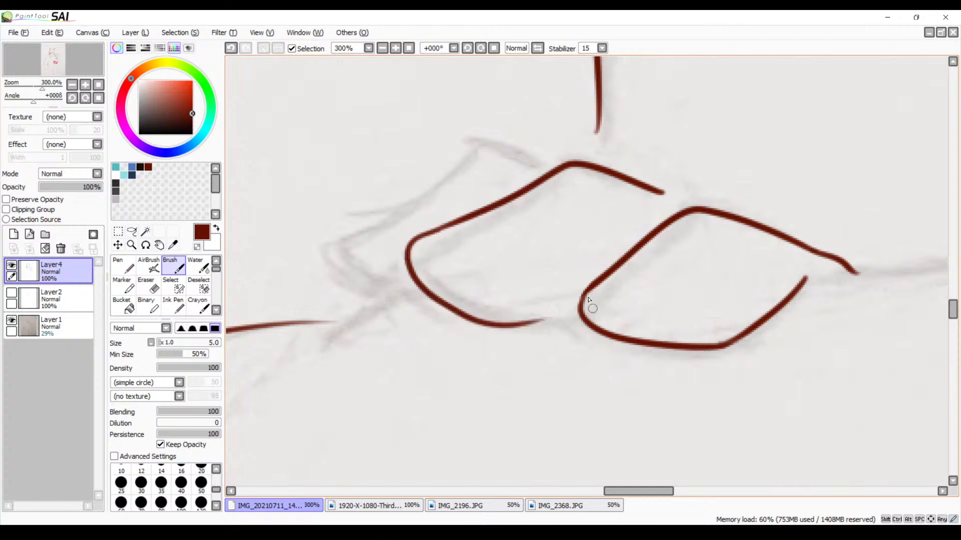
pyautogui.hotkey('ctrl', 'z')
pyautogui.moveTo(439, 229)
pyautogui.mouseDown()
pyautogui.moveTo(521, 334)
pyautogui.moveTo(580, 325)
pyautogui.mouseUp()
pyautogui.hotkey('ctrl', 'z')
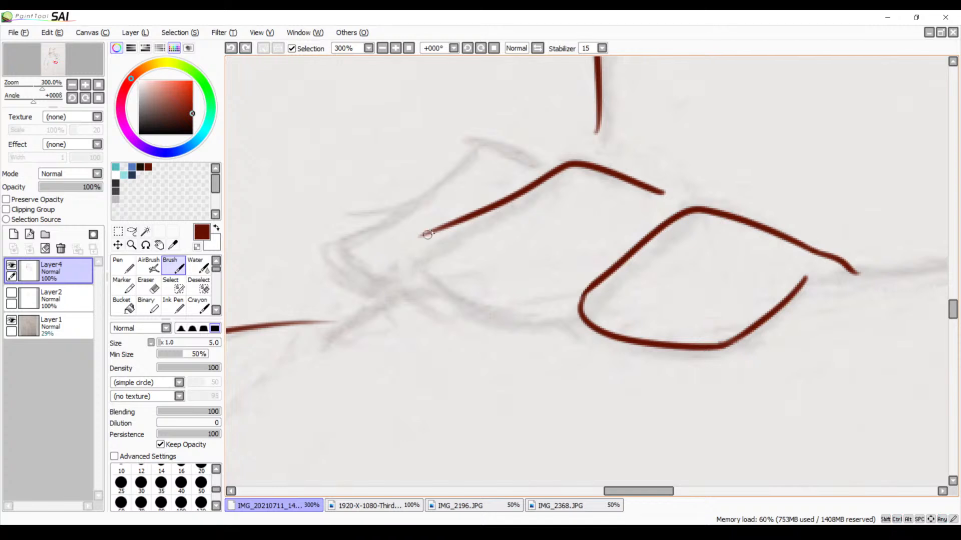
pyautogui.moveTo(438, 228)
pyautogui.mouseDown()
pyautogui.moveTo(409, 261)
pyautogui.moveTo(464, 307)
pyautogui.mouseUp()
pyautogui.hotkey('ctrl', 'z')
pyautogui.moveTo(437, 230)
pyautogui.mouseDown()
pyautogui.moveTo(503, 324)
pyautogui.moveTo(575, 324)
pyautogui.mouseUp()
# Ink the outermost finger's upper edge behind the middle finger and curve its tip into the underside
pyautogui.moveTo(536, 281); pyautogui.dragTo(622, 328)
pyautogui.moveTo(630, 214)
pyautogui.mouseDown()
pyautogui.moveTo(560, 191)
pyautogui.moveTo(430, 311)
pyautogui.mouseUp()
pyautogui.hotkey('ctrl', 'z')
pyautogui.moveTo(639, 216)
pyautogui.mouseDown()
pyautogui.moveTo(592, 208)
pyautogui.moveTo(459, 272)
pyautogui.moveTo(407, 311)
pyautogui.moveTo(499, 343)
pyautogui.mouseUp()
pyautogui.hotkey('ctrl', 'z')
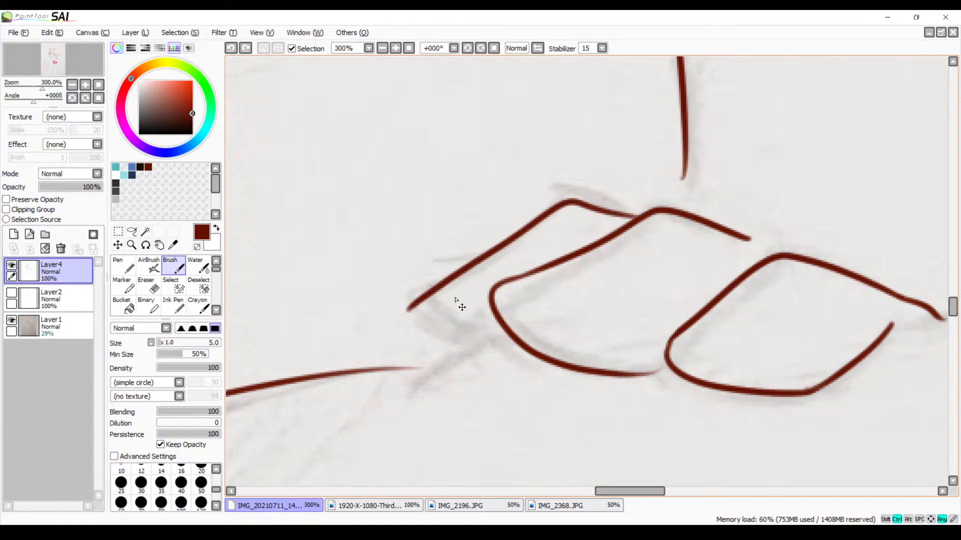
pyautogui.moveTo(416, 304)
pyautogui.mouseDown()
pyautogui.moveTo(506, 356)
pyautogui.moveTo(556, 352)
pyautogui.moveTo(464, 290)
pyautogui.mouseUp()
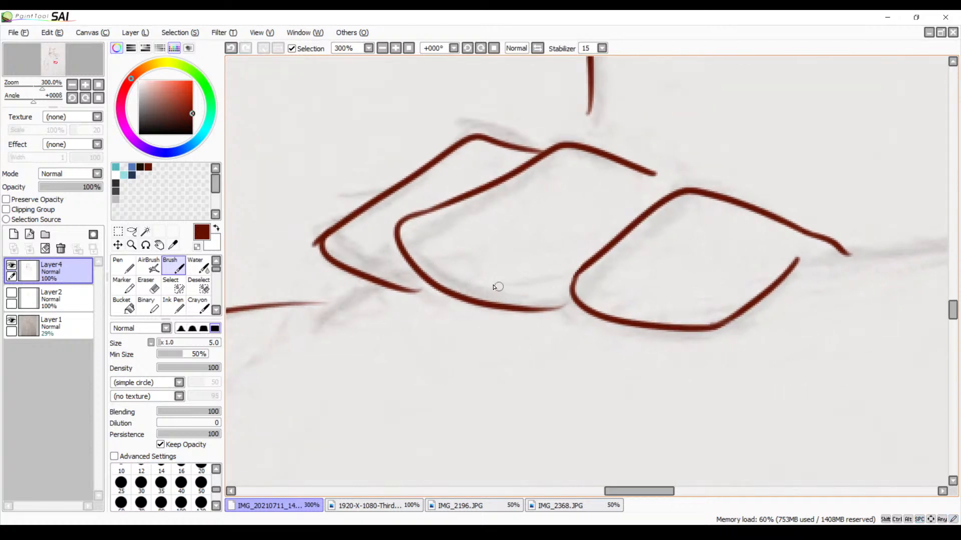
# Erase the stray line end at the outermost finger's tip and switch back to the Brush
pyautogui.press('e')
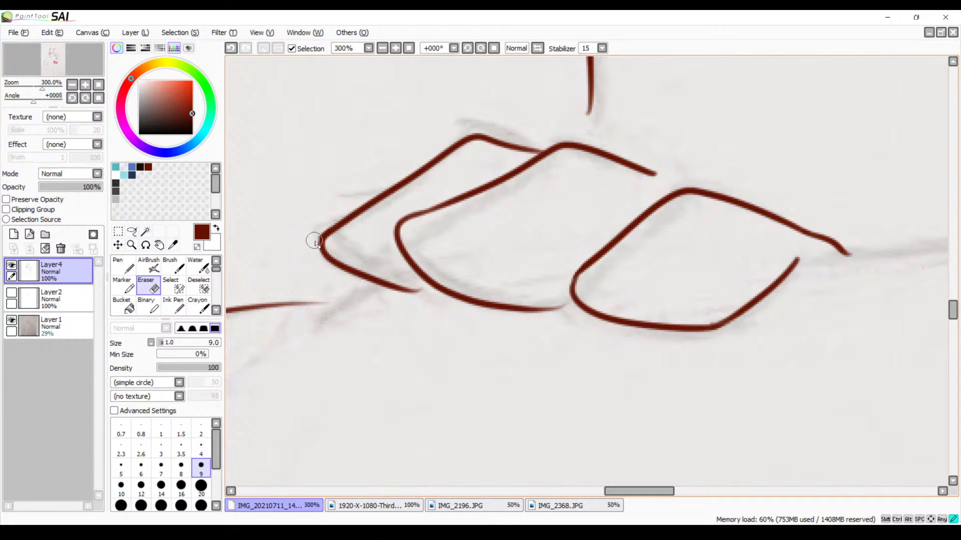
pyautogui.moveTo(518, 274)
pyautogui.mouseDown()
pyautogui.moveTo(455, 247)
pyautogui.moveTo(516, 255)
pyautogui.mouseUp()
pyautogui.press('b')
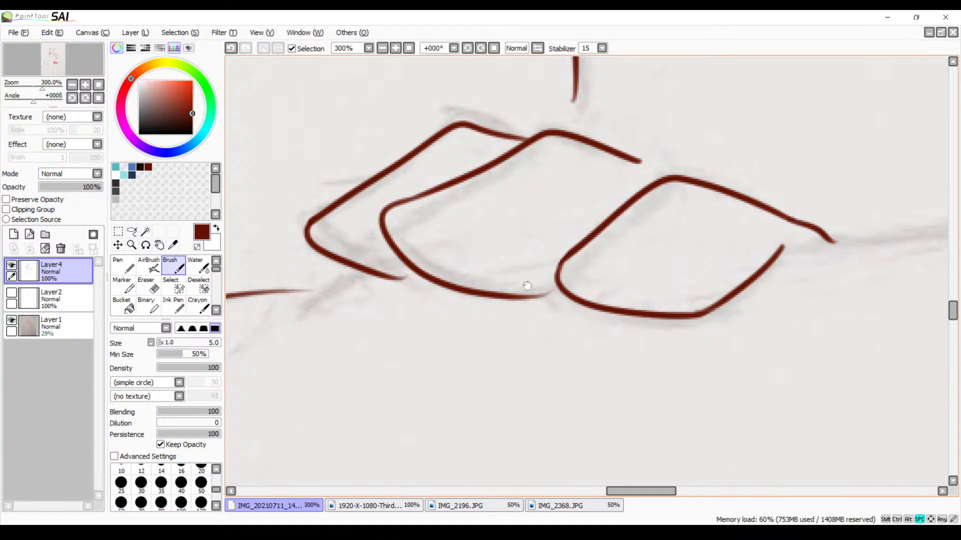
# Ink the tattooed forearm's upper edge in one straight stroke from the wrist to the crest of its bend
pyautogui.moveTo(732, 293)
pyautogui.mouseDown()
pyautogui.moveTo(536, 300)
pyautogui.moveTo(546, 259)
pyautogui.moveTo(451, 279)
pyautogui.mouseUp()
pyautogui.moveTo(634, 238); pyautogui.dragTo(624, 242)
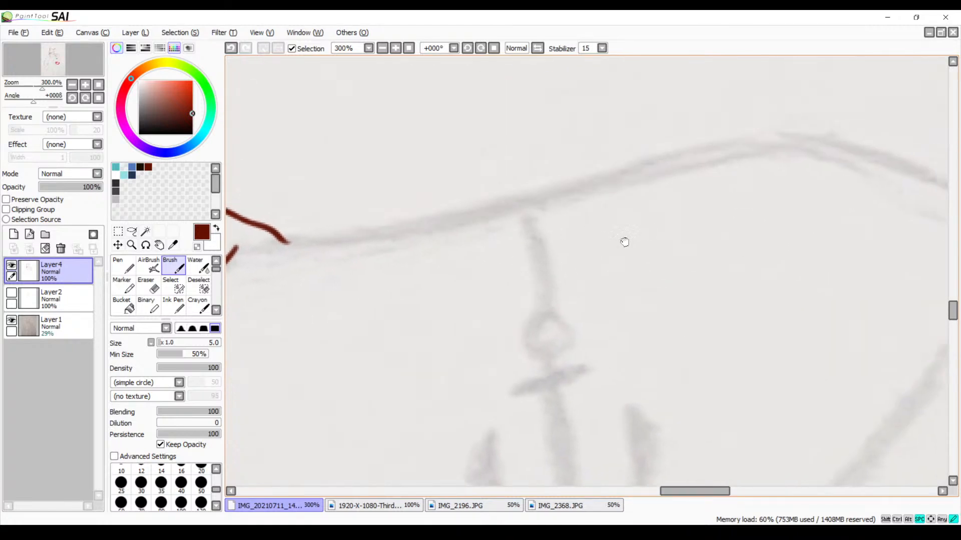
pyautogui.click(382, 48)
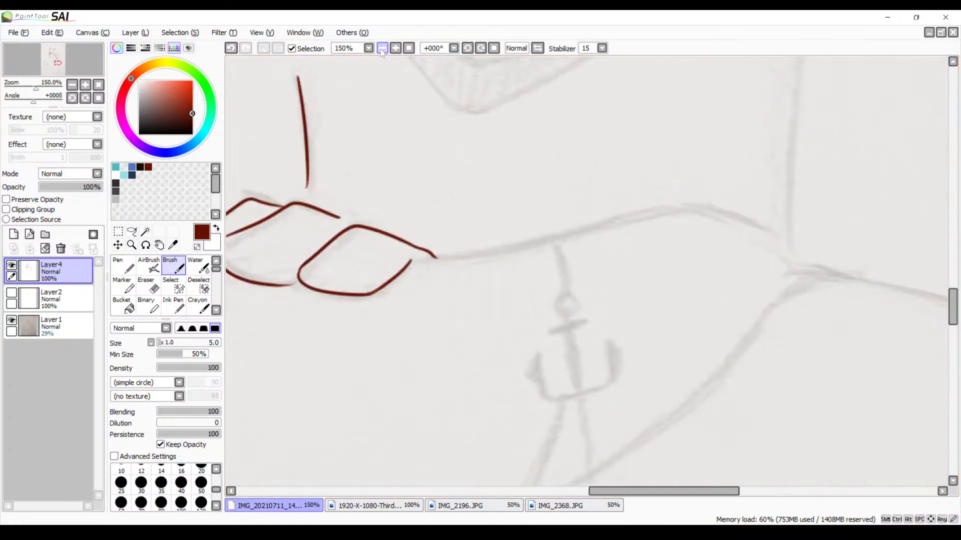
pyautogui.click(383, 48)
pyautogui.moveTo(429, 262); pyautogui.dragTo(493, 221)
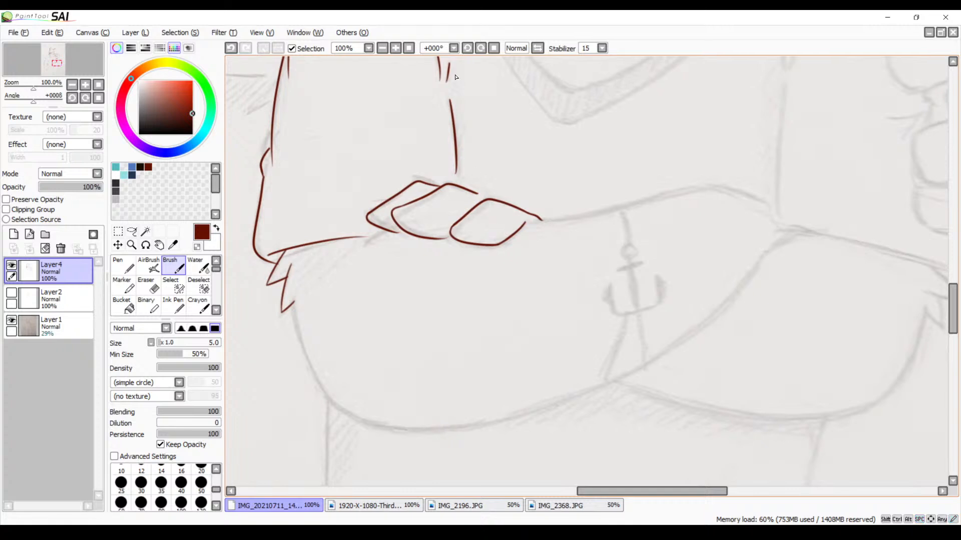
pyautogui.click(395, 48)
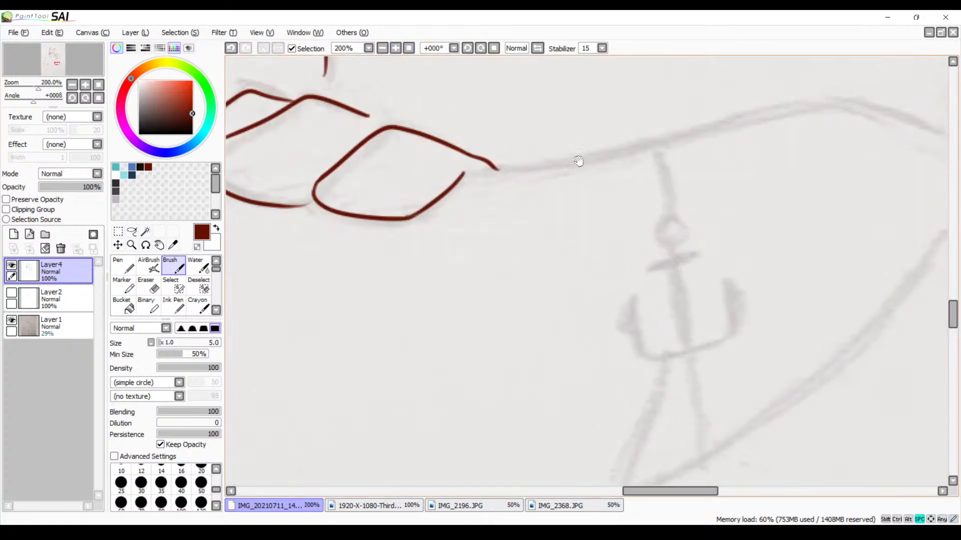
pyautogui.moveTo(577, 156); pyautogui.dragTo(581, 185)
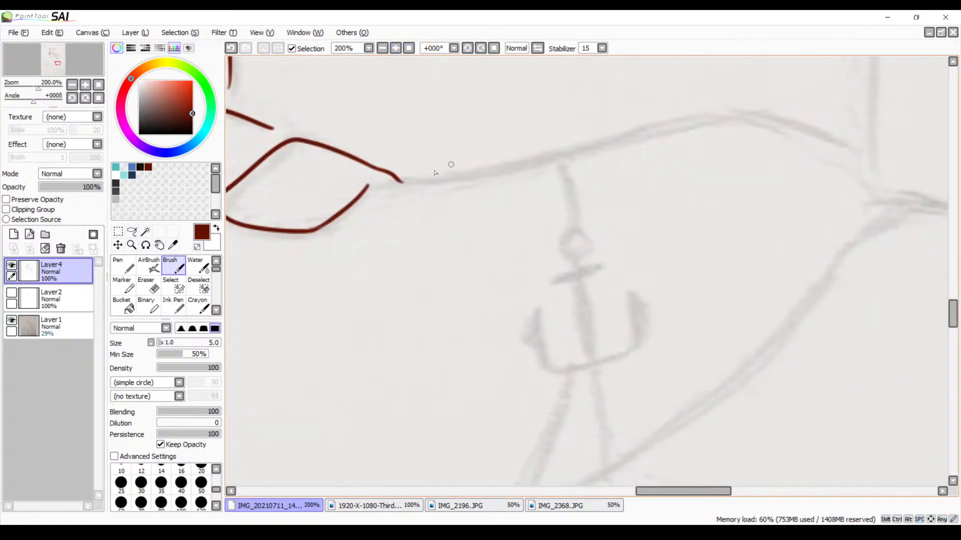
pyautogui.moveTo(385, 188); pyautogui.dragTo(608, 143)
pyautogui.hotkey('ctrl', 'z')
pyautogui.moveTo(381, 190)
pyautogui.mouseDown()
pyautogui.moveTo(764, 110)
pyautogui.moveTo(891, 180)
pyautogui.moveTo(880, 199)
pyautogui.mouseUp()
pyautogui.hotkey('ctrl', 'z')
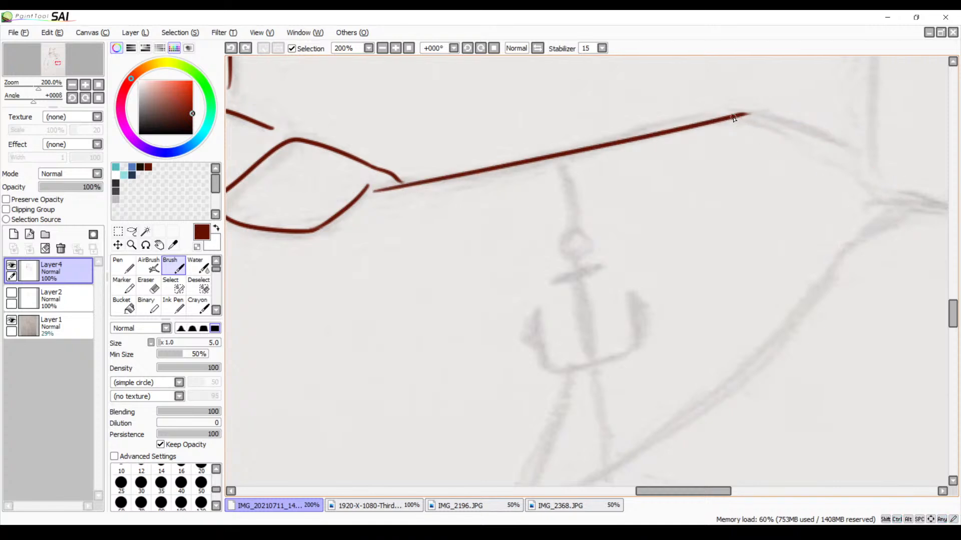
pyautogui.moveTo(734, 117); pyautogui.dragTo(881, 198)
pyautogui.press('space')
pyautogui.moveTo(819, 203); pyautogui.dragTo(670, 173)
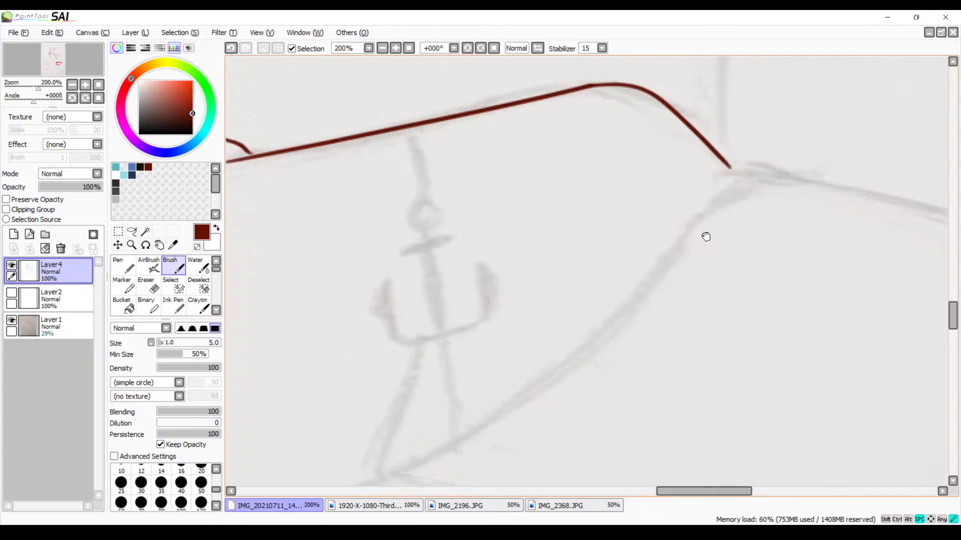
pyautogui.moveTo(705, 237); pyautogui.dragTo(673, 261)
pyautogui.hotkey('ctrl', 'z')
pyautogui.moveTo(708, 208)
pyautogui.mouseDown()
pyautogui.moveTo(690, 150)
pyautogui.moveTo(635, 190)
pyautogui.moveTo(527, 311)
pyautogui.moveTo(300, 446)
pyautogui.mouseUp()
pyautogui.press('space')
pyautogui.moveTo(448, 388)
pyautogui.mouseDown()
pyautogui.moveTo(686, 271)
pyautogui.moveTo(676, 272)
pyautogui.mouseUp()
pyautogui.hotkey('ctrl', 'z')
# Try to ink the forearm's long curved underside, starting from the pointed fur tuft and following the sketched arc
pyautogui.moveTo(615, 199); pyautogui.dragTo(600, 283)
pyautogui.moveTo(551, 194); pyautogui.dragTo(740, 270)
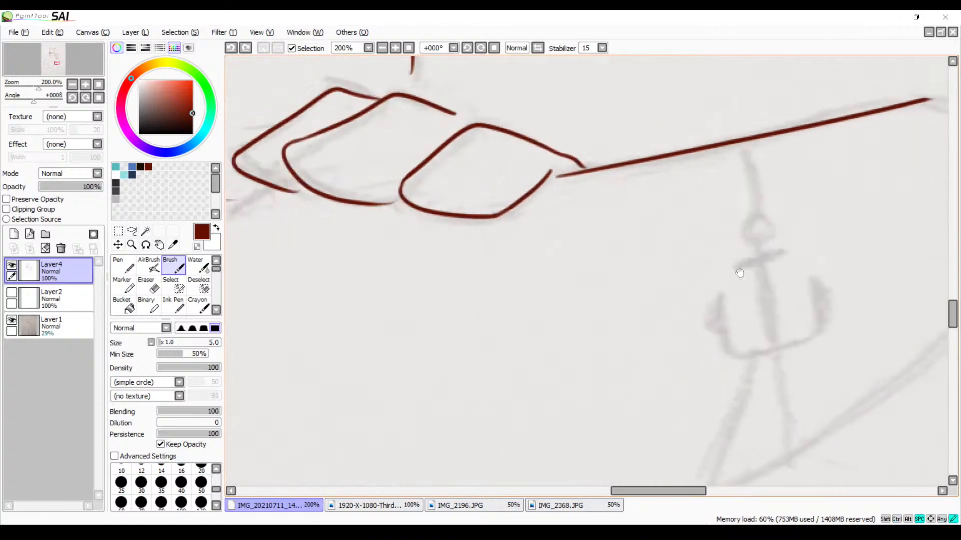
pyautogui.moveTo(500, 319); pyautogui.dragTo(722, 246)
pyautogui.moveTo(600, 299)
pyautogui.mouseDown()
pyautogui.moveTo(697, 254)
pyautogui.moveTo(684, 192)
pyautogui.mouseUp()
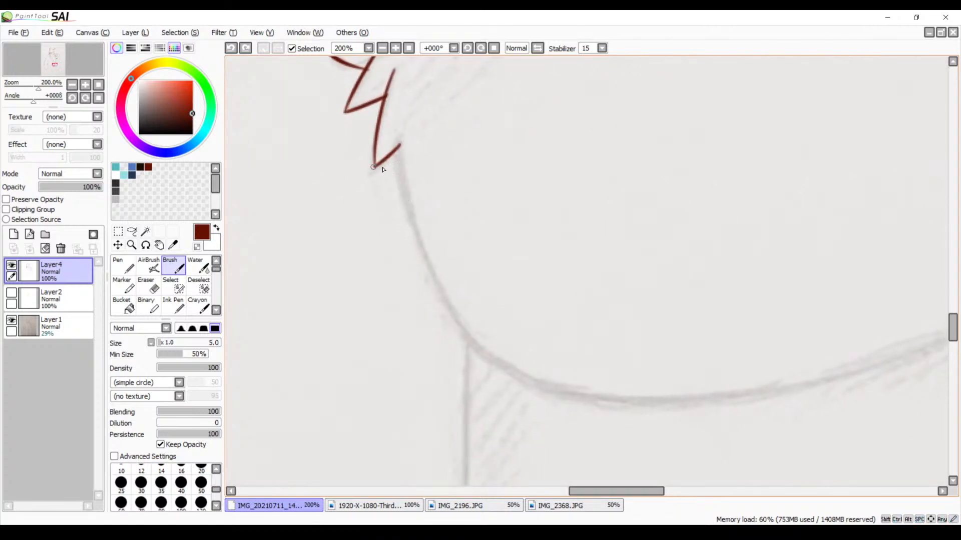
pyautogui.moveTo(399, 154); pyautogui.dragTo(580, 399)
pyautogui.hotkey('ctrl', 'z')
pyautogui.moveTo(401, 150)
pyautogui.mouseDown()
pyautogui.moveTo(436, 315)
pyautogui.moveTo(674, 385)
pyautogui.mouseUp()
pyautogui.moveTo(561, 339); pyautogui.dragTo(457, 297)
pyautogui.hotkey('ctrl', 'z')
pyautogui.moveTo(271, 108)
pyautogui.mouseDown()
pyautogui.moveTo(407, 317)
pyautogui.moveTo(618, 340)
pyautogui.mouseUp()
pyautogui.hotkey('ctrl', 'z')
pyautogui.moveTo(271, 108); pyautogui.dragTo(673, 326)
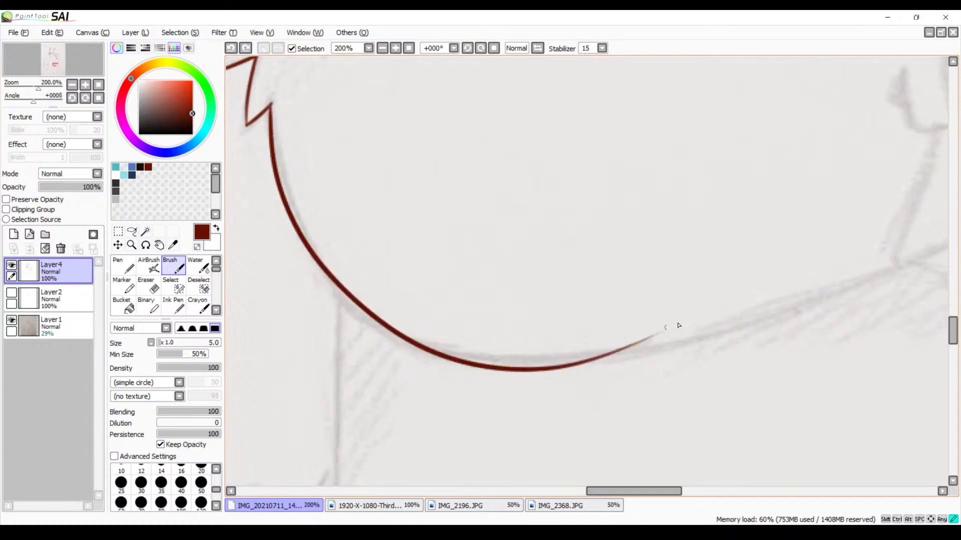
pyautogui.hotkey('ctrl', 'z')
pyautogui.moveTo(269, 112)
pyautogui.mouseDown()
pyautogui.moveTo(390, 320)
pyautogui.moveTo(731, 303)
pyautogui.mouseUp()
pyautogui.hotkey('ctrl', 'z')
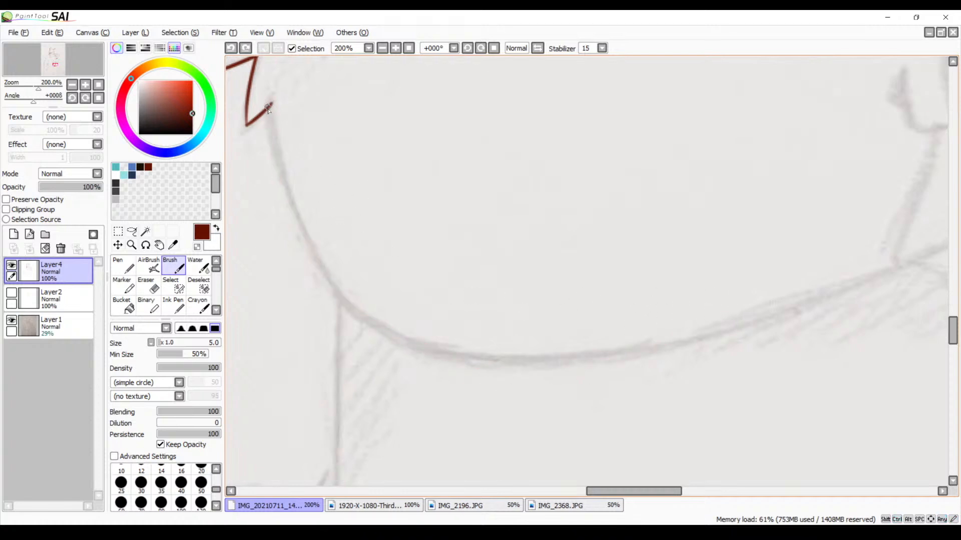
pyautogui.moveTo(269, 110)
pyautogui.mouseDown()
pyautogui.moveTo(335, 293)
pyautogui.moveTo(762, 296)
pyautogui.mouseUp()
pyautogui.hotkey('ctrl', 'z')
pyautogui.moveTo(272, 115)
pyautogui.mouseDown()
pyautogui.moveTo(413, 328)
pyautogui.moveTo(597, 325)
pyautogui.mouseUp()
pyautogui.hotkey('ctrl', 'z')
pyautogui.moveTo(273, 111)
pyautogui.mouseDown()
pyautogui.moveTo(344, 280)
pyautogui.moveTo(655, 345)
pyautogui.mouseUp()
pyautogui.hotkey('ctrl', 'z')
pyautogui.moveTo(270, 115)
pyautogui.mouseDown()
pyautogui.moveTo(586, 356)
pyautogui.moveTo(616, 350)
pyautogui.mouseUp()
pyautogui.hotkey('ctrl', 'z')
pyautogui.moveTo(266, 111)
pyautogui.mouseDown()
pyautogui.moveTo(350, 300)
pyautogui.moveTo(688, 301)
pyautogui.mouseUp()
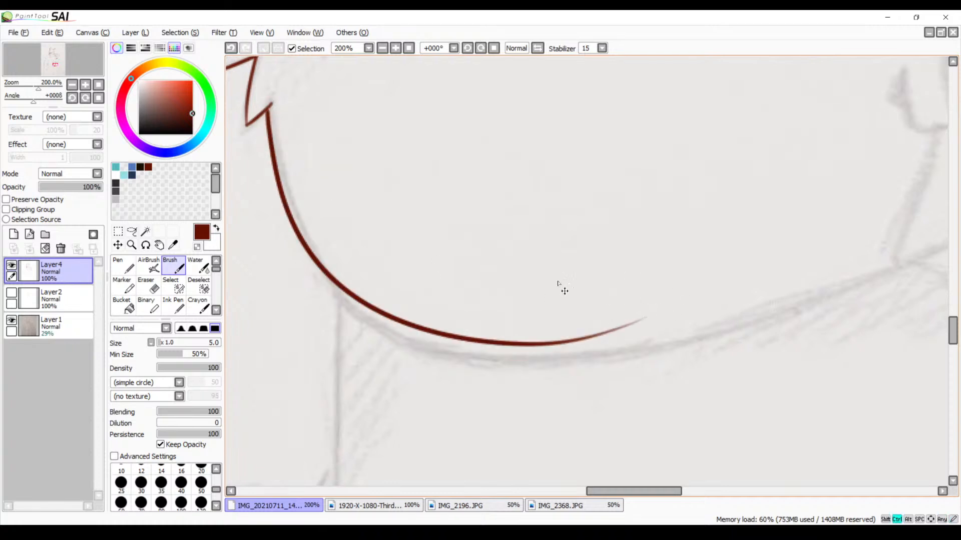
pyautogui.hotkey('ctrl', 'z')
# Ink the outer side and top edge of the middle finger resting on the upper arm
pyautogui.moveTo(611, 245); pyautogui.dragTo(452, 376)
pyautogui.moveTo(553, 276)
pyautogui.mouseDown()
pyautogui.moveTo(316, 287)
pyautogui.moveTo(360, 292)
pyautogui.mouseUp()
pyautogui.moveTo(523, 284)
pyautogui.mouseDown()
pyautogui.moveTo(483, 294)
pyautogui.moveTo(334, 419)
pyautogui.mouseUp()
pyautogui.moveTo(472, 271); pyautogui.dragTo(403, 434)
pyautogui.moveTo(468, 338); pyautogui.dragTo(452, 440)
pyautogui.moveTo(597, 185); pyautogui.dragTo(541, 250)
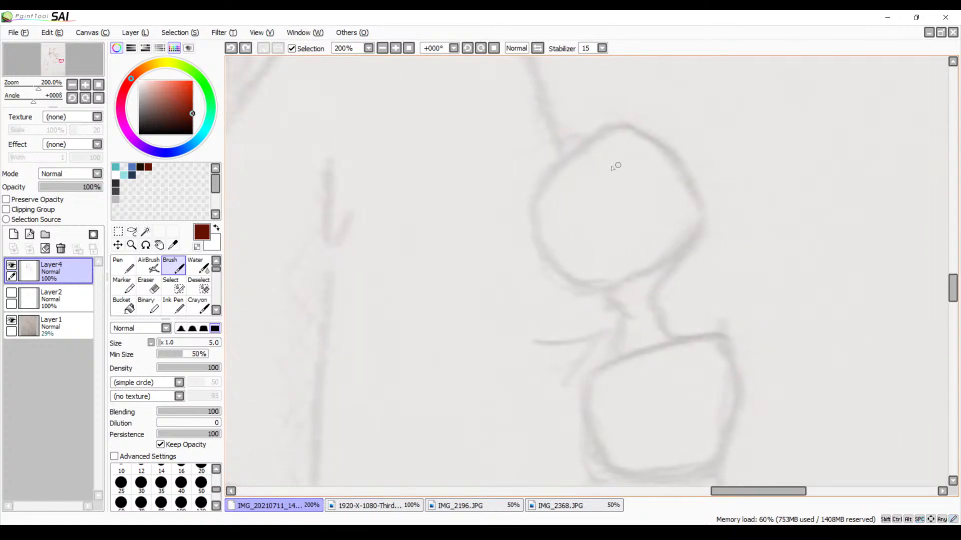
pyautogui.moveTo(636, 134)
pyautogui.mouseDown()
pyautogui.moveTo(590, 142)
pyautogui.moveTo(547, 112)
pyautogui.moveTo(490, 170)
pyautogui.mouseUp()
pyautogui.hotkey('ctrl', 'z')
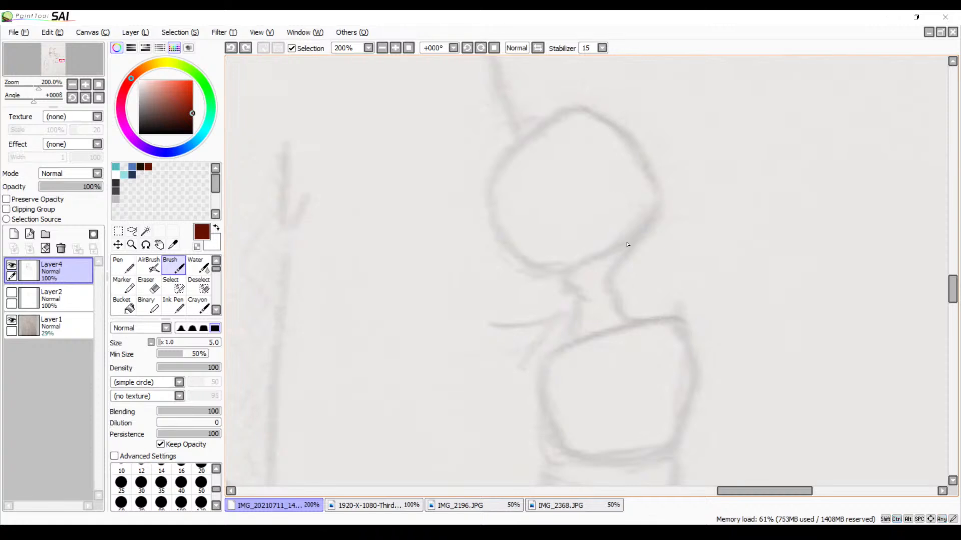
pyautogui.moveTo(656, 233); pyautogui.dragTo(596, 189)
pyautogui.moveTo(571, 253)
pyautogui.mouseDown()
pyautogui.moveTo(560, 234)
pyautogui.moveTo(554, 159)
pyautogui.mouseUp()
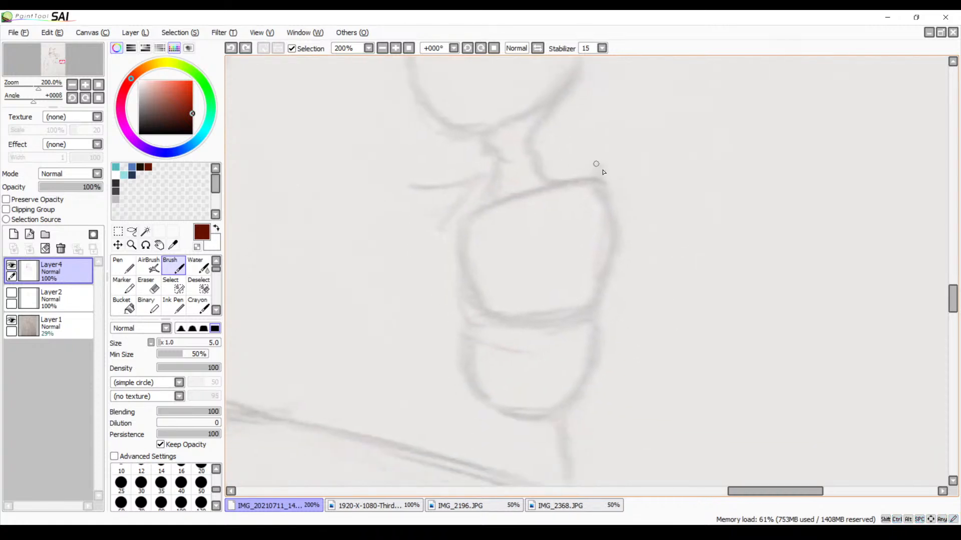
pyautogui.moveTo(602, 178); pyautogui.dragTo(593, 327)
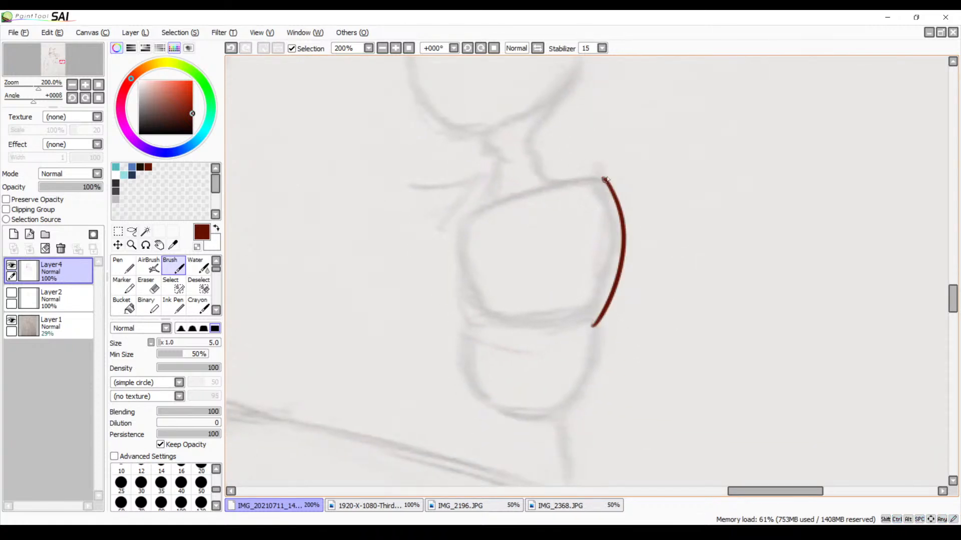
pyautogui.moveTo(603, 179)
pyautogui.mouseDown()
pyautogui.moveTo(452, 233)
pyautogui.moveTo(548, 326)
pyautogui.moveTo(595, 324)
pyautogui.mouseUp()
pyautogui.hotkey('ctrl', 'z')
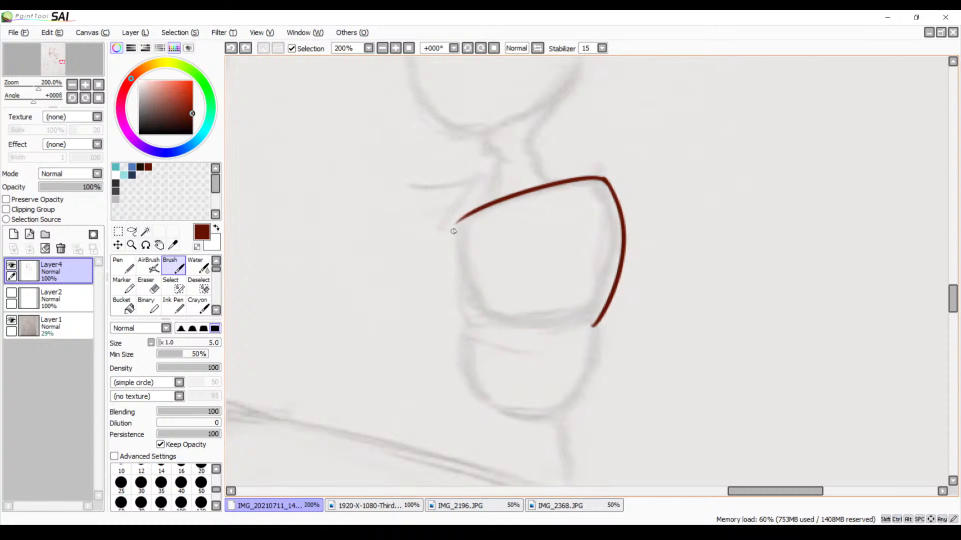
# Close the middle finger's outline by curving its inner side into a nearly straight lower edge
pyautogui.moveTo(471, 214)
pyautogui.mouseDown()
pyautogui.moveTo(456, 231)
pyautogui.moveTo(488, 316)
pyautogui.mouseUp()
pyautogui.hotkey('ctrl', 'z')
pyautogui.moveTo(478, 205)
pyautogui.mouseDown()
pyautogui.moveTo(458, 226)
pyautogui.moveTo(489, 313)
pyautogui.moveTo(608, 299)
pyautogui.mouseUp()
pyautogui.hotkey('ctrl', 'z')
pyautogui.hotkey('ctrl', 'z')
pyautogui.moveTo(476, 212); pyautogui.dragTo(495, 315)
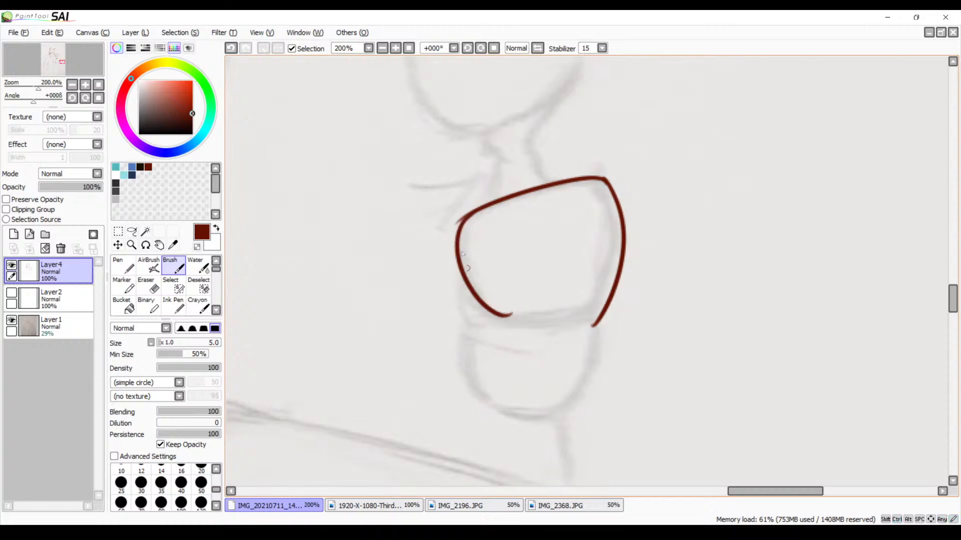
pyautogui.hotkey('ctrl', 'z')
pyautogui.moveTo(456, 223); pyautogui.dragTo(631, 312)
pyautogui.hotkey('ctrl', 'z')
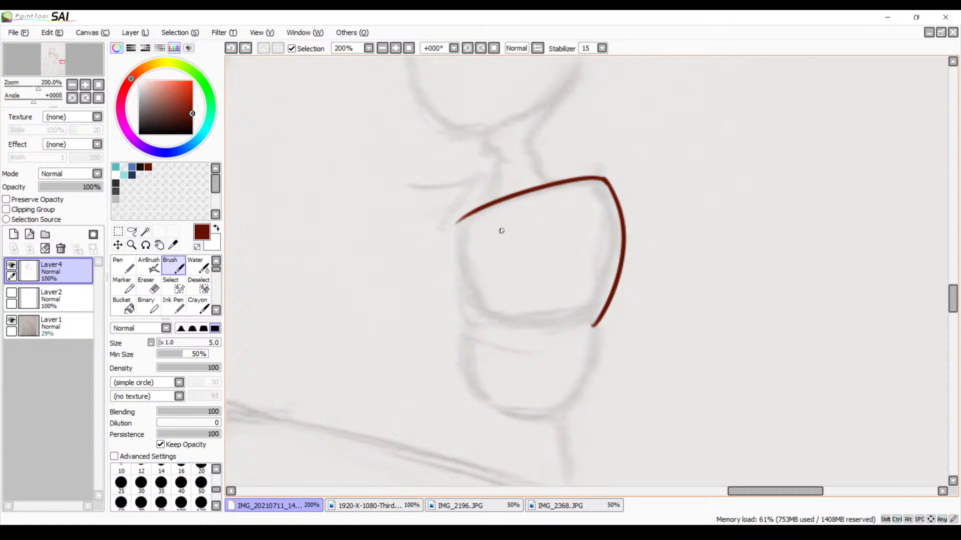
pyautogui.moveTo(475, 214)
pyautogui.mouseDown()
pyautogui.moveTo(553, 321)
pyautogui.moveTo(600, 315)
pyautogui.mouseUp()
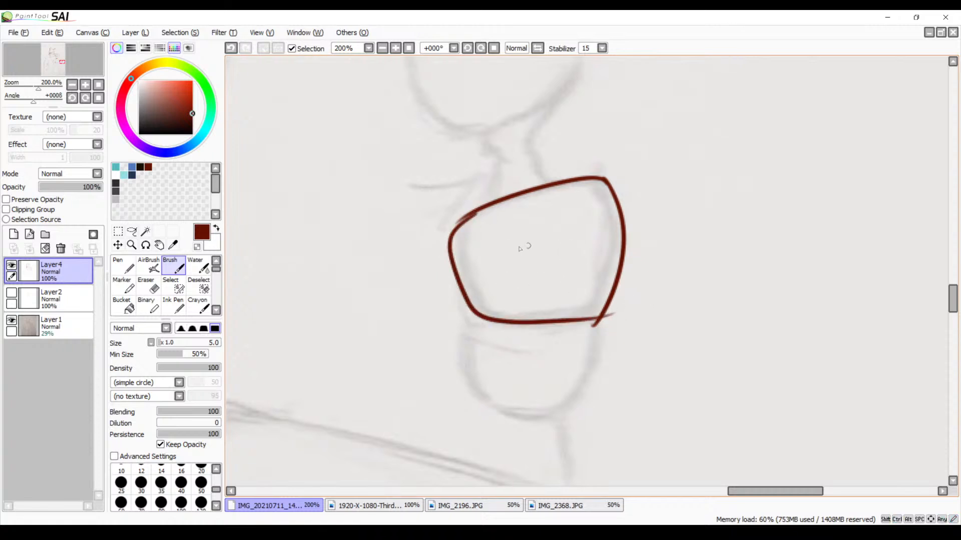
# Fill the doubled line at the middle finger's upper inner corner and erase its rough outer edge smooth
pyautogui.click(396, 48)
pyautogui.click(396, 48)
pyautogui.moveTo(447, 172); pyautogui.dragTo(486, 183)
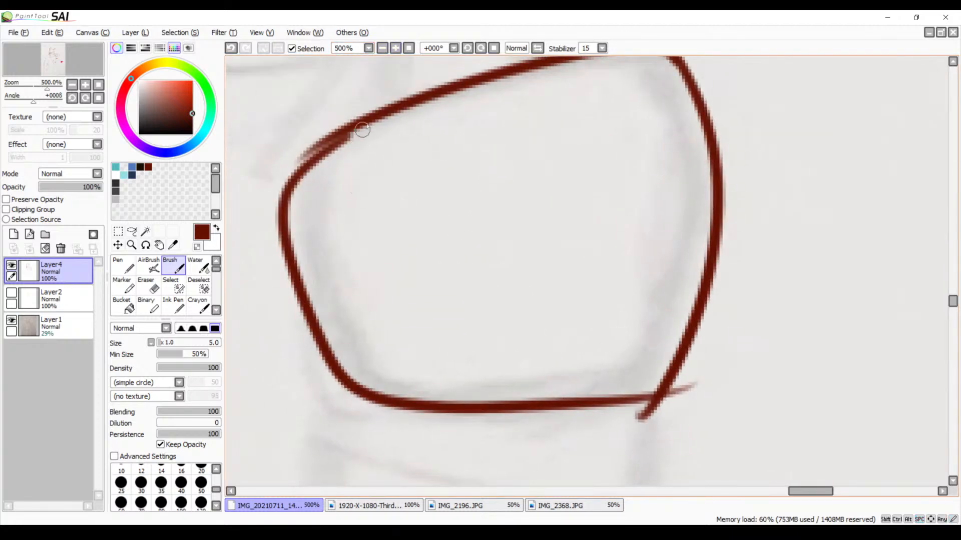
pyautogui.moveTo(370, 115)
pyautogui.mouseDown()
pyautogui.moveTo(335, 144)
pyautogui.moveTo(405, 103)
pyautogui.mouseUp()
pyautogui.moveTo(330, 144); pyautogui.dragTo(432, 91)
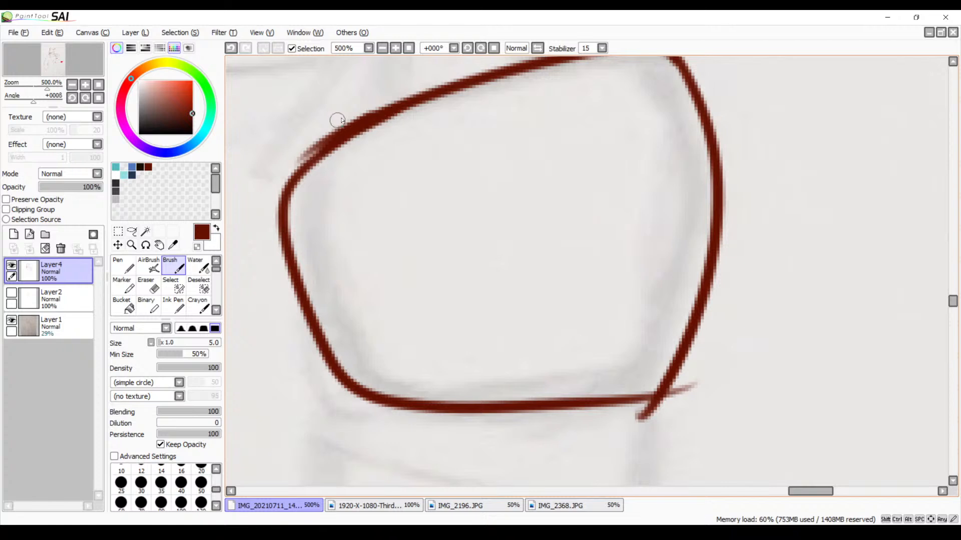
pyautogui.press('e')
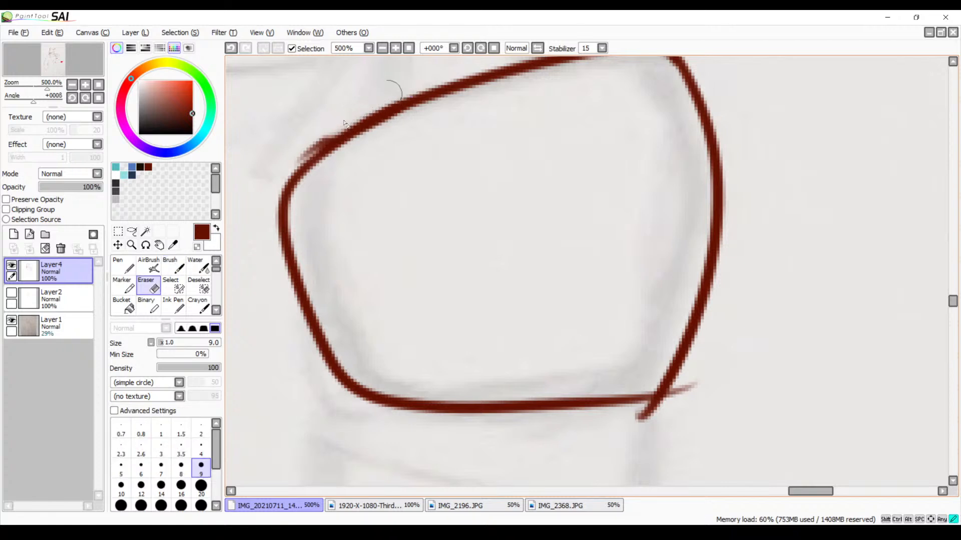
pyautogui.moveTo(389, 92)
pyautogui.mouseDown()
pyautogui.moveTo(353, 103)
pyautogui.moveTo(275, 176)
pyautogui.mouseUp()
pyautogui.moveTo(366, 106); pyautogui.dragTo(301, 151)
pyautogui.press('space')
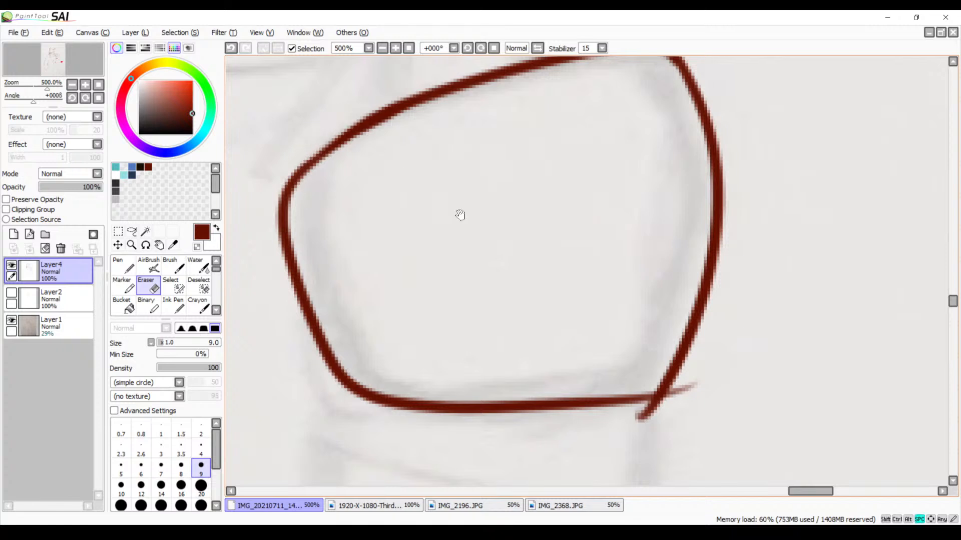
# Erase the overshooting line ends at the middle finger's lower outer corner
pyautogui.moveTo(575, 314)
pyautogui.mouseDown()
pyautogui.moveTo(506, 250)
pyautogui.moveTo(390, 191)
pyautogui.mouseUp()
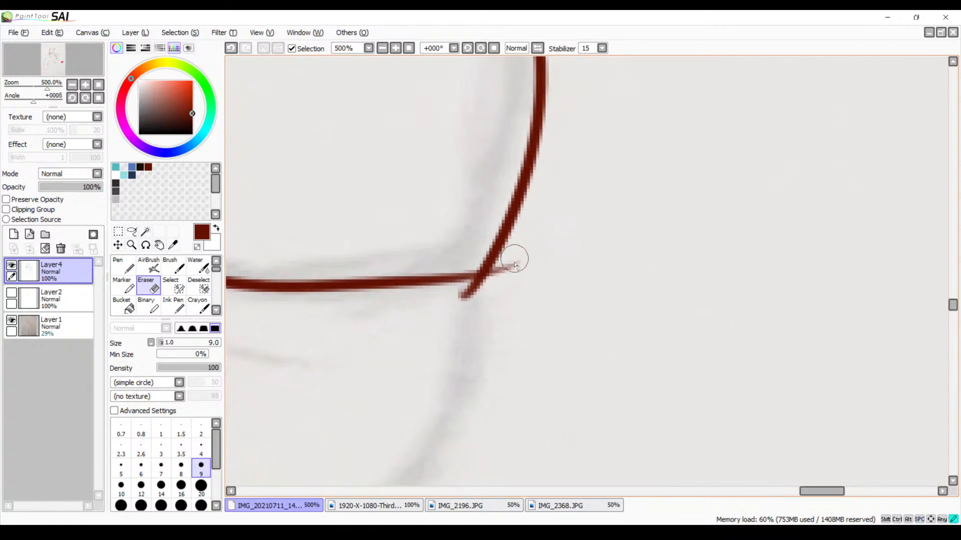
pyautogui.moveTo(515, 265); pyautogui.dragTo(472, 290)
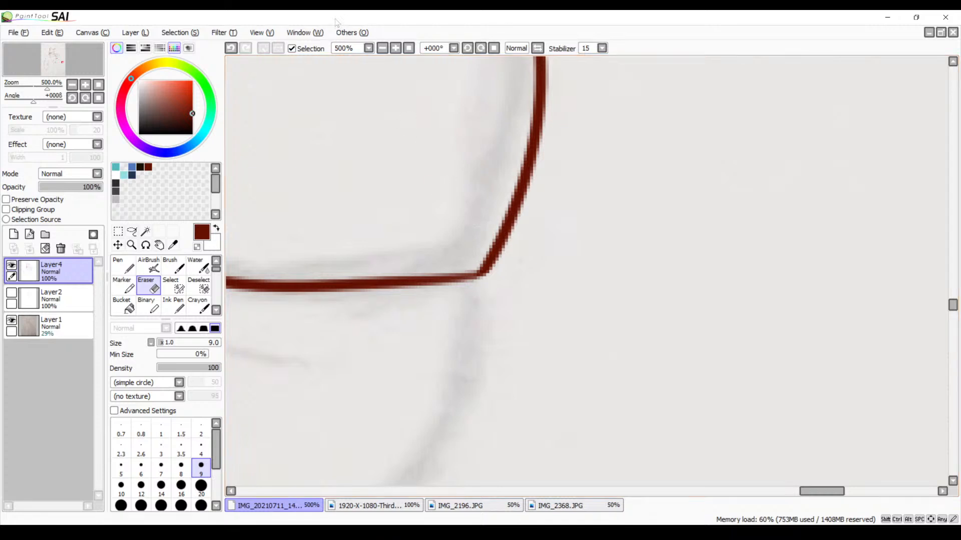
pyautogui.click(383, 49)
pyautogui.click(384, 49)
pyautogui.click(383, 49)
pyautogui.click(383, 49)
pyautogui.click(383, 49)
pyautogui.click(383, 49)
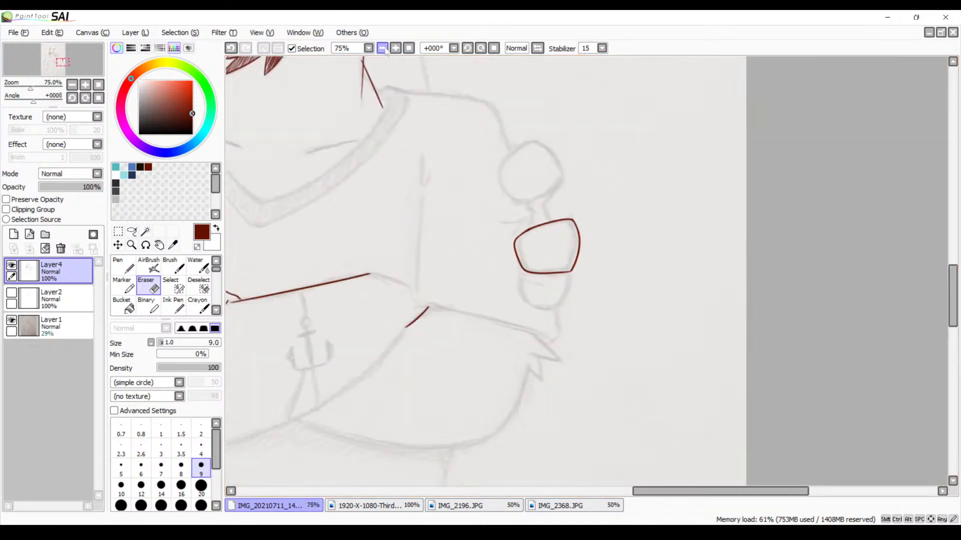
# Switch back to the Brush and thicken the line at the middle finger's lower outer corner
pyautogui.click(395, 48)
pyautogui.click(395, 48)
pyautogui.click(395, 48)
pyautogui.click(395, 48)
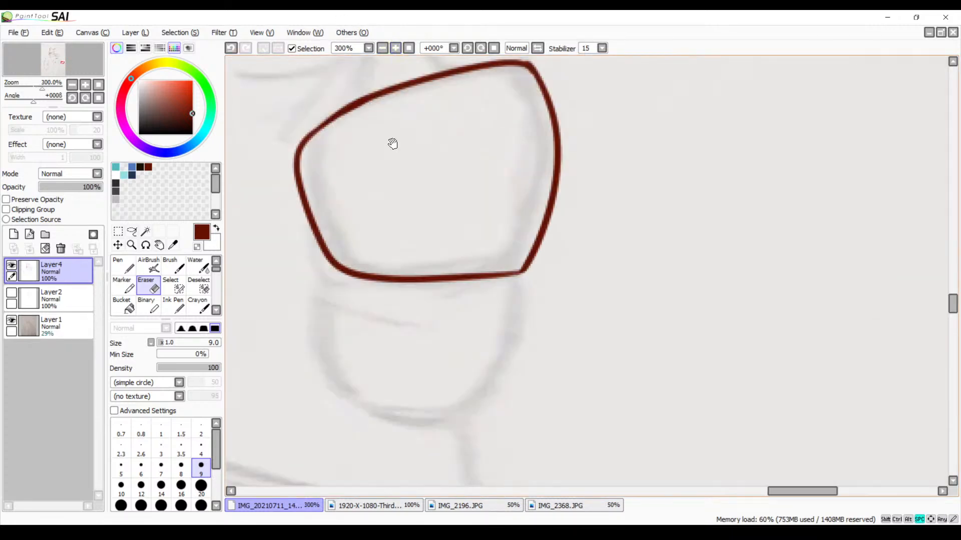
pyautogui.scroll(-2, 438, 172)
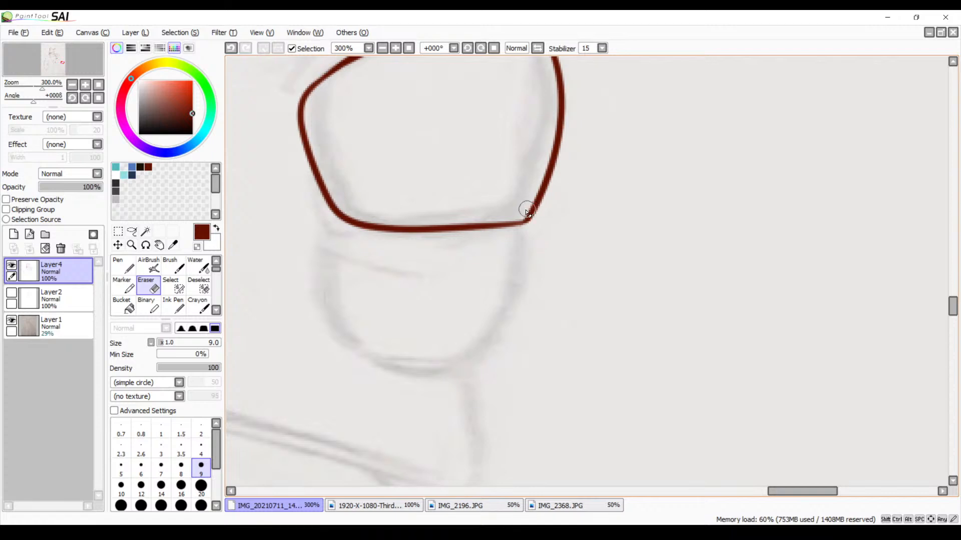
pyautogui.press('b')
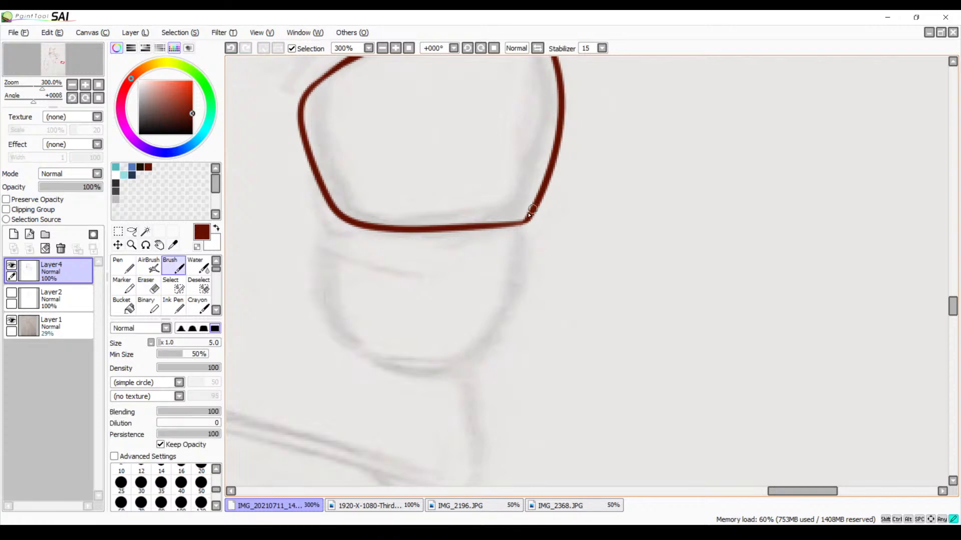
pyautogui.moveTo(529, 216); pyautogui.dragTo(501, 221)
pyautogui.hotkey('ctrl', 'z')
# Ink the lowest finger's inner side downward from the middle finger, and add its lower edge
pyautogui.moveTo(335, 217)
pyautogui.mouseDown()
pyautogui.moveTo(319, 315)
pyautogui.moveTo(340, 361)
pyautogui.moveTo(478, 343)
pyautogui.mouseUp()
pyautogui.hotkey('ctrl', 'z')
pyautogui.hotkey('ctrl', 'z')
pyautogui.moveTo(331, 212)
pyautogui.mouseDown()
pyautogui.moveTo(316, 257)
pyautogui.moveTo(344, 344)
pyautogui.moveTo(476, 350)
pyautogui.mouseUp()
# Ink the lowest finger's outer side from the middle finger's corner down to its lower edge
pyautogui.hotkey('ctrl', 'z')
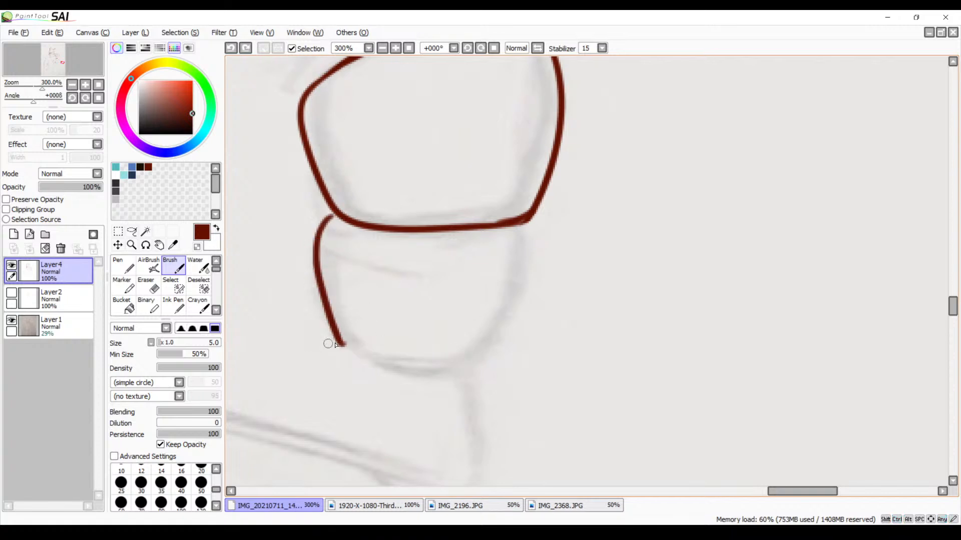
pyautogui.moveTo(334, 343)
pyautogui.mouseDown()
pyautogui.moveTo(353, 351)
pyautogui.moveTo(511, 354)
pyautogui.mouseUp()
pyautogui.moveTo(536, 210)
pyautogui.mouseDown()
pyautogui.moveTo(532, 288)
pyautogui.moveTo(507, 370)
pyautogui.mouseUp()
pyautogui.hotkey('ctrl', 'z')
pyautogui.moveTo(537, 211)
pyautogui.mouseDown()
pyautogui.moveTo(528, 294)
pyautogui.moveTo(502, 355)
pyautogui.mouseUp()
pyautogui.hotkey('ctrl', 'z')
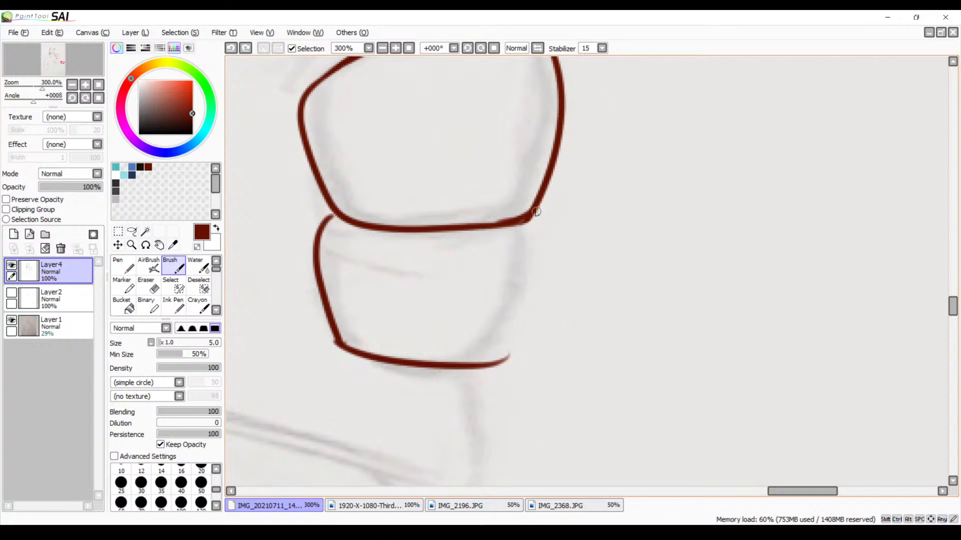
pyautogui.moveTo(536, 211)
pyautogui.mouseDown()
pyautogui.moveTo(525, 296)
pyautogui.moveTo(496, 361)
pyautogui.mouseUp()
pyautogui.hotkey('ctrl', 'z')
pyautogui.moveTo(538, 212); pyautogui.dragTo(486, 383)
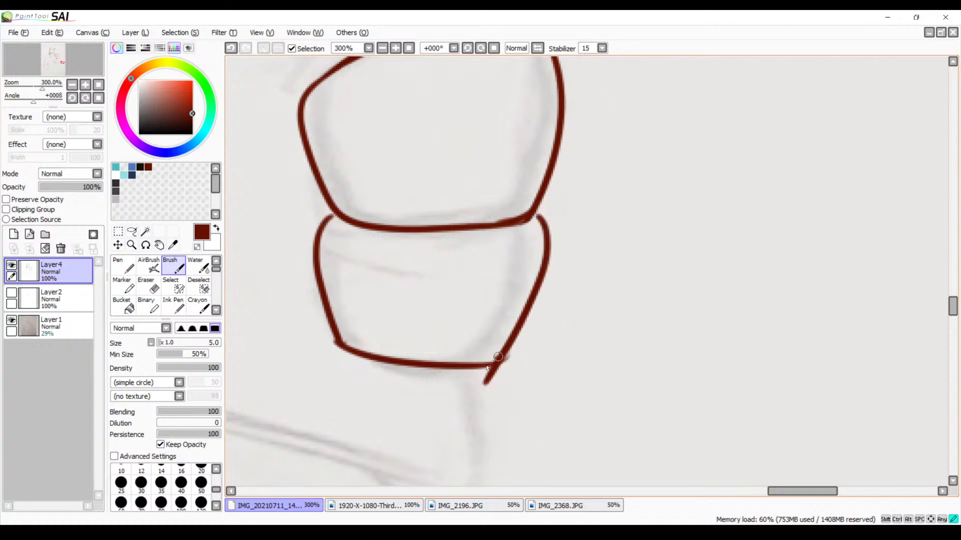
# Erase the overshooting line ends at the lowest finger's lower outer corner and trim its lower inner corner
pyautogui.press('e')
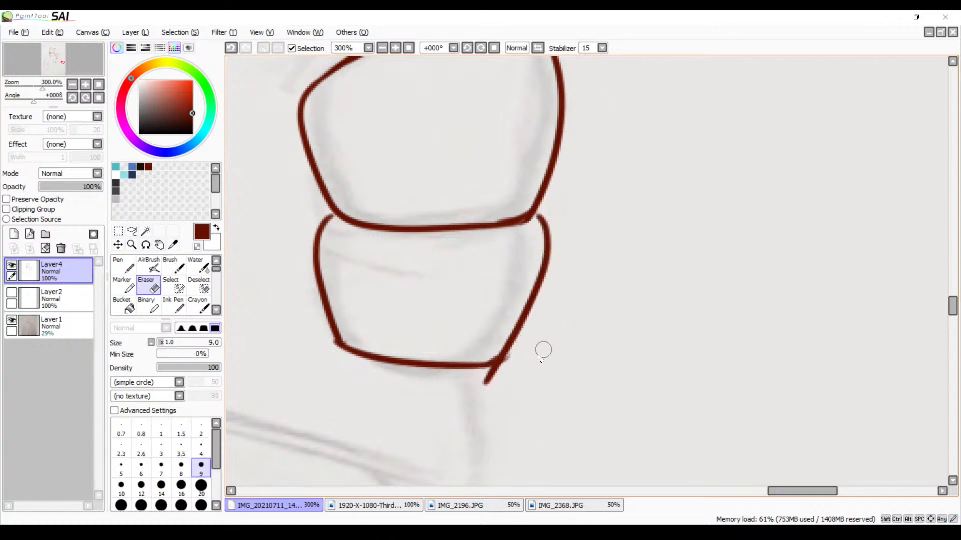
pyautogui.moveTo(506, 367)
pyautogui.mouseDown()
pyautogui.moveTo(481, 382)
pyautogui.moveTo(499, 370)
pyautogui.mouseUp()
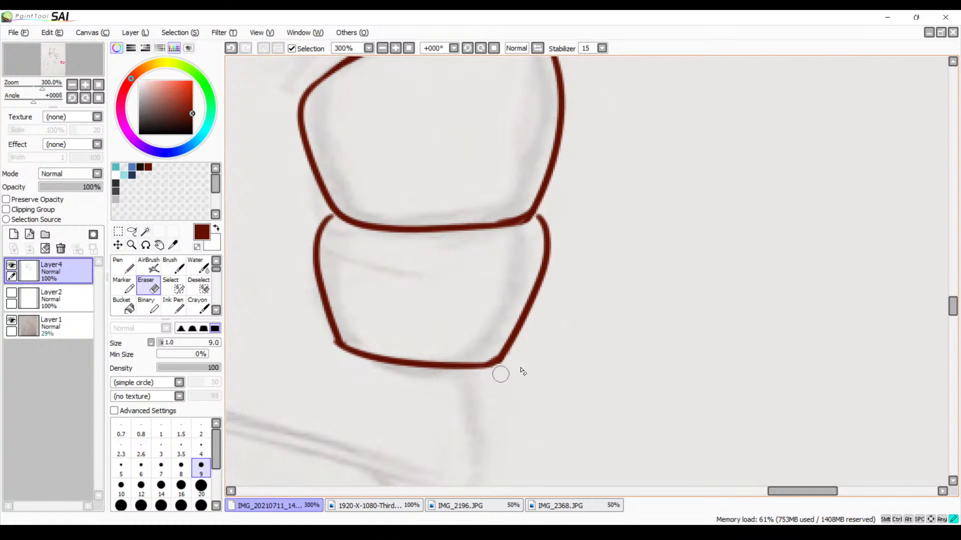
pyautogui.moveTo(325, 357)
pyautogui.mouseDown()
pyautogui.moveTo(326, 343)
pyautogui.moveTo(332, 353)
pyautogui.moveTo(337, 345)
pyautogui.moveTo(353, 363)
pyautogui.mouseUp()
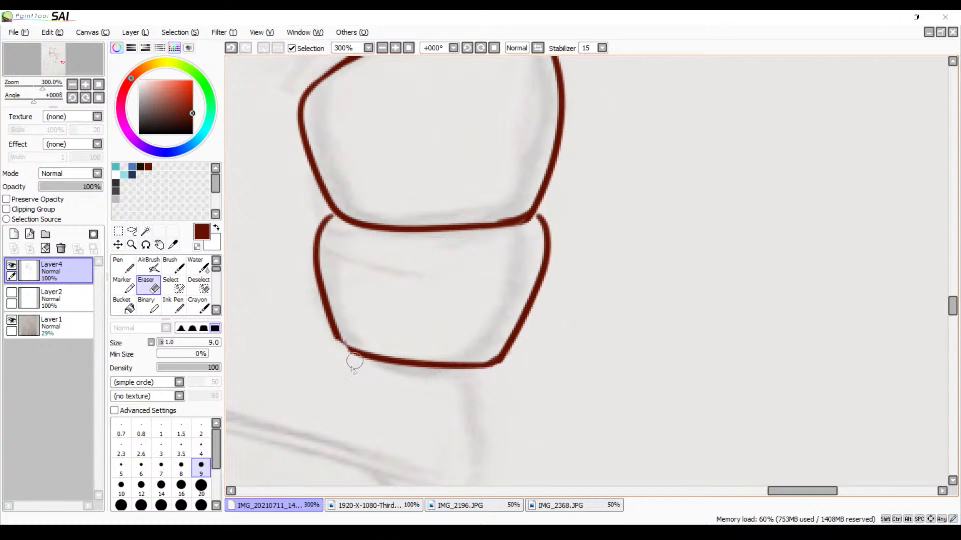
pyautogui.hotkey('ctrl', 'z')
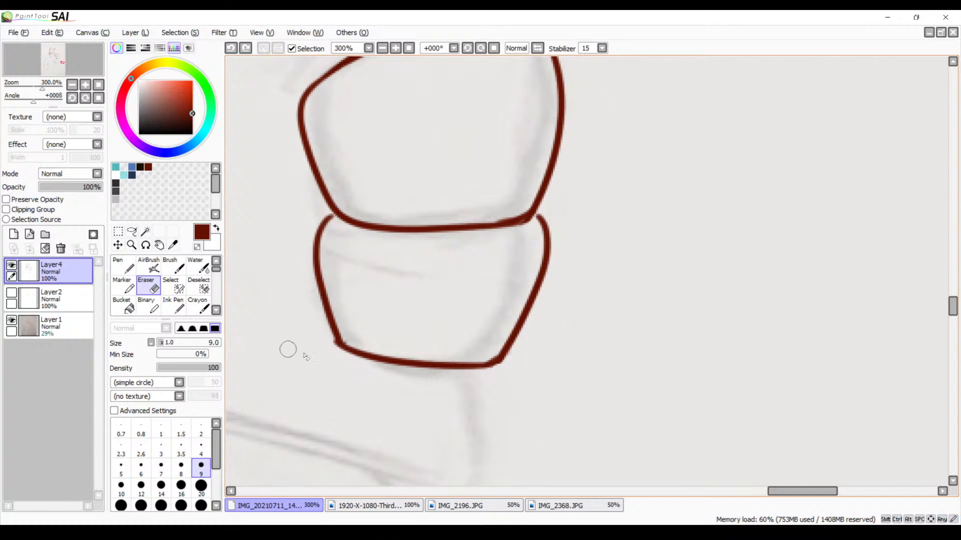
pyautogui.moveTo(319, 360)
pyautogui.mouseDown()
pyautogui.moveTo(325, 346)
pyautogui.moveTo(334, 353)
pyautogui.moveTo(330, 344)
pyautogui.moveTo(352, 340)
pyautogui.mouseUp()
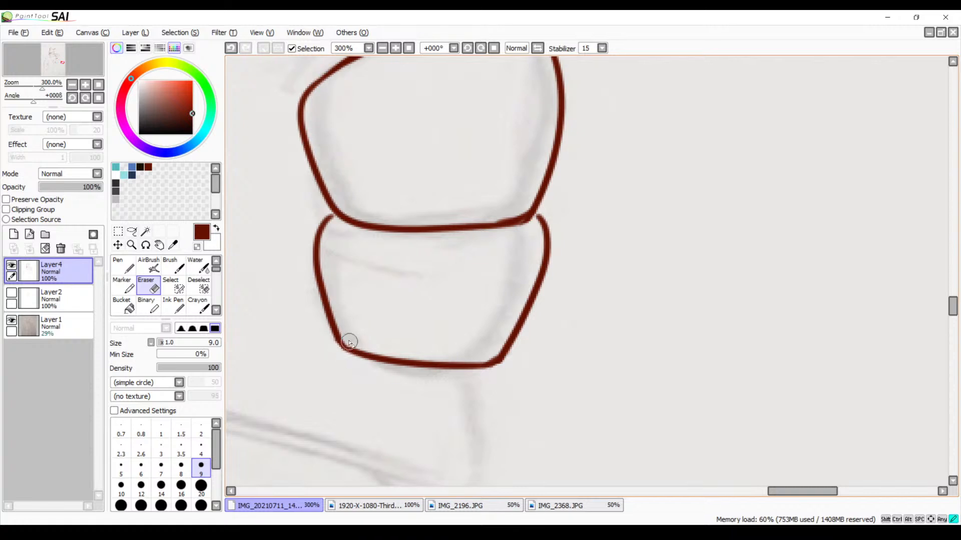
# Switch to the Brush and ink the outer side and upper edge of the rounded thumb above the fingers
pyautogui.moveTo(403, 311); pyautogui.dragTo(421, 379)
pyautogui.moveTo(387, 279); pyautogui.dragTo(408, 376)
pyautogui.moveTo(406, 314); pyautogui.dragTo(426, 384)
pyautogui.moveTo(414, 312)
pyautogui.mouseDown()
pyautogui.moveTo(397, 422)
pyautogui.moveTo(404, 378)
pyautogui.mouseUp()
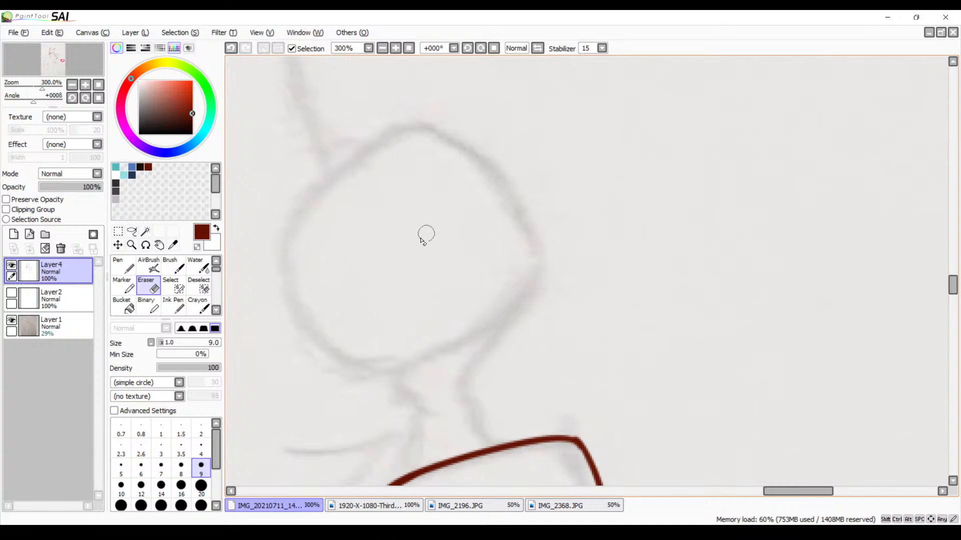
pyautogui.press('b')
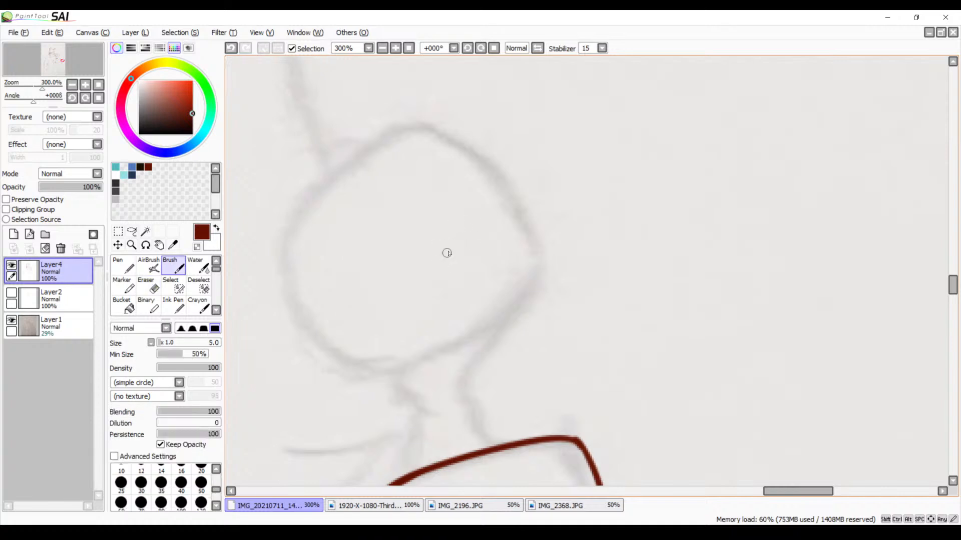
pyautogui.moveTo(433, 130)
pyautogui.mouseDown()
pyautogui.moveTo(460, 139)
pyautogui.moveTo(539, 294)
pyautogui.mouseUp()
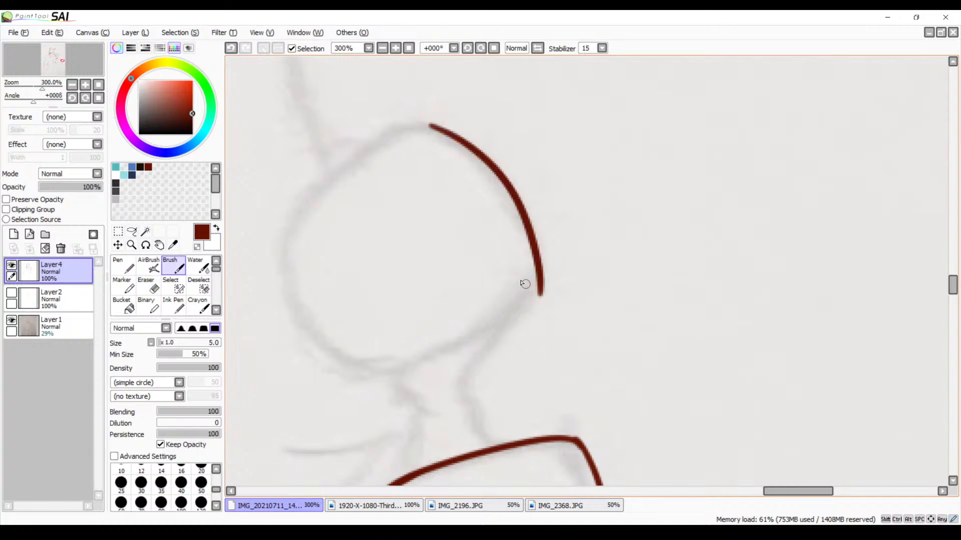
pyautogui.moveTo(440, 129)
pyautogui.mouseDown()
pyautogui.moveTo(407, 133)
pyautogui.moveTo(234, 295)
pyautogui.mouseUp()
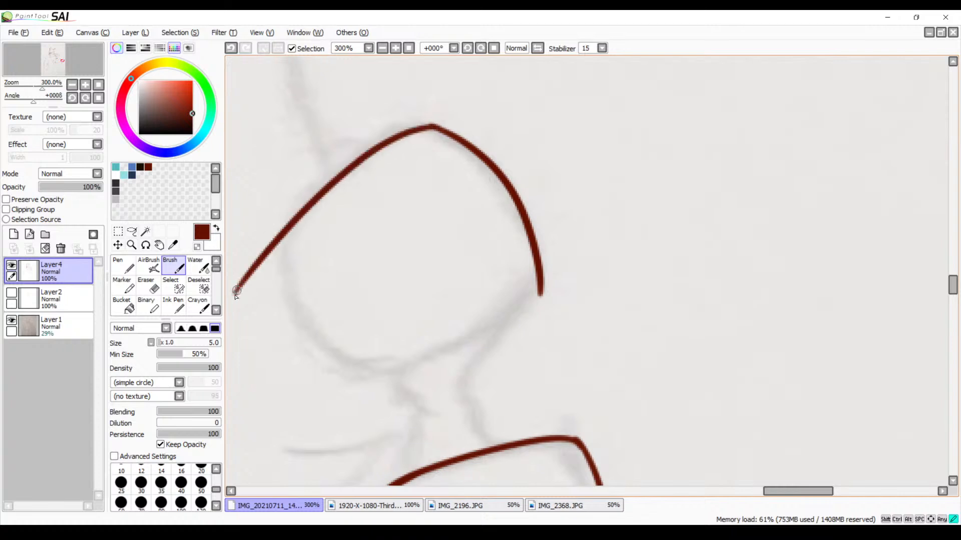
pyautogui.hotkey('ctrl', 'z')
pyautogui.moveTo(440, 129)
pyautogui.mouseDown()
pyautogui.moveTo(348, 173)
pyautogui.moveTo(266, 273)
pyautogui.moveTo(274, 319)
pyautogui.moveTo(343, 386)
pyautogui.mouseUp()
pyautogui.hotkey('ctrl', 'z')
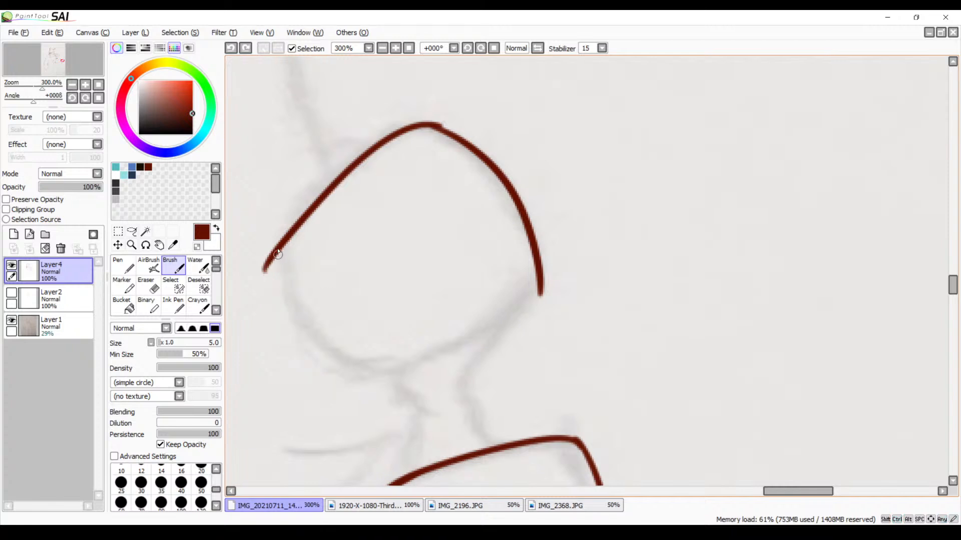
# Ink the thumb's inner curve and its underside up towards the outer corner
pyautogui.moveTo(289, 234)
pyautogui.mouseDown()
pyautogui.moveTo(367, 365)
pyautogui.moveTo(397, 373)
pyautogui.mouseUp()
pyautogui.hotkey('ctrl', 'z')
pyautogui.moveTo(292, 233)
pyautogui.mouseDown()
pyautogui.moveTo(301, 319)
pyautogui.moveTo(387, 359)
pyautogui.moveTo(458, 344)
pyautogui.moveTo(533, 303)
pyautogui.moveTo(406, 361)
pyautogui.moveTo(345, 352)
pyautogui.moveTo(435, 353)
pyautogui.mouseUp()
pyautogui.hotkey('ctrl', 'z')
pyautogui.hotkey('ctrl', 'z')
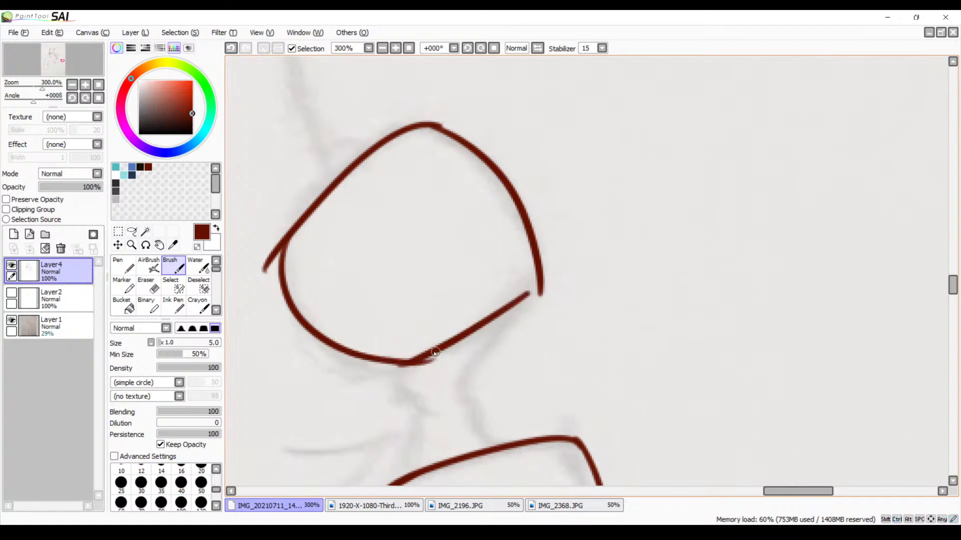
pyautogui.hotkey('ctrl', 'z')
pyautogui.moveTo(354, 356); pyautogui.dragTo(433, 350)
# Erase the overshooting line ends at the thumb's inner side and lowest point
pyautogui.press('e')
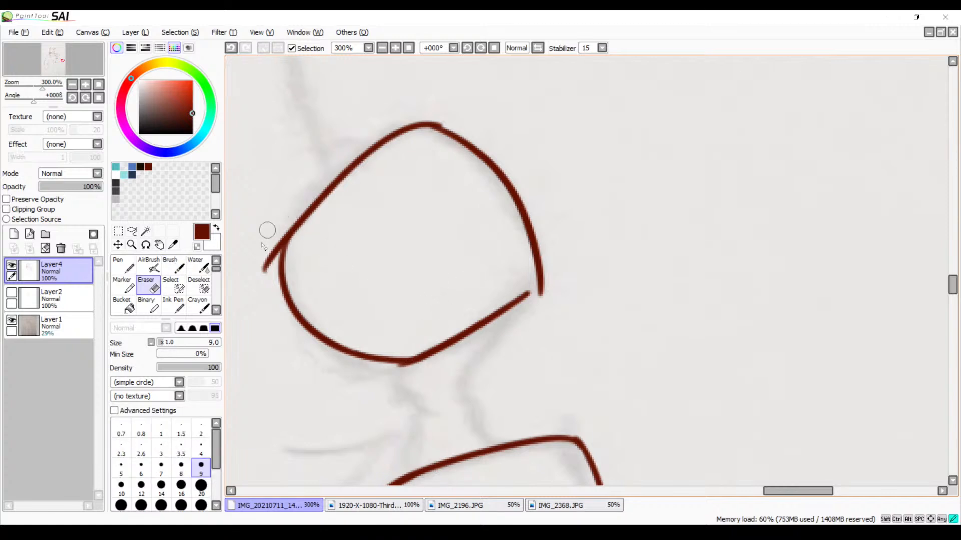
pyautogui.moveTo(261, 261); pyautogui.dragTo(272, 247)
pyautogui.scroll(-3, 400, 290)
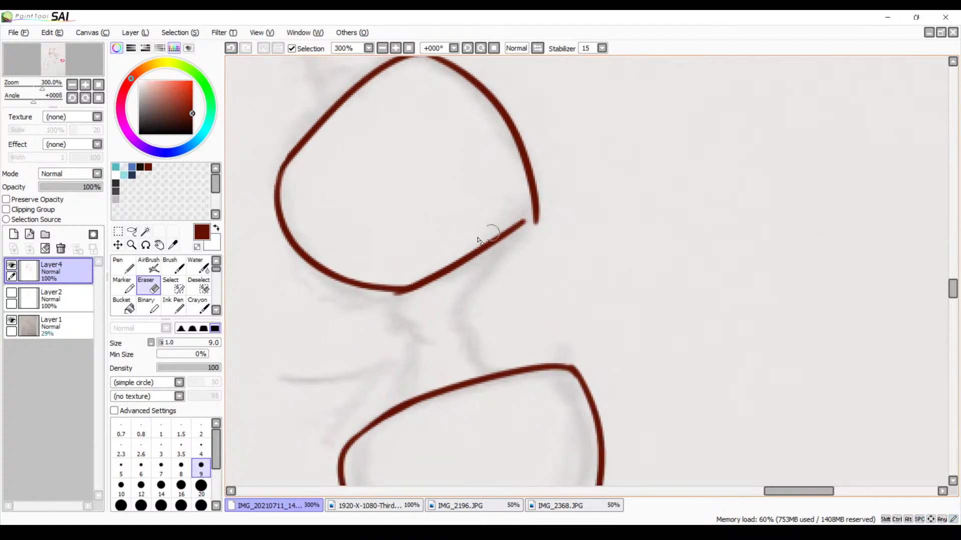
pyautogui.moveTo(377, 313)
pyautogui.mouseDown()
pyautogui.moveTo(411, 299)
pyautogui.moveTo(385, 300)
pyautogui.moveTo(425, 294)
pyautogui.mouseUp()
# Switch back to the Brush and ink a slanted line from the thumb's outer corner down and inward beneath it
pyautogui.press('b')
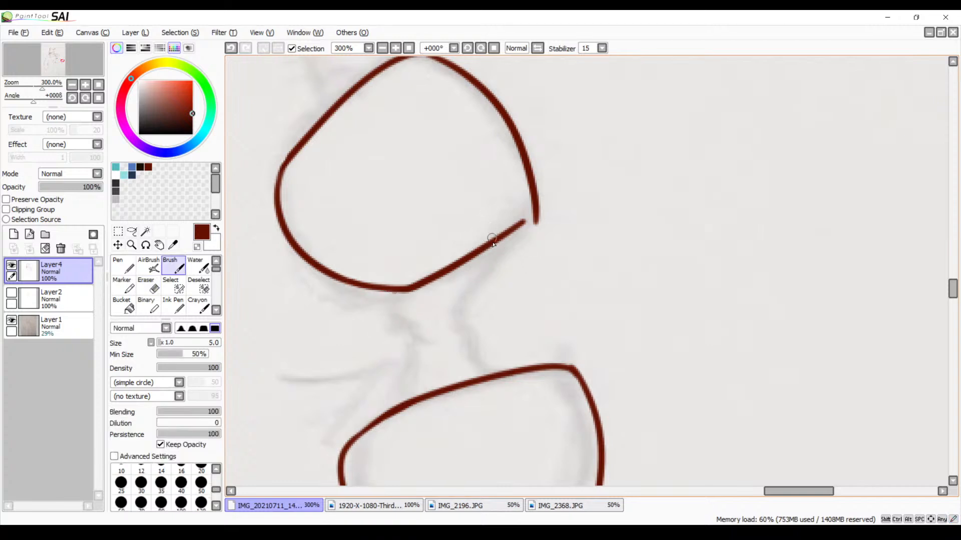
pyautogui.moveTo(533, 202); pyautogui.dragTo(455, 295)
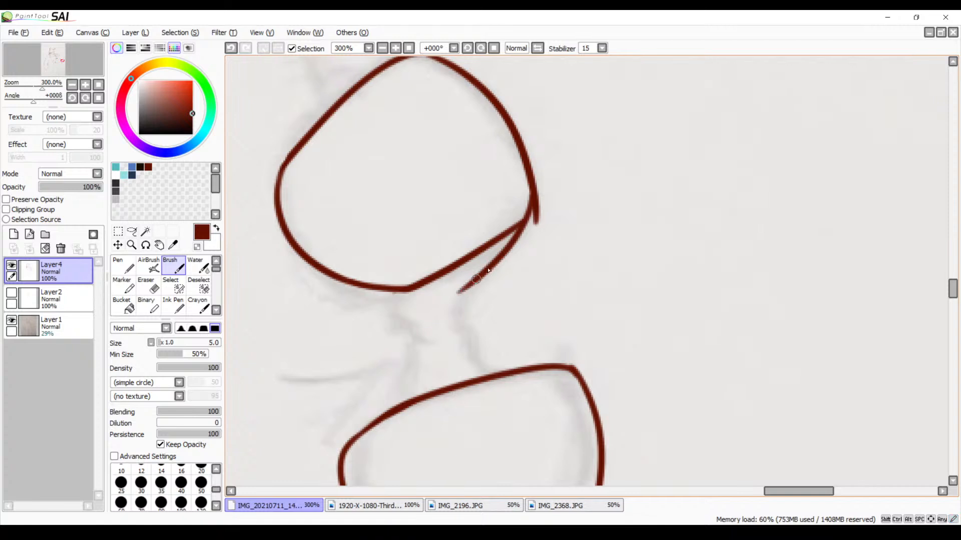
pyautogui.hotkey('ctrl', 'z')
pyautogui.moveTo(534, 205)
pyautogui.mouseDown()
pyautogui.moveTo(449, 313)
pyautogui.moveTo(483, 369)
pyautogui.mouseUp()
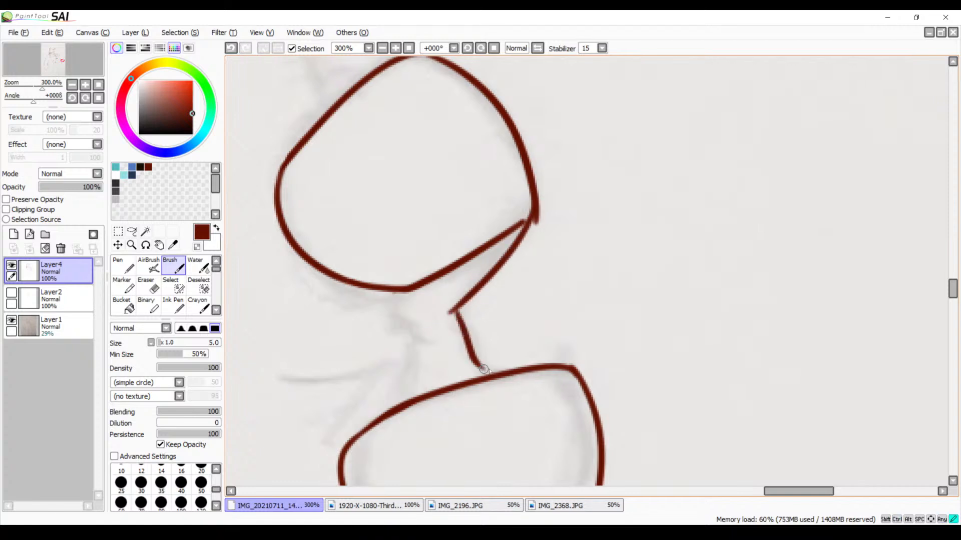
# Ink the short line from the slanted line's lower end down to the finger below
pyautogui.hotkey('ctrl', 'z')
pyautogui.moveTo(453, 311); pyautogui.dragTo(492, 373)
pyautogui.moveTo(465, 334)
pyautogui.mouseDown()
pyautogui.moveTo(588, 266)
pyautogui.moveTo(612, 303)
pyautogui.mouseUp()
pyautogui.hotkey('ctrl', 'z')
pyautogui.hotkey('ctrl', 'z')
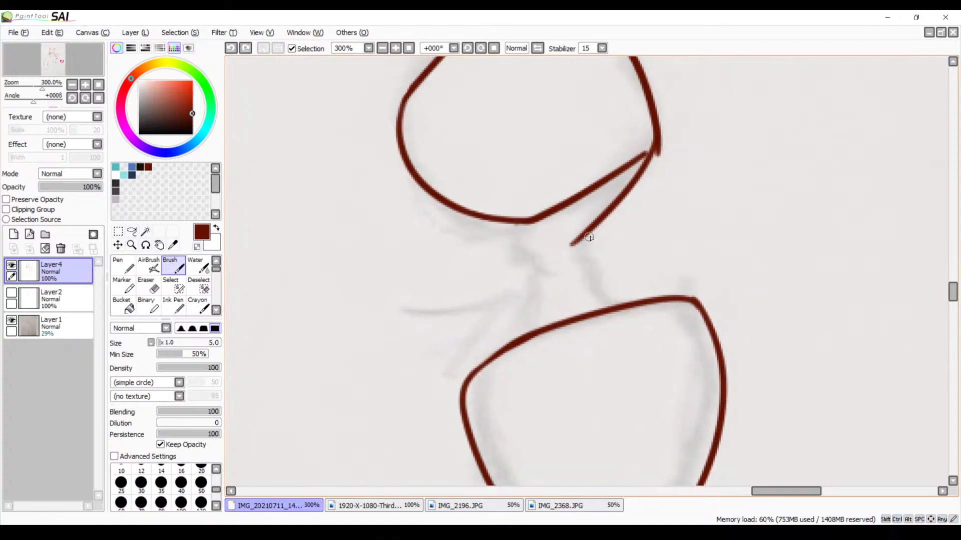
pyautogui.moveTo(583, 236); pyautogui.dragTo(611, 307)
pyautogui.hotkey('ctrl', 'z')
pyautogui.moveTo(582, 240); pyautogui.dragTo(603, 306)
pyautogui.hotkey('ctrl', 'z')
pyautogui.moveTo(573, 244); pyautogui.dragTo(593, 301)
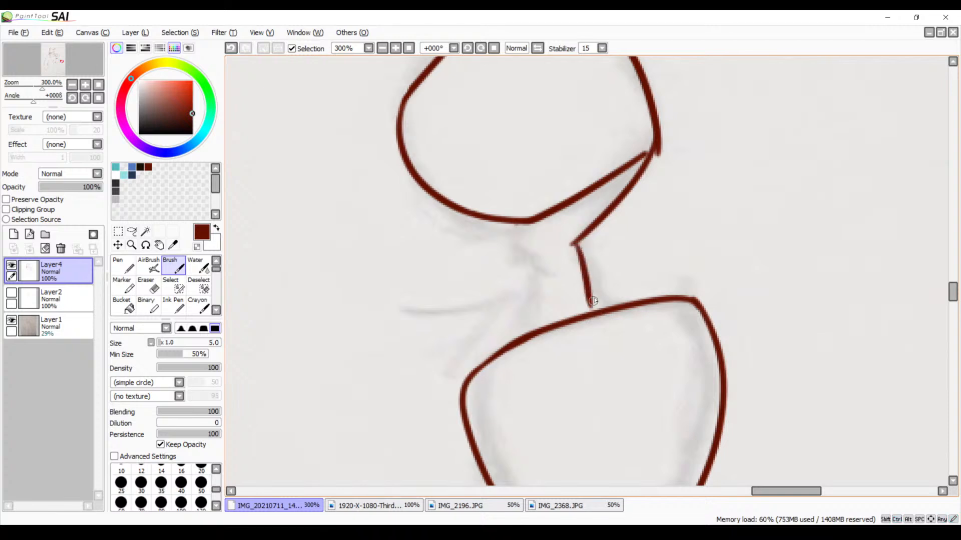
# Erase the overshooting end of the thumb's outer side at its outer corner
pyautogui.moveTo(612, 255); pyautogui.dragTo(562, 350)
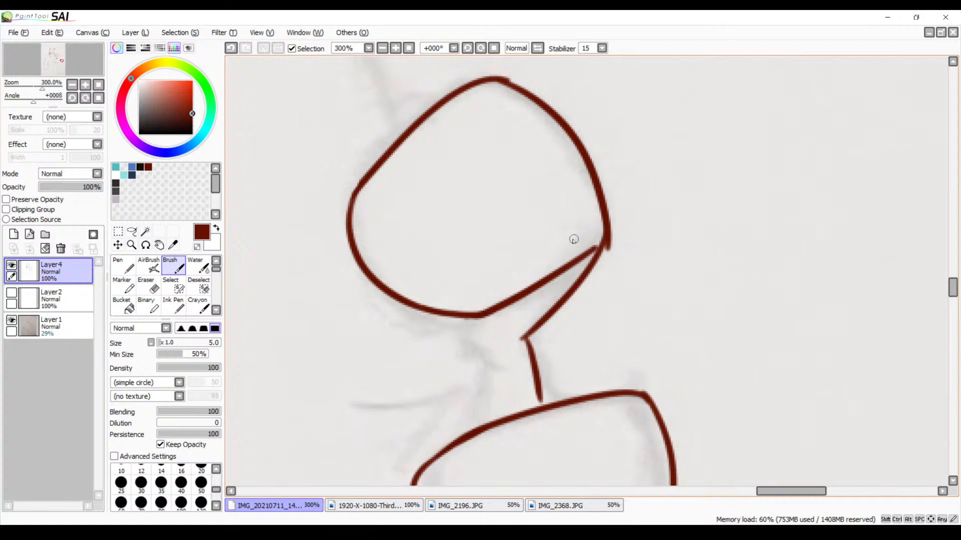
pyautogui.press('e')
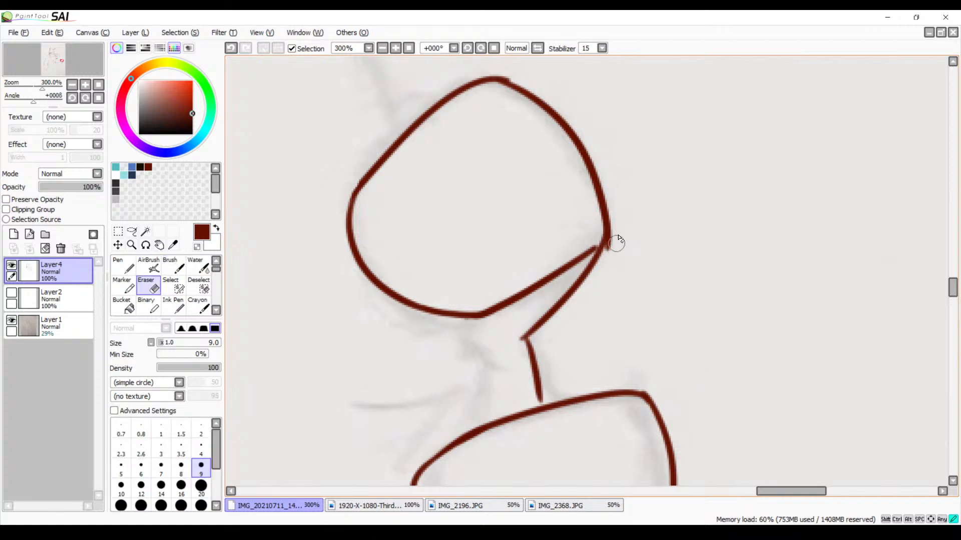
pyautogui.moveTo(616, 231); pyautogui.dragTo(608, 258)
pyautogui.moveTo(618, 224); pyautogui.dragTo(610, 251)
# Use the Brush to join the thumb's outer side to the slanted line with a short stroke at the outer corner
pyautogui.press('b')
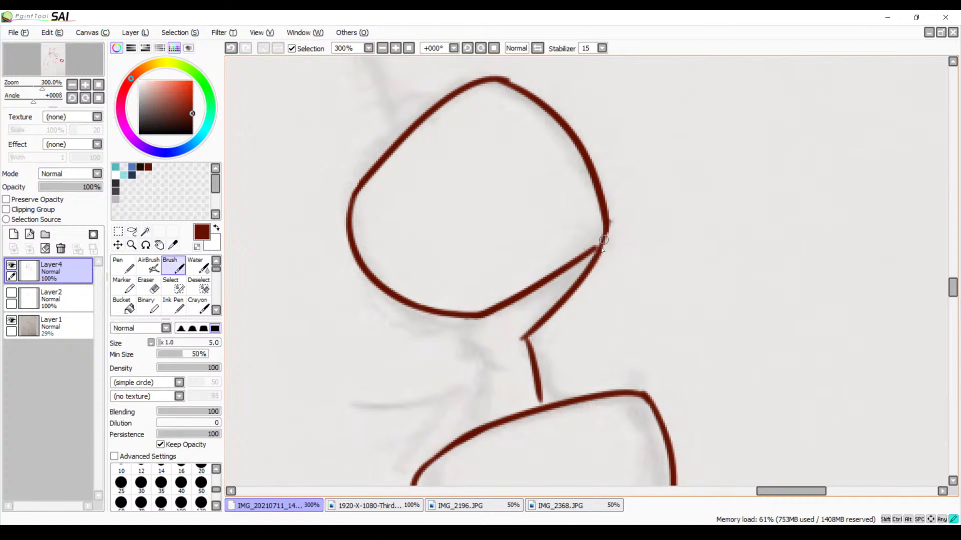
pyautogui.hotkey('ctrl', 'z')
pyautogui.moveTo(608, 221); pyautogui.dragTo(595, 256)
pyautogui.hotkey('ctrl', 'z')
pyautogui.moveTo(608, 221); pyautogui.dragTo(595, 259)
pyautogui.hotkey('ctrl', 'z')
pyautogui.moveTo(607, 213); pyautogui.dragTo(592, 261)
pyautogui.hotkey('ctrl', 'z')
pyautogui.moveTo(606, 216)
pyautogui.mouseDown()
pyautogui.moveTo(589, 258)
pyautogui.moveTo(591, 245)
pyautogui.mouseUp()
pyautogui.hotkey('ctrl', 'z')
# Review the inked lines of both characters at 25% zoom
pyautogui.click(383, 48)
pyautogui.click(383, 49)
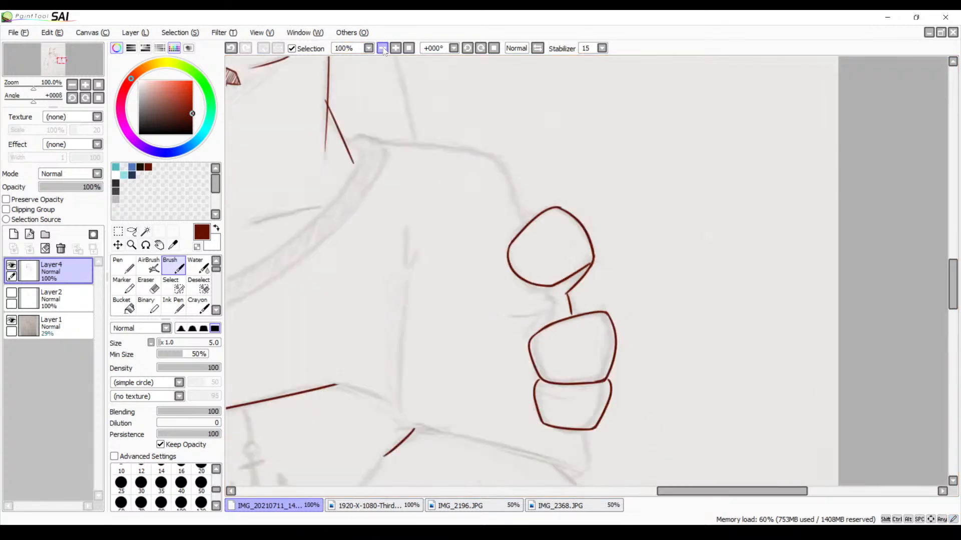
pyautogui.click(383, 48)
pyautogui.click(383, 48)
pyautogui.click(382, 48)
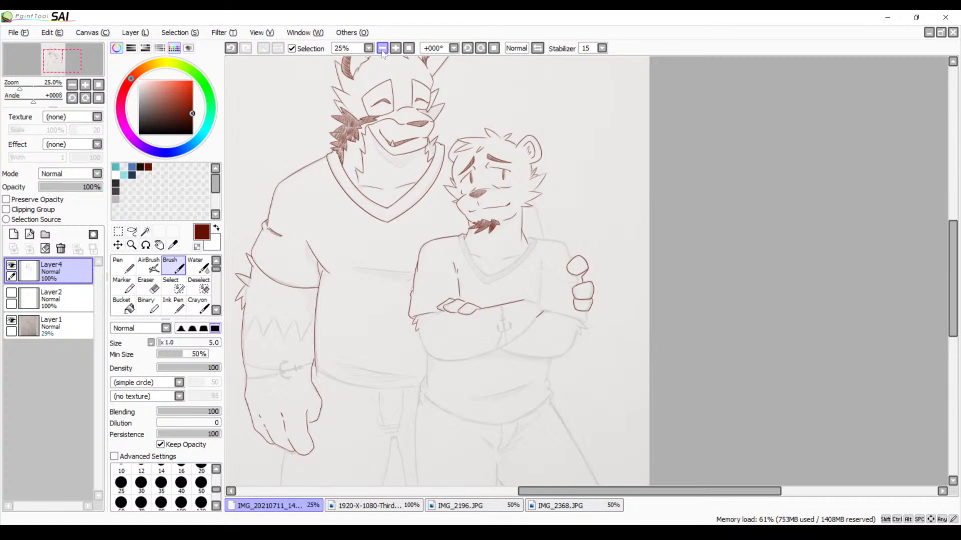
pyautogui.moveTo(492, 183)
pyautogui.mouseDown()
pyautogui.moveTo(555, 205)
pyautogui.moveTo(530, 206)
pyautogui.mouseUp()
pyautogui.moveTo(467, 188); pyautogui.dragTo(492, 191)
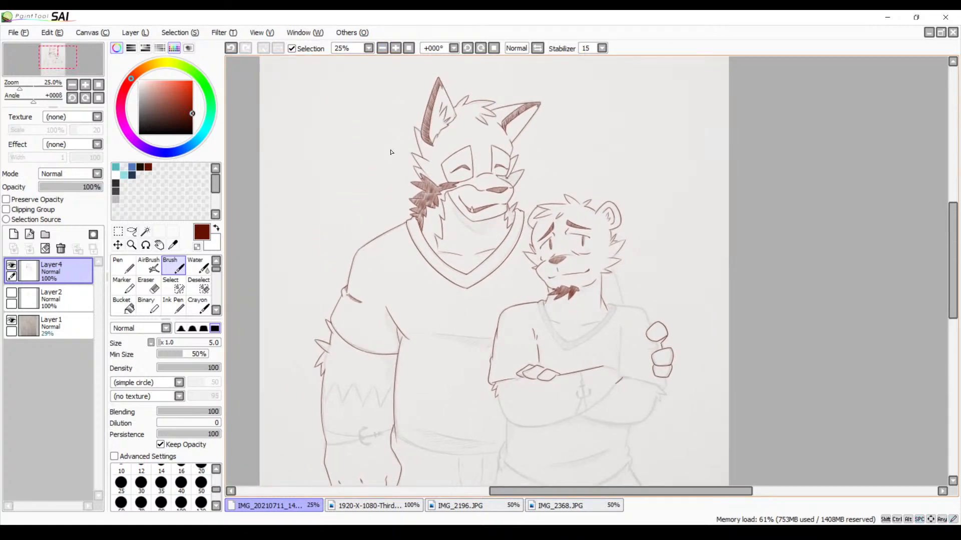
# Ink the long line along the upper edge of the hatched shading across the larger character's chest
pyautogui.click(395, 49)
pyautogui.click(395, 49)
pyautogui.click(395, 49)
pyautogui.click(395, 49)
pyautogui.click(395, 49)
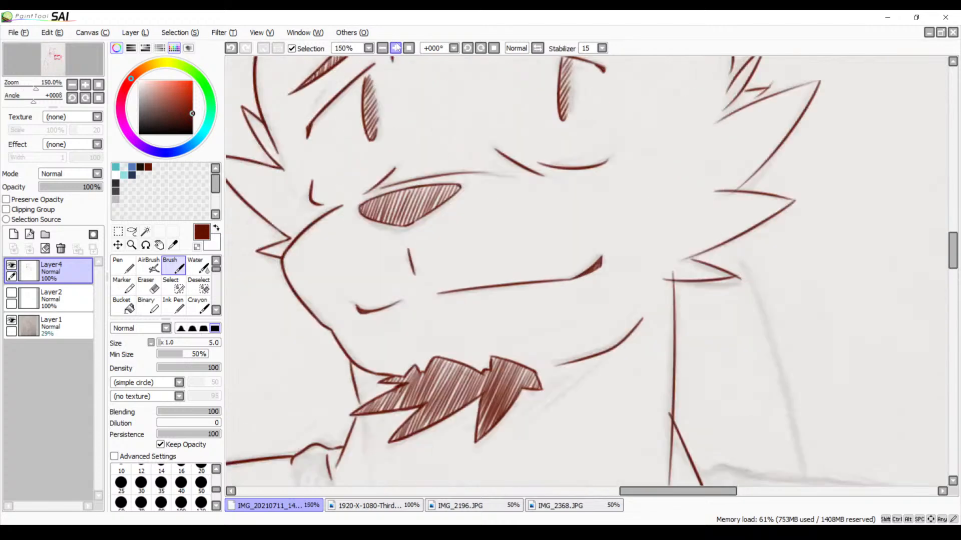
pyautogui.moveTo(393, 241); pyautogui.dragTo(608, 133)
pyautogui.moveTo(390, 280); pyautogui.dragTo(608, 154)
pyautogui.moveTo(449, 285); pyautogui.dragTo(789, 118)
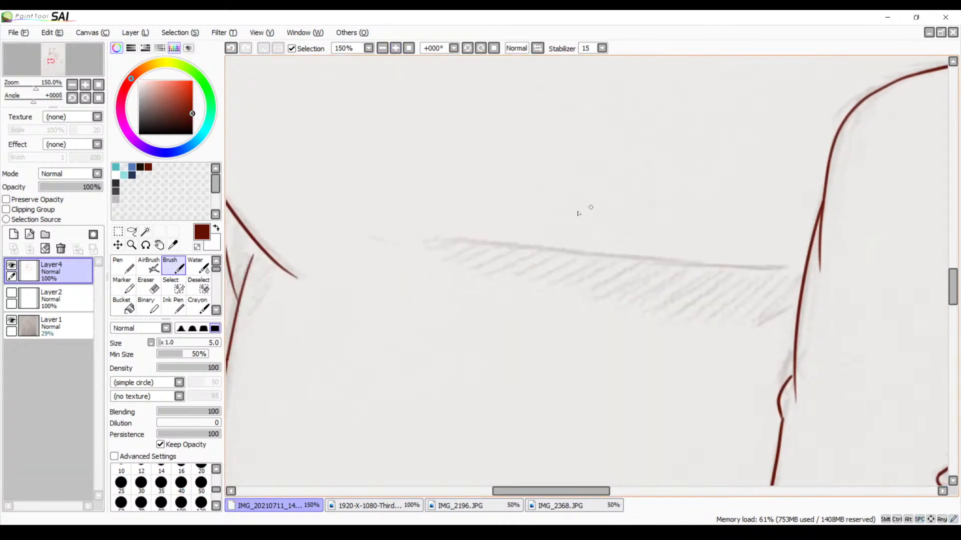
pyautogui.moveTo(419, 236); pyautogui.dragTo(759, 269)
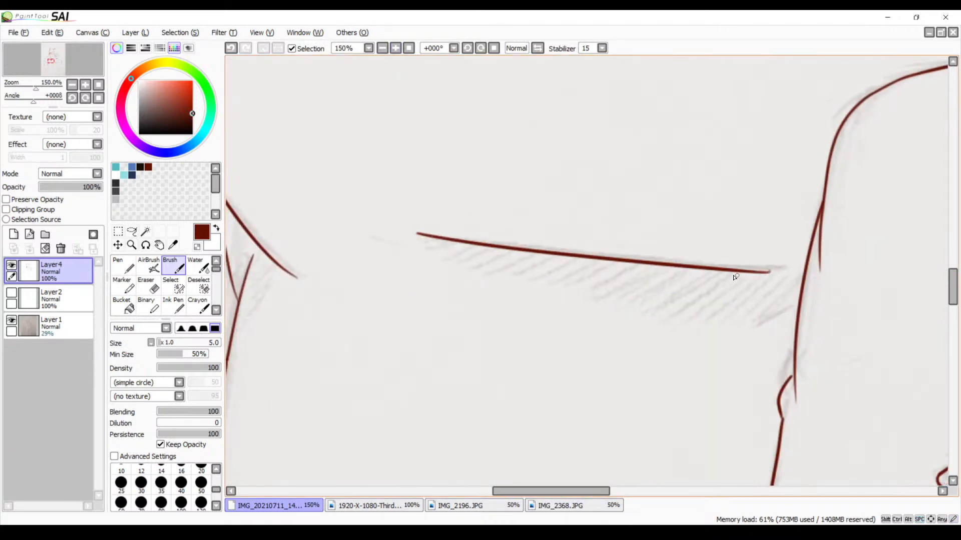
pyautogui.hotkey('ctrl', 'z')
pyautogui.moveTo(413, 228); pyautogui.dragTo(751, 256)
pyautogui.hotkey('ctrl', 'z')
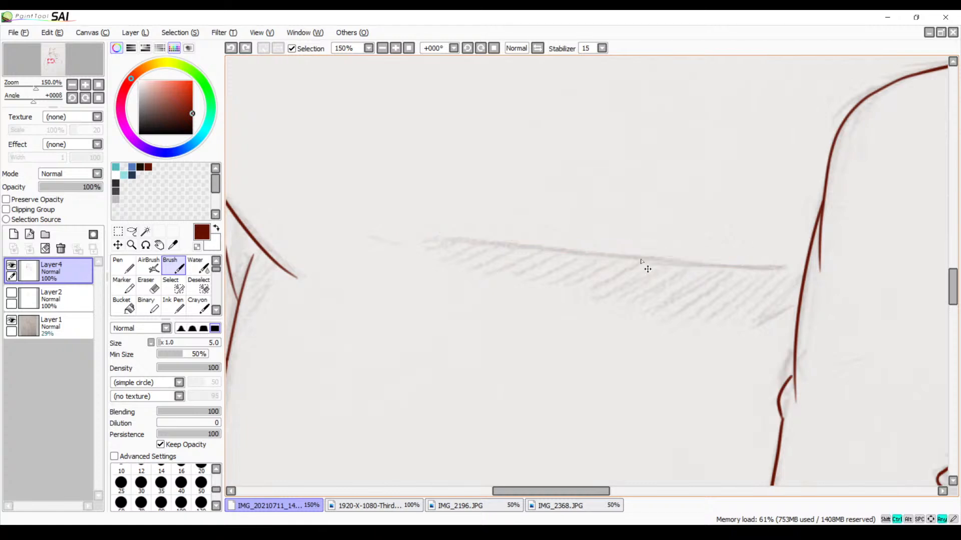
pyautogui.moveTo(518, 248); pyautogui.dragTo(846, 273)
pyautogui.hotkey('ctrl', 'z')
pyautogui.moveTo(397, 233); pyautogui.dragTo(771, 249)
pyautogui.hotkey('ctrl', 'z')
pyautogui.moveTo(427, 242); pyautogui.dragTo(763, 270)
# Flip the canvas view horizontally and ink the upper fur tuft at the smaller character's elbow, below the gripping fingers
pyautogui.moveTo(706, 324); pyautogui.dragTo(420, 242)
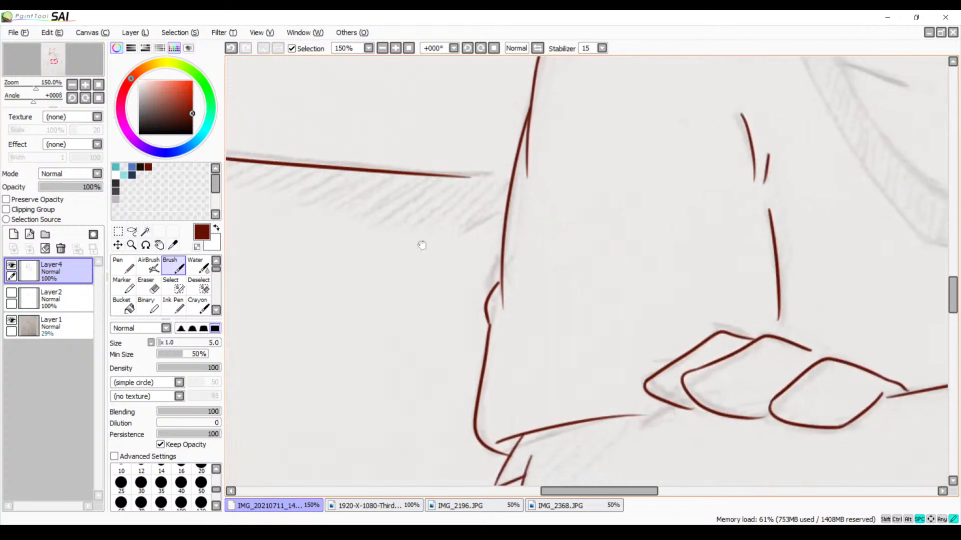
pyautogui.moveTo(504, 302)
pyautogui.mouseDown()
pyautogui.moveTo(444, 366)
pyautogui.moveTo(514, 235)
pyautogui.mouseUp()
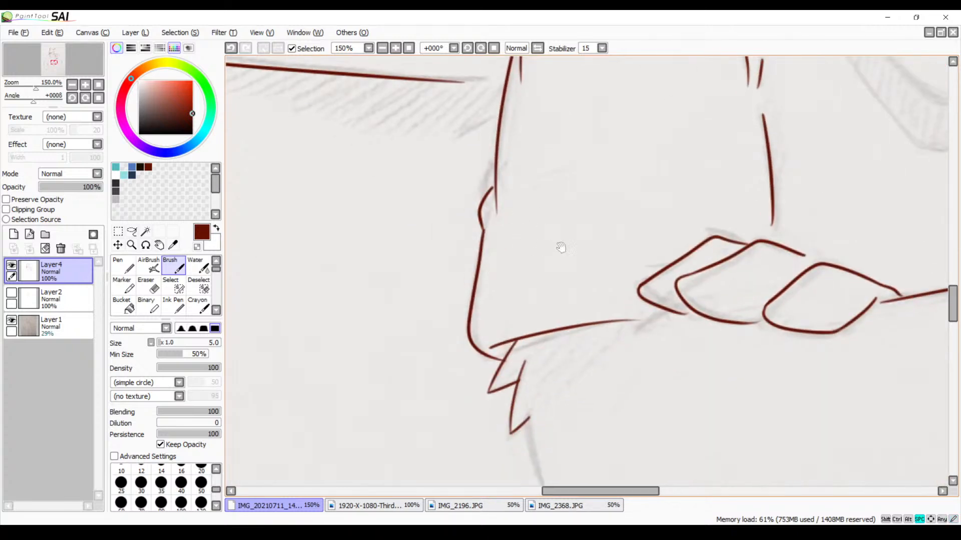
pyautogui.moveTo(542, 309); pyautogui.dragTo(529, 220)
pyautogui.moveTo(623, 303); pyautogui.dragTo(502, 263)
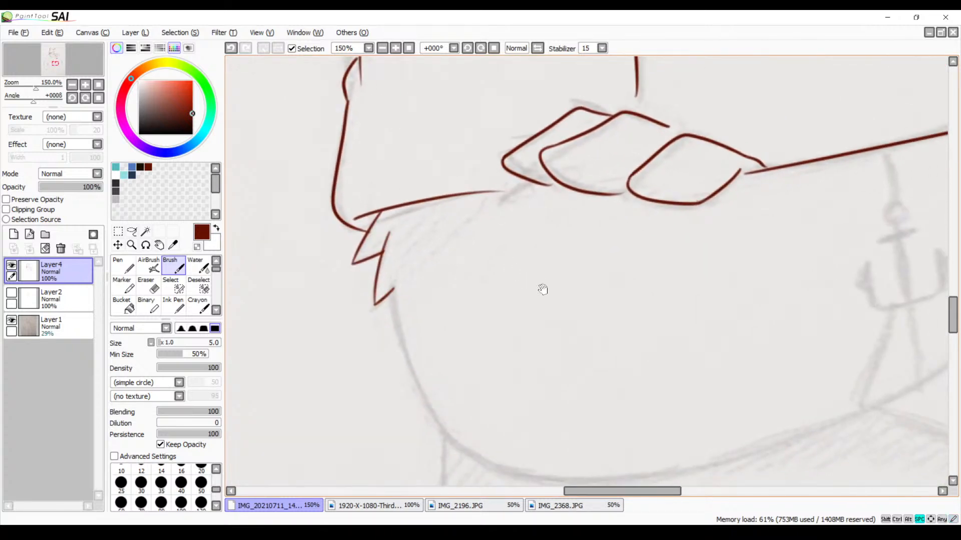
pyautogui.moveTo(698, 331); pyautogui.dragTo(554, 279)
pyautogui.moveTo(635, 256); pyautogui.dragTo(487, 304)
pyautogui.moveTo(614, 295); pyautogui.dragTo(530, 276)
pyautogui.moveTo(756, 271); pyautogui.dragTo(592, 314)
pyautogui.moveTo(716, 308); pyautogui.dragTo(718, 264)
pyautogui.moveTo(843, 245); pyautogui.dragTo(662, 214)
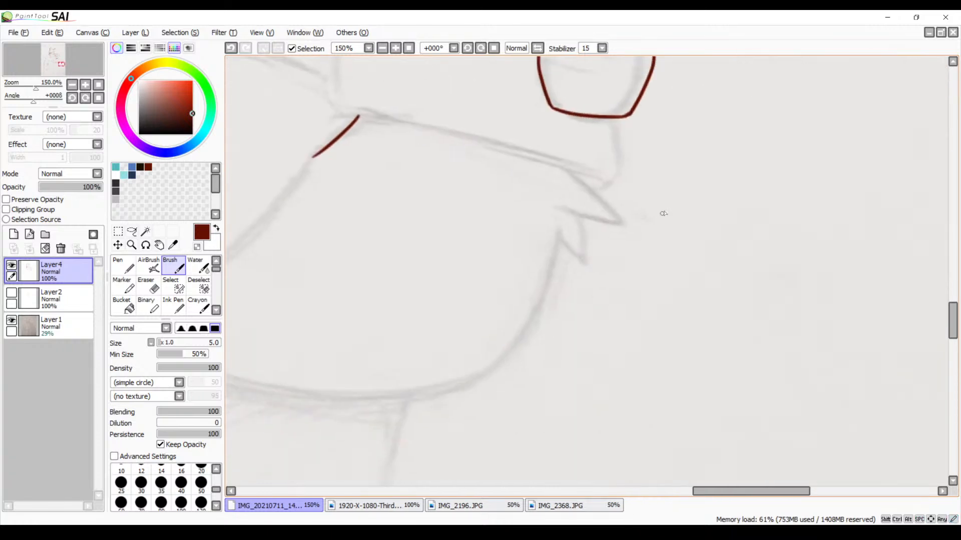
pyautogui.click(537, 48)
pyautogui.moveTo(584, 169); pyautogui.dragTo(524, 168)
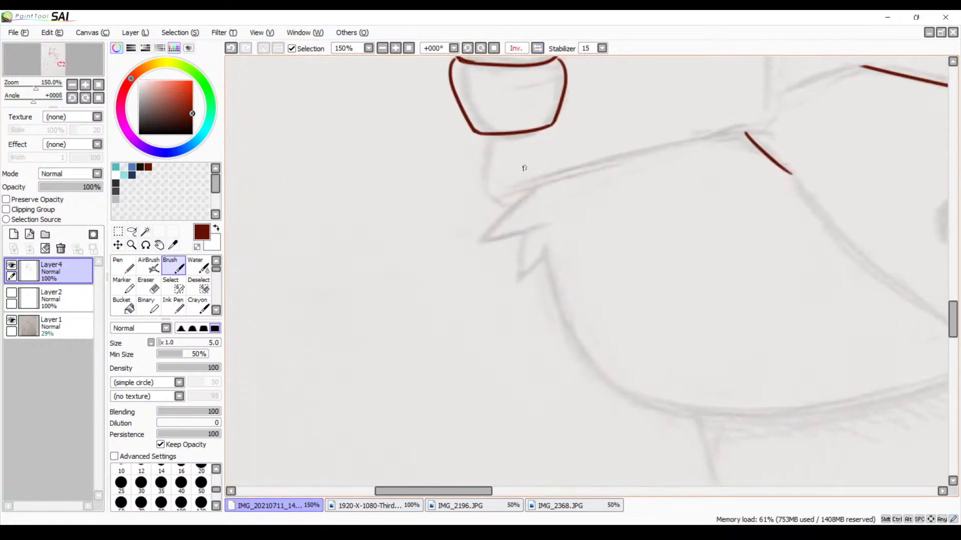
pyautogui.click(395, 48)
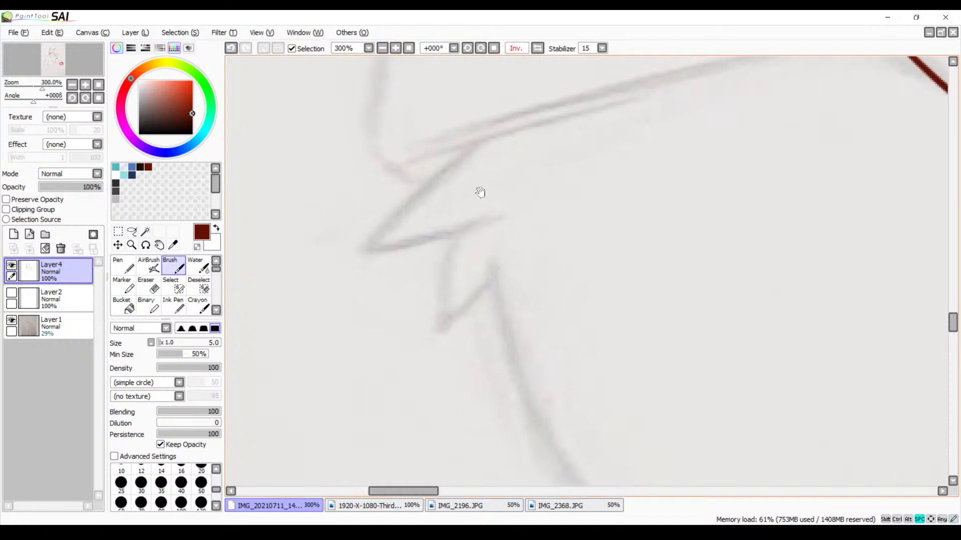
pyautogui.moveTo(493, 137); pyautogui.dragTo(346, 258)
pyautogui.hotkey('ctrl', 'z')
pyautogui.moveTo(507, 125)
pyautogui.mouseDown()
pyautogui.moveTo(367, 245)
pyautogui.moveTo(519, 211)
pyautogui.mouseUp()
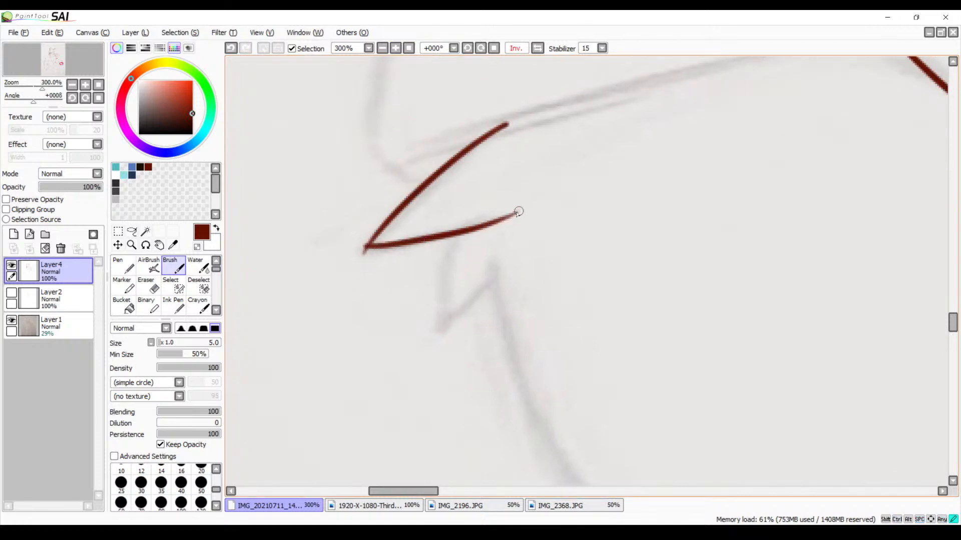
# Ink the second, smaller fur tuft at the elbow, starting from the upper tuft's lower edge
pyautogui.moveTo(457, 234); pyautogui.dragTo(434, 334)
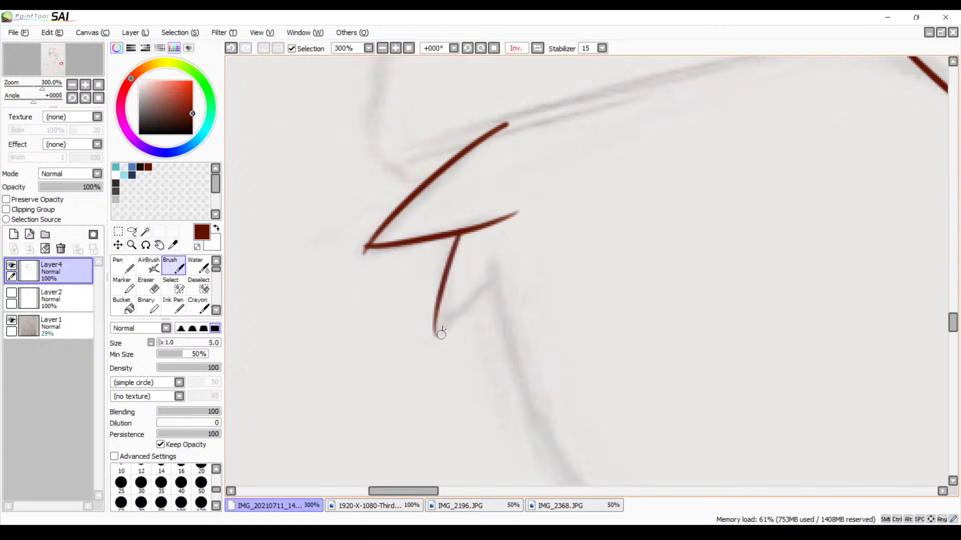
pyautogui.hotkey('ctrl', 'z')
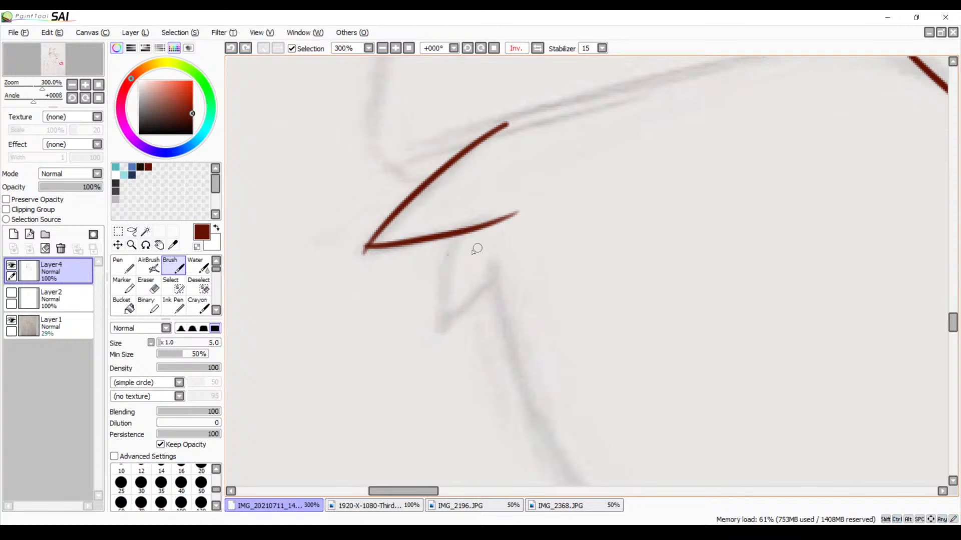
pyautogui.moveTo(453, 237); pyautogui.dragTo(420, 339)
pyautogui.hotkey('ctrl', 'z')
pyautogui.moveTo(457, 233); pyautogui.dragTo(431, 343)
pyautogui.moveTo(501, 271); pyautogui.dragTo(424, 341)
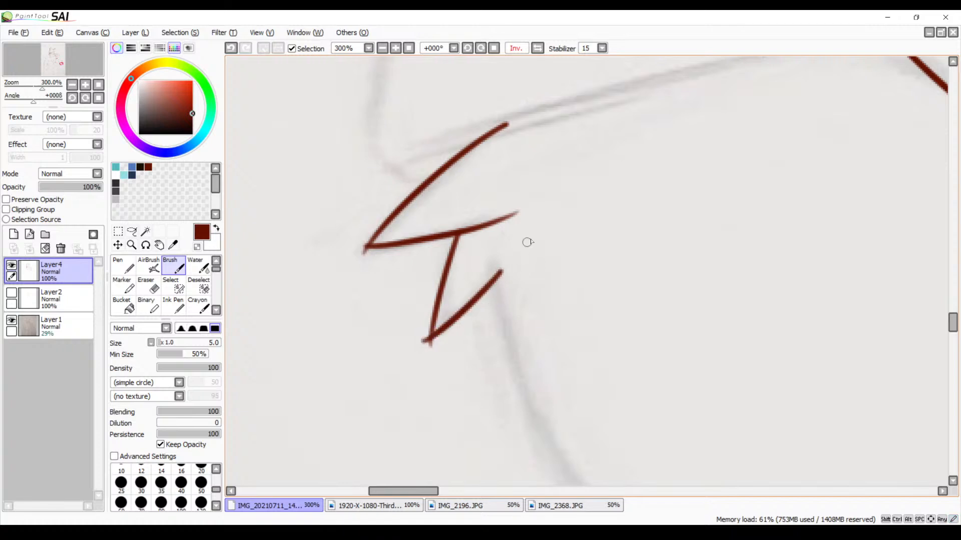
# Erase the overshooting line ends at the tips of both elbow fur tufts
pyautogui.press('e')
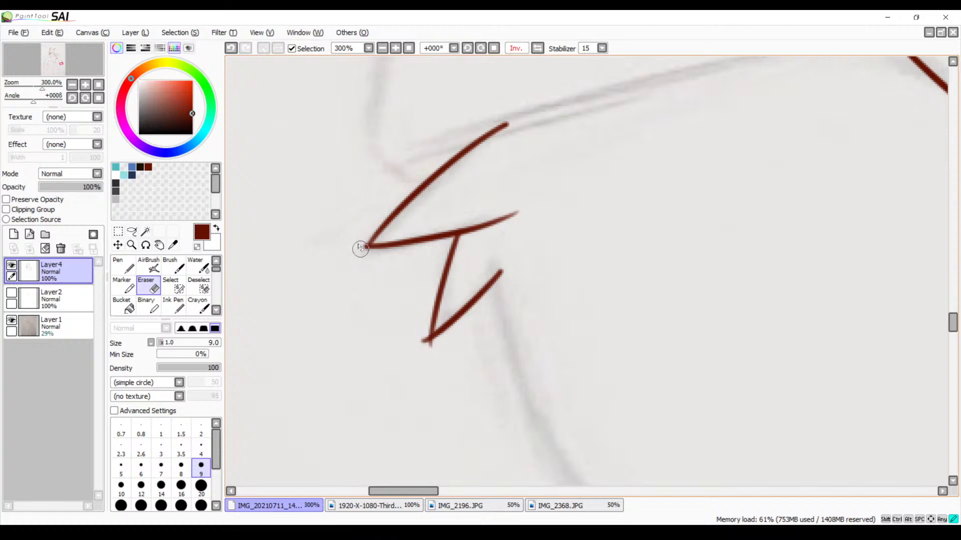
pyautogui.moveTo(360, 249); pyautogui.dragTo(362, 242)
pyautogui.moveTo(414, 344); pyautogui.dragTo(427, 344)
pyautogui.moveTo(540, 275)
pyautogui.mouseDown()
pyautogui.moveTo(440, 337)
pyautogui.moveTo(489, 357)
pyautogui.moveTo(571, 342)
pyautogui.mouseUp()
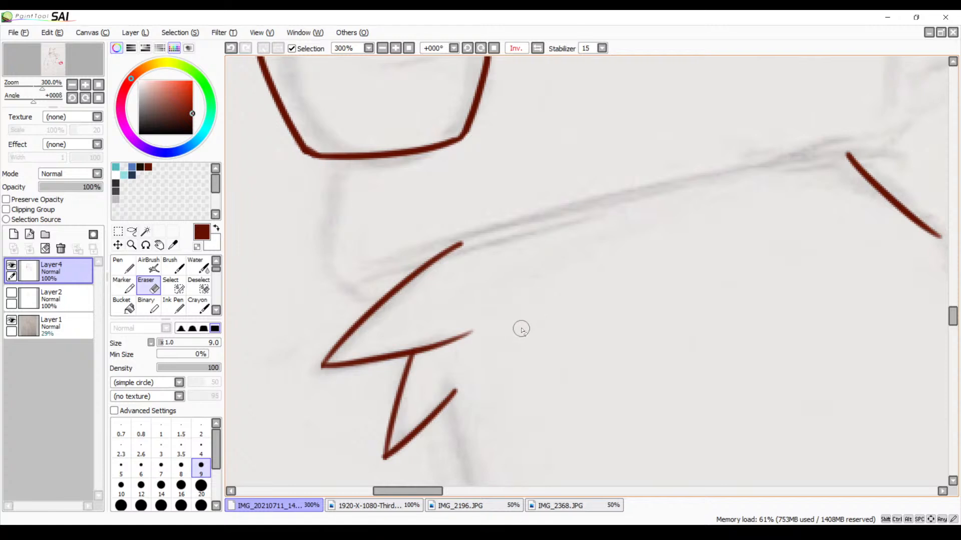
# Ink the long curved upper edge of the forearm, running between the upper elbow fur tuft and the crossed arms' junction
pyautogui.press('b')
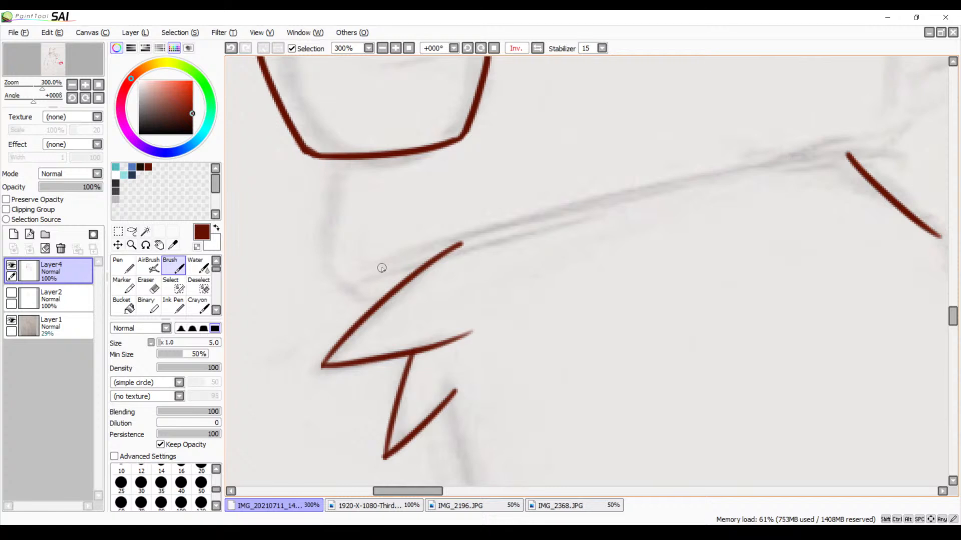
pyautogui.moveTo(365, 279); pyautogui.dragTo(795, 157)
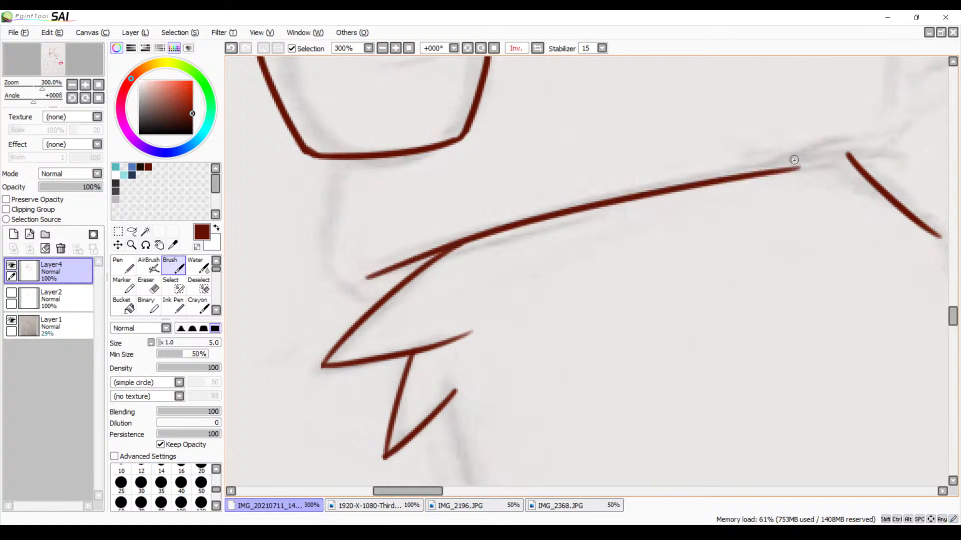
pyautogui.hotkey('ctrl', 'z')
pyautogui.moveTo(359, 285); pyautogui.dragTo(827, 158)
pyautogui.hotkey('ctrl', 'z')
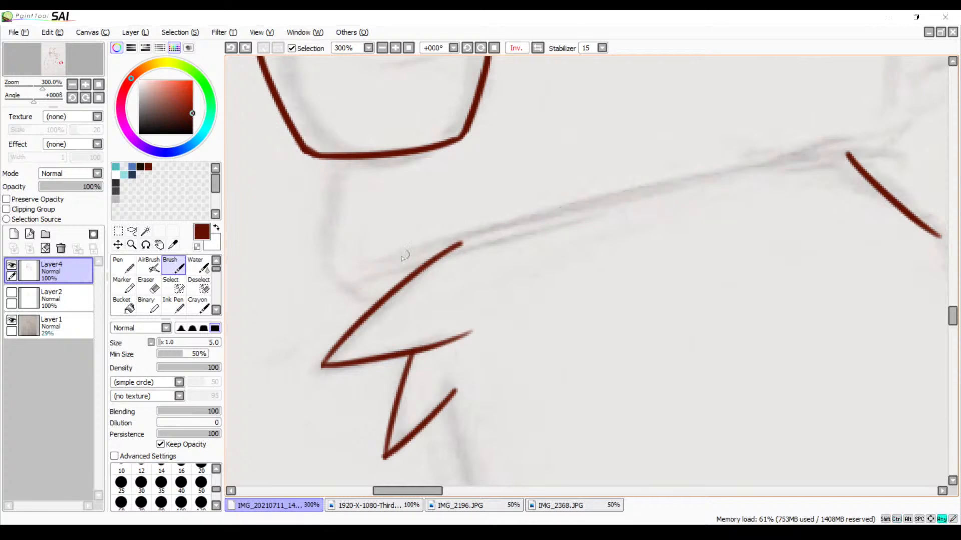
pyautogui.moveTo(361, 279); pyautogui.dragTo(888, 158)
pyautogui.hotkey('ctrl', 'z')
pyautogui.hotkey('ctrl', 'y')
pyautogui.hotkey('ctrl', 'z')
pyautogui.moveTo(896, 146)
pyautogui.mouseDown()
pyautogui.moveTo(834, 148)
pyautogui.moveTo(352, 277)
pyautogui.mouseUp()
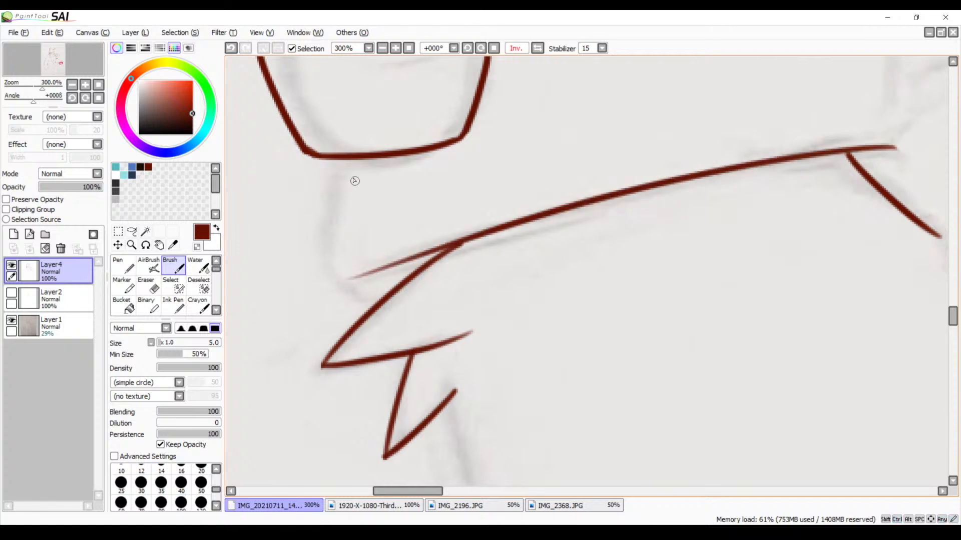
# Ink the short curved line from beneath the lowest gripping finger down to the forearm's upper edge
pyautogui.moveTo(340, 161); pyautogui.dragTo(317, 303)
pyautogui.hotkey('ctrl', 'z')
pyautogui.moveTo(343, 163)
pyautogui.mouseDown()
pyautogui.moveTo(324, 231)
pyautogui.moveTo(361, 299)
pyautogui.mouseUp()
# Ink the short bent line connecting the underside of the uppermost round fingertip to the finger below it
pyautogui.moveTo(568, 195); pyautogui.dragTo(456, 325)
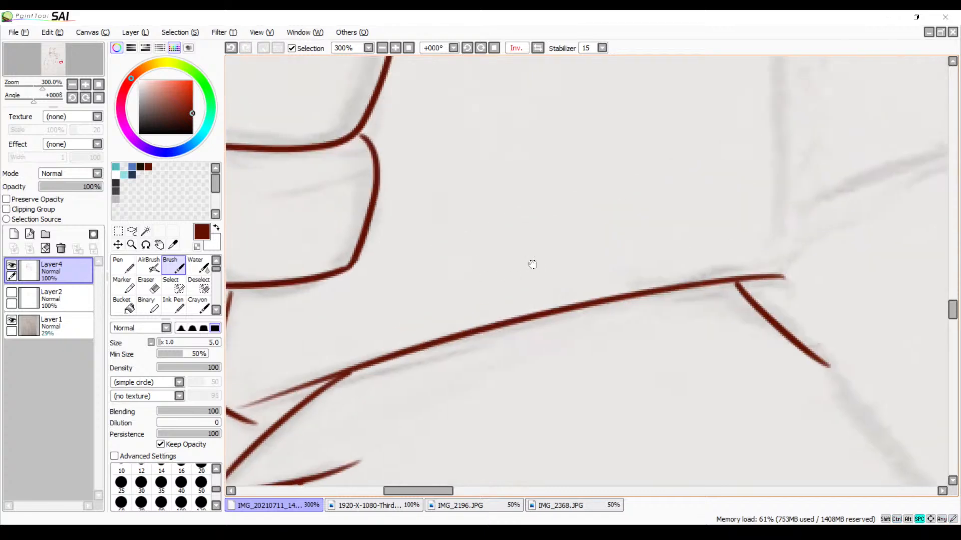
pyautogui.moveTo(645, 223); pyautogui.dragTo(470, 268)
pyautogui.moveTo(530, 218); pyautogui.dragTo(467, 426)
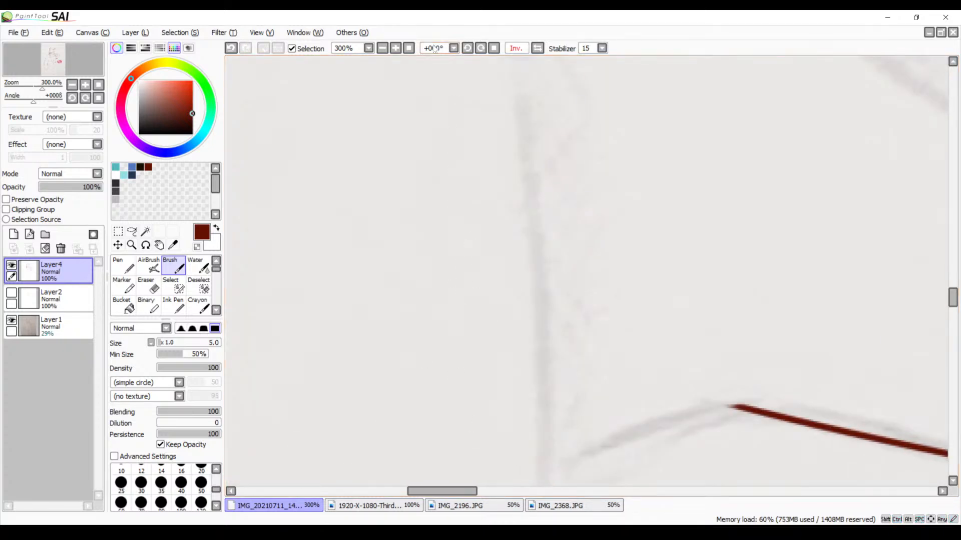
pyautogui.click(383, 48)
pyautogui.click(383, 48)
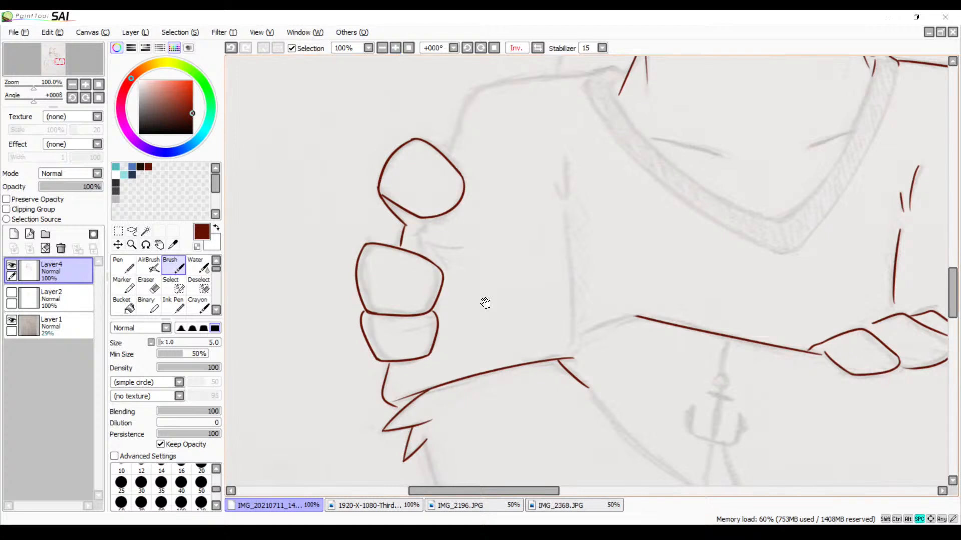
pyautogui.moveTo(484, 302); pyautogui.dragTo(453, 278)
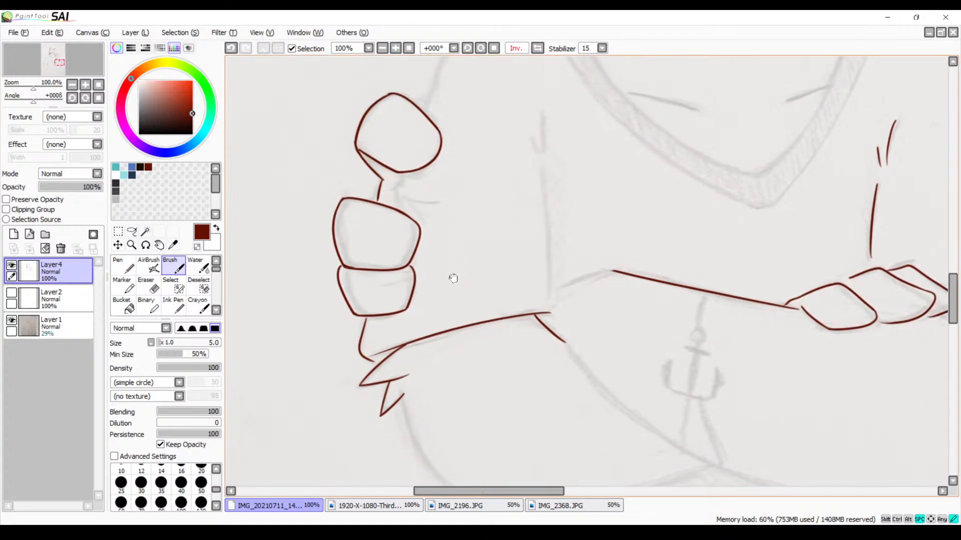
pyautogui.click(395, 49)
pyautogui.click(395, 49)
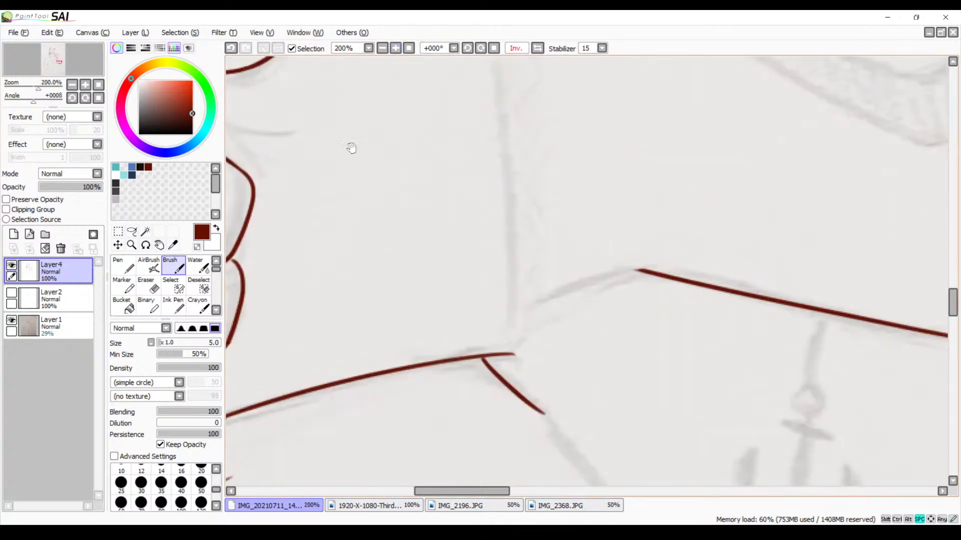
pyautogui.moveTo(315, 153); pyautogui.dragTo(646, 254)
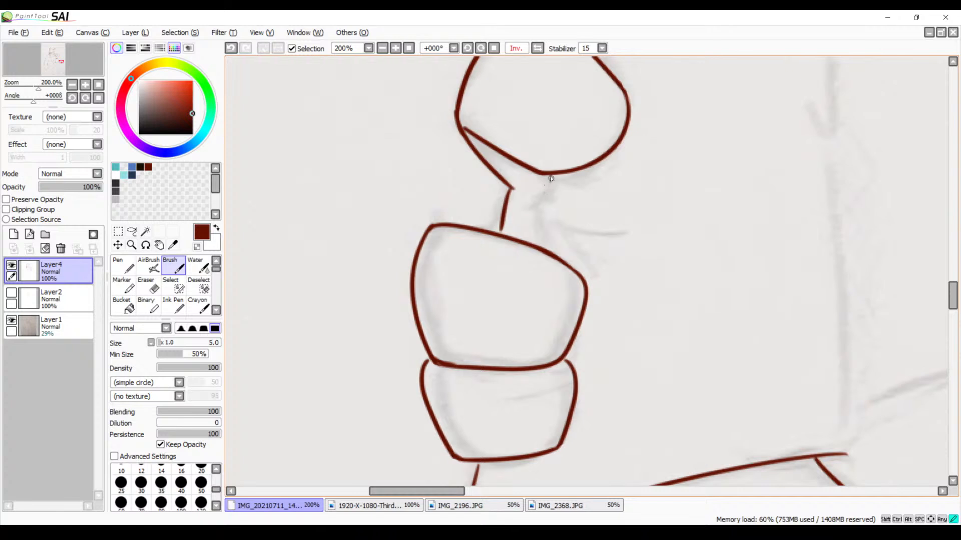
pyautogui.moveTo(551, 176)
pyautogui.mouseDown()
pyautogui.moveTo(526, 220)
pyautogui.moveTo(531, 247)
pyautogui.mouseUp()
# Ink the bumpy collar end beside the neck and the shoulder line curving down to the uppermost round fingertip
pyautogui.moveTo(565, 216); pyautogui.dragTo(444, 283)
pyautogui.moveTo(646, 132)
pyautogui.mouseDown()
pyautogui.moveTo(521, 230)
pyautogui.moveTo(495, 229)
pyautogui.mouseUp()
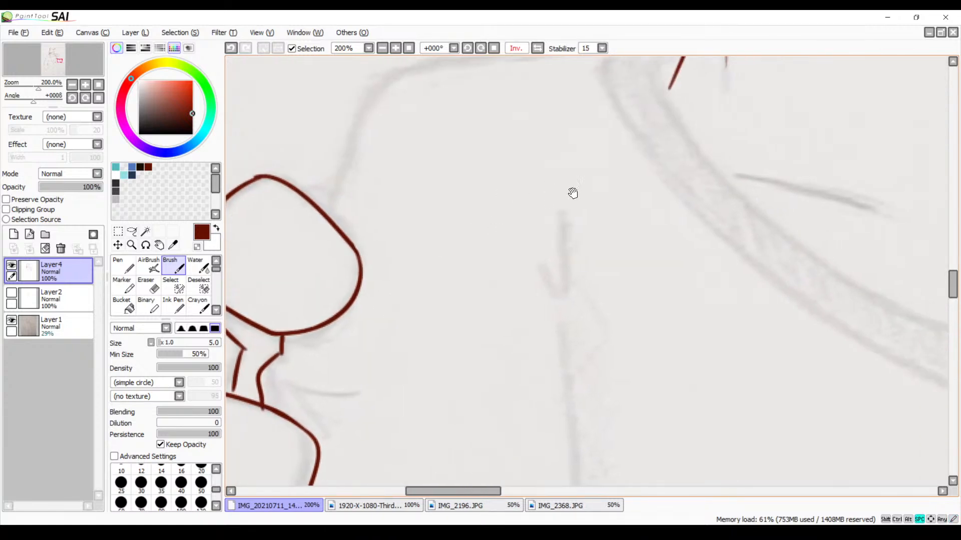
pyautogui.moveTo(505, 161); pyautogui.dragTo(526, 248)
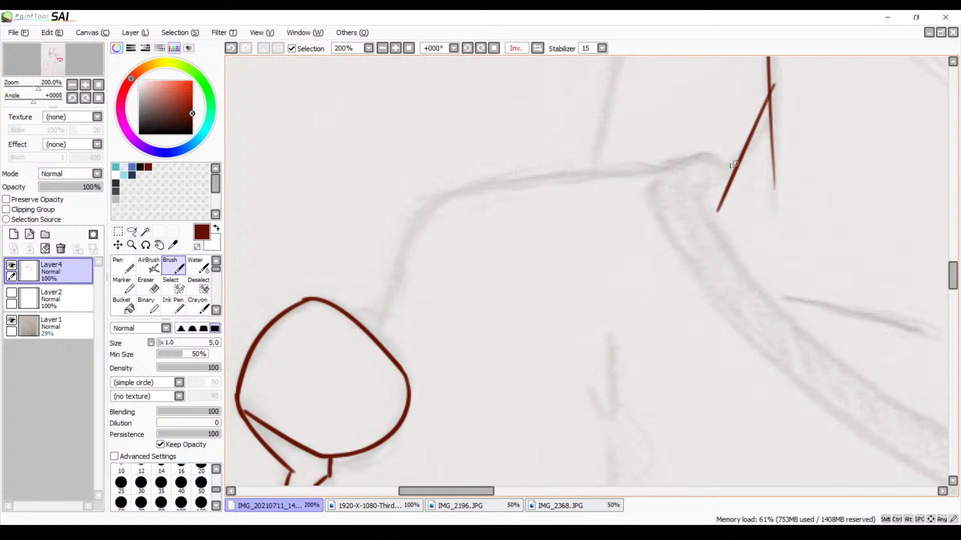
pyautogui.moveTo(729, 171)
pyautogui.mouseDown()
pyautogui.moveTo(699, 158)
pyautogui.moveTo(652, 165)
pyautogui.moveTo(636, 178)
pyautogui.moveTo(406, 202)
pyautogui.mouseUp()
pyautogui.hotkey('ctrl', 'z')
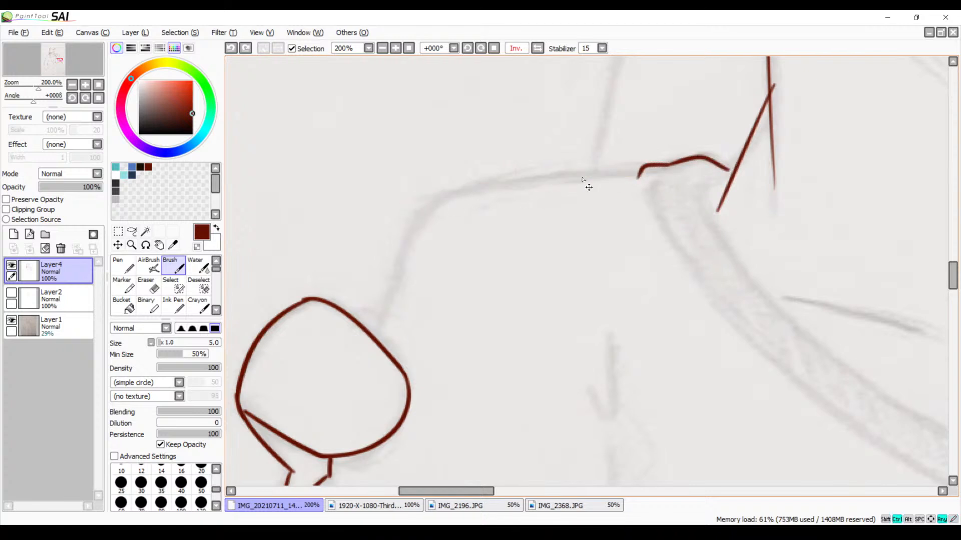
pyautogui.moveTo(649, 171)
pyautogui.mouseDown()
pyautogui.moveTo(428, 200)
pyautogui.moveTo(384, 307)
pyautogui.mouseUp()
pyautogui.hotkey('ctrl', 'z')
pyautogui.moveTo(646, 173)
pyautogui.mouseDown()
pyautogui.moveTo(478, 196)
pyautogui.moveTo(364, 326)
pyautogui.mouseUp()
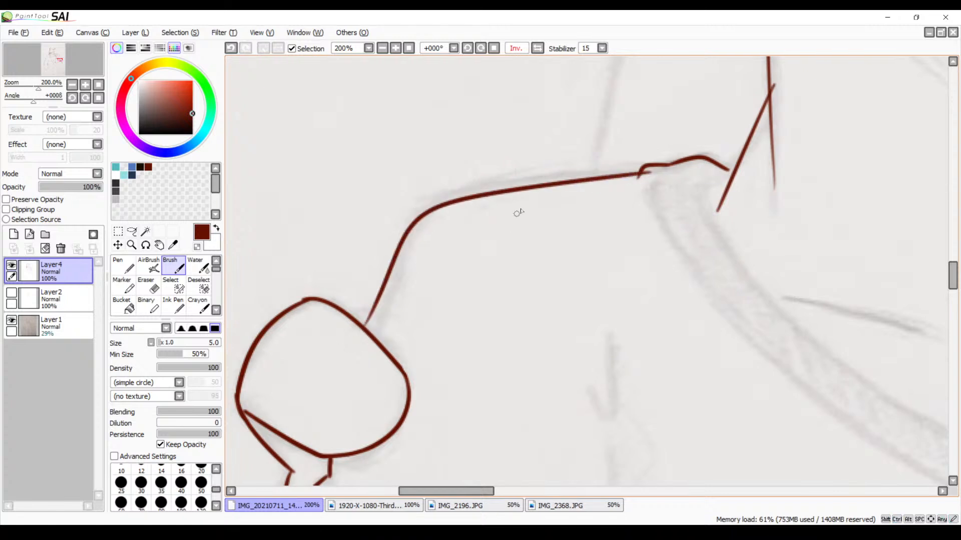
# Redraw the lower end of the shoulder line where it meets the round fingertip, and erase the superseded line end
pyautogui.moveTo(524, 301)
pyautogui.mouseDown()
pyautogui.moveTo(532, 167)
pyautogui.moveTo(474, 250)
pyautogui.mouseUp()
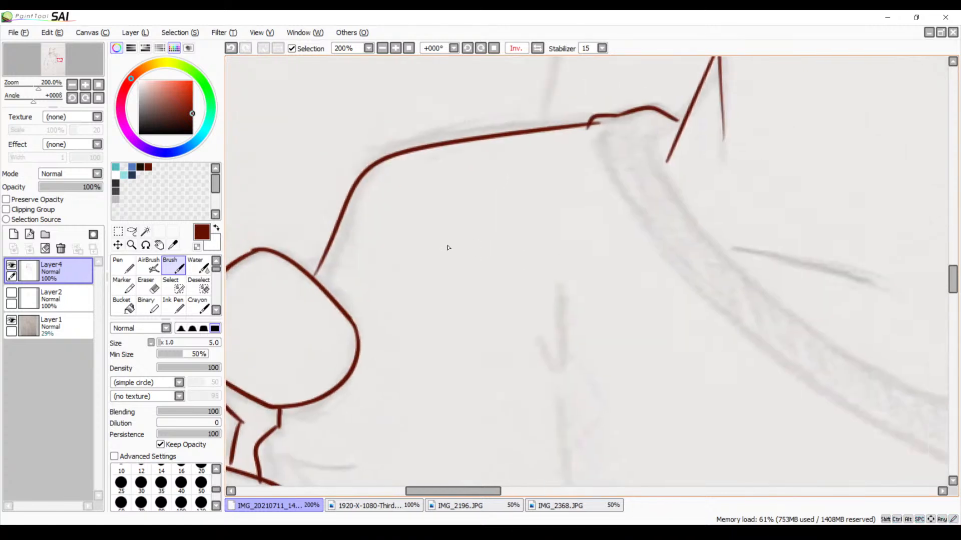
pyautogui.click(395, 48)
pyautogui.moveTo(322, 182); pyautogui.dragTo(502, 205)
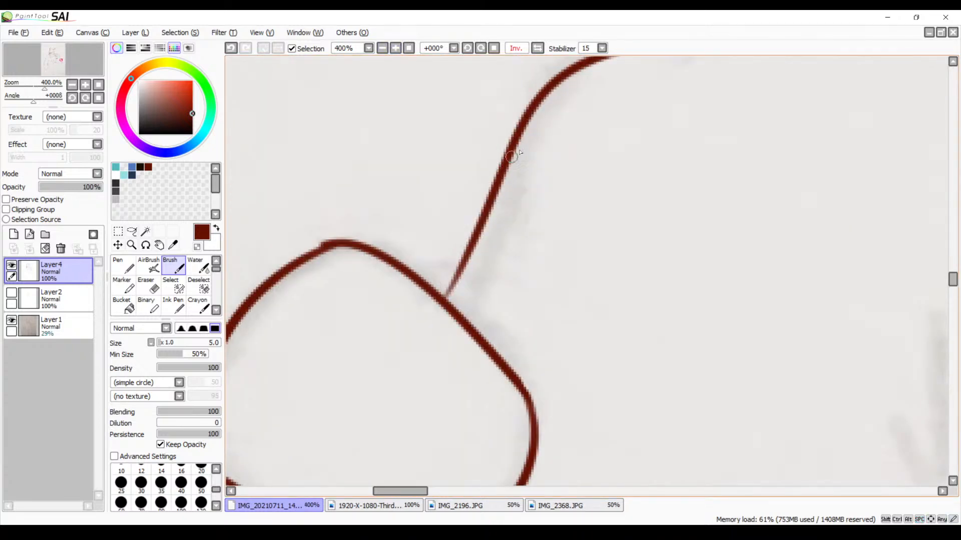
pyautogui.moveTo(518, 134); pyautogui.dragTo(465, 320)
pyautogui.hotkey('ctrl', 'z')
pyautogui.moveTo(523, 129); pyautogui.dragTo(465, 319)
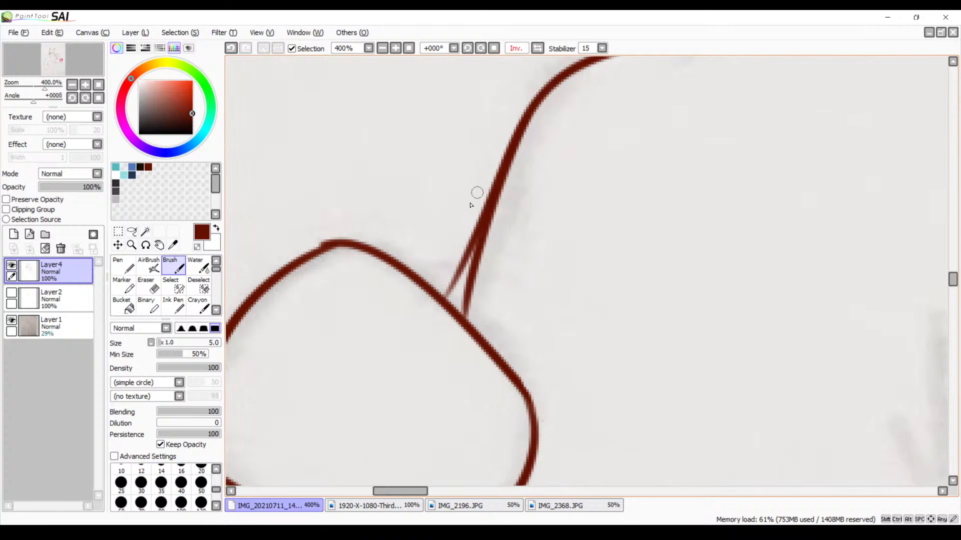
pyautogui.press('e')
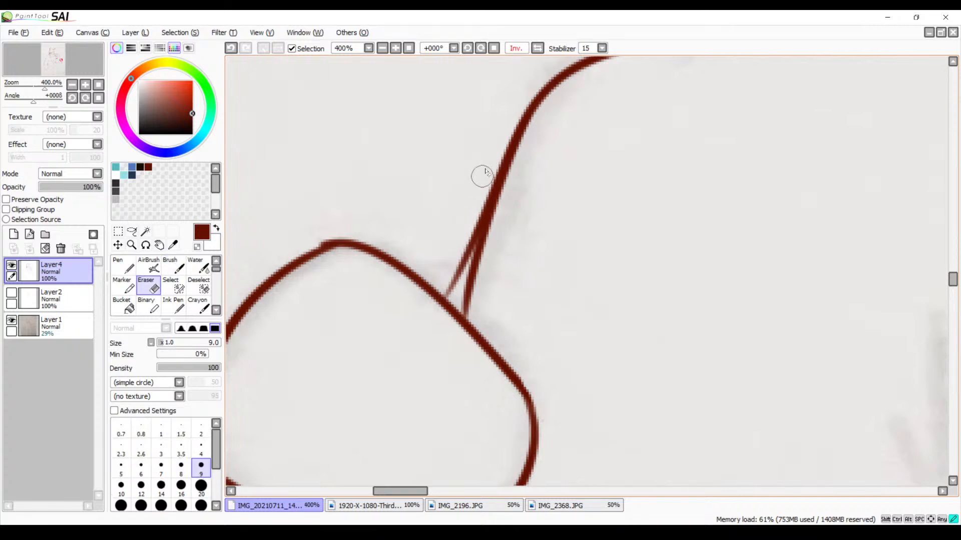
pyautogui.moveTo(485, 173)
pyautogui.mouseDown()
pyautogui.moveTo(466, 242)
pyautogui.moveTo(489, 170)
pyautogui.moveTo(446, 292)
pyautogui.moveTo(459, 255)
pyautogui.moveTo(452, 288)
pyautogui.mouseUp()
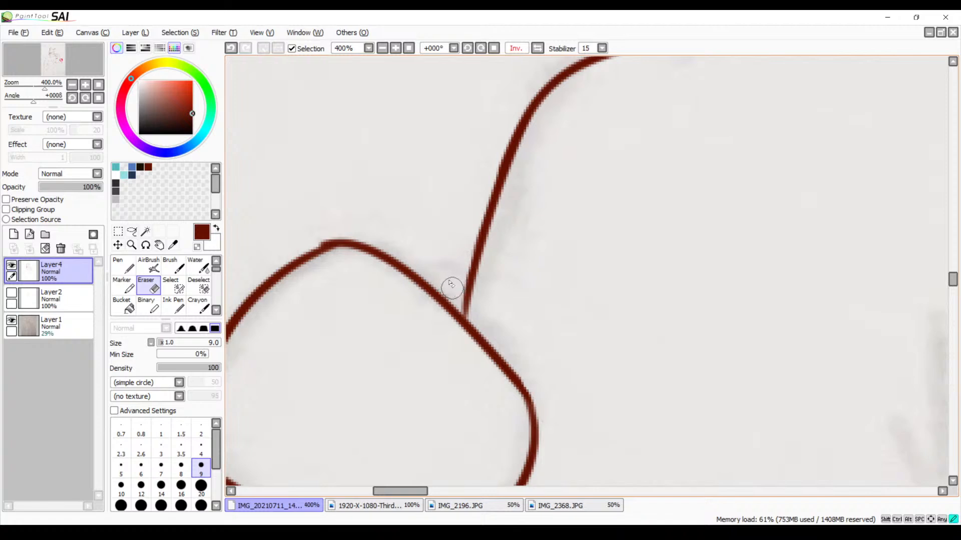
# Flip the canvas view horizontally and examine the inked shoulder, gripping hand and crossed arms
pyautogui.click(537, 49)
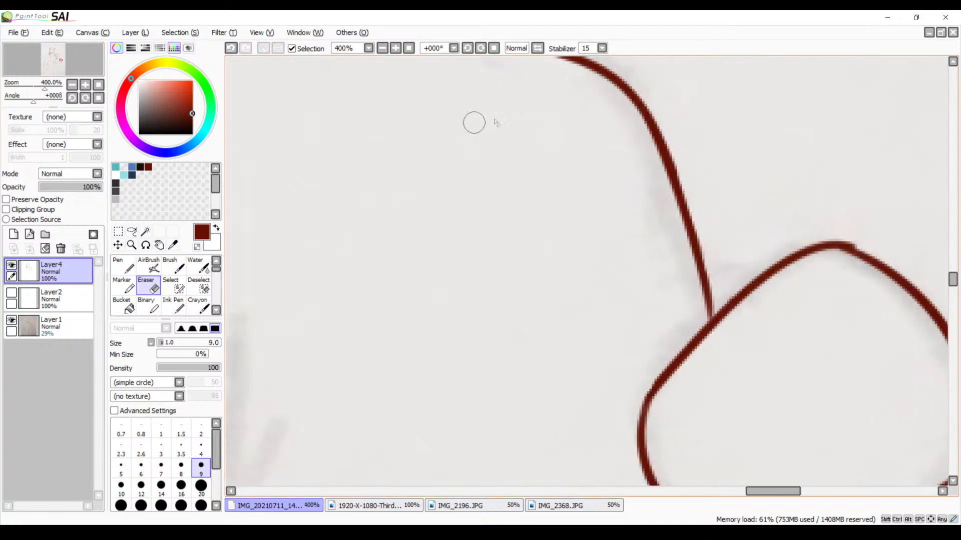
pyautogui.click(384, 49)
pyautogui.click(384, 49)
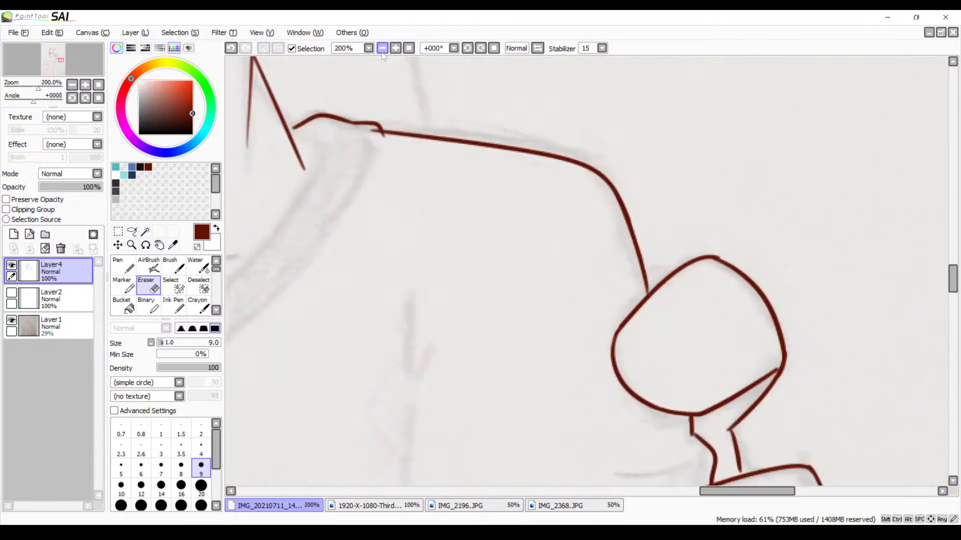
pyautogui.click(384, 49)
pyautogui.click(384, 50)
pyautogui.press('space')
pyautogui.moveTo(505, 267); pyautogui.dragTo(537, 139)
pyautogui.moveTo(518, 254)
pyautogui.mouseDown()
pyautogui.moveTo(537, 204)
pyautogui.moveTo(600, 209)
pyautogui.mouseUp()
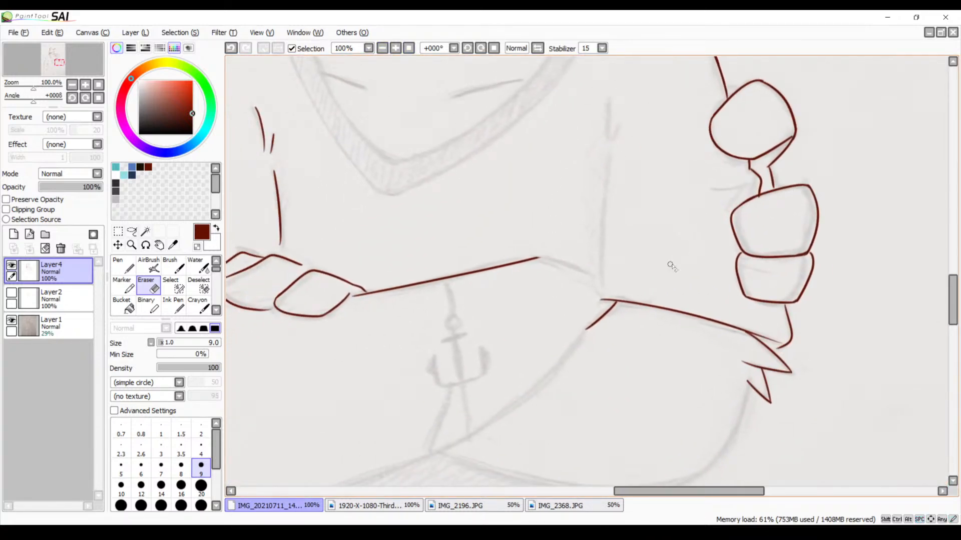
pyautogui.press('space')
pyautogui.moveTo(656, 130); pyautogui.dragTo(650, 224)
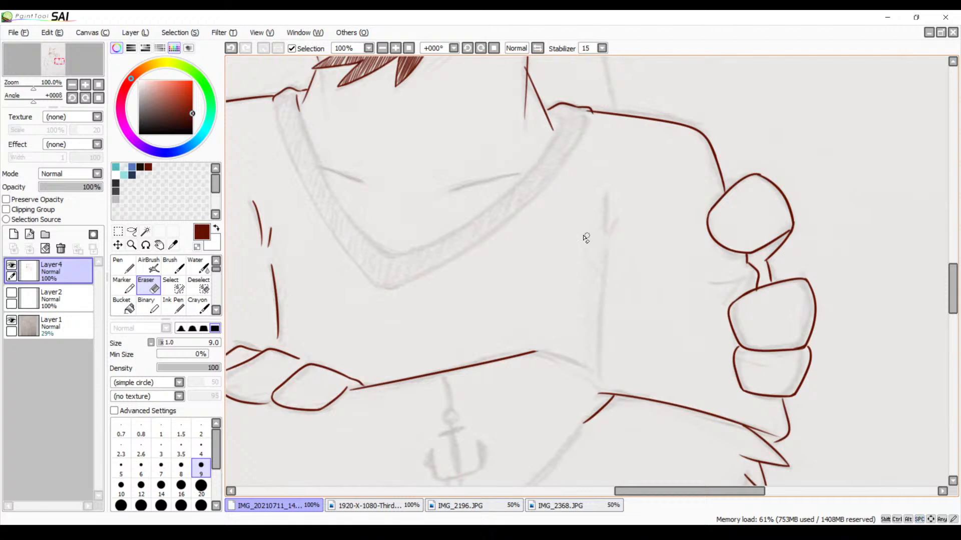
# Rotate the canvas view to 45° and ink the two short crease strokes at the armpit above the crossed arms
pyautogui.press('b')
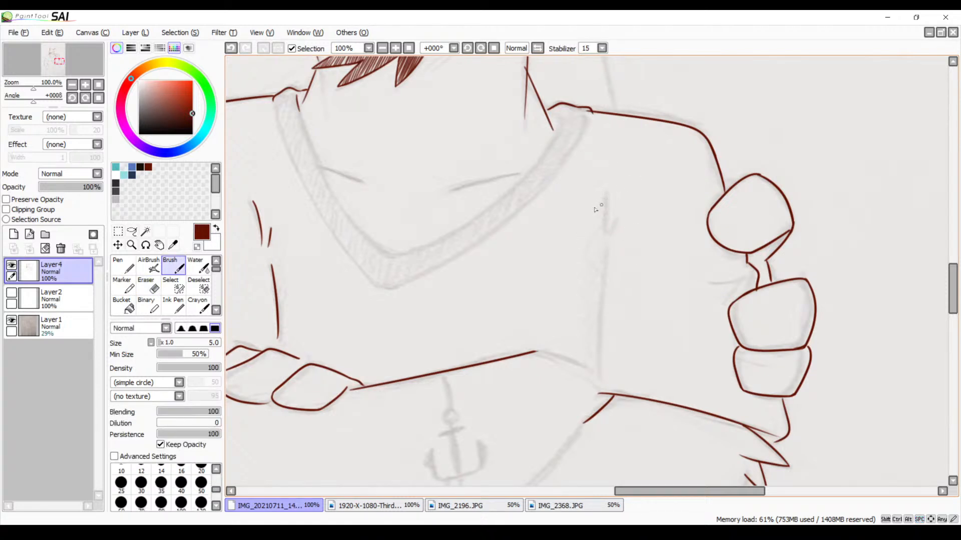
pyautogui.moveTo(603, 196); pyautogui.dragTo(603, 247)
pyautogui.hotkey('ctrl', 'z')
pyautogui.moveTo(607, 190); pyautogui.dragTo(606, 232)
pyautogui.hotkey('ctrl', 'z')
pyautogui.click(481, 50)
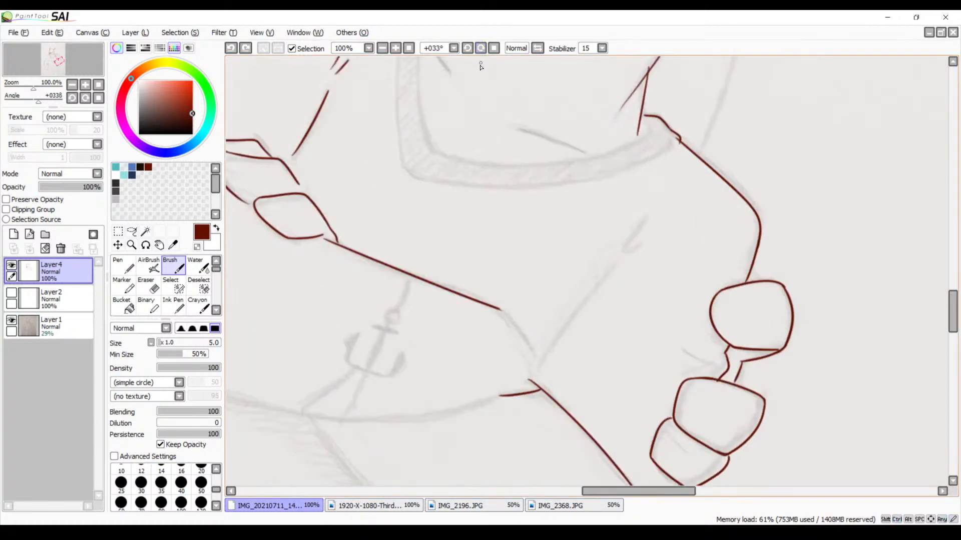
pyautogui.click(480, 49)
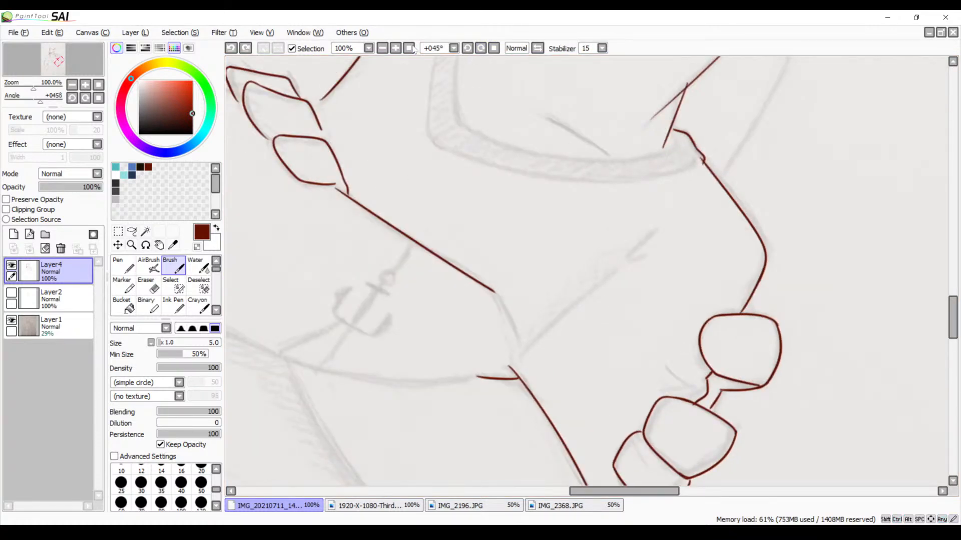
pyautogui.click(395, 49)
pyautogui.scroll(-3, 554, 240)
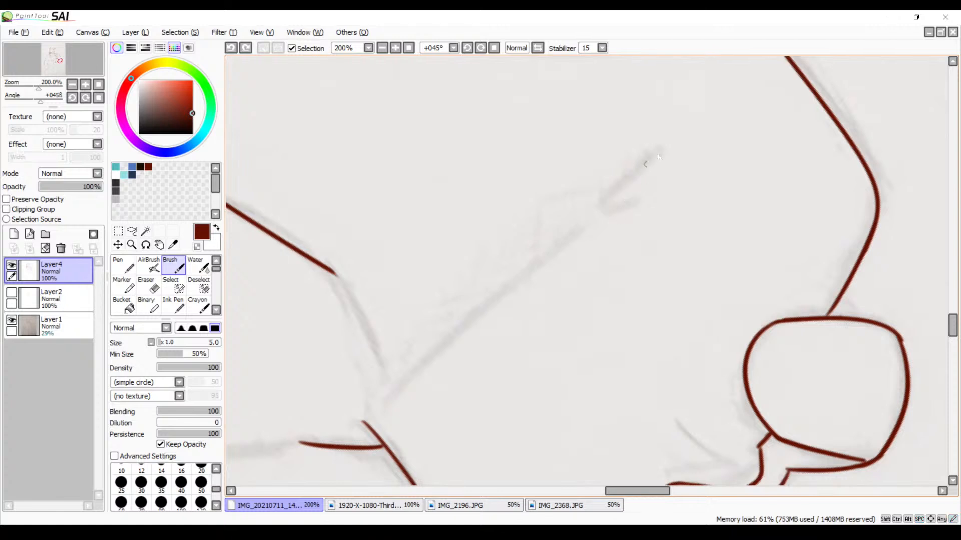
pyautogui.moveTo(662, 145); pyautogui.dragTo(393, 405)
pyautogui.hotkey('ctrl', 'z')
# Ink the long curved inner edge of the upper arm from the armpit crease down towards the crossed arms
pyautogui.hotkey('ctrl', 'z')
pyautogui.moveTo(584, 224); pyautogui.dragTo(320, 413)
pyautogui.hotkey('ctrl', 'z')
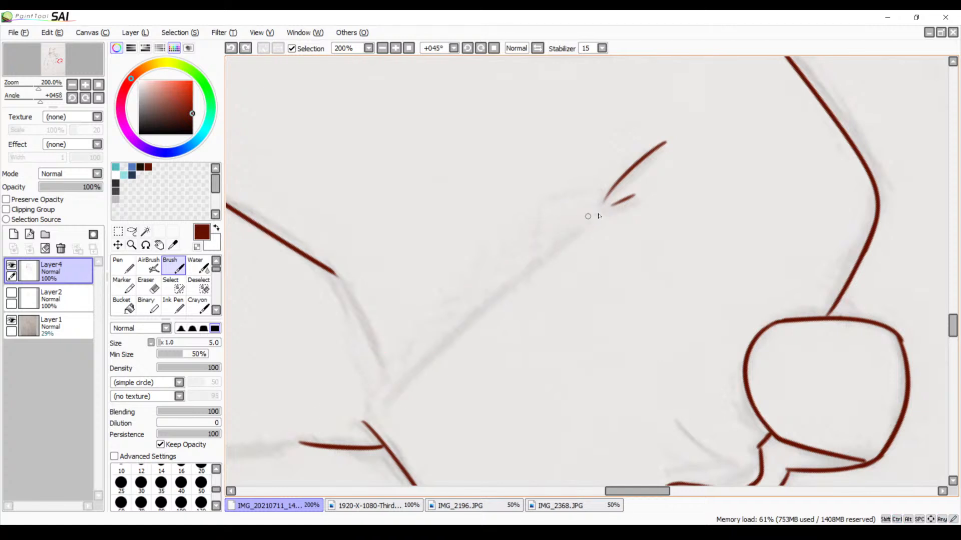
pyautogui.moveTo(588, 216); pyautogui.dragTo(353, 425)
pyautogui.hotkey('ctrl', 'z')
pyautogui.moveTo(607, 200)
pyautogui.mouseDown()
pyautogui.moveTo(415, 351)
pyautogui.moveTo(388, 387)
pyautogui.moveTo(358, 390)
pyautogui.moveTo(351, 424)
pyautogui.mouseUp()
pyautogui.hotkey('ctrl', 'z')
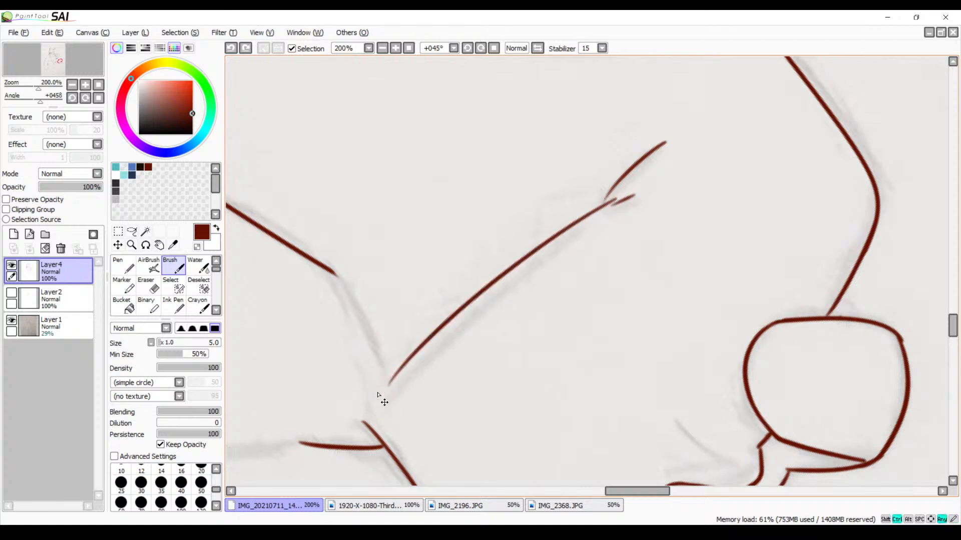
# Ink the small jagged fold joining the upper arm's inner line to the junction of the crossed forearms
pyautogui.moveTo(392, 376)
pyautogui.mouseDown()
pyautogui.moveTo(351, 419)
pyautogui.moveTo(363, 443)
pyautogui.mouseUp()
pyautogui.press('space')
pyautogui.moveTo(484, 322)
pyautogui.mouseDown()
pyautogui.moveTo(410, 404)
pyautogui.moveTo(532, 277)
pyautogui.mouseUp()
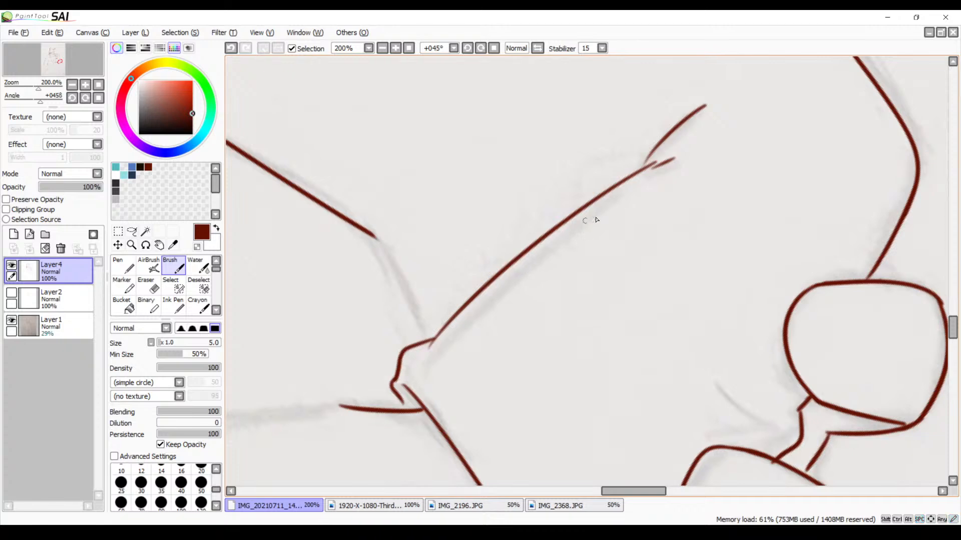
# Reset the canvas rotation to 0° and ink the rounded end of the tattooed forearm's upper edge up to the upper arm line
pyautogui.click(494, 49)
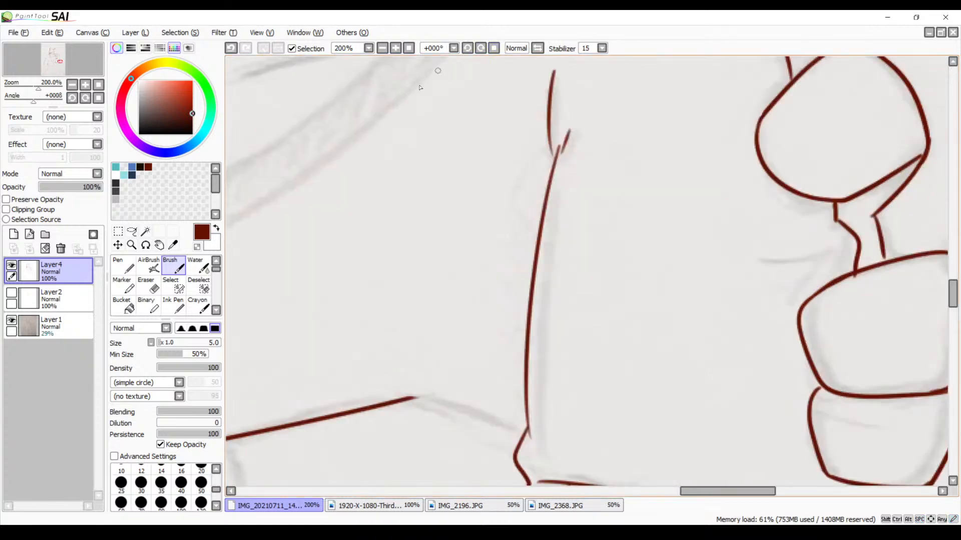
pyautogui.press('space')
pyautogui.moveTo(521, 341); pyautogui.dragTo(654, 161)
pyautogui.moveTo(553, 294); pyautogui.dragTo(634, 232)
pyautogui.moveTo(601, 289); pyautogui.dragTo(521, 240)
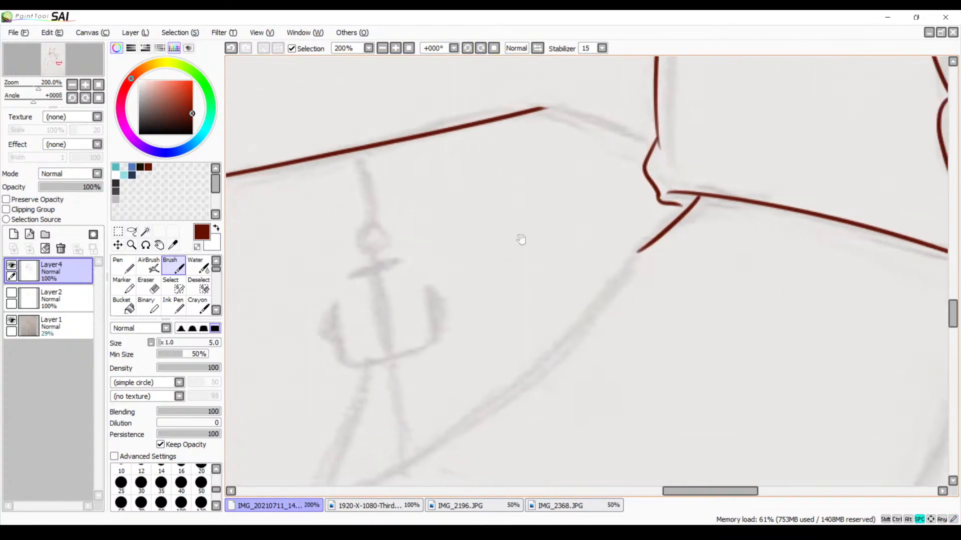
pyautogui.moveTo(579, 300)
pyautogui.mouseDown()
pyautogui.moveTo(547, 240)
pyautogui.moveTo(423, 148)
pyautogui.moveTo(528, 286)
pyautogui.moveTo(553, 345)
pyautogui.moveTo(550, 336)
pyautogui.mouseUp()
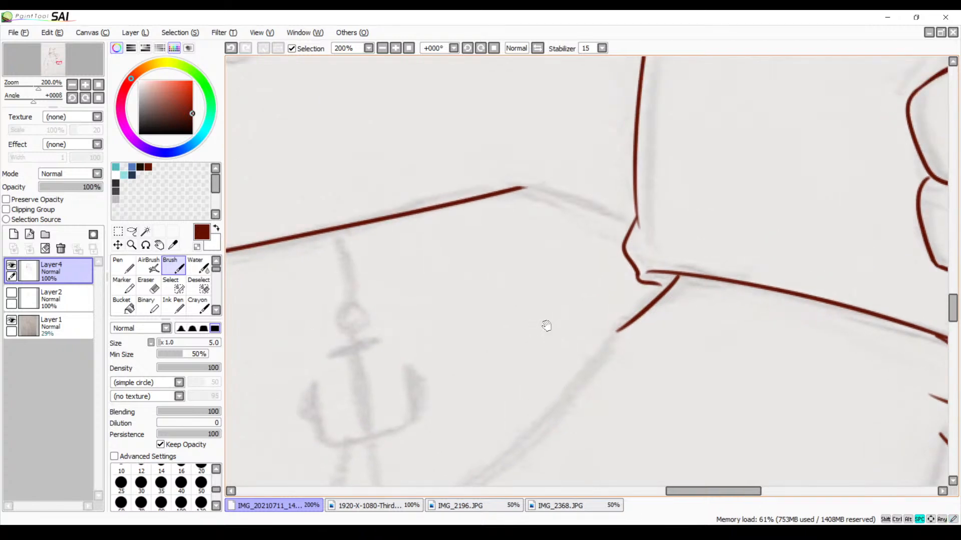
pyautogui.moveTo(528, 278); pyautogui.dragTo(601, 270)
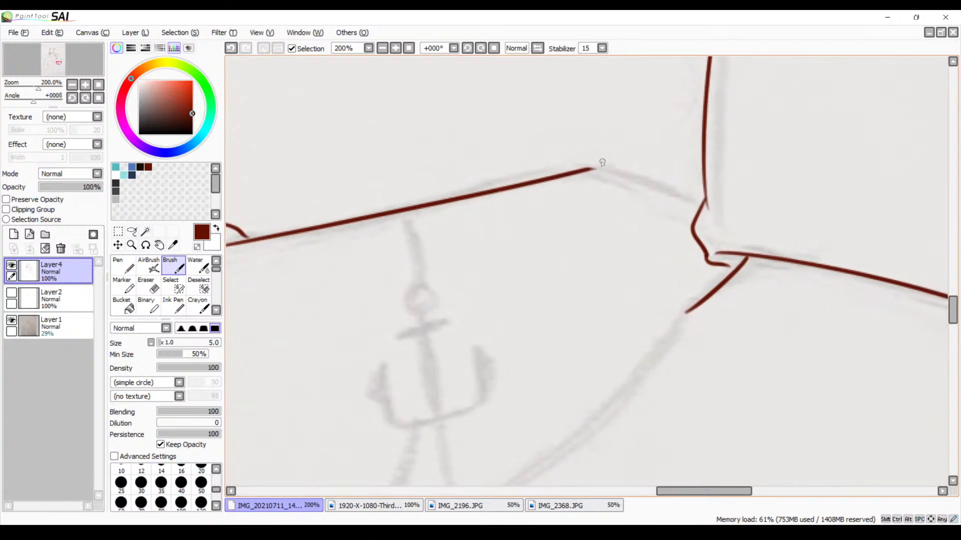
pyautogui.moveTo(587, 171)
pyautogui.mouseDown()
pyautogui.moveTo(677, 177)
pyautogui.moveTo(704, 194)
pyautogui.mouseUp()
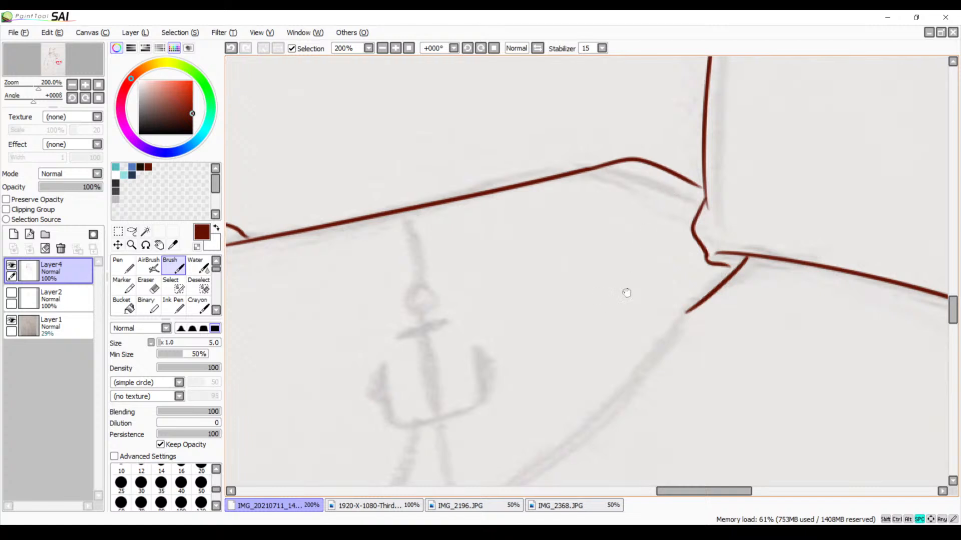
# Try to ink the long lower edge of the tattooed forearm from the arm junction past the anchor sketch
pyautogui.moveTo(624, 292); pyautogui.dragTo(761, 216)
pyautogui.moveTo(827, 176)
pyautogui.mouseDown()
pyautogui.moveTo(675, 305)
pyautogui.moveTo(380, 434)
pyautogui.mouseUp()
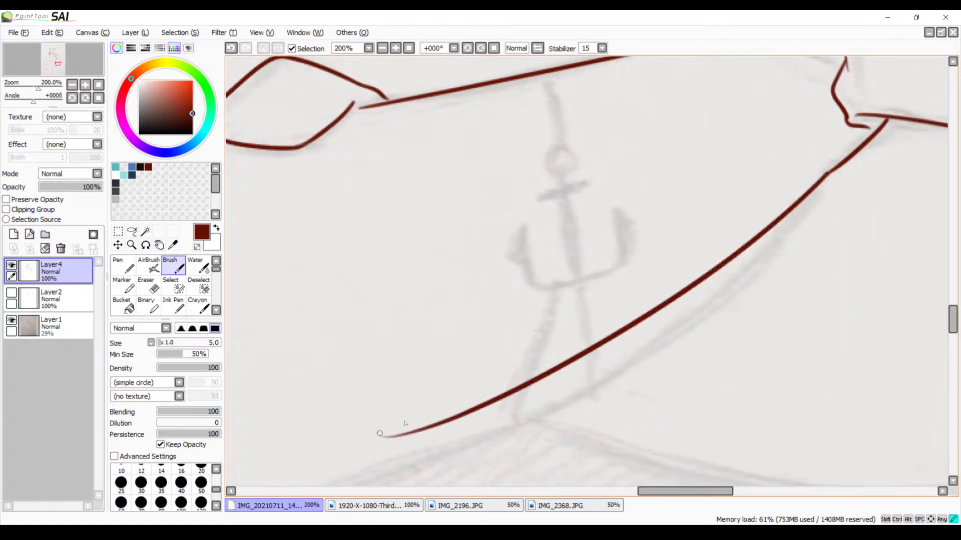
pyautogui.hotkey('ctrl', 'z')
pyautogui.moveTo(831, 176); pyautogui.dragTo(396, 431)
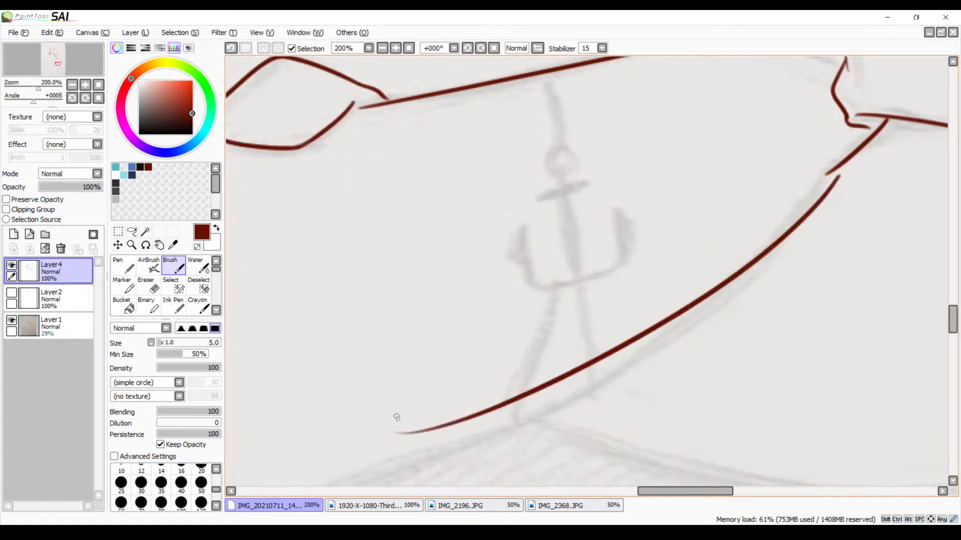
pyautogui.hotkey('ctrl', 'z')
pyautogui.moveTo(837, 166); pyautogui.dragTo(343, 461)
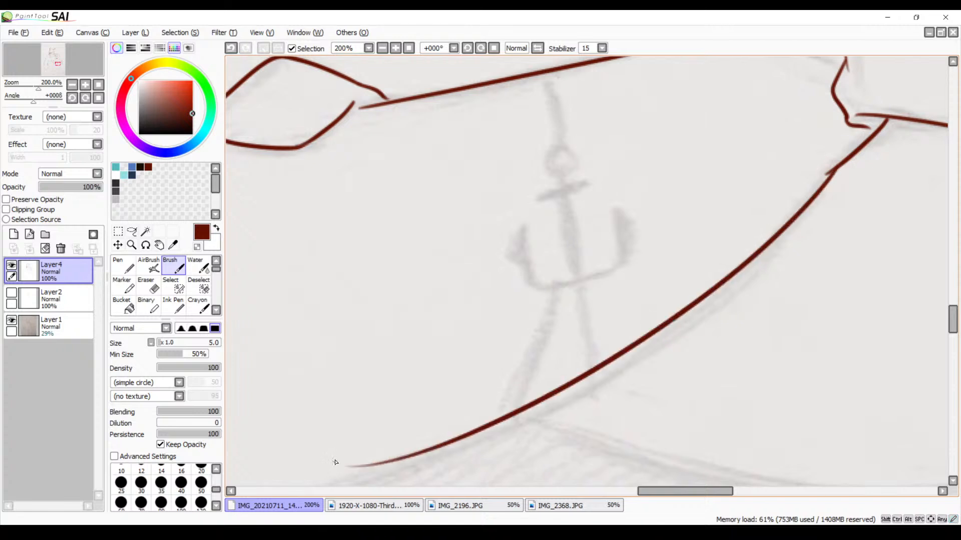
pyautogui.moveTo(643, 361); pyautogui.dragTo(669, 290)
pyautogui.hotkey('ctrl', 'z')
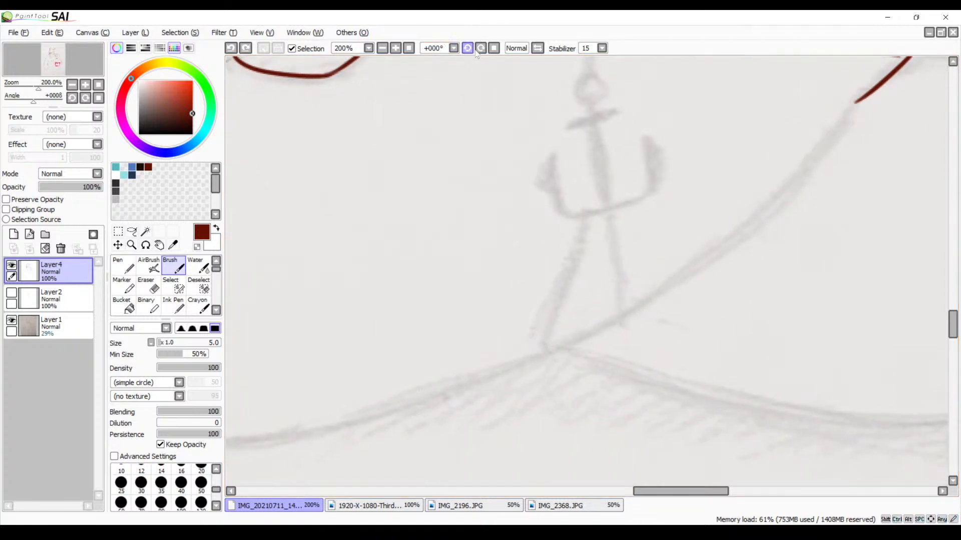
# Rotate the canvas view to 180° and try to ink the tattooed arm's long curved edge at 100% zoom
pyautogui.click(539, 48)
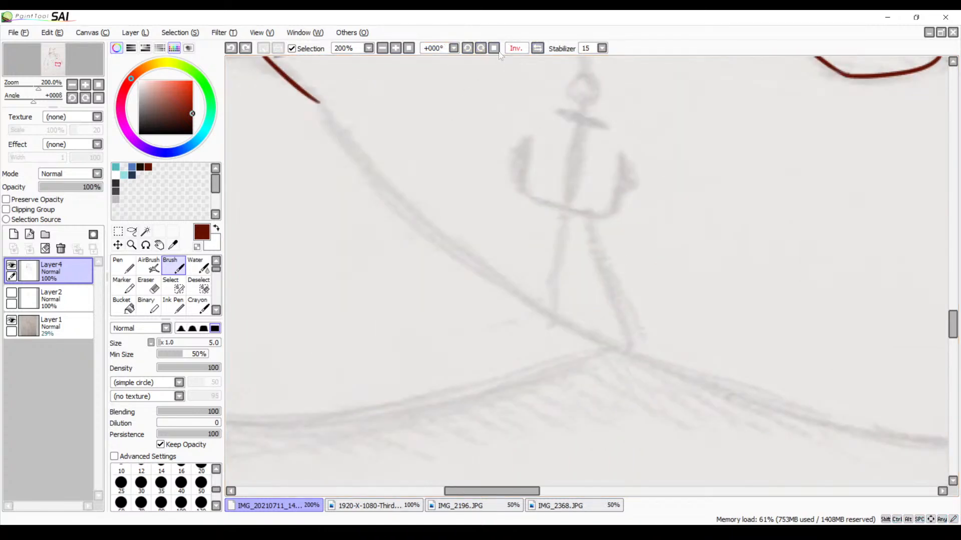
pyautogui.click(481, 48)
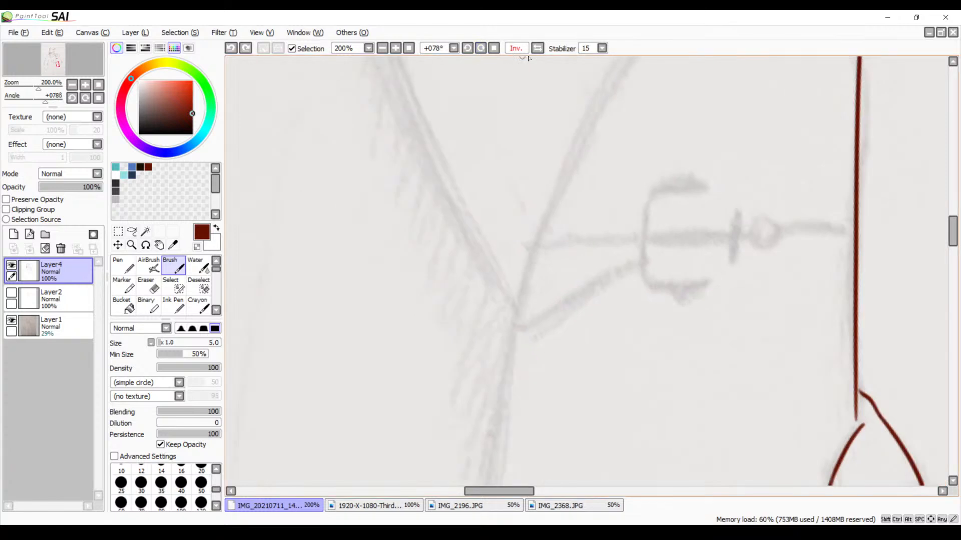
pyautogui.click(538, 49)
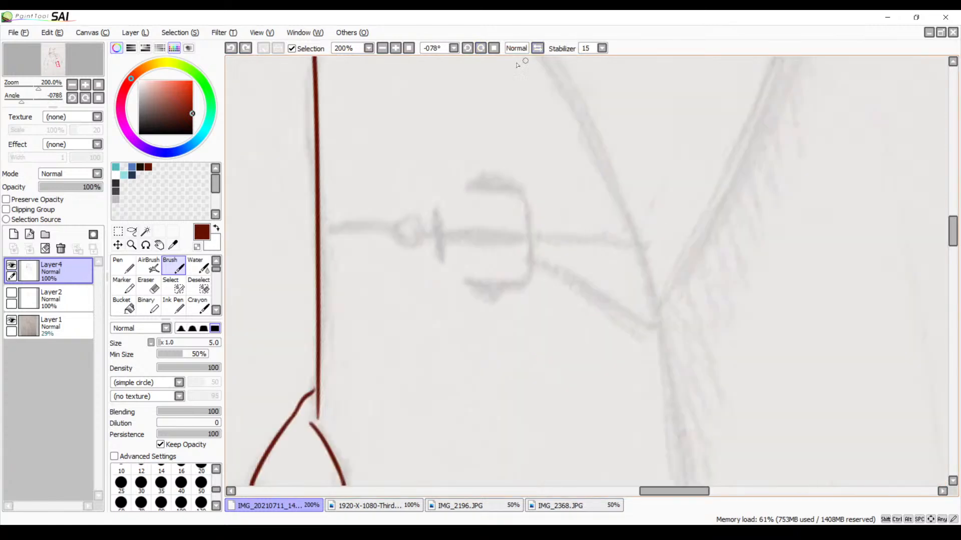
pyautogui.click(466, 50)
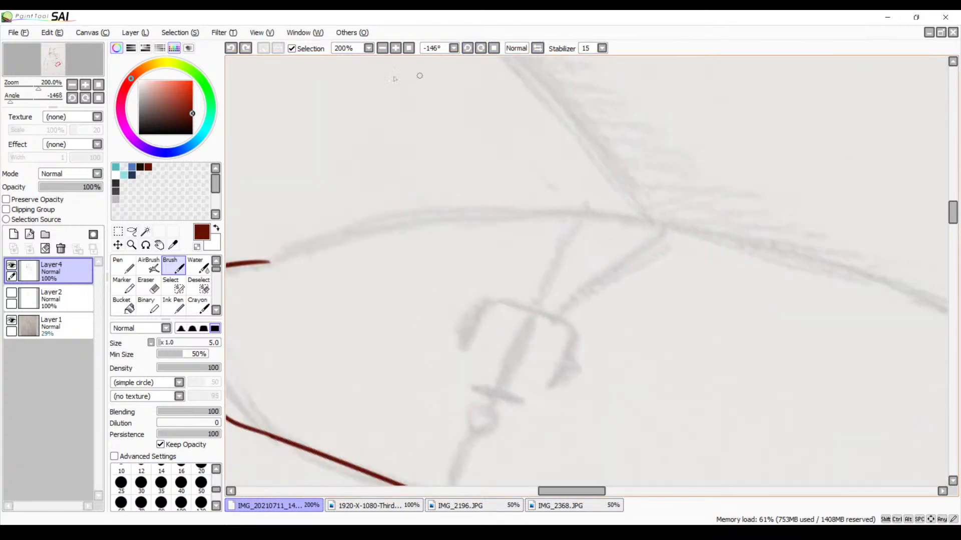
pyautogui.click(383, 50)
pyautogui.click(383, 51)
pyautogui.moveTo(495, 179); pyautogui.dragTo(462, 155)
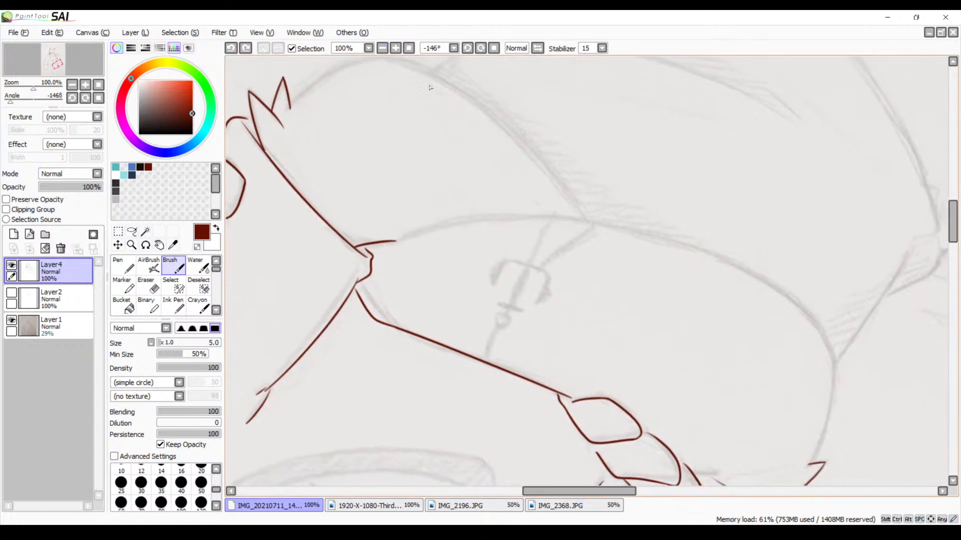
pyautogui.click(396, 48)
pyautogui.click(396, 49)
pyautogui.click(383, 49)
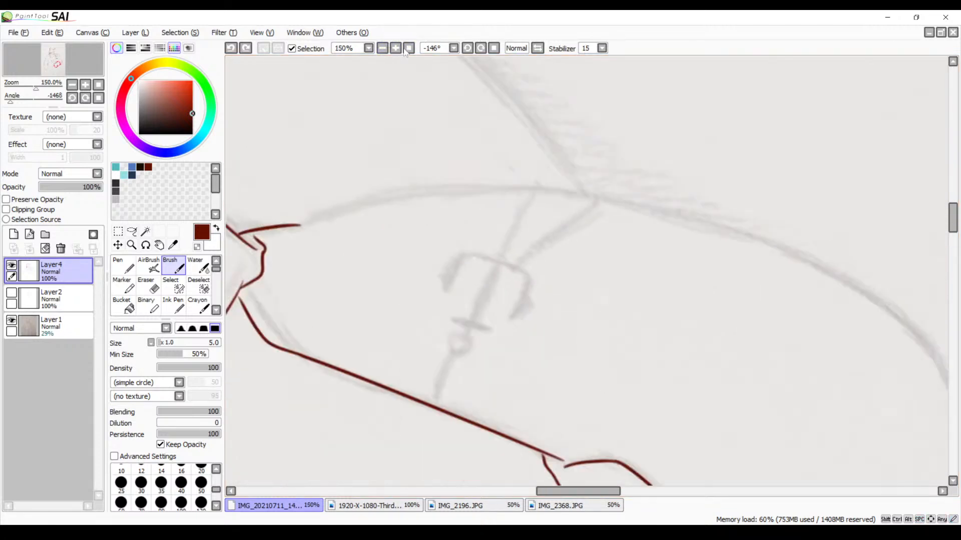
pyautogui.click(383, 48)
pyautogui.click(468, 49)
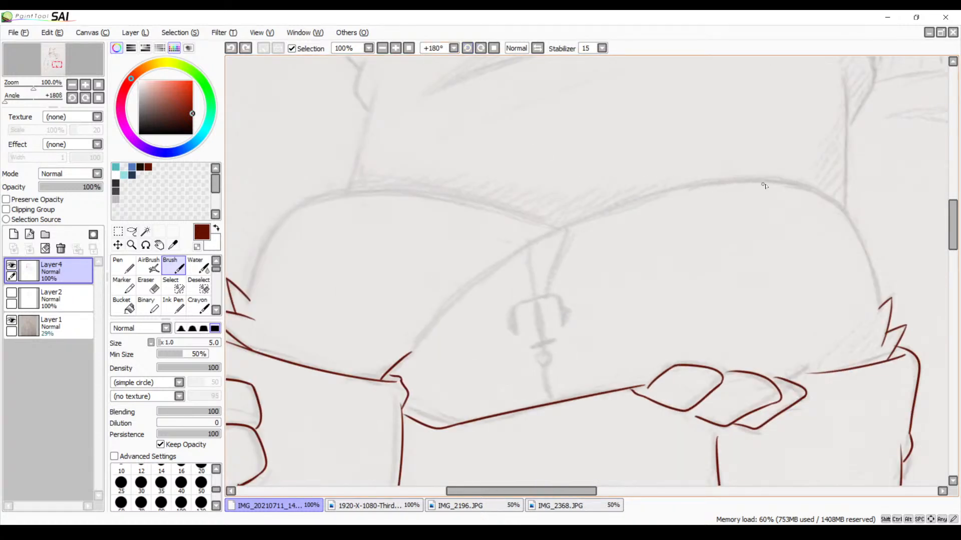
pyautogui.moveTo(769, 180); pyautogui.dragTo(436, 311)
pyautogui.hotkey('ctrl', 'z')
pyautogui.moveTo(776, 178)
pyautogui.mouseDown()
pyautogui.moveTo(488, 281)
pyautogui.moveTo(476, 304)
pyautogui.mouseUp()
pyautogui.hotkey('ctrl', 'z')
pyautogui.moveTo(766, 180)
pyautogui.mouseDown()
pyautogui.moveTo(487, 270)
pyautogui.moveTo(418, 327)
pyautogui.mouseUp()
pyautogui.hotkey('ctrl', 'z')
pyautogui.moveTo(768, 180); pyautogui.dragTo(413, 356)
pyautogui.hotkey('ctrl', 'z')
pyautogui.moveTo(777, 177)
pyautogui.mouseDown()
pyautogui.moveTo(705, 186)
pyautogui.moveTo(395, 366)
pyautogui.mouseUp()
pyautogui.hotkey('ctrl', 'z')
pyautogui.moveTo(734, 178); pyautogui.dragTo(400, 360)
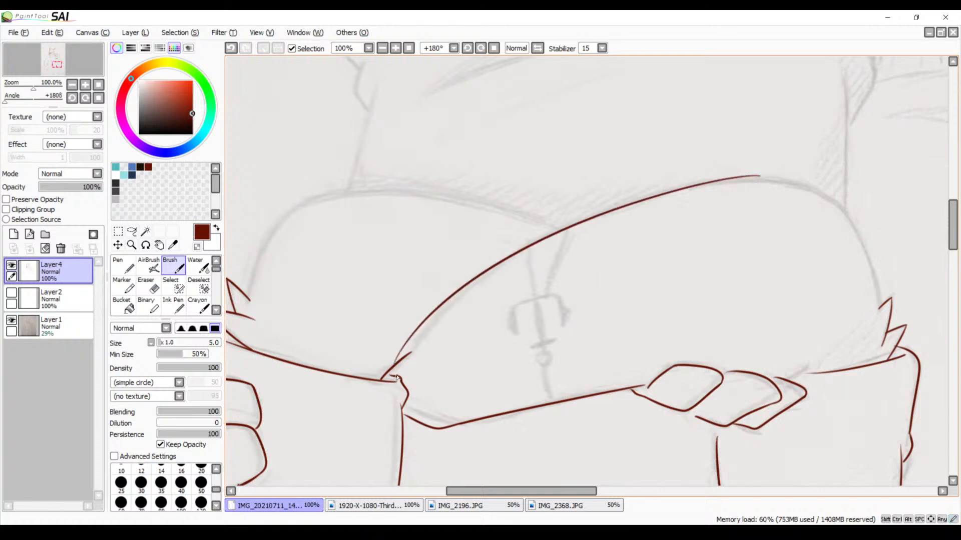
pyautogui.hotkey('ctrl', 'z')
# Zoom out to 50% and try to ink the tattooed arm's long curve in a single stroke
pyautogui.click(382, 49)
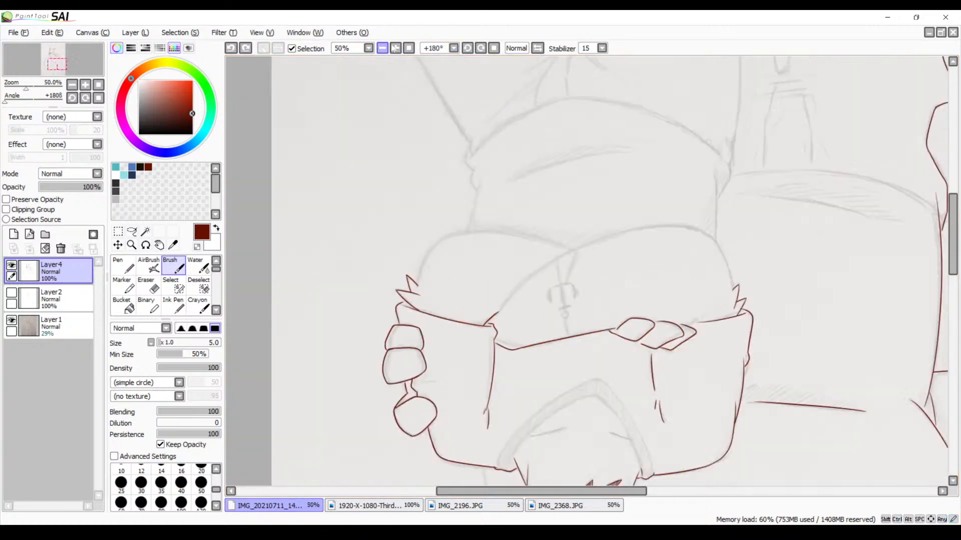
pyautogui.moveTo(679, 230)
pyautogui.mouseDown()
pyautogui.moveTo(645, 232)
pyautogui.moveTo(488, 320)
pyautogui.mouseUp()
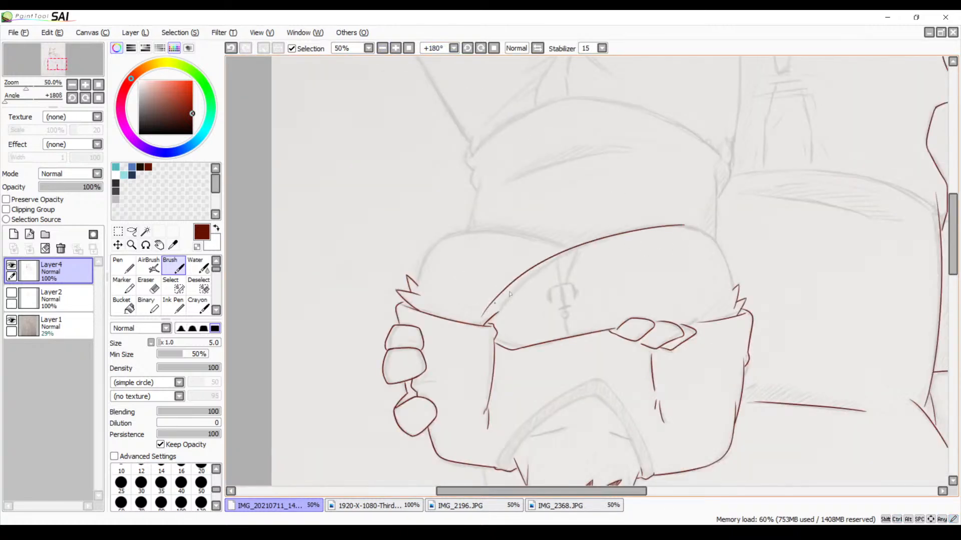
pyautogui.hotkey('ctrl', 'z')
pyautogui.moveTo(689, 221); pyautogui.dragTo(500, 330)
pyautogui.hotkey('ctrl', 'z')
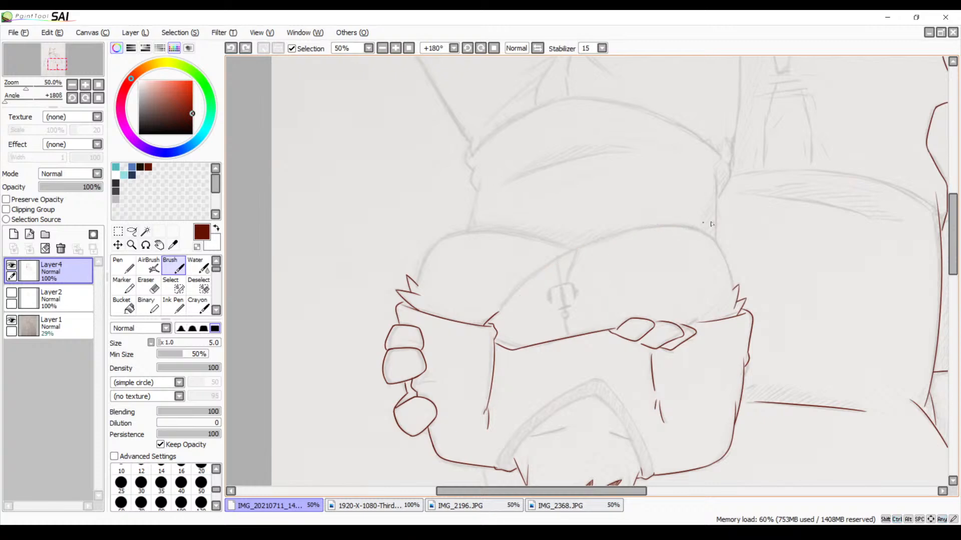
pyautogui.moveTo(703, 221); pyautogui.dragTo(489, 308)
pyautogui.hotkey('ctrl', 'z')
# Rotate the canvas view to 123° and ink the untattooed arm's curved outer edge from where the two arms meet
pyautogui.click(480, 49)
pyautogui.click(480, 49)
pyautogui.click(469, 48)
pyautogui.click(468, 49)
pyautogui.click(469, 49)
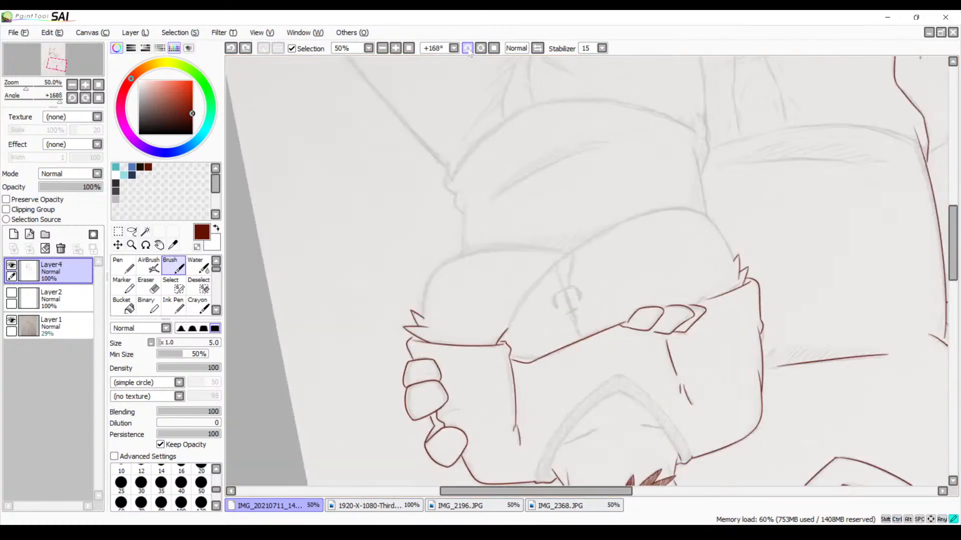
pyautogui.click(468, 48)
pyautogui.click(469, 48)
pyautogui.click(468, 49)
pyautogui.moveTo(533, 279); pyautogui.dragTo(536, 199)
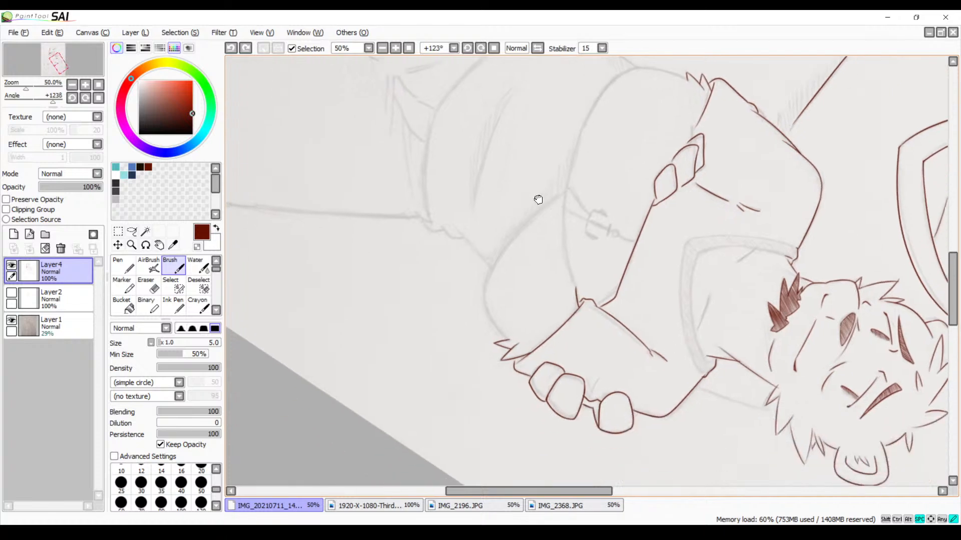
pyautogui.click(399, 49)
pyautogui.click(400, 50)
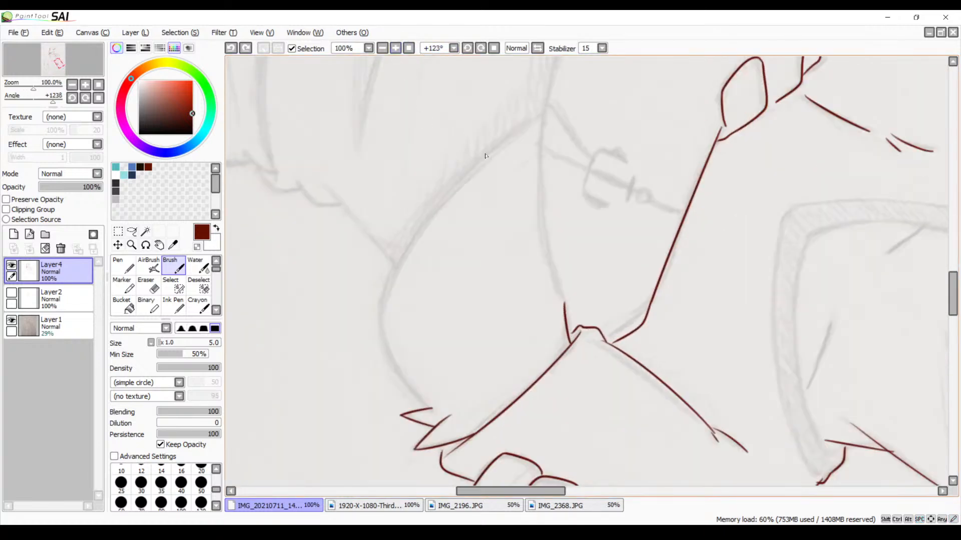
pyautogui.moveTo(546, 115); pyautogui.dragTo(370, 294)
pyautogui.hotkey('ctrl', 'z')
pyautogui.moveTo(550, 112)
pyautogui.mouseDown()
pyautogui.moveTo(427, 220)
pyautogui.moveTo(384, 310)
pyautogui.mouseUp()
# Set the canvas rotation to 180° at 300% zoom and ink the rounded bend of the untattooed arm towards the fur tuft
pyautogui.moveTo(523, 228); pyautogui.dragTo(509, 188)
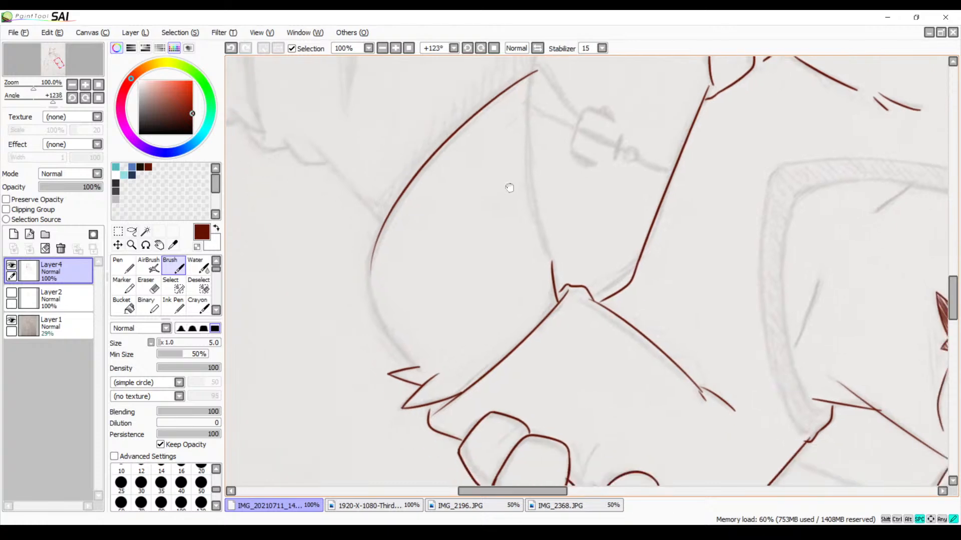
pyautogui.click(396, 48)
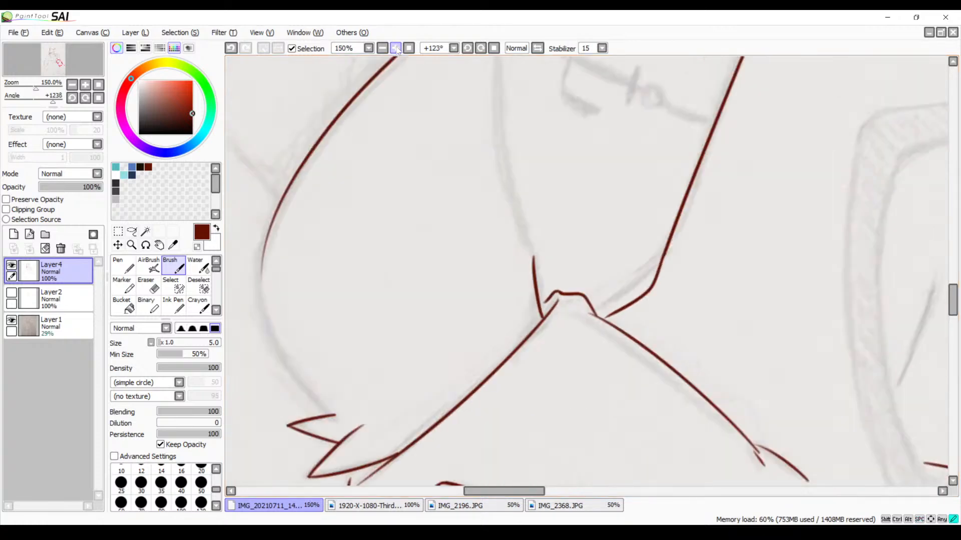
pyautogui.click(395, 48)
pyautogui.click(480, 49)
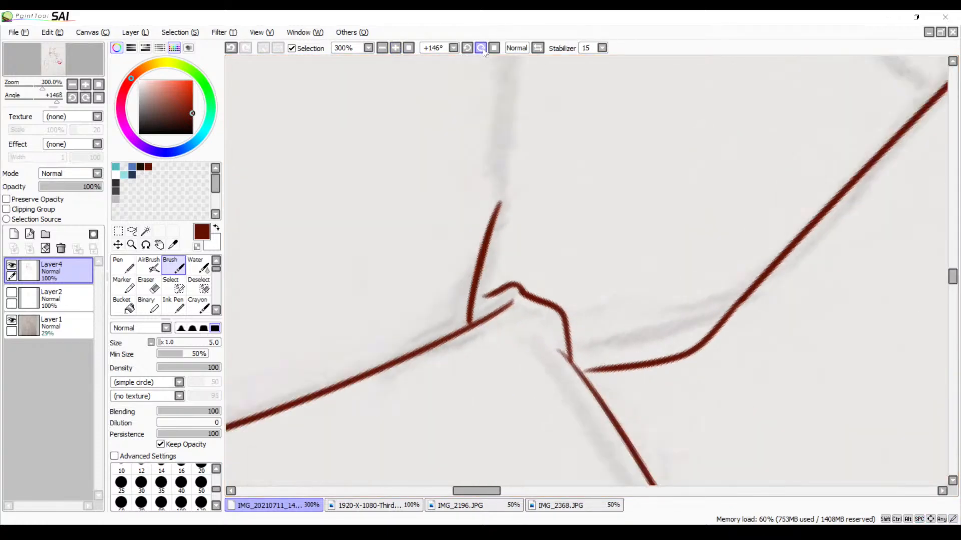
pyautogui.click(481, 49)
pyautogui.click(481, 49)
pyautogui.moveTo(393, 67); pyautogui.dragTo(556, 260)
pyautogui.moveTo(441, 80); pyautogui.dragTo(559, 273)
pyautogui.moveTo(567, 191)
pyautogui.mouseDown()
pyautogui.moveTo(540, 267)
pyautogui.moveTo(525, 235)
pyautogui.mouseUp()
pyautogui.moveTo(590, 118)
pyautogui.mouseDown()
pyautogui.moveTo(559, 124)
pyautogui.moveTo(348, 351)
pyautogui.mouseUp()
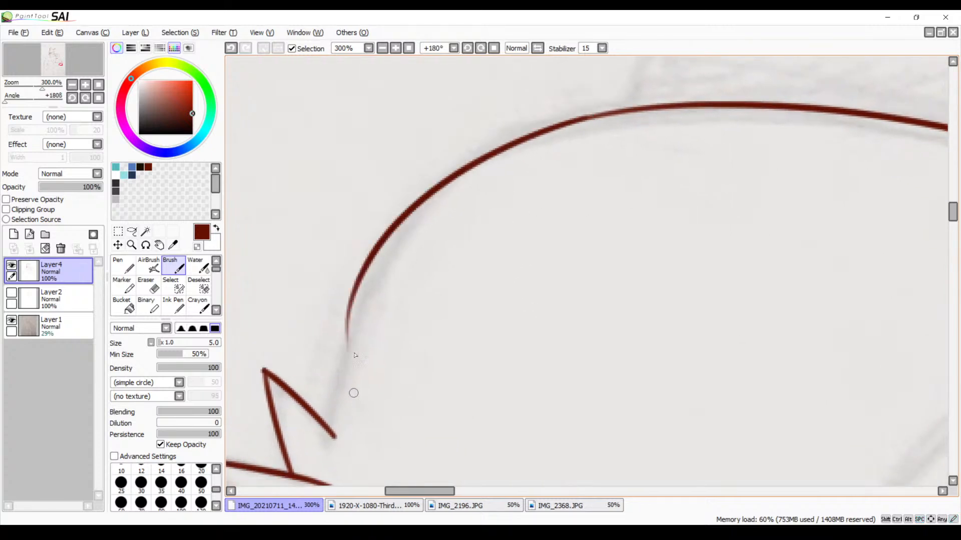
pyautogui.hotkey('ctrl', 'z')
pyautogui.moveTo(594, 115); pyautogui.dragTo(383, 396)
pyautogui.hotkey('ctrl', 'z')
pyautogui.moveTo(603, 115)
pyautogui.mouseDown()
pyautogui.moveTo(354, 279)
pyautogui.moveTo(316, 418)
pyautogui.mouseUp()
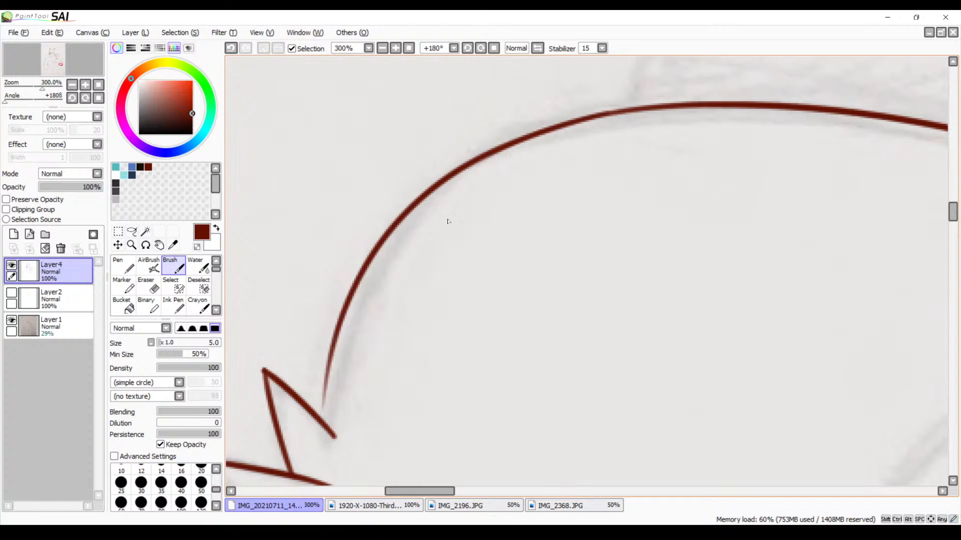
pyautogui.hotkey('ctrl', 'z')
pyautogui.moveTo(611, 114)
pyautogui.mouseDown()
pyautogui.moveTo(514, 149)
pyautogui.moveTo(344, 424)
pyautogui.mouseUp()
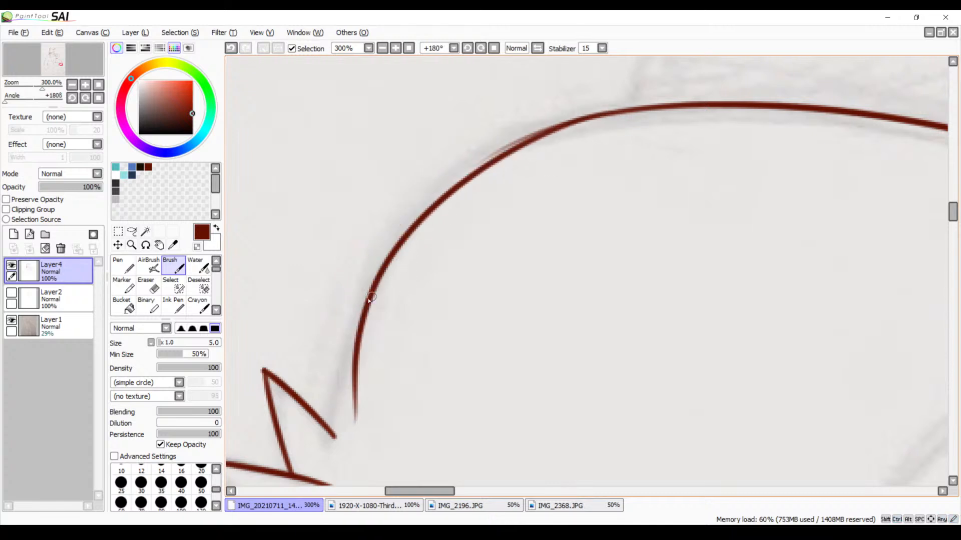
# Extend the arm's curved outline from the rounded bend down into the spiky fur tuft
pyautogui.moveTo(373, 278); pyautogui.dragTo(325, 443)
pyautogui.hotkey('ctrl', 'z')
pyautogui.moveTo(390, 262); pyautogui.dragTo(323, 453)
pyautogui.hotkey('ctrl', 'z')
pyautogui.moveTo(379, 274); pyautogui.dragTo(318, 473)
# Erase the end of the arm outline that overshoots the upper spike of the fur tuft
pyautogui.moveTo(393, 359)
pyautogui.mouseDown()
pyautogui.moveTo(418, 271)
pyautogui.moveTo(390, 259)
pyautogui.moveTo(377, 283)
pyautogui.moveTo(385, 250)
pyautogui.moveTo(375, 353)
pyautogui.moveTo(363, 317)
pyautogui.mouseUp()
pyautogui.press('e')
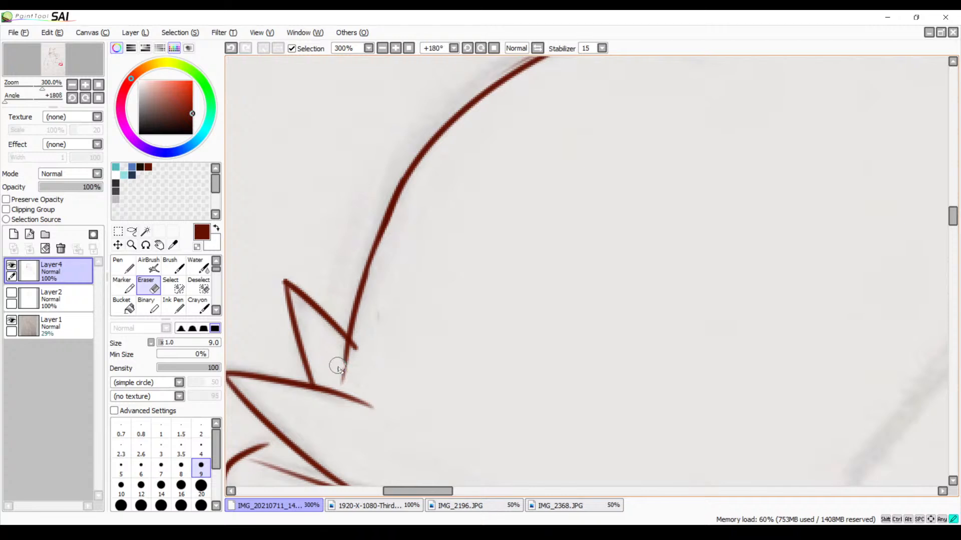
pyautogui.moveTo(345, 364)
pyautogui.mouseDown()
pyautogui.moveTo(346, 347)
pyautogui.moveTo(354, 357)
pyautogui.moveTo(344, 370)
pyautogui.mouseUp()
pyautogui.press('space')
pyautogui.moveTo(491, 256)
pyautogui.mouseDown()
pyautogui.moveTo(489, 306)
pyautogui.moveTo(456, 343)
pyautogui.moveTo(436, 321)
pyautogui.moveTo(442, 336)
pyautogui.mouseUp()
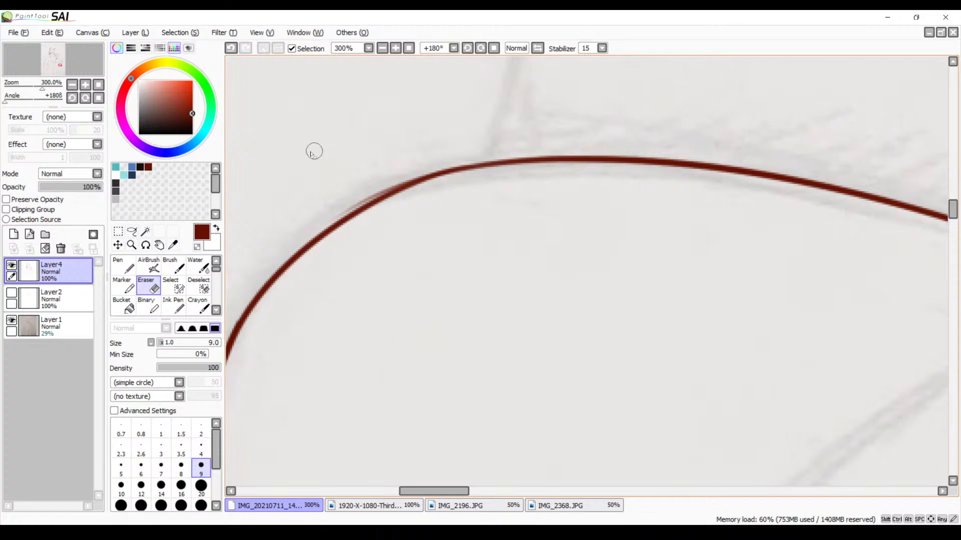
# Erase the stray thin line along the outer edge of the untattooed arm's rounded bend
pyautogui.press('space')
pyautogui.moveTo(381, 176); pyautogui.dragTo(419, 152)
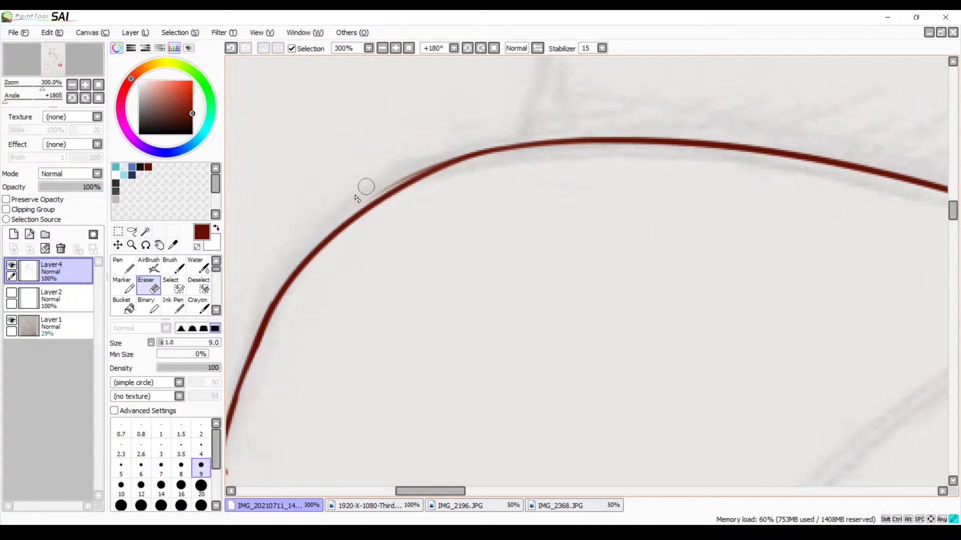
pyautogui.moveTo(373, 189); pyautogui.dragTo(440, 152)
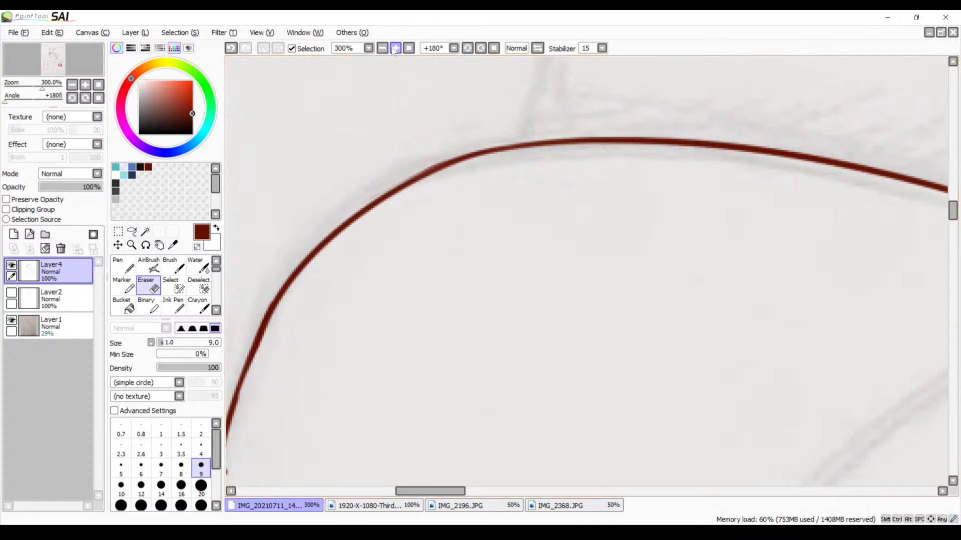
# Frame the tattooed arm's lower curve at 150% zoom with the canvas rotated to 78°, and switch to the Brush
pyautogui.click(494, 48)
pyautogui.press('space')
pyautogui.moveTo(368, 133)
pyautogui.mouseDown()
pyautogui.moveTo(500, 197)
pyautogui.moveTo(542, 197)
pyautogui.moveTo(709, 151)
pyautogui.mouseUp()
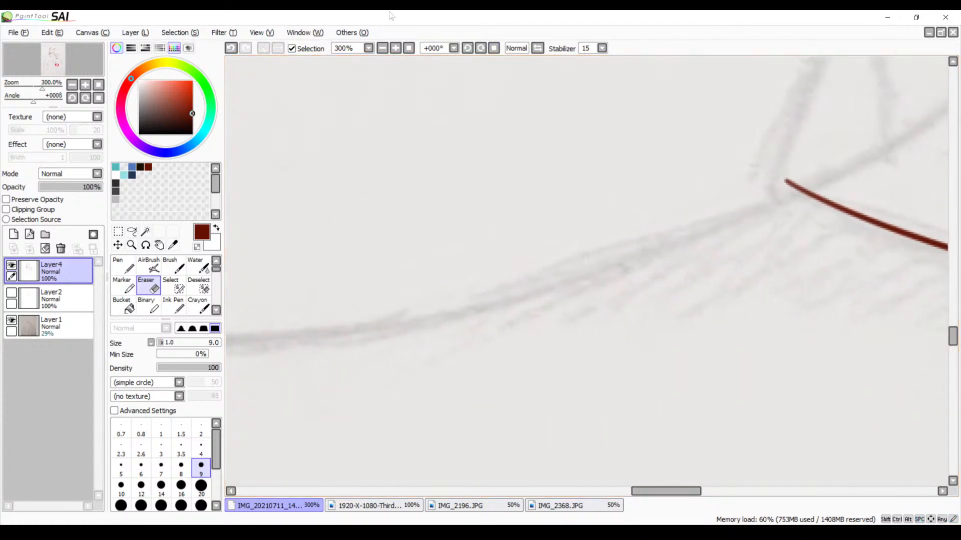
pyautogui.click(382, 48)
pyautogui.click(382, 48)
pyautogui.click(382, 48)
pyautogui.click(382, 48)
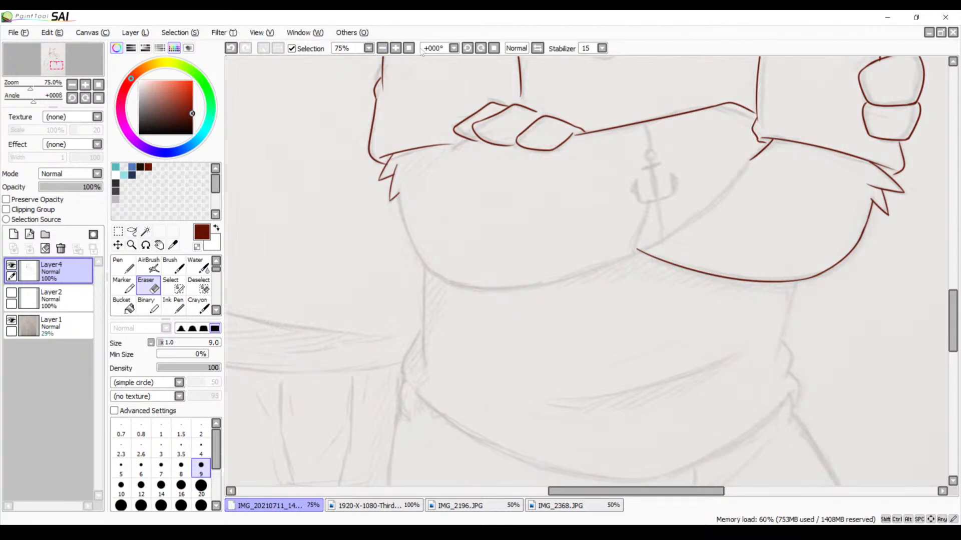
pyautogui.click(395, 48)
pyautogui.click(396, 48)
pyautogui.moveTo(368, 191); pyautogui.dragTo(554, 173)
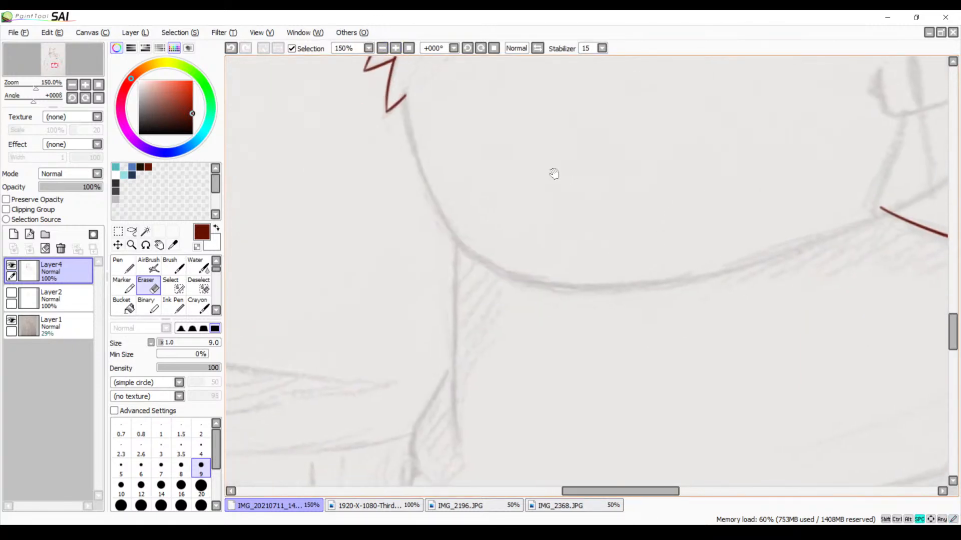
pyautogui.click(481, 48)
pyautogui.moveTo(559, 162); pyautogui.dragTo(486, 189)
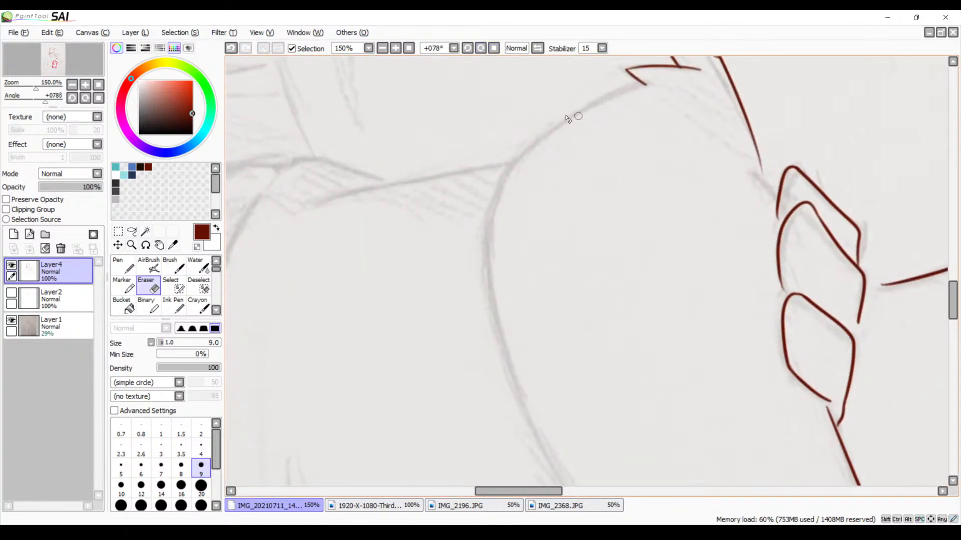
pyautogui.press('b')
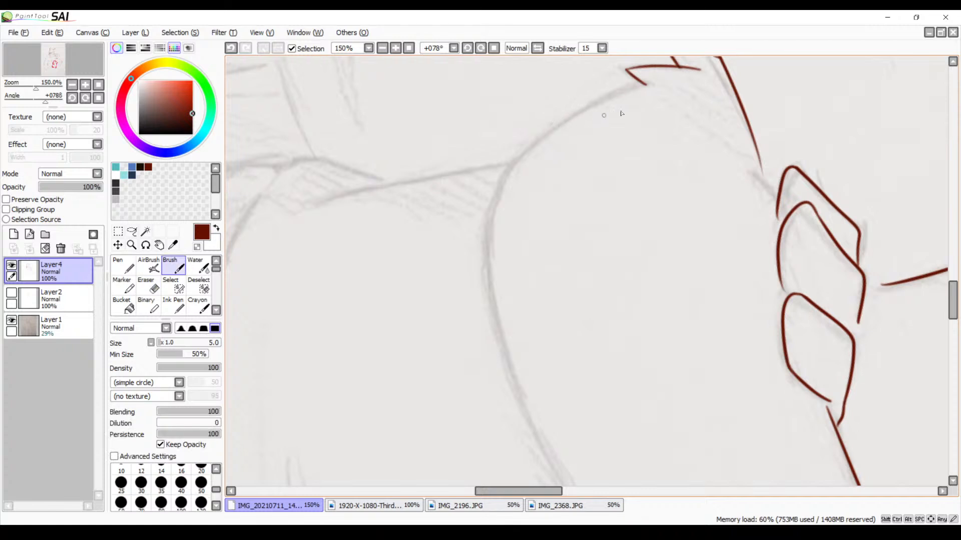
pyautogui.moveTo(658, 78)
pyautogui.mouseDown()
pyautogui.moveTo(496, 184)
pyautogui.moveTo(482, 207)
pyautogui.mouseUp()
pyautogui.hotkey('ctrl', 'z')
pyautogui.moveTo(655, 79)
pyautogui.mouseDown()
pyautogui.moveTo(528, 142)
pyautogui.moveTo(483, 328)
pyautogui.mouseUp()
pyautogui.hotkey('ctrl', 'z')
pyautogui.moveTo(659, 76)
pyautogui.mouseDown()
pyautogui.moveTo(513, 155)
pyautogui.moveTo(483, 354)
pyautogui.mouseUp()
pyautogui.hotkey('ctrl', 'z')
pyautogui.moveTo(668, 76)
pyautogui.mouseDown()
pyautogui.moveTo(606, 99)
pyautogui.moveTo(471, 300)
pyautogui.moveTo(513, 390)
pyautogui.mouseUp()
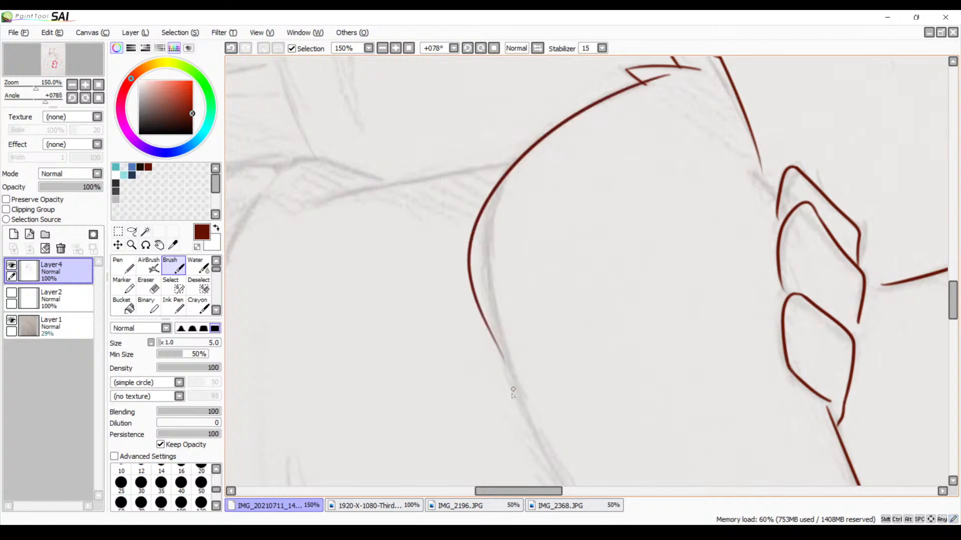
pyautogui.hotkey('ctrl', 'z')
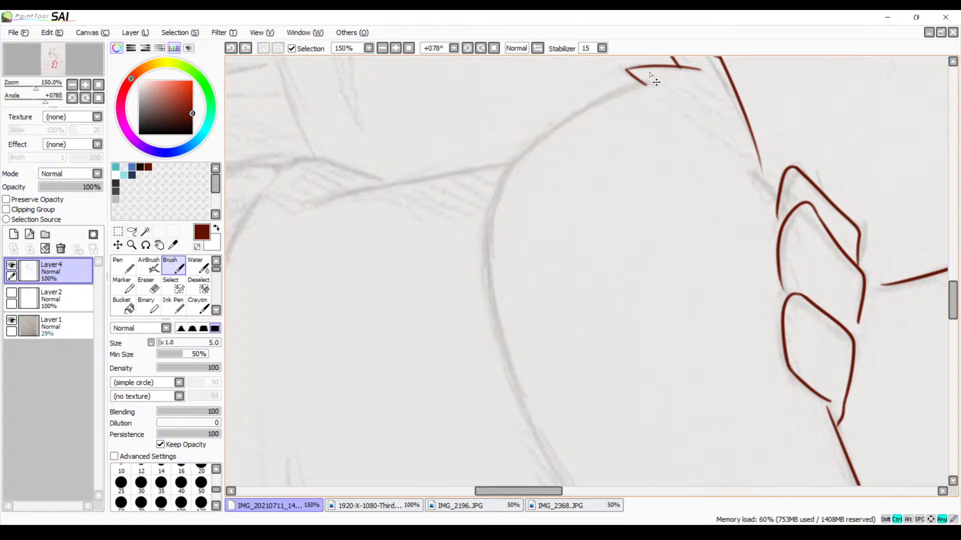
# Rotate the canvas view to 112° and ink the tattooed arm's outline from its fur tuft around the elbow bend
pyautogui.click(481, 49)
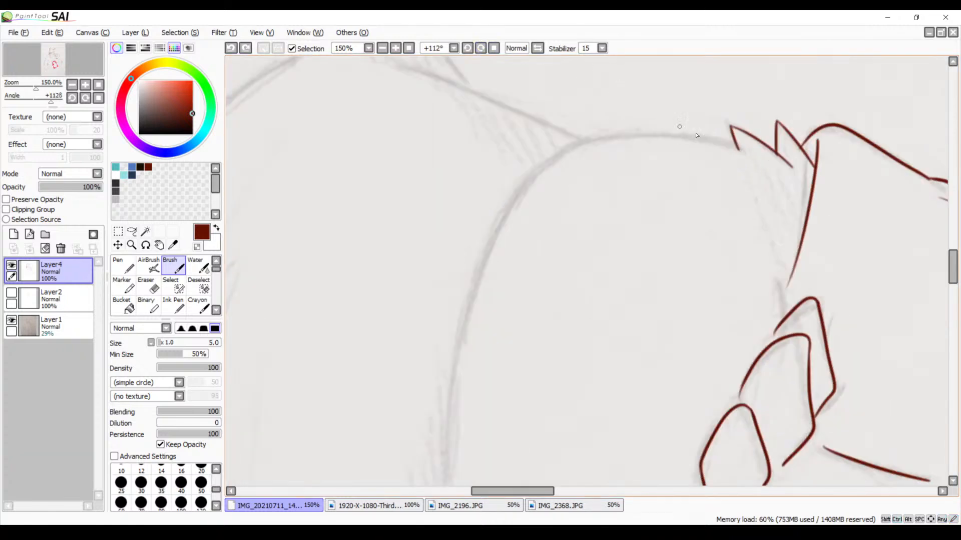
pyautogui.moveTo(740, 149)
pyautogui.mouseDown()
pyautogui.moveTo(689, 140)
pyautogui.moveTo(529, 224)
pyautogui.mouseUp()
pyautogui.hotkey('ctrl', 'z')
pyautogui.moveTo(747, 145)
pyautogui.mouseDown()
pyautogui.moveTo(619, 133)
pyautogui.moveTo(480, 277)
pyautogui.mouseUp()
pyautogui.hotkey('ctrl', 'z')
pyautogui.moveTo(746, 144); pyautogui.dragTo(567, 151)
pyautogui.moveTo(507, 191); pyautogui.dragTo(440, 354)
pyautogui.hotkey('ctrl', 'z')
pyautogui.moveTo(740, 149)
pyautogui.mouseDown()
pyautogui.moveTo(527, 198)
pyautogui.moveTo(466, 361)
pyautogui.mouseUp()
pyautogui.hotkey('ctrl', 'z')
pyautogui.moveTo(742, 151)
pyautogui.mouseDown()
pyautogui.moveTo(500, 232)
pyautogui.moveTo(493, 340)
pyautogui.mouseUp()
pyautogui.hotkey('ctrl', 'z')
pyautogui.moveTo(706, 144); pyautogui.dragTo(447, 315)
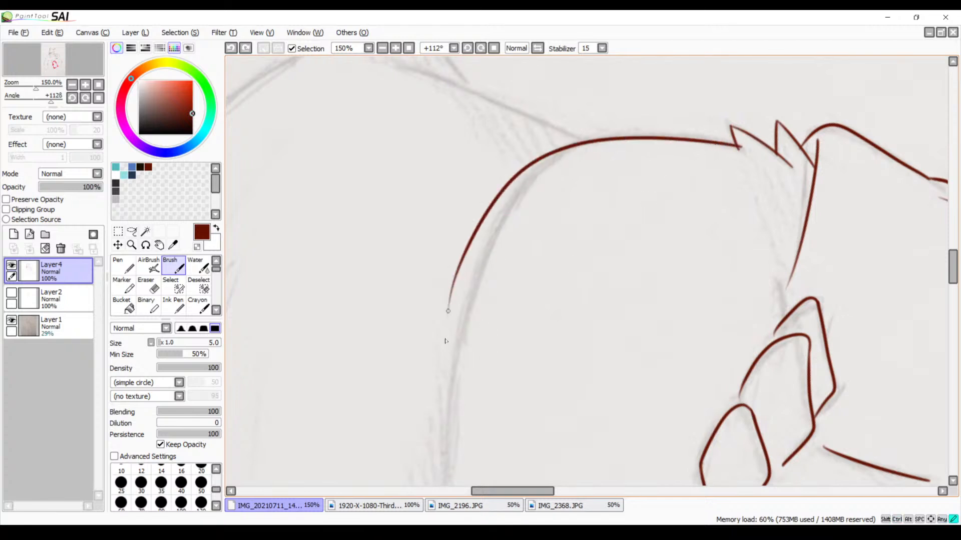
# Rotate the canvas view to 157° and ink the tattooed arm's long lower edge from the elbow bend past the other arm's outline
pyautogui.click(481, 47)
pyautogui.click(480, 48)
pyautogui.click(480, 47)
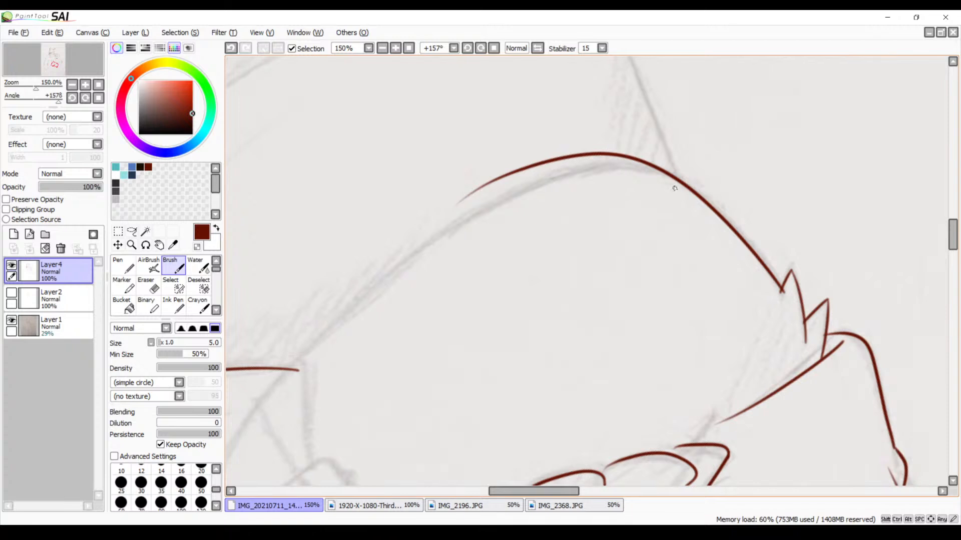
pyautogui.moveTo(674, 180)
pyautogui.mouseDown()
pyautogui.moveTo(634, 168)
pyautogui.moveTo(362, 337)
pyautogui.mouseUp()
pyautogui.hotkey('ctrl', 'z')
pyautogui.moveTo(665, 173); pyautogui.dragTo(226, 438)
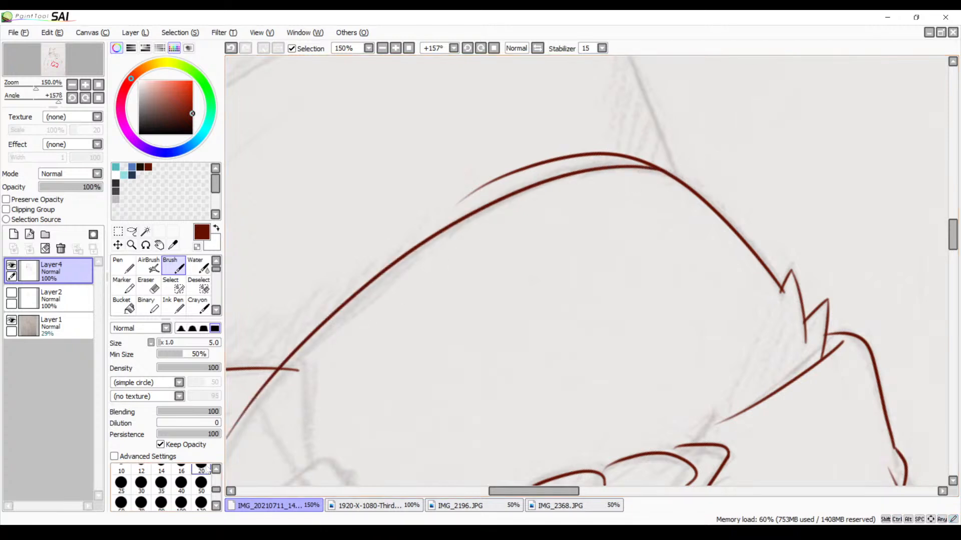
# Thicken the point at 500% zoom where the two strokes merge on the tattooed arm's elbow bend
pyautogui.moveTo(535, 253)
pyautogui.mouseDown()
pyautogui.moveTo(685, 107)
pyautogui.moveTo(551, 281)
pyautogui.moveTo(634, 222)
pyautogui.mouseUp()
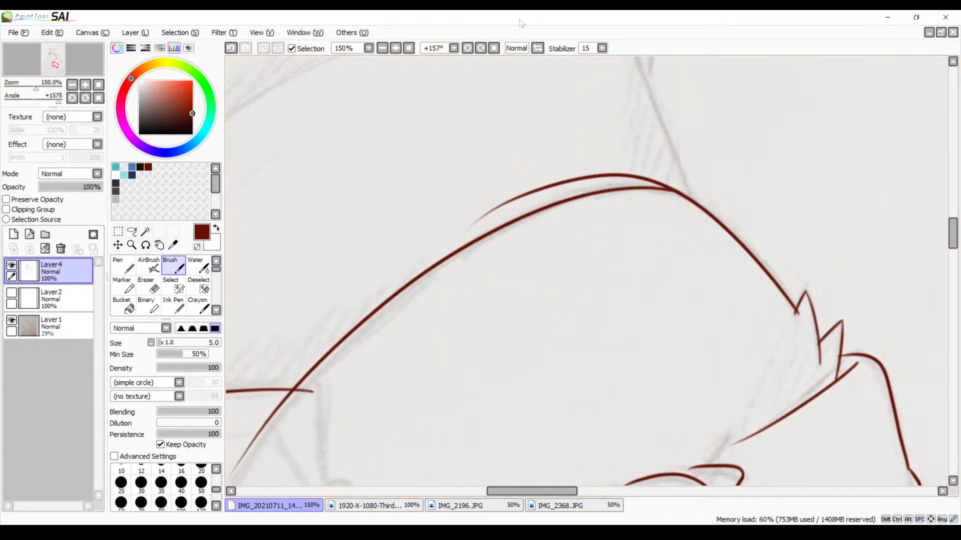
pyautogui.click(395, 49)
pyautogui.click(395, 48)
pyautogui.click(396, 48)
pyautogui.click(395, 48)
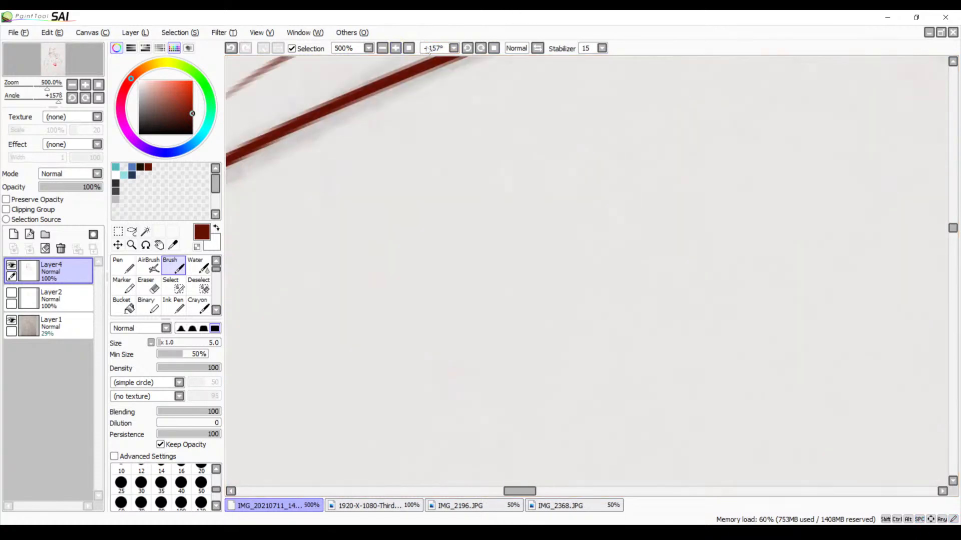
pyautogui.moveTo(538, 135); pyautogui.dragTo(309, 290)
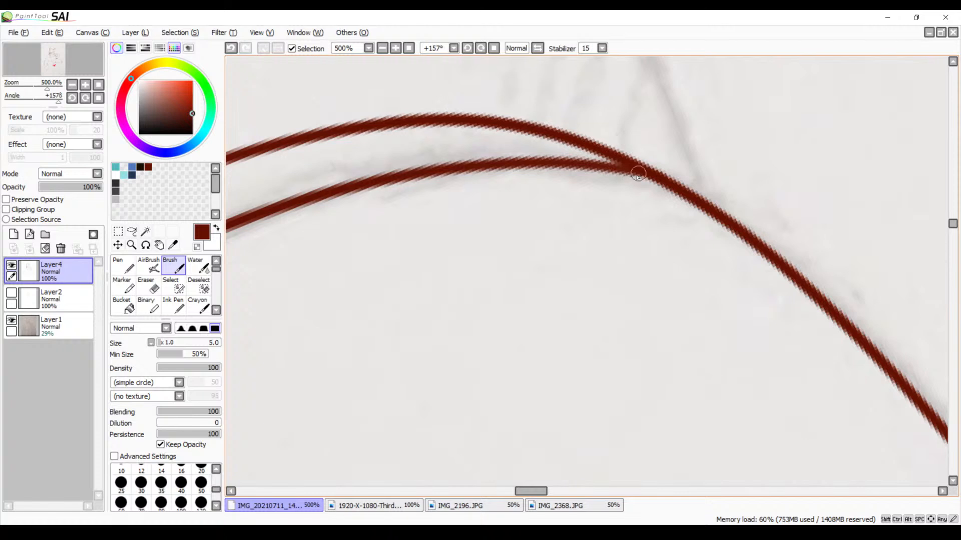
pyautogui.moveTo(658, 180)
pyautogui.mouseDown()
pyautogui.moveTo(600, 166)
pyautogui.moveTo(681, 189)
pyautogui.mouseUp()
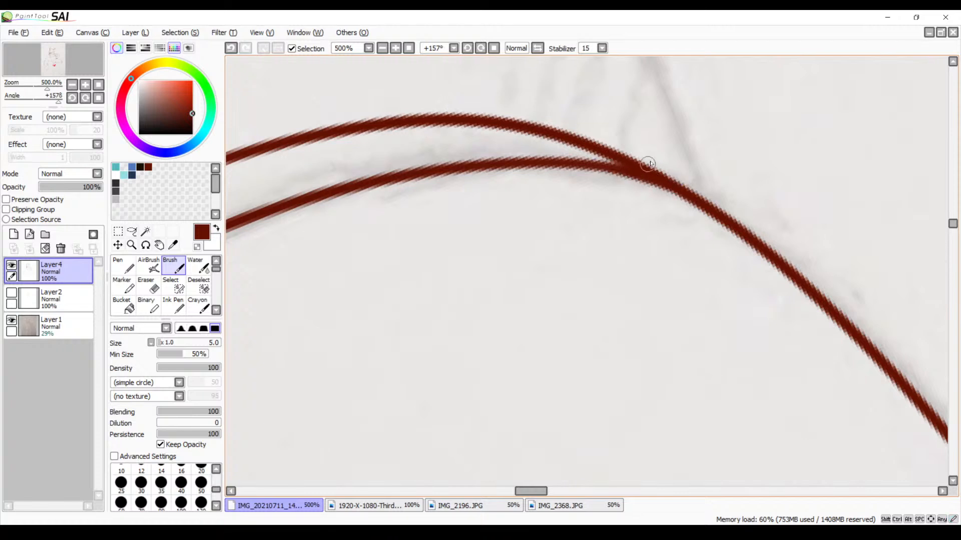
# Erase the surplus outer stroke above the tattooed arm's edge and smooth its remaining stub at the elbow bend
pyautogui.moveTo(548, 167); pyautogui.dragTo(732, 210)
pyautogui.moveTo(410, 207); pyautogui.dragTo(518, 188)
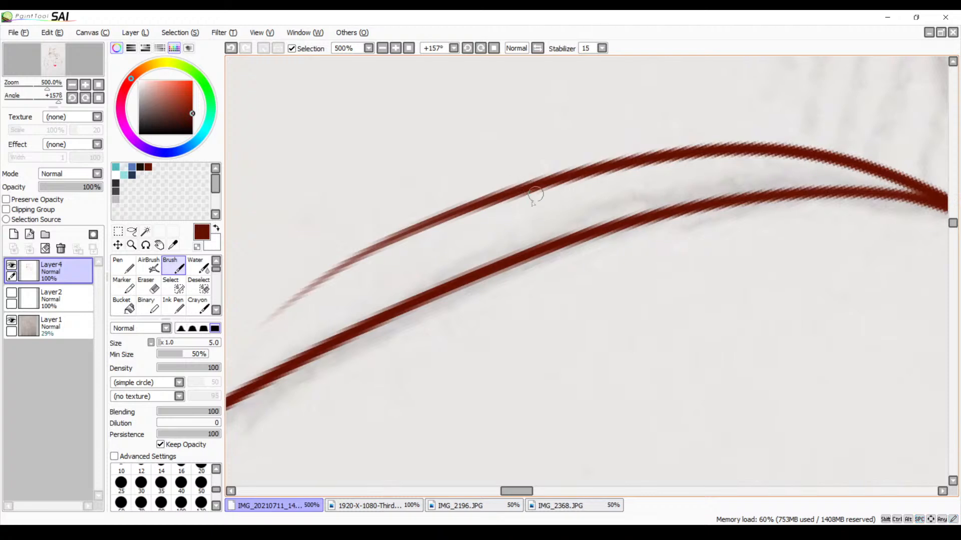
pyautogui.press('e')
pyautogui.moveTo(712, 143)
pyautogui.mouseDown()
pyautogui.moveTo(675, 161)
pyautogui.moveTo(693, 146)
pyautogui.moveTo(595, 160)
pyautogui.moveTo(474, 203)
pyautogui.moveTo(345, 264)
pyautogui.moveTo(223, 341)
pyautogui.moveTo(242, 331)
pyautogui.mouseUp()
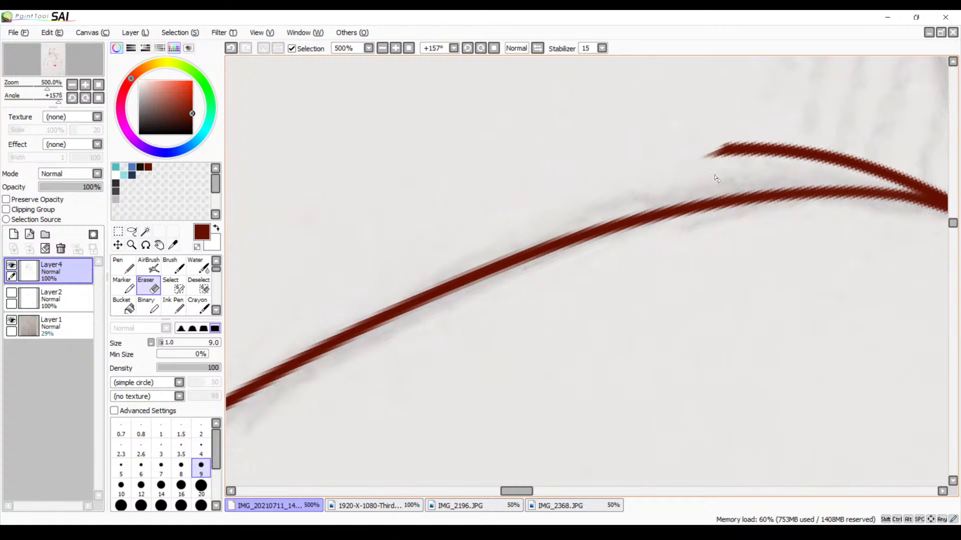
pyautogui.moveTo(711, 215); pyautogui.dragTo(473, 218)
pyautogui.moveTo(547, 143)
pyautogui.mouseDown()
pyautogui.moveTo(460, 159)
pyautogui.moveTo(575, 157)
pyautogui.moveTo(660, 167)
pyautogui.moveTo(671, 175)
pyautogui.moveTo(620, 170)
pyautogui.moveTo(682, 186)
pyautogui.moveTo(730, 182)
pyautogui.moveTo(650, 183)
pyautogui.mouseUp()
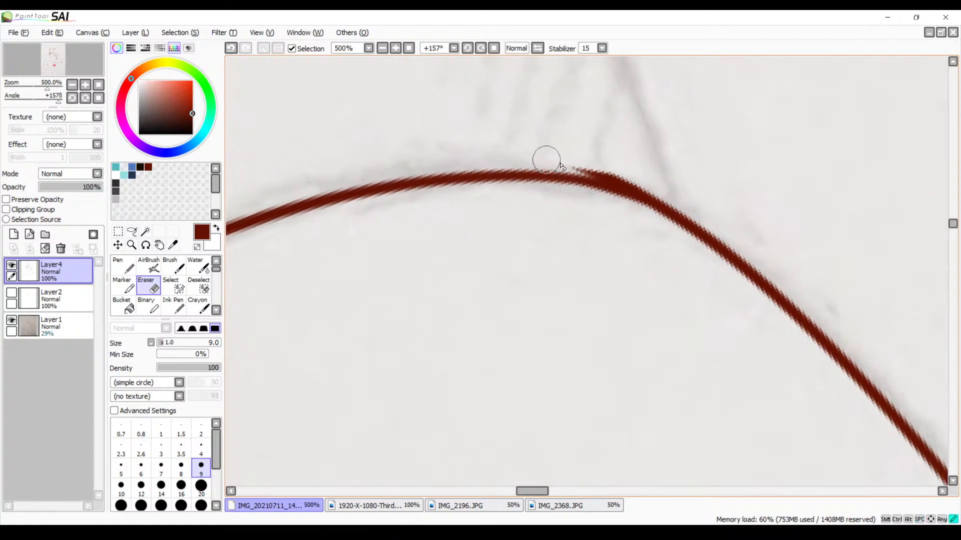
pyautogui.moveTo(547, 159)
pyautogui.mouseDown()
pyautogui.moveTo(641, 176)
pyautogui.moveTo(598, 169)
pyautogui.mouseUp()
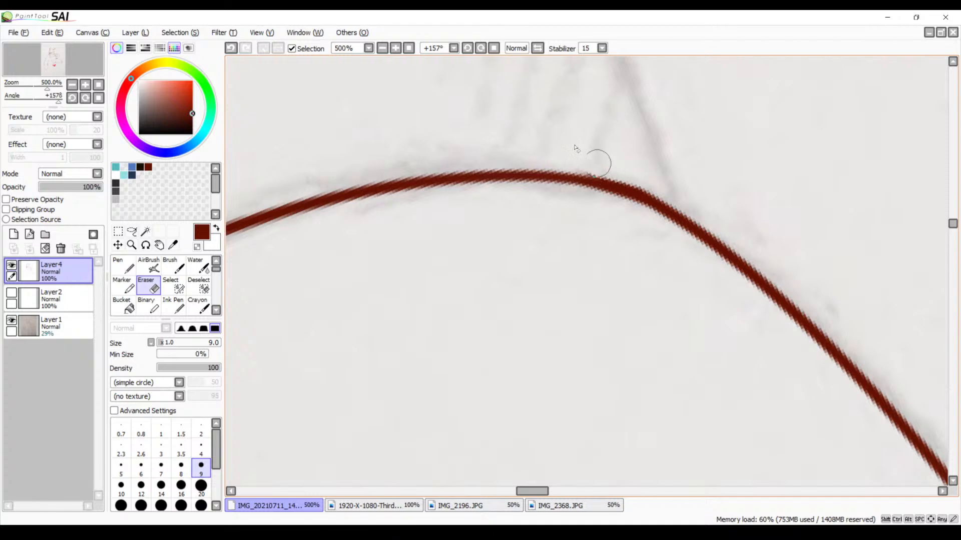
# Reset the canvas rotation and darken the corner where the tattooed arm's outline meets the lowest spike of its fur tuft
pyautogui.click(493, 49)
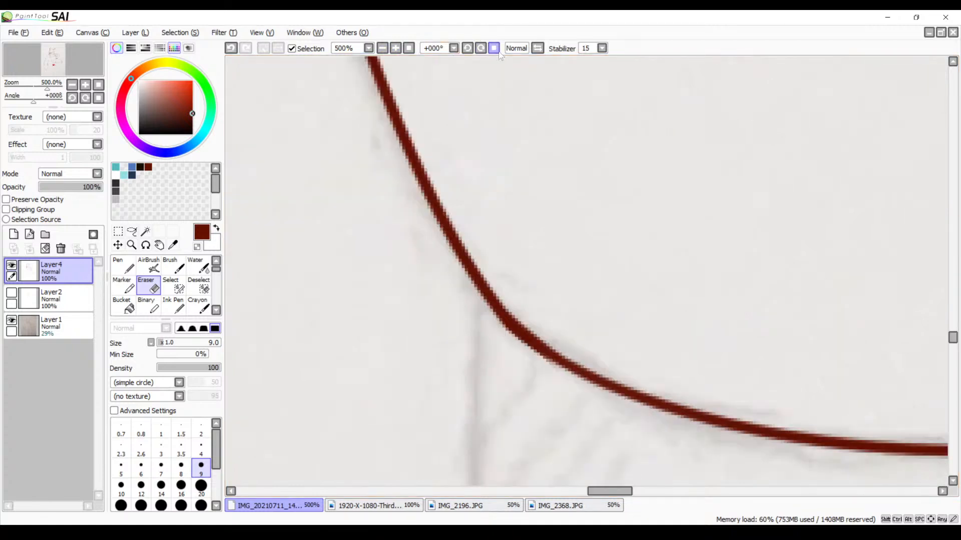
pyautogui.click(382, 48)
pyautogui.click(382, 48)
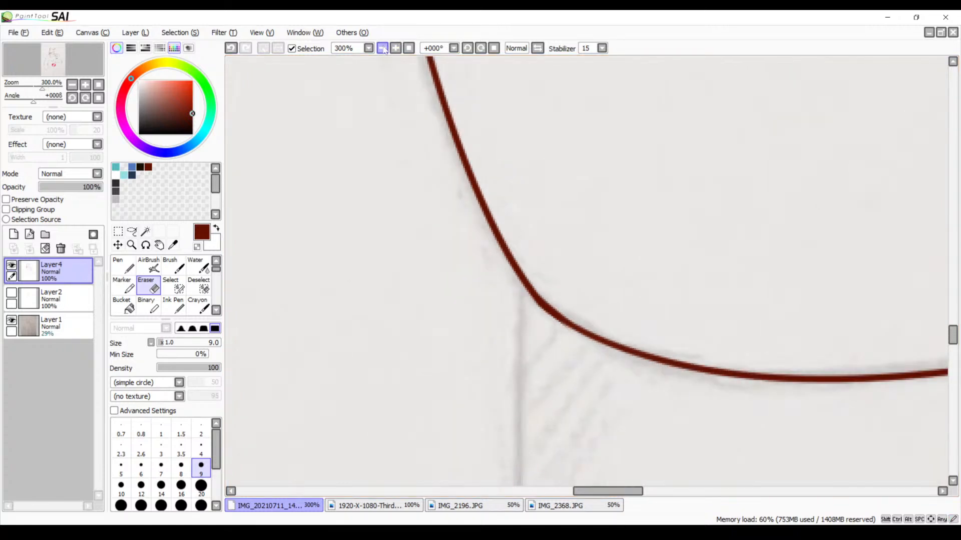
pyautogui.click(382, 48)
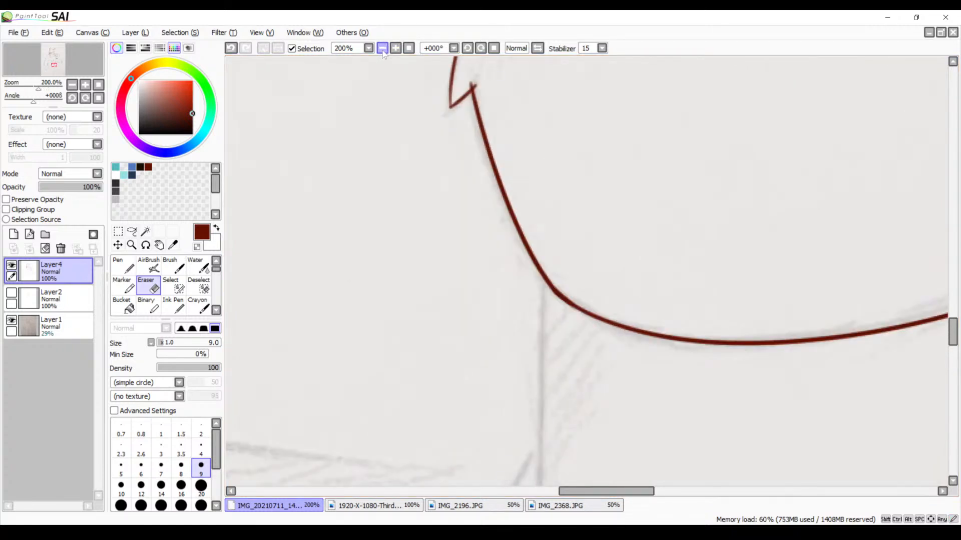
pyautogui.click(395, 48)
pyautogui.click(395, 48)
pyautogui.click(395, 48)
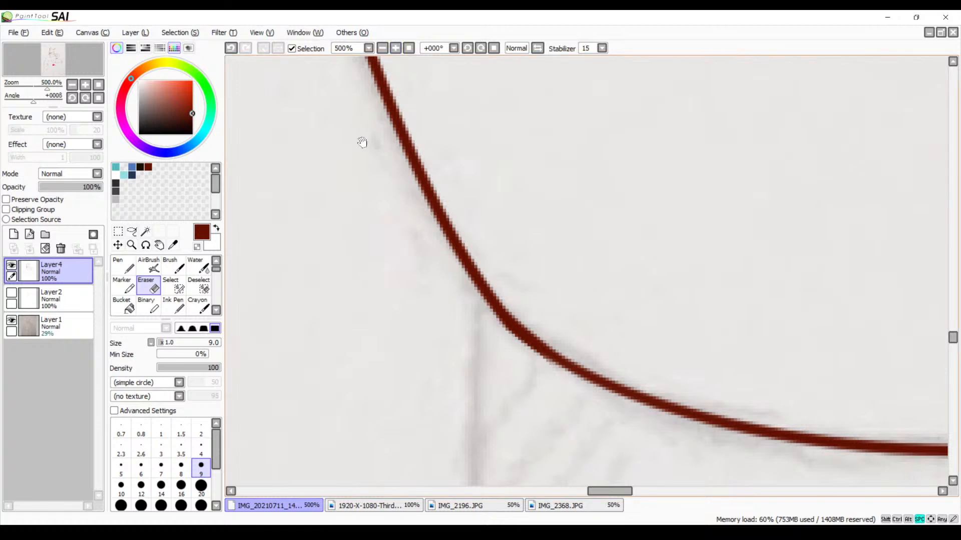
pyautogui.moveTo(360, 144)
pyautogui.mouseDown()
pyautogui.moveTo(415, 250)
pyautogui.moveTo(427, 466)
pyautogui.mouseUp()
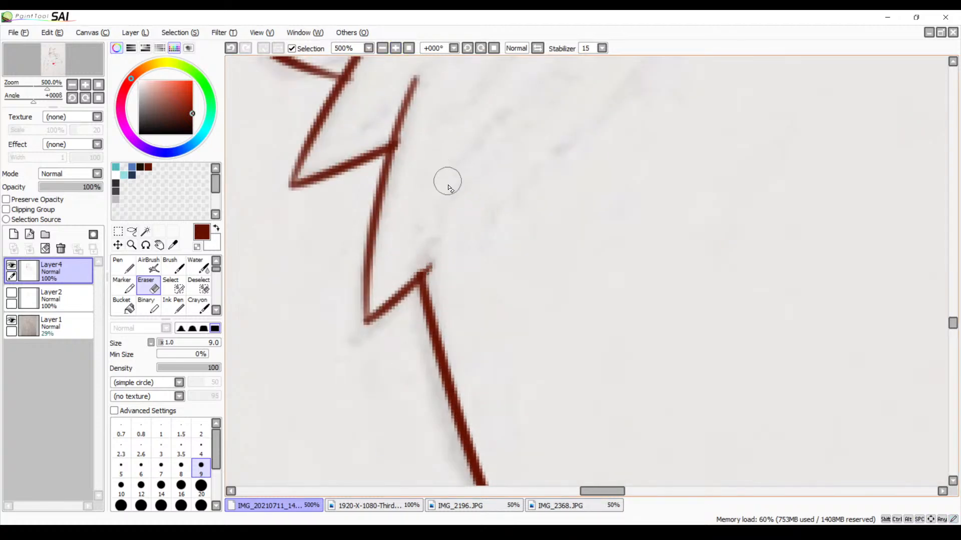
pyautogui.press('b')
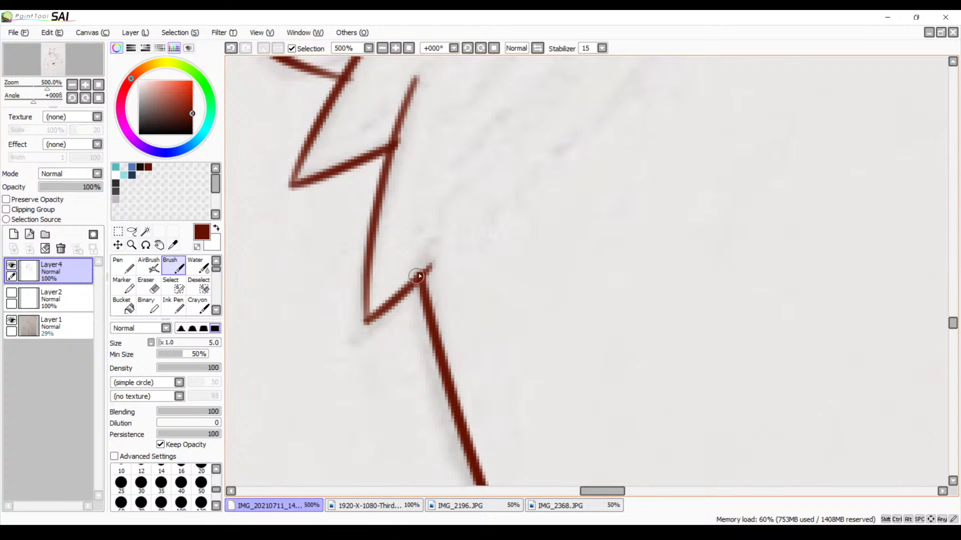
pyautogui.moveTo(428, 265); pyautogui.dragTo(407, 295)
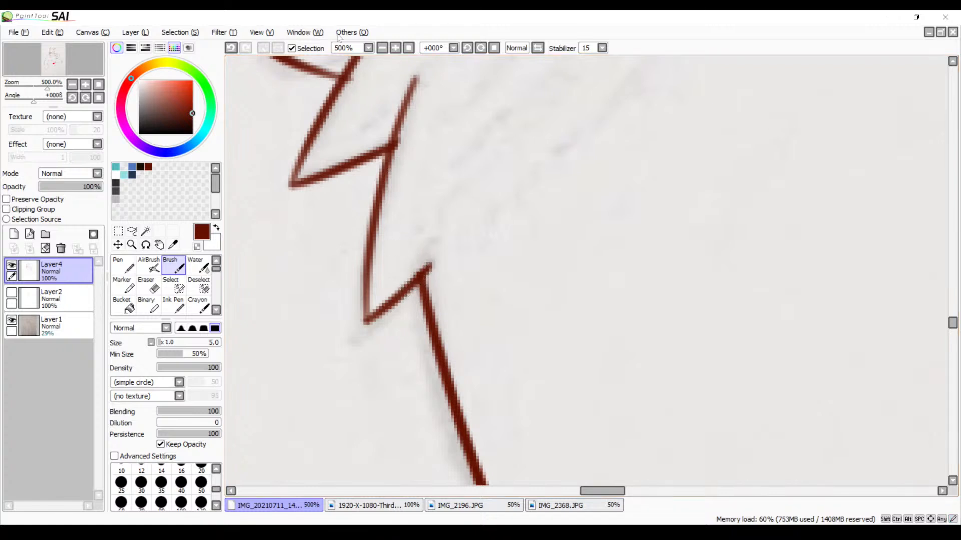
pyautogui.moveTo(349, 119); pyautogui.dragTo(359, 216)
# Erase the tip of the untattooed arm's outline that crosses the tattooed arm's lower edge
pyautogui.press('e')
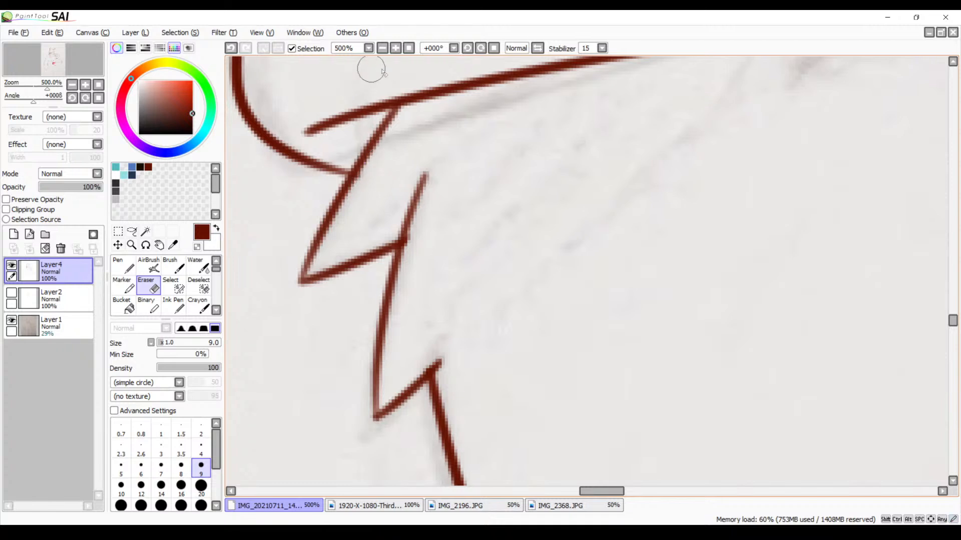
pyautogui.click(383, 48)
pyautogui.click(382, 48)
pyautogui.click(383, 48)
pyautogui.click(383, 49)
pyautogui.moveTo(750, 335); pyautogui.dragTo(538, 219)
pyautogui.moveTo(708, 198)
pyautogui.mouseDown()
pyautogui.moveTo(422, 206)
pyautogui.moveTo(377, 285)
pyautogui.moveTo(337, 230)
pyautogui.moveTo(425, 231)
pyautogui.mouseUp()
pyautogui.moveTo(425, 314); pyautogui.dragTo(432, 314)
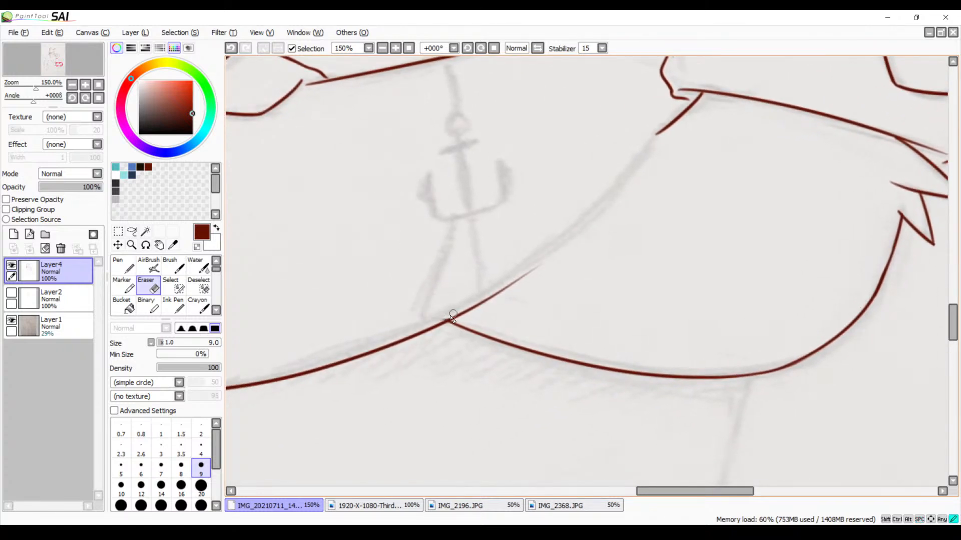
pyautogui.moveTo(452, 315); pyautogui.dragTo(456, 315)
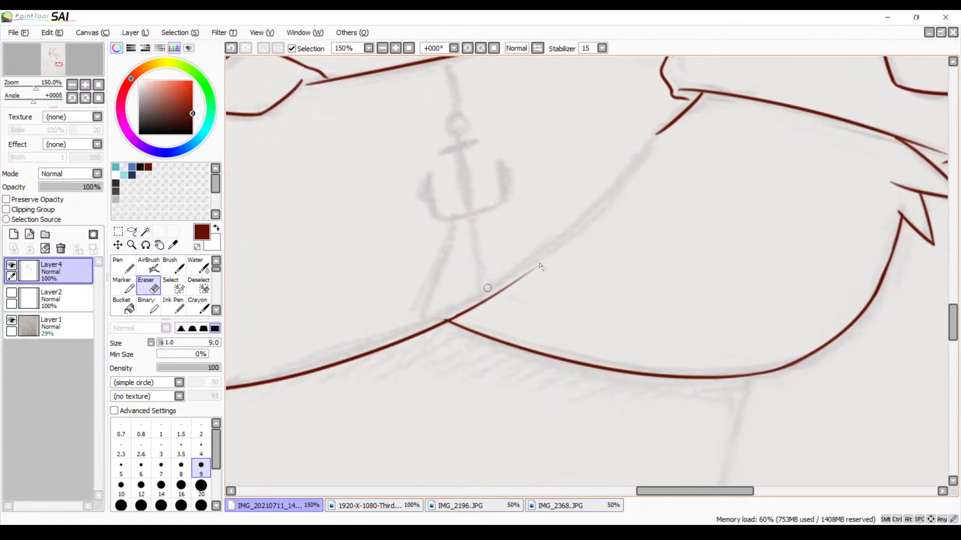
# Touch up the junction of the two arm outlines with the Brush at 500% zoom
pyautogui.click(396, 48)
pyautogui.click(395, 49)
pyautogui.click(395, 48)
pyautogui.click(395, 48)
pyautogui.moveTo(343, 317)
pyautogui.mouseDown()
pyautogui.moveTo(449, 255)
pyautogui.moveTo(572, 206)
pyautogui.mouseUp()
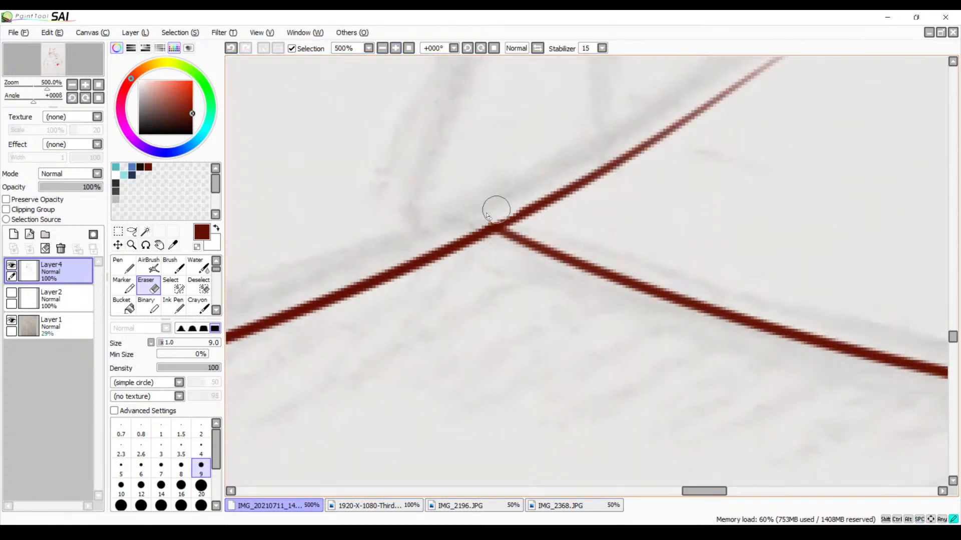
pyautogui.press('b')
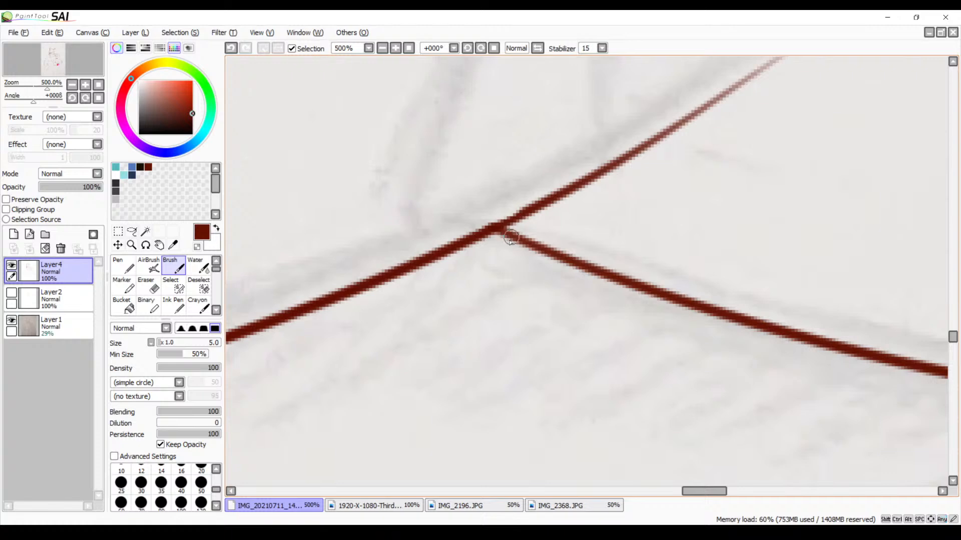
pyautogui.moveTo(495, 225); pyautogui.dragTo(524, 210)
# Ink the tattooed arm's remaining edge at 150% zoom, from the short line below the sleeve down to the two arms' junction
pyautogui.moveTo(667, 77); pyautogui.dragTo(388, 356)
pyautogui.moveTo(495, 158); pyautogui.dragTo(448, 280)
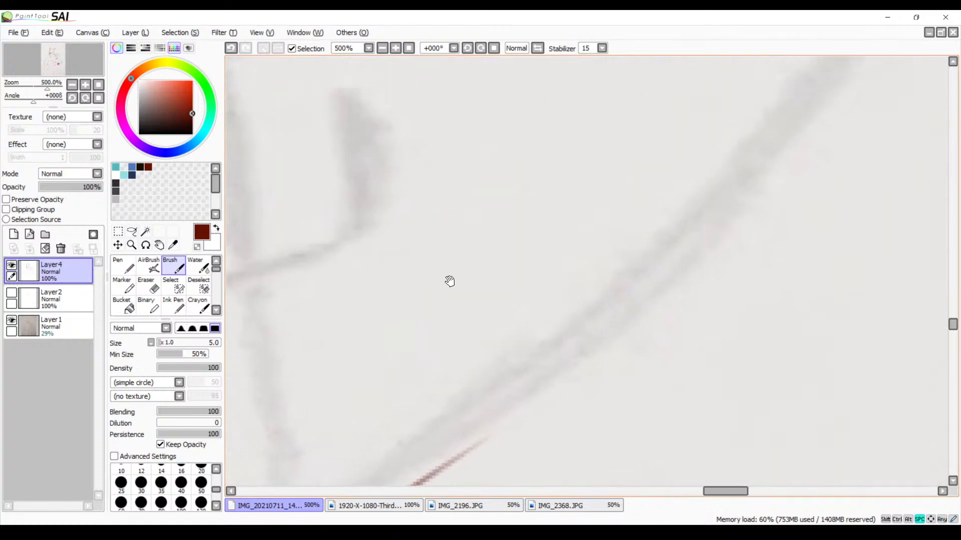
pyautogui.click(383, 48)
pyautogui.click(382, 48)
pyautogui.click(382, 48)
pyautogui.click(382, 48)
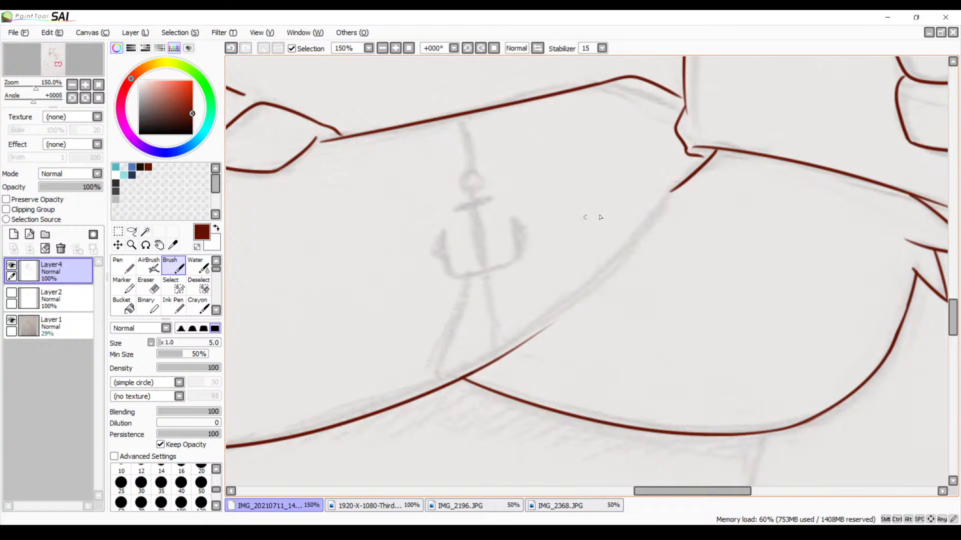
pyautogui.moveTo(674, 194); pyautogui.dragTo(553, 317)
pyautogui.hotkey('ctrl', 'z')
pyautogui.moveTo(672, 191)
pyautogui.mouseDown()
pyautogui.moveTo(645, 231)
pyautogui.moveTo(520, 339)
pyautogui.mouseUp()
pyautogui.hotkey('ctrl', 'z')
pyautogui.moveTo(674, 200); pyautogui.dragTo(516, 363)
pyautogui.hotkey('ctrl', 'z')
pyautogui.moveTo(673, 191)
pyautogui.mouseDown()
pyautogui.moveTo(544, 336)
pyautogui.moveTo(516, 345)
pyautogui.mouseUp()
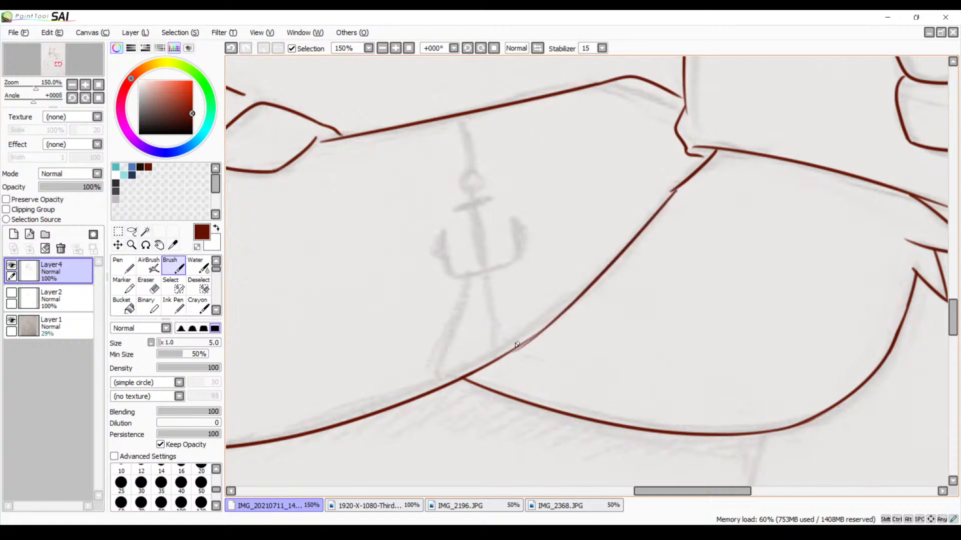
pyautogui.hotkey('ctrl', 'z')
pyautogui.moveTo(674, 189)
pyautogui.mouseDown()
pyautogui.moveTo(537, 321)
pyautogui.moveTo(480, 362)
pyautogui.mouseUp()
pyautogui.hotkey('ctrl', 'z')
pyautogui.moveTo(678, 187); pyautogui.dragTo(526, 354)
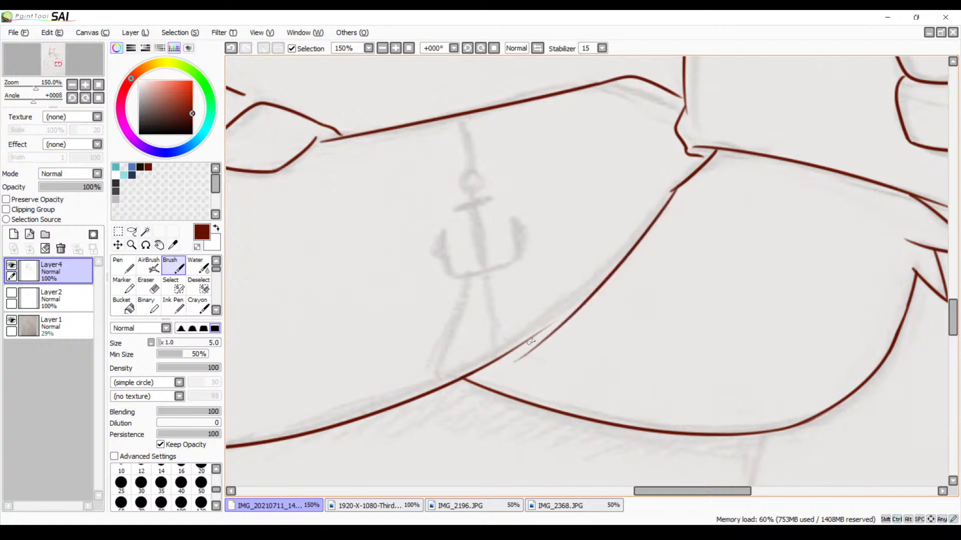
pyautogui.hotkey('ctrl', 'z')
pyautogui.moveTo(676, 185); pyautogui.dragTo(558, 318)
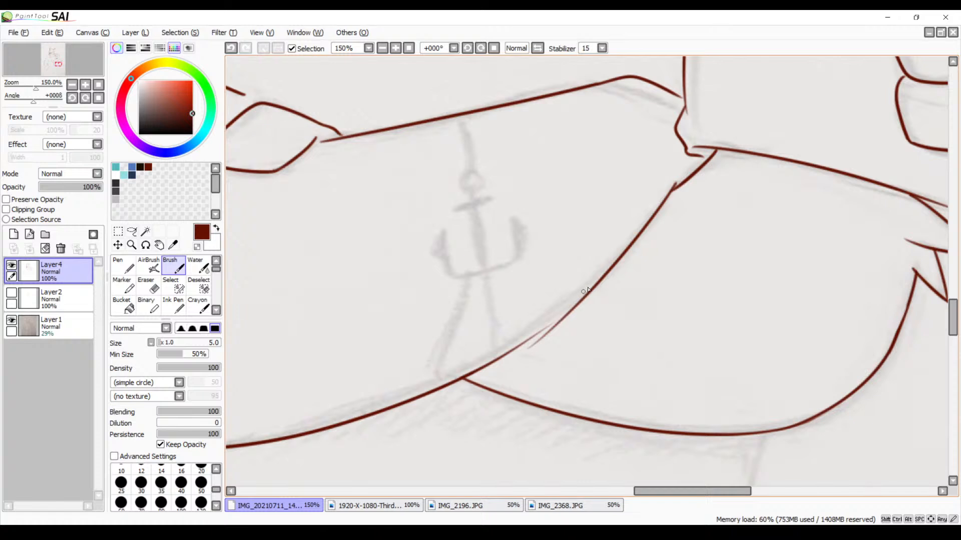
# Redraw the tattooed arm's lower outline from the corner below the sleeve so it flows into the line above the two arms' junction
pyautogui.hotkey('ctrl', 'z')
pyautogui.moveTo(659, 198); pyautogui.dragTo(512, 362)
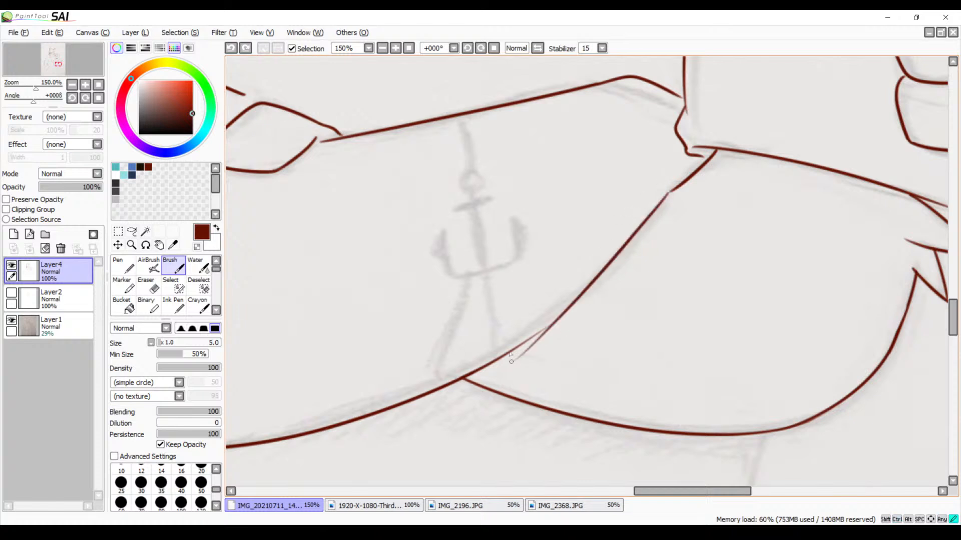
pyautogui.hotkey('ctrl', 'z')
pyautogui.moveTo(667, 199)
pyautogui.mouseDown()
pyautogui.moveTo(633, 247)
pyautogui.moveTo(531, 328)
pyautogui.mouseUp()
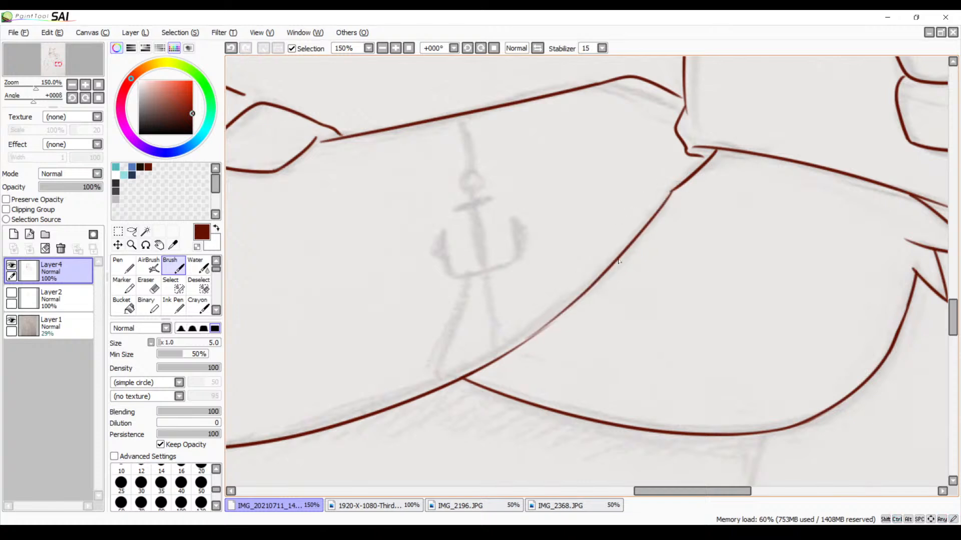
# Thicken the faded stretch of the tattooed arm's lower outline just above the arms' junction with the Brush at 400% zoom
pyautogui.moveTo(624, 297); pyautogui.dragTo(728, 185)
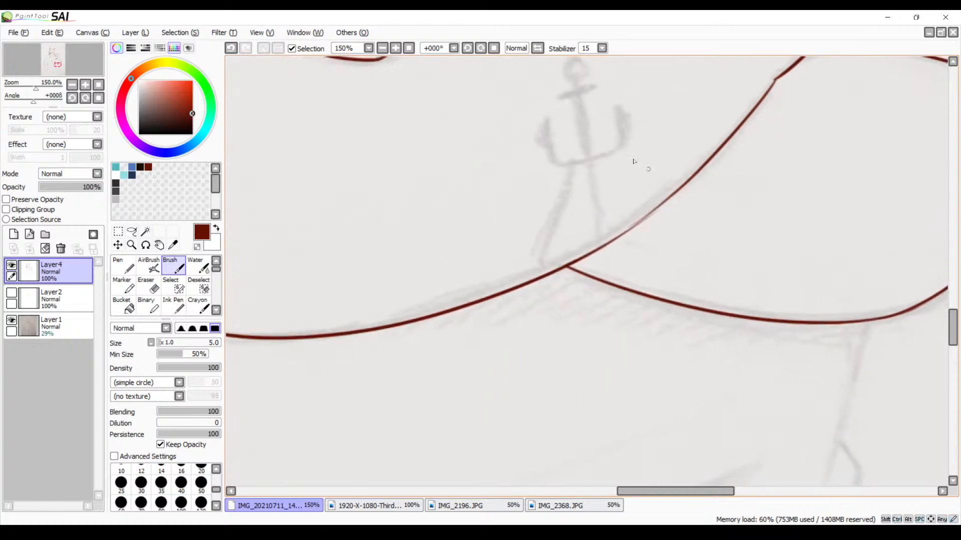
pyautogui.click(396, 49)
pyautogui.click(396, 49)
pyautogui.click(396, 49)
pyautogui.moveTo(532, 187); pyautogui.dragTo(286, 293)
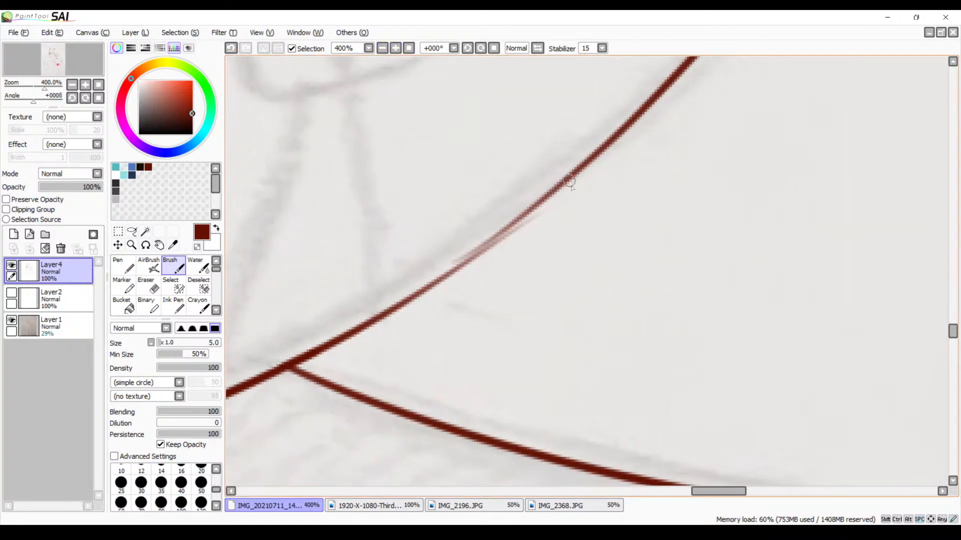
pyautogui.moveTo(582, 170); pyautogui.dragTo(453, 270)
pyautogui.hotkey('ctrl', 'z')
pyautogui.moveTo(587, 164); pyautogui.dragTo(426, 285)
pyautogui.hotkey('ctrl', 'z')
pyautogui.moveTo(580, 170); pyautogui.dragTo(397, 307)
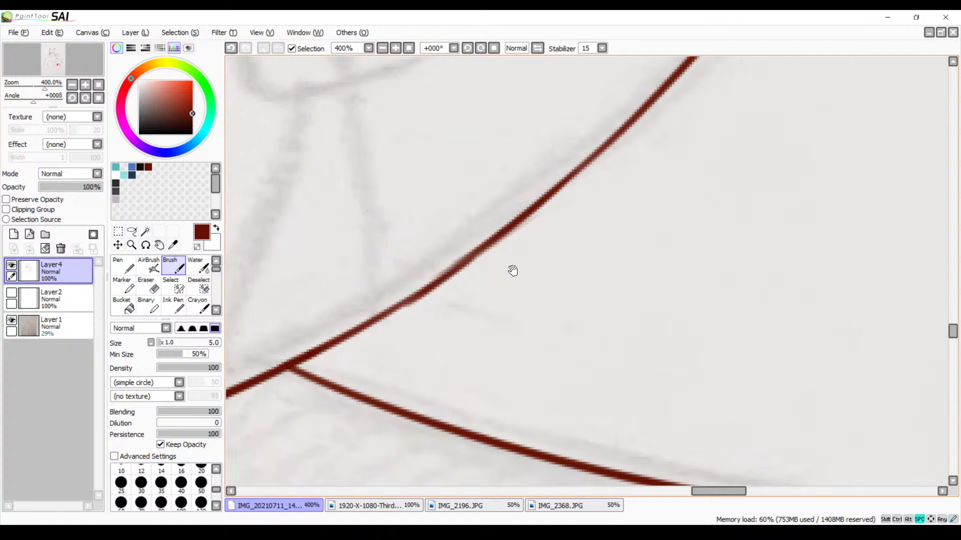
# Trim the rough edge of the thickened stretch with the Eraser at size 9
pyautogui.moveTo(511, 270); pyautogui.dragTo(534, 210)
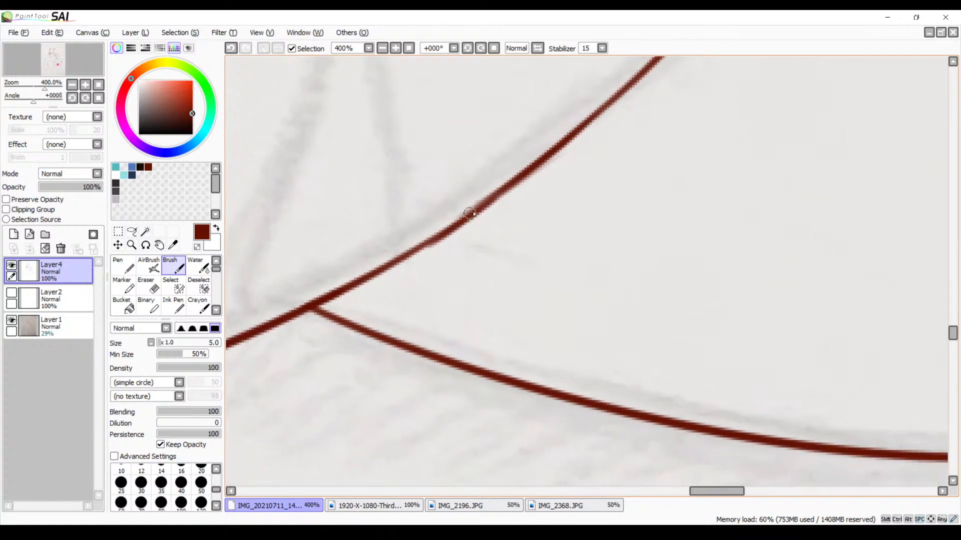
pyautogui.press('e')
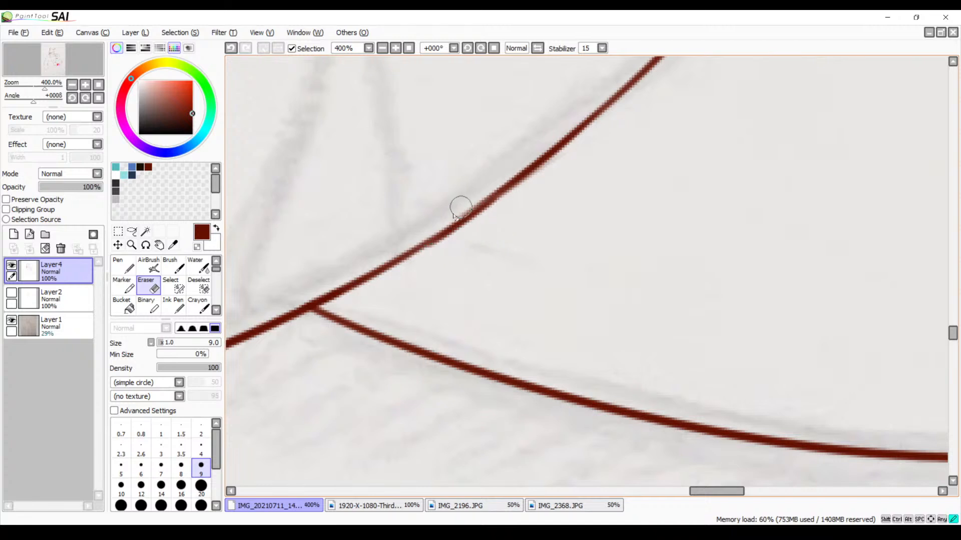
pyautogui.moveTo(543, 177)
pyautogui.mouseDown()
pyautogui.moveTo(478, 234)
pyautogui.moveTo(354, 406)
pyautogui.moveTo(441, 315)
pyautogui.moveTo(425, 329)
pyautogui.moveTo(545, 365)
pyautogui.moveTo(774, 251)
pyautogui.moveTo(638, 280)
pyautogui.moveTo(760, 196)
pyautogui.mouseUp()
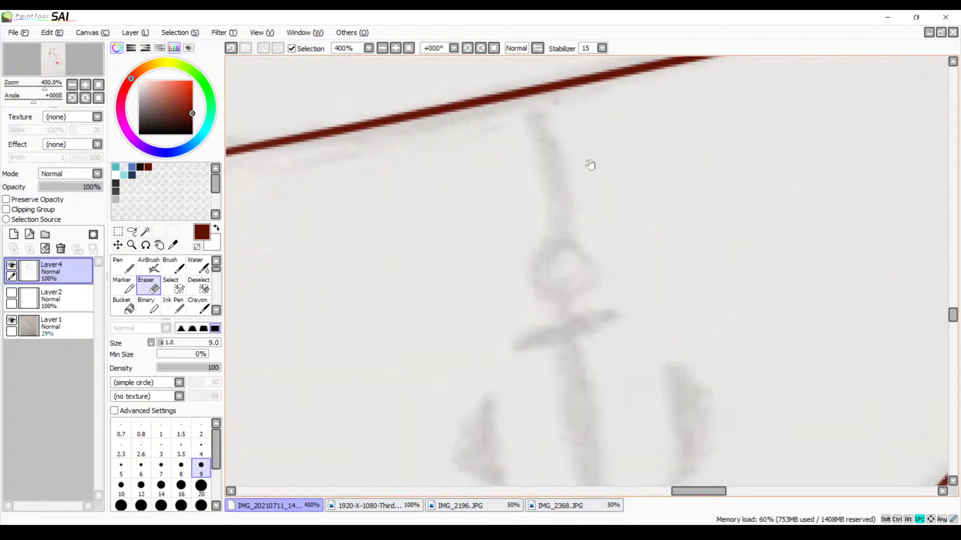
# Ink the torso's side line with the Brush at 150% zoom, curving down from the underside of the untattooed arm
pyautogui.click(382, 48)
pyautogui.click(383, 48)
pyautogui.click(382, 48)
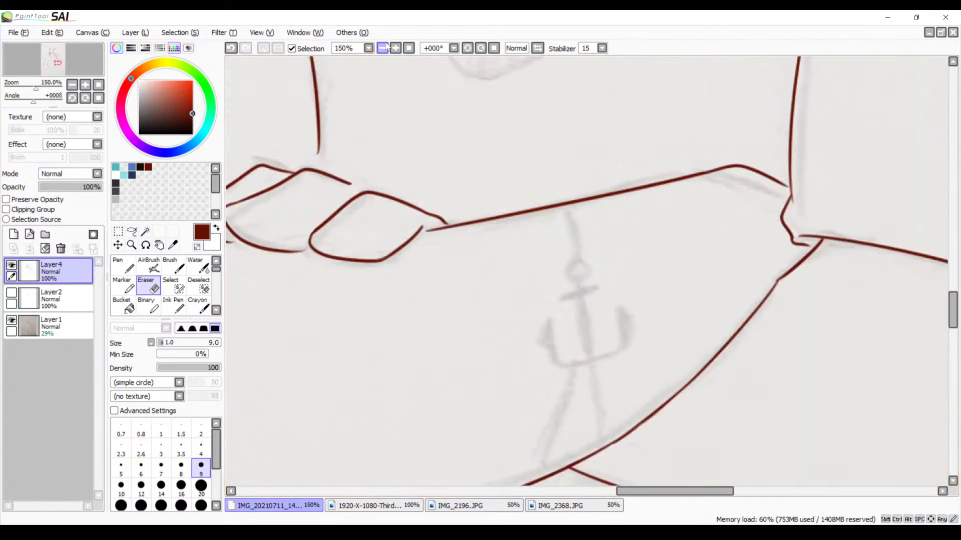
pyautogui.moveTo(414, 249)
pyautogui.mouseDown()
pyautogui.moveTo(521, 268)
pyautogui.moveTo(500, 82)
pyautogui.moveTo(555, 21)
pyautogui.mouseUp()
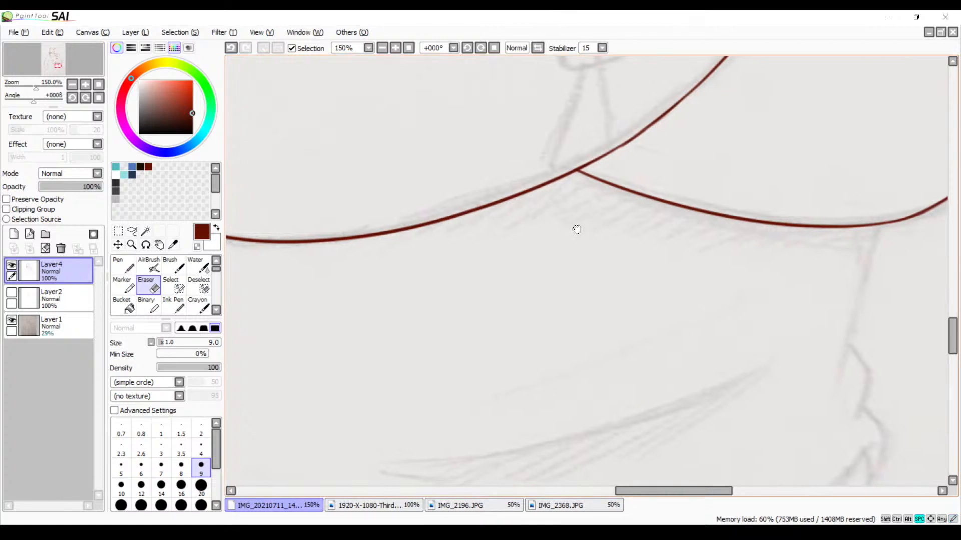
pyautogui.moveTo(575, 227); pyautogui.dragTo(456, 249)
pyautogui.press('b')
pyautogui.moveTo(667, 290); pyautogui.dragTo(586, 221)
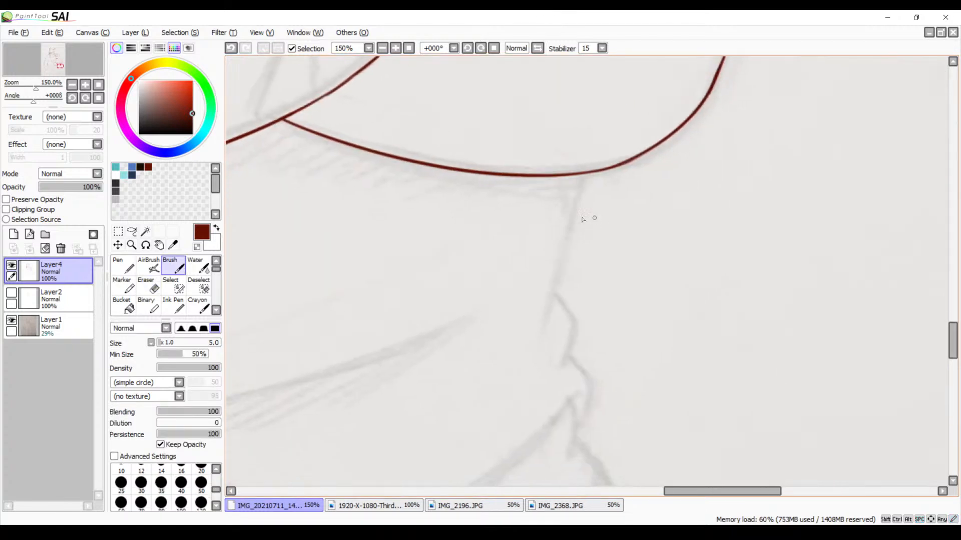
pyautogui.moveTo(579, 172); pyautogui.dragTo(570, 371)
pyautogui.hotkey('ctrl', 'z')
pyautogui.moveTo(587, 174); pyautogui.dragTo(546, 351)
pyautogui.hotkey('ctrl', 'z')
pyautogui.moveTo(587, 176)
pyautogui.mouseDown()
pyautogui.moveTo(553, 314)
pyautogui.moveTo(525, 361)
pyautogui.mouseUp()
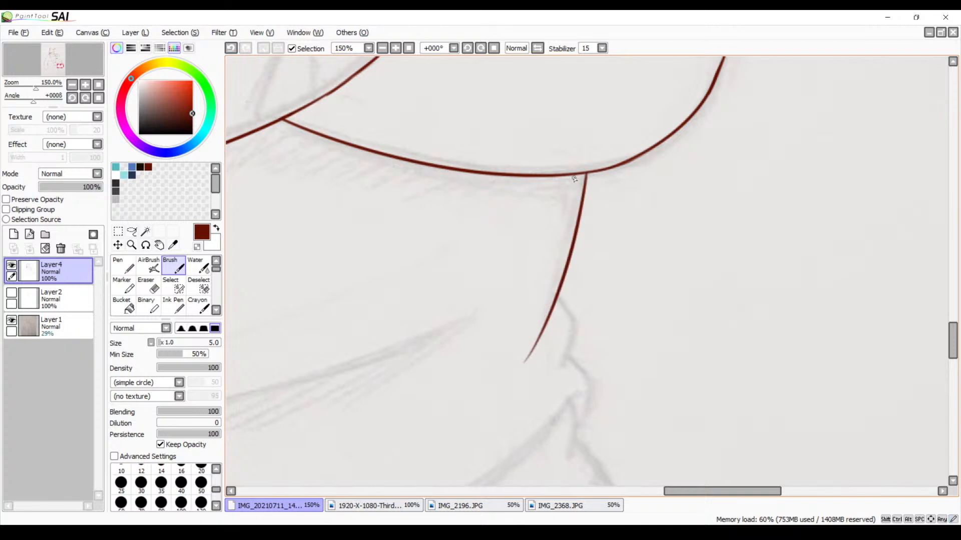
# Ink the two small rounded folds that branch off the torso's side line at 300% zoom
pyautogui.moveTo(555, 262); pyautogui.dragTo(538, 194)
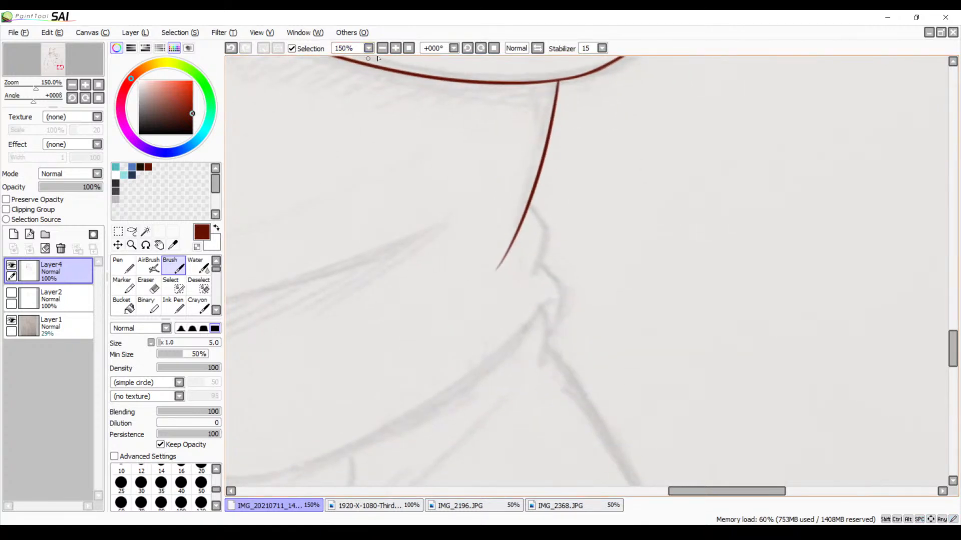
pyautogui.click(402, 48)
pyautogui.click(402, 48)
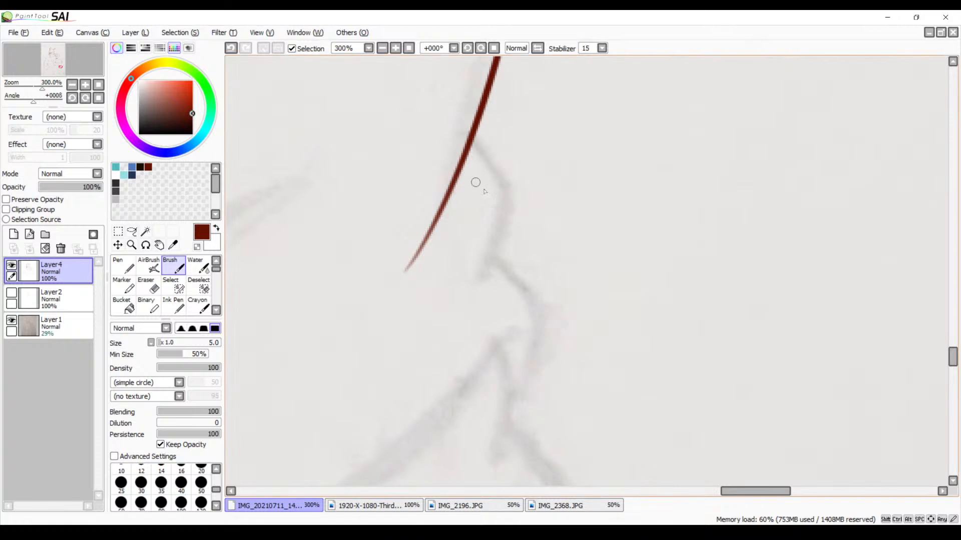
pyautogui.moveTo(475, 150)
pyautogui.mouseDown()
pyautogui.moveTo(495, 167)
pyautogui.moveTo(510, 295)
pyautogui.mouseUp()
pyautogui.hotkey('ctrl', 'z')
pyautogui.moveTo(464, 145)
pyautogui.mouseDown()
pyautogui.moveTo(493, 276)
pyautogui.moveTo(482, 299)
pyautogui.mouseUp()
pyautogui.moveTo(500, 264)
pyautogui.mouseDown()
pyautogui.moveTo(525, 406)
pyautogui.moveTo(634, 248)
pyautogui.mouseUp()
pyautogui.press('space')
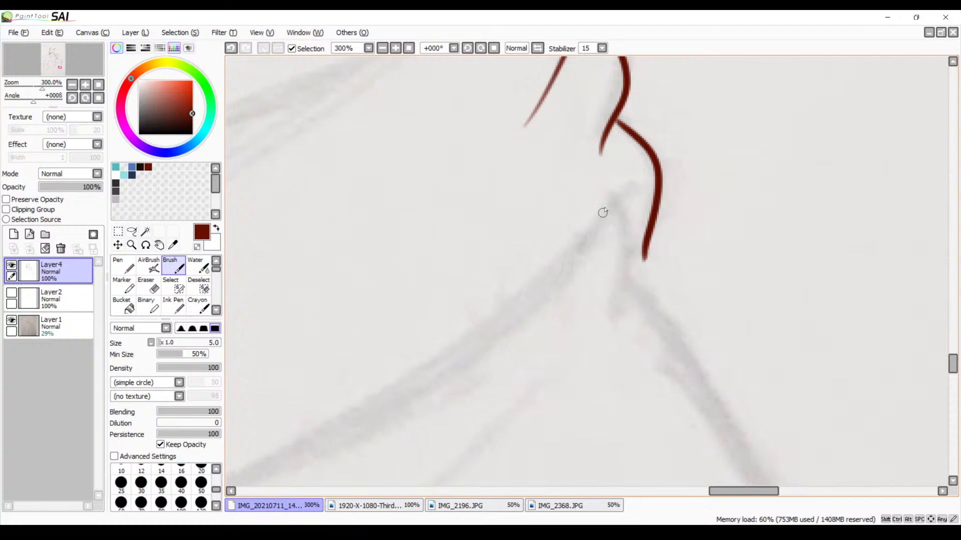
# Ink the first half of the torso's curved lower edge at 150% zoom, from beneath the side folds to the middle
pyautogui.click(382, 48)
pyautogui.click(383, 48)
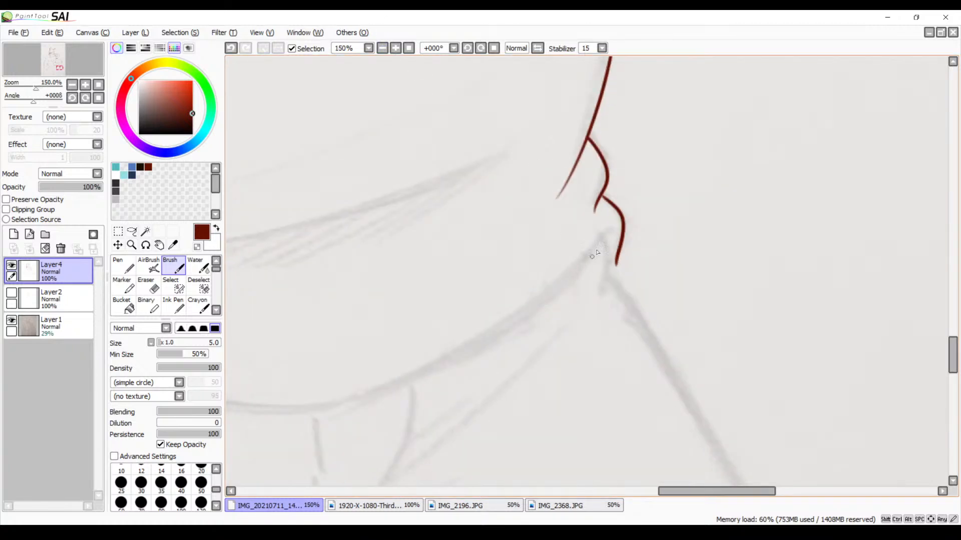
pyautogui.moveTo(549, 284)
pyautogui.mouseDown()
pyautogui.moveTo(751, 223)
pyautogui.moveTo(789, 257)
pyautogui.mouseUp()
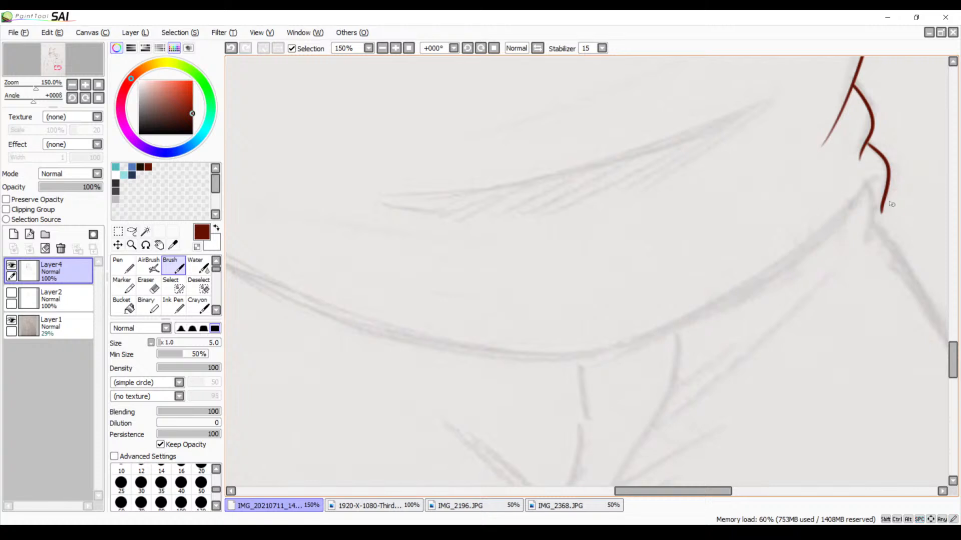
pyautogui.moveTo(873, 184)
pyautogui.mouseDown()
pyautogui.moveTo(737, 294)
pyautogui.moveTo(460, 356)
pyautogui.mouseUp()
pyautogui.hotkey('ctrl', 'z')
pyautogui.moveTo(875, 179)
pyautogui.mouseDown()
pyautogui.moveTo(775, 286)
pyautogui.moveTo(506, 357)
pyautogui.mouseUp()
# Ink the other half of the torso's curved lower edge from the opposite waist corner to overlap the first half
pyautogui.moveTo(455, 283); pyautogui.dragTo(757, 287)
pyautogui.moveTo(417, 182); pyautogui.dragTo(915, 383)
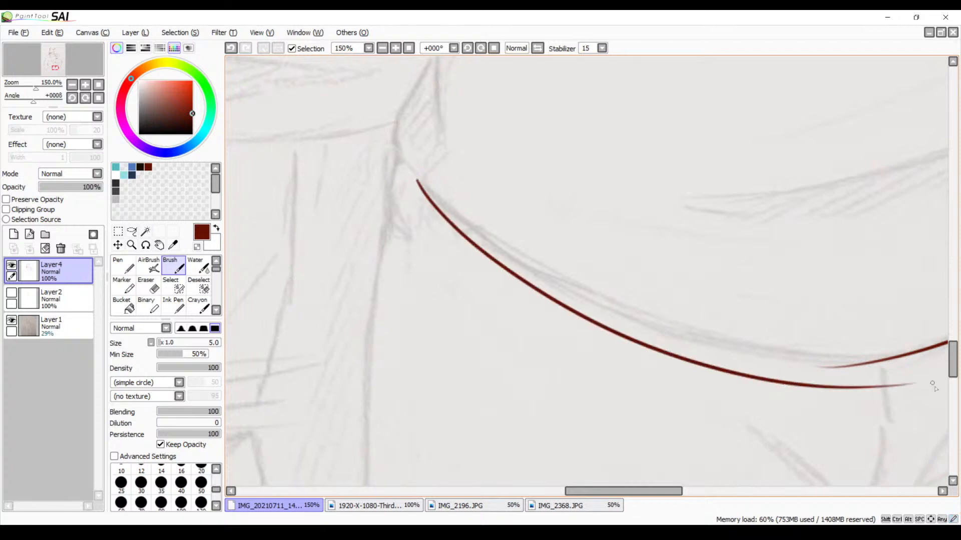
pyautogui.hotkey('ctrl', 'z')
pyautogui.moveTo(673, 341); pyautogui.dragTo(524, 344)
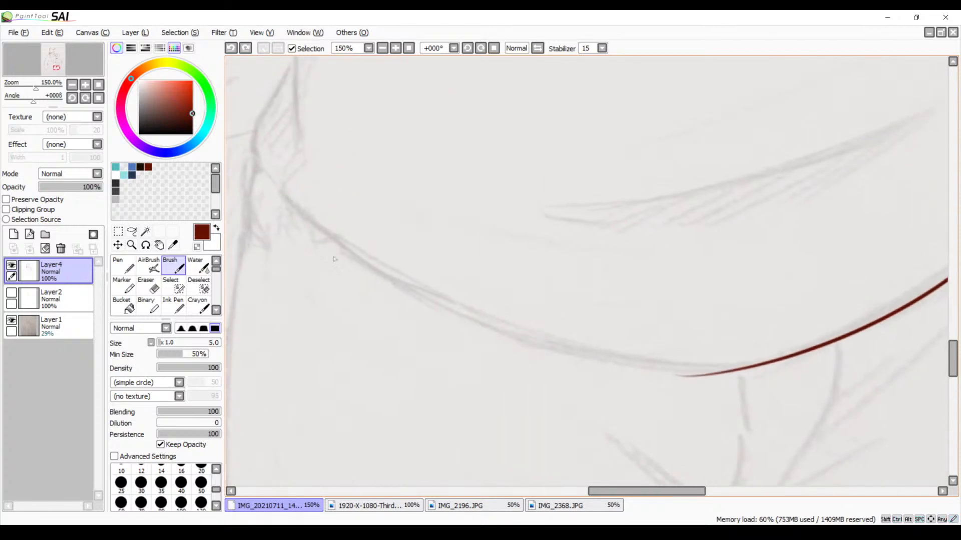
pyautogui.moveTo(277, 191)
pyautogui.mouseDown()
pyautogui.moveTo(586, 349)
pyautogui.moveTo(836, 364)
pyautogui.mouseUp()
pyautogui.hotkey('ctrl', 'z')
pyautogui.moveTo(267, 172); pyautogui.dragTo(805, 356)
pyautogui.hotkey('ctrl', 'z')
pyautogui.moveTo(270, 183)
pyautogui.mouseDown()
pyautogui.moveTo(349, 249)
pyautogui.moveTo(811, 359)
pyautogui.mouseUp()
pyautogui.moveTo(717, 240)
pyautogui.mouseDown()
pyautogui.moveTo(507, 346)
pyautogui.moveTo(478, 425)
pyautogui.moveTo(726, 249)
pyautogui.mouseUp()
# Erase both overshooting stroke ends where the two halves of the torso's lower edge cross, working at 400% zoom
pyautogui.moveTo(620, 322); pyautogui.dragTo(502, 249)
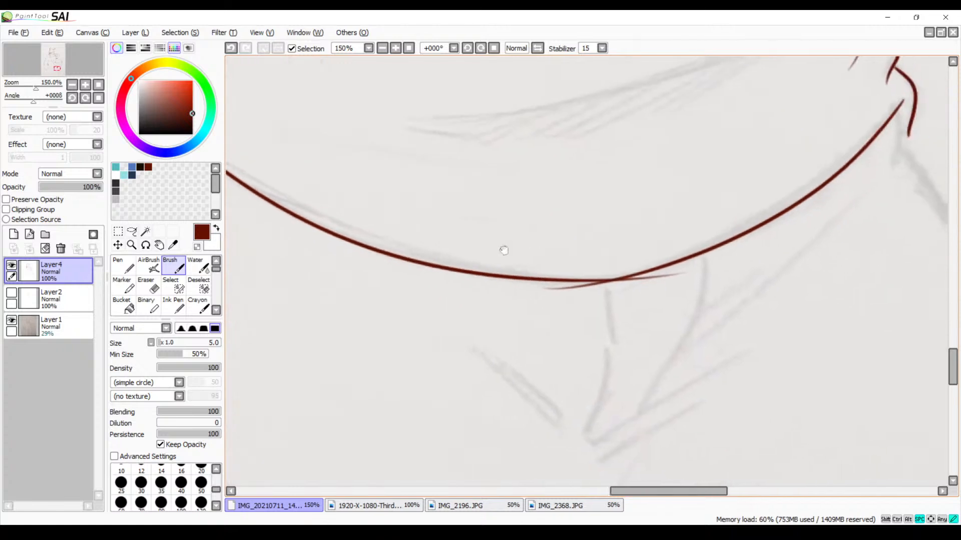
pyautogui.click(395, 48)
pyautogui.click(395, 48)
pyautogui.click(395, 48)
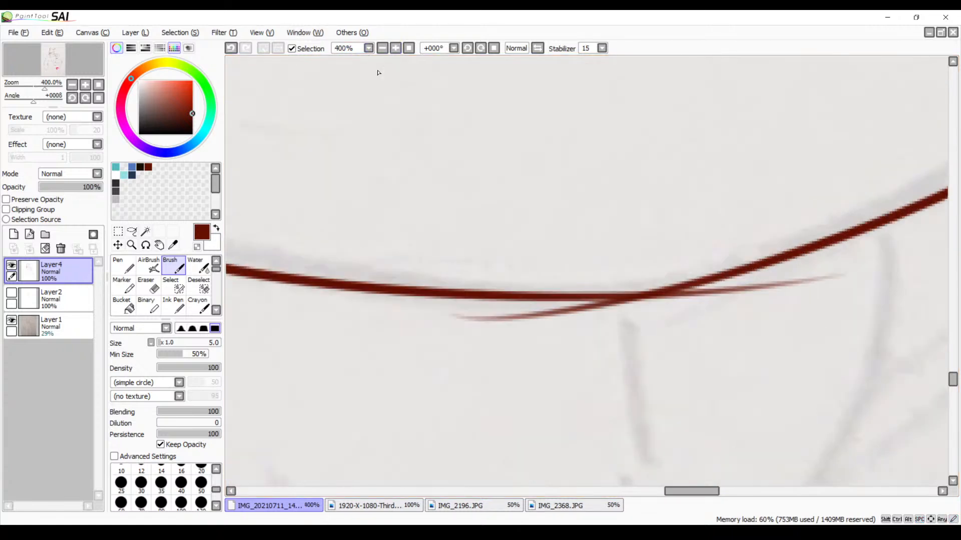
pyautogui.moveTo(639, 298); pyautogui.dragTo(566, 242)
pyautogui.press('e')
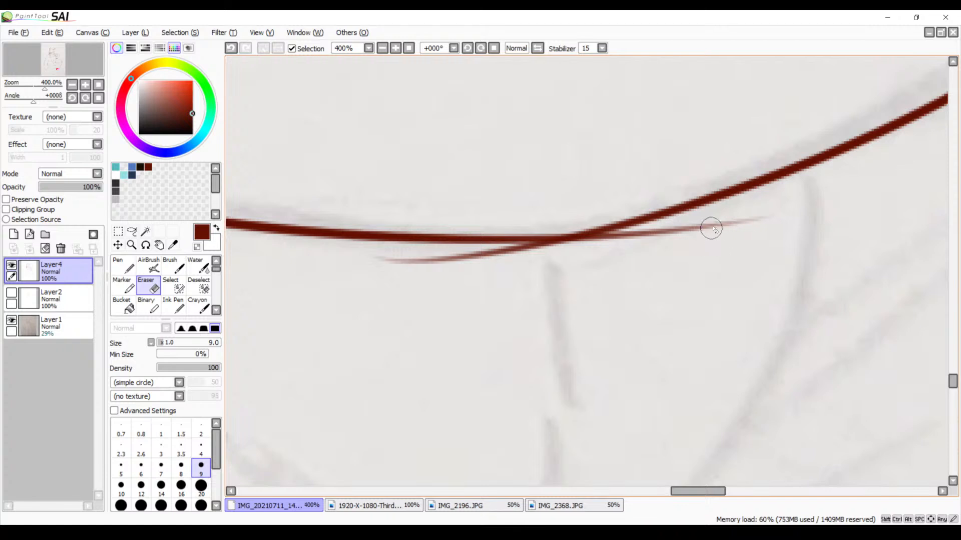
pyautogui.moveTo(744, 212)
pyautogui.mouseDown()
pyautogui.moveTo(709, 226)
pyautogui.moveTo(750, 222)
pyautogui.moveTo(620, 235)
pyautogui.mouseUp()
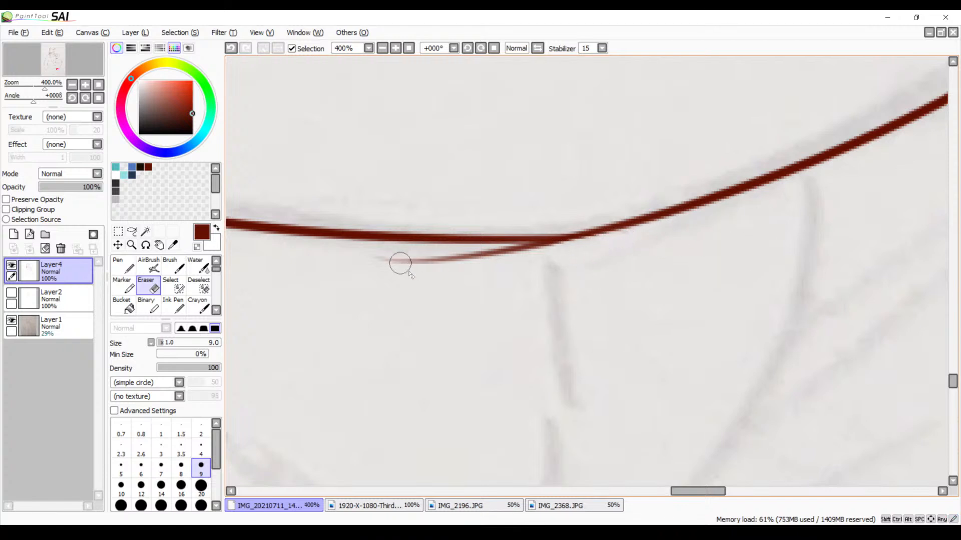
pyautogui.moveTo(400, 263)
pyautogui.mouseDown()
pyautogui.moveTo(369, 268)
pyautogui.moveTo(535, 251)
pyautogui.moveTo(581, 255)
pyautogui.mouseUp()
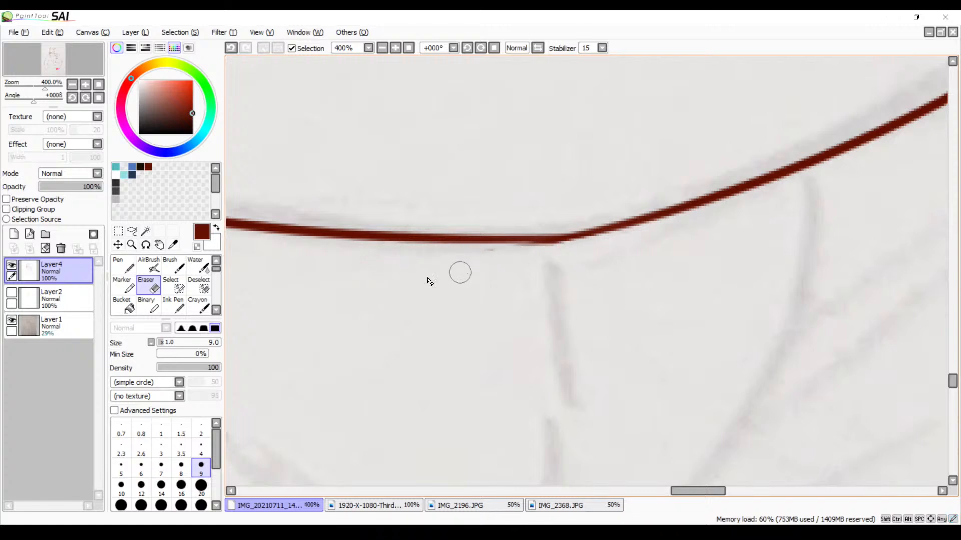
# Thicken the thinned line at the joint of the torso's lower edge with the Brush
pyautogui.press('b')
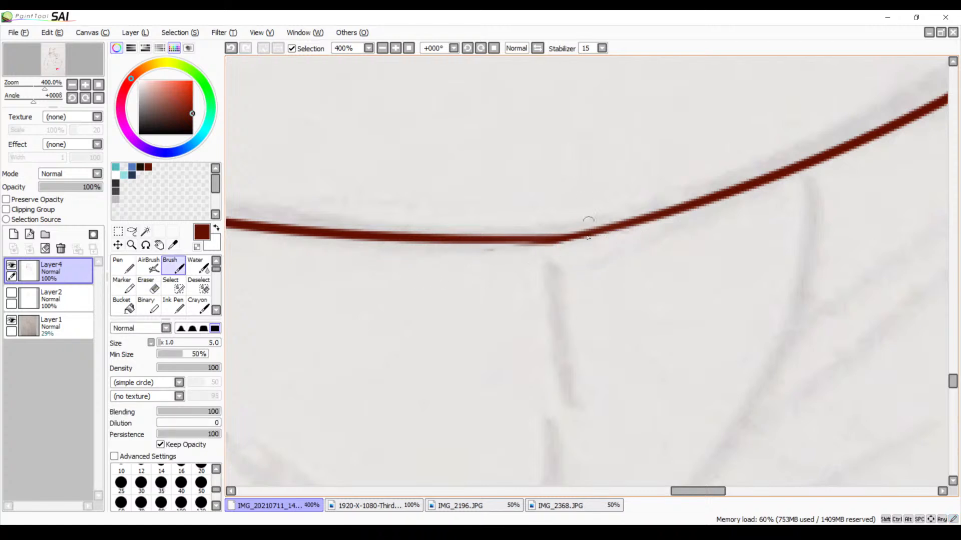
pyautogui.moveTo(557, 243); pyautogui.dragTo(657, 221)
pyautogui.hotkey('ctrl', 'z')
pyautogui.moveTo(556, 243); pyautogui.dragTo(682, 210)
pyautogui.hotkey('ctrl', 'z')
pyautogui.moveTo(555, 243); pyautogui.dragTo(687, 205)
pyautogui.scroll(3, 643, 224)
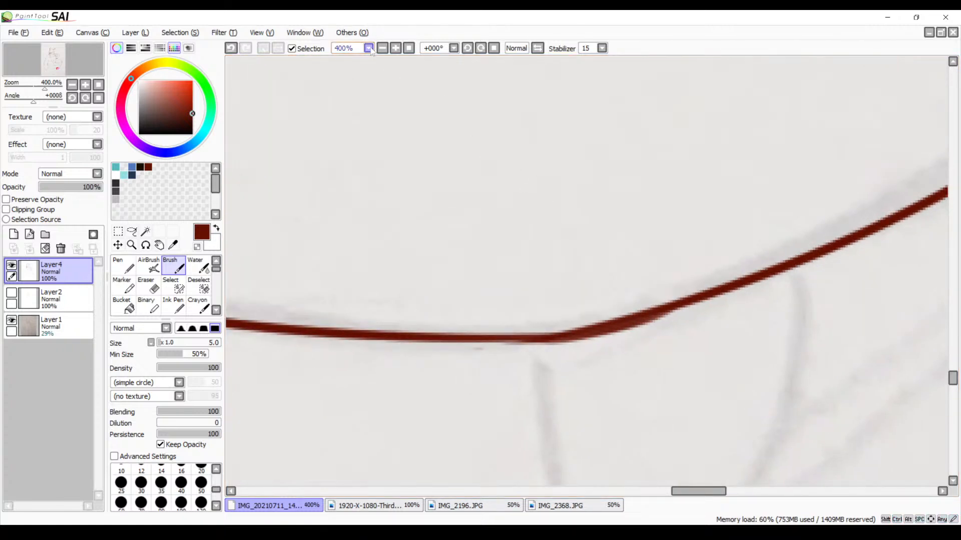
# Rotate the canvas to 33° and ink the torso's other side line at 150% zoom, from the tattooed arm's elbow toward the waist
pyautogui.click(382, 48)
pyautogui.click(381, 48)
pyautogui.click(382, 48)
pyautogui.click(382, 48)
pyautogui.click(382, 48)
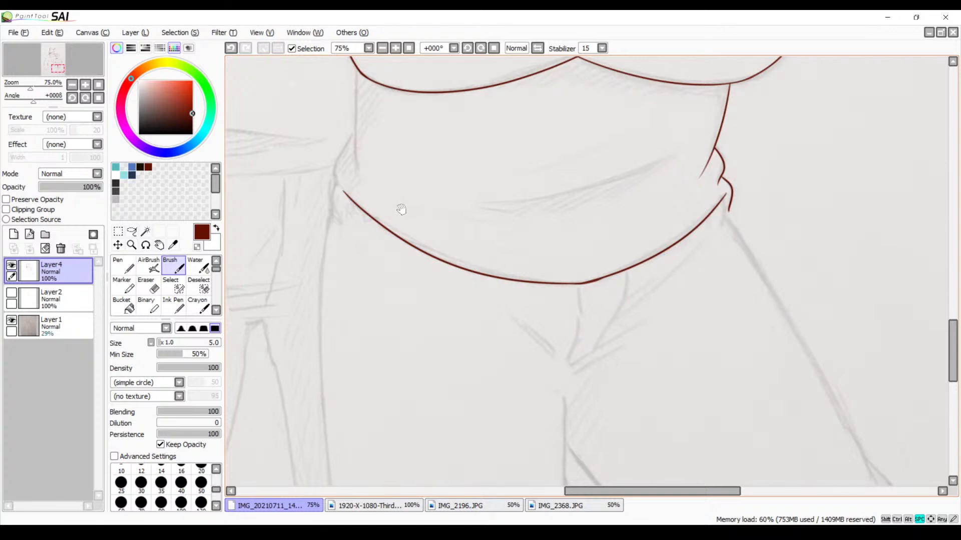
pyautogui.moveTo(389, 140); pyautogui.dragTo(398, 268)
pyautogui.moveTo(375, 160); pyautogui.dragTo(409, 256)
pyautogui.moveTo(363, 143); pyautogui.dragTo(416, 231)
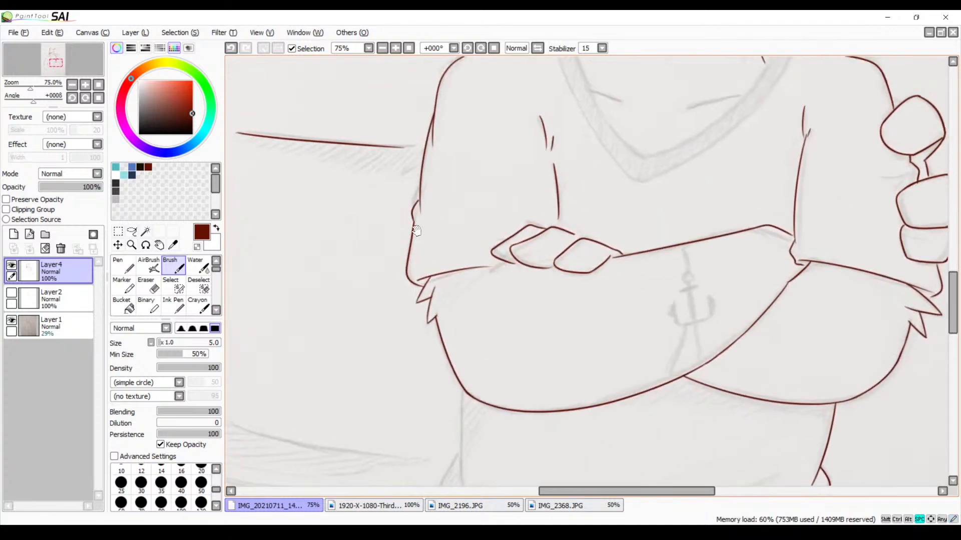
pyautogui.click(395, 48)
pyautogui.click(395, 48)
pyautogui.click(395, 48)
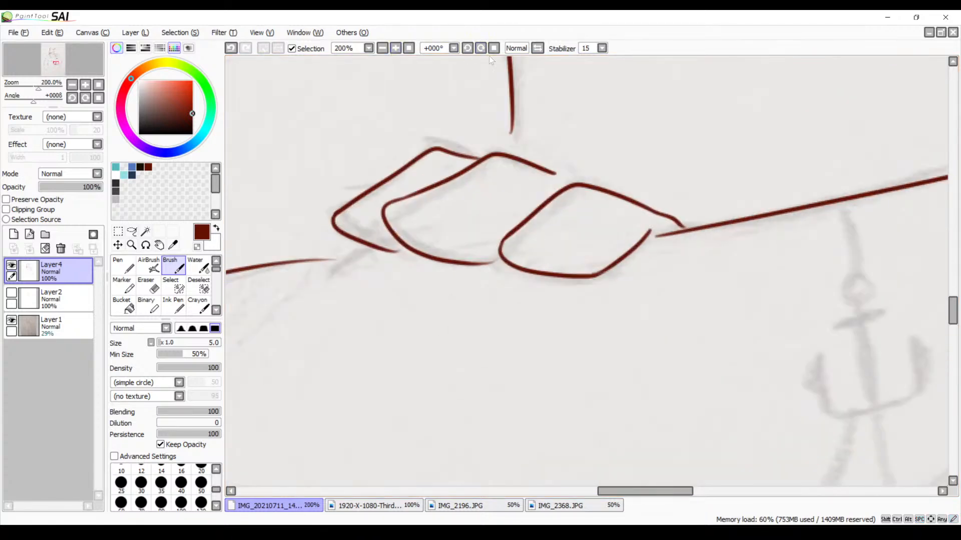
pyautogui.click(480, 48)
pyautogui.click(382, 49)
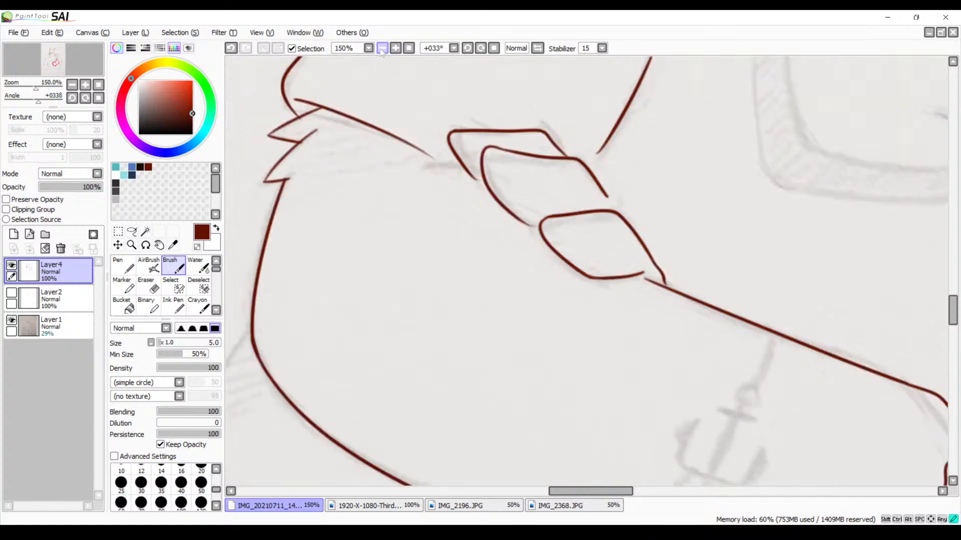
pyautogui.click(381, 49)
pyautogui.moveTo(349, 188); pyautogui.dragTo(419, 120)
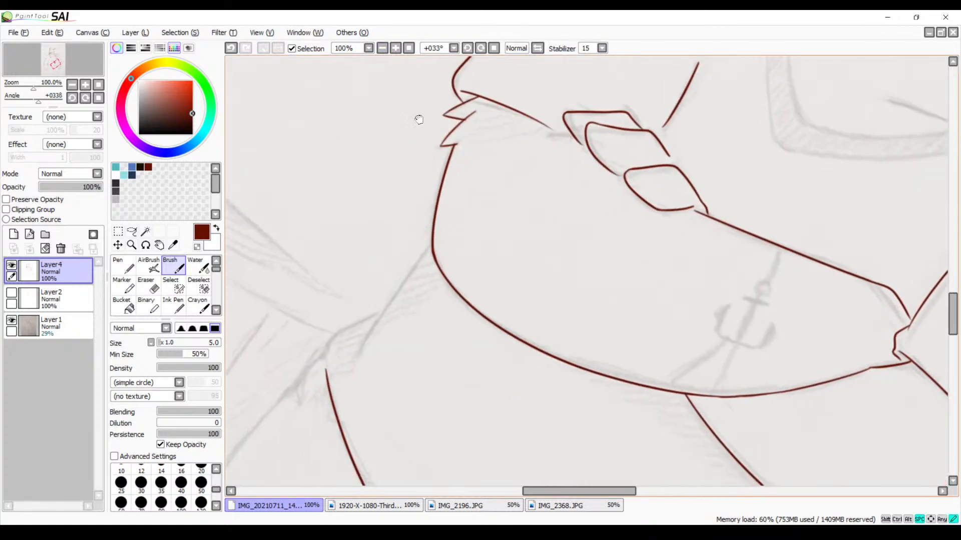
pyautogui.click(395, 48)
pyautogui.moveTo(321, 187); pyautogui.dragTo(456, 103)
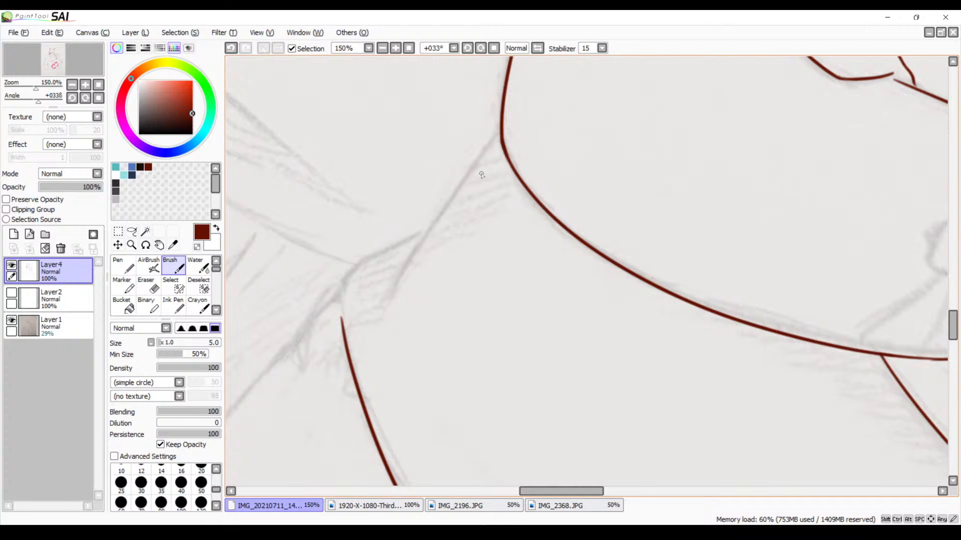
pyautogui.moveTo(499, 126); pyautogui.dragTo(397, 278)
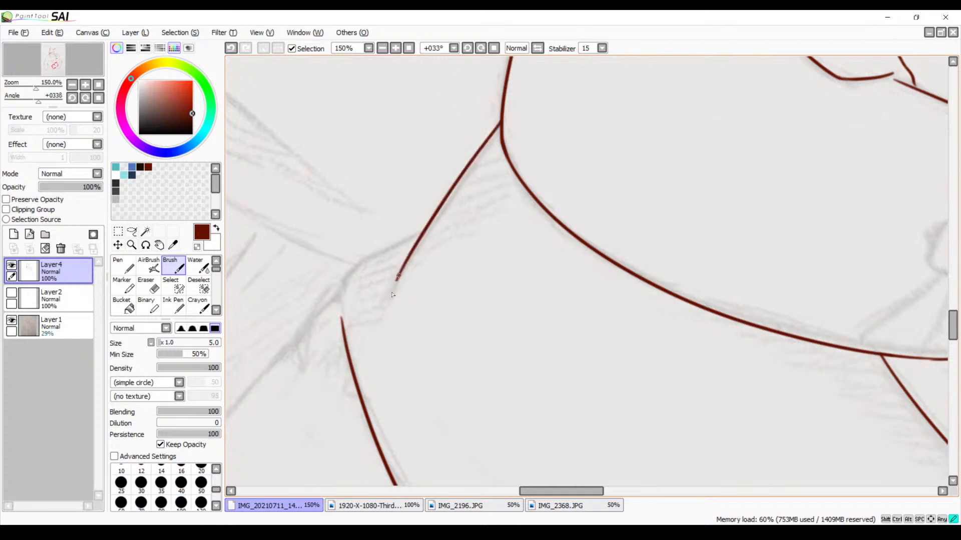
pyautogui.hotkey('ctrl', 'z')
pyautogui.moveTo(501, 123); pyautogui.dragTo(384, 293)
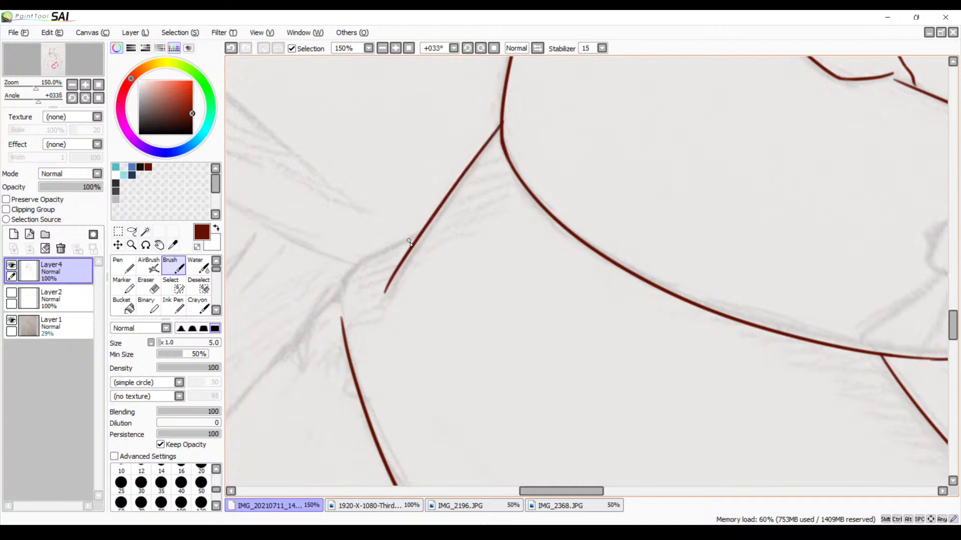
# Ink the waist fold in two short strokes, branching off the new side line and curving down toward the torso's lower edge
pyautogui.moveTo(409, 243); pyautogui.dragTo(322, 300)
pyautogui.hotkey('ctrl', 'z')
pyautogui.moveTo(410, 245); pyautogui.dragTo(339, 299)
pyautogui.hotkey('ctrl', 'z')
pyautogui.moveTo(433, 228); pyautogui.dragTo(334, 297)
pyautogui.hotkey('ctrl', 'z')
pyautogui.moveTo(432, 228)
pyautogui.mouseDown()
pyautogui.moveTo(353, 276)
pyautogui.moveTo(308, 328)
pyautogui.mouseUp()
pyautogui.hotkey('ctrl', 'z')
pyautogui.moveTo(354, 273); pyautogui.dragTo(315, 313)
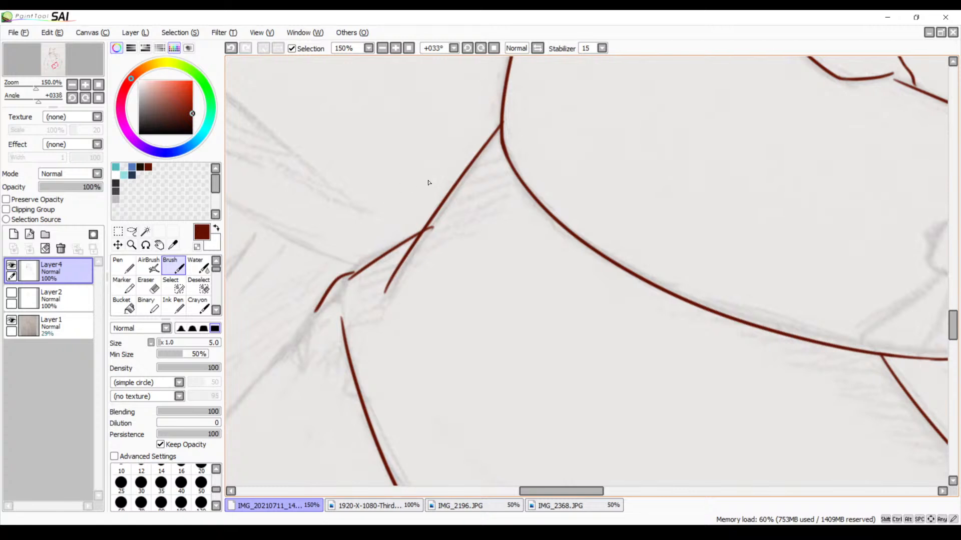
# Erase the waist fold's overshooting end where it crosses the torso's side line, working at 300% zoom
pyautogui.click(395, 48)
pyautogui.moveTo(326, 242); pyautogui.dragTo(491, 189)
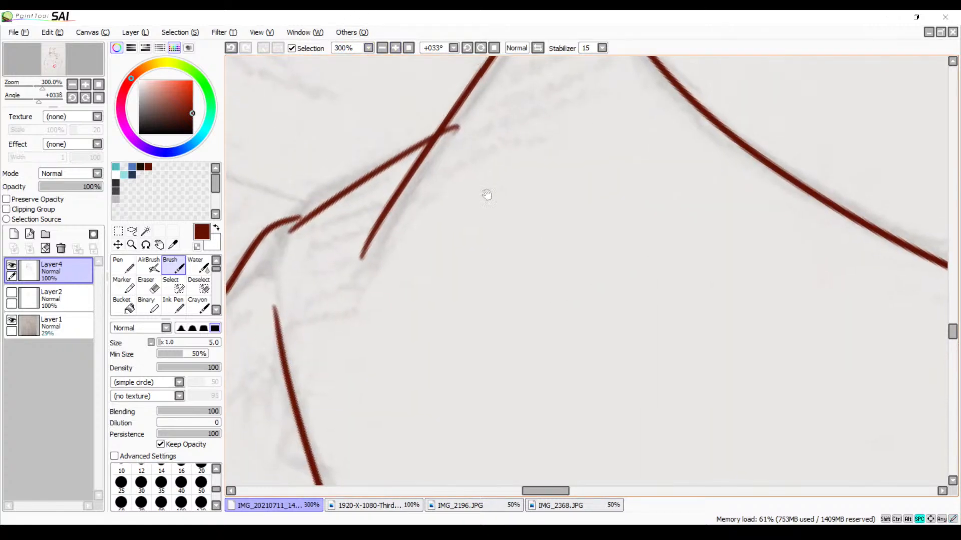
pyautogui.press('e')
pyautogui.moveTo(469, 113); pyautogui.dragTo(433, 165)
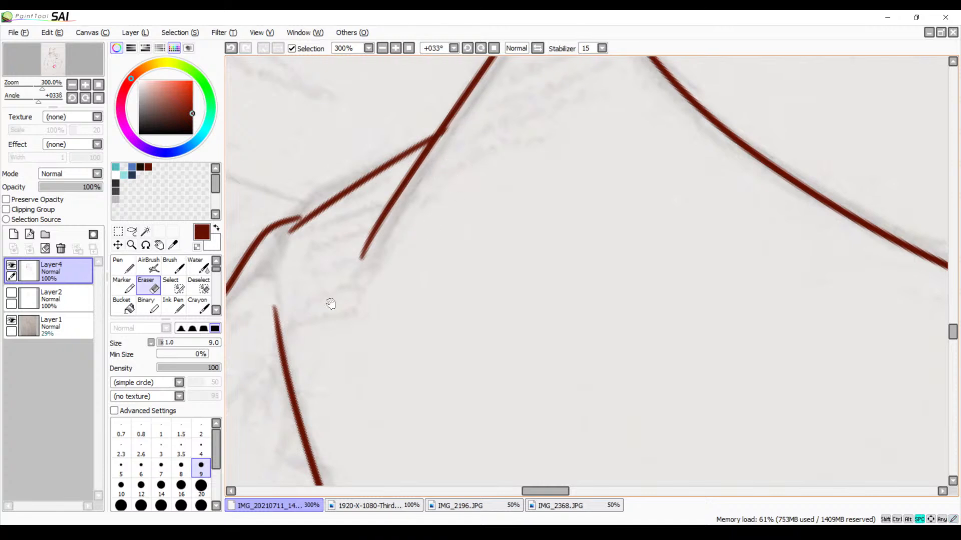
# Close the joint between the two waist fold strokes with the Brush, working at 500% zoom
pyautogui.moveTo(331, 302); pyautogui.dragTo(550, 182)
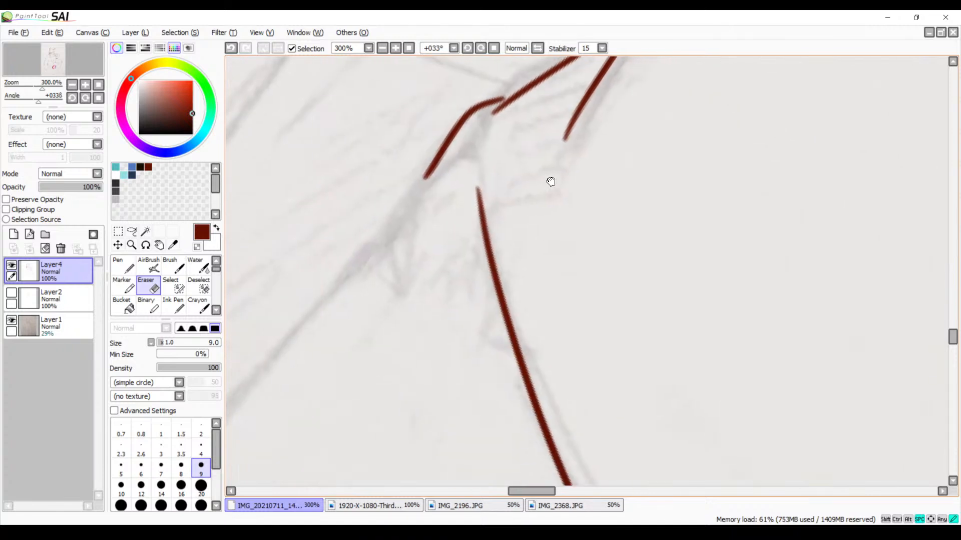
pyautogui.click(395, 48)
pyautogui.moveTo(402, 81); pyautogui.dragTo(481, 173)
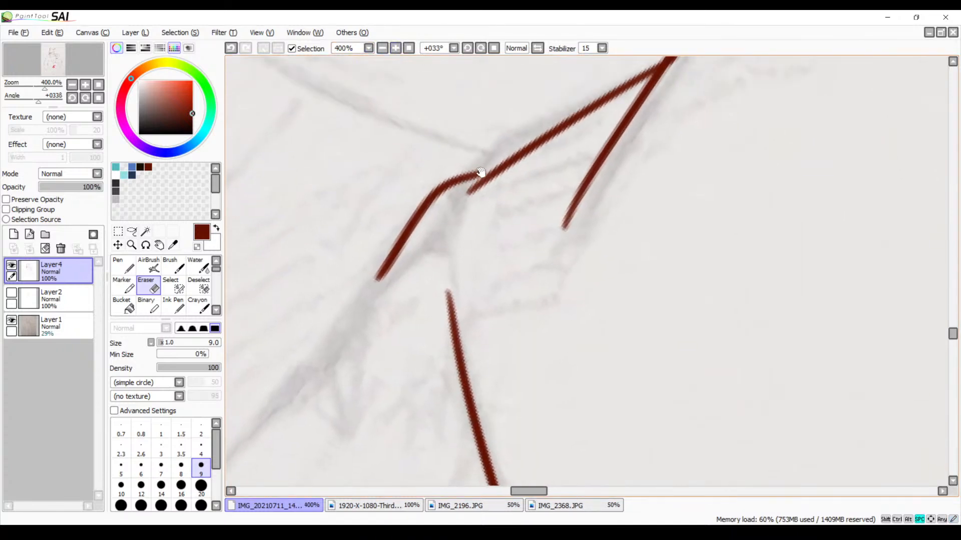
pyautogui.click(396, 48)
pyautogui.moveTo(423, 127); pyautogui.dragTo(515, 242)
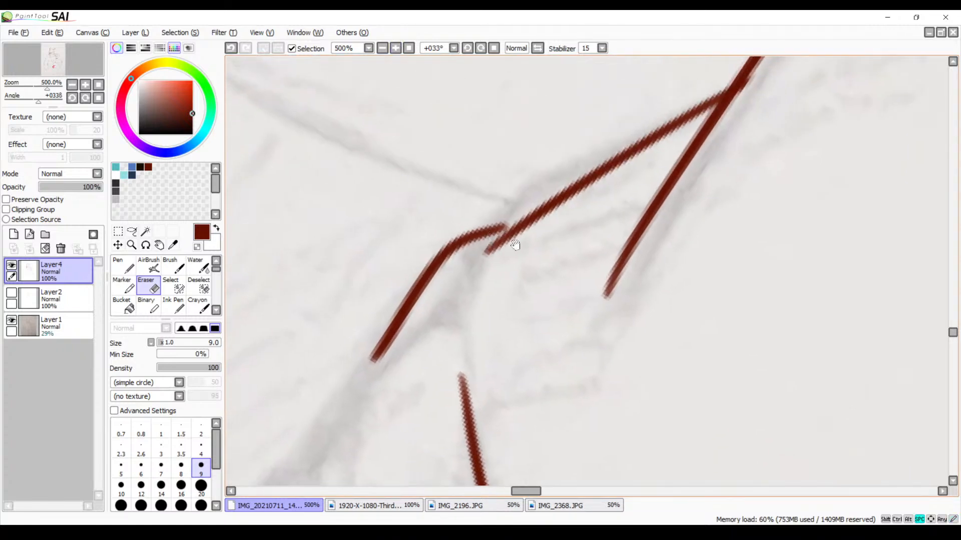
pyautogui.press('b')
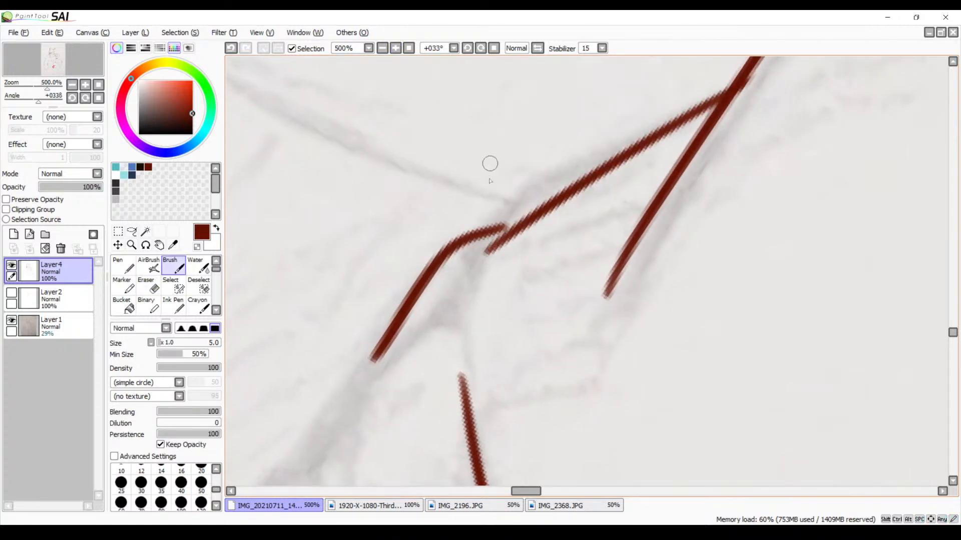
pyautogui.moveTo(502, 229)
pyautogui.mouseDown()
pyautogui.moveTo(519, 227)
pyautogui.moveTo(511, 322)
pyautogui.moveTo(489, 365)
pyautogui.moveTo(510, 295)
pyautogui.moveTo(467, 339)
pyautogui.moveTo(558, 191)
pyautogui.mouseUp()
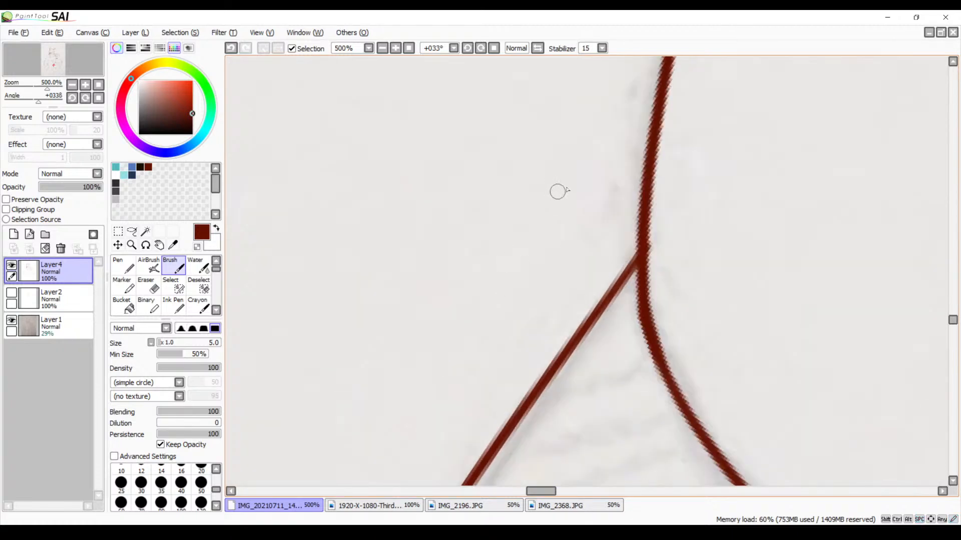
# Reset the canvas rotation to 0° and erase the thin tail of the torso's opposite side line at 400% zoom
pyautogui.click(494, 48)
pyautogui.moveTo(429, 80)
pyautogui.mouseDown()
pyautogui.moveTo(476, 333)
pyautogui.moveTo(511, 212)
pyautogui.moveTo(504, 303)
pyautogui.moveTo(489, 292)
pyautogui.moveTo(488, 266)
pyautogui.mouseUp()
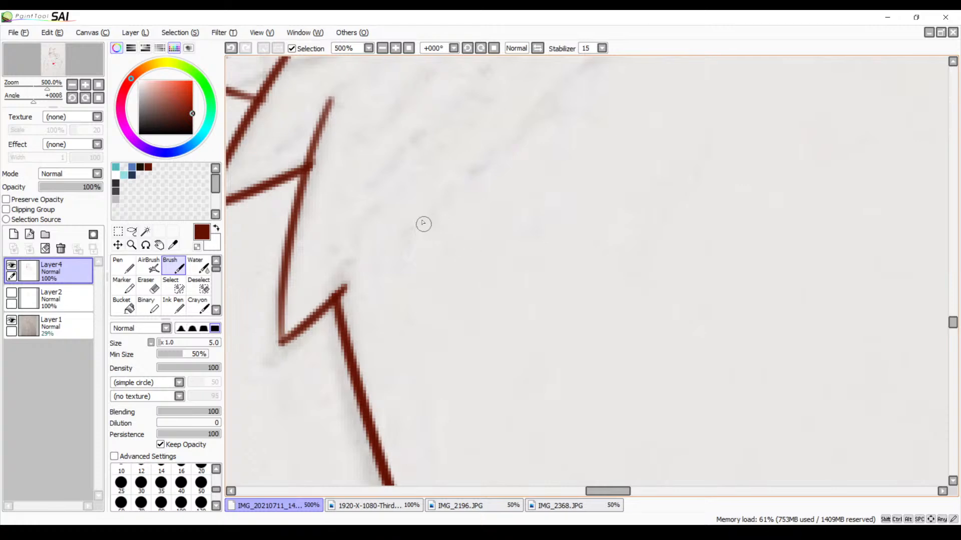
pyautogui.moveTo(406, 279)
pyautogui.mouseDown()
pyautogui.moveTo(511, 214)
pyautogui.moveTo(498, 124)
pyautogui.mouseUp()
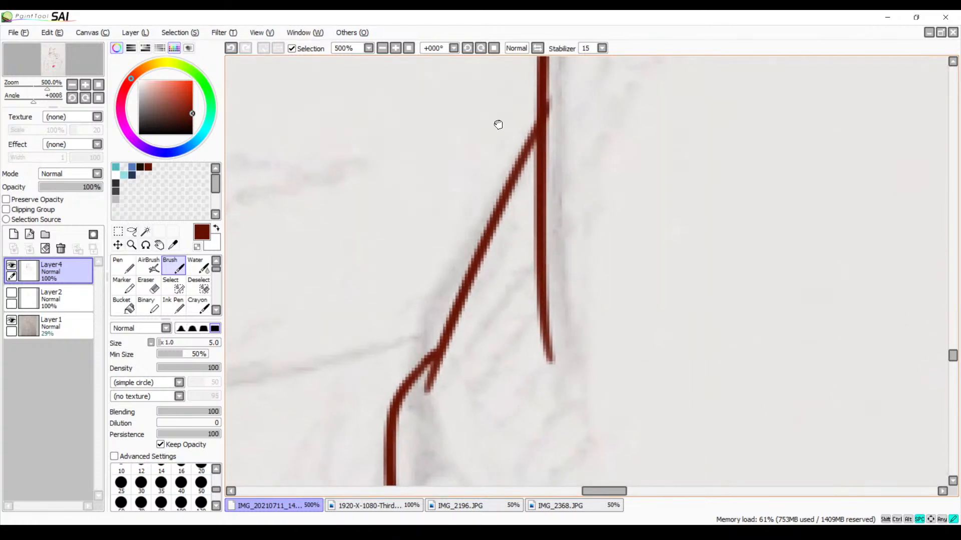
pyautogui.click(383, 48)
pyautogui.click(383, 49)
pyautogui.click(382, 49)
pyautogui.moveTo(601, 335); pyautogui.dragTo(433, 197)
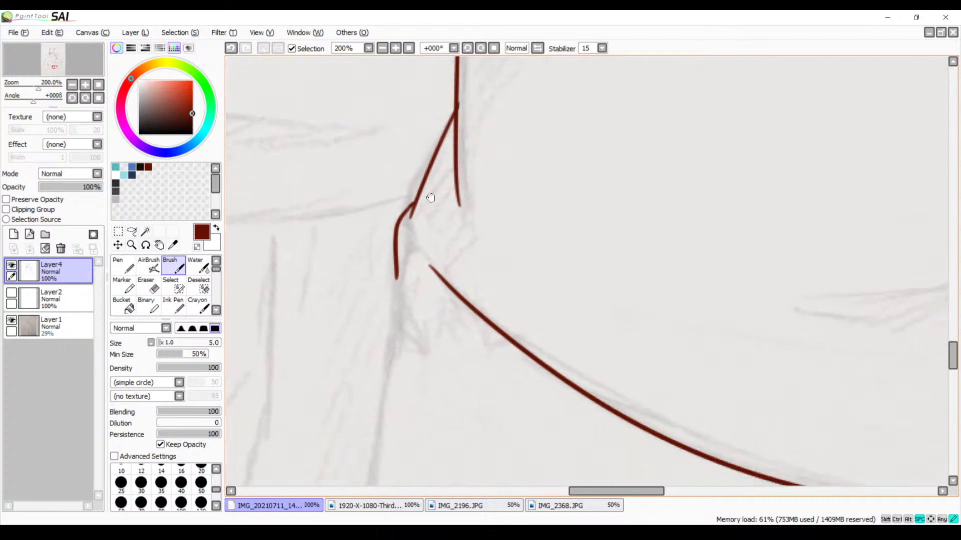
pyautogui.moveTo(489, 293); pyautogui.dragTo(445, 92)
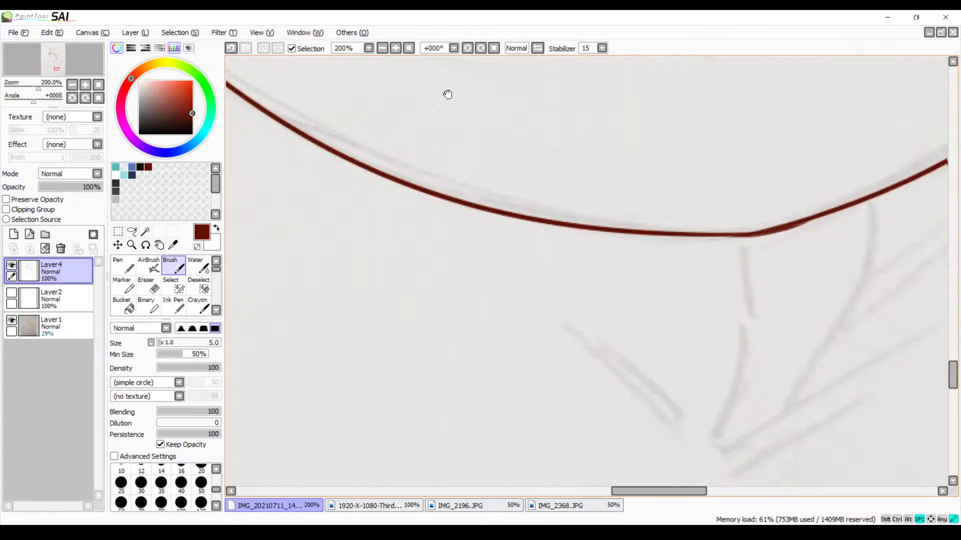
pyautogui.moveTo(494, 173)
pyautogui.mouseDown()
pyautogui.moveTo(482, 219)
pyautogui.moveTo(487, 212)
pyautogui.moveTo(436, 283)
pyautogui.mouseUp()
pyautogui.click(395, 49)
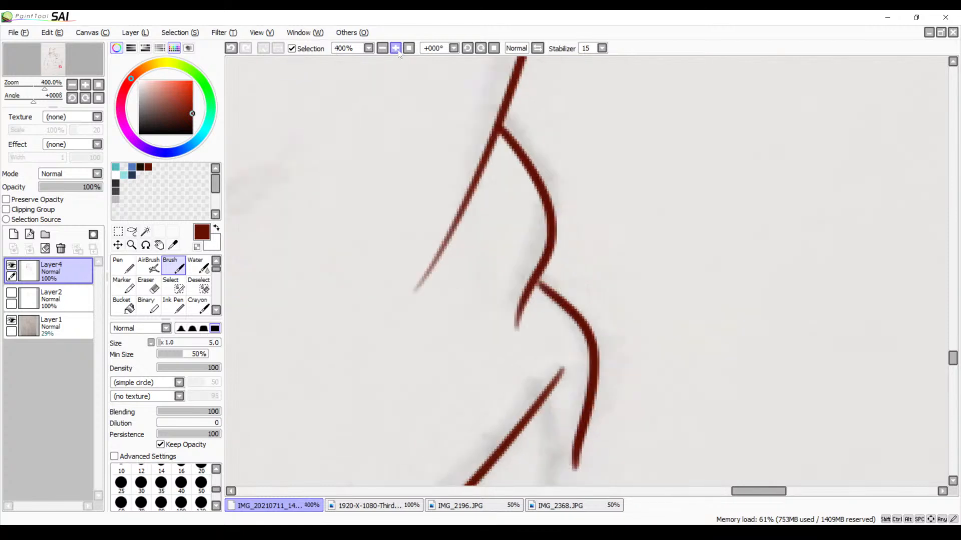
pyautogui.press('e')
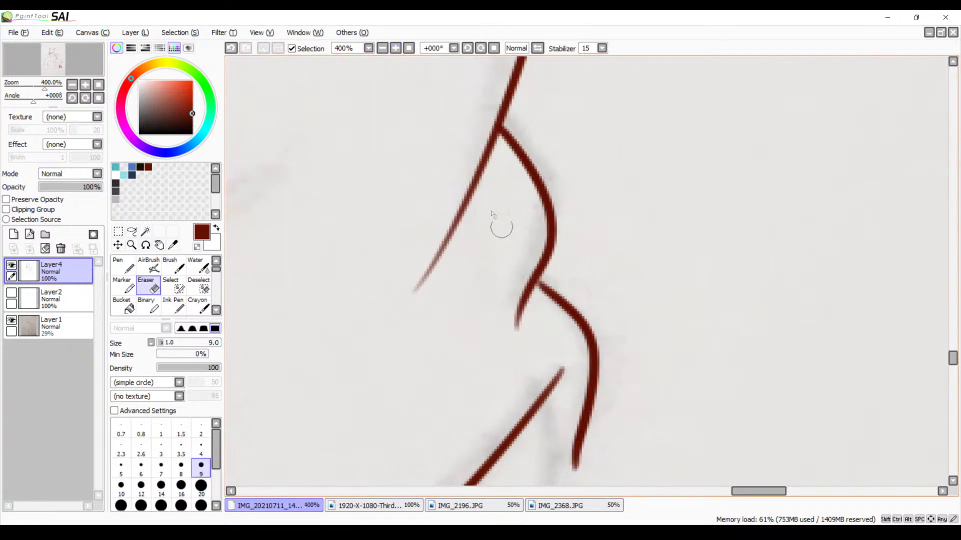
pyautogui.moveTo(425, 274)
pyautogui.mouseDown()
pyautogui.moveTo(437, 240)
pyautogui.moveTo(413, 281)
pyautogui.moveTo(440, 223)
pyautogui.moveTo(457, 245)
pyautogui.mouseUp()
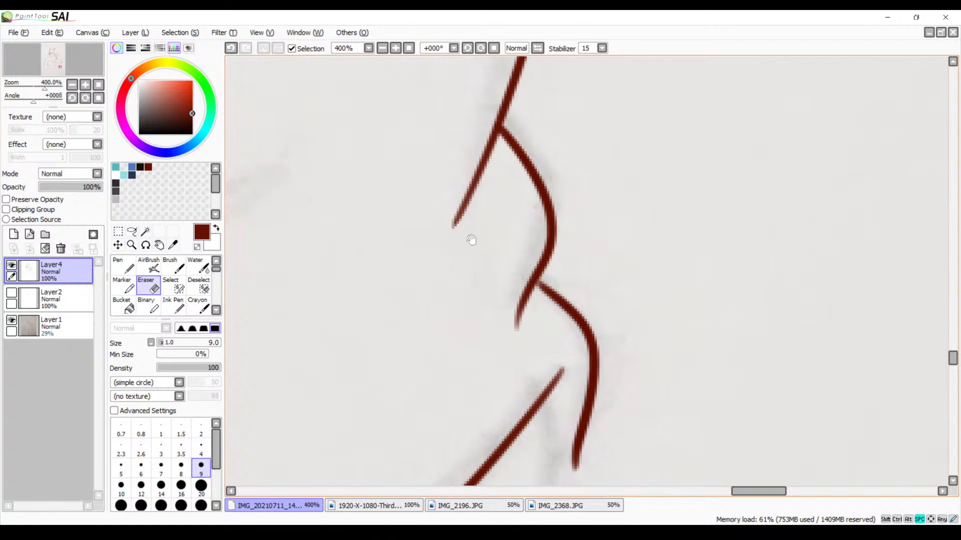
# Examine the torso's curved lower edge and its middle joint at up to 600% zoom, then the whole waist at 75%
pyautogui.moveTo(471, 327); pyautogui.dragTo(470, 222)
pyautogui.moveTo(468, 277); pyautogui.dragTo(491, 243)
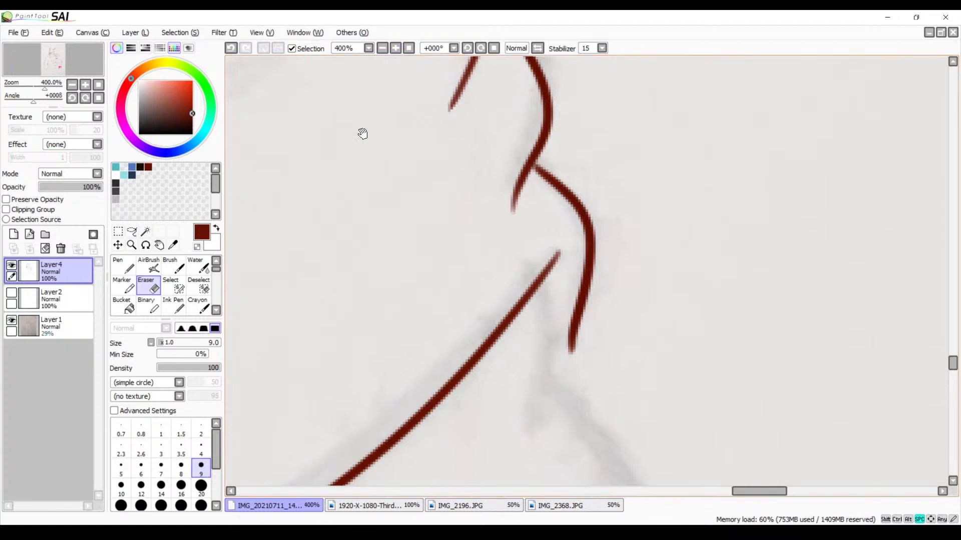
pyautogui.moveTo(320, 260); pyautogui.dragTo(602, 132)
pyautogui.moveTo(413, 227); pyautogui.dragTo(634, 104)
pyautogui.moveTo(436, 281); pyautogui.dragTo(661, 151)
pyautogui.moveTo(433, 314); pyautogui.dragTo(561, 238)
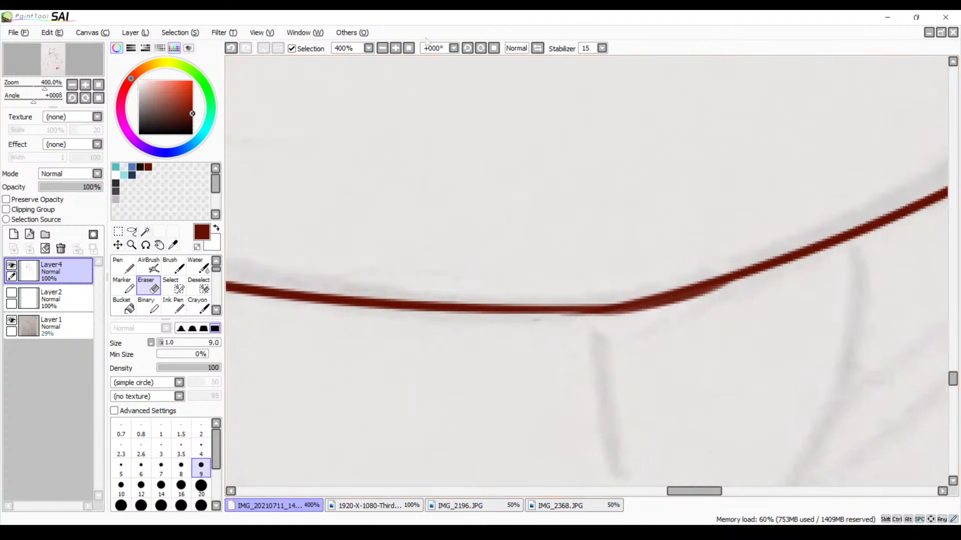
pyautogui.click(395, 48)
pyautogui.click(395, 48)
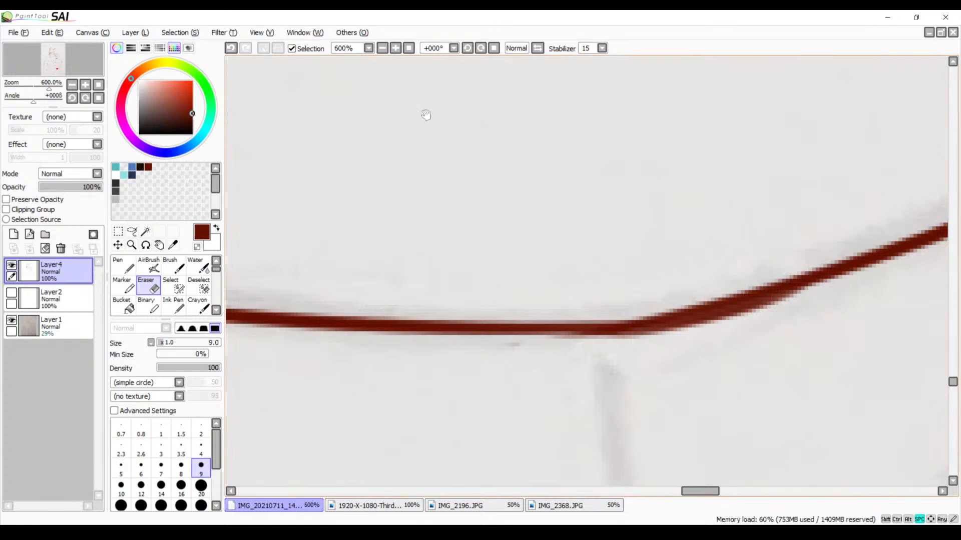
pyautogui.click(382, 48)
pyautogui.click(383, 48)
pyautogui.click(383, 48)
pyautogui.click(382, 48)
pyautogui.click(382, 48)
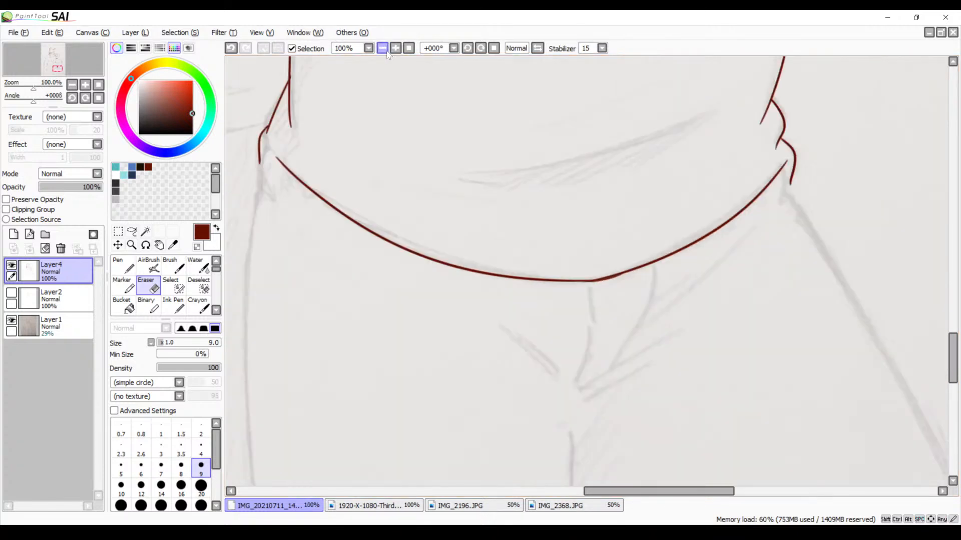
pyautogui.click(382, 48)
pyautogui.scroll(2, 380, 94)
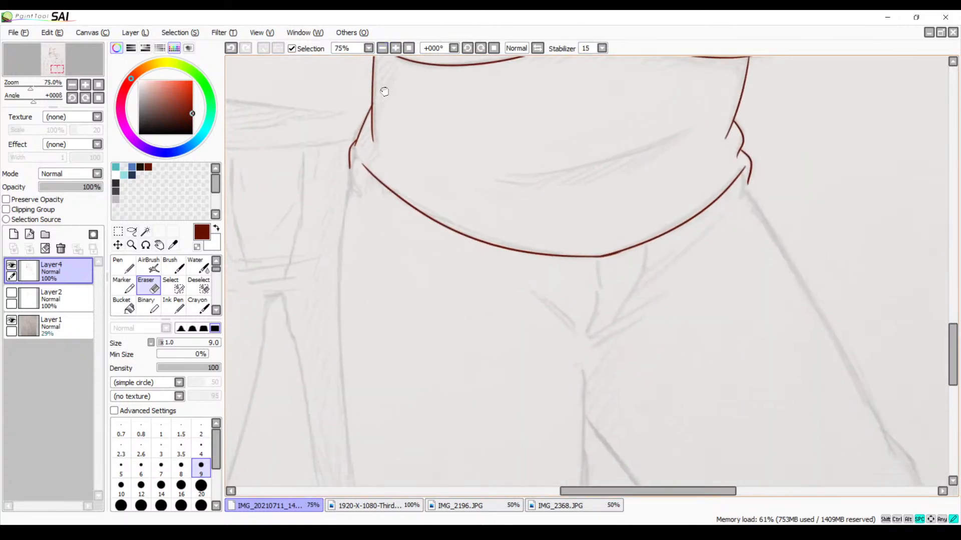
# Extend the open end of the torso's lower edge up toward the waist fold with the Brush at 300% zoom, redoing the stroke until it fits
pyautogui.click(395, 48)
pyautogui.click(395, 48)
pyautogui.moveTo(367, 133); pyautogui.dragTo(464, 172)
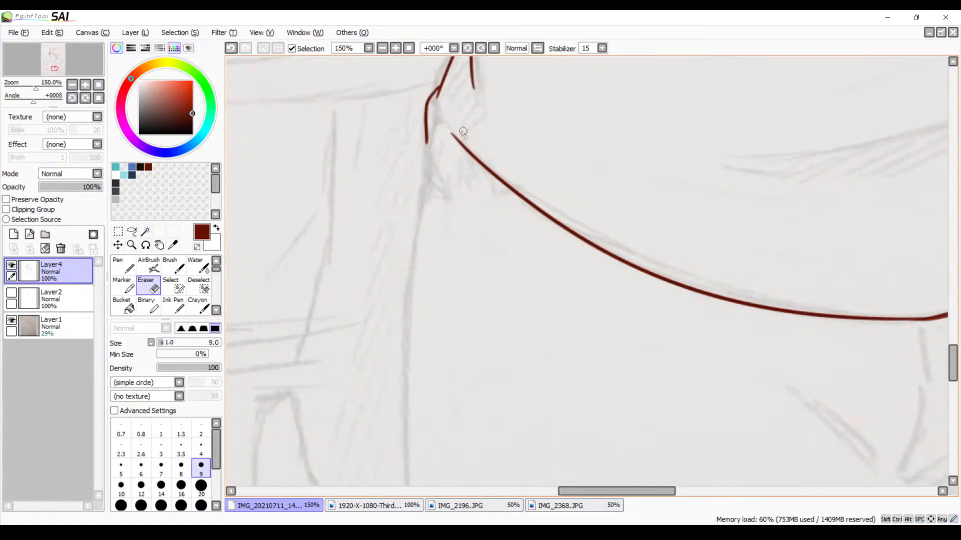
pyautogui.click(395, 48)
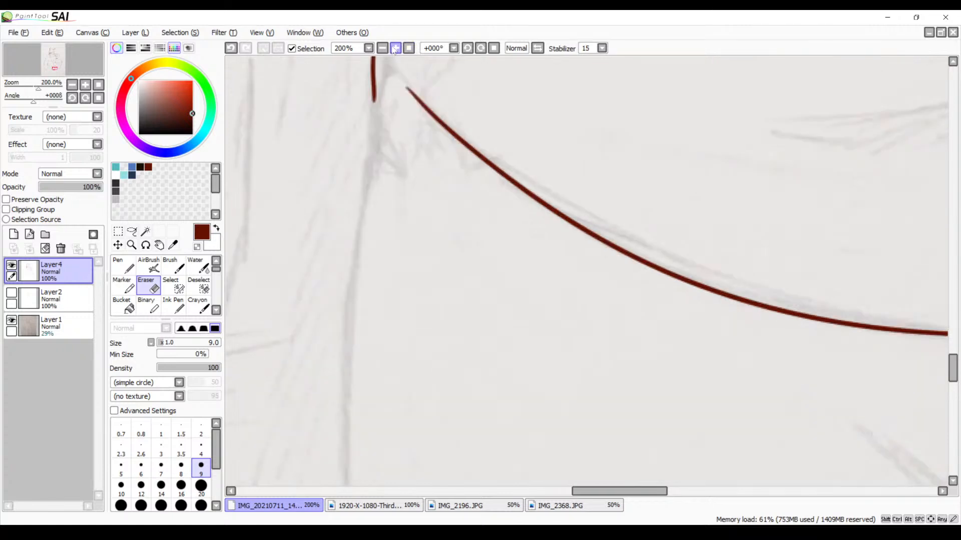
pyautogui.click(395, 48)
pyautogui.moveTo(337, 125); pyautogui.dragTo(447, 219)
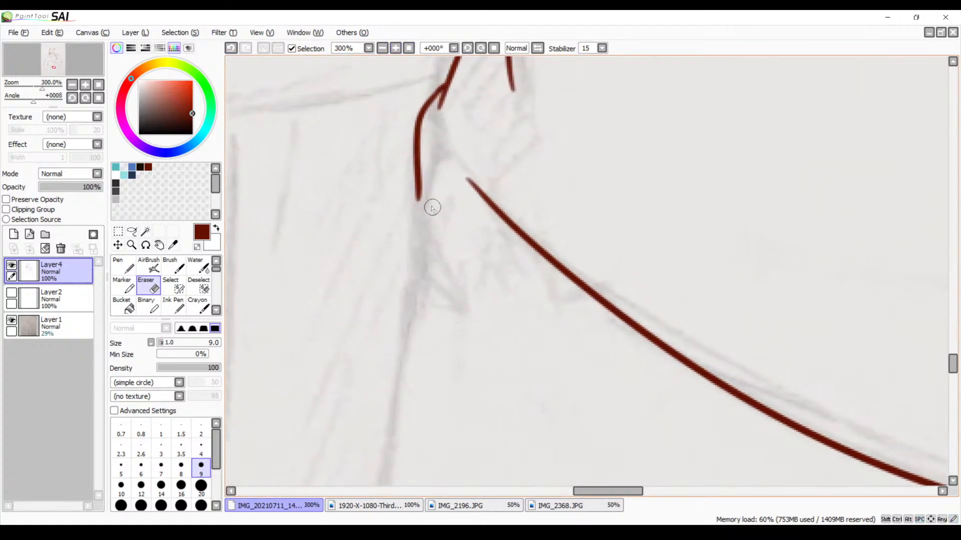
pyautogui.press('b')
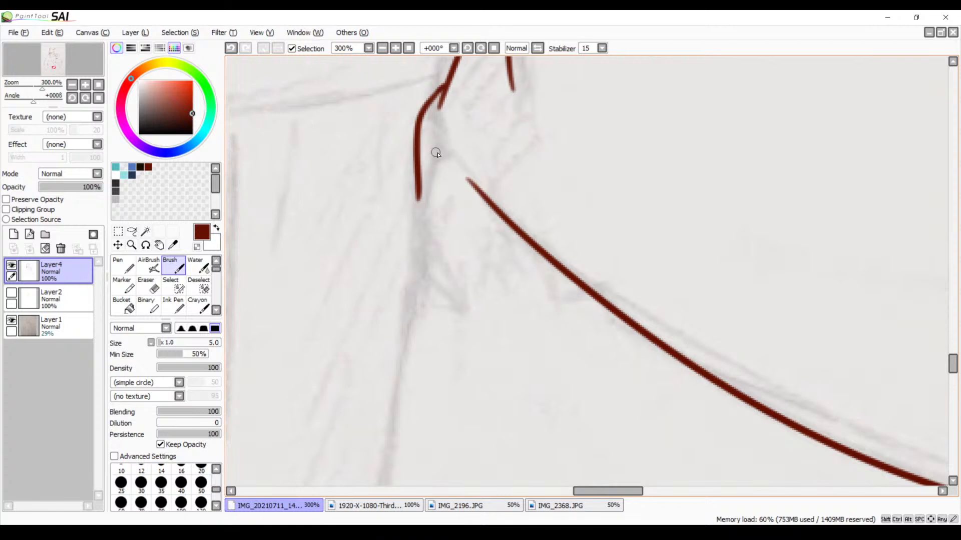
pyautogui.moveTo(440, 143); pyautogui.dragTo(495, 190)
pyautogui.hotkey('ctrl', 'z')
pyautogui.moveTo(439, 139); pyautogui.dragTo(486, 197)
pyautogui.hotkey('ctrl', 'z')
pyautogui.moveTo(432, 126); pyautogui.dragTo(492, 201)
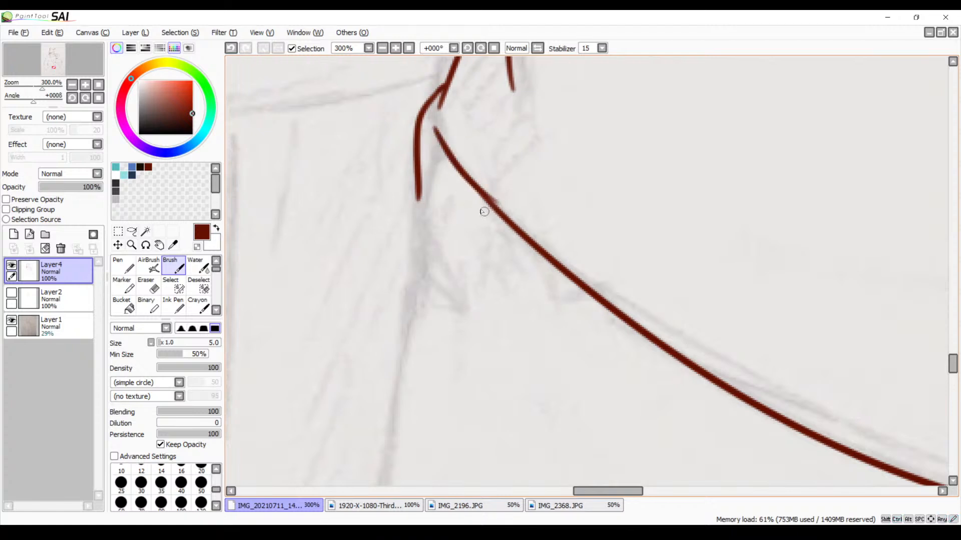
# Ink two small bulging hip folds down from the lower edge's extended end and erase the waist fold's tail crossing them
pyautogui.moveTo(441, 144); pyautogui.dragTo(418, 161)
pyautogui.hotkey('ctrl', 'z')
pyautogui.moveTo(441, 143)
pyautogui.mouseDown()
pyautogui.moveTo(407, 239)
pyautogui.moveTo(416, 287)
pyautogui.mouseUp()
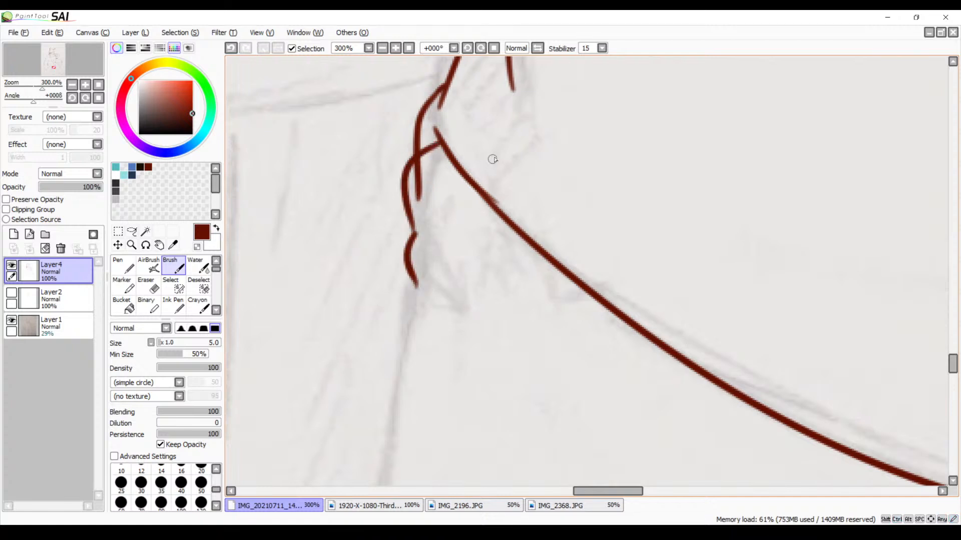
pyautogui.press('e')
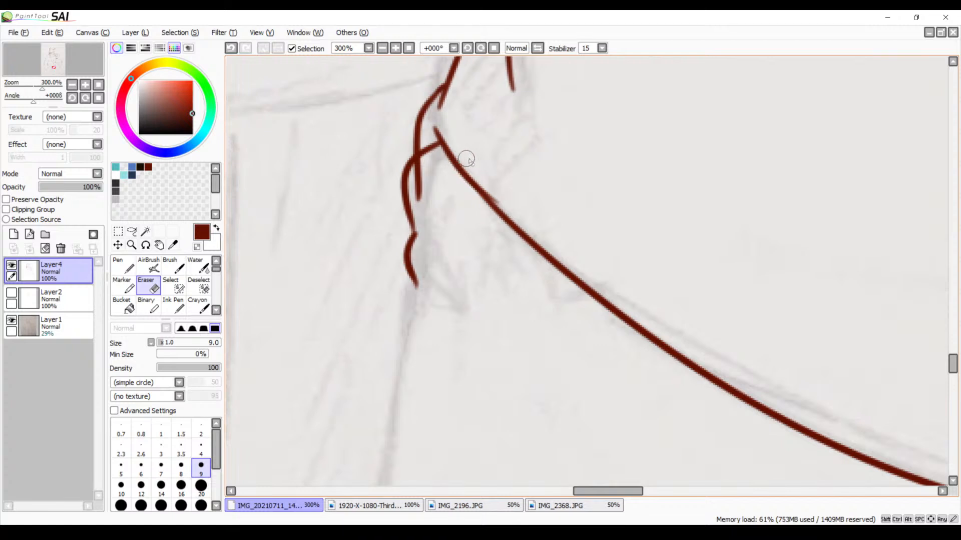
pyautogui.moveTo(421, 185)
pyautogui.mouseDown()
pyautogui.moveTo(421, 204)
pyautogui.moveTo(430, 160)
pyautogui.moveTo(429, 164)
pyautogui.mouseUp()
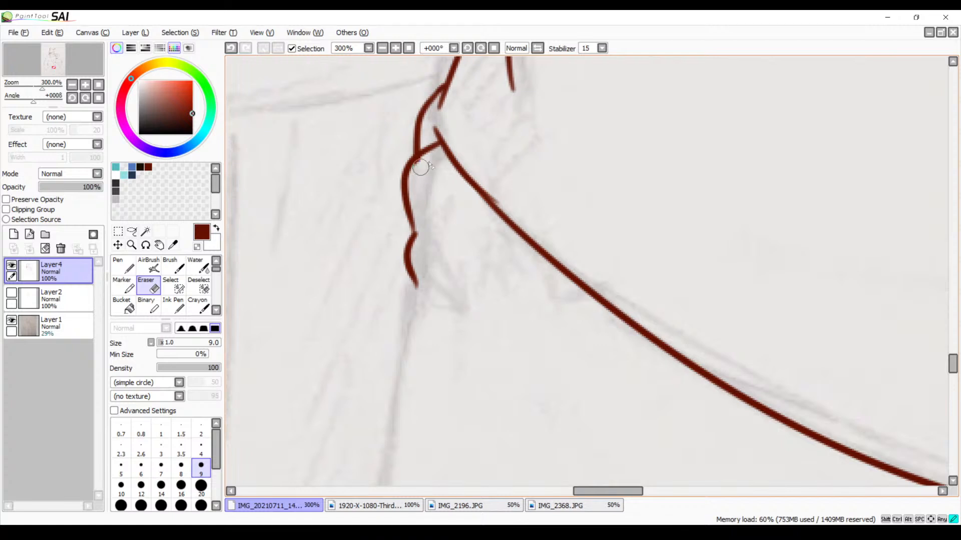
# Ink a short fold curving down from the opposite end of the torso's lower edge at 200% zoom and undo the extra stroke after it
pyautogui.moveTo(517, 241); pyautogui.dragTo(471, 174)
pyautogui.moveTo(541, 246); pyautogui.dragTo(459, 175)
pyautogui.moveTo(643, 326); pyautogui.dragTo(485, 151)
pyautogui.click(382, 48)
pyautogui.click(382, 48)
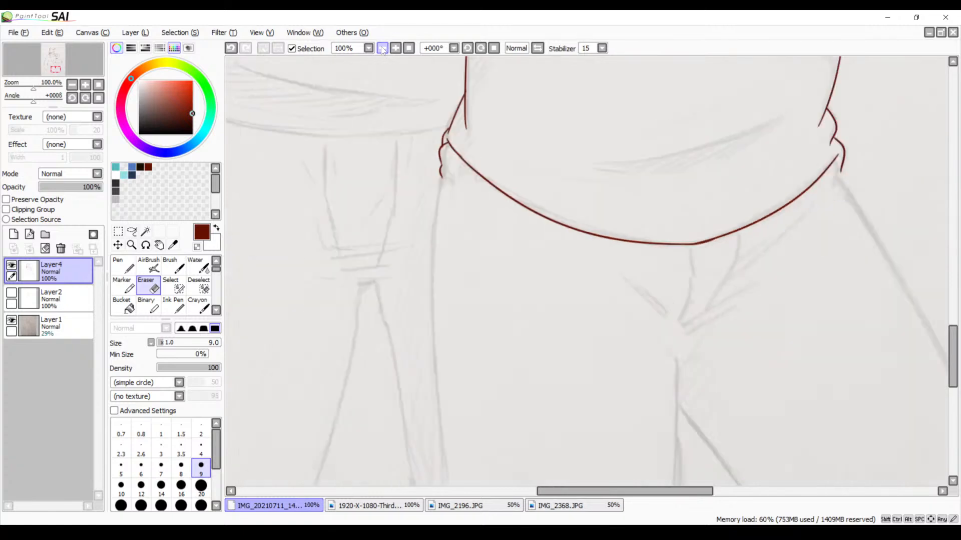
pyautogui.click(382, 48)
pyautogui.moveTo(485, 206); pyautogui.dragTo(435, 232)
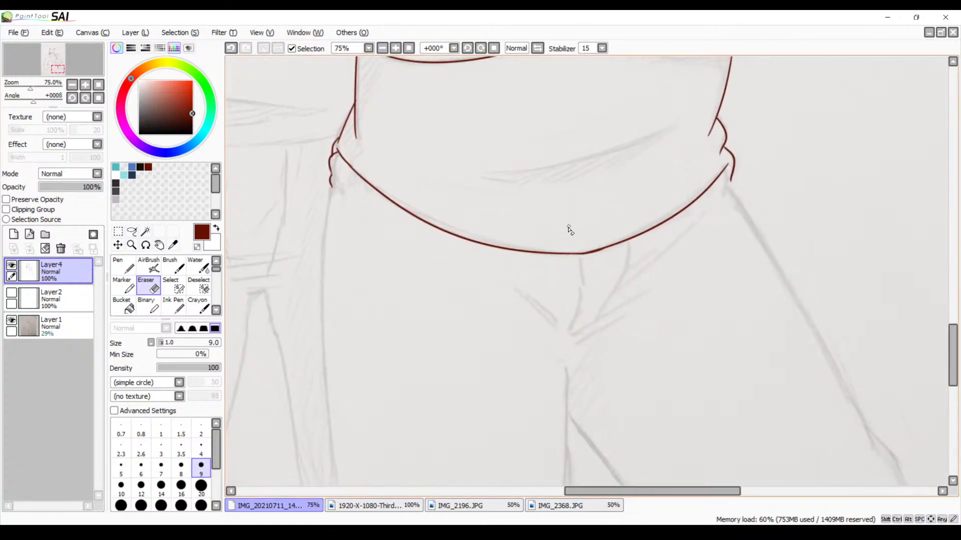
pyautogui.moveTo(642, 177); pyautogui.dragTo(542, 228)
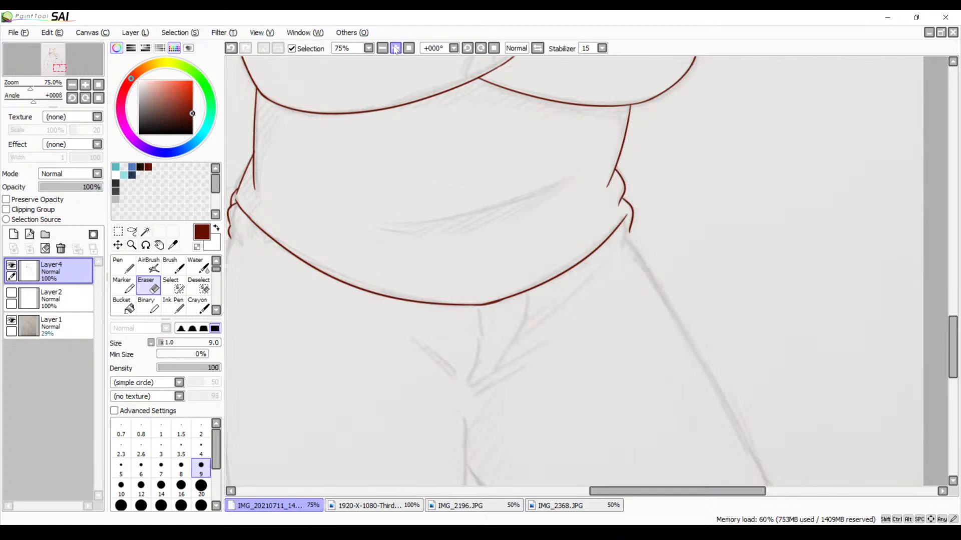
pyautogui.click(395, 48)
pyautogui.click(395, 48)
pyautogui.moveTo(549, 178); pyautogui.dragTo(436, 172)
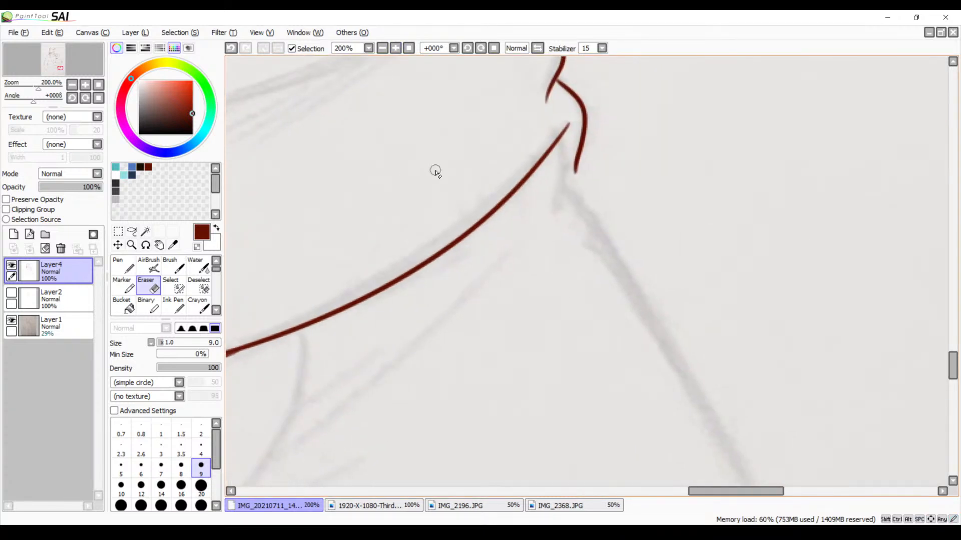
pyautogui.press('b')
pyautogui.moveTo(559, 148)
pyautogui.mouseDown()
pyautogui.moveTo(556, 213)
pyautogui.moveTo(696, 380)
pyautogui.mouseUp()
pyautogui.hotkey('ctrl', 'z')
# Try to ink two short crease strokes between the legs below the torso's lower edge at 100% zoom
pyautogui.click(382, 48)
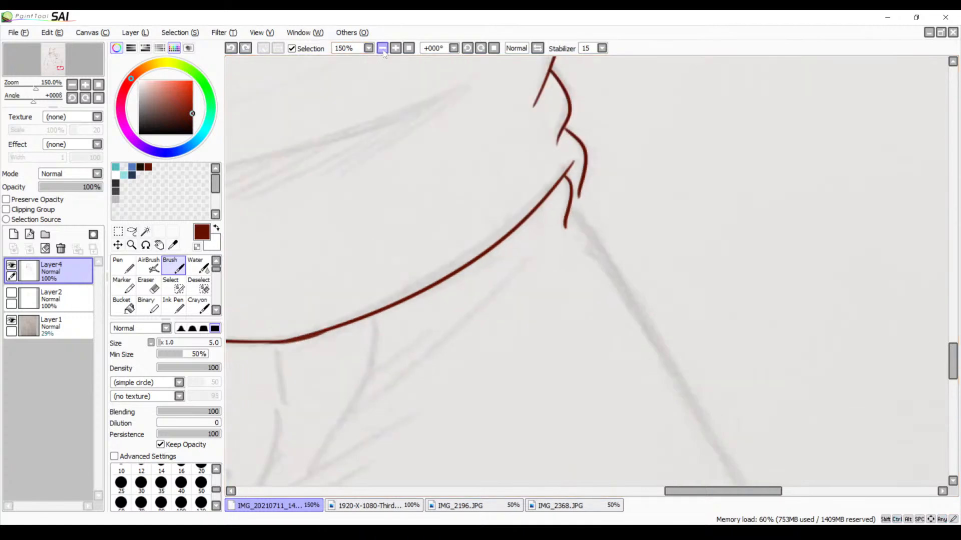
pyautogui.click(383, 48)
pyautogui.scroll(-1, 562, 120)
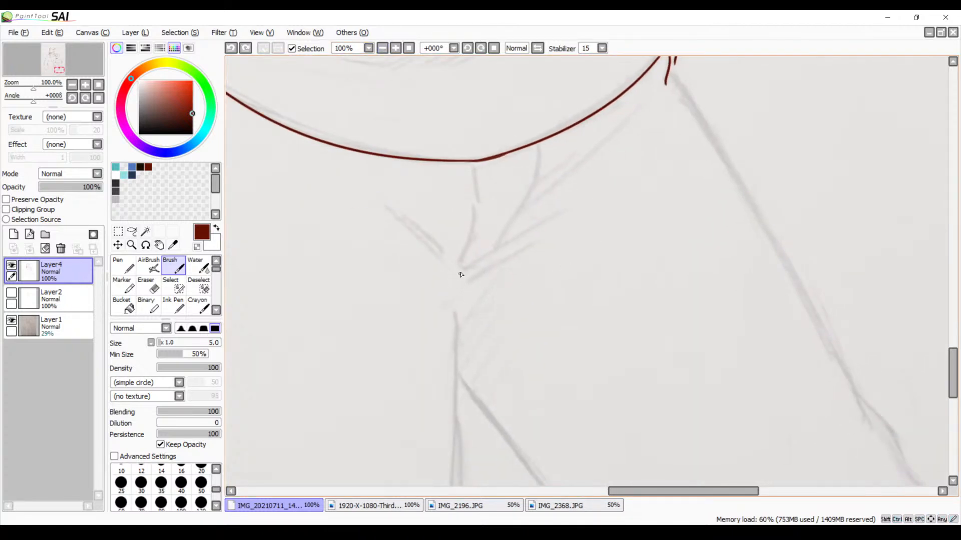
pyautogui.moveTo(466, 274); pyautogui.dragTo(541, 245)
pyautogui.moveTo(461, 284); pyautogui.dragTo(497, 268)
pyautogui.hotkey('ctrl', 'z')
pyautogui.hotkey('ctrl', 'z')
pyautogui.moveTo(379, 243); pyautogui.dragTo(541, 276)
pyautogui.moveTo(401, 284); pyautogui.dragTo(474, 343)
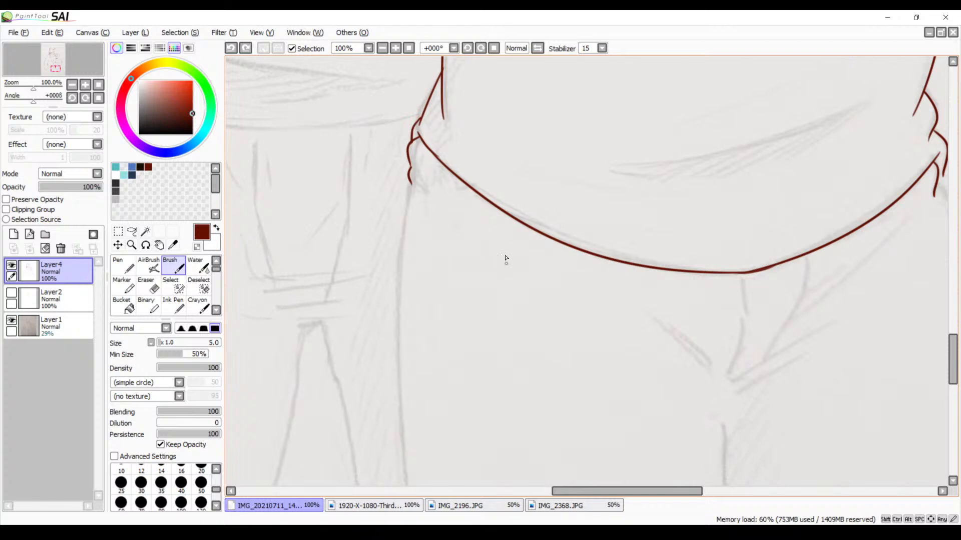
pyautogui.scroll(2, 395, 217)
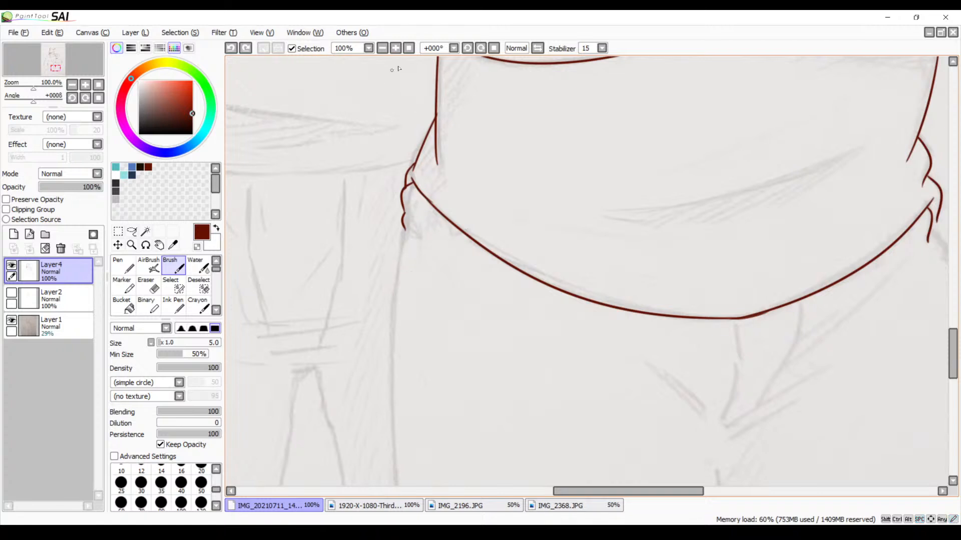
# Ink the outer thigh line running down from the hip folds at 150% zoom with the canvas rotated to 56°, redoing the stroke until it fits
pyautogui.click(395, 48)
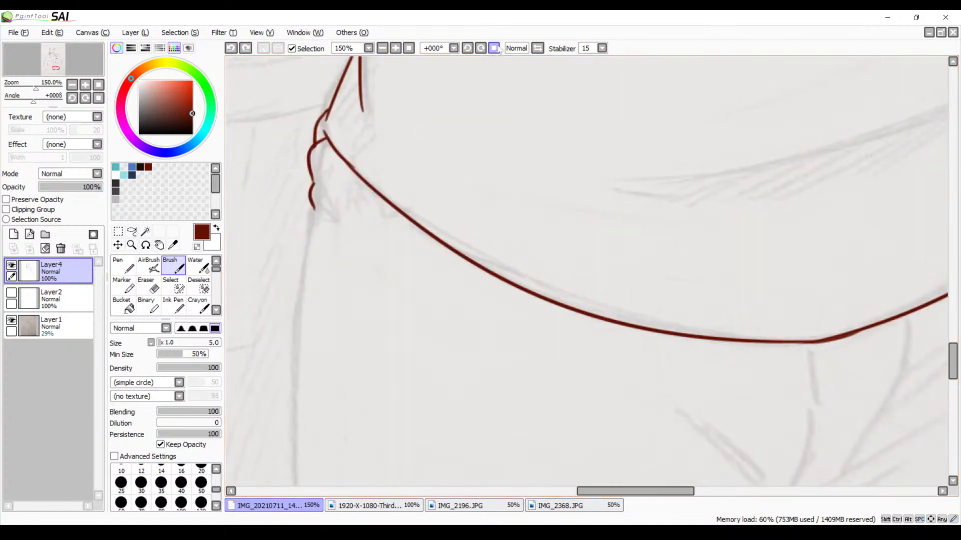
pyautogui.click(481, 48)
pyautogui.click(481, 49)
pyautogui.click(481, 49)
pyautogui.click(481, 48)
pyautogui.click(481, 49)
pyautogui.moveTo(342, 161); pyautogui.dragTo(413, 293)
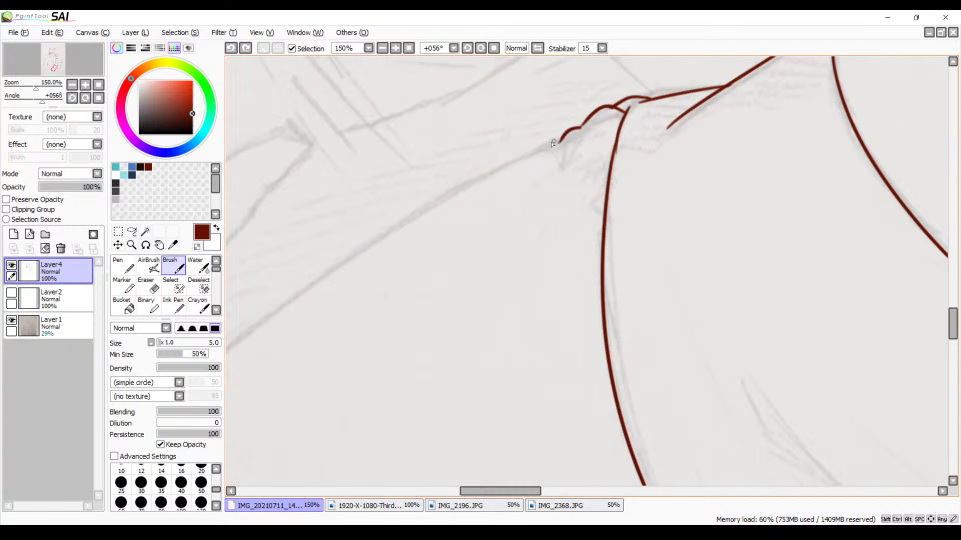
pyautogui.moveTo(565, 140); pyautogui.dragTo(270, 329)
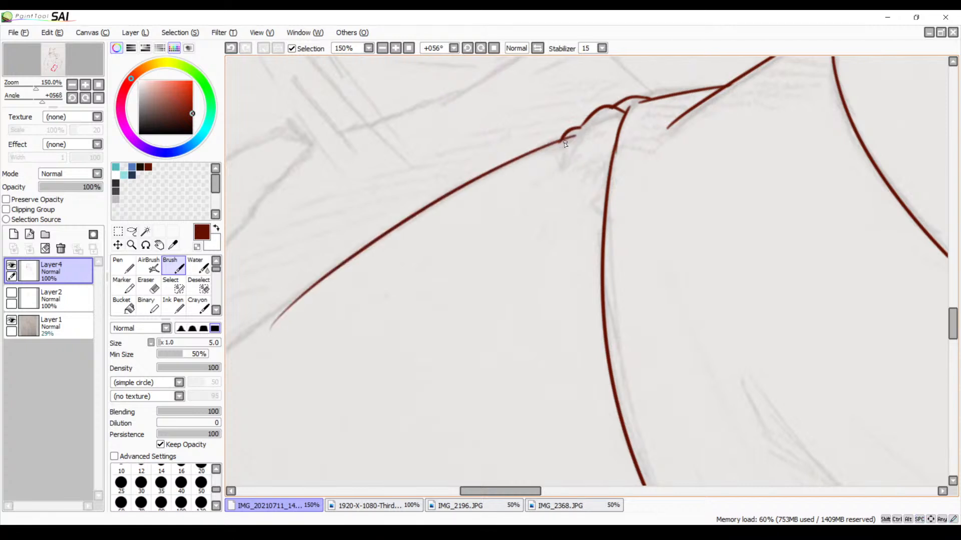
pyautogui.hotkey('ctrl', 'z')
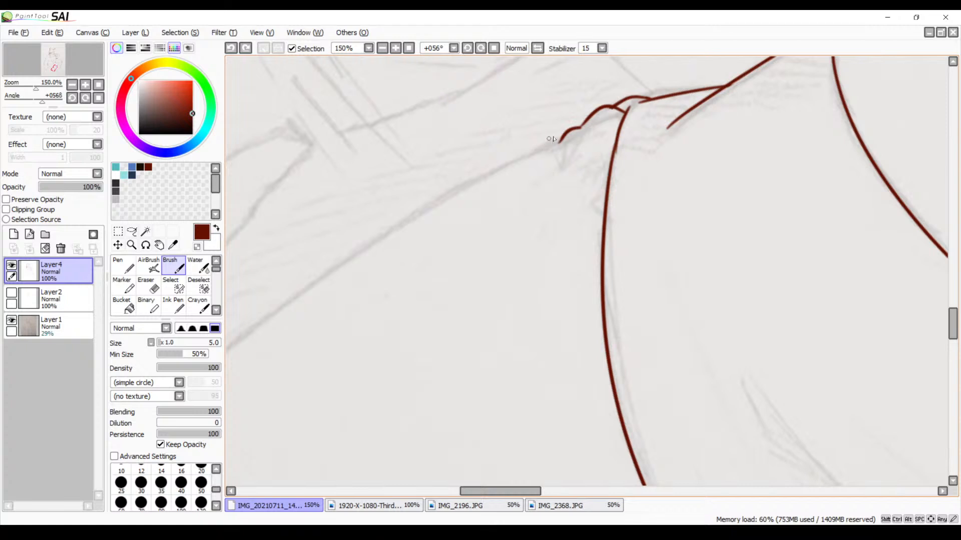
pyautogui.moveTo(569, 140)
pyautogui.mouseDown()
pyautogui.moveTo(518, 156)
pyautogui.moveTo(253, 307)
pyautogui.mouseUp()
pyautogui.hotkey('ctrl', 'z')
pyautogui.moveTo(575, 139); pyautogui.dragTo(227, 343)
# Extend the outer thigh line further down along the leg sketch, redoing the overlapping stroke until it joins smoothly
pyautogui.moveTo(456, 242); pyautogui.dragTo(697, 128)
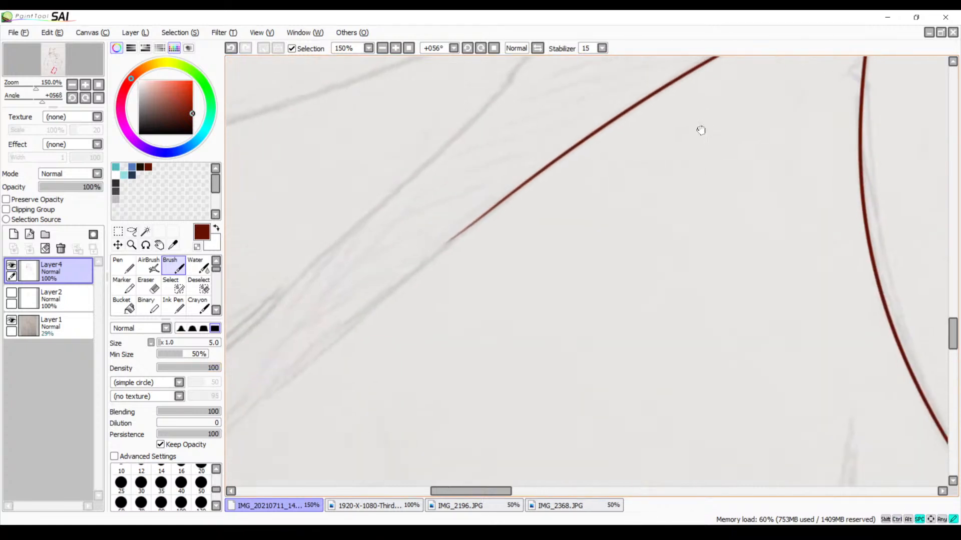
pyautogui.moveTo(478, 212); pyautogui.dragTo(246, 375)
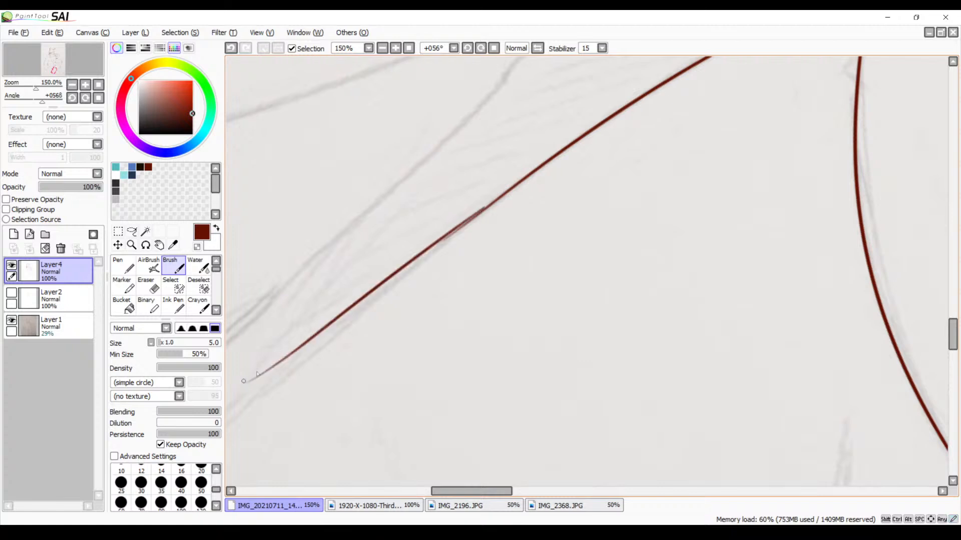
pyautogui.hotkey('ctrl', 'z')
pyautogui.moveTo(501, 201)
pyautogui.mouseDown()
pyautogui.moveTo(272, 379)
pyautogui.moveTo(236, 396)
pyautogui.mouseUp()
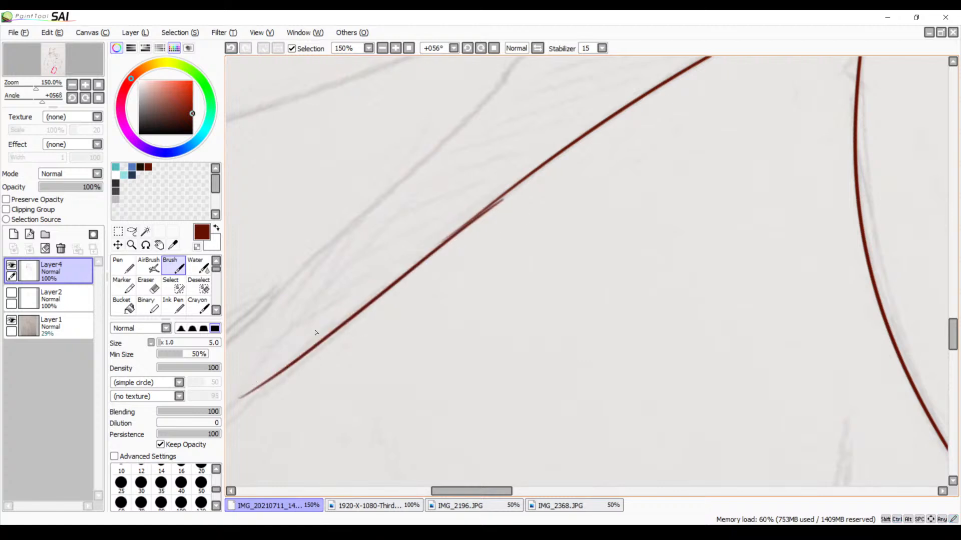
pyautogui.moveTo(400, 309); pyautogui.dragTo(498, 231)
pyautogui.hotkey('ctrl', 'z')
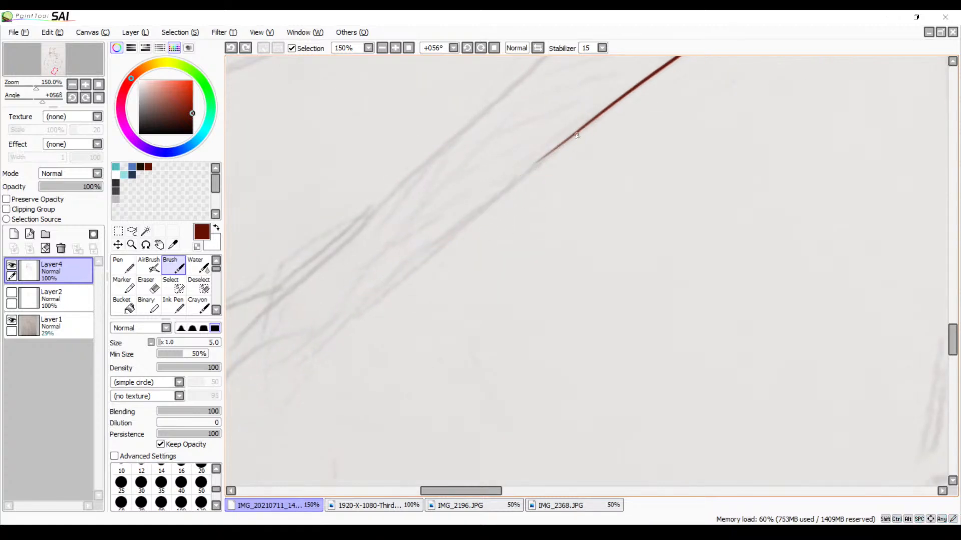
pyautogui.moveTo(577, 135); pyautogui.dragTo(228, 390)
pyautogui.hotkey('ctrl', 'z')
pyautogui.moveTo(561, 149); pyautogui.dragTo(266, 376)
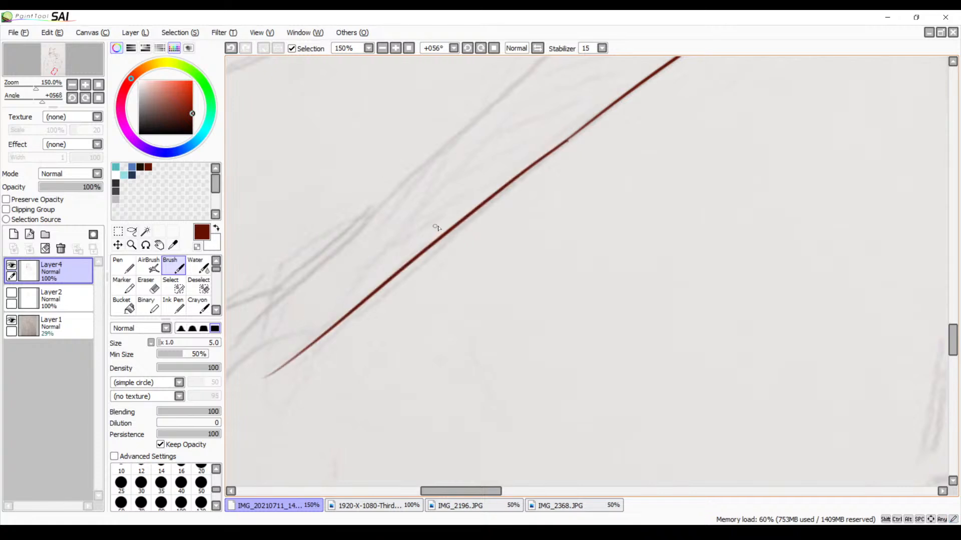
# Erase the small spur where the thigh line's two strokes join at 300% zoom, and reset the canvas rotation to 0°
pyautogui.click(395, 48)
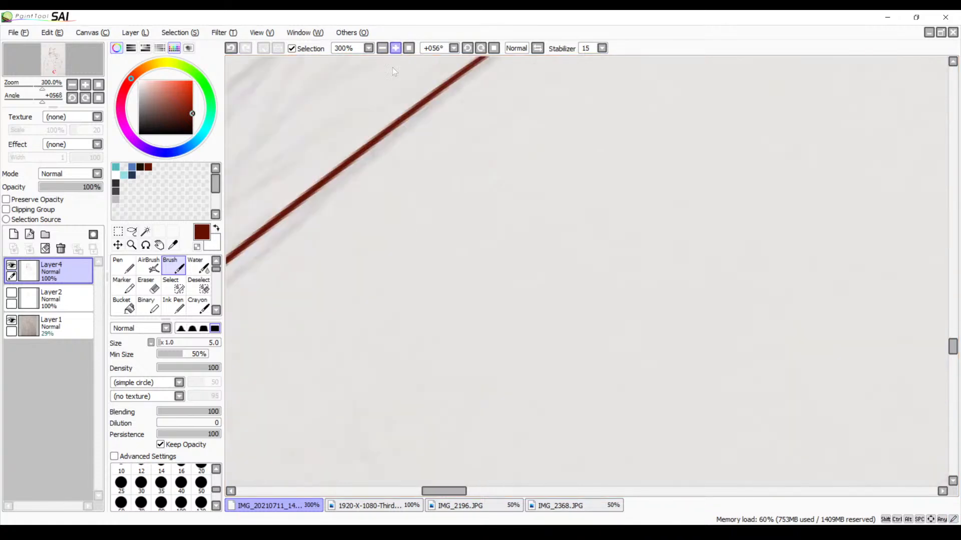
pyautogui.moveTo(454, 168)
pyautogui.mouseDown()
pyautogui.moveTo(420, 244)
pyautogui.moveTo(313, 315)
pyautogui.moveTo(276, 311)
pyautogui.moveTo(639, 158)
pyautogui.moveTo(669, 133)
pyautogui.moveTo(511, 204)
pyautogui.moveTo(412, 270)
pyautogui.mouseUp()
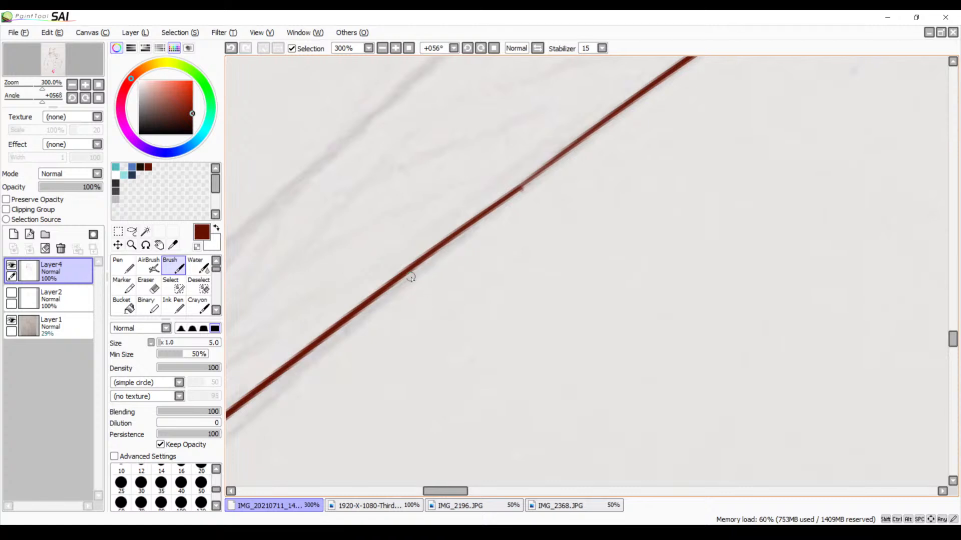
pyautogui.press('e')
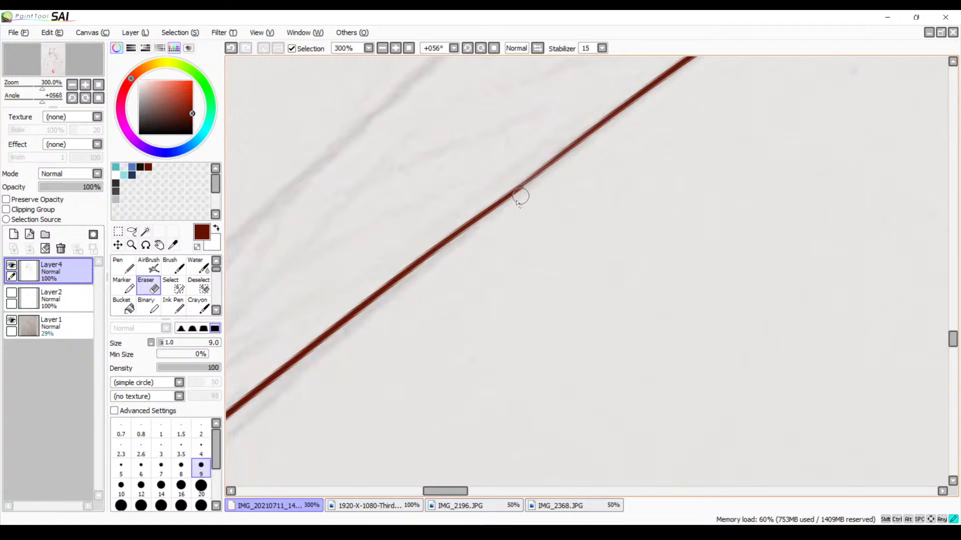
pyautogui.moveTo(495, 257); pyautogui.dragTo(670, 245)
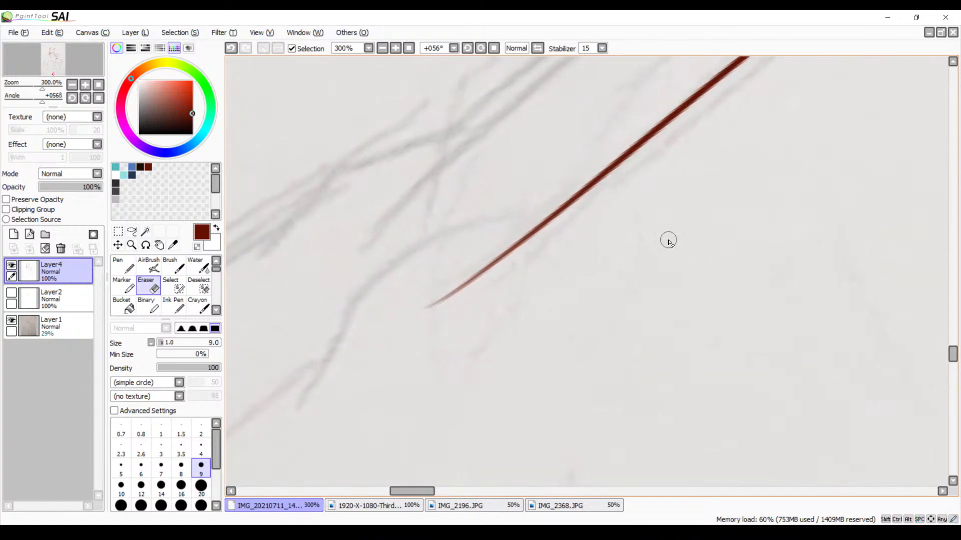
pyautogui.click(492, 48)
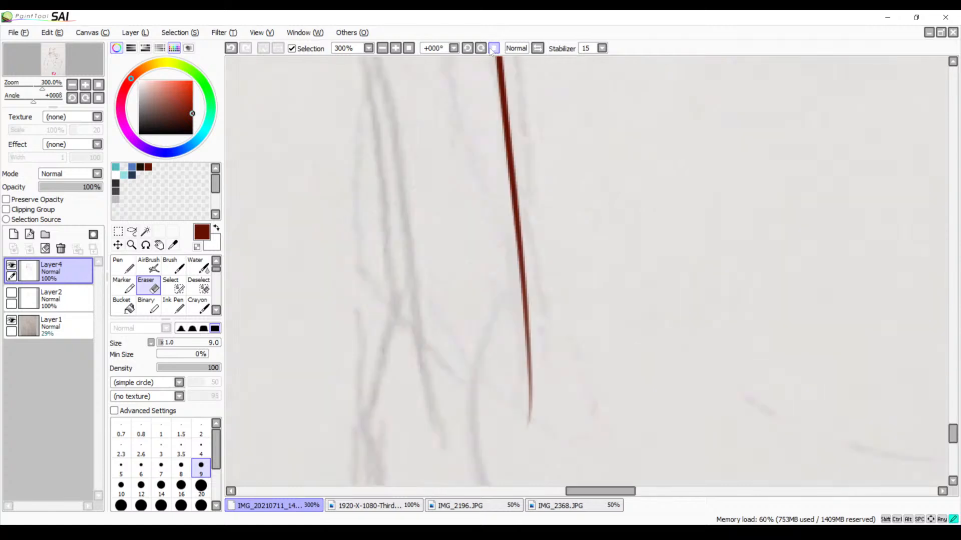
# Ink two short slanted crease strokes between the legs with the Brush at 150% zoom, undoing the misplaced strokes
pyautogui.moveTo(354, 142)
pyautogui.mouseDown()
pyautogui.moveTo(515, 97)
pyautogui.moveTo(450, 337)
pyautogui.moveTo(501, 264)
pyautogui.moveTo(534, 185)
pyautogui.moveTo(493, 175)
pyautogui.moveTo(458, 343)
pyautogui.moveTo(491, 257)
pyautogui.moveTo(579, 242)
pyautogui.moveTo(551, 253)
pyautogui.moveTo(429, 107)
pyautogui.mouseUp()
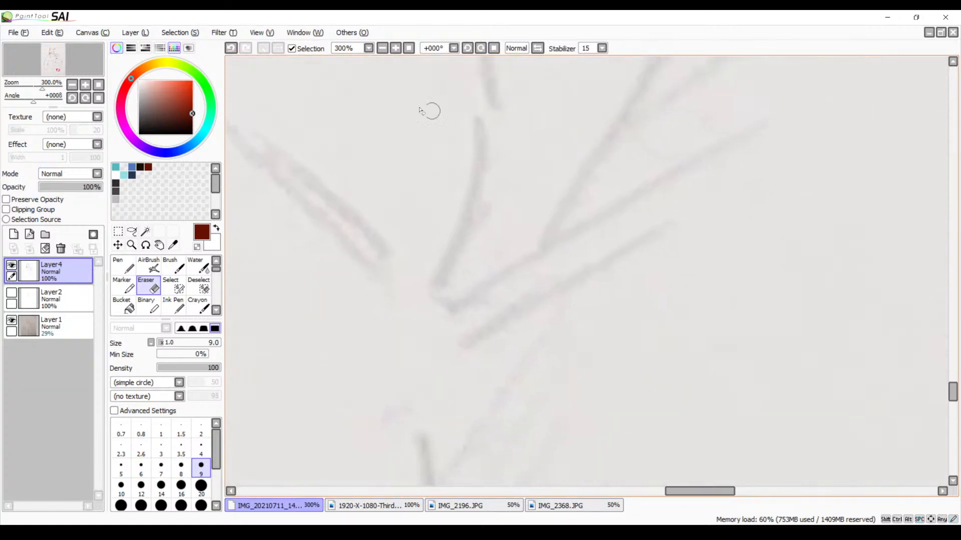
pyautogui.click(381, 48)
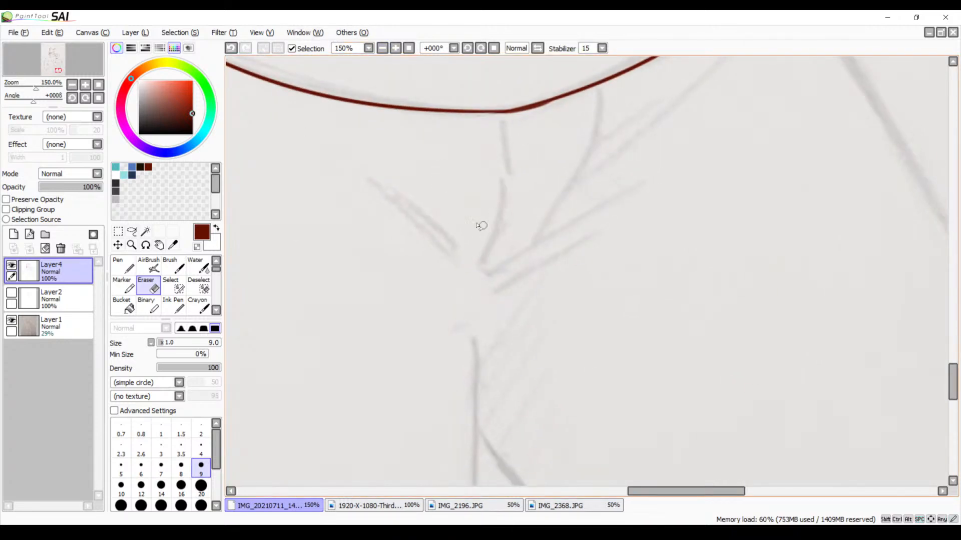
pyautogui.press('b')
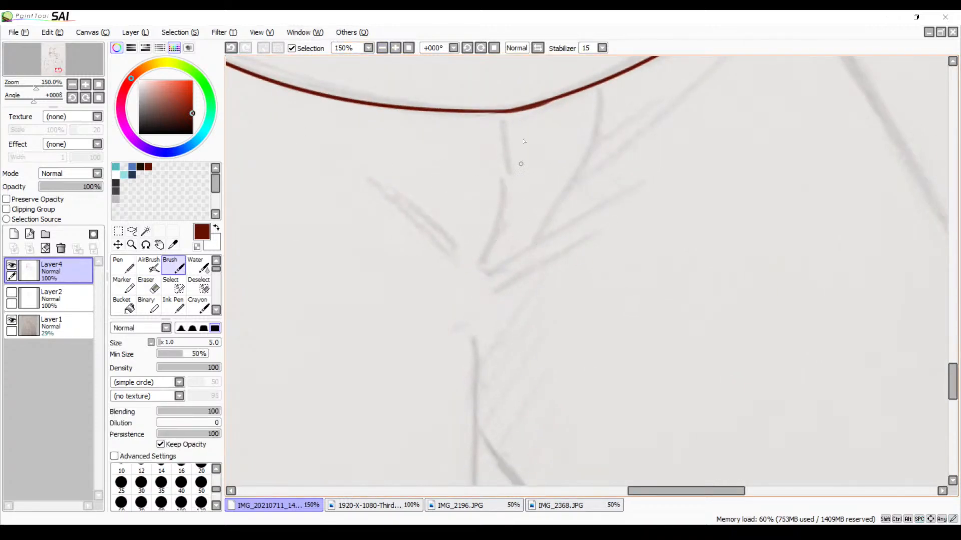
pyautogui.moveTo(593, 91); pyautogui.dragTo(575, 195)
pyautogui.hotkey('ctrl', 'z')
pyautogui.moveTo(594, 100)
pyautogui.mouseDown()
pyautogui.moveTo(587, 195)
pyautogui.moveTo(511, 288)
pyautogui.moveTo(624, 229)
pyautogui.mouseUp()
pyautogui.hotkey('ctrl', 'z')
pyautogui.moveTo(460, 305); pyautogui.dragTo(555, 275)
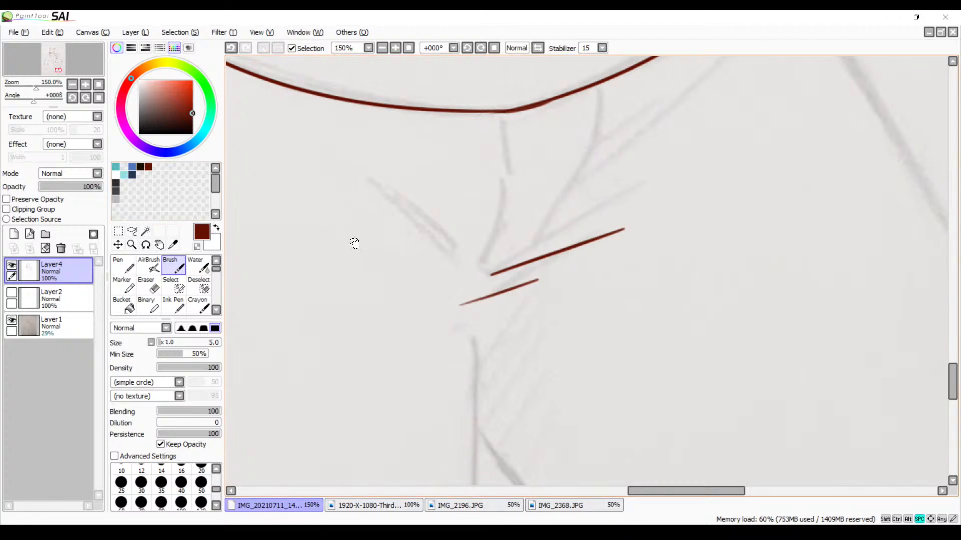
# Try to ink the vertical crease running from the middle of the torso's lower edge down to the slanted creases
pyautogui.moveTo(353, 242)
pyautogui.mouseDown()
pyautogui.moveTo(373, 238)
pyautogui.moveTo(379, 158)
pyautogui.mouseUp()
pyautogui.scroll(5, 418, 187)
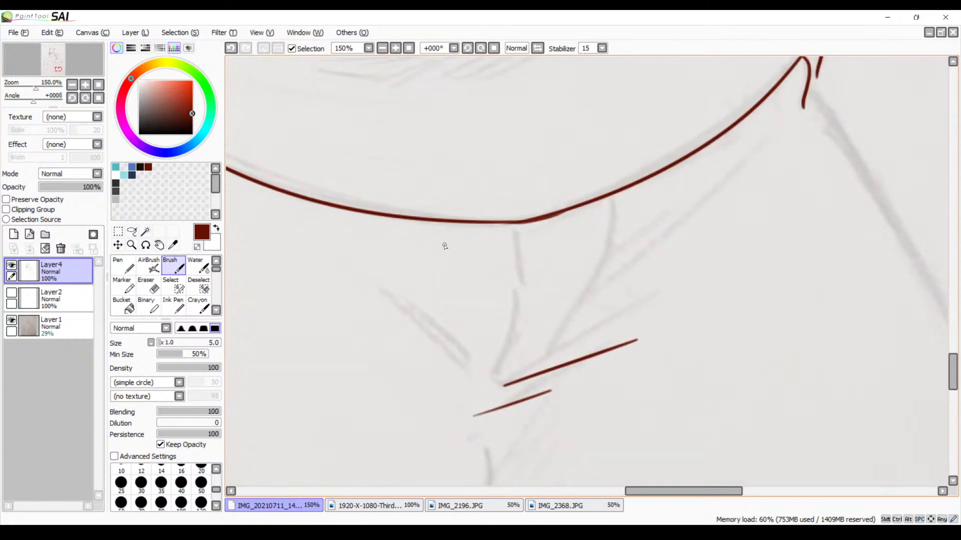
pyautogui.moveTo(509, 239); pyautogui.dragTo(518, 332)
pyautogui.hotkey('ctrl', 'z')
pyautogui.moveTo(506, 226); pyautogui.dragTo(507, 372)
pyautogui.hotkey('ctrl', 'z')
pyautogui.moveTo(508, 230)
pyautogui.mouseDown()
pyautogui.moveTo(522, 283)
pyautogui.moveTo(490, 397)
pyautogui.mouseUp()
pyautogui.hotkey('ctrl', 'z')
pyautogui.moveTo(506, 235)
pyautogui.mouseDown()
pyautogui.moveTo(515, 262)
pyautogui.moveTo(501, 383)
pyautogui.mouseUp()
pyautogui.hotkey('ctrl', 'z')
# Examine the inked hips, thigh and torso lines, moving across to the larger character's belt sketch at 100% zoom
pyautogui.moveTo(628, 235); pyautogui.dragTo(515, 354)
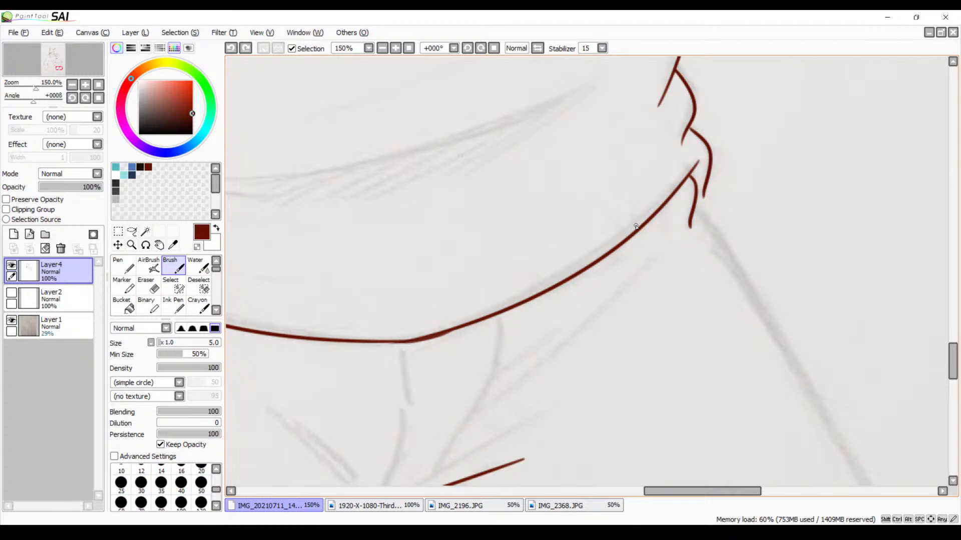
pyautogui.moveTo(437, 272); pyautogui.dragTo(600, 99)
pyautogui.moveTo(536, 284); pyautogui.dragTo(538, 173)
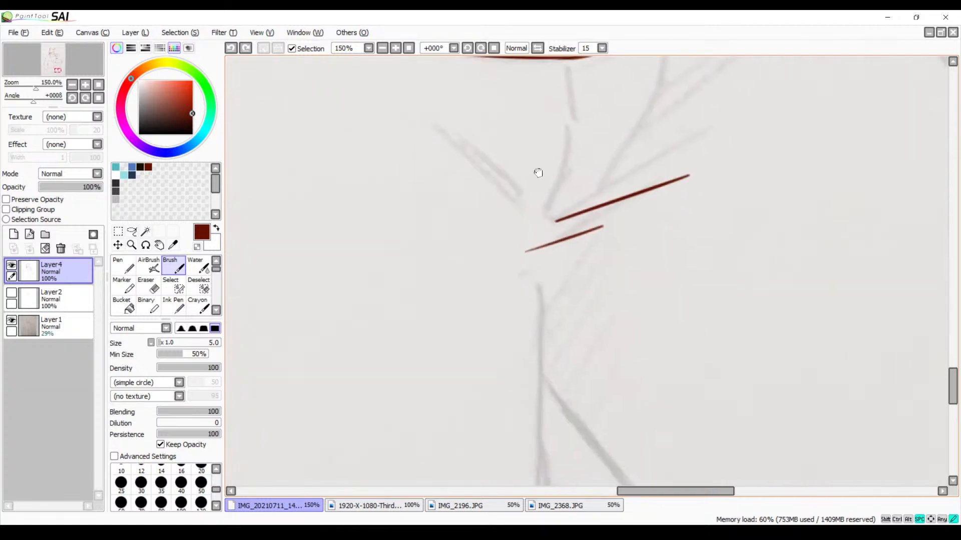
pyautogui.moveTo(464, 251); pyautogui.dragTo(635, 287)
pyautogui.moveTo(550, 251); pyautogui.dragTo(683, 289)
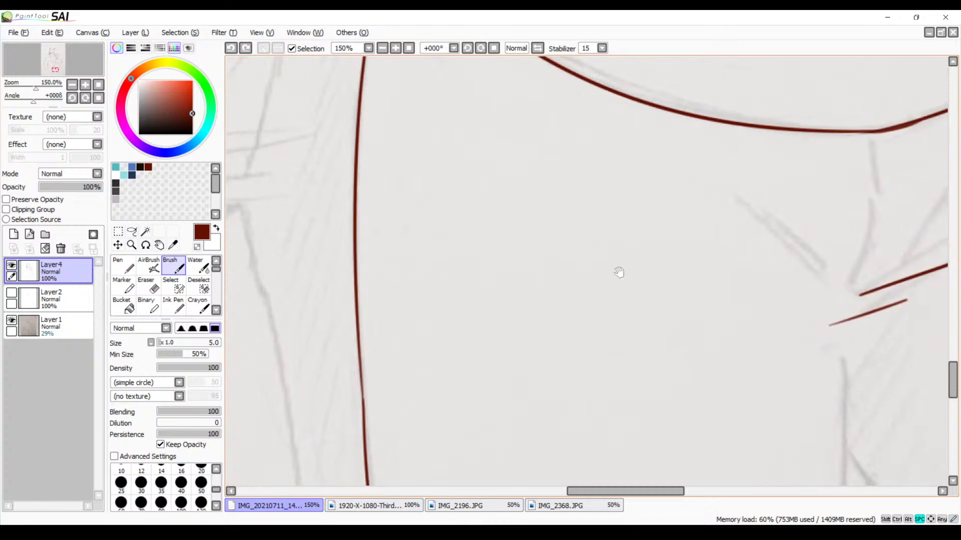
pyautogui.click(383, 51)
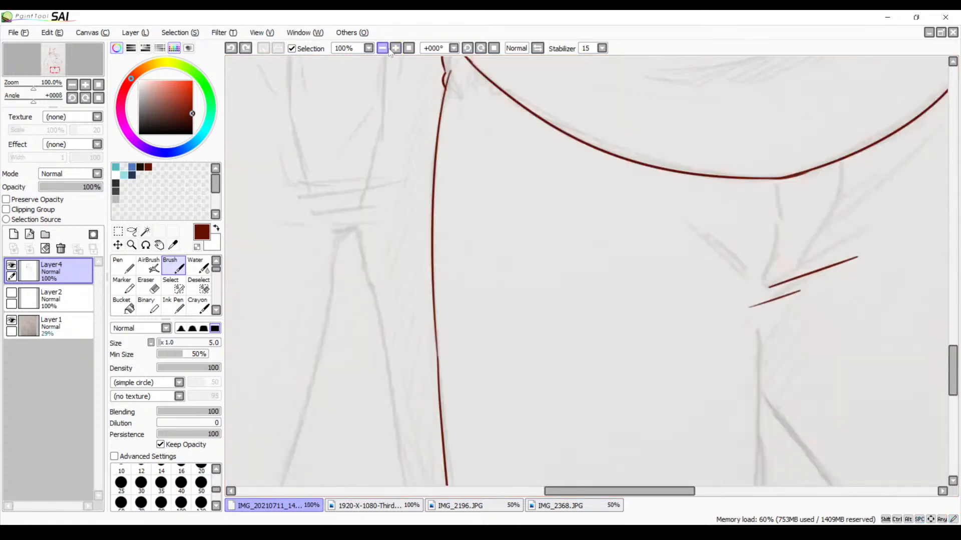
pyautogui.moveTo(493, 279)
pyautogui.mouseDown()
pyautogui.moveTo(478, 109)
pyautogui.moveTo(455, 68)
pyautogui.moveTo(485, 216)
pyautogui.moveTo(573, 254)
pyautogui.moveTo(541, 353)
pyautogui.mouseUp()
pyautogui.moveTo(531, 171)
pyautogui.mouseDown()
pyautogui.moveTo(616, 336)
pyautogui.moveTo(555, 242)
pyautogui.moveTo(583, 292)
pyautogui.mouseUp()
pyautogui.moveTo(525, 172); pyautogui.dragTo(589, 308)
pyautogui.moveTo(497, 209); pyautogui.dragTo(599, 299)
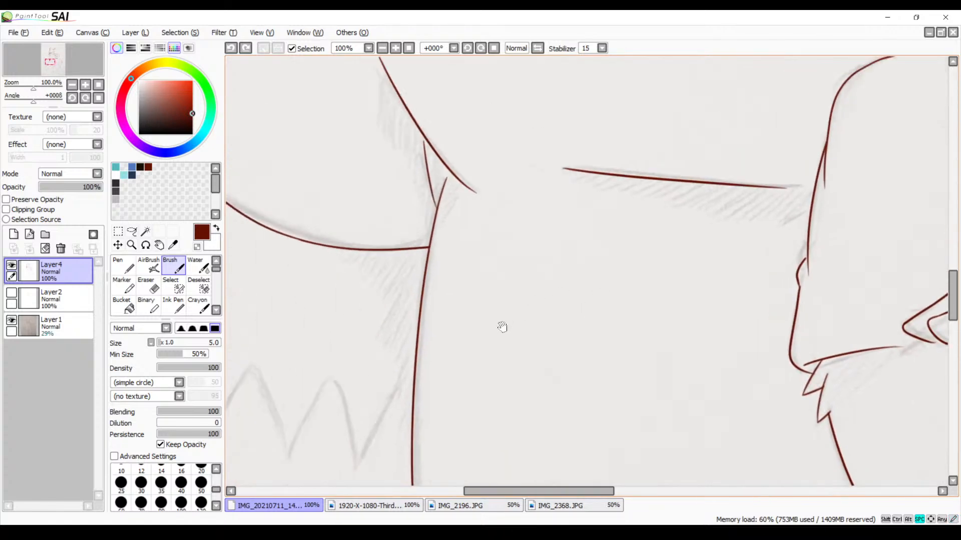
pyautogui.moveTo(502, 326); pyautogui.dragTo(605, 181)
pyautogui.moveTo(515, 241); pyautogui.dragTo(574, 188)
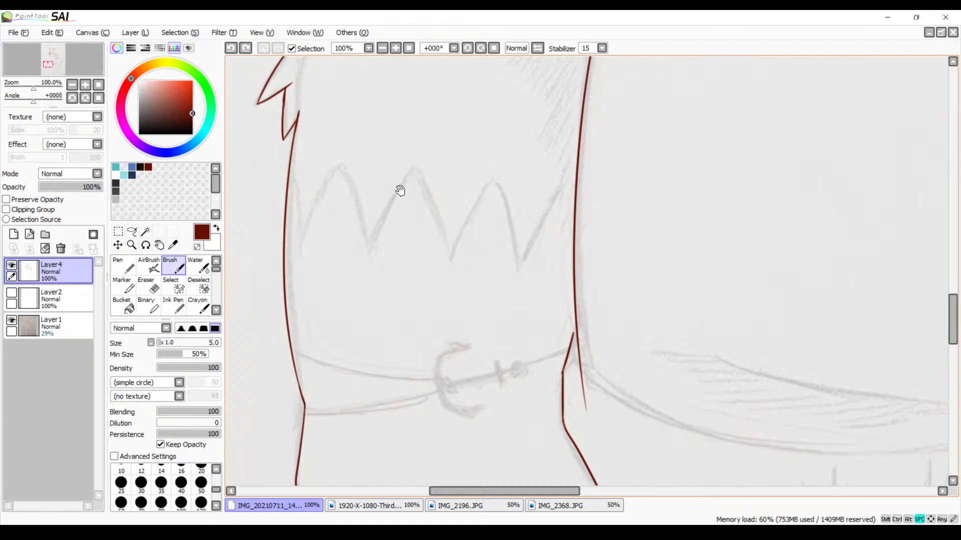
# Ink the first arm and curved base of the anchor ornament on the larger character's belt at 200% zoom, redoing the strokes until they fit
pyautogui.click(397, 52)
pyautogui.click(397, 52)
pyautogui.moveTo(326, 264); pyautogui.dragTo(461, 105)
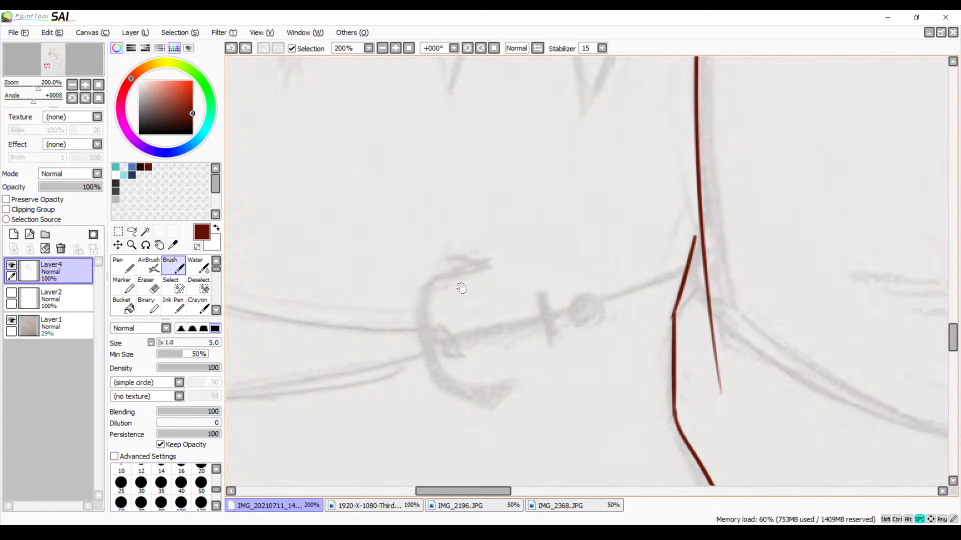
pyautogui.moveTo(460, 285)
pyautogui.mouseDown()
pyautogui.moveTo(481, 218)
pyautogui.moveTo(425, 232)
pyautogui.mouseUp()
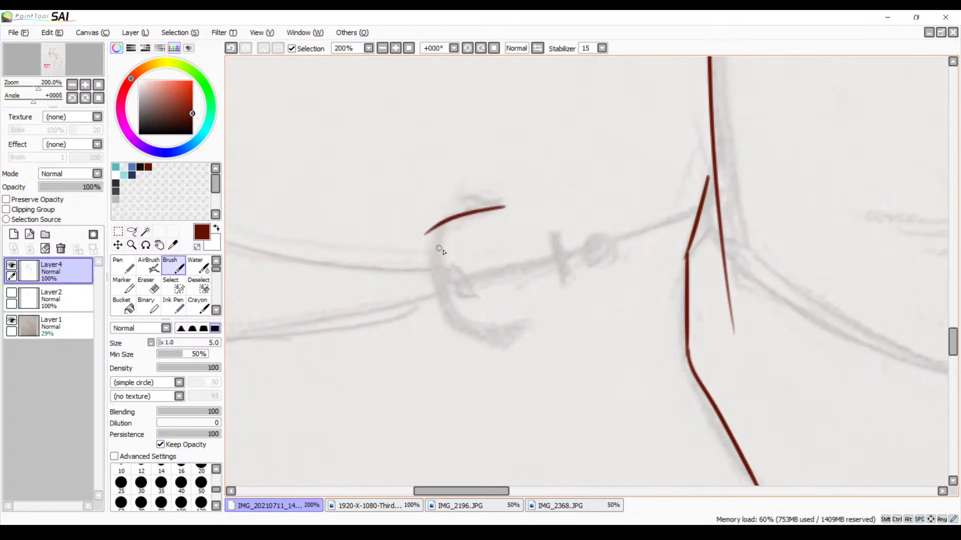
pyautogui.hotkey('ctrl', 'z')
pyautogui.moveTo(502, 205)
pyautogui.mouseDown()
pyautogui.moveTo(441, 233)
pyautogui.moveTo(439, 257)
pyautogui.mouseUp()
pyautogui.hotkey('ctrl', 'z')
pyautogui.moveTo(502, 205); pyautogui.dragTo(440, 321)
pyautogui.hotkey('ctrl', 'z')
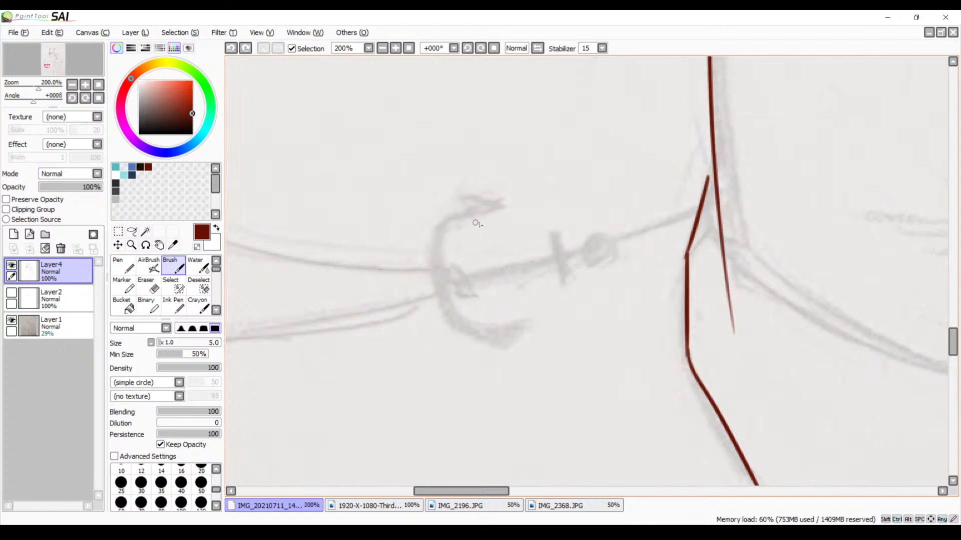
pyautogui.moveTo(508, 205); pyautogui.dragTo(441, 311)
pyautogui.hotkey('ctrl', 'z')
pyautogui.moveTo(506, 206); pyautogui.dragTo(441, 228)
pyautogui.hotkey('ctrl', 'z')
pyautogui.moveTo(508, 205)
pyautogui.mouseDown()
pyautogui.moveTo(433, 241)
pyautogui.moveTo(456, 315)
pyautogui.mouseUp()
pyautogui.hotkey('ctrl', 'z')
pyautogui.moveTo(448, 227)
pyautogui.mouseDown()
pyautogui.moveTo(438, 306)
pyautogui.moveTo(450, 337)
pyautogui.mouseUp()
pyautogui.hotkey('ctrl', 'z')
pyautogui.click(447, 226)
pyautogui.moveTo(451, 226)
pyautogui.mouseDown()
pyautogui.moveTo(433, 261)
pyautogui.moveTo(442, 313)
pyautogui.mouseUp()
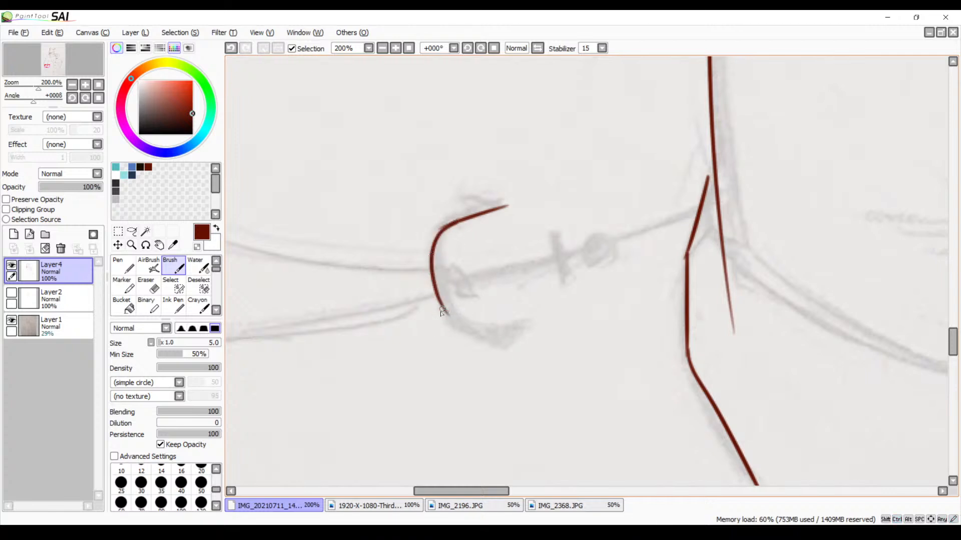
# Rotate the canvas to -67° and ink the anchor's second arm joining the curved base, redoing the strokes as needed
pyautogui.moveTo(503, 312); pyautogui.dragTo(459, 231)
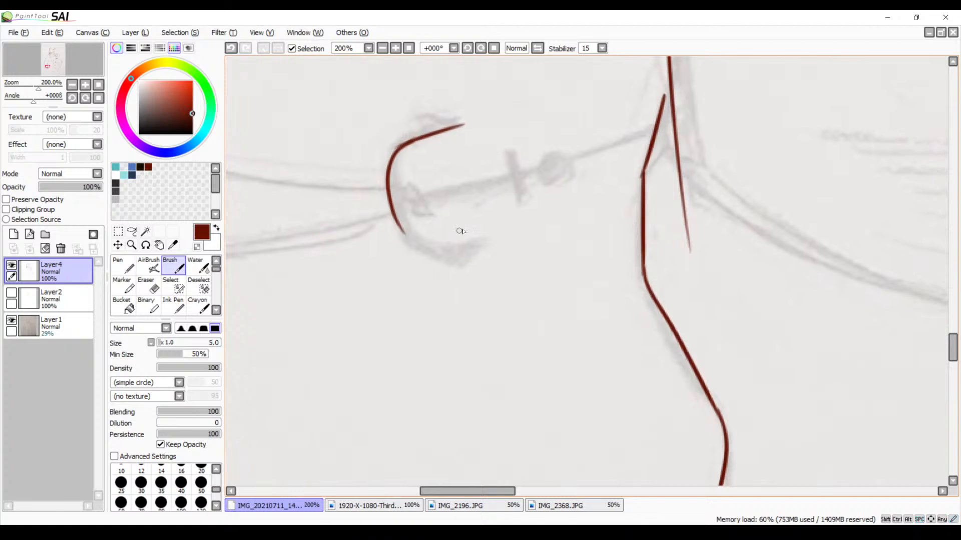
pyautogui.click(481, 48)
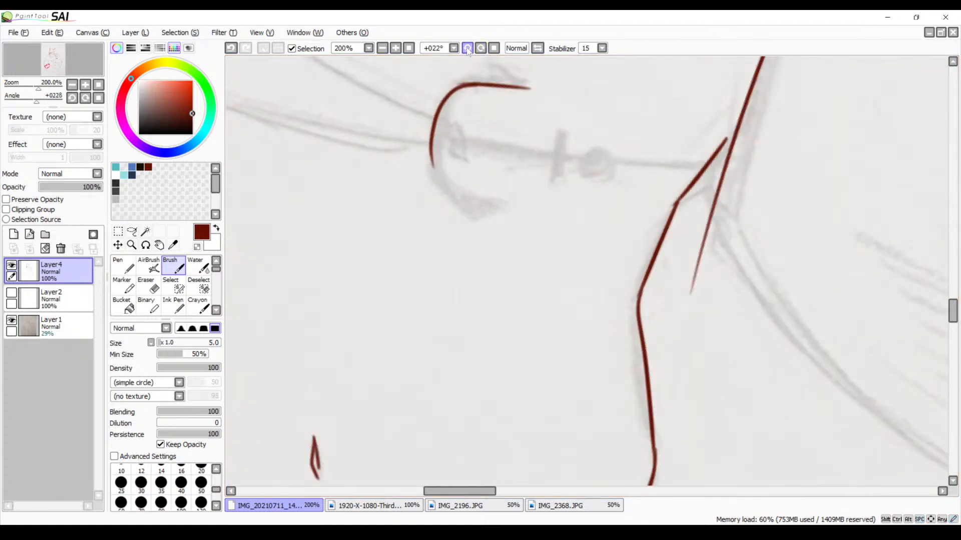
pyautogui.click(468, 48)
pyautogui.click(468, 50)
pyautogui.click(468, 50)
pyautogui.click(467, 50)
pyautogui.click(467, 50)
pyautogui.click(467, 50)
pyautogui.click(467, 51)
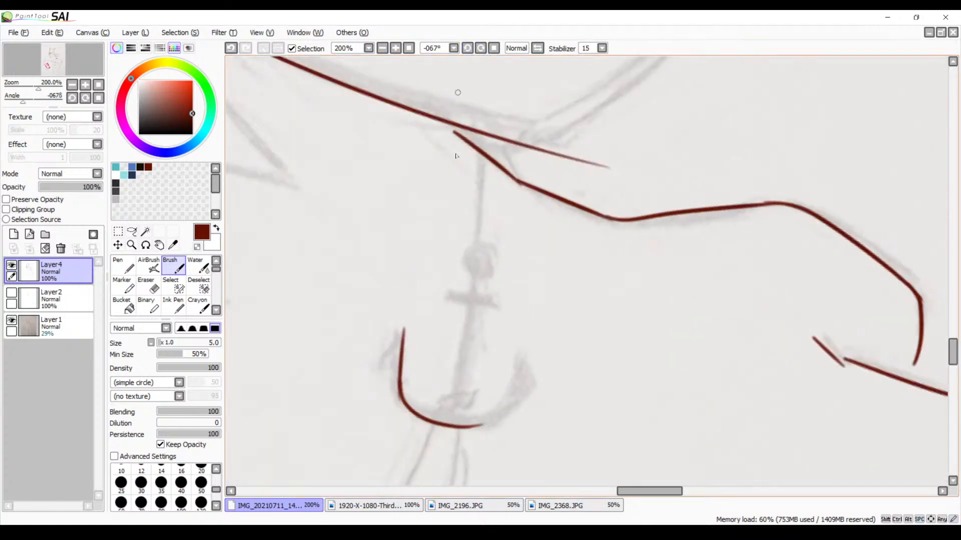
pyautogui.moveTo(505, 390); pyautogui.dragTo(474, 298)
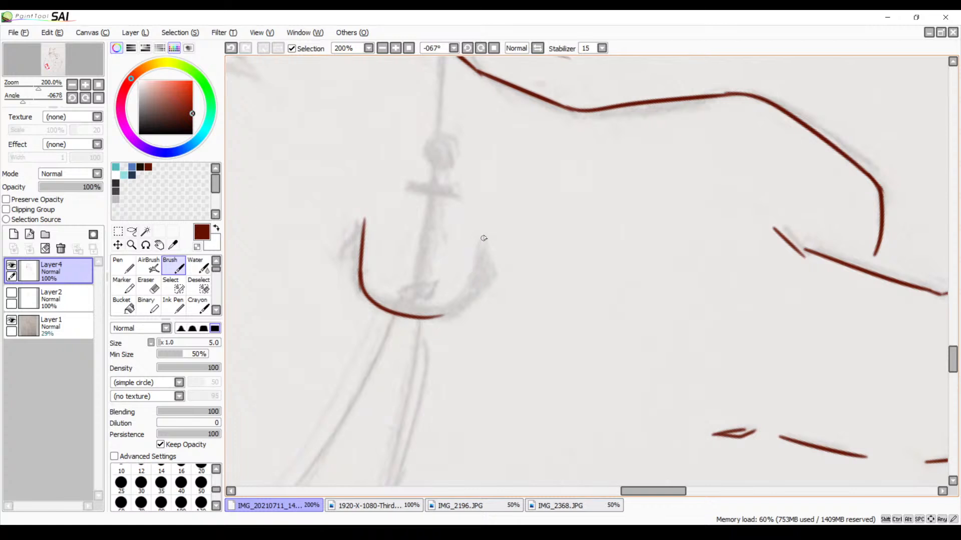
pyautogui.moveTo(483, 238); pyautogui.dragTo(452, 310)
pyautogui.hotkey('ctrl', 'z')
pyautogui.moveTo(482, 234); pyautogui.dragTo(454, 308)
pyautogui.hotkey('ctrl', 'z')
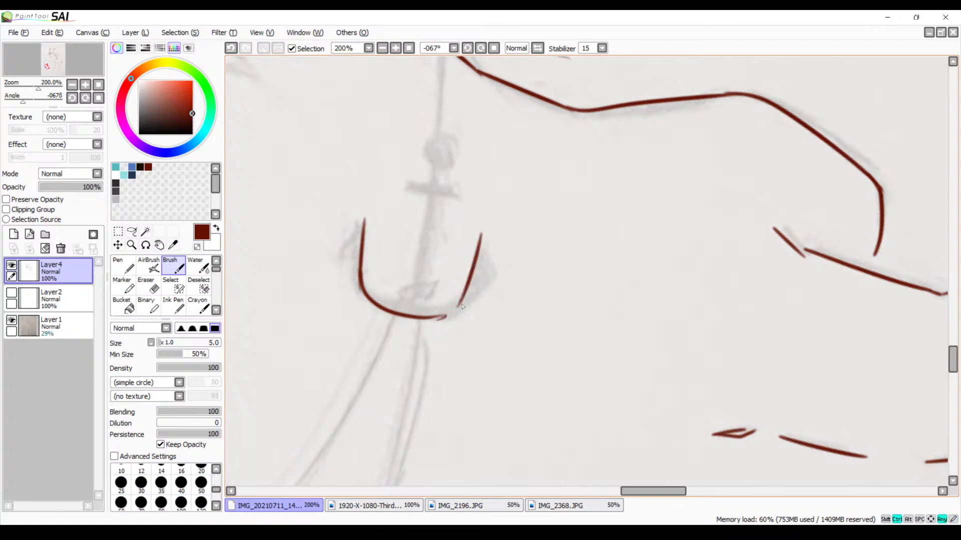
pyautogui.moveTo(462, 300); pyautogui.dragTo(443, 316)
pyautogui.hotkey('ctrl', 'z')
# Ink the anchor's straight central shaft from below the ring down across the curved base, redoing the stroke once
pyautogui.hotkey('ctrl', 'z')
pyautogui.hotkey('ctrl', 'z')
pyautogui.moveTo(433, 208); pyautogui.dragTo(429, 207)
pyautogui.moveTo(424, 159)
pyautogui.mouseDown()
pyautogui.moveTo(413, 249)
pyautogui.moveTo(382, 346)
pyautogui.mouseUp()
pyautogui.hotkey('ctrl', 'z')
pyautogui.moveTo(425, 159); pyautogui.dragTo(400, 324)
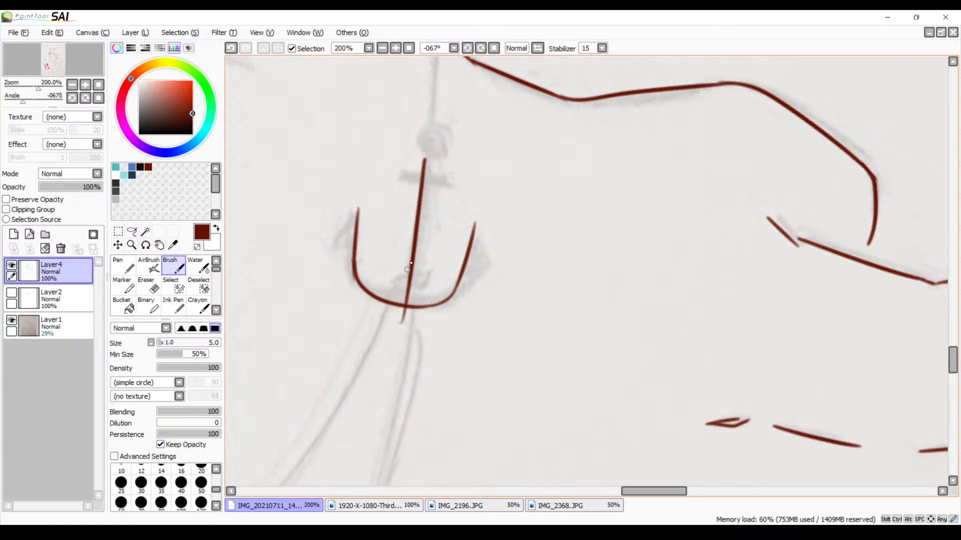
# Redo the anchor's central shaft stroke until it runs straight from below the ring across the curved base
pyautogui.hotkey('ctrl', 'z')
pyautogui.moveTo(431, 161); pyautogui.dragTo(389, 324)
pyautogui.hotkey('ctrl', 'z')
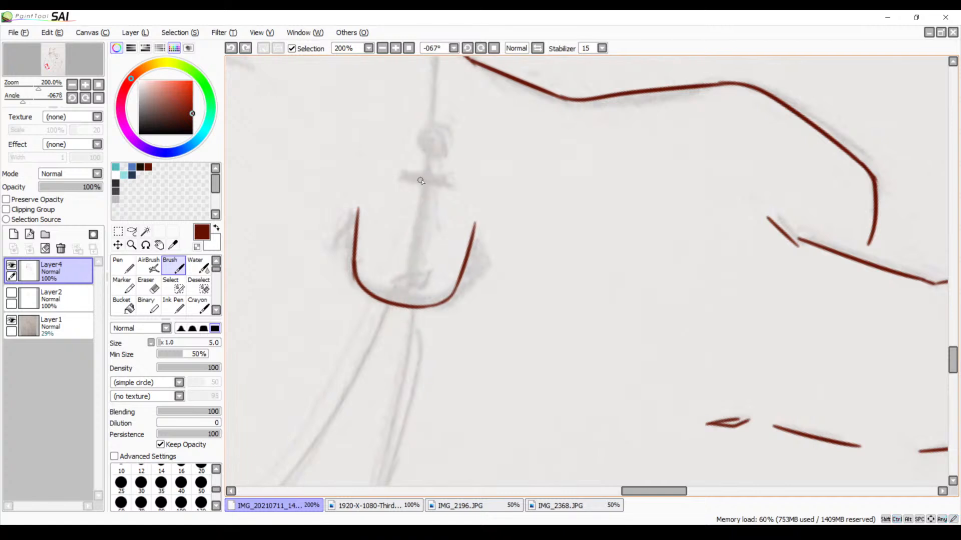
pyautogui.moveTo(425, 164); pyautogui.dragTo(399, 331)
pyautogui.hotkey('ctrl', 'z')
pyautogui.moveTo(427, 169)
pyautogui.mouseDown()
pyautogui.moveTo(395, 310)
pyautogui.moveTo(446, 297)
pyautogui.moveTo(442, 248)
pyautogui.mouseUp()
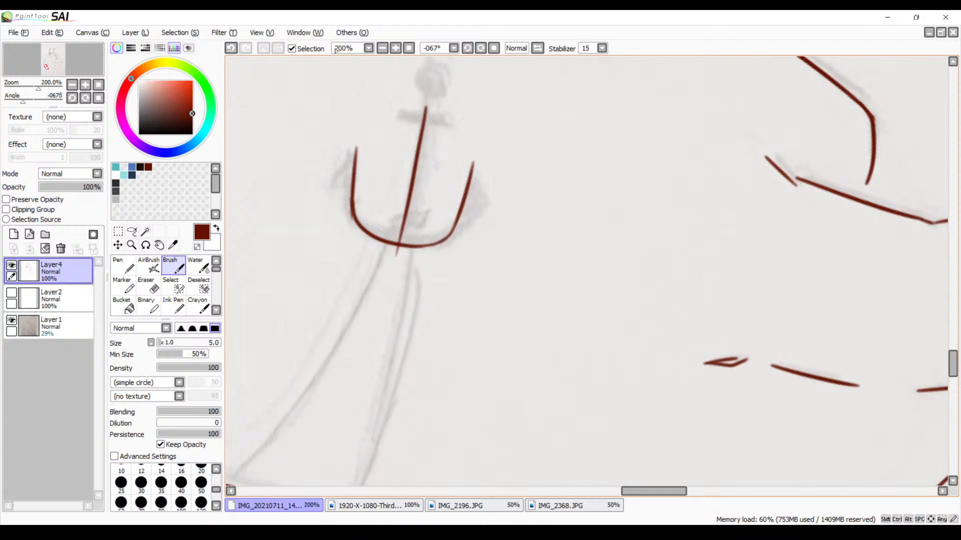
# Erase the shaft's excess end below the anchor's curved base at 500% zoom with the size 9 Eraser
pyautogui.click(395, 49)
pyautogui.click(394, 50)
pyautogui.click(394, 49)
pyautogui.moveTo(277, 206); pyautogui.dragTo(568, 257)
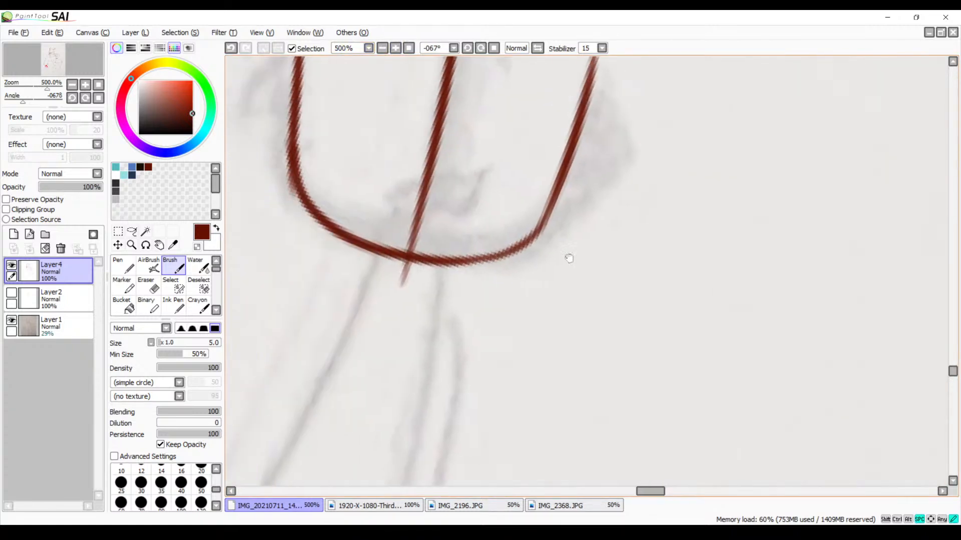
pyautogui.moveTo(395, 242); pyautogui.dragTo(454, 257)
pyautogui.press('e')
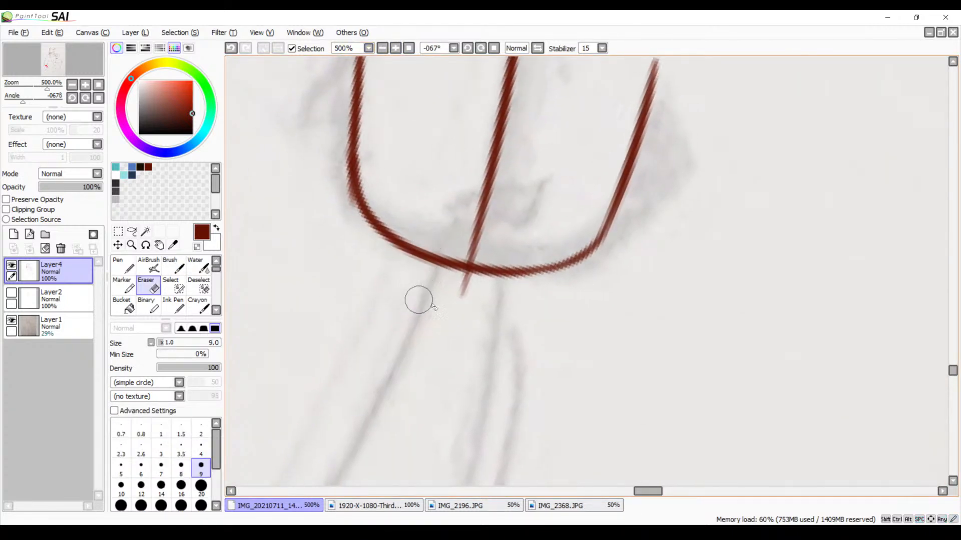
pyautogui.click(460, 295)
pyautogui.moveTo(459, 296)
pyautogui.mouseDown()
pyautogui.moveTo(457, 280)
pyautogui.moveTo(470, 281)
pyautogui.mouseUp()
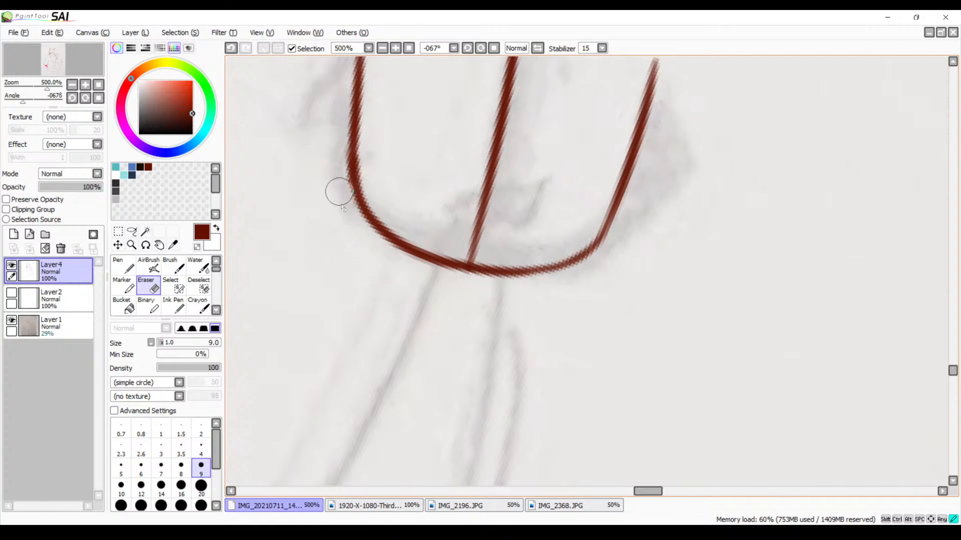
# Ink the anchor's crossbar over the upper end of the shaft with the Brush, redoing the stroke once
pyautogui.scroll(6, 439, 233)
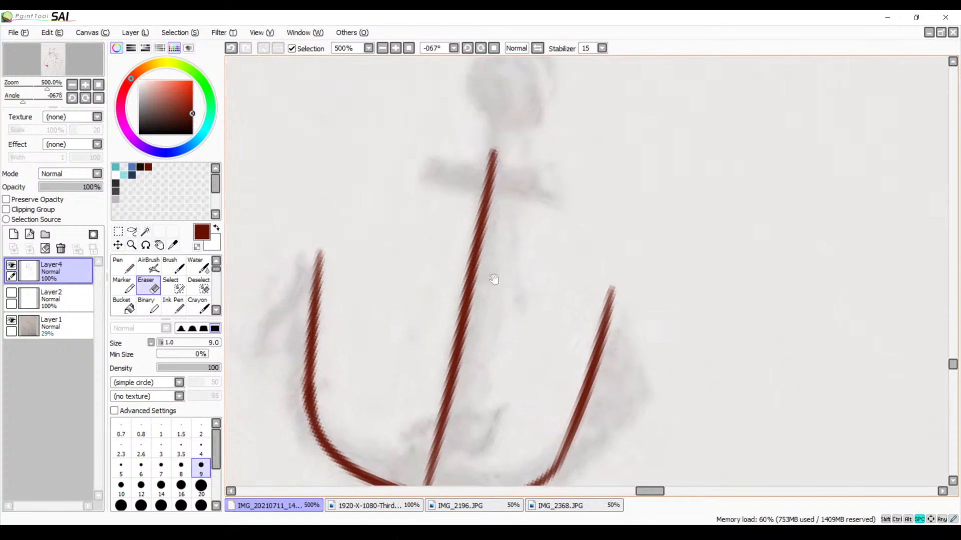
pyautogui.press('b')
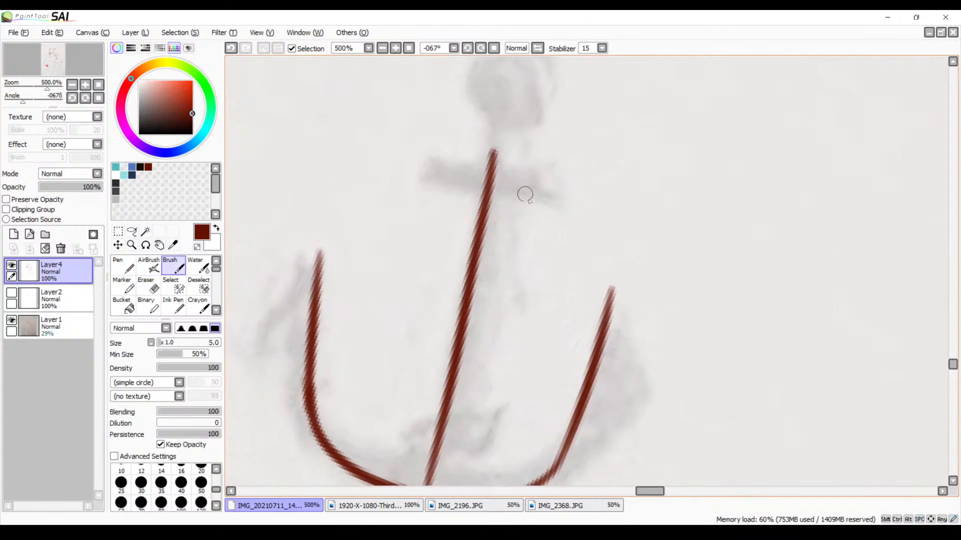
pyautogui.moveTo(415, 171); pyautogui.dragTo(561, 200)
pyautogui.hotkey('ctrl', 'z')
pyautogui.moveTo(412, 174); pyautogui.dragTo(548, 206)
# Ink the outline of the triangular fluke on the outer side of the anchor's first arm, redoing it once
pyautogui.moveTo(558, 349); pyautogui.dragTo(652, 219)
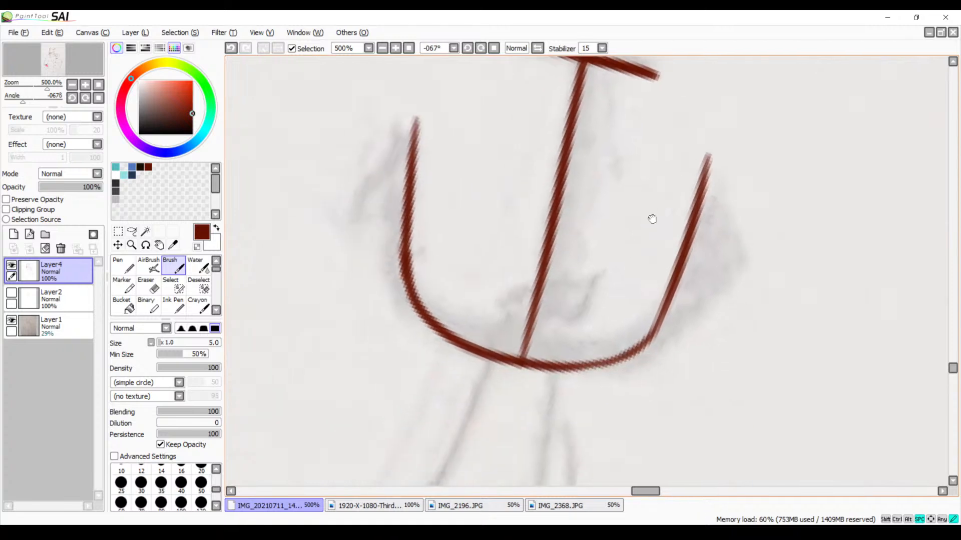
pyautogui.moveTo(403, 126); pyautogui.dragTo(353, 231)
pyautogui.hotkey('ctrl', 'z')
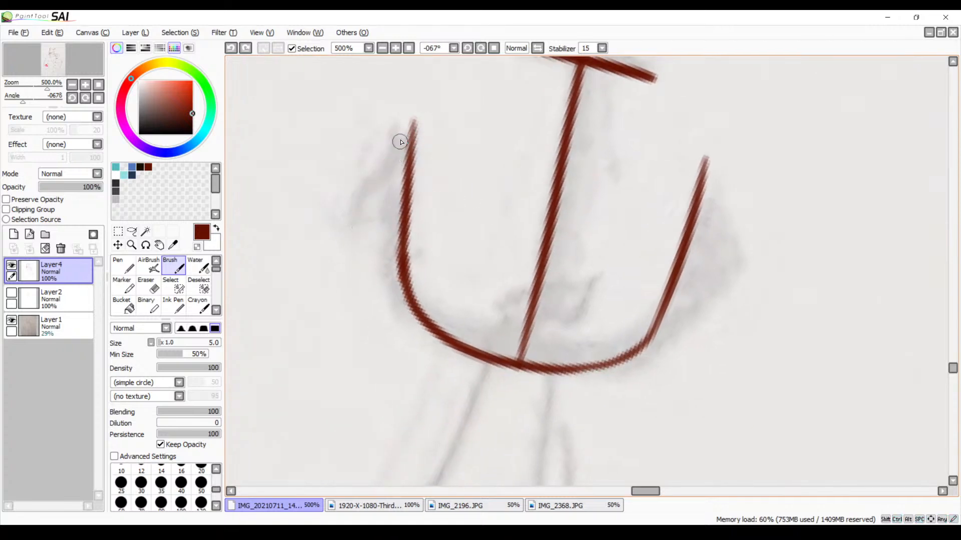
pyautogui.moveTo(410, 129)
pyautogui.mouseDown()
pyautogui.moveTo(380, 211)
pyautogui.moveTo(372, 204)
pyautogui.moveTo(406, 213)
pyautogui.mouseUp()
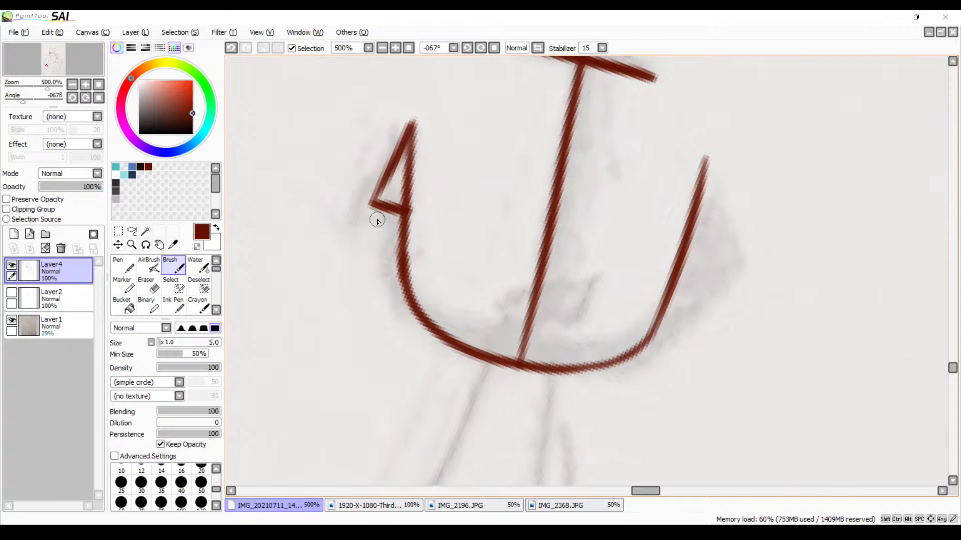
# Ink the matching triangular fluke on the anchor's second arm and fill both flukes with dark red
pyautogui.moveTo(694, 254); pyautogui.dragTo(655, 217)
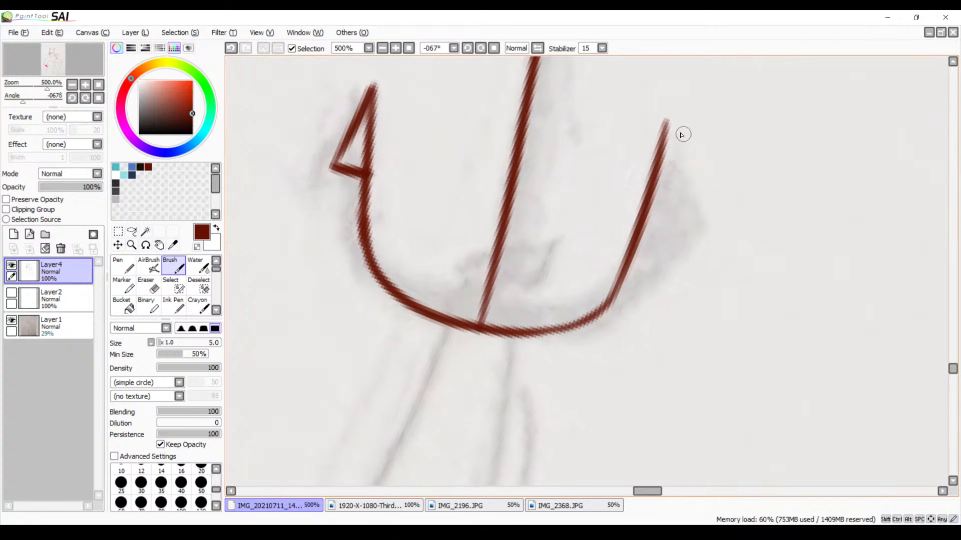
pyautogui.moveTo(667, 122); pyautogui.dragTo(646, 245)
pyautogui.hotkey('ctrl', 'z')
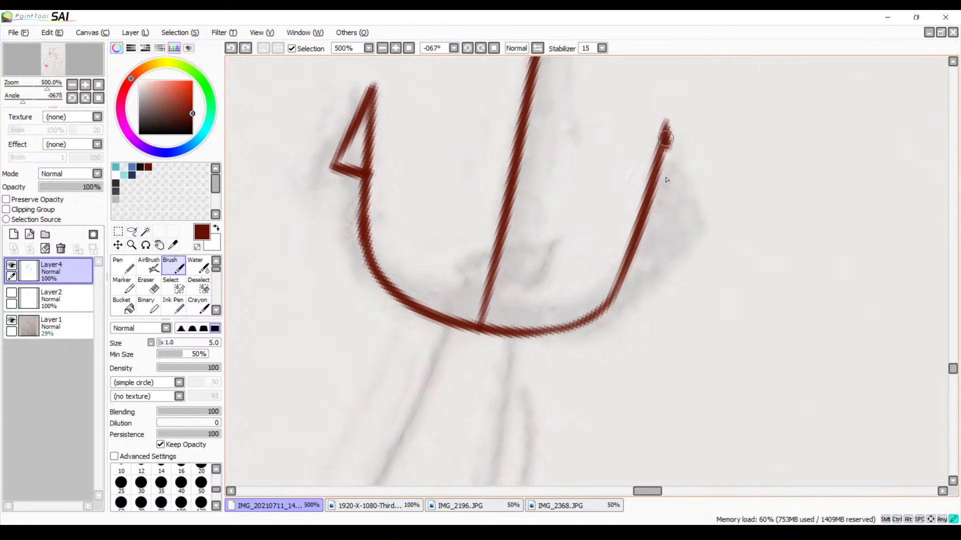
pyautogui.moveTo(666, 139)
pyautogui.mouseDown()
pyautogui.moveTo(673, 227)
pyautogui.moveTo(650, 213)
pyautogui.moveTo(665, 197)
pyautogui.moveTo(655, 193)
pyautogui.moveTo(664, 169)
pyautogui.mouseUp()
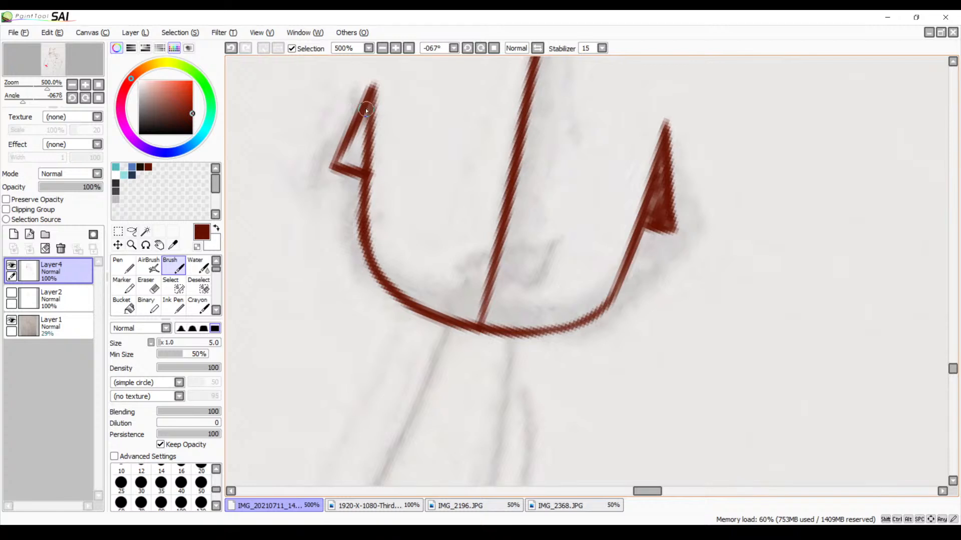
pyautogui.moveTo(365, 109)
pyautogui.mouseDown()
pyautogui.moveTo(350, 131)
pyautogui.moveTo(365, 131)
pyautogui.moveTo(343, 157)
pyautogui.moveTo(364, 149)
pyautogui.moveTo(353, 155)
pyautogui.mouseUp()
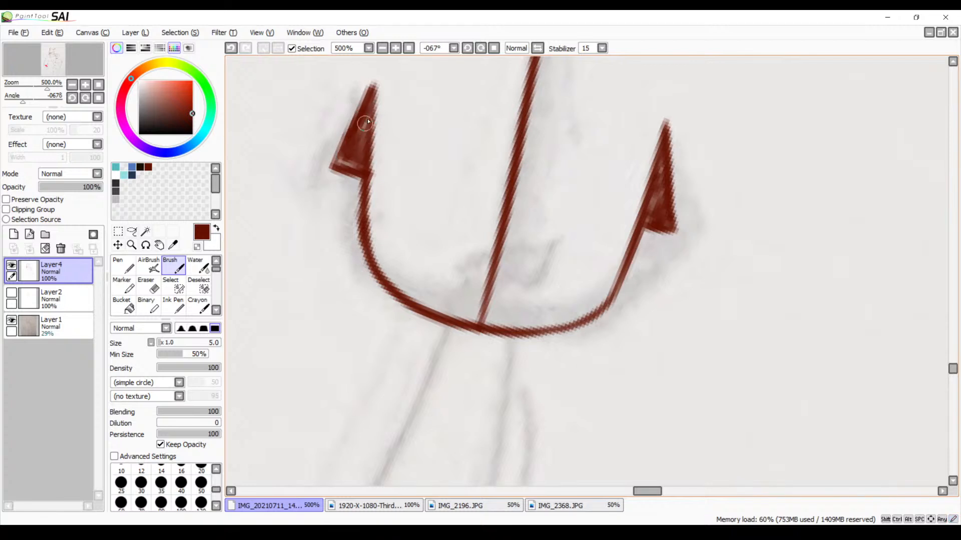
# Ink the first half of the anchor's ring at the upper end of the shaft, redoing the curve until it fits
pyautogui.press('space')
pyautogui.moveTo(481, 150); pyautogui.dragTo(423, 382)
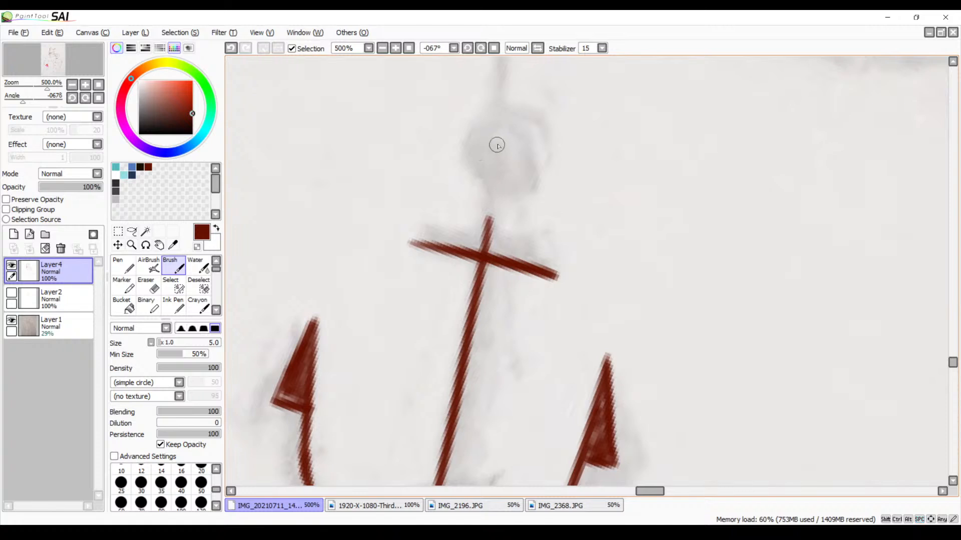
pyautogui.moveTo(518, 142); pyautogui.dragTo(509, 220)
pyautogui.hotkey('ctrl', 'z')
pyautogui.moveTo(510, 139)
pyautogui.mouseDown()
pyautogui.moveTo(441, 211)
pyautogui.moveTo(508, 205)
pyautogui.mouseUp()
pyautogui.hotkey('ctrl', 'z')
pyautogui.moveTo(515, 132)
pyautogui.mouseDown()
pyautogui.moveTo(448, 154)
pyautogui.moveTo(523, 206)
pyautogui.mouseUp()
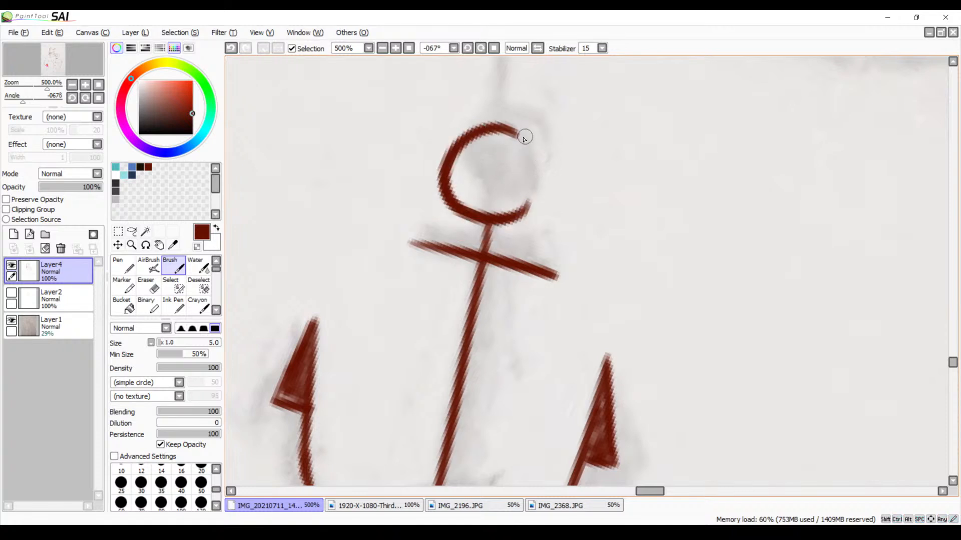
# Close the anchor's ring with the opposite curve, redoing the stroke until it joins both open ends
pyautogui.moveTo(503, 132)
pyautogui.mouseDown()
pyautogui.moveTo(532, 172)
pyautogui.moveTo(523, 213)
pyautogui.mouseUp()
pyautogui.hotkey('ctrl', 'z')
pyautogui.moveTo(517, 134)
pyautogui.mouseDown()
pyautogui.moveTo(536, 161)
pyautogui.moveTo(524, 214)
pyautogui.mouseUp()
pyautogui.hotkey('ctrl', 'z')
pyautogui.moveTo(516, 133)
pyautogui.mouseDown()
pyautogui.moveTo(543, 156)
pyautogui.moveTo(524, 215)
pyautogui.mouseUp()
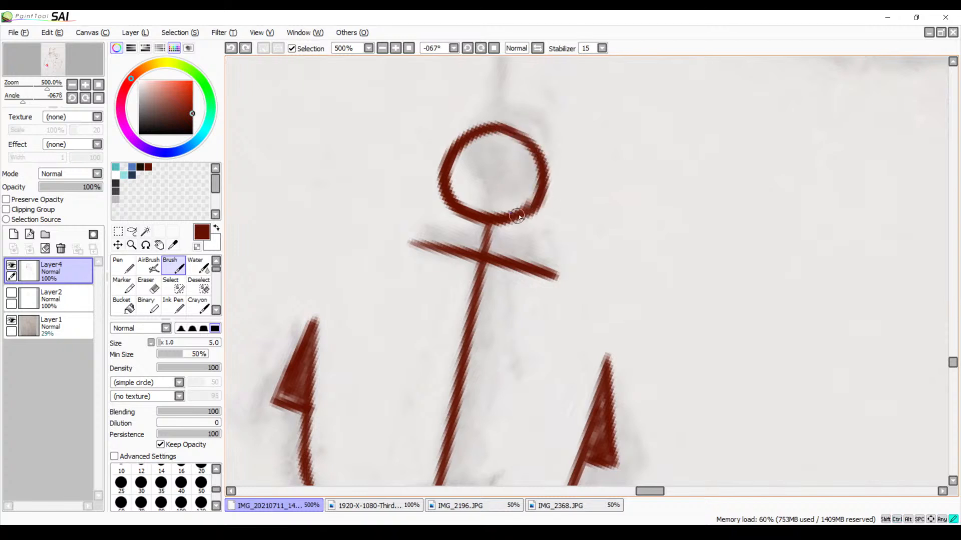
pyautogui.hotkey('ctrl', 'z')
pyautogui.moveTo(515, 131); pyautogui.dragTo(526, 215)
pyautogui.hotkey('ctrl', 'z')
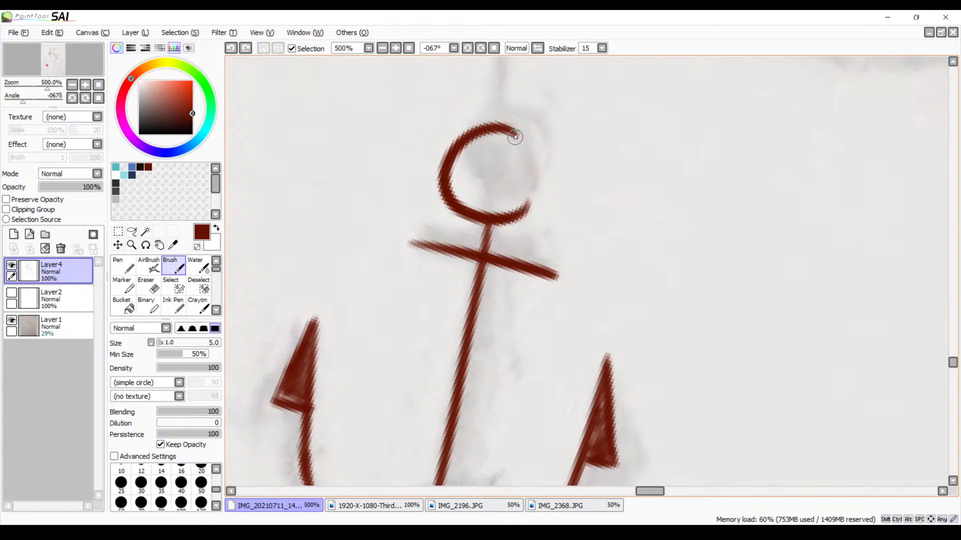
pyautogui.moveTo(517, 132); pyautogui.dragTo(525, 216)
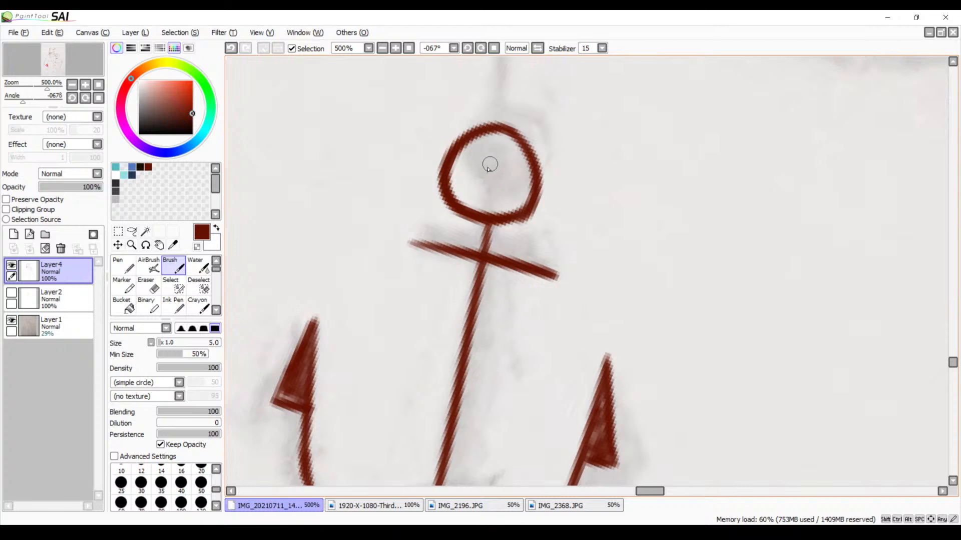
# Extend and thicken the short side of the anchor's crossbar, redoing the stroke until it lines up
pyautogui.moveTo(409, 242); pyautogui.dragTo(474, 244)
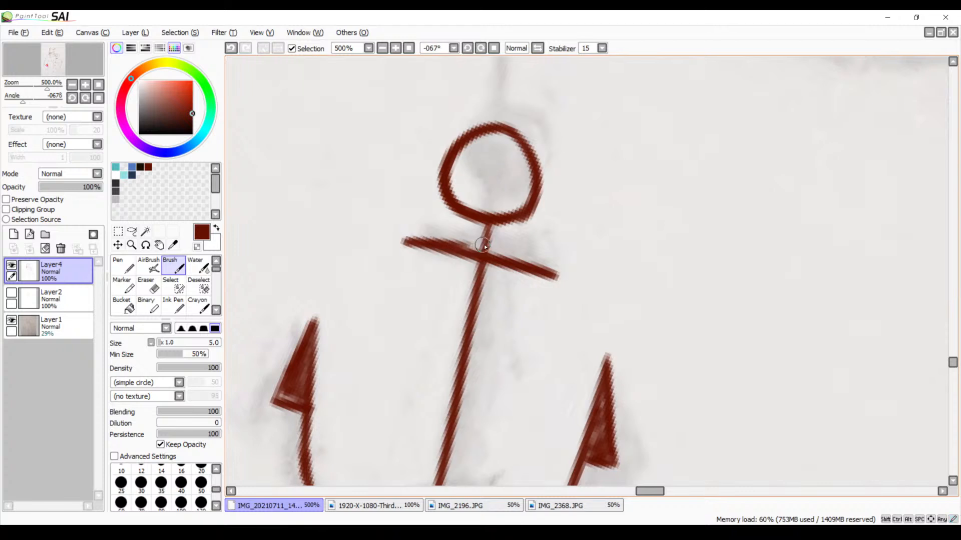
pyautogui.hotkey('ctrl', 'z')
pyautogui.moveTo(402, 240); pyautogui.dragTo(505, 249)
pyautogui.hotkey('ctrl', 'z')
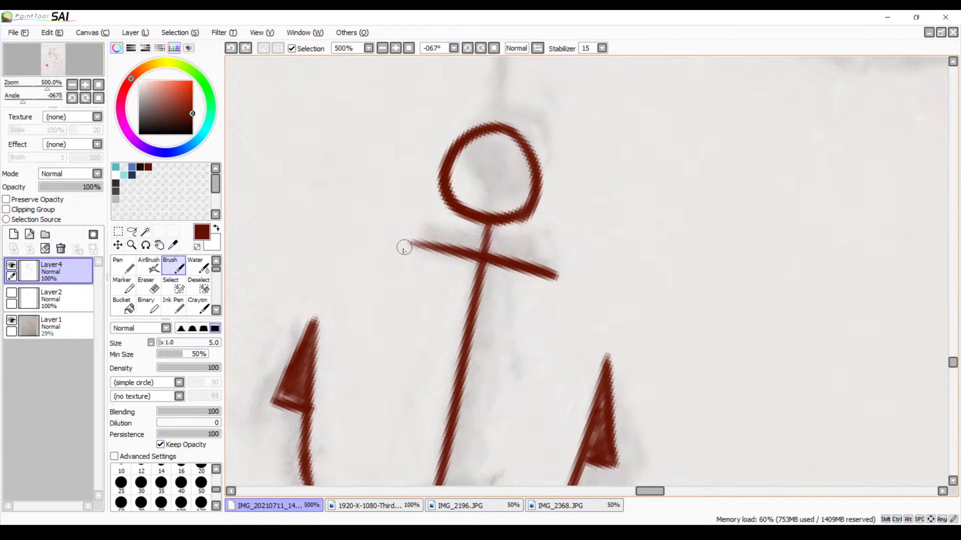
pyautogui.moveTo(401, 245); pyautogui.dragTo(502, 262)
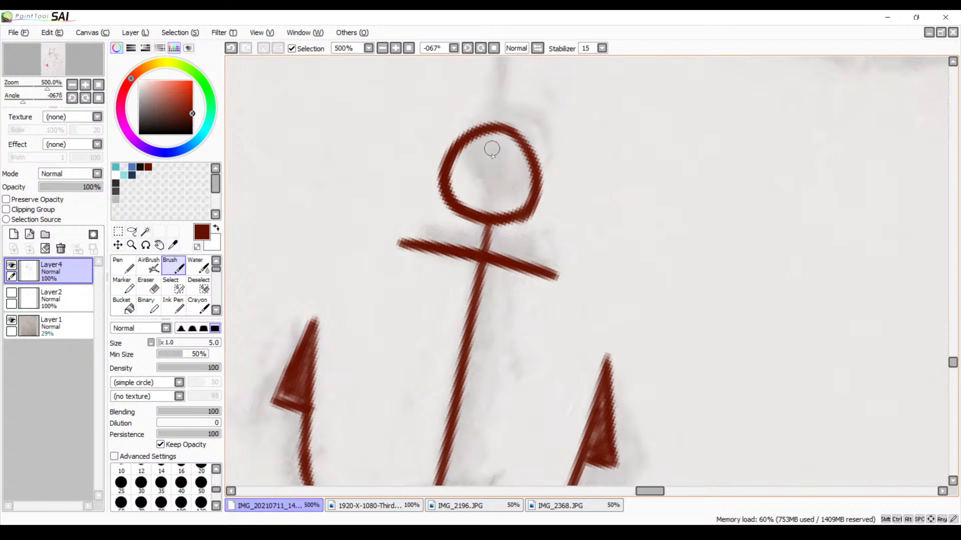
# Ink a smaller circle inside the anchor's ring, redoing the strokes as needed
pyautogui.moveTo(498, 152)
pyautogui.mouseDown()
pyautogui.moveTo(498, 191)
pyautogui.moveTo(491, 151)
pyautogui.moveTo(459, 172)
pyautogui.moveTo(510, 206)
pyautogui.mouseUp()
pyautogui.hotkey('ctrl', 'z')
pyautogui.hotkey('ctrl', 'z')
pyautogui.moveTo(499, 146)
pyautogui.mouseDown()
pyautogui.moveTo(512, 198)
pyautogui.moveTo(505, 175)
pyautogui.moveTo(457, 168)
pyautogui.moveTo(520, 195)
pyautogui.moveTo(519, 168)
pyautogui.moveTo(500, 198)
pyautogui.moveTo(485, 197)
pyautogui.moveTo(502, 187)
pyautogui.moveTo(484, 178)
pyautogui.mouseUp()
pyautogui.hotkey('ctrl', 'z')
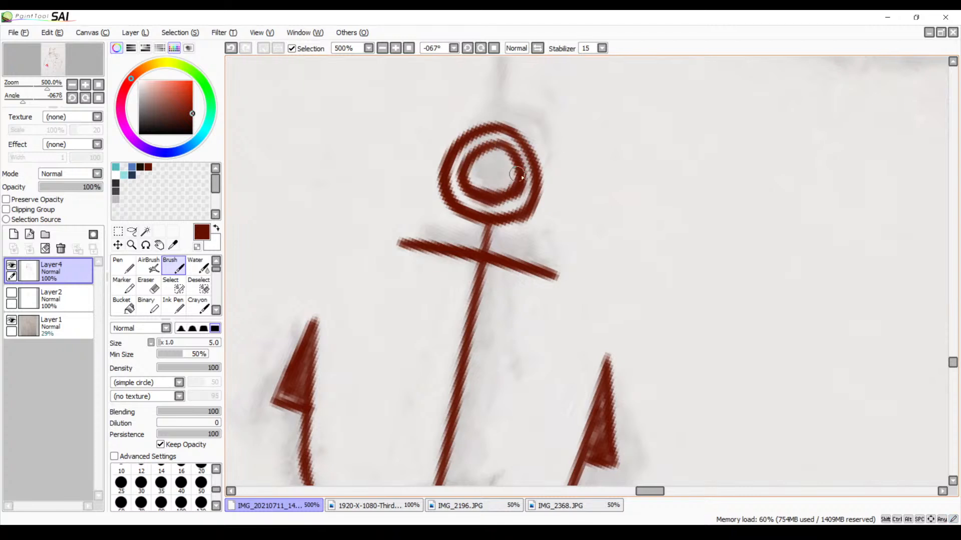
# Fill the band between the anchor ring's inner and outer circles with dark red strokes
pyautogui.moveTo(492, 139)
pyautogui.mouseDown()
pyautogui.moveTo(473, 136)
pyautogui.moveTo(448, 158)
pyautogui.mouseUp()
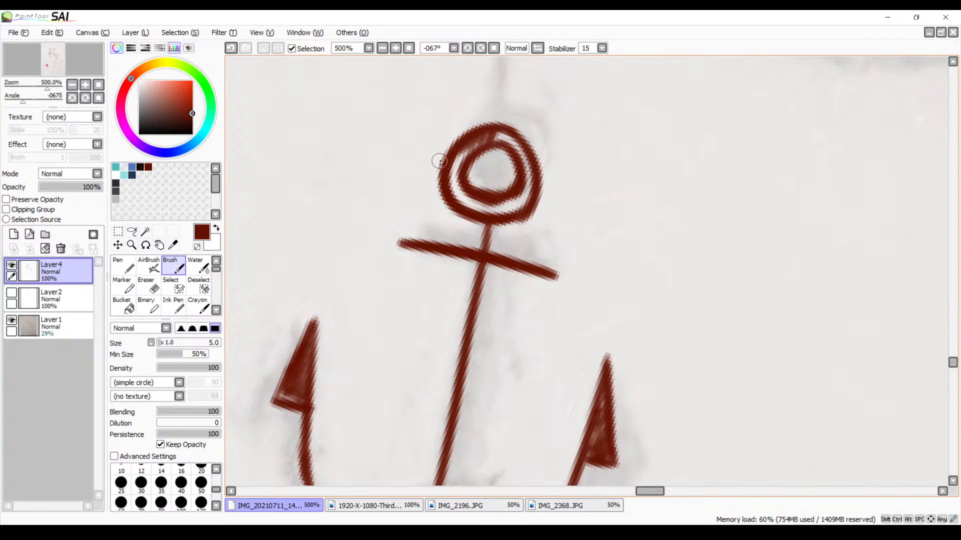
pyautogui.moveTo(465, 152)
pyautogui.mouseDown()
pyautogui.moveTo(449, 190)
pyautogui.moveTo(474, 194)
pyautogui.moveTo(484, 201)
pyautogui.moveTo(469, 207)
pyautogui.moveTo(468, 198)
pyautogui.moveTo(484, 214)
pyautogui.moveTo(523, 198)
pyautogui.moveTo(523, 172)
pyautogui.mouseUp()
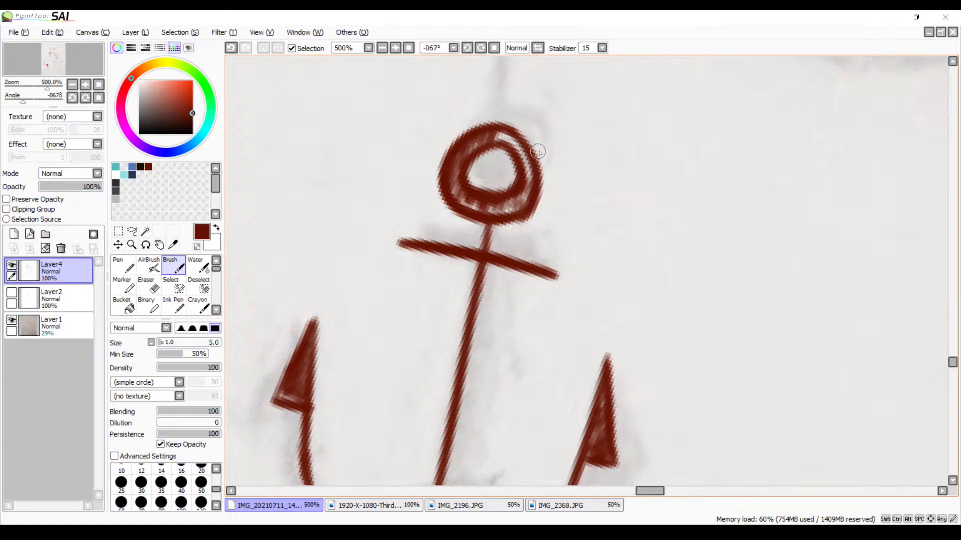
pyautogui.moveTo(526, 174); pyautogui.dragTo(501, 131)
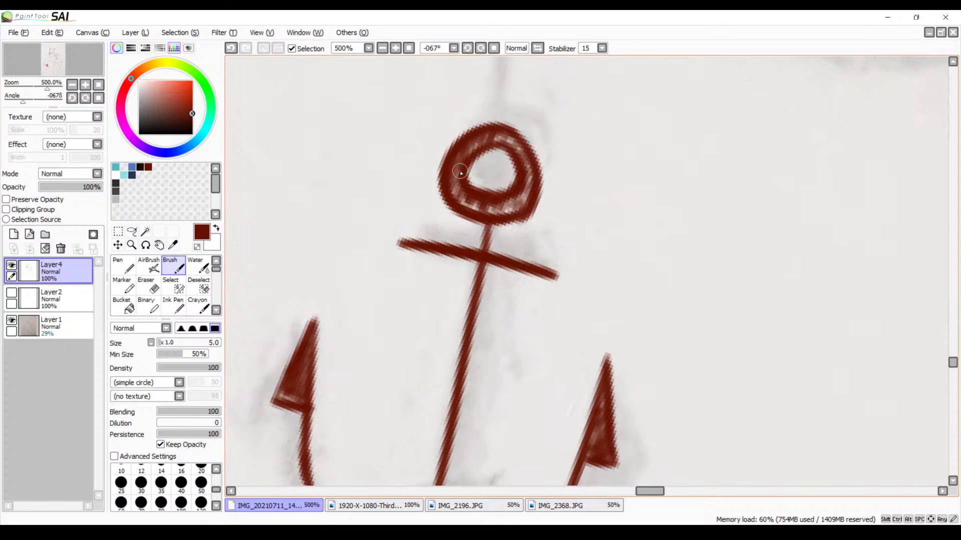
# Reset the canvas rotation to 0° and ink the belt line from the anchor's ring to the larger character's waist outline at 400% zoom
pyautogui.moveTo(461, 172); pyautogui.dragTo(445, 250)
pyautogui.moveTo(448, 133); pyautogui.dragTo(447, 313)
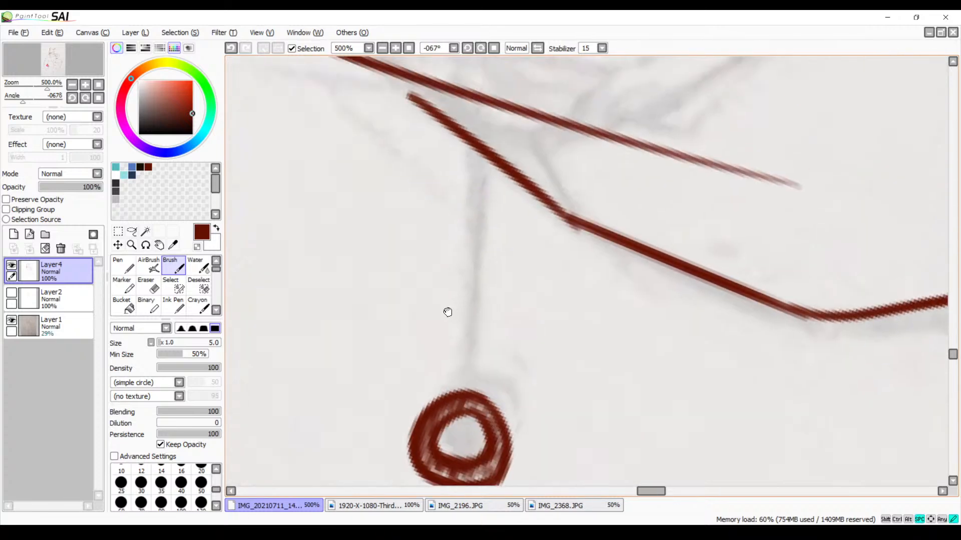
pyautogui.click(383, 51)
pyautogui.click(383, 51)
pyautogui.click(383, 50)
pyautogui.click(383, 50)
pyautogui.moveTo(423, 225); pyautogui.dragTo(465, 94)
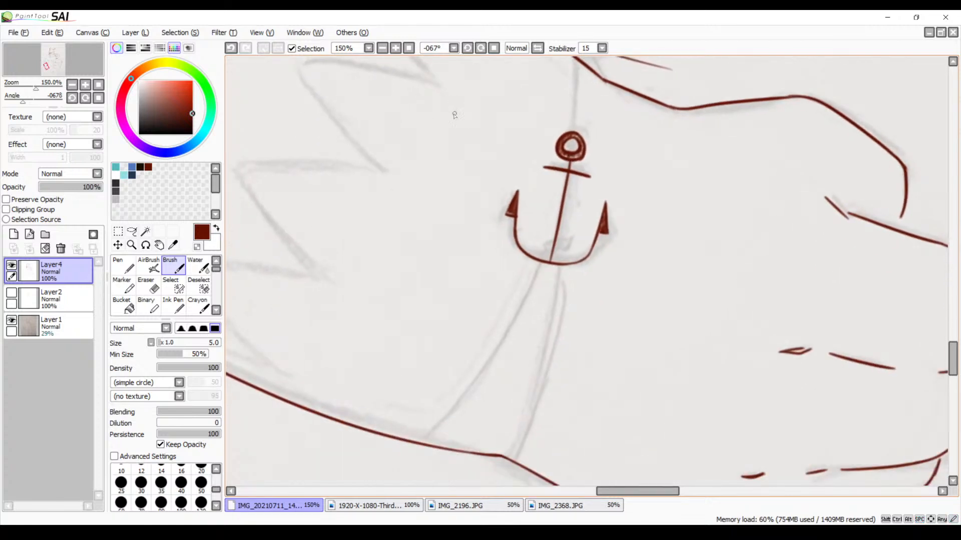
pyautogui.click(493, 48)
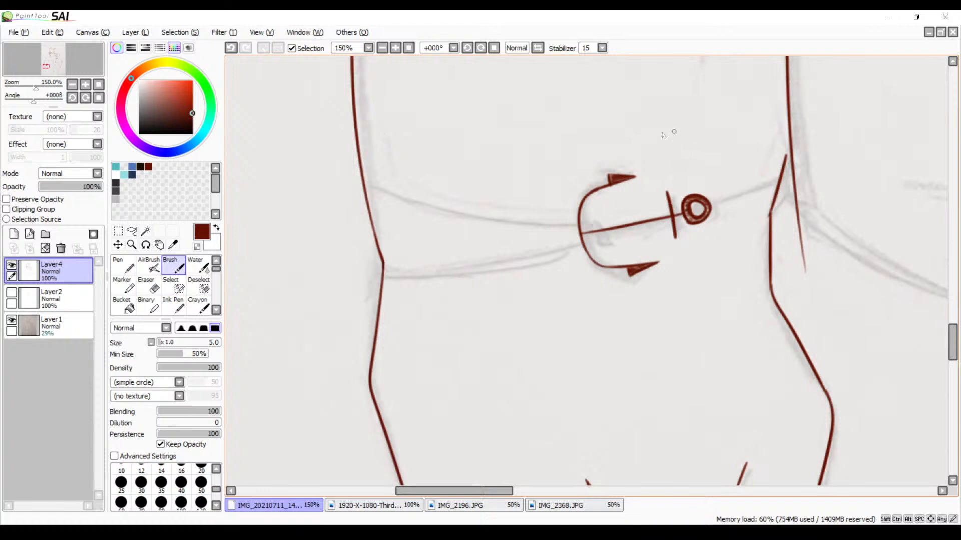
pyautogui.moveTo(633, 185); pyautogui.dragTo(451, 199)
pyautogui.click(396, 49)
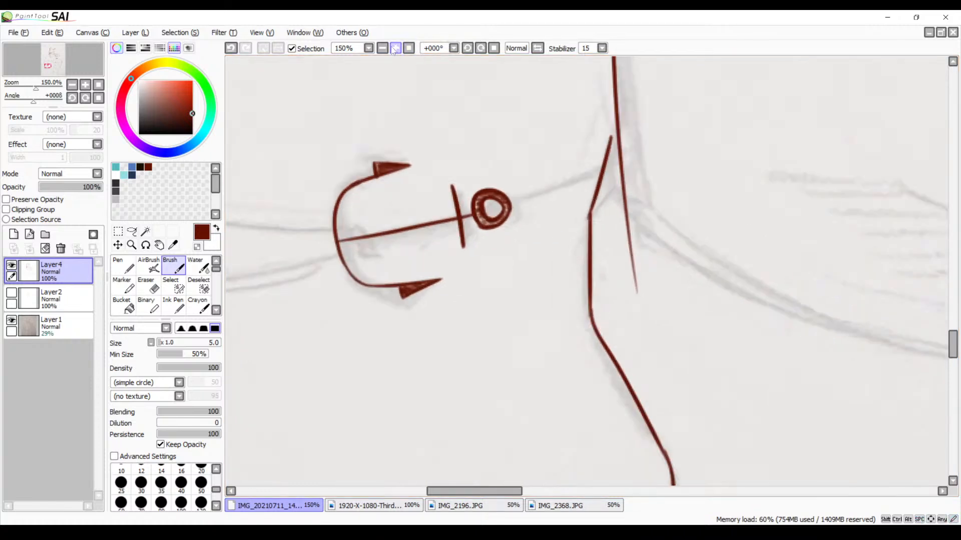
pyautogui.click(396, 48)
pyautogui.click(395, 49)
pyautogui.moveTo(503, 145); pyautogui.dragTo(374, 252)
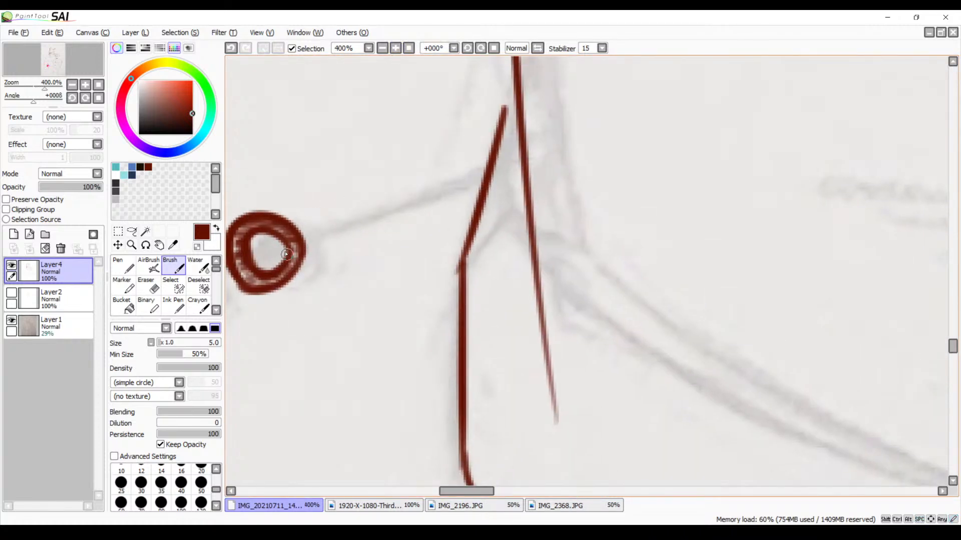
pyautogui.moveTo(286, 254); pyautogui.dragTo(498, 157)
pyautogui.hotkey('ctrl', 'z')
pyautogui.moveTo(290, 250)
pyautogui.mouseDown()
pyautogui.moveTo(458, 189)
pyautogui.moveTo(496, 162)
pyautogui.moveTo(436, 196)
pyautogui.mouseUp()
pyautogui.hotkey('ctrl', 'z')
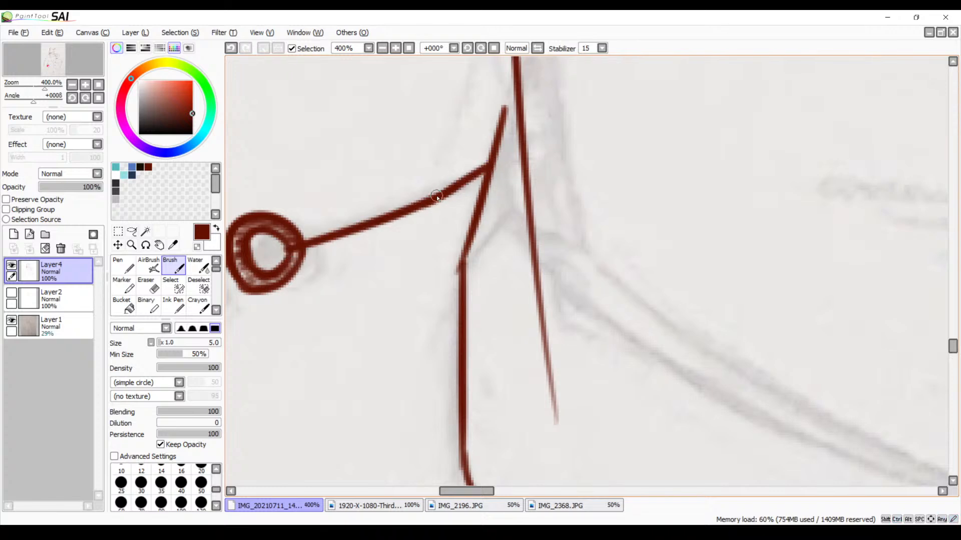
# Ink the belt's upper edge from the opposite waist outline to the anchor's curved base, redoing the long stroke until it fits
pyautogui.press('space')
pyautogui.moveTo(303, 244); pyautogui.dragTo(676, 158)
pyautogui.moveTo(436, 235); pyautogui.dragTo(662, 194)
pyautogui.moveTo(401, 222); pyautogui.dragTo(676, 255)
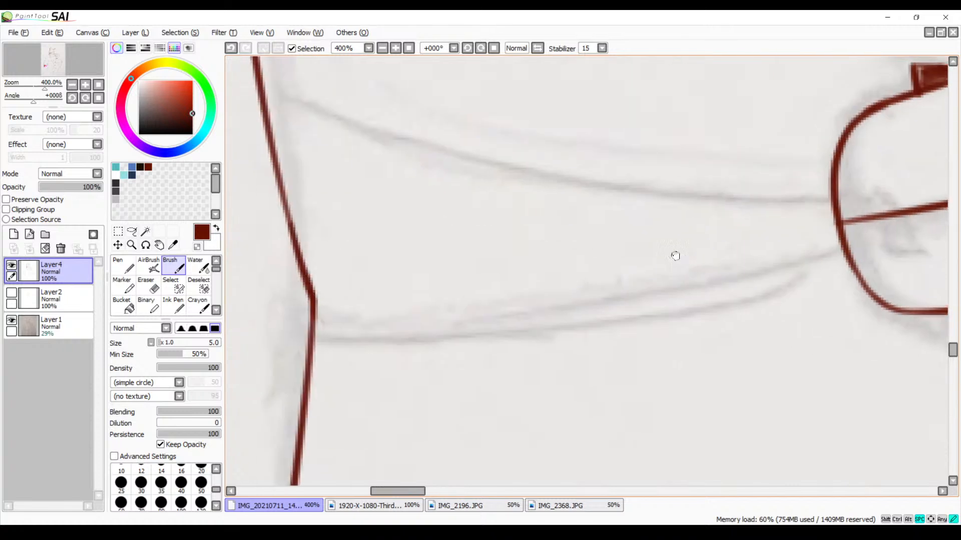
pyautogui.moveTo(541, 232); pyautogui.dragTo(590, 271)
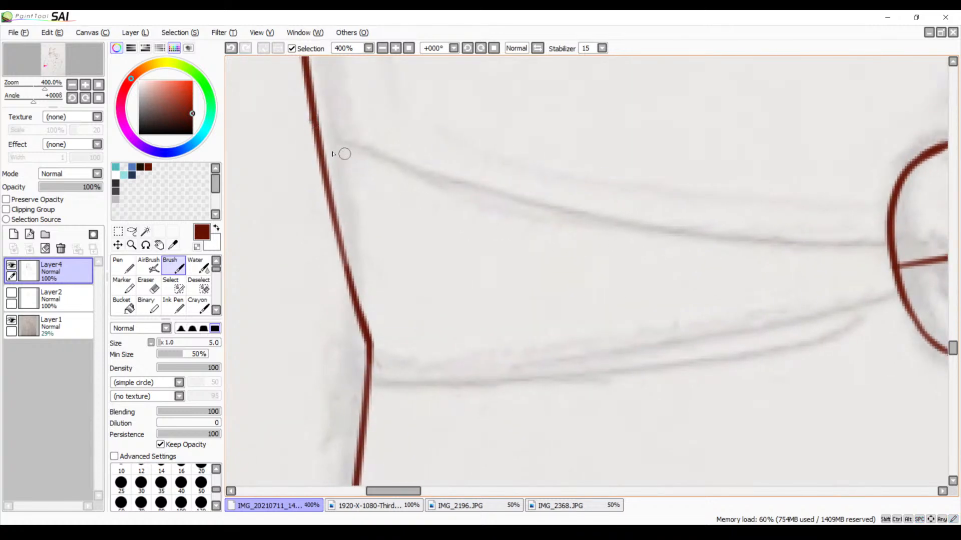
pyautogui.moveTo(323, 134); pyautogui.dragTo(771, 229)
pyautogui.hotkey('ctrl', 'z')
pyautogui.moveTo(320, 135)
pyautogui.mouseDown()
pyautogui.moveTo(665, 240)
pyautogui.moveTo(888, 254)
pyautogui.mouseUp()
pyautogui.hotkey('ctrl', 'z')
pyautogui.moveTo(317, 133); pyautogui.dragTo(924, 249)
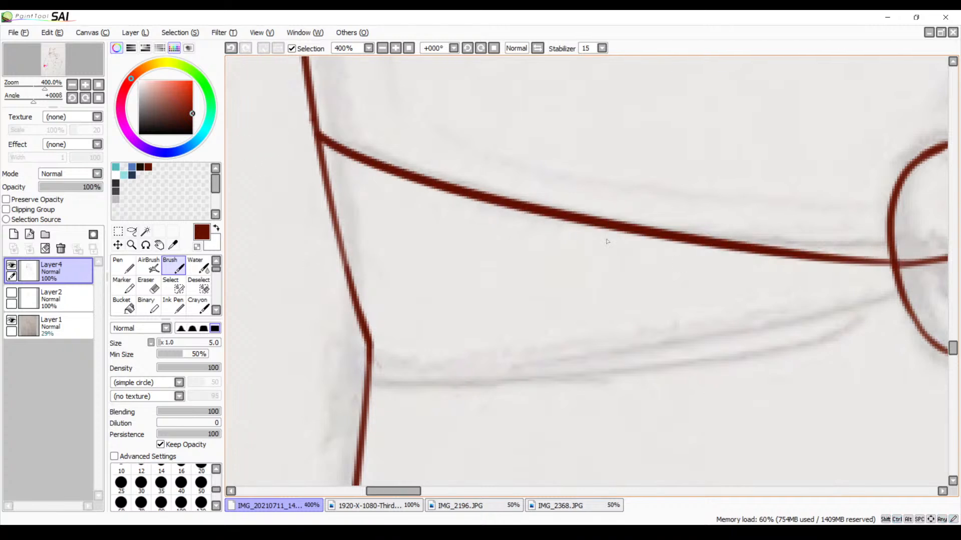
# Redo the long dark red stroke of the band's upper edge until it meets the anchor's curved base
pyautogui.hotkey('ctrl', 'z')
pyautogui.moveTo(318, 135)
pyautogui.mouseDown()
pyautogui.moveTo(505, 221)
pyautogui.moveTo(845, 239)
pyautogui.mouseUp()
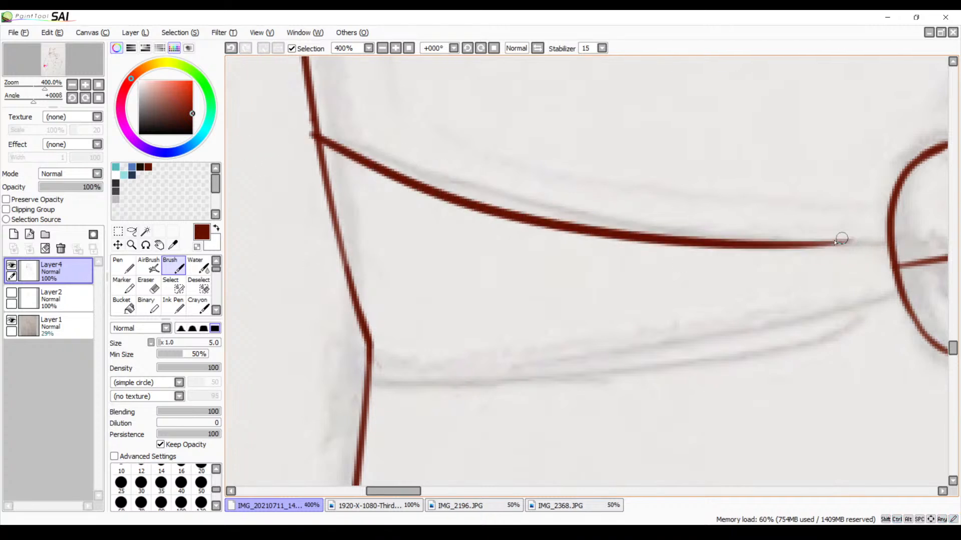
pyautogui.hotkey('ctrl', 'z')
pyautogui.moveTo(308, 137)
pyautogui.mouseDown()
pyautogui.moveTo(380, 165)
pyautogui.moveTo(886, 245)
pyautogui.mouseUp()
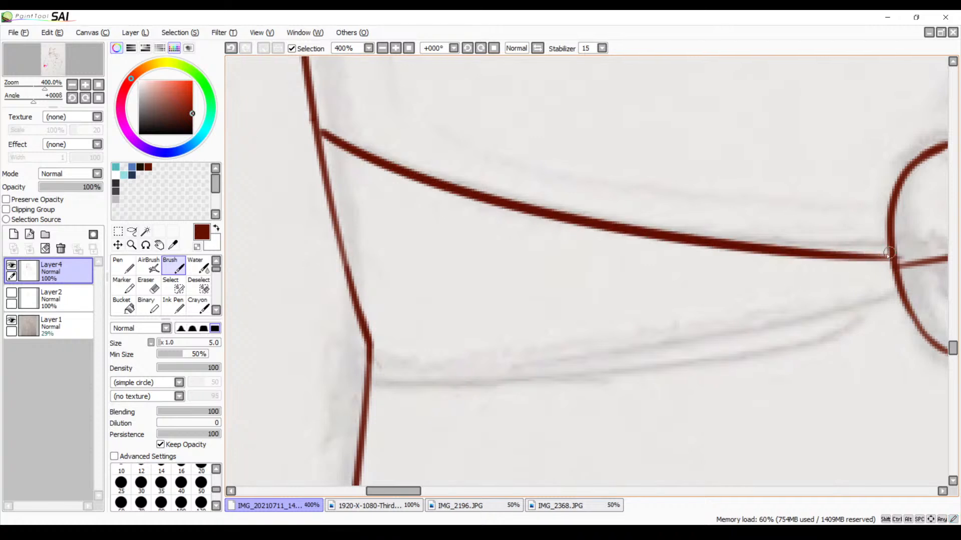
# Ink the band's lower edge from the limb's outline to the anchor's curved base, redoing the stroke once
pyautogui.moveTo(683, 266)
pyautogui.mouseDown()
pyautogui.moveTo(458, 169)
pyautogui.moveTo(695, 161)
pyautogui.mouseUp()
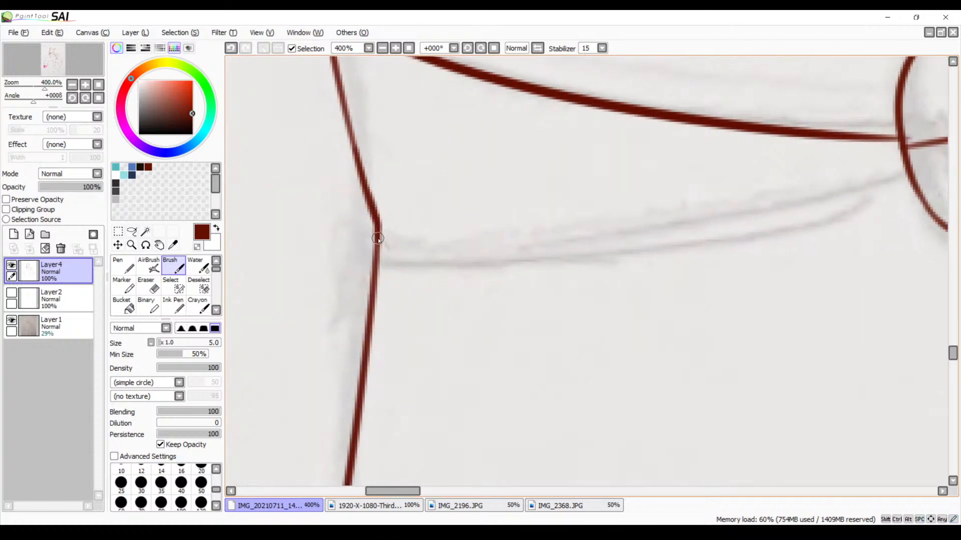
pyautogui.moveTo(378, 239); pyautogui.dragTo(898, 184)
pyautogui.hotkey('ctrl', 'z')
pyautogui.moveTo(373, 246)
pyautogui.mouseDown()
pyautogui.moveTo(635, 254)
pyautogui.moveTo(959, 181)
pyautogui.mouseUp()
pyautogui.moveTo(762, 251); pyautogui.dragTo(482, 274)
pyautogui.moveTo(548, 252); pyautogui.dragTo(501, 275)
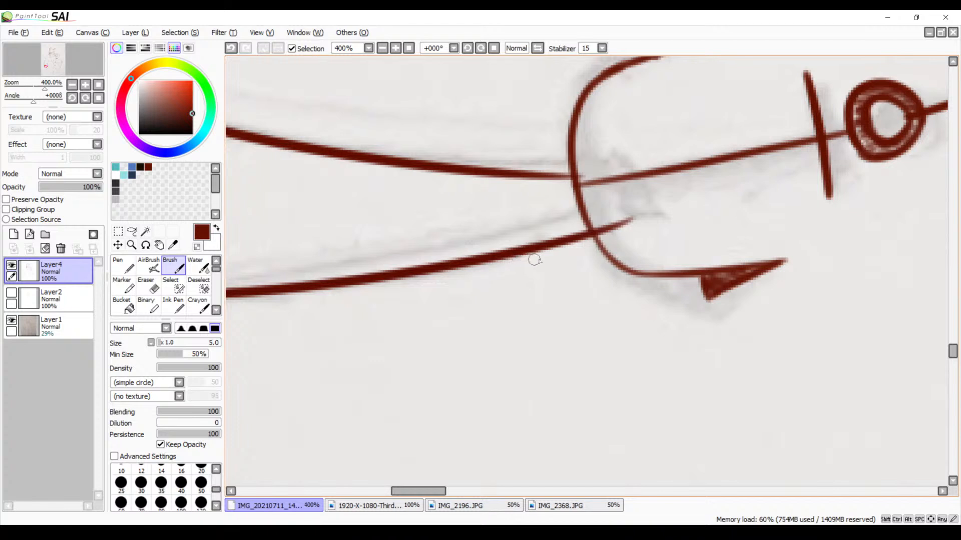
# Erase the lower edge's overshoot inside the anchor's curve with the size 9 Eraser at 1000% zoom
pyautogui.click(397, 49)
pyautogui.click(397, 49)
pyautogui.click(397, 49)
pyautogui.moveTo(573, 143); pyautogui.dragTo(469, 216)
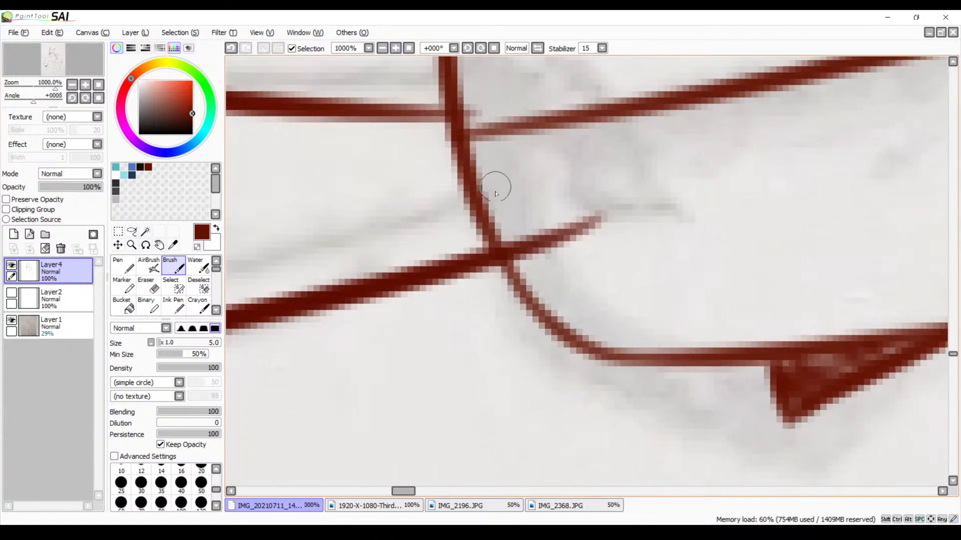
pyautogui.press('e')
pyautogui.moveTo(608, 221)
pyautogui.mouseDown()
pyautogui.moveTo(533, 222)
pyautogui.moveTo(533, 255)
pyautogui.moveTo(541, 246)
pyautogui.mouseUp()
pyautogui.moveTo(519, 103); pyautogui.dragTo(540, 212)
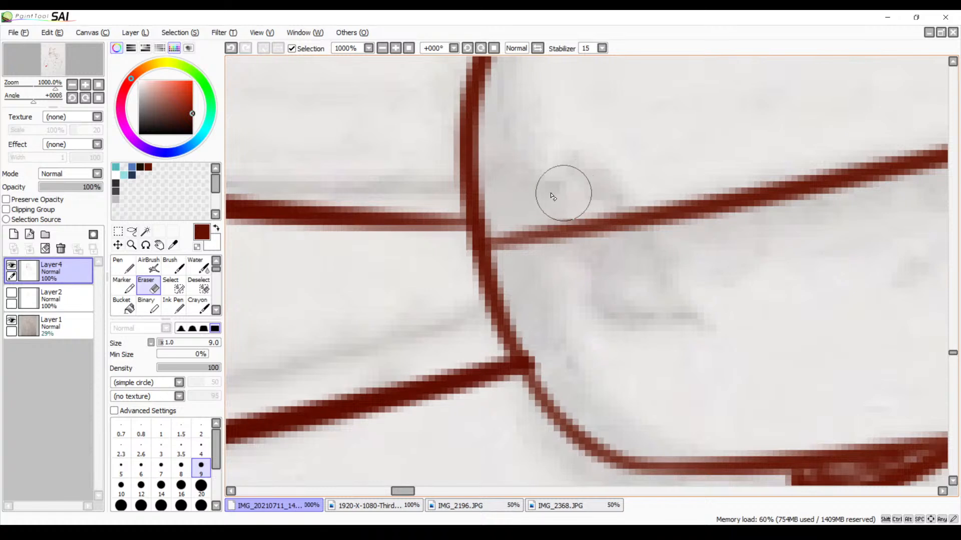
# Reinforce the join between the band's upper edge and the anchor, and thicken the lower part of the anchor's curve with the Brush
pyautogui.press('b')
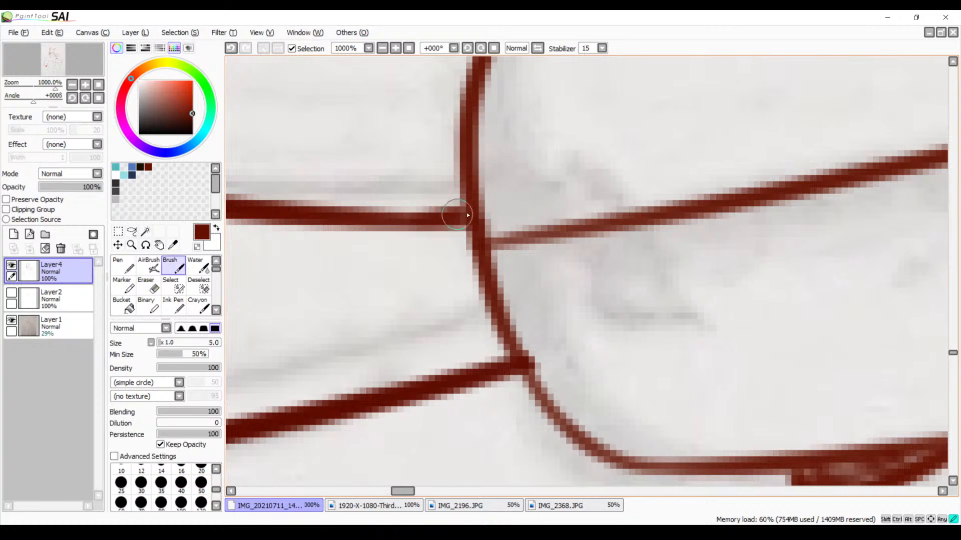
pyautogui.moveTo(467, 215); pyautogui.dragTo(470, 215)
pyautogui.moveTo(433, 215); pyautogui.dragTo(468, 211)
pyautogui.moveTo(378, 216)
pyautogui.mouseDown()
pyautogui.moveTo(464, 209)
pyautogui.moveTo(529, 375)
pyautogui.moveTo(626, 457)
pyautogui.mouseUp()
# Check the inked anchor band against the whole limb at reduced zoom
pyautogui.click(382, 48)
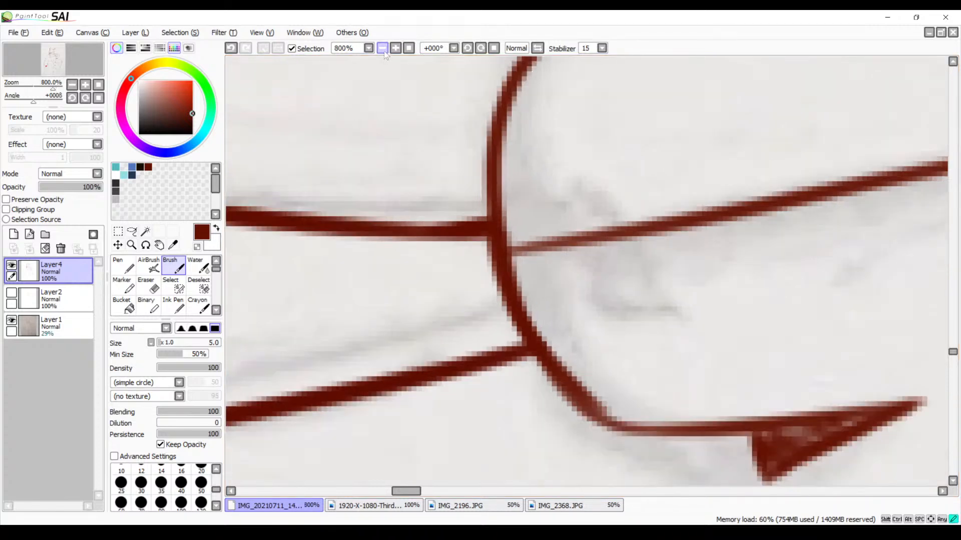
pyautogui.click(383, 48)
pyautogui.click(382, 48)
pyautogui.moveTo(425, 265); pyautogui.dragTo(495, 301)
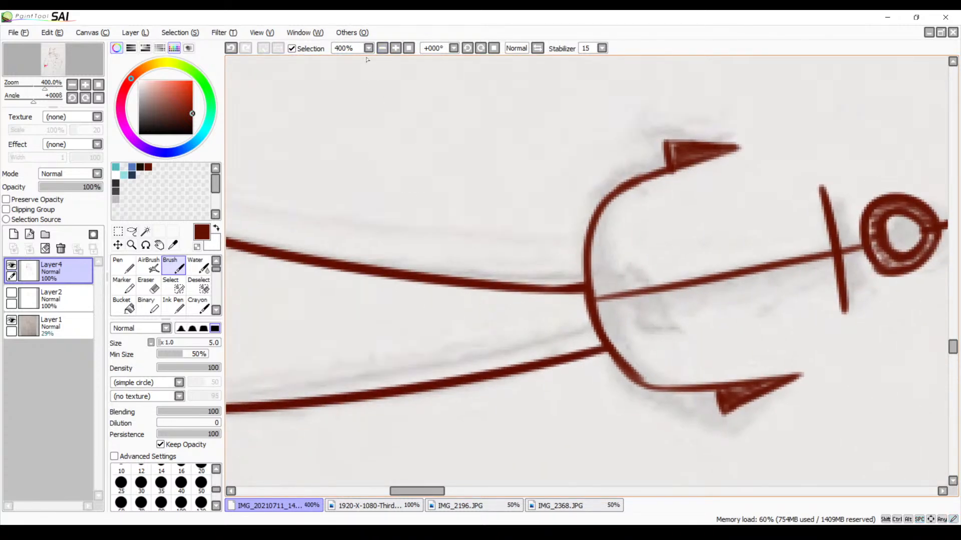
pyautogui.click(383, 48)
pyautogui.click(383, 48)
pyautogui.click(383, 48)
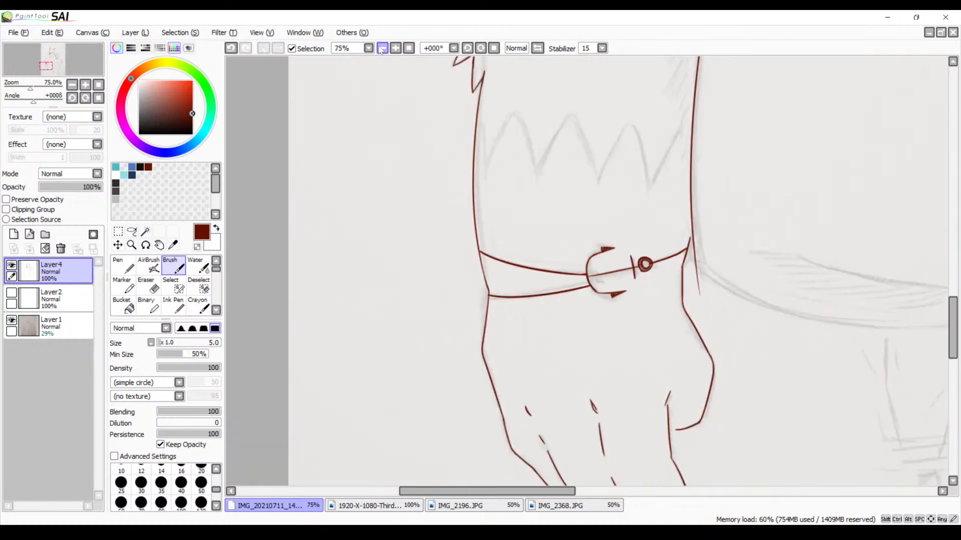
pyautogui.click(383, 48)
pyautogui.click(395, 48)
pyautogui.click(395, 48)
pyautogui.click(395, 48)
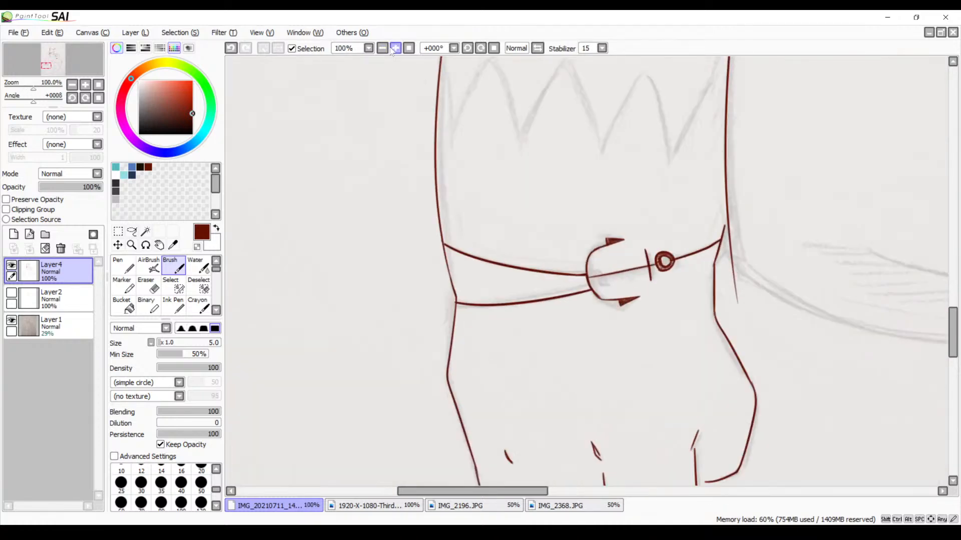
# Ink the first slanted stroke of the zigzag above the band, beside the limb's inner outline, at 200% zoom
pyautogui.moveTo(474, 147); pyautogui.dragTo(366, 274)
pyautogui.moveTo(526, 225); pyautogui.dragTo(390, 290)
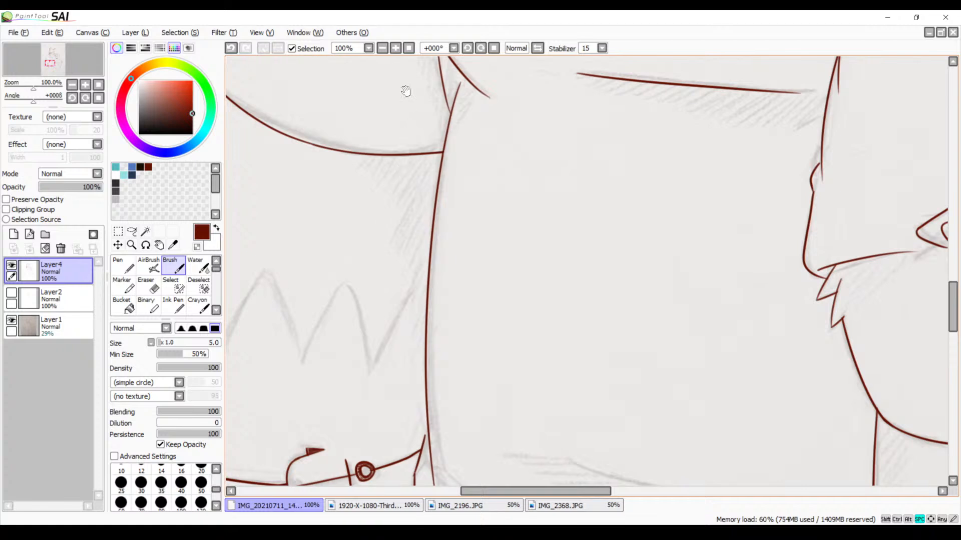
pyautogui.click(396, 48)
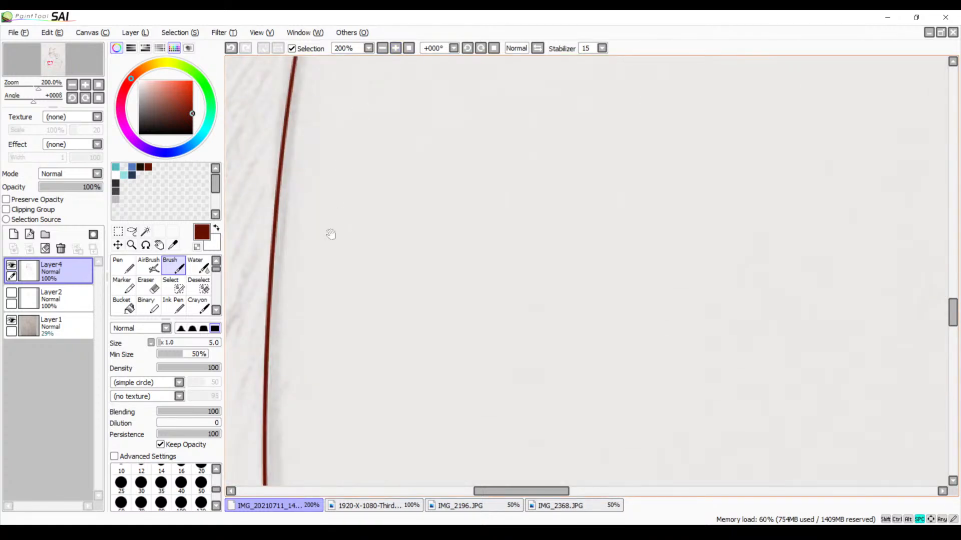
pyautogui.moveTo(330, 235); pyautogui.dragTo(584, 137)
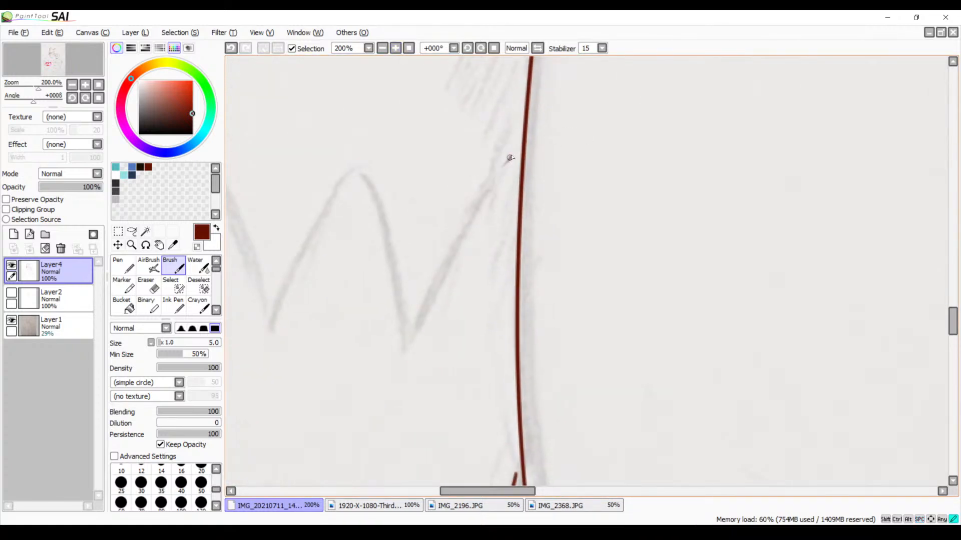
pyautogui.moveTo(510, 158); pyautogui.dragTo(385, 365)
pyautogui.hotkey('ctrl', 'z')
pyautogui.moveTo(509, 152)
pyautogui.mouseDown()
pyautogui.moveTo(453, 241)
pyautogui.moveTo(414, 348)
pyautogui.mouseUp()
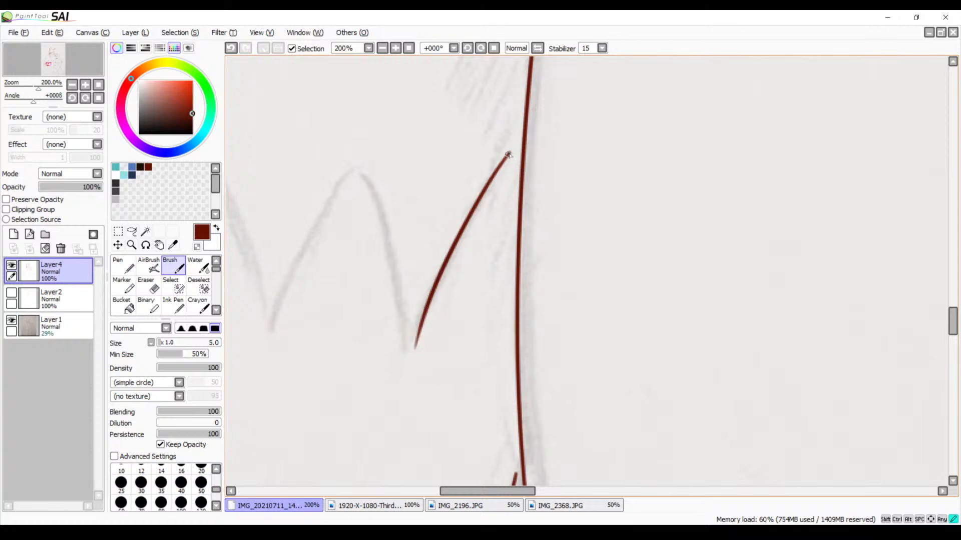
pyautogui.moveTo(508, 154); pyautogui.dragTo(520, 183)
pyautogui.hotkey('ctrl', 'z')
pyautogui.hotkey('ctrl', 'z')
# Ink both sides of the adjacent zigzag tooth, running the falling side down to the first slanted stroke
pyautogui.moveTo(355, 148)
pyautogui.mouseDown()
pyautogui.moveTo(287, 265)
pyautogui.moveTo(269, 336)
pyautogui.mouseUp()
pyautogui.hotkey('ctrl', 'z')
pyautogui.moveTo(370, 135); pyautogui.dragTo(271, 341)
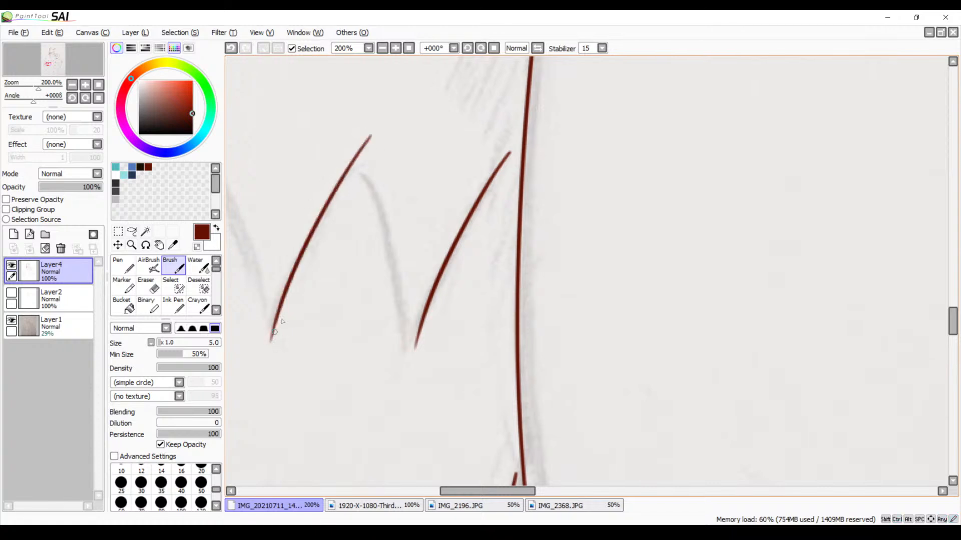
pyautogui.moveTo(371, 136)
pyautogui.mouseDown()
pyautogui.moveTo(408, 280)
pyautogui.moveTo(419, 389)
pyautogui.mouseUp()
# Ink both sides of the zigzag's middle tooth along the sketch, redoing each stroke once
pyautogui.moveTo(367, 289)
pyautogui.mouseDown()
pyautogui.moveTo(622, 227)
pyautogui.moveTo(614, 247)
pyautogui.mouseUp()
pyautogui.moveTo(488, 86)
pyautogui.mouseDown()
pyautogui.moveTo(358, 274)
pyautogui.moveTo(353, 314)
pyautogui.mouseUp()
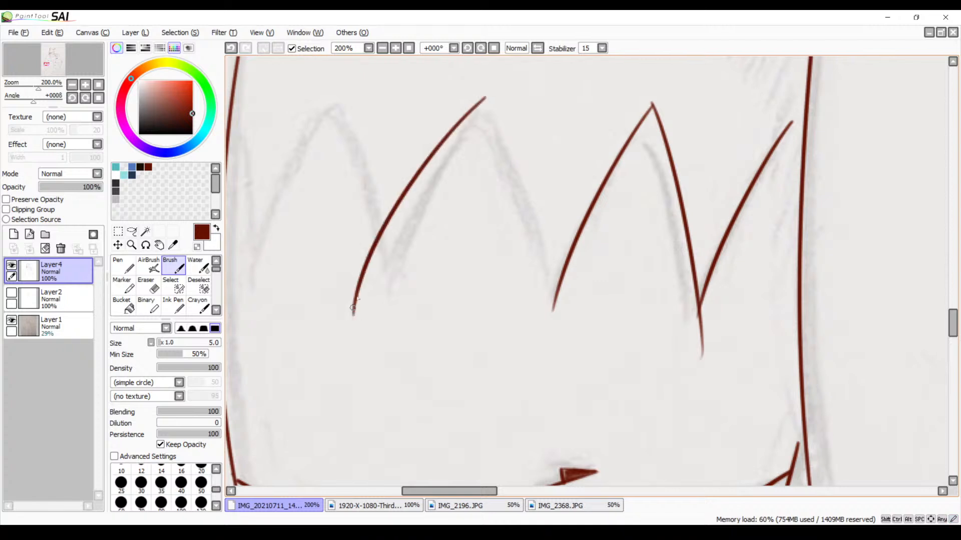
pyautogui.hotkey('ctrl', 'z')
pyautogui.moveTo(489, 84)
pyautogui.mouseDown()
pyautogui.moveTo(393, 237)
pyautogui.moveTo(378, 318)
pyautogui.mouseUp()
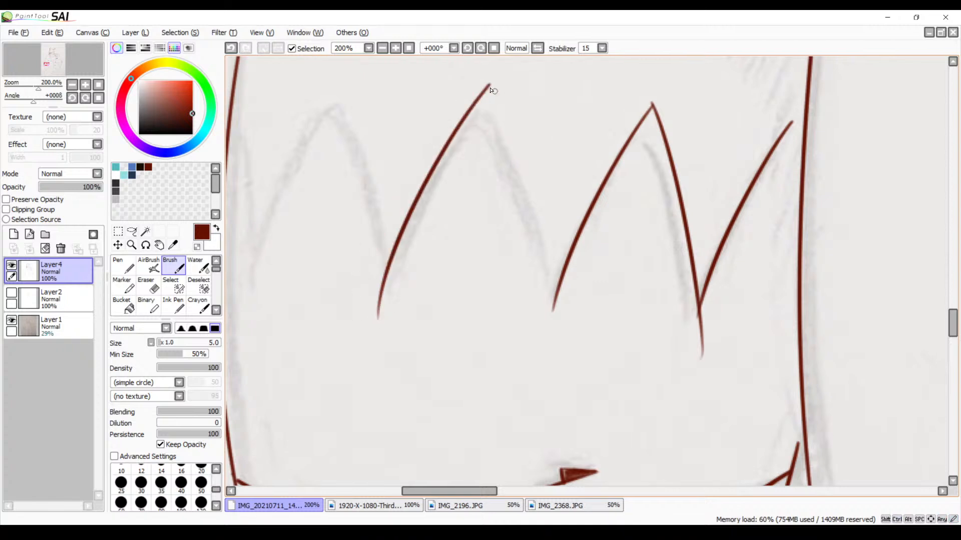
pyautogui.moveTo(489, 84)
pyautogui.mouseDown()
pyautogui.moveTo(506, 118)
pyautogui.moveTo(528, 357)
pyautogui.mouseUp()
pyautogui.hotkey('ctrl', 'z')
pyautogui.moveTo(489, 79)
pyautogui.mouseDown()
pyautogui.moveTo(518, 143)
pyautogui.moveTo(554, 337)
pyautogui.mouseUp()
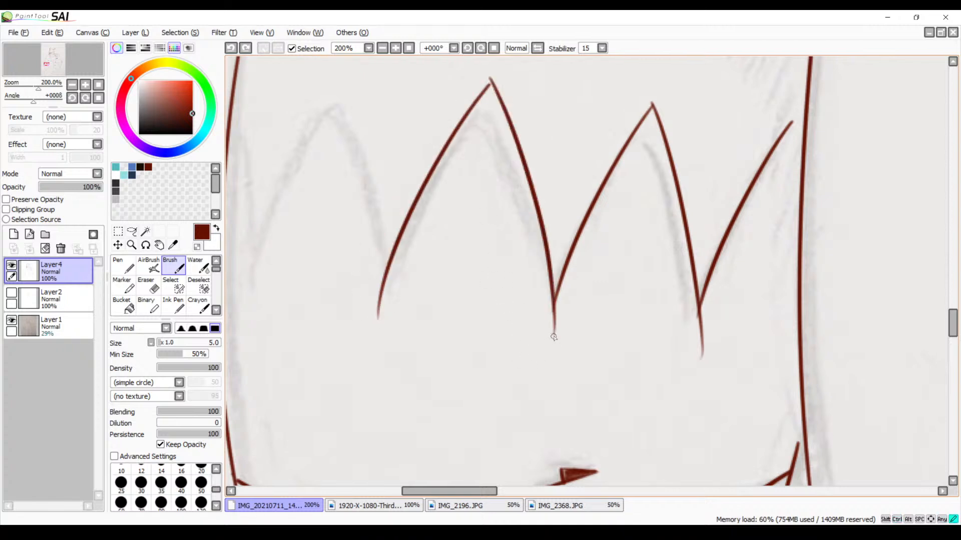
# Ink the falling side of the last full zigzag tooth down to the middle tooth's base, redoing it once
pyautogui.moveTo(448, 268)
pyautogui.mouseDown()
pyautogui.moveTo(544, 255)
pyautogui.moveTo(598, 331)
pyautogui.mouseUp()
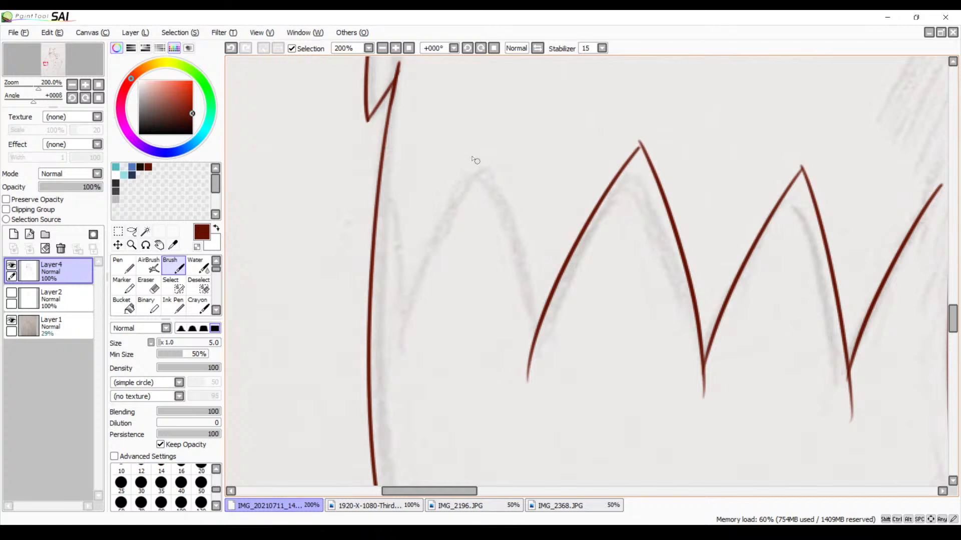
pyautogui.moveTo(473, 143); pyautogui.dragTo(522, 352)
pyautogui.hotkey('ctrl', 'z')
pyautogui.moveTo(473, 142)
pyautogui.mouseDown()
pyautogui.moveTo(526, 283)
pyautogui.moveTo(528, 383)
pyautogui.mouseUp()
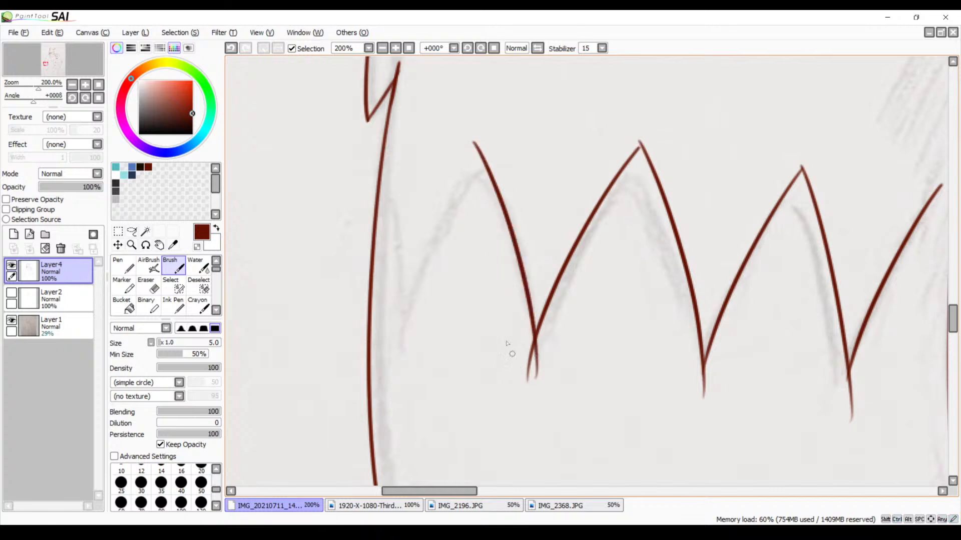
# Ink the last tooth's rising side, redoing it until it fits, and close the zigzag with a short stroke from the limb's outer outline
pyautogui.moveTo(480, 157)
pyautogui.mouseDown()
pyautogui.moveTo(390, 317)
pyautogui.moveTo(371, 377)
pyautogui.mouseUp()
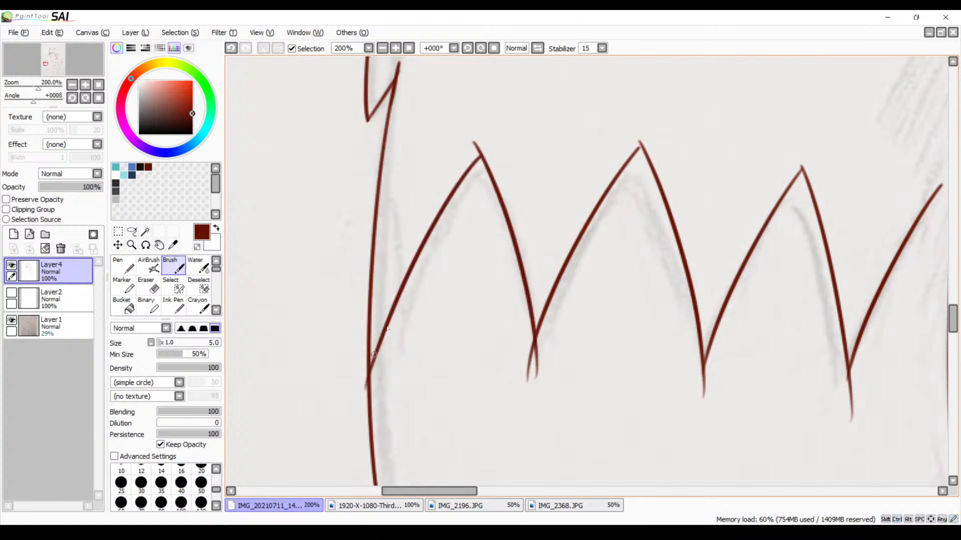
pyautogui.hotkey('ctrl', 'z')
pyautogui.moveTo(482, 160); pyautogui.dragTo(404, 400)
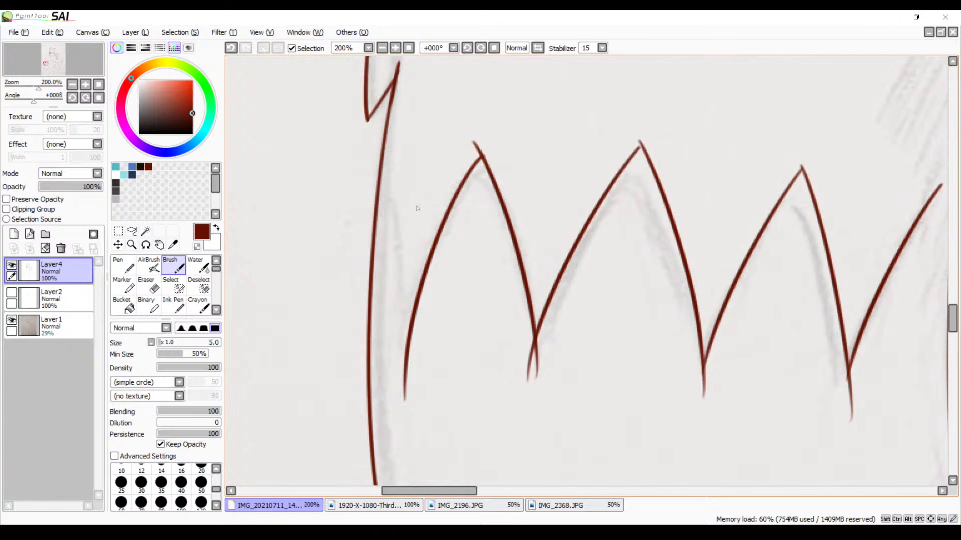
pyautogui.hotkey('ctrl', 'z')
pyautogui.moveTo(473, 163); pyautogui.dragTo(375, 386)
pyautogui.hotkey('ctrl', 'z')
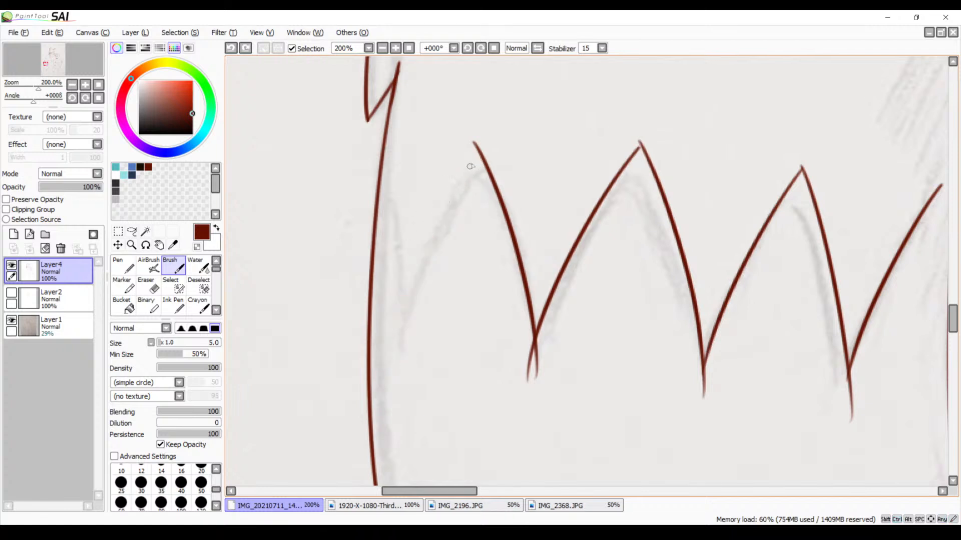
pyautogui.moveTo(478, 159); pyautogui.dragTo(402, 316)
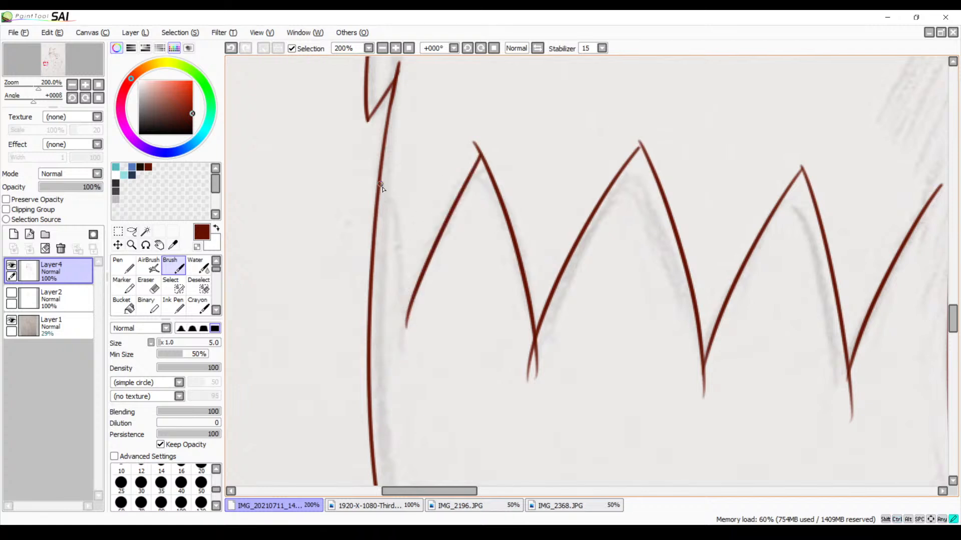
pyautogui.moveTo(381, 184); pyautogui.dragTo(407, 327)
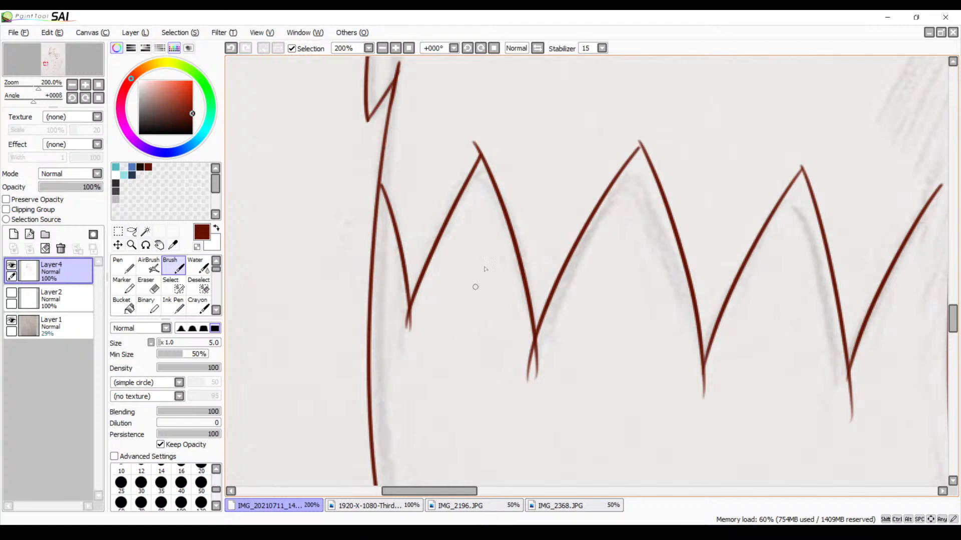
# Erase the overshooting line end at the last zigzag tooth's peak with the size 9 Eraser at 500% zoom
pyautogui.moveTo(523, 295)
pyautogui.mouseDown()
pyautogui.moveTo(487, 213)
pyautogui.moveTo(479, 214)
pyautogui.mouseUp()
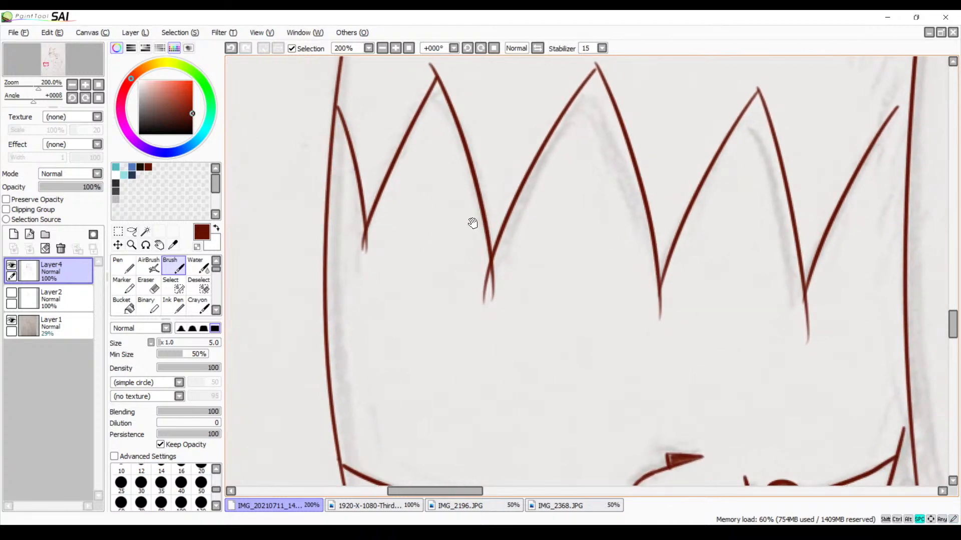
pyautogui.moveTo(449, 179)
pyautogui.mouseDown()
pyautogui.moveTo(446, 251)
pyautogui.moveTo(458, 297)
pyautogui.mouseUp()
pyautogui.click(396, 48)
pyautogui.click(396, 48)
pyautogui.click(395, 48)
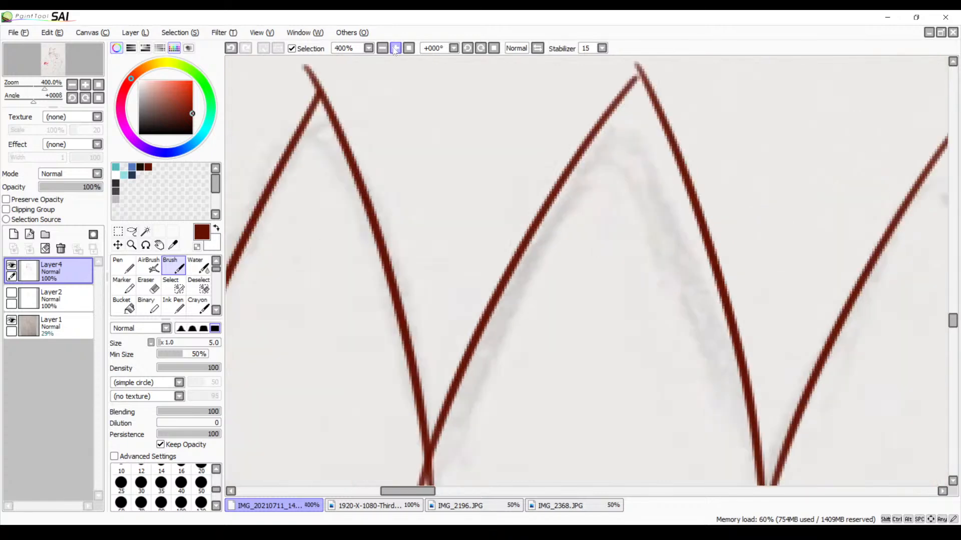
pyautogui.moveTo(339, 156); pyautogui.dragTo(455, 269)
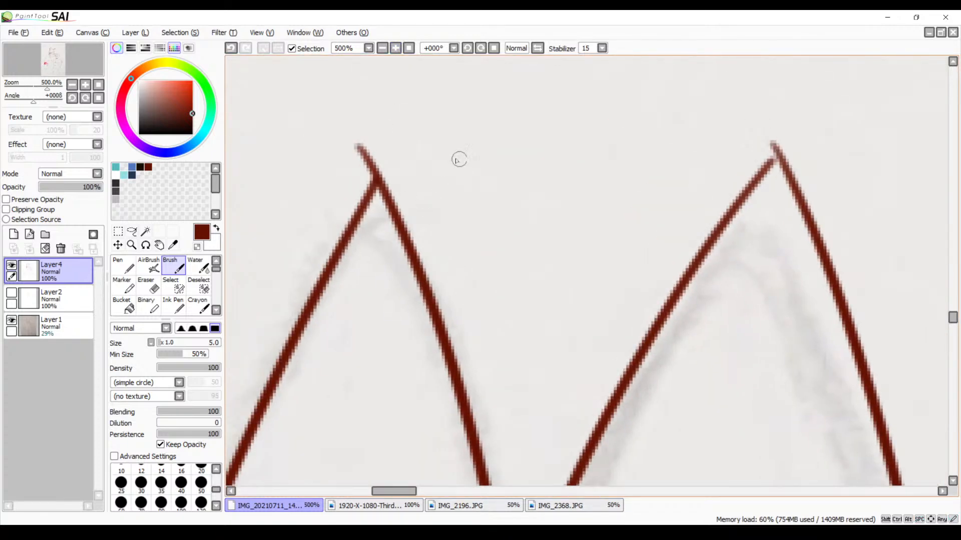
pyautogui.press('e')
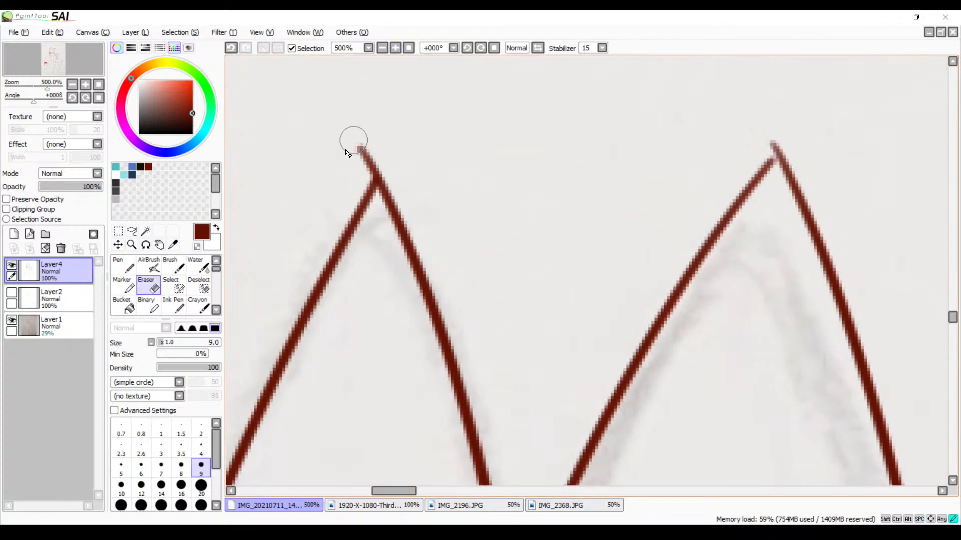
pyautogui.moveTo(346, 152)
pyautogui.mouseDown()
pyautogui.moveTo(369, 145)
pyautogui.moveTo(358, 168)
pyautogui.moveTo(382, 157)
pyautogui.moveTo(362, 176)
pyautogui.moveTo(382, 165)
pyautogui.mouseUp()
# Clean up the middle tooth's peak by erasing its stray tip, discarding a trial brush touch-up
pyautogui.moveTo(576, 193); pyautogui.dragTo(439, 242)
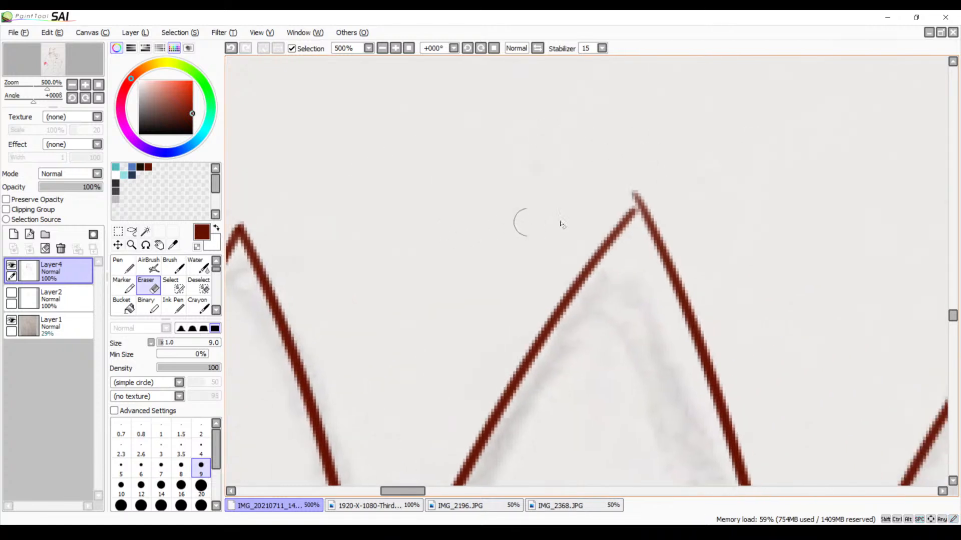
pyautogui.press('b')
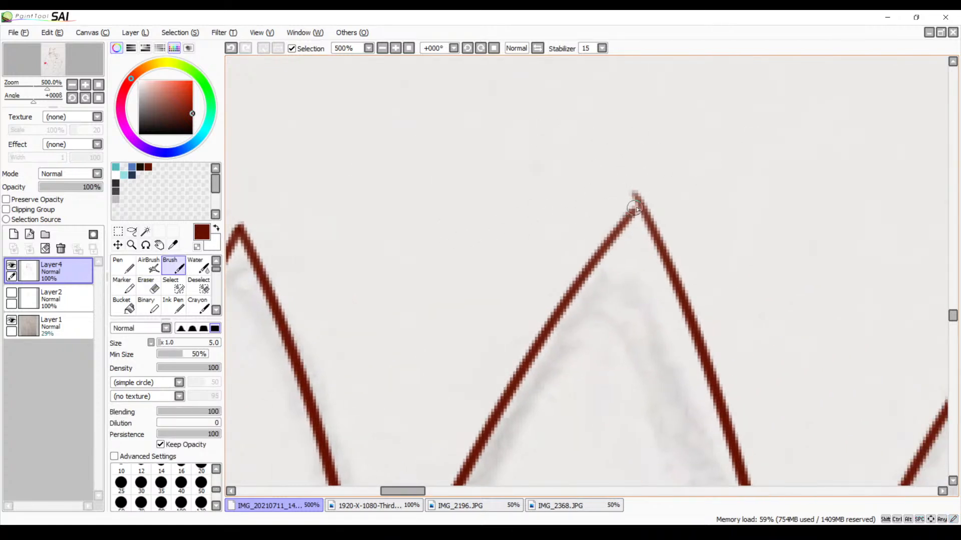
pyautogui.moveTo(635, 208); pyautogui.dragTo(616, 226)
pyautogui.hotkey('ctrl', 'z')
pyautogui.press('e')
pyautogui.moveTo(639, 195)
pyautogui.mouseDown()
pyautogui.moveTo(632, 178)
pyautogui.moveTo(626, 197)
pyautogui.moveTo(641, 196)
pyautogui.moveTo(636, 210)
pyautogui.mouseUp()
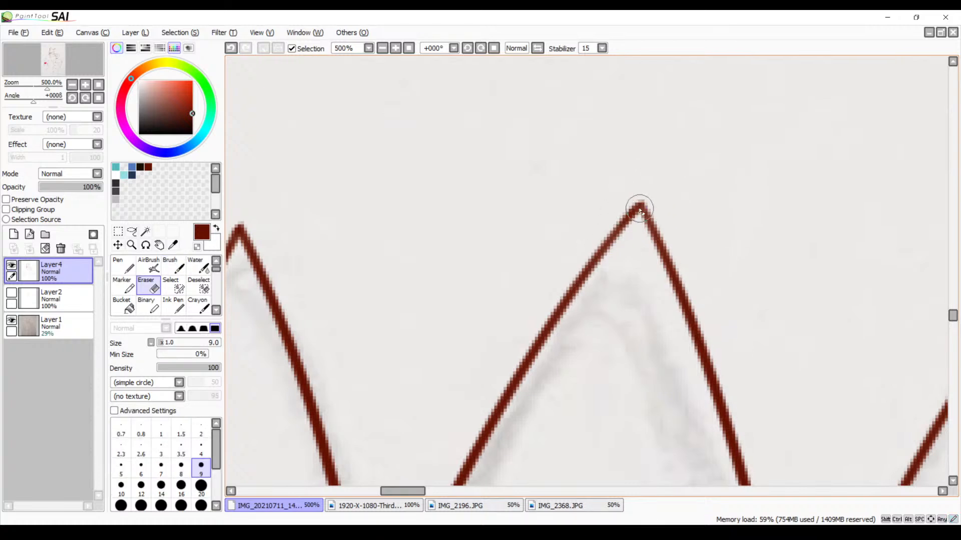
# Erase the crossing line ends hanging below the second zigzag valley with the size 9 Eraser
pyautogui.click(383, 48)
pyautogui.click(382, 49)
pyautogui.moveTo(427, 312); pyautogui.dragTo(445, 155)
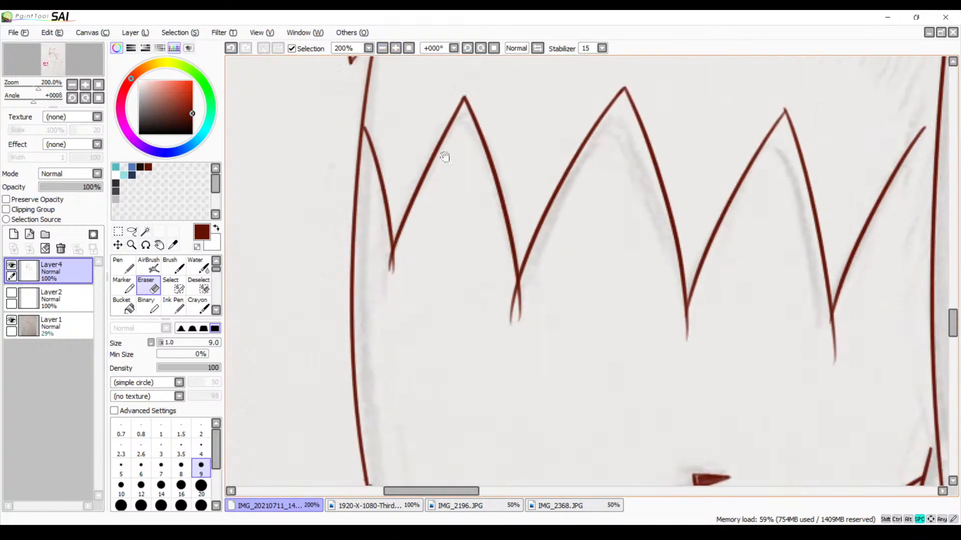
pyautogui.moveTo(430, 280); pyautogui.dragTo(428, 214)
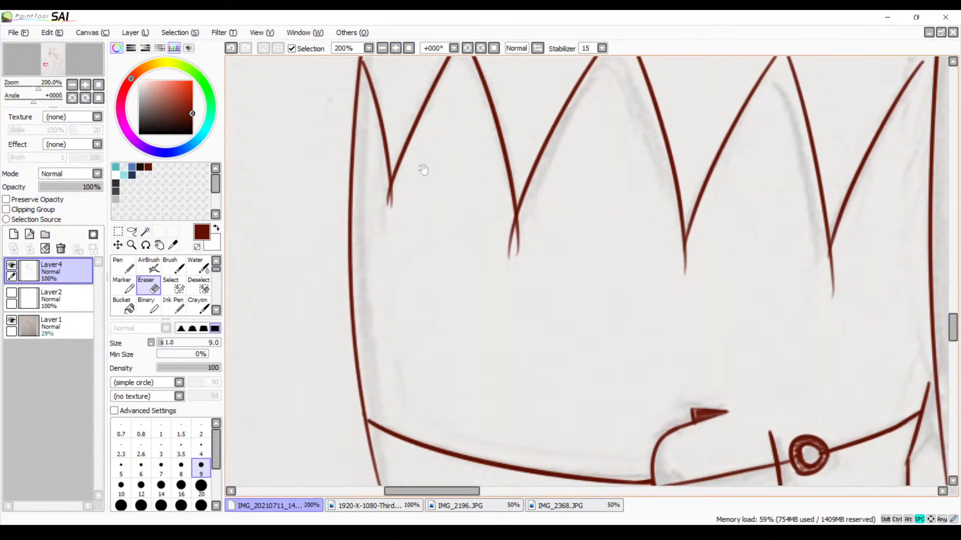
pyautogui.click(395, 48)
pyautogui.click(395, 48)
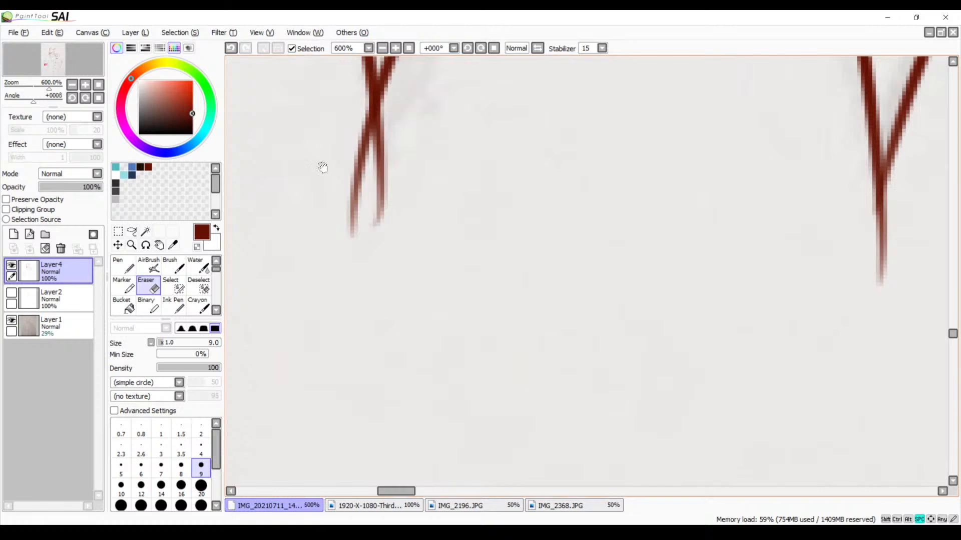
pyautogui.moveTo(361, 188)
pyautogui.mouseDown()
pyautogui.moveTo(374, 233)
pyautogui.moveTo(377, 189)
pyautogui.moveTo(383, 230)
pyautogui.moveTo(384, 197)
pyautogui.moveTo(383, 236)
pyautogui.moveTo(385, 201)
pyautogui.moveTo(378, 315)
pyautogui.moveTo(369, 317)
pyautogui.moveTo(384, 295)
pyautogui.moveTo(403, 294)
pyautogui.moveTo(412, 275)
pyautogui.moveTo(431, 190)
pyautogui.mouseUp()
pyautogui.moveTo(349, 302); pyautogui.dragTo(558, 249)
pyautogui.moveTo(450, 238); pyautogui.dragTo(443, 257)
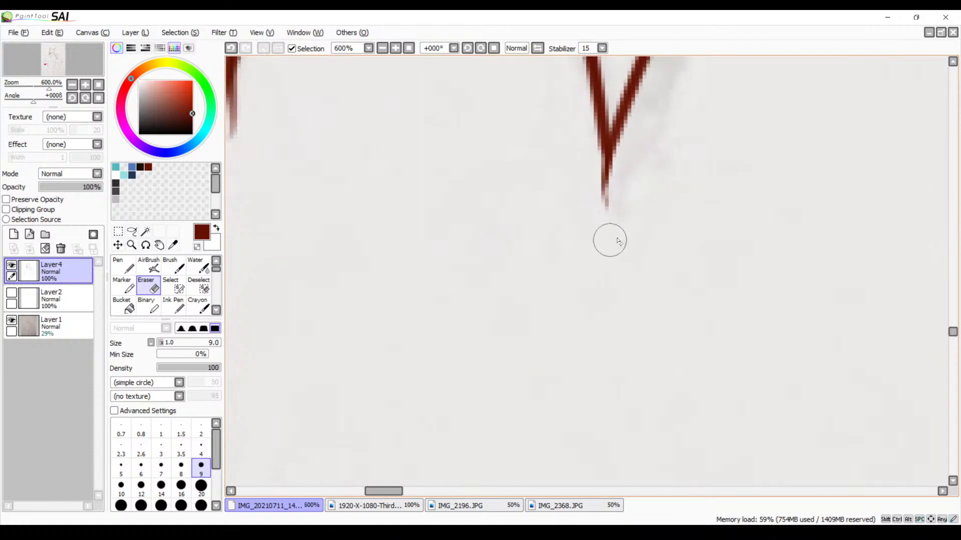
pyautogui.moveTo(624, 223)
pyautogui.mouseDown()
pyautogui.moveTo(598, 200)
pyautogui.moveTo(578, 202)
pyautogui.mouseUp()
# Erase the double tail below the first zigzag valley and trim the second valley to a clean point
pyautogui.moveTo(410, 219); pyautogui.dragTo(600, 311)
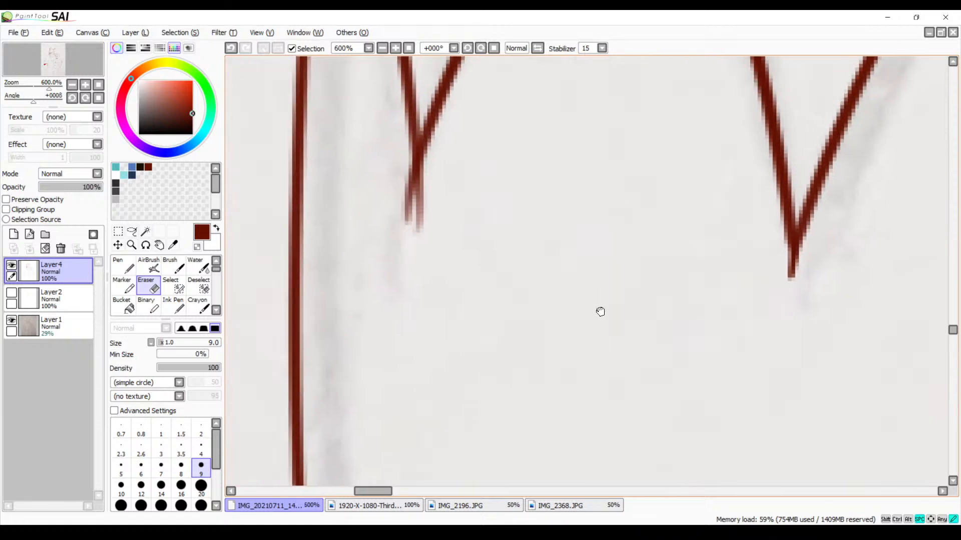
pyautogui.moveTo(513, 207); pyautogui.dragTo(491, 263)
pyautogui.moveTo(418, 226)
pyautogui.mouseDown()
pyautogui.moveTo(384, 300)
pyautogui.moveTo(373, 253)
pyautogui.moveTo(404, 256)
pyautogui.moveTo(379, 256)
pyautogui.moveTo(377, 236)
pyautogui.moveTo(384, 244)
pyautogui.mouseUp()
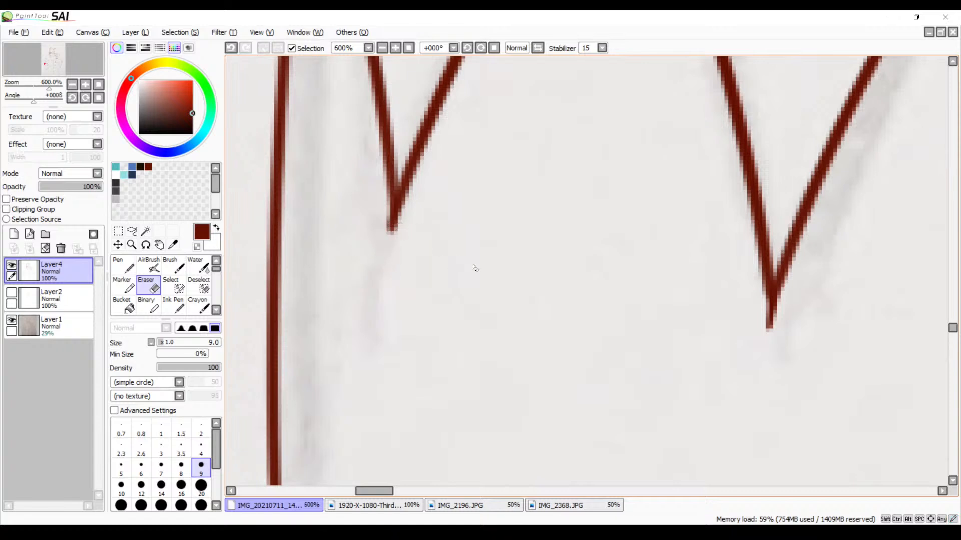
pyautogui.moveTo(509, 306); pyautogui.dragTo(383, 247)
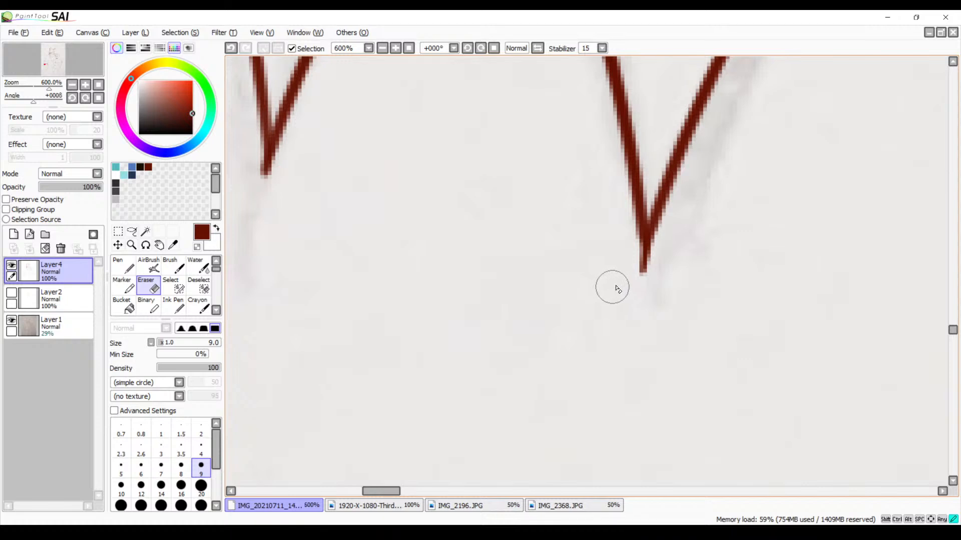
pyautogui.moveTo(671, 263)
pyautogui.mouseDown()
pyautogui.moveTo(642, 265)
pyautogui.moveTo(665, 261)
pyautogui.moveTo(664, 249)
pyautogui.mouseUp()
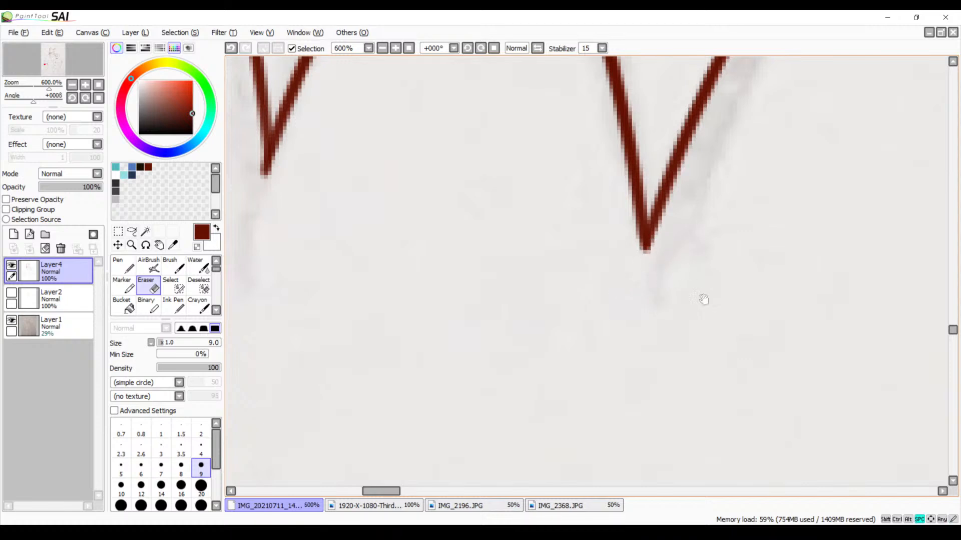
# Erase the long overshooting tails below the third and fourth zigzag valleys so each ends in a sharp point
pyautogui.moveTo(766, 298); pyautogui.dragTo(484, 268)
pyautogui.moveTo(596, 280); pyautogui.dragTo(453, 252)
pyautogui.moveTo(550, 287); pyautogui.dragTo(491, 268)
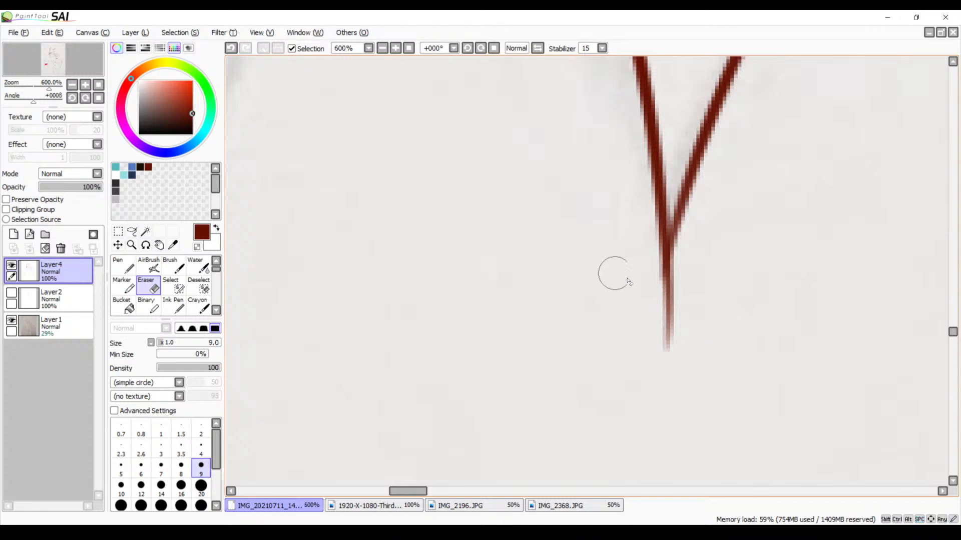
pyautogui.moveTo(649, 288); pyautogui.dragTo(680, 272)
pyautogui.moveTo(664, 291)
pyautogui.mouseDown()
pyautogui.moveTo(676, 259)
pyautogui.moveTo(656, 286)
pyautogui.moveTo(667, 300)
pyautogui.moveTo(654, 359)
pyautogui.moveTo(679, 339)
pyautogui.mouseUp()
pyautogui.press('space')
pyautogui.moveTo(863, 218)
pyautogui.mouseDown()
pyautogui.moveTo(641, 284)
pyautogui.moveTo(532, 280)
pyautogui.moveTo(530, 262)
pyautogui.mouseUp()
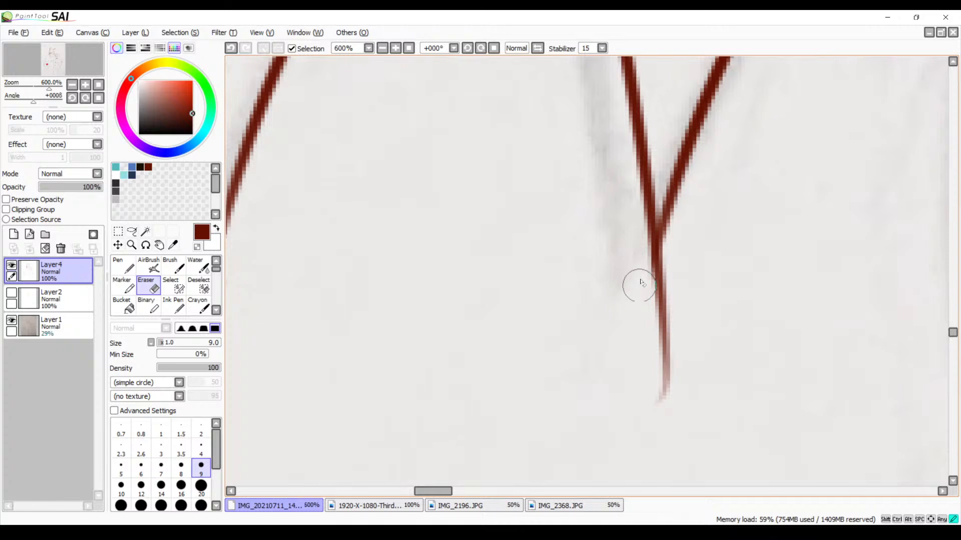
pyautogui.moveTo(641, 282)
pyautogui.mouseDown()
pyautogui.moveTo(672, 277)
pyautogui.moveTo(673, 264)
pyautogui.moveTo(665, 270)
pyautogui.moveTo(676, 263)
pyautogui.moveTo(645, 267)
pyautogui.moveTo(658, 278)
pyautogui.moveTo(660, 369)
pyautogui.moveTo(645, 439)
pyautogui.mouseUp()
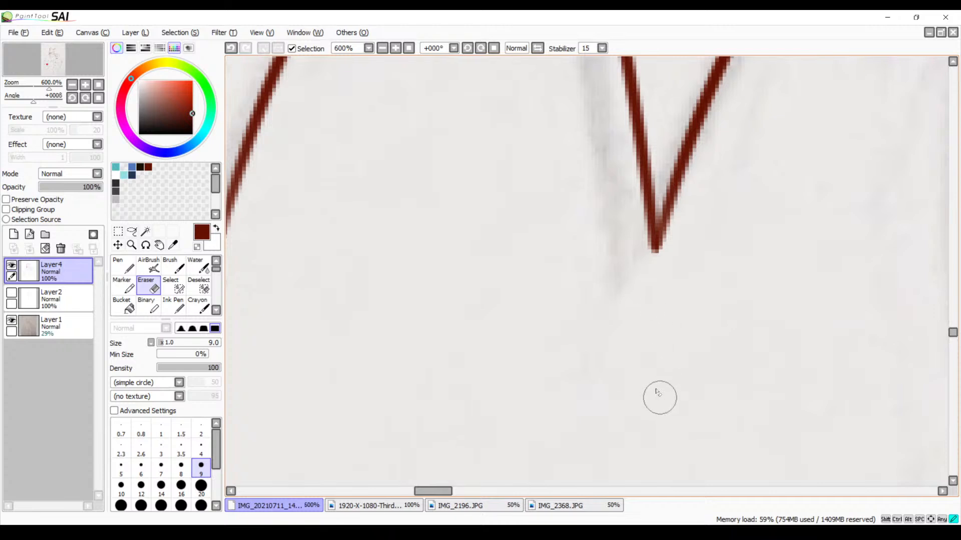
# Erase the stray tip above the peak of the last full zigzag tooth
pyautogui.press('space')
pyautogui.moveTo(682, 287); pyautogui.dragTo(570, 320)
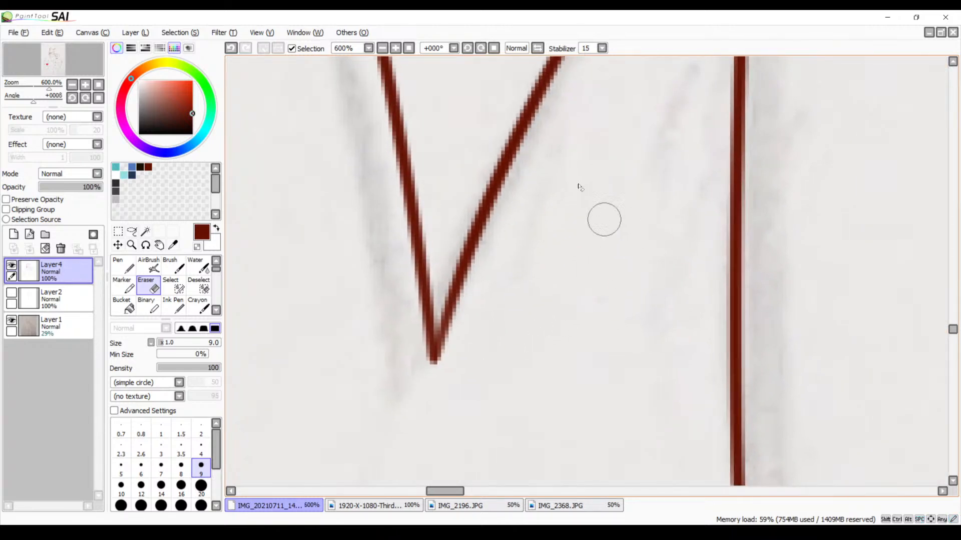
pyautogui.click(383, 48)
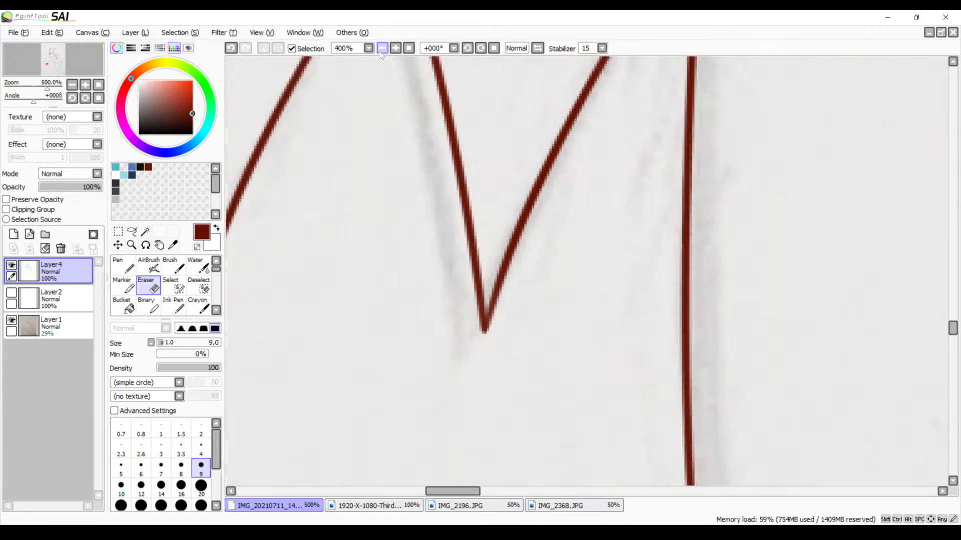
pyautogui.click(382, 48)
pyautogui.click(383, 48)
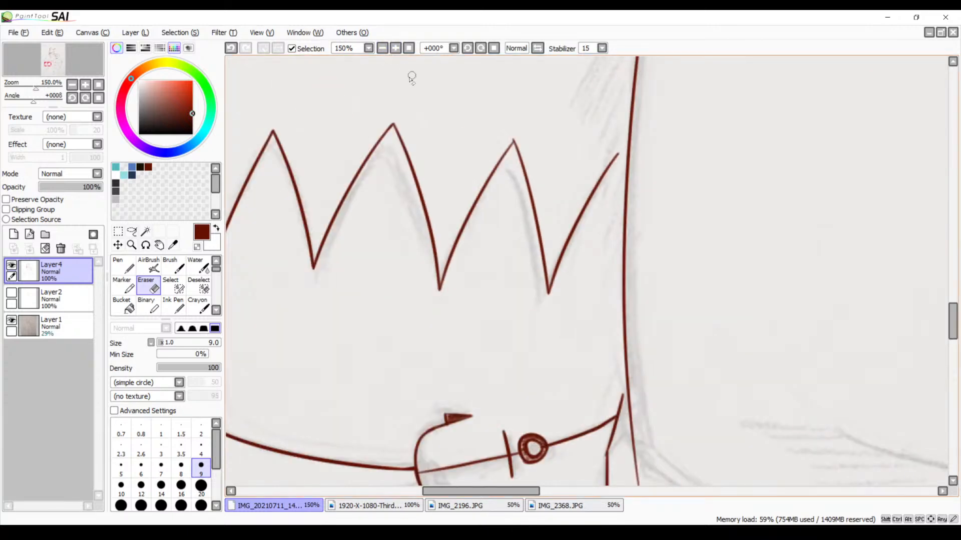
pyautogui.click(396, 48)
pyautogui.click(396, 49)
pyautogui.click(397, 49)
pyautogui.click(396, 48)
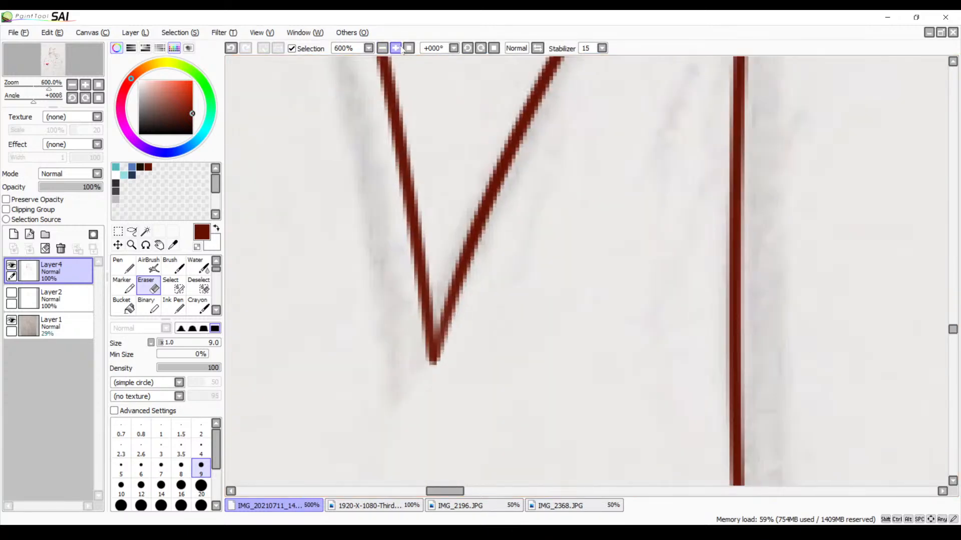
pyautogui.click(396, 49)
pyautogui.moveTo(382, 162); pyautogui.dragTo(443, 300)
pyautogui.moveTo(387, 85); pyautogui.dragTo(411, 189)
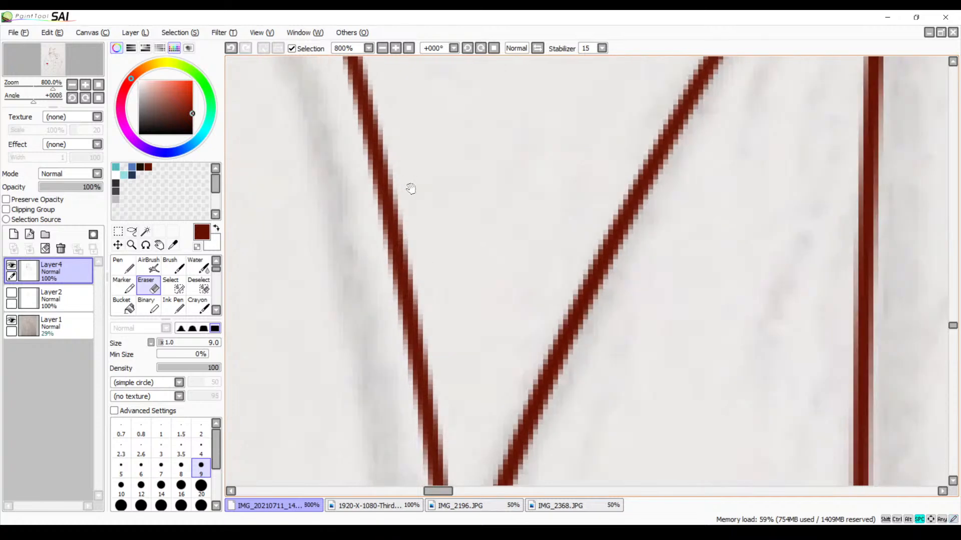
pyautogui.moveTo(351, 75); pyautogui.dragTo(442, 270)
pyautogui.moveTo(400, 115); pyautogui.dragTo(428, 184)
pyautogui.moveTo(405, 94); pyautogui.dragTo(428, 183)
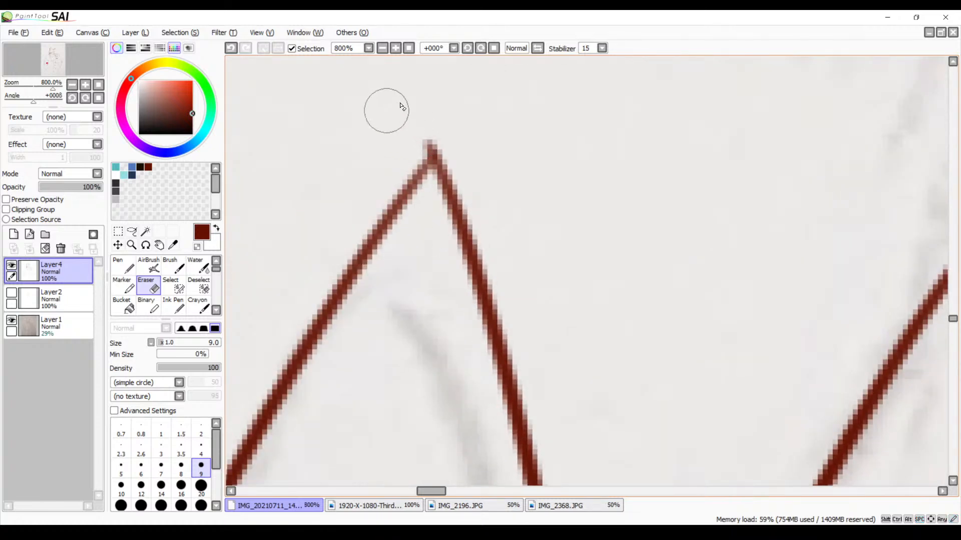
pyautogui.moveTo(421, 134); pyautogui.dragTo(434, 138)
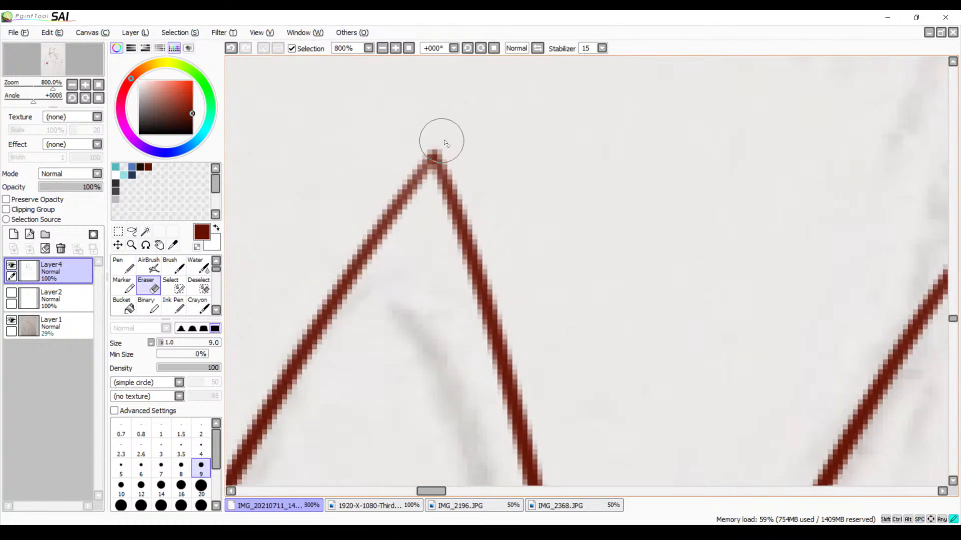
# Extend the last tooth's rising side with the size 5 Brush and join its peak to the limb outline with a short falling stroke, redoing both strokes
pyautogui.click(383, 48)
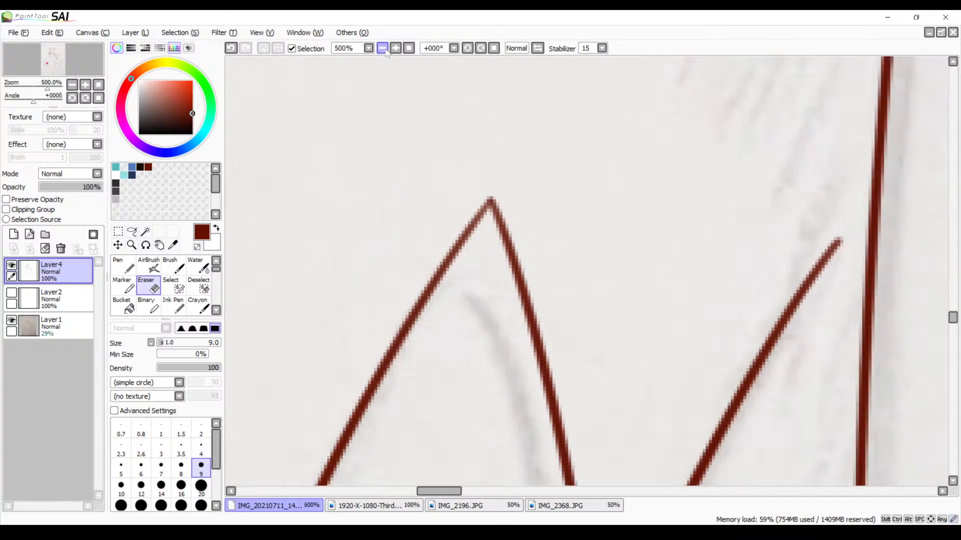
pyautogui.click(382, 48)
pyautogui.moveTo(425, 222); pyautogui.dragTo(684, 167)
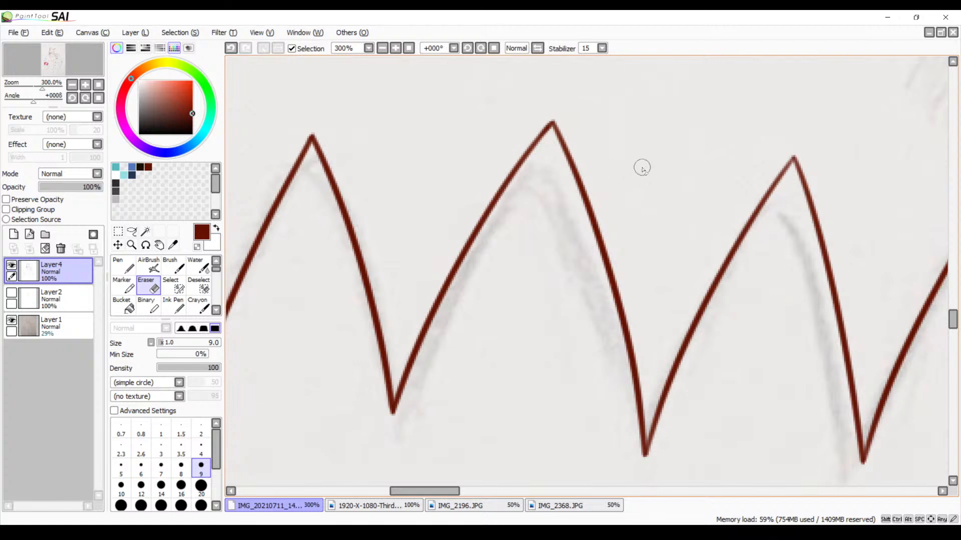
pyautogui.moveTo(641, 182)
pyautogui.mouseDown()
pyautogui.moveTo(433, 204)
pyautogui.moveTo(428, 221)
pyautogui.moveTo(446, 230)
pyautogui.moveTo(381, 241)
pyautogui.mouseUp()
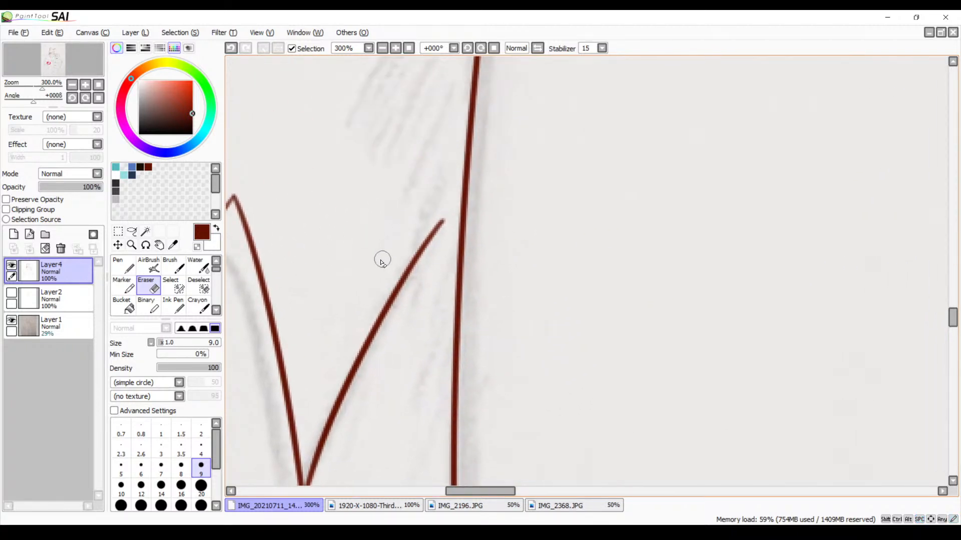
pyautogui.click(395, 48)
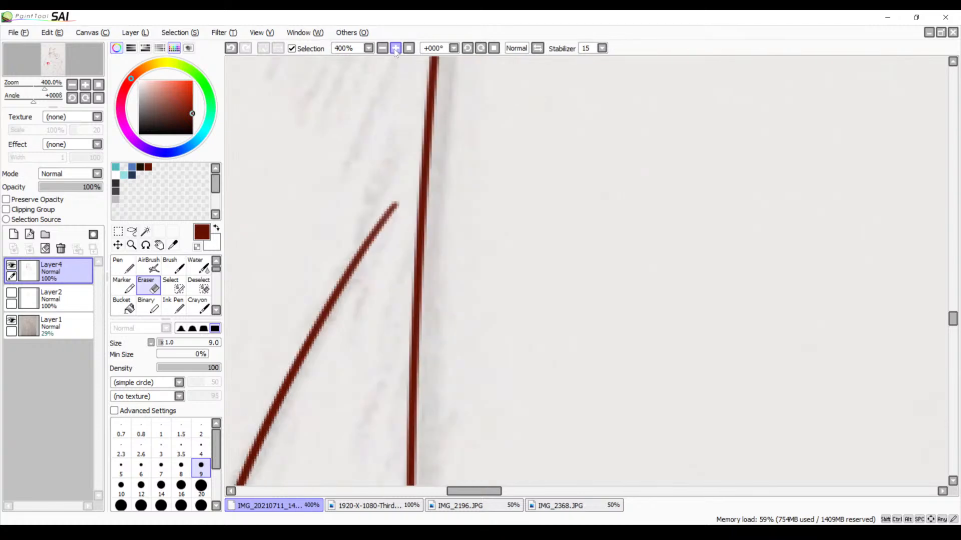
pyautogui.click(396, 48)
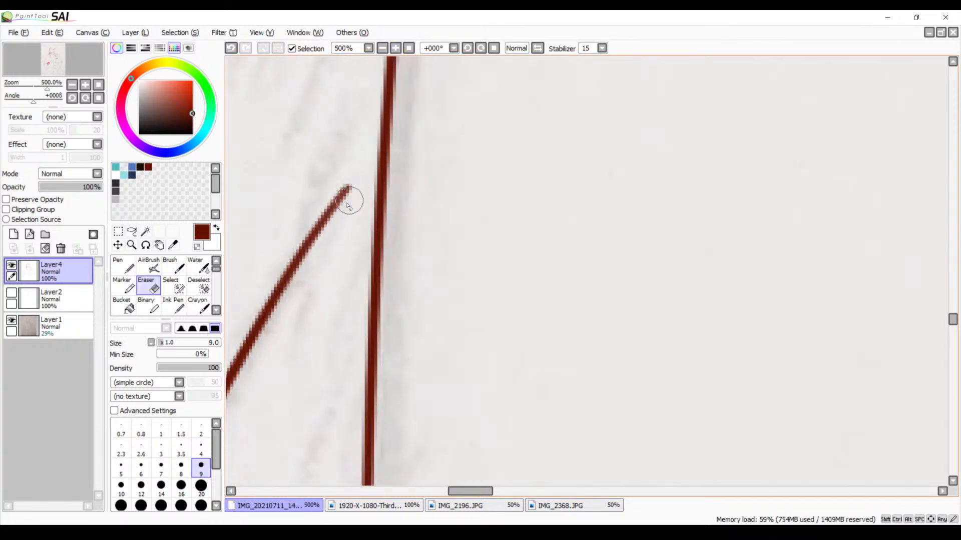
pyautogui.press('b')
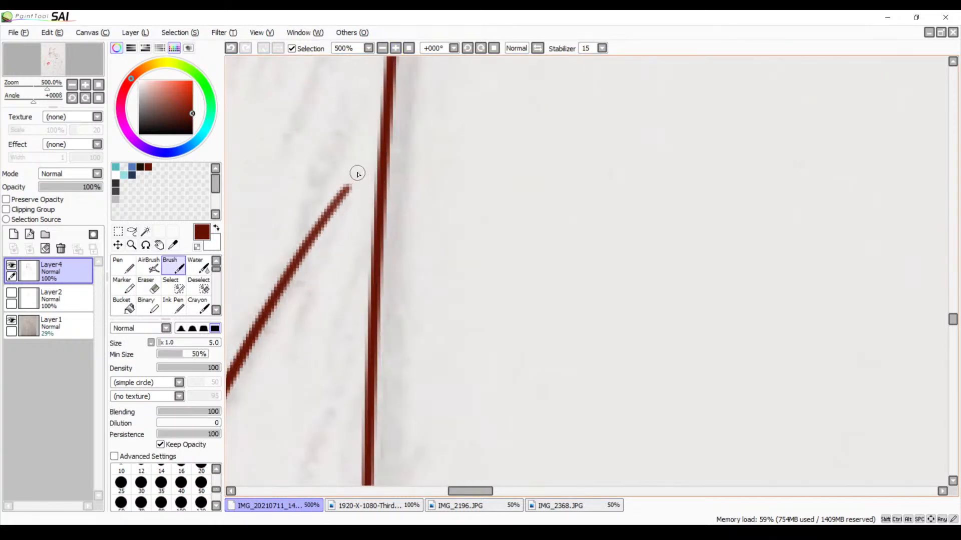
pyautogui.moveTo(358, 173); pyautogui.dragTo(337, 209)
pyautogui.hotkey('ctrl', 'z')
pyautogui.moveTo(368, 168); pyautogui.dragTo(331, 215)
pyautogui.moveTo(365, 171); pyautogui.dragTo(379, 207)
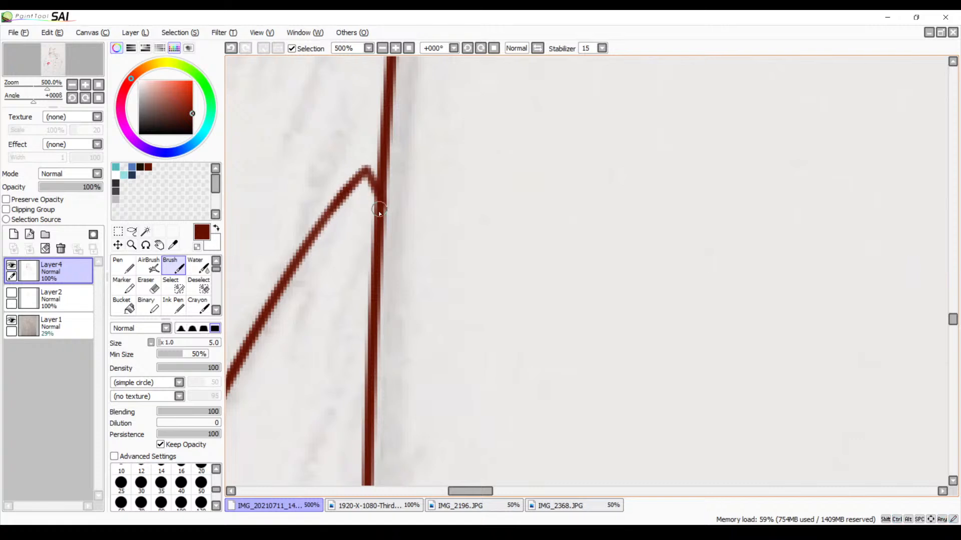
pyautogui.hotkey('ctrl', 'z')
pyautogui.moveTo(365, 167); pyautogui.dragTo(375, 227)
# Look over the inked arm, the crossed-arms figure and both characters' faces for remaining unfinished areas
pyautogui.click(383, 48)
pyautogui.click(382, 48)
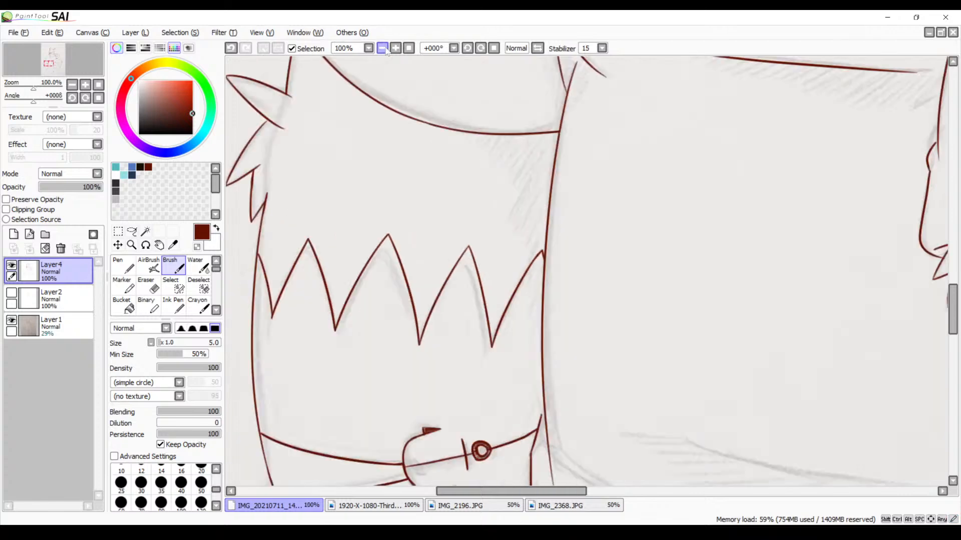
pyautogui.click(382, 48)
pyautogui.click(382, 48)
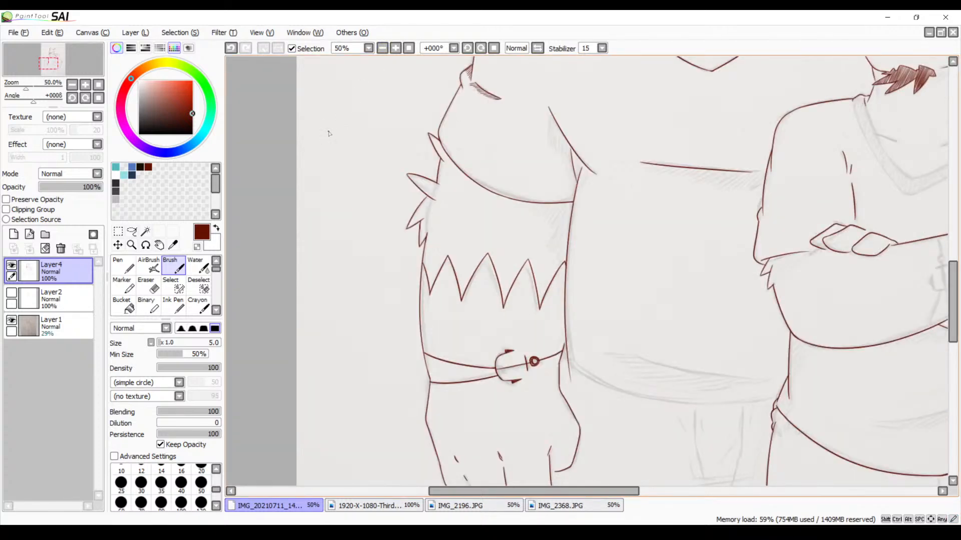
pyautogui.moveTo(508, 305); pyautogui.dragTo(369, 252)
pyautogui.moveTo(434, 352); pyautogui.dragTo(348, 372)
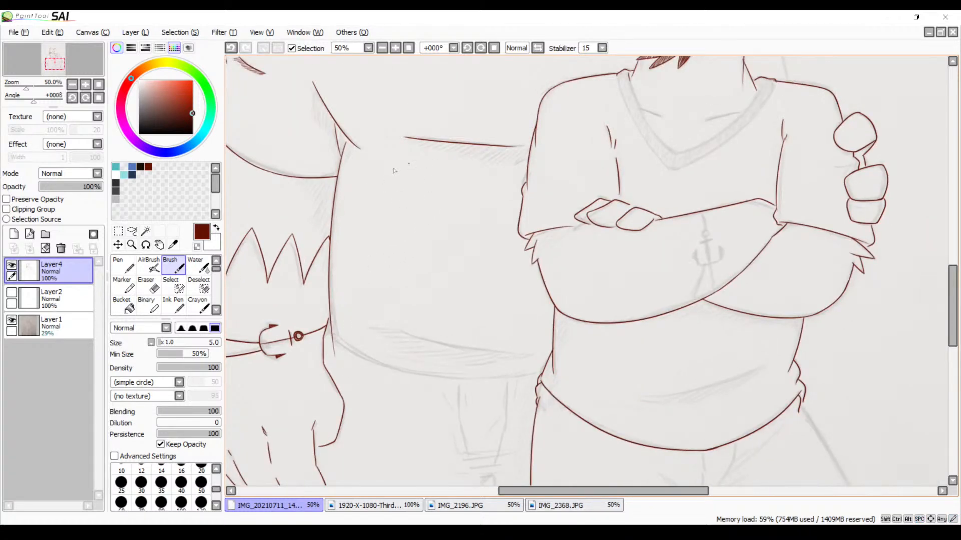
pyautogui.moveTo(374, 209); pyautogui.dragTo(360, 361)
pyautogui.moveTo(374, 235); pyautogui.dragTo(365, 356)
pyautogui.moveTo(378, 270); pyautogui.dragTo(362, 335)
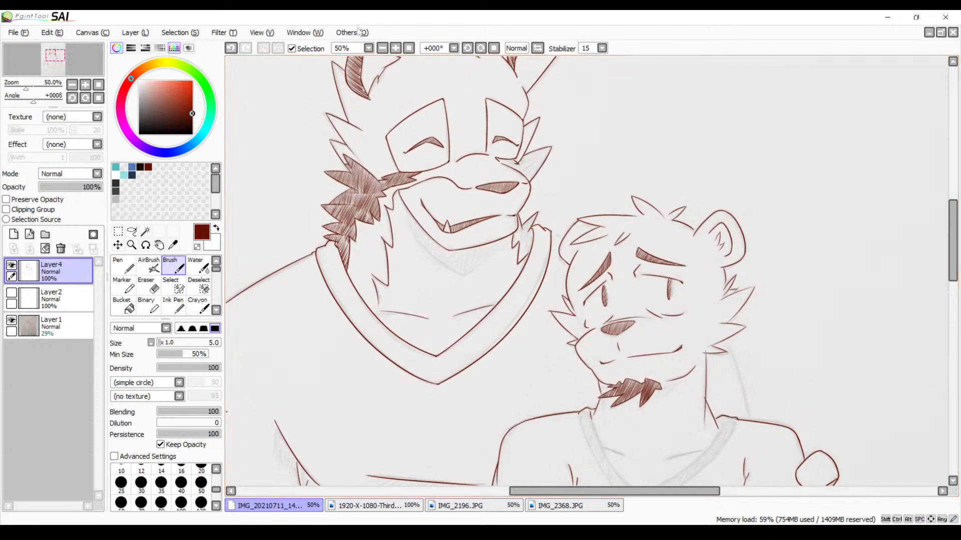
# Ink a small pointed fur notch between the larger character's eye-patch line and muzzle line, and close the neighbouring gap, discarding one trial stroke
pyautogui.click(399, 48)
pyautogui.click(399, 48)
pyautogui.click(399, 48)
pyautogui.click(398, 48)
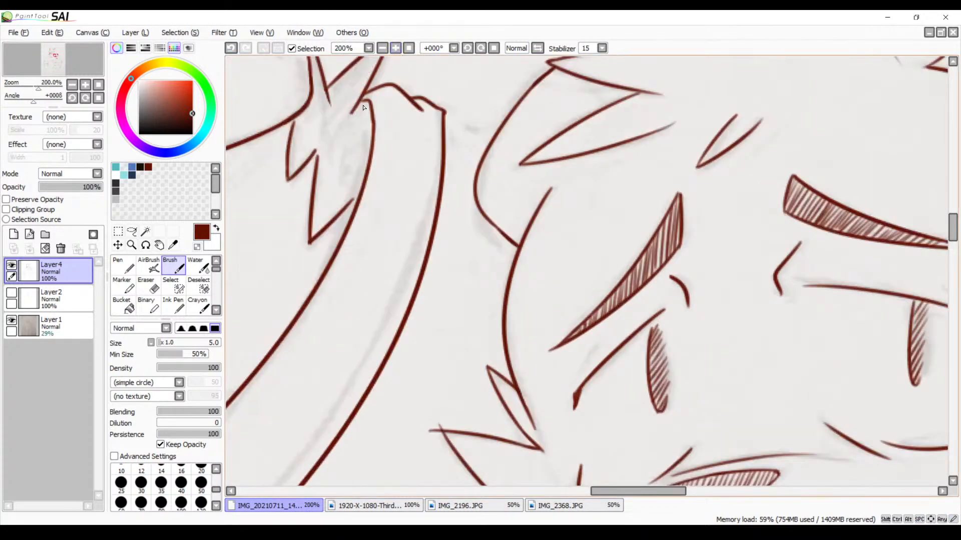
pyautogui.moveTo(389, 179); pyautogui.dragTo(433, 350)
pyautogui.moveTo(389, 194); pyautogui.dragTo(435, 360)
pyautogui.moveTo(436, 224); pyautogui.dragTo(437, 337)
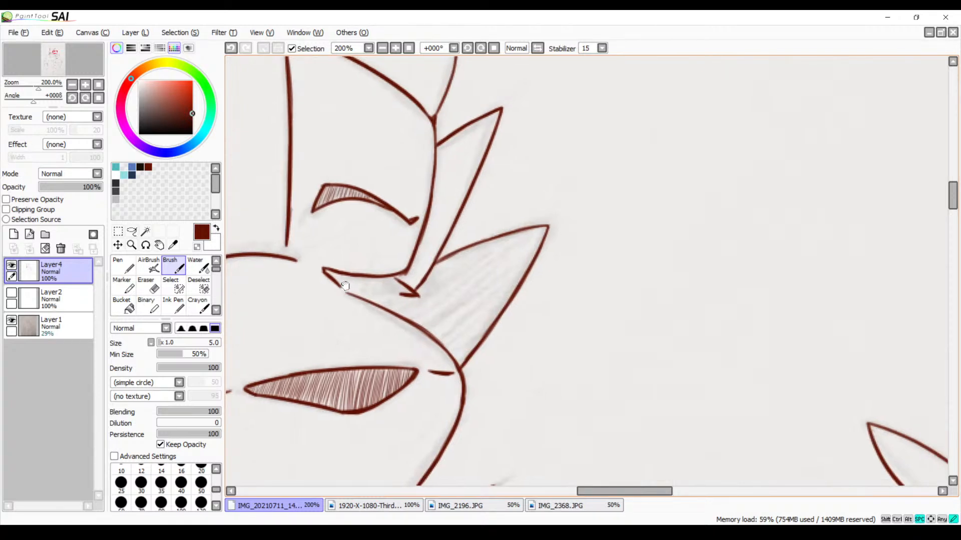
pyautogui.moveTo(350, 297); pyautogui.dragTo(340, 263)
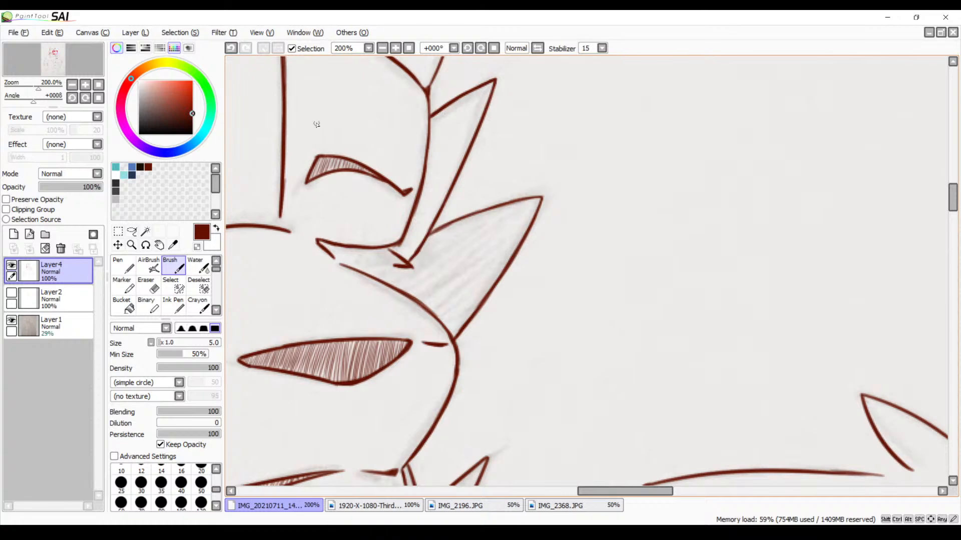
pyautogui.click(395, 49)
pyautogui.click(395, 48)
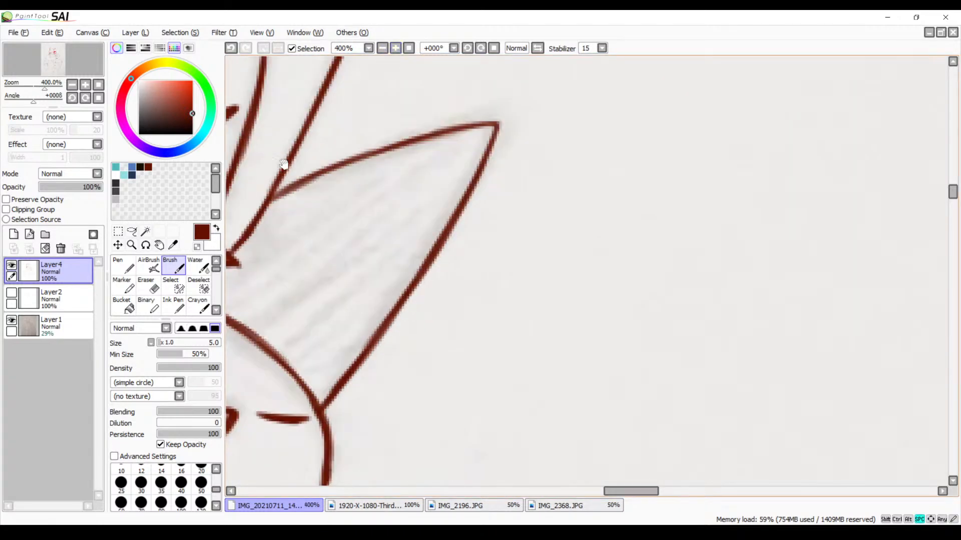
pyautogui.moveTo(280, 160); pyautogui.dragTo(566, 161)
pyautogui.moveTo(351, 199)
pyautogui.mouseDown()
pyautogui.moveTo(412, 244)
pyautogui.moveTo(412, 232)
pyautogui.mouseUp()
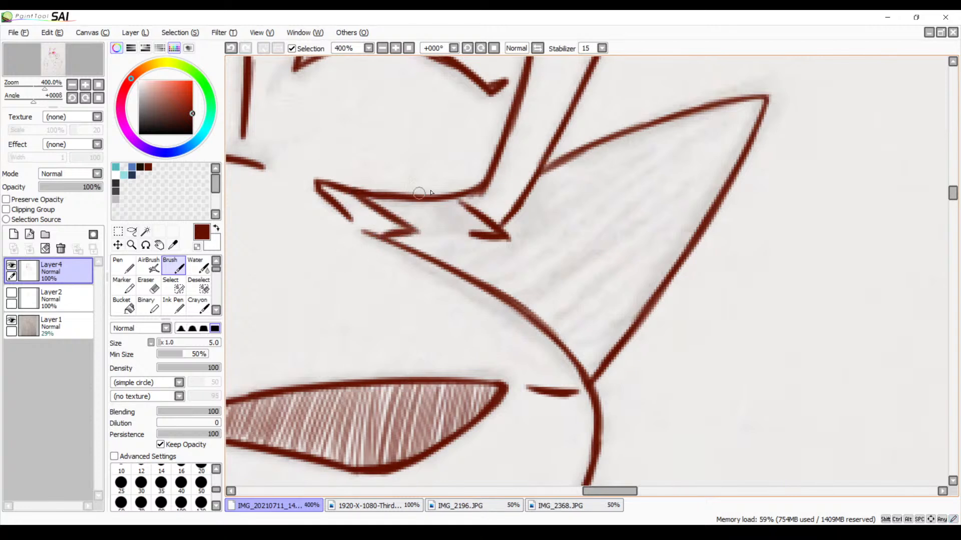
pyautogui.moveTo(456, 200); pyautogui.dragTo(473, 222)
pyautogui.moveTo(522, 273); pyautogui.dragTo(431, 282)
pyautogui.hotkey('ctrl', 'z')
pyautogui.moveTo(532, 238)
pyautogui.mouseDown()
pyautogui.moveTo(395, 281)
pyautogui.moveTo(415, 272)
pyautogui.mouseUp()
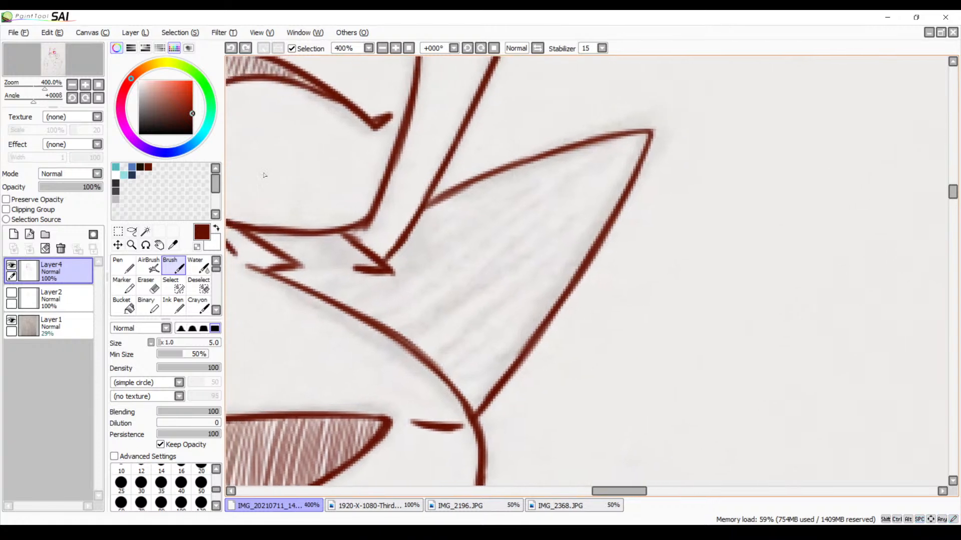
# Select the enclosed cheek fur area with the Magic Wand and hatch it from its inner end with the size 5 Brush, redoing unsatisfactory strokes
pyautogui.click(145, 232)
pyautogui.click(470, 284)
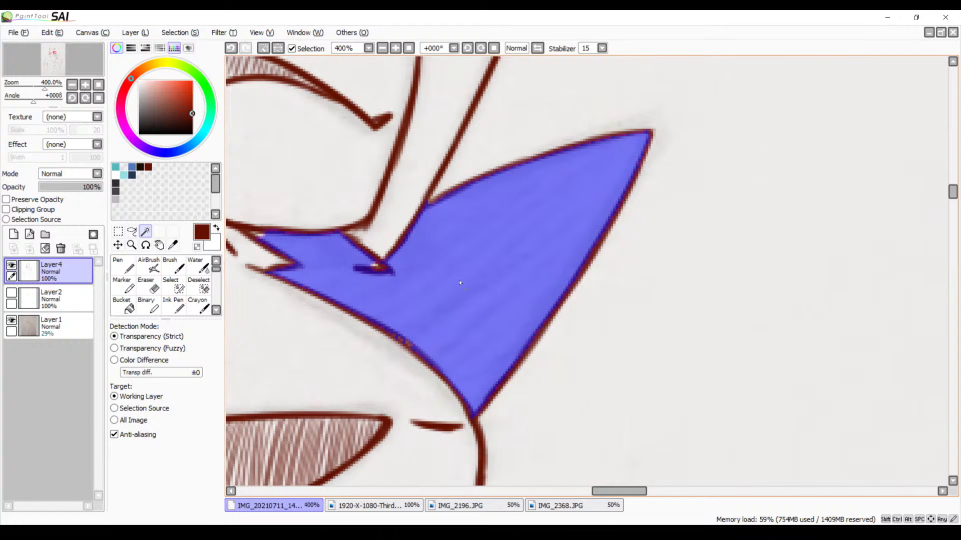
pyautogui.press('b')
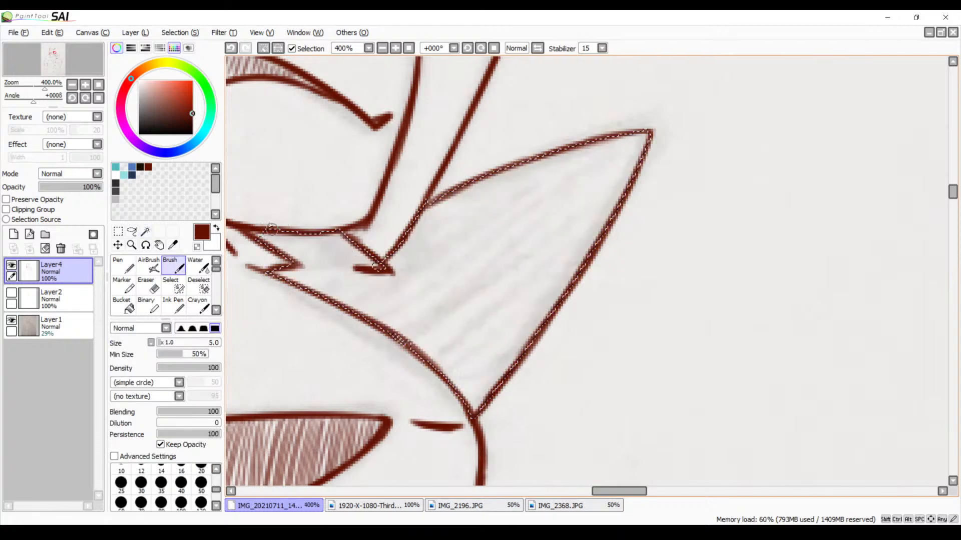
pyautogui.moveTo(270, 228)
pyautogui.mouseDown()
pyautogui.moveTo(258, 241)
pyautogui.moveTo(260, 251)
pyautogui.moveTo(275, 253)
pyautogui.moveTo(269, 247)
pyautogui.mouseUp()
pyautogui.hotkey('ctrl', 'z')
pyautogui.hotkey('ctrl', 'z')
pyautogui.moveTo(291, 229); pyautogui.dragTo(278, 247)
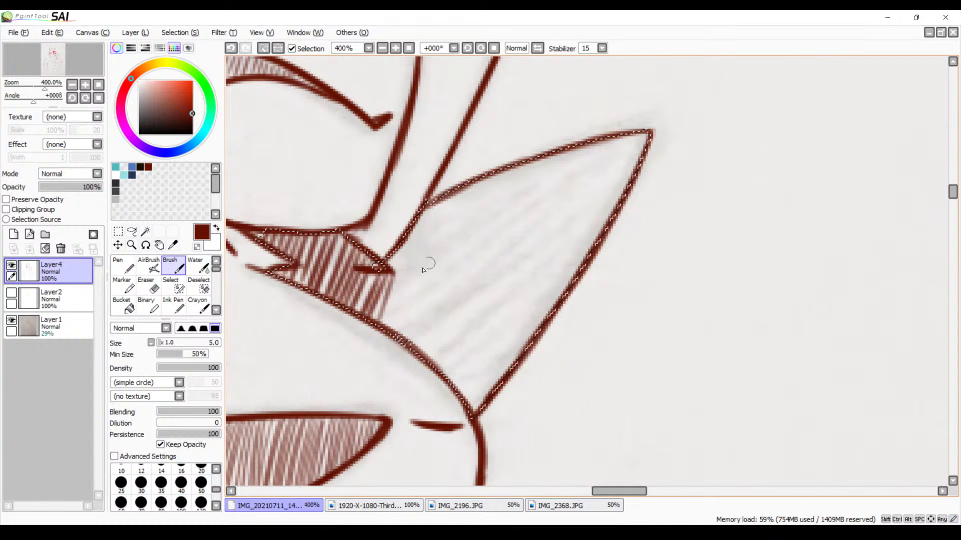
pyautogui.hotkey('ctrl', 'z')
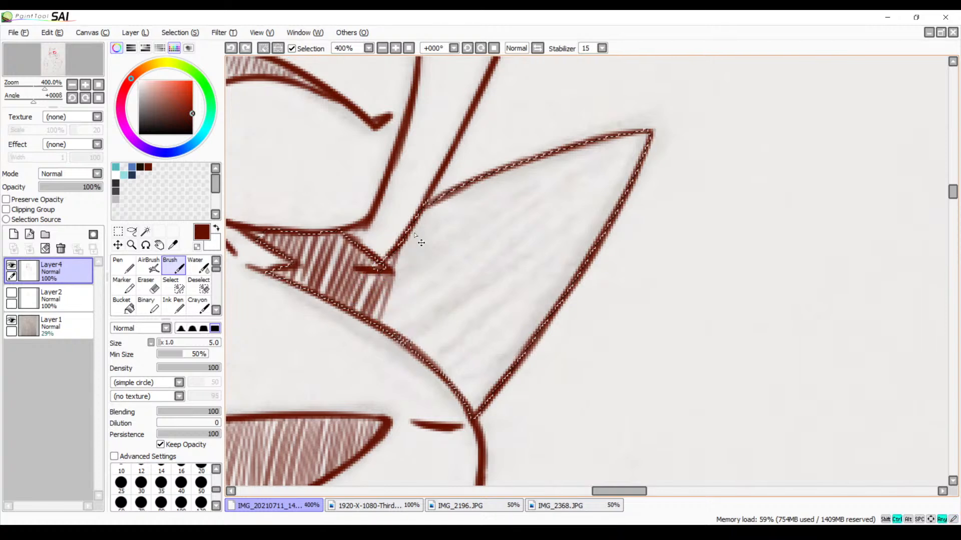
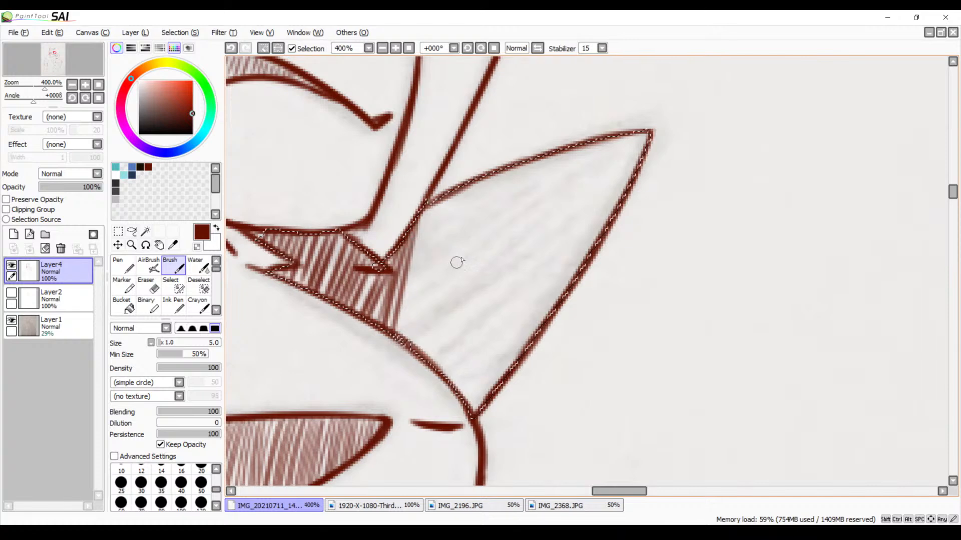
# Hatch the outer pointed end of the selected cheek tuft with diagonal size 5 Brush strokes, redoing uneven ones
pyautogui.click(479, 49)
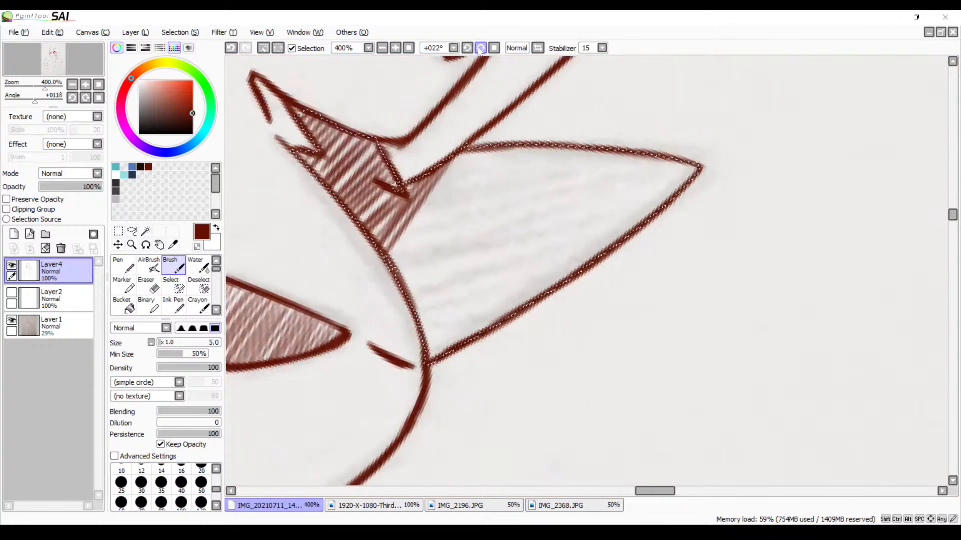
pyautogui.moveTo(653, 212); pyautogui.dragTo(503, 220)
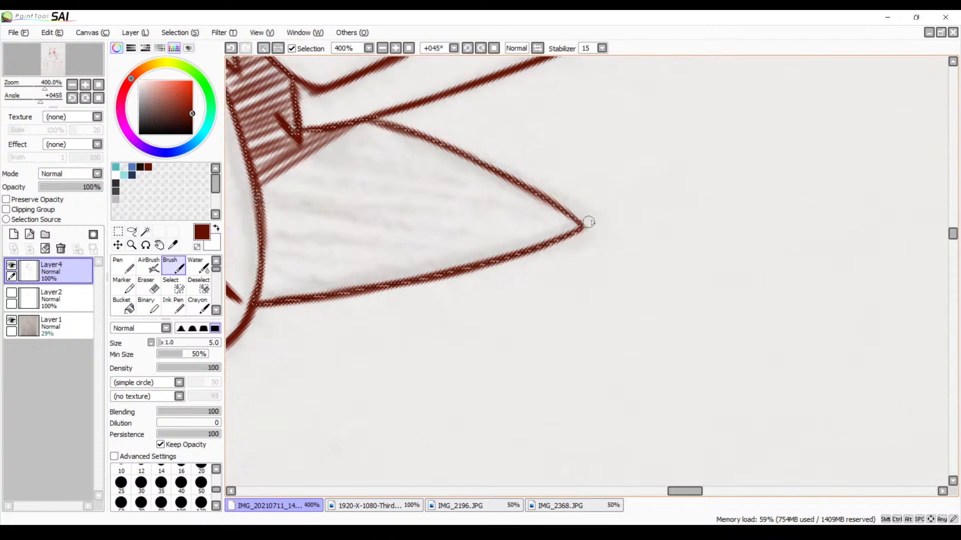
pyautogui.moveTo(590, 222)
pyautogui.mouseDown()
pyautogui.moveTo(540, 239)
pyautogui.moveTo(581, 214)
pyautogui.moveTo(503, 261)
pyautogui.moveTo(572, 211)
pyautogui.moveTo(472, 270)
pyautogui.moveTo(548, 214)
pyautogui.moveTo(480, 256)
pyautogui.moveTo(527, 217)
pyautogui.moveTo(574, 220)
pyautogui.moveTo(545, 206)
pyautogui.moveTo(444, 269)
pyautogui.mouseUp()
pyautogui.hotkey('ctrl', 'z')
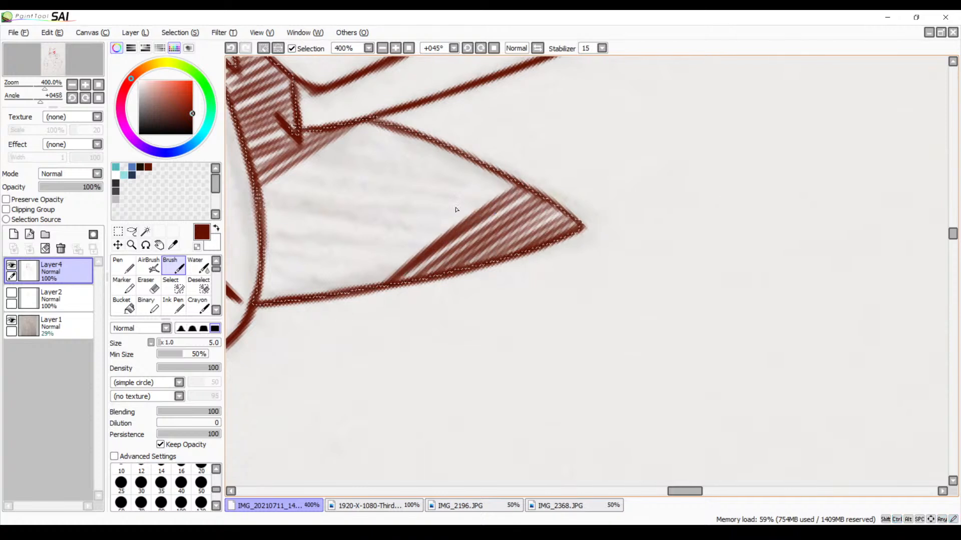
pyautogui.hotkey('ctrl', 'z')
pyautogui.moveTo(521, 185); pyautogui.dragTo(354, 306)
pyautogui.moveTo(503, 186); pyautogui.dragTo(354, 308)
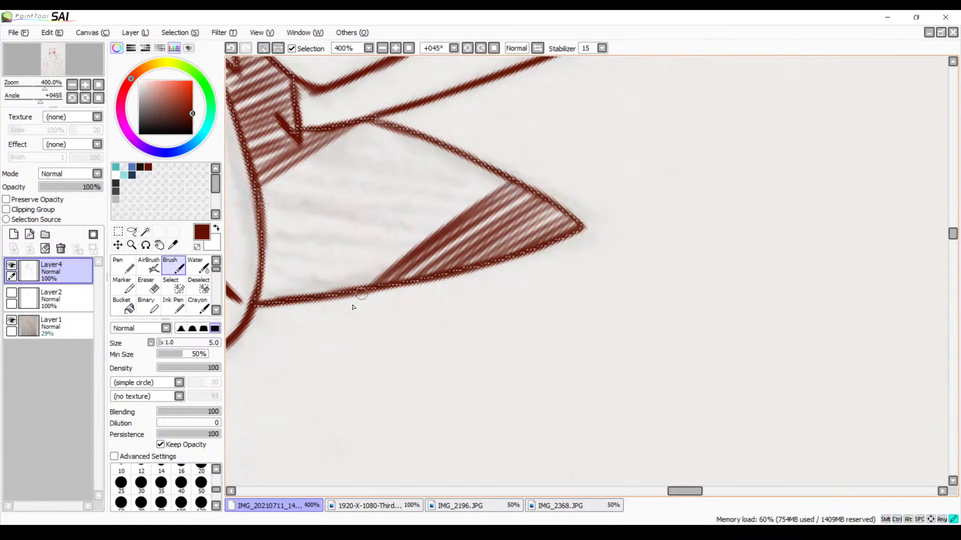
pyautogui.hotkey('ctrl', 'z')
pyautogui.moveTo(503, 184); pyautogui.dragTo(367, 272)
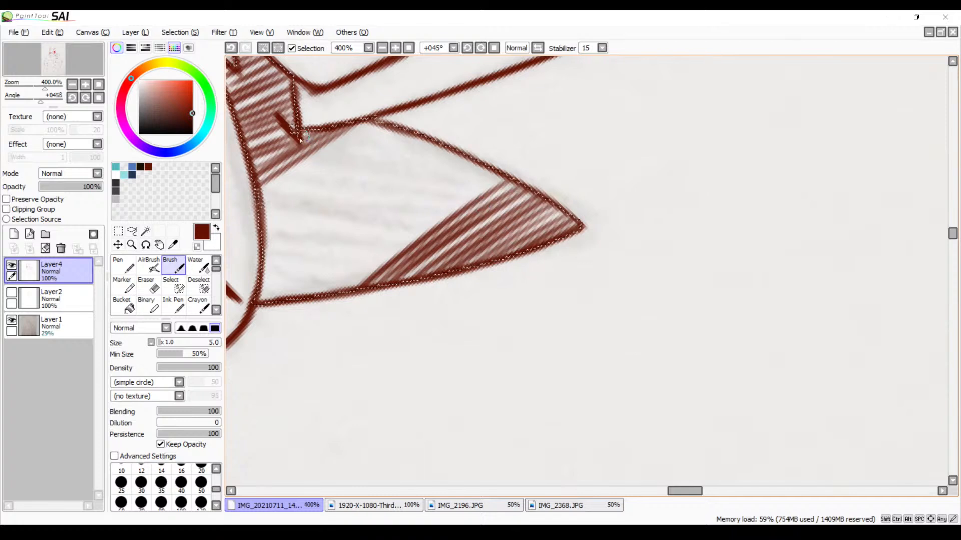
# Continue the cheek tuft's hatching from the already hatched inner end with parallel diagonal strokes, discarding unsatisfactory ones
pyautogui.moveTo(268, 194)
pyautogui.mouseDown()
pyautogui.moveTo(400, 124)
pyautogui.moveTo(230, 219)
pyautogui.mouseUp()
pyautogui.hotkey('ctrl', 'z')
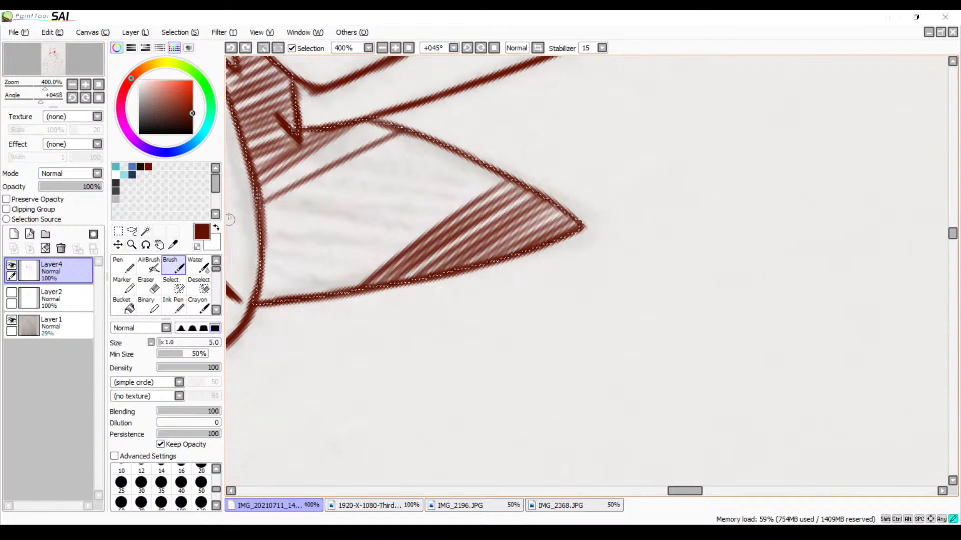
pyautogui.moveTo(396, 129); pyautogui.dragTo(265, 195)
pyautogui.hotkey('ctrl', 'z')
pyautogui.moveTo(397, 132); pyautogui.dragTo(245, 204)
pyautogui.moveTo(376, 119); pyautogui.dragTo(253, 193)
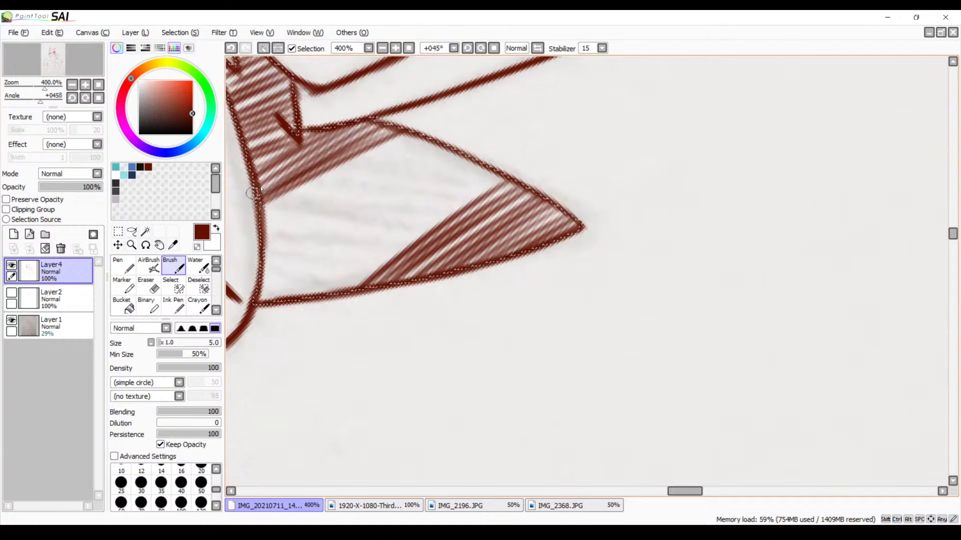
pyautogui.moveTo(395, 142); pyautogui.dragTo(281, 205)
pyautogui.moveTo(407, 144); pyautogui.dragTo(273, 222)
pyautogui.hotkey('ctrl', 'z')
pyautogui.hotkey('ctrl', 'z')
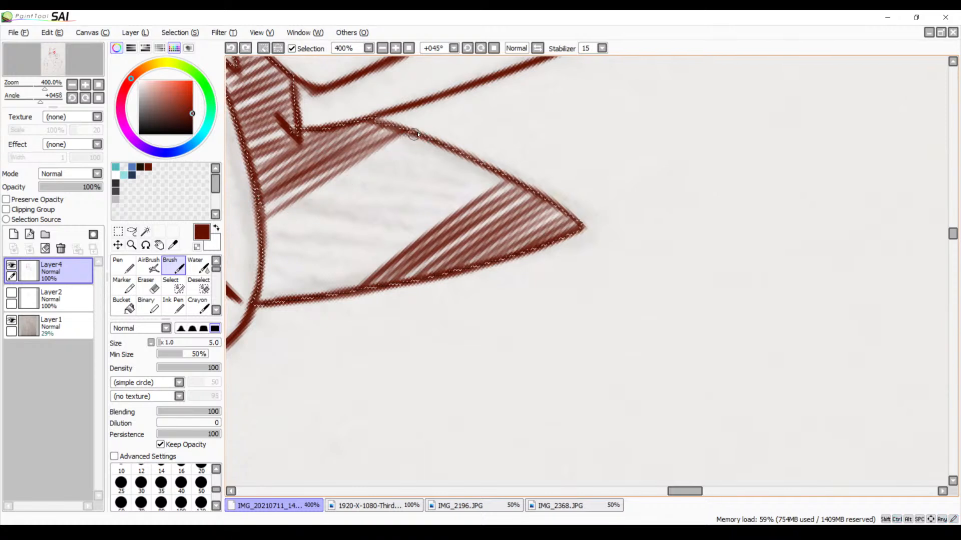
# Extend the parallel hatching across the middle of the cheek tuft down to its base corner, replacing one stroke
pyautogui.moveTo(415, 135)
pyautogui.mouseDown()
pyautogui.moveTo(243, 238)
pyautogui.moveTo(423, 138)
pyautogui.moveTo(265, 230)
pyautogui.mouseUp()
pyautogui.moveTo(408, 152)
pyautogui.mouseDown()
pyautogui.moveTo(302, 216)
pyautogui.moveTo(316, 216)
pyautogui.mouseUp()
pyautogui.moveTo(408, 171); pyautogui.dragTo(259, 283)
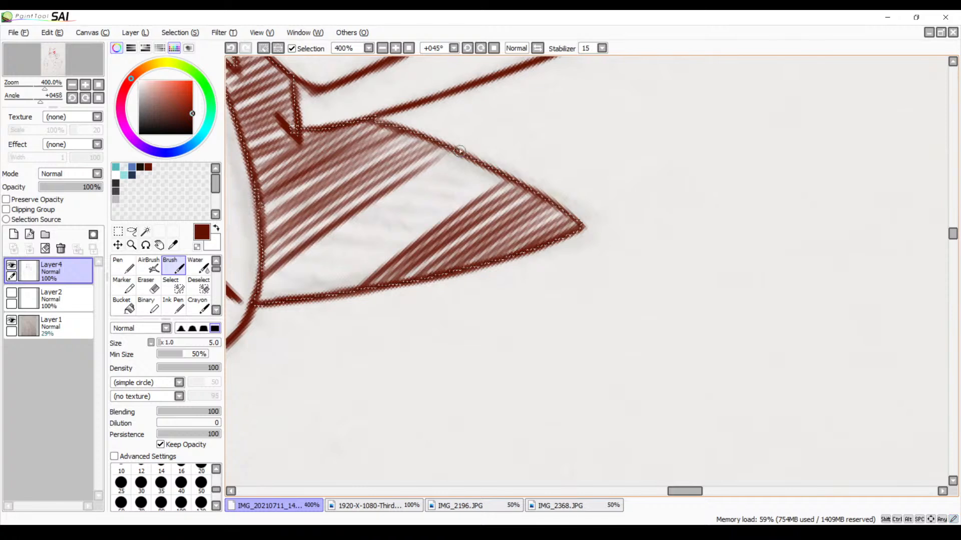
pyautogui.hotkey('ctrl', 'z')
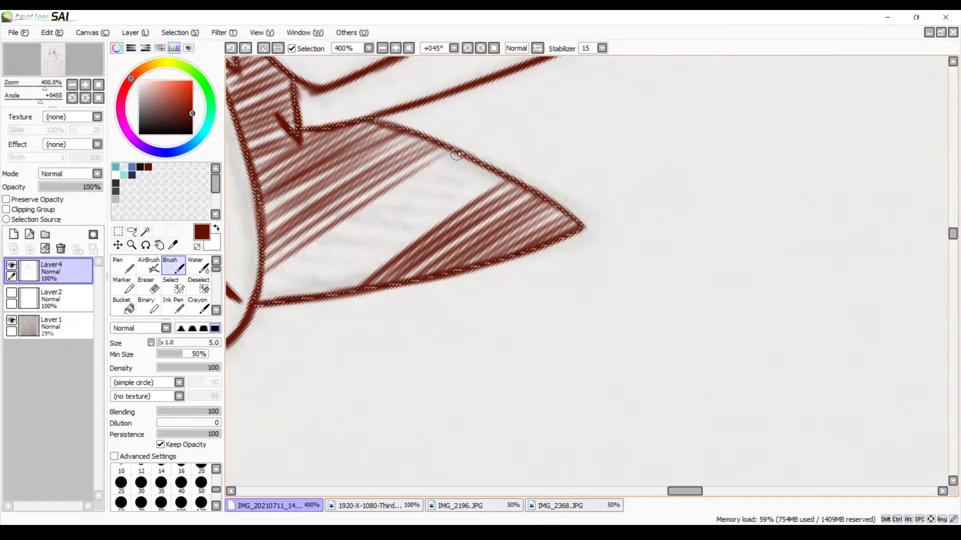
pyautogui.moveTo(456, 155); pyautogui.dragTo(398, 182)
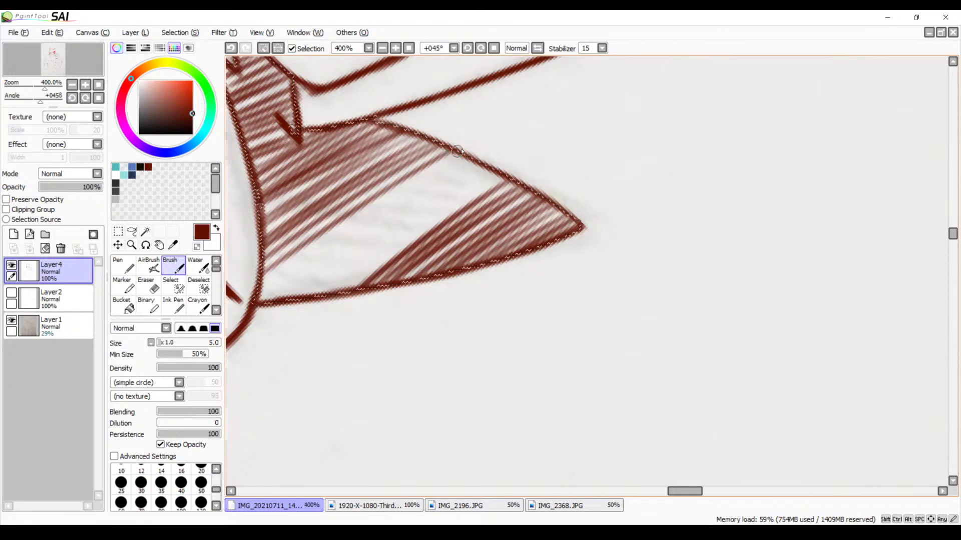
pyautogui.moveTo(456, 152); pyautogui.dragTo(380, 199)
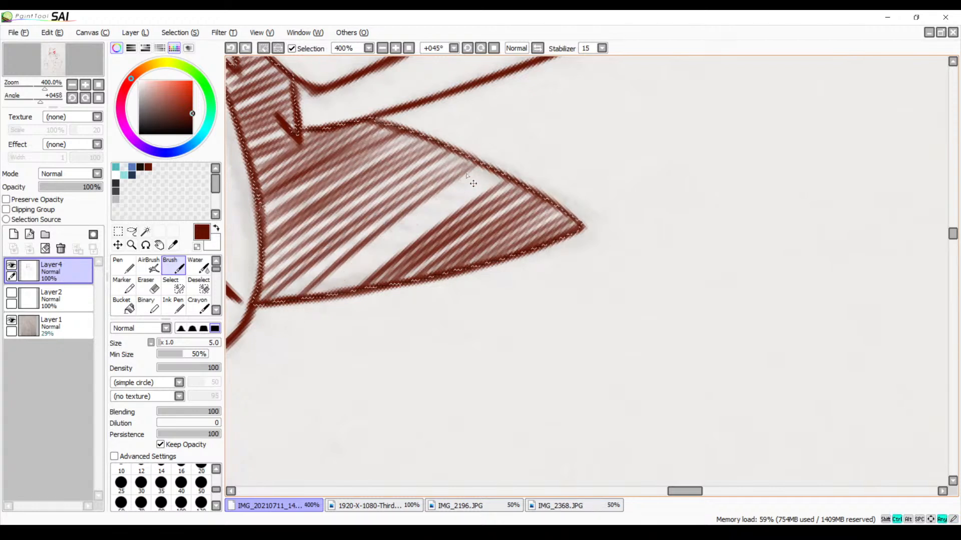
# Fill the remaining blank band between the cheek tuft's two hatched parts with diagonal strokes, redoing poor ones
pyautogui.moveTo(456, 180); pyautogui.dragTo(319, 275)
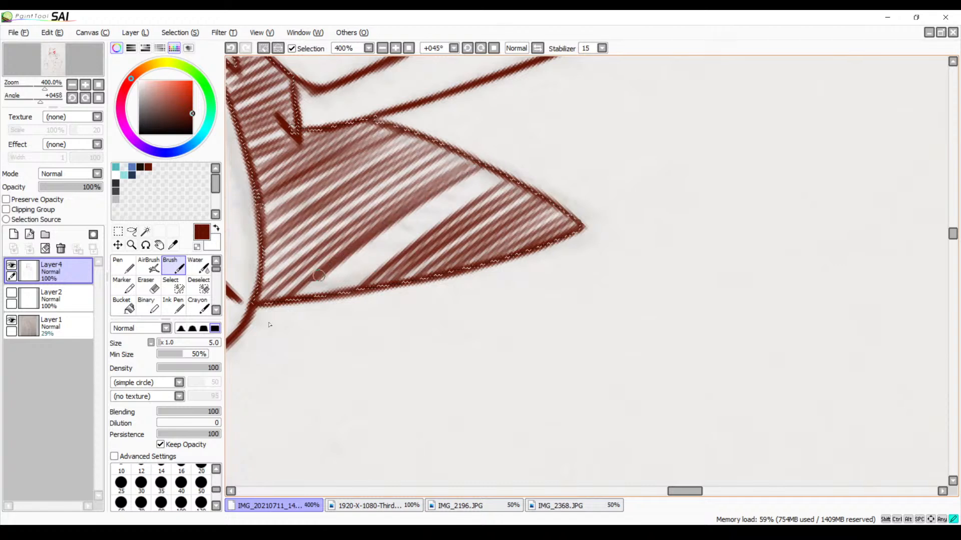
pyautogui.hotkey('ctrl', 'z')
pyautogui.moveTo(484, 168); pyautogui.dragTo(306, 291)
pyautogui.hotkey('ctrl', 'z')
pyautogui.hotkey('ctrl', 'z')
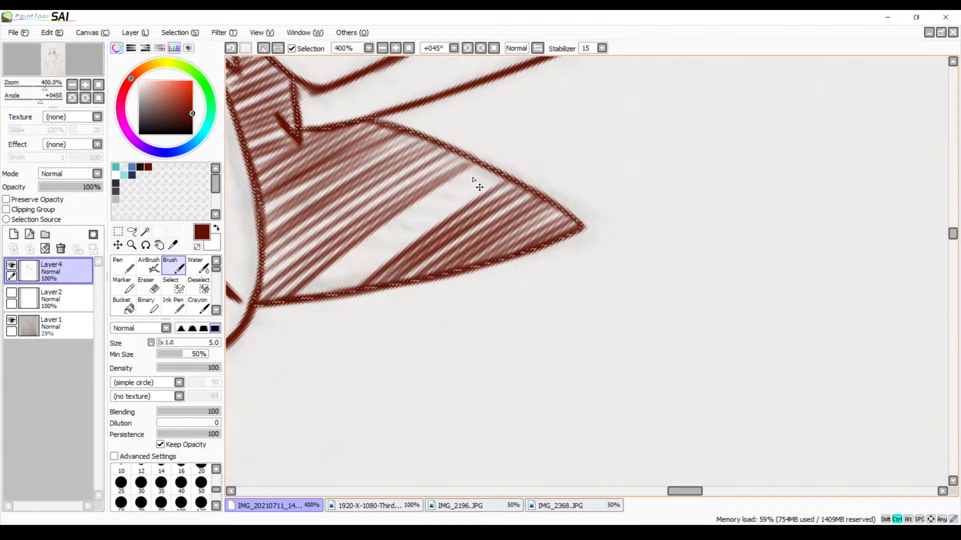
pyautogui.moveTo(472, 172)
pyautogui.mouseDown()
pyautogui.moveTo(264, 328)
pyautogui.moveTo(288, 331)
pyautogui.mouseUp()
pyautogui.moveTo(512, 164); pyautogui.dragTo(323, 302)
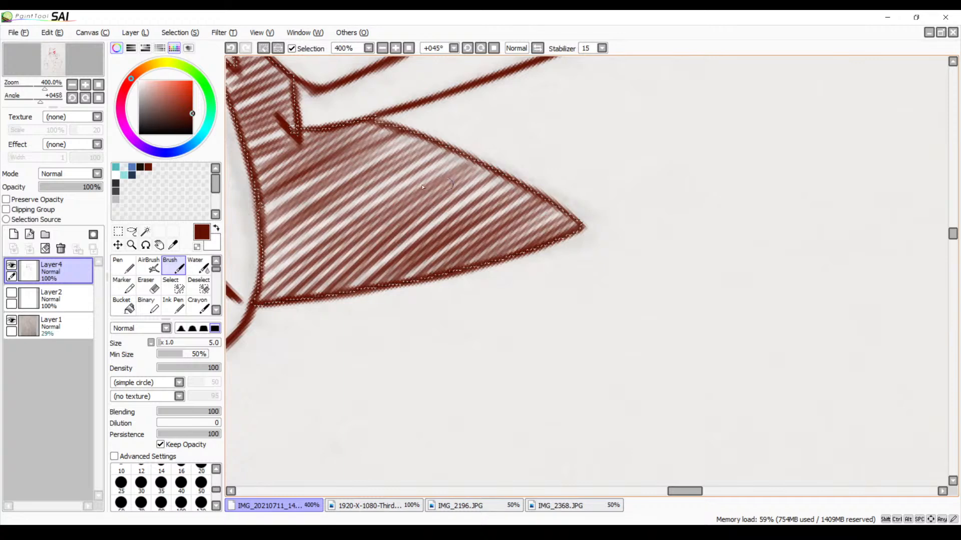
# Check the finished cheek hatching at normal rotation and clear the selection around it
pyautogui.moveTo(326, 194); pyautogui.dragTo(541, 346)
pyautogui.moveTo(455, 277); pyautogui.dragTo(488, 325)
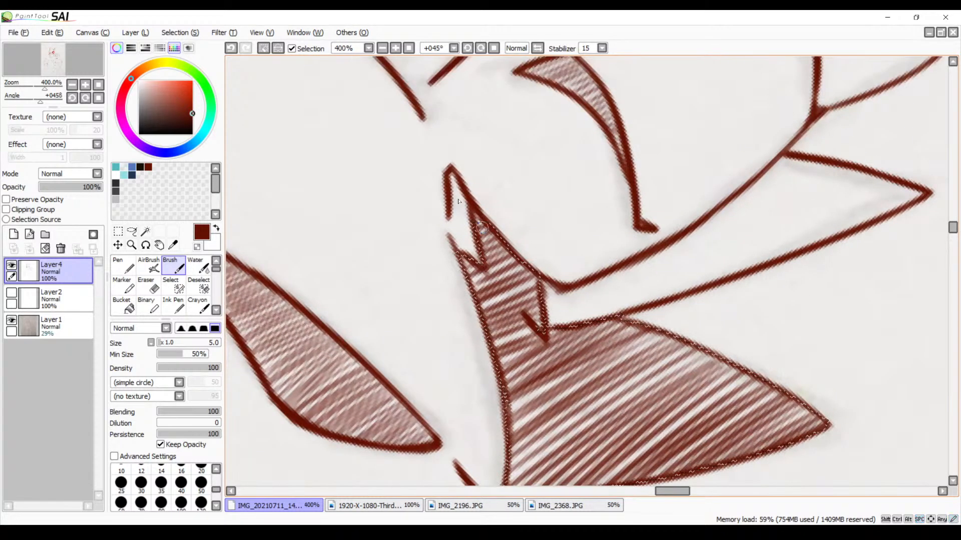
pyautogui.click(493, 48)
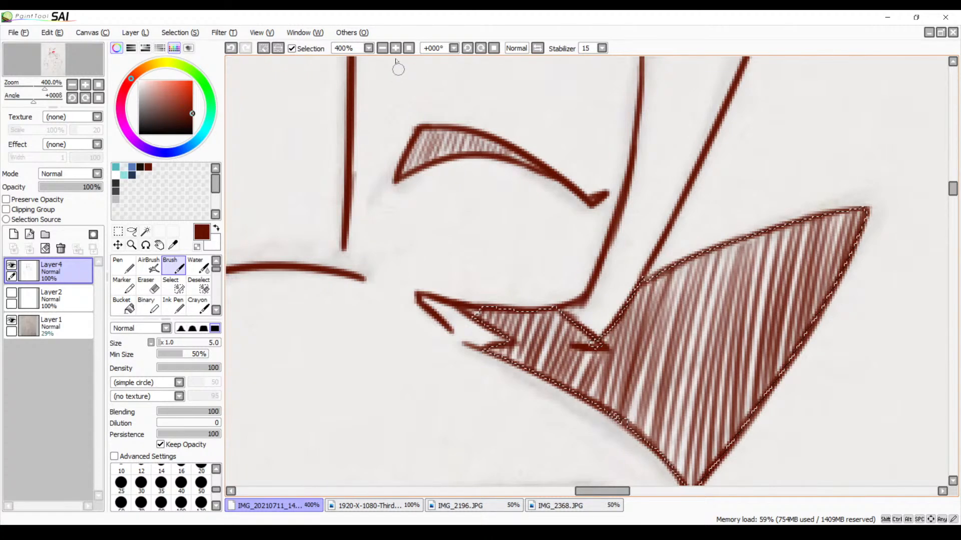
pyautogui.click(383, 48)
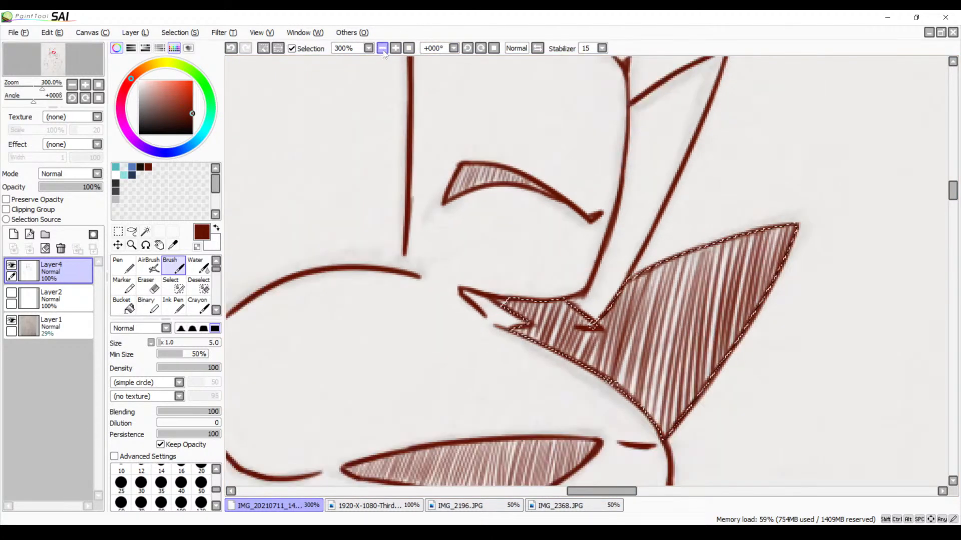
pyautogui.click(382, 48)
pyautogui.click(382, 48)
pyautogui.click(384, 49)
pyautogui.click(383, 49)
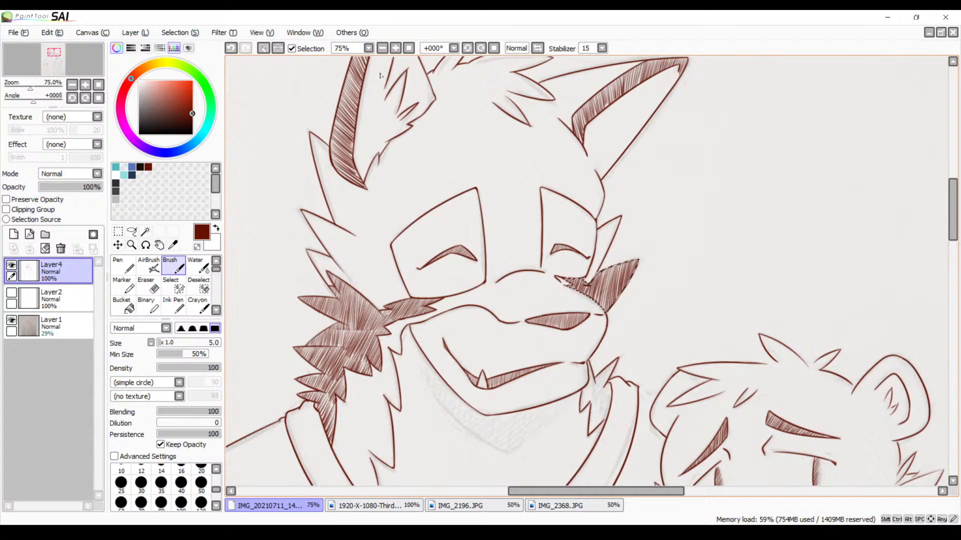
pyautogui.hotkey('ctrl', 'd')
# Ink a narrow downward-pointing fur tooth beside the larger character's jaw corner with the size 5 Brush, redoing both sides until they fit
pyautogui.press('space')
pyautogui.moveTo(562, 324); pyautogui.dragTo(448, 183)
pyautogui.click(396, 48)
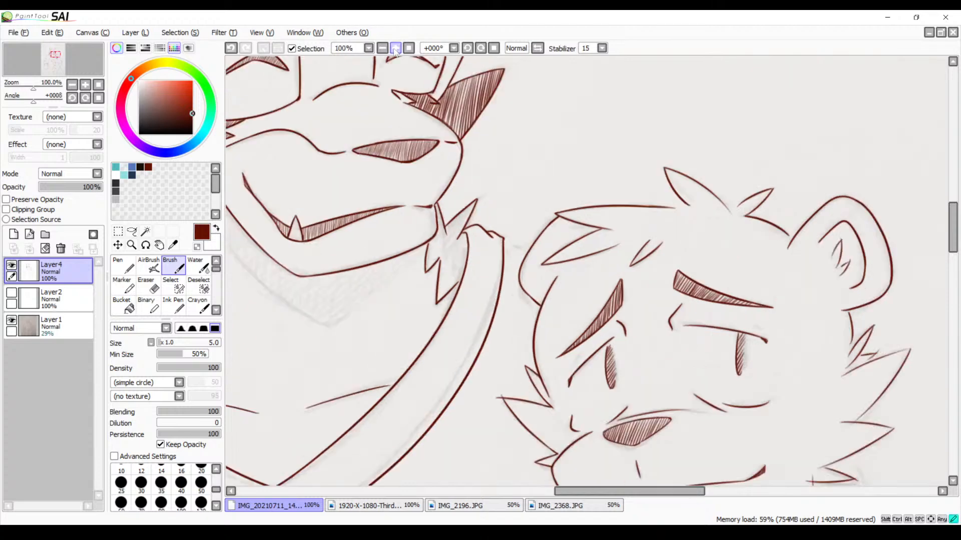
pyautogui.click(396, 49)
pyautogui.click(396, 49)
pyautogui.click(396, 48)
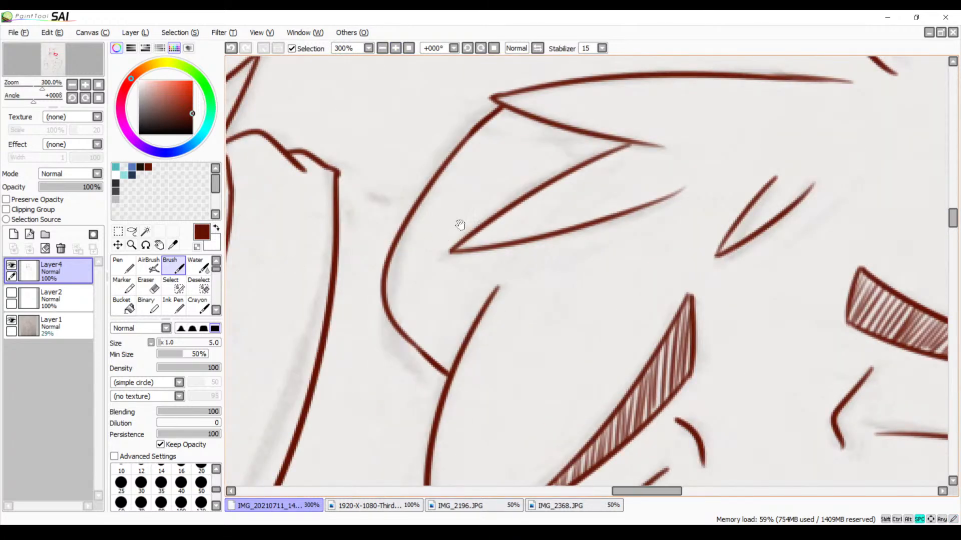
pyautogui.moveTo(415, 230); pyautogui.dragTo(676, 215)
pyautogui.moveTo(522, 140); pyautogui.dragTo(572, 274)
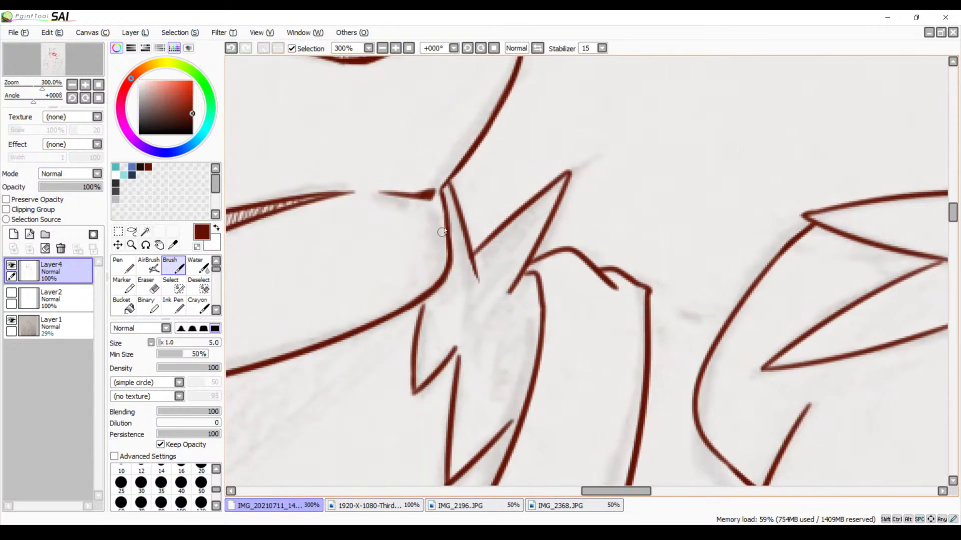
pyautogui.moveTo(457, 220); pyautogui.dragTo(471, 329)
pyautogui.hotkey('ctrl', 'z')
pyautogui.moveTo(454, 213); pyautogui.dragTo(478, 324)
pyautogui.moveTo(495, 276); pyautogui.dragTo(481, 321)
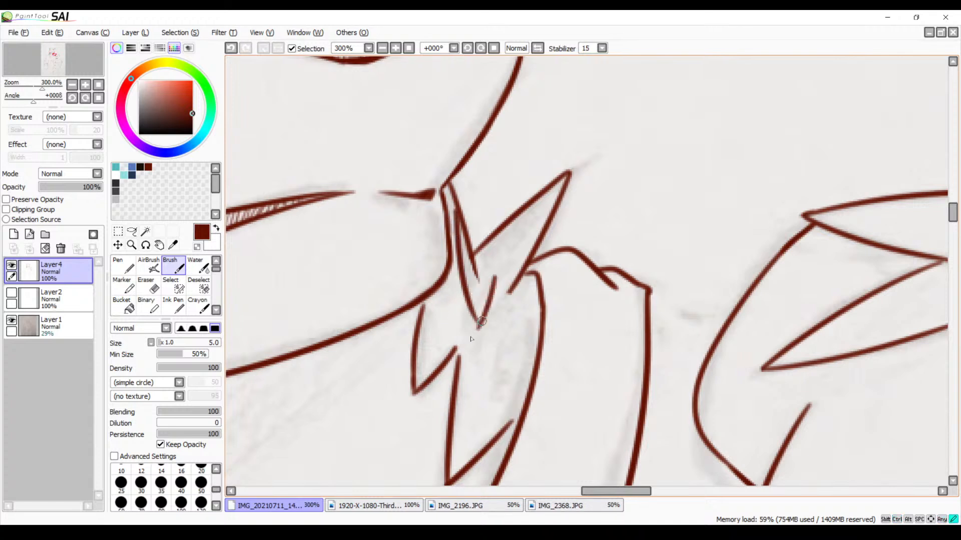
pyautogui.hotkey('ctrl', 'z')
pyautogui.moveTo(487, 275); pyautogui.dragTo(474, 328)
pyautogui.hotkey('ctrl', 'z')
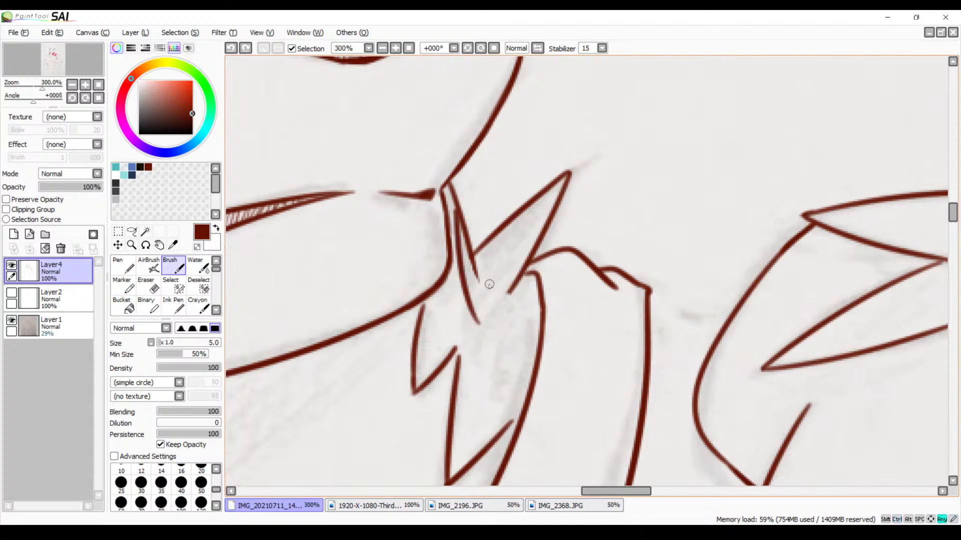
pyautogui.moveTo(486, 274); pyautogui.dragTo(473, 329)
# Add a second, wider downward fur tooth reaching the neighbouring curved outline, redoing its falling side
pyautogui.moveTo(488, 274); pyautogui.dragTo(529, 348)
pyautogui.hotkey('ctrl', 'z')
pyautogui.moveTo(480, 273); pyautogui.dragTo(518, 352)
pyautogui.hotkey('ctrl', 'z')
pyautogui.moveTo(484, 274); pyautogui.dragTo(524, 347)
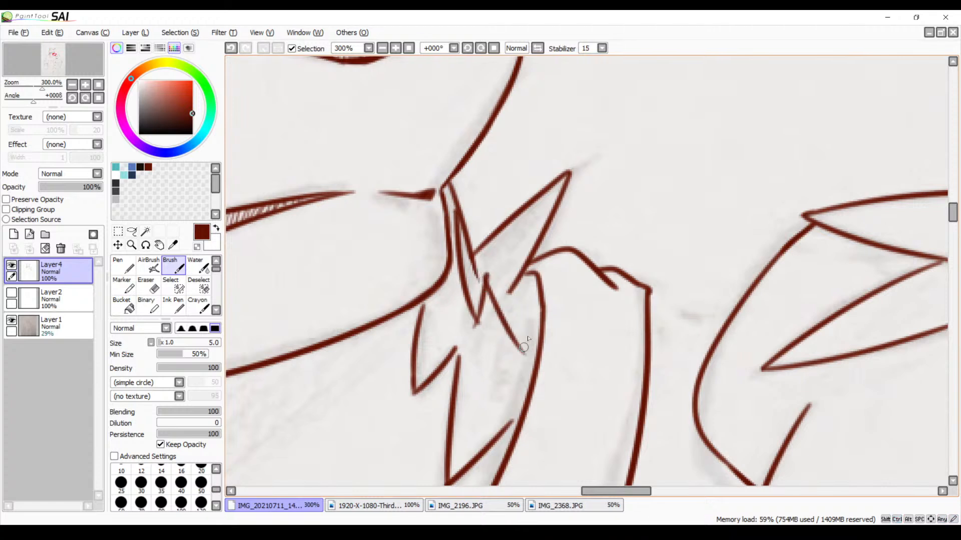
pyautogui.moveTo(538, 284); pyautogui.dragTo(515, 344)
# Trim the overshooting line ends at the tips of both new fur teeth with the size 9 Eraser
pyautogui.click(398, 52)
pyautogui.click(399, 52)
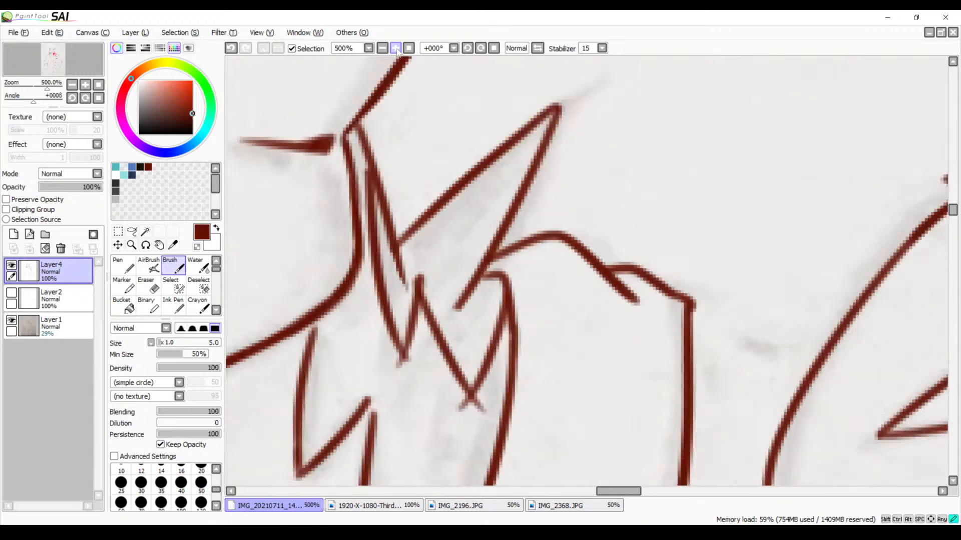
pyautogui.click(398, 51)
pyautogui.moveTo(445, 285); pyautogui.dragTo(515, 161)
pyautogui.press('e')
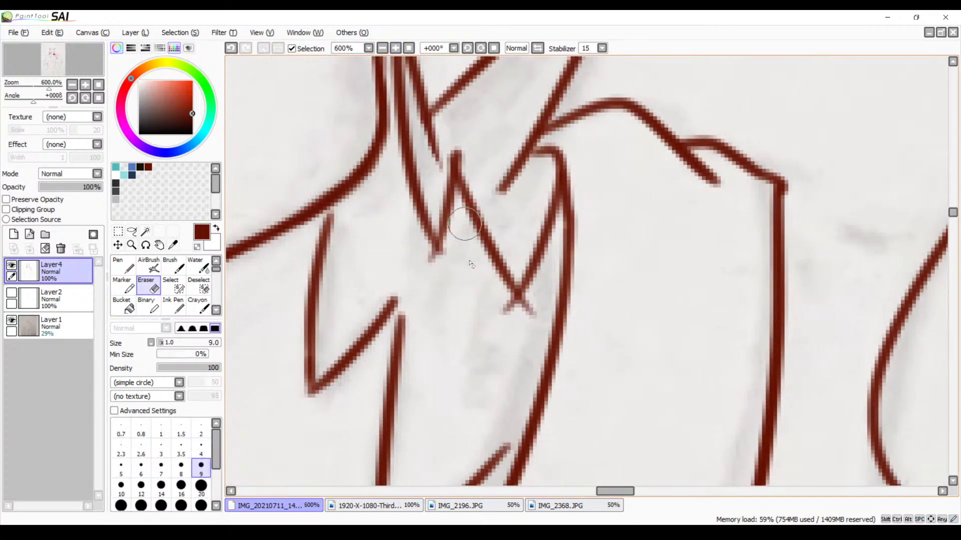
pyautogui.moveTo(431, 289)
pyautogui.mouseDown()
pyautogui.moveTo(423, 259)
pyautogui.moveTo(437, 267)
pyautogui.moveTo(458, 252)
pyautogui.moveTo(433, 279)
pyautogui.moveTo(405, 256)
pyautogui.moveTo(437, 261)
pyautogui.mouseUp()
pyautogui.moveTo(504, 313)
pyautogui.mouseDown()
pyautogui.moveTo(500, 307)
pyautogui.moveTo(532, 320)
pyautogui.moveTo(522, 301)
pyautogui.mouseUp()
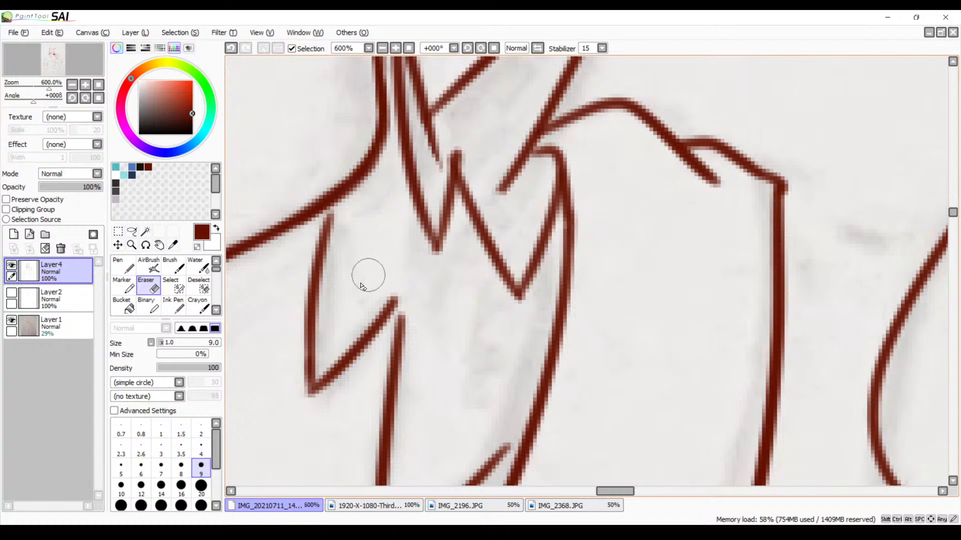
# Hatch the narrow fur tooth with short size 5 Brush strokes, redoing the ones near its tip
pyautogui.press('b')
pyautogui.moveTo(535, 212); pyautogui.dragTo(488, 307)
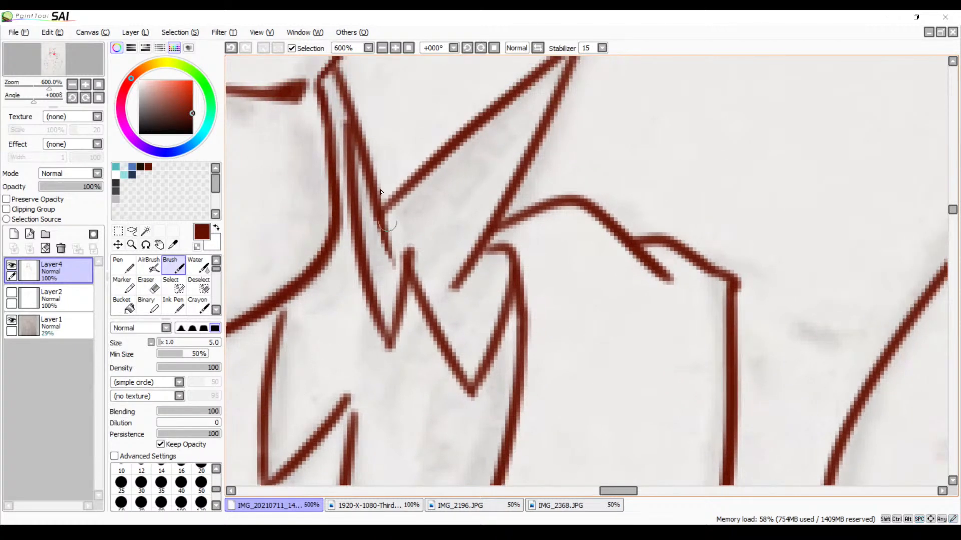
pyautogui.moveTo(361, 170)
pyautogui.mouseDown()
pyautogui.moveTo(358, 224)
pyautogui.moveTo(387, 235)
pyautogui.moveTo(398, 320)
pyautogui.mouseUp()
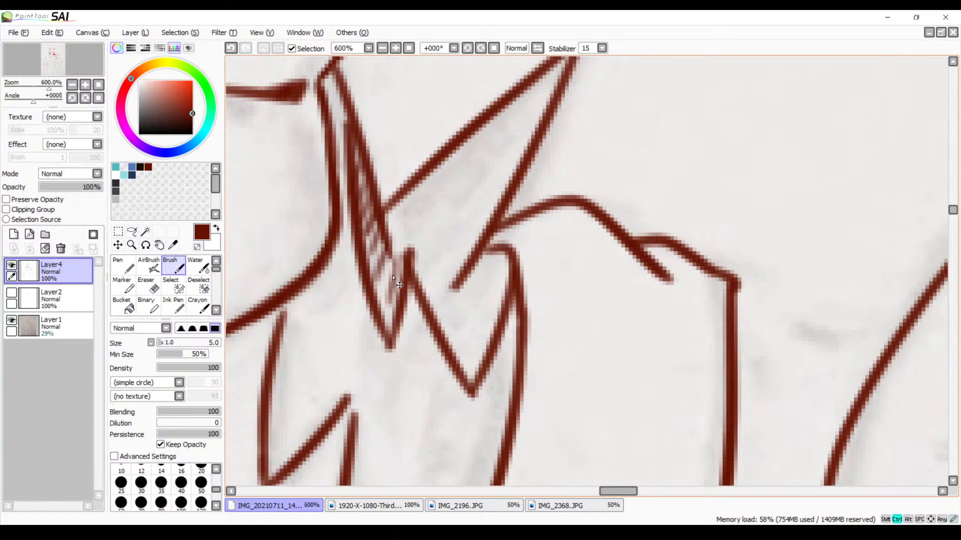
pyautogui.hotkey('ctrl', 'z')
pyautogui.hotkey('ctrl', 'z')
pyautogui.moveTo(386, 258)
pyautogui.mouseDown()
pyautogui.moveTo(376, 306)
pyautogui.moveTo(393, 316)
pyautogui.mouseUp()
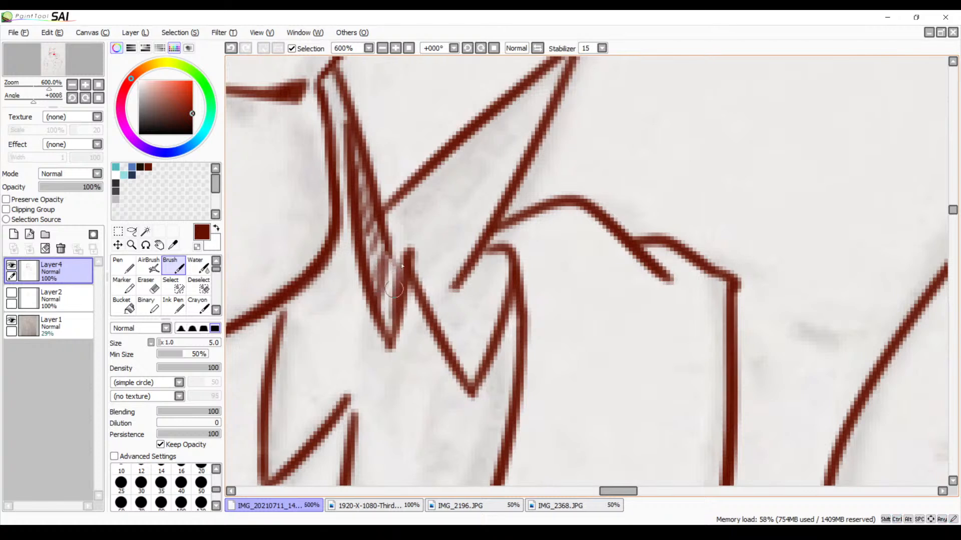
# Start hatching the base of the large upward fur spike beside the larger character's jaw with size 5 Brush strokes, undoing the uneven ones
pyautogui.moveTo(413, 189)
pyautogui.mouseDown()
pyautogui.moveTo(404, 216)
pyautogui.moveTo(405, 181)
pyautogui.moveTo(394, 232)
pyautogui.moveTo(396, 205)
pyautogui.moveTo(422, 192)
pyautogui.moveTo(410, 253)
pyautogui.mouseUp()
pyautogui.moveTo(435, 175)
pyautogui.mouseDown()
pyautogui.moveTo(410, 272)
pyautogui.moveTo(423, 310)
pyautogui.mouseUp()
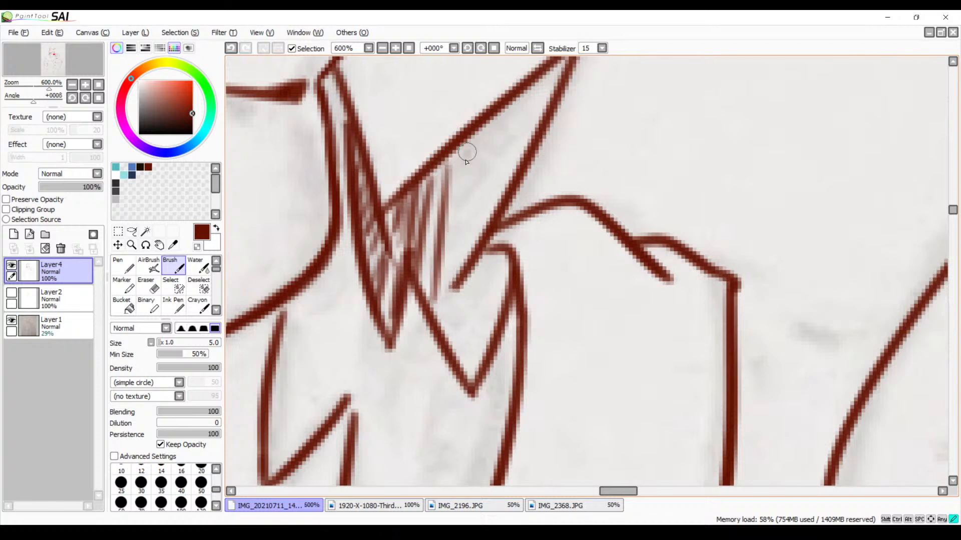
pyautogui.moveTo(476, 145); pyautogui.dragTo(434, 342)
pyautogui.moveTo(493, 103)
pyautogui.mouseDown()
pyautogui.moveTo(459, 263)
pyautogui.moveTo(492, 218)
pyautogui.mouseUp()
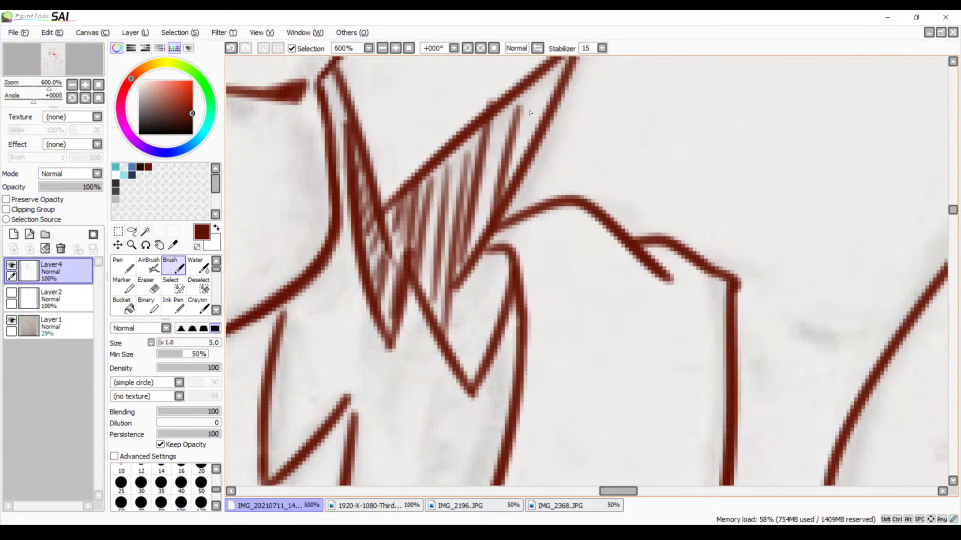
pyautogui.scroll(3, 530, 113)
pyautogui.hotkey('ctrl', 'z')
pyautogui.hotkey('ctrl', 'z')
pyautogui.hotkey('ctrl', 'z')
pyautogui.hotkey('ctrl', 'z')
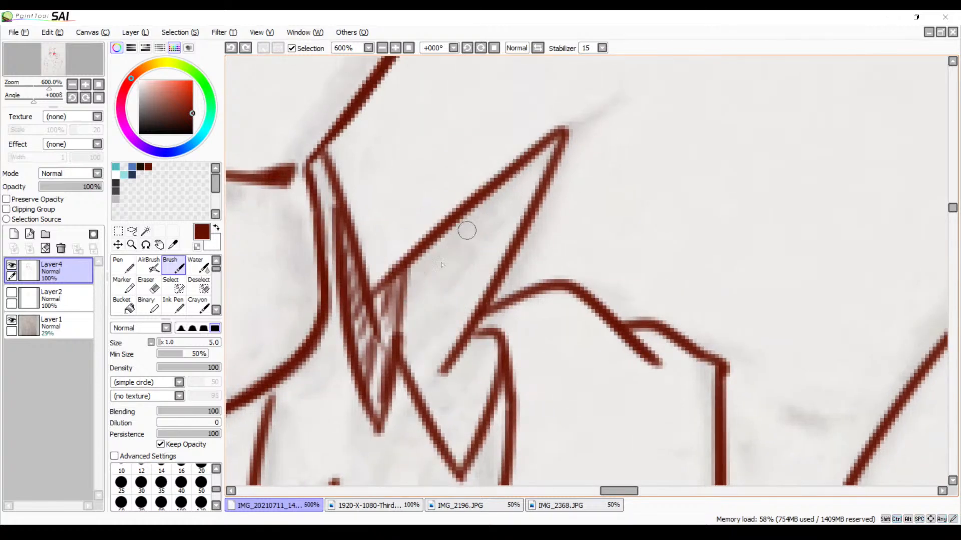
# Hatch the rest of the upward fur spike to its tip with close slanted strokes, redoing those in its upper half
pyautogui.moveTo(421, 250)
pyautogui.mouseDown()
pyautogui.moveTo(404, 298)
pyautogui.moveTo(416, 373)
pyautogui.mouseUp()
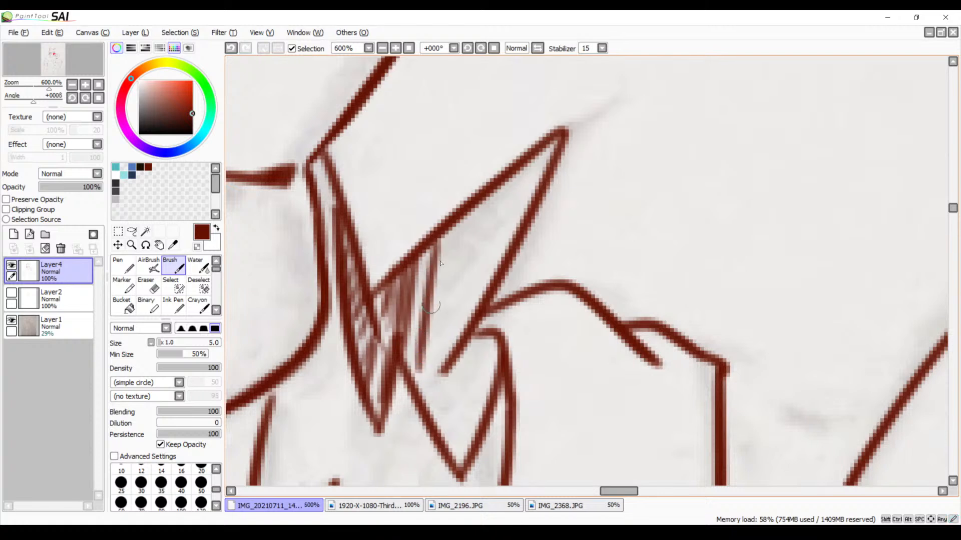
pyautogui.moveTo(452, 228); pyautogui.dragTo(426, 416)
pyautogui.moveTo(481, 200)
pyautogui.mouseDown()
pyautogui.moveTo(438, 394)
pyautogui.moveTo(491, 202)
pyautogui.moveTo(456, 328)
pyautogui.mouseUp()
pyautogui.moveTo(515, 180); pyautogui.dragTo(478, 288)
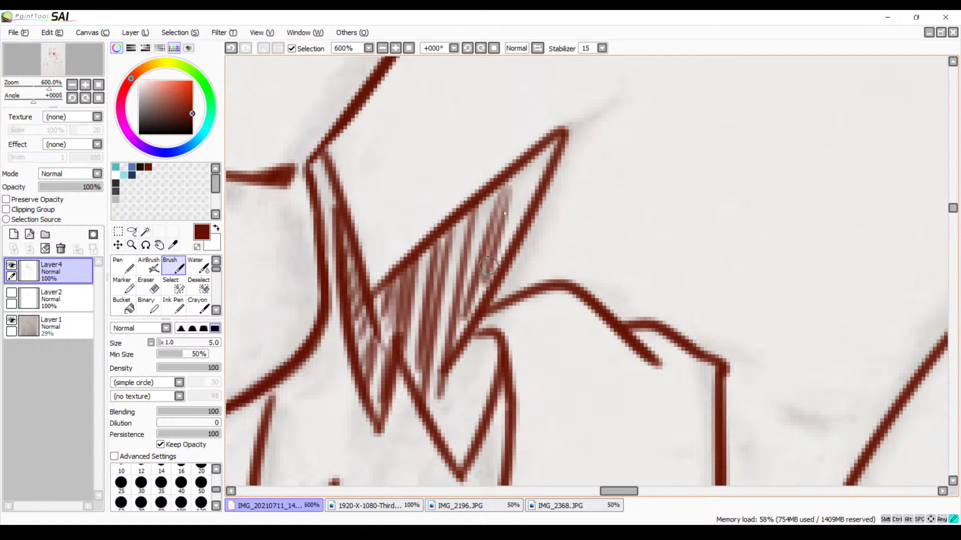
pyautogui.moveTo(527, 165); pyautogui.dragTo(500, 235)
pyautogui.hotkey('ctrl', 'z')
pyautogui.hotkey('ctrl', 'z')
pyautogui.hotkey('ctrl', 'z')
pyautogui.hotkey('ctrl', 'z')
pyautogui.hotkey('ctrl', 'z')
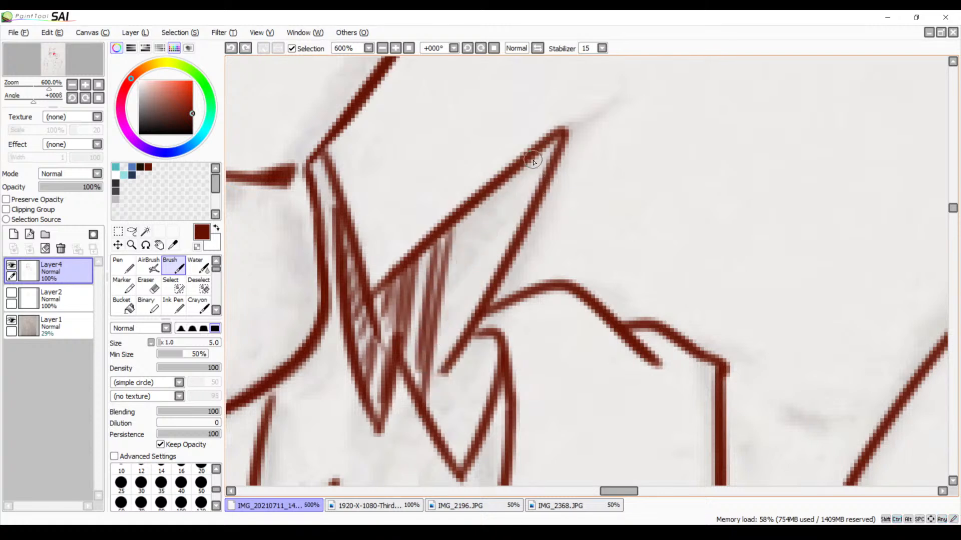
pyautogui.moveTo(555, 141); pyautogui.dragTo(505, 234)
pyautogui.moveTo(525, 163); pyautogui.dragTo(480, 273)
pyautogui.moveTo(498, 185); pyautogui.dragTo(468, 297)
pyautogui.moveTo(484, 212); pyautogui.dragTo(433, 372)
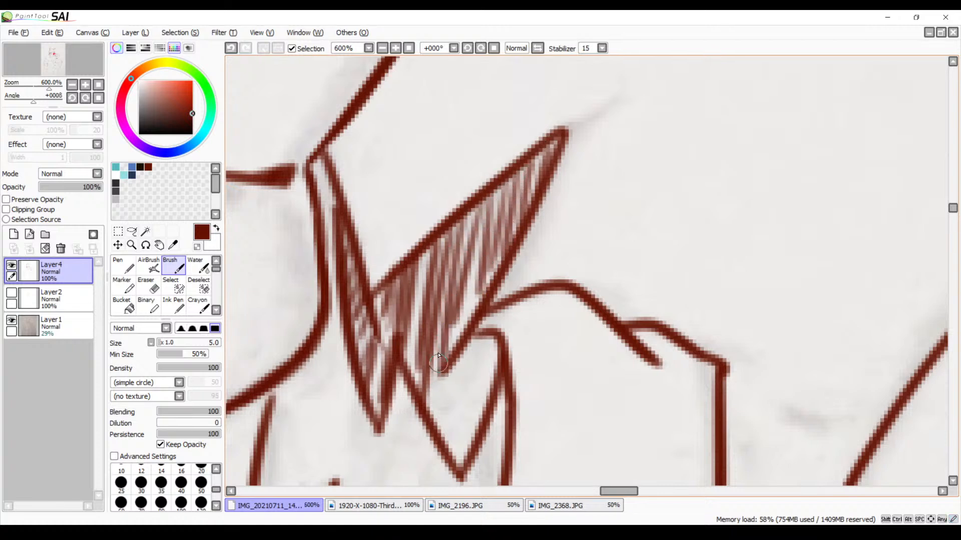
# Hatch the wider downward fur tooth below the spike with near-vertical size 5 Brush strokes out to the neighbouring curved outline
pyautogui.moveTo(486, 308); pyautogui.dragTo(484, 226)
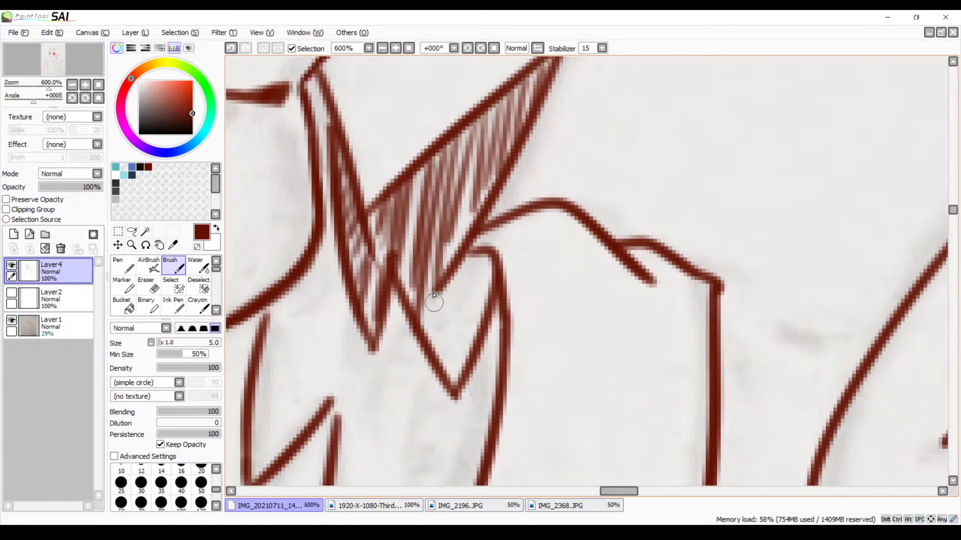
pyautogui.moveTo(441, 288); pyautogui.dragTo(426, 371)
pyautogui.moveTo(456, 273)
pyautogui.mouseDown()
pyautogui.moveTo(440, 375)
pyautogui.moveTo(450, 380)
pyautogui.mouseUp()
pyautogui.moveTo(476, 250); pyautogui.dragTo(462, 346)
pyautogui.moveTo(495, 257)
pyautogui.mouseDown()
pyautogui.moveTo(479, 321)
pyautogui.moveTo(496, 313)
pyautogui.mouseUp()
# Erase the overshooting neck line end and the stray tip of the smaller character's lowest cheek fur spike with the size 9 Eraser
pyautogui.click(386, 48)
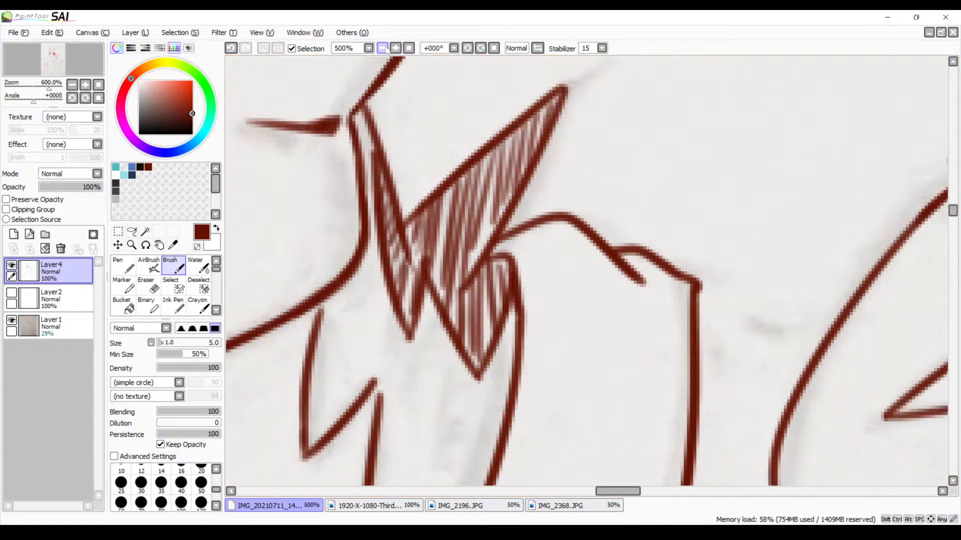
pyautogui.click(386, 48)
pyautogui.click(387, 48)
pyautogui.click(387, 48)
pyautogui.click(386, 48)
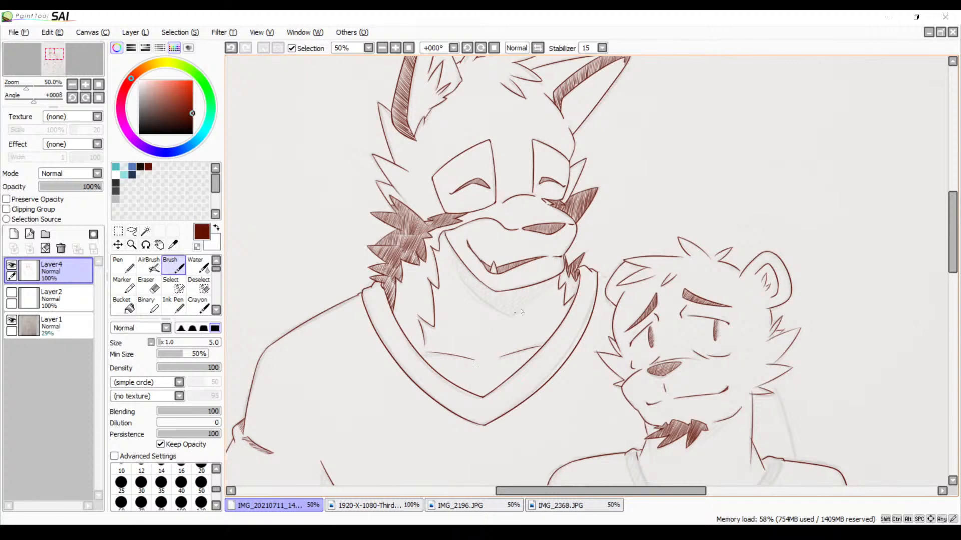
pyautogui.moveTo(565, 284); pyautogui.dragTo(503, 201)
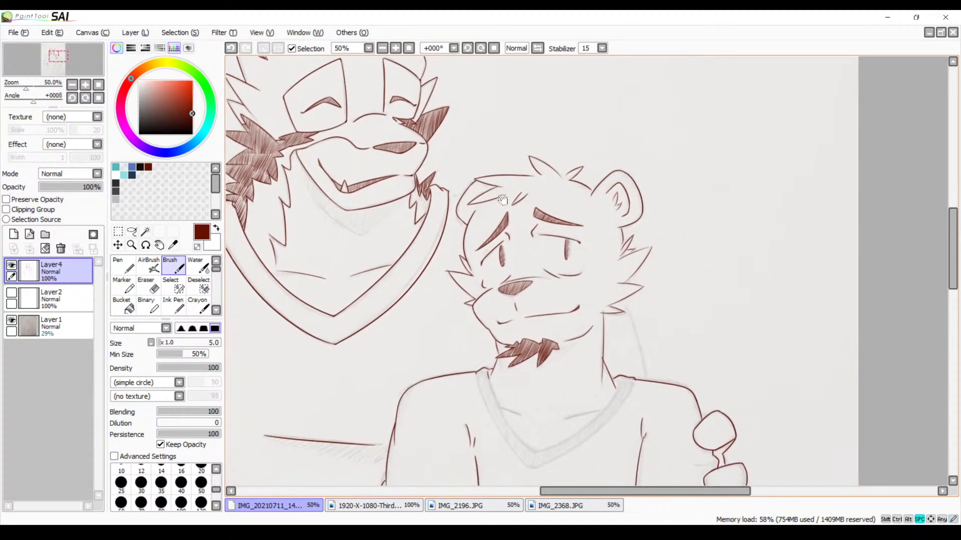
pyautogui.click(397, 50)
pyautogui.click(396, 49)
pyautogui.click(396, 50)
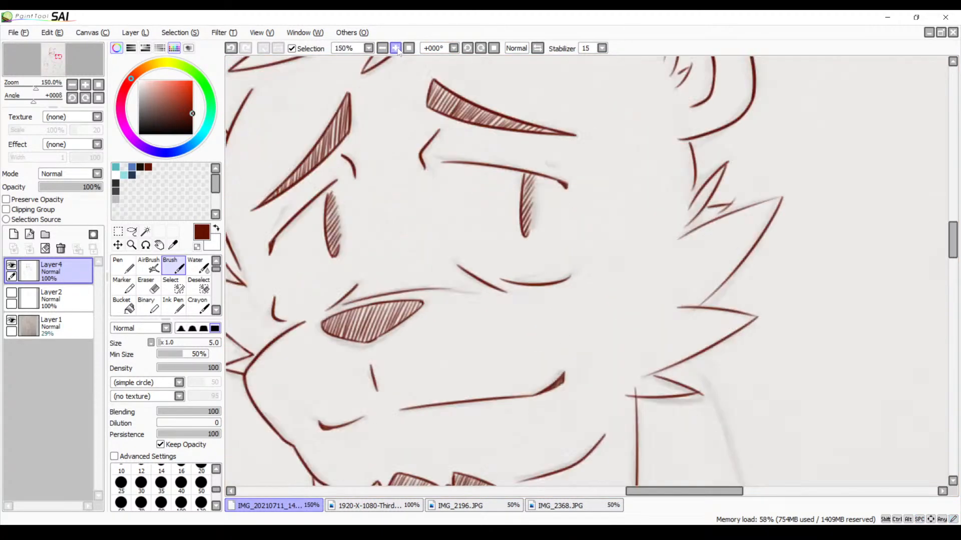
pyautogui.click(396, 50)
pyautogui.moveTo(525, 241); pyautogui.dragTo(414, 157)
pyautogui.moveTo(523, 193); pyautogui.dragTo(393, 197)
pyautogui.moveTo(417, 322); pyautogui.dragTo(419, 238)
pyautogui.click(396, 49)
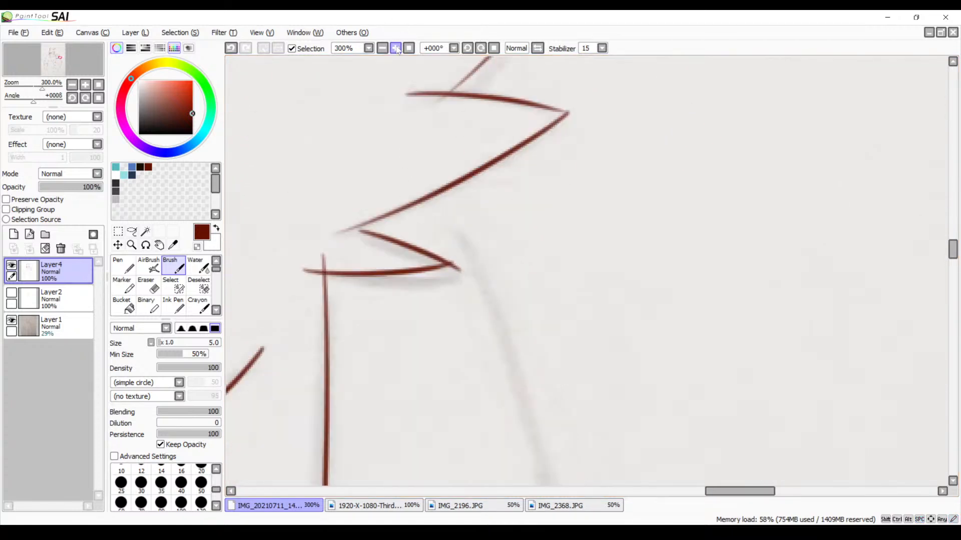
pyautogui.click(396, 49)
pyautogui.moveTo(348, 169); pyautogui.dragTo(519, 146)
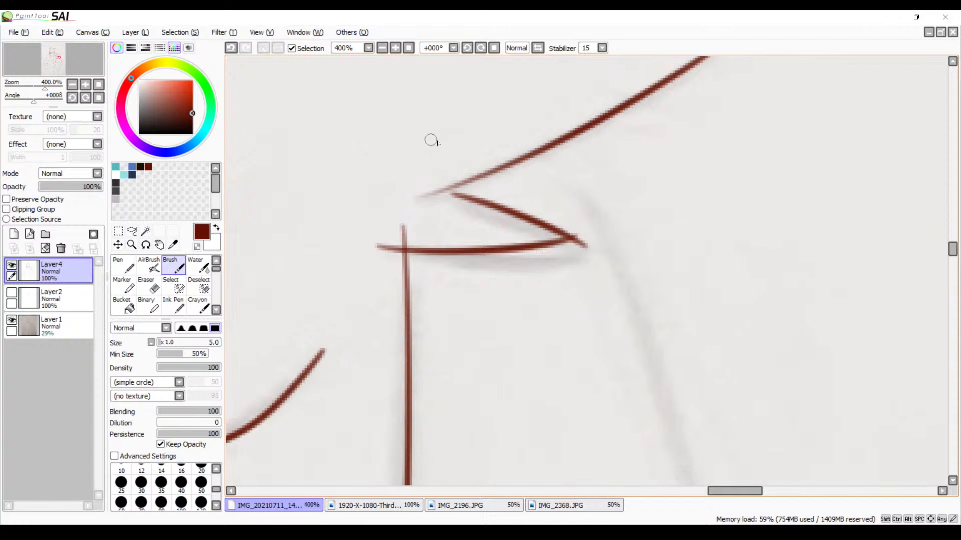
pyautogui.press('e')
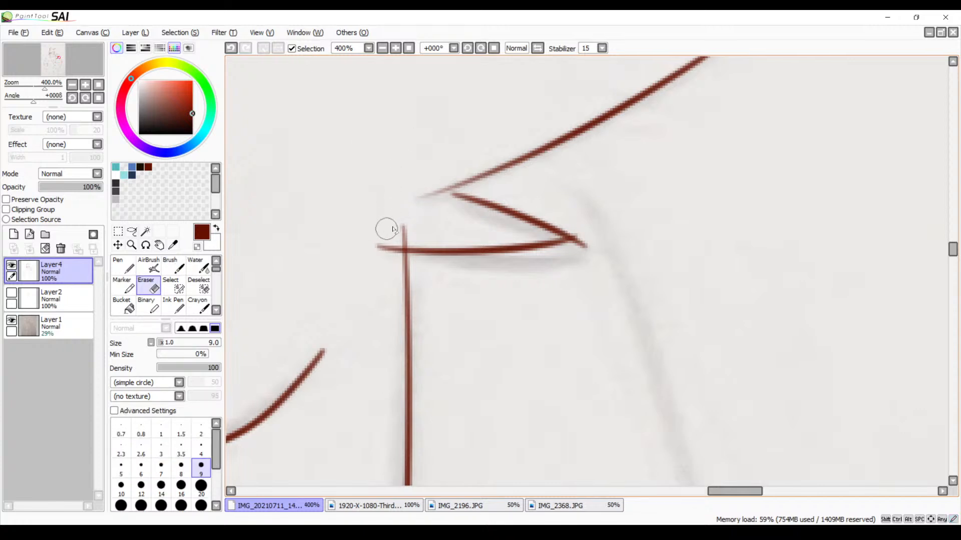
pyautogui.moveTo(393, 230)
pyautogui.mouseDown()
pyautogui.moveTo(405, 228)
pyautogui.moveTo(400, 239)
pyautogui.mouseUp()
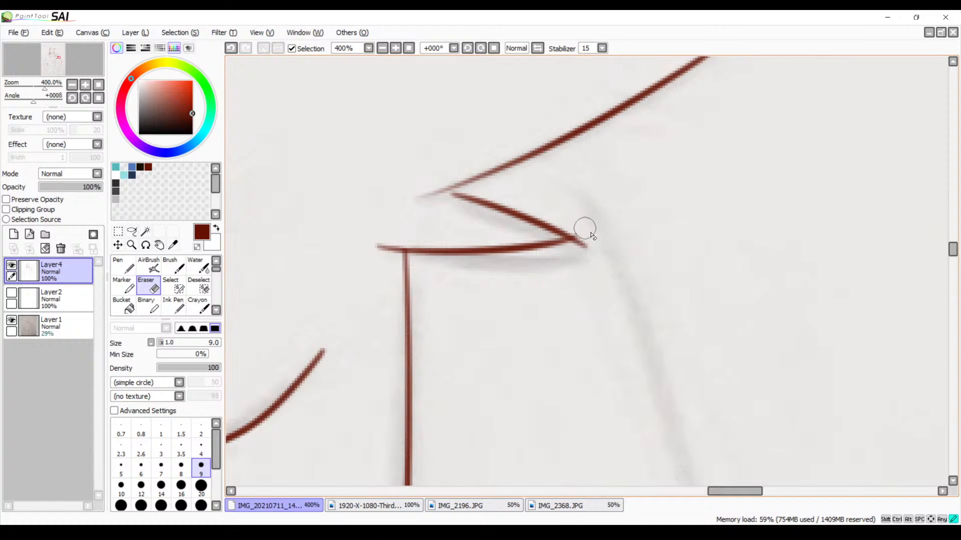
pyautogui.moveTo(579, 232)
pyautogui.mouseDown()
pyautogui.moveTo(592, 232)
pyautogui.moveTo(585, 250)
pyautogui.moveTo(578, 243)
pyautogui.mouseUp()
# Thicken the middle cheek spike's lower edge and the lowest spike's upper edge where they meet, using the size 5 Brush
pyautogui.press('b')
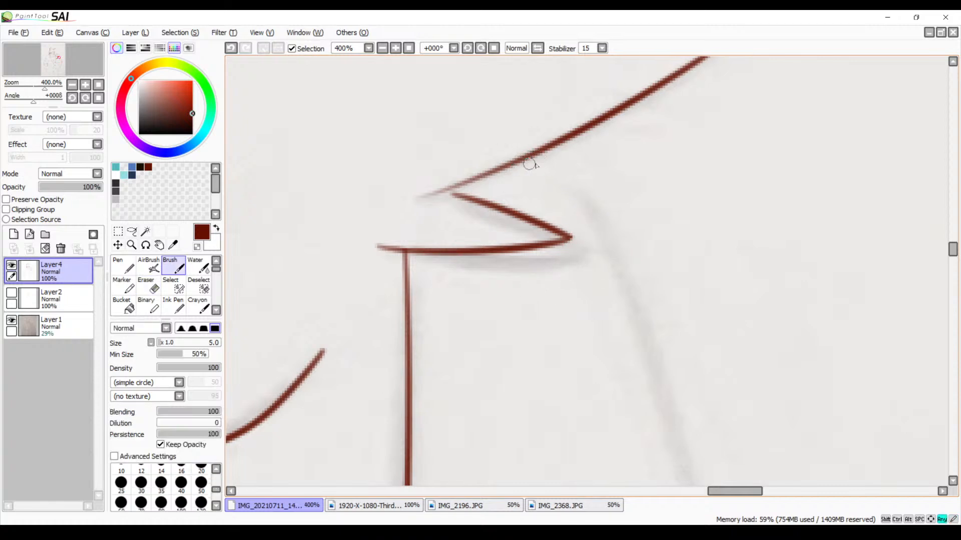
pyautogui.moveTo(426, 194)
pyautogui.mouseDown()
pyautogui.moveTo(492, 178)
pyautogui.moveTo(563, 140)
pyautogui.mouseUp()
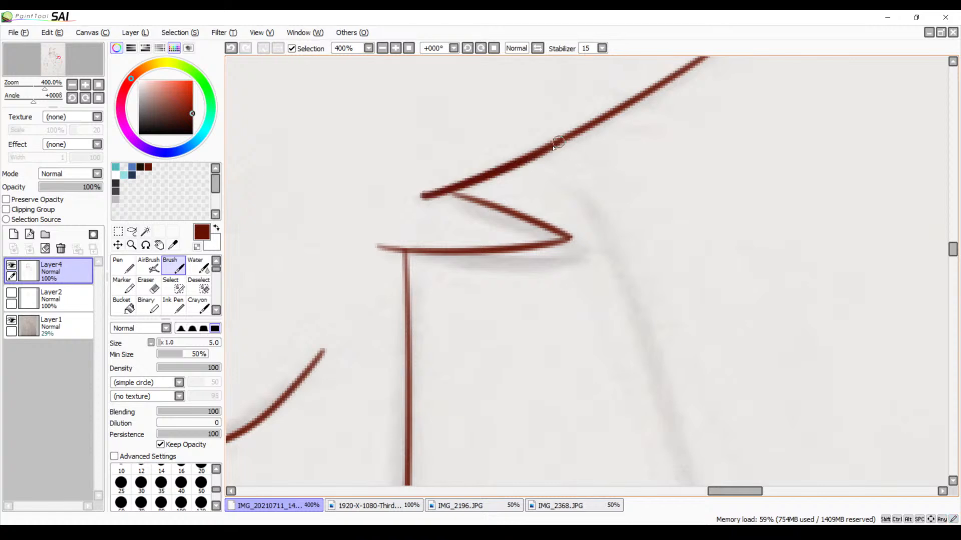
pyautogui.hotkey('ctrl', 'z')
pyautogui.moveTo(416, 202); pyautogui.dragTo(587, 125)
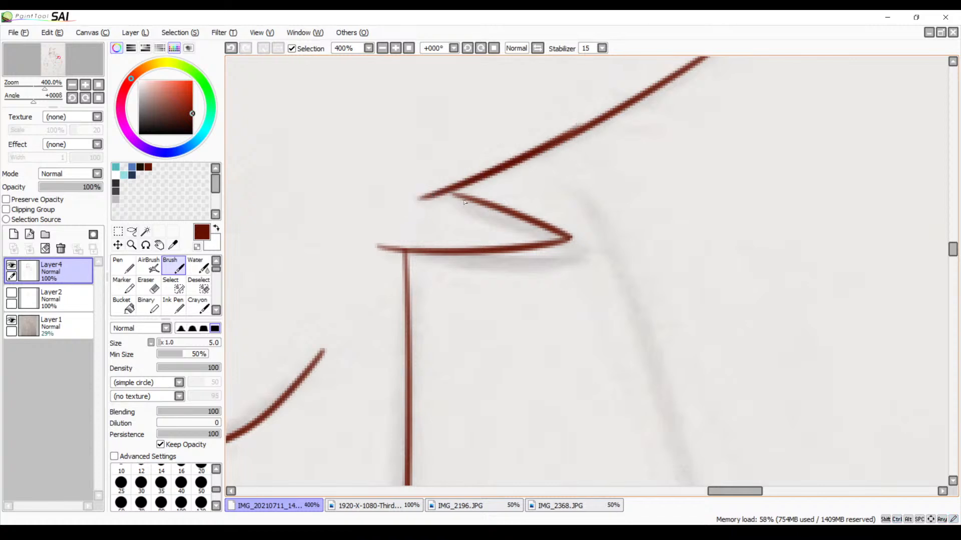
pyautogui.moveTo(571, 219); pyautogui.dragTo(542, 177)
pyautogui.moveTo(412, 151); pyautogui.dragTo(475, 169)
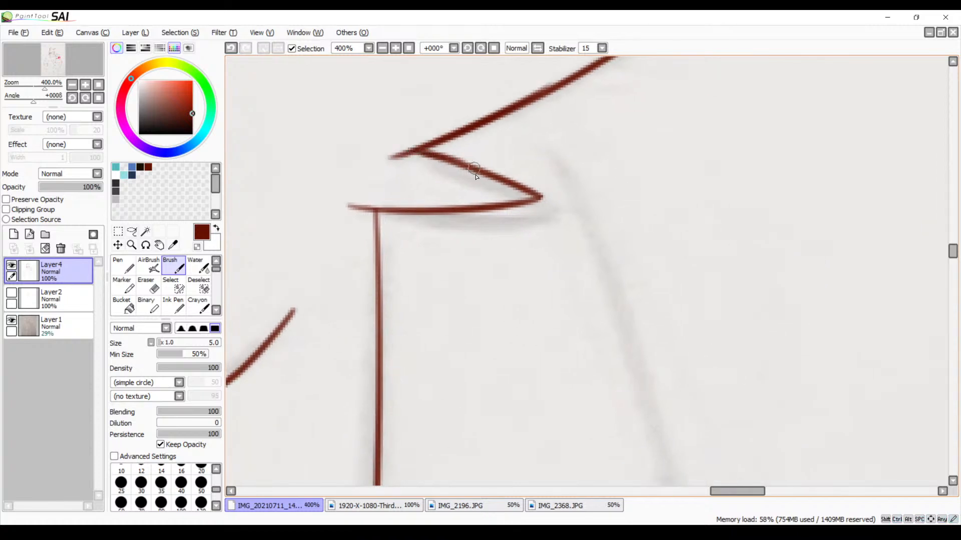
# Thicken the upper edge of the smaller character's middle cheek spike and erase the overshoot at its tip
pyautogui.moveTo(533, 91)
pyautogui.mouseDown()
pyautogui.moveTo(499, 249)
pyautogui.moveTo(464, 320)
pyautogui.mouseUp()
pyautogui.moveTo(576, 224); pyautogui.dragTo(568, 214)
pyautogui.moveTo(421, 187); pyautogui.dragTo(630, 216)
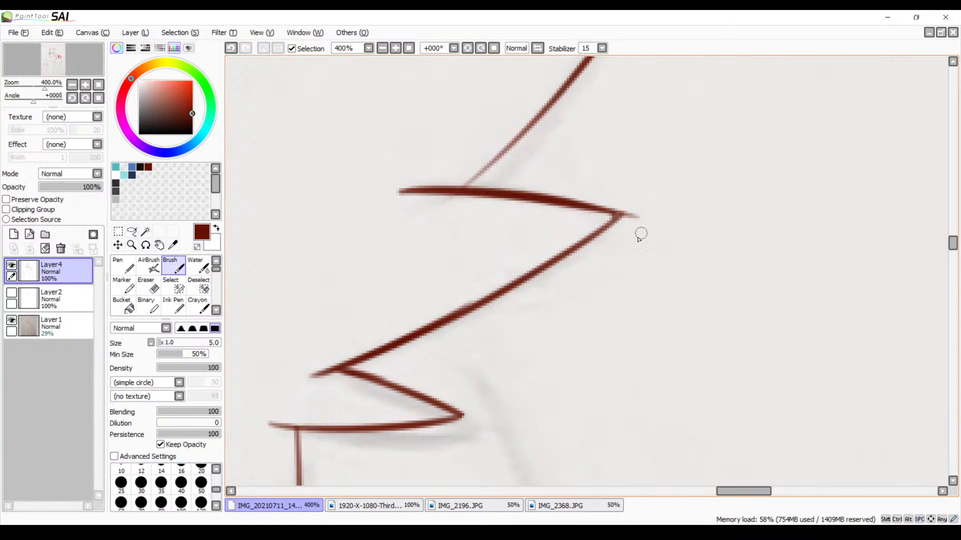
pyautogui.press('e')
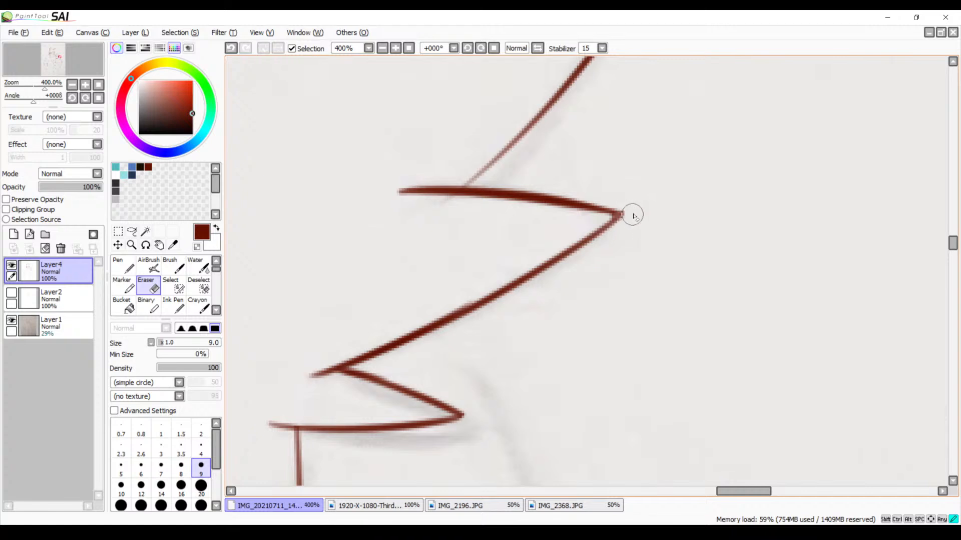
pyautogui.press('space')
pyautogui.moveTo(498, 202); pyautogui.dragTo(503, 228)
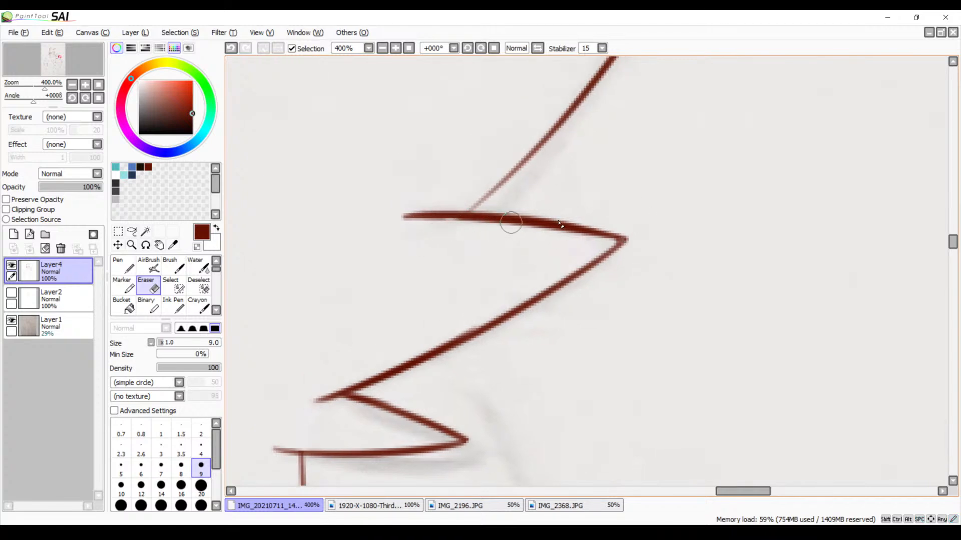
# Strengthen the faded lower end of the largest cheek spike's outer edge down to the spike below, redoing the stroke until it fits
pyautogui.press('b')
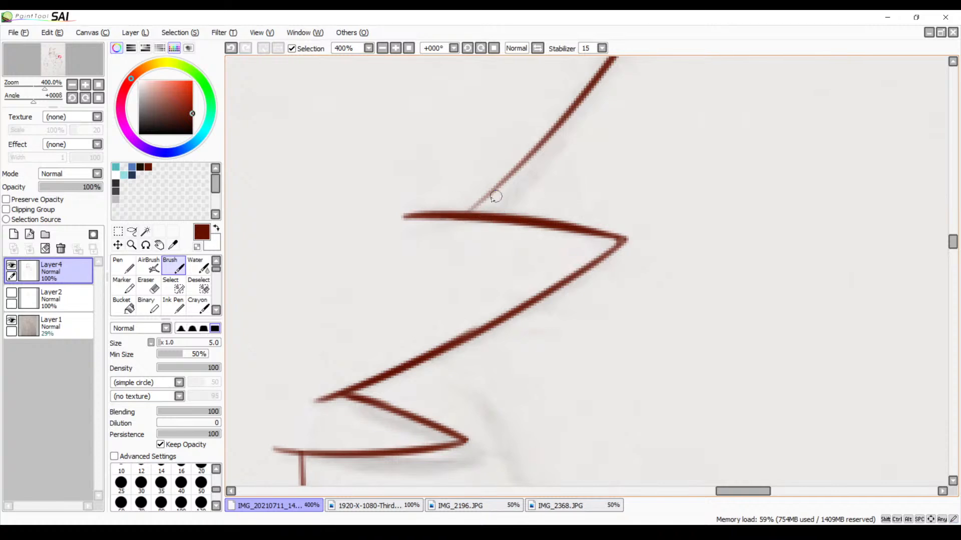
pyautogui.moveTo(517, 167); pyautogui.dragTo(442, 220)
pyautogui.hotkey('ctrl', 'z')
pyautogui.moveTo(550, 131); pyautogui.dragTo(452, 234)
pyautogui.hotkey('ctrl', 'z')
pyautogui.moveTo(535, 149)
pyautogui.mouseDown()
pyautogui.moveTo(493, 222)
pyautogui.moveTo(406, 293)
pyautogui.mouseUp()
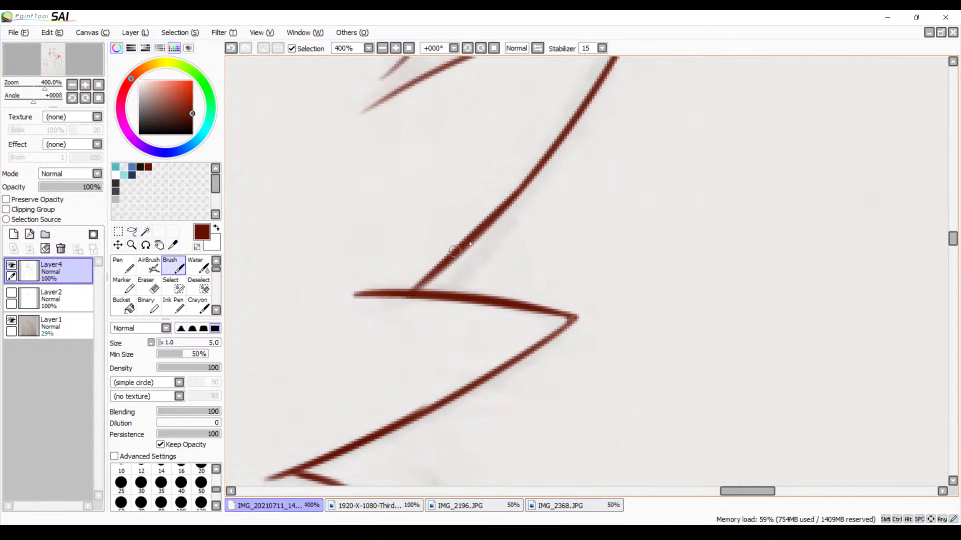
pyautogui.hotkey('ctrl', 'z')
pyautogui.moveTo(510, 198); pyautogui.dragTo(406, 293)
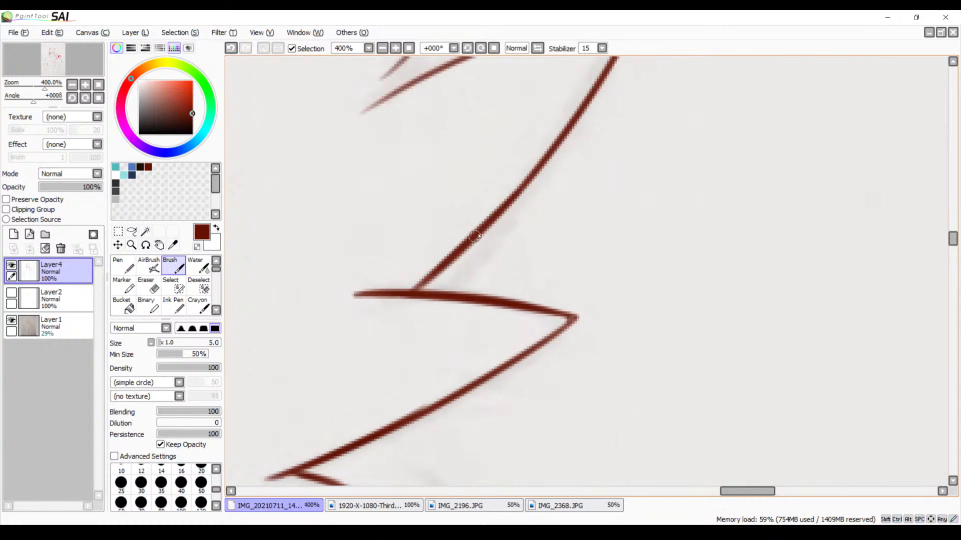
# Thicken the upper edge of the largest cheek spike from its tip inward with the size 5 Brush, redoing the stroke until it fits
pyautogui.moveTo(509, 219); pyautogui.dragTo(457, 295)
pyautogui.moveTo(479, 250)
pyautogui.mouseDown()
pyautogui.moveTo(470, 284)
pyautogui.moveTo(500, 243)
pyautogui.mouseUp()
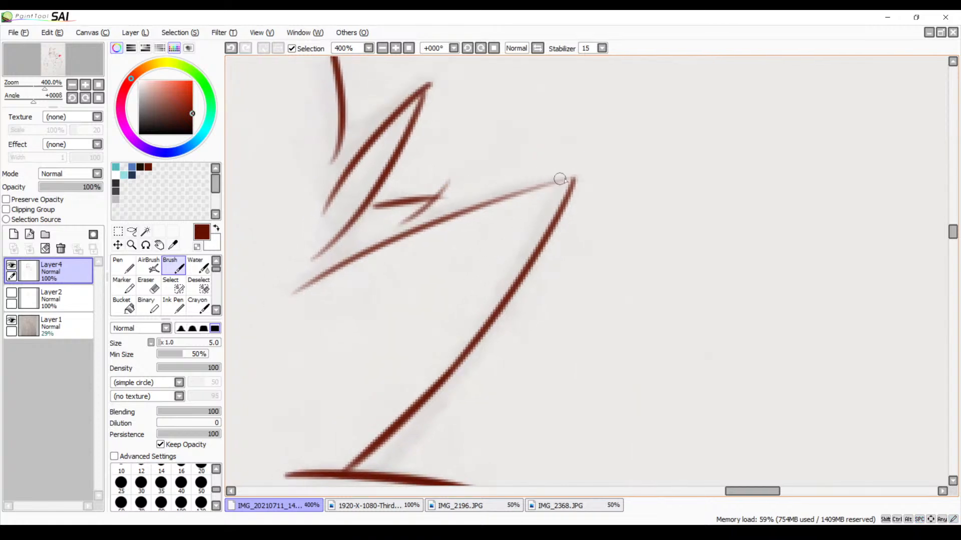
pyautogui.moveTo(571, 177); pyautogui.dragTo(394, 245)
pyautogui.hotkey('ctrl', 'z')
pyautogui.moveTo(570, 177)
pyautogui.mouseDown()
pyautogui.moveTo(451, 215)
pyautogui.moveTo(246, 297)
pyautogui.mouseUp()
pyautogui.hotkey('ctrl', 'z')
pyautogui.moveTo(571, 178)
pyautogui.mouseDown()
pyautogui.moveTo(516, 190)
pyautogui.moveTo(263, 294)
pyautogui.mouseUp()
pyautogui.hotkey('ctrl', 'z')
pyautogui.moveTo(575, 179); pyautogui.dragTo(324, 273)
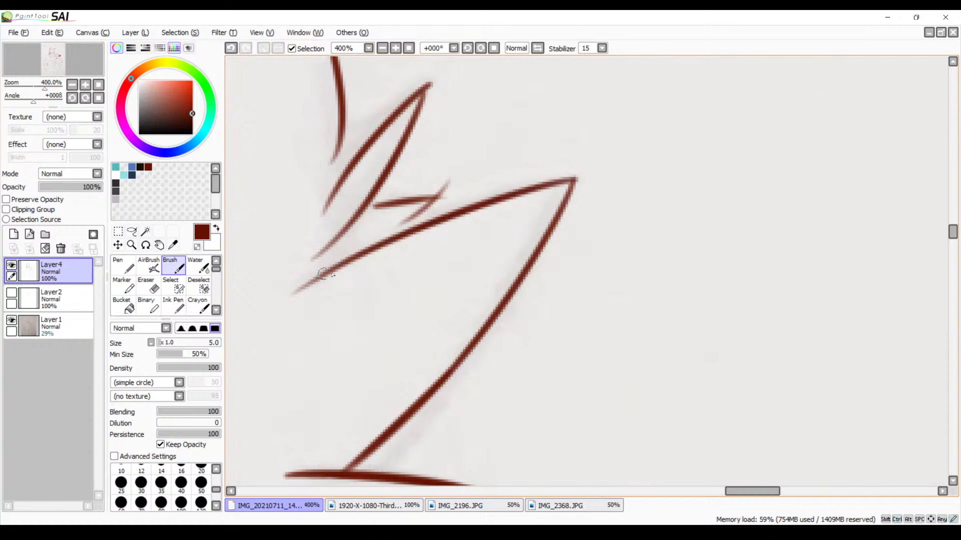
# Erase the overshooting line end at the tip of the small fur tuft above the largest cheek spike with the size 9 Eraser
pyautogui.moveTo(440, 216); pyautogui.dragTo(494, 227)
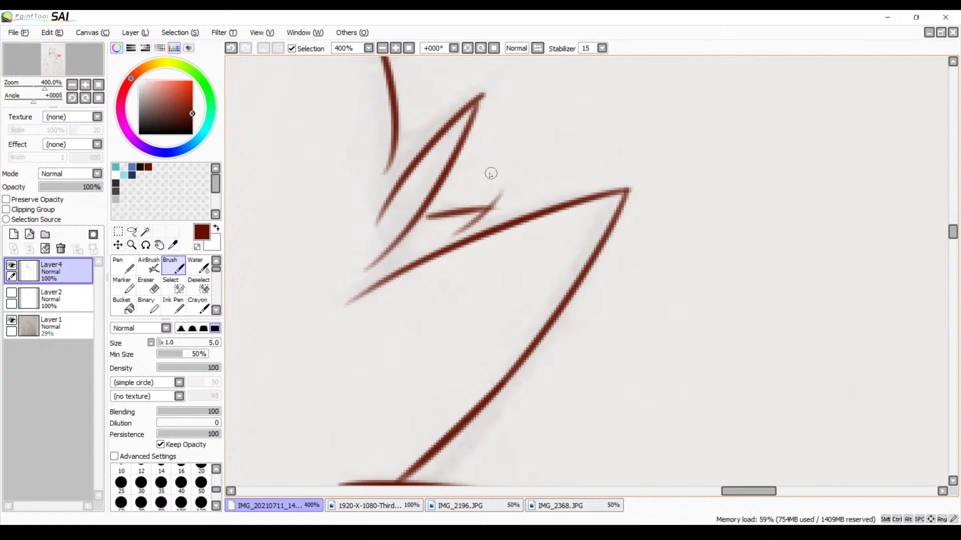
pyautogui.press('e')
pyautogui.moveTo(509, 191)
pyautogui.mouseDown()
pyautogui.moveTo(454, 229)
pyautogui.moveTo(495, 209)
pyautogui.moveTo(473, 218)
pyautogui.mouseUp()
pyautogui.hotkey('ctrl', 'z')
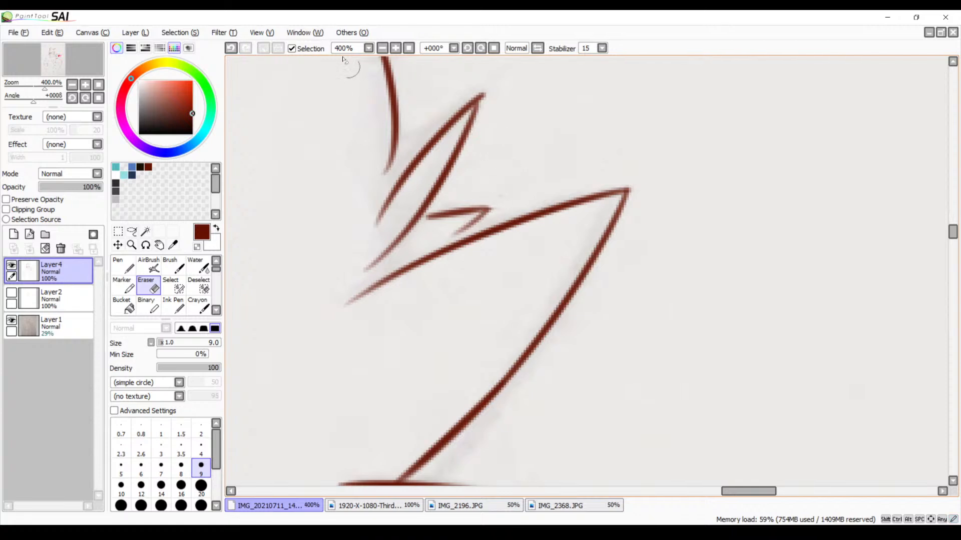
# Extend the small fur tuft's upper line inward to join the neighbouring spike with the size 5 Brush, redoing the overly thick stroke
pyautogui.click(394, 51)
pyautogui.click(395, 52)
pyautogui.click(394, 51)
pyautogui.press('space')
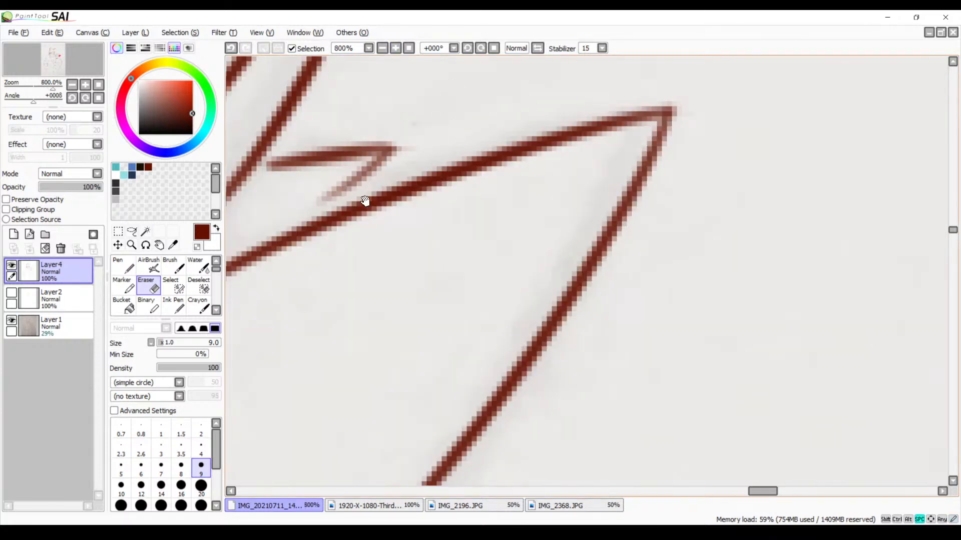
pyautogui.moveTo(365, 201); pyautogui.dragTo(462, 204)
pyautogui.press('b')
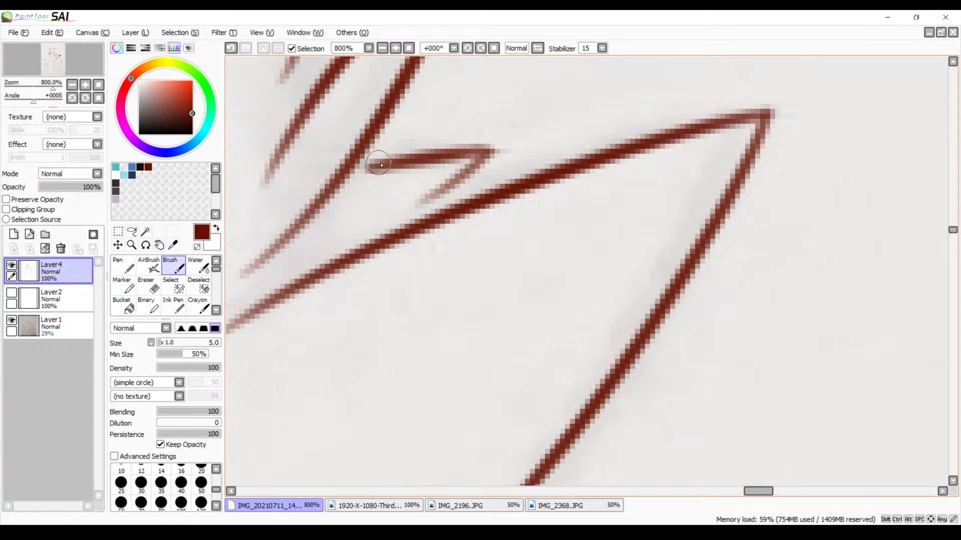
pyautogui.moveTo(385, 165)
pyautogui.mouseDown()
pyautogui.moveTo(354, 176)
pyautogui.moveTo(481, 166)
pyautogui.moveTo(357, 175)
pyautogui.moveTo(457, 158)
pyautogui.mouseUp()
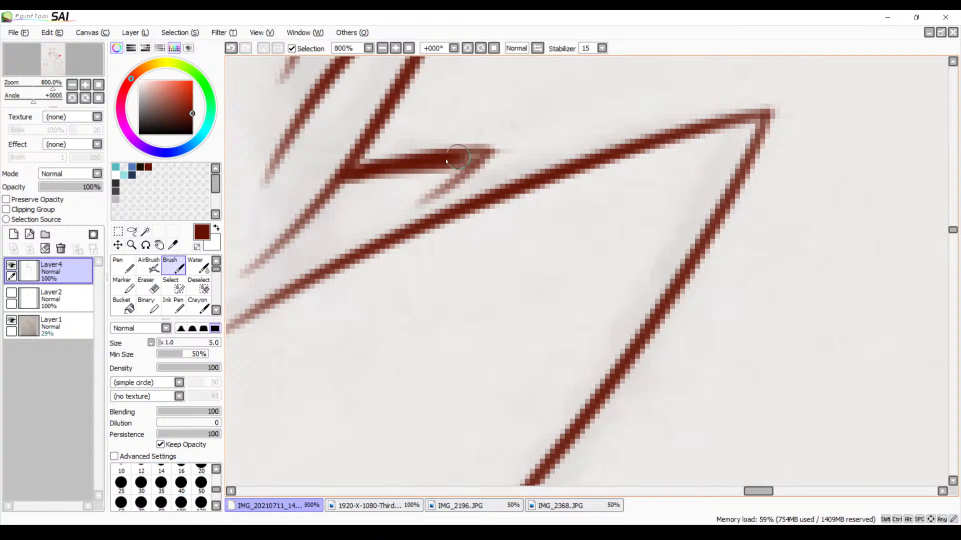
pyautogui.hotkey('ctrl', 'z')
pyautogui.hotkey('ctrl', 'z')
pyautogui.hotkey('ctrl', 'z')
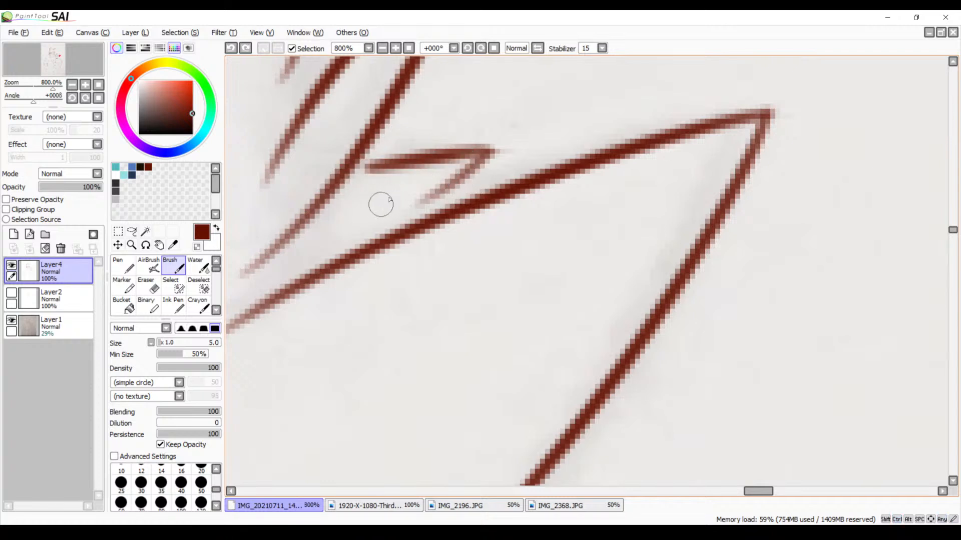
pyautogui.moveTo(353, 172); pyautogui.dragTo(419, 161)
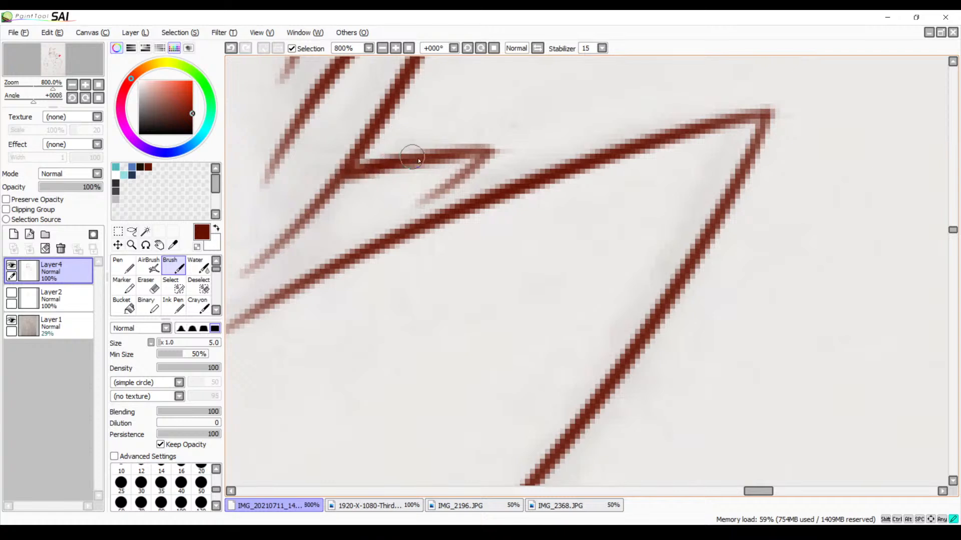
# Thicken the small fur tuft's upper line and extend its lower edge down to the largest cheek spike
pyautogui.moveTo(341, 178)
pyautogui.mouseDown()
pyautogui.moveTo(486, 156)
pyautogui.moveTo(440, 159)
pyautogui.moveTo(410, 200)
pyautogui.mouseUp()
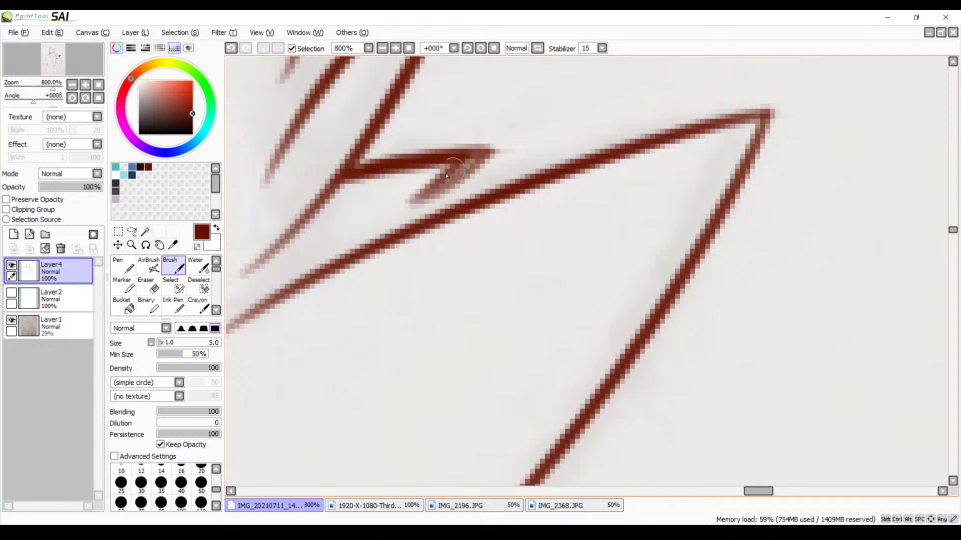
pyautogui.moveTo(482, 154)
pyautogui.mouseDown()
pyautogui.moveTo(396, 227)
pyautogui.moveTo(405, 248)
pyautogui.moveTo(419, 223)
pyautogui.moveTo(448, 242)
pyautogui.moveTo(453, 322)
pyautogui.mouseUp()
# Extend the cheek line down to the upper fur spike with the size 5 Brush and erase the stray stroke beside it with the size 9 Eraser
pyautogui.moveTo(386, 214); pyautogui.dragTo(363, 330)
pyautogui.hotkey('ctrl', 'z')
pyautogui.moveTo(381, 213); pyautogui.dragTo(374, 336)
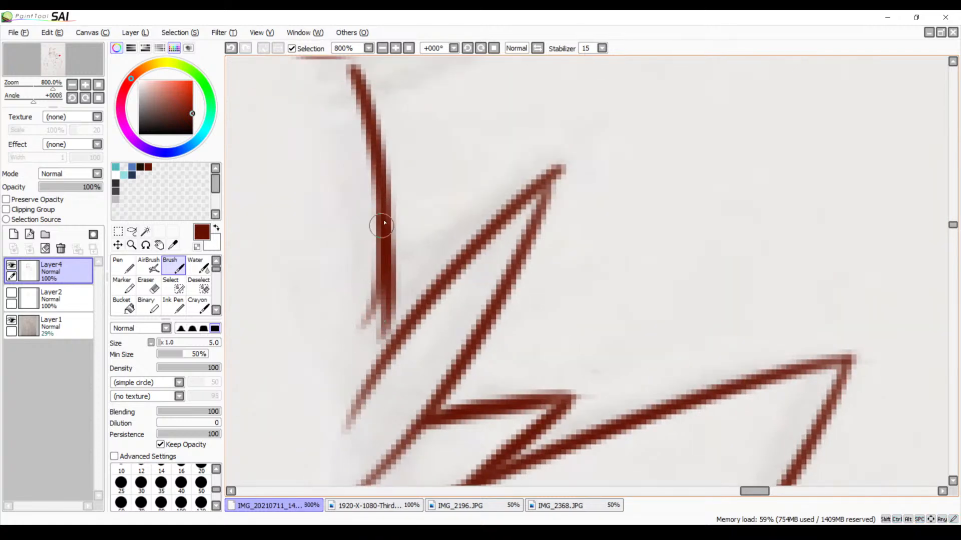
pyautogui.moveTo(382, 224); pyautogui.dragTo(384, 345)
pyautogui.moveTo(387, 306); pyautogui.dragTo(384, 345)
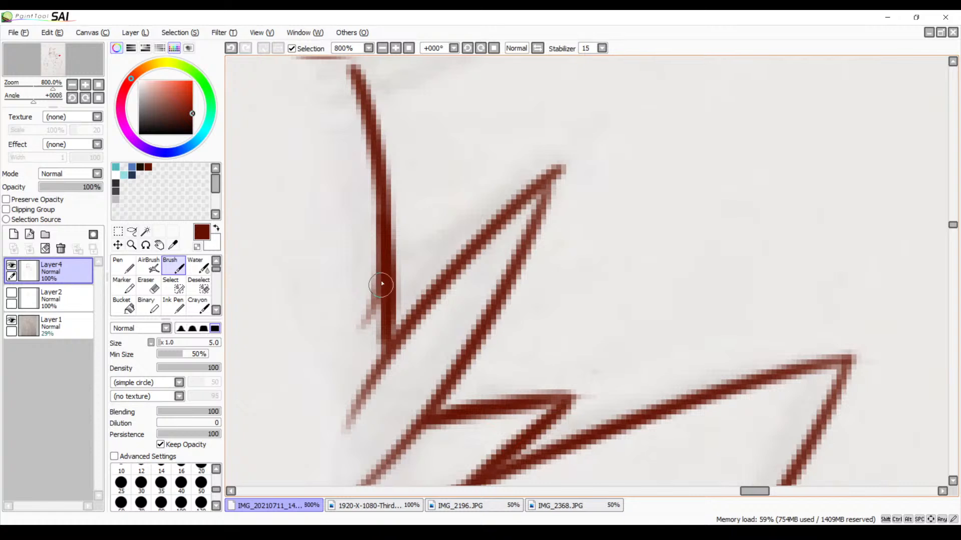
pyautogui.press('e')
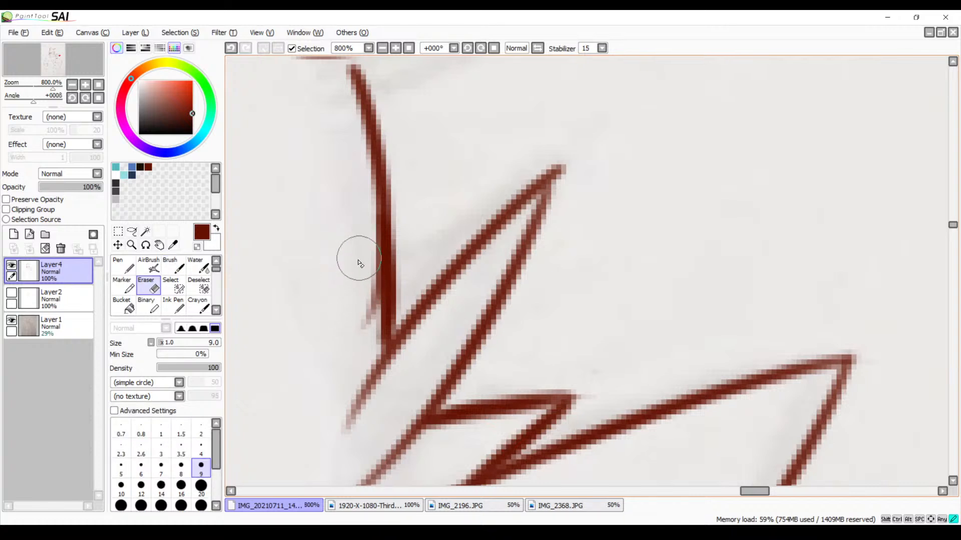
pyautogui.moveTo(359, 258)
pyautogui.mouseDown()
pyautogui.moveTo(365, 336)
pyautogui.moveTo(366, 271)
pyautogui.moveTo(359, 331)
pyautogui.mouseUp()
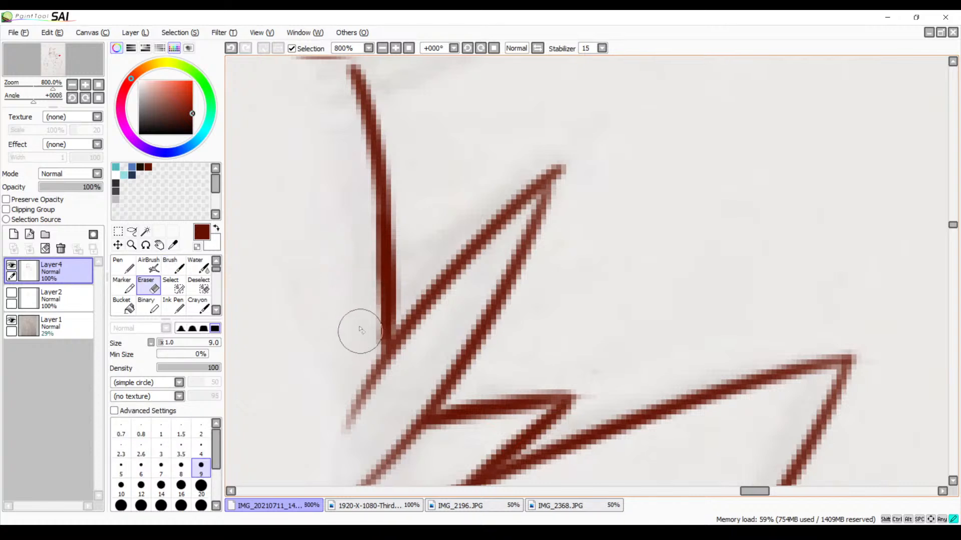
# Thicken the outer edge of the upper cheek spike from its tip downward with the size 5 Brush, redoing the stroke until it fits
pyautogui.press('b')
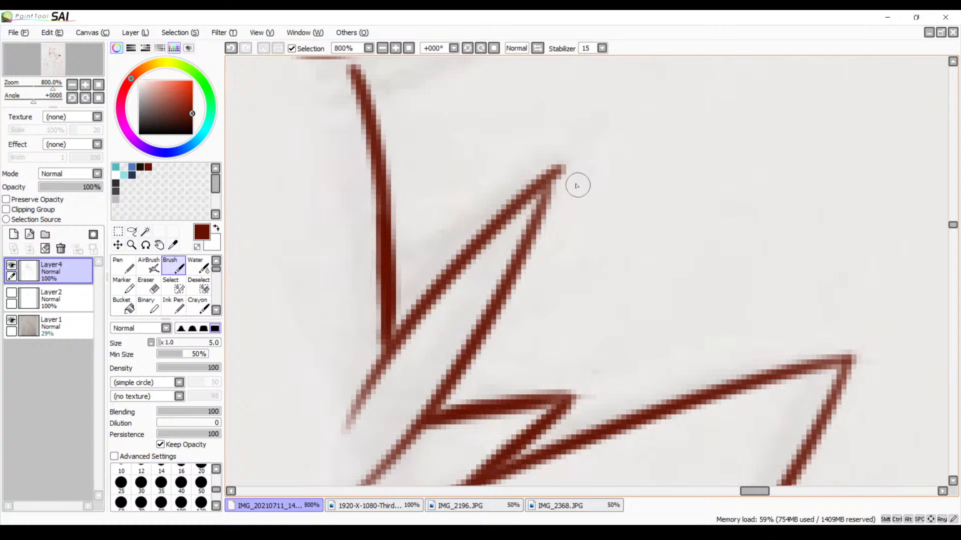
pyautogui.moveTo(554, 175); pyautogui.dragTo(518, 258)
pyautogui.hotkey('ctrl', 'z')
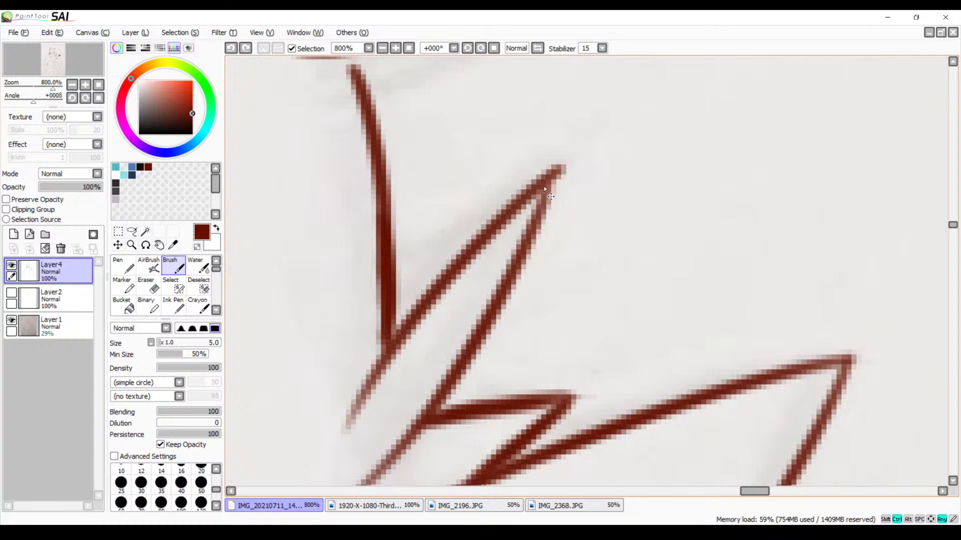
pyautogui.moveTo(556, 173); pyautogui.dragTo(505, 280)
# Thicken the top end of the cheek line where it meets the ear's lower outline, redoing the stroke until it fits
pyautogui.moveTo(367, 106)
pyautogui.mouseDown()
pyautogui.moveTo(537, 234)
pyautogui.moveTo(590, 297)
pyautogui.mouseUp()
pyautogui.moveTo(572, 239); pyautogui.dragTo(594, 290)
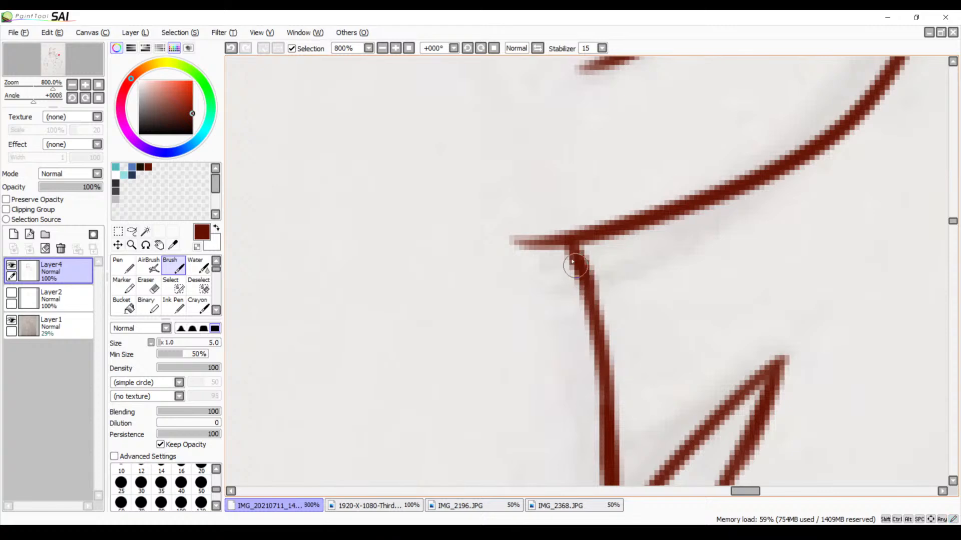
pyautogui.hotkey('ctrl', 'z')
pyautogui.moveTo(573, 247); pyautogui.dragTo(586, 309)
# Erase the overshooting line ends at the tips of the two inner-ear fur tufts with the size 9 Eraser
pyautogui.moveTo(567, 175); pyautogui.dragTo(516, 475)
pyautogui.moveTo(601, 144); pyautogui.dragTo(584, 337)
pyautogui.moveTo(516, 264); pyautogui.dragTo(518, 247)
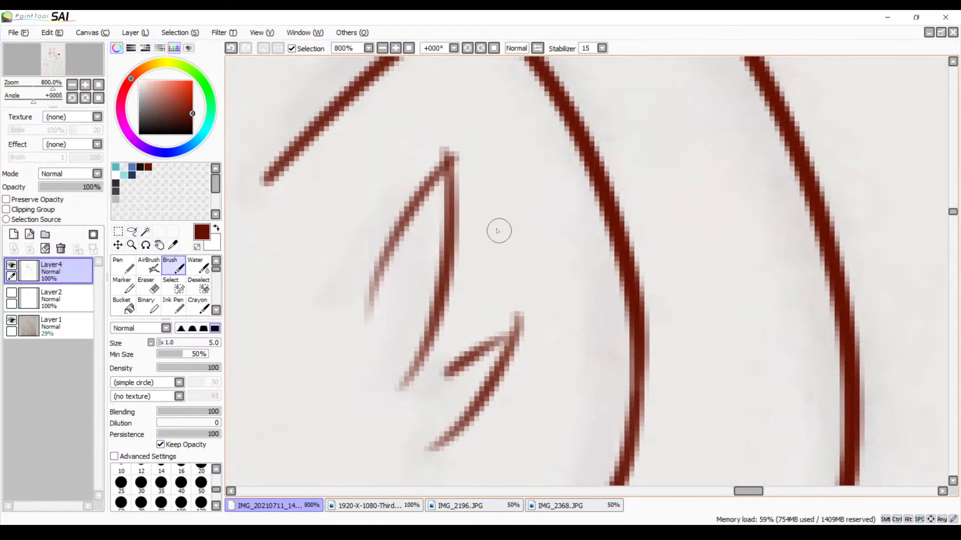
pyautogui.press('e')
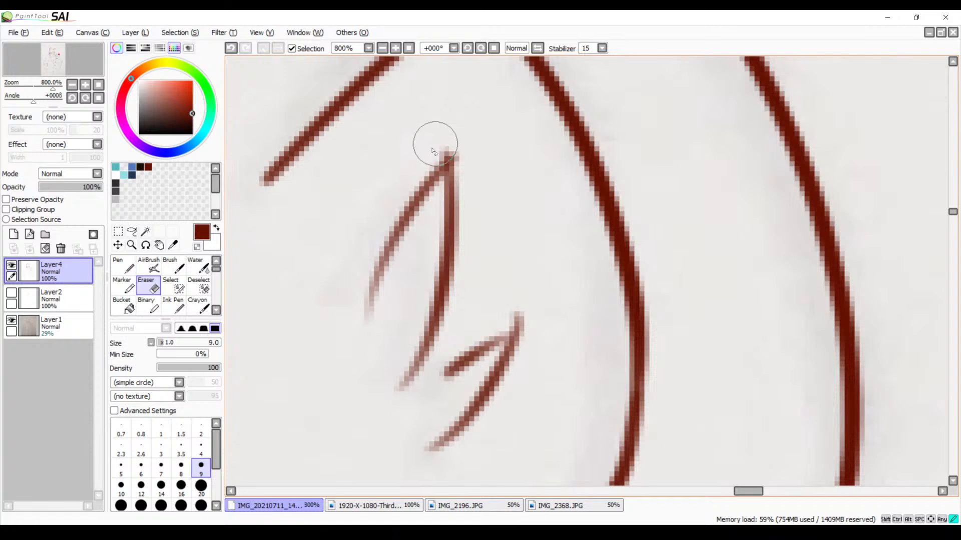
pyautogui.moveTo(439, 148); pyautogui.dragTo(469, 157)
pyautogui.moveTo(521, 311)
pyautogui.mouseDown()
pyautogui.moveTo(512, 311)
pyautogui.moveTo(522, 320)
pyautogui.mouseUp()
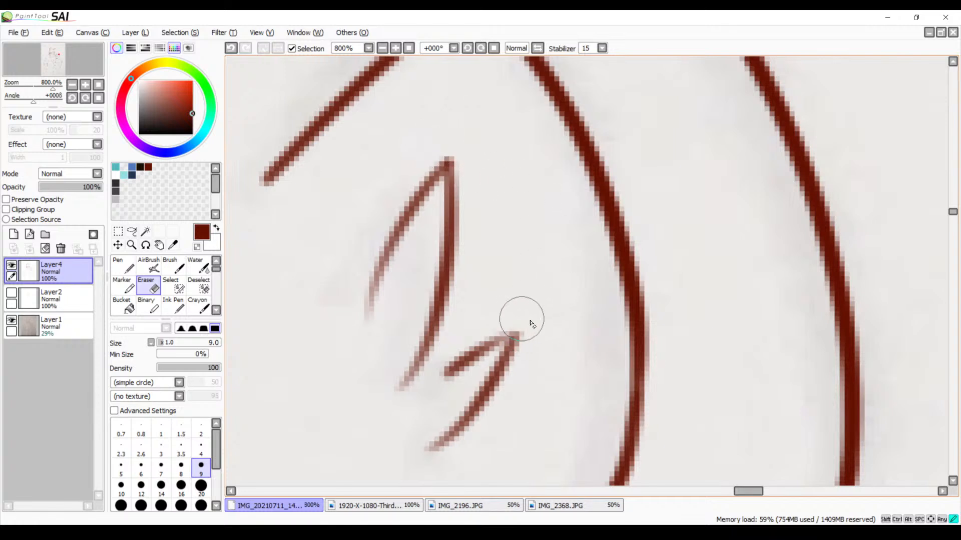
# Thicken both edges of the smaller inner-ear fur tuft with the size 5 Brush
pyautogui.press('b')
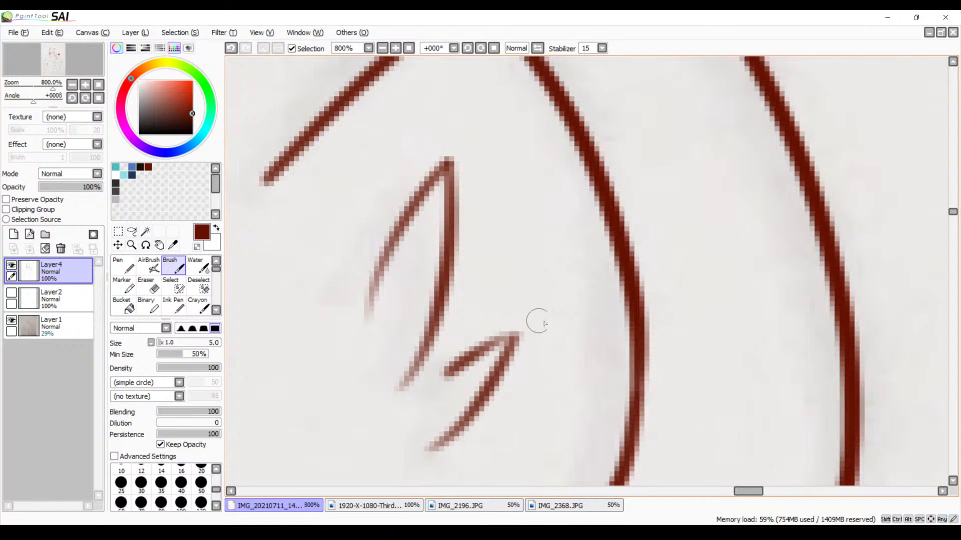
pyautogui.moveTo(515, 329); pyautogui.dragTo(445, 373)
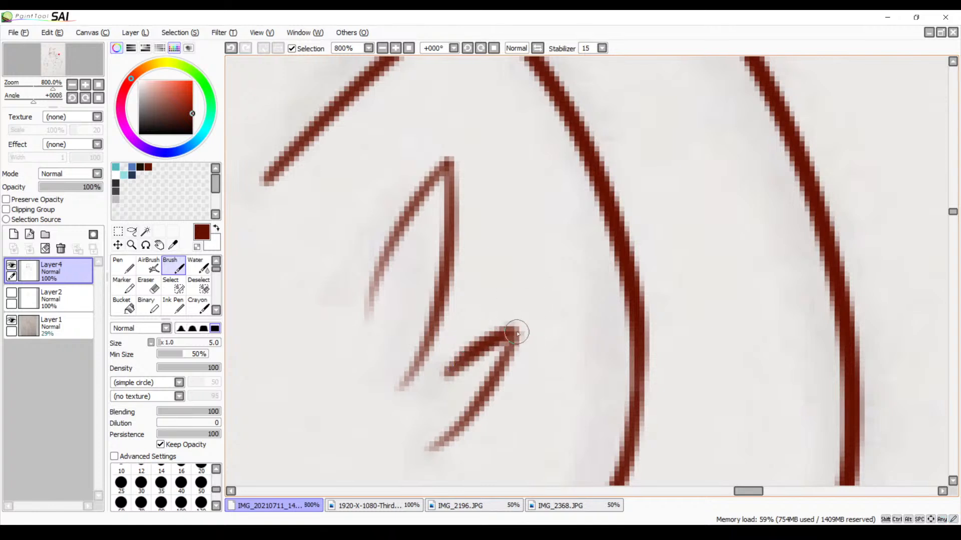
pyautogui.moveTo(517, 333); pyautogui.dragTo(469, 420)
# Draw a small pointed fur tuft between the head outline and the ear's outer line, redoing strokes until they fit
pyautogui.moveTo(505, 241); pyautogui.dragTo(582, 390)
pyautogui.moveTo(478, 285)
pyautogui.mouseDown()
pyautogui.moveTo(629, 294)
pyautogui.moveTo(743, 239)
pyautogui.mouseUp()
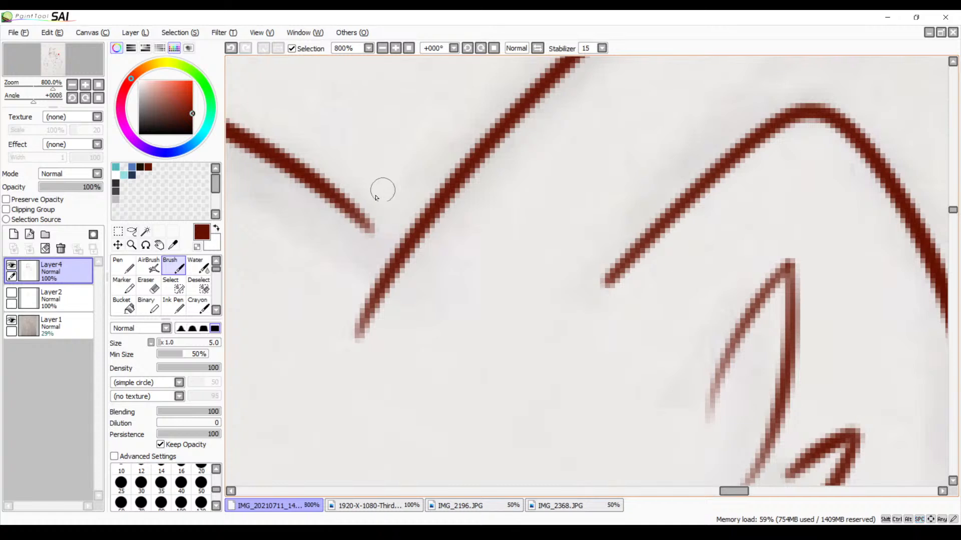
pyautogui.moveTo(360, 214); pyautogui.dragTo(475, 96)
pyautogui.hotkey('ctrl', 'z')
pyautogui.moveTo(358, 224)
pyautogui.mouseDown()
pyautogui.moveTo(399, 142)
pyautogui.moveTo(465, 94)
pyautogui.moveTo(425, 235)
pyautogui.mouseUp()
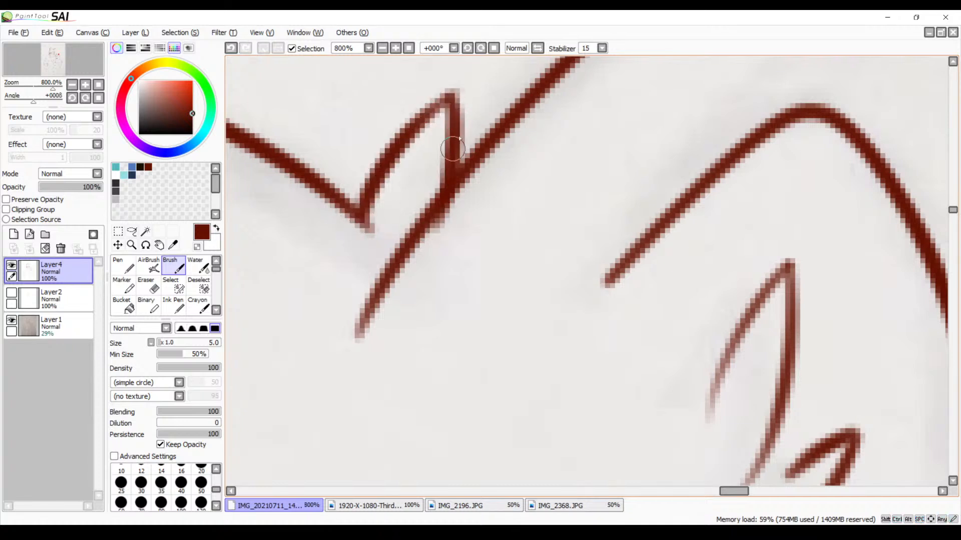
pyautogui.hotkey('ctrl', 'z')
pyautogui.moveTo(457, 92); pyautogui.dragTo(445, 190)
pyautogui.moveTo(457, 92); pyautogui.dragTo(428, 114)
pyautogui.hotkey('ctrl', 'z')
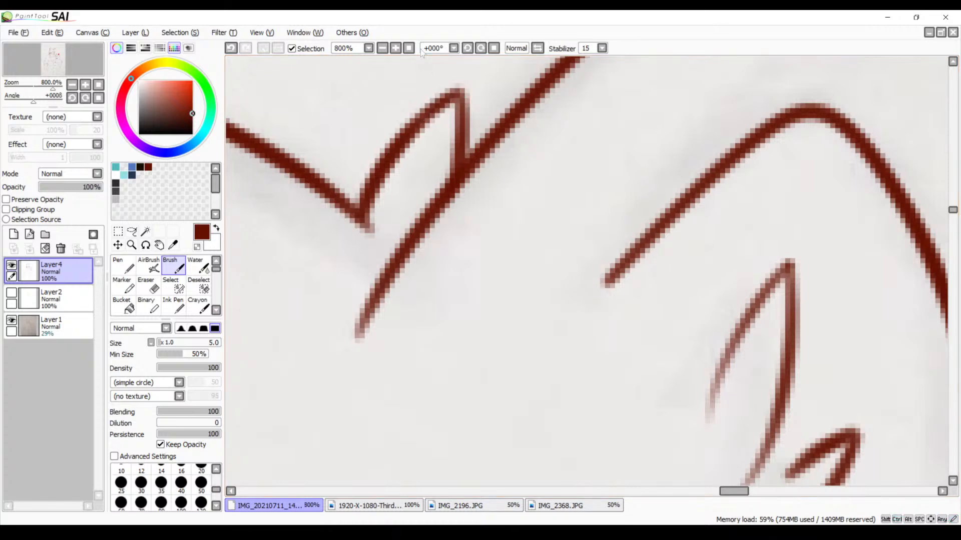
# Thicken the upper edge of the middle head tuft from its base to its tip with the size 5 Brush, redoing the stroke until it fits
pyautogui.click(382, 48)
pyautogui.click(382, 49)
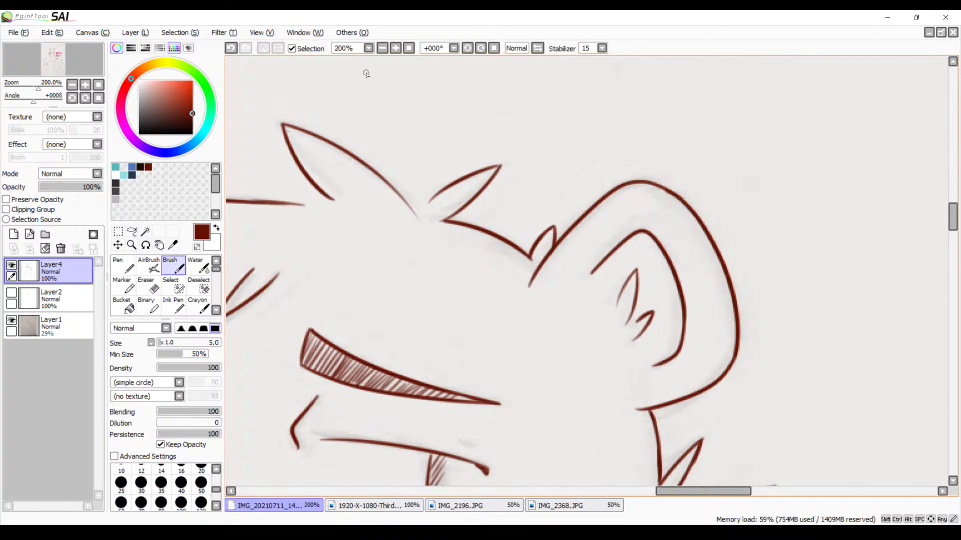
pyautogui.click(395, 48)
pyautogui.click(396, 48)
pyautogui.moveTo(373, 148)
pyautogui.mouseDown()
pyautogui.moveTo(592, 335)
pyautogui.moveTo(494, 226)
pyautogui.moveTo(581, 175)
pyautogui.mouseUp()
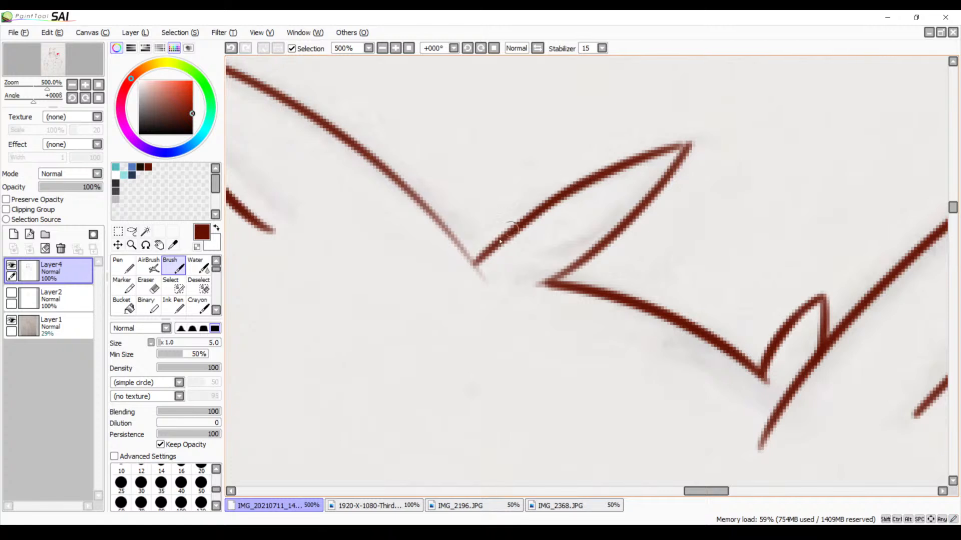
pyautogui.hotkey('ctrl', 'z')
pyautogui.moveTo(475, 268); pyautogui.dragTo(573, 181)
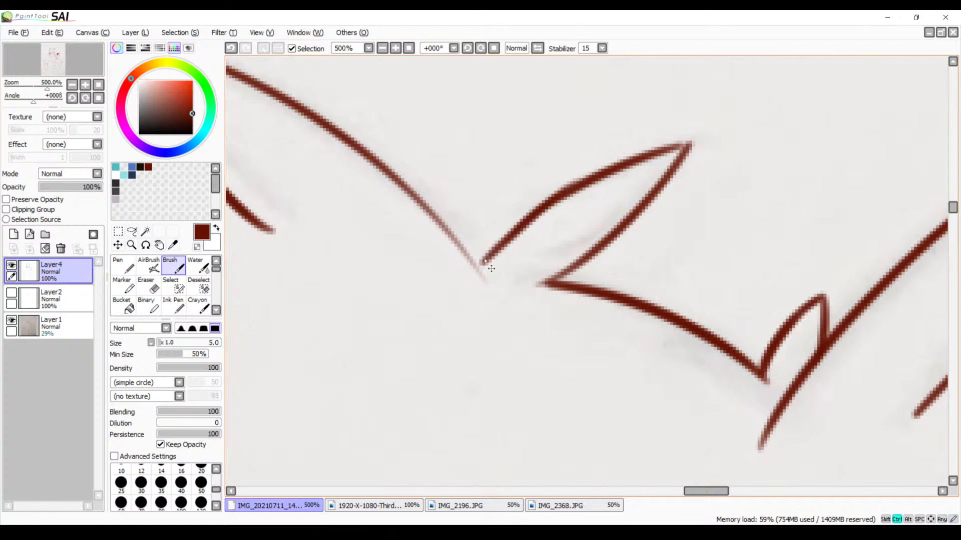
pyautogui.hotkey('ctrl', 'z')
pyautogui.moveTo(473, 266); pyautogui.dragTo(623, 163)
pyautogui.hotkey('ctrl', 'z')
pyautogui.moveTo(485, 266); pyautogui.dragTo(555, 216)
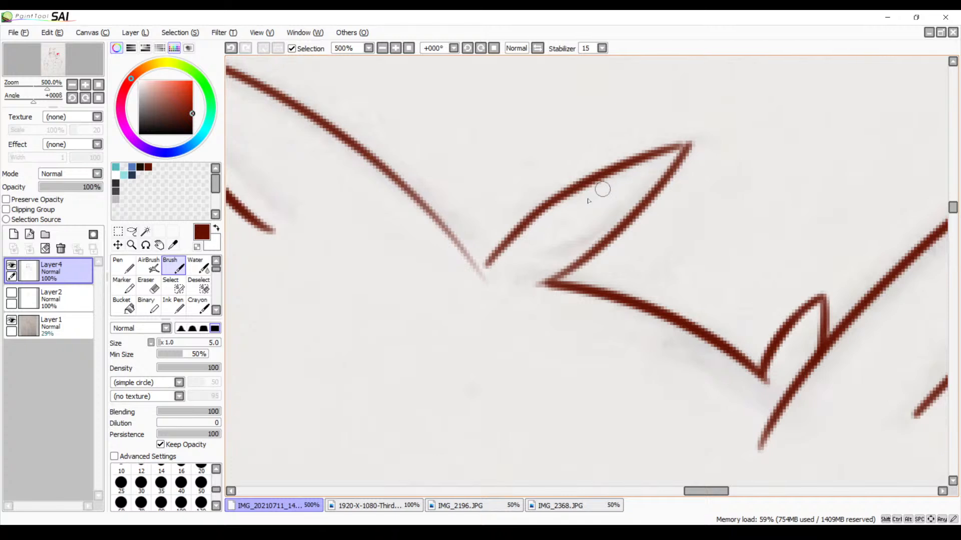
pyautogui.moveTo(690, 146); pyautogui.dragTo(670, 147)
# Strengthen the faded lower end of the largest head tuft's upper edge up to the middle tuft, redoing the stroke until it fits
pyautogui.moveTo(412, 211)
pyautogui.mouseDown()
pyautogui.moveTo(503, 232)
pyautogui.moveTo(578, 292)
pyautogui.mouseUp()
pyautogui.hotkey('ctrl', 'z')
pyautogui.moveTo(484, 195); pyautogui.dragTo(579, 295)
pyautogui.hotkey('ctrl', 'z')
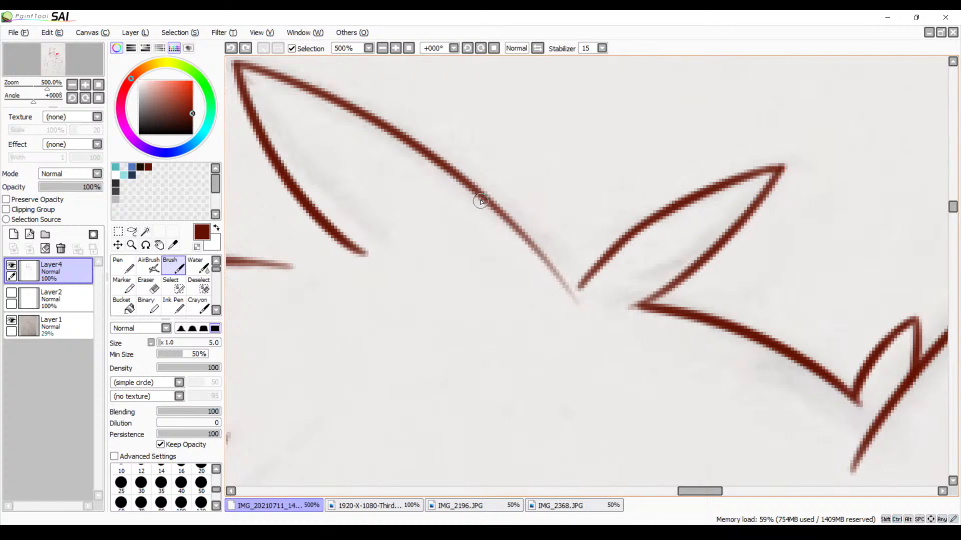
pyautogui.click(468, 48)
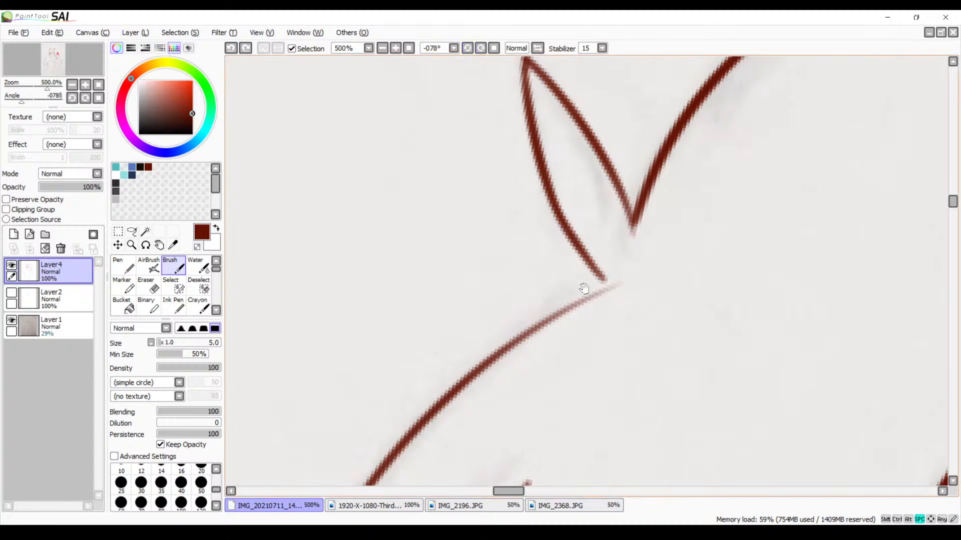
pyautogui.moveTo(584, 289)
pyautogui.mouseDown()
pyautogui.moveTo(572, 199)
pyautogui.moveTo(450, 251)
pyautogui.mouseUp()
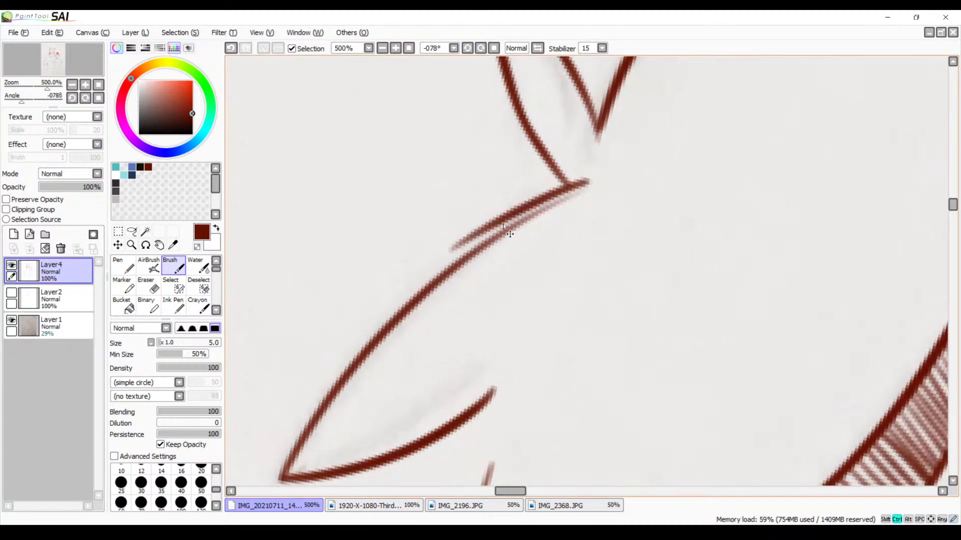
pyautogui.hotkey('ctrl', 'z')
pyautogui.moveTo(588, 176); pyautogui.dragTo(435, 273)
pyautogui.hotkey('ctrl', 'z')
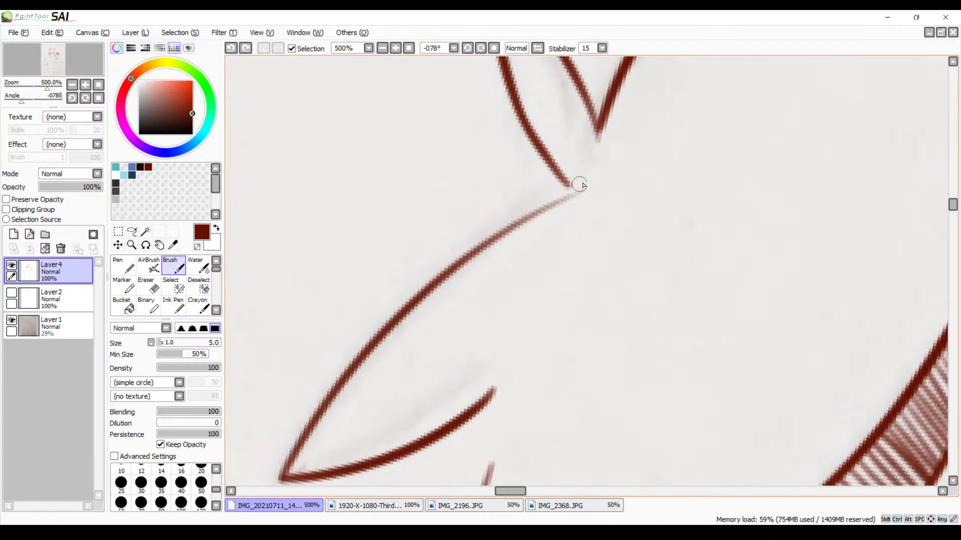
pyautogui.moveTo(586, 178); pyautogui.dragTo(429, 270)
pyautogui.hotkey('ctrl', 'z')
pyautogui.moveTo(592, 178); pyautogui.dragTo(430, 299)
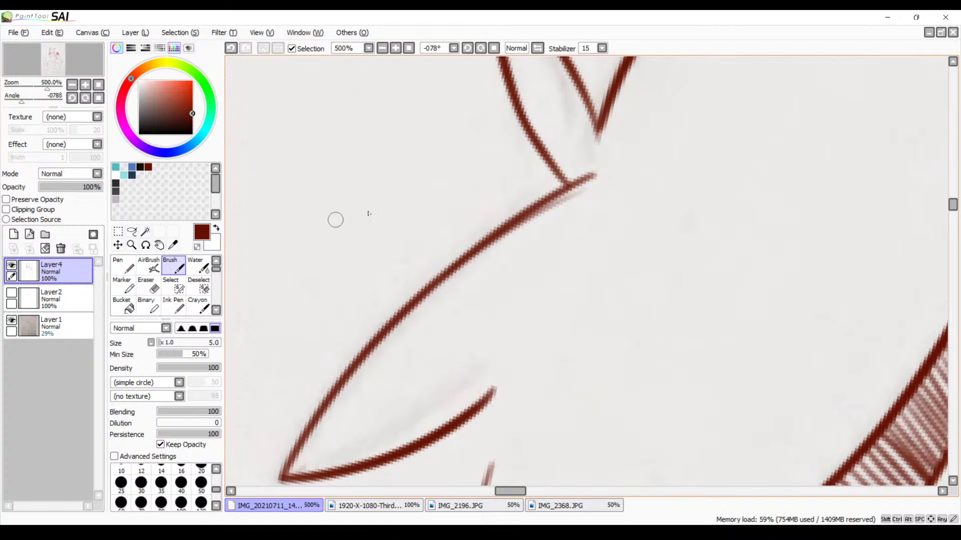
# Erase the faint leftover line beside the largest head tuft's edge with the size 9 Eraser and reset the canvas rotation
pyautogui.press('e')
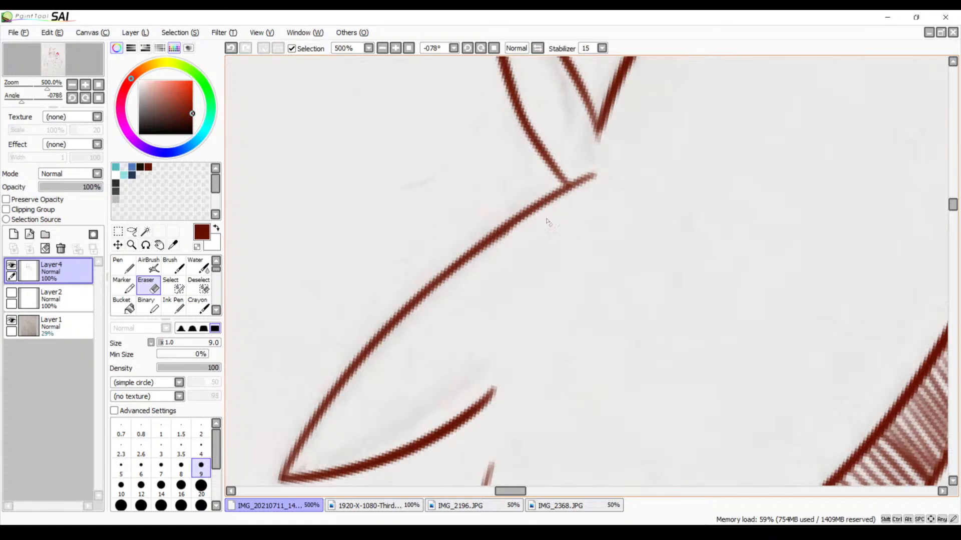
pyautogui.moveTo(424, 329); pyautogui.dragTo(582, 202)
pyautogui.moveTo(484, 331); pyautogui.dragTo(553, 225)
pyautogui.moveTo(576, 283); pyautogui.dragTo(395, 218)
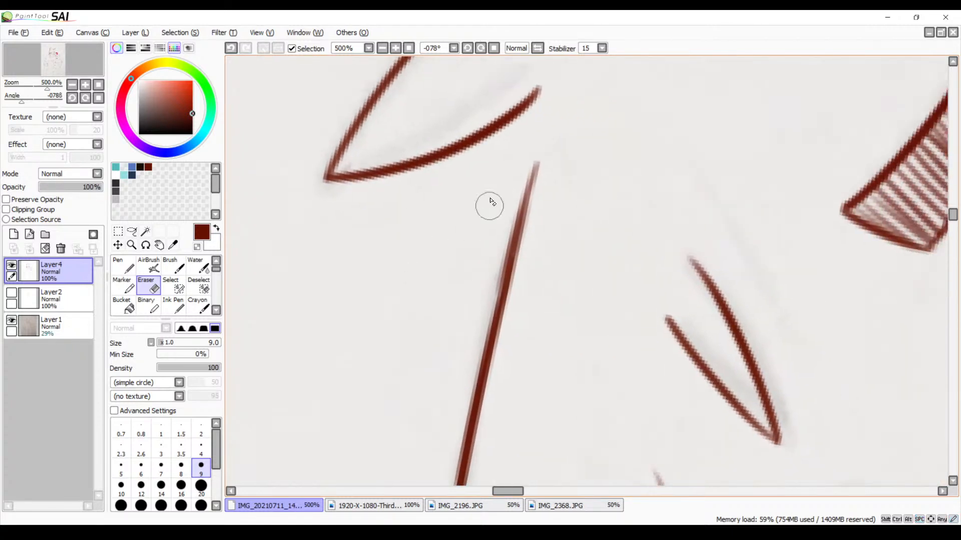
pyautogui.click(493, 48)
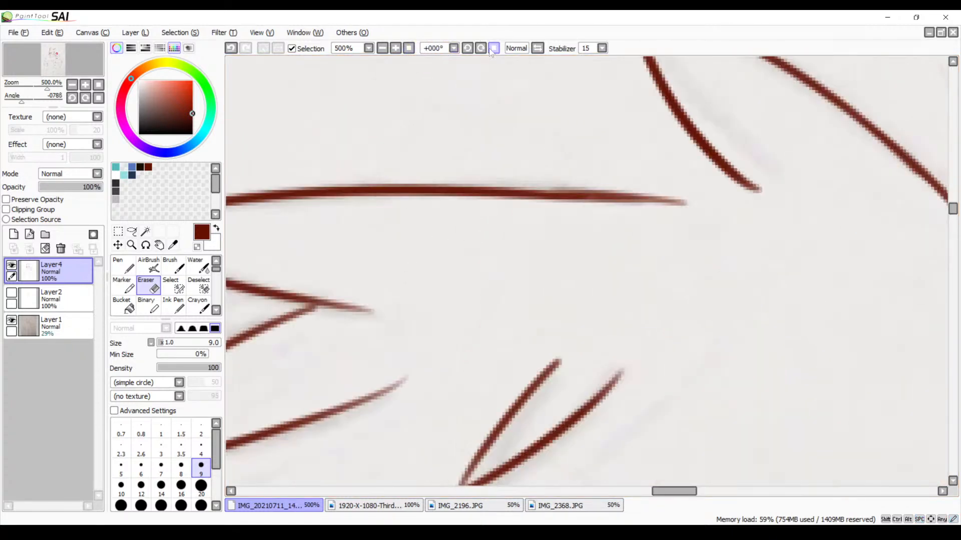
pyautogui.moveTo(367, 179)
pyautogui.mouseDown()
pyautogui.moveTo(686, 110)
pyautogui.moveTo(720, 129)
pyautogui.mouseUp()
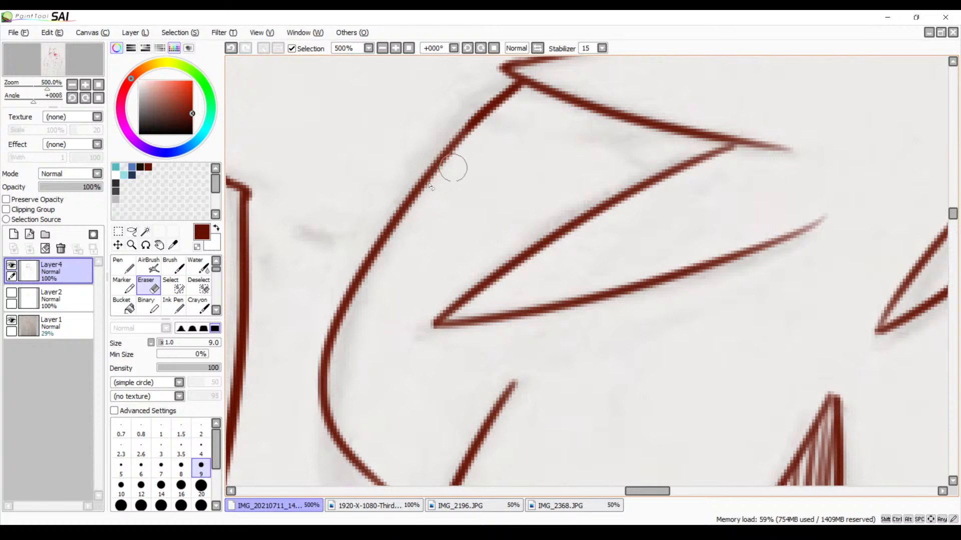
# Draw a short connecting stroke across the narrow gap where the two upper forehead fur lines meet, using the size 5 Brush
pyautogui.press('b')
pyautogui.press('space')
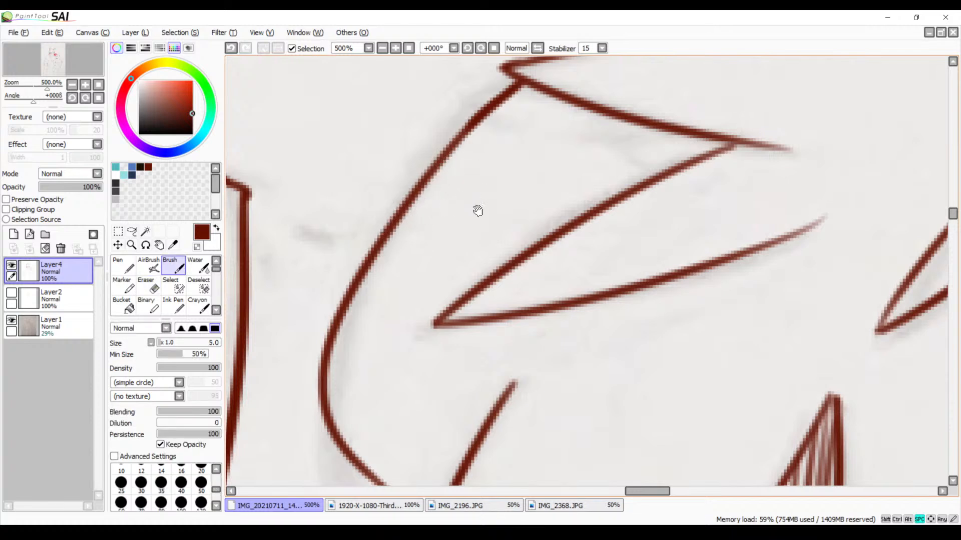
pyautogui.moveTo(509, 220); pyautogui.dragTo(439, 223)
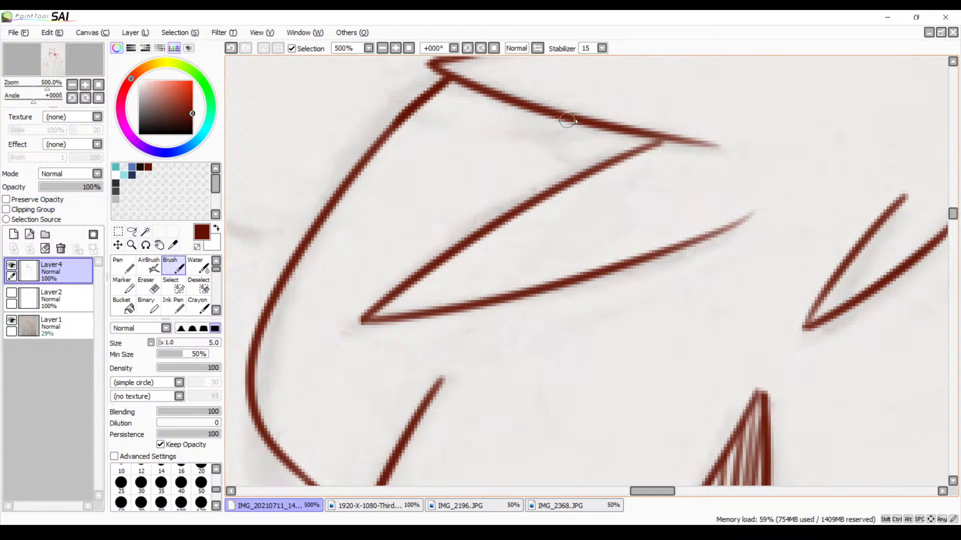
pyautogui.moveTo(613, 130)
pyautogui.mouseDown()
pyautogui.moveTo(624, 160)
pyautogui.moveTo(577, 188)
pyautogui.moveTo(576, 317)
pyautogui.moveTo(593, 358)
pyautogui.mouseUp()
# Look over the inked face, neck and shoulders at 100% zoom
pyautogui.press('space')
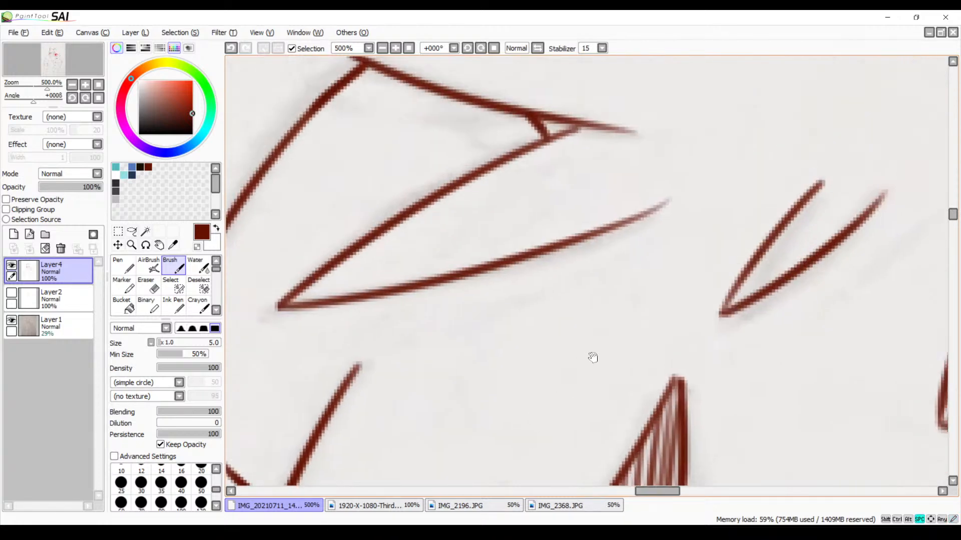
pyautogui.click(394, 48)
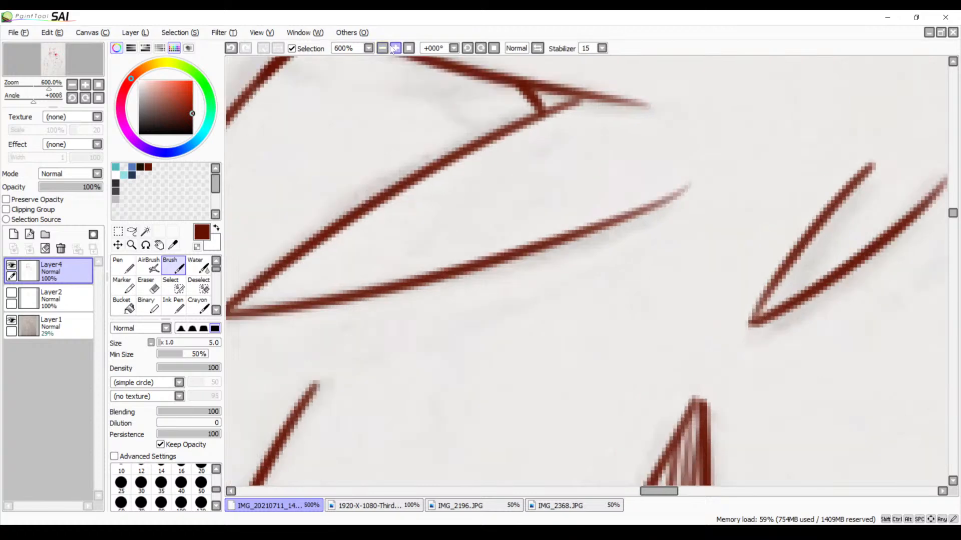
pyautogui.click(394, 49)
pyautogui.click(383, 48)
pyautogui.click(383, 48)
pyautogui.click(384, 48)
pyautogui.click(383, 49)
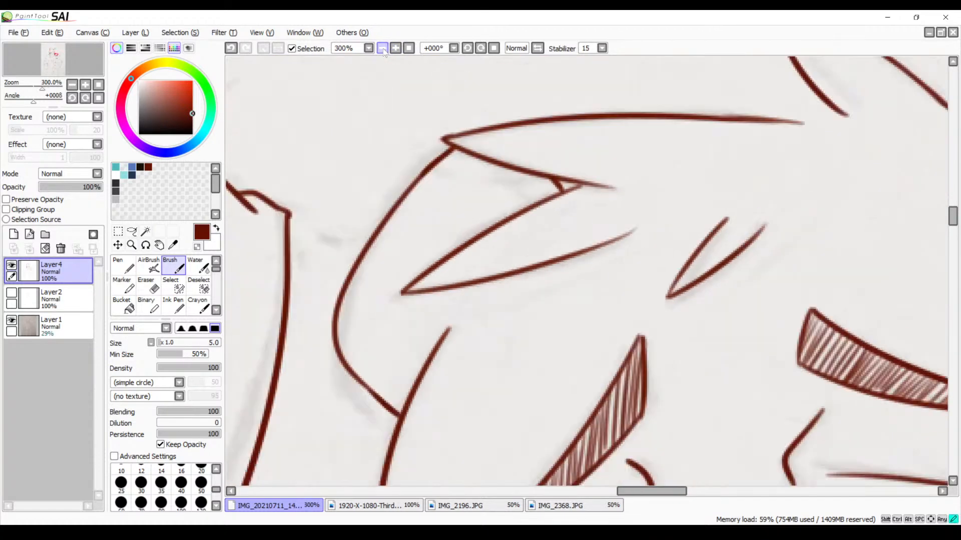
pyautogui.click(383, 48)
pyautogui.click(383, 49)
pyautogui.click(384, 48)
pyautogui.press('space')
pyautogui.moveTo(559, 281); pyautogui.dragTo(500, 208)
pyautogui.moveTo(568, 324); pyautogui.dragTo(516, 143)
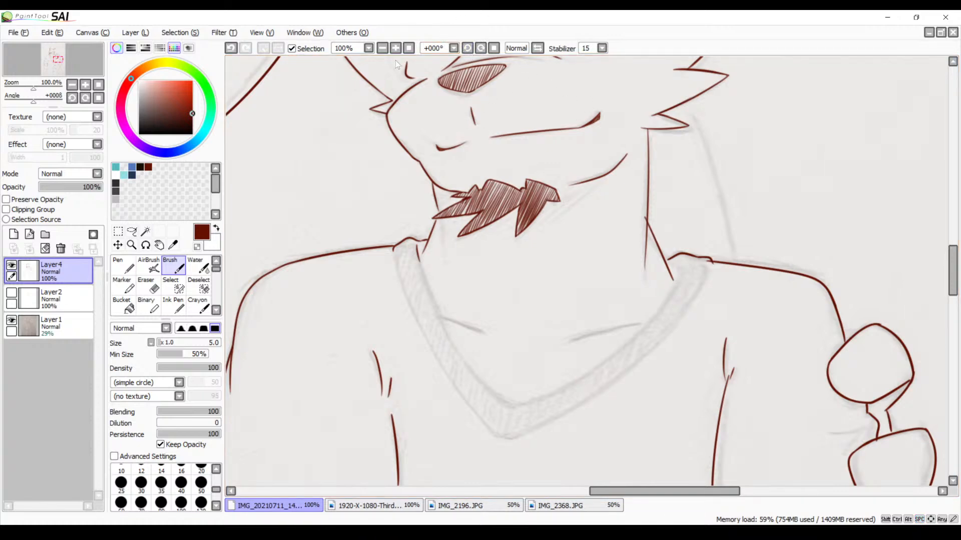
# Erase the overshooting diagonal tip and the lower end of the smaller character's vertical neck line where they cross, using the size 9 Eraser
pyautogui.click(382, 48)
pyautogui.click(383, 48)
pyautogui.click(382, 48)
pyautogui.click(383, 48)
pyautogui.click(382, 48)
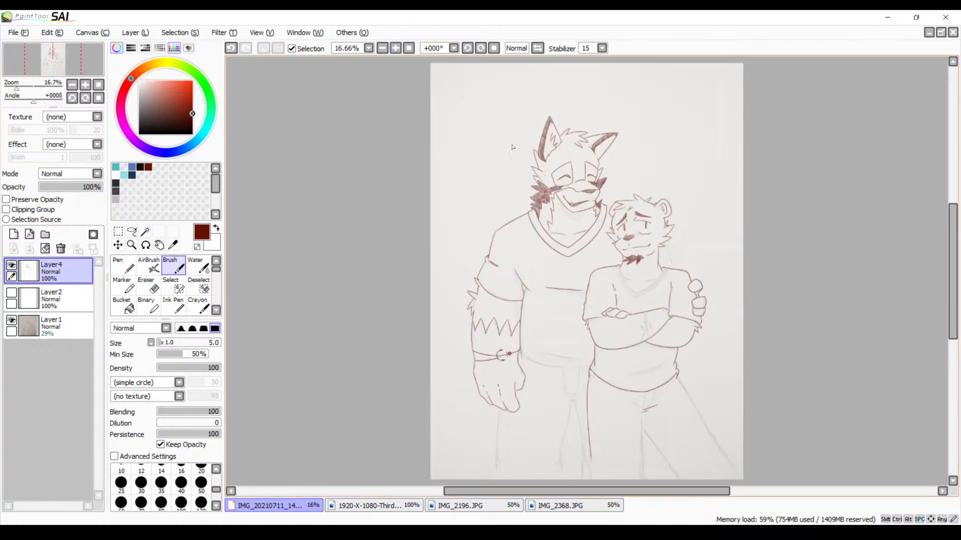
pyautogui.click(395, 48)
pyautogui.click(396, 48)
pyautogui.click(395, 48)
pyautogui.click(395, 48)
pyautogui.click(395, 48)
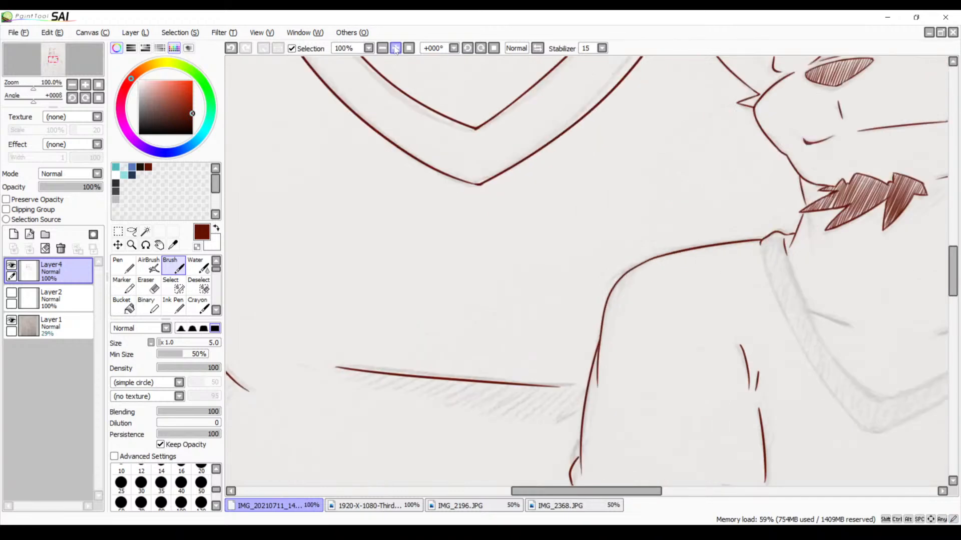
pyautogui.click(395, 48)
pyautogui.moveTo(515, 277); pyautogui.dragTo(222, 292)
pyautogui.moveTo(646, 245); pyautogui.dragTo(386, 313)
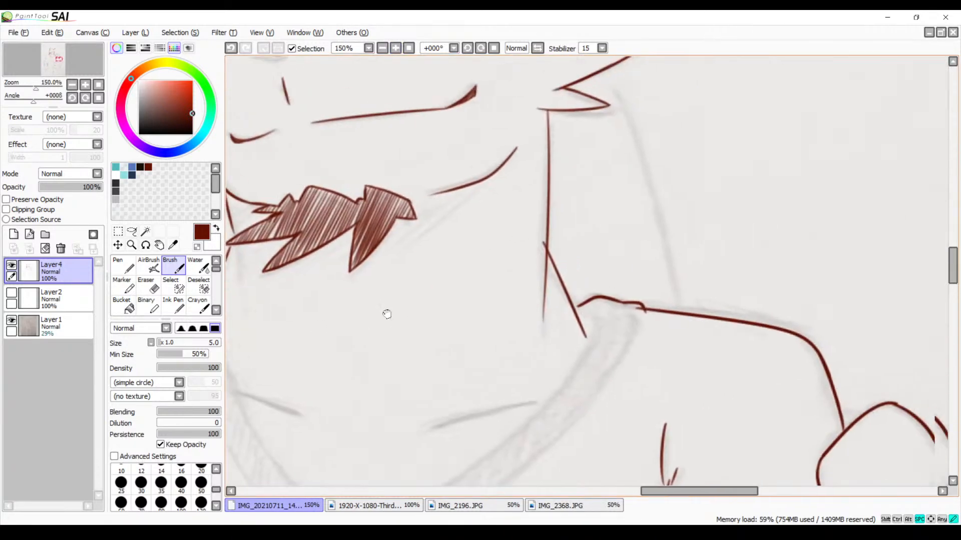
pyautogui.click(395, 48)
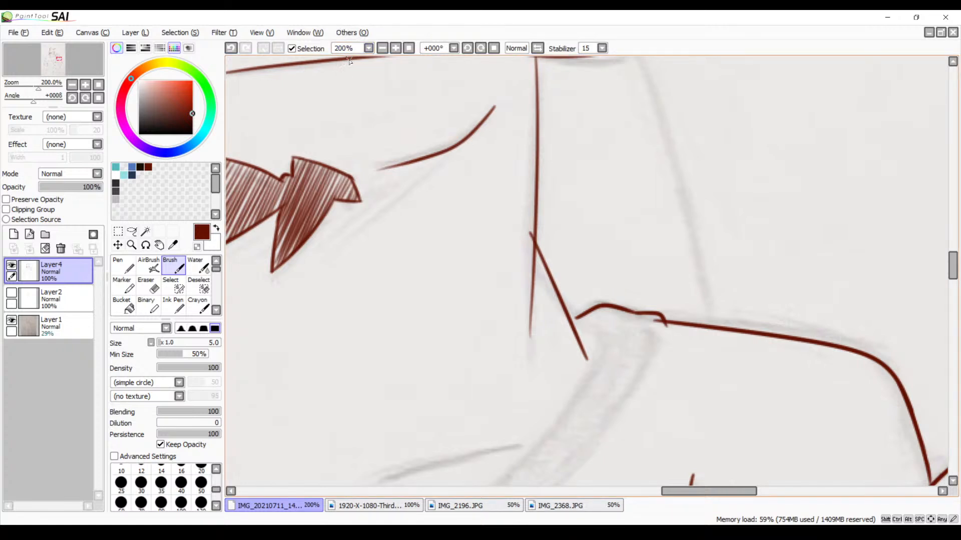
pyautogui.click(395, 48)
pyautogui.click(395, 48)
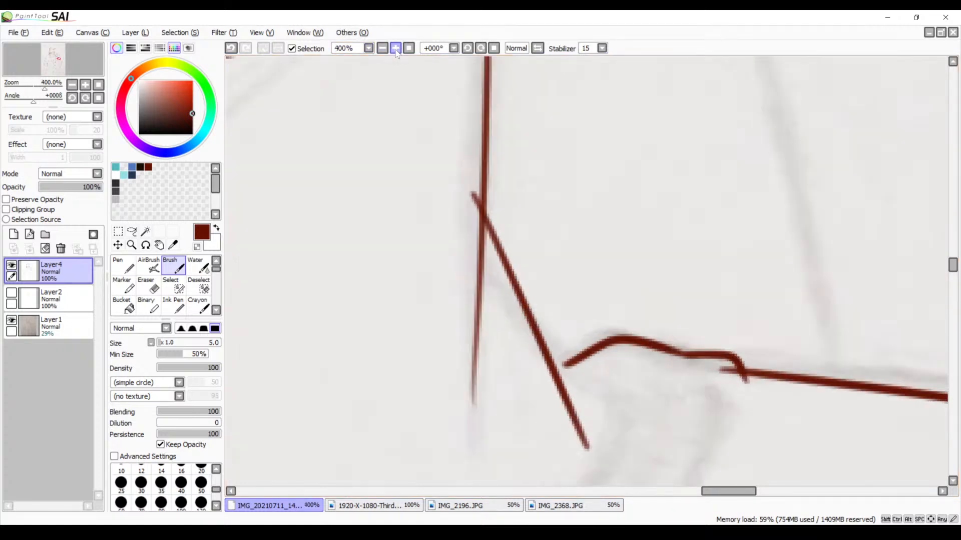
pyautogui.moveTo(408, 169); pyautogui.dragTo(392, 230)
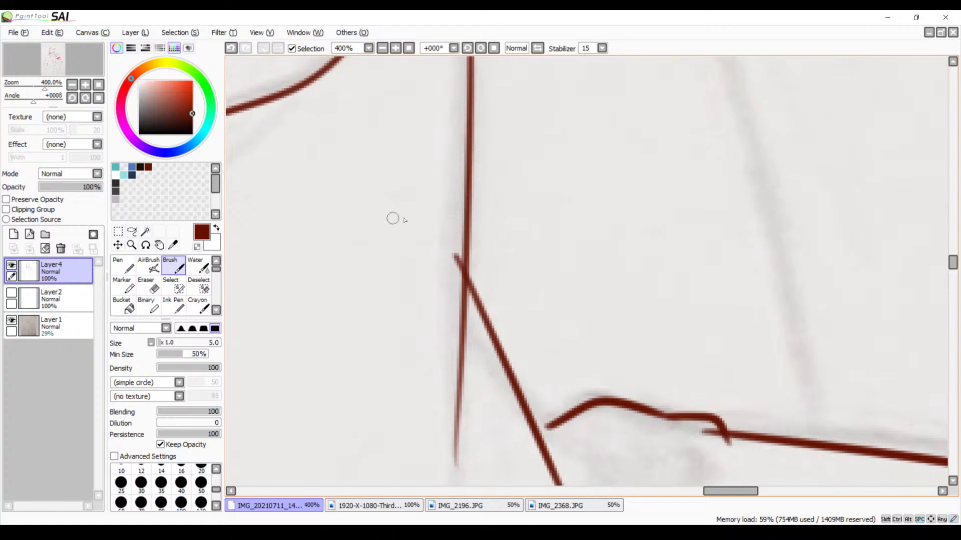
pyautogui.press('e')
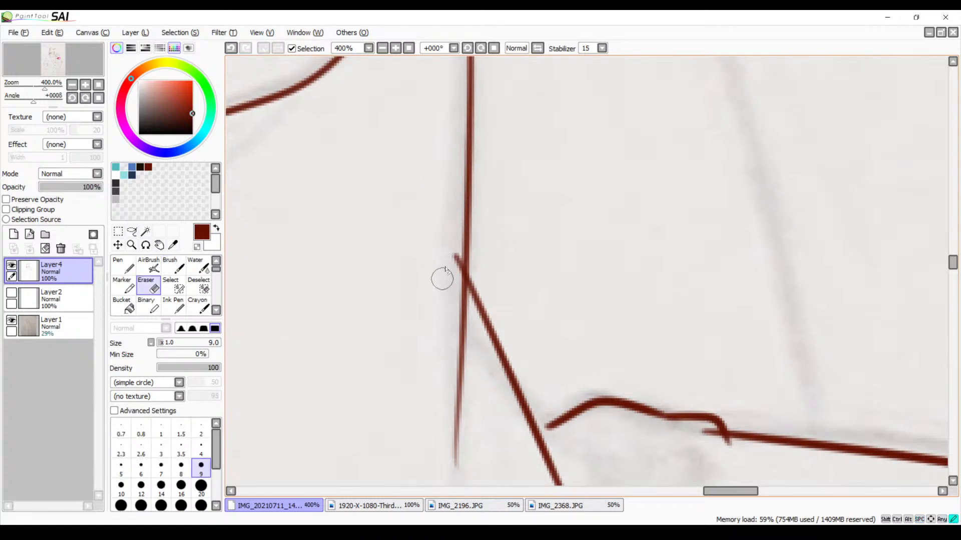
pyautogui.moveTo(451, 274); pyautogui.dragTo(449, 280)
pyautogui.moveTo(465, 475)
pyautogui.mouseDown()
pyautogui.moveTo(472, 442)
pyautogui.moveTo(457, 445)
pyautogui.moveTo(466, 410)
pyautogui.moveTo(465, 433)
pyautogui.moveTo(452, 439)
pyautogui.moveTo(452, 412)
pyautogui.mouseUp()
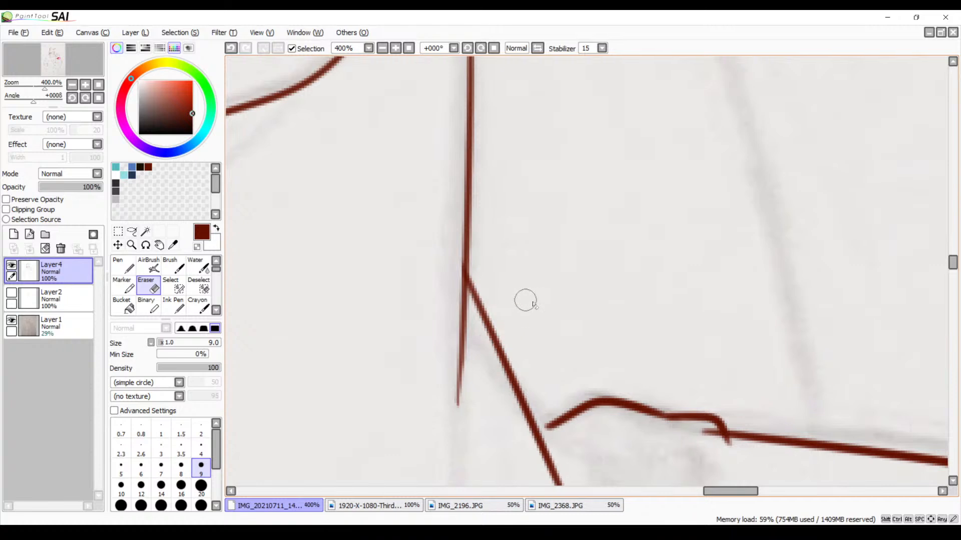
# Erase the small stub of the shoulder line that sticks out past the collar's top corner beside the neck
pyautogui.moveTo(575, 350); pyautogui.dragTo(494, 220)
pyautogui.moveTo(611, 318); pyautogui.dragTo(628, 307)
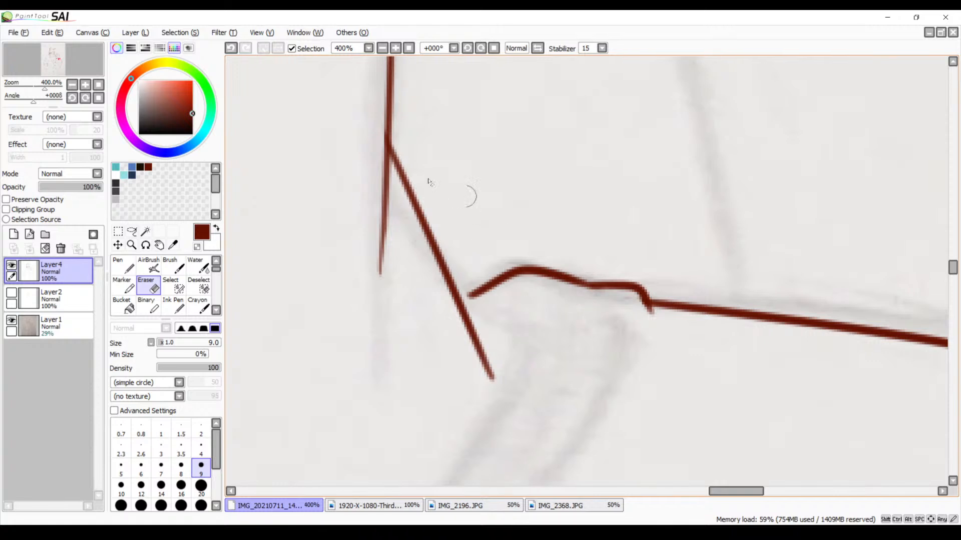
pyautogui.press('space')
pyautogui.moveTo(480, 239); pyautogui.dragTo(501, 153)
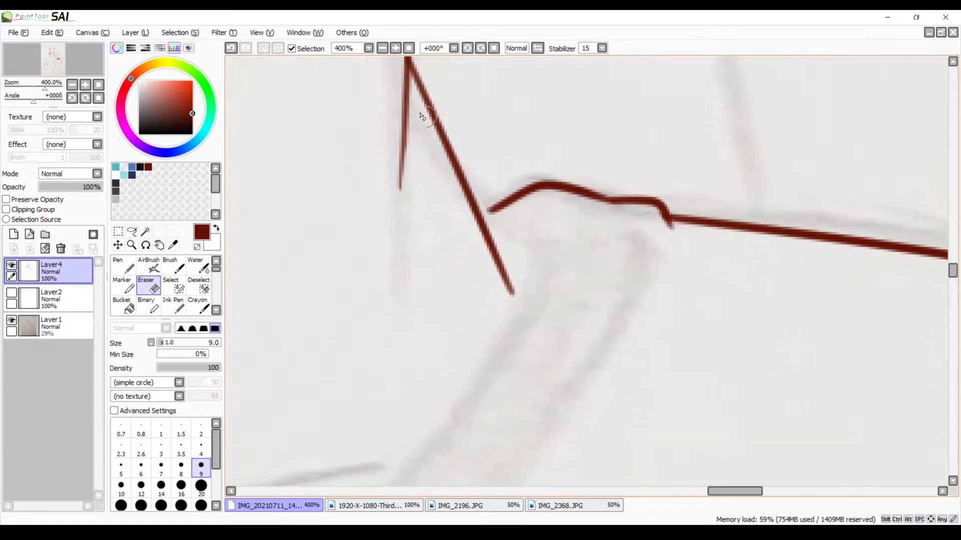
# Ink the inner and outer edges of the right half of the smaller character's V-neck collar with the size 5 Brush, redoing the inner stroke until it fits
pyautogui.click(380, 50)
pyautogui.click(382, 50)
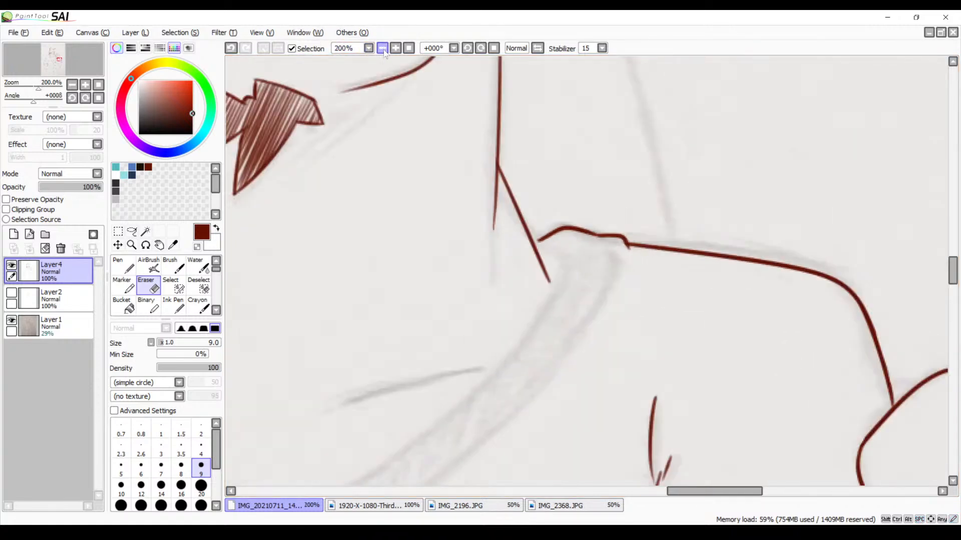
pyautogui.click(382, 51)
pyautogui.press('space')
pyautogui.moveTo(421, 163); pyautogui.dragTo(420, 127)
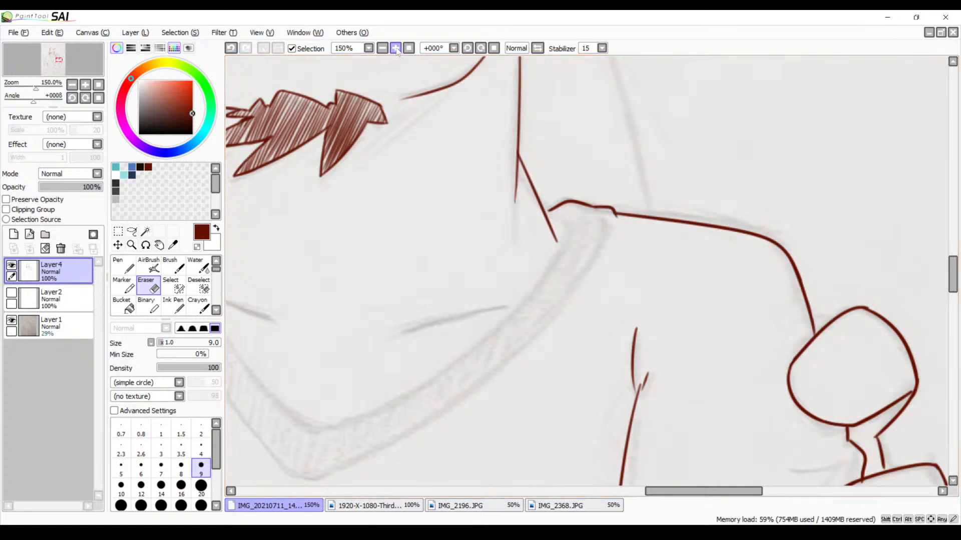
pyautogui.click(395, 48)
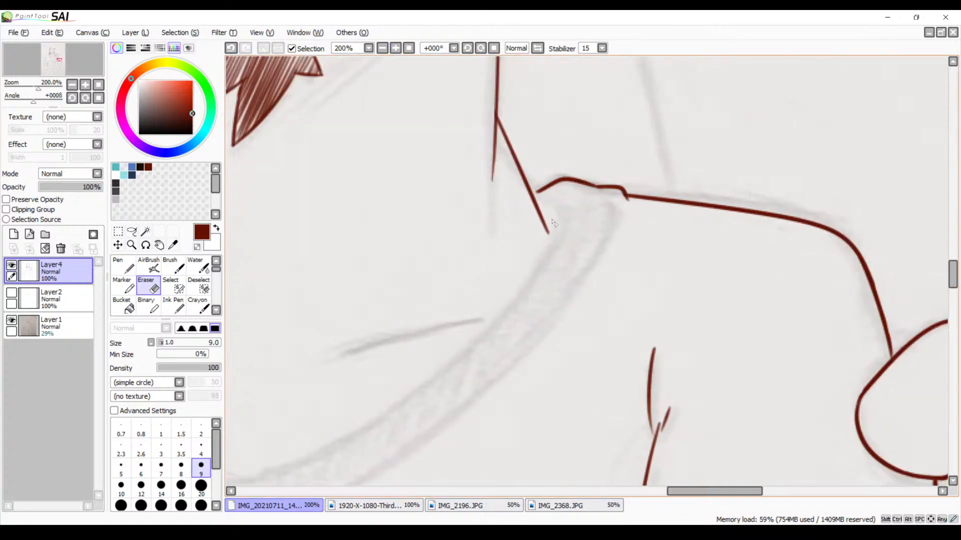
pyautogui.press('b')
pyautogui.moveTo(544, 219)
pyautogui.mouseDown()
pyautogui.moveTo(586, 169)
pyautogui.moveTo(354, 422)
pyautogui.mouseUp()
pyautogui.moveTo(523, 324); pyautogui.dragTo(605, 263)
pyautogui.hotkey('ctrl', 'z')
pyautogui.moveTo(676, 106)
pyautogui.mouseDown()
pyautogui.moveTo(656, 160)
pyautogui.moveTo(372, 385)
pyautogui.mouseUp()
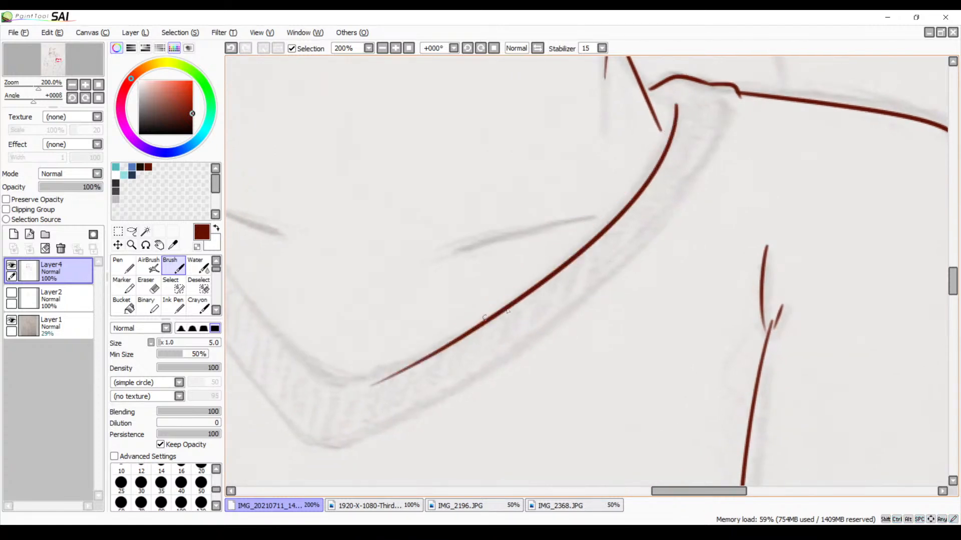
pyautogui.hotkey('ctrl', 'z')
pyautogui.moveTo(664, 104); pyautogui.dragTo(330, 373)
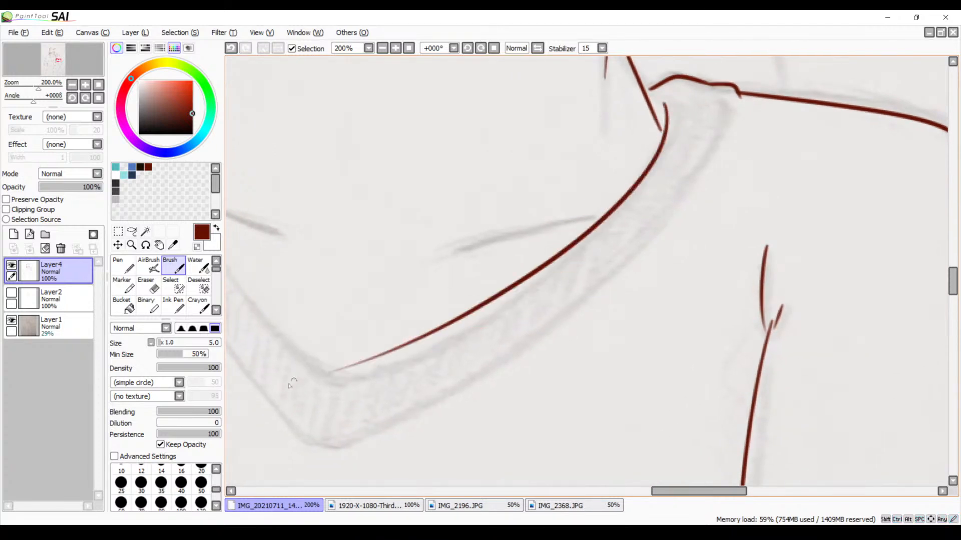
pyautogui.hotkey('ctrl', 'z')
pyautogui.moveTo(666, 106)
pyautogui.mouseDown()
pyautogui.moveTo(525, 278)
pyautogui.moveTo(338, 377)
pyautogui.mouseUp()
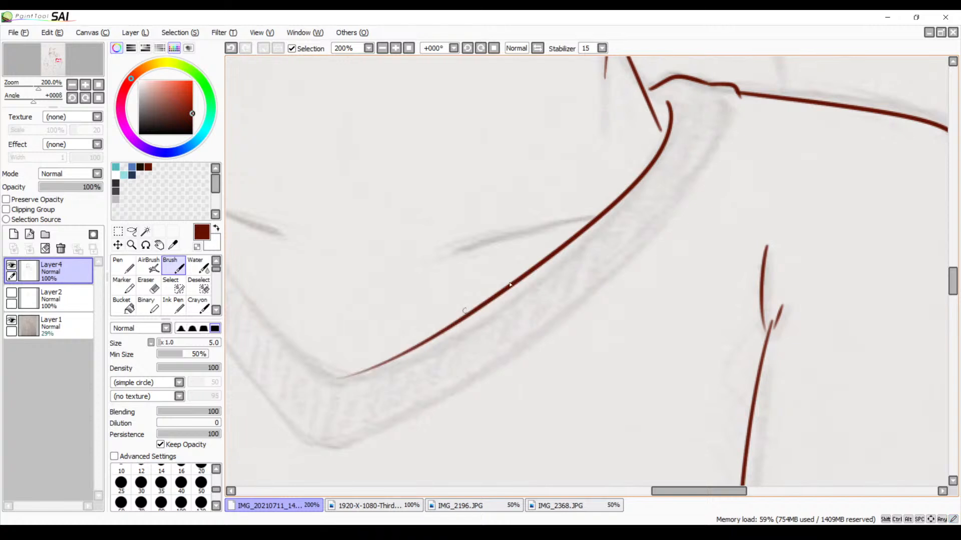
pyautogui.hotkey('ctrl', 'z')
pyautogui.moveTo(667, 97); pyautogui.dragTo(350, 385)
pyautogui.hotkey('ctrl', 'z')
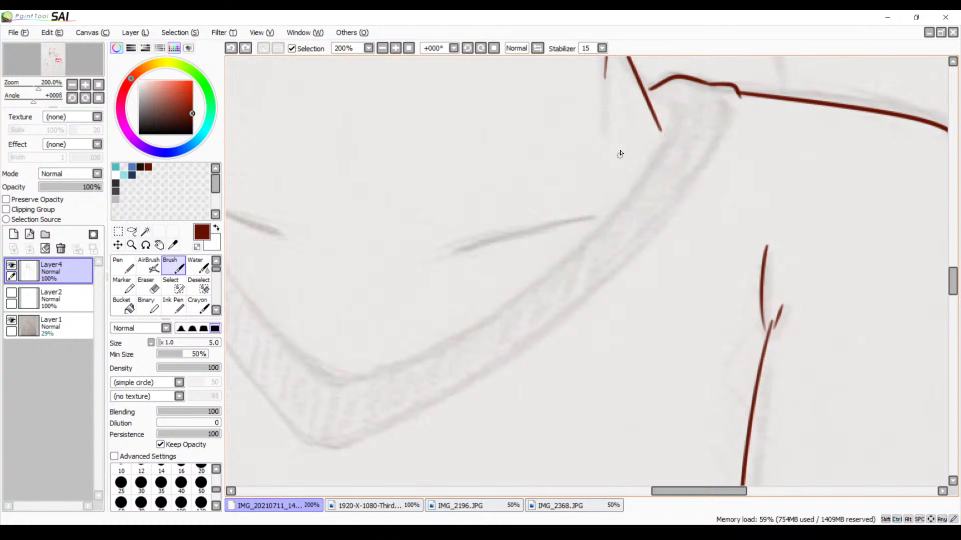
pyautogui.moveTo(665, 104); pyautogui.dragTo(363, 369)
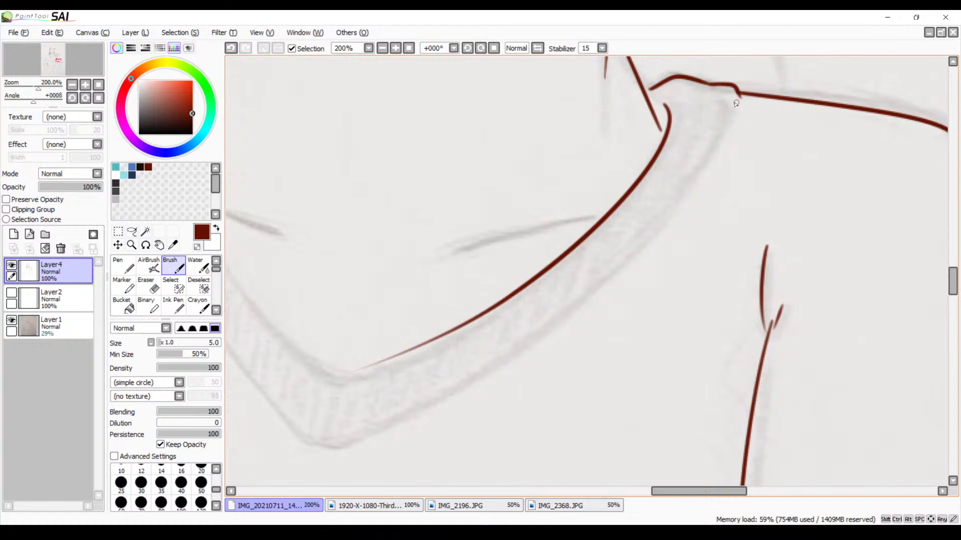
pyautogui.moveTo(736, 103)
pyautogui.mouseDown()
pyautogui.moveTo(632, 266)
pyautogui.moveTo(346, 431)
pyautogui.mouseUp()
# Strengthen the collar's faded inner edge and extend it past the point of the V, redoing the stroke until it follows the sketch
pyautogui.moveTo(518, 301); pyautogui.dragTo(748, 217)
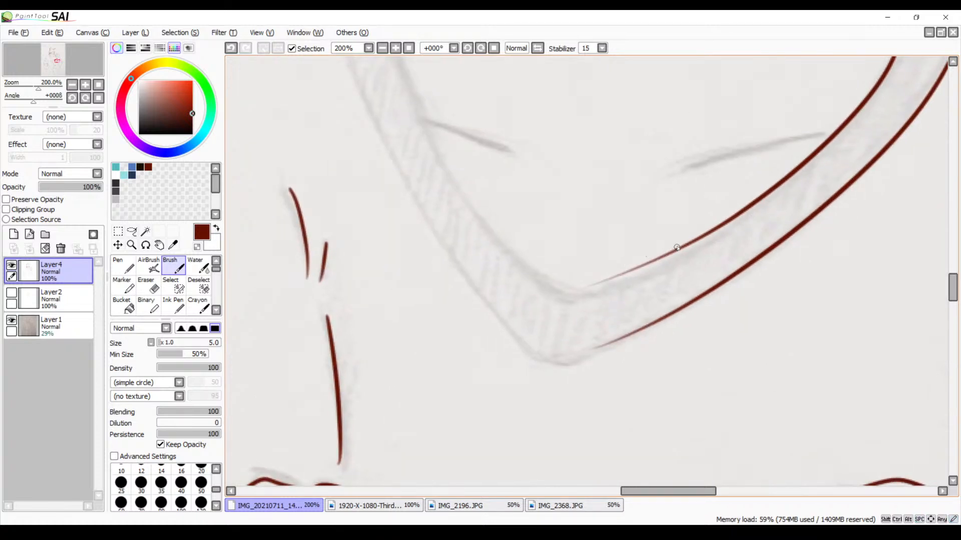
pyautogui.click(396, 48)
pyautogui.click(395, 48)
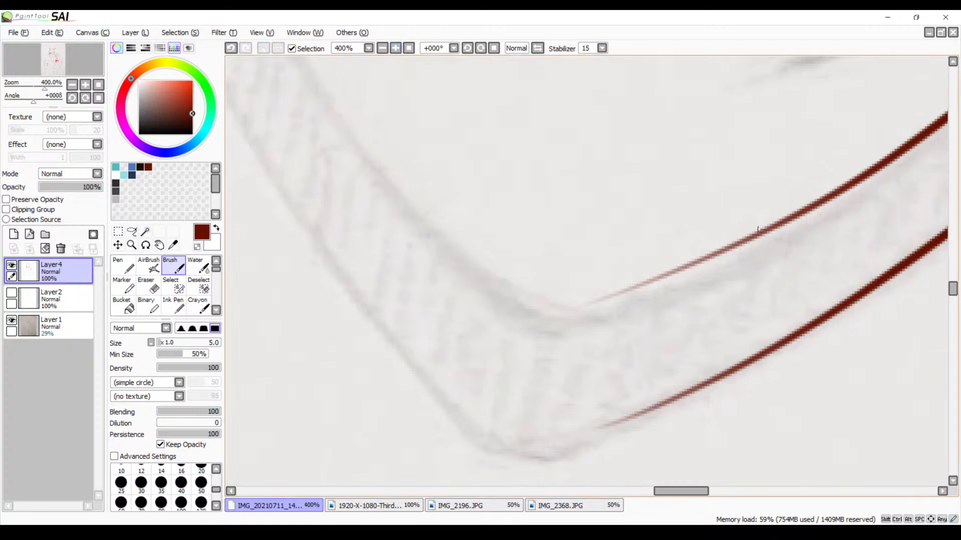
pyautogui.moveTo(770, 227); pyautogui.dragTo(536, 307)
pyautogui.hotkey('ctrl', 'z')
pyautogui.moveTo(768, 224)
pyautogui.mouseDown()
pyautogui.moveTo(778, 227)
pyautogui.moveTo(531, 314)
pyautogui.mouseUp()
pyautogui.hotkey('ctrl', 'z')
pyautogui.moveTo(785, 225); pyautogui.dragTo(551, 313)
pyautogui.hotkey('ctrl', 'z')
pyautogui.moveTo(801, 213)
pyautogui.mouseDown()
pyautogui.moveTo(632, 304)
pyautogui.moveTo(568, 326)
pyautogui.mouseUp()
pyautogui.hotkey('ctrl', 'z')
pyautogui.moveTo(795, 219); pyautogui.dragTo(458, 341)
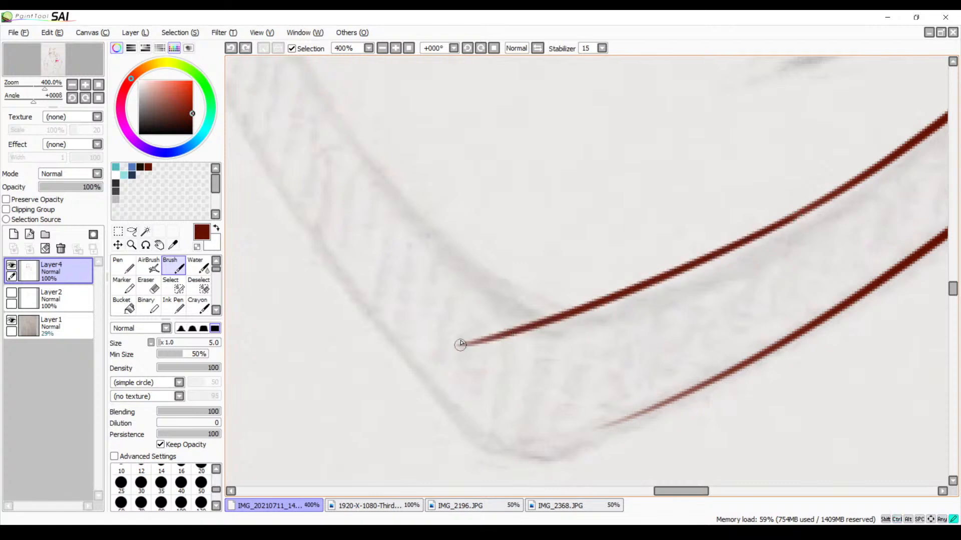
# Ink the rounded outer tip of the V-neck collar and join it to the outer edge, redoing the curve until it fits
pyautogui.scroll(-2, 484, 325)
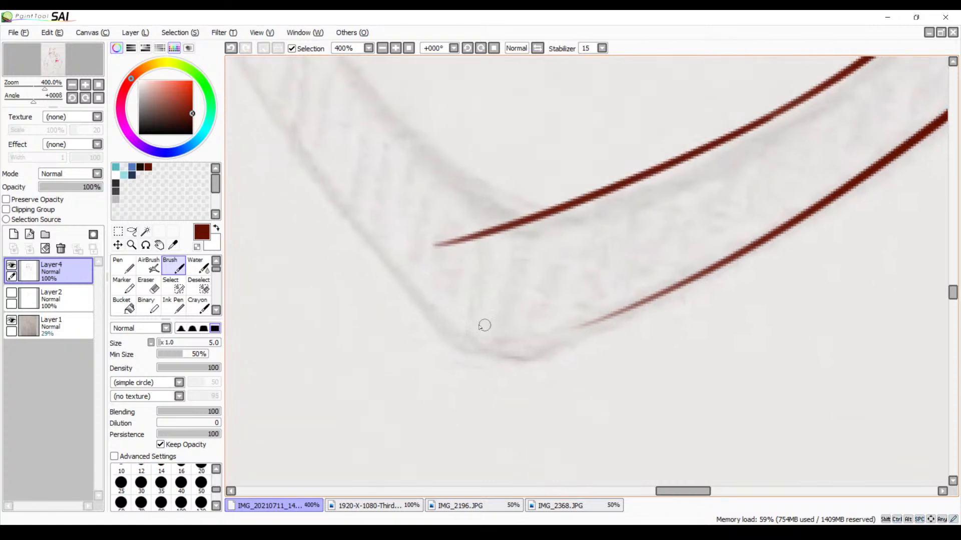
pyautogui.moveTo(412, 294); pyautogui.dragTo(631, 311)
pyautogui.hotkey('ctrl', 'z')
pyautogui.moveTo(410, 289)
pyautogui.mouseDown()
pyautogui.moveTo(465, 328)
pyautogui.moveTo(613, 300)
pyautogui.mouseUp()
pyautogui.hotkey('ctrl', 'z')
pyautogui.hotkey('ctrl', 'z')
pyautogui.moveTo(408, 292)
pyautogui.mouseDown()
pyautogui.moveTo(469, 338)
pyautogui.moveTo(661, 300)
pyautogui.mouseUp()
pyautogui.hotkey('ctrl', 'z')
pyautogui.moveTo(409, 285)
pyautogui.mouseDown()
pyautogui.moveTo(431, 310)
pyautogui.moveTo(624, 302)
pyautogui.moveTo(577, 348)
pyautogui.mouseUp()
# Rotate the canvas to +045° and ink the inner edge of the collar's left half from the shoulder across the V, redoing the stroke until it fits
pyautogui.press('space')
pyautogui.moveTo(499, 189); pyautogui.dragTo(556, 376)
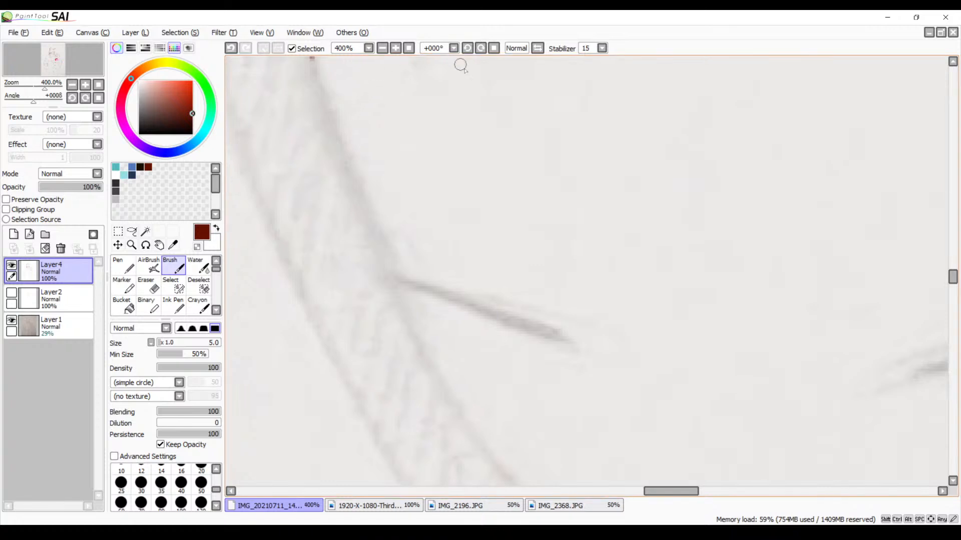
pyautogui.click(480, 50)
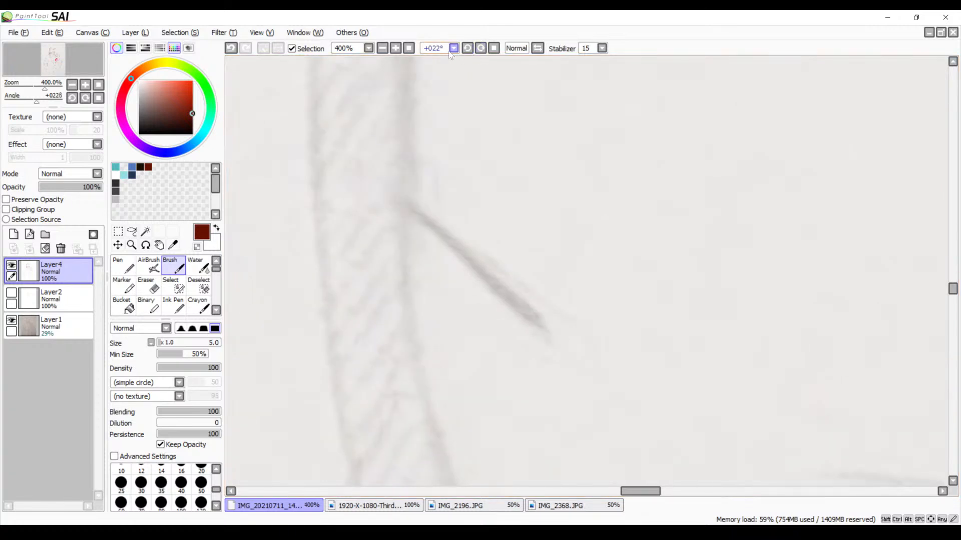
pyautogui.click(384, 49)
pyautogui.click(384, 49)
pyautogui.click(385, 49)
pyautogui.moveTo(443, 150); pyautogui.dragTo(395, 146)
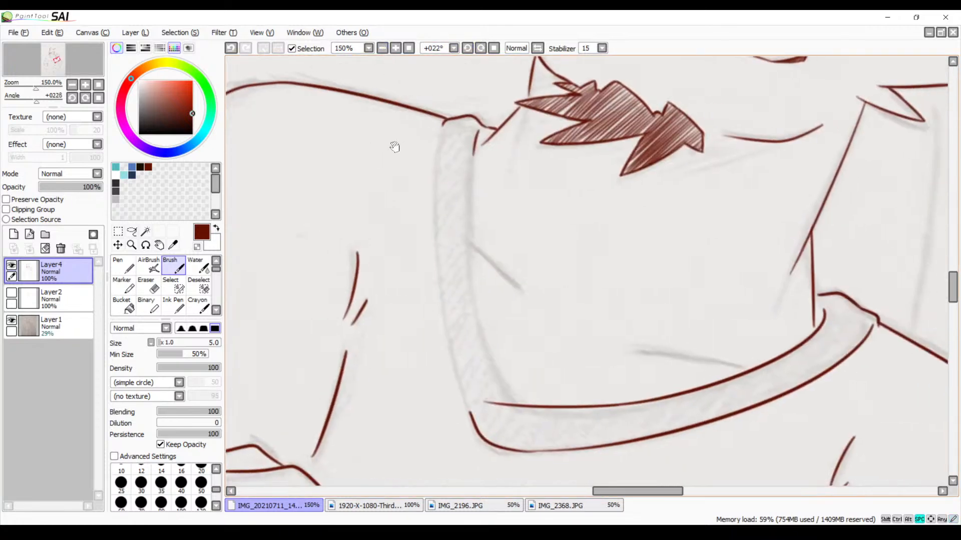
pyautogui.click(389, 53)
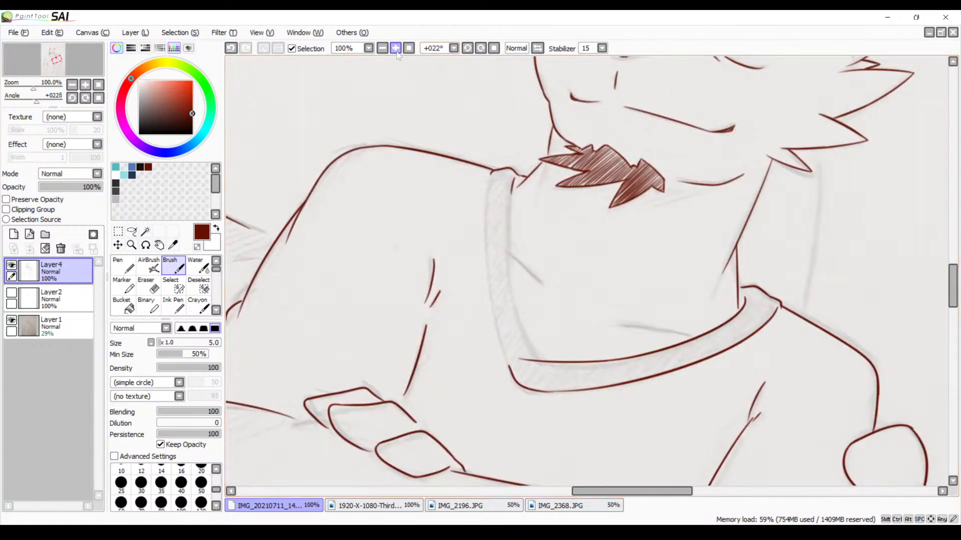
pyautogui.click(395, 49)
pyautogui.click(481, 49)
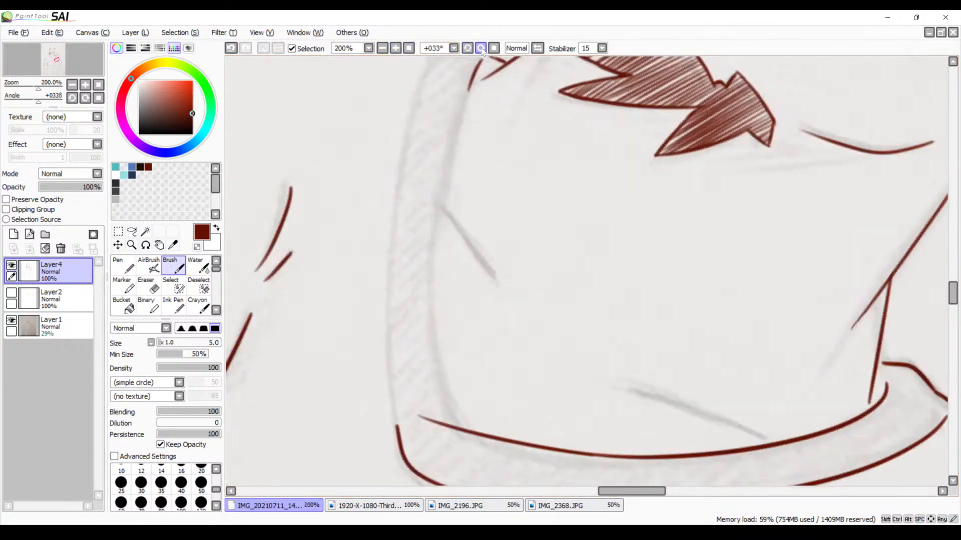
pyautogui.click(481, 49)
pyautogui.moveTo(489, 126); pyautogui.dragTo(425, 148)
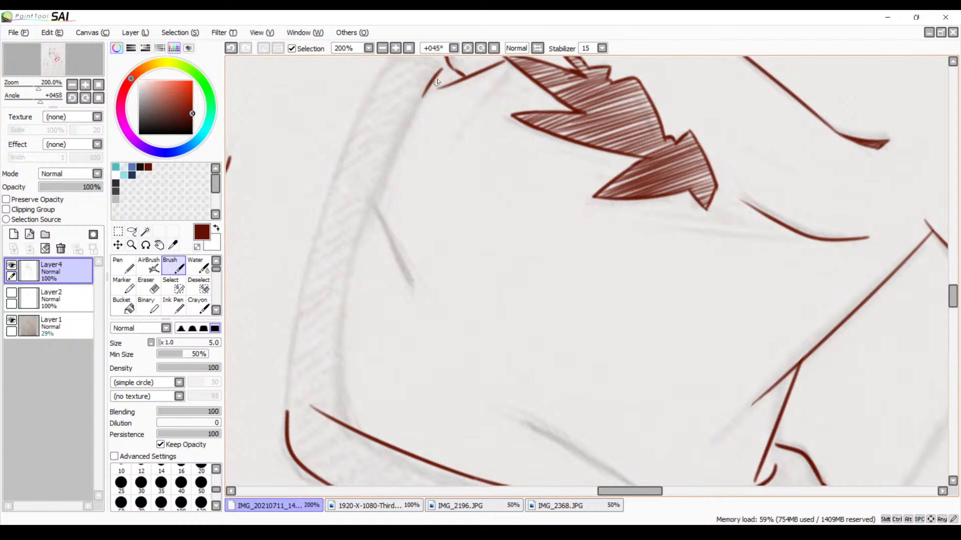
pyautogui.moveTo(437, 75)
pyautogui.mouseDown()
pyautogui.moveTo(393, 142)
pyautogui.moveTo(312, 454)
pyautogui.mouseUp()
pyautogui.hotkey('ctrl', 'z')
pyautogui.moveTo(433, 76)
pyautogui.mouseDown()
pyautogui.moveTo(398, 143)
pyautogui.moveTo(328, 440)
pyautogui.mouseUp()
pyautogui.hotkey('ctrl', 'z')
pyautogui.moveTo(433, 76)
pyautogui.mouseDown()
pyautogui.moveTo(419, 102)
pyautogui.moveTo(356, 434)
pyautogui.mouseUp()
pyautogui.hotkey('ctrl', 'z')
pyautogui.moveTo(432, 75)
pyautogui.mouseDown()
pyautogui.moveTo(361, 482)
pyautogui.moveTo(368, 493)
pyautogui.mouseUp()
# Reset the canvas rotation and round the corner where the collar's two inner edges cross with a short stroke, redoing it until it blends
pyautogui.moveTo(403, 326); pyautogui.dragTo(402, 222)
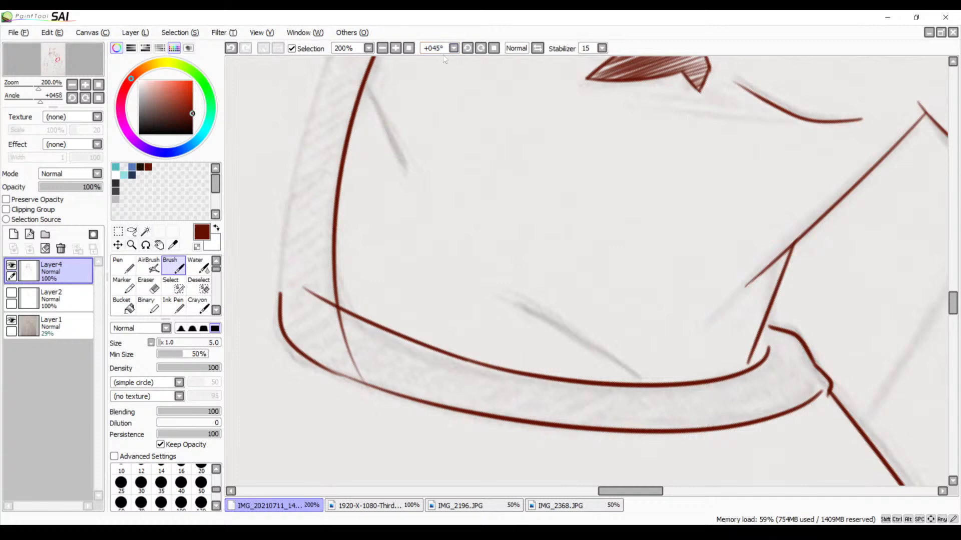
pyautogui.click(497, 49)
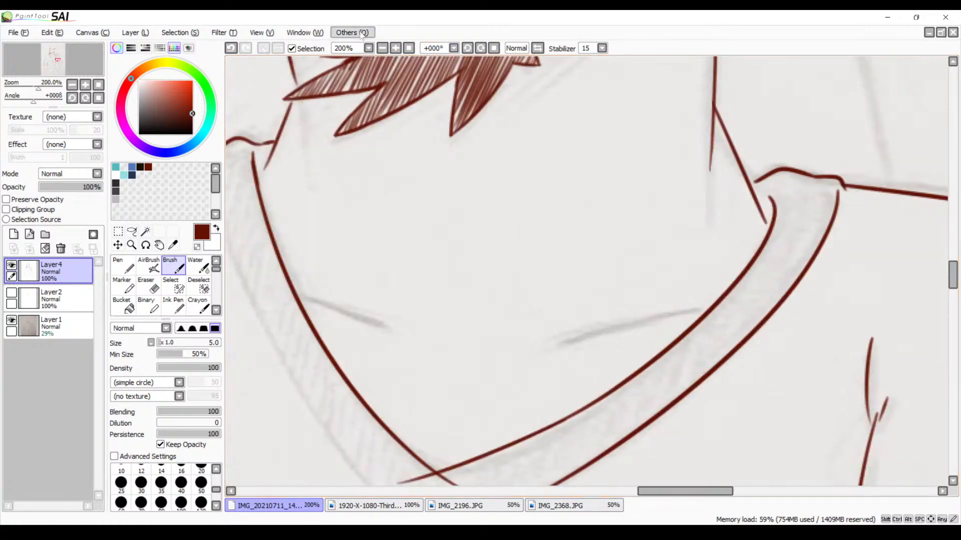
pyautogui.click(396, 48)
pyautogui.click(395, 48)
pyautogui.click(396, 48)
pyautogui.moveTo(368, 404)
pyautogui.mouseDown()
pyautogui.moveTo(448, 276)
pyautogui.moveTo(521, 203)
pyautogui.moveTo(597, 88)
pyautogui.mouseUp()
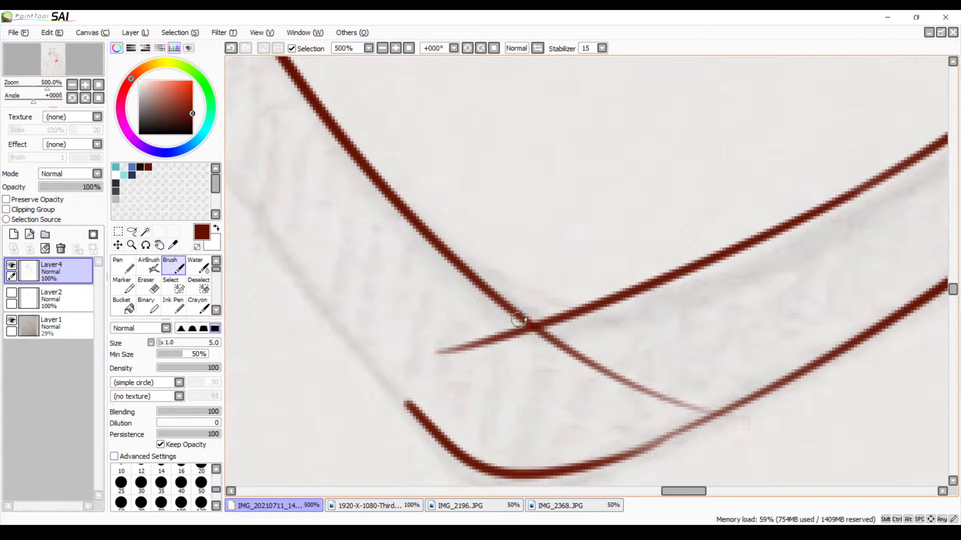
pyautogui.moveTo(515, 314)
pyautogui.mouseDown()
pyautogui.moveTo(559, 313)
pyautogui.moveTo(535, 320)
pyautogui.moveTo(550, 327)
pyautogui.moveTo(511, 309)
pyautogui.moveTo(575, 308)
pyautogui.mouseUp()
pyautogui.hotkey('ctrl', 'z')
pyautogui.hotkey('ctrl', 'z')
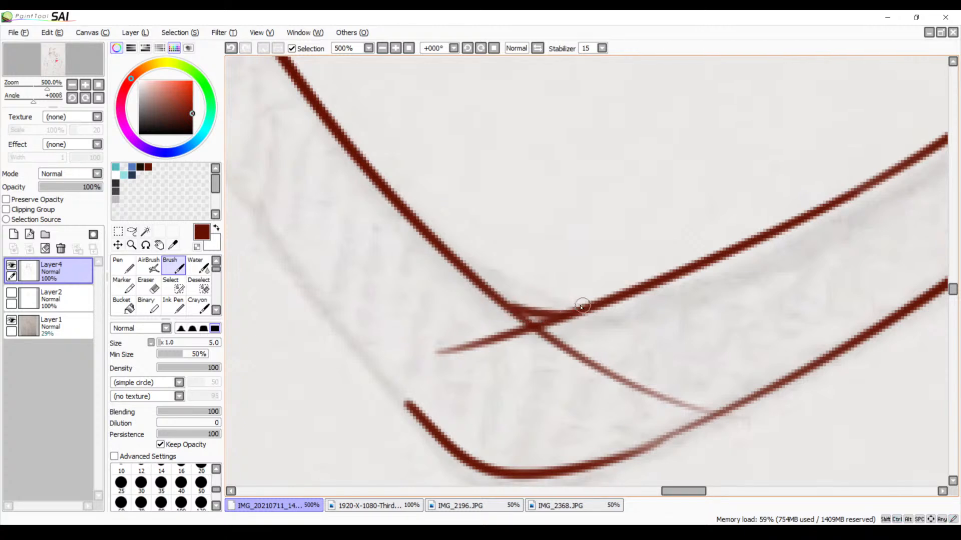
pyautogui.hotkey('ctrl', 'z')
pyautogui.moveTo(510, 309); pyautogui.dragTo(577, 312)
pyautogui.hotkey('ctrl', 'z')
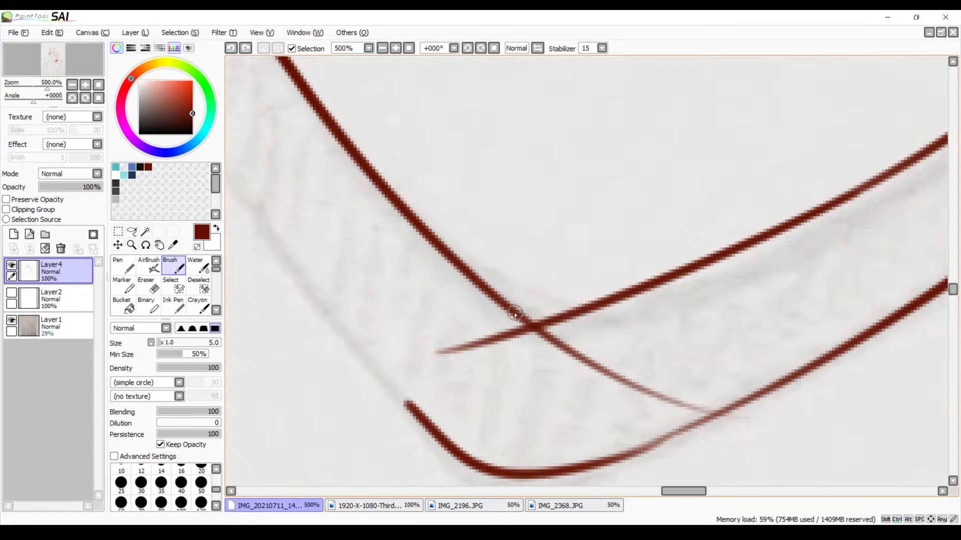
pyautogui.moveTo(509, 311)
pyautogui.mouseDown()
pyautogui.moveTo(529, 318)
pyautogui.moveTo(576, 306)
pyautogui.mouseUp()
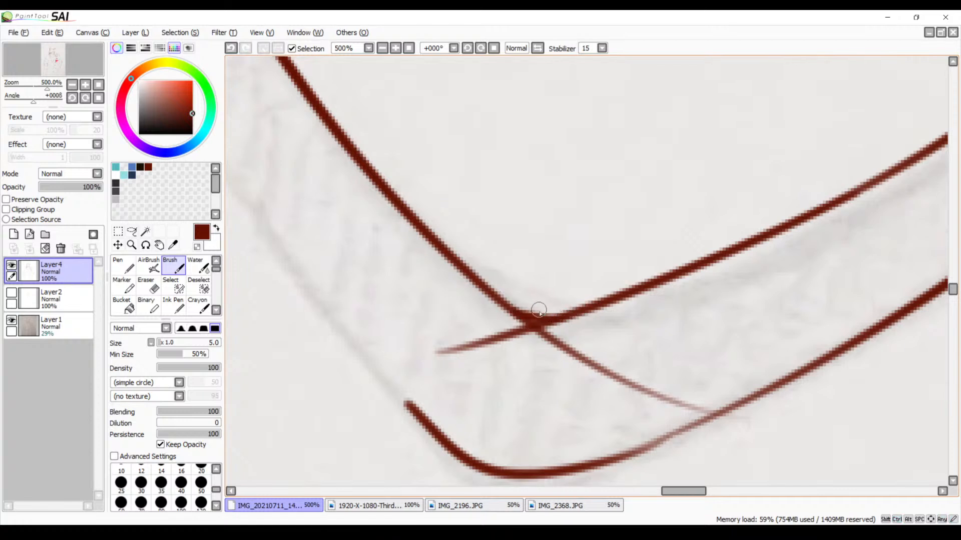
# Erase the overshooting ends of the collar's two inner edges below the point where they cross
pyautogui.press('e')
pyautogui.moveTo(514, 365)
pyautogui.mouseDown()
pyautogui.moveTo(515, 337)
pyautogui.moveTo(549, 345)
pyautogui.moveTo(544, 337)
pyautogui.moveTo(529, 344)
pyautogui.moveTo(664, 402)
pyautogui.moveTo(694, 401)
pyautogui.moveTo(579, 367)
pyautogui.mouseUp()
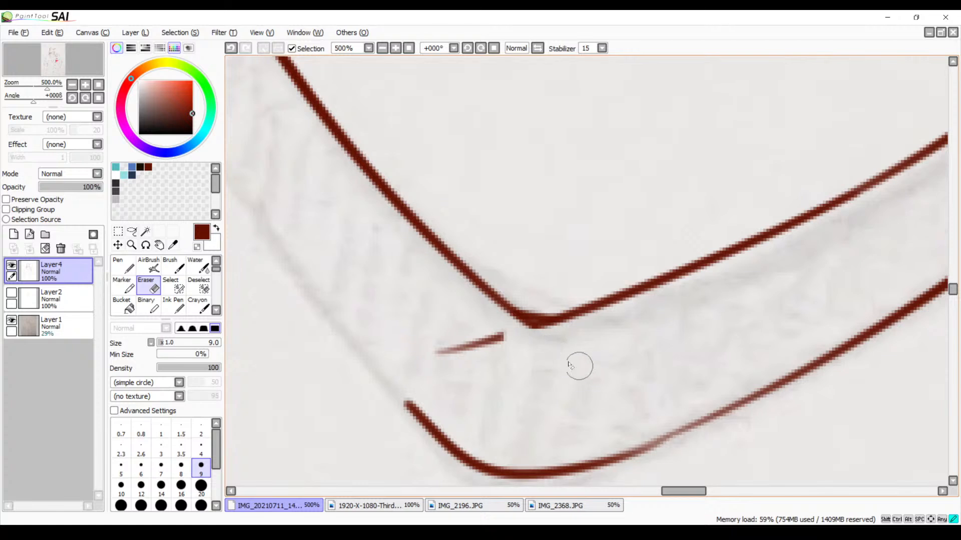
pyautogui.moveTo(442, 322)
pyautogui.mouseDown()
pyautogui.moveTo(493, 352)
pyautogui.moveTo(504, 340)
pyautogui.moveTo(465, 336)
pyautogui.moveTo(433, 350)
pyautogui.mouseUp()
# Darken the faded stretch of the collar's outer edge beside the rounded tip, redoing the stroke until it blends
pyautogui.moveTo(575, 405)
pyautogui.mouseDown()
pyautogui.moveTo(454, 319)
pyautogui.moveTo(434, 316)
pyautogui.mouseUp()
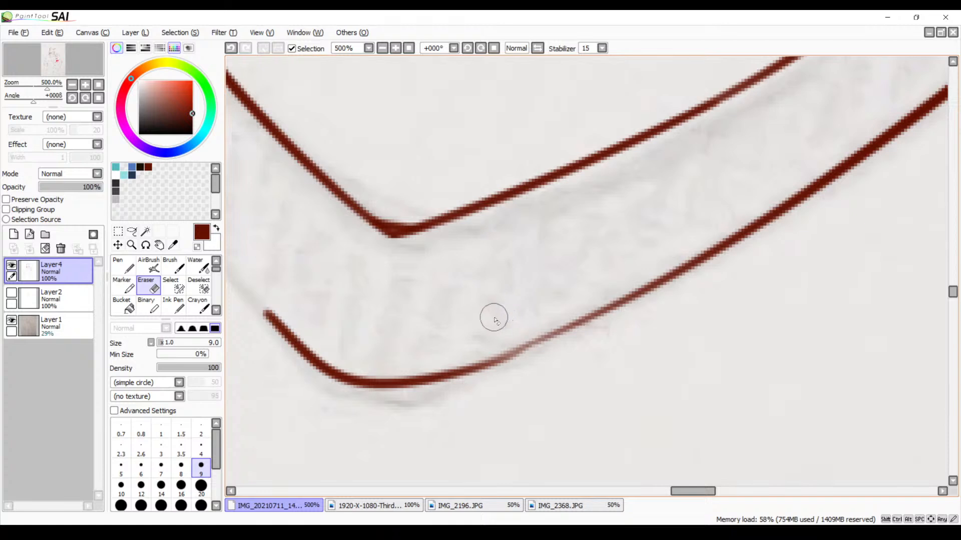
pyautogui.press('b')
pyautogui.moveTo(492, 360); pyautogui.dragTo(629, 301)
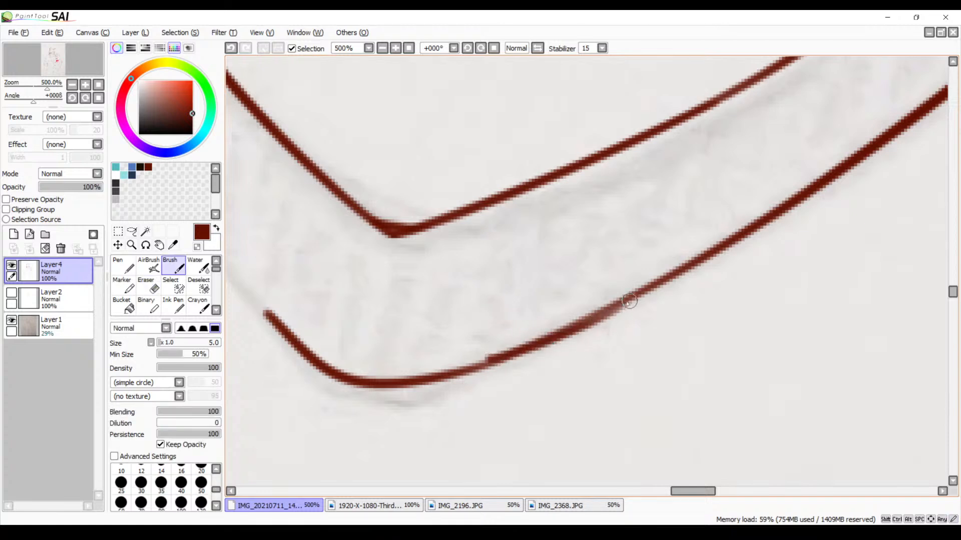
pyautogui.hotkey('ctrl', 'z')
pyautogui.moveTo(471, 368); pyautogui.dragTo(626, 297)
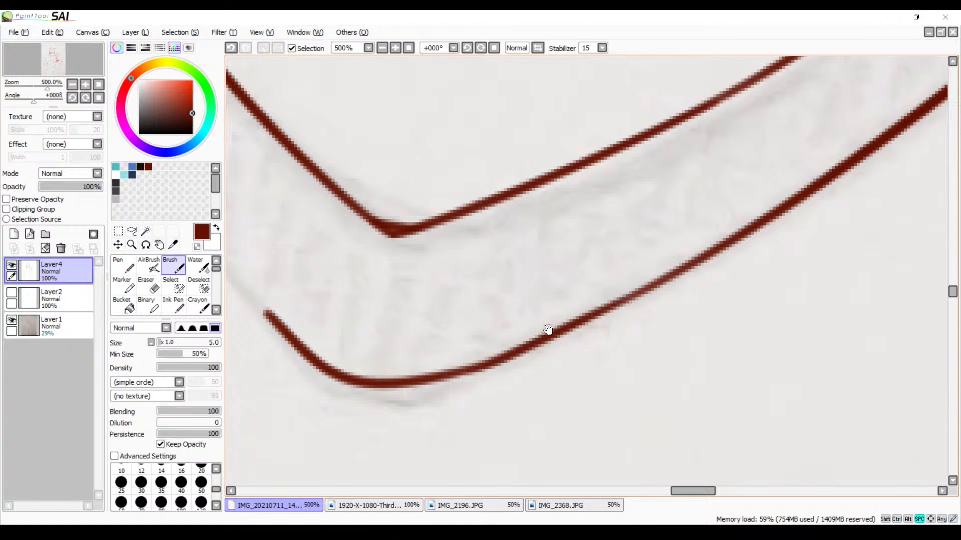
# Rotate the canvas to +056° and ink the outer edge of the collar's left half from shoulder to tip, redoing the stroke until it fits
pyautogui.moveTo(424, 242); pyautogui.dragTo(537, 322)
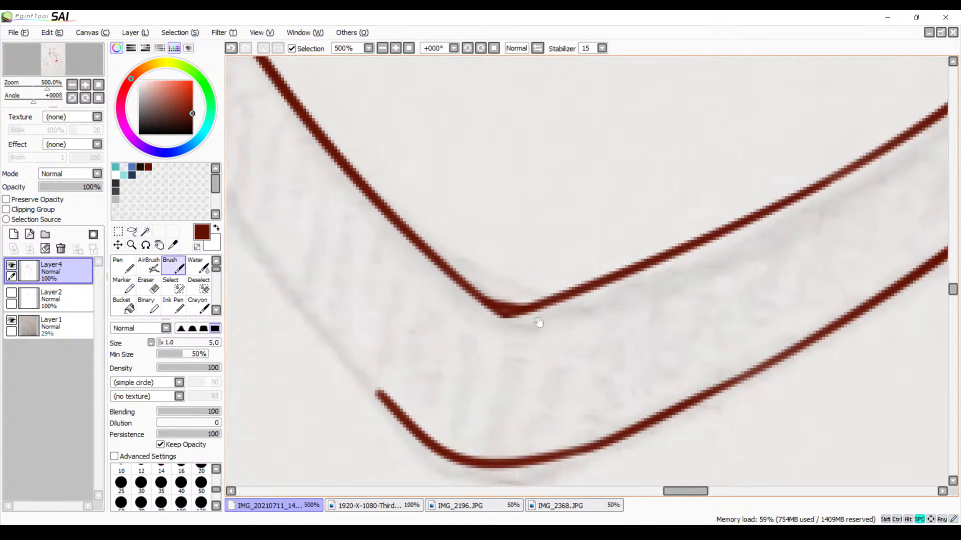
pyautogui.click(481, 52)
pyautogui.moveTo(435, 67); pyautogui.dragTo(339, 199)
pyautogui.click(381, 48)
pyautogui.click(381, 48)
pyautogui.click(381, 48)
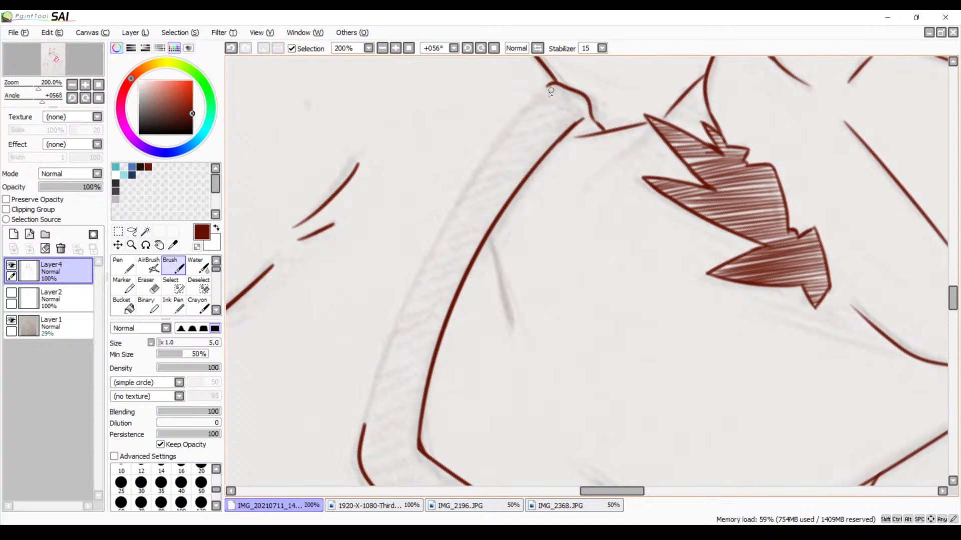
pyautogui.moveTo(548, 83); pyautogui.dragTo(345, 472)
pyautogui.hotkey('ctrl', 'z')
pyautogui.moveTo(541, 86)
pyautogui.mouseDown()
pyautogui.moveTo(498, 141)
pyautogui.moveTo(344, 480)
pyautogui.mouseUp()
pyautogui.hotkey('ctrl', 'z')
pyautogui.moveTo(546, 89)
pyautogui.mouseDown()
pyautogui.moveTo(370, 360)
pyautogui.moveTo(346, 473)
pyautogui.mouseUp()
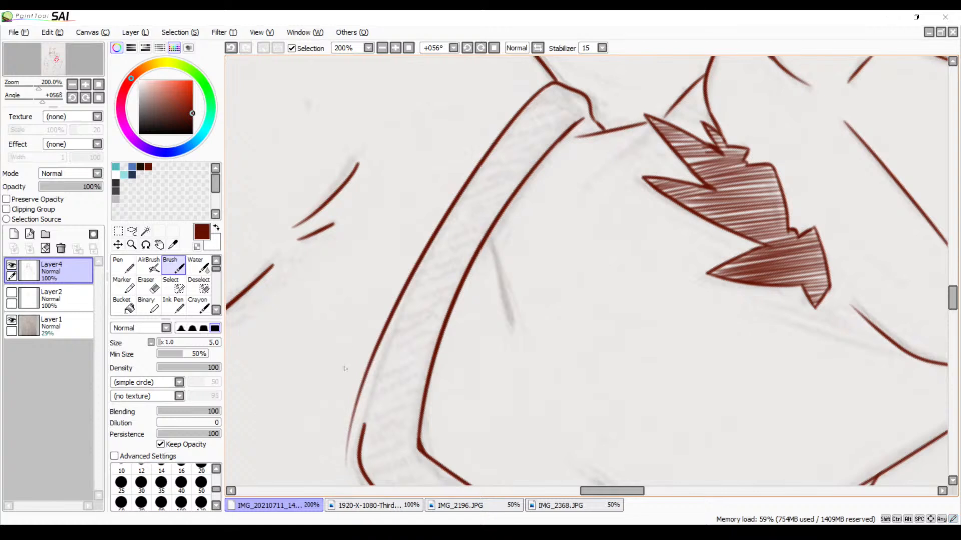
pyautogui.hotkey('ctrl', 'z')
pyautogui.moveTo(551, 82); pyautogui.dragTo(383, 447)
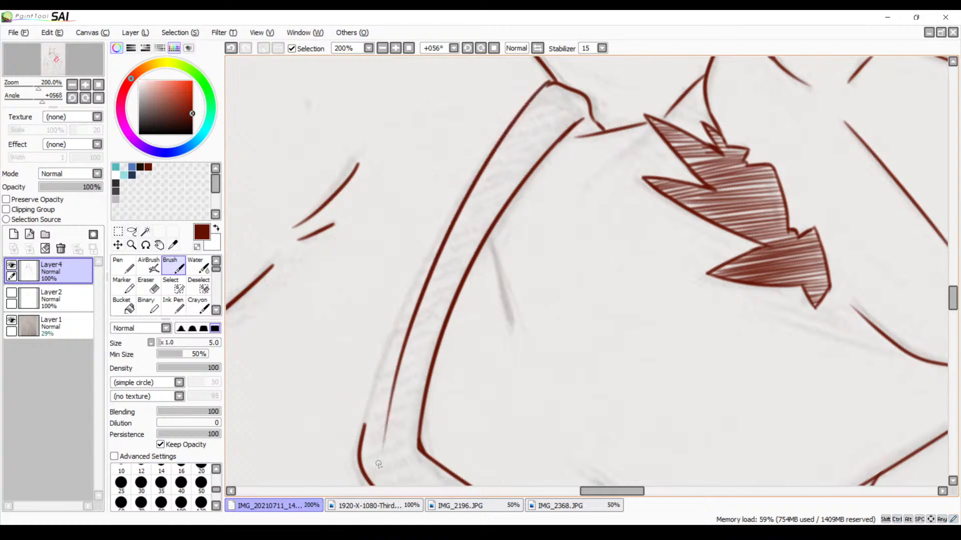
pyautogui.hotkey('ctrl', 'z')
pyautogui.moveTo(553, 87)
pyautogui.mouseDown()
pyautogui.moveTo(372, 400)
pyautogui.moveTo(362, 439)
pyautogui.mouseUp()
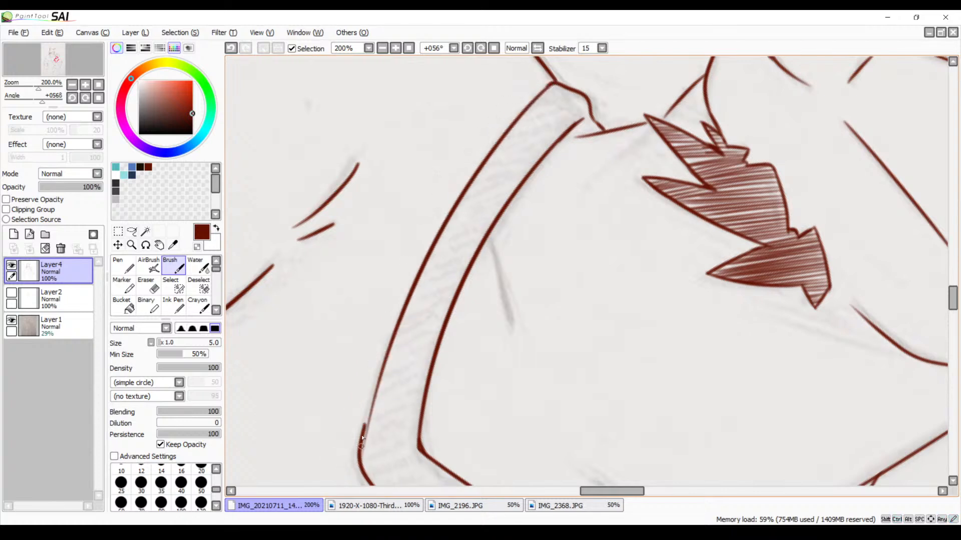
# Thicken the faded lower end of the new outer edge and merge it with the collar tip's line, redoing strokes as needed
pyautogui.scroll(-3, 443, 201)
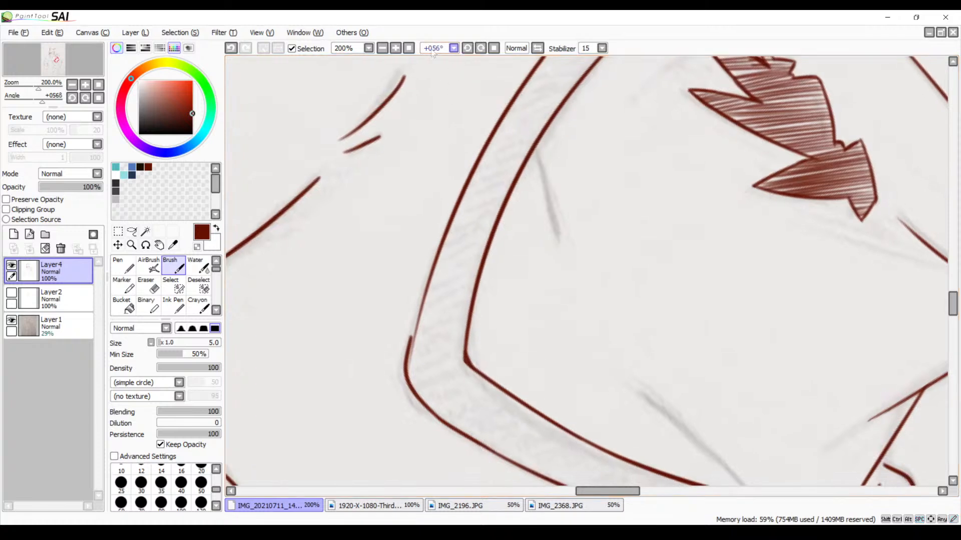
pyautogui.click(397, 50)
pyautogui.click(397, 50)
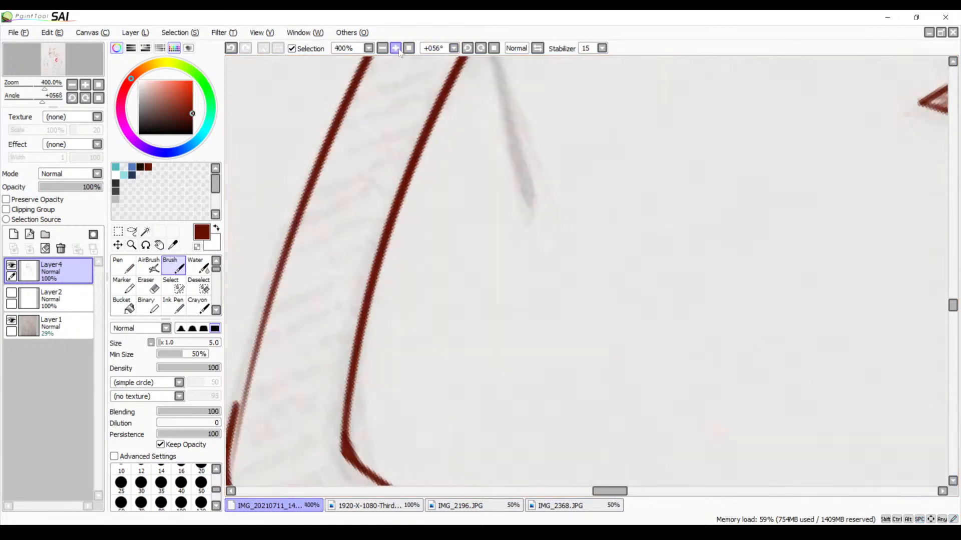
pyautogui.click(396, 50)
pyautogui.moveTo(358, 261); pyautogui.dragTo(543, 90)
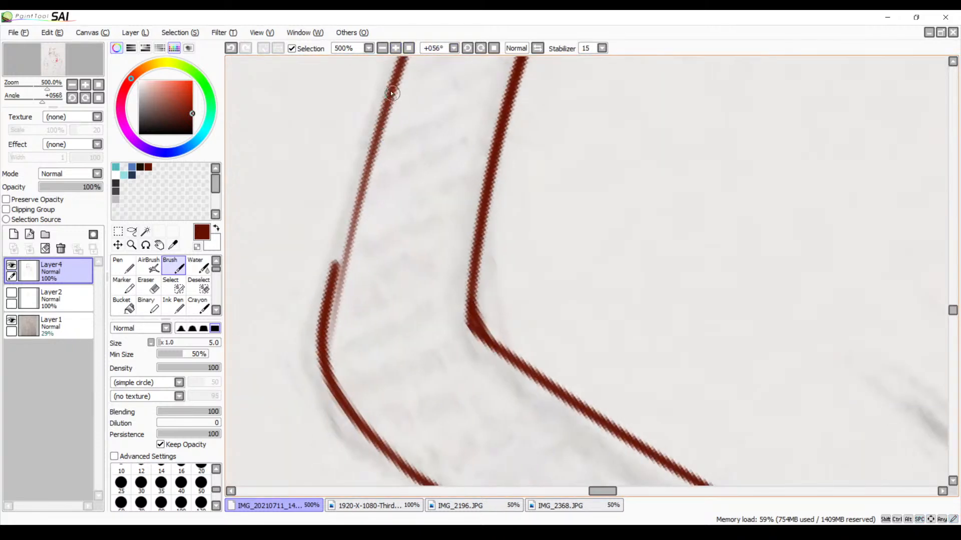
pyautogui.moveTo(391, 93); pyautogui.dragTo(328, 299)
pyautogui.hotkey('ctrl', 'z')
pyautogui.moveTo(393, 90); pyautogui.dragTo(333, 263)
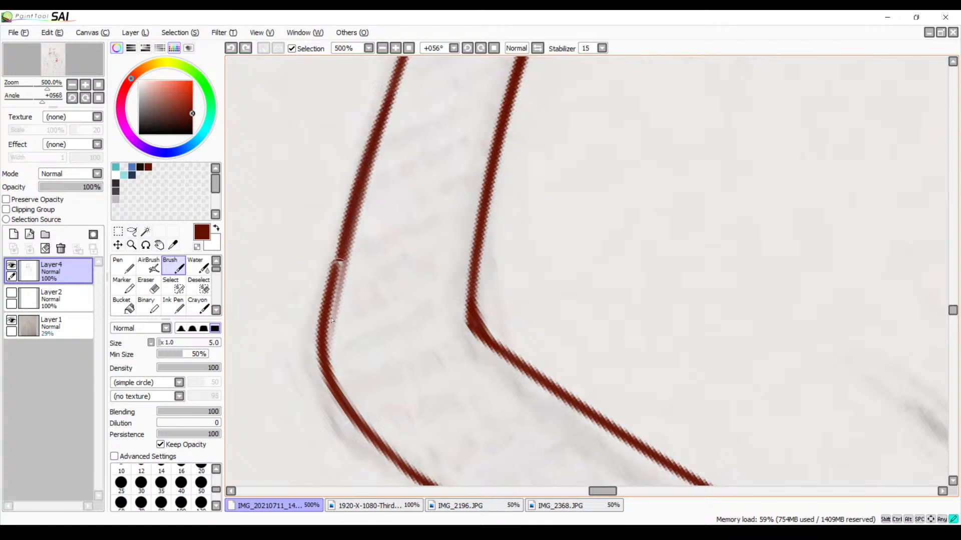
pyautogui.moveTo(357, 209); pyautogui.dragTo(327, 330)
pyautogui.hotkey('ctrl', 'z')
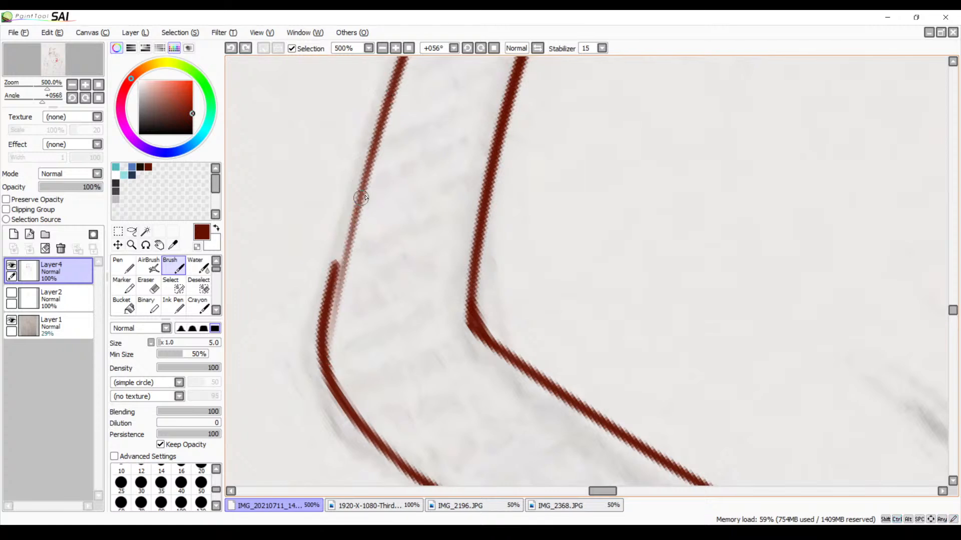
pyautogui.moveTo(388, 95); pyautogui.dragTo(326, 347)
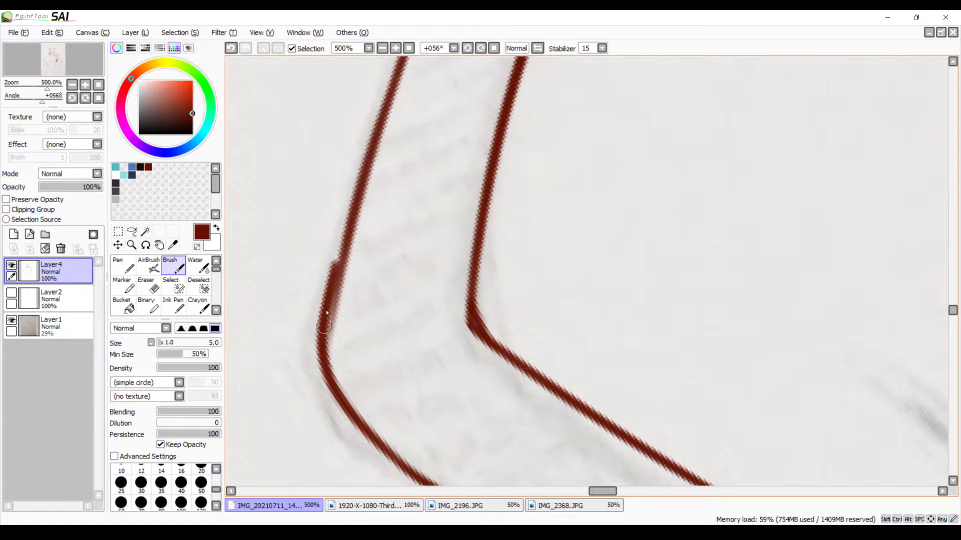
pyautogui.moveTo(350, 228); pyautogui.dragTo(326, 357)
pyautogui.moveTo(340, 281); pyautogui.dragTo(336, 305)
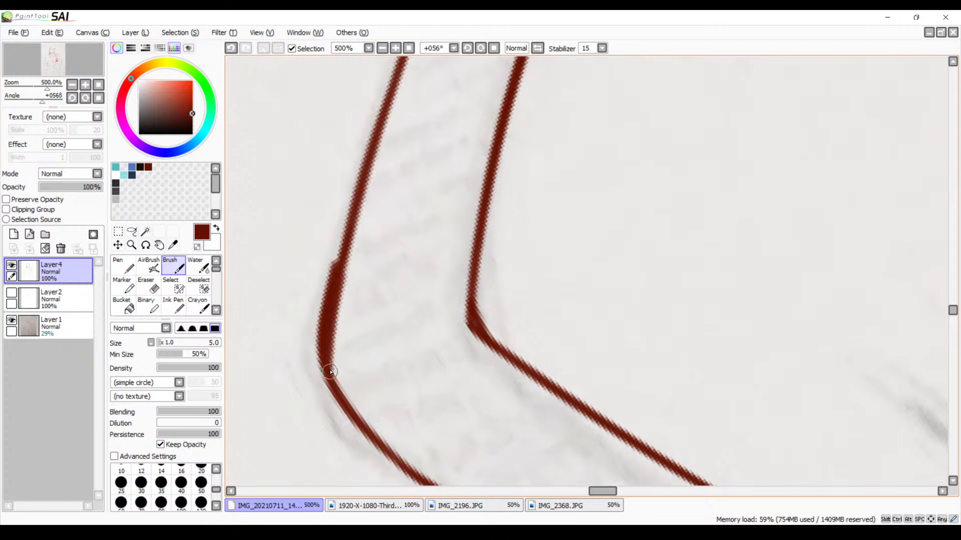
# Erase the excess thickness along the outside of the joined collar edge down to the tip until the line is even
pyautogui.press('e')
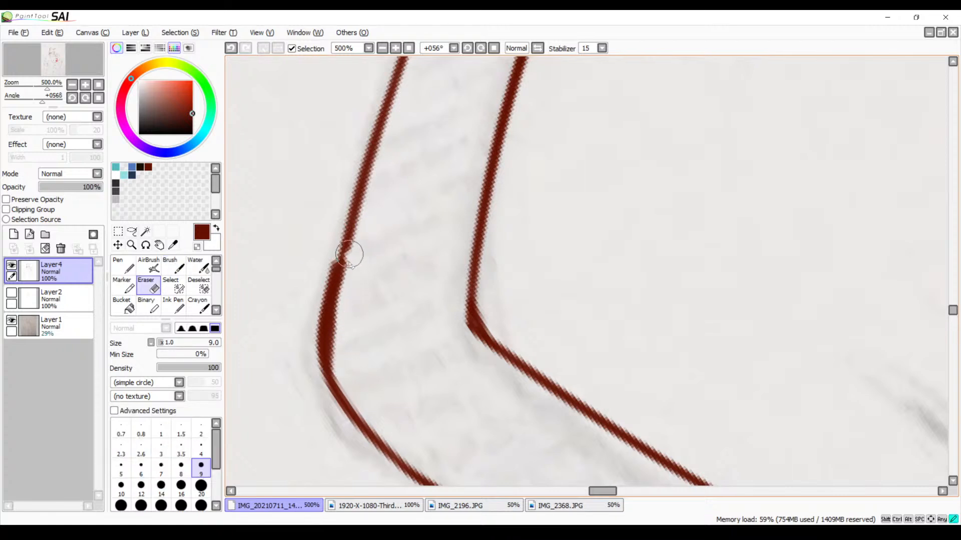
pyautogui.moveTo(350, 254)
pyautogui.mouseDown()
pyautogui.moveTo(346, 332)
pyautogui.moveTo(359, 240)
pyautogui.moveTo(345, 355)
pyautogui.mouseUp()
pyautogui.hotkey('ctrl', 'z')
pyautogui.hotkey('ctrl', 'z')
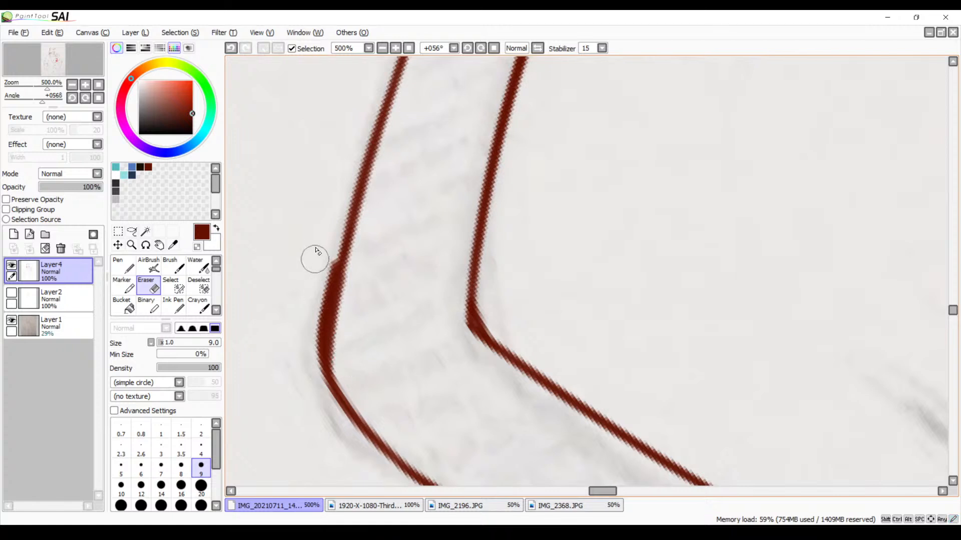
pyautogui.moveTo(321, 242)
pyautogui.mouseDown()
pyautogui.moveTo(317, 297)
pyautogui.moveTo(332, 227)
pyautogui.moveTo(317, 325)
pyautogui.mouseUp()
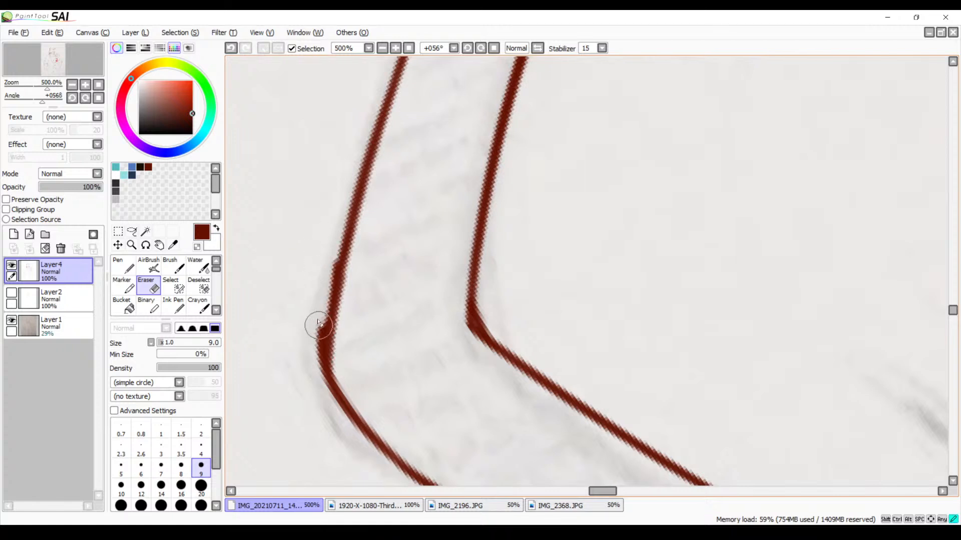
pyautogui.moveTo(332, 240); pyautogui.dragTo(314, 305)
pyautogui.moveTo(326, 263); pyautogui.dragTo(312, 346)
pyautogui.moveTo(323, 286); pyautogui.dragTo(317, 380)
pyautogui.moveTo(318, 313); pyautogui.dragTo(330, 412)
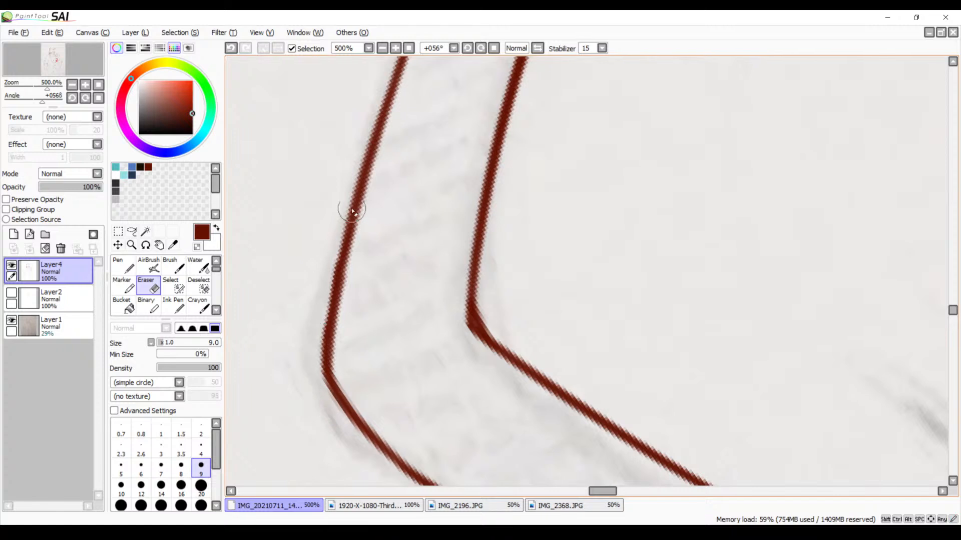
# Reset the canvas rotation, zoom out, and check both characters' line art by flipping the view horizontally and back
pyautogui.click(482, 51)
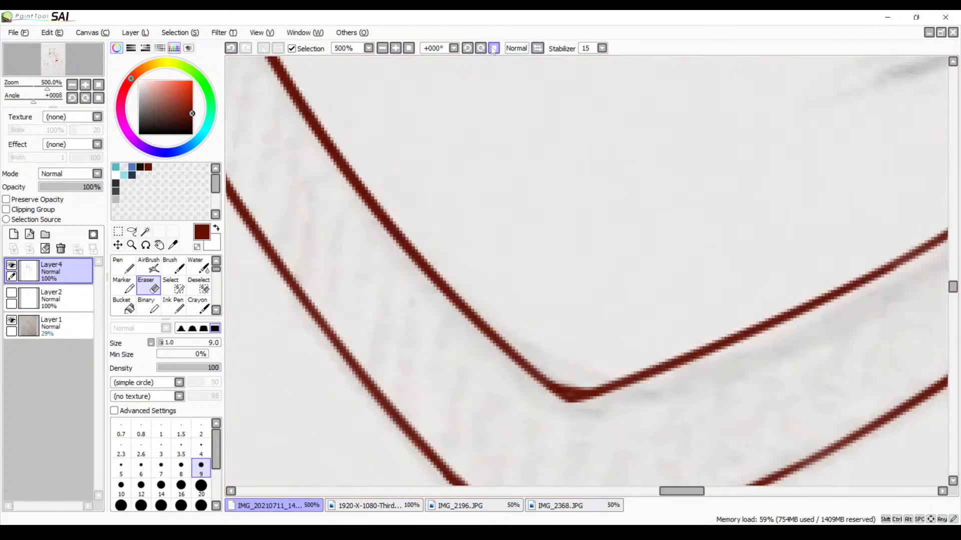
pyautogui.click(409, 48)
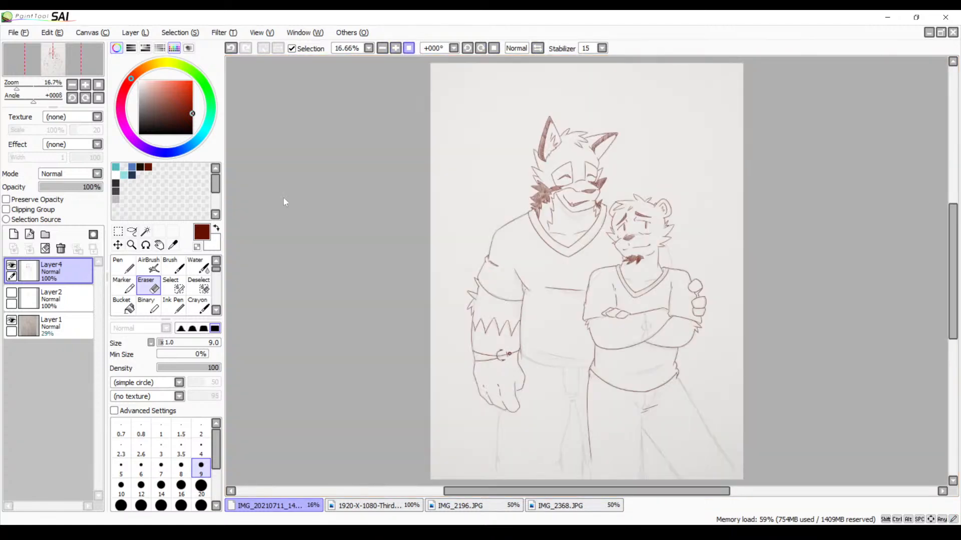
pyautogui.click(395, 48)
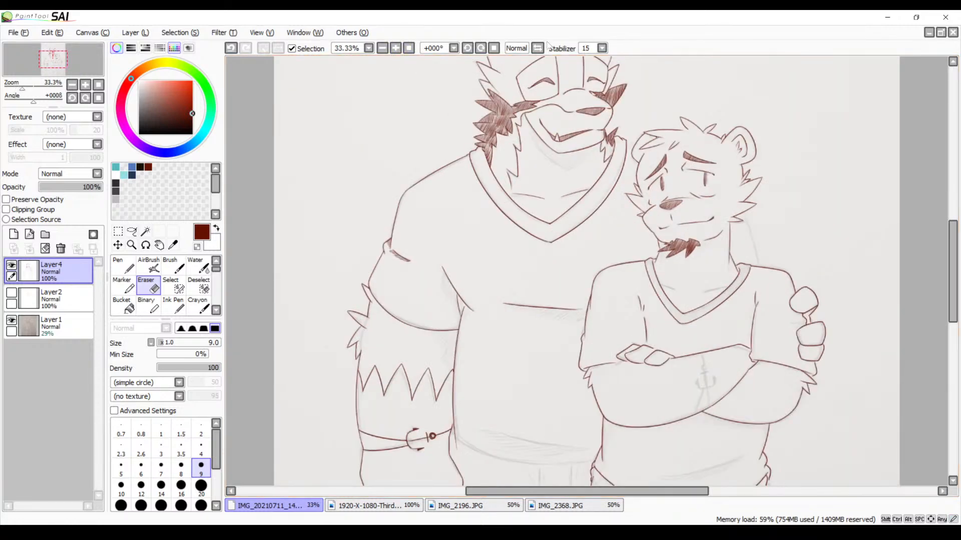
pyautogui.click(537, 49)
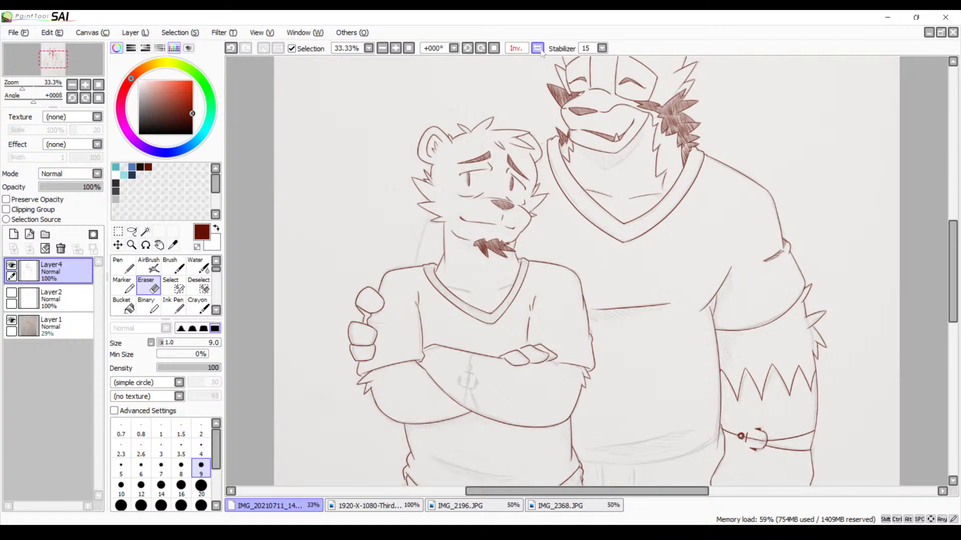
pyautogui.click(536, 48)
pyautogui.moveTo(588, 179); pyautogui.dragTo(464, 99)
pyautogui.moveTo(504, 143); pyautogui.dragTo(529, 248)
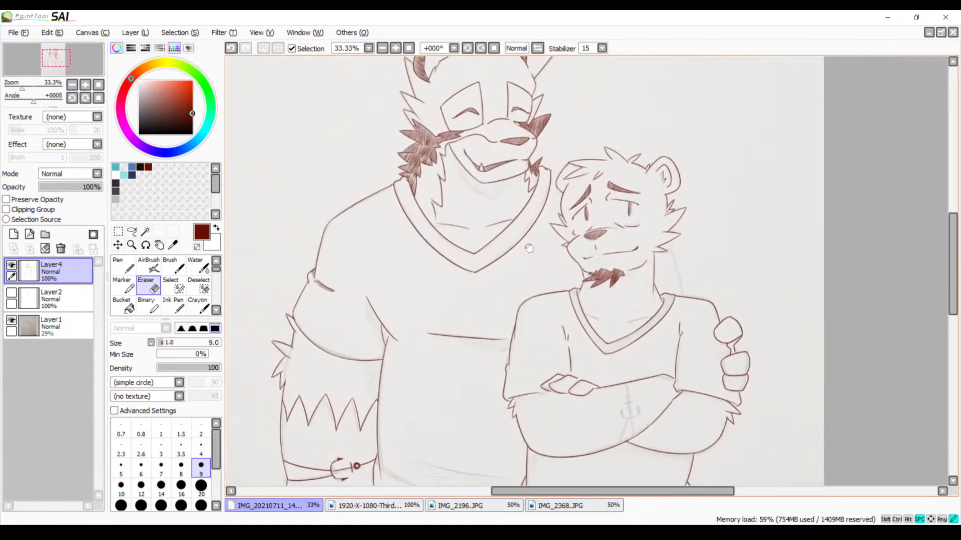
pyautogui.click(537, 48)
pyautogui.moveTo(618, 154); pyautogui.dragTo(528, 158)
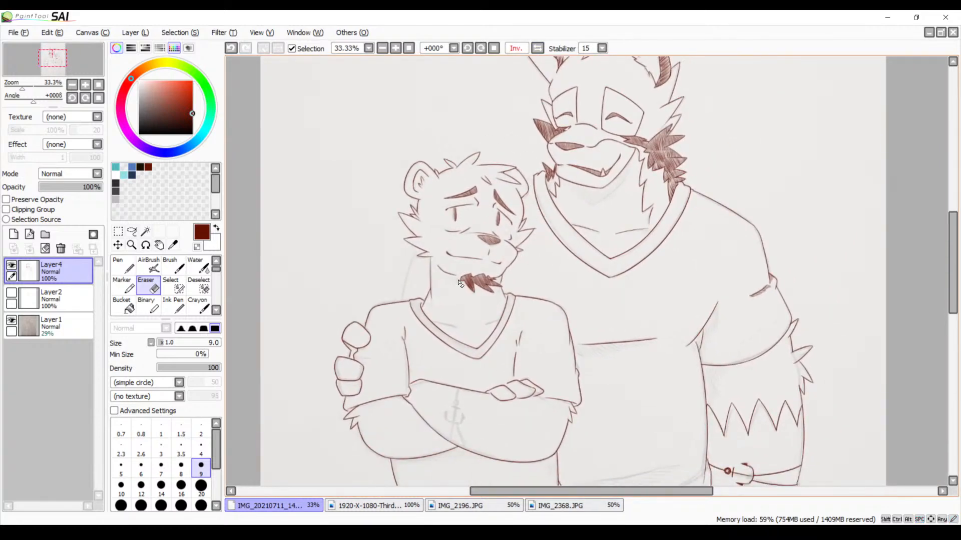
pyautogui.moveTo(645, 355); pyautogui.dragTo(563, 338)
pyautogui.click(537, 48)
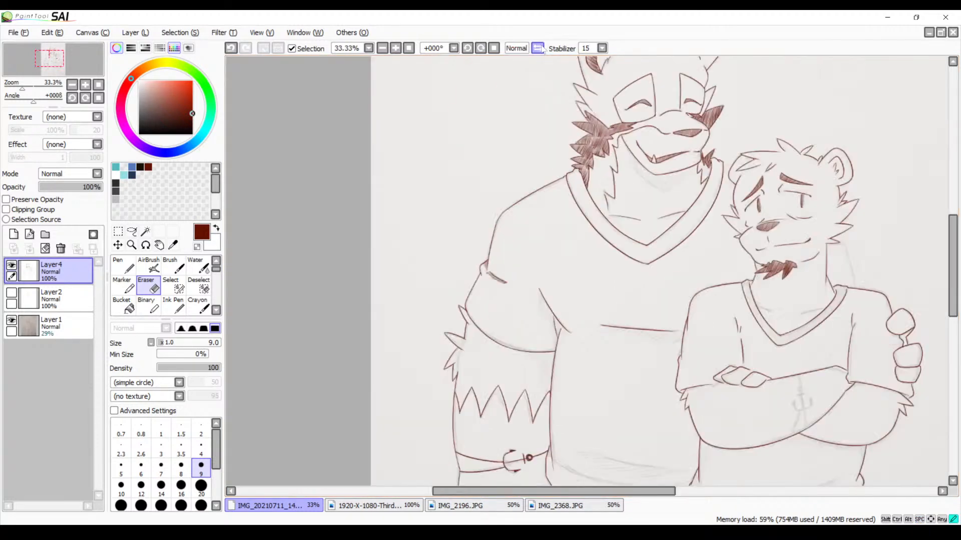
pyautogui.moveTo(628, 223); pyautogui.dragTo(565, 176)
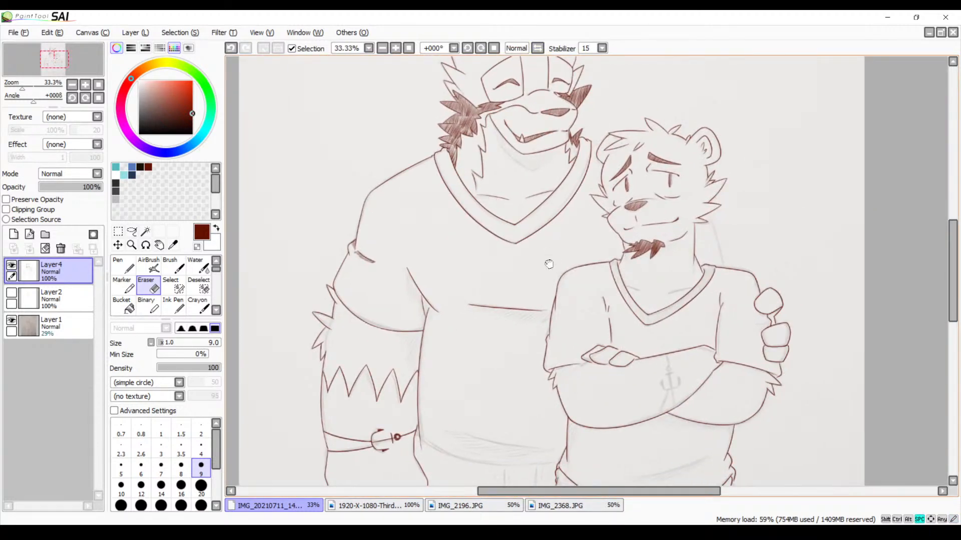
pyautogui.moveTo(548, 265); pyautogui.dragTo(636, 134)
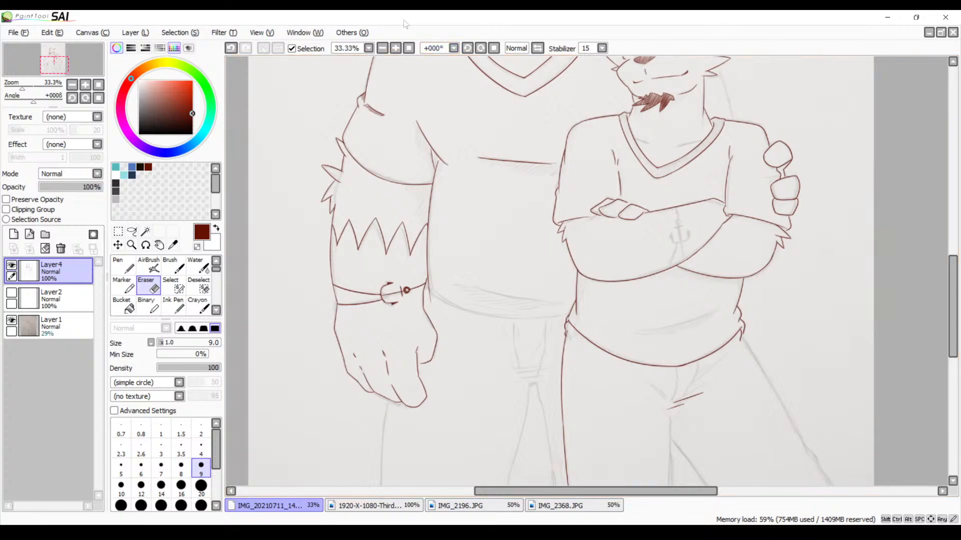
# Ink the long fold line above the larger character's shirt hem with a short crease at its end, redoing the strokes until they fit
pyautogui.click(395, 48)
pyautogui.moveTo(371, 307); pyautogui.dragTo(381, 257)
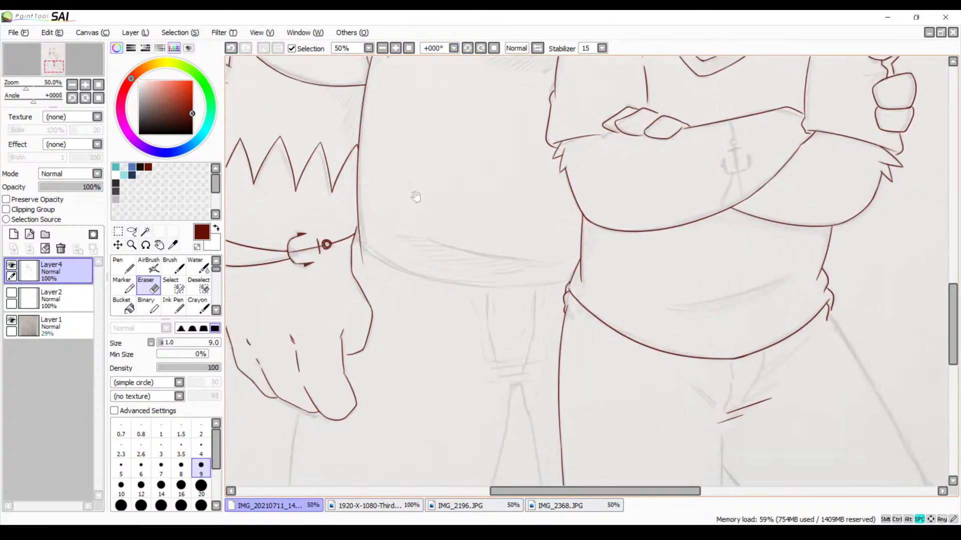
pyautogui.click(395, 48)
pyautogui.click(395, 48)
pyautogui.moveTo(343, 199); pyautogui.dragTo(470, 212)
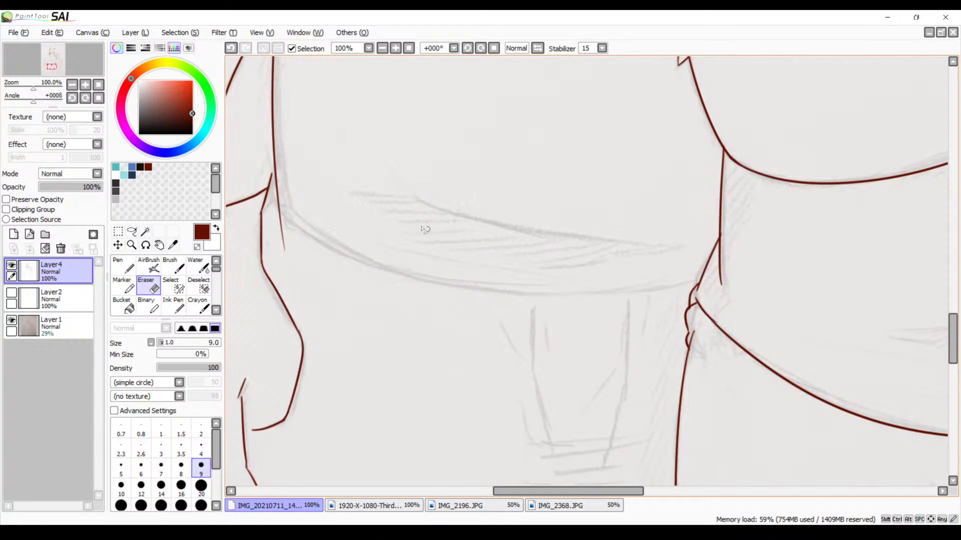
pyautogui.press('b')
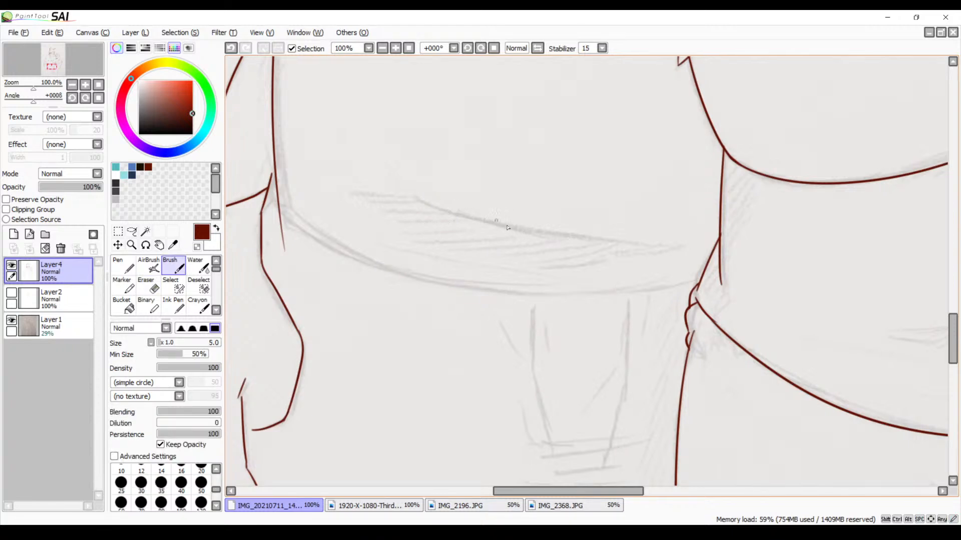
pyautogui.moveTo(418, 205); pyautogui.dragTo(675, 265)
pyautogui.hotkey('ctrl', 'z')
pyautogui.moveTo(405, 191)
pyautogui.mouseDown()
pyautogui.moveTo(568, 232)
pyautogui.moveTo(682, 231)
pyautogui.mouseUp()
pyautogui.hotkey('ctrl', 'z')
pyautogui.moveTo(401, 188)
pyautogui.mouseDown()
pyautogui.moveTo(687, 239)
pyautogui.moveTo(606, 255)
pyautogui.mouseUp()
# Ink the larger character's shirt hem from the corner beside the wrist to the smaller character's waist, redoing the short corner stroke
pyautogui.press('space')
pyautogui.moveTo(388, 207); pyautogui.dragTo(440, 208)
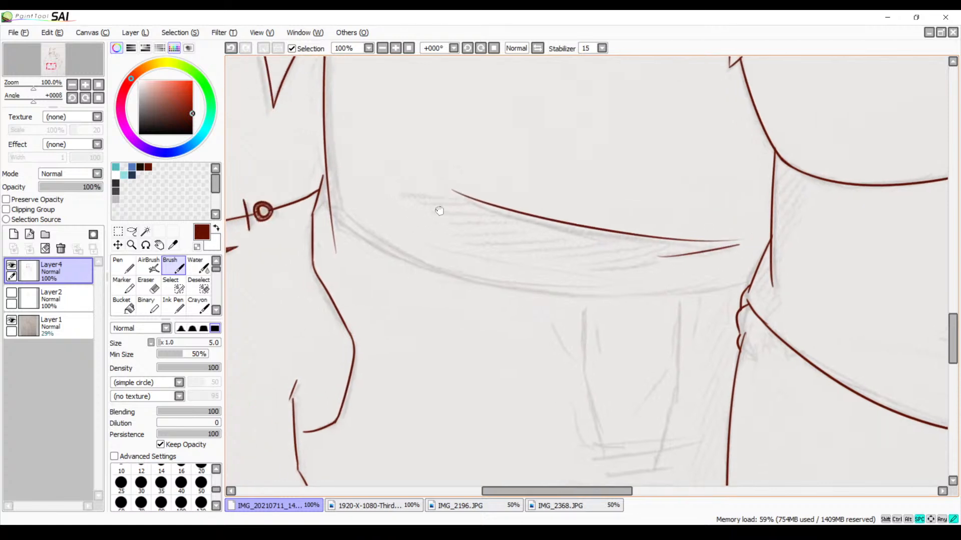
pyautogui.moveTo(324, 193); pyautogui.dragTo(318, 229)
pyautogui.hotkey('ctrl', 'z')
pyautogui.moveTo(327, 185); pyautogui.dragTo(324, 229)
pyautogui.hotkey('ctrl', 'z')
pyautogui.moveTo(332, 185)
pyautogui.mouseDown()
pyautogui.moveTo(317, 195)
pyautogui.moveTo(312, 229)
pyautogui.mouseUp()
pyautogui.hotkey('ctrl', 'z')
pyautogui.moveTo(334, 188)
pyautogui.mouseDown()
pyautogui.moveTo(324, 231)
pyautogui.moveTo(654, 298)
pyautogui.moveTo(733, 282)
pyautogui.mouseUp()
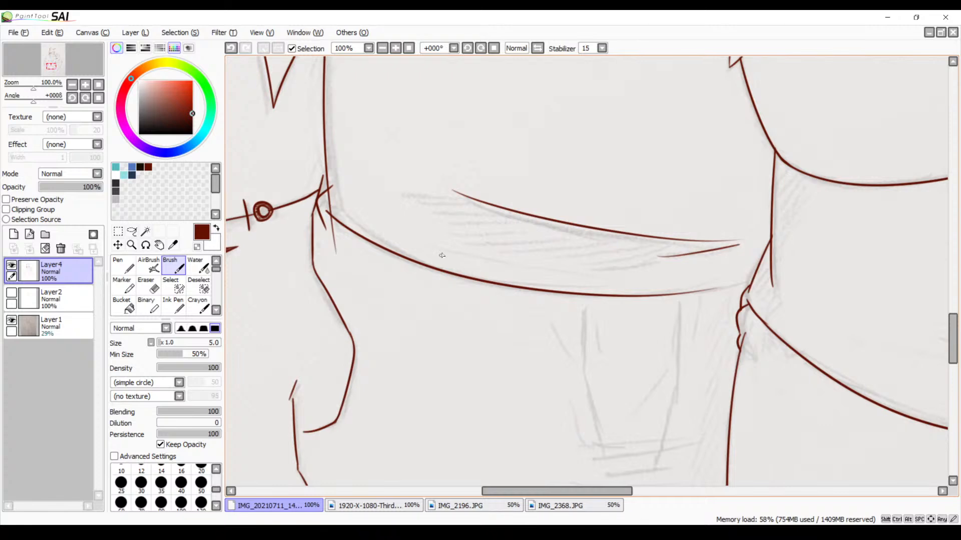
pyautogui.press('space')
pyautogui.moveTo(418, 250); pyautogui.dragTo(439, 349)
pyautogui.moveTo(419, 258); pyautogui.dragTo(413, 451)
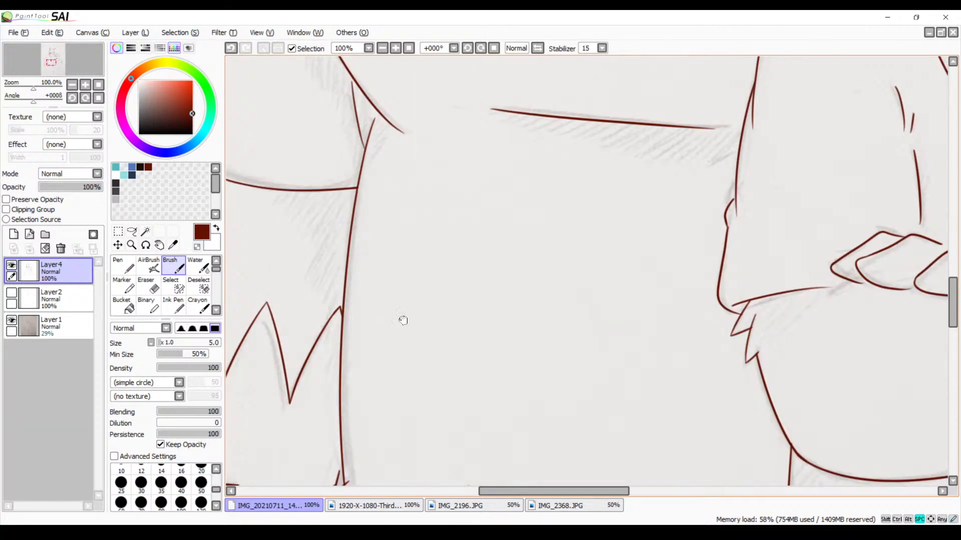
# Erase the overshooting line ends beside the larger character's bracelet, where the shirt side, wrist and hem meet
pyautogui.moveTo(403, 320)
pyautogui.mouseDown()
pyautogui.moveTo(457, 171)
pyautogui.moveTo(444, 172)
pyautogui.mouseUp()
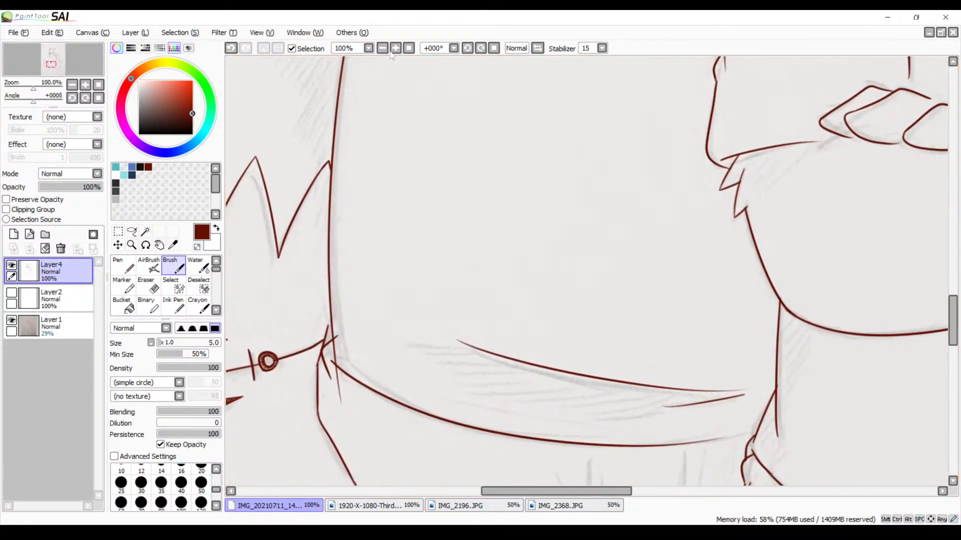
pyautogui.click(395, 48)
pyautogui.moveTo(346, 220)
pyautogui.mouseDown()
pyautogui.moveTo(418, 300)
pyautogui.moveTo(575, 220)
pyautogui.moveTo(555, 228)
pyautogui.mouseUp()
pyautogui.press('e')
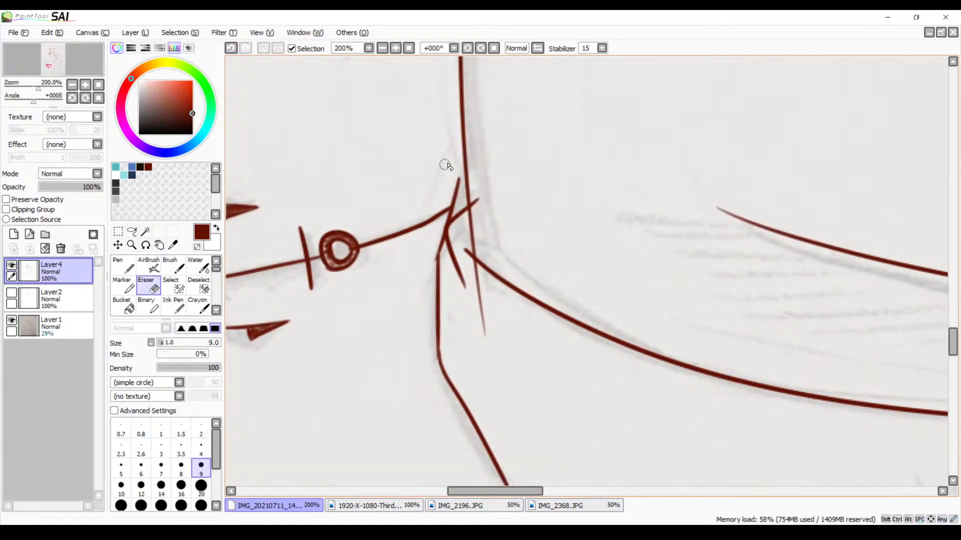
pyautogui.moveTo(489, 190)
pyautogui.mouseDown()
pyautogui.moveTo(473, 198)
pyautogui.moveTo(481, 213)
pyautogui.moveTo(471, 221)
pyautogui.moveTo(477, 214)
pyautogui.moveTo(471, 242)
pyautogui.moveTo(489, 305)
pyautogui.moveTo(464, 273)
pyautogui.mouseUp()
pyautogui.moveTo(481, 295)
pyautogui.mouseDown()
pyautogui.moveTo(478, 330)
pyautogui.moveTo(486, 336)
pyautogui.mouseUp()
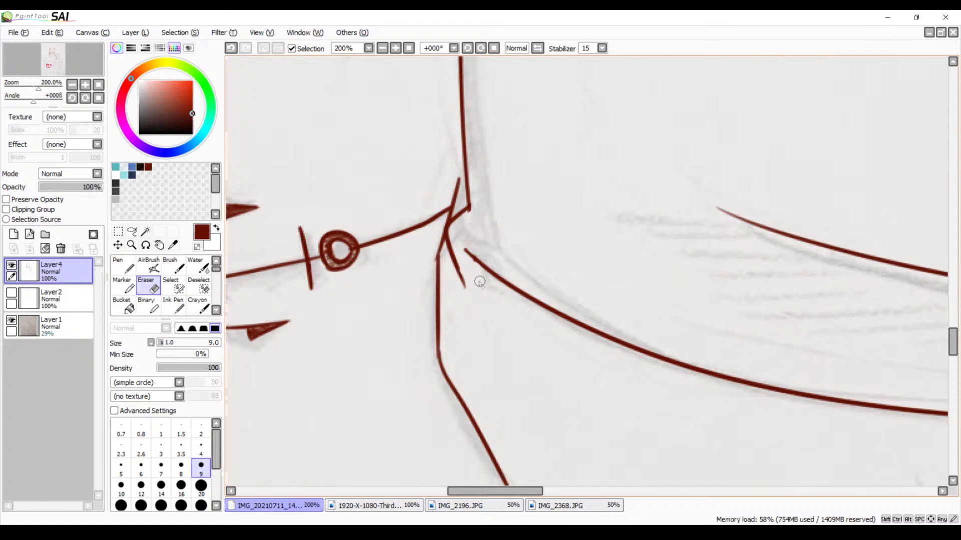
pyautogui.moveTo(474, 300); pyautogui.dragTo(456, 263)
# Examine the line art of both characters from the larger one's hand and shirt hem up to their heads
pyautogui.click(382, 48)
pyautogui.click(382, 48)
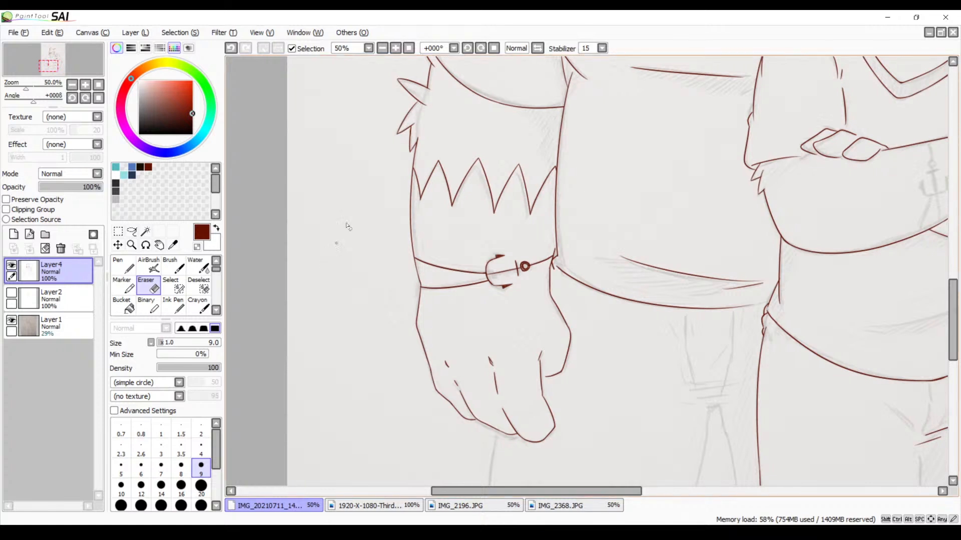
pyautogui.press('space')
pyautogui.moveTo(581, 198); pyautogui.dragTo(448, 362)
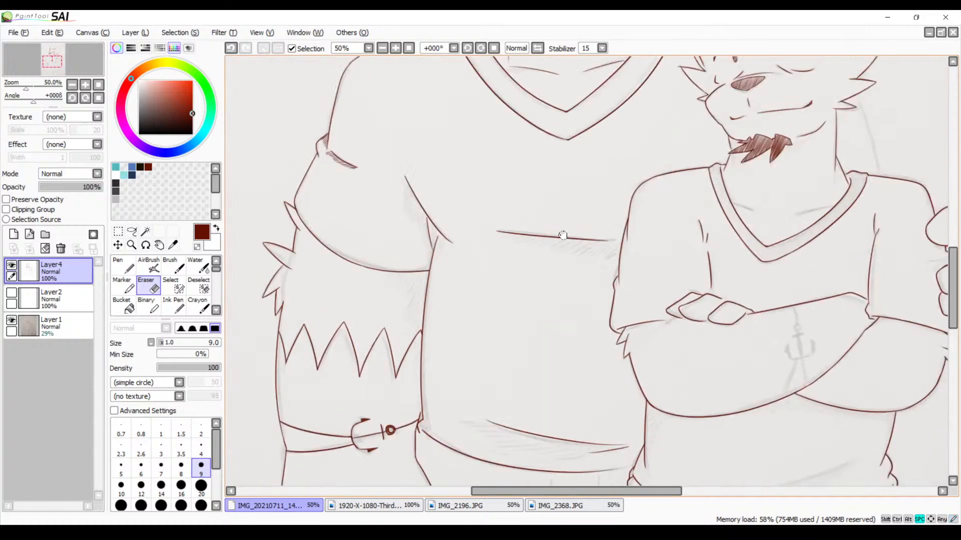
pyautogui.moveTo(635, 111); pyautogui.dragTo(580, 337)
pyautogui.moveTo(551, 237); pyautogui.dragTo(568, 323)
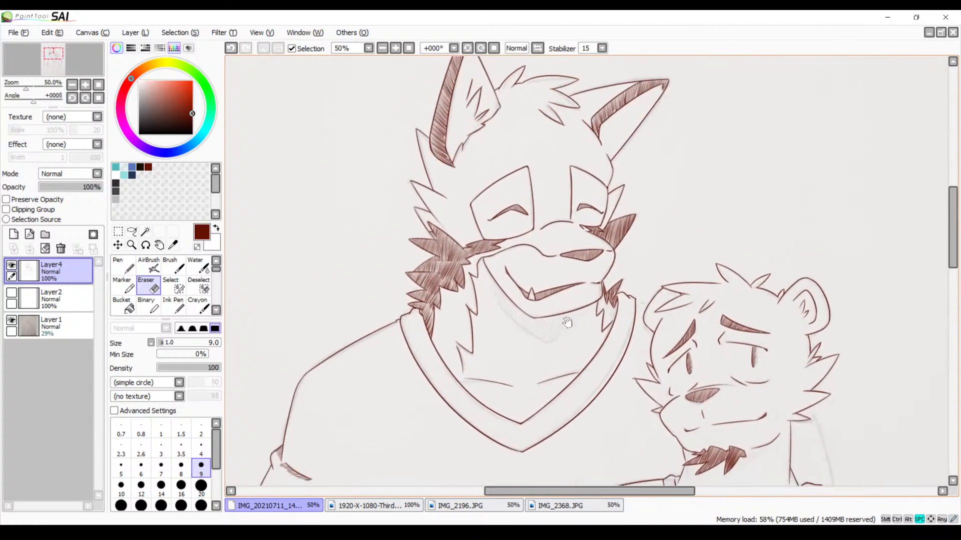
pyautogui.click(382, 48)
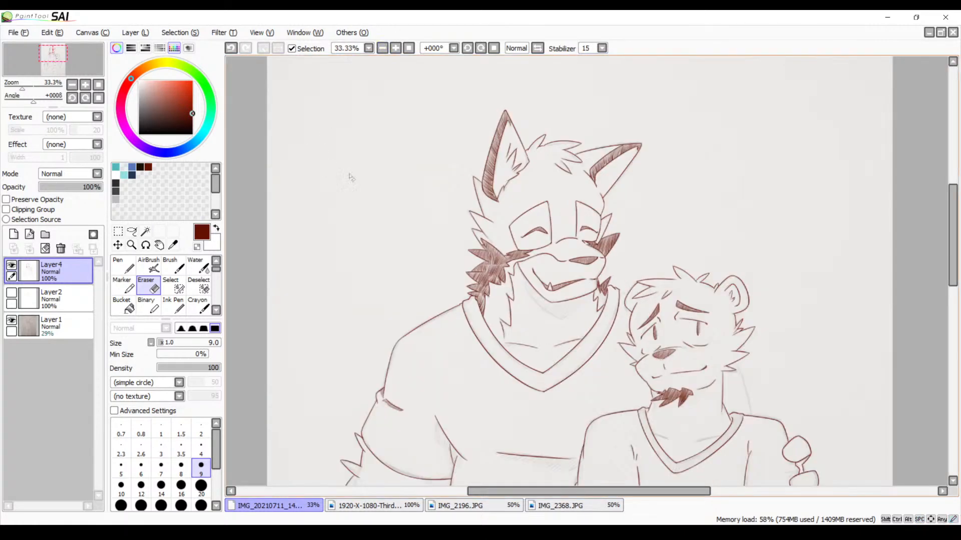
pyautogui.press('space')
pyautogui.moveTo(576, 319); pyautogui.dragTo(547, 223)
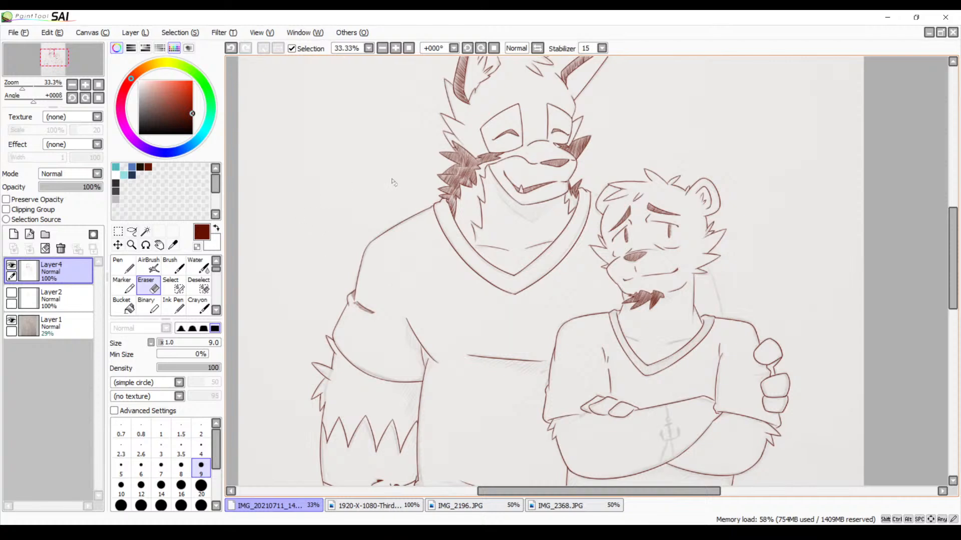
pyautogui.moveTo(484, 273); pyautogui.dragTo(517, 153)
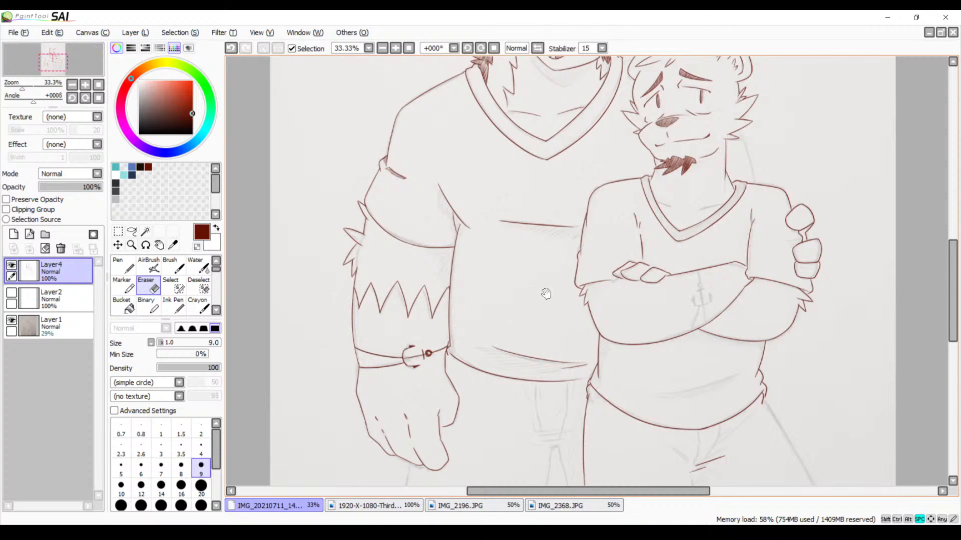
pyautogui.moveTo(547, 320)
pyautogui.mouseDown()
pyautogui.moveTo(491, 249)
pyautogui.moveTo(474, 310)
pyautogui.mouseUp()
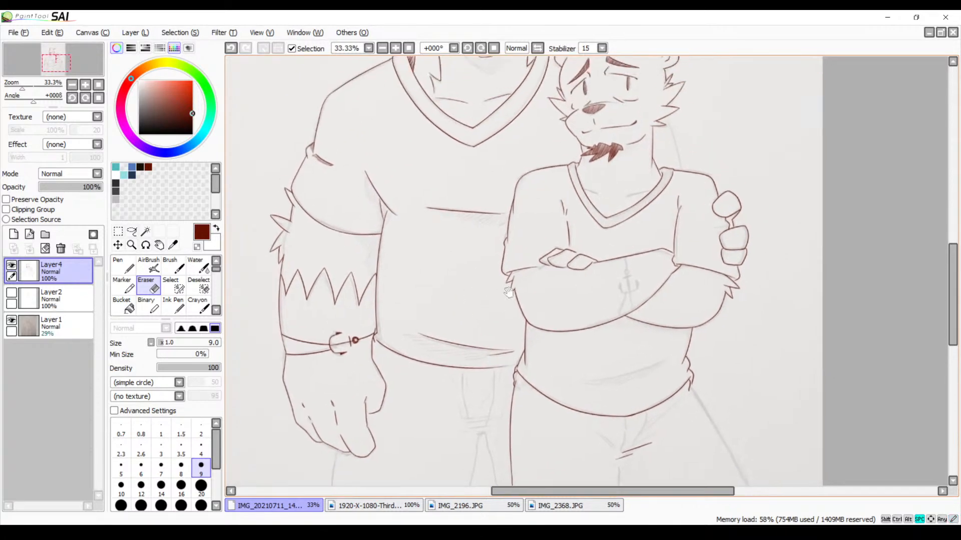
pyautogui.moveTo(473, 186); pyautogui.dragTo(484, 257)
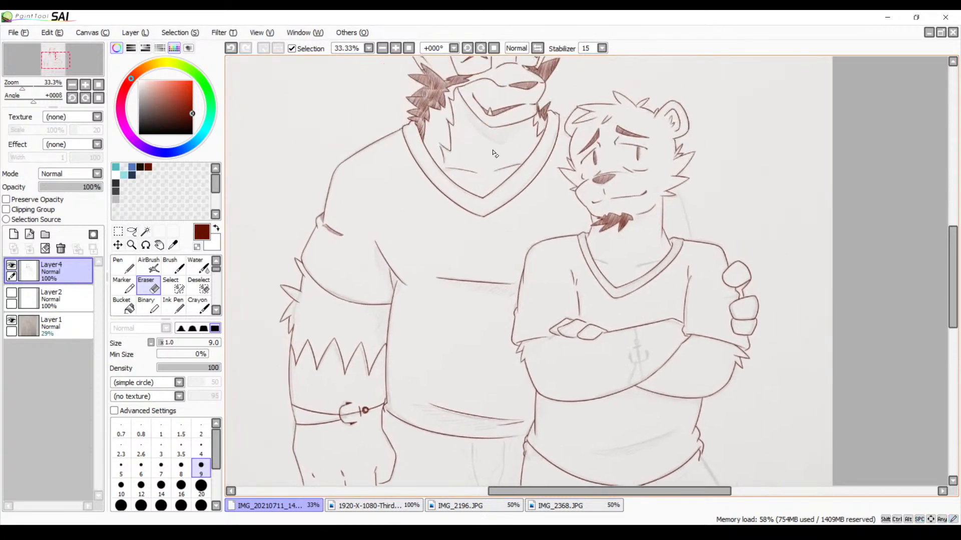
# Ink the crossbar of the anchor tattoo on the smaller character's forearm with a first stroke for its shaft
pyautogui.click(396, 50)
pyautogui.click(397, 50)
pyautogui.click(396, 50)
pyautogui.click(396, 51)
pyautogui.moveTo(575, 298)
pyautogui.mouseDown()
pyautogui.moveTo(563, 294)
pyautogui.moveTo(525, 337)
pyautogui.moveTo(452, 206)
pyautogui.moveTo(461, 186)
pyautogui.mouseUp()
pyautogui.moveTo(522, 265); pyautogui.dragTo(488, 197)
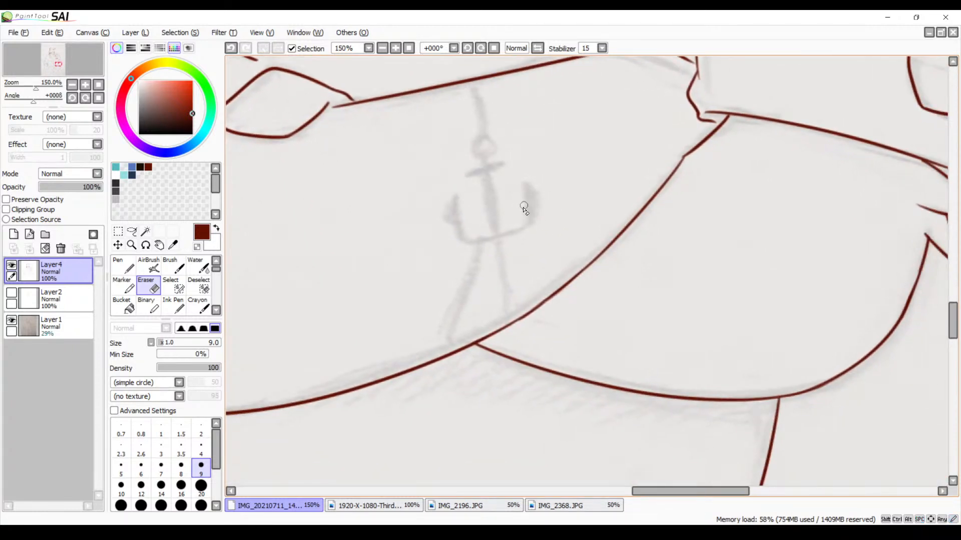
pyautogui.press('v')
pyautogui.moveTo(505, 200); pyautogui.dragTo(529, 253)
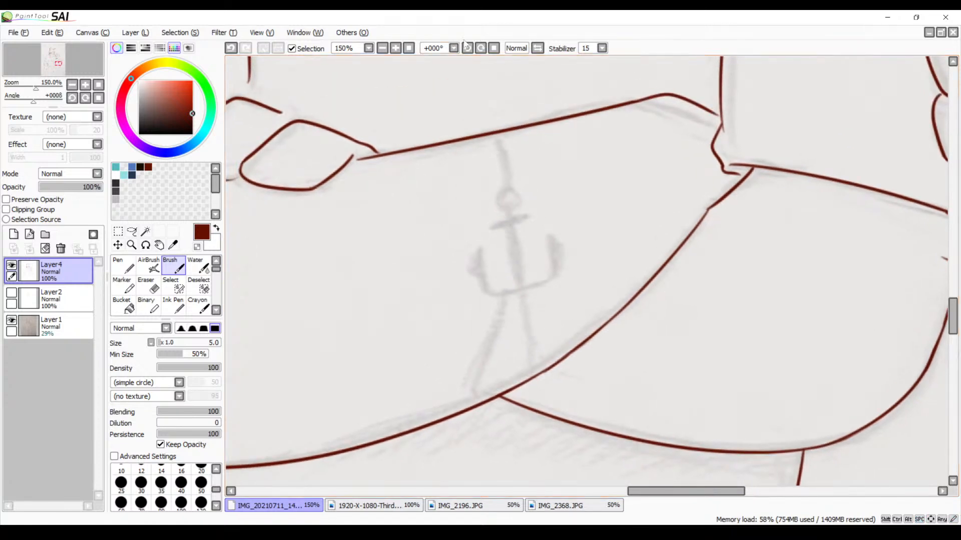
pyautogui.click(395, 48)
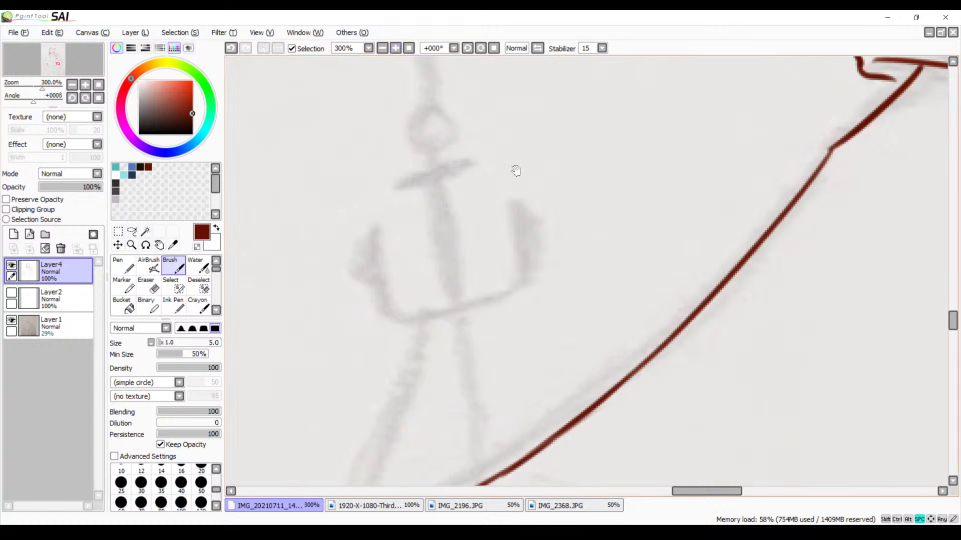
pyautogui.moveTo(515, 167); pyautogui.dragTo(521, 204)
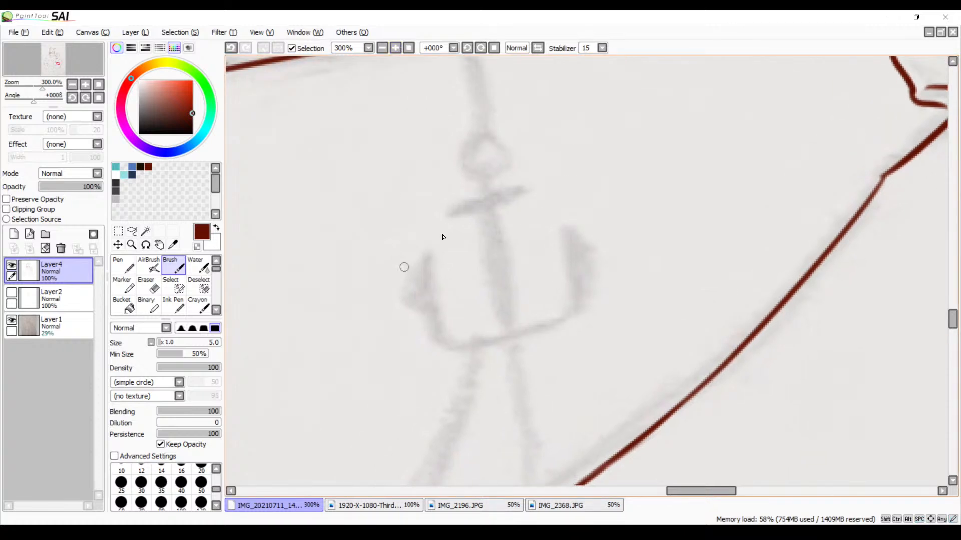
pyautogui.moveTo(527, 193); pyautogui.dragTo(513, 189)
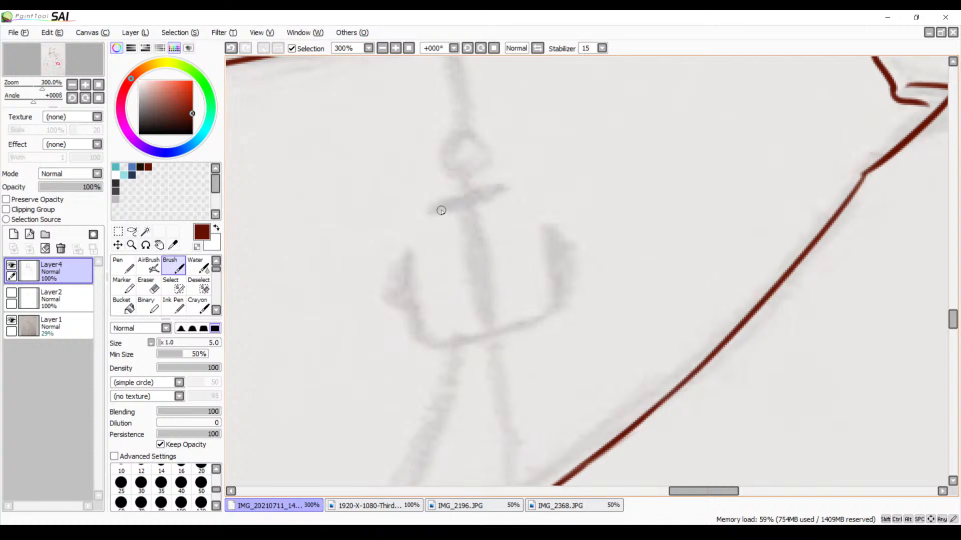
pyautogui.moveTo(430, 212)
pyautogui.mouseDown()
pyautogui.moveTo(504, 196)
pyautogui.moveTo(473, 256)
pyautogui.moveTo(483, 365)
pyautogui.mouseUp()
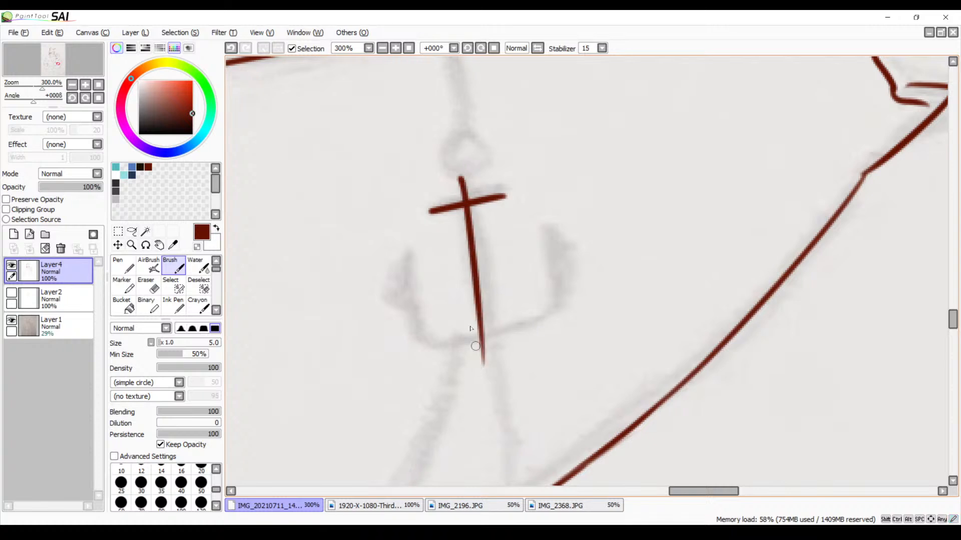
# Redo the anchor's shaft until it runs straight through the crossbar and slightly past the sketched base
pyautogui.hotkey('ctrl', 'z')
pyautogui.moveTo(460, 169); pyautogui.dragTo(506, 357)
pyautogui.hotkey('ctrl', 'z')
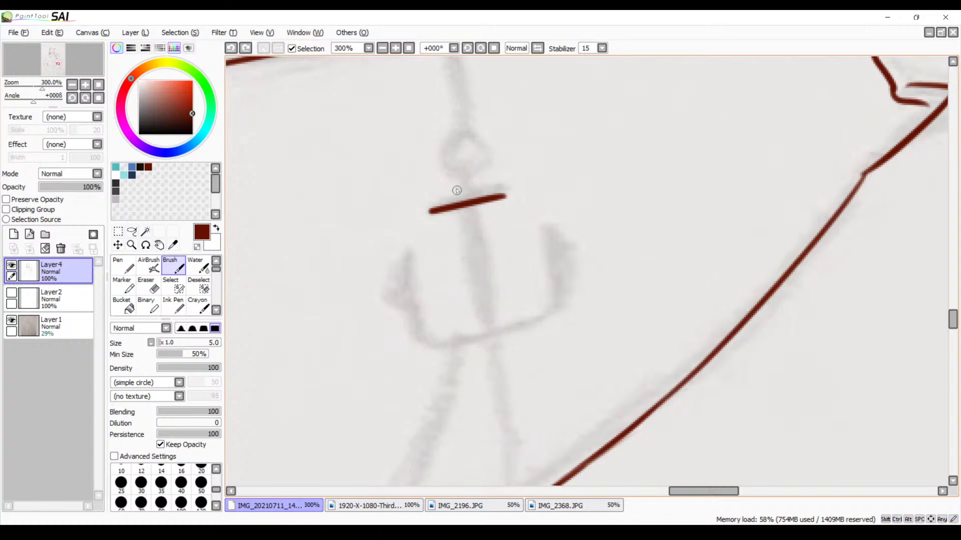
pyautogui.moveTo(460, 180); pyautogui.dragTo(489, 353)
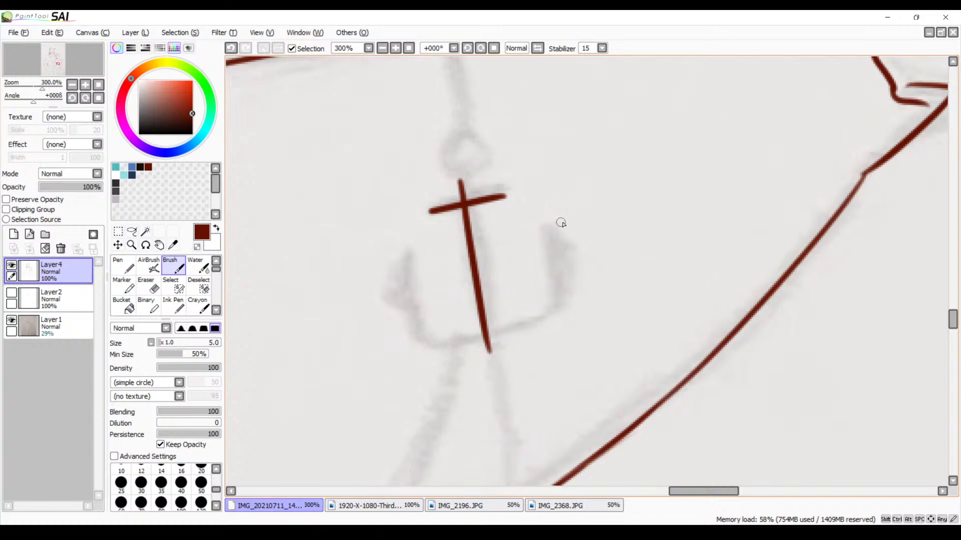
pyautogui.hotkey('ctrl', 'z')
pyautogui.moveTo(457, 184); pyautogui.dragTo(504, 330)
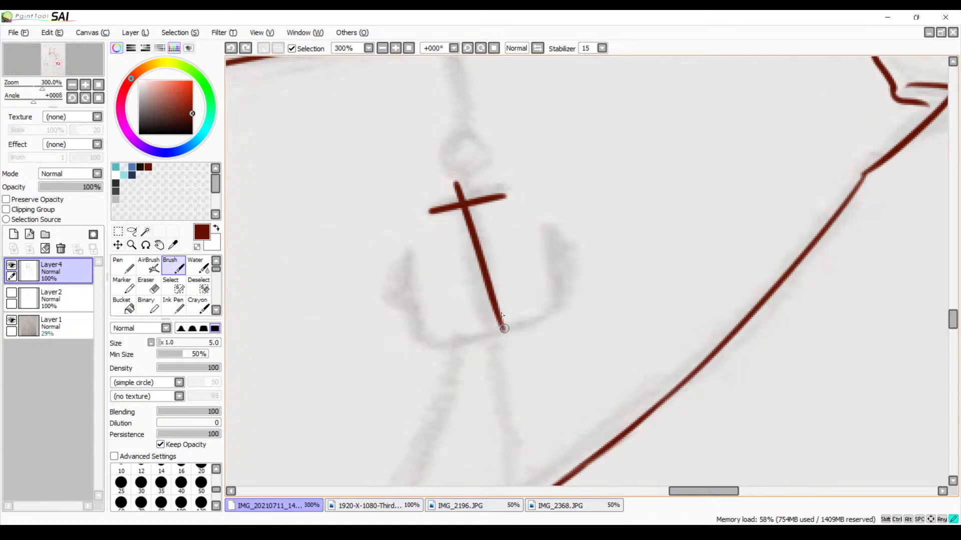
pyautogui.hotkey('ctrl', 'z')
pyautogui.moveTo(465, 177); pyautogui.dragTo(496, 339)
pyautogui.hotkey('ctrl', 'z')
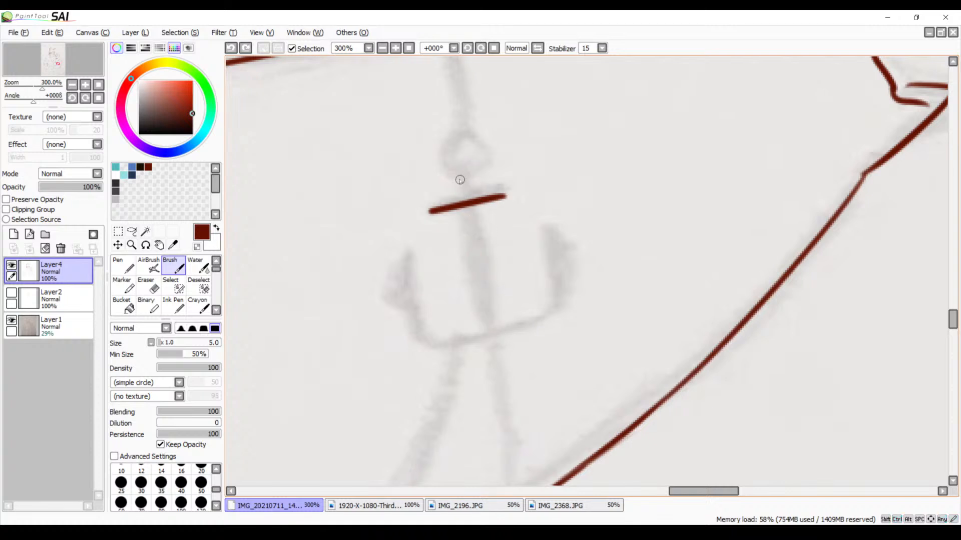
pyautogui.moveTo(457, 180); pyautogui.dragTo(502, 332)
pyautogui.hotkey('ctrl', 'z')
pyautogui.moveTo(459, 181); pyautogui.dragTo(492, 350)
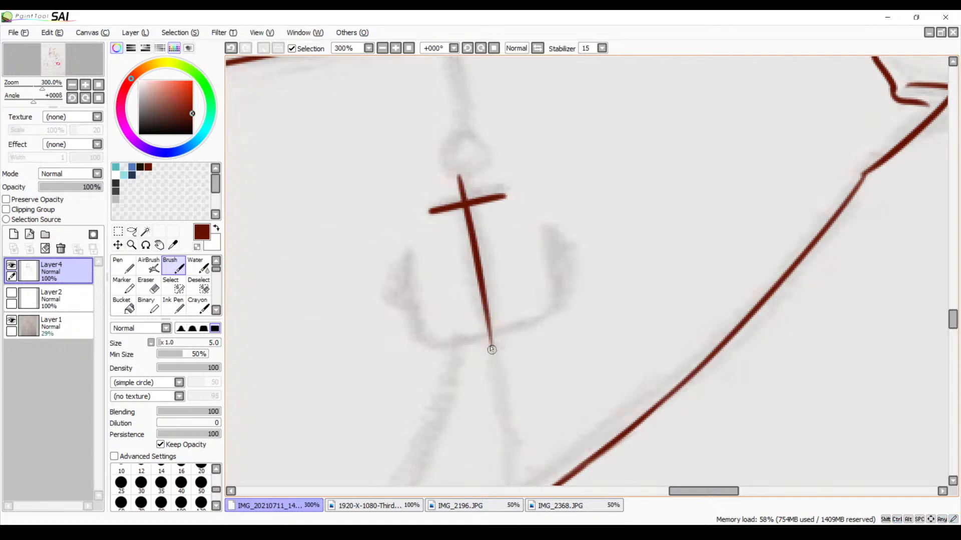
# Ink the anchor's left arm and curved base as one continuous stroke, redoing it until it fits the sketch
pyautogui.moveTo(399, 259)
pyautogui.mouseDown()
pyautogui.moveTo(459, 350)
pyautogui.moveTo(547, 320)
pyautogui.mouseUp()
pyautogui.hotkey('ctrl', 'z')
pyautogui.moveTo(406, 251)
pyautogui.mouseDown()
pyautogui.moveTo(432, 334)
pyautogui.moveTo(547, 300)
pyautogui.mouseUp()
pyautogui.hotkey('ctrl', 'z')
pyautogui.moveTo(406, 258)
pyautogui.mouseDown()
pyautogui.moveTo(419, 287)
pyautogui.moveTo(565, 317)
pyautogui.moveTo(600, 308)
pyautogui.mouseUp()
pyautogui.hotkey('ctrl', 'z')
pyautogui.moveTo(407, 268)
pyautogui.mouseDown()
pyautogui.moveTo(488, 345)
pyautogui.moveTo(552, 315)
pyautogui.mouseUp()
pyautogui.hotkey('ctrl', 'z')
pyautogui.moveTo(403, 261)
pyautogui.mouseDown()
pyautogui.moveTo(417, 306)
pyautogui.moveTo(591, 296)
pyautogui.mouseUp()
# Ink the anchor's right arm down to the base, replacing the first straight stroke with a slightly curved one
pyautogui.moveTo(547, 228); pyautogui.dragTo(556, 316)
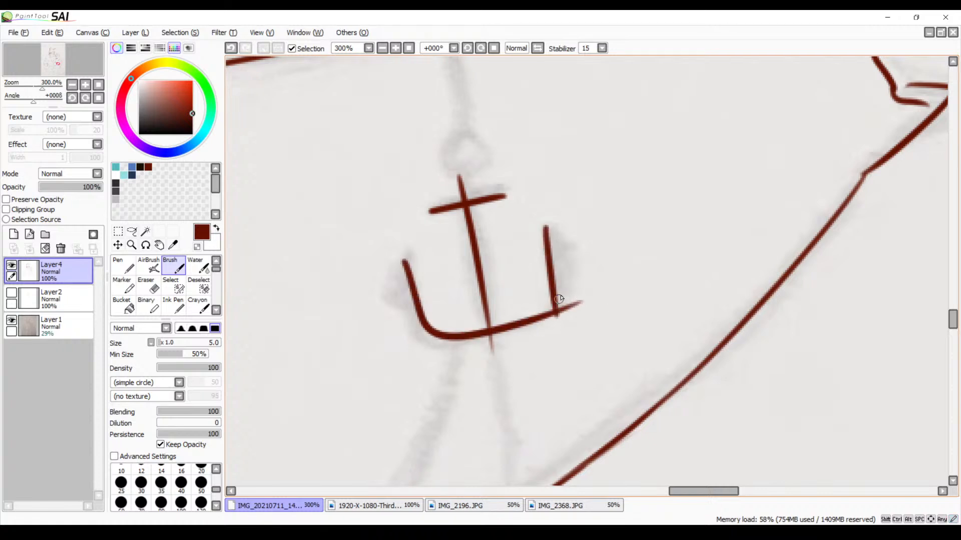
pyautogui.hotkey('ctrl', 'z')
pyautogui.moveTo(547, 229); pyautogui.dragTo(545, 307)
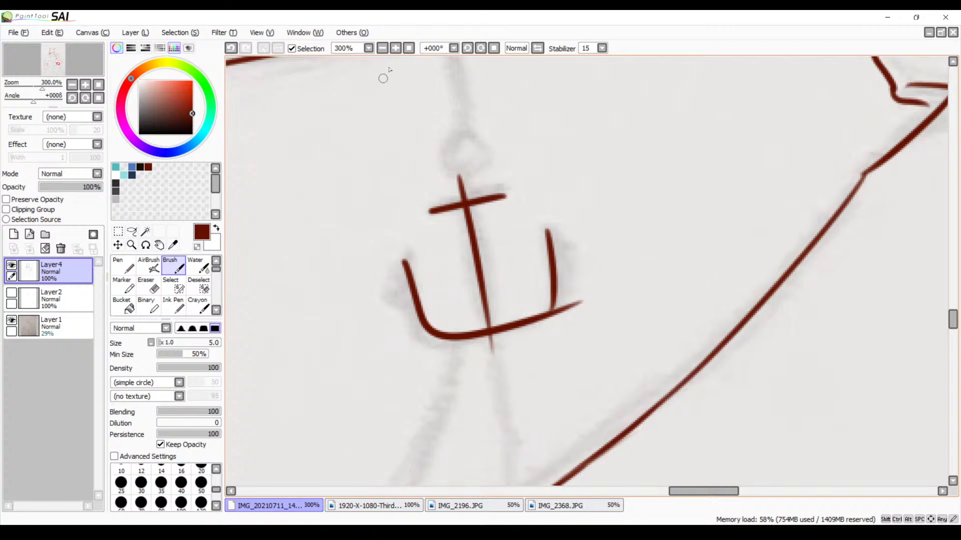
# Erase the excess base line beyond the anchor's right arm and the shaft end protruding below the base
pyautogui.click(396, 48)
pyautogui.click(396, 48)
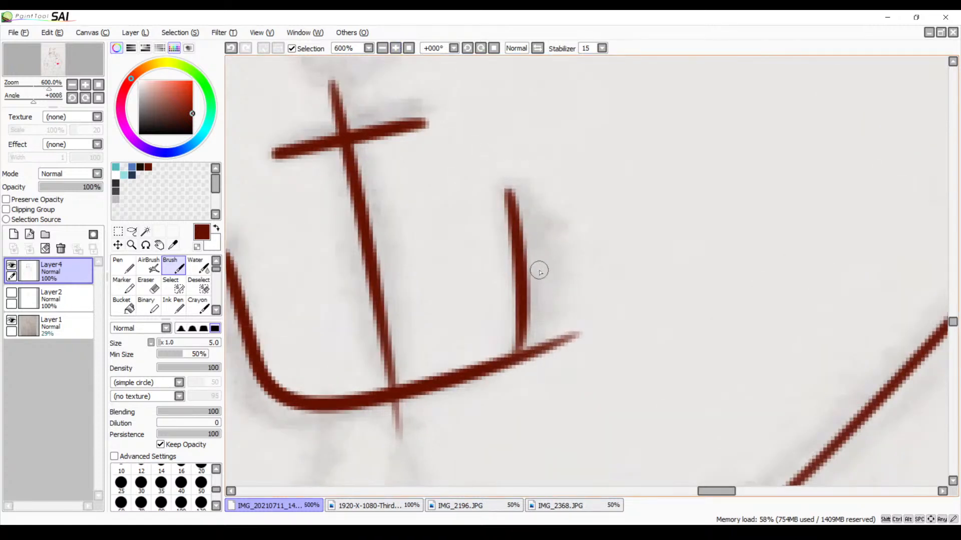
pyautogui.press('e')
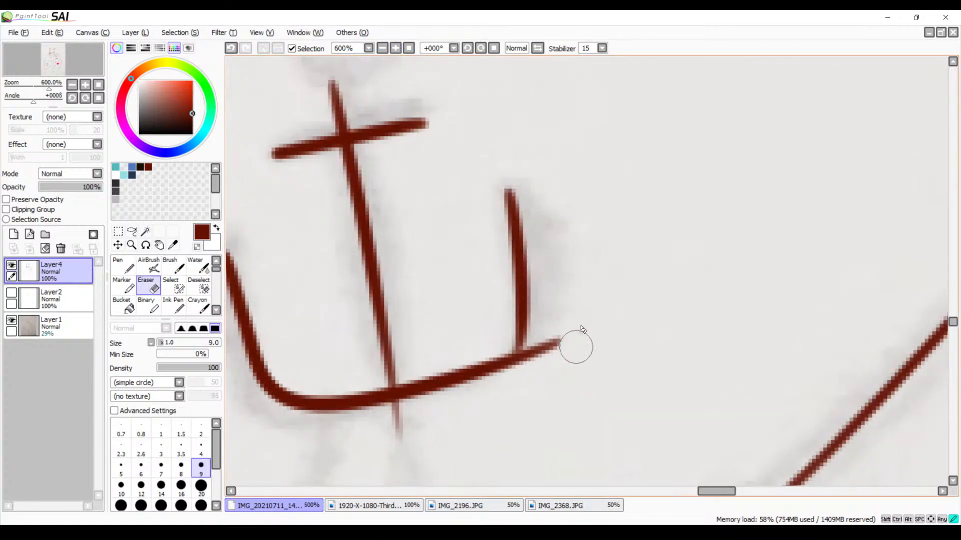
pyautogui.moveTo(575, 344)
pyautogui.mouseDown()
pyautogui.moveTo(540, 356)
pyautogui.moveTo(537, 344)
pyautogui.moveTo(520, 378)
pyautogui.mouseUp()
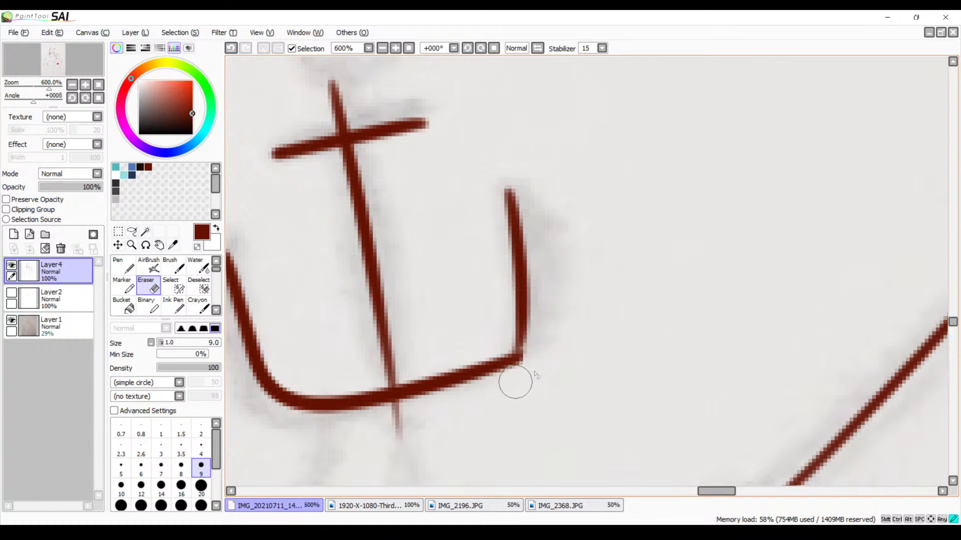
pyautogui.moveTo(399, 419)
pyautogui.mouseDown()
pyautogui.moveTo(430, 415)
pyautogui.moveTo(401, 440)
pyautogui.mouseUp()
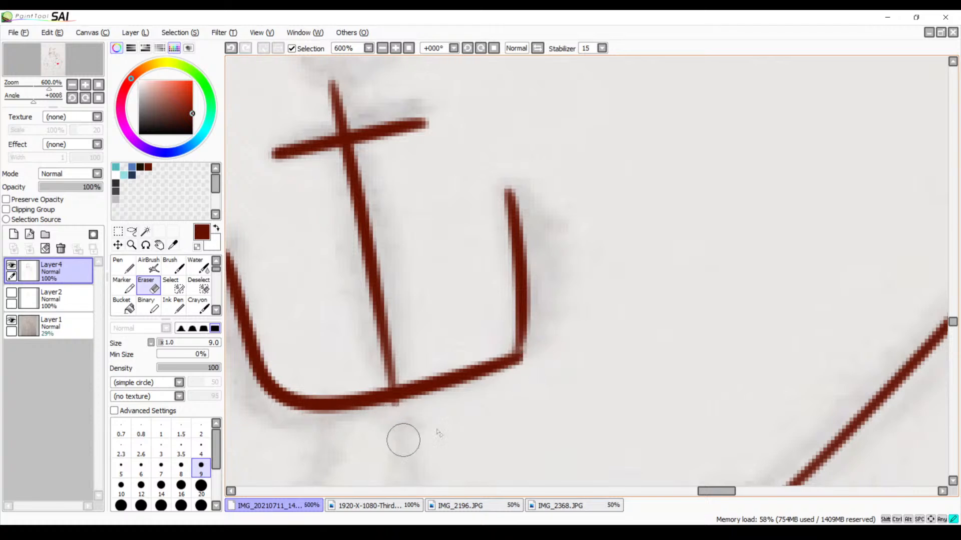
pyautogui.moveTo(416, 405)
pyautogui.mouseDown()
pyautogui.moveTo(386, 419)
pyautogui.moveTo(400, 414)
pyautogui.mouseUp()
# Round the anchor's right base corner and ink triangular barbs on both arm tips, undoing the strokes that miss
pyautogui.press('b')
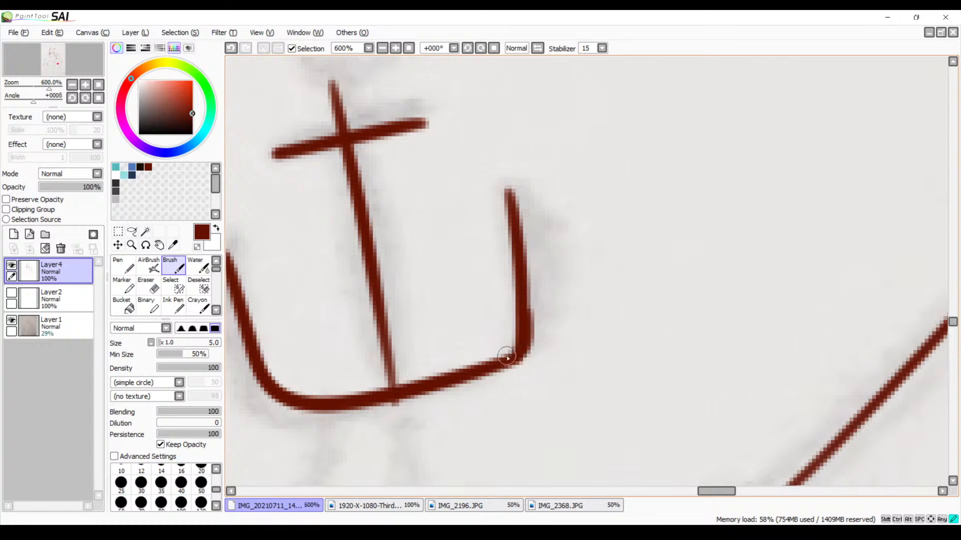
pyautogui.moveTo(440, 346)
pyautogui.mouseDown()
pyautogui.moveTo(588, 281)
pyautogui.moveTo(613, 282)
pyautogui.mouseUp()
pyautogui.moveTo(385, 193)
pyautogui.mouseDown()
pyautogui.moveTo(381, 290)
pyautogui.moveTo(421, 281)
pyautogui.moveTo(405, 278)
pyautogui.moveTo(413, 273)
pyautogui.mouseUp()
pyautogui.hotkey('ctrl', 'z')
pyautogui.hotkey('ctrl', 'z')
pyautogui.moveTo(677, 131)
pyautogui.mouseDown()
pyautogui.moveTo(724, 219)
pyautogui.moveTo(714, 236)
pyautogui.moveTo(716, 220)
pyautogui.moveTo(697, 225)
pyautogui.mouseUp()
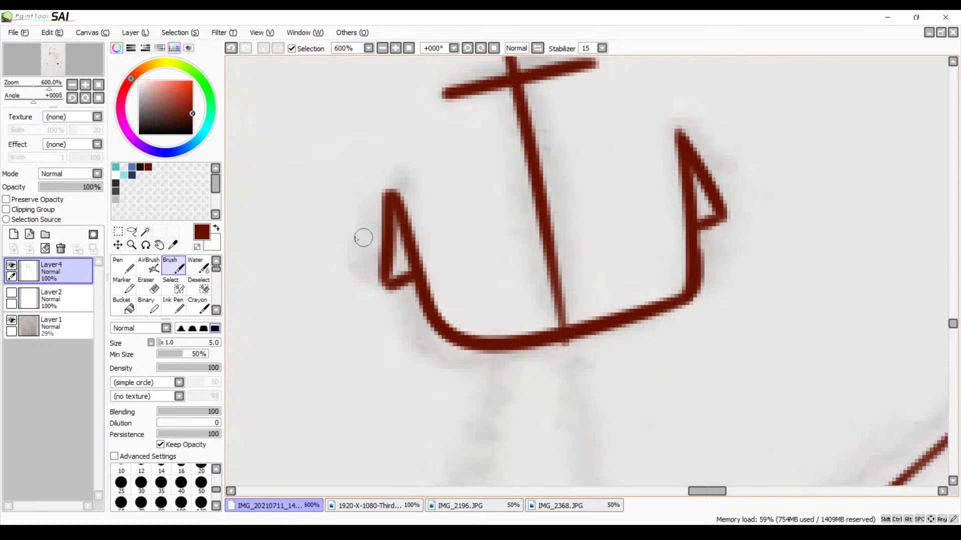
# Fill the insides of both triangular barbs with dark red and check the anchor against the forearm
pyautogui.moveTo(388, 233); pyautogui.dragTo(398, 269)
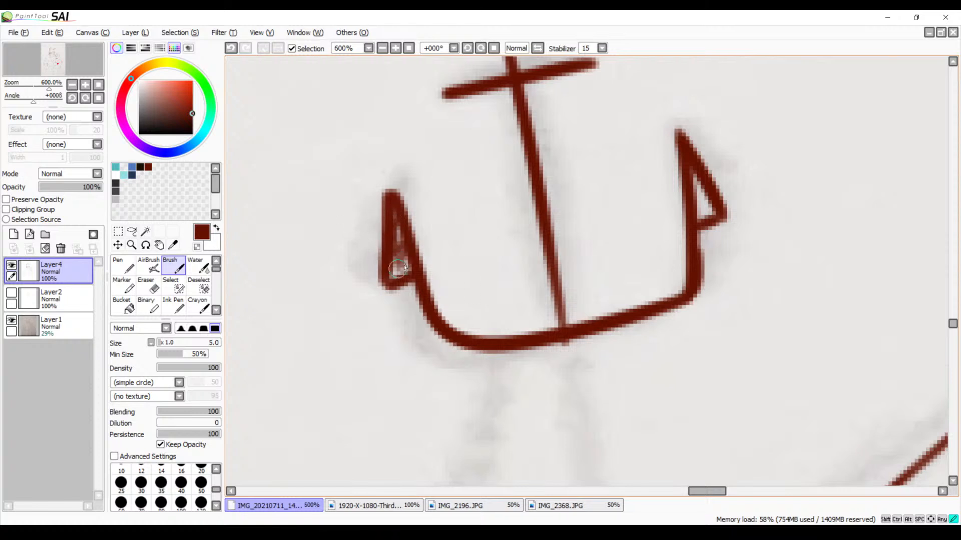
pyautogui.moveTo(703, 179)
pyautogui.mouseDown()
pyautogui.moveTo(711, 199)
pyautogui.moveTo(707, 220)
pyautogui.mouseUp()
pyautogui.click(382, 48)
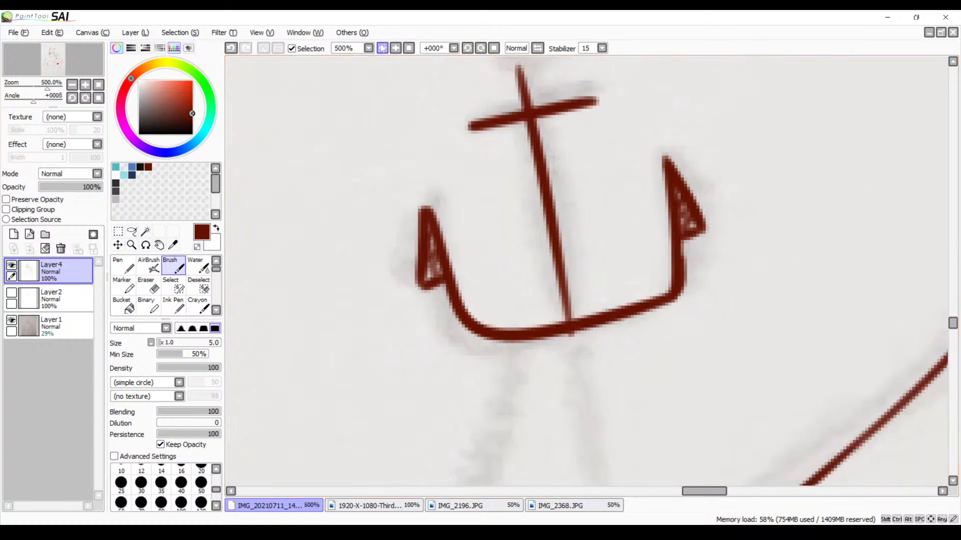
pyautogui.click(382, 48)
pyautogui.click(383, 48)
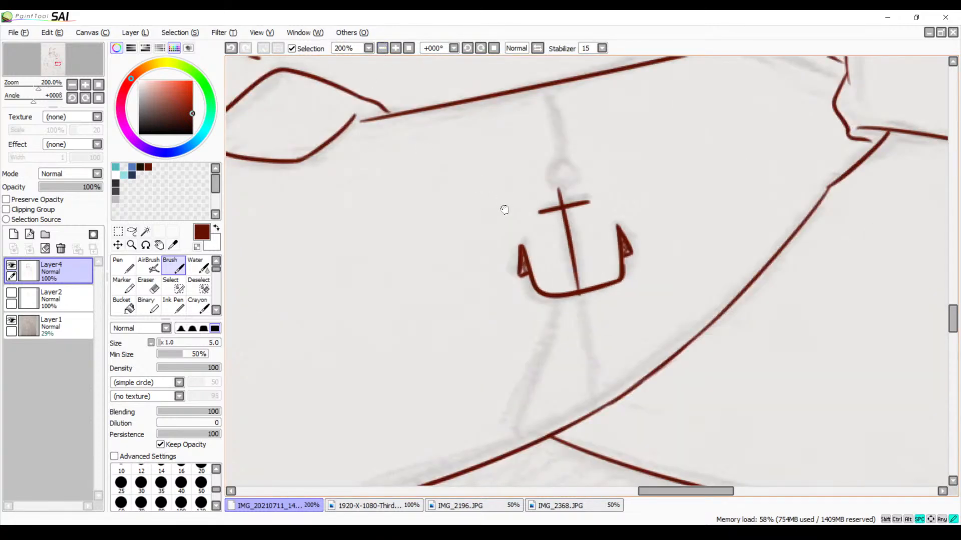
pyautogui.moveTo(564, 166); pyautogui.dragTo(519, 185)
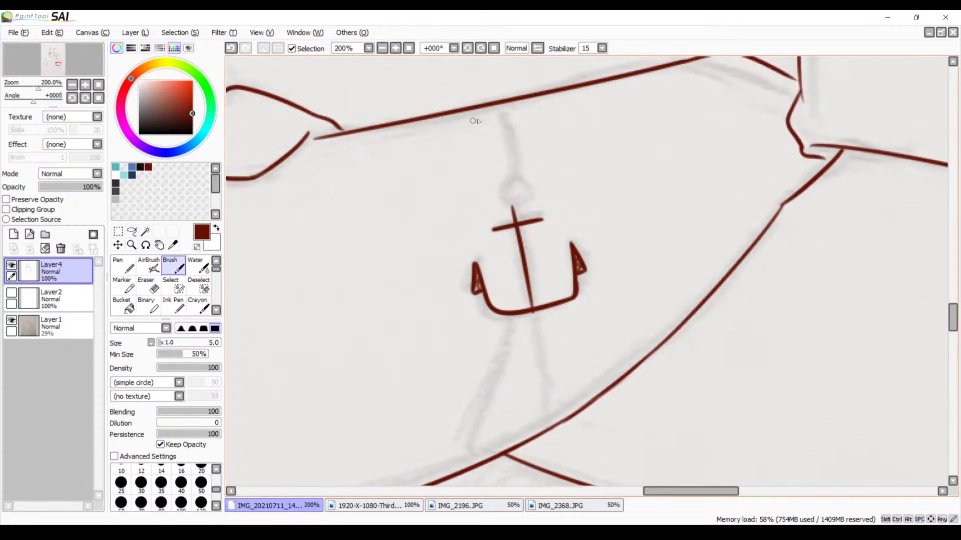
pyautogui.click(395, 48)
pyautogui.click(395, 49)
pyautogui.click(395, 49)
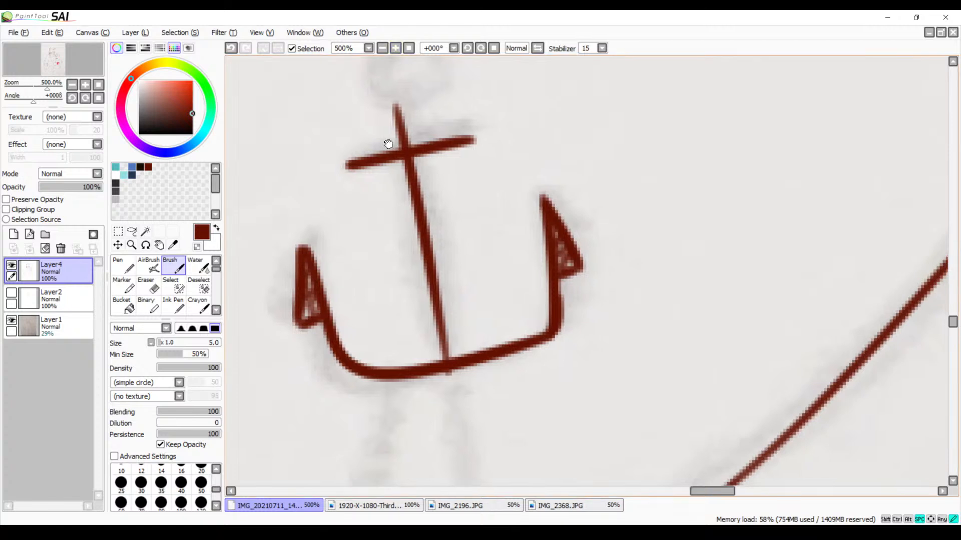
# Try to ink the left curve of a ring around the top of the anchor's shaft, undoing the strokes that miss
pyautogui.moveTo(388, 143); pyautogui.dragTo(471, 288)
pyautogui.moveTo(472, 178)
pyautogui.mouseDown()
pyautogui.moveTo(427, 210)
pyautogui.moveTo(488, 260)
pyautogui.mouseUp()
pyautogui.hotkey('ctrl', 'z')
pyautogui.moveTo(473, 170)
pyautogui.mouseDown()
pyautogui.moveTo(418, 205)
pyautogui.moveTo(497, 247)
pyautogui.mouseUp()
pyautogui.hotkey('ctrl', 'z')
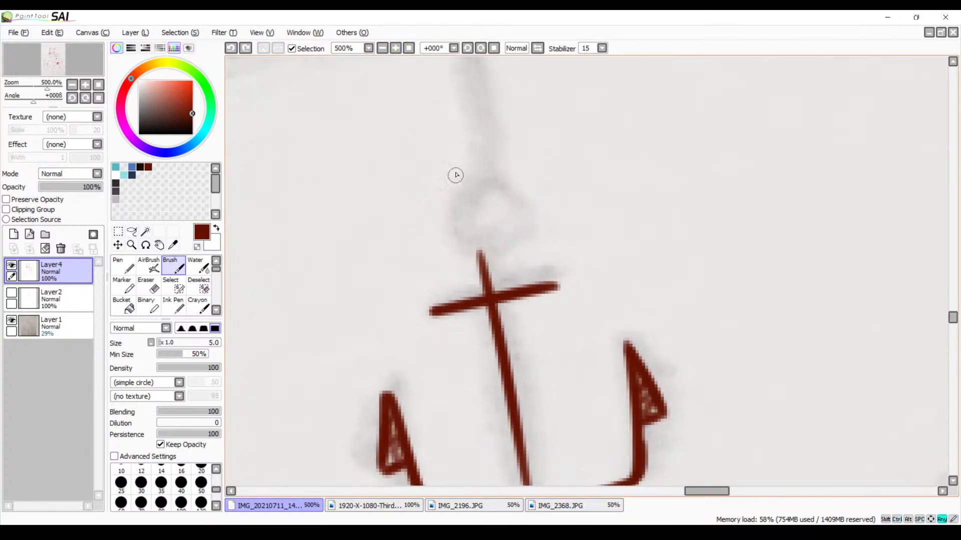
pyautogui.moveTo(465, 160)
pyautogui.mouseDown()
pyautogui.moveTo(426, 245)
pyautogui.moveTo(495, 243)
pyautogui.mouseUp()
pyautogui.hotkey('ctrl', 'z')
pyautogui.moveTo(466, 165)
pyautogui.mouseDown()
pyautogui.moveTo(441, 245)
pyautogui.moveTo(496, 247)
pyautogui.mouseUp()
pyautogui.hotkey('ctrl', 'z')
pyautogui.moveTo(461, 178)
pyautogui.mouseDown()
pyautogui.moveTo(437, 210)
pyautogui.moveTo(504, 248)
pyautogui.mouseUp()
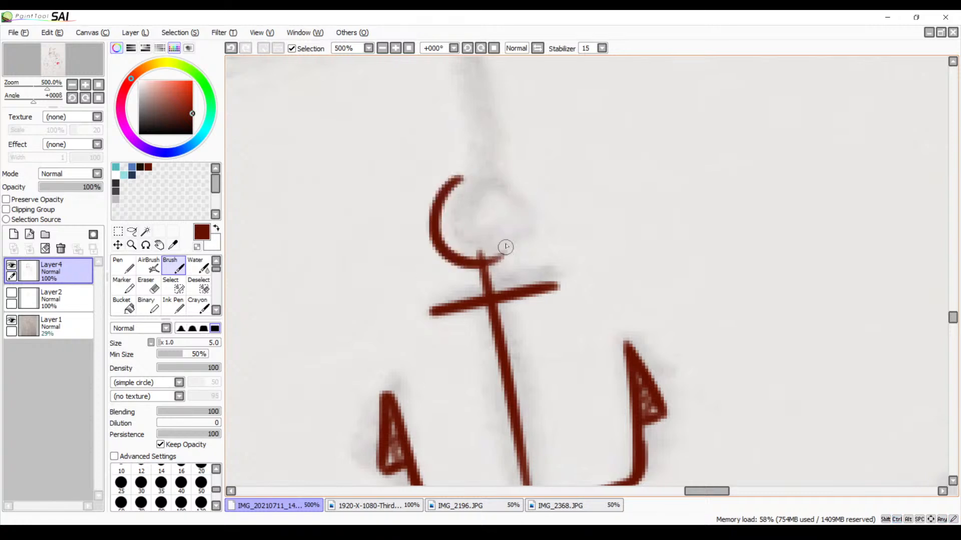
pyautogui.hotkey('ctrl', 'z')
pyautogui.moveTo(460, 181); pyautogui.dragTo(503, 270)
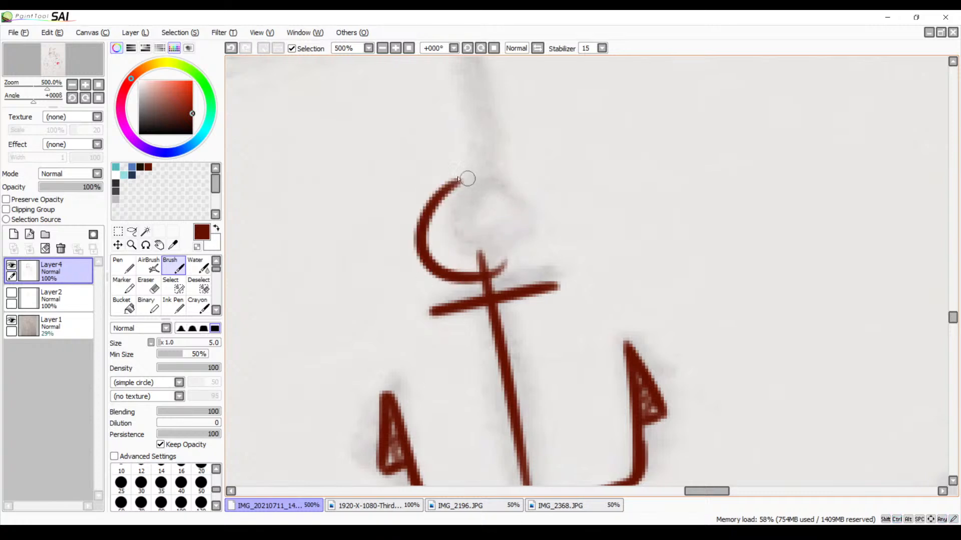
# Try to close the anchor's ring with a right-hand curve from its top down to the shaft, redoing the stroke several times
pyautogui.moveTo(459, 179)
pyautogui.mouseDown()
pyautogui.moveTo(506, 167)
pyautogui.moveTo(520, 231)
pyautogui.mouseUp()
pyautogui.hotkey('ctrl', 'z')
pyautogui.moveTo(457, 181)
pyautogui.mouseDown()
pyautogui.moveTo(536, 226)
pyautogui.moveTo(510, 242)
pyautogui.mouseUp()
pyautogui.hotkey('ctrl', 'z')
pyautogui.moveTo(450, 188)
pyautogui.mouseDown()
pyautogui.moveTo(489, 181)
pyautogui.moveTo(506, 258)
pyautogui.mouseUp()
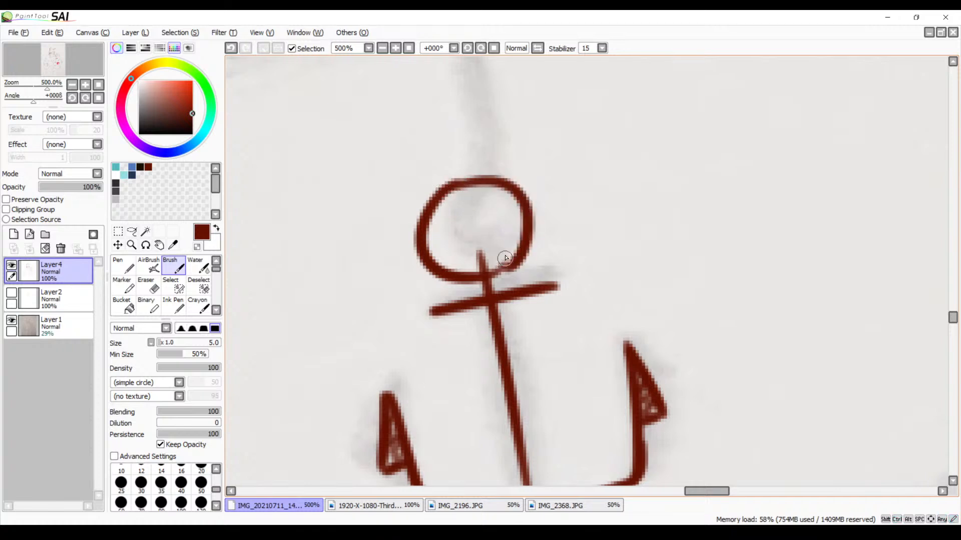
pyautogui.hotkey('ctrl', 'z')
pyautogui.moveTo(458, 181); pyautogui.dragTo(508, 255)
pyautogui.hotkey('ctrl', 'z')
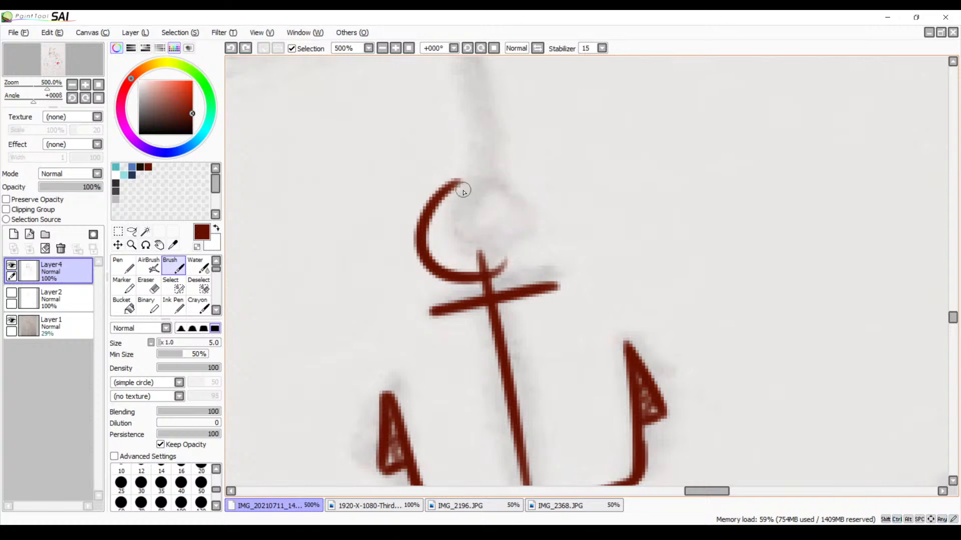
pyautogui.moveTo(446, 195)
pyautogui.mouseDown()
pyautogui.moveTo(476, 183)
pyautogui.moveTo(510, 258)
pyautogui.mouseUp()
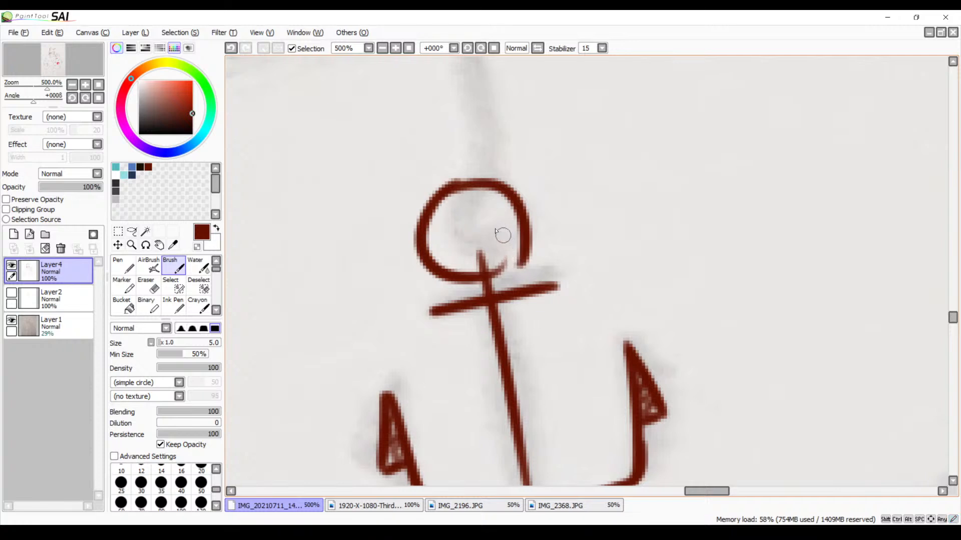
pyautogui.hotkey('ctrl', 'z')
pyautogui.moveTo(458, 181)
pyautogui.mouseDown()
pyautogui.moveTo(479, 186)
pyautogui.moveTo(508, 258)
pyautogui.mouseUp()
pyautogui.hotkey('ctrl', 'z')
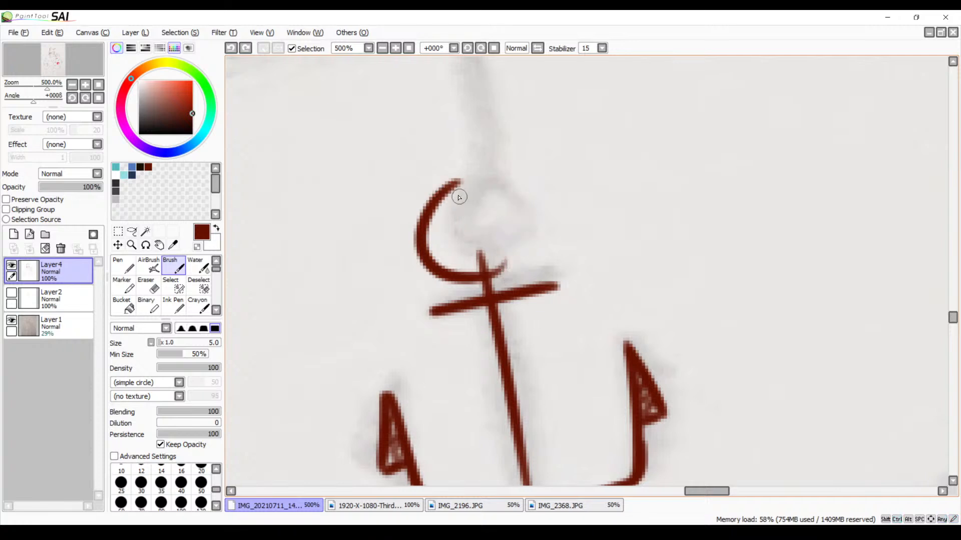
pyautogui.moveTo(458, 183)
pyautogui.mouseDown()
pyautogui.moveTo(438, 193)
pyautogui.moveTo(516, 246)
pyautogui.moveTo(490, 268)
pyautogui.mouseUp()
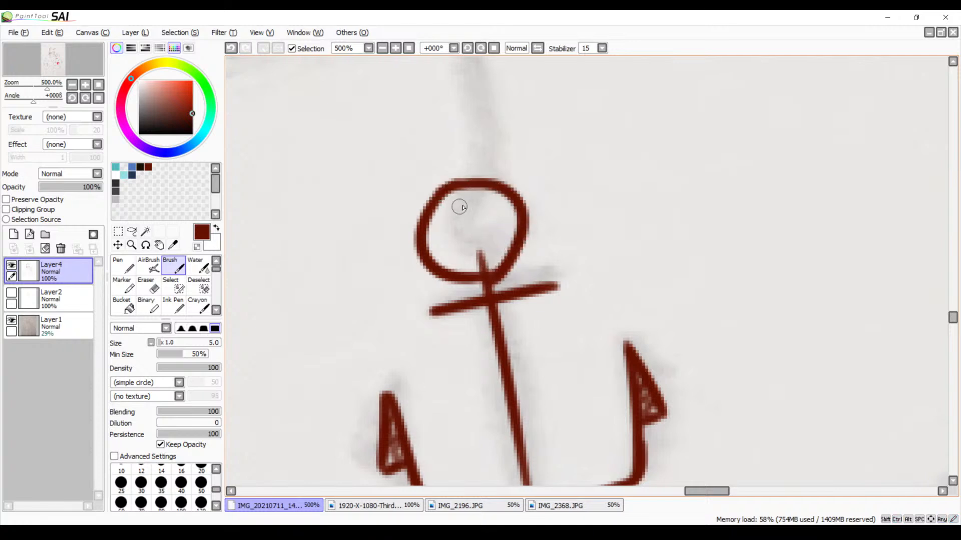
# Try to ink a smaller circle inside the anchor's ring, and undo both the circle and the ring
pyautogui.moveTo(459, 207); pyautogui.dragTo(484, 236)
pyautogui.hotkey('ctrl', 'z')
pyautogui.moveTo(457, 205); pyautogui.dragTo(475, 241)
pyautogui.hotkey('ctrl', 'z')
pyautogui.moveTo(472, 206)
pyautogui.mouseDown()
pyautogui.moveTo(453, 260)
pyautogui.moveTo(487, 251)
pyautogui.moveTo(458, 203)
pyautogui.moveTo(492, 241)
pyautogui.mouseUp()
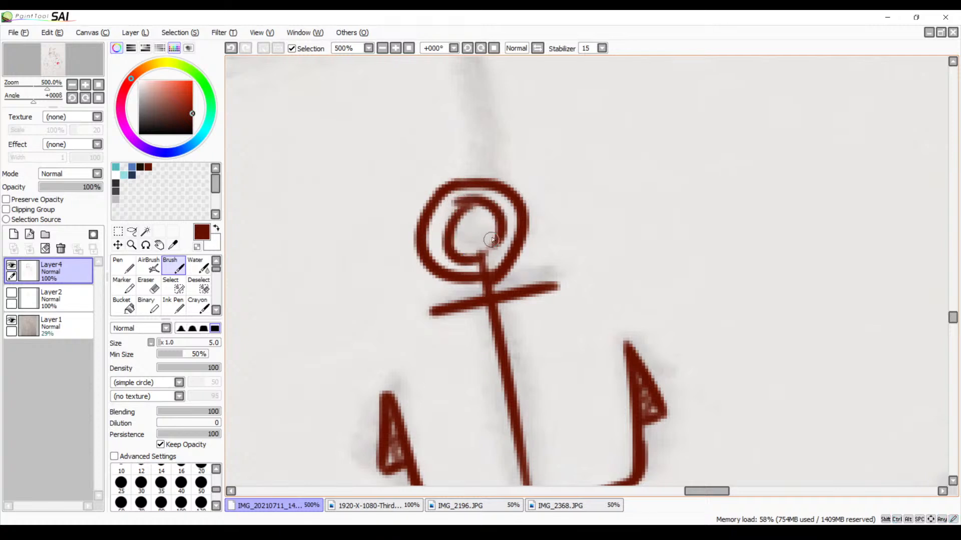
pyautogui.hotkey('ctrl', 'z')
pyautogui.moveTo(465, 207)
pyautogui.mouseDown()
pyautogui.moveTo(505, 222)
pyautogui.moveTo(484, 255)
pyautogui.mouseUp()
pyautogui.hotkey('ctrl', 'z')
pyautogui.hotkey('ctrl', 'z')
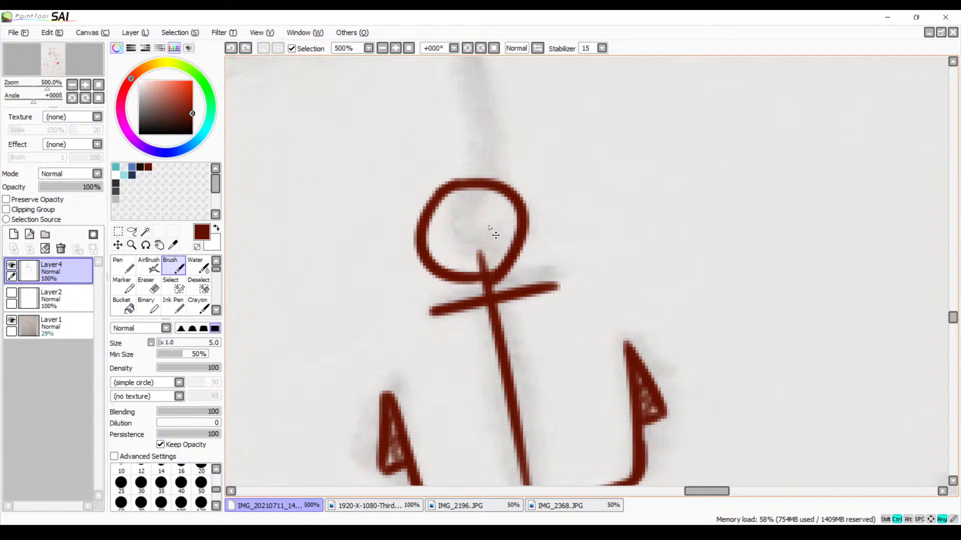
pyautogui.hotkey('ctrl', 'z')
# Ink two slightly curved, diverging lines from below the anchor's base to the forearm's lower outline
pyautogui.click(382, 49)
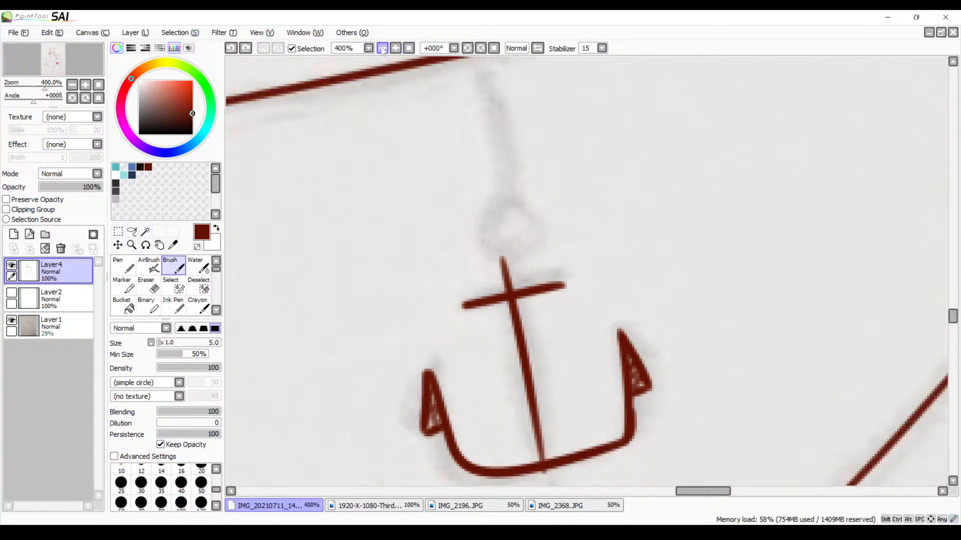
pyautogui.click(382, 48)
pyautogui.click(382, 49)
pyautogui.click(382, 48)
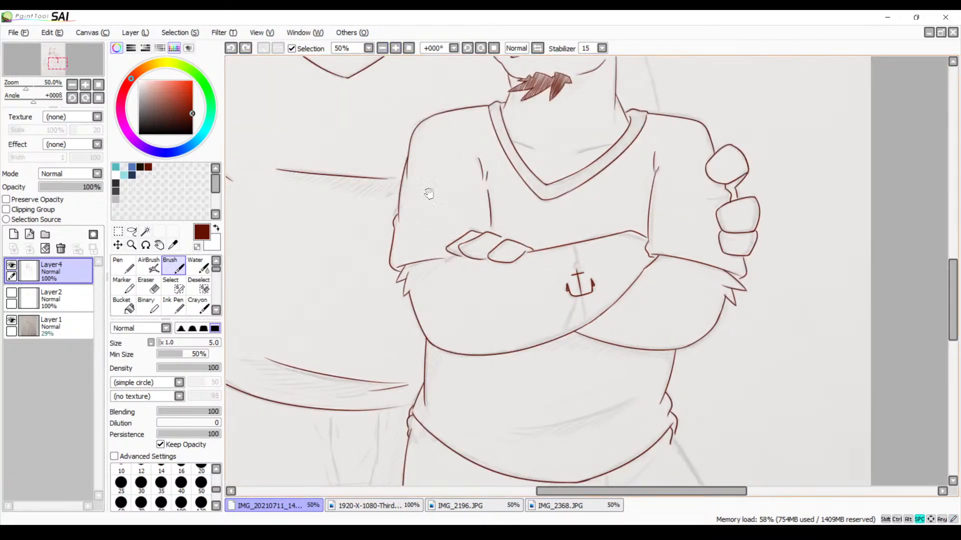
pyautogui.moveTo(454, 264)
pyautogui.mouseDown()
pyautogui.moveTo(716, 206)
pyautogui.moveTo(743, 236)
pyautogui.moveTo(497, 216)
pyautogui.mouseUp()
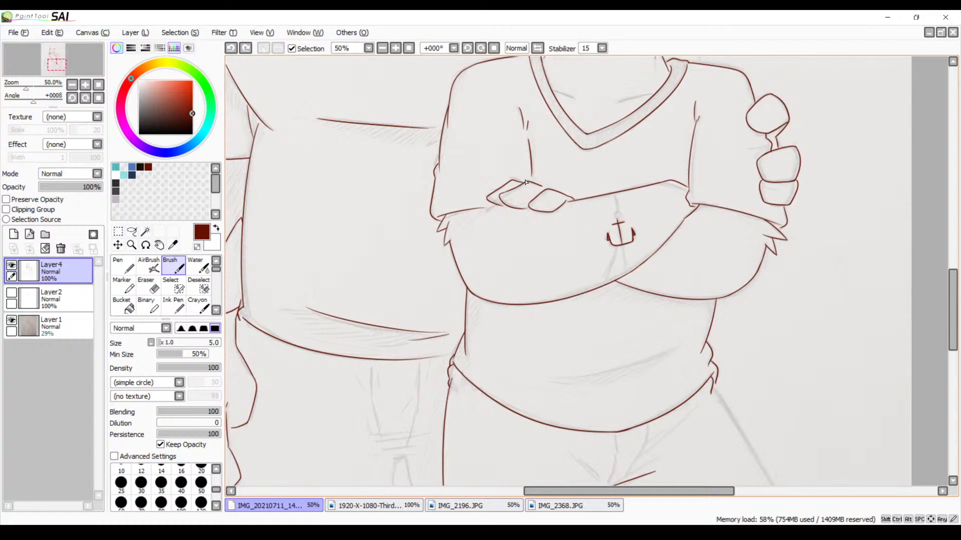
pyautogui.click(395, 48)
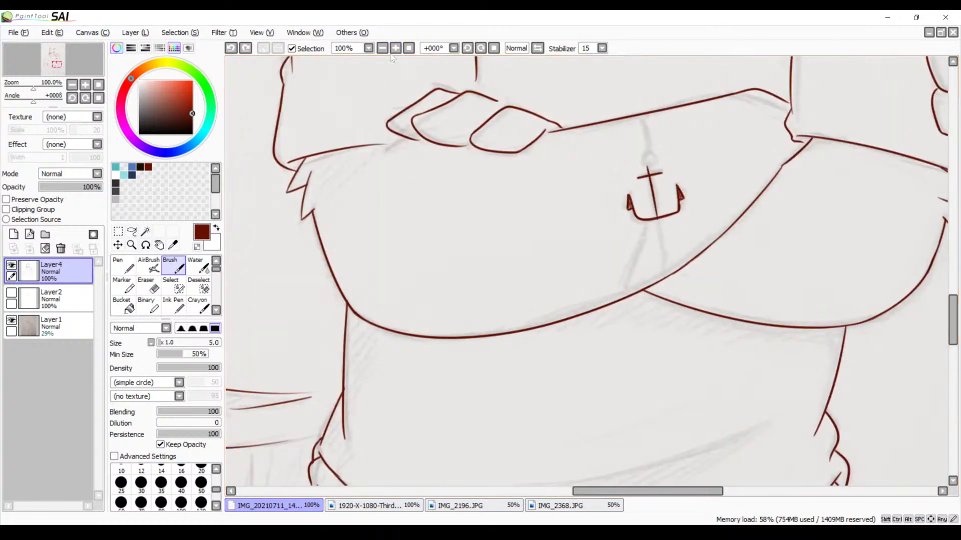
pyautogui.moveTo(553, 185); pyautogui.dragTo(480, 196)
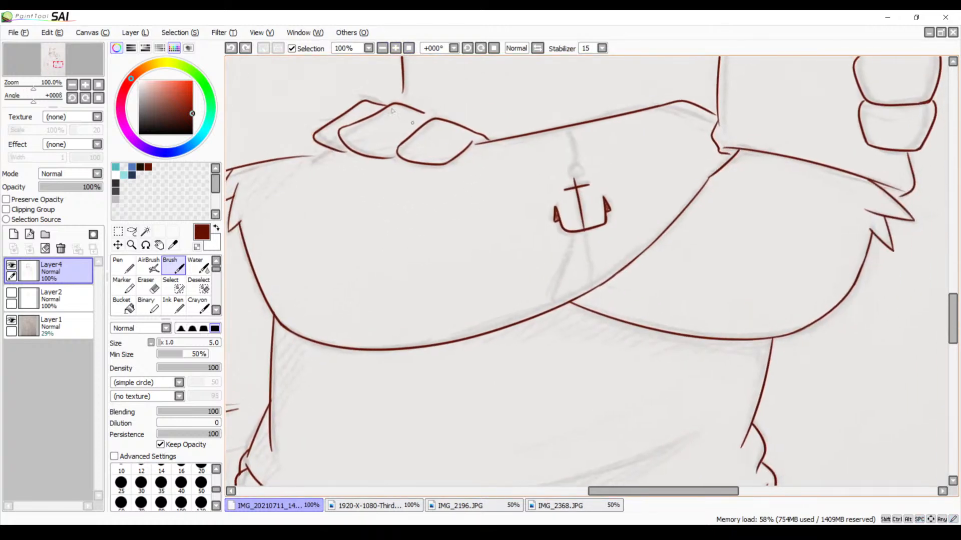
pyautogui.click(395, 48)
pyautogui.click(395, 48)
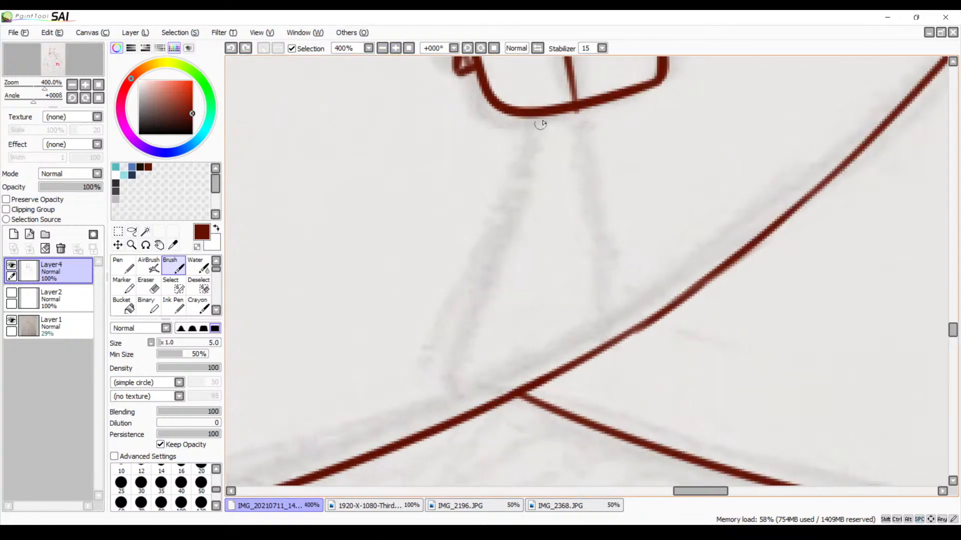
pyautogui.moveTo(541, 124); pyautogui.dragTo(435, 426)
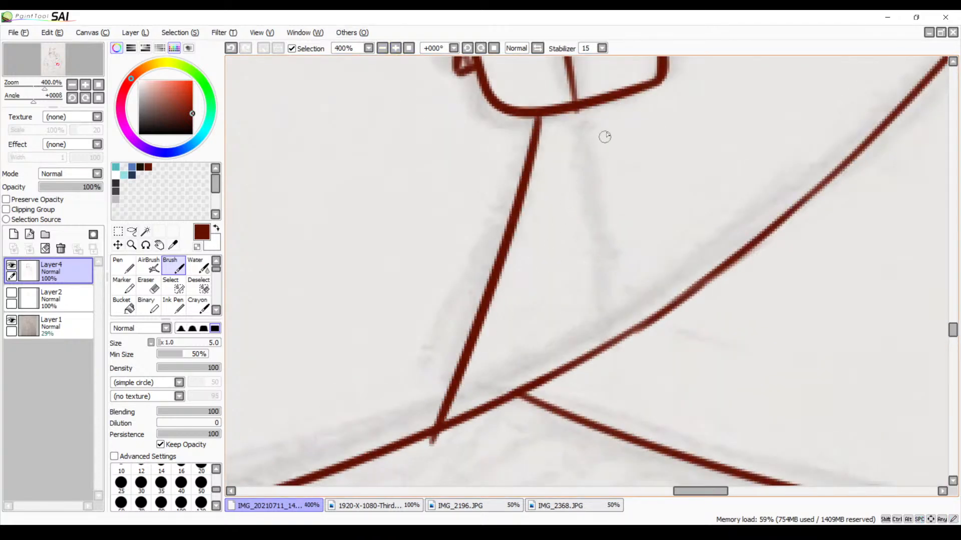
pyautogui.moveTo(596, 105)
pyautogui.mouseDown()
pyautogui.moveTo(628, 353)
pyautogui.moveTo(605, 342)
pyautogui.moveTo(597, 306)
pyautogui.mouseUp()
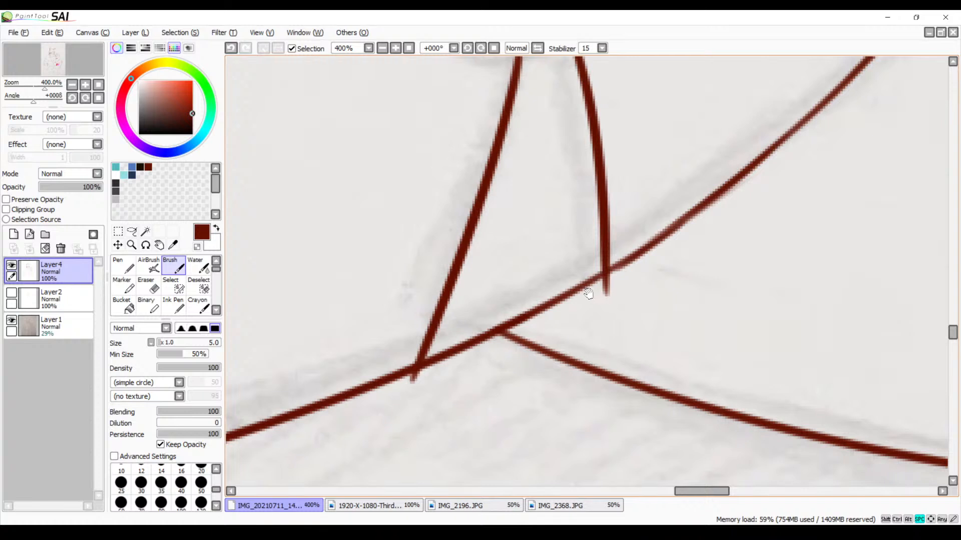
# Erase the ends of the two tattoo lines that protrude below the forearm's lower outline
pyautogui.moveTo(588, 294); pyautogui.dragTo(607, 231)
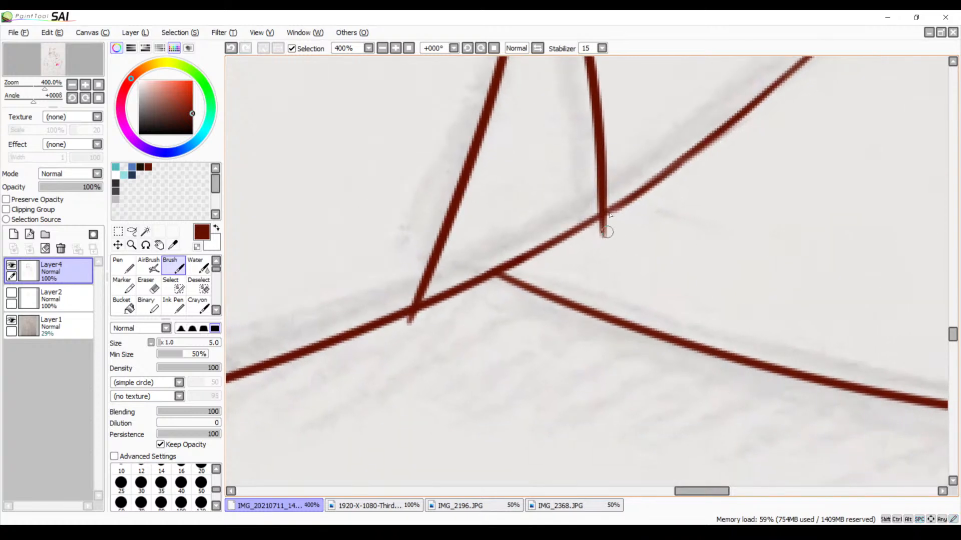
pyautogui.click(395, 48)
pyautogui.click(395, 48)
pyautogui.press('e')
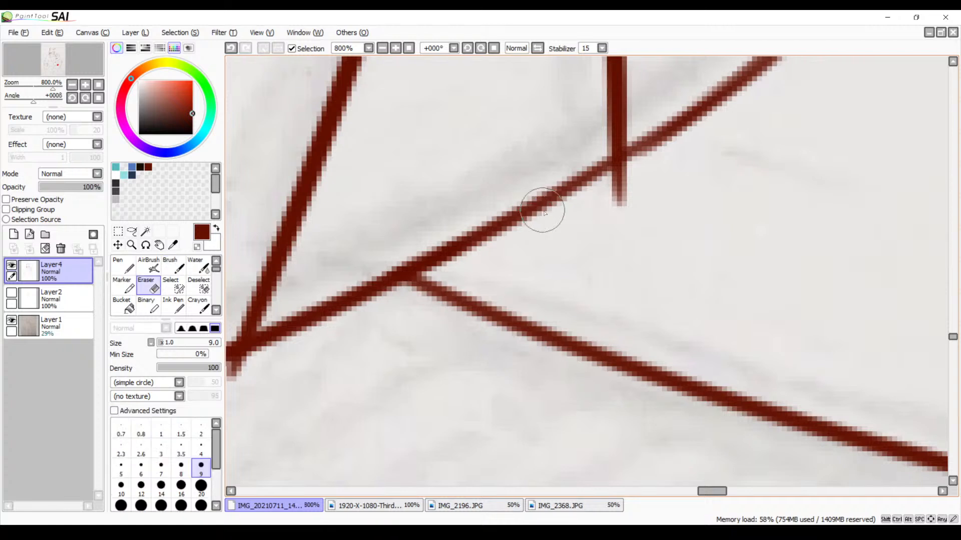
pyautogui.moveTo(626, 209)
pyautogui.mouseDown()
pyautogui.moveTo(608, 216)
pyautogui.moveTo(618, 203)
pyautogui.moveTo(601, 212)
pyautogui.moveTo(632, 187)
pyautogui.mouseUp()
pyautogui.moveTo(424, 317); pyautogui.dragTo(771, 204)
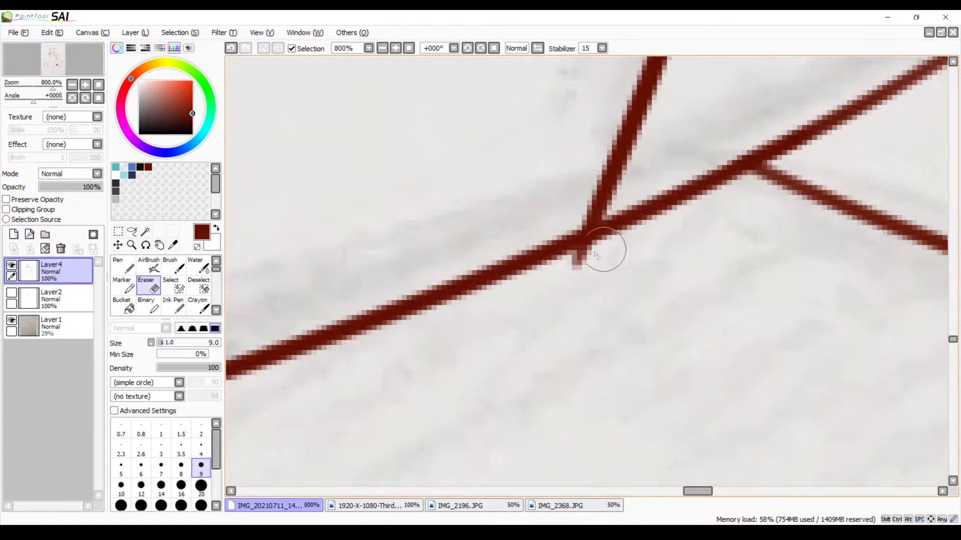
pyautogui.moveTo(592, 276)
pyautogui.mouseDown()
pyautogui.moveTo(608, 262)
pyautogui.moveTo(573, 273)
pyautogui.mouseUp()
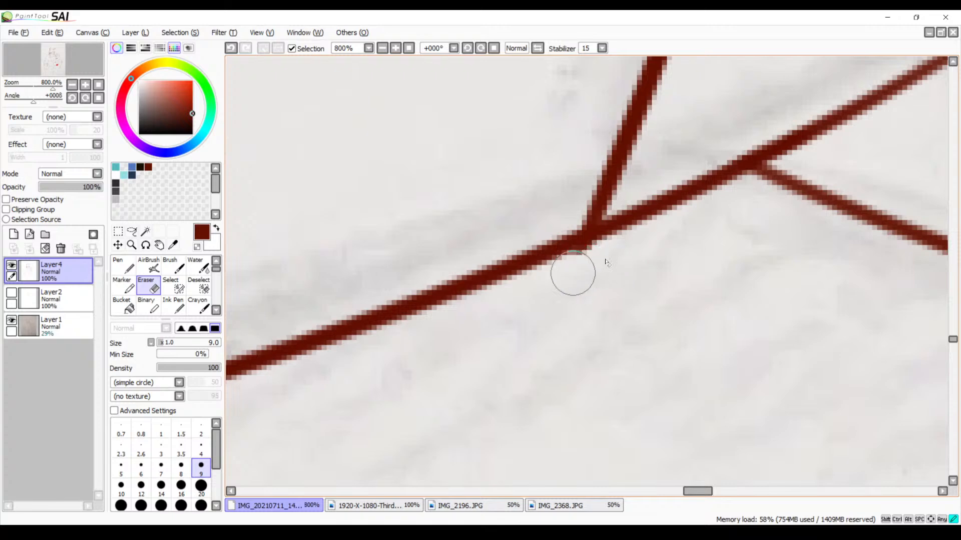
# Ink the left half of the anchor's ring as a curve ending across the shaft's top, undoing the strokes that miss
pyautogui.moveTo(669, 204)
pyautogui.mouseDown()
pyautogui.moveTo(635, 285)
pyautogui.moveTo(676, 235)
pyautogui.moveTo(682, 152)
pyautogui.moveTo(636, 238)
pyautogui.moveTo(590, 232)
pyautogui.moveTo(635, 406)
pyautogui.mouseUp()
pyautogui.press('b')
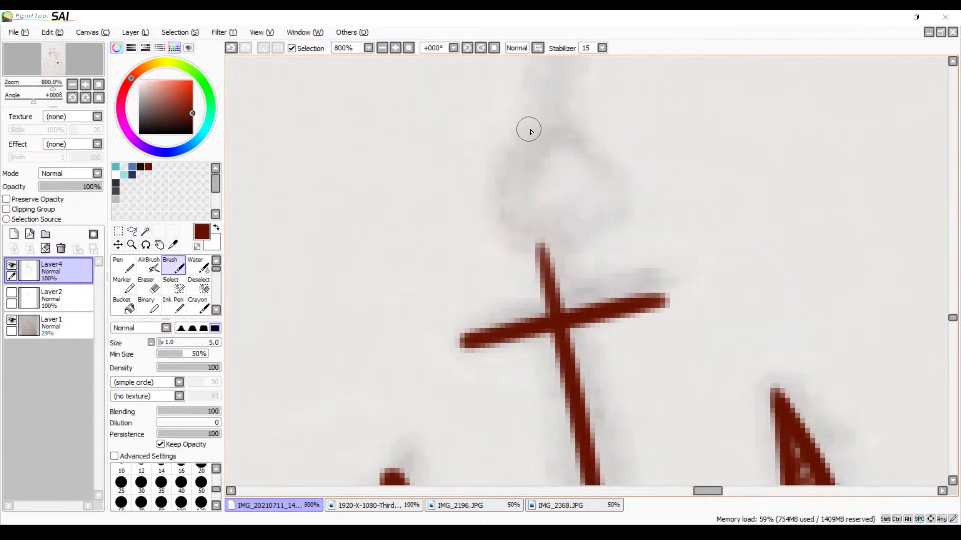
pyautogui.moveTo(532, 126)
pyautogui.mouseDown()
pyautogui.moveTo(521, 270)
pyautogui.moveTo(545, 274)
pyautogui.mouseUp()
pyautogui.hotkey('ctrl', 'z')
pyautogui.moveTo(542, 108)
pyautogui.mouseDown()
pyautogui.moveTo(453, 166)
pyautogui.moveTo(480, 260)
pyautogui.mouseUp()
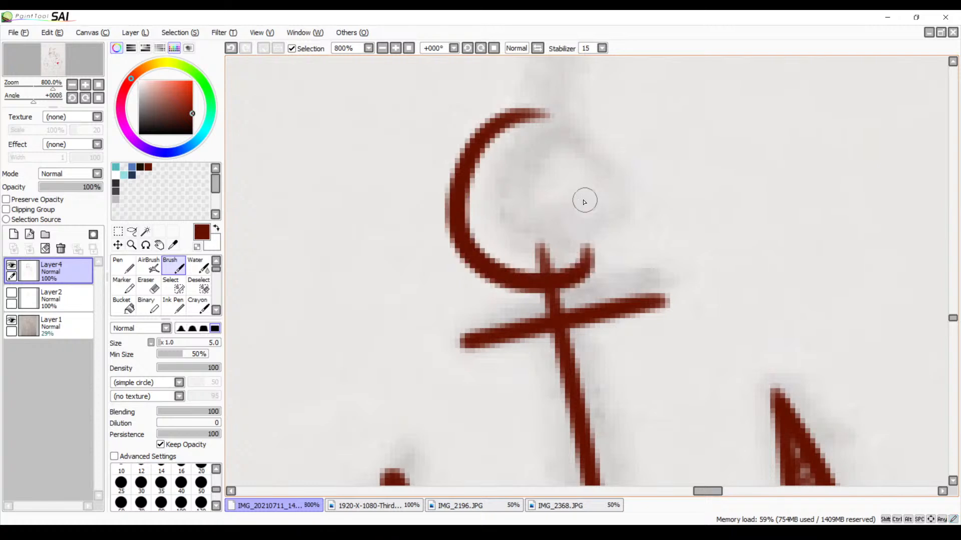
pyautogui.hotkey('ctrl', 'z')
pyautogui.moveTo(532, 103); pyautogui.dragTo(473, 257)
pyautogui.moveTo(521, 295); pyautogui.dragTo(551, 289)
pyautogui.hotkey('ctrl', 'z')
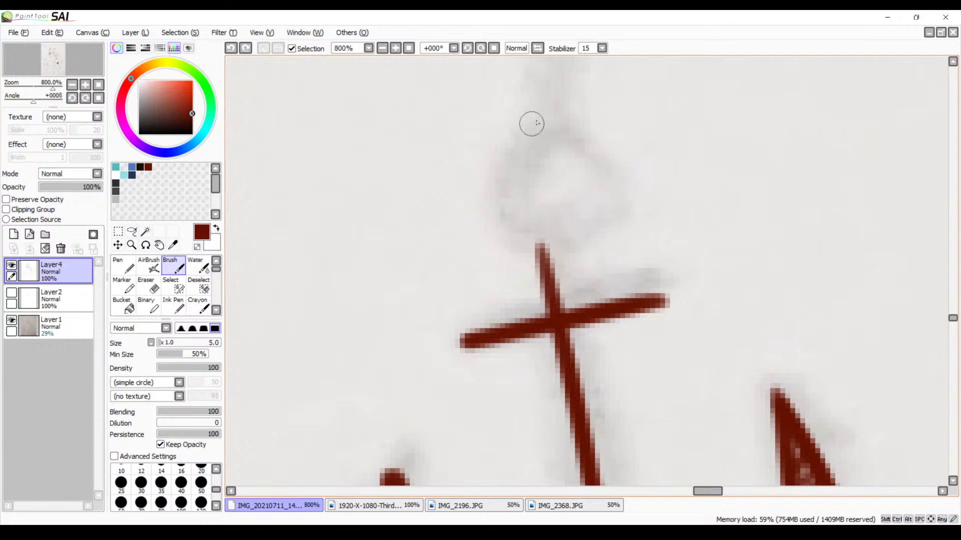
pyautogui.moveTo(542, 112)
pyautogui.mouseDown()
pyautogui.moveTo(540, 289)
pyautogui.moveTo(568, 270)
pyautogui.mouseUp()
pyautogui.hotkey('ctrl', 'z')
pyautogui.moveTo(521, 111); pyautogui.dragTo(575, 243)
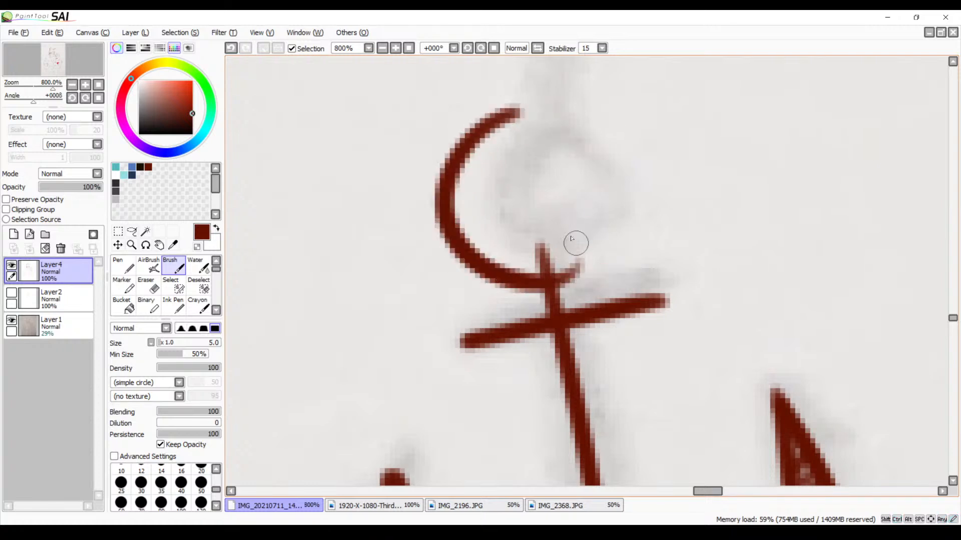
pyautogui.hotkey('ctrl', 'z')
pyautogui.moveTo(531, 116); pyautogui.dragTo(571, 270)
pyautogui.hotkey('ctrl', 'z')
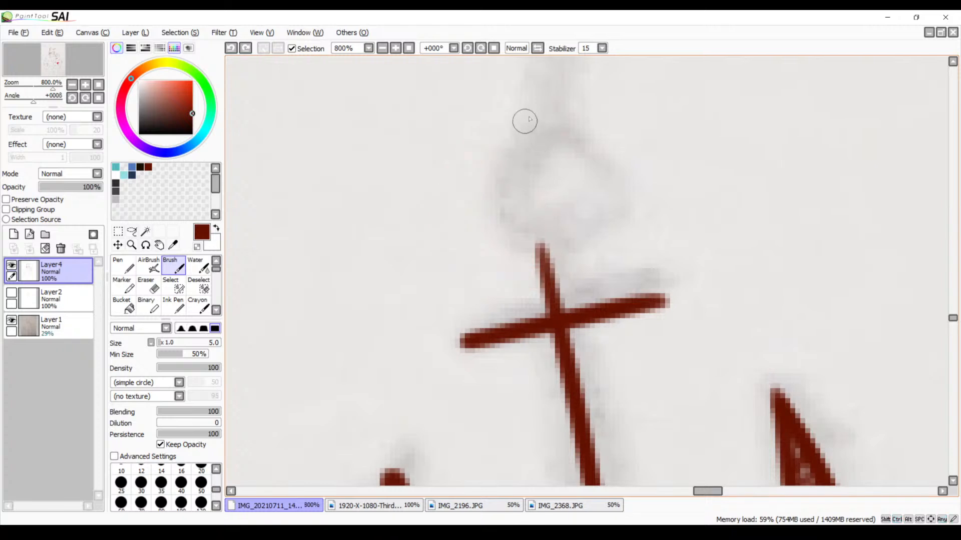
pyautogui.moveTo(533, 116)
pyautogui.mouseDown()
pyautogui.moveTo(563, 260)
pyautogui.moveTo(576, 272)
pyautogui.mouseUp()
# Close the anchor's ring with a right-hand curve, undoing poor attempts, and join its gaps at the top and bottom
pyautogui.moveTo(478, 129); pyautogui.dragTo(586, 217)
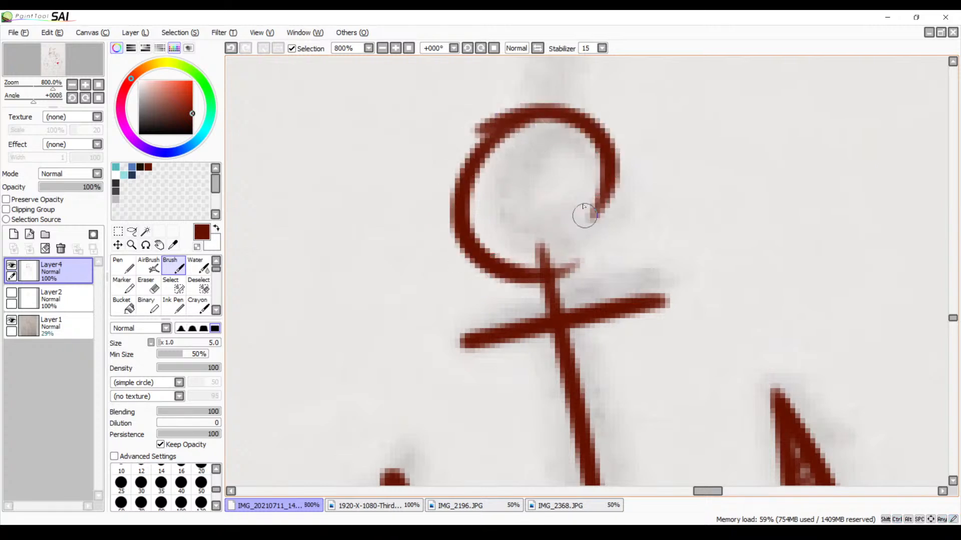
pyautogui.hotkey('ctrl', 'z')
pyautogui.moveTo(499, 137)
pyautogui.mouseDown()
pyautogui.moveTo(596, 129)
pyautogui.moveTo(601, 270)
pyautogui.mouseUp()
pyautogui.hotkey('ctrl', 'z')
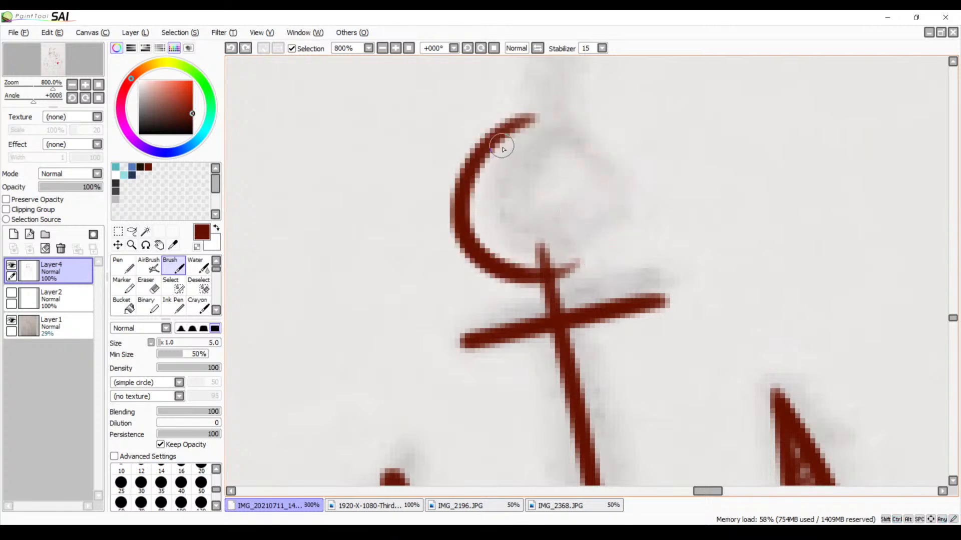
pyautogui.moveTo(500, 148)
pyautogui.mouseDown()
pyautogui.moveTo(583, 131)
pyautogui.moveTo(582, 253)
pyautogui.mouseUp()
pyautogui.hotkey('ctrl', 'z')
pyautogui.moveTo(500, 142)
pyautogui.mouseDown()
pyautogui.moveTo(526, 126)
pyautogui.moveTo(581, 271)
pyautogui.mouseUp()
pyautogui.moveTo(502, 130); pyautogui.dragTo(568, 127)
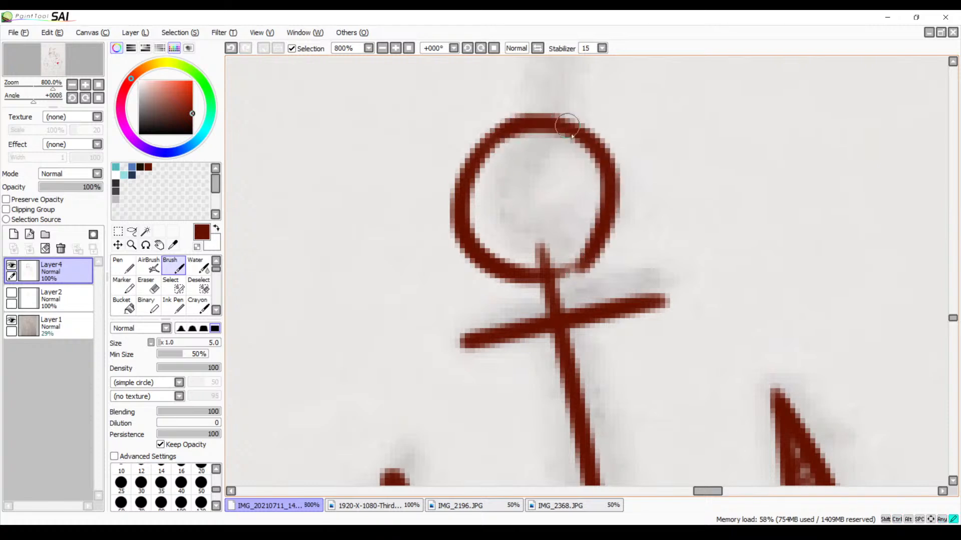
pyautogui.moveTo(592, 253); pyautogui.dragTo(554, 274)
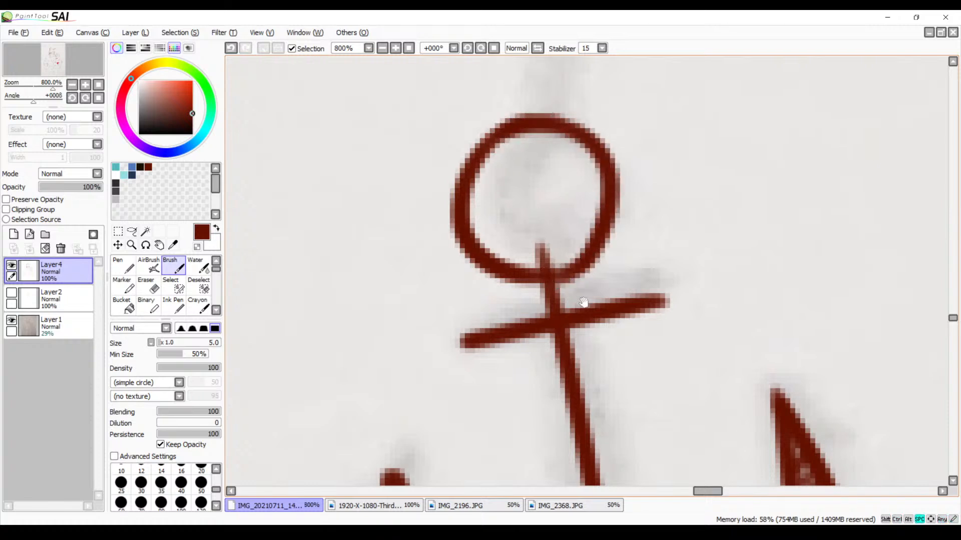
# Ink the left half of a smaller concentric circle inside the anchor's ring, ending at the shaft's top and undoing strokes that miss
pyautogui.moveTo(583, 305)
pyautogui.mouseDown()
pyautogui.moveTo(598, 216)
pyautogui.moveTo(565, 312)
pyautogui.mouseUp()
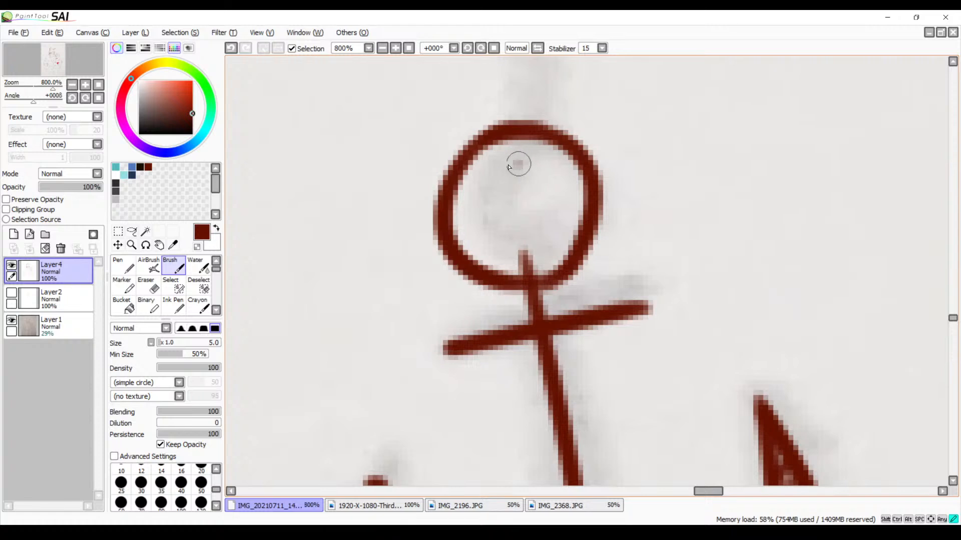
pyautogui.moveTo(517, 160); pyautogui.dragTo(545, 212)
pyautogui.hotkey('ctrl', 'z')
pyautogui.moveTo(502, 169)
pyautogui.mouseDown()
pyautogui.moveTo(525, 257)
pyautogui.moveTo(545, 239)
pyautogui.mouseUp()
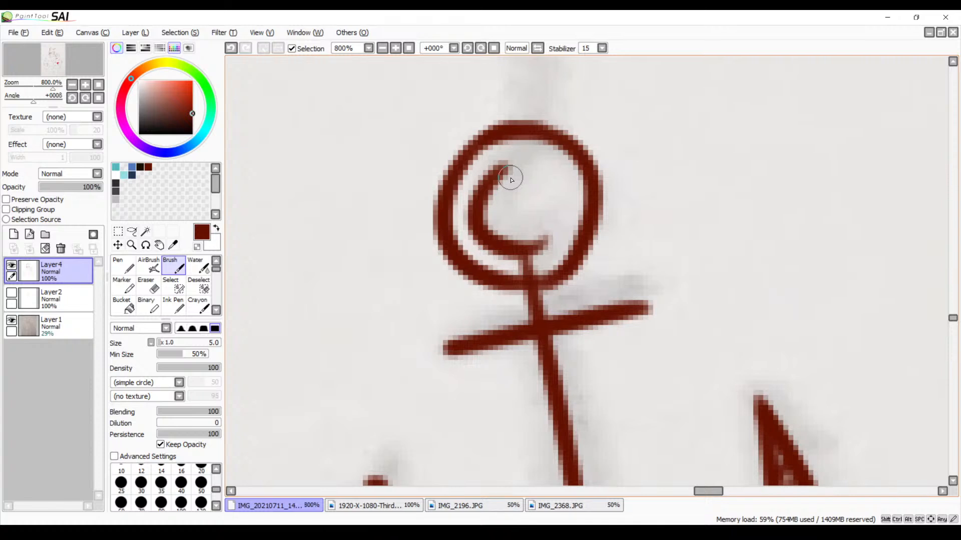
pyautogui.hotkey('ctrl', 'z')
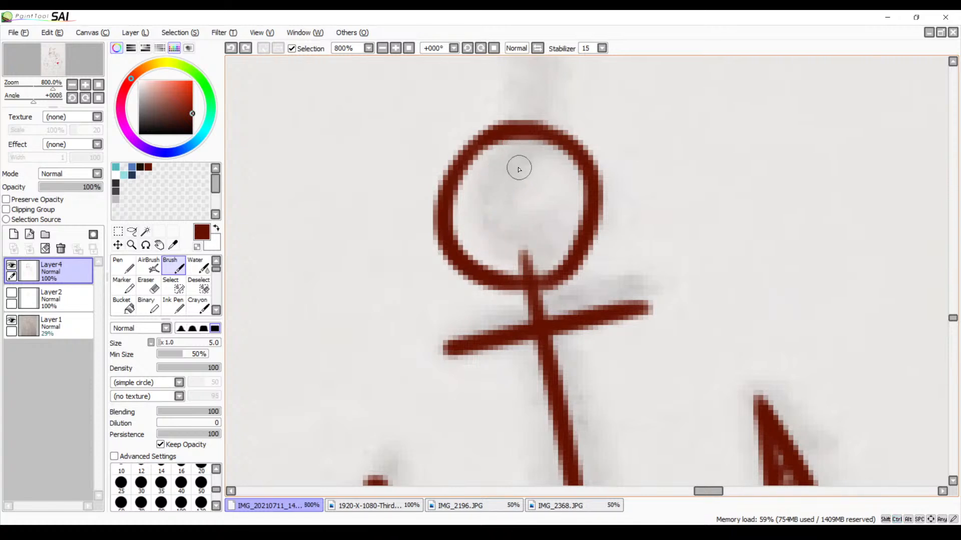
pyautogui.moveTo(519, 170)
pyautogui.mouseDown()
pyautogui.moveTo(492, 250)
pyautogui.moveTo(545, 240)
pyautogui.mouseUp()
pyautogui.hotkey('ctrl', 'z')
pyautogui.moveTo(519, 170); pyautogui.dragTo(541, 215)
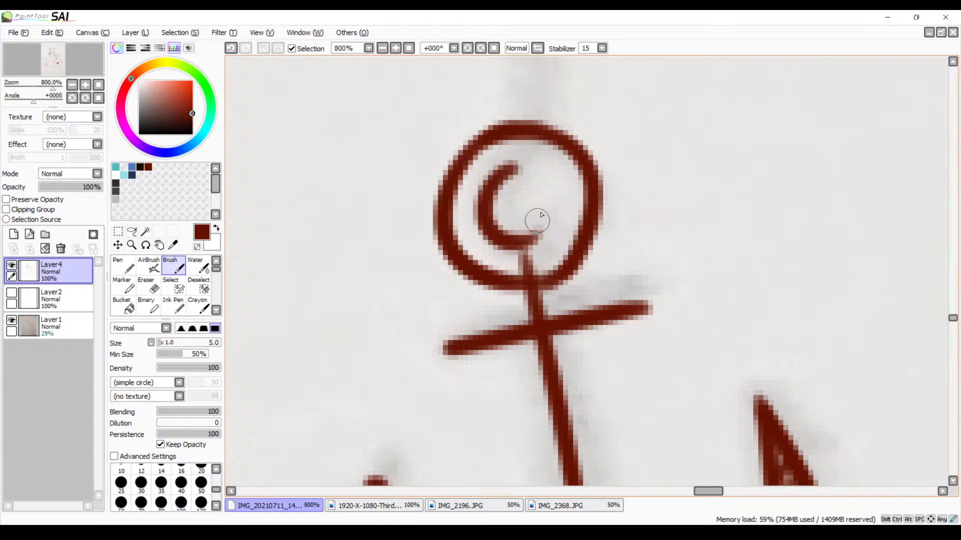
# Close the inner circle of the anchor's ring with a right-hand curve, undoing and redrawing poor attempts
pyautogui.moveTo(503, 169)
pyautogui.mouseDown()
pyautogui.moveTo(526, 164)
pyautogui.moveTo(559, 201)
pyautogui.mouseUp()
pyautogui.hotkey('ctrl', 'z')
pyautogui.moveTo(502, 178)
pyautogui.mouseDown()
pyautogui.moveTo(513, 172)
pyautogui.moveTo(553, 227)
pyautogui.mouseUp()
pyautogui.hotkey('ctrl', 'z')
pyautogui.moveTo(500, 171)
pyautogui.mouseDown()
pyautogui.moveTo(559, 184)
pyautogui.moveTo(547, 212)
pyautogui.mouseUp()
pyautogui.hotkey('ctrl', 'z')
pyautogui.moveTo(503, 165)
pyautogui.mouseDown()
pyautogui.moveTo(566, 210)
pyautogui.moveTo(548, 230)
pyautogui.mouseUp()
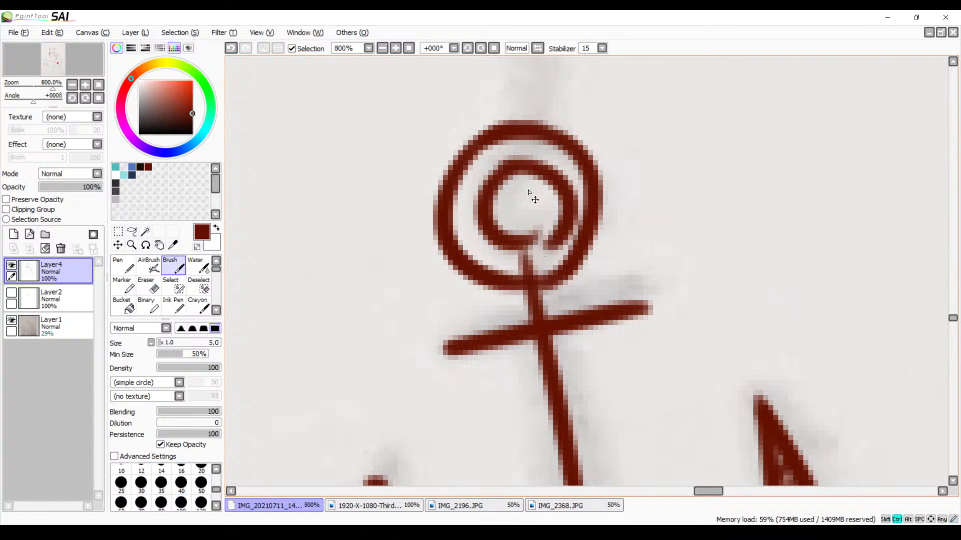
pyautogui.hotkey('ctrl', 'z')
pyautogui.moveTo(505, 177); pyautogui.dragTo(551, 228)
pyautogui.hotkey('ctrl', 'z')
pyautogui.moveTo(500, 173)
pyautogui.mouseDown()
pyautogui.moveTo(513, 165)
pyautogui.moveTo(544, 228)
pyautogui.mouseUp()
pyautogui.hotkey('ctrl', 'z')
pyautogui.moveTo(501, 172)
pyautogui.mouseDown()
pyautogui.moveTo(562, 205)
pyautogui.moveTo(541, 231)
pyautogui.mouseUp()
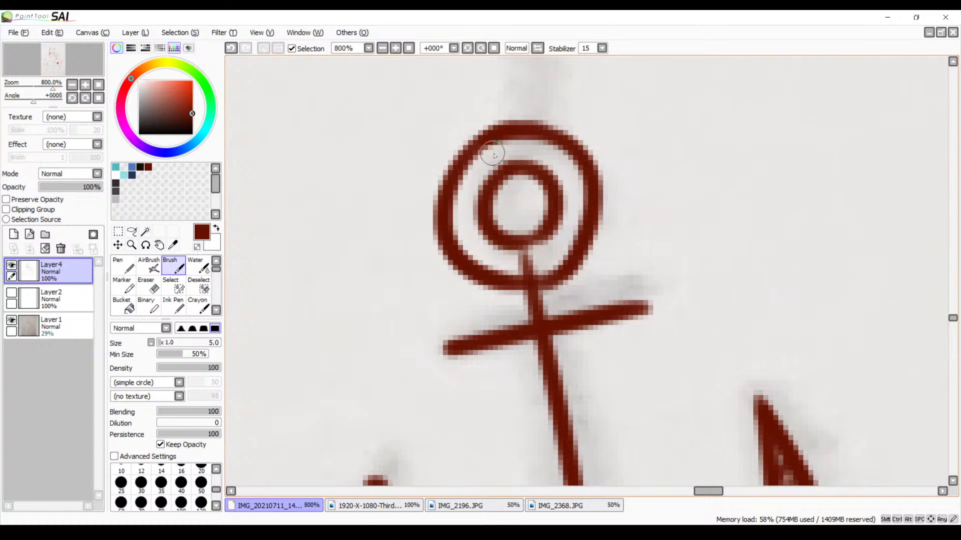
# Fill the band between the anchor ring's inner and outer circles with short dark red hatching strokes all the way around
pyautogui.click(382, 48)
pyautogui.click(382, 48)
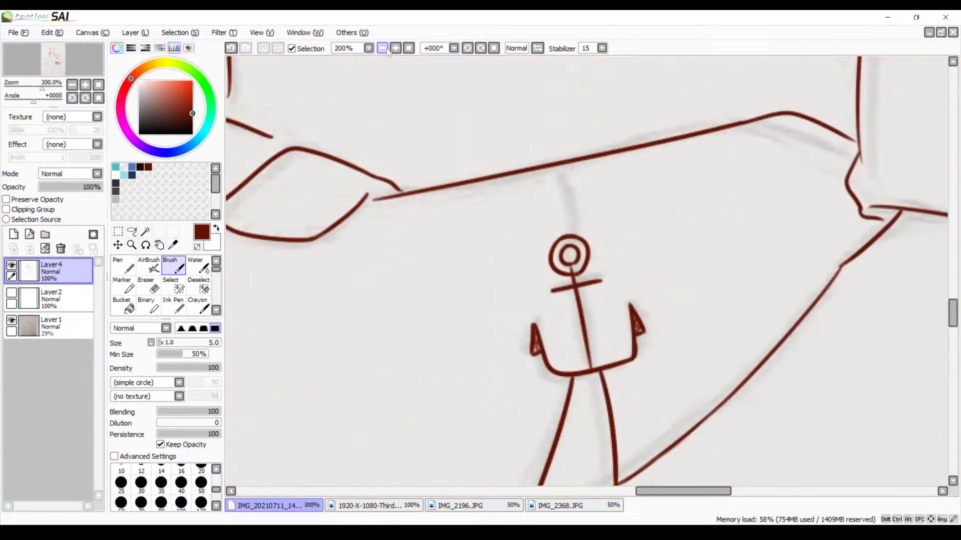
pyautogui.click(382, 48)
pyautogui.click(382, 49)
pyautogui.click(382, 48)
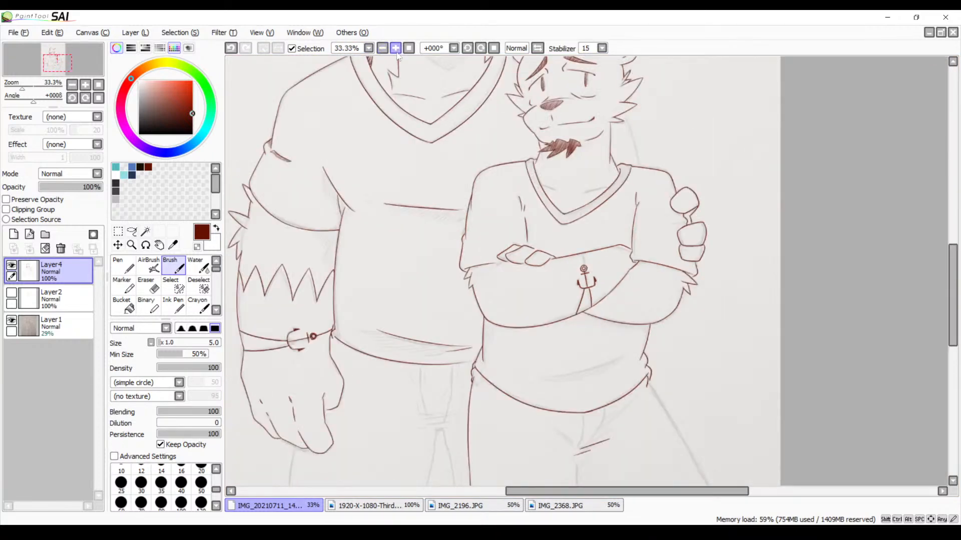
pyautogui.click(395, 48)
pyautogui.click(395, 48)
pyautogui.click(396, 48)
pyautogui.click(396, 48)
pyautogui.click(395, 48)
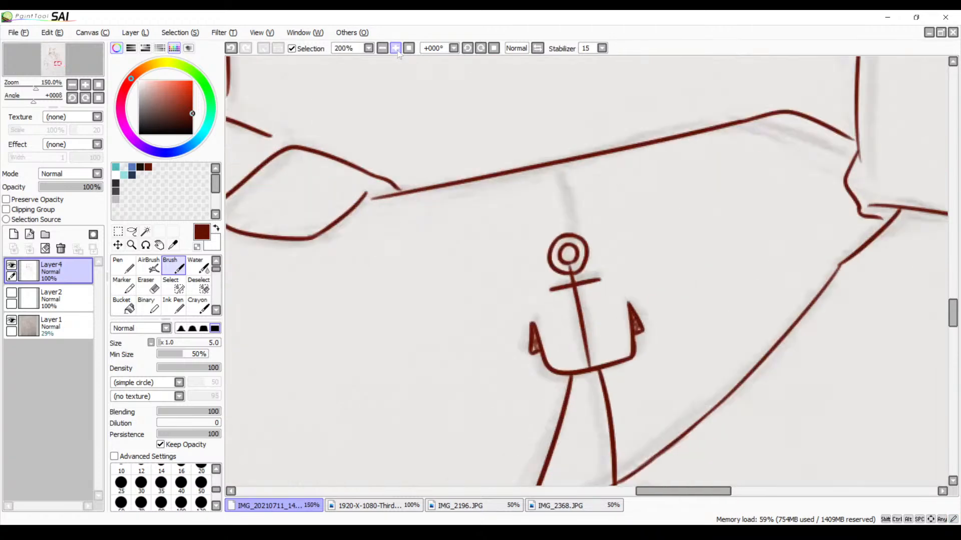
pyautogui.click(395, 48)
pyautogui.click(395, 48)
pyautogui.click(395, 48)
pyautogui.moveTo(466, 274); pyautogui.dragTo(502, 212)
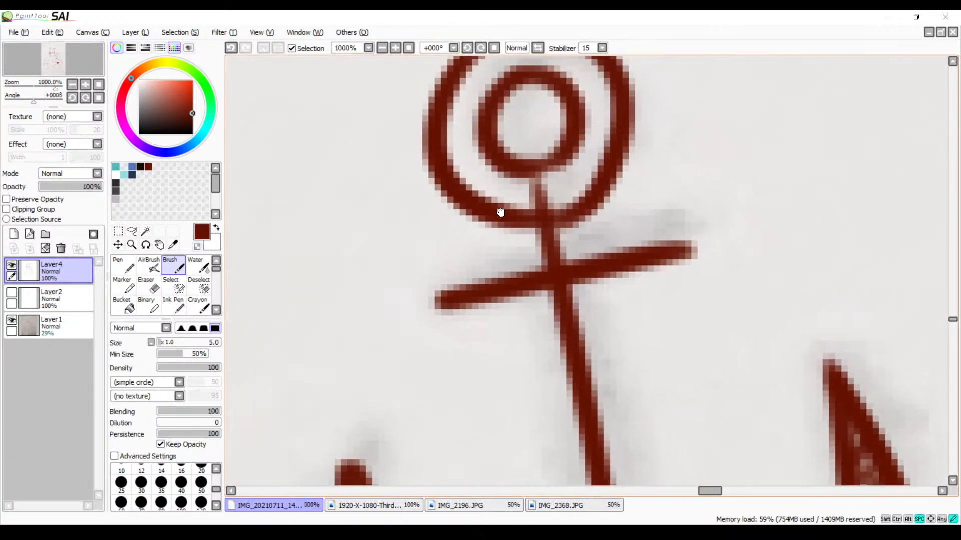
pyautogui.moveTo(536, 181)
pyautogui.mouseDown()
pyautogui.moveTo(513, 202)
pyautogui.moveTo(487, 183)
pyautogui.moveTo(474, 107)
pyautogui.mouseUp()
pyautogui.scroll(3, 455, 99)
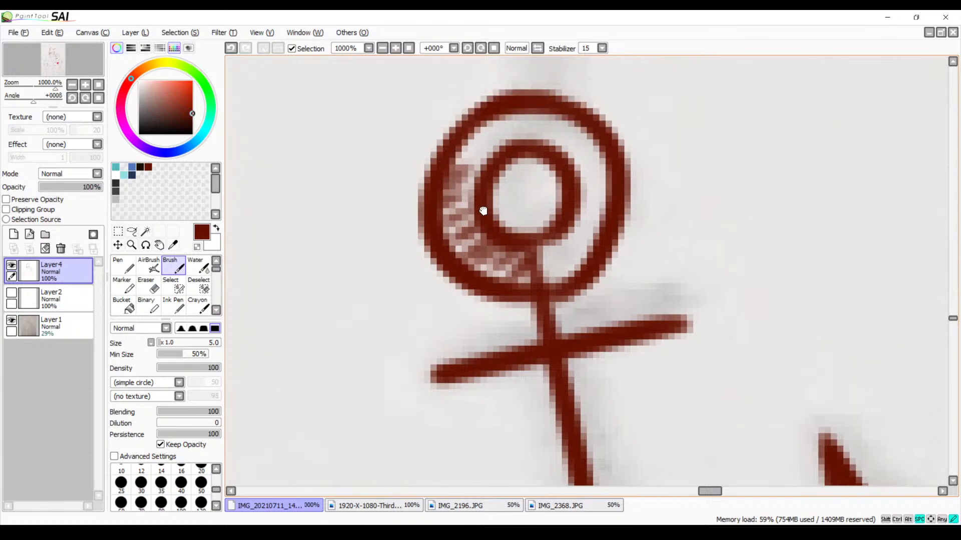
pyautogui.moveTo(488, 158)
pyautogui.mouseDown()
pyautogui.moveTo(555, 142)
pyautogui.moveTo(576, 180)
pyautogui.moveTo(581, 220)
pyautogui.moveTo(568, 234)
pyautogui.moveTo(593, 247)
pyautogui.moveTo(568, 273)
pyautogui.moveTo(548, 276)
pyautogui.moveTo(615, 206)
pyautogui.moveTo(605, 246)
pyautogui.mouseUp()
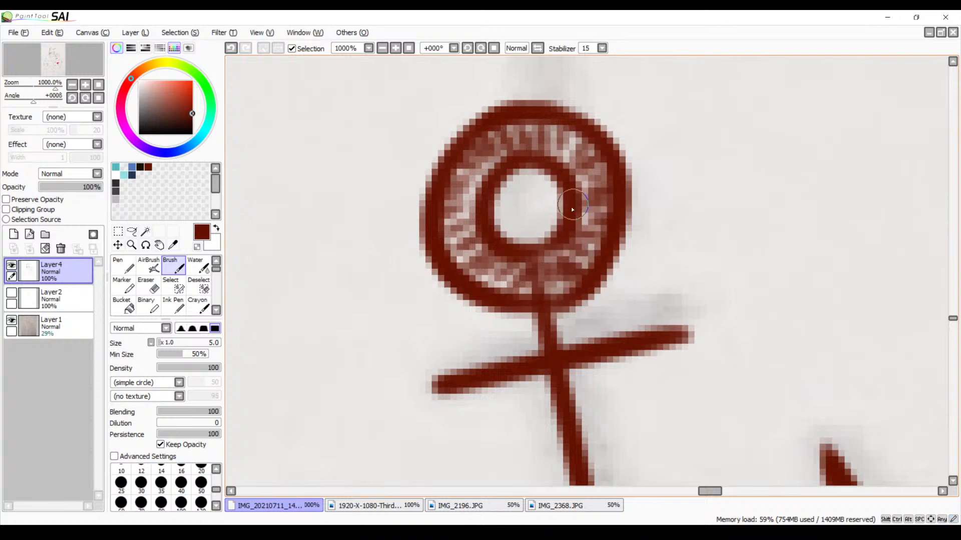
pyautogui.moveTo(584, 131); pyautogui.dragTo(568, 153)
# Ink a slightly curved line from the forearm's upper outline down to the top of the anchor's ring, undoing poor attempts
pyautogui.moveTo(513, 191)
pyautogui.mouseDown()
pyautogui.moveTo(521, 135)
pyautogui.moveTo(452, 105)
pyautogui.moveTo(532, 195)
pyautogui.moveTo(570, 442)
pyautogui.mouseUp()
pyautogui.moveTo(567, 140); pyautogui.dragTo(603, 357)
pyautogui.moveTo(550, 135); pyautogui.dragTo(585, 322)
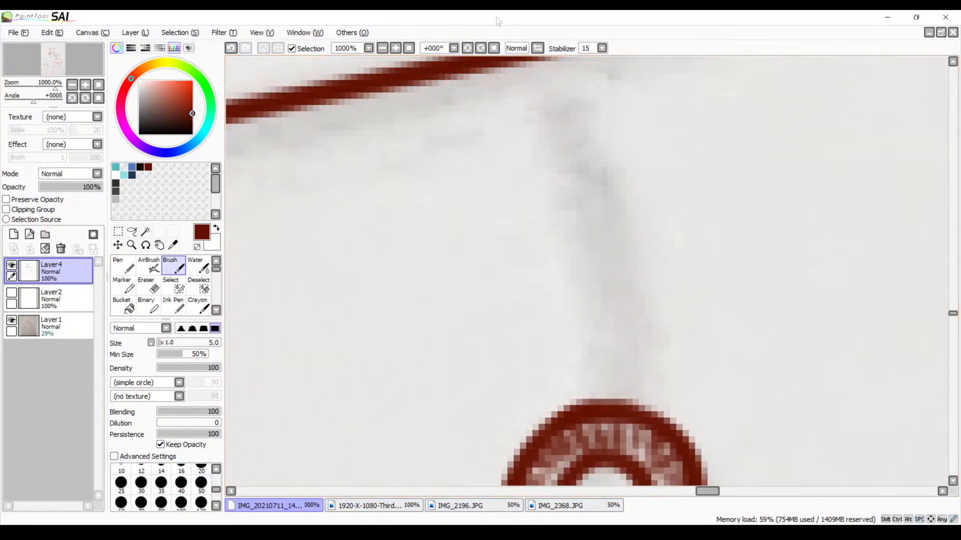
pyautogui.click(382, 48)
pyautogui.click(382, 49)
pyautogui.click(382, 49)
pyautogui.moveTo(550, 251); pyautogui.dragTo(551, 210)
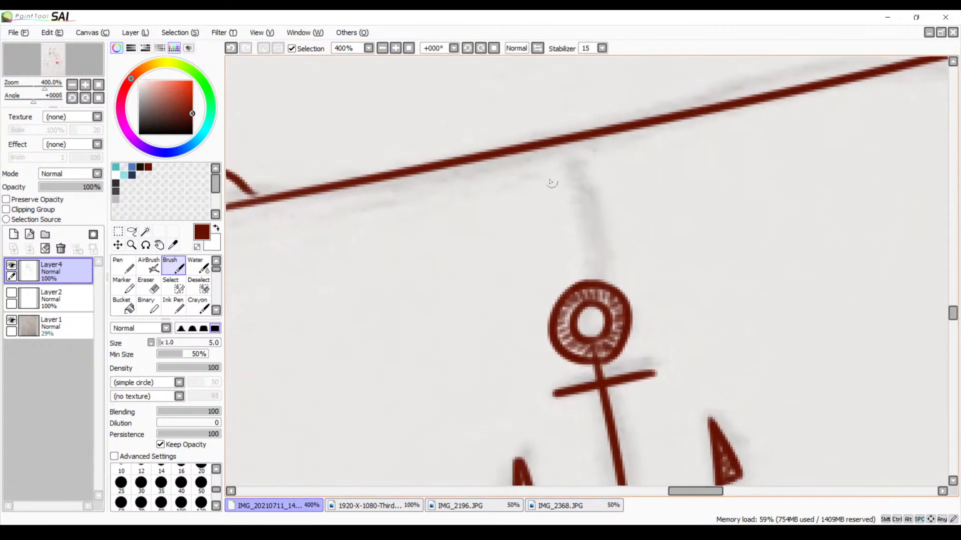
pyautogui.moveTo(544, 143); pyautogui.dragTo(576, 300)
pyautogui.hotkey('ctrl', 'z')
pyautogui.moveTo(550, 155)
pyautogui.mouseDown()
pyautogui.moveTo(567, 179)
pyautogui.moveTo(585, 300)
pyautogui.mouseUp()
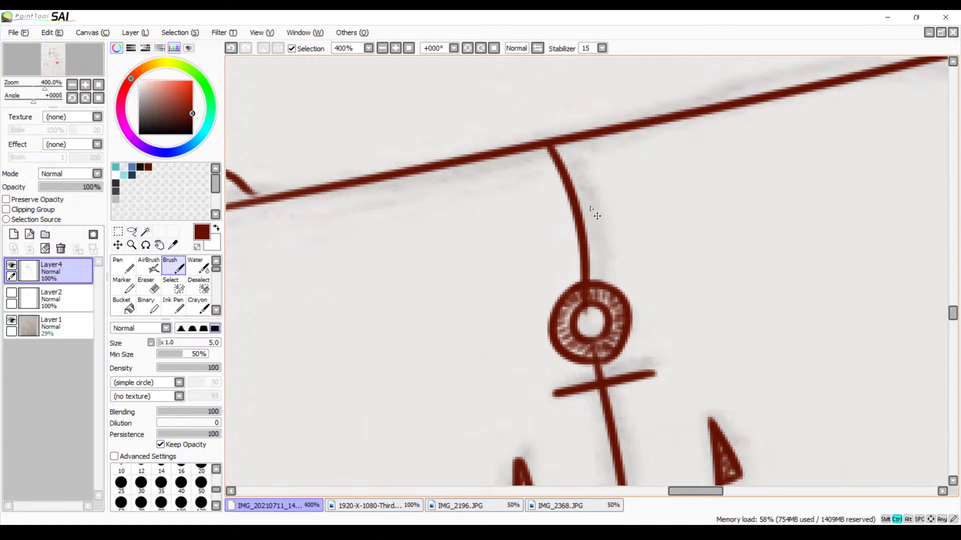
pyautogui.hotkey('ctrl', 'z')
pyautogui.moveTo(544, 152); pyautogui.dragTo(603, 314)
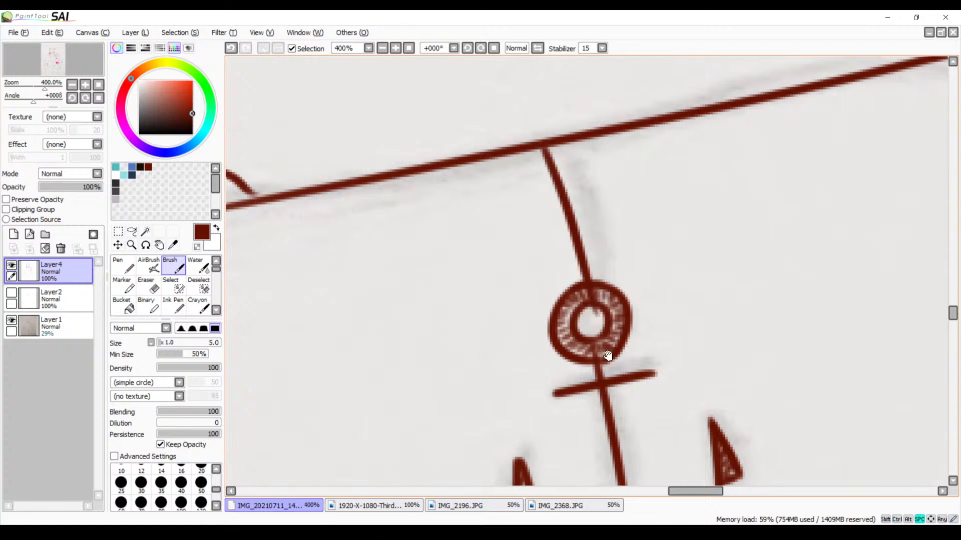
# Erase the end of the connecting line that protrudes into the hole of the anchor's ring
pyautogui.moveTo(607, 355); pyautogui.dragTo(558, 220)
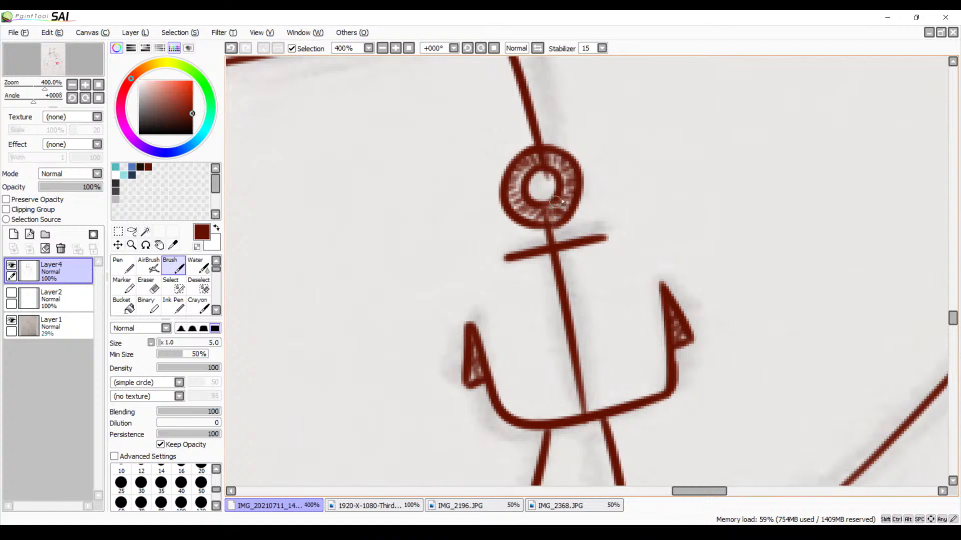
pyautogui.press('e')
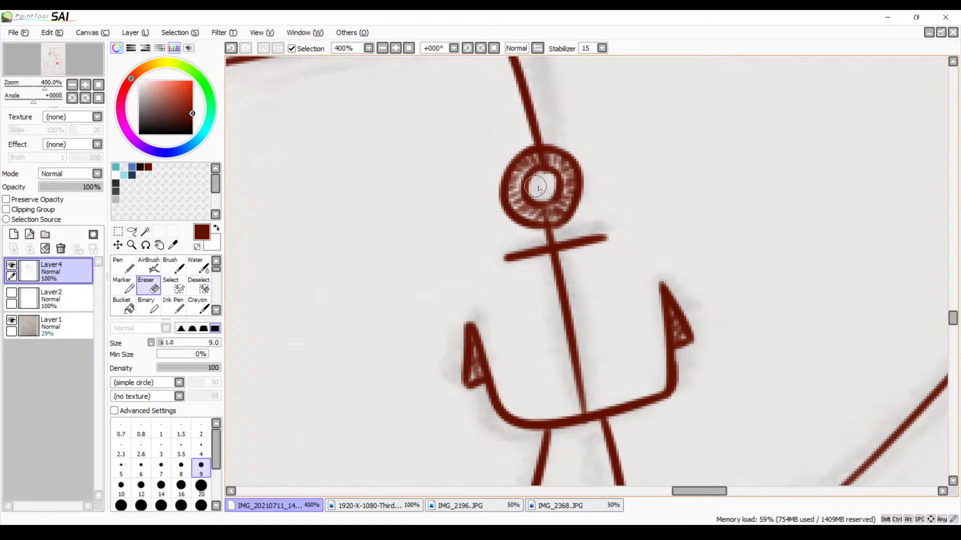
pyautogui.press('b')
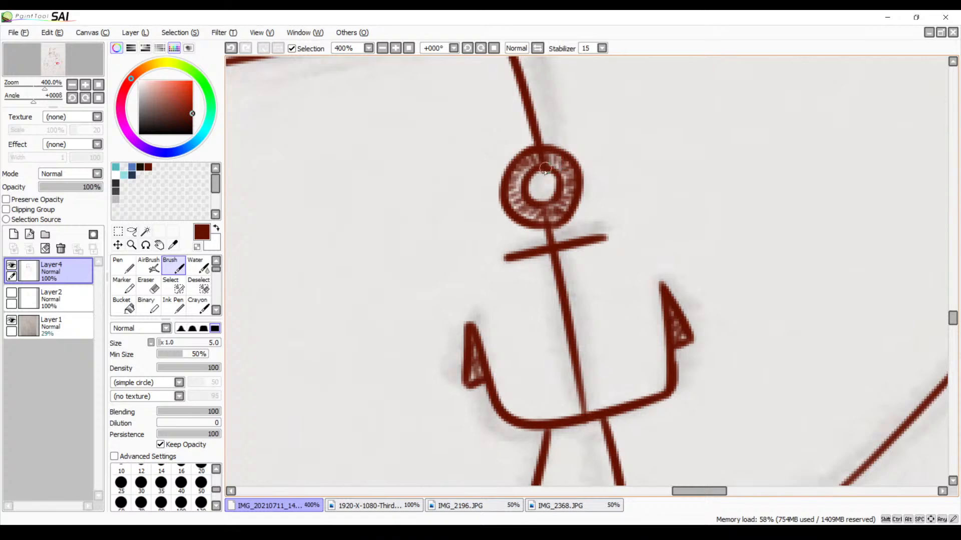
pyautogui.hotkey('ctrl', 'z')
pyautogui.hotkey('ctrl', 'y')
# Ink the right-hand collarbone line inside the smaller character's V-neck collar, following the sketch up to the collar's inner edge
pyautogui.click(382, 49)
pyautogui.click(382, 48)
pyautogui.click(382, 48)
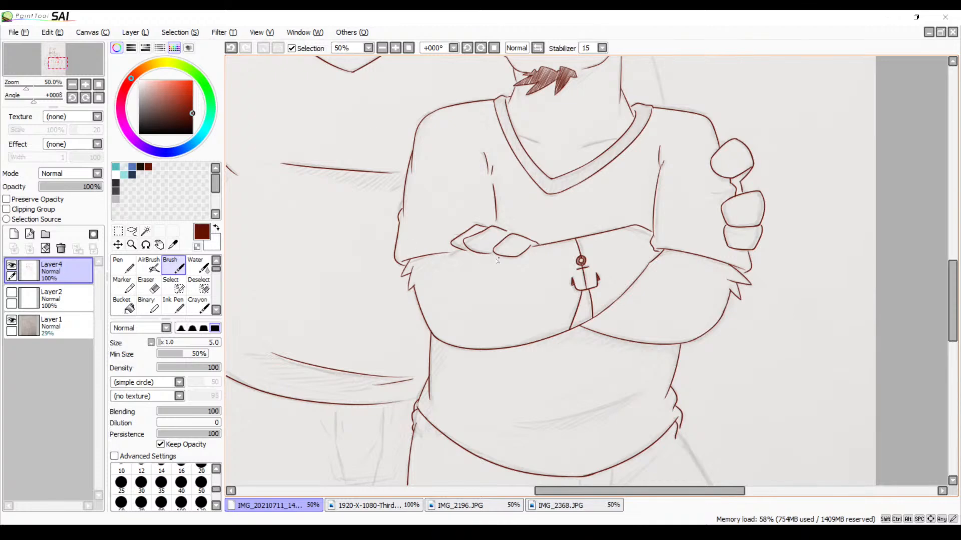
pyautogui.press('space')
pyautogui.moveTo(518, 200); pyautogui.dragTo(564, 423)
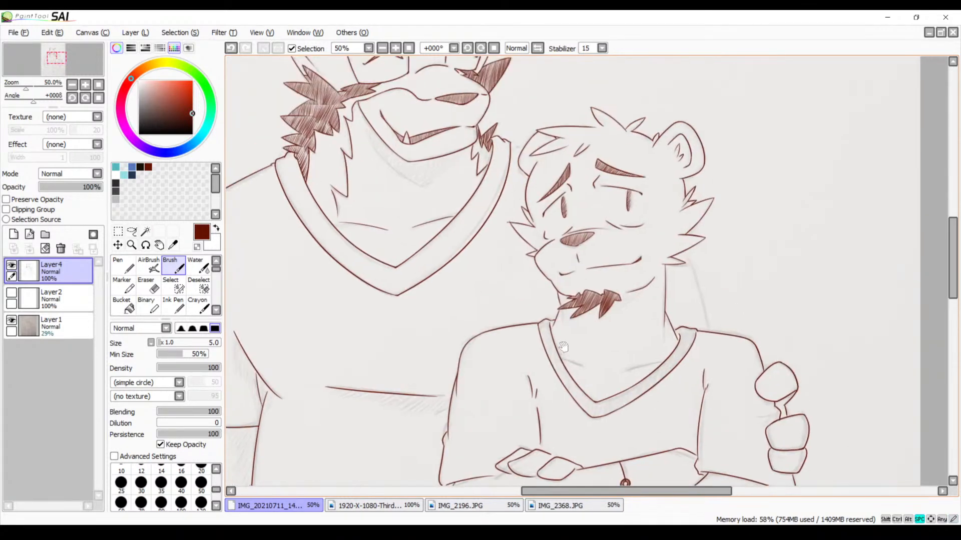
pyautogui.moveTo(564, 341); pyautogui.dragTo(521, 363)
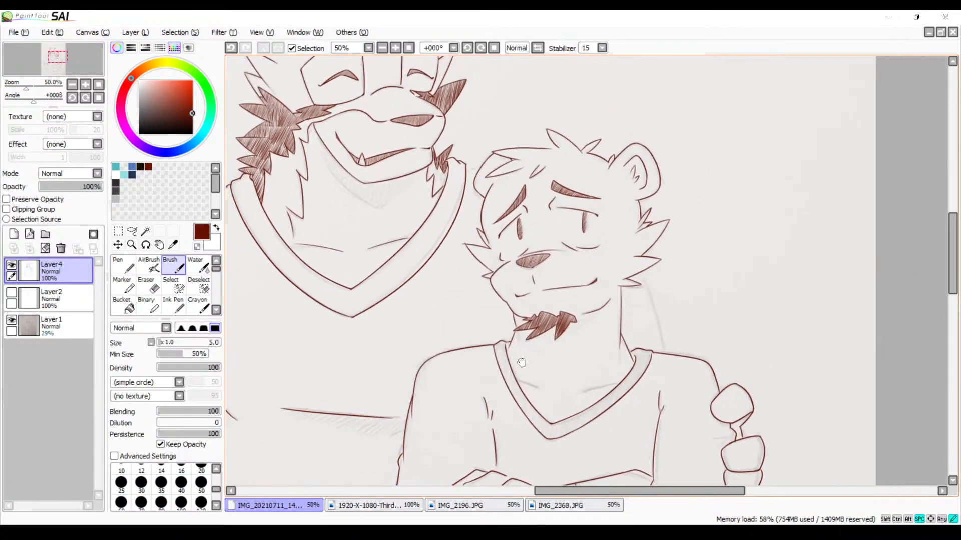
pyautogui.click(395, 48)
pyautogui.click(395, 48)
pyautogui.click(395, 48)
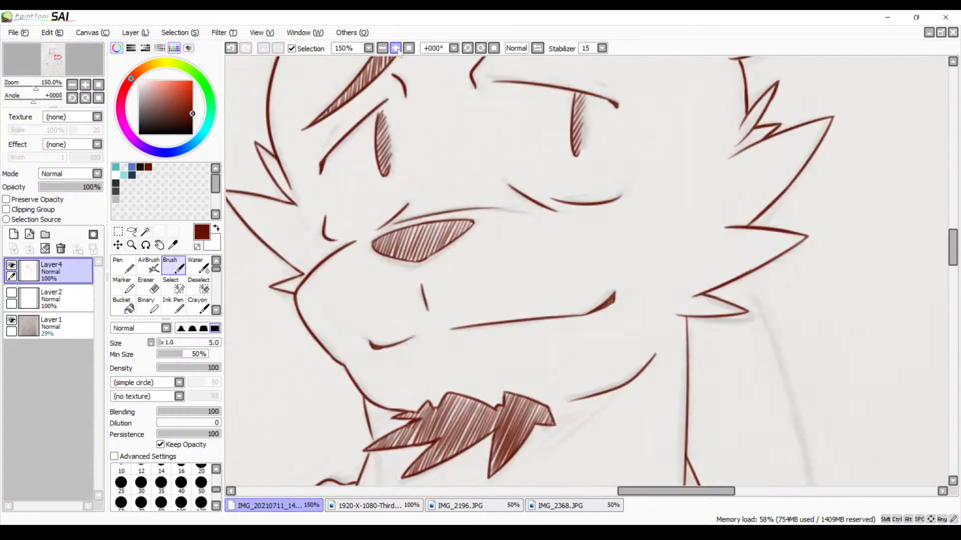
pyautogui.press('space')
pyautogui.moveTo(513, 435); pyautogui.dragTo(582, 213)
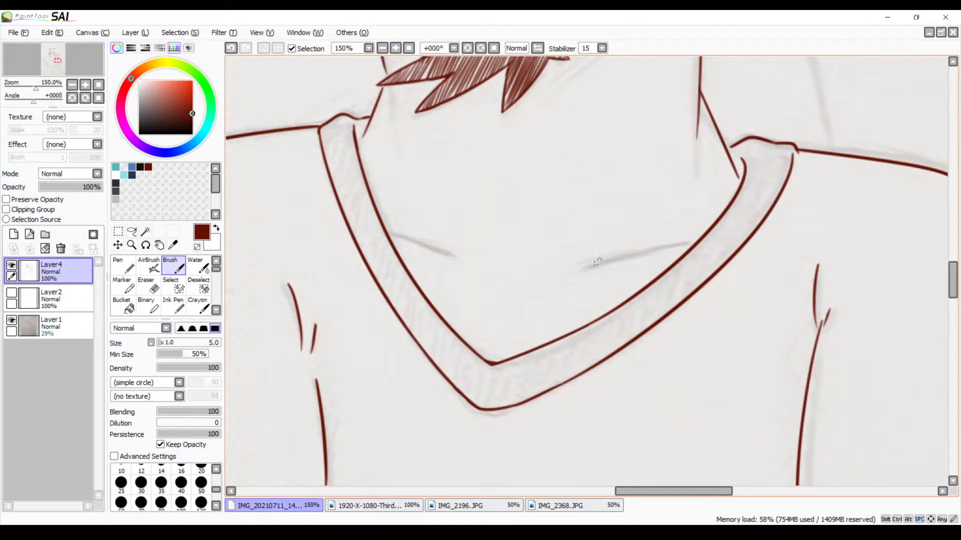
pyautogui.moveTo(564, 274); pyautogui.dragTo(685, 245)
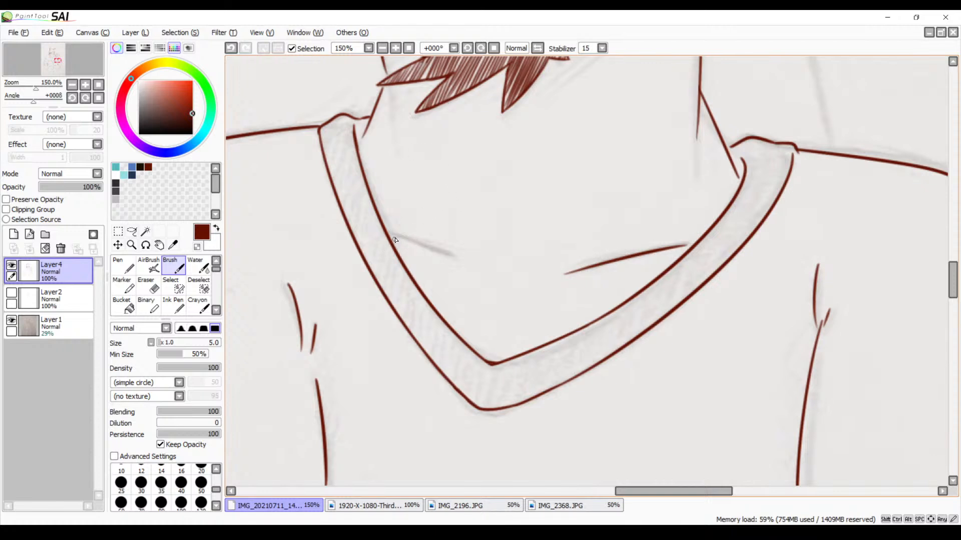
# Ink the left collarbone line inside the V-neck with one dark red brush stroke over the sketch
pyautogui.moveTo(395, 231); pyautogui.dragTo(489, 268)
pyautogui.hotkey('ctrl', 'z')
pyautogui.moveTo(394, 230); pyautogui.dragTo(491, 273)
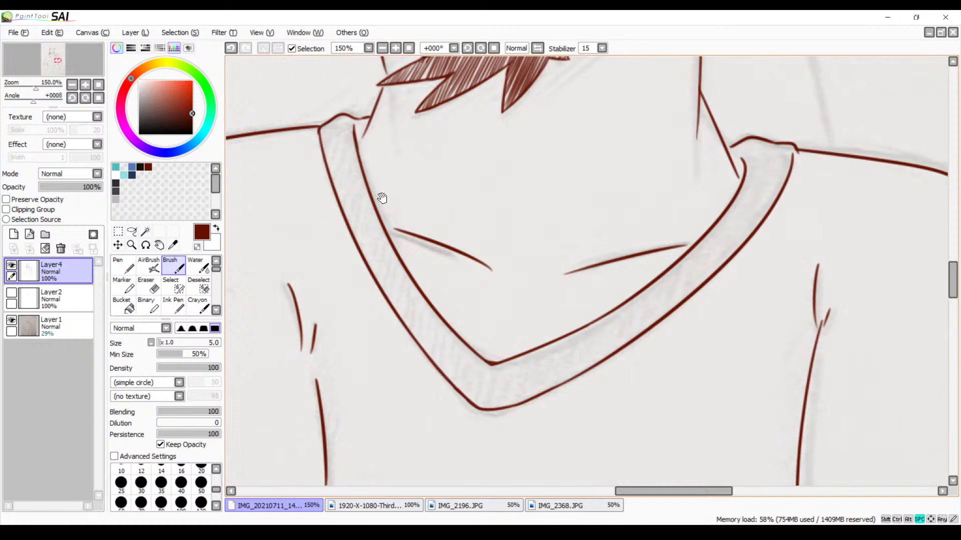
pyautogui.moveTo(385, 200); pyautogui.dragTo(415, 311)
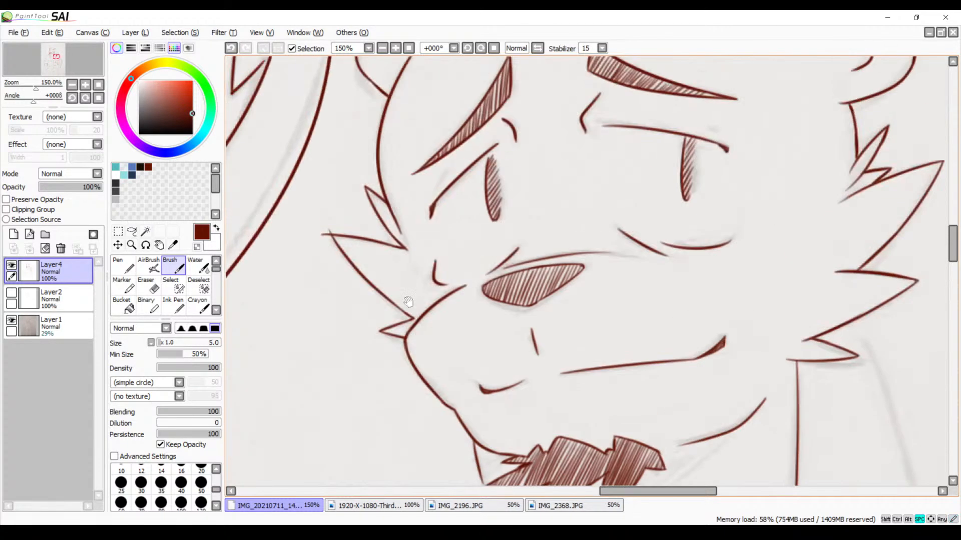
pyautogui.moveTo(390, 366); pyautogui.dragTo(411, 174)
pyautogui.moveTo(390, 328); pyautogui.dragTo(458, 166)
pyautogui.moveTo(429, 315); pyautogui.dragTo(408, 241)
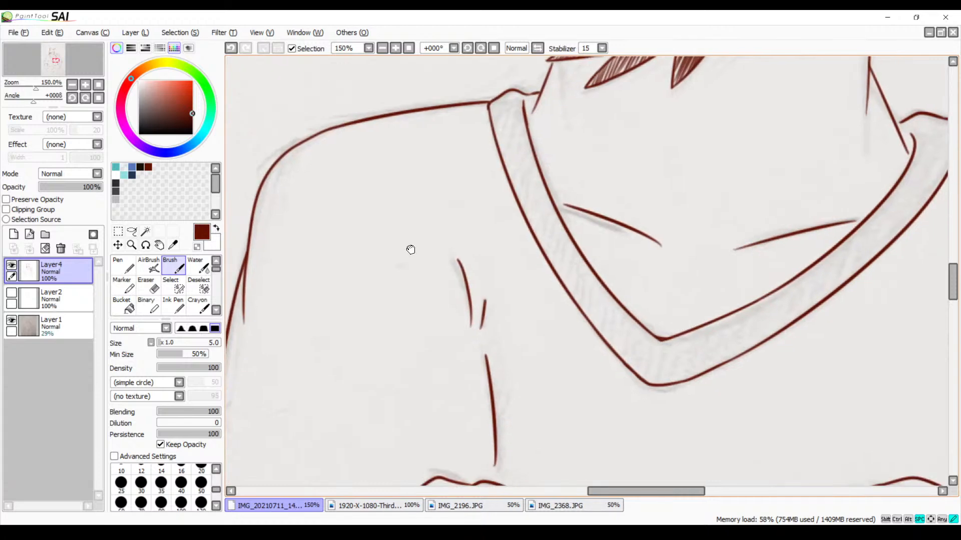
# Hatch the shoulder end of the left neckline band with diagonal brush strokes, working at 400% zoom and 33° canvas rotation
pyautogui.moveTo(489, 245); pyautogui.dragTo(402, 277)
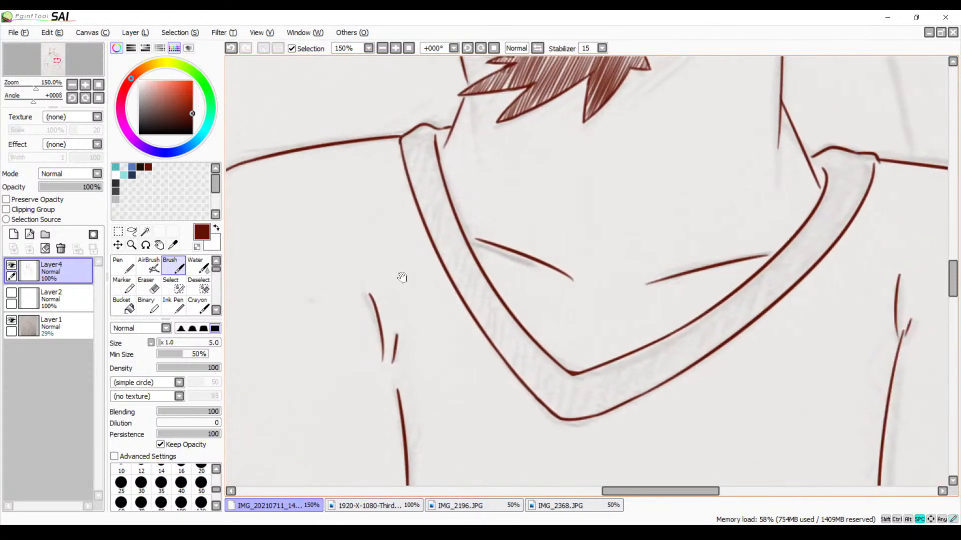
pyautogui.click(481, 48)
pyautogui.click(481, 48)
pyautogui.click(481, 48)
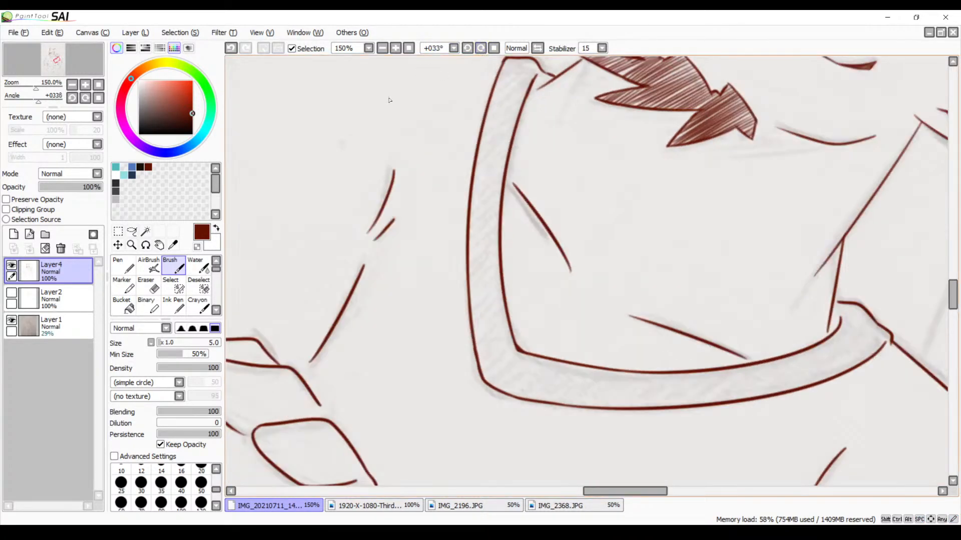
pyautogui.moveTo(445, 122); pyautogui.dragTo(403, 212)
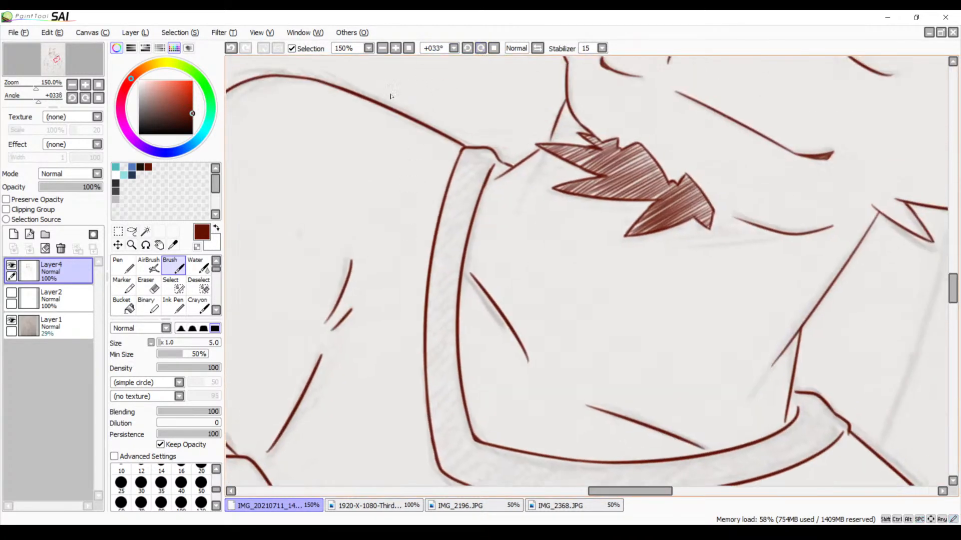
pyautogui.click(396, 49)
pyautogui.click(395, 48)
pyautogui.click(396, 48)
pyautogui.moveTo(382, 137); pyautogui.dragTo(484, 234)
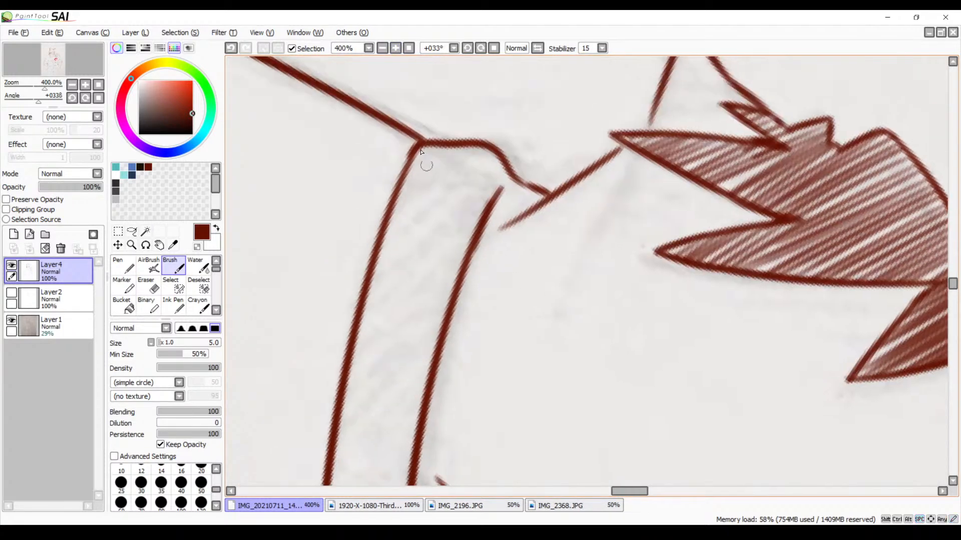
pyautogui.moveTo(434, 149); pyautogui.dragTo(404, 177)
pyautogui.hotkey('ctrl', 'z')
pyautogui.hotkey('ctrl', 'z')
pyautogui.moveTo(436, 148)
pyautogui.mouseDown()
pyautogui.moveTo(418, 158)
pyautogui.moveTo(454, 149)
pyautogui.moveTo(406, 178)
pyautogui.mouseUp()
pyautogui.moveTo(473, 150)
pyautogui.mouseDown()
pyautogui.moveTo(396, 198)
pyautogui.moveTo(406, 203)
pyautogui.mouseUp()
pyautogui.moveTo(500, 163); pyautogui.dragTo(405, 215)
pyautogui.moveTo(496, 180)
pyautogui.mouseDown()
pyautogui.moveTo(376, 236)
pyautogui.moveTo(379, 251)
pyautogui.mouseUp()
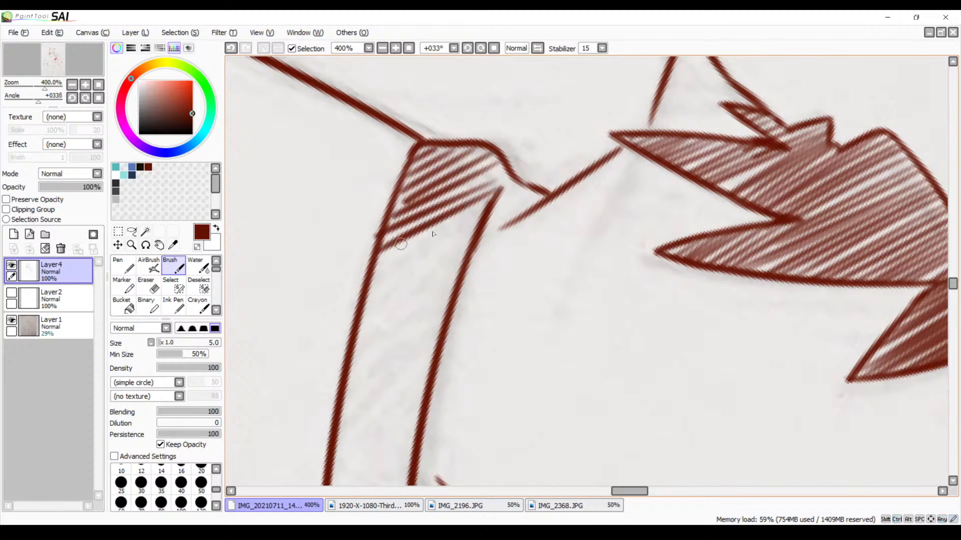
pyautogui.moveTo(483, 215); pyautogui.dragTo(376, 270)
pyautogui.moveTo(477, 231); pyautogui.dragTo(367, 299)
# Continue the diagonal hatching down the upper part of the left neckline band
pyautogui.scroll(-5, 506, 208)
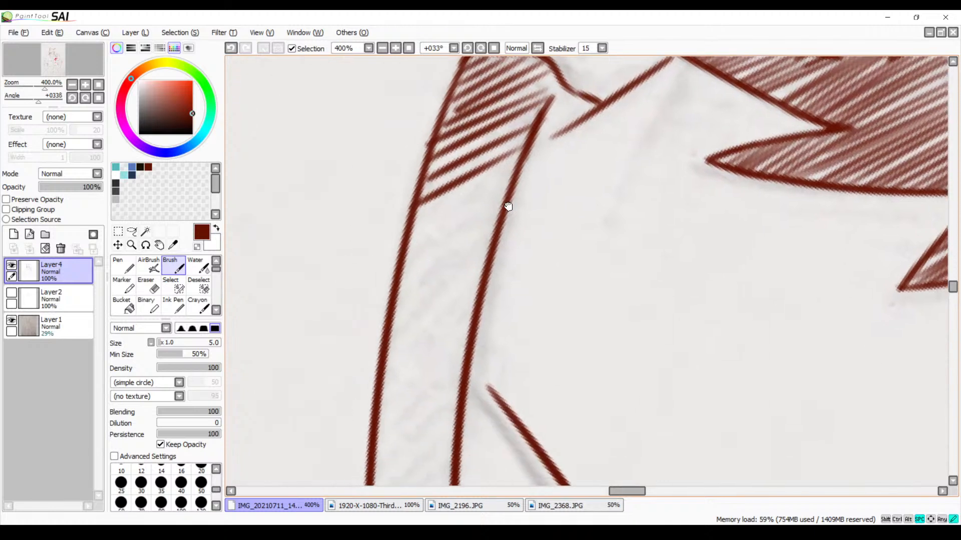
pyautogui.moveTo(515, 175)
pyautogui.mouseDown()
pyautogui.moveTo(417, 220)
pyautogui.moveTo(395, 243)
pyautogui.mouseUp()
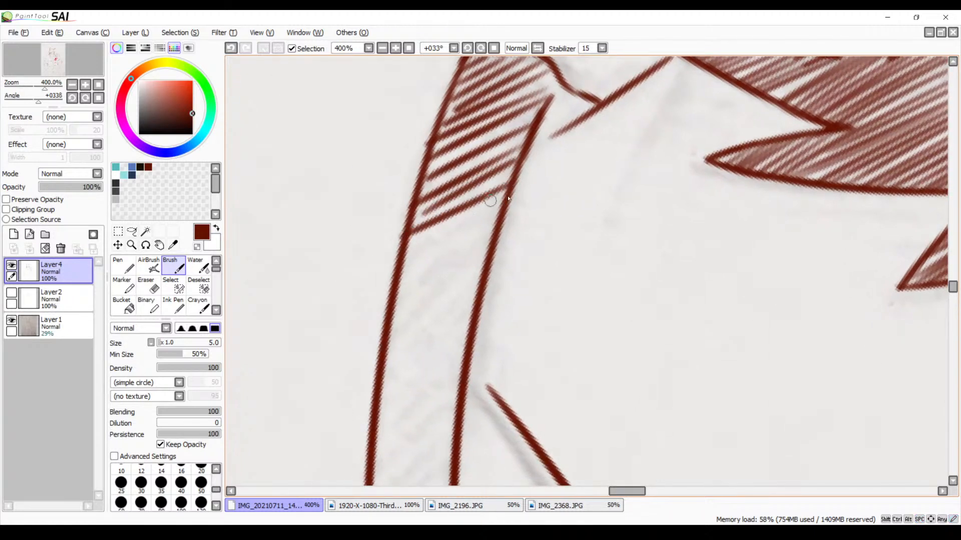
pyautogui.moveTo(510, 198); pyautogui.dragTo(405, 252)
pyautogui.moveTo(496, 215)
pyautogui.mouseDown()
pyautogui.moveTo(401, 266)
pyautogui.moveTo(485, 236)
pyautogui.moveTo(401, 282)
pyautogui.mouseUp()
pyautogui.moveTo(502, 240); pyautogui.dragTo(392, 309)
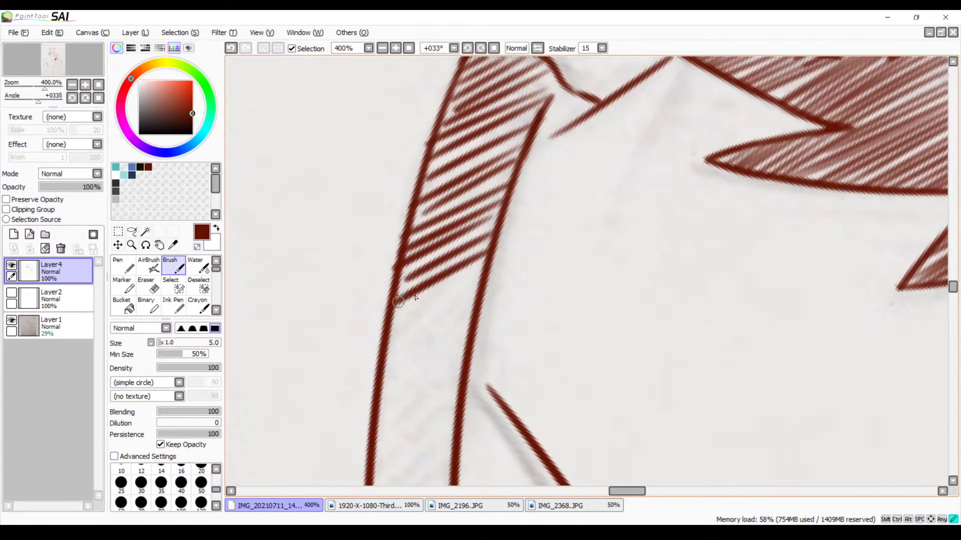
pyautogui.moveTo(482, 265)
pyautogui.mouseDown()
pyautogui.moveTo(458, 292)
pyautogui.moveTo(390, 341)
pyautogui.mouseUp()
# Undo the latest hatch strokes and redraw them down to the start of the collarbone line
pyautogui.scroll(-5, 512, 322)
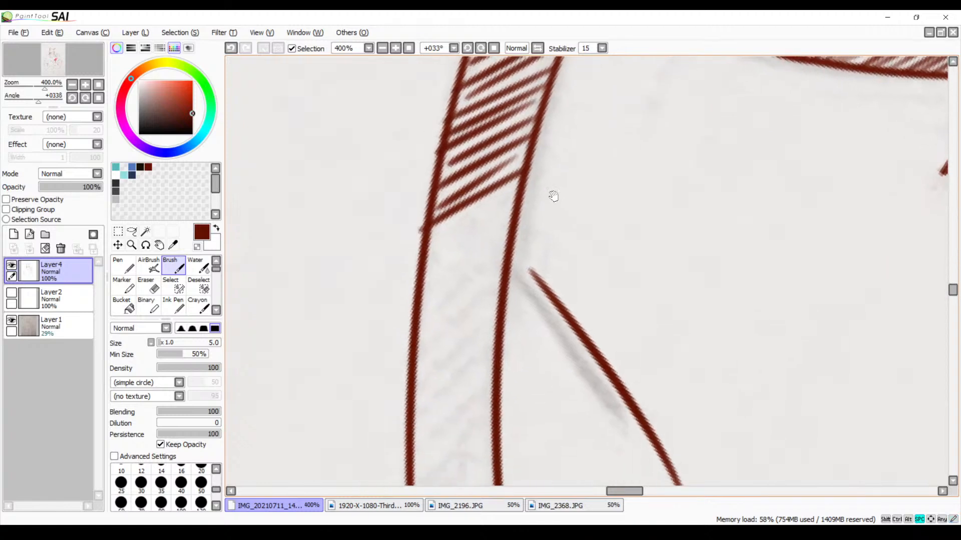
pyautogui.moveTo(518, 189); pyautogui.dragTo(439, 244)
pyautogui.hotkey('ctrl', 'z')
pyautogui.hotkey('ctrl', 'z')
pyautogui.hotkey('ctrl', 'z')
pyautogui.hotkey('ctrl', 'z')
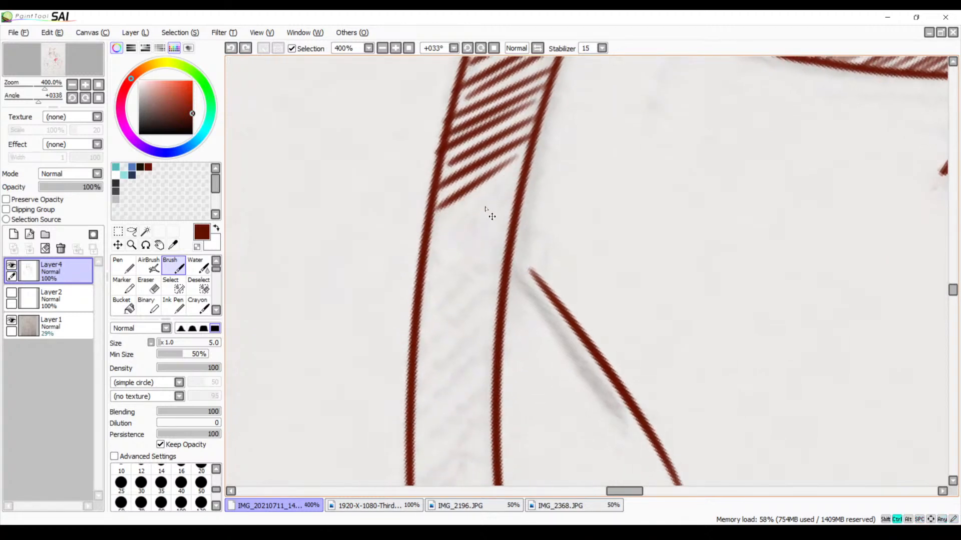
pyautogui.moveTo(520, 150)
pyautogui.mouseDown()
pyautogui.moveTo(450, 195)
pyautogui.moveTo(510, 172)
pyautogui.moveTo(458, 202)
pyautogui.moveTo(522, 179)
pyautogui.moveTo(433, 222)
pyautogui.mouseUp()
pyautogui.moveTo(529, 175); pyautogui.dragTo(422, 234)
pyautogui.moveTo(517, 190); pyautogui.dragTo(426, 246)
pyautogui.moveTo(503, 212)
pyautogui.mouseDown()
pyautogui.moveTo(427, 260)
pyautogui.moveTo(421, 276)
pyautogui.mouseUp()
pyautogui.moveTo(500, 237)
pyautogui.mouseDown()
pyautogui.moveTo(426, 282)
pyautogui.moveTo(420, 306)
pyautogui.mouseUp()
pyautogui.moveTo(509, 255); pyautogui.dragTo(421, 320)
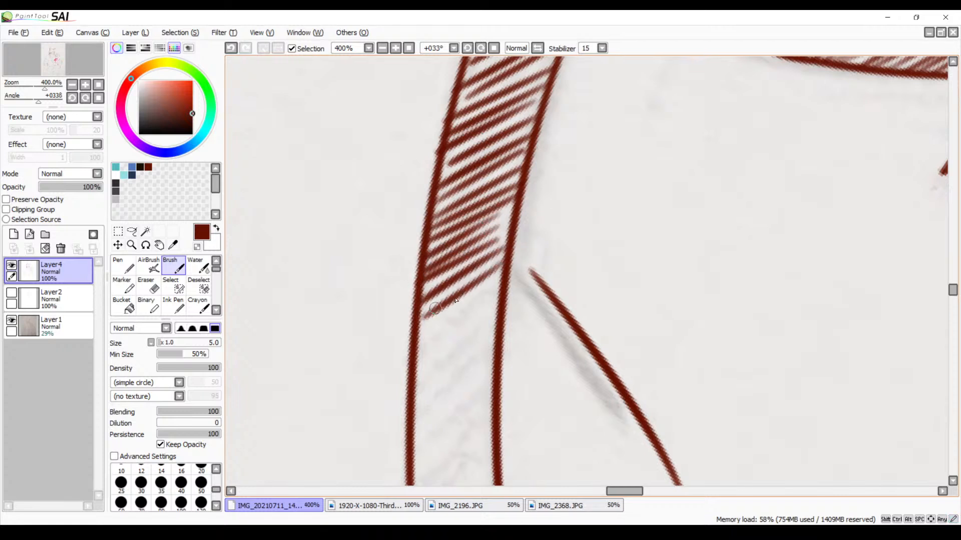
# Extend the diagonal hatching in the left neckline band alongside the collarbone line
pyautogui.moveTo(505, 274)
pyautogui.mouseDown()
pyautogui.moveTo(426, 331)
pyautogui.moveTo(525, 247)
pyautogui.moveTo(527, 225)
pyautogui.moveTo(464, 251)
pyautogui.mouseUp()
pyautogui.moveTo(548, 203)
pyautogui.mouseDown()
pyautogui.moveTo(465, 263)
pyautogui.moveTo(461, 280)
pyautogui.mouseUp()
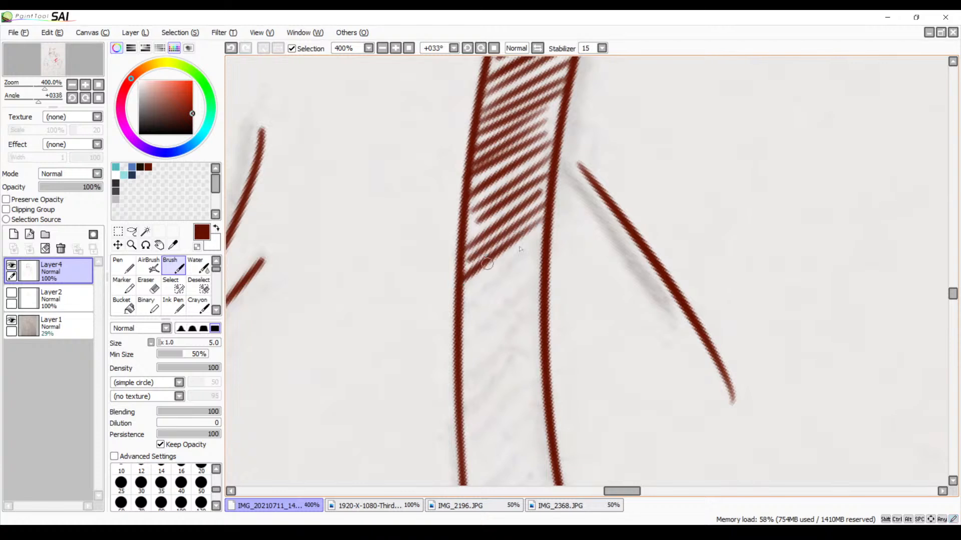
pyautogui.moveTo(540, 237)
pyautogui.mouseDown()
pyautogui.moveTo(461, 296)
pyautogui.moveTo(460, 309)
pyautogui.mouseUp()
pyautogui.moveTo(531, 270); pyautogui.dragTo(464, 316)
pyautogui.moveTo(540, 289); pyautogui.dragTo(461, 353)
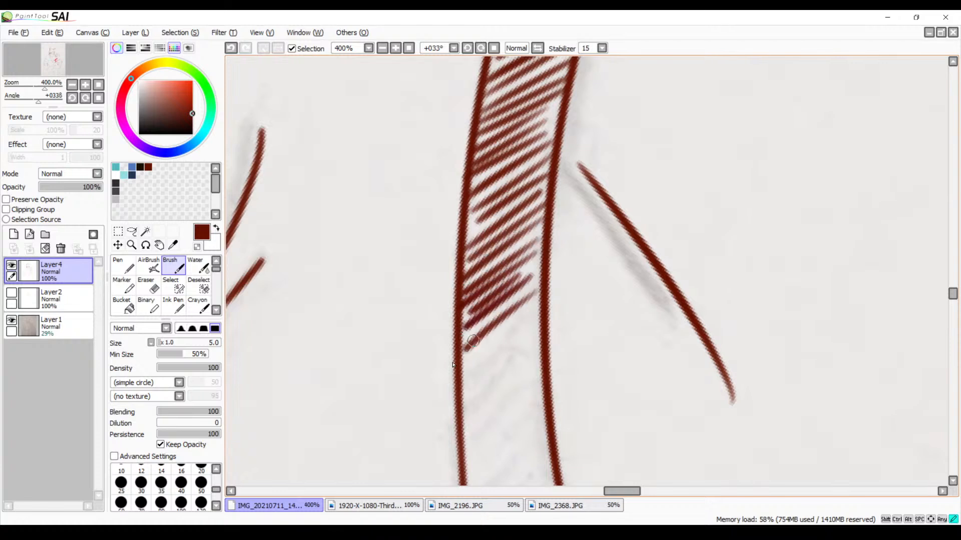
pyautogui.moveTo(533, 311)
pyautogui.mouseDown()
pyautogui.moveTo(469, 367)
pyautogui.moveTo(536, 333)
pyautogui.moveTo(565, 230)
pyautogui.mouseUp()
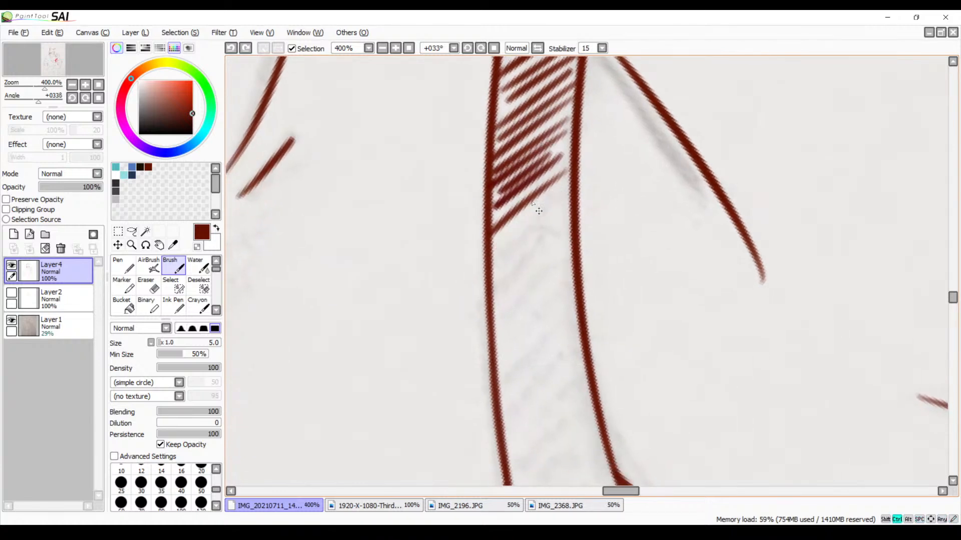
pyautogui.moveTo(573, 160)
pyautogui.mouseDown()
pyautogui.moveTo(493, 230)
pyautogui.moveTo(501, 238)
pyautogui.mouseUp()
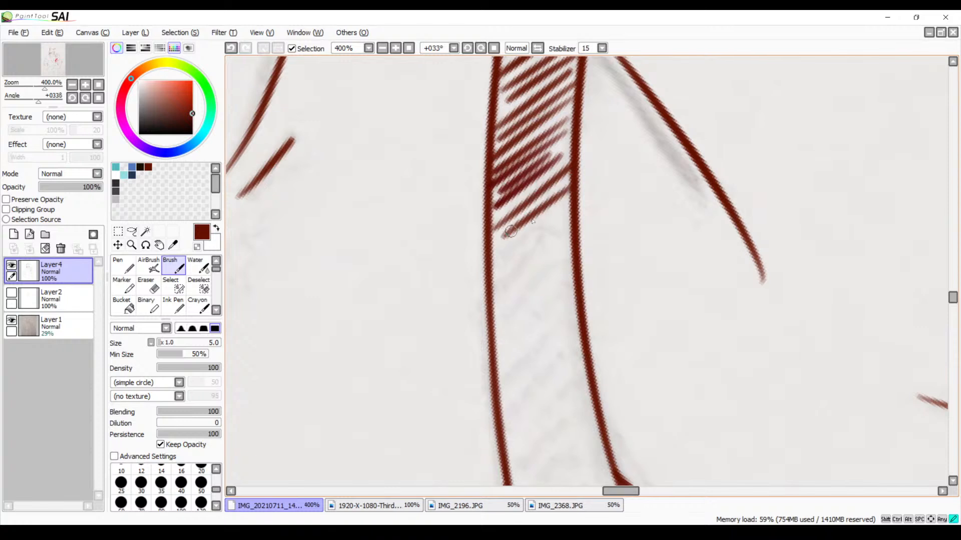
pyautogui.moveTo(570, 200)
pyautogui.mouseDown()
pyautogui.moveTo(506, 248)
pyautogui.moveTo(511, 258)
pyautogui.mouseUp()
pyautogui.moveTo(569, 248); pyautogui.dragTo(556, 205)
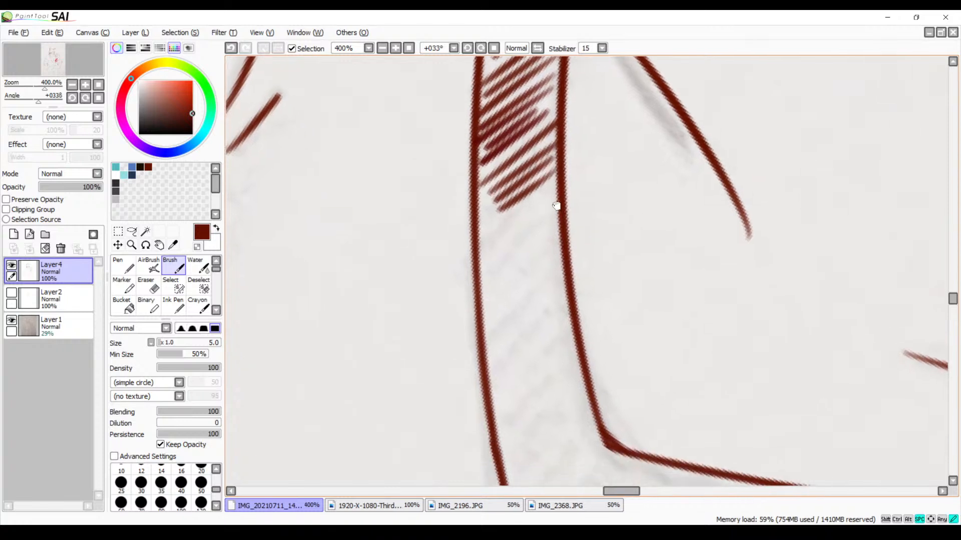
pyautogui.hotkey('ctrl', 'z')
pyautogui.hotkey('ctrl', 'z')
pyautogui.hotkey('ctrl', 'z')
pyautogui.hotkey('ctrl', 'z')
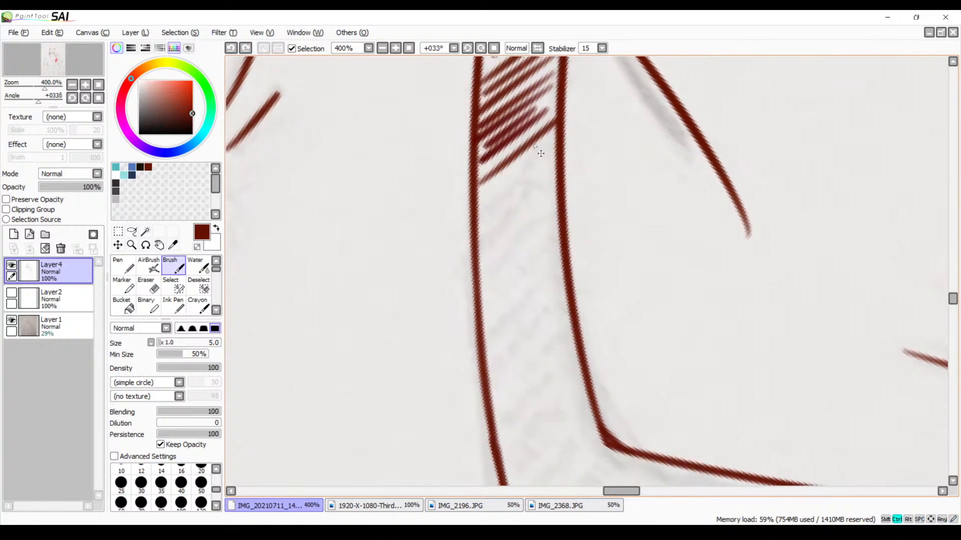
# Hatch the lower half of the left neckline band with evenly spaced diagonal strokes
pyautogui.moveTo(555, 118)
pyautogui.mouseDown()
pyautogui.moveTo(478, 172)
pyautogui.moveTo(480, 193)
pyautogui.mouseUp()
pyautogui.moveTo(555, 149); pyautogui.dragTo(476, 214)
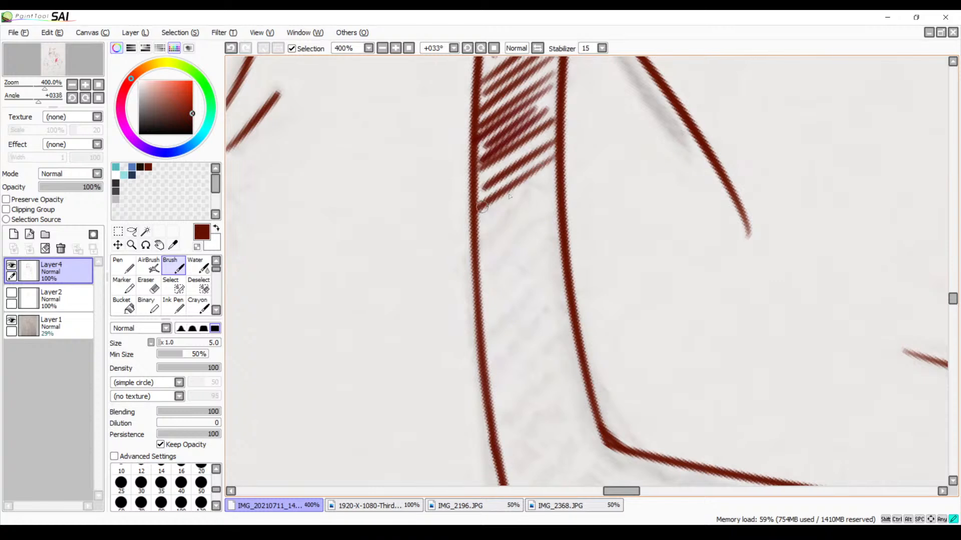
pyautogui.moveTo(555, 170); pyautogui.dragTo(473, 231)
pyautogui.moveTo(553, 193)
pyautogui.mouseDown()
pyautogui.moveTo(472, 241)
pyautogui.moveTo(475, 258)
pyautogui.mouseUp()
pyautogui.moveTo(557, 215); pyautogui.dragTo(478, 275)
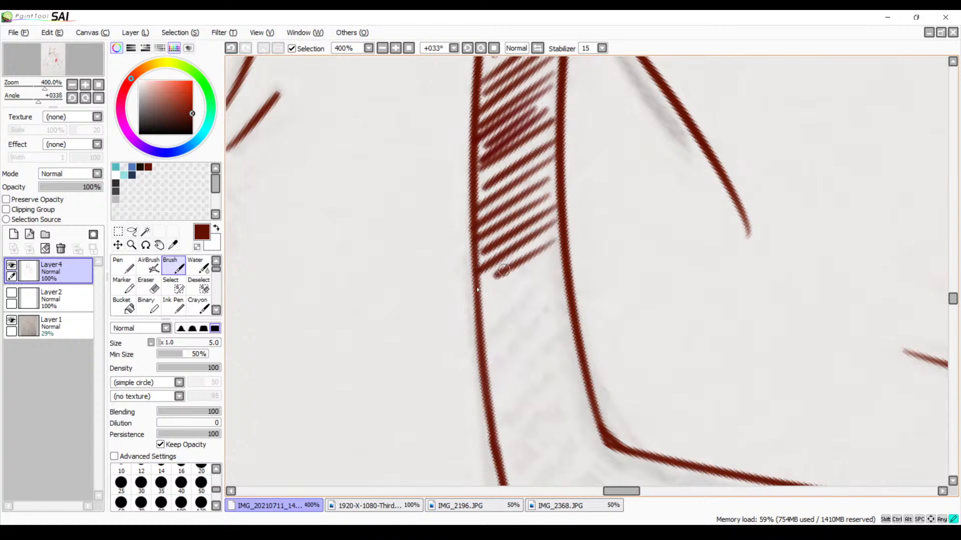
pyautogui.moveTo(560, 247)
pyautogui.mouseDown()
pyautogui.moveTo(497, 286)
pyautogui.moveTo(482, 311)
pyautogui.mouseUp()
pyautogui.moveTo(561, 271)
pyautogui.mouseDown()
pyautogui.moveTo(489, 323)
pyautogui.moveTo(481, 341)
pyautogui.mouseUp()
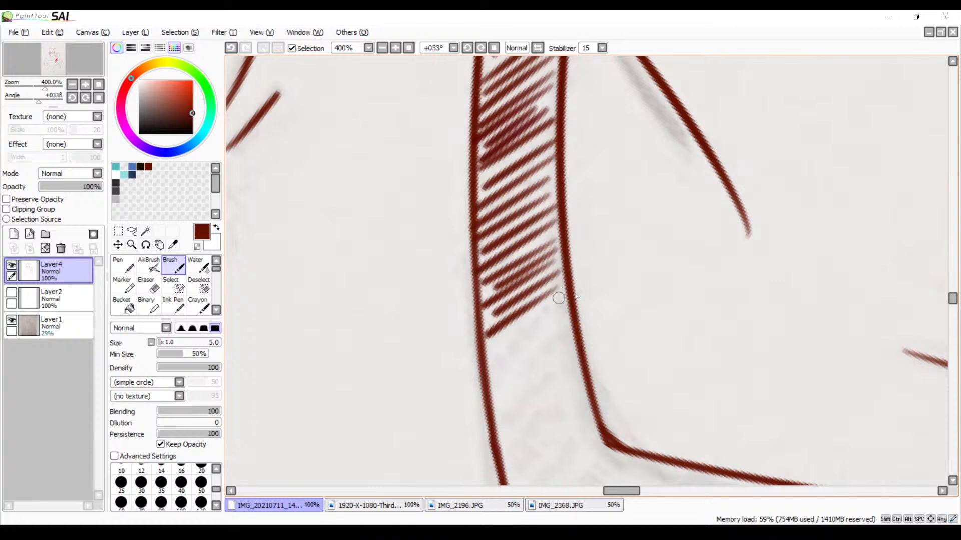
pyautogui.moveTo(567, 293)
pyautogui.mouseDown()
pyautogui.moveTo(490, 352)
pyautogui.moveTo(492, 365)
pyautogui.mouseUp()
# Carry the diagonal hatching down the left neckline band into the point of the V
pyautogui.moveTo(570, 365); pyautogui.dragTo(596, 228)
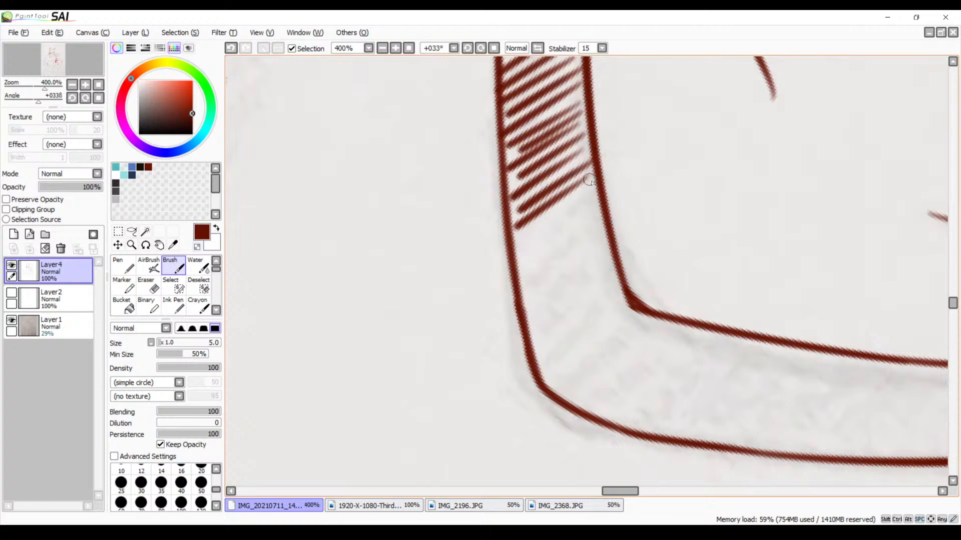
pyautogui.moveTo(595, 182); pyautogui.dragTo(518, 234)
pyautogui.moveTo(592, 202)
pyautogui.mouseDown()
pyautogui.moveTo(516, 252)
pyautogui.moveTo(518, 265)
pyautogui.mouseUp()
pyautogui.moveTo(583, 239); pyautogui.dragTo(521, 281)
pyautogui.moveTo(603, 241); pyautogui.dragTo(527, 299)
pyautogui.moveTo(598, 261)
pyautogui.mouseDown()
pyautogui.moveTo(532, 314)
pyautogui.moveTo(529, 341)
pyautogui.mouseUp()
pyautogui.moveTo(619, 284)
pyautogui.mouseDown()
pyautogui.moveTo(533, 362)
pyautogui.moveTo(540, 378)
pyautogui.mouseUp()
pyautogui.moveTo(637, 311); pyautogui.dragTo(565, 380)
pyautogui.moveTo(633, 333); pyautogui.dragTo(570, 389)
# Undo the last hatch strokes at the point of the V-neck
pyautogui.moveTo(641, 373); pyautogui.dragTo(443, 279)
pyautogui.hotkey('ctrl', 'z')
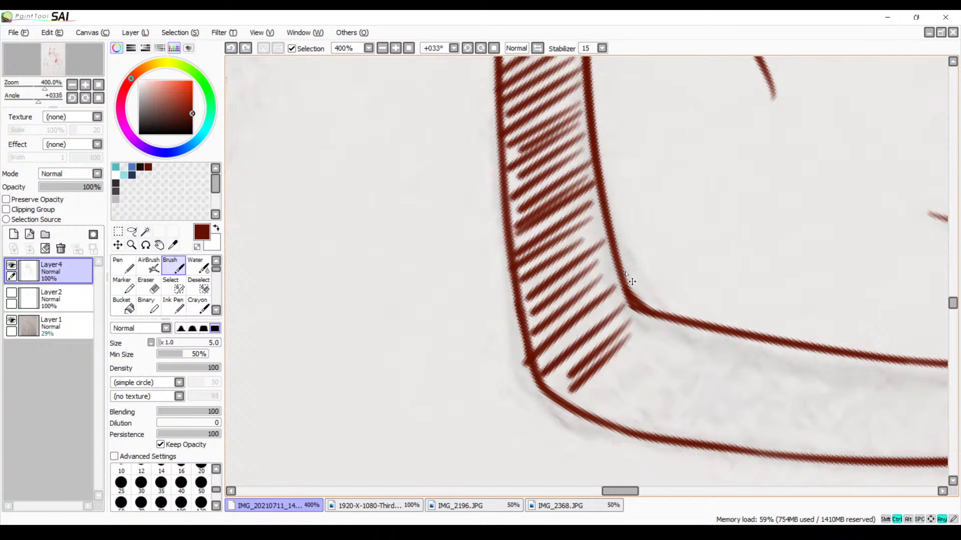
pyautogui.press('space')
pyautogui.moveTo(694, 293)
pyautogui.mouseDown()
pyautogui.moveTo(529, 194)
pyautogui.moveTo(472, 182)
pyautogui.mouseUp()
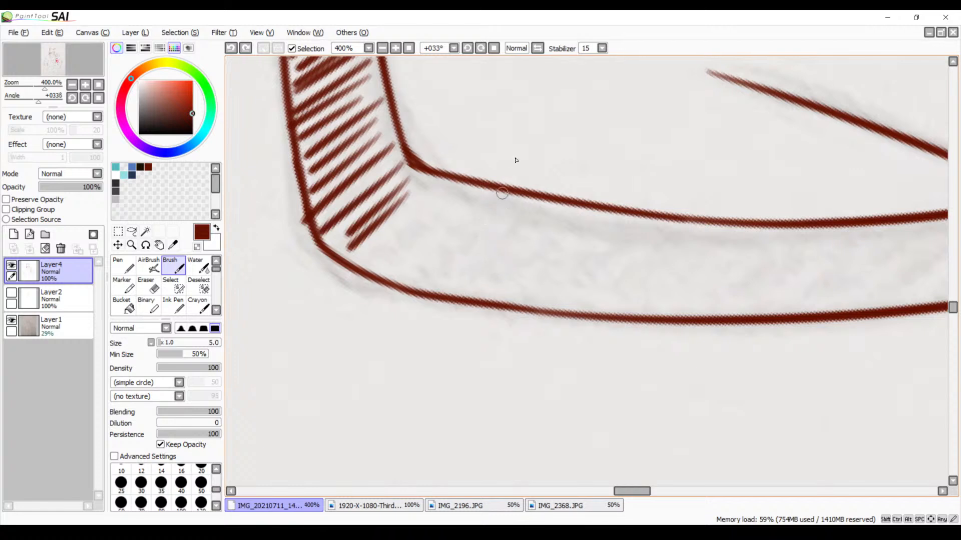
pyautogui.press('space')
pyautogui.moveTo(464, 208); pyautogui.dragTo(479, 185)
pyautogui.hotkey('ctrl', 'x')
pyautogui.hotkey('ctrl', 'z')
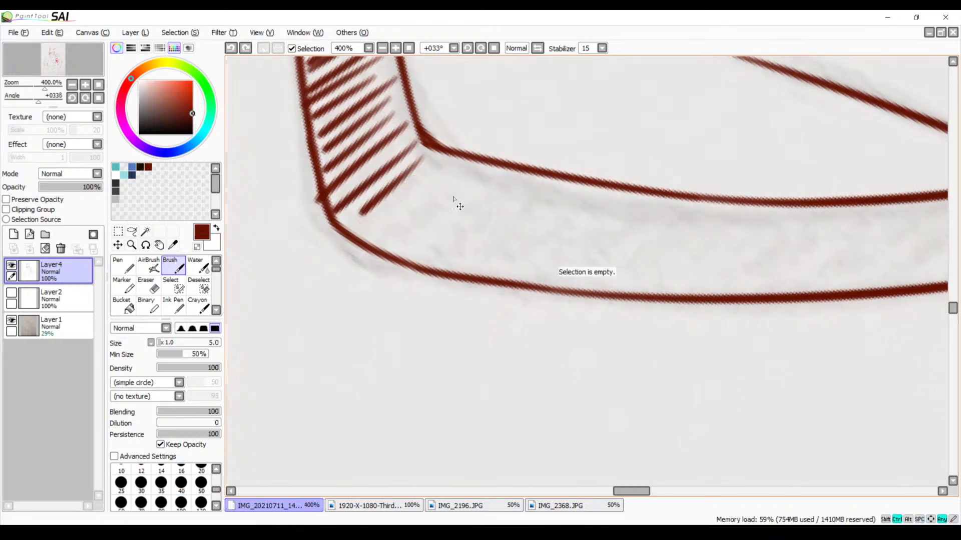
pyautogui.hotkey('ctrl', 'z')
pyautogui.moveTo(420, 148)
pyautogui.mouseDown()
pyautogui.moveTo(352, 229)
pyautogui.moveTo(376, 225)
pyautogui.mouseUp()
pyautogui.hotkey('ctrl', 'z')
pyautogui.hotkey('ctrl', 'z')
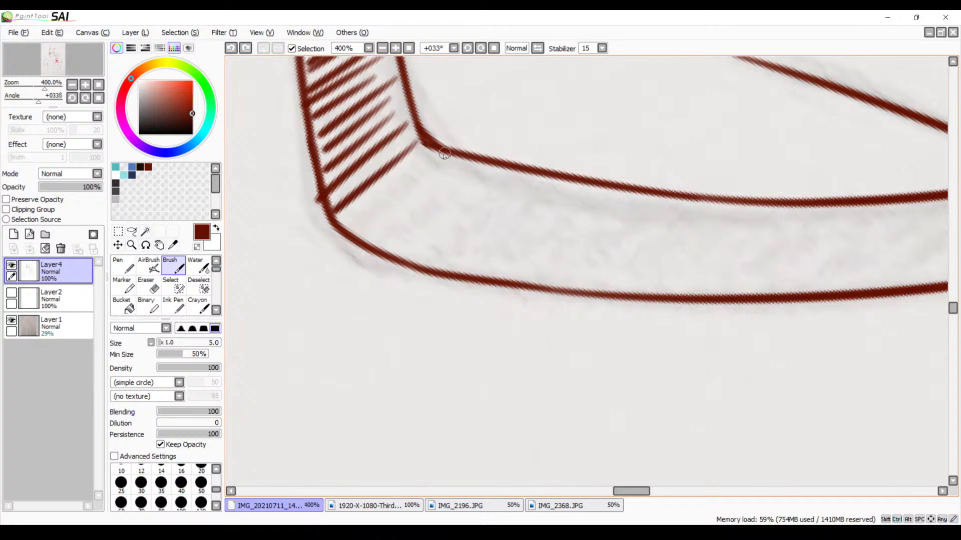
# Hatch past the point of the V into the start of the right neckline band
pyautogui.moveTo(426, 154)
pyautogui.mouseDown()
pyautogui.moveTo(358, 218)
pyautogui.moveTo(374, 233)
pyautogui.mouseUp()
pyautogui.moveTo(459, 172)
pyautogui.mouseDown()
pyautogui.moveTo(379, 242)
pyautogui.moveTo(399, 245)
pyautogui.mouseUp()
pyautogui.moveTo(491, 182)
pyautogui.mouseDown()
pyautogui.moveTo(432, 234)
pyautogui.moveTo(435, 260)
pyautogui.mouseUp()
pyautogui.moveTo(538, 183)
pyautogui.mouseDown()
pyautogui.moveTo(457, 259)
pyautogui.moveTo(489, 258)
pyautogui.mouseUp()
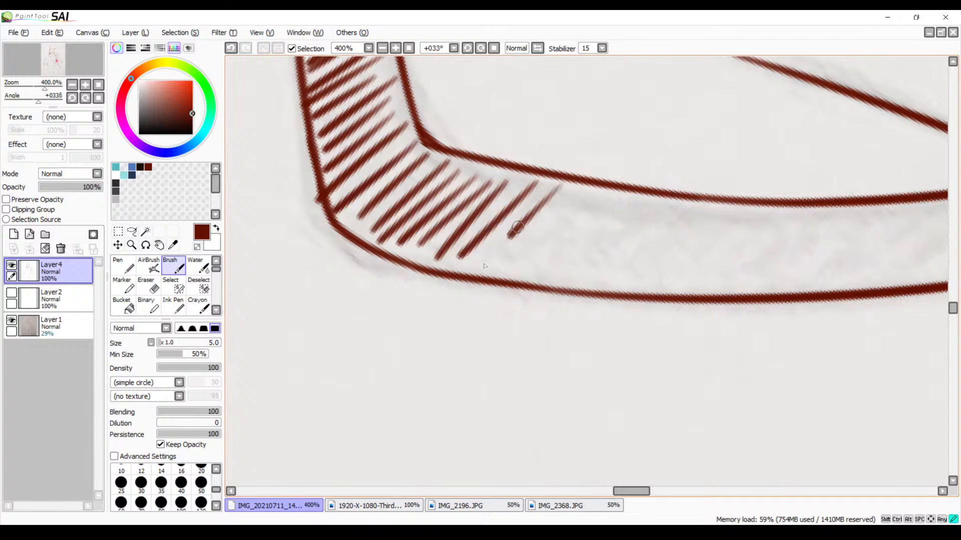
pyautogui.moveTo(560, 194)
pyautogui.mouseDown()
pyautogui.moveTo(495, 263)
pyautogui.moveTo(518, 262)
pyautogui.mouseUp()
pyautogui.moveTo(599, 202); pyautogui.dragTo(524, 270)
pyautogui.moveTo(607, 246); pyautogui.dragTo(524, 229)
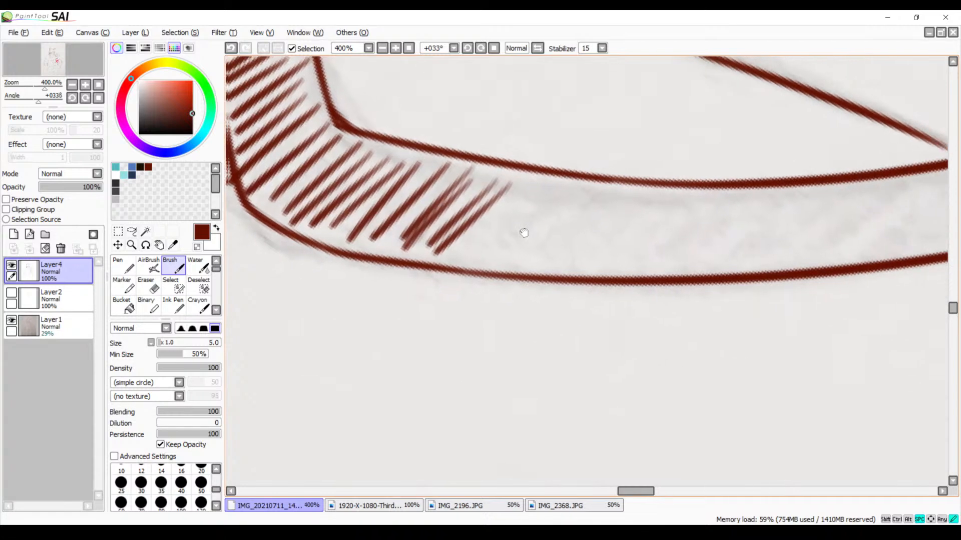
pyautogui.hotkey('ctrl', 'z')
pyautogui.hotkey('ctrl', 'z')
pyautogui.hotkey('ctrl', 'z')
pyautogui.hotkey('ctrl', 'z')
pyautogui.hotkey('ctrl', 'z')
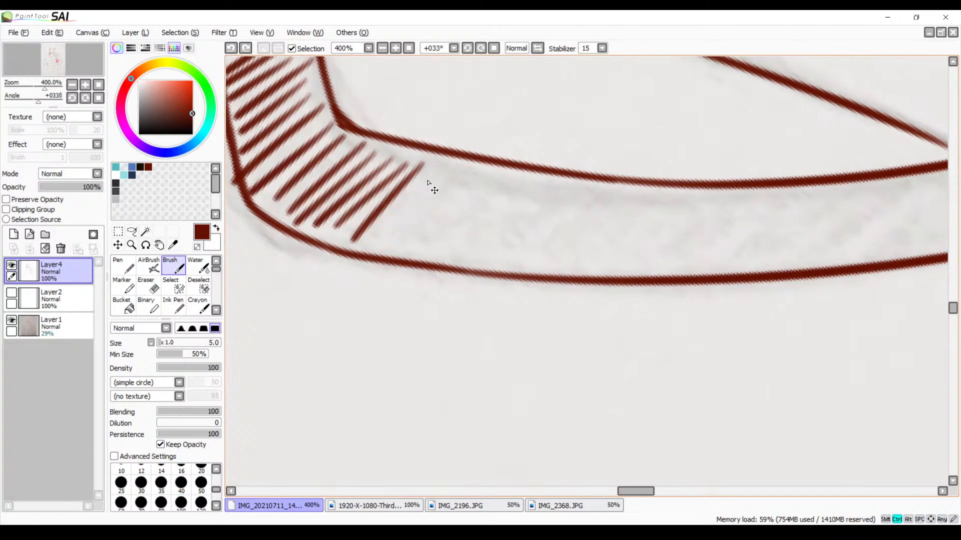
# Add closely spaced, steeper hatch strokes to the beginning of the right neckline band
pyautogui.moveTo(439, 161); pyautogui.dragTo(367, 252)
pyautogui.moveTo(468, 162)
pyautogui.mouseDown()
pyautogui.moveTo(398, 249)
pyautogui.moveTo(420, 255)
pyautogui.mouseUp()
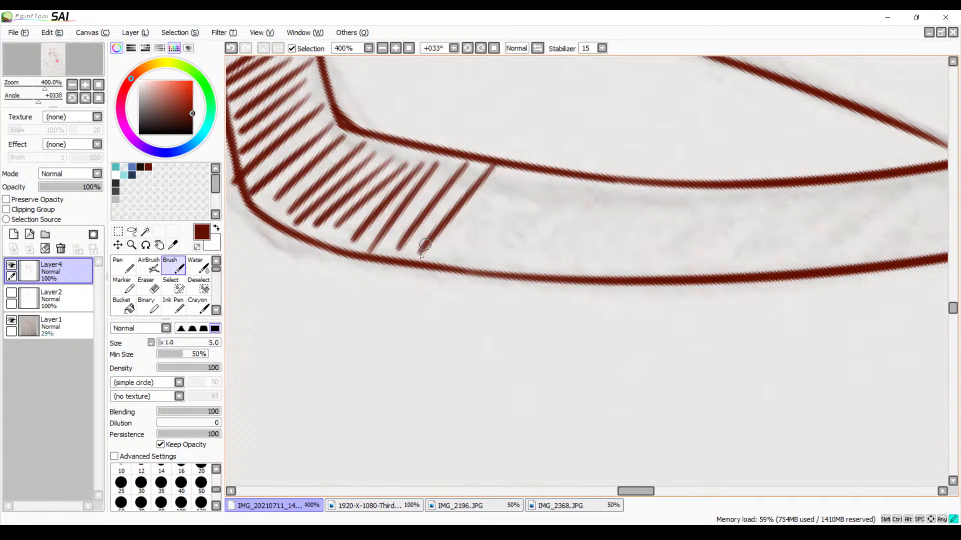
pyautogui.moveTo(450, 161); pyautogui.dragTo(380, 255)
pyautogui.moveTo(484, 161); pyautogui.dragTo(411, 250)
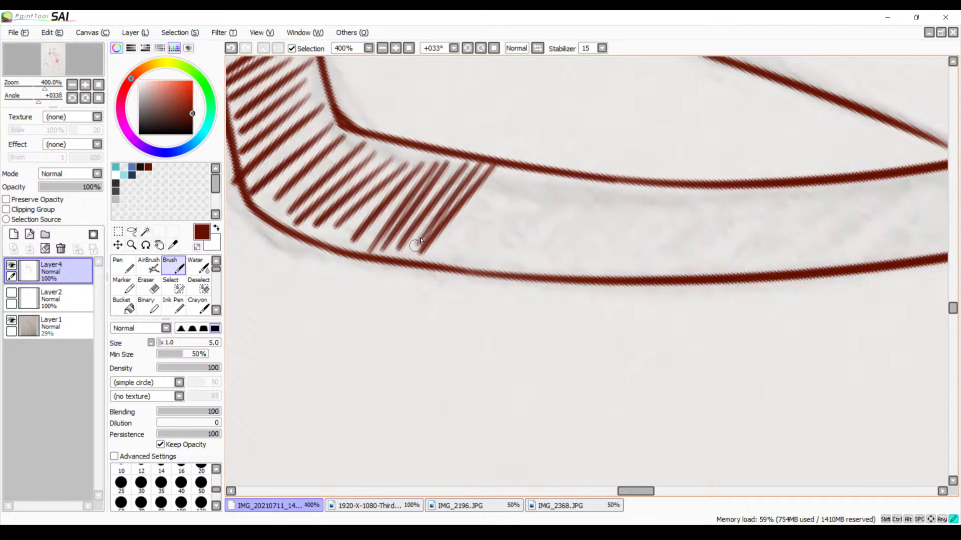
# Fill the gaps between the hatch lines at the point of the V with extra strokes
pyautogui.moveTo(328, 134); pyautogui.dragTo(268, 204)
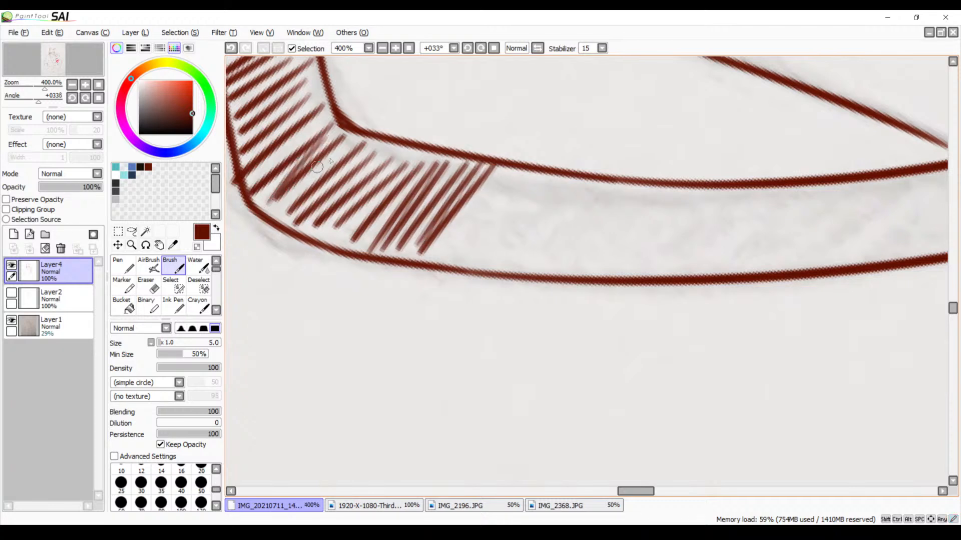
pyautogui.moveTo(357, 140); pyautogui.dragTo(281, 201)
pyautogui.moveTo(322, 114); pyautogui.dragTo(245, 194)
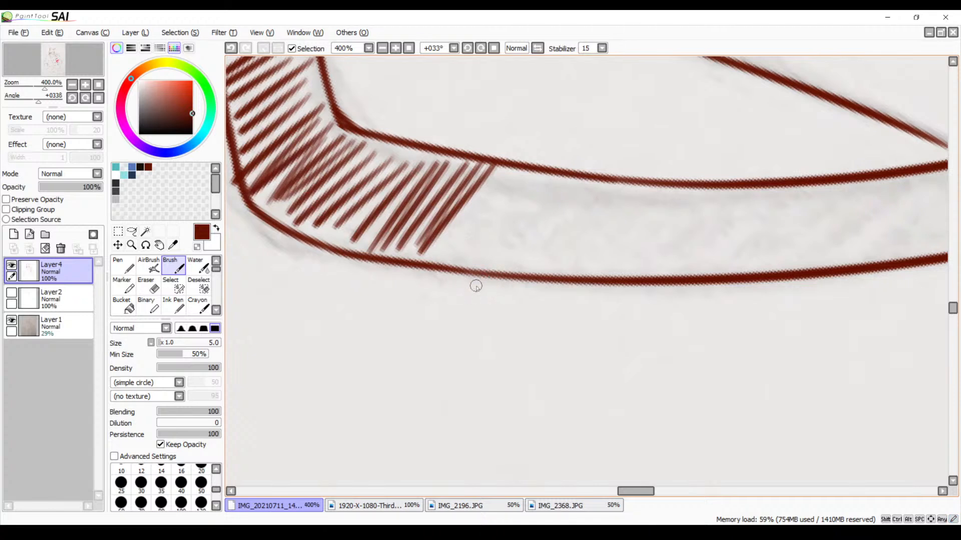
# Try extending the hatching up the start of the right neckline band with more slanted strokes
pyautogui.moveTo(523, 259)
pyautogui.mouseDown()
pyautogui.moveTo(500, 279)
pyautogui.moveTo(366, 228)
pyautogui.mouseUp()
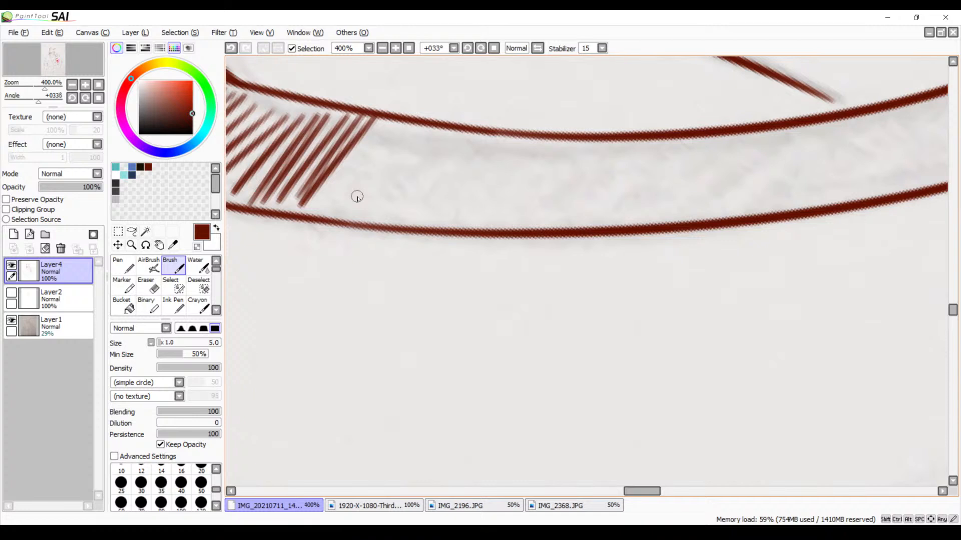
pyautogui.scroll(1, 399, 167)
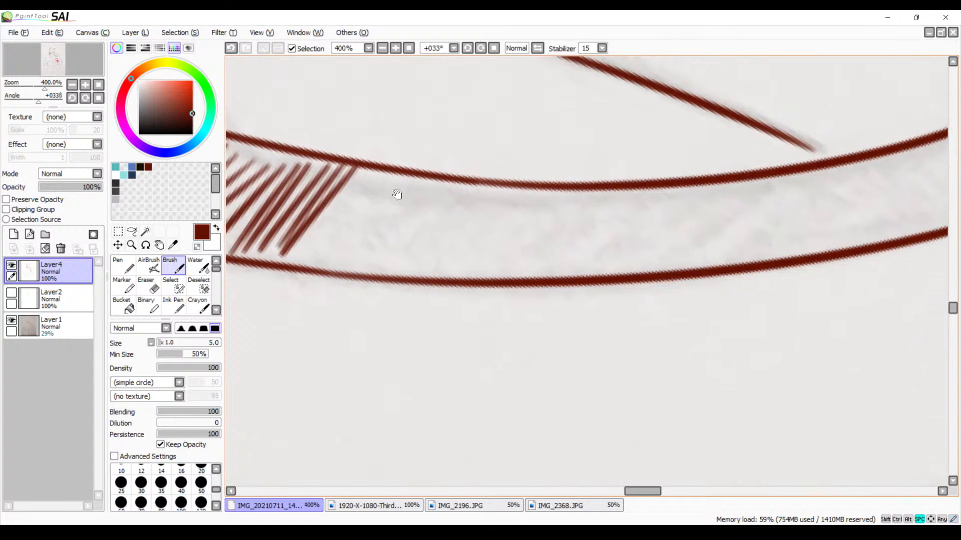
pyautogui.moveTo(353, 174); pyautogui.dragTo(285, 260)
pyautogui.hotkey('ctrl', 'z')
pyautogui.moveTo(364, 176); pyautogui.dragTo(301, 264)
pyautogui.moveTo(393, 172)
pyautogui.mouseDown()
pyautogui.moveTo(327, 258)
pyautogui.moveTo(347, 258)
pyautogui.mouseUp()
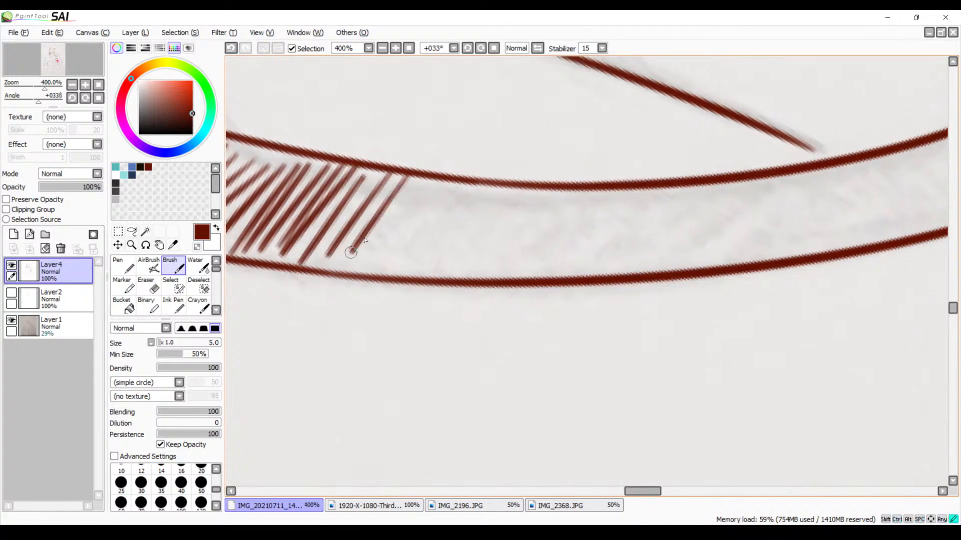
pyautogui.moveTo(426, 179)
pyautogui.mouseDown()
pyautogui.moveTo(357, 267)
pyautogui.moveTo(375, 269)
pyautogui.mouseUp()
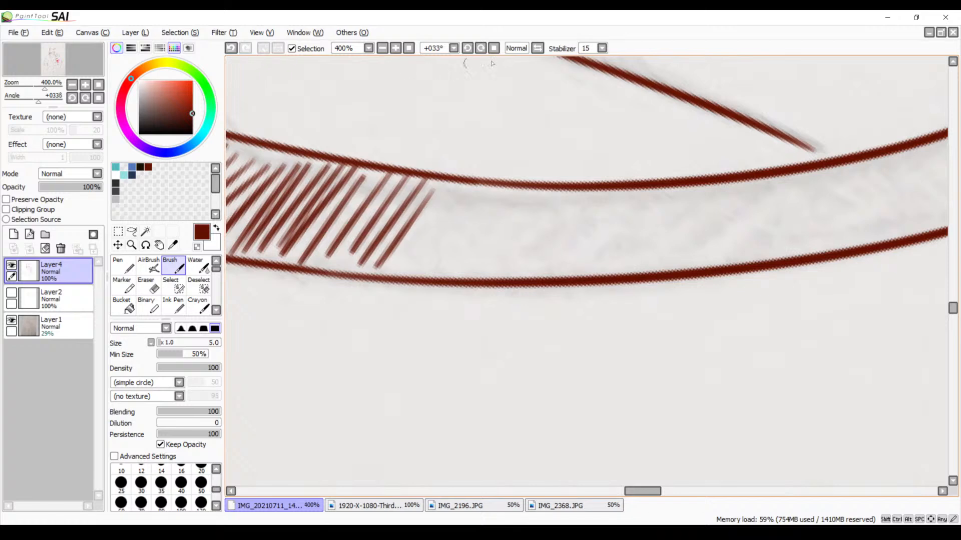
# Undo the last hatch strokes at the start of the right neckline band, including a trial replacement stroke
pyautogui.click(494, 48)
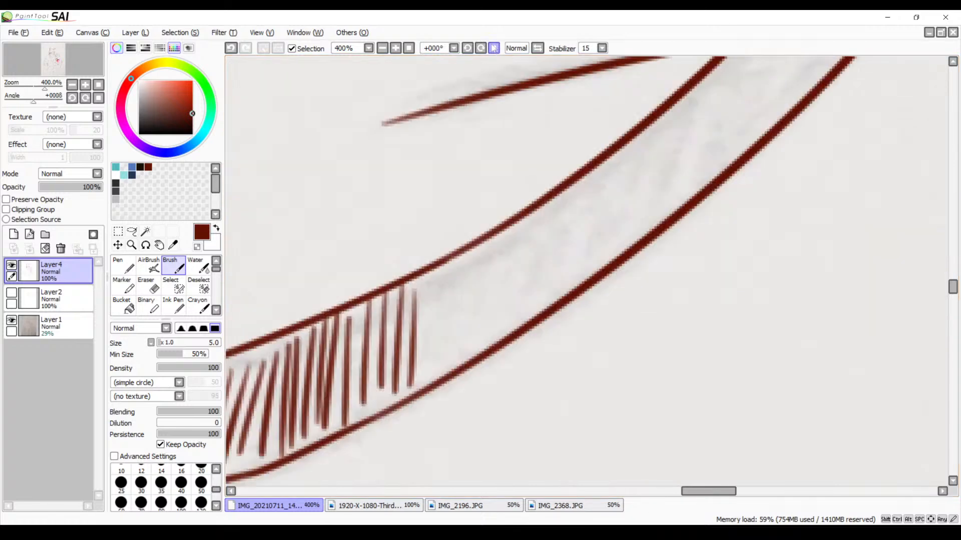
pyautogui.click(382, 48)
pyautogui.click(383, 48)
pyautogui.moveTo(404, 172); pyautogui.dragTo(504, 144)
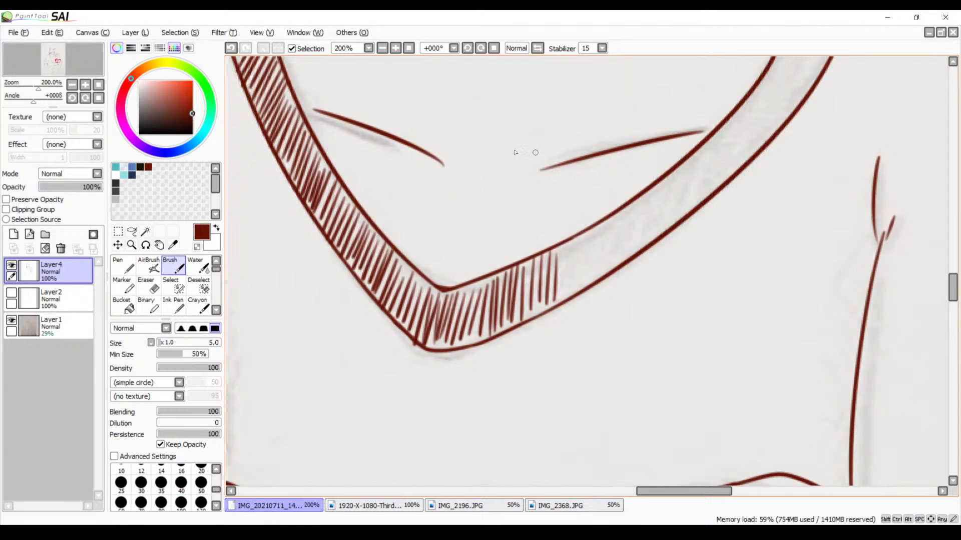
pyautogui.click(395, 49)
pyautogui.click(394, 48)
pyautogui.click(395, 49)
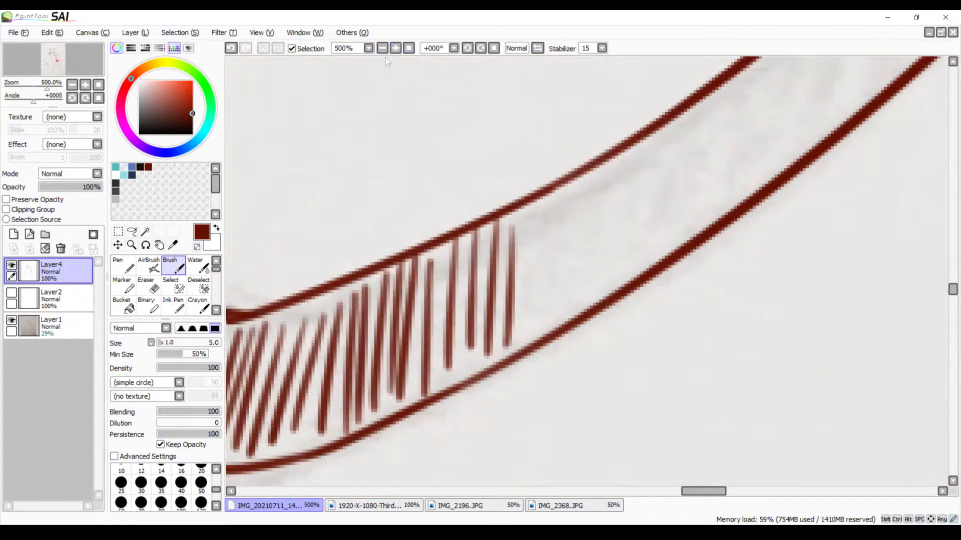
pyautogui.moveTo(511, 247); pyautogui.dragTo(474, 204)
pyautogui.hotkey('ctrl', 'z')
pyautogui.hotkey('ctrl', 'z')
pyautogui.hotkey('ctrl', 'z')
pyautogui.hotkey('ctrl', 'z')
pyautogui.hotkey('ctrl', 'z')
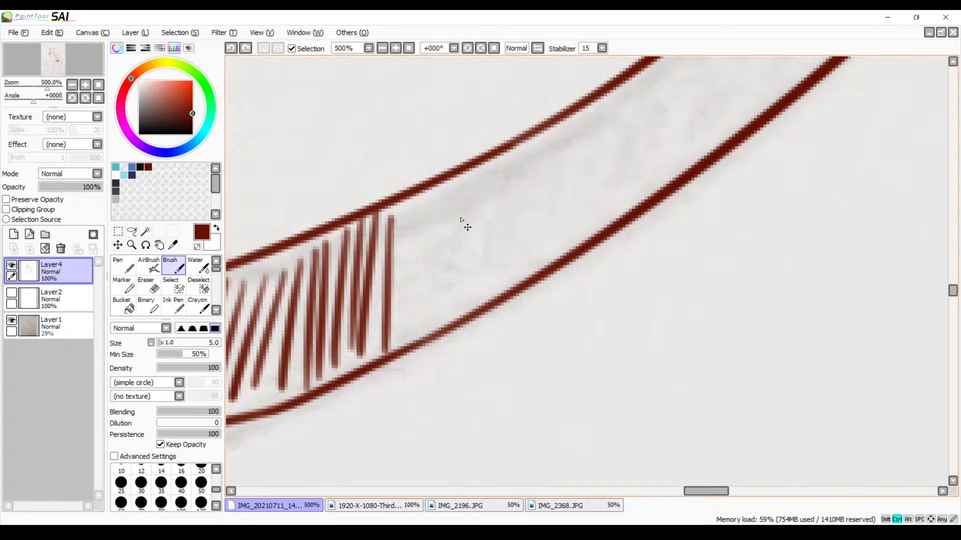
pyautogui.moveTo(390, 220); pyautogui.dragTo(371, 320)
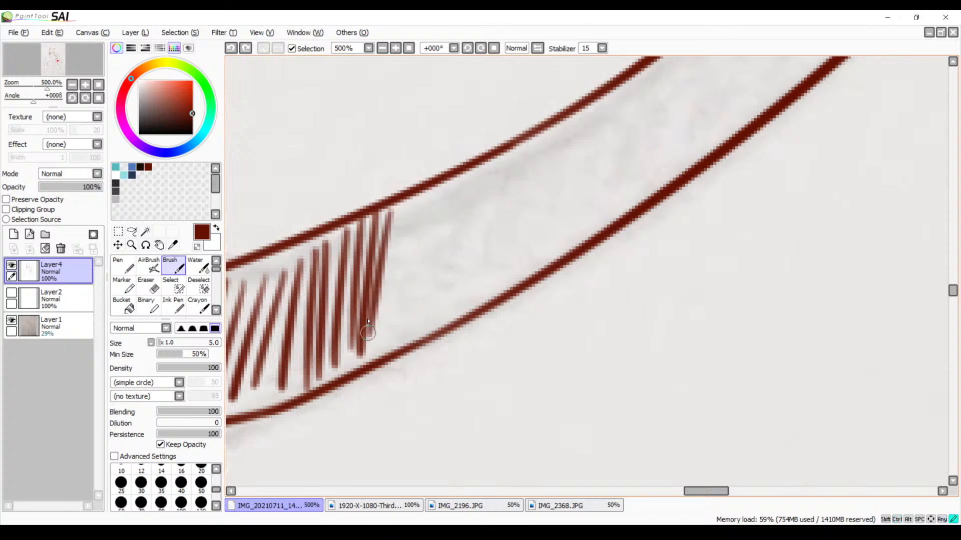
pyautogui.hotkey('ctrl', 'z')
# Hatch the lower part of the right neckline band with closely spaced, nearly vertical strokes between its two outlines
pyautogui.moveTo(393, 218); pyautogui.dragTo(383, 352)
pyautogui.moveTo(412, 195)
pyautogui.mouseDown()
pyautogui.moveTo(396, 341)
pyautogui.moveTo(415, 300)
pyautogui.moveTo(410, 336)
pyautogui.mouseUp()
pyautogui.moveTo(451, 178)
pyautogui.mouseDown()
pyautogui.moveTo(433, 314)
pyautogui.moveTo(453, 306)
pyautogui.mouseUp()
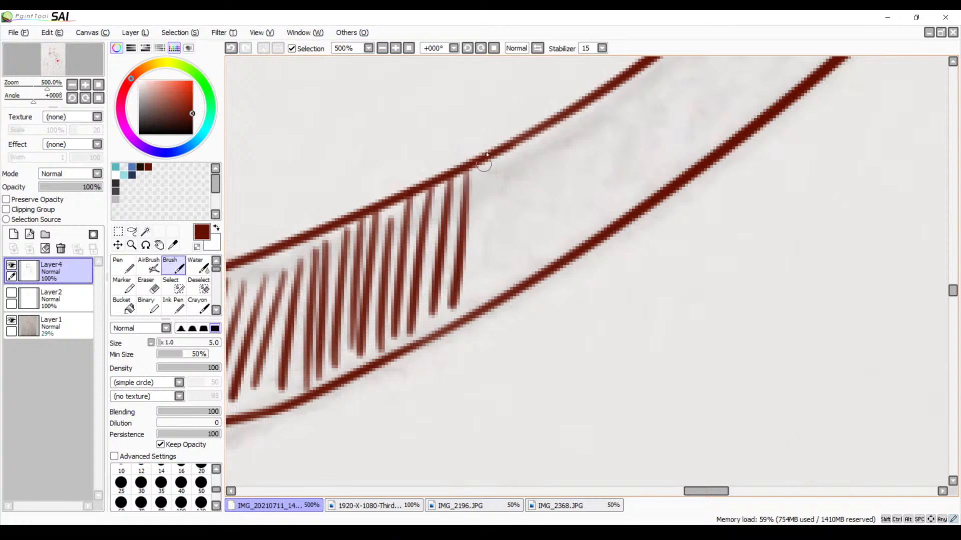
pyautogui.moveTo(485, 163)
pyautogui.mouseDown()
pyautogui.moveTo(470, 290)
pyautogui.moveTo(486, 293)
pyautogui.mouseUp()
pyautogui.moveTo(518, 156); pyautogui.dragTo(512, 295)
pyautogui.moveTo(540, 135)
pyautogui.mouseDown()
pyautogui.moveTo(523, 274)
pyautogui.moveTo(544, 247)
pyautogui.moveTo(541, 273)
pyautogui.mouseUp()
pyautogui.moveTo(582, 120); pyautogui.dragTo(570, 252)
pyautogui.moveTo(604, 105); pyautogui.dragTo(591, 228)
pyautogui.moveTo(620, 89); pyautogui.dragTo(604, 213)
pyautogui.moveTo(645, 80); pyautogui.dragTo(635, 204)
pyautogui.moveTo(664, 66); pyautogui.dragTo(656, 189)
pyautogui.moveTo(631, 84); pyautogui.dragTo(617, 210)
# Undo the last filler stroke in the lower right neckline band and redraw it between the neighbouring hatch lines
pyautogui.moveTo(647, 150); pyautogui.dragTo(494, 312)
pyautogui.moveTo(579, 226); pyautogui.dragTo(505, 238)
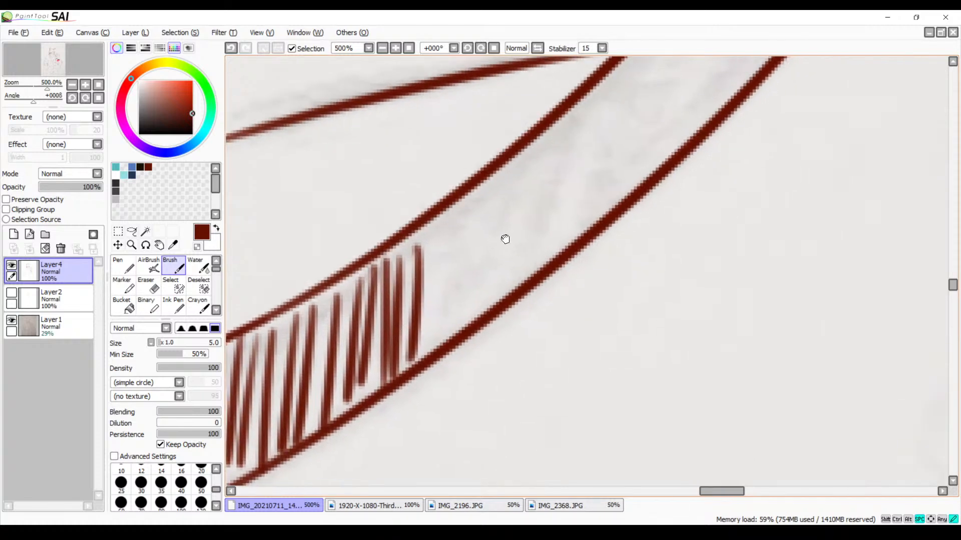
pyautogui.click(481, 49)
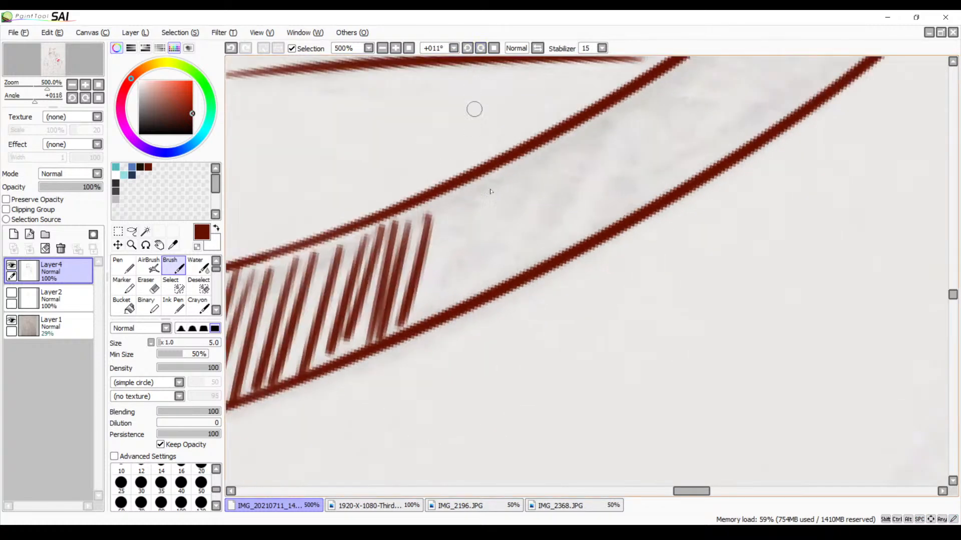
pyautogui.moveTo(534, 272); pyautogui.dragTo(459, 285)
pyautogui.hotkey('ctrl', 'z')
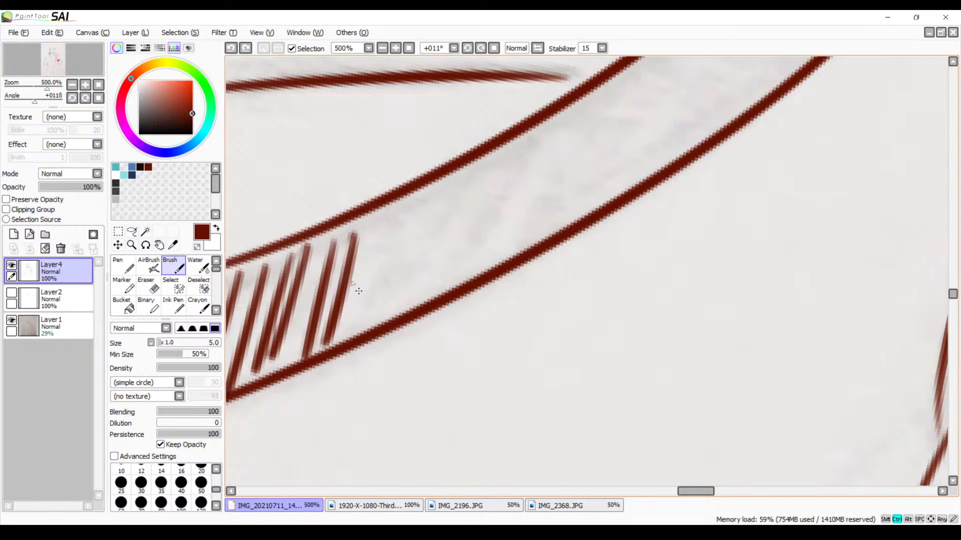
pyautogui.moveTo(331, 240); pyautogui.dragTo(302, 357)
pyautogui.hotkey('ctrl', 'z')
pyautogui.moveTo(323, 240); pyautogui.dragTo(289, 358)
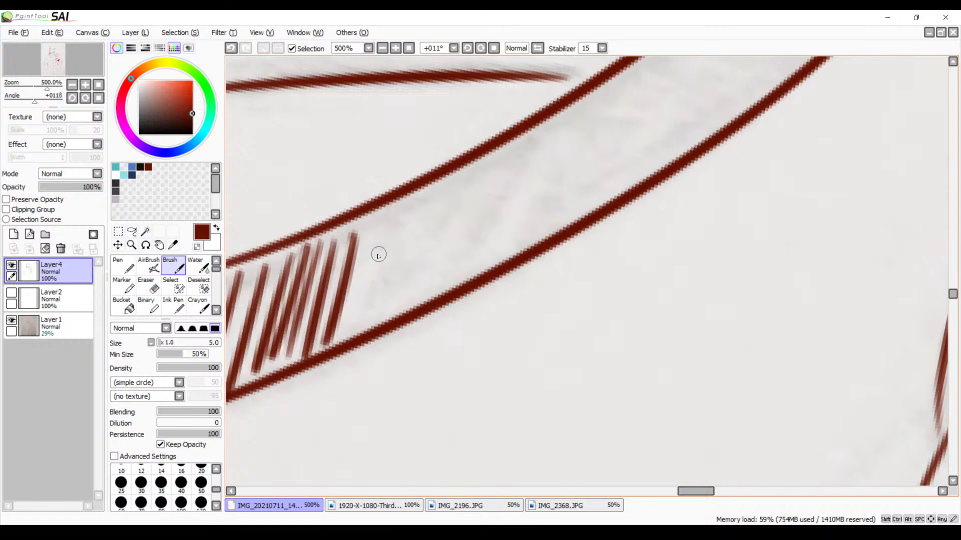
# Fill the remaining gaps in the lower right neckline band's hatching with extra strokes
pyautogui.moveTo(479, 238)
pyautogui.mouseDown()
pyautogui.moveTo(440, 232)
pyautogui.moveTo(581, 178)
pyautogui.mouseUp()
pyautogui.moveTo(389, 200); pyautogui.dragTo(354, 334)
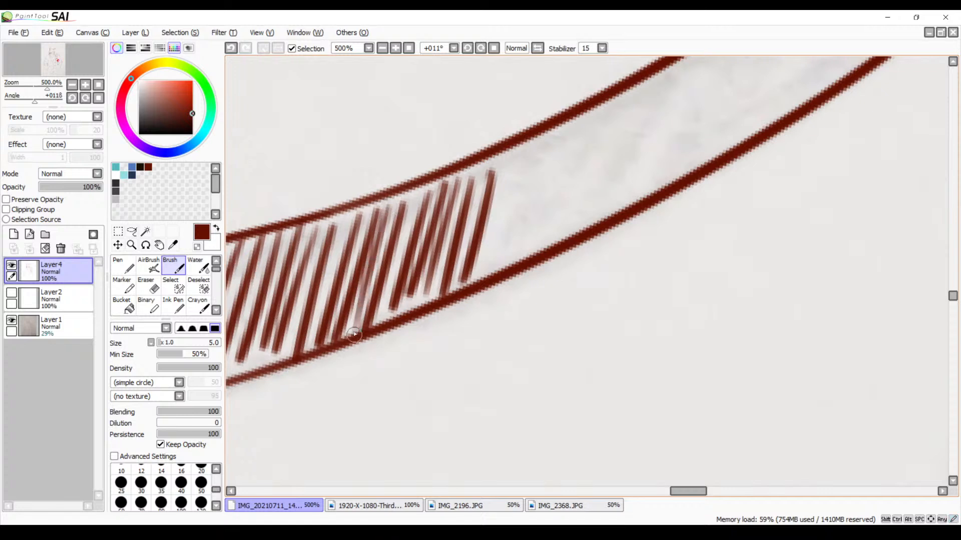
pyautogui.moveTo(501, 210); pyautogui.dragTo(476, 197)
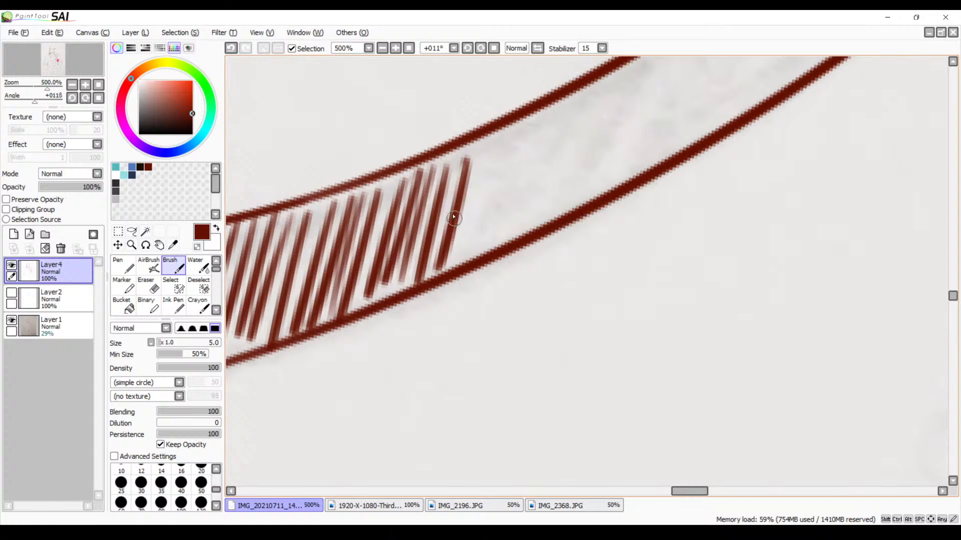
pyautogui.moveTo(551, 117)
pyautogui.mouseDown()
pyautogui.moveTo(428, 242)
pyautogui.moveTo(450, 209)
pyautogui.mouseUp()
pyautogui.moveTo(364, 248); pyautogui.dragTo(327, 334)
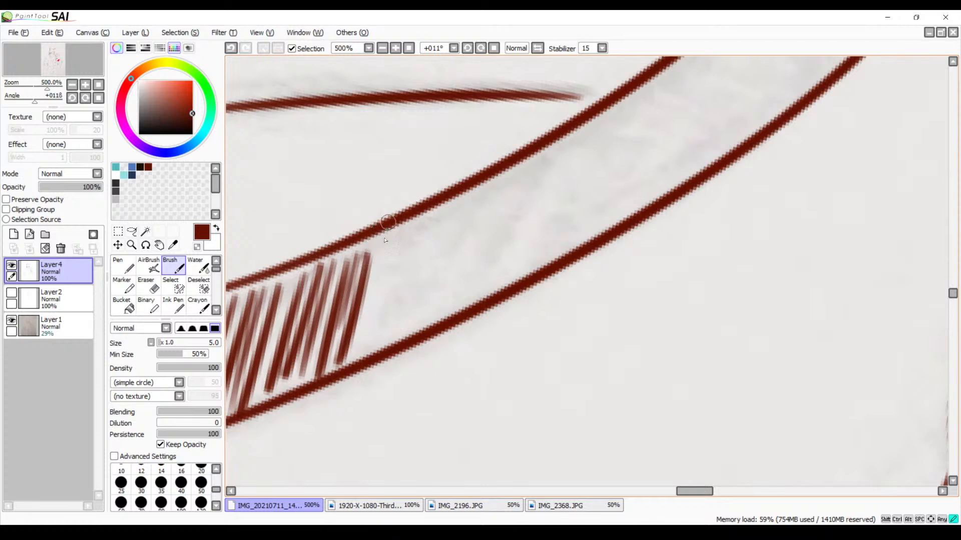
# Continue the slanted hatching from the last filled strokes up into the middle of the right neckline band
pyautogui.moveTo(395, 215)
pyautogui.mouseDown()
pyautogui.moveTo(350, 346)
pyautogui.moveTo(371, 351)
pyautogui.moveTo(385, 340)
pyautogui.mouseUp()
pyautogui.moveTo(424, 217)
pyautogui.mouseDown()
pyautogui.moveTo(399, 339)
pyautogui.moveTo(418, 325)
pyautogui.mouseUp()
pyautogui.moveTo(452, 200)
pyautogui.mouseDown()
pyautogui.moveTo(429, 315)
pyautogui.moveTo(445, 303)
pyautogui.mouseUp()
pyautogui.moveTo(485, 196); pyautogui.dragTo(457, 306)
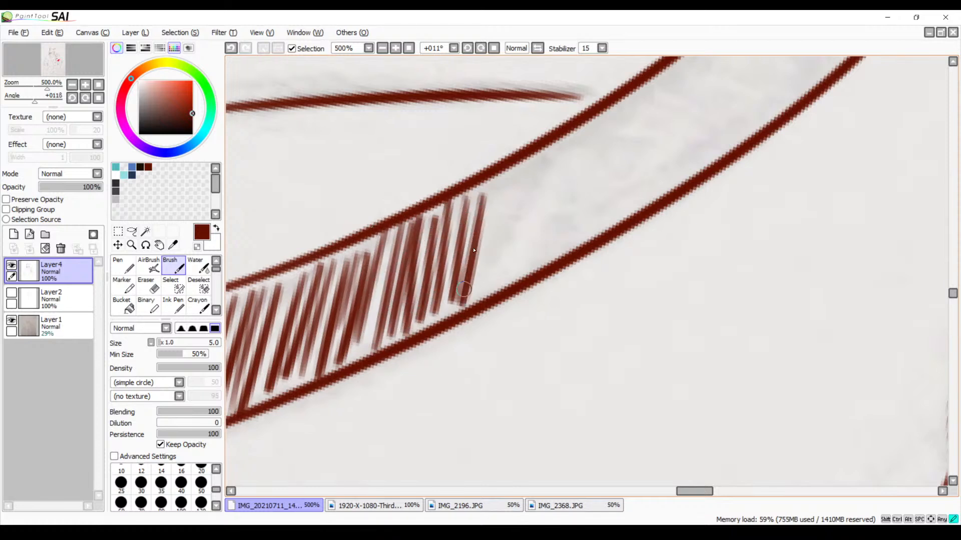
pyautogui.moveTo(507, 181); pyautogui.dragTo(478, 287)
pyautogui.moveTo(521, 165)
pyautogui.mouseDown()
pyautogui.moveTo(501, 280)
pyautogui.moveTo(516, 281)
pyautogui.mouseUp()
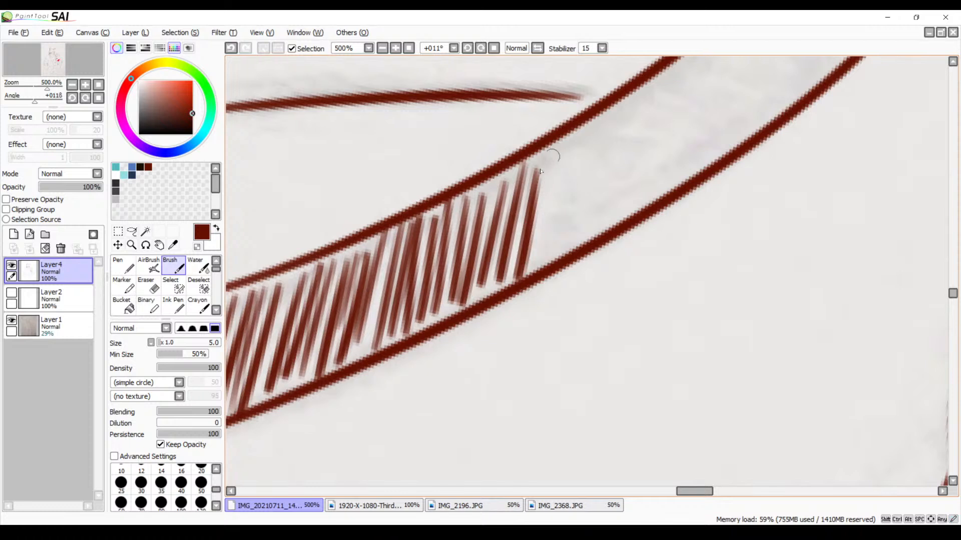
# Hatch the right neckline band up to the end of the collarbone line and undo the strokes beyond it
pyautogui.moveTo(556, 144); pyautogui.dragTo(540, 250)
pyautogui.moveTo(577, 129)
pyautogui.mouseDown()
pyautogui.moveTo(558, 243)
pyautogui.moveTo(571, 222)
pyautogui.mouseUp()
pyautogui.moveTo(605, 112)
pyautogui.mouseDown()
pyautogui.moveTo(575, 221)
pyautogui.moveTo(587, 239)
pyautogui.mouseUp()
pyautogui.moveTo(638, 97)
pyautogui.mouseDown()
pyautogui.moveTo(610, 223)
pyautogui.moveTo(631, 210)
pyautogui.mouseUp()
pyautogui.hotkey('ctrl', 'z')
pyautogui.hotkey('ctrl', 'z')
pyautogui.hotkey('ctrl', 'z')
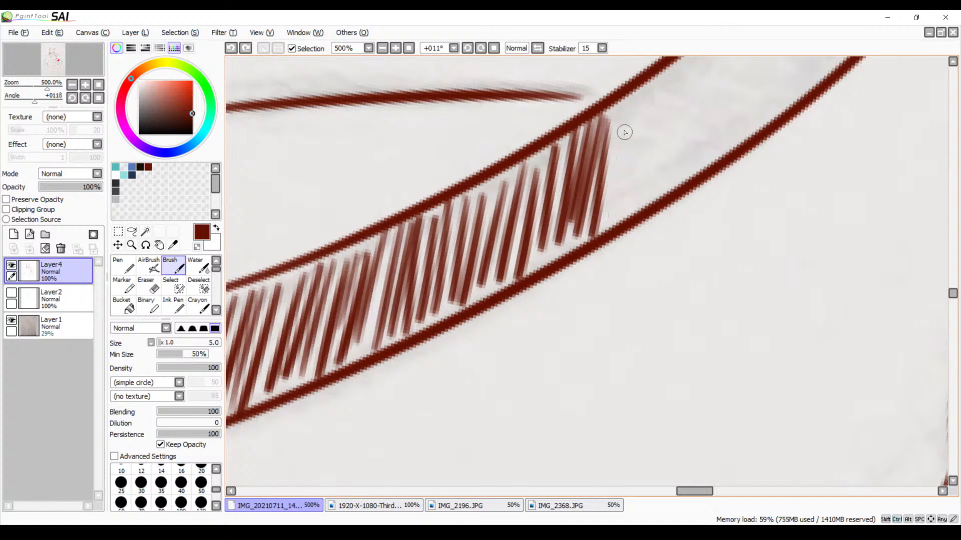
# Hatch the right neckline band just past the end of the collarbone line
pyautogui.moveTo(634, 154); pyautogui.dragTo(529, 236)
pyautogui.moveTo(511, 183); pyautogui.dragTo(504, 287)
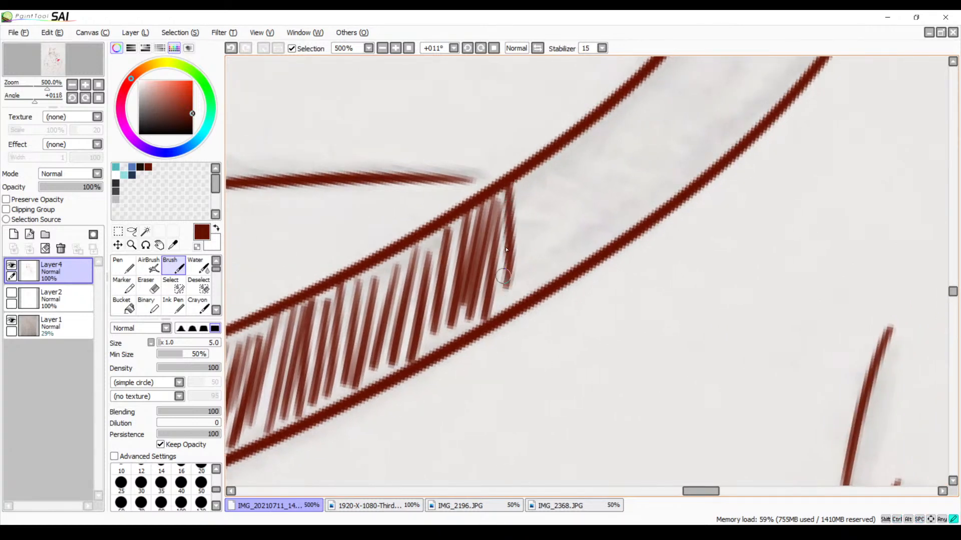
pyautogui.moveTo(533, 171); pyautogui.dragTo(521, 265)
pyautogui.moveTo(551, 156)
pyautogui.mouseDown()
pyautogui.moveTo(533, 282)
pyautogui.moveTo(551, 179)
pyautogui.moveTo(544, 262)
pyautogui.mouseUp()
# Try hatching further up the right neckline band toward the shoulder, and undo those strokes
pyautogui.moveTo(579, 139)
pyautogui.mouseDown()
pyautogui.moveTo(559, 240)
pyautogui.moveTo(578, 257)
pyautogui.mouseUp()
pyautogui.moveTo(611, 128); pyautogui.dragTo(599, 229)
pyautogui.moveTo(626, 106)
pyautogui.mouseDown()
pyautogui.moveTo(615, 229)
pyautogui.moveTo(621, 222)
pyautogui.mouseUp()
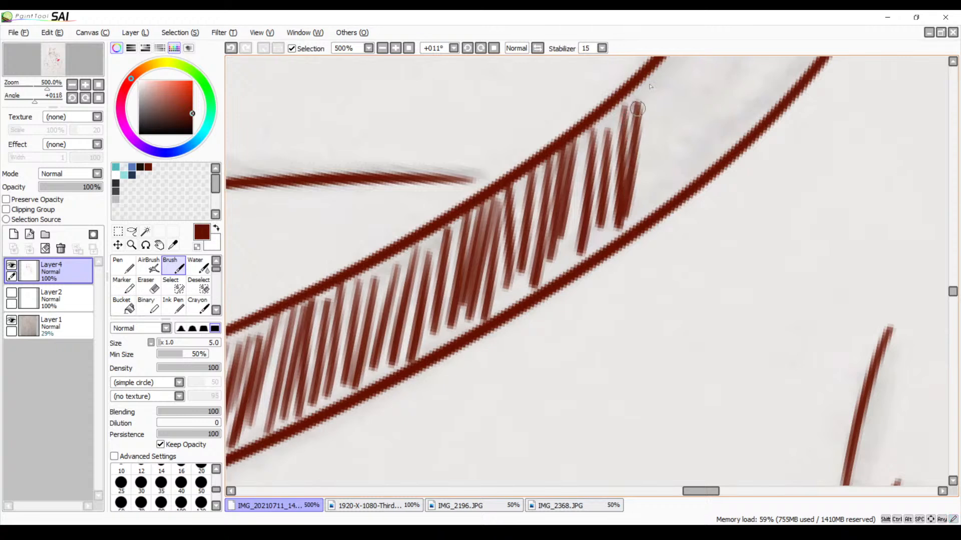
pyautogui.moveTo(654, 85); pyautogui.dragTo(638, 217)
pyautogui.moveTo(626, 179); pyautogui.dragTo(517, 317)
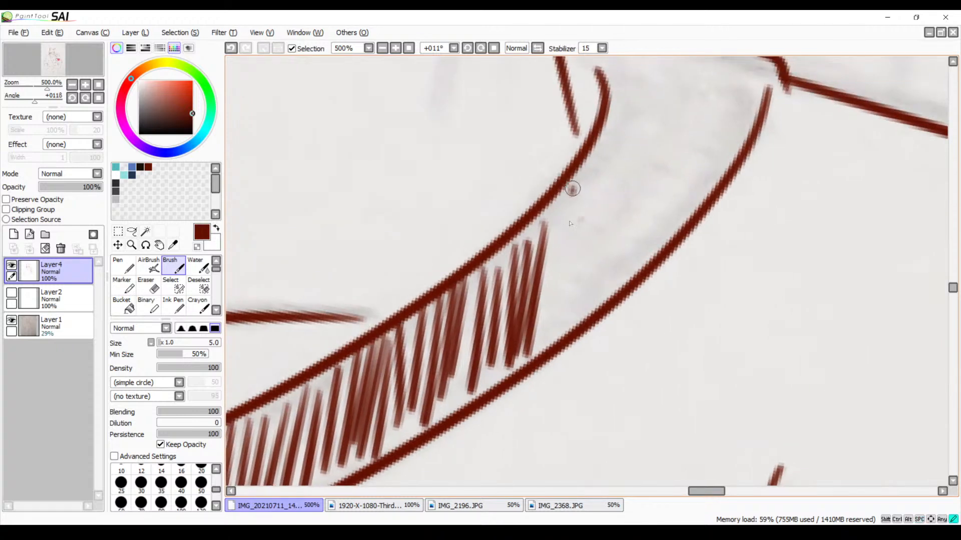
pyautogui.moveTo(571, 187); pyautogui.dragTo(553, 323)
pyautogui.hotkey('ctrl', 'z')
pyautogui.hotkey('ctrl', 'z')
pyautogui.hotkey('ctrl', 'z')
pyautogui.hotkey('ctrl', 'z')
pyautogui.hotkey('ctrl', 'z')
pyautogui.hotkey('ctrl', 'z')
pyautogui.hotkey('ctrl', 'z')
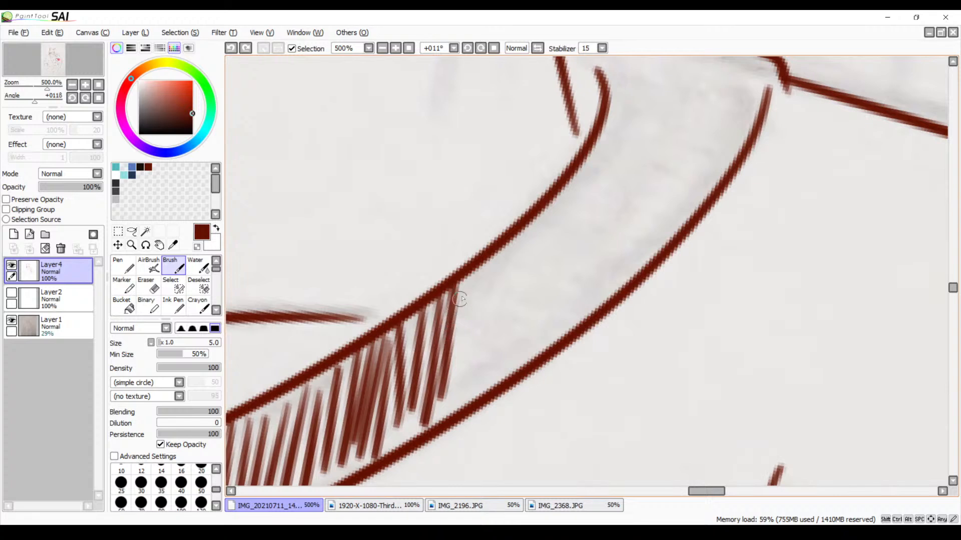
# Hatch the upper right neckline band with evenly spaced strokes up to where the neck line meets it
pyautogui.moveTo(458, 283)
pyautogui.mouseDown()
pyautogui.moveTo(454, 385)
pyautogui.moveTo(472, 284)
pyautogui.moveTo(478, 384)
pyautogui.mouseUp()
pyautogui.moveTo(499, 248)
pyautogui.mouseDown()
pyautogui.moveTo(481, 372)
pyautogui.moveTo(499, 376)
pyautogui.mouseUp()
pyautogui.moveTo(533, 221); pyautogui.dragTo(526, 327)
pyautogui.moveTo(545, 199); pyautogui.dragTo(535, 343)
pyautogui.moveTo(559, 194); pyautogui.dragTo(552, 329)
pyautogui.moveTo(578, 167)
pyautogui.mouseDown()
pyautogui.moveTo(568, 303)
pyautogui.moveTo(587, 226)
pyautogui.moveTo(582, 316)
pyautogui.mouseUp()
pyautogui.moveTo(611, 129); pyautogui.dragTo(594, 299)
pyautogui.hotkey('ctrl', 'z')
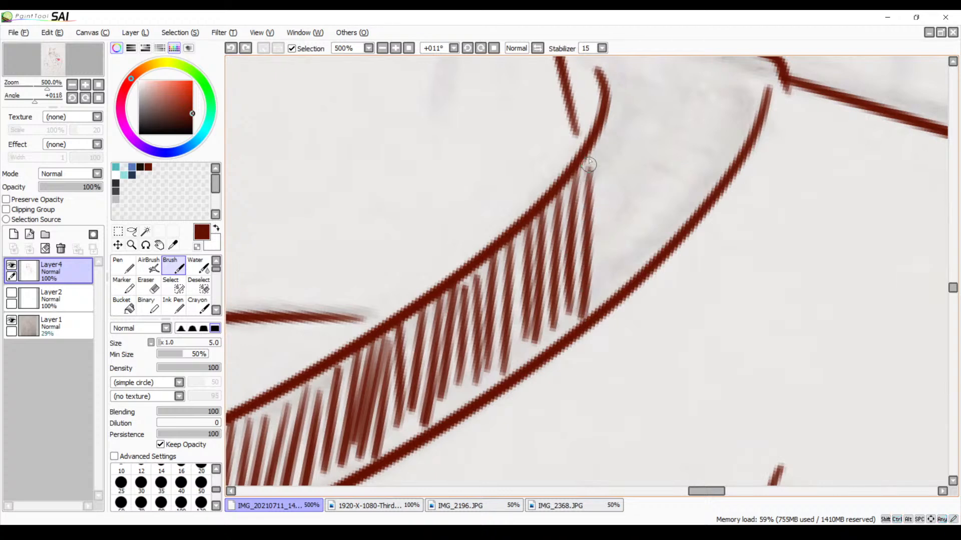
# Undo the overlapping last stroke and hatch onward into the widening shoulder end of the right neckline band
pyautogui.moveTo(589, 164)
pyautogui.mouseDown()
pyautogui.moveTo(583, 306)
pyautogui.moveTo(506, 259)
pyautogui.mouseUp()
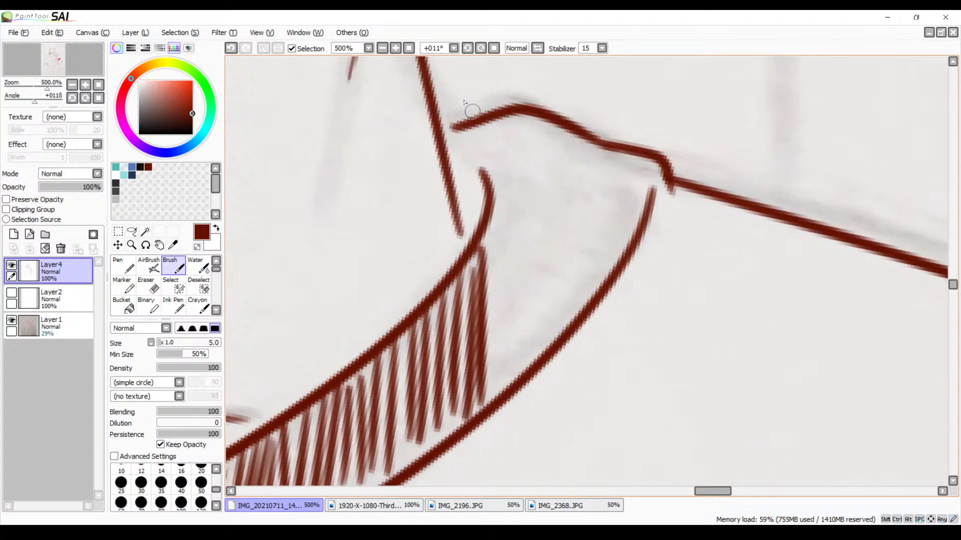
pyautogui.click(485, 49)
pyautogui.click(483, 49)
pyautogui.click(484, 49)
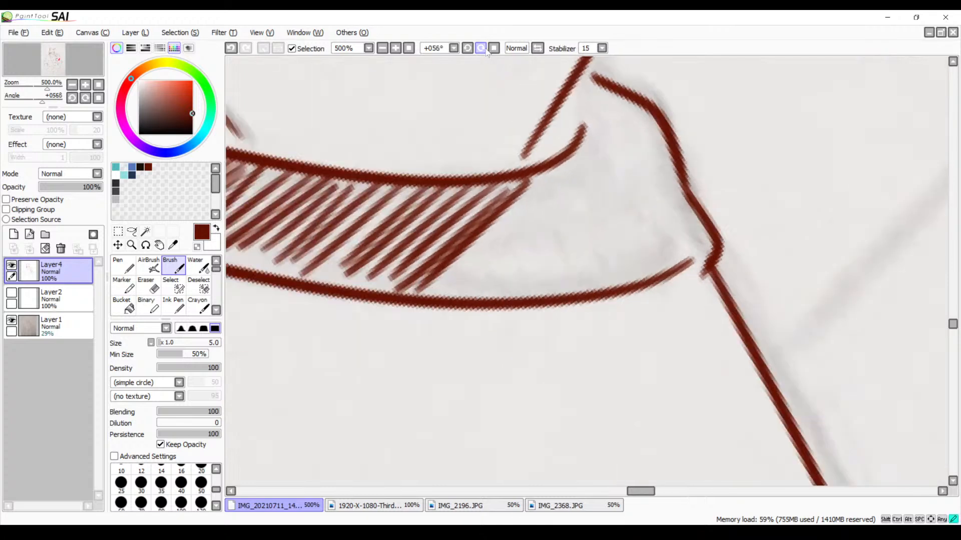
pyautogui.moveTo(480, 219); pyautogui.dragTo(458, 170)
pyautogui.hotkey('ctrl', 'z')
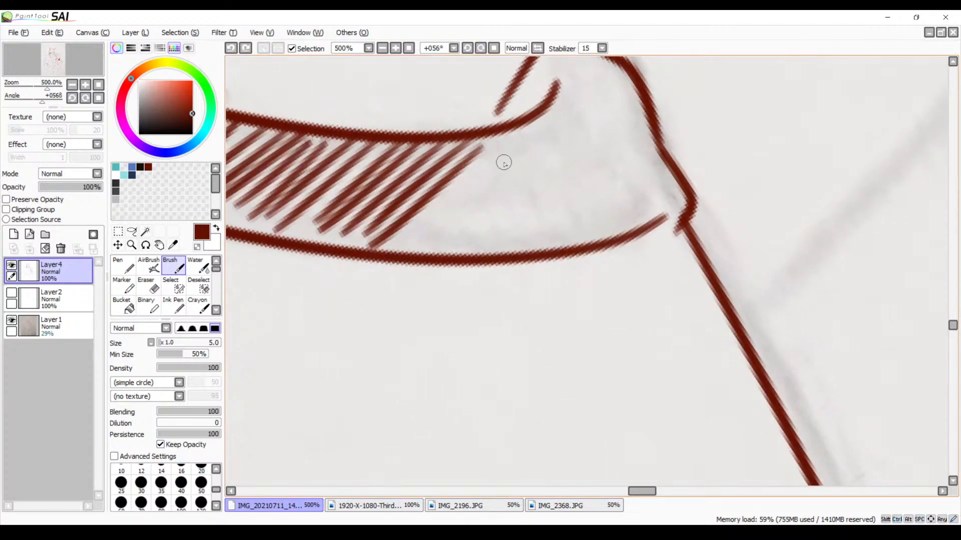
pyautogui.moveTo(500, 139); pyautogui.dragTo(418, 229)
pyautogui.moveTo(530, 129)
pyautogui.mouseDown()
pyautogui.moveTo(457, 215)
pyautogui.moveTo(475, 230)
pyautogui.mouseUp()
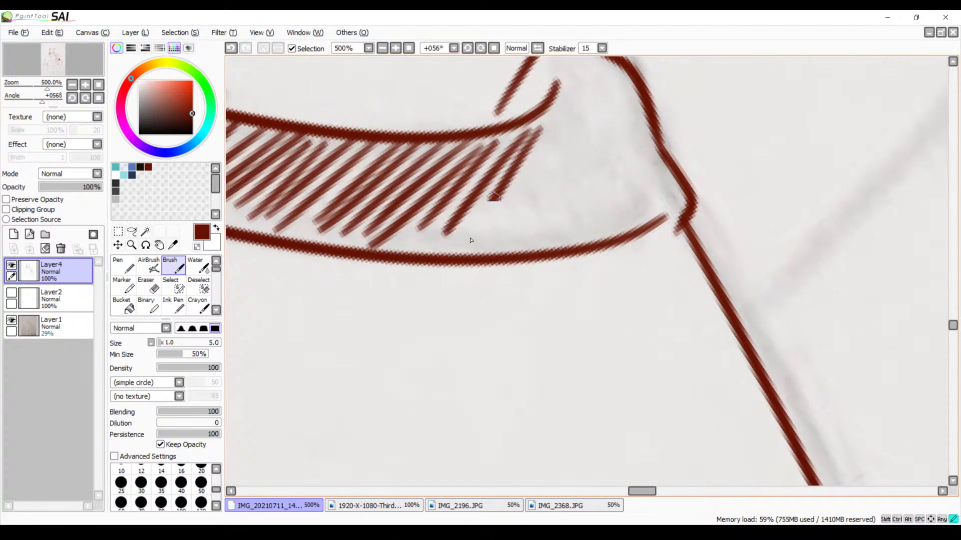
pyautogui.moveTo(562, 120)
pyautogui.mouseDown()
pyautogui.moveTo(492, 228)
pyautogui.moveTo(568, 143)
pyautogui.moveTo(517, 224)
pyautogui.mouseUp()
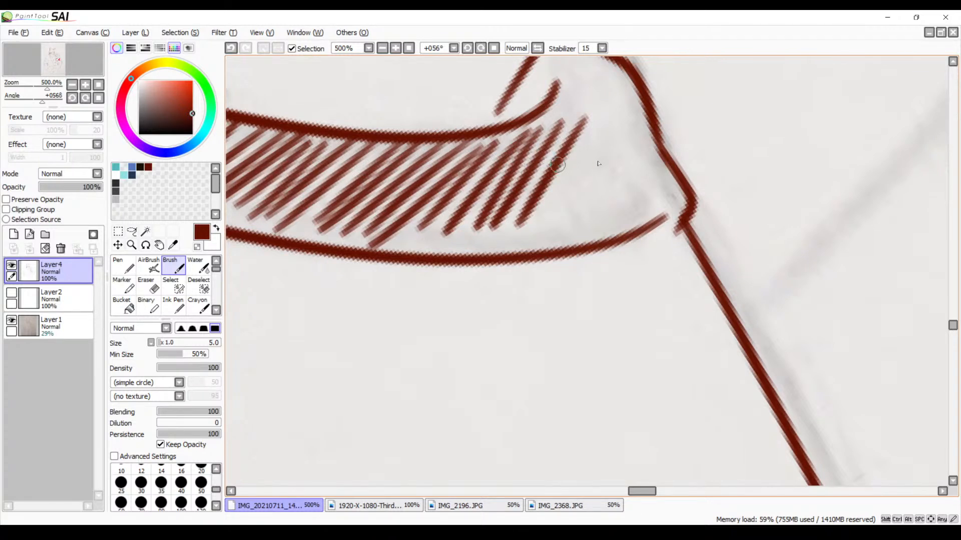
# Hatch the shoulder end of the right neckline band inward from its outer corner, including the tip beside the neck
pyautogui.moveTo(670, 193); pyautogui.dragTo(653, 216)
pyautogui.moveTo(657, 170); pyautogui.dragTo(629, 223)
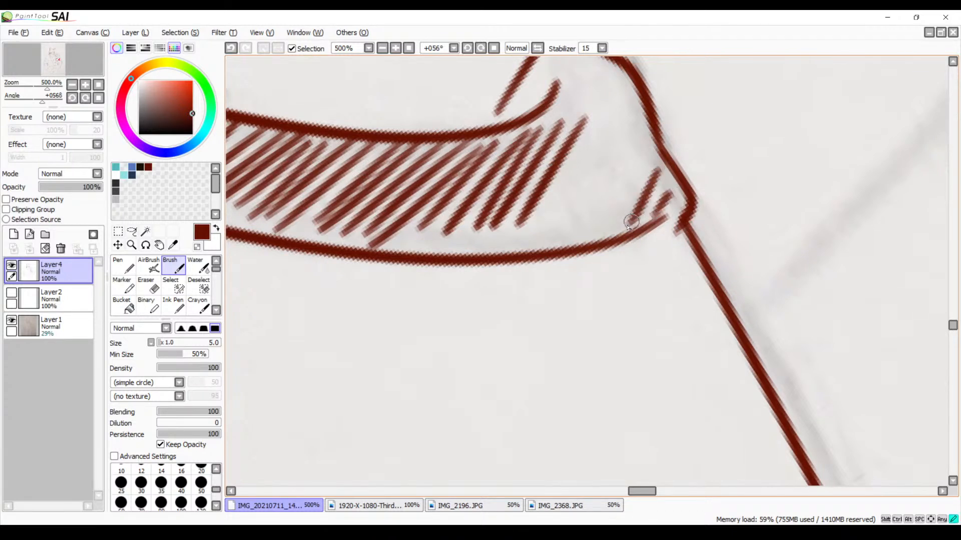
pyautogui.moveTo(643, 146); pyautogui.dragTo(598, 236)
pyautogui.moveTo(641, 101); pyautogui.dragTo(581, 246)
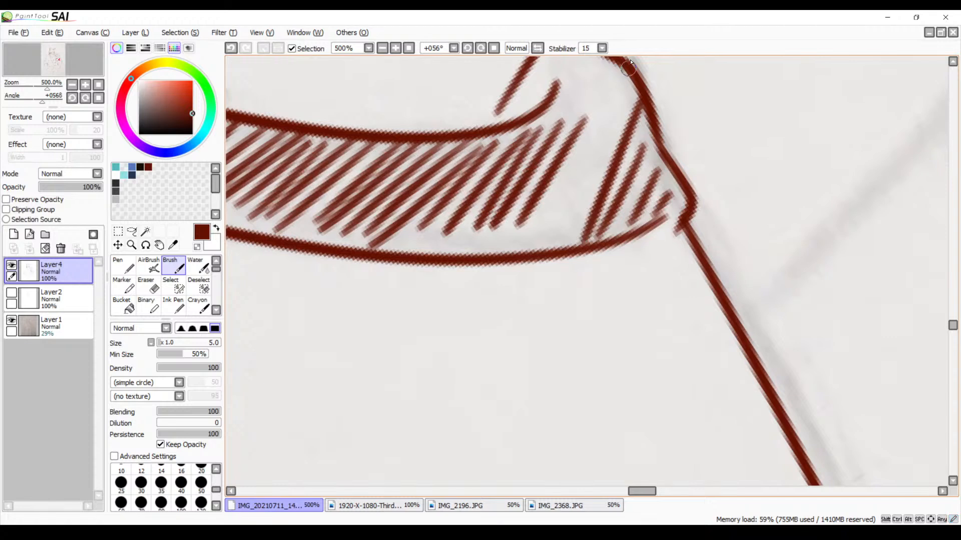
pyautogui.moveTo(625, 73); pyautogui.dragTo(549, 251)
pyautogui.moveTo(598, 59)
pyautogui.mouseDown()
pyautogui.moveTo(562, 125)
pyautogui.moveTo(554, 119)
pyautogui.mouseUp()
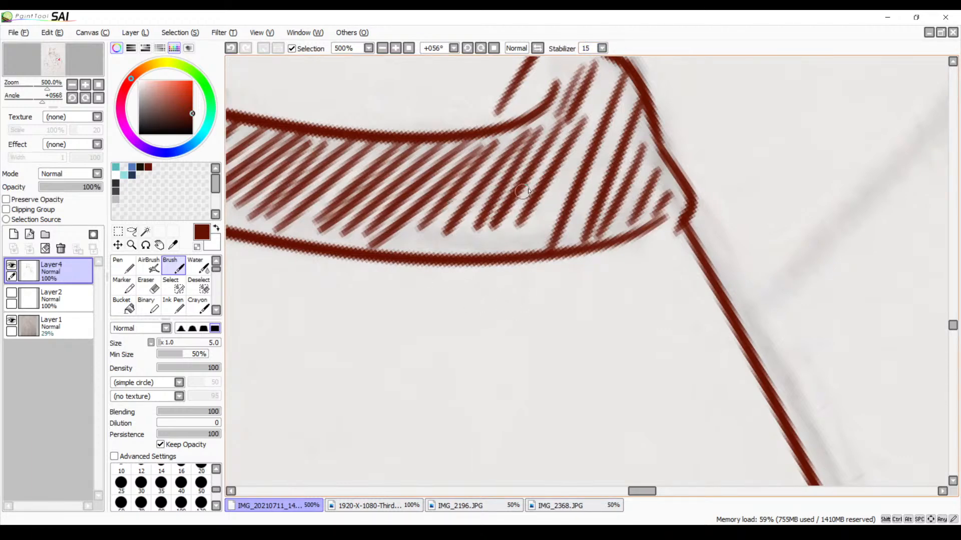
# Undo the latest hatching at the shoulder end of the right neckline band and rehatch it inward from the outer corner with closer strokes
pyautogui.moveTo(522, 192); pyautogui.dragTo(533, 272)
pyautogui.hotkey('ctrl', 'z')
pyautogui.hotkey('ctrl', 'z')
pyautogui.hotkey('ctrl', 'z')
pyautogui.hotkey('ctrl', 'z')
pyautogui.hotkey('ctrl', 'z')
pyautogui.hotkey('ctrl', 'z')
pyautogui.hotkey('ctrl', 'z')
pyautogui.hotkey('ctrl', 'z')
pyautogui.hotkey('ctrl', 'z')
pyautogui.hotkey('ctrl', 'z')
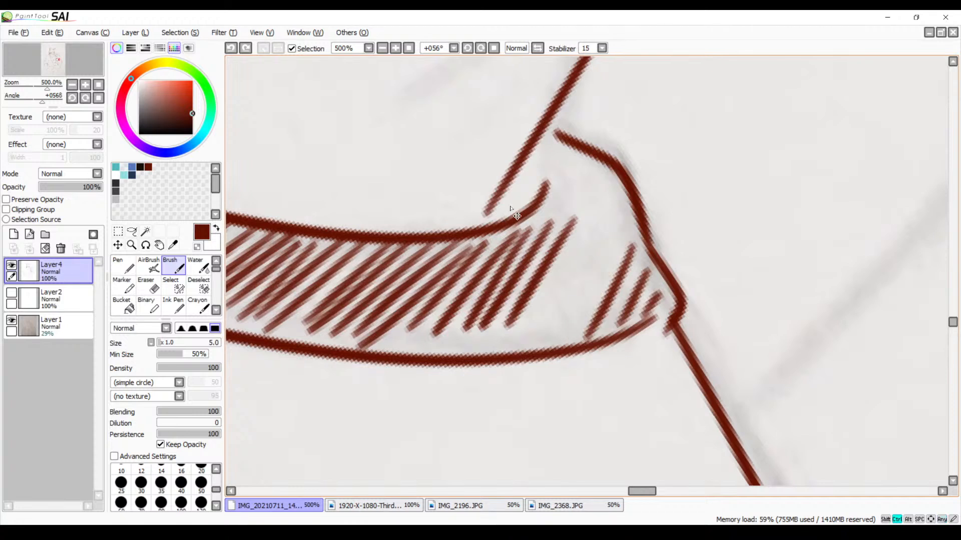
pyautogui.moveTo(655, 265); pyautogui.dragTo(615, 326)
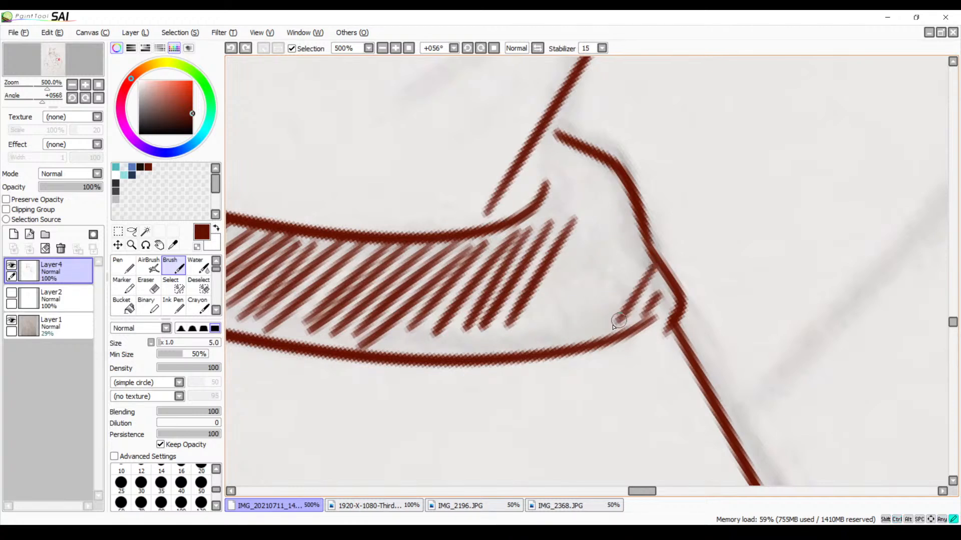
pyautogui.moveTo(645, 243); pyautogui.dragTo(592, 342)
pyautogui.moveTo(633, 210); pyautogui.dragTo(572, 345)
pyautogui.moveTo(622, 182); pyautogui.dragTo(540, 358)
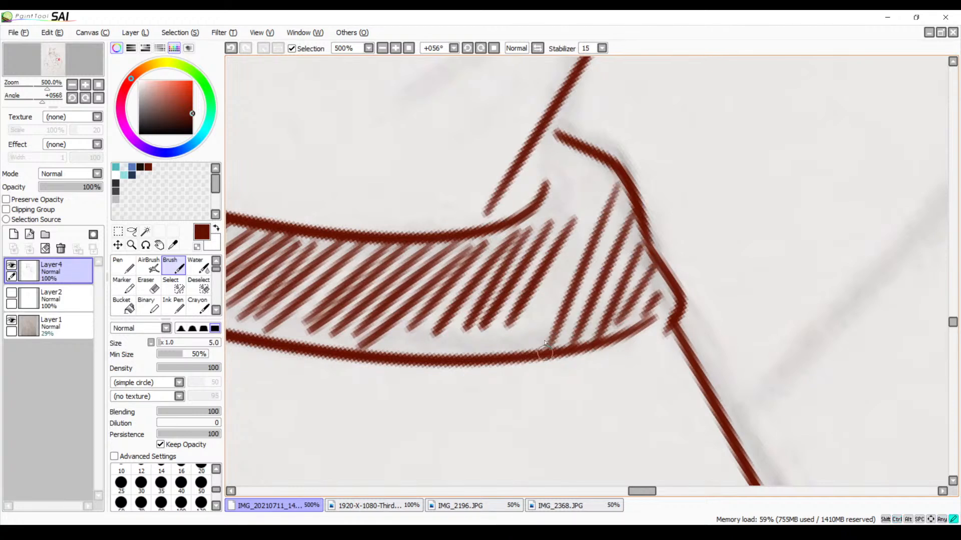
# Fill the rest of the shoulder end with hatching, including short strokes in the tip beside the neck
pyautogui.moveTo(600, 166); pyautogui.dragTo(527, 349)
pyautogui.moveTo(590, 156); pyautogui.dragTo(539, 237)
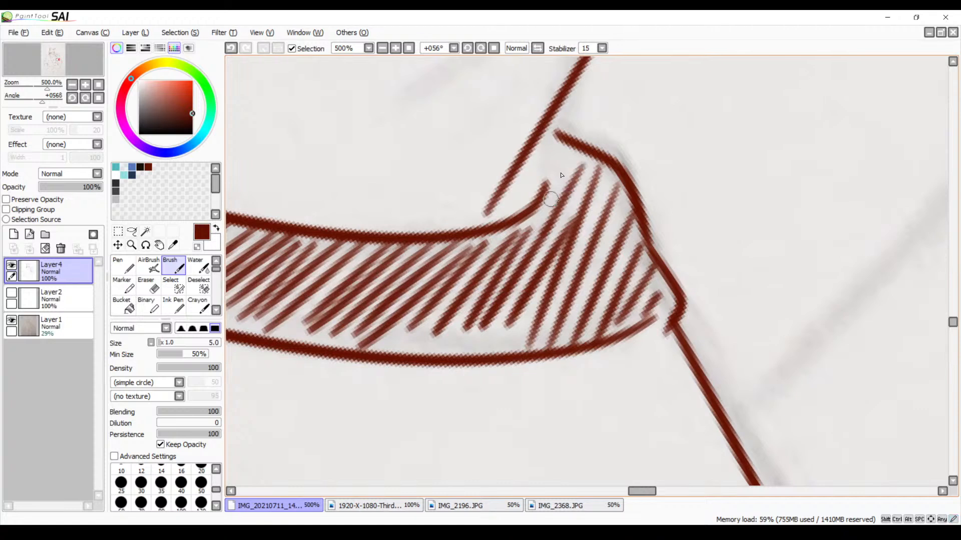
pyautogui.moveTo(583, 136); pyautogui.dragTo(535, 186)
pyautogui.moveTo(553, 136); pyautogui.dragTo(535, 165)
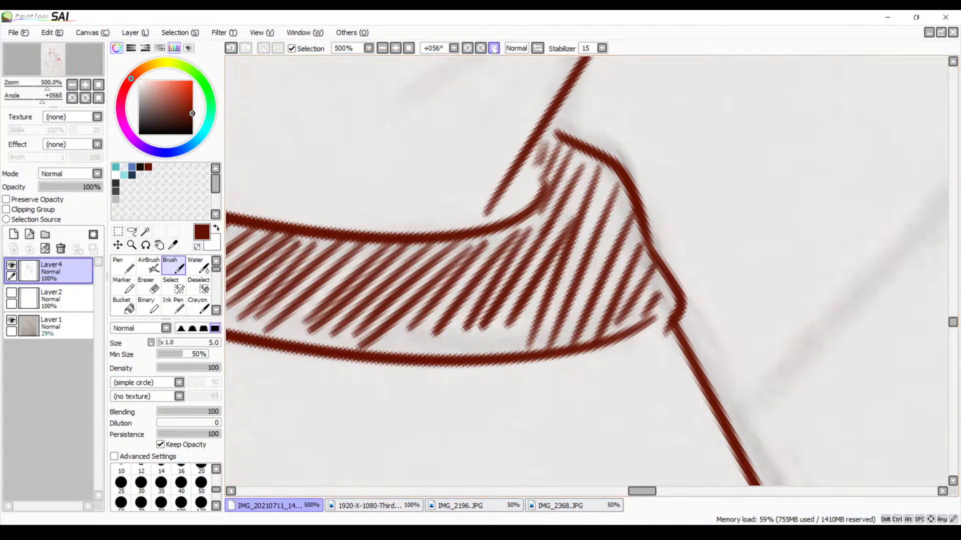
# Check the hatched neckline band upright and at lower magnification, on both shoulders and within the whole drawing
pyautogui.click(494, 48)
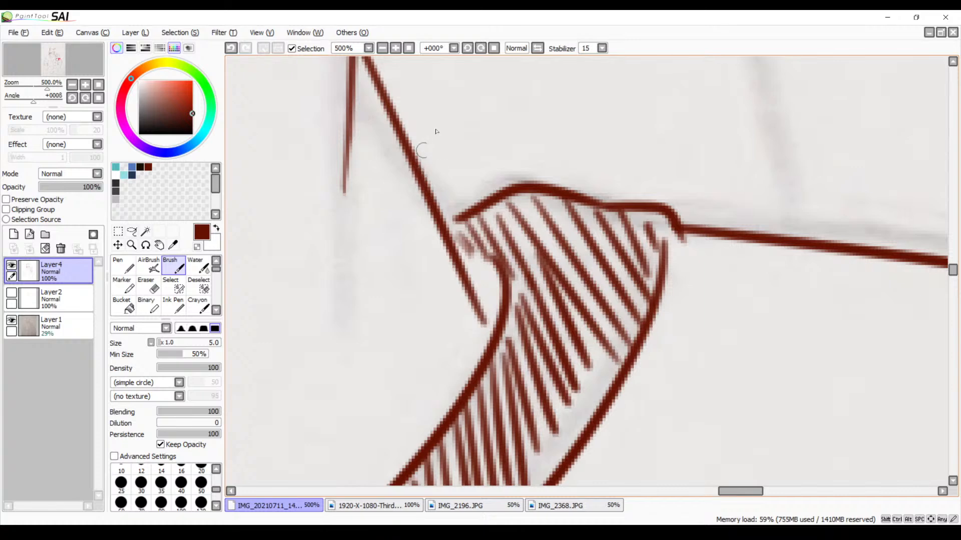
pyautogui.click(383, 49)
pyautogui.click(384, 49)
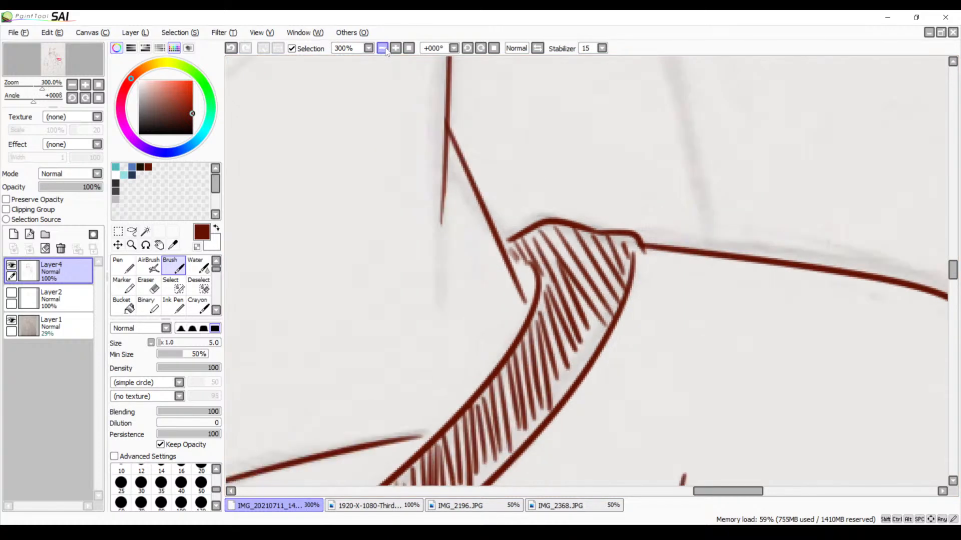
pyautogui.click(383, 49)
pyautogui.click(383, 49)
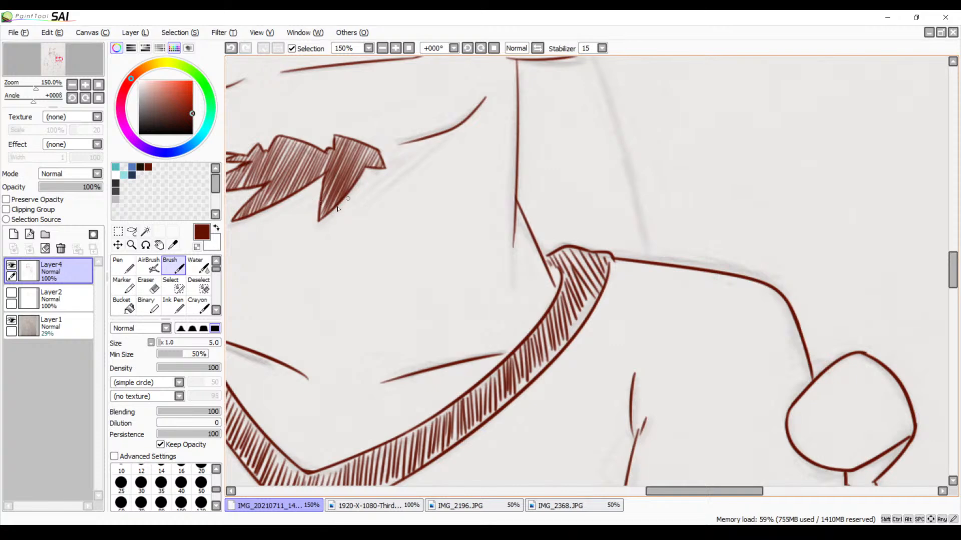
pyautogui.moveTo(357, 297)
pyautogui.mouseDown()
pyautogui.moveTo(499, 254)
pyautogui.moveTo(550, 310)
pyautogui.moveTo(563, 306)
pyautogui.moveTo(514, 290)
pyautogui.moveTo(514, 257)
pyautogui.moveTo(542, 262)
pyautogui.moveTo(581, 410)
pyautogui.moveTo(514, 318)
pyautogui.moveTo(476, 308)
pyautogui.moveTo(511, 418)
pyautogui.moveTo(518, 319)
pyautogui.mouseUp()
pyautogui.moveTo(634, 247)
pyautogui.mouseDown()
pyautogui.moveTo(590, 278)
pyautogui.moveTo(519, 274)
pyautogui.moveTo(564, 266)
pyautogui.moveTo(498, 155)
pyautogui.mouseUp()
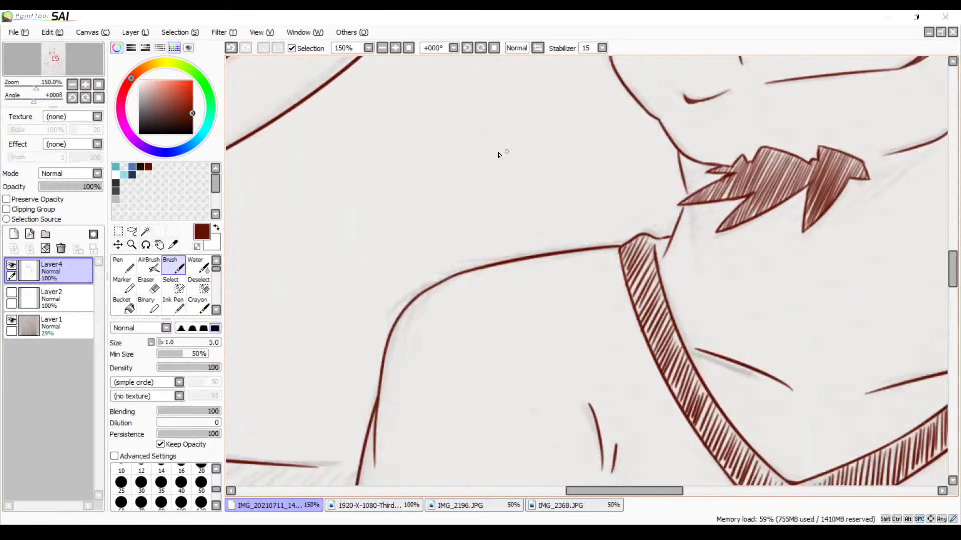
pyautogui.click(378, 49)
pyautogui.click(379, 49)
pyautogui.click(379, 49)
pyautogui.click(379, 49)
pyautogui.click(379, 50)
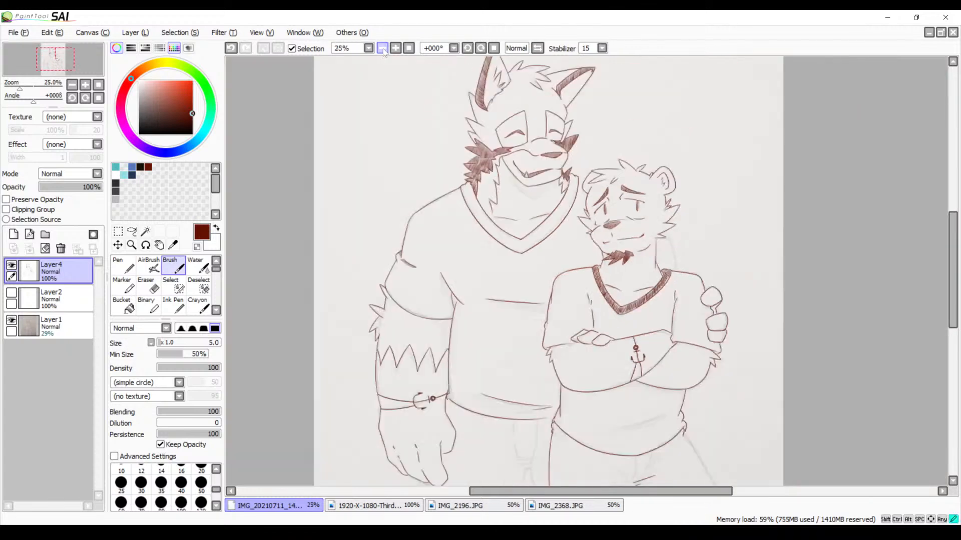
pyautogui.moveTo(495, 273)
pyautogui.mouseDown()
pyautogui.moveTo(445, 149)
pyautogui.moveTo(405, 259)
pyautogui.mouseUp()
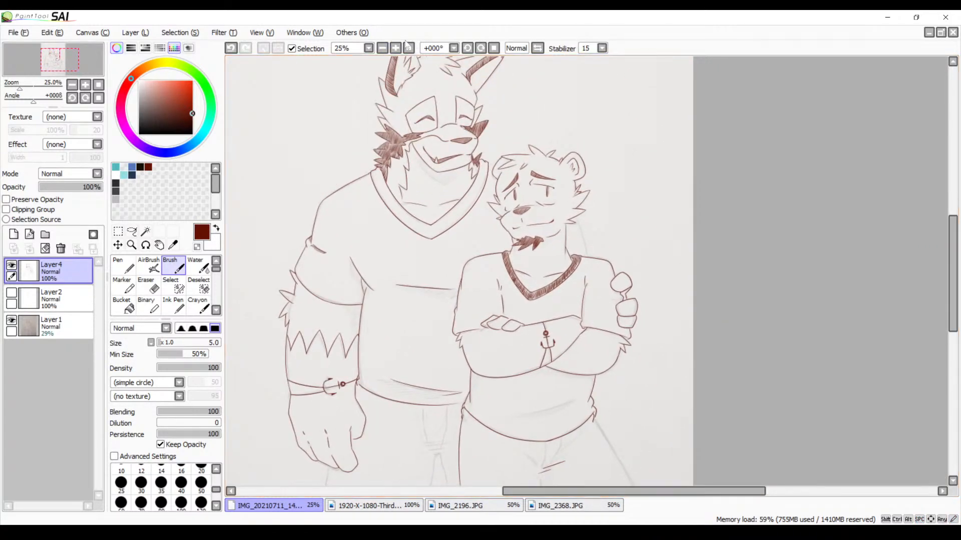
# Try to ink the long curved line behind the bear's neck, from the cheek fur down to the shoulder
pyautogui.click(394, 49)
pyautogui.click(394, 49)
pyautogui.click(395, 49)
pyautogui.click(395, 49)
pyautogui.click(394, 49)
pyautogui.moveTo(474, 134); pyautogui.dragTo(486, 356)
pyautogui.moveTo(522, 183)
pyautogui.mouseDown()
pyautogui.moveTo(563, 243)
pyautogui.moveTo(581, 449)
pyautogui.mouseUp()
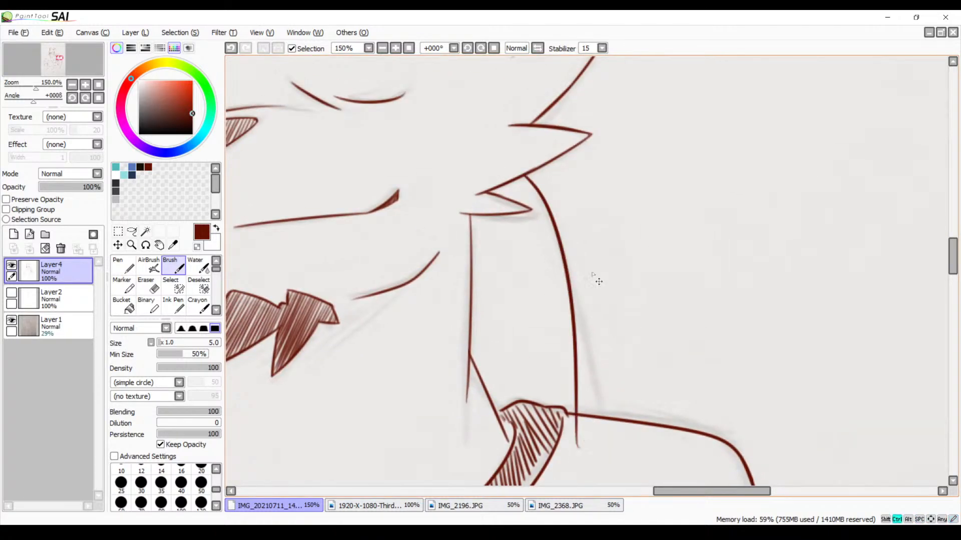
pyautogui.hotkey('ctrl', 'z')
pyautogui.moveTo(521, 175); pyautogui.dragTo(635, 468)
pyautogui.hotkey('ctrl', 'z')
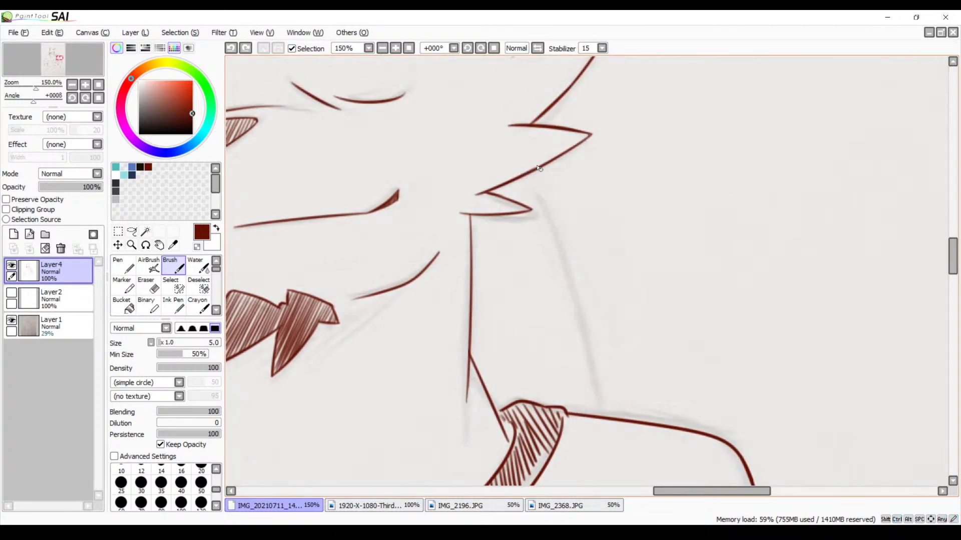
pyautogui.moveTo(527, 163); pyautogui.dragTo(629, 445)
pyautogui.hotkey('ctrl', 'z')
# Mirror and rotate the canvas, then ink the long curve from the bear's cheek fur past the shoulder line, redoing the first stroke
pyautogui.click(537, 48)
pyautogui.click(481, 49)
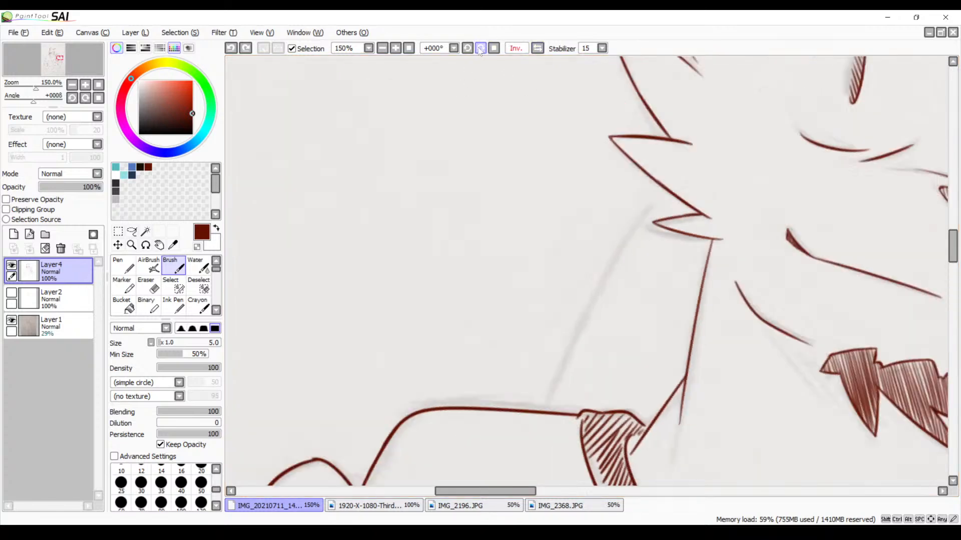
pyautogui.moveTo(573, 287); pyautogui.dragTo(523, 190)
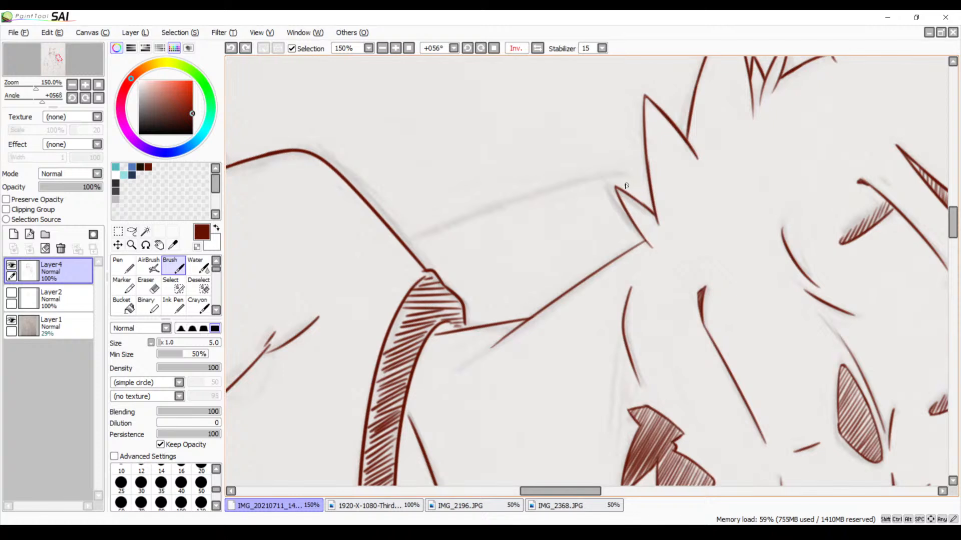
pyautogui.moveTo(650, 174); pyautogui.dragTo(333, 286)
pyautogui.hotkey('ctrl', 'z')
pyautogui.moveTo(668, 164); pyautogui.dragTo(329, 273)
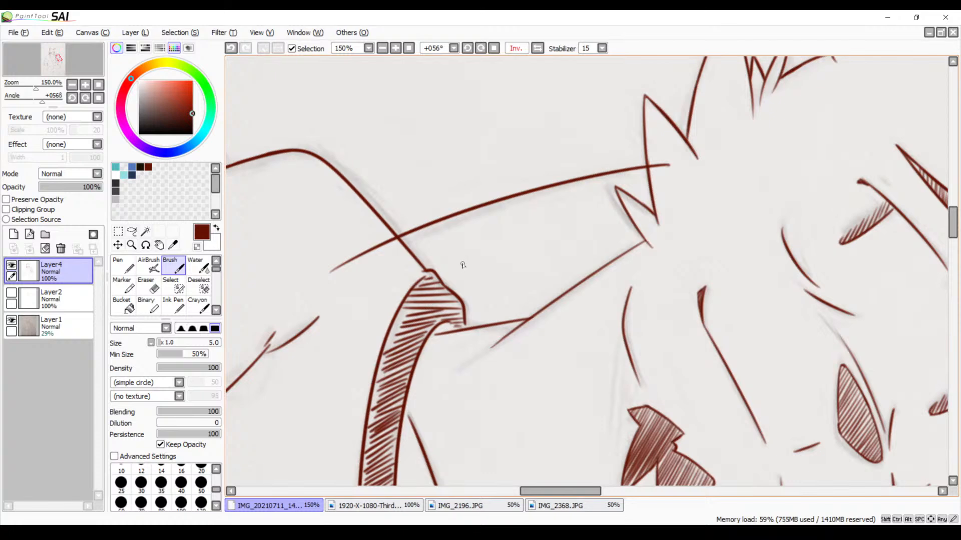
# Erase the new curve's overshooting ends inside the cheek fur and beyond the shoulder line
pyautogui.press('space')
pyautogui.moveTo(518, 283); pyautogui.dragTo(427, 307)
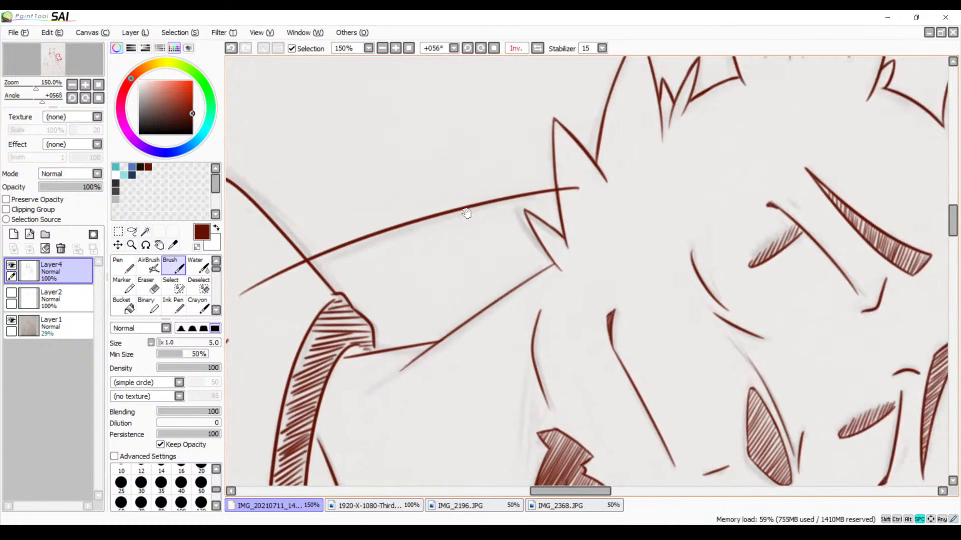
pyautogui.click(398, 49)
pyautogui.click(399, 49)
pyautogui.click(399, 49)
pyautogui.press('space')
pyautogui.moveTo(475, 92); pyautogui.dragTo(483, 272)
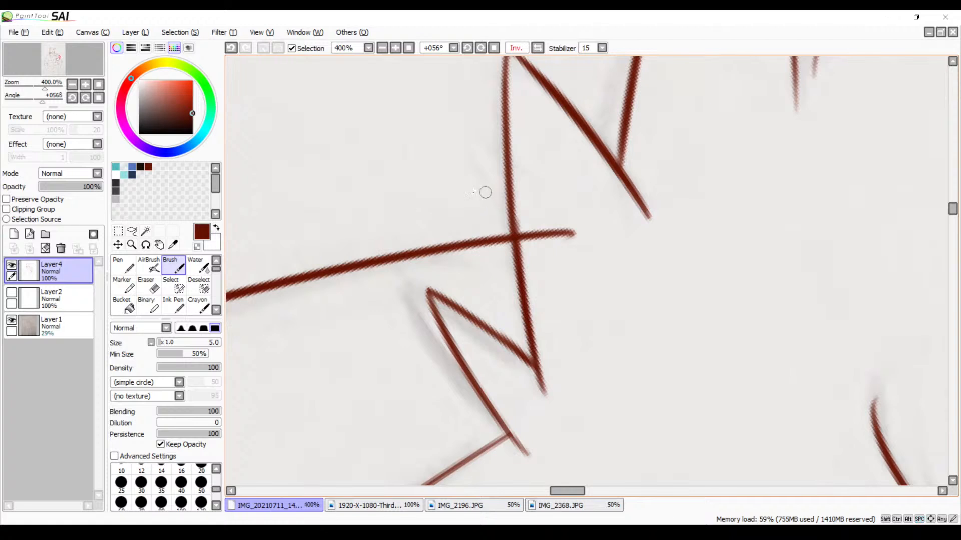
pyautogui.press('e')
pyautogui.moveTo(553, 223)
pyautogui.mouseDown()
pyautogui.moveTo(573, 239)
pyautogui.moveTo(525, 235)
pyautogui.mouseUp()
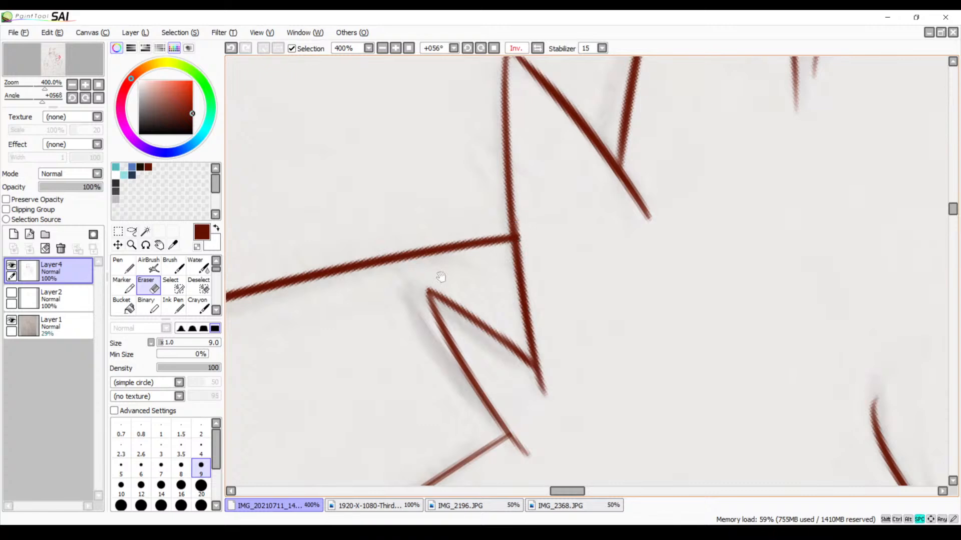
pyautogui.press('space')
pyautogui.moveTo(230, 423)
pyautogui.mouseDown()
pyautogui.moveTo(463, 284)
pyautogui.moveTo(718, 175)
pyautogui.moveTo(744, 258)
pyautogui.mouseUp()
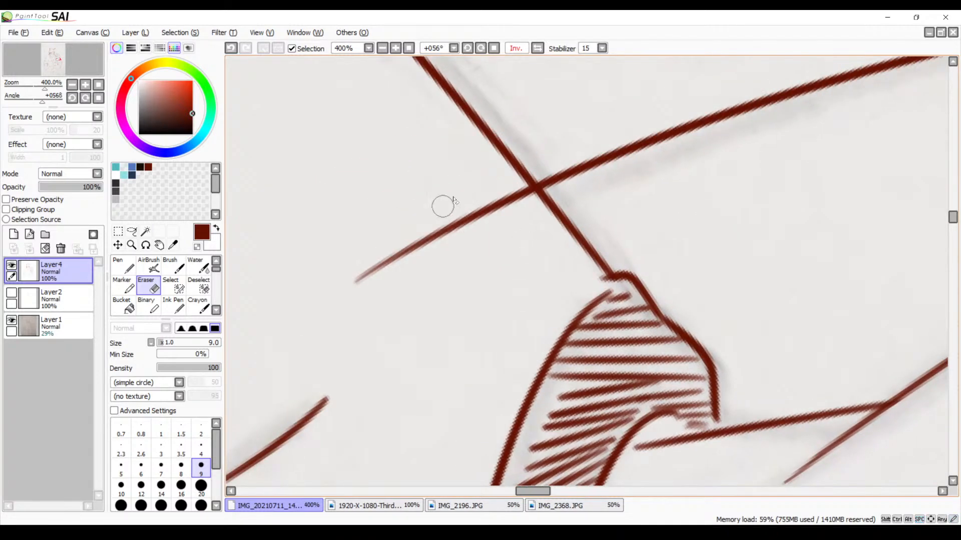
pyautogui.moveTo(494, 206)
pyautogui.mouseDown()
pyautogui.moveTo(509, 211)
pyautogui.moveTo(523, 201)
pyautogui.moveTo(512, 194)
pyautogui.moveTo(355, 278)
pyautogui.mouseUp()
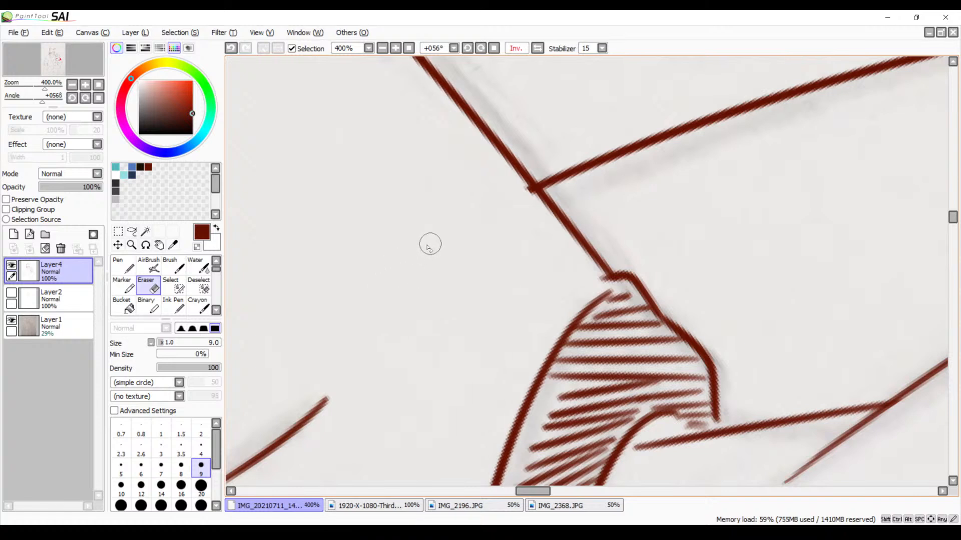
# Restore the unmirrored view and examine the whole drawing, the bear's neck and shoulders, and the taller character's shirt for missing lines
pyautogui.click(537, 48)
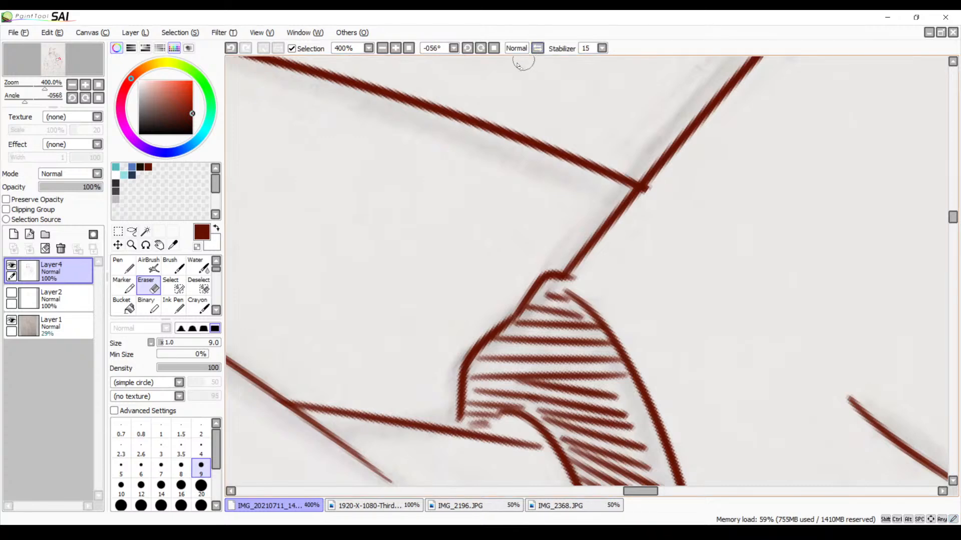
pyautogui.click(383, 49)
pyautogui.click(382, 49)
pyautogui.click(383, 48)
pyautogui.click(383, 49)
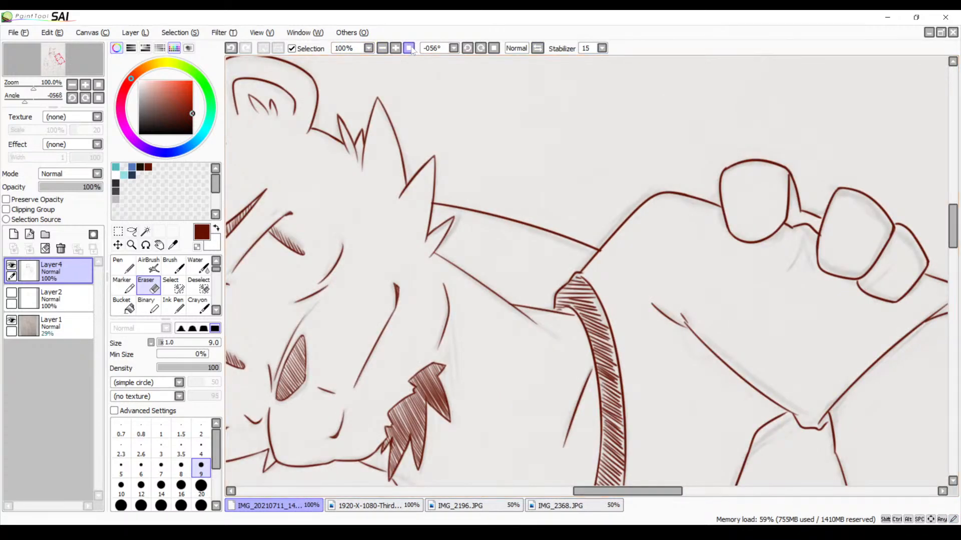
pyautogui.click(408, 49)
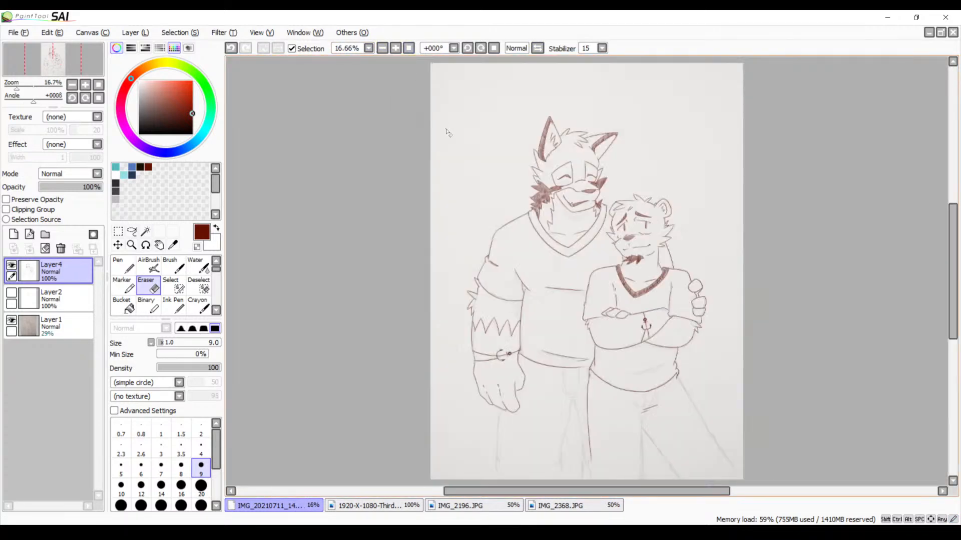
pyautogui.click(395, 48)
pyautogui.click(395, 49)
pyautogui.click(396, 48)
pyautogui.click(396, 49)
pyautogui.click(396, 48)
pyautogui.click(396, 49)
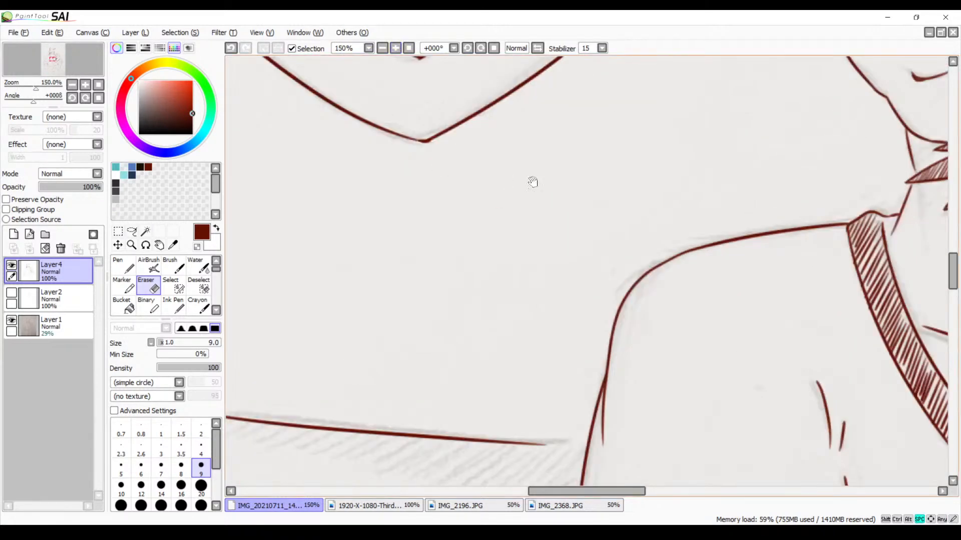
pyautogui.moveTo(771, 107); pyautogui.dragTo(534, 208)
pyautogui.moveTo(881, 176); pyautogui.dragTo(304, 184)
pyautogui.moveTo(388, 239); pyautogui.dragTo(503, 165)
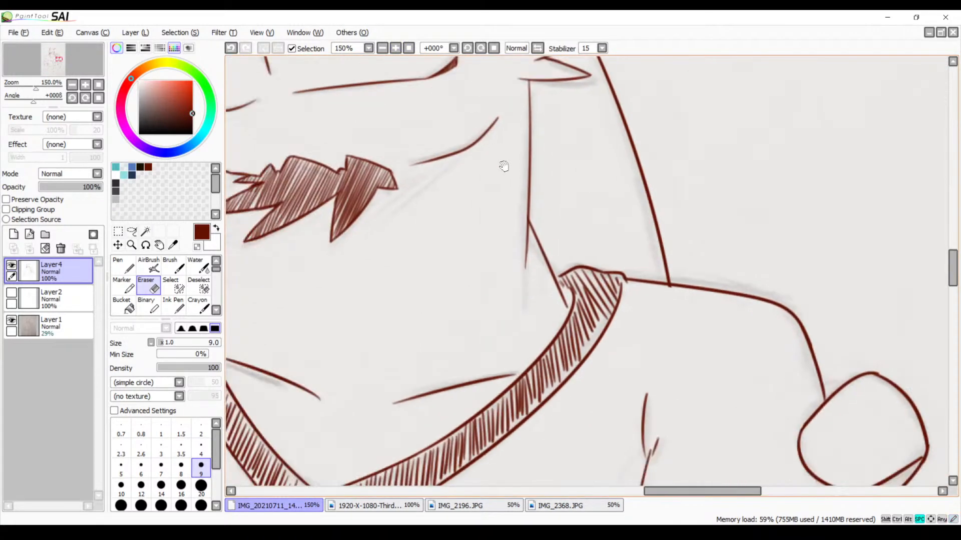
pyautogui.moveTo(556, 218); pyautogui.dragTo(460, 138)
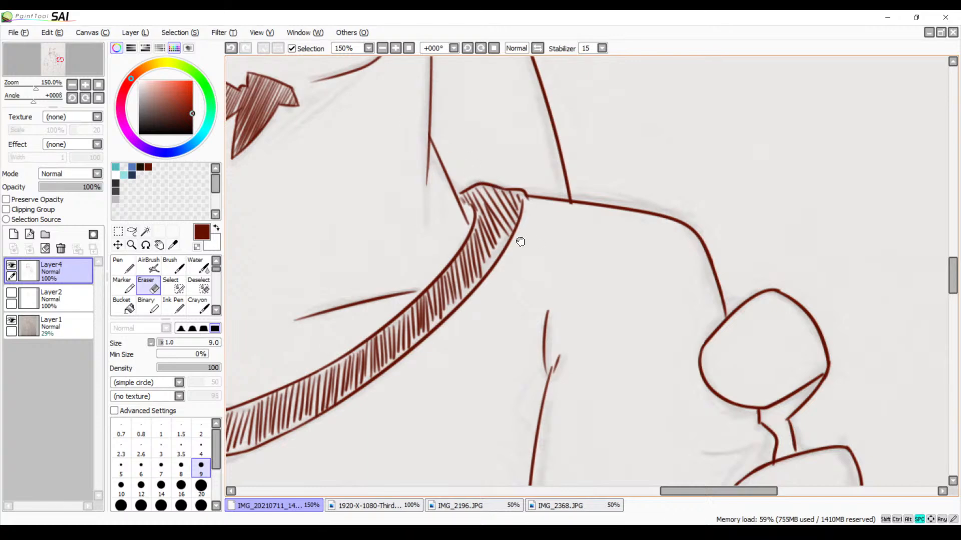
pyautogui.moveTo(519, 241); pyautogui.dragTo(776, 157)
pyautogui.moveTo(433, 265); pyautogui.dragTo(609, 235)
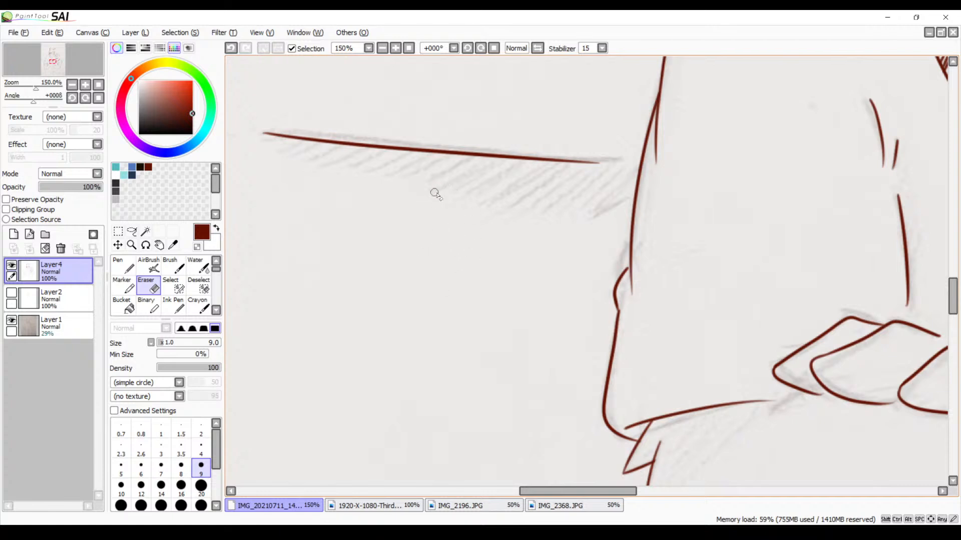
# Ink the short, bumpy shoulder line from the taller character's collar corner to the bear's head outline, undoing the unsuitable strokes
pyautogui.moveTo(512, 200)
pyautogui.mouseDown()
pyautogui.moveTo(497, 262)
pyautogui.moveTo(507, 287)
pyautogui.moveTo(626, 240)
pyautogui.moveTo(566, 224)
pyautogui.moveTo(489, 235)
pyautogui.moveTo(509, 374)
pyautogui.moveTo(515, 280)
pyautogui.moveTo(482, 327)
pyautogui.moveTo(520, 263)
pyautogui.mouseUp()
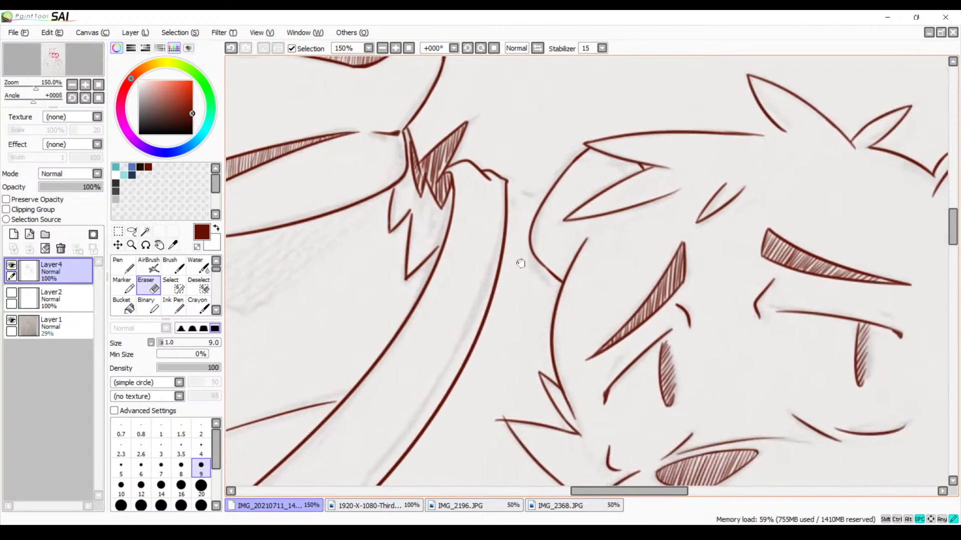
pyautogui.click(395, 48)
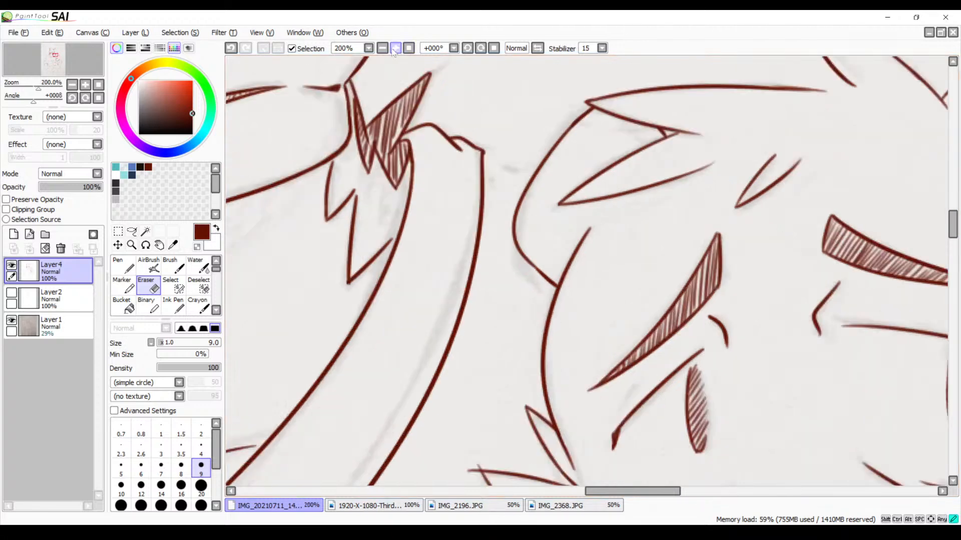
pyautogui.click(395, 48)
pyautogui.press('b')
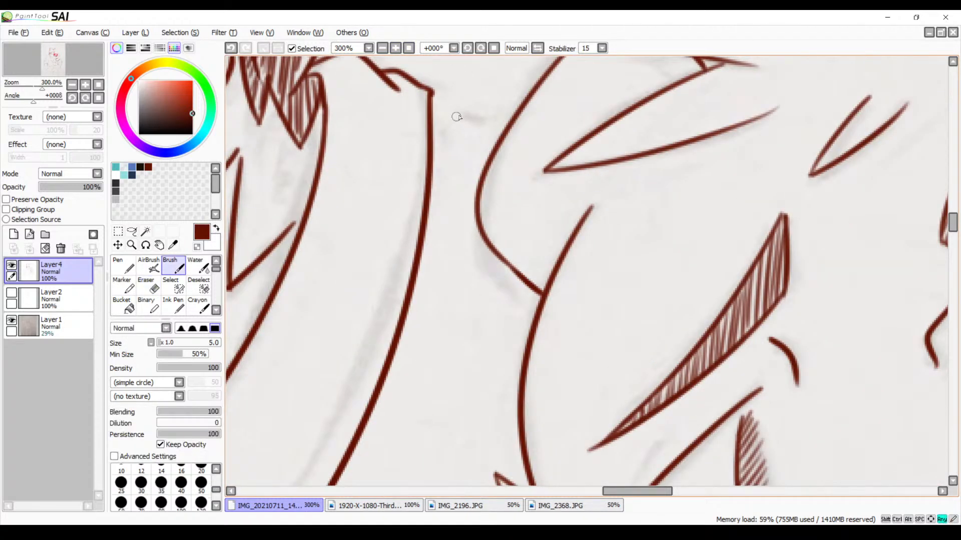
pyautogui.moveTo(489, 150); pyautogui.dragTo(532, 218)
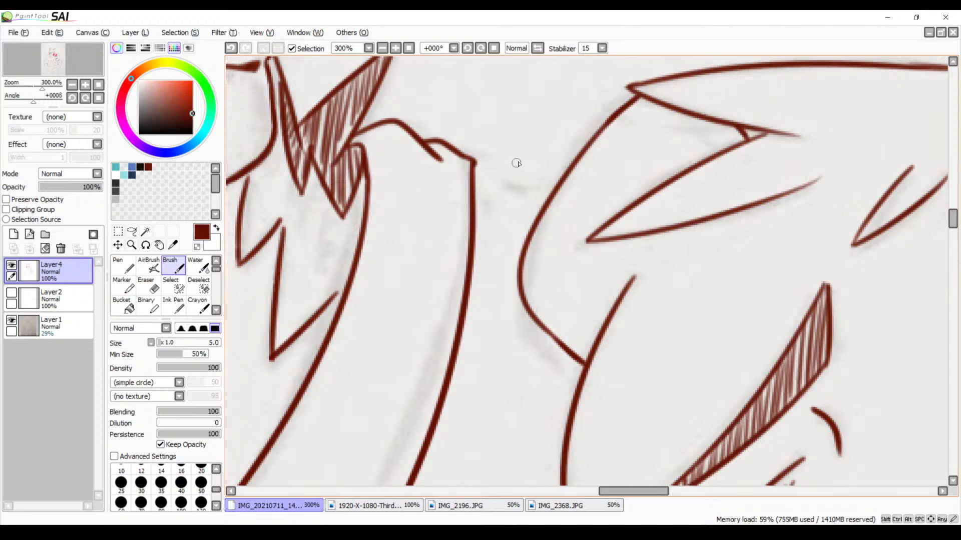
pyautogui.moveTo(472, 161); pyautogui.dragTo(555, 183)
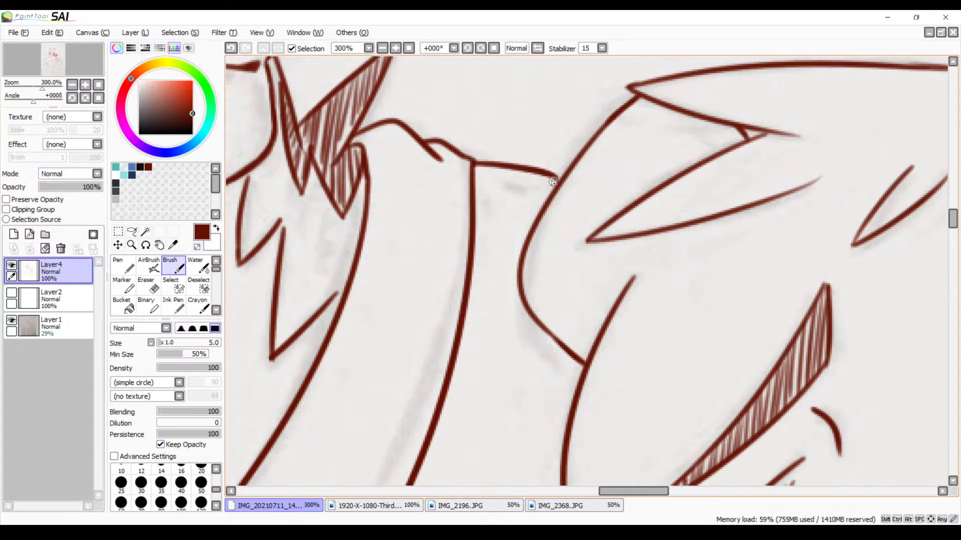
pyautogui.hotkey('ctrl', 'z')
pyautogui.moveTo(473, 164)
pyautogui.mouseDown()
pyautogui.moveTo(521, 186)
pyautogui.moveTo(514, 179)
pyautogui.moveTo(553, 190)
pyautogui.moveTo(506, 180)
pyautogui.moveTo(550, 185)
pyautogui.moveTo(532, 192)
pyautogui.moveTo(554, 189)
pyautogui.mouseUp()
pyautogui.hotkey('ctrl', 'z')
pyautogui.hotkey('ctrl', 'z')
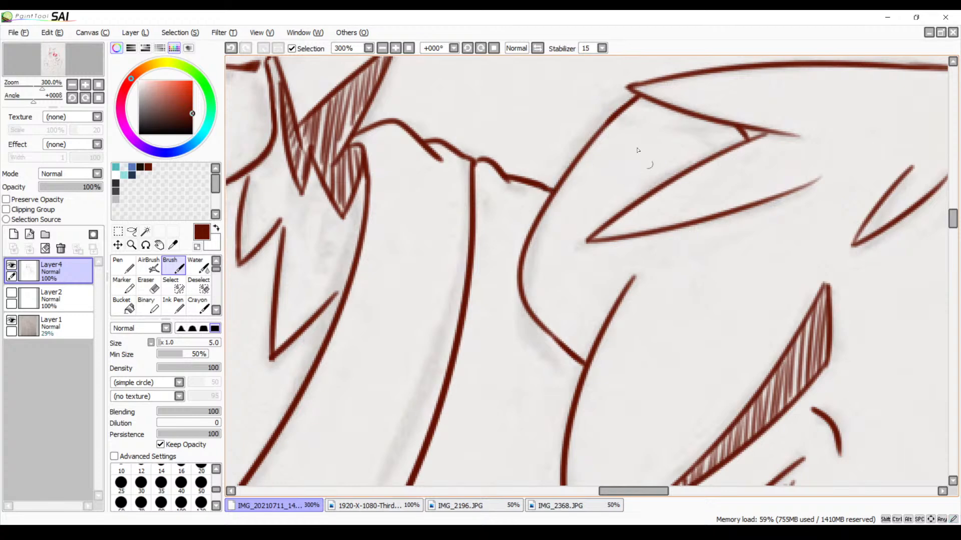
pyautogui.click(382, 48)
pyautogui.click(382, 48)
# Examine the whole drawing, the shirt hems and the taller character's trouser fly for sketch lines still missing ink
pyautogui.click(383, 48)
pyautogui.click(383, 49)
pyautogui.click(396, 48)
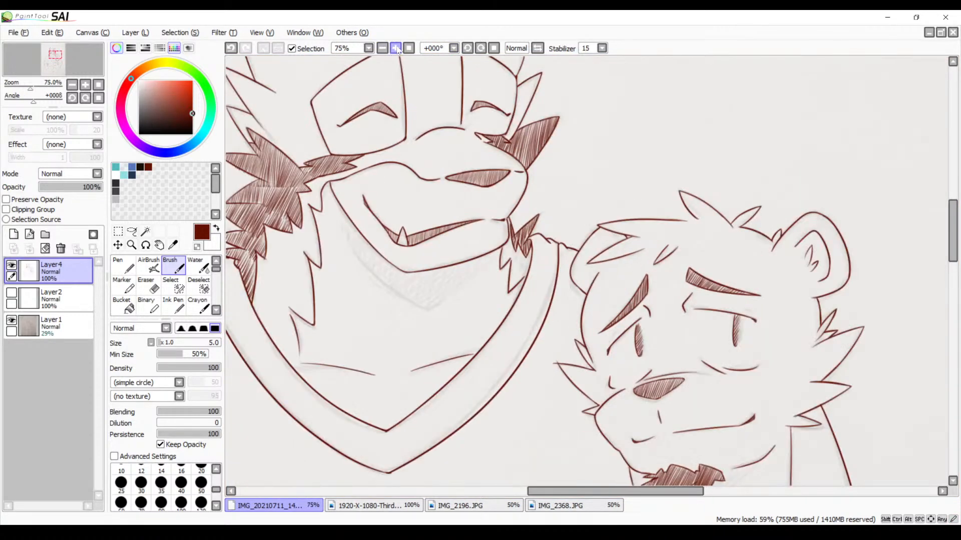
pyautogui.click(382, 48)
pyautogui.click(382, 48)
pyautogui.click(382, 48)
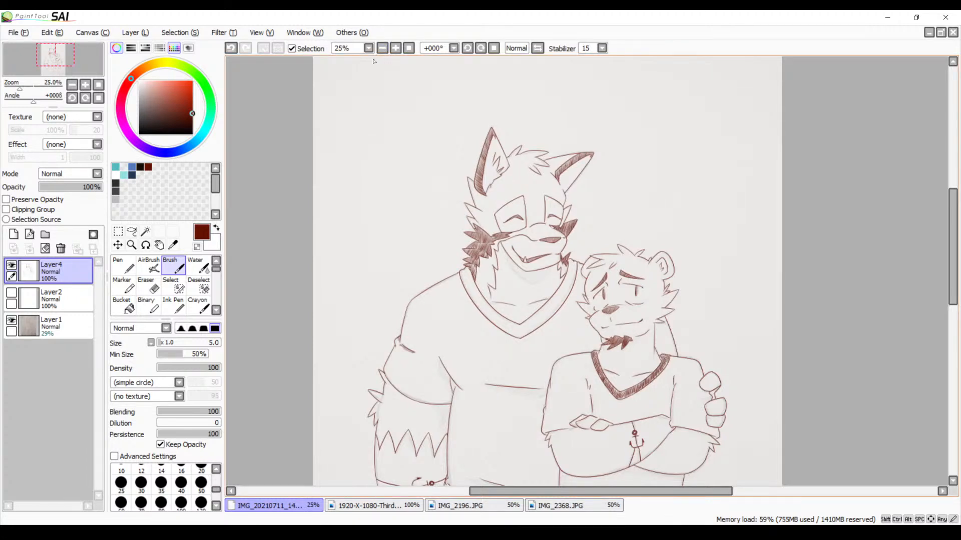
pyautogui.scroll(-5, 488, 103)
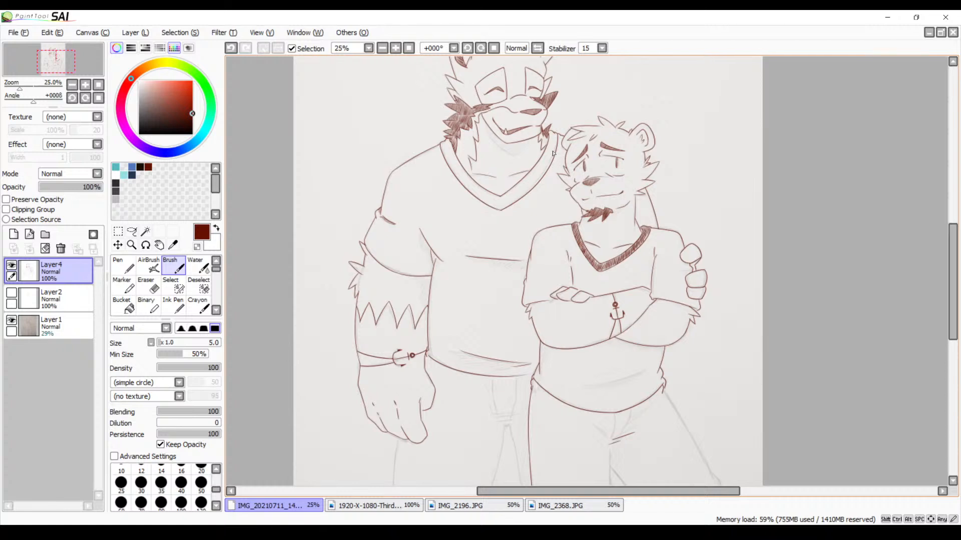
pyautogui.click(395, 48)
pyautogui.click(396, 48)
pyautogui.click(395, 48)
pyautogui.press('space')
pyautogui.moveTo(389, 313); pyautogui.dragTo(458, 118)
pyautogui.moveTo(426, 302); pyautogui.dragTo(469, 130)
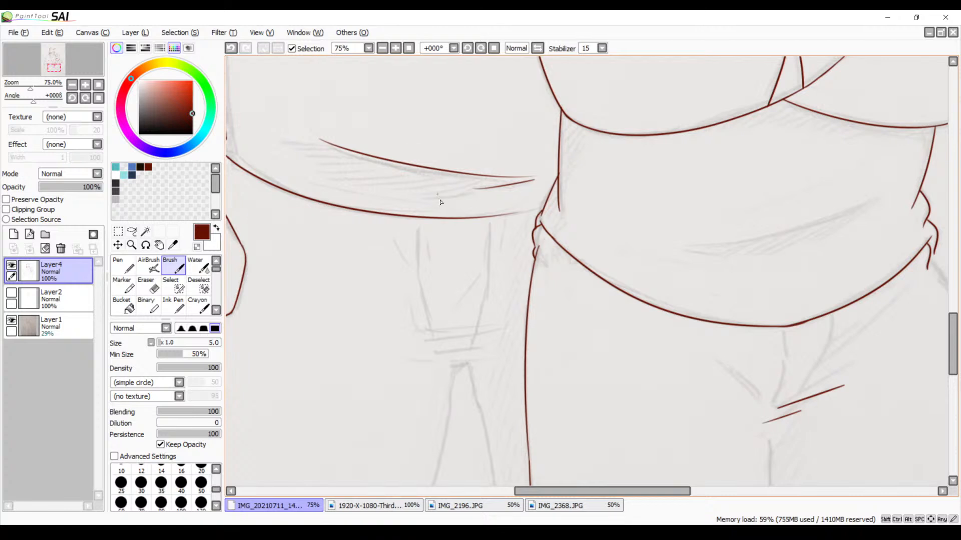
pyautogui.moveTo(477, 289); pyautogui.dragTo(476, 236)
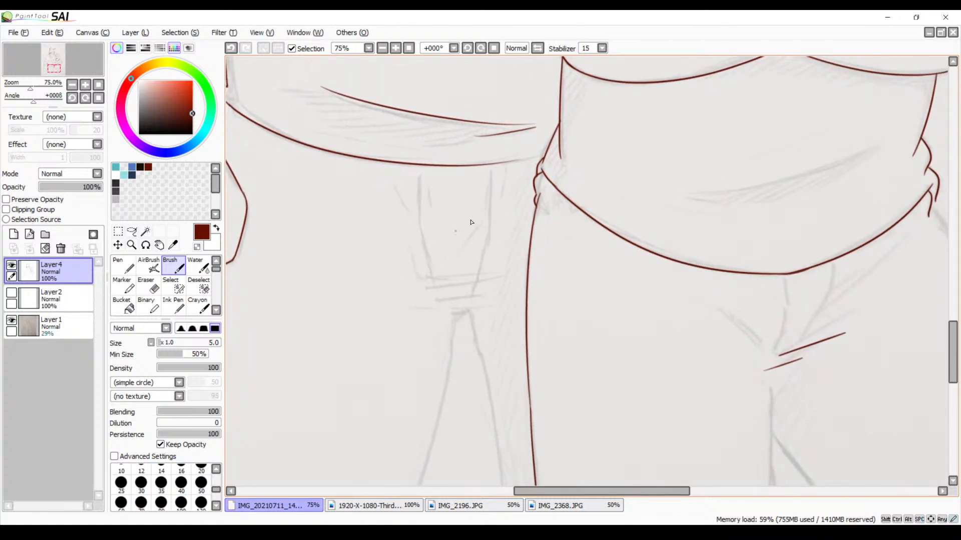
pyautogui.click(395, 52)
pyautogui.click(394, 51)
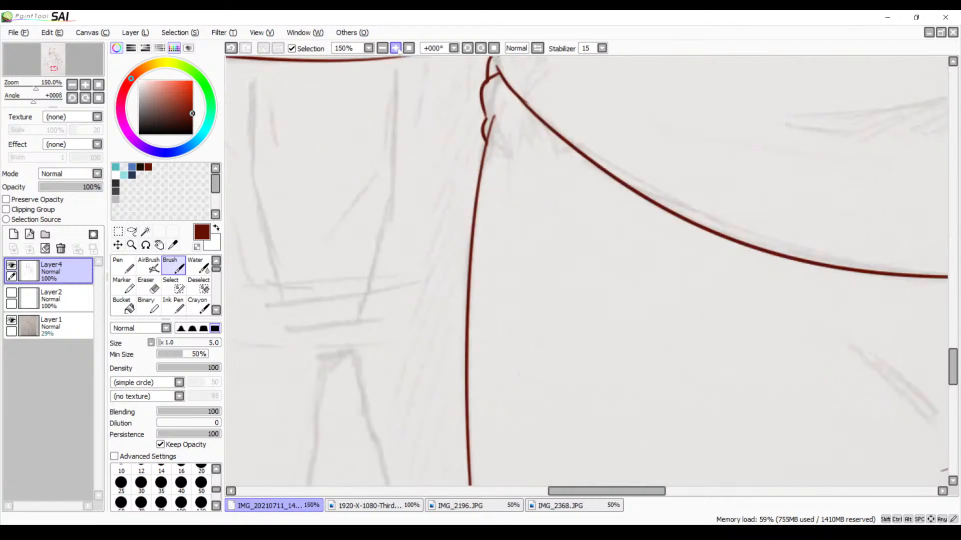
pyautogui.moveTo(418, 172); pyautogui.dragTo(587, 169)
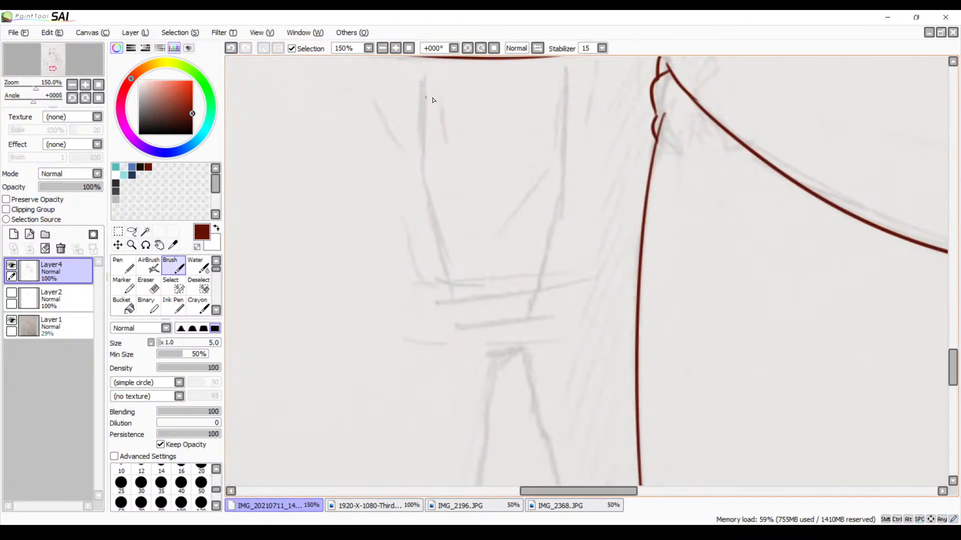
pyautogui.moveTo(424, 77); pyautogui.dragTo(420, 202)
pyautogui.hotkey('ctrl', 'z')
pyautogui.moveTo(424, 73)
pyautogui.mouseDown()
pyautogui.moveTo(421, 254)
pyautogui.moveTo(449, 313)
pyautogui.mouseUp()
pyautogui.hotkey('ctrl', 'z')
pyautogui.moveTo(423, 82)
pyautogui.mouseDown()
pyautogui.moveTo(423, 165)
pyautogui.moveTo(459, 284)
pyautogui.moveTo(533, 210)
pyautogui.mouseUp()
pyautogui.hotkey('ctrl', 'z')
pyautogui.hotkey('ctrl', 'z')
# Ink the short crotch line below the taller character's fly and the outer trouser line descending from the hanging hand
pyautogui.moveTo(521, 247); pyautogui.dragTo(584, 241)
pyautogui.moveTo(520, 211); pyautogui.dragTo(668, 310)
pyautogui.moveTo(556, 285); pyautogui.dragTo(811, 299)
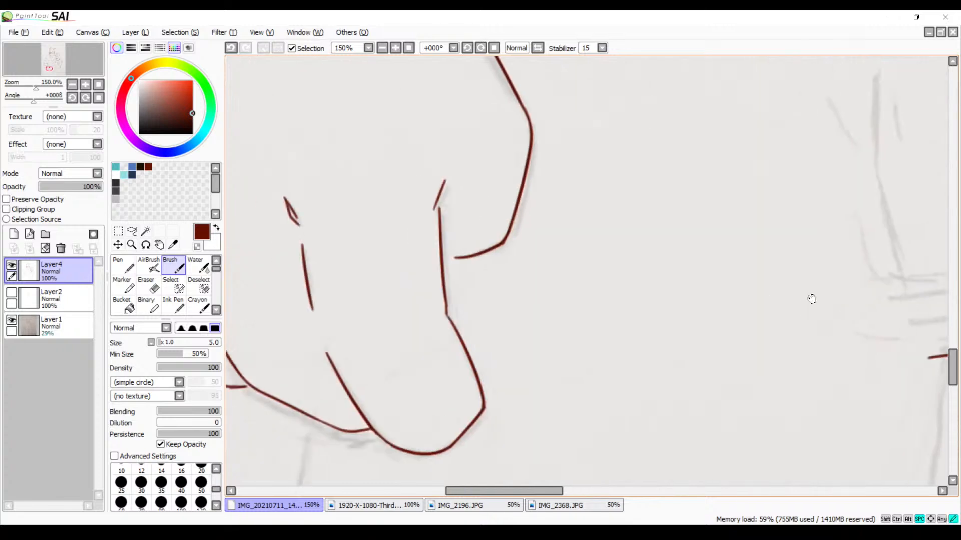
pyautogui.moveTo(607, 296)
pyautogui.mouseDown()
pyautogui.moveTo(782, 110)
pyautogui.moveTo(783, 92)
pyautogui.mouseUp()
pyautogui.moveTo(657, 260)
pyautogui.mouseDown()
pyautogui.moveTo(590, 83)
pyautogui.moveTo(503, 59)
pyautogui.mouseUp()
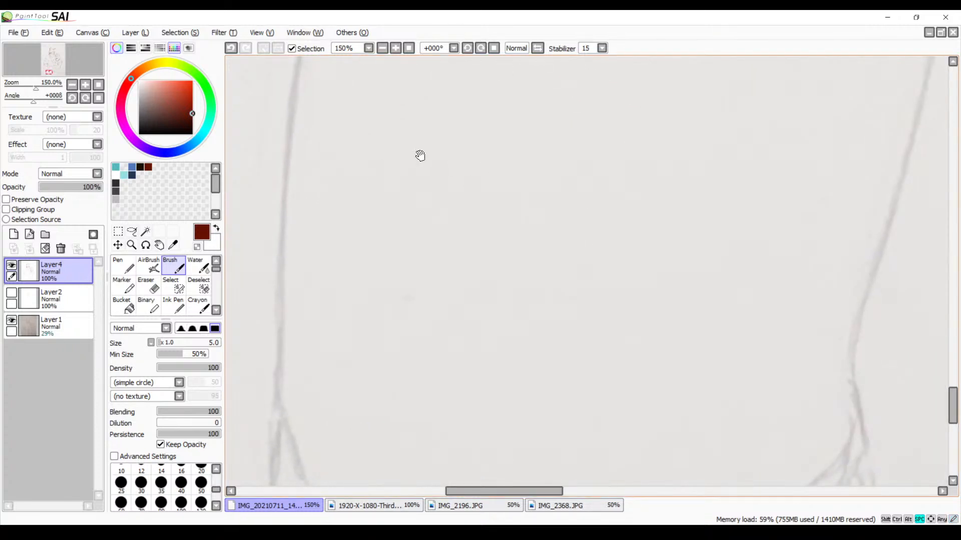
pyautogui.click(382, 48)
pyautogui.click(382, 48)
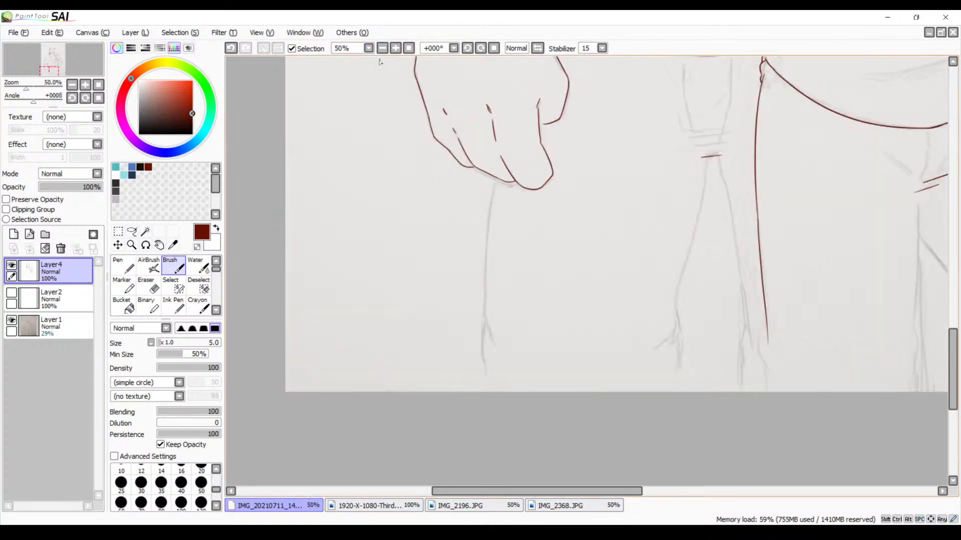
pyautogui.click(395, 48)
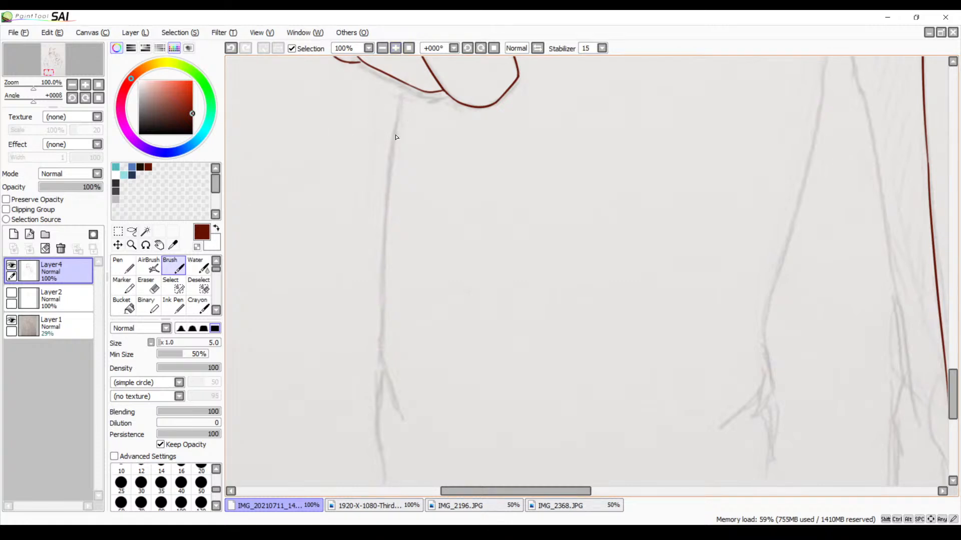
pyautogui.moveTo(401, 91); pyautogui.dragTo(386, 395)
pyautogui.hotkey('ctrl', 'z')
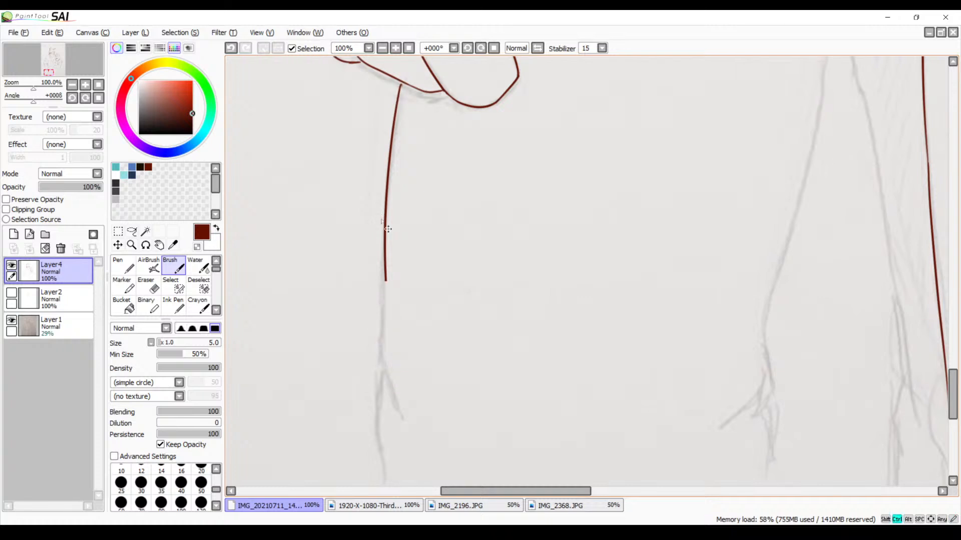
pyautogui.moveTo(402, 78)
pyautogui.mouseDown()
pyautogui.moveTo(379, 365)
pyautogui.moveTo(412, 425)
pyautogui.mouseUp()
pyautogui.hotkey('ctrl', 'z')
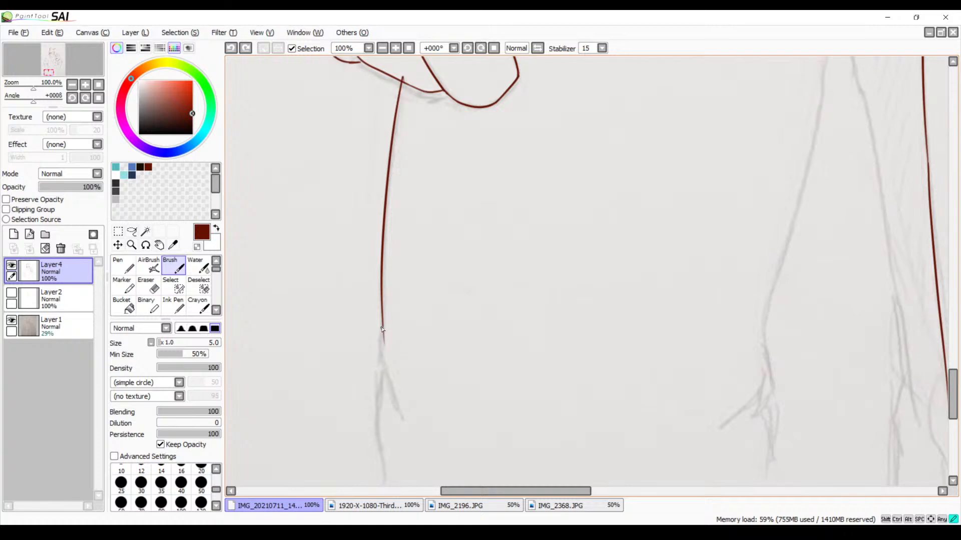
pyautogui.moveTo(382, 328); pyautogui.dragTo(405, 413)
pyautogui.hotkey('ctrl', 'z')
pyautogui.moveTo(382, 326); pyautogui.dragTo(380, 375)
pyautogui.hotkey('ctrl', 'z')
pyautogui.moveTo(381, 326); pyautogui.dragTo(402, 398)
pyautogui.hotkey('ctrl', 'z')
# Ink the curved fold branching inward at the lower end of the outer trouser line, undoing the unsuitable strokes
pyautogui.click(396, 48)
pyautogui.moveTo(376, 295)
pyautogui.mouseDown()
pyautogui.moveTo(435, 293)
pyautogui.moveTo(542, 214)
pyautogui.moveTo(483, 218)
pyautogui.mouseUp()
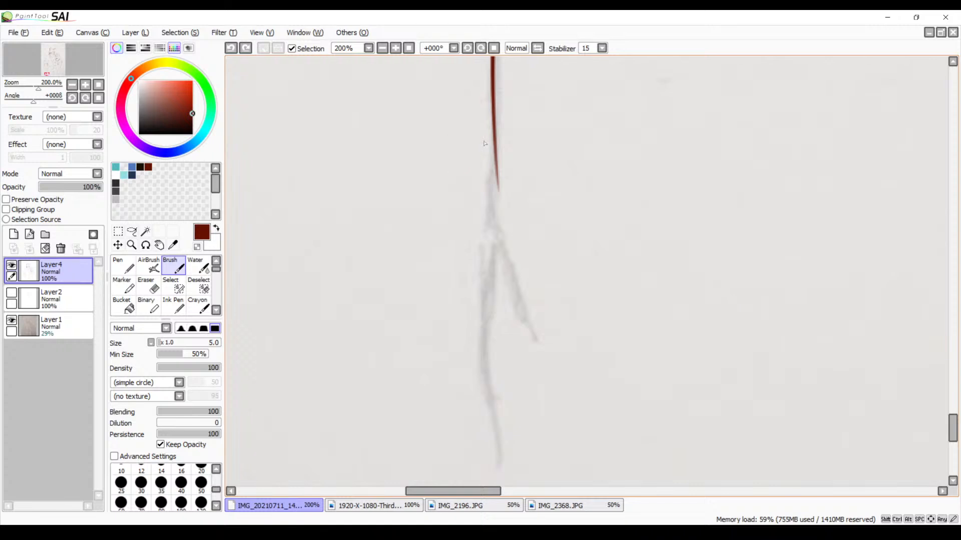
pyautogui.moveTo(495, 157); pyautogui.dragTo(483, 216)
pyautogui.hotkey('ctrl', 'z')
pyautogui.moveTo(494, 158); pyautogui.dragTo(488, 223)
pyautogui.hotkey('ctrl', 'z')
pyautogui.moveTo(494, 157)
pyautogui.mouseDown()
pyautogui.moveTo(502, 255)
pyautogui.moveTo(524, 335)
pyautogui.mouseUp()
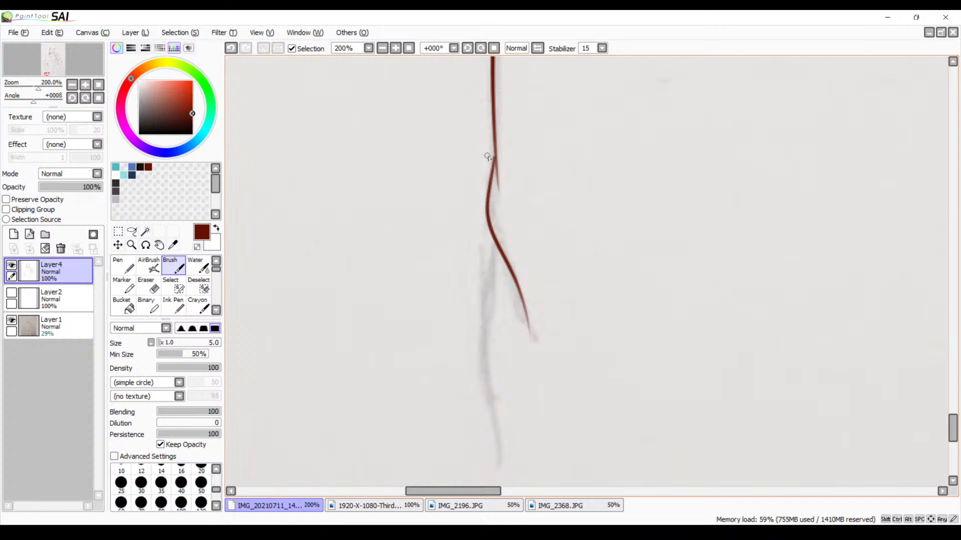
pyautogui.hotkey('ctrl', 'z')
pyautogui.moveTo(496, 159); pyautogui.dragTo(515, 281)
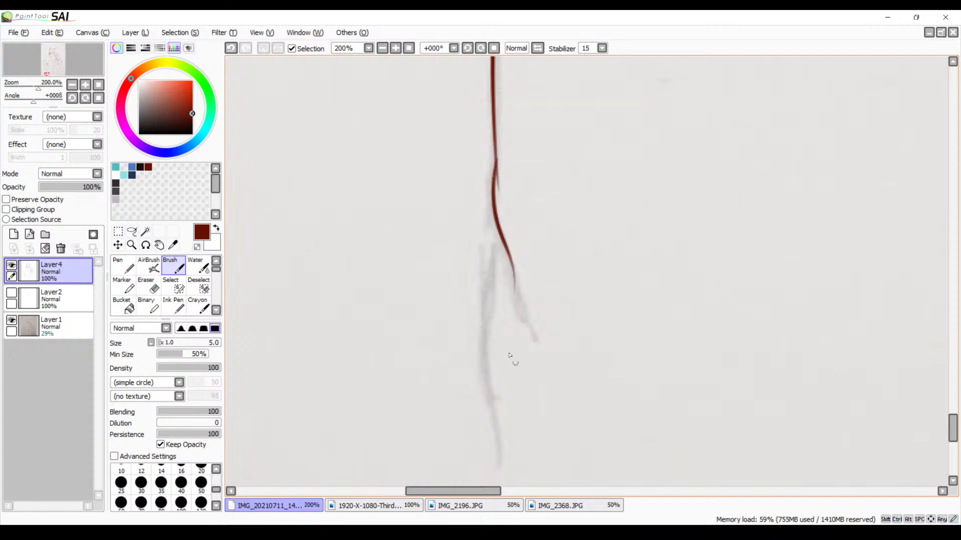
pyautogui.hotkey('ctrl', 'z')
pyautogui.moveTo(493, 158); pyautogui.dragTo(538, 343)
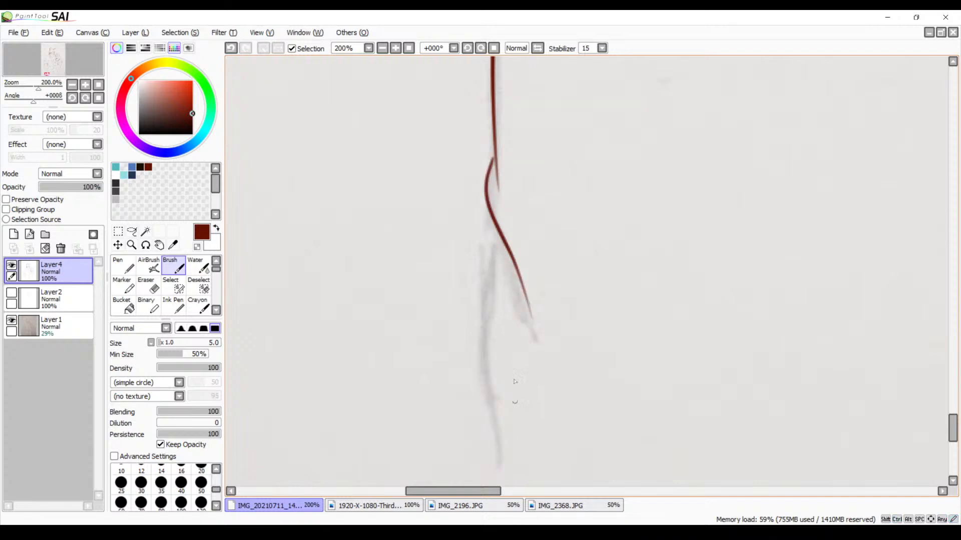
# Ink the outer trouser line continuing downward from the fold, redoing the first stroke
pyautogui.moveTo(494, 280); pyautogui.dragTo(493, 233)
pyautogui.moveTo(487, 187); pyautogui.dragTo(475, 320)
pyautogui.hotkey('ctrl', 'z')
pyautogui.moveTo(497, 179); pyautogui.dragTo(500, 415)
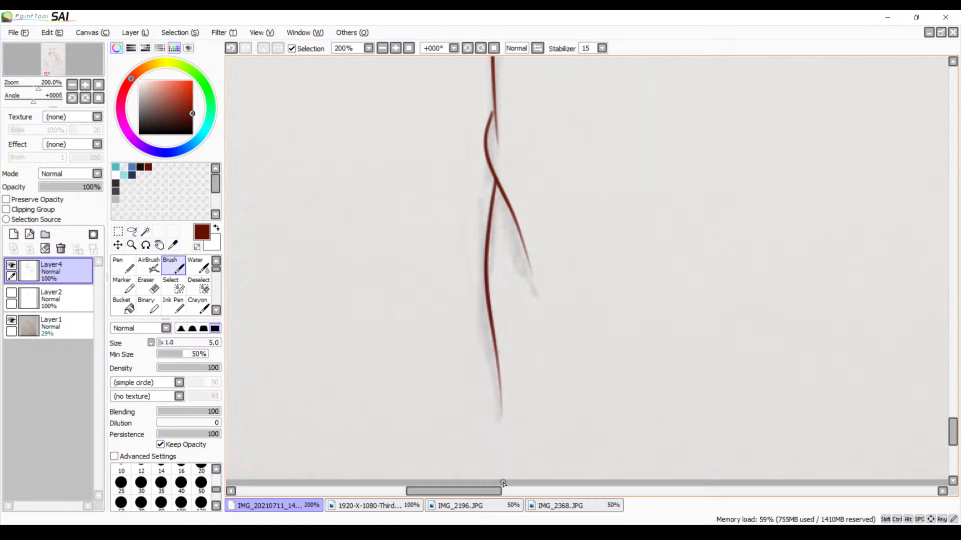
# Extend the outer trouser line to the canvas's lower edge and thicken the join between the strokes
pyautogui.moveTo(600, 244); pyautogui.dragTo(339, 425)
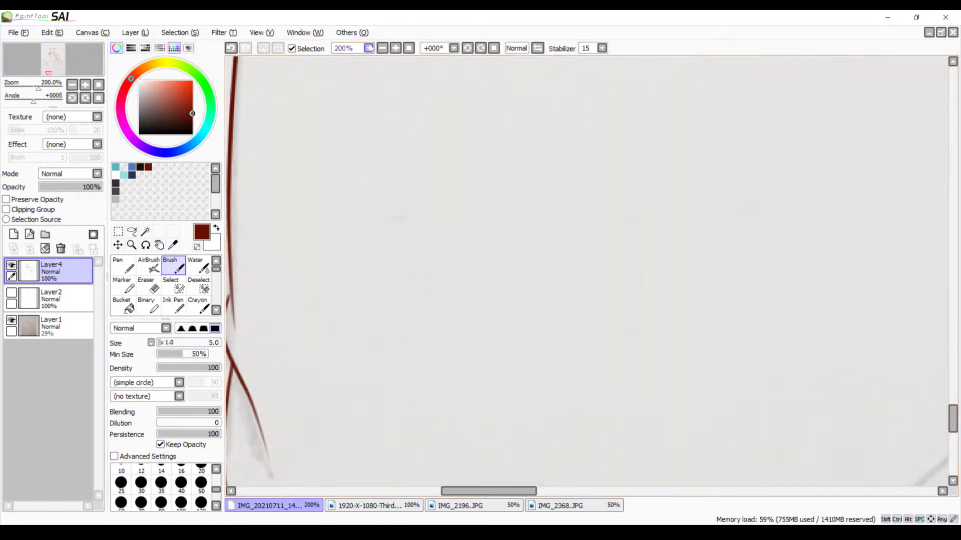
pyautogui.click(384, 49)
pyautogui.click(384, 49)
pyautogui.moveTo(425, 269); pyautogui.dragTo(440, 158)
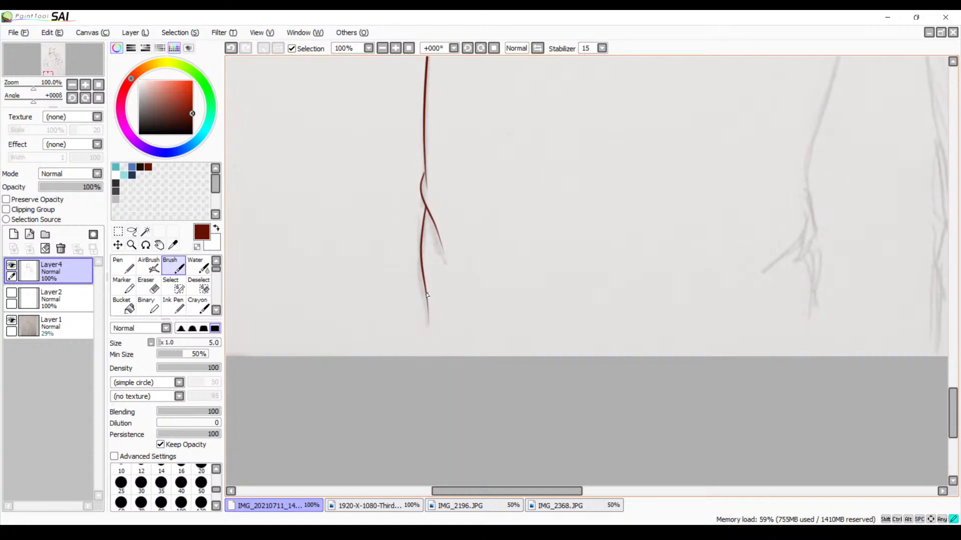
pyautogui.moveTo(425, 293); pyautogui.dragTo(438, 372)
pyautogui.click(396, 48)
pyautogui.click(395, 48)
pyautogui.click(395, 48)
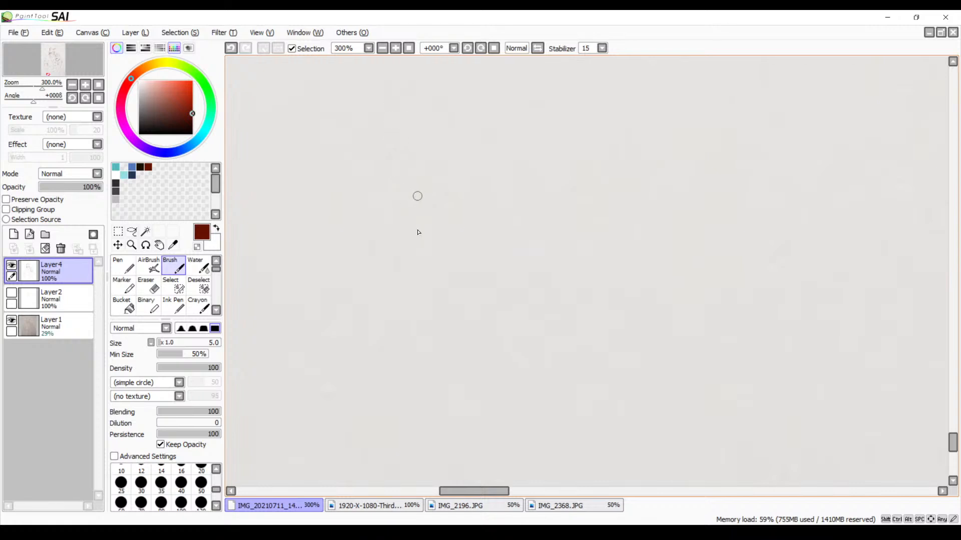
pyautogui.moveTo(416, 281); pyautogui.dragTo(548, 275)
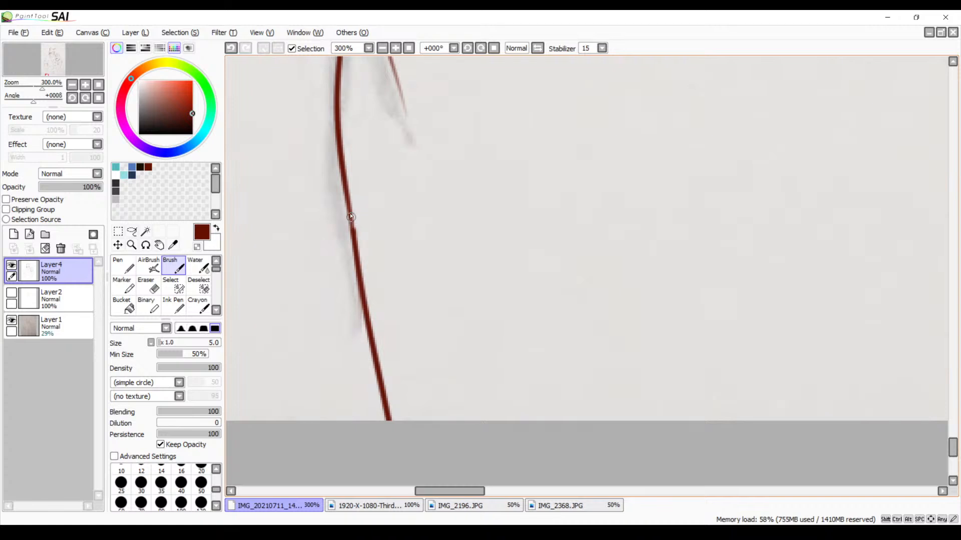
pyautogui.moveTo(350, 205); pyautogui.dragTo(353, 239)
# Ink the short upper segment of the inner trouser line, starting from the crotch line on the hanging hand's side
pyautogui.moveTo(521, 200)
pyautogui.mouseDown()
pyautogui.moveTo(401, 290)
pyautogui.moveTo(345, 349)
pyautogui.mouseUp()
pyautogui.moveTo(681, 155)
pyautogui.mouseDown()
pyautogui.moveTo(494, 230)
pyautogui.moveTo(280, 345)
pyautogui.mouseUp()
pyautogui.moveTo(545, 220); pyautogui.dragTo(281, 420)
pyautogui.moveTo(491, 301); pyautogui.dragTo(311, 401)
pyautogui.moveTo(425, 120)
pyautogui.mouseDown()
pyautogui.moveTo(396, 292)
pyautogui.moveTo(397, 399)
pyautogui.mouseUp()
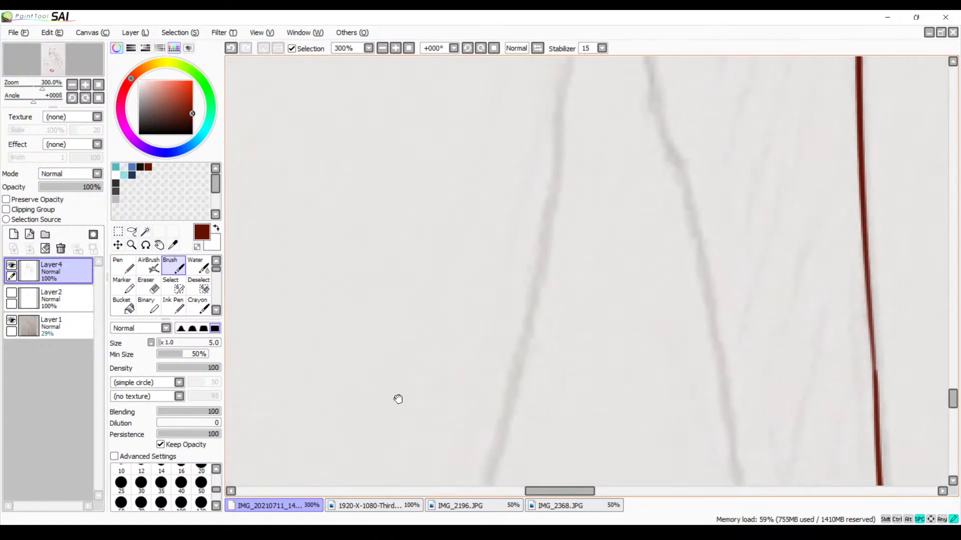
pyautogui.moveTo(383, 295); pyautogui.dragTo(370, 400)
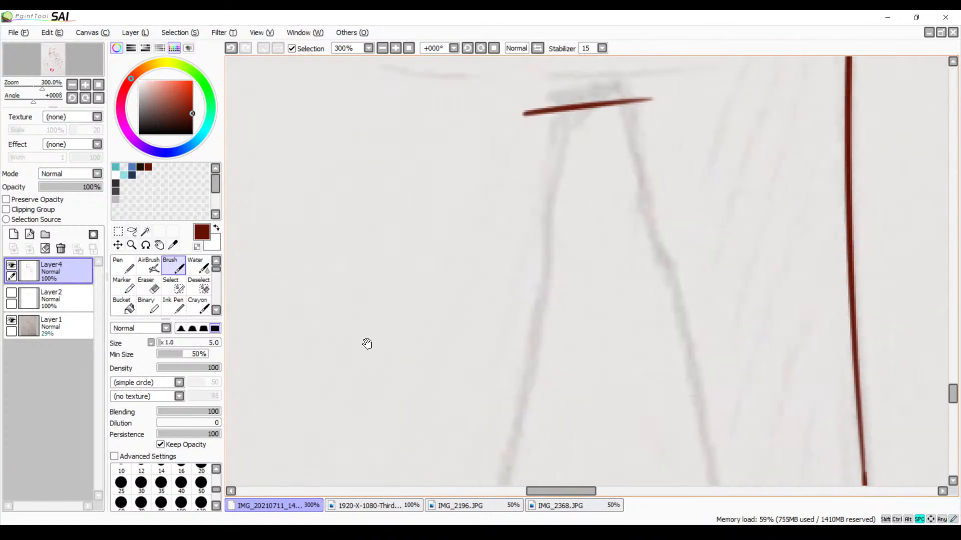
pyautogui.click(387, 48)
pyautogui.click(387, 49)
pyautogui.click(387, 48)
pyautogui.moveTo(502, 238); pyautogui.dragTo(482, 111)
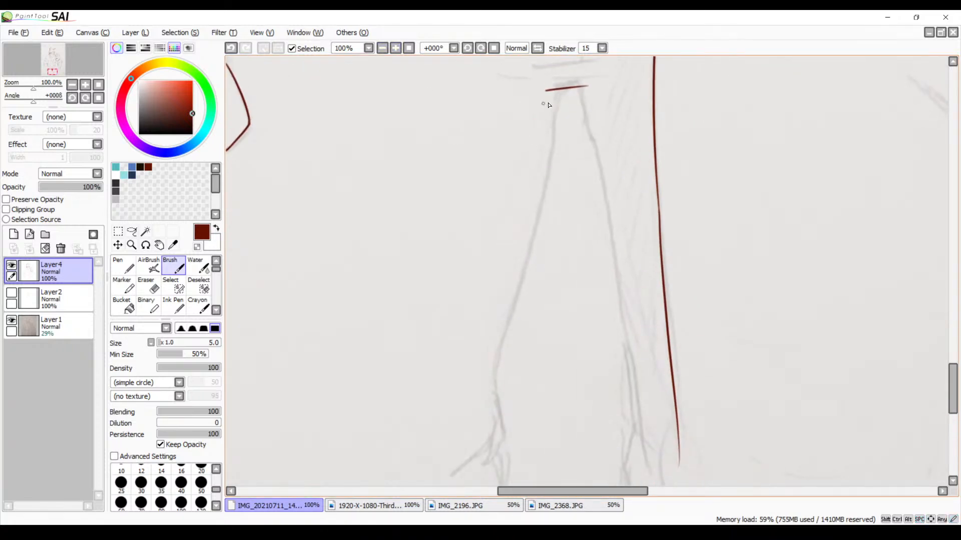
pyautogui.moveTo(563, 90); pyautogui.dragTo(549, 156)
pyautogui.hotkey('ctrl', 'z')
# Extend this inner trouser line down to the sketched lower folds, redoing the stroke until it follows the sketch
pyautogui.moveTo(562, 89)
pyautogui.mouseDown()
pyautogui.moveTo(503, 403)
pyautogui.moveTo(495, 429)
pyautogui.mouseUp()
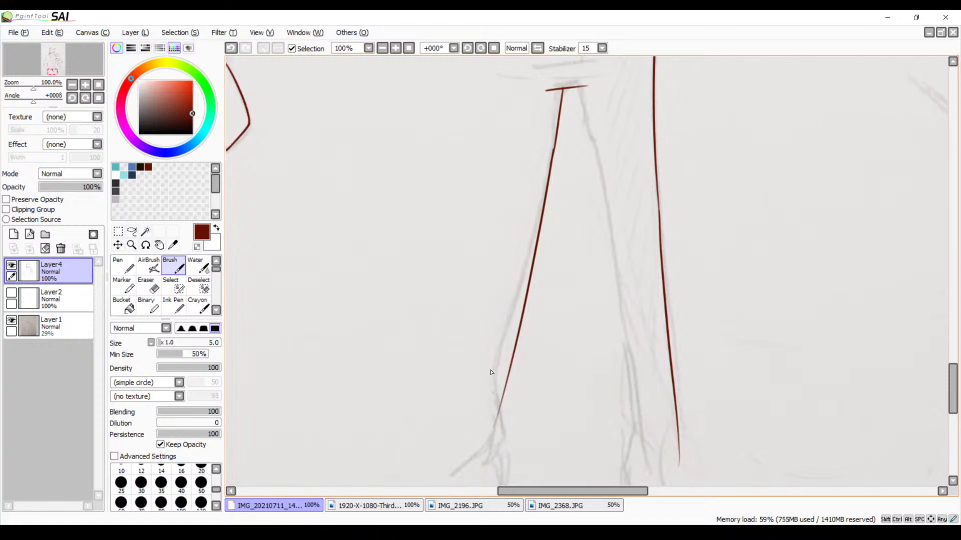
pyautogui.hotkey('ctrl', 'z')
pyautogui.moveTo(551, 158); pyautogui.dragTo(476, 392)
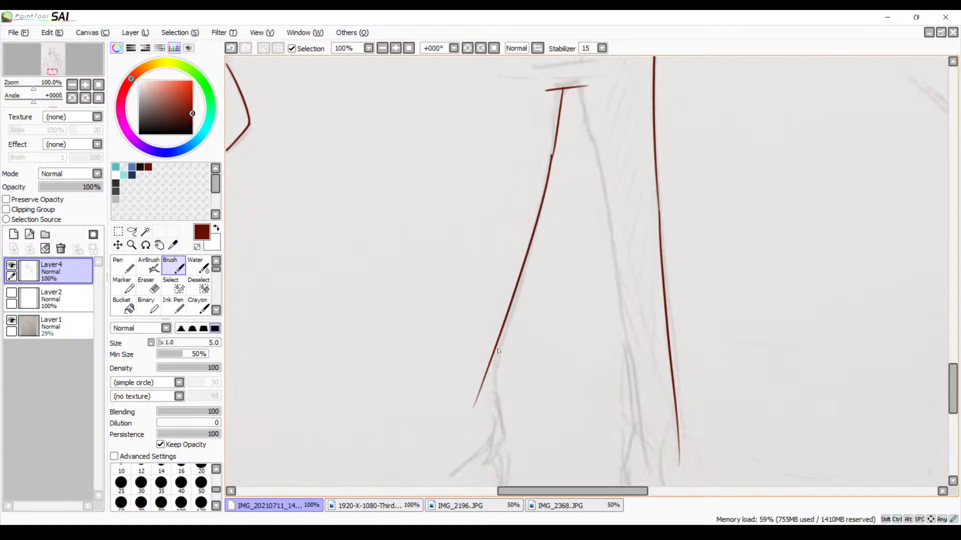
pyautogui.hotkey('ctrl', 'z')
pyautogui.moveTo(553, 154); pyautogui.dragTo(466, 399)
pyautogui.hotkey('ctrl', 'z')
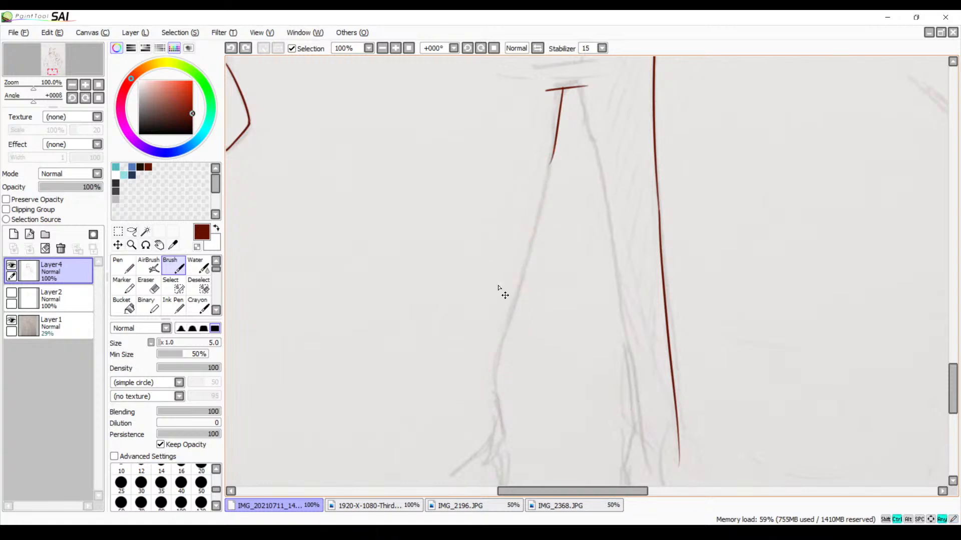
pyautogui.moveTo(555, 146); pyautogui.dragTo(467, 428)
pyautogui.scroll(-3, 504, 337)
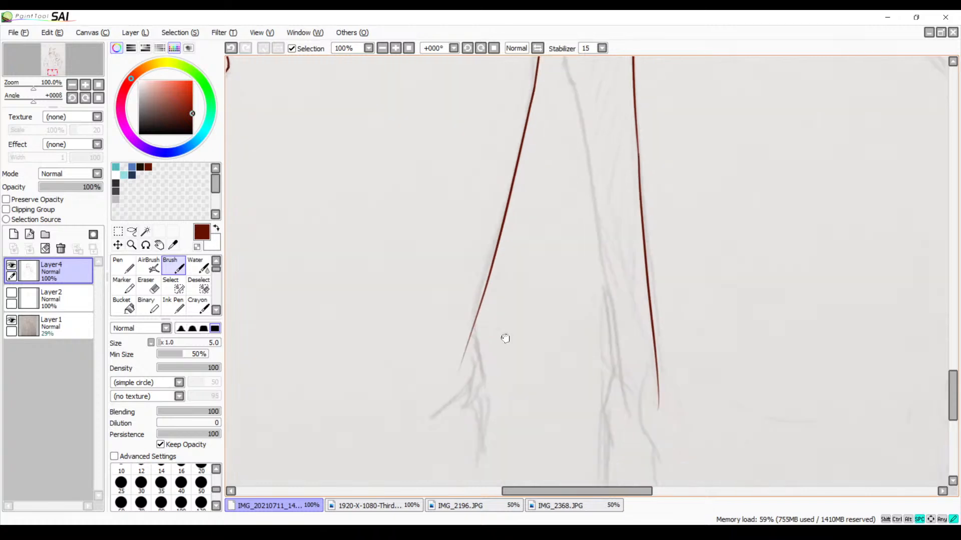
pyautogui.moveTo(488, 260)
pyautogui.mouseDown()
pyautogui.moveTo(499, 320)
pyautogui.moveTo(481, 337)
pyautogui.mouseUp()
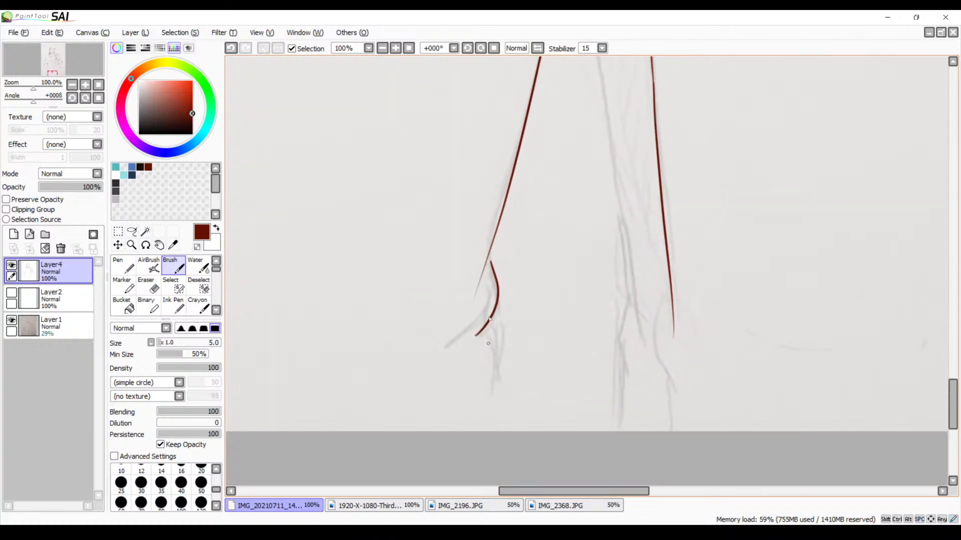
pyautogui.hotkey('ctrl', 'z')
pyautogui.moveTo(488, 259)
pyautogui.mouseDown()
pyautogui.moveTo(503, 313)
pyautogui.moveTo(499, 349)
pyautogui.mouseUp()
pyautogui.hotkey('ctrl', 'z')
pyautogui.moveTo(491, 257)
pyautogui.mouseDown()
pyautogui.moveTo(504, 293)
pyautogui.moveTo(499, 348)
pyautogui.mouseUp()
pyautogui.hotkey('ctrl', 'z')
# Ink the taller character's other inner trouser line from the crotch line down beside the bear's leg, redoing the upper segment
pyautogui.moveTo(594, 189)
pyautogui.mouseDown()
pyautogui.moveTo(502, 315)
pyautogui.moveTo(488, 374)
pyautogui.mouseUp()
pyautogui.moveTo(469, 148); pyautogui.dragTo(491, 216)
pyautogui.hotkey('ctrl', 'z')
pyautogui.moveTo(461, 151); pyautogui.dragTo(482, 235)
pyautogui.hotkey('ctrl', 'z')
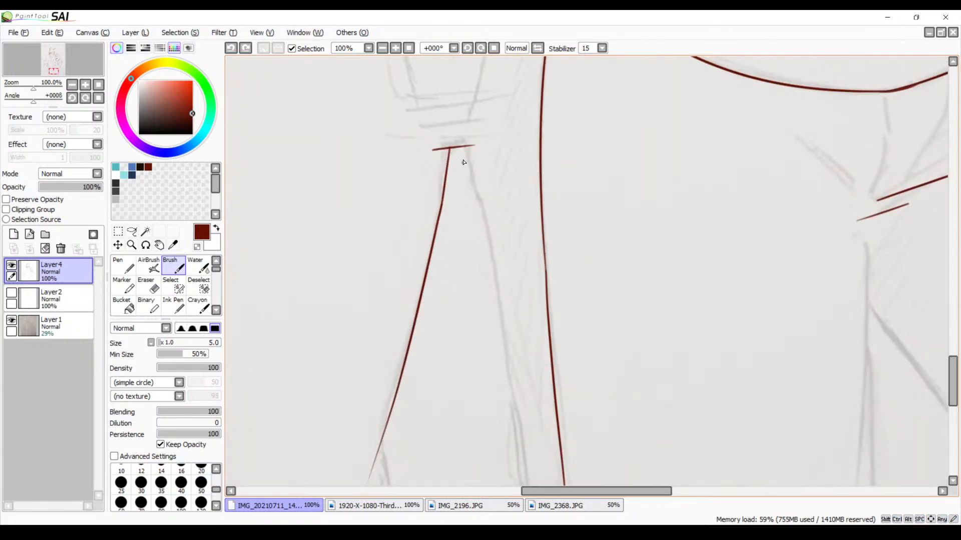
pyautogui.moveTo(462, 147); pyautogui.dragTo(497, 244)
pyautogui.moveTo(482, 202); pyautogui.dragTo(536, 476)
# Ink the bunched folds at the lower end of the inner trouser line on the hanging hand's side, undoing unsuitable strokes
pyautogui.moveTo(530, 388); pyautogui.dragTo(571, 161)
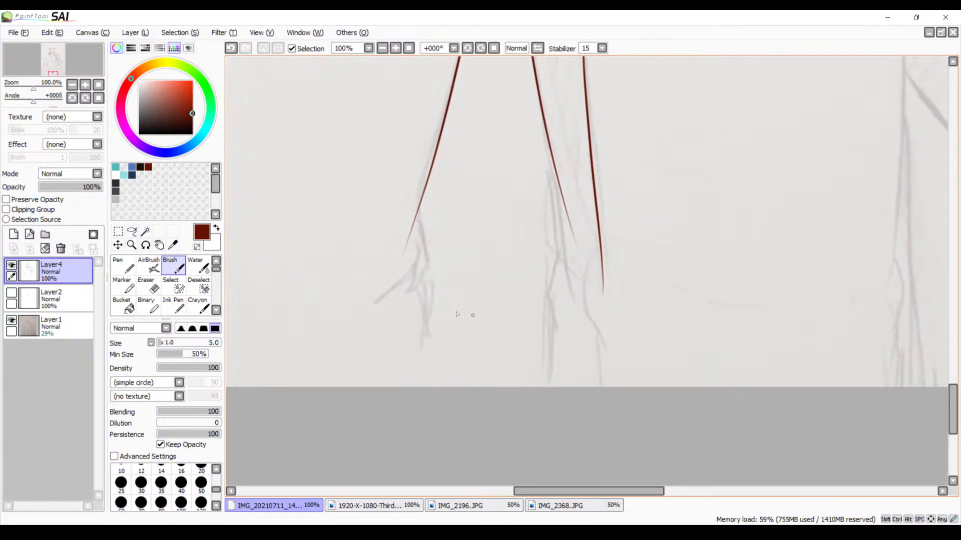
pyautogui.click(395, 48)
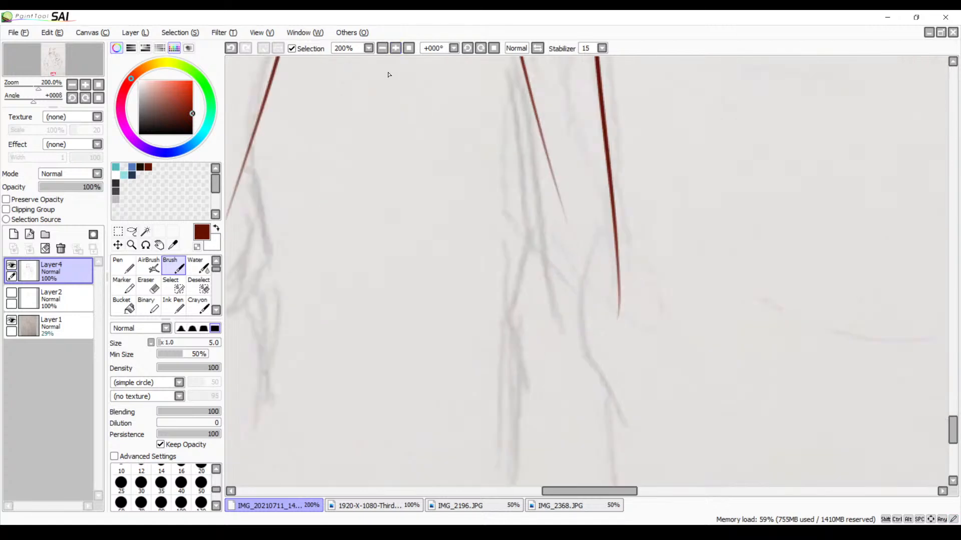
pyautogui.moveTo(389, 73); pyautogui.dragTo(475, 208)
pyautogui.moveTo(391, 125)
pyautogui.mouseDown()
pyautogui.moveTo(396, 173)
pyautogui.moveTo(400, 149)
pyautogui.moveTo(425, 281)
pyautogui.mouseUp()
pyautogui.hotkey('ctrl', 'z')
pyautogui.hotkey('ctrl', 'z')
pyautogui.moveTo(401, 150); pyautogui.dragTo(408, 276)
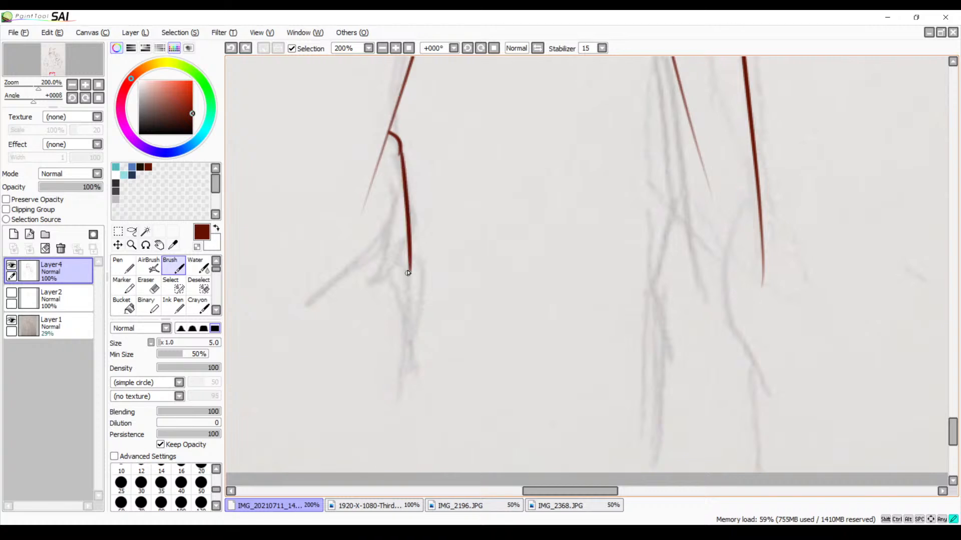
pyautogui.hotkey('ctrl', 'z')
pyautogui.moveTo(401, 152)
pyautogui.mouseDown()
pyautogui.moveTo(399, 261)
pyautogui.moveTo(369, 294)
pyautogui.mouseUp()
pyautogui.hotkey('ctrl', 'z')
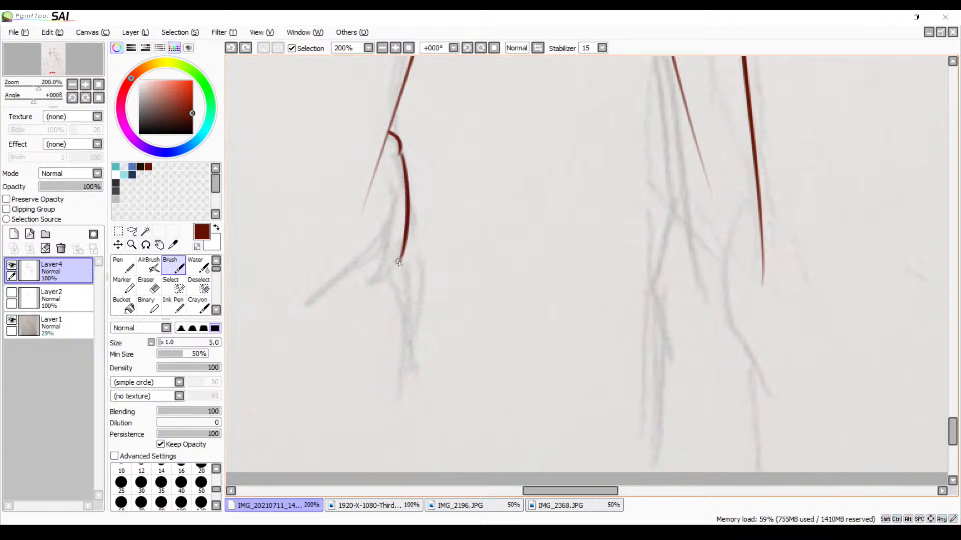
pyautogui.moveTo(400, 261); pyautogui.dragTo(412, 448)
# Ink the trouser line below the bunched folds and a short line branching down from the other inner trouser line
pyautogui.press('space')
pyautogui.moveTo(484, 364); pyautogui.dragTo(390, 322)
pyautogui.moveTo(488, 223); pyautogui.dragTo(471, 432)
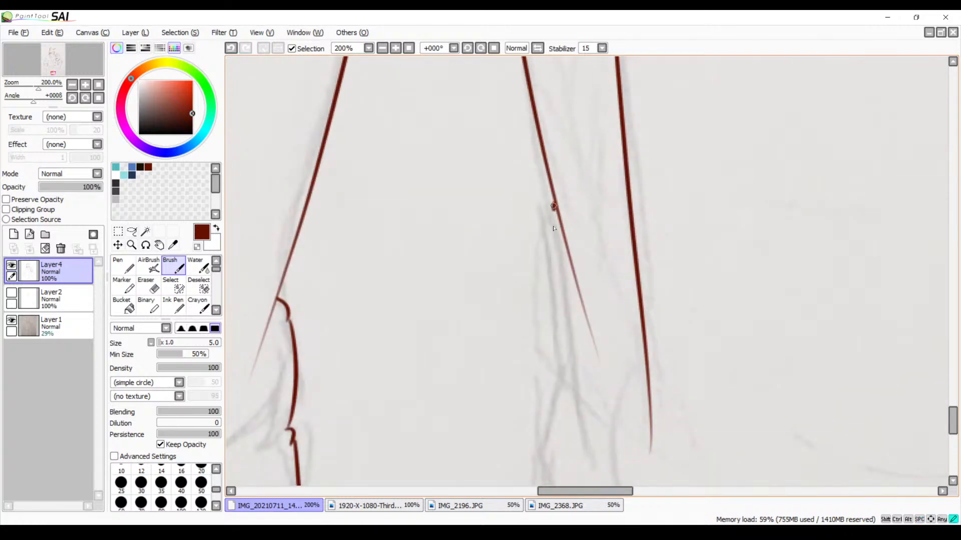
pyautogui.moveTo(551, 203); pyautogui.dragTo(563, 419)
pyautogui.press('space')
pyautogui.moveTo(632, 360)
pyautogui.mouseDown()
pyautogui.moveTo(617, 157)
pyautogui.moveTo(700, 266)
pyautogui.mouseUp()
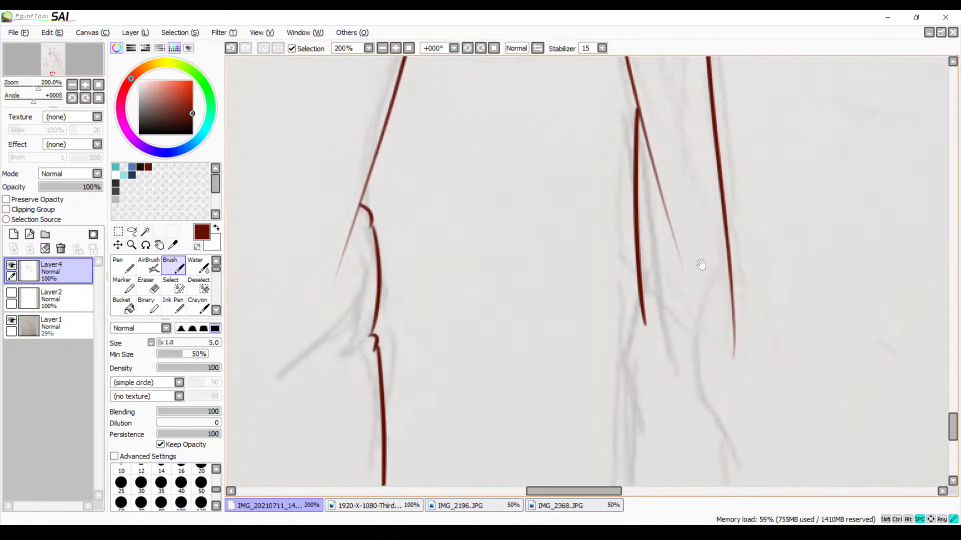
# Review both characters' line art as a whole with the sketch on Layer1 hidden, and show the sketch again
pyautogui.click(382, 48)
pyautogui.click(382, 48)
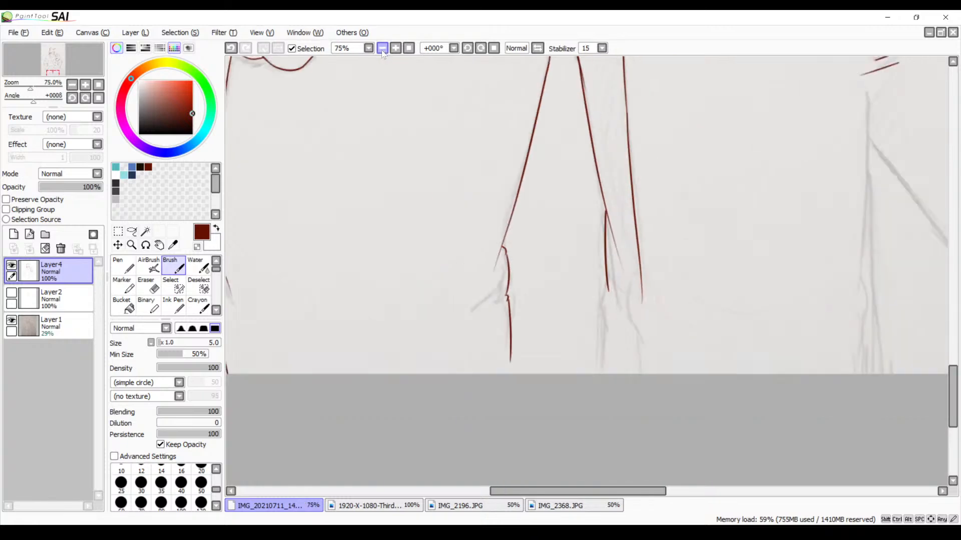
pyautogui.click(382, 48)
pyautogui.moveTo(584, 304); pyautogui.dragTo(565, 357)
pyautogui.moveTo(598, 139); pyautogui.dragTo(576, 332)
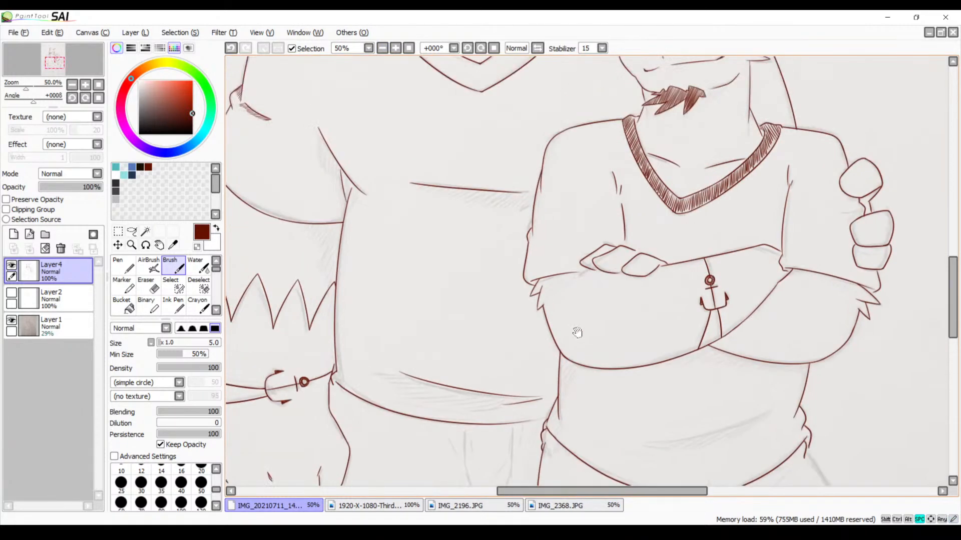
pyautogui.moveTo(651, 210); pyautogui.dragTo(624, 402)
pyautogui.moveTo(545, 226); pyautogui.dragTo(607, 436)
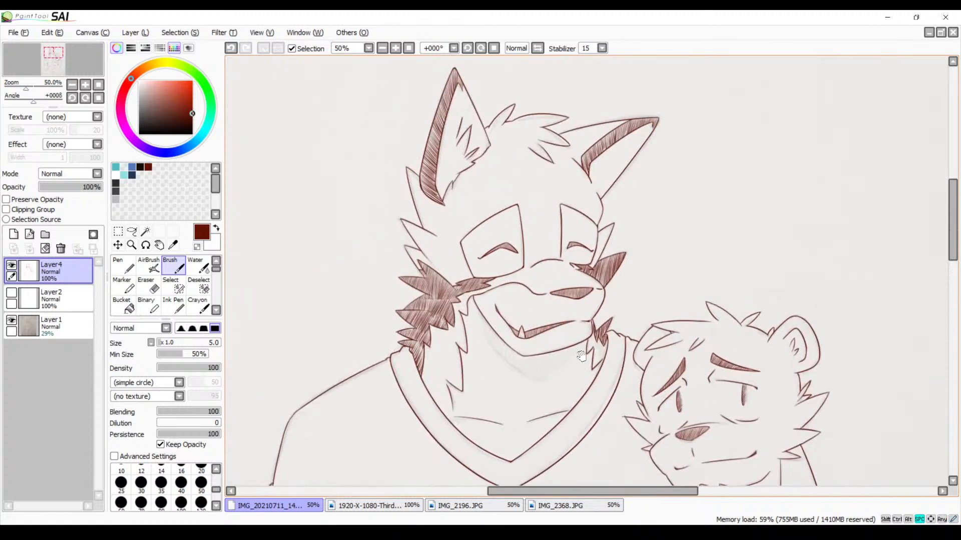
pyautogui.click(11, 320)
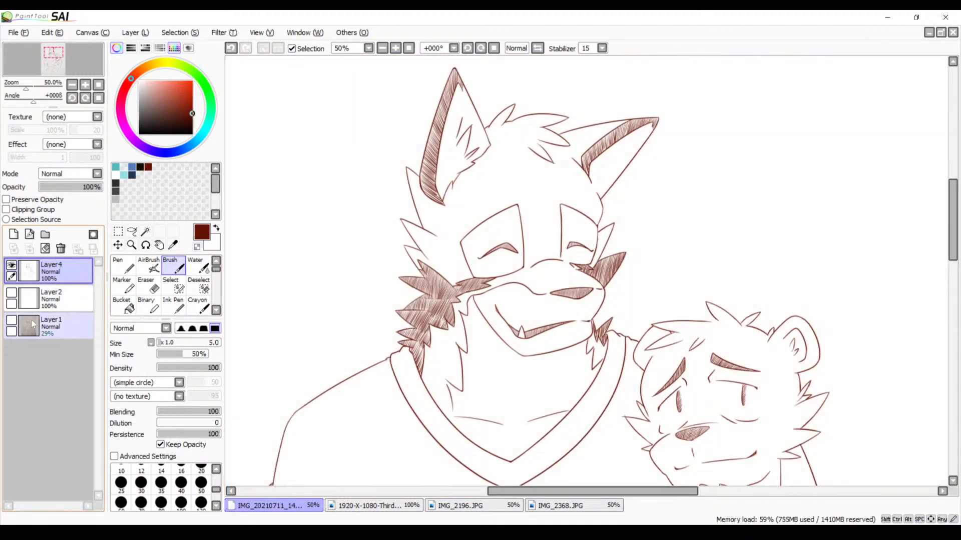
pyautogui.click(382, 48)
pyautogui.scroll(-6, 375, 50)
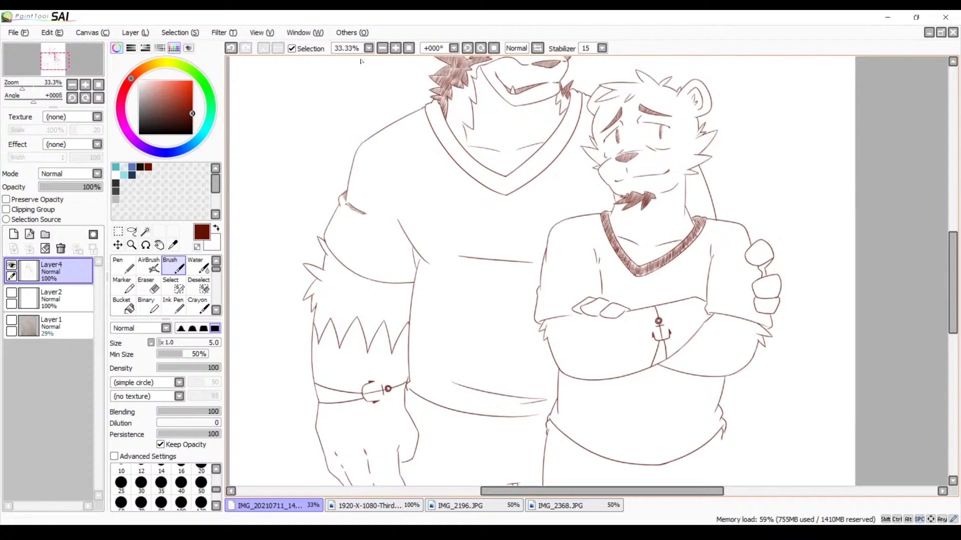
pyautogui.click(383, 48)
pyautogui.click(382, 48)
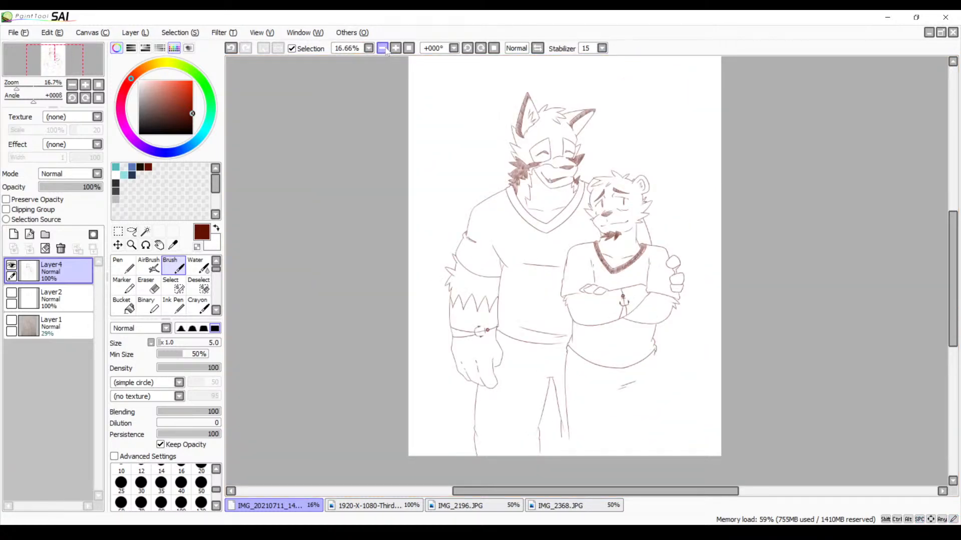
pyautogui.click(395, 48)
pyautogui.moveTo(419, 185); pyautogui.dragTo(406, 247)
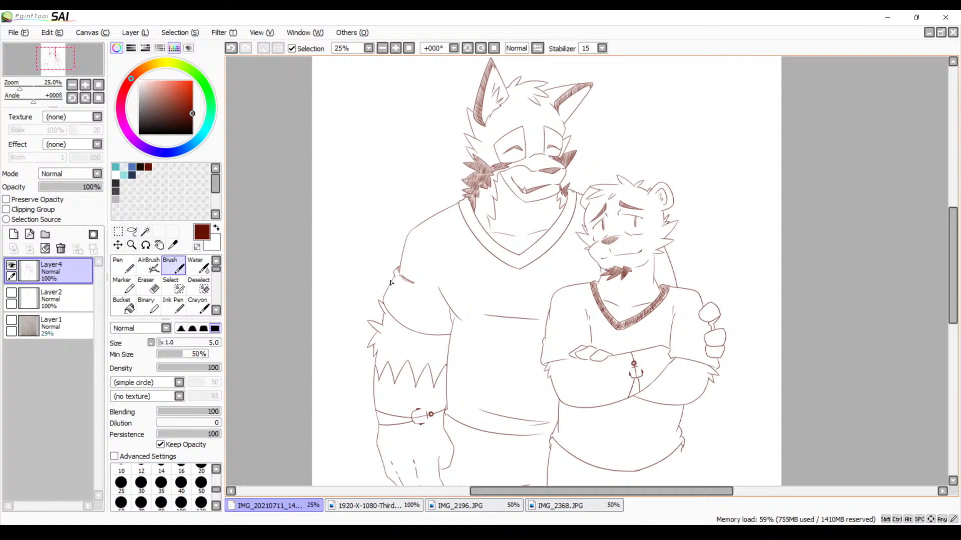
pyautogui.moveTo(518, 292); pyautogui.dragTo(427, 175)
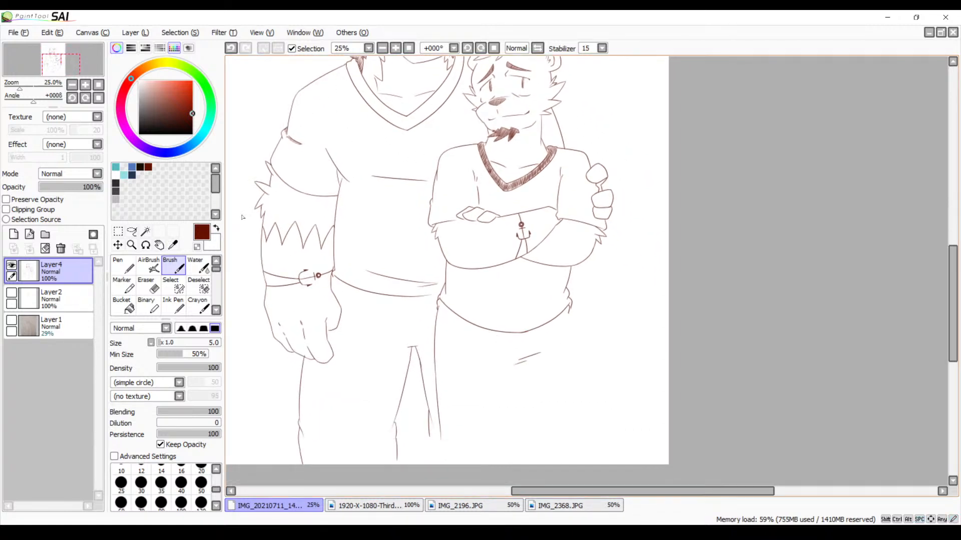
pyautogui.click(10, 323)
# Ink the bear's diagonal inner trouser line down from the crotch, redoing the stroke until it follows the sketch
pyautogui.moveTo(500, 272); pyautogui.dragTo(439, 255)
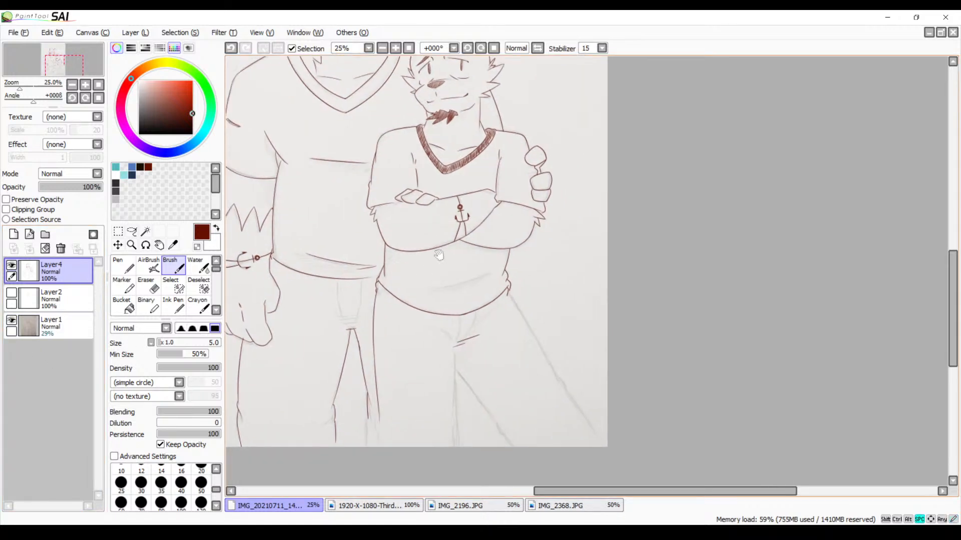
pyautogui.click(396, 48)
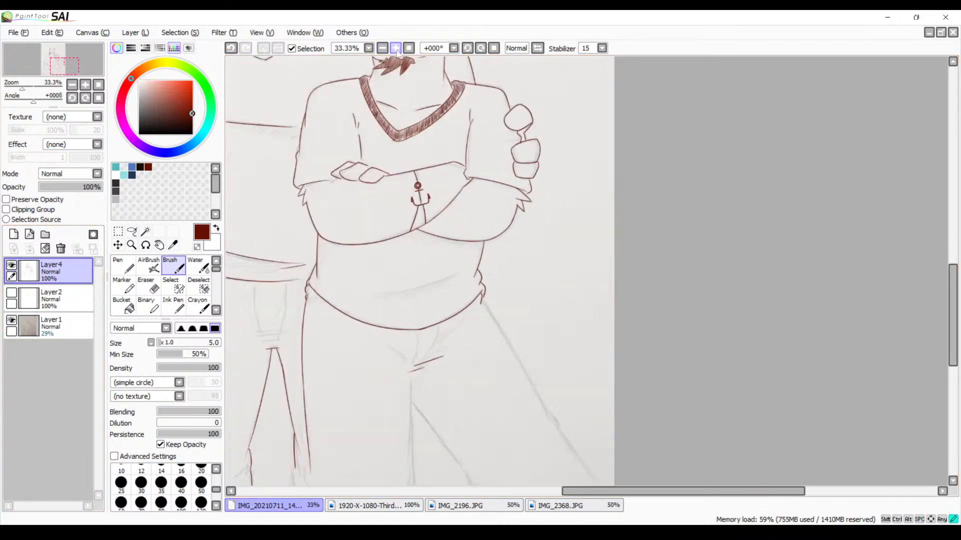
pyautogui.click(395, 48)
pyautogui.click(396, 48)
pyautogui.moveTo(350, 317)
pyautogui.mouseDown()
pyautogui.moveTo(368, 292)
pyautogui.moveTo(443, 279)
pyautogui.moveTo(491, 217)
pyautogui.moveTo(478, 262)
pyautogui.moveTo(553, 398)
pyautogui.mouseUp()
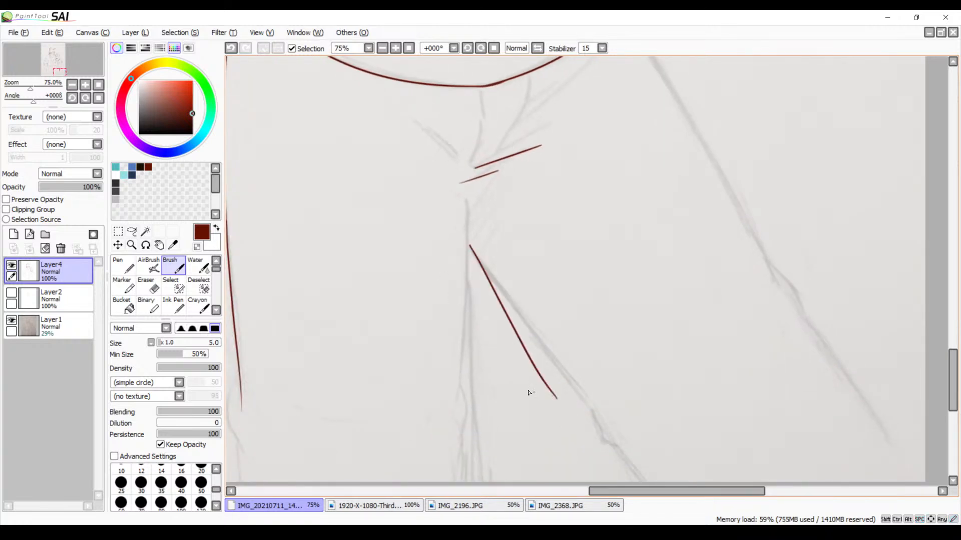
pyautogui.hotkey('ctrl', 'z')
pyautogui.moveTo(461, 240); pyautogui.dragTo(477, 261)
pyautogui.moveTo(512, 310); pyautogui.dragTo(606, 404)
pyautogui.hotkey('ctrl', 'z')
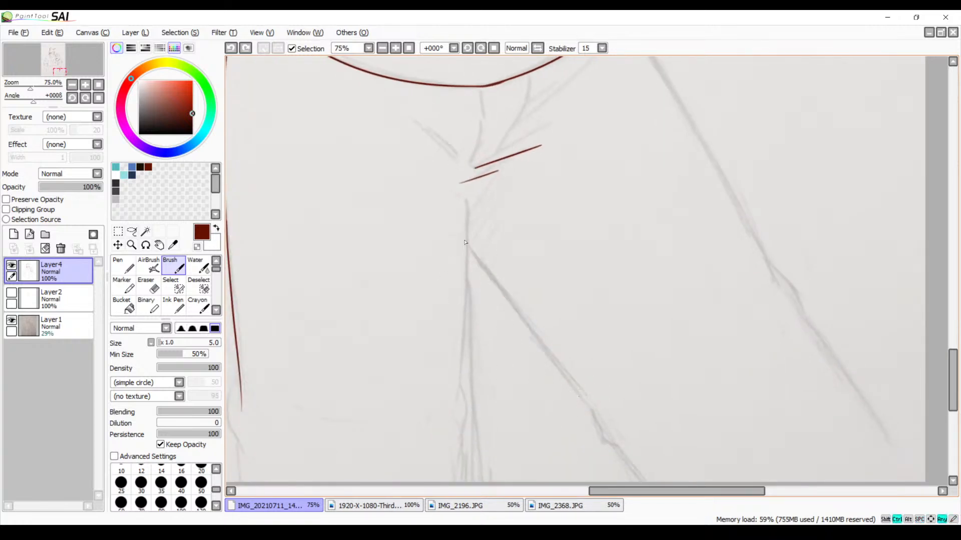
pyautogui.moveTo(461, 229)
pyautogui.mouseDown()
pyautogui.moveTo(492, 294)
pyautogui.moveTo(590, 407)
pyautogui.mouseUp()
pyautogui.hotkey('ctrl', 'z')
pyautogui.moveTo(461, 231); pyautogui.dragTo(590, 408)
# Ink the bear's outer trouser line from the shirt hem down along the angled leg, redoing unsuitable strokes
pyautogui.moveTo(675, 197); pyautogui.dragTo(638, 332)
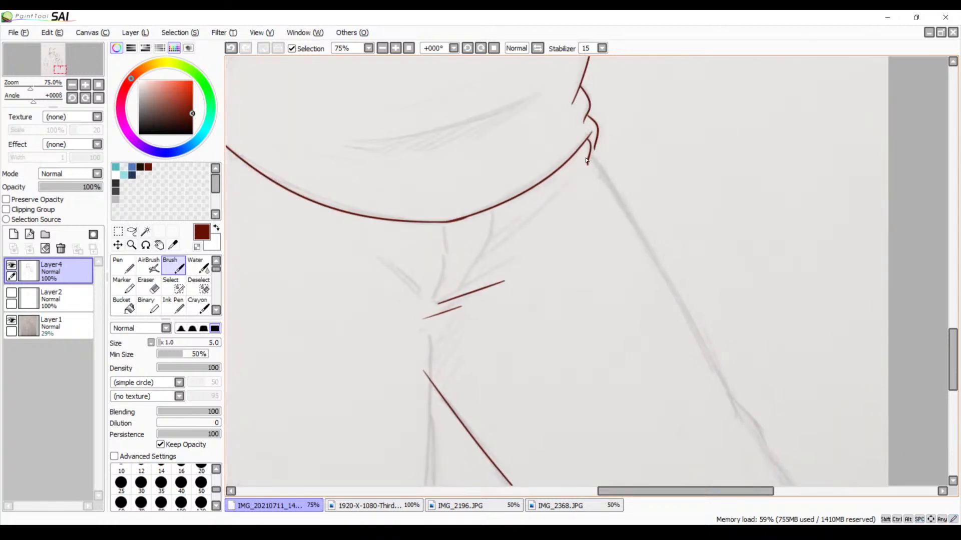
pyautogui.moveTo(587, 161)
pyautogui.mouseDown()
pyautogui.moveTo(730, 332)
pyautogui.moveTo(744, 240)
pyautogui.mouseUp()
pyautogui.hotkey('ctrl', 'z')
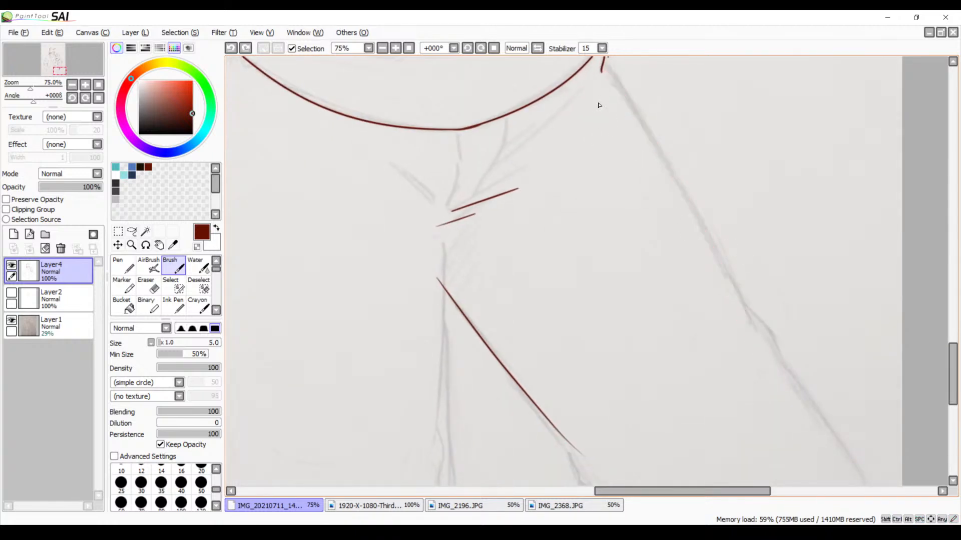
pyautogui.moveTo(605, 69)
pyautogui.mouseDown()
pyautogui.moveTo(712, 211)
pyautogui.moveTo(757, 330)
pyautogui.mouseUp()
pyautogui.hotkey('ctrl', 'z')
pyautogui.moveTo(603, 72); pyautogui.dragTo(764, 358)
# Ink the bear's angled lower leg with a hooked knee fold, an inner line and a curved outer line reaching the canvas edge
pyautogui.moveTo(606, 361); pyautogui.dragTo(706, 255)
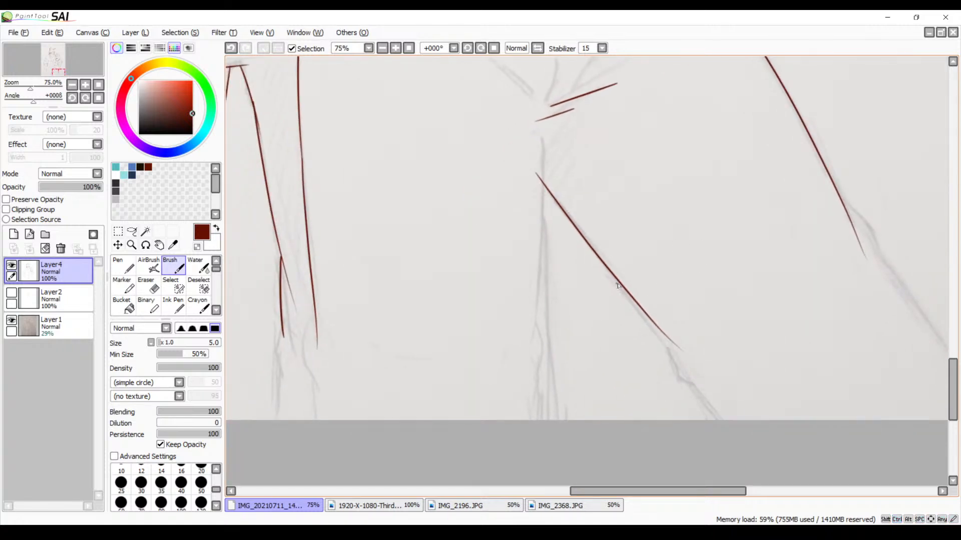
pyautogui.moveTo(619, 284)
pyautogui.mouseDown()
pyautogui.moveTo(607, 285)
pyautogui.moveTo(608, 303)
pyautogui.moveTo(545, 415)
pyautogui.mouseUp()
pyautogui.moveTo(857, 243); pyautogui.dragTo(716, 464)
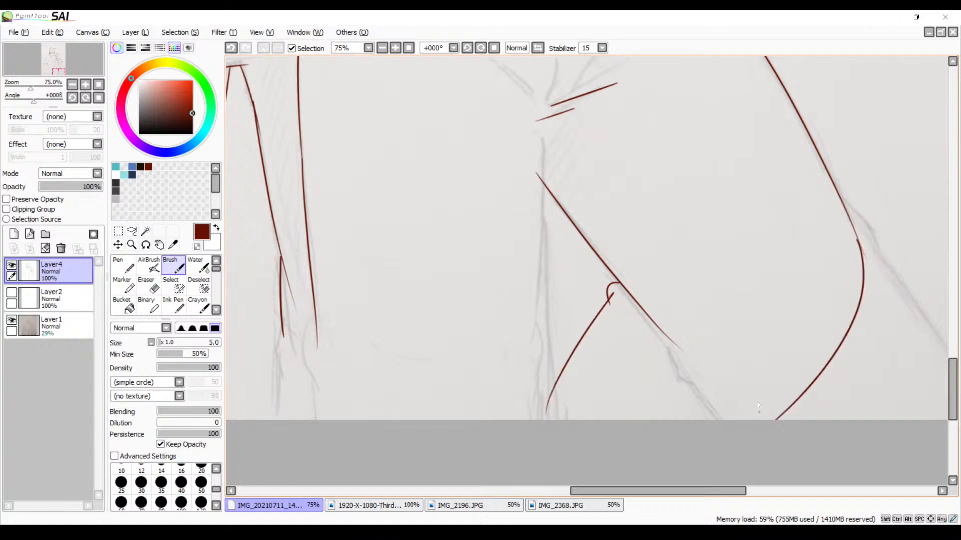
pyautogui.moveTo(725, 310); pyautogui.dragTo(690, 255)
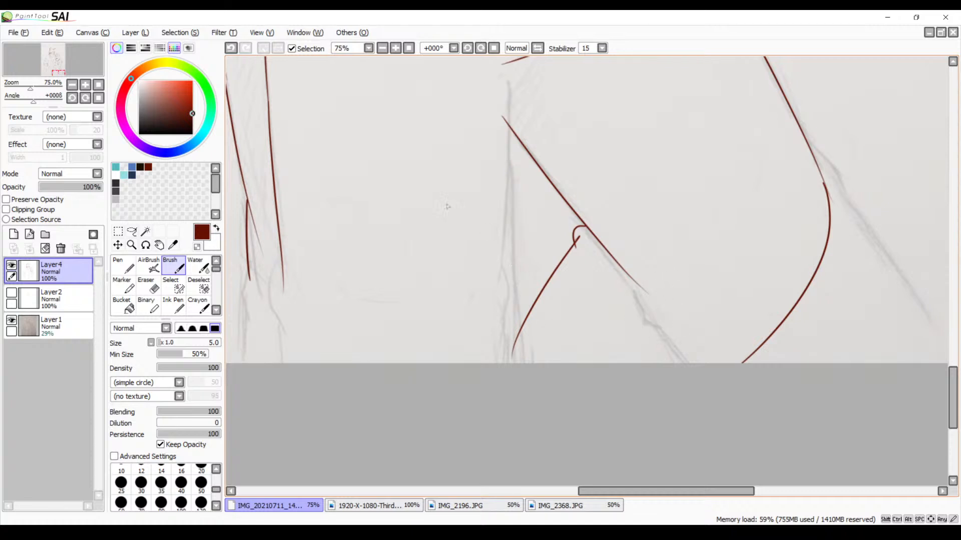
# Ink the inner line of the bear's straight leg from the crotch down towards the canvas edge, redoing it until it follows the sketch
pyautogui.click(395, 48)
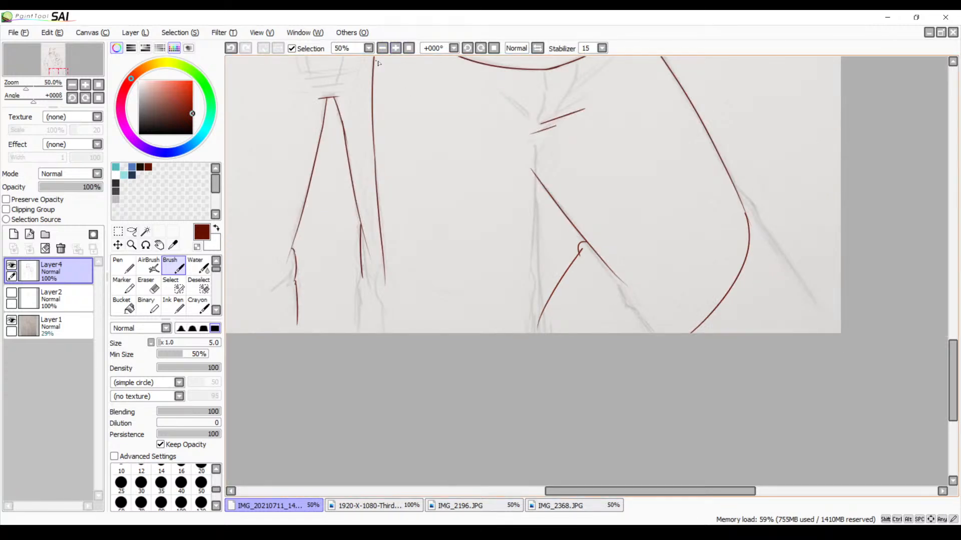
pyautogui.click(395, 48)
pyautogui.click(395, 48)
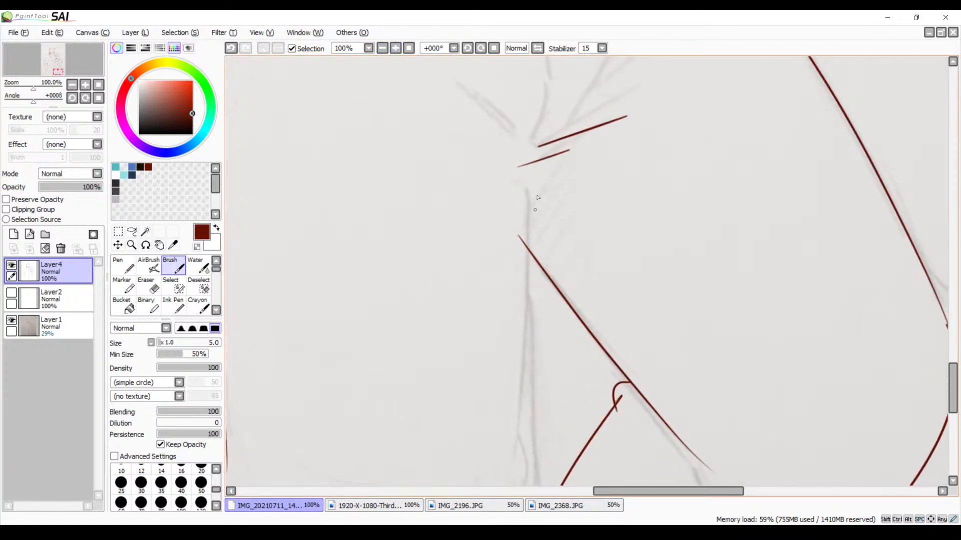
pyautogui.moveTo(529, 187); pyautogui.dragTo(533, 480)
pyautogui.moveTo(553, 364); pyautogui.dragTo(557, 200)
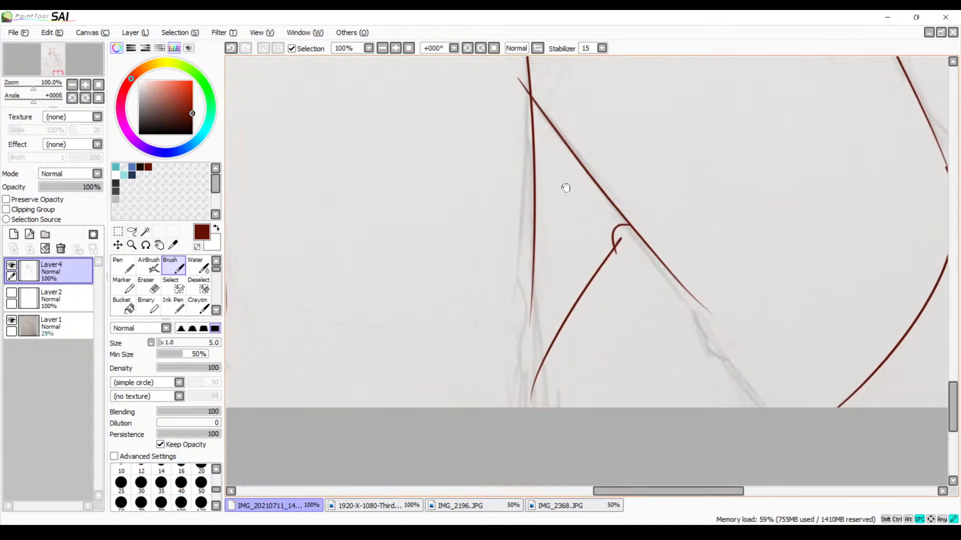
pyautogui.scroll(3, 551, 300)
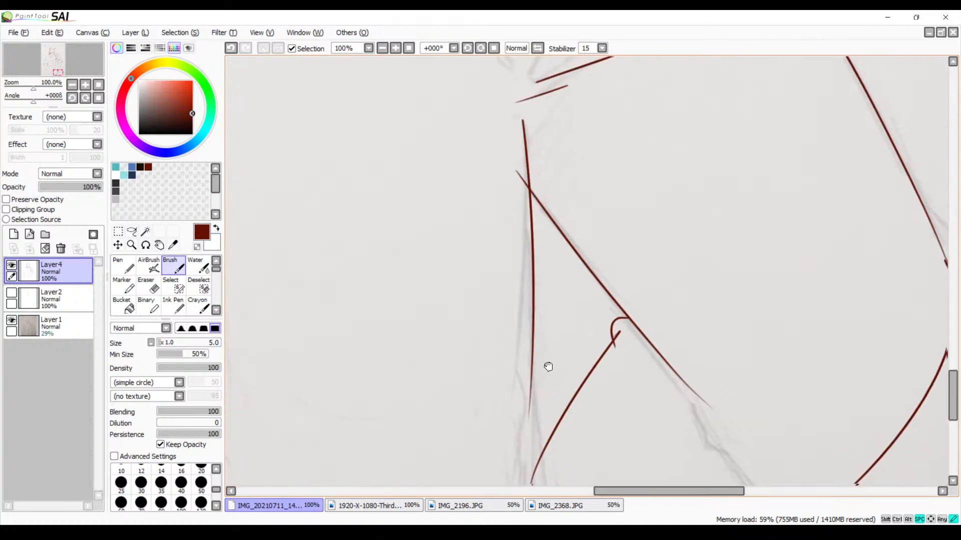
pyautogui.hotkey('ctrl', 'z')
pyautogui.moveTo(527, 127)
pyautogui.mouseDown()
pyautogui.moveTo(539, 380)
pyautogui.moveTo(532, 431)
pyautogui.mouseUp()
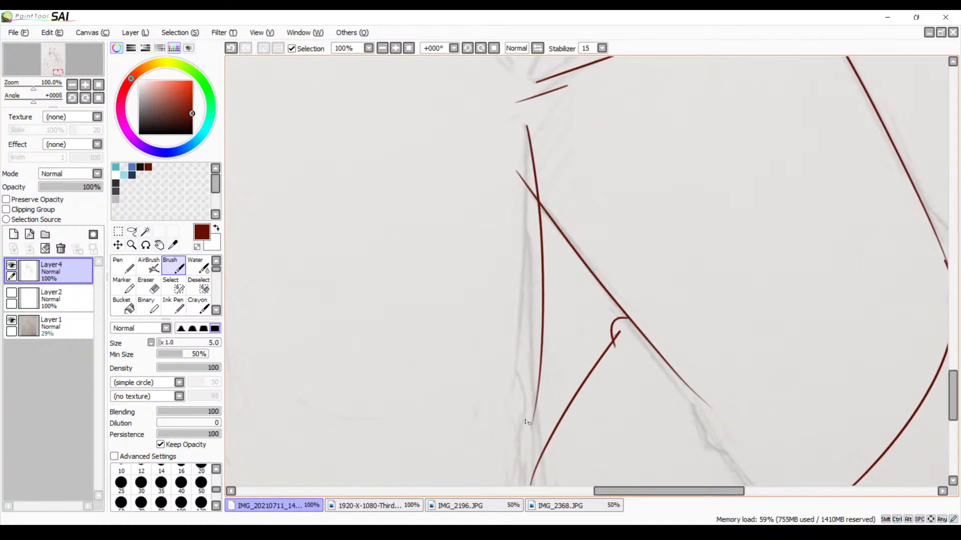
pyautogui.hotkey('ctrl', 'z')
pyautogui.moveTo(523, 128); pyautogui.dragTo(531, 427)
pyautogui.hotkey('ctrl', 'z')
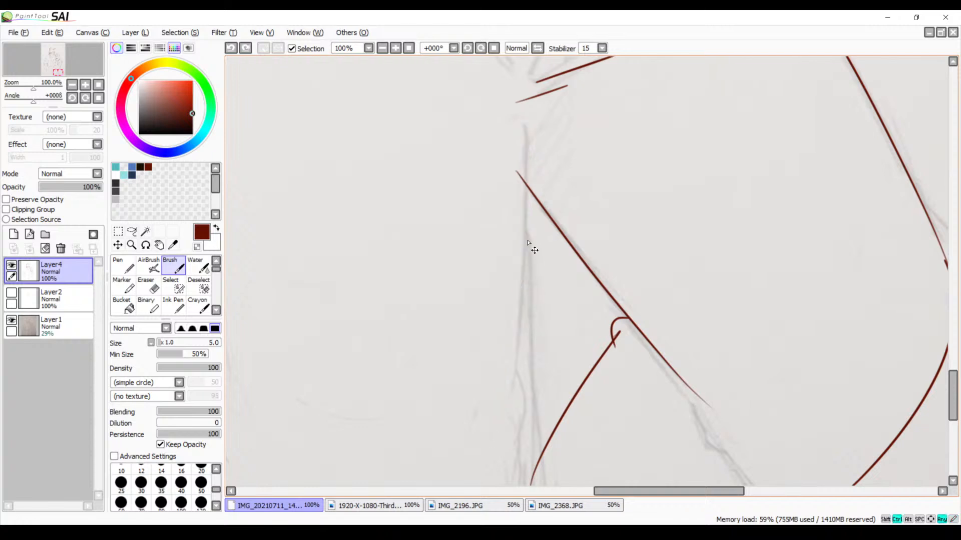
pyautogui.moveTo(522, 124); pyautogui.dragTo(524, 413)
pyautogui.hotkey('ctrl', 'z')
pyautogui.moveTo(524, 124)
pyautogui.mouseDown()
pyautogui.moveTo(531, 170)
pyautogui.moveTo(518, 445)
pyautogui.mouseUp()
pyautogui.hotkey('ctrl', 'z')
pyautogui.moveTo(519, 118); pyautogui.dragTo(493, 446)
pyautogui.hotkey('ctrl', 'z')
pyautogui.moveTo(521, 124); pyautogui.dragTo(511, 449)
# Ink a curved fold at the lower end of the bear's straight inner trouser line, undoing unsuitable strokes
pyautogui.moveTo(528, 413); pyautogui.dragTo(518, 348)
pyautogui.moveTo(510, 309); pyautogui.dragTo(513, 346)
pyautogui.hotkey('ctrl', 'z')
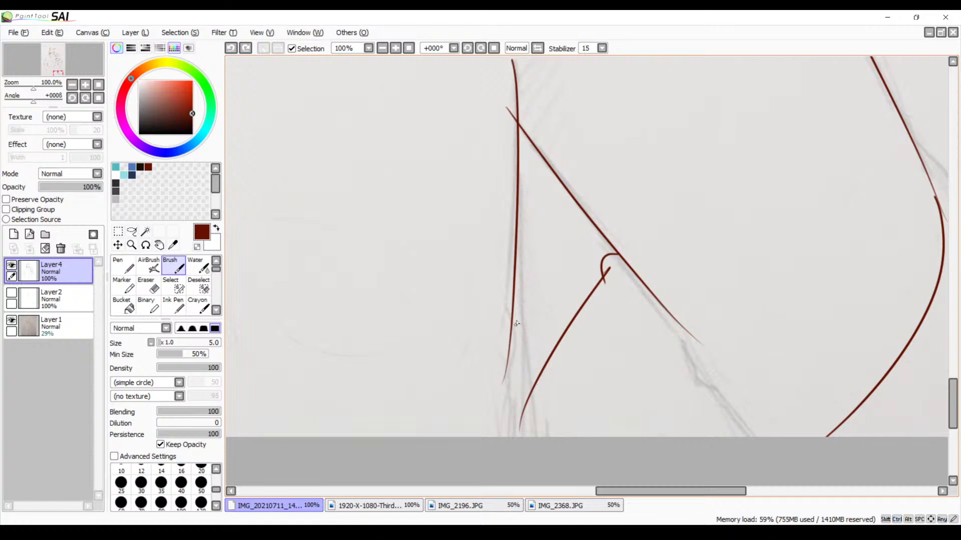
pyautogui.moveTo(513, 312); pyautogui.dragTo(524, 380)
pyautogui.hotkey('ctrl', 'z')
pyautogui.moveTo(518, 319); pyautogui.dragTo(498, 414)
pyautogui.hotkey('ctrl', 'z')
pyautogui.moveTo(514, 320)
pyautogui.mouseDown()
pyautogui.moveTo(501, 410)
pyautogui.moveTo(579, 284)
pyautogui.moveTo(593, 289)
pyautogui.moveTo(631, 364)
pyautogui.mouseUp()
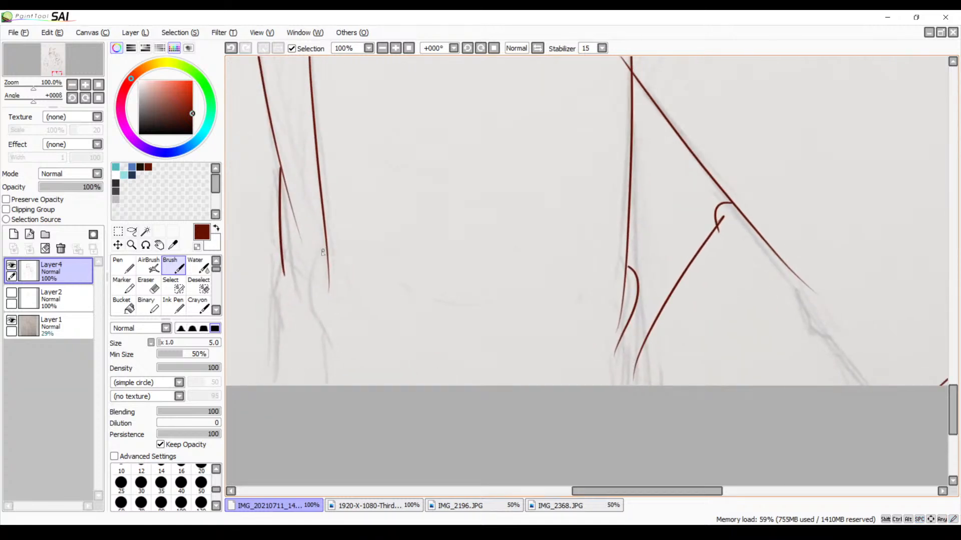
# Ink the curved knee fold at the lower end of the bear's outer trouser line beside the taller character, redoing the stroke
pyautogui.moveTo(321, 252); pyautogui.dragTo(326, 341)
pyautogui.hotkey('ctrl', 'z')
pyautogui.moveTo(316, 253); pyautogui.dragTo(326, 324)
pyautogui.hotkey('ctrl', 'z')
pyautogui.moveTo(322, 252)
pyautogui.mouseDown()
pyautogui.moveTo(333, 347)
pyautogui.moveTo(367, 293)
pyautogui.mouseUp()
# Ink the lower leg line from this knee fold down to the canvas edge, redoing the stroke until its angle fits
pyautogui.moveTo(351, 245); pyautogui.dragTo(351, 330)
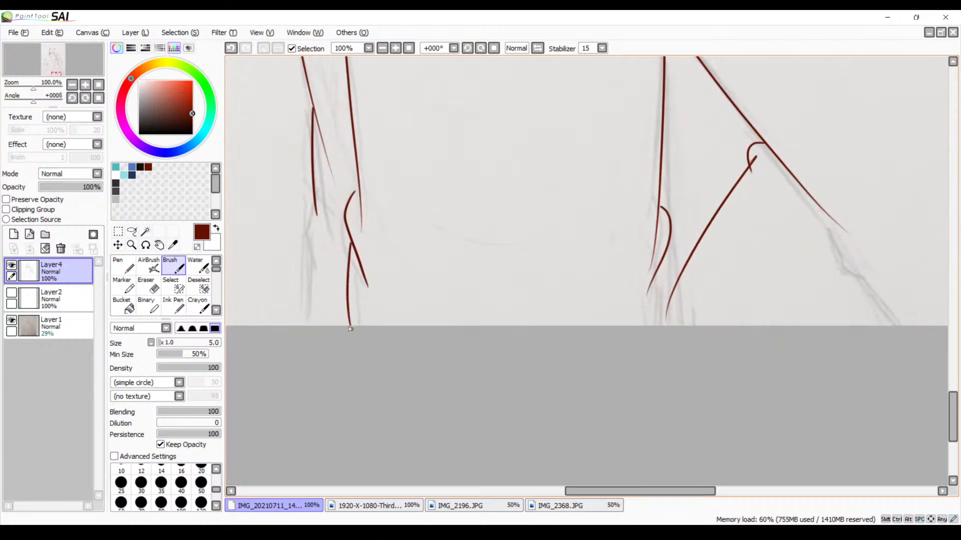
pyautogui.hotkey('ctrl', 'z')
pyautogui.moveTo(352, 246); pyautogui.dragTo(360, 348)
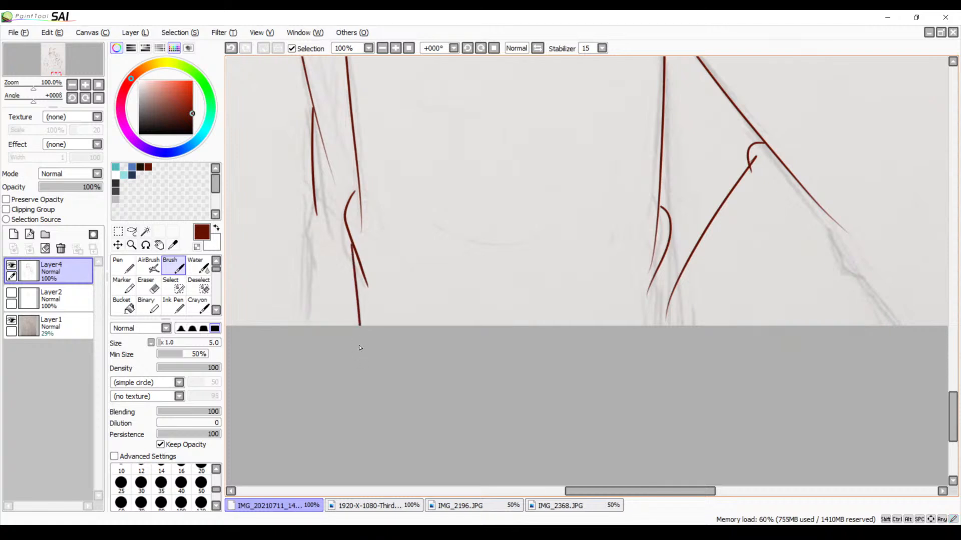
pyautogui.hotkey('ctrl', 'z')
pyautogui.moveTo(351, 244); pyautogui.dragTo(356, 343)
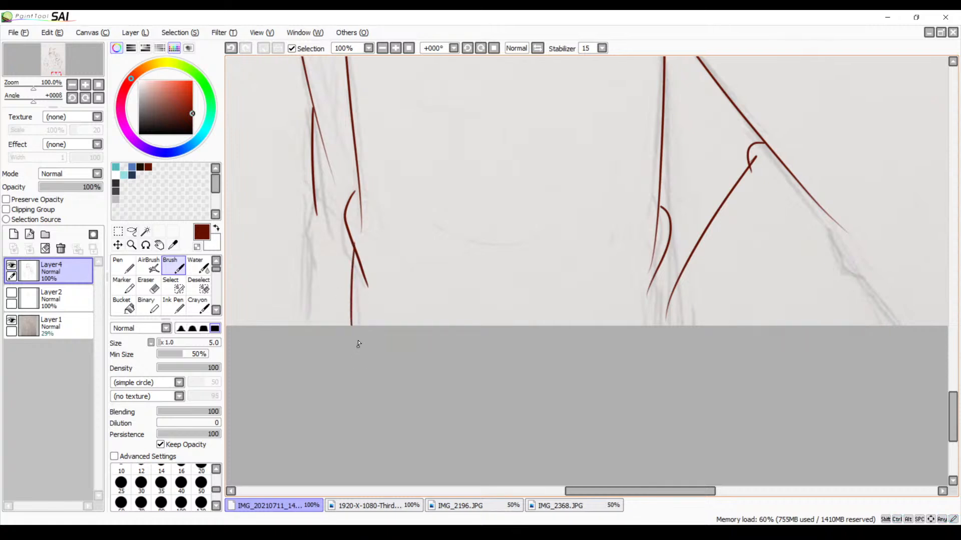
pyautogui.hotkey('ctrl', 'z')
pyautogui.moveTo(352, 245); pyautogui.dragTo(369, 347)
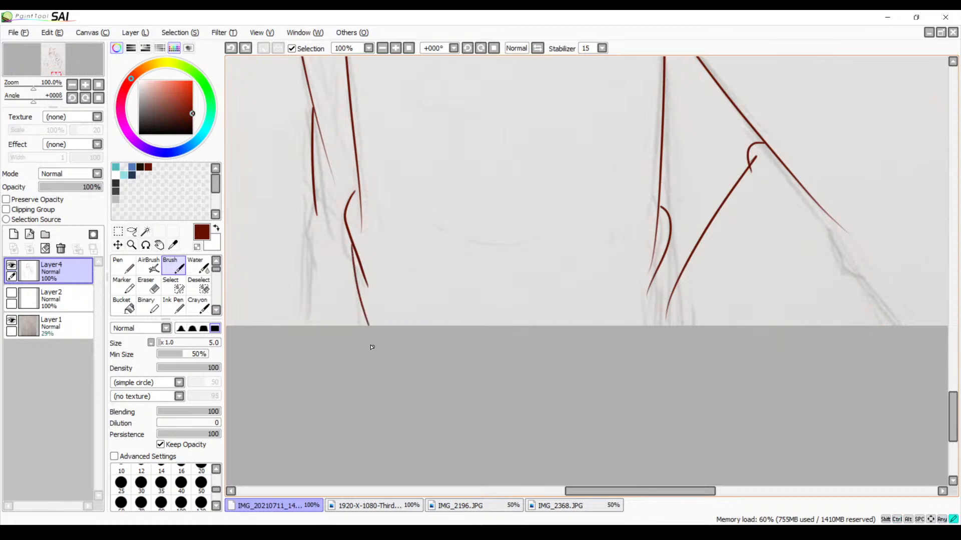
pyautogui.hotkey('ctrl', 'z')
pyautogui.moveTo(352, 245); pyautogui.dragTo(361, 377)
# Ink a line joining the bear's outer trouser line beside the taller character to the top of its knee fold, redoing the stroke until it fits
pyautogui.moveTo(472, 225); pyautogui.dragTo(445, 309)
pyautogui.moveTo(548, 380); pyautogui.dragTo(457, 285)
pyautogui.moveTo(422, 111); pyautogui.dragTo(508, 248)
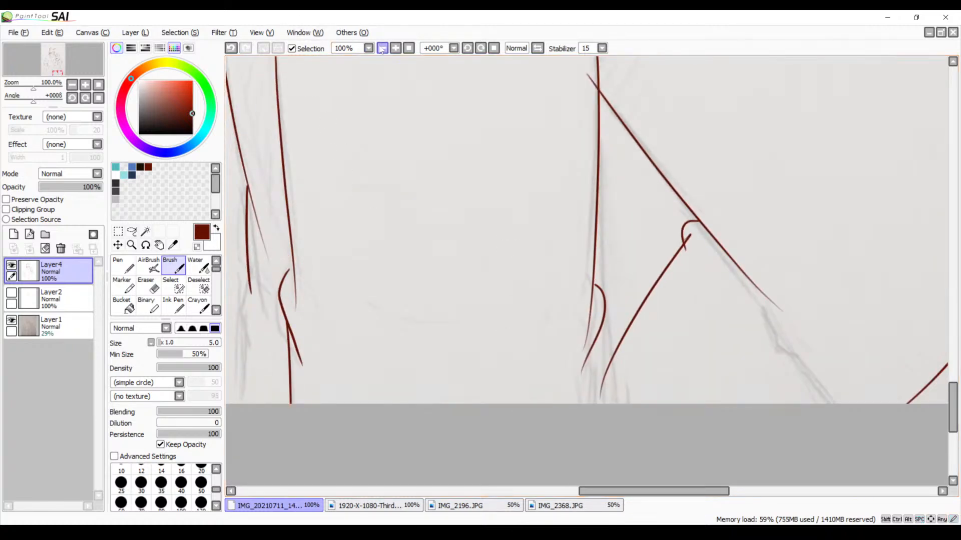
pyautogui.doubleClick(396, 48)
pyautogui.moveTo(364, 220); pyautogui.dragTo(505, 174)
pyautogui.moveTo(412, 221)
pyautogui.mouseDown()
pyautogui.moveTo(654, 150)
pyautogui.moveTo(581, 236)
pyautogui.moveTo(470, 290)
pyautogui.mouseUp()
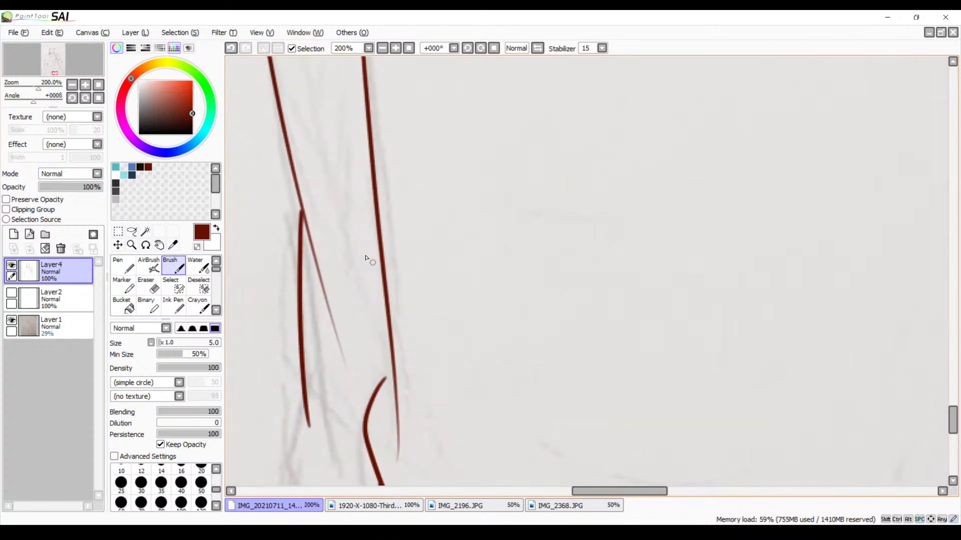
pyautogui.moveTo(367, 257); pyautogui.dragTo(396, 228)
pyautogui.moveTo(374, 192); pyautogui.dragTo(369, 374)
pyautogui.hotkey('ctrl', 'z')
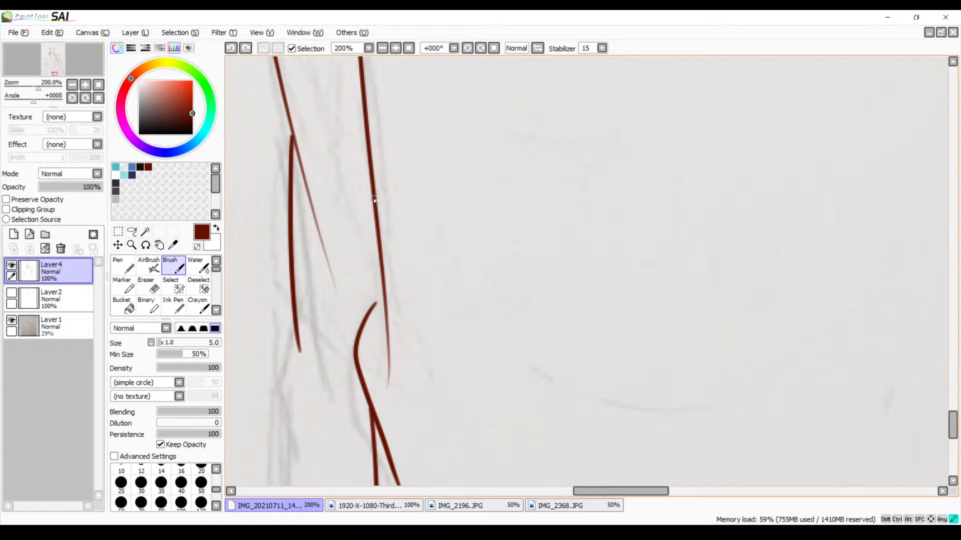
pyautogui.moveTo(373, 196); pyautogui.dragTo(382, 355)
pyautogui.hotkey('ctrl', 'z')
pyautogui.moveTo(373, 192); pyautogui.dragTo(384, 353)
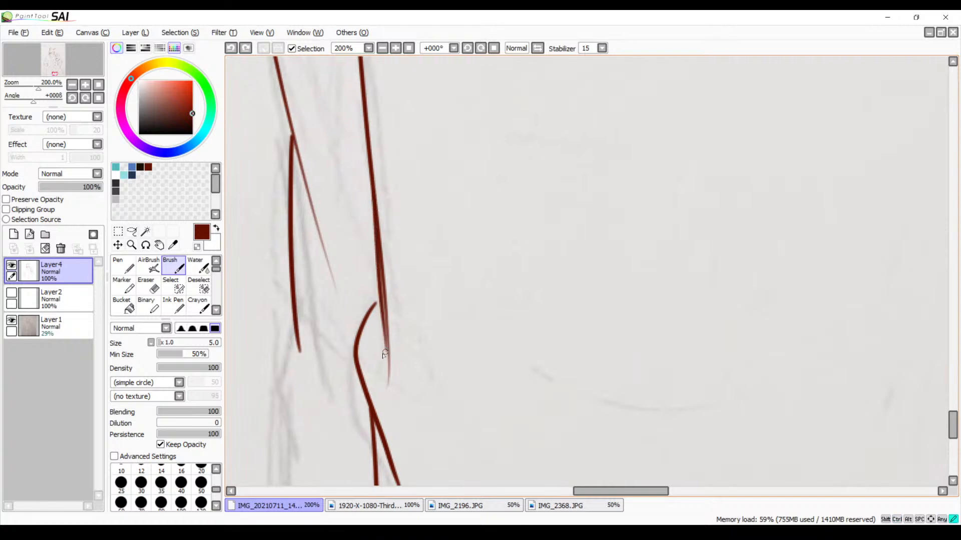
pyautogui.hotkey('ctrl', 'z')
pyautogui.moveTo(374, 207); pyautogui.dragTo(385, 356)
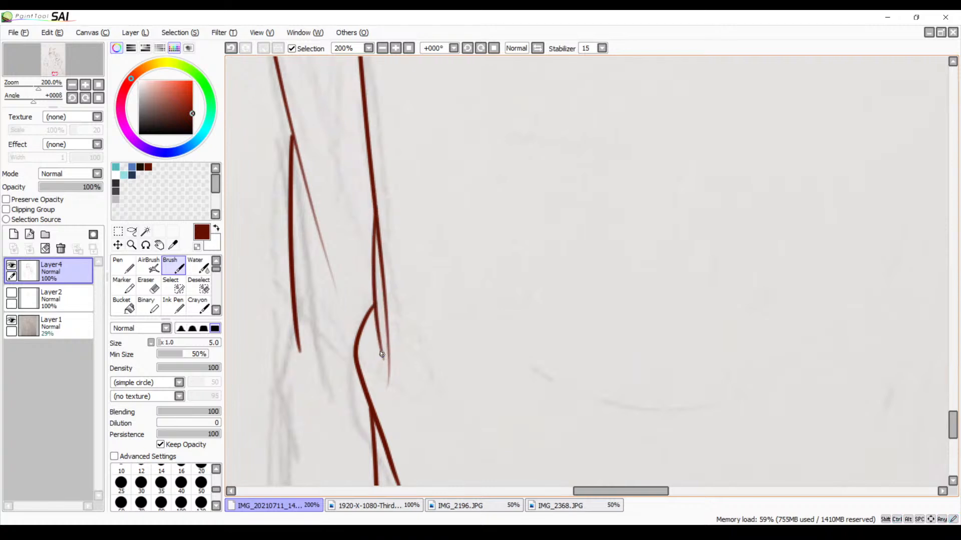
pyautogui.hotkey('ctrl', 'z')
pyautogui.moveTo(369, 193); pyautogui.dragTo(381, 355)
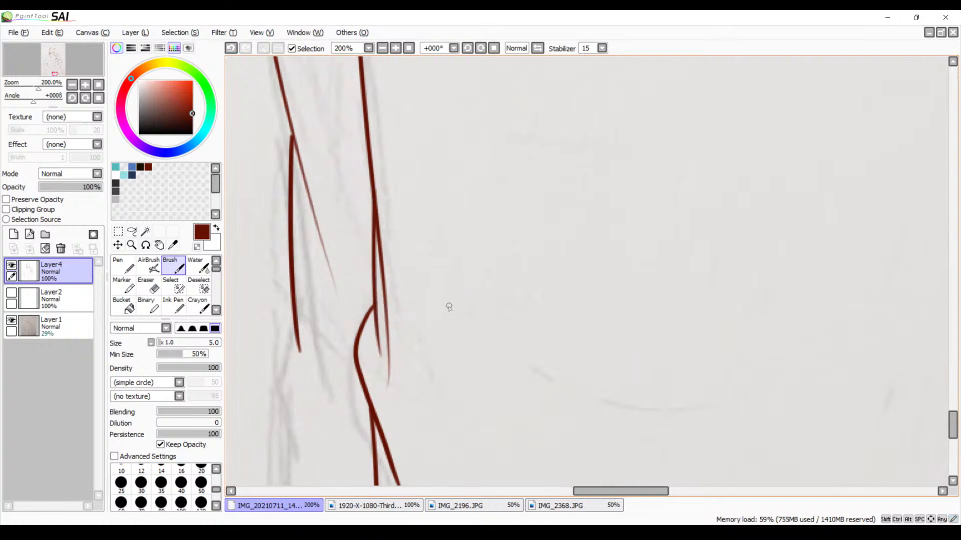
# Erase the old outer trouser line where the new stroke branches off and touch up the joint with a short brush stroke
pyautogui.press('e')
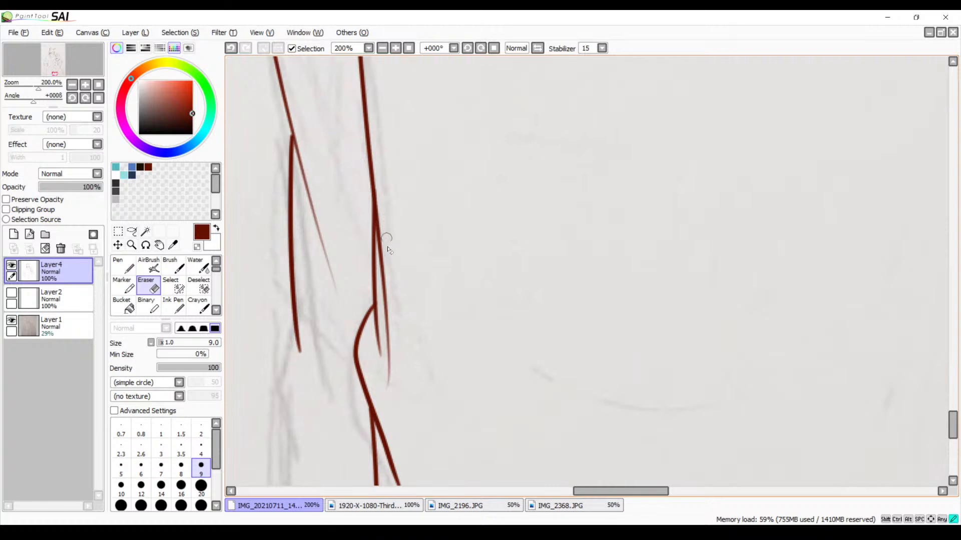
pyautogui.moveTo(385, 230)
pyautogui.mouseDown()
pyautogui.moveTo(382, 261)
pyautogui.moveTo(377, 228)
pyautogui.mouseUp()
pyautogui.hotkey('ctrl', 'z')
pyautogui.moveTo(379, 243); pyautogui.dragTo(383, 230)
pyautogui.press('b')
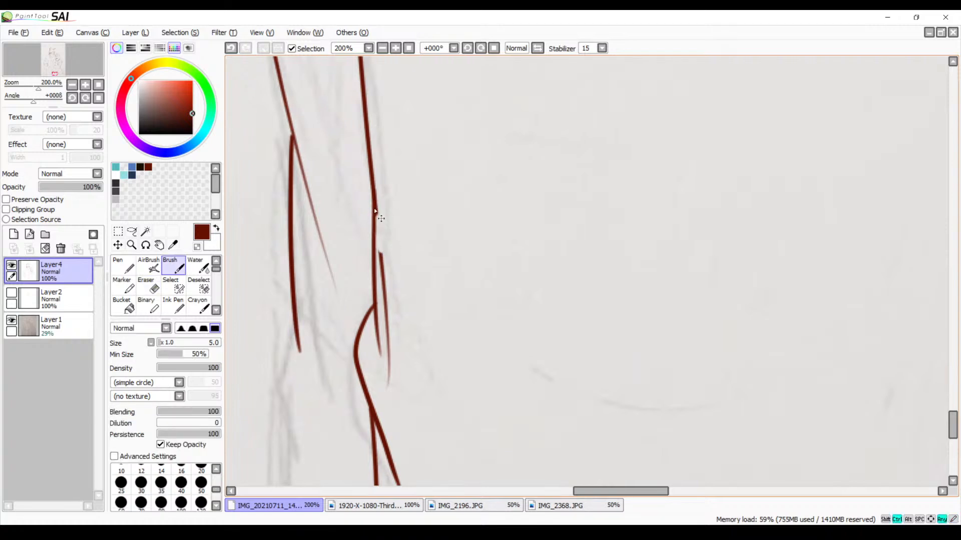
pyautogui.hotkey('ctrl', 'z')
pyautogui.moveTo(375, 195)
pyautogui.mouseDown()
pyautogui.moveTo(373, 251)
pyautogui.moveTo(407, 193)
pyautogui.moveTo(392, 205)
pyautogui.mouseUp()
# Erase the remaining pieces of the old outer trouser line beside the bear's knee fold
pyautogui.press('space')
pyautogui.press('e')
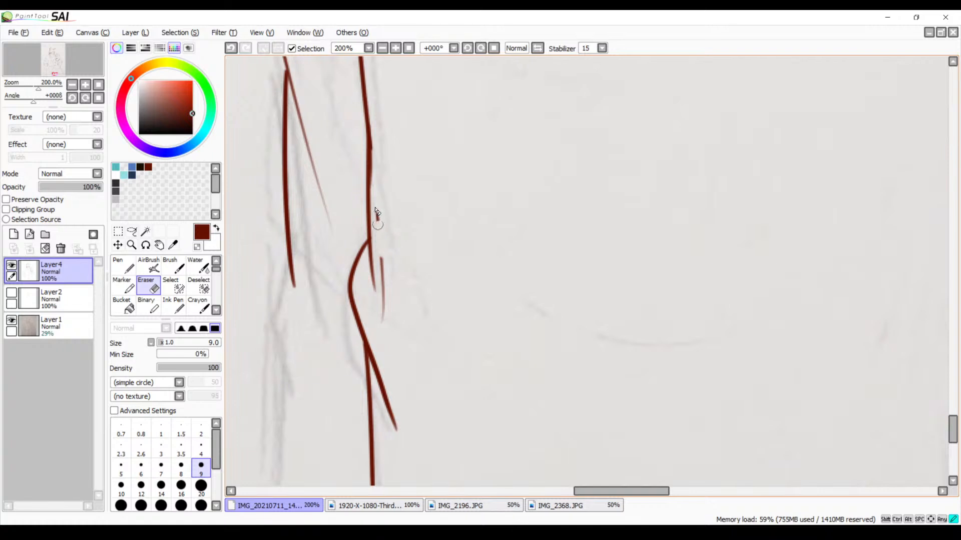
pyautogui.moveTo(382, 270); pyautogui.dragTo(382, 284)
pyautogui.moveTo(385, 290)
pyautogui.mouseDown()
pyautogui.moveTo(388, 254)
pyautogui.moveTo(379, 330)
pyautogui.mouseUp()
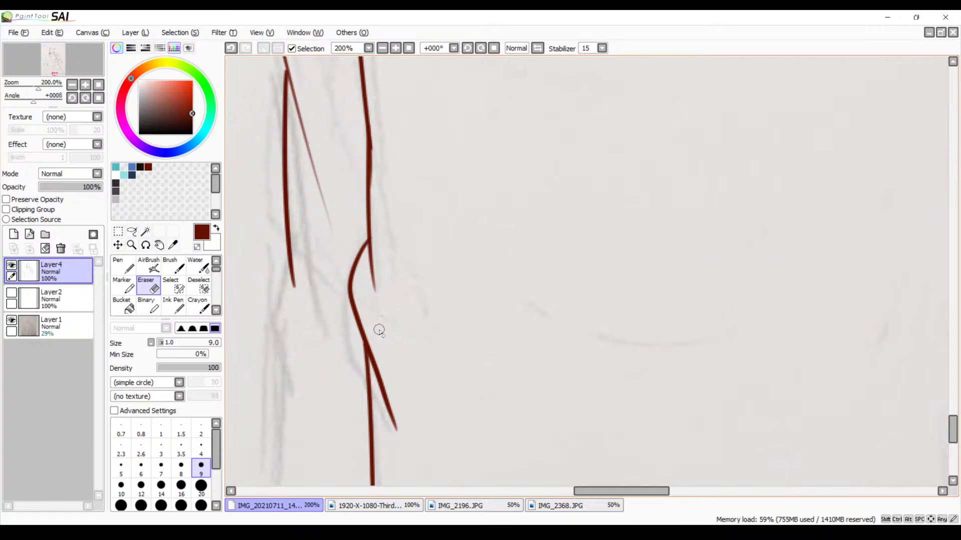
# Ink the lower leg line from the straight leg's inner knee fold to the canvas edge and erase the overshooting trouser line and fold tails
pyautogui.click(382, 48)
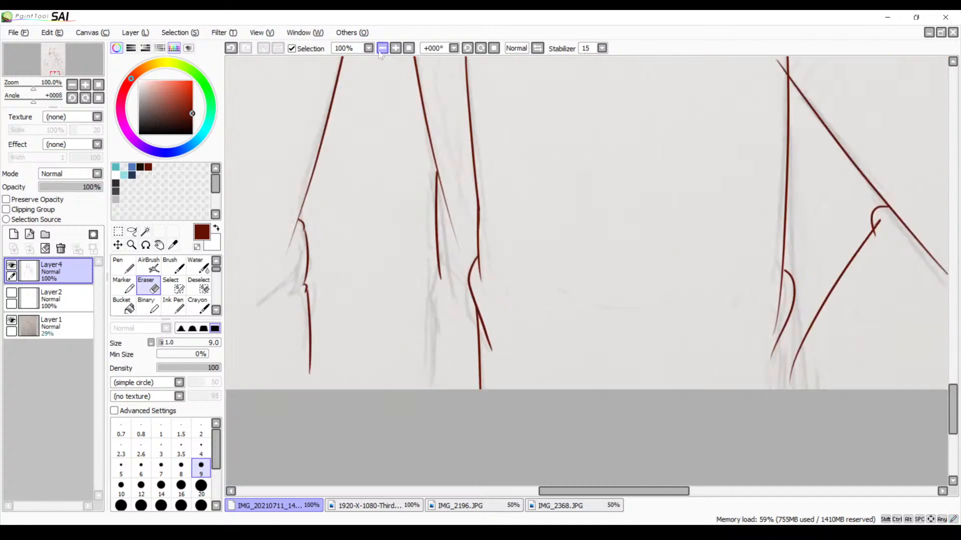
pyautogui.moveTo(493, 168); pyautogui.dragTo(474, 277)
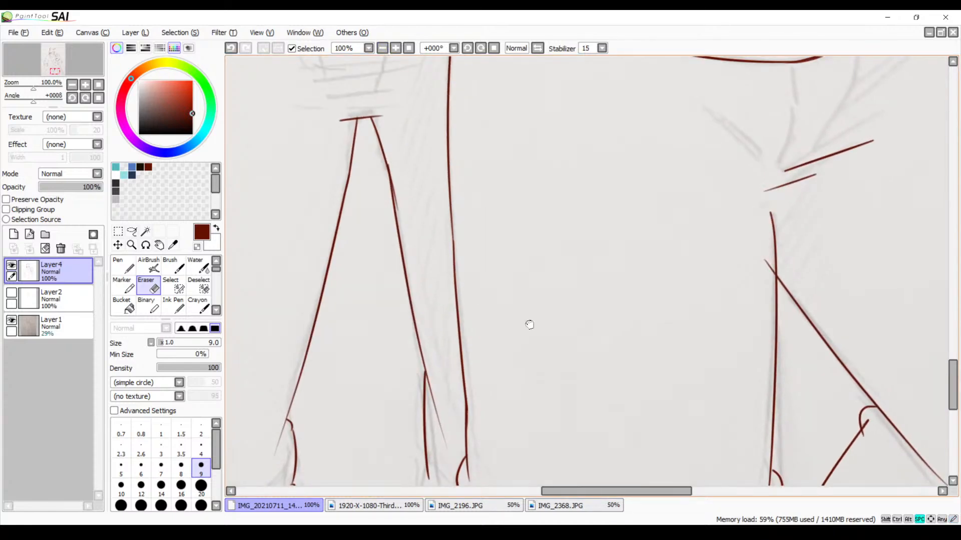
pyautogui.moveTo(529, 325)
pyautogui.mouseDown()
pyautogui.moveTo(594, 390)
pyautogui.moveTo(545, 386)
pyautogui.moveTo(459, 294)
pyautogui.moveTo(516, 328)
pyautogui.mouseUp()
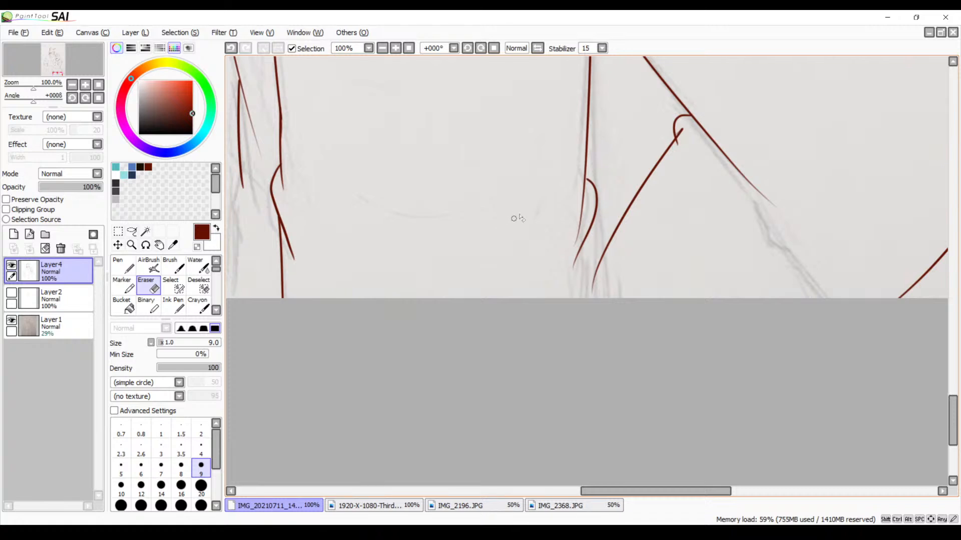
pyautogui.click(395, 48)
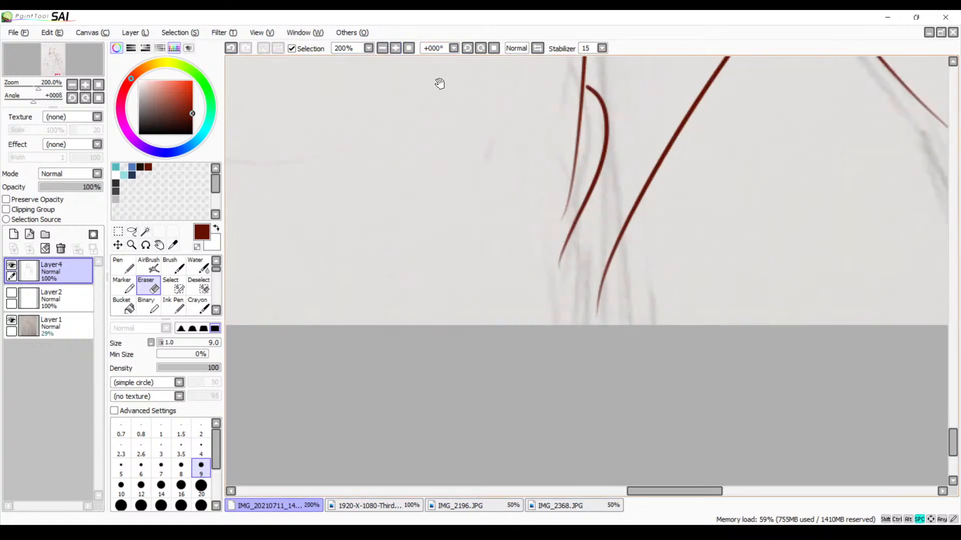
pyautogui.moveTo(552, 210); pyautogui.dragTo(522, 245)
pyautogui.press('b')
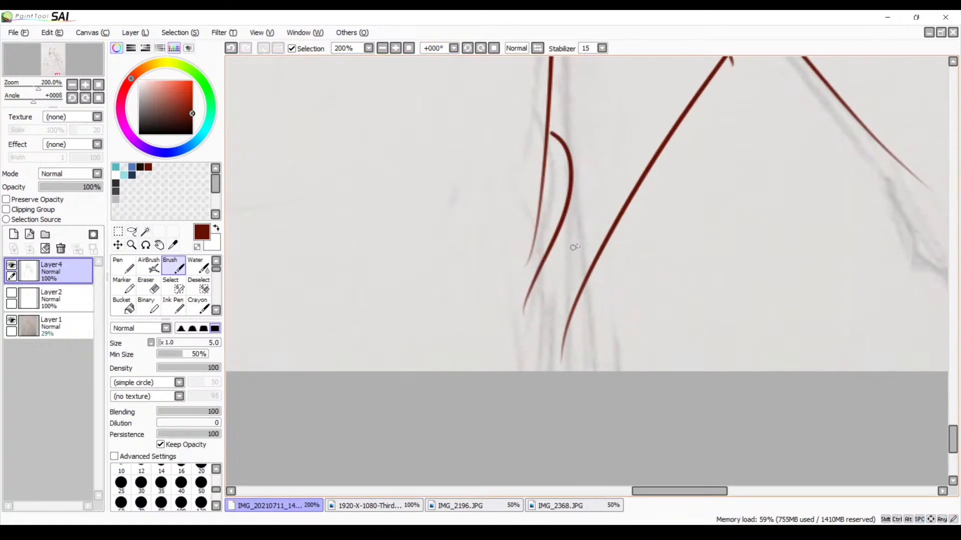
pyautogui.moveTo(555, 205); pyautogui.dragTo(547, 418)
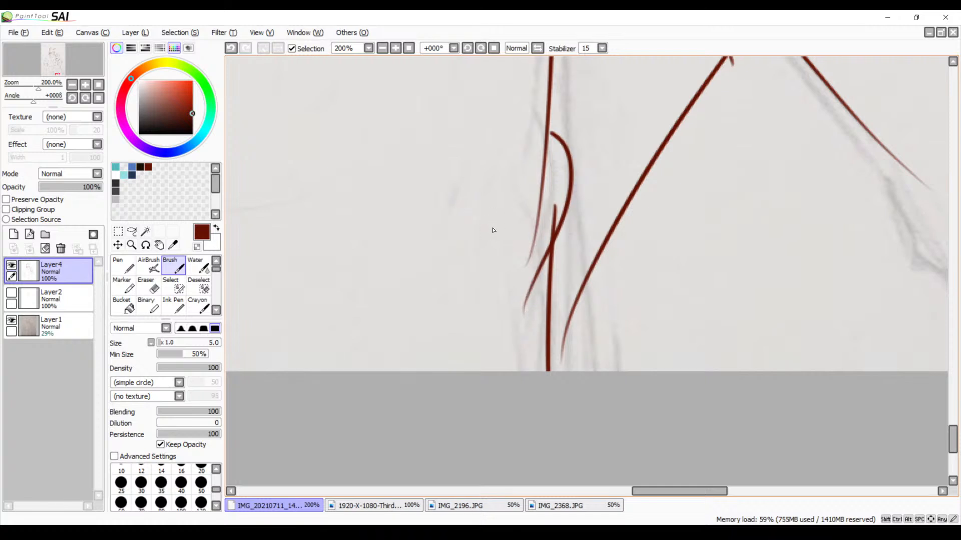
pyautogui.press('e')
pyautogui.moveTo(540, 152)
pyautogui.mouseDown()
pyautogui.moveTo(530, 266)
pyautogui.moveTo(535, 238)
pyautogui.moveTo(539, 274)
pyautogui.moveTo(545, 240)
pyautogui.moveTo(536, 272)
pyautogui.moveTo(541, 251)
pyautogui.mouseUp()
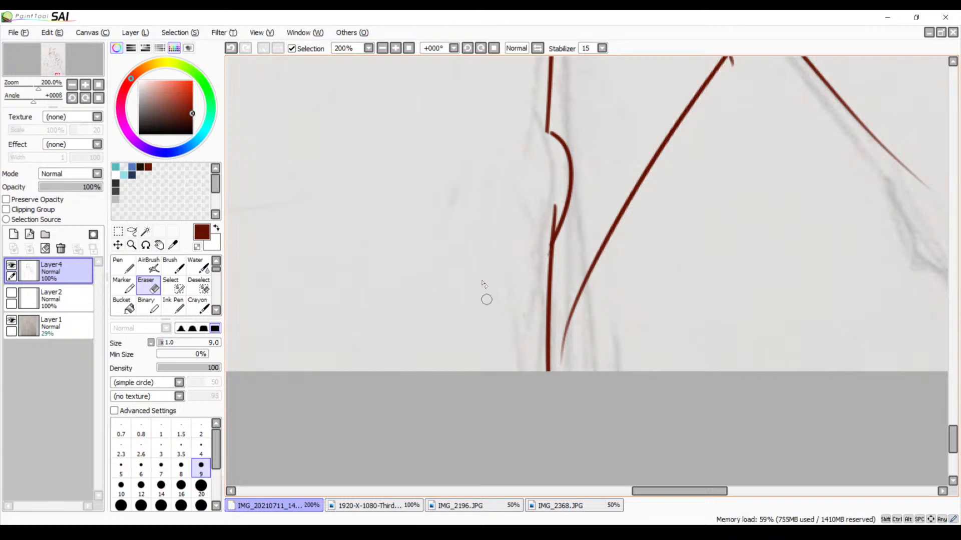
# Erase the tip of the bear's bent-leg inner line that overshoots the straight leg's line at the crotch
pyautogui.press('space')
pyautogui.moveTo(549, 106)
pyautogui.mouseDown()
pyautogui.moveTo(509, 205)
pyautogui.moveTo(490, 300)
pyautogui.moveTo(509, 283)
pyautogui.moveTo(529, 222)
pyautogui.mouseUp()
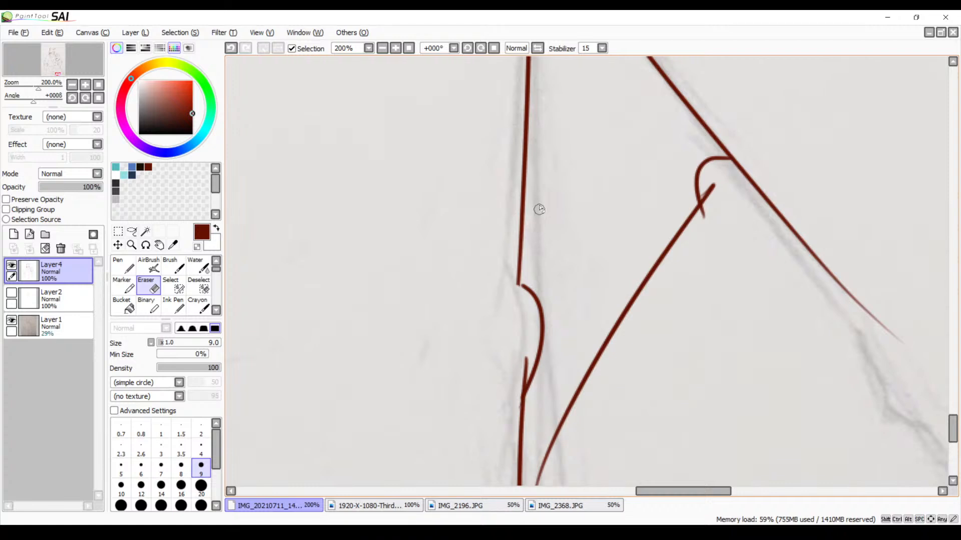
pyautogui.click(383, 52)
pyautogui.click(382, 52)
pyautogui.click(383, 52)
pyautogui.press('space')
pyautogui.moveTo(639, 214); pyautogui.dragTo(517, 326)
pyautogui.moveTo(495, 259); pyautogui.dragTo(513, 307)
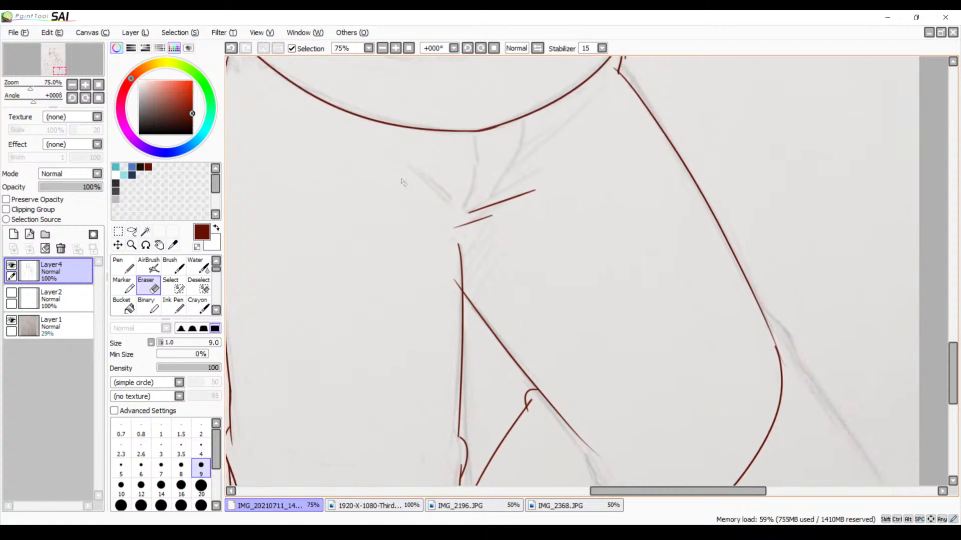
pyautogui.click(395, 50)
pyautogui.click(395, 50)
pyautogui.press('space')
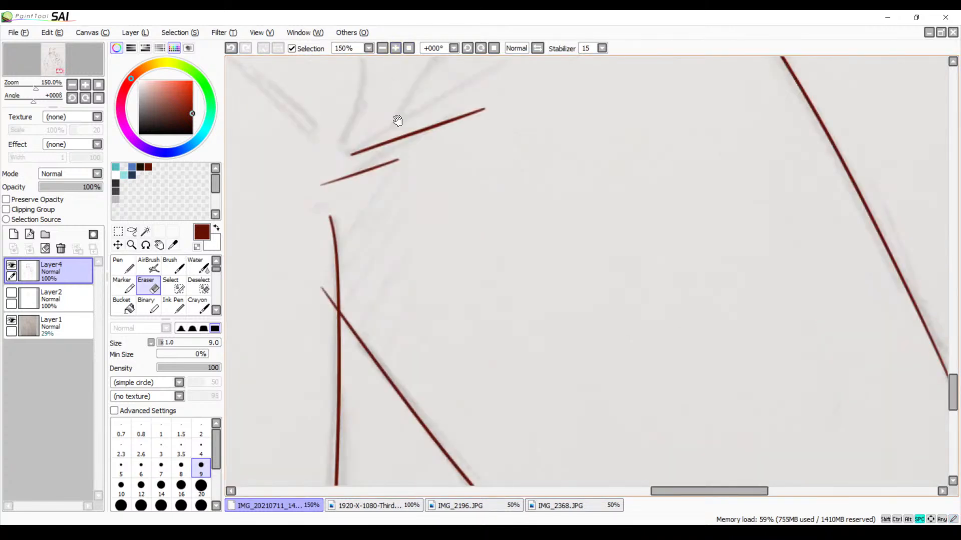
pyautogui.moveTo(436, 297); pyautogui.dragTo(469, 238)
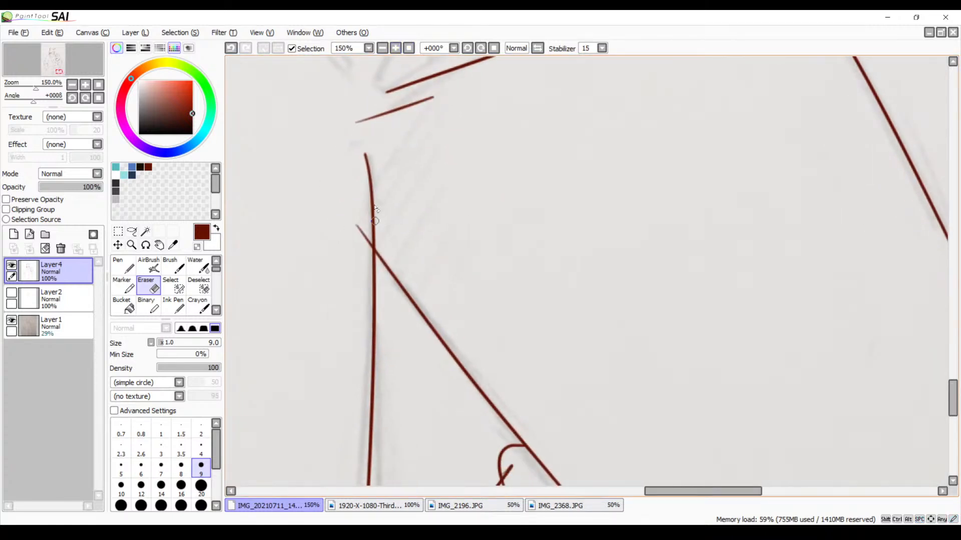
pyautogui.moveTo(357, 217)
pyautogui.mouseDown()
pyautogui.moveTo(359, 226)
pyautogui.moveTo(361, 217)
pyautogui.mouseUp()
# Thicken the tapered lower end of the bear's bent-leg outer thigh line down to the knee curve, redoing the stroke once
pyautogui.press('space')
pyautogui.moveTo(620, 409)
pyautogui.mouseDown()
pyautogui.moveTo(444, 196)
pyautogui.moveTo(429, 226)
pyautogui.moveTo(558, 290)
pyautogui.moveTo(540, 339)
pyautogui.moveTo(467, 266)
pyautogui.moveTo(455, 232)
pyautogui.mouseUp()
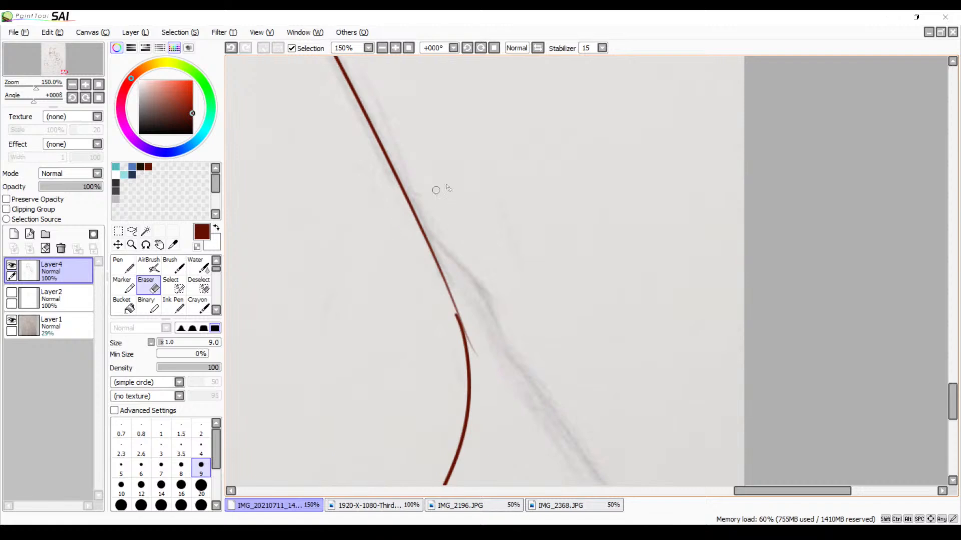
pyautogui.press('b')
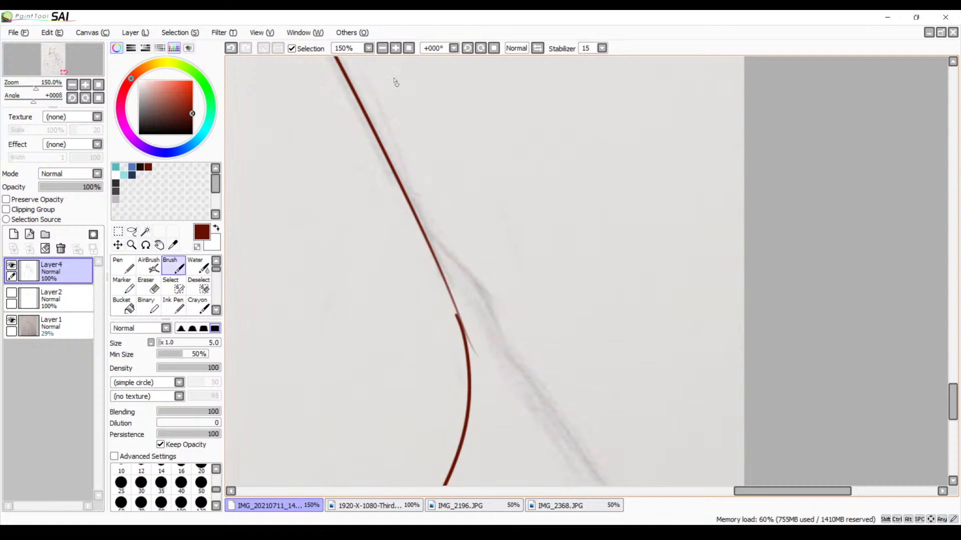
pyautogui.click(480, 48)
pyautogui.click(480, 49)
pyautogui.click(479, 48)
pyautogui.click(480, 49)
pyautogui.click(480, 48)
pyautogui.moveTo(488, 150); pyautogui.dragTo(456, 208)
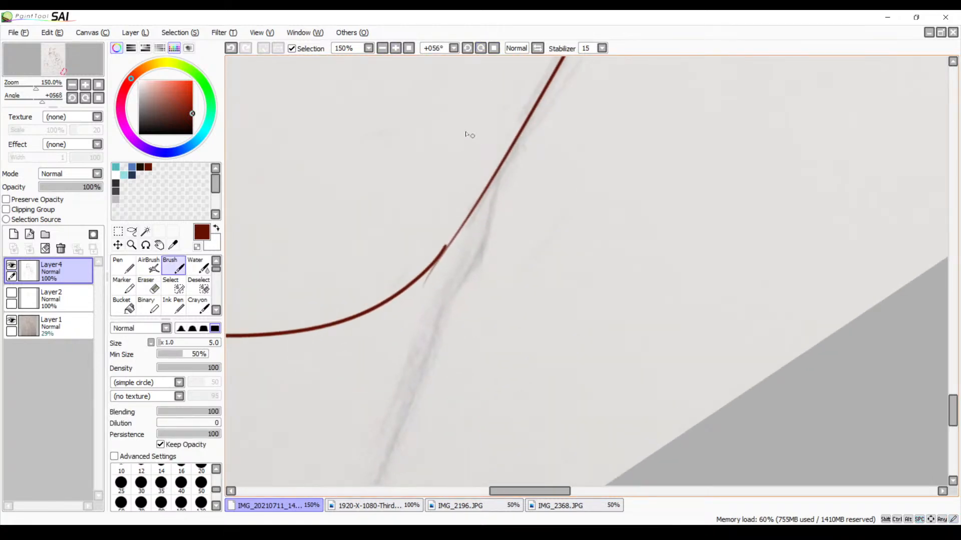
pyautogui.click(395, 48)
pyautogui.click(395, 48)
pyautogui.moveTo(411, 180); pyautogui.dragTo(456, 255)
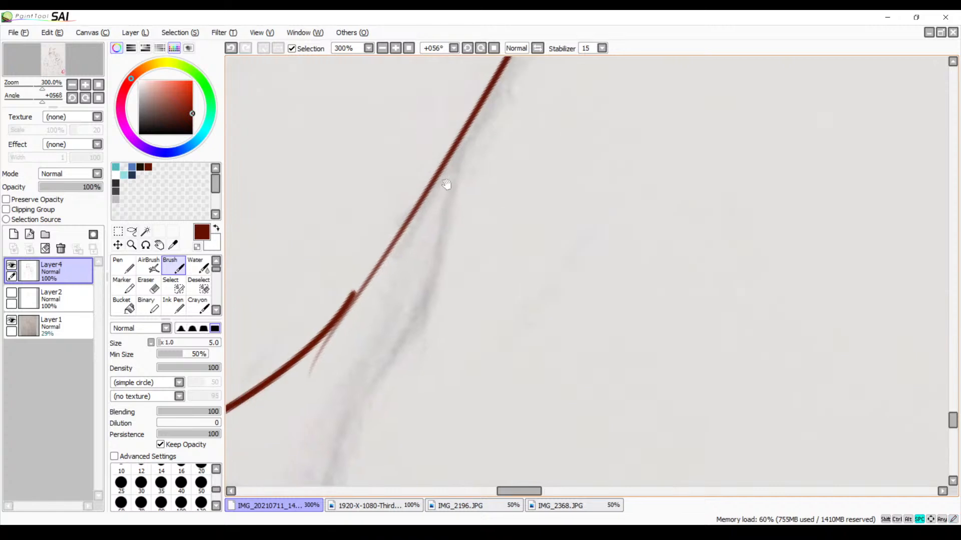
pyautogui.moveTo(448, 157); pyautogui.dragTo(346, 302)
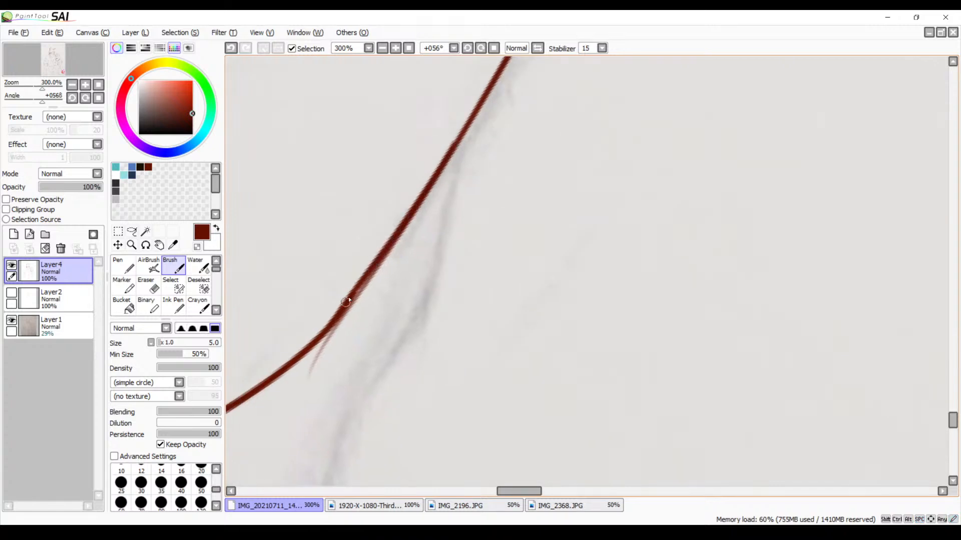
pyautogui.hotkey('ctrl', 'z')
pyautogui.moveTo(448, 156); pyautogui.dragTo(350, 300)
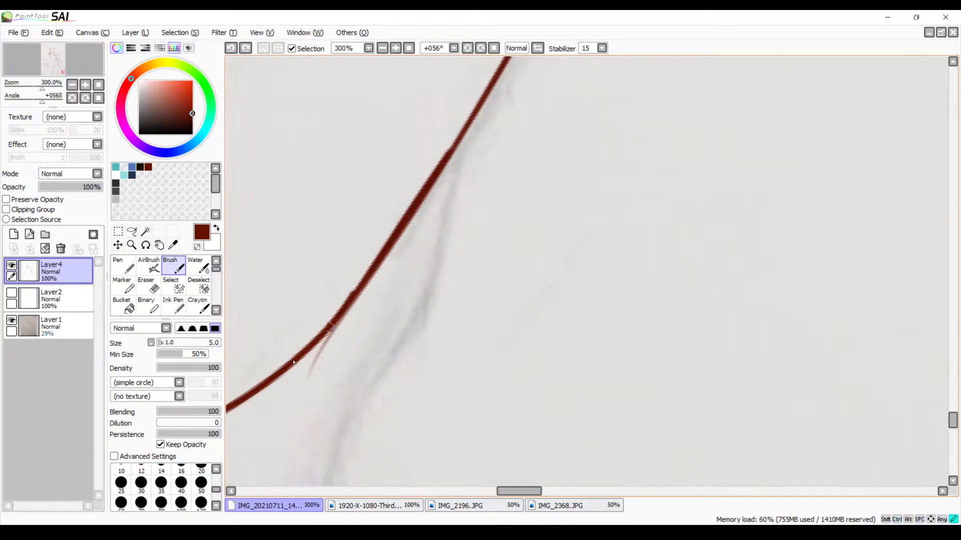
# Clean up the joint between the outer thigh line and the knee curve with the Eraser
pyautogui.moveTo(442, 248); pyautogui.dragTo(509, 192)
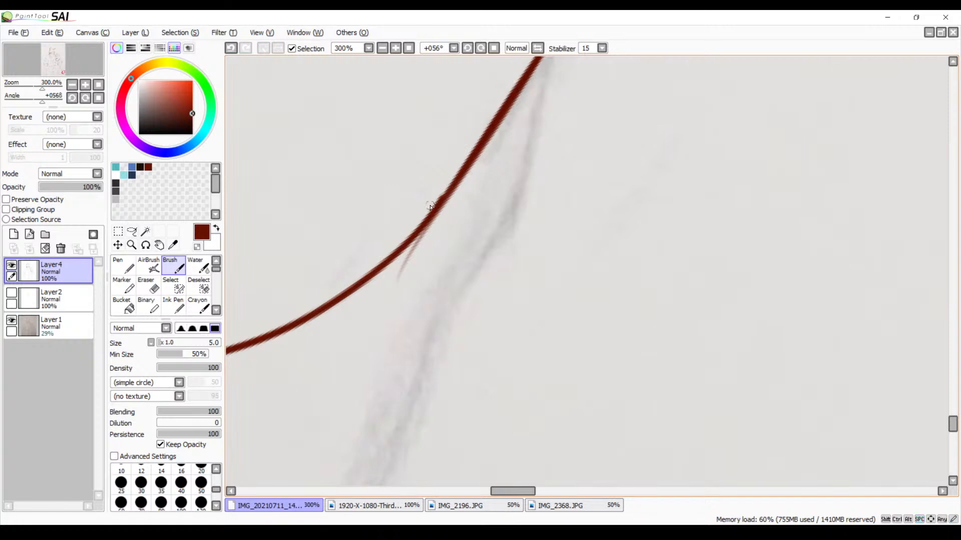
pyautogui.press('e')
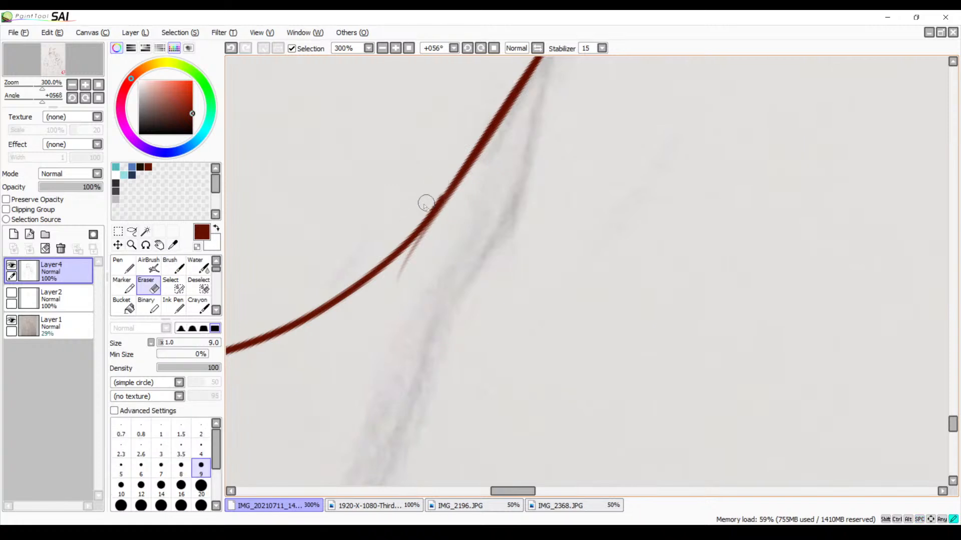
pyautogui.moveTo(436, 191)
pyautogui.mouseDown()
pyautogui.moveTo(432, 202)
pyautogui.moveTo(446, 176)
pyautogui.moveTo(418, 210)
pyautogui.moveTo(435, 200)
pyautogui.moveTo(421, 261)
pyautogui.moveTo(401, 275)
pyautogui.moveTo(435, 223)
pyautogui.moveTo(416, 250)
pyautogui.moveTo(422, 232)
pyautogui.moveTo(426, 243)
pyautogui.moveTo(498, 238)
pyautogui.moveTo(592, 165)
pyautogui.moveTo(585, 247)
pyautogui.moveTo(637, 256)
pyautogui.moveTo(622, 203)
pyautogui.mouseUp()
pyautogui.hotkey('ctrl', 'z')
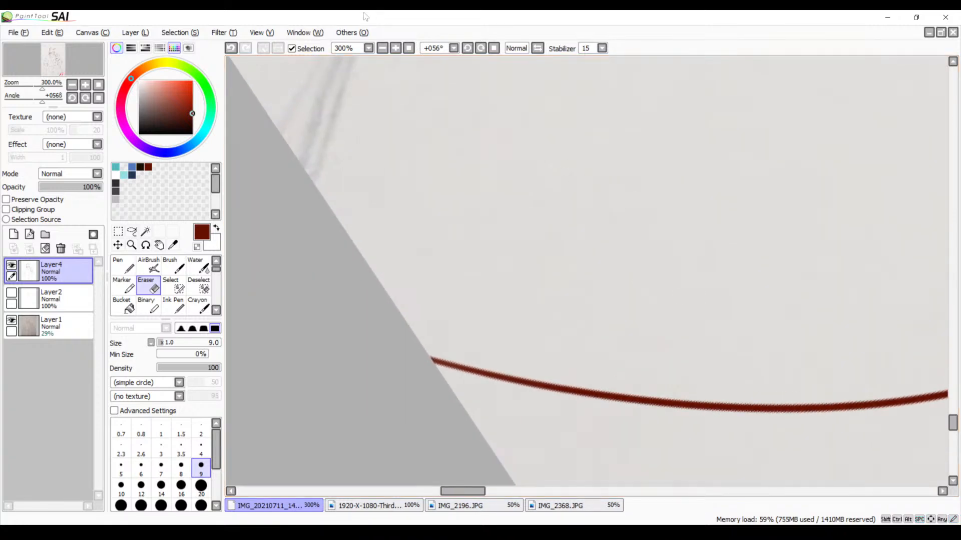
# Erase the tapered end of the bear's bent-leg inner line and the overlapping tips where its small fold meets the lower leg line
pyautogui.click(382, 48)
pyautogui.click(468, 48)
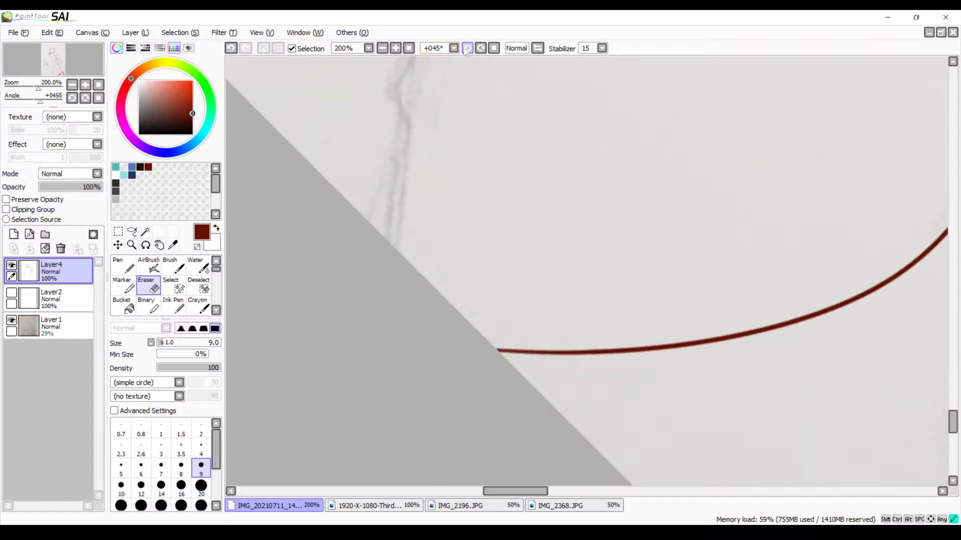
pyautogui.moveTo(239, 371); pyautogui.dragTo(624, 157)
pyautogui.moveTo(747, 198)
pyautogui.mouseDown()
pyautogui.moveTo(633, 192)
pyautogui.moveTo(685, 191)
pyautogui.moveTo(654, 189)
pyautogui.mouseUp()
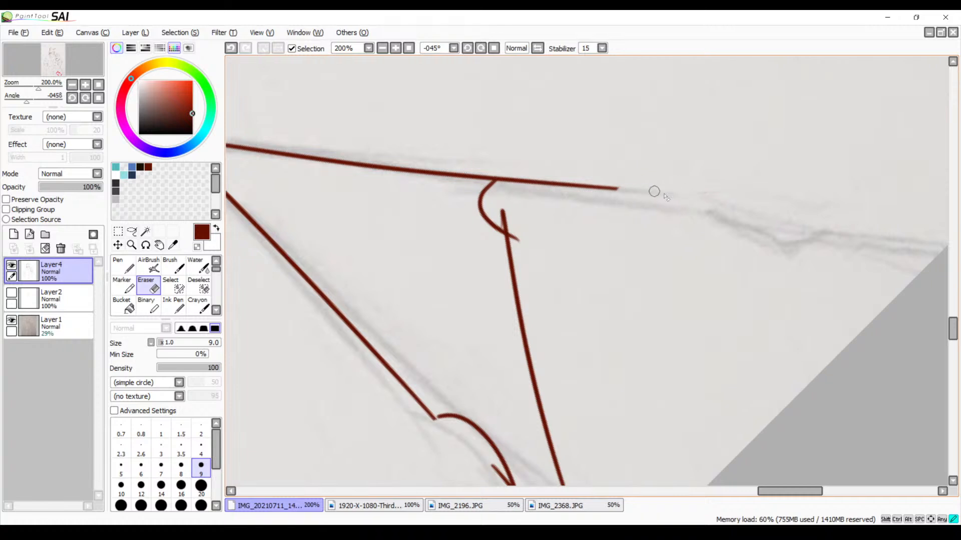
pyautogui.moveTo(504, 206)
pyautogui.mouseDown()
pyautogui.moveTo(529, 226)
pyautogui.moveTo(512, 229)
pyautogui.mouseUp()
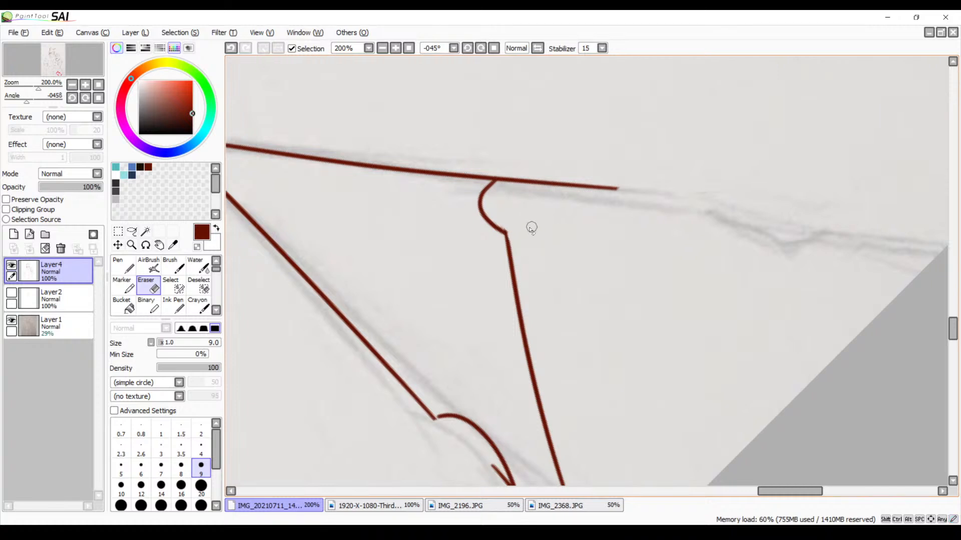
# Try to ink a short crease from the bent leg's small fold along its inner trouser line, undoing both strokes
pyautogui.press('b')
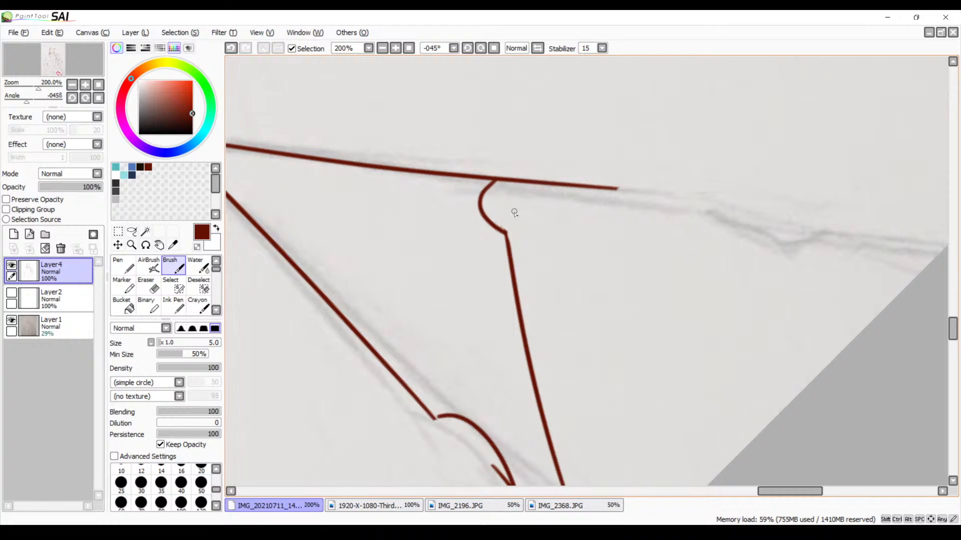
pyautogui.moveTo(514, 213); pyautogui.dragTo(595, 201)
pyautogui.hotkey('ctrl', 'z')
pyautogui.moveTo(508, 199); pyautogui.dragTo(609, 206)
pyautogui.hotkey('ctrl', 'z')
pyautogui.click(494, 48)
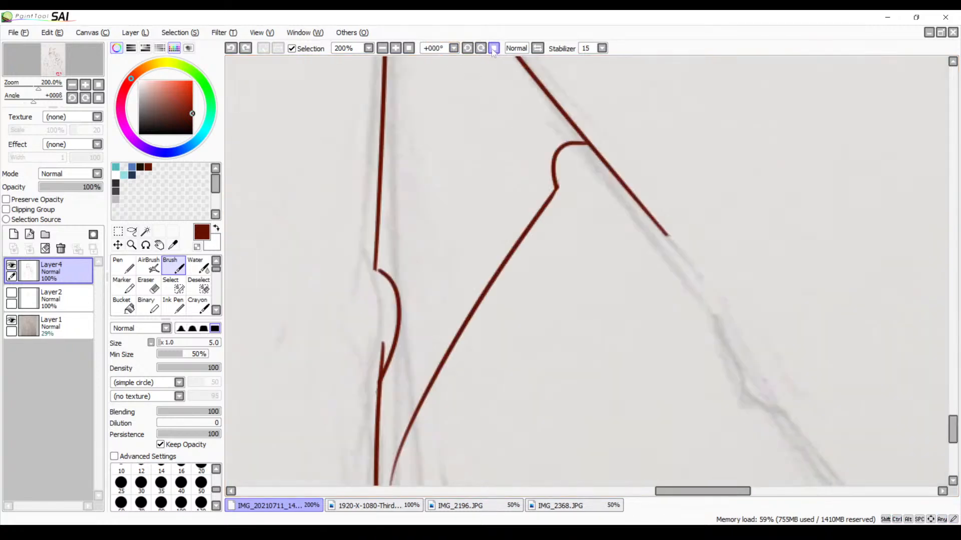
pyautogui.click(382, 48)
pyautogui.click(382, 48)
pyautogui.click(383, 48)
pyautogui.click(383, 48)
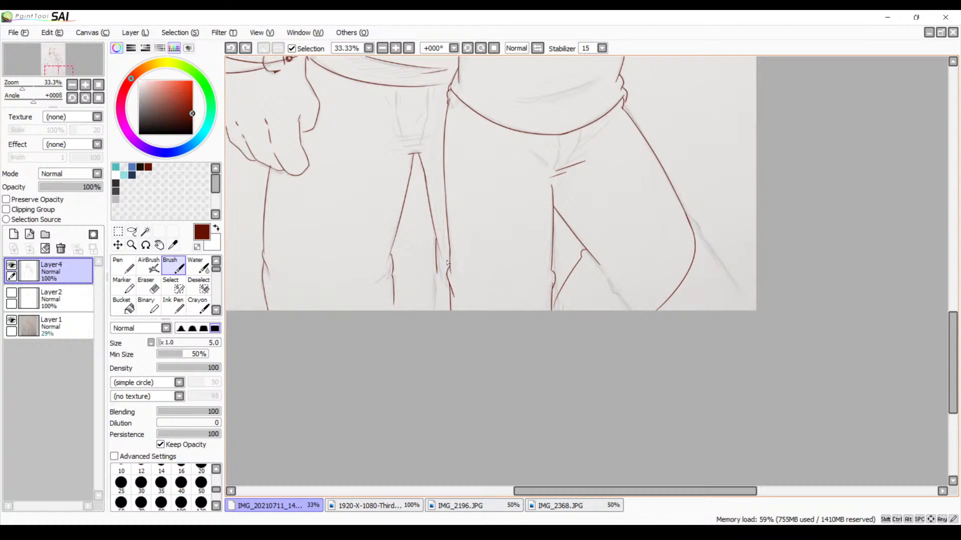
# Ink the long curved shirt crease across the bear's belly with a short second line beneath its lower end
pyautogui.moveTo(574, 164); pyautogui.dragTo(596, 217)
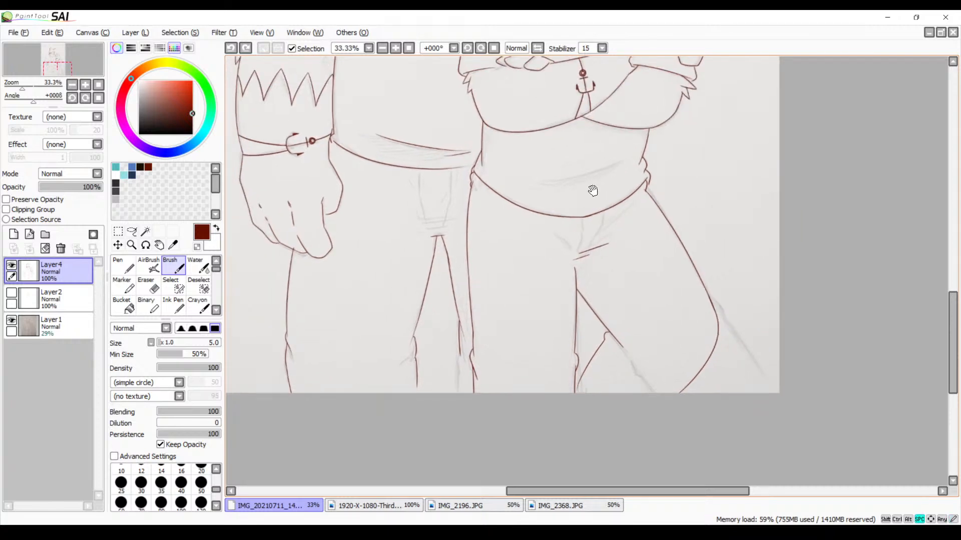
pyautogui.click(395, 48)
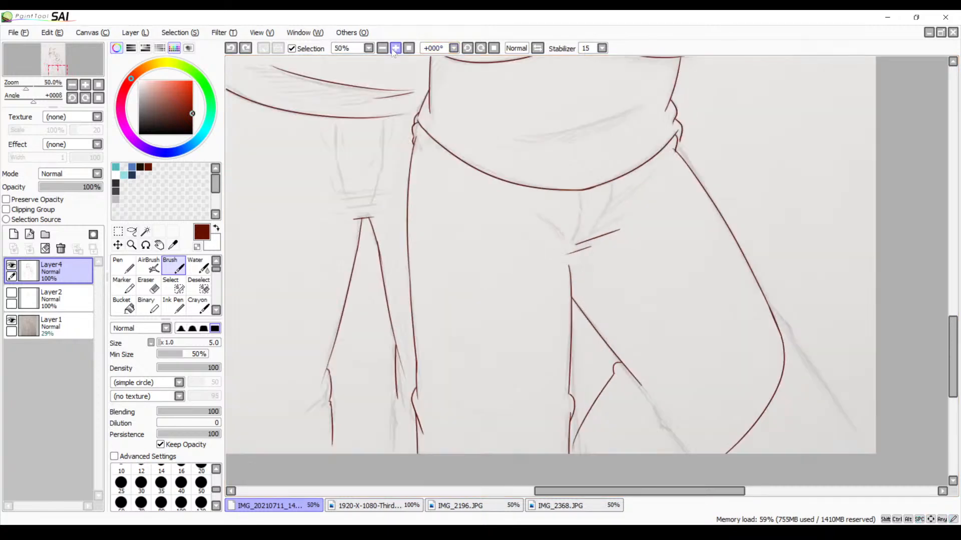
pyautogui.click(395, 48)
pyautogui.moveTo(532, 85); pyautogui.dragTo(544, 209)
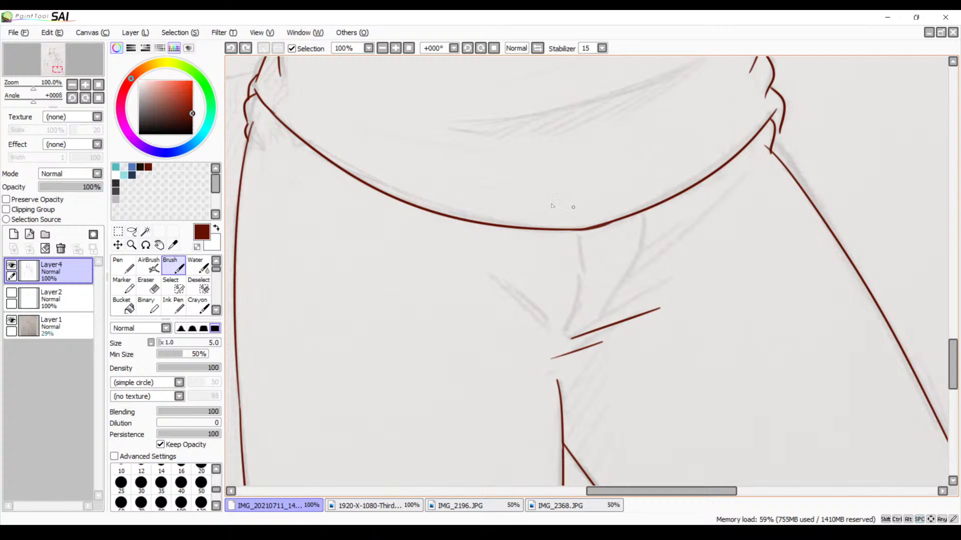
pyautogui.moveTo(464, 104)
pyautogui.mouseDown()
pyautogui.moveTo(442, 240)
pyautogui.moveTo(703, 200)
pyautogui.moveTo(735, 184)
pyautogui.mouseUp()
pyautogui.hotkey('ctrl', 'z')
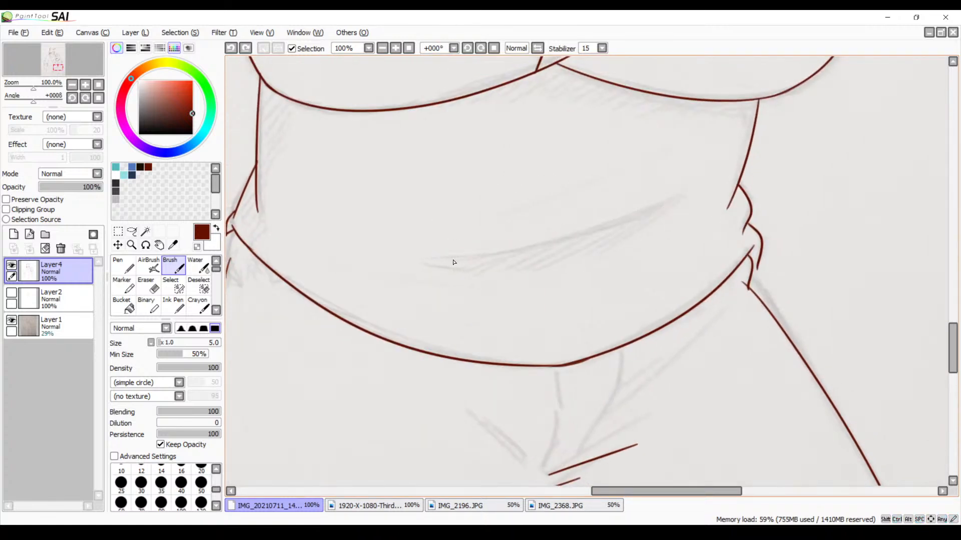
pyautogui.moveTo(425, 259); pyautogui.dragTo(672, 204)
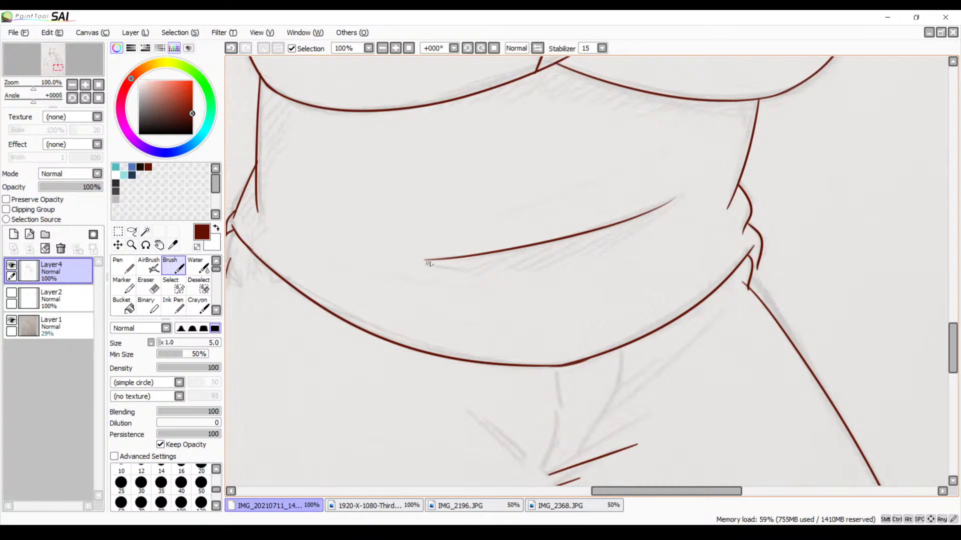
pyautogui.moveTo(423, 264)
pyautogui.mouseDown()
pyautogui.moveTo(472, 265)
pyautogui.moveTo(478, 274)
pyautogui.mouseUp()
pyautogui.hotkey('ctrl', 'z')
# Look over the inked line art from the bear's face down to the trouser legs
pyautogui.moveTo(610, 216); pyautogui.dragTo(603, 345)
pyautogui.moveTo(626, 214); pyautogui.dragTo(611, 378)
pyautogui.moveTo(629, 181); pyautogui.dragTo(622, 340)
pyautogui.moveTo(641, 204); pyautogui.dragTo(642, 352)
pyautogui.moveTo(624, 193); pyautogui.dragTo(634, 349)
pyautogui.moveTo(619, 277); pyautogui.dragTo(620, 369)
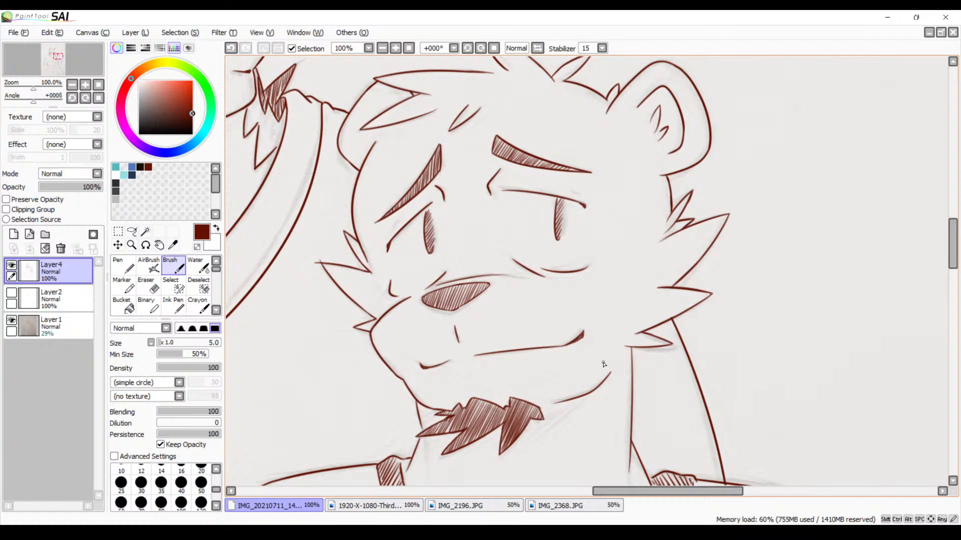
pyautogui.moveTo(503, 324); pyautogui.dragTo(525, 267)
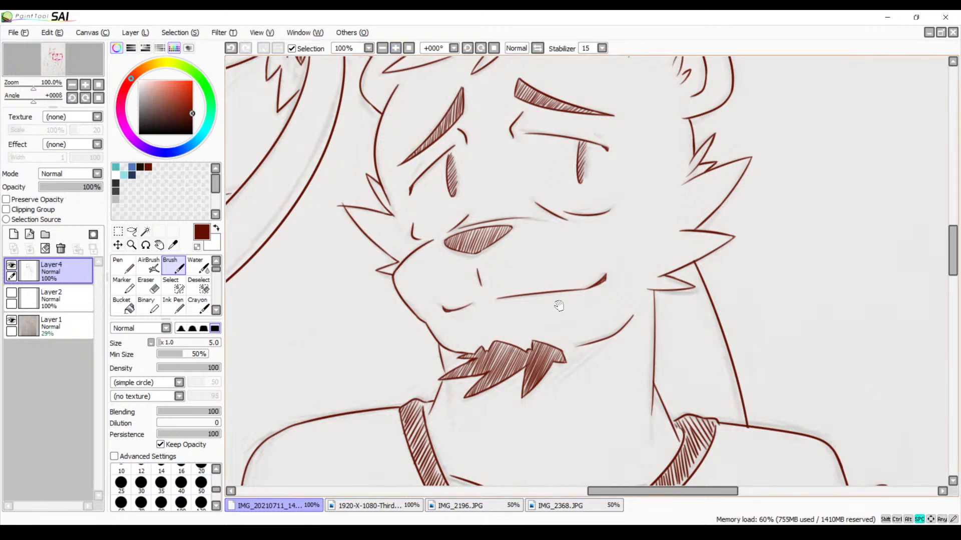
pyautogui.moveTo(598, 352); pyautogui.dragTo(553, 90)
pyautogui.moveTo(647, 391); pyautogui.dragTo(620, 279)
pyautogui.moveTo(613, 480)
pyautogui.mouseDown()
pyautogui.moveTo(585, 337)
pyautogui.moveTo(635, 253)
pyautogui.moveTo(696, 80)
pyautogui.mouseUp()
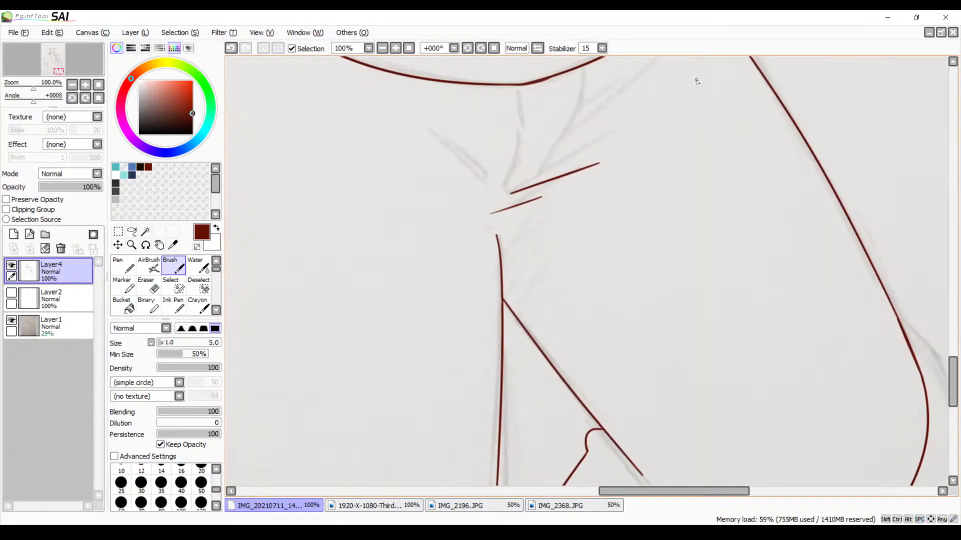
pyautogui.moveTo(637, 304); pyautogui.dragTo(616, 140)
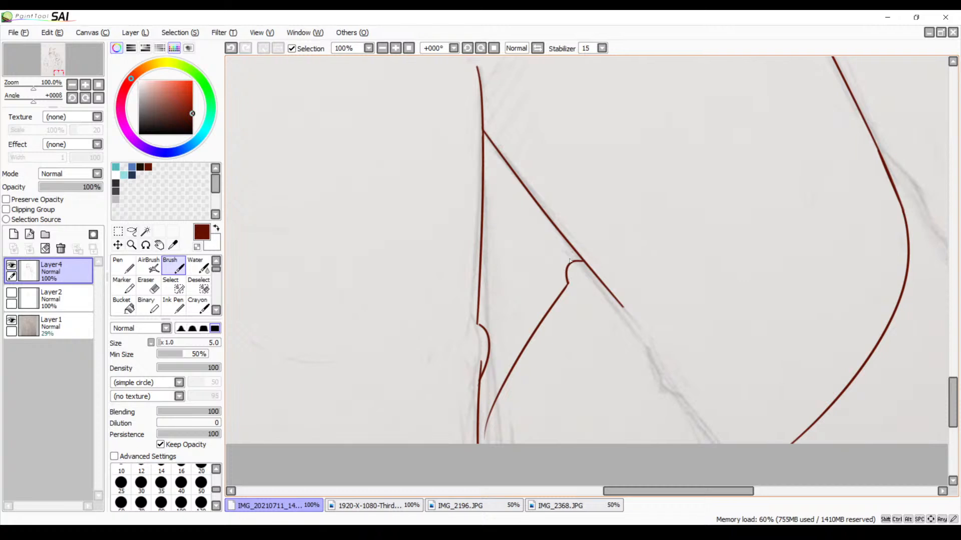
pyautogui.moveTo(567, 241); pyautogui.dragTo(580, 336)
pyautogui.moveTo(581, 221); pyautogui.dragTo(574, 231)
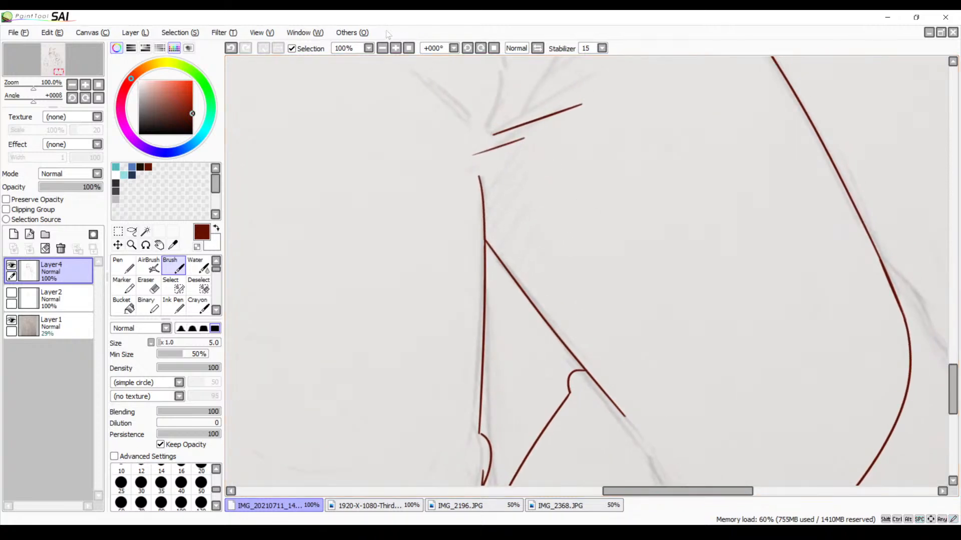
# Hide the Layer1 sketch to check the line art on its own, and show the sketch again
pyautogui.click(382, 48)
pyautogui.click(383, 47)
pyautogui.click(383, 48)
pyautogui.click(382, 47)
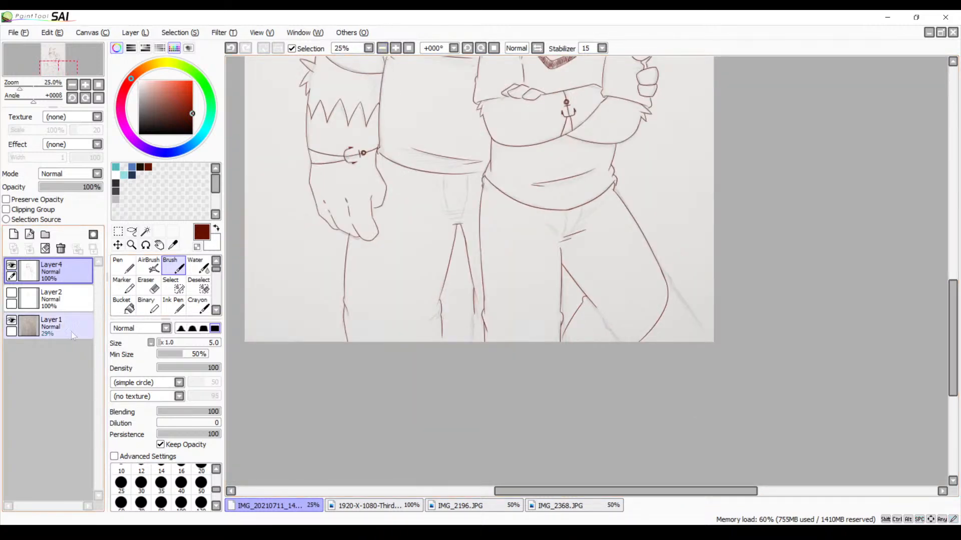
pyautogui.click(21, 323)
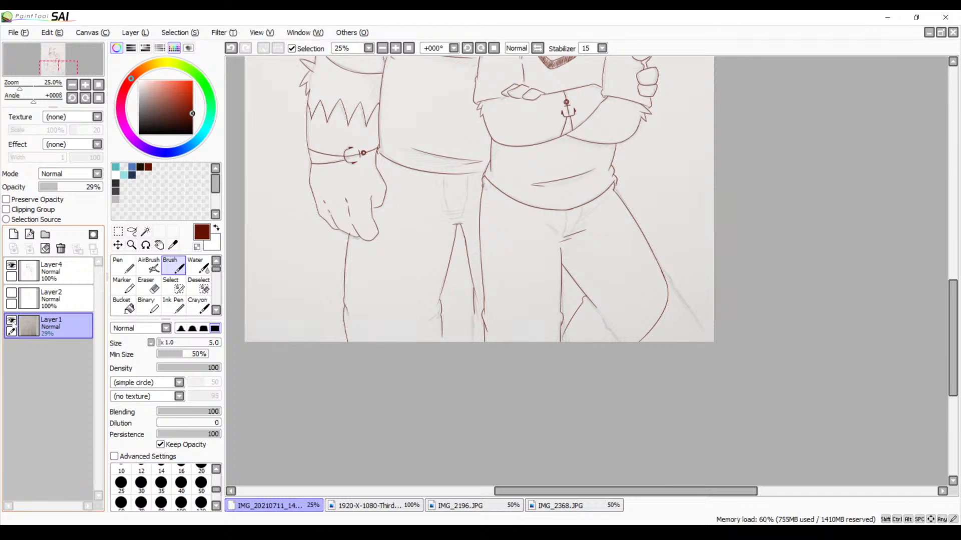
pyautogui.click(11, 320)
pyautogui.moveTo(402, 171); pyautogui.dragTo(410, 290)
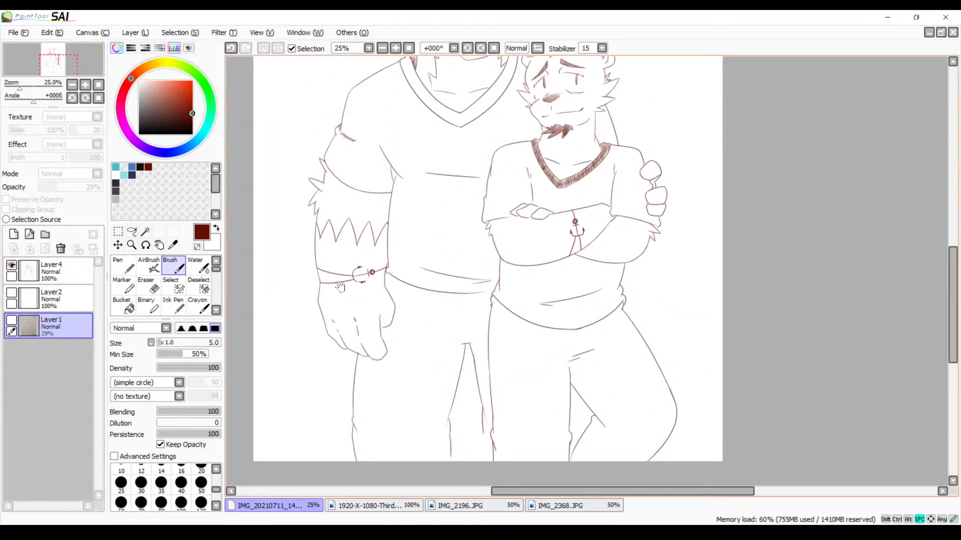
pyautogui.click(11, 320)
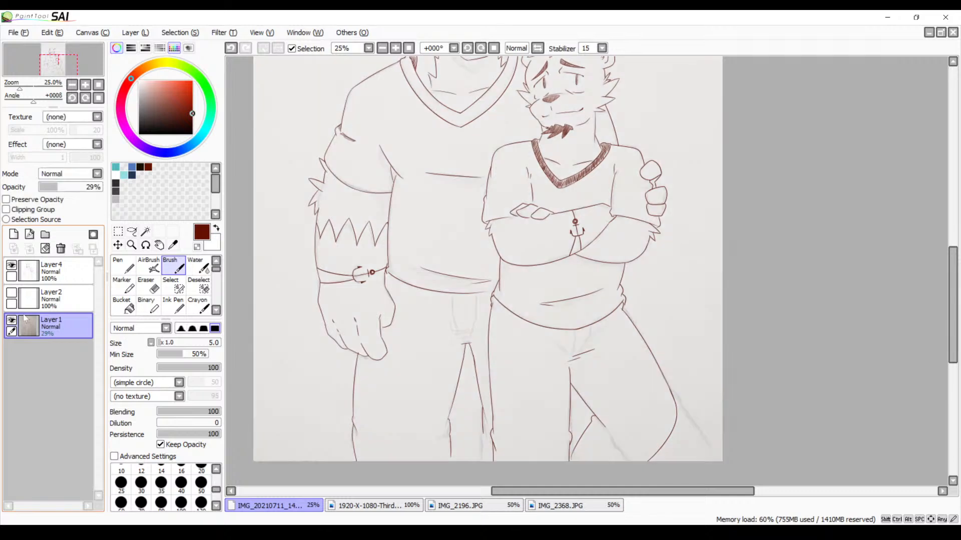
# Switch back to Layer4 and try a stroke for the bear's trouser fly just below the shirt hem
pyautogui.moveTo(535, 297); pyautogui.dragTo(473, 206)
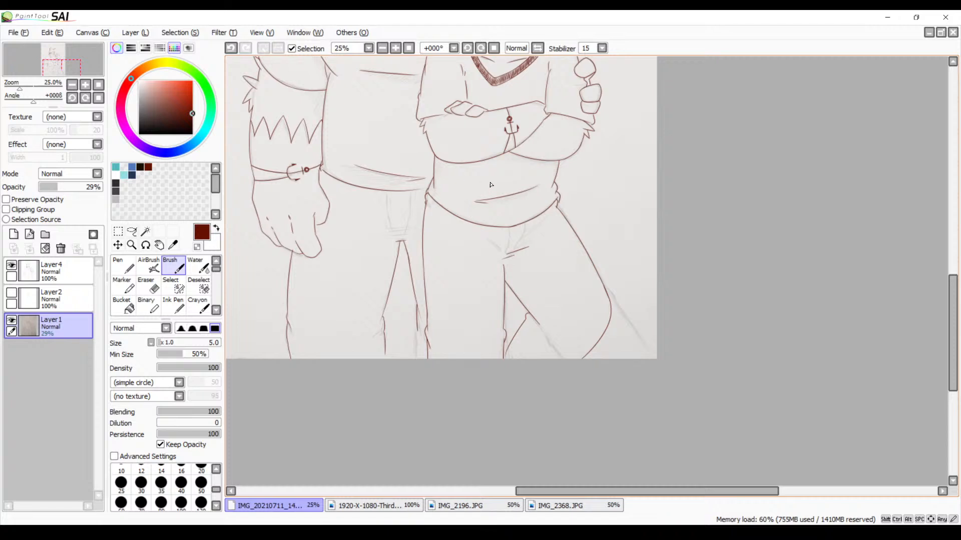
pyautogui.click(395, 47)
pyautogui.click(395, 47)
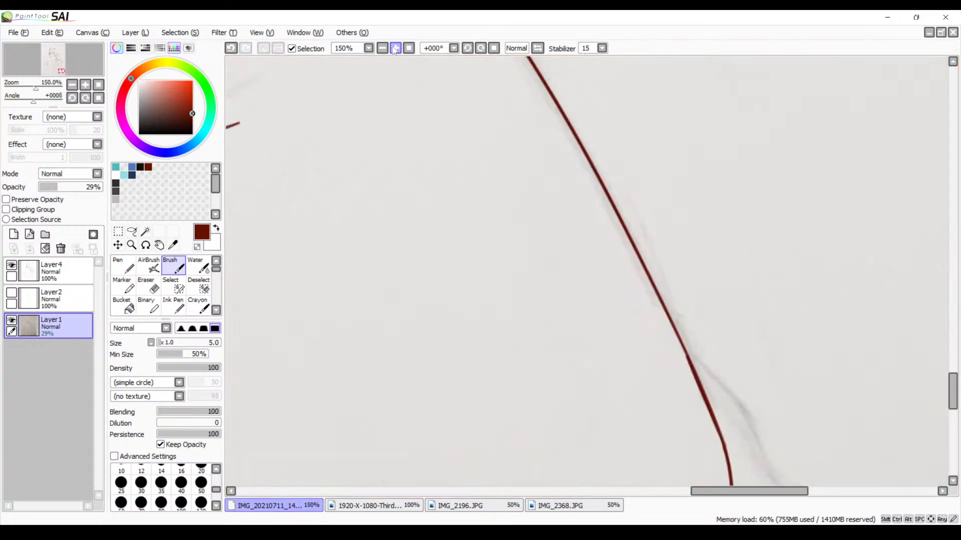
pyautogui.moveTo(386, 181); pyautogui.dragTo(479, 292)
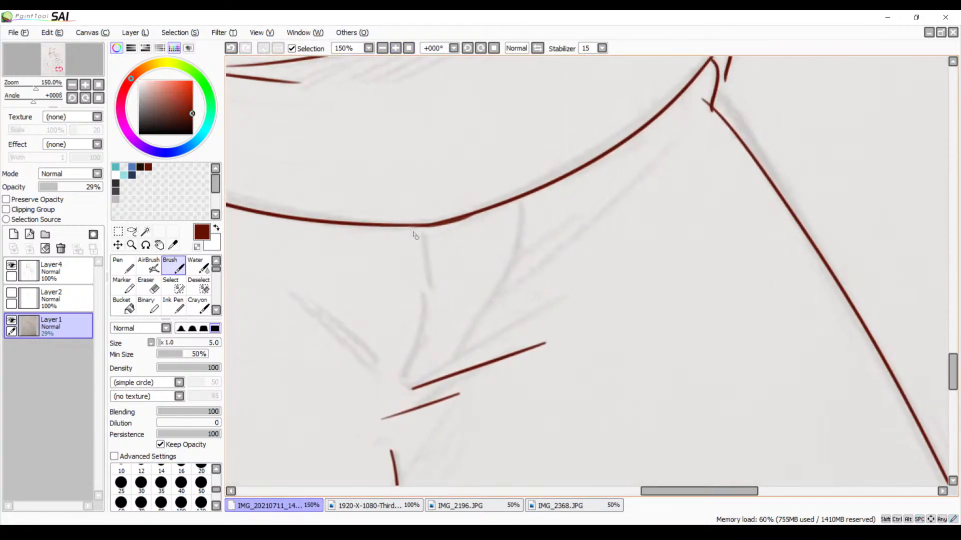
pyautogui.hotkey('ctrl', 'z')
pyautogui.click(65, 272)
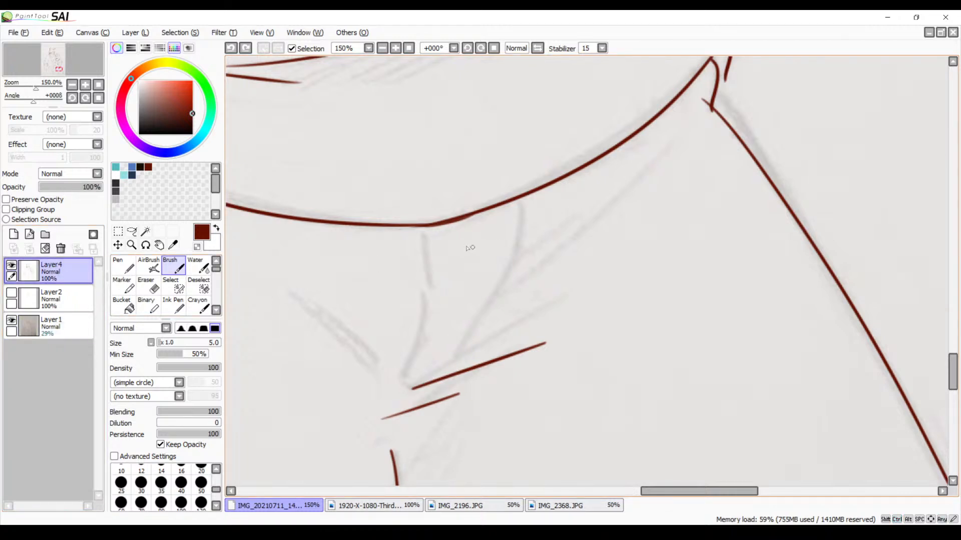
pyautogui.hotkey('ctrl', 'z')
pyautogui.moveTo(519, 204); pyautogui.dragTo(514, 289)
pyautogui.hotkey('ctrl', 'z')
# Ink the two bent fly lines from the bear's shirt hem to the crotch creases, redoing the first line's lower part
pyautogui.moveTo(415, 238)
pyautogui.mouseDown()
pyautogui.moveTo(420, 338)
pyautogui.moveTo(403, 397)
pyautogui.mouseUp()
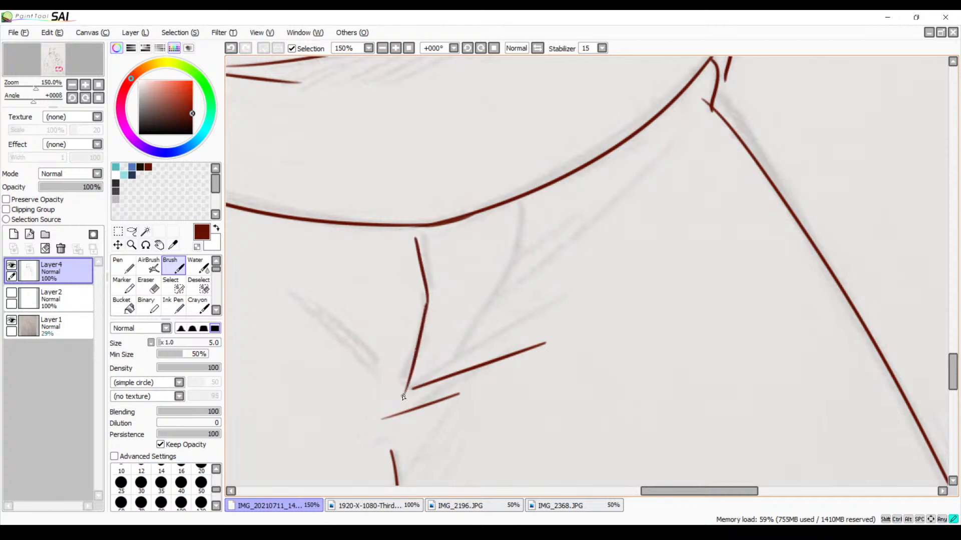
pyautogui.hotkey('ctrl', 'z')
pyautogui.moveTo(426, 305); pyautogui.dragTo(395, 406)
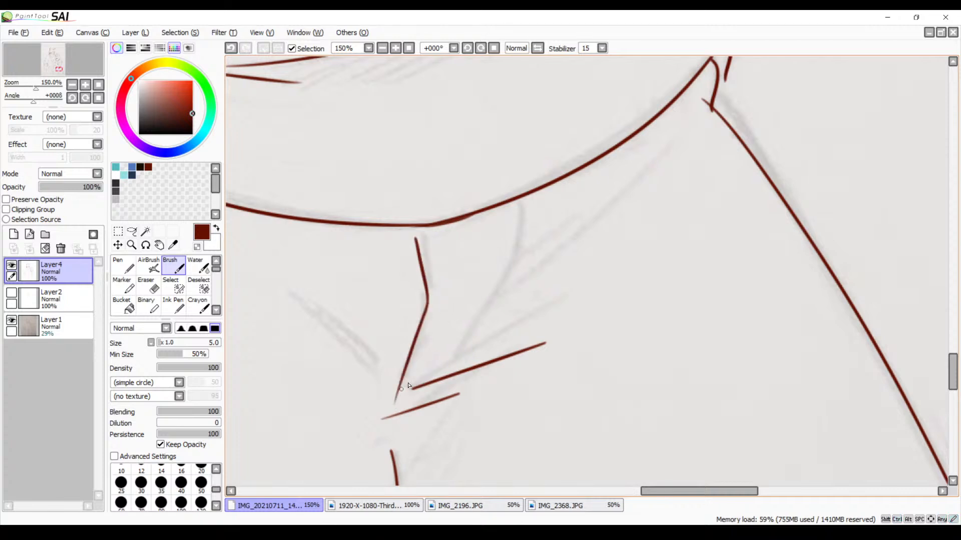
pyautogui.hotkey('ctrl', 'z')
pyautogui.moveTo(427, 304); pyautogui.dragTo(406, 388)
pyautogui.hotkey('ctrl', 'z')
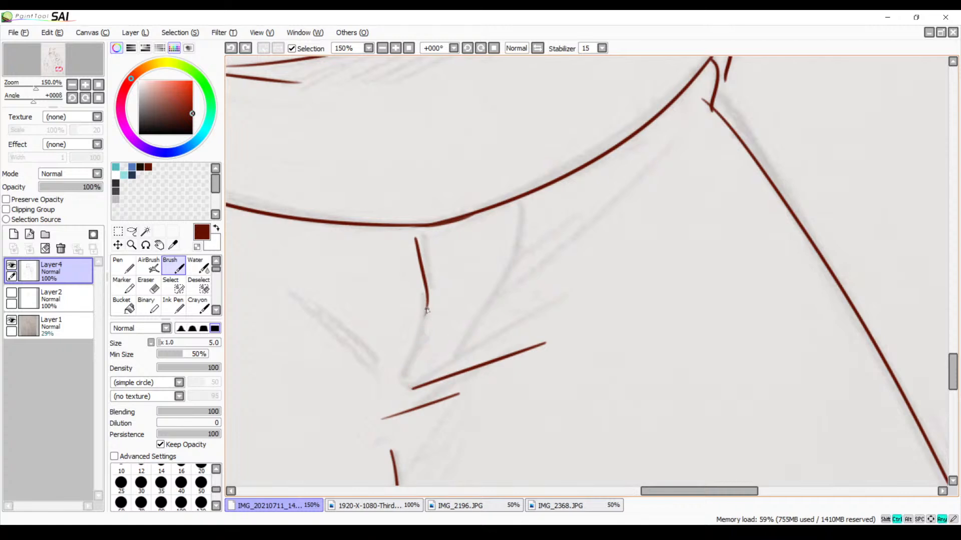
pyautogui.moveTo(426, 305); pyautogui.dragTo(405, 395)
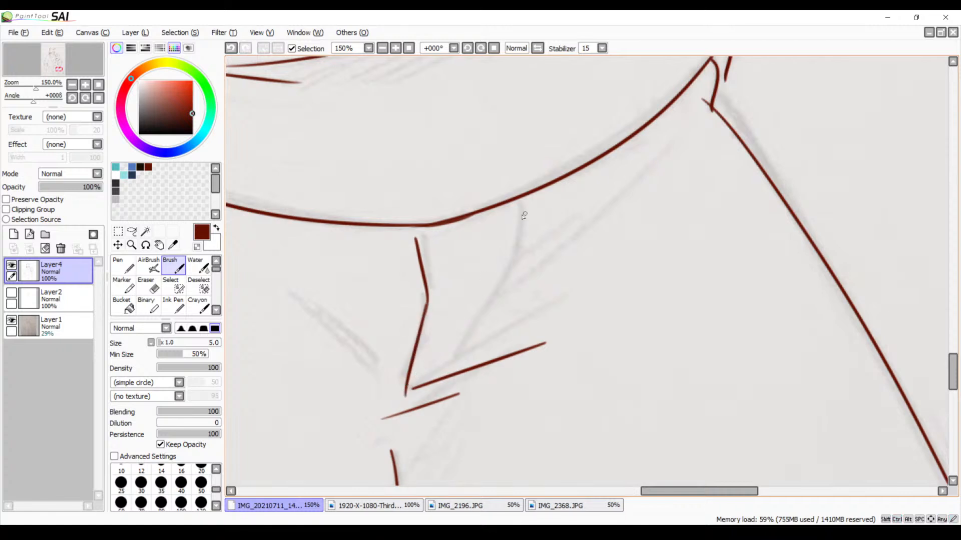
pyautogui.moveTo(514, 208)
pyautogui.mouseDown()
pyautogui.moveTo(505, 284)
pyautogui.moveTo(449, 388)
pyautogui.mouseUp()
# Erase the fly line's overshoot past the upper crotch crease and trim the lower tip of the other fly line
pyautogui.moveTo(532, 307); pyautogui.dragTo(570, 192)
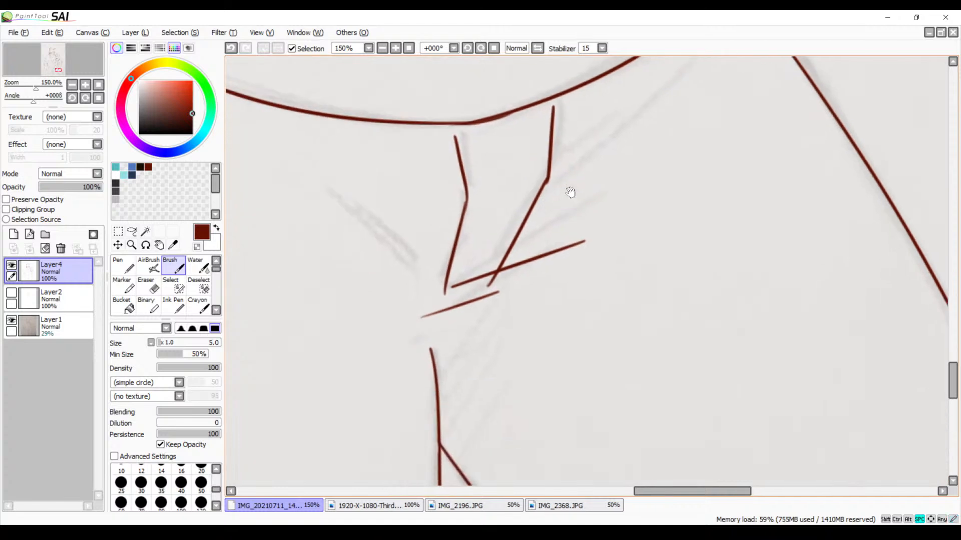
pyautogui.click(380, 51)
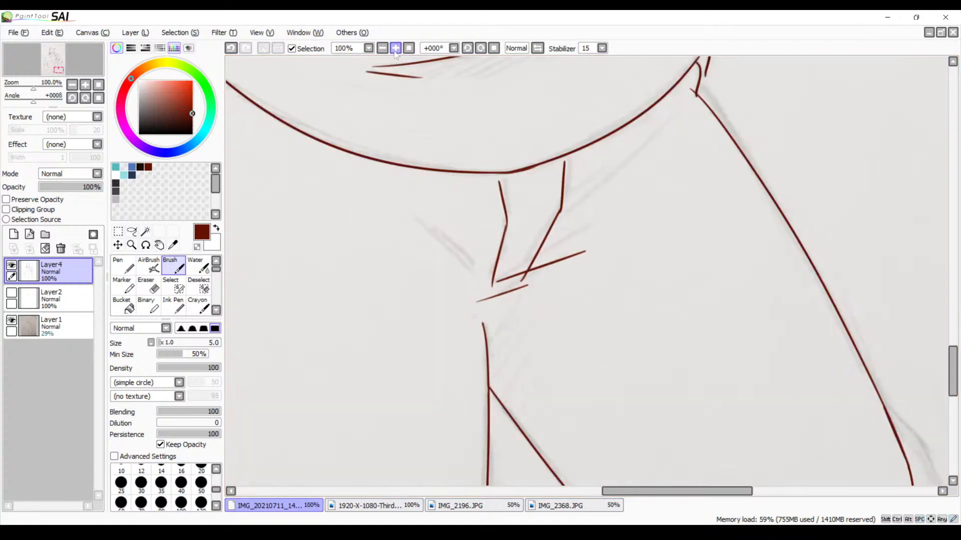
pyautogui.click(393, 51)
pyautogui.click(394, 52)
pyautogui.click(394, 52)
pyautogui.click(394, 52)
pyautogui.moveTo(368, 234); pyautogui.dragTo(537, 163)
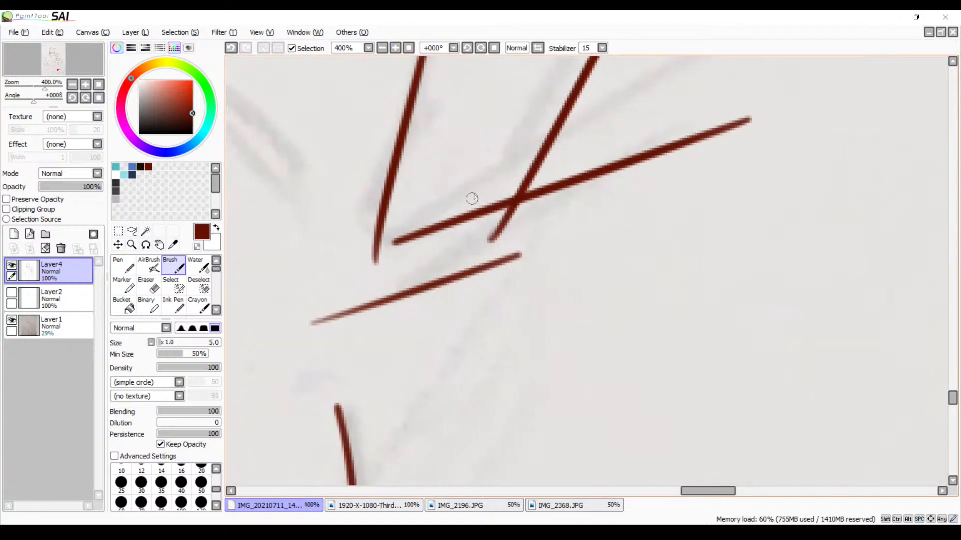
pyautogui.press('e')
pyautogui.moveTo(508, 242)
pyautogui.mouseDown()
pyautogui.moveTo(489, 240)
pyautogui.moveTo(532, 212)
pyautogui.moveTo(526, 203)
pyautogui.moveTo(508, 215)
pyautogui.mouseUp()
pyautogui.moveTo(367, 265); pyautogui.dragTo(363, 251)
pyautogui.moveTo(458, 212); pyautogui.dragTo(381, 387)
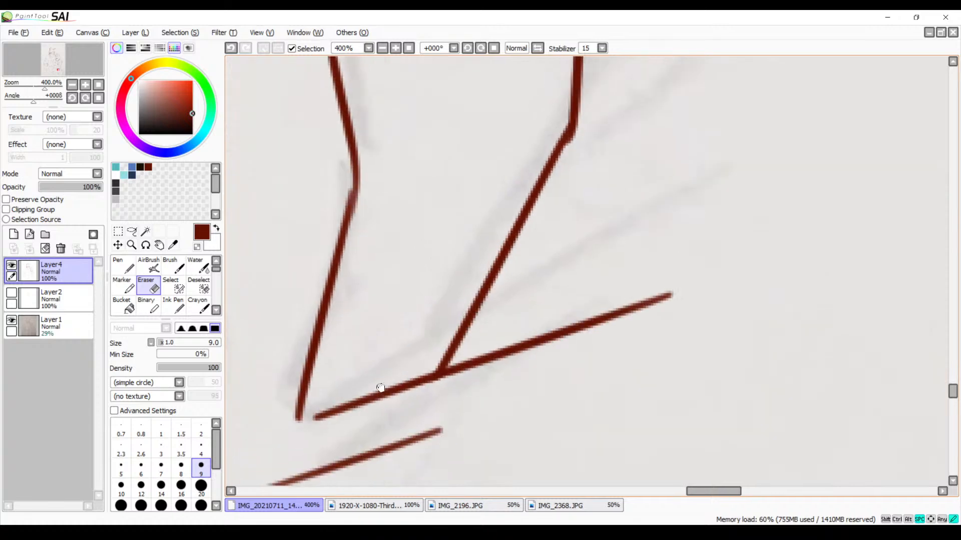
pyautogui.moveTo(419, 167)
pyautogui.mouseDown()
pyautogui.moveTo(453, 330)
pyautogui.moveTo(445, 341)
pyautogui.mouseUp()
pyautogui.moveTo(459, 263); pyautogui.dragTo(466, 331)
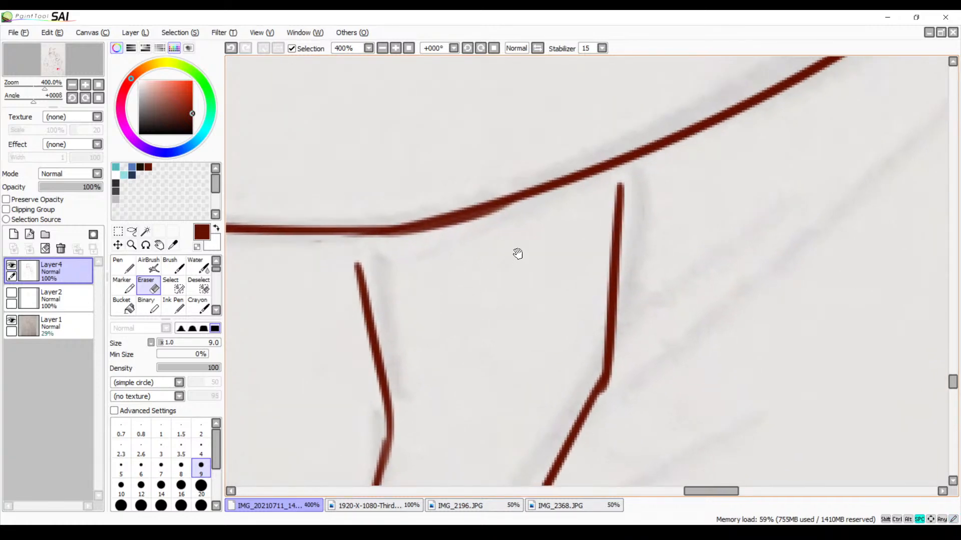
# Try to ink a broken diagonal crease with the Brush from the bear's hip toward the trouser fly
pyautogui.click(384, 50)
pyautogui.click(384, 49)
pyautogui.click(384, 49)
pyautogui.click(384, 49)
pyautogui.click(383, 49)
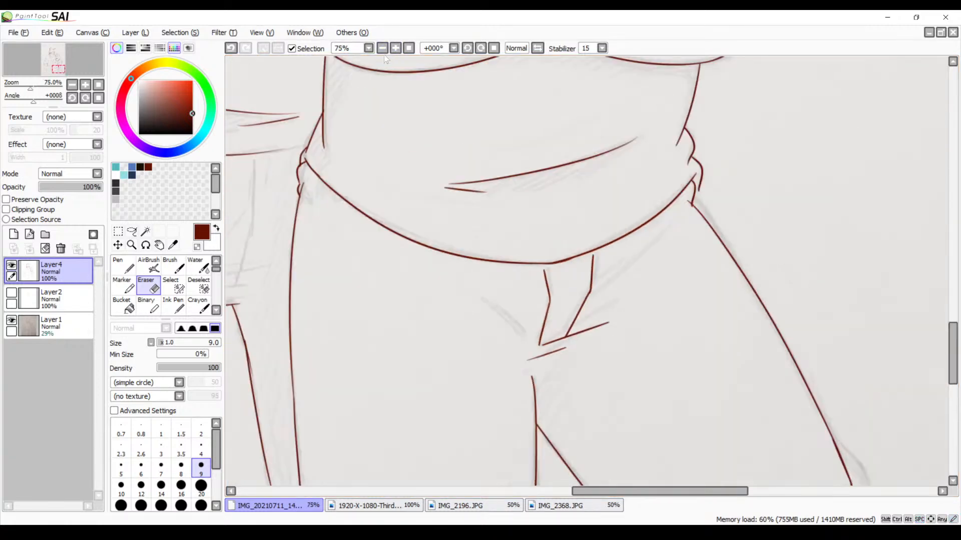
pyautogui.moveTo(442, 205); pyautogui.dragTo(411, 214)
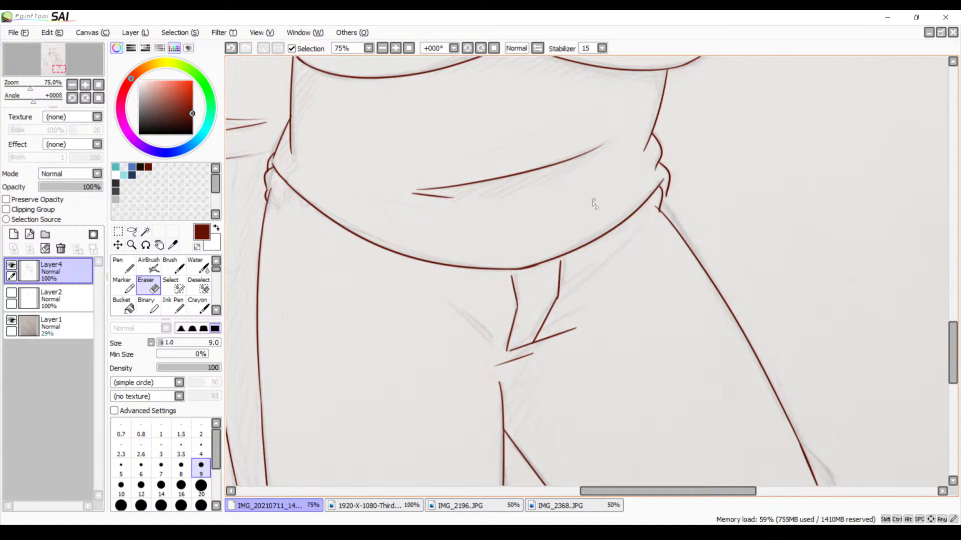
pyautogui.press('b')
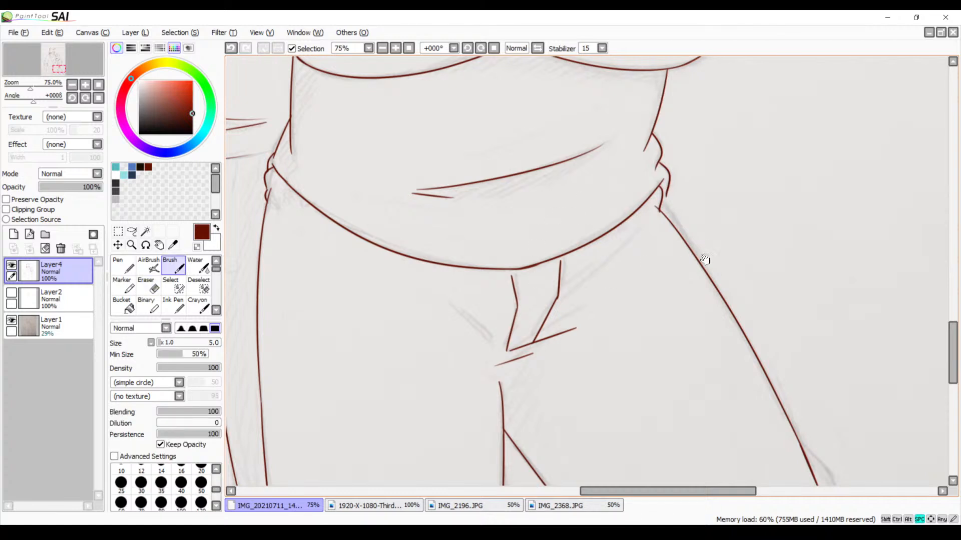
pyautogui.moveTo(704, 259); pyautogui.dragTo(632, 276)
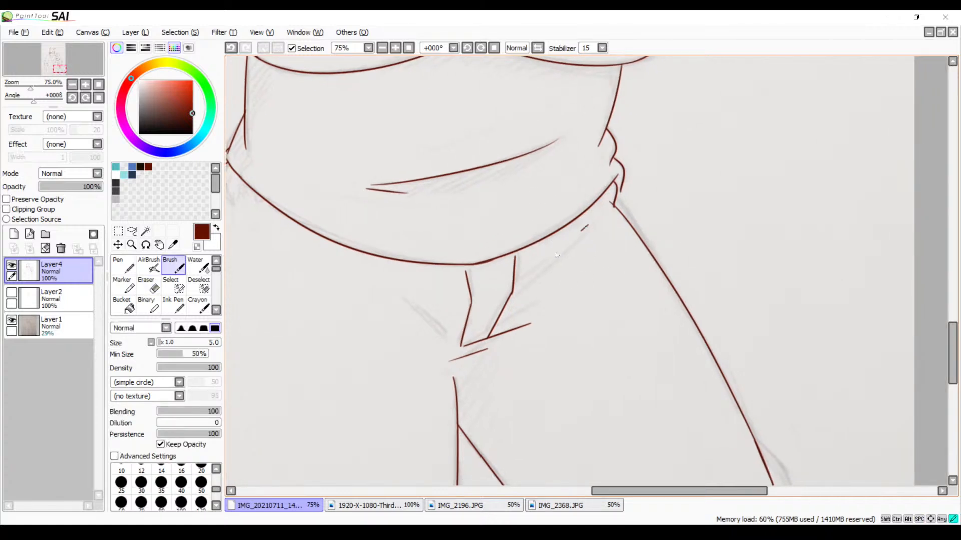
pyautogui.moveTo(556, 254); pyautogui.dragTo(521, 290)
pyautogui.hotkey('ctrl', 'z')
# Try to ink the first line of the wolf's trouser fly below the shirt hem
pyautogui.moveTo(462, 364); pyautogui.dragTo(600, 239)
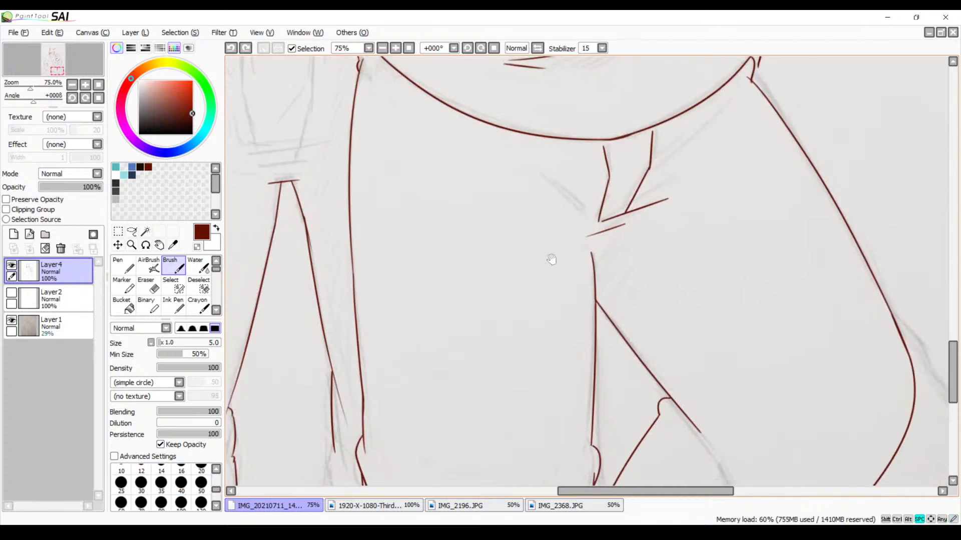
pyautogui.moveTo(548, 261); pyautogui.dragTo(634, 188)
pyautogui.moveTo(609, 266); pyautogui.dragTo(663, 355)
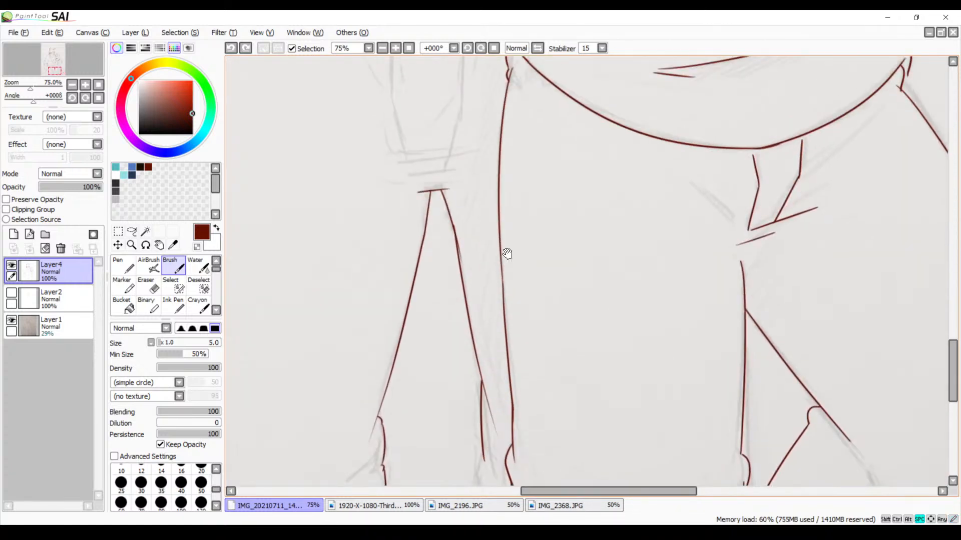
pyautogui.moveTo(507, 254); pyautogui.dragTo(590, 403)
pyautogui.moveTo(481, 230)
pyautogui.mouseDown()
pyautogui.moveTo(521, 260)
pyautogui.moveTo(525, 321)
pyautogui.mouseUp()
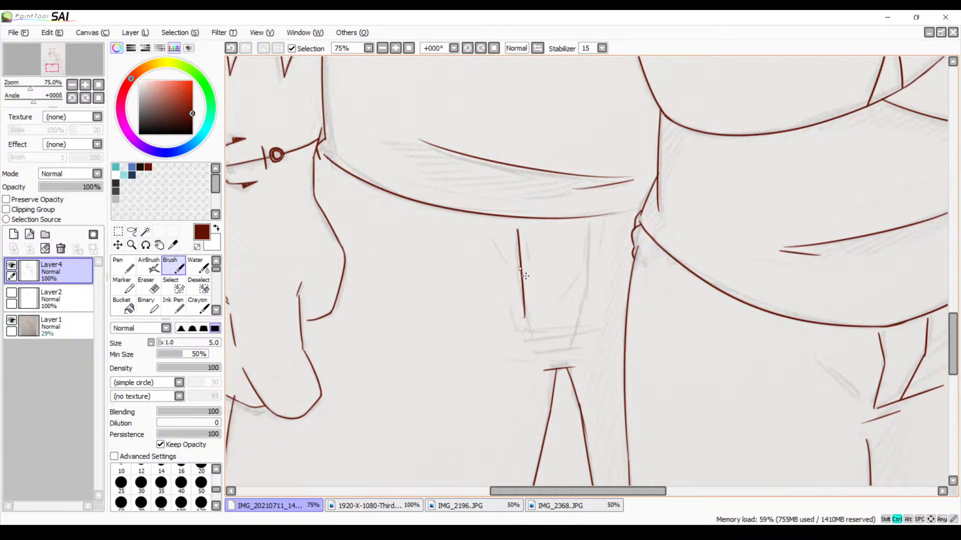
pyautogui.hotkey('ctrl', 'z')
pyautogui.moveTo(517, 225); pyautogui.dragTo(524, 330)
pyautogui.hotkey('ctrl', 'z')
pyautogui.moveTo(518, 219); pyautogui.dragTo(520, 311)
pyautogui.hotkey('ctrl', 'z')
pyautogui.moveTo(513, 225); pyautogui.dragTo(519, 289)
pyautogui.hotkey('ctrl', 'z')
pyautogui.moveTo(518, 228); pyautogui.dragTo(522, 301)
pyautogui.hotkey('ctrl', 'z')
# Mirror the canvas view and ink the wolf's trouser fly below the shirt hem, with one long bent line and one short slanted line
pyautogui.moveTo(589, 217); pyautogui.dragTo(480, 154)
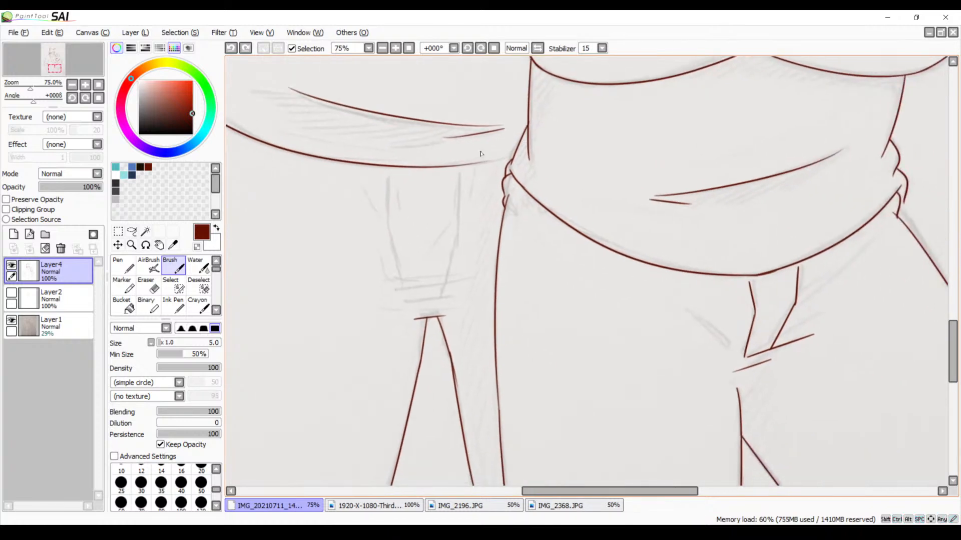
pyautogui.click(536, 48)
pyautogui.moveTo(551, 238); pyautogui.dragTo(419, 235)
pyautogui.scroll(3, 415, 60)
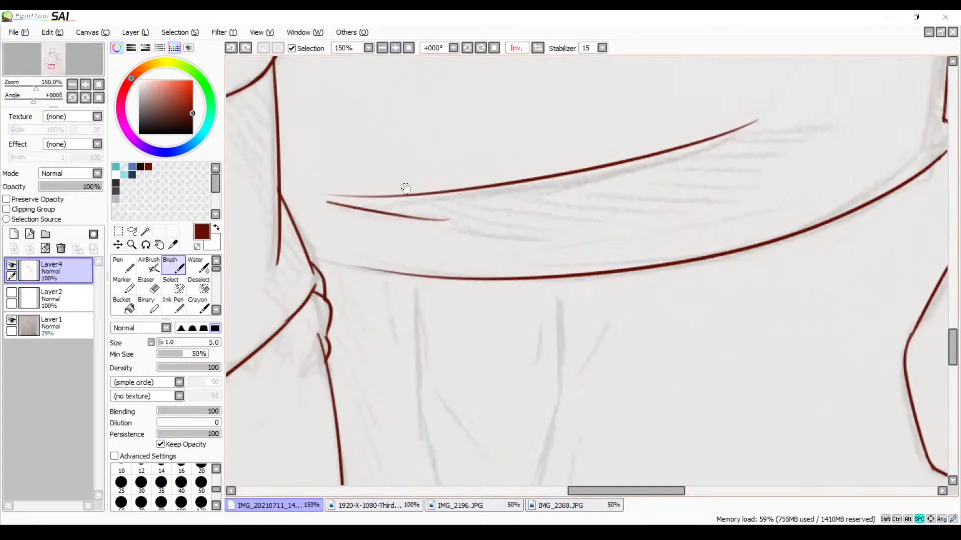
pyautogui.moveTo(487, 256); pyautogui.dragTo(504, 203)
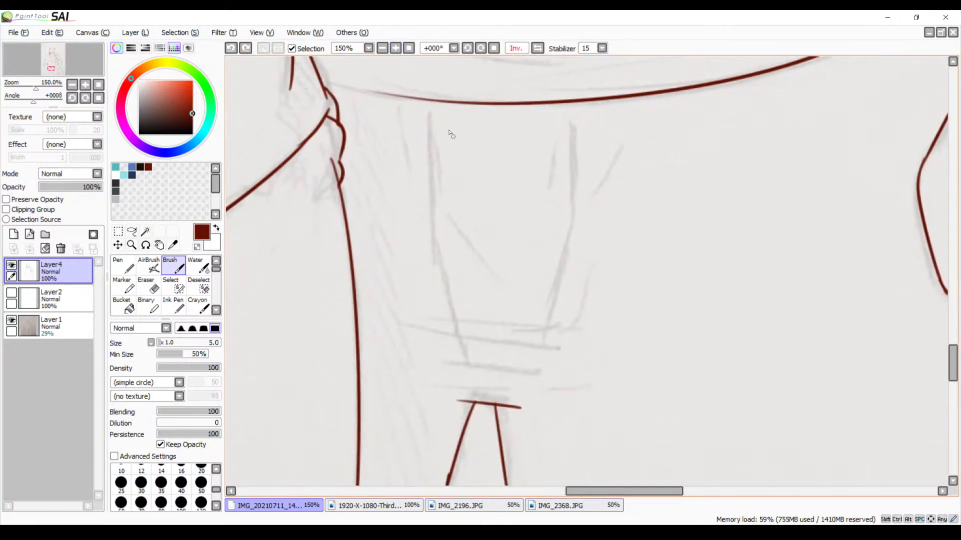
pyautogui.moveTo(429, 118); pyautogui.dragTo(419, 270)
pyautogui.hotkey('ctrl', 'z')
pyautogui.moveTo(426, 121)
pyautogui.mouseDown()
pyautogui.moveTo(423, 275)
pyautogui.moveTo(459, 377)
pyautogui.mouseUp()
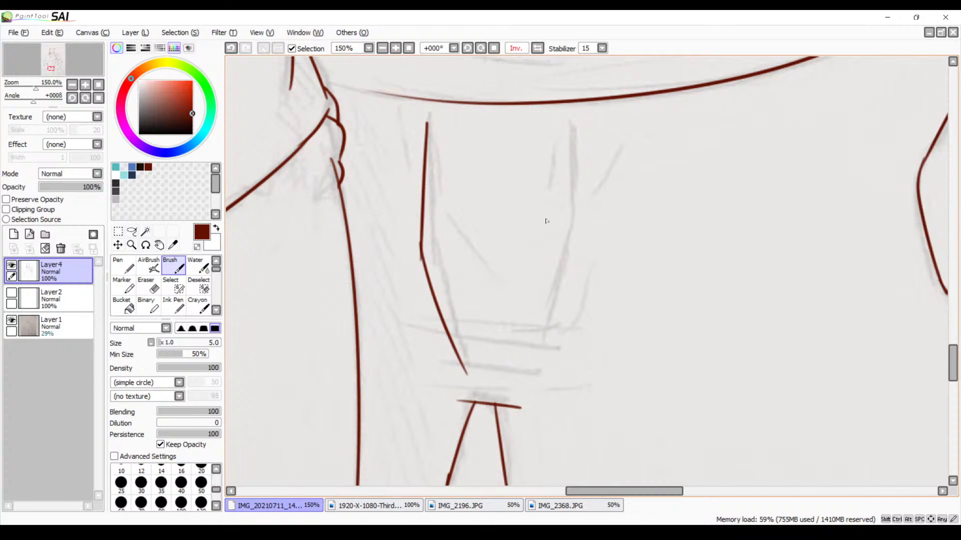
pyautogui.moveTo(564, 123); pyautogui.dragTo(528, 284)
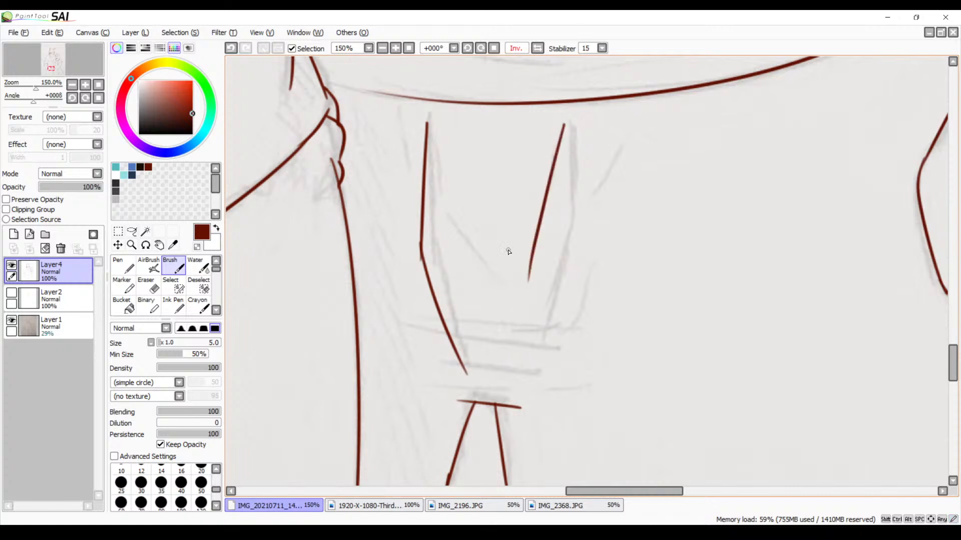
# Try out near-horizontal crease strokes beside the wolf's trouser fly and undo them
pyautogui.moveTo(478, 266); pyautogui.dragTo(469, 185)
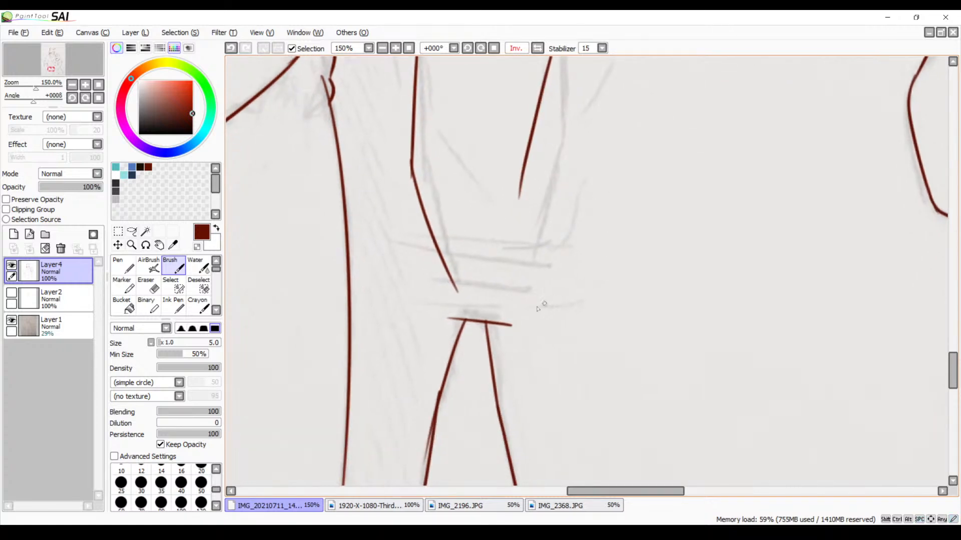
pyautogui.moveTo(516, 314)
pyautogui.mouseDown()
pyautogui.moveTo(622, 302)
pyautogui.moveTo(657, 322)
pyautogui.mouseUp()
pyautogui.moveTo(638, 235)
pyautogui.mouseDown()
pyautogui.moveTo(633, 316)
pyautogui.moveTo(776, 309)
pyautogui.mouseUp()
pyautogui.hotkey('ctrl', 'z')
pyautogui.hotkey('ctrl', 'z')
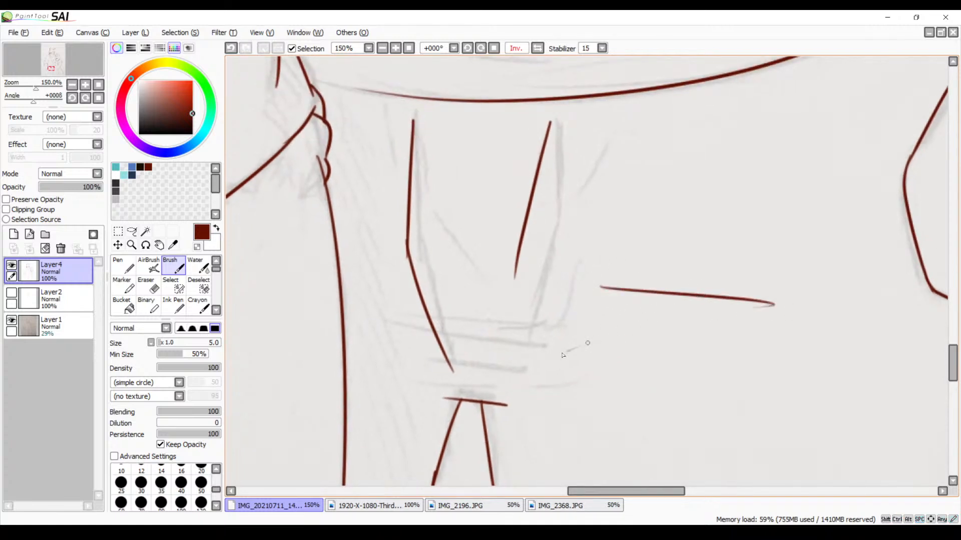
pyautogui.moveTo(562, 328); pyautogui.dragTo(749, 358)
pyautogui.hotkey('ctrl', 'z')
pyautogui.hotkey('ctrl', 'z')
# Restore the unmirrored view and hide the sketch on Layer1 to review both characters' line art alone
pyautogui.click(537, 48)
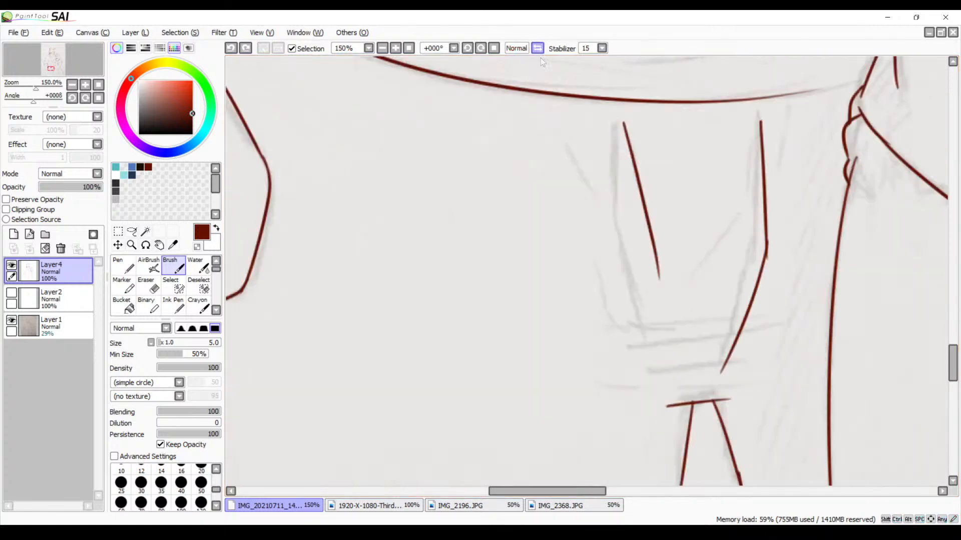
pyautogui.click(383, 49)
pyautogui.click(383, 49)
pyautogui.click(383, 49)
pyautogui.click(383, 49)
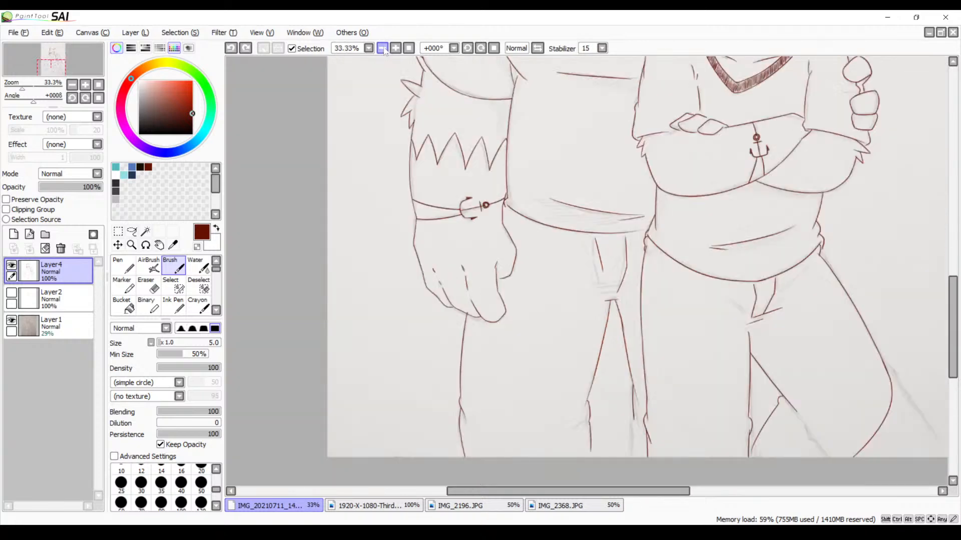
pyautogui.click(384, 49)
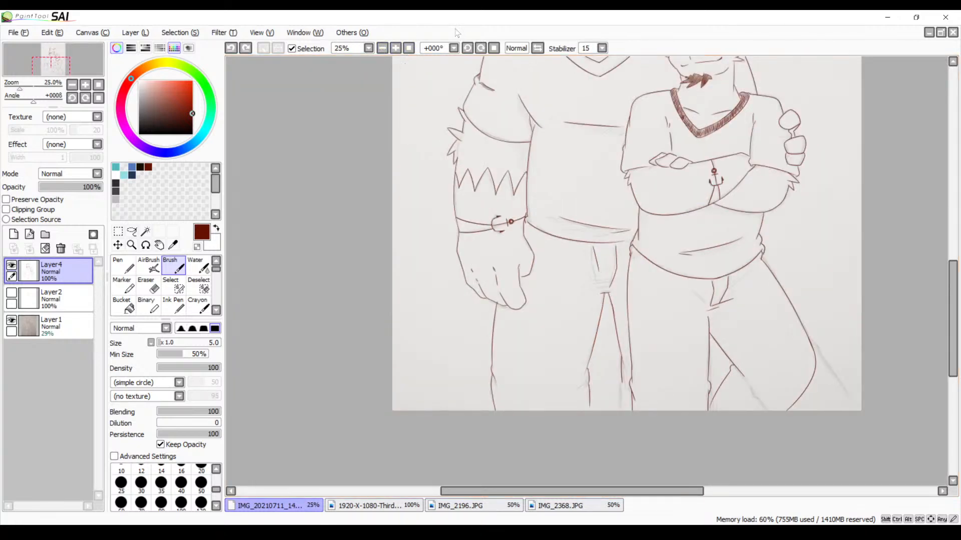
pyautogui.moveTo(588, 61); pyautogui.dragTo(498, 222)
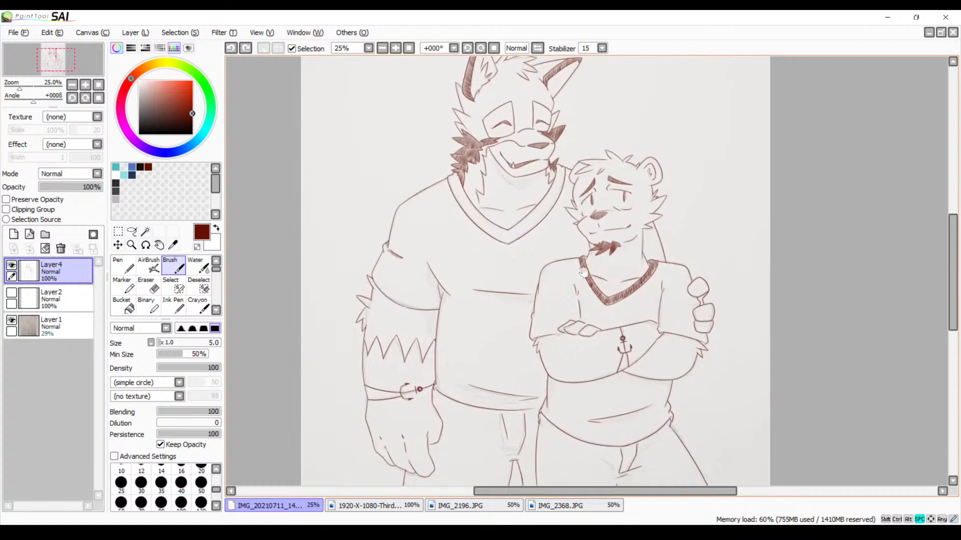
pyautogui.moveTo(612, 288); pyautogui.dragTo(549, 123)
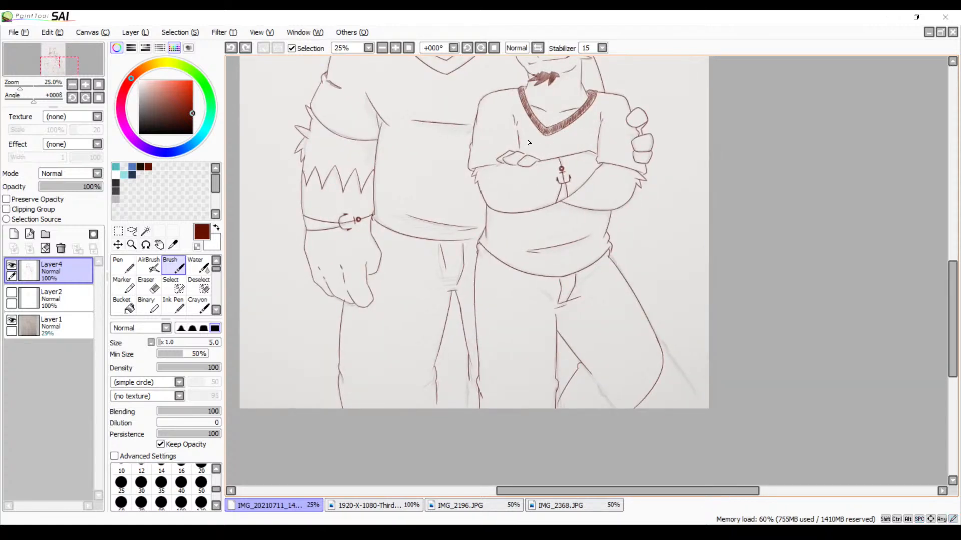
pyautogui.moveTo(549, 165); pyautogui.dragTo(514, 91)
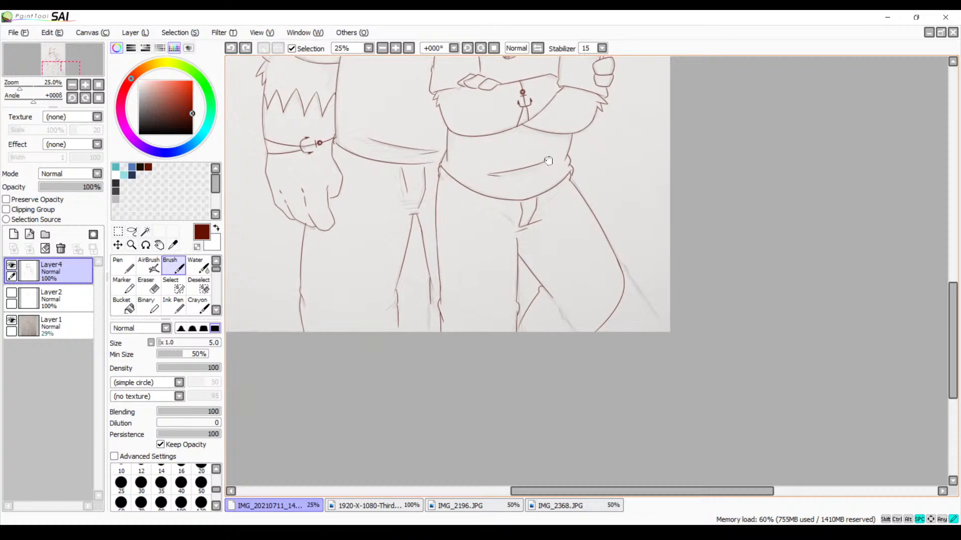
pyautogui.moveTo(610, 286); pyautogui.dragTo(562, 287)
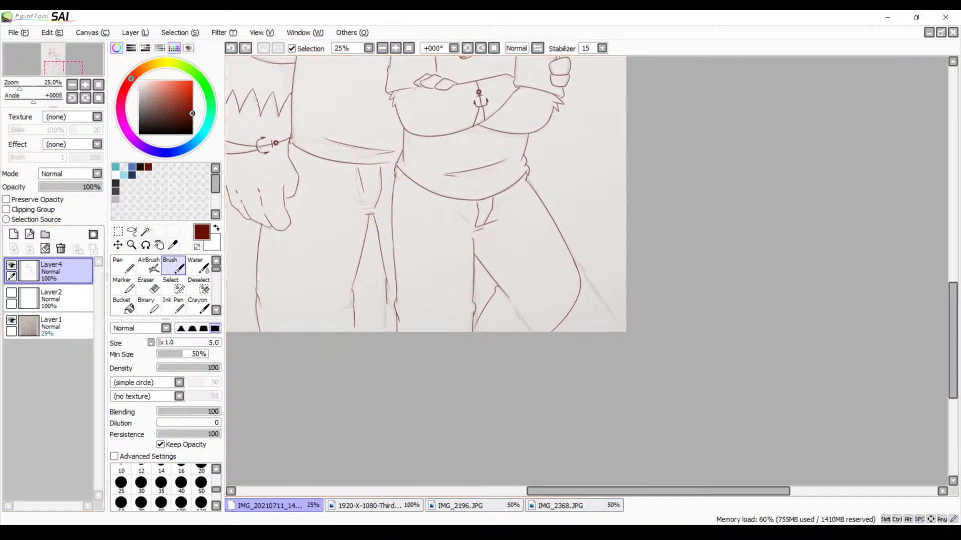
pyautogui.click(11, 320)
pyautogui.moveTo(350, 259)
pyautogui.mouseDown()
pyautogui.moveTo(380, 265)
pyautogui.moveTo(392, 330)
pyautogui.mouseUp()
pyautogui.moveTo(392, 287); pyautogui.dragTo(394, 332)
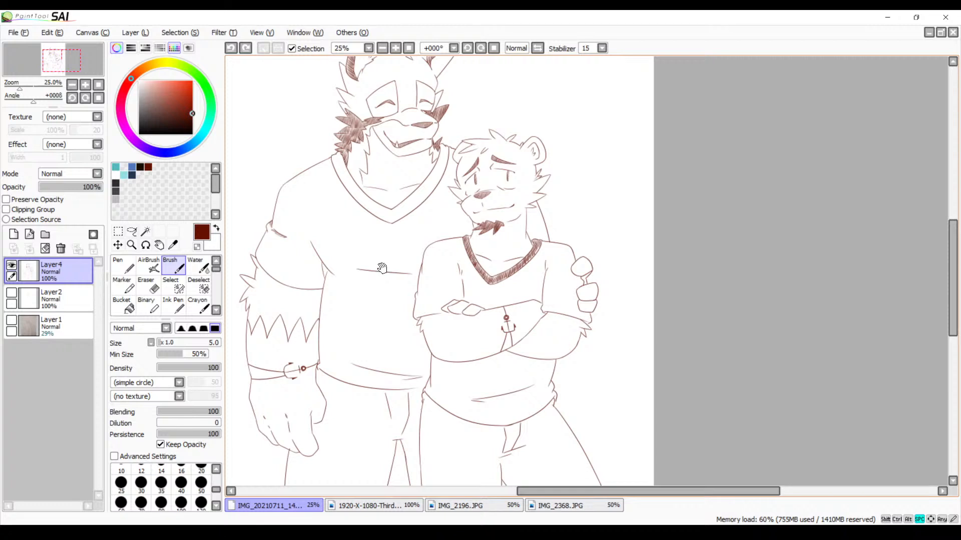
pyautogui.scroll(-6, 377, 308)
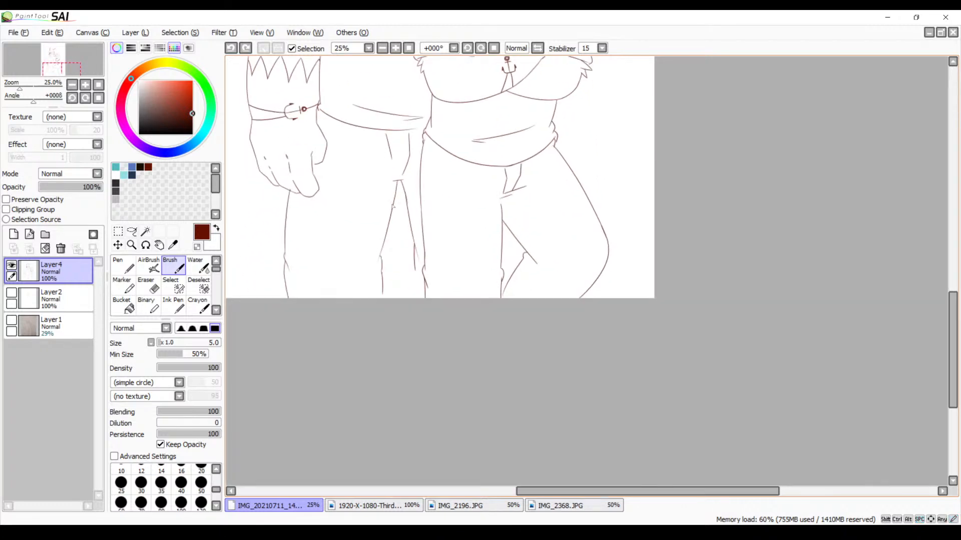
# Extend the wolf's unfinished inner trouser leg line down to the canvas's lower edge
pyautogui.click(397, 49)
pyautogui.click(396, 49)
pyautogui.click(396, 49)
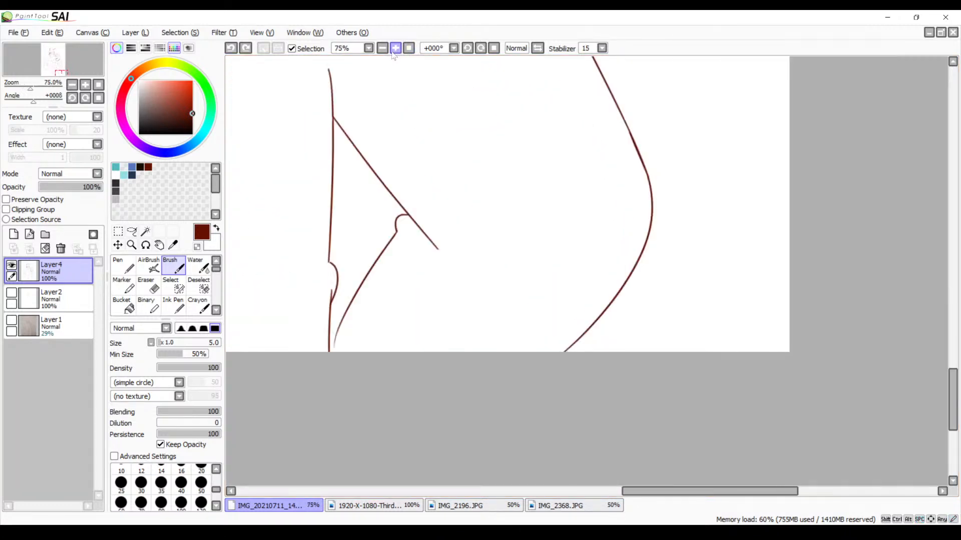
pyautogui.moveTo(315, 263); pyautogui.dragTo(629, 155)
pyautogui.moveTo(428, 101); pyautogui.dragTo(450, 195)
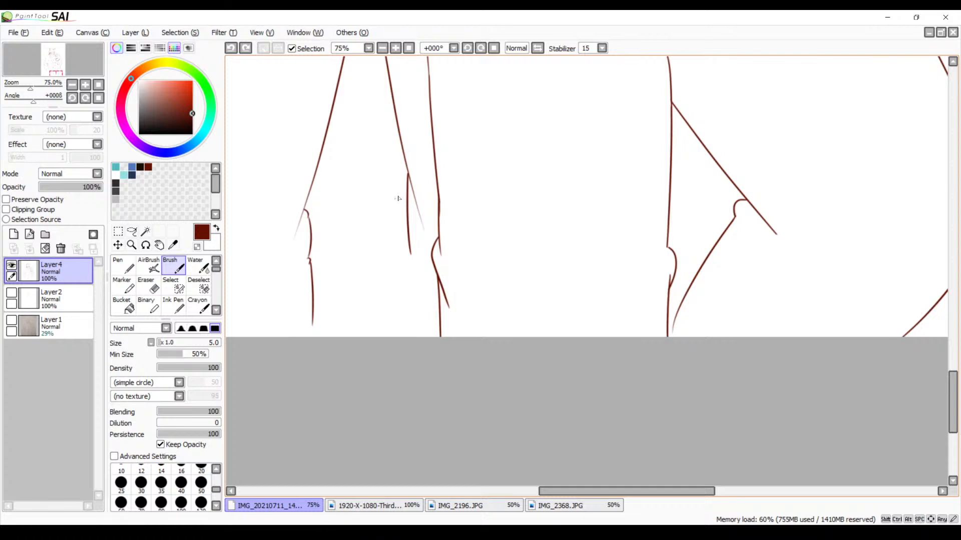
pyautogui.click(395, 48)
pyautogui.moveTo(334, 229)
pyautogui.mouseDown()
pyautogui.moveTo(378, 148)
pyautogui.moveTo(417, 310)
pyautogui.mouseUp()
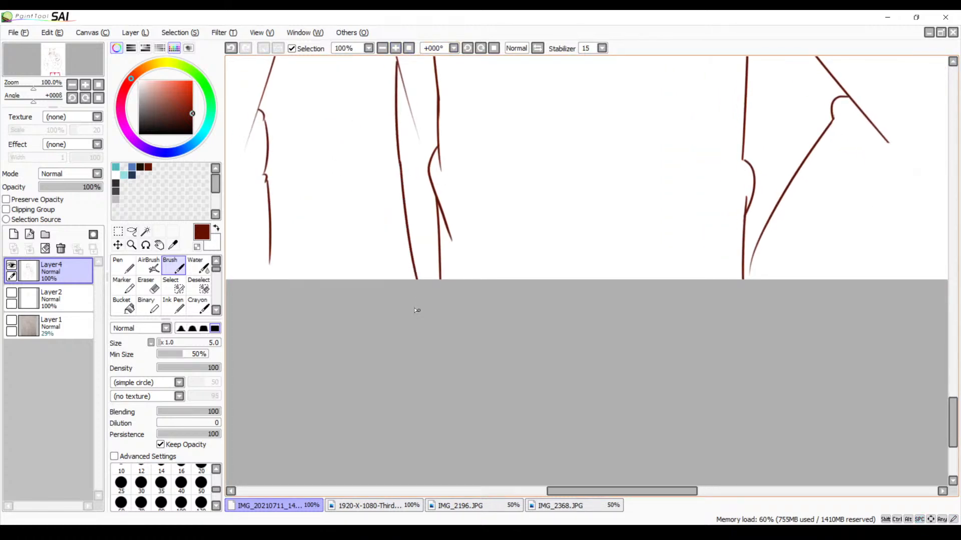
# Erase the stray doubled stroke beside the wolf's inner trouser leg line just below the crotch with the size 9 Eraser
pyautogui.moveTo(464, 187); pyautogui.dragTo(540, 245)
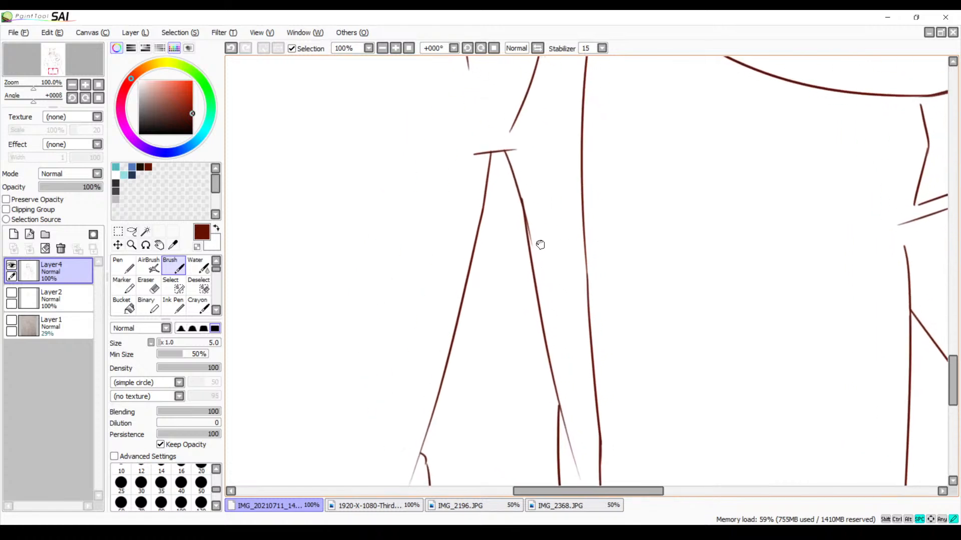
pyautogui.click(395, 48)
pyautogui.click(395, 48)
pyautogui.moveTo(426, 165); pyautogui.dragTo(464, 312)
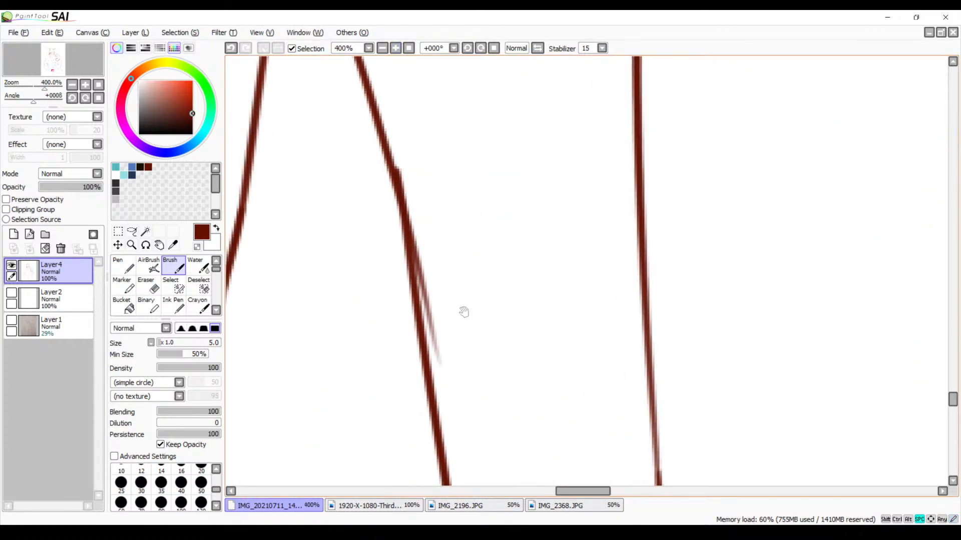
pyautogui.press('e')
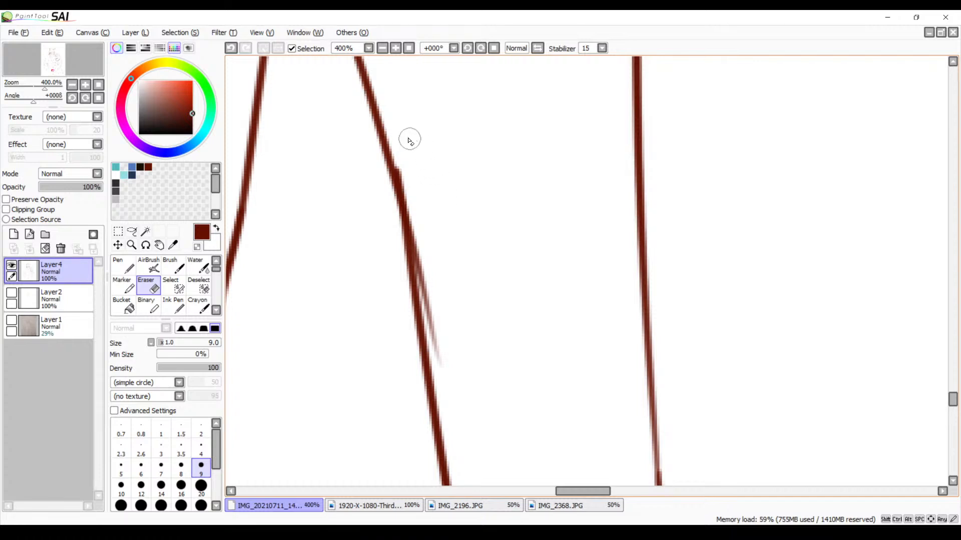
pyautogui.moveTo(408, 140)
pyautogui.mouseDown()
pyautogui.moveTo(417, 193)
pyautogui.moveTo(402, 172)
pyautogui.moveTo(406, 190)
pyautogui.moveTo(400, 152)
pyautogui.moveTo(406, 188)
pyautogui.mouseUp()
pyautogui.press('space')
pyautogui.moveTo(478, 270); pyautogui.dragTo(450, 176)
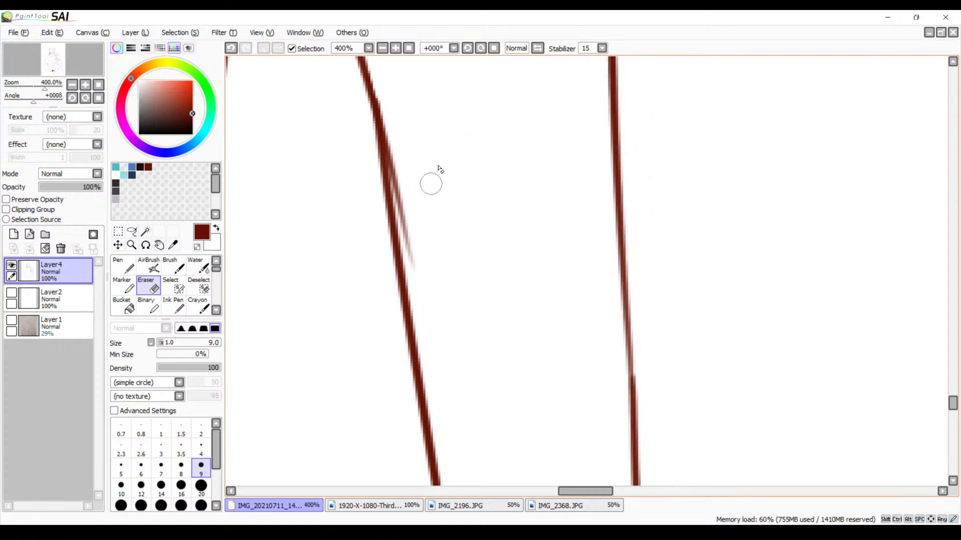
pyautogui.moveTo(407, 129)
pyautogui.mouseDown()
pyautogui.moveTo(401, 191)
pyautogui.moveTo(390, 133)
pyautogui.moveTo(418, 240)
pyautogui.moveTo(401, 208)
pyautogui.moveTo(403, 225)
pyautogui.mouseUp()
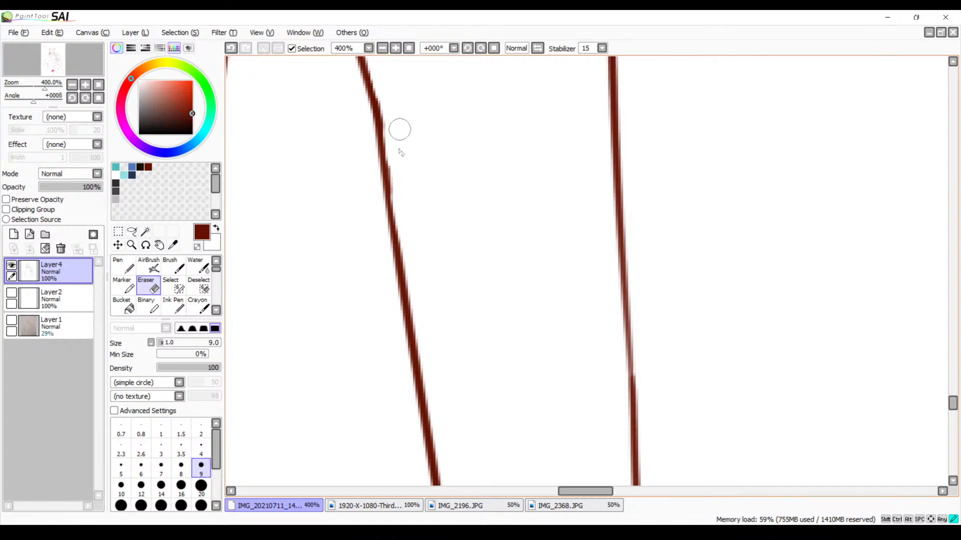
# Re-ink the thinned stretch of the wolf's inner leg line with the size 5 Brush, undoing strokes that are too thick
pyautogui.press('b')
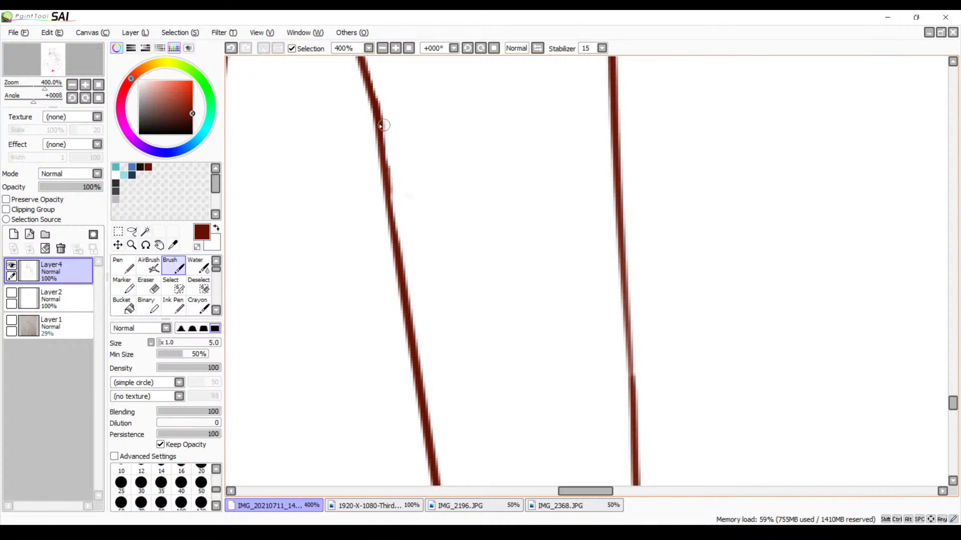
pyautogui.moveTo(380, 124); pyautogui.dragTo(397, 258)
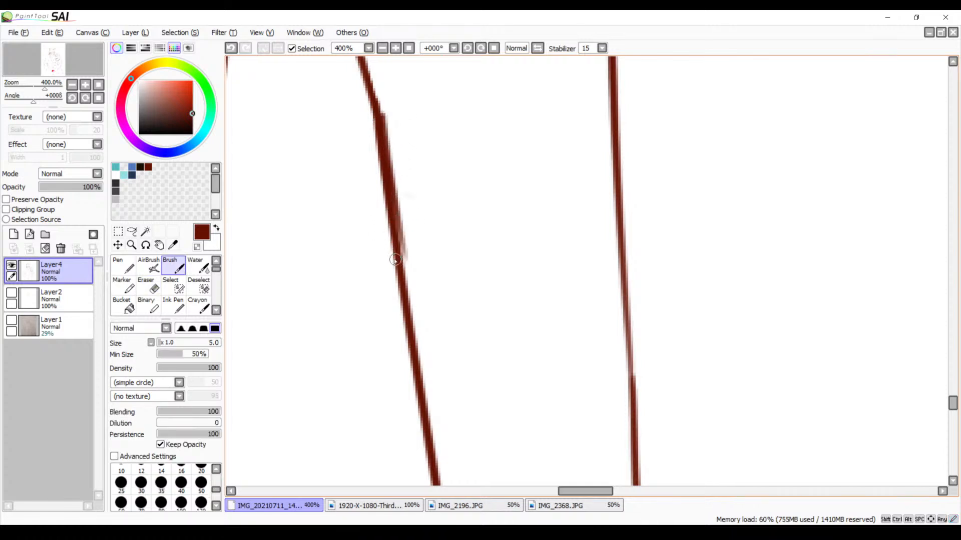
pyautogui.hotkey('ctrl', 'z')
pyautogui.moveTo(382, 114); pyautogui.dragTo(395, 240)
pyautogui.hotkey('ctrl', 'z')
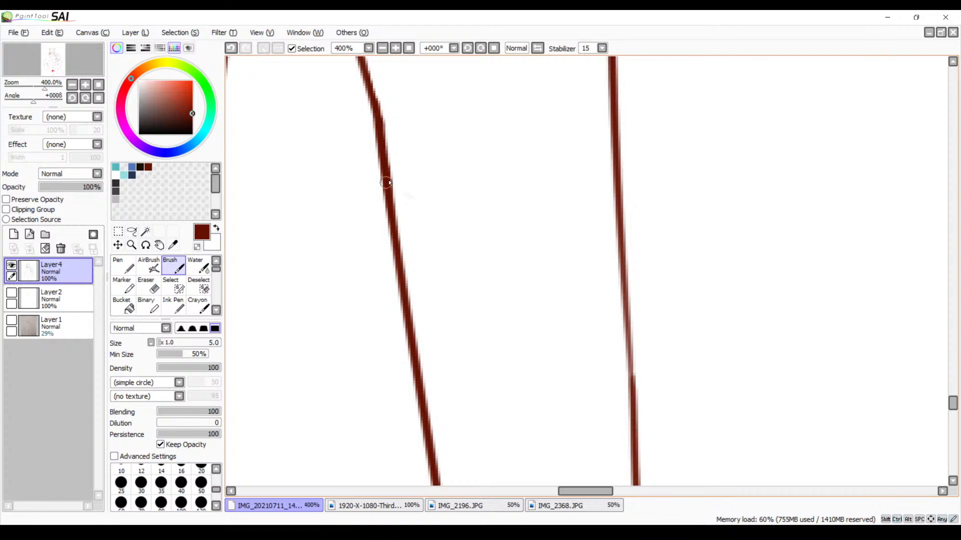
# Examine the complete line art of both characters without the sketch
pyautogui.click(383, 48)
pyautogui.click(382, 48)
pyautogui.click(382, 48)
pyautogui.click(382, 48)
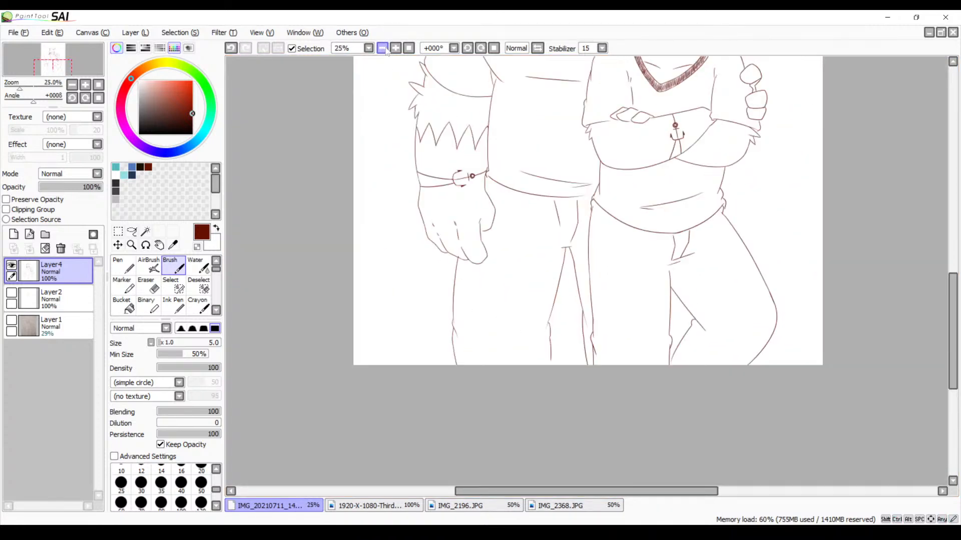
pyautogui.click(384, 49)
pyautogui.moveTo(521, 156); pyautogui.dragTo(419, 313)
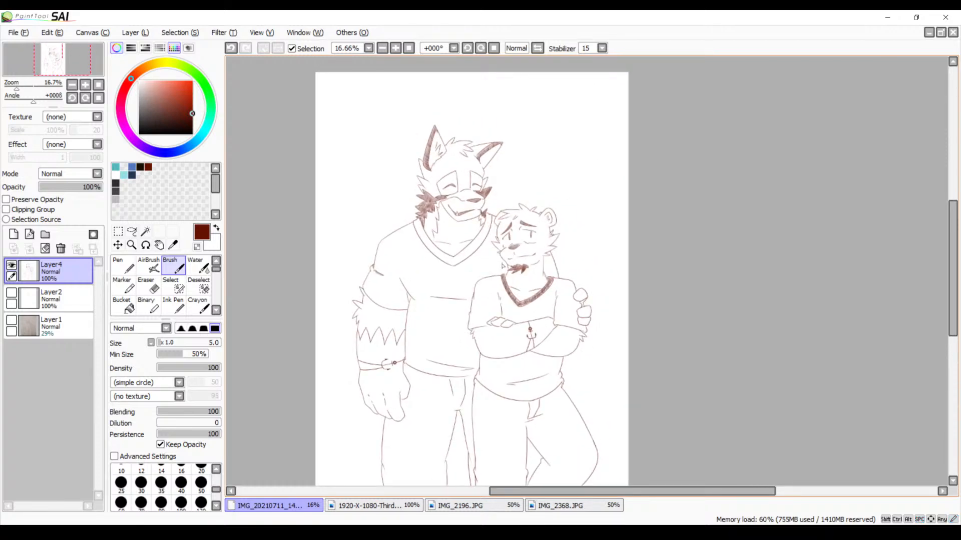
# Extend the top line of the bear's head toward the base of the tall hair tuft with the size 5 Brush
pyautogui.click(396, 48)
pyautogui.click(395, 48)
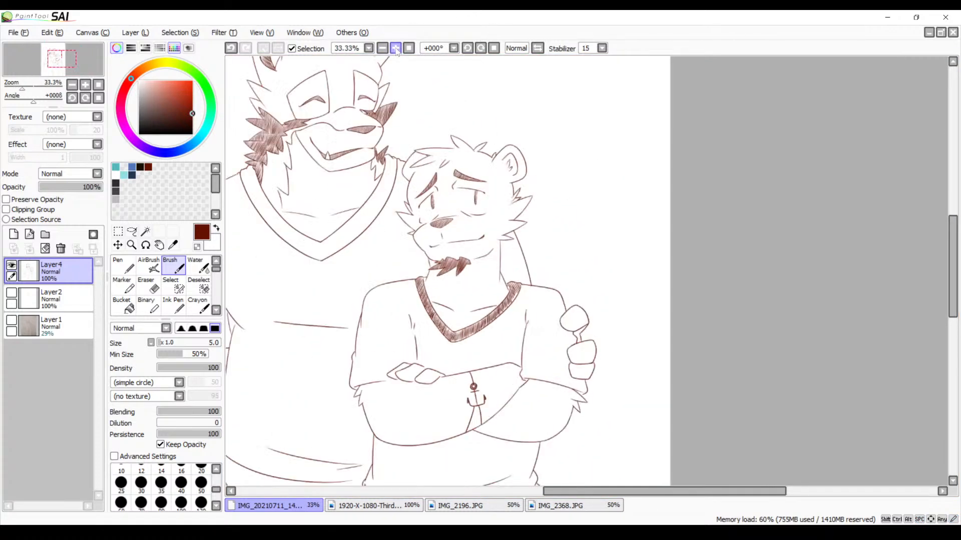
pyautogui.click(395, 48)
pyautogui.click(395, 48)
pyautogui.click(396, 48)
pyautogui.click(396, 48)
pyautogui.moveTo(637, 275); pyautogui.dragTo(670, 290)
pyautogui.moveTo(437, 140); pyautogui.dragTo(626, 280)
pyautogui.moveTo(512, 85); pyautogui.dragTo(619, 299)
pyautogui.moveTo(585, 164); pyautogui.dragTo(580, 171)
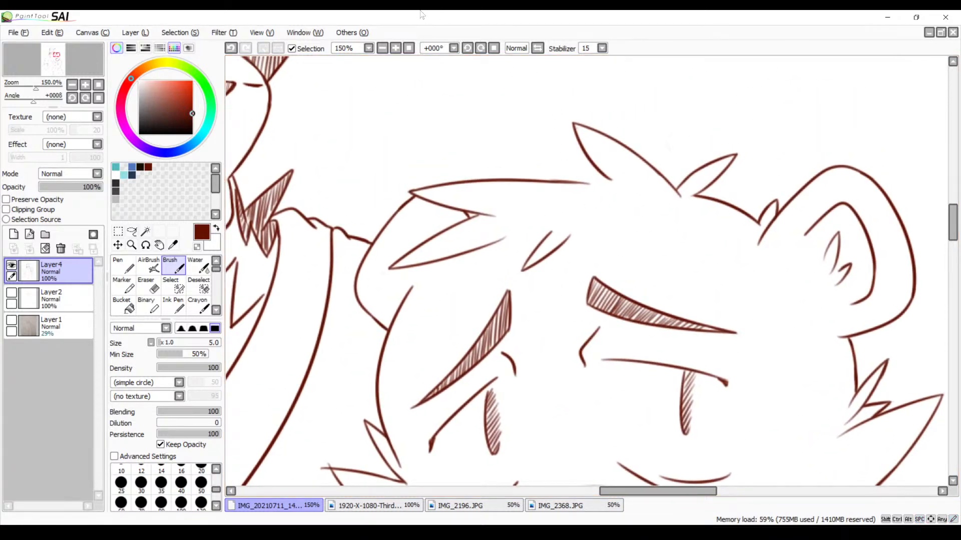
pyautogui.click(395, 48)
pyautogui.click(395, 48)
pyautogui.click(395, 48)
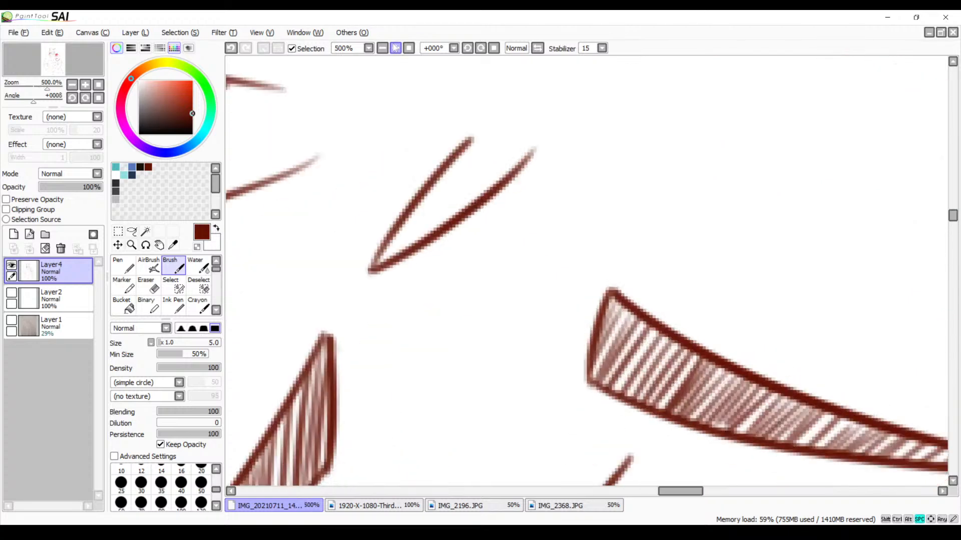
pyautogui.click(395, 48)
pyautogui.moveTo(592, 195); pyautogui.dragTo(592, 224)
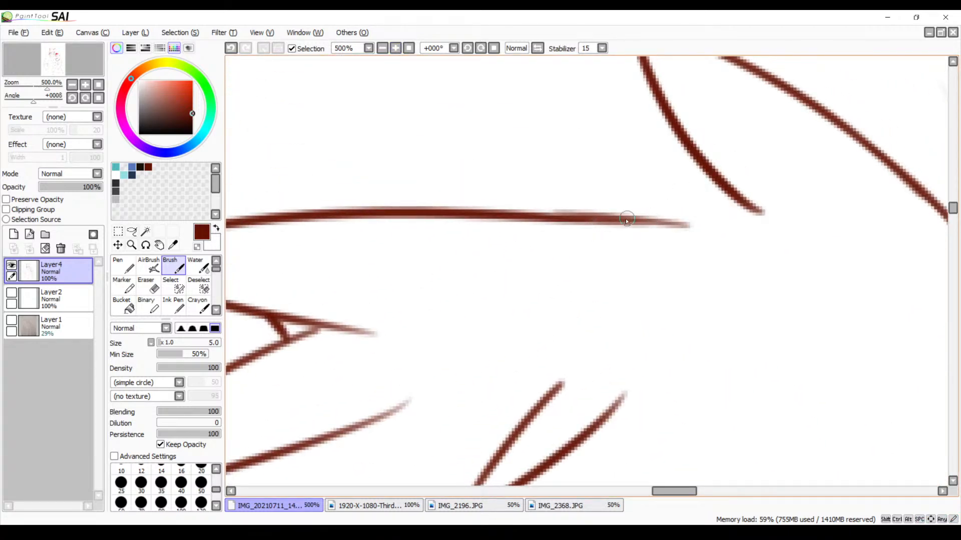
pyautogui.moveTo(626, 221)
pyautogui.mouseDown()
pyautogui.moveTo(731, 233)
pyautogui.moveTo(673, 196)
pyautogui.mouseUp()
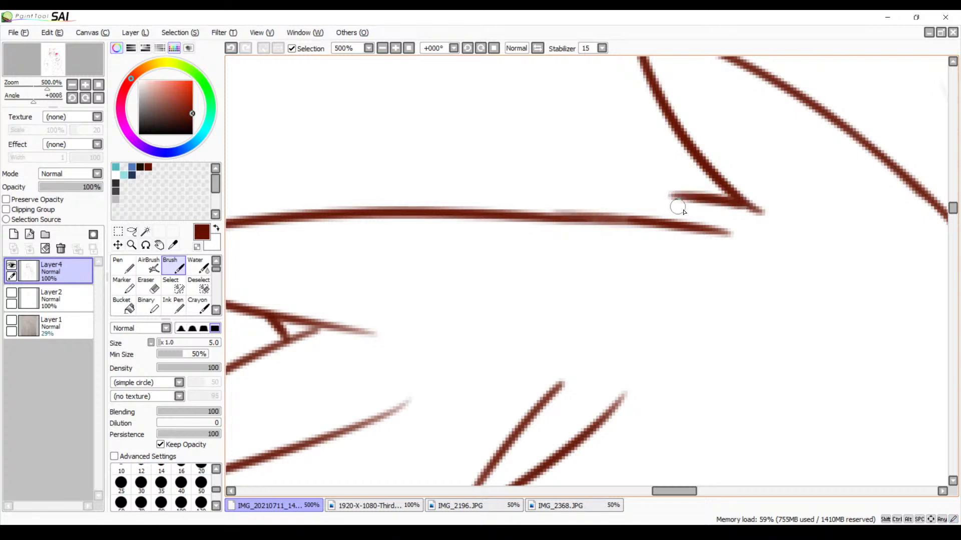
# Join the bear's head-top line to the tall hair tuft with a small pointed tuft, undoing the unsuitable strokes first
pyautogui.hotkey('ctrl', 'z')
pyautogui.moveTo(738, 204); pyautogui.dragTo(612, 180)
pyautogui.hotkey('ctrl', 'z')
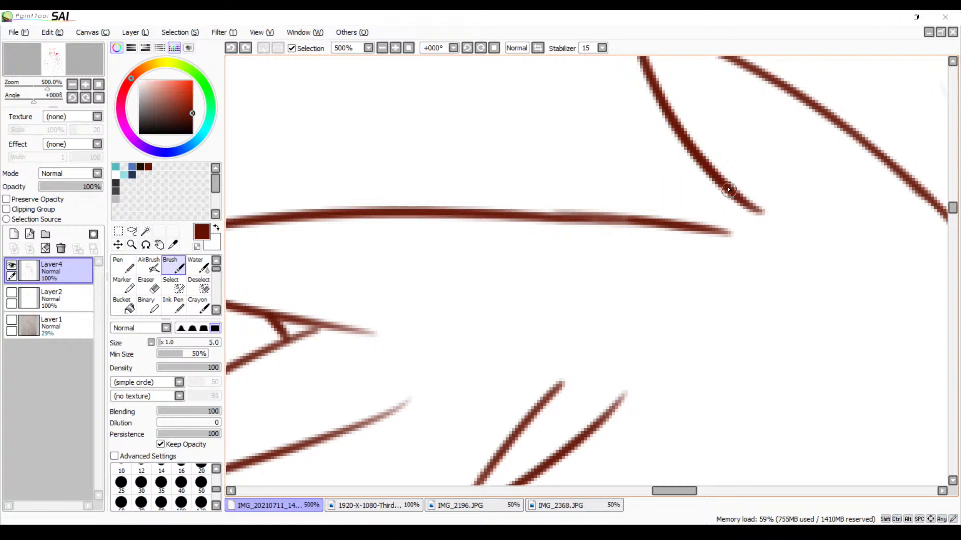
pyautogui.moveTo(729, 190)
pyautogui.mouseDown()
pyautogui.moveTo(633, 156)
pyautogui.moveTo(657, 207)
pyautogui.mouseUp()
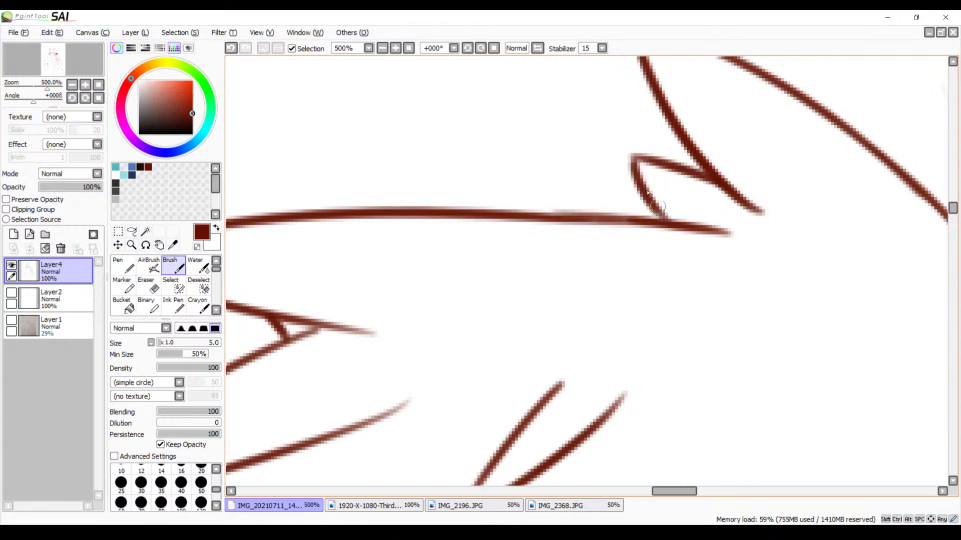
# Examine the line art of both characters from the faces down to the trousers for remaining gaps
pyautogui.click(383, 48)
pyautogui.click(382, 48)
pyautogui.click(383, 48)
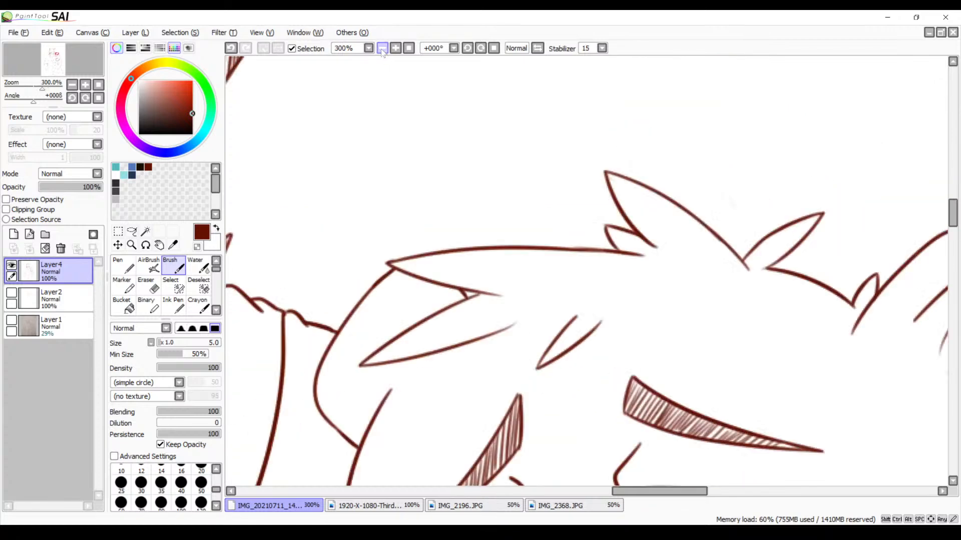
pyautogui.click(382, 48)
pyautogui.click(383, 48)
pyautogui.click(383, 48)
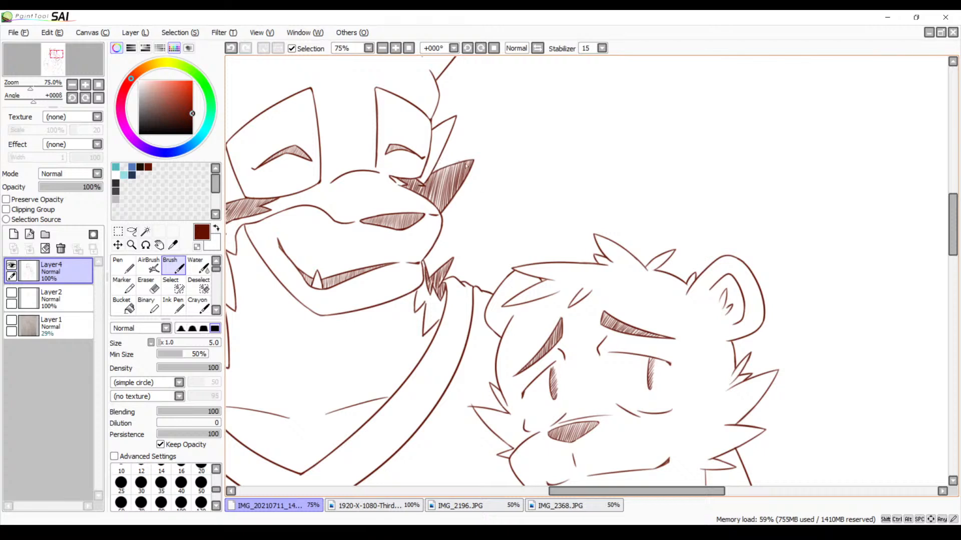
pyautogui.moveTo(478, 272); pyautogui.dragTo(480, 204)
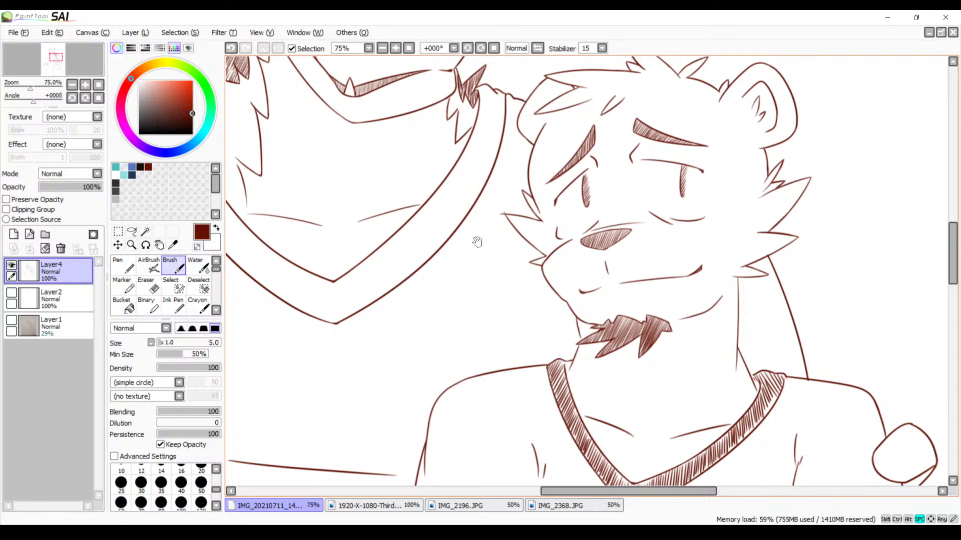
pyautogui.moveTo(477, 242); pyautogui.dragTo(491, 158)
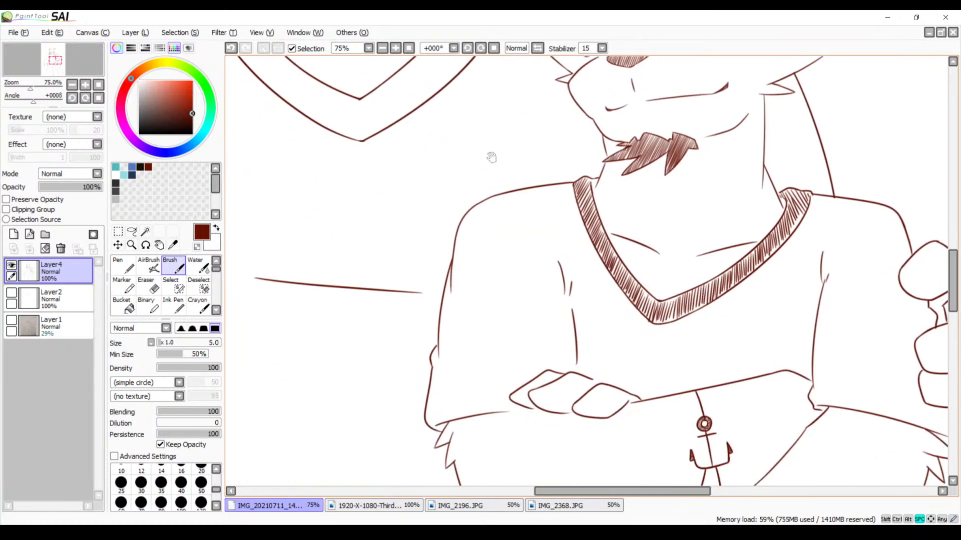
pyautogui.click(393, 47)
pyautogui.click(393, 47)
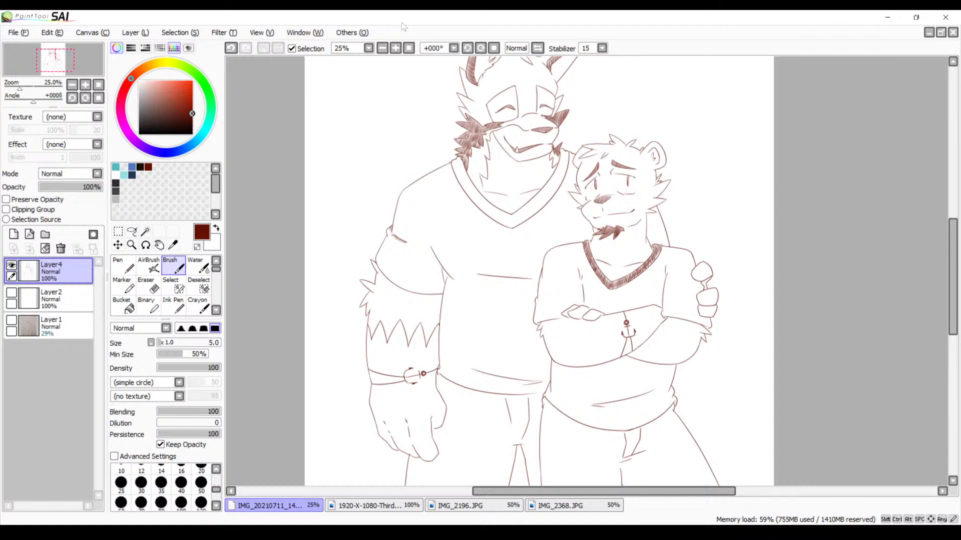
pyautogui.moveTo(486, 231); pyautogui.dragTo(484, 161)
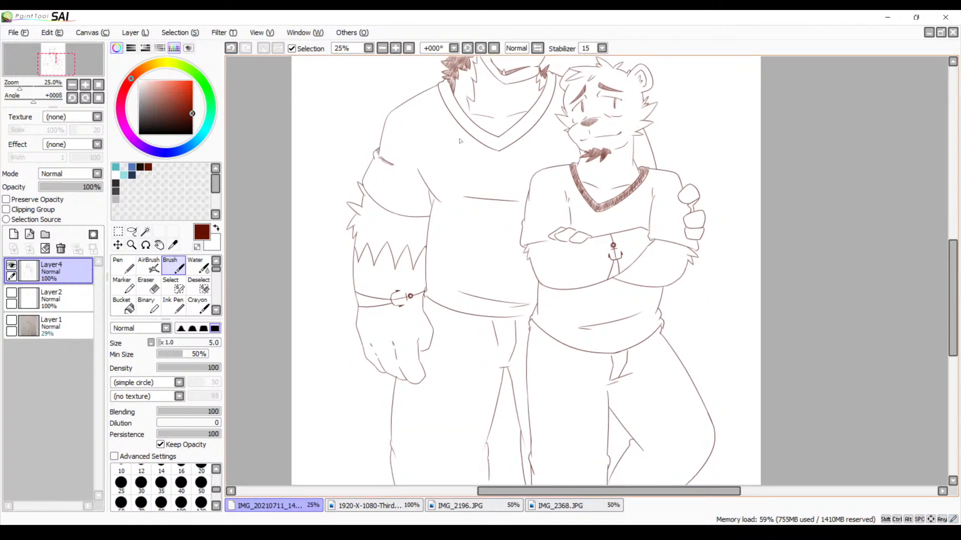
pyautogui.moveTo(468, 176); pyautogui.dragTo(456, 239)
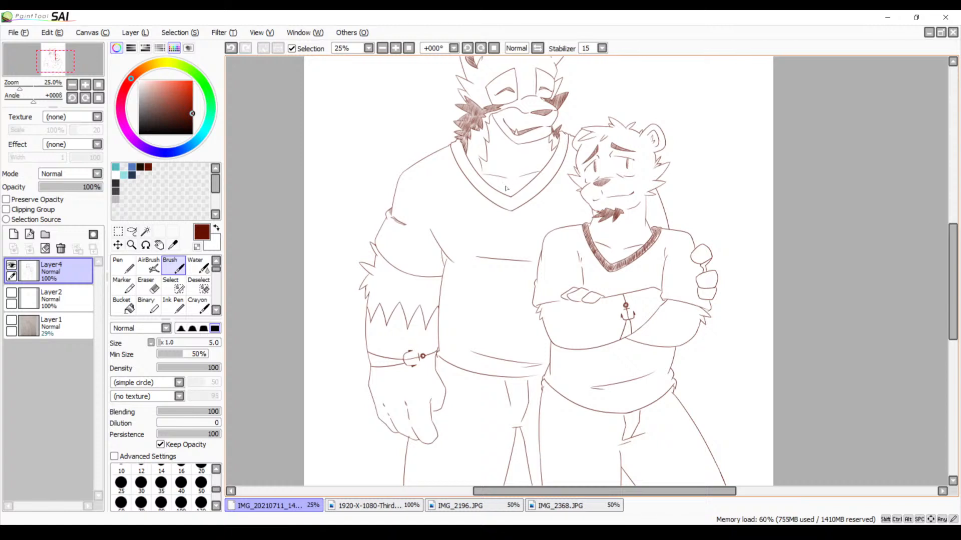
pyautogui.moveTo(506, 189)
pyautogui.mouseDown()
pyautogui.moveTo(480, 250)
pyautogui.moveTo(482, 292)
pyautogui.mouseUp()
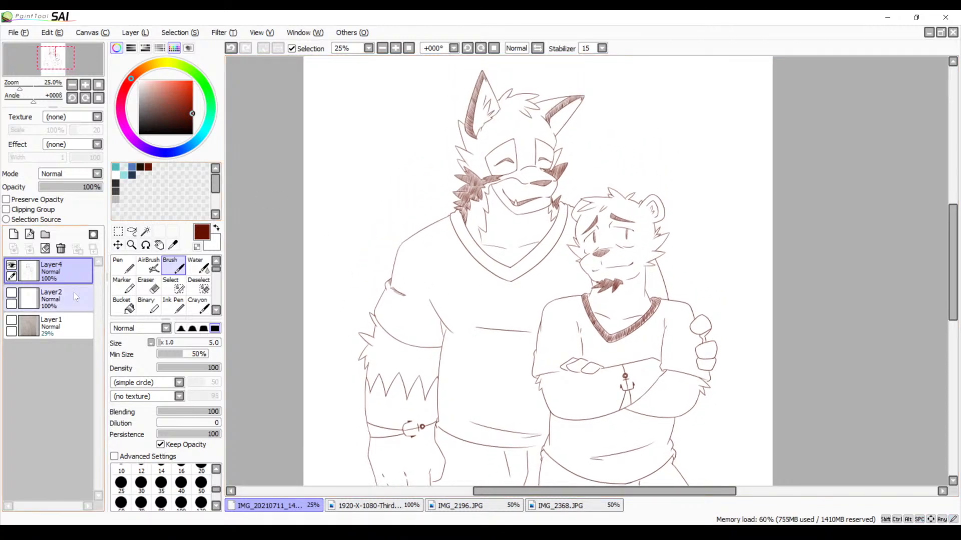
# Try to select the background around the characters with the Magic Wand on the line art layer, and undo the selection
pyautogui.click(145, 232)
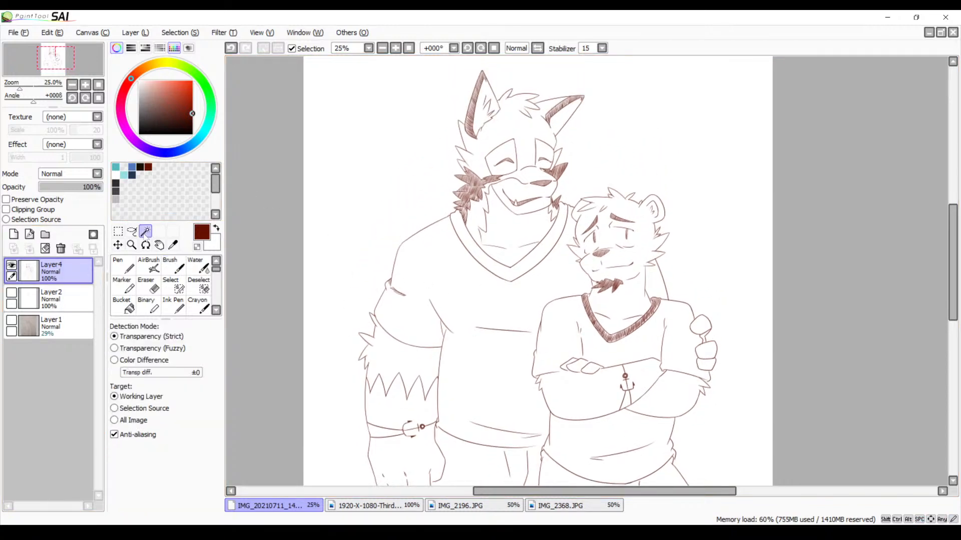
pyautogui.click(399, 196)
pyautogui.moveTo(492, 320); pyautogui.dragTo(477, 190)
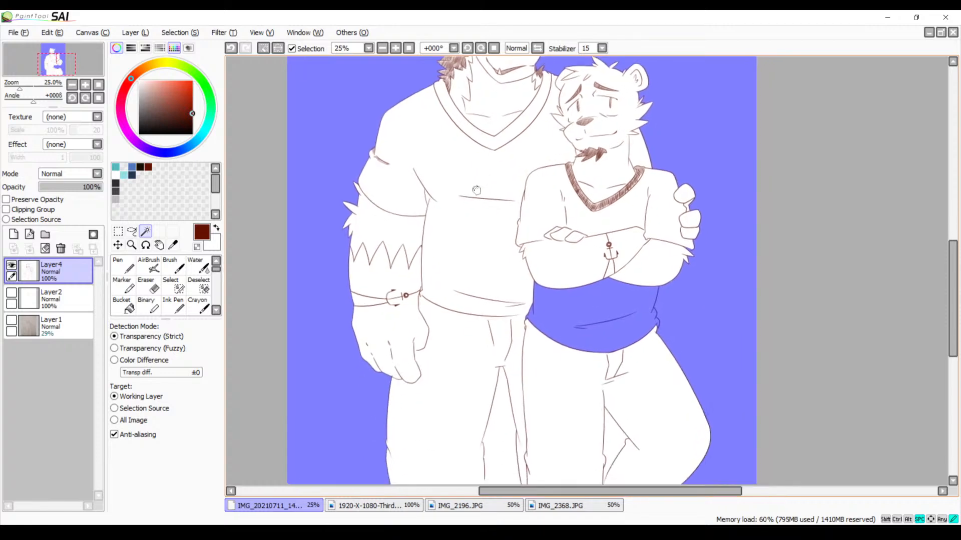
pyautogui.hotkey('ctrl', 'z')
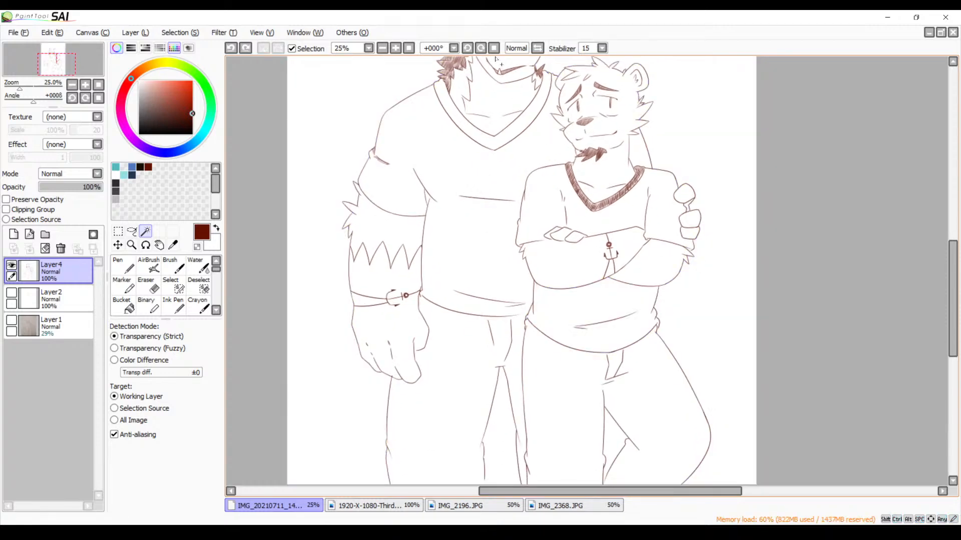
# Close the open outline at the folds beside the bear's shirt hem with the Brush, undoing an unsuitable stroke
pyautogui.click(395, 48)
pyautogui.click(395, 48)
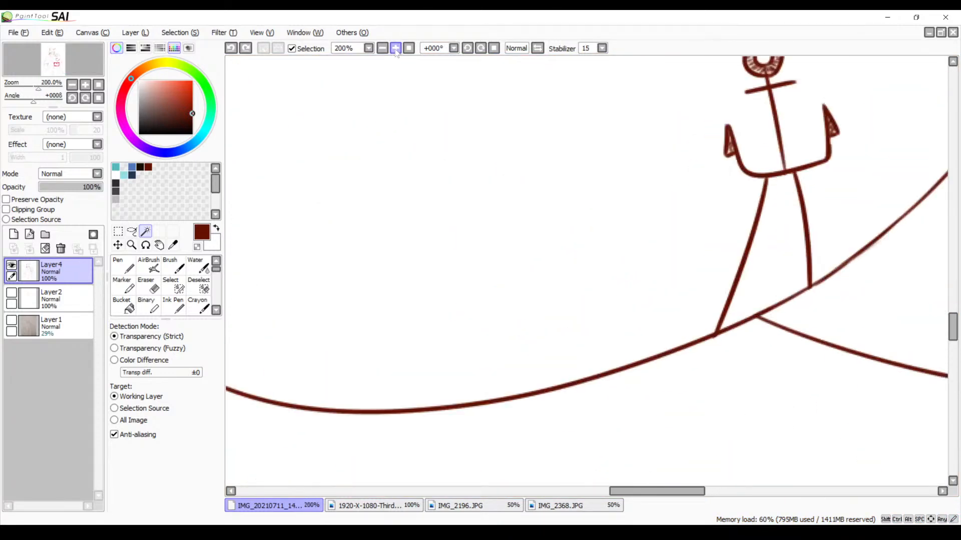
pyautogui.moveTo(655, 296); pyautogui.dragTo(465, 95)
pyautogui.moveTo(720, 304); pyautogui.dragTo(364, 214)
pyautogui.moveTo(527, 266); pyautogui.dragTo(439, 172)
pyautogui.press('b')
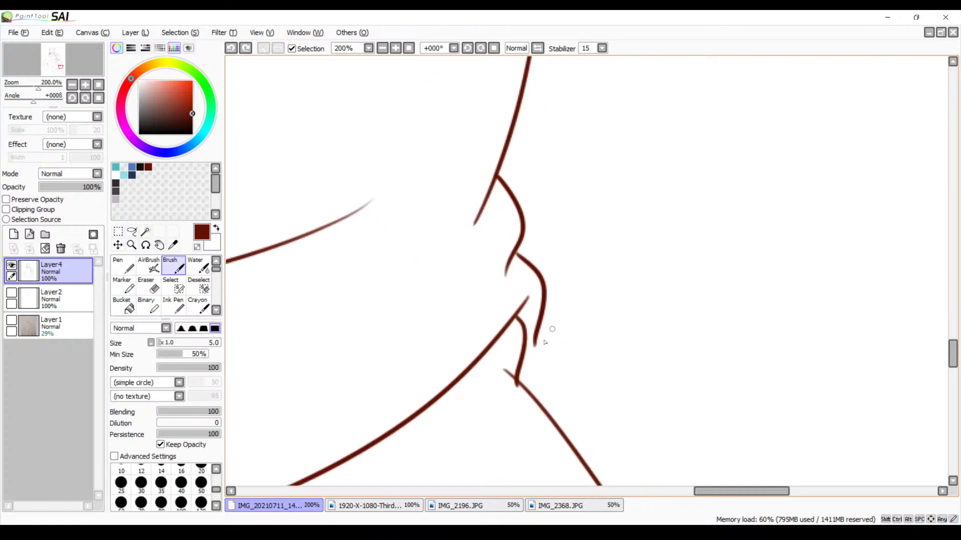
pyautogui.moveTo(536, 344)
pyautogui.mouseDown()
pyautogui.moveTo(517, 354)
pyautogui.moveTo(556, 329)
pyautogui.moveTo(562, 343)
pyautogui.mouseUp()
pyautogui.hotkey('ctrl', 'z')
# Try to select the background and the gap between the wolf's legs with the Magic Wand, and clear the selection
pyautogui.click(383, 50)
pyautogui.click(383, 51)
pyautogui.click(384, 51)
pyautogui.click(384, 52)
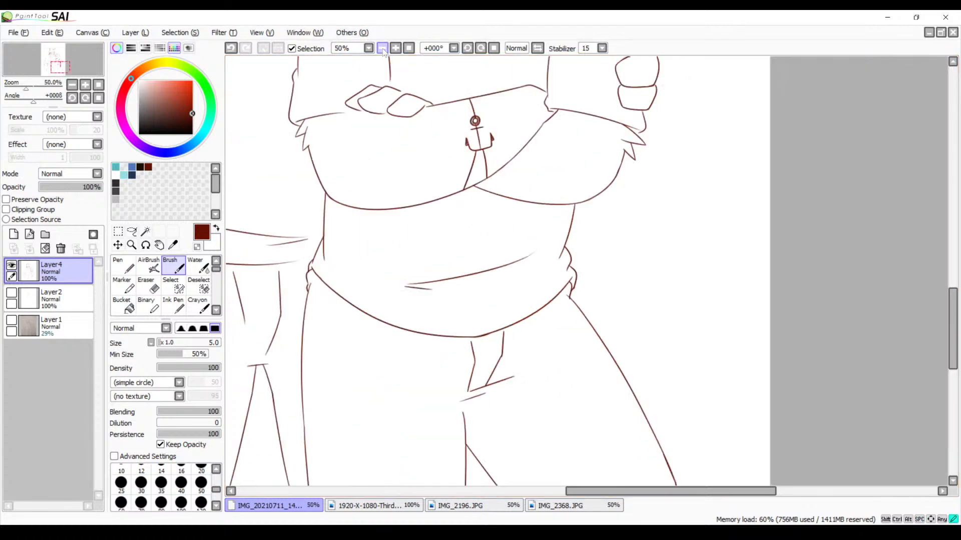
pyautogui.click(384, 51)
pyautogui.click(383, 52)
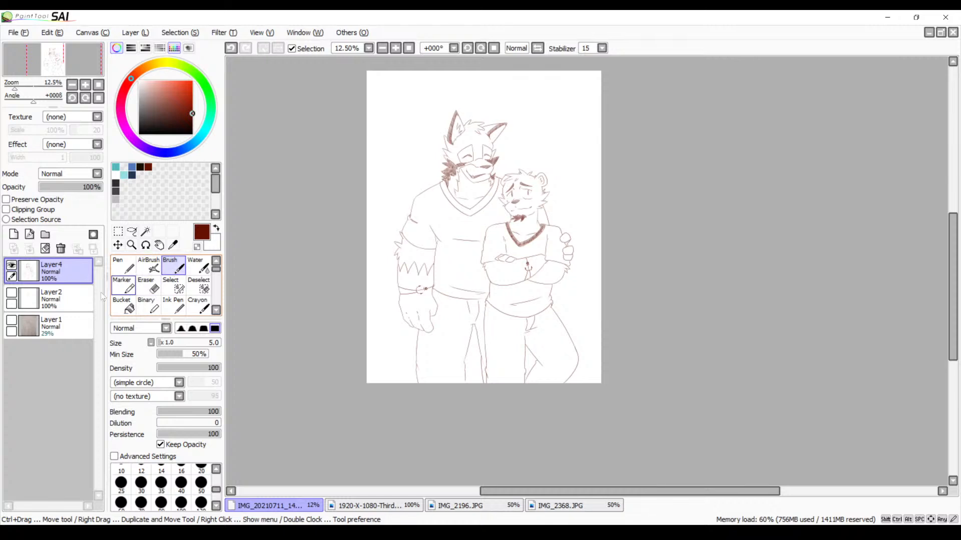
pyautogui.click(145, 231)
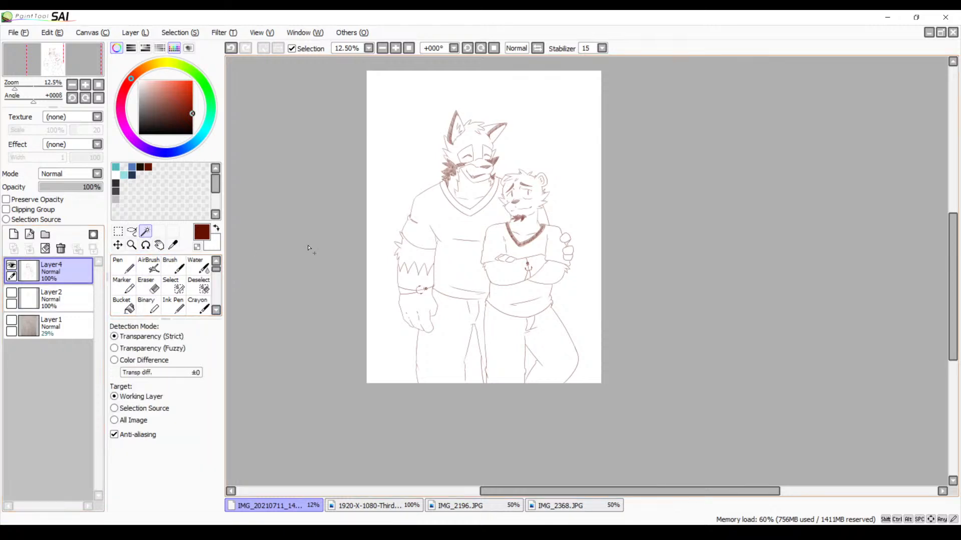
pyautogui.click(394, 173)
pyautogui.click(477, 367)
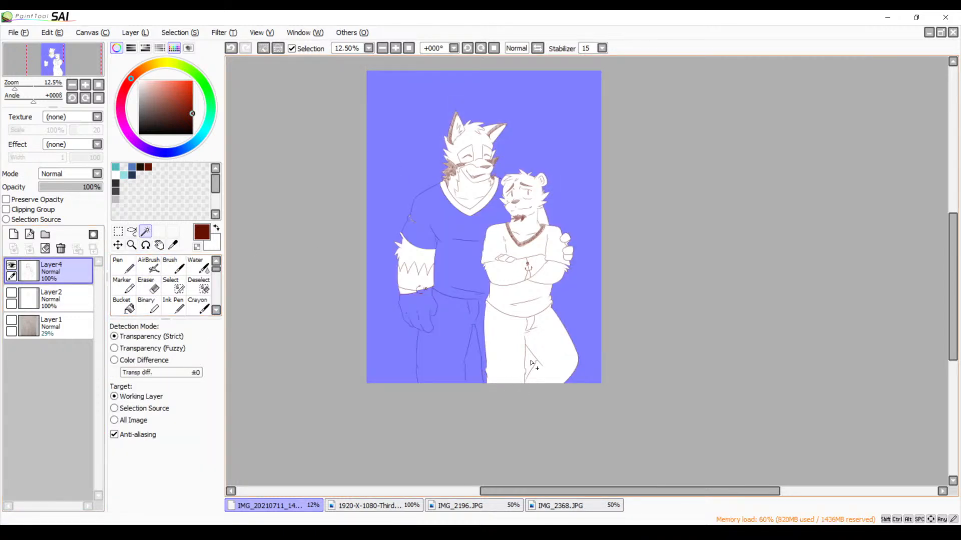
pyautogui.hotkey('ctrl', 'd')
pyautogui.click(501, 354)
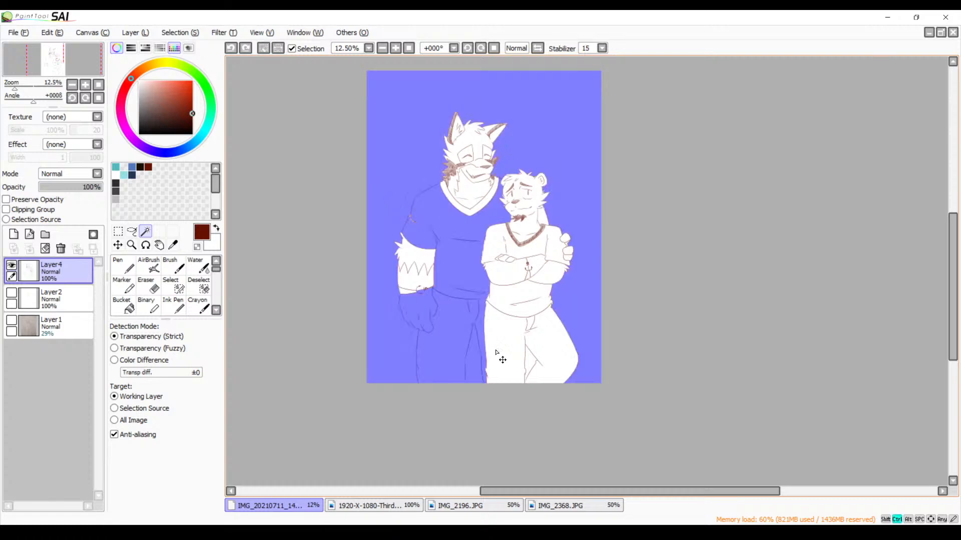
pyautogui.hotkey('ctrl', 'd')
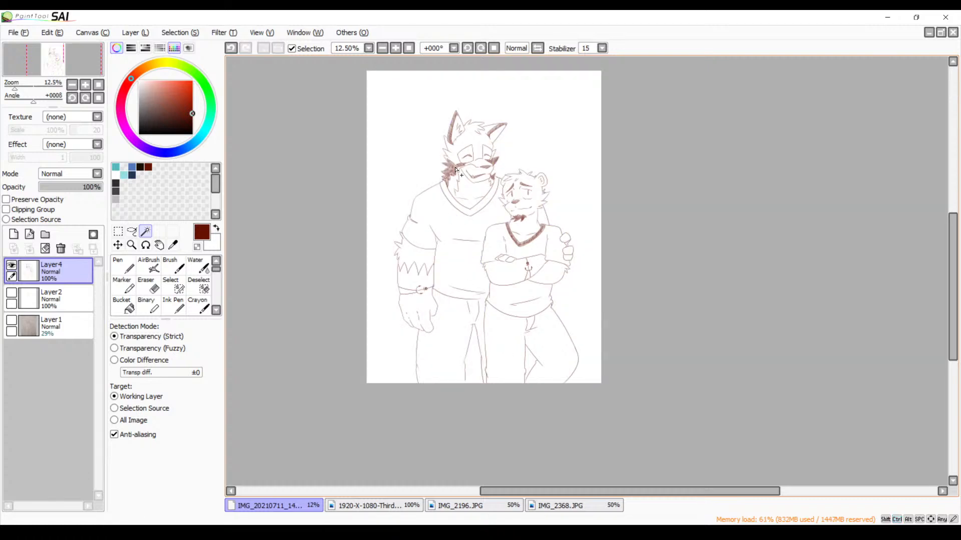
# Extend the inner line of the bear's bent leg down to the canvas's lower edge with the Brush, redoing the first stroke
pyautogui.click(395, 49)
pyautogui.click(394, 49)
pyautogui.click(394, 49)
pyautogui.click(394, 49)
pyautogui.click(394, 49)
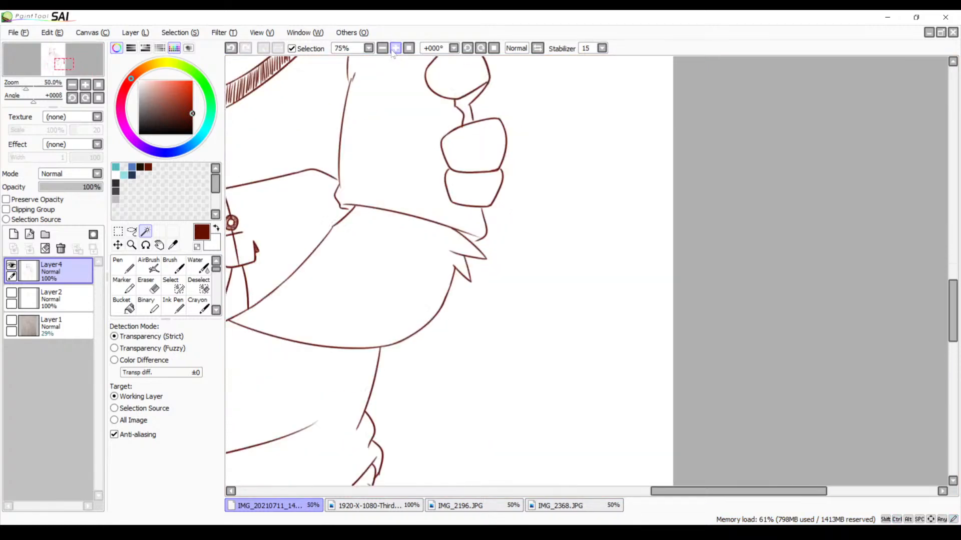
pyautogui.click(394, 49)
pyautogui.moveTo(396, 308); pyautogui.dragTo(523, 95)
pyautogui.moveTo(456, 322); pyautogui.dragTo(517, 219)
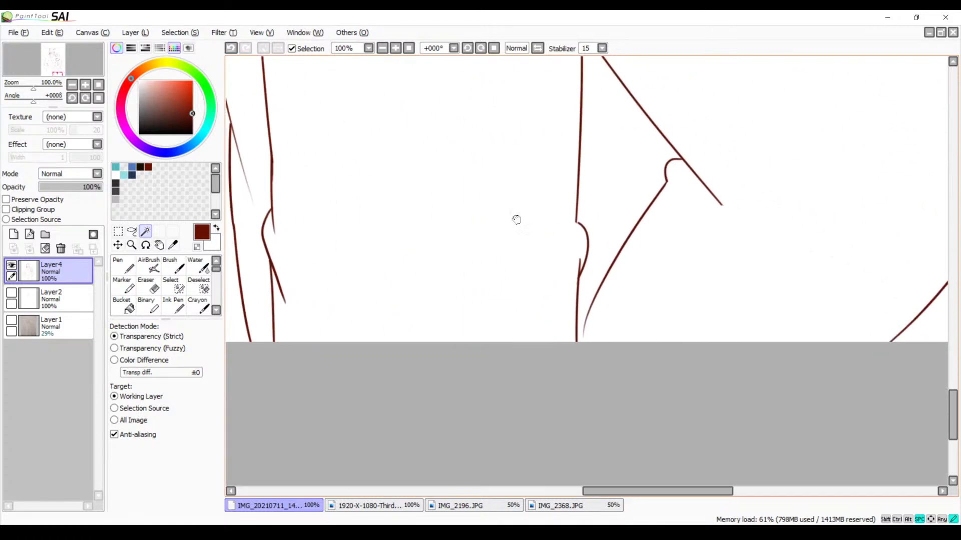
pyautogui.press('b')
pyautogui.moveTo(673, 302); pyautogui.dragTo(615, 241)
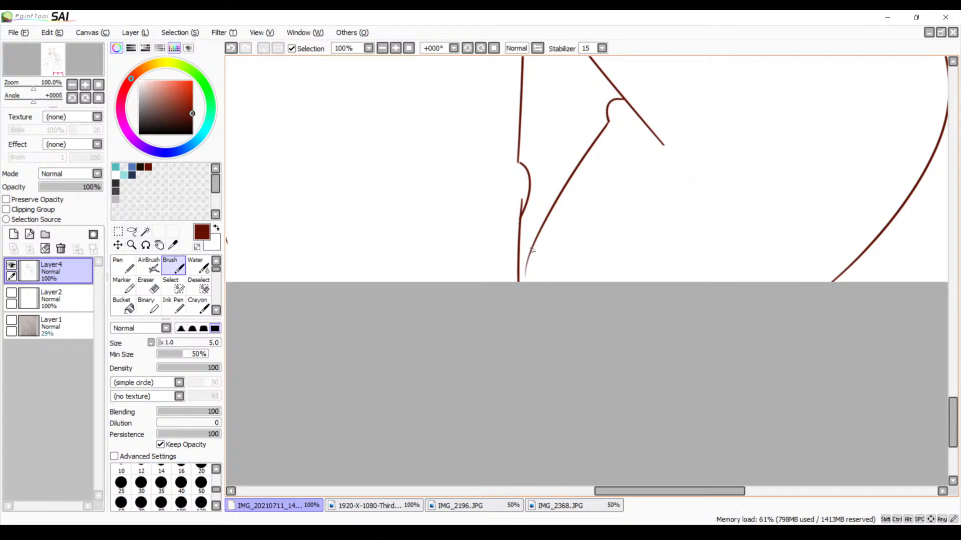
pyautogui.moveTo(532, 247); pyautogui.dragTo(494, 300)
pyautogui.hotkey('ctrl', 'z')
pyautogui.moveTo(528, 251); pyautogui.dragTo(511, 295)
# Extend the wolf's short inner trouser leg line below the knee fold down to the canvas's lower edge
pyautogui.moveTo(526, 145)
pyautogui.mouseDown()
pyautogui.moveTo(565, 330)
pyautogui.moveTo(532, 317)
pyautogui.moveTo(693, 242)
pyautogui.moveTo(548, 174)
pyautogui.moveTo(560, 96)
pyautogui.mouseUp()
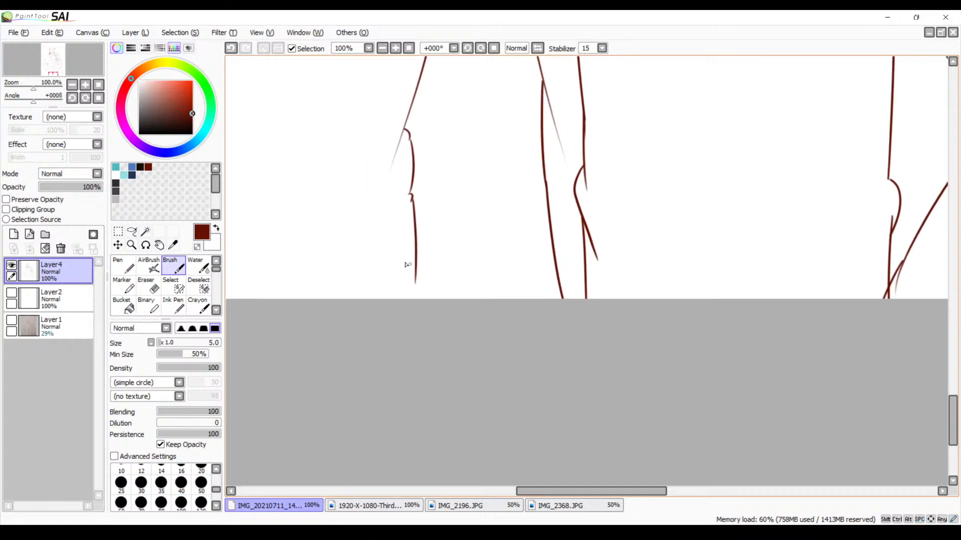
pyautogui.moveTo(416, 274); pyautogui.dragTo(410, 324)
pyautogui.moveTo(447, 241); pyautogui.dragTo(477, 397)
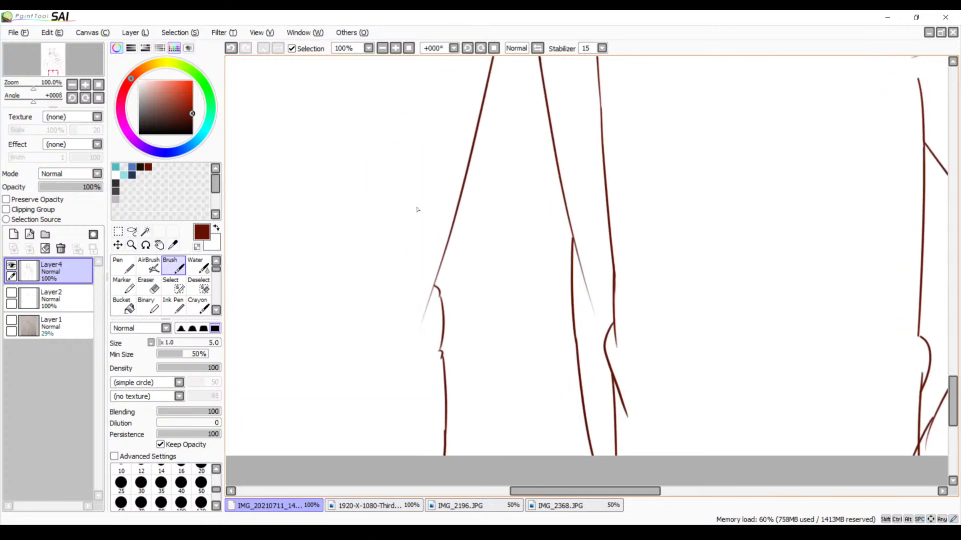
# Select the background, the gap between the wolf's legs and the gap between the bear's legs with the Magic Wand
pyautogui.click(383, 49)
pyautogui.click(383, 48)
pyautogui.moveTo(400, 128); pyautogui.dragTo(426, 227)
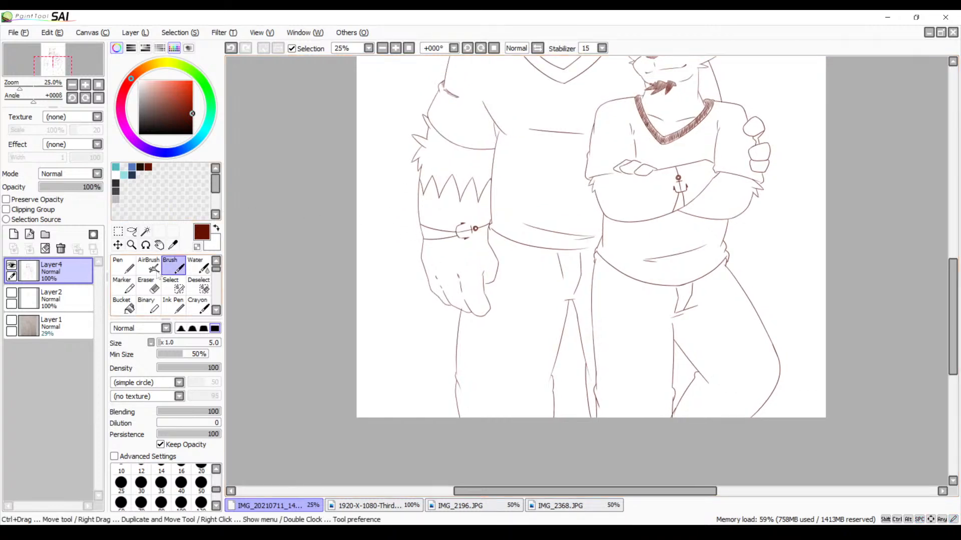
pyautogui.click(146, 231)
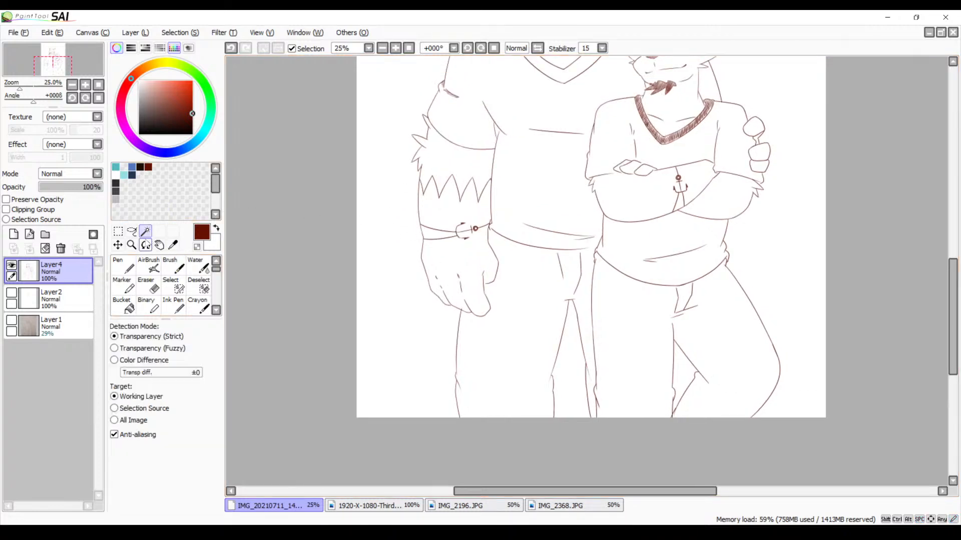
pyautogui.click(392, 326)
pyautogui.click(566, 389)
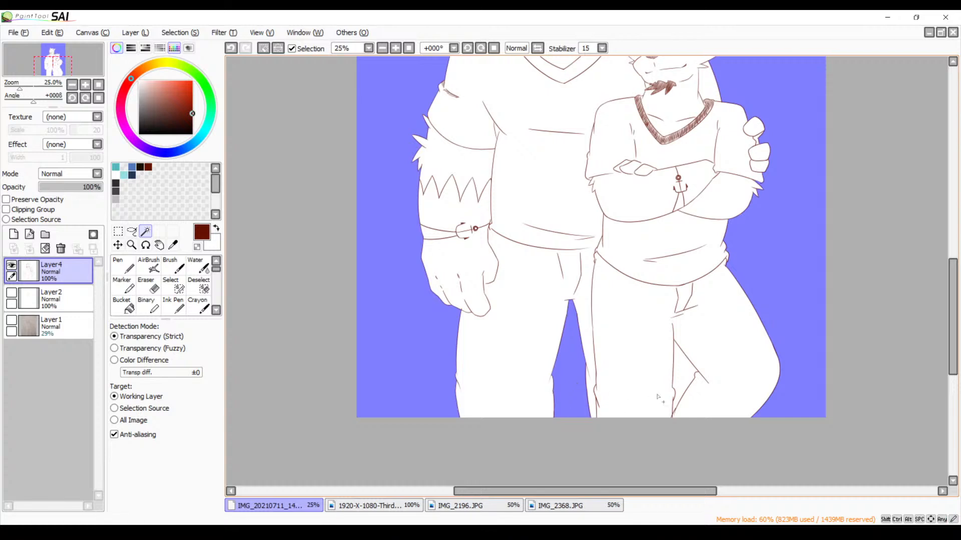
pyautogui.click(679, 371)
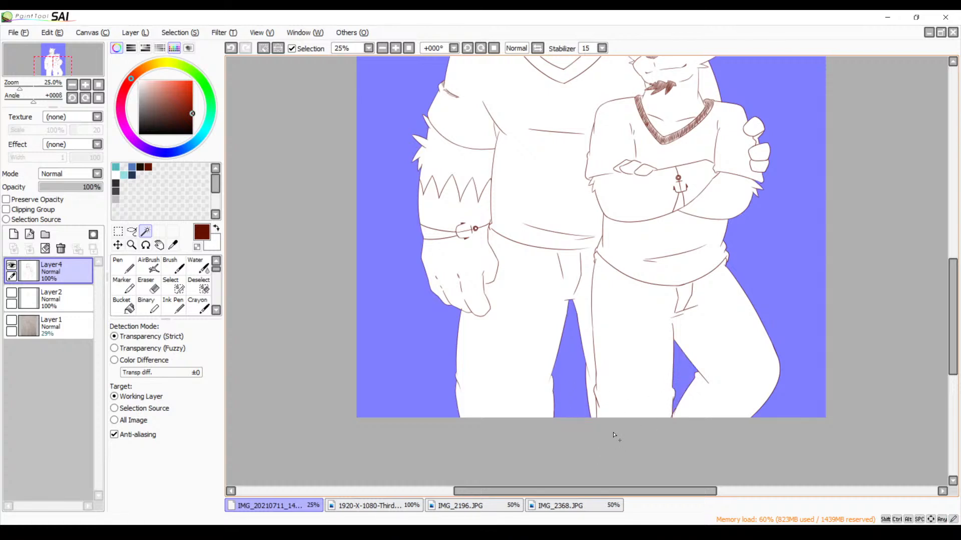
# Add a new layer and move it directly beneath the line art layer
pyautogui.click(382, 48)
pyautogui.moveTo(491, 168); pyautogui.dragTo(452, 273)
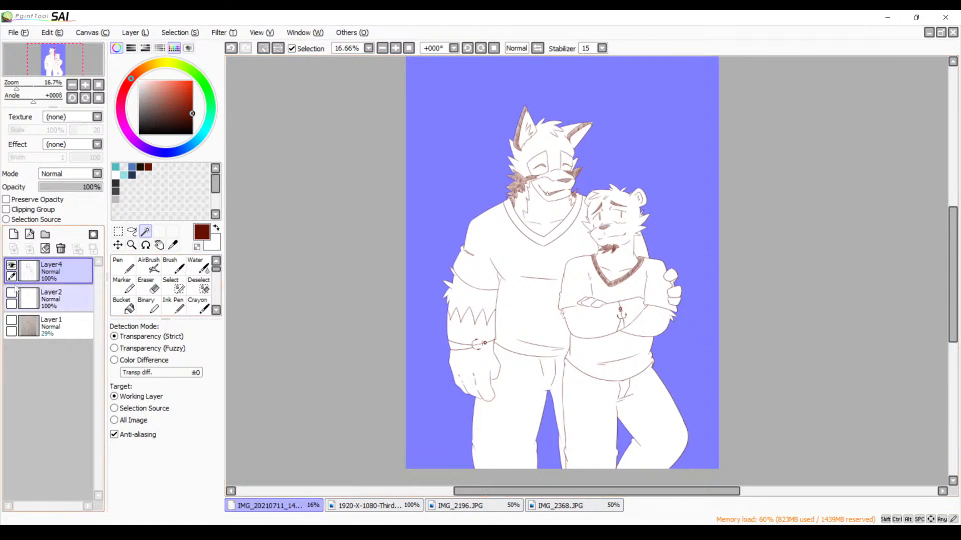
pyautogui.click(14, 234)
pyautogui.moveTo(65, 272); pyautogui.dragTo(73, 316)
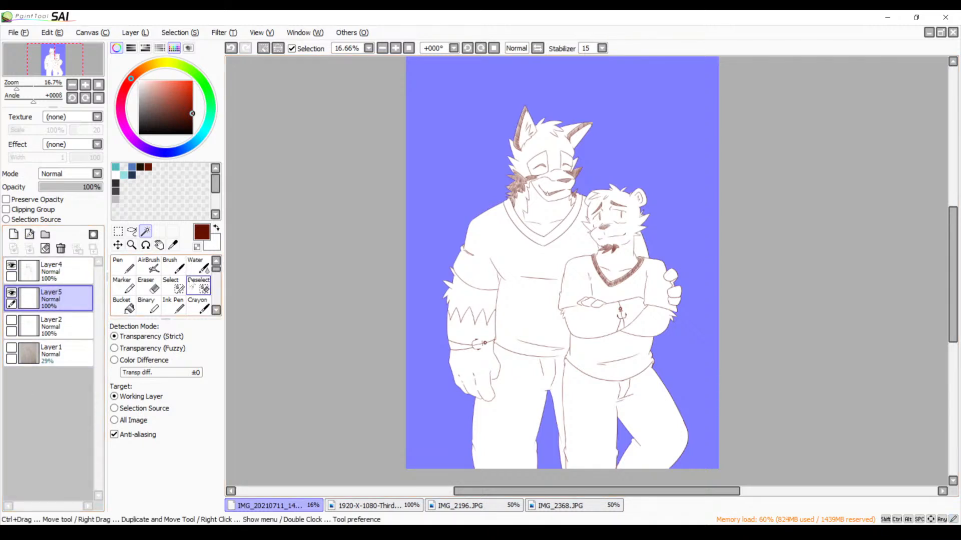
# Fill the selected background and the gaps between the legs with light gray using the Bucket, and clear the selection
pyautogui.click(115, 198)
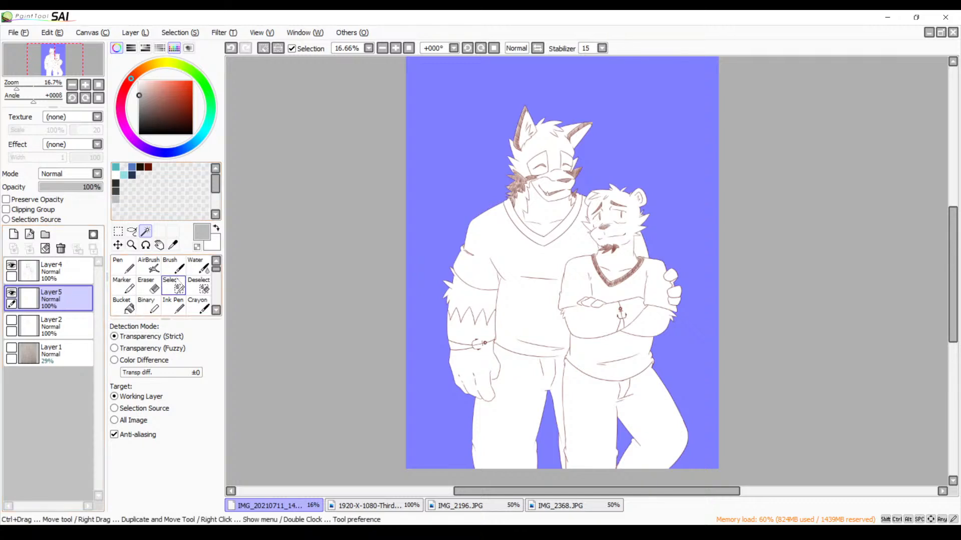
pyautogui.click(129, 307)
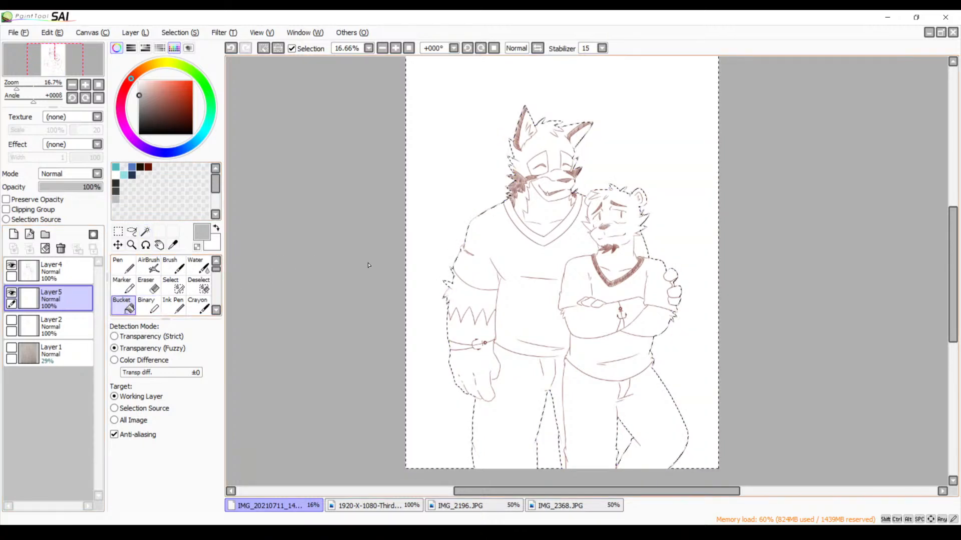
pyautogui.click(439, 213)
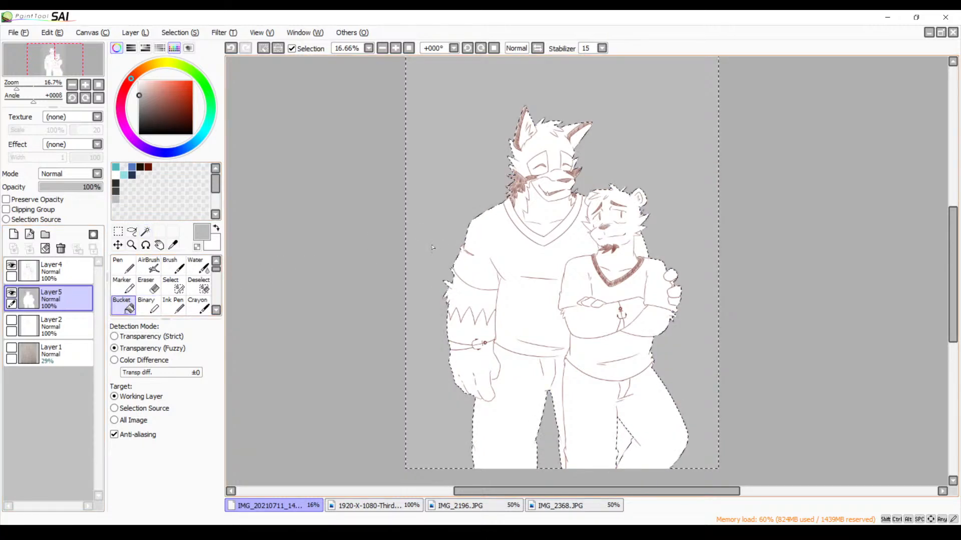
pyautogui.click(619, 447)
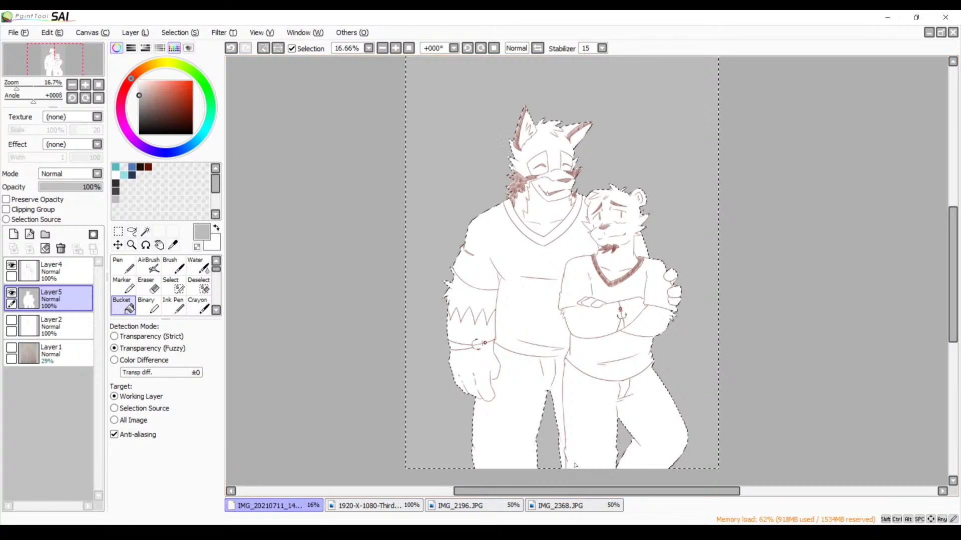
pyautogui.hotkey('ctrl', 'd')
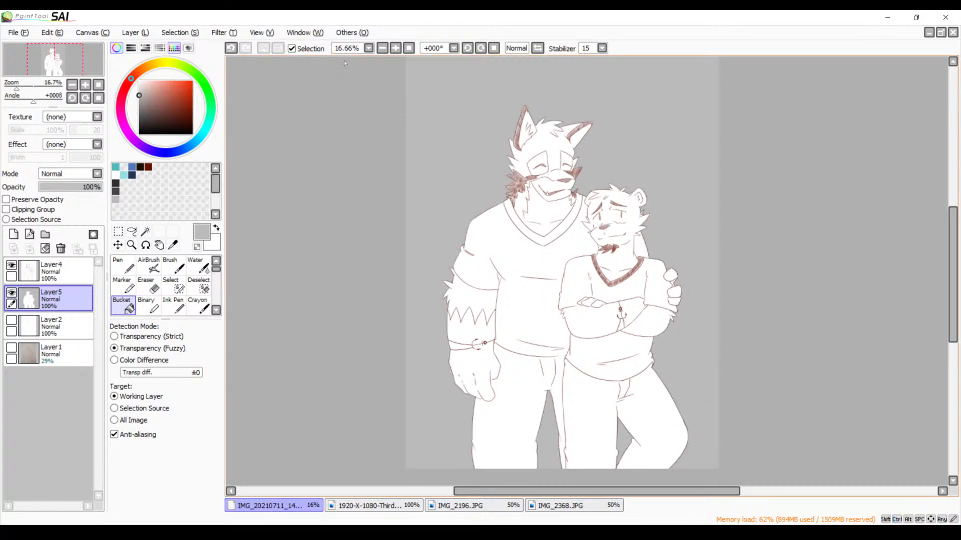
# Examine the gray background fill around both figures for leaks or missed areas, from the wolf's ears down to the legs
pyautogui.click(382, 48)
pyautogui.click(395, 48)
pyautogui.click(395, 48)
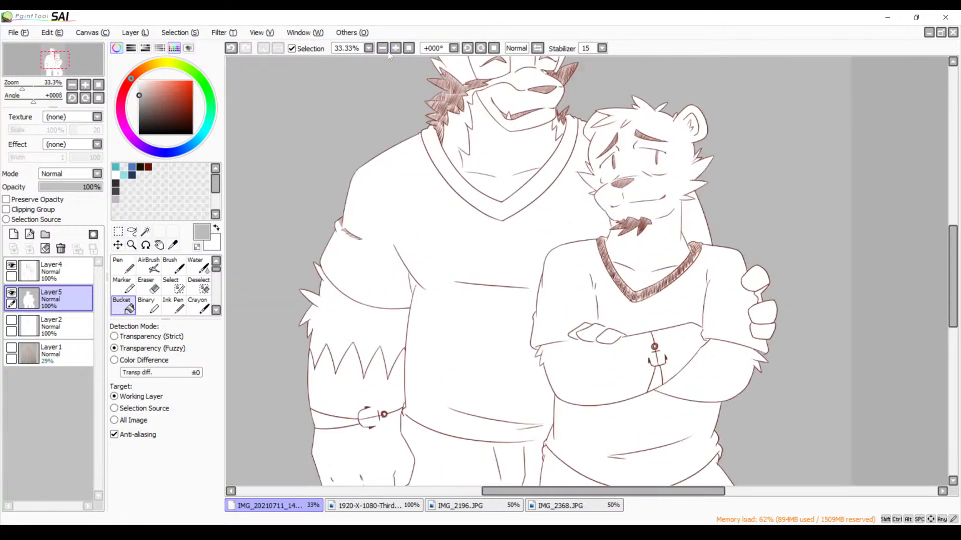
pyautogui.moveTo(488, 164); pyautogui.dragTo(551, 225)
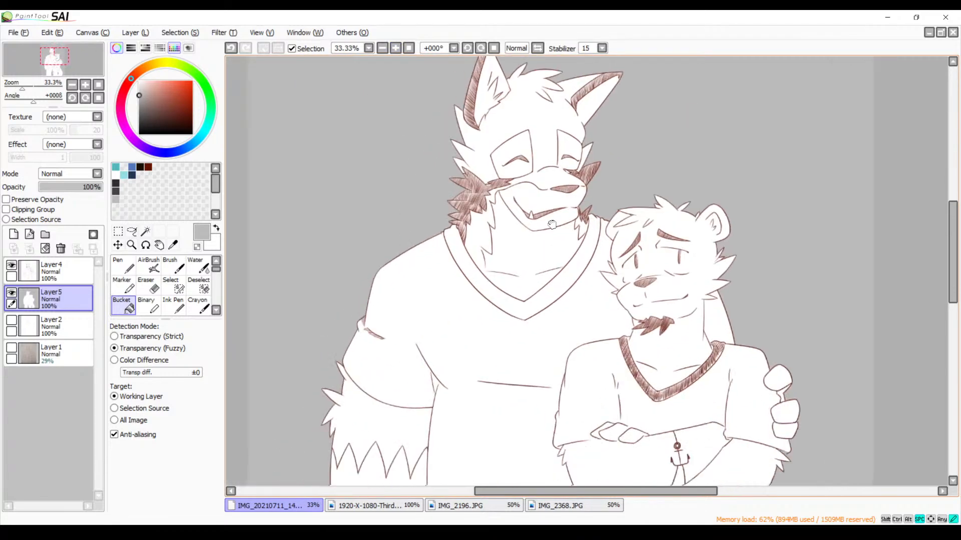
pyautogui.moveTo(521, 352); pyautogui.dragTo(553, 156)
pyautogui.moveTo(548, 212); pyautogui.dragTo(542, 191)
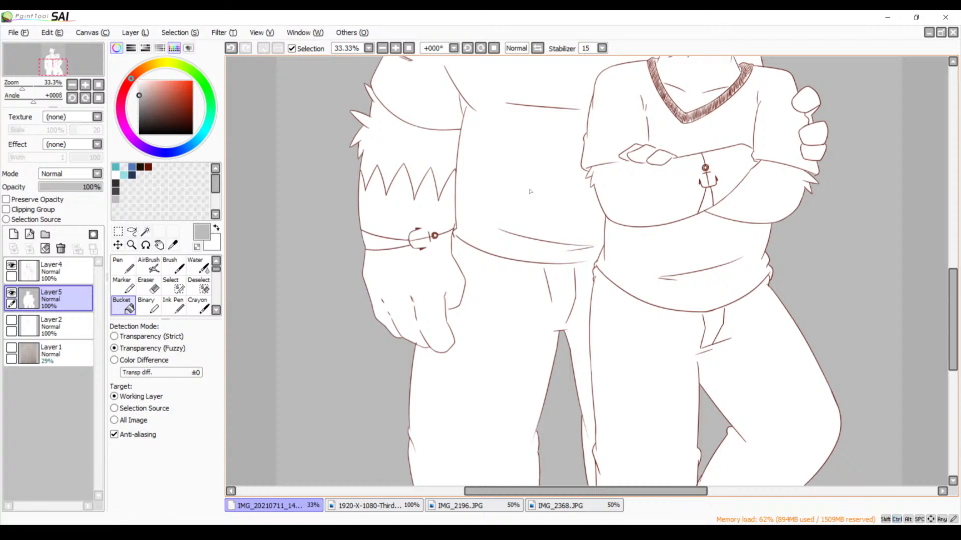
pyautogui.moveTo(523, 237); pyautogui.dragTo(516, 203)
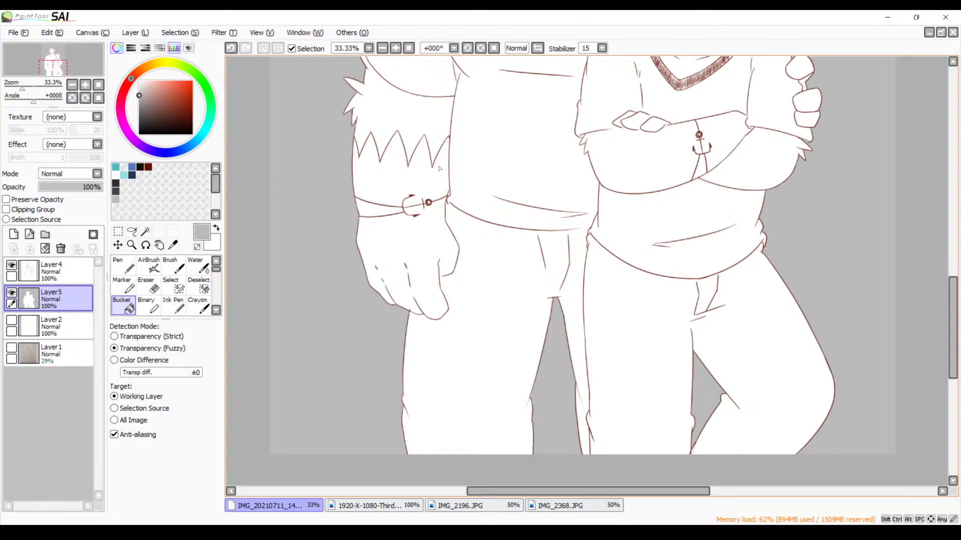
pyautogui.moveTo(476, 184); pyautogui.dragTo(479, 356)
pyautogui.moveTo(465, 259); pyautogui.dragTo(477, 333)
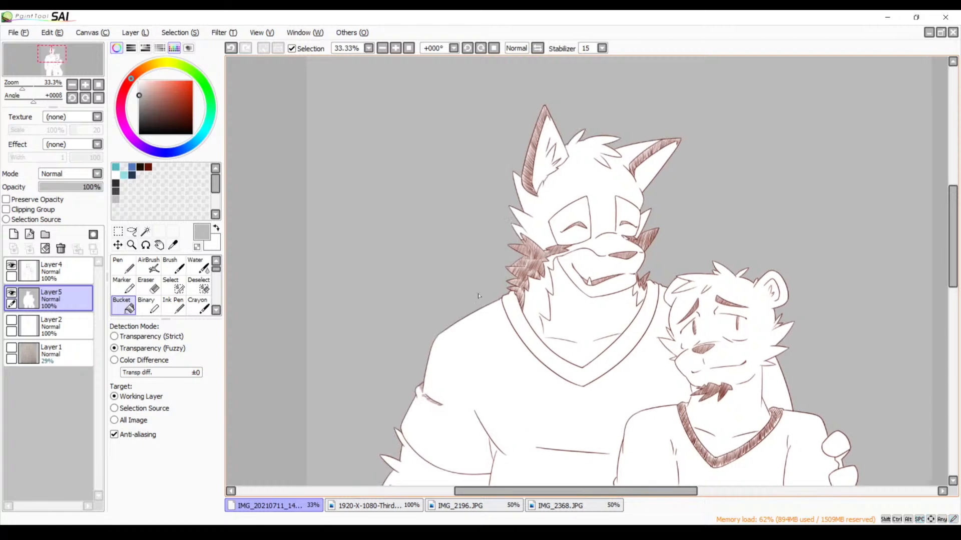
pyautogui.moveTo(479, 296); pyautogui.dragTo(432, 117)
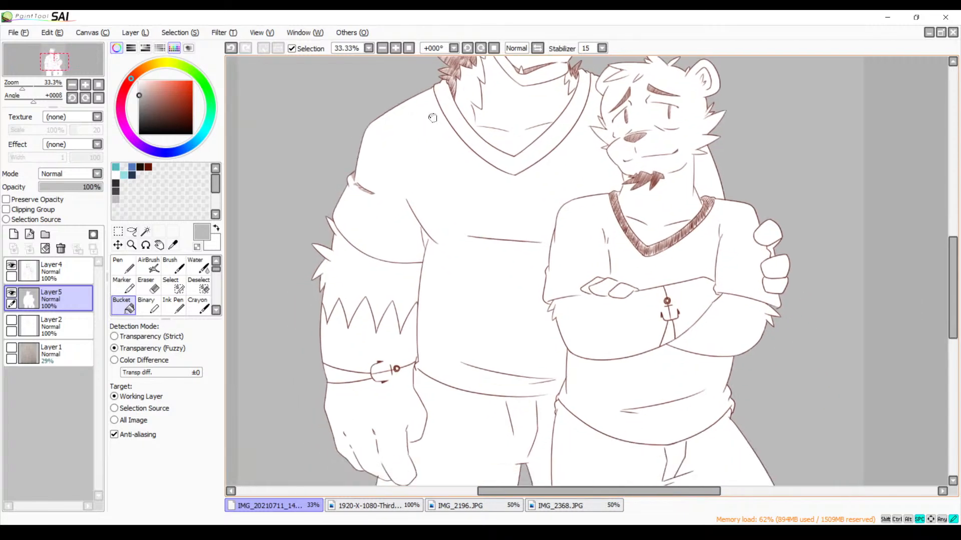
pyautogui.click(382, 48)
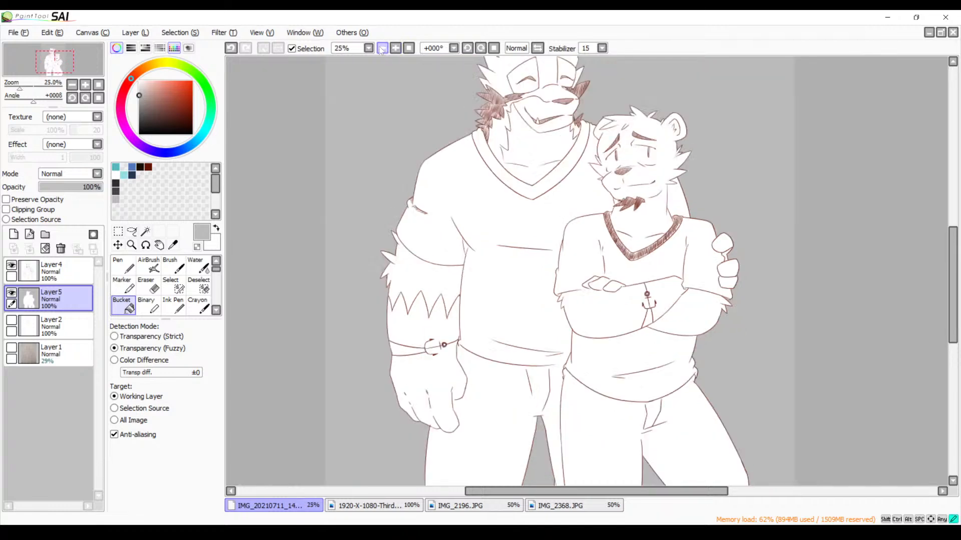
pyautogui.moveTo(439, 161); pyautogui.dragTo(431, 185)
pyautogui.click(383, 49)
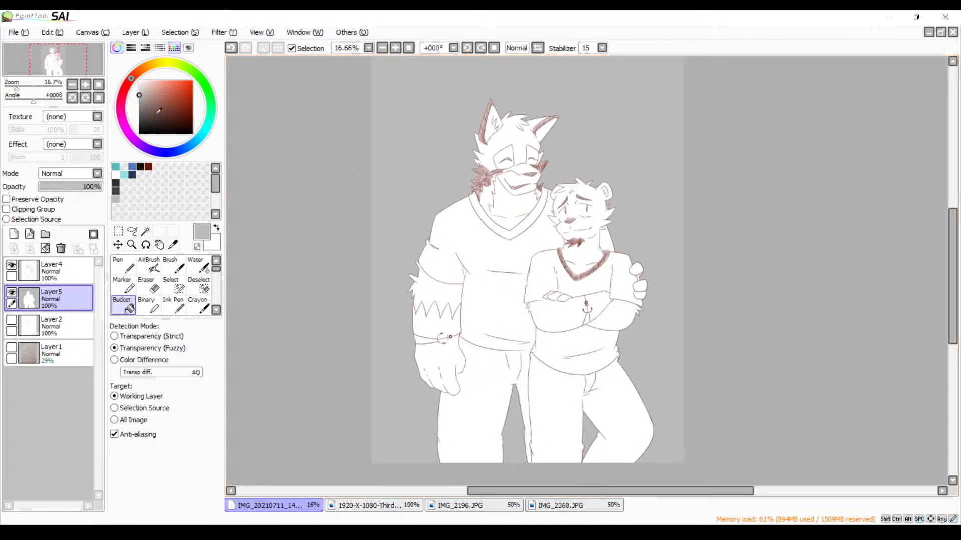
pyautogui.click(43, 123)
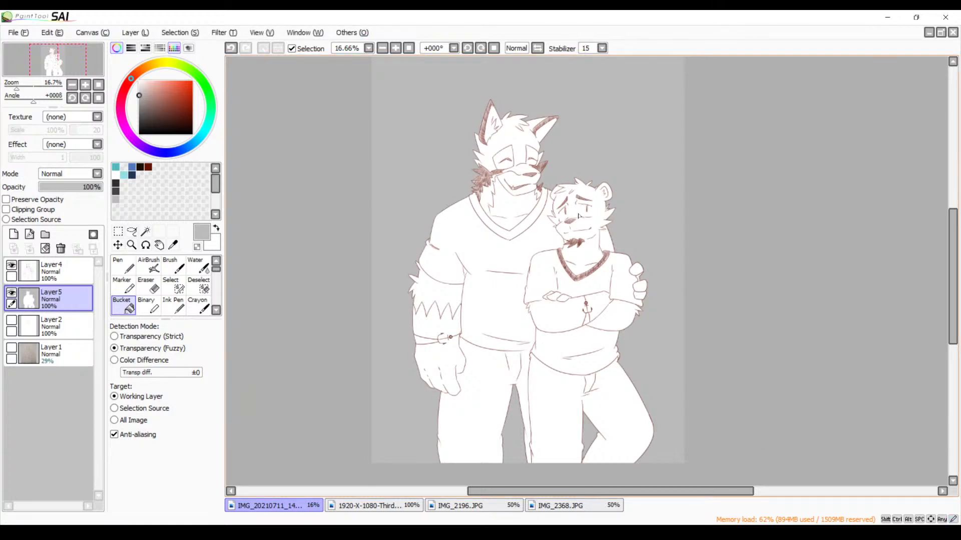
pyautogui.press('space')
pyautogui.moveTo(585, 179); pyautogui.dragTo(575, 201)
pyautogui.press('space')
pyautogui.moveTo(513, 198); pyautogui.dragTo(509, 179)
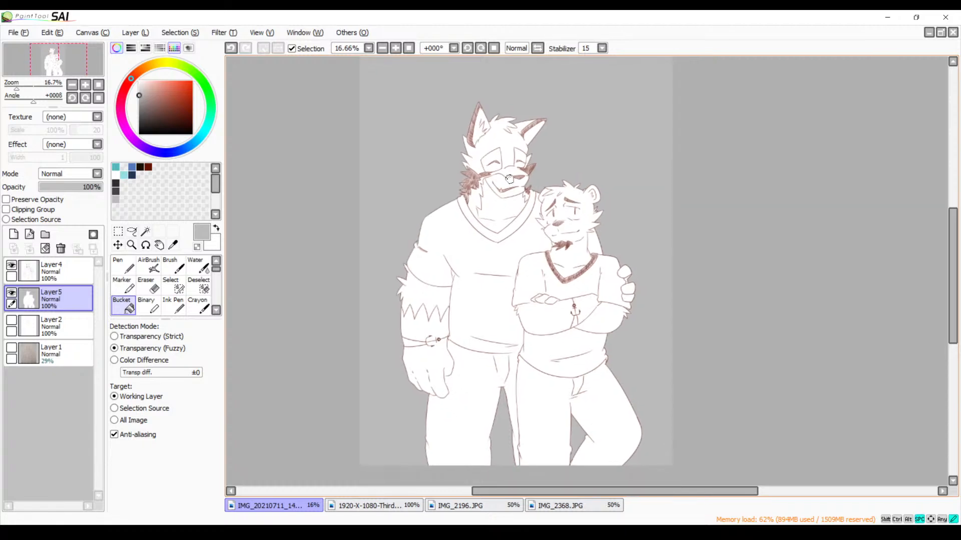
pyautogui.click(395, 49)
pyautogui.press('space')
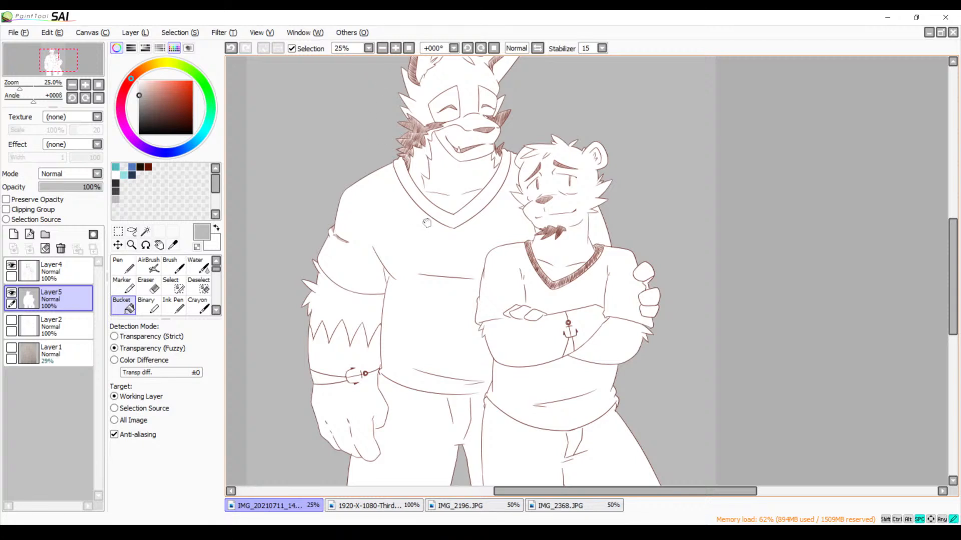
pyautogui.moveTo(417, 221); pyautogui.dragTo(467, 206)
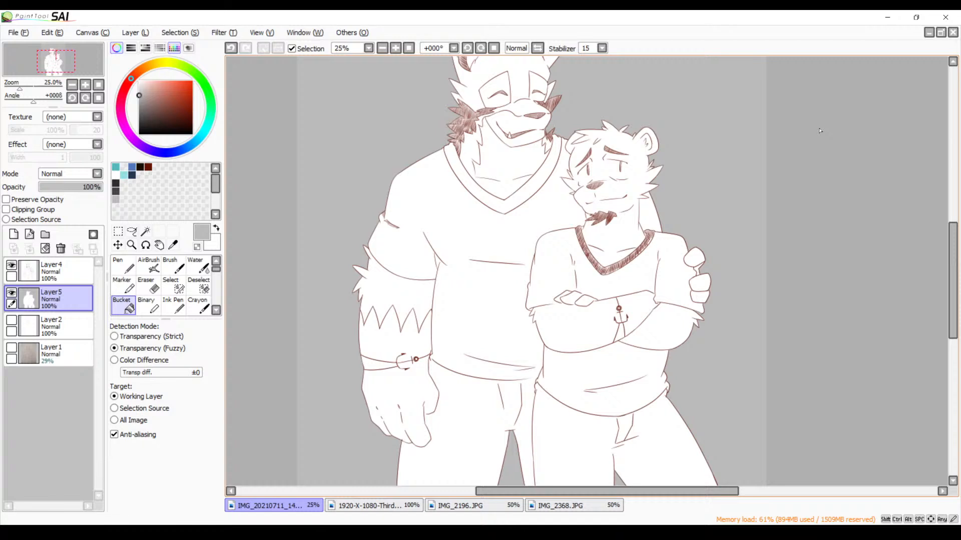
pyautogui.scroll(-1, 819, 130)
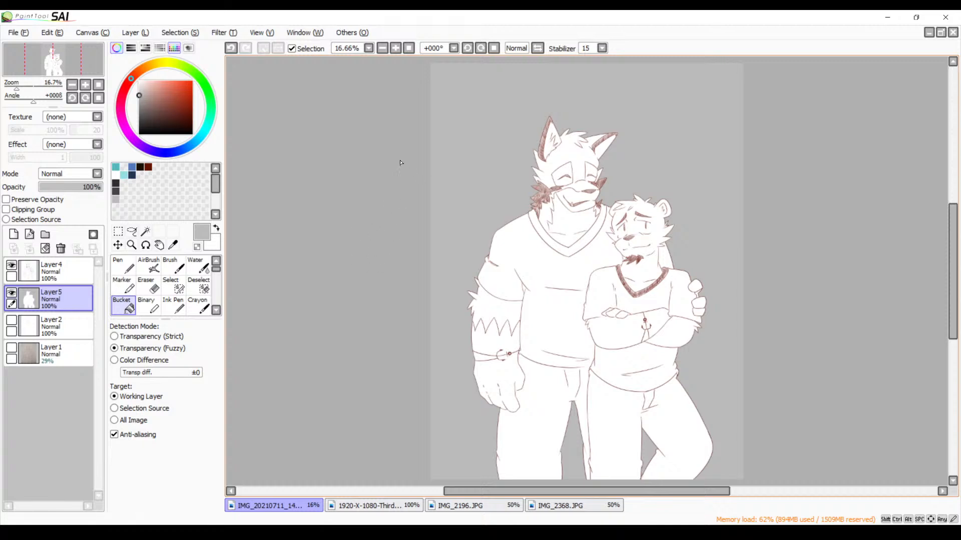
# Try to fill the white area of the figures with light gray on the background layer, and undo the fill
pyautogui.click(395, 48)
pyautogui.click(395, 48)
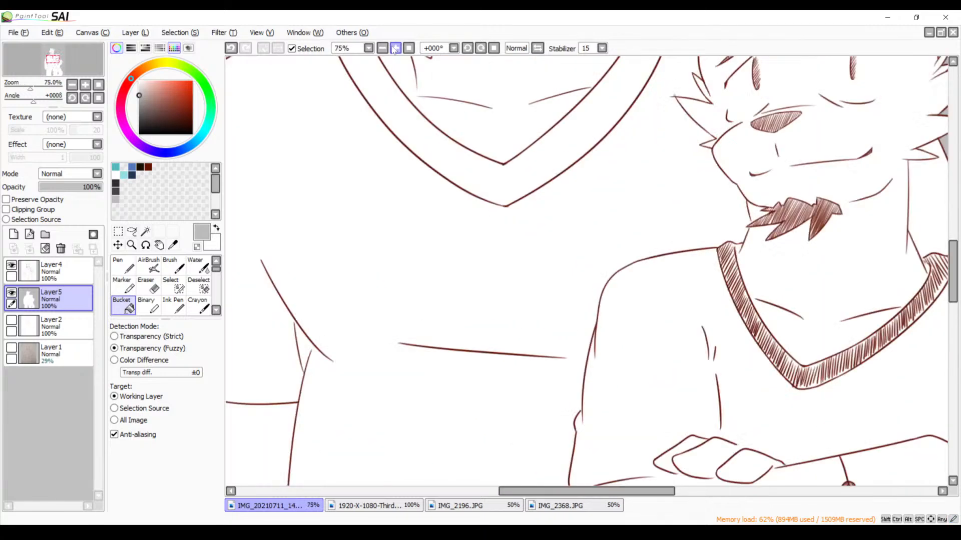
pyautogui.click(395, 48)
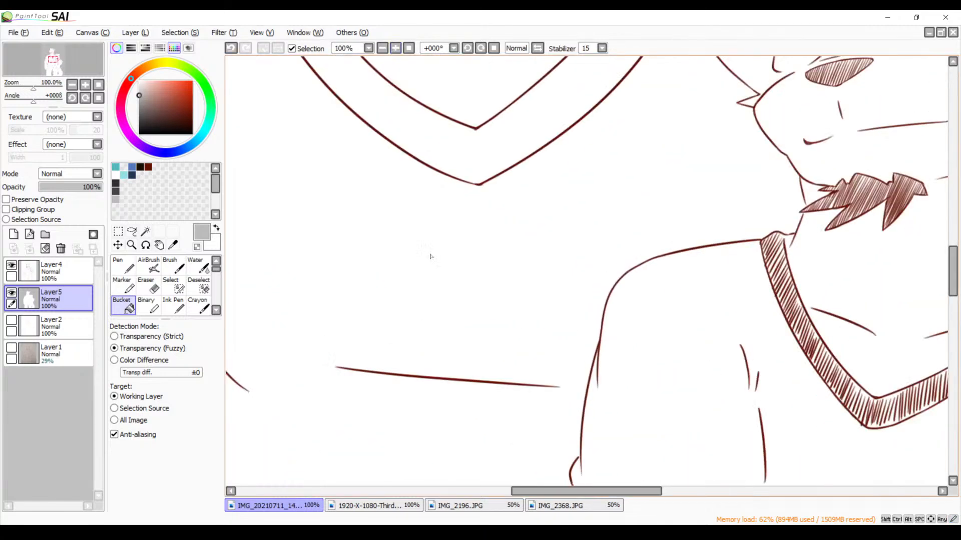
pyautogui.click(485, 299)
pyautogui.press('space')
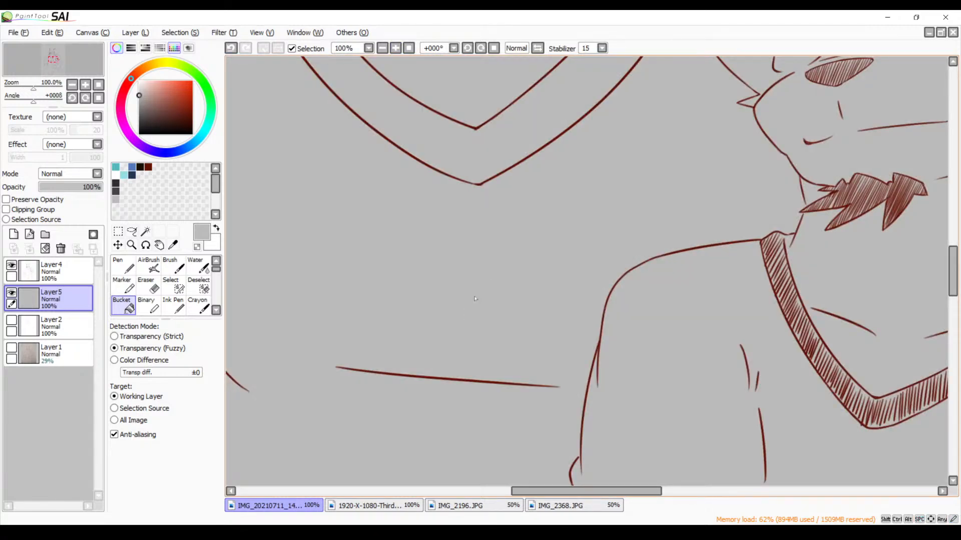
pyautogui.hotkey('ctrl', 'z')
# Activate the line art layer and the Brush for work on the wolf's horizontal chest fold
pyautogui.click(52, 271)
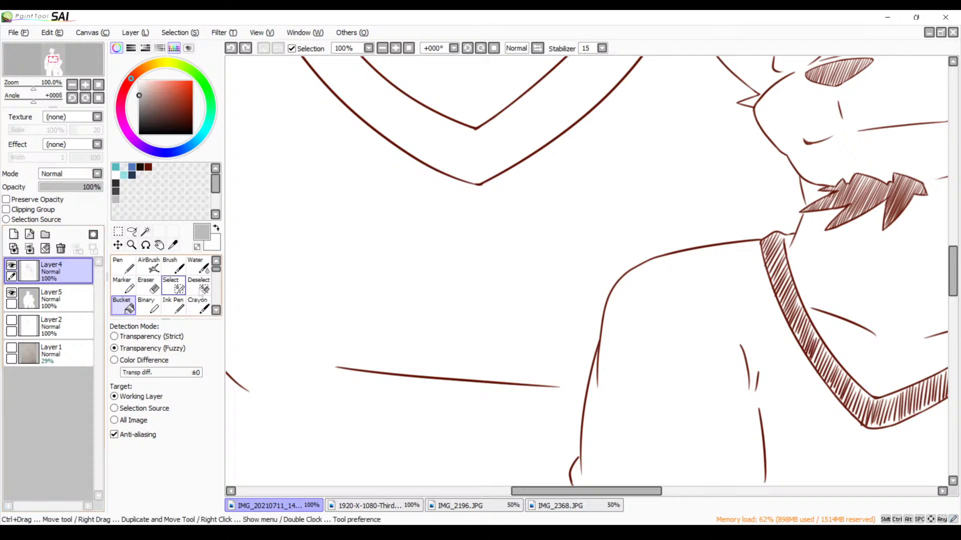
pyautogui.moveTo(489, 324); pyautogui.dragTo(589, 234)
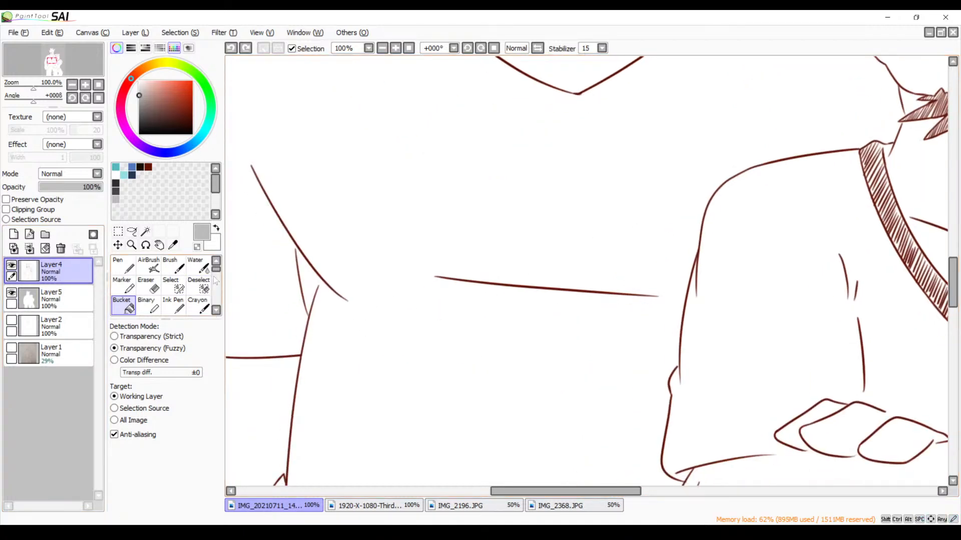
pyautogui.click(184, 271)
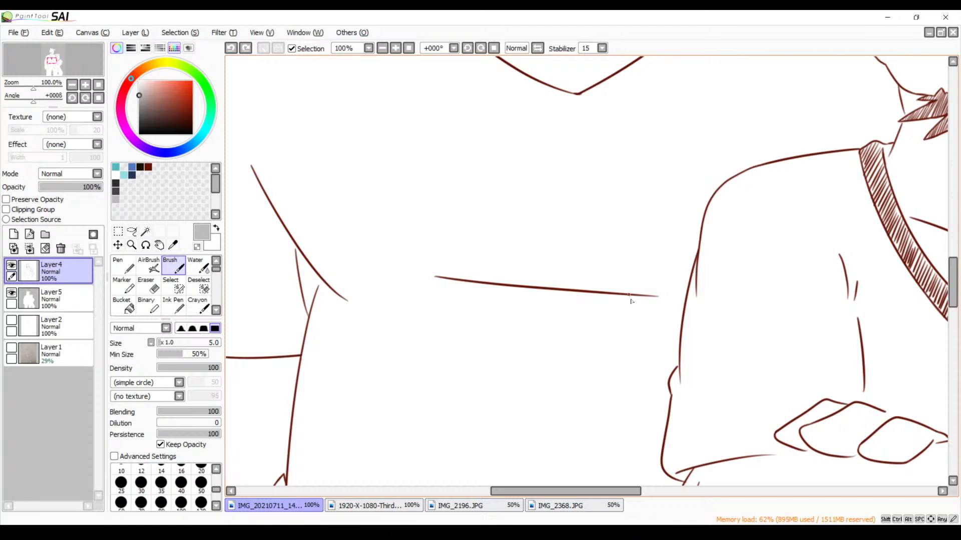
# Try short slanting Brush strokes at the end of the wolf's chest fold beside the bear's sleeve, undoing and repeating them
pyautogui.moveTo(656, 298); pyautogui.dragTo(600, 315)
pyautogui.hotkey('ctrl', 'z')
pyautogui.moveTo(676, 299); pyautogui.dragTo(624, 312)
pyautogui.scroll(-2, 520, 255)
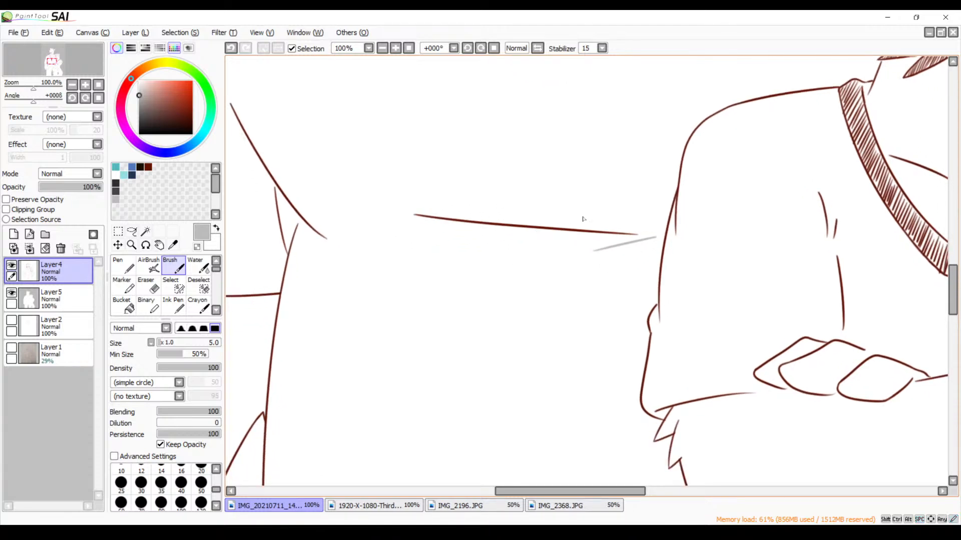
pyautogui.moveTo(652, 234); pyautogui.dragTo(599, 249)
pyautogui.hotkey('ctrl', 'z')
pyautogui.hotkey('ctrl', 'z')
pyautogui.hotkey('ctrl', 'z')
pyautogui.moveTo(652, 235); pyautogui.dragTo(587, 253)
pyautogui.hotkey('ctrl', 'z')
pyautogui.hotkey('ctrl', 'z')
pyautogui.hotkey('ctrl', 'z')
pyautogui.hotkey('ctrl', 'z')
# Try diagonal hatching strokes along the underside of the wolf's chest fold line, and undo them
pyautogui.moveTo(416, 216); pyautogui.dragTo(467, 237)
pyautogui.hotkey('ctrl', 'z')
pyautogui.hotkey('ctrl', 'z')
pyautogui.moveTo(417, 215)
pyautogui.mouseDown()
pyautogui.moveTo(487, 240)
pyautogui.moveTo(458, 222)
pyautogui.moveTo(500, 242)
pyautogui.moveTo(481, 229)
pyautogui.moveTo(565, 245)
pyautogui.mouseUp()
pyautogui.hotkey('ctrl', 'z')
pyautogui.hotkey('ctrl', 'z')
pyautogui.hotkey('ctrl', 'z')
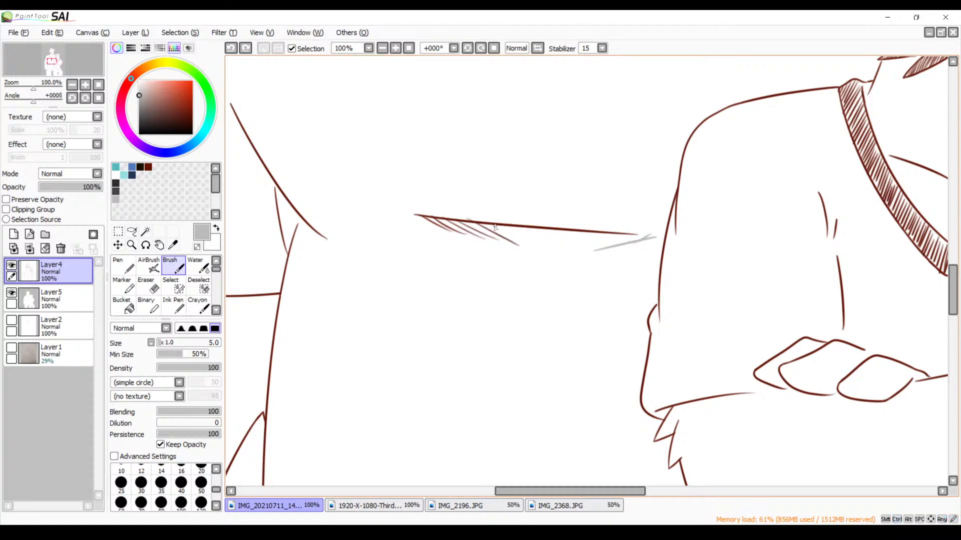
pyautogui.moveTo(491, 227)
pyautogui.mouseDown()
pyautogui.moveTo(531, 249)
pyautogui.moveTo(553, 246)
pyautogui.mouseUp()
pyautogui.hotkey('ctrl', 'z')
pyautogui.hotkey('ctrl', 'z')
pyautogui.hotkey('ctrl', 'z')
pyautogui.moveTo(495, 224)
pyautogui.mouseDown()
pyautogui.moveTo(531, 241)
pyautogui.moveTo(504, 224)
pyautogui.moveTo(524, 227)
pyautogui.moveTo(525, 244)
pyautogui.moveTo(514, 241)
pyautogui.moveTo(530, 243)
pyautogui.moveTo(511, 230)
pyautogui.moveTo(547, 250)
pyautogui.moveTo(590, 245)
pyautogui.mouseUp()
pyautogui.hotkey('ctrl', 'z')
pyautogui.hotkey('ctrl', 'z')
pyautogui.hotkey('ctrl', 'z')
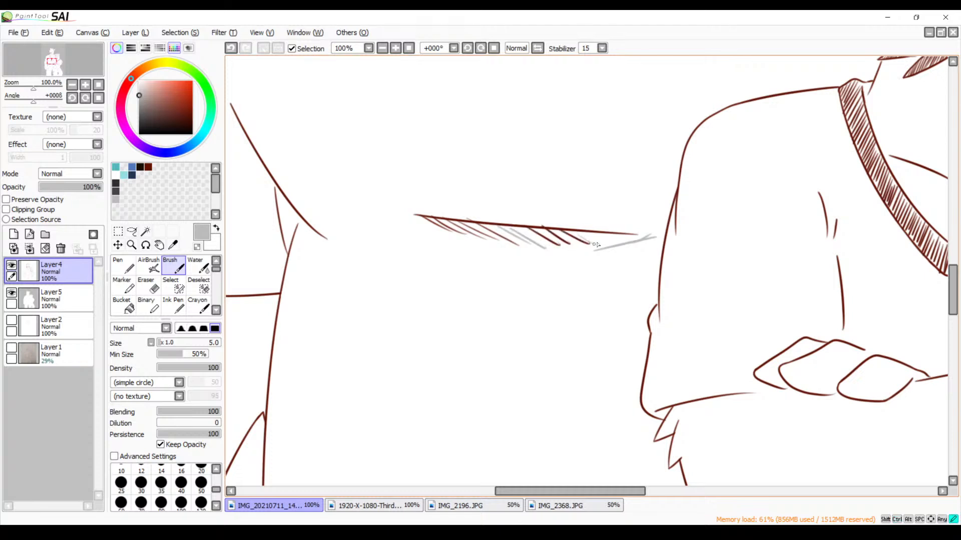
pyautogui.hotkey('ctrl', 'z')
pyautogui.hotkey('ctrl', 'z')
pyautogui.hotkey('ctrl', 'z')
pyautogui.hotkey('ctrl', 'z')
pyautogui.hotkey('ctrl', 'z')
pyautogui.hotkey('ctrl', 'z')
pyautogui.hotkey('ctrl', 'z')
pyautogui.hotkey('ctrl', 'z')
pyautogui.hotkey('ctrl', 'z')
pyautogui.hotkey('ctrl', 'z')
pyautogui.hotkey('ctrl', 'z')
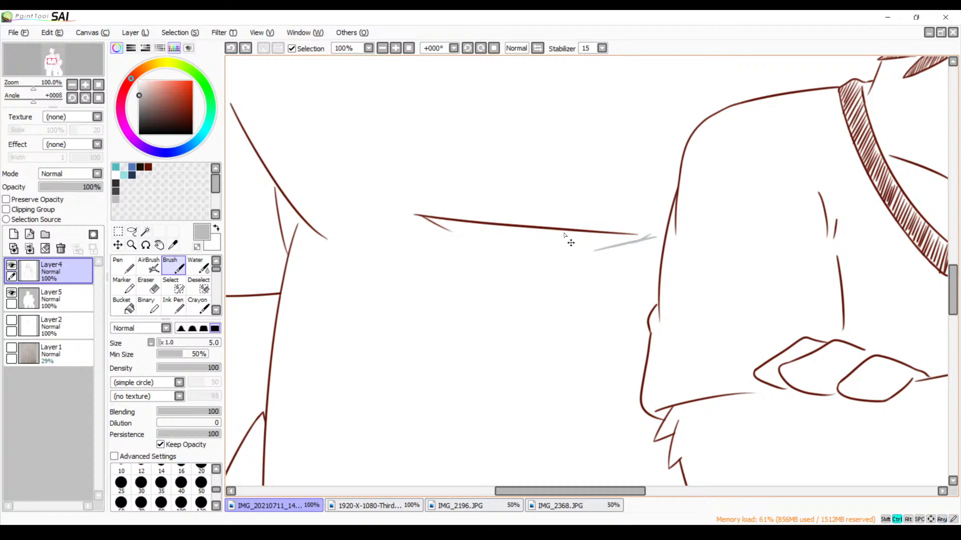
# Undo the remaining gray strokes and draw a short slanting dark red line below the chest fold's end, redoing the first stroke
pyautogui.click(396, 48)
pyautogui.click(395, 48)
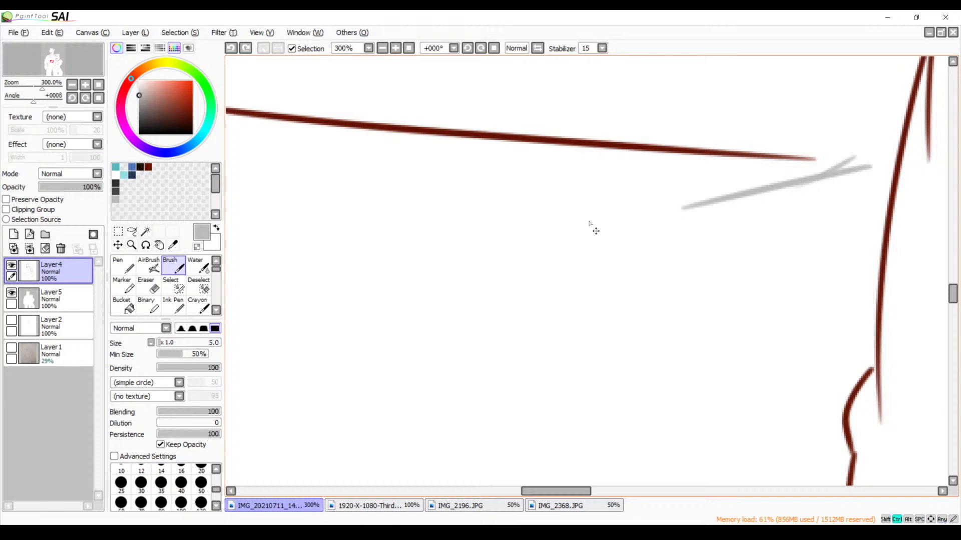
pyautogui.hotkey('ctrl', 'z')
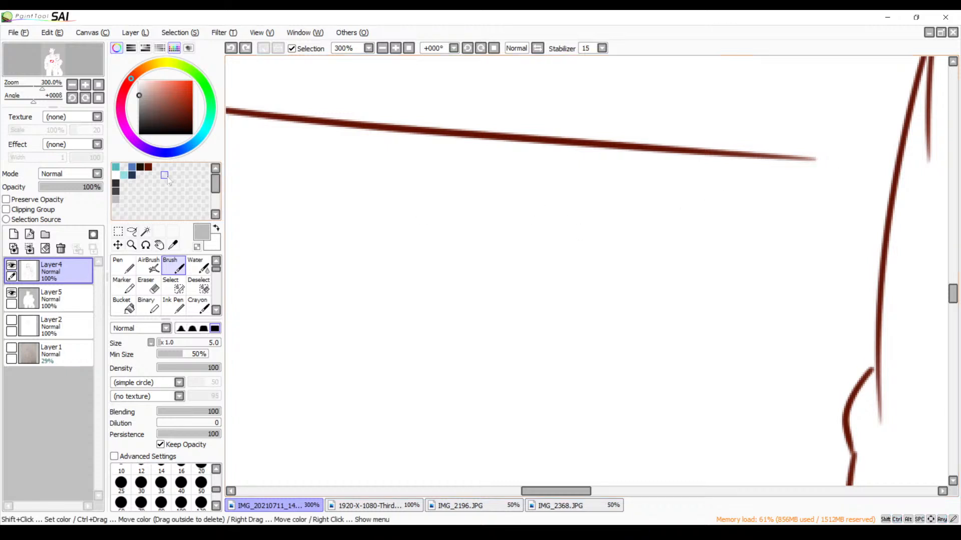
pyautogui.click(148, 167)
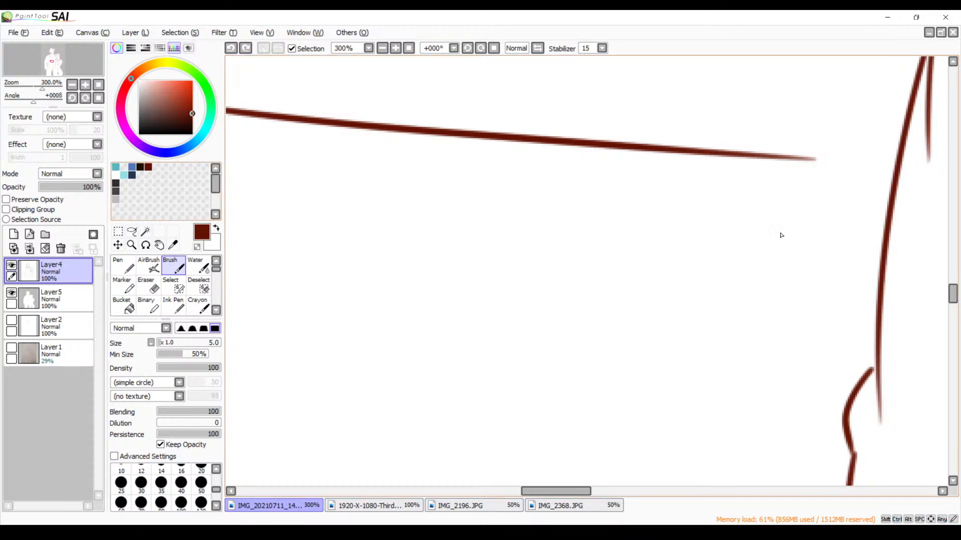
pyautogui.moveTo(840, 169); pyautogui.dragTo(671, 233)
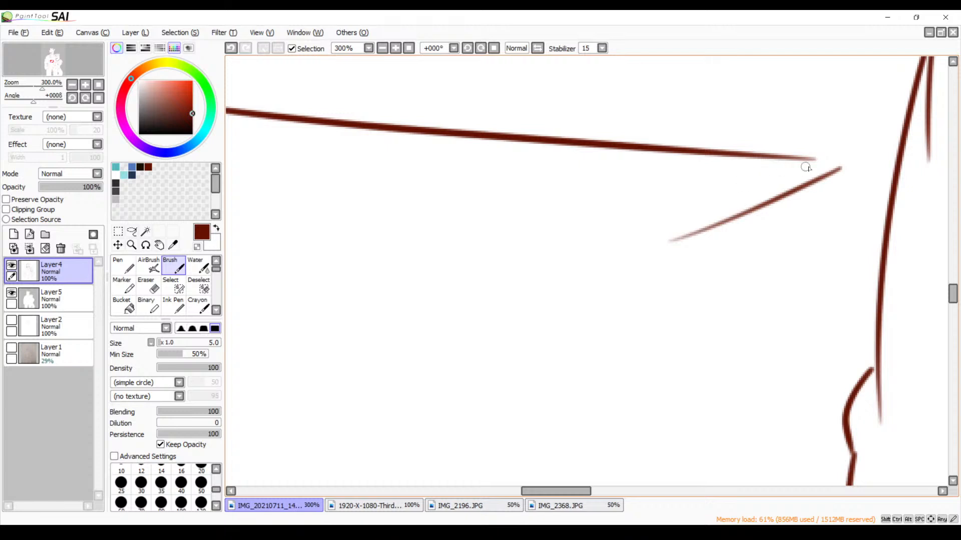
pyautogui.hotkey('ctrl', 'z')
pyautogui.moveTo(808, 181); pyautogui.dragTo(849, 167)
pyautogui.moveTo(739, 206); pyautogui.dragTo(722, 211)
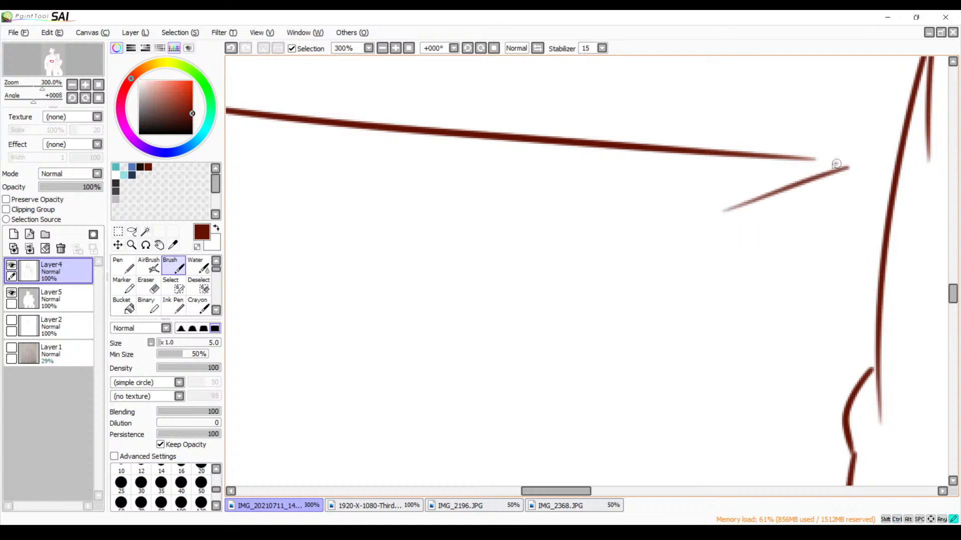
# Try slanting hatching strokes under the end of the wolf's chest fold beside the bear's sleeve, and undo them
pyautogui.moveTo(837, 162); pyautogui.dragTo(709, 204)
pyautogui.moveTo(778, 160); pyautogui.dragTo(679, 199)
pyautogui.moveTo(743, 159); pyautogui.dragTo(634, 205)
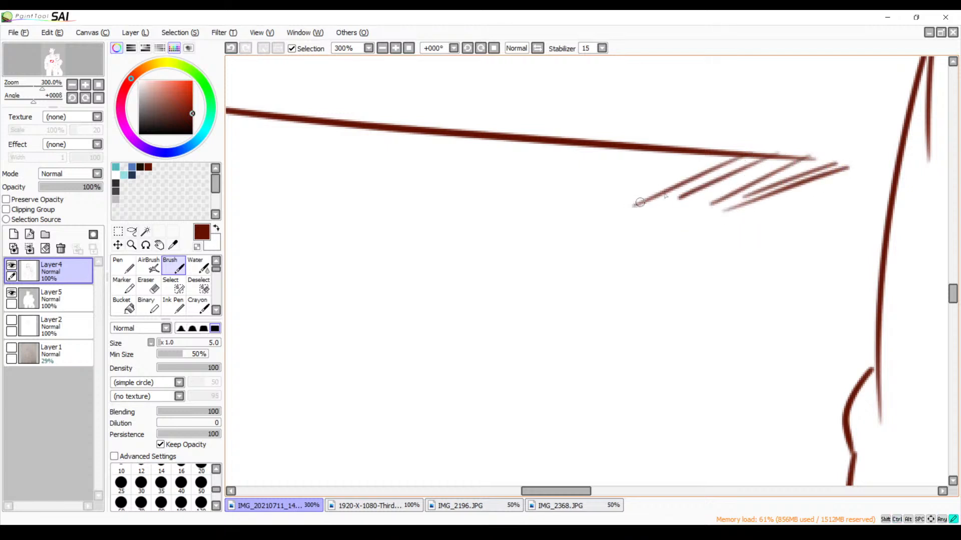
pyautogui.hotkey('ctrl', 'z')
pyautogui.hotkey('ctrl', 'z')
pyautogui.hotkey('ctrl', 'z')
pyautogui.hotkey('ctrl', 'z')
# Hatch the underside of the wolf's chest fold with slanting dark red strokes, shortening them toward its far end
pyautogui.moveTo(831, 163); pyautogui.dragTo(739, 197)
pyautogui.moveTo(792, 157)
pyautogui.mouseDown()
pyautogui.moveTo(703, 210)
pyautogui.moveTo(680, 202)
pyautogui.mouseUp()
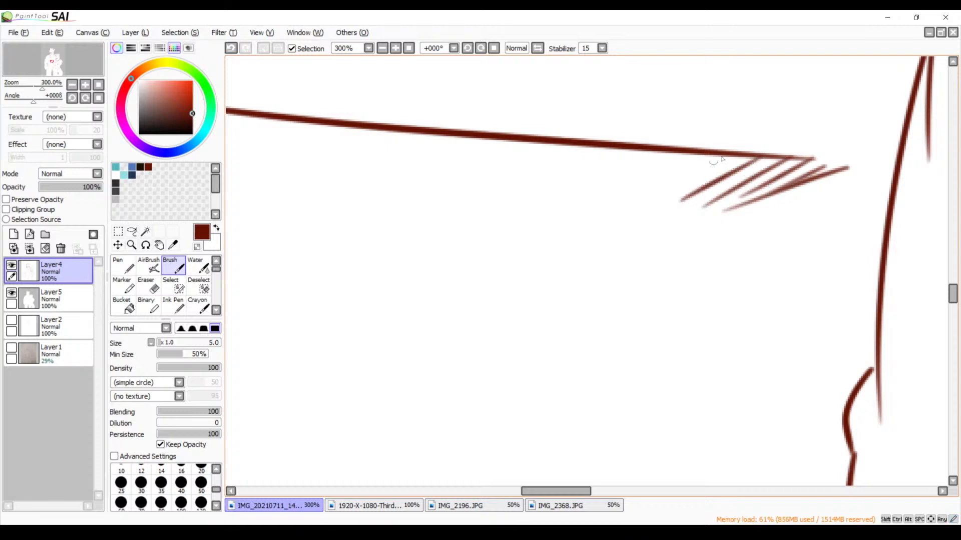
pyautogui.moveTo(741, 147)
pyautogui.mouseDown()
pyautogui.moveTo(649, 200)
pyautogui.moveTo(700, 154)
pyautogui.moveTo(628, 195)
pyautogui.mouseUp()
pyautogui.moveTo(666, 154); pyautogui.dragTo(598, 191)
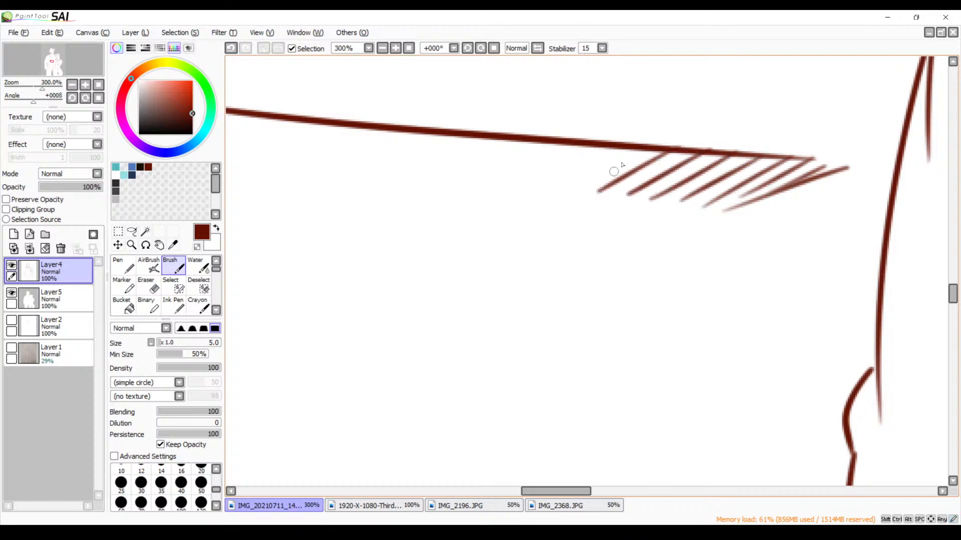
pyautogui.moveTo(637, 151); pyautogui.dragTo(563, 191)
pyautogui.moveTo(620, 146)
pyautogui.mouseDown()
pyautogui.moveTo(541, 191)
pyautogui.moveTo(518, 181)
pyautogui.mouseUp()
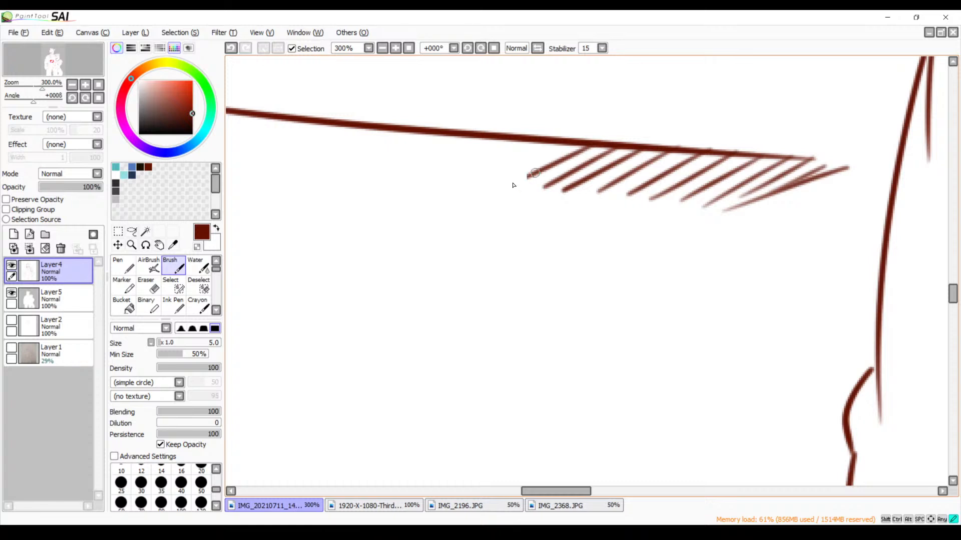
pyautogui.moveTo(569, 143); pyautogui.dragTo(505, 175)
pyautogui.moveTo(537, 142); pyautogui.dragTo(467, 176)
pyautogui.moveTo(503, 141)
pyautogui.mouseDown()
pyautogui.moveTo(437, 170)
pyautogui.moveTo(265, 133)
pyautogui.mouseUp()
pyautogui.moveTo(279, 118); pyautogui.dragTo(236, 129)
# Try short diagonal hatching strokes under the outer end of the fold above the wolf's shirt hem, and undo them
pyautogui.click(382, 48)
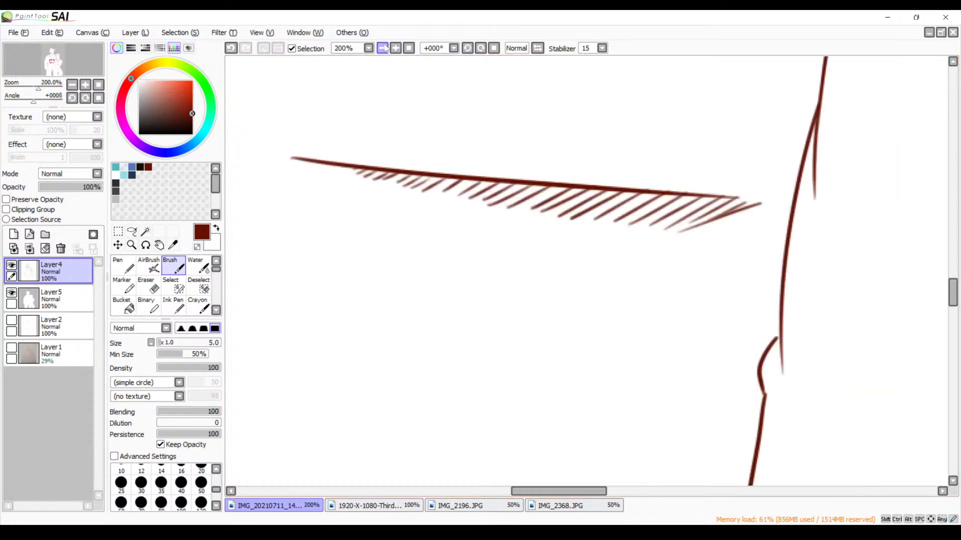
pyautogui.click(382, 48)
pyautogui.click(382, 48)
pyautogui.click(395, 48)
pyautogui.click(395, 48)
pyautogui.click(395, 48)
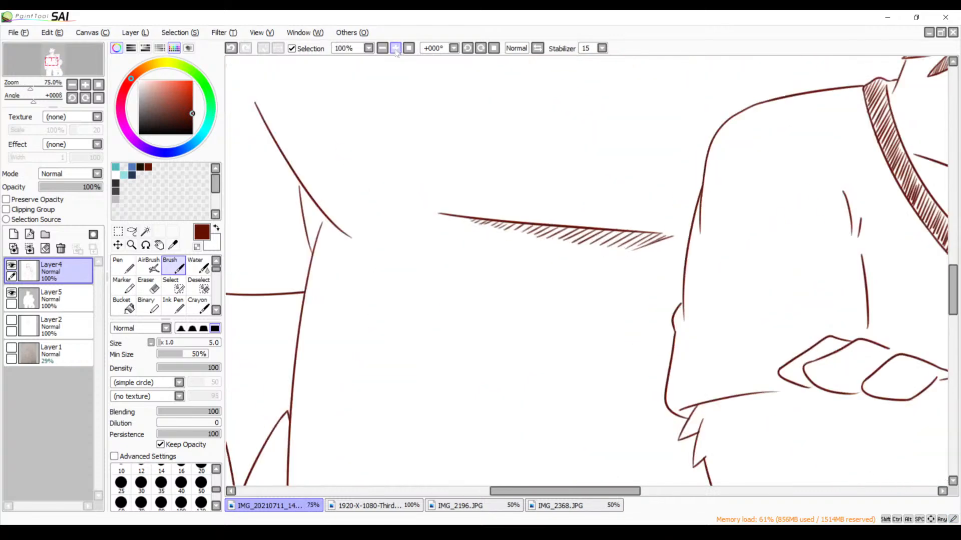
pyautogui.moveTo(464, 334)
pyautogui.mouseDown()
pyautogui.moveTo(460, 130)
pyautogui.moveTo(452, 221)
pyautogui.moveTo(465, 186)
pyautogui.mouseUp()
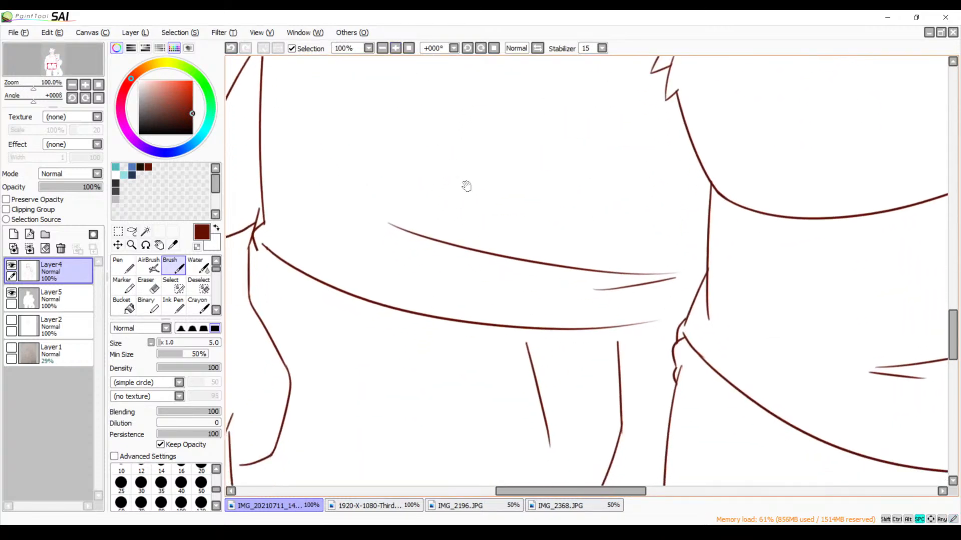
pyautogui.moveTo(389, 224)
pyautogui.mouseDown()
pyautogui.moveTo(418, 249)
pyautogui.moveTo(439, 241)
pyautogui.moveTo(459, 256)
pyautogui.mouseUp()
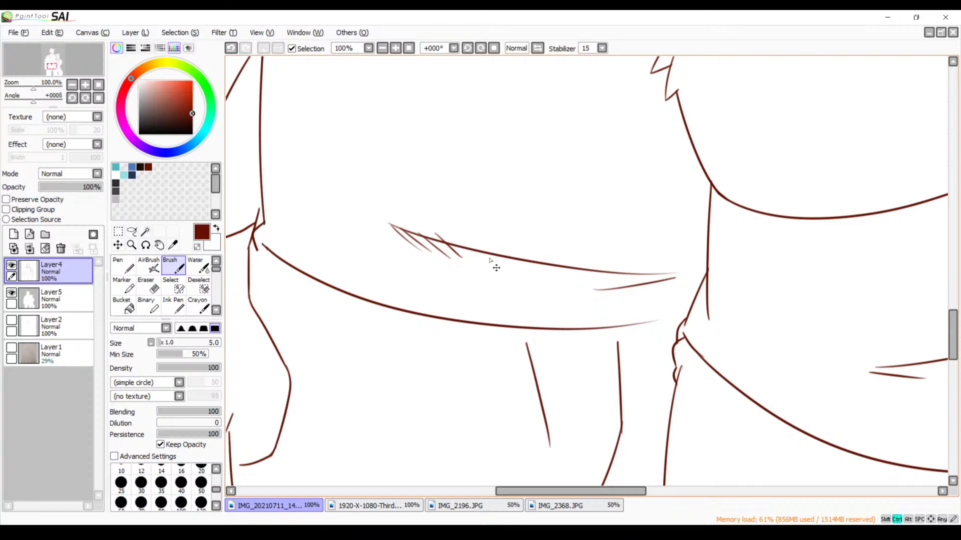
pyautogui.hotkey('ctrl', 'z')
pyautogui.hotkey('ctrl', 'z')
pyautogui.hotkey('ctrl', 'z')
pyautogui.hotkey('ctrl', 'z')
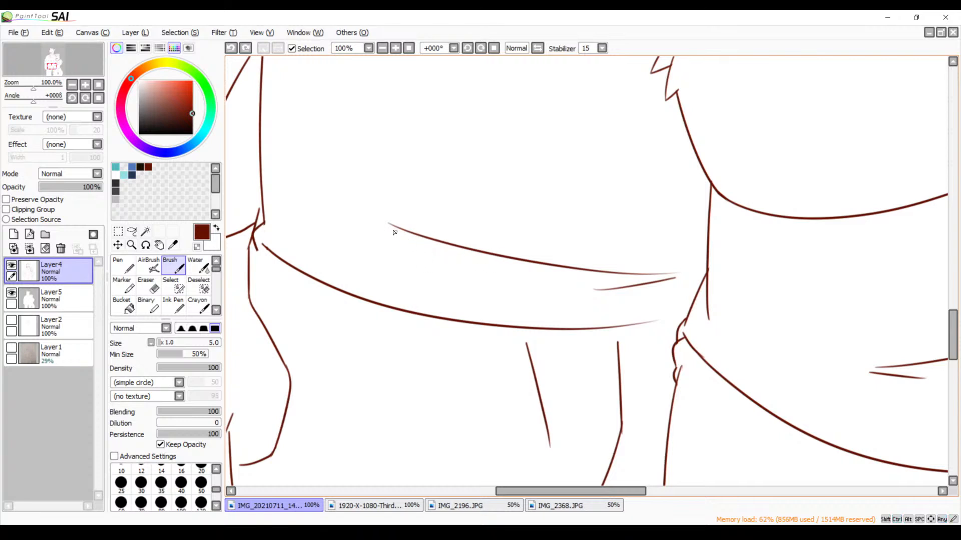
# Try longer diagonal hatching under the wolf's lower shirt fold, and undo all the strokes
pyautogui.moveTo(394, 232); pyautogui.dragTo(420, 261)
pyautogui.hotkey('ctrl', 'z')
pyautogui.moveTo(395, 230)
pyautogui.mouseDown()
pyautogui.moveTo(459, 270)
pyautogui.moveTo(492, 270)
pyautogui.mouseUp()
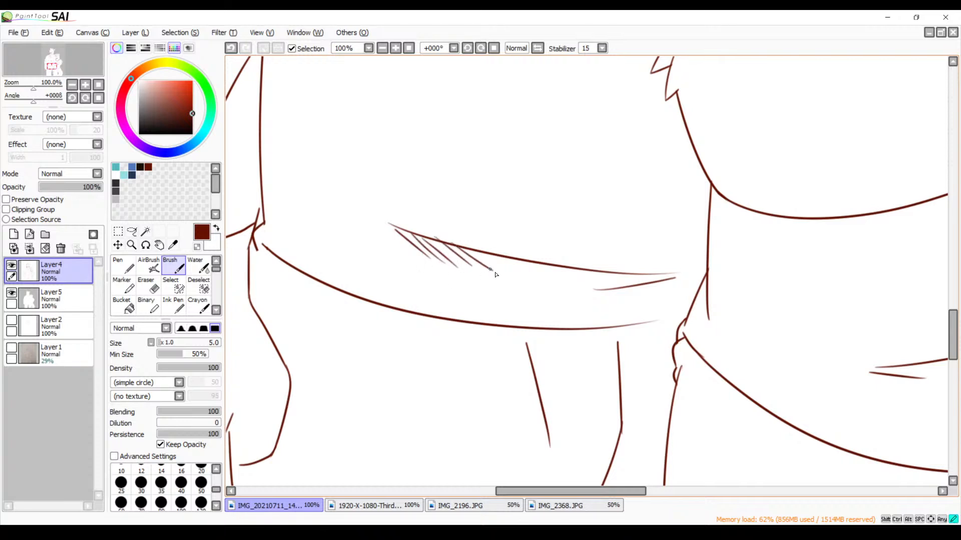
pyautogui.hotkey('ctrl', 'z')
pyautogui.hotkey('ctrl', 'z')
pyautogui.hotkey('ctrl', 'z')
pyautogui.hotkey('ctrl', 'z')
pyautogui.hotkey('ctrl', 'z')
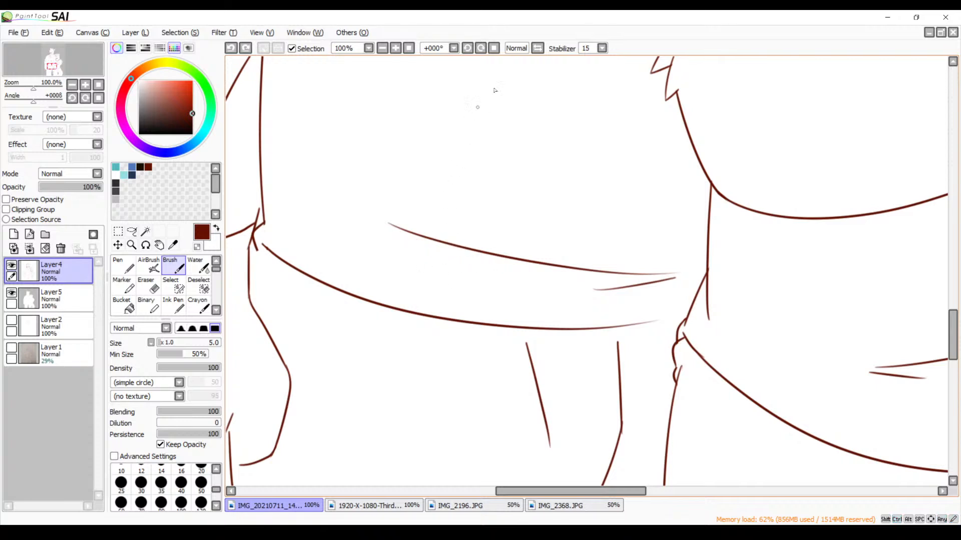
# Flip the canvas view horizontally and try one slanting stroke under the wolf's lower shirt fold, undoing it
pyautogui.click(537, 48)
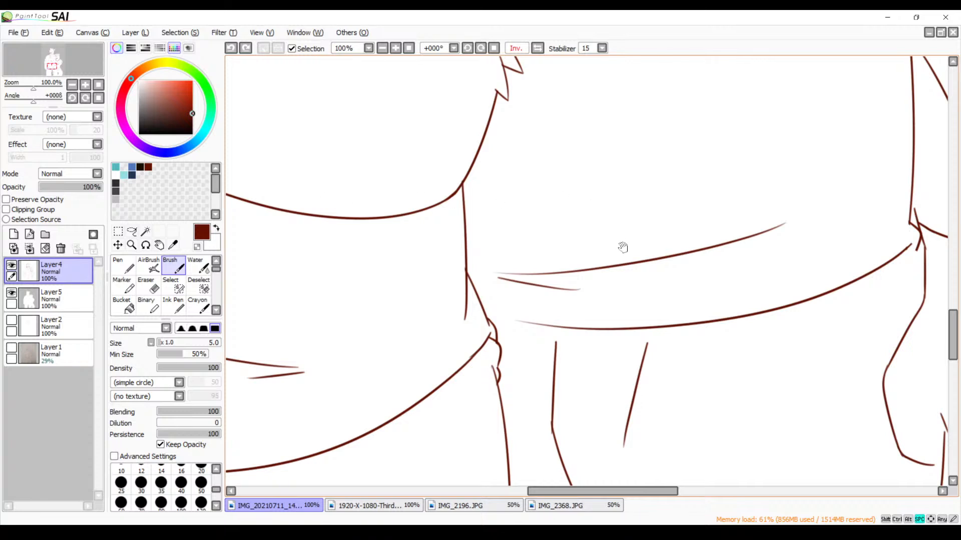
pyautogui.moveTo(622, 248); pyautogui.dragTo(612, 206)
pyautogui.moveTo(703, 178); pyautogui.dragTo(641, 212)
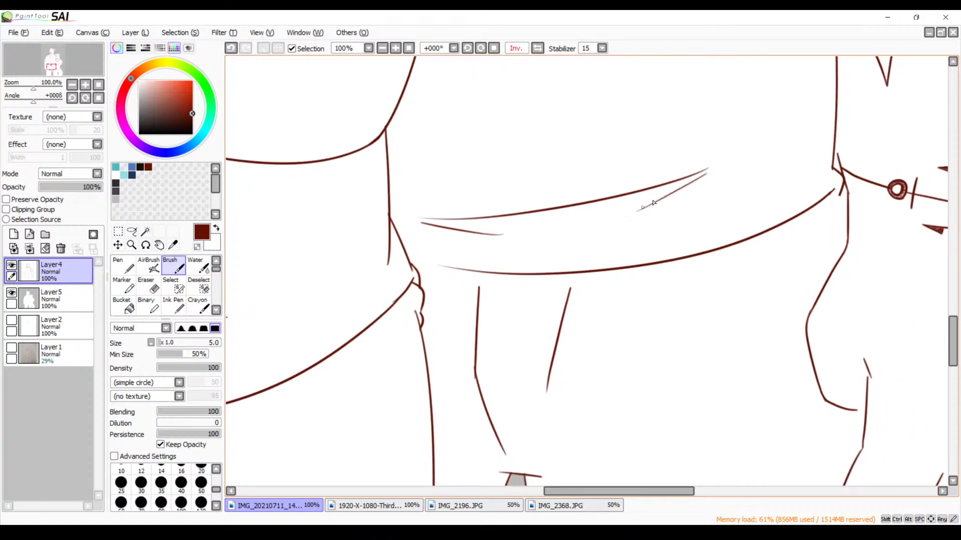
pyautogui.hotkey('ctrl', 'z')
# Try a row of slanting hatching strokes along the wolf's lower shirt fold in the flipped view, undoing the last ones
pyautogui.moveTo(702, 174); pyautogui.dragTo(624, 217)
pyautogui.moveTo(663, 185); pyautogui.dragTo(580, 227)
pyautogui.moveTo(621, 196); pyautogui.dragTo(532, 238)
pyautogui.hotkey('ctrl', 'z')
pyautogui.hotkey('ctrl', 'z')
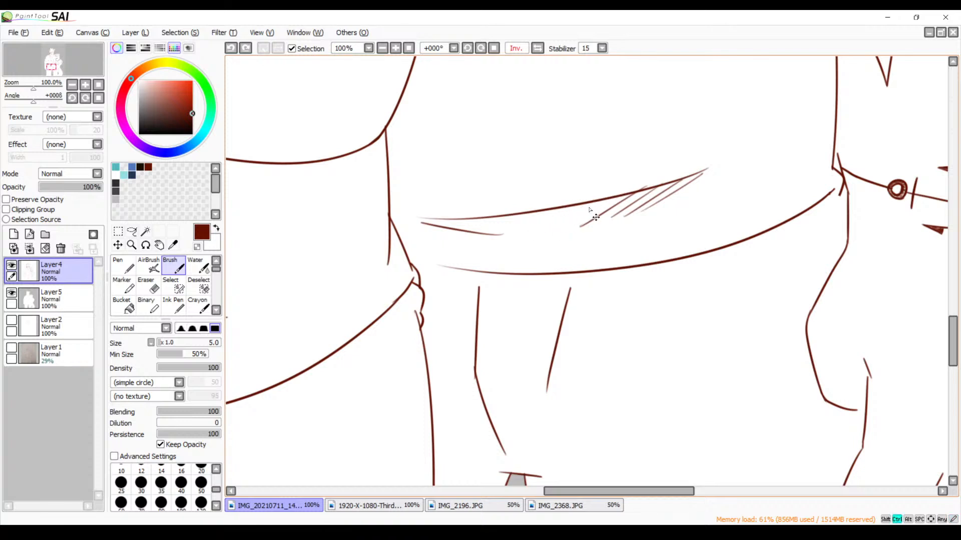
pyautogui.moveTo(612, 200); pyautogui.dragTo(543, 237)
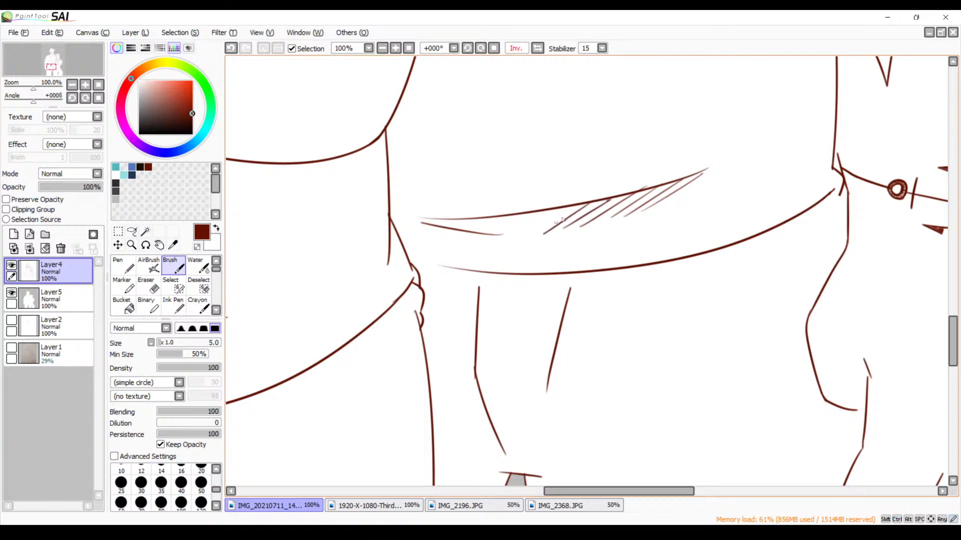
pyautogui.hotkey('ctrl', 'z')
# Try replacement hatching strokes toward the middle of the wolf's lower shirt fold, and undo all of its hatching
pyautogui.hotkey('ctrl', 'z')
pyautogui.moveTo(616, 198); pyautogui.dragTo(553, 237)
pyautogui.hotkey('ctrl', 'z')
pyautogui.moveTo(612, 199); pyautogui.dragTo(556, 231)
pyautogui.moveTo(591, 203); pyautogui.dragTo(543, 234)
pyautogui.hotkey('ctrl', 'z')
pyautogui.hotkey('ctrl', 'z')
pyautogui.hotkey('ctrl', 'z')
pyautogui.hotkey('ctrl', 'z')
pyautogui.hotkey('ctrl', 'z')
pyautogui.hotkey('ctrl', 'z')
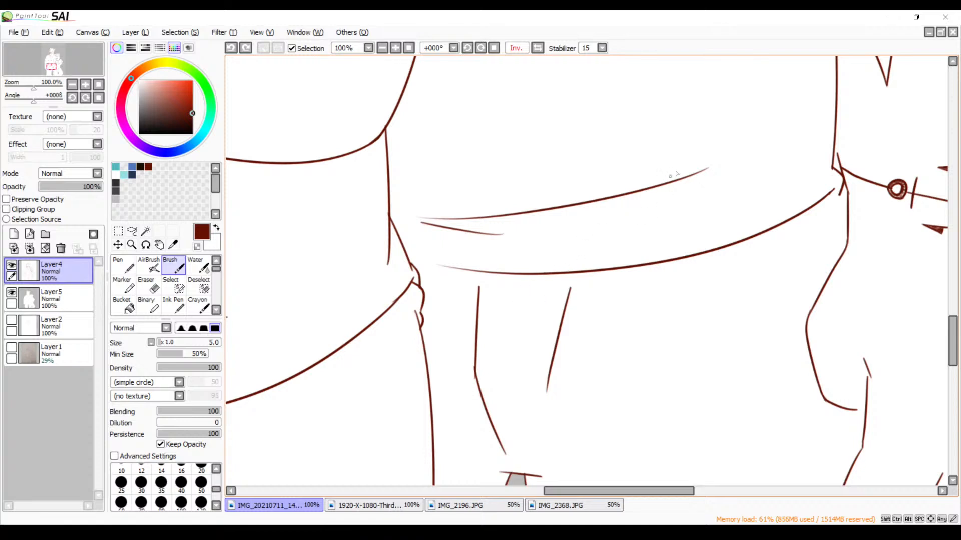
# Hatch the whole underside of the wolf's lower shirt fold with slanting strokes, and restore the unflipped canvas view
pyautogui.moveTo(706, 170); pyautogui.dragTo(642, 212)
pyautogui.moveTo(684, 181); pyautogui.dragTo(604, 223)
pyautogui.moveTo(639, 192)
pyautogui.mouseDown()
pyautogui.moveTo(586, 228)
pyautogui.moveTo(564, 229)
pyautogui.mouseUp()
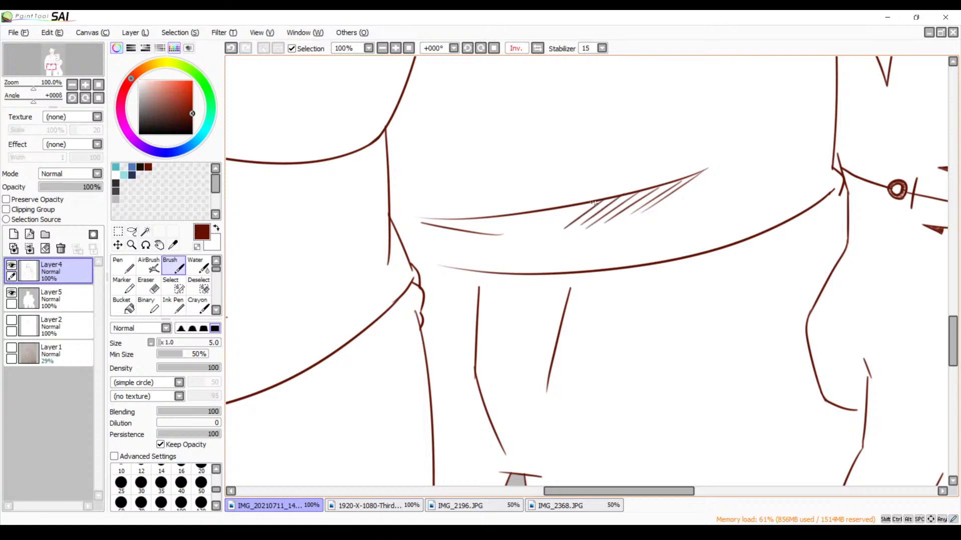
pyautogui.moveTo(594, 201)
pyautogui.mouseDown()
pyautogui.moveTo(510, 234)
pyautogui.moveTo(530, 215)
pyautogui.moveTo(501, 231)
pyautogui.moveTo(507, 222)
pyautogui.moveTo(485, 238)
pyautogui.moveTo(501, 215)
pyautogui.moveTo(473, 232)
pyautogui.moveTo(487, 217)
pyautogui.moveTo(464, 228)
pyautogui.moveTo(424, 227)
pyautogui.mouseUp()
pyautogui.moveTo(428, 219); pyautogui.dragTo(412, 228)
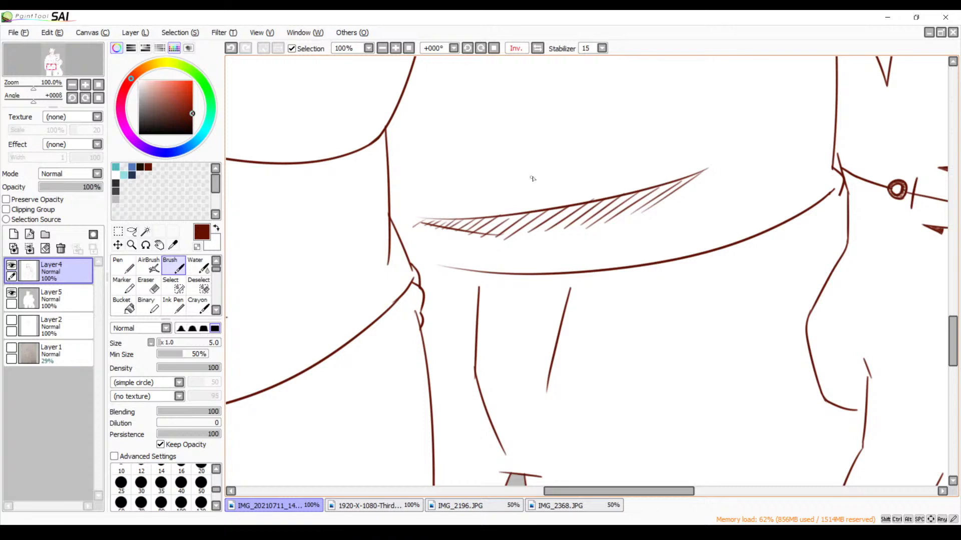
pyautogui.click(538, 48)
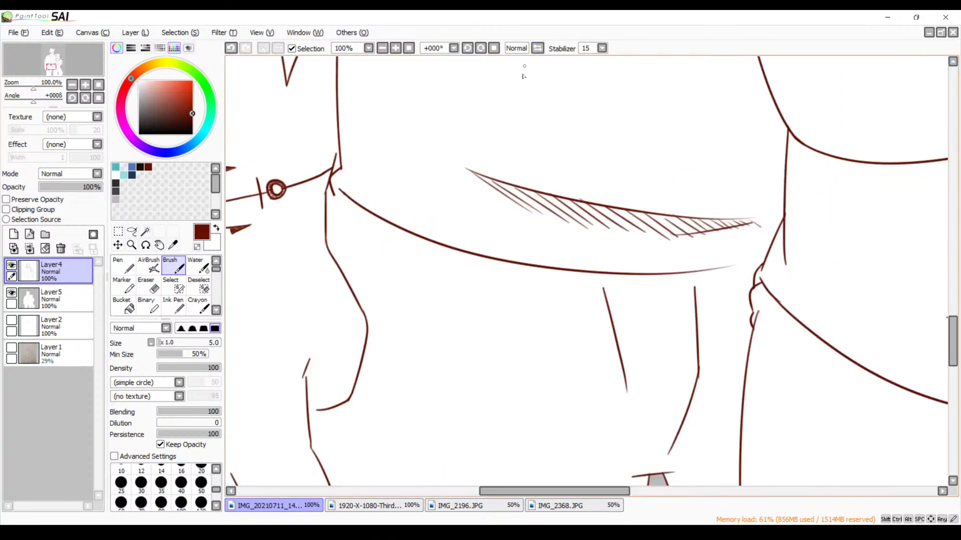
# Try a single slanting stroke under the outer end of the bear's lower shirt fold, and undo it
pyautogui.click(382, 48)
pyautogui.click(382, 48)
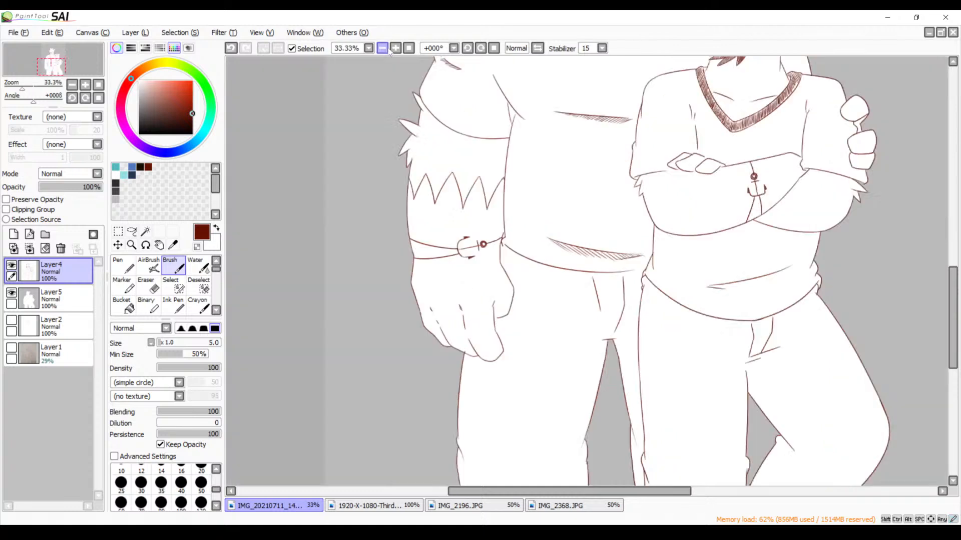
pyautogui.click(383, 48)
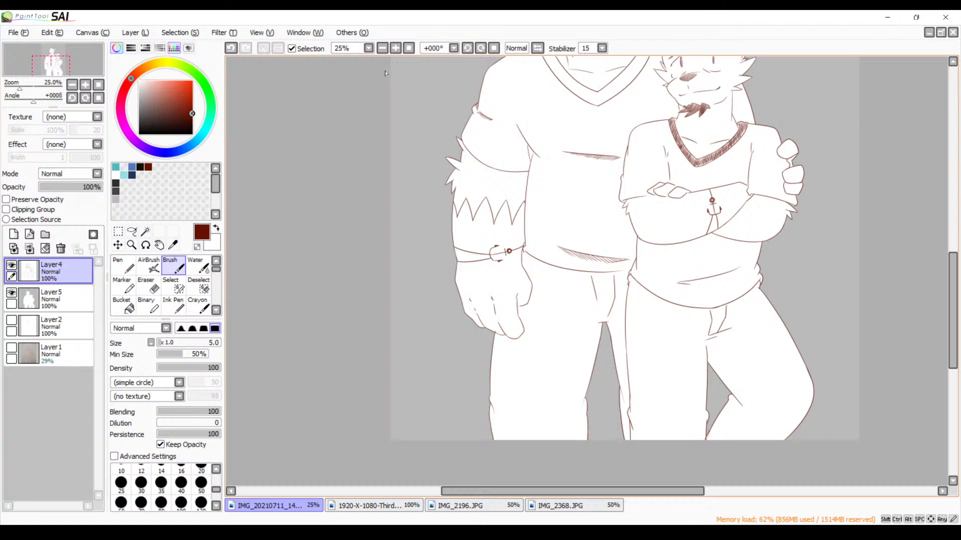
pyautogui.press('space')
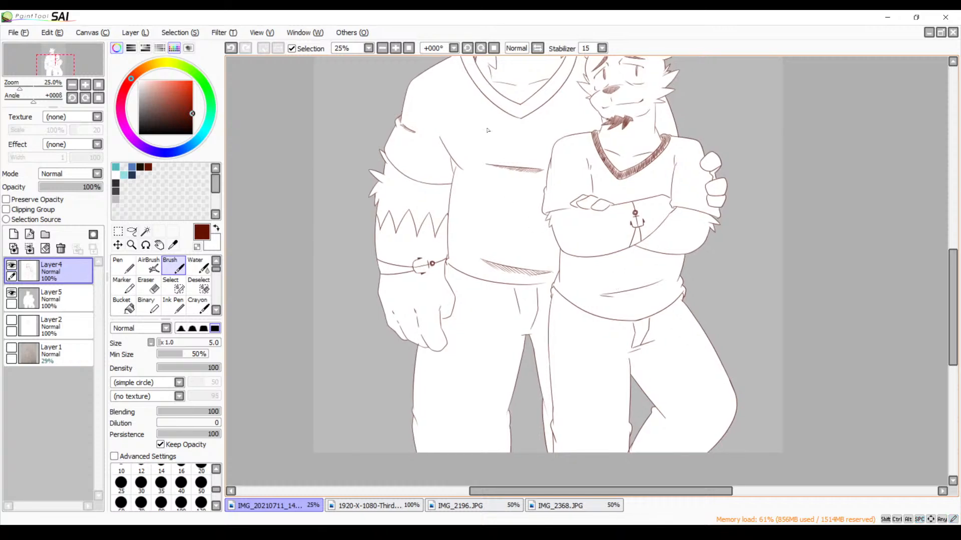
pyautogui.click(395, 48)
pyautogui.click(398, 49)
pyautogui.click(397, 50)
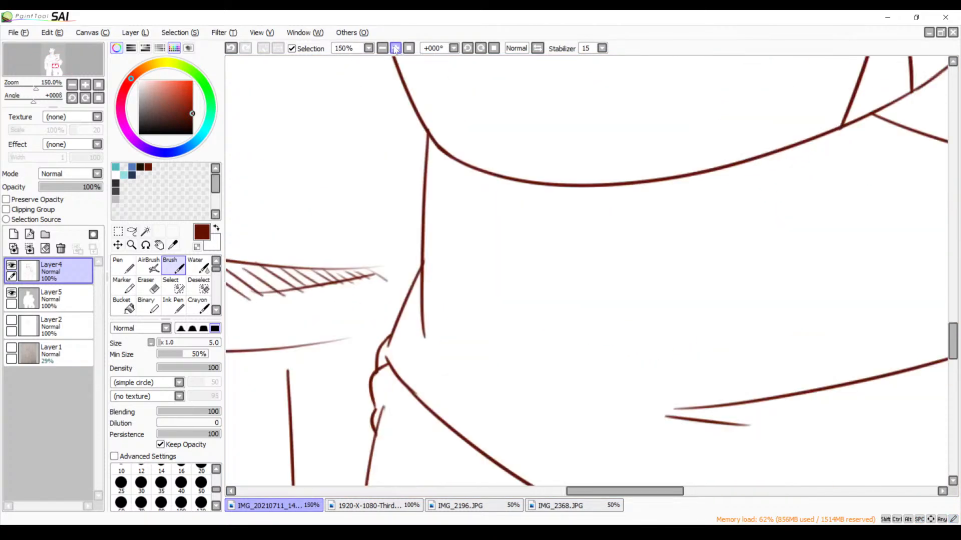
pyautogui.click(398, 49)
pyautogui.press('space')
pyautogui.moveTo(695, 294); pyautogui.dragTo(371, 167)
pyautogui.moveTo(632, 260); pyautogui.dragTo(400, 236)
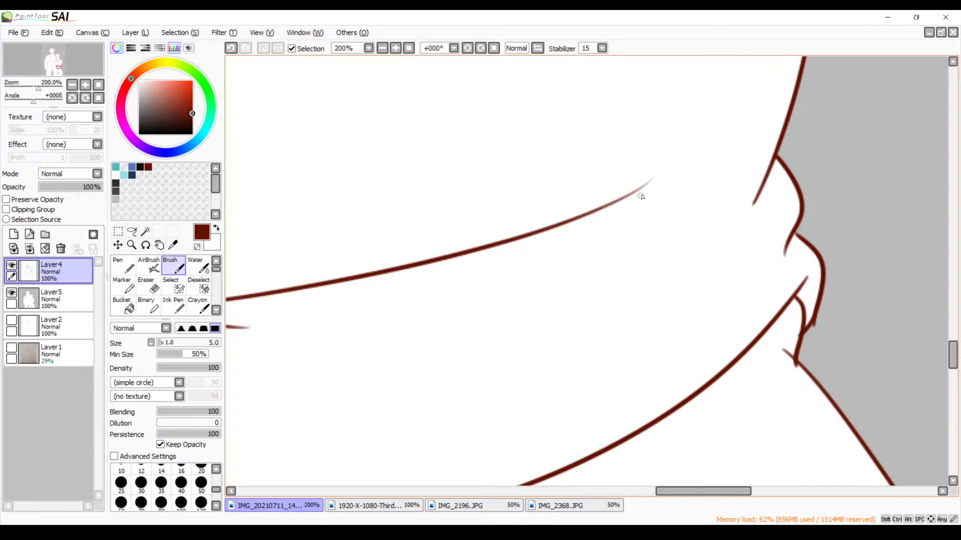
pyautogui.moveTo(642, 189); pyautogui.dragTo(551, 266)
pyautogui.hotkey('ctrl', 'z')
# Try a row of slanting hatching strokes under the bear's lower shirt fold, and undo them all
pyautogui.moveTo(644, 189); pyautogui.dragTo(569, 252)
pyautogui.moveTo(623, 200); pyautogui.dragTo(543, 262)
pyautogui.moveTo(585, 216); pyautogui.dragTo(510, 275)
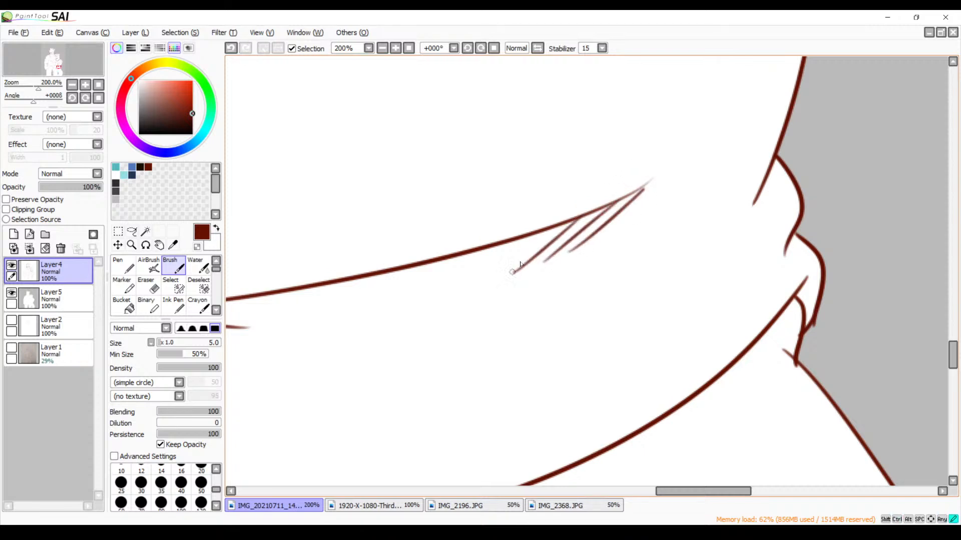
pyautogui.moveTo(556, 224); pyautogui.dragTo(485, 281)
pyautogui.moveTo(515, 242)
pyautogui.mouseDown()
pyautogui.moveTo(463, 273)
pyautogui.moveTo(488, 244)
pyautogui.moveTo(435, 294)
pyautogui.mouseUp()
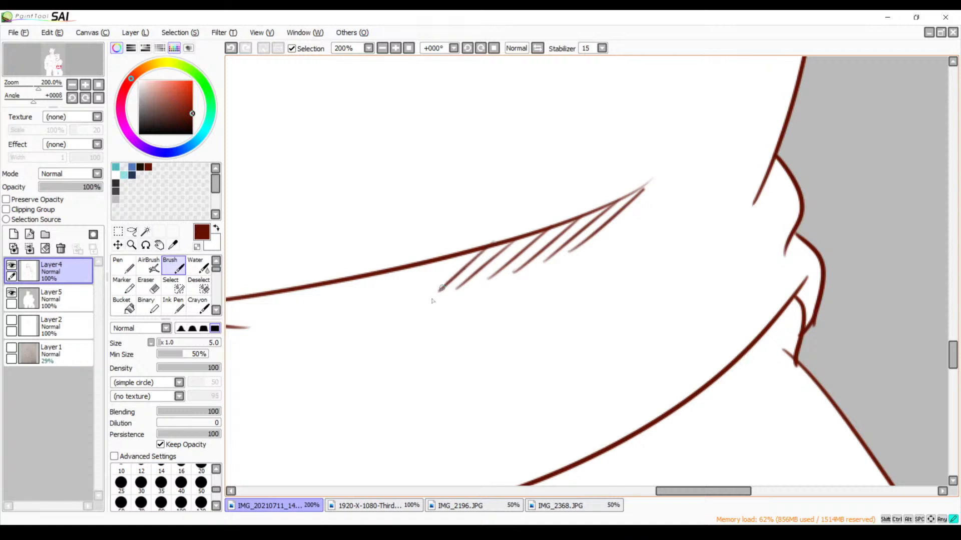
pyautogui.moveTo(463, 253); pyautogui.dragTo(405, 308)
pyautogui.moveTo(426, 264); pyautogui.dragTo(371, 314)
pyautogui.moveTo(397, 272); pyautogui.dragTo(345, 325)
pyautogui.hotkey('ctrl', 'z')
pyautogui.hotkey('ctrl', 'z')
pyautogui.hotkey('ctrl', 'z')
pyautogui.hotkey('ctrl', 'z')
pyautogui.hotkey('ctrl', 'z')
pyautogui.hotkey('ctrl', 'z')
pyautogui.hotkey('ctrl', 'z')
pyautogui.hotkey('ctrl', 'z')
pyautogui.hotkey('ctrl', 'z')
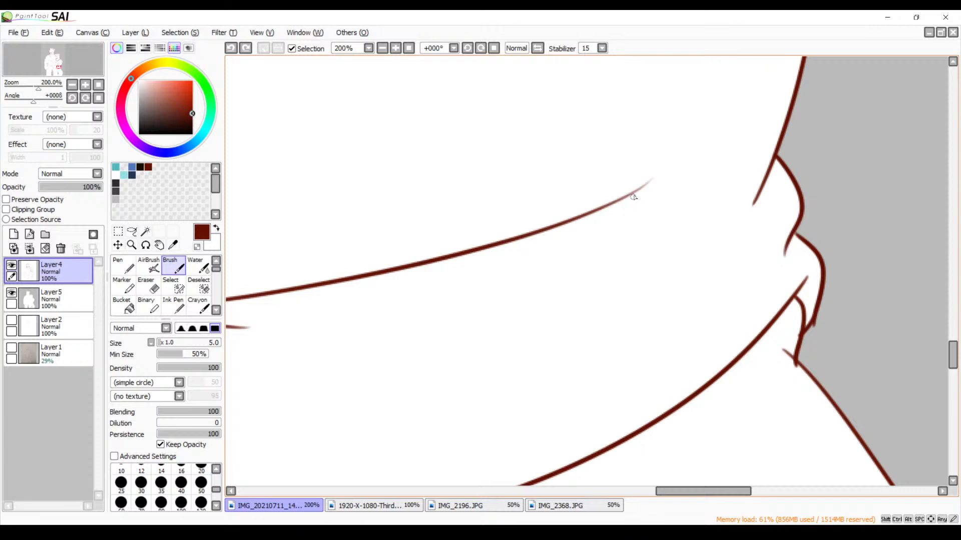
# Hatch the underside of the bear's lower shirt fold with steeper slanting strokes, ending with short ones inside its narrow tip
pyautogui.moveTo(642, 186); pyautogui.dragTo(549, 268)
pyautogui.hotkey('ctrl', 'z')
pyautogui.moveTo(646, 185); pyautogui.dragTo(564, 264)
pyautogui.moveTo(619, 197); pyautogui.dragTo(535, 278)
pyautogui.moveTo(571, 222); pyautogui.dragTo(503, 290)
pyautogui.moveTo(537, 234)
pyautogui.mouseDown()
pyautogui.moveTo(473, 300)
pyautogui.moveTo(444, 304)
pyautogui.mouseUp()
pyautogui.moveTo(492, 246); pyautogui.dragTo(417, 309)
pyautogui.moveTo(452, 260); pyautogui.dragTo(393, 318)
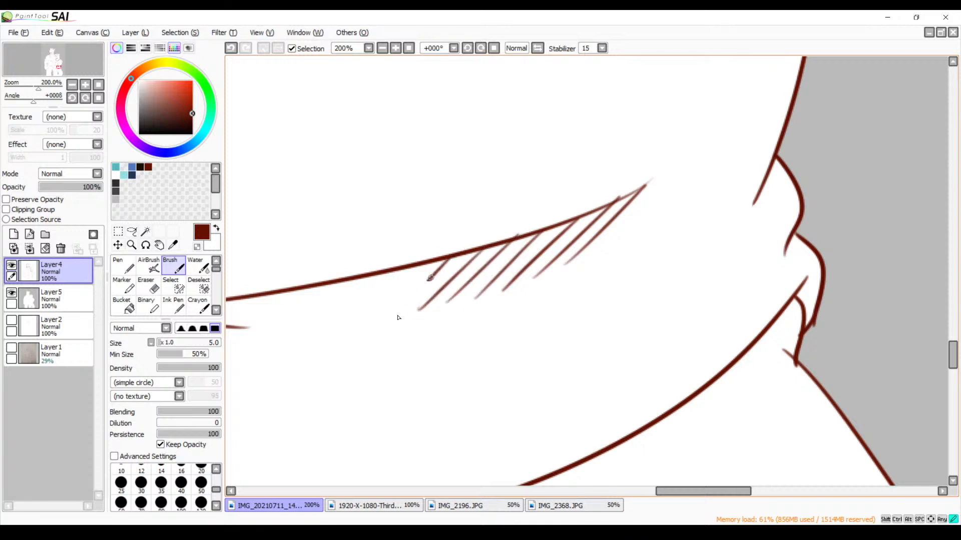
pyautogui.moveTo(419, 269)
pyautogui.mouseDown()
pyautogui.moveTo(372, 318)
pyautogui.moveTo(341, 332)
pyautogui.mouseUp()
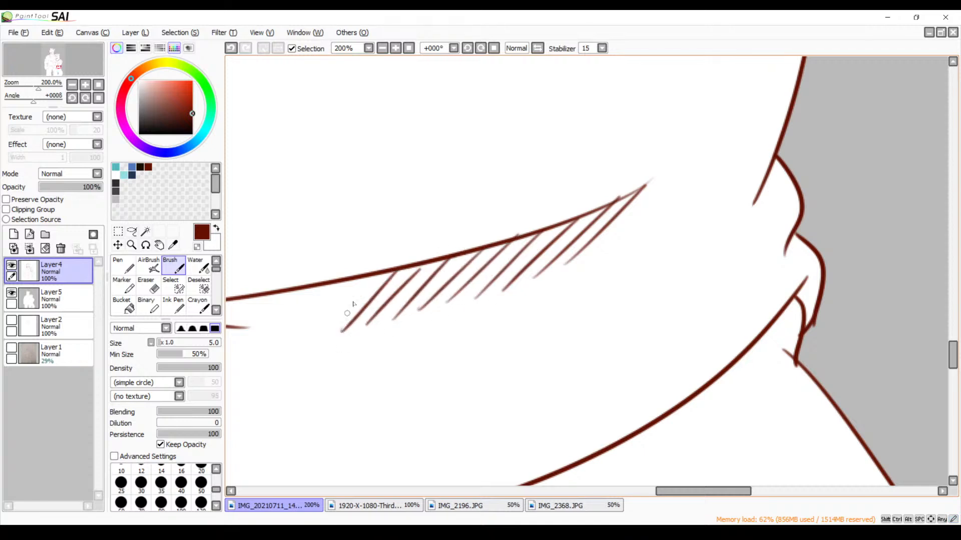
pyautogui.moveTo(366, 277); pyautogui.dragTo(303, 335)
pyautogui.moveTo(319, 280)
pyautogui.mouseDown()
pyautogui.moveTo(285, 329)
pyautogui.moveTo(267, 328)
pyautogui.mouseUp()
pyautogui.moveTo(279, 295); pyautogui.dragTo(247, 336)
pyautogui.moveTo(263, 299); pyautogui.dragTo(235, 333)
pyautogui.moveTo(253, 298); pyautogui.dragTo(226, 319)
# Examine both figures' shirts, sleeves and trousers for further folds to hatch
pyautogui.click(382, 48)
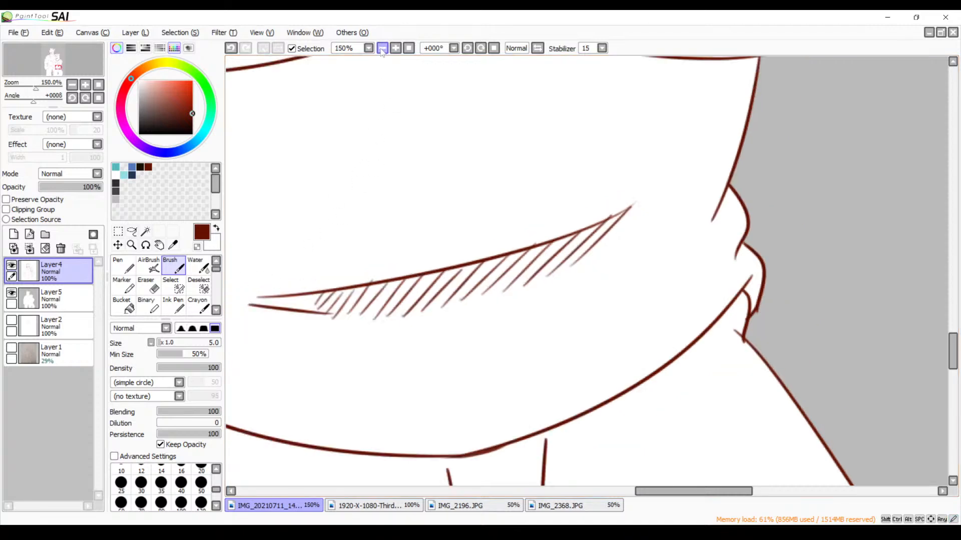
pyautogui.click(382, 48)
pyautogui.click(383, 48)
pyautogui.click(382, 48)
pyautogui.click(395, 48)
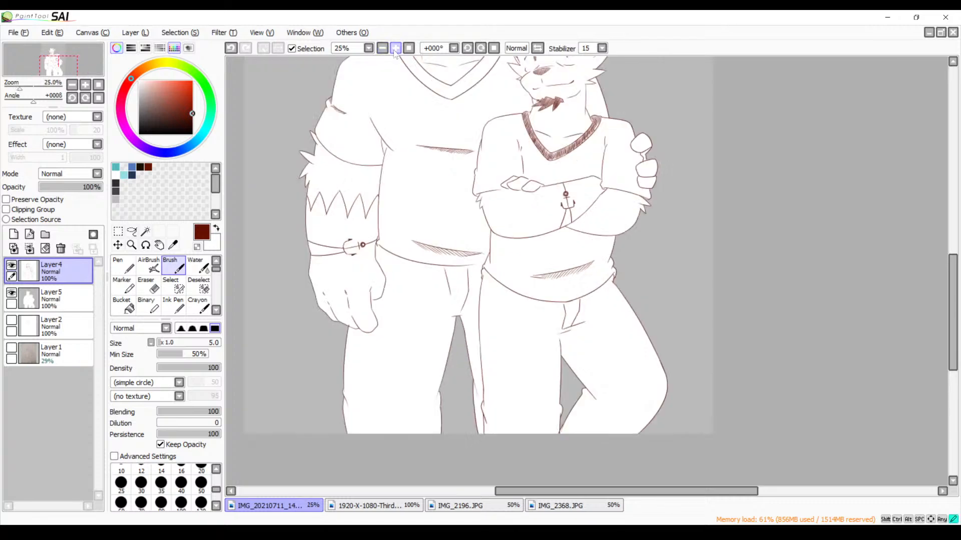
pyautogui.press('space')
pyautogui.moveTo(410, 131); pyautogui.dragTo(409, 72)
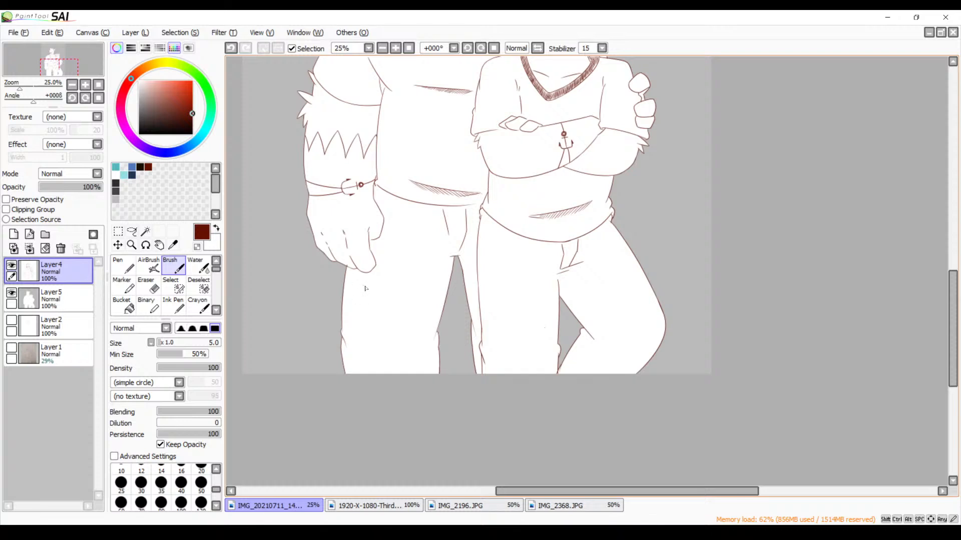
pyautogui.moveTo(408, 314); pyautogui.dragTo(444, 354)
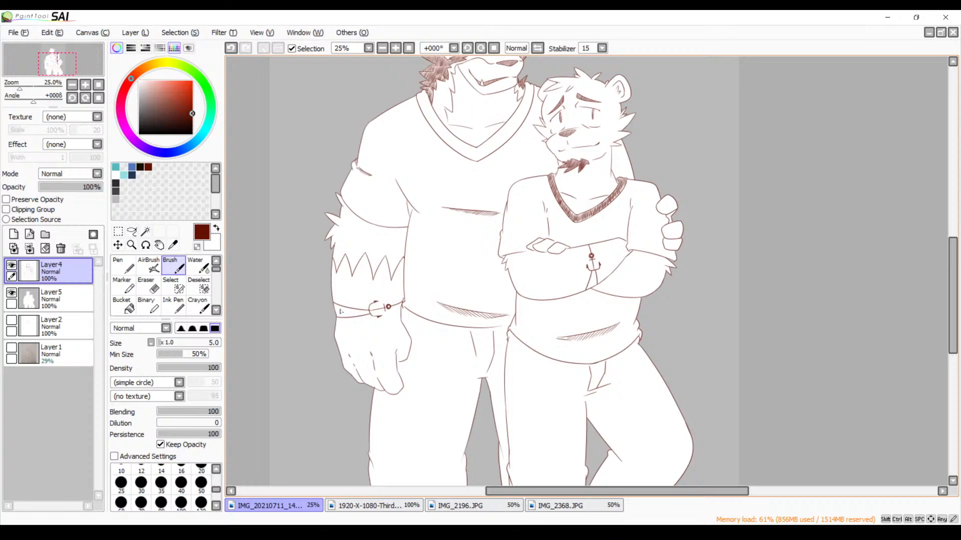
# Hatch the upper part of the wolf's armpit fold, where the sleeve meets the shirt, with slanting strokes
pyautogui.click(395, 48)
pyautogui.click(396, 48)
pyautogui.moveTo(379, 246); pyautogui.dragTo(668, 300)
pyautogui.moveTo(479, 226); pyautogui.dragTo(731, 337)
pyautogui.moveTo(487, 203); pyautogui.dragTo(729, 318)
pyautogui.moveTo(550, 219)
pyautogui.mouseDown()
pyautogui.moveTo(734, 305)
pyautogui.moveTo(750, 264)
pyautogui.moveTo(629, 272)
pyautogui.moveTo(574, 264)
pyautogui.mouseUp()
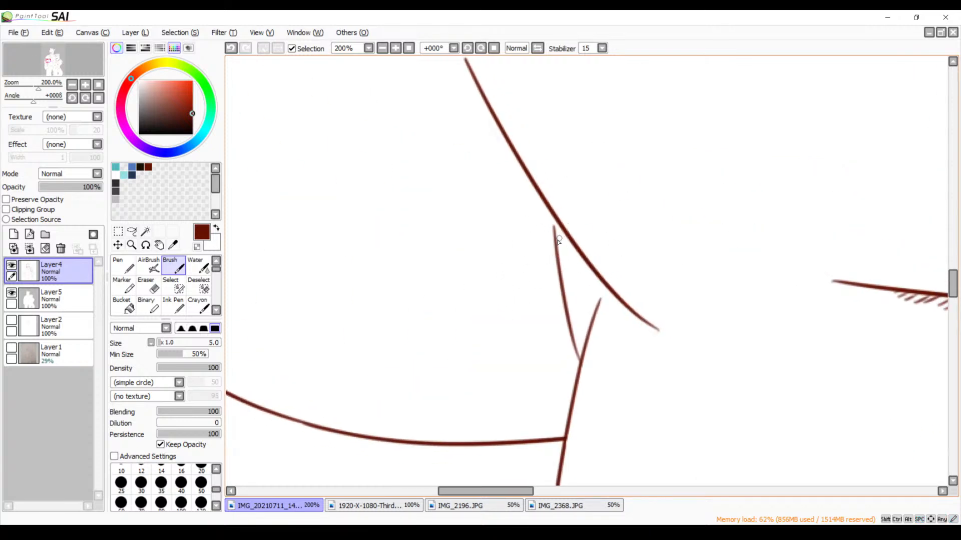
pyautogui.moveTo(561, 230)
pyautogui.mouseDown()
pyautogui.moveTo(550, 256)
pyautogui.moveTo(559, 258)
pyautogui.mouseUp()
pyautogui.hotkey('ctrl', 'z')
pyautogui.hotkey('ctrl', 'z')
pyautogui.moveTo(565, 231)
pyautogui.mouseDown()
pyautogui.moveTo(563, 280)
pyautogui.moveTo(595, 276)
pyautogui.moveTo(570, 305)
pyautogui.mouseUp()
pyautogui.moveTo(604, 272)
pyautogui.mouseDown()
pyautogui.moveTo(578, 305)
pyautogui.moveTo(587, 312)
pyautogui.mouseUp()
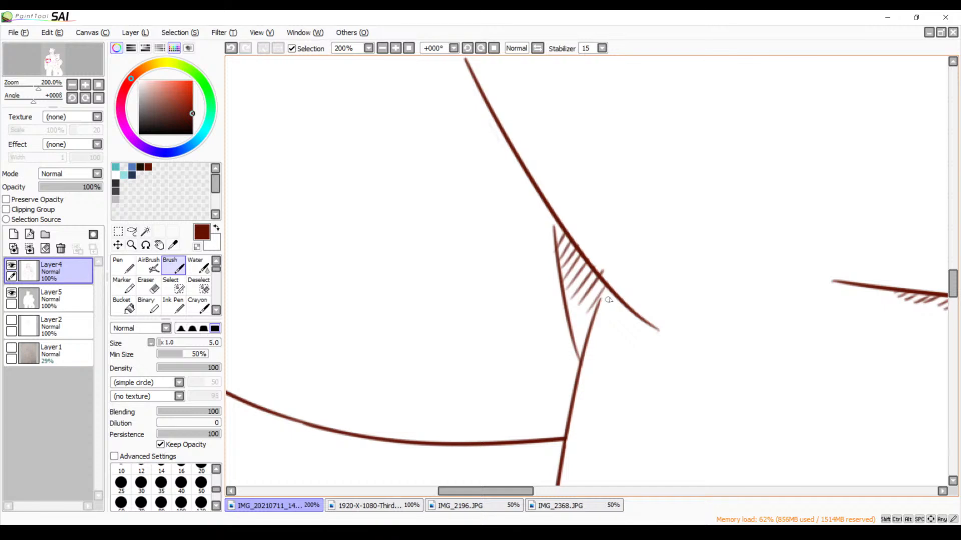
# Extend the hatching along the underside to the lower tip of the wolf's armpit fold and into its inner corner
pyautogui.moveTo(611, 293); pyautogui.dragTo(591, 328)
pyautogui.moveTo(625, 297); pyautogui.dragTo(594, 350)
pyautogui.moveTo(639, 313); pyautogui.dragTo(614, 344)
pyautogui.moveTo(645, 321)
pyautogui.mouseDown()
pyautogui.moveTo(632, 339)
pyautogui.moveTo(640, 342)
pyautogui.mouseUp()
pyautogui.moveTo(595, 306); pyautogui.dragTo(570, 338)
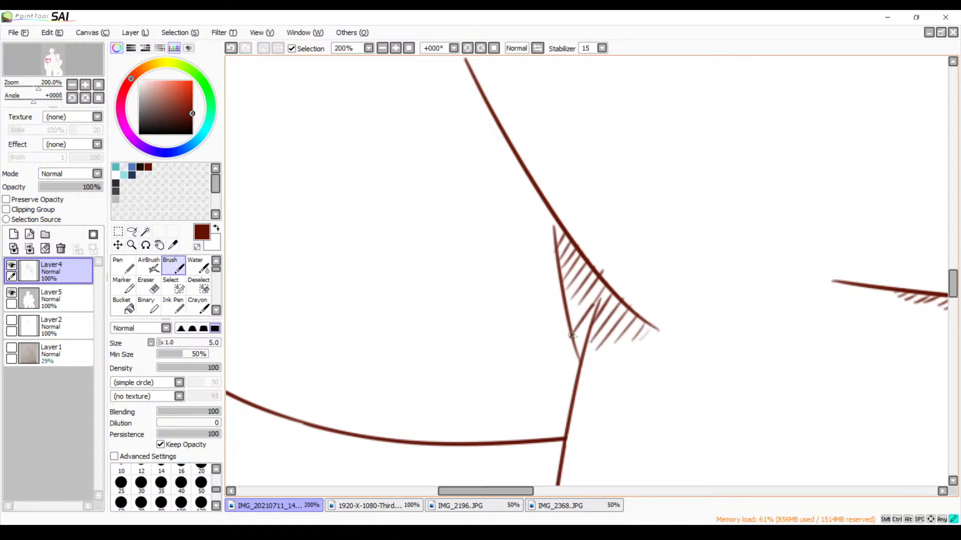
pyautogui.moveTo(586, 297)
pyautogui.mouseDown()
pyautogui.moveTo(567, 327)
pyautogui.moveTo(581, 335)
pyautogui.moveTo(575, 350)
pyautogui.mouseUp()
# Examine the shirt hatching and the wolf's collar, neck and jaw for areas still to shade
pyautogui.click(383, 48)
pyautogui.click(382, 48)
pyautogui.click(395, 49)
pyautogui.click(395, 49)
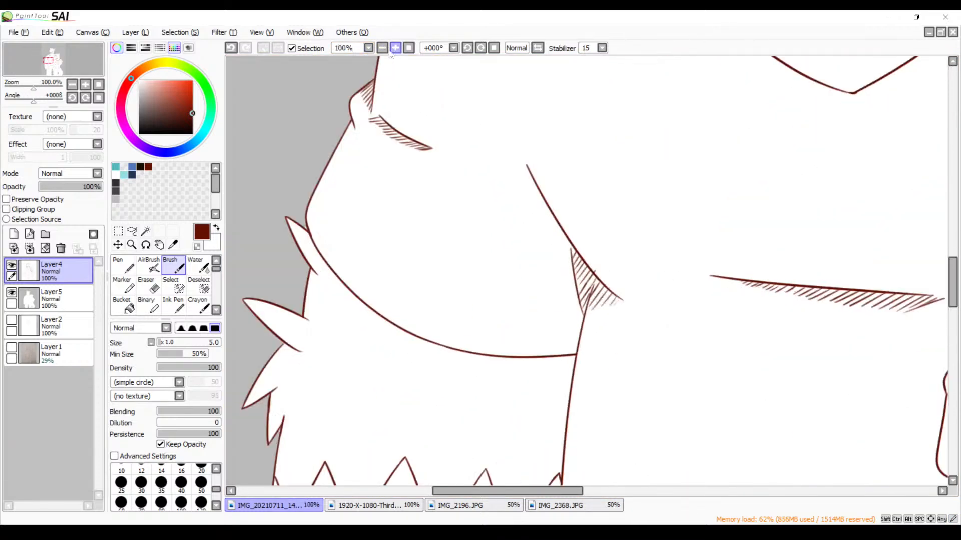
pyautogui.click(383, 49)
pyautogui.click(383, 49)
pyautogui.click(383, 49)
pyautogui.click(383, 49)
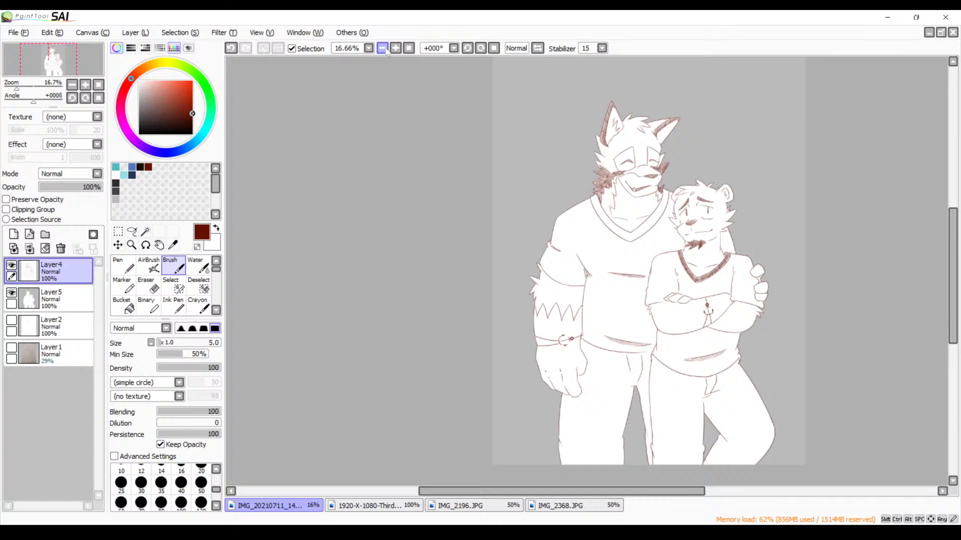
pyautogui.click(395, 49)
pyautogui.click(395, 48)
pyautogui.click(395, 48)
pyautogui.click(396, 49)
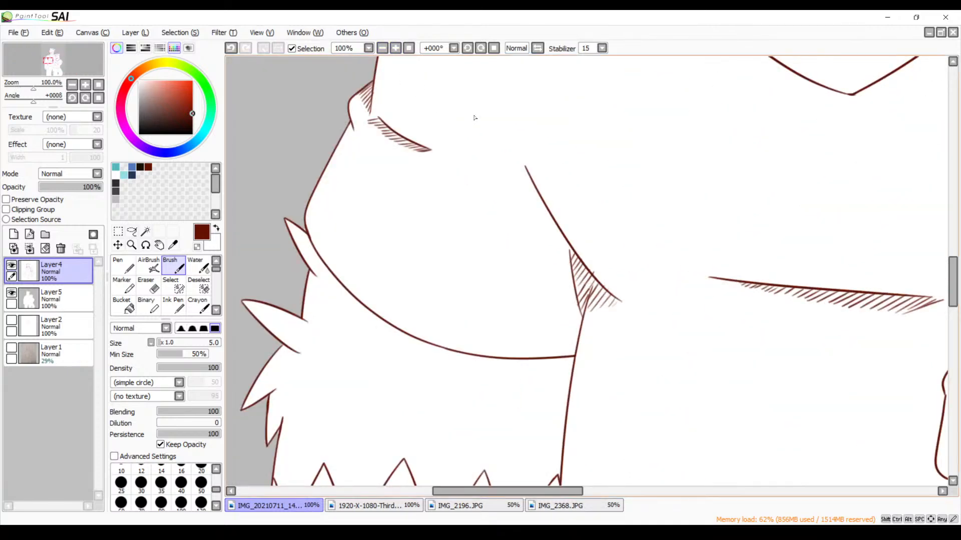
pyautogui.moveTo(483, 191); pyautogui.dragTo(327, 341)
pyautogui.moveTo(510, 210); pyautogui.dragTo(336, 377)
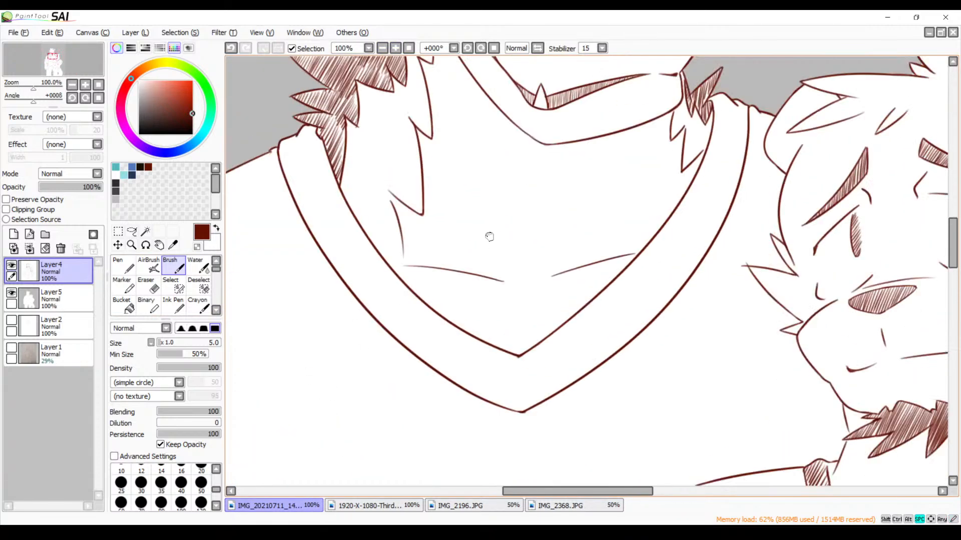
pyautogui.moveTo(488, 236); pyautogui.dragTo(368, 314)
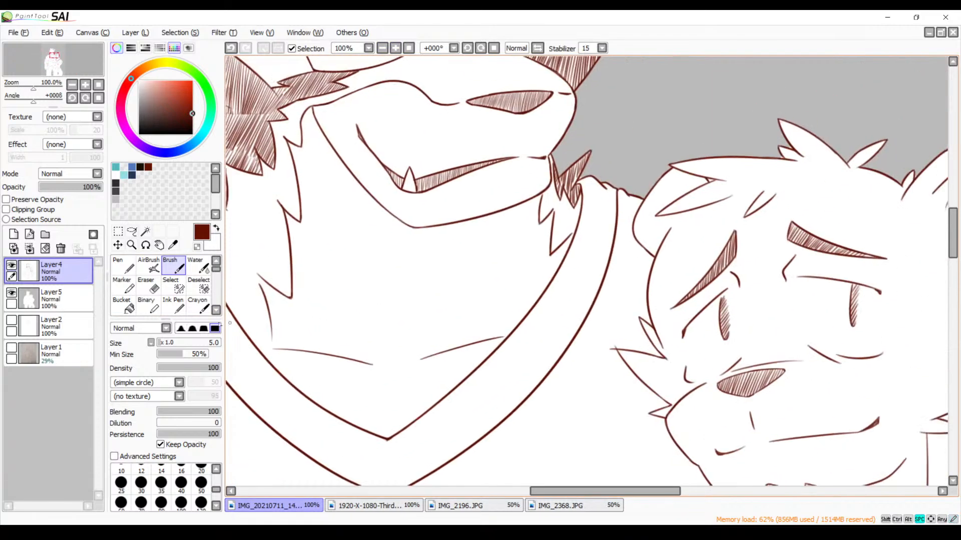
# Show the pencil sketch on Layer1 as a guide for the shading
pyautogui.click(11, 347)
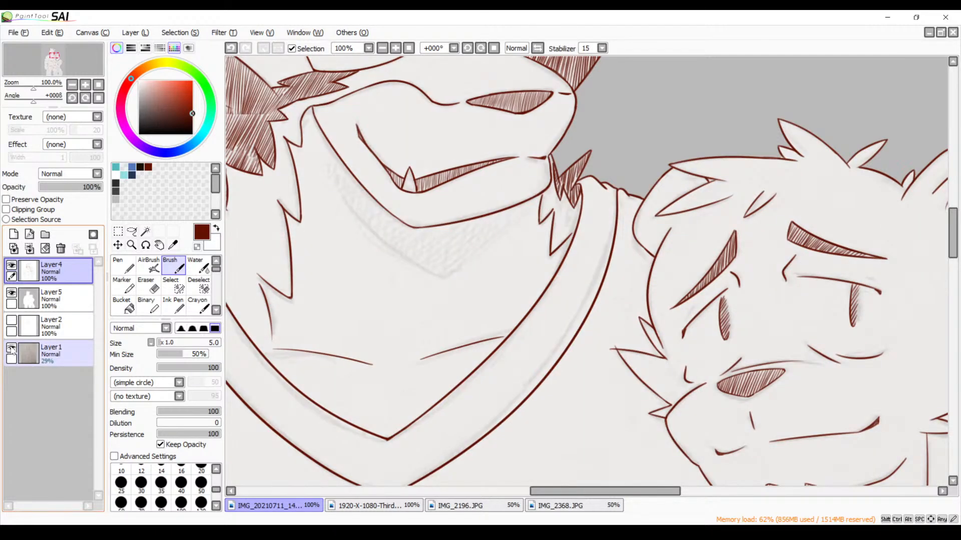
pyautogui.click(11, 348)
pyautogui.click(11, 348)
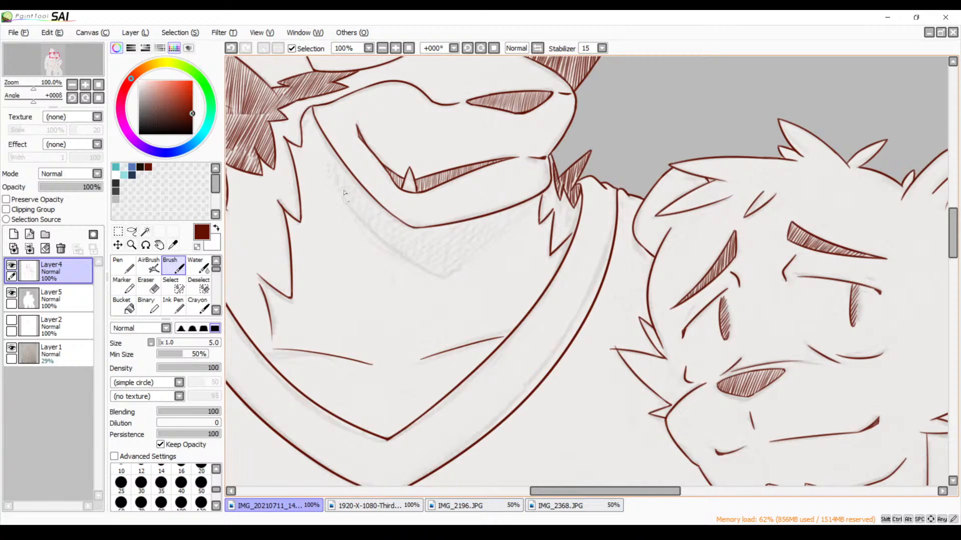
# Outline the lower edge of the shadow beneath the wolf's jaw with a long curve following the sketch
pyautogui.click(395, 49)
pyautogui.click(395, 49)
pyautogui.press('space')
pyautogui.moveTo(406, 232)
pyautogui.mouseDown()
pyautogui.moveTo(602, 298)
pyautogui.moveTo(569, 260)
pyautogui.mouseUp()
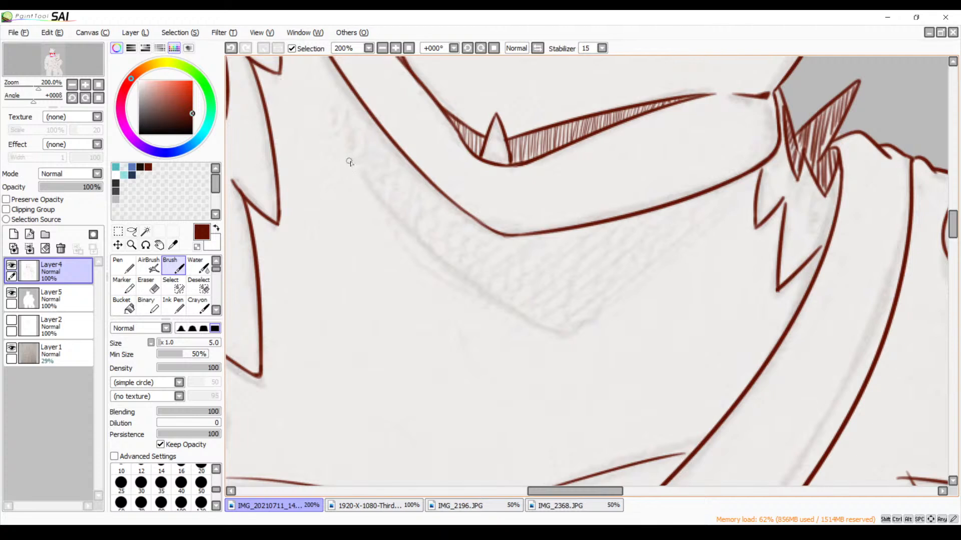
pyautogui.moveTo(352, 162); pyautogui.dragTo(559, 309)
pyautogui.hotkey('ctrl', 'z')
pyautogui.hotkey('ctrl', 'y')
pyautogui.hotkey('ctrl', 'z')
pyautogui.moveTo(352, 162)
pyautogui.mouseDown()
pyautogui.moveTo(475, 292)
pyautogui.moveTo(562, 316)
pyautogui.moveTo(543, 320)
pyautogui.moveTo(566, 327)
pyautogui.moveTo(618, 316)
pyautogui.mouseUp()
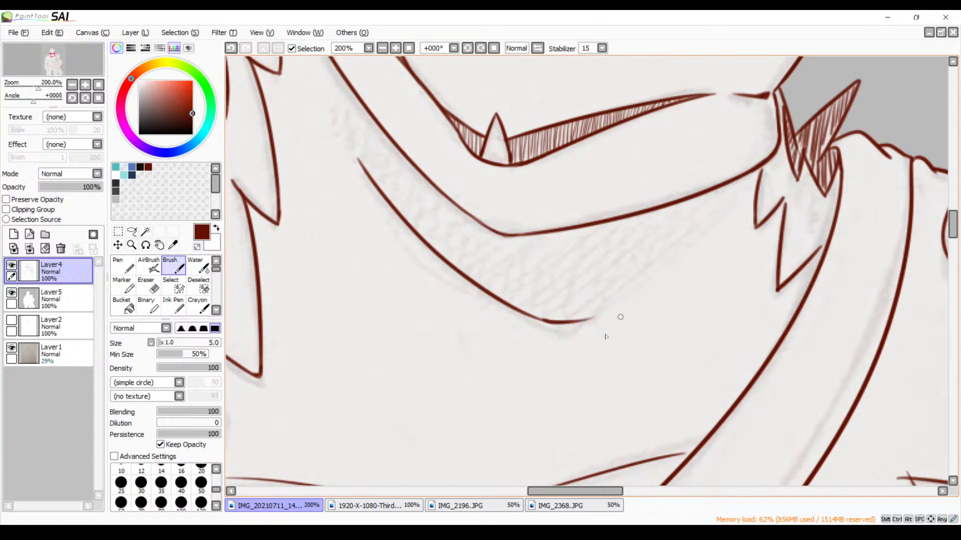
# Redraw the outer end of the jaw shadow's outline as a short curve bending upward
pyautogui.hotkey('ctrl', 'z')
pyautogui.moveTo(534, 321)
pyautogui.mouseDown()
pyautogui.moveTo(570, 326)
pyautogui.moveTo(610, 303)
pyautogui.mouseUp()
pyautogui.hotkey('ctrl', 'z')
pyautogui.moveTo(533, 323)
pyautogui.mouseDown()
pyautogui.moveTo(581, 324)
pyautogui.moveTo(606, 305)
pyautogui.mouseUp()
pyautogui.hotkey('ctrl', 'z')
pyautogui.moveTo(533, 323)
pyautogui.mouseDown()
pyautogui.moveTo(582, 319)
pyautogui.moveTo(603, 302)
pyautogui.mouseUp()
# Try long slanting strokes from the wolf's jawline to the outer end of the shadow outline, and undo them
pyautogui.moveTo(714, 194); pyautogui.dragTo(603, 307)
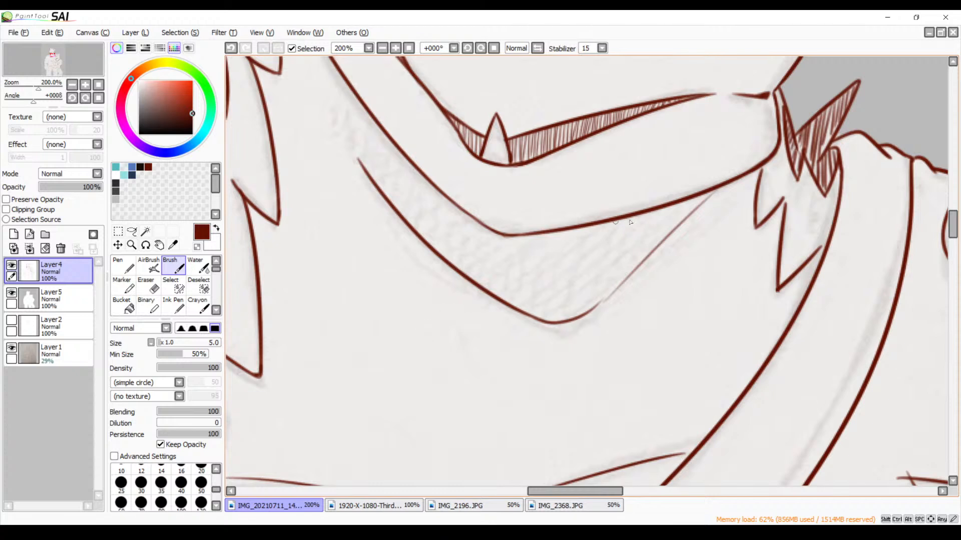
pyautogui.hotkey('ctrl', 'z')
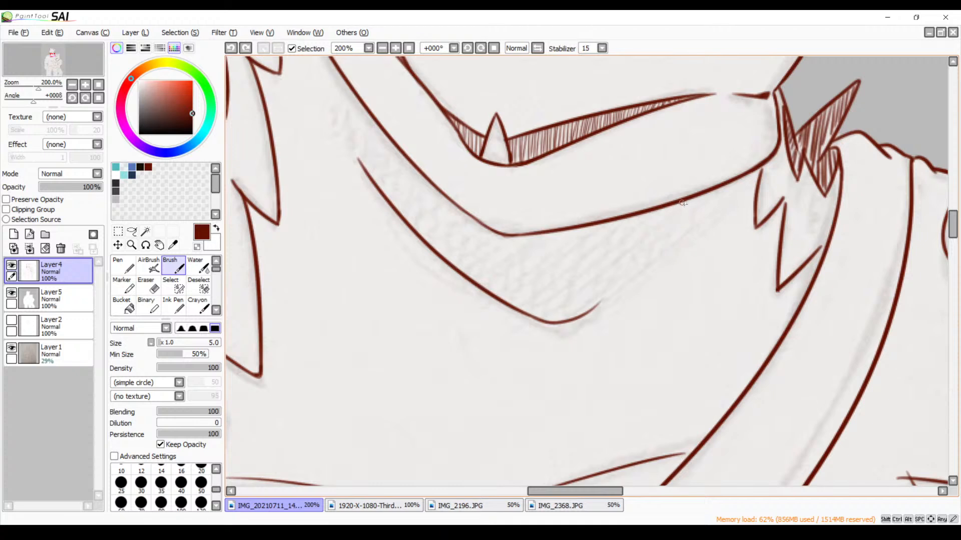
pyautogui.moveTo(712, 195); pyautogui.dragTo(595, 299)
pyautogui.moveTo(685, 205); pyautogui.dragTo(548, 320)
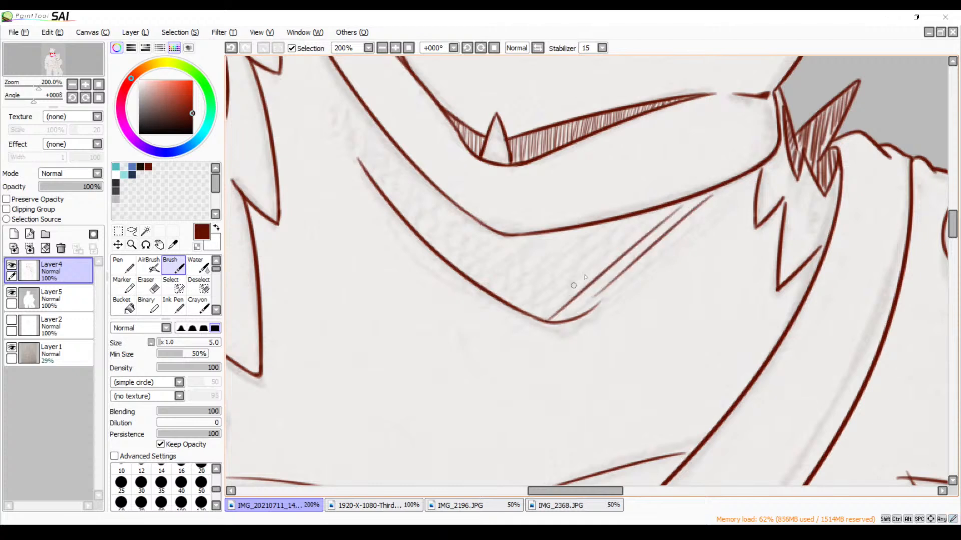
pyautogui.hotkey('ctrl', 'z')
pyautogui.hotkey('ctrl', 'z')
pyautogui.moveTo(703, 199); pyautogui.dragTo(591, 295)
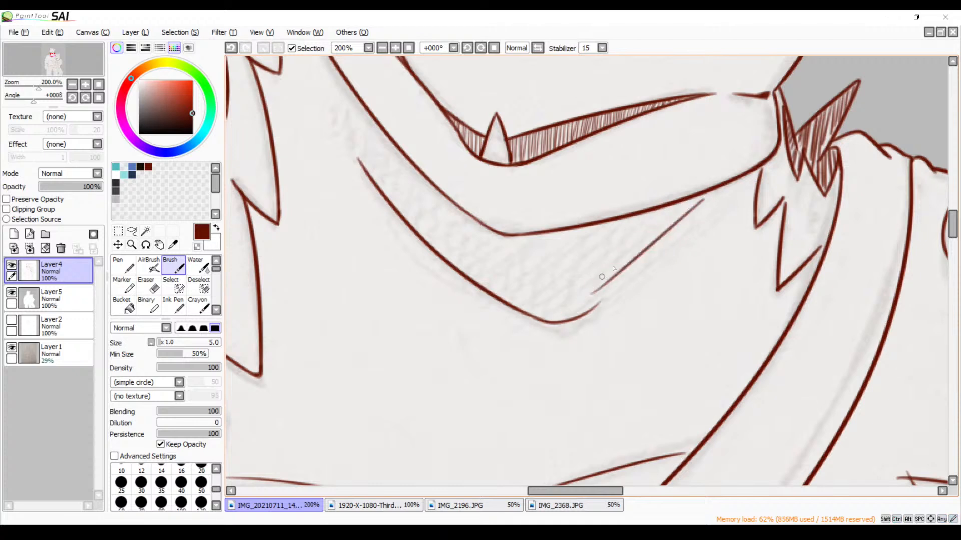
pyautogui.moveTo(673, 204); pyautogui.dragTo(547, 322)
pyautogui.hotkey('ctrl', 'z')
pyautogui.hotkey('ctrl', 'z')
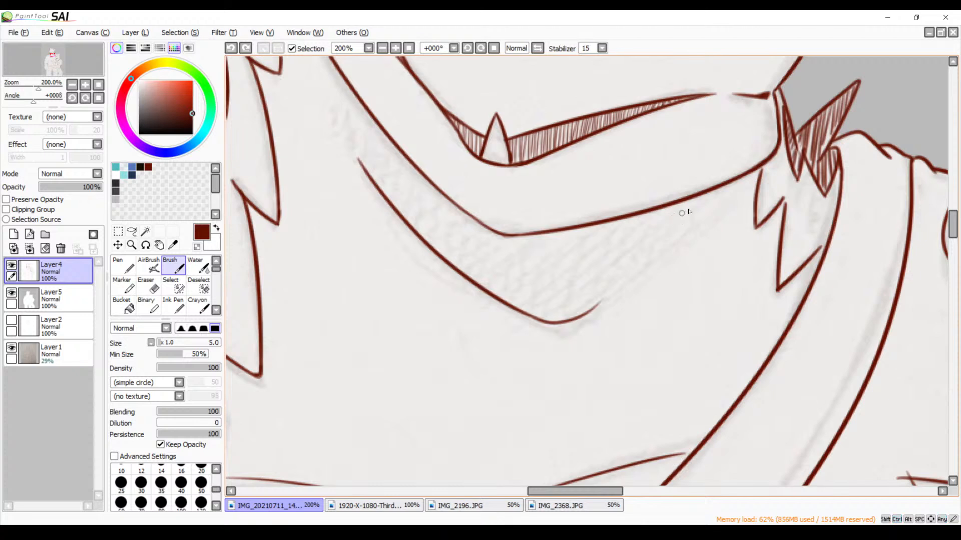
# Hatch the wide part of the shadow beneath the wolf's jaw with evenly spaced slanting strokes
pyautogui.moveTo(692, 207); pyautogui.dragTo(584, 303)
pyautogui.moveTo(675, 207); pyautogui.dragTo(549, 321)
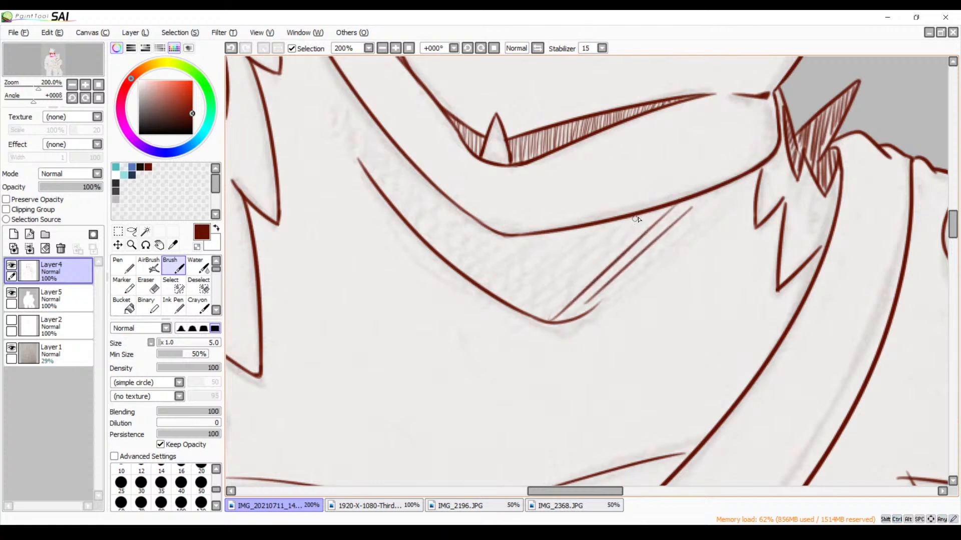
pyautogui.moveTo(639, 220); pyautogui.dragTo(543, 308)
pyautogui.moveTo(622, 219); pyautogui.dragTo(531, 308)
pyautogui.moveTo(583, 232); pyautogui.dragTo(514, 298)
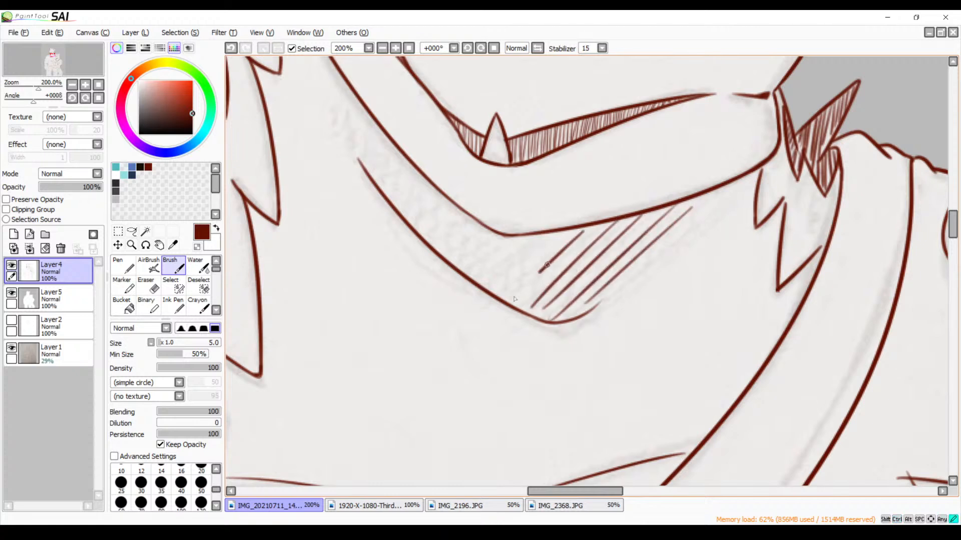
pyautogui.moveTo(558, 231); pyautogui.dragTo(504, 285)
pyautogui.moveTo(544, 230); pyautogui.dragTo(492, 280)
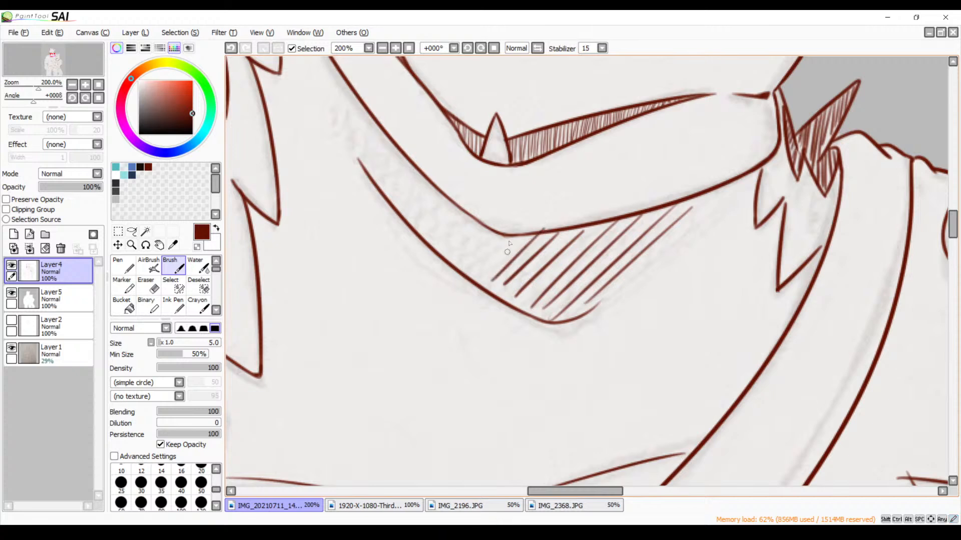
pyautogui.hotkey('ctrl', 'z')
pyautogui.moveTo(535, 236); pyautogui.dragTo(486, 278)
# Continue the hatching with shorter strokes through the narrow part of the wolf's jaw shadow up to its end
pyautogui.moveTo(504, 240)
pyautogui.mouseDown()
pyautogui.moveTo(471, 276)
pyautogui.moveTo(459, 258)
pyautogui.mouseUp()
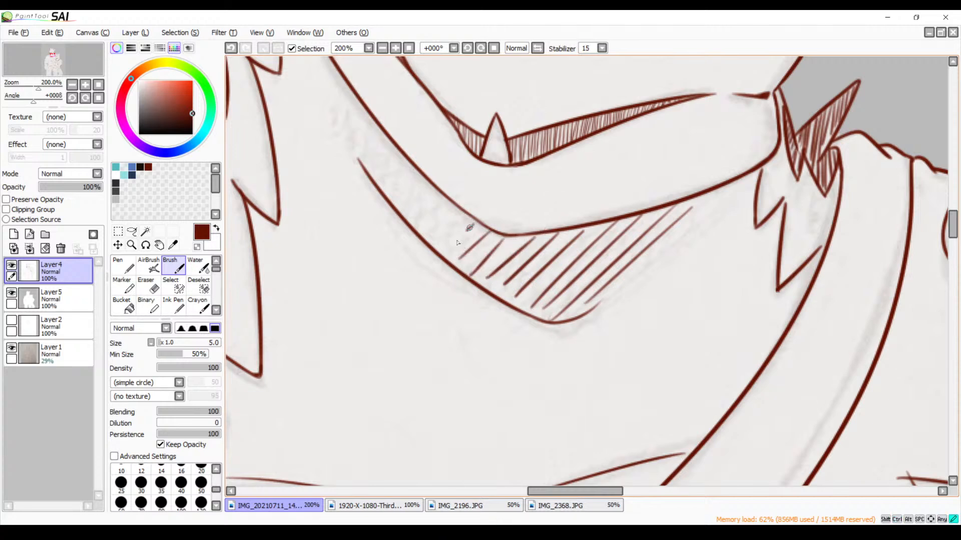
pyautogui.hotkey('ctrl', 'z')
pyautogui.moveTo(486, 232); pyautogui.dragTo(459, 260)
pyautogui.moveTo(475, 216); pyautogui.dragTo(447, 253)
pyautogui.hotkey('ctrl', 'z')
pyautogui.moveTo(468, 219); pyautogui.dragTo(444, 245)
pyautogui.moveTo(456, 207)
pyautogui.mouseDown()
pyautogui.moveTo(430, 237)
pyautogui.moveTo(417, 226)
pyautogui.mouseUp()
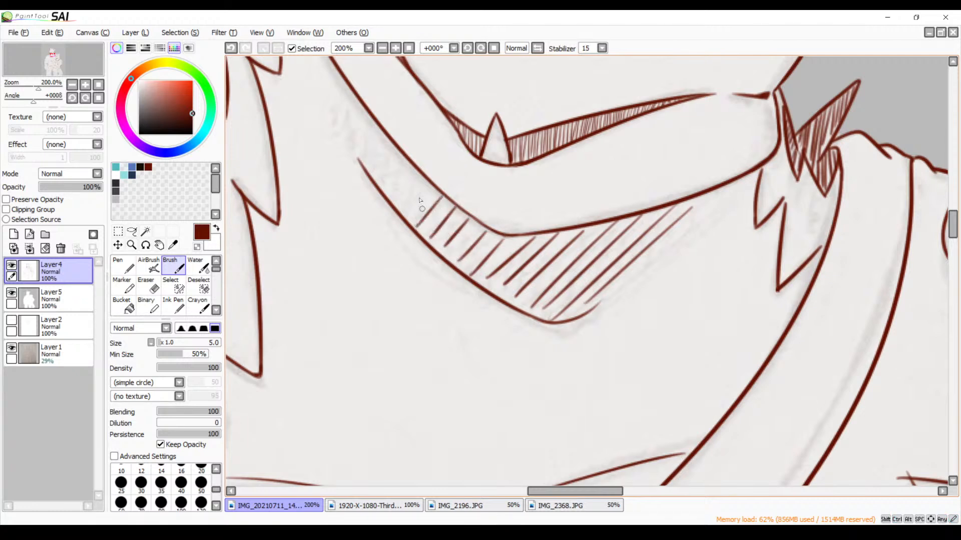
pyautogui.moveTo(429, 179)
pyautogui.mouseDown()
pyautogui.moveTo(401, 216)
pyautogui.moveTo(411, 217)
pyautogui.mouseUp()
pyautogui.hotkey('ctrl', 'z')
pyautogui.moveTo(422, 170)
pyautogui.mouseDown()
pyautogui.moveTo(400, 205)
pyautogui.moveTo(391, 190)
pyautogui.mouseUp()
pyautogui.moveTo(399, 154); pyautogui.dragTo(380, 180)
pyautogui.moveTo(389, 139)
pyautogui.mouseDown()
pyautogui.moveTo(372, 168)
pyautogui.moveTo(361, 158)
pyautogui.mouseUp()
pyautogui.moveTo(369, 116); pyautogui.dragTo(358, 141)
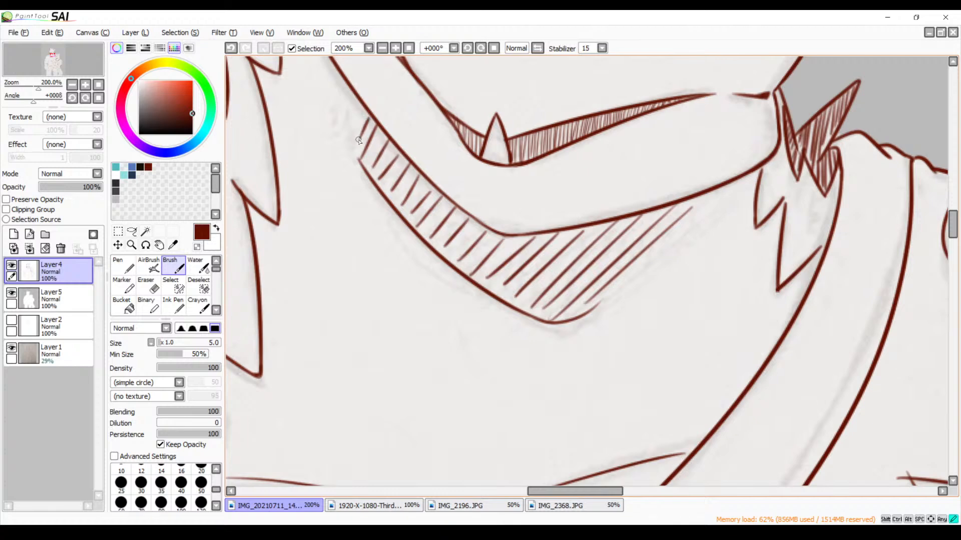
# Examine both figures against the sketch for further shadows, ending at the bear's chin and neck
pyautogui.click(383, 48)
pyautogui.click(382, 48)
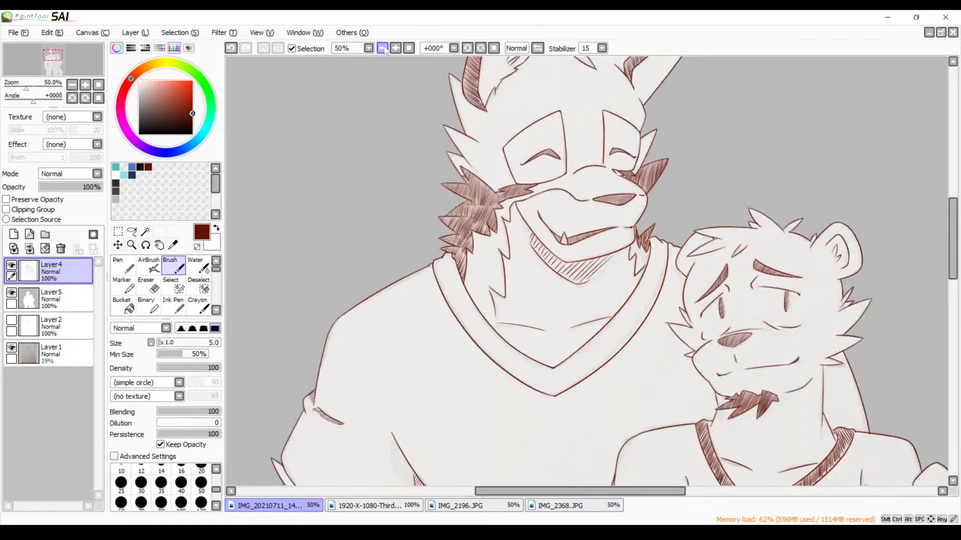
pyautogui.click(382, 48)
pyautogui.moveTo(574, 289); pyautogui.dragTo(505, 205)
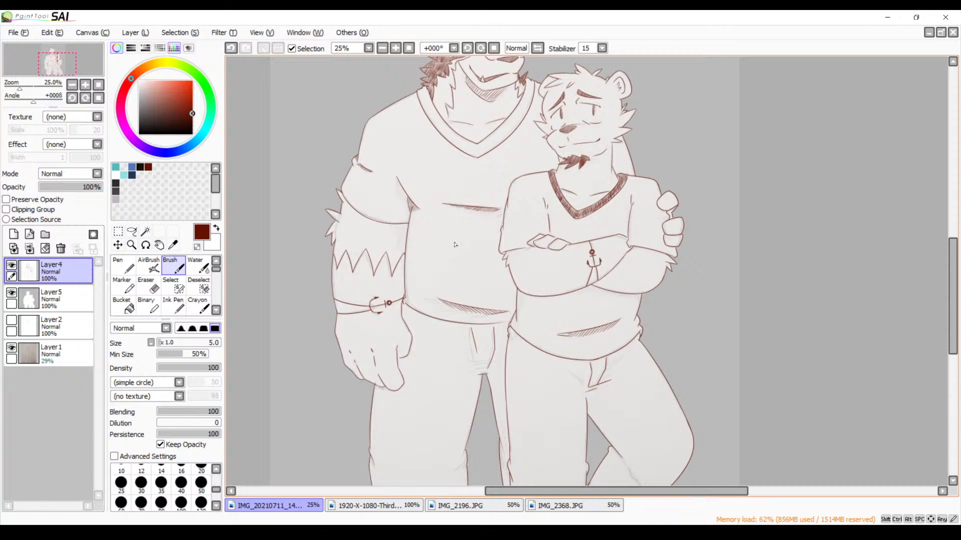
pyautogui.moveTo(555, 227); pyautogui.dragTo(451, 299)
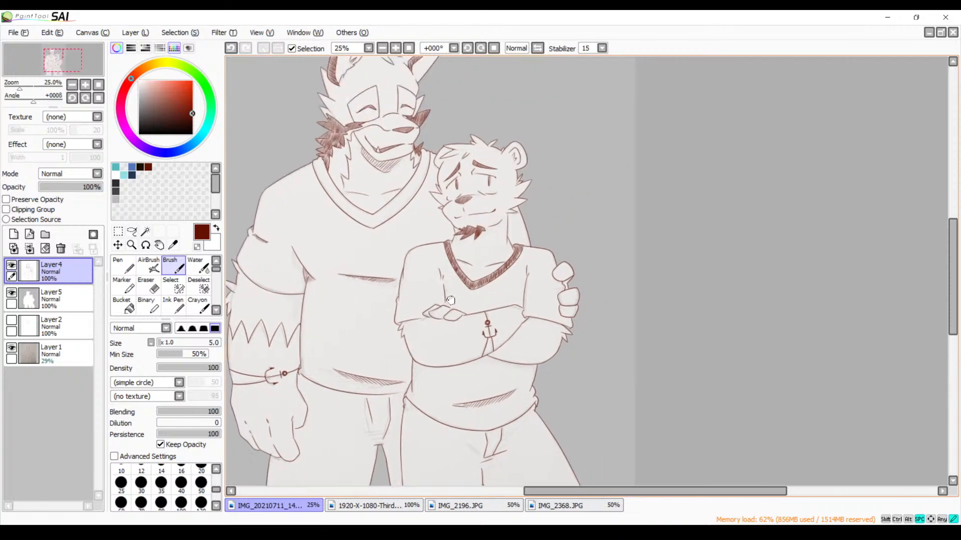
pyautogui.click(395, 48)
pyautogui.click(395, 48)
pyautogui.moveTo(344, 154); pyautogui.dragTo(643, 232)
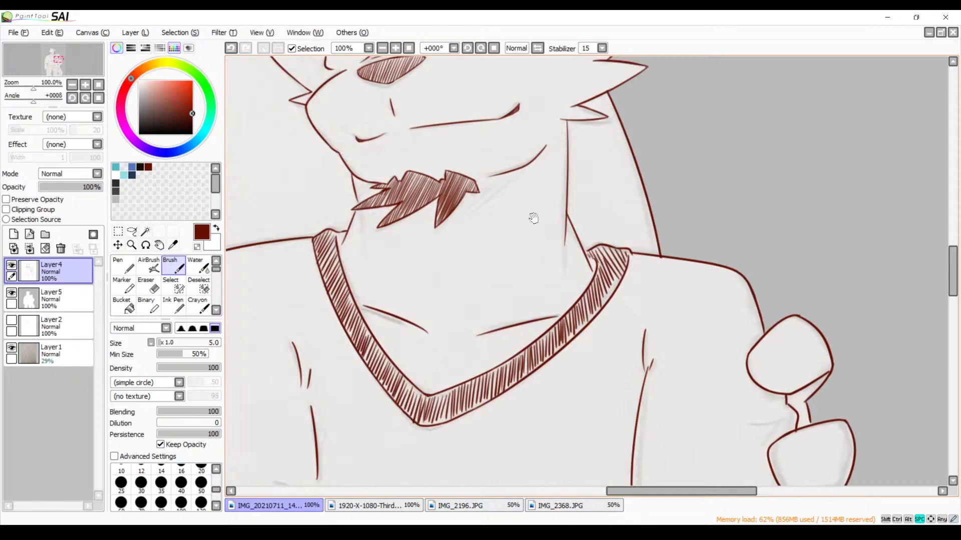
pyautogui.moveTo(524, 179); pyautogui.dragTo(531, 199)
pyautogui.click(396, 48)
pyautogui.click(395, 48)
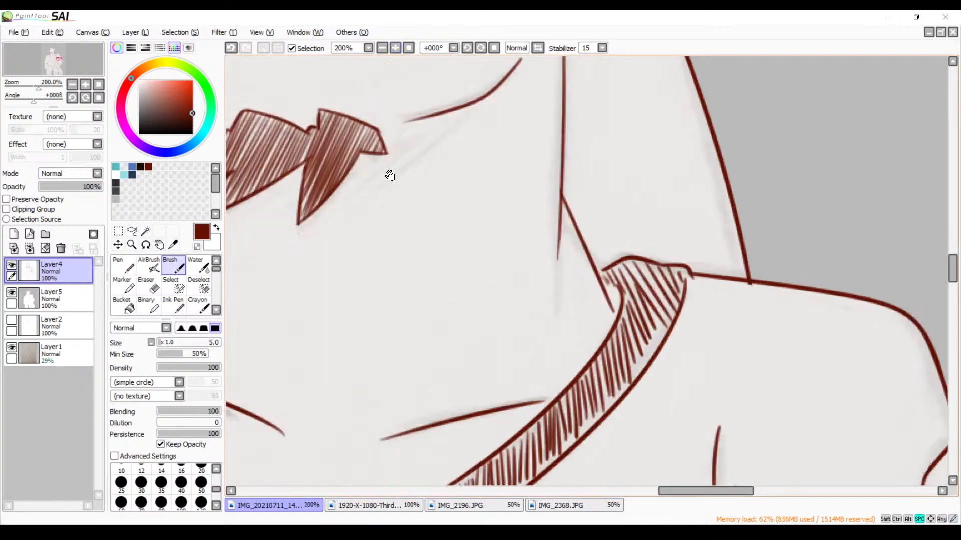
pyautogui.moveTo(390, 175); pyautogui.dragTo(452, 181)
# Try slanting hatching strokes beneath the bear's jaw beside the goatee, and undo them
pyautogui.moveTo(521, 127); pyautogui.dragTo(416, 196)
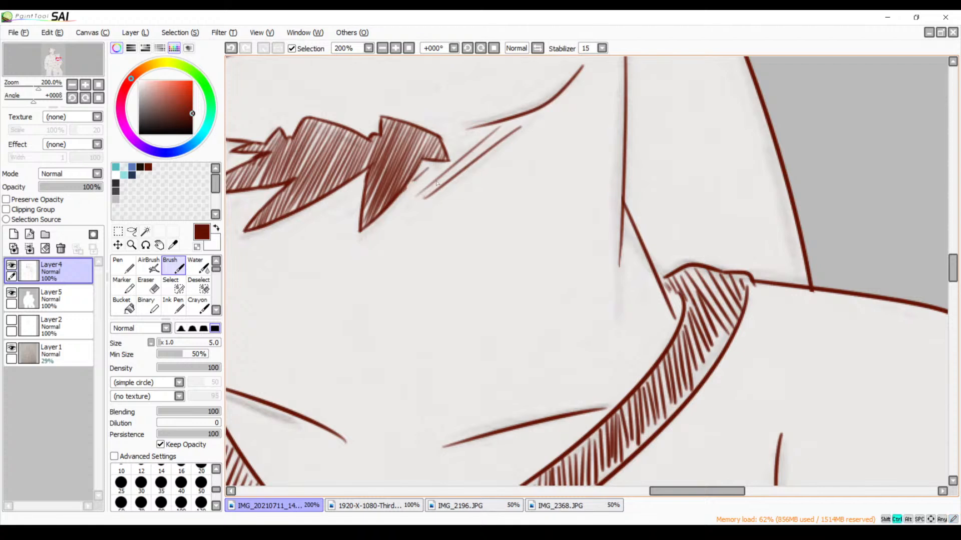
pyautogui.hotkey('ctrl', 'z')
pyautogui.hotkey('ctrl', 'z')
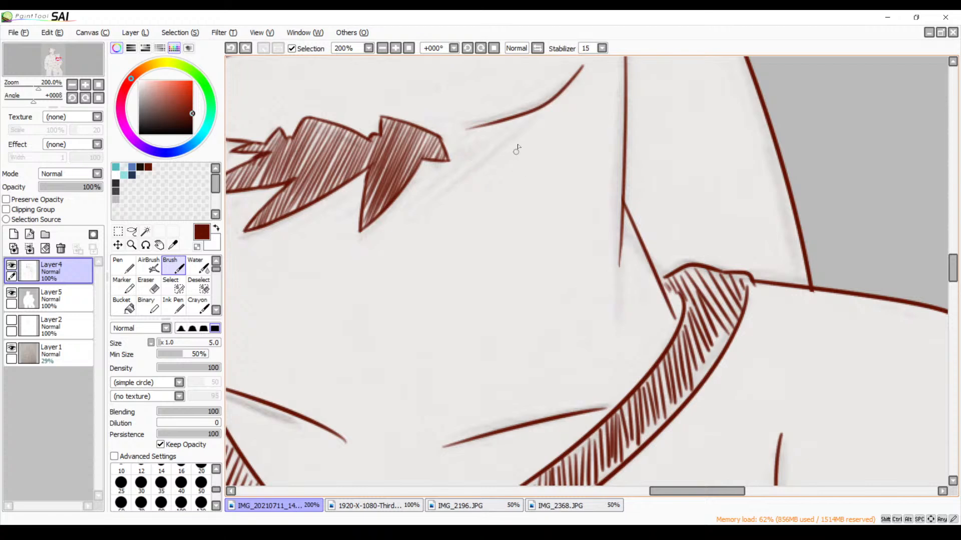
pyautogui.moveTo(523, 128); pyautogui.dragTo(399, 238)
pyautogui.hotkey('ctrl', 'z')
pyautogui.moveTo(528, 124); pyautogui.dragTo(414, 220)
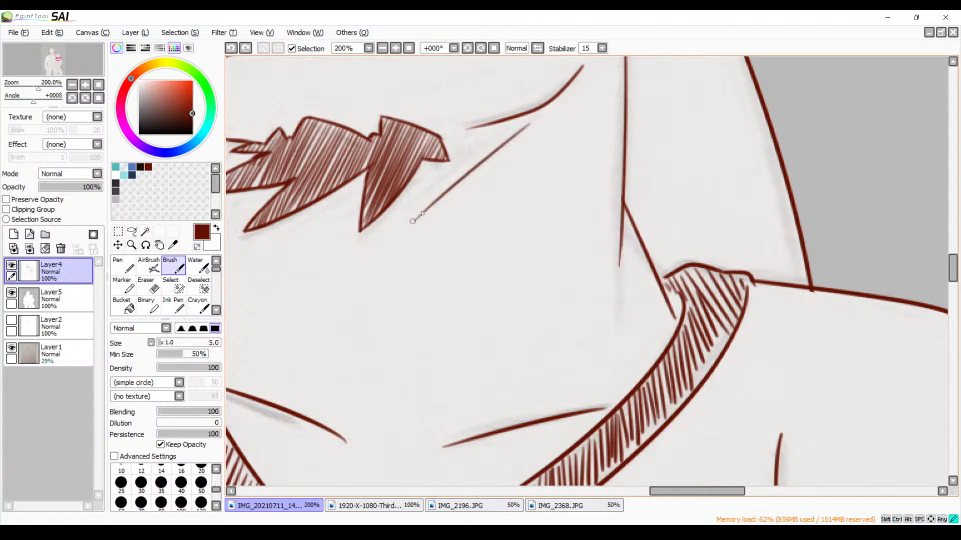
pyautogui.moveTo(513, 121); pyautogui.dragTo(418, 211)
pyautogui.hotkey('ctrl', 'z')
pyautogui.hotkey('ctrl', 'z')
# Hatch the shadow beneath the bear's jaw and around the goatee with slanting dark red strokes
pyautogui.moveTo(518, 125)
pyautogui.mouseDown()
pyautogui.moveTo(426, 210)
pyautogui.moveTo(498, 128)
pyautogui.moveTo(408, 220)
pyautogui.mouseUp()
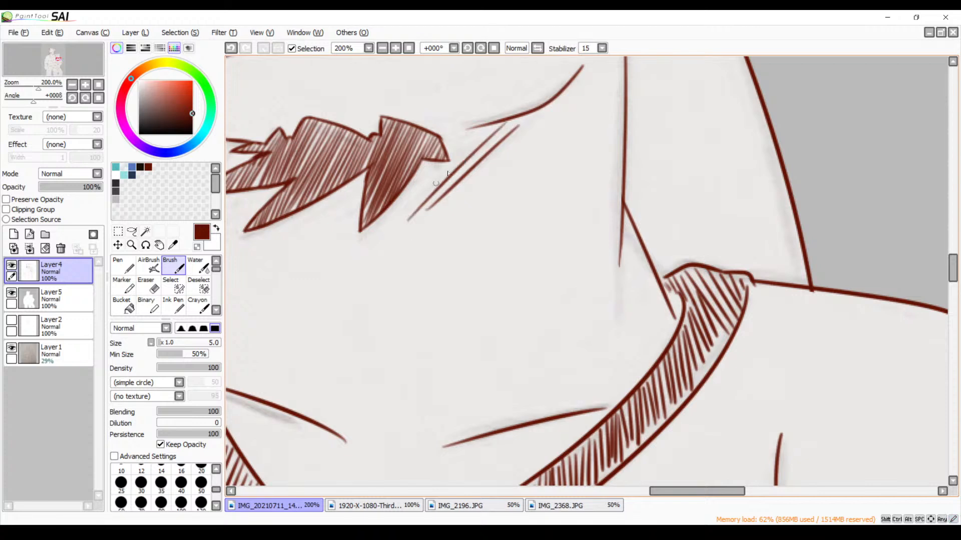
pyautogui.moveTo(488, 129)
pyautogui.mouseDown()
pyautogui.moveTo(397, 206)
pyautogui.moveTo(331, 232)
pyautogui.mouseUp()
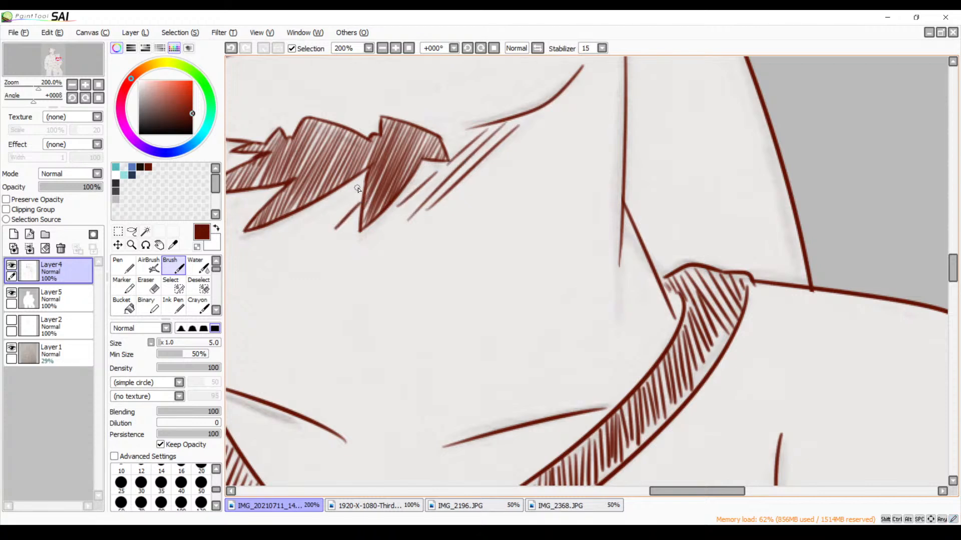
pyautogui.moveTo(363, 184)
pyautogui.mouseDown()
pyautogui.moveTo(316, 237)
pyautogui.moveTo(295, 235)
pyautogui.moveTo(332, 215)
pyautogui.moveTo(506, 200)
pyautogui.mouseUp()
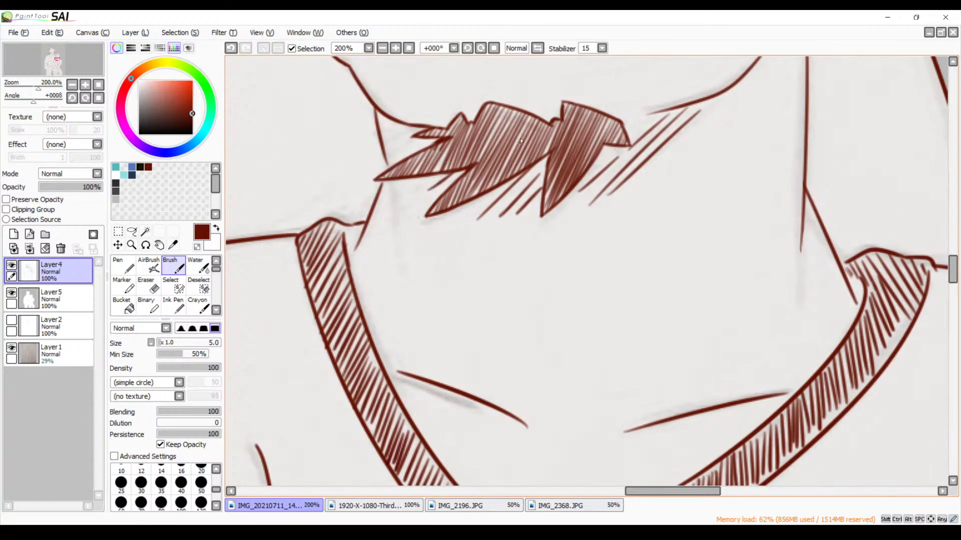
pyautogui.moveTo(437, 176); pyautogui.dragTo(394, 293)
pyautogui.moveTo(385, 253)
pyautogui.mouseDown()
pyautogui.moveTo(364, 262)
pyautogui.moveTo(372, 242)
pyautogui.moveTo(351, 263)
pyautogui.moveTo(385, 277)
pyautogui.moveTo(377, 252)
pyautogui.moveTo(365, 262)
pyautogui.moveTo(374, 242)
pyautogui.moveTo(358, 264)
pyautogui.mouseUp()
pyautogui.hotkey('ctrl', 'z')
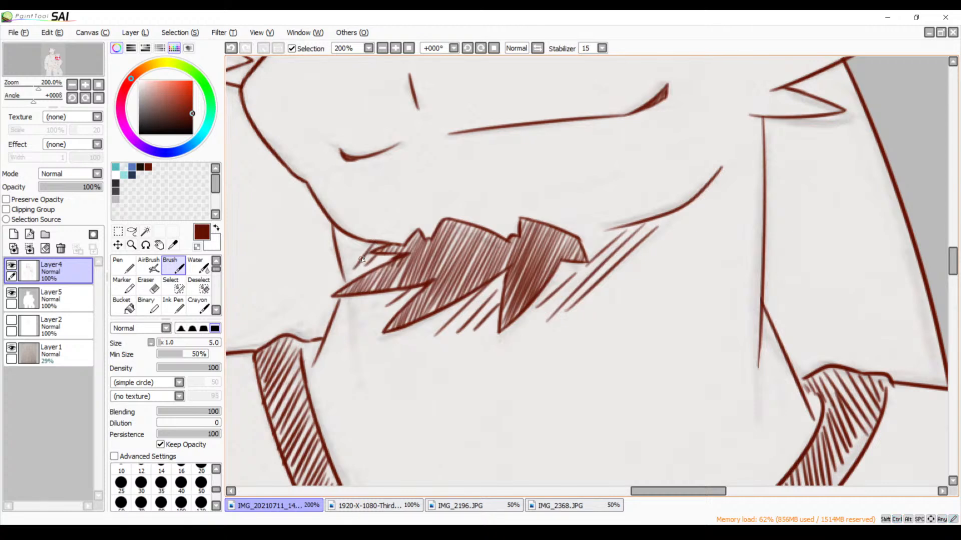
# Extend the bear's jaw line to meet the goatee and add short hatching strokes beneath the goatee
pyautogui.moveTo(606, 234)
pyautogui.mouseDown()
pyautogui.moveTo(586, 235)
pyautogui.moveTo(637, 220)
pyautogui.mouseUp()
pyautogui.hotkey('ctrl', 'z')
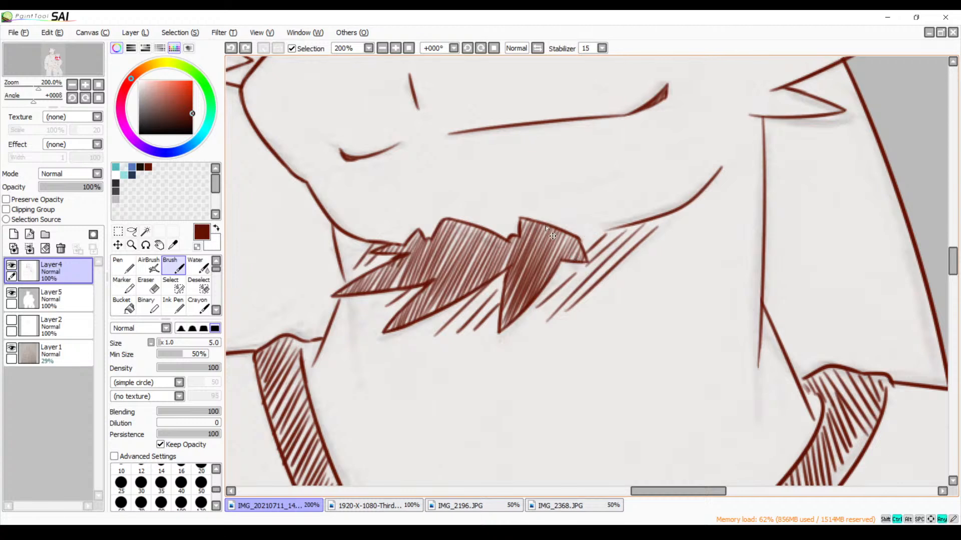
pyautogui.moveTo(598, 234)
pyautogui.mouseDown()
pyautogui.moveTo(585, 248)
pyautogui.moveTo(634, 224)
pyautogui.mouseUp()
pyautogui.hotkey('ctrl', 'z')
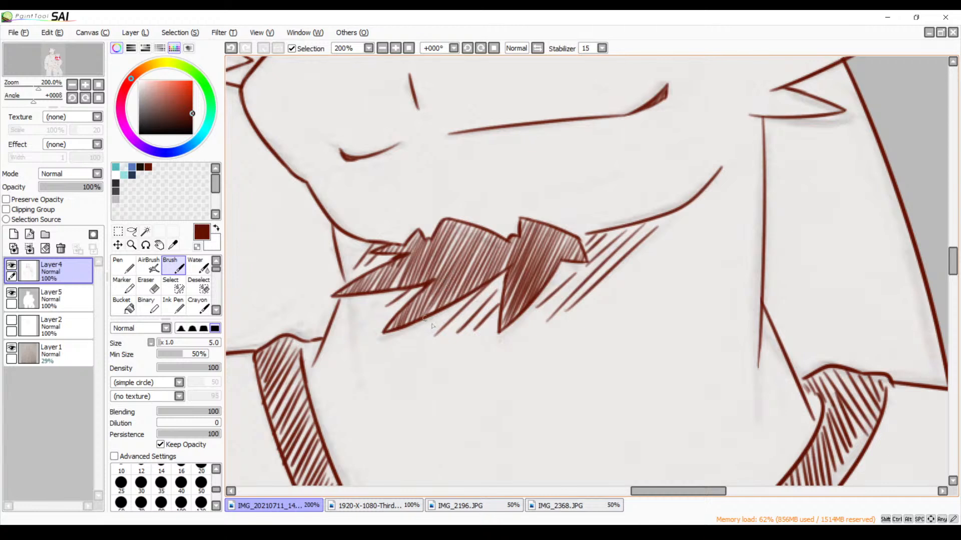
pyautogui.moveTo(445, 313); pyautogui.dragTo(413, 338)
pyautogui.moveTo(375, 300); pyautogui.dragTo(365, 310)
# Examine the bear's chin, both shirts and the overall figures for missing shading
pyautogui.click(382, 48)
pyautogui.click(382, 48)
pyautogui.click(381, 48)
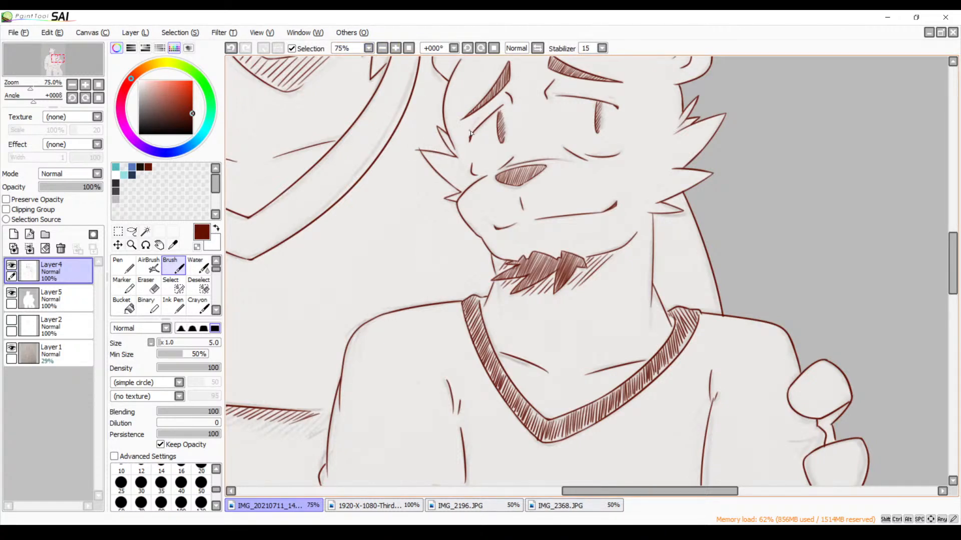
pyautogui.press('space')
pyautogui.moveTo(506, 252); pyautogui.dragTo(563, 224)
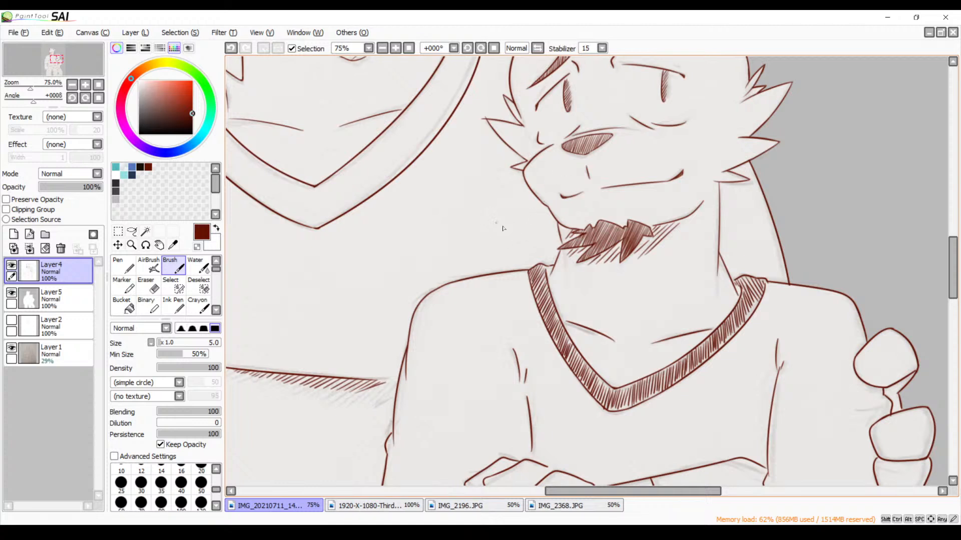
pyautogui.moveTo(512, 301); pyautogui.dragTo(649, 162)
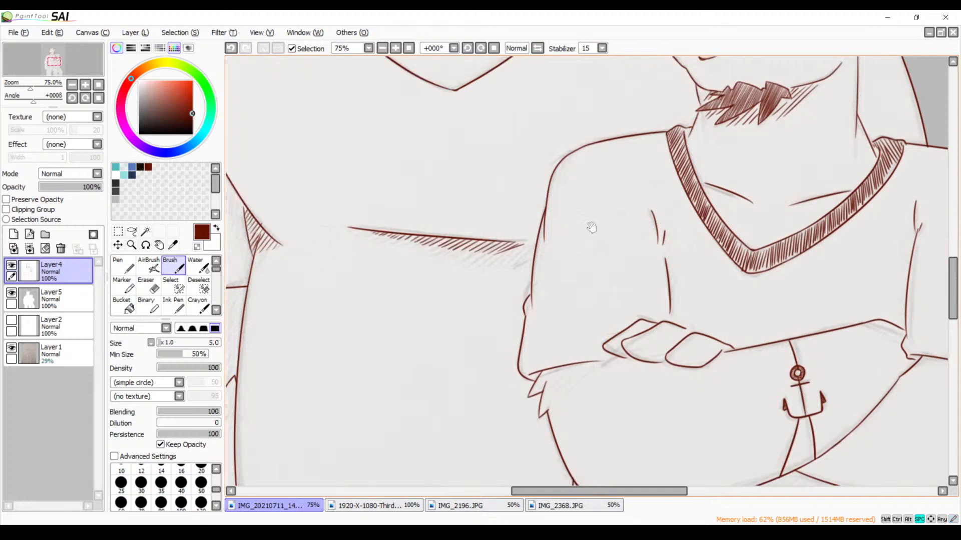
pyautogui.moveTo(578, 236); pyautogui.dragTo(598, 336)
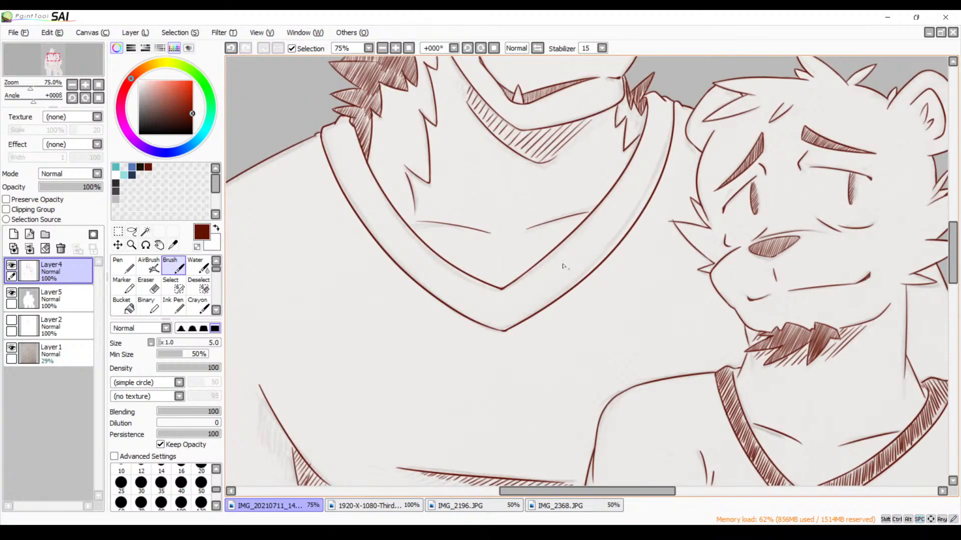
pyautogui.click(382, 48)
pyautogui.click(382, 49)
pyautogui.moveTo(546, 303); pyautogui.dragTo(498, 177)
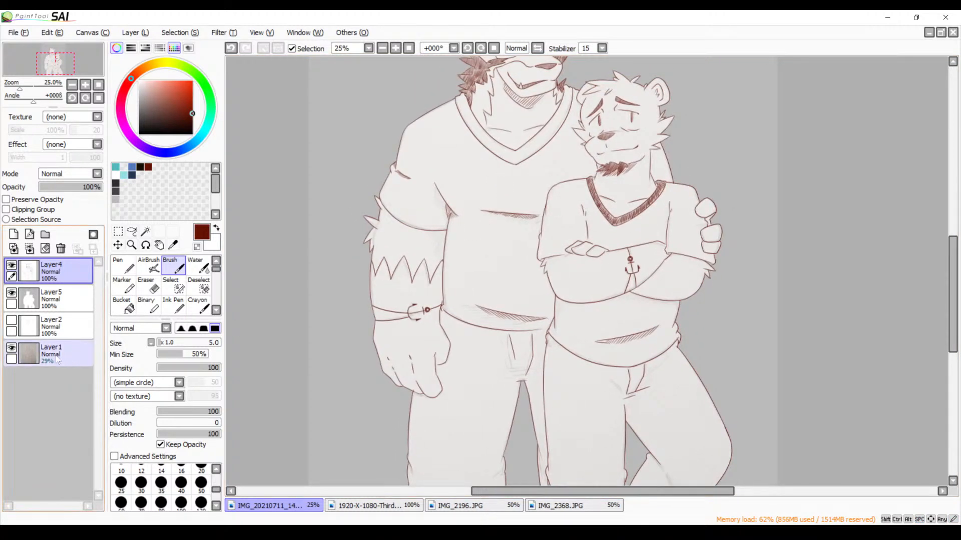
# Hide the sketch on Layer1 and make the line art on Layer4 active again
pyautogui.click(8, 352)
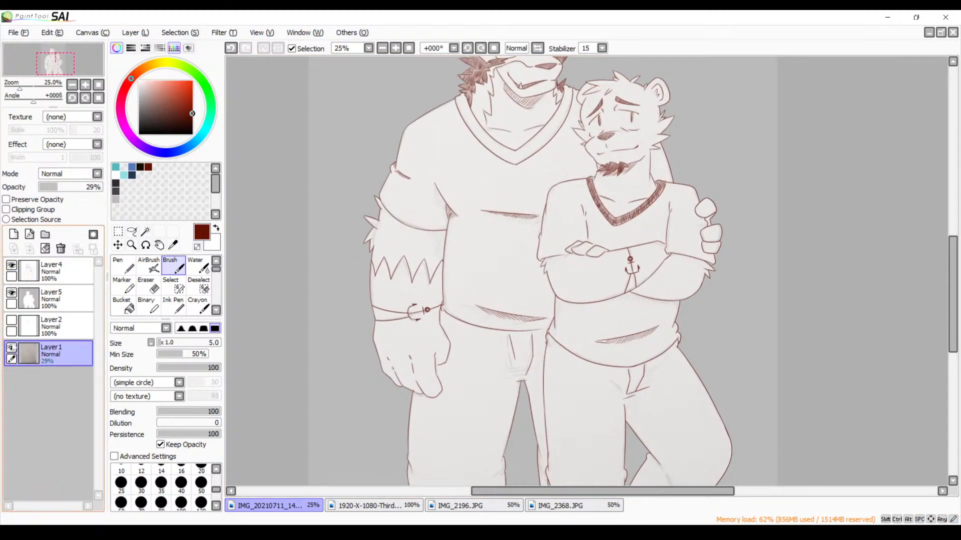
pyautogui.click(11, 348)
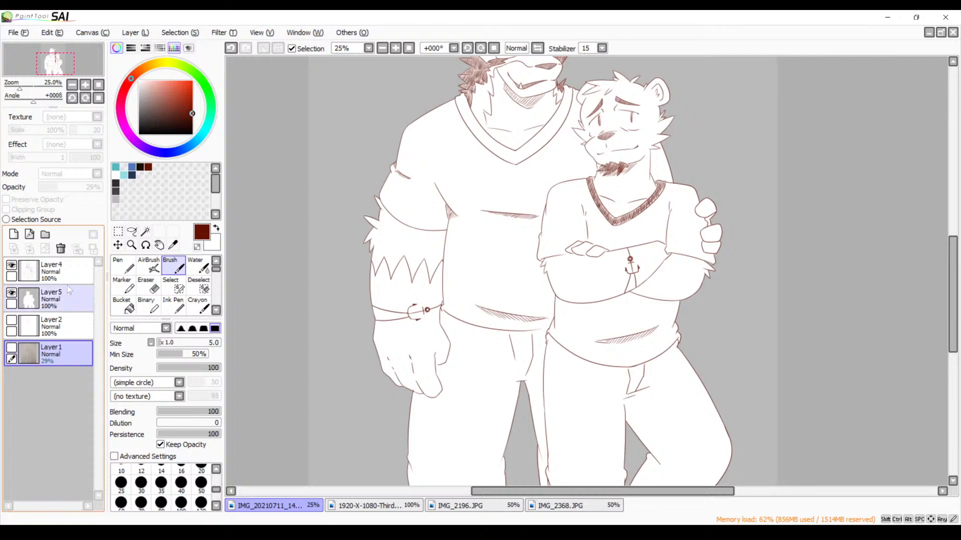
pyautogui.click(69, 281)
# Save the drawing
pyautogui.click(15, 36)
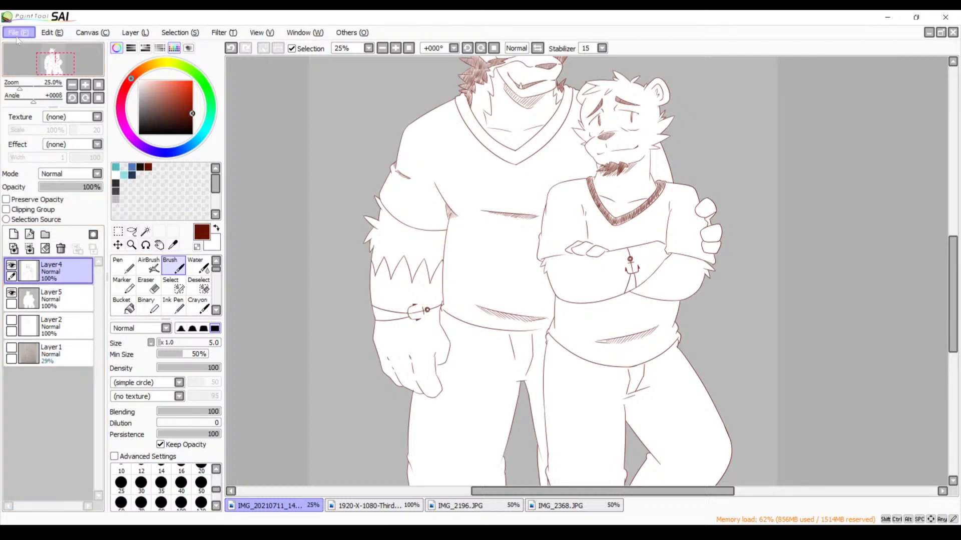
pyautogui.click(39, 123)
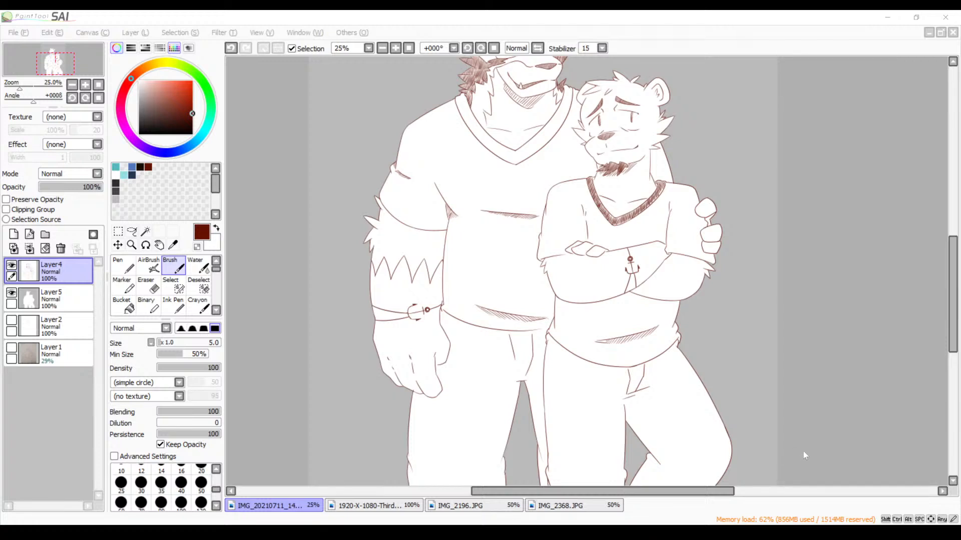
pyautogui.click(513, 321)
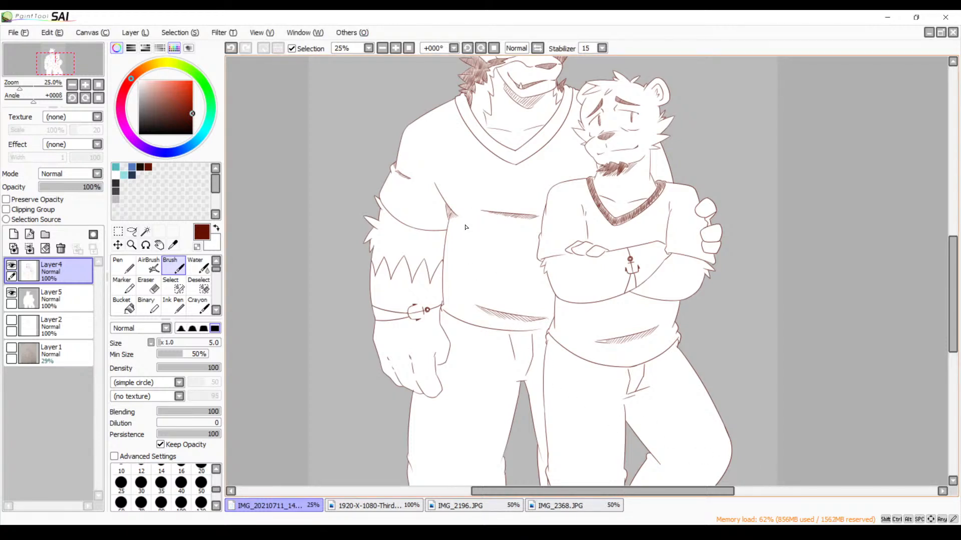
# Try shallow slanting hatching strokes below the crotch folds of the bear's trousers, and undo them
pyautogui.scroll(-1, 466, 228)
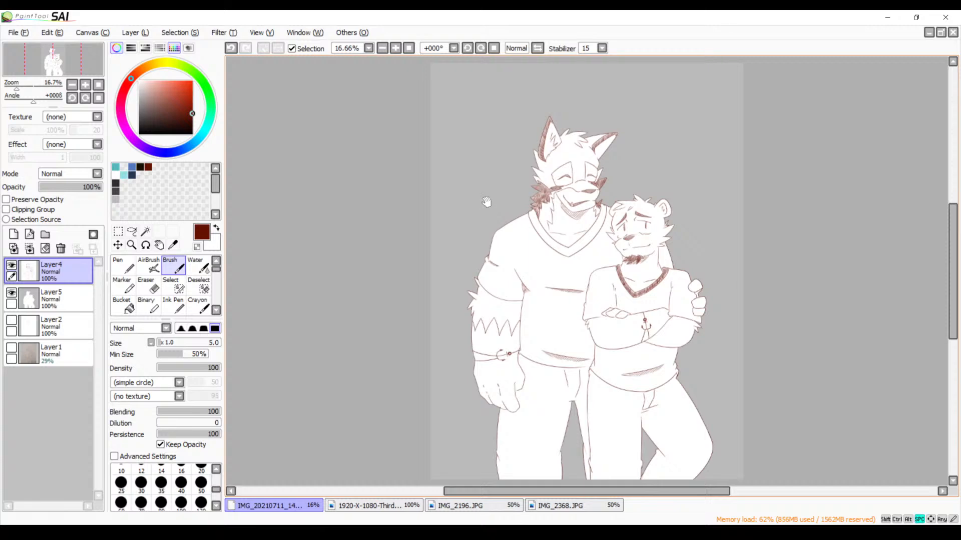
pyautogui.moveTo(522, 237); pyautogui.dragTo(489, 217)
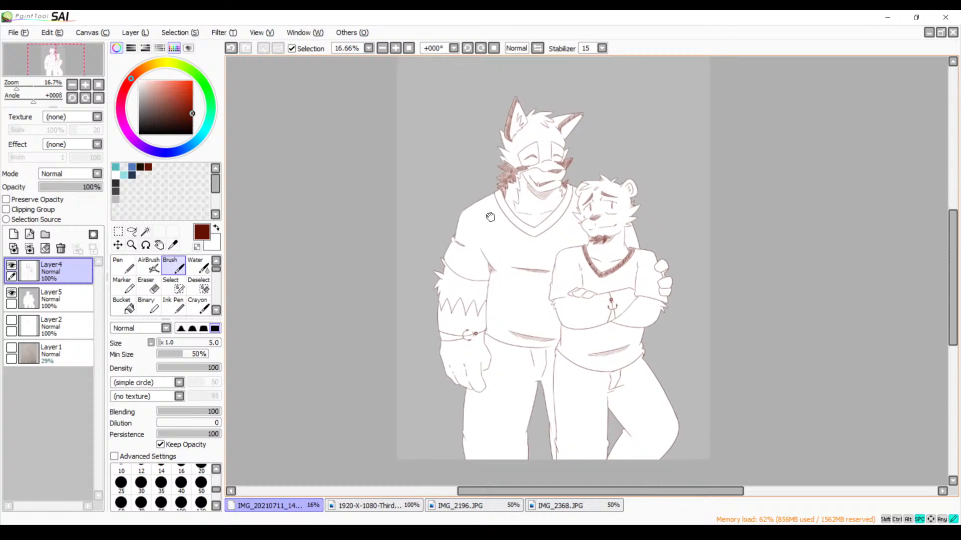
pyautogui.click(395, 48)
pyautogui.click(395, 48)
pyautogui.click(395, 48)
pyautogui.click(395, 48)
pyautogui.scroll(-10, 485, 333)
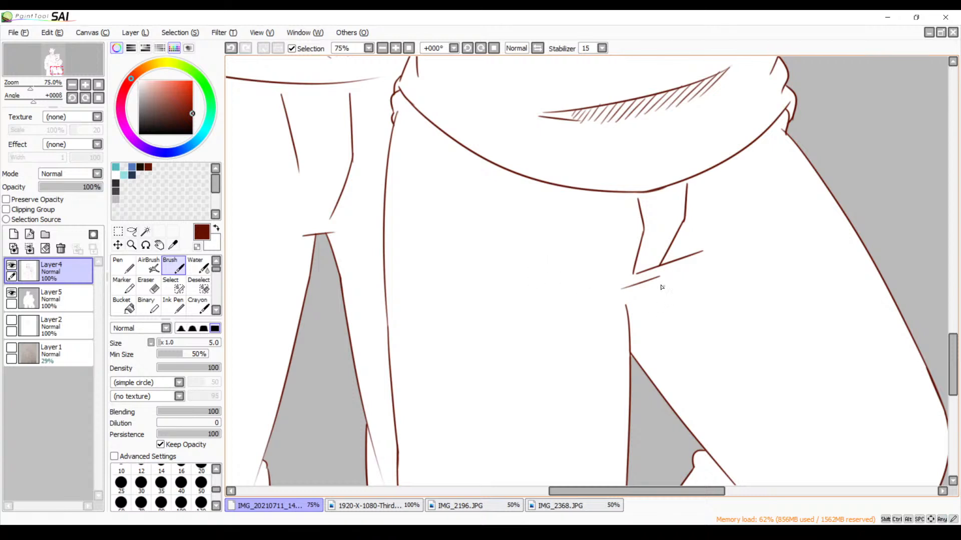
pyautogui.moveTo(625, 310); pyautogui.dragTo(696, 263)
pyautogui.hotkey('ctrl', 'z')
pyautogui.hotkey('ctrl', 'z')
pyautogui.moveTo(693, 265); pyautogui.dragTo(628, 302)
pyautogui.moveTo(697, 269); pyautogui.dragTo(620, 314)
pyautogui.hotkey('ctrl', 'z')
pyautogui.moveTo(693, 268)
pyautogui.mouseDown()
pyautogui.moveTo(625, 306)
pyautogui.moveTo(667, 294)
pyautogui.mouseUp()
pyautogui.moveTo(624, 321); pyautogui.dragTo(623, 323)
pyautogui.moveTo(707, 281)
pyautogui.mouseDown()
pyautogui.moveTo(618, 328)
pyautogui.moveTo(623, 347)
pyautogui.mouseUp()
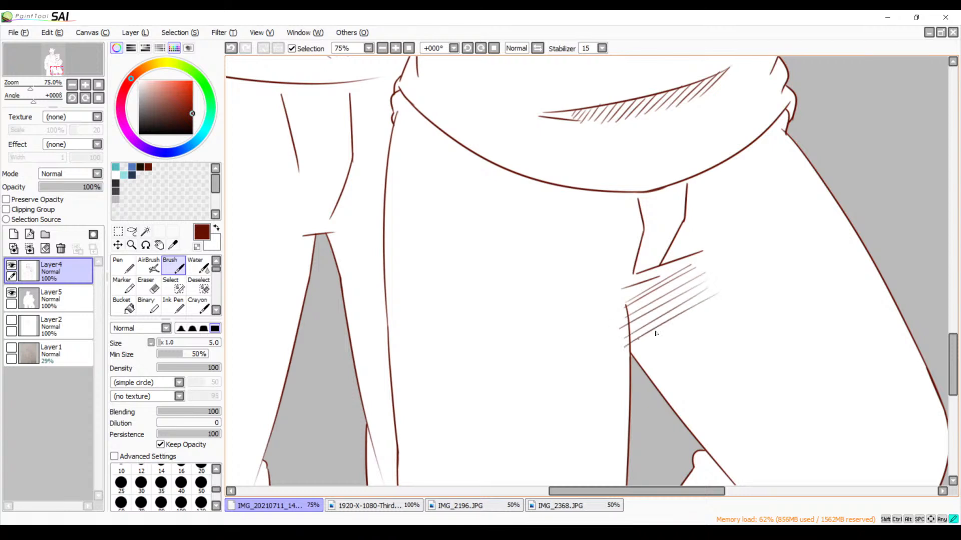
pyautogui.moveTo(717, 306)
pyautogui.mouseDown()
pyautogui.moveTo(640, 346)
pyautogui.moveTo(648, 351)
pyautogui.mouseUp()
pyautogui.hotkey('ctrl', 'z')
pyautogui.hotkey('ctrl', 'z')
pyautogui.hotkey('ctrl', 'z')
pyautogui.hotkey('ctrl', 'z')
pyautogui.hotkey('ctrl', 'z')
pyautogui.hotkey('ctrl', 'z')
pyautogui.hotkey('ctrl', 'z')
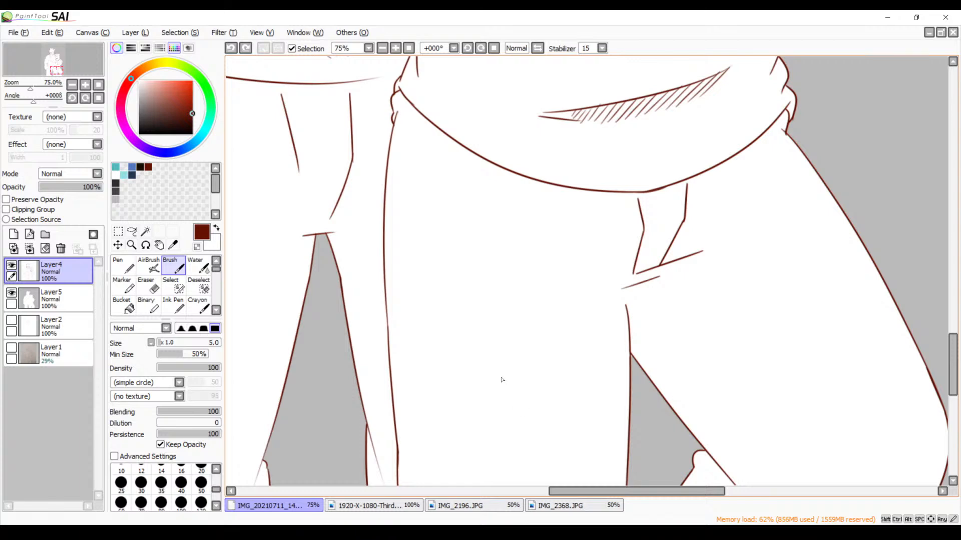
# Examine both figures from the bear's waist up to the wolf's face and back down to the trousers
pyautogui.moveTo(524, 225); pyautogui.dragTo(584, 431)
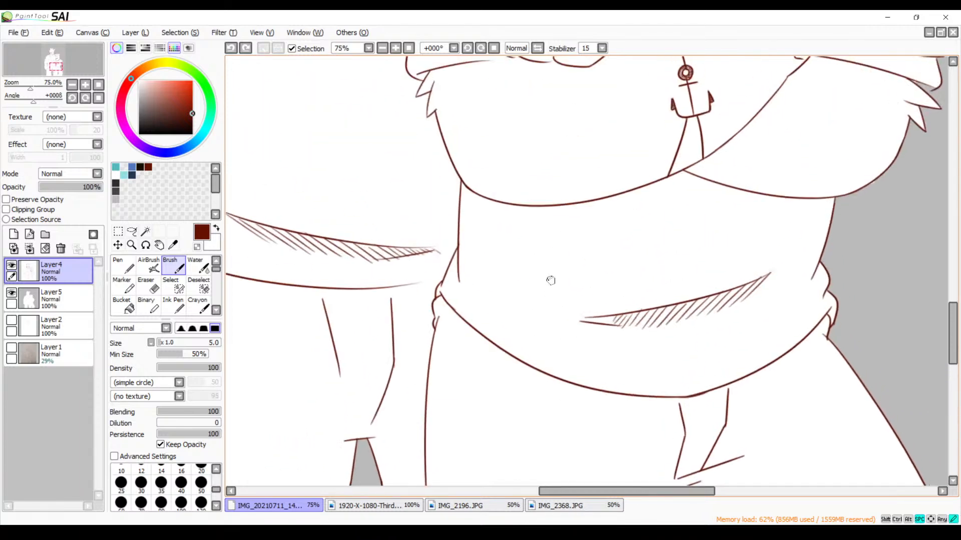
pyautogui.moveTo(551, 281); pyautogui.dragTo(585, 340)
pyautogui.moveTo(582, 273)
pyautogui.mouseDown()
pyautogui.moveTo(578, 377)
pyautogui.moveTo(568, 289)
pyautogui.moveTo(620, 392)
pyautogui.mouseUp()
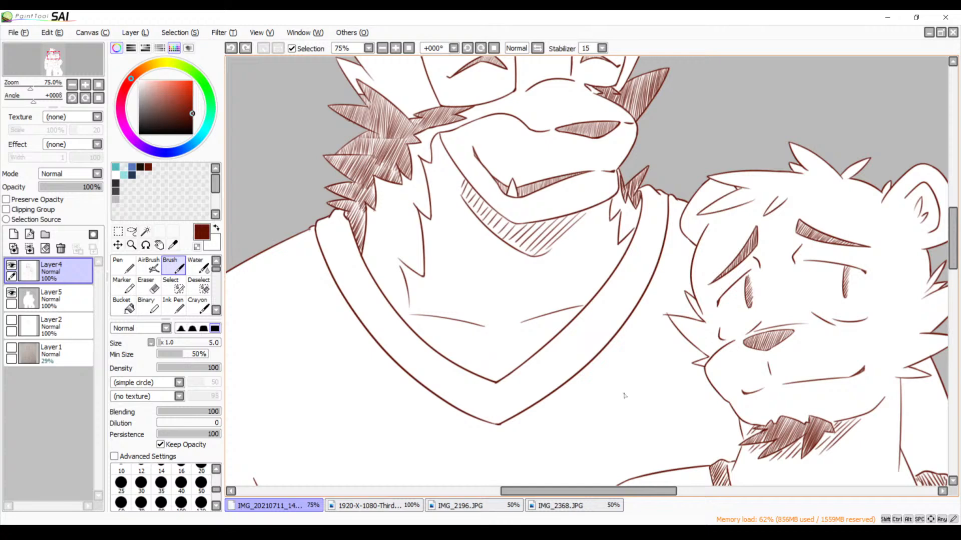
pyautogui.moveTo(583, 195); pyautogui.dragTo(587, 264)
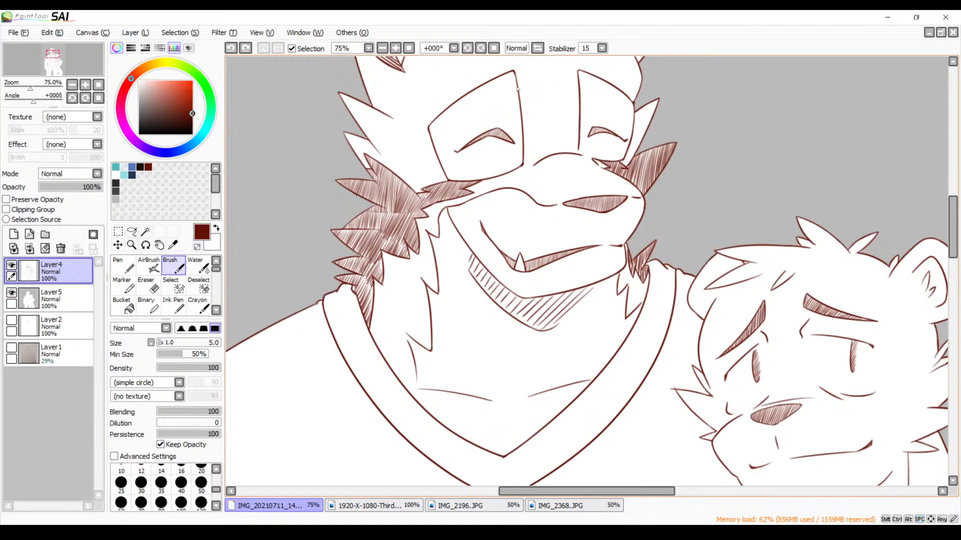
pyautogui.click(382, 50)
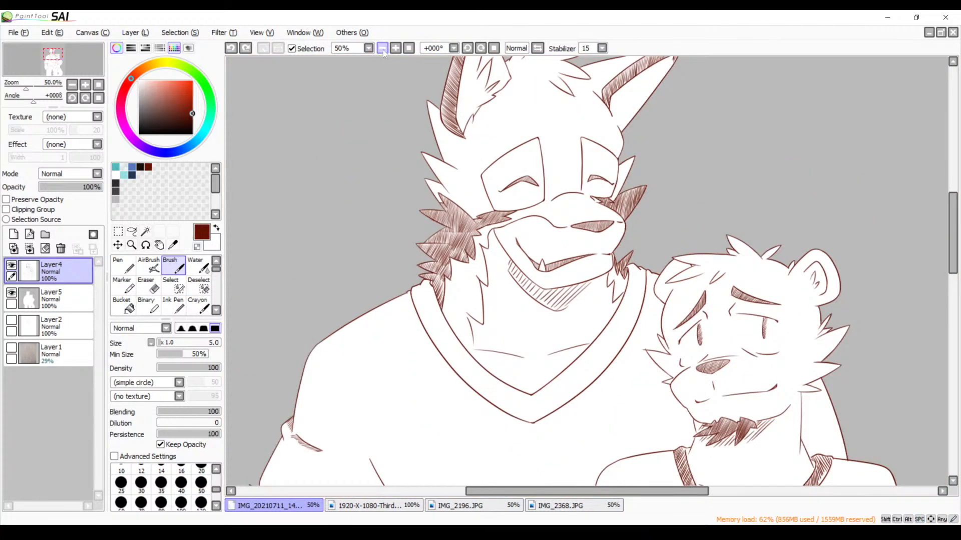
pyautogui.click(382, 50)
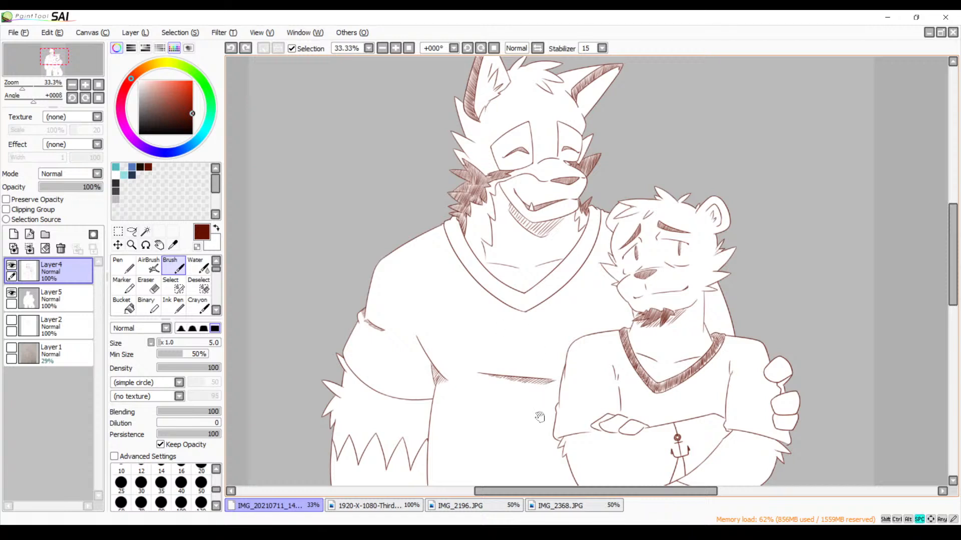
pyautogui.scroll(-5, 546, 371)
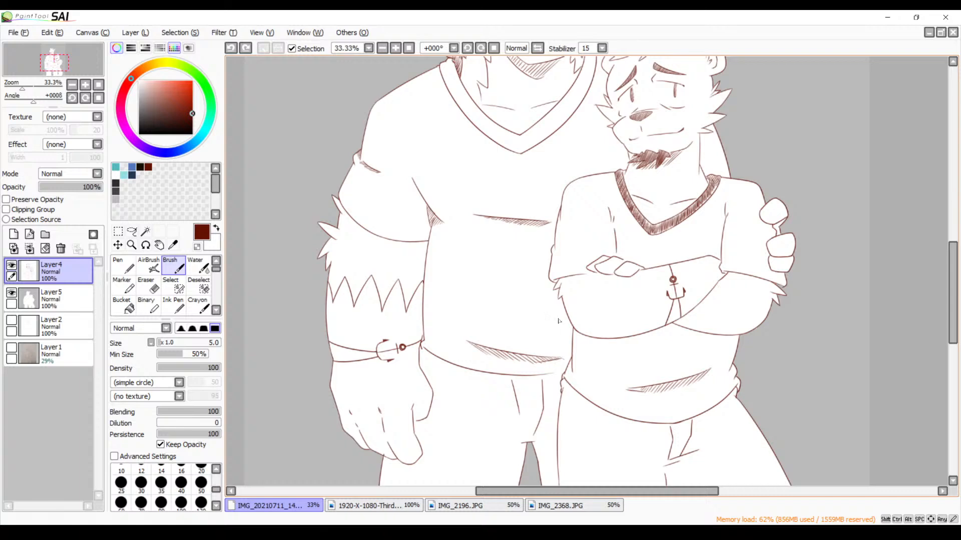
pyautogui.scroll(-4, 583, 393)
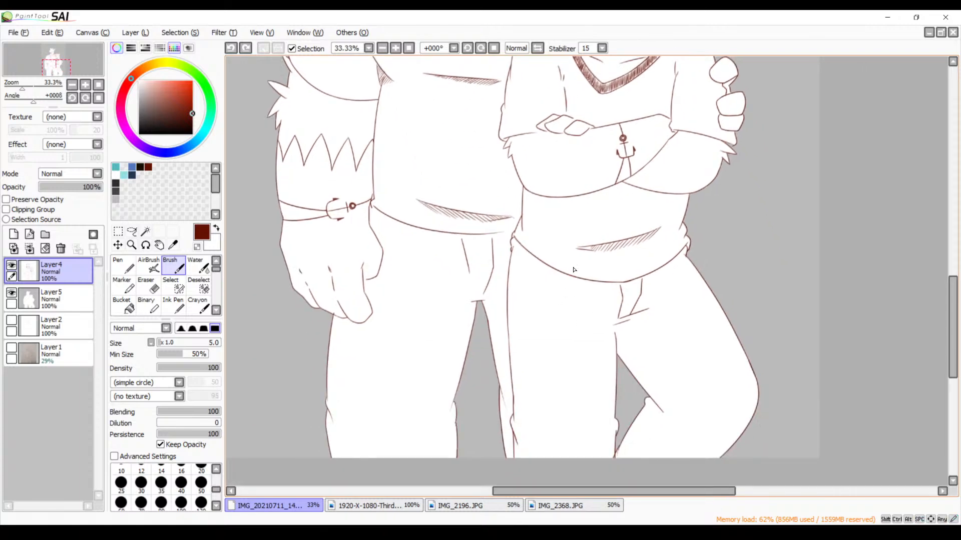
# Try steeper hatching strokes from the bear's crotch fold down along the inner thigh, and undo them
pyautogui.click(395, 48)
pyautogui.click(395, 48)
pyautogui.click(395, 48)
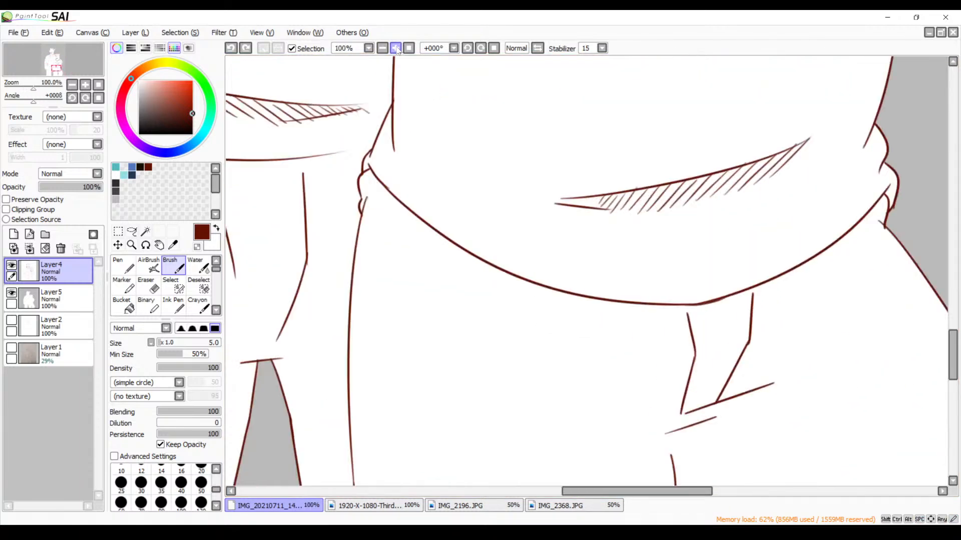
pyautogui.moveTo(611, 295); pyautogui.dragTo(515, 167)
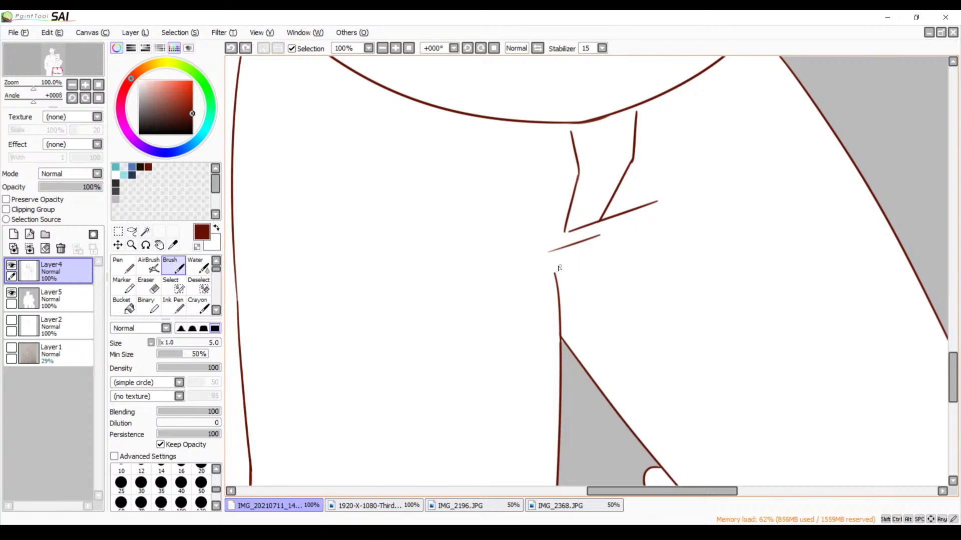
pyautogui.moveTo(578, 248); pyautogui.dragTo(558, 279)
pyautogui.moveTo(610, 241)
pyautogui.mouseDown()
pyautogui.moveTo(566, 286)
pyautogui.moveTo(560, 305)
pyautogui.moveTo(585, 294)
pyautogui.moveTo(559, 325)
pyautogui.mouseUp()
pyautogui.moveTo(647, 255)
pyautogui.mouseDown()
pyautogui.moveTo(570, 328)
pyautogui.moveTo(569, 344)
pyautogui.mouseUp()
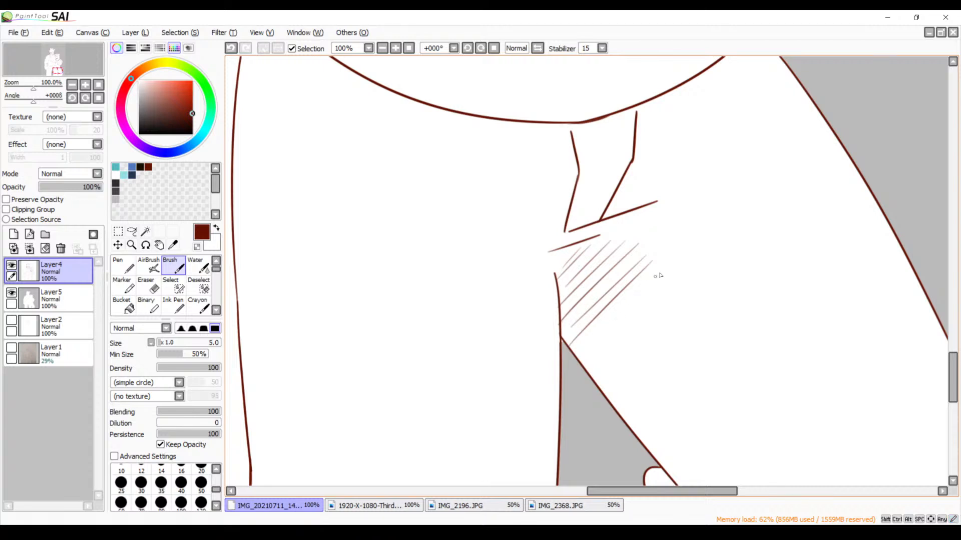
pyautogui.moveTo(657, 275)
pyautogui.mouseDown()
pyautogui.moveTo(583, 356)
pyautogui.moveTo(589, 371)
pyautogui.mouseUp()
pyautogui.moveTo(664, 312); pyautogui.dragTo(590, 383)
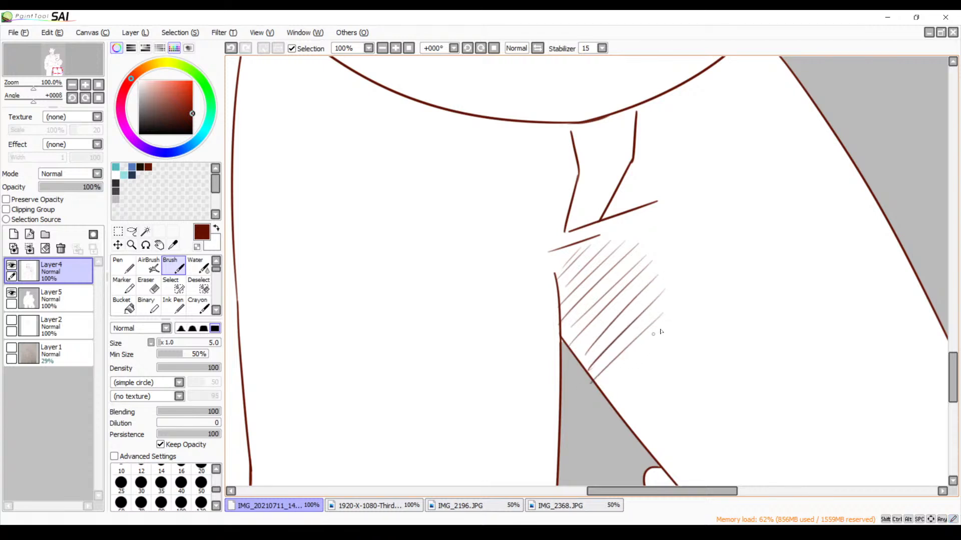
pyautogui.moveTo(664, 330); pyautogui.dragTo(604, 395)
pyautogui.moveTo(654, 356)
pyautogui.mouseDown()
pyautogui.moveTo(619, 400)
pyautogui.moveTo(623, 419)
pyautogui.mouseUp()
pyautogui.hotkey('ctrl', 'z')
pyautogui.hotkey('ctrl', 'z')
pyautogui.hotkey('ctrl', 'z')
pyautogui.hotkey('ctrl', 'z')
pyautogui.hotkey('ctrl', 'z')
pyautogui.hotkey('ctrl', 'z')
pyautogui.hotkey('ctrl', 'z')
pyautogui.hotkey('ctrl', 'z')
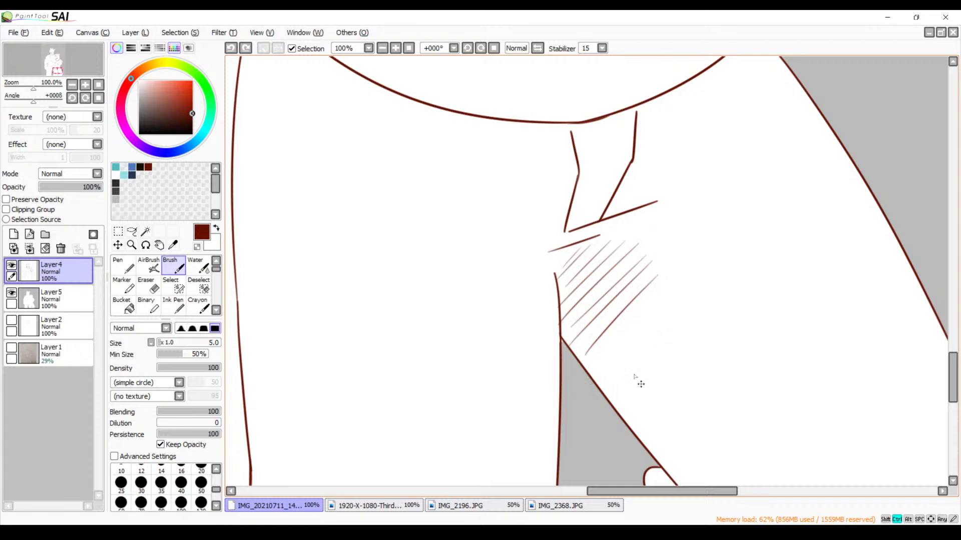
pyautogui.hotkey('ctrl', 'z')
pyautogui.hotkey('ctrl', 'z')
pyautogui.hotkey('ctrl', 'z')
pyautogui.hotkey('ctrl', 'z')
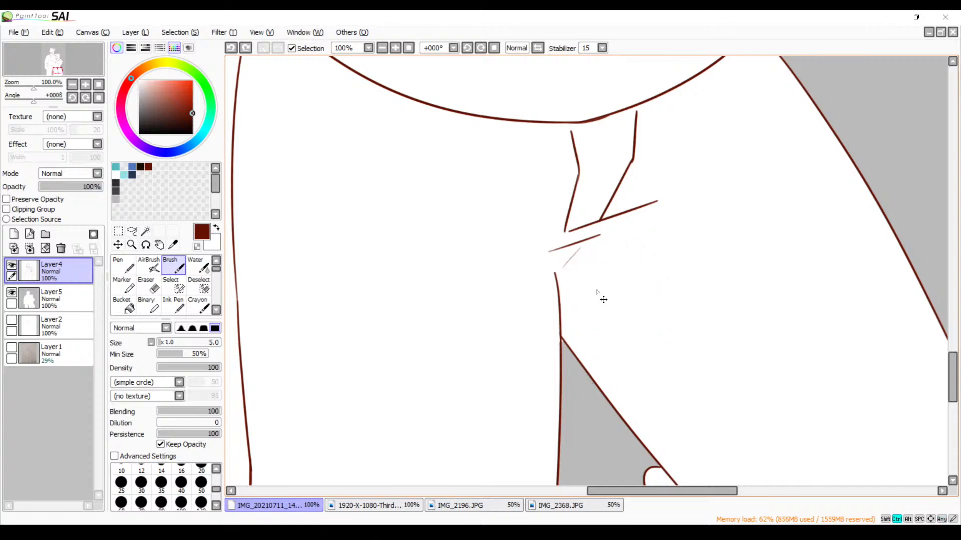
# Try diagonal hatching strokes across the short crease below the bear's crotch fold, and undo them
pyautogui.moveTo(583, 259); pyautogui.dragTo(559, 303)
pyautogui.hotkey('ctrl', 'z')
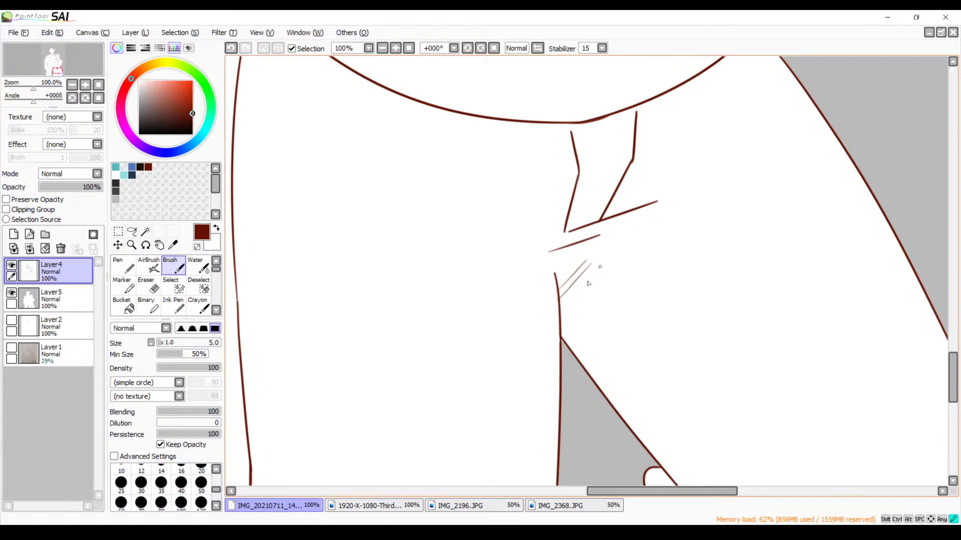
pyautogui.moveTo(601, 266); pyautogui.dragTo(556, 324)
pyautogui.moveTo(615, 278); pyautogui.dragTo(558, 332)
pyautogui.moveTo(629, 281); pyautogui.dragTo(561, 340)
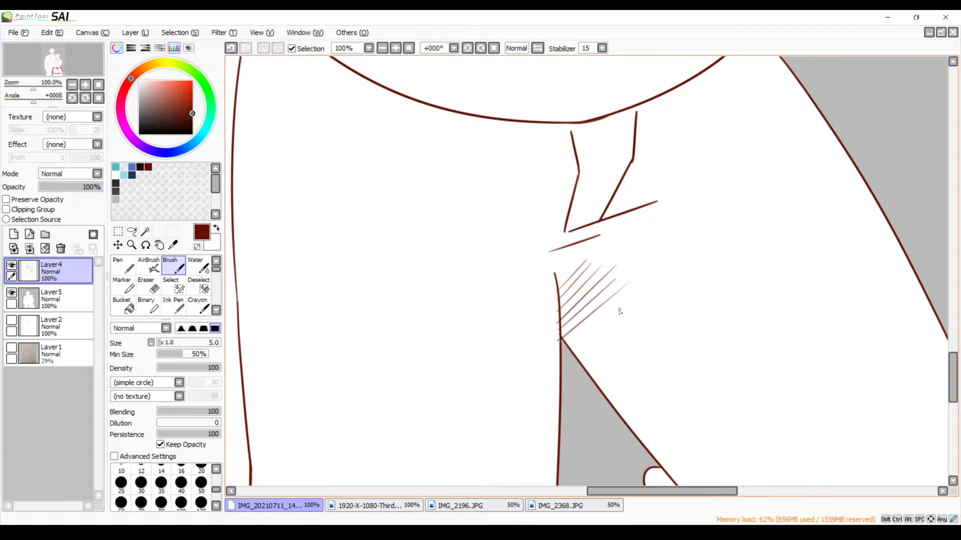
pyautogui.hotkey('ctrl', 'z')
pyautogui.hotkey('ctrl', 'z')
pyautogui.hotkey('ctrl', 'z')
pyautogui.hotkey('ctrl', 'z')
pyautogui.hotkey('ctrl', 'z')
pyautogui.hotkey('ctrl', 'z')
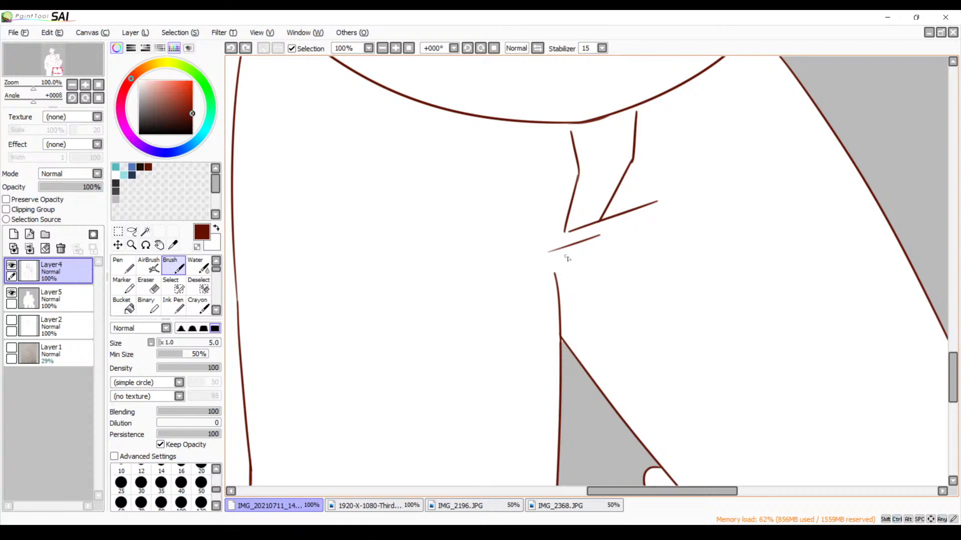
# Hatch parallel diagonal strokes from the bear's crotch folds down to the top of the gap between the trouser legs
pyautogui.moveTo(574, 253); pyautogui.dragTo(557, 279)
pyautogui.moveTo(601, 242); pyautogui.dragTo(563, 285)
pyautogui.moveTo(611, 242); pyautogui.dragTo(562, 302)
pyautogui.moveTo(612, 262); pyautogui.dragTo(549, 327)
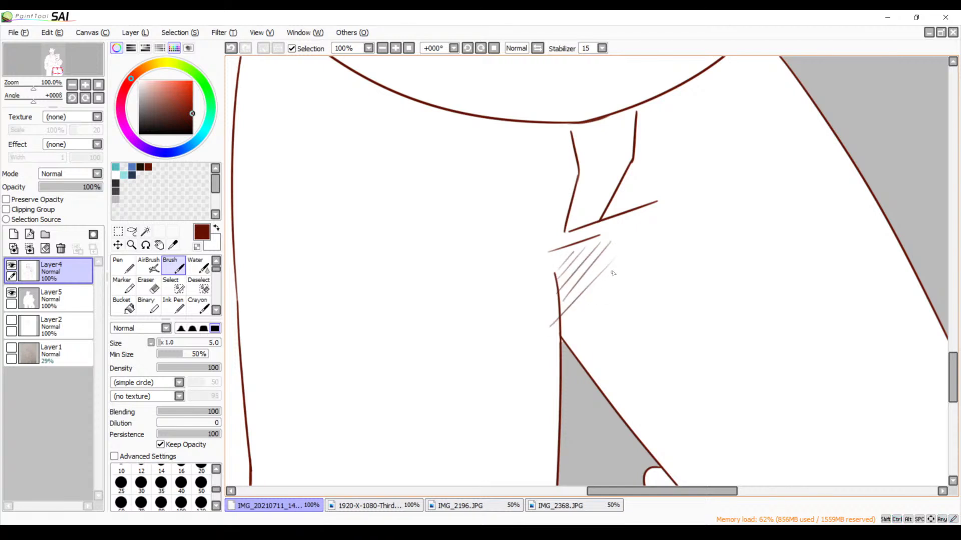
pyautogui.hotkey('ctrl', 'z')
pyautogui.moveTo(617, 254); pyautogui.dragTo(562, 314)
pyautogui.moveTo(624, 264); pyautogui.dragTo(563, 328)
pyautogui.moveTo(634, 273); pyautogui.dragTo(575, 335)
pyautogui.hotkey('ctrl', 'z')
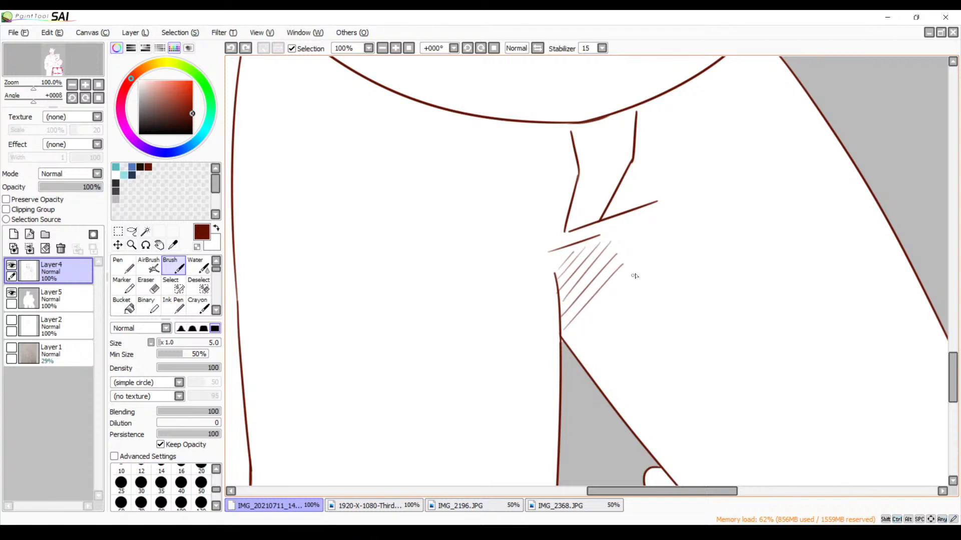
# Continue the diagonal hatching down the inner thigh edge of the bear's bent leg, beside the gap between the legs
pyautogui.moveTo(634, 275); pyautogui.dragTo(570, 346)
pyautogui.moveTo(641, 300)
pyautogui.mouseDown()
pyautogui.moveTo(579, 353)
pyautogui.moveTo(588, 362)
pyautogui.mouseUp()
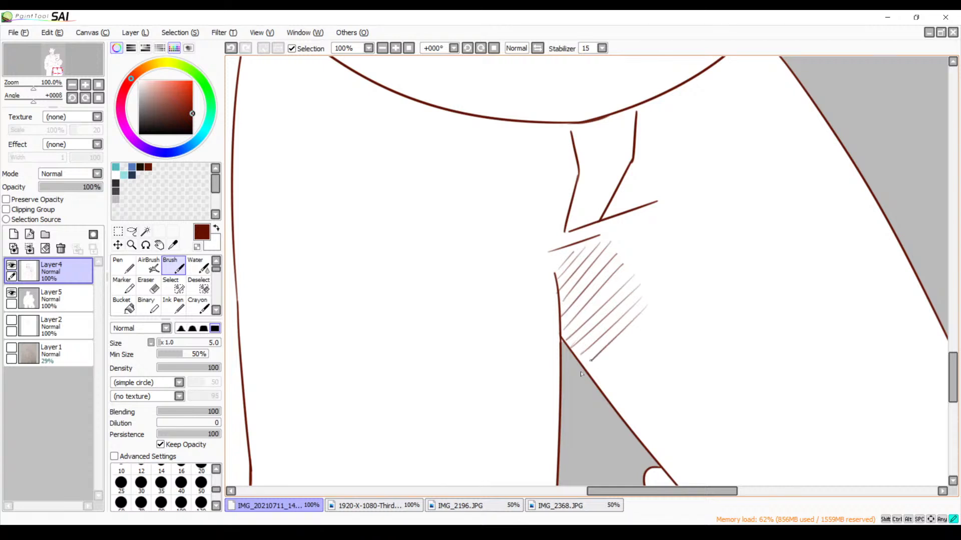
pyautogui.moveTo(634, 335); pyautogui.dragTo(587, 389)
pyautogui.moveTo(651, 356); pyautogui.dragTo(607, 398)
pyautogui.hotkey('ctrl', 'z')
pyautogui.moveTo(650, 347); pyautogui.dragTo(606, 392)
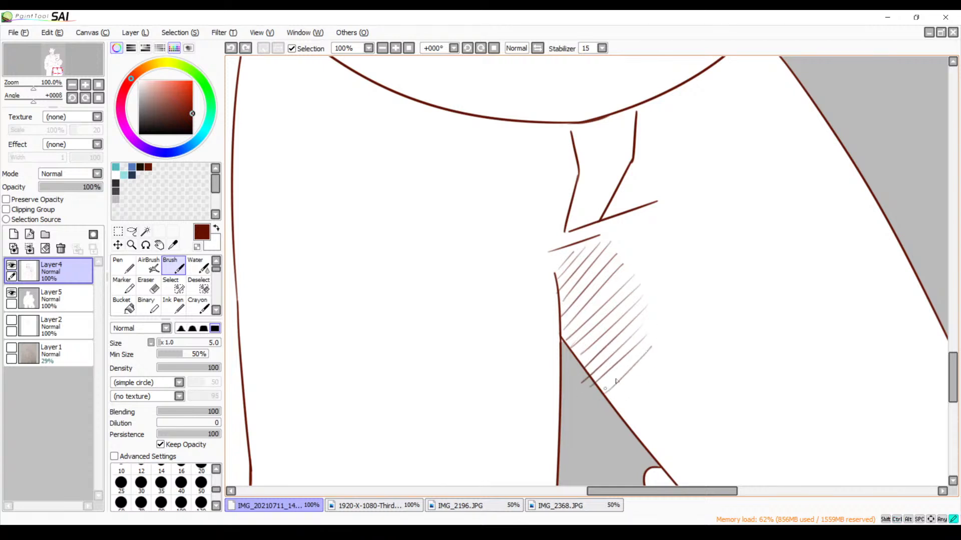
# Erase the hatching ends that overshoot the bear's inner thigh outline into the gap between the legs
pyautogui.click(396, 49)
pyautogui.click(395, 48)
pyautogui.press('space')
pyautogui.moveTo(587, 366); pyautogui.dragTo(570, 172)
pyautogui.moveTo(601, 324); pyautogui.dragTo(586, 196)
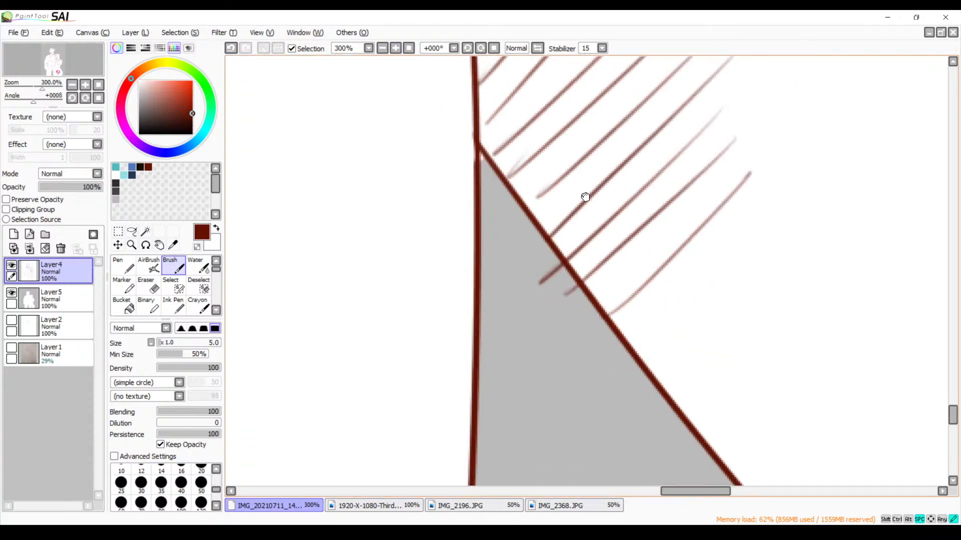
pyautogui.press('e')
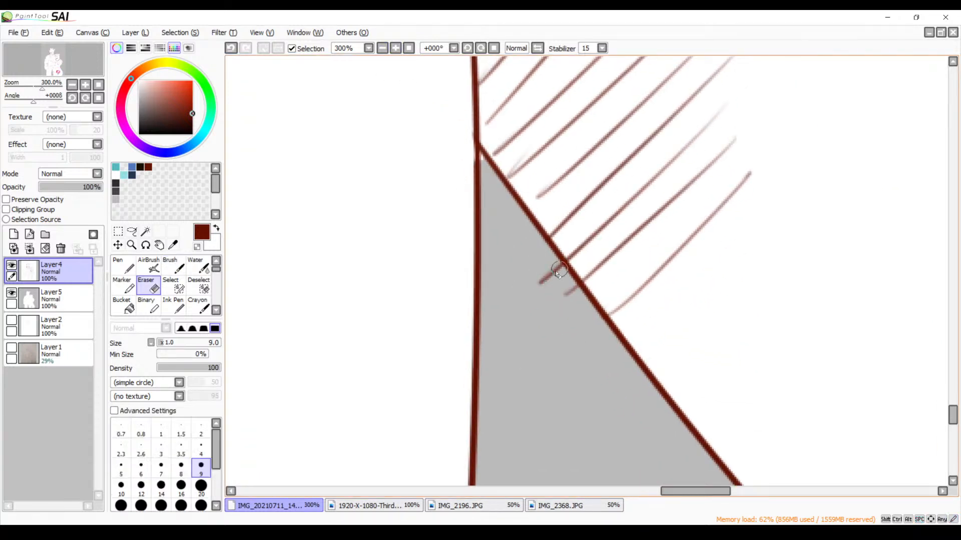
pyautogui.moveTo(542, 300)
pyautogui.mouseDown()
pyautogui.moveTo(537, 273)
pyautogui.moveTo(568, 306)
pyautogui.moveTo(552, 271)
pyautogui.moveTo(573, 302)
pyautogui.moveTo(553, 261)
pyautogui.moveTo(576, 301)
pyautogui.mouseUp()
pyautogui.press('space')
pyautogui.hotkey('ctrl', 'z')
pyautogui.moveTo(544, 280)
pyautogui.mouseDown()
pyautogui.moveTo(535, 277)
pyautogui.moveTo(562, 268)
pyautogui.moveTo(555, 281)
pyautogui.mouseUp()
pyautogui.moveTo(553, 298)
pyautogui.mouseDown()
pyautogui.moveTo(573, 286)
pyautogui.moveTo(573, 296)
pyautogui.mouseUp()
pyautogui.moveTo(535, 260); pyautogui.dragTo(553, 273)
pyautogui.moveTo(528, 145)
pyautogui.mouseDown()
pyautogui.moveTo(512, 159)
pyautogui.moveTo(532, 154)
pyautogui.moveTo(514, 169)
pyautogui.moveTo(528, 153)
pyautogui.mouseUp()
pyautogui.click(382, 48)
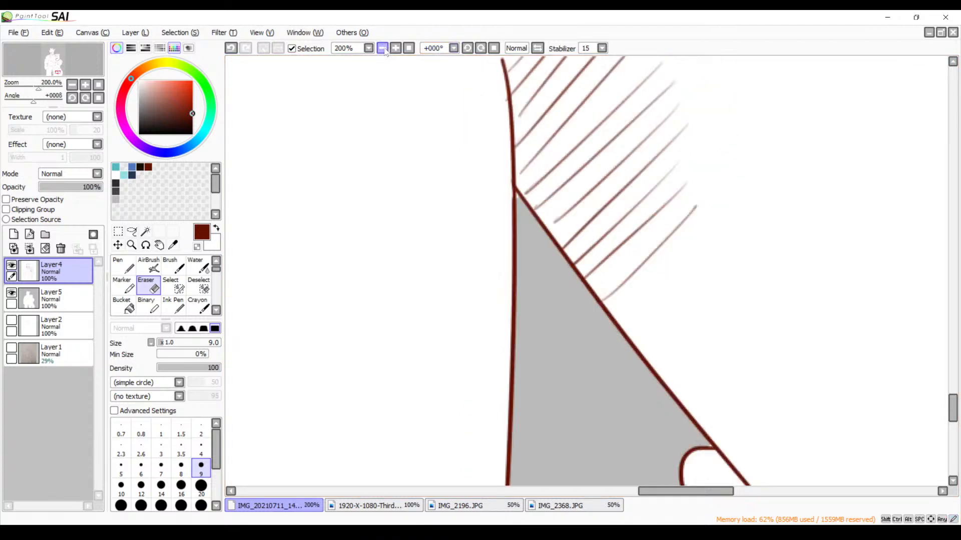
pyautogui.click(383, 48)
pyautogui.click(383, 48)
pyautogui.click(387, 48)
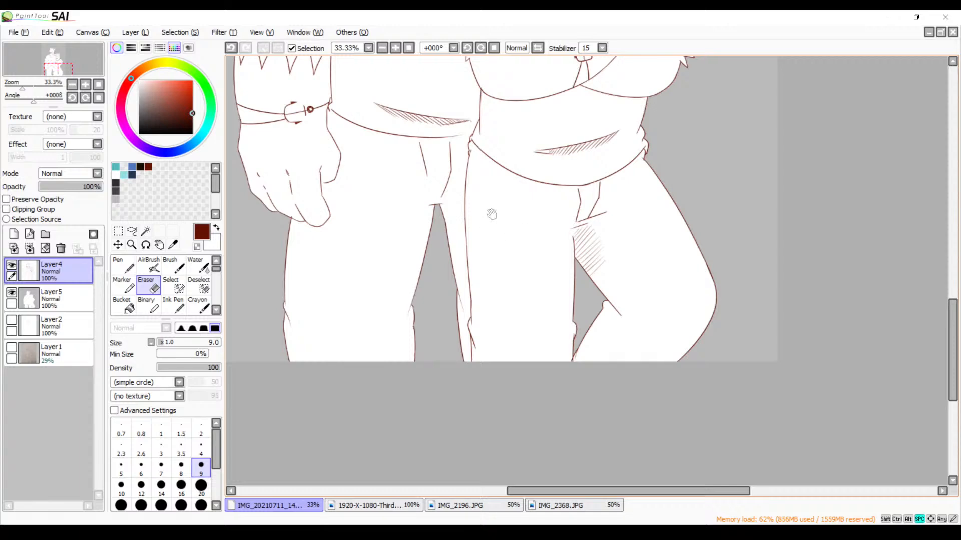
# Try brush strokes from the crotch line at the top of the gap between the wolf's trouser legs, and undo them
pyautogui.moveTo(463, 216); pyautogui.dragTo(533, 274)
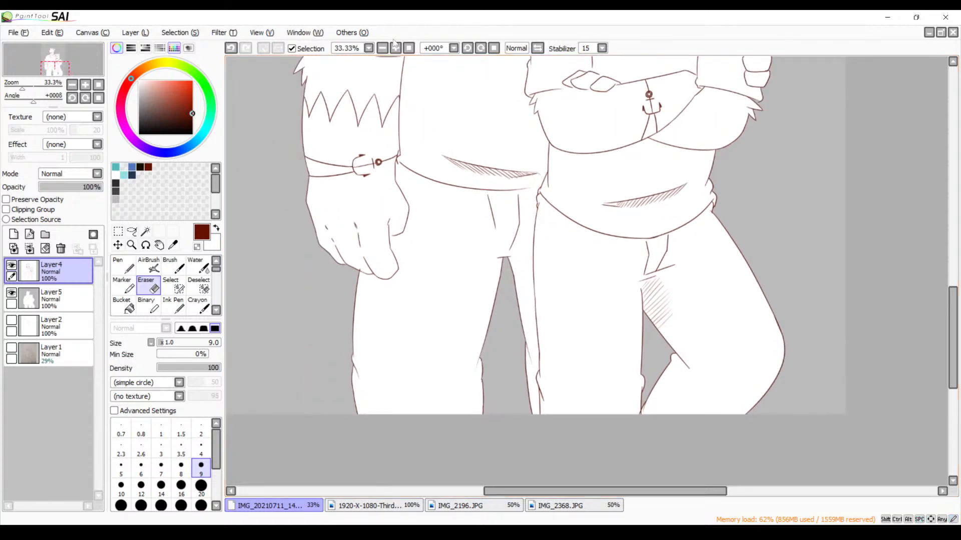
pyautogui.click(395, 48)
pyautogui.click(395, 48)
pyautogui.click(395, 48)
pyautogui.click(395, 48)
pyautogui.moveTo(379, 189); pyautogui.dragTo(571, 170)
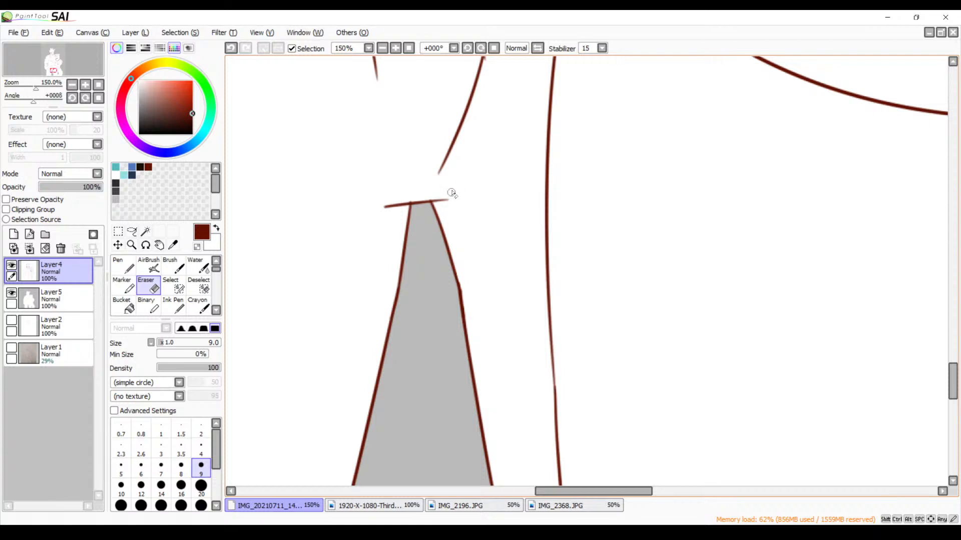
pyautogui.press('b')
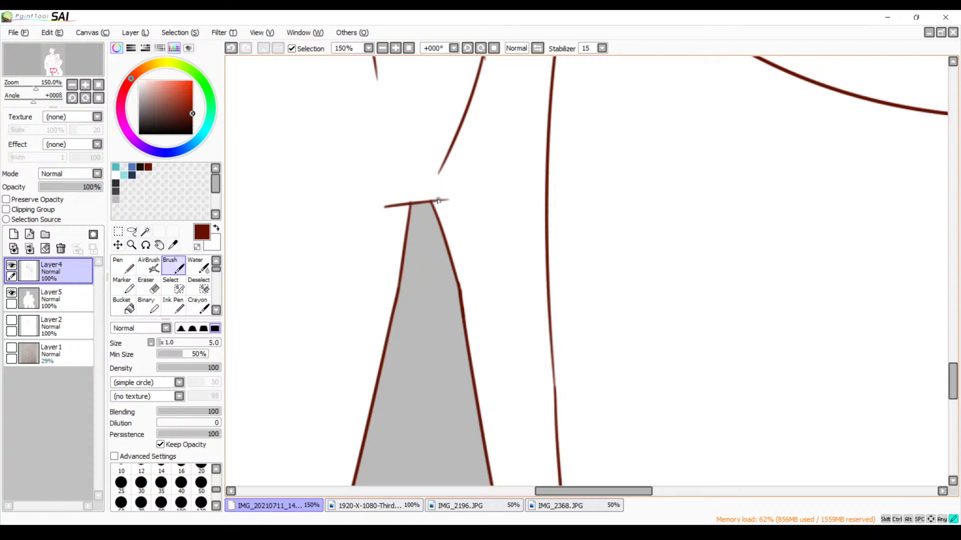
pyautogui.moveTo(438, 199); pyautogui.dragTo(488, 199)
pyautogui.hotkey('ctrl', 'z')
pyautogui.hotkey('ctrl', 'z')
pyautogui.moveTo(436, 201)
pyautogui.mouseDown()
pyautogui.moveTo(478, 198)
pyautogui.moveTo(487, 365)
pyautogui.mouseUp()
pyautogui.hotkey('ctrl', 'z')
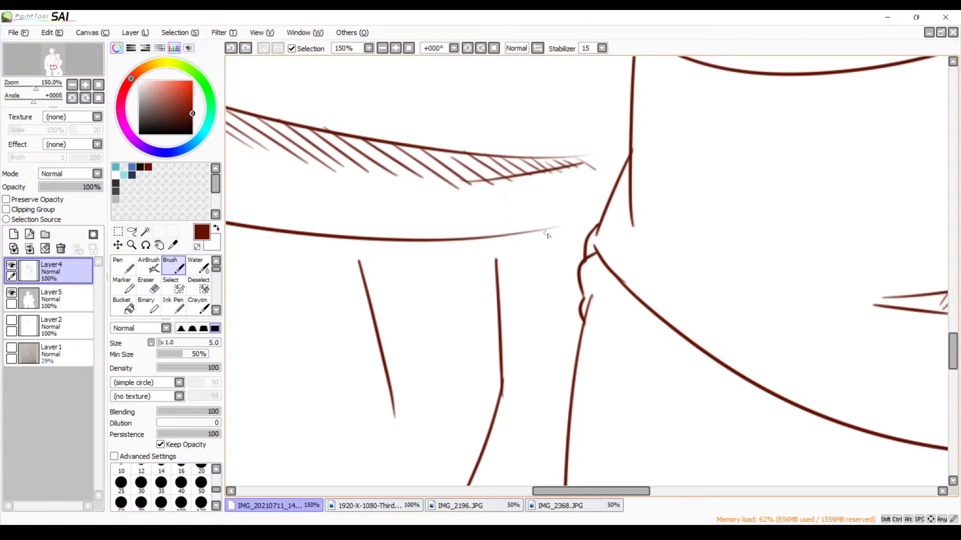
# Examine the wolf's shirt-hem hatching and trouser folds up close, and review the whole two-character drawing
pyautogui.press('space')
pyautogui.moveTo(452, 300); pyautogui.dragTo(498, 285)
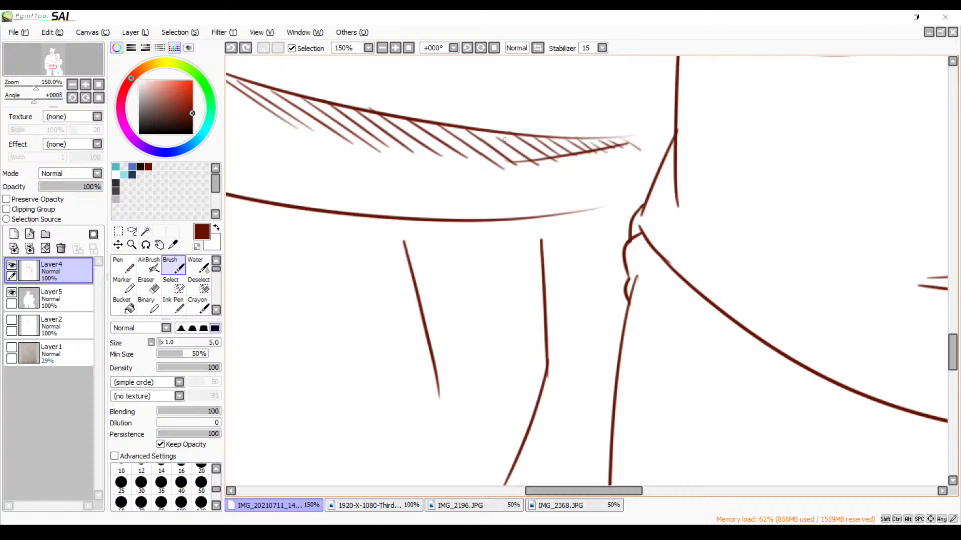
pyautogui.moveTo(541, 265); pyautogui.dragTo(577, 179)
pyautogui.click(383, 48)
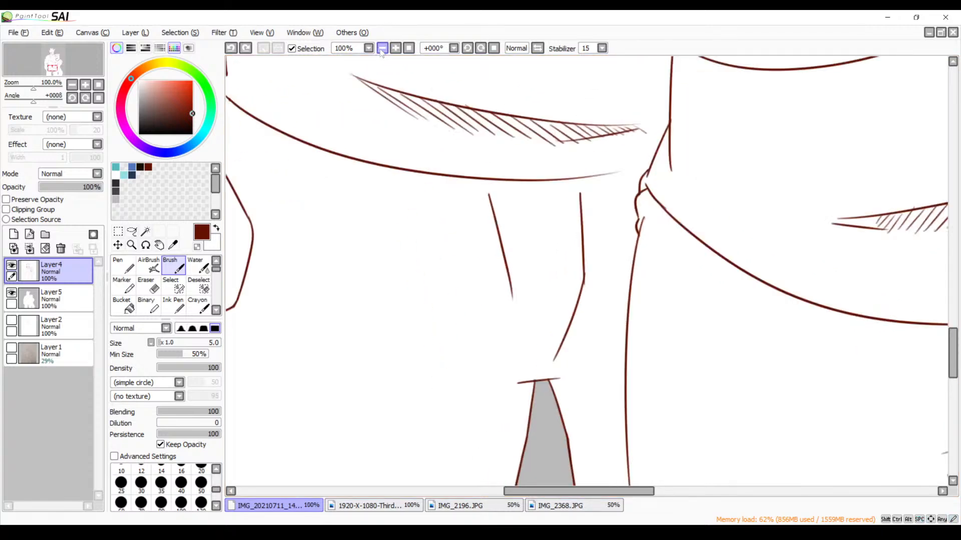
pyautogui.click(382, 48)
pyautogui.click(382, 48)
pyautogui.click(383, 49)
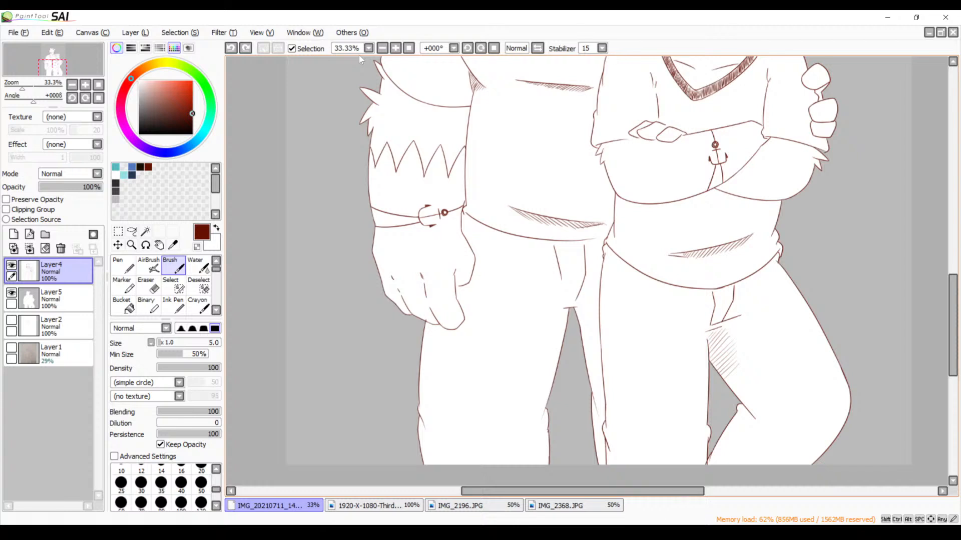
pyautogui.hotkey('ctrl', '0')
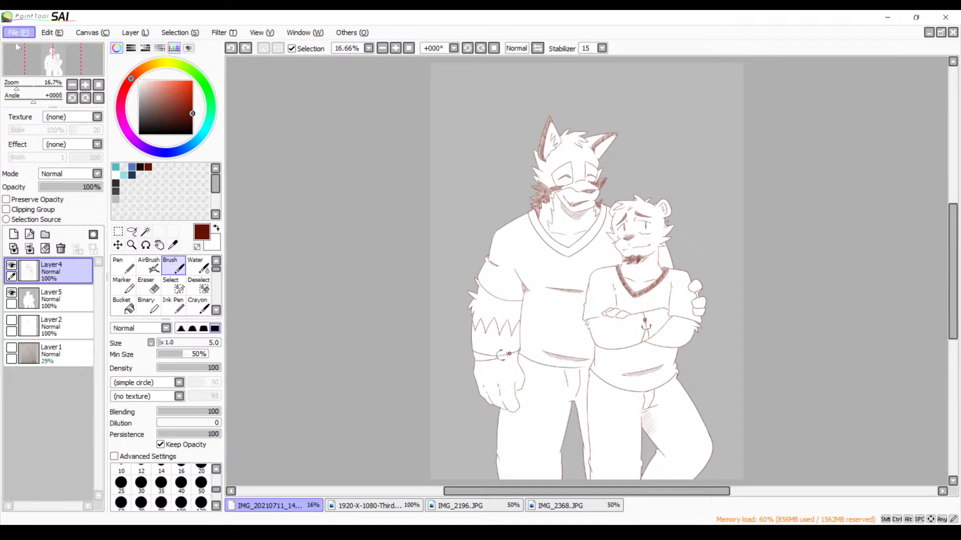
pyautogui.click(40, 124)
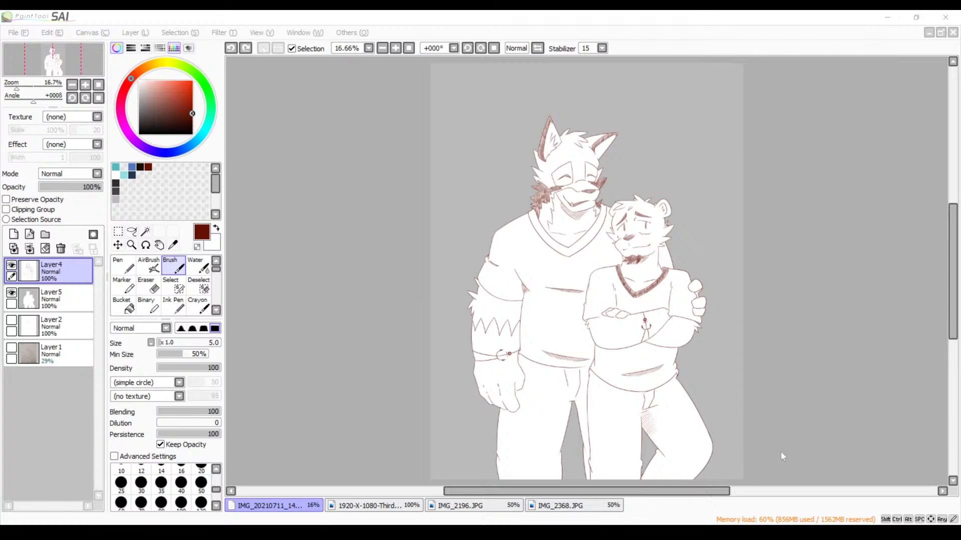
pyautogui.click(530, 320)
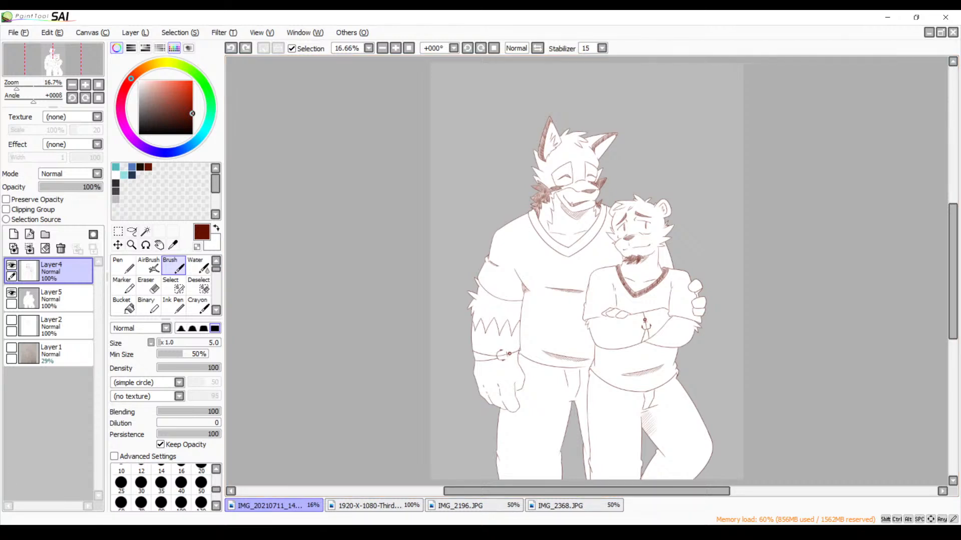
pyautogui.hotkey('alt', 'Tab')
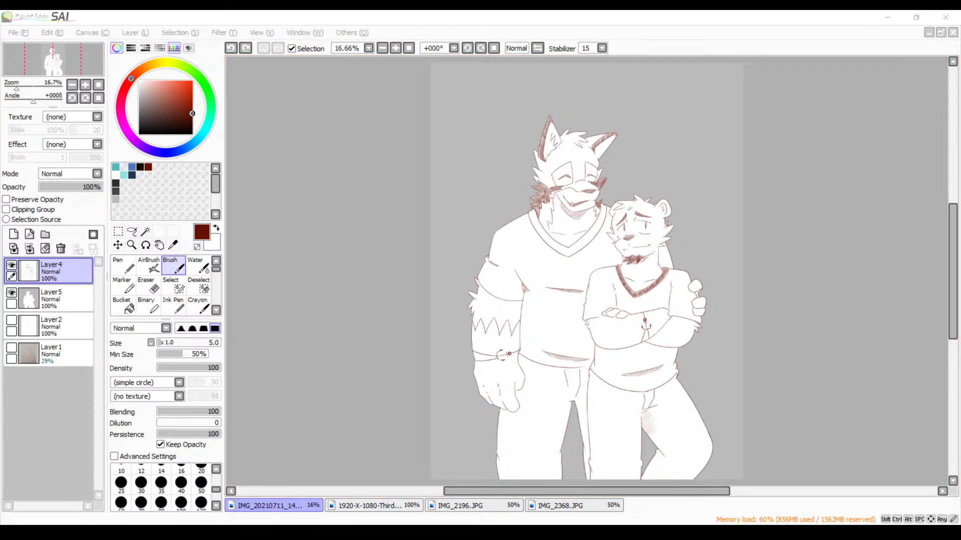